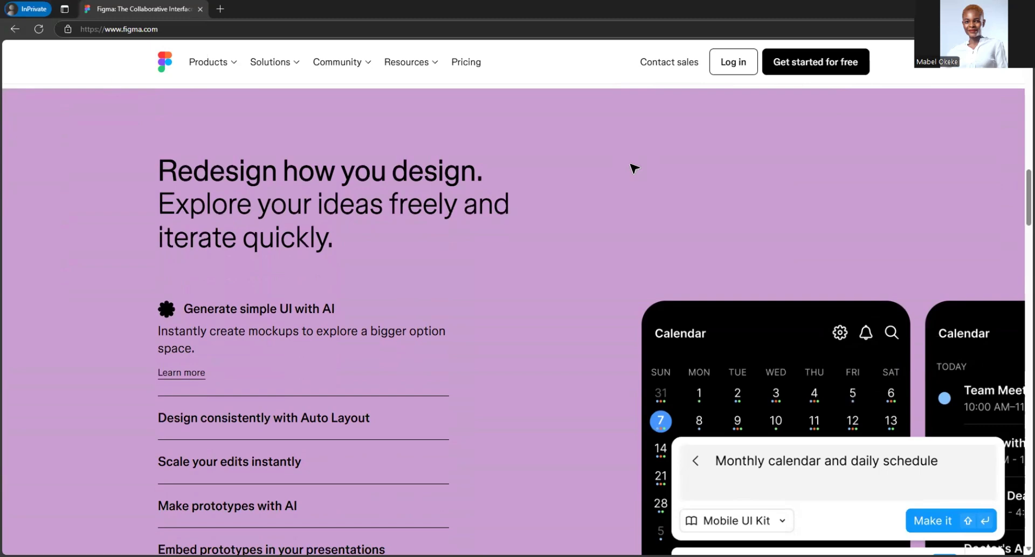
- Look through the Figma homepage's sections on redesigning, developer handoff and team collaboration
{"action": "scroll", "coordinate": [617, 203], "scroll_direction": "down", "scroll_amount": 10}
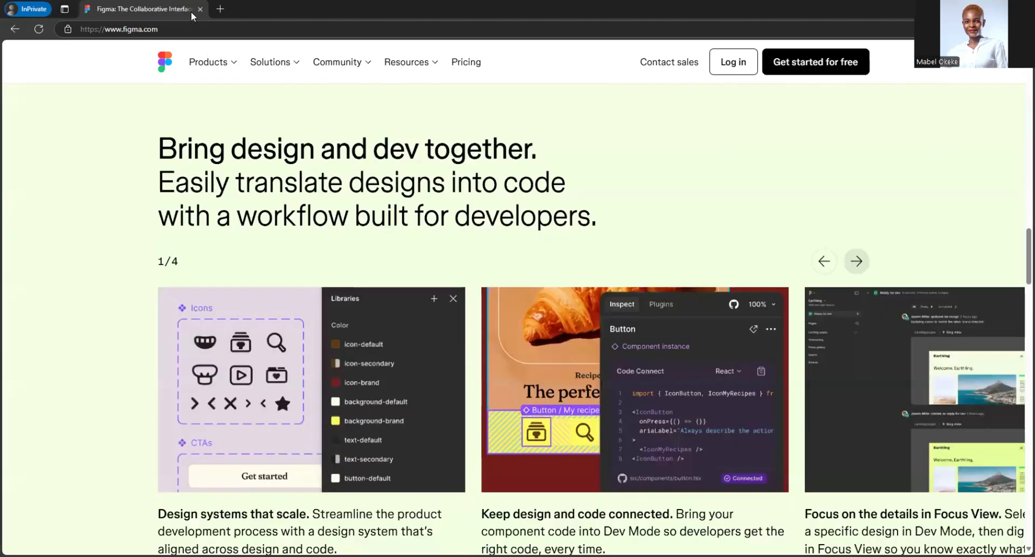
{"action": "left_click", "coordinate": [166, 29]}
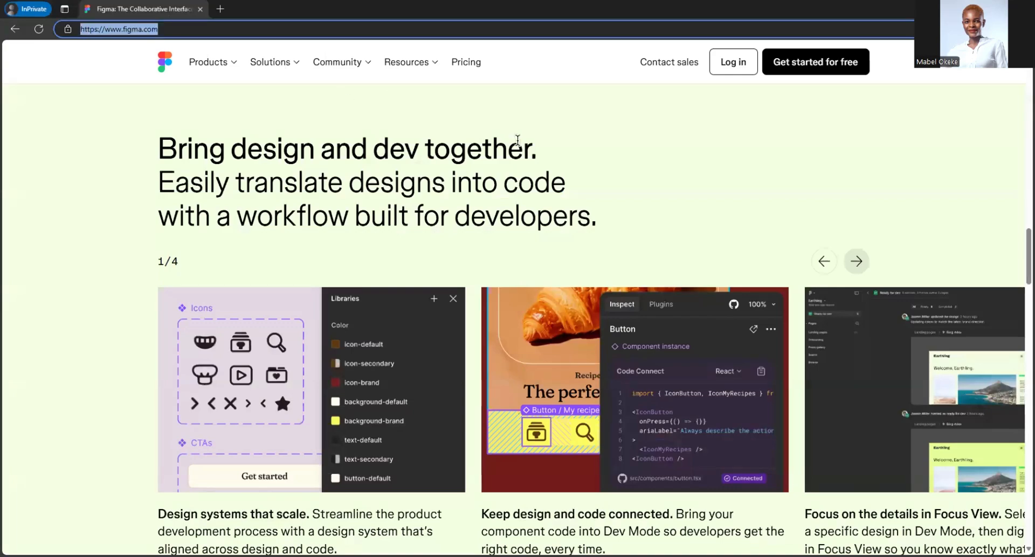
{"action": "left_click", "coordinate": [621, 139]}
{"action": "scroll", "coordinate": [517, 154], "scroll_direction": "up", "scroll_amount": 10}
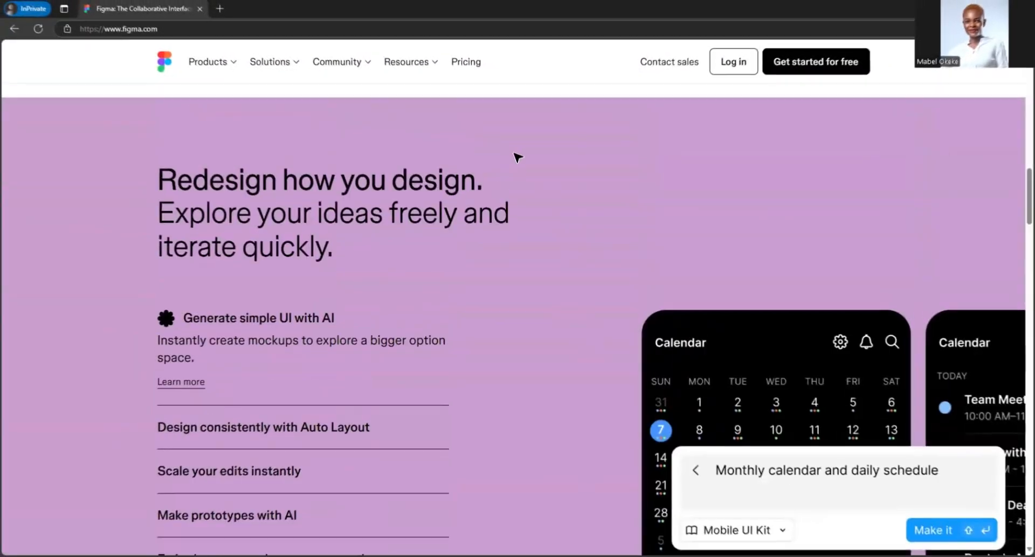
{"action": "scroll", "coordinate": [518, 157], "scroll_direction": "up", "scroll_amount": 15}
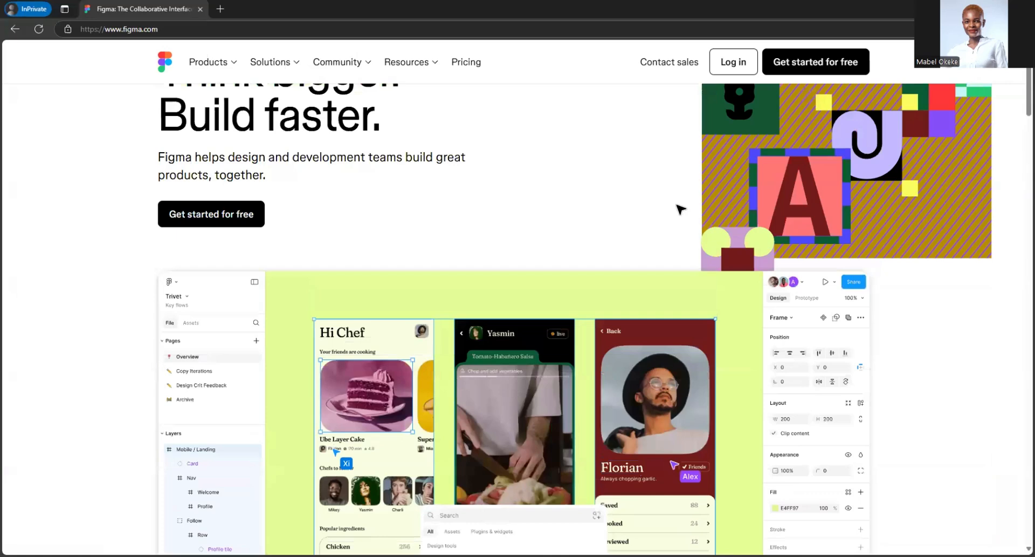
{"action": "scroll", "coordinate": [617, 286], "scroll_direction": "down", "scroll_amount": 12}
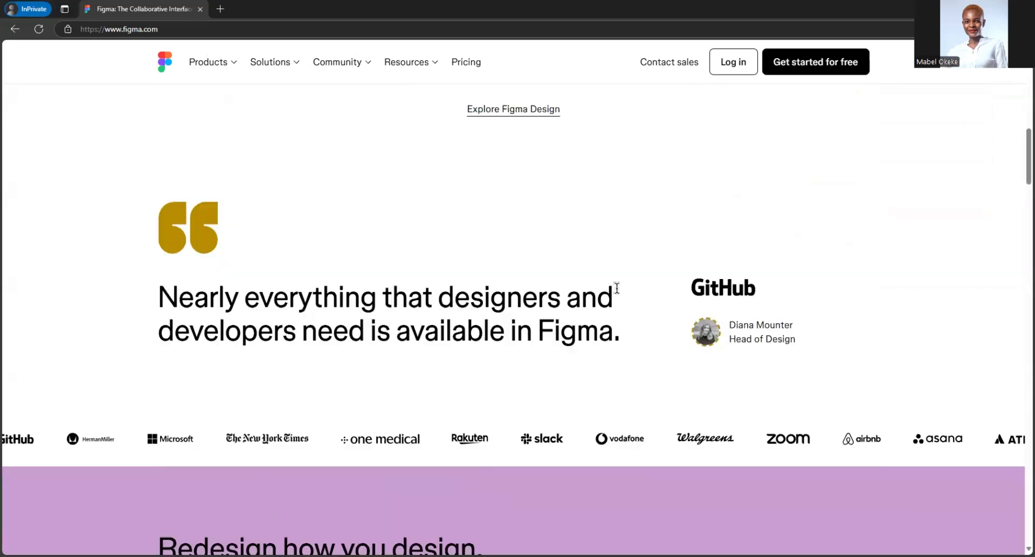
{"action": "scroll", "coordinate": [617, 287], "scroll_direction": "down", "scroll_amount": 9}
{"action": "scroll", "coordinate": [523, 363], "scroll_direction": "down", "scroll_amount": 8}
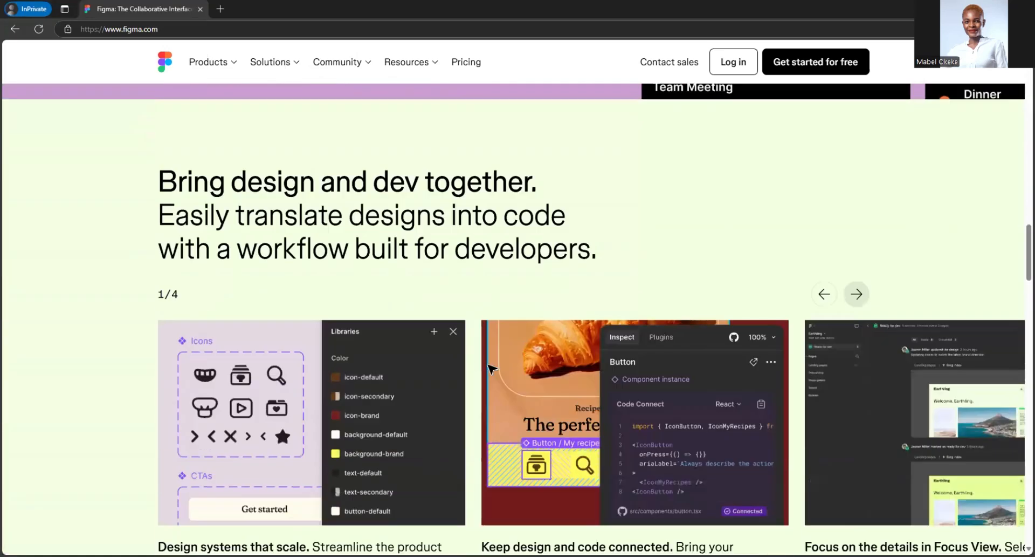
{"action": "scroll", "coordinate": [492, 369], "scroll_direction": "down", "scroll_amount": 9}
{"action": "scroll", "coordinate": [533, 355], "scroll_direction": "down", "scroll_amount": 5}
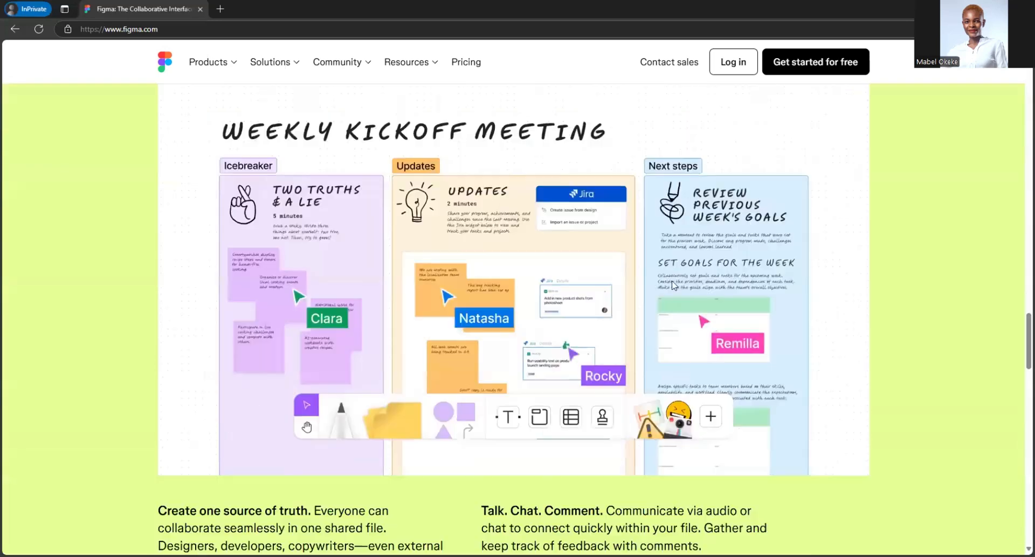
{"action": "scroll", "coordinate": [614, 224], "scroll_direction": "up", "scroll_amount": 14}
{"action": "scroll", "coordinate": [617, 222], "scroll_direction": "up", "scroll_amount": 17}
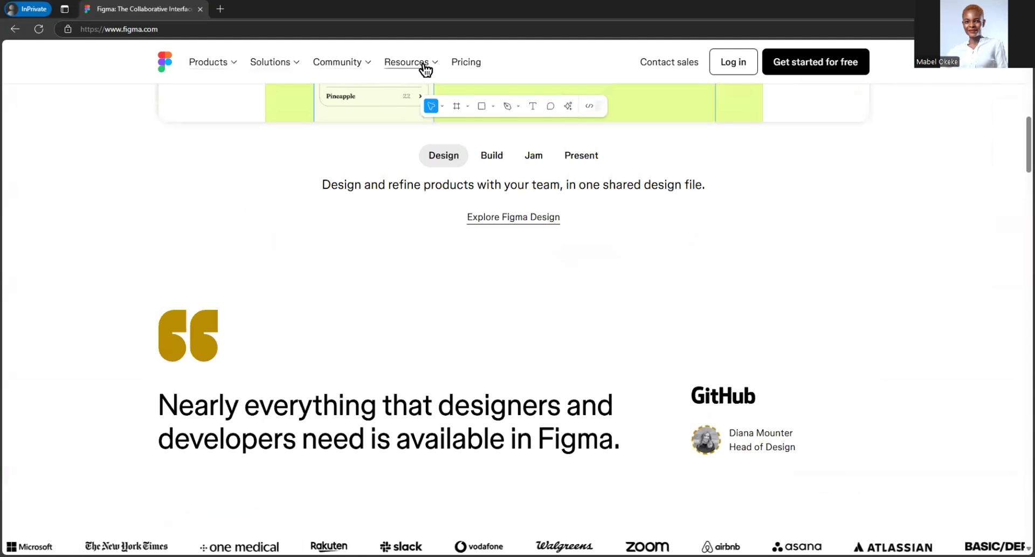
- View the homepage's Resources links for getting started and learning, and close the list again
{"action": "left_click", "coordinate": [426, 63]}
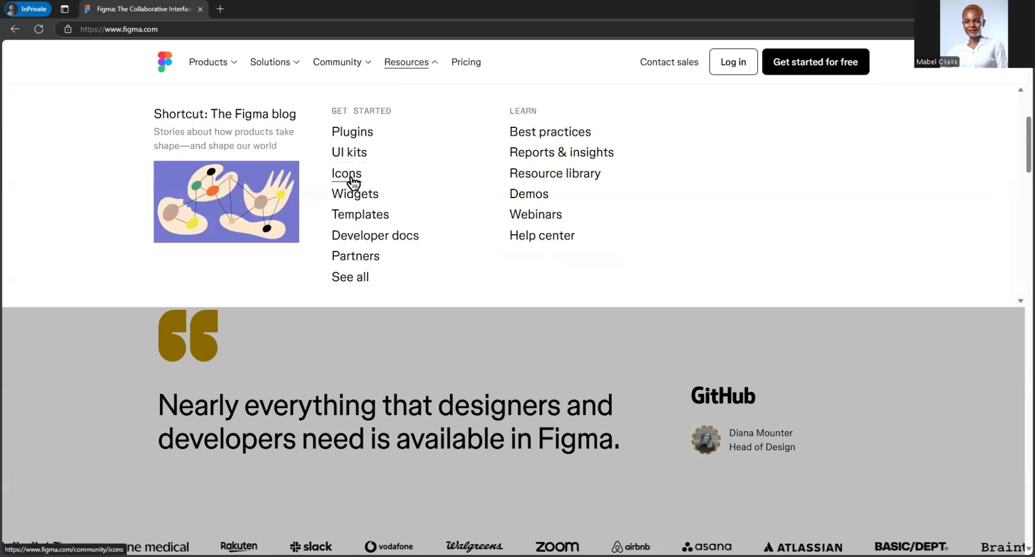
{"action": "left_click", "coordinate": [543, 356]}
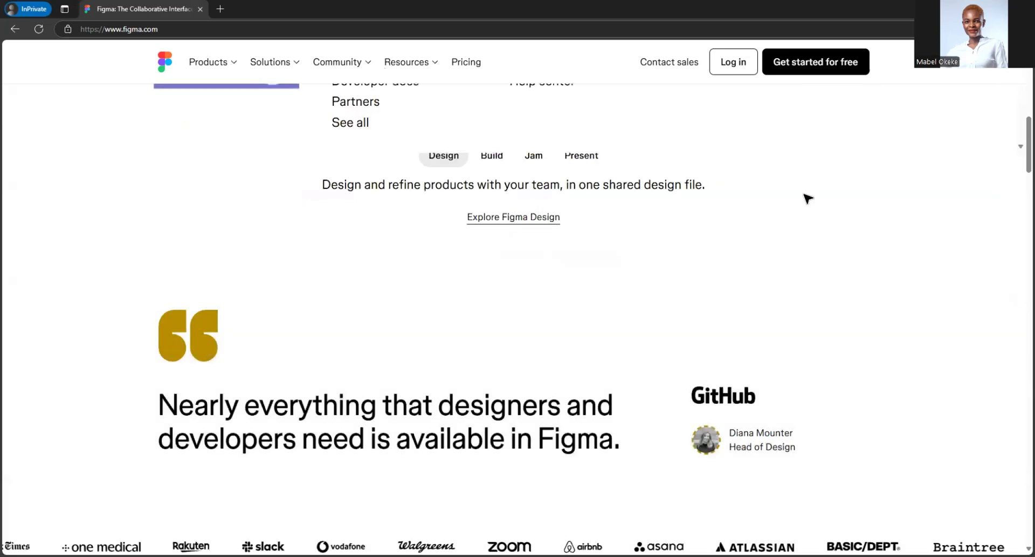
- View the free sign-up dialog with its Google and email options, and close it without signing up
{"action": "scroll", "coordinate": [557, 261], "scroll_direction": "up", "scroll_amount": 5}
{"action": "scroll", "coordinate": [568, 291], "scroll_direction": "up", "scroll_amount": 3}
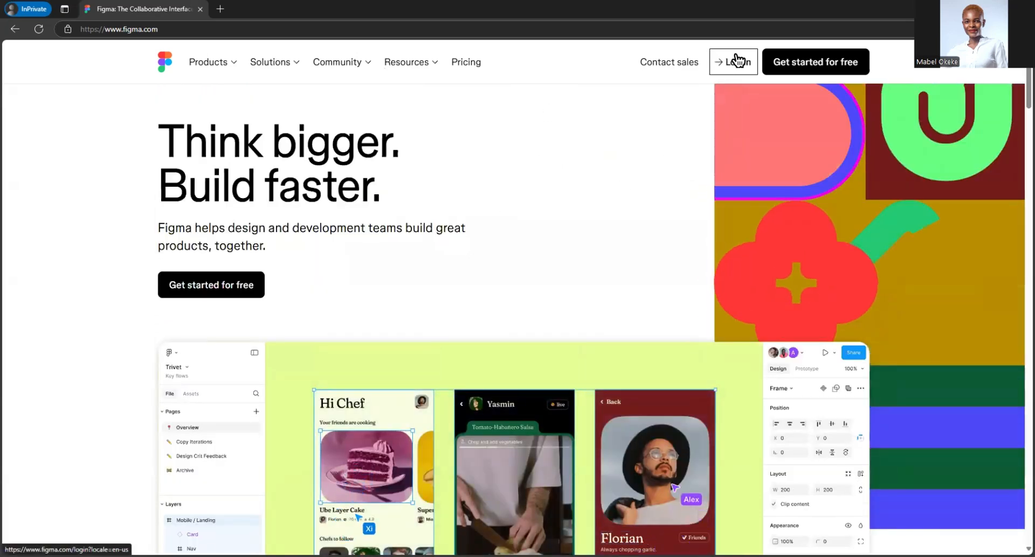
{"action": "left_click", "coordinate": [239, 287]}
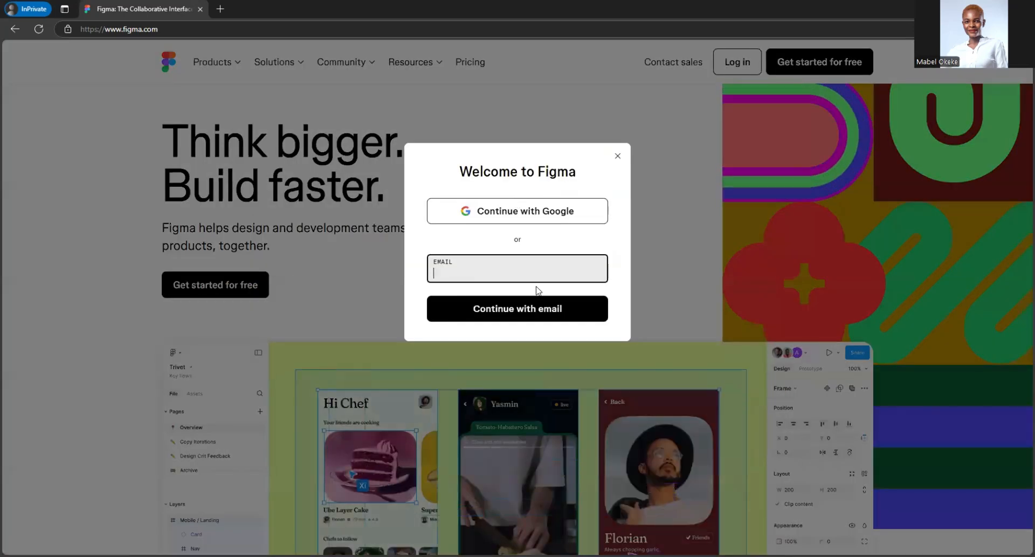
{"action": "left_click", "coordinate": [618, 157]}
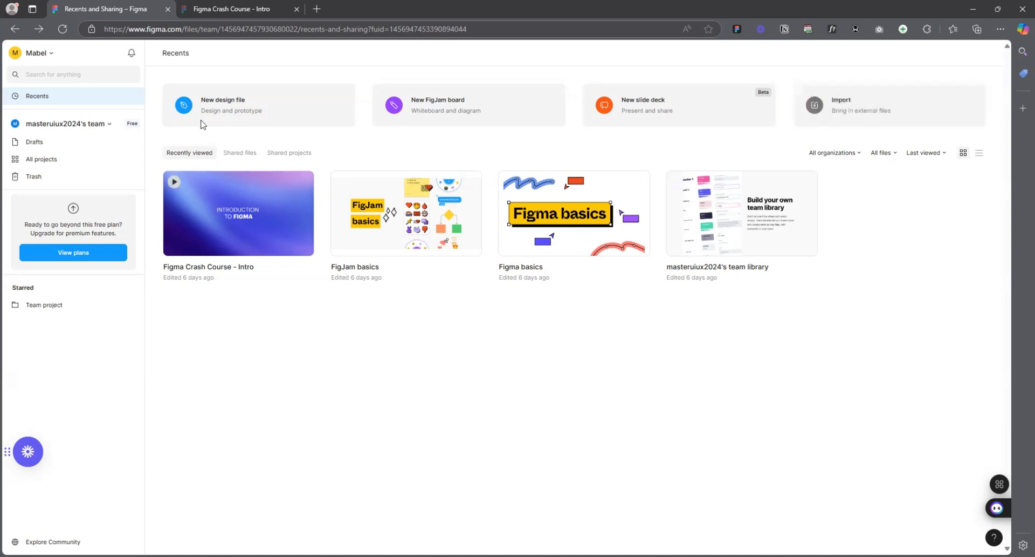
- Open the Figma Community page and look through its design resources, plugins and widgets
{"action": "left_click", "coordinate": [208, 111]}
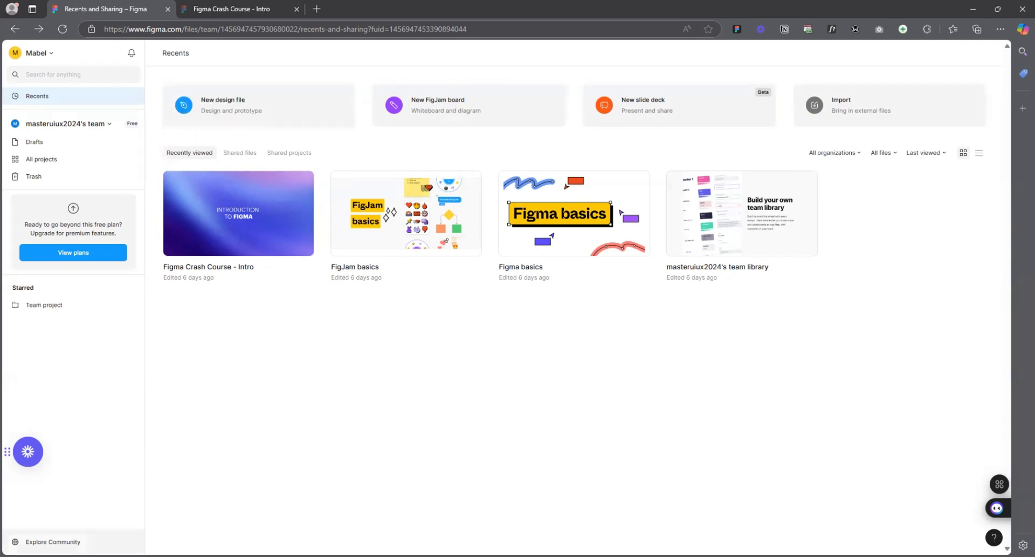
{"action": "scroll", "coordinate": [922, 216], "scroll_direction": "down", "scroll_amount": 10}
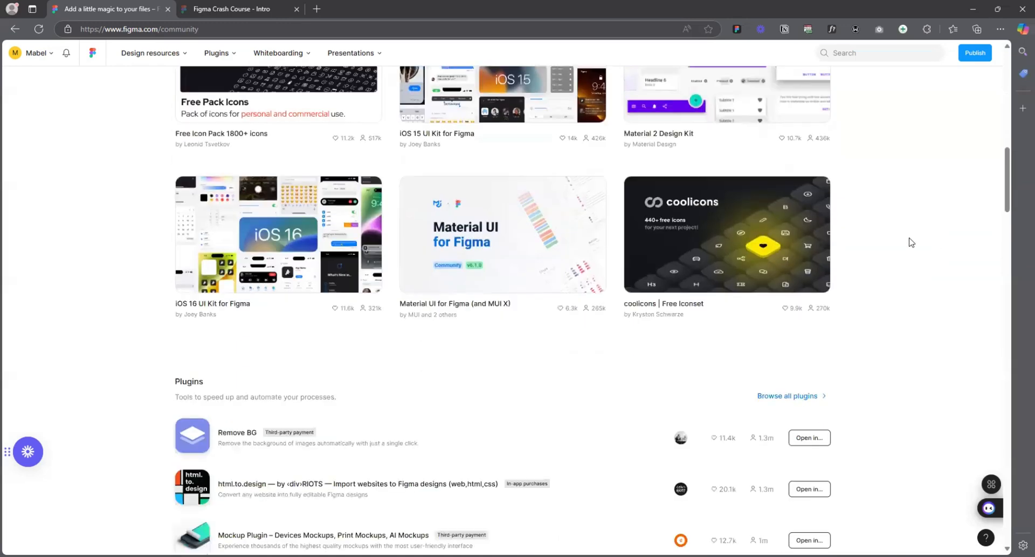
{"action": "scroll", "coordinate": [910, 240], "scroll_direction": "up", "scroll_amount": 3}
{"action": "scroll", "coordinate": [900, 230], "scroll_direction": "down", "scroll_amount": 6}
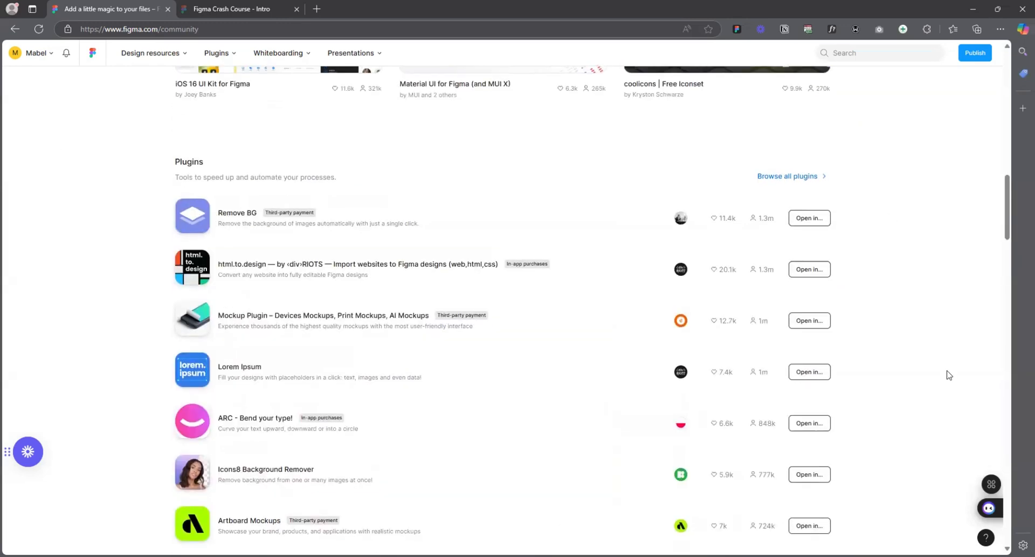
{"action": "scroll", "coordinate": [917, 378], "scroll_direction": "down", "scroll_amount": 8}
{"action": "scroll", "coordinate": [887, 348], "scroll_direction": "up", "scroll_amount": 10}
{"action": "scroll", "coordinate": [883, 344], "scroll_direction": "up", "scroll_amount": 9}
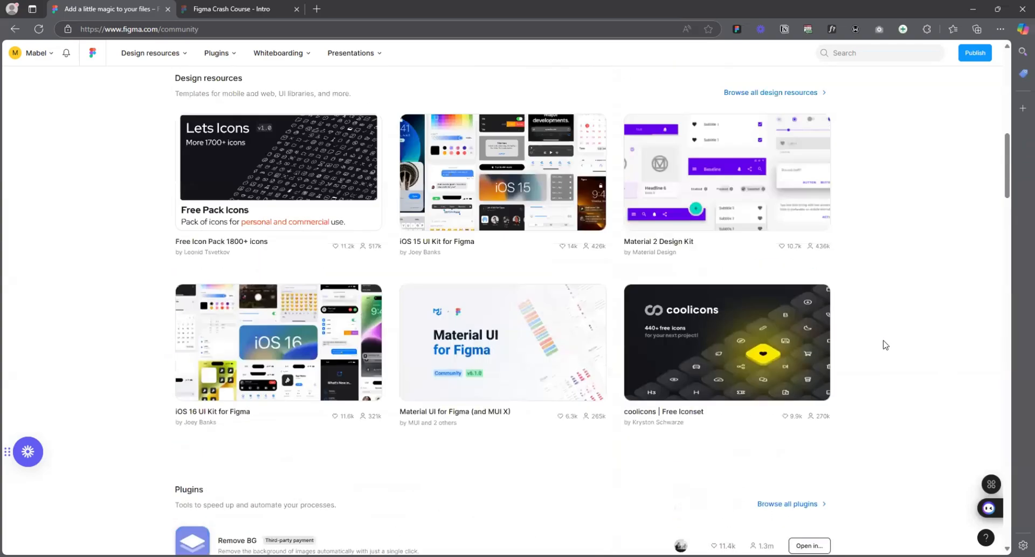
{"action": "scroll", "coordinate": [863, 343], "scroll_direction": "down", "scroll_amount": 3}
{"action": "scroll", "coordinate": [863, 344], "scroll_direction": "down", "scroll_amount": 20}
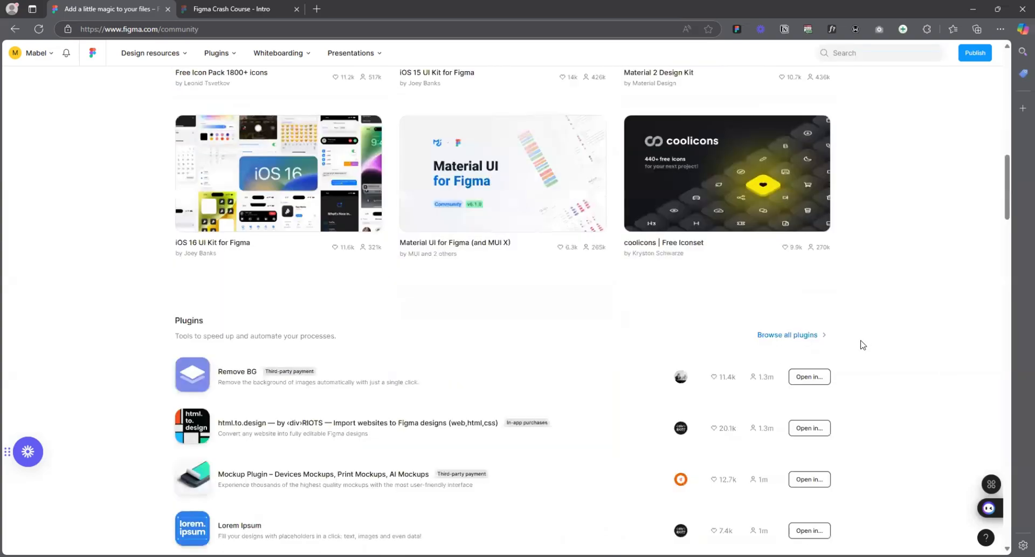
{"action": "scroll", "coordinate": [863, 344], "scroll_direction": "down", "scroll_amount": 2}
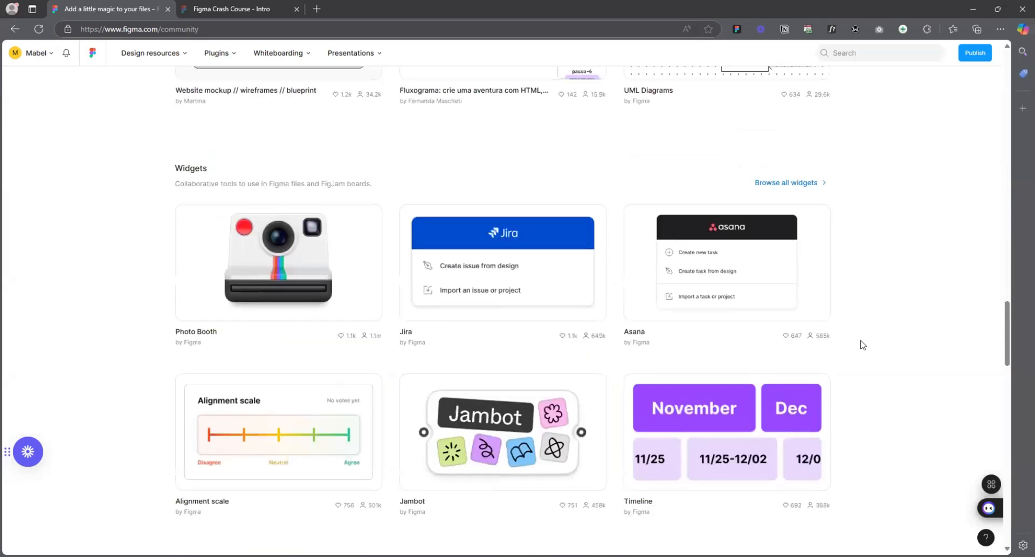
{"action": "scroll", "coordinate": [863, 344], "scroll_direction": "up", "scroll_amount": 12}
{"action": "scroll", "coordinate": [863, 344], "scroll_direction": "up", "scroll_amount": 10}
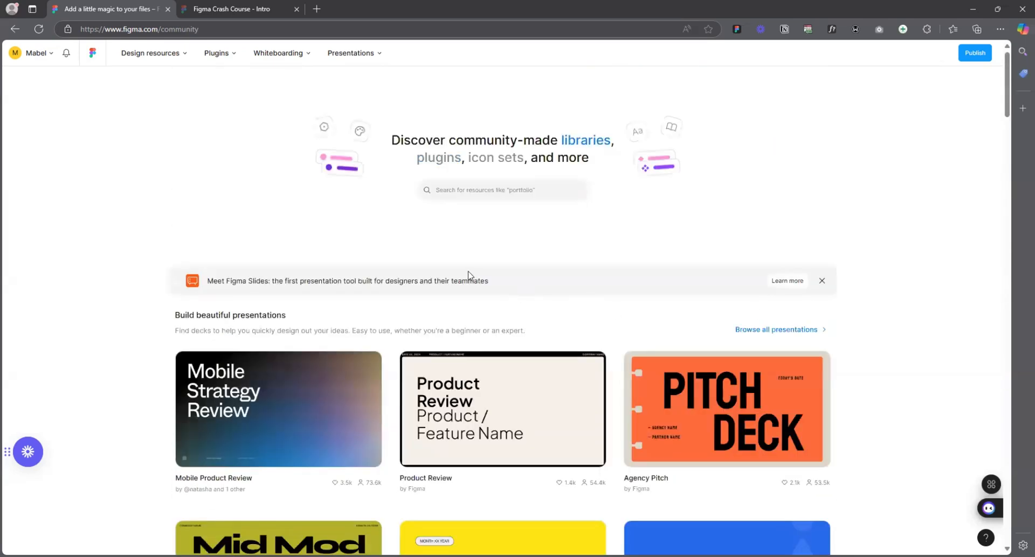
- Search the Figma Community for "car booking mobile app"
{"action": "left_click", "coordinate": [480, 190]}
{"action": "type", "text": "ca"}
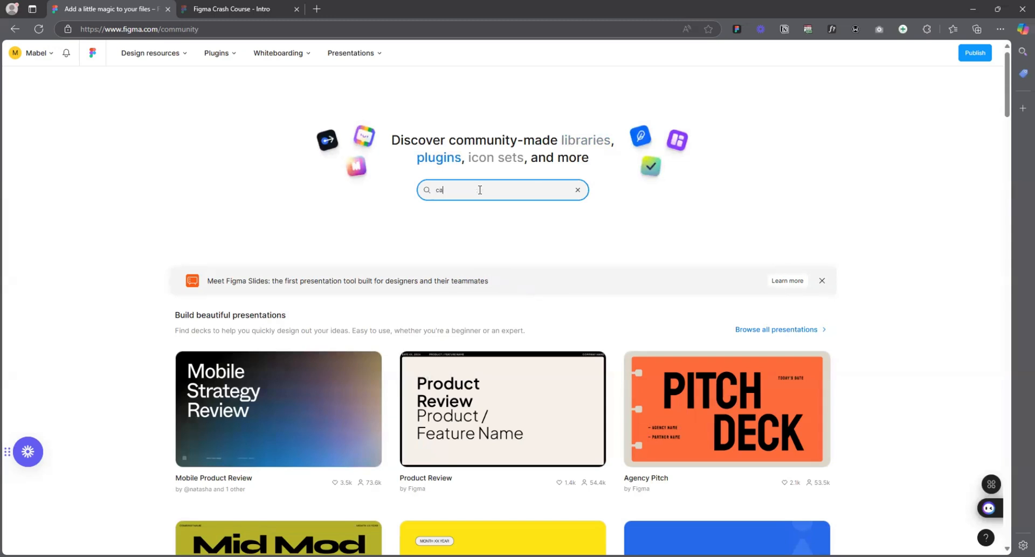
{"action": "type", "text": "r boo"}
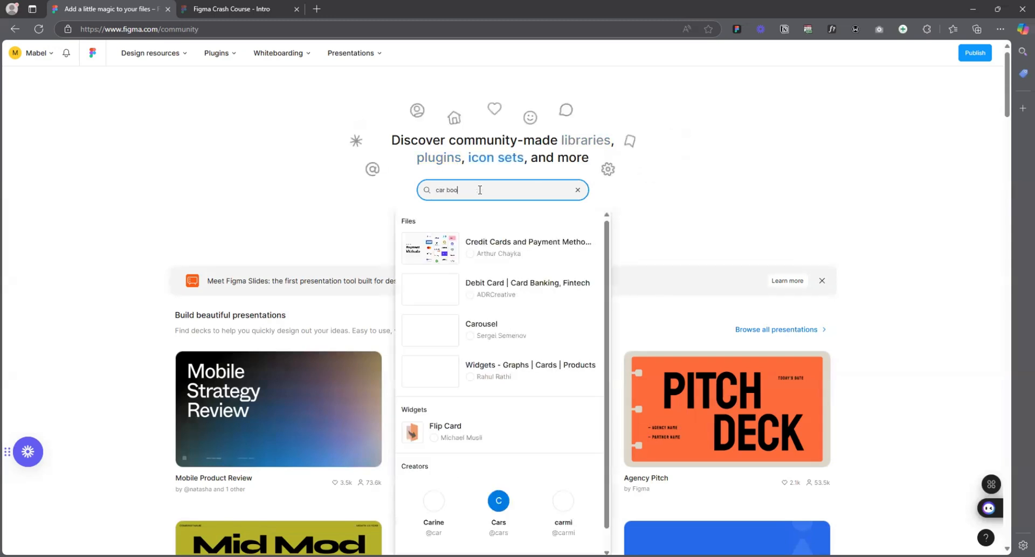
{"action": "type", "text": "king"}
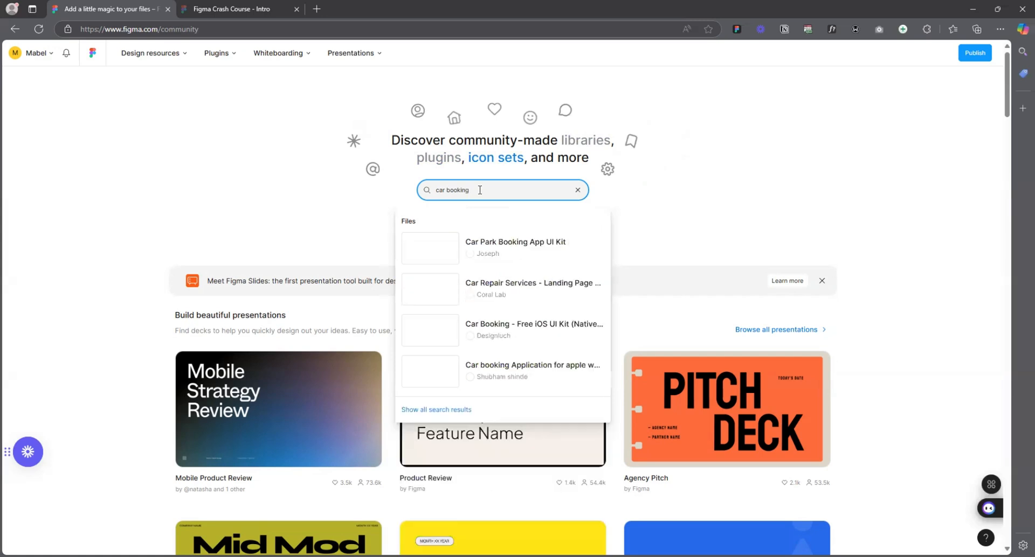
{"action": "type", "text": " mobile app"}
{"action": "key", "text": "Return"}
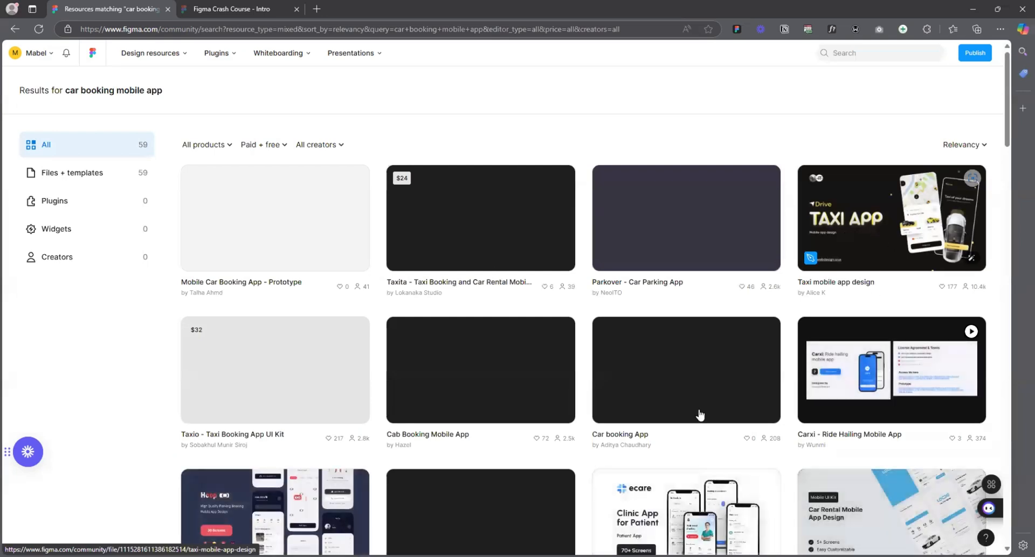
- Look through the car booking results and open the $5 Rental Car Mobile App Design file's page
{"action": "scroll", "coordinate": [698, 416], "scroll_direction": "down", "scroll_amount": 2}
{"action": "scroll", "coordinate": [729, 305], "scroll_direction": "down", "scroll_amount": 3}
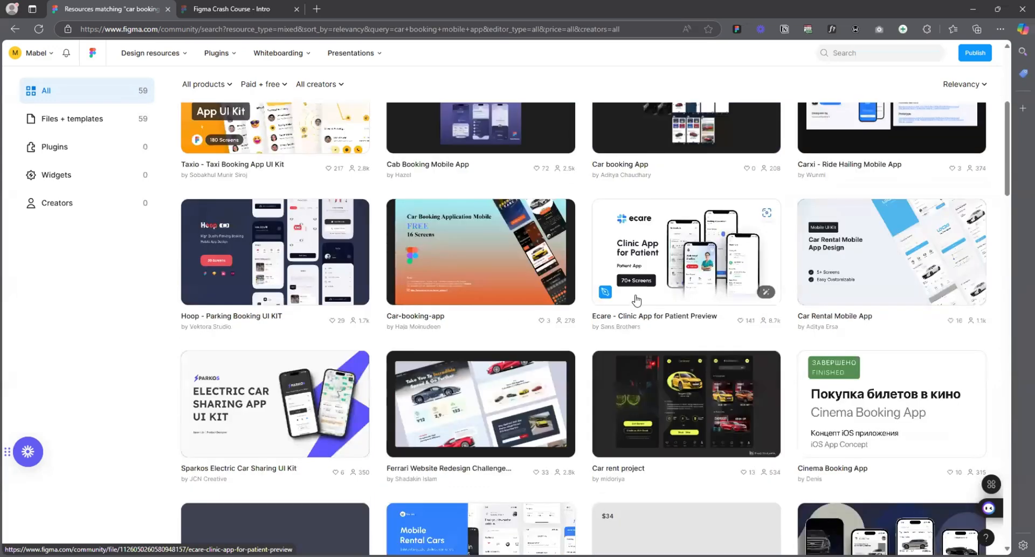
{"action": "scroll", "coordinate": [548, 221], "scroll_direction": "up", "scroll_amount": 5}
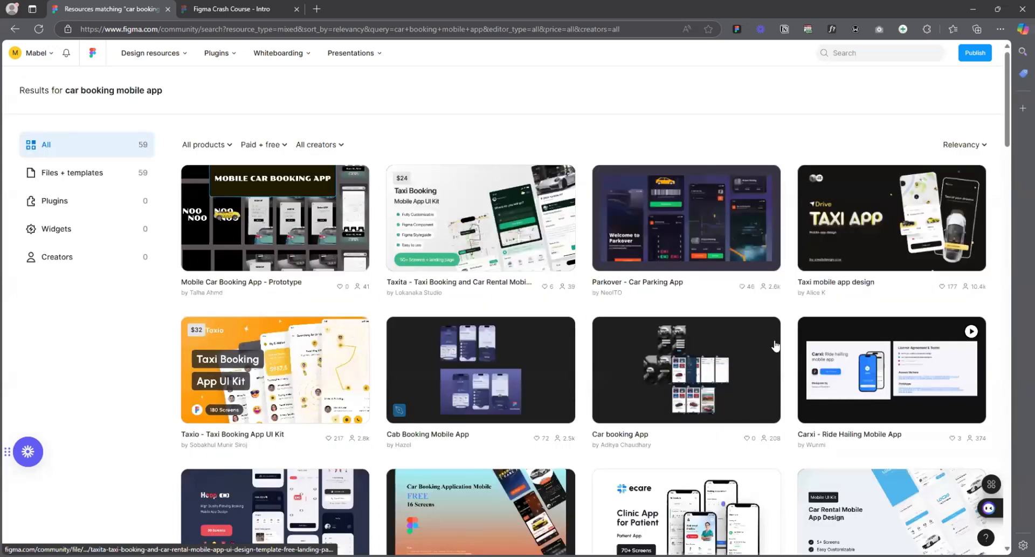
{"action": "scroll", "coordinate": [592, 337], "scroll_direction": "down", "scroll_amount": 10}
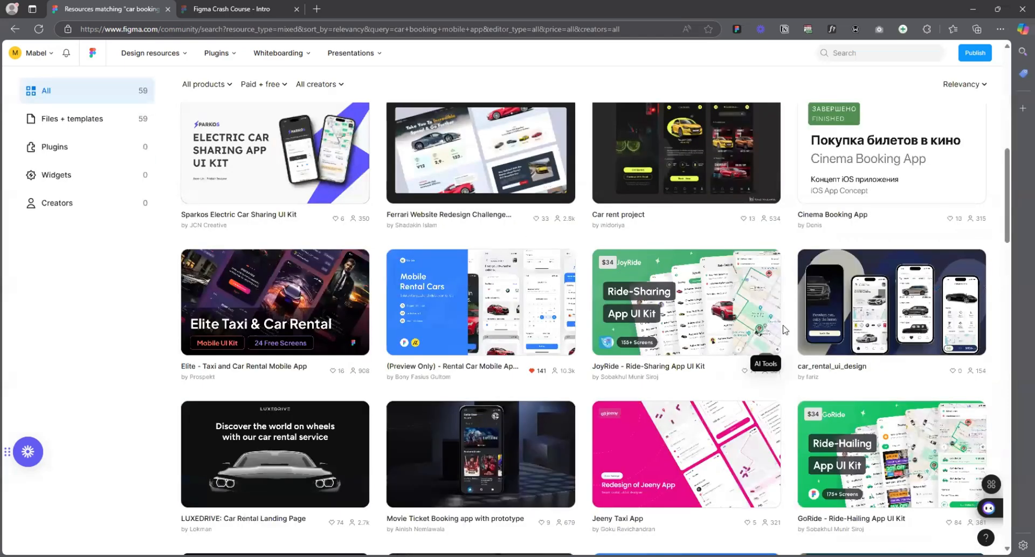
{"action": "scroll", "coordinate": [805, 365], "scroll_direction": "down", "scroll_amount": 4}
{"action": "scroll", "coordinate": [839, 302], "scroll_direction": "up", "scroll_amount": 1}
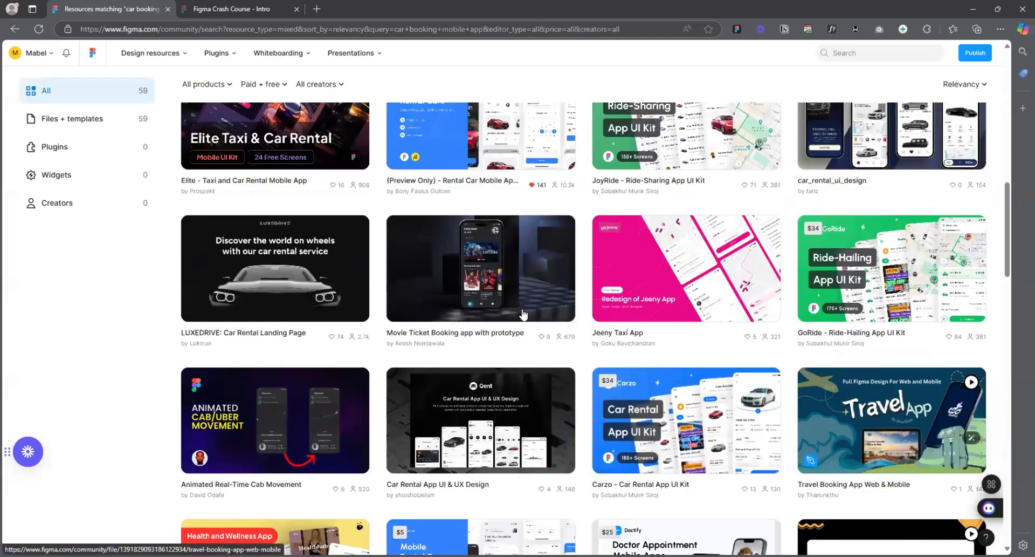
{"action": "scroll", "coordinate": [503, 143], "scroll_direction": "down", "scroll_amount": 9}
{"action": "left_click", "coordinate": [503, 143]}
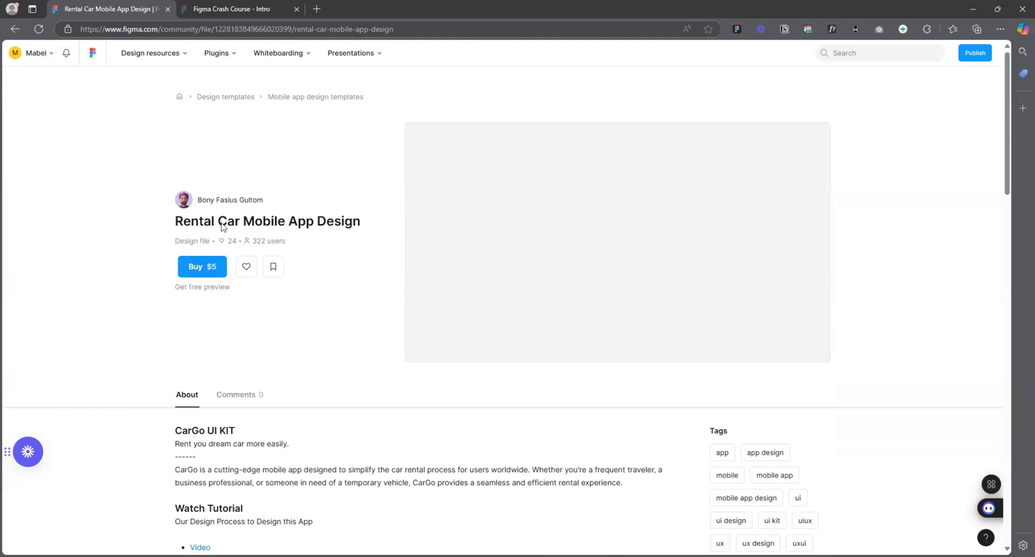
- Examine the Rental Car Mobile App Design page, highlighting its title and viewing the preview and description
{"action": "left_click_drag", "start_coordinate": [221, 223], "coordinate": [176, 220]}
{"action": "left_click", "coordinate": [351, 139]}
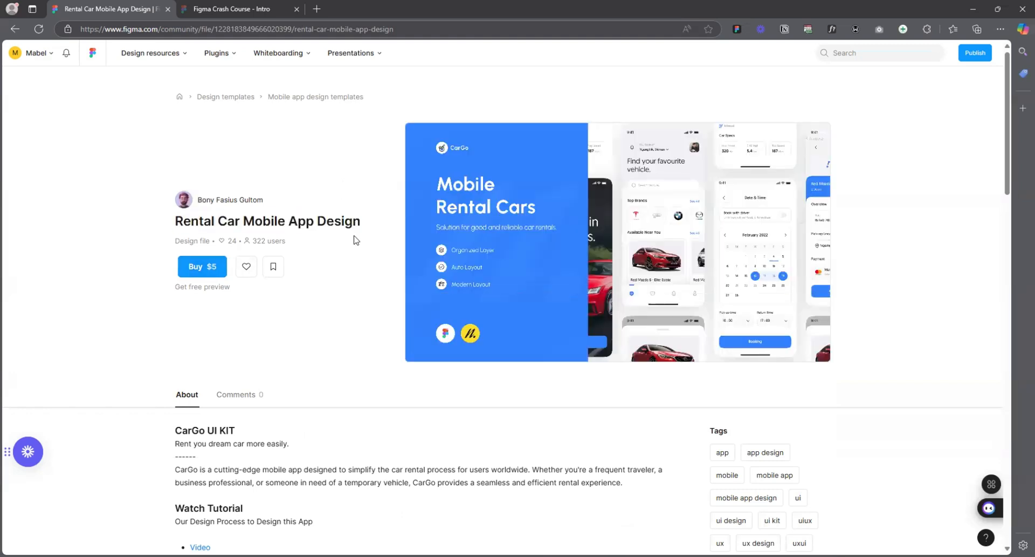
{"action": "left_click_drag", "start_coordinate": [359, 223], "coordinate": [165, 225]}
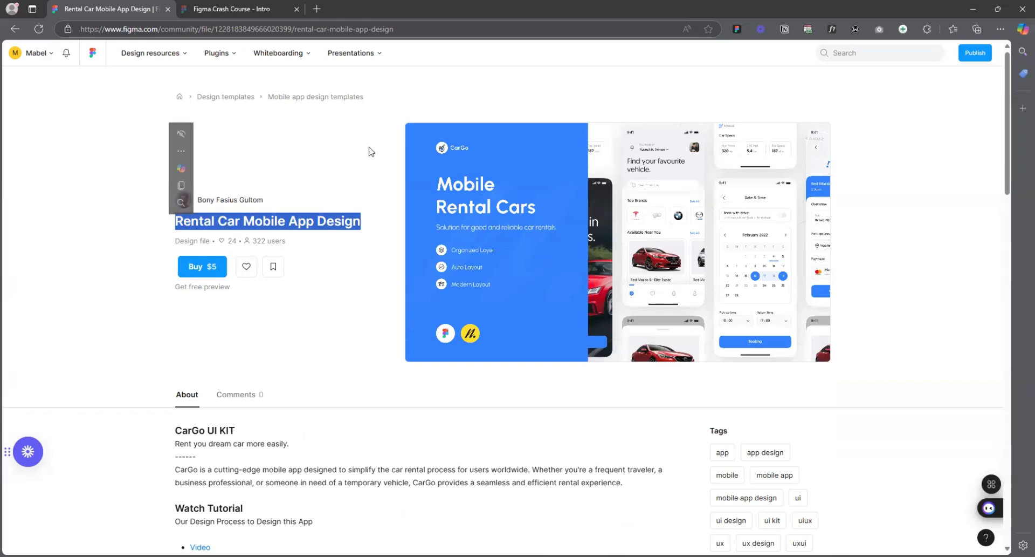
{"action": "left_click", "coordinate": [370, 153]}
{"action": "left_click_drag", "start_coordinate": [364, 225], "coordinate": [157, 226]}
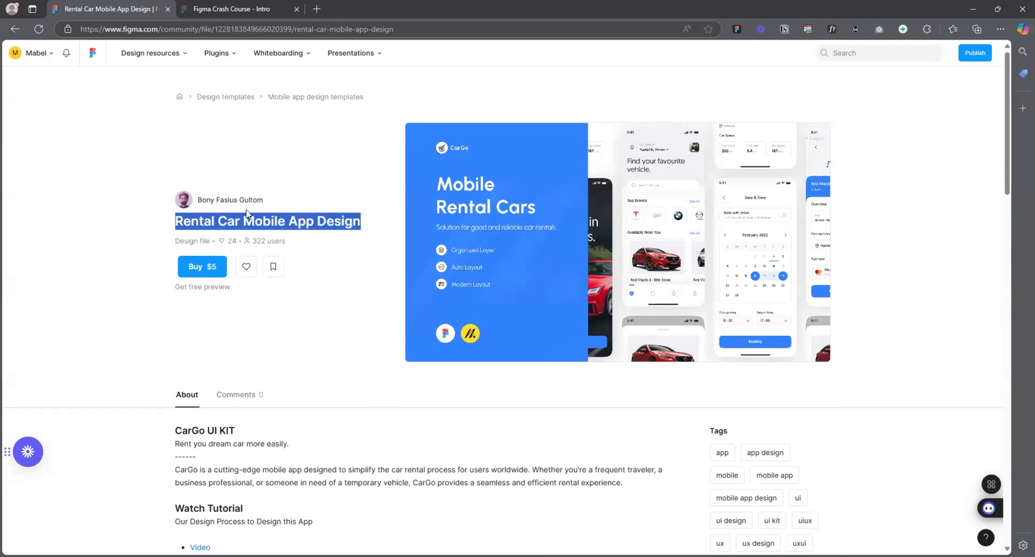
{"action": "left_click", "coordinate": [340, 198]}
{"action": "left_click_drag", "start_coordinate": [365, 226], "coordinate": [163, 227]}
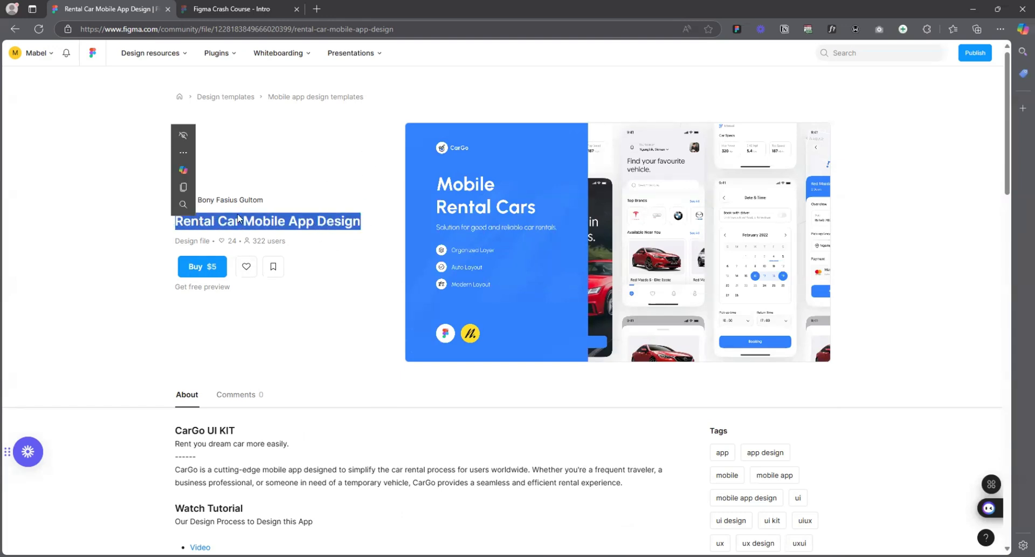
{"action": "left_click", "coordinate": [471, 99]}
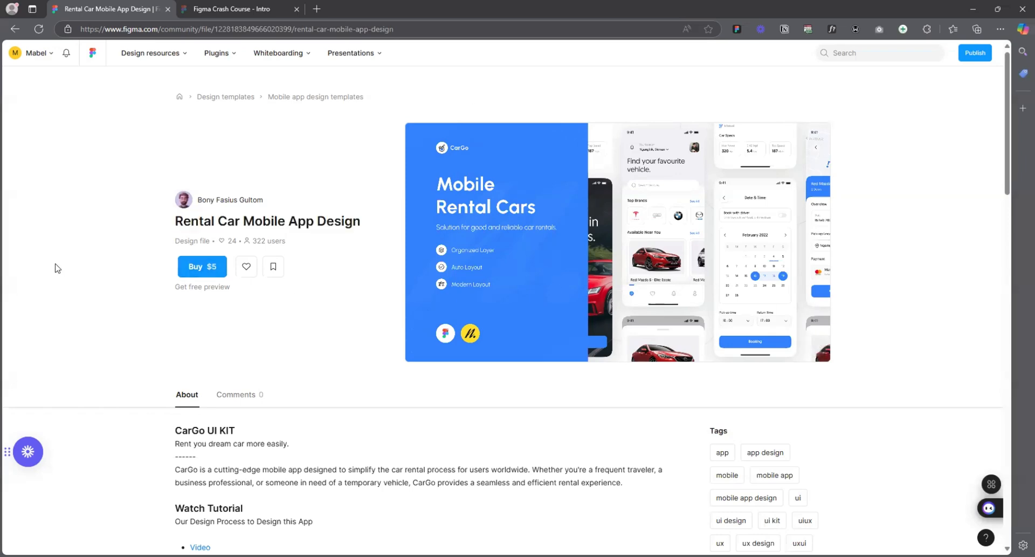
{"action": "scroll", "coordinate": [701, 261], "scroll_direction": "down", "scroll_amount": 4}
{"action": "scroll", "coordinate": [701, 261], "scroll_direction": "up", "scroll_amount": 4}
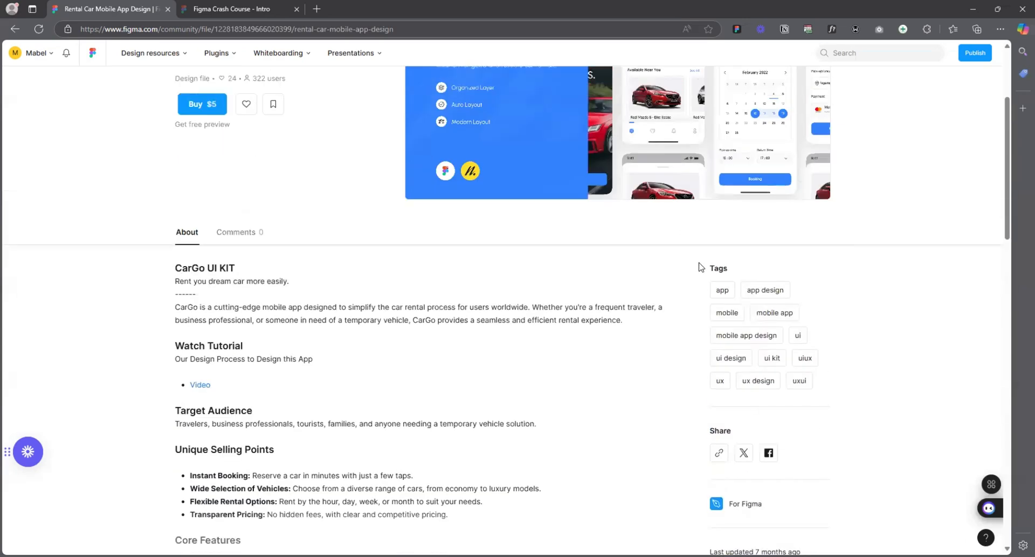
- Read the Rental Car Mobile App Design description and look over its preview and the creator's other designs
{"action": "scroll", "coordinate": [547, 290], "scroll_direction": "down", "scroll_amount": 15}
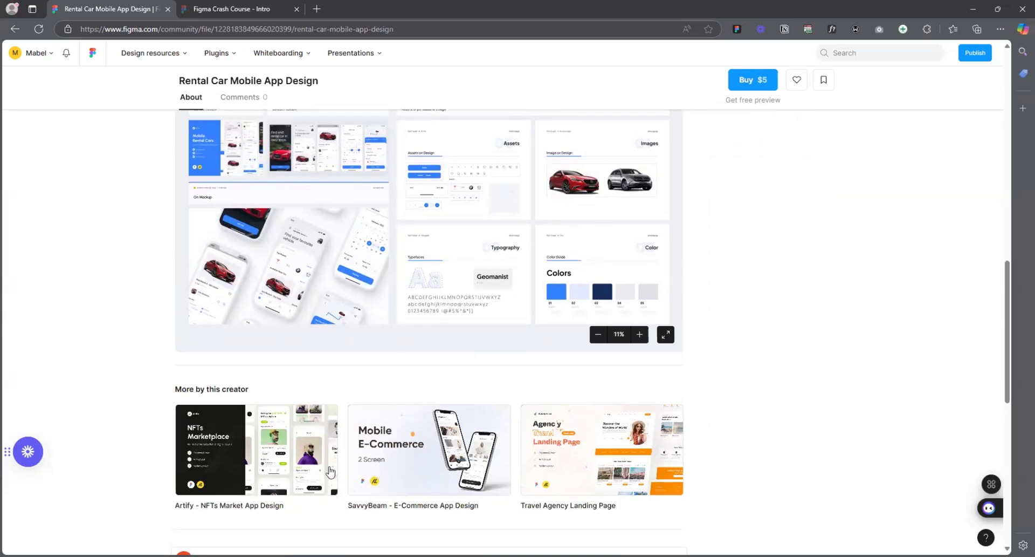
{"action": "scroll", "coordinate": [531, 307], "scroll_direction": "up", "scroll_amount": 4}
{"action": "scroll", "coordinate": [532, 305], "scroll_direction": "down", "scroll_amount": 4}
{"action": "scroll", "coordinate": [668, 272], "scroll_direction": "up", "scroll_amount": 2}
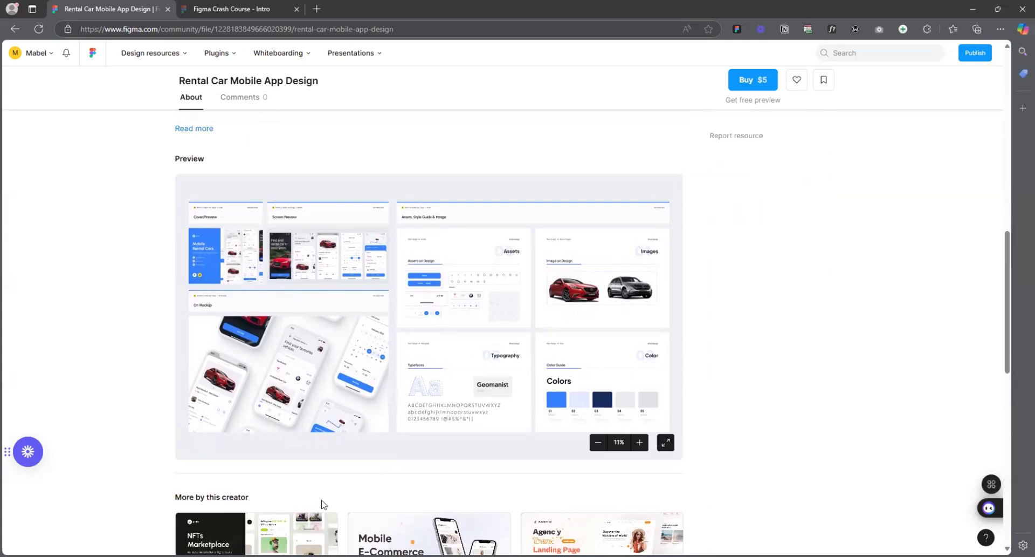
{"action": "scroll", "coordinate": [223, 406], "scroll_direction": "down", "scroll_amount": 1}
{"action": "scroll", "coordinate": [323, 205], "scroll_direction": "up", "scroll_amount": 8}
{"action": "scroll", "coordinate": [336, 338], "scroll_direction": "down", "scroll_amount": 3}
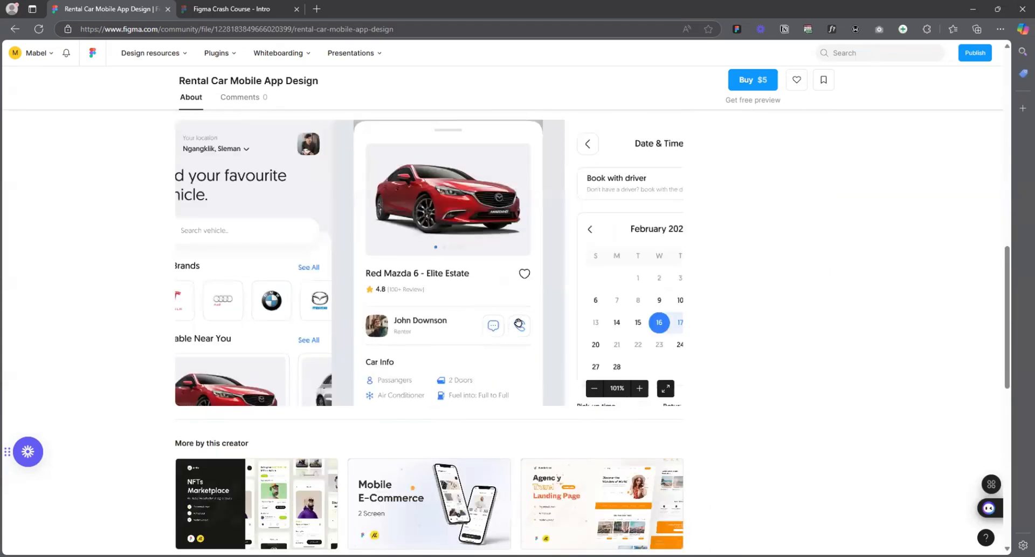
- Examine the car details and Date & Time screens up close in the embedded preview, and the overall board layout
{"action": "scroll", "coordinate": [379, 297], "scroll_direction": "down", "scroll_amount": 5}
{"action": "scroll", "coordinate": [451, 362], "scroll_direction": "up", "scroll_amount": 6}
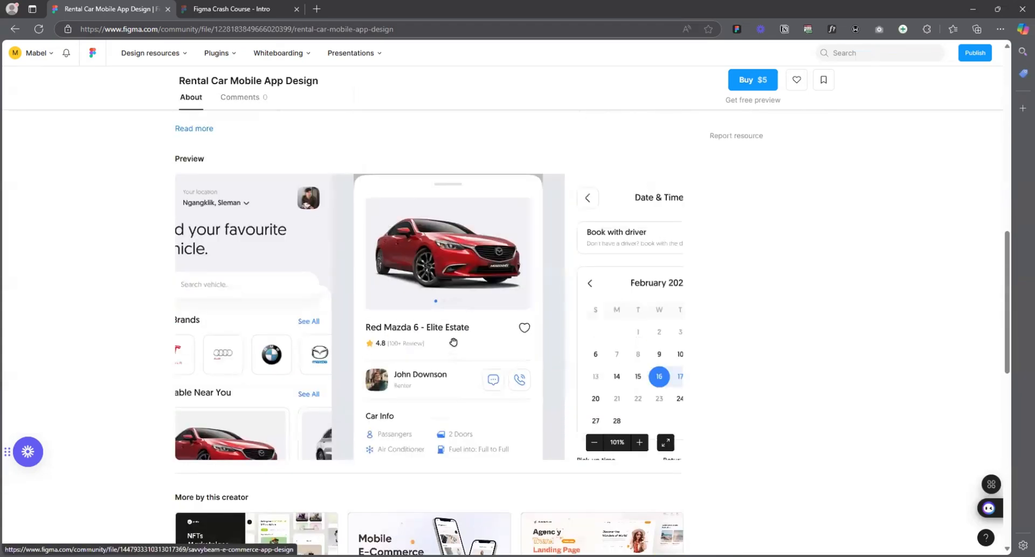
{"action": "scroll", "coordinate": [448, 328], "scroll_direction": "down", "scroll_amount": 2}
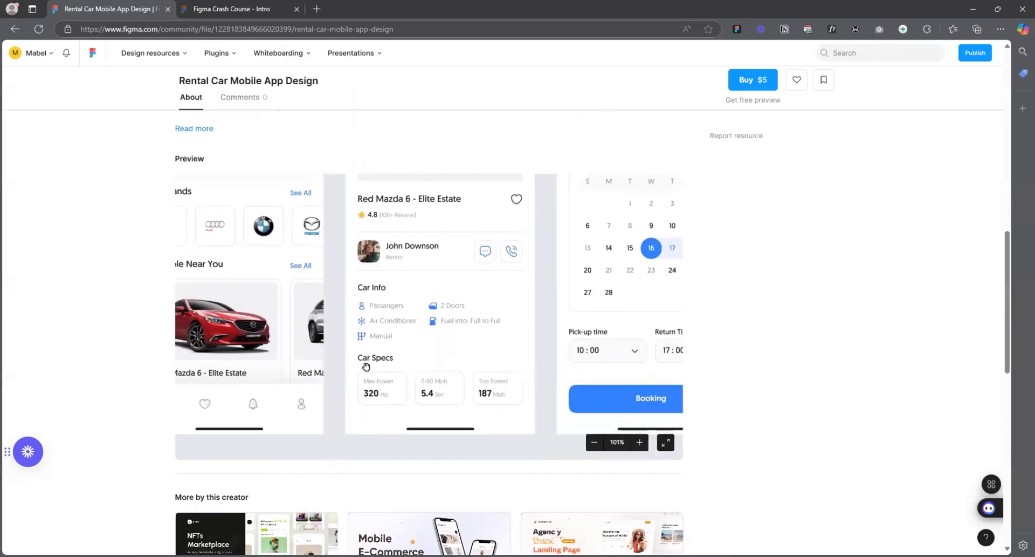
{"action": "scroll", "coordinate": [423, 214], "scroll_direction": "up", "scroll_amount": 3}
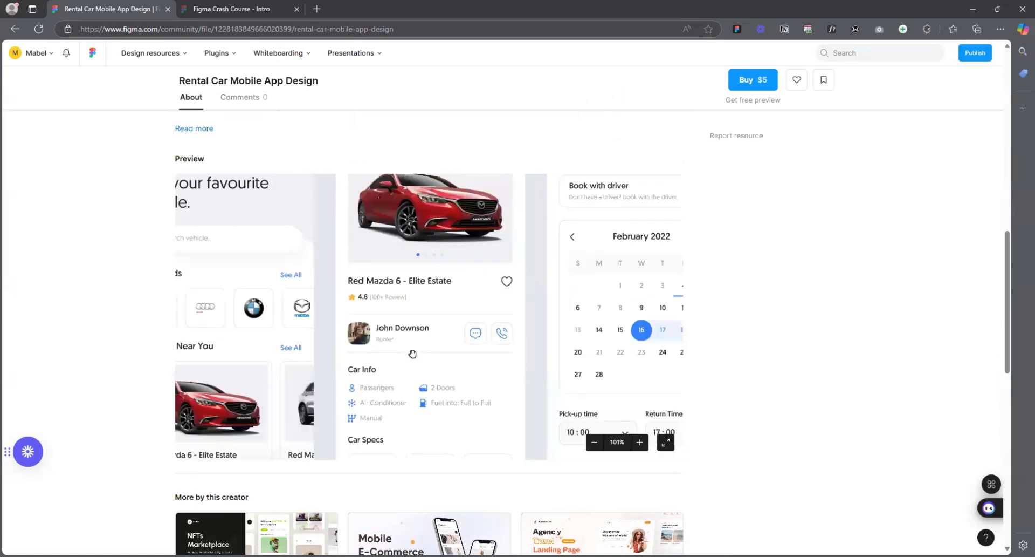
{"action": "scroll", "coordinate": [420, 356], "scroll_direction": "right", "scroll_amount": 4}
{"action": "scroll", "coordinate": [454, 397], "scroll_direction": "down", "scroll_amount": 3}
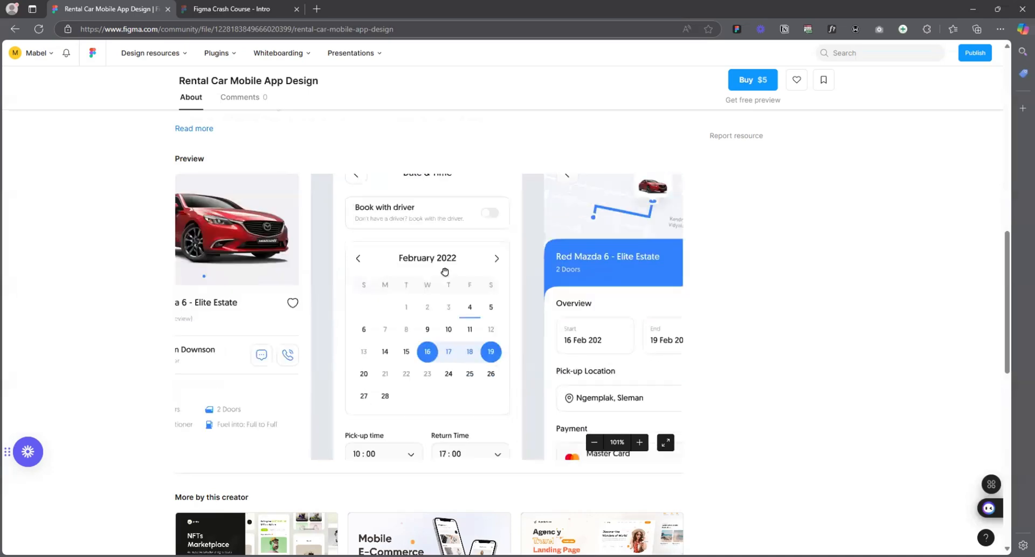
{"action": "scroll", "coordinate": [446, 305], "scroll_direction": "up", "scroll_amount": 3}
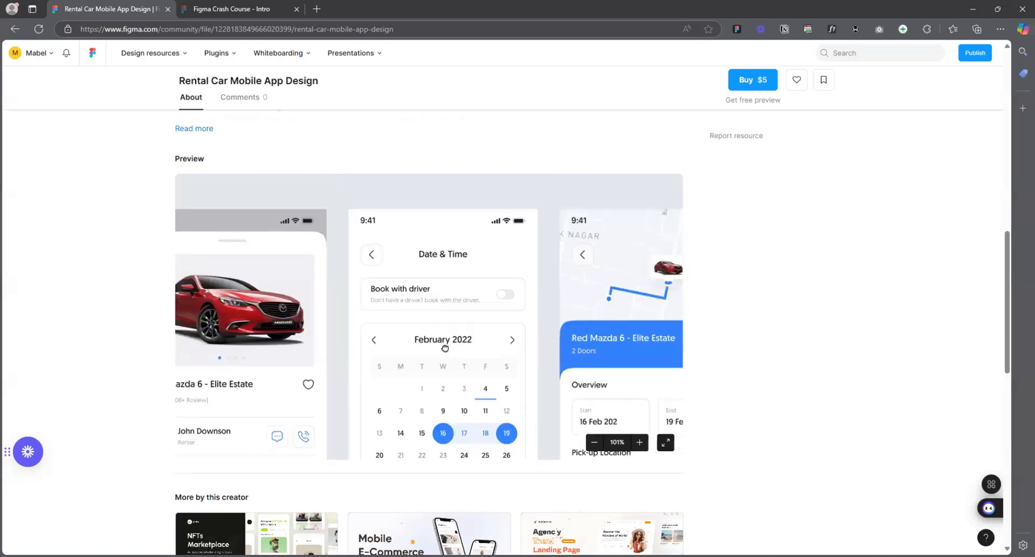
{"action": "scroll", "coordinate": [537, 300], "scroll_direction": "up", "scroll_amount": 2}
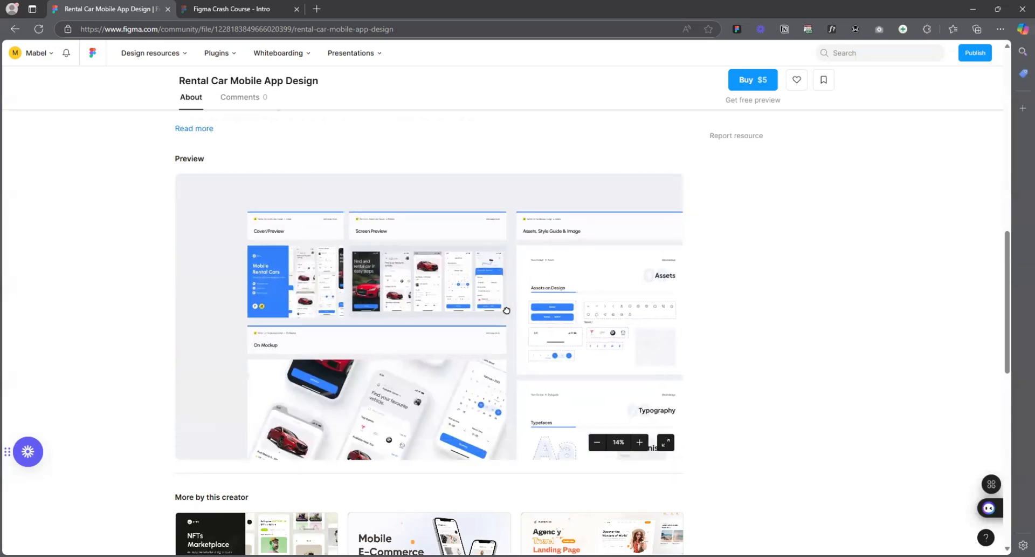
{"action": "left_click_drag", "start_coordinate": [432, 252], "coordinate": [389, 271]}
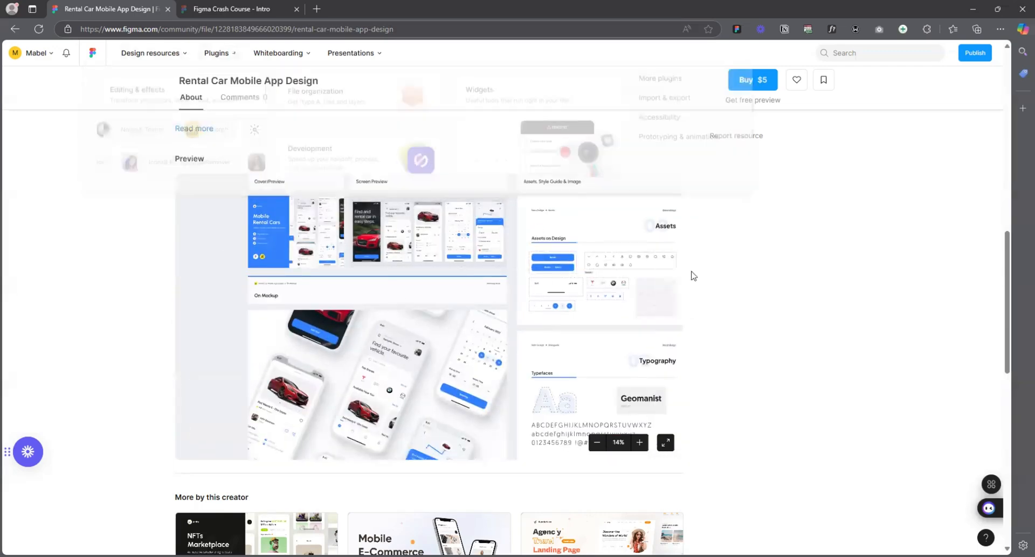
- Return to the Community home page and look through its Plugins list
{"action": "key", "text": "alt+Left"}
{"action": "scroll", "coordinate": [596, 384], "scroll_direction": "down", "scroll_amount": 15}
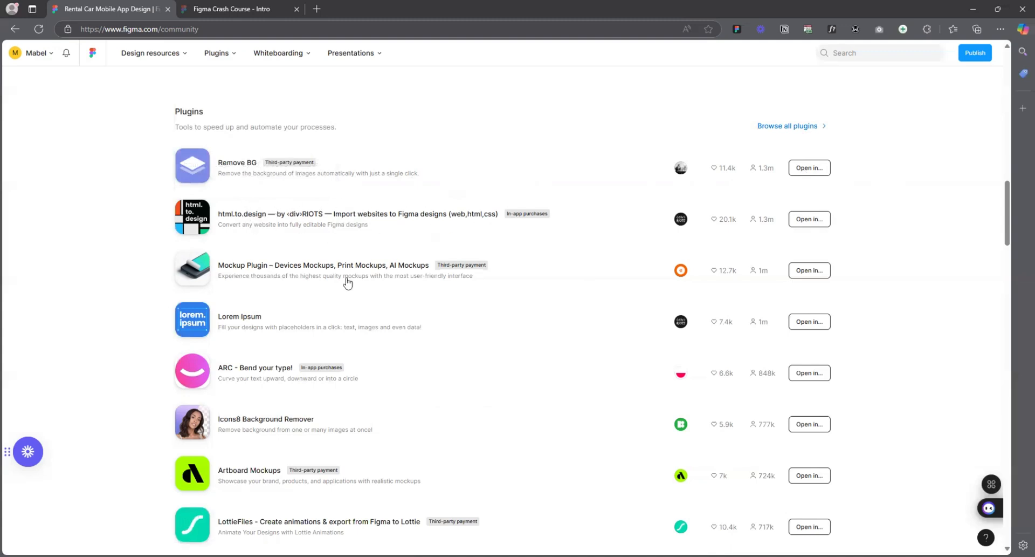
{"action": "scroll", "coordinate": [356, 292], "scroll_direction": "down", "scroll_amount": 3}
{"action": "scroll", "coordinate": [361, 269], "scroll_direction": "up", "scroll_amount": 3}
{"action": "scroll", "coordinate": [553, 306], "scroll_direction": "down", "scroll_amount": 1}
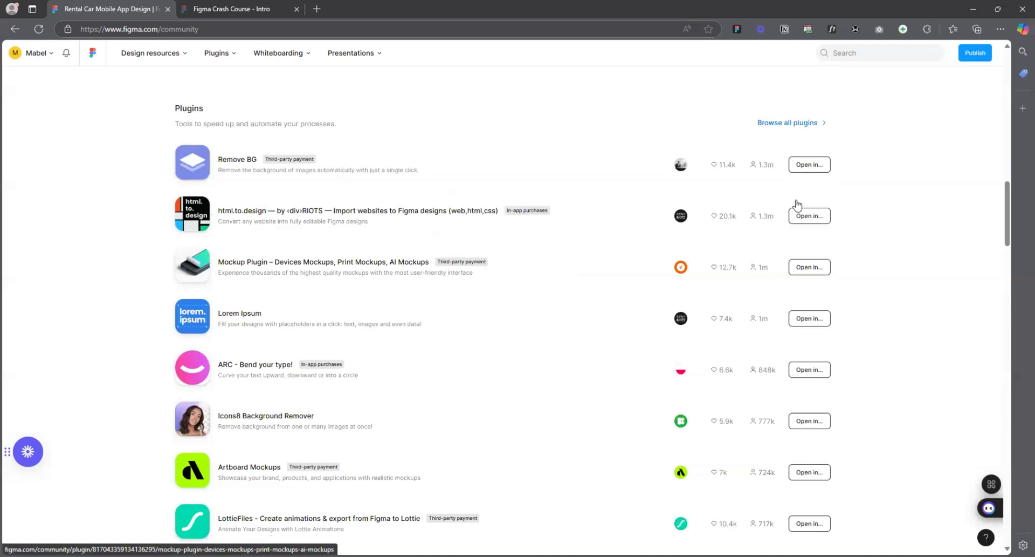
{"action": "scroll", "coordinate": [379, 372], "scroll_direction": "down", "scroll_amount": 2}
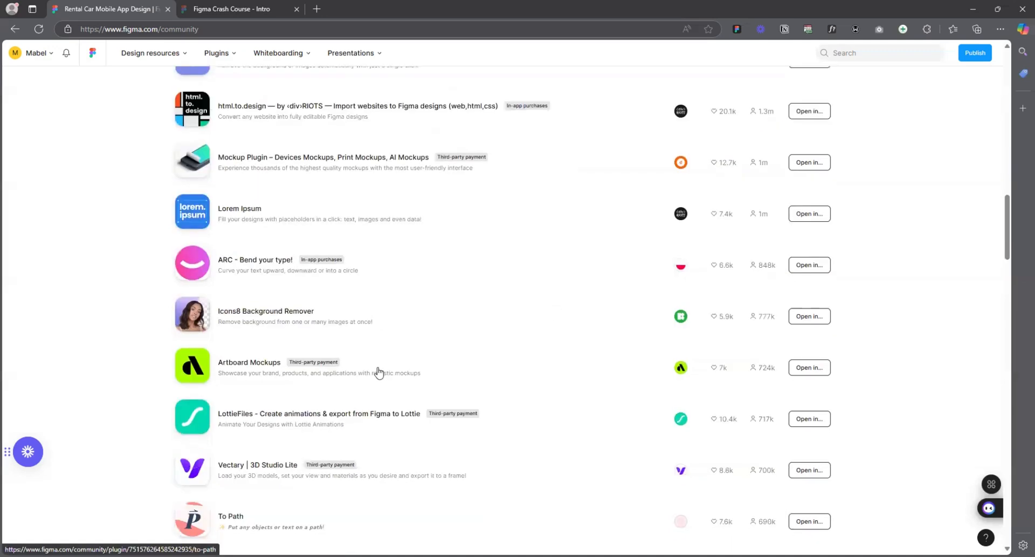
{"action": "scroll", "coordinate": [380, 373], "scroll_direction": "down", "scroll_amount": 3}
{"action": "scroll", "coordinate": [369, 372], "scroll_direction": "up", "scroll_amount": 7}
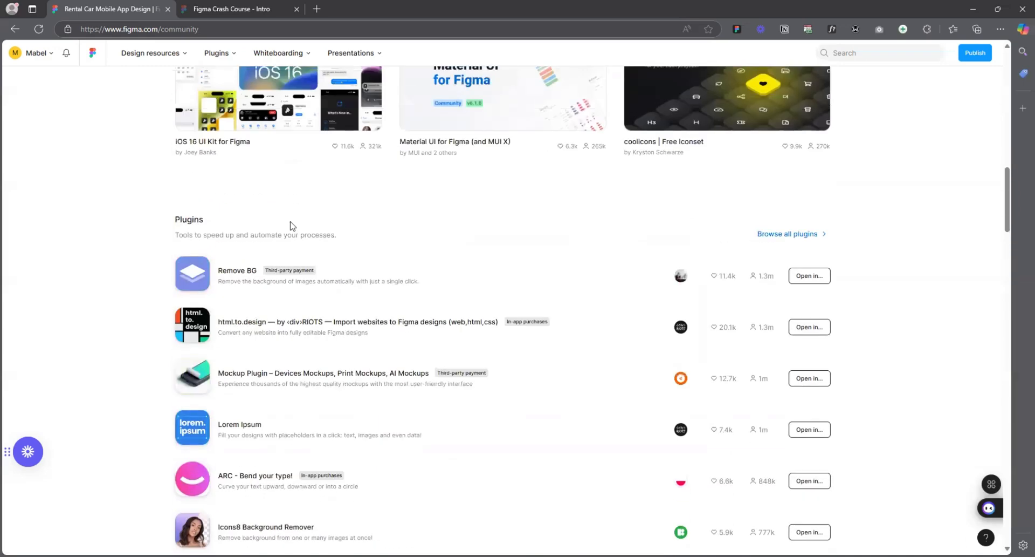
{"action": "scroll", "coordinate": [867, 346], "scroll_direction": "up", "scroll_amount": 3}
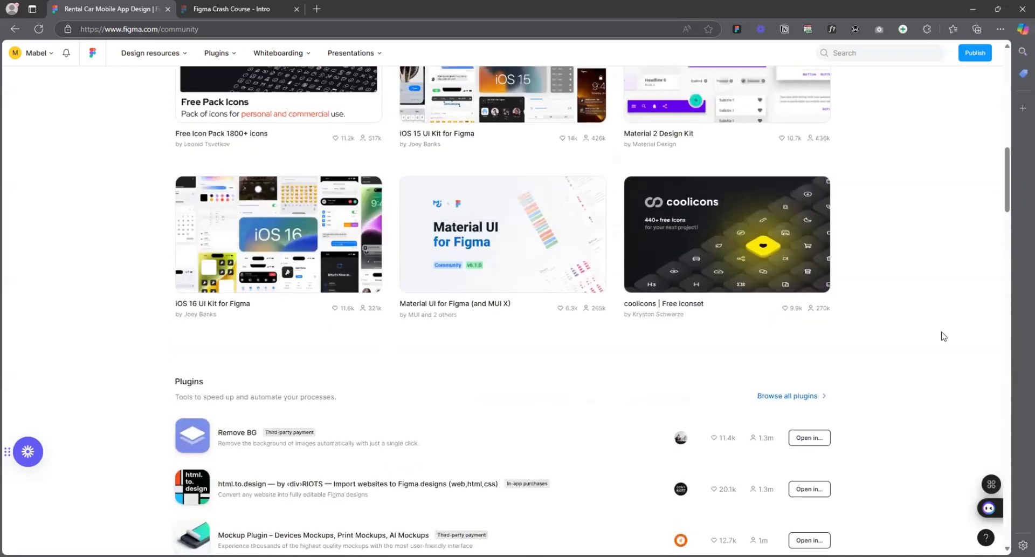
{"action": "scroll", "coordinate": [944, 336], "scroll_direction": "up", "scroll_amount": 10}
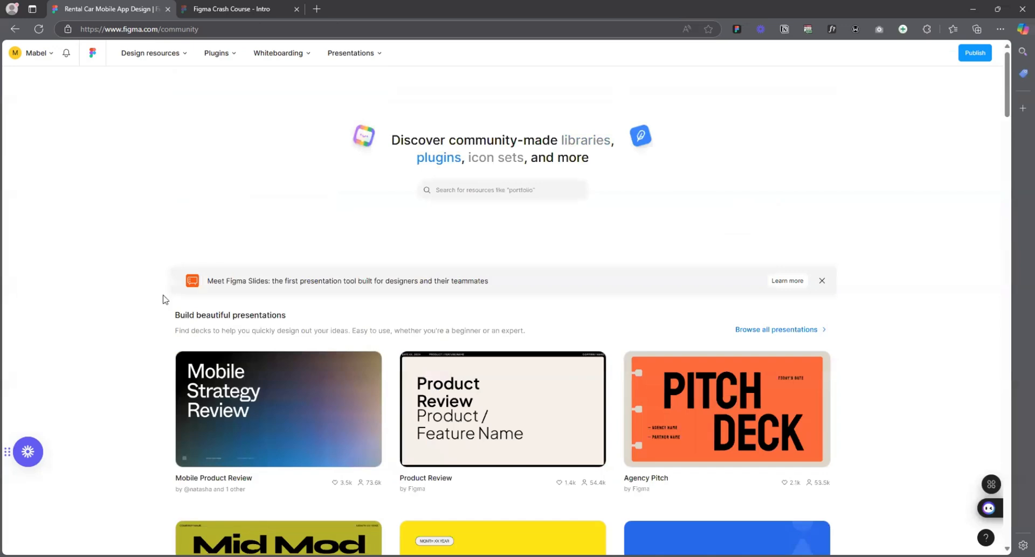
- Look through the Community's presentations and design resources, and open the coolicons | Free Iconset page
{"action": "scroll", "coordinate": [528, 328], "scroll_direction": "down", "scroll_amount": 7}
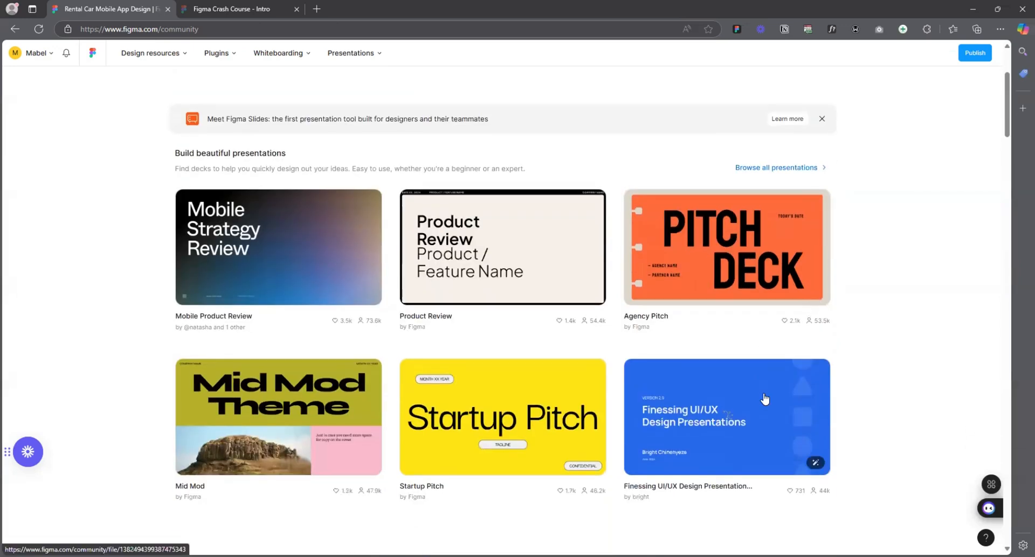
{"action": "scroll", "coordinate": [173, 261], "scroll_direction": "up", "scroll_amount": 6}
{"action": "scroll", "coordinate": [546, 280], "scroll_direction": "up", "scroll_amount": 2}
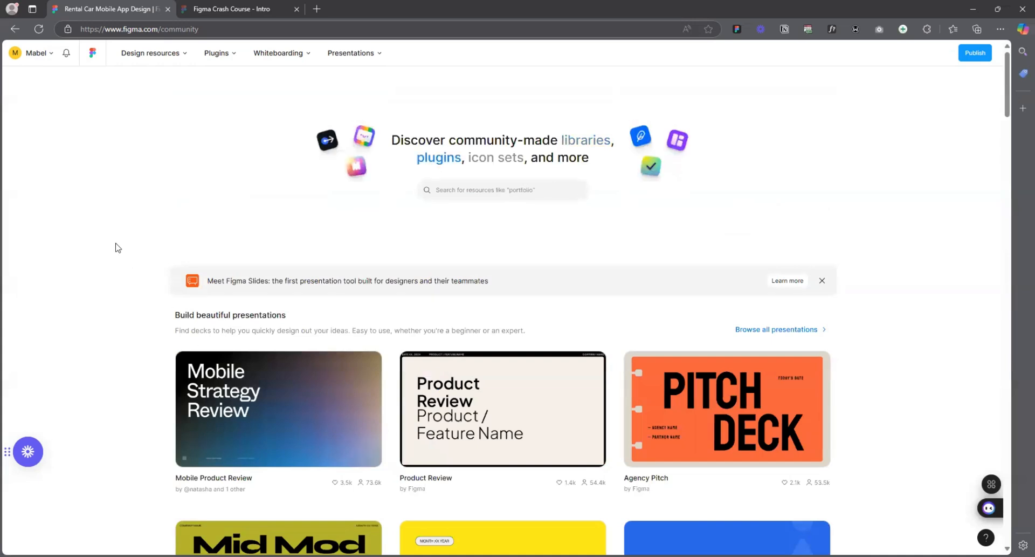
{"action": "scroll", "coordinate": [890, 414], "scroll_direction": "down", "scroll_amount": 6}
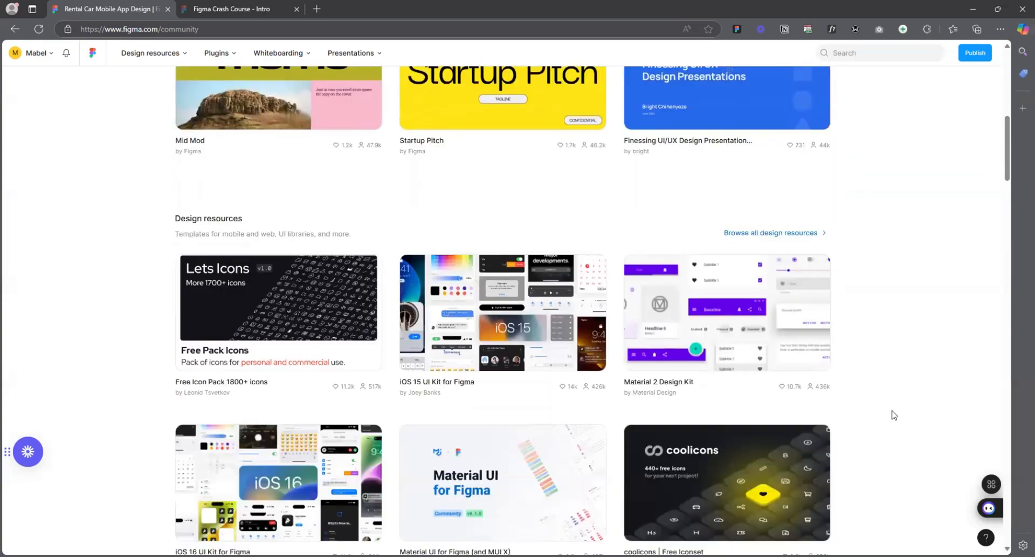
{"action": "scroll", "coordinate": [985, 210], "scroll_direction": "up", "scroll_amount": 2}
{"action": "scroll", "coordinate": [927, 355], "scroll_direction": "down", "scroll_amount": 6}
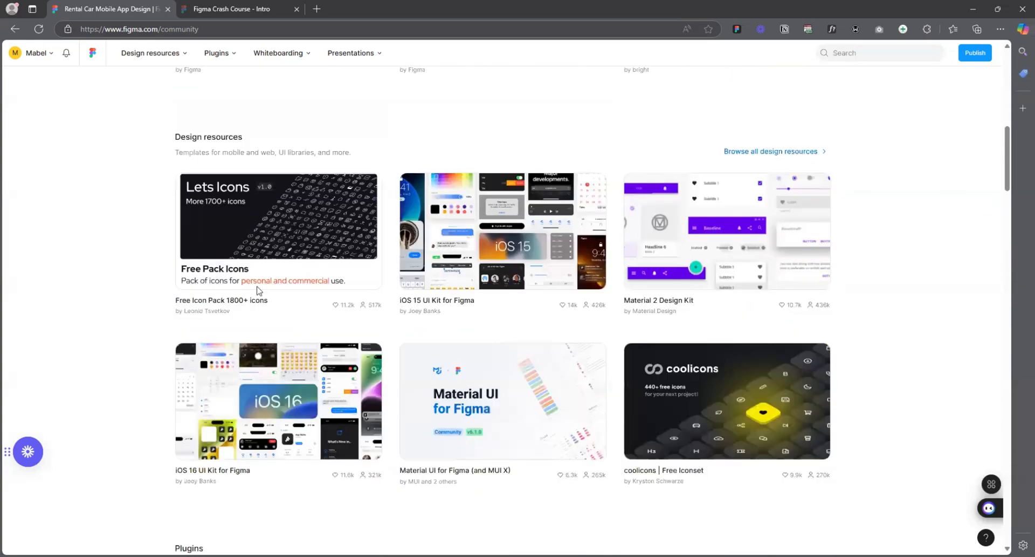
{"action": "scroll", "coordinate": [913, 316], "scroll_direction": "down", "scroll_amount": 7}
{"action": "scroll", "coordinate": [703, 221], "scroll_direction": "up", "scroll_amount": 5}
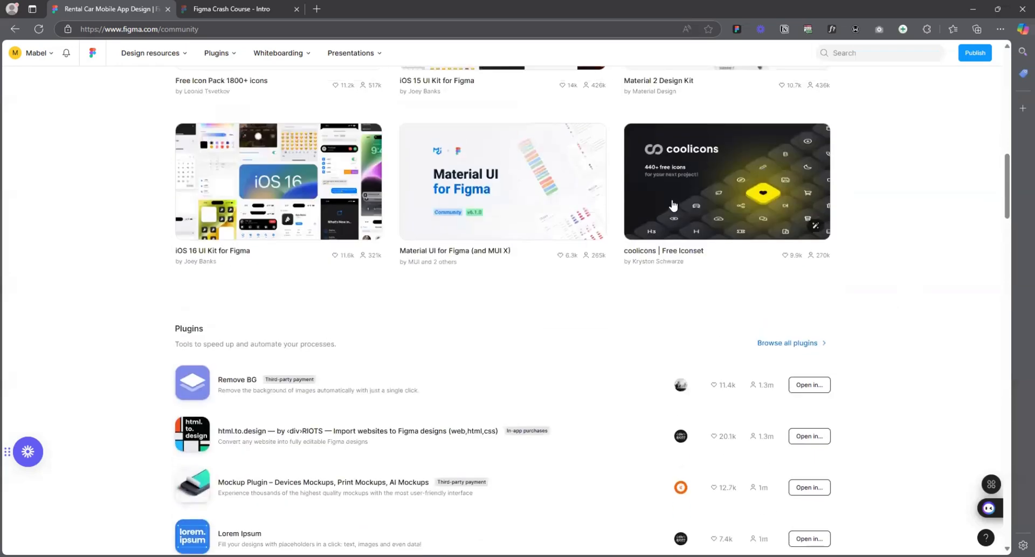
{"action": "scroll", "coordinate": [681, 199], "scroll_direction": "up", "scroll_amount": 1}
{"action": "scroll", "coordinate": [667, 238], "scroll_direction": "down", "scroll_amount": 1}
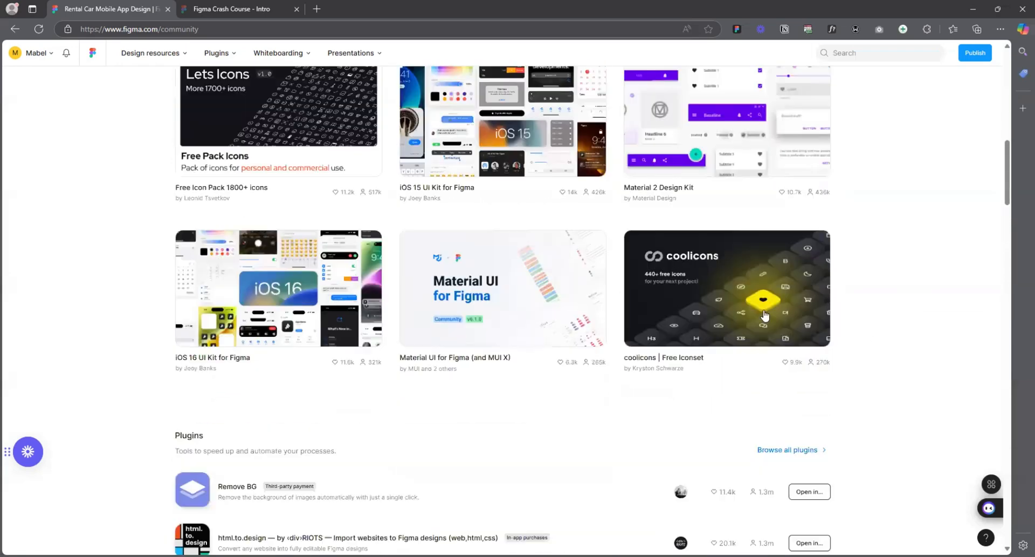
{"action": "left_click", "coordinate": [667, 237]}
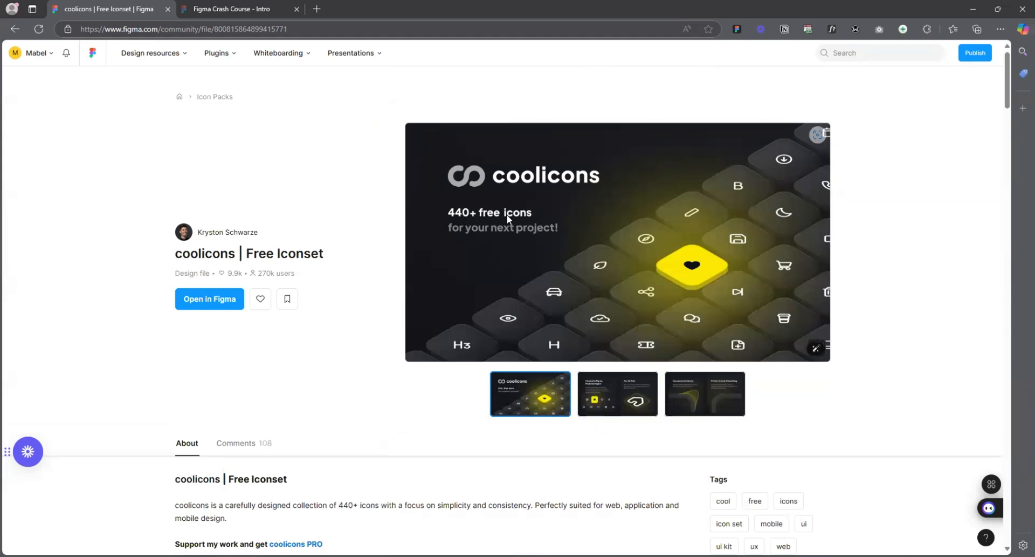
- Review the coolicons | Free Iconset page's description and preview, and open the file in Figma
{"action": "scroll", "coordinate": [326, 324], "scroll_direction": "down", "scroll_amount": 10}
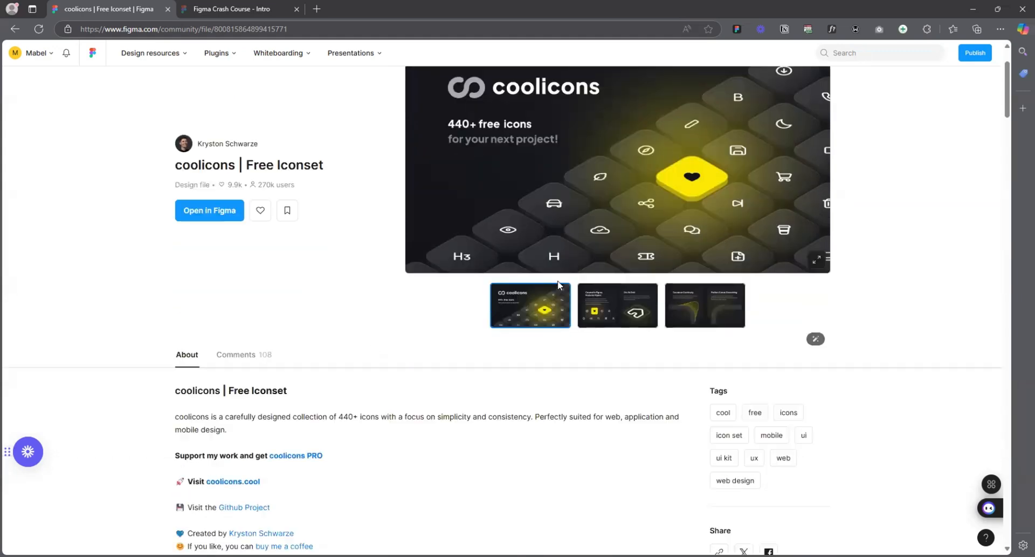
{"action": "scroll", "coordinate": [375, 163], "scroll_direction": "down", "scroll_amount": 3}
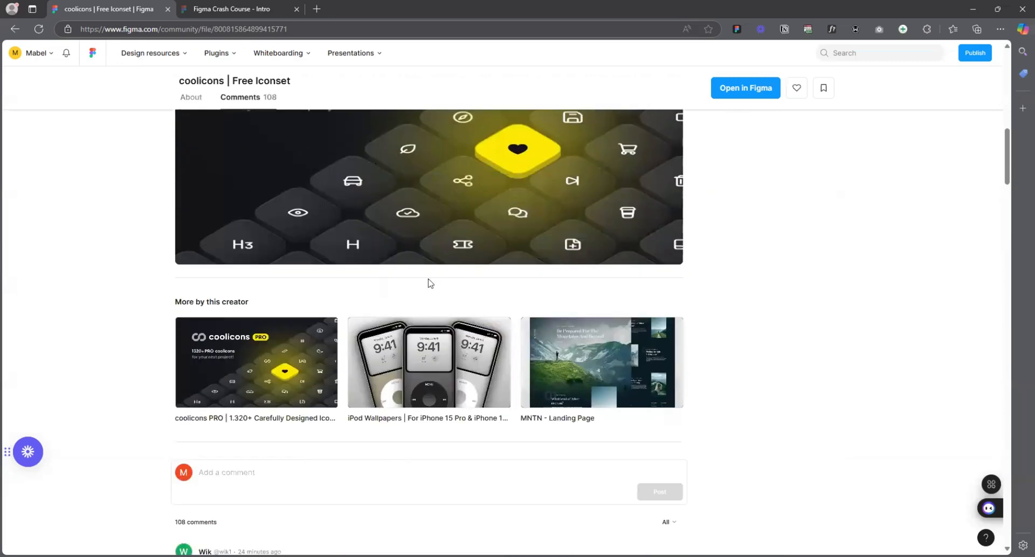
{"action": "scroll", "coordinate": [429, 283], "scroll_direction": "up", "scroll_amount": 4}
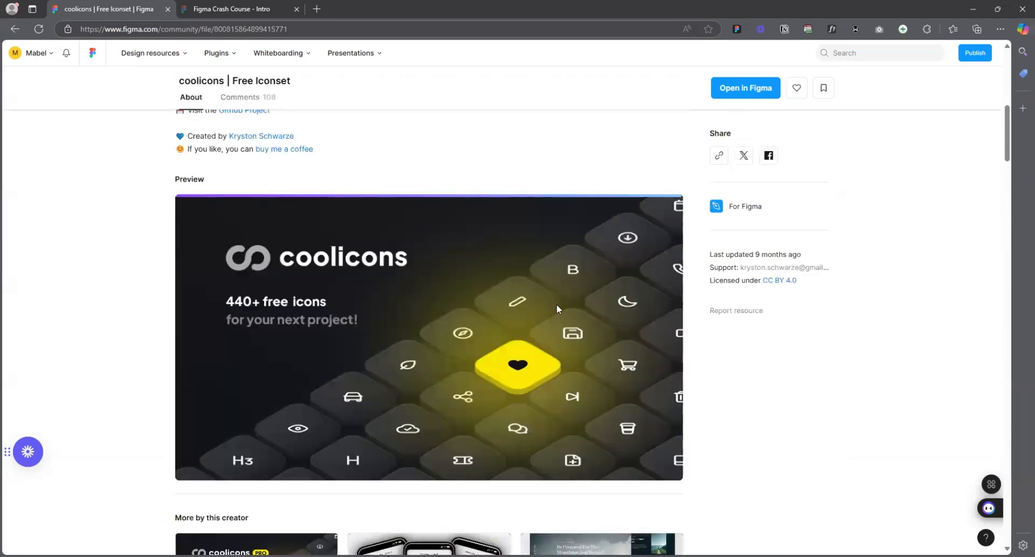
{"action": "scroll", "coordinate": [381, 331], "scroll_direction": "down", "scroll_amount": 3}
{"action": "scroll", "coordinate": [377, 323], "scroll_direction": "up", "scroll_amount": 2}
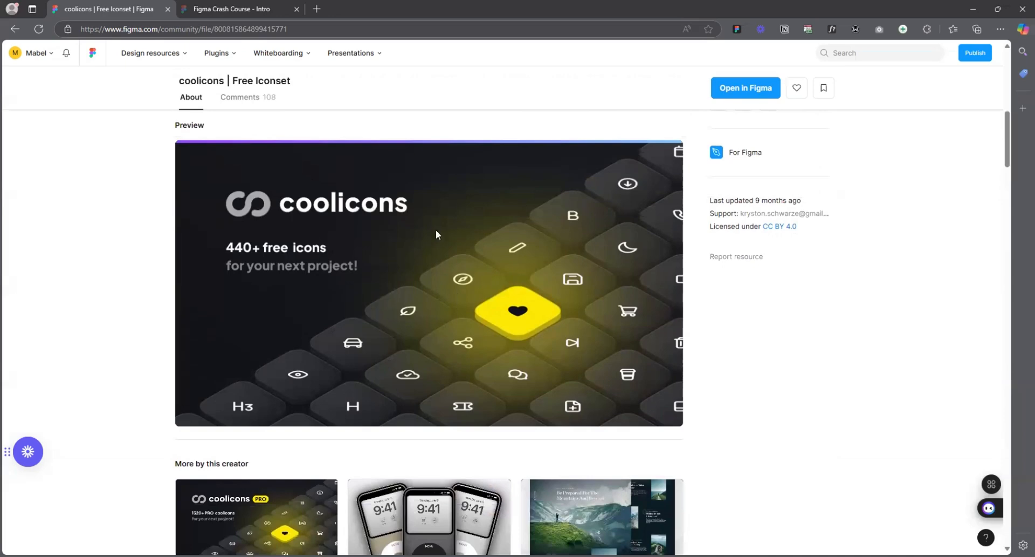
{"action": "scroll", "coordinate": [663, 302], "scroll_direction": "up", "scroll_amount": 3}
{"action": "scroll", "coordinate": [664, 294], "scroll_direction": "down", "scroll_amount": 2}
{"action": "scroll", "coordinate": [663, 290], "scroll_direction": "up", "scroll_amount": 8}
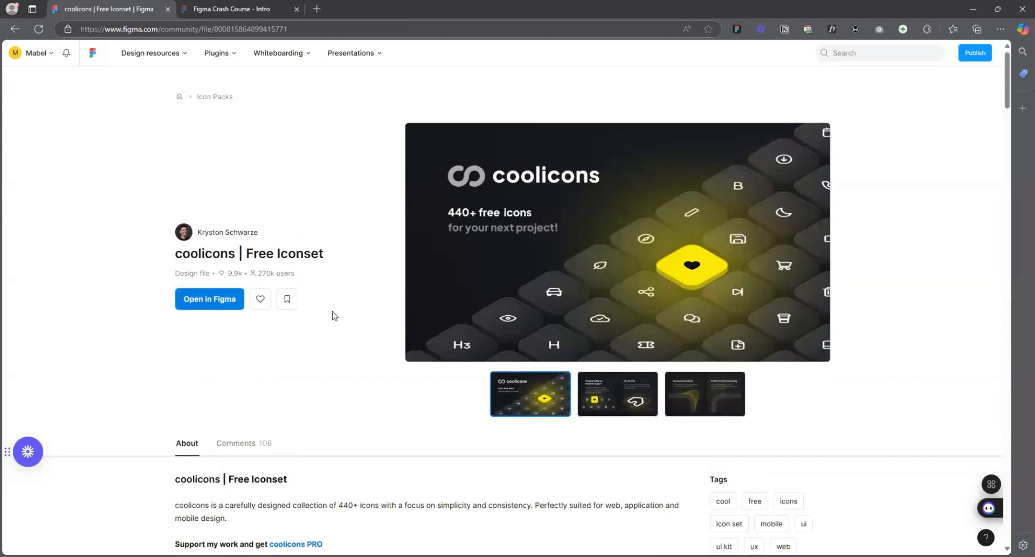
{"action": "scroll", "coordinate": [485, 302], "scroll_direction": "down", "scroll_amount": 5}
{"action": "scroll", "coordinate": [378, 269], "scroll_direction": "up", "scroll_amount": 5}
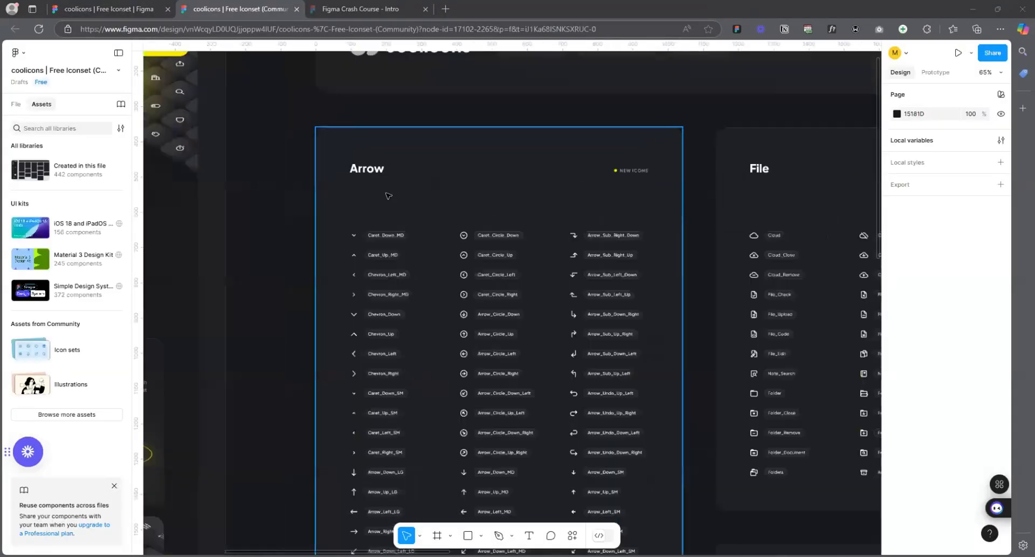
- Examine the Arrow icons up close on the coolicons canvas and view the full set of icon categories
{"action": "scroll", "coordinate": [474, 243], "scroll_direction": "up", "scroll_amount": 7}
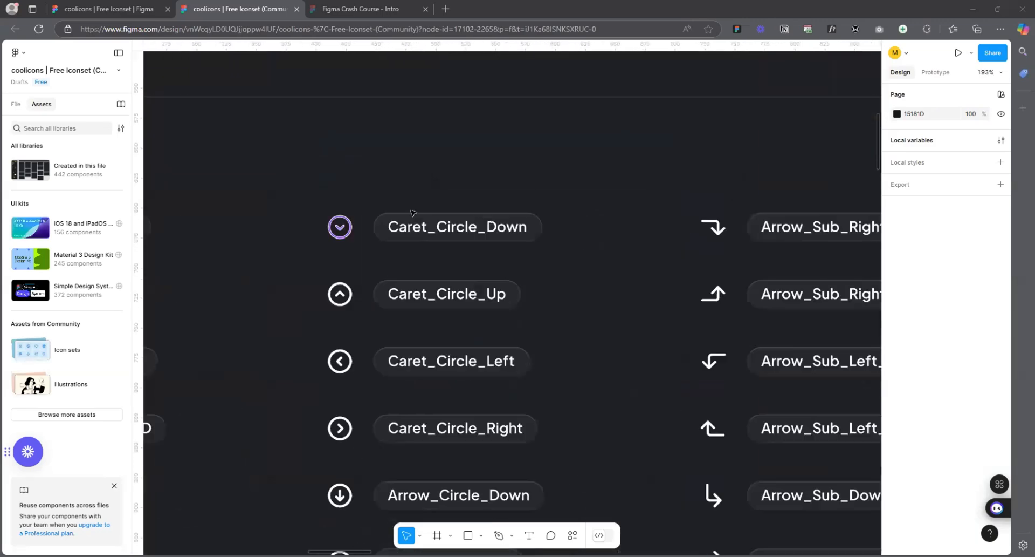
{"action": "scroll", "coordinate": [546, 236], "scroll_direction": "down", "scroll_amount": 6}
{"action": "scroll", "coordinate": [353, 238], "scroll_direction": "up", "scroll_amount": 2}
{"action": "scroll", "coordinate": [353, 238], "scroll_direction": "up", "scroll_amount": 5}
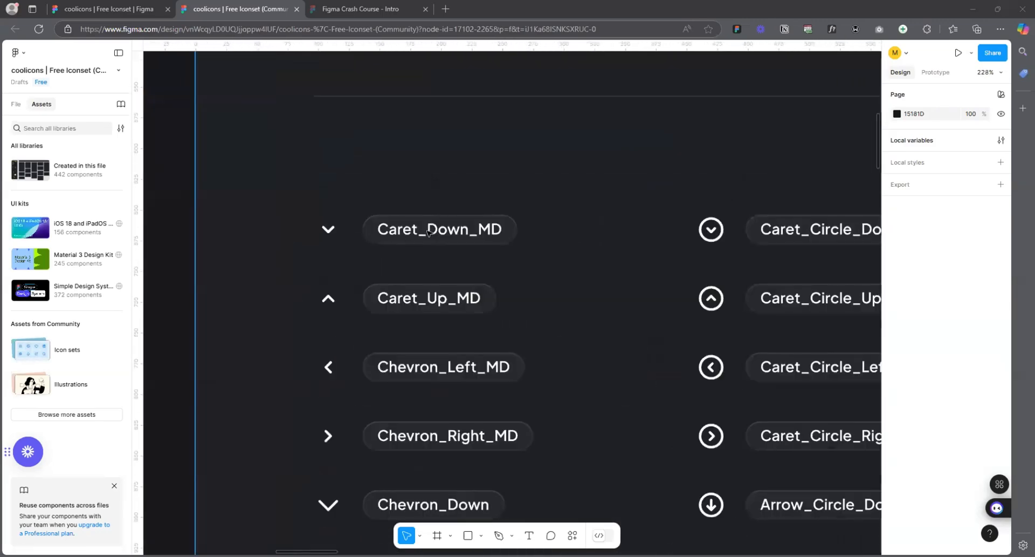
{"action": "scroll", "coordinate": [395, 224], "scroll_direction": "down", "scroll_amount": 10}
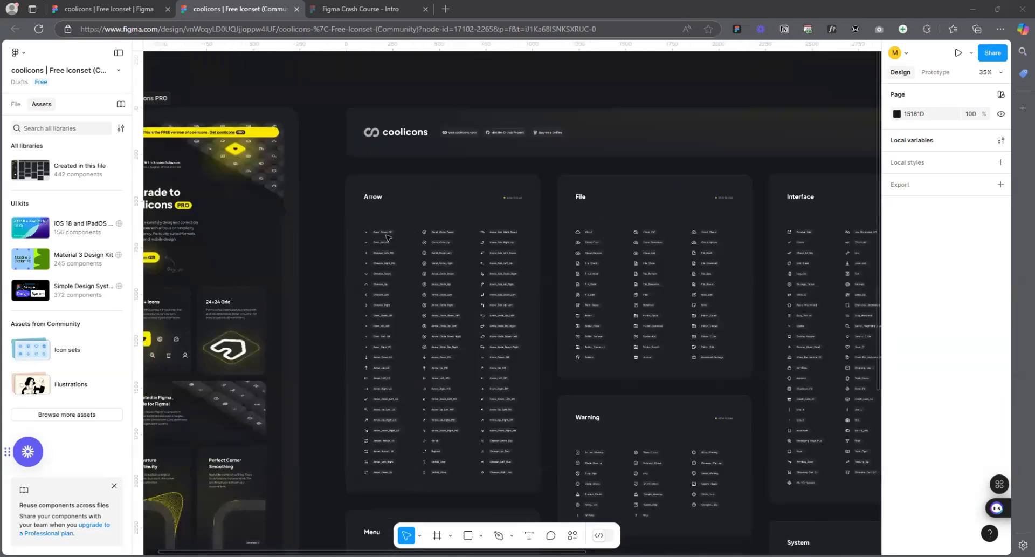
{"action": "scroll", "coordinate": [386, 236], "scroll_direction": "up", "scroll_amount": 8}
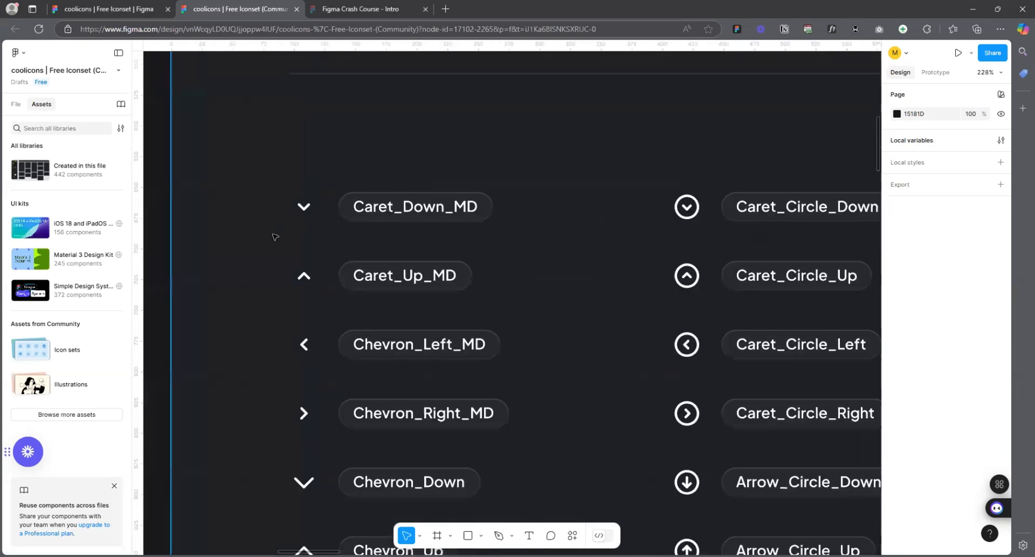
{"action": "scroll", "coordinate": [275, 236], "scroll_direction": "down", "scroll_amount": 10}
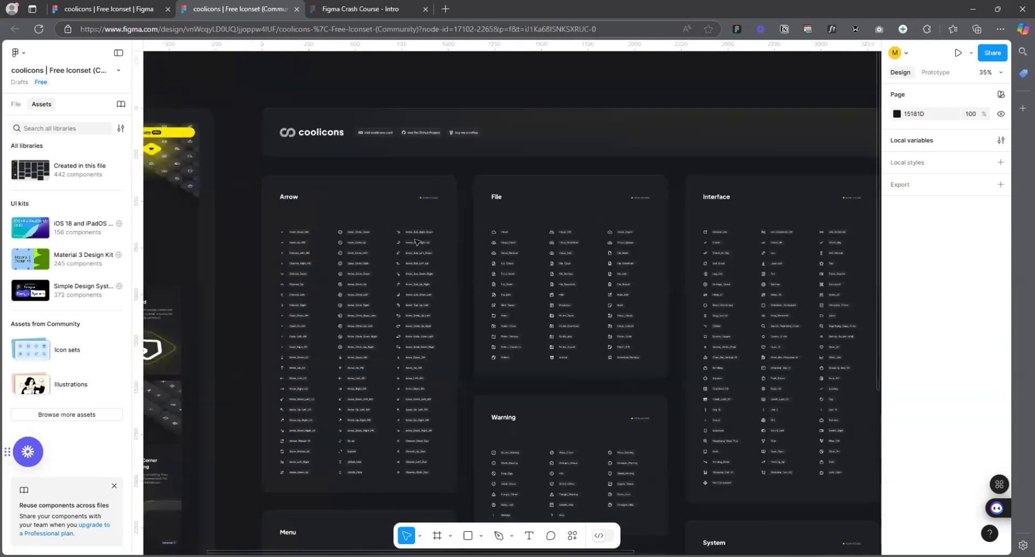
{"action": "scroll", "coordinate": [417, 242], "scroll_direction": "down", "scroll_amount": 5}
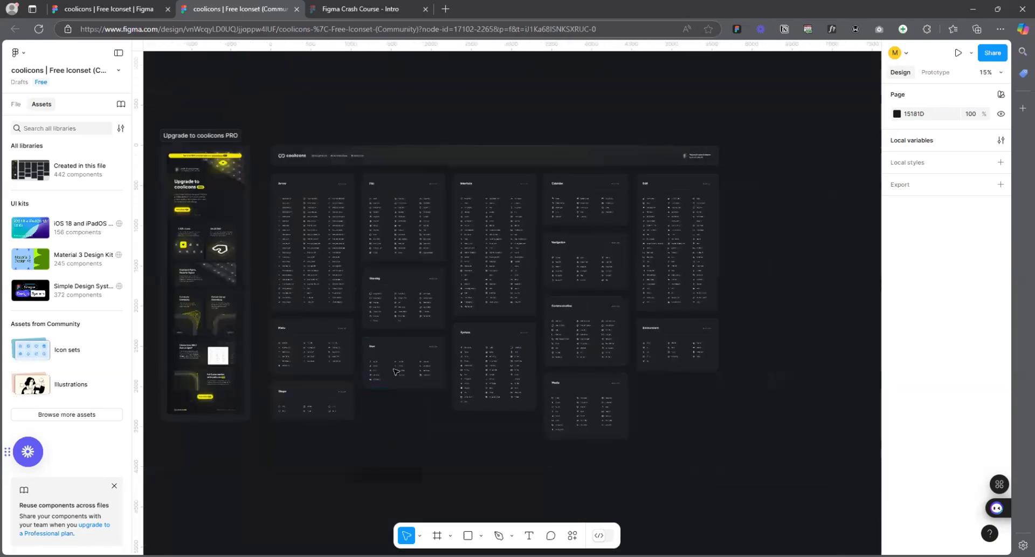
- Select the User_Add icon in the User category of the coolicons canvas
{"action": "left_click", "coordinate": [396, 371], "text": "ctrl"}
{"action": "left_click", "coordinate": [384, 388]}
{"action": "scroll", "coordinate": [384, 388], "scroll_direction": "up", "scroll_amount": 14}
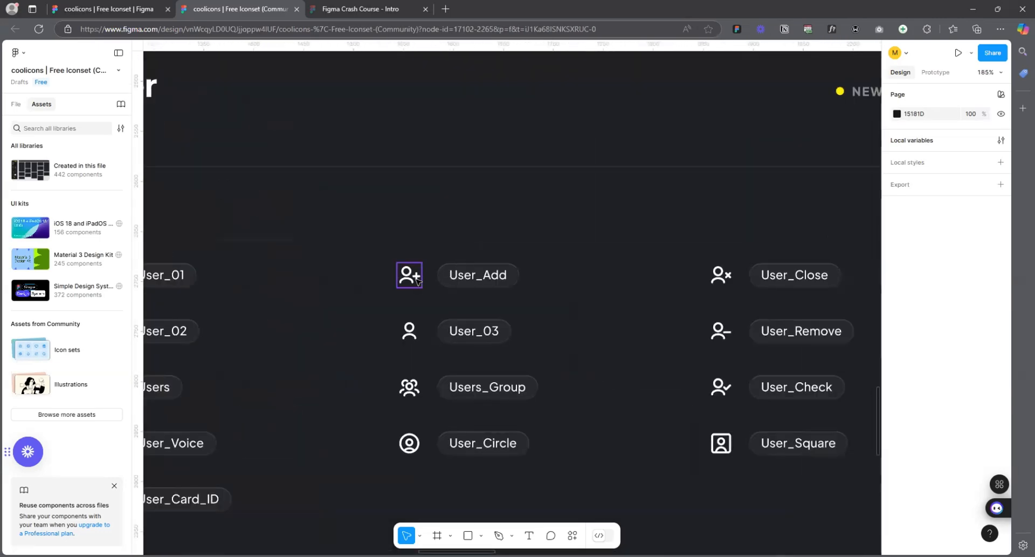
{"action": "left_click", "coordinate": [416, 282]}
{"action": "scroll", "coordinate": [358, 216], "scroll_direction": "down", "scroll_amount": 4}
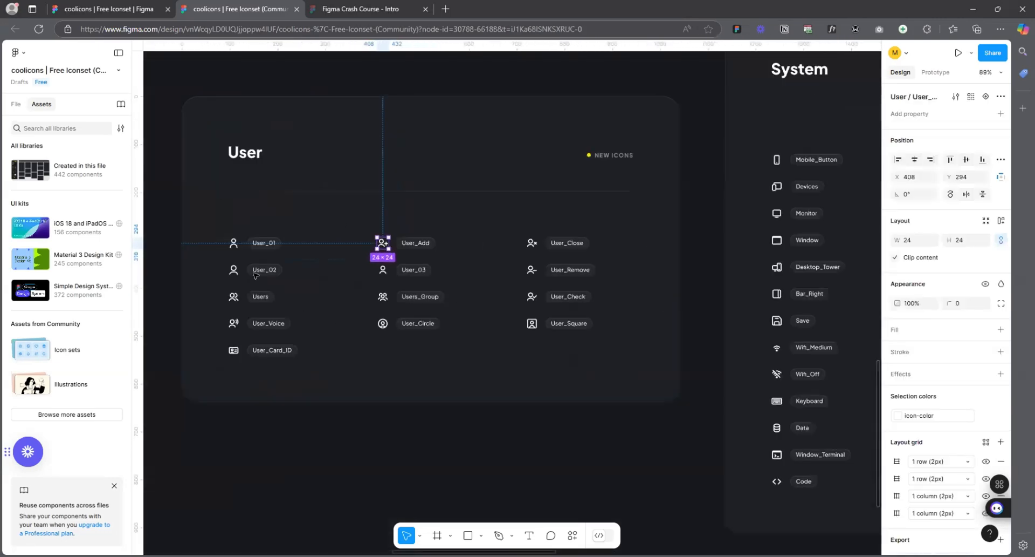
- Examine the selected User_Add icon and the neighbouring User icons at different magnifications
{"action": "scroll", "coordinate": [332, 260], "scroll_direction": "up", "scroll_amount": 5}
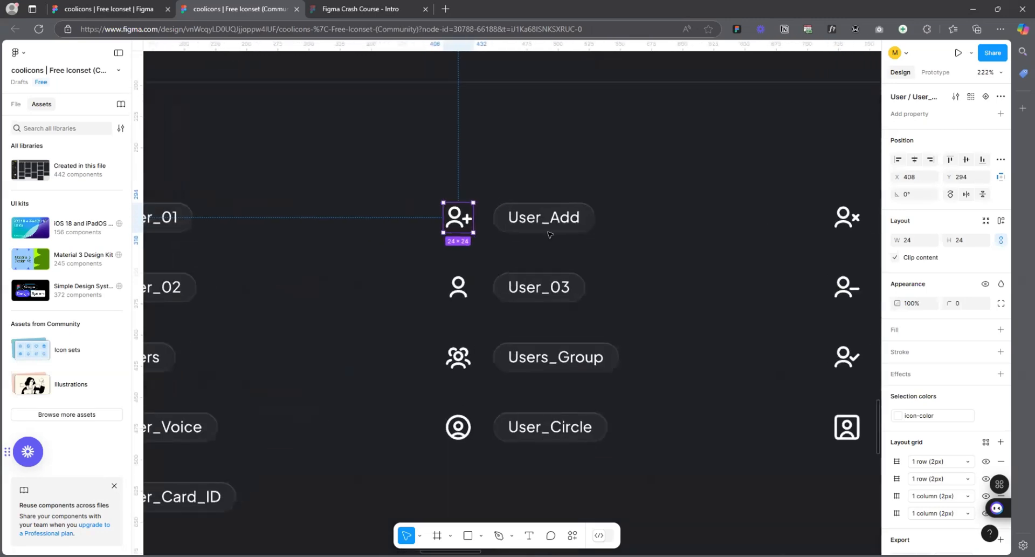
{"action": "scroll", "coordinate": [549, 234], "scroll_direction": "up", "scroll_amount": 3}
{"action": "scroll", "coordinate": [346, 261], "scroll_direction": "down", "scroll_amount": 3}
{"action": "scroll", "coordinate": [411, 279], "scroll_direction": "up", "scroll_amount": 5}
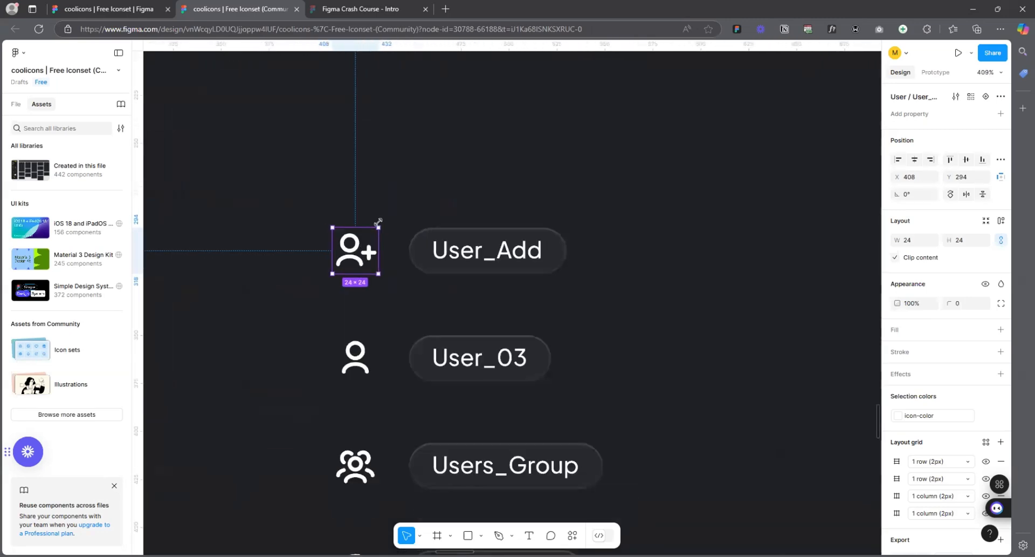
{"action": "key", "text": "shift+0"}
{"action": "scroll", "coordinate": [319, 299], "scroll_direction": "down", "scroll_amount": 1}
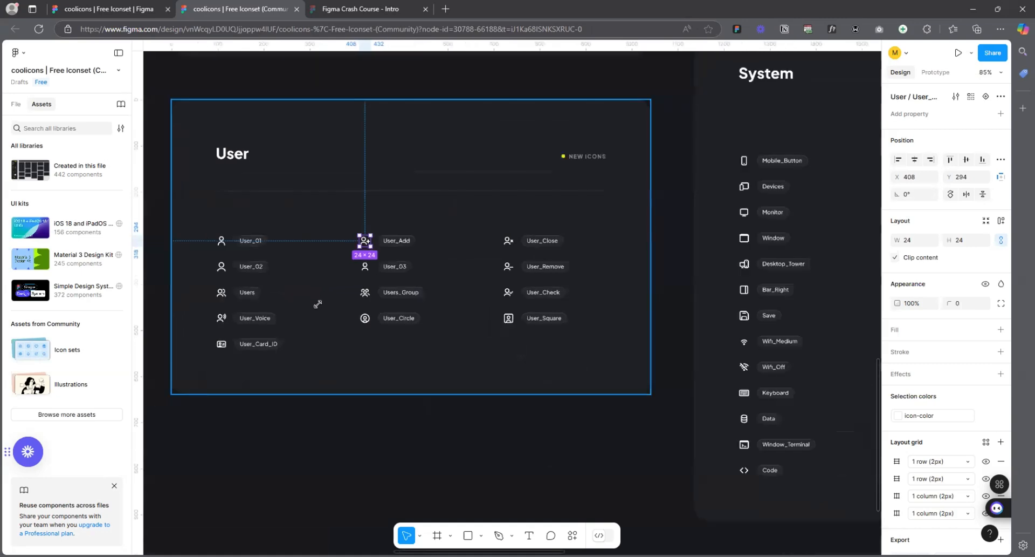
{"action": "scroll", "coordinate": [371, 235], "scroll_direction": "up", "scroll_amount": 8}
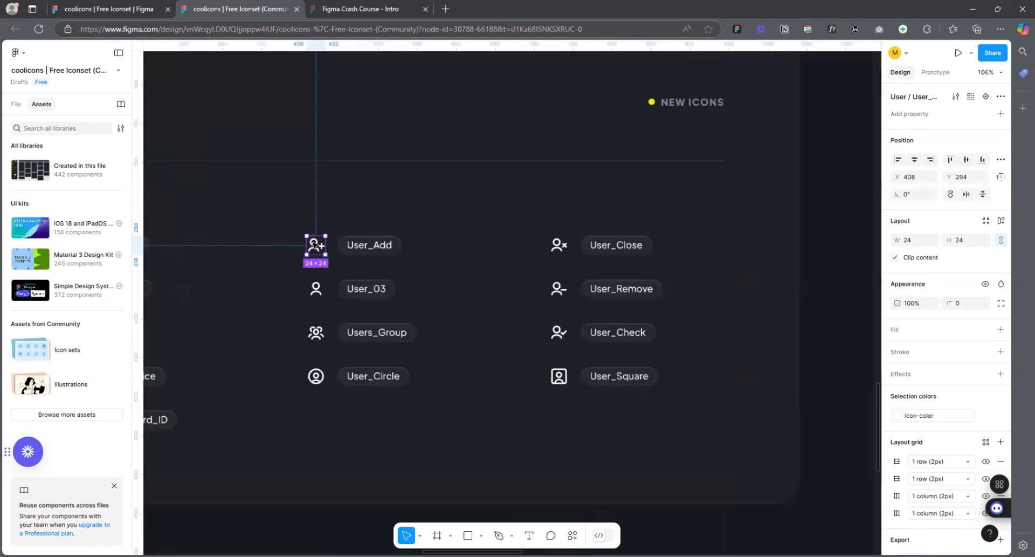
{"action": "scroll", "coordinate": [499, 289], "scroll_direction": "down", "scroll_amount": 5}
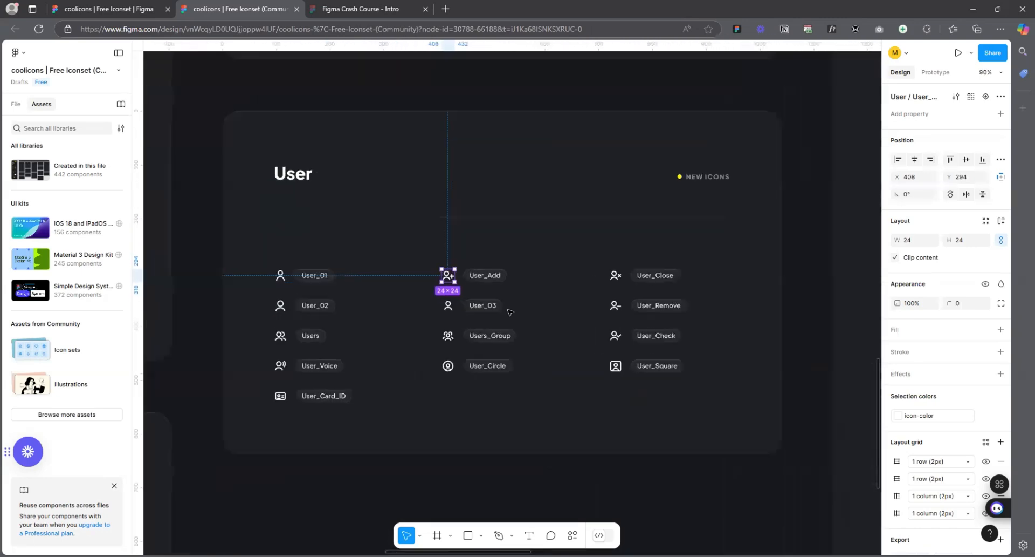
{"action": "scroll", "coordinate": [504, 240], "scroll_direction": "up", "scroll_amount": 8}
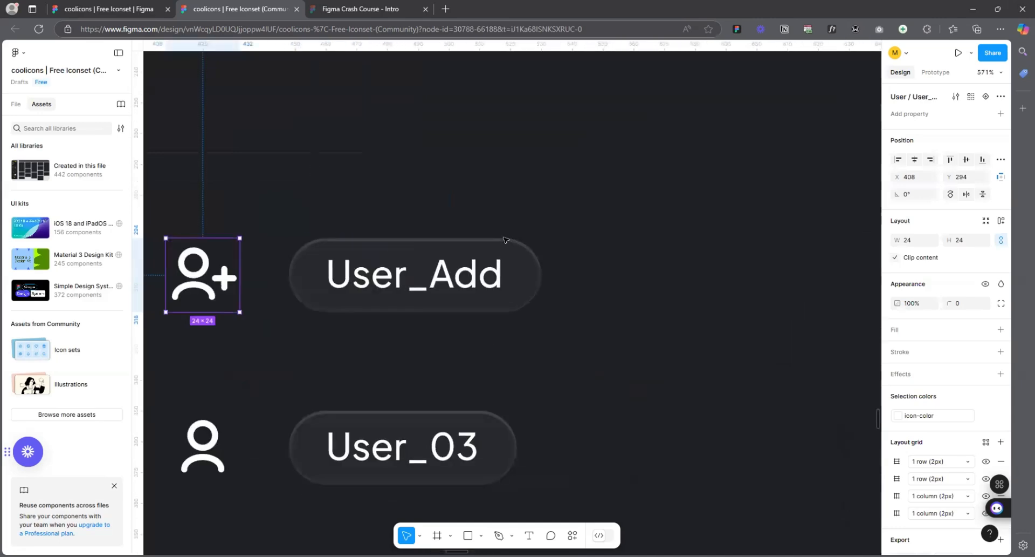
{"action": "scroll", "coordinate": [619, 241], "scroll_direction": "down", "scroll_amount": 1}
{"action": "scroll", "coordinate": [363, 246], "scroll_direction": "up", "scroll_amount": 3}
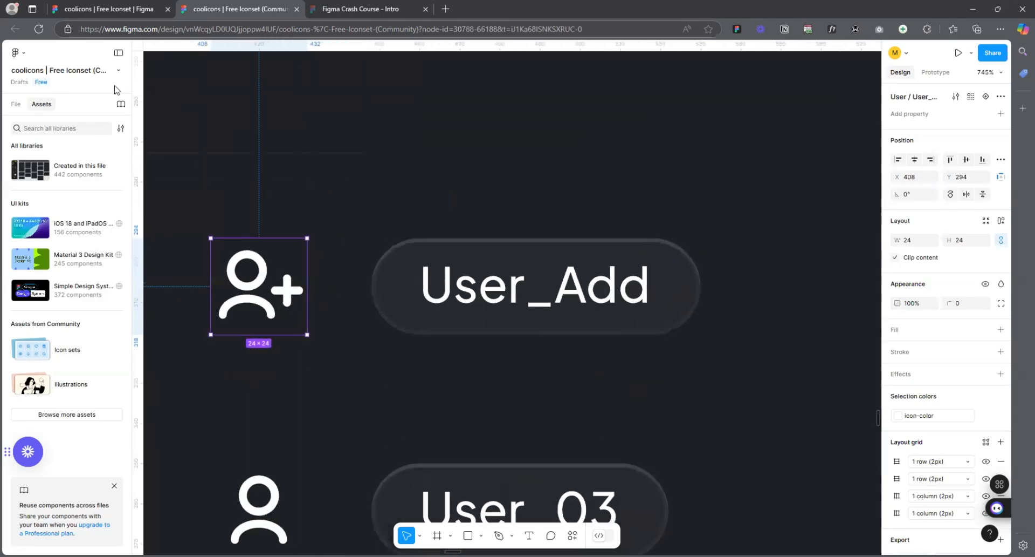
{"action": "scroll", "coordinate": [590, 283], "scroll_direction": "up", "scroll_amount": 1}
{"action": "scroll", "coordinate": [406, 203], "scroll_direction": "down", "scroll_amount": 2}
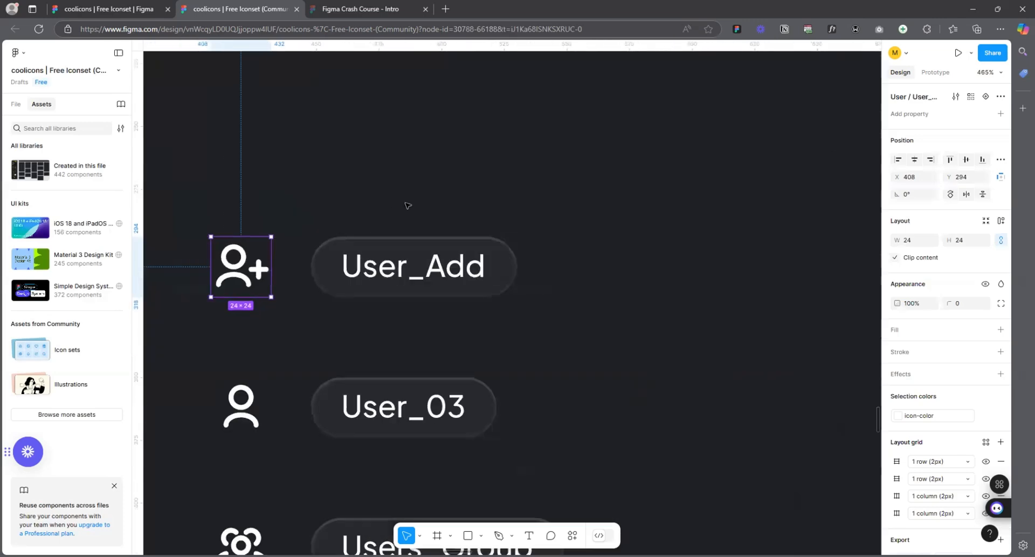
{"action": "scroll", "coordinate": [363, 240], "scroll_direction": "up", "scroll_amount": 4}
{"action": "scroll", "coordinate": [565, 240], "scroll_direction": "down", "scroll_amount": 2}
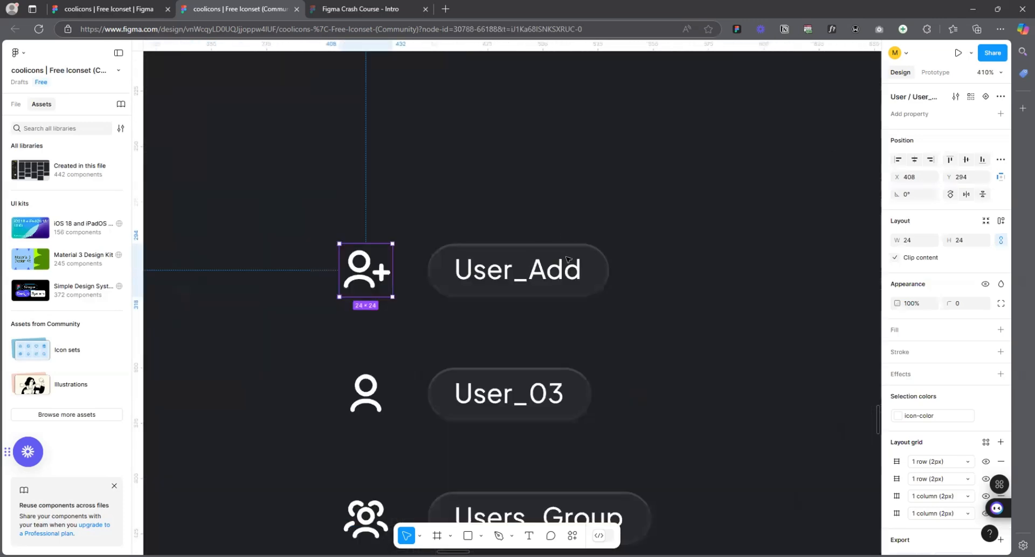
{"action": "scroll", "coordinate": [486, 244], "scroll_direction": "up", "scroll_amount": 4}
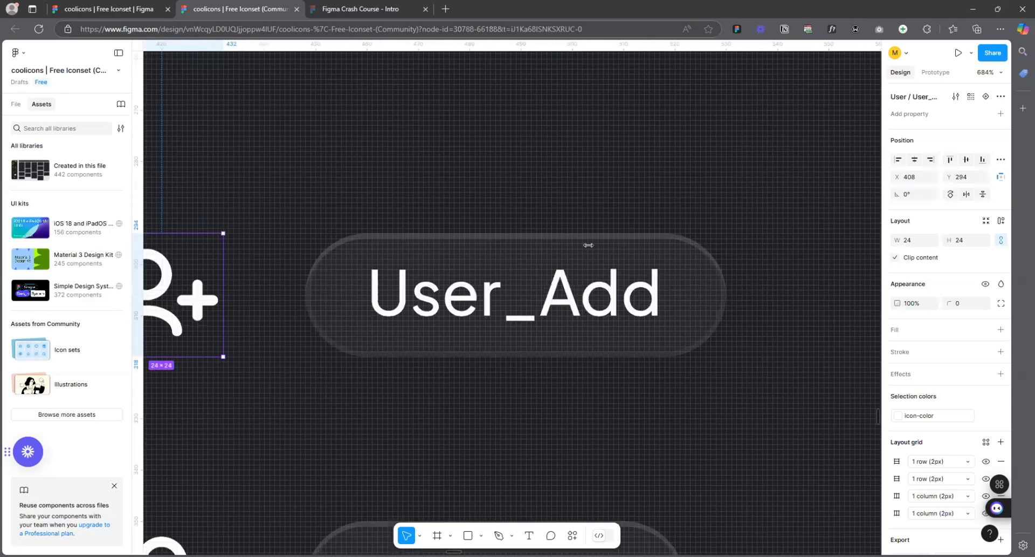
{"action": "scroll", "coordinate": [588, 245], "scroll_direction": "down", "scroll_amount": 3}
{"action": "scroll", "coordinate": [577, 426], "scroll_direction": "down", "scroll_amount": 1}
{"action": "scroll", "coordinate": [570, 350], "scroll_direction": "down", "scroll_amount": 3}
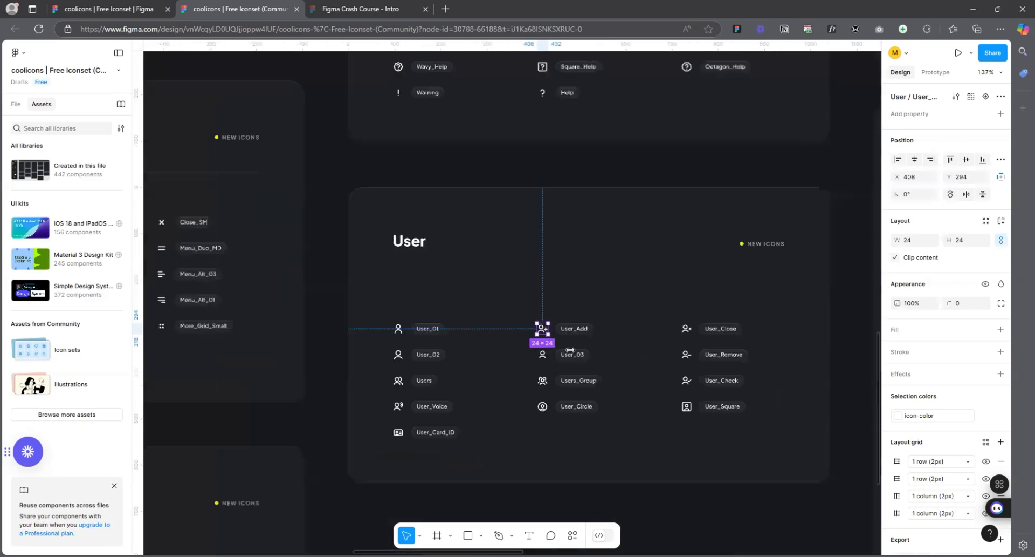
- Select the Caret_Down_MD icon in the Arrow category and examine the caret and arrow icons around it
{"action": "scroll", "coordinate": [570, 351], "scroll_direction": "down", "scroll_amount": 5}
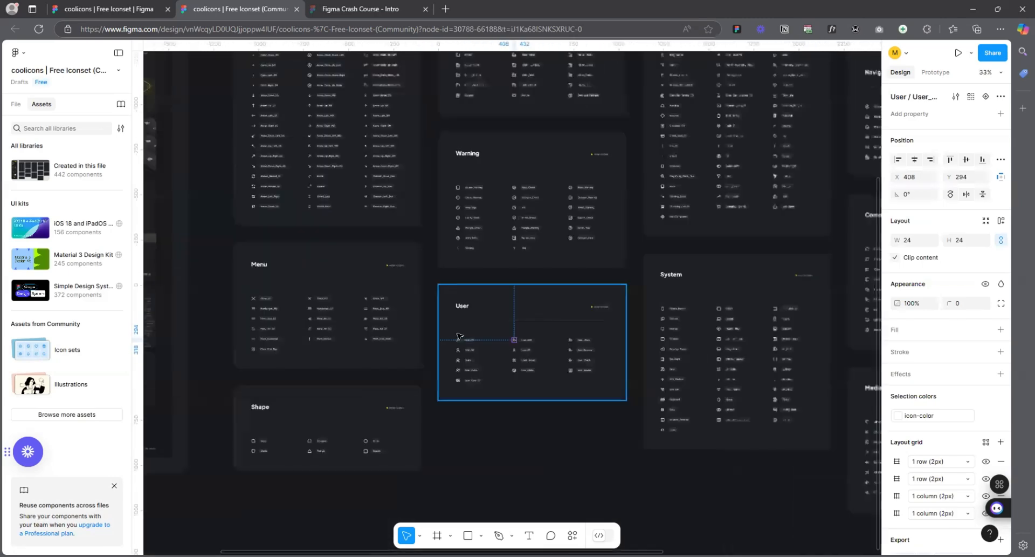
{"action": "scroll", "coordinate": [458, 335], "scroll_direction": "down", "scroll_amount": 3}
{"action": "scroll", "coordinate": [346, 273], "scroll_direction": "down", "scroll_amount": 2}
{"action": "scroll", "coordinate": [289, 256], "scroll_direction": "up", "scroll_amount": 8}
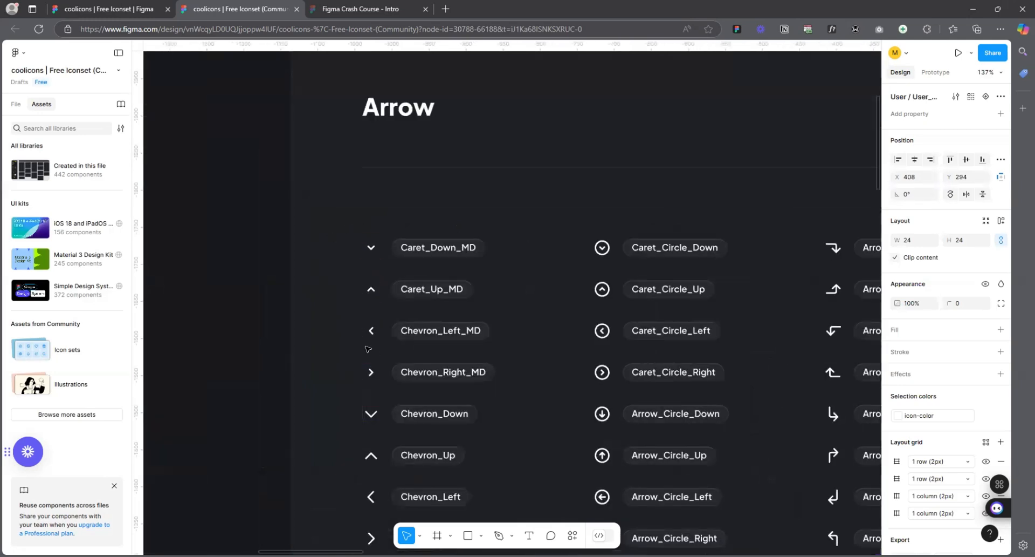
{"action": "left_click", "coordinate": [379, 254]}
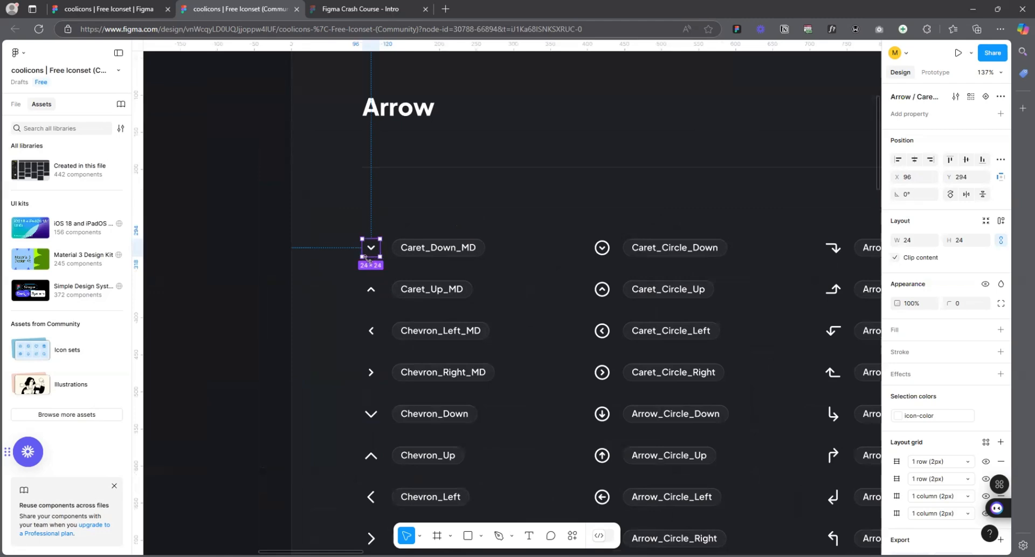
{"action": "scroll", "coordinate": [353, 257], "scroll_direction": "down", "scroll_amount": 5}
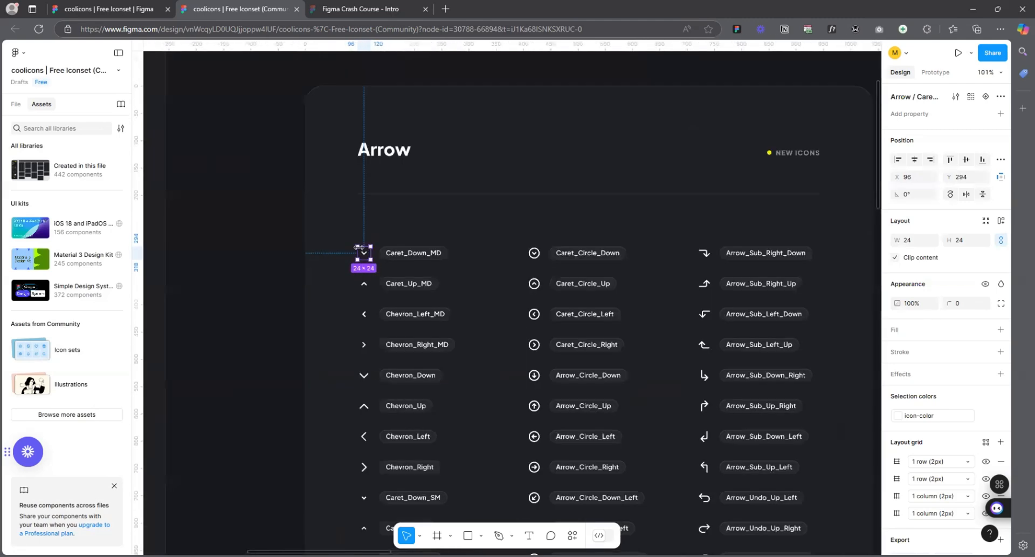
{"action": "scroll", "coordinate": [593, 253], "scroll_direction": "up", "scroll_amount": 8}
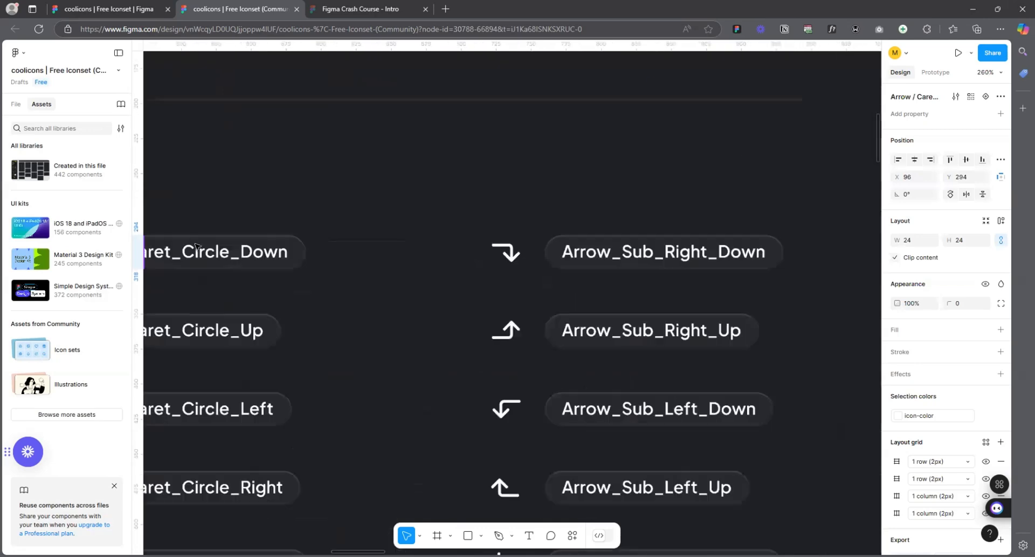
{"action": "scroll", "coordinate": [696, 299], "scroll_direction": "down", "scroll_amount": 3}
{"action": "scroll", "coordinate": [296, 277], "scroll_direction": "up", "scroll_amount": 2}
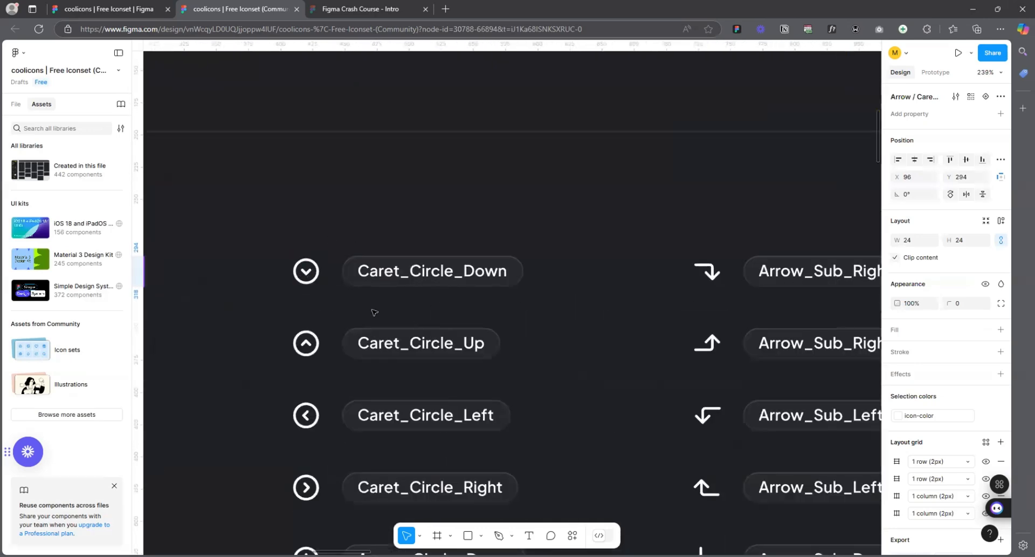
{"action": "scroll", "coordinate": [410, 249], "scroll_direction": "down", "scroll_amount": 15}
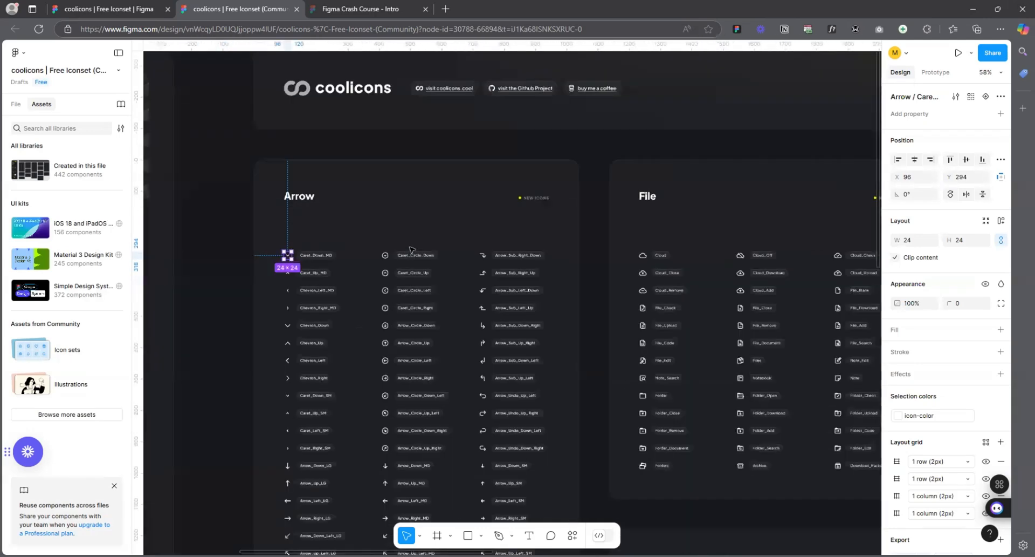
- Close the coolicons design file and return to the start of its Community page
{"action": "left_click", "coordinate": [112, 10]}
{"action": "left_click", "coordinate": [267, 9]}
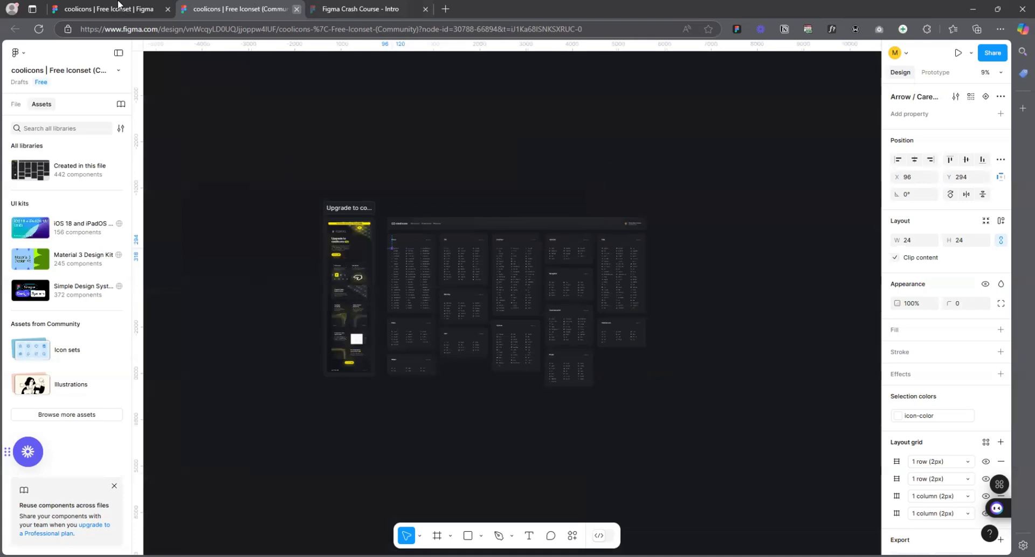
{"action": "key", "text": "ctrl+w"}
{"action": "scroll", "coordinate": [818, 298], "scroll_direction": "up", "scroll_amount": 10}
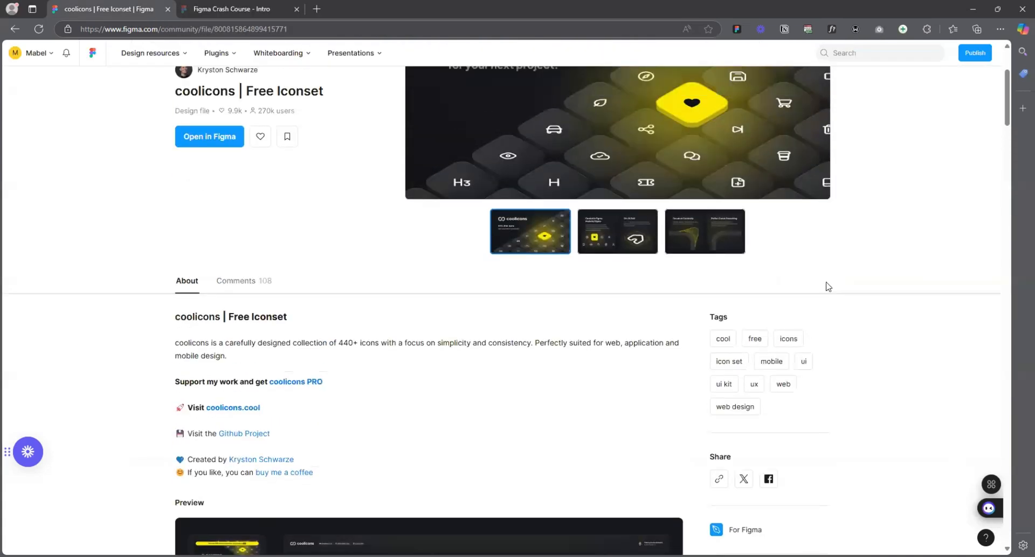
{"action": "scroll", "coordinate": [829, 285], "scroll_direction": "up", "scroll_amount": 3}
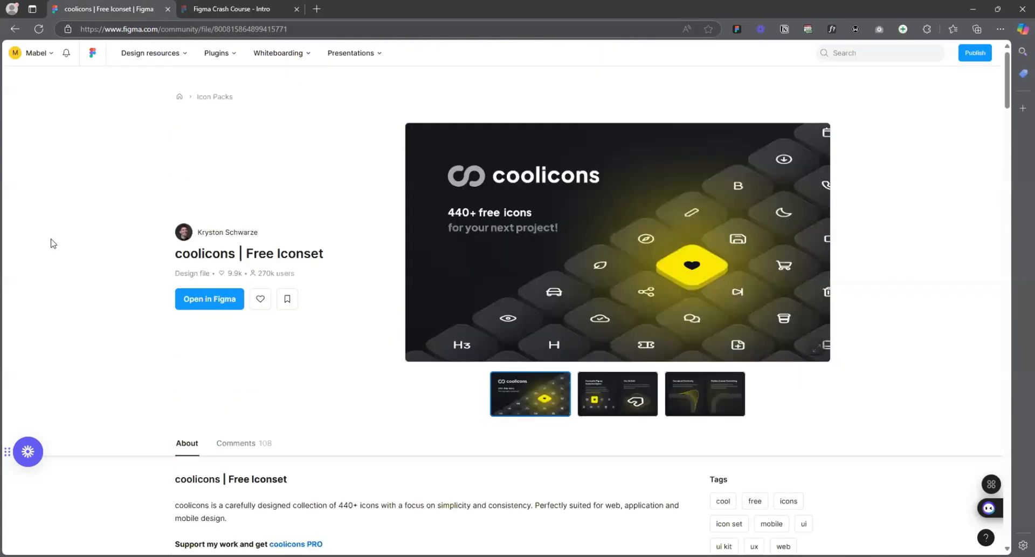
- Leave the Community page for the file browser and open the Figma basics file from Drafts
{"action": "left_click", "coordinate": [180, 97]}
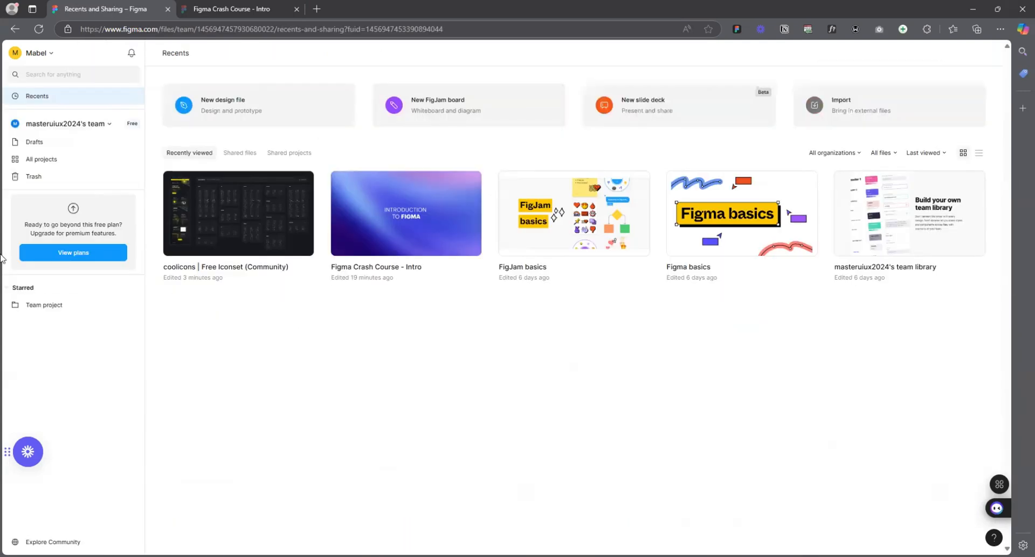
{"action": "left_click", "coordinate": [45, 147]}
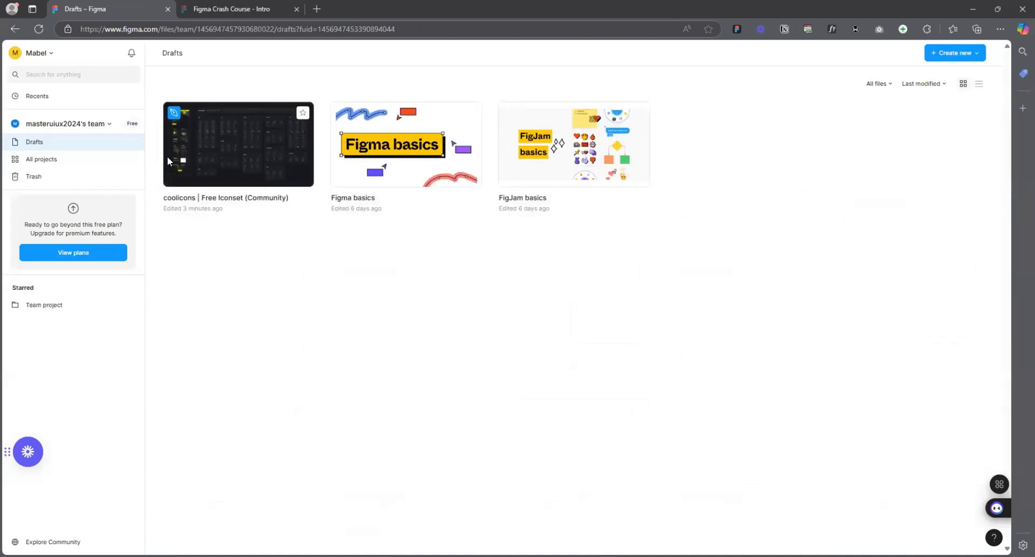
{"action": "left_click", "coordinate": [396, 162]}
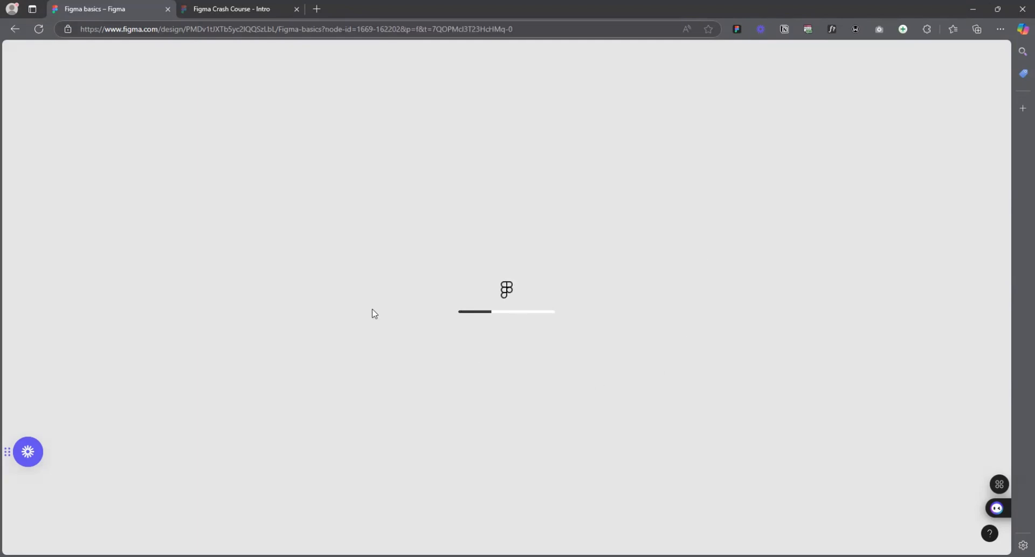
- Examine the Figma basics canvas, including the Homepage, Shopping cart and Product page designs and the introductory frames
{"action": "scroll", "coordinate": [382, 251], "scroll_direction": "down", "scroll_amount": 5}
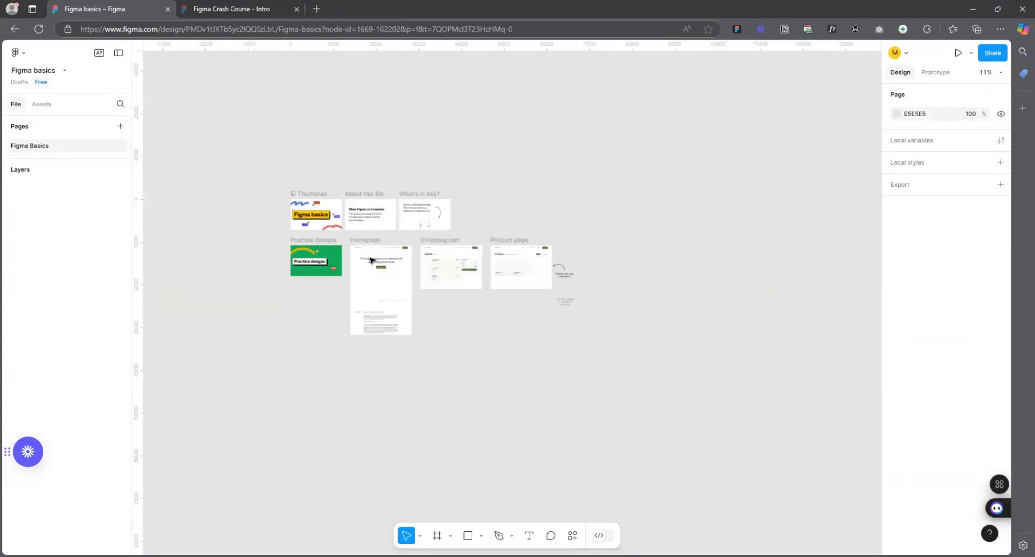
{"action": "scroll", "coordinate": [261, 215], "scroll_direction": "up", "scroll_amount": 5}
{"action": "scroll", "coordinate": [267, 213], "scroll_direction": "up", "scroll_amount": 1}
{"action": "scroll", "coordinate": [418, 345], "scroll_direction": "down", "scroll_amount": 5}
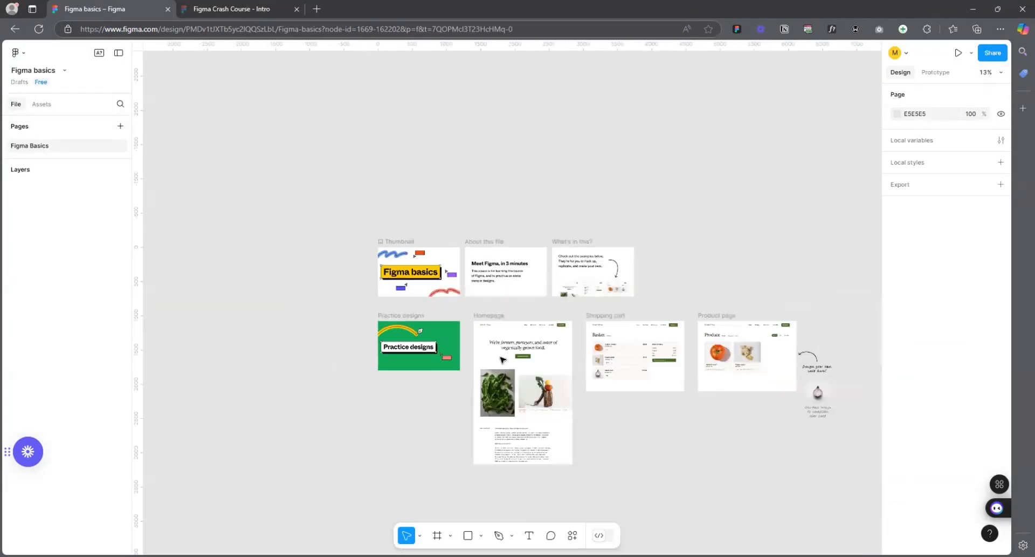
{"action": "scroll", "coordinate": [763, 350], "scroll_direction": "up", "scroll_amount": 5}
{"action": "scroll", "coordinate": [395, 281], "scroll_direction": "up", "scroll_amount": 3}
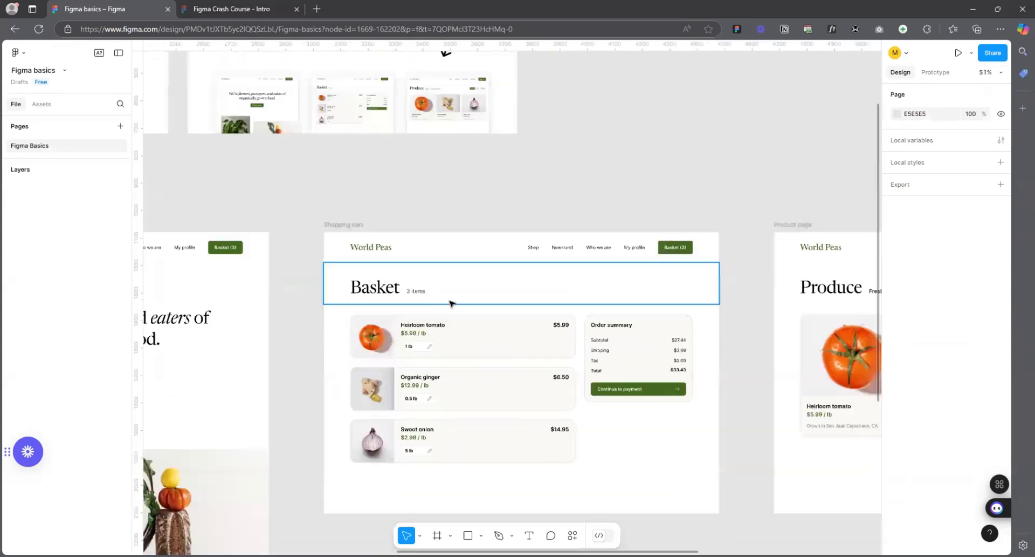
{"action": "scroll", "coordinate": [451, 302], "scroll_direction": "down", "scroll_amount": 6}
{"action": "scroll", "coordinate": [226, 229], "scroll_direction": "up", "scroll_amount": 3}
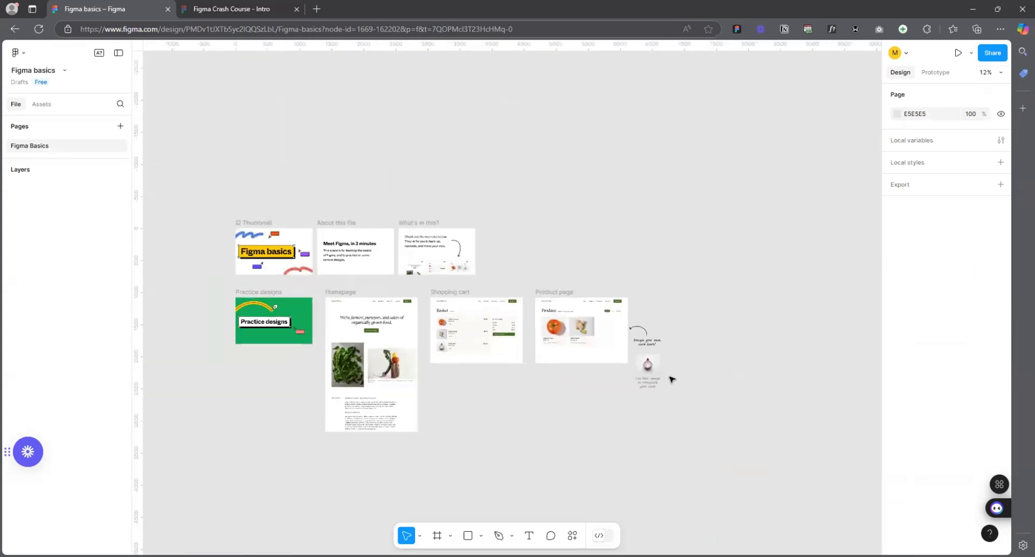
{"action": "scroll", "coordinate": [557, 173], "scroll_direction": "up", "scroll_amount": 4}
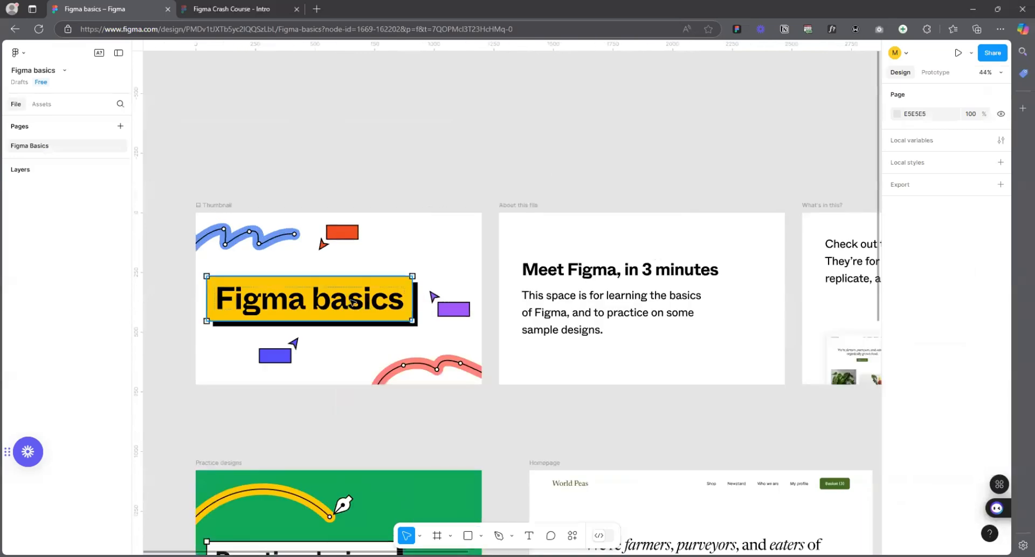
{"action": "scroll", "coordinate": [580, 307], "scroll_direction": "down", "scroll_amount": 4}
{"action": "scroll", "coordinate": [580, 307], "scroll_direction": "right", "scroll_amount": 2}
{"action": "scroll", "coordinate": [423, 294], "scroll_direction": "up", "scroll_amount": 5}
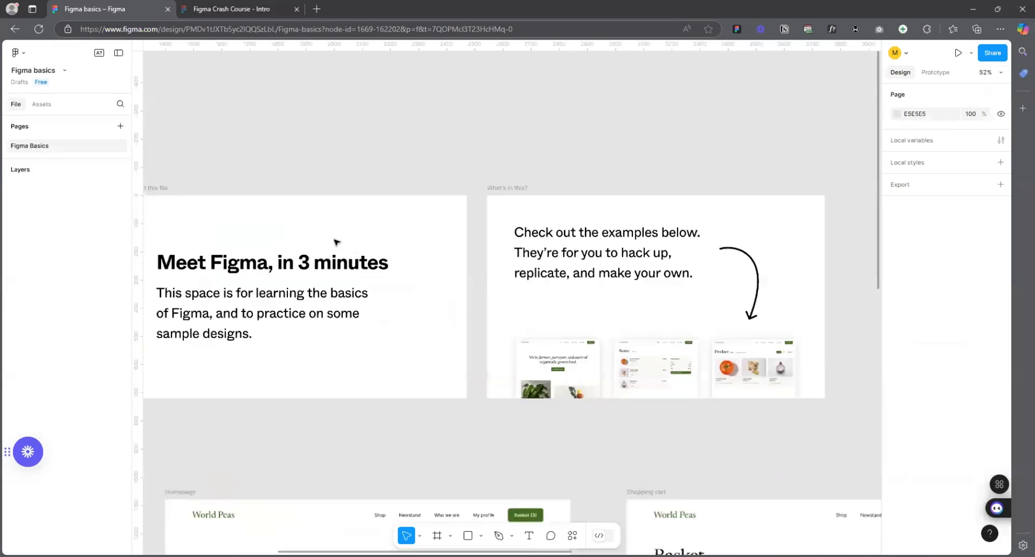
{"action": "scroll", "coordinate": [713, 291], "scroll_direction": "down", "scroll_amount": 1}
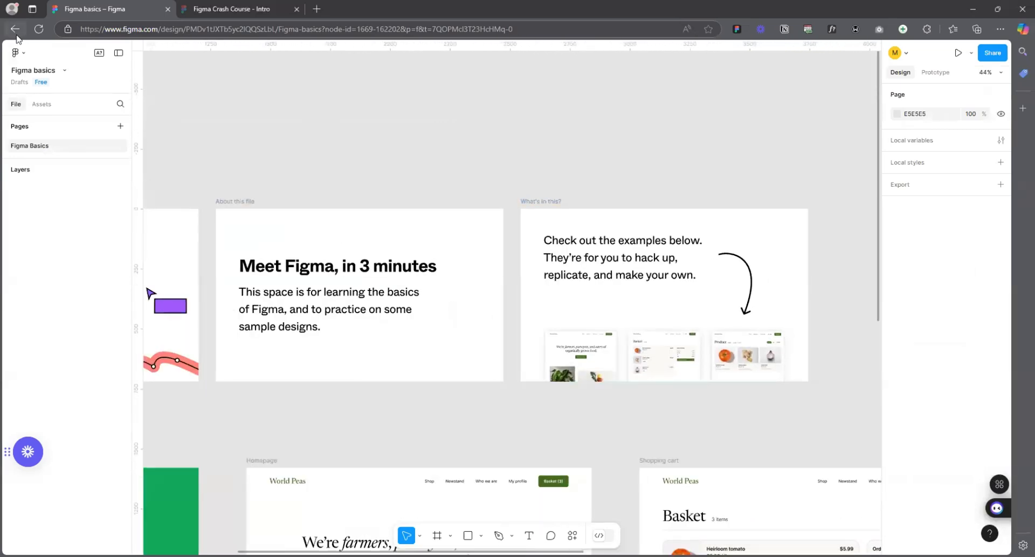
- Leave the Figma basics file for Drafts and view the trashed files
{"action": "left_click", "coordinate": [14, 31]}
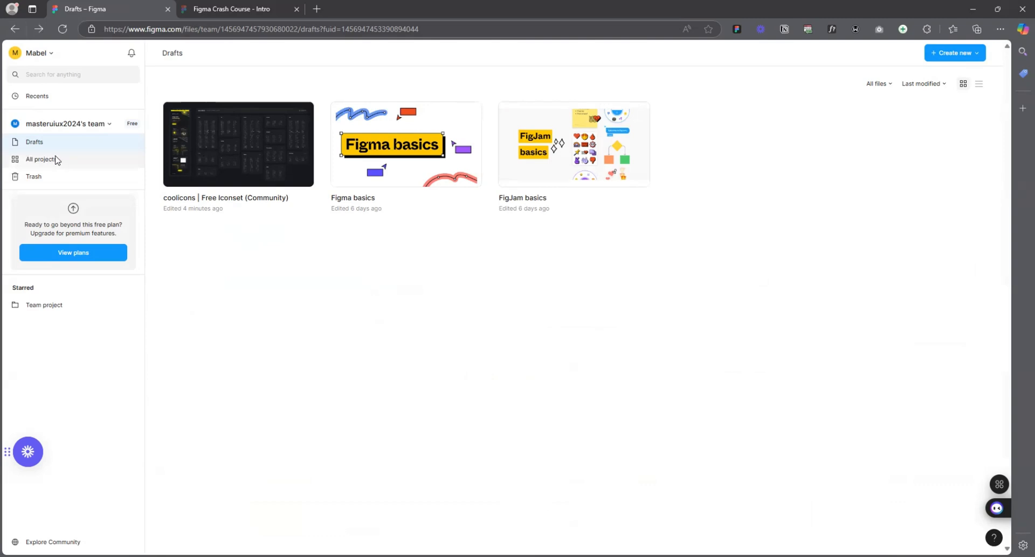
{"action": "left_click", "coordinate": [34, 176]}
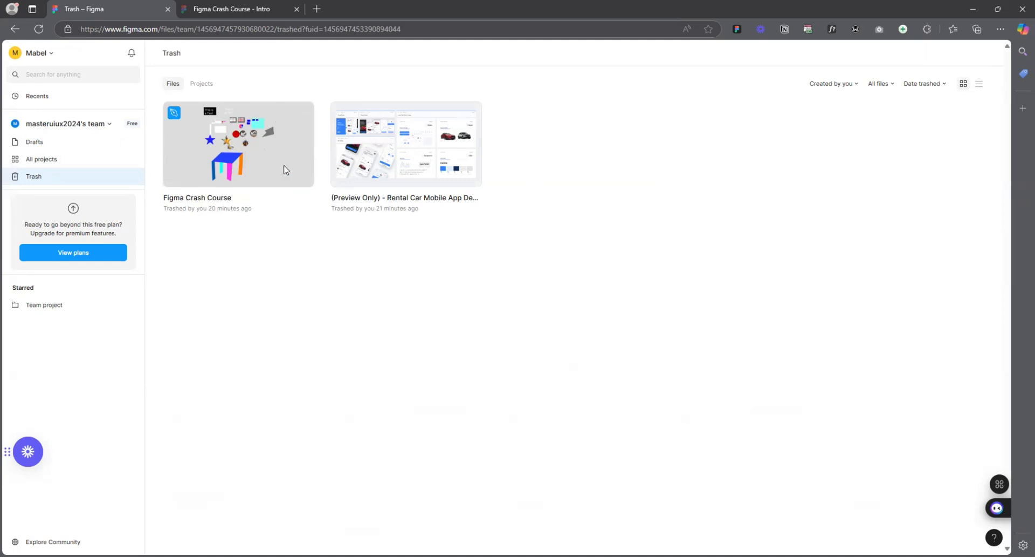
- View the team's projects and examine the restore and delete options of the trashed Figma Crash Course file
{"action": "left_click", "coordinate": [47, 160]}
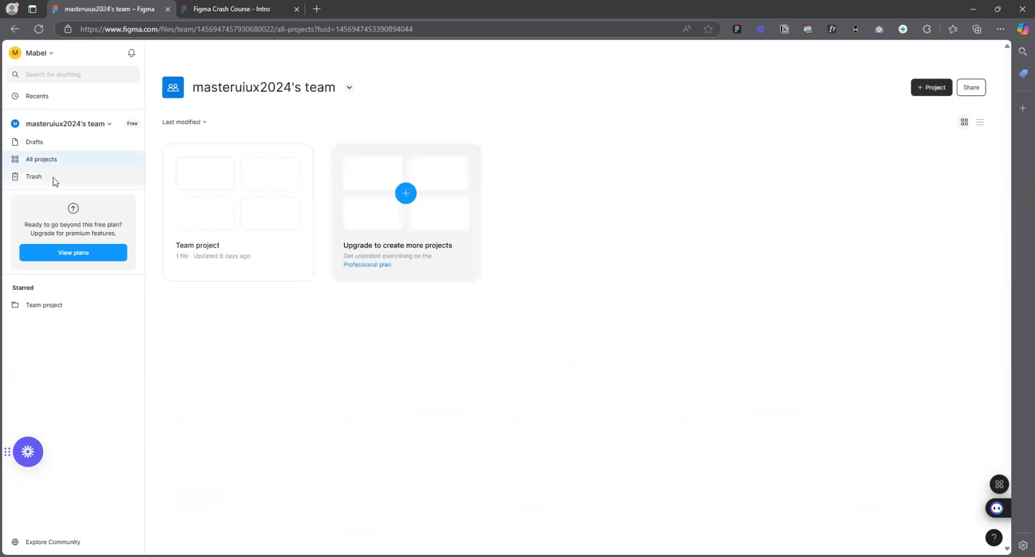
{"action": "left_click", "coordinate": [47, 178]}
{"action": "right_click", "coordinate": [210, 157]}
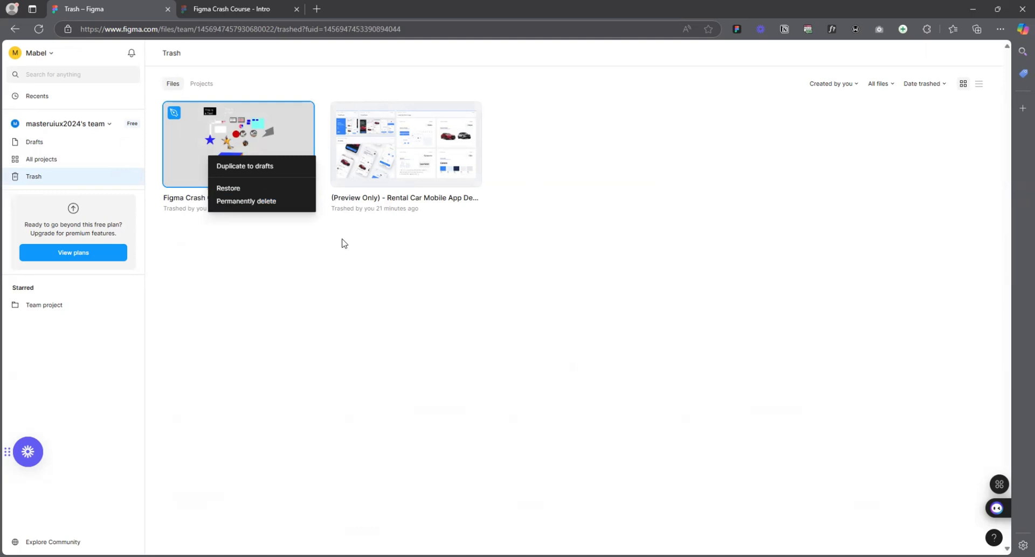
{"action": "key", "text": "Escape"}
- Compare the Starter and Professional plans offered for creating more projects in the team, and dismiss the comparison
{"action": "left_click", "coordinate": [59, 161]}
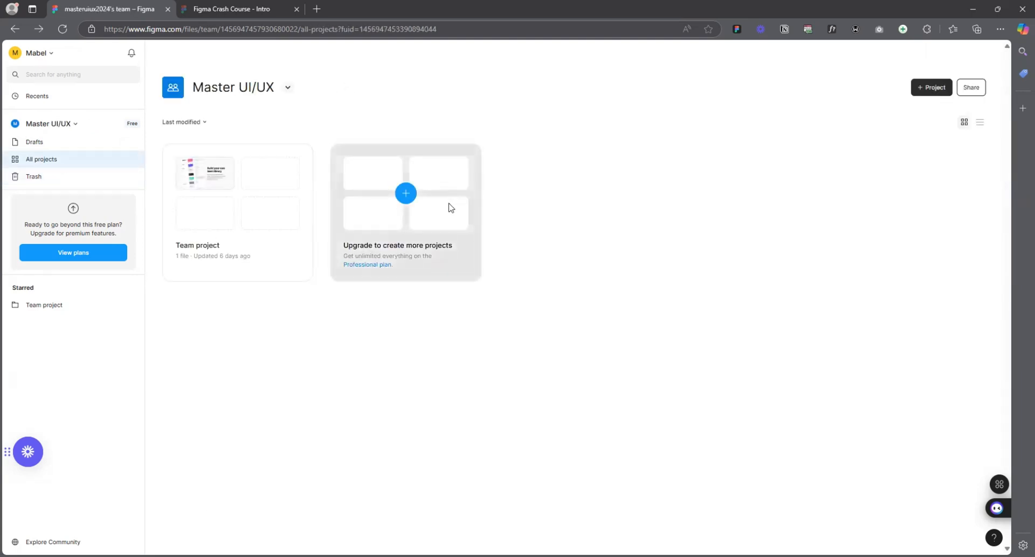
{"action": "left_click", "coordinate": [406, 194]}
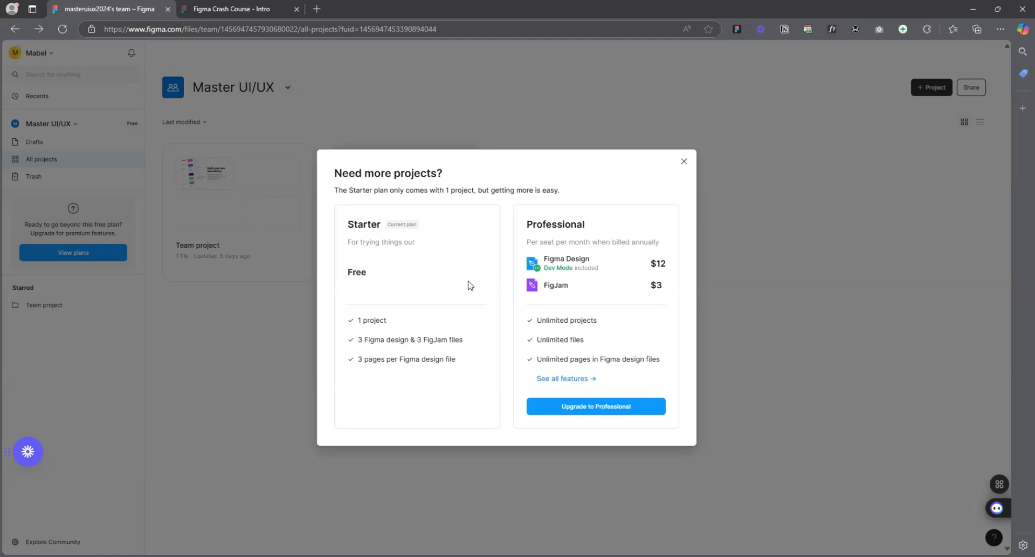
{"action": "left_click", "coordinate": [684, 161]}
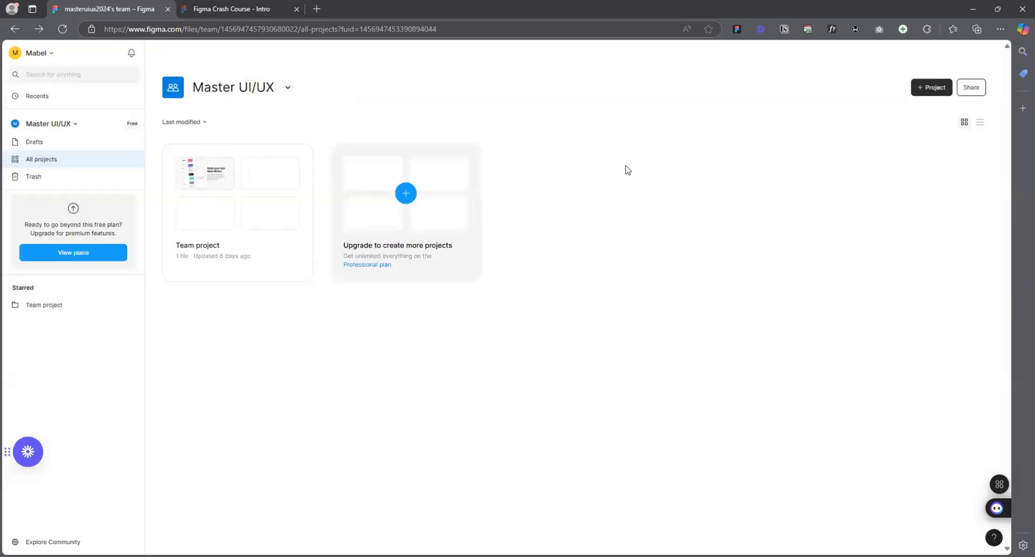
- Create a new blank design file from the recent files page
{"action": "left_click", "coordinate": [48, 102]}
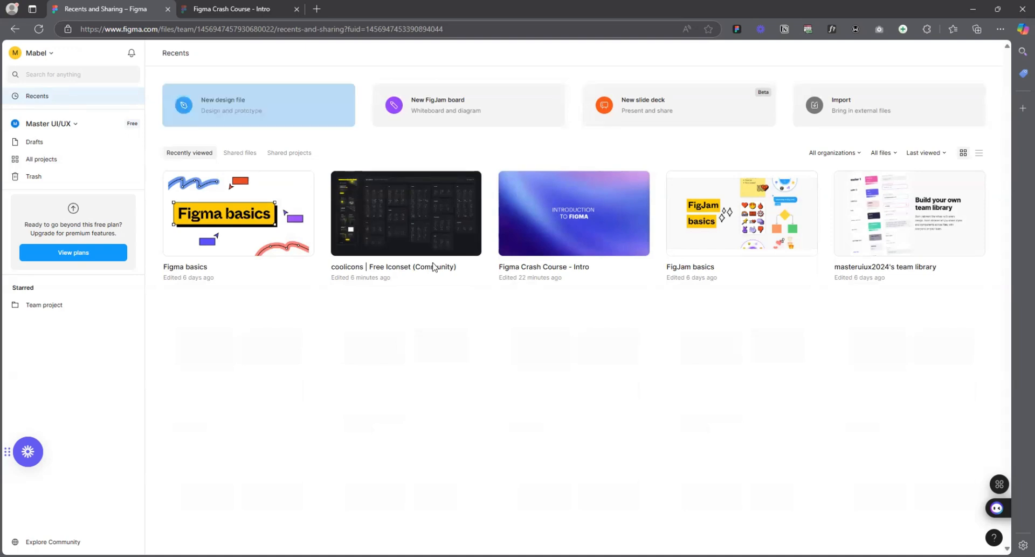
{"action": "left_click", "coordinate": [252, 102]}
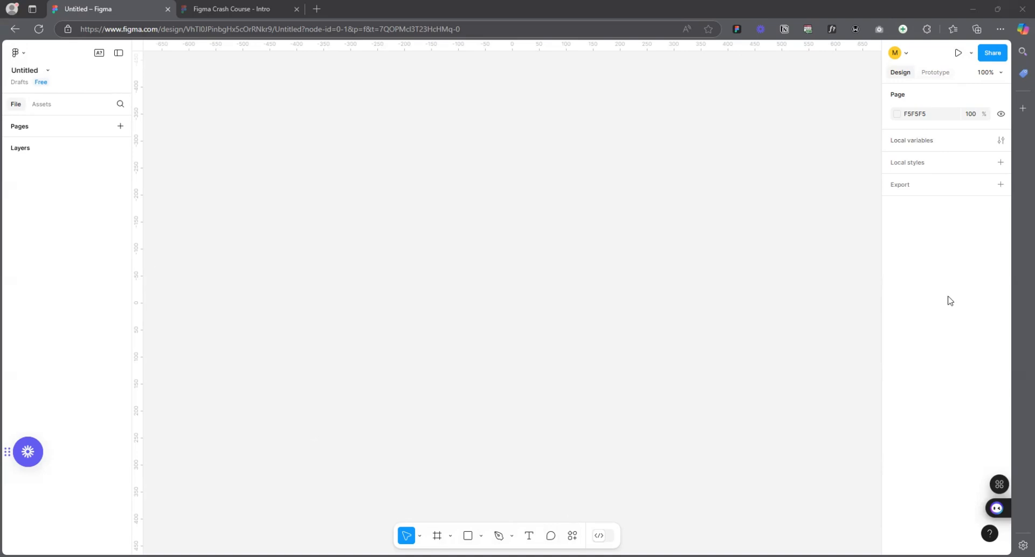
{"action": "left_click", "coordinate": [468, 535]}
{"action": "left_click_drag", "start_coordinate": [354, 204], "coordinate": [586, 354]}
{"action": "mouse_move", "coordinate": [462, 264]}
{"action": "left_mouse_down"}
{"action": "mouse_move", "coordinate": [517, 226]}
{"action": "mouse_move", "coordinate": [474, 263]}
{"action": "left_mouse_up"}
{"action": "left_click_drag", "start_coordinate": [451, 199], "coordinate": [451, 226]}
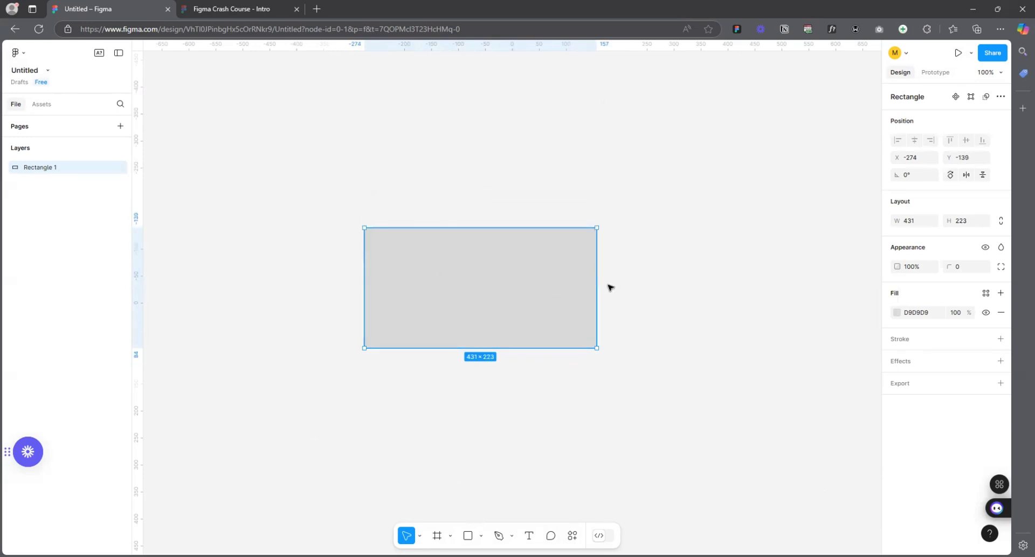
{"action": "left_click_drag", "start_coordinate": [510, 287], "coordinate": [492, 304]}
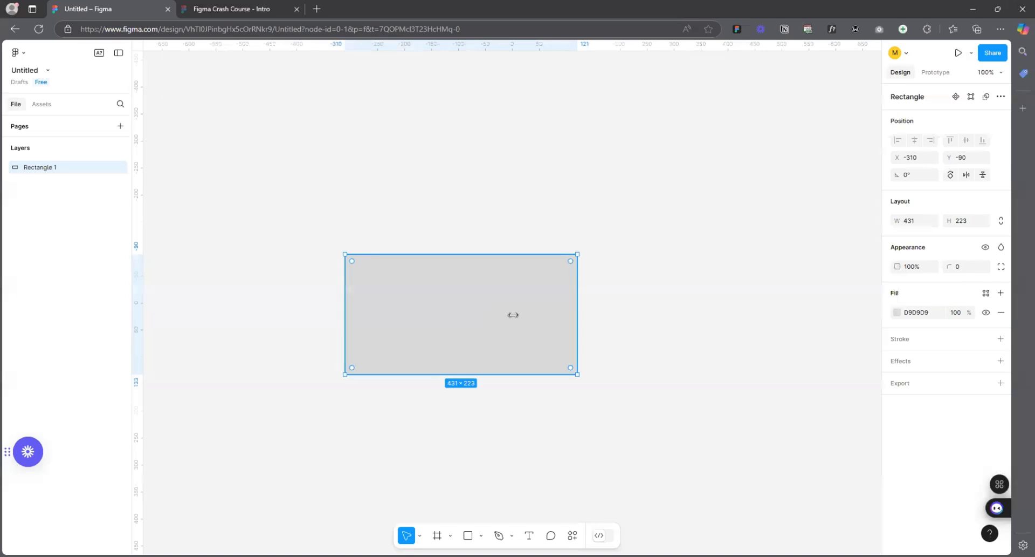
{"action": "key", "text": "Delete"}
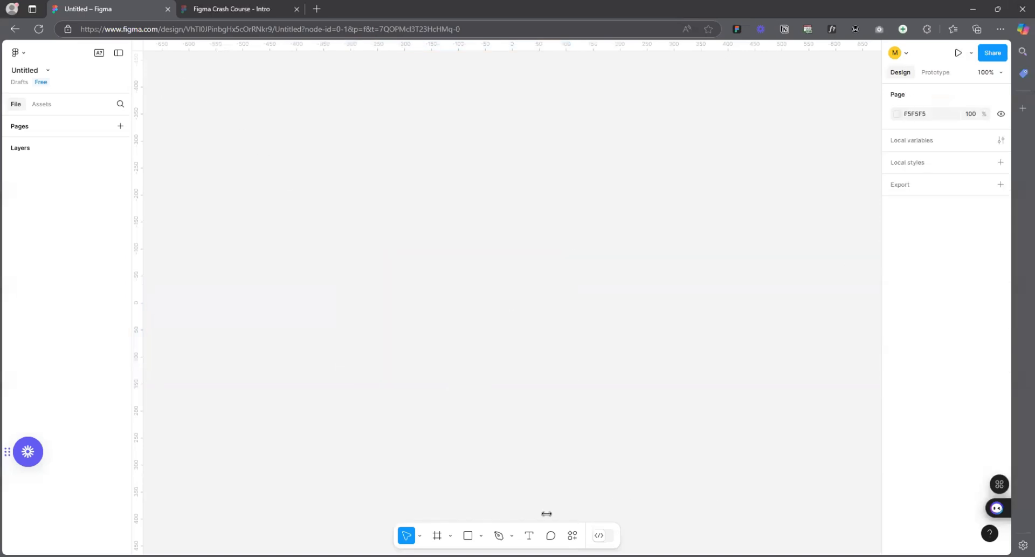
- Draw a rectangle about 482 × 292 on the canvas and move it to about X -270, Y -258
{"action": "key", "text": "r"}
{"action": "left_click_drag", "start_coordinate": [392, 139], "coordinate": [652, 383]}
{"action": "left_click_drag", "start_coordinate": [491, 152], "coordinate": [491, 239]}
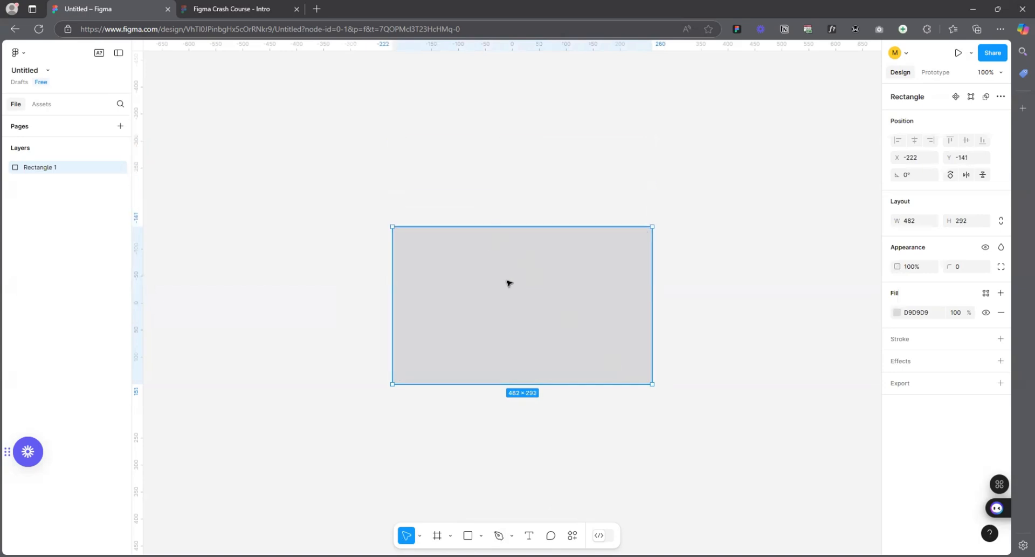
{"action": "left_click_drag", "start_coordinate": [508, 282], "coordinate": [486, 223]}
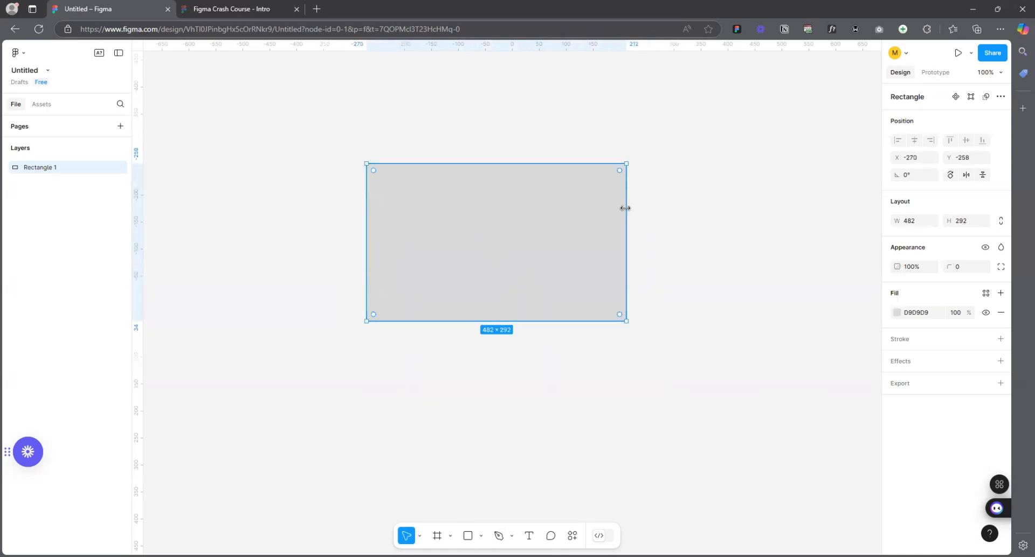
- Resize the rectangle to about 334 × 220 and move it to about X -172, Y -187
{"action": "left_click_drag", "start_coordinate": [627, 210], "coordinate": [547, 215]}
{"action": "left_click_drag", "start_coordinate": [452, 166], "coordinate": [458, 202]}
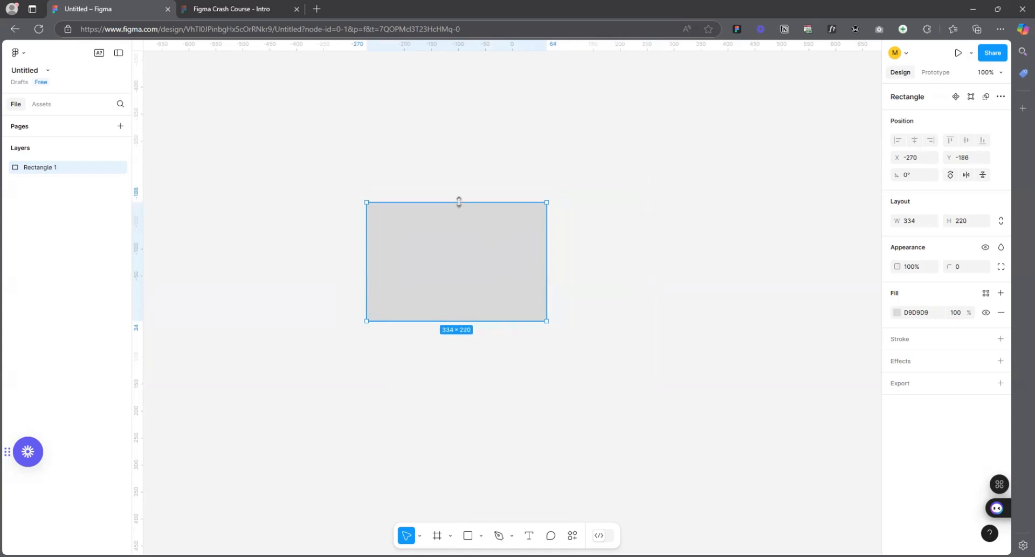
{"action": "left_click_drag", "start_coordinate": [459, 254], "coordinate": [512, 254]}
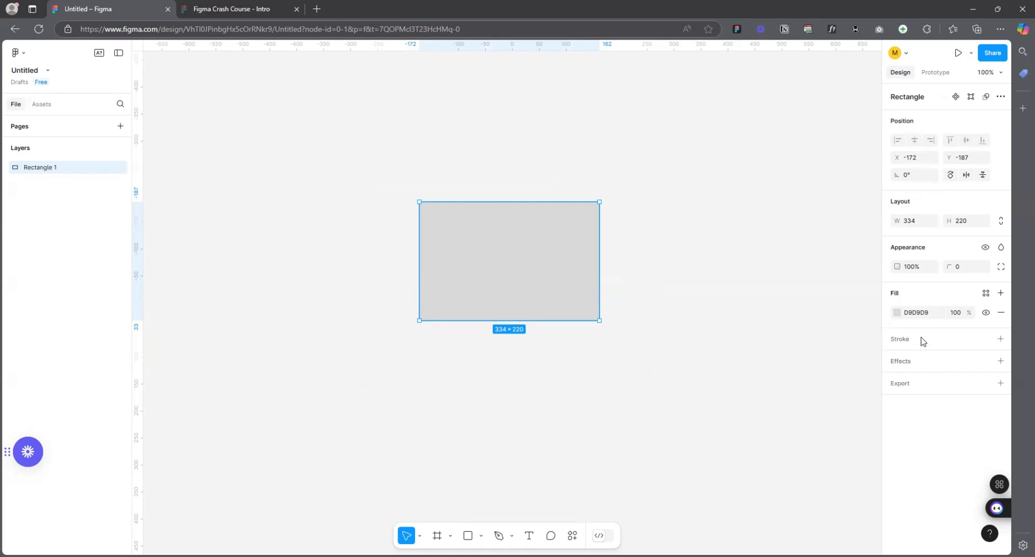
- Switch to the Figma Crash Course presentation and go through its topic slides from the Figma interface to the end
{"action": "mouse_move", "coordinate": [497, 272]}
{"action": "left_click", "coordinate": [205, 9]}
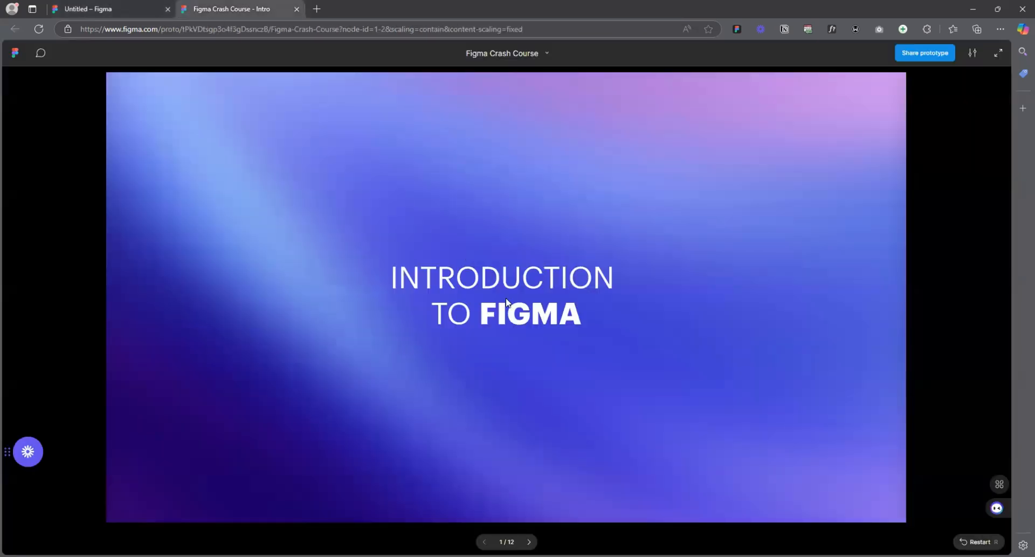
{"action": "key", "text": "Right"}
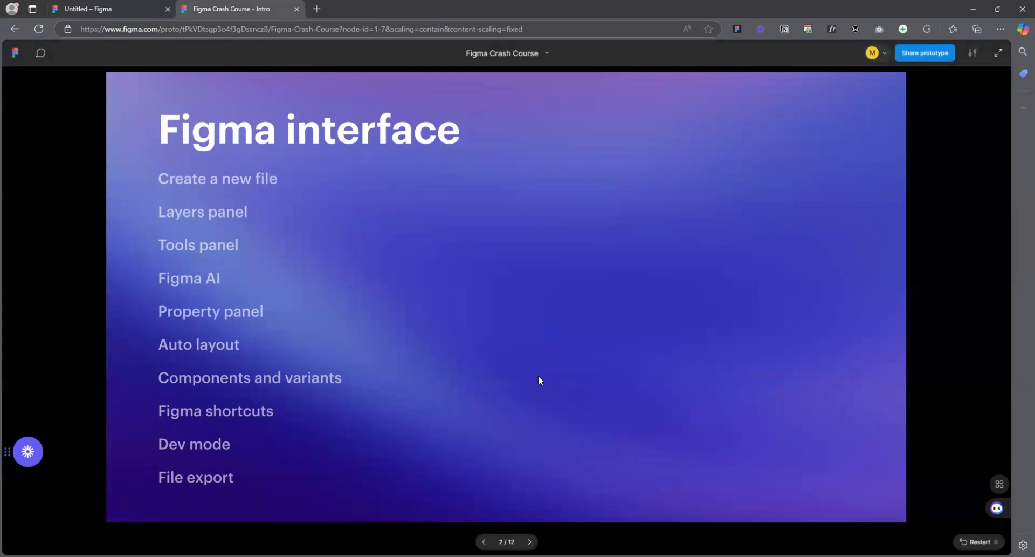
{"action": "key", "text": "Right"}
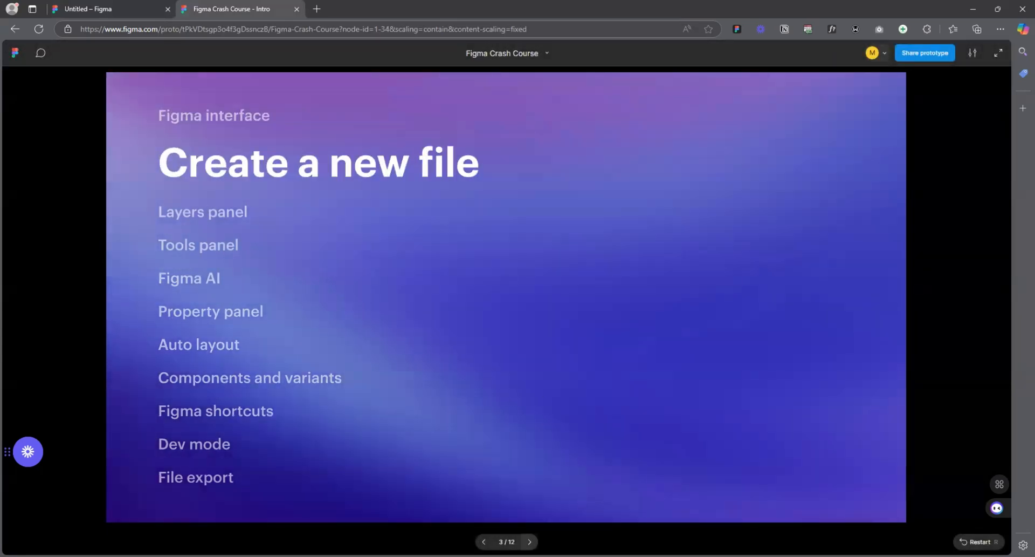
{"action": "key", "text": "Right"}
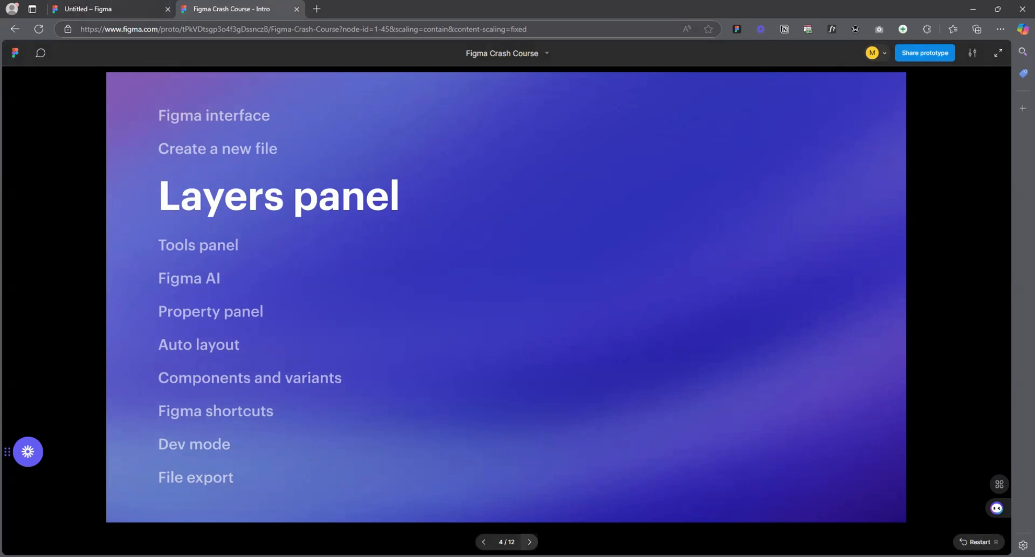
{"action": "key", "text": "Right"}
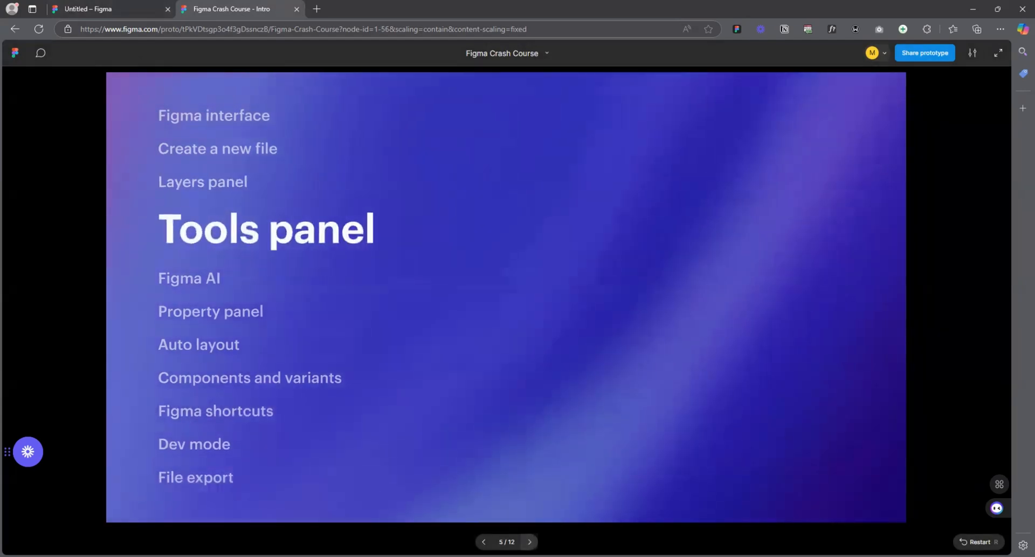
{"action": "left_click", "coordinate": [529, 540]}
{"action": "left_click", "coordinate": [529, 541]}
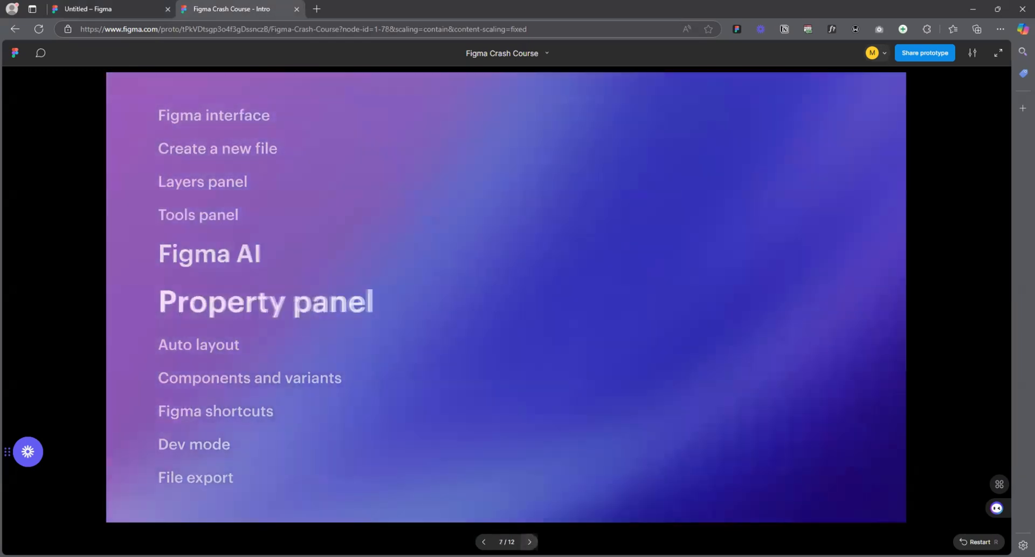
{"action": "left_click", "coordinate": [529, 541]}
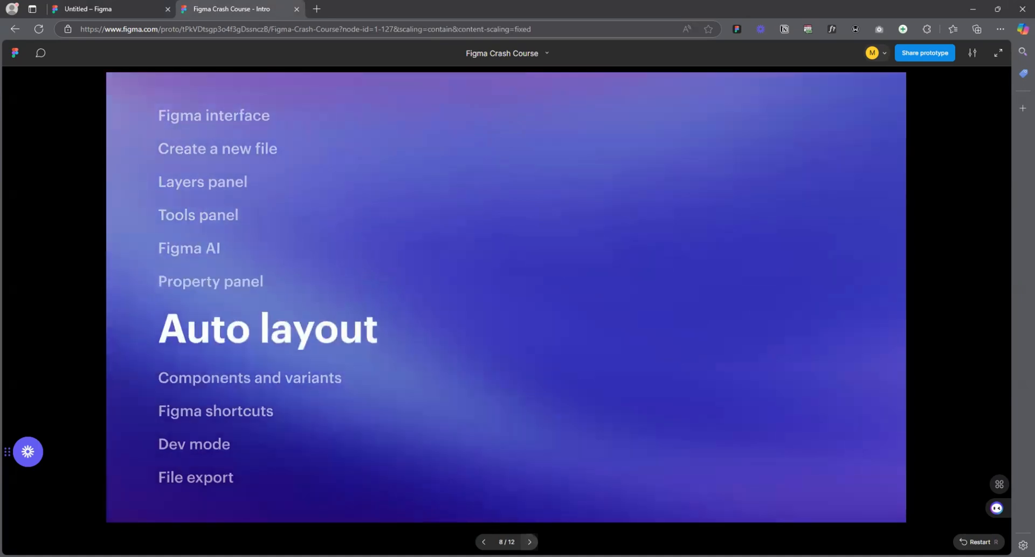
{"action": "left_click", "coordinate": [529, 541]}
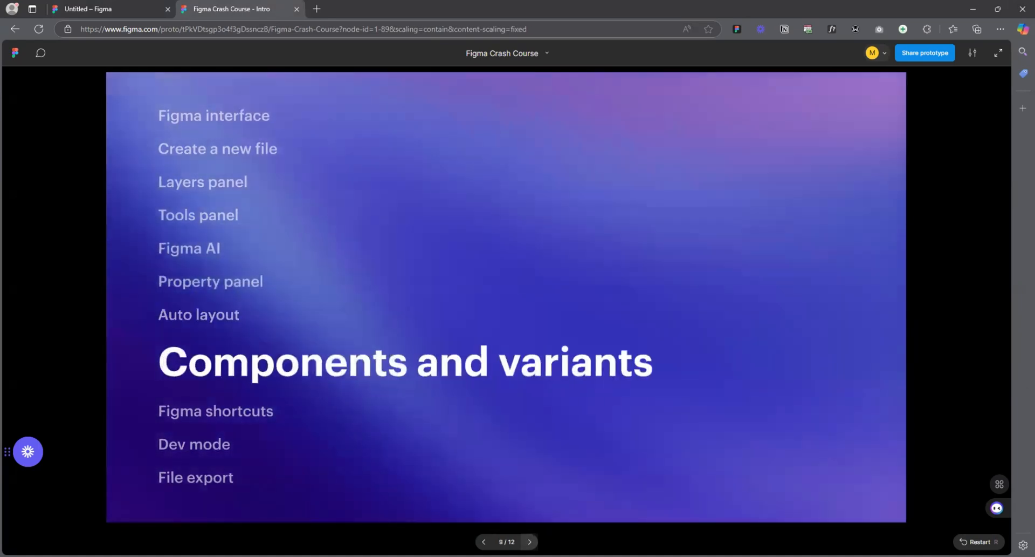
{"action": "left_click", "coordinate": [529, 541]}
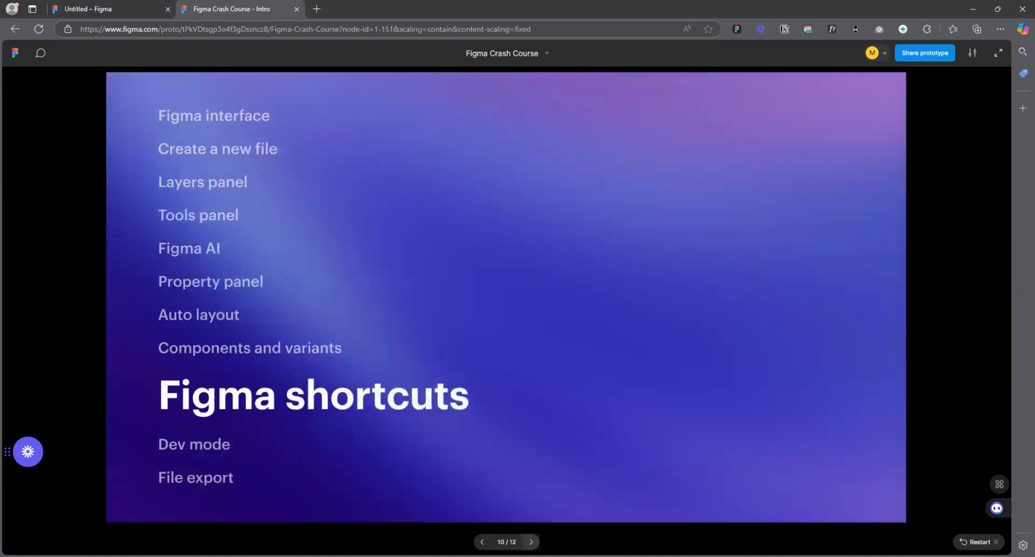
{"action": "left_click", "coordinate": [531, 541]}
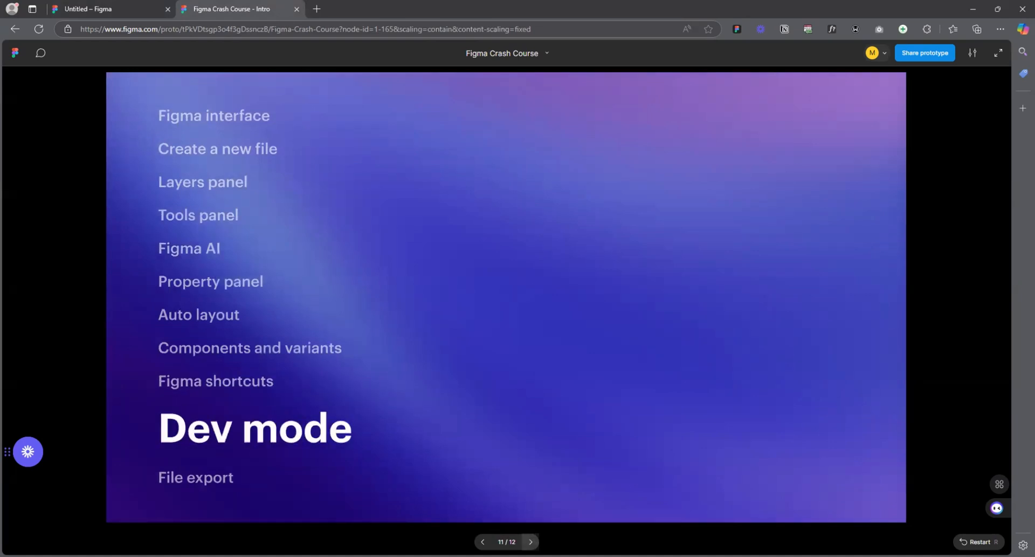
{"action": "left_click", "coordinate": [531, 541]}
{"action": "left_click", "coordinate": [483, 541]}
- Go back to the untitled design file, look at the Dev Mode upgrade offer and return to Design Mode
{"action": "left_click", "coordinate": [86, 9]}
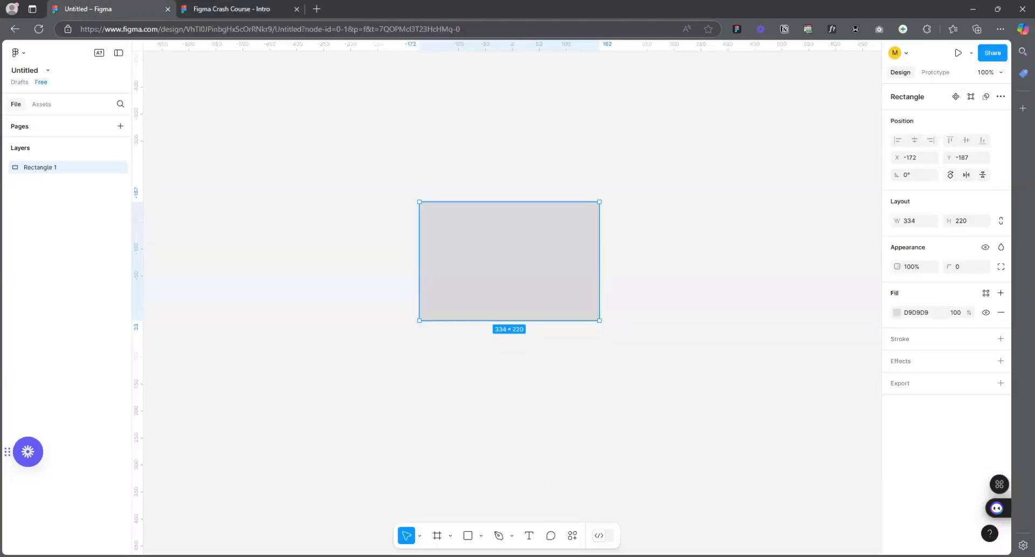
{"action": "left_click", "coordinate": [601, 535]}
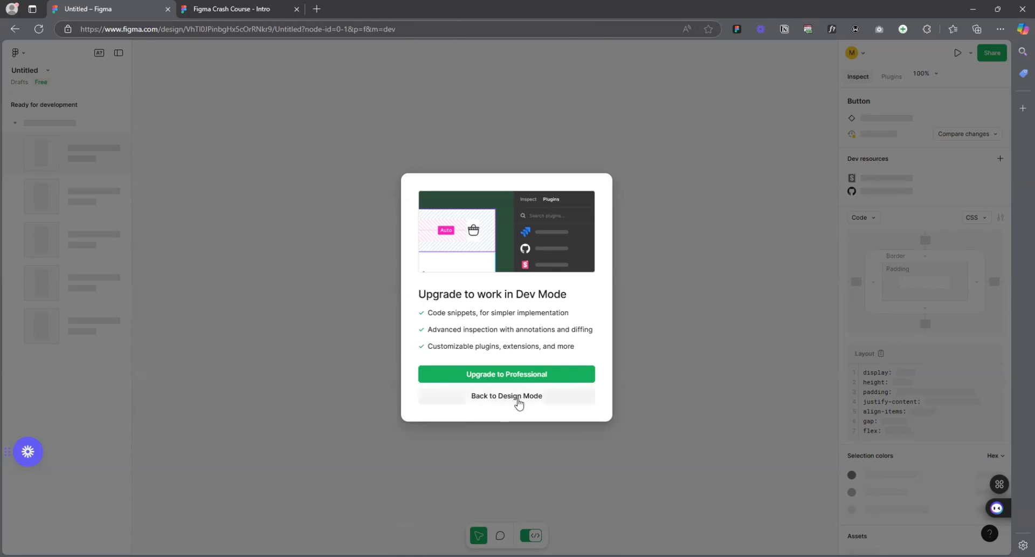
{"action": "left_click", "coordinate": [500, 396]}
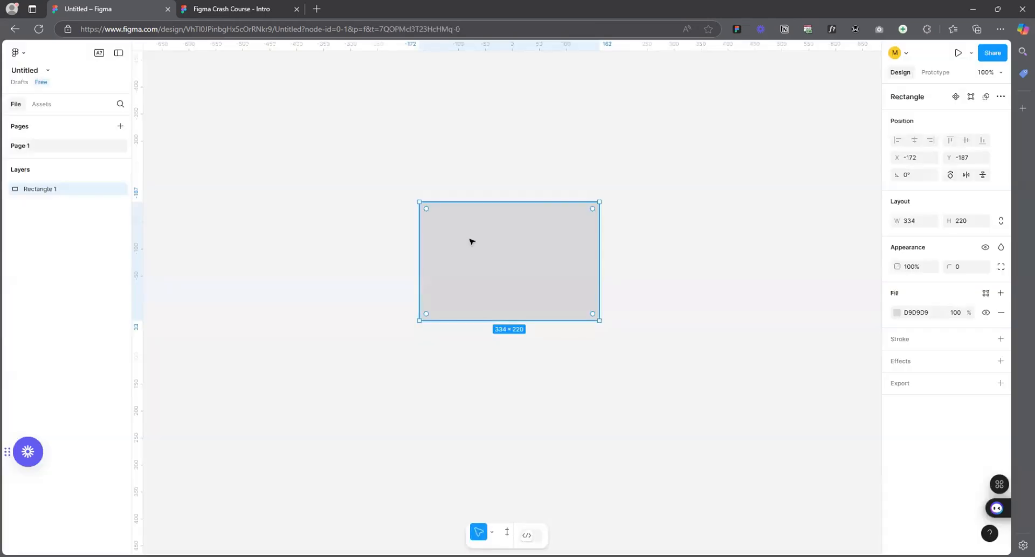
{"action": "left_click", "coordinate": [739, 180]}
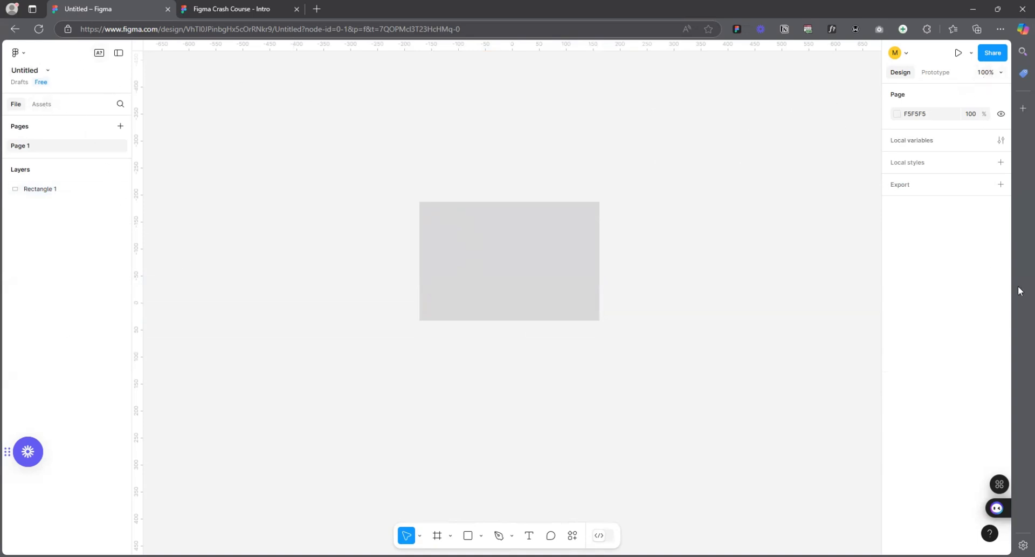
- Rename the untitled design file as Figma Crash Course
{"action": "left_click", "coordinate": [29, 70]}
{"action": "left_click", "coordinate": [328, 108]}
{"action": "left_click", "coordinate": [30, 72]}
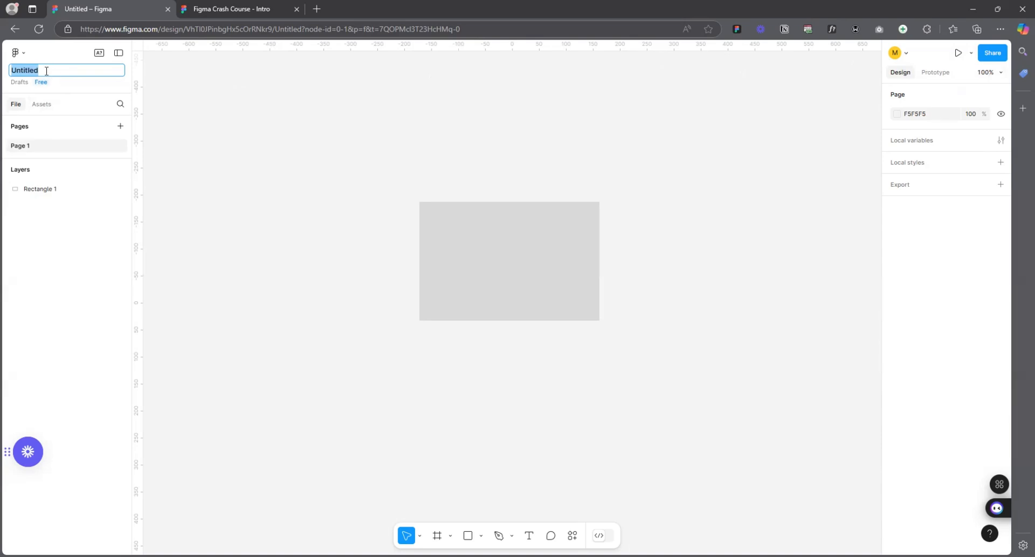
{"action": "left_click", "coordinate": [279, 72]}
{"action": "left_click", "coordinate": [19, 71]}
{"action": "type", "text": "Figma Crash Course"}
{"action": "left_click", "coordinate": [386, 115]}
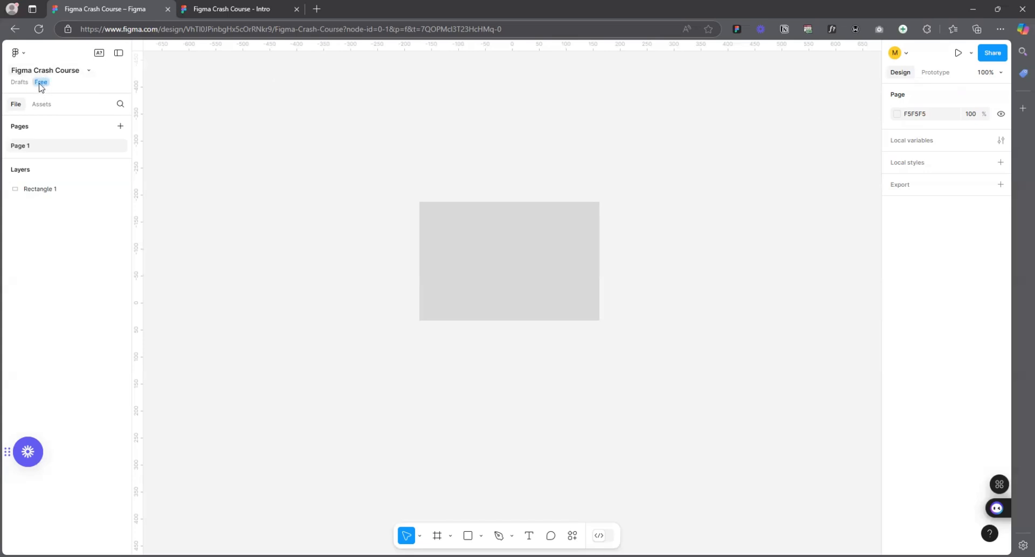
- Move the rectangle to about X -225, Y -208 and rename its layer as Shape
{"action": "left_click_drag", "start_coordinate": [474, 240], "coordinate": [394, 215]}
{"action": "key", "text": "ctrl+z"}
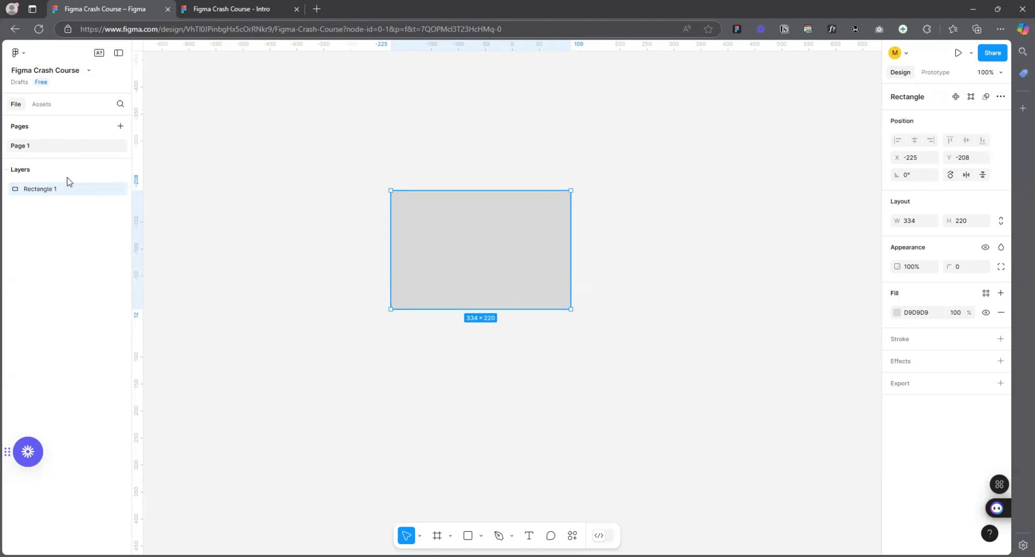
{"action": "double_click", "coordinate": [52, 189]}
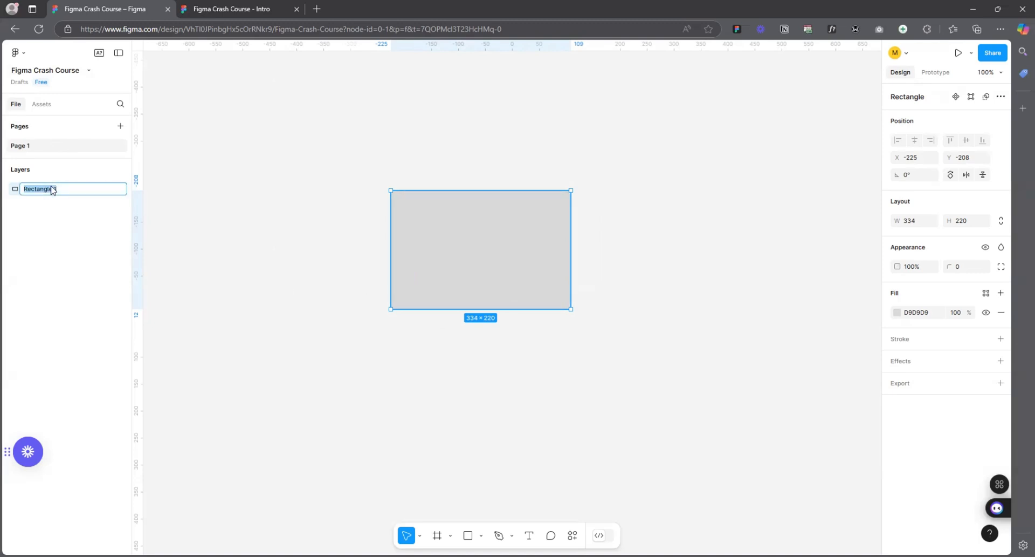
{"action": "left_click", "coordinate": [385, 281]}
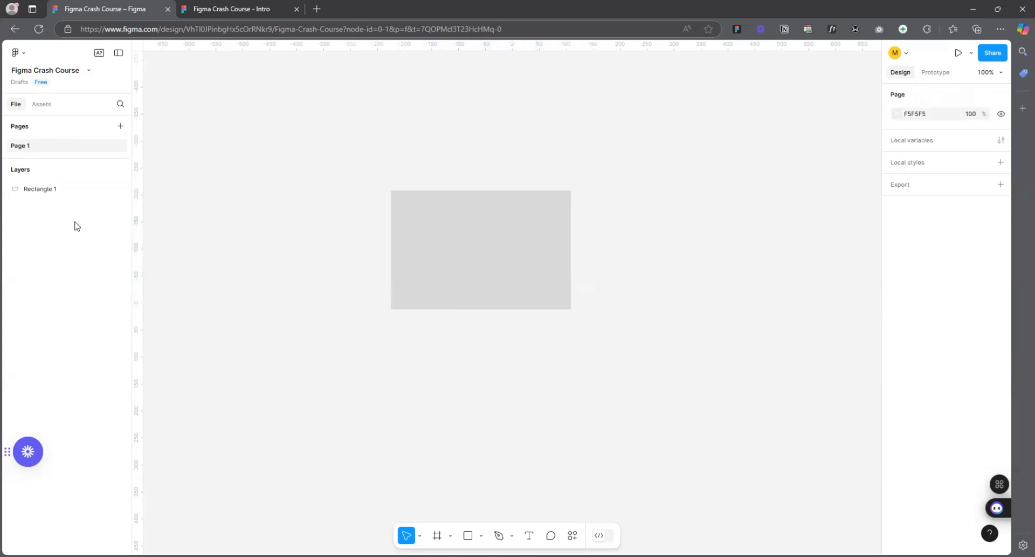
{"action": "double_click", "coordinate": [51, 191]}
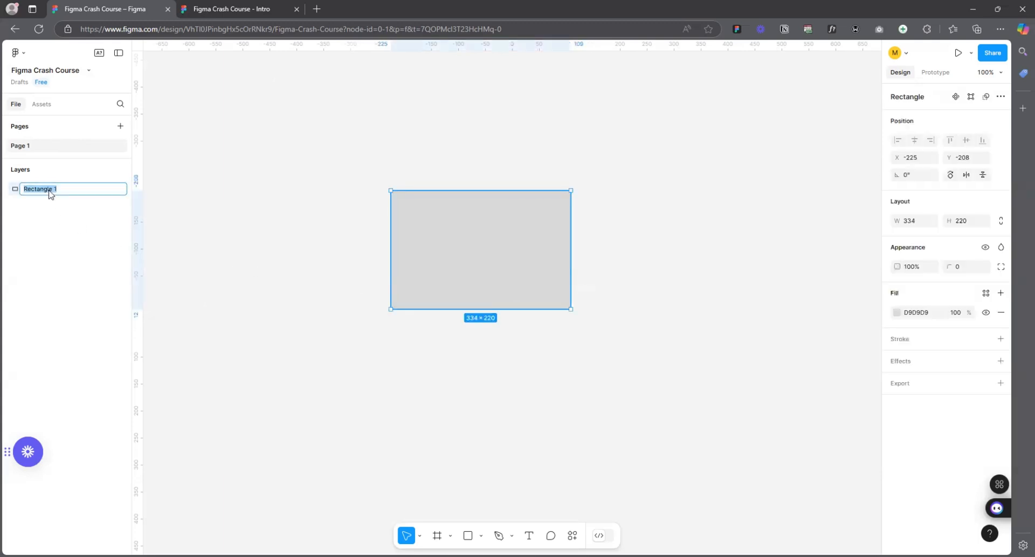
{"action": "type", "text": "Shape"}
{"action": "key", "text": "Return"}
- Move the Shape rectangle up and to the left on the canvas and lock its layer against moving
{"action": "left_click_drag", "start_coordinate": [444, 248], "coordinate": [451, 227]}
{"action": "left_click", "coordinate": [109, 188]}
{"action": "left_click_drag", "start_coordinate": [397, 227], "coordinate": [525, 238]}
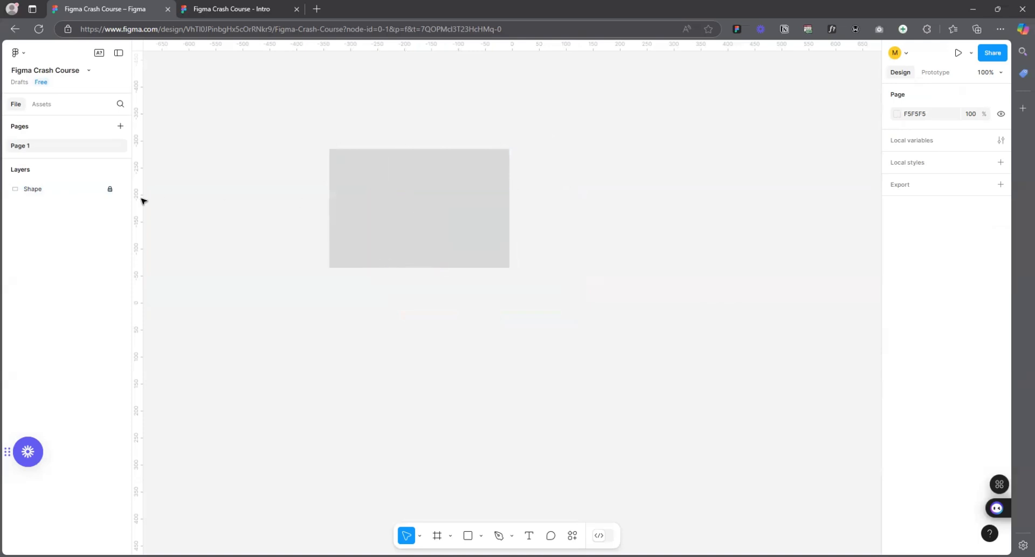
- Unlock the Shape layer, hide it, try to select it on the canvas and make it visible again
{"action": "left_click", "coordinate": [110, 189]}
{"action": "left_click", "coordinate": [122, 189]}
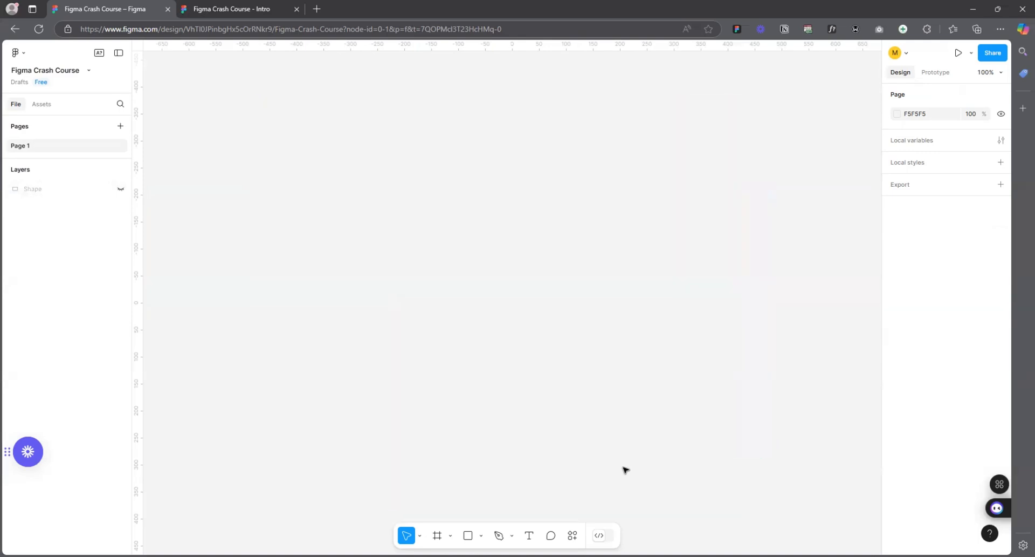
{"action": "left_click_drag", "start_coordinate": [264, 116], "coordinate": [670, 501]}
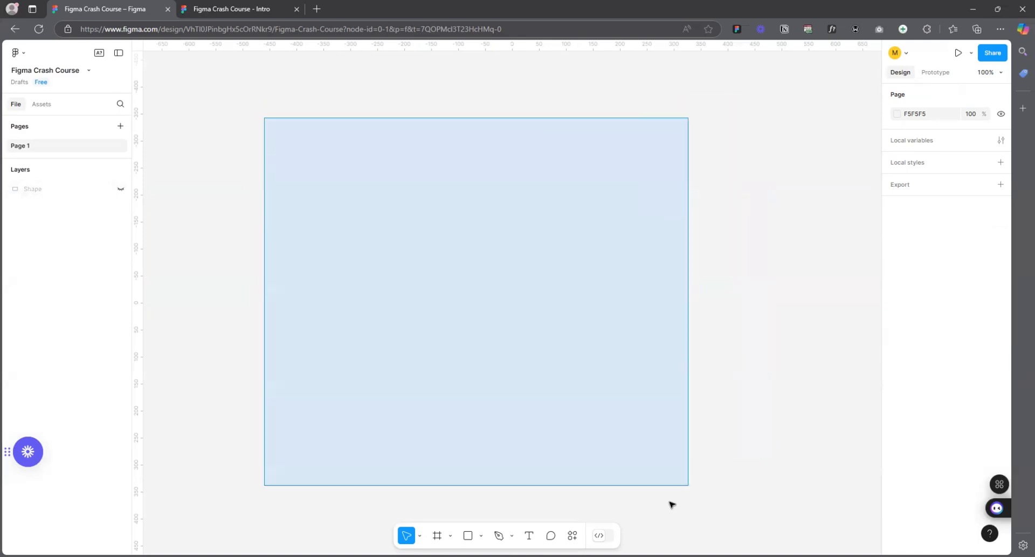
{"action": "left_click_drag", "start_coordinate": [298, 117], "coordinate": [671, 413]}
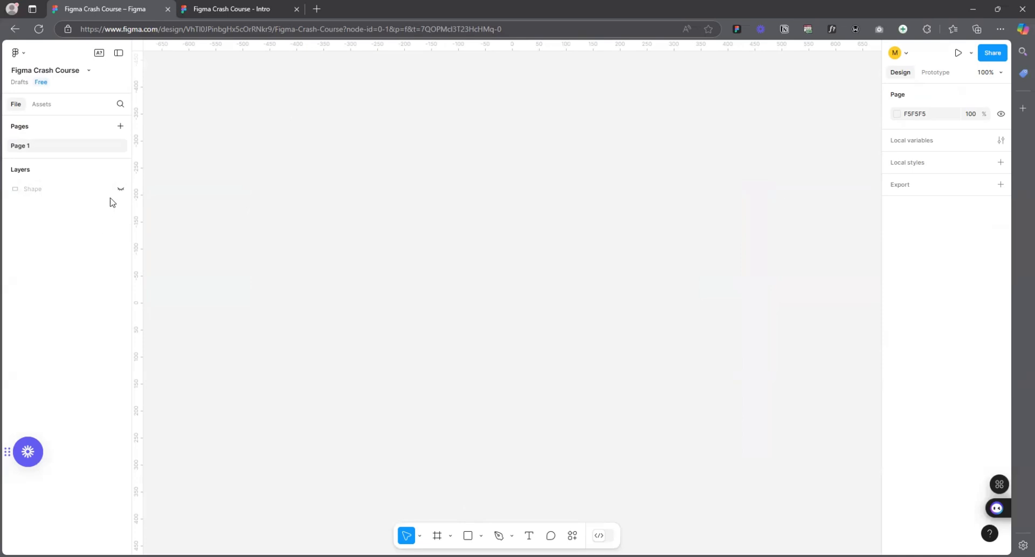
{"action": "left_click", "coordinate": [121, 190]}
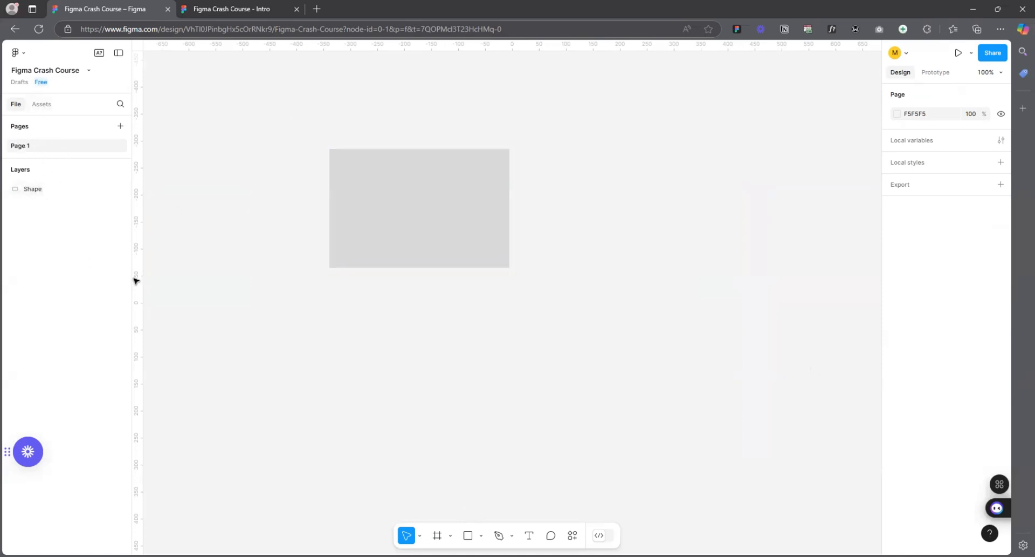
- Rename Page 1 as Practice and add a second page to the file
{"action": "double_click", "coordinate": [59, 146]}
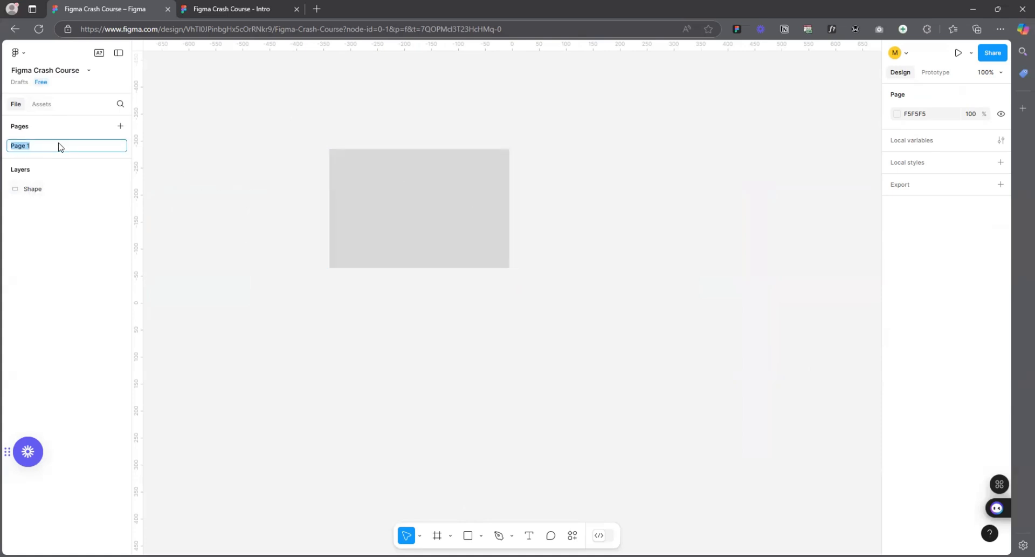
{"action": "type", "text": "Practice"}
{"action": "key", "text": "Return"}
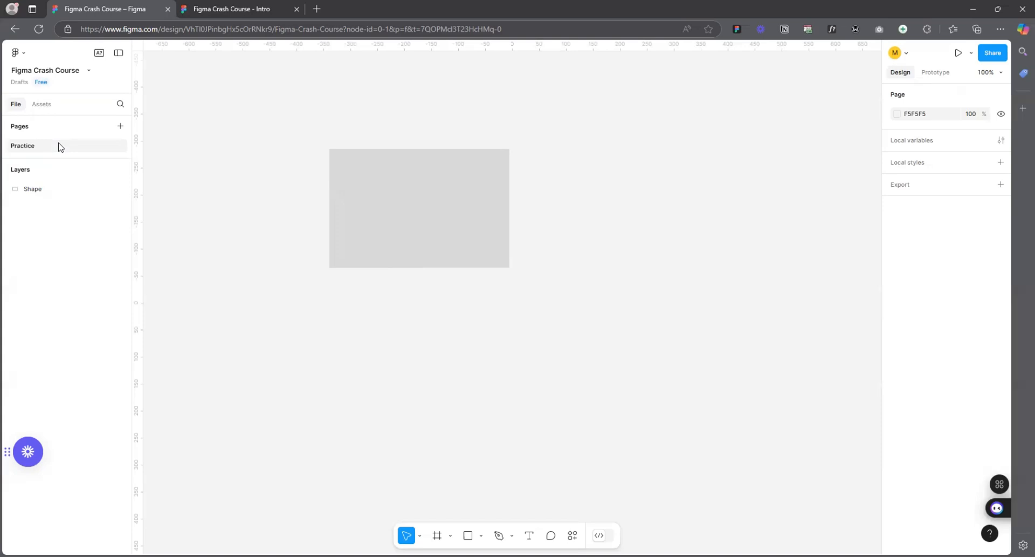
{"action": "left_click", "coordinate": [120, 127]}
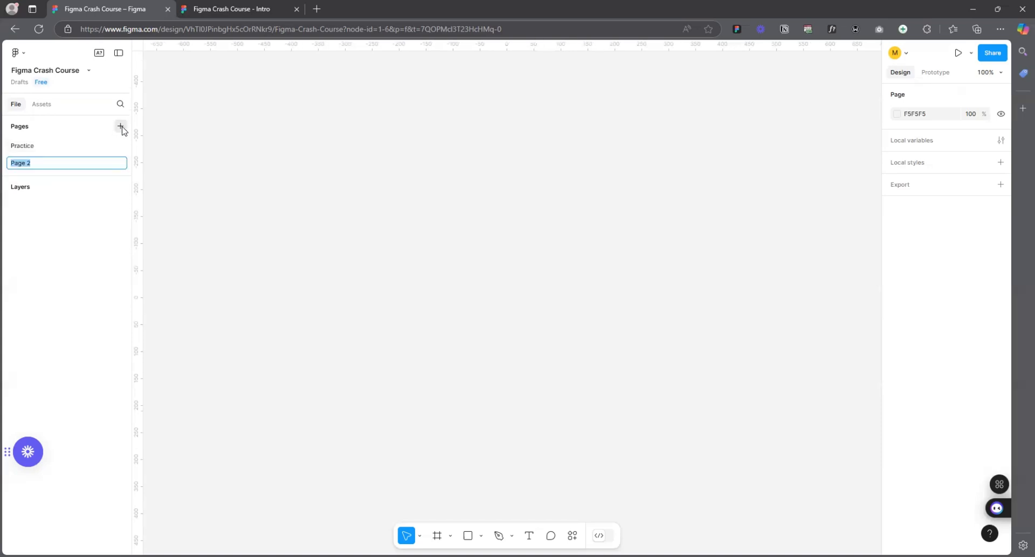
- On the Practice page, fill the Shape rectangle with light red FF8282 and move it to about X -142, Y -216
{"action": "left_click", "coordinate": [54, 147]}
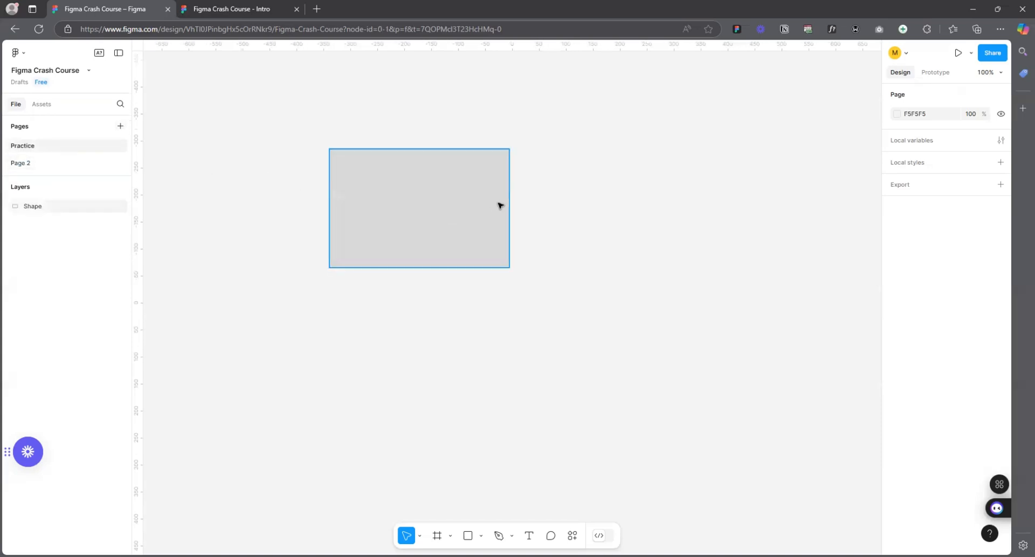
{"action": "left_click", "coordinate": [501, 205]}
{"action": "left_click", "coordinate": [898, 312]}
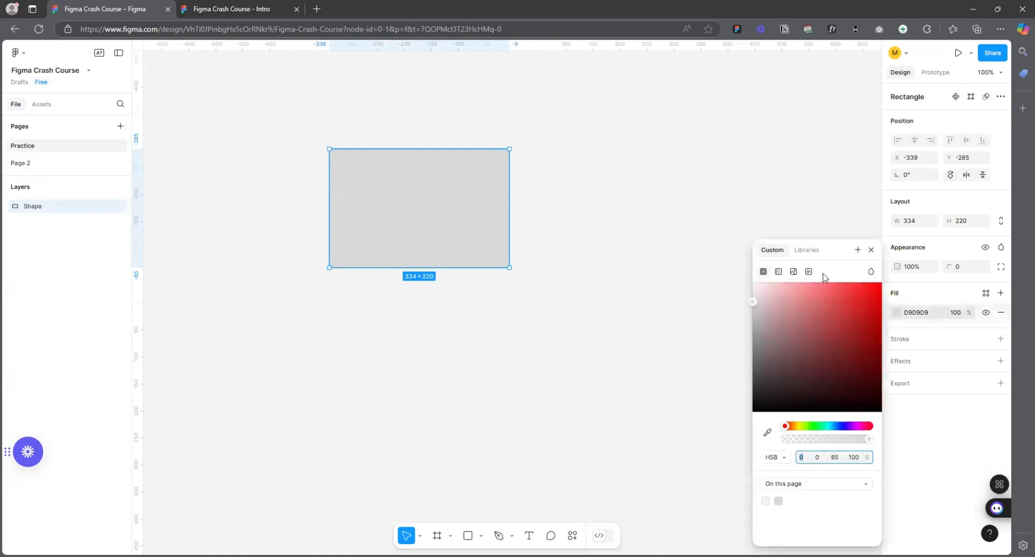
{"action": "left_click", "coordinate": [817, 282]}
{"action": "left_click_drag", "start_coordinate": [401, 176], "coordinate": [508, 213]}
{"action": "left_click", "coordinate": [578, 132]}
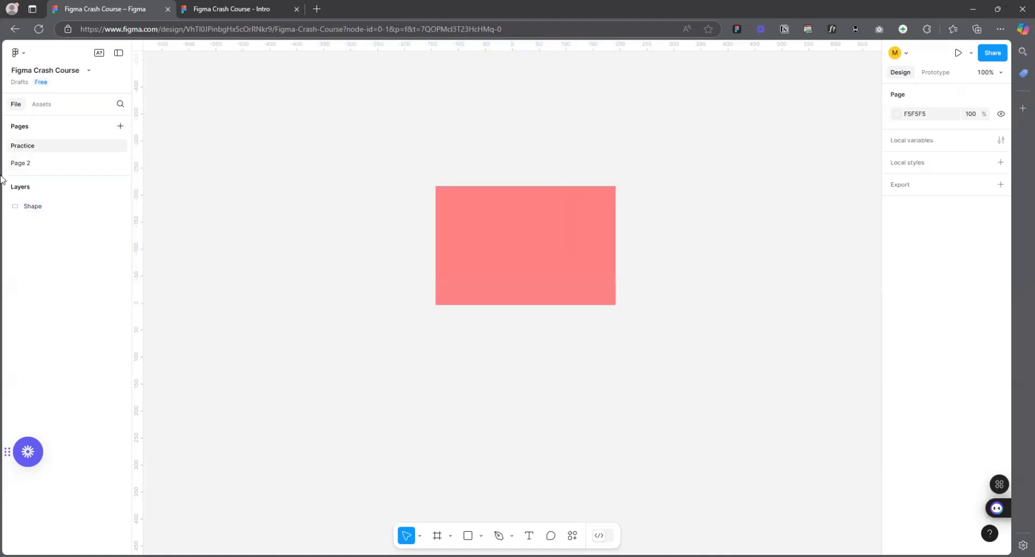
- Switch to Page 2 and rename it as Assets
{"action": "left_click", "coordinate": [24, 165]}
{"action": "double_click", "coordinate": [30, 168]}
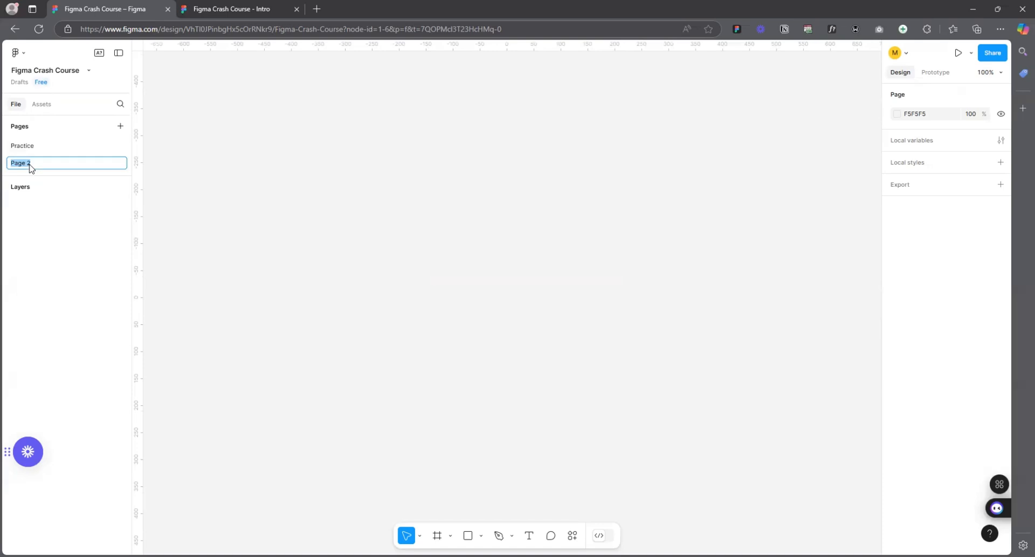
{"action": "type", "text": "Assets"}
{"action": "key", "text": "Return"}
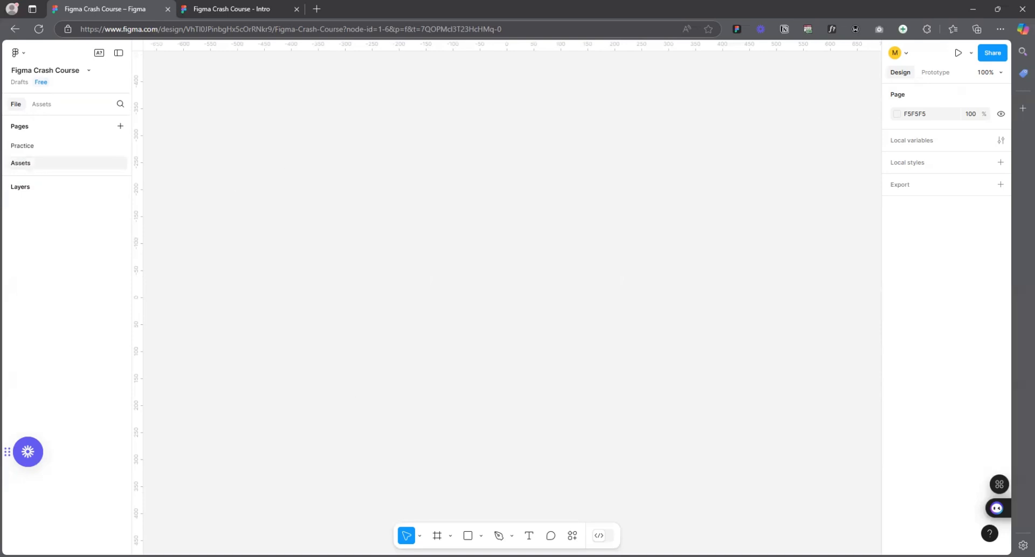
- Draw a rectangle about 523 by 358 on the Assets page and fill it with cyan 00E5FF
{"action": "left_click", "coordinate": [468, 535]}
{"action": "left_click_drag", "start_coordinate": [309, 139], "coordinate": [591, 332]}
{"action": "left_click", "coordinate": [898, 313]}
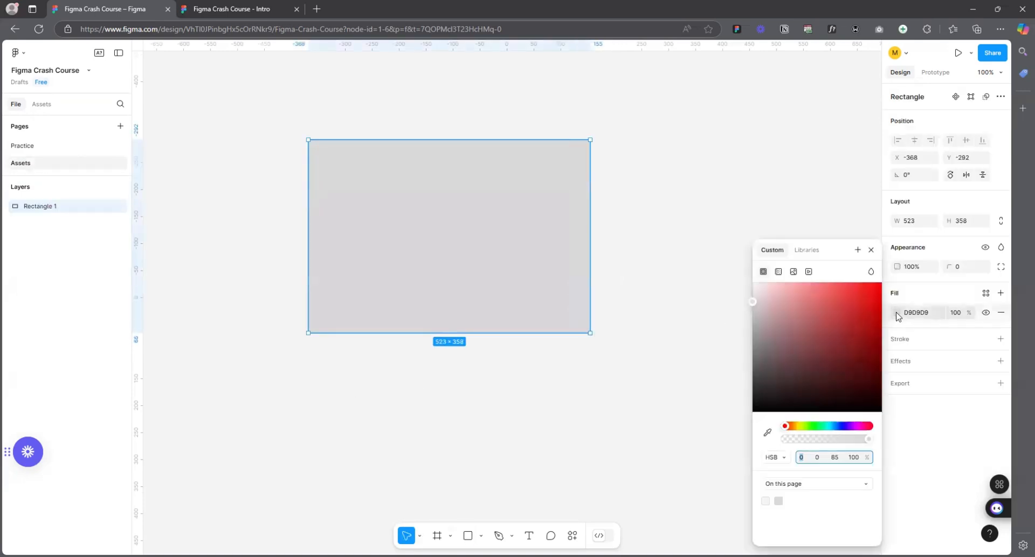
{"action": "left_click_drag", "start_coordinate": [845, 292], "coordinate": [830, 258]}
{"action": "left_click_drag", "start_coordinate": [824, 427], "coordinate": [829, 427]}
{"action": "left_click_drag", "start_coordinate": [821, 297], "coordinate": [865, 270]}
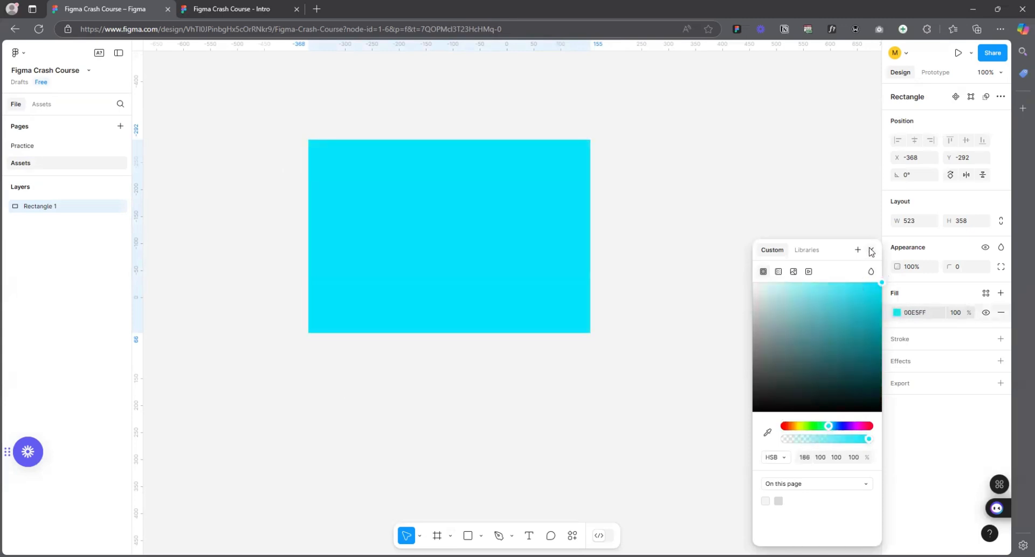
{"action": "left_click", "coordinate": [872, 251]}
- Move the cyan rectangle to about X -289, Y -248 and switch to the Practice page and back
{"action": "left_click_drag", "start_coordinate": [476, 219], "coordinate": [506, 251]}
{"action": "left_click", "coordinate": [33, 147]}
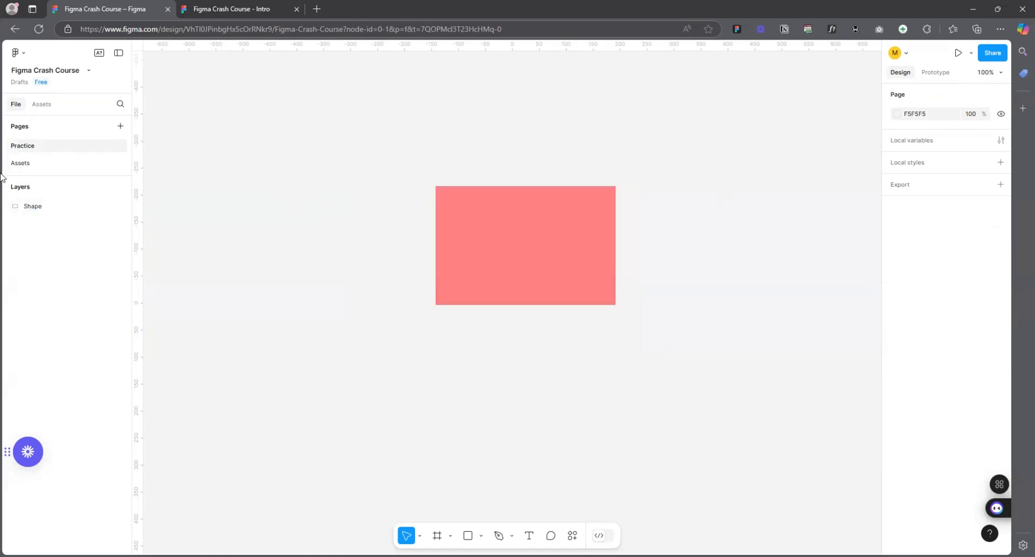
{"action": "left_click", "coordinate": [46, 162]}
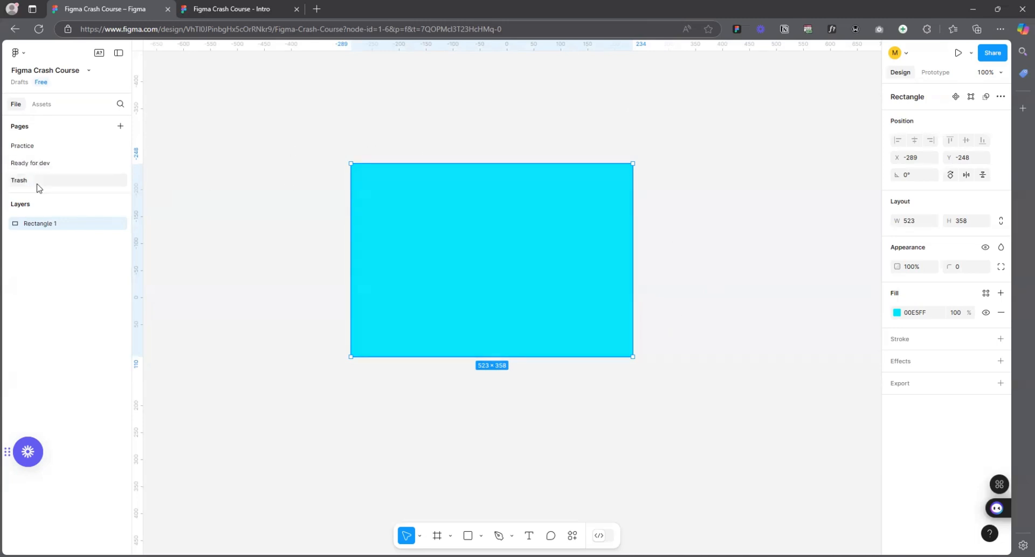
- Rename the Trash page as Assets and add a fourth page with its default name
{"action": "double_click", "coordinate": [38, 181]}
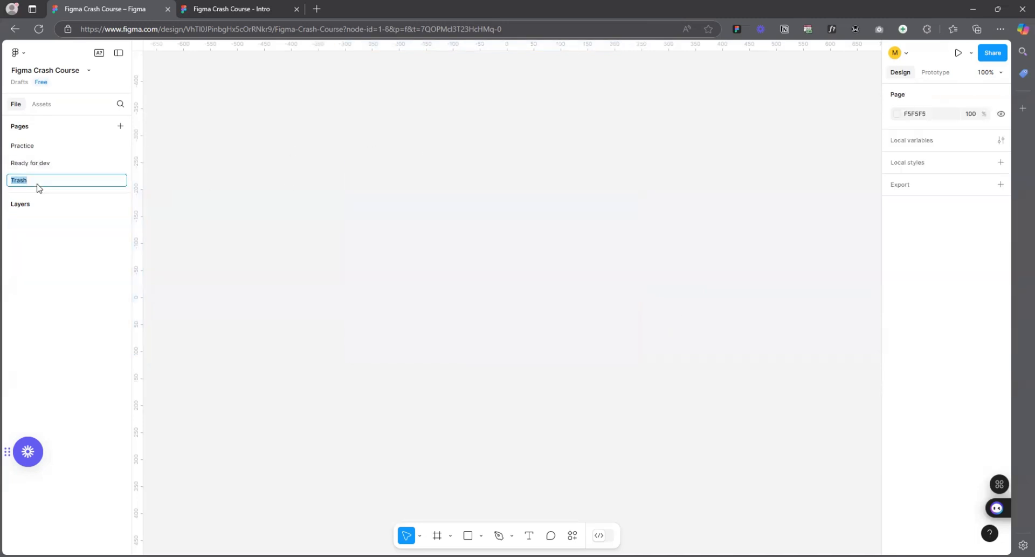
{"action": "type", "text": "Assets"}
{"action": "key", "text": "Return"}
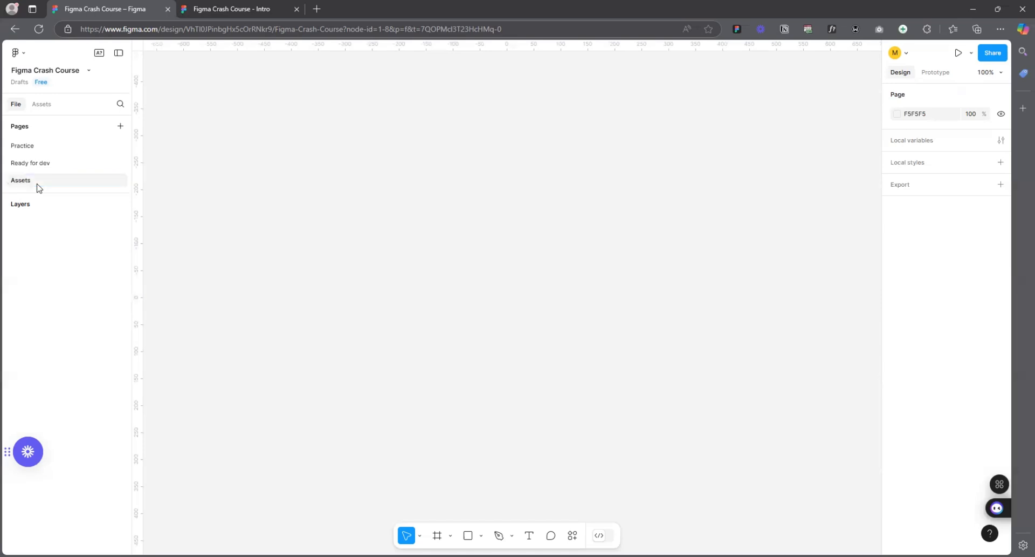
{"action": "left_click", "coordinate": [120, 125]}
{"action": "key", "text": "Return"}
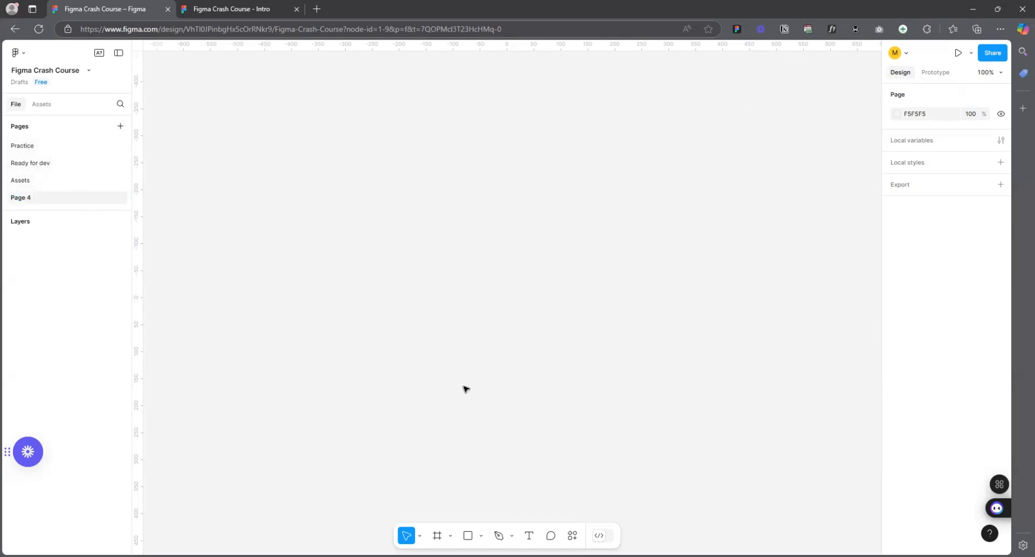
- Look at the file's sharing options and close them without inviting anyone
{"action": "left_click", "coordinate": [993, 52]}
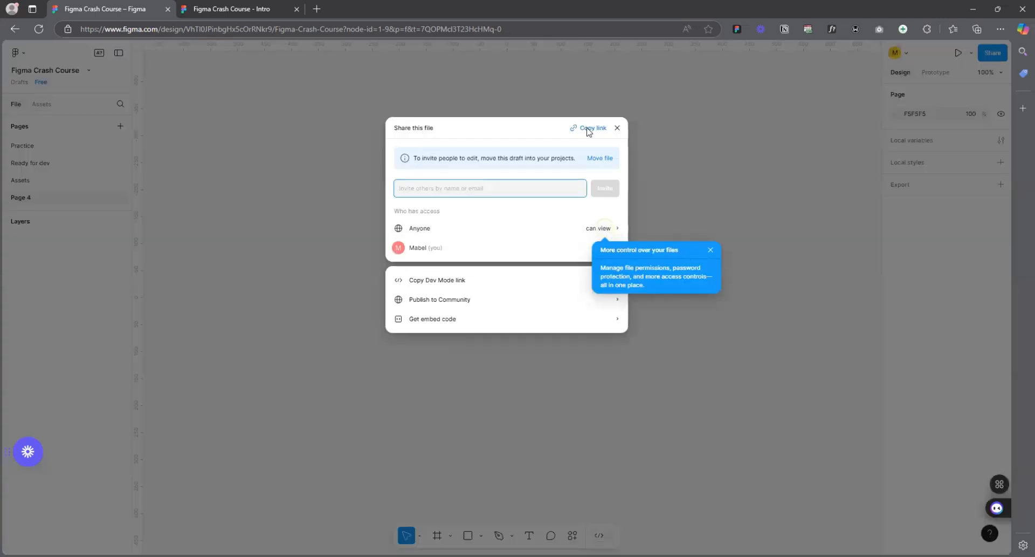
{"action": "left_click", "coordinate": [618, 129]}
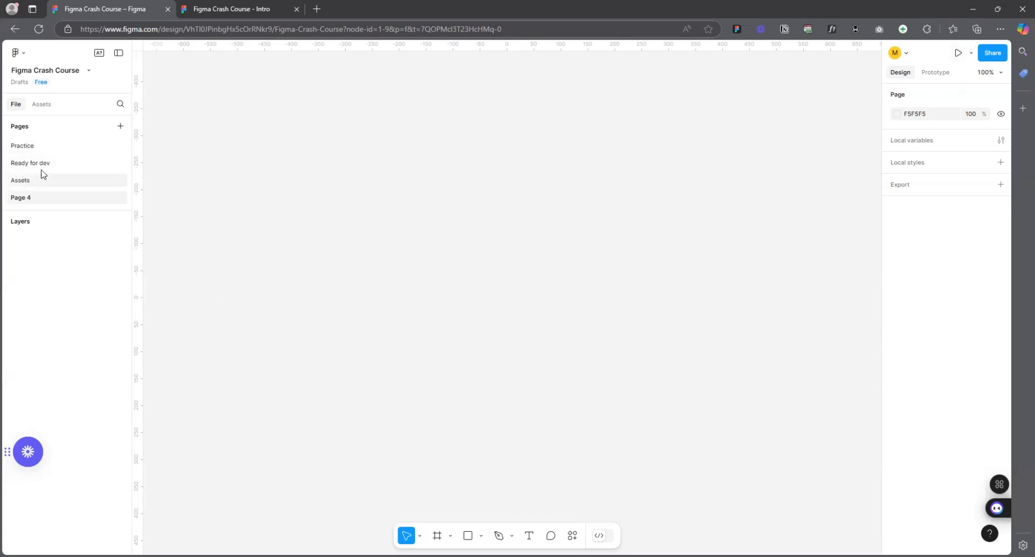
- Return to the Practice page and delete the light red Shape rectangle
{"action": "left_click", "coordinate": [22, 146]}
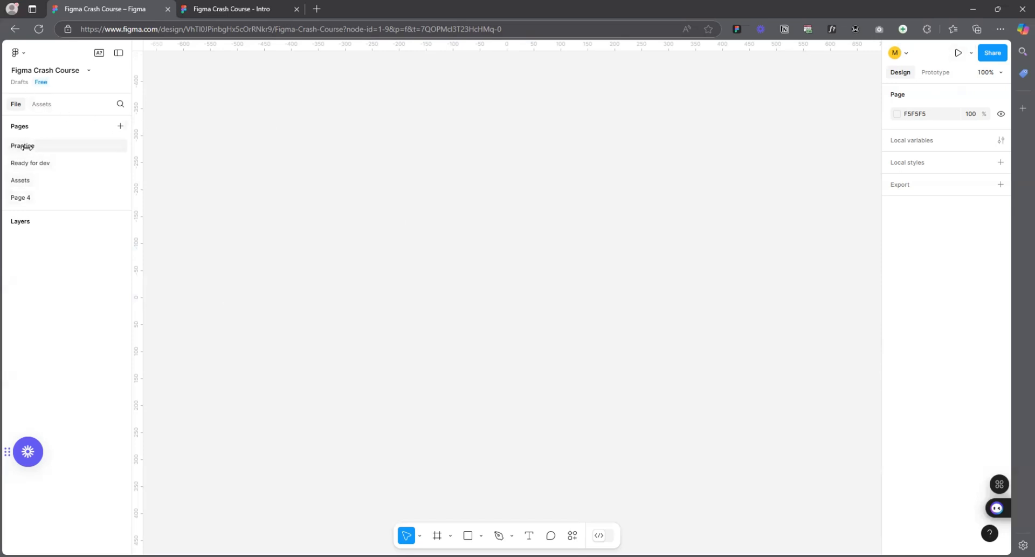
{"action": "left_click", "coordinate": [539, 276]}
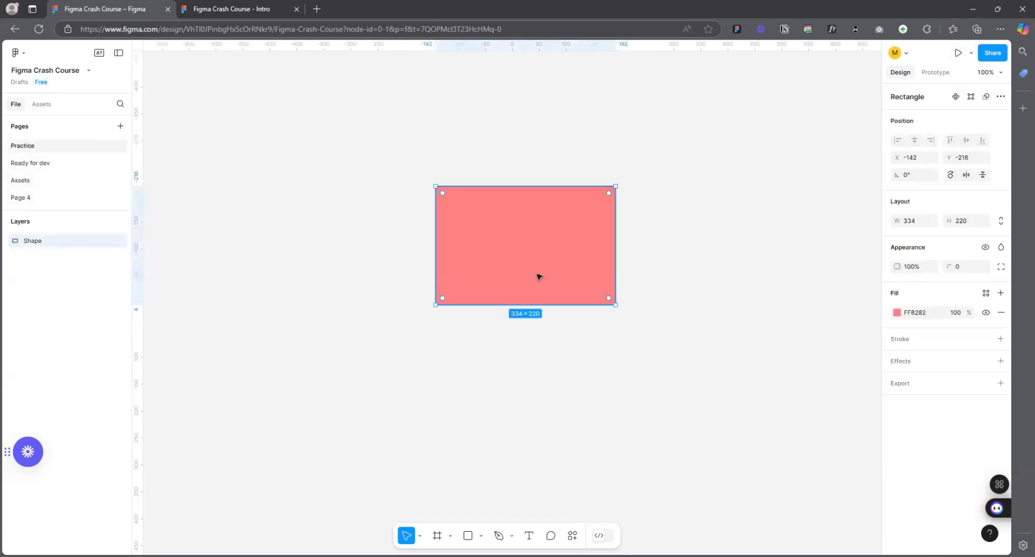
{"action": "key", "text": "Delete"}
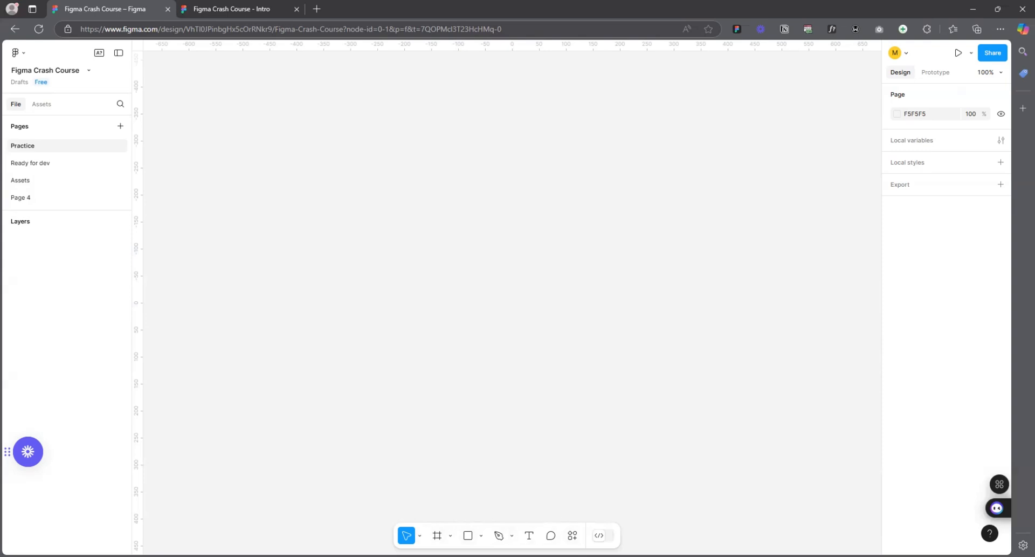
- Look through the available frame, shape and pen tool variants without choosing any
{"action": "left_click", "coordinate": [451, 535]}
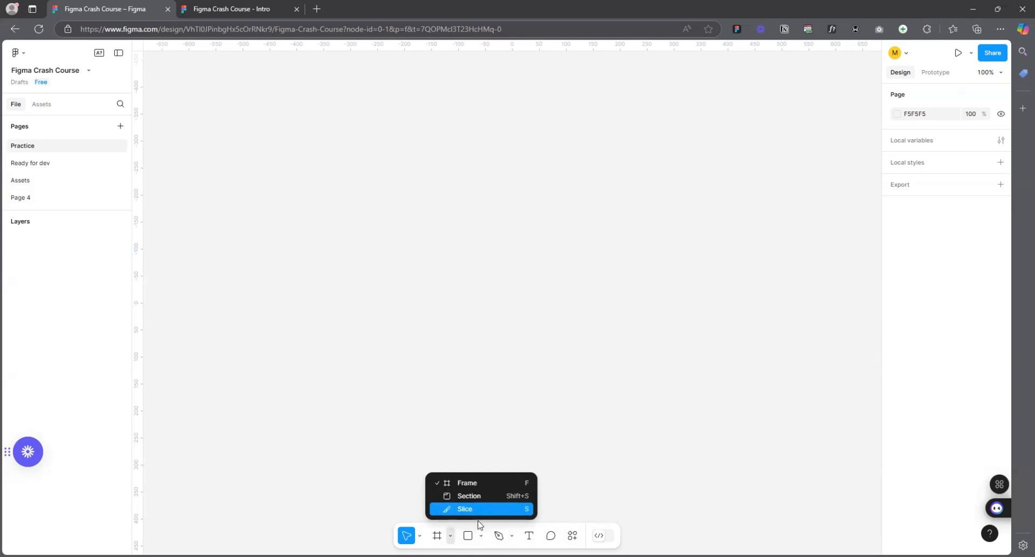
{"action": "left_click", "coordinate": [481, 536]}
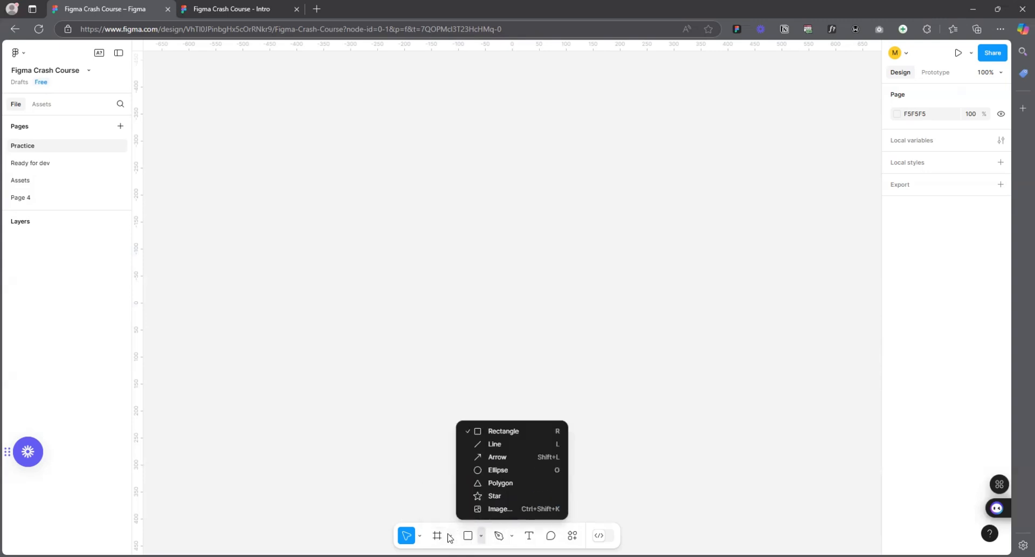
{"action": "left_click", "coordinate": [511, 536]}
{"action": "left_click", "coordinate": [645, 409]}
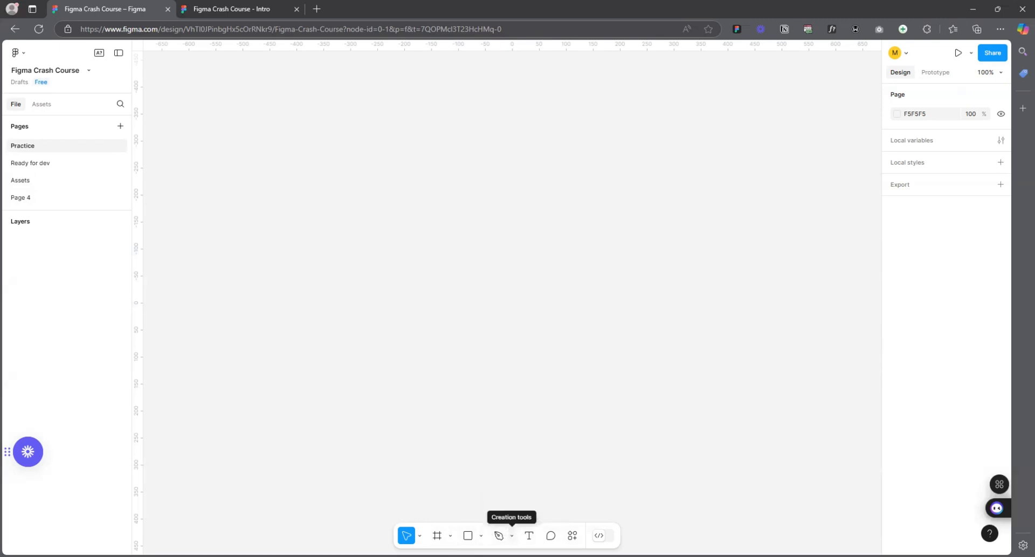
{"action": "left_click", "coordinate": [512, 535]}
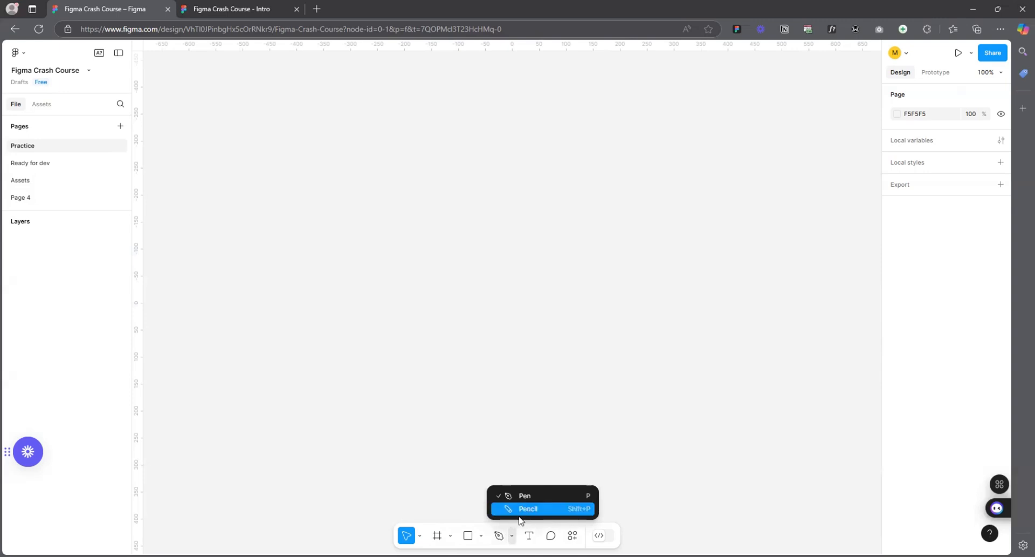
{"action": "left_click", "coordinate": [667, 428]}
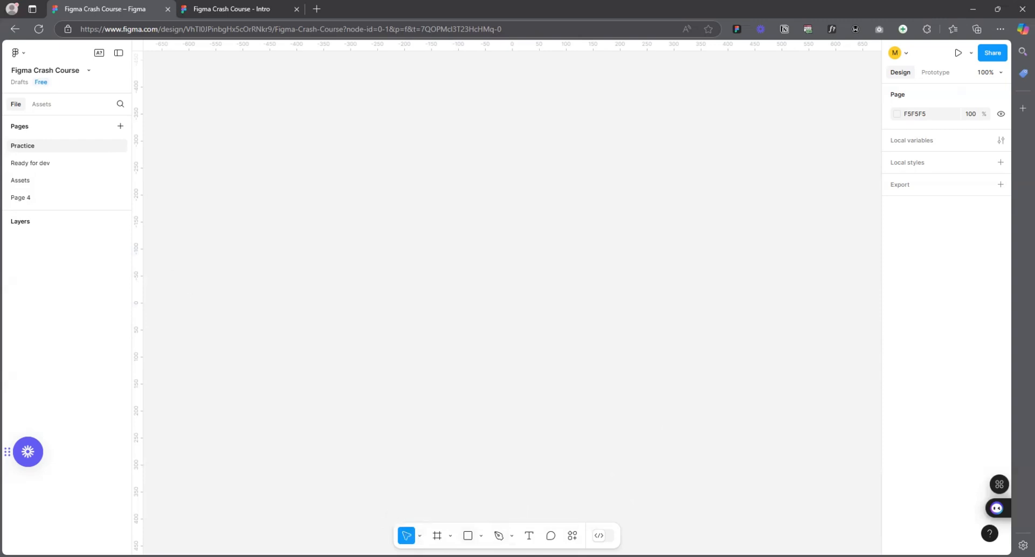
- Draw a rectangle about 294 by 418 on the Practice page and move it to about X -189, Y -386
{"action": "key", "text": "r"}
{"action": "left_click_drag", "start_coordinate": [237, 187], "coordinate": [396, 413]}
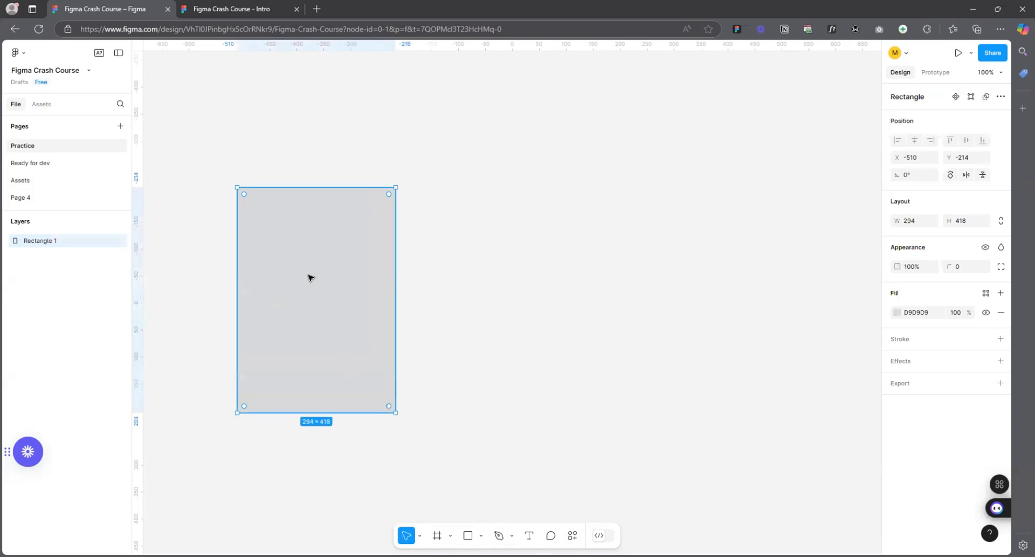
{"action": "mouse_move", "coordinate": [310, 277]}
{"action": "left_mouse_down"}
{"action": "mouse_move", "coordinate": [688, 261]}
{"action": "mouse_move", "coordinate": [693, 276]}
{"action": "mouse_move", "coordinate": [308, 251]}
{"action": "mouse_move", "coordinate": [283, 263]}
{"action": "left_mouse_up"}
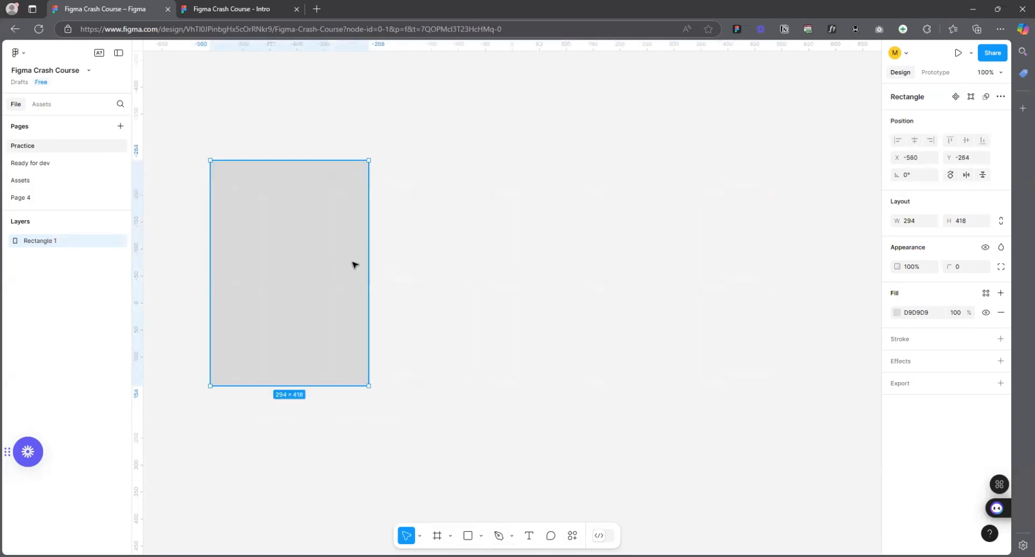
{"action": "left_click_drag", "start_coordinate": [354, 264], "coordinate": [493, 153]}
- Switch to the Hand tool and pan around the canvas without moving the rectangle
{"action": "left_click", "coordinate": [421, 535]}
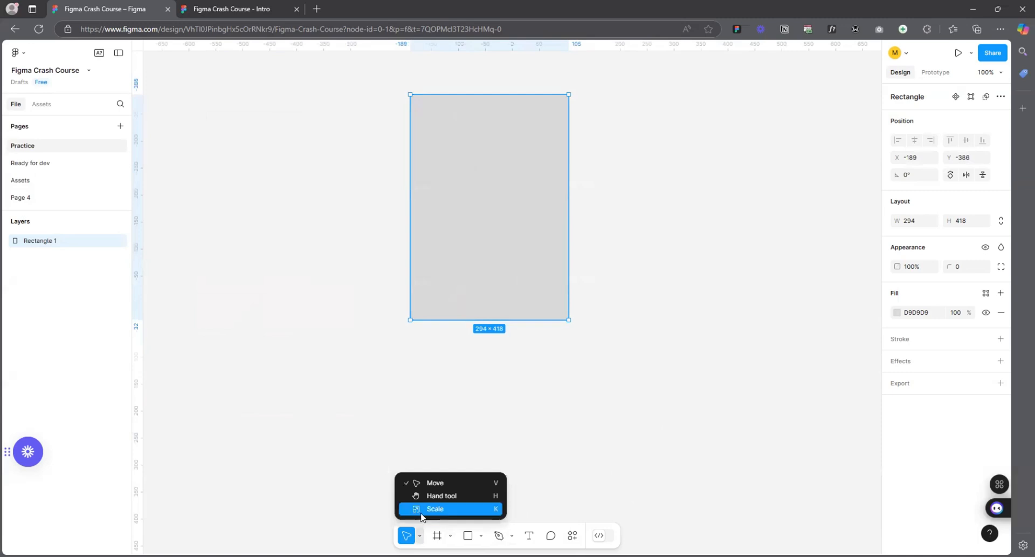
{"action": "left_click", "coordinate": [438, 495]}
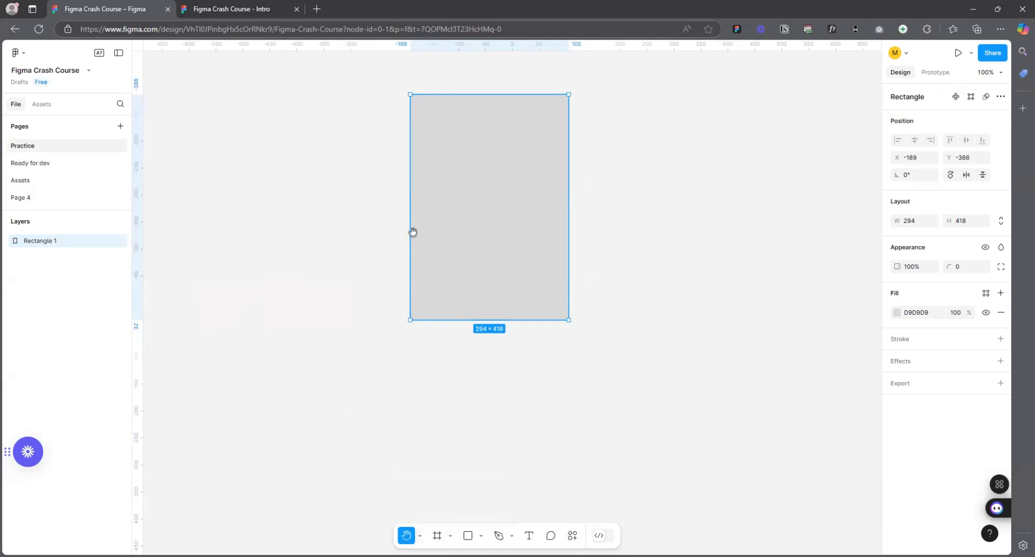
{"action": "left_click_drag", "start_coordinate": [473, 186], "coordinate": [384, 231]}
{"action": "left_click_drag", "start_coordinate": [586, 176], "coordinate": [550, 224]}
{"action": "left_click_drag", "start_coordinate": [318, 366], "coordinate": [173, 325]}
{"action": "left_click_drag", "start_coordinate": [237, 147], "coordinate": [502, 92]}
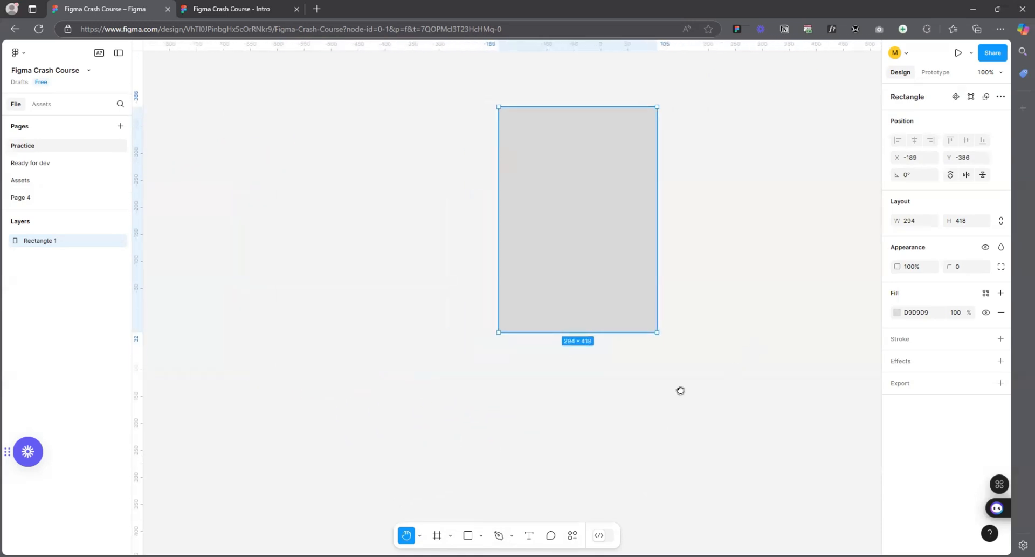
{"action": "left_click_drag", "start_coordinate": [550, 182], "coordinate": [238, 266]}
{"action": "left_click_drag", "start_coordinate": [263, 404], "coordinate": [545, 358]}
{"action": "left_click_drag", "start_coordinate": [594, 390], "coordinate": [437, 397]}
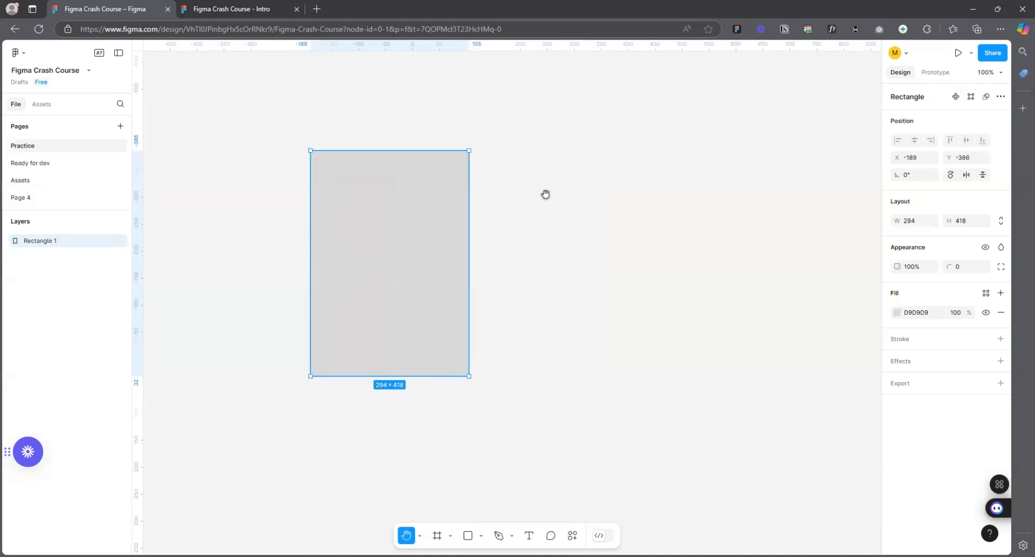
- Pan the canvas in all directions around the gray rectangle with the Hand tool
{"action": "left_click_drag", "start_coordinate": [574, 196], "coordinate": [749, 166]}
{"action": "left_click_drag", "start_coordinate": [319, 160], "coordinate": [257, 297]}
{"action": "left_click_drag", "start_coordinate": [446, 155], "coordinate": [444, 120]}
{"action": "left_click_drag", "start_coordinate": [617, 106], "coordinate": [712, 263]}
{"action": "left_click_drag", "start_coordinate": [432, 196], "coordinate": [419, 10]}
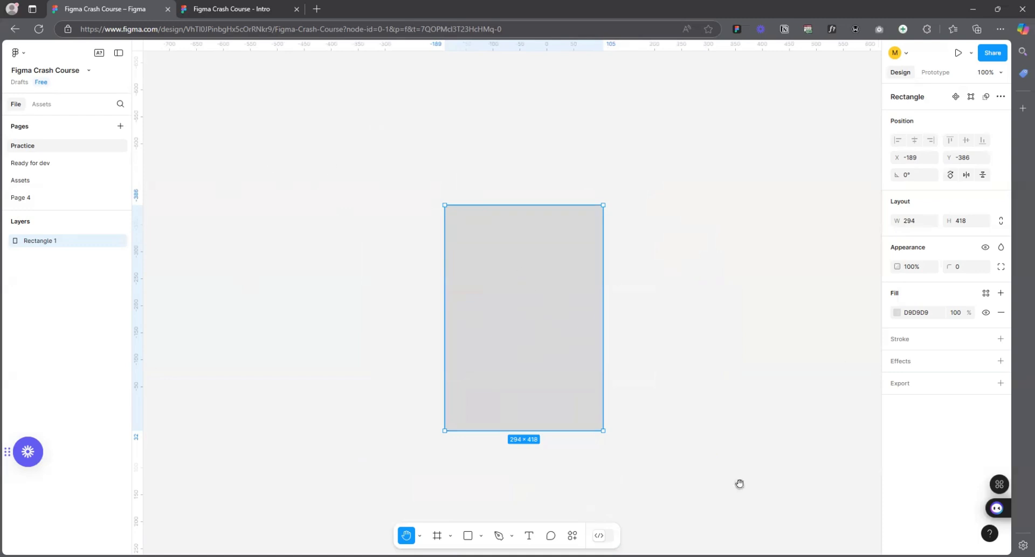
{"action": "left_click_drag", "start_coordinate": [218, 142], "coordinate": [413, 117]}
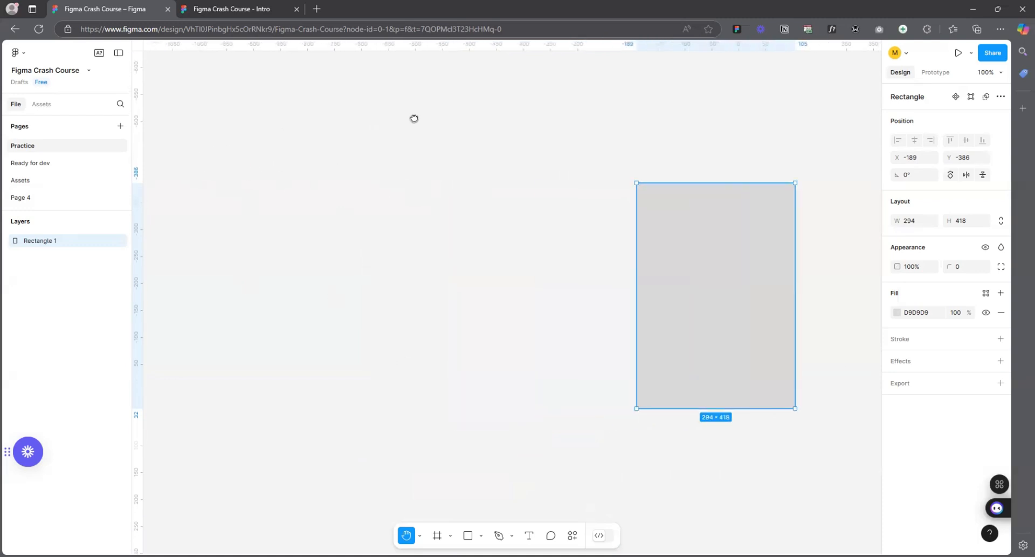
{"action": "left_click_drag", "start_coordinate": [215, 266], "coordinate": [457, 108]}
{"action": "left_click_drag", "start_coordinate": [363, 370], "coordinate": [367, 265]}
{"action": "left_click_drag", "start_coordinate": [848, 207], "coordinate": [456, 364]}
{"action": "left_click_drag", "start_coordinate": [876, 204], "coordinate": [668, 306]}
{"action": "left_click_drag", "start_coordinate": [724, 209], "coordinate": [499, 242]}
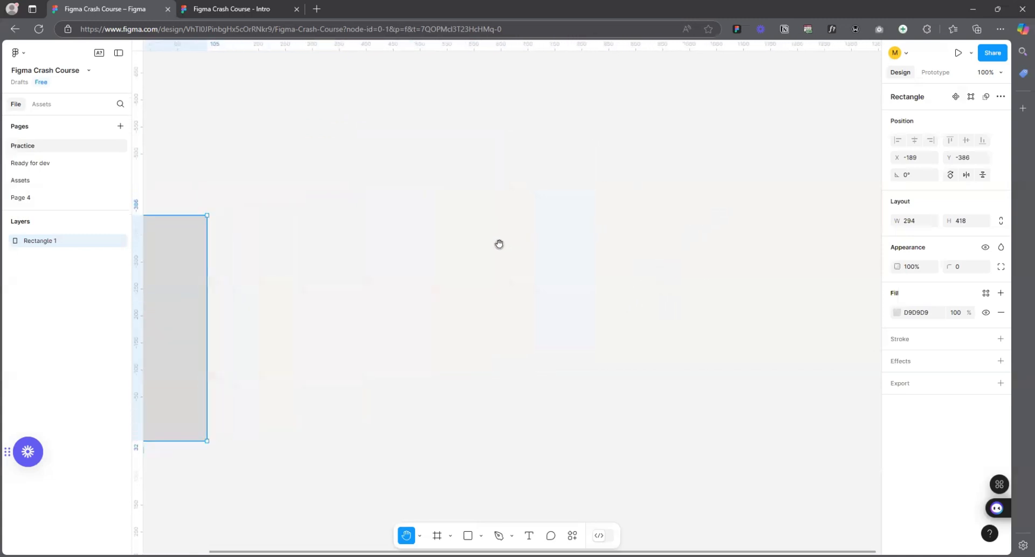
{"action": "left_click_drag", "start_coordinate": [730, 228], "coordinate": [520, 247]}
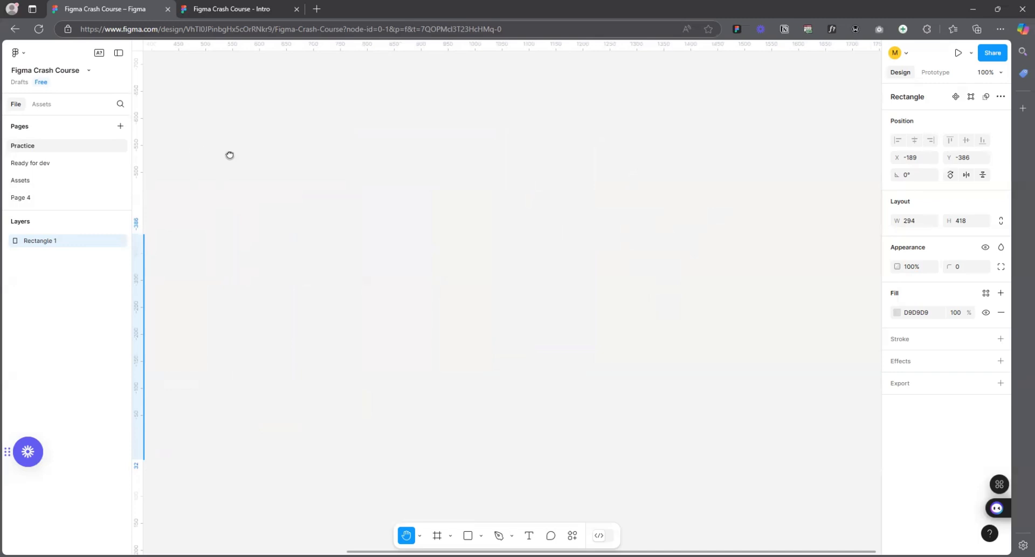
{"action": "left_click_drag", "start_coordinate": [228, 155], "coordinate": [474, 162]}
{"action": "left_click_drag", "start_coordinate": [283, 175], "coordinate": [421, 135]}
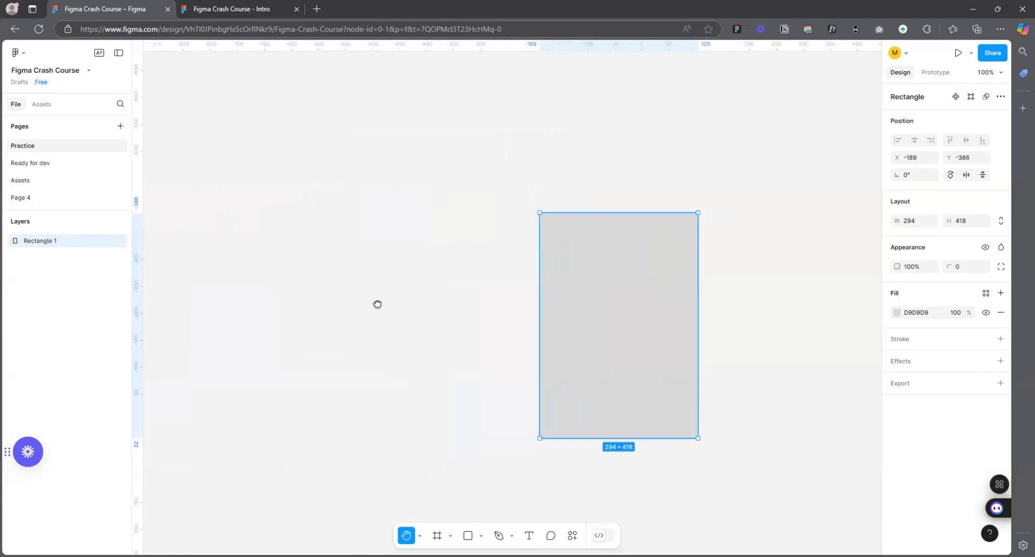
{"action": "left_click_drag", "start_coordinate": [414, 434], "coordinate": [476, 293]}
{"action": "left_click_drag", "start_coordinate": [842, 393], "coordinate": [575, 383]}
{"action": "left_click_drag", "start_coordinate": [709, 248], "coordinate": [672, 300]}
{"action": "left_click_drag", "start_coordinate": [597, 183], "coordinate": [601, 201]}
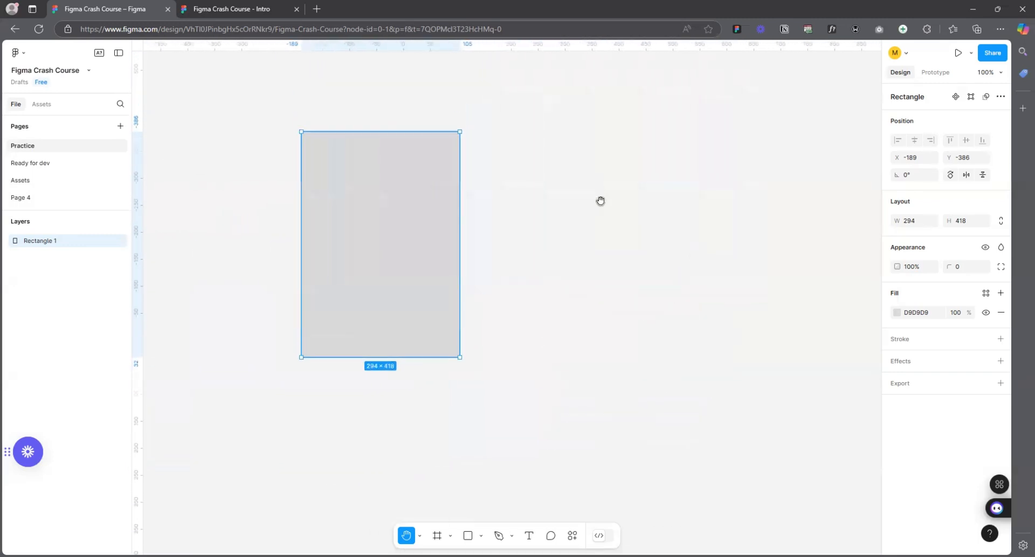
- With the Scale tool, move the rectangle to X 0, Y -404 and scale it proportionally to about 359 by 511
{"action": "left_click", "coordinate": [420, 536]}
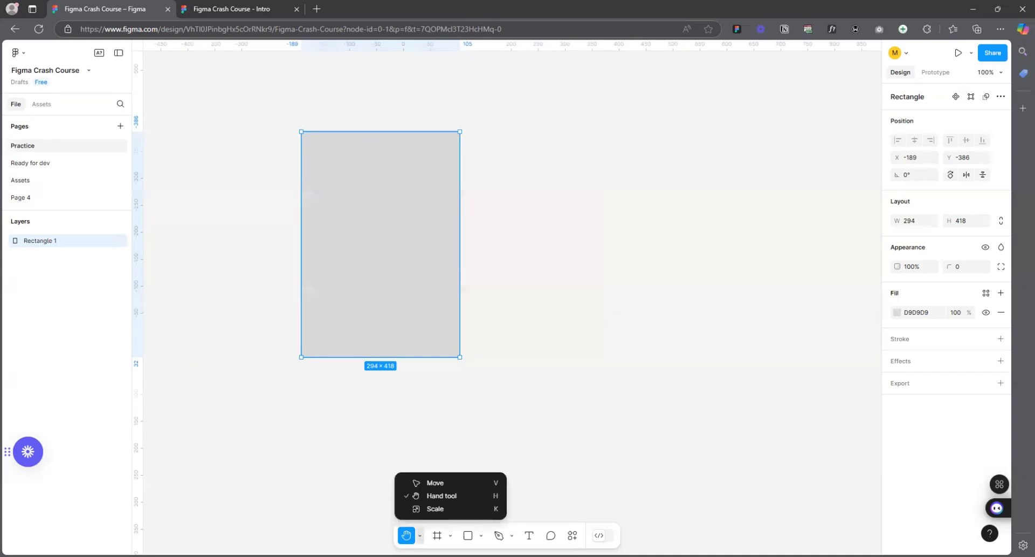
{"action": "left_click", "coordinate": [436, 508]}
{"action": "left_click_drag", "start_coordinate": [393, 224], "coordinate": [495, 215]}
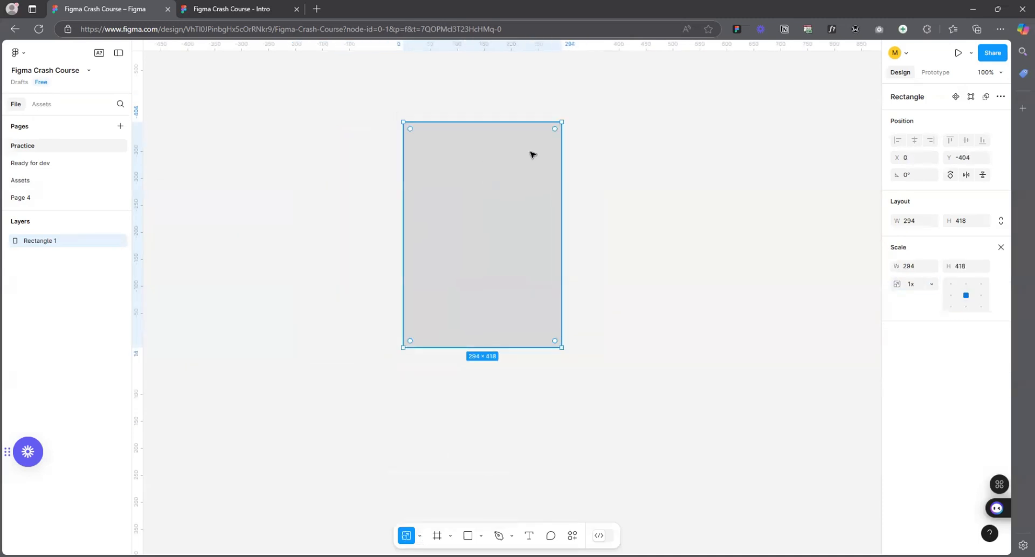
{"action": "scroll", "coordinate": [433, 217], "scroll_direction": "down", "scroll_amount": 5}
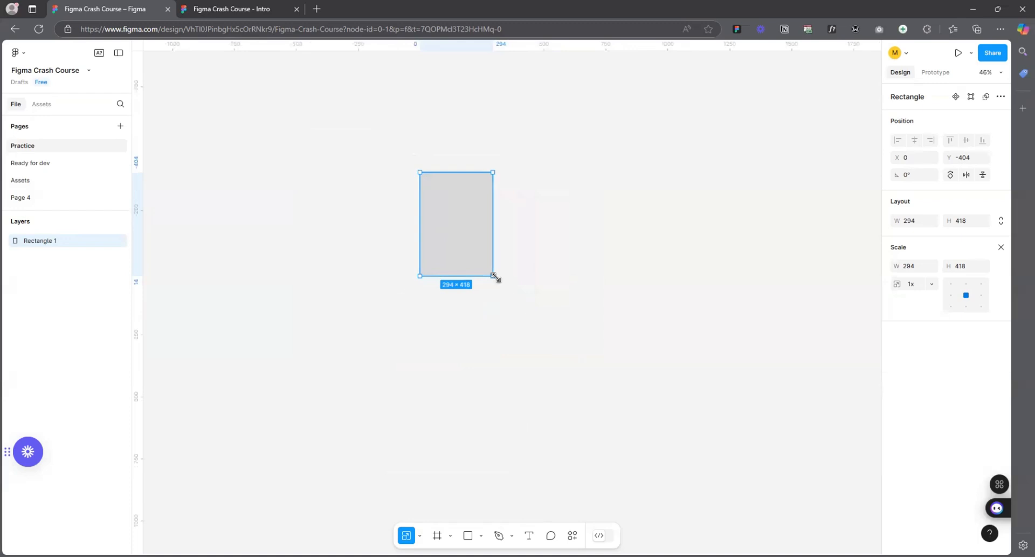
{"action": "left_click_drag", "start_coordinate": [493, 276], "coordinate": [510, 297]}
{"action": "scroll", "coordinate": [522, 222], "scroll_direction": "up", "scroll_amount": 2}
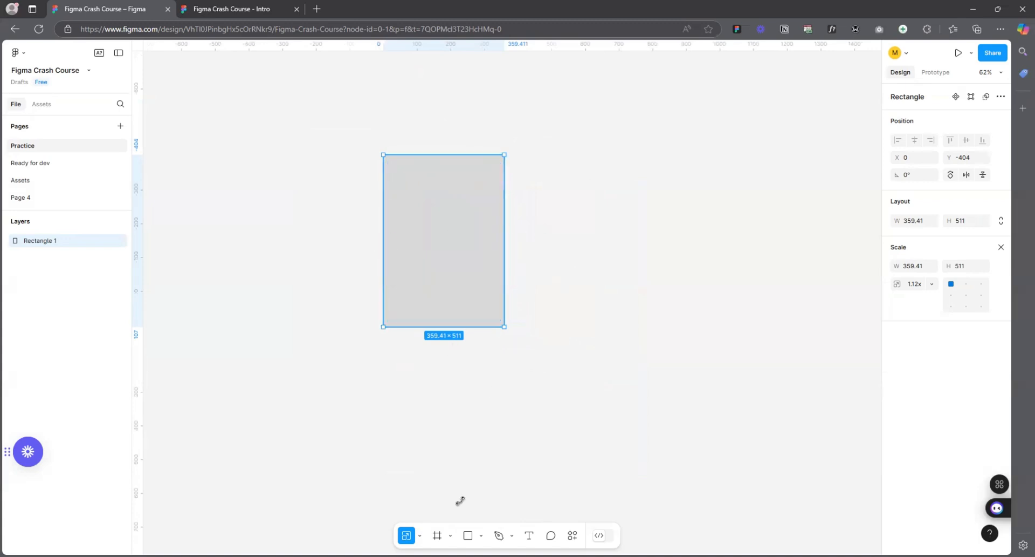
- Switch to the Move tool and freely resize the rectangle to about 399 by 402
{"action": "left_click", "coordinate": [419, 535]}
{"action": "left_click", "coordinate": [431, 481]}
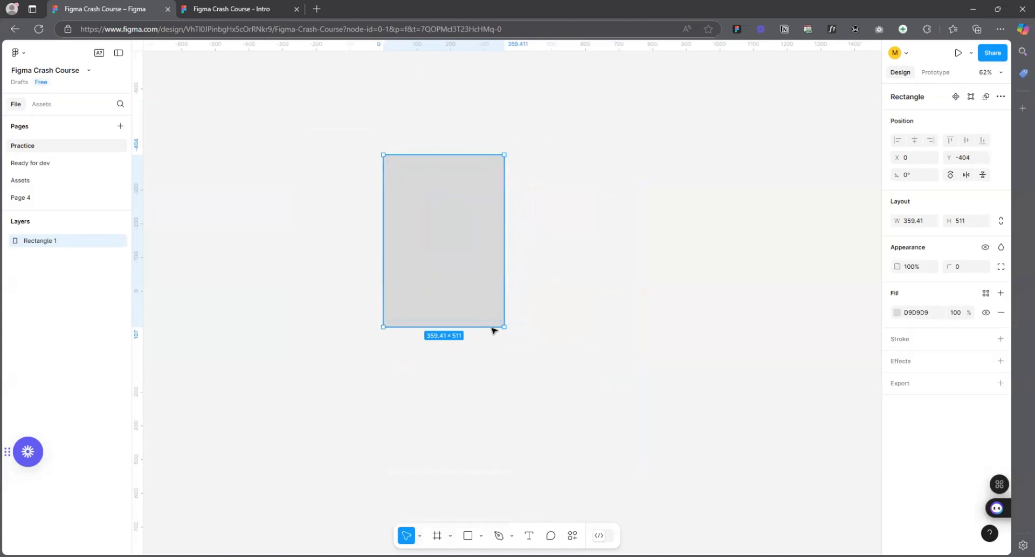
{"action": "left_click_drag", "start_coordinate": [505, 263], "coordinate": [552, 264]}
{"action": "left_click_drag", "start_coordinate": [552, 328], "coordinate": [364, 192]}
{"action": "left_click_drag", "start_coordinate": [377, 198], "coordinate": [518, 292]}
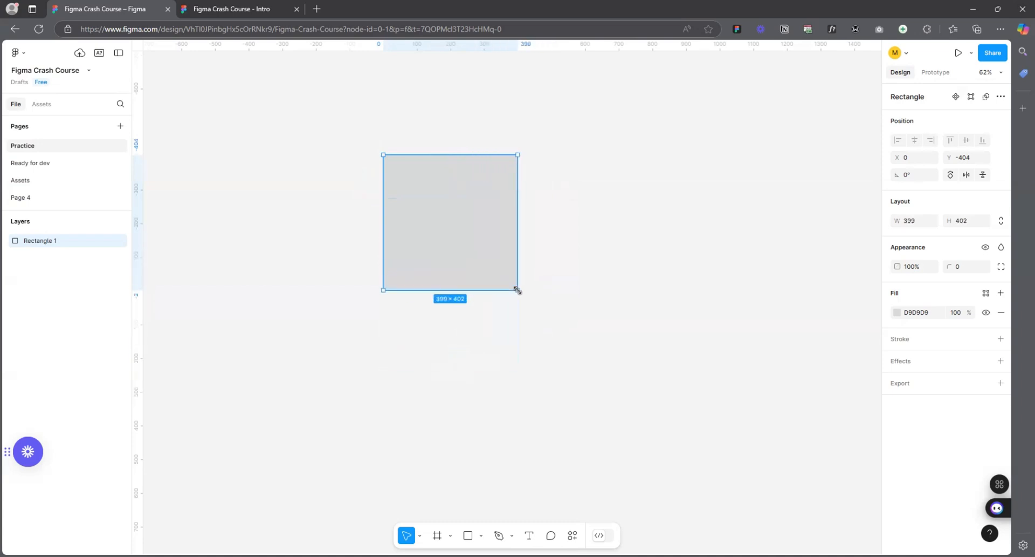
- Move the rectangle to about X 151, Y -370 and shrink it to about 253 by 255
{"action": "scroll", "coordinate": [513, 137], "scroll_direction": "up", "scroll_amount": 5}
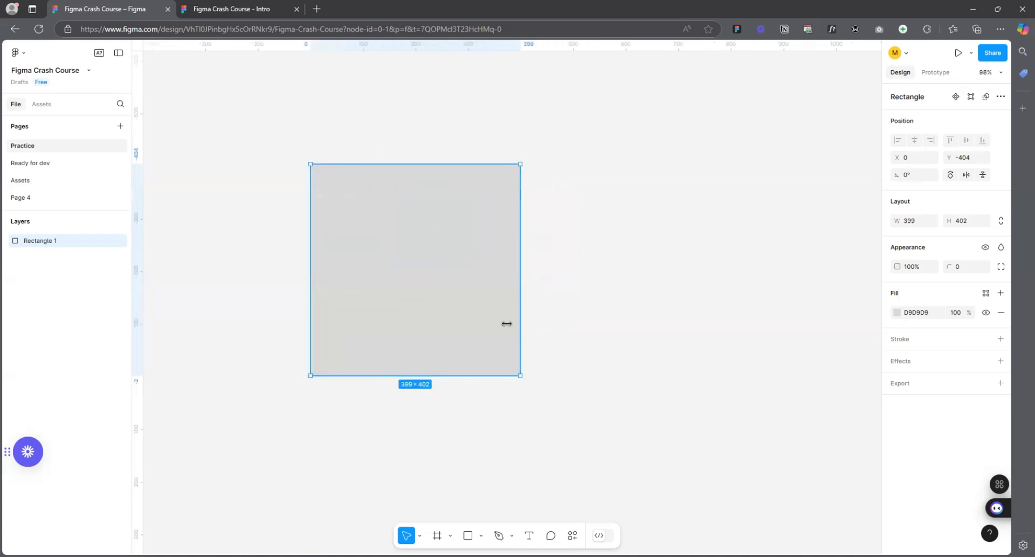
{"action": "left_click_drag", "start_coordinate": [469, 278], "coordinate": [503, 304]}
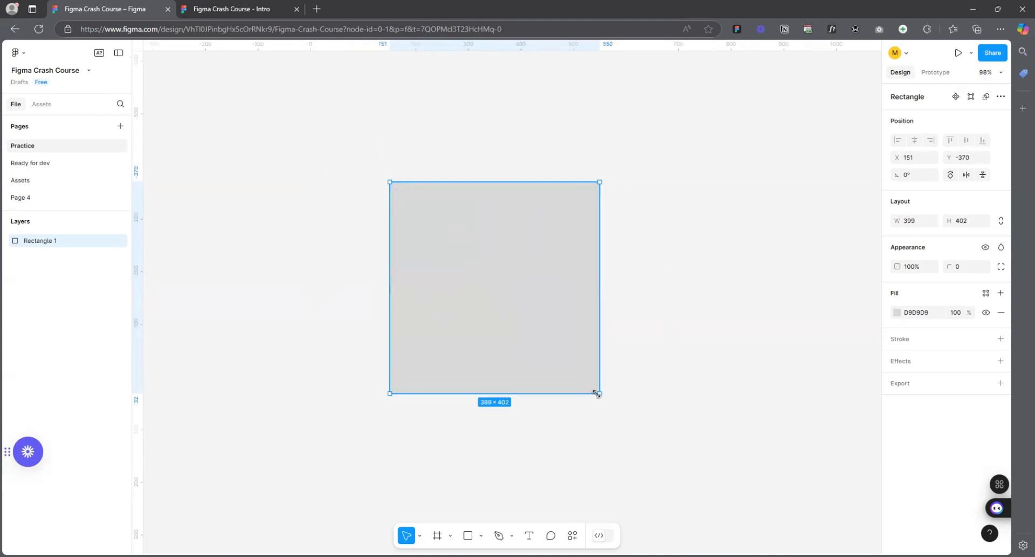
{"action": "left_click_drag", "start_coordinate": [597, 393], "coordinate": [523, 296]}
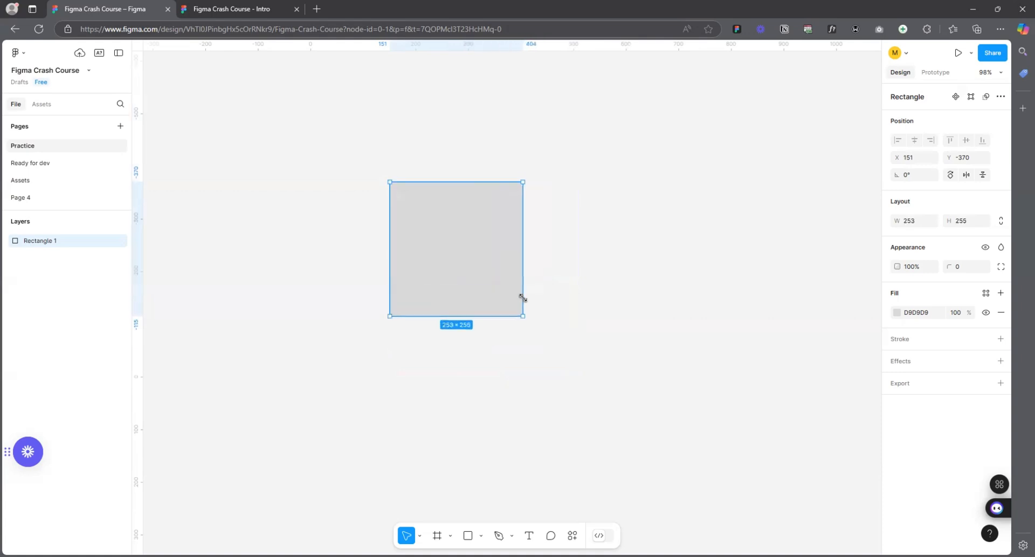
- Delete the gray rectangle from the Practice page
{"action": "left_click", "coordinate": [420, 534]}
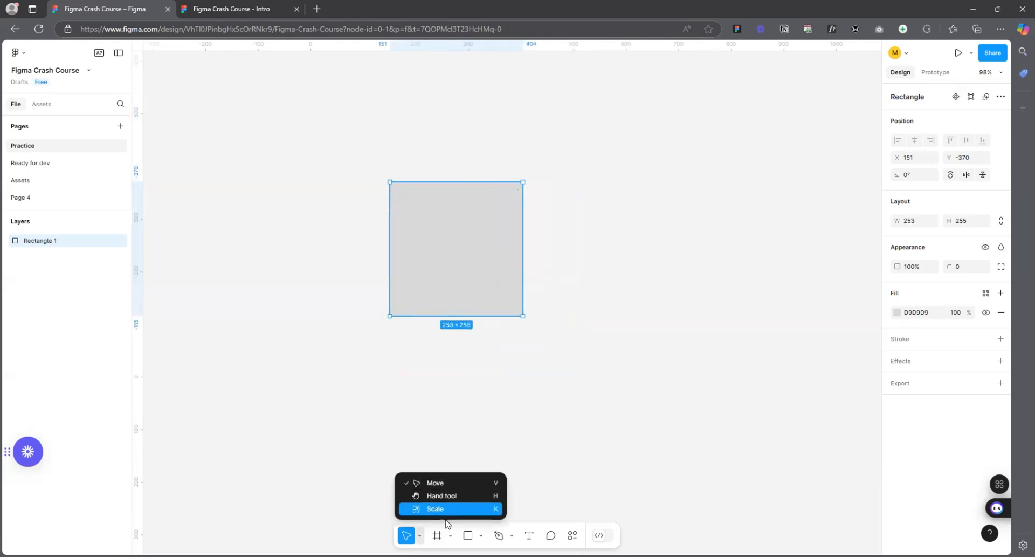
{"action": "left_click", "coordinate": [594, 304]}
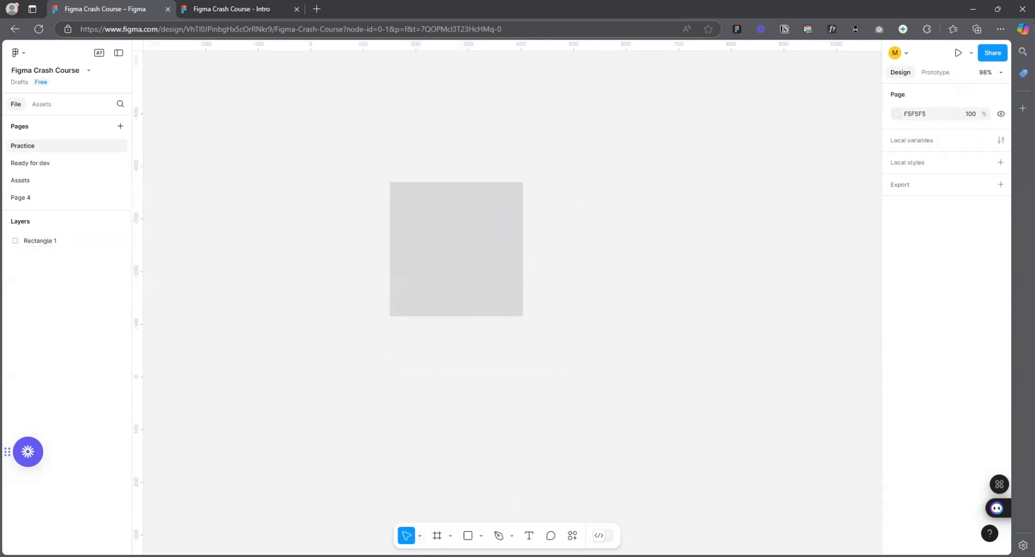
{"action": "left_click", "coordinate": [430, 273]}
{"action": "key", "text": "Delete"}
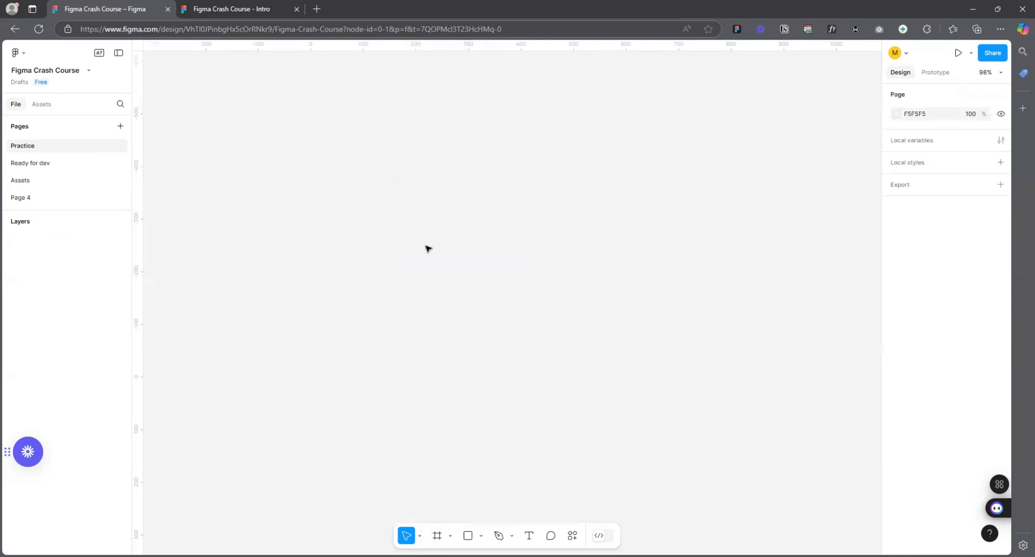
- Draw a tall frame about 286 by 648 on the empty page and set its fill to gray C0C0C0
{"action": "left_click", "coordinate": [437, 535]}
{"action": "left_click_drag", "start_coordinate": [319, 94], "coordinate": [469, 435]}
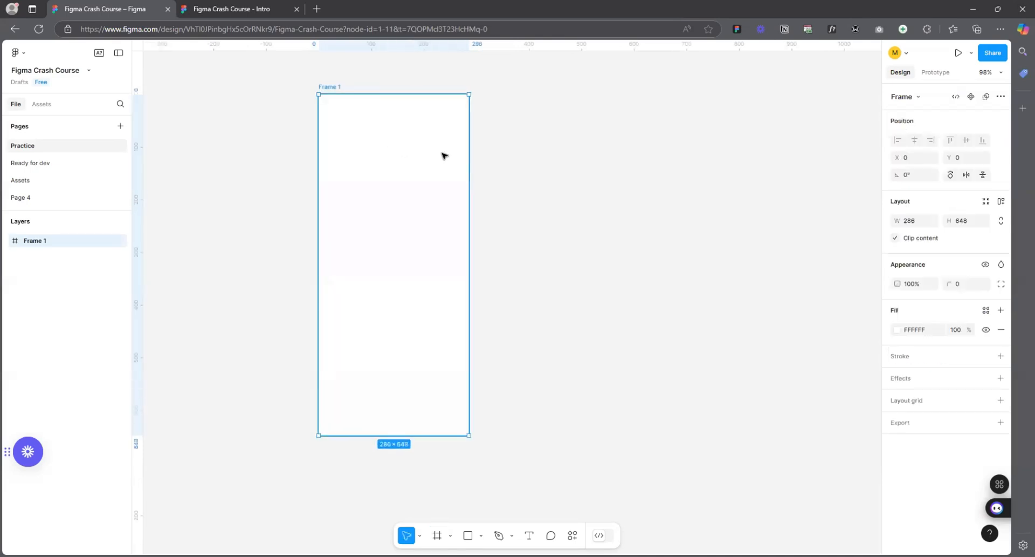
{"action": "left_click", "coordinate": [897, 330]}
{"action": "left_click_drag", "start_coordinate": [792, 307], "coordinate": [753, 314]}
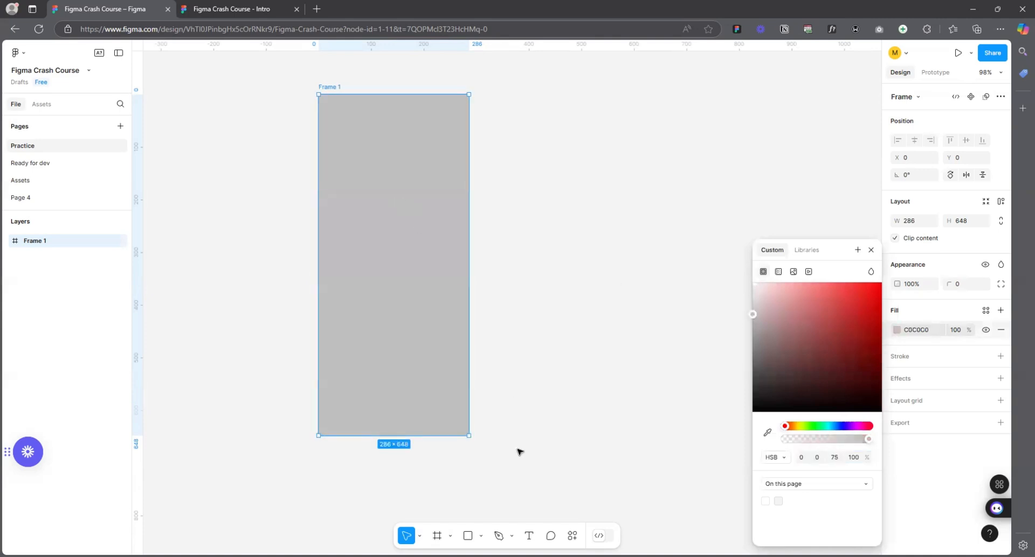
- Draw a light gray rectangle inside the upper part of the frame, leaving a narrow margin around it
{"action": "left_click", "coordinate": [467, 535]}
{"action": "mouse_move", "coordinate": [328, 108]}
{"action": "left_mouse_down"}
{"action": "mouse_move", "coordinate": [418, 210]}
{"action": "mouse_move", "coordinate": [460, 233]}
{"action": "left_mouse_up"}
{"action": "left_click_drag", "start_coordinate": [409, 198], "coordinate": [409, 193]}
{"action": "left_click", "coordinate": [595, 199]}
- Rename the frame as home and move it with its rectangle to about X 63, Y 34
{"action": "left_click", "coordinate": [370, 95]}
{"action": "left_click_drag", "start_coordinate": [370, 93], "coordinate": [407, 96]}
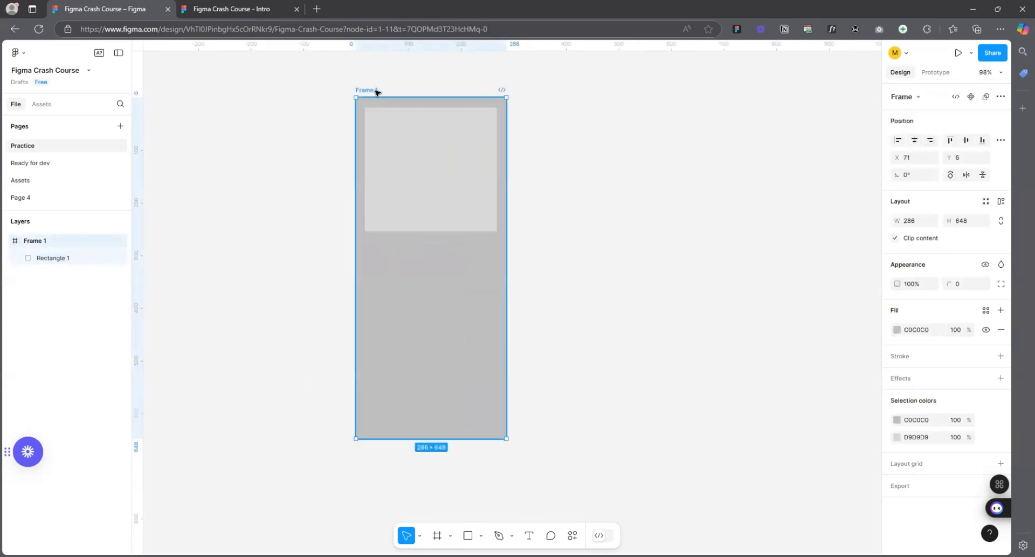
{"action": "double_click", "coordinate": [378, 90]}
{"action": "type", "text": "home"}
{"action": "key", "text": "Return"}
{"action": "left_click", "coordinate": [553, 92]}
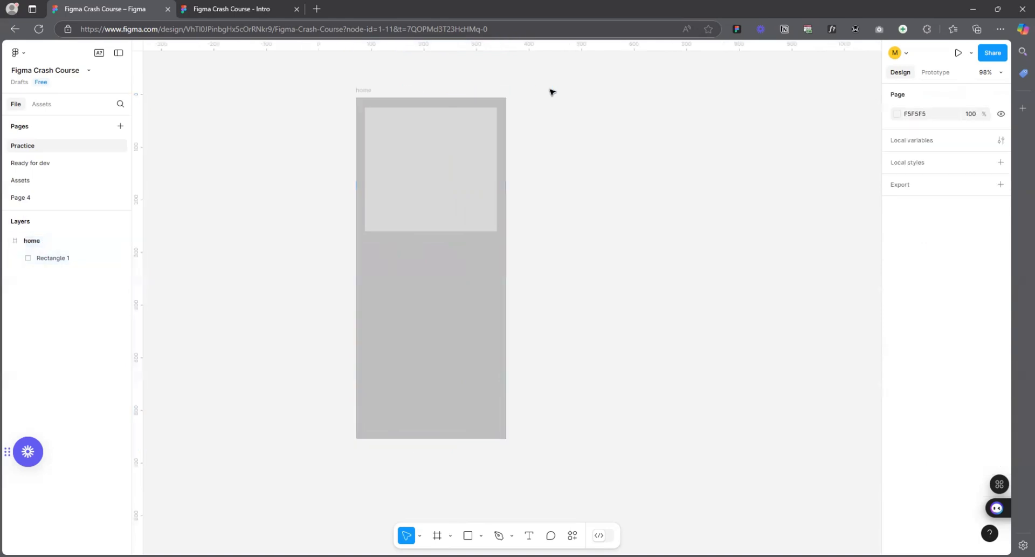
{"action": "left_click_drag", "start_coordinate": [367, 89], "coordinate": [363, 104]}
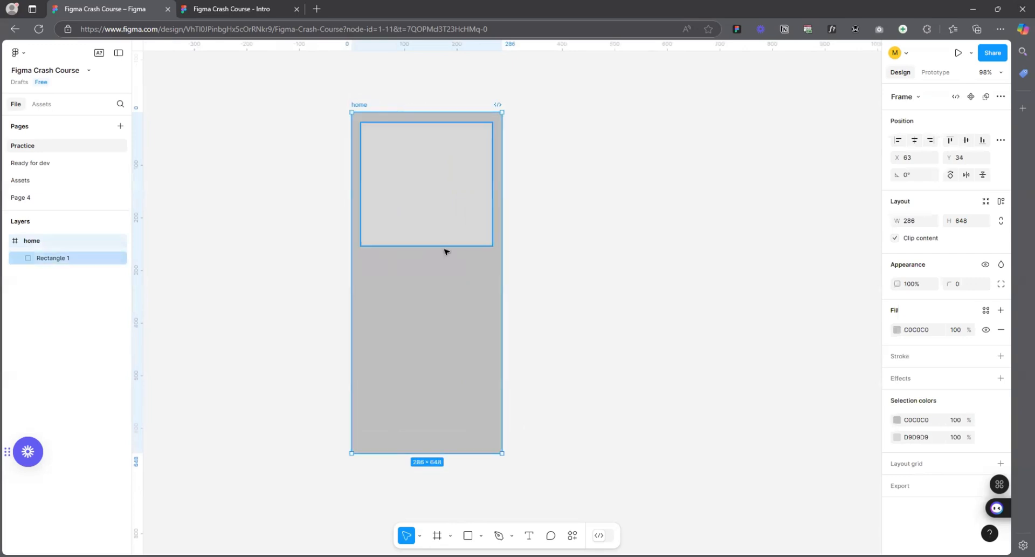
- Draw a slice about 336 by 331 around the upper part of the home frame, trying and undoing a move of it
{"action": "left_click", "coordinate": [451, 535]}
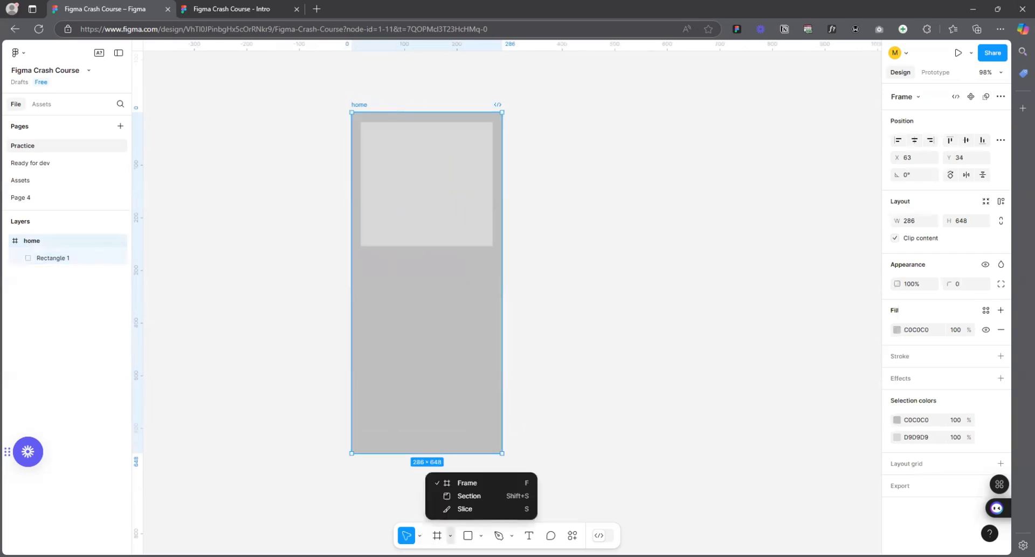
{"action": "left_click", "coordinate": [462, 508]}
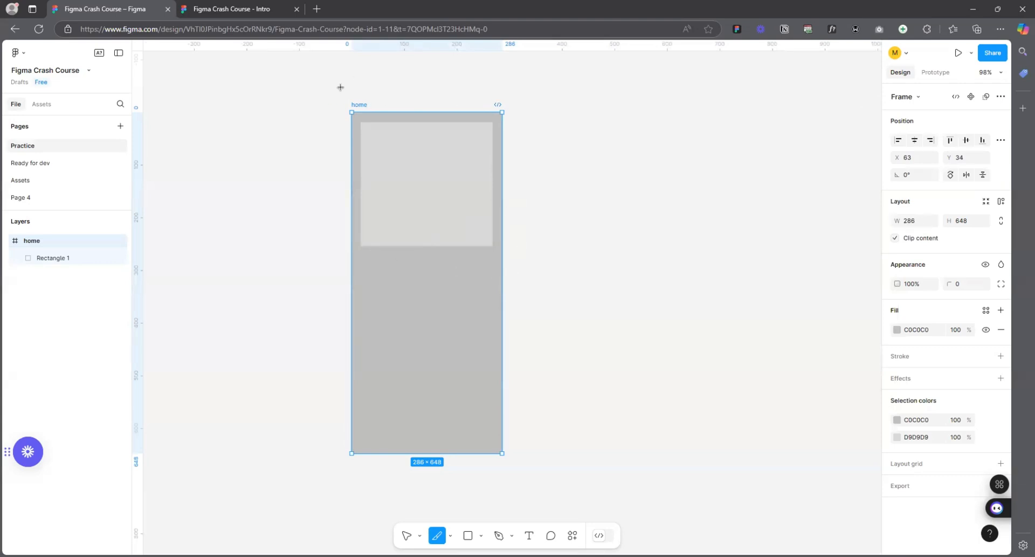
{"action": "left_click_drag", "start_coordinate": [340, 93], "coordinate": [517, 267]}
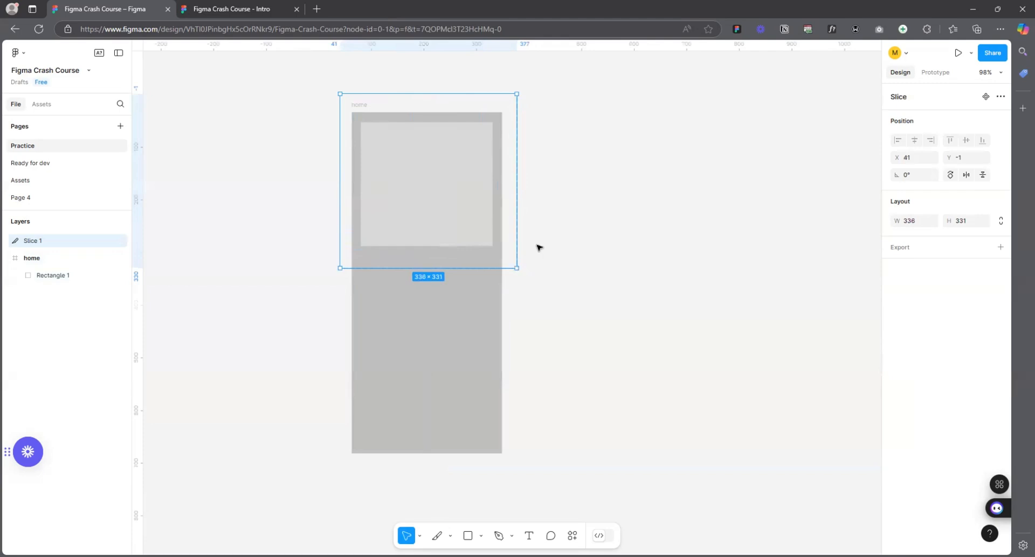
{"action": "left_click_drag", "start_coordinate": [462, 204], "coordinate": [494, 195]}
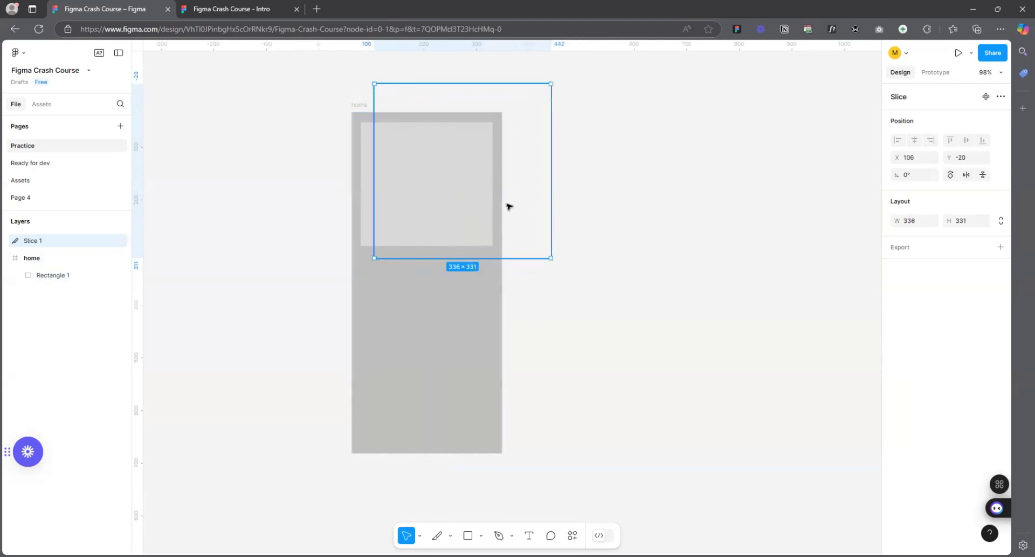
{"action": "key", "text": "ctrl+z"}
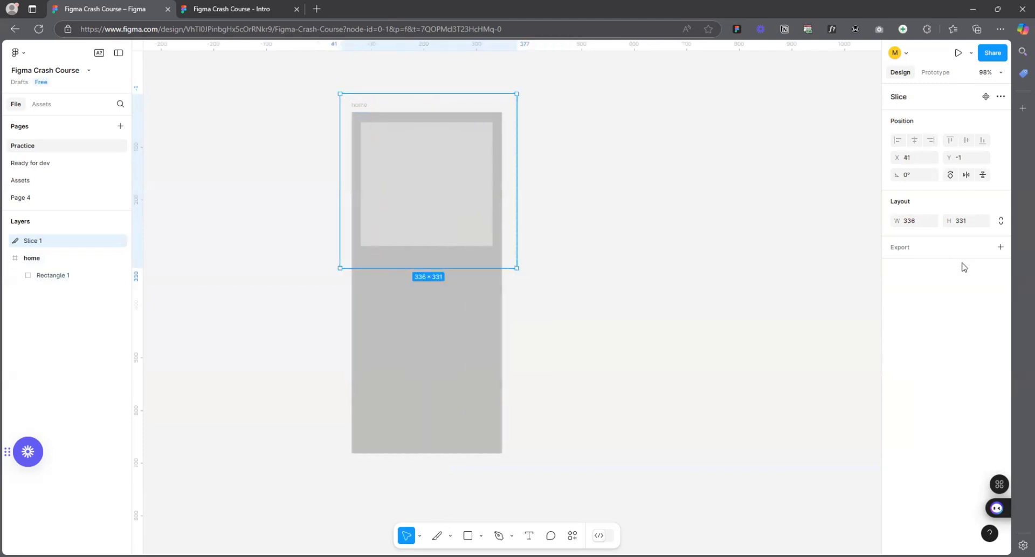
- Add a 1x PNG export setting to the slice, export it and save the downloaded Slice 1 (1).png
{"action": "left_click", "coordinate": [1001, 247]}
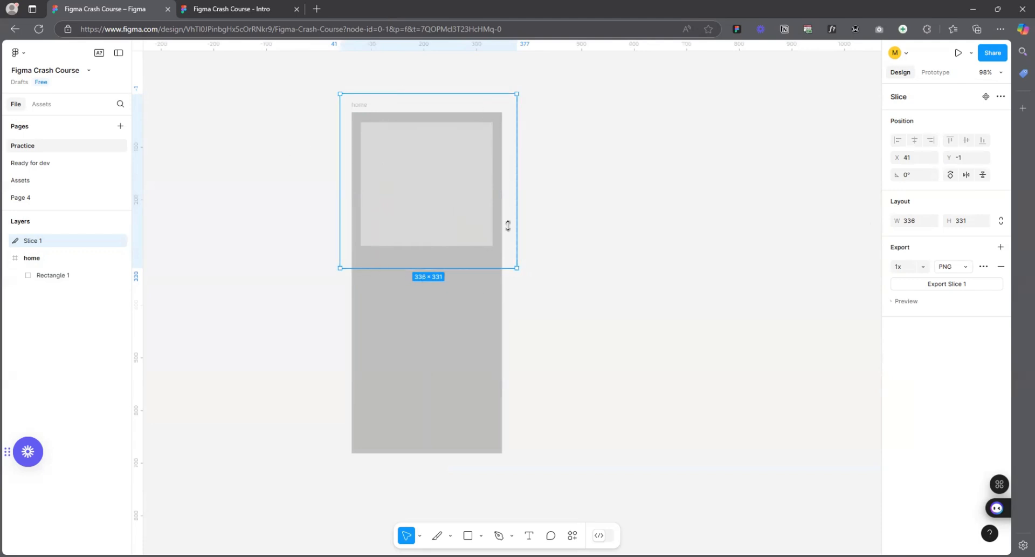
{"action": "left_click", "coordinate": [951, 287]}
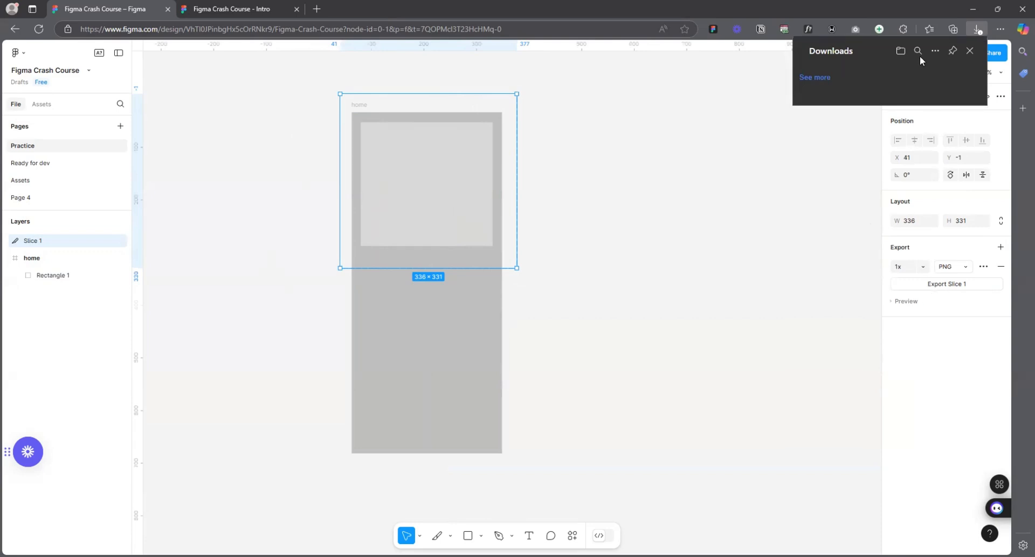
{"action": "left_click", "coordinate": [977, 30]}
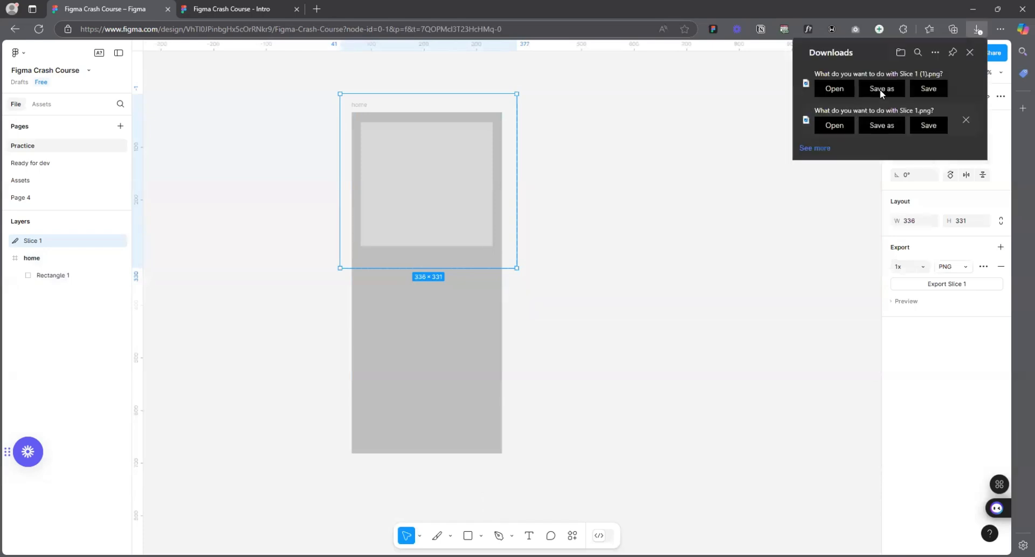
{"action": "left_click", "coordinate": [881, 94]}
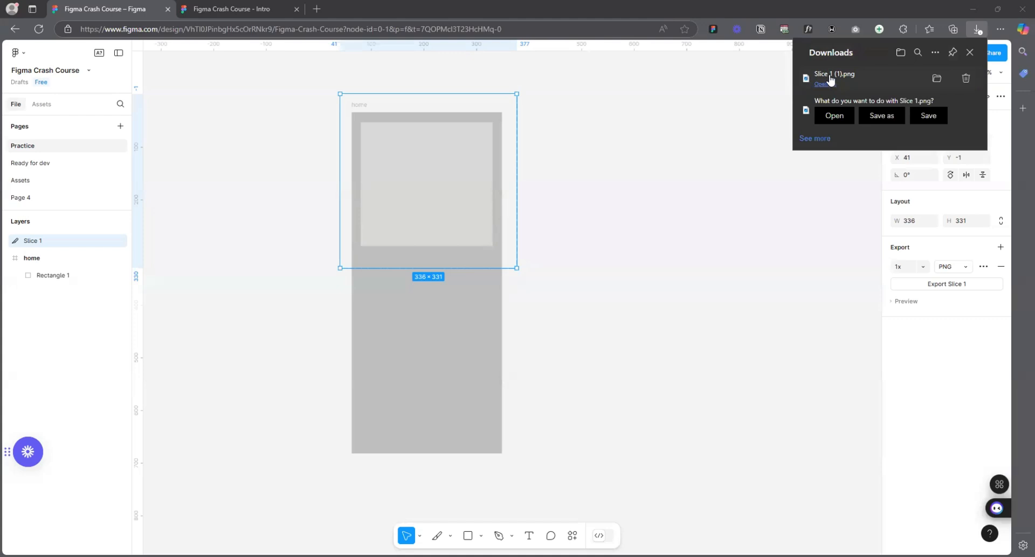
- Place the exported Slice 1 (1).png on the canvas beside the home frame at about X 523, Y -12
{"action": "left_click_drag", "start_coordinate": [830, 80], "coordinate": [609, 188]}
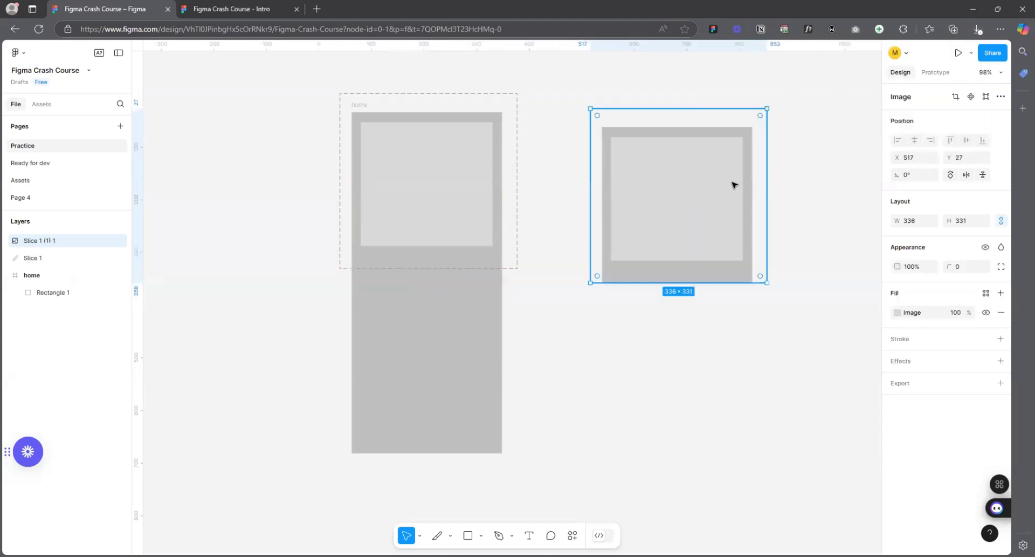
{"action": "left_click", "coordinate": [836, 153]}
{"action": "scroll", "coordinate": [555, 305], "scroll_direction": "down", "scroll_amount": 2}
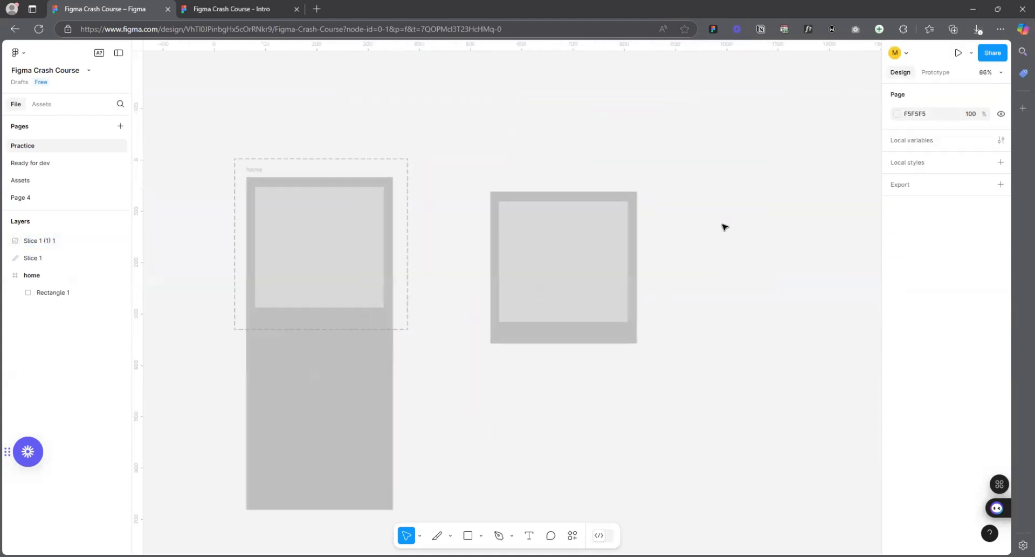
{"action": "scroll", "coordinate": [725, 227], "scroll_direction": "up", "scroll_amount": 2}
{"action": "left_click_drag", "start_coordinate": [497, 263], "coordinate": [501, 234]}
{"action": "scroll", "coordinate": [730, 232], "scroll_direction": "down", "scroll_amount": 3}
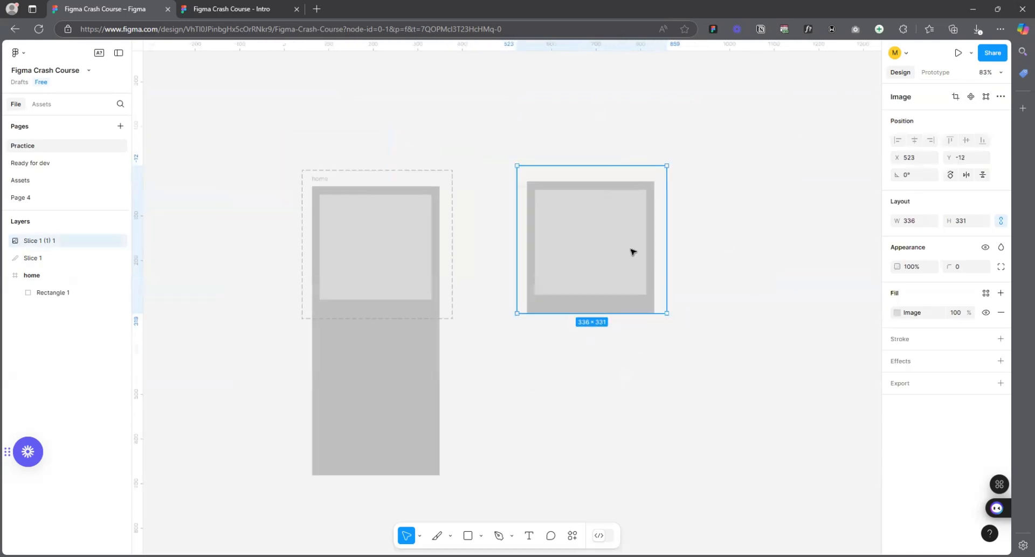
- Move the exported slice image to about X 464, Y -1, level with the slice around the home frame
{"action": "left_click_drag", "start_coordinate": [568, 245], "coordinate": [537, 258]}
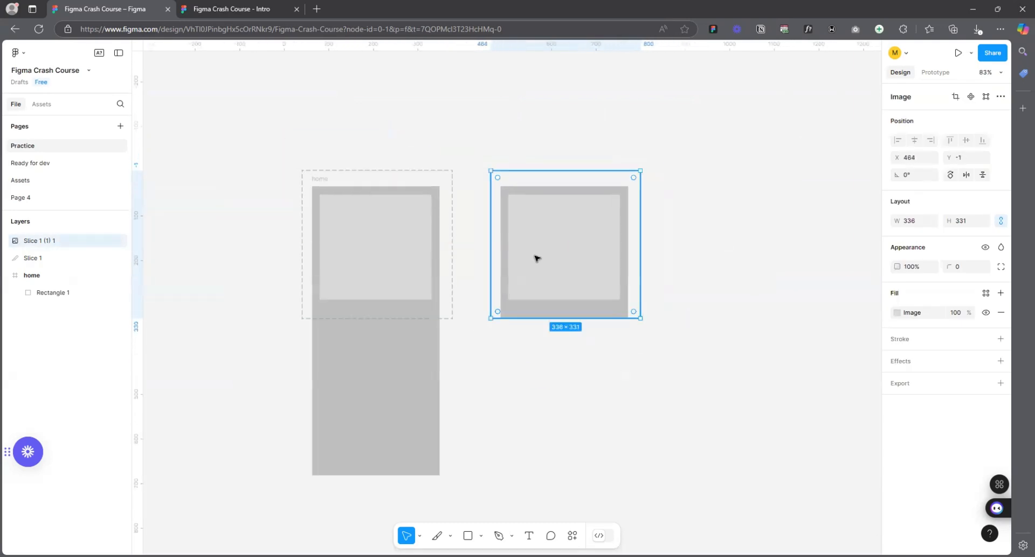
{"action": "scroll", "coordinate": [536, 257], "scroll_direction": "up", "scroll_amount": 1}
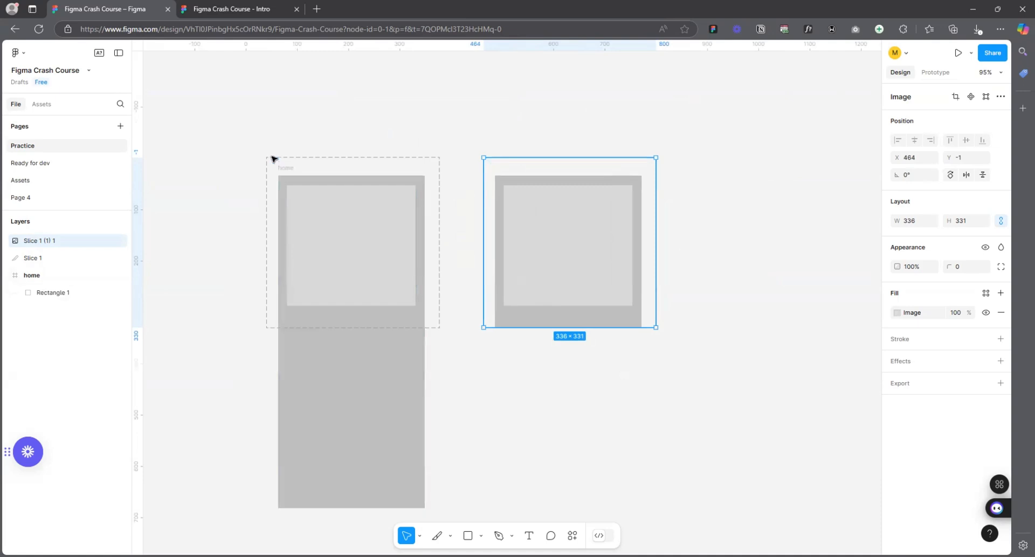
{"action": "left_click", "coordinate": [261, 178]}
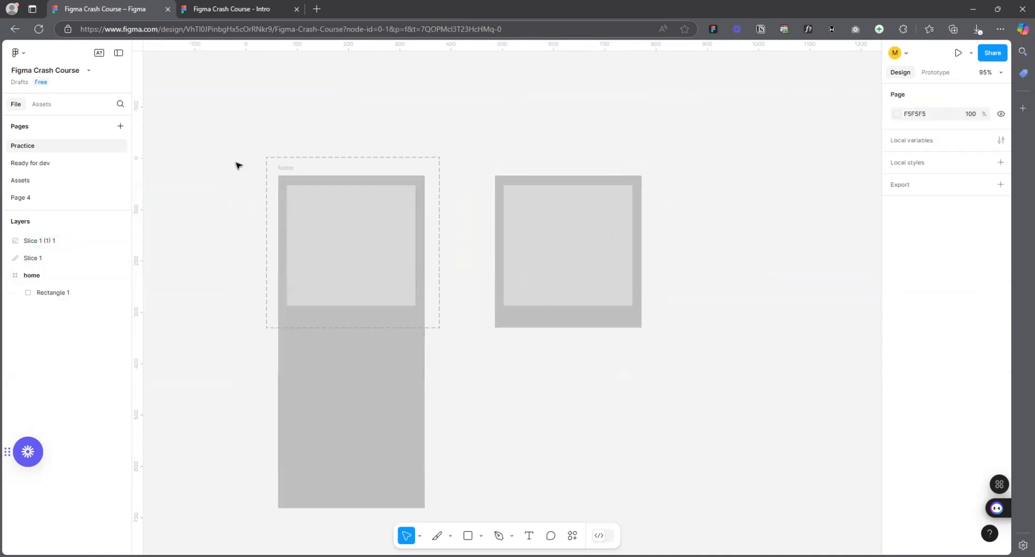
- Delete the slice, the exported image and the home frame with its rectangle from the canvas
{"action": "left_click_drag", "start_coordinate": [257, 132], "coordinate": [439, 325]}
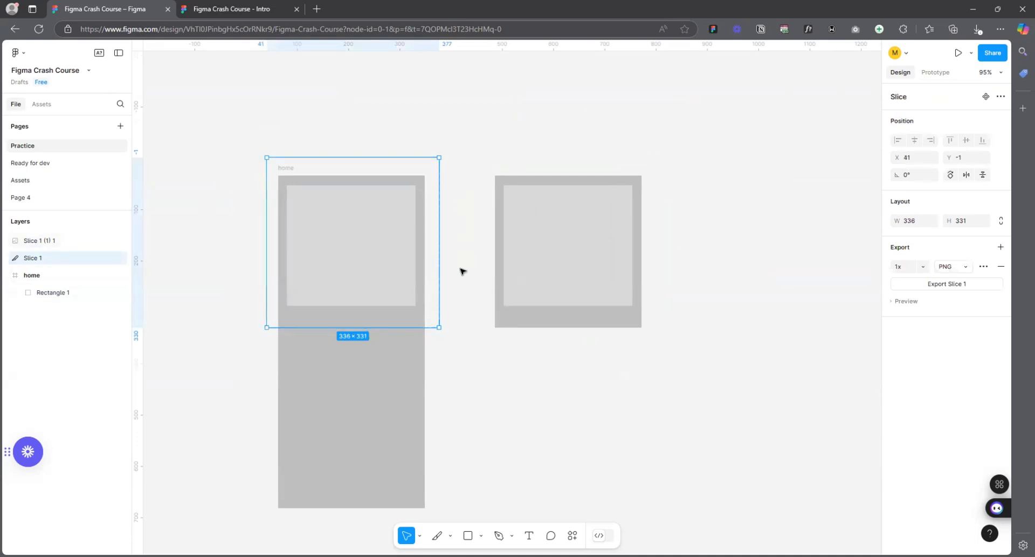
{"action": "key", "text": "Delete"}
{"action": "left_click", "coordinate": [545, 217]}
{"action": "left_click_drag", "start_coordinate": [268, 124], "coordinate": [702, 526]}
{"action": "key", "text": "Delete"}
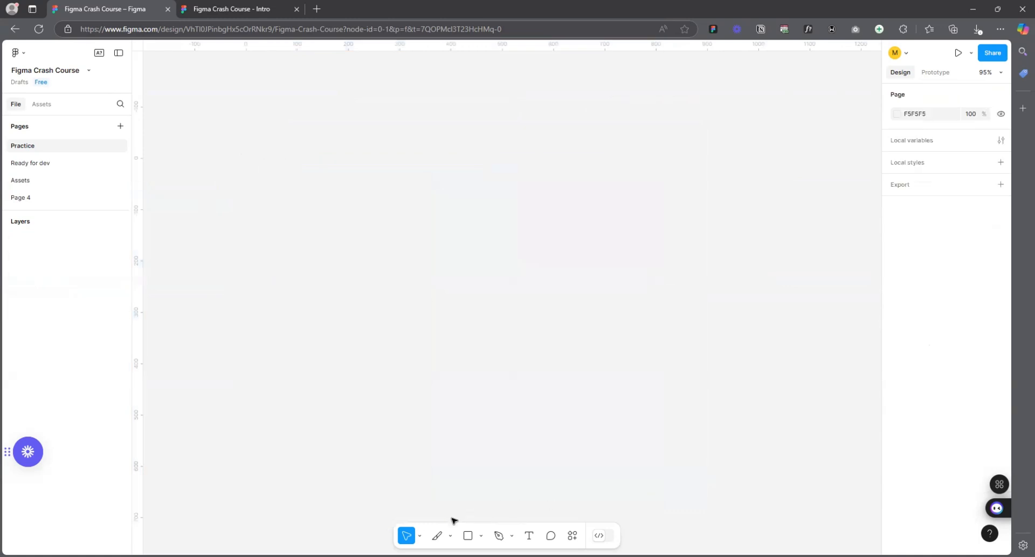
{"action": "left_click", "coordinate": [450, 534]}
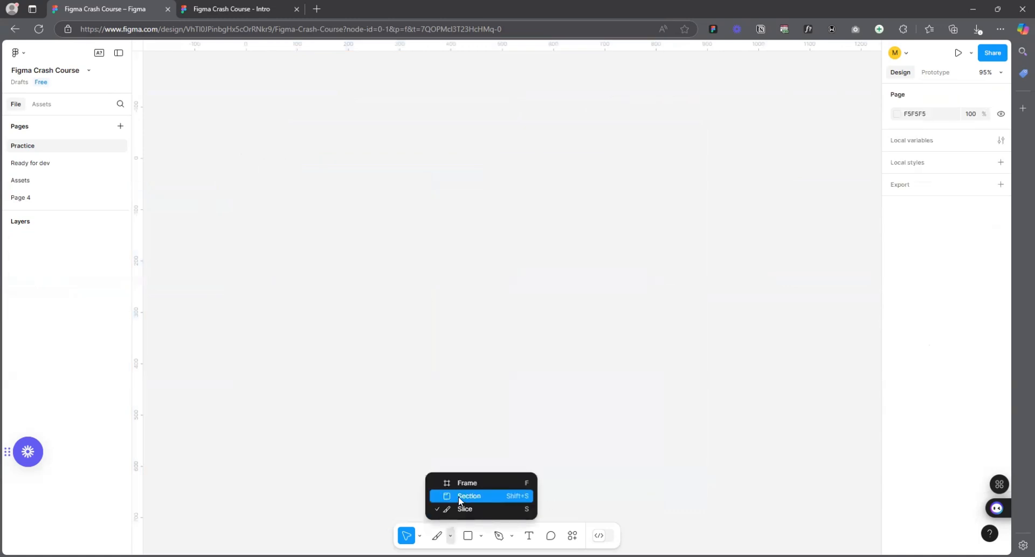
{"action": "left_click", "coordinate": [419, 536]}
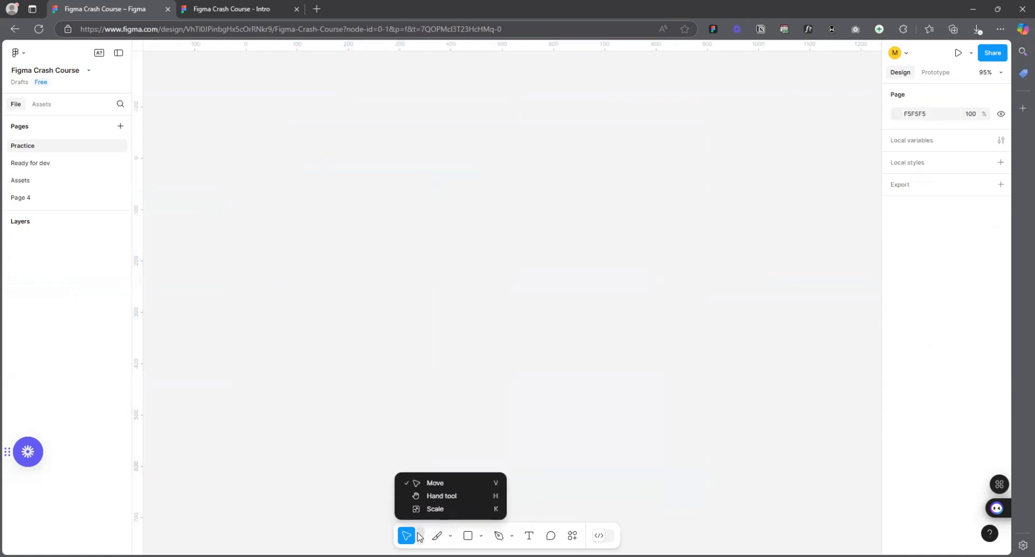
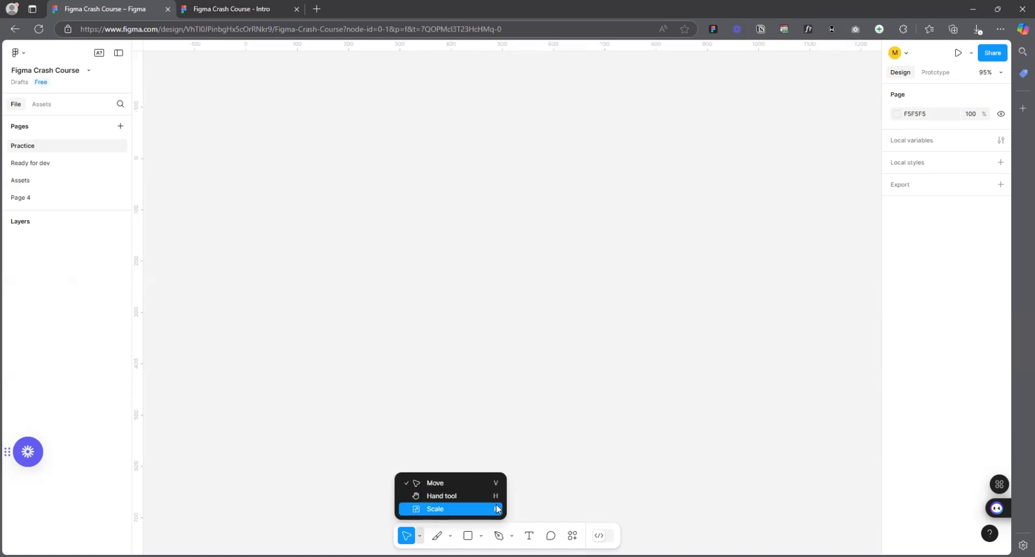
{"action": "left_click", "coordinate": [569, 449]}
- Draw a frame about 433 by 547 on the empty canvas and move it to about X 37, Y 68
{"action": "left_click", "coordinate": [451, 536]}
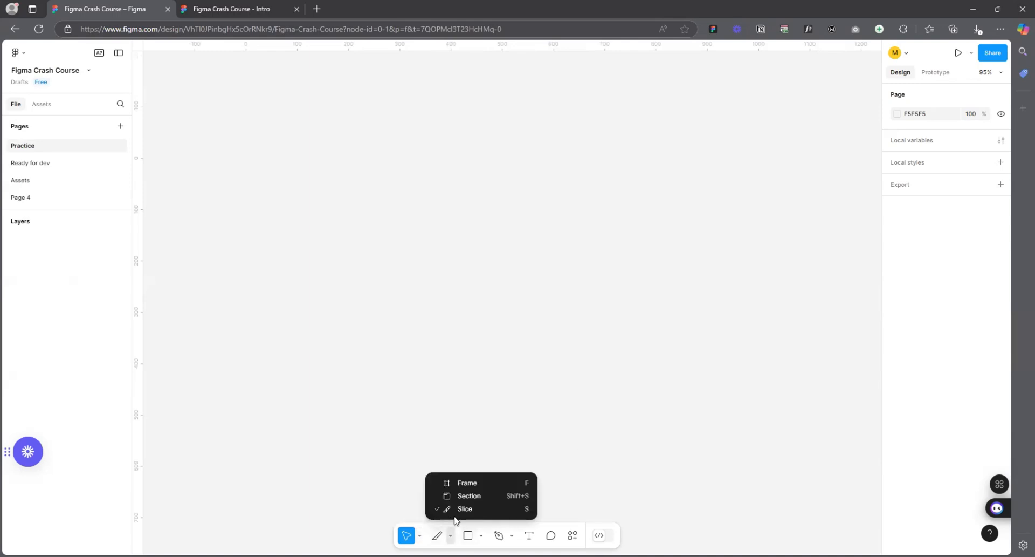
{"action": "left_click", "coordinate": [464, 484]}
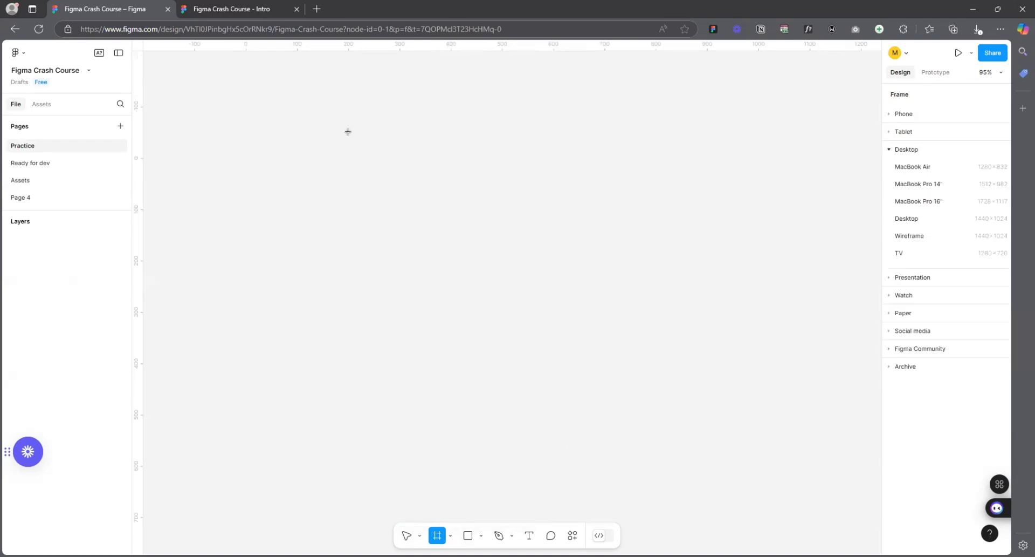
{"action": "left_click_drag", "start_coordinate": [282, 86], "coordinate": [505, 367]}
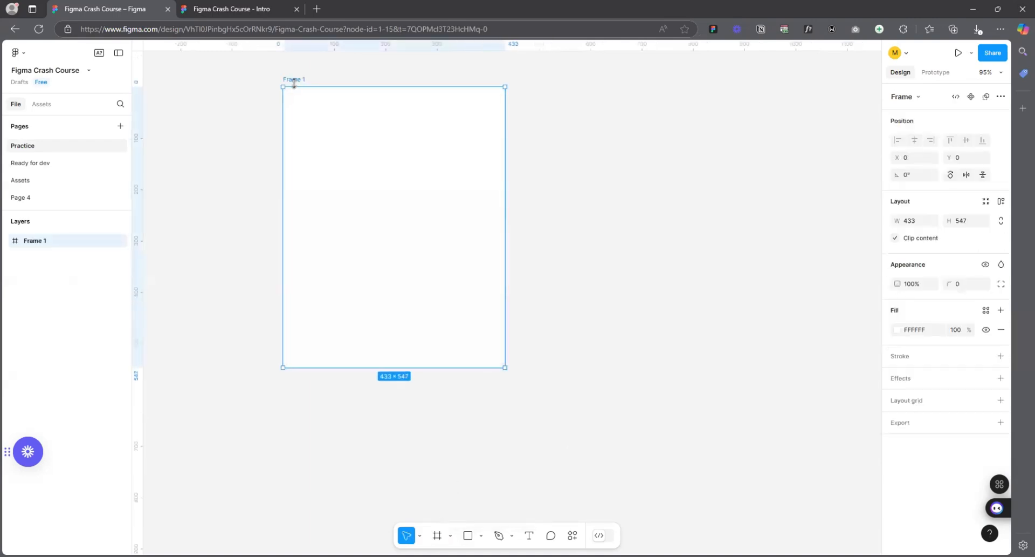
{"action": "left_click_drag", "start_coordinate": [295, 81], "coordinate": [279, 117]}
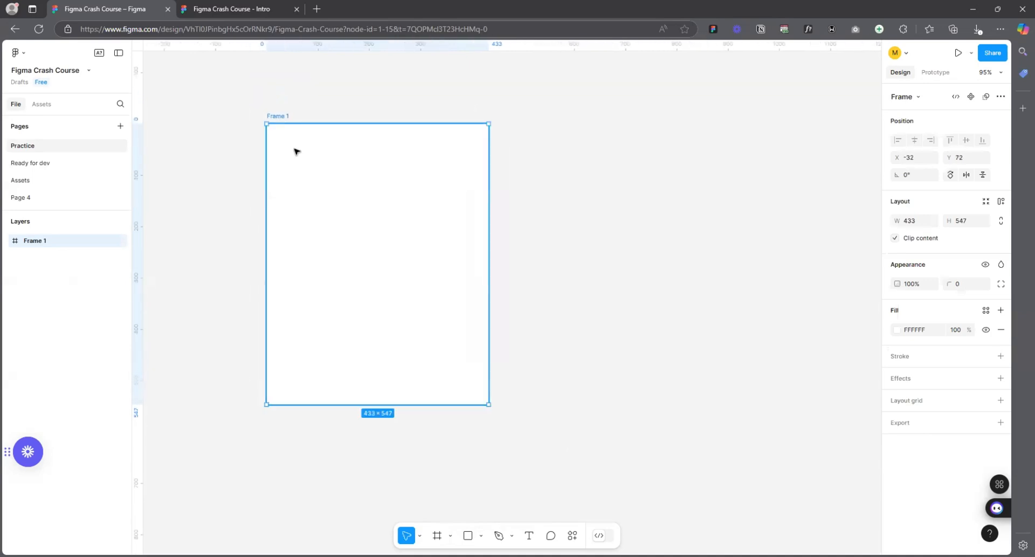
{"action": "left_click_drag", "start_coordinate": [335, 217], "coordinate": [371, 215]}
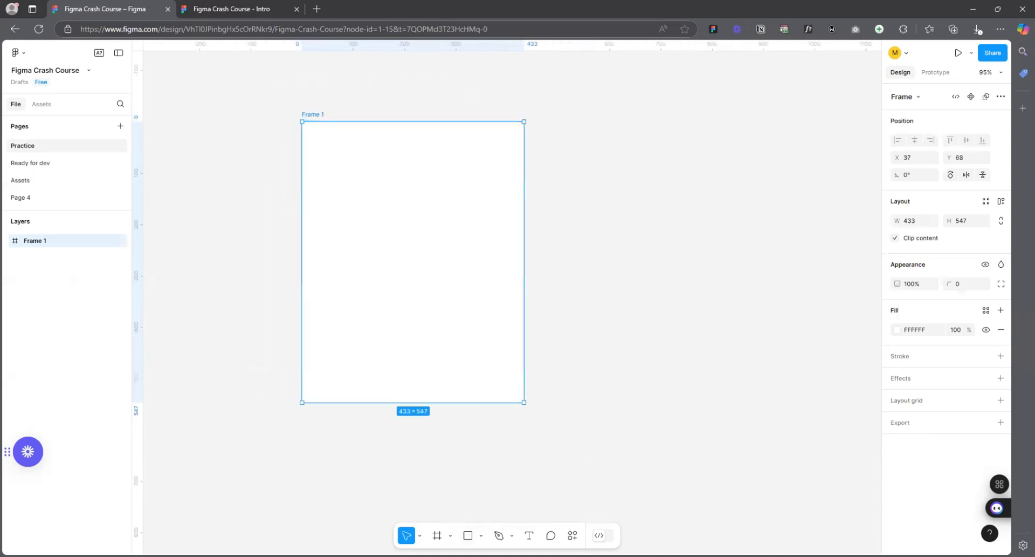
- Draw a rectangle about 133 by 257 outside the frame and move it inside to about X 76, Y 25
{"action": "left_click", "coordinate": [468, 535]}
{"action": "left_click_drag", "start_coordinate": [683, 309], "coordinate": [616, 176]}
{"action": "left_click_drag", "start_coordinate": [661, 266], "coordinate": [373, 212]}
- Draw a straight diagonal line about 235.5 by 84 with the Pen tool, and place it and two copies in the frame
{"action": "key", "text": "p"}
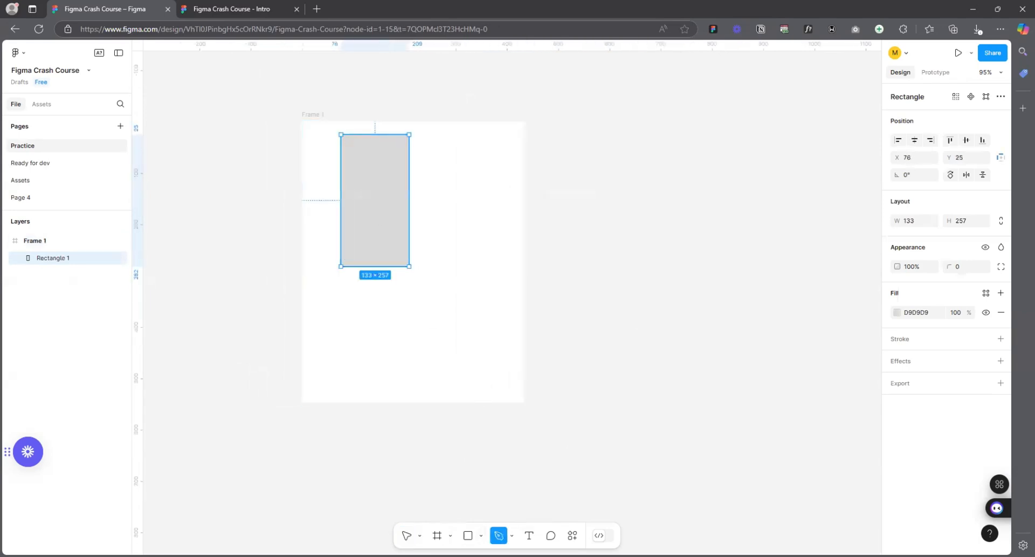
{"action": "left_click", "coordinate": [622, 208]}
{"action": "left_click", "coordinate": [743, 250]}
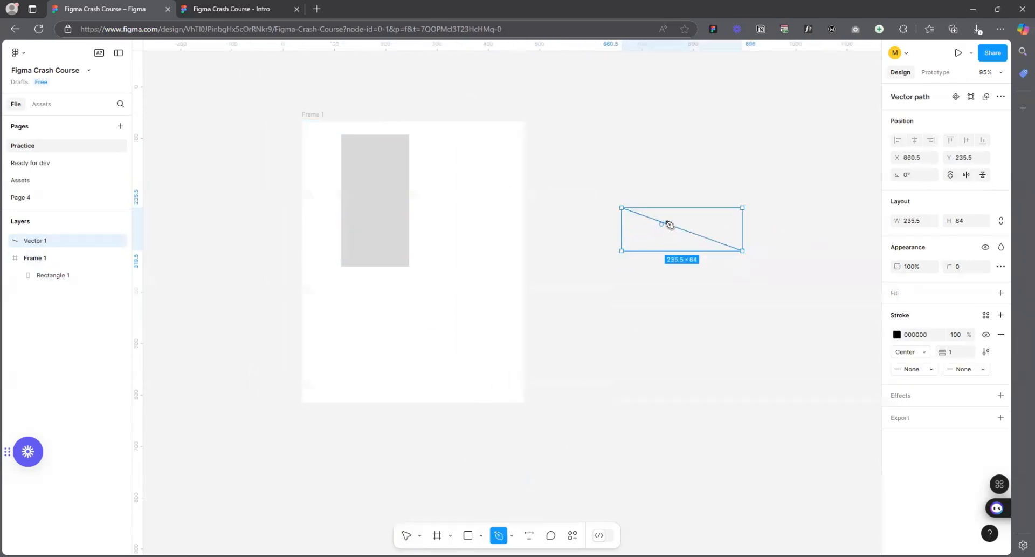
{"action": "key", "text": "Escape"}
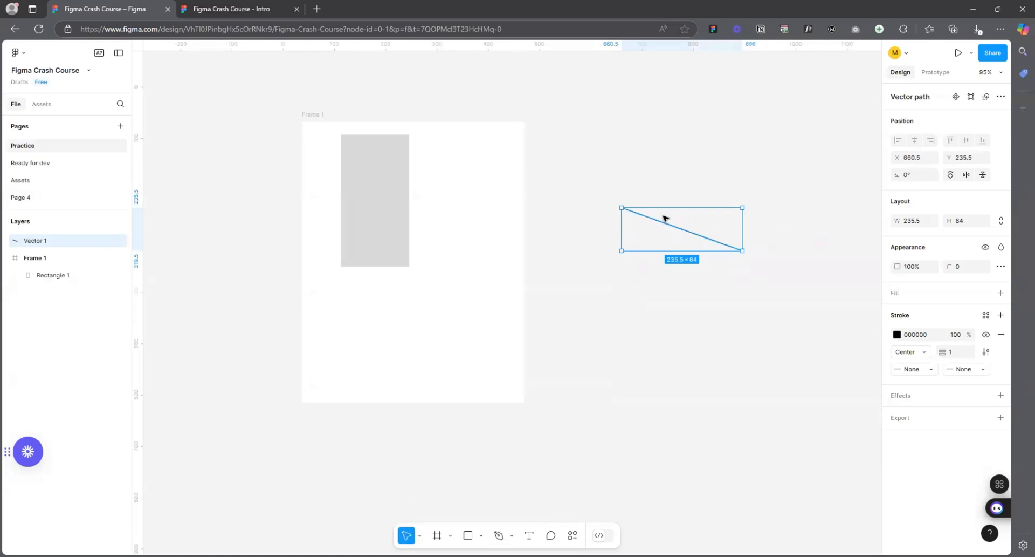
{"action": "left_click_drag", "start_coordinate": [665, 226], "coordinate": [472, 227]}
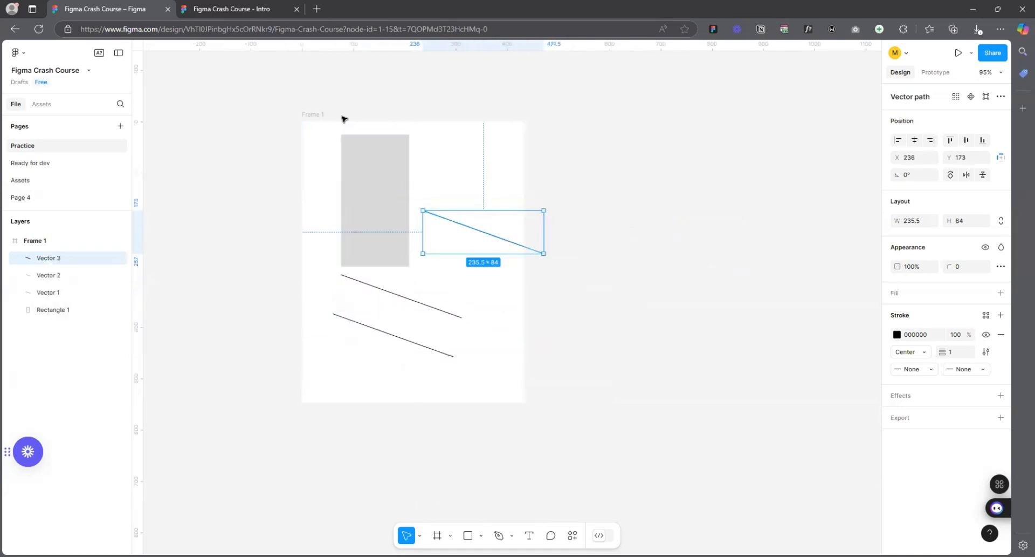
- Delete the frame together with its rectangle and three lines
{"action": "mouse_move", "coordinate": [310, 113]}
{"action": "left_mouse_down"}
{"action": "mouse_move", "coordinate": [307, 164]}
{"action": "mouse_move", "coordinate": [342, 127]}
{"action": "mouse_move", "coordinate": [298, 127]}
{"action": "left_mouse_up"}
{"action": "key", "text": "Delete"}
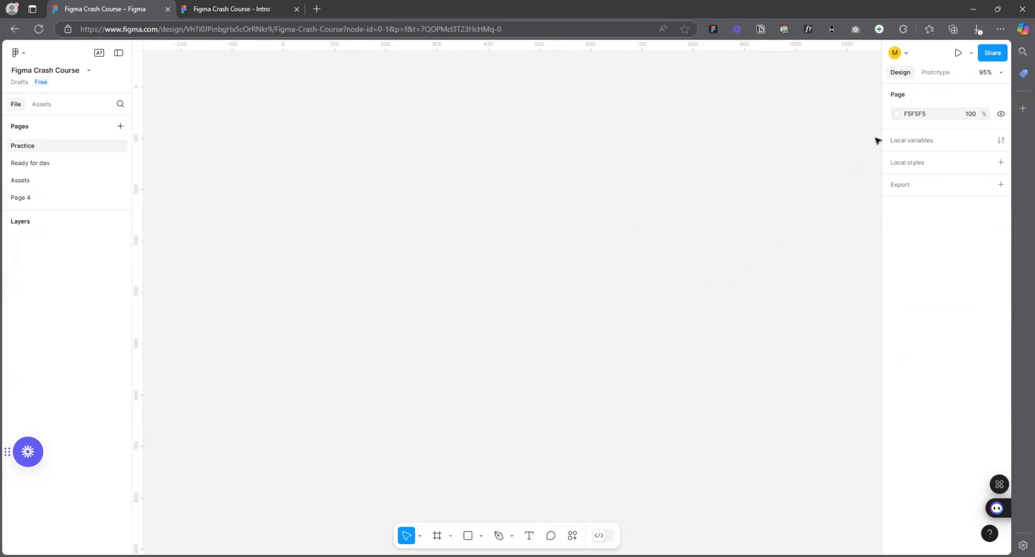
- Display the Phone frame presets, draw a freehand frame about 217 by 462 instead, move it slightly and delete it
{"action": "key", "text": "f"}
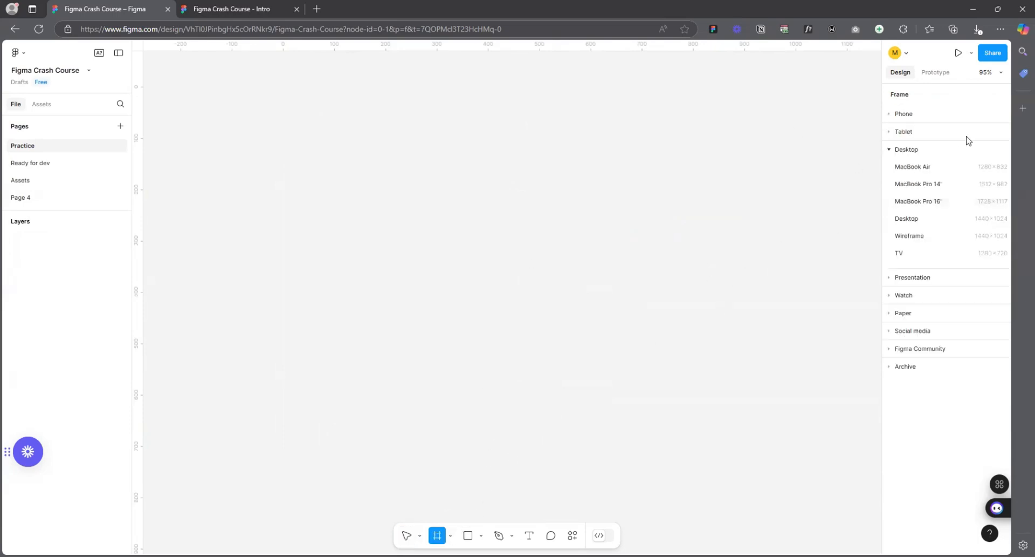
{"action": "left_click", "coordinate": [890, 149]}
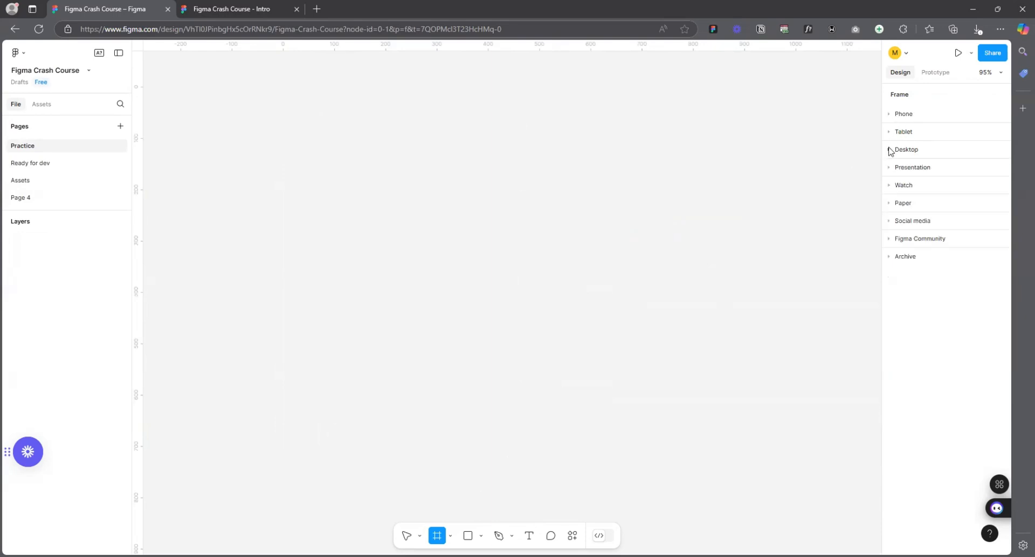
{"action": "left_click", "coordinate": [890, 116]}
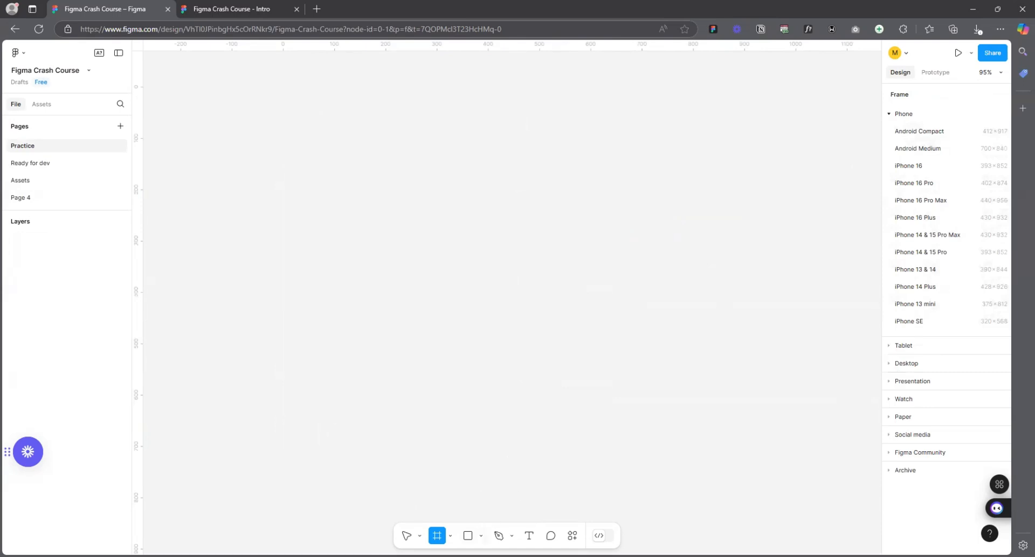
{"action": "left_click_drag", "start_coordinate": [404, 130], "coordinate": [518, 370]}
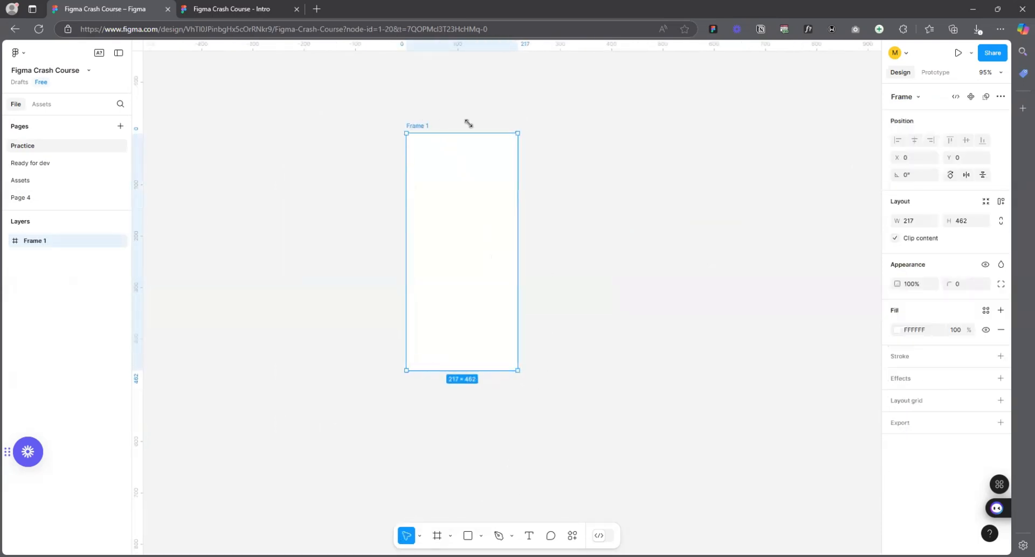
{"action": "mouse_move", "coordinate": [431, 125]}
{"action": "left_mouse_down"}
{"action": "mouse_move", "coordinate": [462, 128]}
{"action": "mouse_move", "coordinate": [422, 128]}
{"action": "left_mouse_up"}
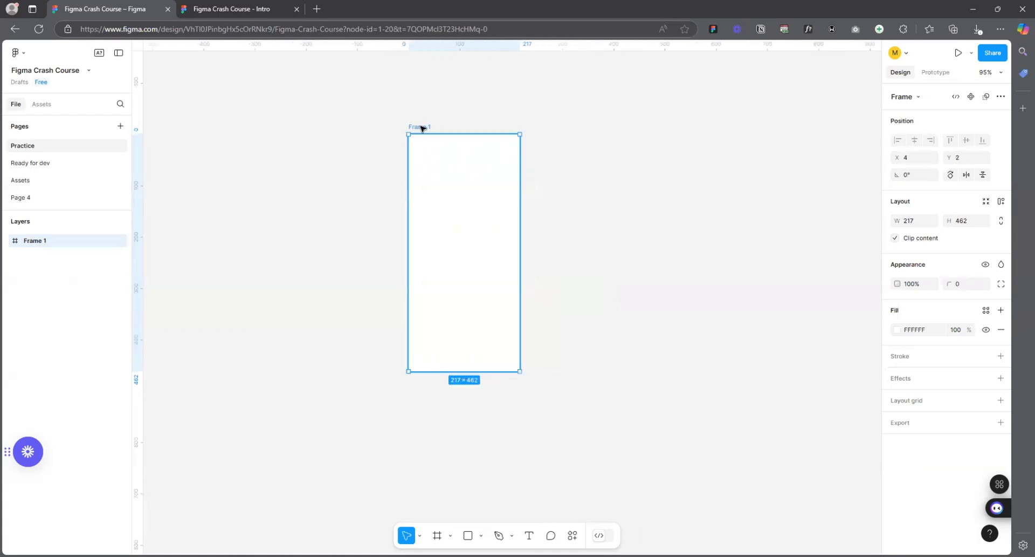
{"action": "key", "text": "Delete"}
- Examine the Phone, Tablet and Desktop preset sizes offered for new frames
{"action": "left_click", "coordinate": [438, 535]}
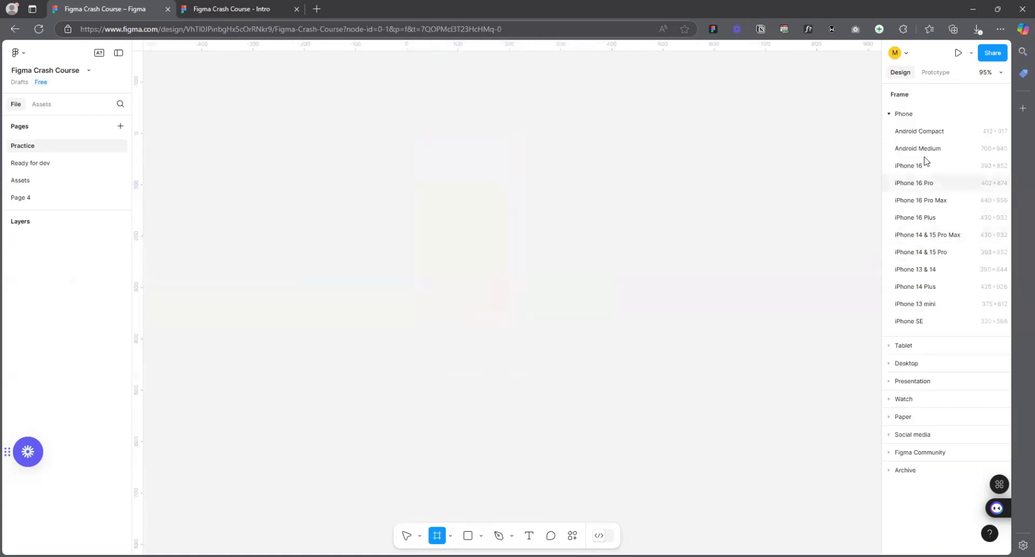
{"action": "left_click", "coordinate": [891, 115]}
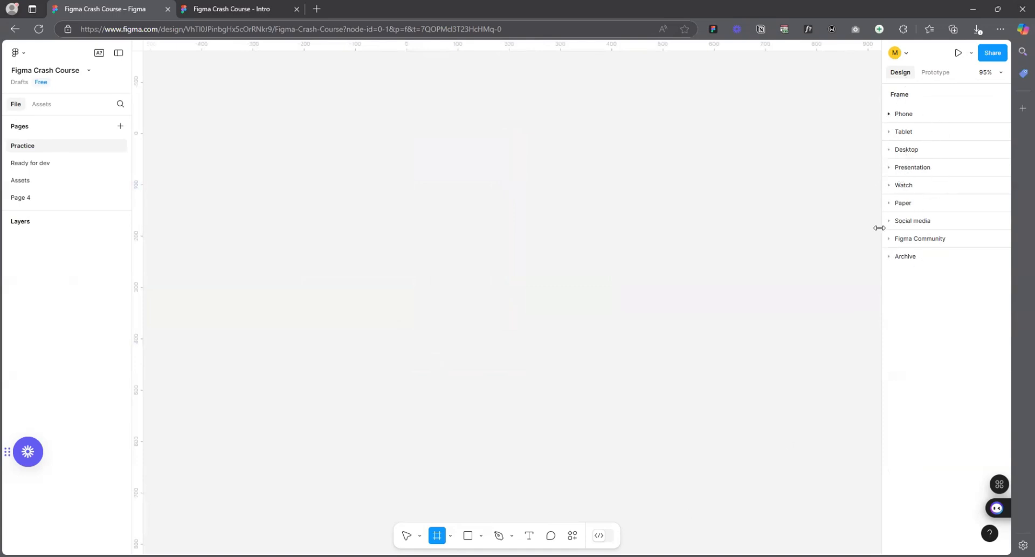
{"action": "left_click", "coordinate": [889, 115]}
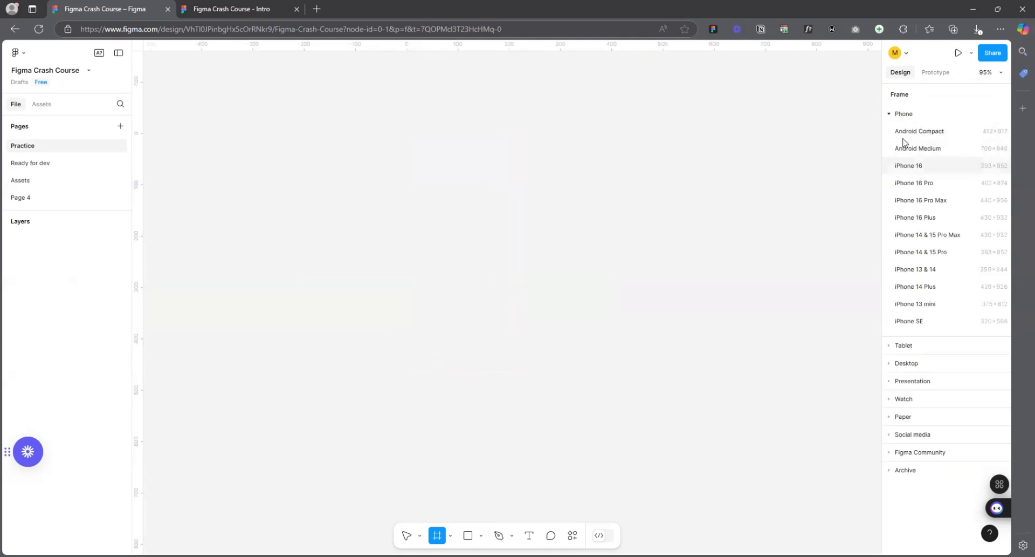
{"action": "left_click", "coordinate": [890, 114]}
{"action": "left_click", "coordinate": [890, 131]}
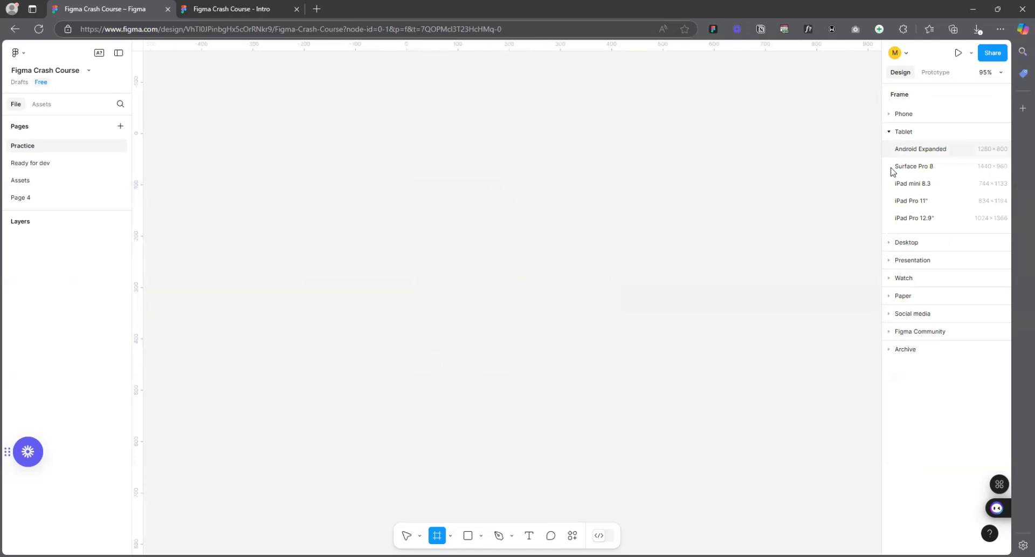
{"action": "left_click", "coordinate": [889, 132]}
{"action": "left_click", "coordinate": [890, 149]}
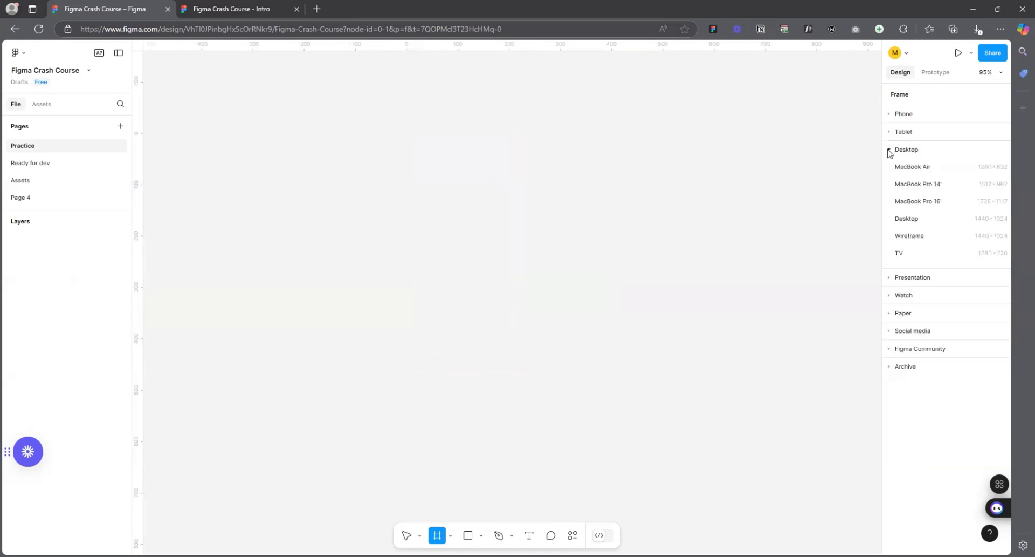
{"action": "left_click", "coordinate": [889, 150]}
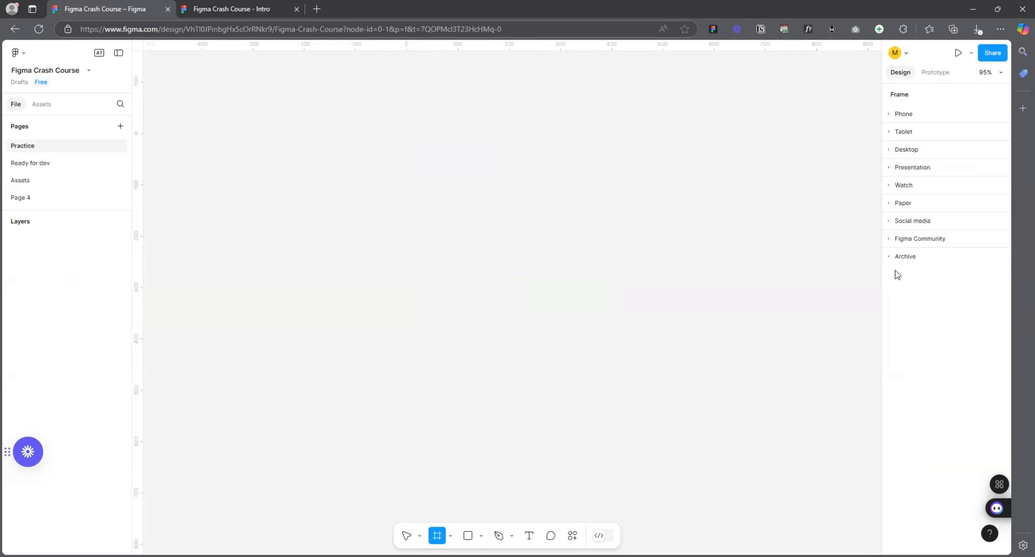
- Add a frame using the iPhone 16 Pro phone preset, 402 by 874
{"action": "left_click", "coordinate": [891, 115]}
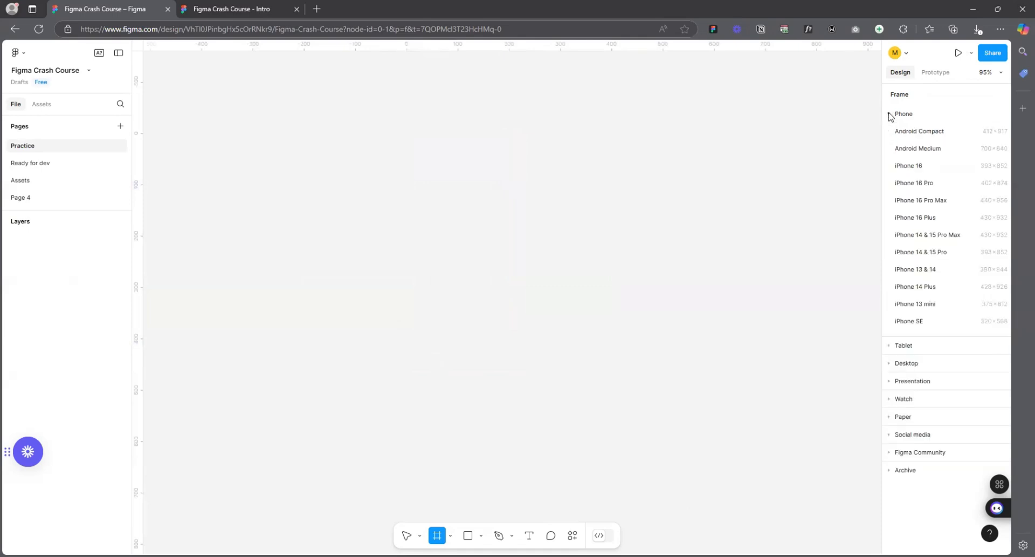
{"action": "left_click", "coordinate": [908, 186]}
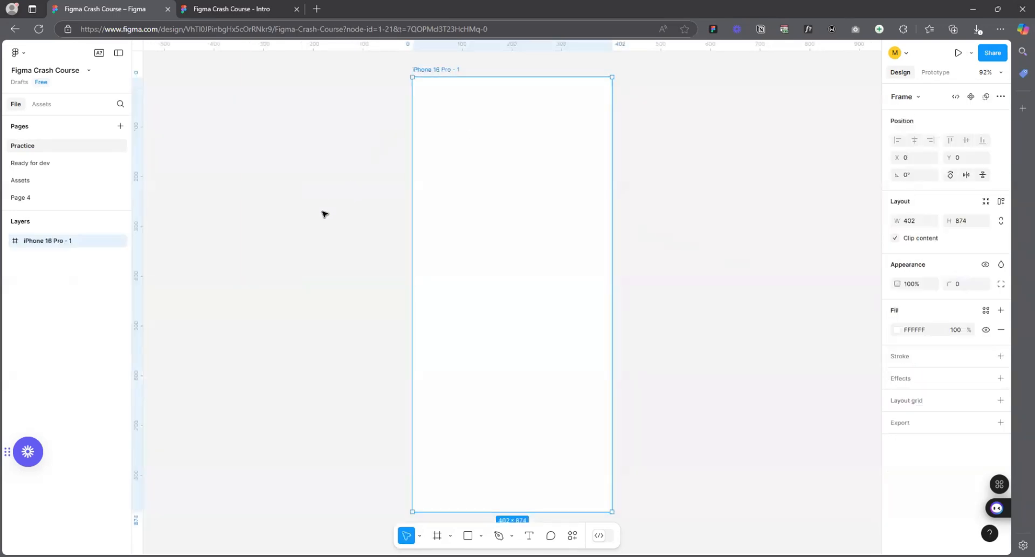
- Add four stacked grey rectangles inside the iPhone 16 Pro frame and move the frame to about X -123, Y -35
{"action": "scroll", "coordinate": [324, 213], "scroll_direction": "down", "scroll_amount": 5}
{"action": "left_click_drag", "start_coordinate": [389, 147], "coordinate": [376, 324]}
{"action": "left_click", "coordinate": [467, 248]}
{"action": "scroll", "coordinate": [451, 166], "scroll_direction": "up", "scroll_amount": 3}
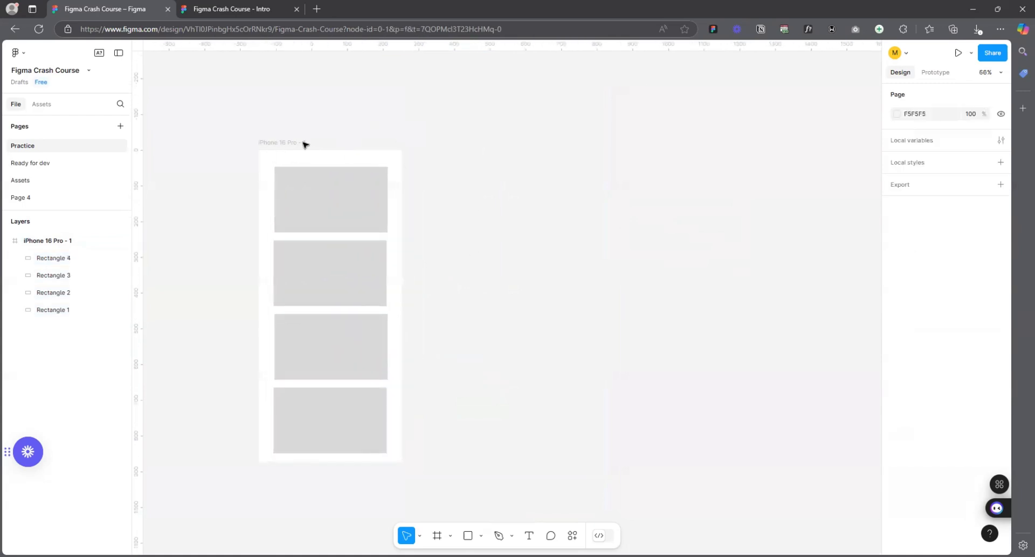
{"action": "mouse_move", "coordinate": [274, 140]}
{"action": "left_mouse_down"}
{"action": "mouse_move", "coordinate": [331, 135]}
{"action": "mouse_move", "coordinate": [280, 131]}
{"action": "left_mouse_up"}
{"action": "scroll", "coordinate": [280, 131], "scroll_direction": "down", "scroll_amount": 2}
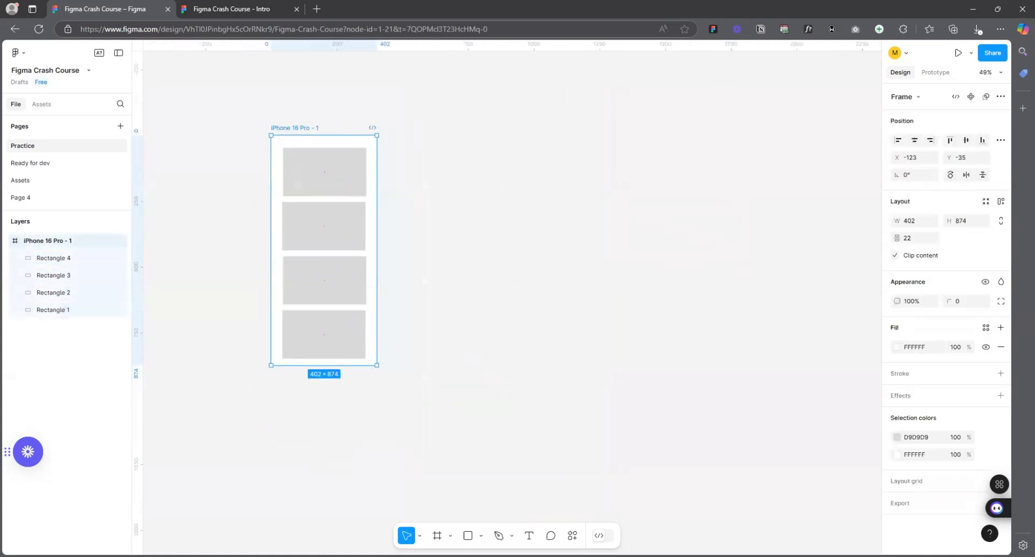
- Add a frame using the iPad mini 8.3 tablet preset, 744 by 1133, and move it to about X 379, Y -35
{"action": "key", "text": "f"}
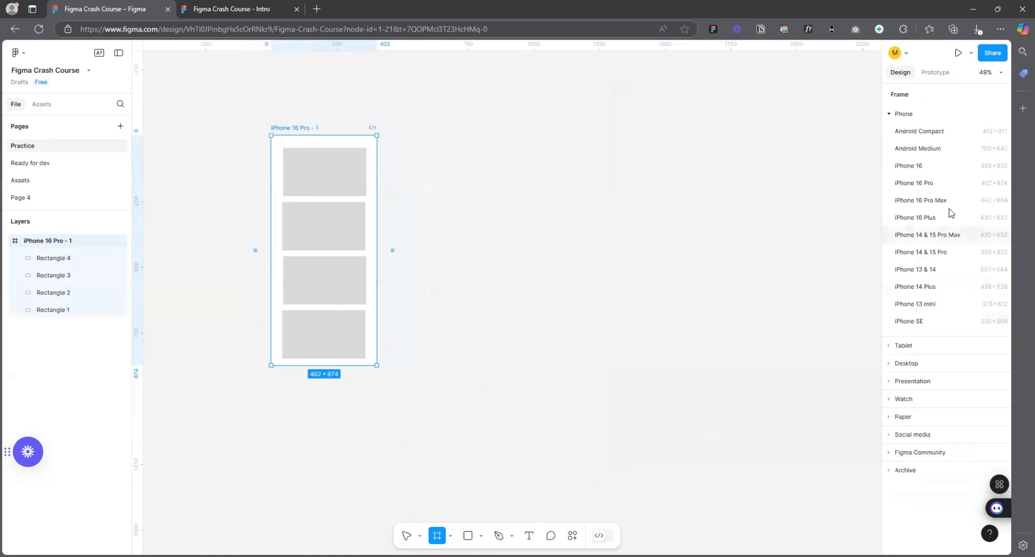
{"action": "left_click", "coordinate": [890, 114]}
{"action": "left_click", "coordinate": [891, 132]}
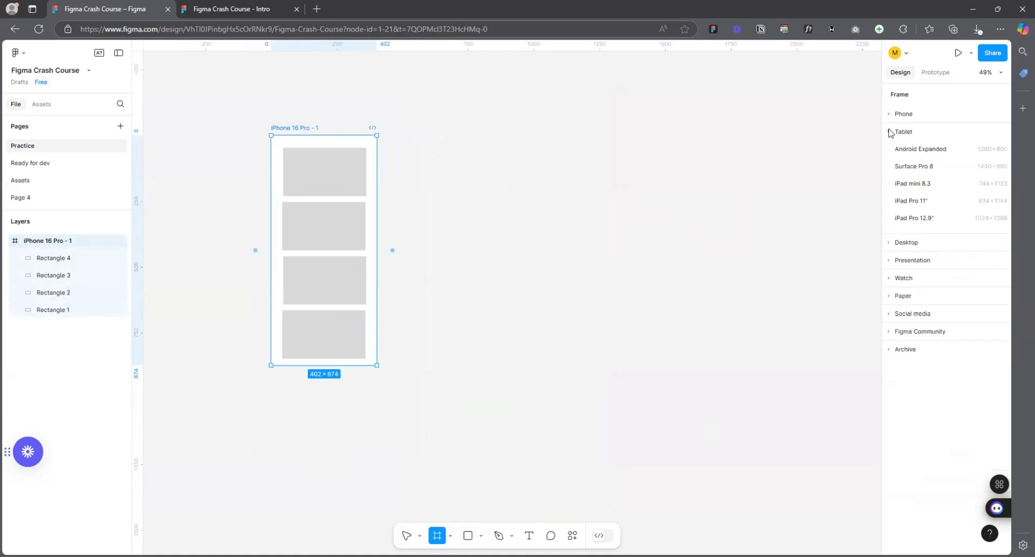
{"action": "left_click", "coordinate": [933, 183]}
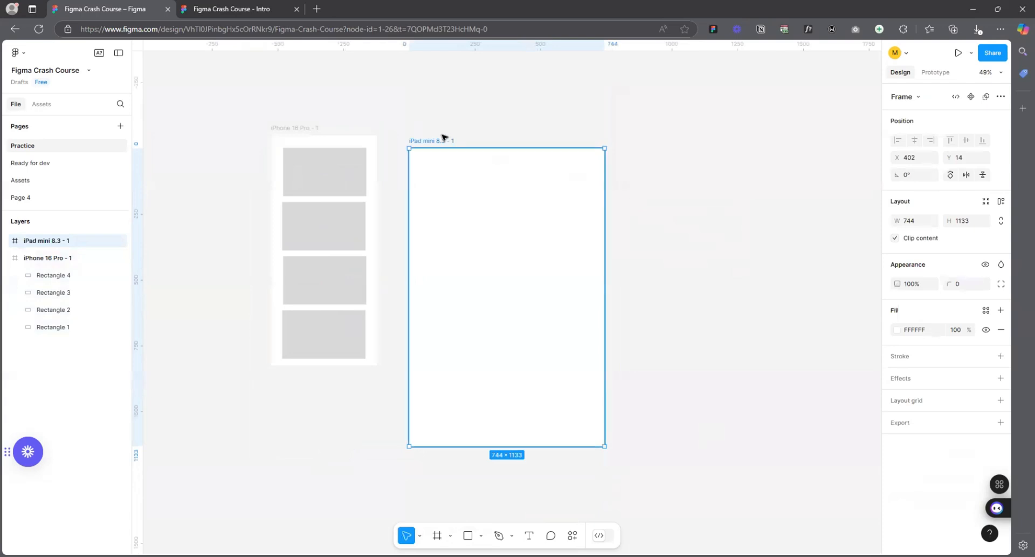
{"action": "left_click_drag", "start_coordinate": [425, 142], "coordinate": [418, 130]}
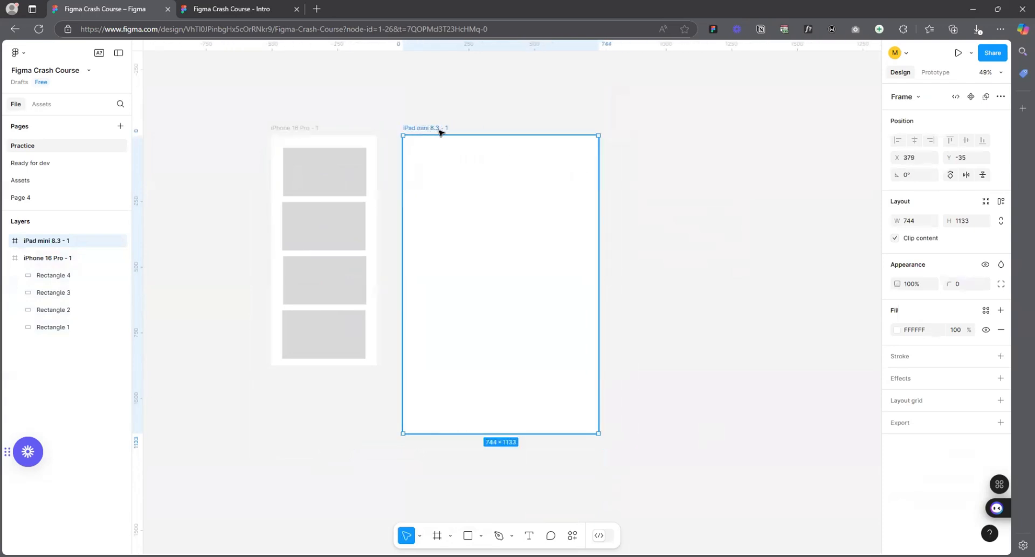
- Fill the iPad mini 8.3 frame with eight grey rectangles of about 290 by 229, arranged in two columns of four
{"action": "scroll", "coordinate": [441, 132], "scroll_direction": "down", "scroll_amount": 2}
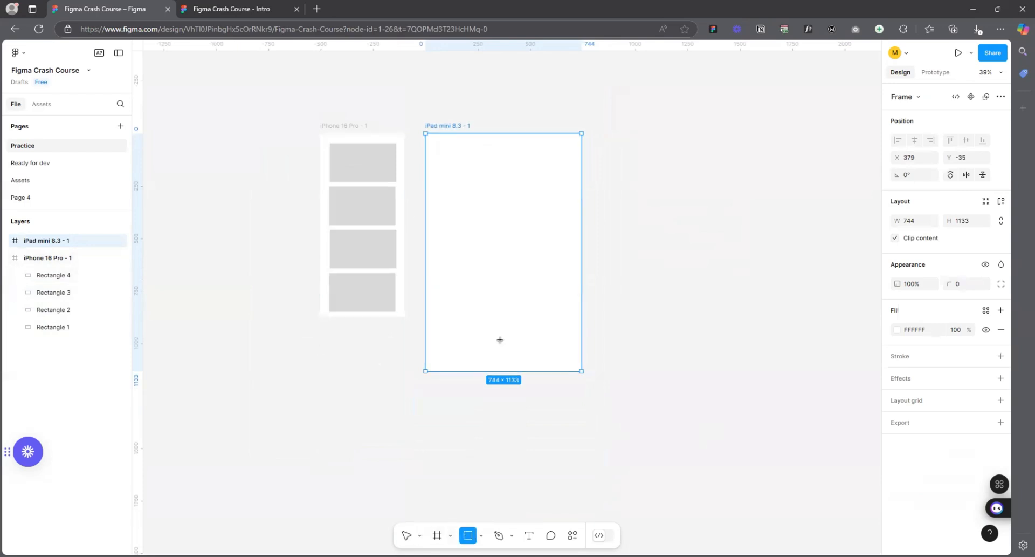
{"action": "mouse_move", "coordinate": [437, 150]}
{"action": "left_mouse_down"}
{"action": "mouse_move", "coordinate": [566, 180]}
{"action": "mouse_move", "coordinate": [501, 198]}
{"action": "mouse_move", "coordinate": [559, 180]}
{"action": "mouse_move", "coordinate": [494, 243]}
{"action": "mouse_move", "coordinate": [474, 233]}
{"action": "mouse_move", "coordinate": [531, 230]}
{"action": "left_mouse_up"}
{"action": "scroll", "coordinate": [568, 235], "scroll_direction": "up", "scroll_amount": 3}
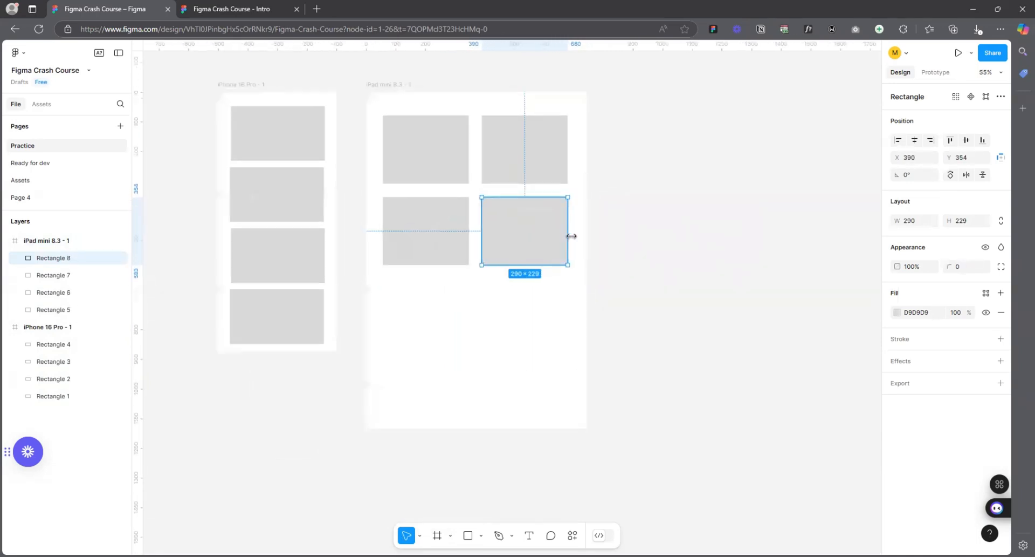
{"action": "left_click_drag", "start_coordinate": [515, 219], "coordinate": [510, 303]}
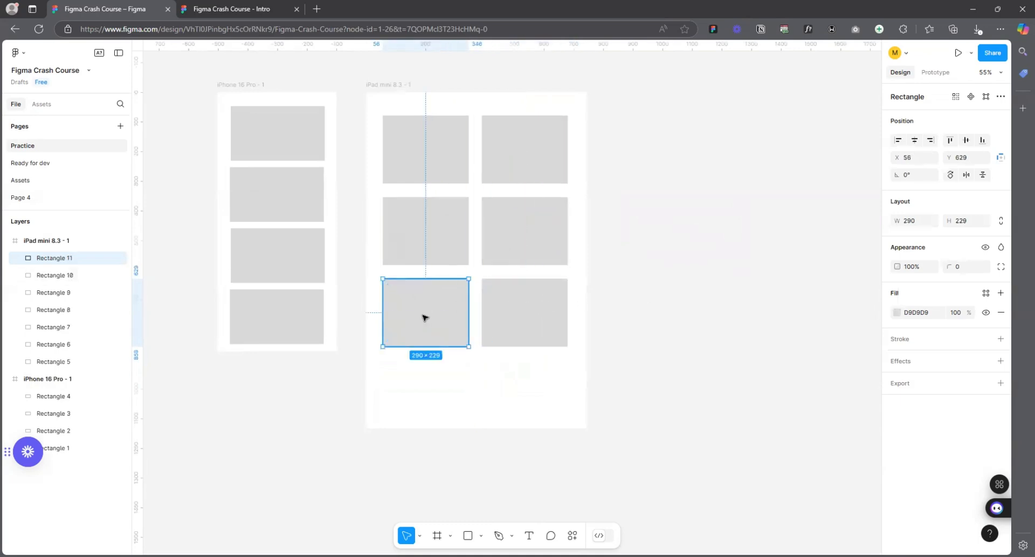
{"action": "left_click_drag", "start_coordinate": [423, 312], "coordinate": [512, 391]}
{"action": "left_click", "coordinate": [648, 307]}
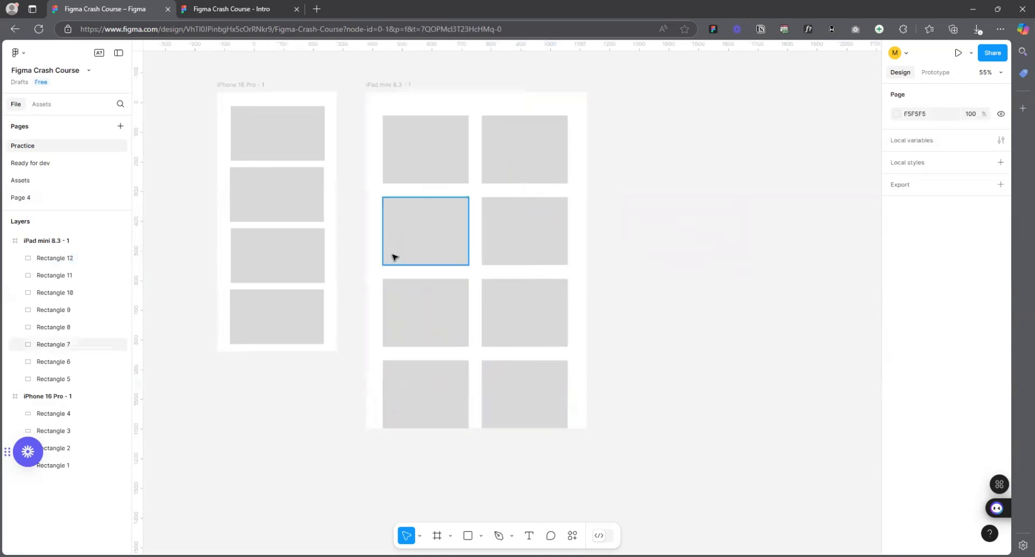
- Add a frame using the Desktop preset, 1440 by 1024, and move it to about X 1211, Y -35
{"action": "scroll", "coordinate": [395, 256], "scroll_direction": "down", "scroll_amount": 5}
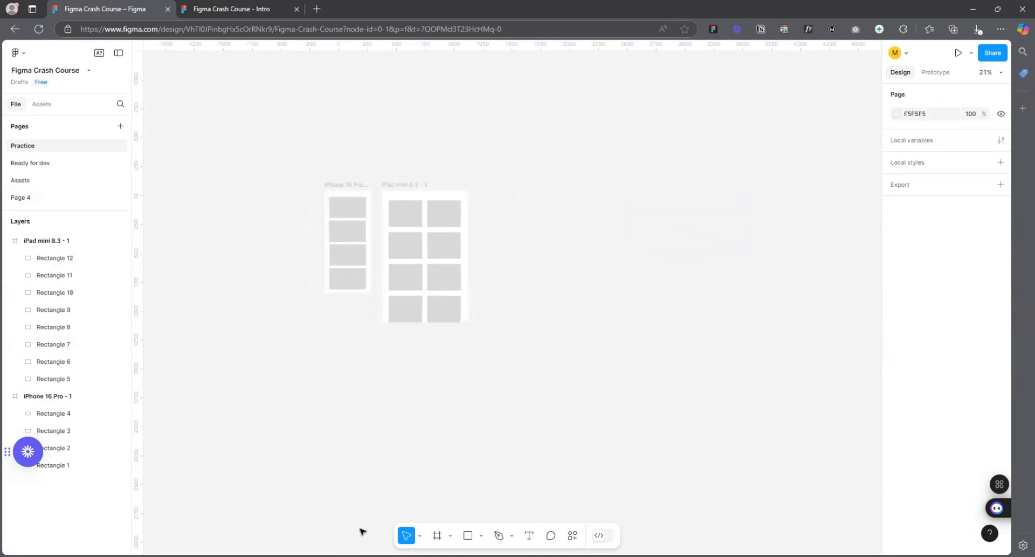
{"action": "left_click", "coordinate": [439, 536]}
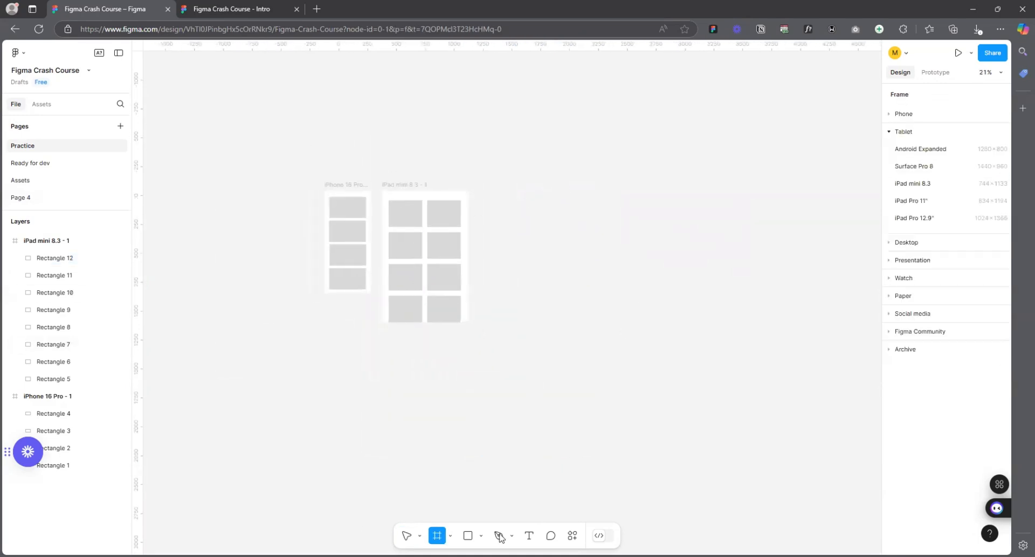
{"action": "left_click", "coordinate": [889, 132]}
{"action": "left_click", "coordinate": [890, 150]}
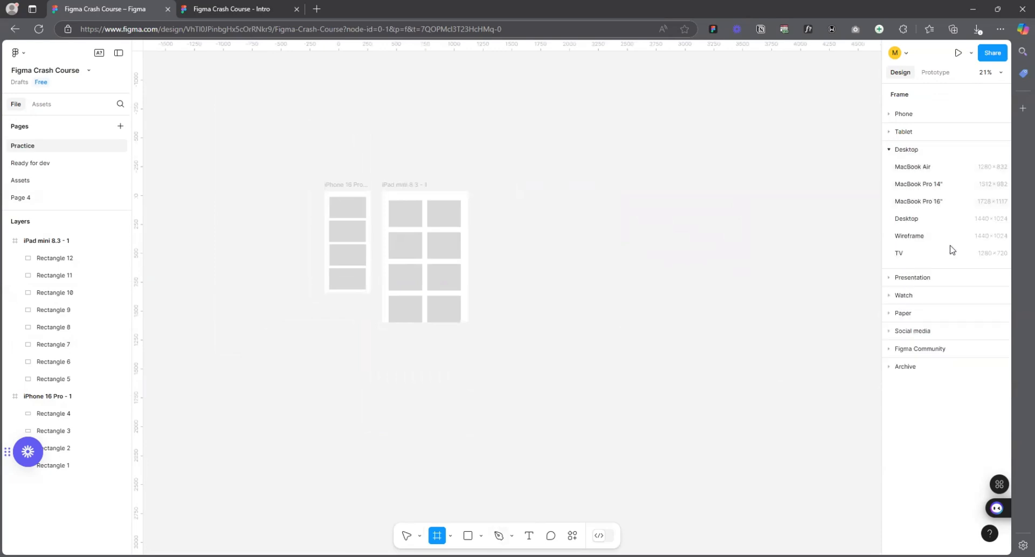
{"action": "left_click", "coordinate": [906, 219]}
{"action": "left_click_drag", "start_coordinate": [467, 214], "coordinate": [484, 169]}
{"action": "scroll", "coordinate": [428, 157], "scroll_direction": "up", "scroll_amount": 5}
{"action": "scroll", "coordinate": [485, 170], "scroll_direction": "down", "scroll_amount": 3}
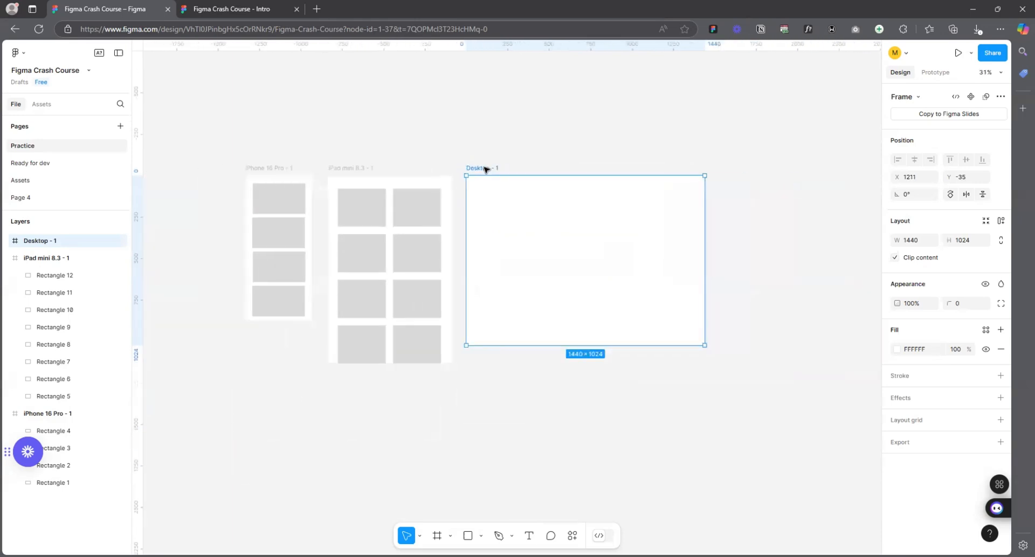
- Move the iPhone 16 Pro frame away from the iPad mini frame to about X -514, Y -35
{"action": "scroll", "coordinate": [484, 168], "scroll_direction": "down", "scroll_amount": 2}
{"action": "scroll", "coordinate": [287, 162], "scroll_direction": "up", "scroll_amount": 4}
{"action": "left_click_drag", "start_coordinate": [345, 172], "coordinate": [317, 175]}
{"action": "scroll", "coordinate": [369, 117], "scroll_direction": "down", "scroll_amount": 1}
{"action": "scroll", "coordinate": [368, 117], "scroll_direction": "down", "scroll_amount": 1}
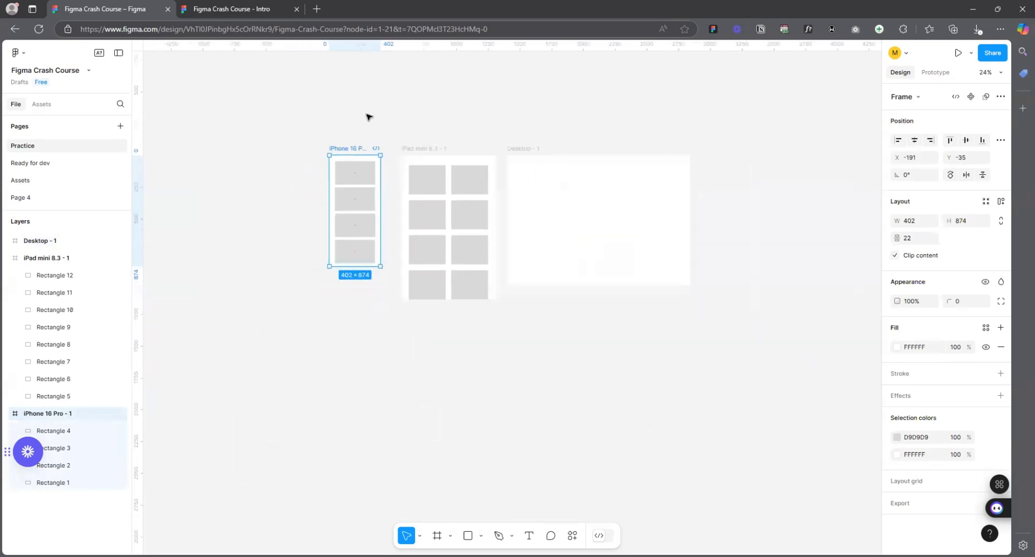
{"action": "scroll", "coordinate": [361, 144], "scroll_direction": "up", "scroll_amount": 2}
{"action": "left_click_drag", "start_coordinate": [339, 153], "coordinate": [273, 155]}
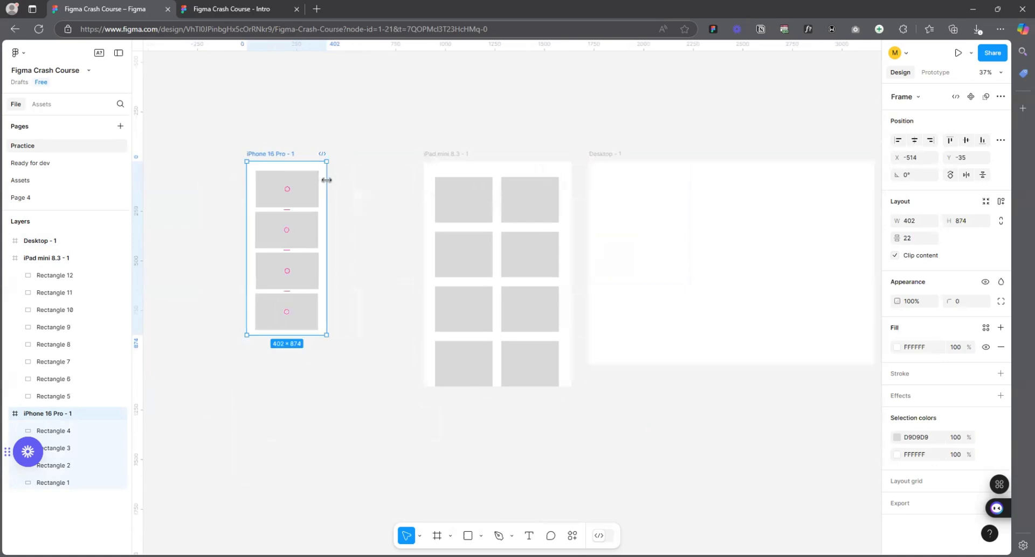
- Try widening the iPhone 16 Pro frame to about 651 and 754 and moving it to about X -1016, Y -103, and undo these changes
{"action": "left_click_drag", "start_coordinate": [327, 181], "coordinate": [391, 186]}
{"action": "scroll", "coordinate": [278, 171], "scroll_direction": "up", "scroll_amount": 1}
{"action": "left_click_drag", "start_coordinate": [269, 152], "coordinate": [219, 149]}
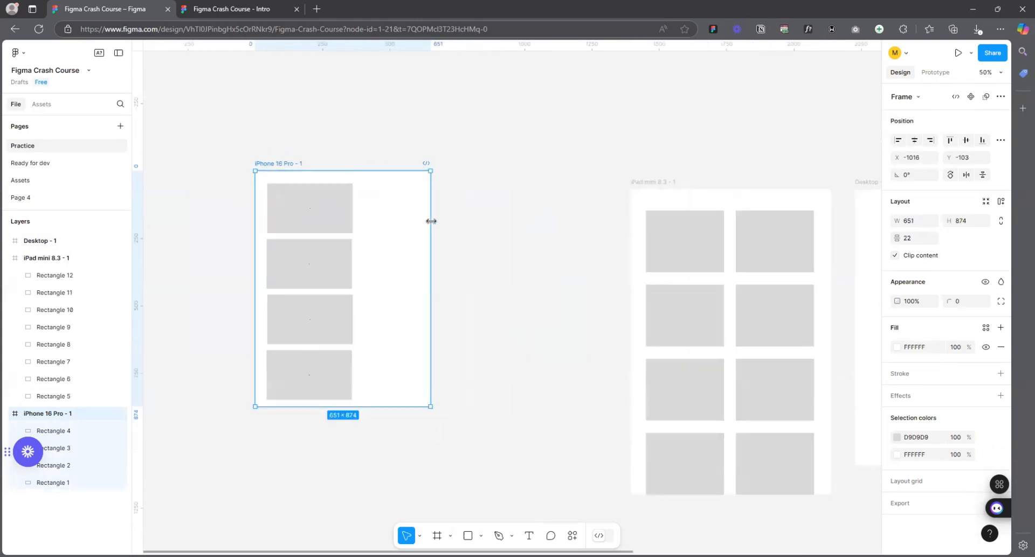
{"action": "left_click_drag", "start_coordinate": [431, 221], "coordinate": [467, 222]}
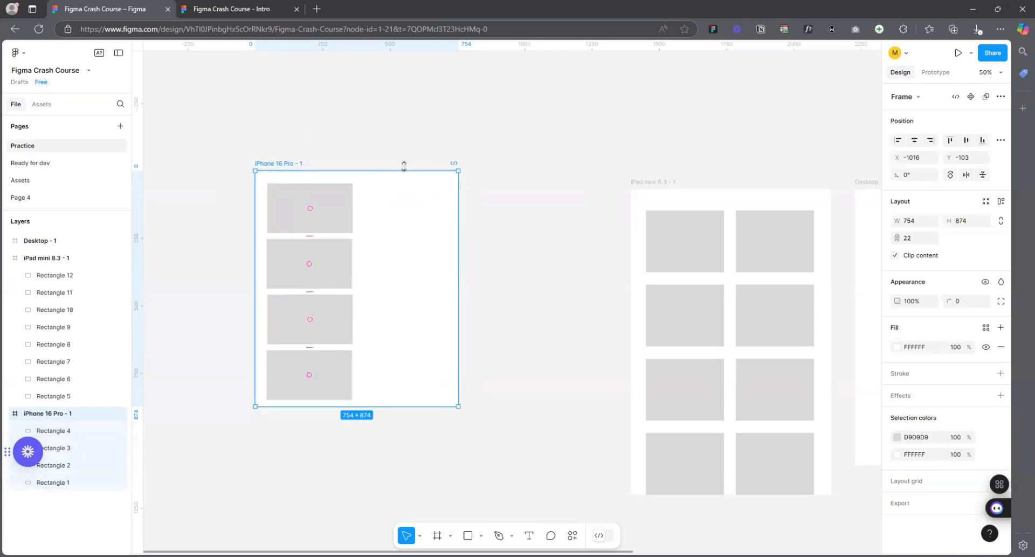
{"action": "key", "text": "ctrl+z"}
{"action": "key", "text": "ctrl+z"}
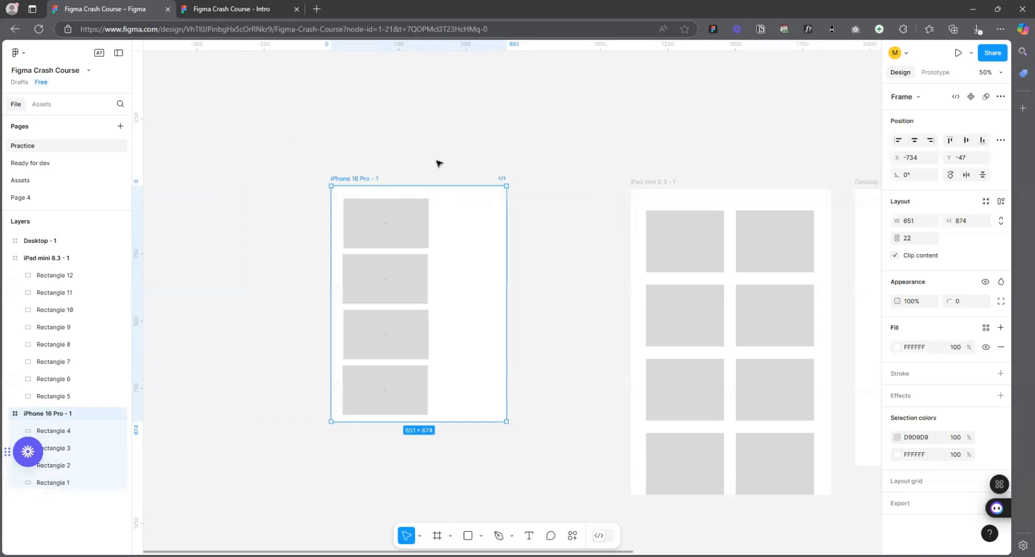
{"action": "key", "text": "ctrl+z"}
{"action": "key", "text": "ctrl+z"}
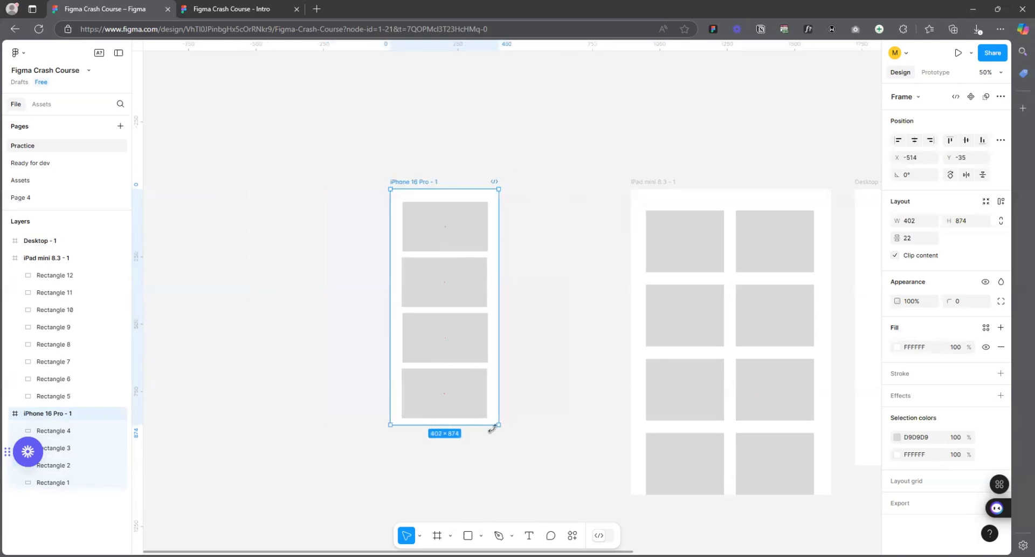
- Stretch the iPhone 16 Pro frame downward to a height of about 4596, keeping its width at 402
{"action": "scroll", "coordinate": [415, 151], "scroll_direction": "down", "scroll_amount": 5}
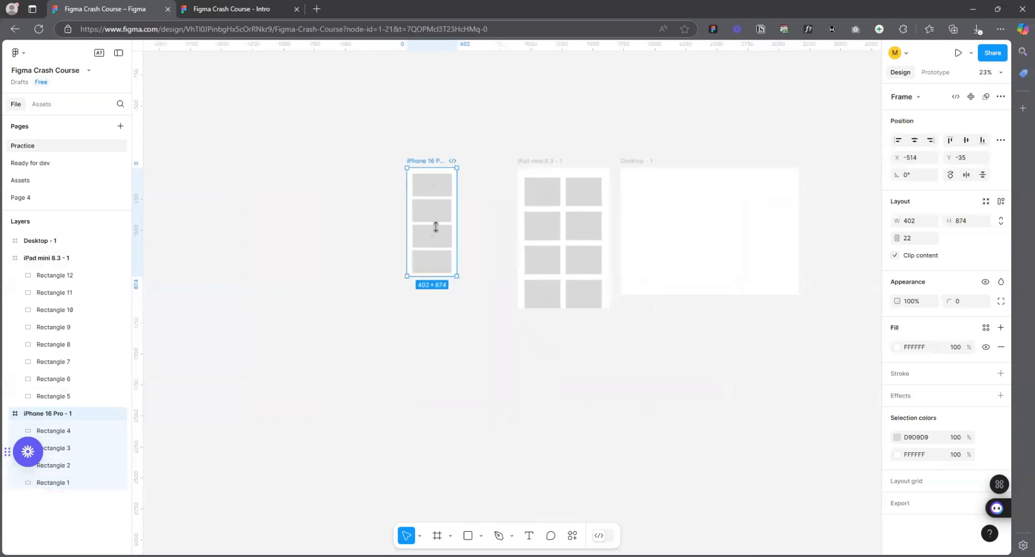
{"action": "left_click_drag", "start_coordinate": [430, 313], "coordinate": [430, 544]}
{"action": "scroll", "coordinate": [413, 414], "scroll_direction": "down", "scroll_amount": 3}
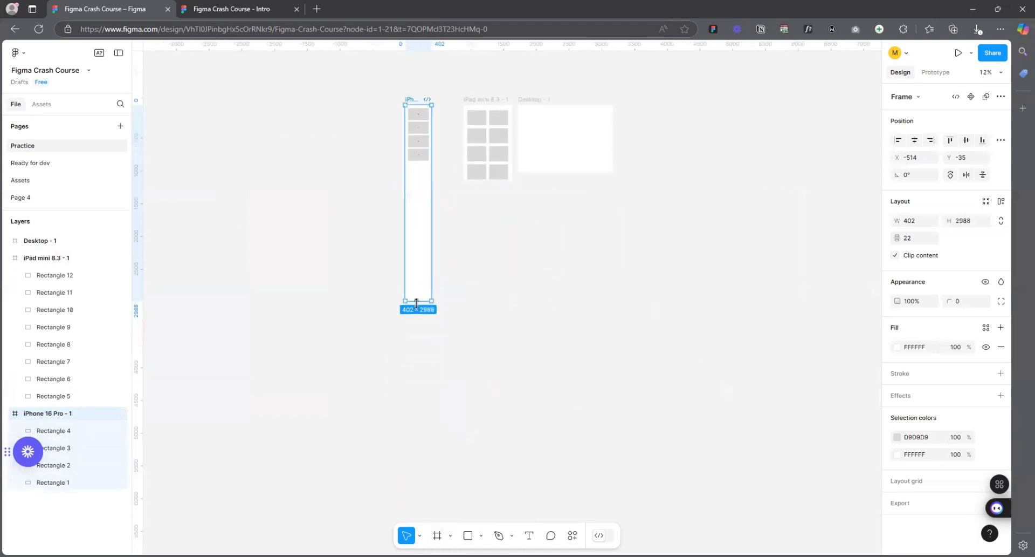
{"action": "left_click_drag", "start_coordinate": [417, 303], "coordinate": [417, 407]}
- Examine the stretched iPhone 16 Pro frame and its stacked rectangles beside the iPad mini and Desktop frames
{"action": "scroll", "coordinate": [419, 97], "scroll_direction": "up", "scroll_amount": 5}
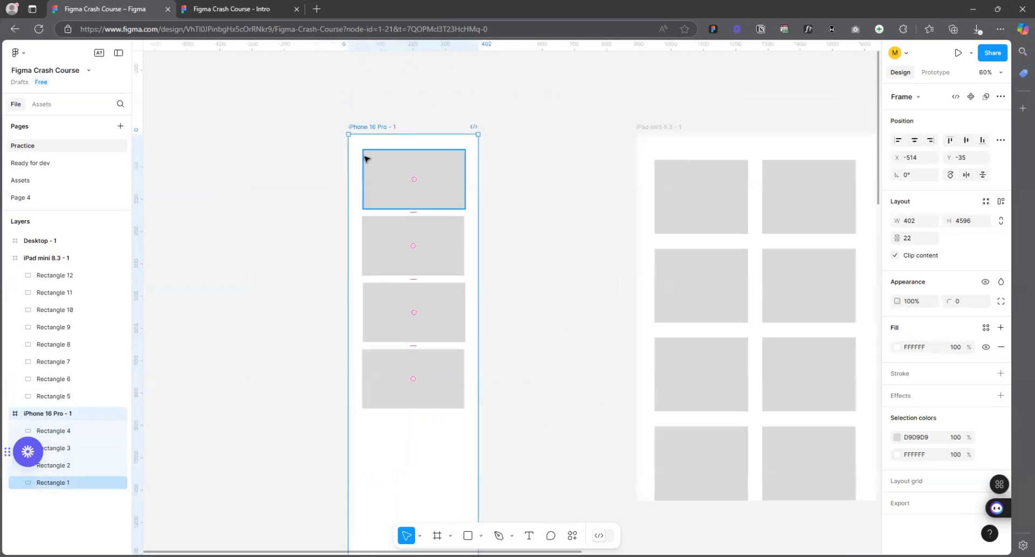
{"action": "left_click", "coordinate": [414, 338]}
{"action": "scroll", "coordinate": [436, 108], "scroll_direction": "down", "scroll_amount": 4}
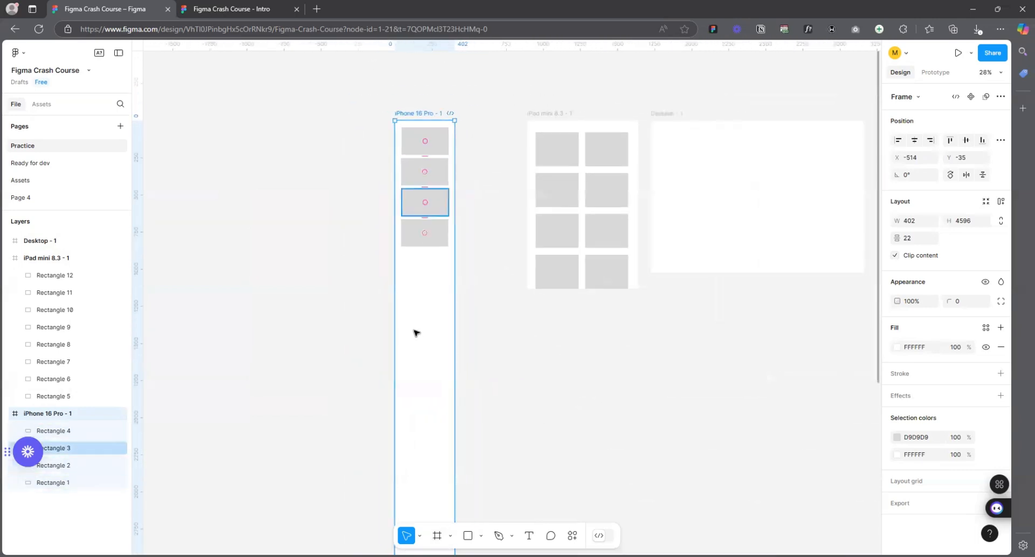
{"action": "scroll", "coordinate": [432, 132], "scroll_direction": "down", "scroll_amount": 3}
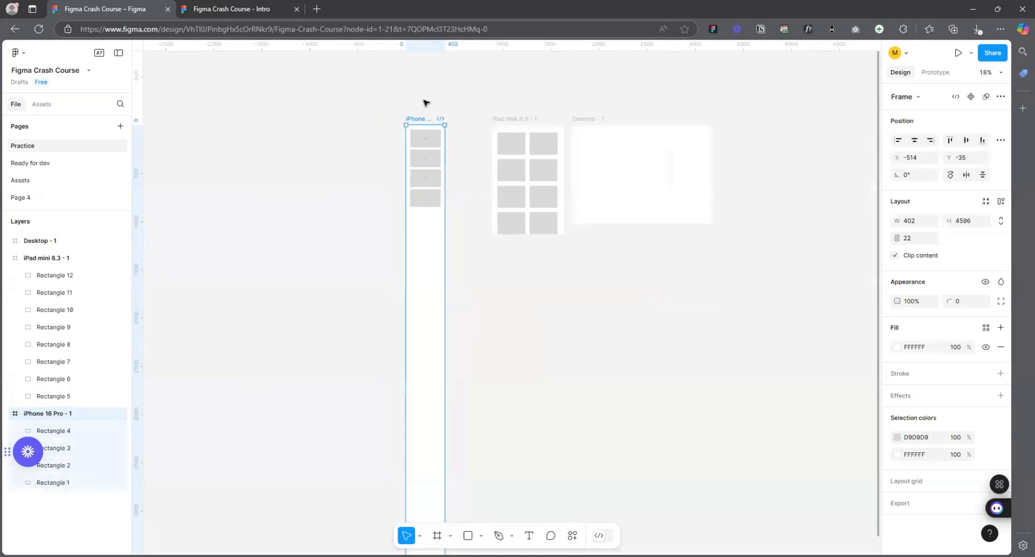
{"action": "scroll", "coordinate": [421, 111], "scroll_direction": "up", "scroll_amount": 3}
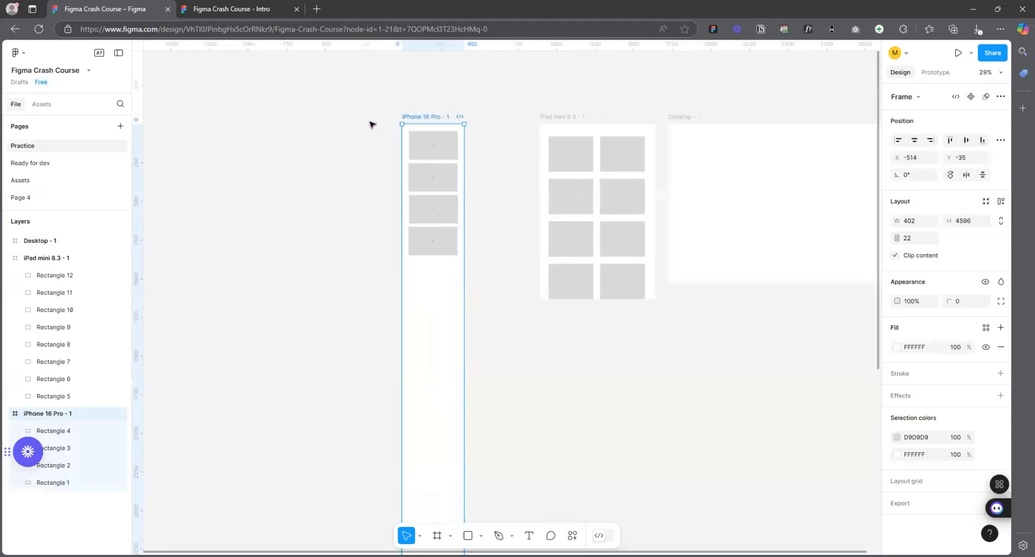
{"action": "scroll", "coordinate": [400, 102], "scroll_direction": "up", "scroll_amount": 3}
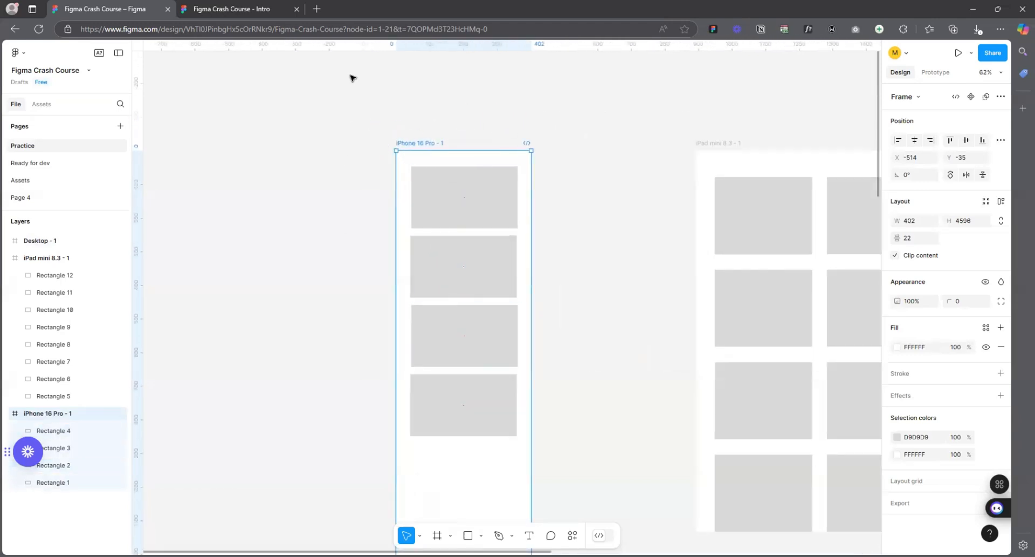
{"action": "scroll", "coordinate": [428, 125], "scroll_direction": "up", "scroll_amount": 2}
{"action": "scroll", "coordinate": [427, 125], "scroll_direction": "up", "scroll_amount": 2}
- Stretch the iPhone 16 Pro frame further downward to a height of about 5707
{"action": "scroll", "coordinate": [413, 125], "scroll_direction": "down", "scroll_amount": 8}
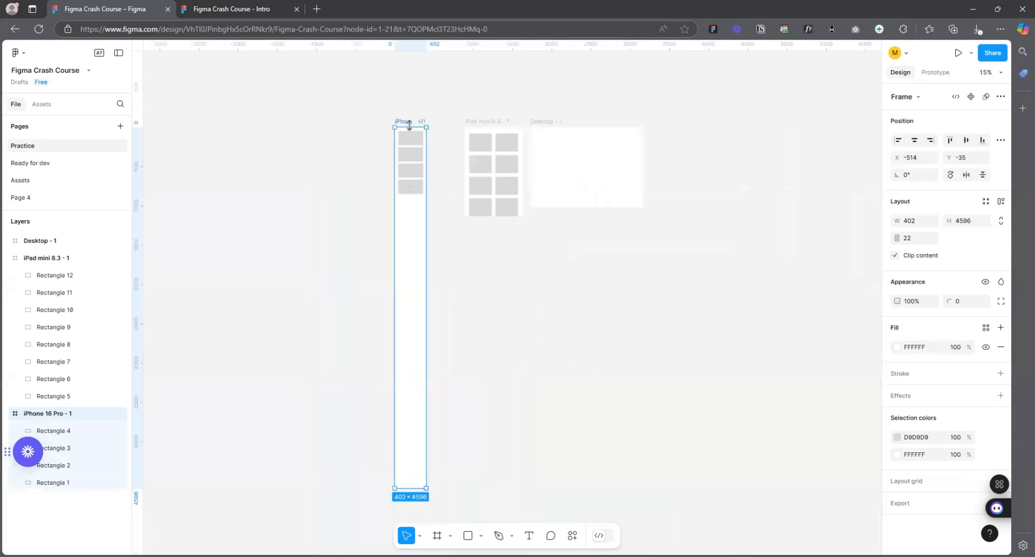
{"action": "scroll", "coordinate": [391, 260], "scroll_direction": "down", "scroll_amount": 3}
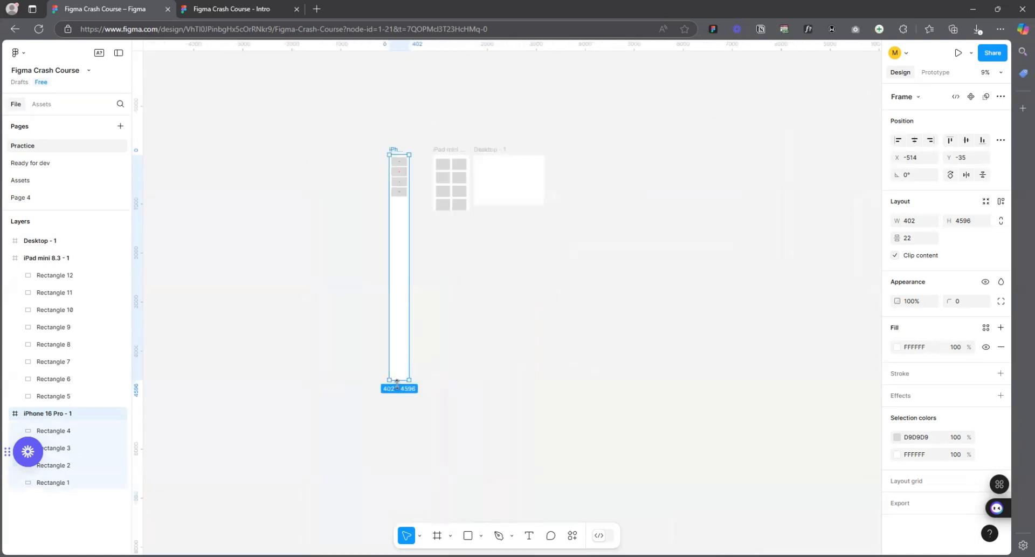
{"action": "left_click_drag", "start_coordinate": [398, 384], "coordinate": [419, 432]}
- Try widening the tall iPhone 16 Pro frame to about 437 and undo the change
{"action": "scroll", "coordinate": [411, 158], "scroll_direction": "up", "scroll_amount": 10}
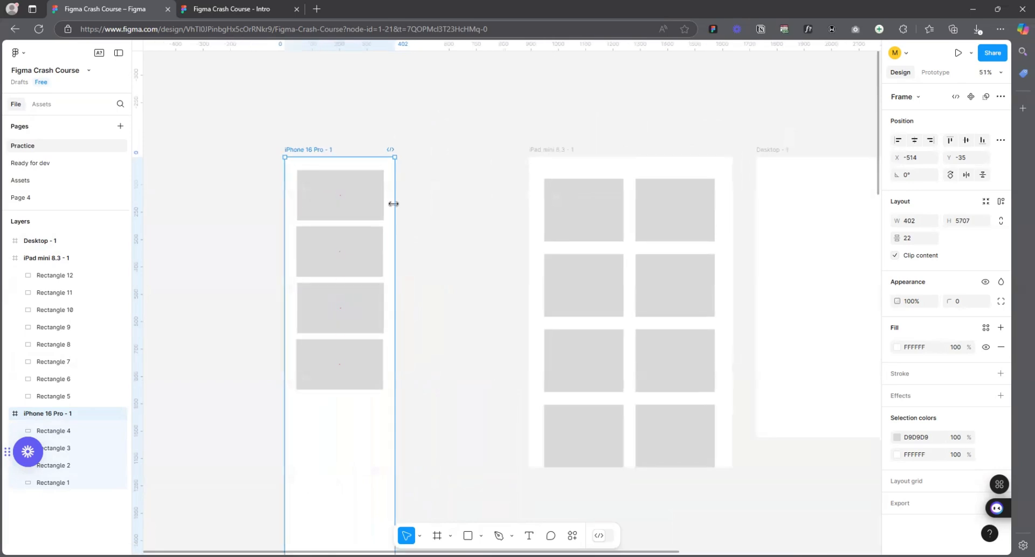
{"action": "mouse_move", "coordinate": [393, 203]}
{"action": "left_mouse_down"}
{"action": "mouse_move", "coordinate": [438, 208]}
{"action": "mouse_move", "coordinate": [405, 208]}
{"action": "left_mouse_up"}
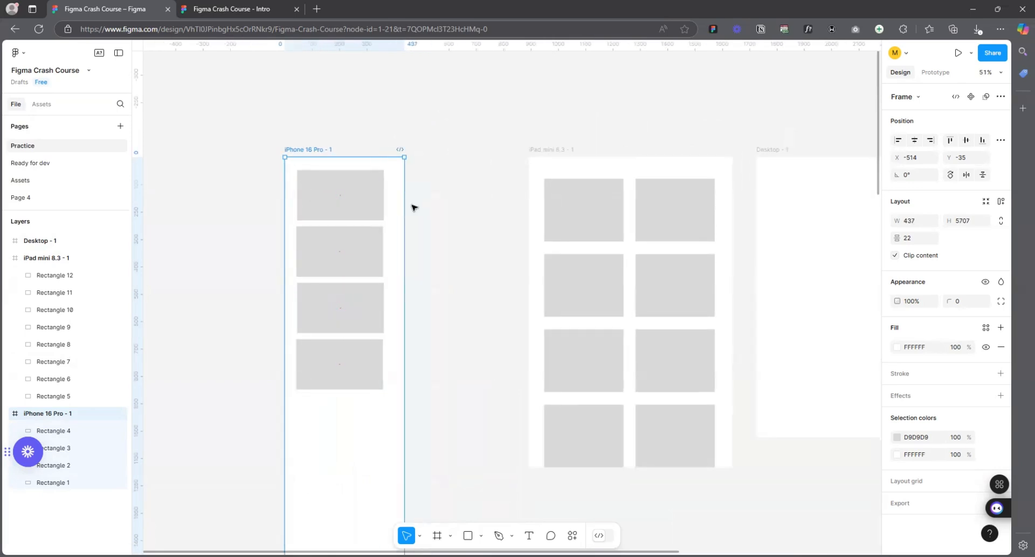
{"action": "key", "text": "ctrl+z"}
- Move the iPad mini 8.3 frame closer to the iPhone 16 Pro frame, to about X 30, Y -35
{"action": "scroll", "coordinate": [368, 110], "scroll_direction": "down", "scroll_amount": 6}
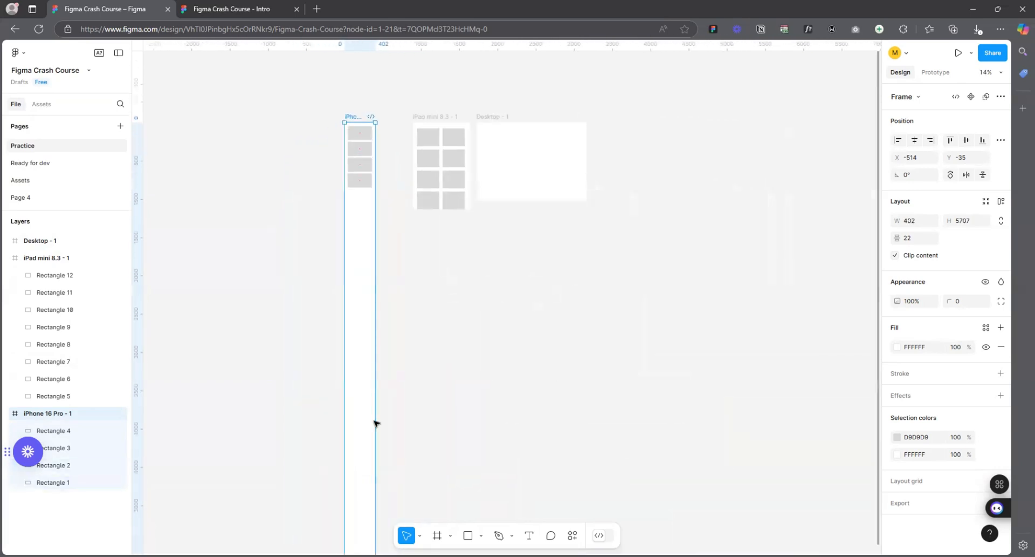
{"action": "scroll", "coordinate": [375, 243], "scroll_direction": "down", "scroll_amount": 3}
{"action": "scroll", "coordinate": [370, 185], "scroll_direction": "up", "scroll_amount": 5}
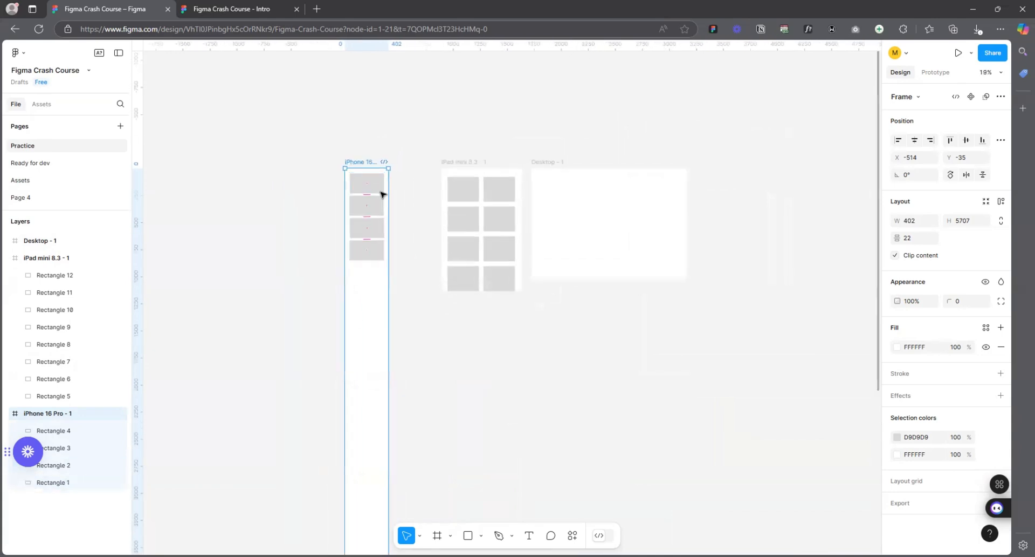
{"action": "scroll", "coordinate": [342, 157], "scroll_direction": "down", "scroll_amount": 3}
{"action": "scroll", "coordinate": [341, 252], "scroll_direction": "up", "scroll_amount": 1}
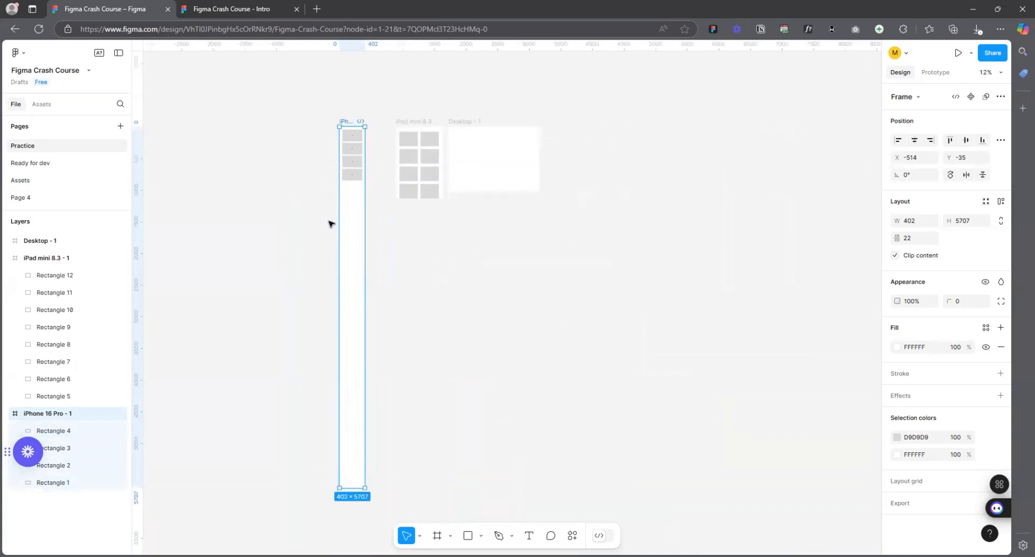
{"action": "scroll", "coordinate": [370, 97], "scroll_direction": "up", "scroll_amount": 6}
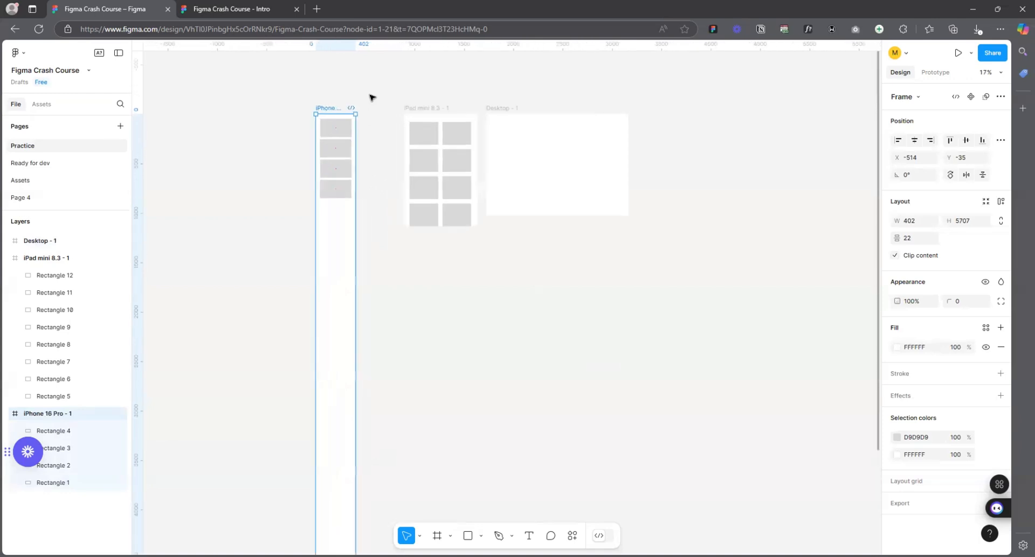
{"action": "left_click", "coordinate": [440, 119]}
{"action": "left_click_drag", "start_coordinate": [431, 118], "coordinate": [358, 115]}
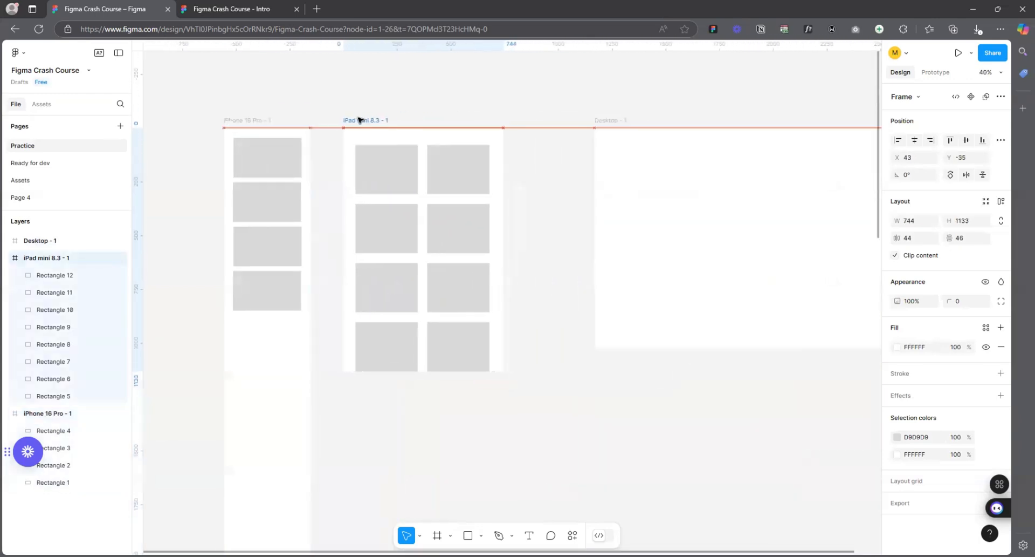
{"action": "scroll", "coordinate": [403, 130], "scroll_direction": "down", "scroll_amount": 2}
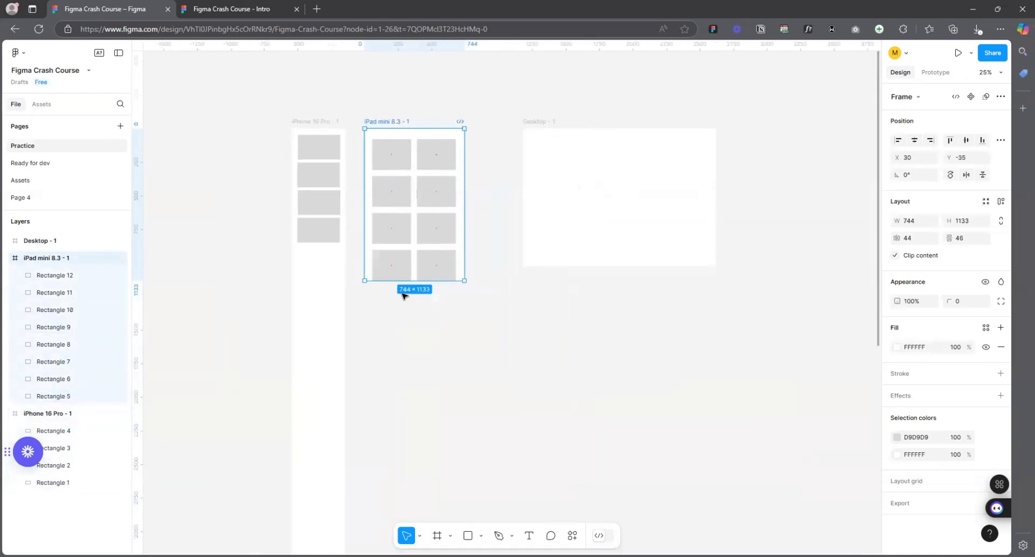
- Stretch the iPad mini 8.3 frame far below its rectangles and move the Desktop - 1 frame beside it, to about X 865, Y -20
{"action": "left_click_drag", "start_coordinate": [413, 280], "coordinate": [413, 450]}
{"action": "scroll", "coordinate": [608, 162], "scroll_direction": "down", "scroll_amount": 1}
{"action": "scroll", "coordinate": [608, 161], "scroll_direction": "up", "scroll_amount": 3}
{"action": "left_click_drag", "start_coordinate": [372, 199], "coordinate": [313, 204]}
{"action": "scroll", "coordinate": [418, 147], "scroll_direction": "down", "scroll_amount": 3}
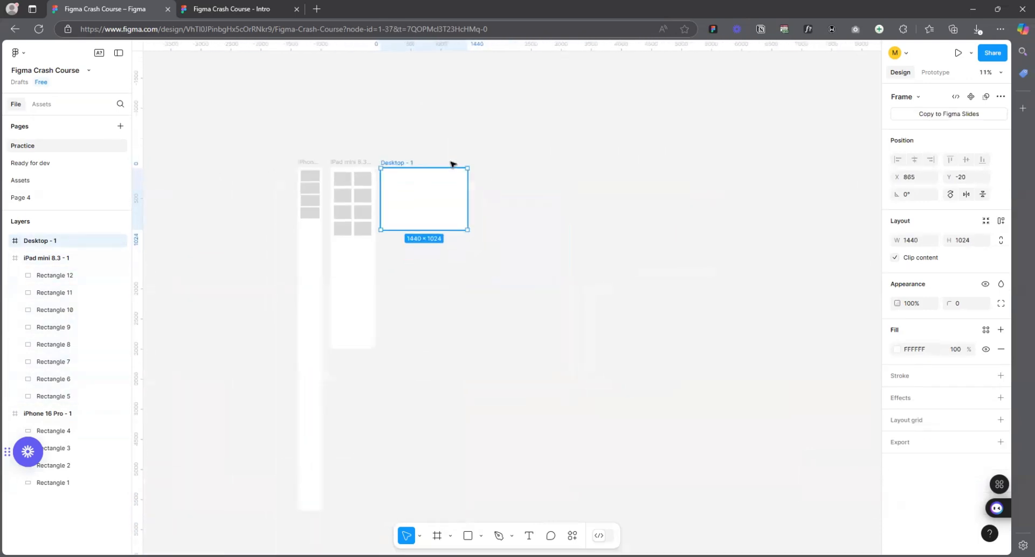
- Duplicate the Desktop - 1 frame beside the original, at about X 2469, Y -20, and view the frame size presets
{"action": "scroll", "coordinate": [453, 161], "scroll_direction": "up", "scroll_amount": 2}
{"action": "scroll", "coordinate": [492, 171], "scroll_direction": "up", "scroll_amount": 1}
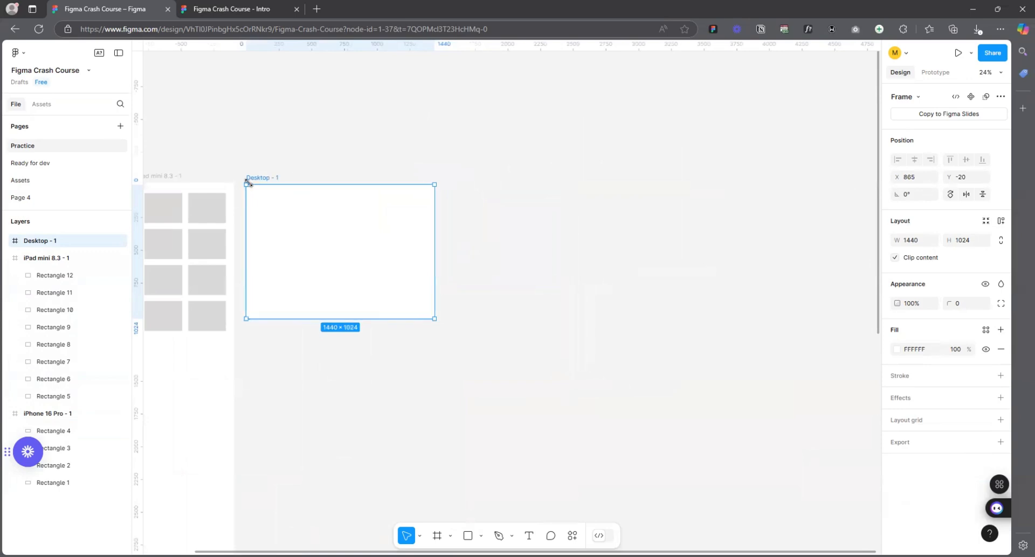
{"action": "left_click_drag", "start_coordinate": [258, 178], "coordinate": [468, 177]}
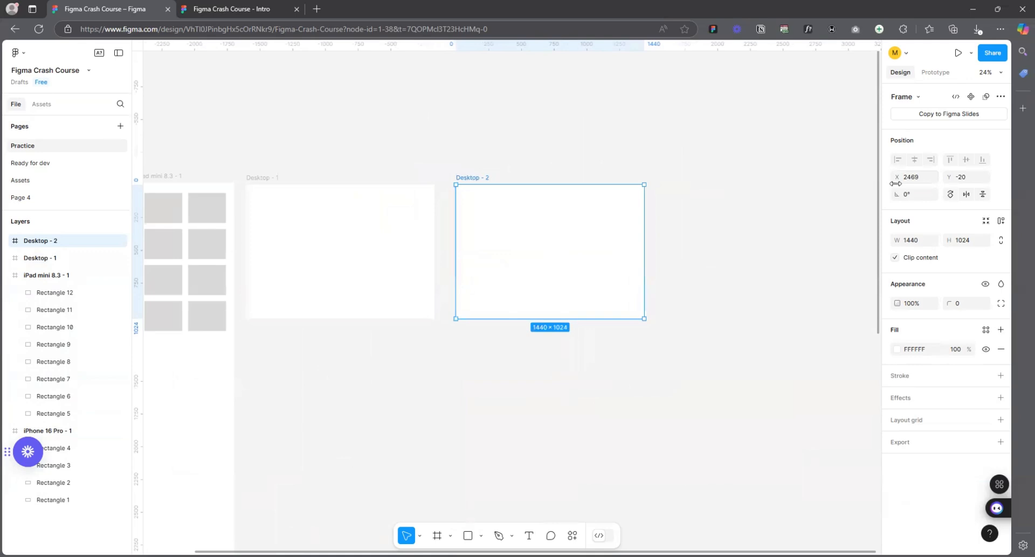
{"action": "left_click", "coordinate": [918, 96]}
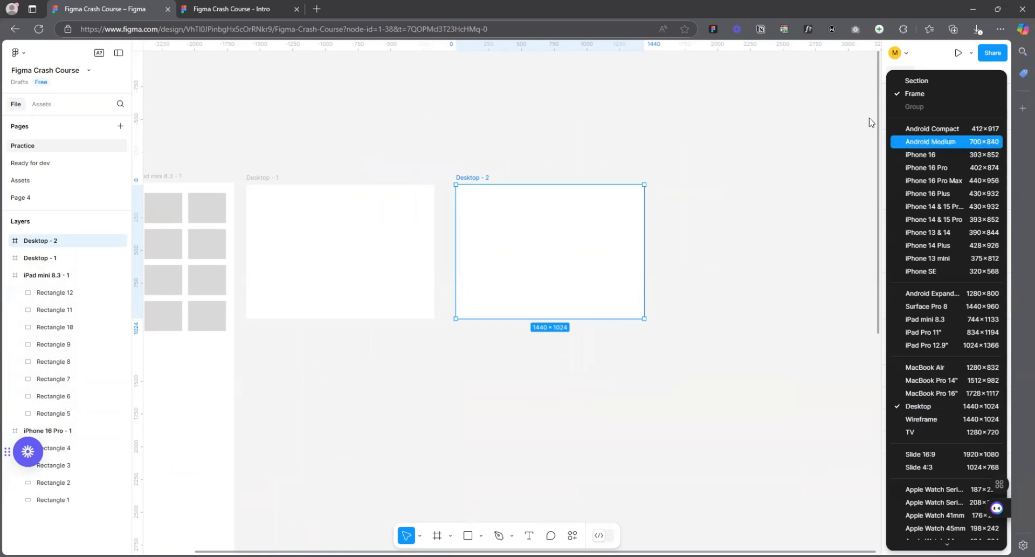
{"action": "left_click", "coordinate": [682, 157]}
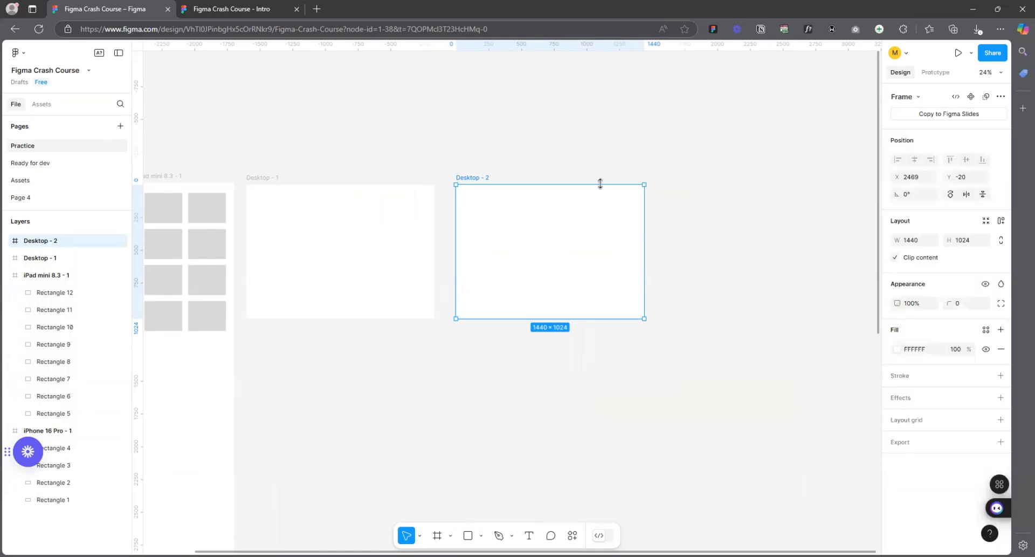
- Set the duplicated desktop frame's size to 1920 wide by 1080 high
{"action": "left_click", "coordinate": [919, 240]}
{"action": "type", "text": "1920"}
{"action": "key", "text": "Return"}
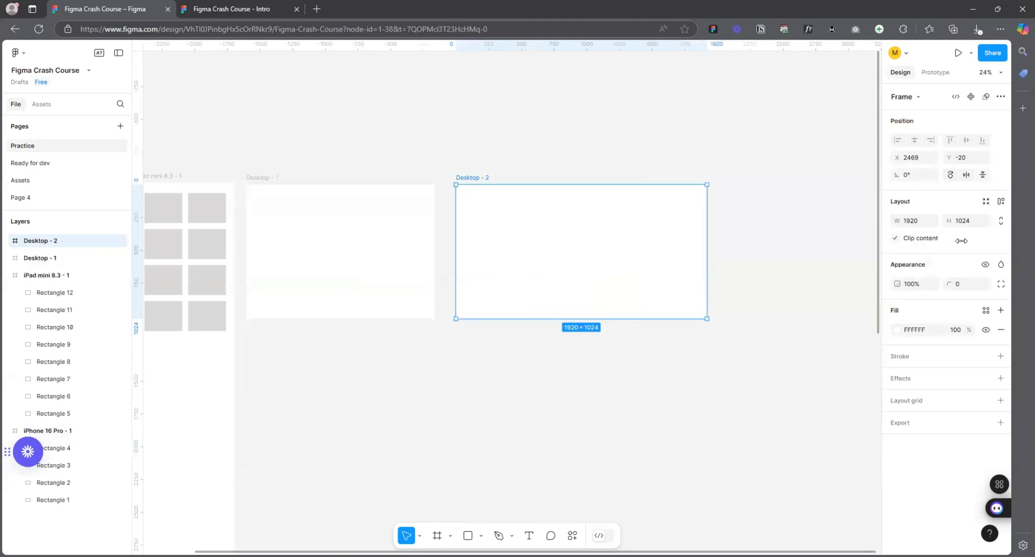
{"action": "type", "text": "1080"}
{"action": "key", "text": "Return"}
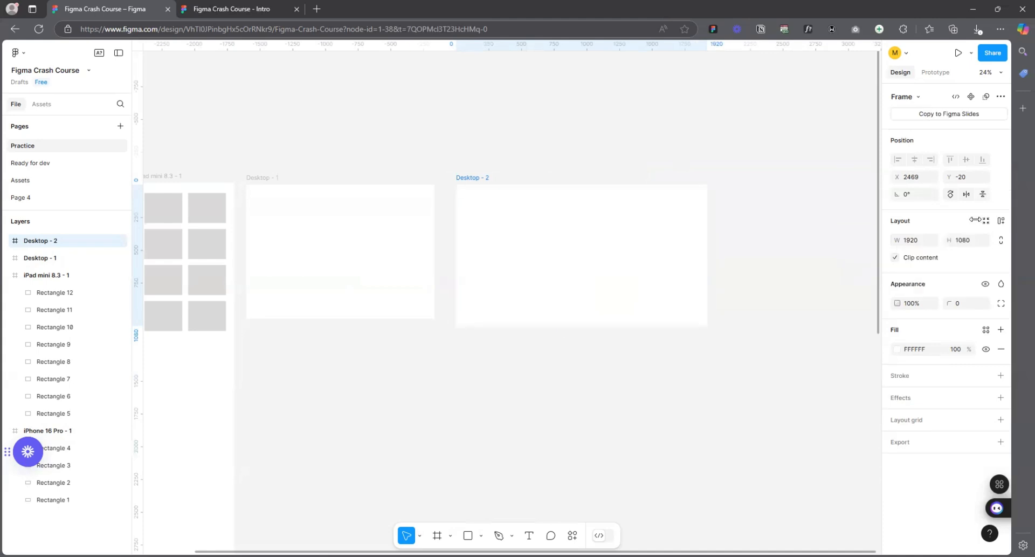
- Stretch the Desktop - 2 frame downward to a height of about 8170 while keeping its width at 1920
{"action": "scroll", "coordinate": [531, 194], "scroll_direction": "down", "scroll_amount": 4}
{"action": "left_click_drag", "start_coordinate": [513, 253], "coordinate": [513, 505]}
{"action": "scroll", "coordinate": [556, 254], "scroll_direction": "down", "scroll_amount": 2}
{"action": "mouse_move", "coordinate": [530, 408]}
{"action": "left_mouse_down"}
{"action": "mouse_move", "coordinate": [530, 451]}
{"action": "mouse_move", "coordinate": [534, 389]}
{"action": "left_mouse_up"}
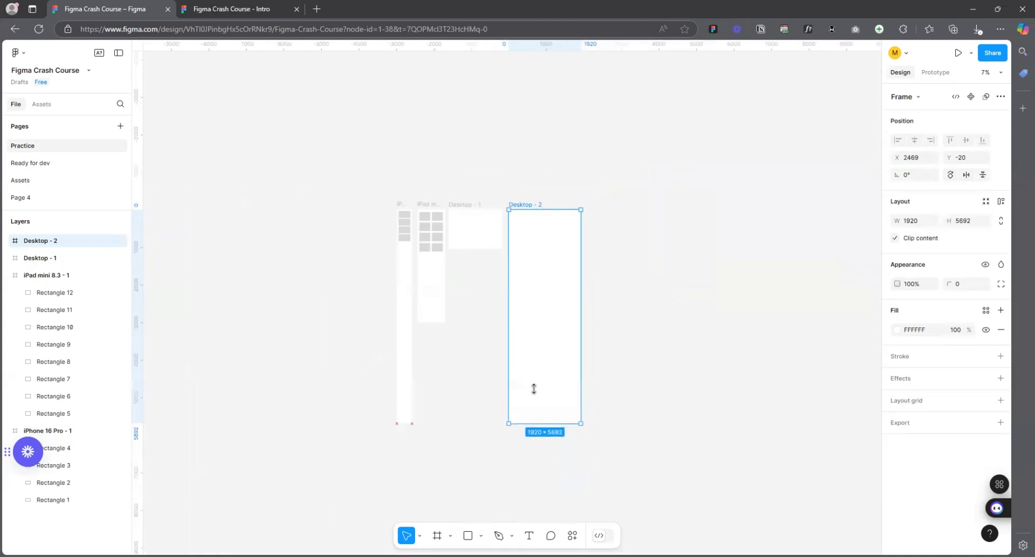
{"action": "scroll", "coordinate": [535, 221], "scroll_direction": "up", "scroll_amount": 3}
{"action": "scroll", "coordinate": [516, 151], "scroll_direction": "down", "scroll_amount": 1}
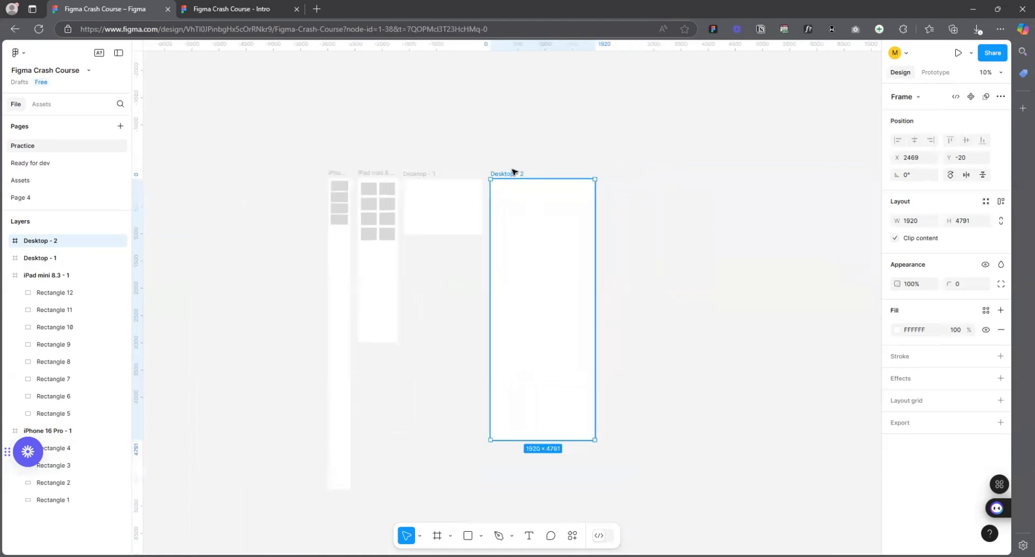
{"action": "scroll", "coordinate": [512, 173], "scroll_direction": "down", "scroll_amount": 2}
{"action": "left_click_drag", "start_coordinate": [521, 341], "coordinate": [531, 452]}
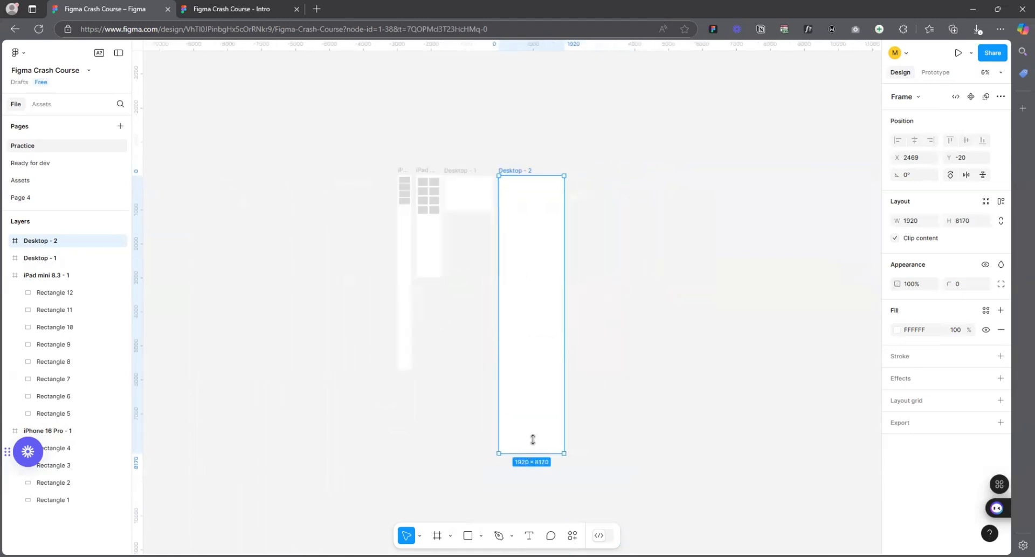
{"action": "scroll", "coordinate": [527, 197], "scroll_direction": "up", "scroll_amount": 5}
{"action": "scroll", "coordinate": [740, 238], "scroll_direction": "down", "scroll_amount": 3}
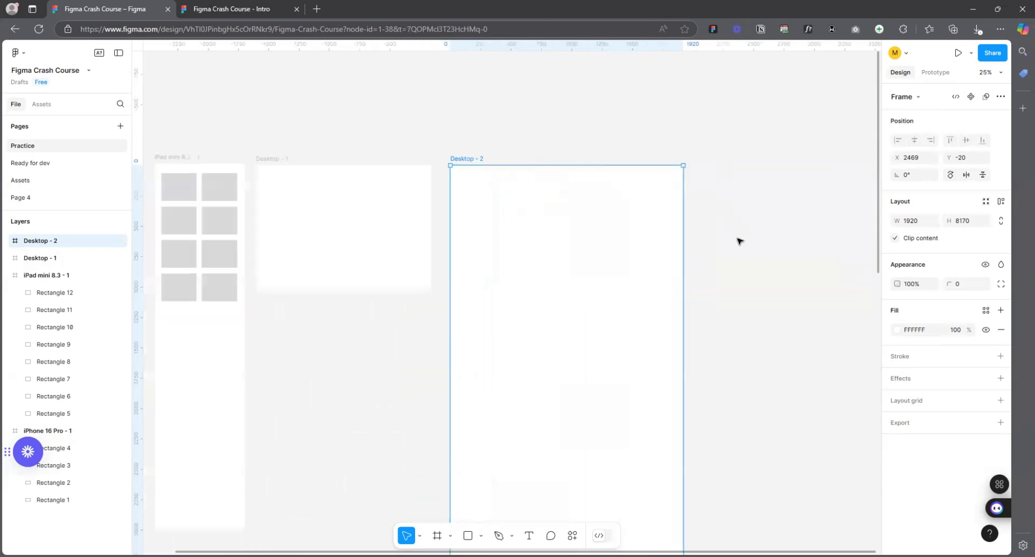
- Move the Desktop - 1 frame level with the iPad mini frame, to about X 872, Y -35
{"action": "scroll", "coordinate": [679, 218], "scroll_direction": "up", "scroll_amount": 3}
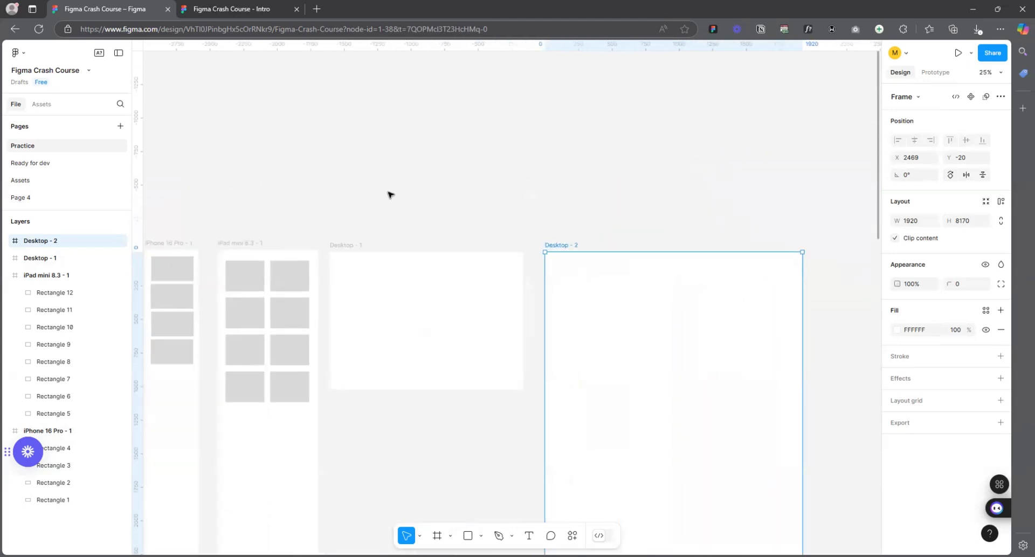
{"action": "scroll", "coordinate": [665, 213], "scroll_direction": "right", "scroll_amount": 3}
{"action": "scroll", "coordinate": [351, 224], "scroll_direction": "up", "scroll_amount": 2}
{"action": "left_click_drag", "start_coordinate": [287, 254], "coordinate": [308, 265]}
{"action": "scroll", "coordinate": [536, 227], "scroll_direction": "down", "scroll_amount": 3}
{"action": "scroll", "coordinate": [313, 225], "scroll_direction": "up", "scroll_amount": 5}
{"action": "scroll", "coordinate": [312, 194], "scroll_direction": "down", "scroll_amount": 5}
{"action": "scroll", "coordinate": [615, 172], "scroll_direction": "up", "scroll_amount": 2}
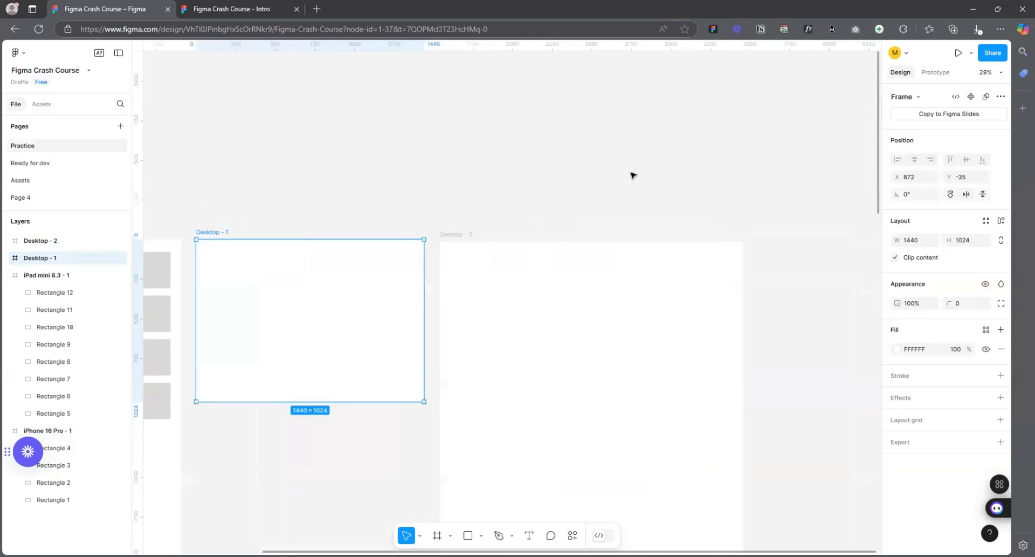
- Move the Desktop - 2 frame in line with Desktop - 1, to about X 2474, Y -35
{"action": "scroll", "coordinate": [633, 176], "scroll_direction": "up", "scroll_amount": 2}
{"action": "mouse_move", "coordinate": [384, 262]}
{"action": "left_mouse_down"}
{"action": "mouse_move", "coordinate": [406, 254]}
{"action": "mouse_move", "coordinate": [384, 259]}
{"action": "mouse_move", "coordinate": [397, 258]}
{"action": "left_mouse_up"}
{"action": "scroll", "coordinate": [426, 204], "scroll_direction": "down", "scroll_amount": 3}
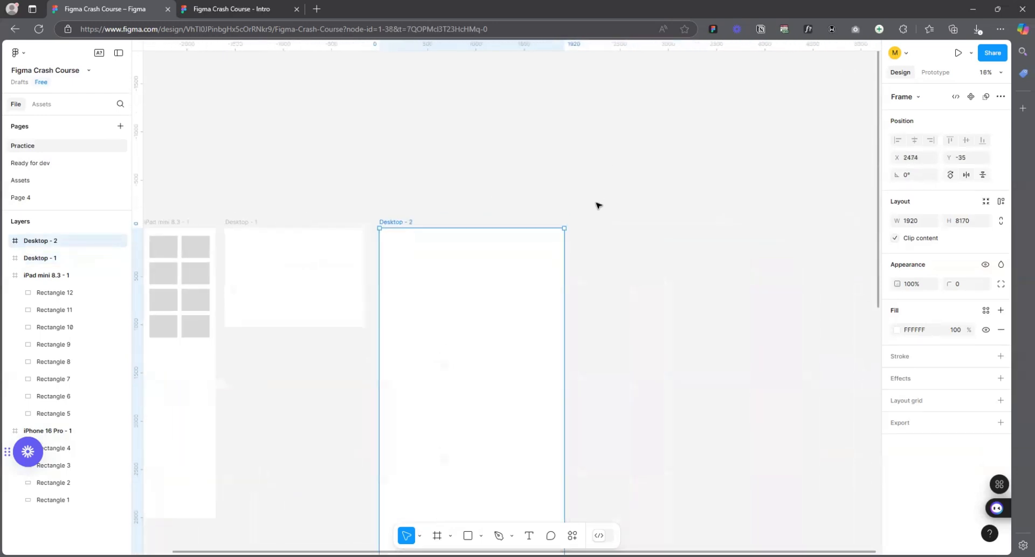
- Examine the tall Desktop - 2 frame up close and then the whole row of phone, tablet and desktop frames
{"action": "scroll", "coordinate": [379, 243], "scroll_direction": "up", "scroll_amount": 5}
{"action": "scroll", "coordinate": [305, 239], "scroll_direction": "down", "scroll_amount": 5}
{"action": "scroll", "coordinate": [405, 237], "scroll_direction": "up", "scroll_amount": 2}
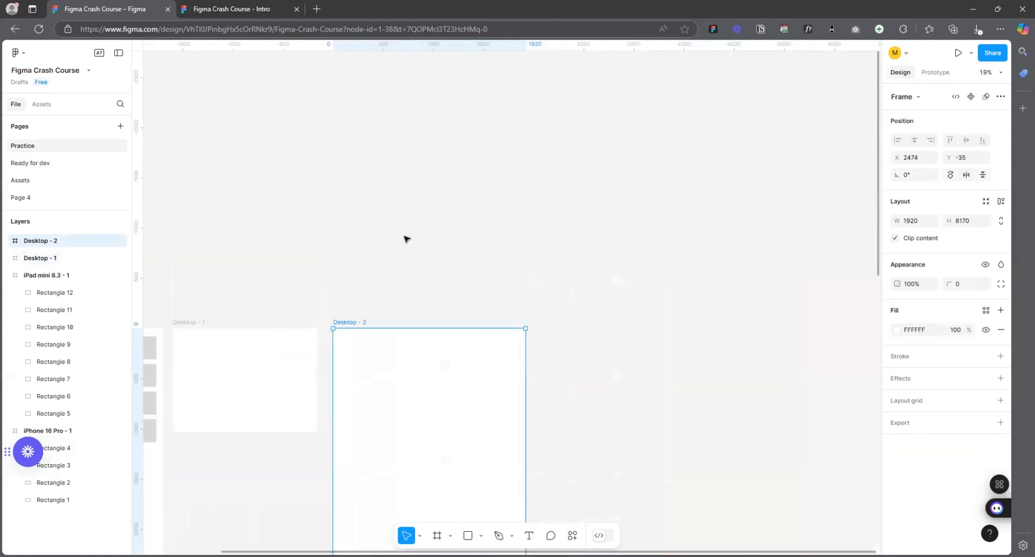
{"action": "scroll", "coordinate": [359, 256], "scroll_direction": "up", "scroll_amount": 2}
{"action": "scroll", "coordinate": [555, 244], "scroll_direction": "down", "scroll_amount": 2}
{"action": "scroll", "coordinate": [393, 262], "scroll_direction": "up", "scroll_amount": 3}
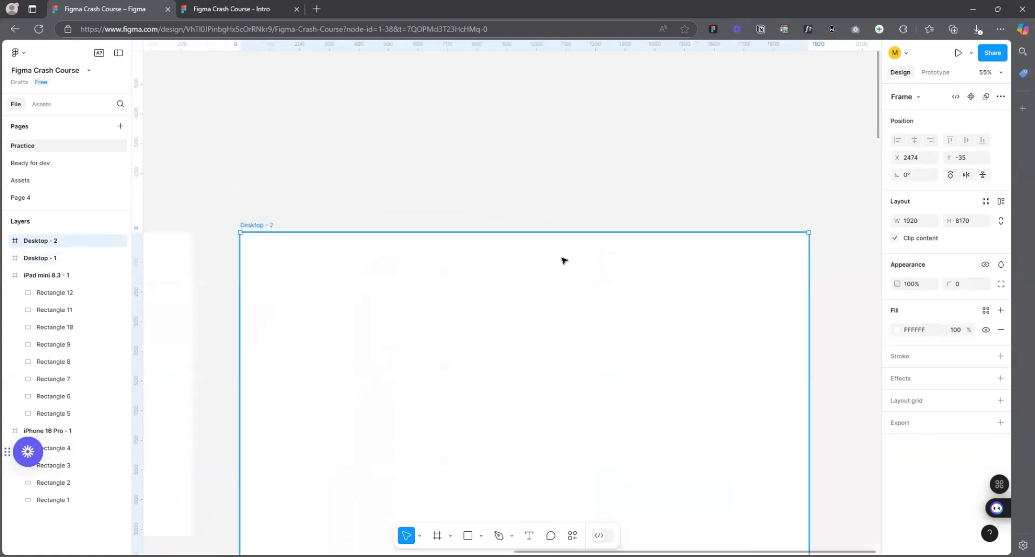
{"action": "scroll", "coordinate": [563, 261], "scroll_direction": "down", "scroll_amount": 2}
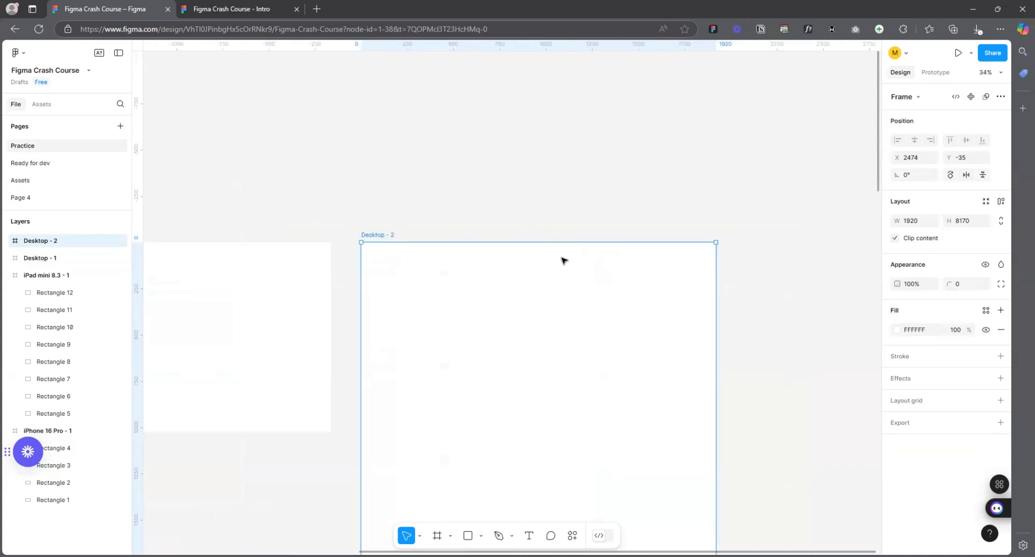
{"action": "scroll", "coordinate": [564, 260], "scroll_direction": "down", "scroll_amount": 1}
{"action": "scroll", "coordinate": [678, 216], "scroll_direction": "up", "scroll_amount": 2}
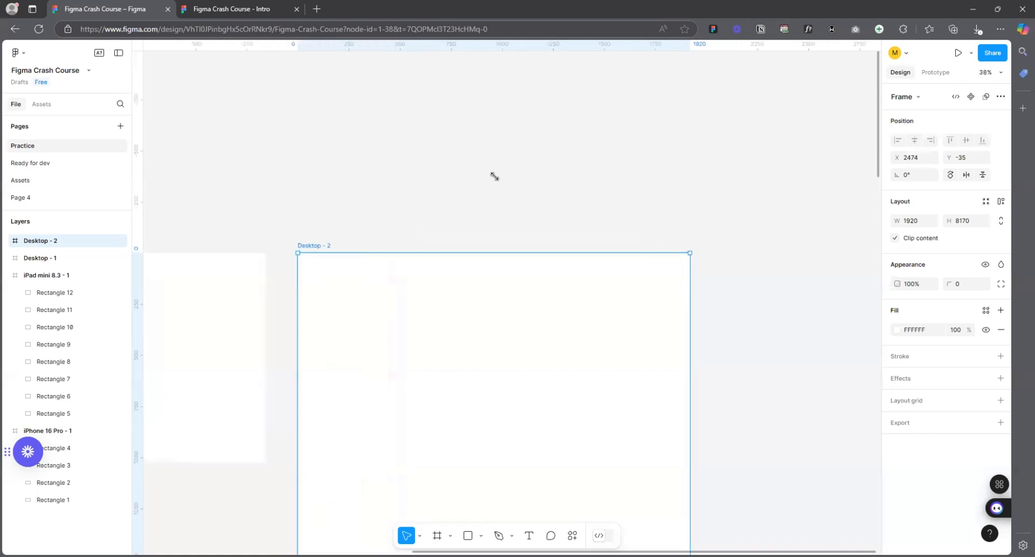
{"action": "scroll", "coordinate": [703, 200], "scroll_direction": "up", "scroll_amount": 2}
{"action": "scroll", "coordinate": [655, 215], "scroll_direction": "down", "scroll_amount": 3}
{"action": "scroll", "coordinate": [389, 323], "scroll_direction": "up", "scroll_amount": 3}
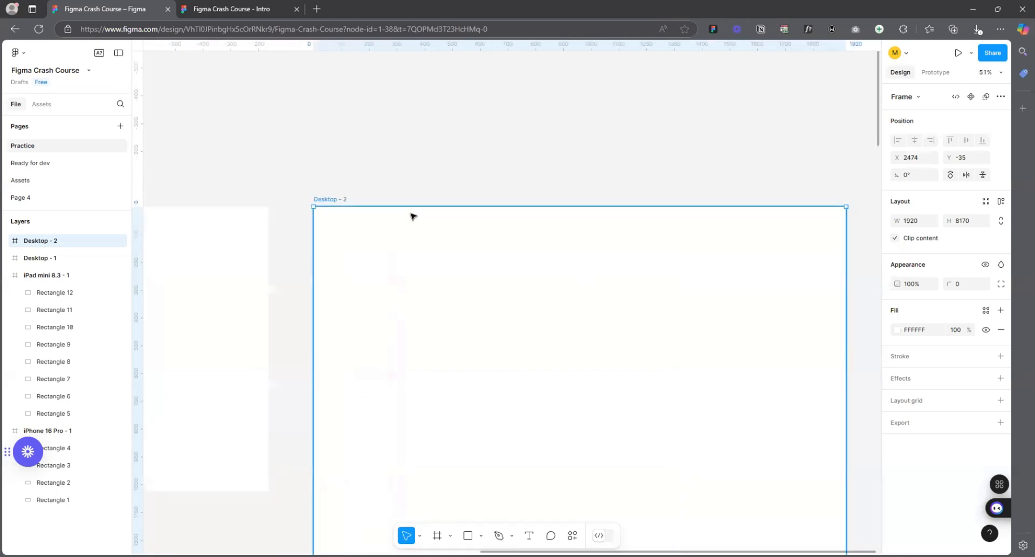
{"action": "scroll", "coordinate": [411, 216], "scroll_direction": "down", "scroll_amount": 6}
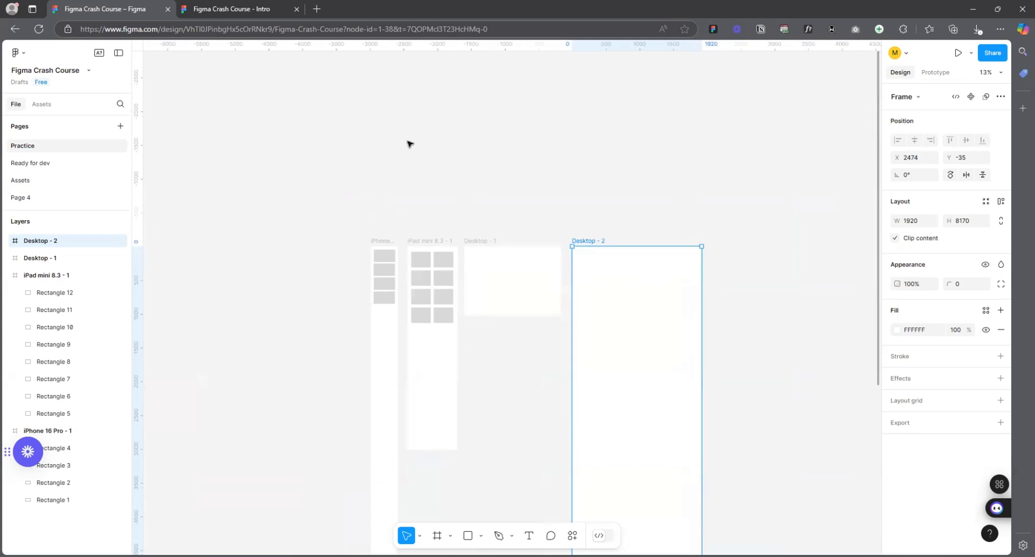
{"action": "scroll", "coordinate": [344, 234], "scroll_direction": "up", "scroll_amount": 3}
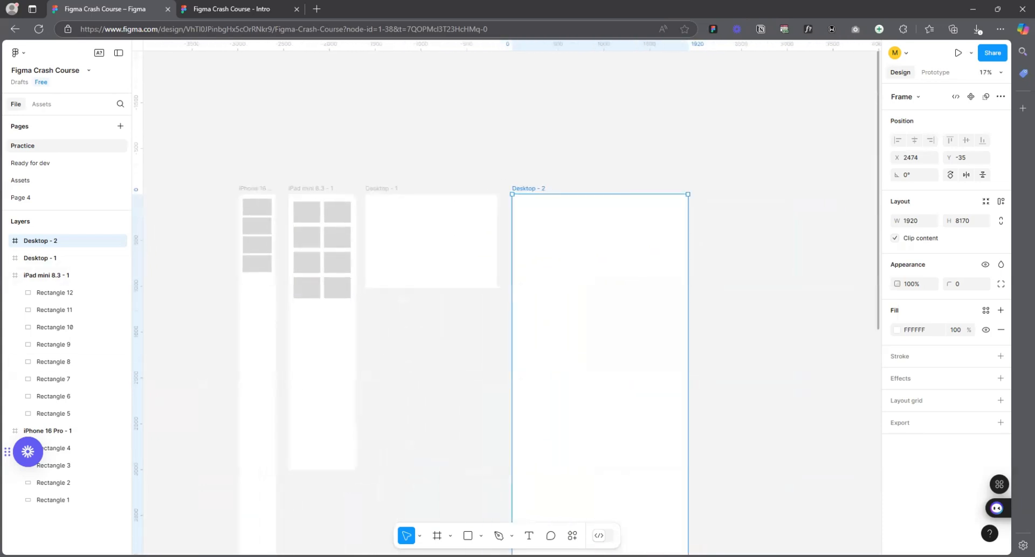
- Draw a custom frame of about 1073 × 944 on the empty canvas beside the iPhone 16 Pro frame
{"action": "key", "text": "f"}
{"action": "scroll", "coordinate": [298, 302], "scroll_direction": "down", "scroll_amount": 5}
{"action": "scroll", "coordinate": [315, 271], "scroll_direction": "up", "scroll_amount": 4}
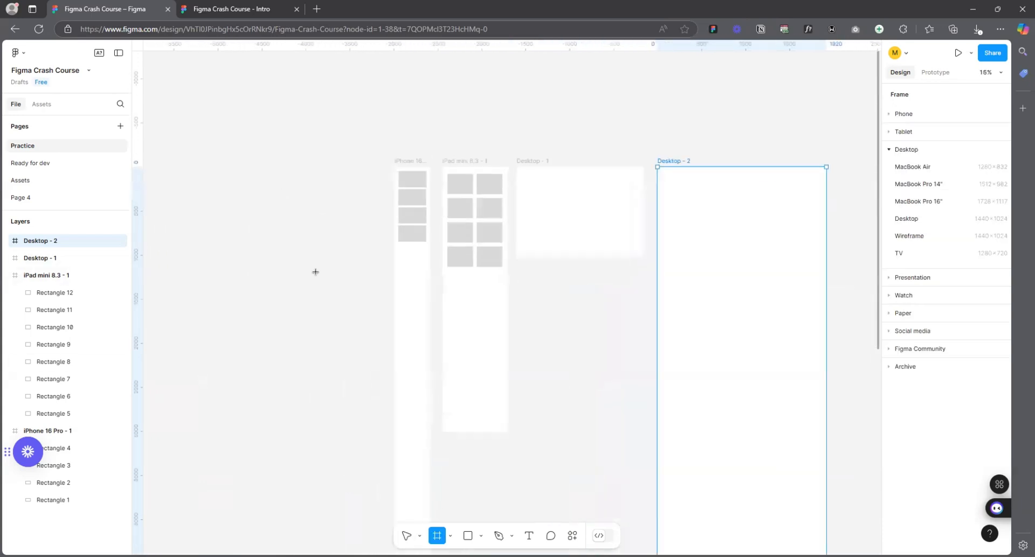
{"action": "mouse_move", "coordinate": [264, 195]}
{"action": "left_mouse_down"}
{"action": "mouse_move", "coordinate": [322, 257]}
{"action": "mouse_move", "coordinate": [351, 272]}
{"action": "left_mouse_up"}
- Draw a small button-sized frame of about 91 × 31 on the empty canvas below Frame 1
{"action": "scroll", "coordinate": [270, 210], "scroll_direction": "up", "scroll_amount": 5}
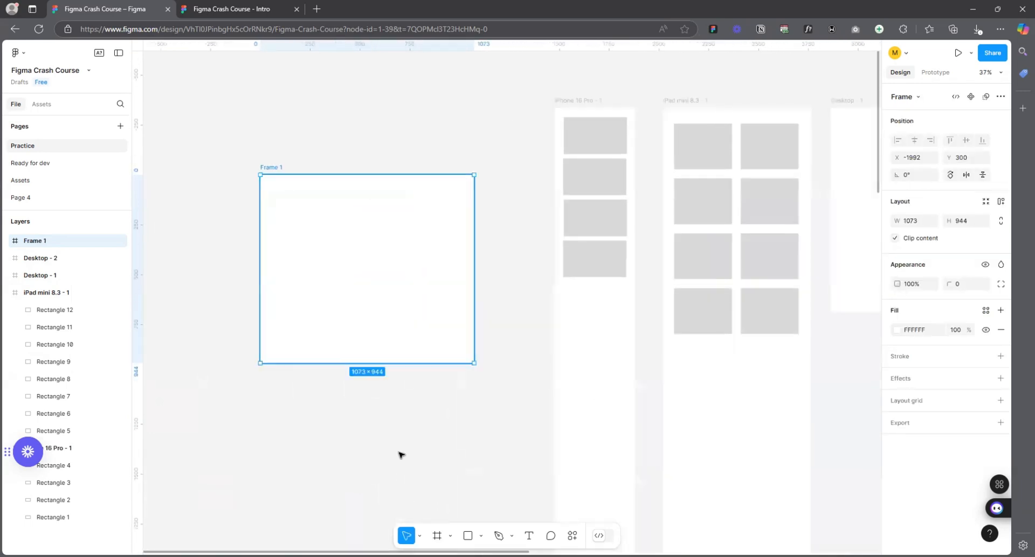
{"action": "key", "text": "f"}
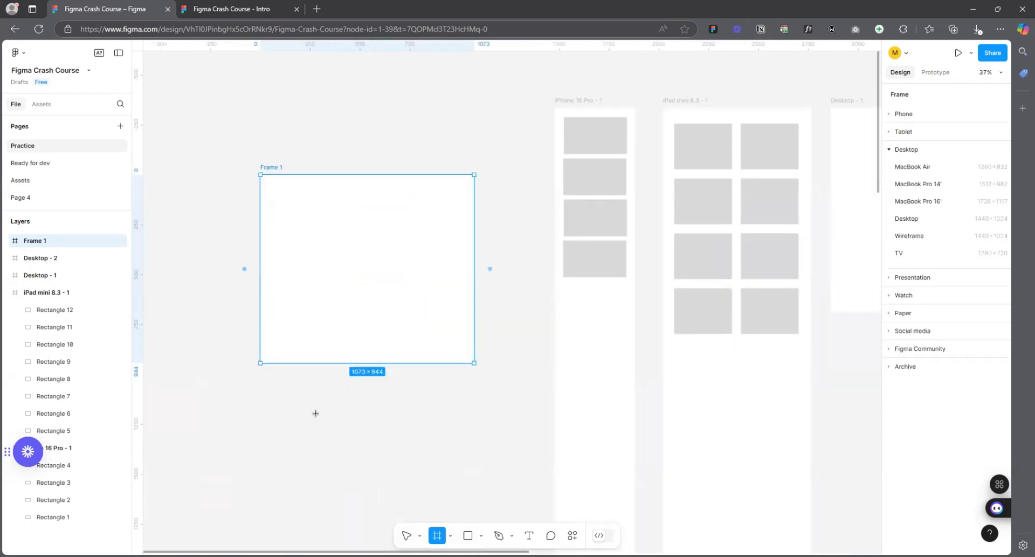
{"action": "scroll", "coordinate": [302, 415], "scroll_direction": "up", "scroll_amount": 8}
{"action": "mouse_move", "coordinate": [320, 336]}
{"action": "left_mouse_down"}
{"action": "mouse_move", "coordinate": [377, 372]}
{"action": "mouse_move", "coordinate": [406, 367]}
{"action": "left_mouse_up"}
{"action": "scroll", "coordinate": [340, 358], "scroll_direction": "up", "scroll_amount": 3}
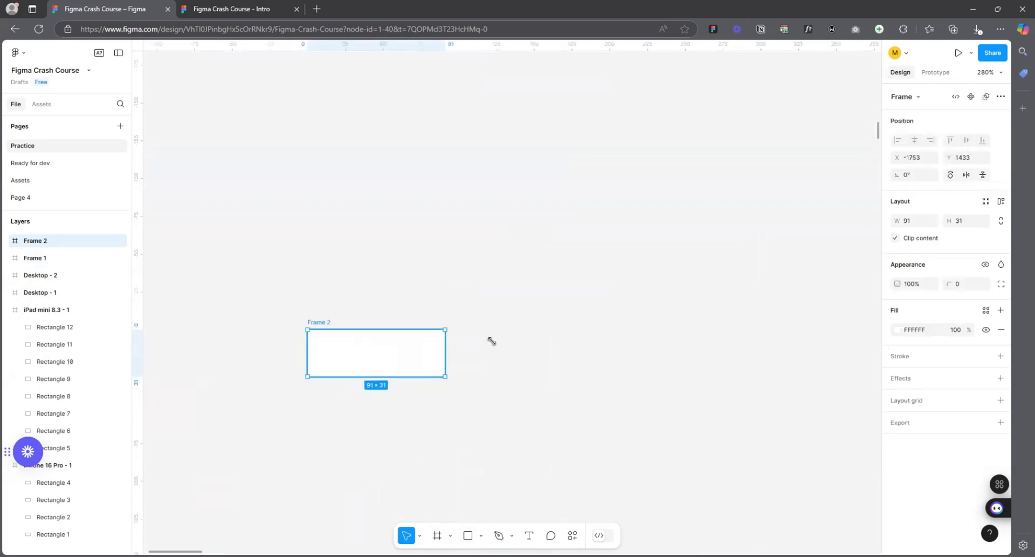
- Set the small frame's height to 32 and its width to 100
{"action": "left_click", "coordinate": [970, 223]}
{"action": "type", "text": "32"}
{"action": "key", "text": "Return"}
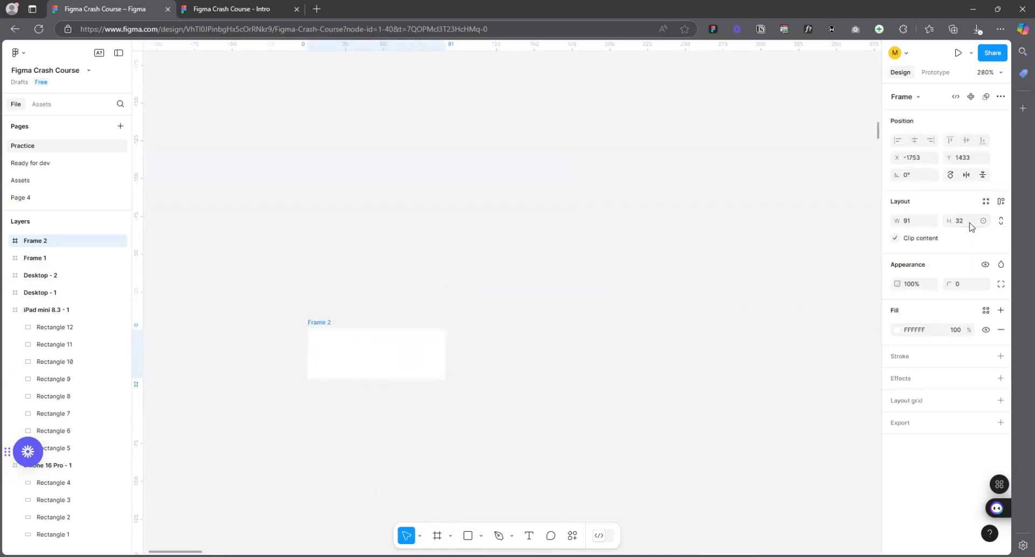
{"action": "left_click", "coordinate": [912, 224]}
{"action": "type", "text": "1"}
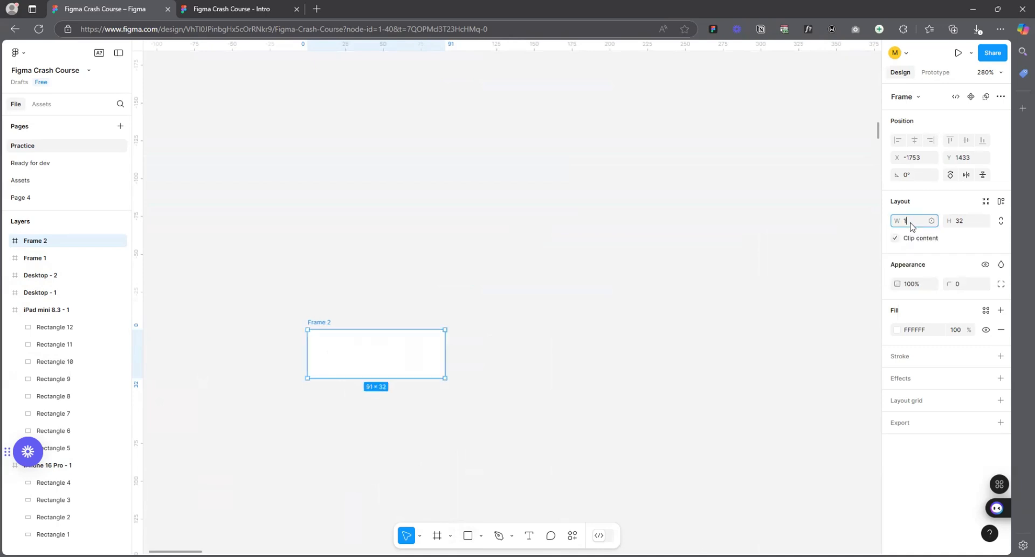
{"action": "type", "text": "00"}
{"action": "key", "text": "Return"}
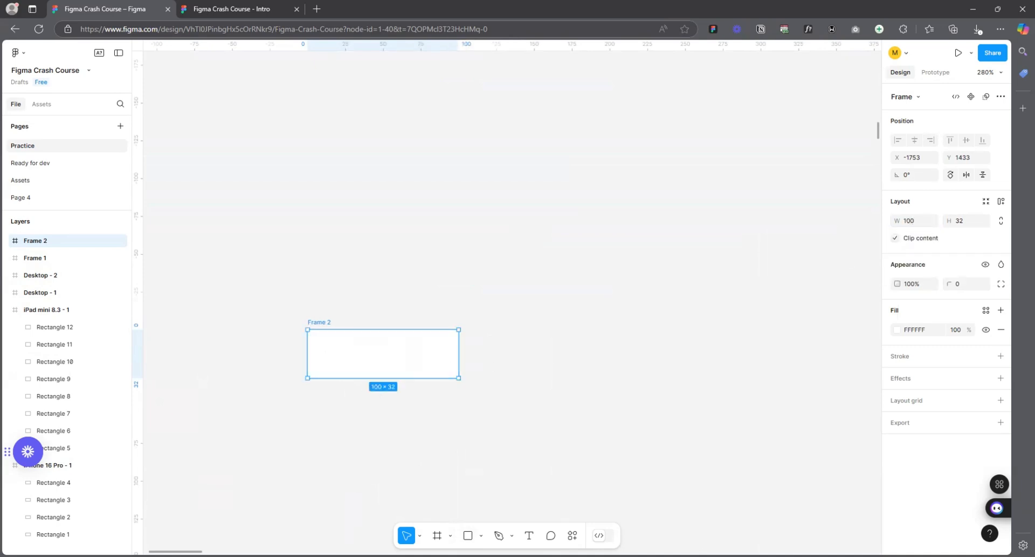
- Add the text "Button" and place it centered inside the small frame, at about X 31, Y 8
{"action": "left_click", "coordinate": [529, 535]}
{"action": "left_click", "coordinate": [553, 262]}
{"action": "type", "text": "B"}
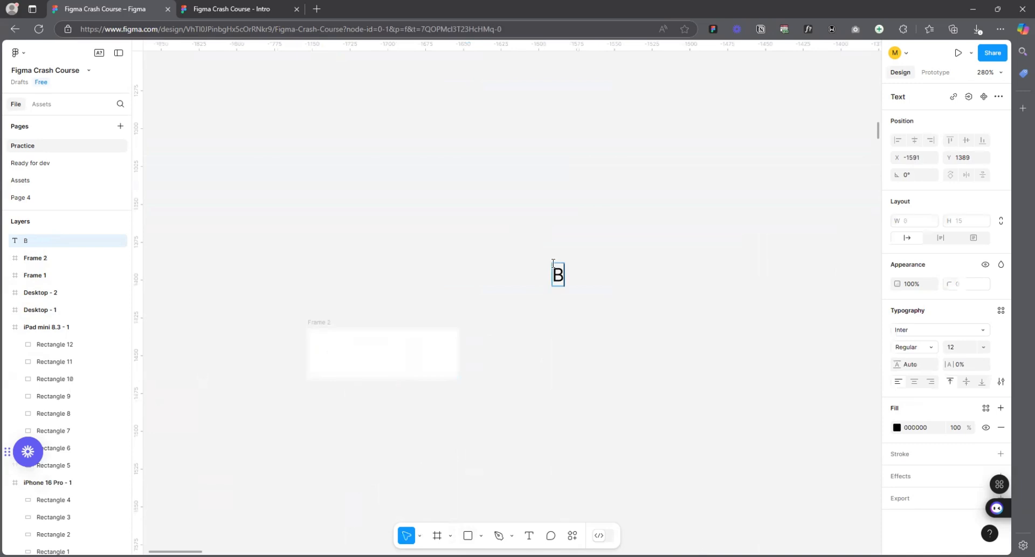
{"action": "type", "text": "uttomn"}
{"action": "key", "text": "BackSpace"}
{"action": "key", "text": "BackSpace"}
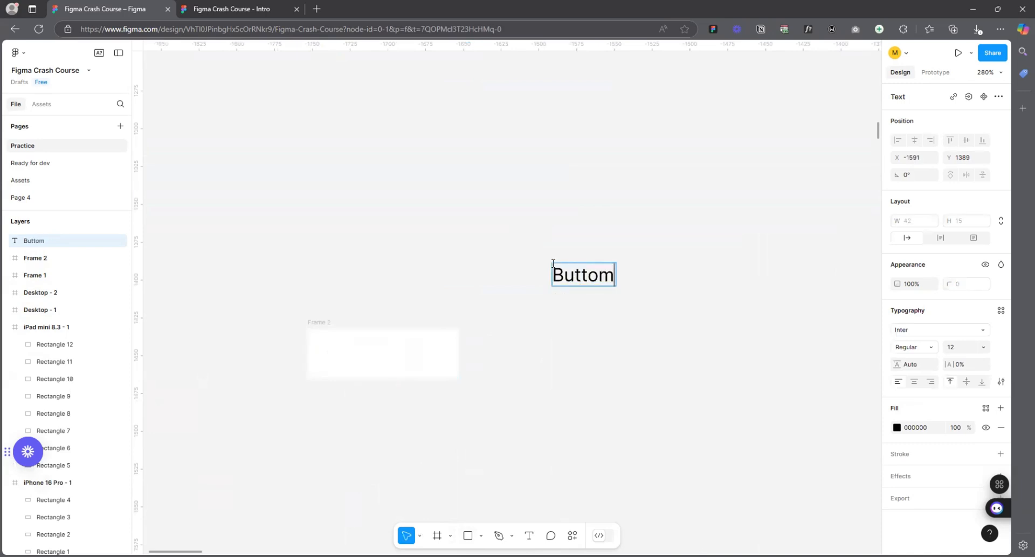
{"action": "type", "text": "n"}
{"action": "key", "text": "Return"}
{"action": "key", "text": "BackSpace"}
{"action": "left_click_drag", "start_coordinate": [578, 276], "coordinate": [377, 354]}
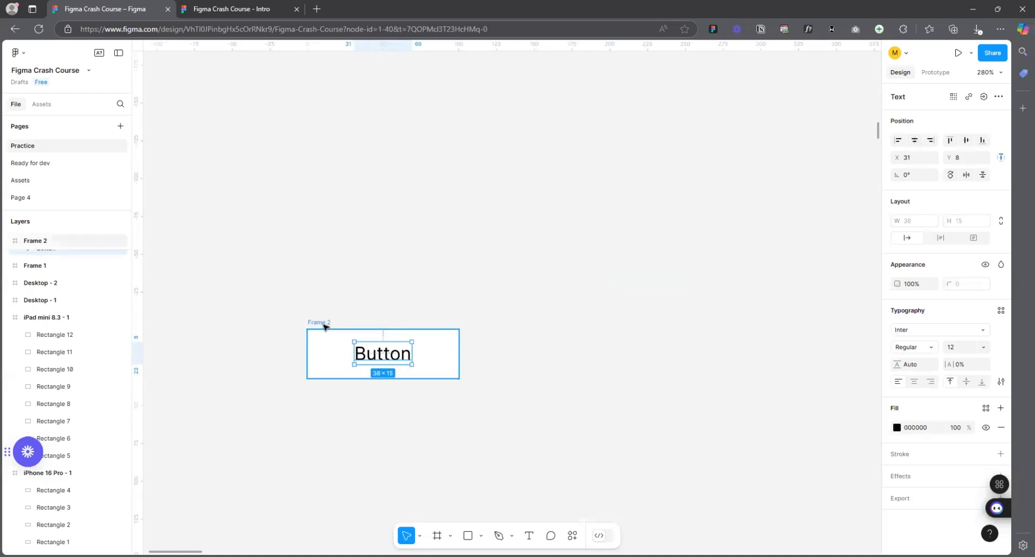
- Move the button frame to about X -1734, Y 1416 and set its corner radius to 16
{"action": "left_click_drag", "start_coordinate": [326, 324], "coordinate": [350, 299]}
{"action": "left_click", "coordinate": [969, 286]}
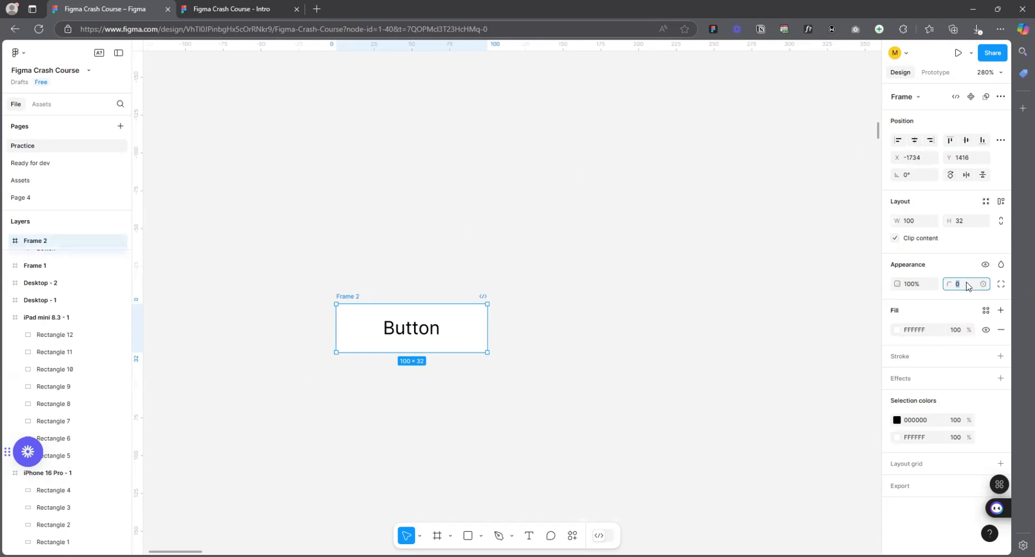
{"action": "key", "text": "Return"}
- Change the button frame's fill from white to a bright cyan blue
{"action": "left_click", "coordinate": [897, 330]}
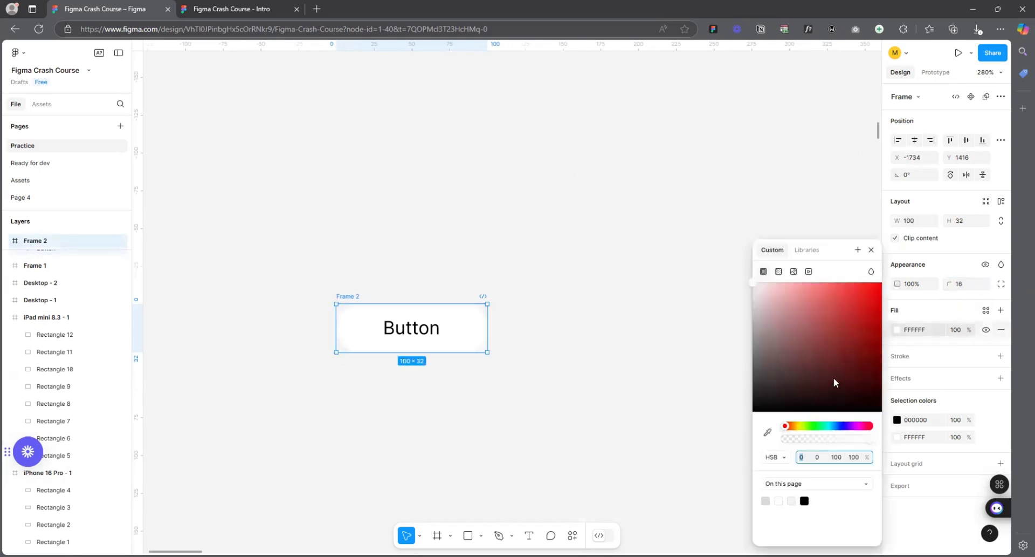
{"action": "mouse_move", "coordinate": [829, 425]}
{"action": "left_mouse_down"}
{"action": "mouse_move", "coordinate": [814, 425]}
{"action": "mouse_move", "coordinate": [831, 426]}
{"action": "left_mouse_up"}
{"action": "left_click_drag", "start_coordinate": [860, 361], "coordinate": [865, 315]}
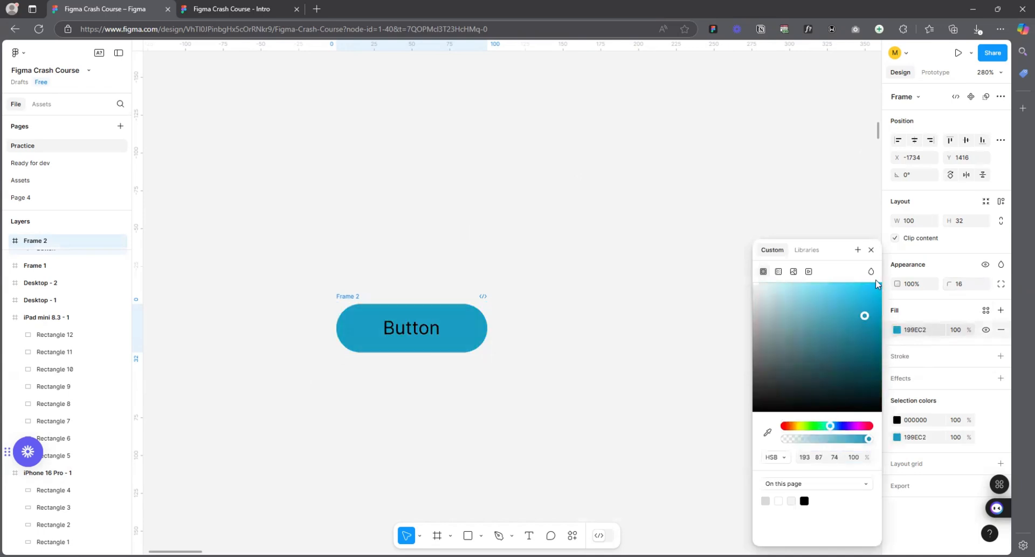
{"action": "left_click", "coordinate": [536, 244]}
{"action": "scroll", "coordinate": [506, 268], "scroll_direction": "down", "scroll_amount": 3}
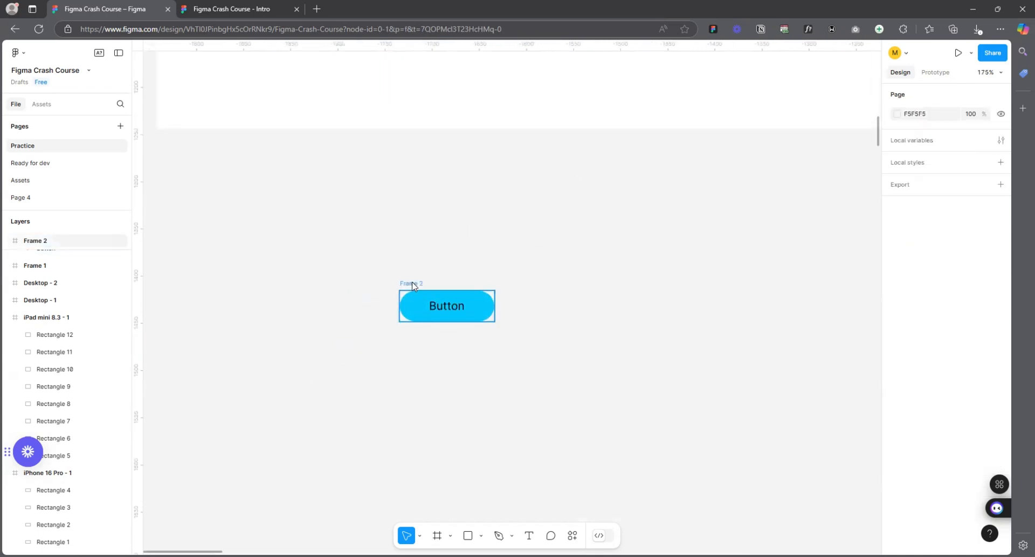
- Move the blue button frame to about X -1716, Y 1412
{"action": "left_click_drag", "start_coordinate": [414, 285], "coordinate": [492, 321]}
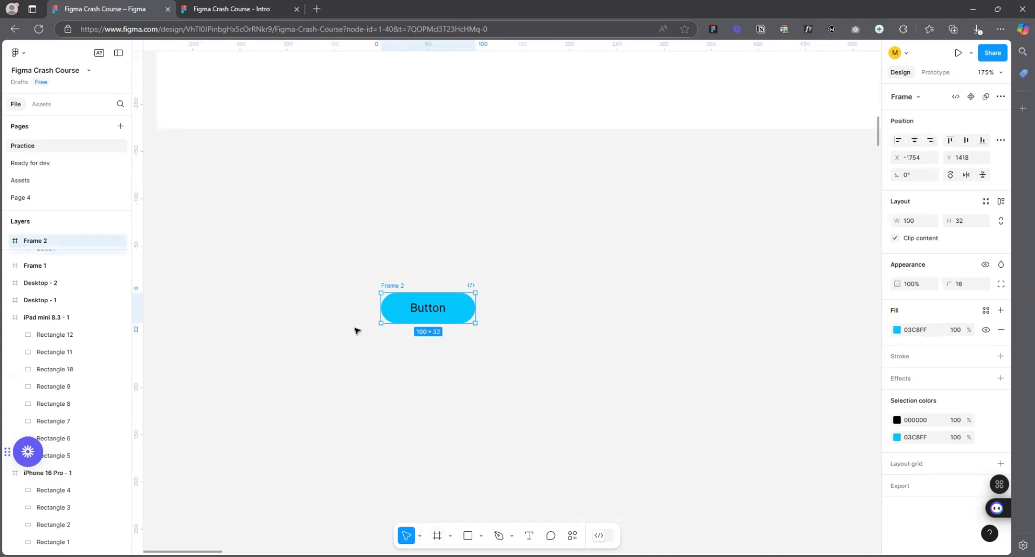
{"action": "left_click_drag", "start_coordinate": [399, 286], "coordinate": [435, 281]}
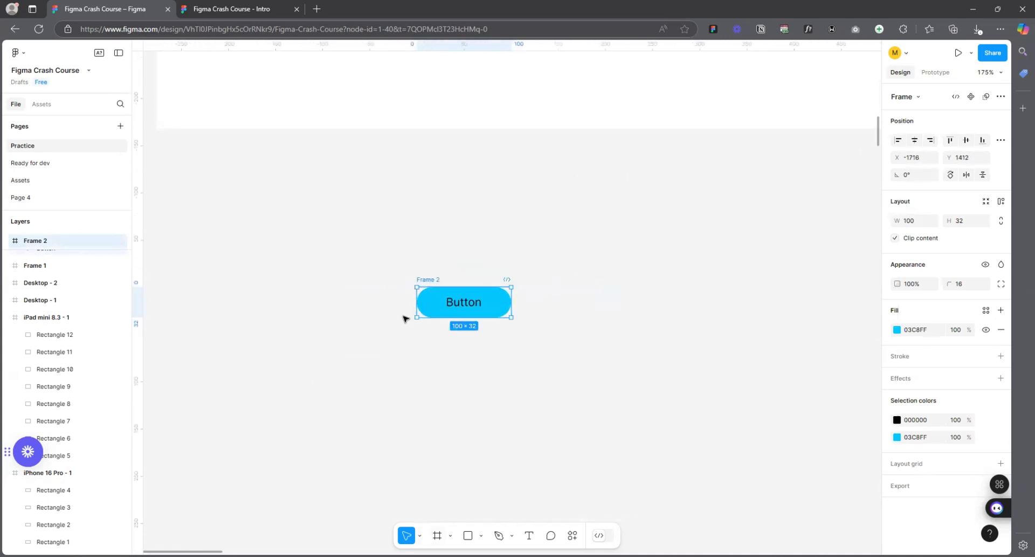
{"action": "scroll", "coordinate": [333, 375], "scroll_direction": "down", "scroll_amount": 10}
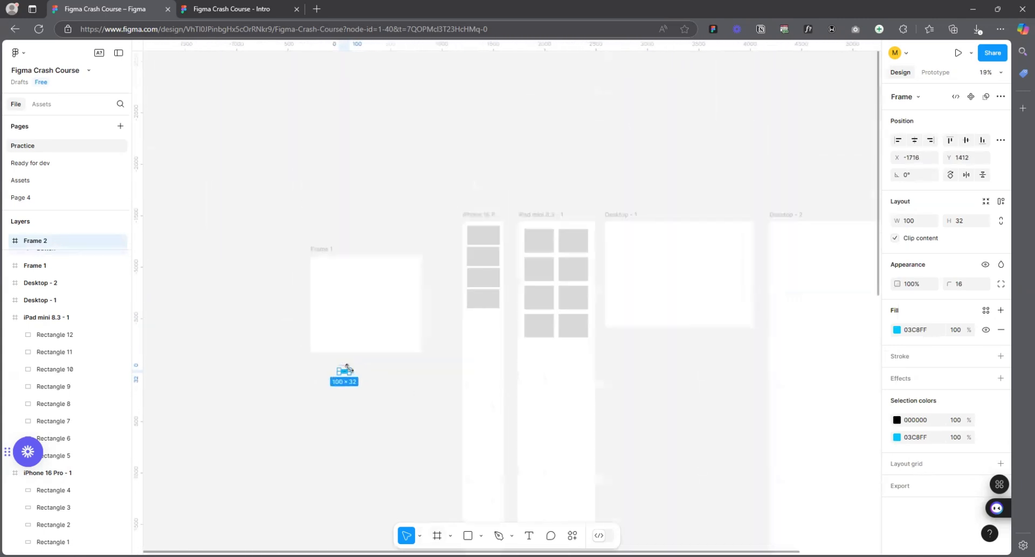
- Position the iPhone 16 Pro frame at X -504, Y -35 and the iPad mini frame beside it at X 13, Y -35
{"action": "mouse_move", "coordinate": [488, 214]}
{"action": "left_mouse_down"}
{"action": "mouse_move", "coordinate": [458, 208]}
{"action": "mouse_move", "coordinate": [474, 224]}
{"action": "mouse_move", "coordinate": [489, 214]}
{"action": "left_mouse_up"}
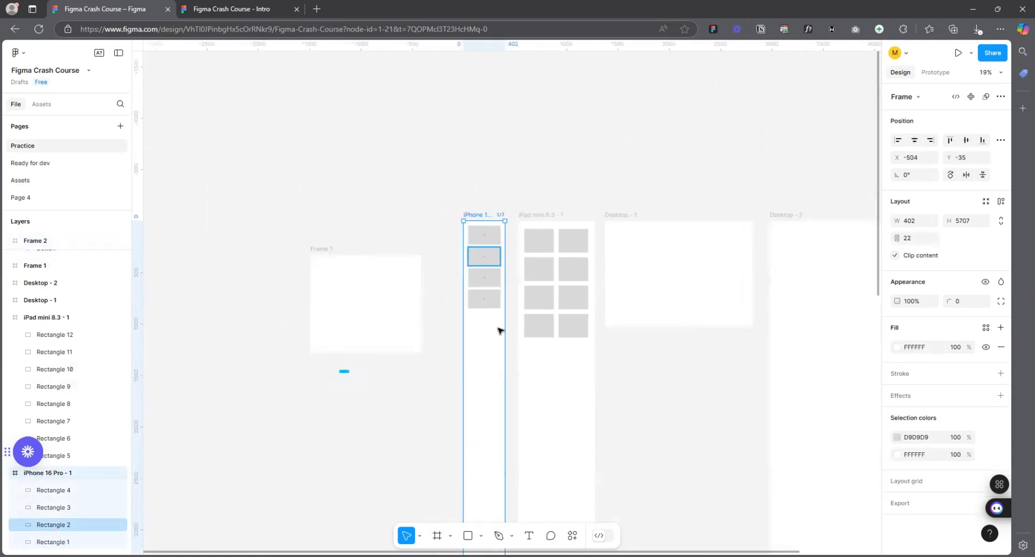
{"action": "scroll", "coordinate": [622, 197], "scroll_direction": "up", "scroll_amount": 3}
{"action": "left_click", "coordinate": [503, 213]}
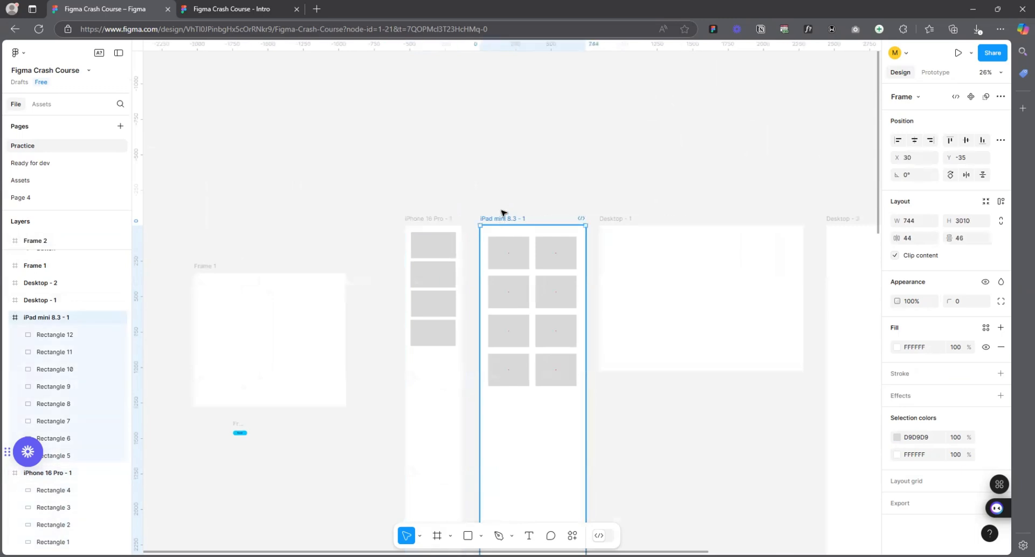
{"action": "scroll", "coordinate": [412, 200], "scroll_direction": "down", "scroll_amount": 8}
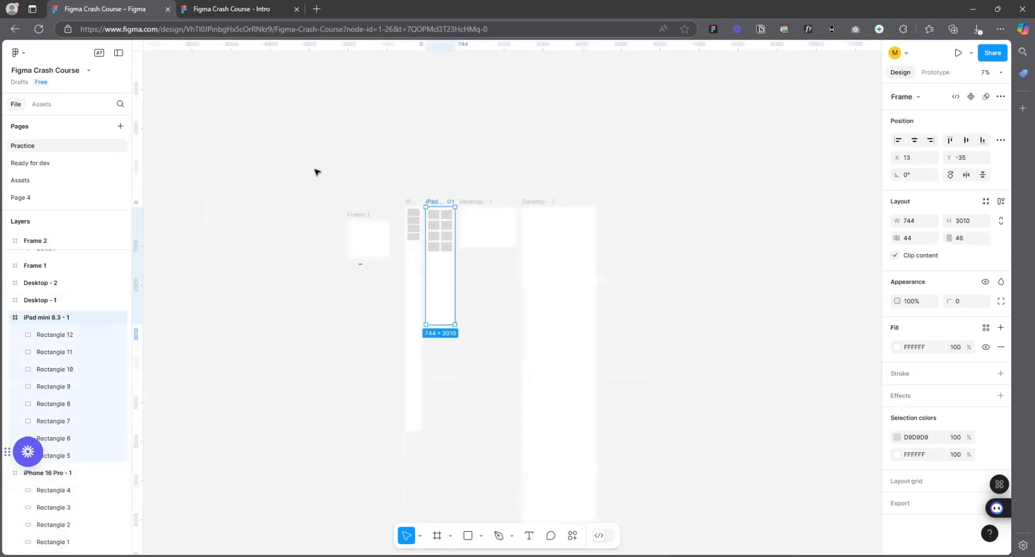
- Delete every frame on the Practice page, undo the deletion and clear the selection
{"action": "left_click_drag", "start_coordinate": [316, 170], "coordinate": [682, 423]}
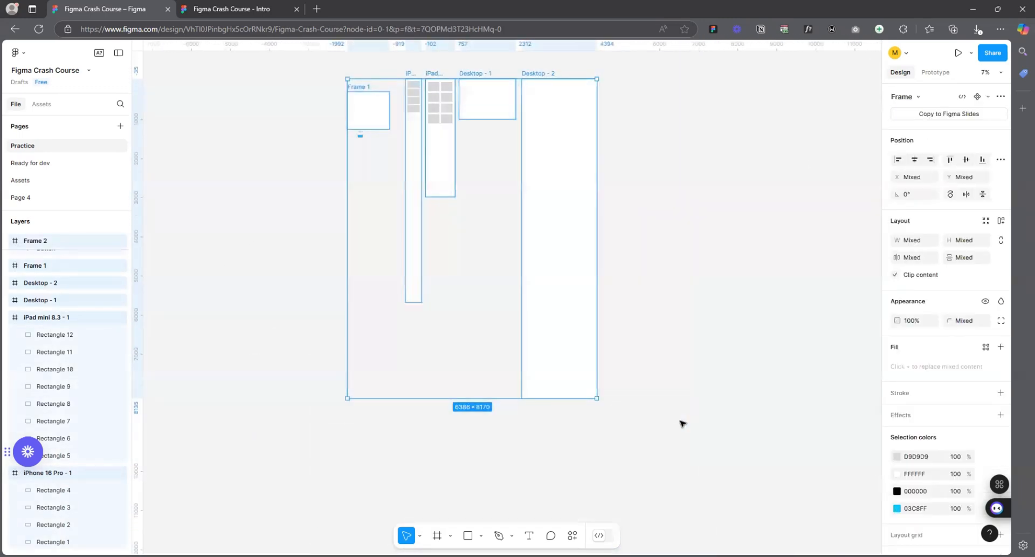
{"action": "key", "text": "Delete"}
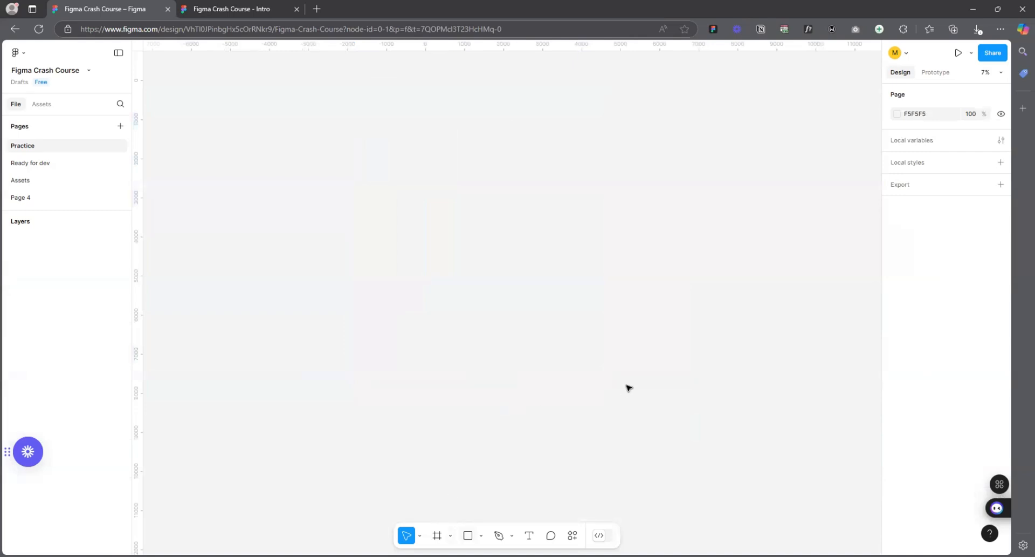
{"action": "key", "text": "ctrl+z"}
{"action": "key", "text": "Escape"}
- Move Frame 1 to X -1735, Y -35, in line with the device frames, and dismiss the Figma Slides suggestion
{"action": "scroll", "coordinate": [361, 55], "scroll_direction": "up", "scroll_amount": 5}
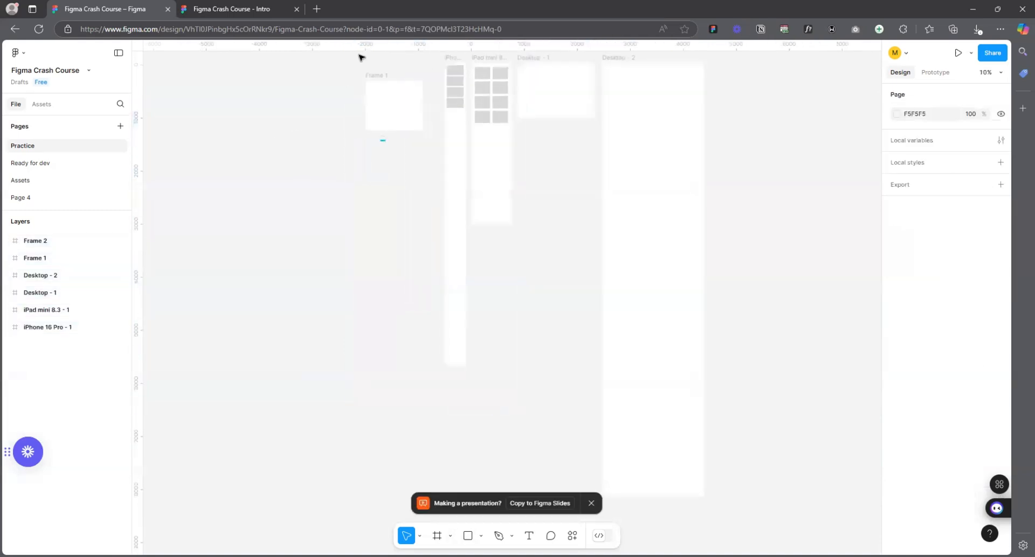
{"action": "scroll", "coordinate": [448, 217], "scroll_direction": "up", "scroll_amount": 5}
{"action": "left_click_drag", "start_coordinate": [306, 297], "coordinate": [351, 235]}
{"action": "scroll", "coordinate": [342, 228], "scroll_direction": "down", "scroll_amount": 3}
{"action": "scroll", "coordinate": [342, 228], "scroll_direction": "down", "scroll_amount": 3}
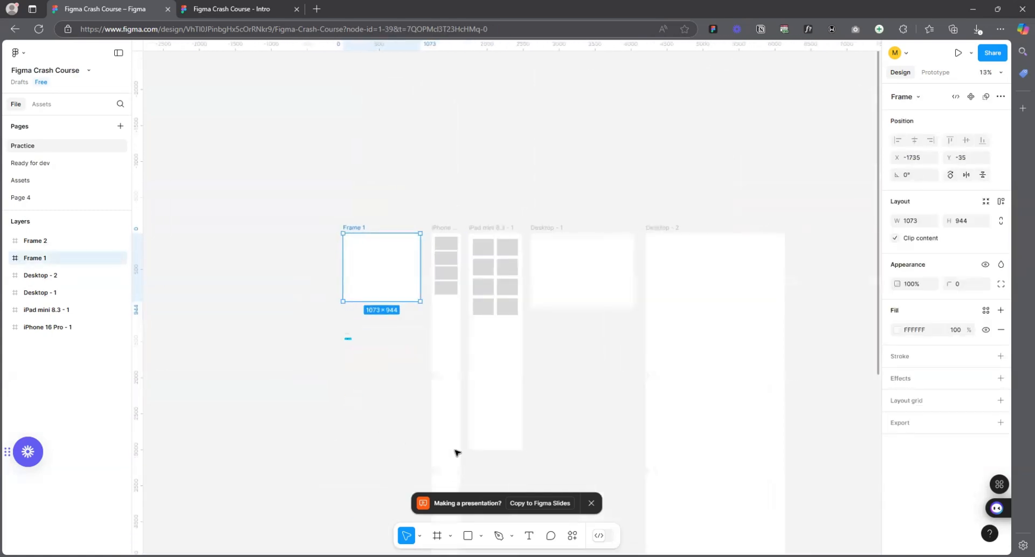
{"action": "left_click", "coordinate": [592, 503]}
{"action": "scroll", "coordinate": [381, 194], "scroll_direction": "up", "scroll_amount": 5}
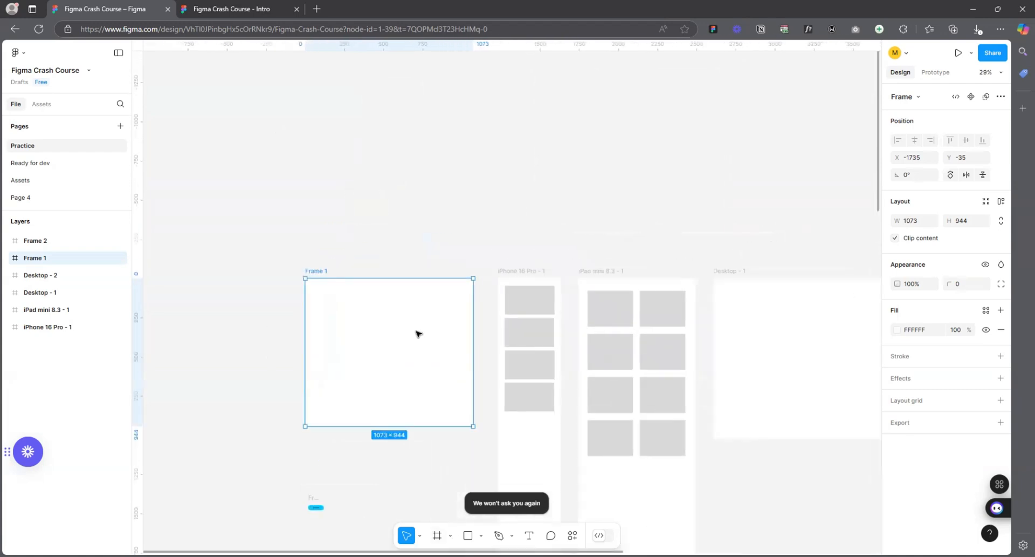
{"action": "scroll", "coordinate": [325, 275], "scroll_direction": "down", "scroll_amount": 4}
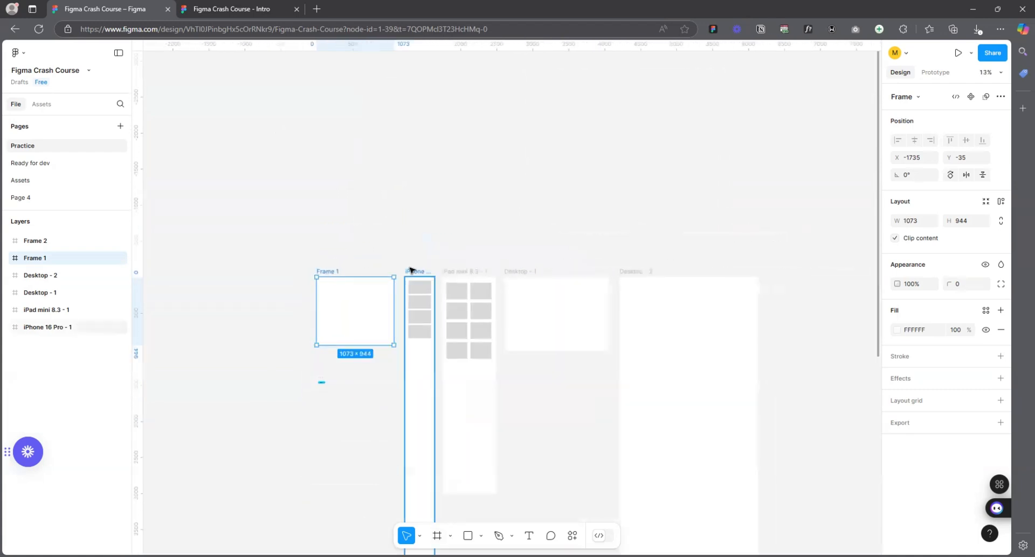
{"action": "scroll", "coordinate": [321, 278], "scroll_direction": "up", "scroll_amount": 5}
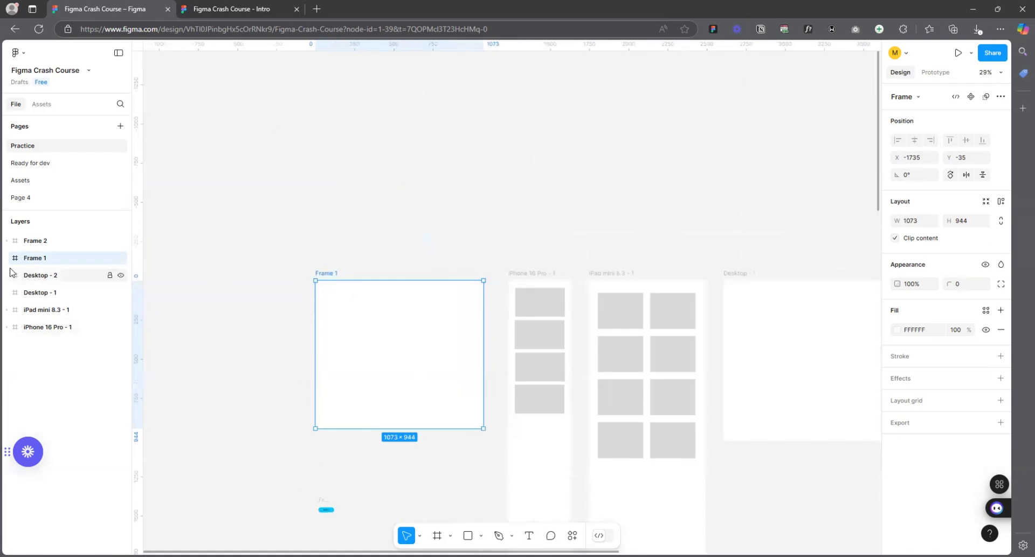
- Rename Frame 1 as "sample", then open its name on the canvas for editing and leave it without changes
{"action": "double_click", "coordinate": [34, 259]}
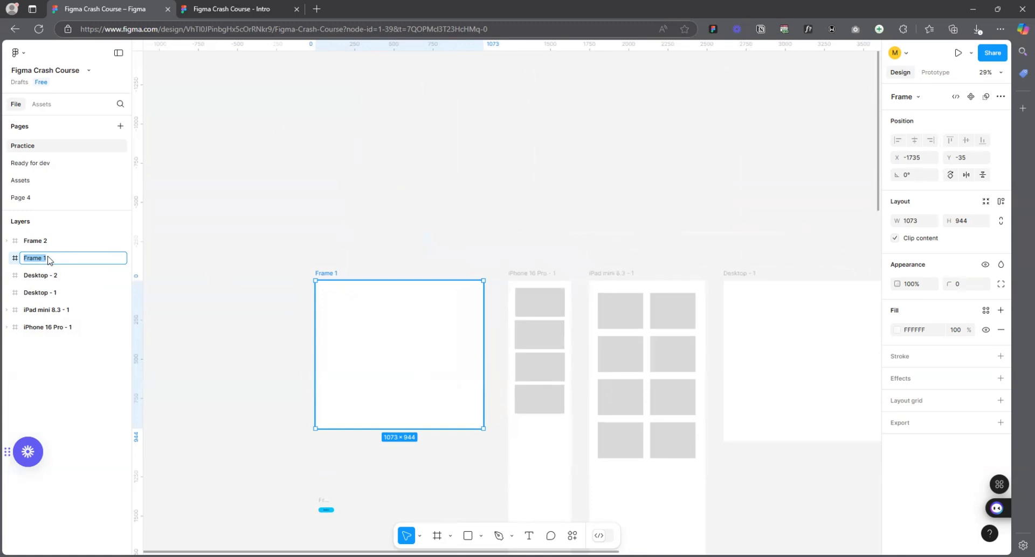
{"action": "type", "text": "sample"}
{"action": "key", "text": "Return"}
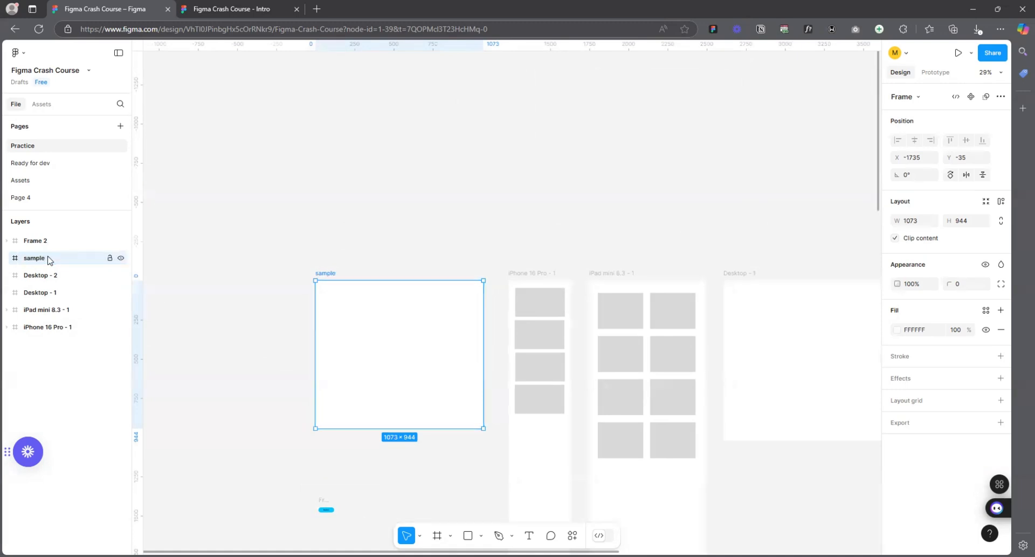
{"action": "double_click", "coordinate": [330, 274]}
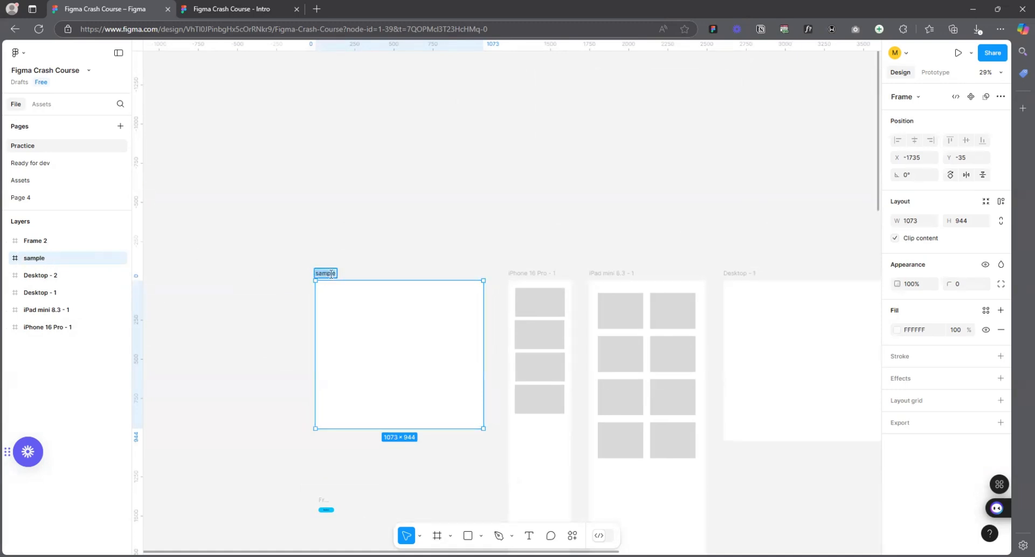
{"action": "left_click", "coordinate": [365, 232]}
- Rename the iPhone 16 Pro - 1 frame as "mobile" directly on the canvas
{"action": "scroll", "coordinate": [377, 231], "scroll_direction": "right", "scroll_amount": 3}
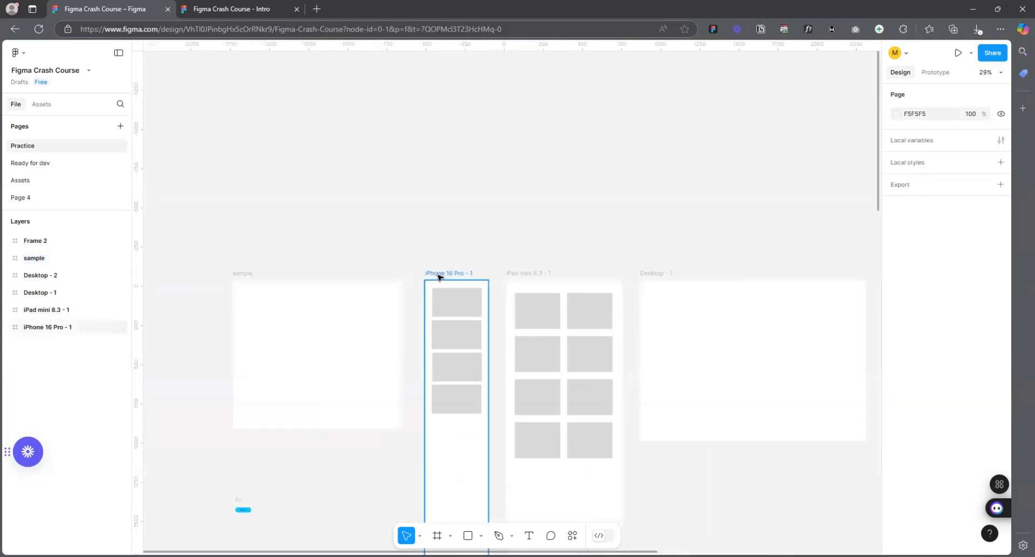
{"action": "double_click", "coordinate": [438, 273]}
{"action": "type", "text": "m"}
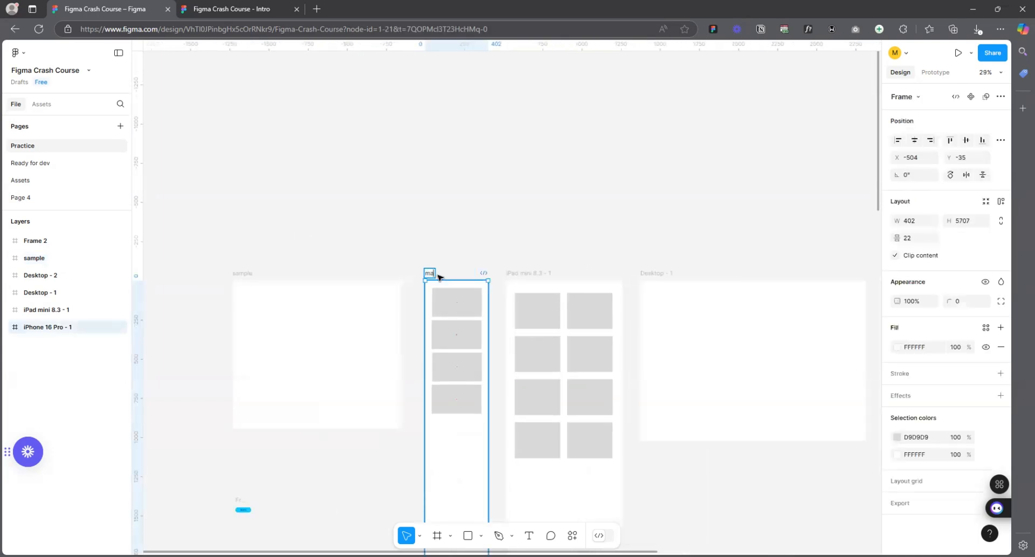
{"action": "type", "text": "obile"}
{"action": "left_click", "coordinate": [568, 268]}
- Rename the iPad mini 8.3 - 1 frame as "Tablet" directly on the canvas
{"action": "double_click", "coordinate": [540, 274]}
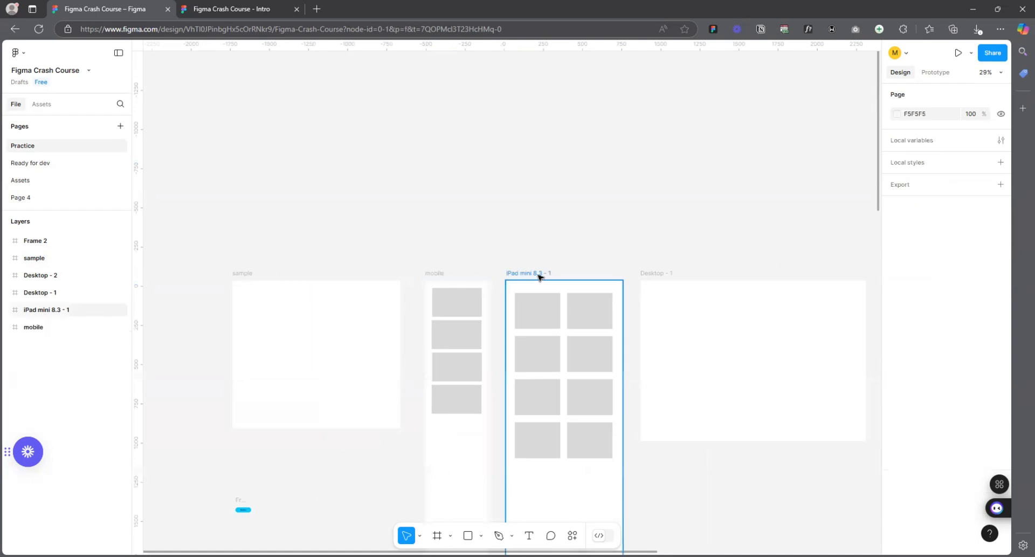
{"action": "type", "text": "Tablet"}
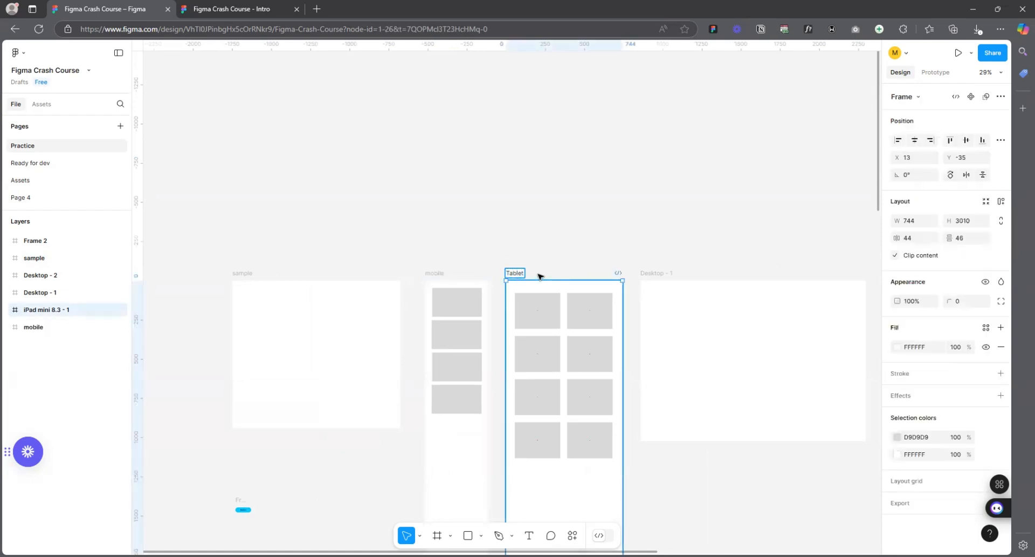
{"action": "left_click", "coordinate": [701, 266]}
- Rename the Desktop - 1 frame as "Desktop" and clear the selection
{"action": "left_click", "coordinate": [661, 273]}
{"action": "double_click", "coordinate": [660, 274]}
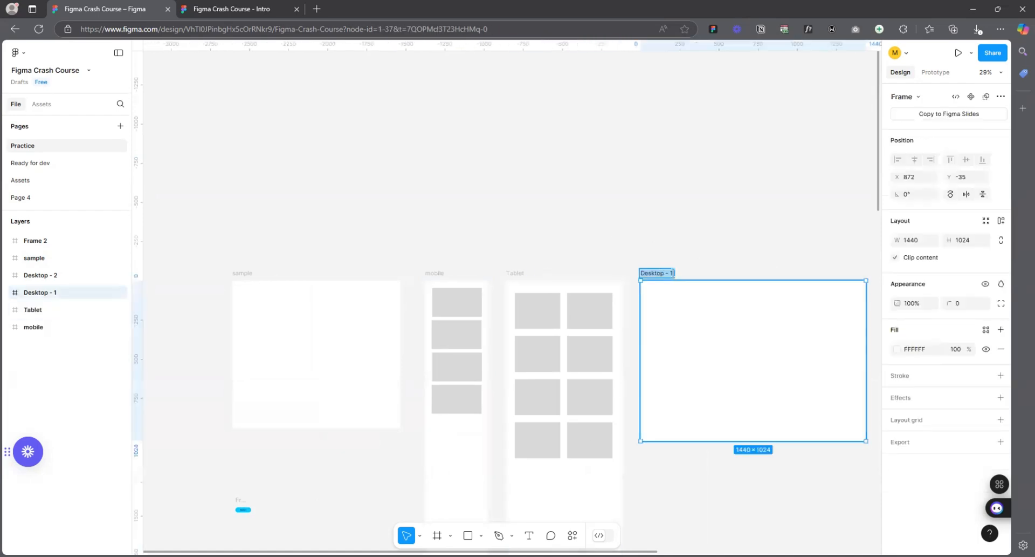
{"action": "left_click", "coordinate": [673, 272]}
{"action": "left_click", "coordinate": [492, 224]}
- Examine the renamed frames side by side, selecting the mobile, Tablet and sample frames in turn to compare them
{"action": "scroll", "coordinate": [423, 245], "scroll_direction": "down", "scroll_amount": 6}
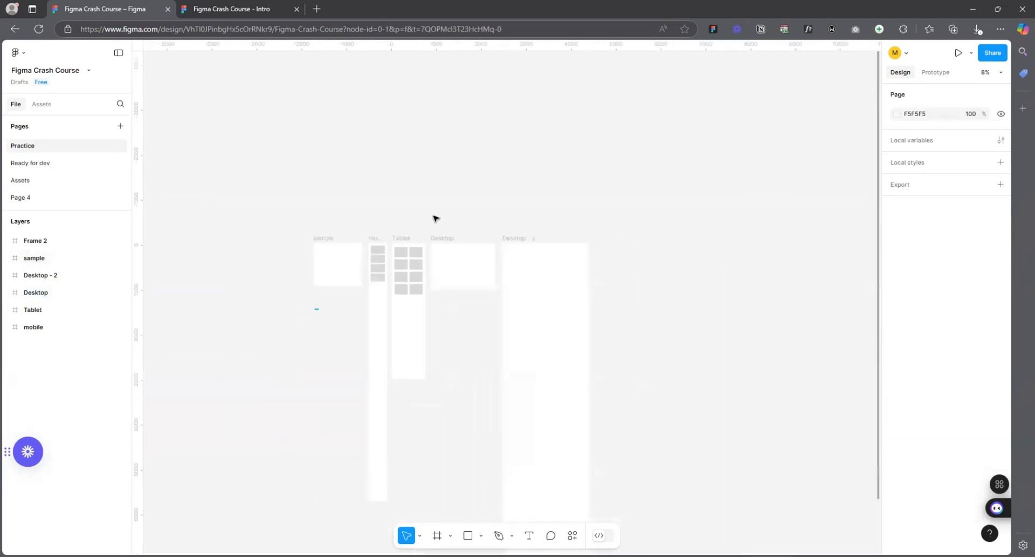
{"action": "scroll", "coordinate": [436, 218], "scroll_direction": "up", "scroll_amount": 5}
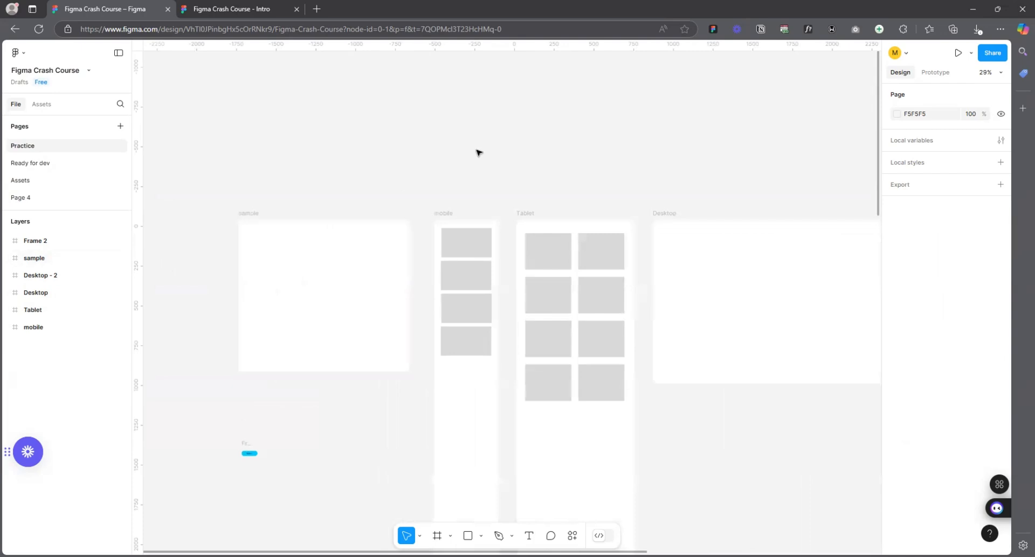
{"action": "left_click", "coordinate": [245, 220]}
{"action": "left_click", "coordinate": [443, 214]}
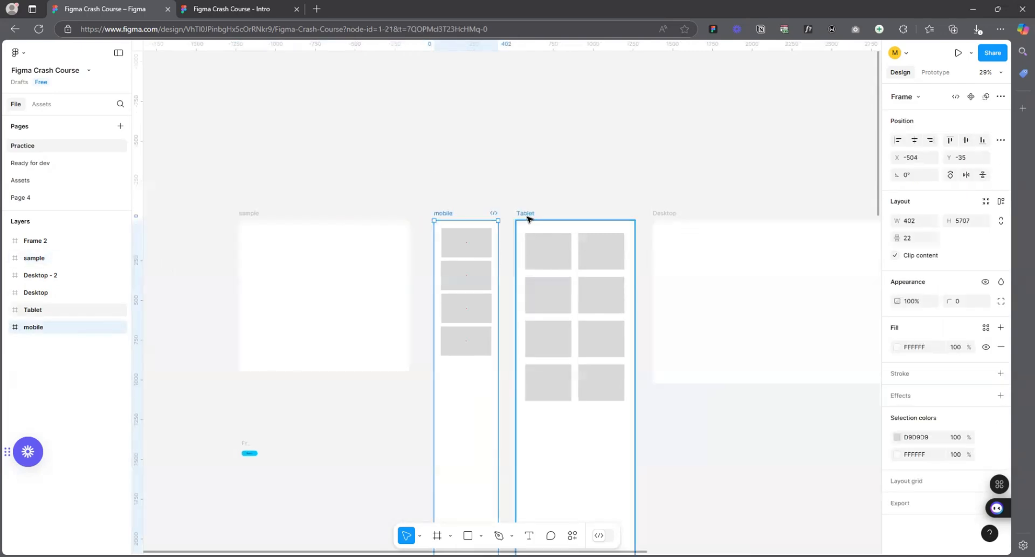
{"action": "left_click", "coordinate": [526, 214]}
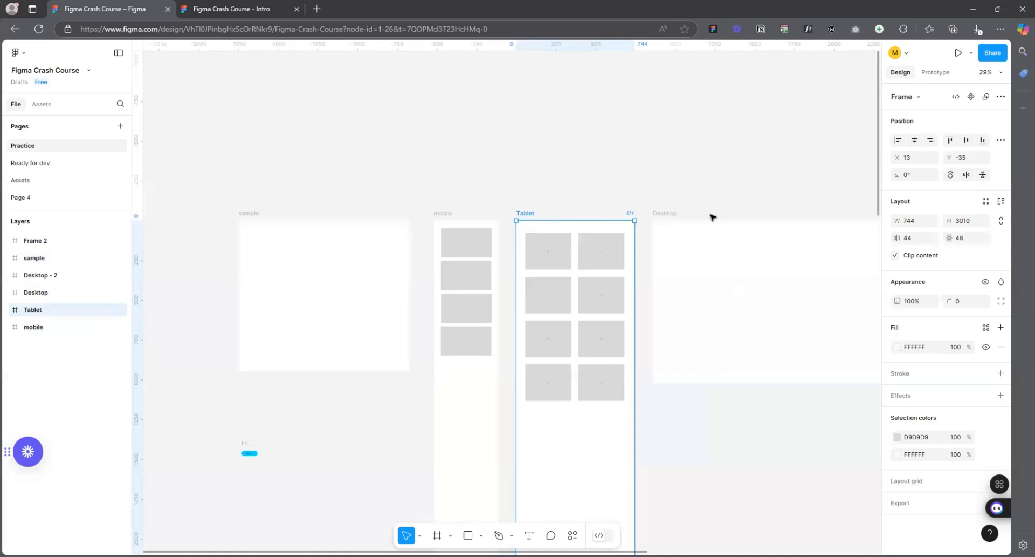
{"action": "left_click", "coordinate": [451, 219]}
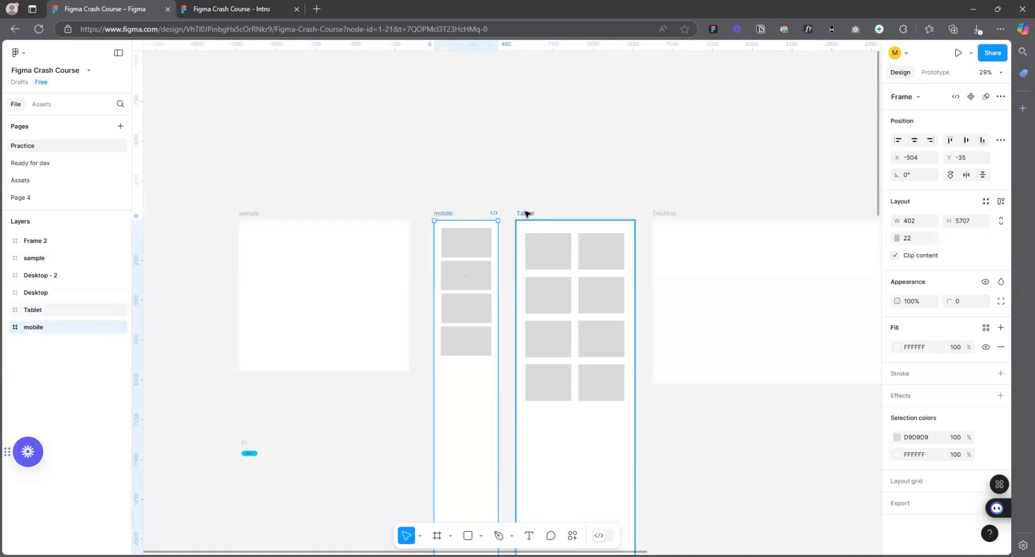
{"action": "left_click", "coordinate": [524, 213]}
{"action": "left_click", "coordinate": [456, 223]}
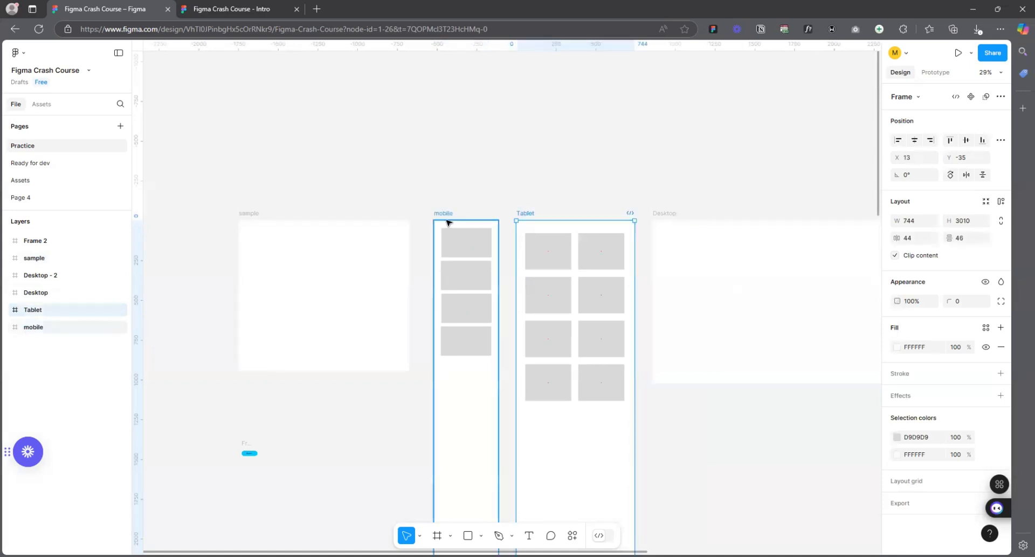
{"action": "left_click", "coordinate": [244, 213]}
{"action": "scroll", "coordinate": [515, 270], "scroll_direction": "down", "scroll_amount": 3}
{"action": "scroll", "coordinate": [537, 263], "scroll_direction": "up", "scroll_amount": 2}
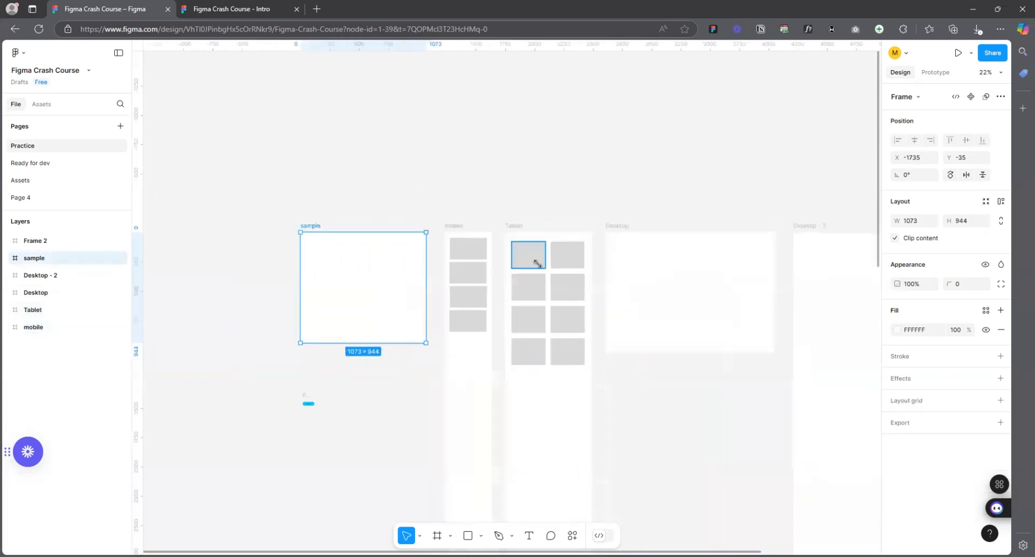
{"action": "scroll", "coordinate": [537, 263], "scroll_direction": "up", "scroll_amount": 2}
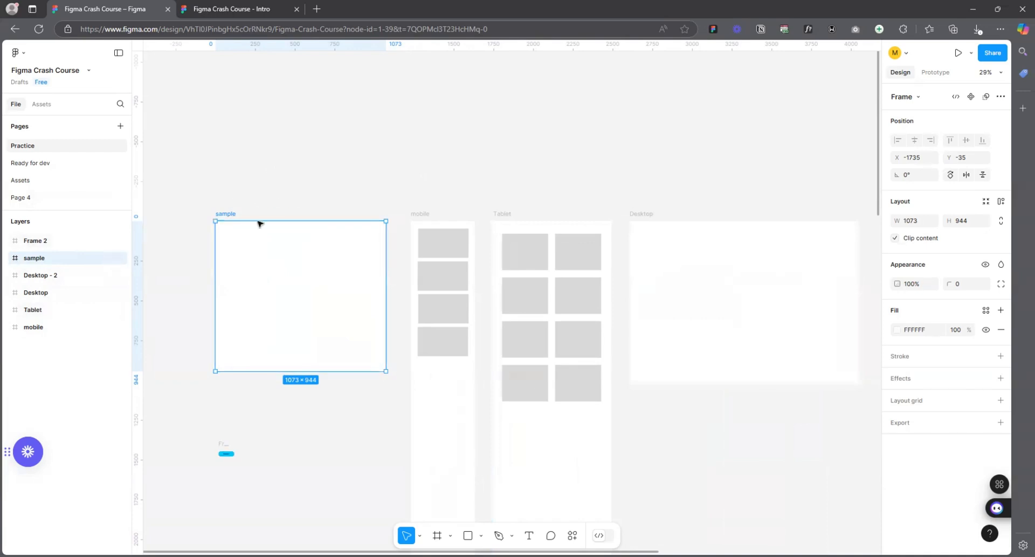
{"action": "scroll", "coordinate": [513, 229], "scroll_direction": "down", "scroll_amount": 5}
{"action": "scroll", "coordinate": [276, 253], "scroll_direction": "down", "scroll_amount": 5}
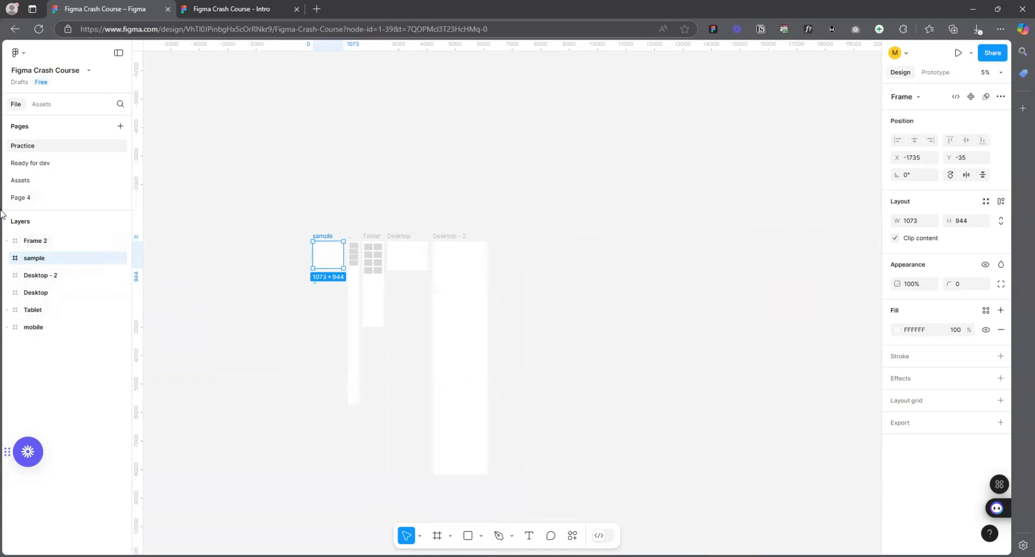
- Draw a new frame of about 1748 × 1951 in the empty space above the sample frame
{"action": "left_click", "coordinate": [33, 241]}
{"action": "left_click", "coordinate": [437, 535]}
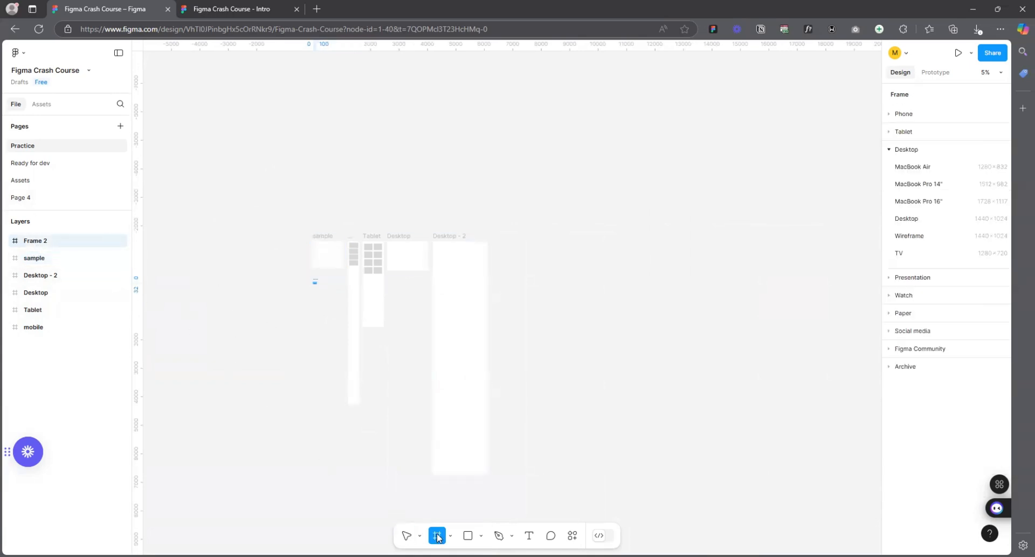
{"action": "left_click_drag", "start_coordinate": [313, 104], "coordinate": [363, 161]}
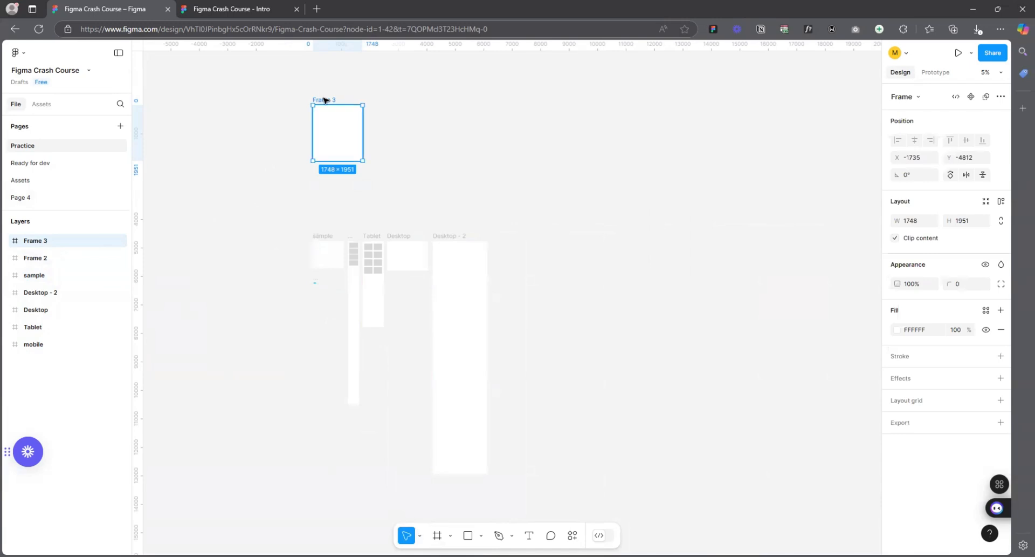
- Make six duplicates of the new 1748 × 1951 frame, spread out loosely across the canvas beside it
{"action": "key", "text": "ctrl+d"}
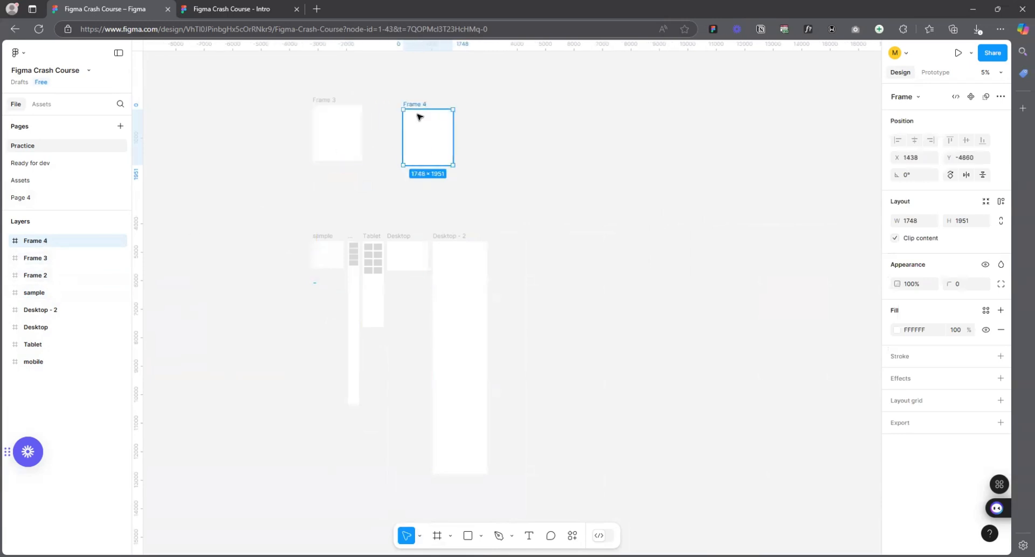
{"action": "key", "text": "ctrl+d"}
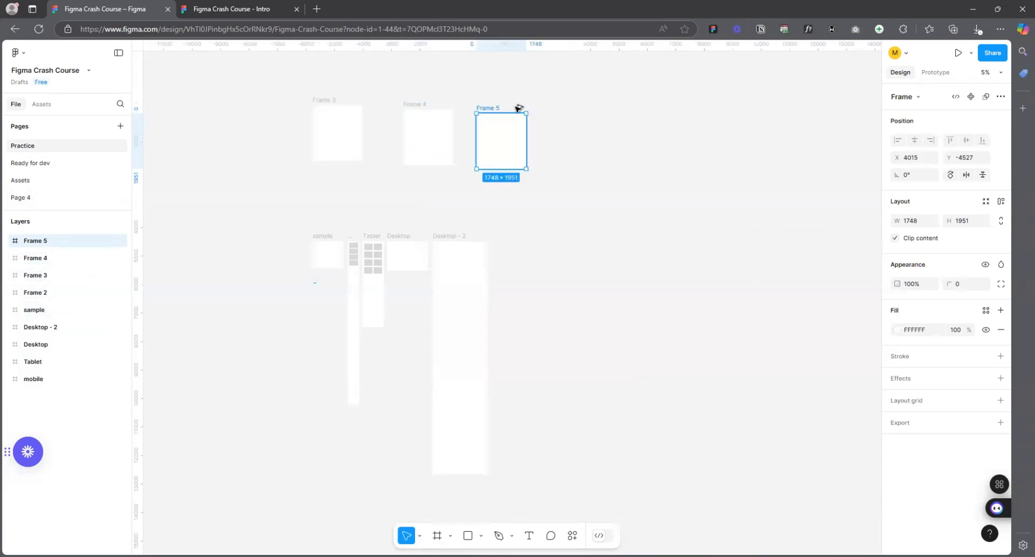
{"action": "key", "text": "ctrl+d"}
{"action": "key", "text": "ctrl+d"}
{"action": "key", "text": "ctrl+d"}
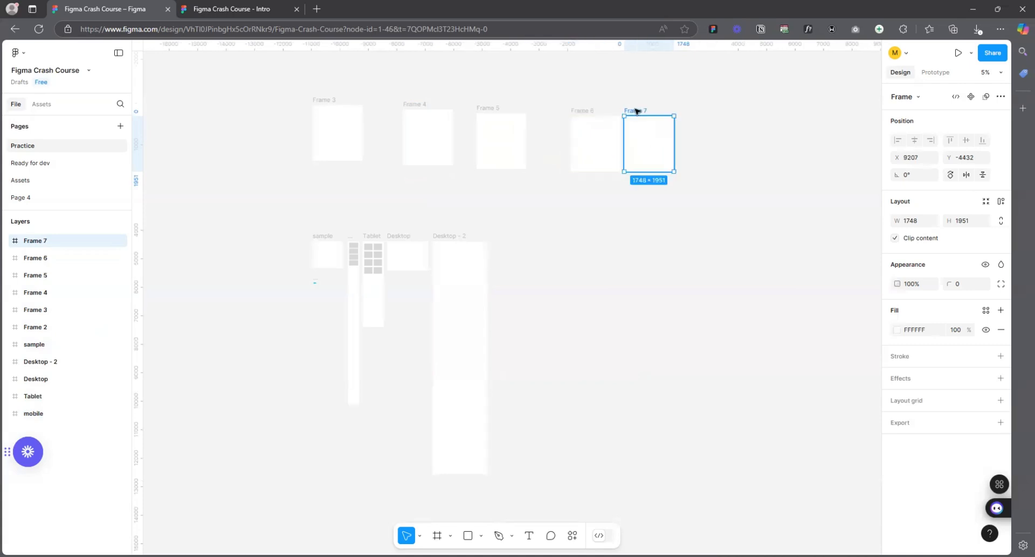
{"action": "left_click_drag", "start_coordinate": [699, 120], "coordinate": [771, 184]}
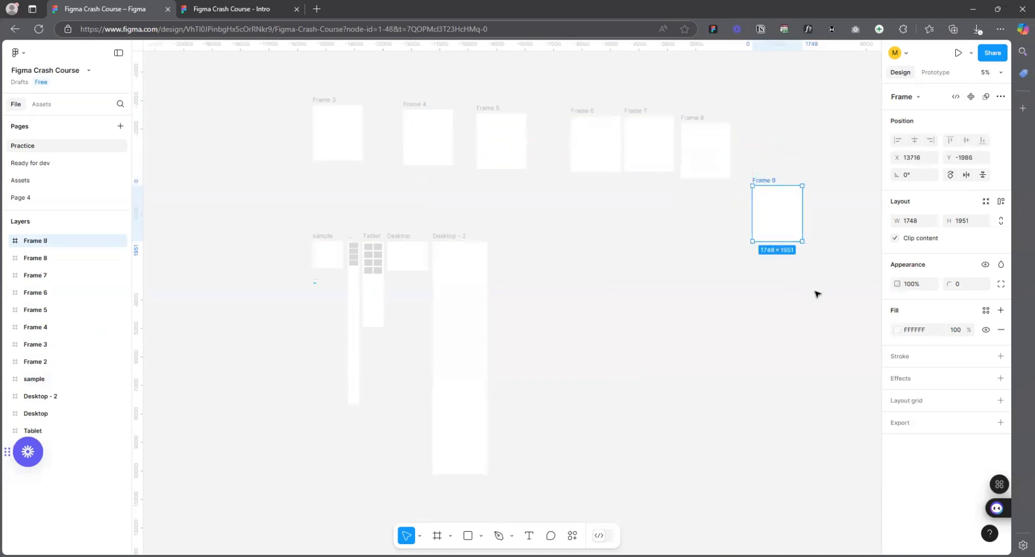
- Select all the frames on the Practice page together
{"action": "left_click_drag", "start_coordinate": [818, 287], "coordinate": [248, 88]}
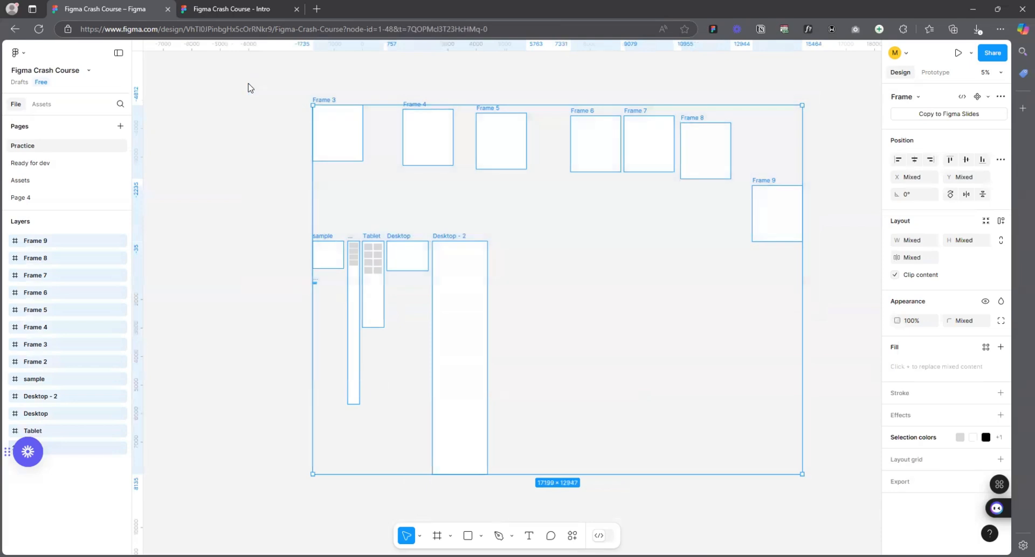
- Delete all frames on the Practice page and draw a section about 11311 × 10156, shifted up and to the left
{"action": "key", "text": "Delete"}
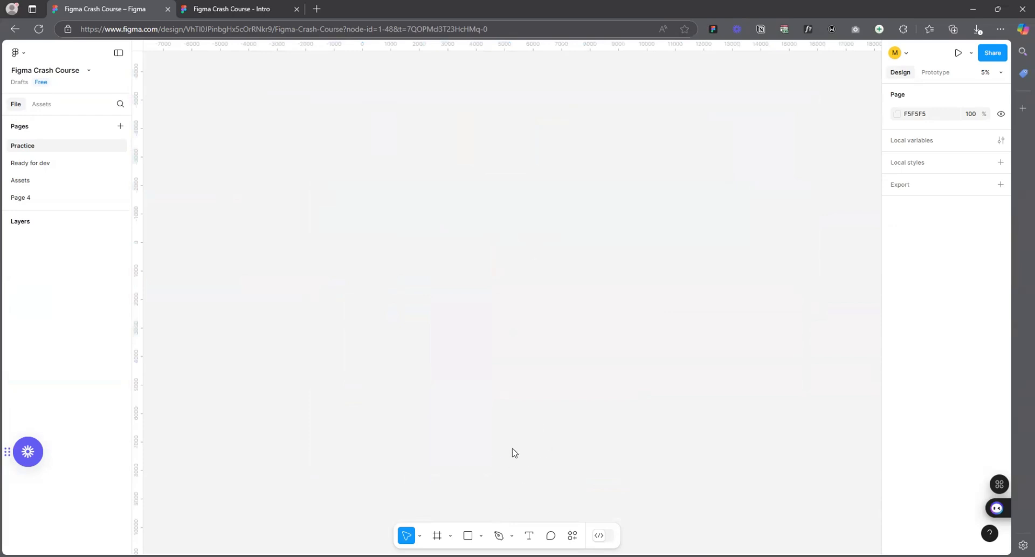
{"action": "left_click", "coordinate": [451, 535]}
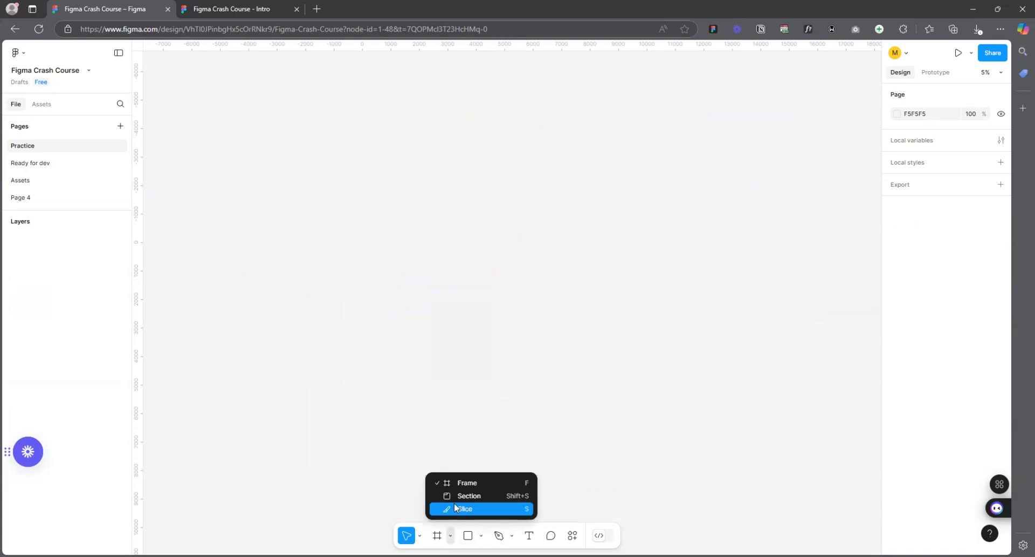
{"action": "left_click", "coordinate": [469, 496]}
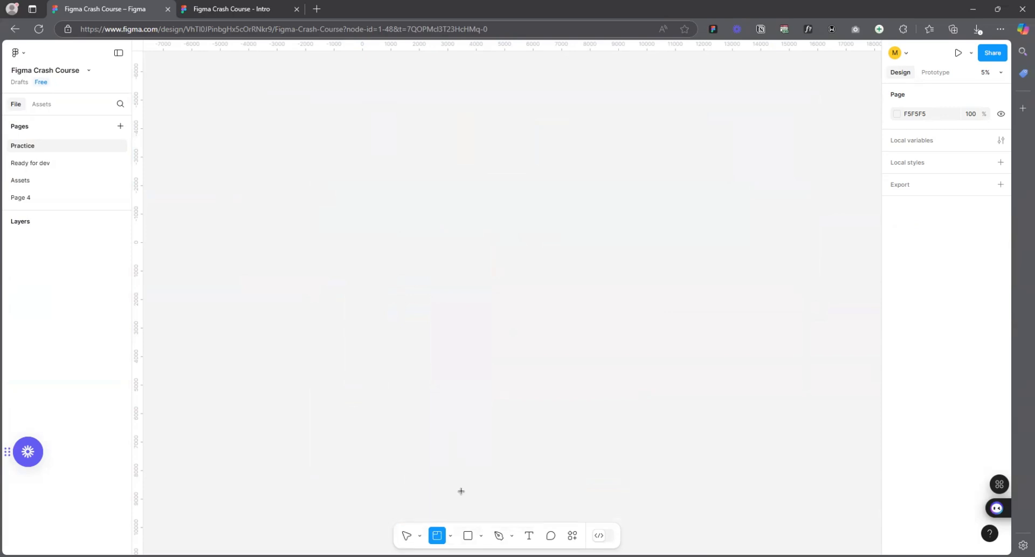
{"action": "left_click_drag", "start_coordinate": [347, 118], "coordinate": [668, 407]}
{"action": "scroll", "coordinate": [317, 313], "scroll_direction": "down", "scroll_amount": 3}
{"action": "scroll", "coordinate": [317, 314], "scroll_direction": "down", "scroll_amount": 1}
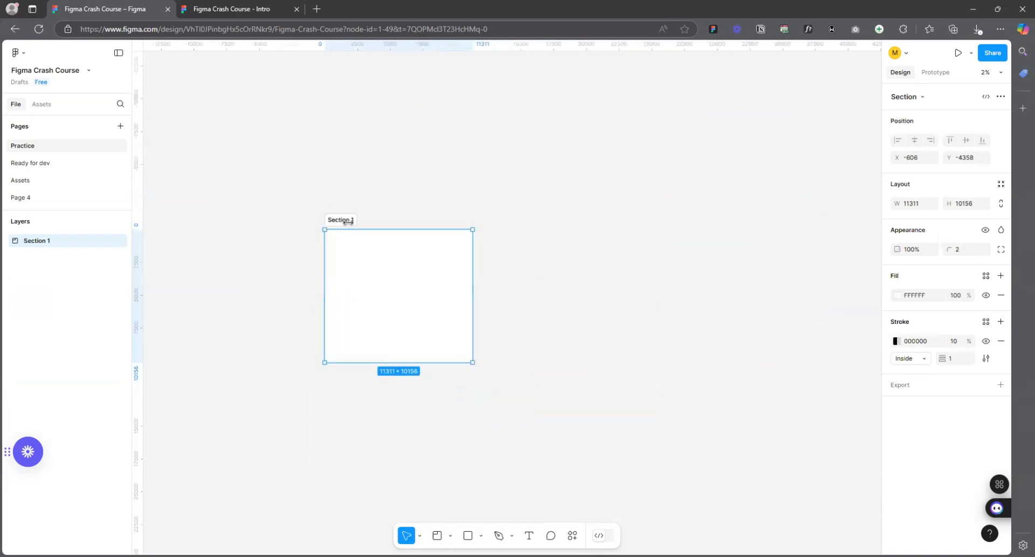
{"action": "left_click_drag", "start_coordinate": [343, 220], "coordinate": [280, 160]}
{"action": "scroll", "coordinate": [283, 141], "scroll_direction": "up", "scroll_amount": 2}
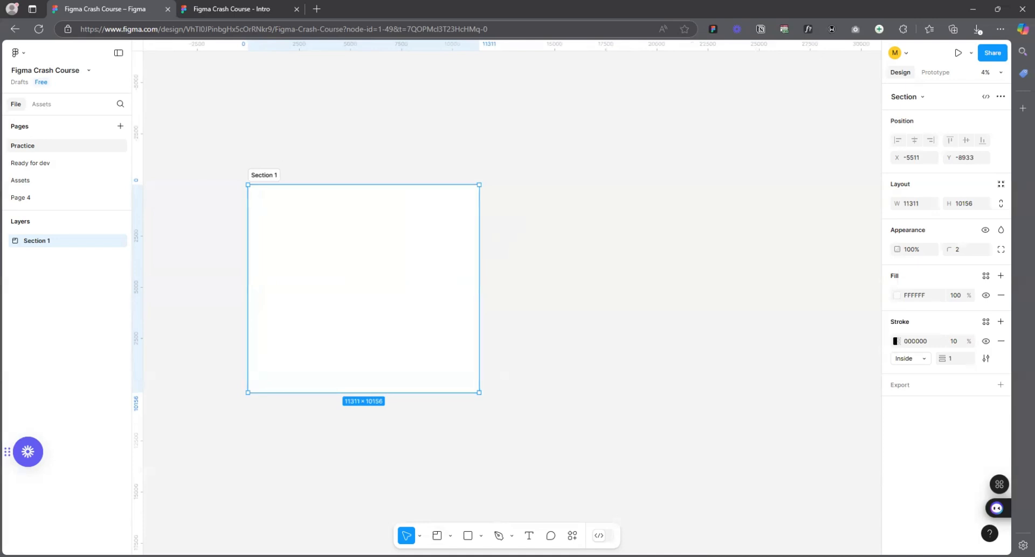
- Add an iPhone 16 Pro preset frame on the canvas to the right of Section 1
{"action": "left_click", "coordinate": [450, 535]}
{"action": "left_click", "coordinate": [460, 481]}
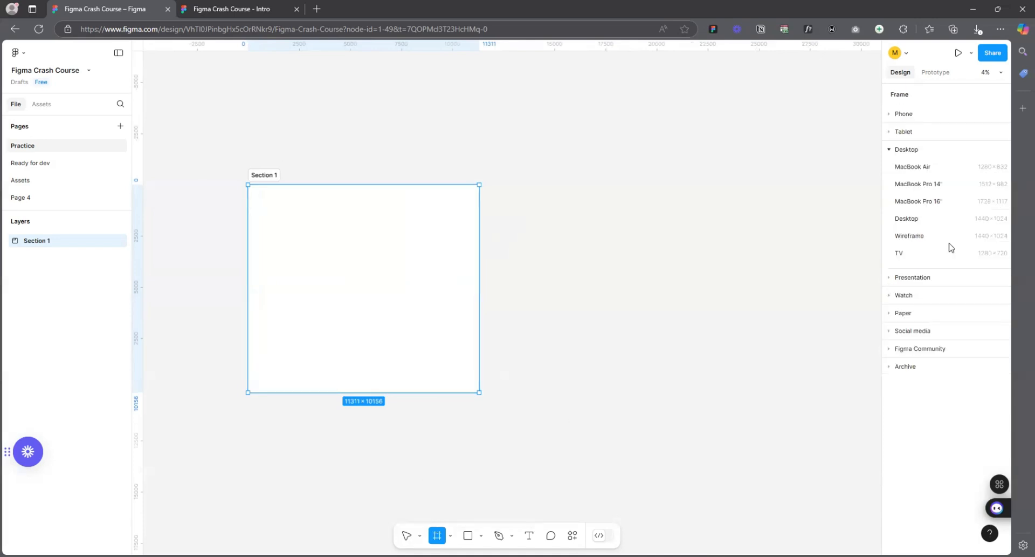
{"action": "left_click", "coordinate": [898, 114]}
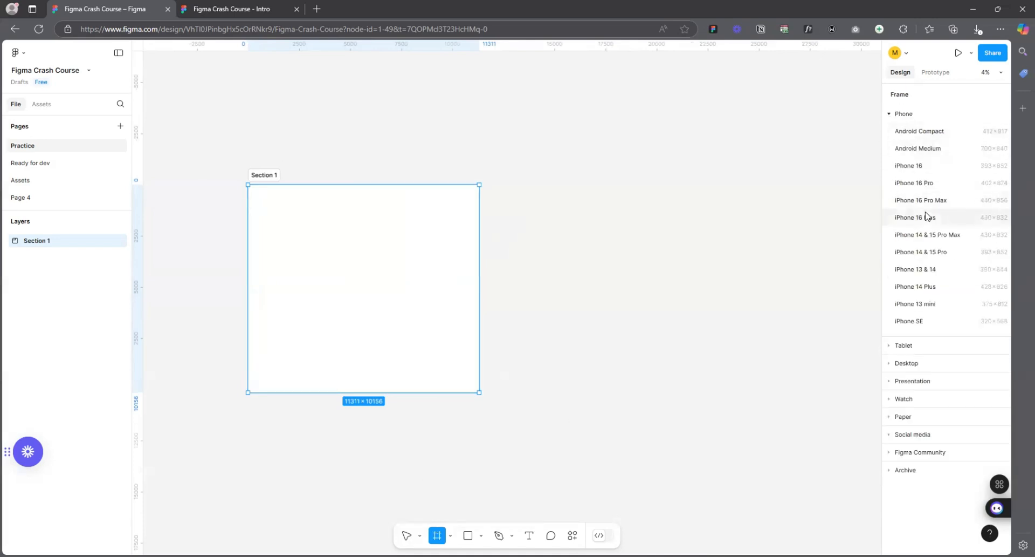
{"action": "left_click", "coordinate": [920, 182]}
{"action": "left_click_drag", "start_coordinate": [506, 291], "coordinate": [507, 194]}
{"action": "scroll", "coordinate": [510, 189], "scroll_direction": "up", "scroll_amount": 3}
{"action": "scroll", "coordinate": [539, 226], "scroll_direction": "up", "scroll_amount": 5}
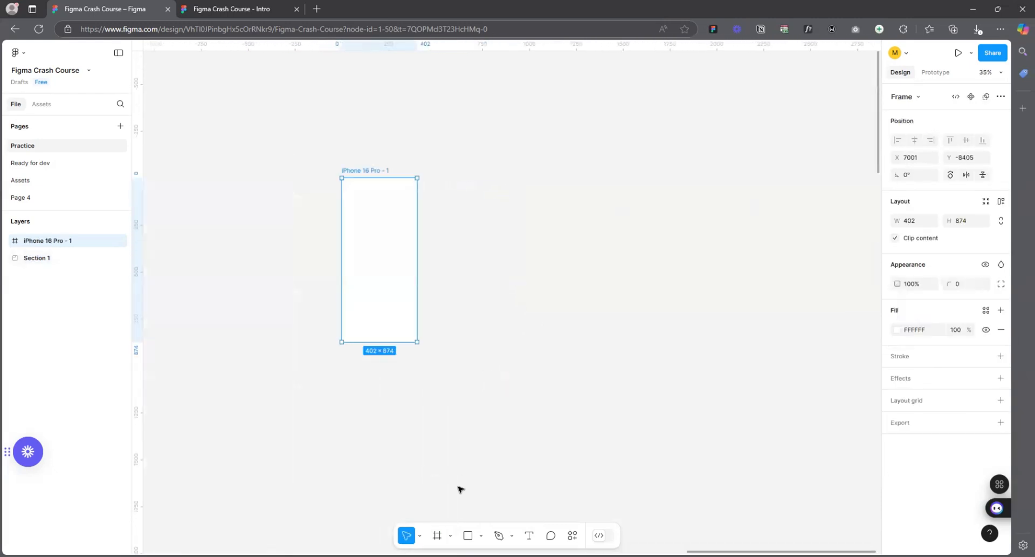
- Fill the iPhone 16 Pro frame with solid blue 3445FF
{"action": "left_click", "coordinate": [896, 329]}
{"action": "left_click", "coordinate": [795, 283]}
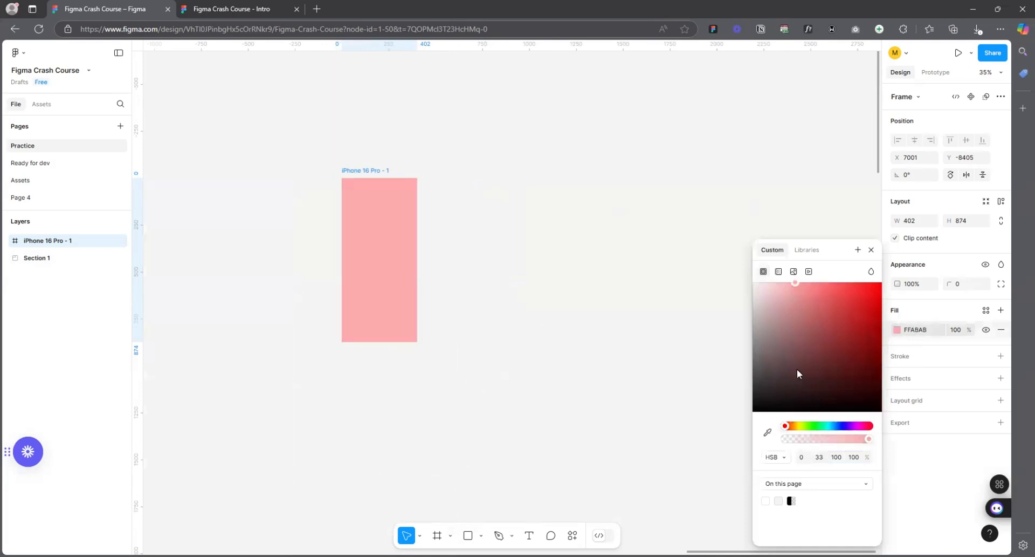
{"action": "left_click", "coordinate": [825, 425]}
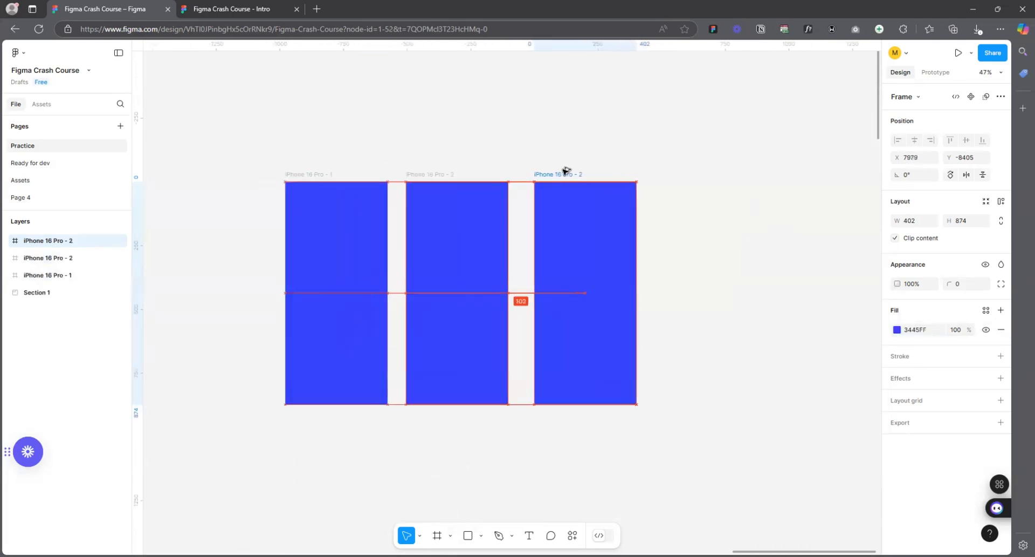
- Duplicate the blue phone frame into a row of four and name the frames onboarding 1 to onboarding 4
{"action": "key", "text": "ctrl+d"}
{"action": "key", "text": "ctrl+a"}
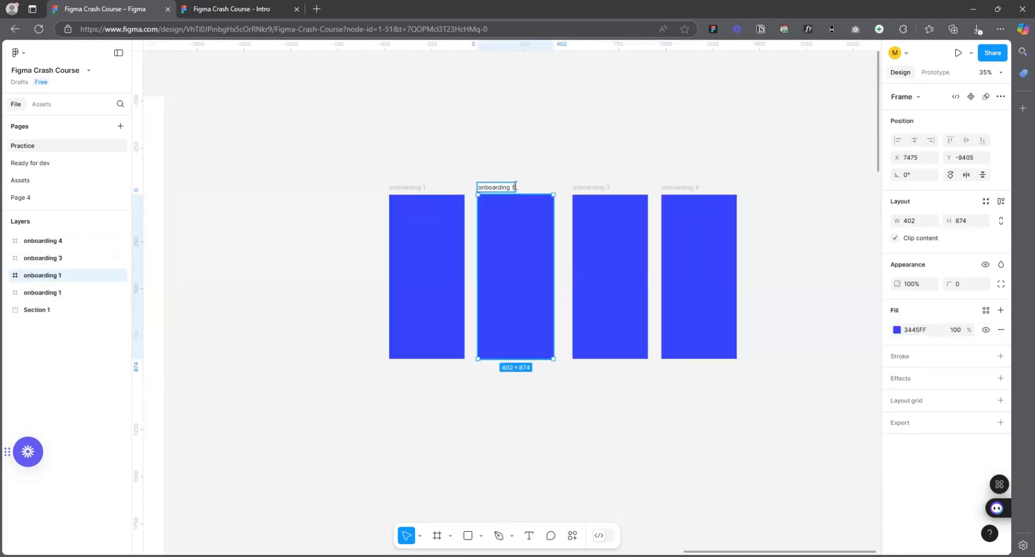
{"action": "key", "text": "BackSpace"}
{"action": "type", "text": "2"}
{"action": "left_click", "coordinate": [539, 165]}
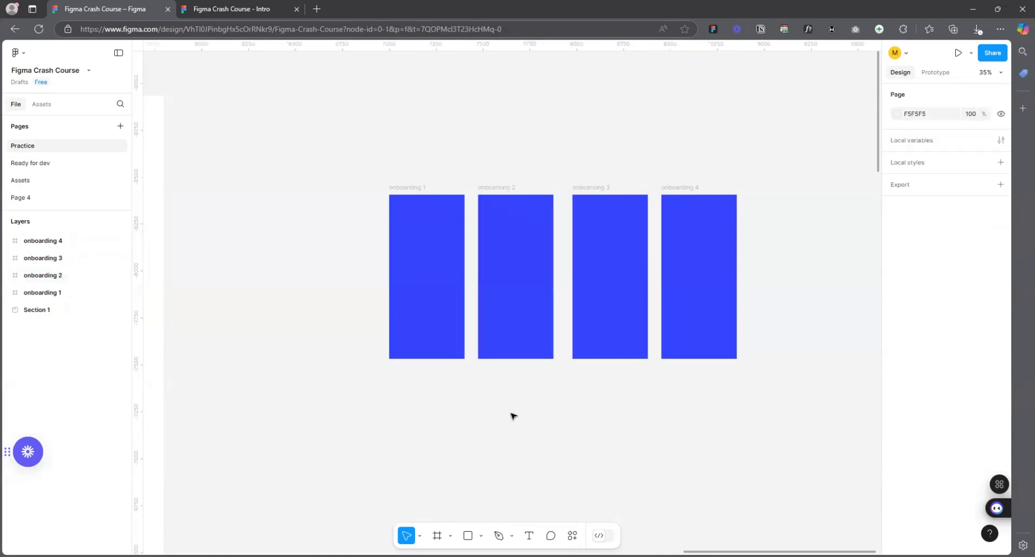
- Draw a tall rectangle inside onboarding 1 and place shorter copies, about 285 × 362, in onboarding 2, 3 and 4
{"action": "key", "text": "r"}
{"action": "left_click_drag", "start_coordinate": [404, 219], "coordinate": [457, 327]}
{"action": "left_click_drag", "start_coordinate": [428, 287], "coordinate": [525, 284]}
{"action": "left_click_drag", "start_coordinate": [523, 331], "coordinate": [702, 277]}
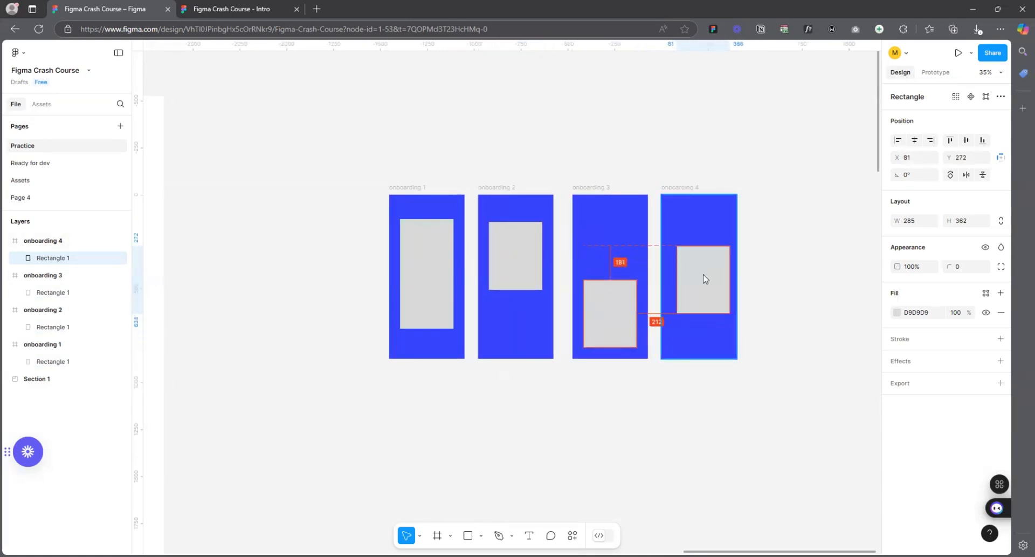
{"action": "left_click", "coordinate": [672, 216]}
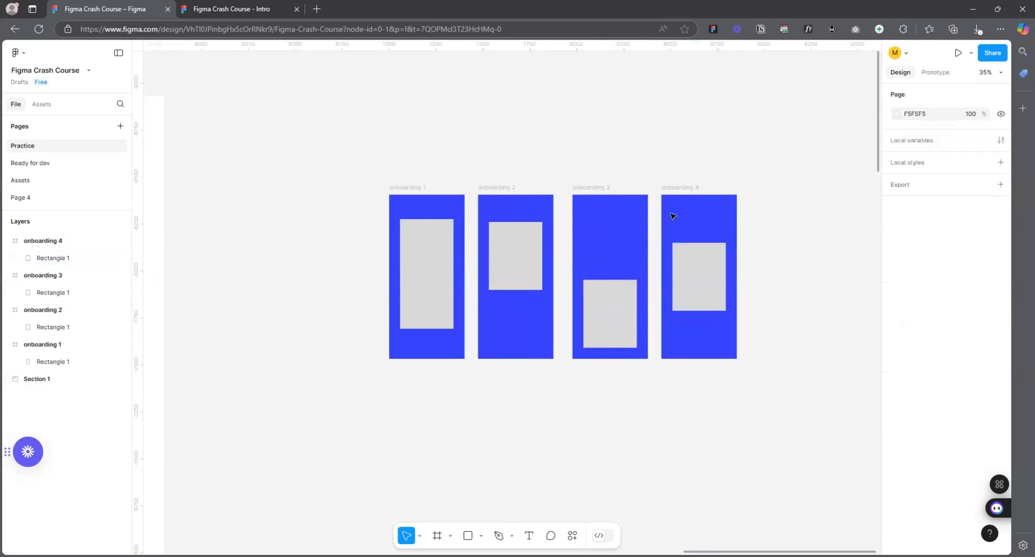
- Select the four onboarding frames and move them into Section 1
{"action": "scroll", "coordinate": [615, 244], "scroll_direction": "down", "scroll_amount": 3}
{"action": "scroll", "coordinate": [704, 259], "scroll_direction": "up", "scroll_amount": 2}
{"action": "left_click_drag", "start_coordinate": [739, 381], "coordinate": [365, 153]}
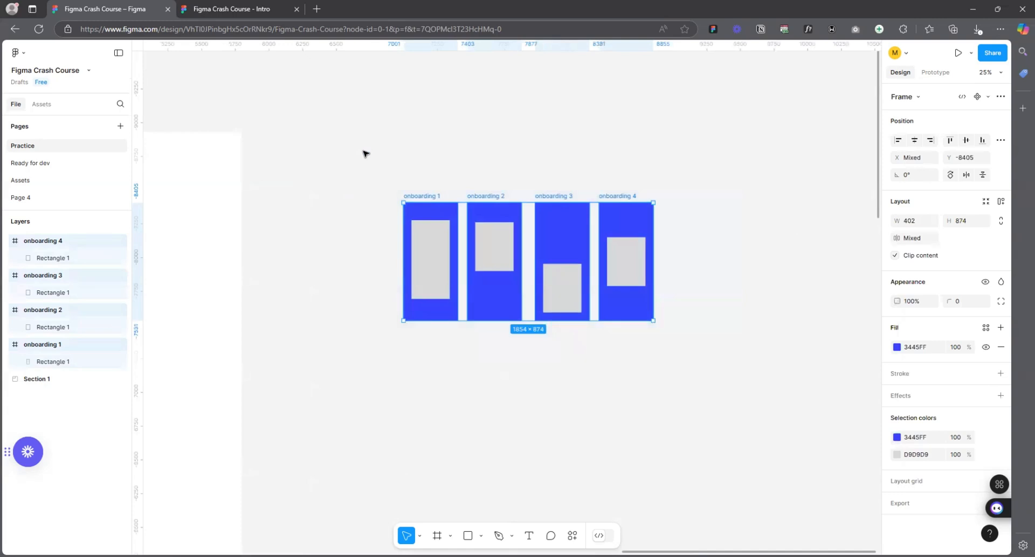
{"action": "scroll", "coordinate": [740, 250], "scroll_direction": "down", "scroll_amount": 5}
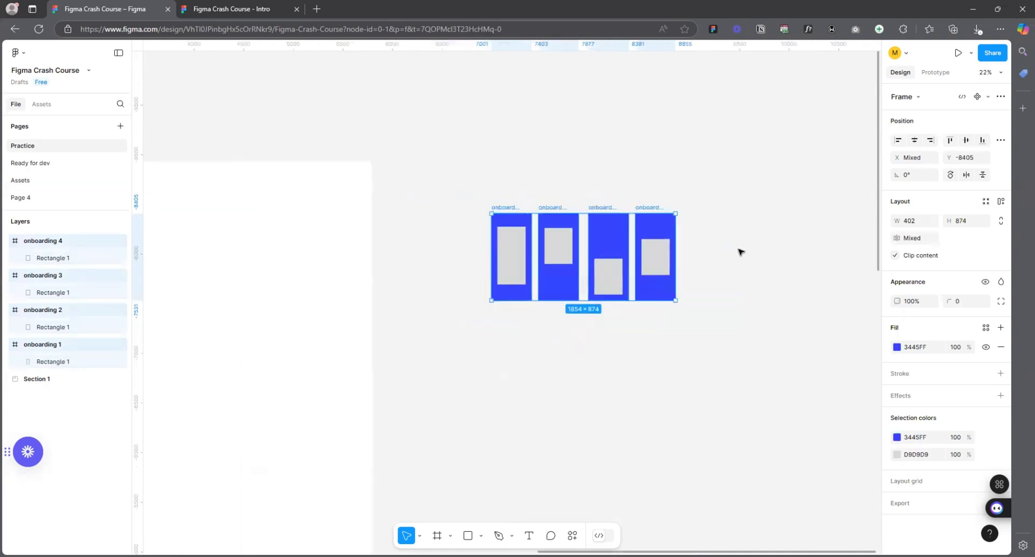
{"action": "scroll", "coordinate": [485, 184], "scroll_direction": "down", "scroll_amount": 2}
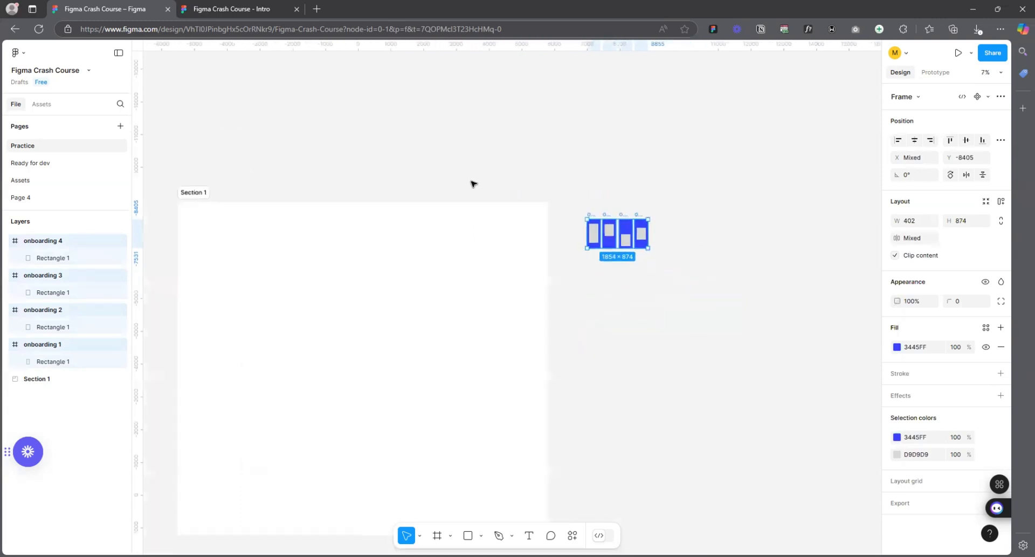
{"action": "scroll", "coordinate": [539, 189], "scroll_direction": "down", "scroll_amount": 3}
- Shrink Section 1 around its frames to about 2692 × 1876 and rename it Onboarding
{"action": "scroll", "coordinate": [571, 194], "scroll_direction": "up", "scroll_amount": 5}
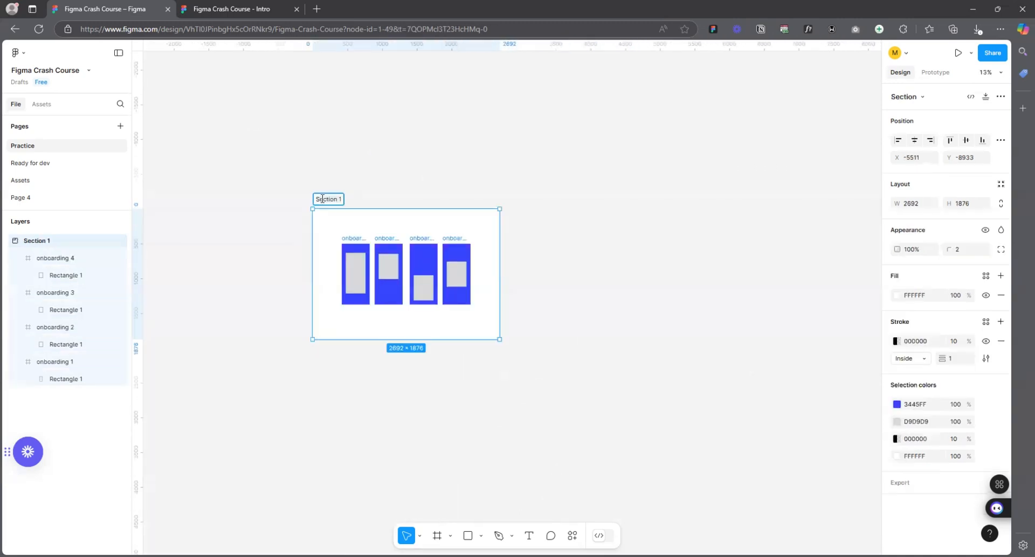
{"action": "type", "text": "Onboarding"}
{"action": "left_click", "coordinate": [331, 142]}
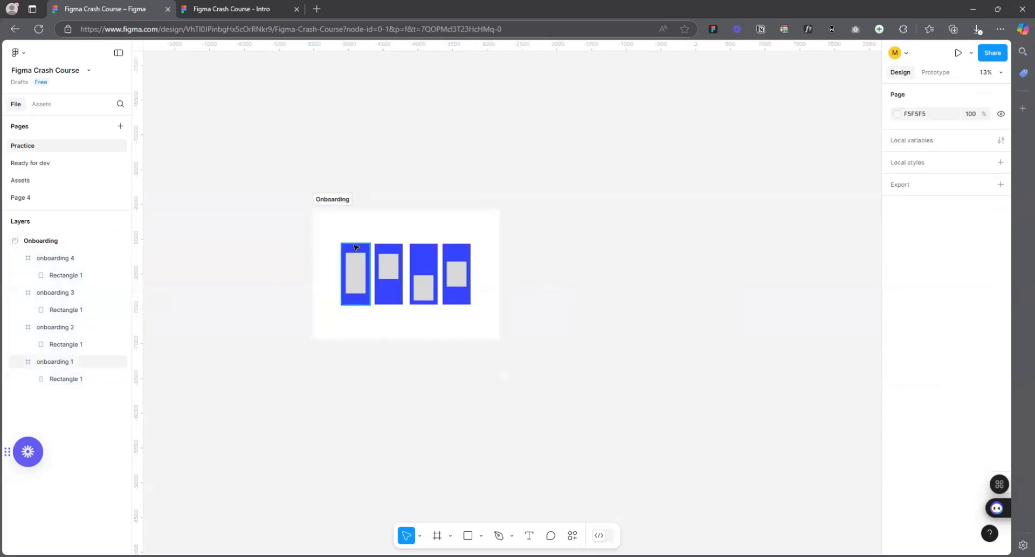
- Duplicate the four frames of the Onboarding section onto the empty canvas to the right of the section
{"action": "left_click", "coordinate": [356, 247]}
{"action": "left_click", "coordinate": [389, 248], "text": "shift"}
{"action": "left_click", "coordinate": [424, 253], "text": "shift"}
{"action": "left_click", "coordinate": [456, 253], "text": "shift"}
{"action": "scroll", "coordinate": [192, 412], "scroll_direction": "down", "scroll_amount": 5}
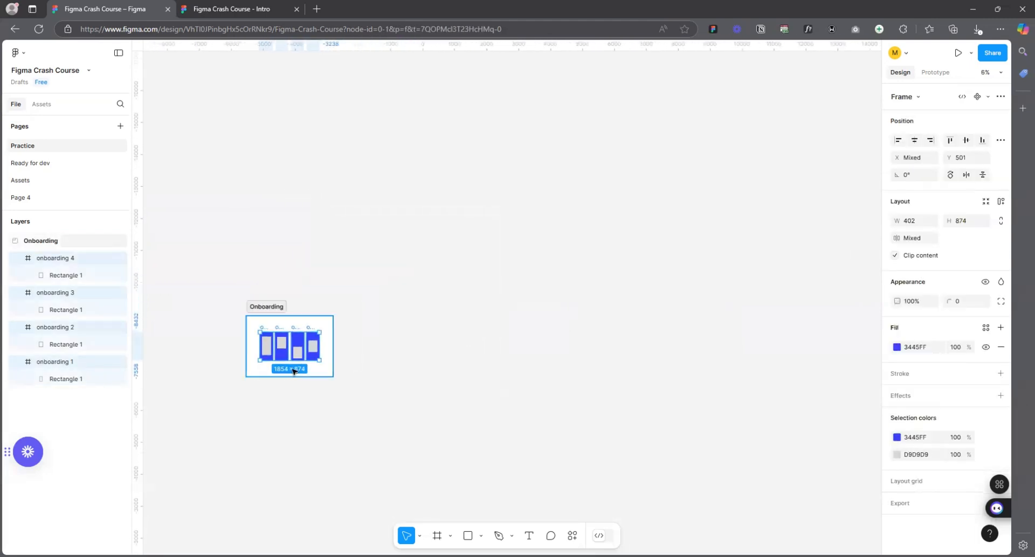
{"action": "left_click_drag", "start_coordinate": [294, 370], "coordinate": [456, 317]}
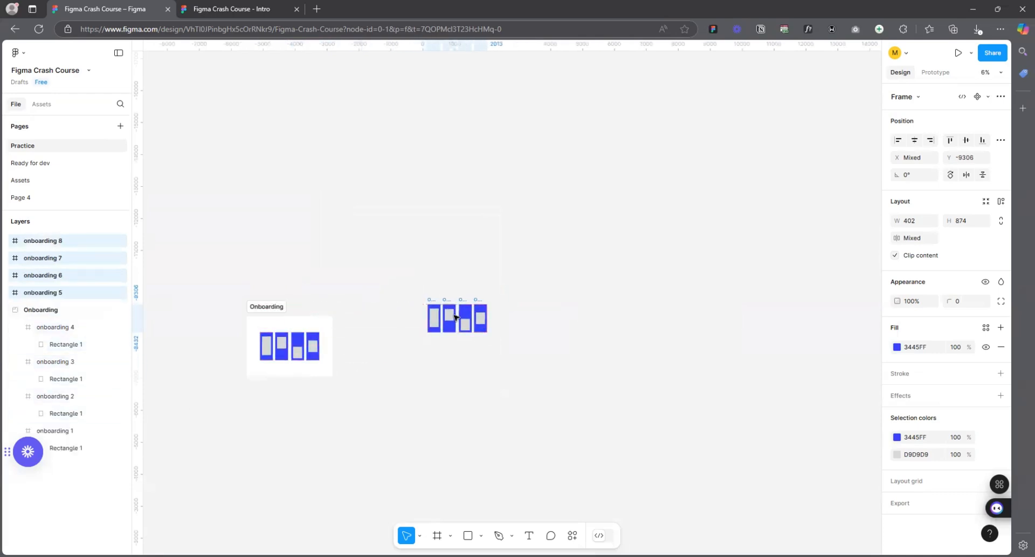
{"action": "scroll", "coordinate": [456, 318], "scroll_direction": "up", "scroll_amount": 5}
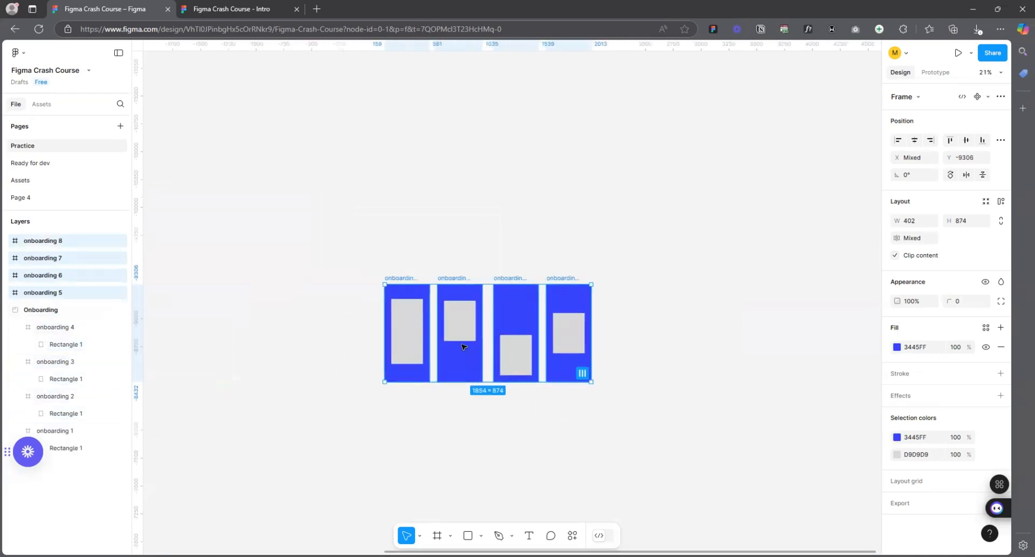
- Wrap the four duplicated onboarding frames in a new section
{"action": "left_click", "coordinate": [984, 97]}
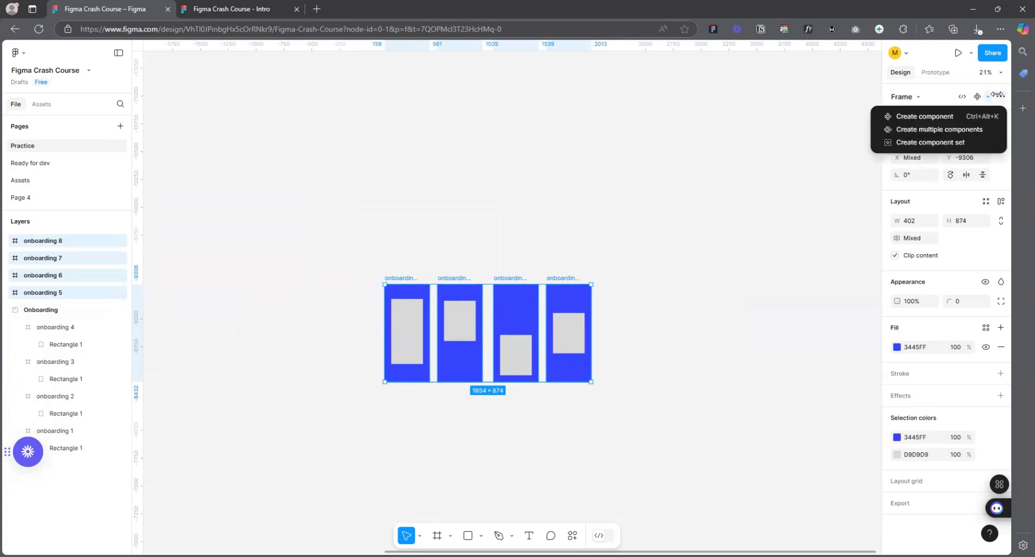
{"action": "left_click", "coordinate": [1000, 96]}
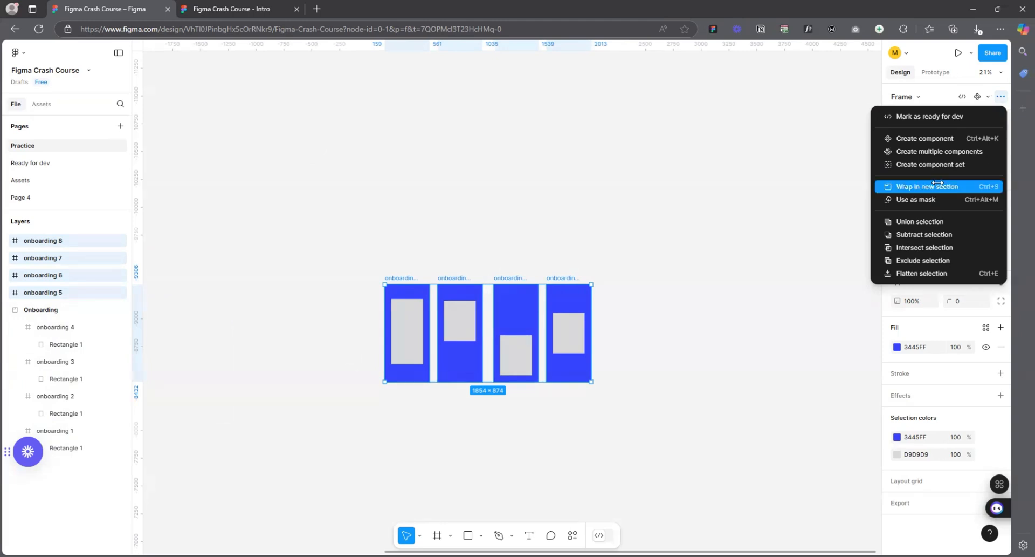
{"action": "left_click", "coordinate": [914, 183]}
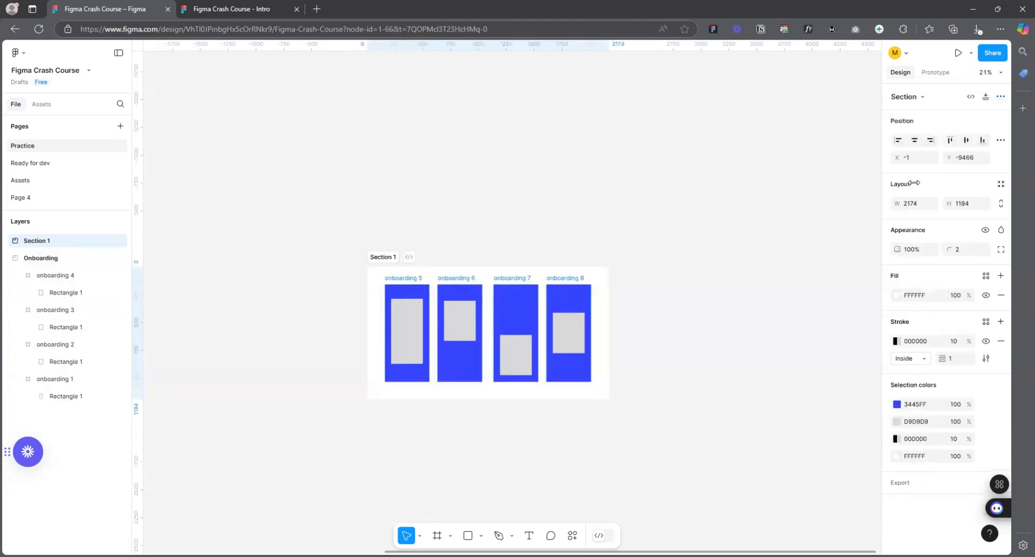
{"action": "left_click", "coordinate": [699, 348]}
{"action": "scroll", "coordinate": [699, 349], "scroll_direction": "down", "scroll_amount": 3}
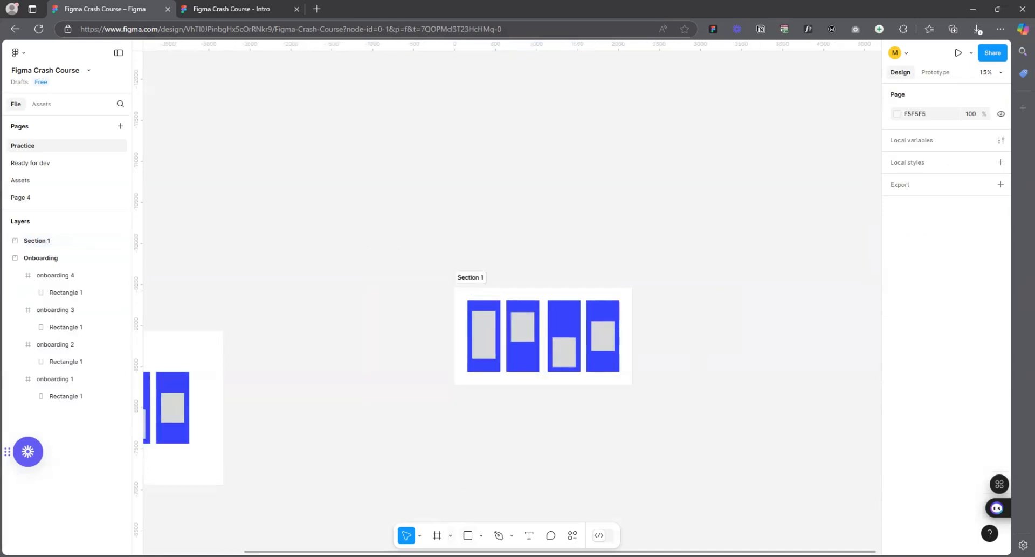
{"action": "left_click", "coordinate": [450, 535]}
{"action": "left_click", "coordinate": [469, 492]}
{"action": "left_click_drag", "start_coordinate": [303, 164], "coordinate": [453, 271]}
{"action": "left_click_drag", "start_coordinate": [319, 155], "coordinate": [350, 115]}
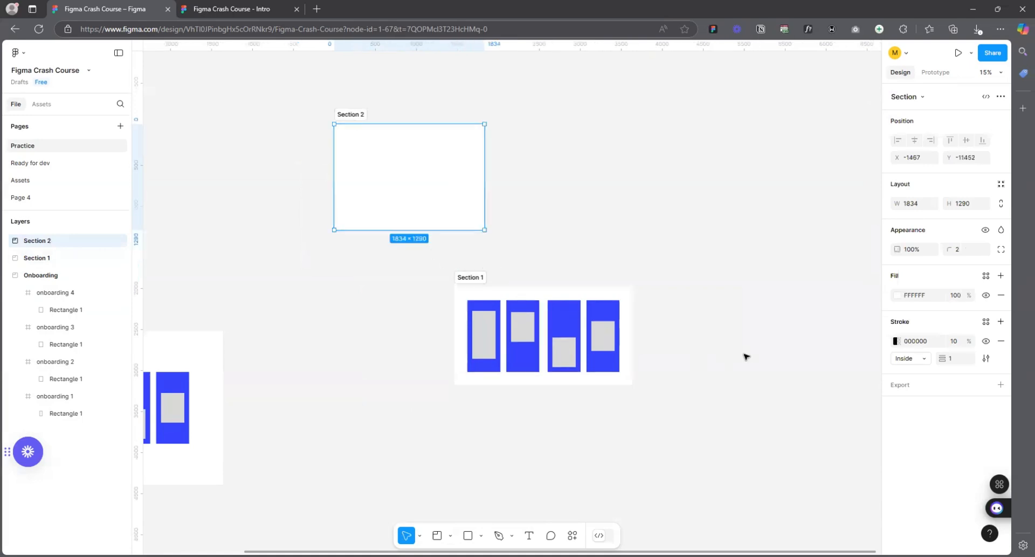
{"action": "key", "text": "Delete"}
- Rename Section 1, which wraps frames onboarding 5 to onboarding 8, as Onboarding
{"action": "scroll", "coordinate": [672, 337], "scroll_direction": "up", "scroll_amount": 5}
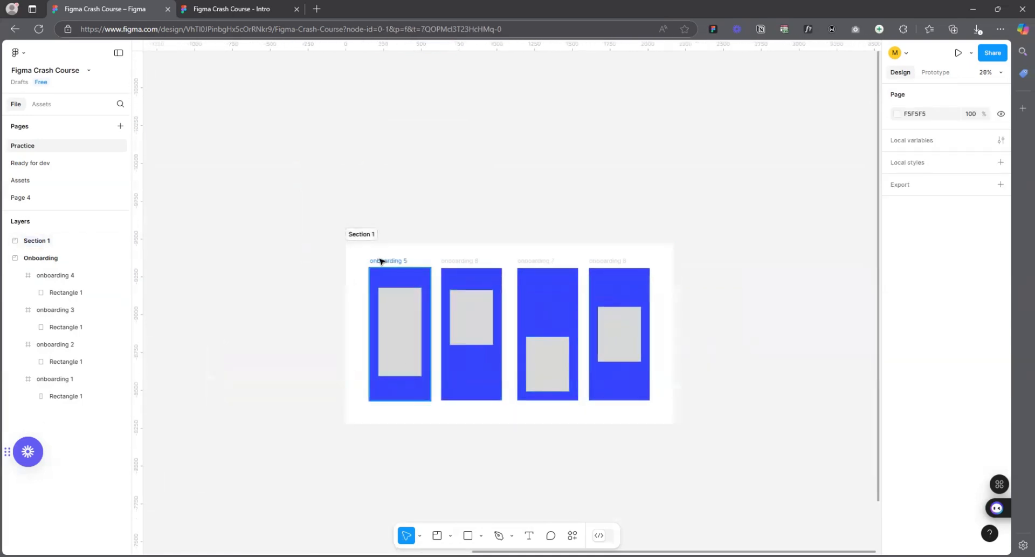
{"action": "left_click", "coordinate": [362, 234]}
{"action": "type", "text": "Onboarding"}
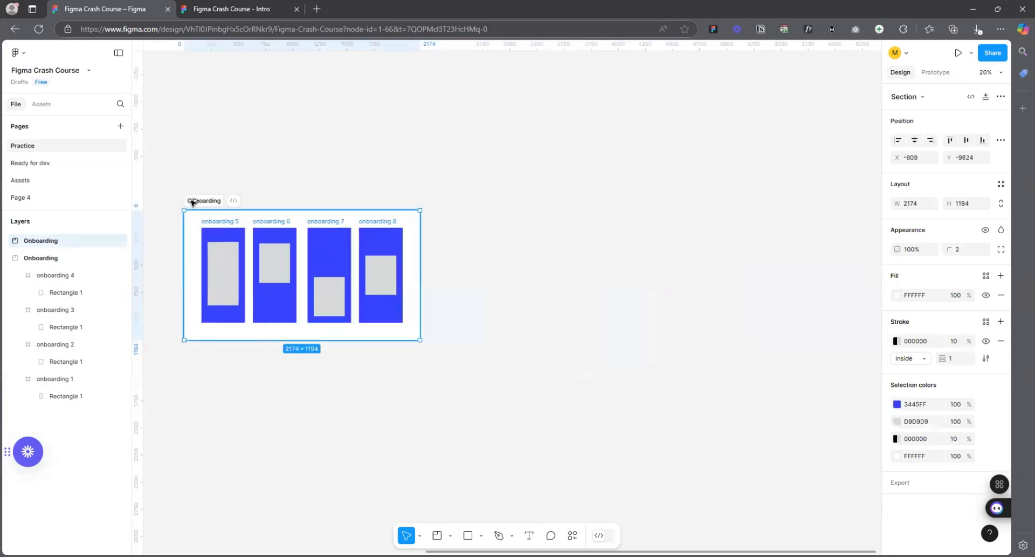
- Duplicate the newly named Onboarding section with its frames to its right, leaving a gap of about 265
{"action": "left_click_drag", "start_coordinate": [192, 203], "coordinate": [455, 198], "text": "alt"}
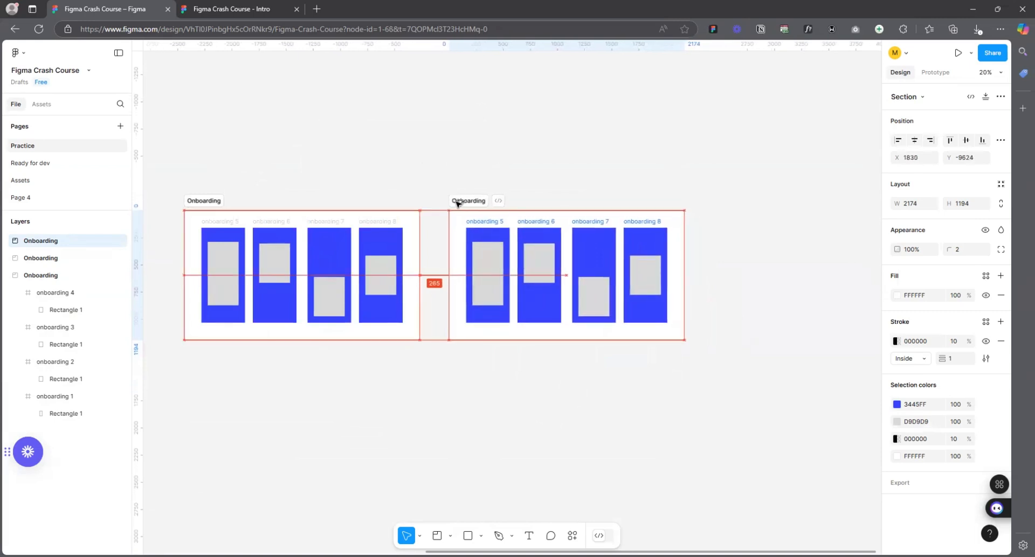
{"action": "left_click", "coordinate": [576, 155]}
{"action": "scroll", "coordinate": [576, 155], "scroll_direction": "down", "scroll_amount": 5}
{"action": "scroll", "coordinate": [567, 227], "scroll_direction": "up", "scroll_amount": 3}
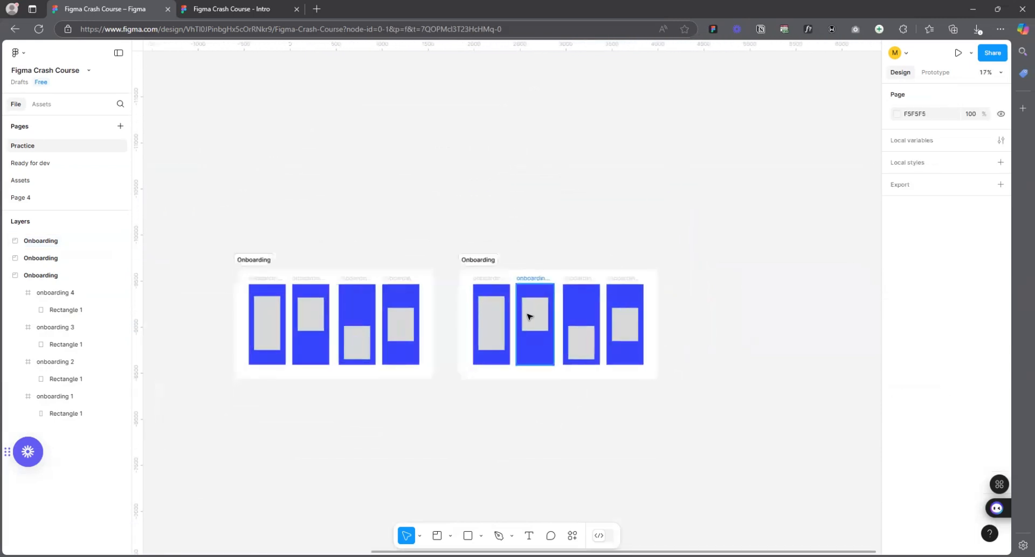
- Delete the original Onboarding section that holds frames onboarding 1 to onboarding 4
{"action": "scroll", "coordinate": [714, 310], "scroll_direction": "down", "scroll_amount": 3}
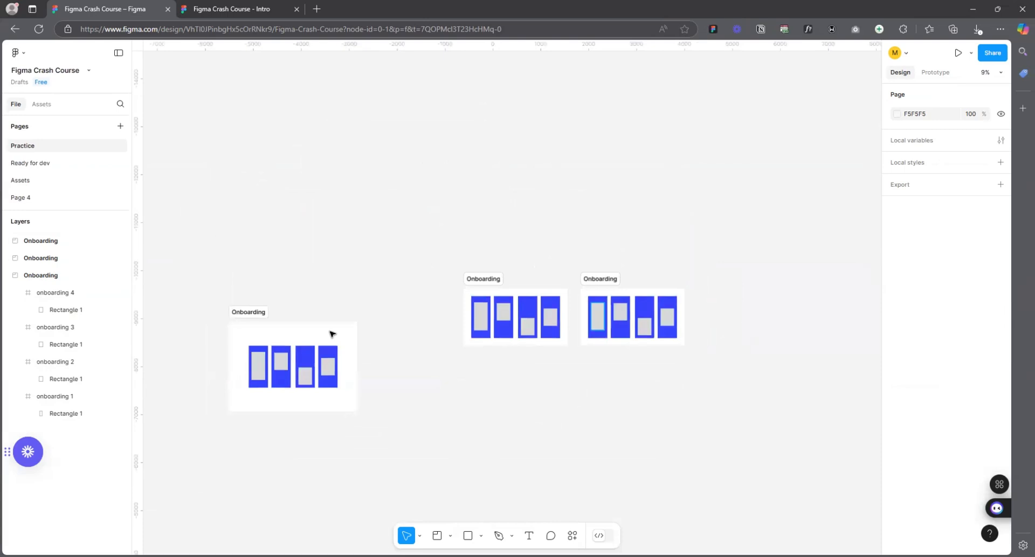
{"action": "left_click", "coordinate": [235, 311]}
{"action": "key", "text": "Delete"}
{"action": "scroll", "coordinate": [718, 302], "scroll_direction": "up", "scroll_amount": 4}
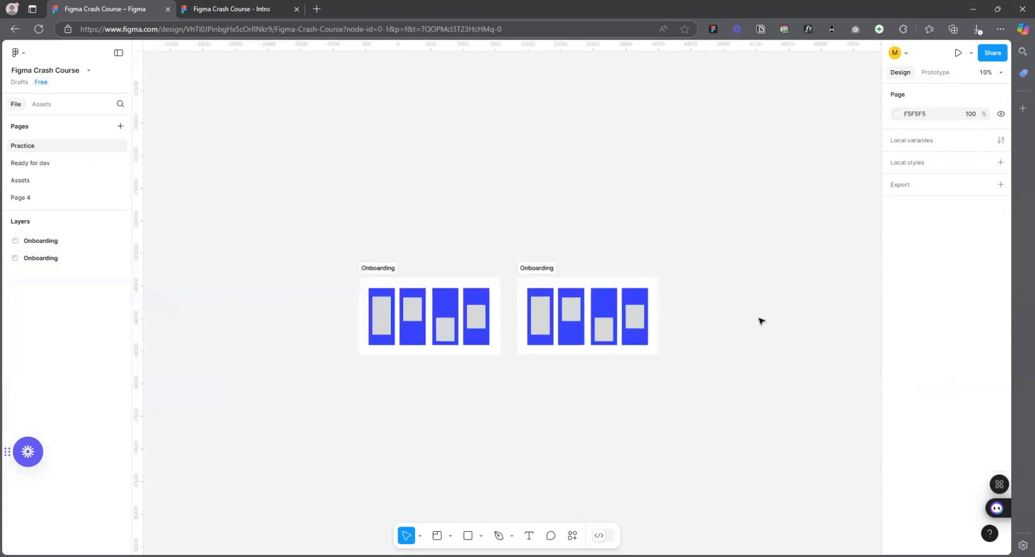
{"action": "scroll", "coordinate": [482, 253], "scroll_direction": "down", "scroll_amount": 3}
{"action": "scroll", "coordinate": [481, 252], "scroll_direction": "up", "scroll_amount": 4}
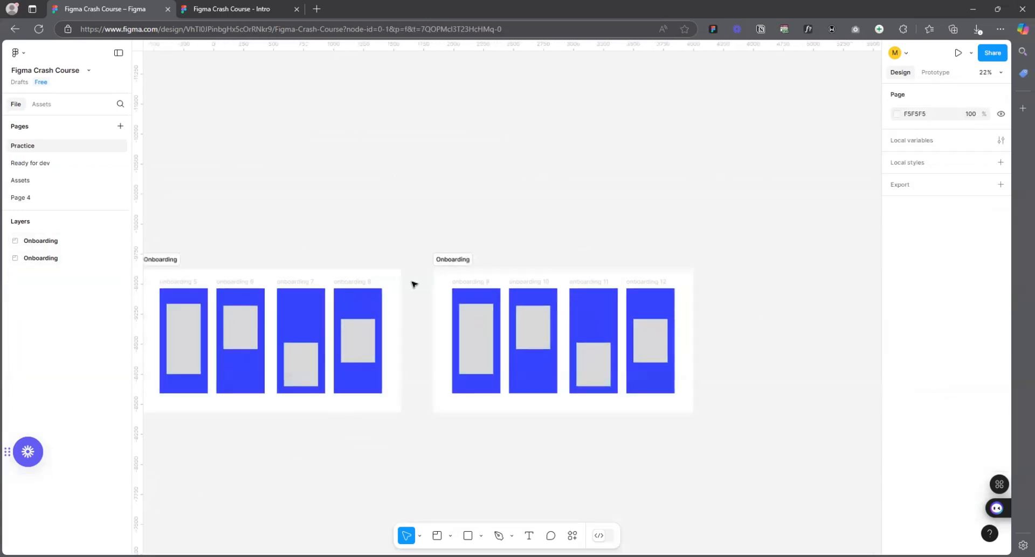
{"action": "scroll", "coordinate": [699, 299], "scroll_direction": "down", "scroll_amount": 2}
{"action": "scroll", "coordinate": [742, 285], "scroll_direction": "up", "scroll_amount": 1}
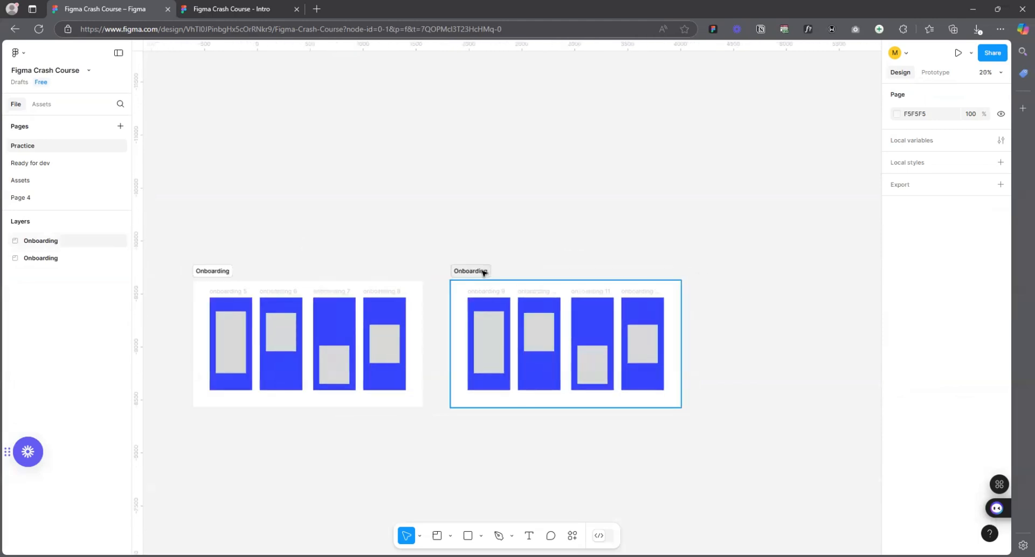
- Rename the section holding frames onboarding 9 to onboarding 12 as Login, and nudge the Onboarding section to X -604
{"action": "left_click", "coordinate": [478, 272]}
{"action": "double_click", "coordinate": [478, 271]}
{"action": "type", "text": "4"}
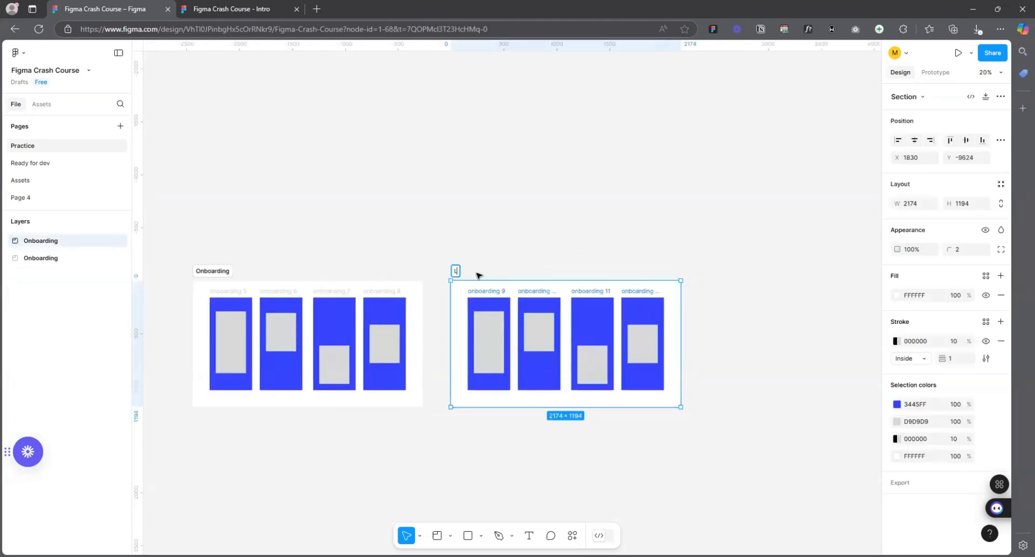
{"action": "left_click", "coordinate": [570, 239]}
{"action": "left_click", "coordinate": [213, 271]}
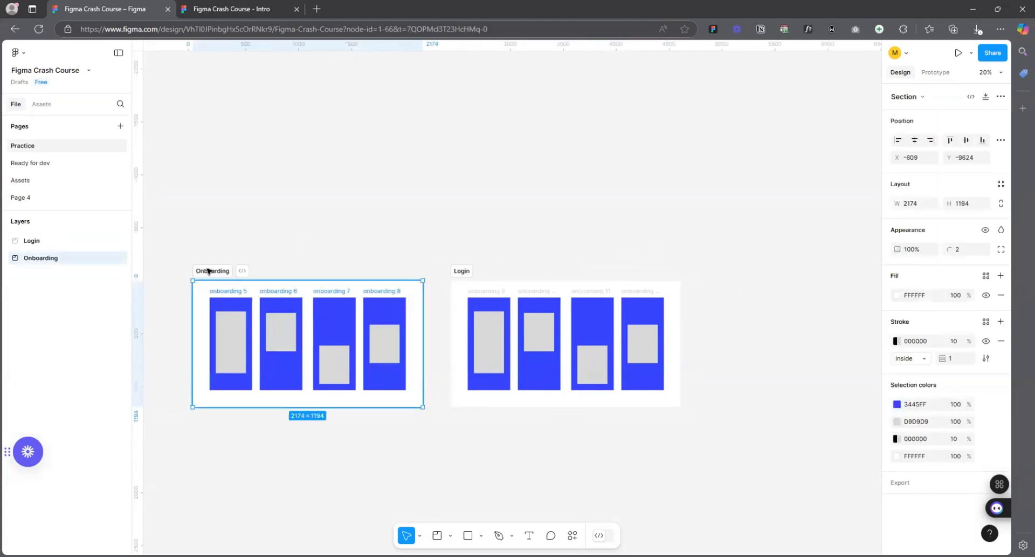
{"action": "left_click_drag", "start_coordinate": [208, 270], "coordinate": [209, 273]}
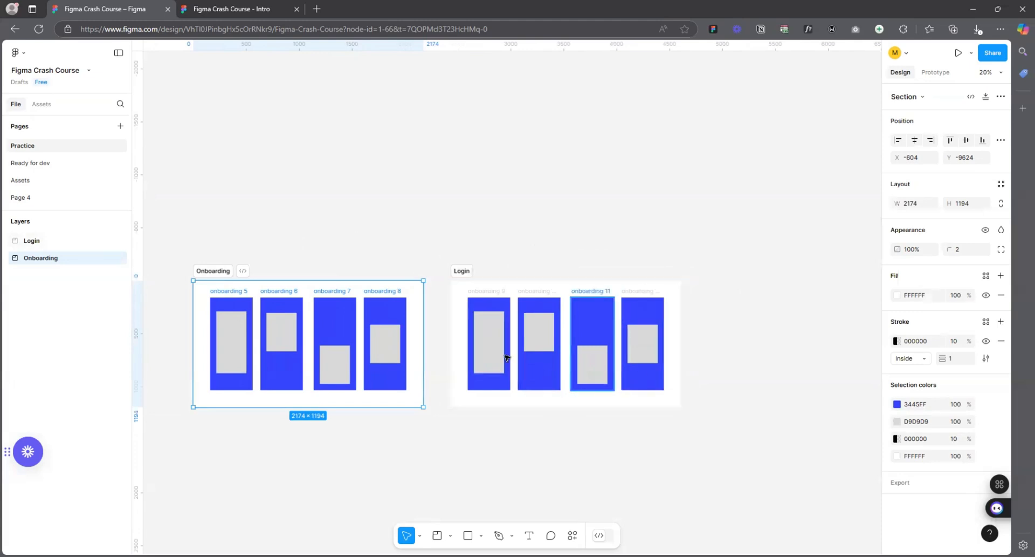
- Mark the Login section as ready for dev
{"action": "left_click", "coordinate": [462, 272]}
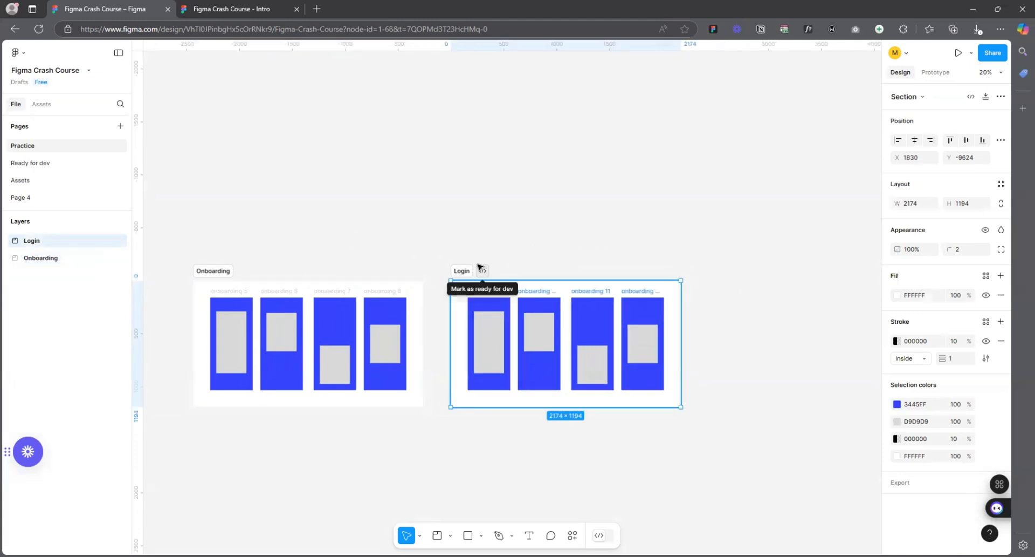
{"action": "scroll", "coordinate": [622, 248], "scroll_direction": "down", "scroll_amount": 3}
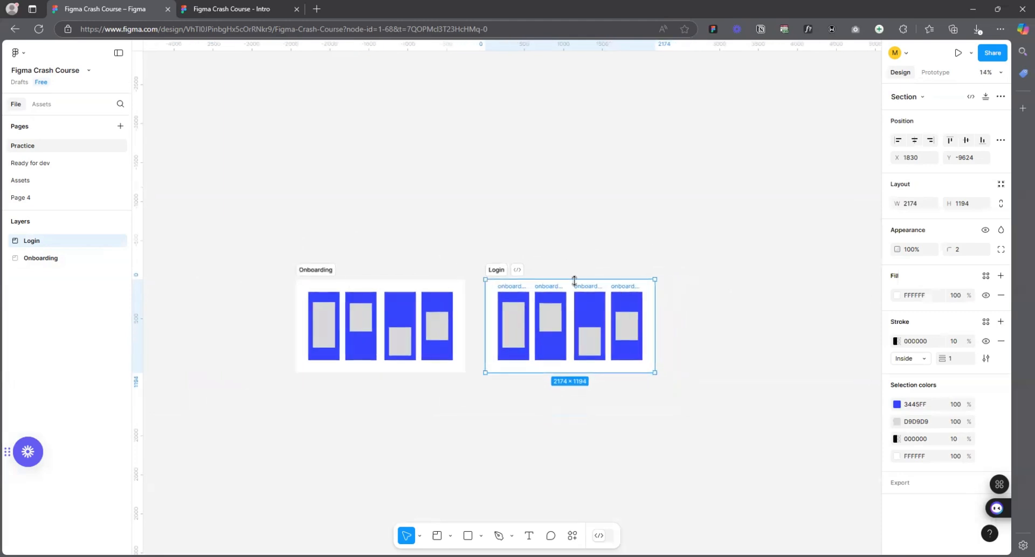
{"action": "scroll", "coordinate": [700, 289], "scroll_direction": "up", "scroll_amount": 3}
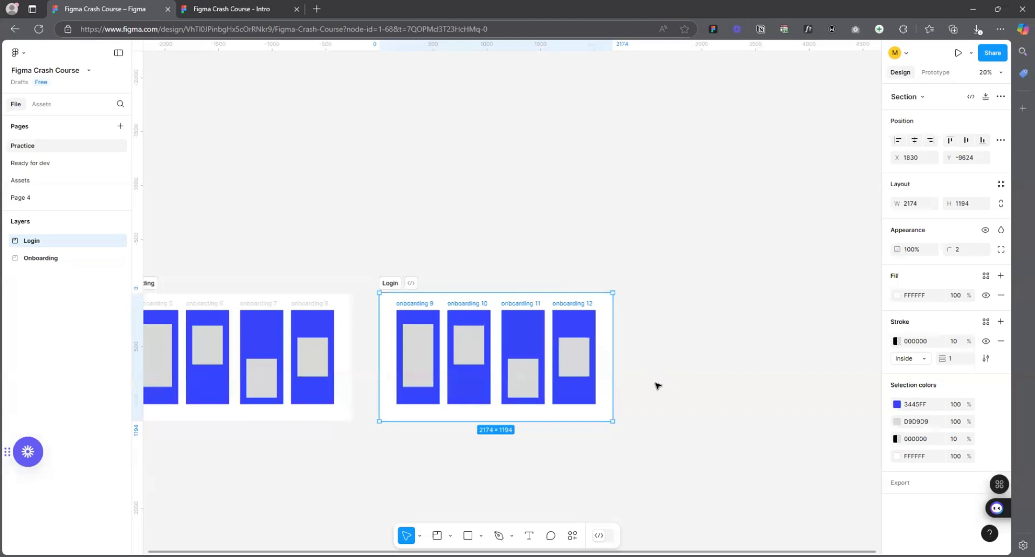
{"action": "left_click", "coordinate": [412, 284]}
{"action": "left_click", "coordinate": [601, 215]}
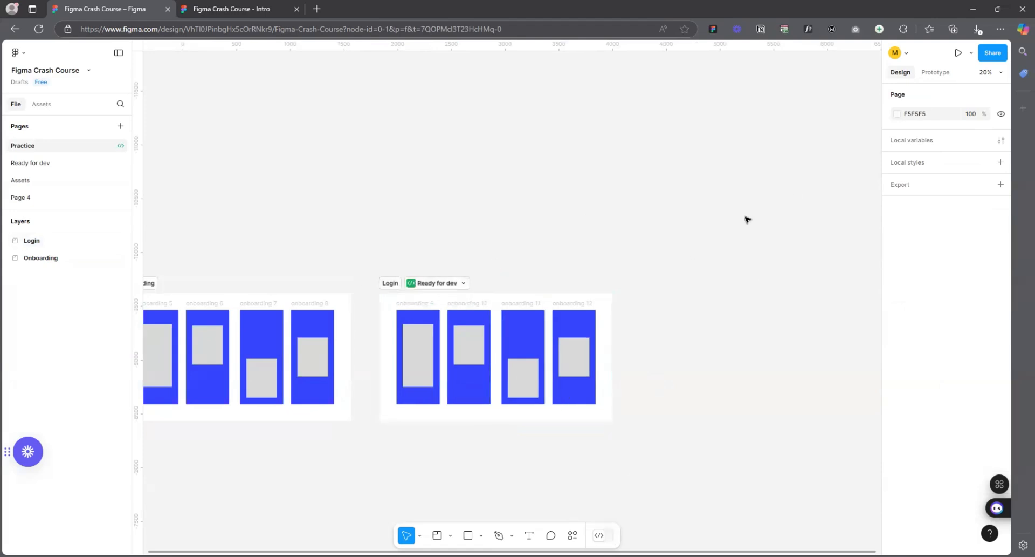
{"action": "scroll", "coordinate": [647, 399], "scroll_direction": "down", "scroll_amount": 1}
{"action": "scroll", "coordinate": [650, 375], "scroll_direction": "up", "scroll_amount": 1}
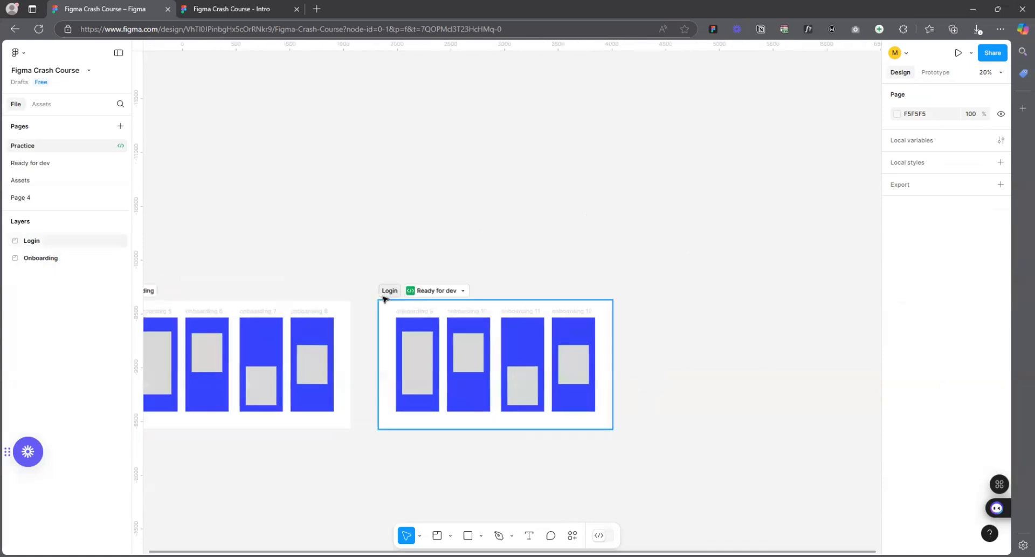
{"action": "scroll", "coordinate": [639, 344], "scroll_direction": "up", "scroll_amount": 1}
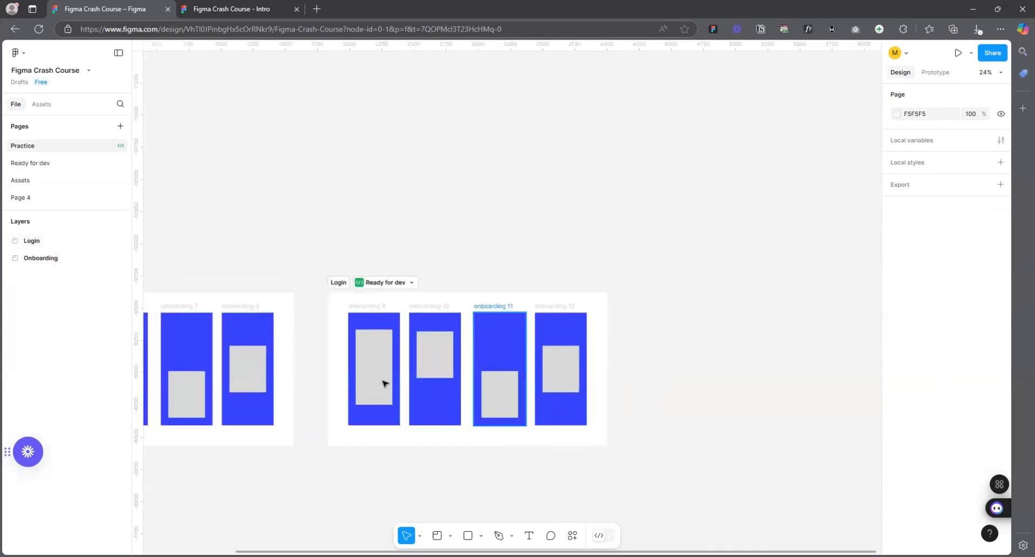
{"action": "scroll", "coordinate": [299, 321], "scroll_direction": "up", "scroll_amount": 1}
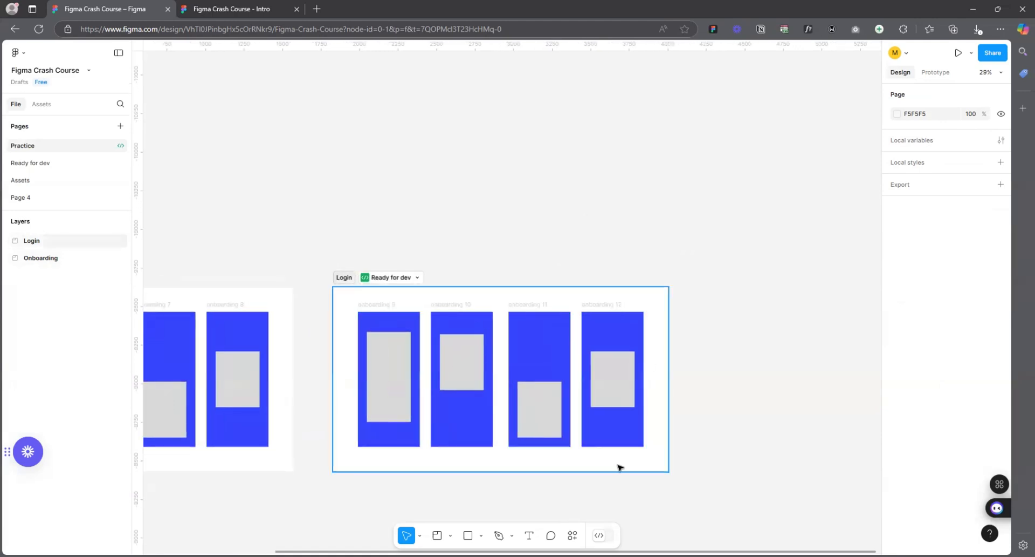
{"action": "scroll", "coordinate": [677, 370], "scroll_direction": "up", "scroll_amount": 1}
{"action": "scroll", "coordinate": [733, 354], "scroll_direction": "down", "scroll_amount": 2}
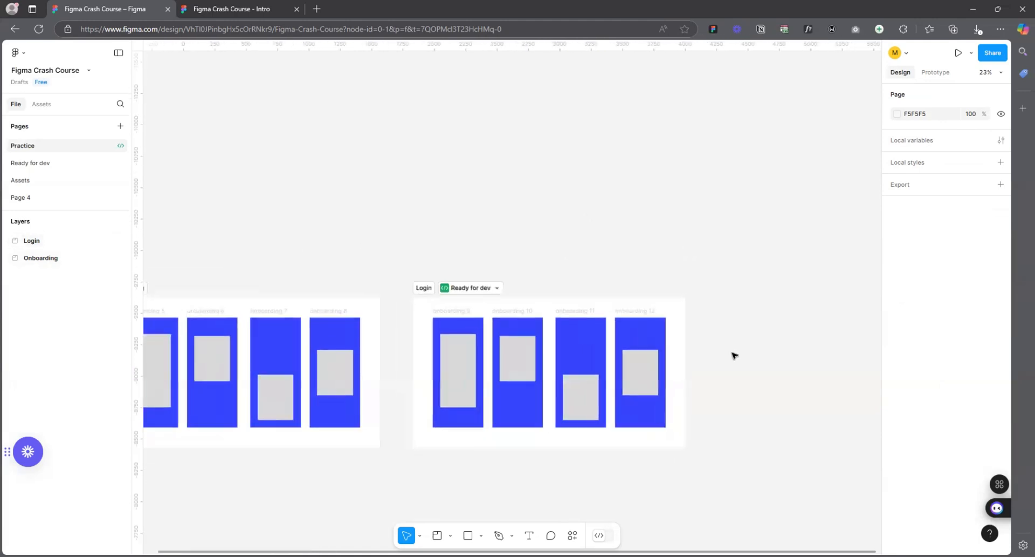
{"action": "scroll", "coordinate": [733, 354], "scroll_direction": "down", "scroll_amount": 1}
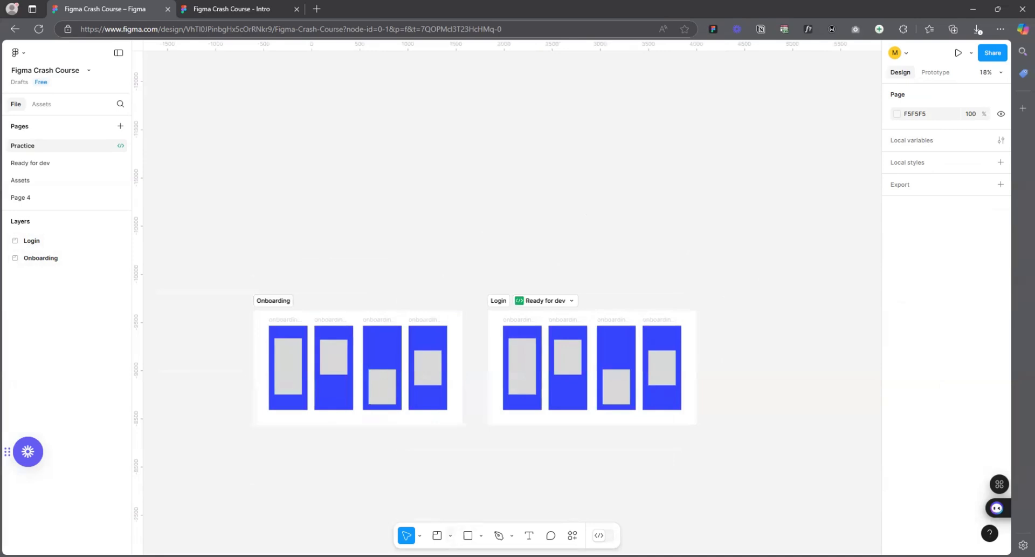
- Look through the available move, frame and section, and shape tool options without choosing one
{"action": "left_click", "coordinate": [450, 535]}
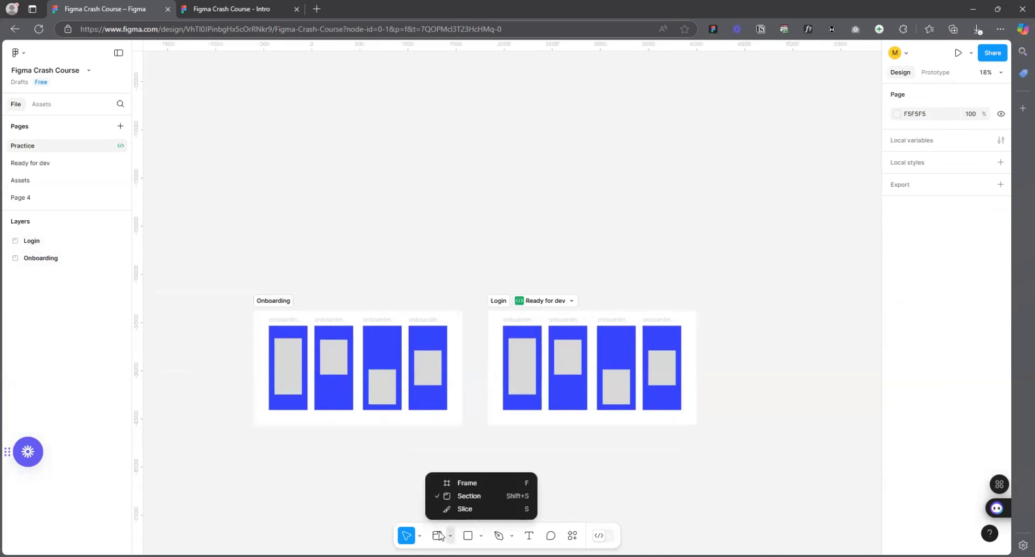
{"action": "left_click", "coordinate": [419, 535]}
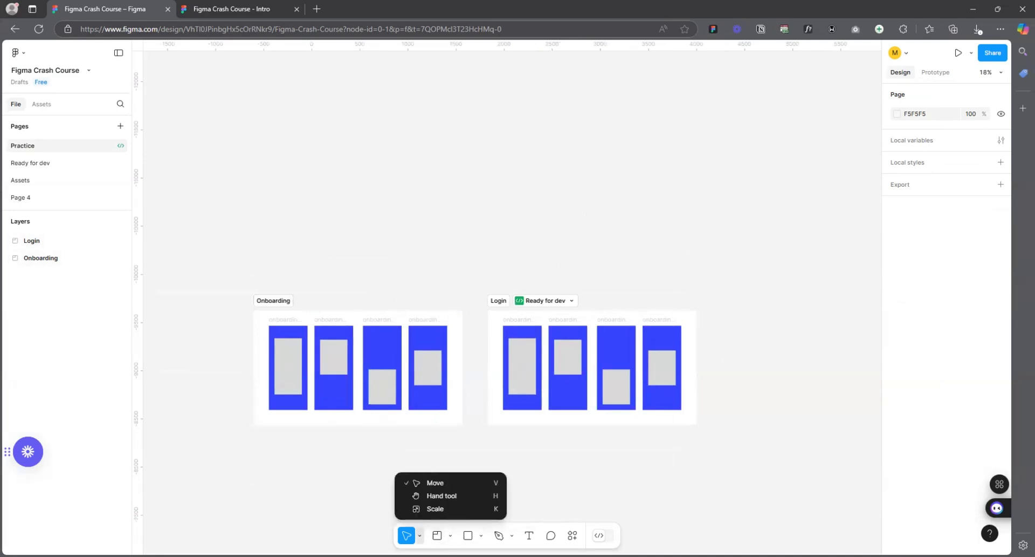
{"action": "left_click", "coordinate": [450, 535]}
{"action": "left_click", "coordinate": [420, 535]}
{"action": "left_click", "coordinate": [451, 535]}
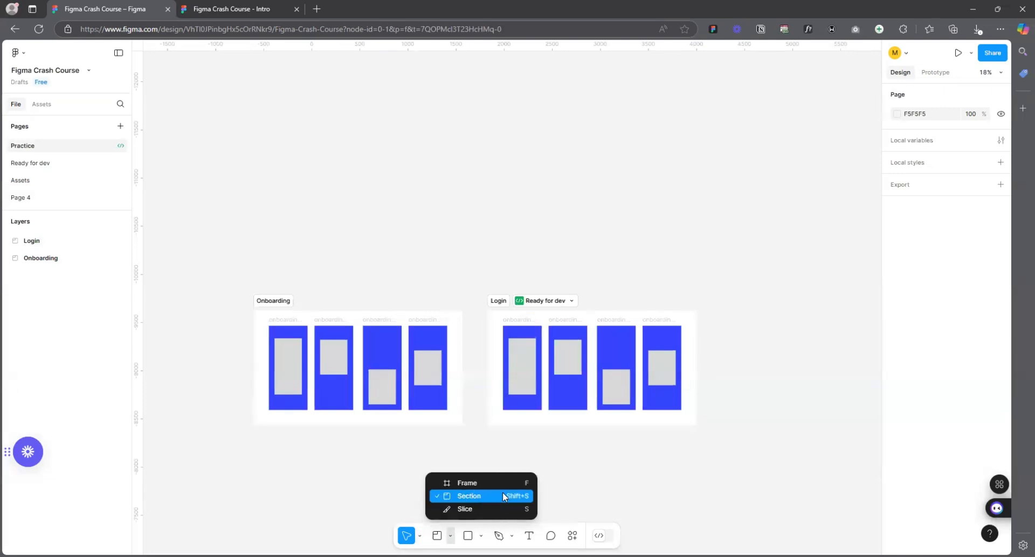
{"action": "left_click", "coordinate": [557, 483]}
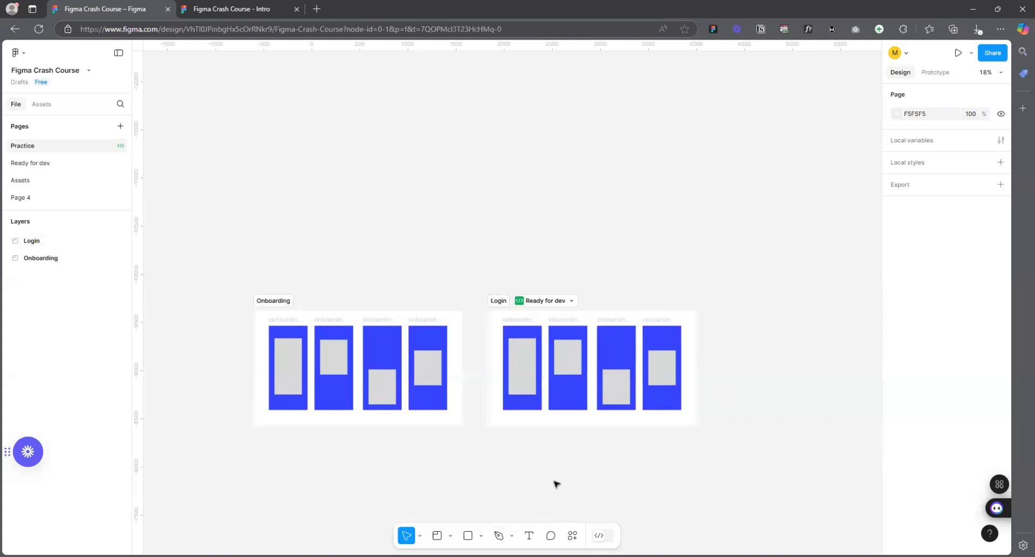
{"action": "left_click", "coordinate": [481, 535]}
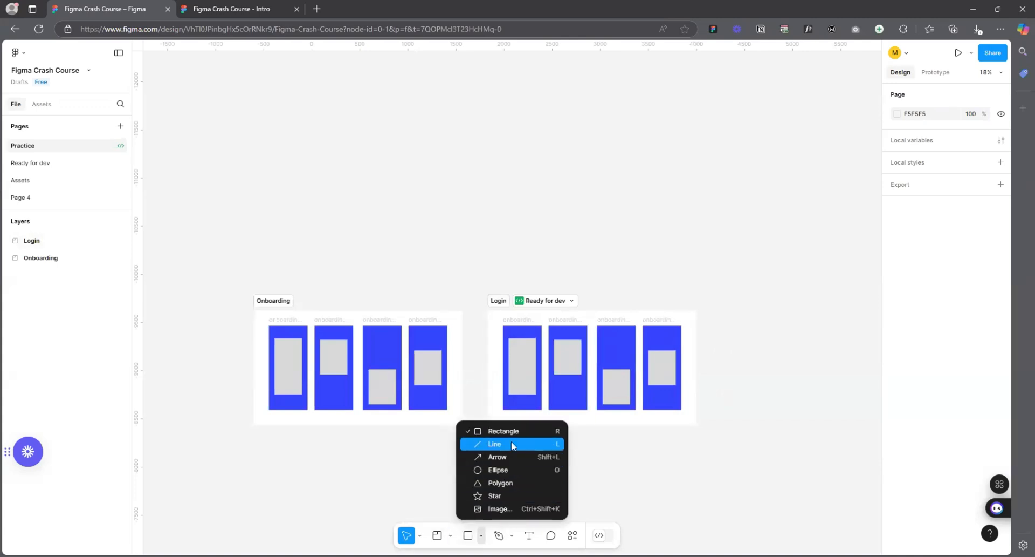
{"action": "left_click", "coordinate": [750, 237]}
- Draw a wide rectangle of about 4026 × 1780 and place it below the Onboarding and Login sections
{"action": "scroll", "coordinate": [324, 232], "scroll_direction": "down", "scroll_amount": 5}
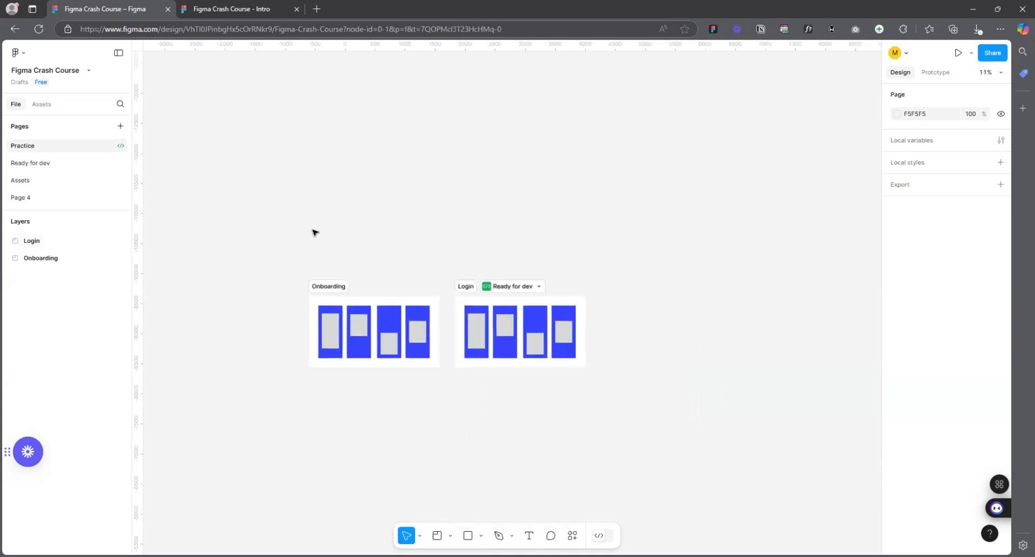
{"action": "left_click", "coordinate": [468, 535]}
{"action": "scroll", "coordinate": [564, 319], "scroll_direction": "up", "scroll_amount": 4}
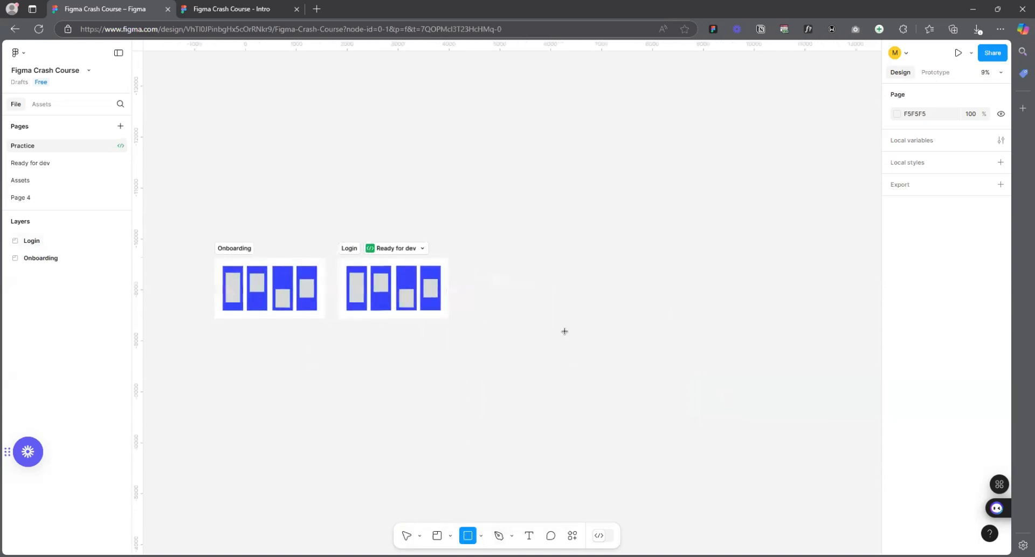
{"action": "scroll", "coordinate": [422, 245], "scroll_direction": "down", "scroll_amount": 2}
{"action": "mouse_move", "coordinate": [334, 321]}
{"action": "left_mouse_down"}
{"action": "mouse_move", "coordinate": [494, 406]}
{"action": "mouse_move", "coordinate": [541, 417]}
{"action": "left_mouse_up"}
{"action": "scroll", "coordinate": [457, 314], "scroll_direction": "up", "scroll_amount": 2}
{"action": "left_click_drag", "start_coordinate": [403, 358], "coordinate": [448, 383]}
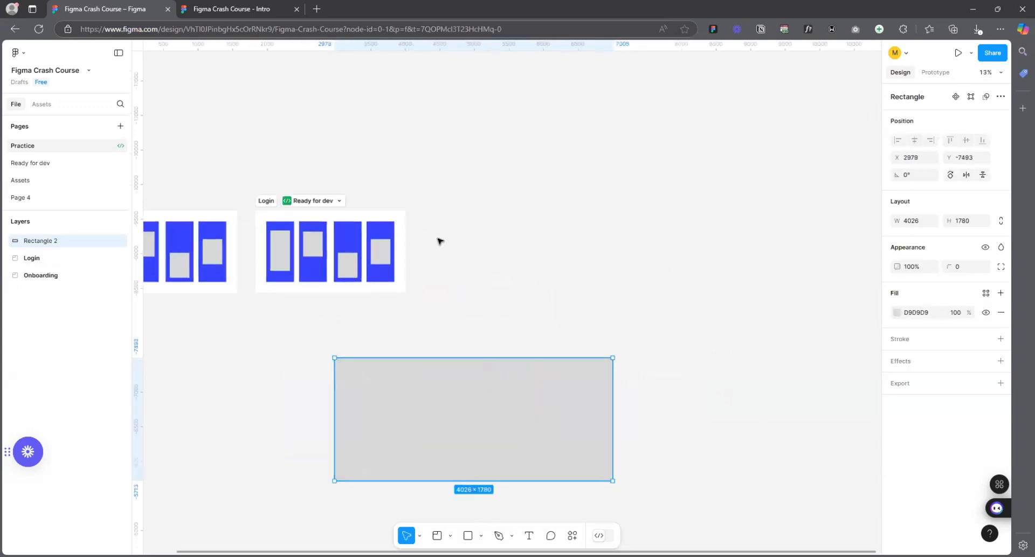
{"action": "scroll", "coordinate": [439, 241], "scroll_direction": "down", "scroll_amount": 2}
{"action": "left_click_drag", "start_coordinate": [524, 372], "coordinate": [520, 391]}
{"action": "scroll", "coordinate": [500, 395], "scroll_direction": "up", "scroll_amount": 2}
{"action": "left_click_drag", "start_coordinate": [463, 370], "coordinate": [312, 343]}
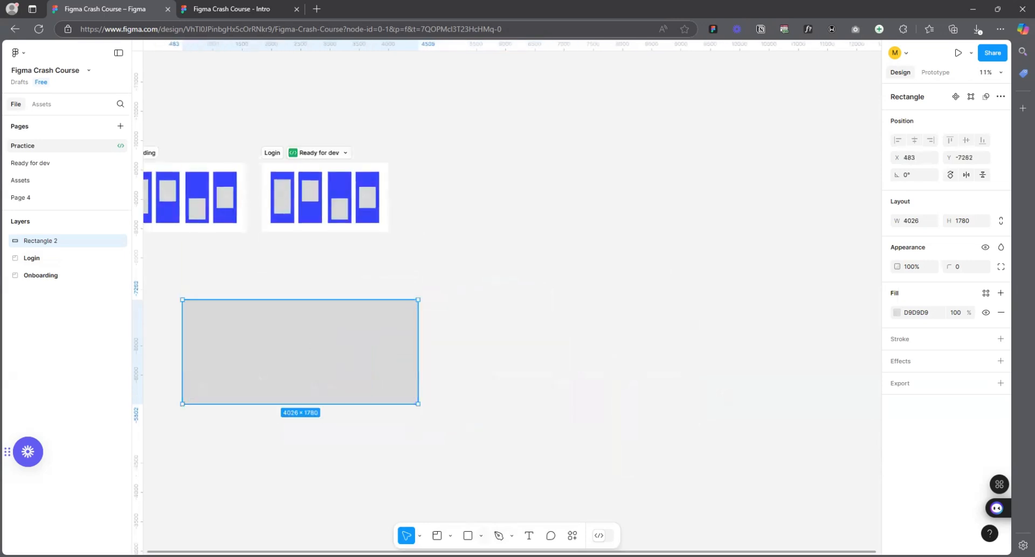
- Draw a square of about 2662 × 2662 with the Rectangle tool and place it just right of the wide rectangle
{"action": "left_click", "coordinate": [468, 535]}
{"action": "scroll", "coordinate": [347, 318], "scroll_direction": "down", "scroll_amount": 2}
{"action": "scroll", "coordinate": [545, 314], "scroll_direction": "up", "scroll_amount": 1}
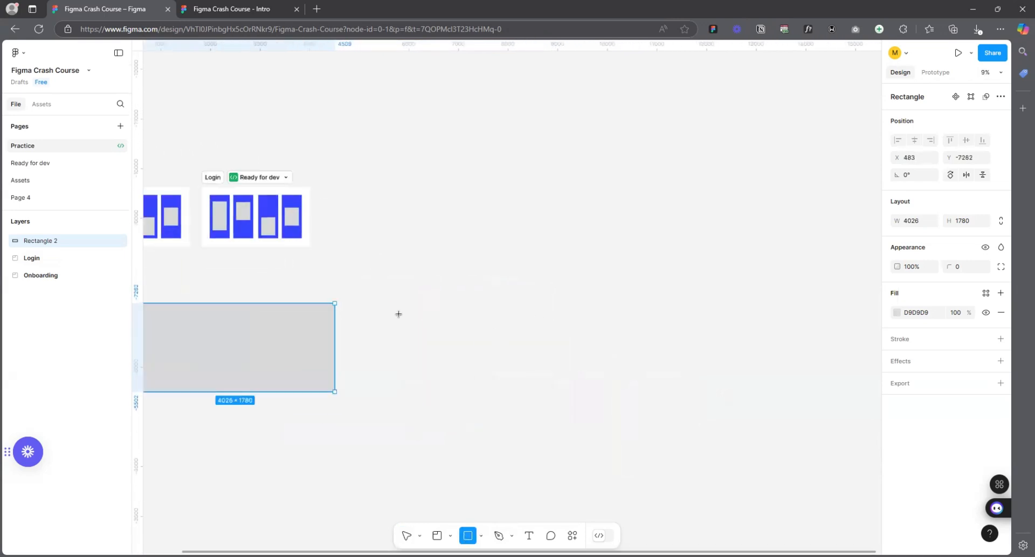
{"action": "mouse_move", "coordinate": [407, 287]}
{"action": "left_mouse_down"}
{"action": "mouse_move", "coordinate": [527, 383]}
{"action": "mouse_move", "coordinate": [477, 358]}
{"action": "mouse_move", "coordinate": [539, 419]}
{"action": "left_mouse_up"}
{"action": "left_click_drag", "start_coordinate": [468, 337], "coordinate": [463, 310]}
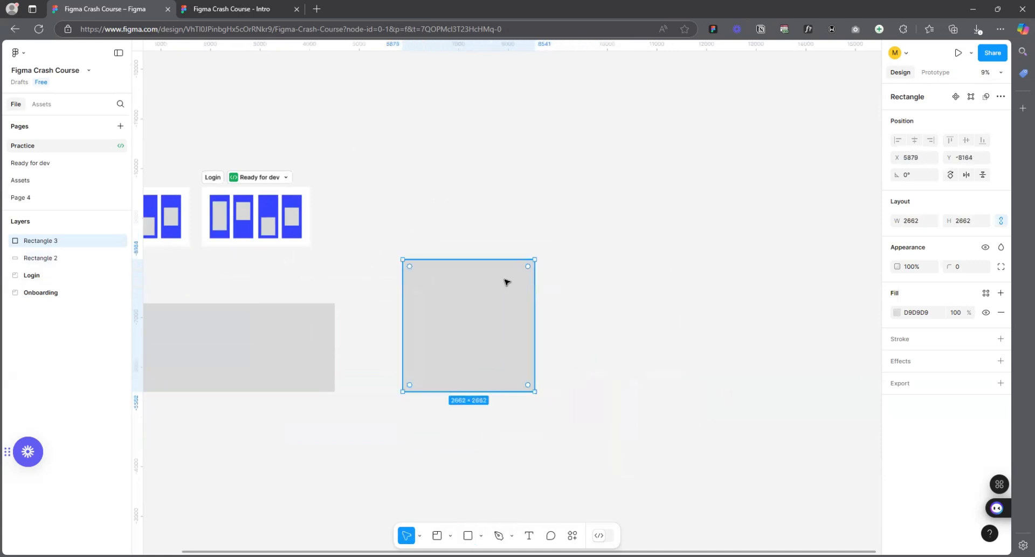
{"action": "scroll", "coordinate": [507, 288], "scroll_direction": "up", "scroll_amount": 3}
{"action": "scroll", "coordinate": [393, 303], "scroll_direction": "down", "scroll_amount": 5}
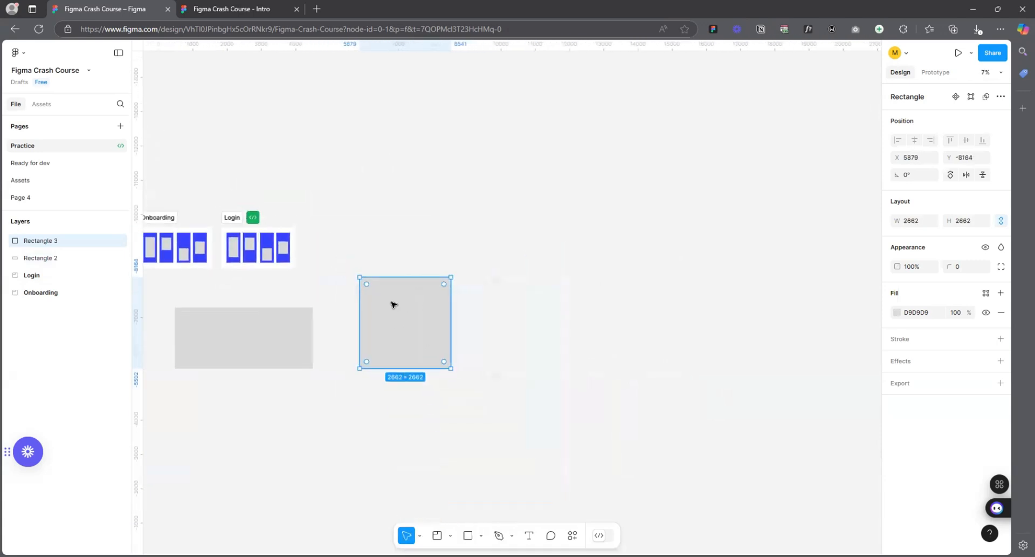
{"action": "left_click_drag", "start_coordinate": [400, 305], "coordinate": [379, 305]}
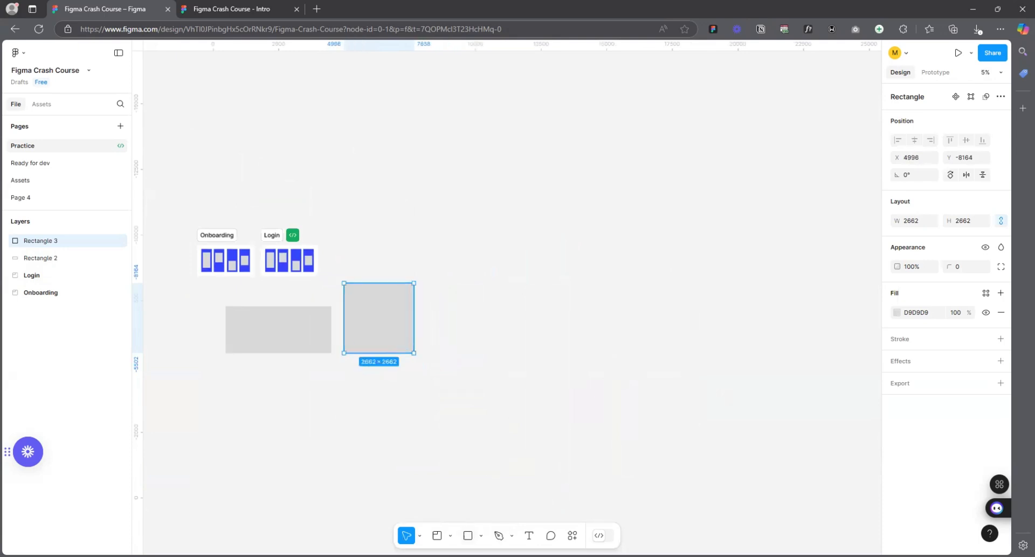
- Place a default 100 × 100 rectangle right of the square and scale it proportionally to about 2878 × 2878
{"action": "key", "text": "r"}
{"action": "scroll", "coordinate": [439, 324], "scroll_direction": "up", "scroll_amount": 2}
{"action": "left_click", "coordinate": [462, 247]}
{"action": "scroll", "coordinate": [503, 245], "scroll_direction": "up", "scroll_amount": 3}
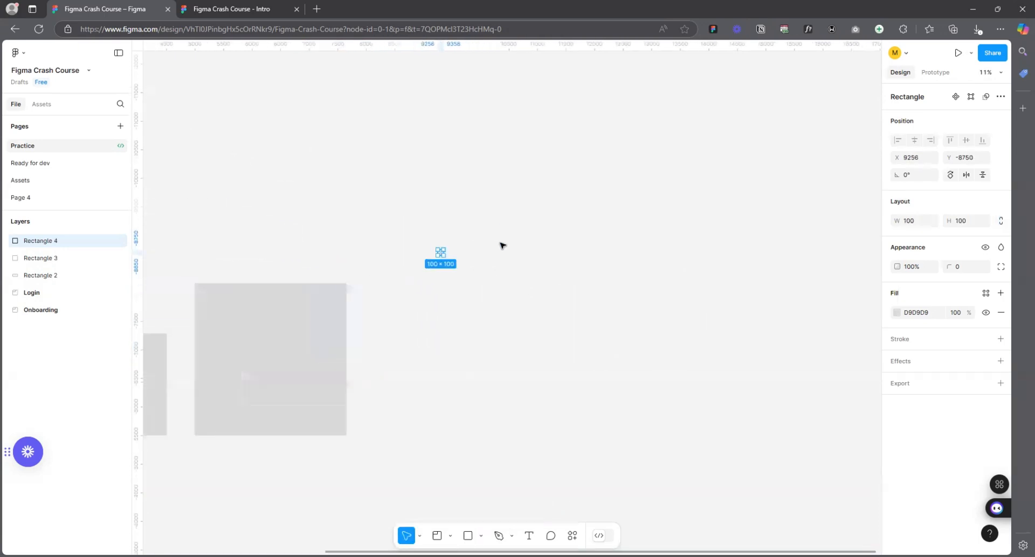
{"action": "scroll", "coordinate": [429, 243], "scroll_direction": "up", "scroll_amount": 4}
{"action": "scroll", "coordinate": [433, 245], "scroll_direction": "down", "scroll_amount": 3}
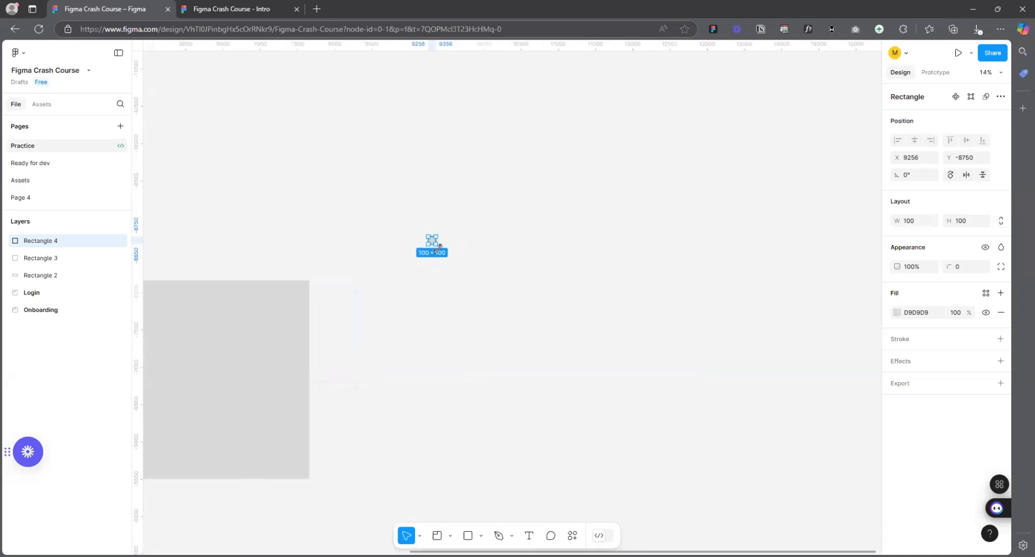
{"action": "left_click_drag", "start_coordinate": [437, 243], "coordinate": [642, 374]}
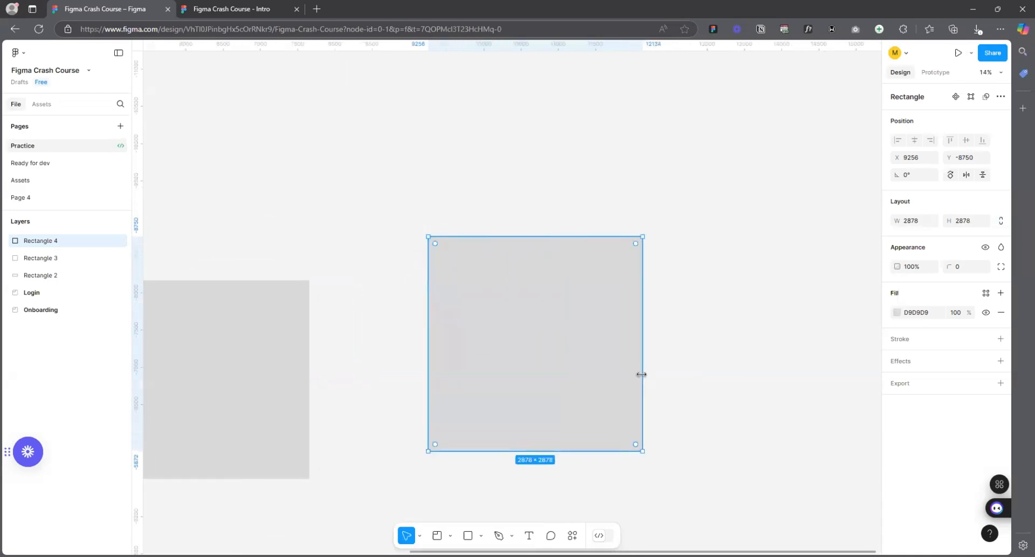
- Move the newest square beside the previous one with bottoms aligned, and reduce it to about 2687 × 2687
{"action": "scroll", "coordinate": [485, 242], "scroll_direction": "down", "scroll_amount": 2}
{"action": "left_click_drag", "start_coordinate": [494, 276], "coordinate": [440, 296]}
{"action": "scroll", "coordinate": [429, 300], "scroll_direction": "up", "scroll_amount": 2}
{"action": "scroll", "coordinate": [538, 298], "scroll_direction": "down", "scroll_amount": 3}
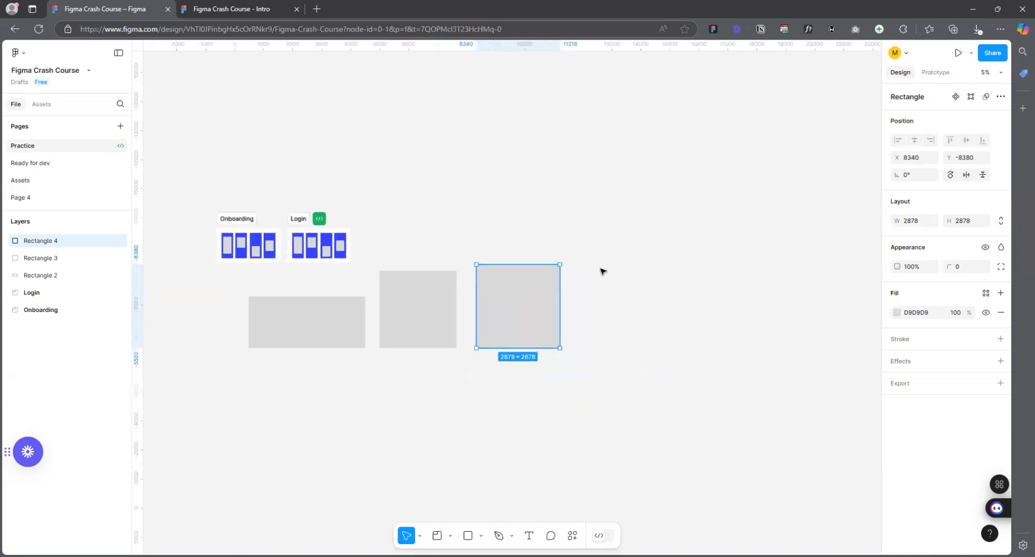
{"action": "left_click_drag", "start_coordinate": [488, 275], "coordinate": [494, 280]}
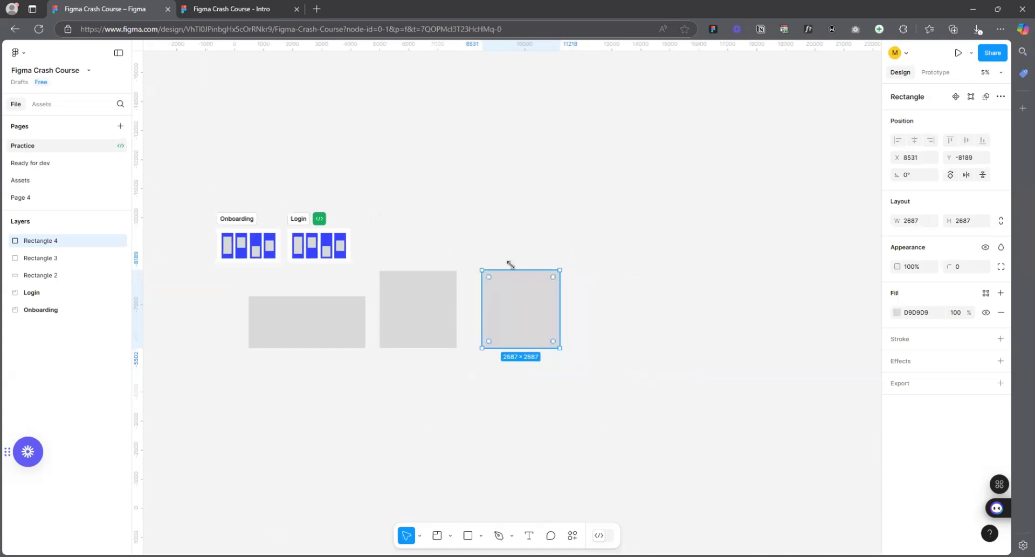
{"action": "left_click", "coordinate": [476, 510]}
- Draw a large square of about 5631 × 5631 and move it clear of the other shapes to their right
{"action": "left_click", "coordinate": [469, 535]}
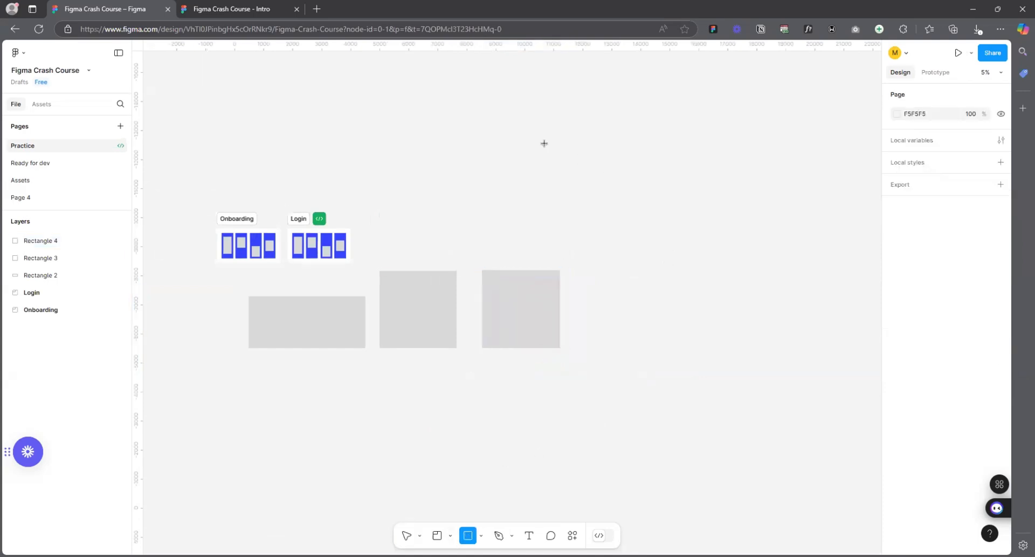
{"action": "mouse_move", "coordinate": [538, 136]}
{"action": "left_mouse_down"}
{"action": "mouse_move", "coordinate": [654, 205]}
{"action": "mouse_move", "coordinate": [701, 300]}
{"action": "left_mouse_up"}
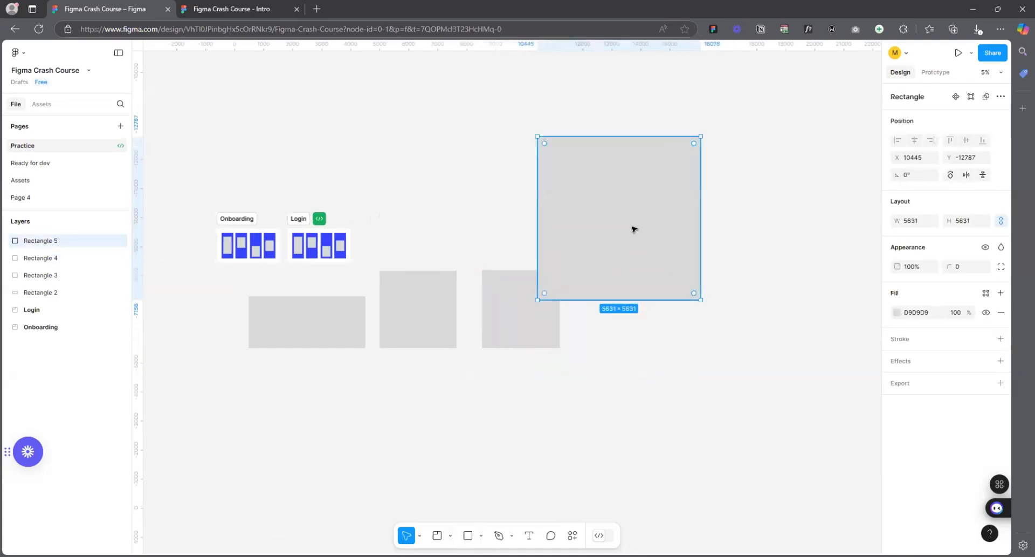
{"action": "left_click_drag", "start_coordinate": [635, 226], "coordinate": [708, 245]}
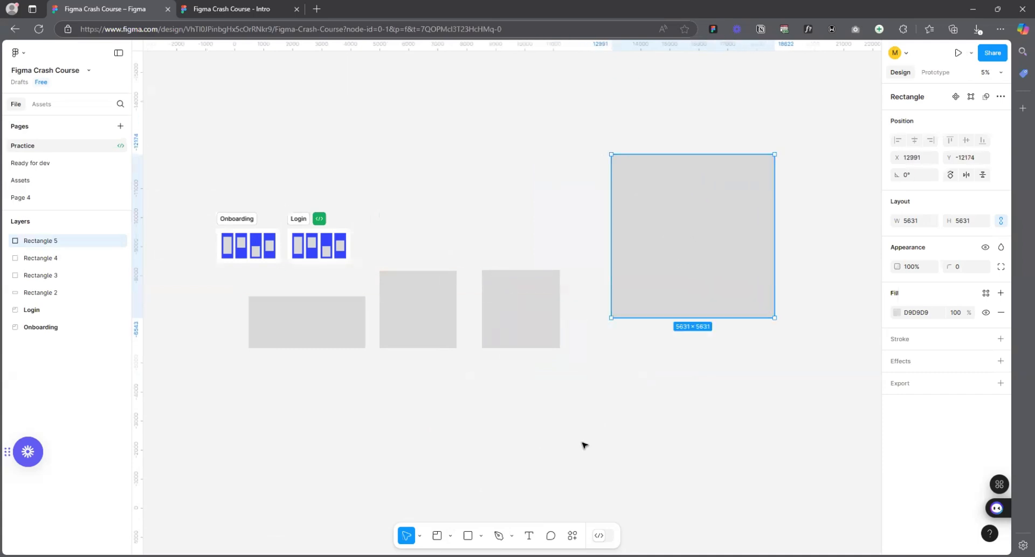
- Place a default 100 × 100 rectangle above the 2687 × 2687 square
{"action": "left_click", "coordinate": [469, 536]}
{"action": "left_click", "coordinate": [487, 210]}
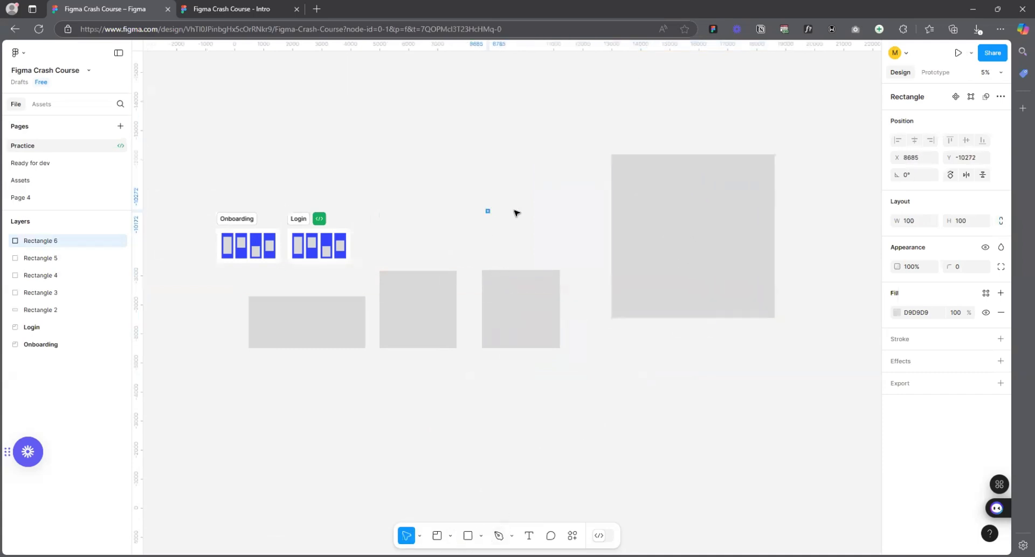
{"action": "left_click", "coordinate": [491, 218]}
{"action": "left_click", "coordinate": [489, 211]}
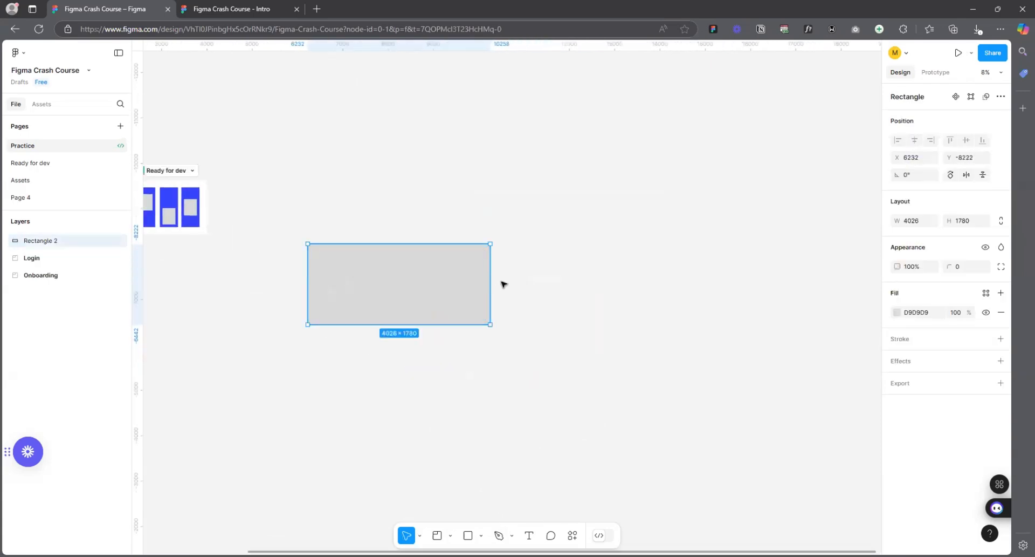
- Resize the rectangle to about 4110 × 2393 and move it up and right to about X 6582, Y -8839
{"action": "left_click_drag", "start_coordinate": [493, 276], "coordinate": [446, 279]}
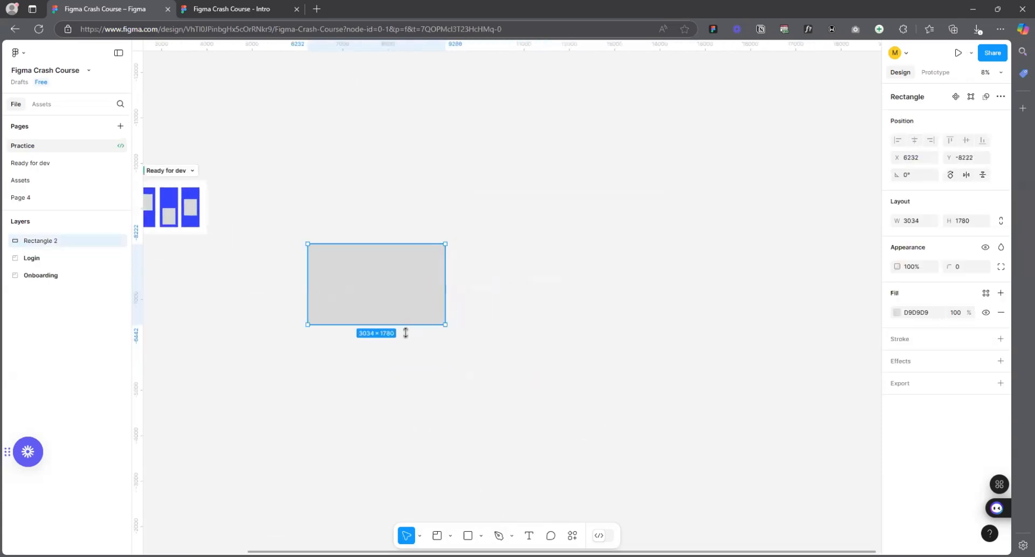
{"action": "left_click_drag", "start_coordinate": [406, 332], "coordinate": [408, 359]}
{"action": "scroll", "coordinate": [276, 299], "scroll_direction": "up", "scroll_amount": 3}
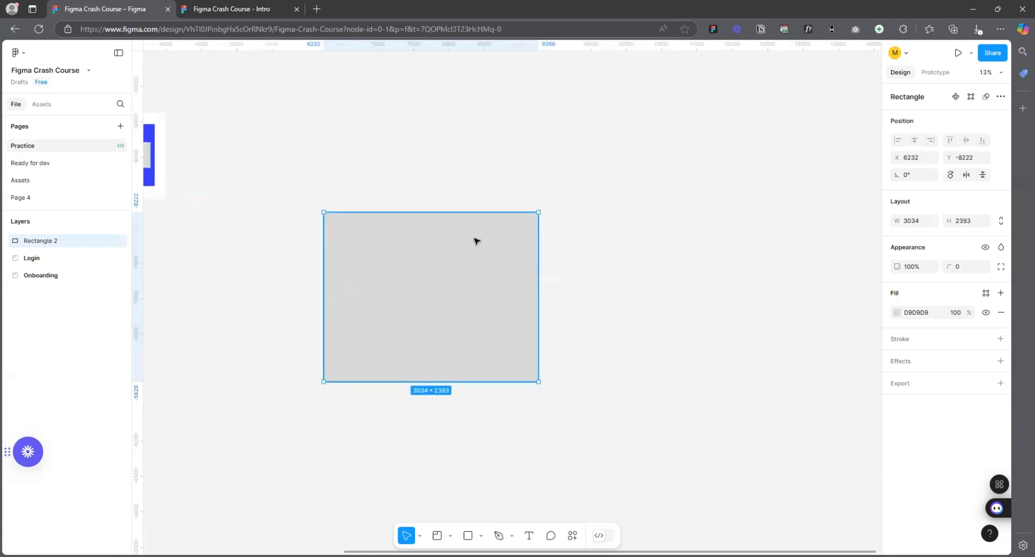
{"action": "left_click_drag", "start_coordinate": [477, 241], "coordinate": [502, 197]}
{"action": "scroll", "coordinate": [617, 196], "scroll_direction": "up", "scroll_amount": 1}
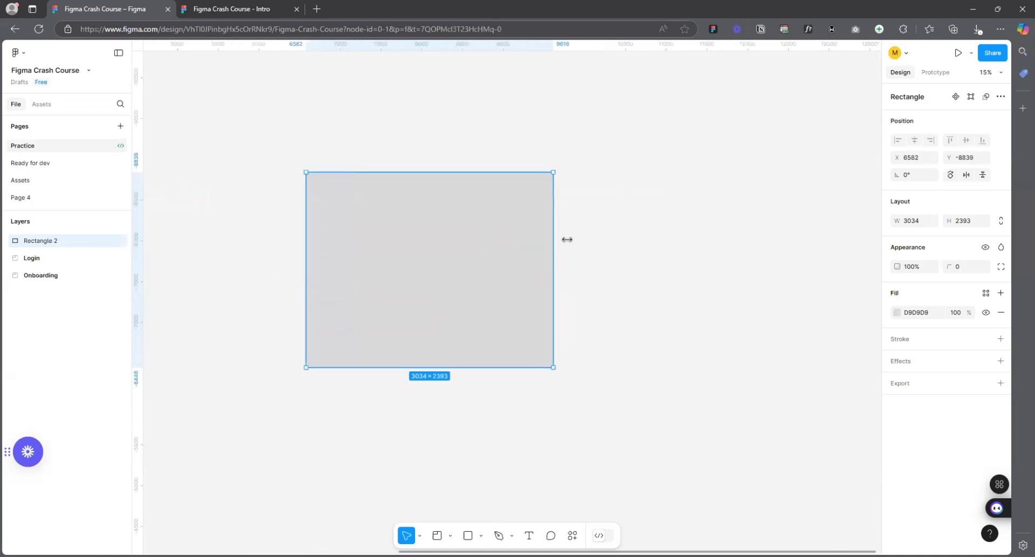
{"action": "left_click_drag", "start_coordinate": [567, 238], "coordinate": [655, 239]}
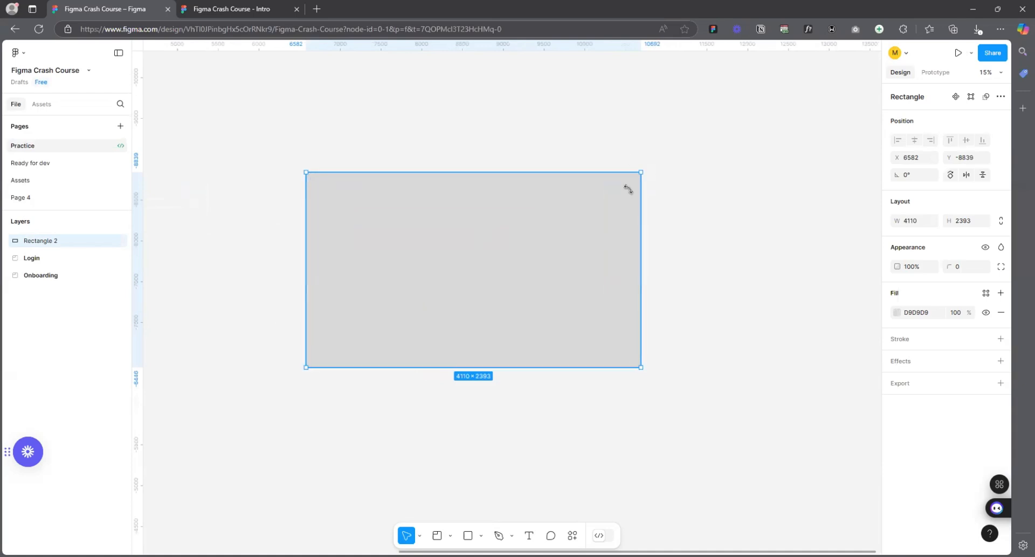
- Round all four corners of the rectangle to a radius of about 344
{"action": "scroll", "coordinate": [449, 266], "scroll_direction": "up", "scroll_amount": 2}
{"action": "scroll", "coordinate": [647, 314], "scroll_direction": "down", "scroll_amount": 3}
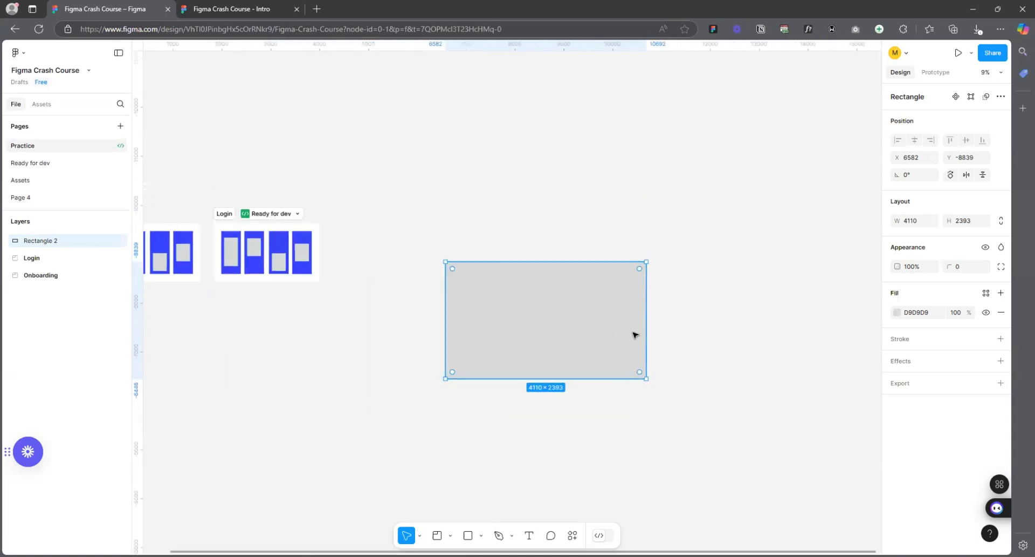
{"action": "scroll", "coordinate": [633, 333], "scroll_direction": "up", "scroll_amount": 3}
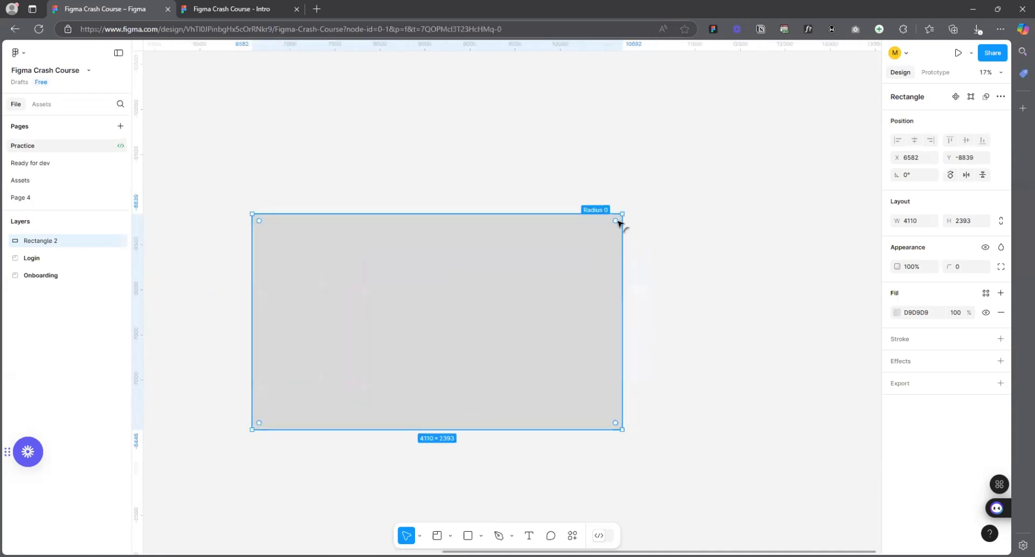
{"action": "left_click_drag", "start_coordinate": [262, 225], "coordinate": [261, 228]}
{"action": "scroll", "coordinate": [256, 222], "scroll_direction": "up", "scroll_amount": 5}
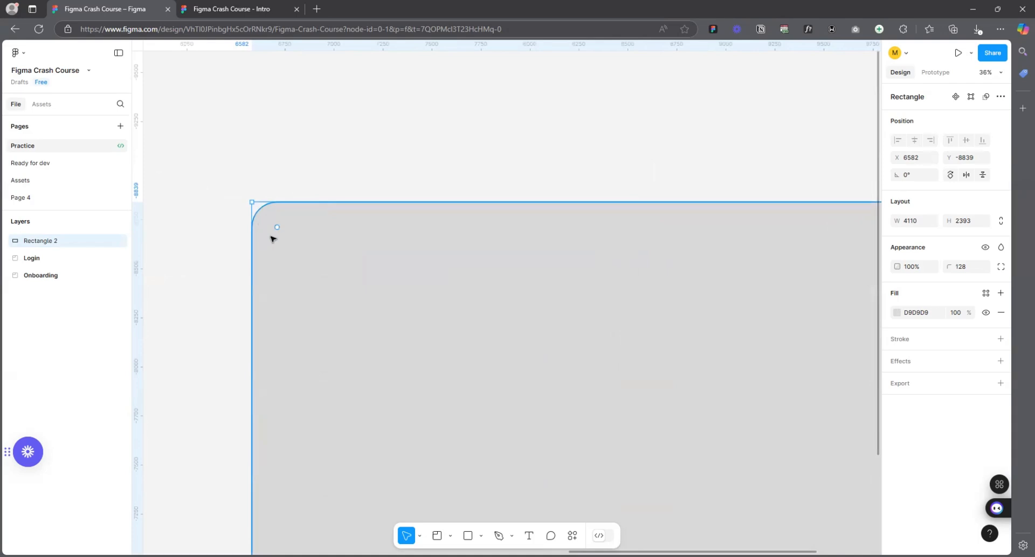
{"action": "left_click_drag", "start_coordinate": [278, 228], "coordinate": [324, 269]}
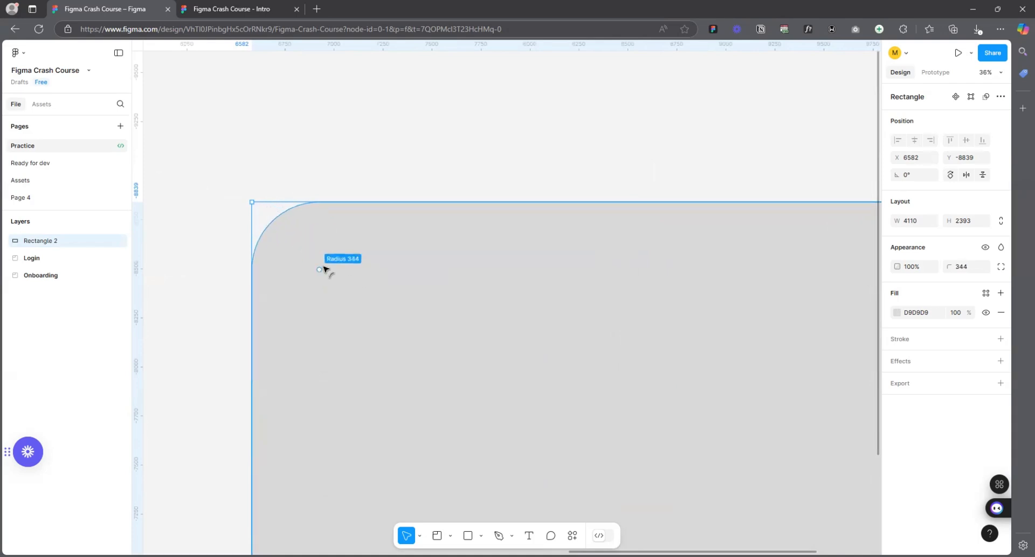
{"action": "left_click", "coordinate": [964, 271]}
{"action": "left_click", "coordinate": [345, 104]}
{"action": "scroll", "coordinate": [190, 231], "scroll_direction": "down", "scroll_amount": 3}
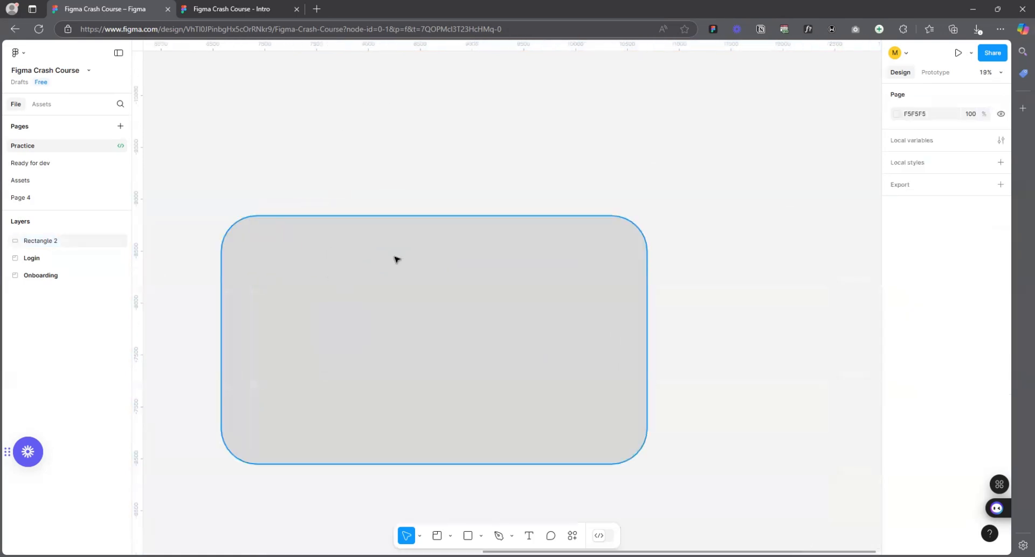
- Bring the rectangle's corner radius back to 0 and deselect it
{"action": "left_click", "coordinate": [255, 253]}
{"action": "left_click_drag", "start_coordinate": [256, 252], "coordinate": [176, 190]}
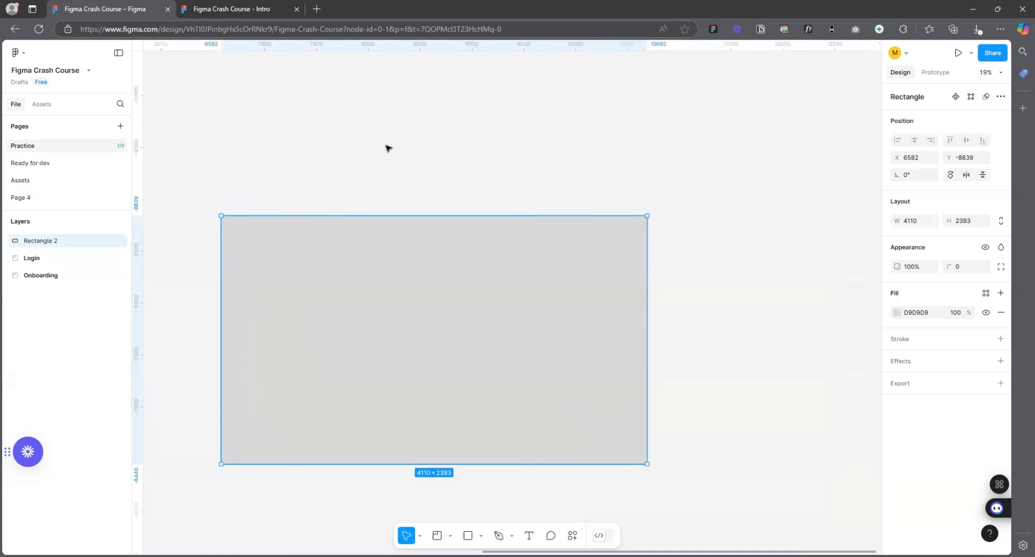
{"action": "left_click", "coordinate": [568, 161]}
- Set the rectangle's corner radius to exactly 50 and inspect the rounded upper-right corner up close
{"action": "left_click", "coordinate": [340, 261]}
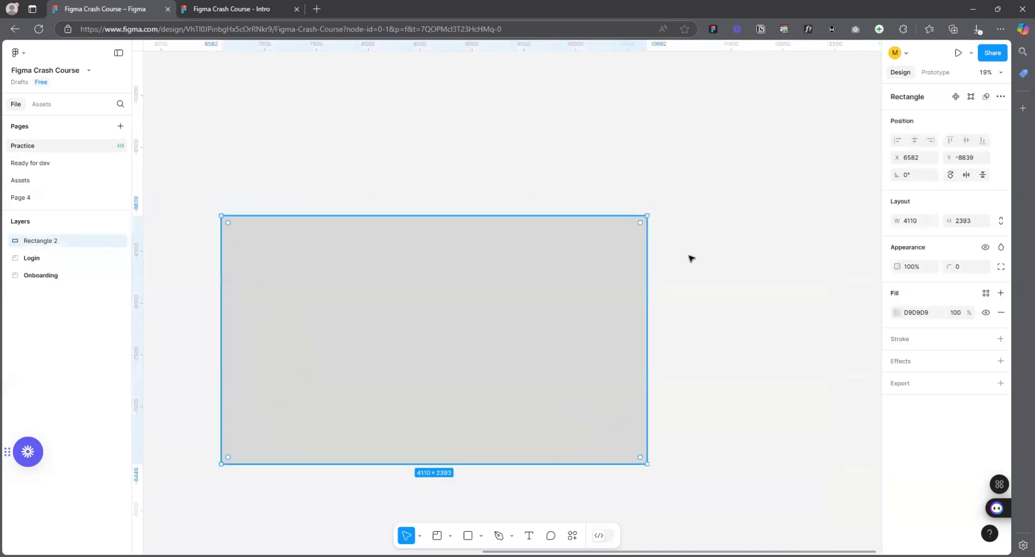
{"action": "left_click", "coordinate": [962, 268]}
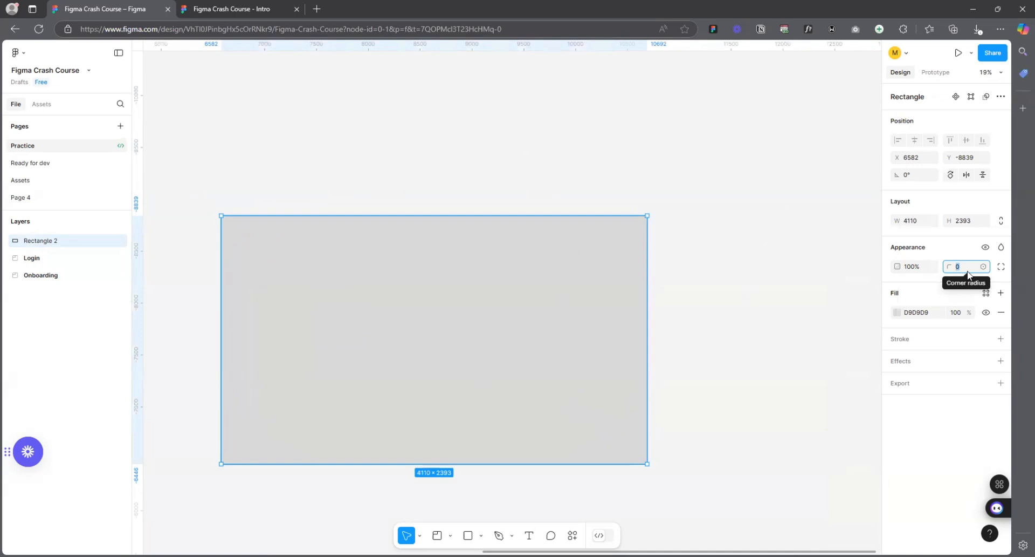
{"action": "type", "text": "50"}
{"action": "key", "text": "Return"}
{"action": "left_click", "coordinate": [749, 222]}
{"action": "scroll", "coordinate": [696, 219], "scroll_direction": "up", "scroll_amount": 6}
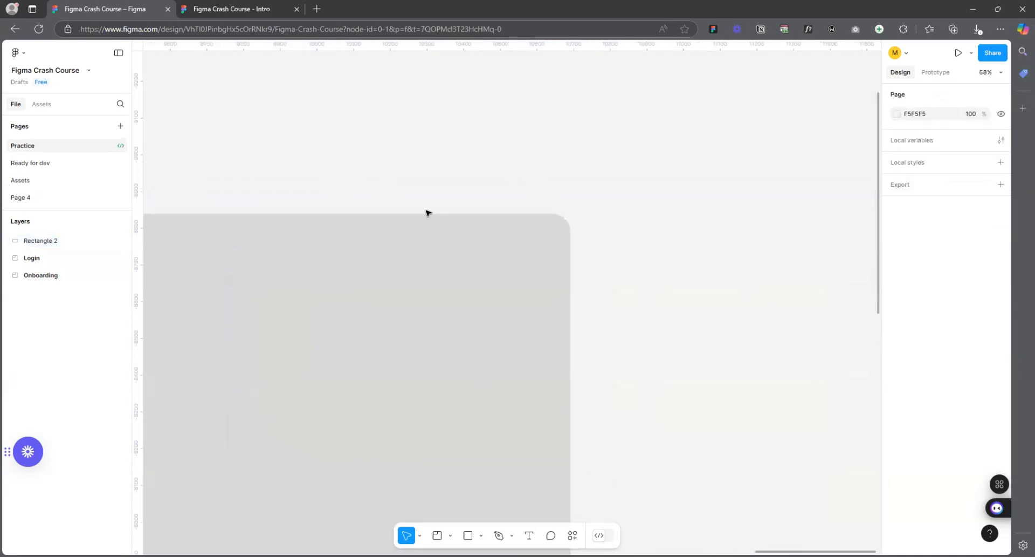
{"action": "scroll", "coordinate": [593, 232], "scroll_direction": "up", "scroll_amount": 3}
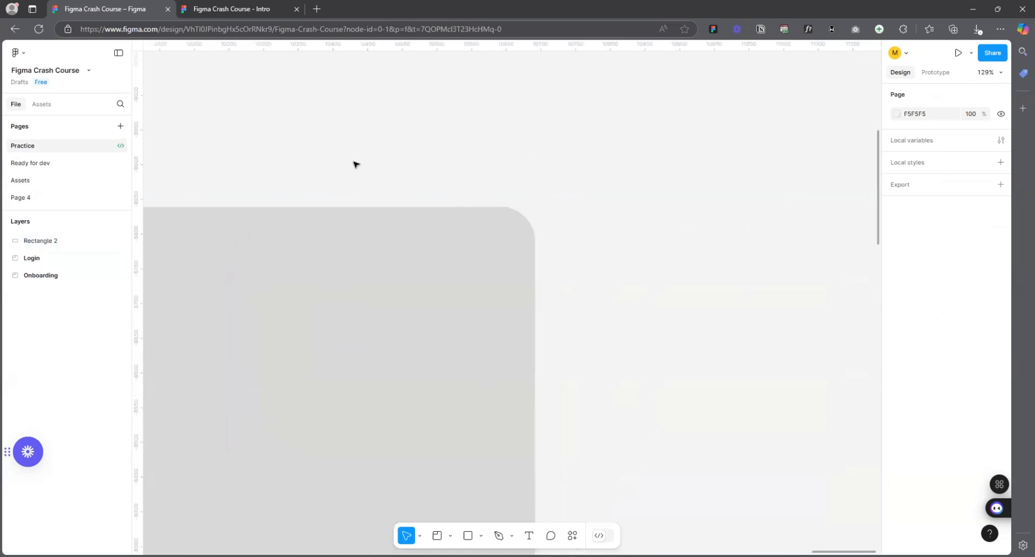
{"action": "scroll", "coordinate": [589, 195], "scroll_direction": "down", "scroll_amount": 7}
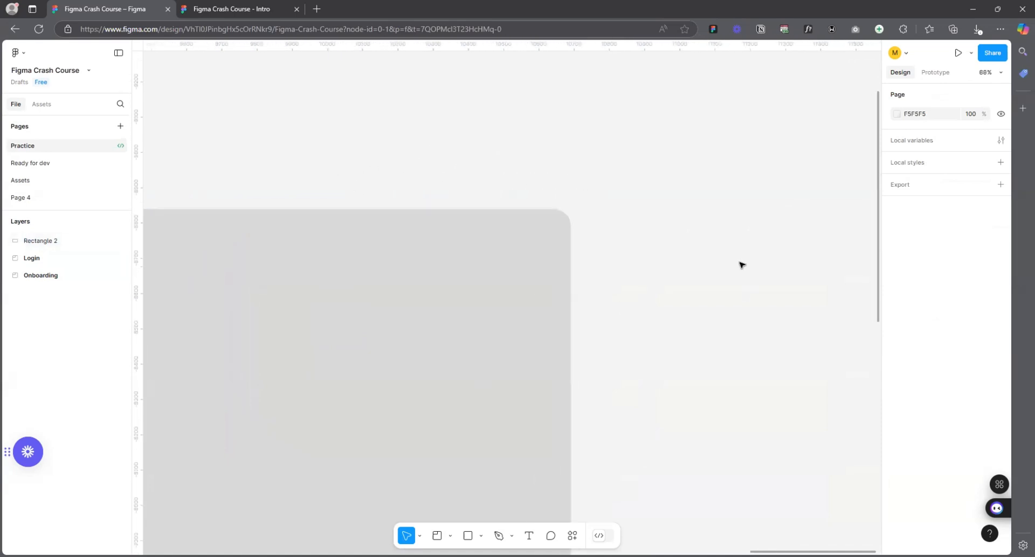
{"action": "left_click", "coordinate": [543, 290]}
{"action": "left_click_drag", "start_coordinate": [664, 251], "coordinate": [712, 238]}
{"action": "left_click", "coordinate": [726, 230]}
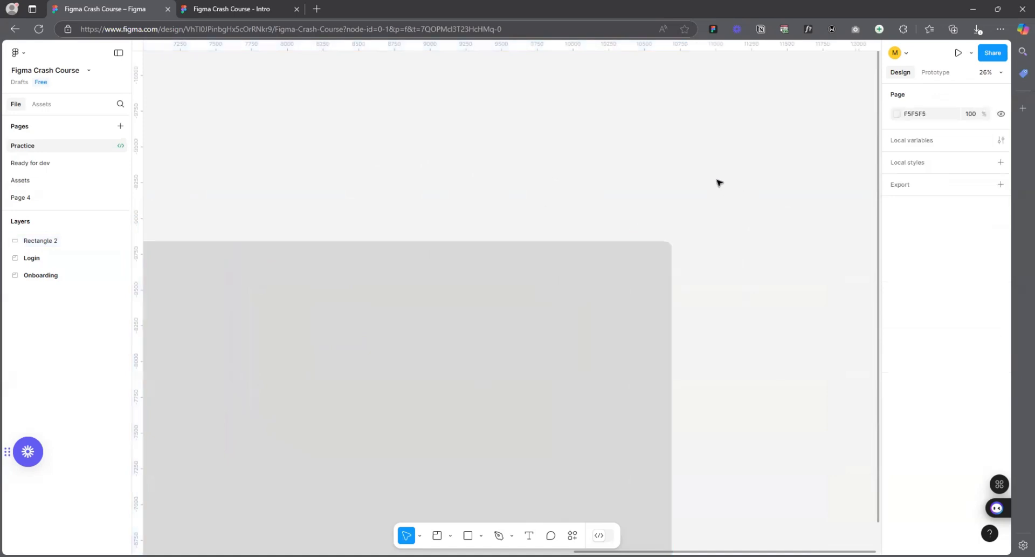
- Widen the rectangle to about 5152 while keeping its height
{"action": "scroll", "coordinate": [562, 210], "scroll_direction": "down", "scroll_amount": 5}
{"action": "left_click", "coordinate": [497, 264]}
{"action": "mouse_move", "coordinate": [537, 280]}
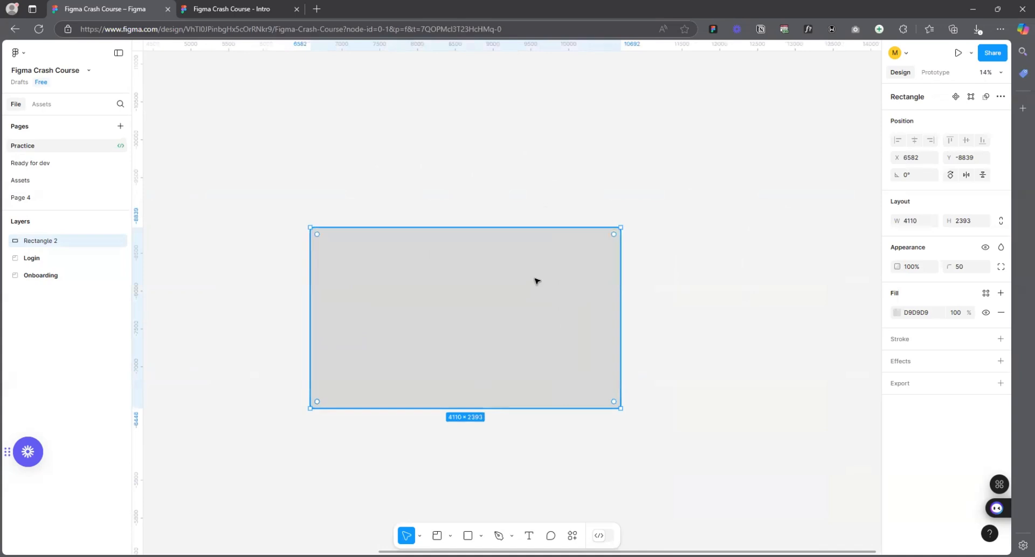
{"action": "scroll", "coordinate": [460, 240], "scroll_direction": "down", "scroll_amount": 2}
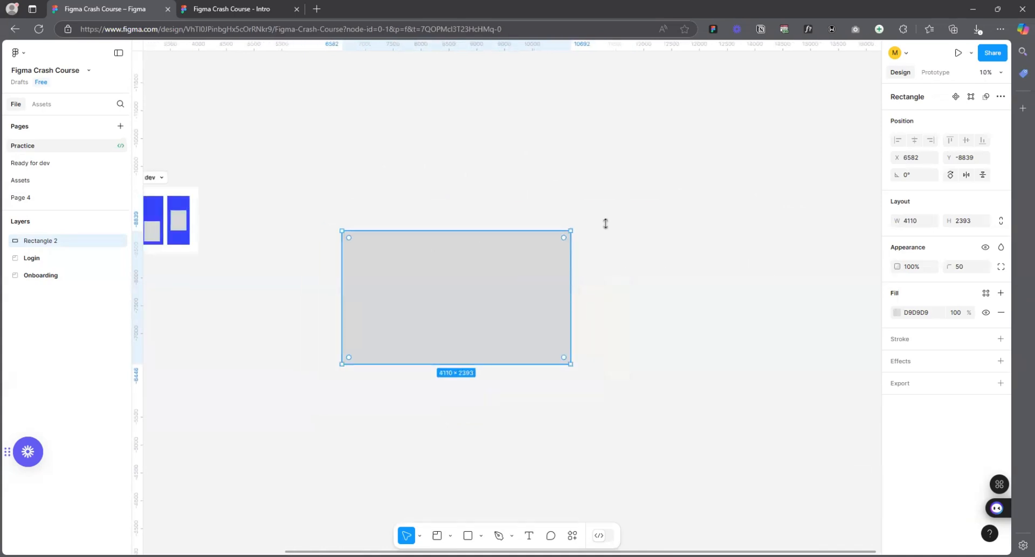
{"action": "left_click_drag", "start_coordinate": [898, 221], "coordinate": [647, 258]}
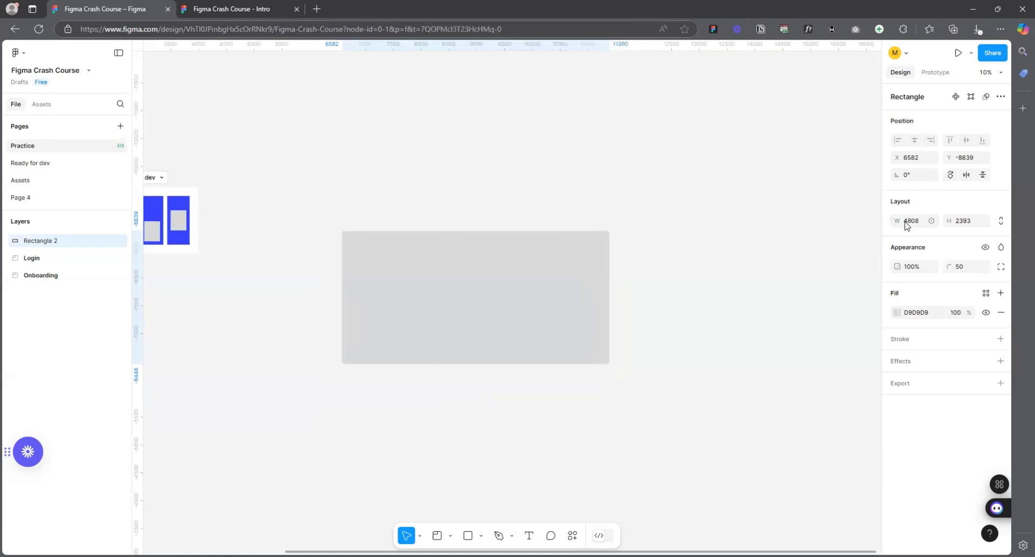
{"action": "left_click", "coordinate": [906, 221]}
{"action": "left_click_drag", "start_coordinate": [898, 221], "coordinate": [261, 210]}
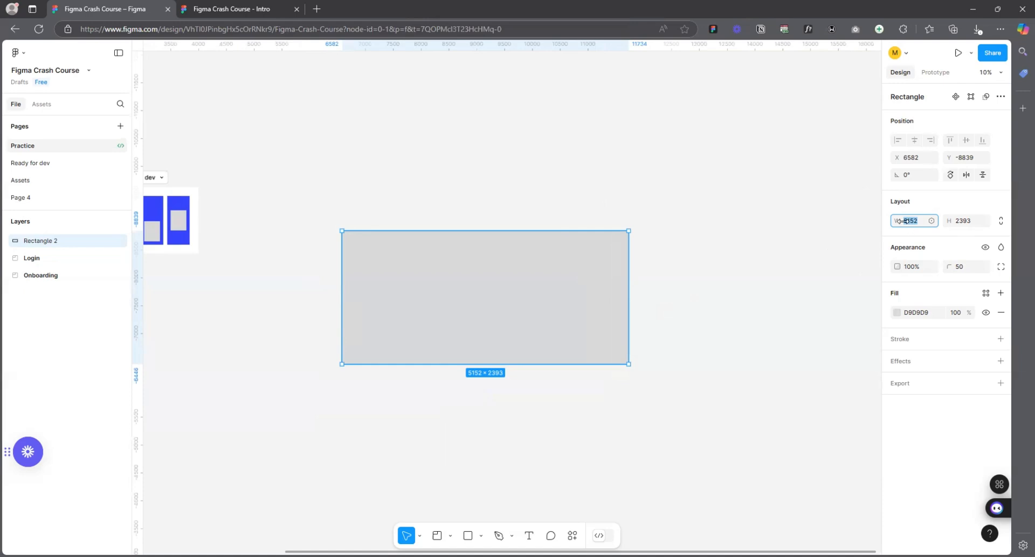
- Change the rectangle's width to 795, widen it to about 1256, and narrow it to about 784
{"action": "key", "text": "BackSpace"}
{"action": "key", "text": "Return"}
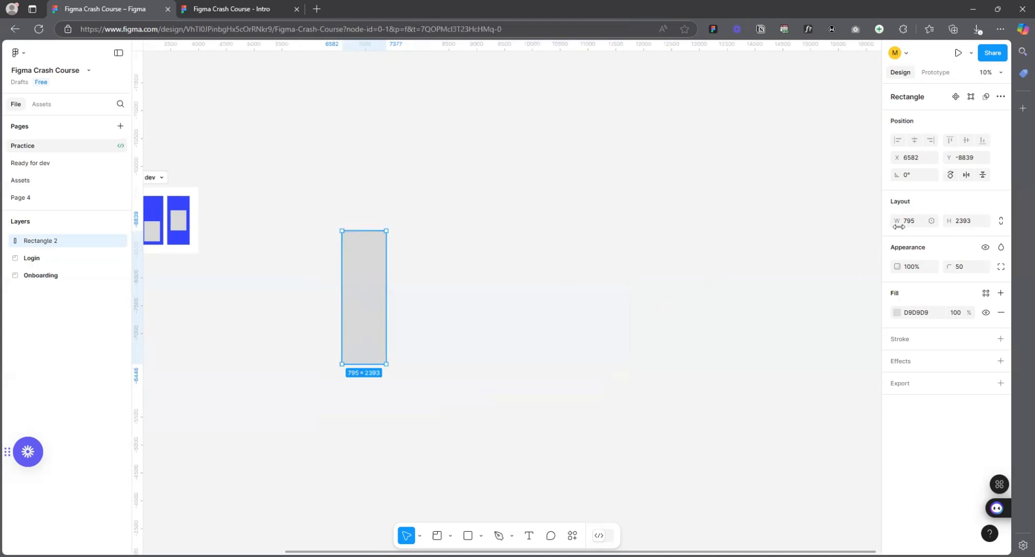
{"action": "left_click_drag", "start_coordinate": [897, 220], "coordinate": [469, 210]}
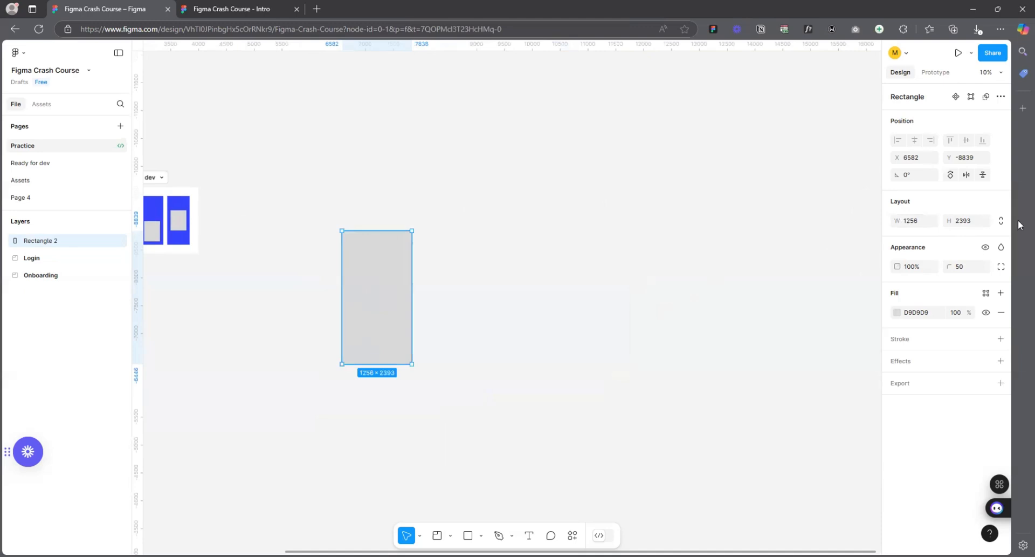
{"action": "left_click_drag", "start_coordinate": [898, 221], "coordinate": [387, 251]}
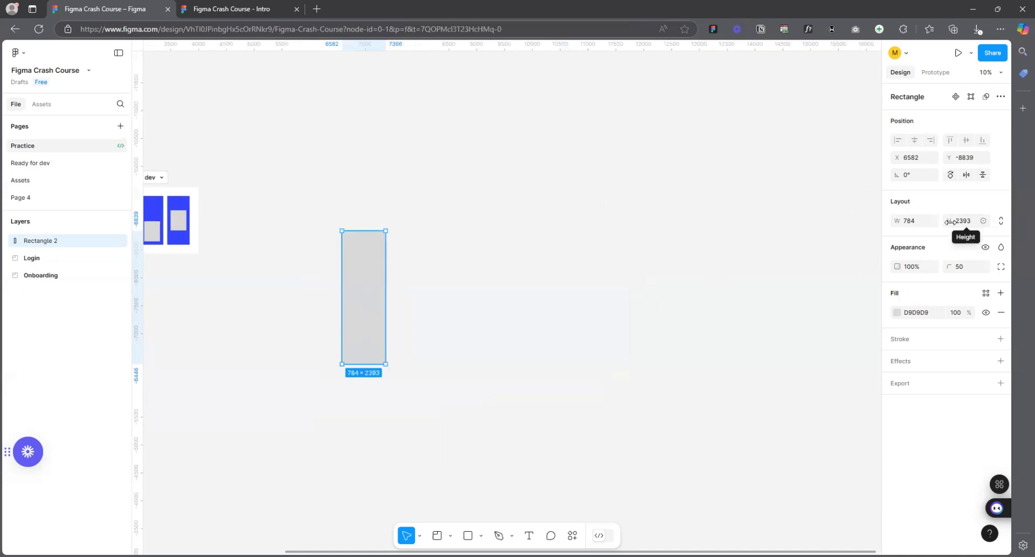
- Reduce the rectangle's height to about 2184, and set it to 456
{"action": "left_click_drag", "start_coordinate": [949, 221], "coordinate": [731, 236]}
{"action": "left_click", "coordinate": [974, 224]}
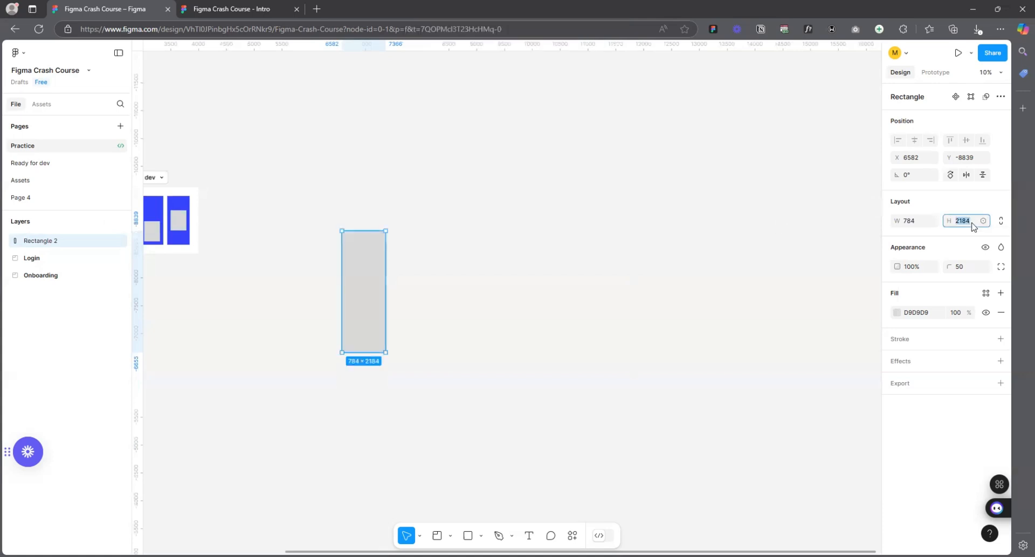
{"action": "key", "text": "Return"}
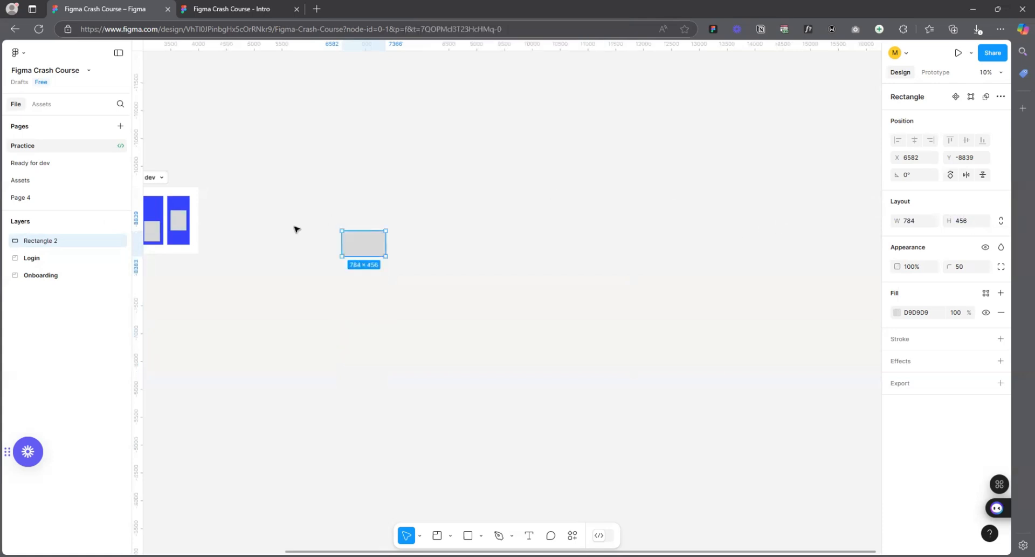
- Stretch the rectangle's bottom and right edges on the canvas to make it about 1693 × 1317
{"action": "scroll", "coordinate": [307, 230], "scroll_direction": "up", "scroll_amount": 5}
{"action": "scroll", "coordinate": [365, 254], "scroll_direction": "up", "scroll_amount": 2}
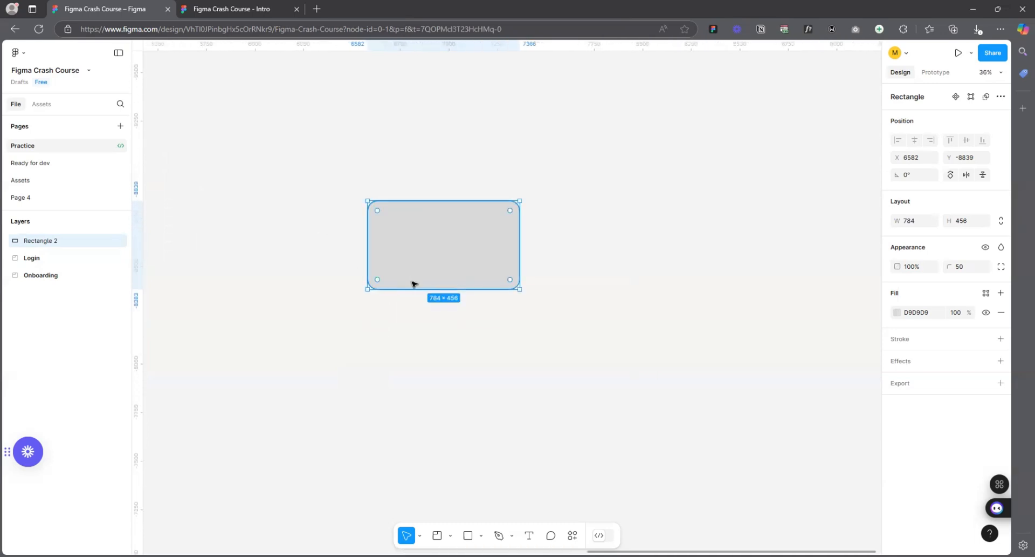
{"action": "left_click_drag", "start_coordinate": [411, 289], "coordinate": [463, 456]}
{"action": "scroll", "coordinate": [495, 254], "scroll_direction": "down", "scroll_amount": 3}
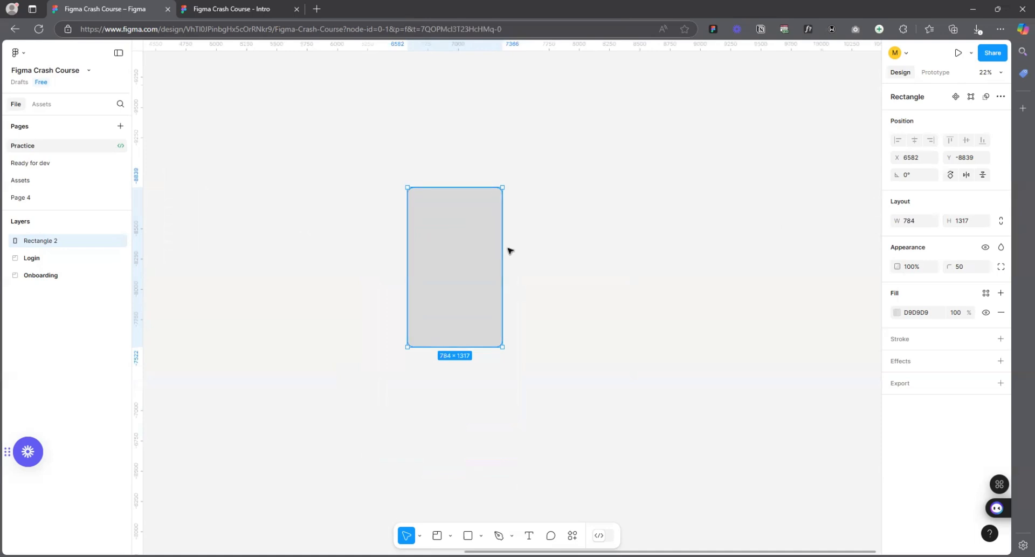
{"action": "left_click_drag", "start_coordinate": [509, 251], "coordinate": [612, 252]}
- Move the rectangle up and right on the canvas to about X 8435, Y -9261
{"action": "scroll", "coordinate": [381, 232], "scroll_direction": "down", "scroll_amount": 3}
{"action": "left_click_drag", "start_coordinate": [442, 234], "coordinate": [525, 211]}
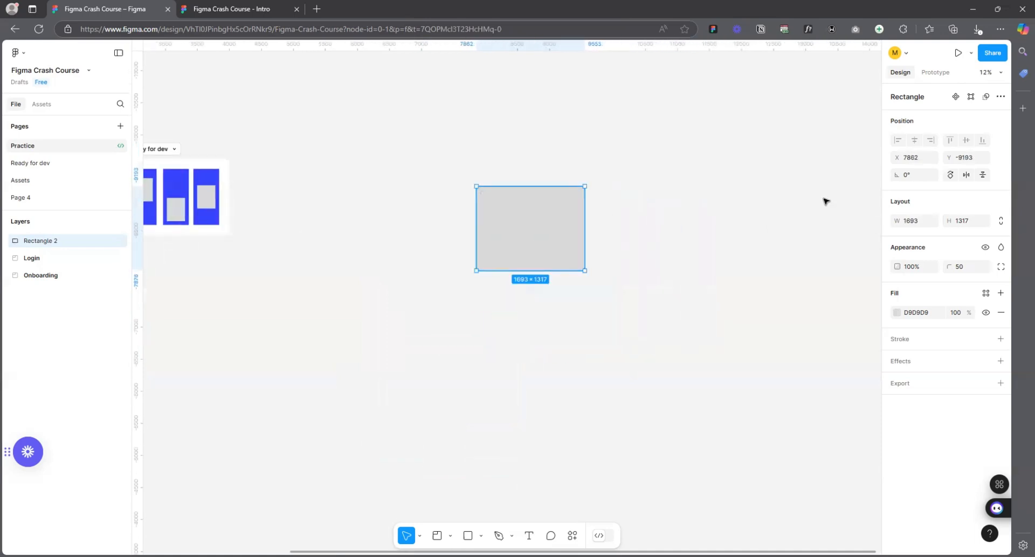
{"action": "scroll", "coordinate": [648, 187], "scroll_direction": "up", "scroll_amount": 3}
{"action": "left_click_drag", "start_coordinate": [444, 235], "coordinate": [504, 224]}
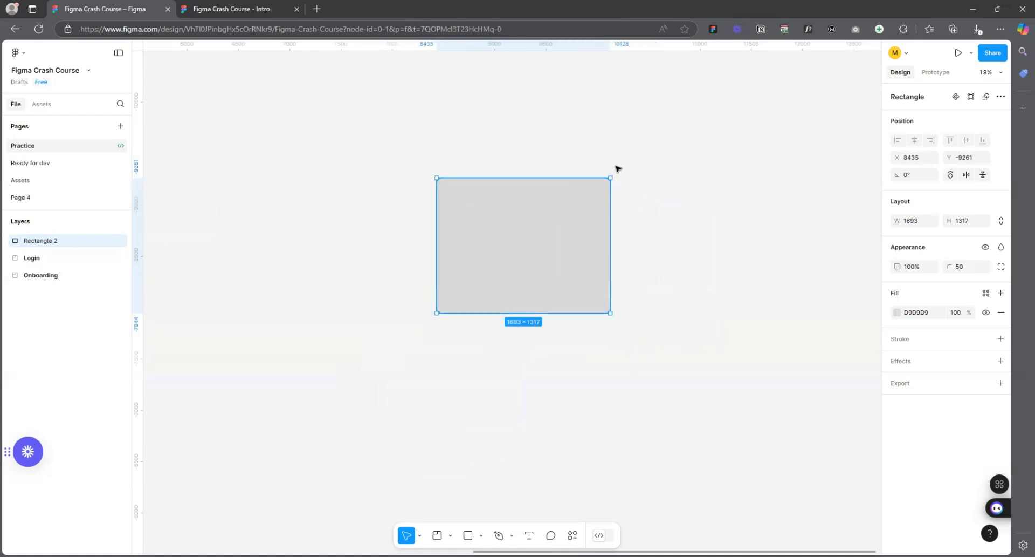
- Tilt the rectangle freehand by about 1.79° and reset its rotation to 0°
{"action": "mouse_move", "coordinate": [613, 173]}
{"action": "left_mouse_down"}
{"action": "mouse_move", "coordinate": [664, 257]}
{"action": "mouse_move", "coordinate": [501, 361]}
{"action": "mouse_move", "coordinate": [493, 113]}
{"action": "mouse_move", "coordinate": [745, 411]}
{"action": "mouse_move", "coordinate": [483, 268]}
{"action": "mouse_move", "coordinate": [739, 145]}
{"action": "mouse_move", "coordinate": [488, 104]}
{"action": "mouse_move", "coordinate": [661, 329]}
{"action": "mouse_move", "coordinate": [617, 165]}
{"action": "left_mouse_up"}
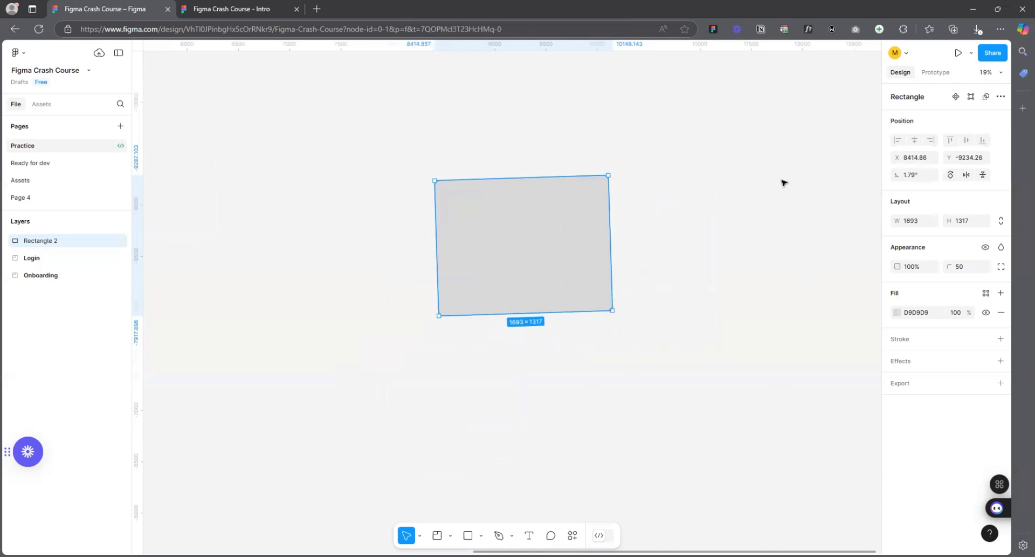
{"action": "left_click", "coordinate": [924, 175]}
{"action": "type", "text": "0"}
{"action": "key", "text": "Return"}
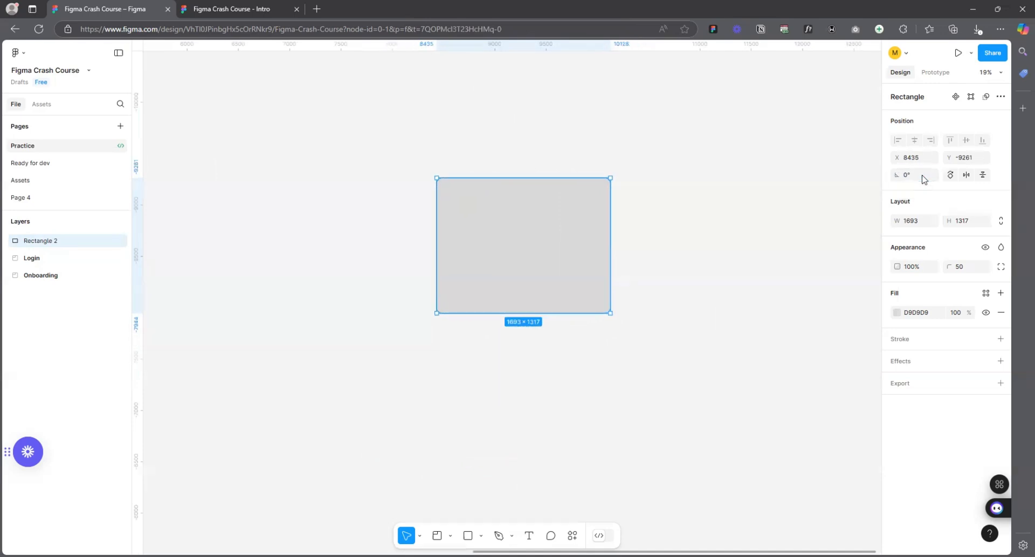
- Rotate the rectangle in three successive 90° turns to a rotation value of 90°
{"action": "left_click", "coordinate": [952, 175]}
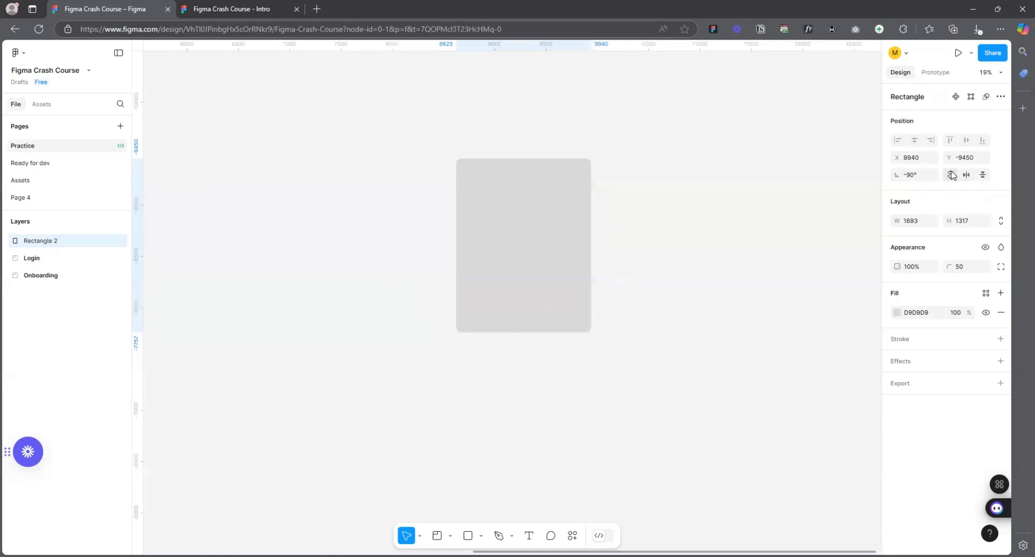
{"action": "left_click", "coordinate": [952, 175]}
{"action": "left_click", "coordinate": [953, 175]}
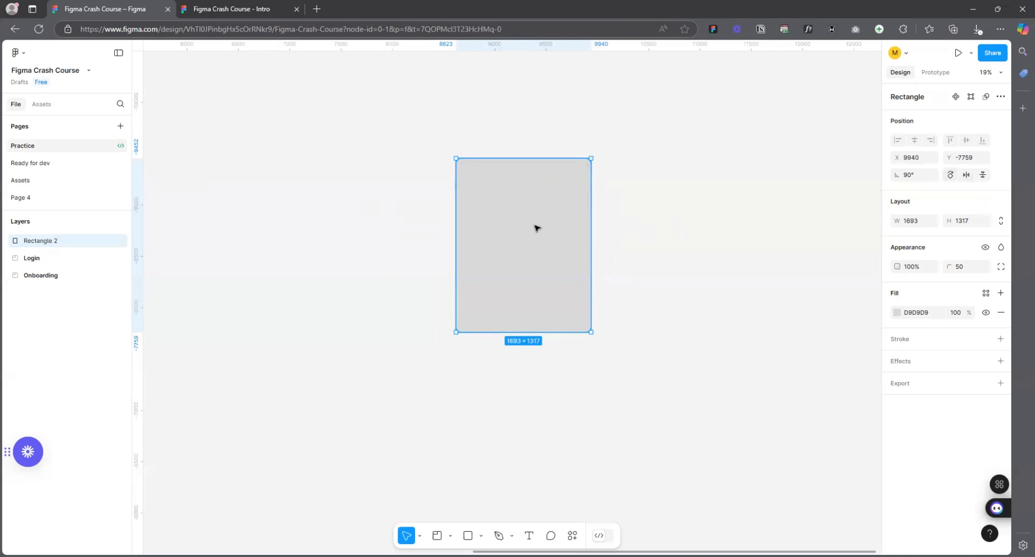
- Add a black inside stroke to only the rectangle's right side and set its thickness to 32
{"action": "left_click", "coordinate": [1001, 339]}
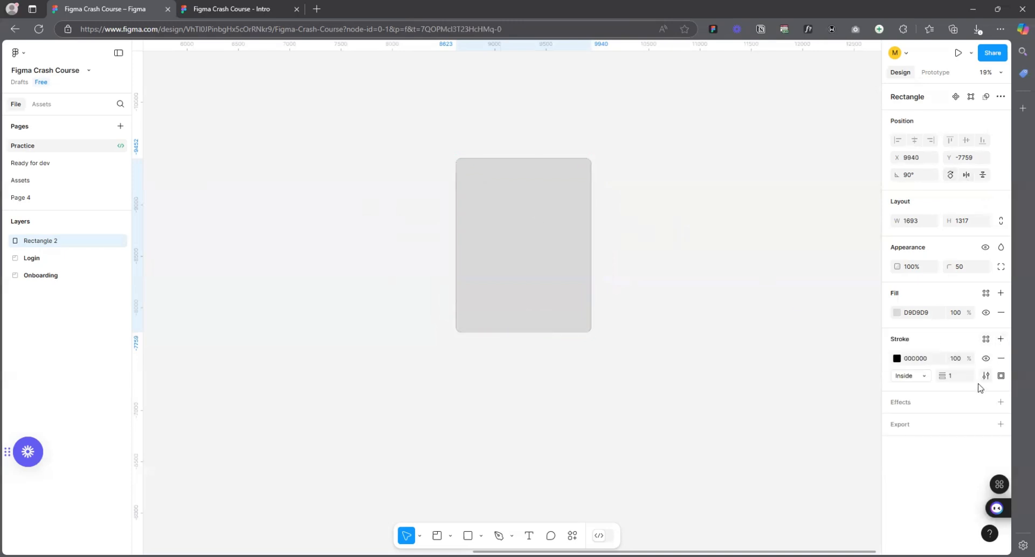
{"action": "left_click", "coordinate": [986, 376]}
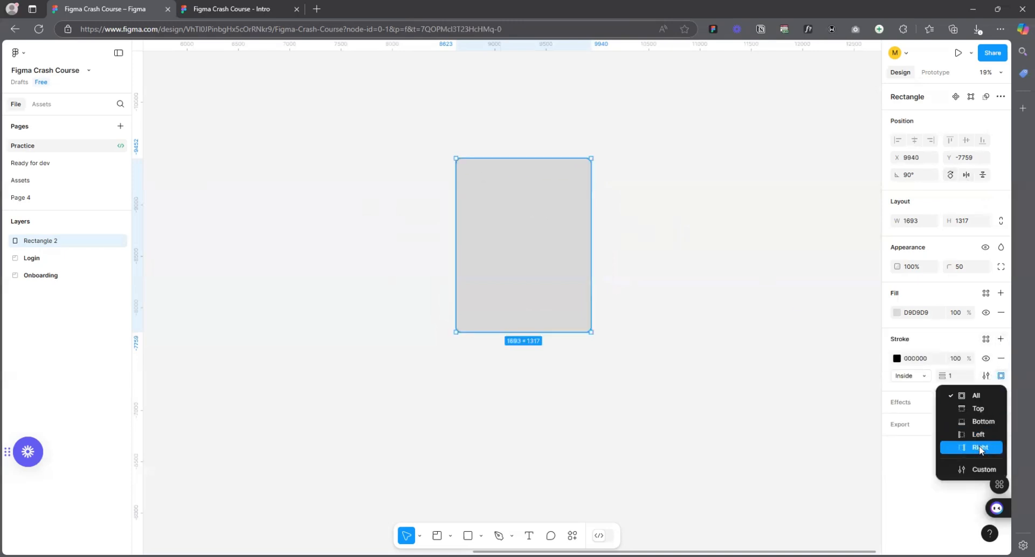
{"action": "left_click", "coordinate": [981, 448]}
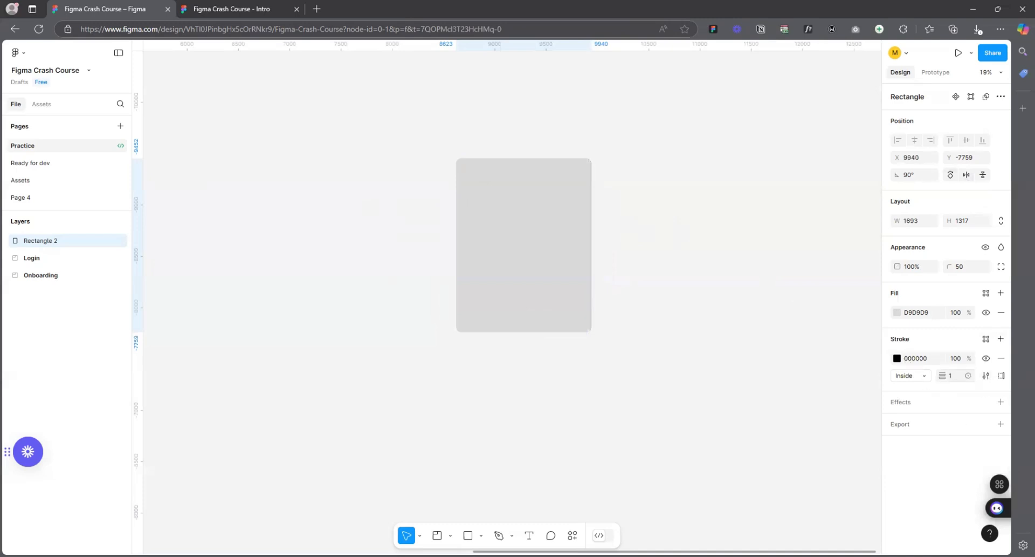
{"action": "left_click_drag", "start_coordinate": [943, 375], "coordinate": [965, 376]}
- Flip the rectangle horizontally back and forth six times, finishing in its original orientation
{"action": "left_click", "coordinate": [966, 174]}
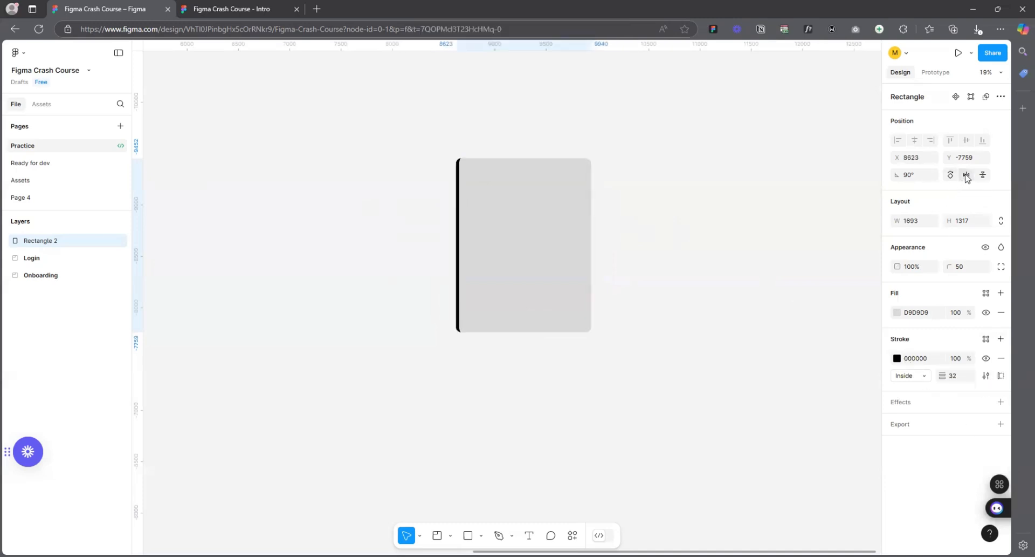
{"action": "left_click", "coordinate": [966, 175]}
{"action": "left_click", "coordinate": [967, 175]}
{"action": "left_click", "coordinate": [966, 174]}
{"action": "left_click", "coordinate": [966, 174]}
{"action": "left_click", "coordinate": [967, 175]}
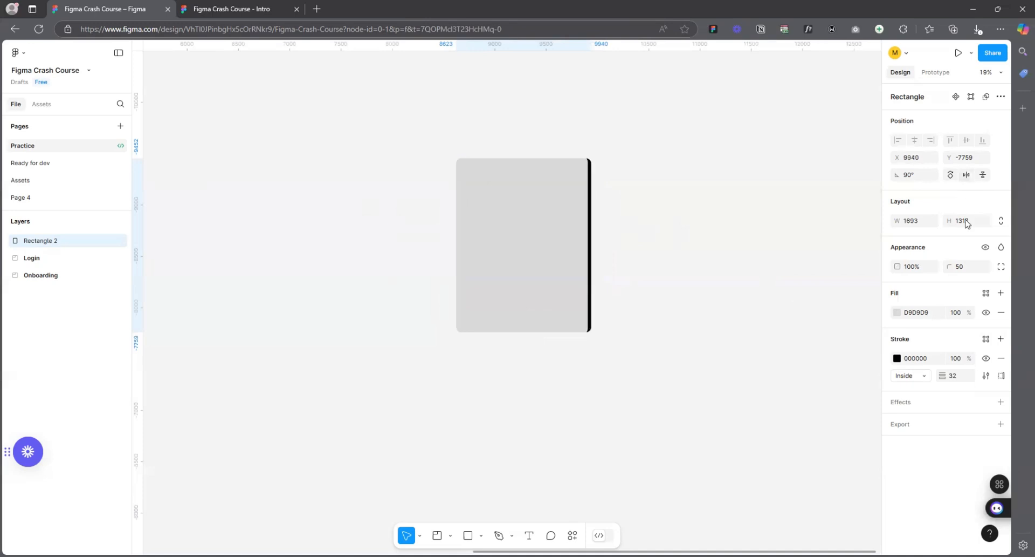
- Switch the stroke to the top side only and flip the rectangle vertically five times
{"action": "left_click", "coordinate": [1001, 376]}
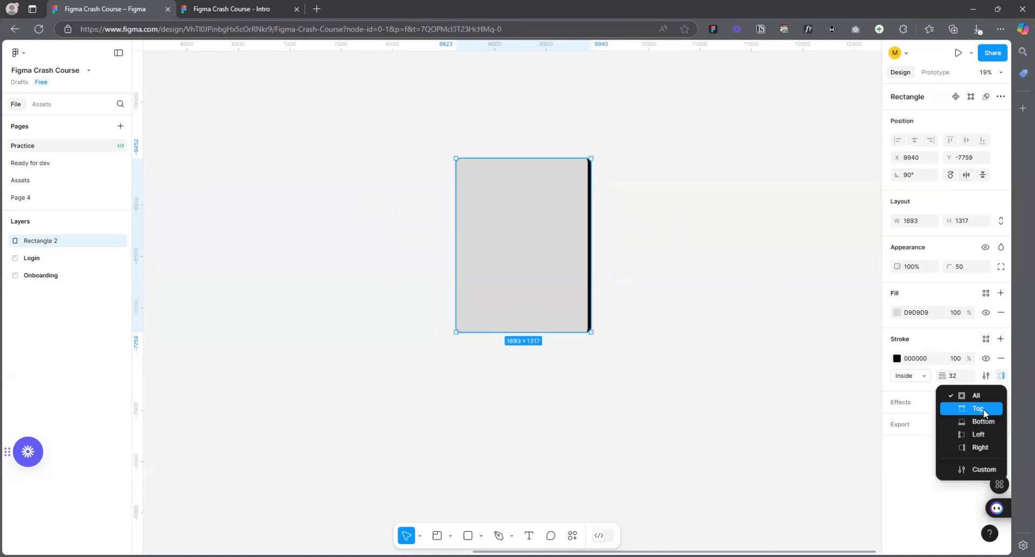
{"action": "left_click", "coordinate": [988, 405]}
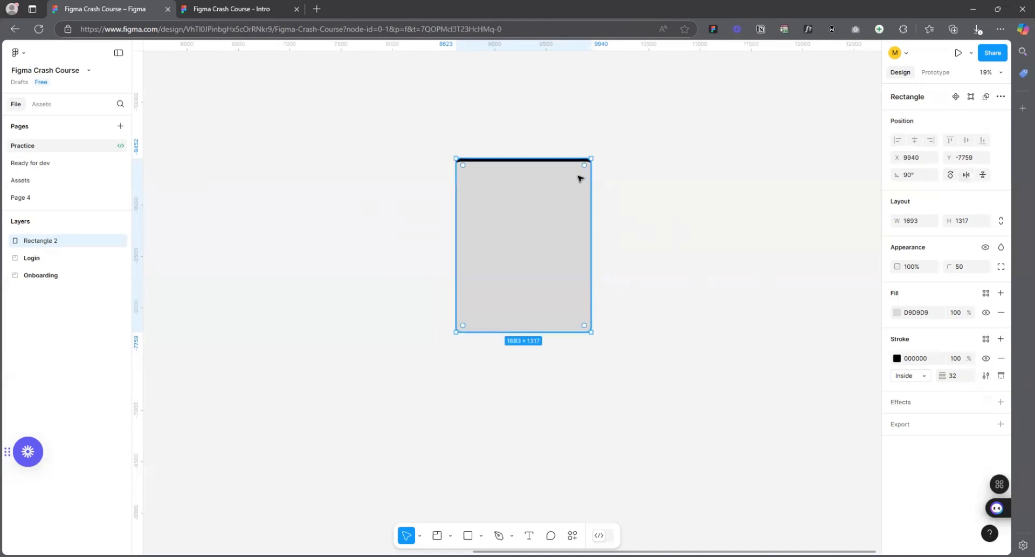
{"action": "left_click", "coordinate": [983, 175]}
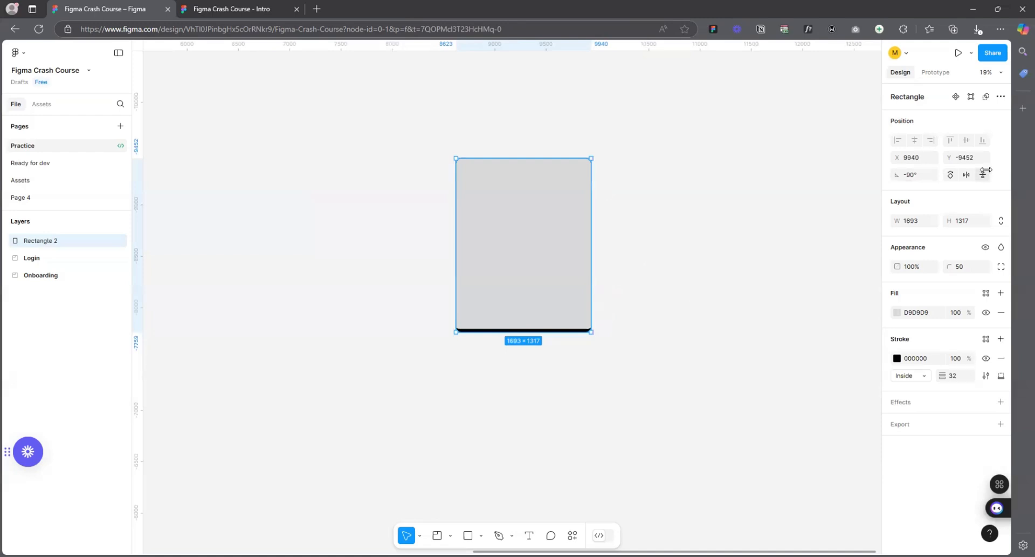
{"action": "left_click", "coordinate": [984, 173]}
{"action": "left_click", "coordinate": [983, 174]}
{"action": "left_click", "coordinate": [983, 174]}
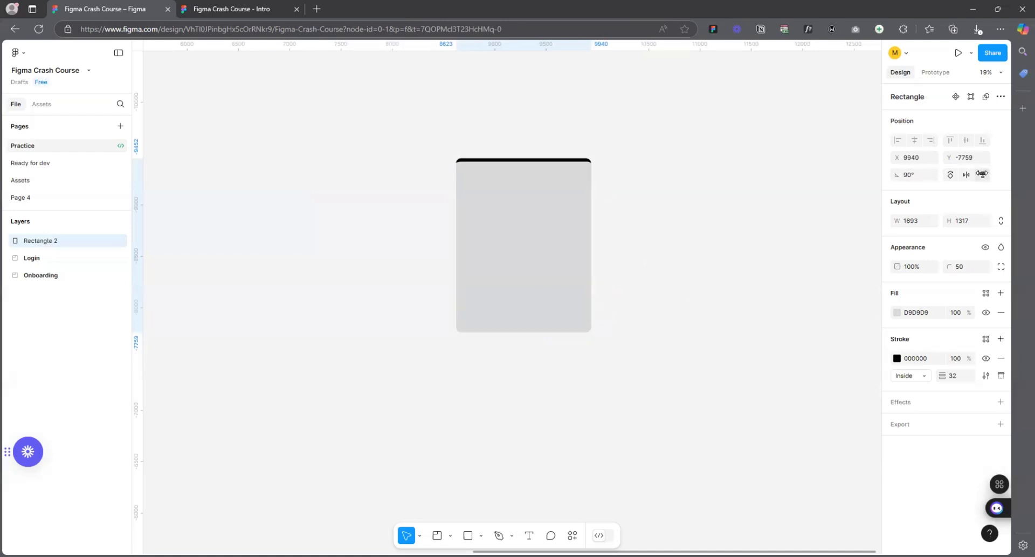
{"action": "left_click", "coordinate": [983, 174]}
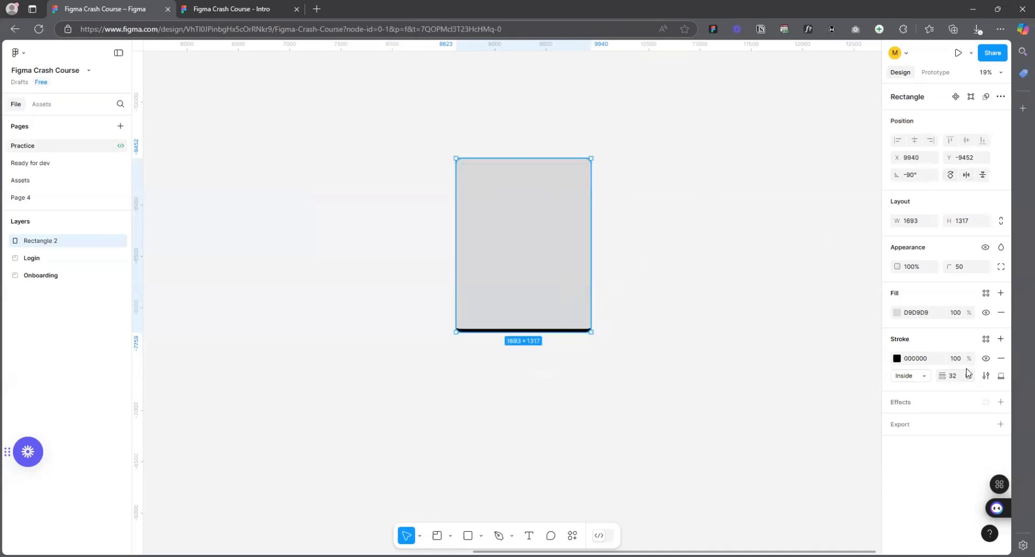
- Remove the rectangle's stroke, and hide and show the rectangle repeatedly, leaving it shown
{"action": "left_click", "coordinate": [1001, 358]}
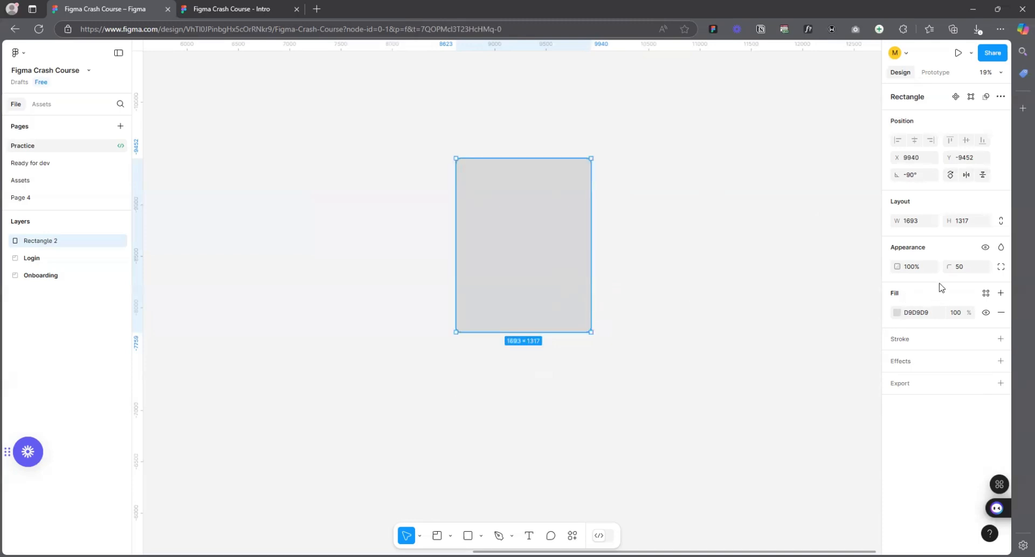
{"action": "left_click", "coordinate": [986, 248]}
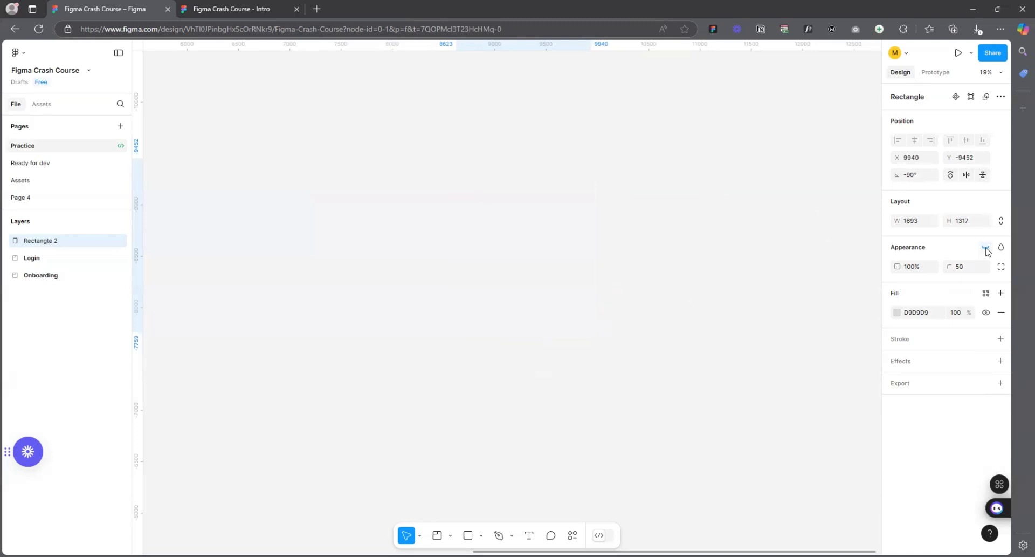
{"action": "left_click", "coordinate": [986, 247]}
{"action": "left_click", "coordinate": [986, 248]}
{"action": "left_click", "coordinate": [986, 248]}
{"action": "left_click", "coordinate": [986, 248]}
{"action": "left_click", "coordinate": [986, 247]}
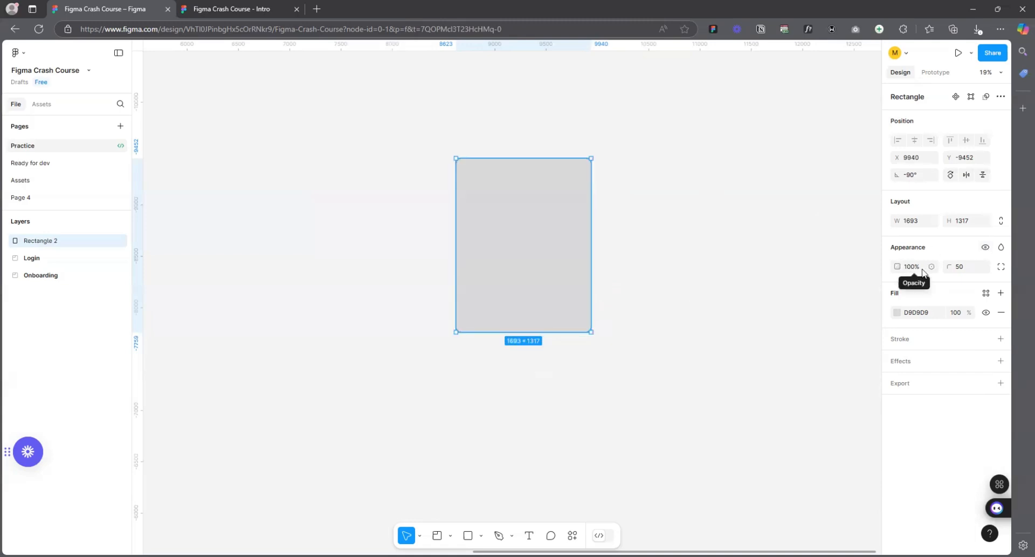
- Move the gray rectangle slightly left and down on the canvas to about X 9809, Y -9410
{"action": "left_click", "coordinate": [917, 270]}
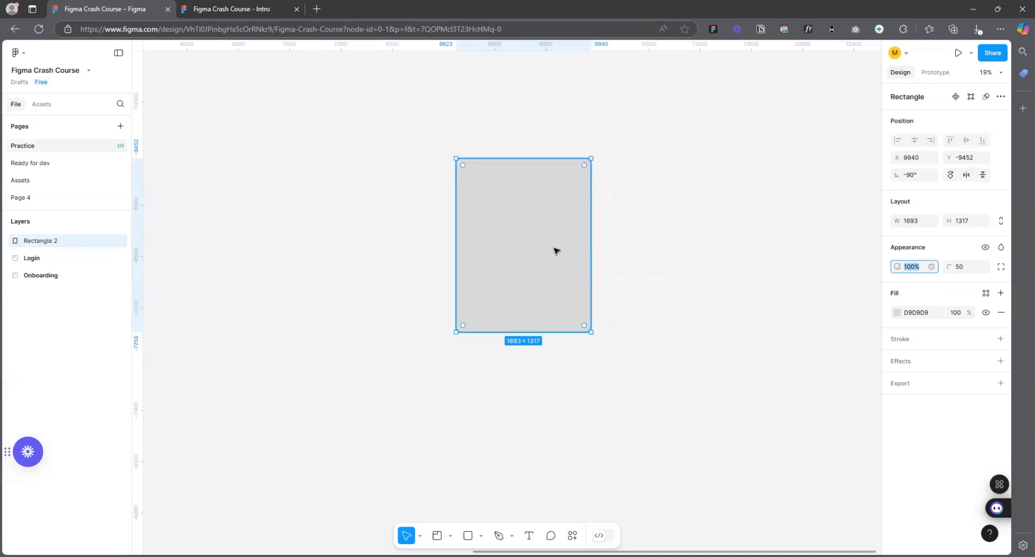
{"action": "left_click", "coordinate": [564, 233]}
{"action": "left_click_drag", "start_coordinate": [564, 233], "coordinate": [536, 254]}
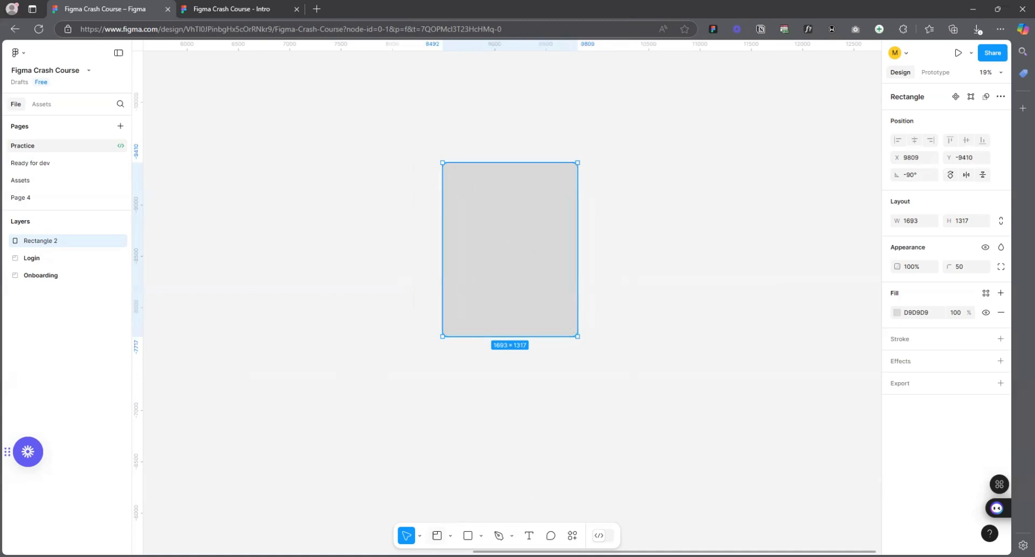
- Draw a second rectangle about 1209 × 1645 left of the rounded gray one, and move the gray one further right
{"action": "left_click", "coordinate": [468, 535]}
{"action": "left_click_drag", "start_coordinate": [277, 148], "coordinate": [403, 317]}
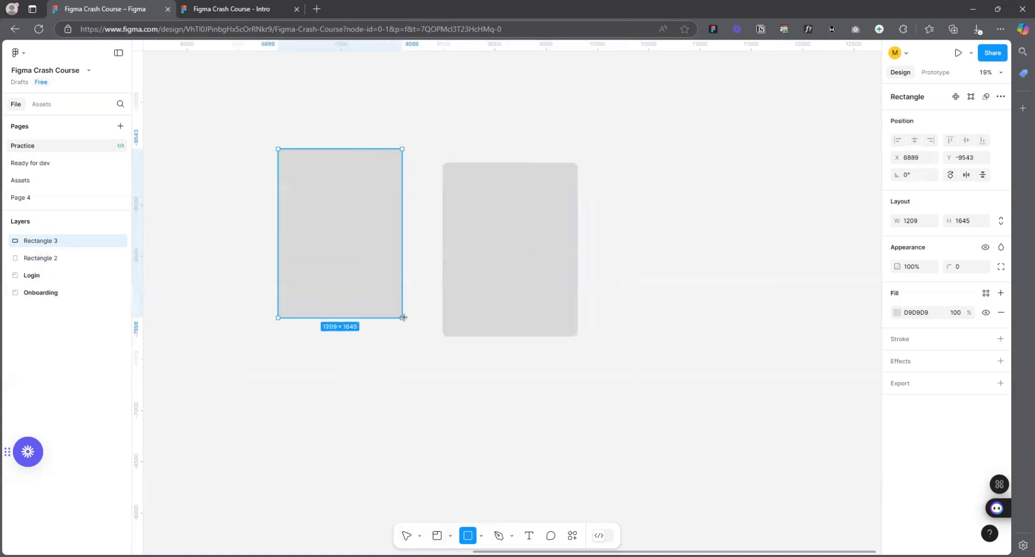
{"action": "left_click", "coordinate": [500, 210]}
{"action": "left_click_drag", "start_coordinate": [499, 211], "coordinate": [540, 217]}
- Fill the new rectangle with the vivid purple 960CFF
{"action": "left_click", "coordinate": [330, 234]}
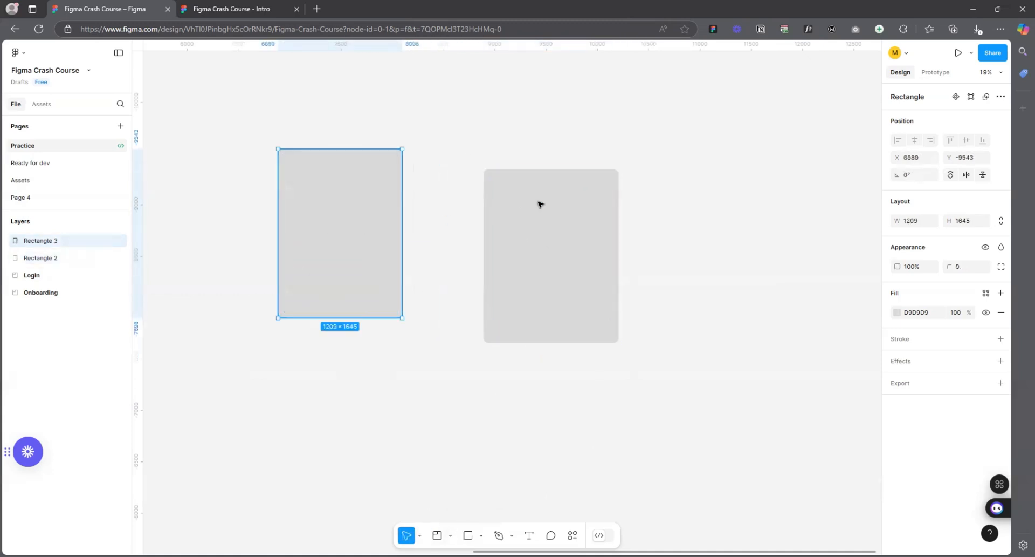
{"action": "left_click", "coordinate": [896, 311]}
{"action": "left_click", "coordinate": [873, 282]}
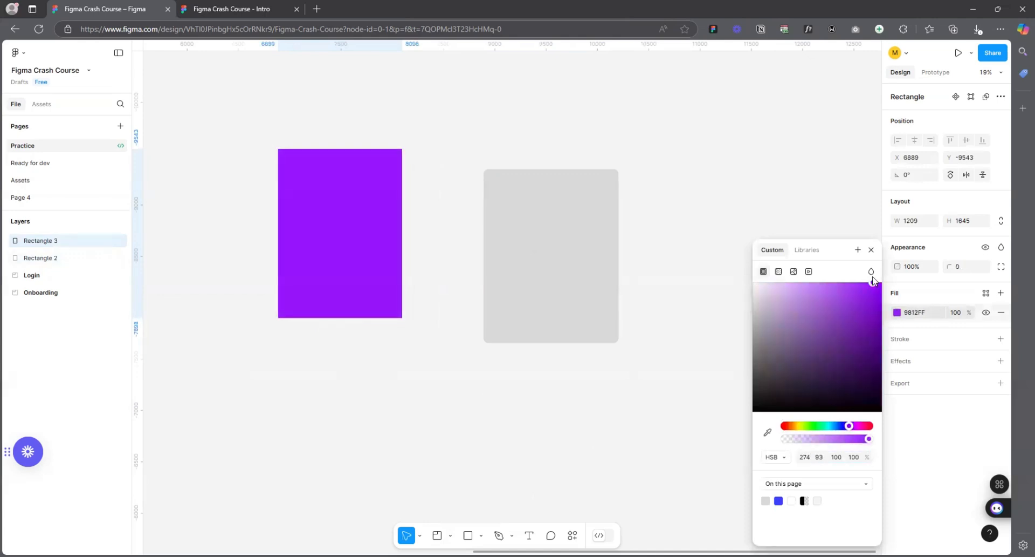
- Move the gray rectangle so it overlaps the purple one, at about X 8465, Y -9353, and bring it to the front
{"action": "left_click_drag", "start_coordinate": [522, 234], "coordinate": [363, 241]}
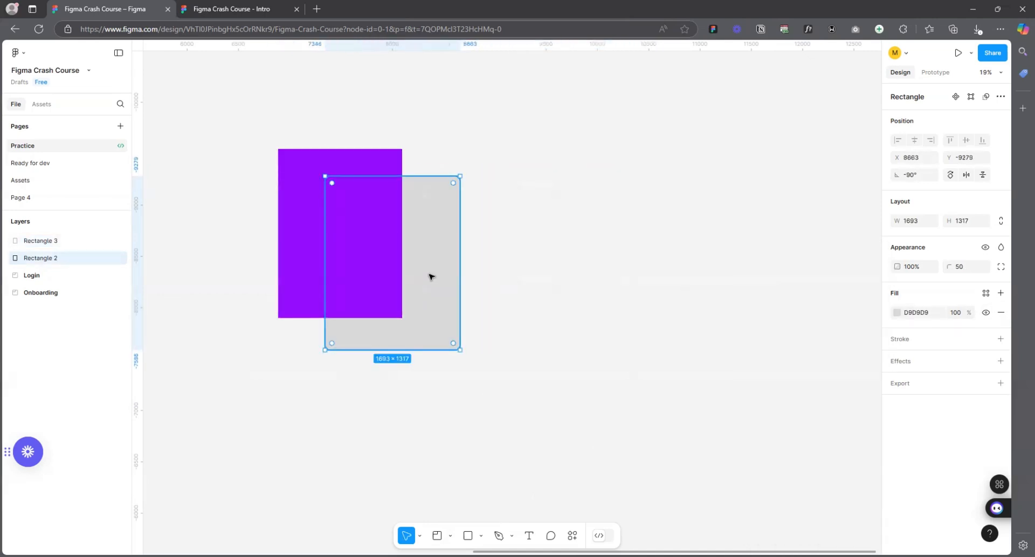
{"action": "right_click", "coordinate": [432, 276]}
{"action": "left_click", "coordinate": [502, 287]}
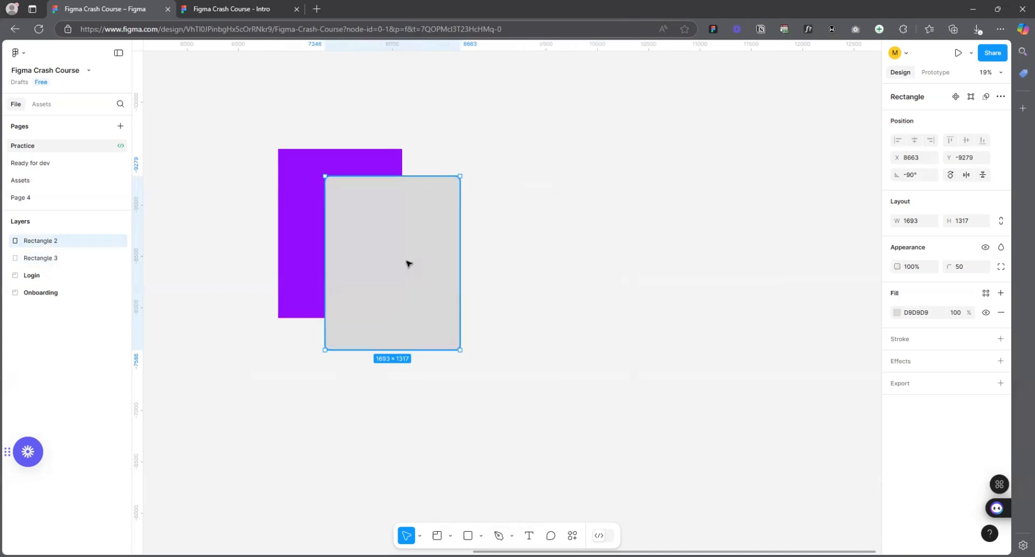
{"action": "left_click_drag", "start_coordinate": [407, 262], "coordinate": [382, 264]}
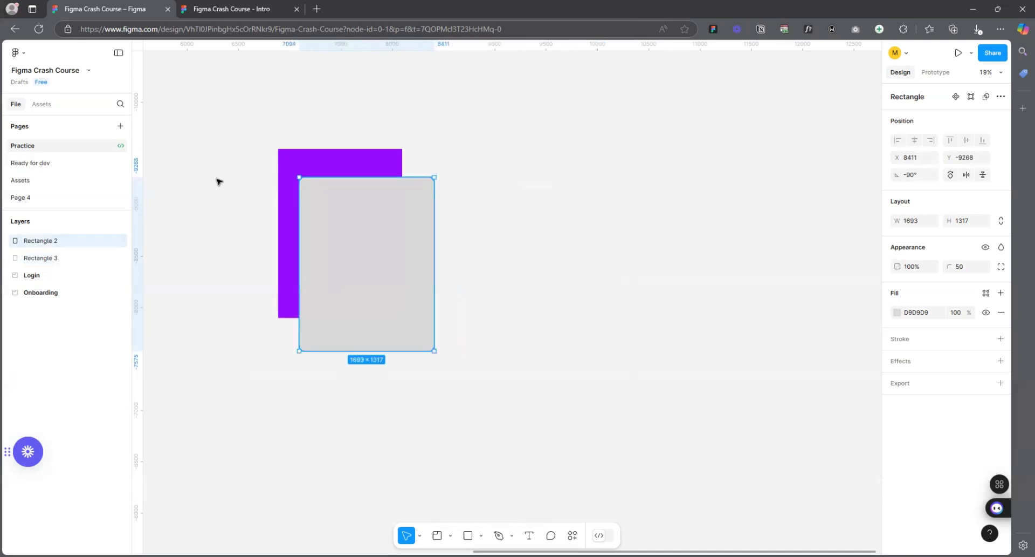
{"action": "scroll", "coordinate": [455, 266], "scroll_direction": "down", "scroll_amount": 3, "text": "ctrl"}
{"action": "scroll", "coordinate": [444, 222], "scroll_direction": "up", "scroll_amount": 5, "text": "ctrl"}
{"action": "mouse_move", "coordinate": [561, 351]}
{"action": "left_mouse_down"}
{"action": "mouse_move", "coordinate": [561, 329]}
{"action": "mouse_move", "coordinate": [568, 340]}
{"action": "left_mouse_up"}
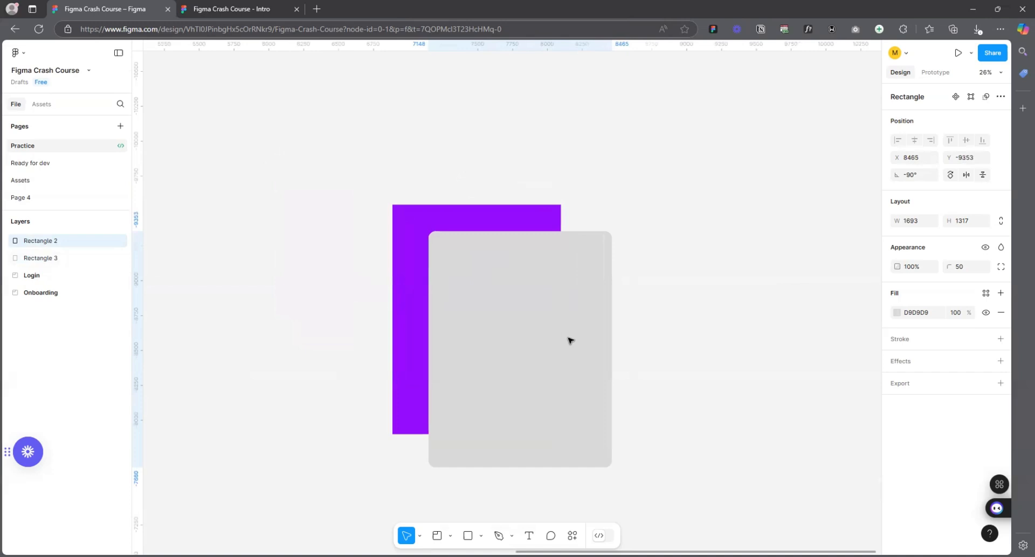
- Set the gray rectangle's opacity to 60% and shift it slightly over the purple one
{"action": "left_click", "coordinate": [919, 268]}
{"action": "type", "text": "6"}
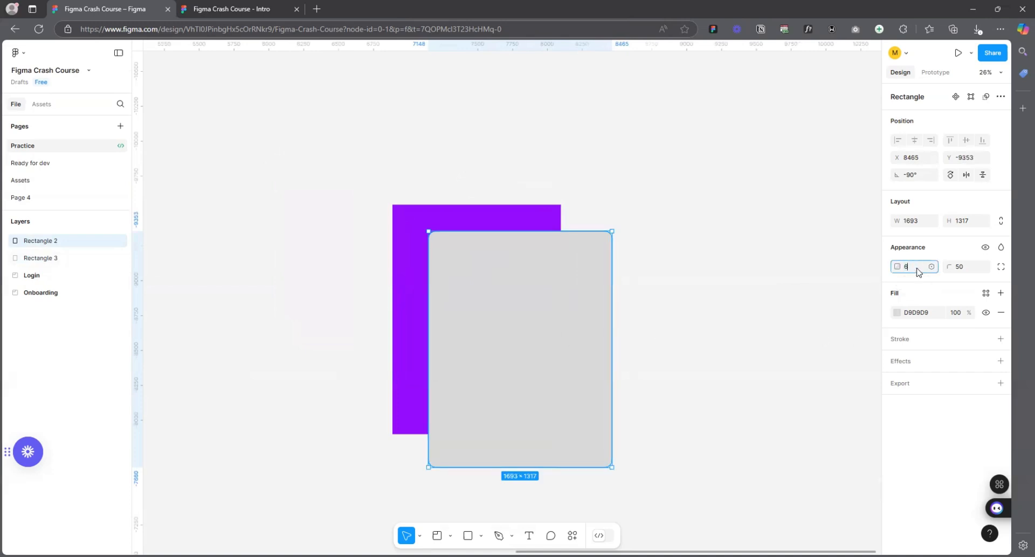
{"action": "type", "text": "0"}
{"action": "key", "text": "Return"}
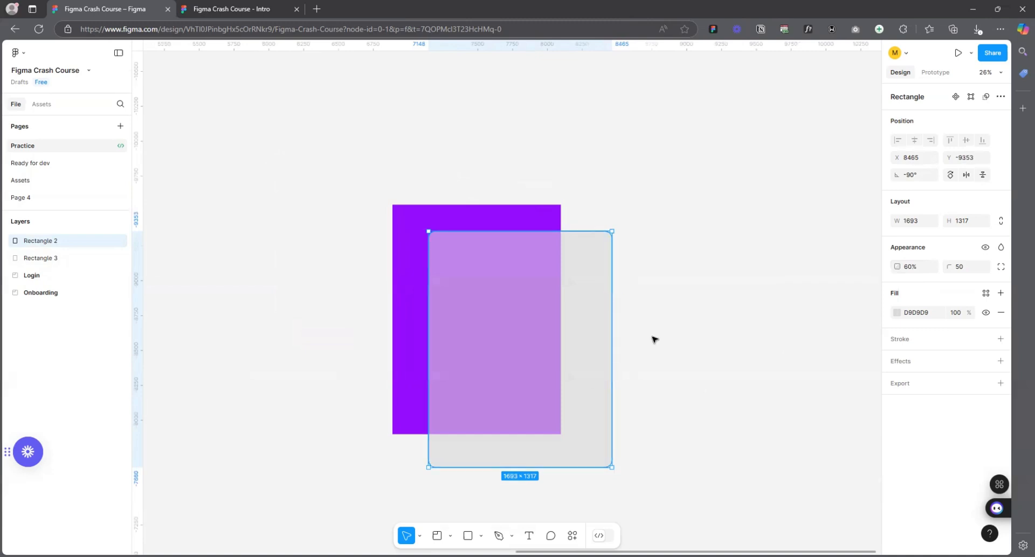
{"action": "scroll", "coordinate": [654, 343], "scroll_direction": "up", "scroll_amount": 2}
{"action": "mouse_move", "coordinate": [436, 304]}
{"action": "left_mouse_down"}
{"action": "mouse_move", "coordinate": [435, 273]}
{"action": "mouse_move", "coordinate": [430, 322]}
{"action": "mouse_move", "coordinate": [442, 289]}
{"action": "mouse_move", "coordinate": [424, 302]}
{"action": "mouse_move", "coordinate": [418, 292]}
{"action": "mouse_move", "coordinate": [565, 264]}
{"action": "mouse_move", "coordinate": [418, 266]}
{"action": "mouse_move", "coordinate": [392, 282]}
{"action": "mouse_move", "coordinate": [440, 285]}
{"action": "left_mouse_up"}
{"action": "scroll", "coordinate": [426, 280], "scroll_direction": "down", "scroll_amount": 2}
{"action": "scroll", "coordinate": [452, 293], "scroll_direction": "up", "scroll_amount": 2}
{"action": "scroll", "coordinate": [407, 277], "scroll_direction": "down", "scroll_amount": 5}
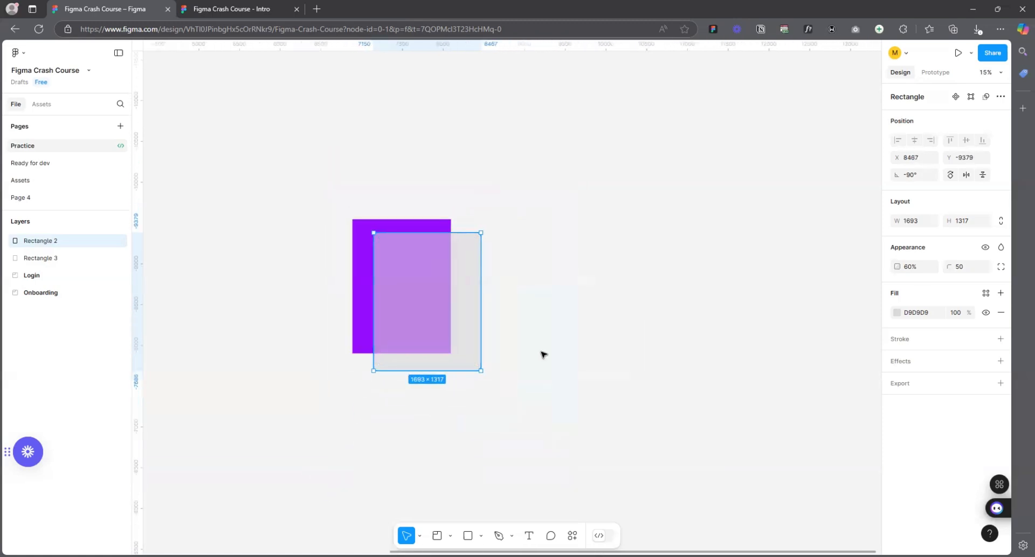
- Delete the gray rectangle and move the purple one to about X 8312, Y -9305
{"action": "key", "text": "Delete"}
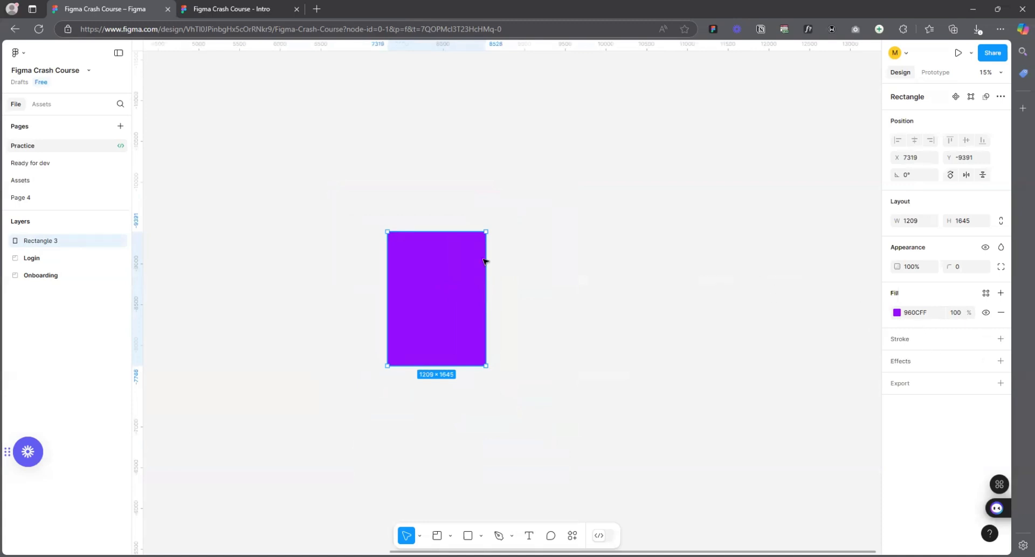
{"action": "left_click_drag", "start_coordinate": [484, 267], "coordinate": [559, 288]}
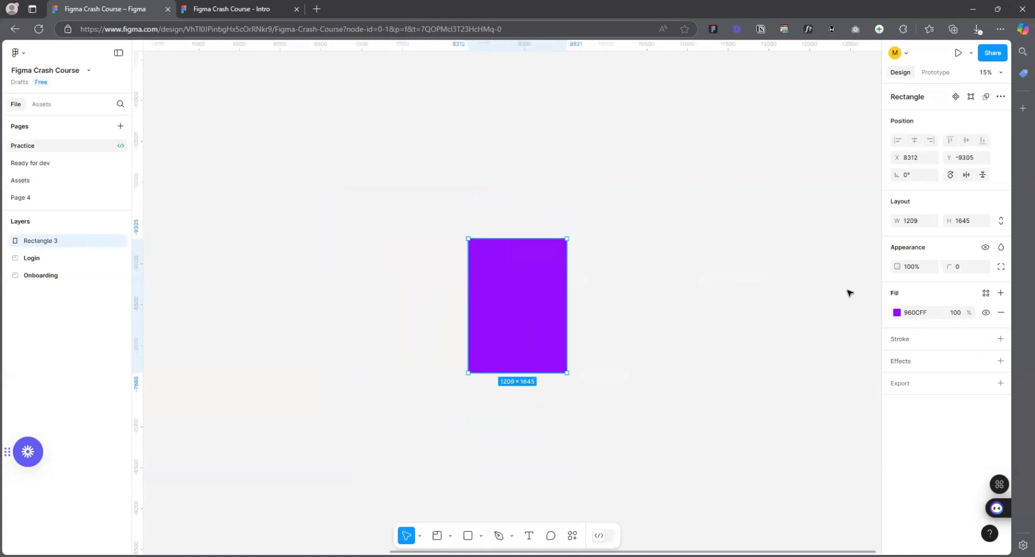
- Change the purple rectangle's fill colour to the bright yellow EFFF0D
{"action": "left_click", "coordinate": [898, 312]}
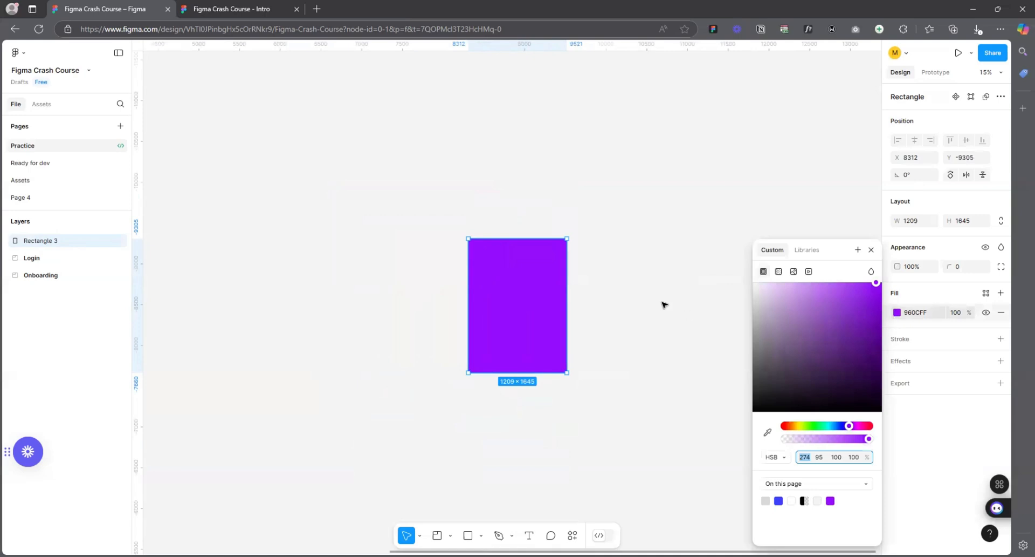
{"action": "left_click", "coordinate": [911, 310]}
{"action": "left_click", "coordinate": [898, 314]}
{"action": "mouse_move", "coordinate": [812, 429]}
{"action": "left_mouse_down"}
{"action": "mouse_move", "coordinate": [829, 426]}
{"action": "mouse_move", "coordinate": [802, 428]}
{"action": "left_mouse_up"}
{"action": "left_click_drag", "start_coordinate": [839, 342], "coordinate": [875, 282]}
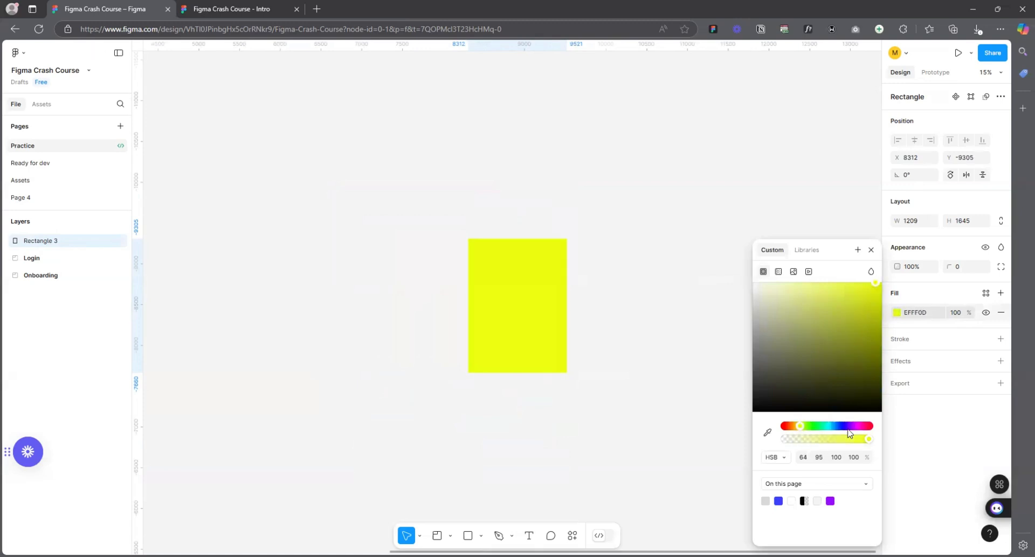
- Change the rectangle's fill to the light purple AB66FF with 83% fill opacity
{"action": "left_click", "coordinate": [848, 426]}
{"action": "left_click_drag", "start_coordinate": [846, 330], "coordinate": [840, 282]}
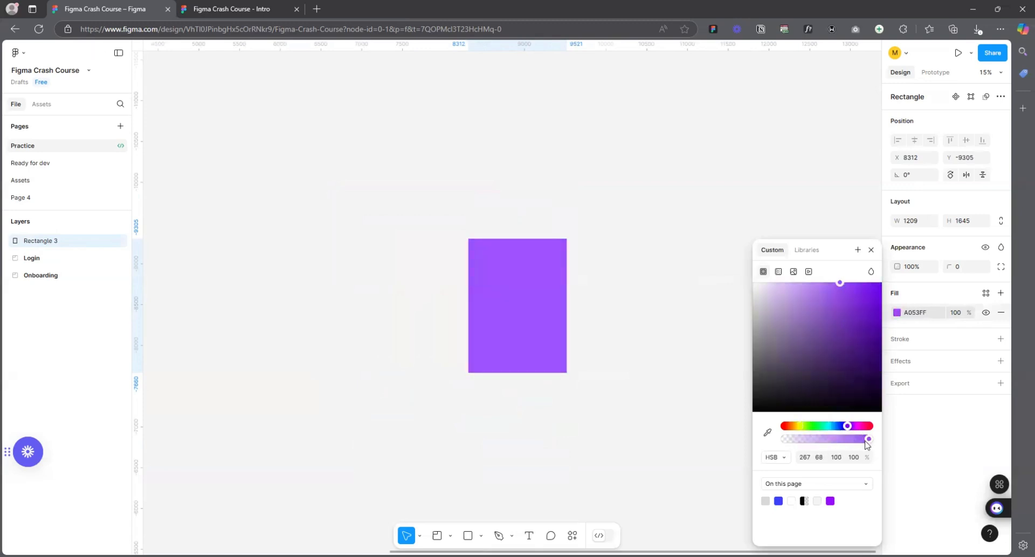
{"action": "mouse_move", "coordinate": [867, 440]}
{"action": "left_mouse_down"}
{"action": "mouse_move", "coordinate": [800, 439]}
{"action": "mouse_move", "coordinate": [854, 439]}
{"action": "left_mouse_up"}
{"action": "mouse_move", "coordinate": [840, 283]}
{"action": "left_mouse_down"}
{"action": "mouse_move", "coordinate": [797, 315]}
{"action": "mouse_move", "coordinate": [830, 282]}
{"action": "left_mouse_up"}
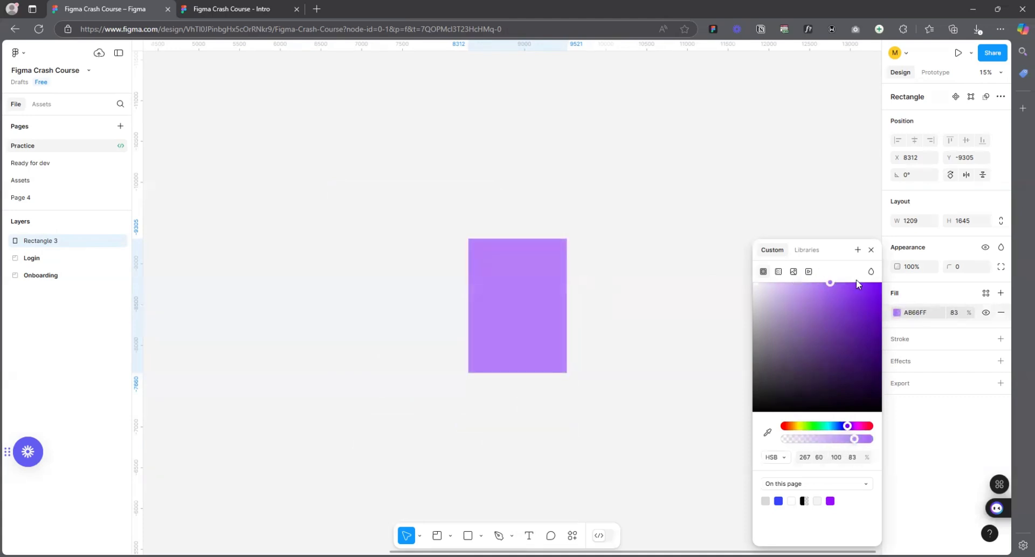
{"action": "left_click", "coordinate": [872, 249]}
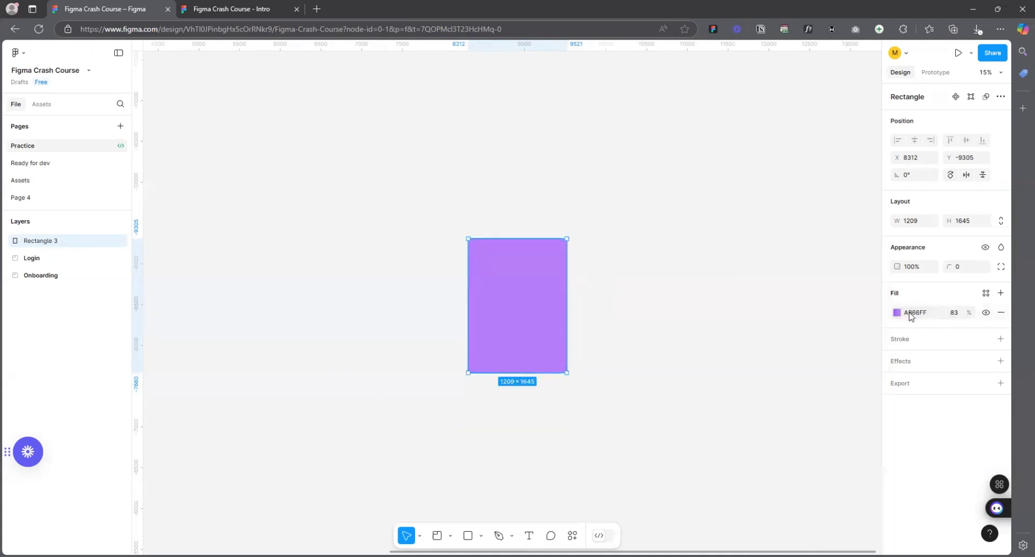
- Turn the rectangle's fill into a linear gradient starting from 7300FF and shift its end point right along the bottom edge
{"action": "left_click", "coordinate": [925, 315]}
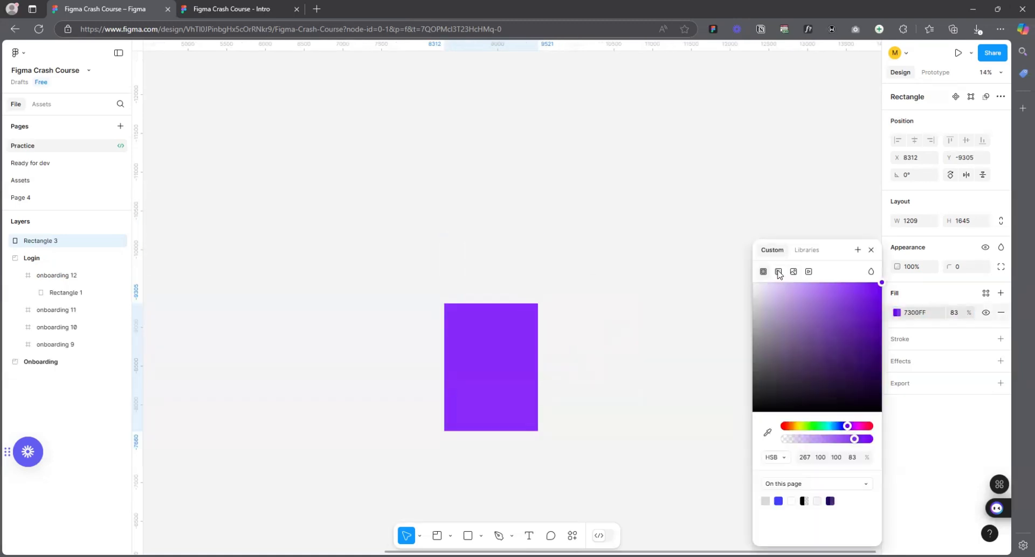
{"action": "left_click", "coordinate": [764, 272]}
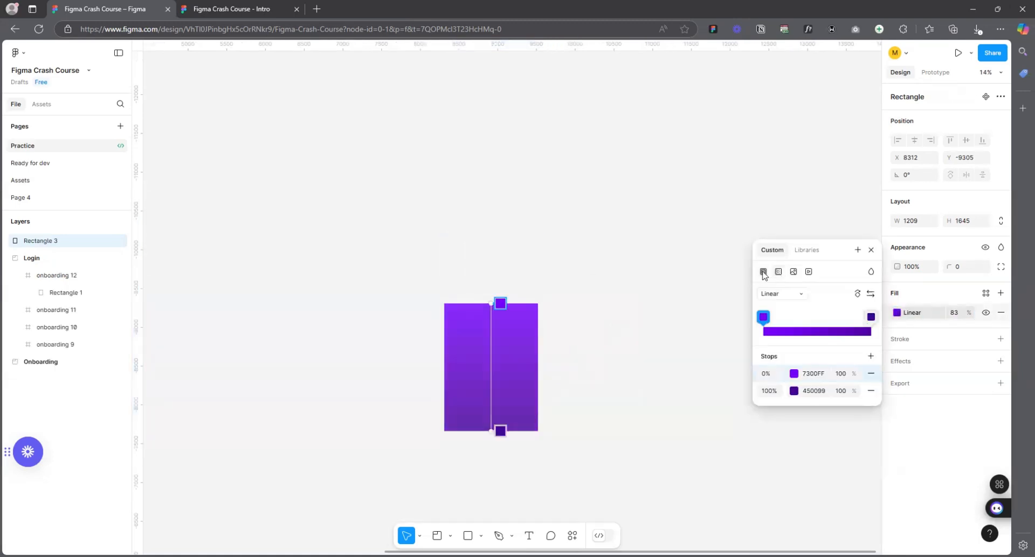
{"action": "left_click_drag", "start_coordinate": [492, 430], "coordinate": [518, 429]}
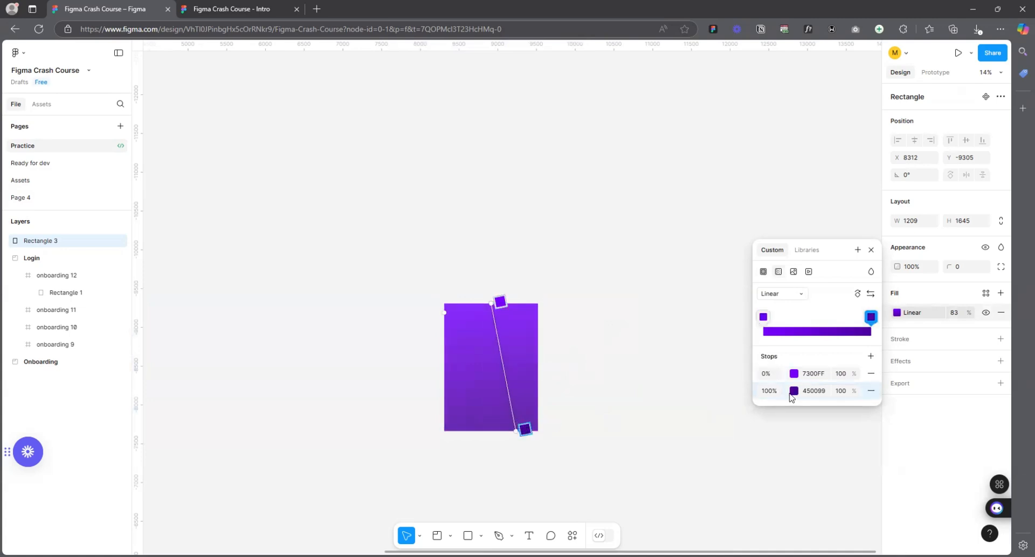
- Change the colour of the linear gradient's 100% stop to the bright pink FF1C91
{"action": "left_click", "coordinate": [794, 391]}
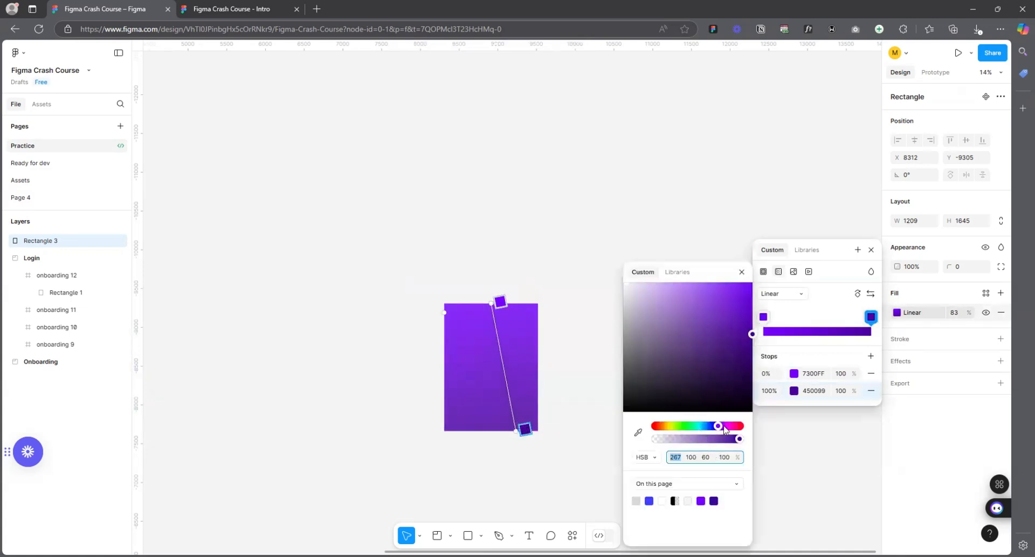
{"action": "left_click_drag", "start_coordinate": [724, 428], "coordinate": [733, 428]}
{"action": "left_click_drag", "start_coordinate": [696, 307], "coordinate": [739, 282]}
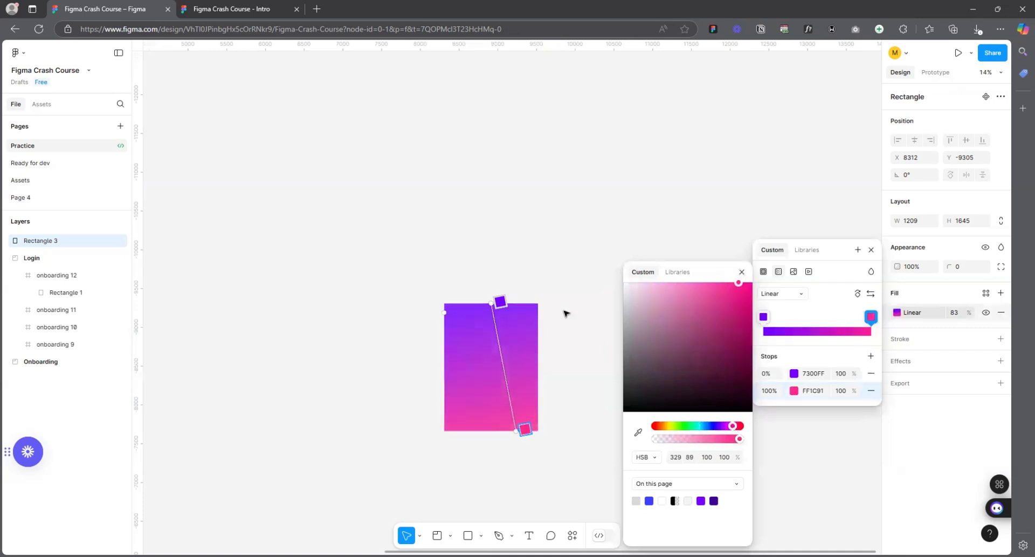
{"action": "left_click", "coordinate": [562, 269]}
{"action": "scroll", "coordinate": [557, 352], "scroll_direction": "up", "scroll_amount": 3}
- Remove the gradient's purple 0% stop from the rectangle's fill and undo the removal
{"action": "left_click", "coordinate": [459, 363]}
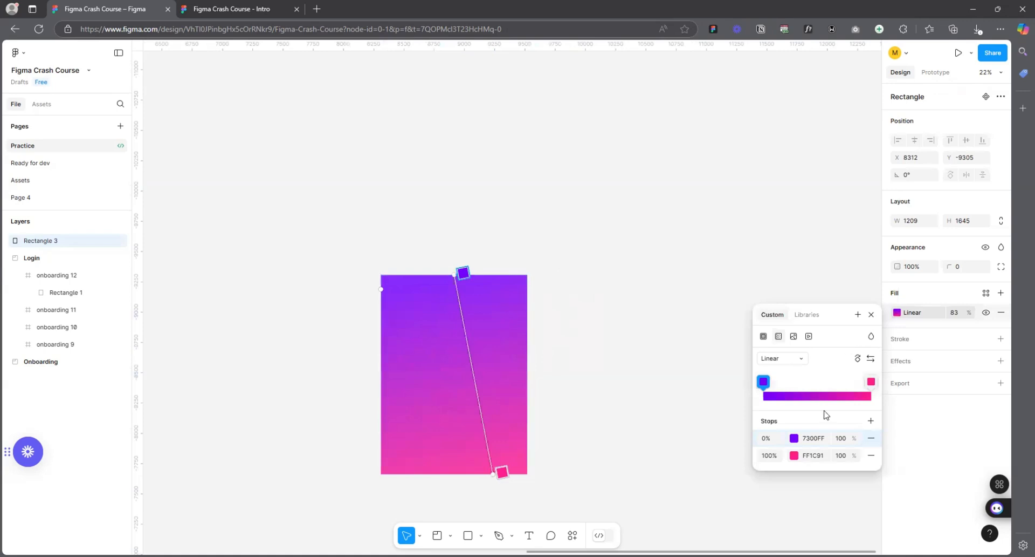
{"action": "left_click", "coordinate": [871, 437]}
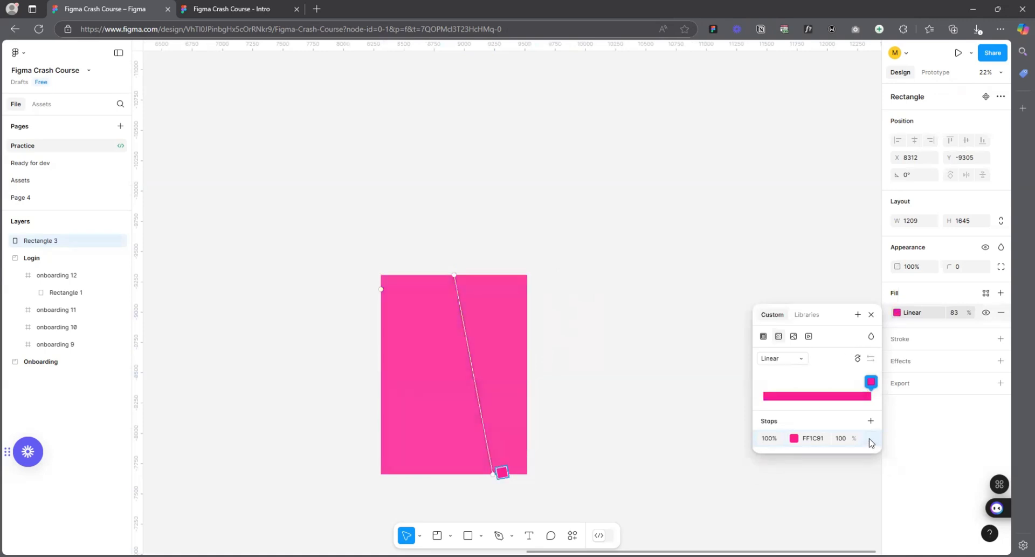
{"action": "key", "text": "ctrl+z"}
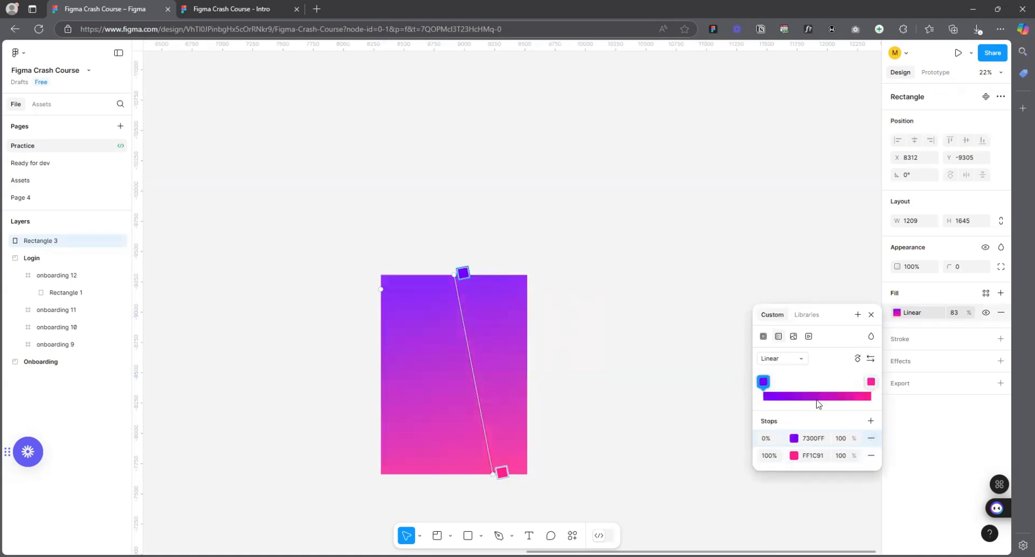
- Try an image fill using an uploaded photo of a man in a yellow jacket, and a video fill, on the rectangle
{"action": "left_click", "coordinate": [794, 336]}
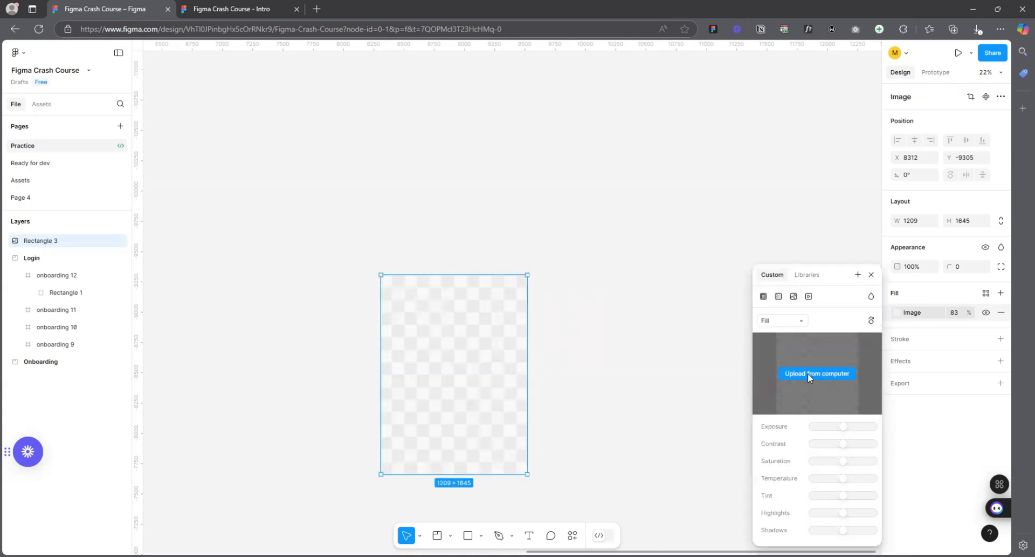
{"action": "left_click", "coordinate": [830, 374]}
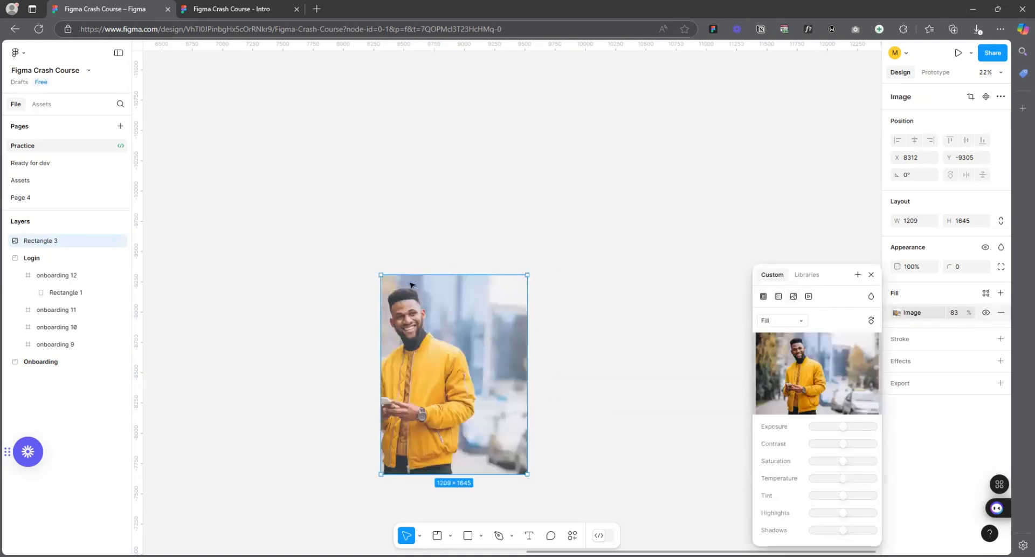
{"action": "scroll", "coordinate": [410, 282], "scroll_direction": "down", "scroll_amount": 2}
{"action": "scroll", "coordinate": [410, 282], "scroll_direction": "down", "scroll_amount": 2}
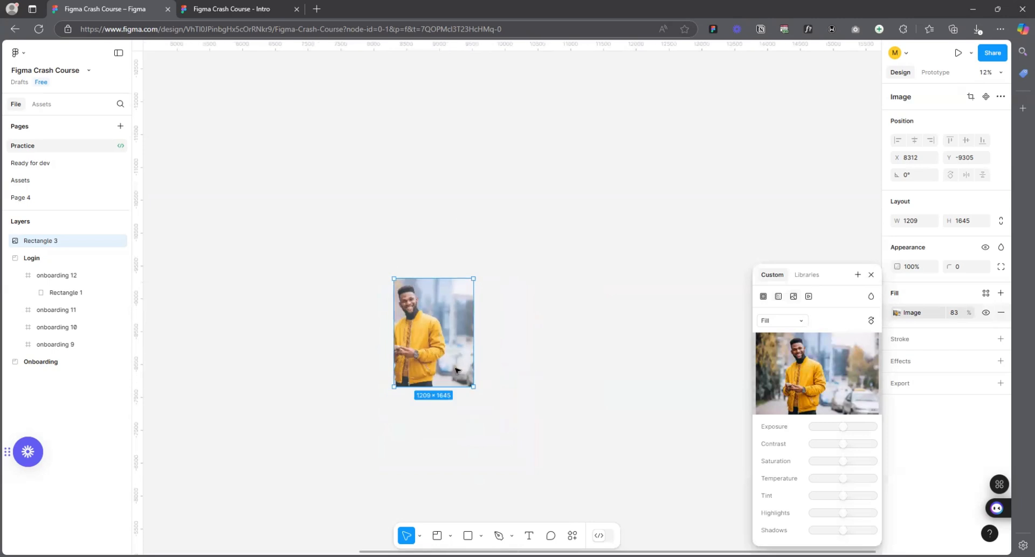
{"action": "scroll", "coordinate": [566, 368], "scroll_direction": "up", "scroll_amount": 2}
{"action": "left_click", "coordinate": [809, 296]}
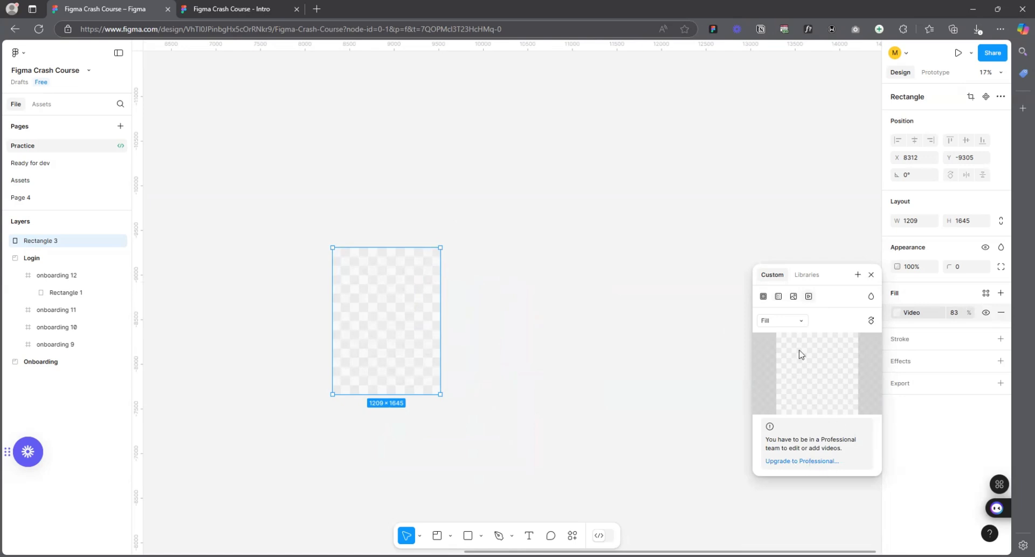
- Return the rectangle's fill to the purple-to-pink gradient and set the gradient type to Radial
{"action": "left_click", "coordinate": [778, 297]}
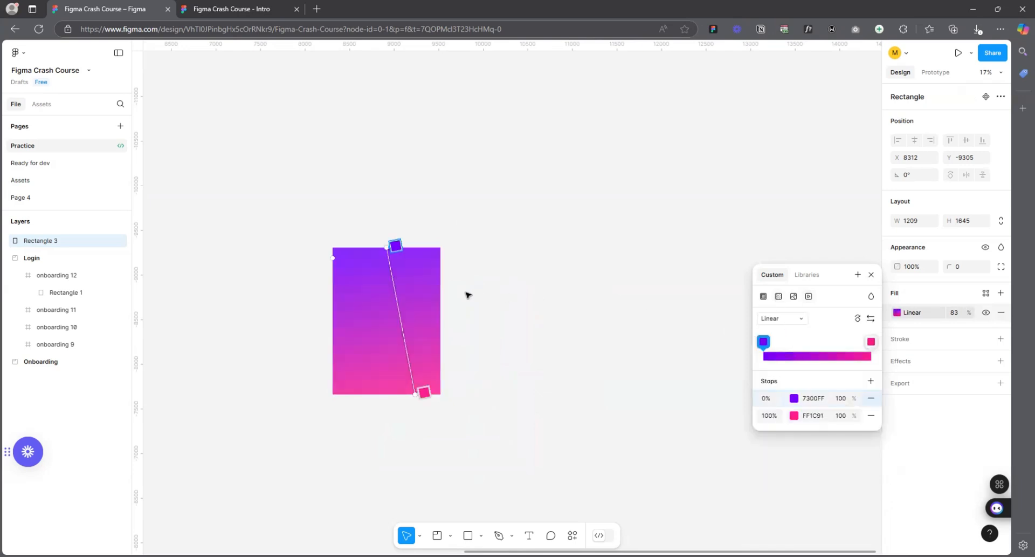
{"action": "scroll", "coordinate": [468, 294], "scroll_direction": "up", "scroll_amount": 1}
{"action": "left_click", "coordinate": [782, 318]}
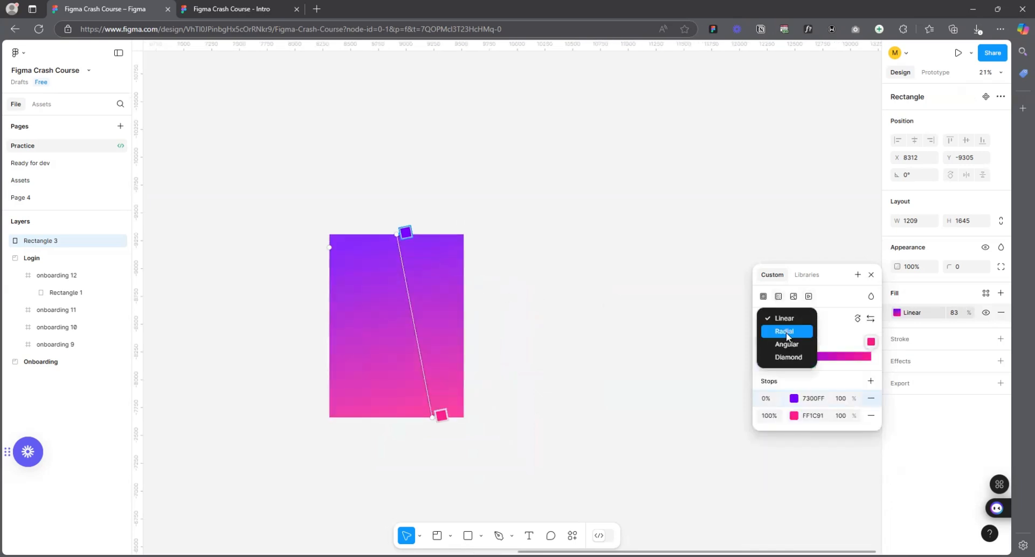
{"action": "left_click", "coordinate": [792, 331]}
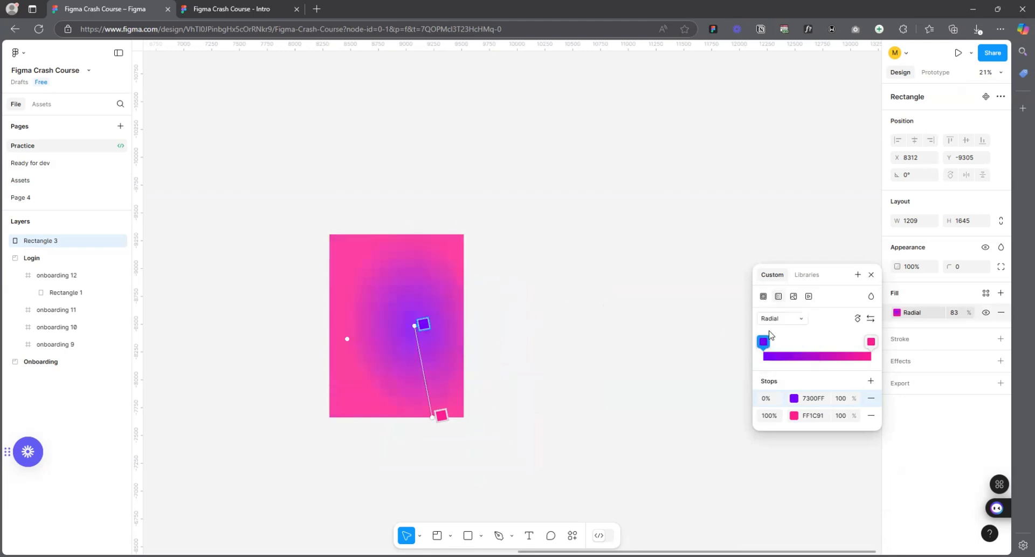
{"action": "scroll", "coordinate": [453, 351], "scroll_direction": "up", "scroll_amount": 1}
{"action": "scroll", "coordinate": [257, 335], "scroll_direction": "up", "scroll_amount": 1}
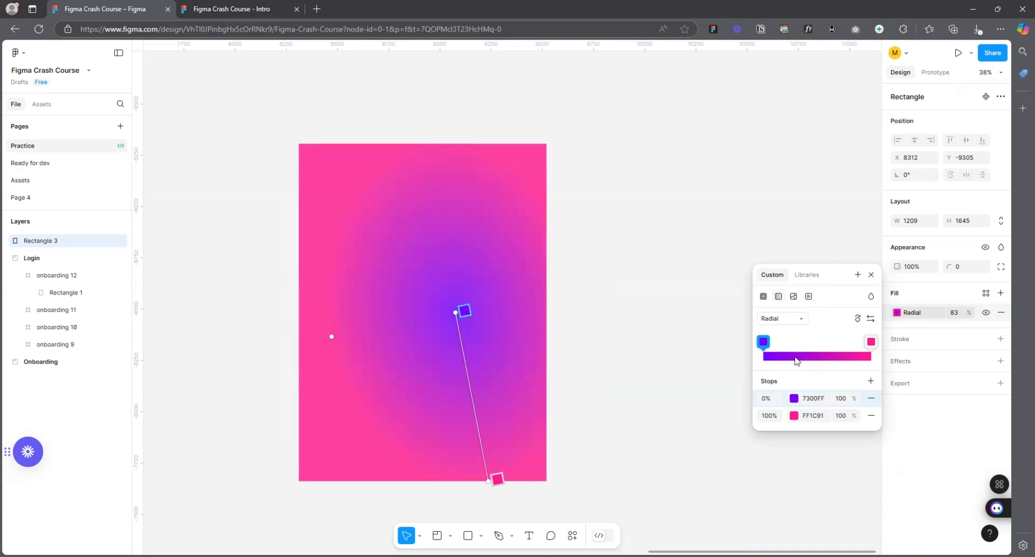
- Set the gradient type to Angular and swing its end handle inward toward the rectangle's lower-left corner
{"action": "left_click", "coordinate": [791, 324]}
{"action": "left_click", "coordinate": [791, 333]}
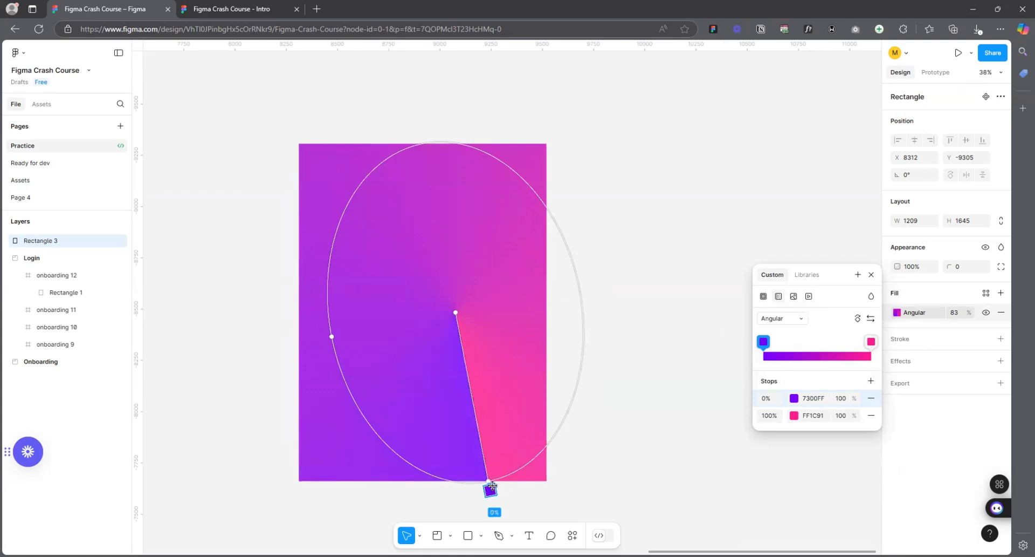
{"action": "left_click_drag", "start_coordinate": [489, 481], "coordinate": [337, 356]}
{"action": "left_click_drag", "start_coordinate": [417, 410], "coordinate": [408, 376]}
{"action": "left_click", "coordinate": [503, 376]}
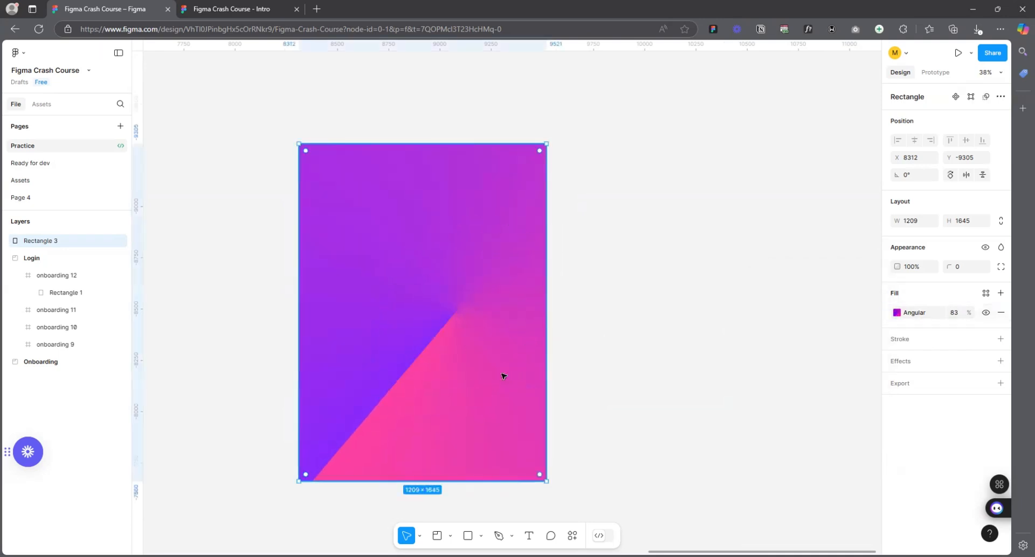
- Add four colour stops around the angular gradient at 75%, 28%, 45% and 15%
{"action": "left_click", "coordinate": [898, 312]}
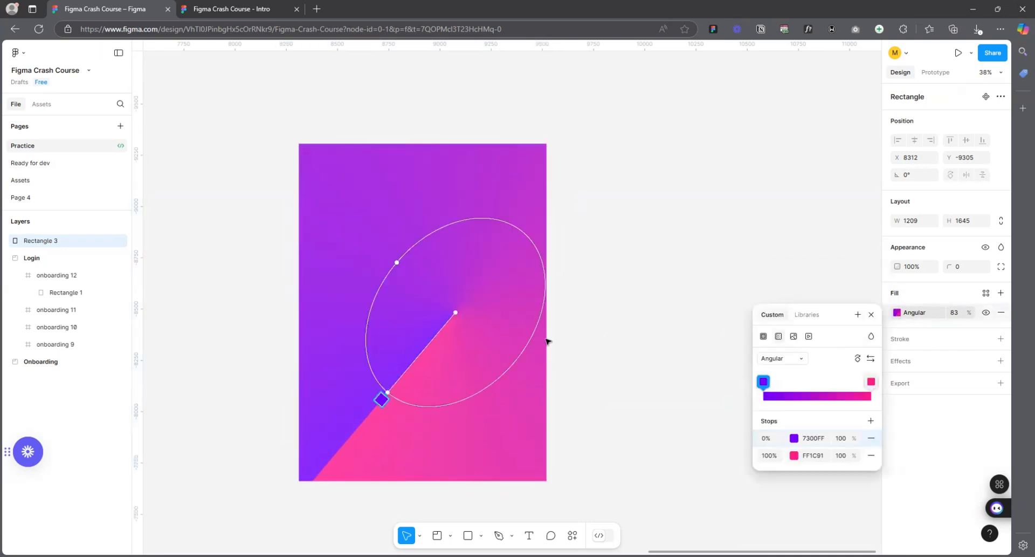
{"action": "left_click", "coordinate": [518, 361]}
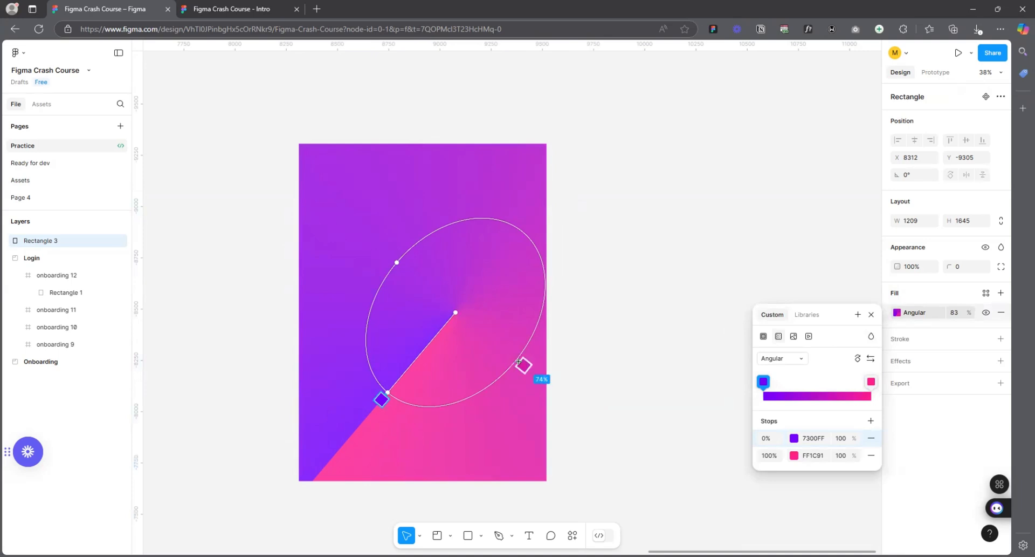
{"action": "left_click", "coordinate": [405, 245]}
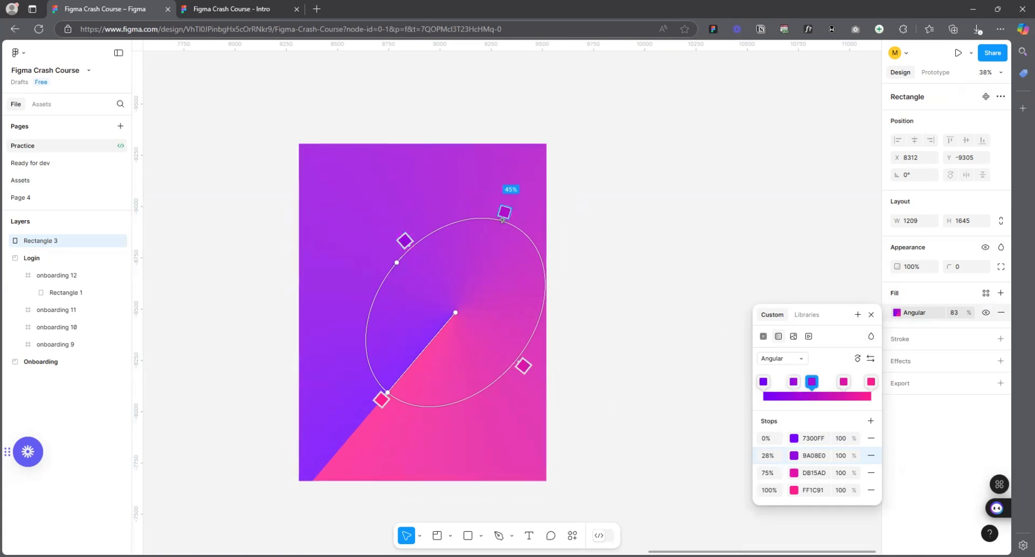
{"action": "left_click", "coordinate": [505, 213]}
{"action": "left_click", "coordinate": [359, 318]}
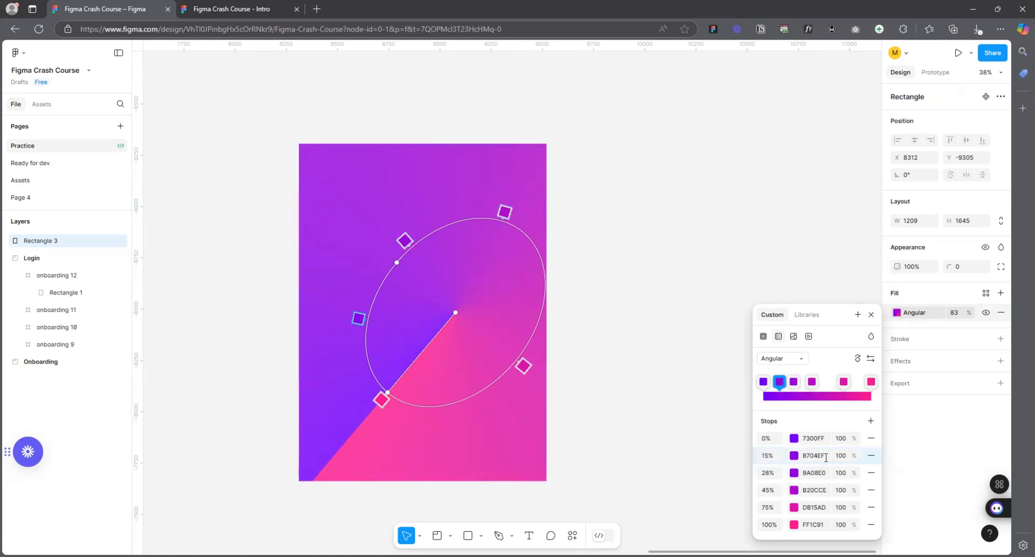
- Recolour the angular gradient's stops: B556FF at 15%, EABEFF at 28% and FF50D6 at 75%
{"action": "left_click", "coordinate": [794, 455]}
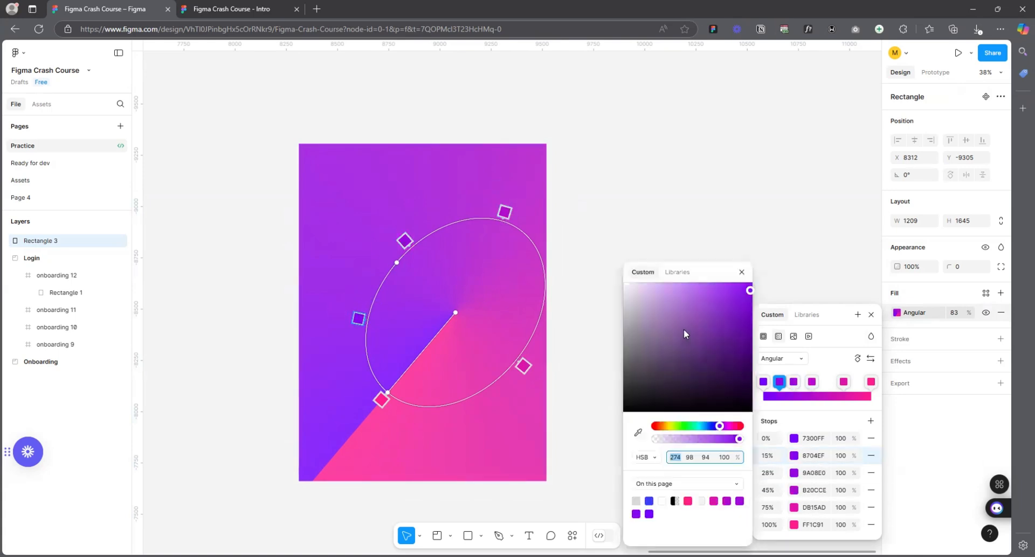
{"action": "left_click_drag", "start_coordinate": [684, 333], "coordinate": [710, 282]}
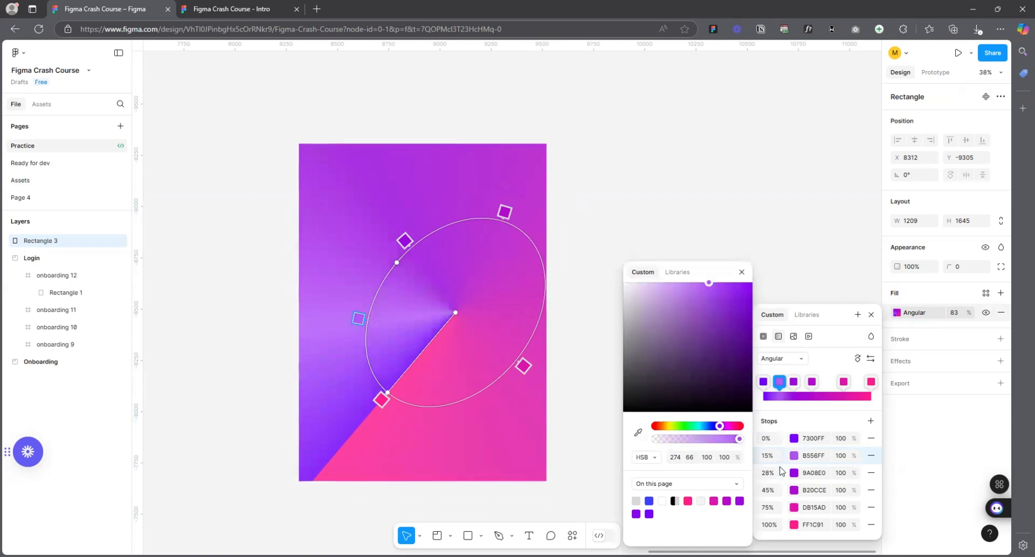
{"action": "left_click", "coordinate": [405, 240]}
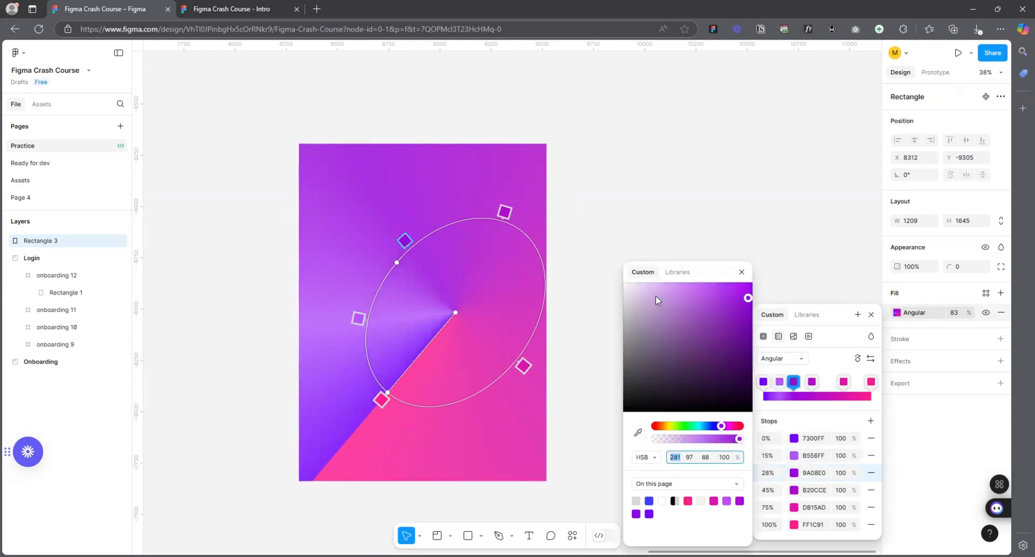
{"action": "left_click_drag", "start_coordinate": [658, 300], "coordinate": [657, 269]}
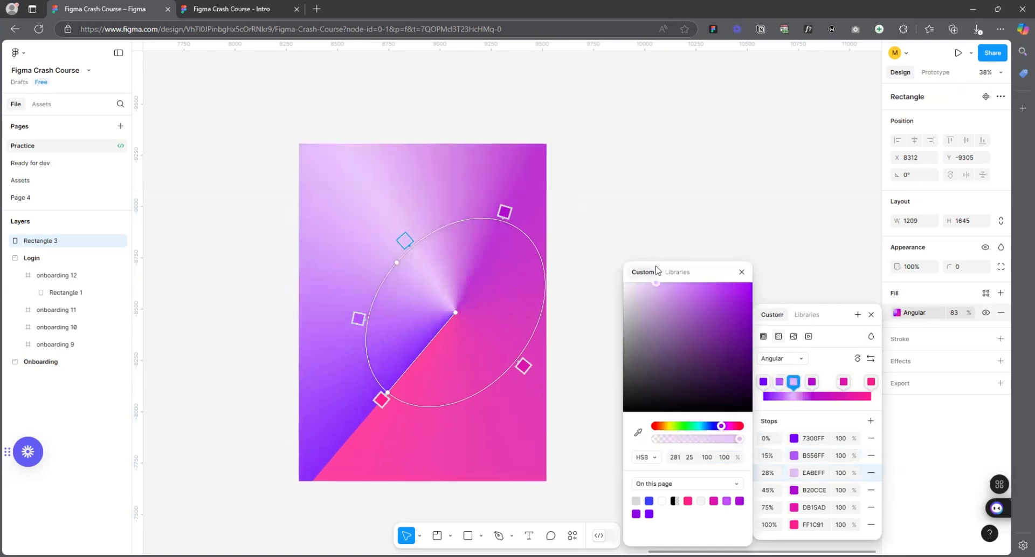
{"action": "left_click", "coordinate": [522, 364]}
{"action": "left_click_drag", "start_coordinate": [740, 300], "coordinate": [712, 277]}
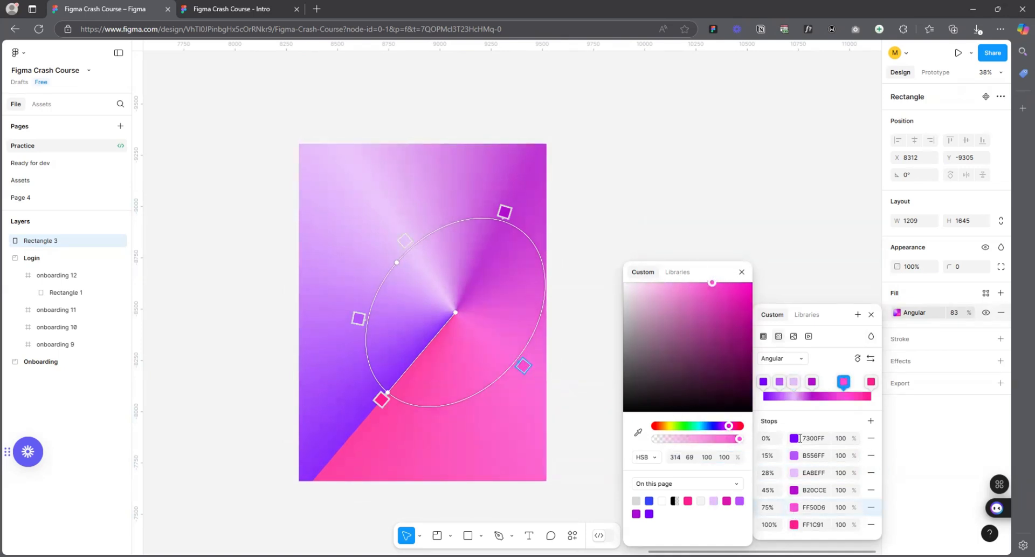
{"action": "left_click", "coordinate": [689, 222]}
{"action": "scroll", "coordinate": [641, 384], "scroll_direction": "down", "scroll_amount": 3}
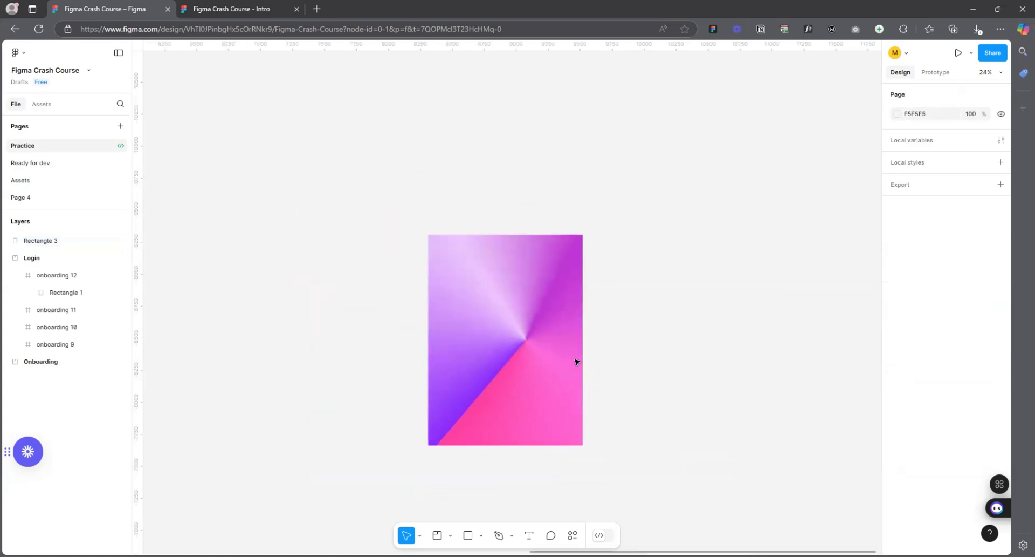
- Set the rectangle's gradient type to Diamond and stretch its end handle straight down past the rectangle's bottom edge
{"action": "scroll", "coordinate": [667, 369], "scroll_direction": "up", "scroll_amount": 3}
{"action": "left_click", "coordinate": [453, 312]}
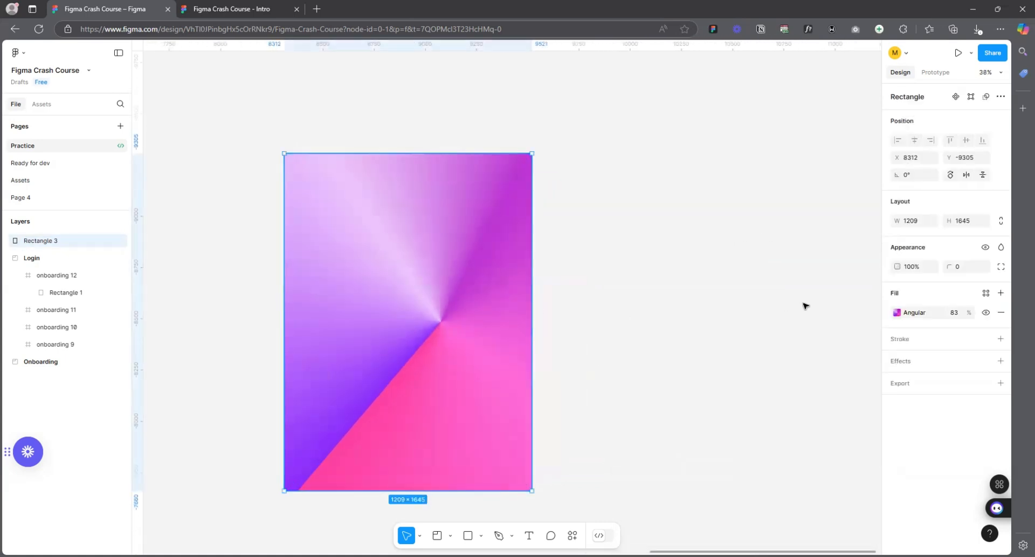
{"action": "left_click", "coordinate": [897, 313]}
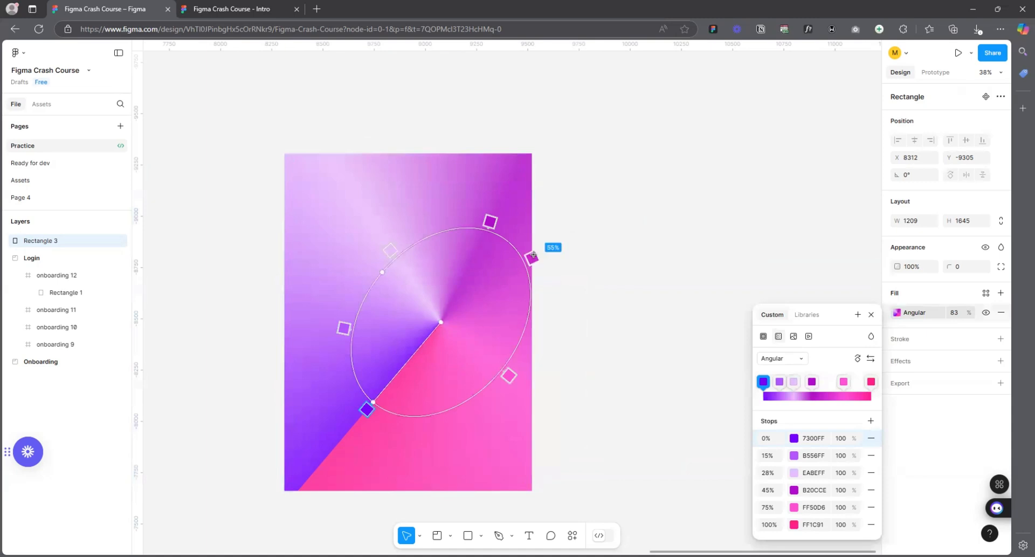
{"action": "left_click", "coordinate": [782, 359]}
{"action": "left_click", "coordinate": [792, 375]}
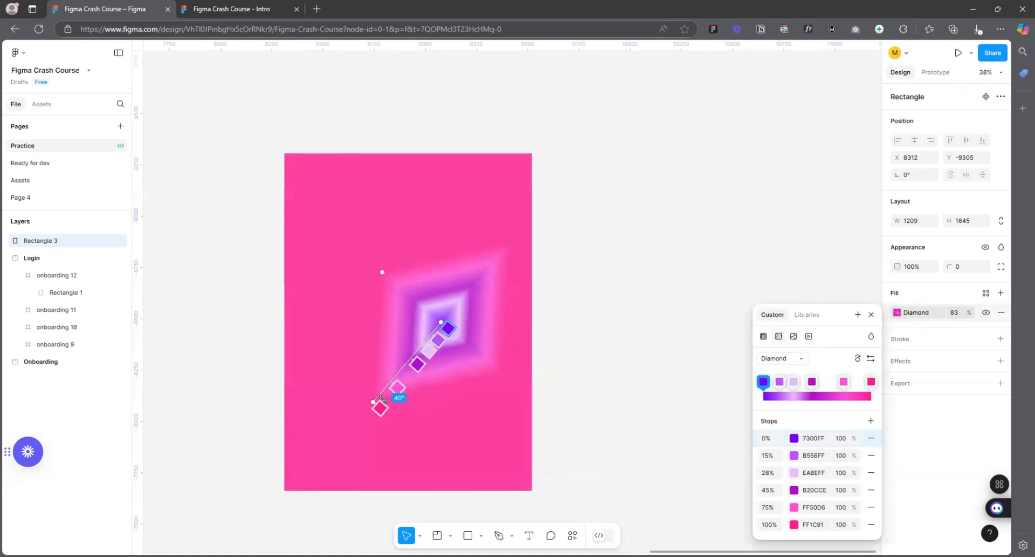
{"action": "left_click_drag", "start_coordinate": [373, 401], "coordinate": [446, 505]}
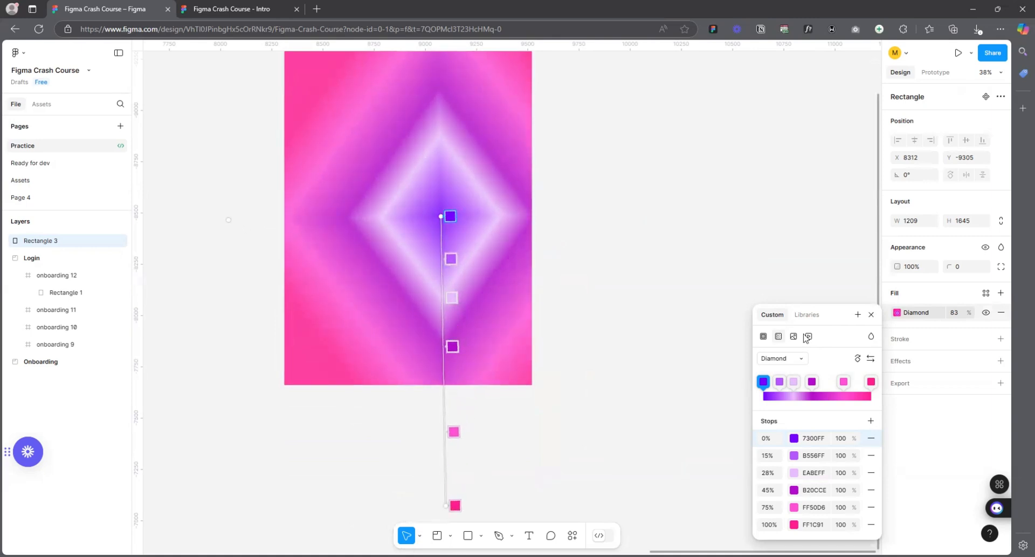
{"action": "left_click", "coordinate": [872, 314]}
{"action": "left_click", "coordinate": [733, 265]}
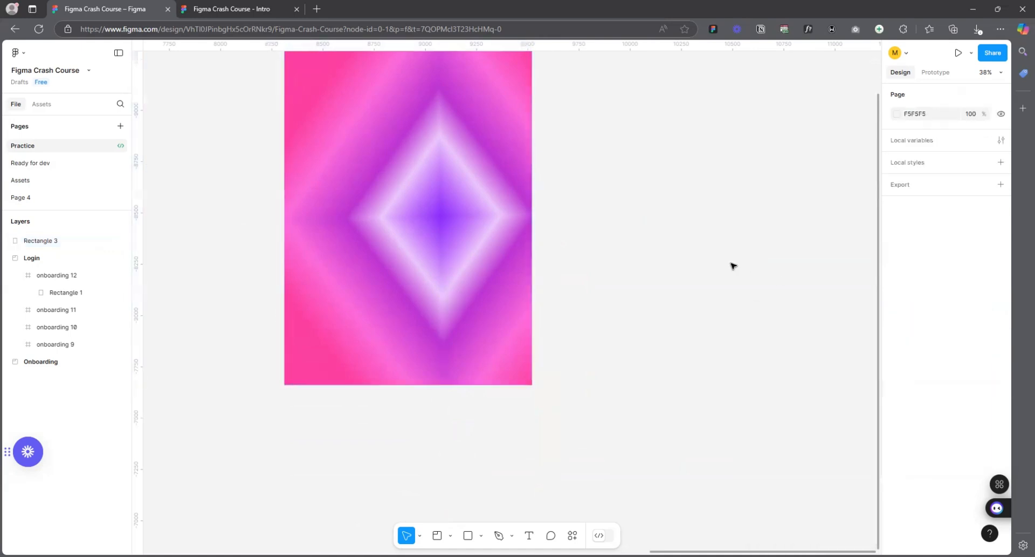
- Move the rectangle to about X 8129, Y -9351 and change its fill to solid purple 7300FF
{"action": "scroll", "coordinate": [624, 431], "scroll_direction": "down", "scroll_amount": 5}
{"action": "mouse_move", "coordinate": [530, 332]}
{"action": "left_mouse_down"}
{"action": "mouse_move", "coordinate": [490, 324]}
{"action": "mouse_move", "coordinate": [513, 326]}
{"action": "left_mouse_up"}
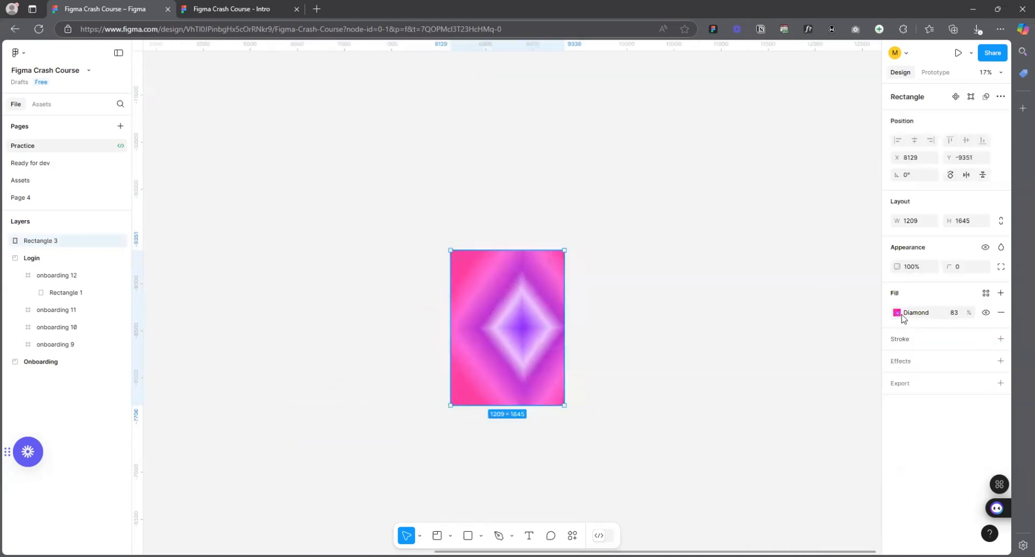
{"action": "left_click", "coordinate": [897, 312]}
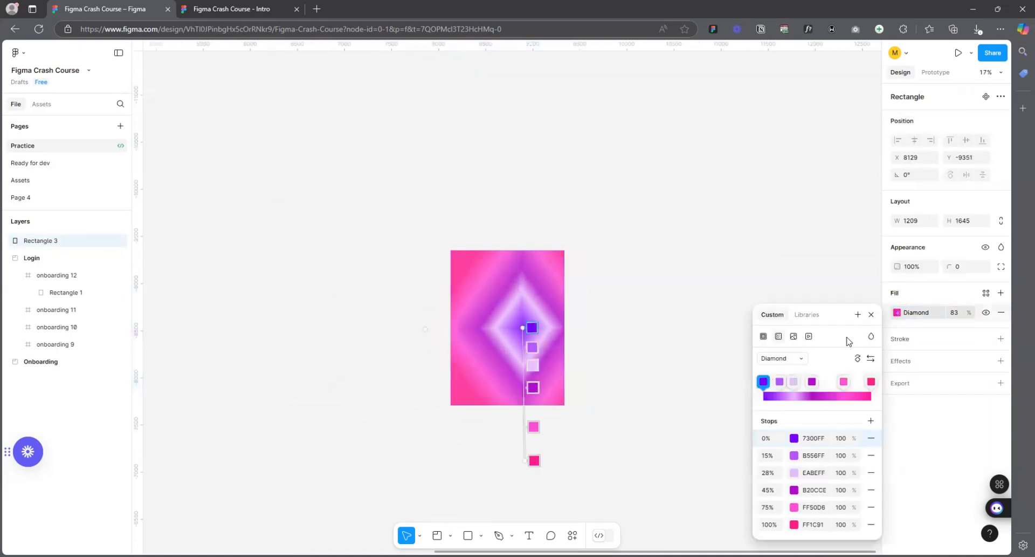
{"action": "left_click", "coordinate": [764, 336]}
{"action": "scroll", "coordinate": [618, 334], "scroll_direction": "up", "scroll_amount": 2}
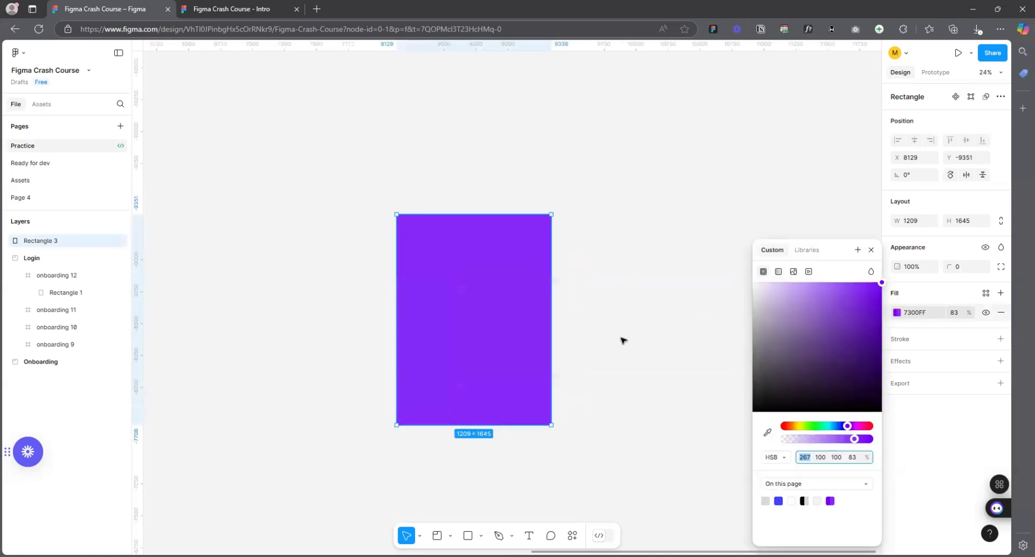
{"action": "left_click", "coordinate": [871, 250]}
- Add a black 000000 inside stroke to the purple rectangle with a weight of 32
{"action": "left_click", "coordinate": [1002, 339]}
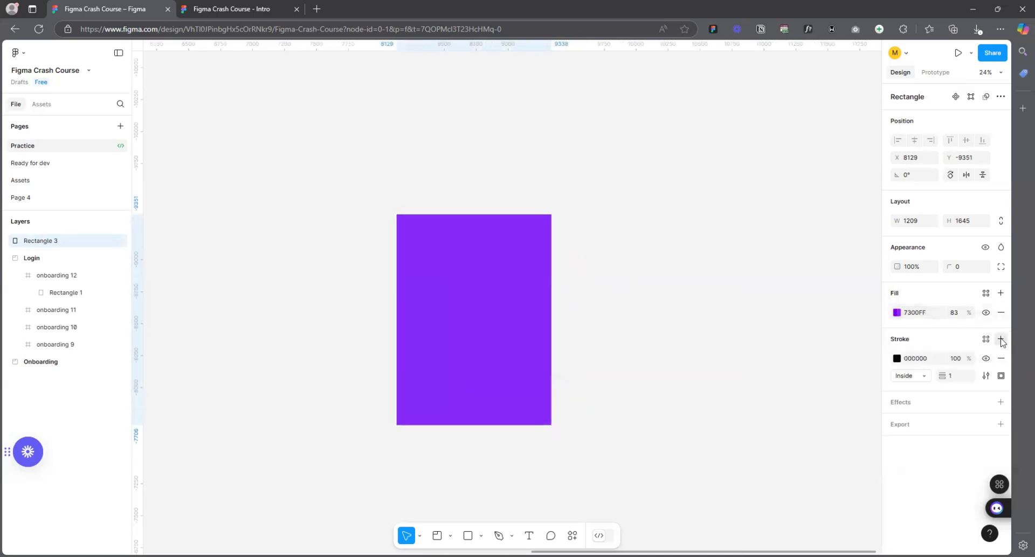
{"action": "left_click_drag", "start_coordinate": [945, 376], "coordinate": [984, 376]}
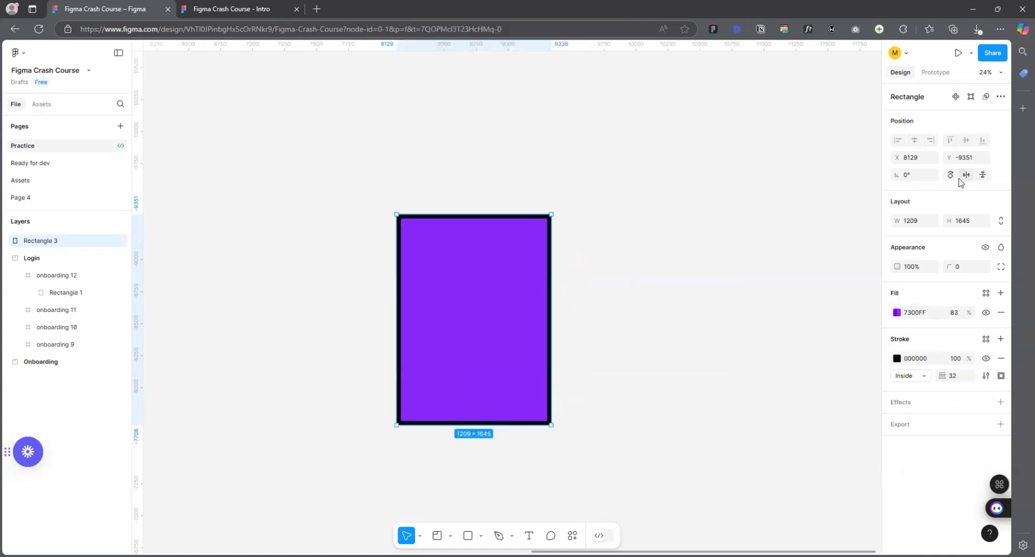
- Try the Center stroke position on the rectangle, and set it to Outside
{"action": "left_click", "coordinate": [923, 377]}
{"action": "left_click", "coordinate": [917, 366]}
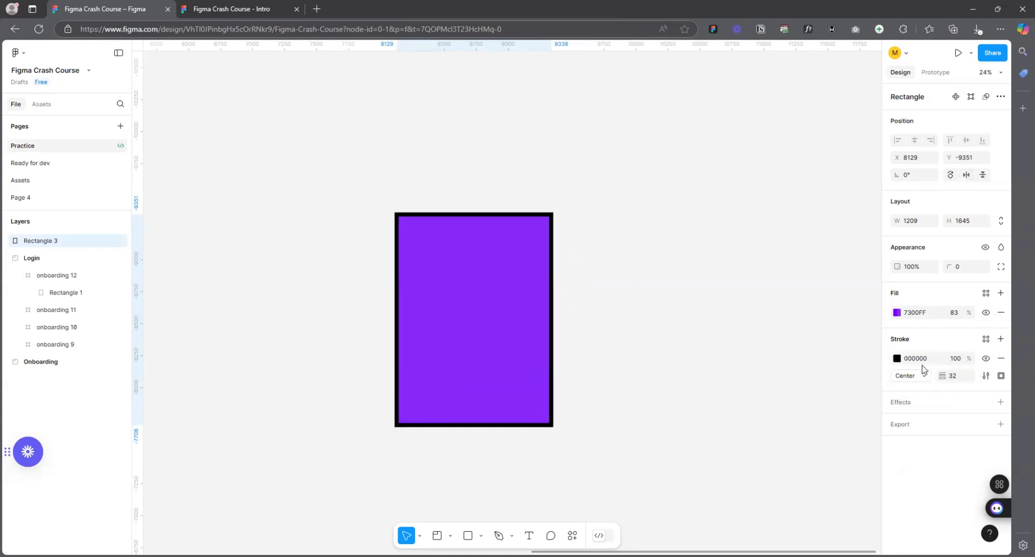
{"action": "left_click", "coordinate": [915, 377]}
{"action": "left_click", "coordinate": [917, 400]}
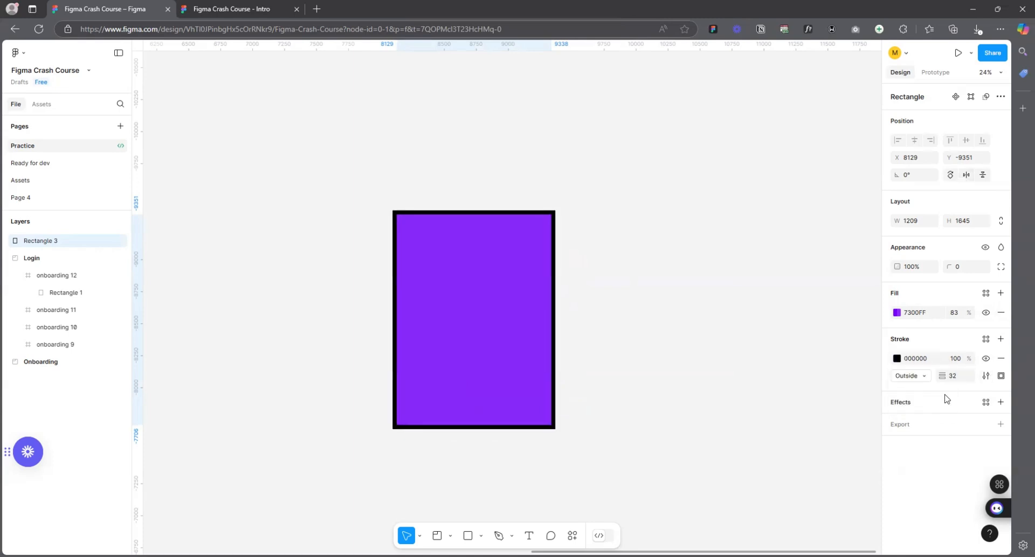
- Try limiting the rectangle's stroke to the Top side, and set it to Bottom only
{"action": "left_click", "coordinate": [1002, 375]}
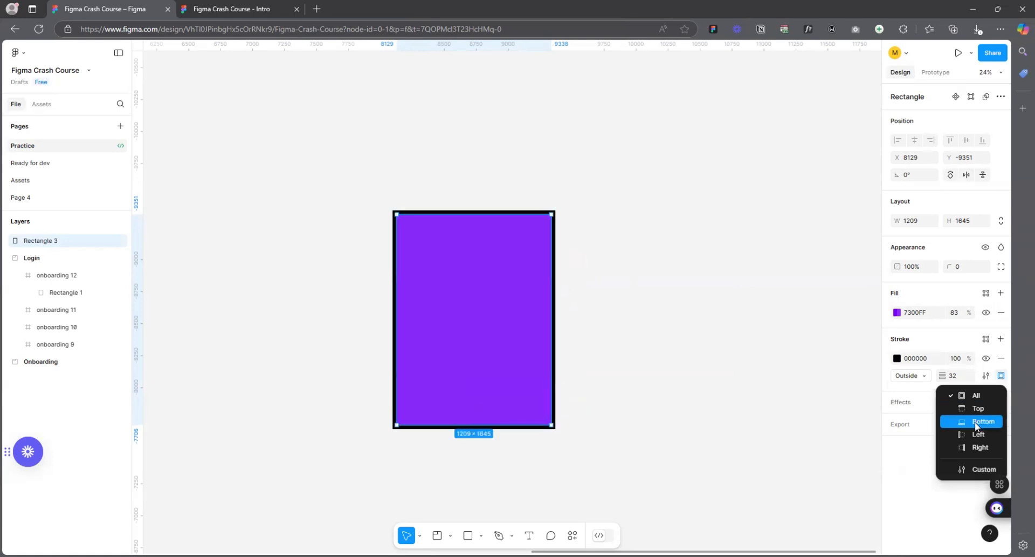
{"action": "left_click", "coordinate": [1000, 376]}
{"action": "left_click", "coordinate": [1001, 376]}
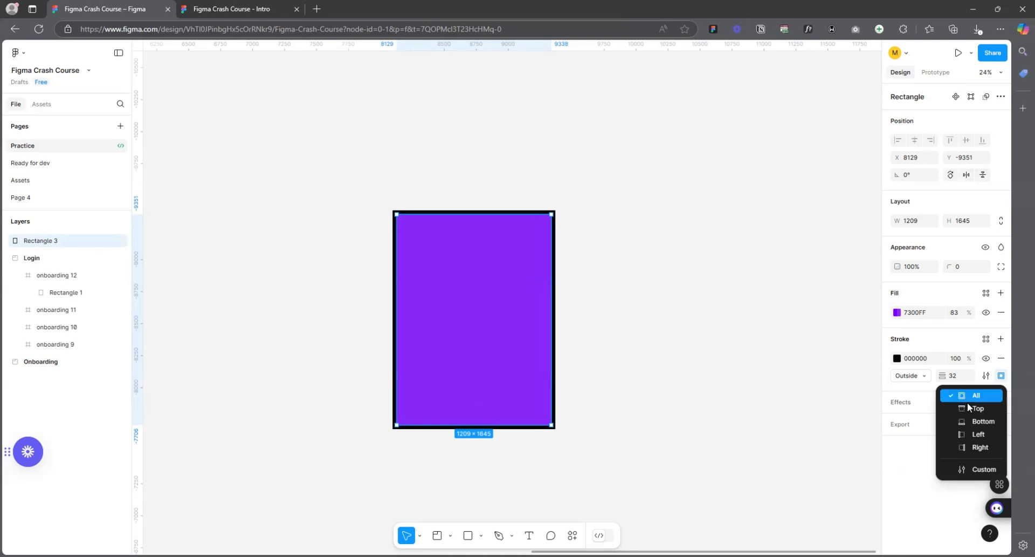
{"action": "left_click", "coordinate": [969, 407]}
{"action": "left_click", "coordinate": [1001, 375]}
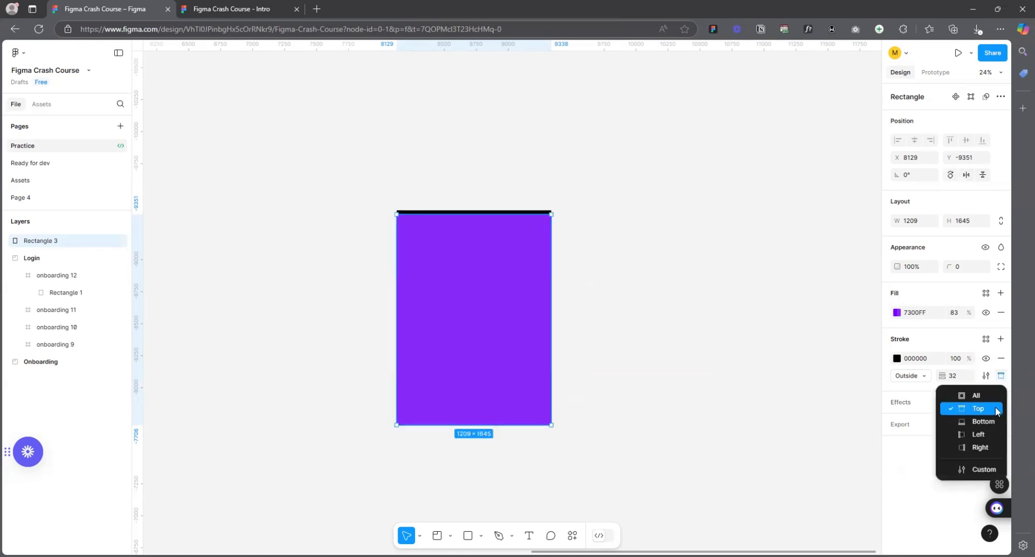
{"action": "left_click", "coordinate": [987, 422]}
- Switch the rectangle's stroke to custom per-side weights and set the left side to 32
{"action": "left_click", "coordinate": [1001, 375]}
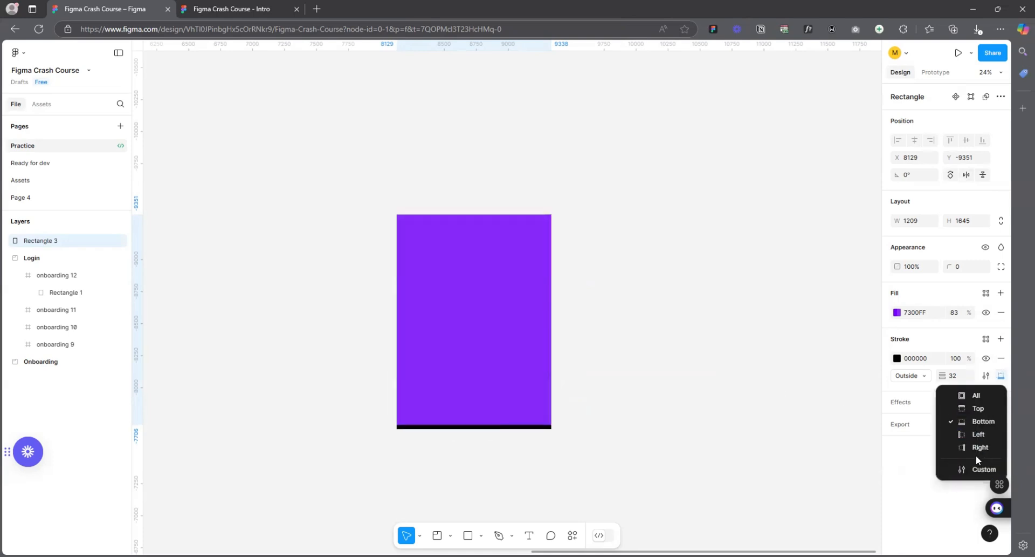
{"action": "left_click", "coordinate": [974, 471]}
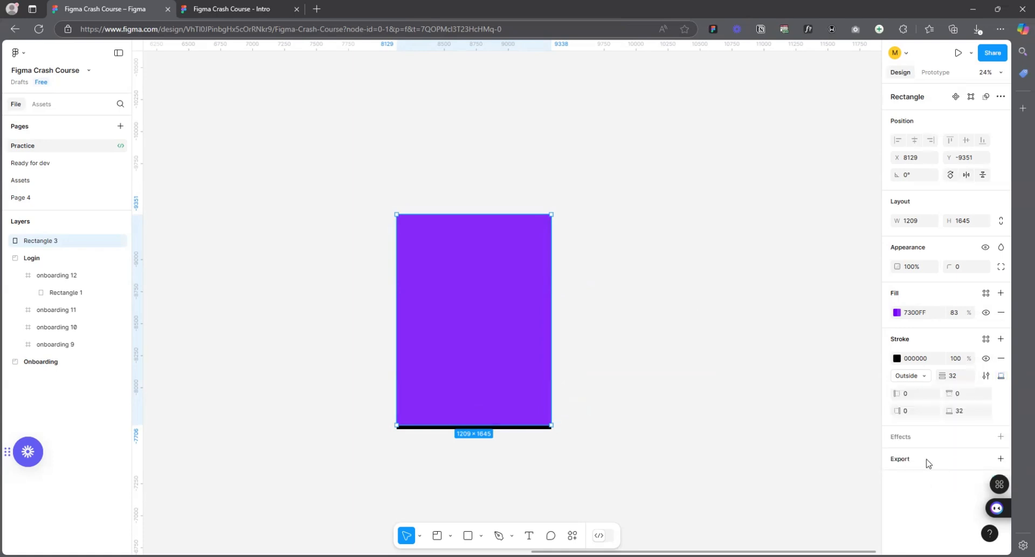
{"action": "left_click", "coordinate": [965, 411]}
{"action": "left_click", "coordinate": [923, 395]}
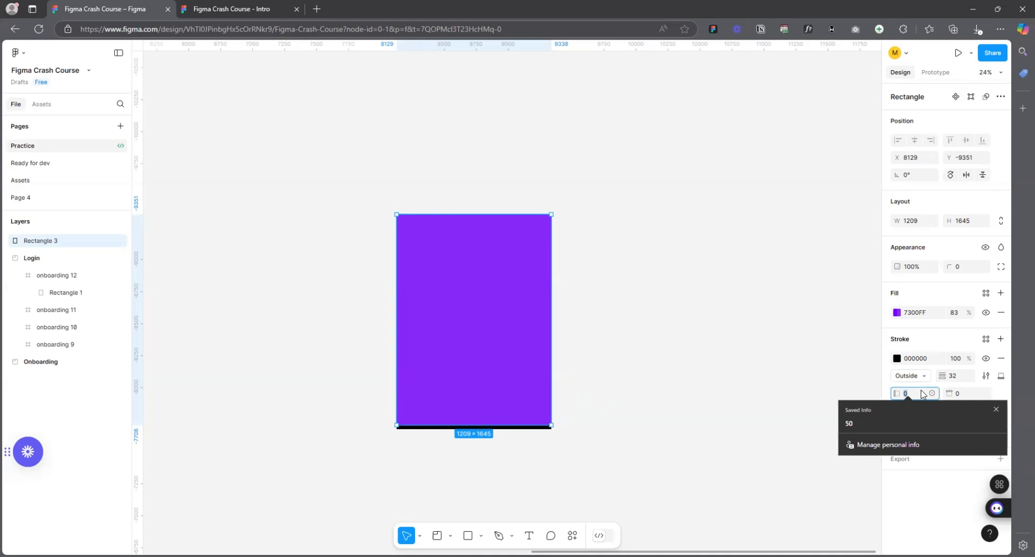
{"action": "type", "text": "32"}
{"action": "key", "text": "Return"}
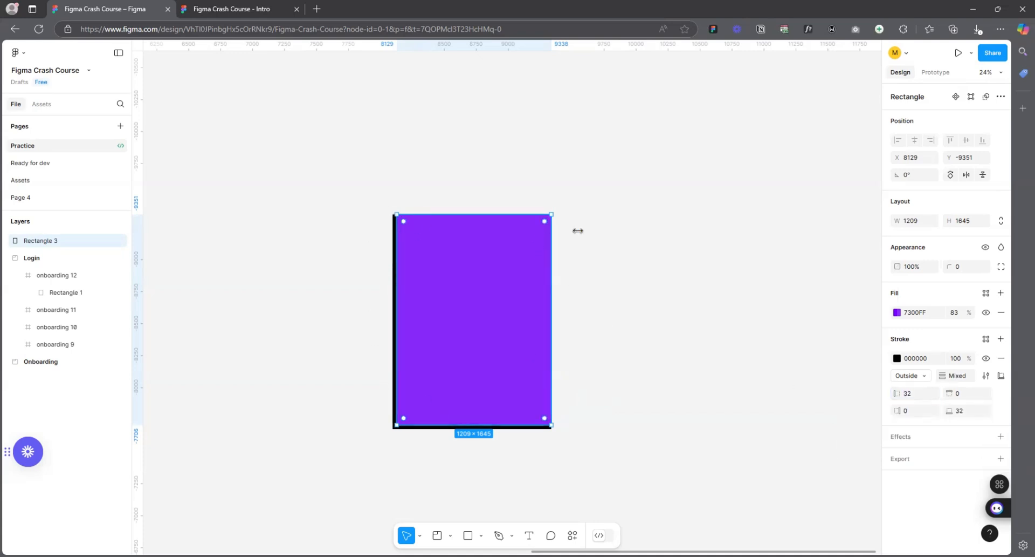
- Round the rectangle's corners to a radius of about 128 and move it to about X 8407, Y -9899
{"action": "left_click_drag", "start_coordinate": [545, 221], "coordinate": [534, 232]}
{"action": "left_click", "coordinate": [665, 224]}
{"action": "left_click_drag", "start_coordinate": [509, 303], "coordinate": [543, 232]}
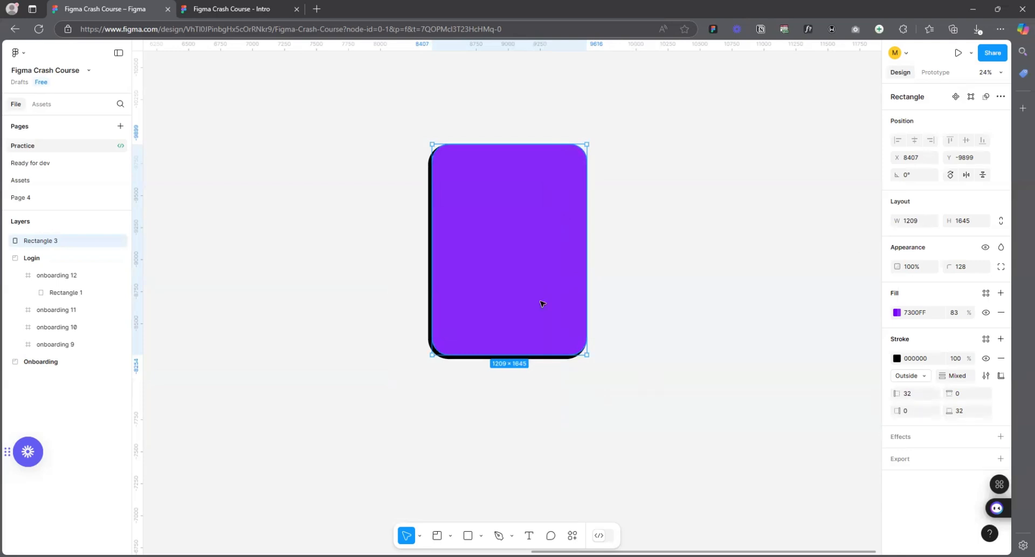
- Change the rectangle's stroke colour to yellow FFF600
{"action": "left_click", "coordinate": [897, 359]}
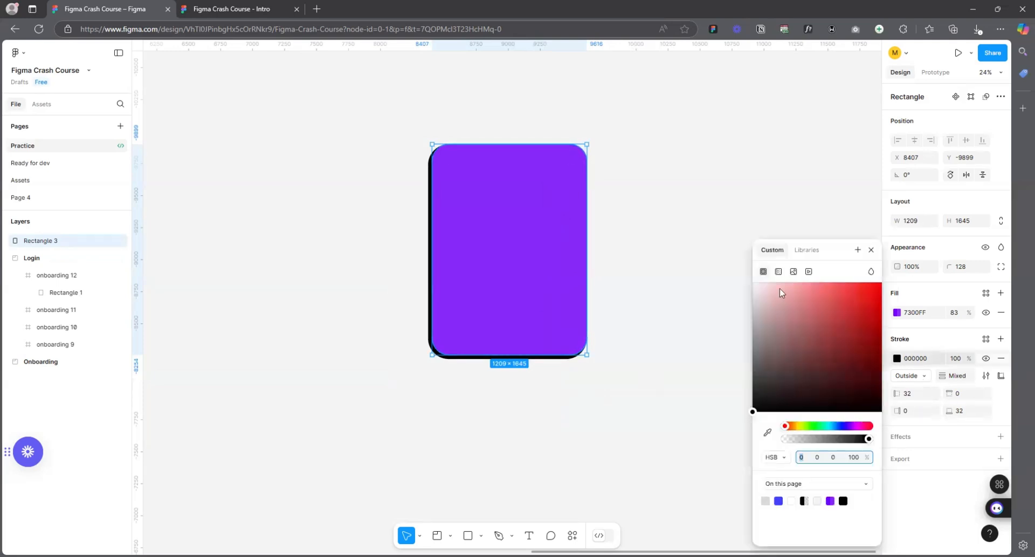
{"action": "left_click_drag", "start_coordinate": [780, 288], "coordinate": [758, 255]}
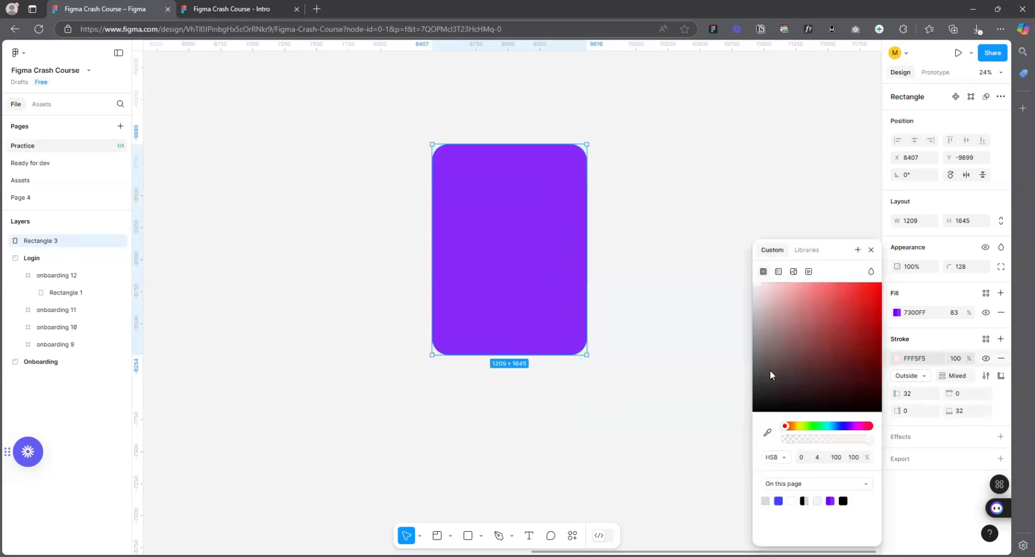
{"action": "left_click_drag", "start_coordinate": [787, 426], "coordinate": [799, 426]}
{"action": "mouse_move", "coordinate": [789, 292]}
{"action": "left_mouse_down"}
{"action": "mouse_move", "coordinate": [820, 270]}
{"action": "mouse_move", "coordinate": [887, 275]}
{"action": "left_mouse_up"}
{"action": "scroll", "coordinate": [656, 172], "scroll_direction": "up", "scroll_amount": 1}
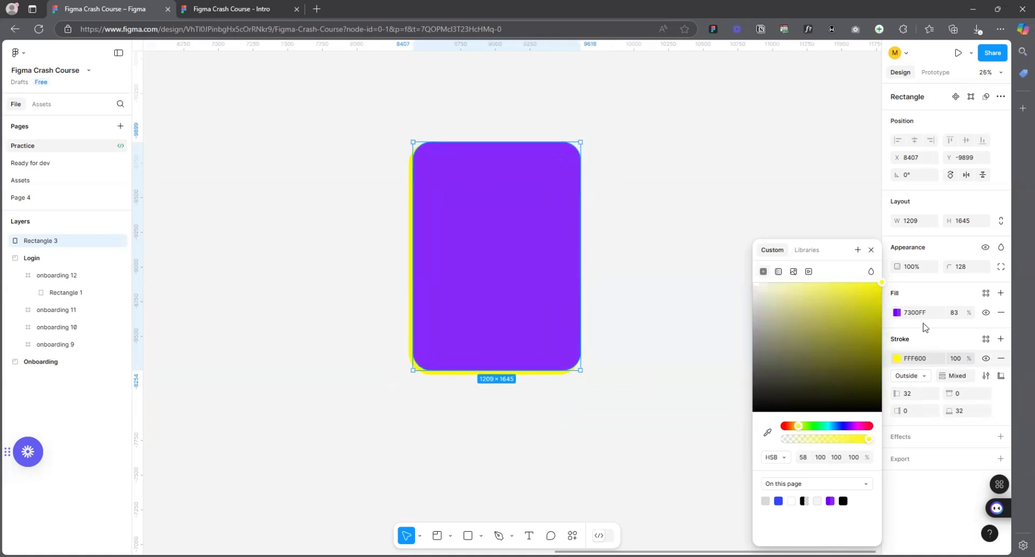
{"action": "left_click", "coordinate": [871, 250]}
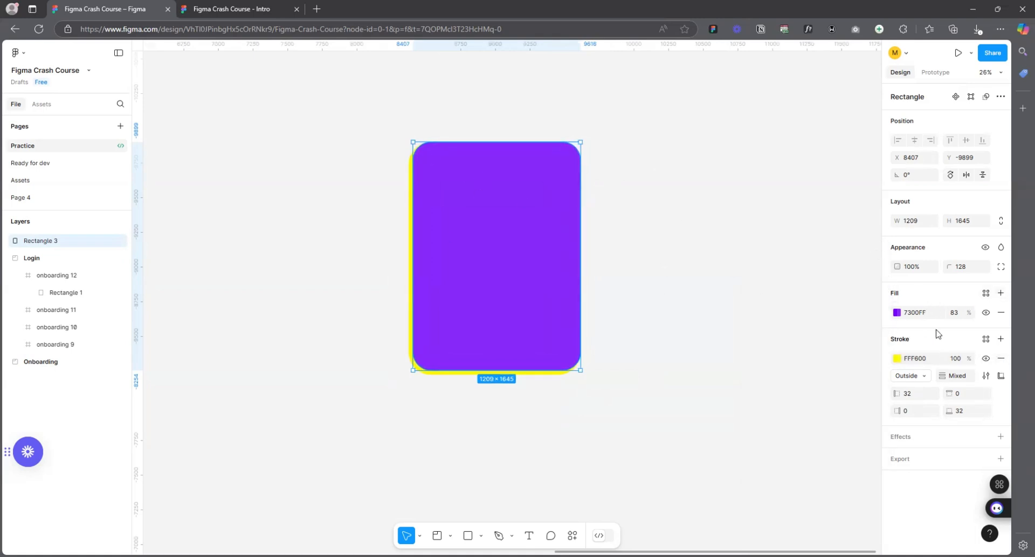
- Try adding a 20% black fill and deleting it, and undo the deletion of the purple fill
{"action": "left_click", "coordinate": [1002, 294]}
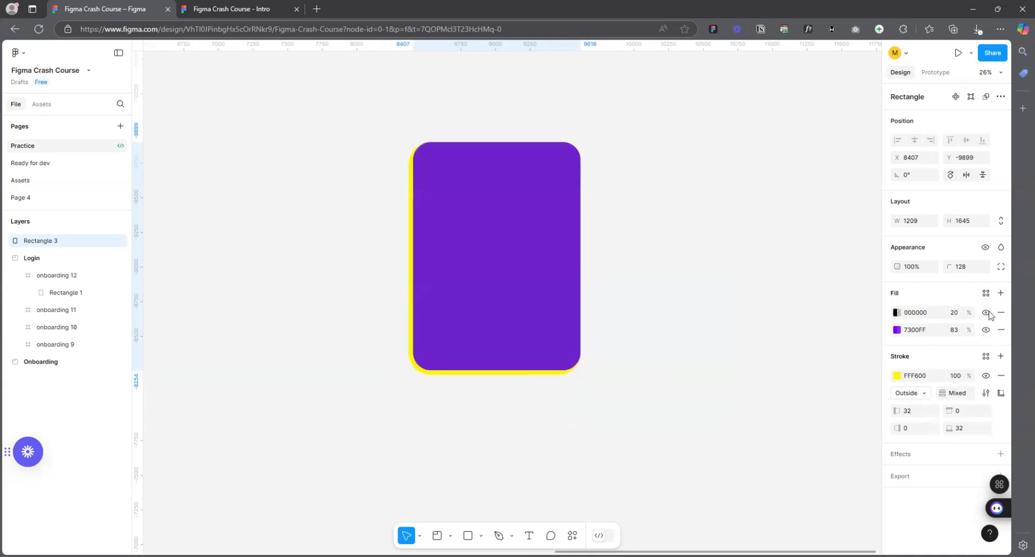
{"action": "left_click", "coordinate": [1002, 312]}
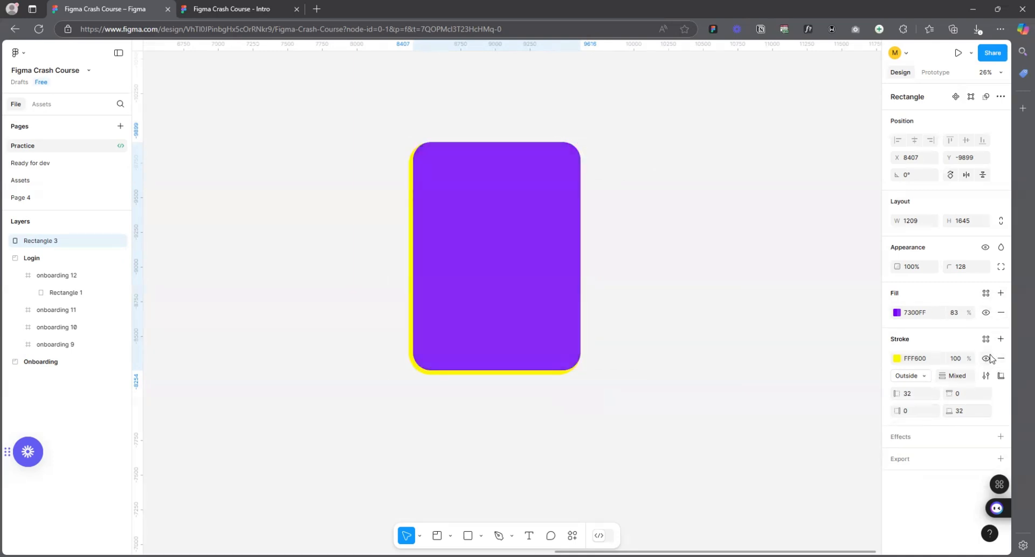
{"action": "left_click", "coordinate": [1001, 313]}
{"action": "left_click", "coordinate": [1002, 314]}
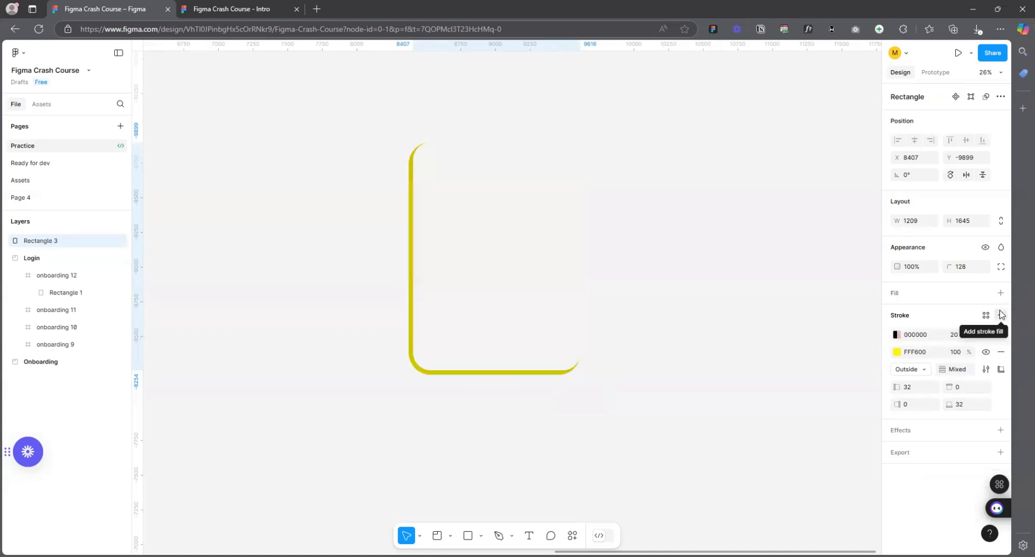
{"action": "key", "text": "ctrl+z"}
{"action": "key", "text": "ctrl+z"}
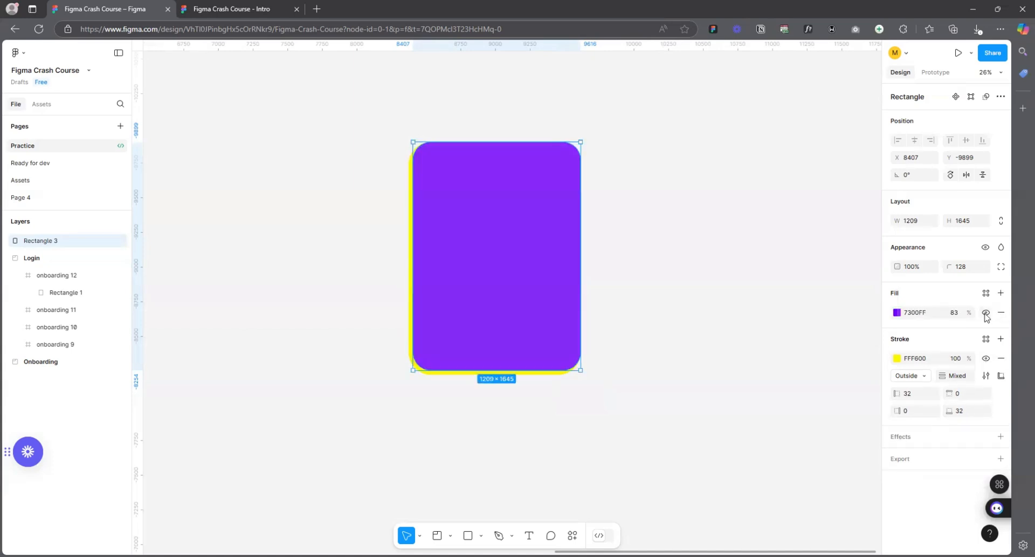
- Hide and show the rectangle's purple fill, and undo an attempt at deleting it
{"action": "left_click", "coordinate": [986, 313]}
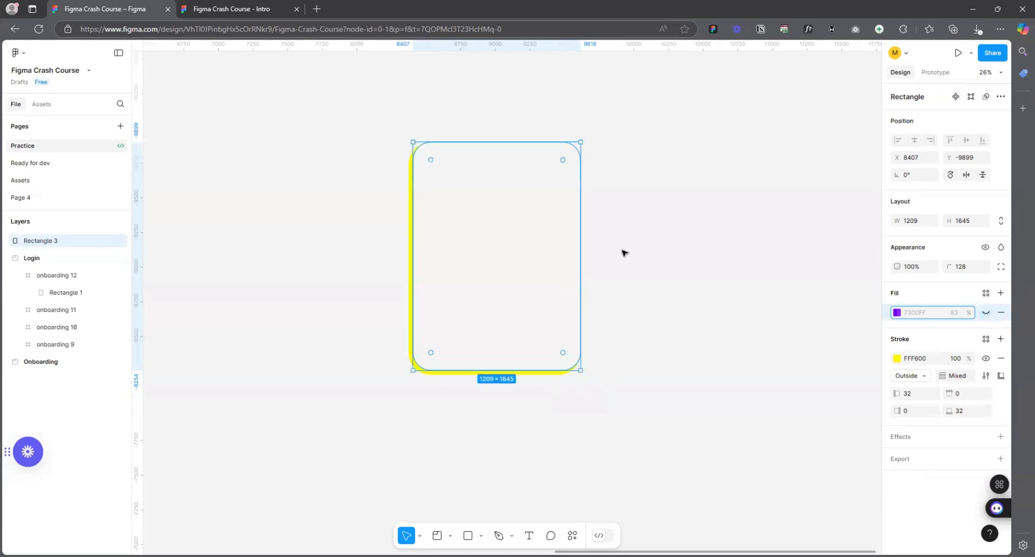
{"action": "left_click", "coordinate": [986, 313]}
{"action": "left_click", "coordinate": [1001, 313]}
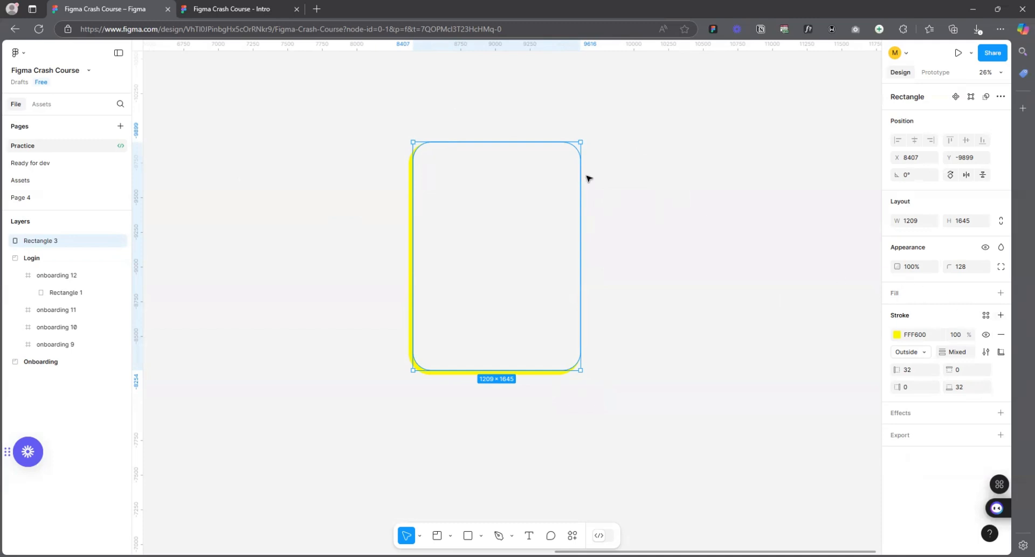
{"action": "key", "text": "ctrl+z"}
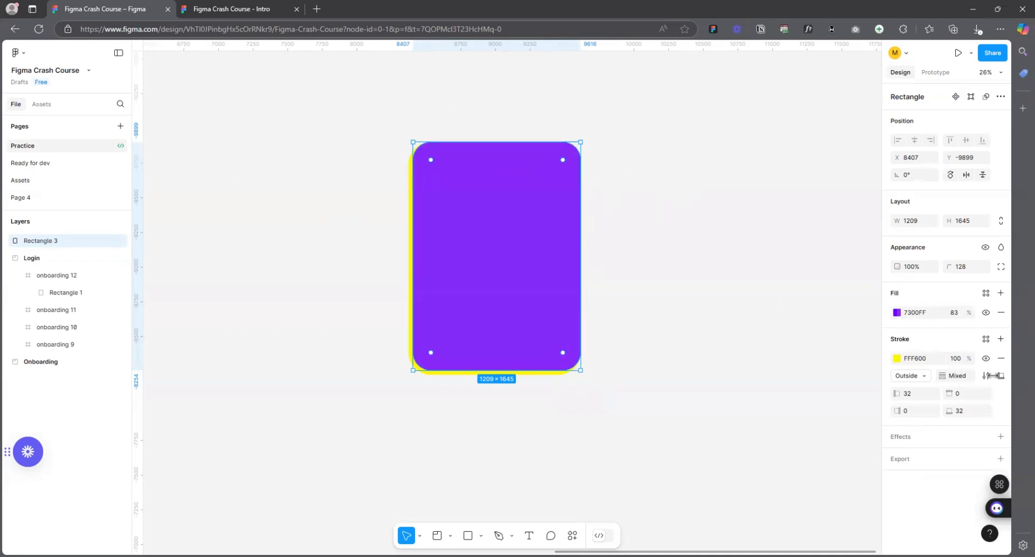
- Move the rectangle to about X 8045, Y -10257 and remove its yellow stroke
{"action": "left_click_drag", "start_coordinate": [491, 292], "coordinate": [441, 242]}
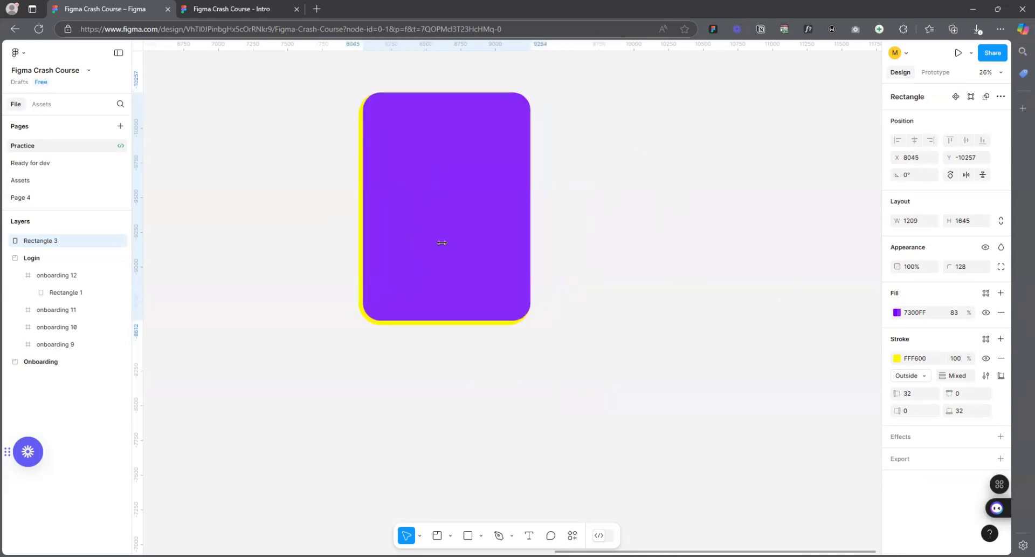
{"action": "left_click", "coordinate": [1001, 358]}
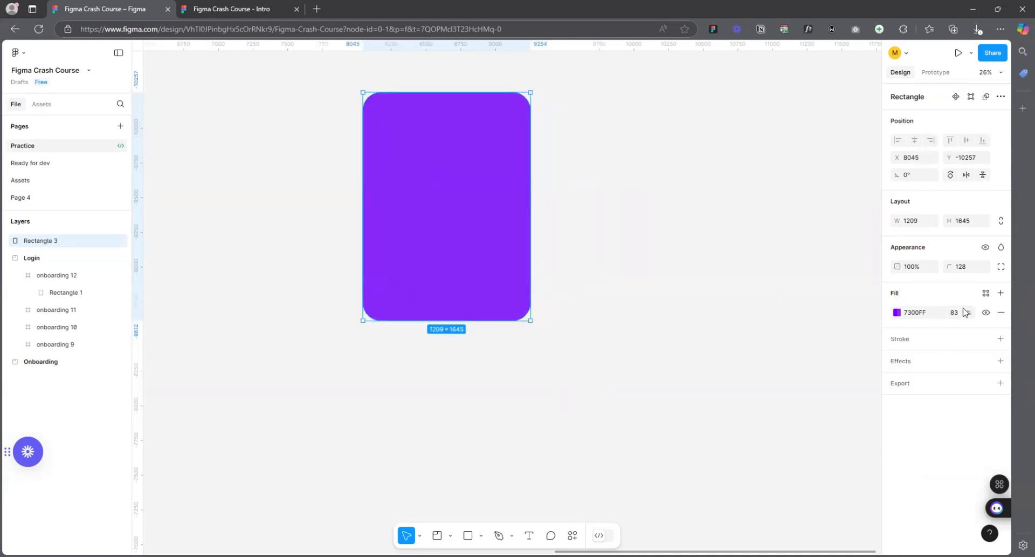
- Add a Drop shadow effect to the purple rectangle and open the shadow's settings
{"action": "left_click", "coordinate": [1002, 367]}
{"action": "left_click", "coordinate": [953, 383]}
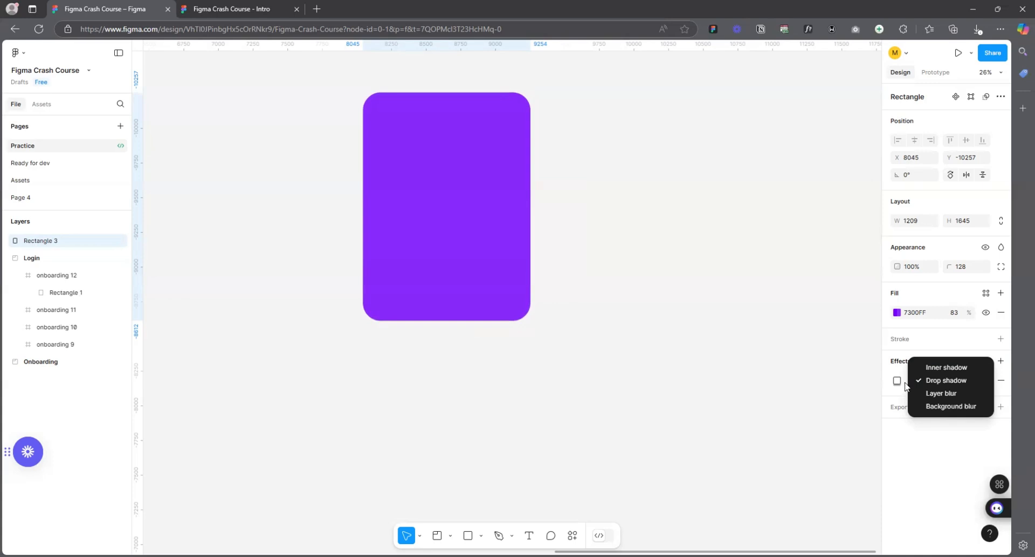
{"action": "left_click", "coordinate": [941, 381]}
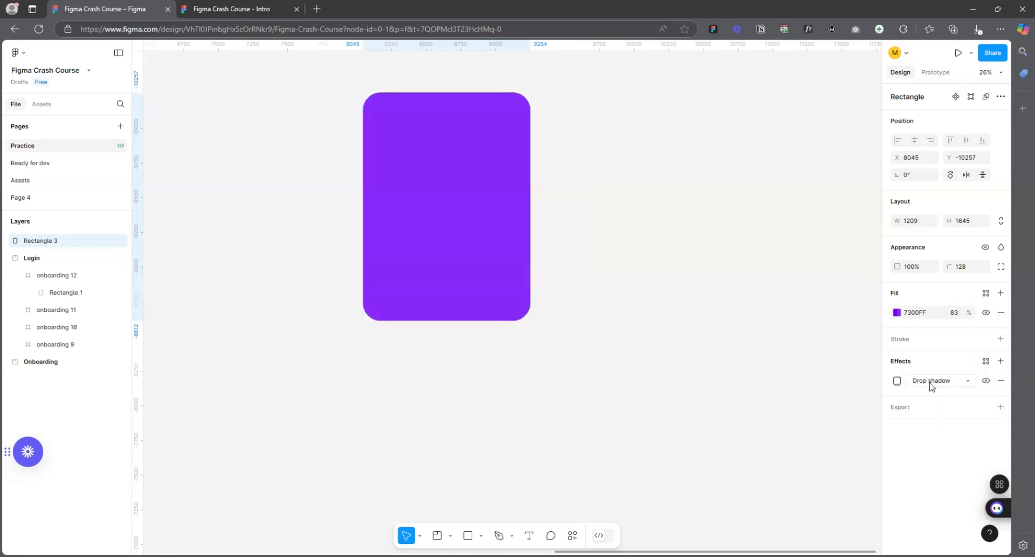
{"action": "left_click", "coordinate": [897, 380]}
{"action": "scroll", "coordinate": [553, 318], "scroll_direction": "up", "scroll_amount": 5}
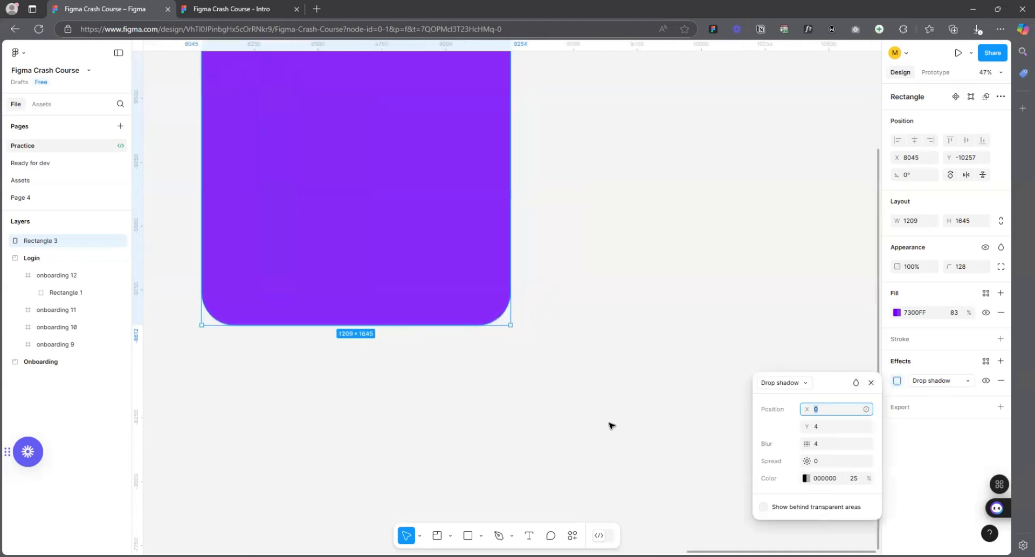
{"action": "scroll", "coordinate": [611, 426], "scroll_direction": "down", "scroll_amount": 5}
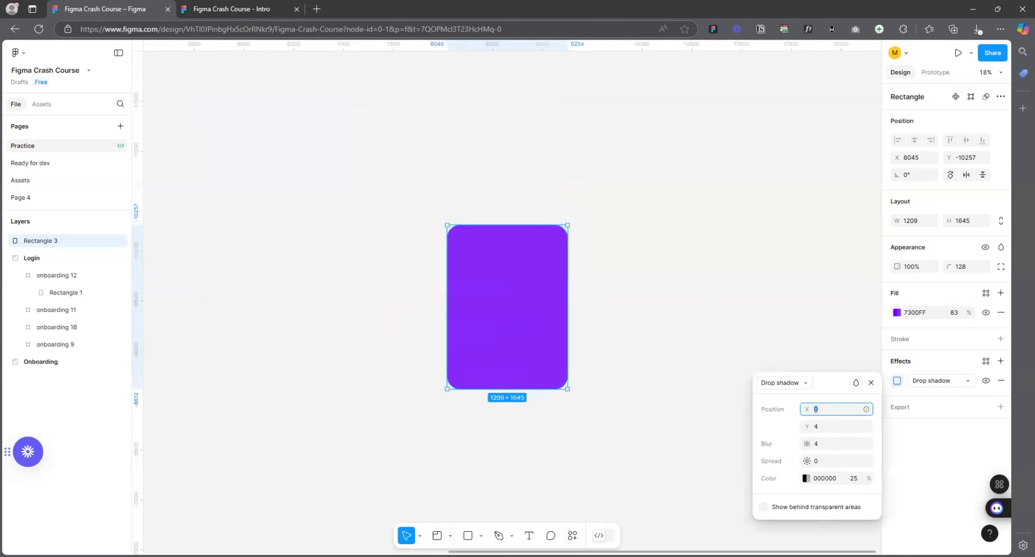
- Create a 496 × 496 section below the purple rectangle and move it to about X 6487, Y -10505
{"action": "left_click", "coordinate": [451, 535]}
{"action": "left_click", "coordinate": [461, 495]}
{"action": "left_click", "coordinate": [452, 536]}
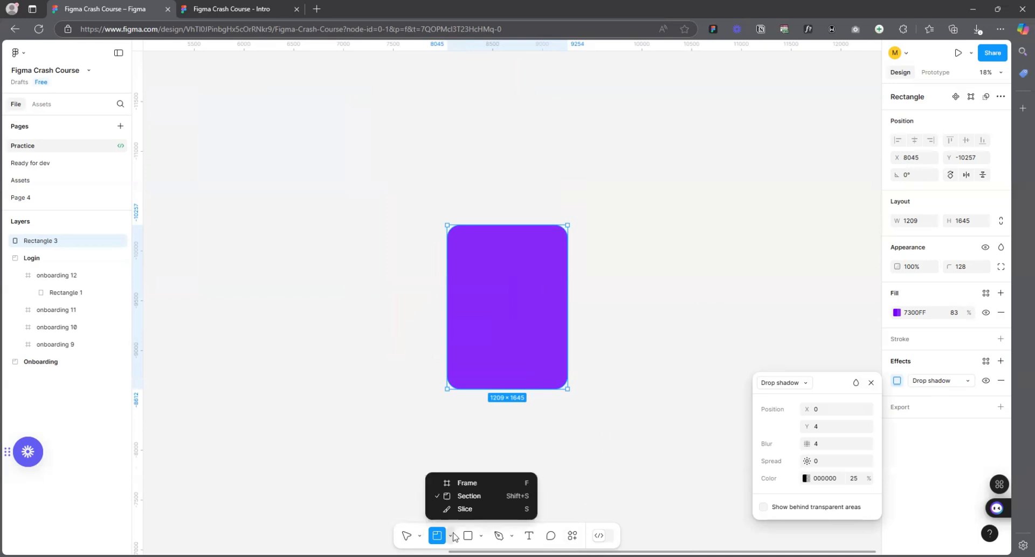
{"action": "left_click", "coordinate": [467, 471]}
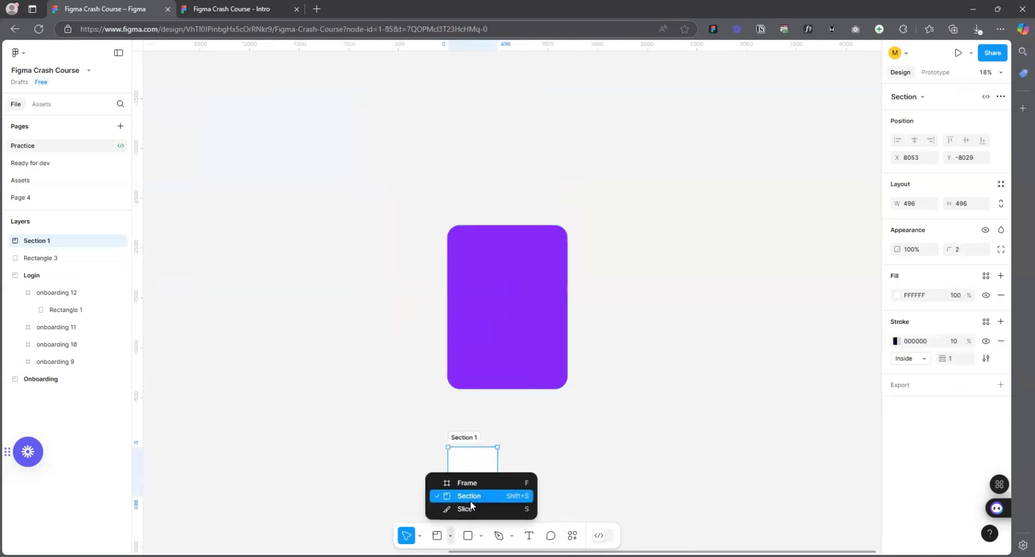
{"action": "left_click", "coordinate": [472, 484]}
{"action": "left_click", "coordinate": [406, 534]}
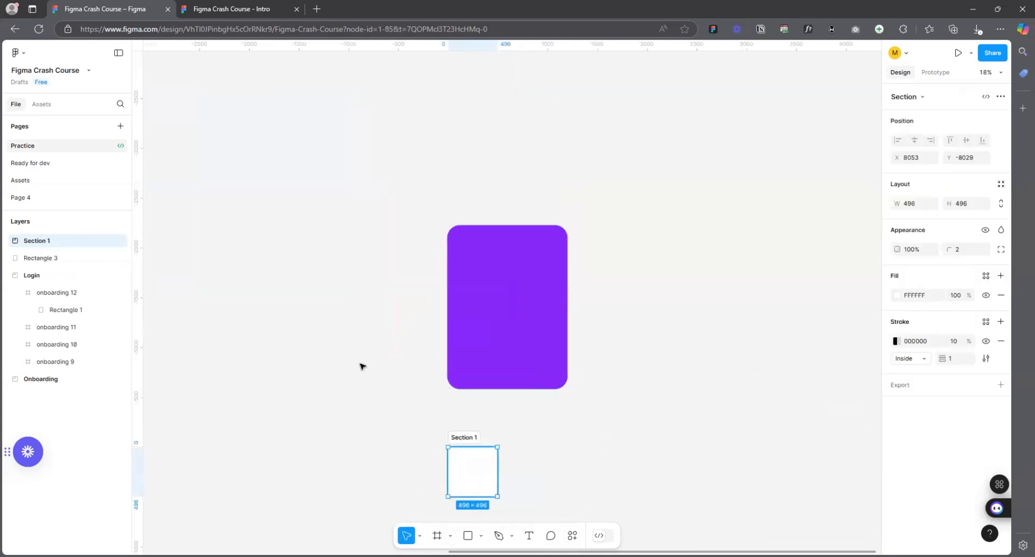
{"action": "left_click_drag", "start_coordinate": [453, 441], "coordinate": [298, 195]}
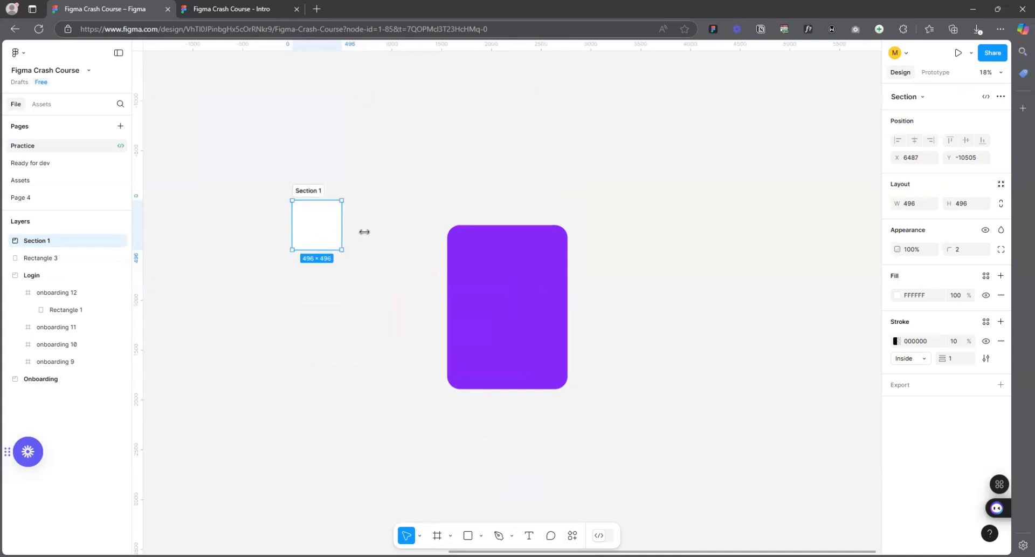
- Enlarge the section around the purple rectangle and place the rectangle at about X 1195, Y 221 inside it
{"action": "left_click_drag", "start_coordinate": [365, 231], "coordinate": [460, 232]}
{"action": "left_click_drag", "start_coordinate": [397, 244], "coordinate": [356, 421]}
{"action": "left_click_drag", "start_coordinate": [410, 276], "coordinate": [647, 275]}
{"action": "left_click", "coordinate": [523, 273]}
{"action": "left_click_drag", "start_coordinate": [523, 273], "coordinate": [437, 275]}
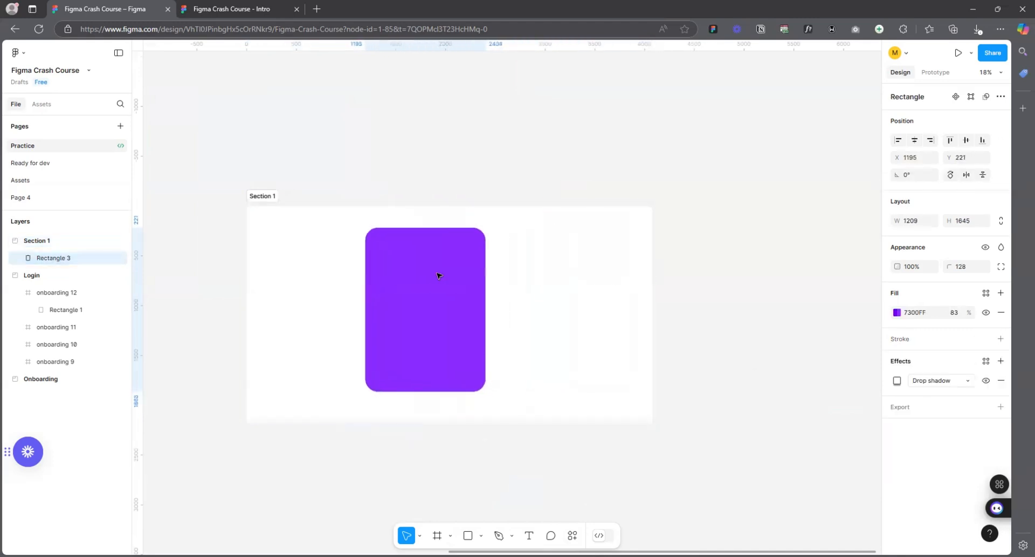
- Reposition the section to about X 6925, Y -10851 and extend its bottom edge to a height of about 2869
{"action": "scroll", "coordinate": [383, 345], "scroll_direction": "up", "scroll_amount": 2}
{"action": "left_click_drag", "start_coordinate": [240, 173], "coordinate": [344, 127]}
{"action": "left_click_drag", "start_coordinate": [452, 425], "coordinate": [452, 465]}
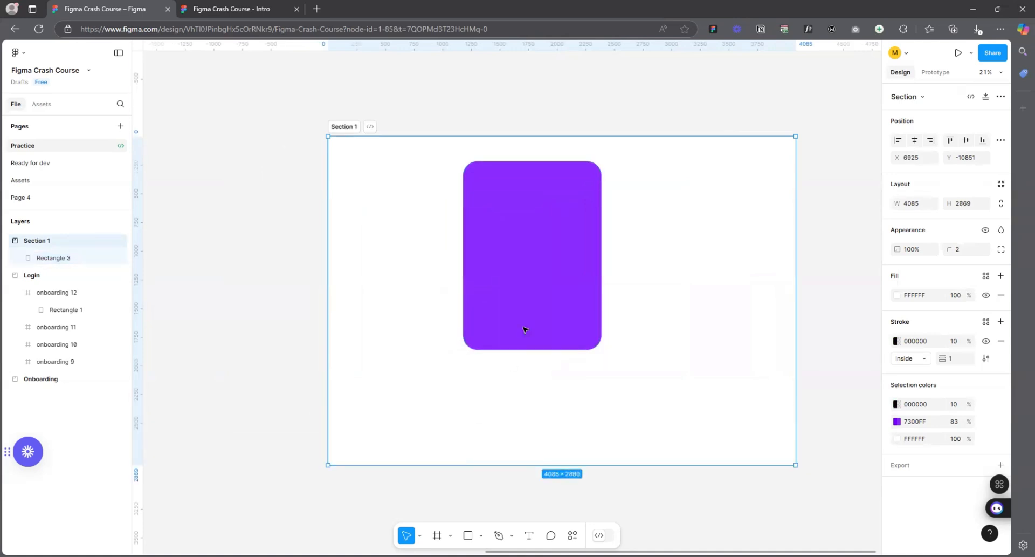
- Centre the purple rectangle within the section at about X 1438, Y 574 and keep it selected
{"action": "left_click", "coordinate": [545, 275]}
{"action": "left_click_drag", "start_coordinate": [545, 275], "coordinate": [578, 314]}
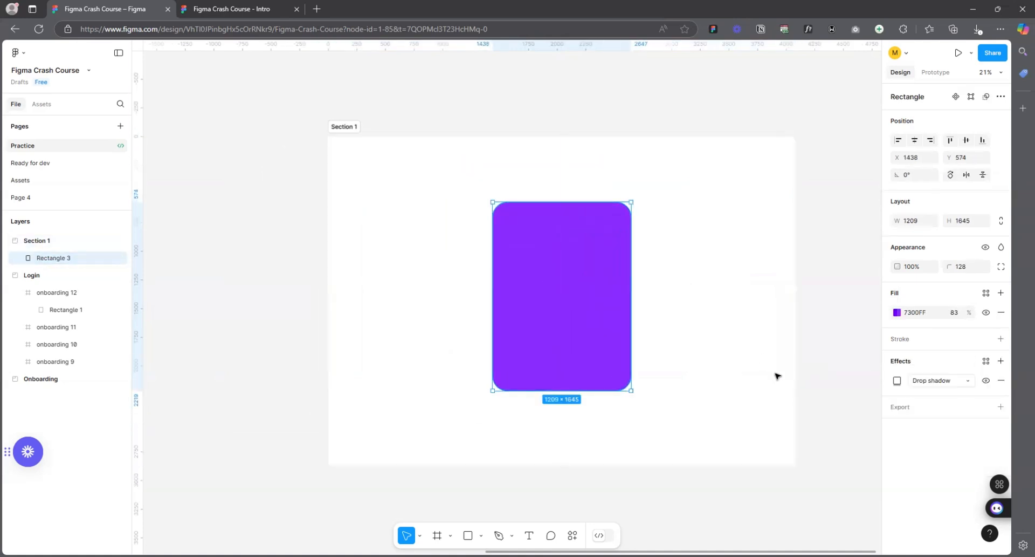
{"action": "left_click", "coordinate": [832, 377]}
{"action": "scroll", "coordinate": [832, 377], "scroll_direction": "up", "scroll_amount": 3}
{"action": "left_click", "coordinate": [400, 286]}
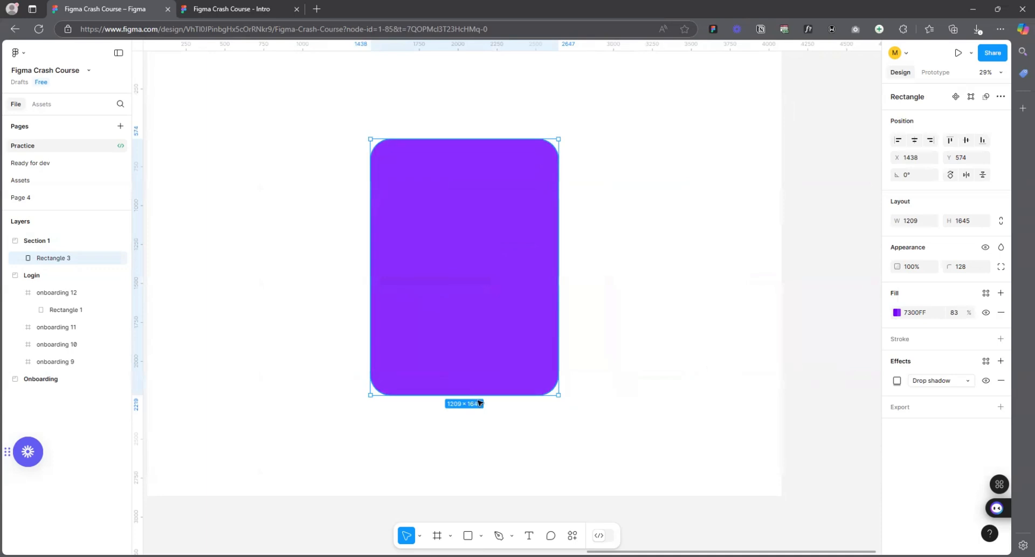
- Shrink the purple rectangle to about 468 × 303 and set its corner radius to 32
{"action": "left_click_drag", "start_coordinate": [480, 397], "coordinate": [480, 236]}
{"action": "left_click_drag", "start_coordinate": [560, 178], "coordinate": [473, 178]}
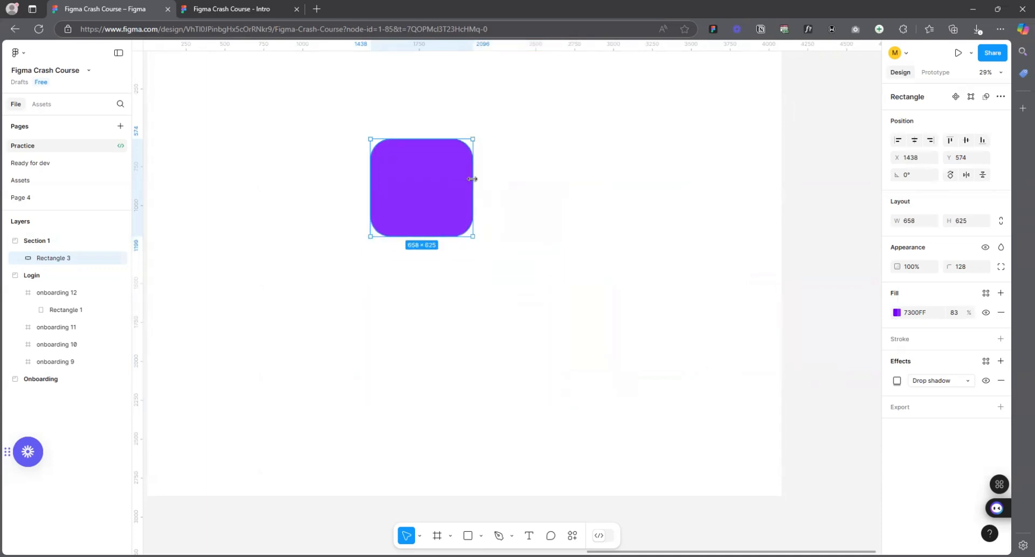
{"action": "left_click_drag", "start_coordinate": [442, 235], "coordinate": [446, 206]}
{"action": "scroll", "coordinate": [450, 157], "scroll_direction": "up", "scroll_amount": 5}
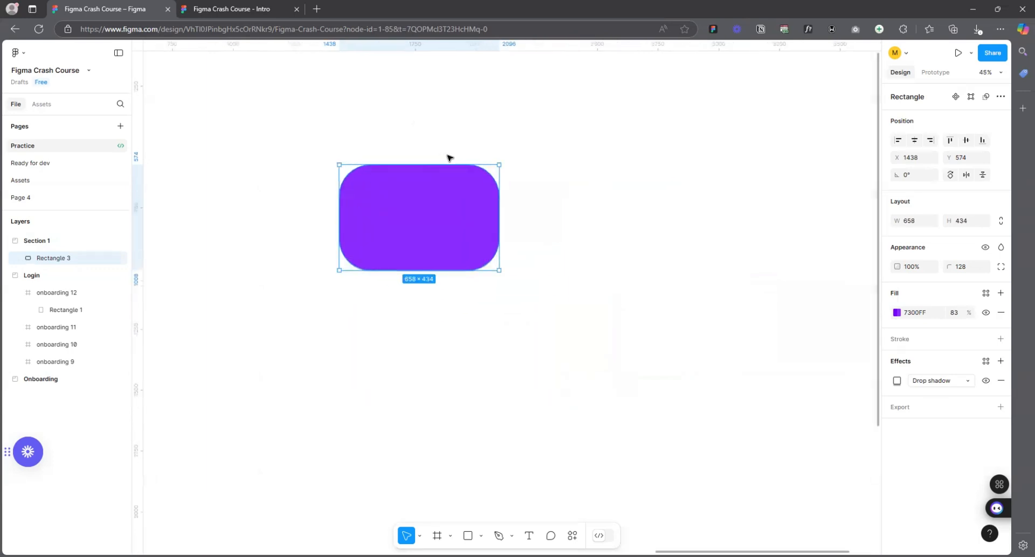
{"action": "left_click", "coordinate": [961, 266]}
{"action": "type", "text": "32"}
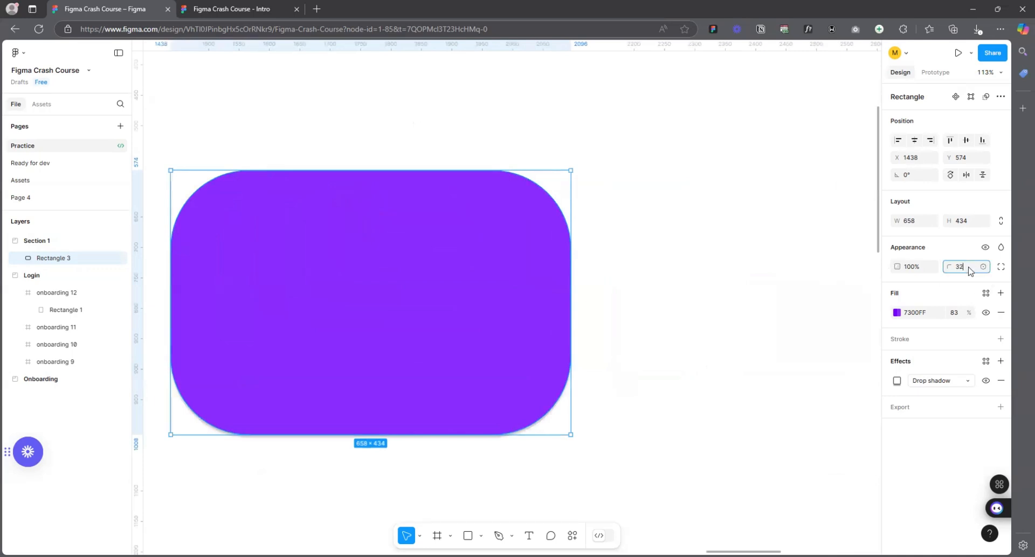
{"action": "key", "text": "Return"}
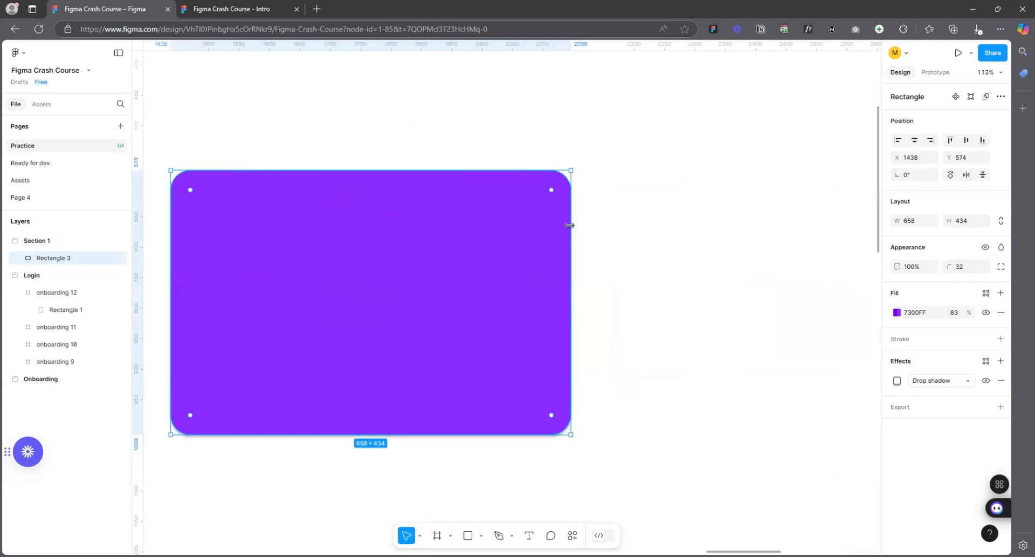
{"action": "left_click_drag", "start_coordinate": [572, 228], "coordinate": [451, 235]}
{"action": "left_click_drag", "start_coordinate": [349, 434], "coordinate": [351, 354]}
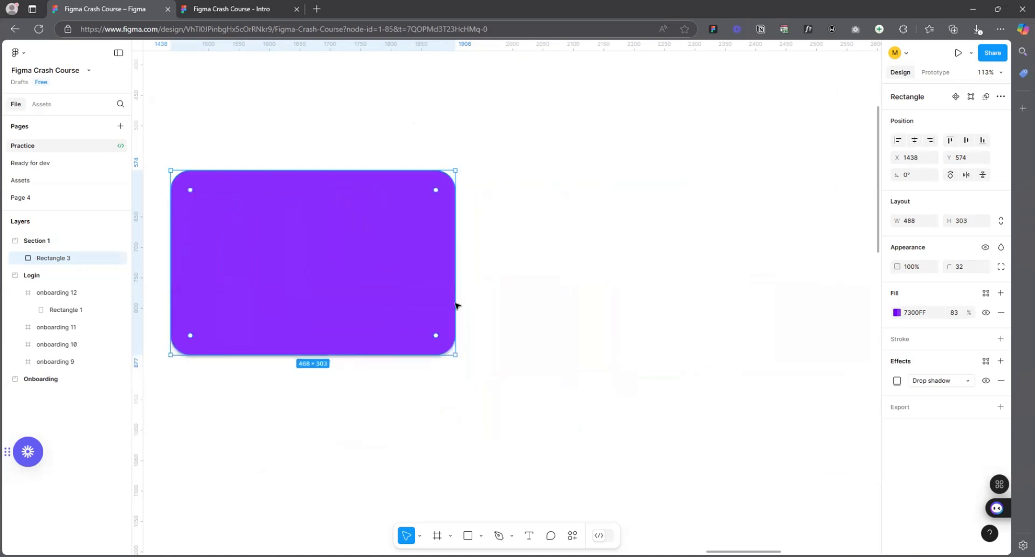
- Set the purple rectangle's drop shadow offset to X 8 and Y 8
{"action": "left_click", "coordinate": [619, 244]}
{"action": "scroll", "coordinate": [515, 303], "scroll_direction": "up", "scroll_amount": 5}
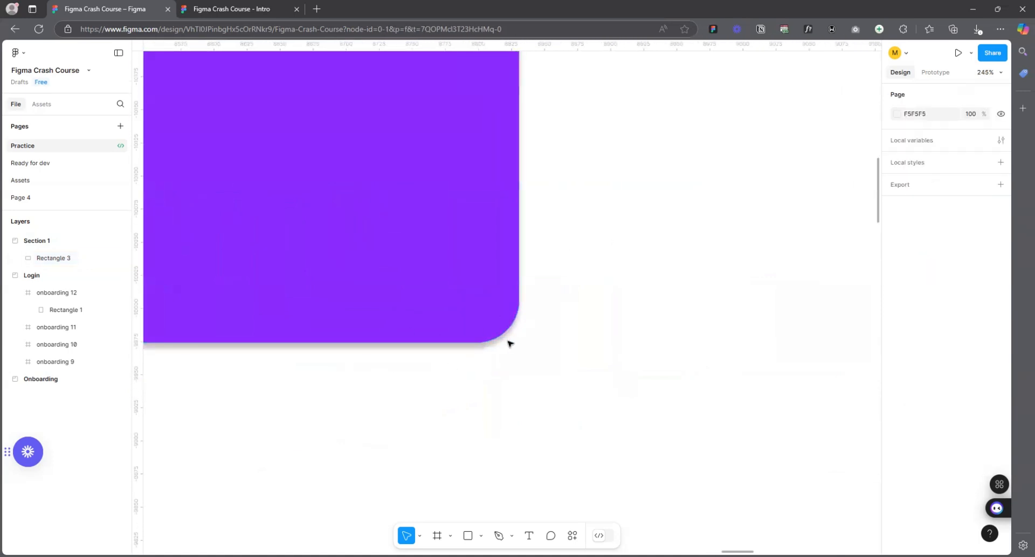
{"action": "left_click", "coordinate": [476, 303]}
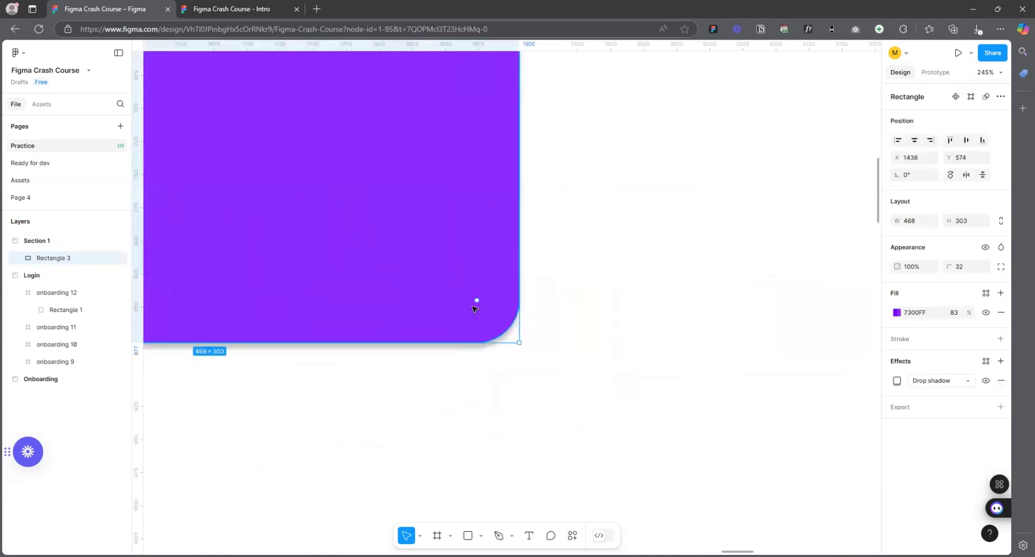
{"action": "left_click", "coordinate": [897, 380]}
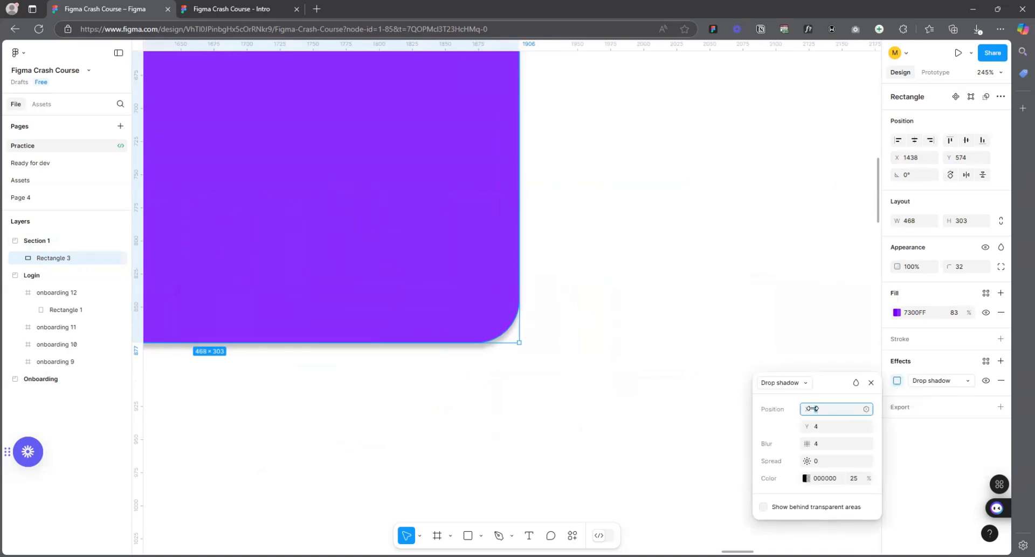
{"action": "left_click_drag", "start_coordinate": [809, 408], "coordinate": [831, 408]}
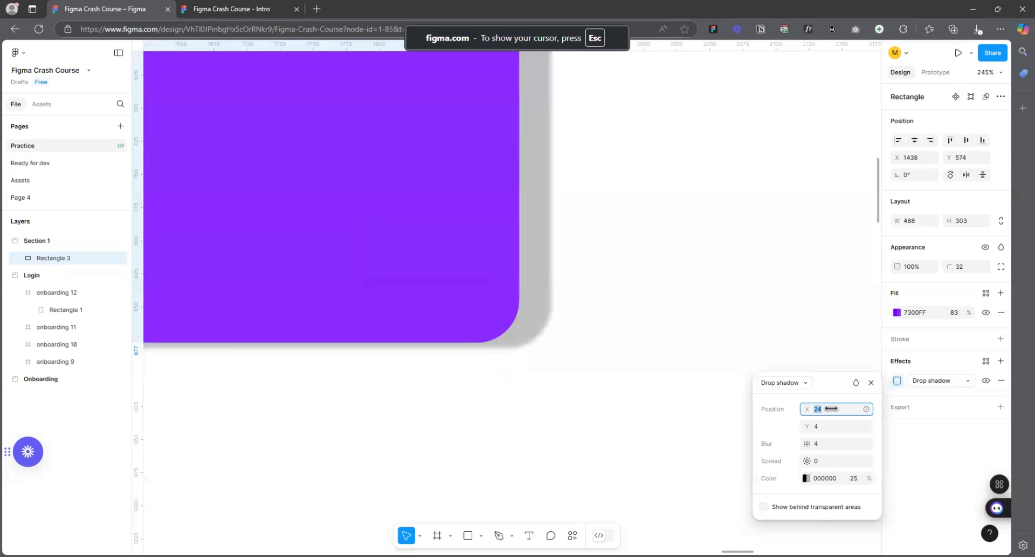
{"action": "scroll", "coordinate": [533, 425], "scroll_direction": "down", "scroll_amount": 4}
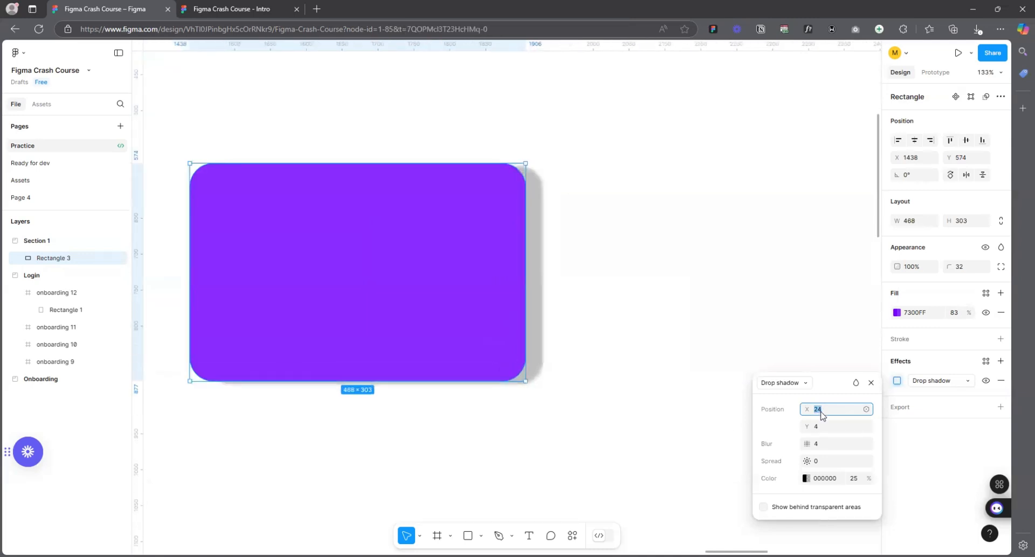
{"action": "left_click", "coordinate": [829, 412]}
{"action": "type", "text": "8"}
{"action": "left_click", "coordinate": [827, 429]}
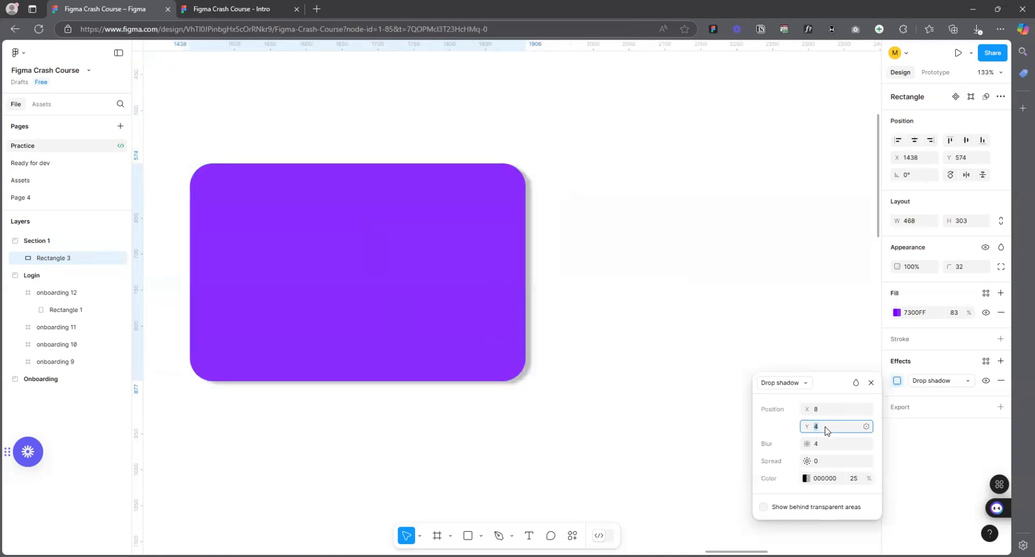
{"action": "type", "text": "8"}
{"action": "key", "text": "Return"}
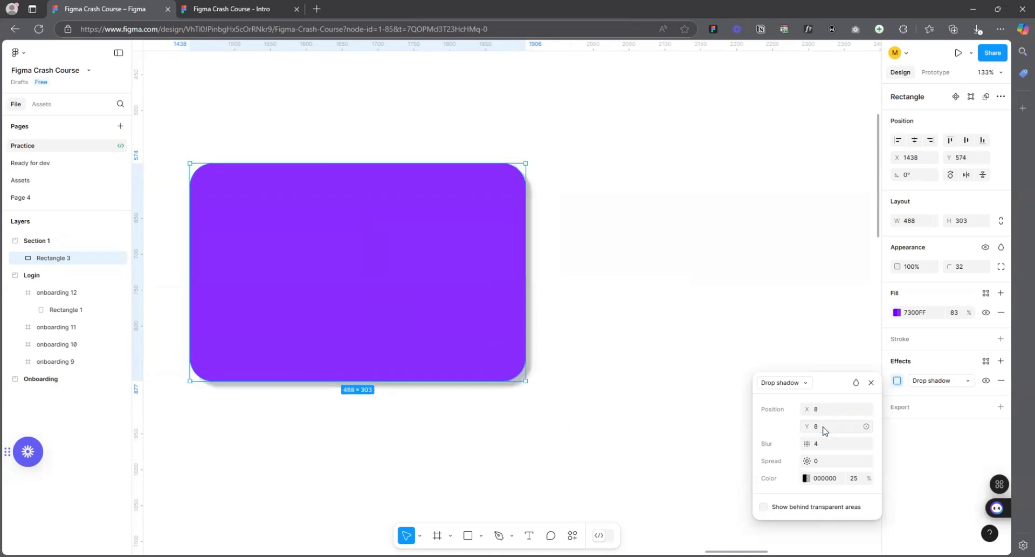
- Try a Y offset of 0 on the drop shadow, restore it to 8, and close the shadow's settings
{"action": "left_click", "coordinate": [824, 430]}
{"action": "key", "text": "Return"}
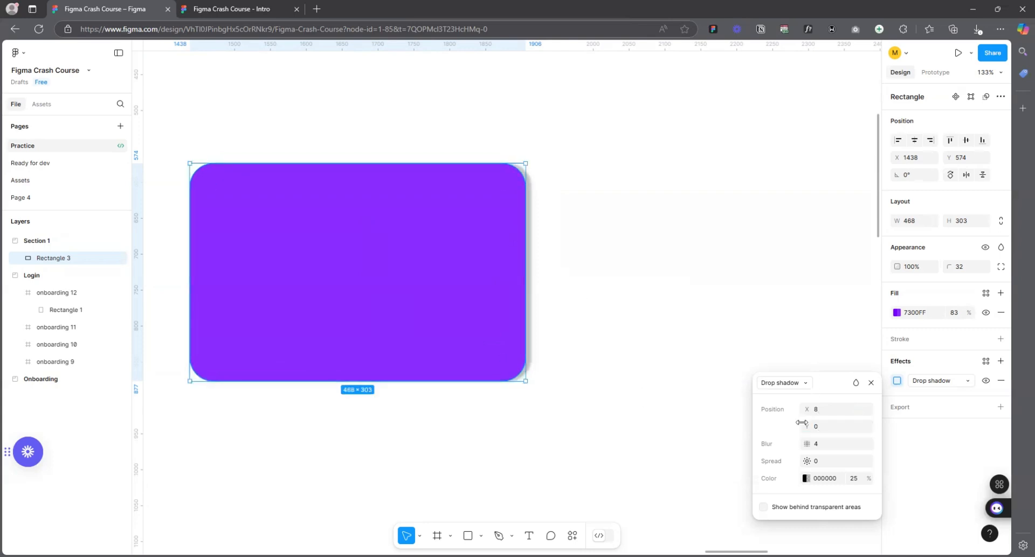
{"action": "left_click", "coordinate": [833, 427]}
{"action": "key", "text": "Return"}
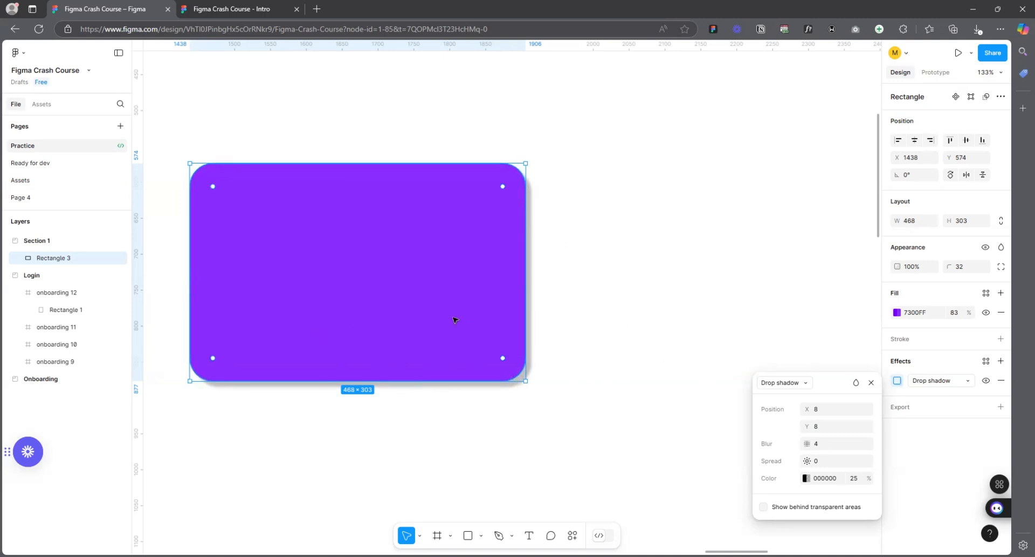
{"action": "left_click", "coordinate": [868, 384]}
{"action": "scroll", "coordinate": [663, 322], "scroll_direction": "down", "scroll_amount": 3}
{"action": "scroll", "coordinate": [439, 240], "scroll_direction": "up", "scroll_amount": 3}
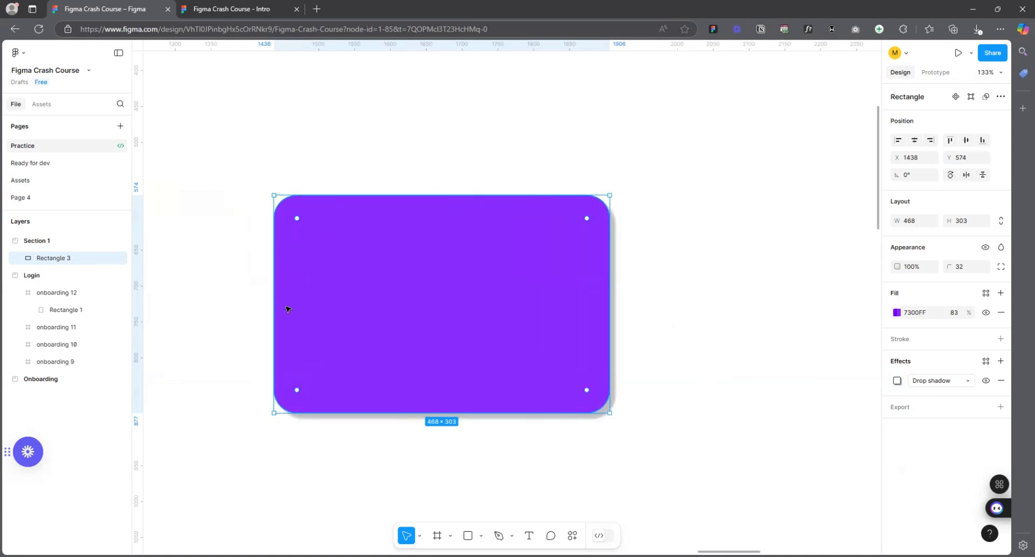
- Add a second drop shadow to the purple rectangle with X -8, Y -8 and a blur of 38
{"action": "left_click", "coordinate": [1001, 360]}
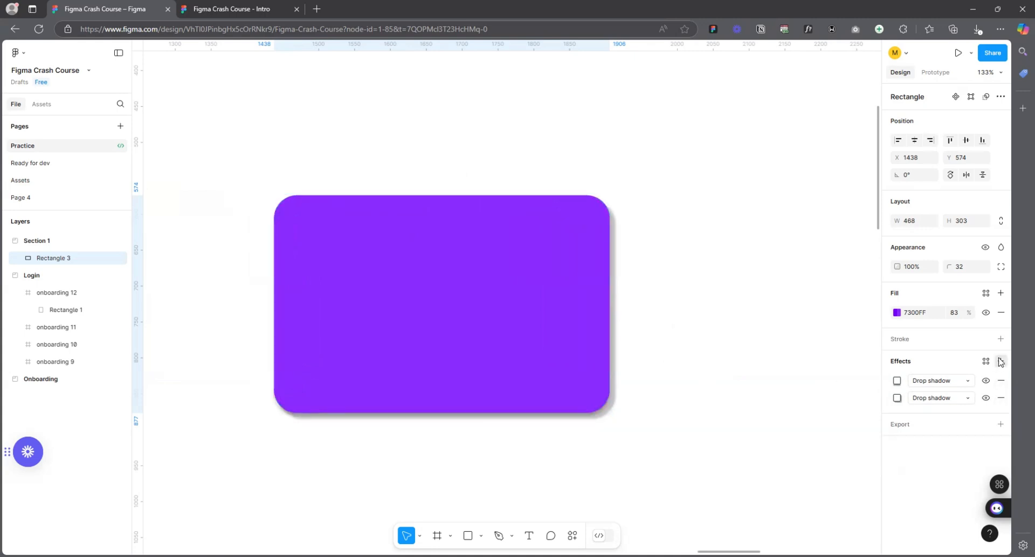
{"action": "left_click", "coordinate": [898, 381]}
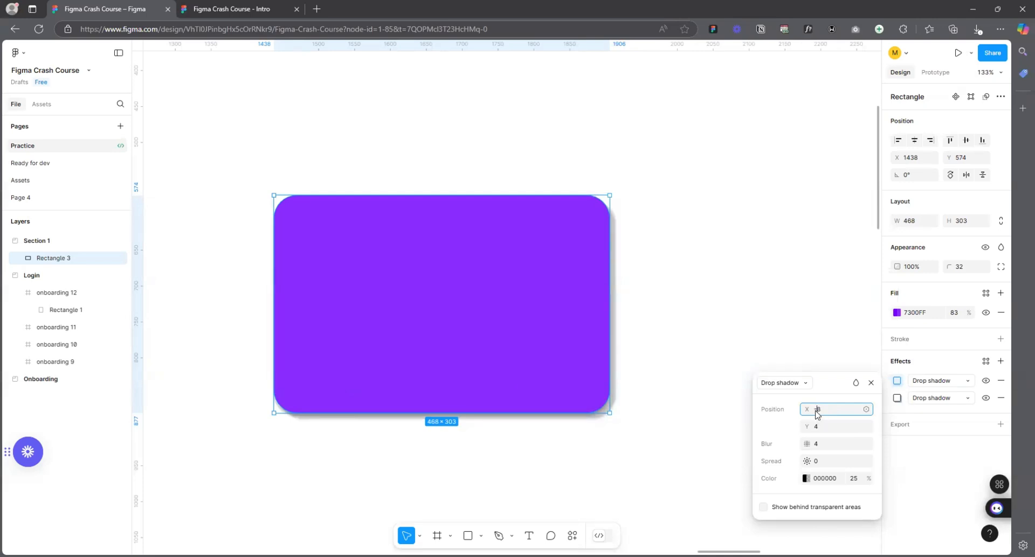
{"action": "left_click", "coordinate": [819, 427]}
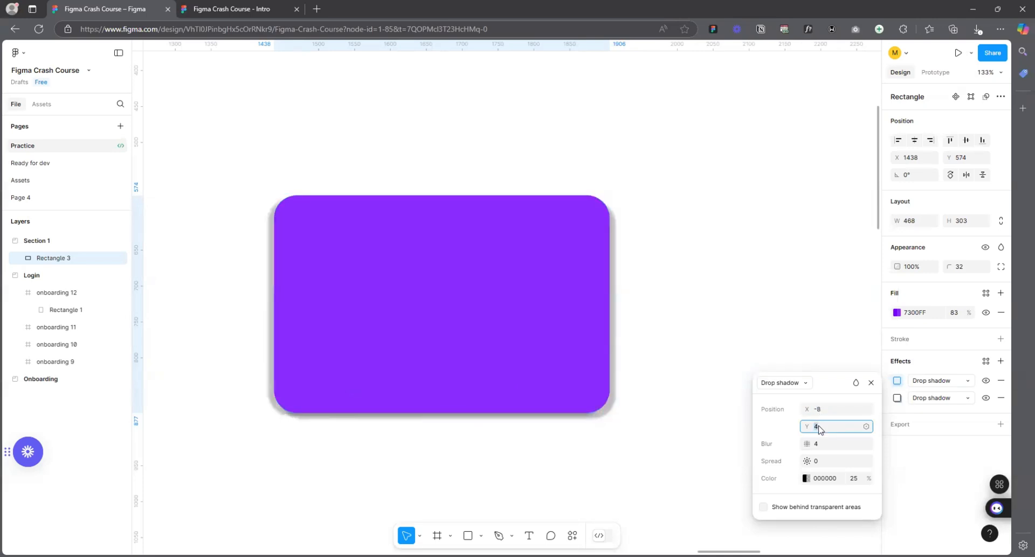
{"action": "type", "text": "-"}
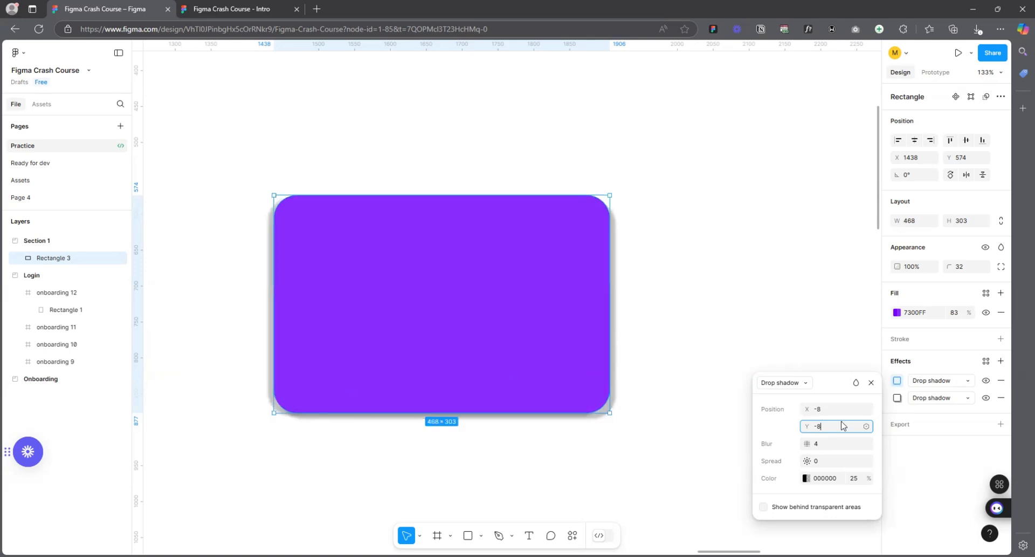
{"action": "type", "text": "8"}
{"action": "key", "text": "Return"}
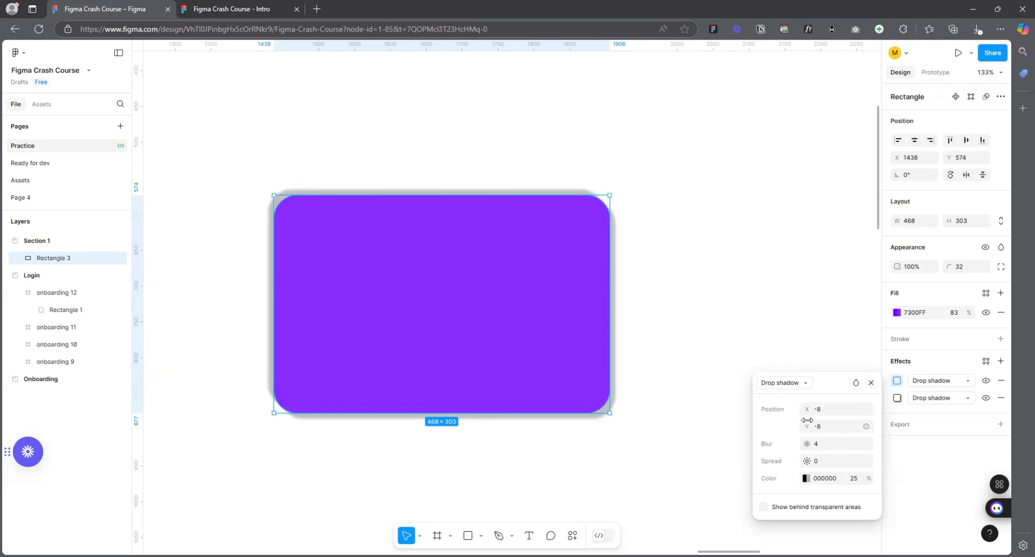
{"action": "left_click_drag", "start_coordinate": [800, 445], "coordinate": [165, 395]}
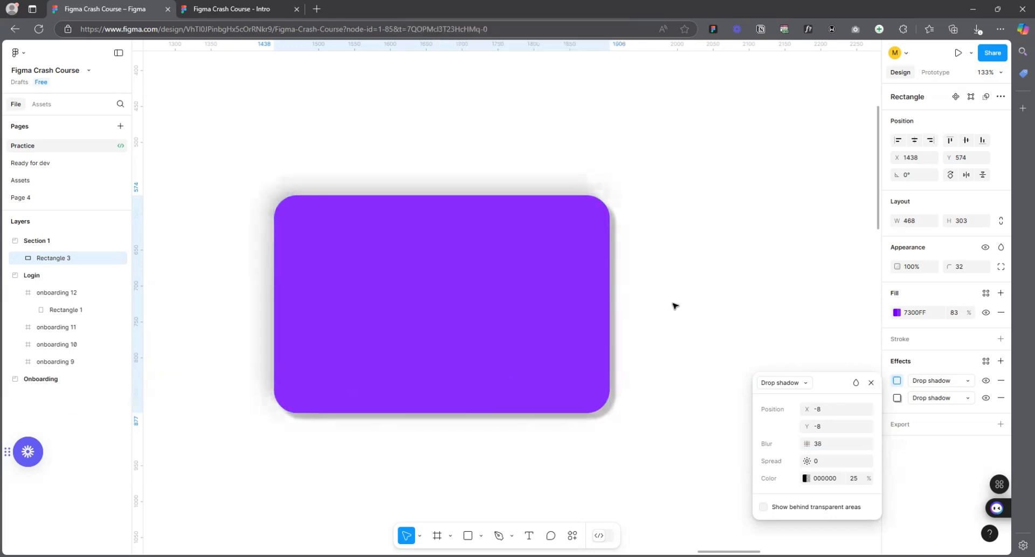
- Examine both shadows around the rectangle's edges and corners and compare their blur settings
{"action": "scroll", "coordinate": [641, 377], "scroll_direction": "up", "scroll_amount": 5}
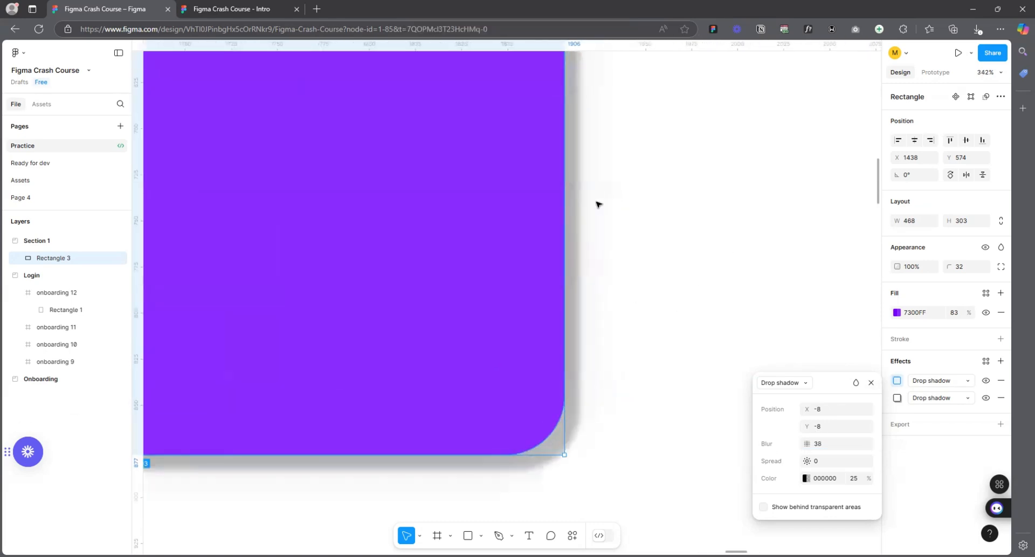
{"action": "scroll", "coordinate": [629, 446], "scroll_direction": "down", "scroll_amount": 5}
{"action": "scroll", "coordinate": [277, 261], "scroll_direction": "up", "scroll_amount": 4}
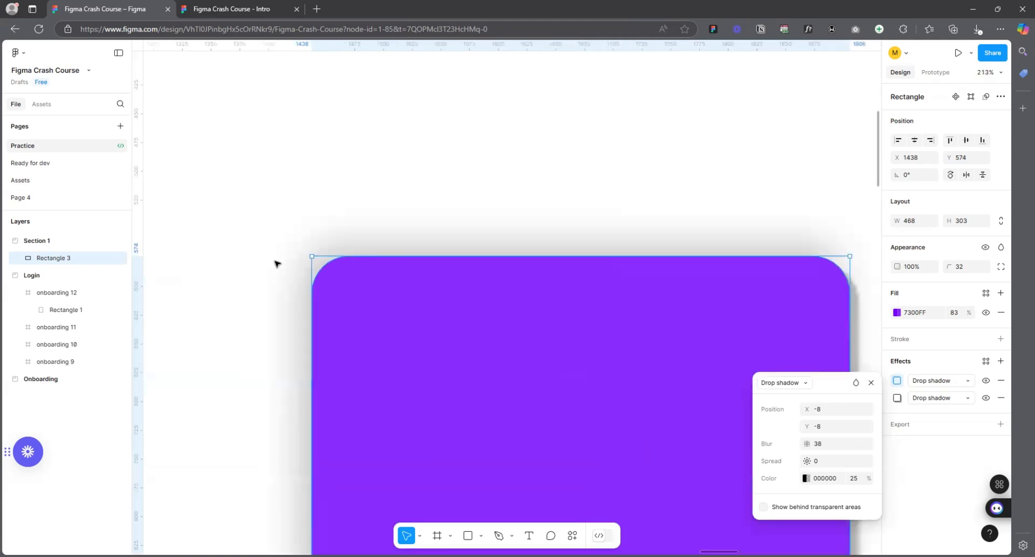
{"action": "scroll", "coordinate": [291, 258], "scroll_direction": "down", "scroll_amount": 3}
{"action": "scroll", "coordinate": [289, 285], "scroll_direction": "up", "scroll_amount": 2}
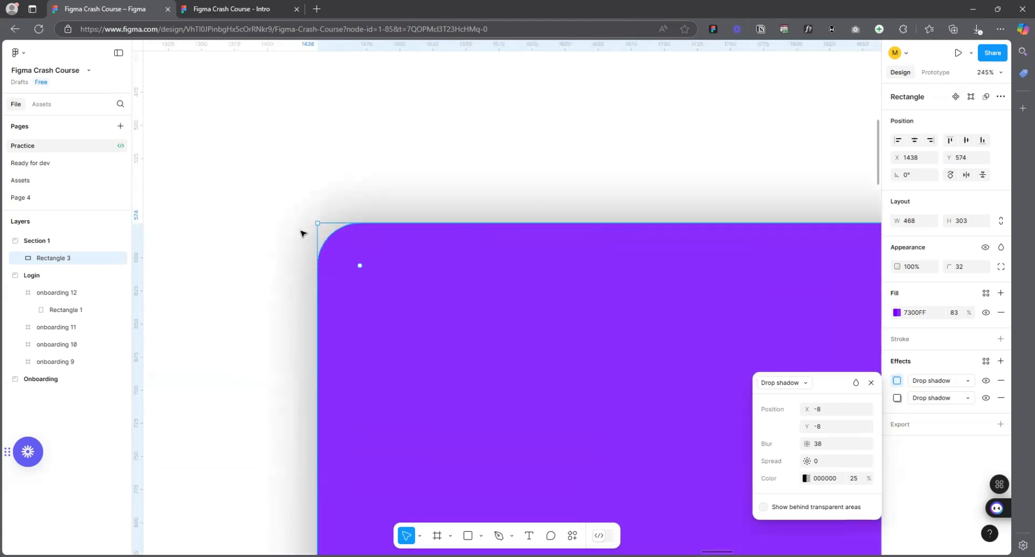
{"action": "scroll", "coordinate": [291, 264], "scroll_direction": "down", "scroll_amount": 3}
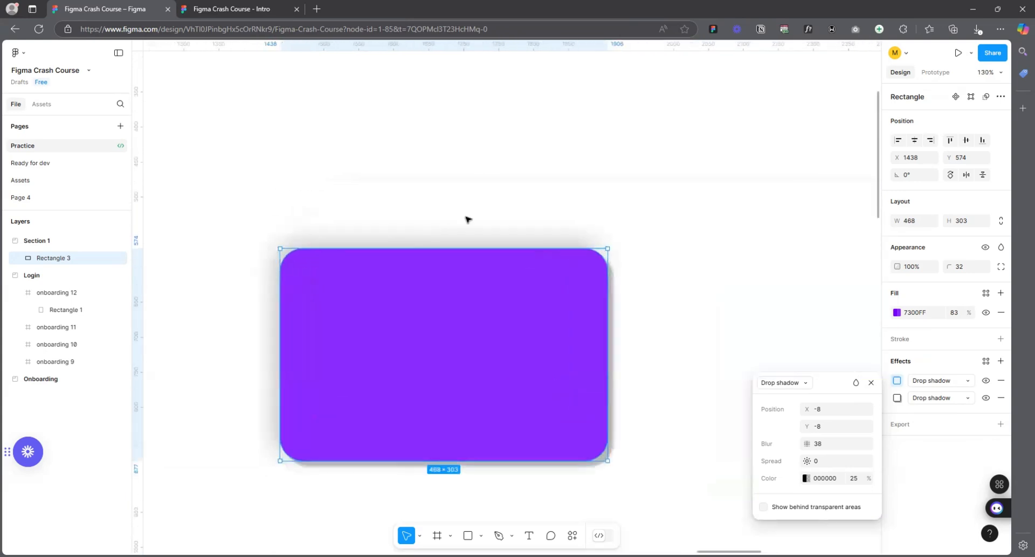
{"action": "scroll", "coordinate": [459, 273], "scroll_direction": "up", "scroll_amount": 4}
{"action": "scroll", "coordinate": [480, 240], "scroll_direction": "down", "scroll_amount": 3}
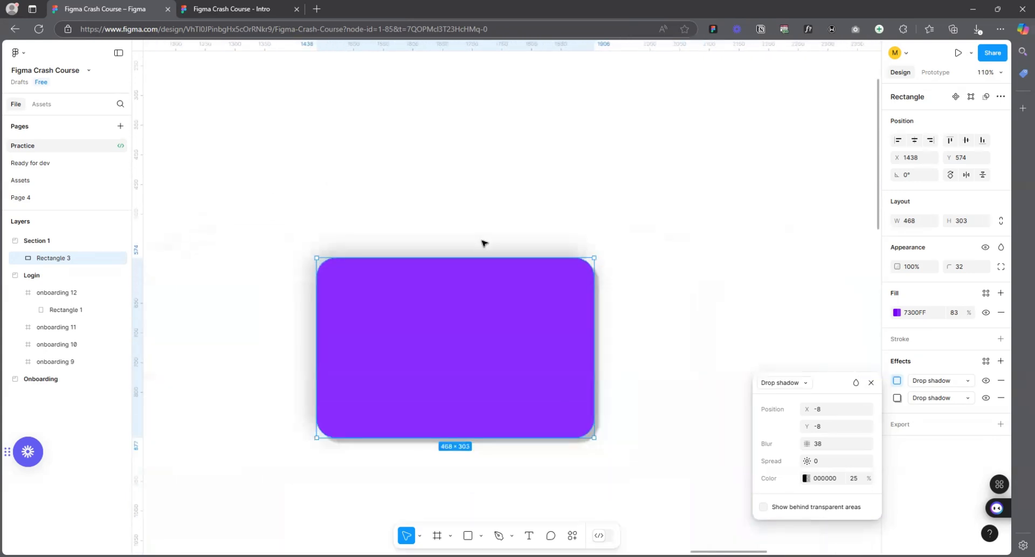
{"action": "scroll", "coordinate": [601, 398], "scroll_direction": "up", "scroll_amount": 3}
{"action": "scroll", "coordinate": [559, 367], "scroll_direction": "down", "scroll_amount": 2}
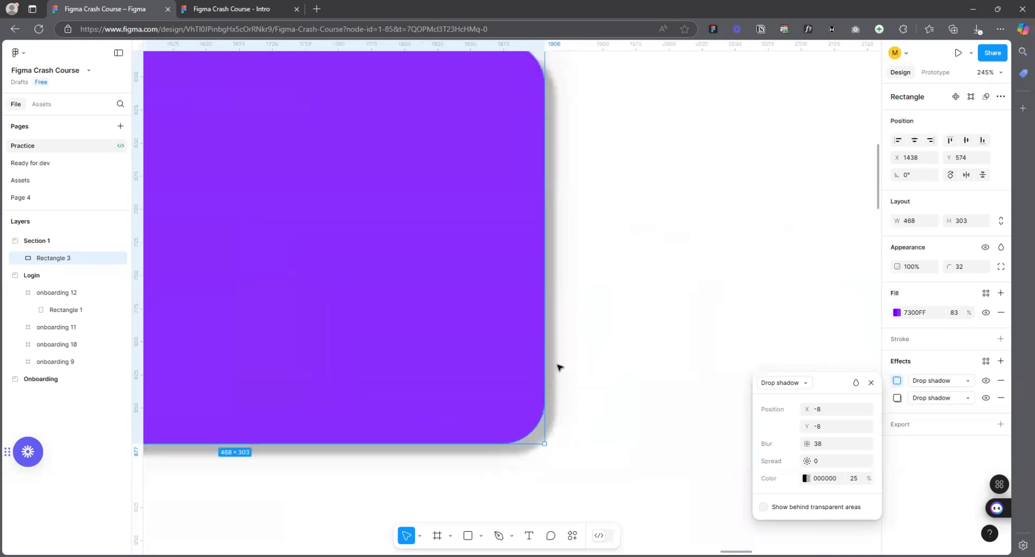
{"action": "scroll", "coordinate": [555, 463], "scroll_direction": "up", "scroll_amount": 3}
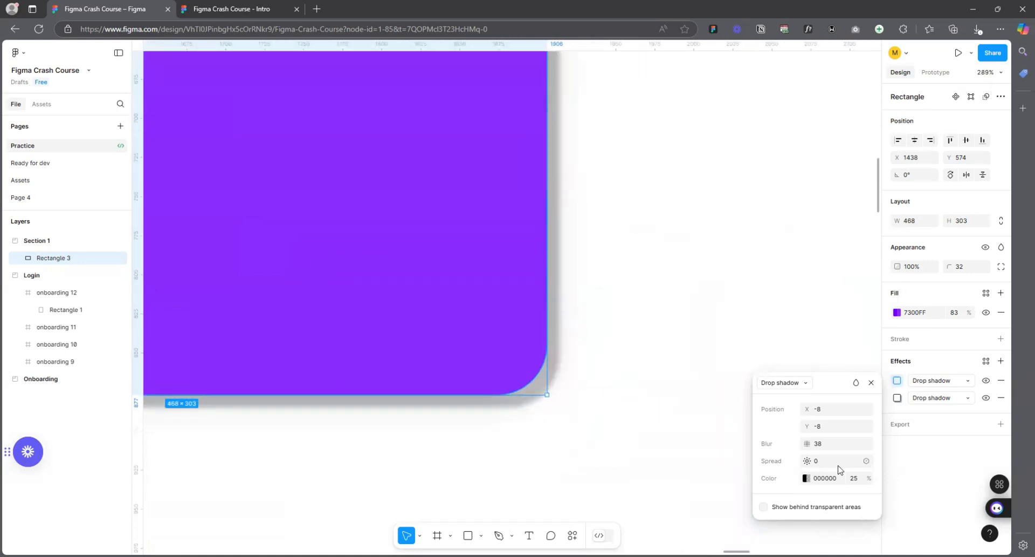
{"action": "left_click", "coordinate": [898, 398]}
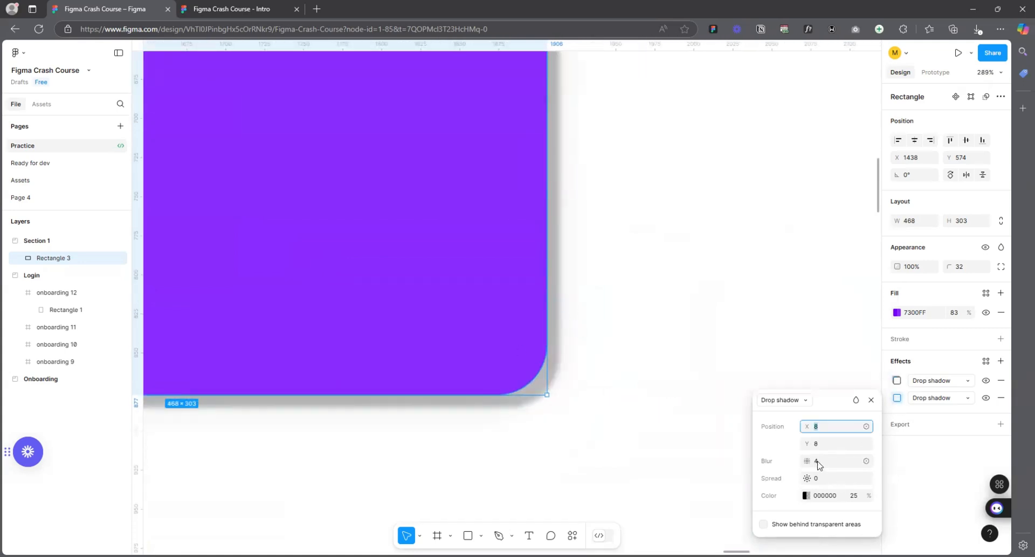
{"action": "left_click", "coordinate": [818, 462]}
{"action": "left_click", "coordinate": [898, 380]}
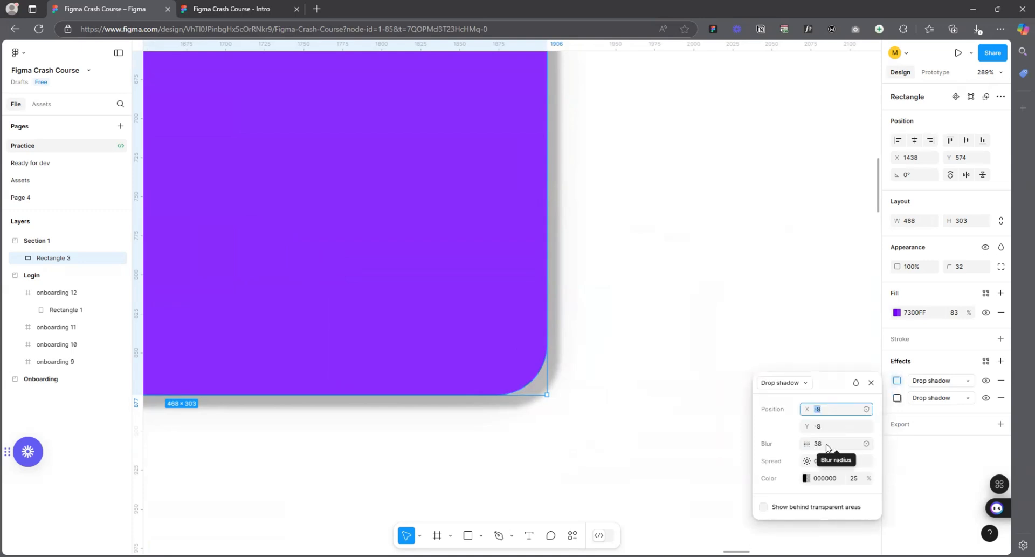
- Try a spread of 64 on the newly added drop shadow and undo it
{"action": "scroll", "coordinate": [636, 359], "scroll_direction": "down", "scroll_amount": 5}
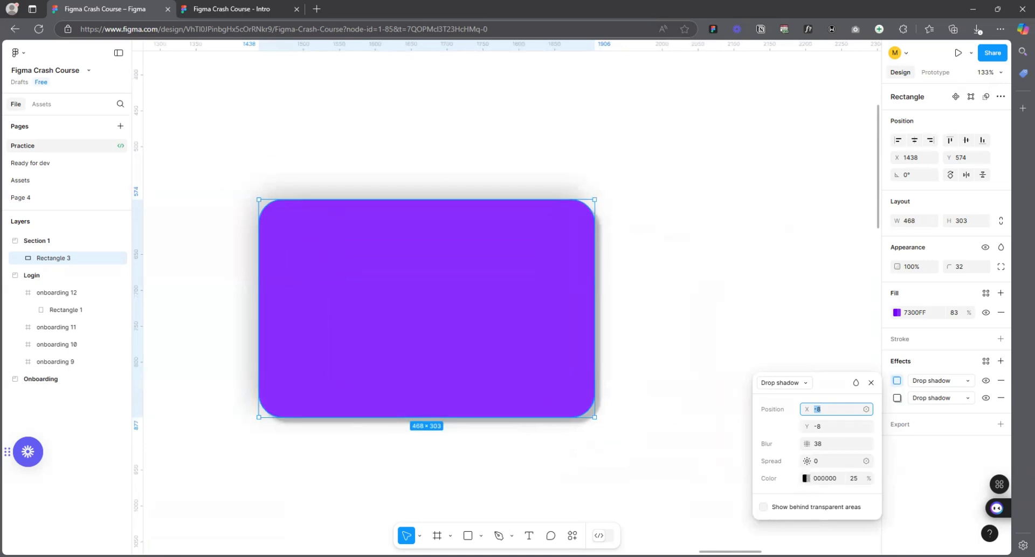
{"action": "left_click_drag", "start_coordinate": [808, 461], "coordinate": [844, 460]}
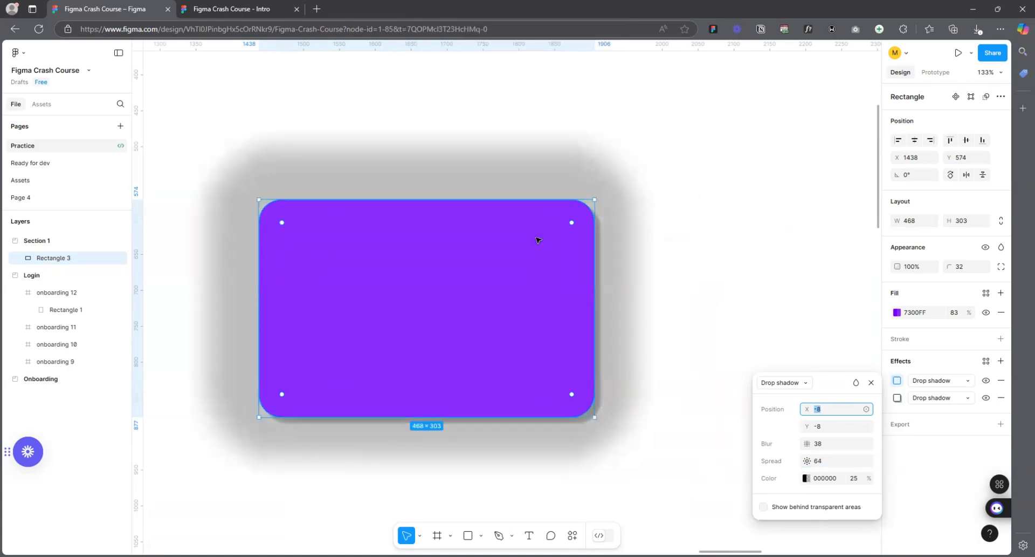
{"action": "key", "text": "ctrl+z"}
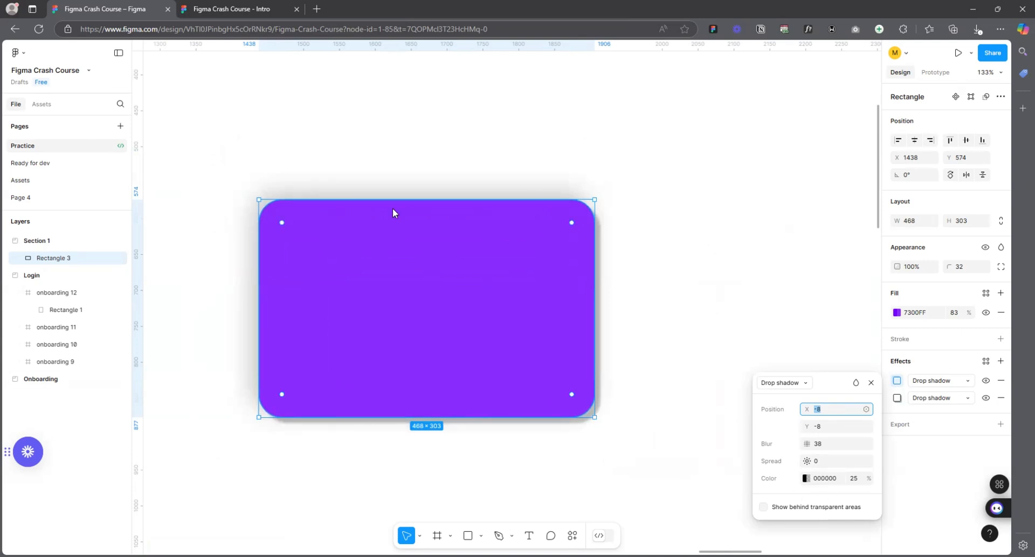
- Draw a frame of about 342 × 238 to the right of the purple rectangle, at about X 2104, Y 714 in the section
{"action": "scroll", "coordinate": [393, 208], "scroll_direction": "down", "scroll_amount": 5}
{"action": "left_click", "coordinate": [613, 185]}
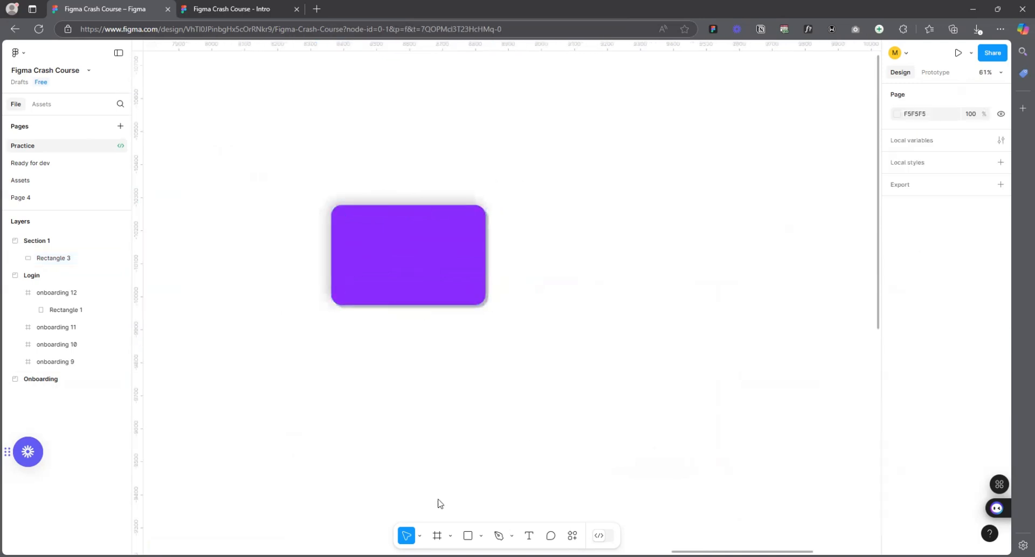
{"action": "left_click", "coordinate": [437, 535]}
{"action": "scroll", "coordinate": [614, 293], "scroll_direction": "up", "scroll_amount": 3}
{"action": "left_click_drag", "start_coordinate": [528, 235], "coordinate": [681, 342]}
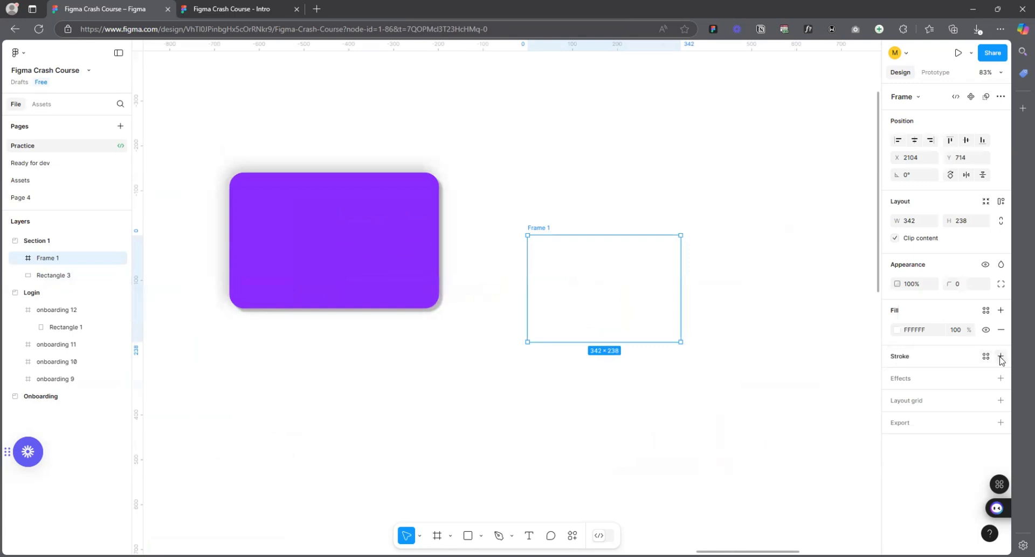
- Add a drop shadow to the new frame and set its blur to about 27.8
{"action": "left_click", "coordinate": [1001, 357]}
{"action": "left_click", "coordinate": [1001, 376]}
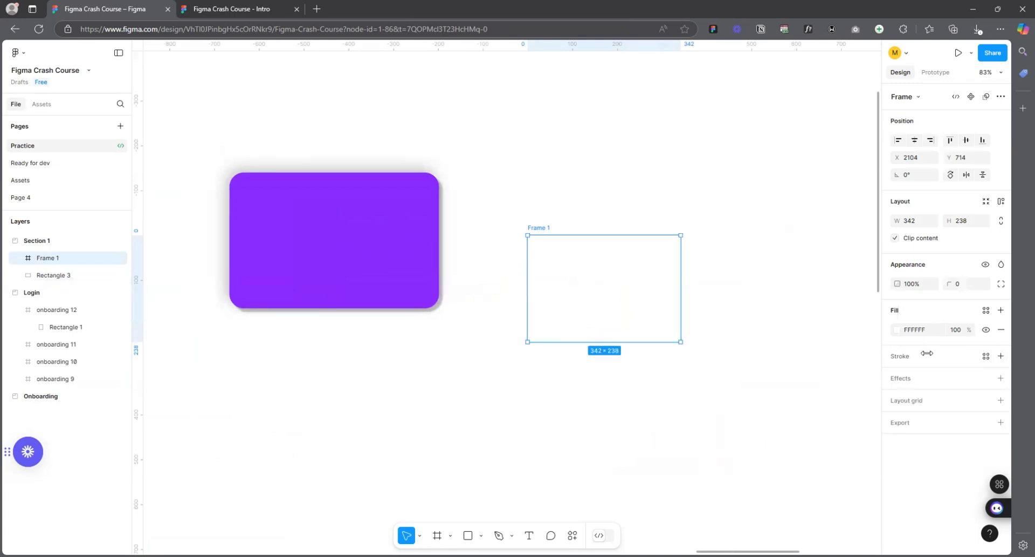
{"action": "left_click", "coordinate": [1002, 379]}
{"action": "left_click", "coordinate": [941, 398]}
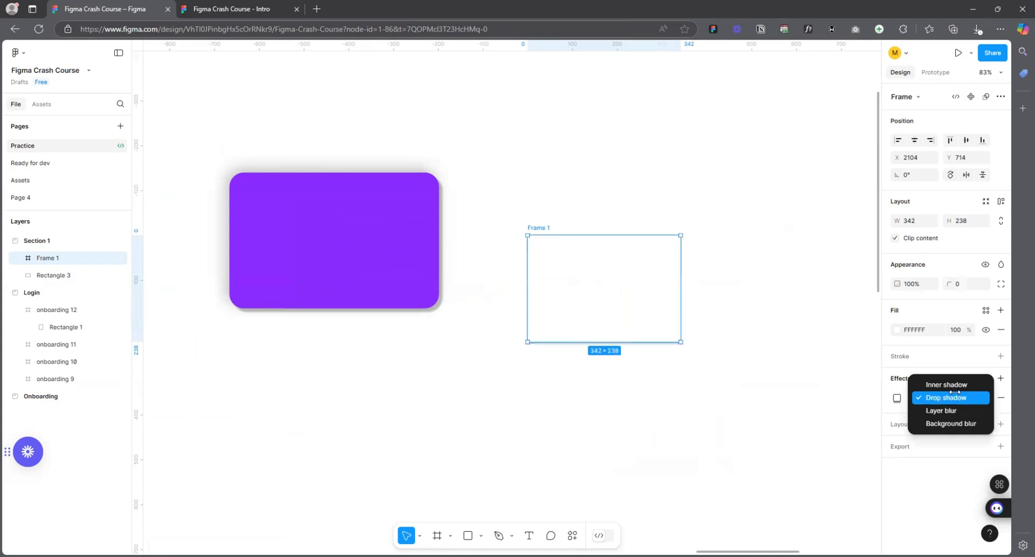
{"action": "left_click", "coordinate": [955, 392]}
{"action": "left_click", "coordinate": [898, 397]}
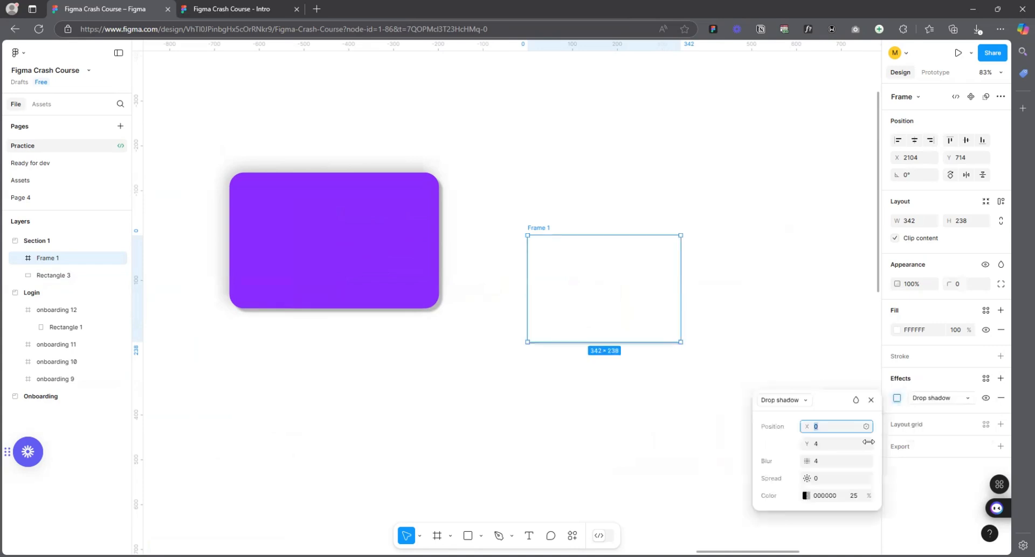
{"action": "left_click_drag", "start_coordinate": [807, 461], "coordinate": [1, 341]}
{"action": "scroll", "coordinate": [762, 329], "scroll_direction": "up", "scroll_amount": 3}
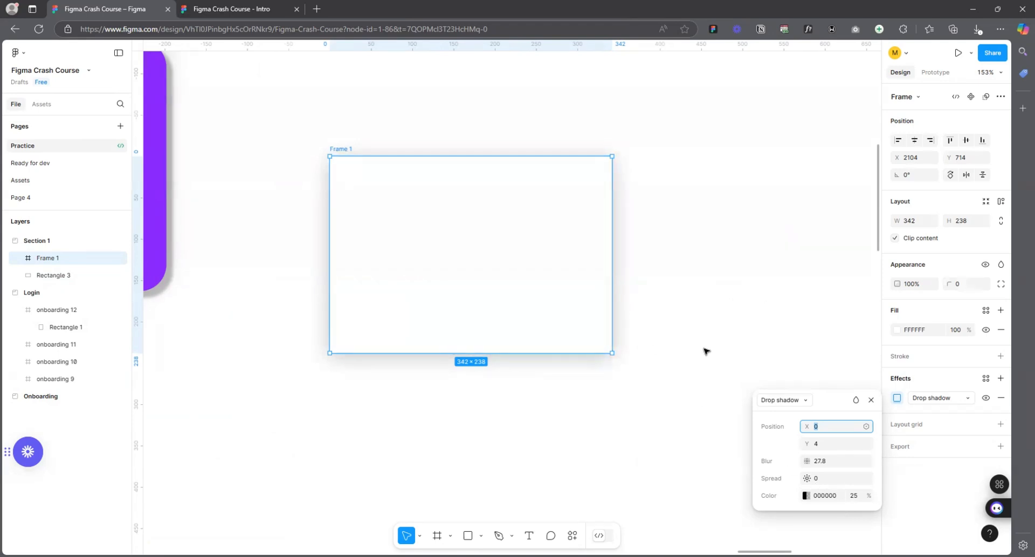
- Set the frame shadow's spread to 40 and its blur to 0, and inspect the shadow's outline around the frame
{"action": "left_click", "coordinate": [828, 479]}
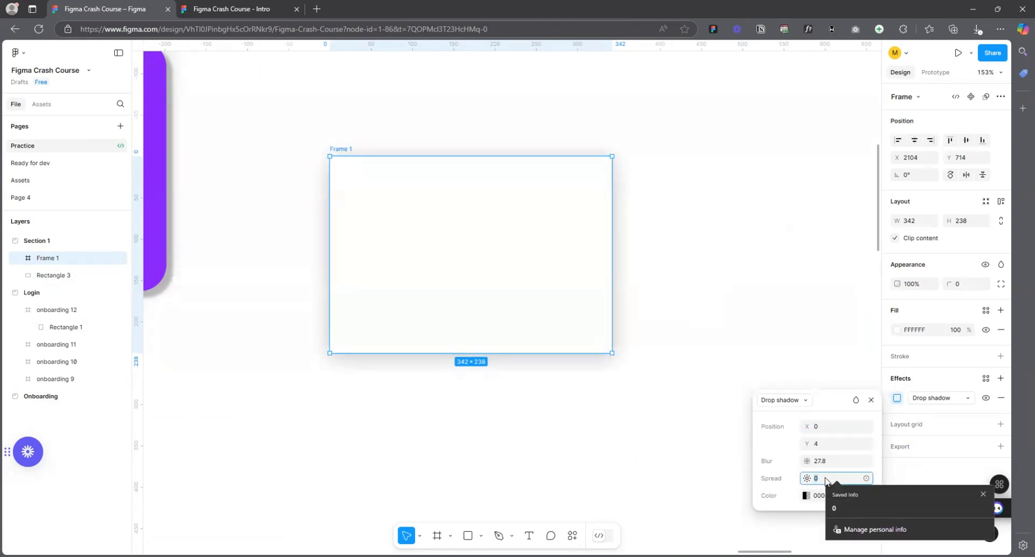
{"action": "type", "text": "40"}
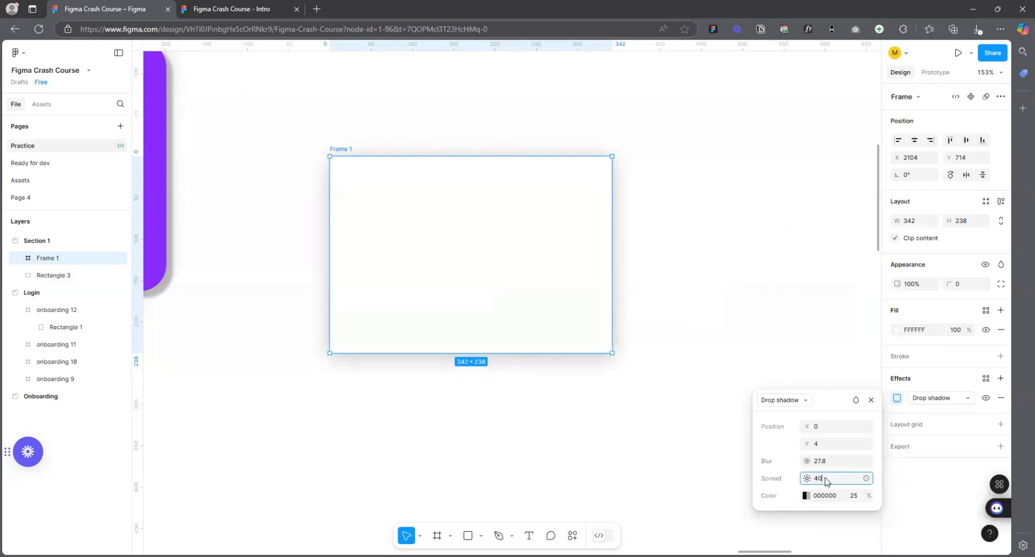
{"action": "key", "text": "Return"}
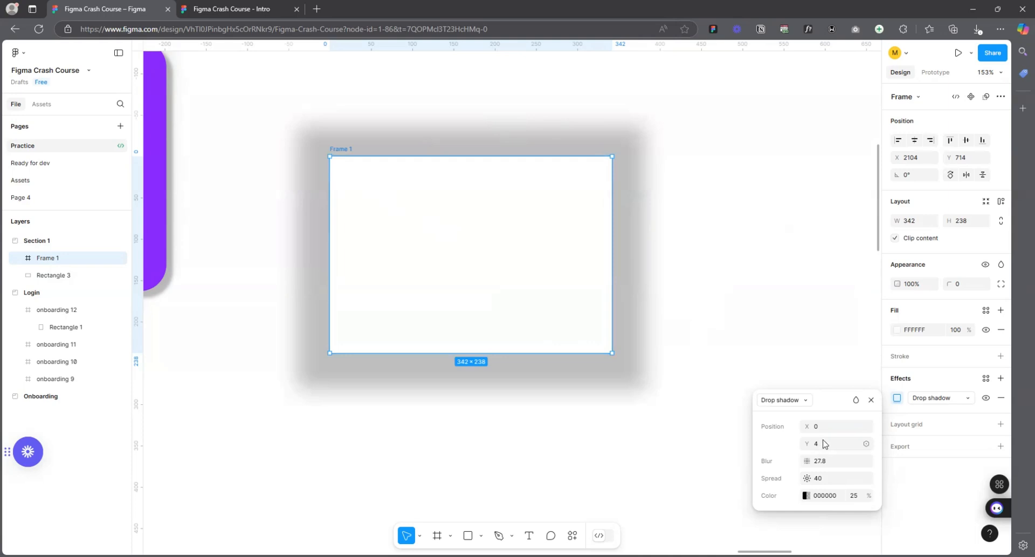
{"action": "left_click", "coordinate": [831, 460]}
{"action": "type", "text": "0"}
{"action": "key", "text": "Return"}
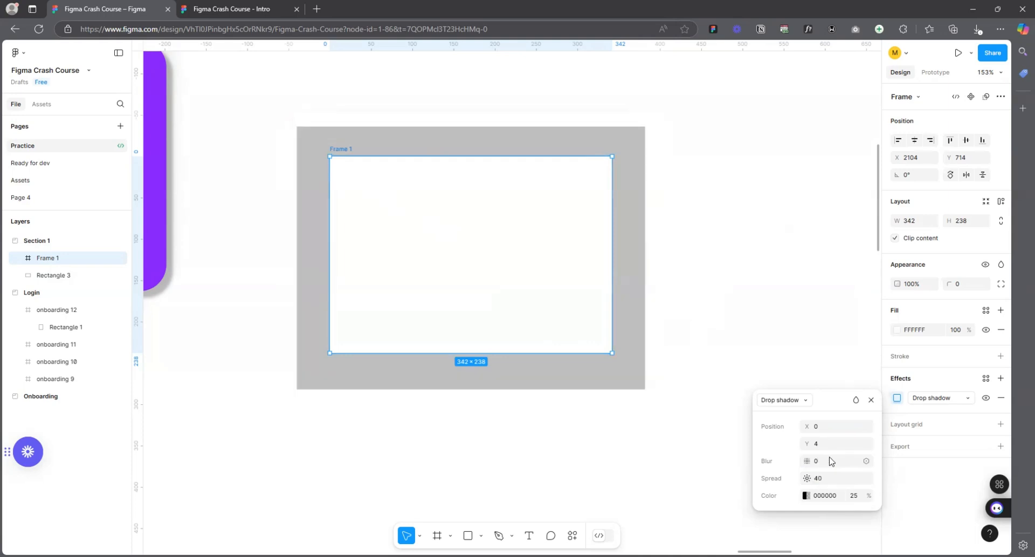
{"action": "scroll", "coordinate": [289, 156], "scroll_direction": "up", "scroll_amount": 3}
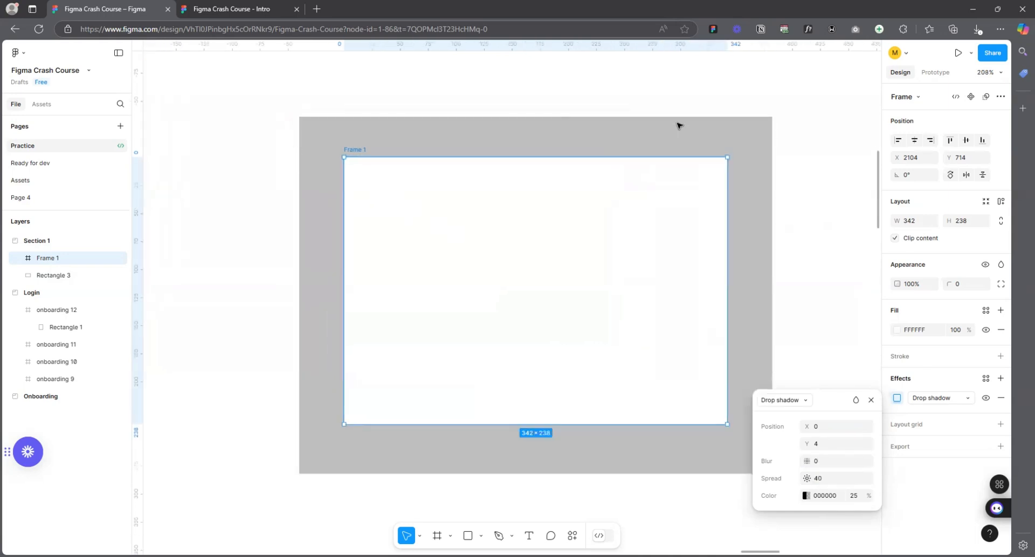
{"action": "scroll", "coordinate": [317, 138], "scroll_direction": "down", "scroll_amount": 3}
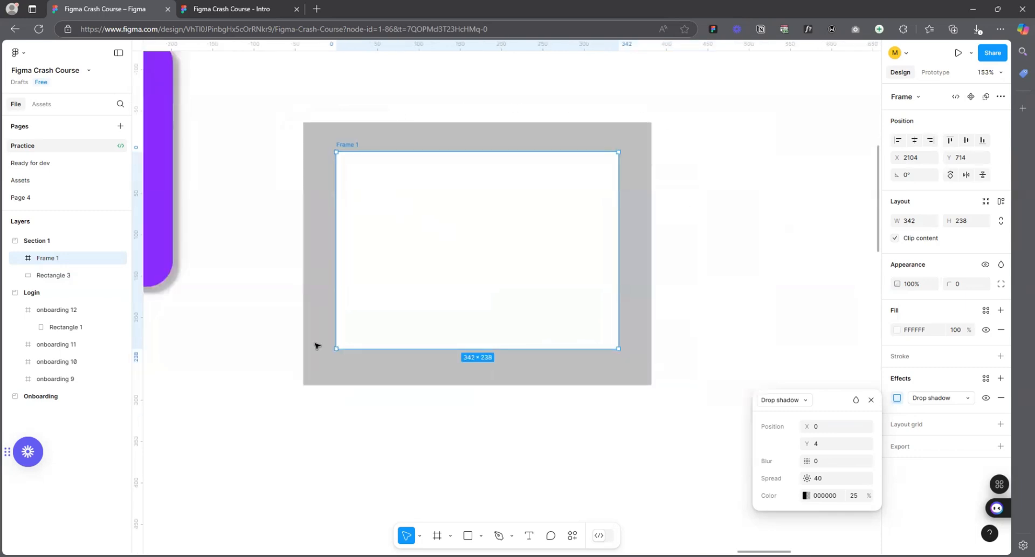
{"action": "scroll", "coordinate": [339, 269], "scroll_direction": "up", "scroll_amount": 3}
{"action": "scroll", "coordinate": [534, 435], "scroll_direction": "down", "scroll_amount": 3}
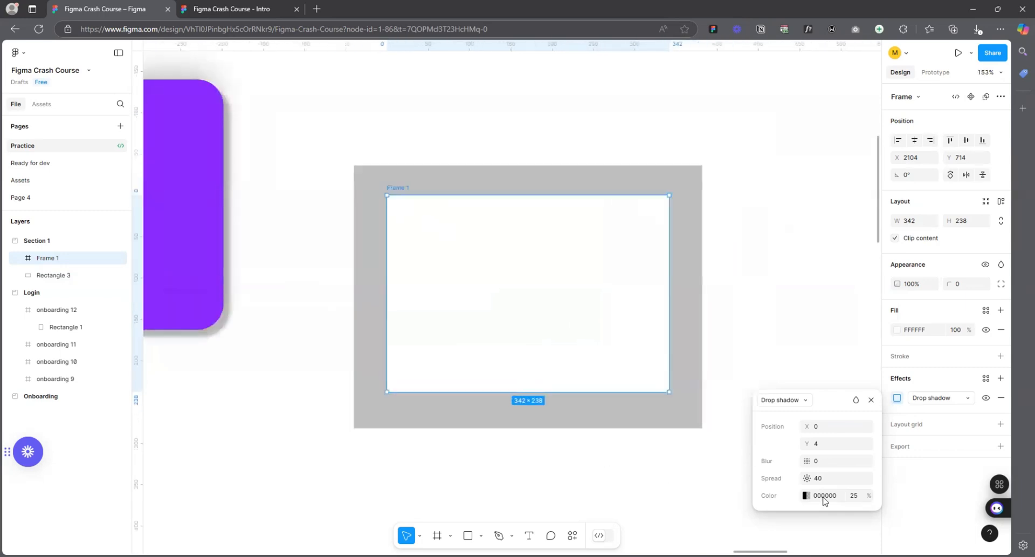
- Set the frame shadow's black colour to 100% opacity and move the frame to about X 2175, Y 707
{"action": "left_click", "coordinate": [806, 495]}
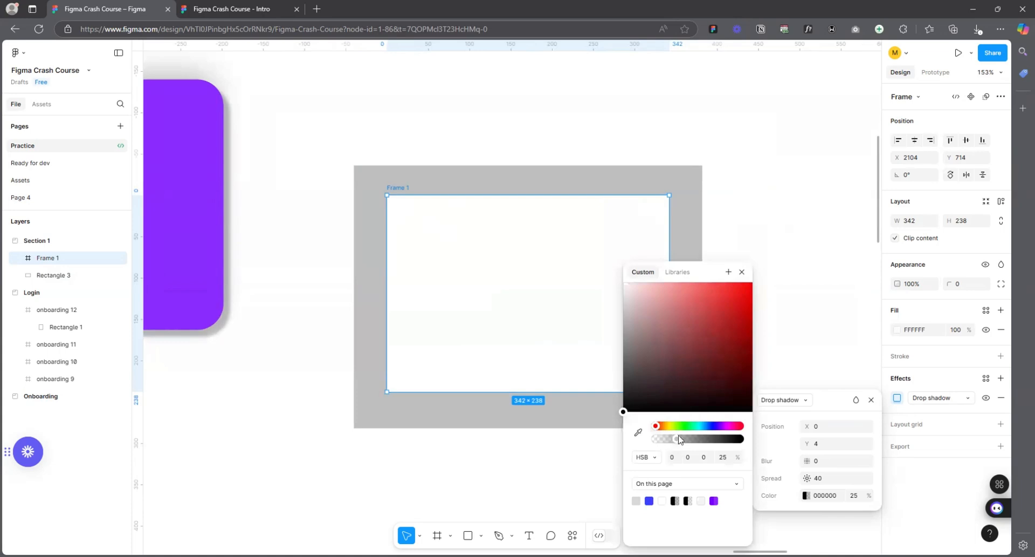
{"action": "left_click_drag", "start_coordinate": [680, 439], "coordinate": [740, 439]}
{"action": "scroll", "coordinate": [318, 213], "scroll_direction": "down", "scroll_amount": 3}
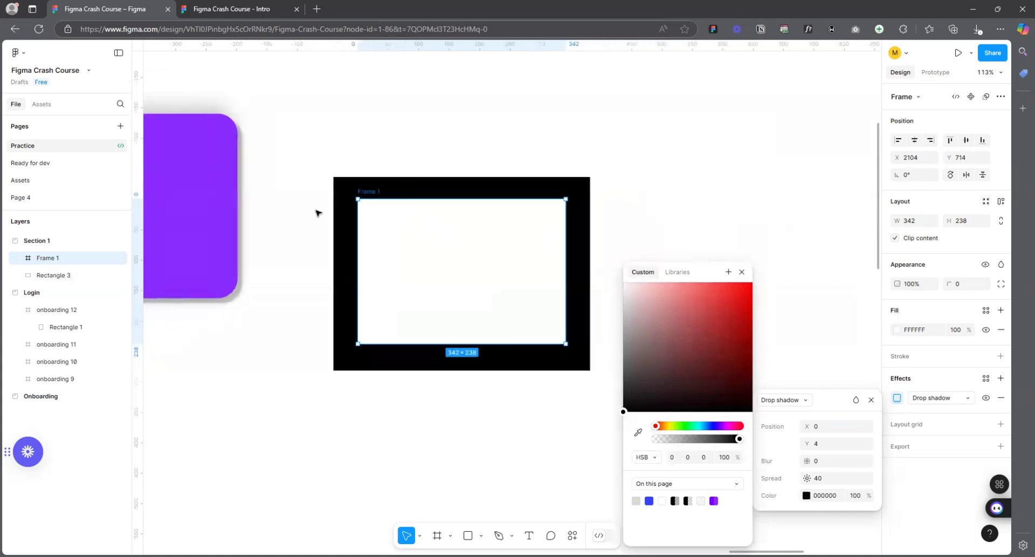
{"action": "scroll", "coordinate": [617, 224], "scroll_direction": "up", "scroll_amount": 2}
{"action": "left_click", "coordinate": [699, 159]}
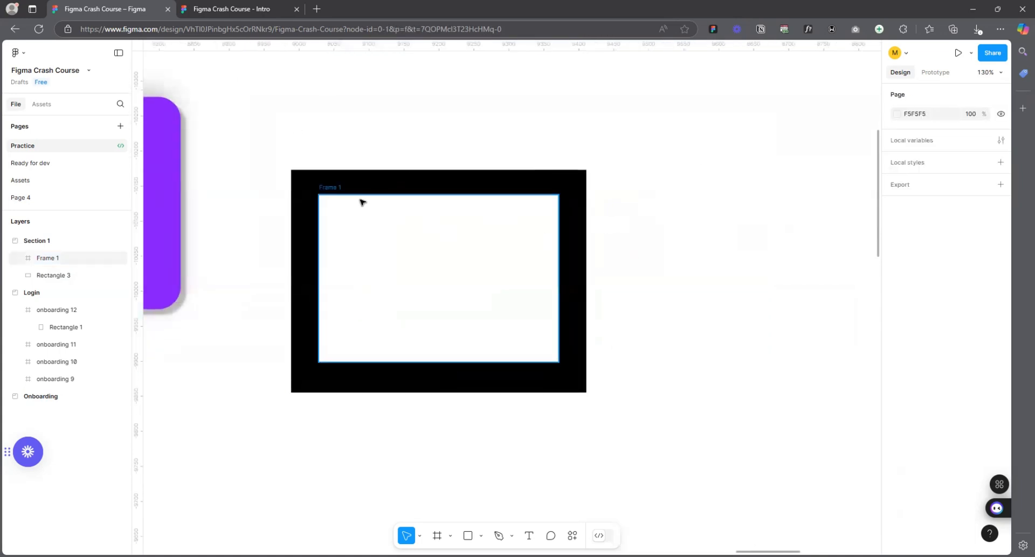
{"action": "left_click_drag", "start_coordinate": [361, 201], "coordinate": [411, 196]}
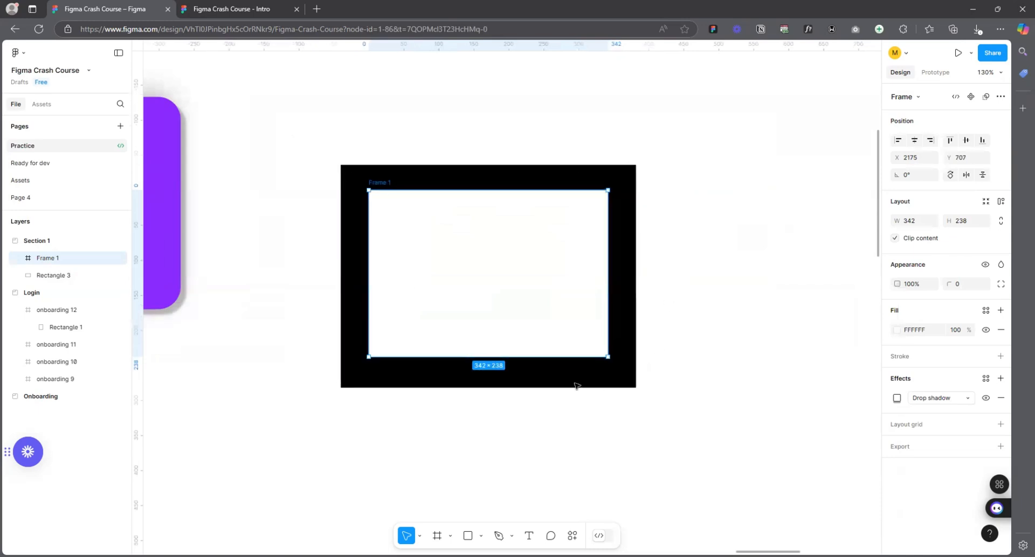
{"action": "scroll", "coordinate": [415, 292], "scroll_direction": "down", "scroll_amount": 3}
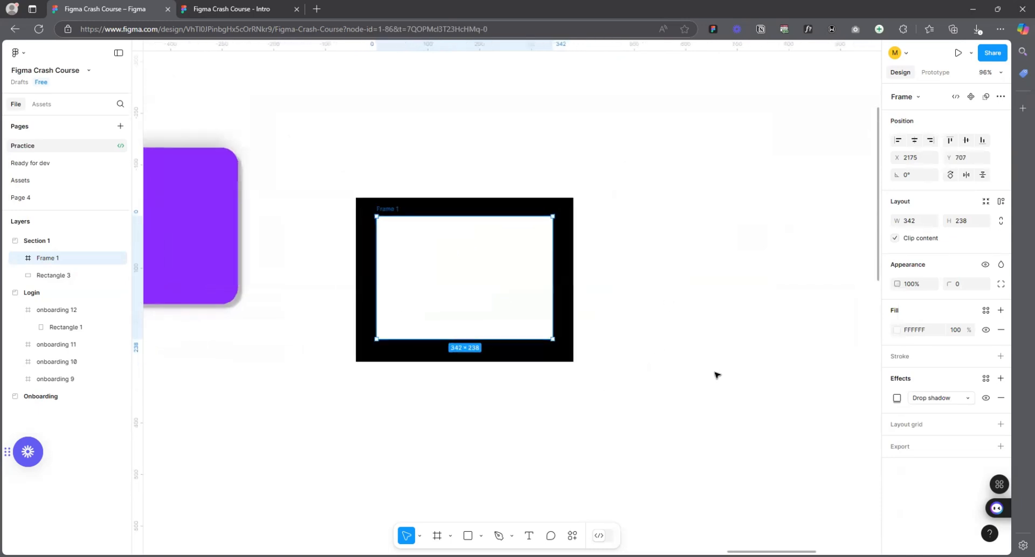
- Set the frame shadow's spread to 0 and delete the frame
{"action": "left_click", "coordinate": [897, 398]}
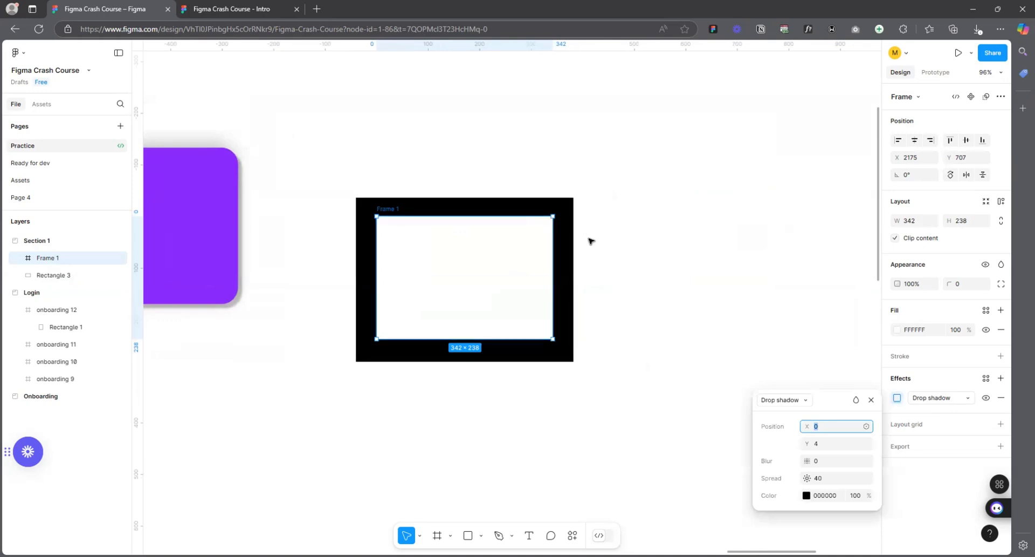
{"action": "left_click", "coordinate": [827, 479]}
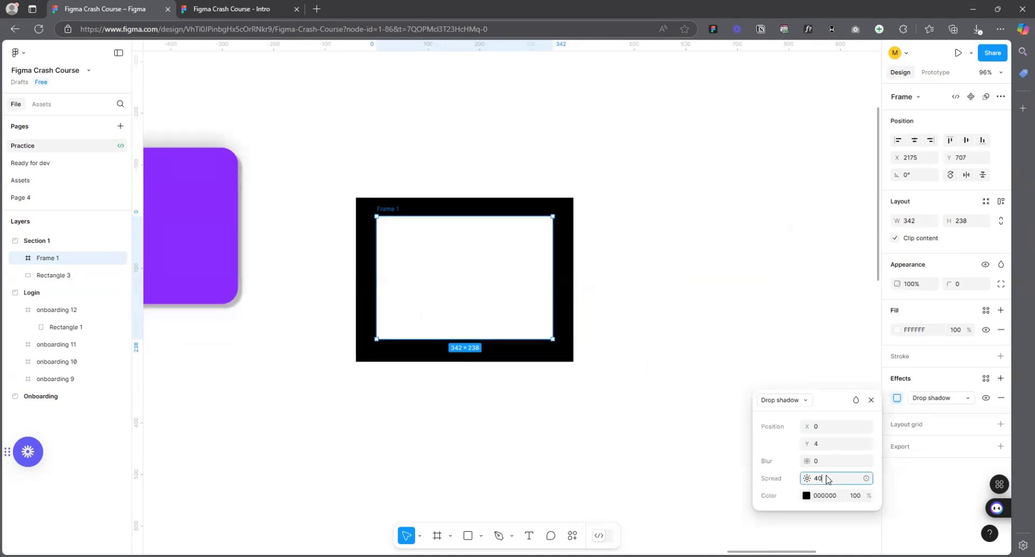
{"action": "double_click", "coordinate": [834, 482]}
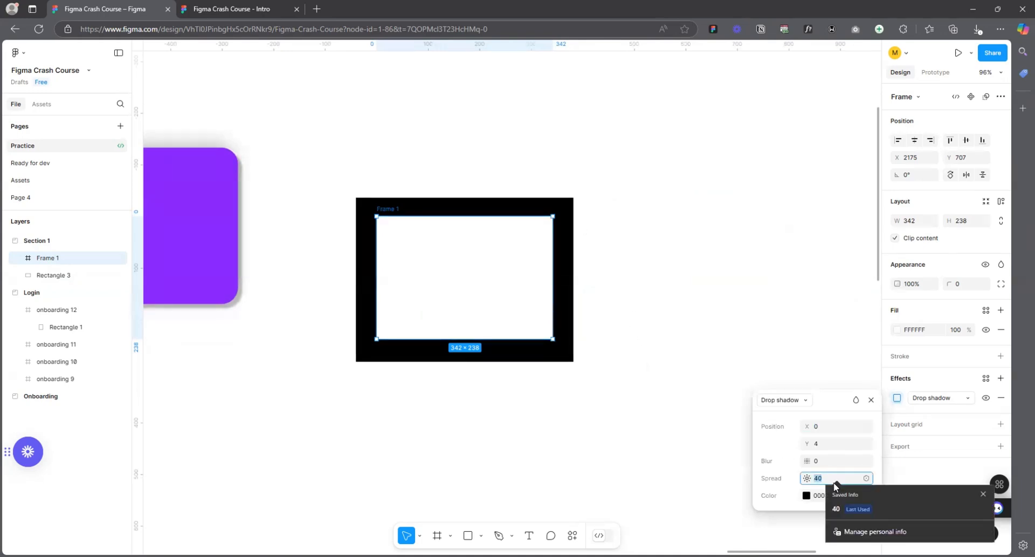
{"action": "left_click", "coordinate": [984, 494]}
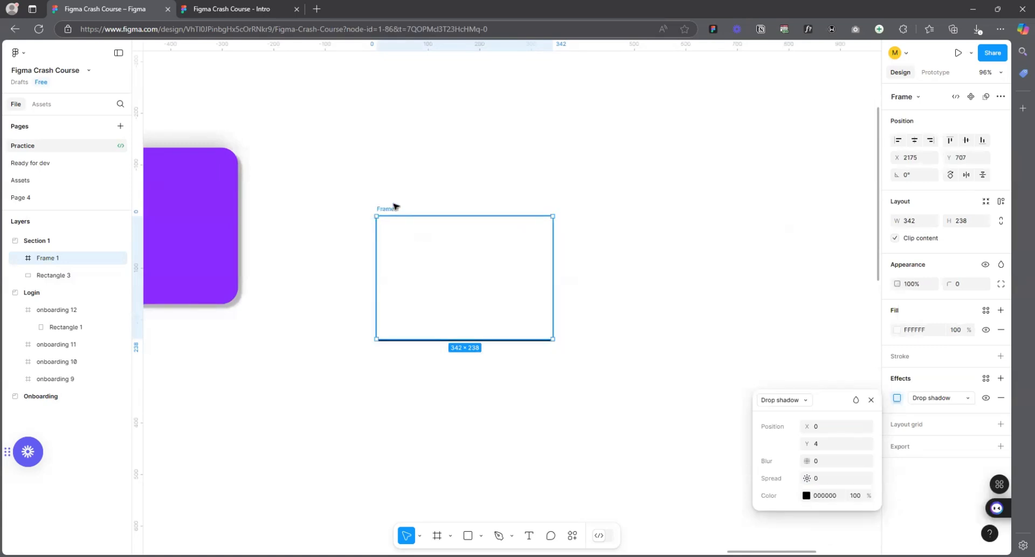
{"action": "left_click", "coordinate": [465, 203]}
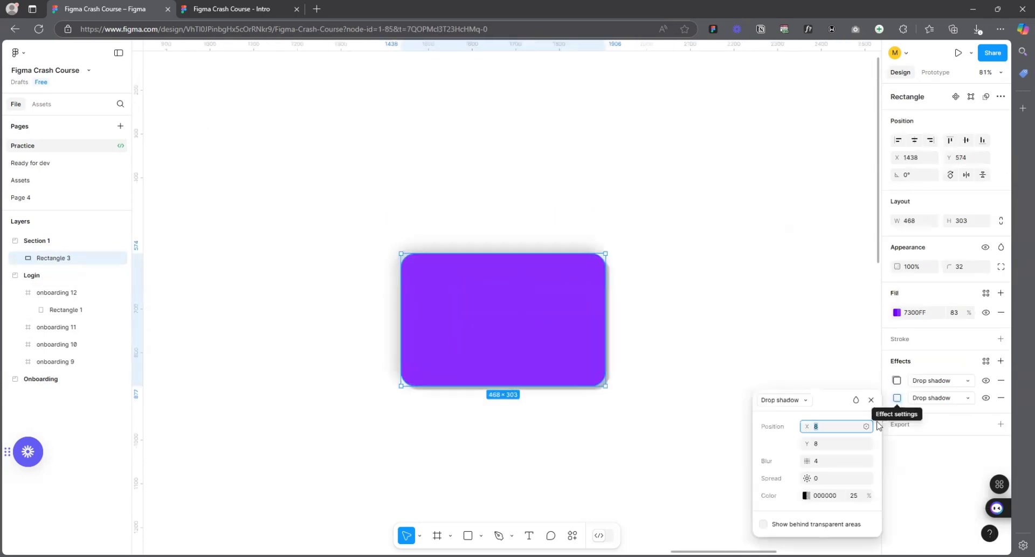
- Check the colour of the purple rectangle's X 8, Y 8 drop shadow and examine both shadows around its edges
{"action": "left_click", "coordinate": [807, 495]}
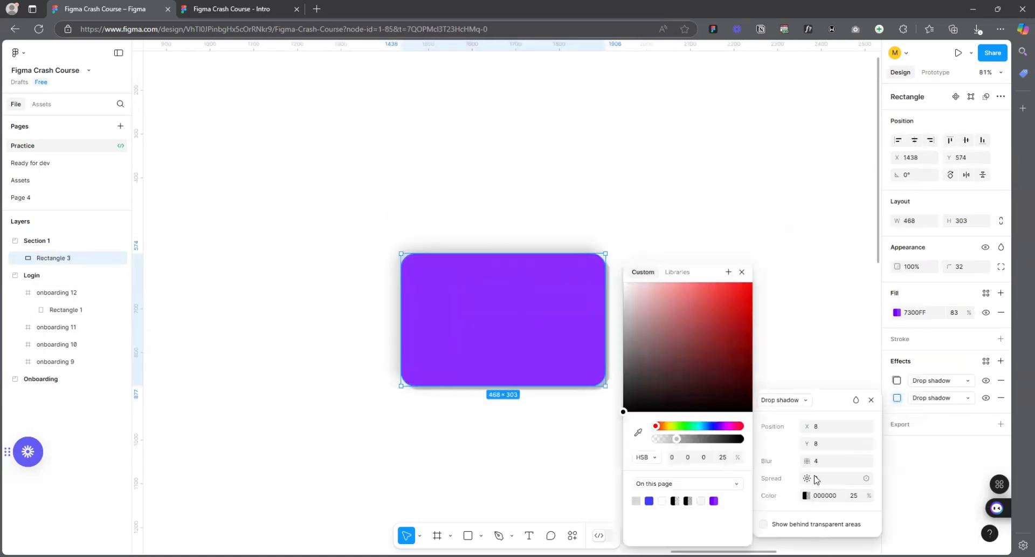
{"action": "left_click", "coordinate": [741, 272]}
{"action": "left_click", "coordinate": [736, 269]}
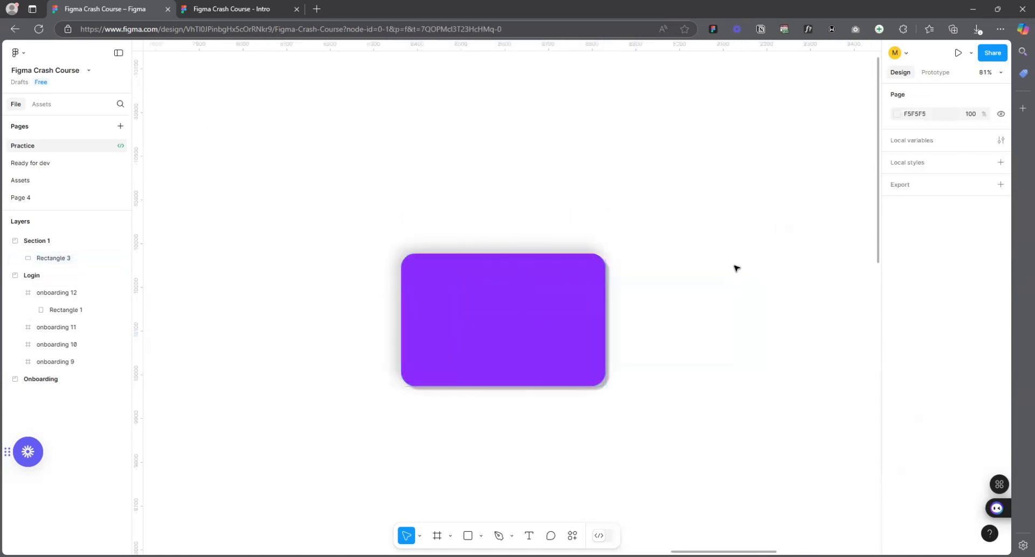
{"action": "scroll", "coordinate": [647, 248], "scroll_direction": "up", "scroll_amount": 5}
{"action": "scroll", "coordinate": [641, 216], "scroll_direction": "down", "scroll_amount": 2}
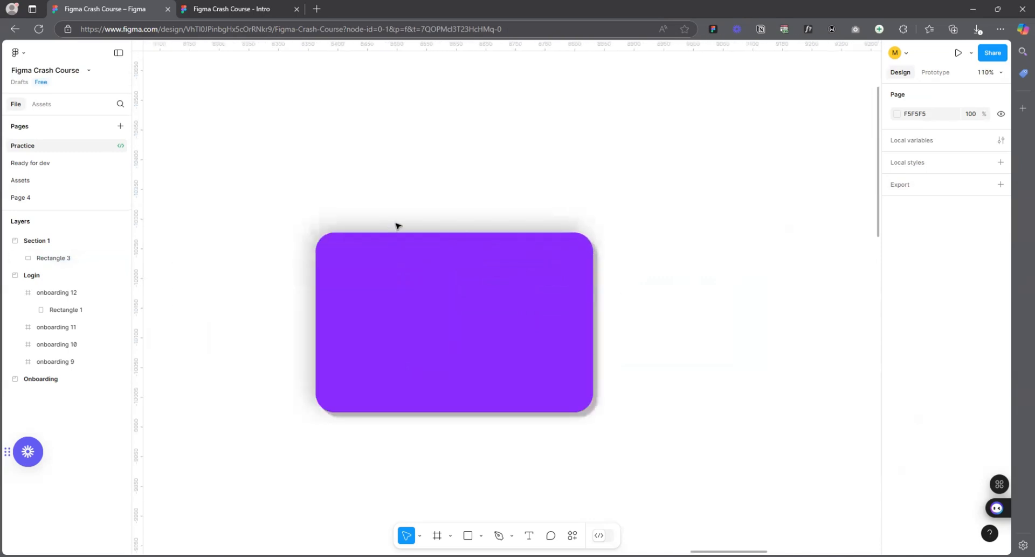
{"action": "scroll", "coordinate": [397, 224], "scroll_direction": "up", "scroll_amount": 2}
{"action": "scroll", "coordinate": [386, 208], "scroll_direction": "down", "scroll_amount": 2}
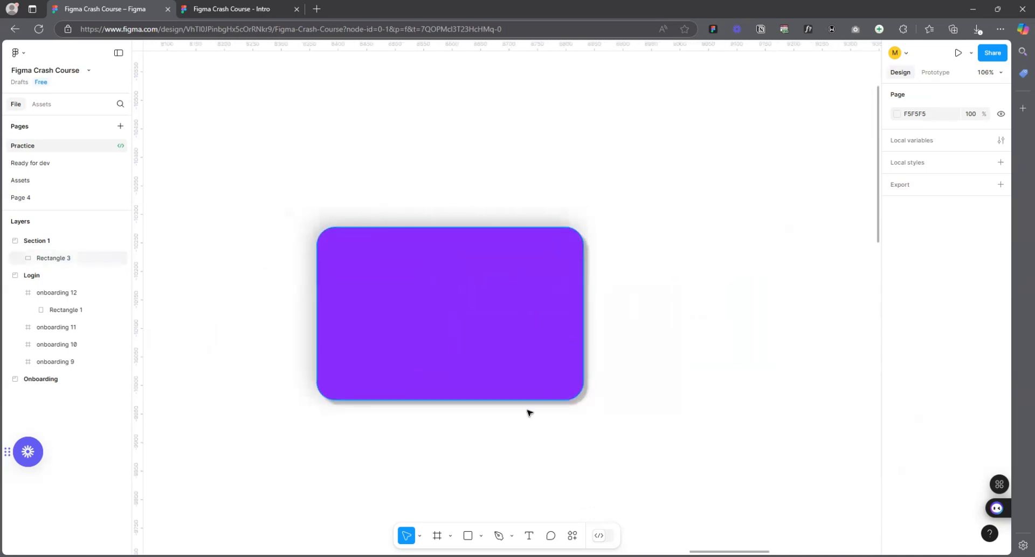
- Set the colour opacity of the purple rectangle's X 8, Y 8 drop shadow to 10%
{"action": "left_click", "coordinate": [582, 291]}
{"action": "left_click", "coordinate": [898, 399]}
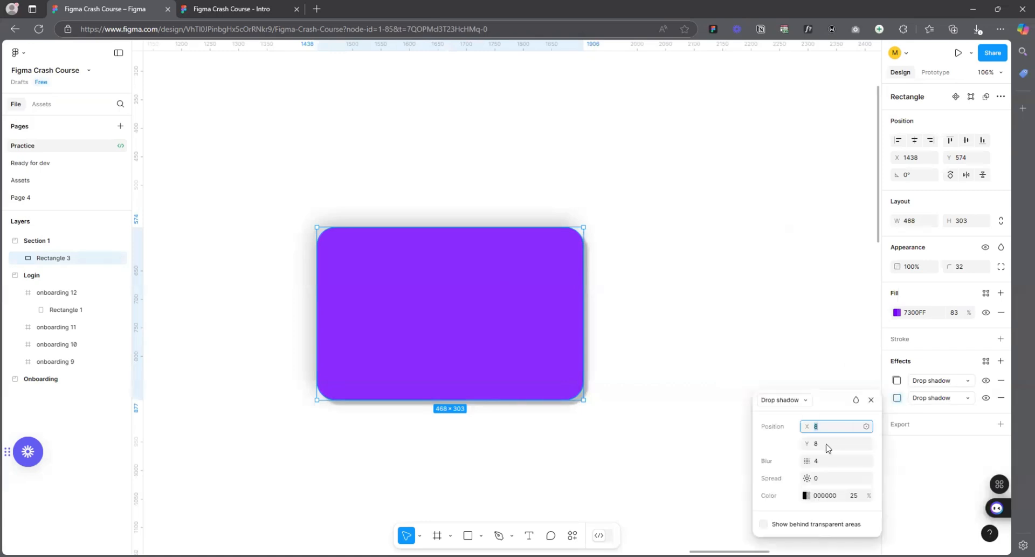
{"action": "left_click", "coordinate": [806, 495]}
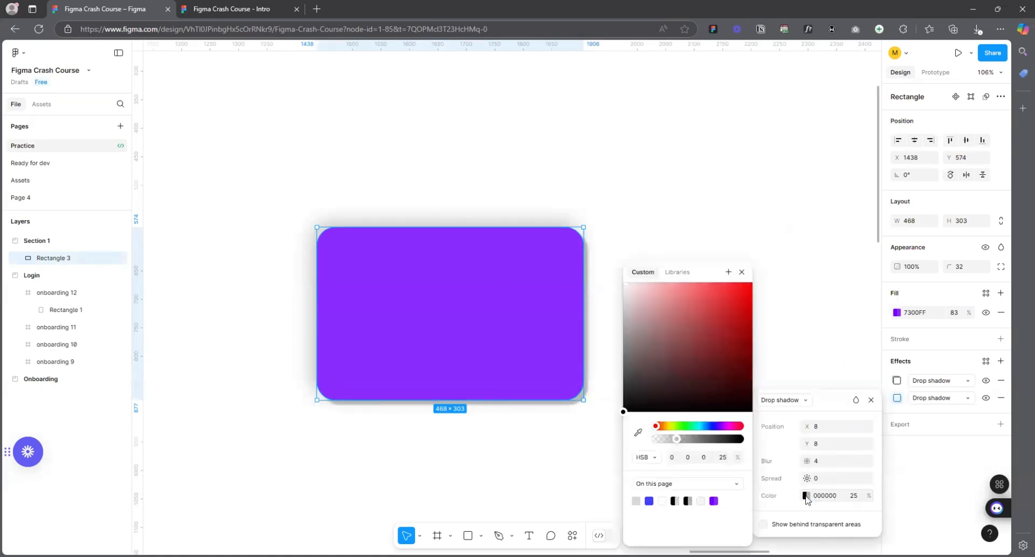
{"action": "left_click", "coordinate": [725, 458]}
{"action": "type", "text": "10"}
{"action": "key", "text": "Return"}
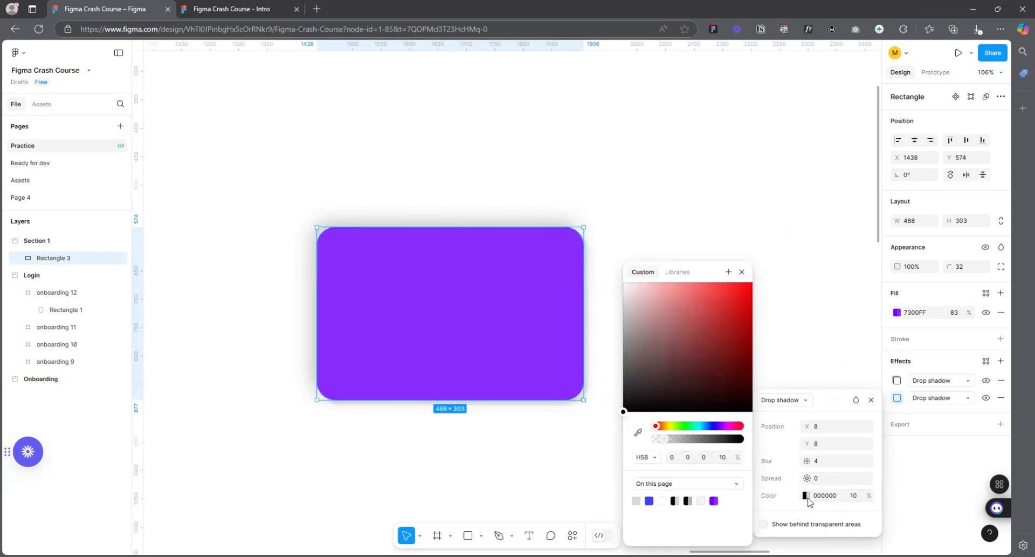
- Set the colour opacity of the rectangle's X -8, Y -8 drop shadow to 10% and inspect the softened edges
{"action": "left_click", "coordinate": [898, 380]}
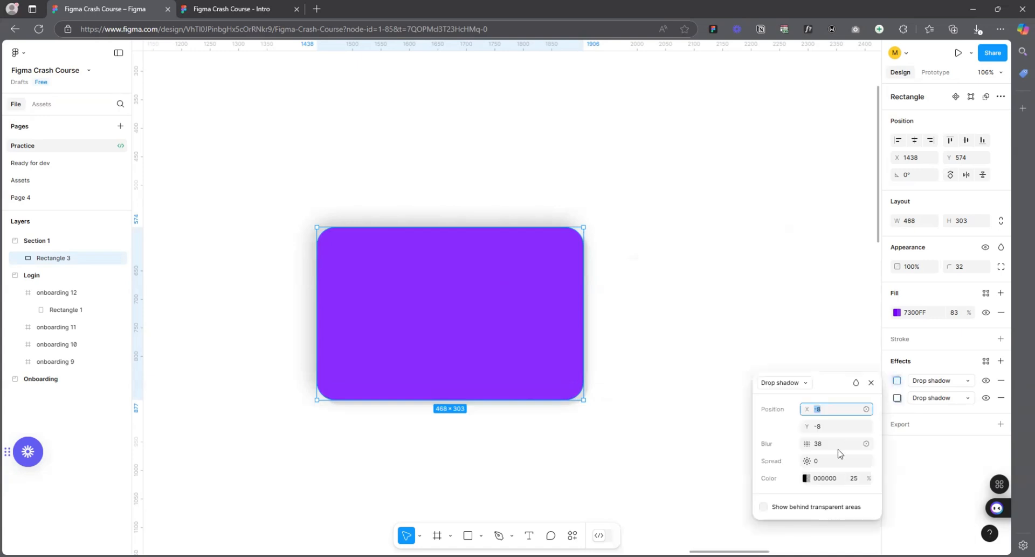
{"action": "left_click", "coordinate": [855, 479]}
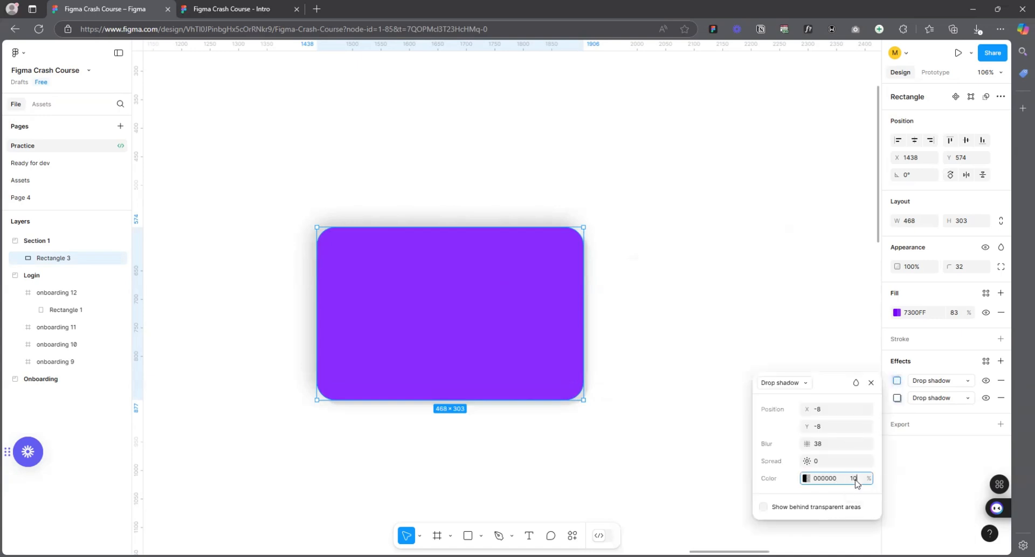
{"action": "left_click", "coordinate": [536, 170]}
{"action": "scroll", "coordinate": [291, 199], "scroll_direction": "up", "scroll_amount": 3}
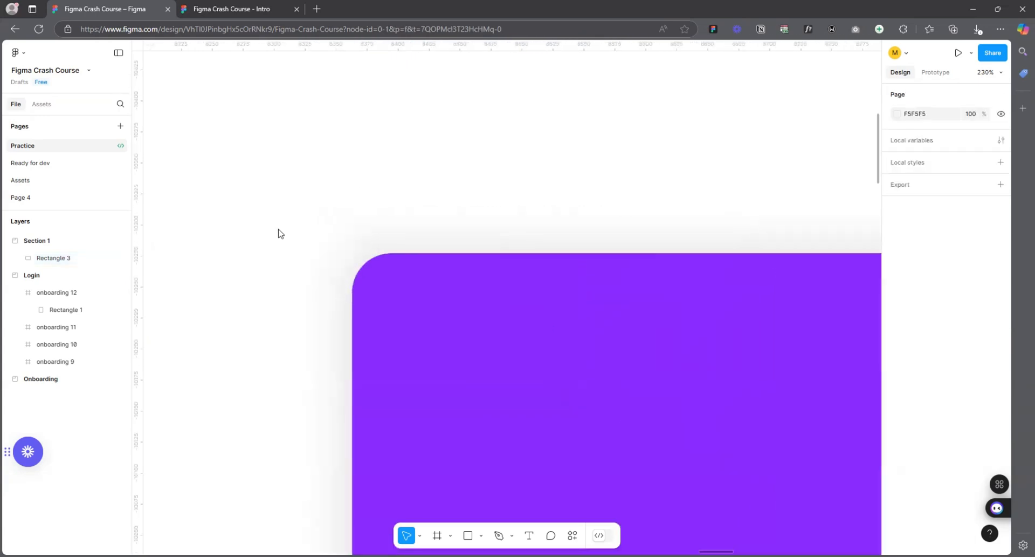
{"action": "scroll", "coordinate": [280, 233], "scroll_direction": "down", "scroll_amount": 3}
{"action": "scroll", "coordinate": [583, 374], "scroll_direction": "up", "scroll_amount": 3}
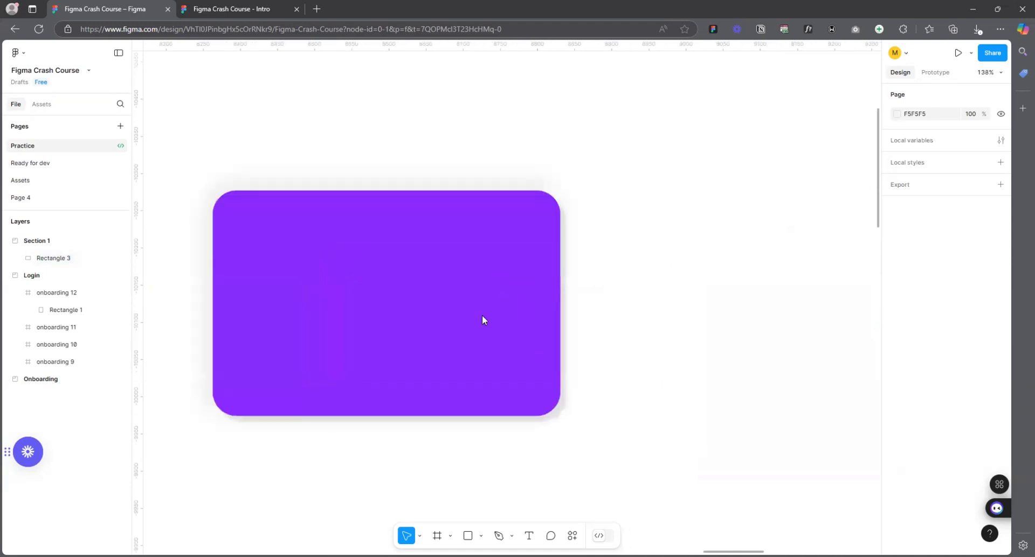
- Set the blur of the purple rectangle's X 8, Y 8 drop shadow to 38
{"action": "left_click", "coordinate": [482, 315]}
{"action": "left_click", "coordinate": [893, 398]}
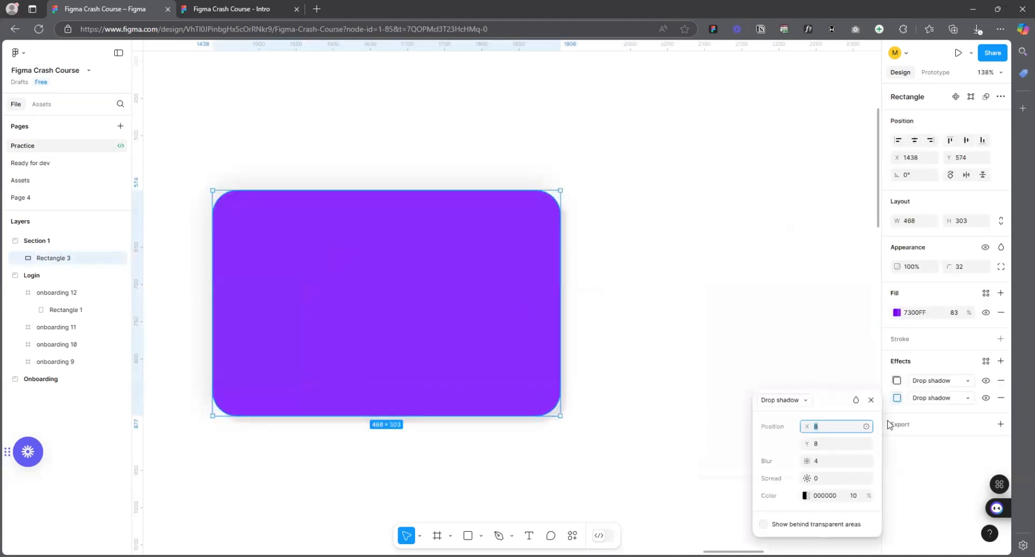
{"action": "left_click", "coordinate": [830, 465]}
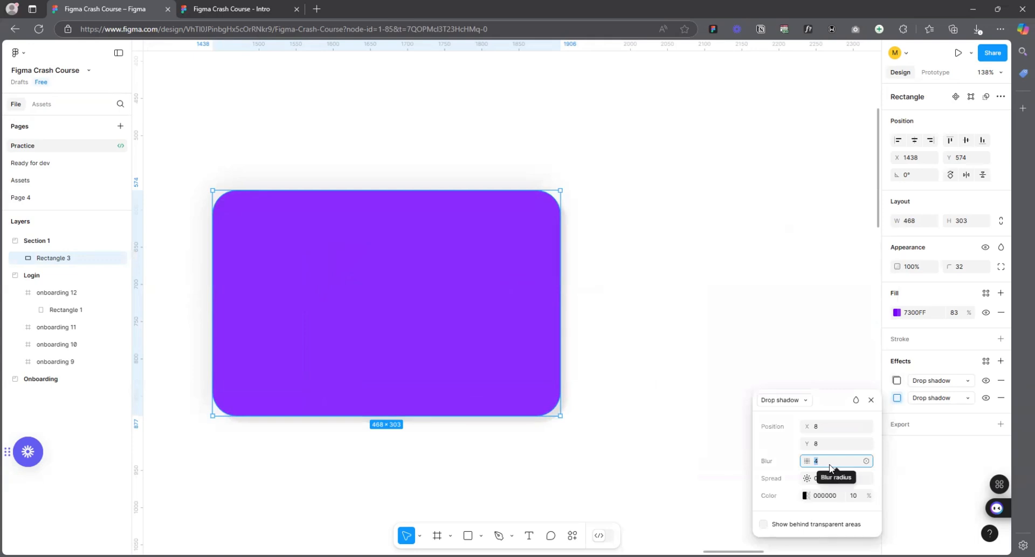
{"action": "type", "text": "38"}
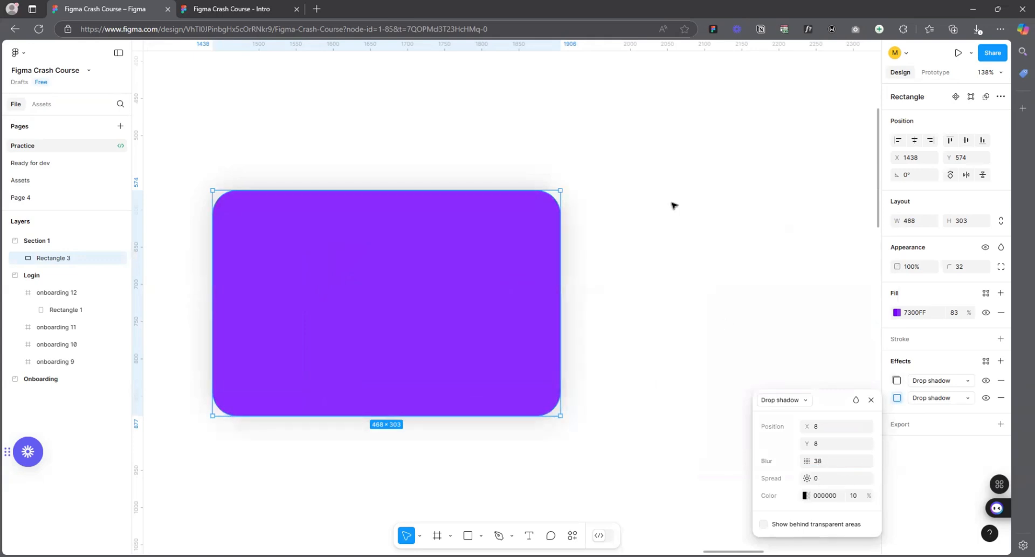
- Examine the purple rectangle's blurred drop shadows around its edges from close up and from a distance
{"action": "left_click", "coordinate": [673, 206]}
{"action": "scroll", "coordinate": [673, 206], "scroll_direction": "down", "scroll_amount": 3}
{"action": "scroll", "coordinate": [461, 456], "scroll_direction": "up", "scroll_amount": 2}
{"action": "scroll", "coordinate": [439, 393], "scroll_direction": "up", "scroll_amount": 2}
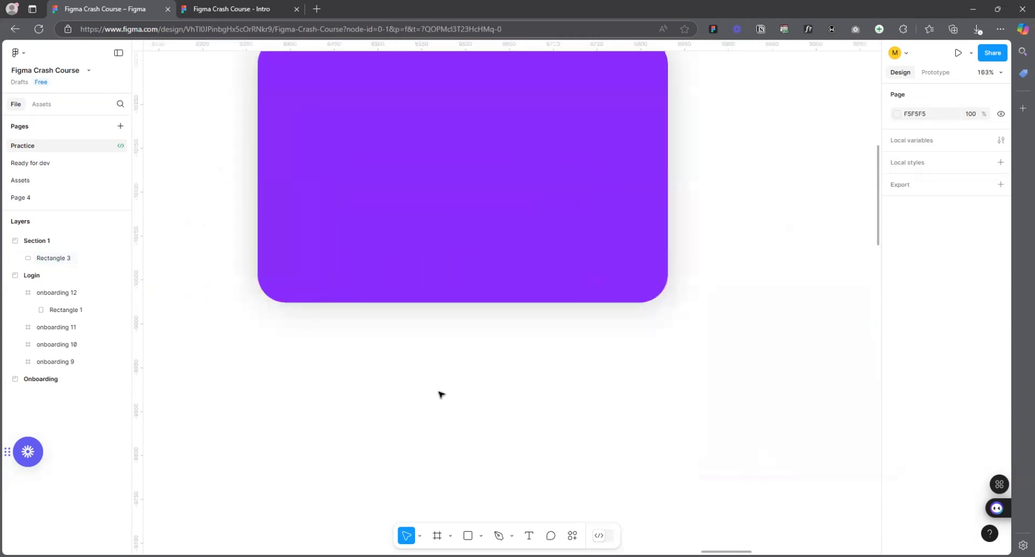
{"action": "scroll", "coordinate": [439, 393], "scroll_direction": "down", "scroll_amount": 4}
{"action": "scroll", "coordinate": [516, 386], "scroll_direction": "up", "scroll_amount": 2}
{"action": "scroll", "coordinate": [517, 386], "scroll_direction": "up", "scroll_amount": 1}
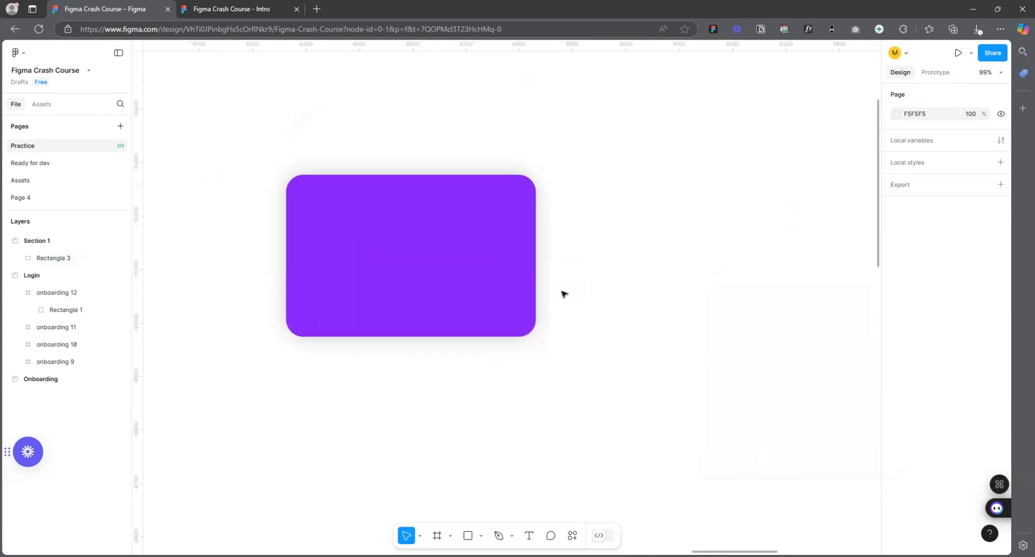
{"action": "scroll", "coordinate": [562, 323], "scroll_direction": "down", "scroll_amount": 3}
{"action": "scroll", "coordinate": [375, 262], "scroll_direction": "up", "scroll_amount": 2}
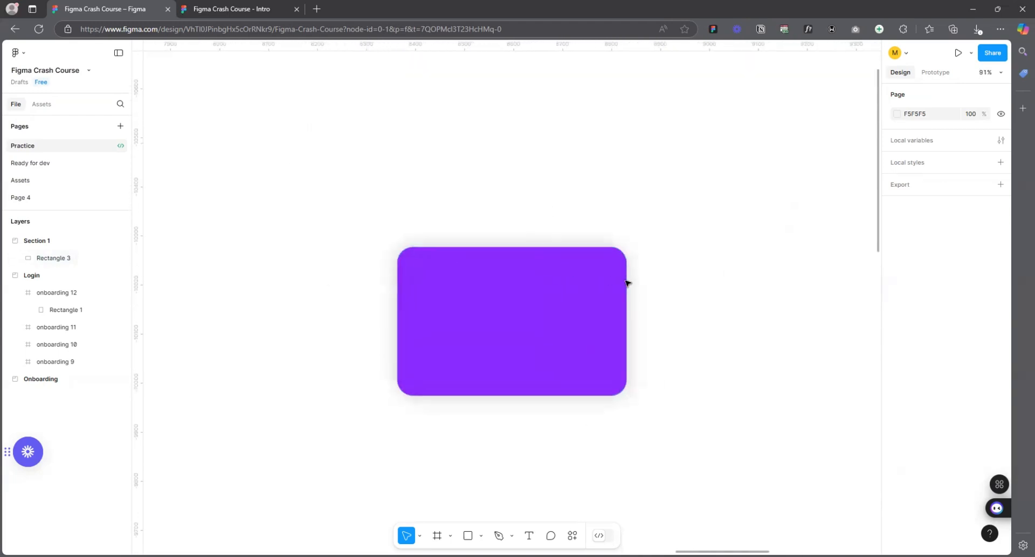
- Sample the rectangle's own purple, 8B2BFF, as the colour of its X 8, Y 8 drop shadow
{"action": "left_click", "coordinate": [479, 340]}
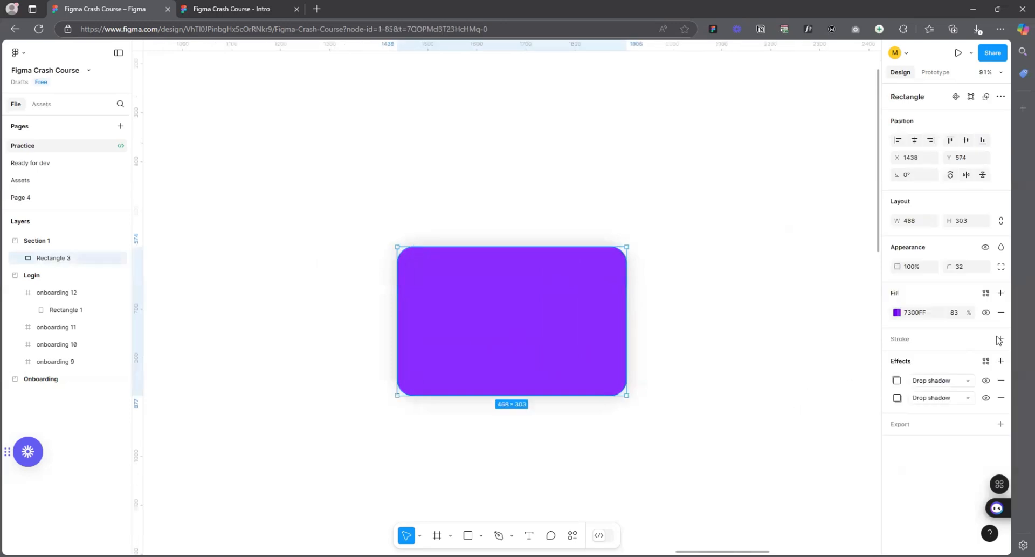
{"action": "scroll", "coordinate": [330, 412], "scroll_direction": "down", "scroll_amount": 2}
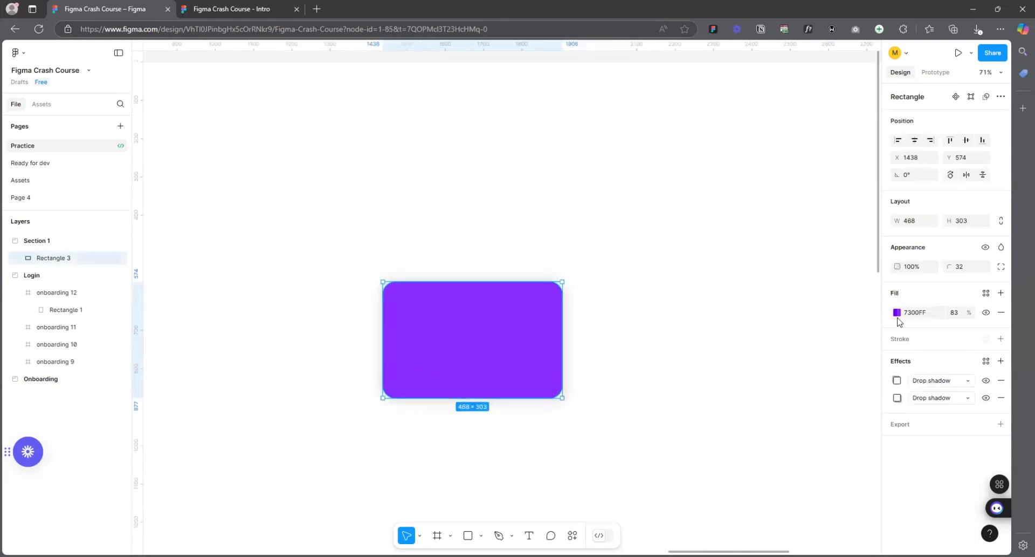
{"action": "left_click", "coordinate": [897, 398]}
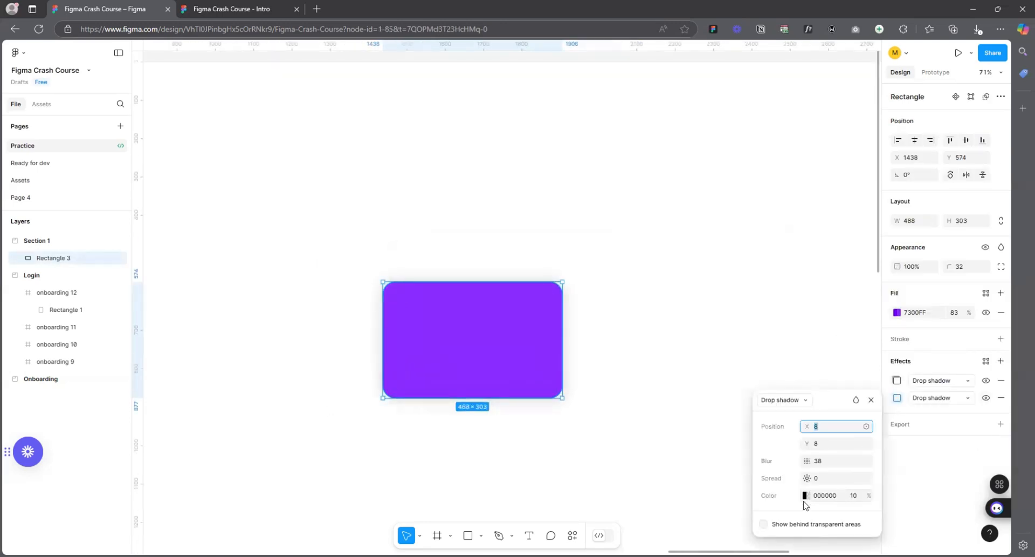
{"action": "left_click", "coordinate": [805, 495]}
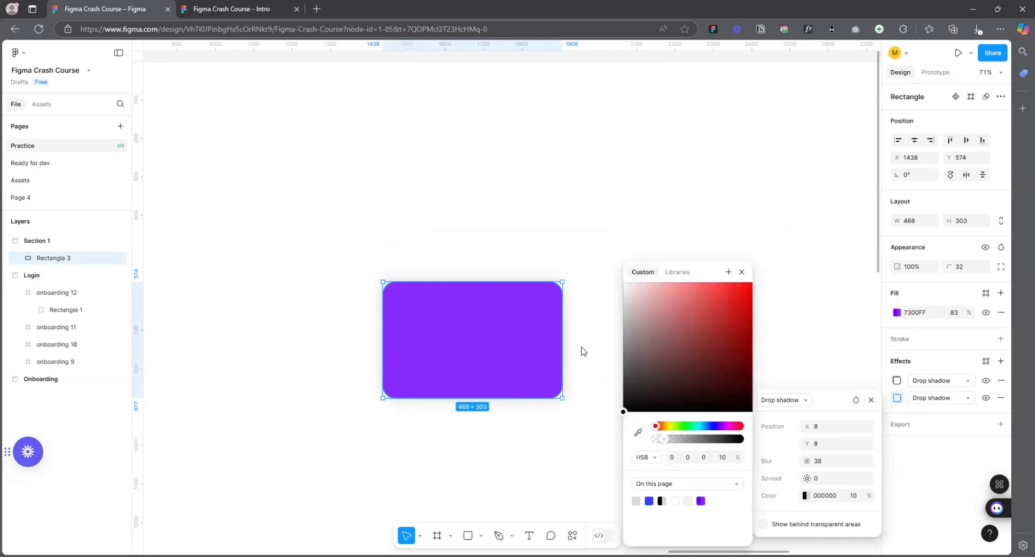
{"action": "scroll", "coordinate": [584, 402], "scroll_direction": "up", "scroll_amount": 2}
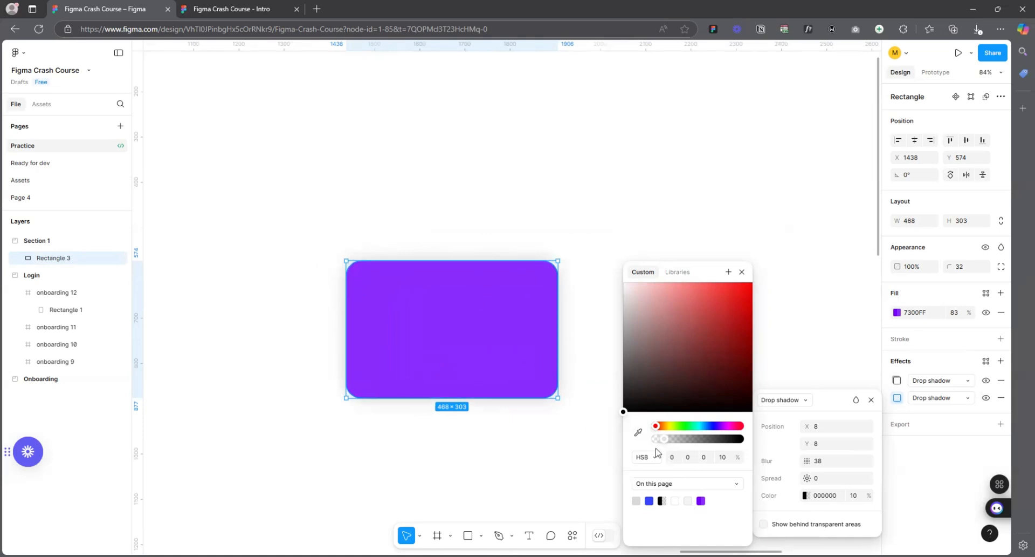
{"action": "left_click", "coordinate": [638, 435]}
{"action": "left_click", "coordinate": [556, 356]}
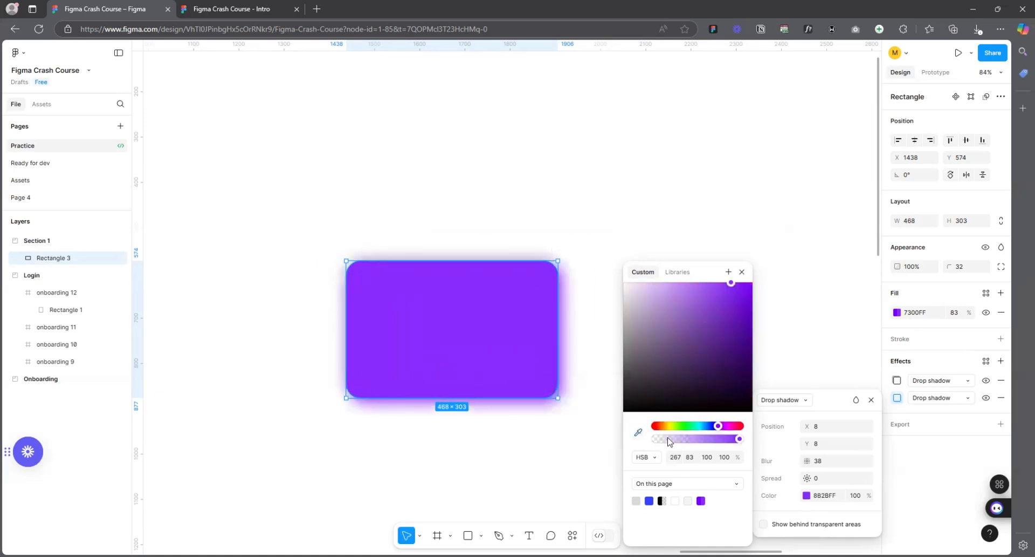
- Set the colour opacity of the purple X 8, Y 8 drop shadow to 10% and inspect the rectangle's edges
{"action": "left_click", "coordinate": [856, 496]}
{"action": "type", "text": "10"}
{"action": "key", "text": "Return"}
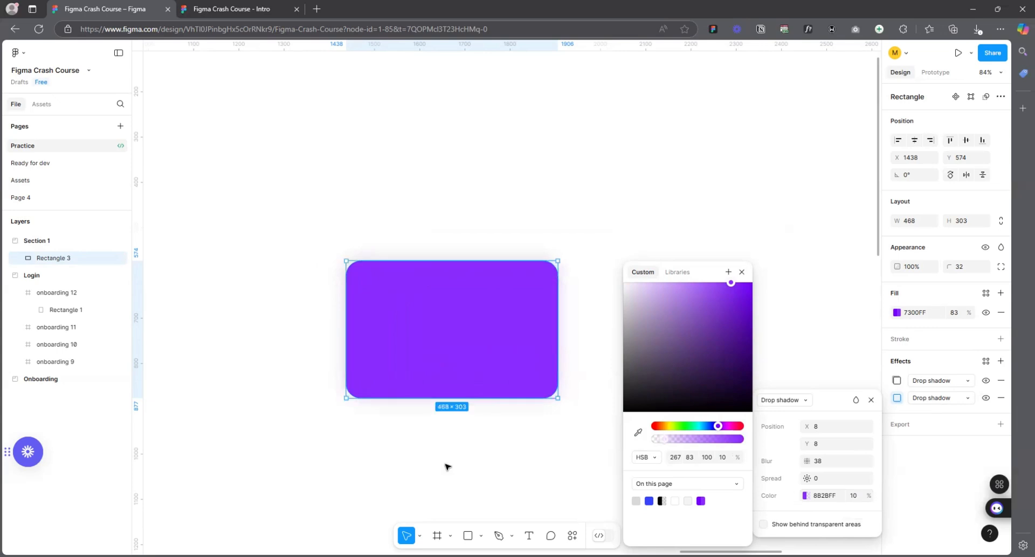
{"action": "left_click", "coordinate": [566, 441]}
{"action": "scroll", "coordinate": [568, 400], "scroll_direction": "up", "scroll_amount": 5}
{"action": "scroll", "coordinate": [556, 391], "scroll_direction": "down", "scroll_amount": 5}
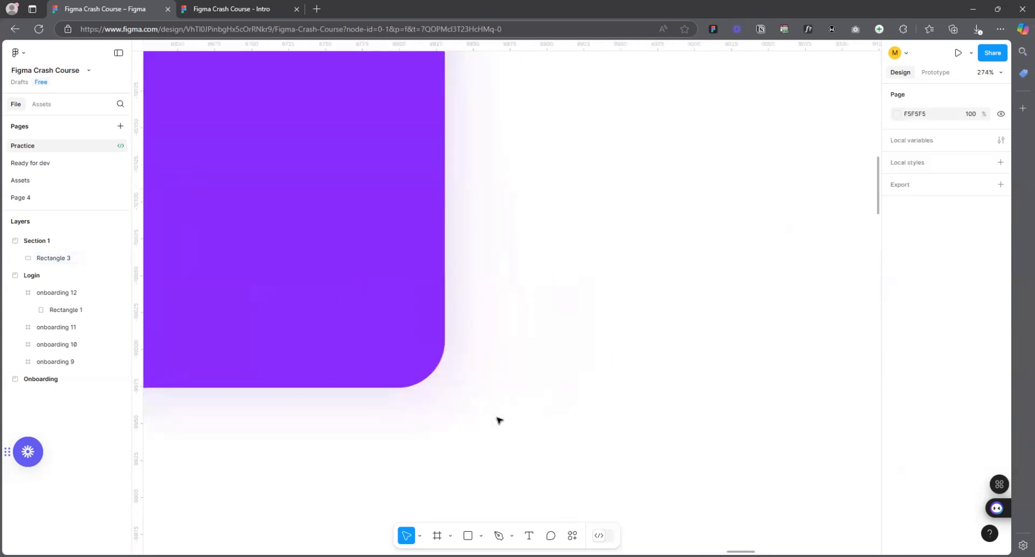
- Sample the rectangle's purple, 8B2BFF, as the colour of its X -8, Y -8 drop shadow
{"action": "left_click", "coordinate": [515, 384]}
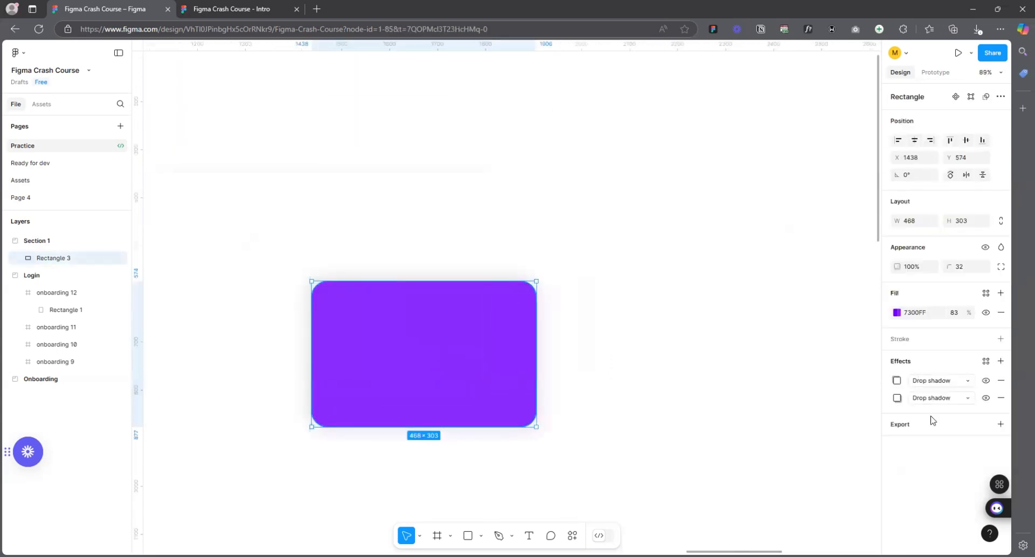
{"action": "left_click", "coordinate": [897, 380]}
{"action": "left_click", "coordinate": [806, 479]}
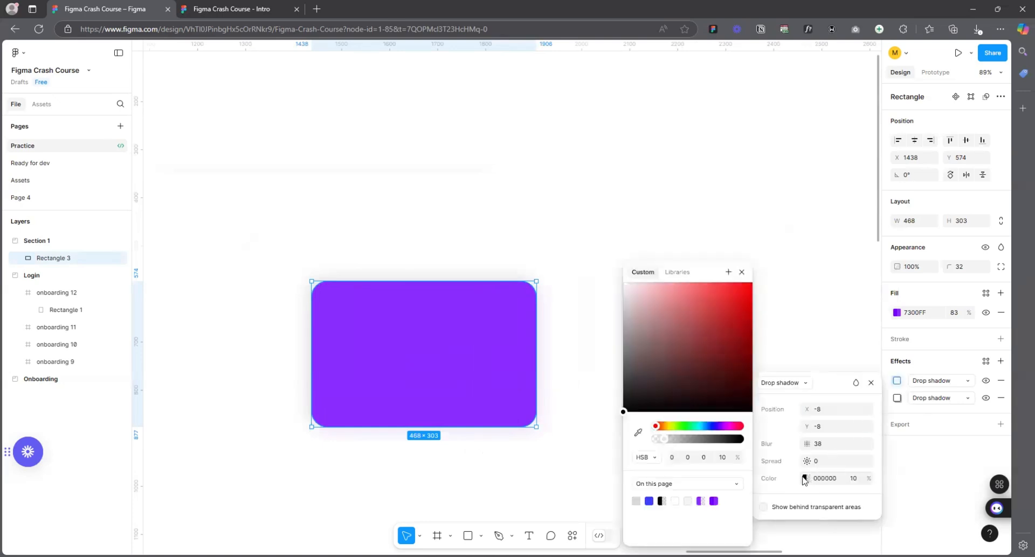
{"action": "left_click", "coordinate": [639, 432]}
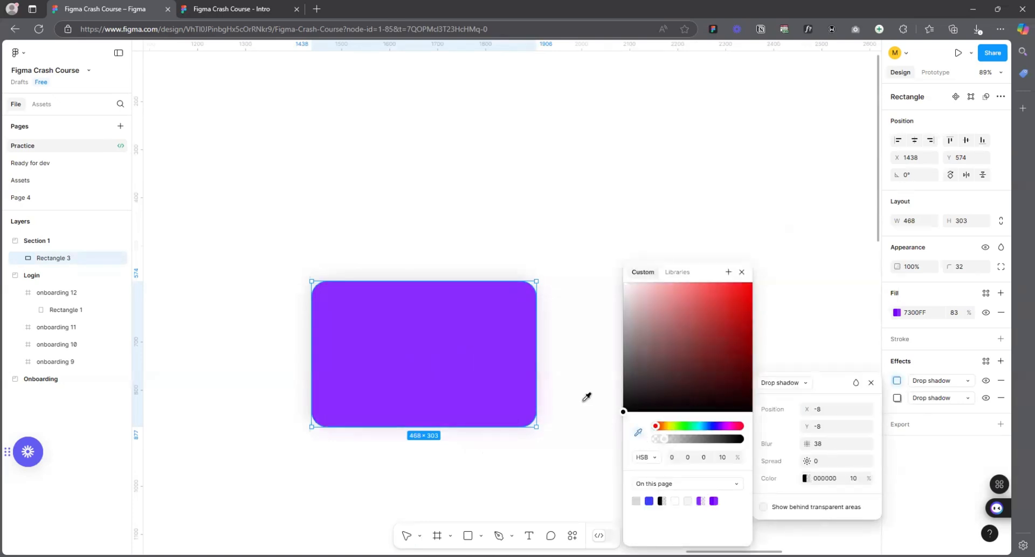
{"action": "left_click", "coordinate": [516, 348]}
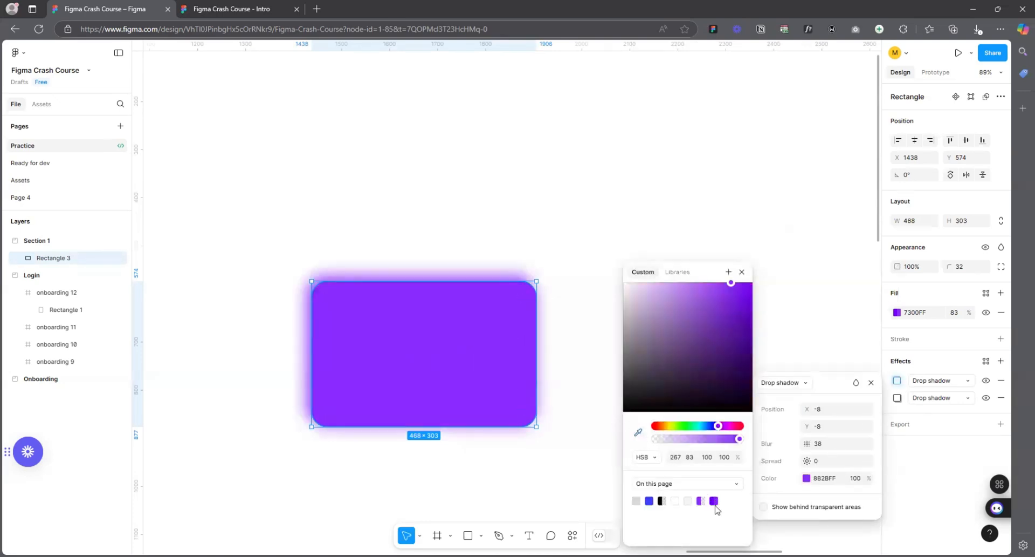
- Set the colour opacity of the purple X -8, Y -8 drop shadow to 10% and view the rectangle within Section 1
{"action": "left_click", "coordinate": [857, 479]}
{"action": "type", "text": "1"}
{"action": "key", "text": "Return"}
{"action": "left_click", "coordinate": [534, 178]}
{"action": "scroll", "coordinate": [659, 294], "scroll_direction": "down", "scroll_amount": 5}
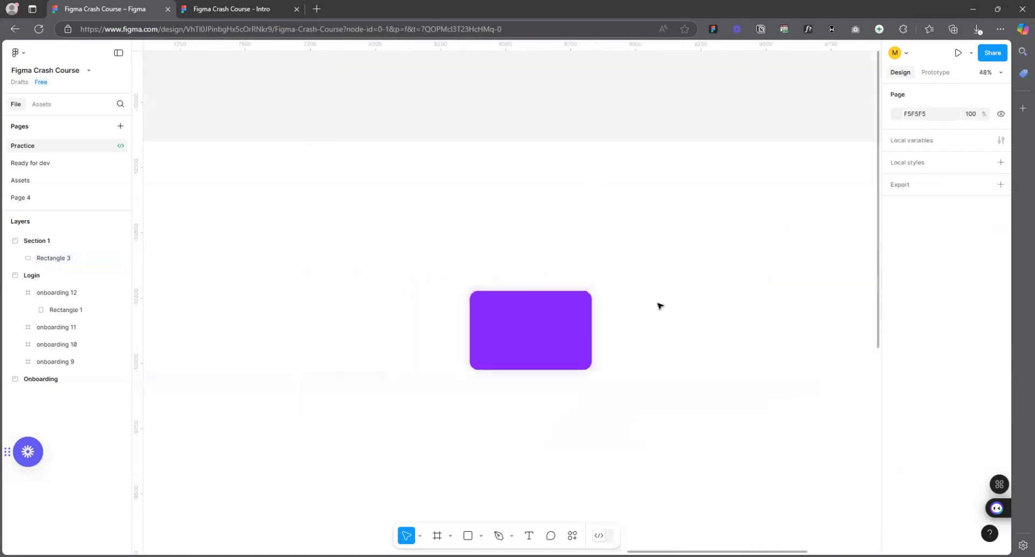
{"action": "scroll", "coordinate": [345, 321], "scroll_direction": "down", "scroll_amount": 2}
{"action": "scroll", "coordinate": [541, 318], "scroll_direction": "up", "scroll_amount": 3}
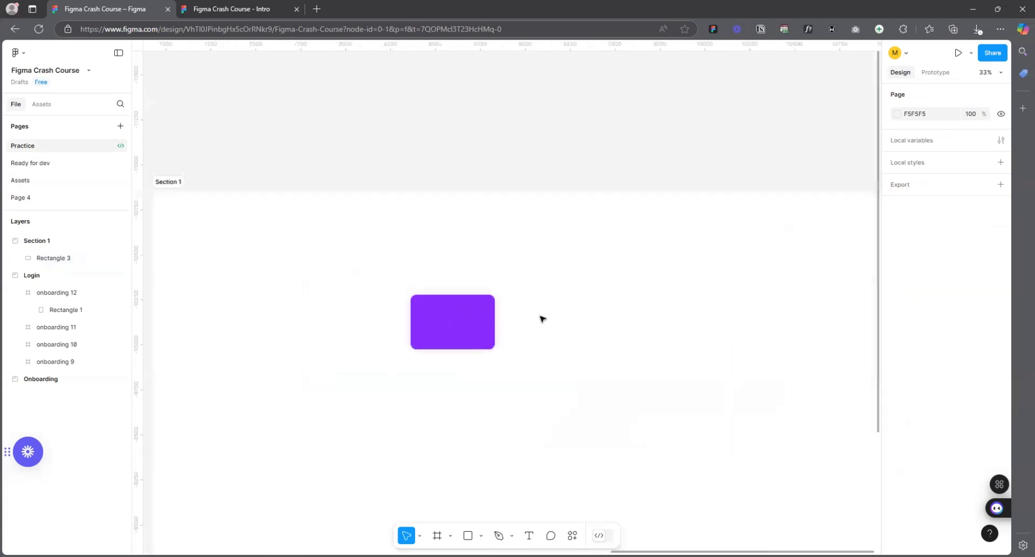
- Move the purple rectangle slightly within Section 1, to about X 1384, Y 547, and inspect its shadow
{"action": "mouse_move", "coordinate": [419, 312]}
{"action": "left_mouse_down"}
{"action": "mouse_move", "coordinate": [371, 298]}
{"action": "mouse_move", "coordinate": [409, 312]}
{"action": "left_mouse_up"}
{"action": "scroll", "coordinate": [545, 344], "scroll_direction": "down", "scroll_amount": 2}
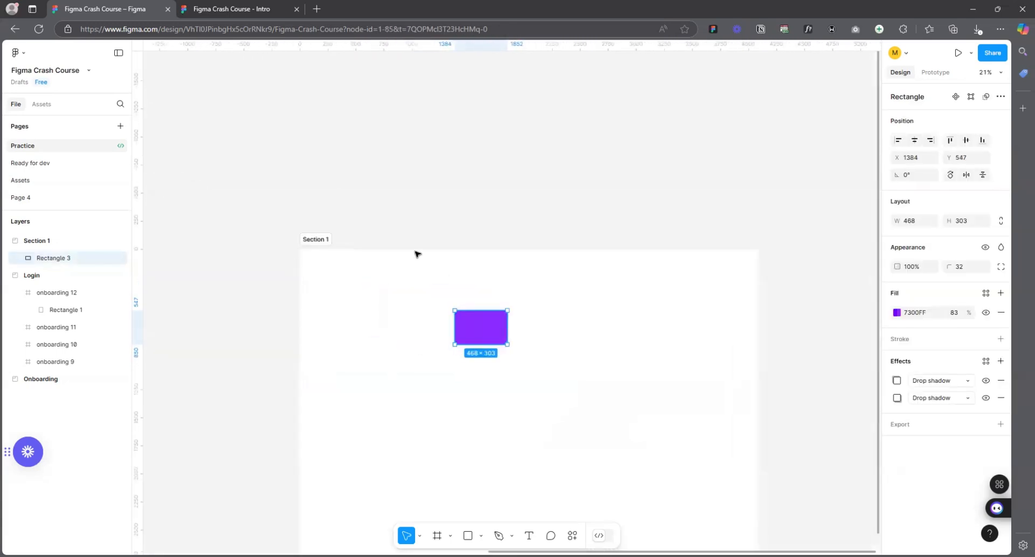
{"action": "scroll", "coordinate": [503, 326], "scroll_direction": "up", "scroll_amount": 5}
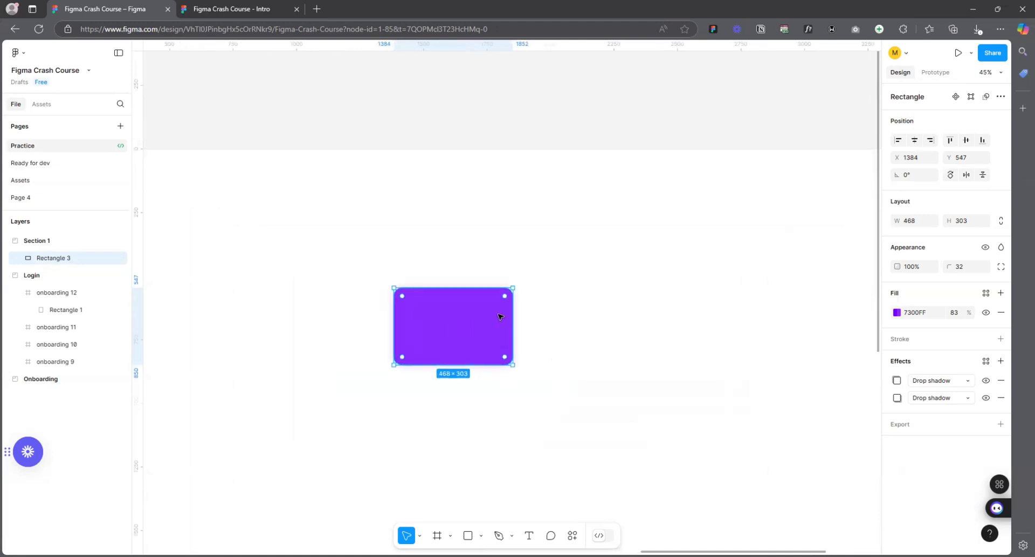
{"action": "left_click", "coordinate": [533, 430]}
{"action": "scroll", "coordinate": [534, 429], "scroll_direction": "up", "scroll_amount": 1}
- Enlarge the purple rectangle to about 1286 × 833 and inspect its shadow at that size
{"action": "left_click", "coordinate": [388, 273]}
{"action": "scroll", "coordinate": [389, 273], "scroll_direction": "down", "scroll_amount": 4}
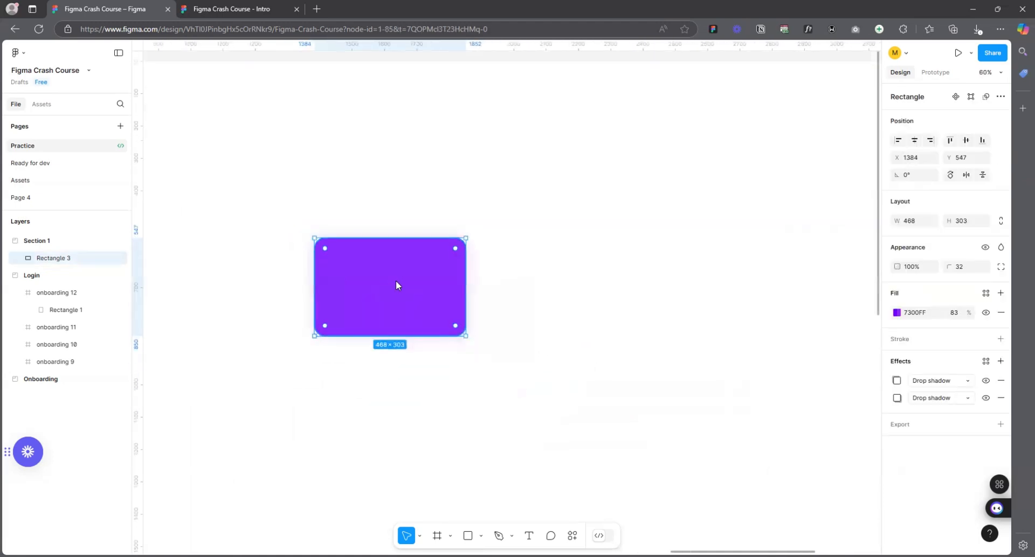
{"action": "left_click_drag", "start_coordinate": [437, 318], "coordinate": [605, 423]}
{"action": "left_click", "coordinate": [640, 298]}
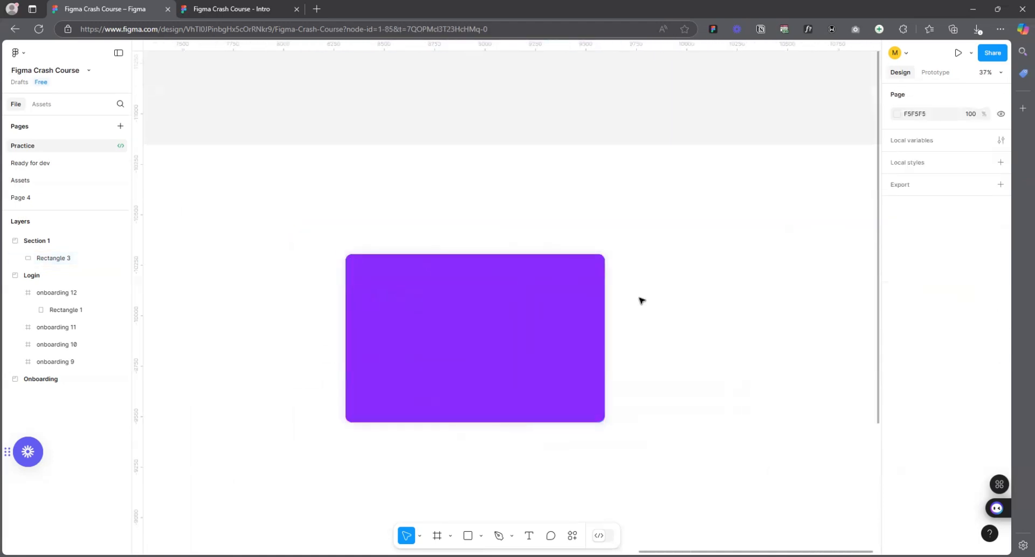
{"action": "scroll", "coordinate": [387, 294], "scroll_direction": "down", "scroll_amount": 2}
{"action": "scroll", "coordinate": [388, 296], "scroll_direction": "down", "scroll_amount": 1}
{"action": "scroll", "coordinate": [398, 360], "scroll_direction": "up", "scroll_amount": 3}
- Check the colour opacity of the enlarged rectangle's X 8, Y 8 drop shadow and examine its edges
{"action": "left_click", "coordinate": [468, 334]}
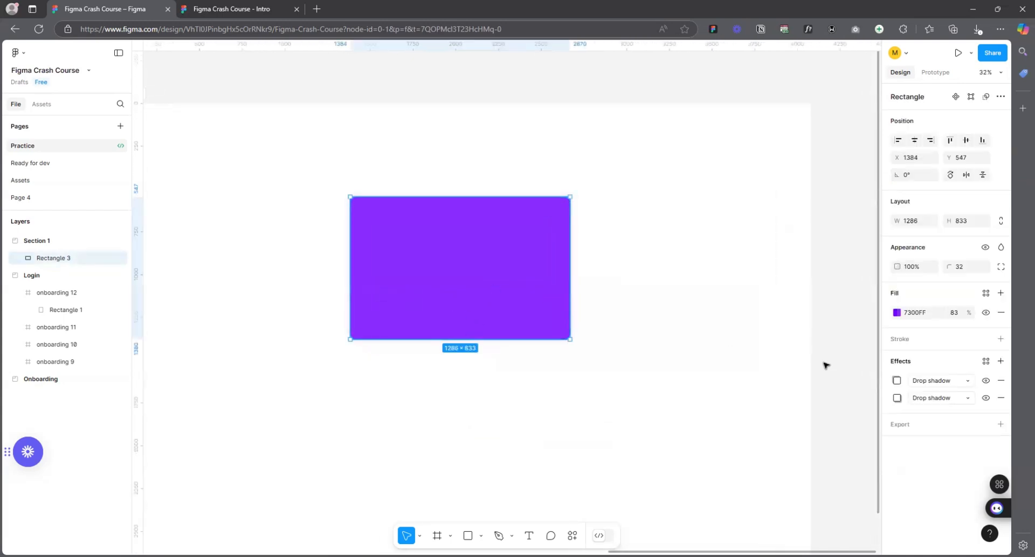
{"action": "left_click", "coordinate": [897, 398]}
{"action": "left_click", "coordinate": [858, 495]}
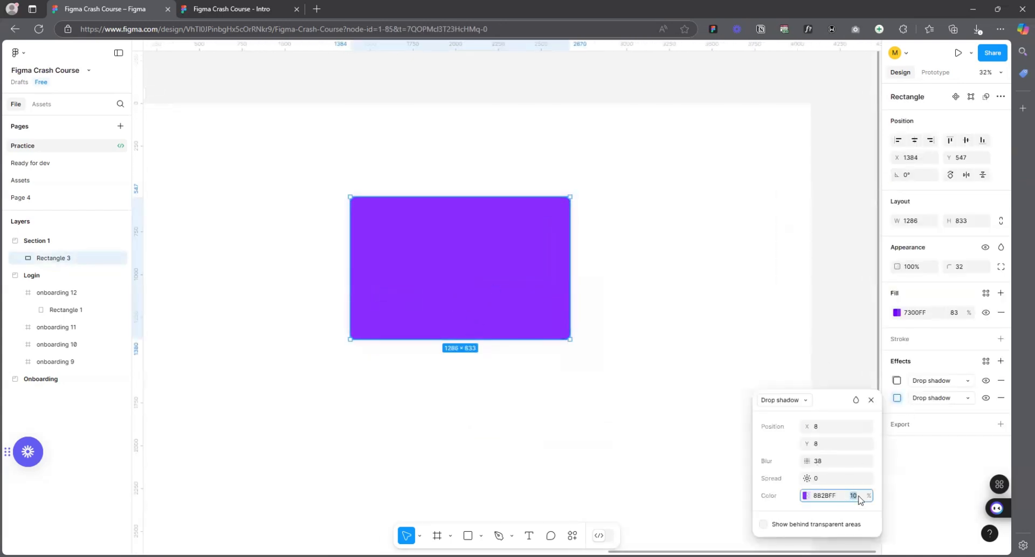
{"action": "key", "text": "Return"}
{"action": "left_click", "coordinate": [872, 400]}
{"action": "left_click", "coordinate": [610, 327]}
{"action": "scroll", "coordinate": [610, 328], "scroll_direction": "up", "scroll_amount": 3}
- Shrink the purple rectangle to about 474 × 307 and move it to about X 1569, Y 668
{"action": "left_click", "coordinate": [446, 263]}
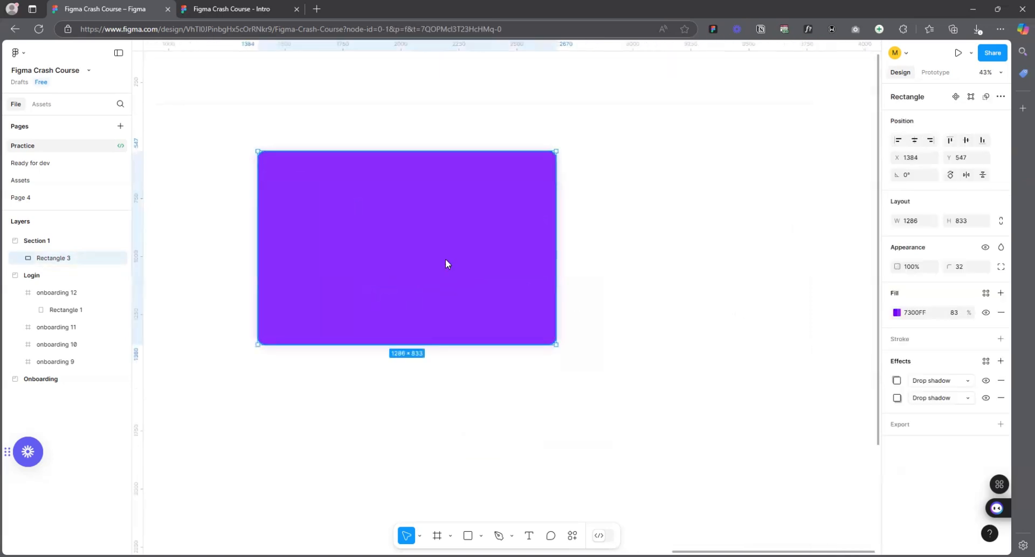
{"action": "left_click_drag", "start_coordinate": [555, 345], "coordinate": [367, 222]}
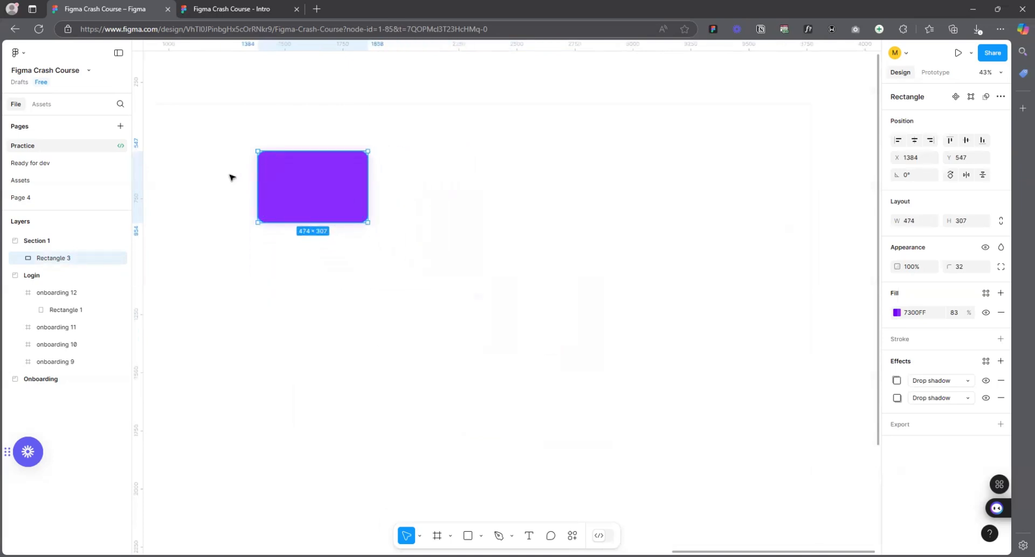
{"action": "scroll", "coordinate": [231, 175], "scroll_direction": "up", "scroll_amount": 5}
{"action": "left_click_drag", "start_coordinate": [441, 220], "coordinate": [534, 283]}
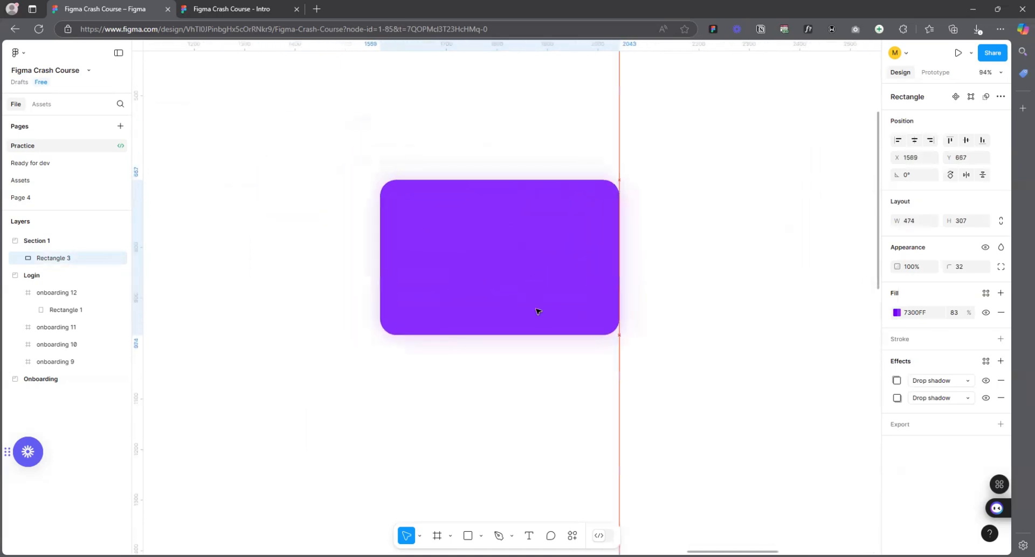
{"action": "scroll", "coordinate": [575, 346], "scroll_direction": "up", "scroll_amount": 5}
{"action": "scroll", "coordinate": [534, 386], "scroll_direction": "down", "scroll_amount": 12}
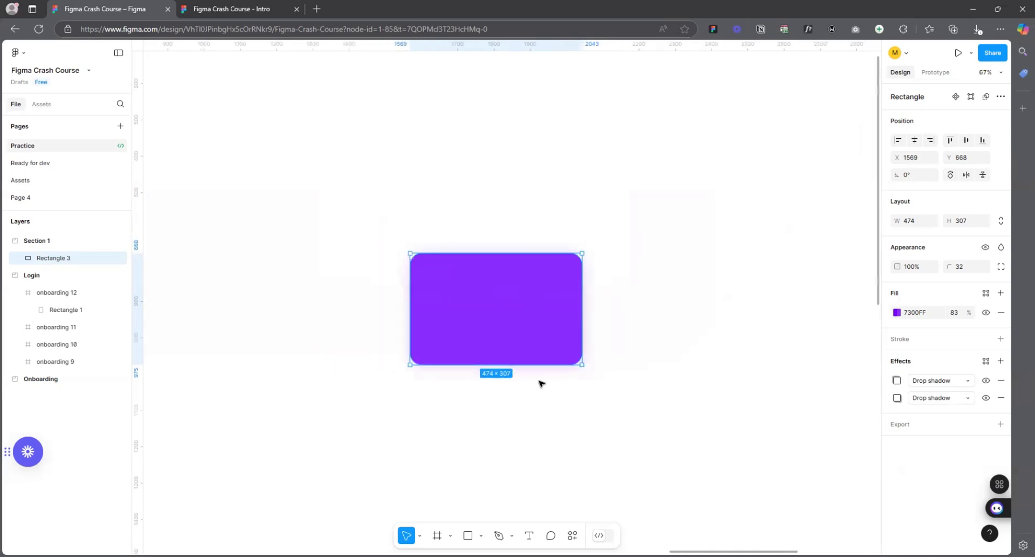
{"action": "scroll", "coordinate": [496, 335], "scroll_direction": "down", "scroll_amount": 4}
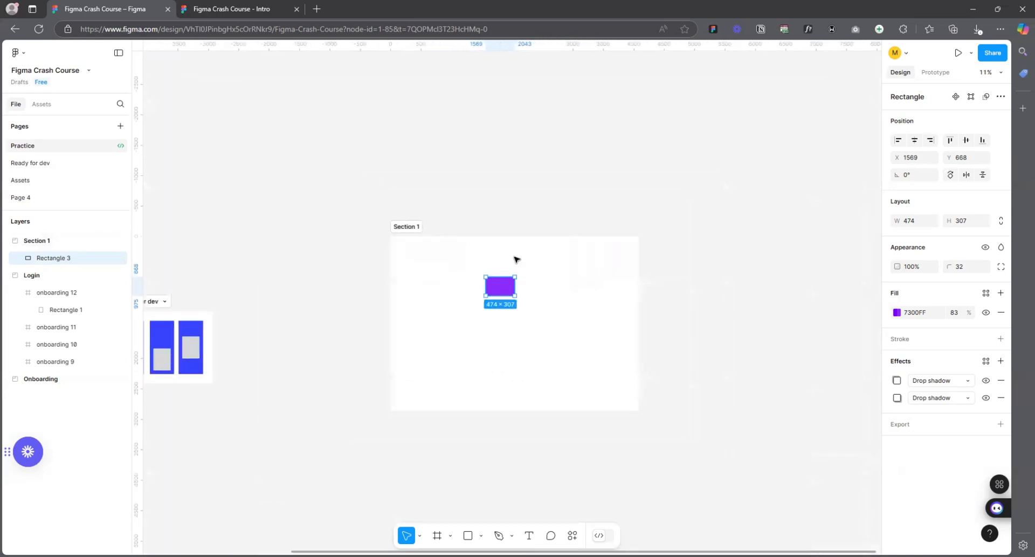
- Reposition the purple rectangle in the upper part of Section 1 at about X 1651, Y 587
{"action": "scroll", "coordinate": [554, 289], "scroll_direction": "up", "scroll_amount": 3}
{"action": "mouse_move", "coordinate": [440, 311]}
{"action": "left_mouse_down"}
{"action": "mouse_move", "coordinate": [527, 258]}
{"action": "mouse_move", "coordinate": [450, 297]}
{"action": "mouse_move", "coordinate": [440, 321]}
{"action": "left_mouse_up"}
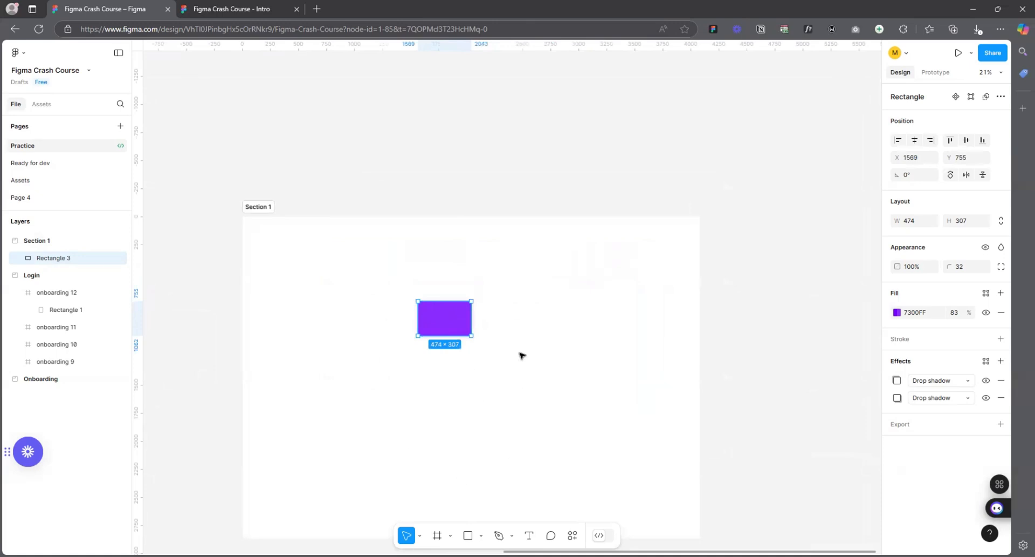
{"action": "left_click_drag", "start_coordinate": [436, 321], "coordinate": [446, 301]}
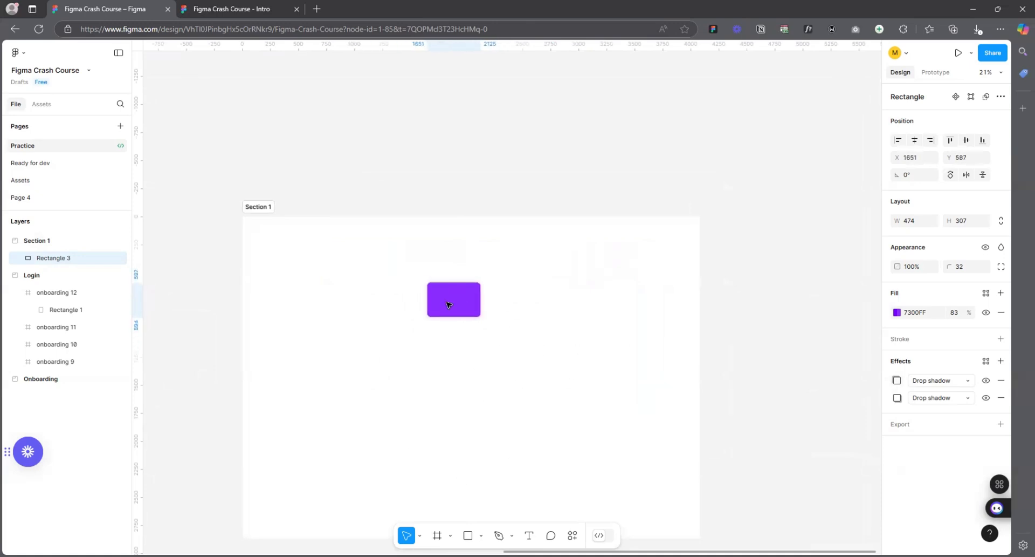
- Change both of the purple rectangle's drop shadows to inner shadows and inspect the shape
{"action": "left_click", "coordinate": [960, 382]}
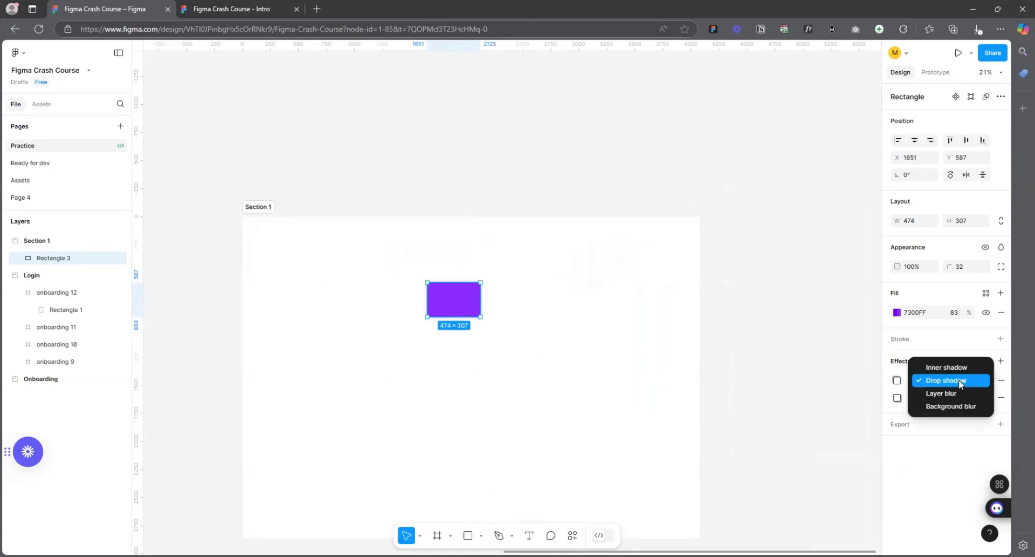
{"action": "left_click", "coordinate": [954, 370]}
{"action": "scroll", "coordinate": [458, 285], "scroll_direction": "up", "scroll_amount": 5}
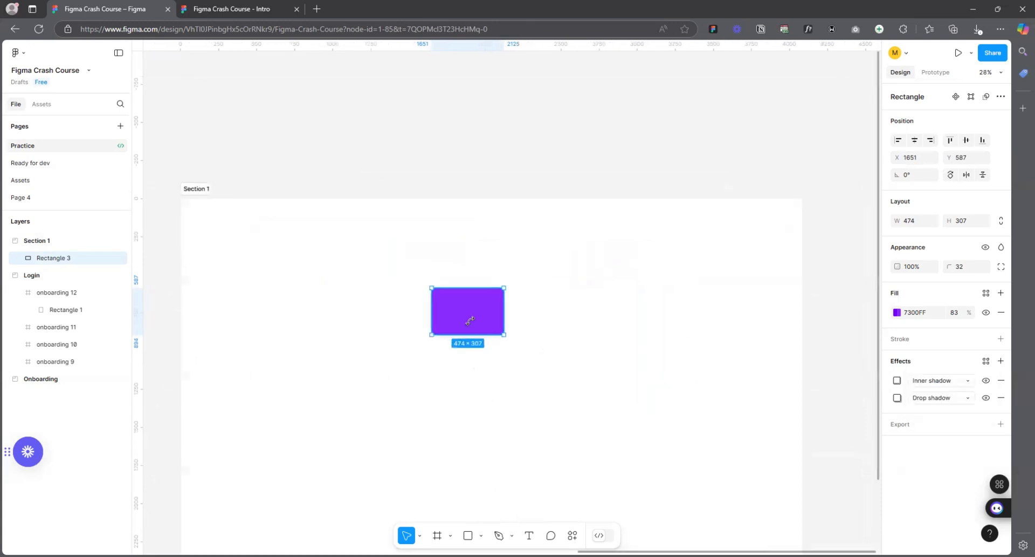
{"action": "left_click", "coordinate": [944, 406]}
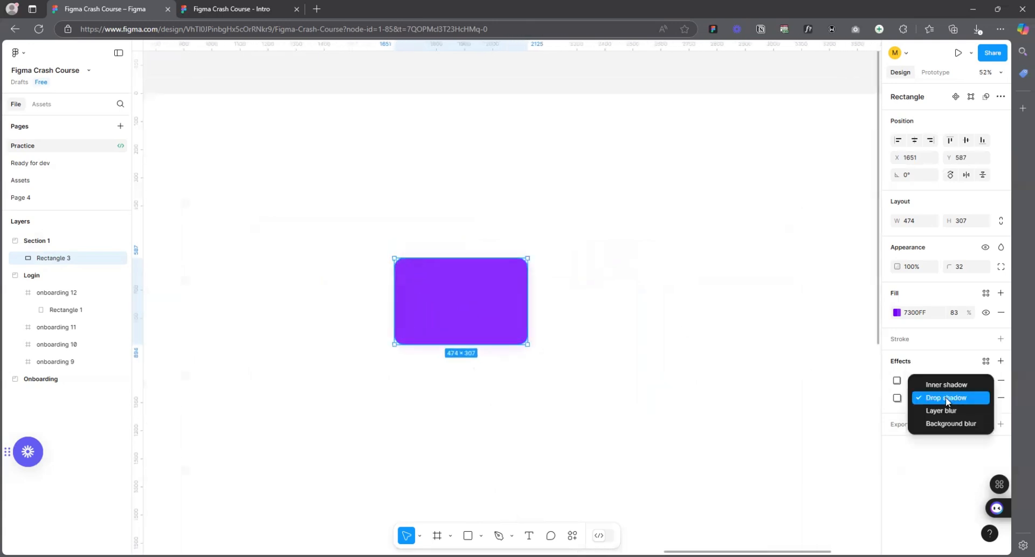
{"action": "left_click", "coordinate": [941, 385]}
{"action": "scroll", "coordinate": [437, 264], "scroll_direction": "up", "scroll_amount": 2}
{"action": "scroll", "coordinate": [426, 264], "scroll_direction": "up", "scroll_amount": 2}
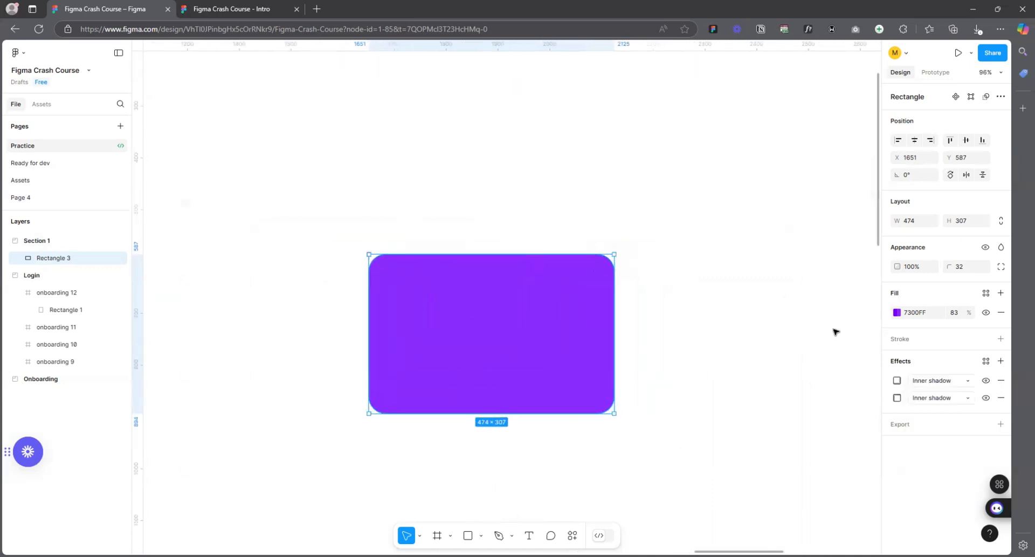
- Set the colour of the purple rectangle's X -8, Y -8 inner shadow to black, 000000
{"action": "left_click", "coordinate": [897, 380]}
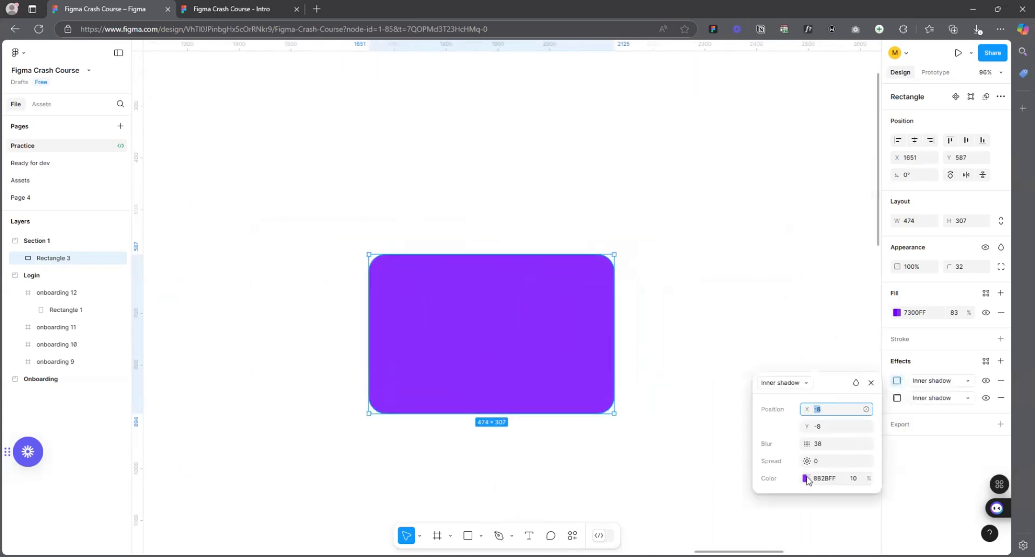
{"action": "left_click", "coordinate": [806, 478]}
{"action": "left_click_drag", "start_coordinate": [690, 335], "coordinate": [575, 234]}
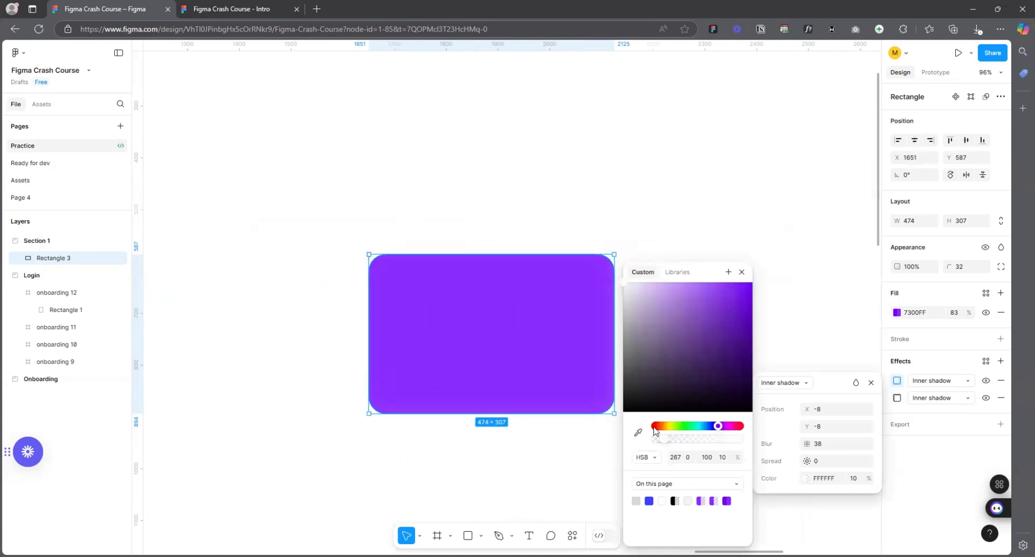
{"action": "left_click_drag", "start_coordinate": [647, 365], "coordinate": [621, 418]}
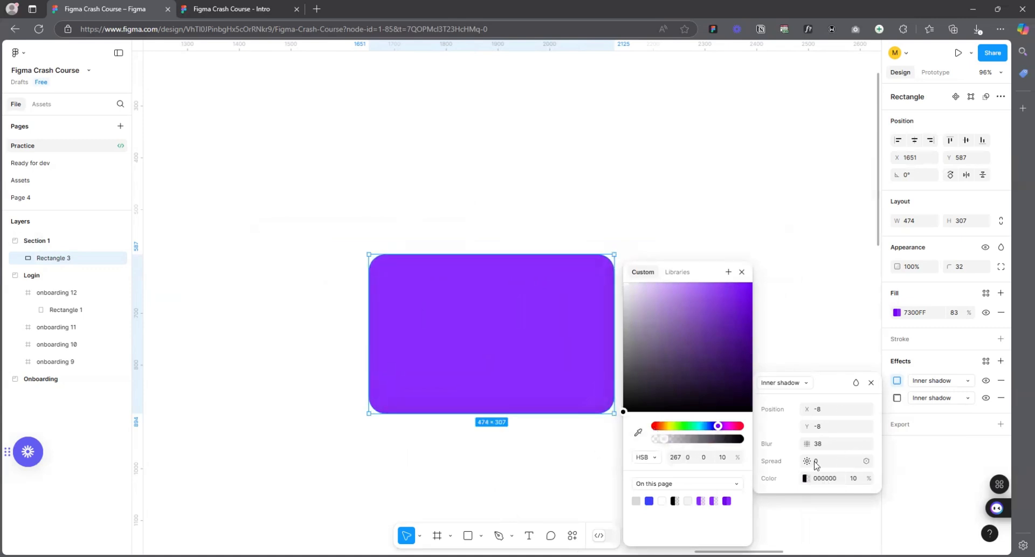
- Set the colour of the X 8, Y 8 inner shadow to black, 000000, at 51% opacity
{"action": "left_click", "coordinate": [897, 398]}
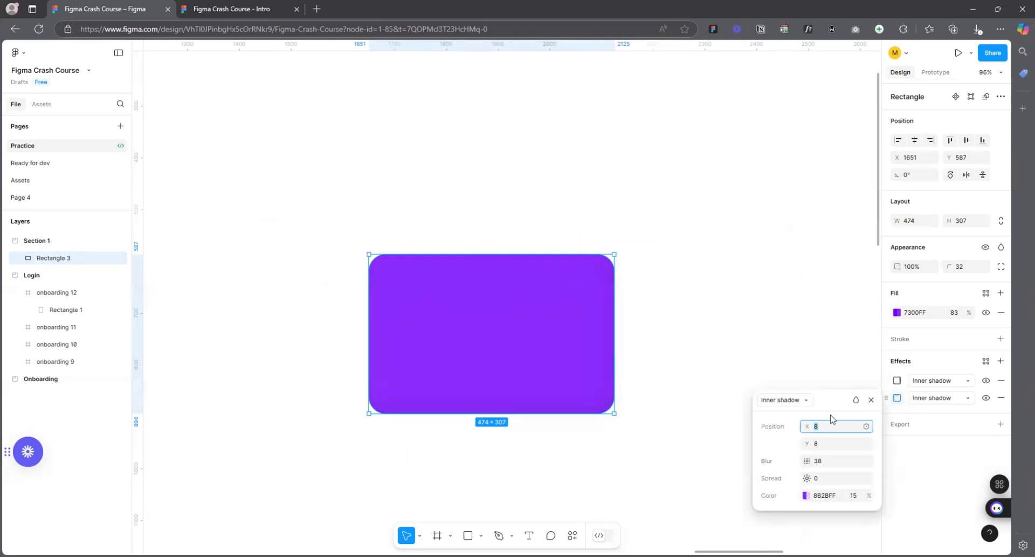
{"action": "left_click", "coordinate": [807, 495]}
{"action": "left_click_drag", "start_coordinate": [650, 297], "coordinate": [652, 416]}
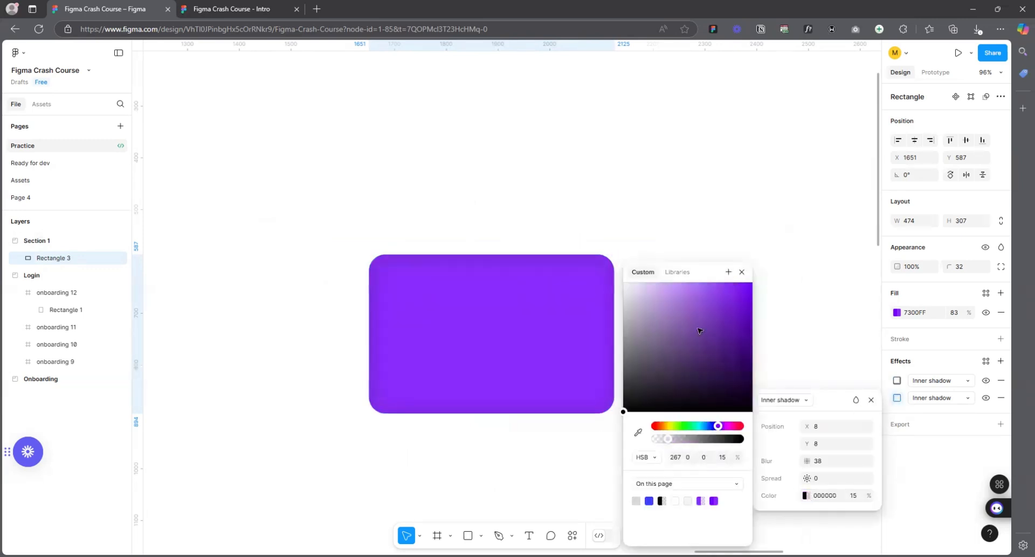
{"action": "left_click", "coordinate": [743, 272]}
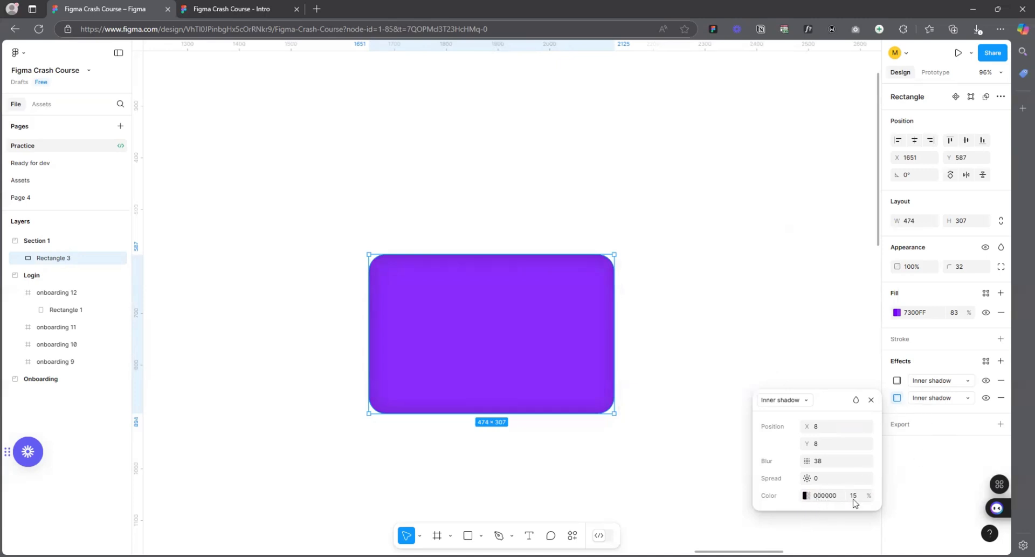
{"action": "left_click", "coordinate": [806, 495]}
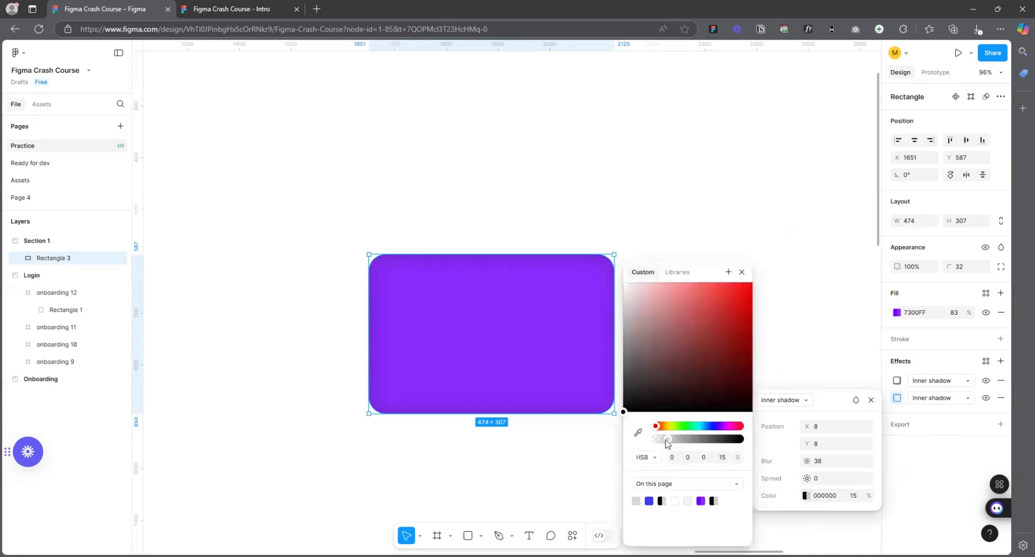
{"action": "left_click_drag", "start_coordinate": [673, 439], "coordinate": [699, 439]}
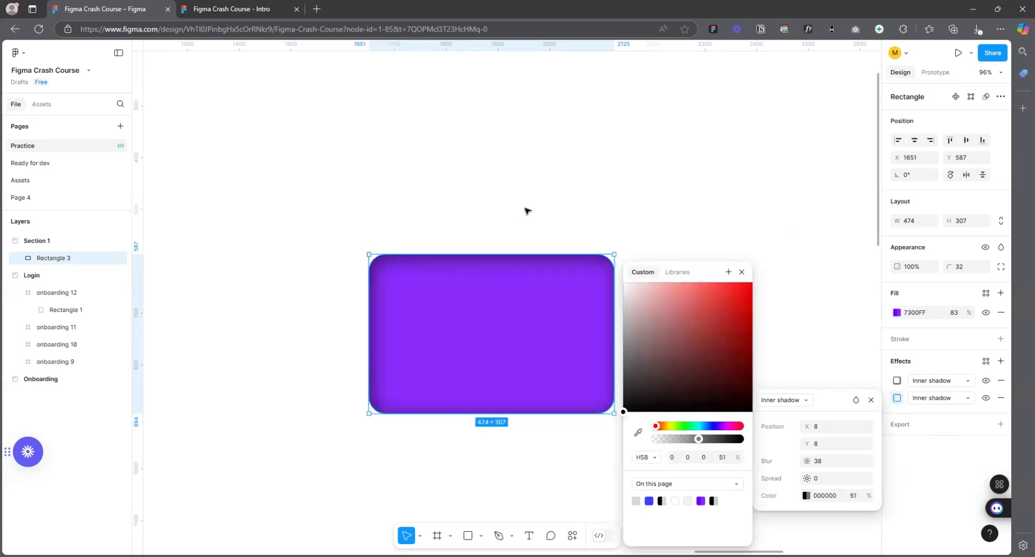
{"action": "scroll", "coordinate": [527, 210], "scroll_direction": "right", "scroll_amount": 3}
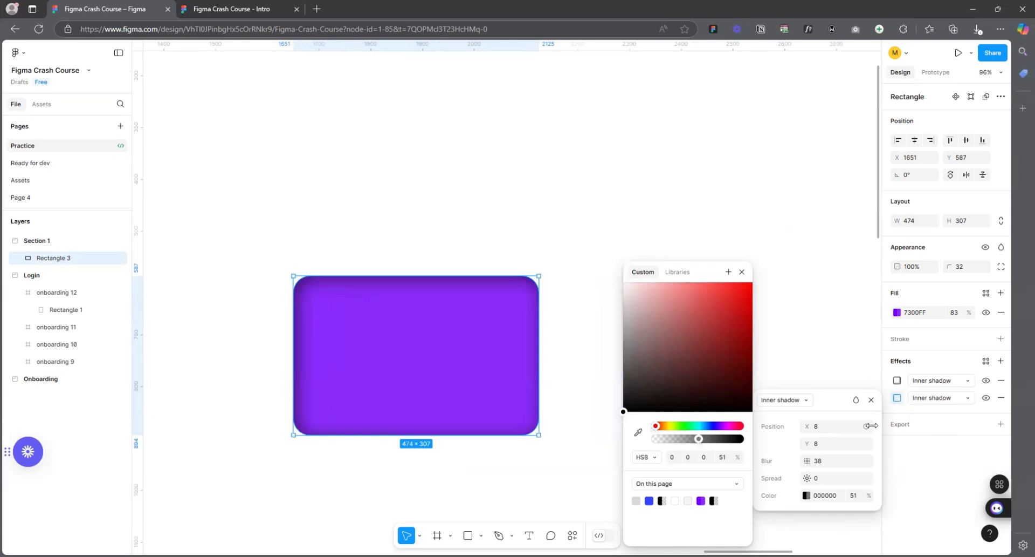
- Raise the X -8, Y -8 inner shadow's colour opacity to 17% and inspect the rectangle's edges
{"action": "left_click", "coordinate": [897, 381]}
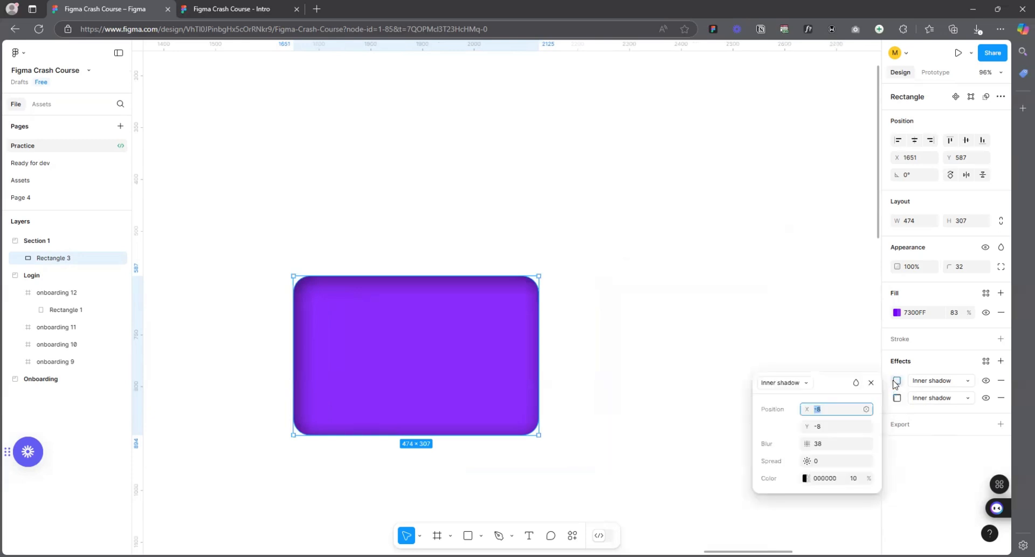
{"action": "left_click", "coordinate": [806, 478]}
{"action": "left_click_drag", "start_coordinate": [665, 440], "coordinate": [672, 440]}
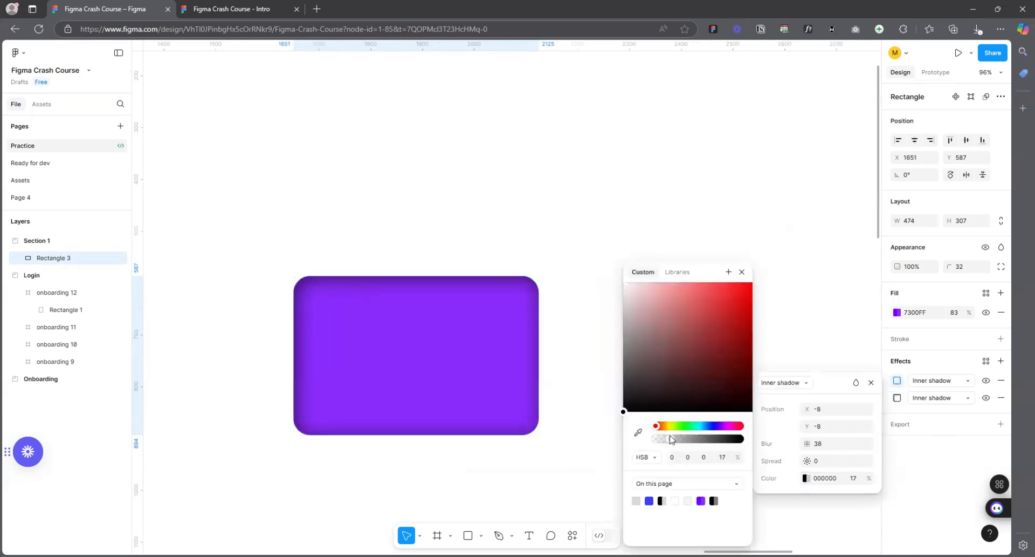
{"action": "scroll", "coordinate": [548, 328], "scroll_direction": "up", "scroll_amount": 5, "text": "ctrl"}
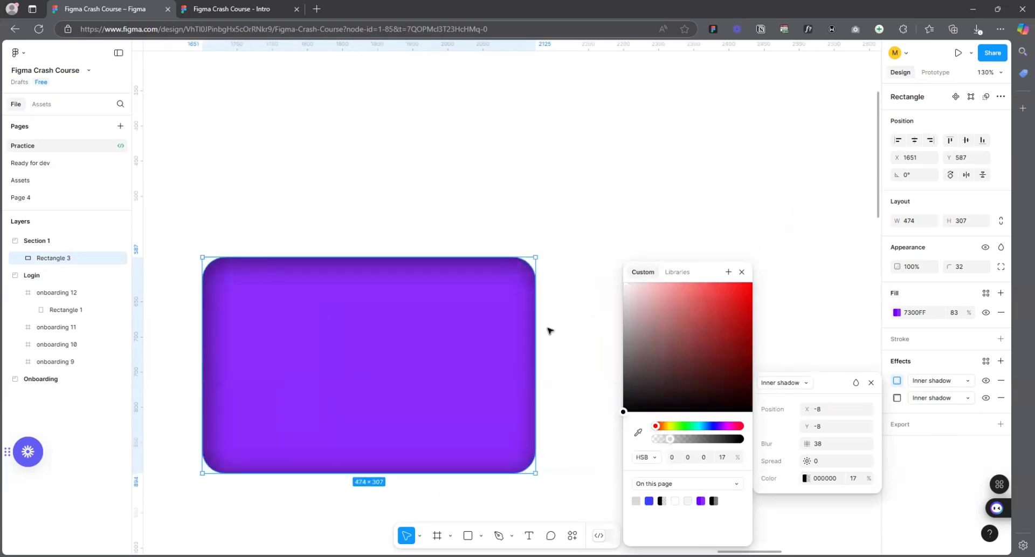
{"action": "left_click", "coordinate": [648, 233]}
{"action": "scroll", "coordinate": [664, 288], "scroll_direction": "down", "scroll_amount": 2, "text": "ctrl"}
{"action": "scroll", "coordinate": [606, 296], "scroll_direction": "up", "scroll_amount": 2, "text": "ctrl"}
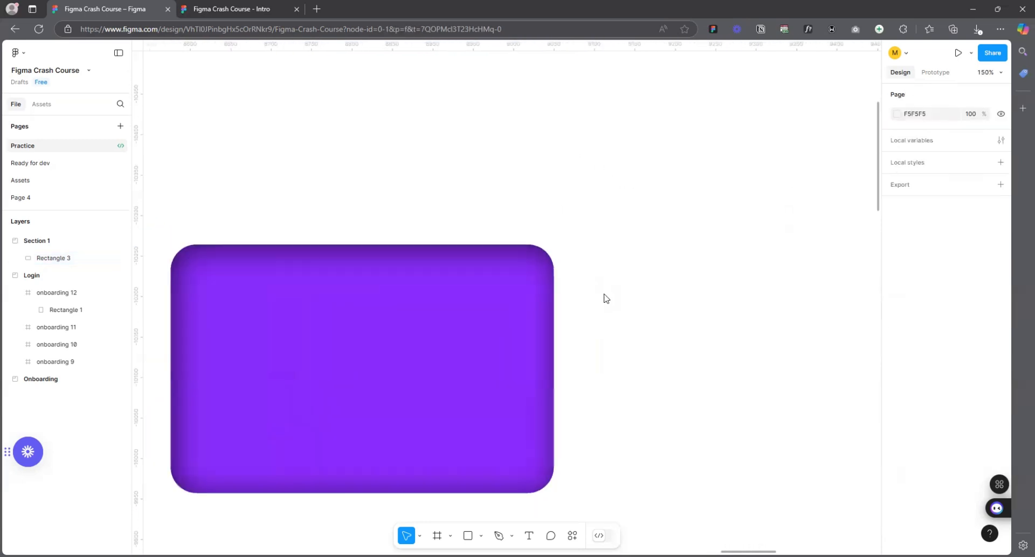
- Duplicate the shadowed purple rectangle to its right and remove both inner shadows from the copy
{"action": "scroll", "coordinate": [710, 312], "scroll_direction": "down", "scroll_amount": 3, "text": "ctrl"}
{"action": "left_click", "coordinate": [571, 338]}
{"action": "scroll", "coordinate": [611, 333], "scroll_direction": "up", "scroll_amount": 3, "text": "ctrl"}
{"action": "left_click_drag", "start_coordinate": [497, 318], "coordinate": [458, 287]}
{"action": "scroll", "coordinate": [488, 323], "scroll_direction": "down", "scroll_amount": 4, "text": "ctrl"}
{"action": "left_click_drag", "start_coordinate": [454, 322], "coordinate": [719, 322], "text": "alt"}
{"action": "left_click", "coordinate": [1001, 398]}
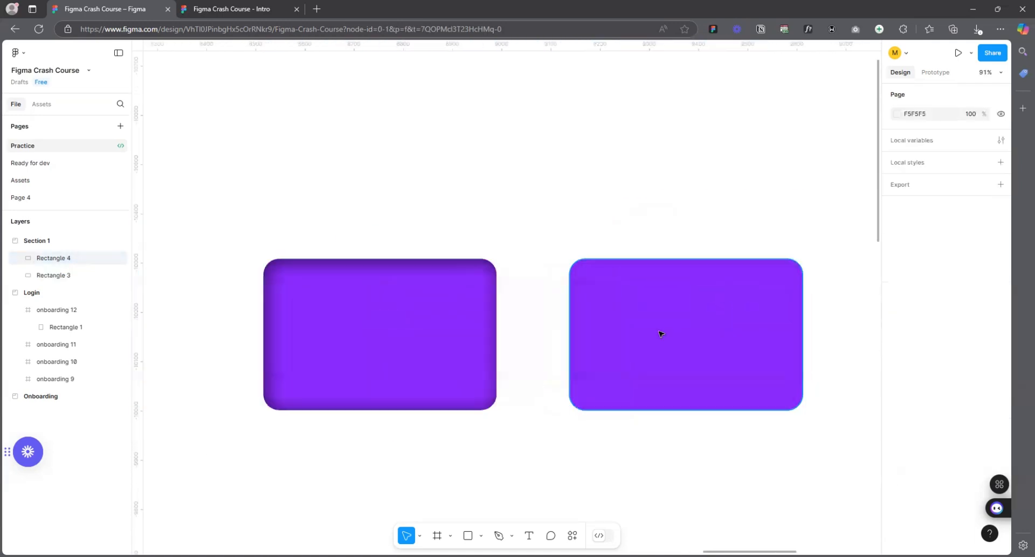
- Move the plain copy to about X 1591, Y 179 and the shadowed rectangle to about X 1852, Y 576
{"action": "left_click_drag", "start_coordinate": [660, 333], "coordinate": [354, 157]}
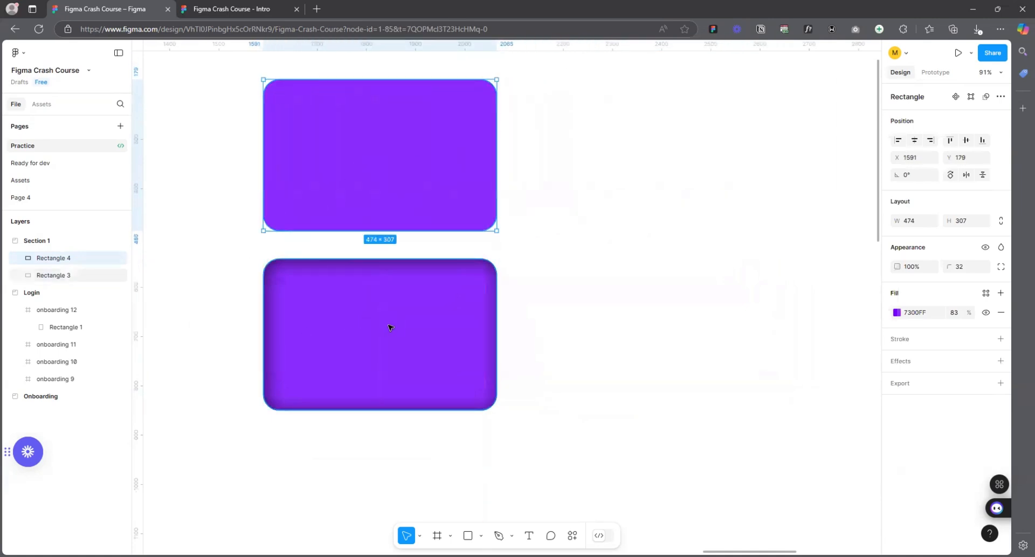
{"action": "left_click_drag", "start_coordinate": [389, 326], "coordinate": [498, 318]}
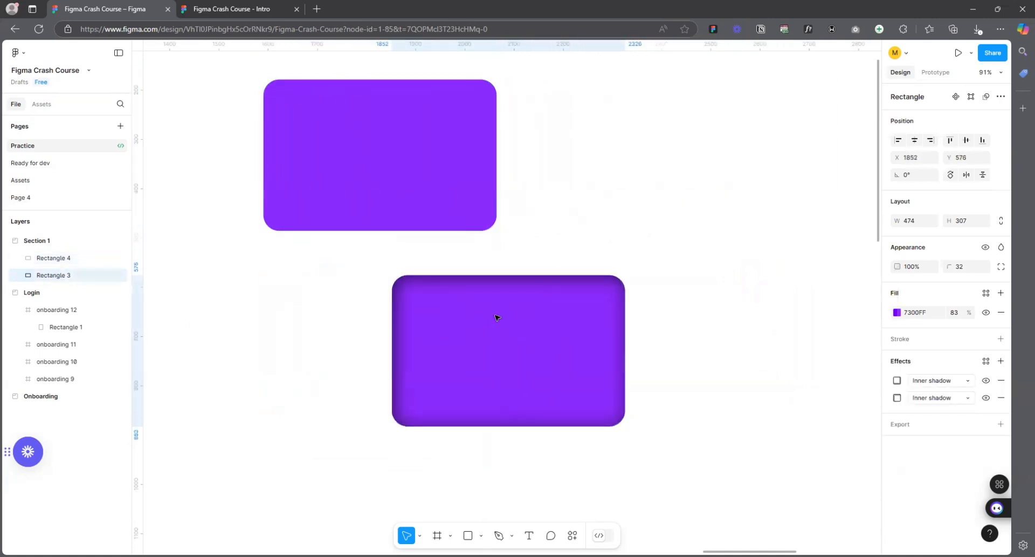
- Move the shadowed rectangle to about X 1695, Y 599 and recolour its X -8, Y -8 inner shadow to a light tint of the 7300FF page colour
{"action": "left_click", "coordinate": [898, 380]}
{"action": "left_click", "coordinate": [806, 478]}
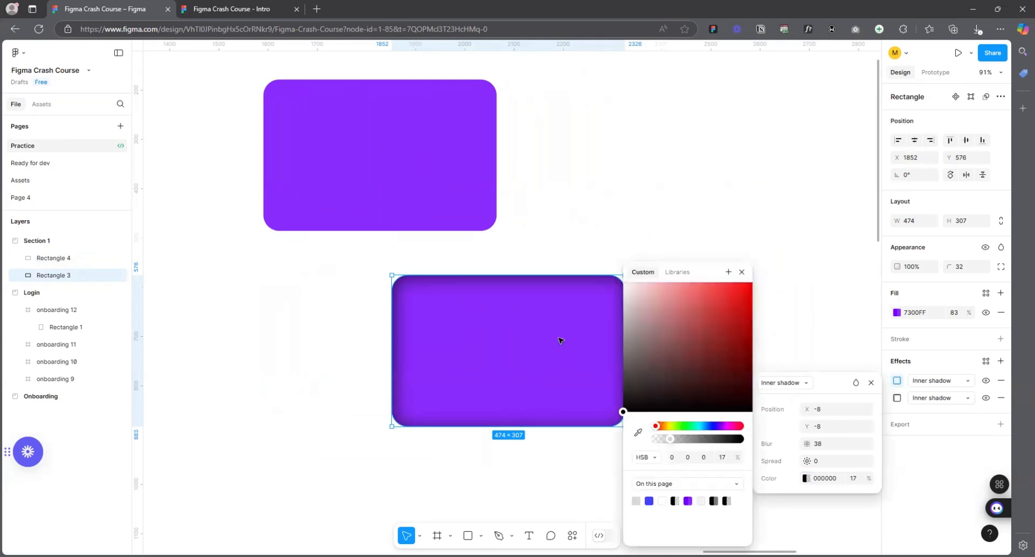
{"action": "left_click_drag", "start_coordinate": [559, 339], "coordinate": [482, 350]}
{"action": "left_click", "coordinate": [688, 500]}
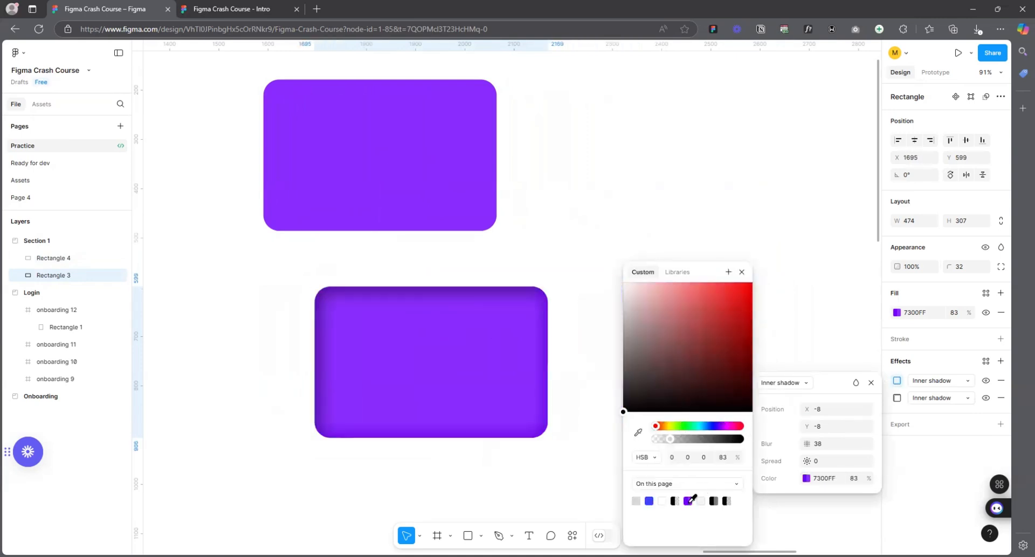
{"action": "left_click_drag", "start_coordinate": [753, 286], "coordinate": [698, 281]}
{"action": "left_click", "coordinate": [616, 281]}
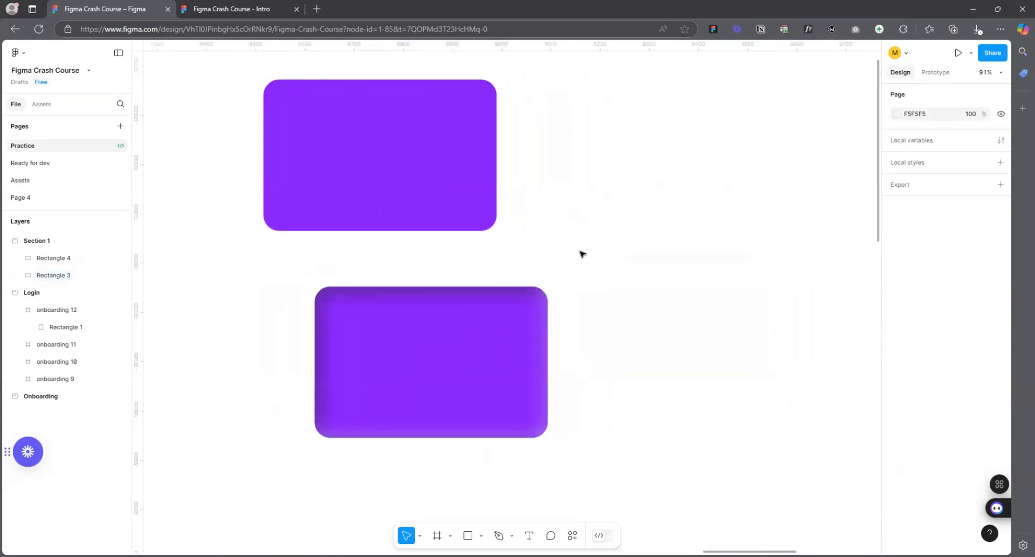
{"action": "scroll", "coordinate": [582, 354], "scroll_direction": "up", "scroll_amount": 5}
{"action": "scroll", "coordinate": [642, 344], "scroll_direction": "down", "scroll_amount": 7}
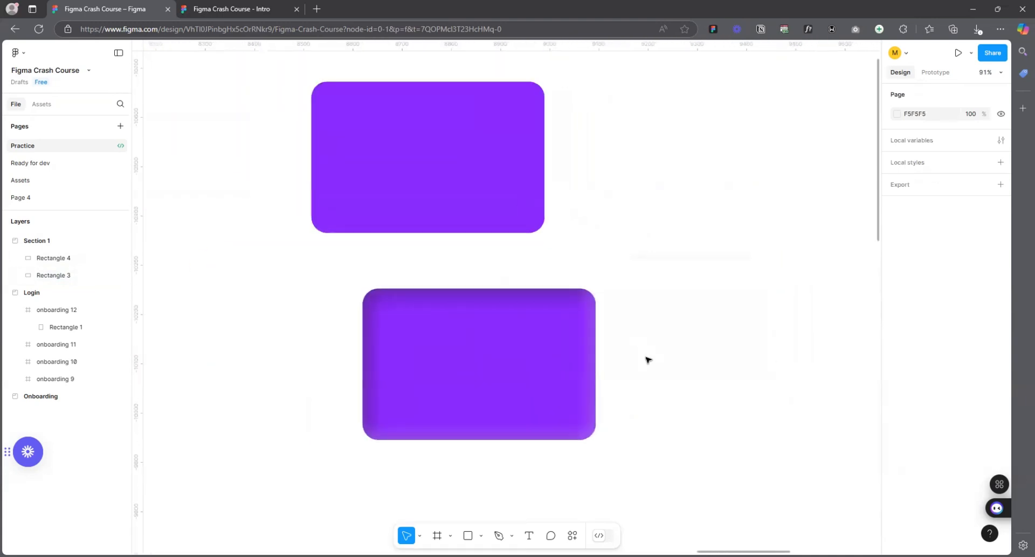
- Align the shadowed rectangle below the plain one at X 1591, Y 636 and compare the two
{"action": "left_click_drag", "start_coordinate": [573, 353], "coordinate": [537, 327]}
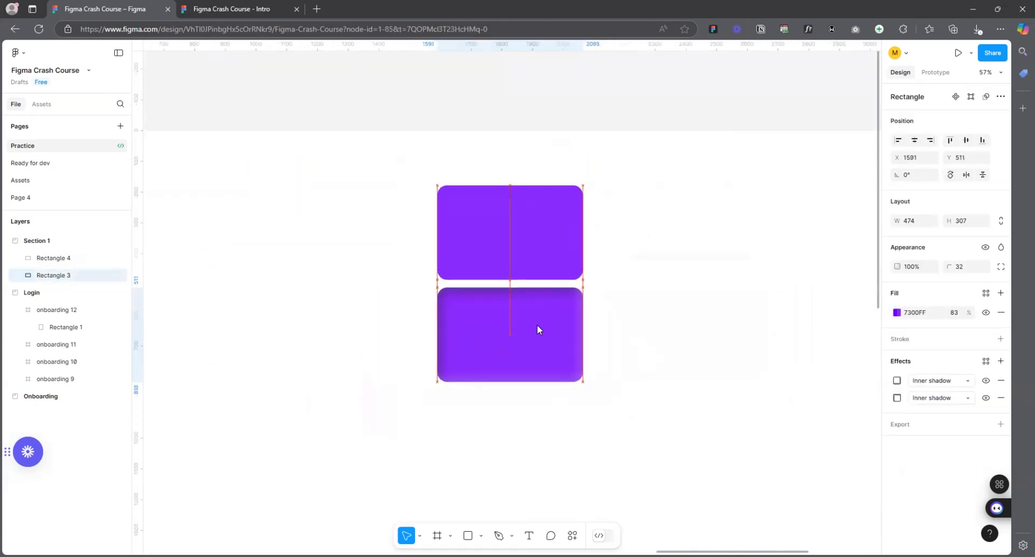
{"action": "left_click", "coordinate": [648, 282]}
{"action": "scroll", "coordinate": [626, 326], "scroll_direction": "down", "scroll_amount": 3}
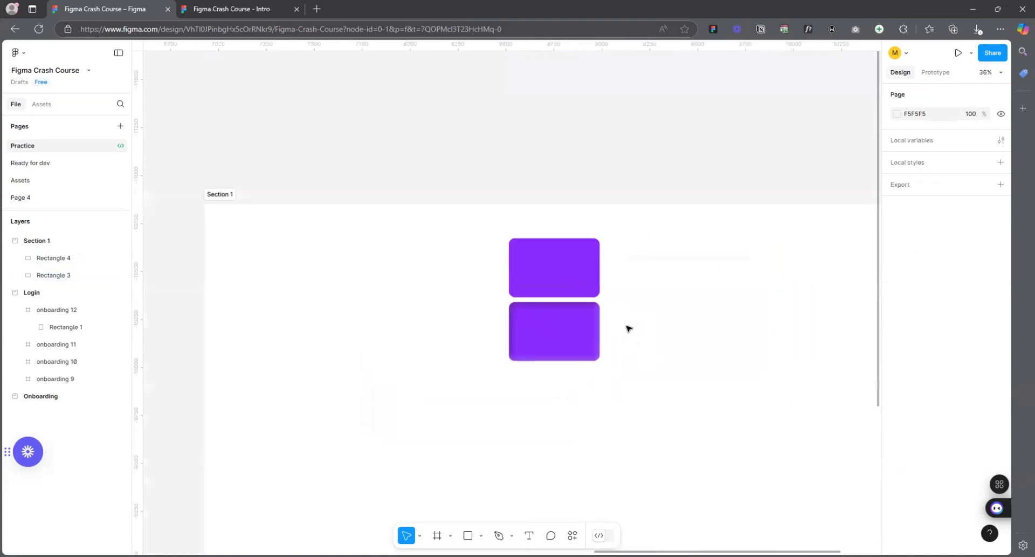
{"action": "scroll", "coordinate": [620, 335], "scroll_direction": "up", "scroll_amount": 6}
{"action": "left_click_drag", "start_coordinate": [446, 335], "coordinate": [446, 396]}
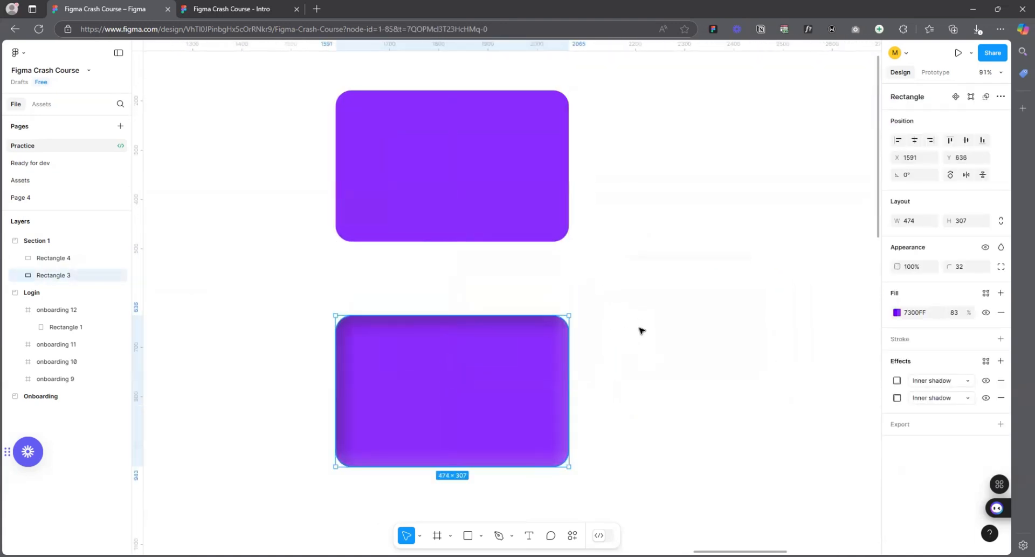
{"action": "scroll", "coordinate": [640, 328], "scroll_direction": "down", "scroll_amount": 5}
{"action": "left_click_drag", "start_coordinate": [677, 445], "coordinate": [438, 202]}
{"action": "scroll", "coordinate": [330, 261], "scroll_direction": "down", "scroll_amount": 4}
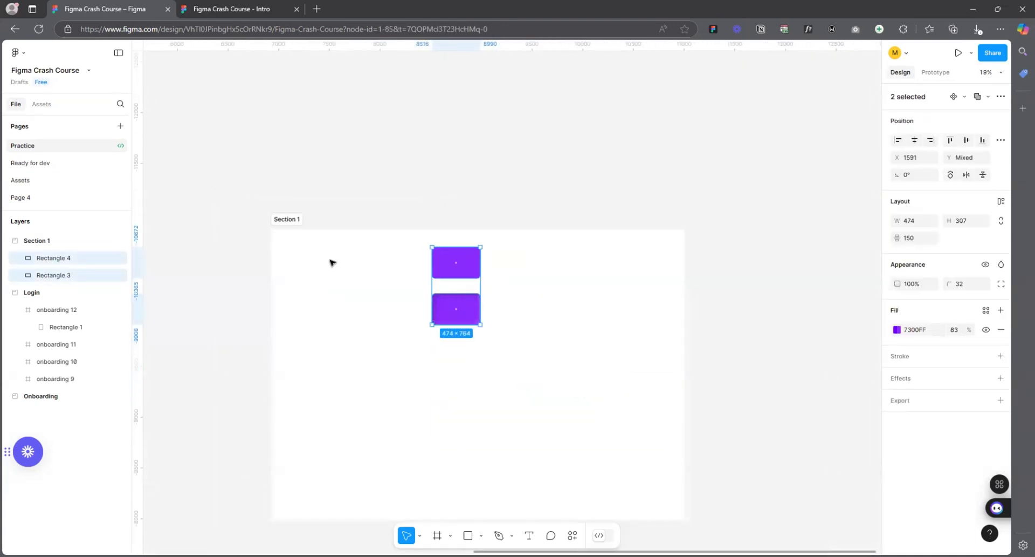
{"action": "left_click", "coordinate": [483, 275]}
{"action": "scroll", "coordinate": [384, 298], "scroll_direction": "up", "scroll_amount": 4}
{"action": "scroll", "coordinate": [383, 298], "scroll_direction": "up", "scroll_amount": 2}
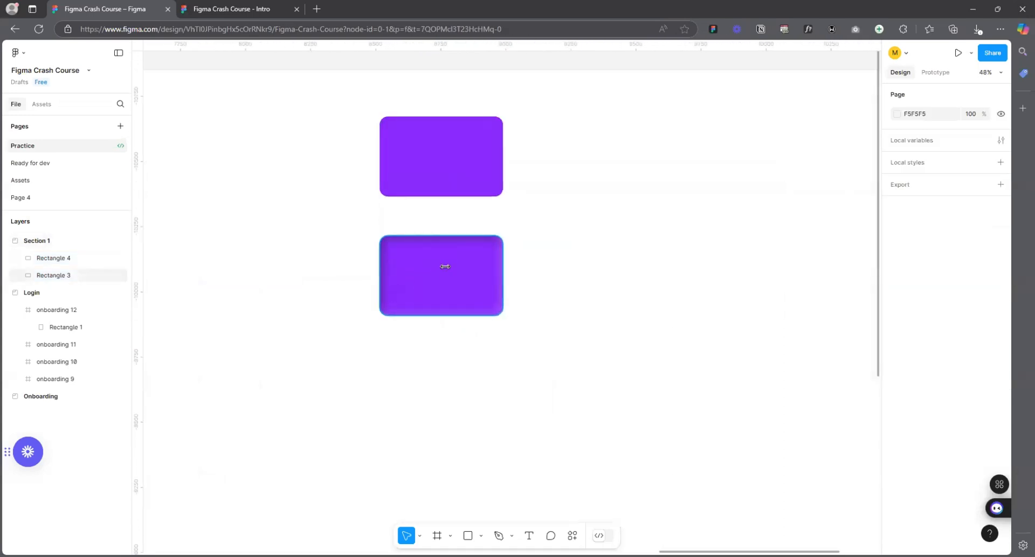
{"action": "left_click_drag", "start_coordinate": [444, 267], "coordinate": [596, 263]}
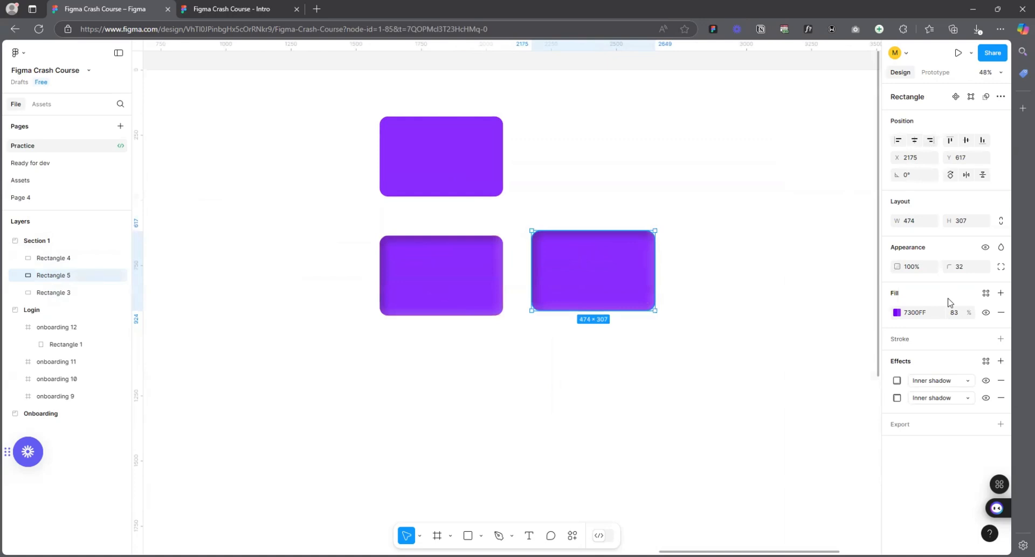
{"action": "left_click_drag", "start_coordinate": [587, 276], "coordinate": [456, 382]}
{"action": "key", "text": "Delete"}
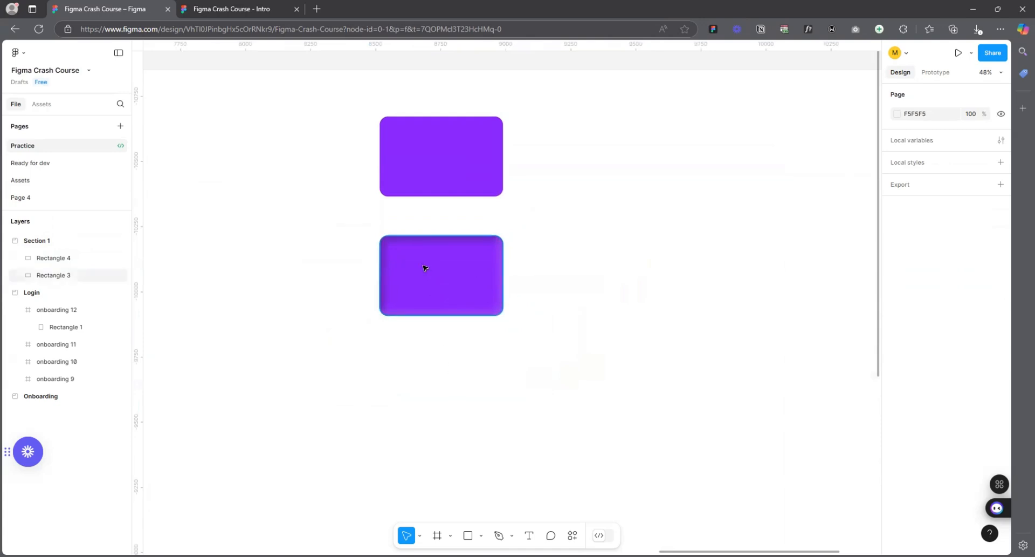
- Move the shadowed rectangle to about X 1724, Y 777 and replace its two inner shadows with a single layer blur
{"action": "left_click_drag", "start_coordinate": [423, 266], "coordinate": [458, 303]}
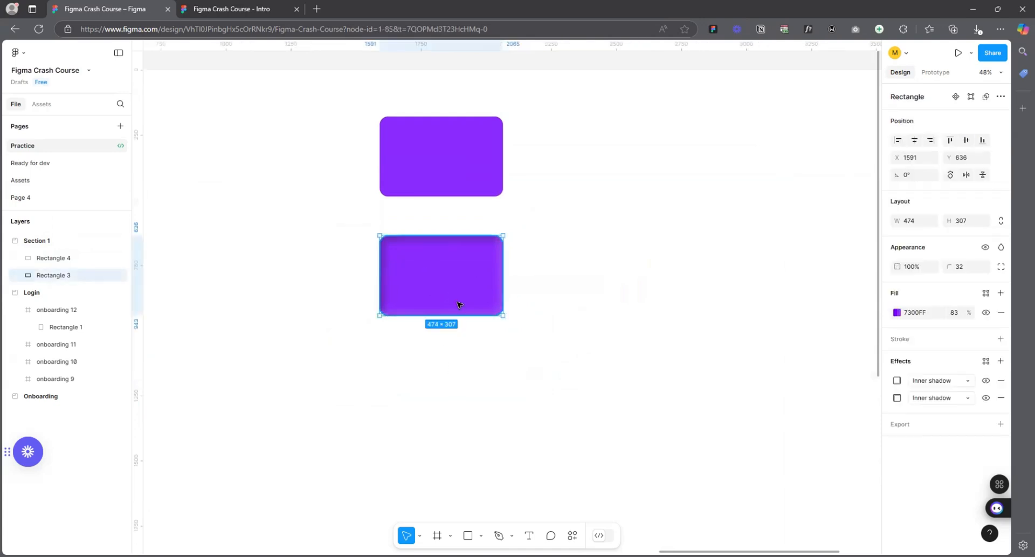
{"action": "left_click", "coordinate": [942, 381]}
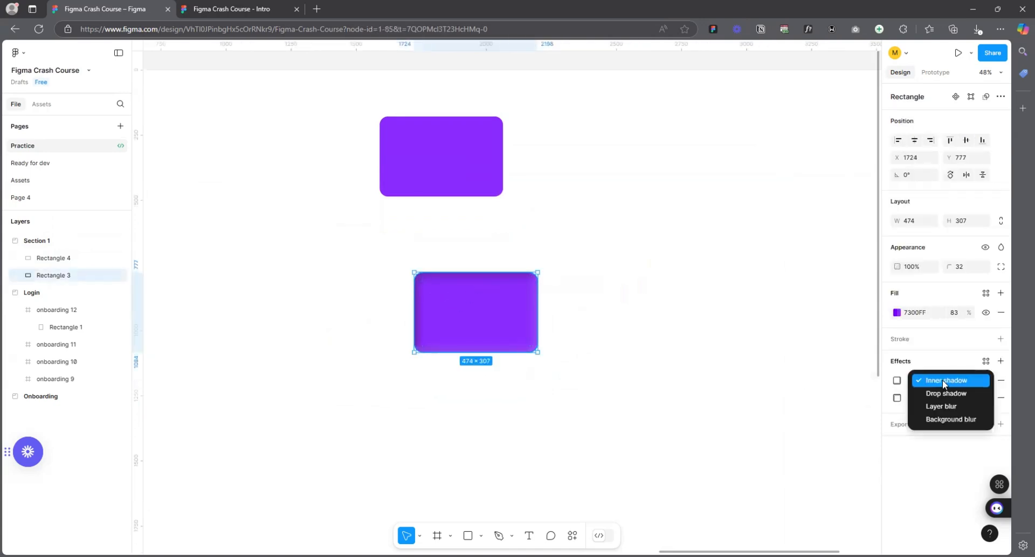
{"action": "left_click", "coordinate": [944, 408]}
{"action": "scroll", "coordinate": [473, 436], "scroll_direction": "down", "scroll_amount": 2}
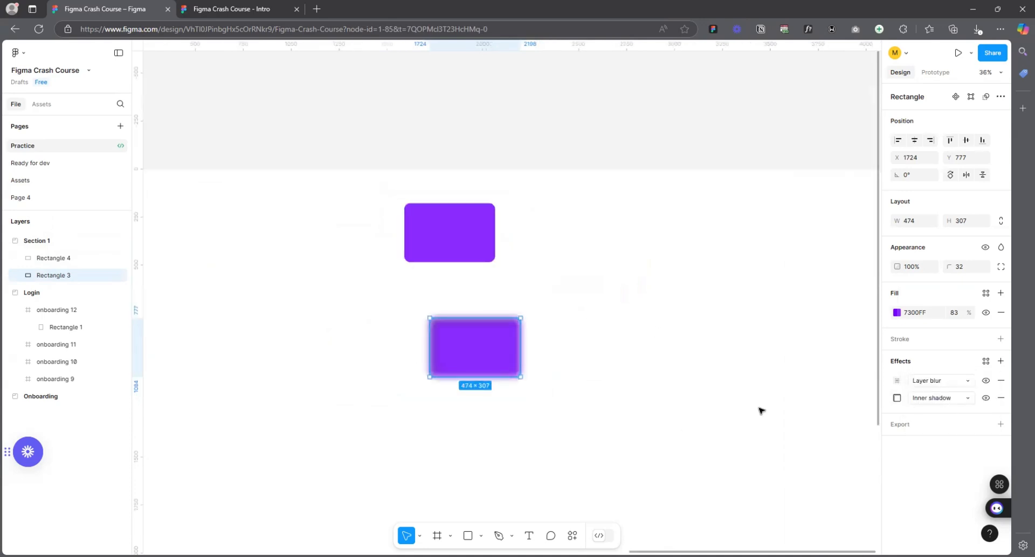
{"action": "left_click", "coordinate": [1002, 397]}
- Raise the lower rectangle's layer blur to 170
{"action": "left_click", "coordinate": [897, 381]}
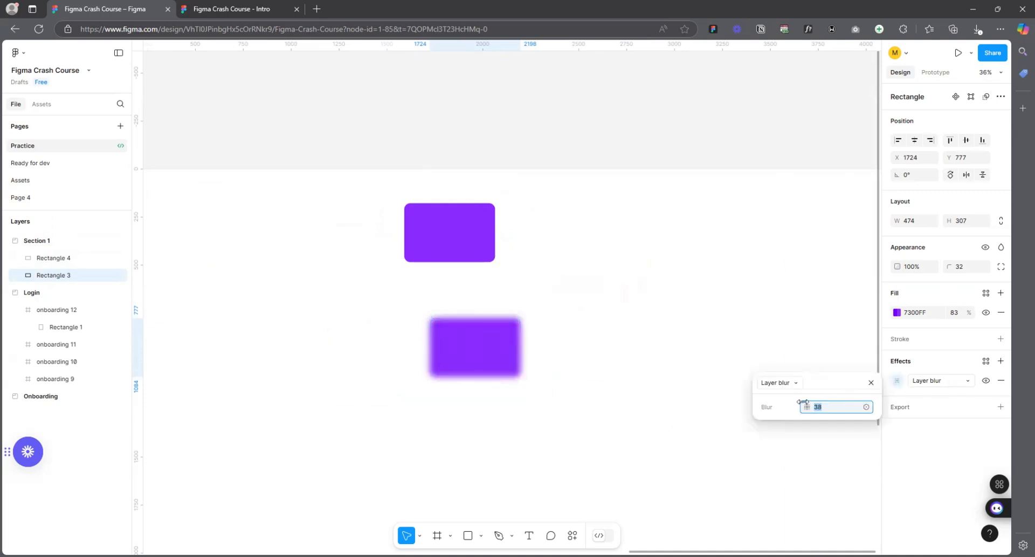
{"action": "left_click_drag", "start_coordinate": [807, 404], "coordinate": [878, 404]}
{"action": "scroll", "coordinate": [381, 275], "scroll_direction": "down", "scroll_amount": 5}
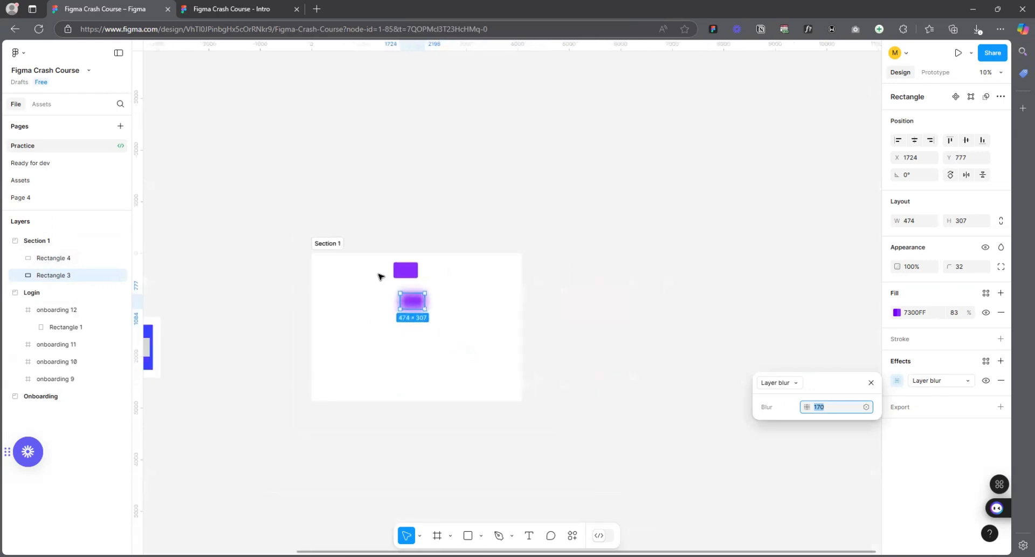
- Duplicate the onboarding 7 frame to the right of Section 1 at about X 12227, Y -9624 and delete the grey rectangle inside the copy
{"action": "scroll", "coordinate": [236, 338], "scroll_direction": "up", "scroll_amount": 2}
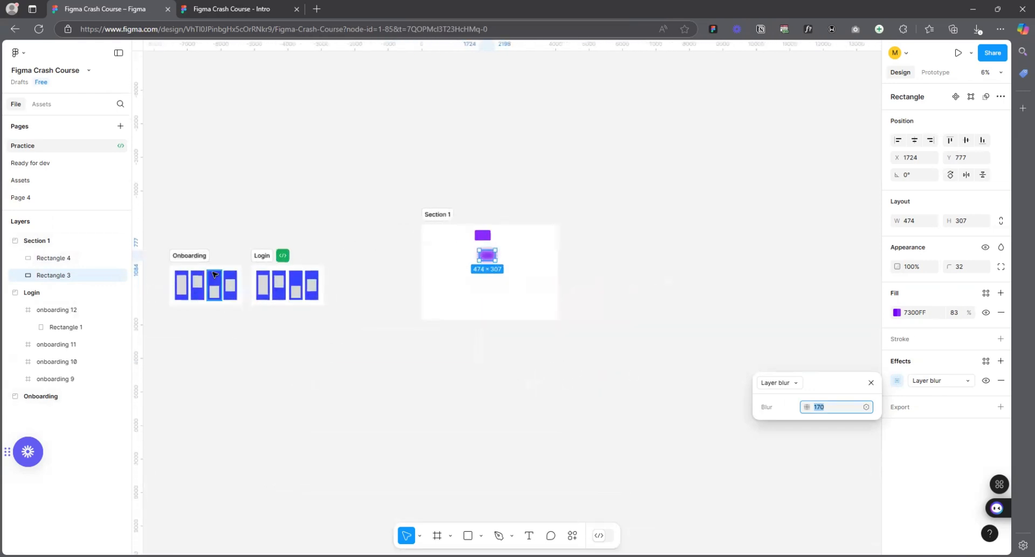
{"action": "left_click", "coordinate": [215, 281]}
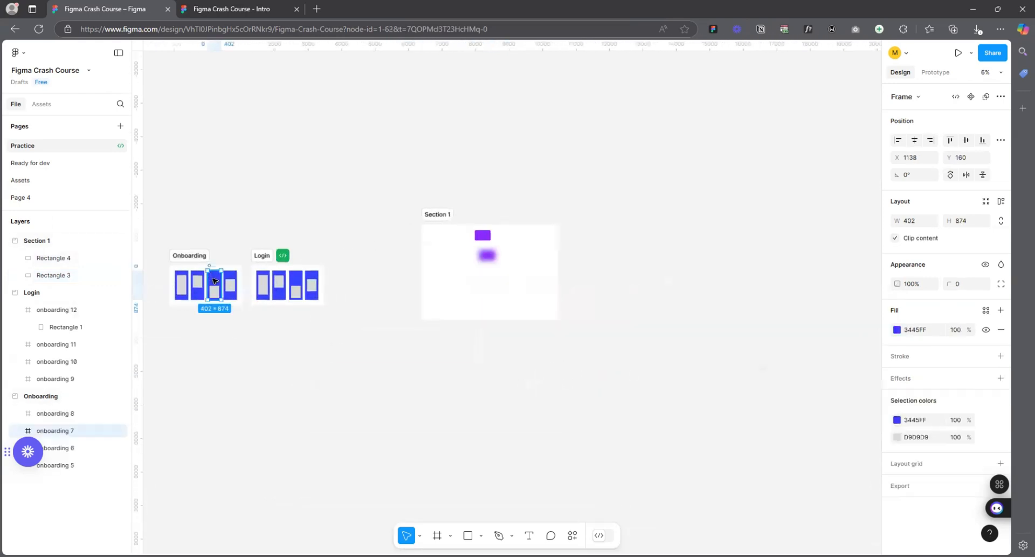
{"action": "left_click_drag", "start_coordinate": [215, 281], "coordinate": [606, 277]}
{"action": "scroll", "coordinate": [620, 278], "scroll_direction": "up", "scroll_amount": 3}
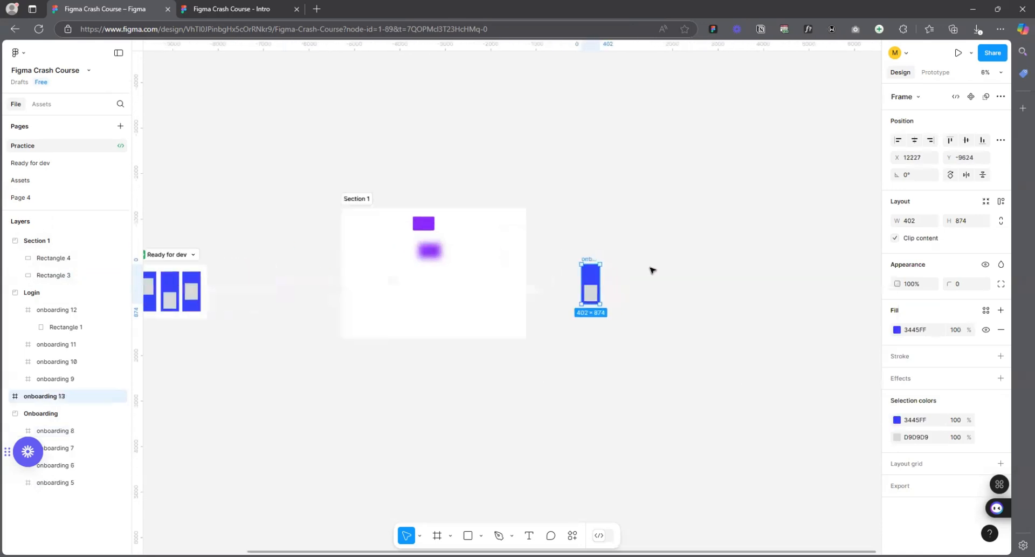
{"action": "scroll", "coordinate": [627, 287], "scroll_direction": "up", "scroll_amount": 1}
{"action": "key", "text": "Return"}
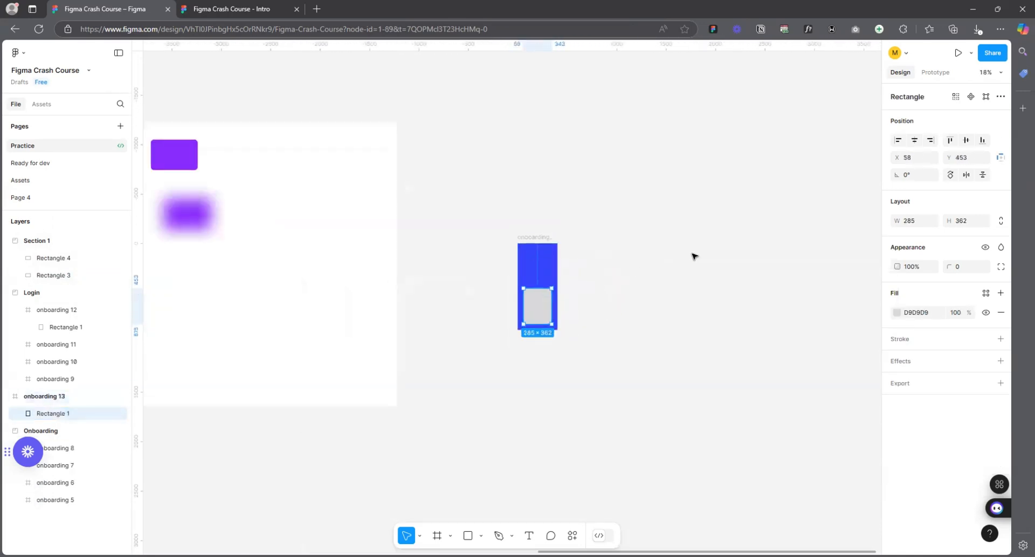
{"action": "key", "text": "Delete"}
- Move the blurred rectangle from Section 1 into the duplicated blue onboarding frame
{"action": "left_click_drag", "start_coordinate": [181, 217], "coordinate": [559, 301]}
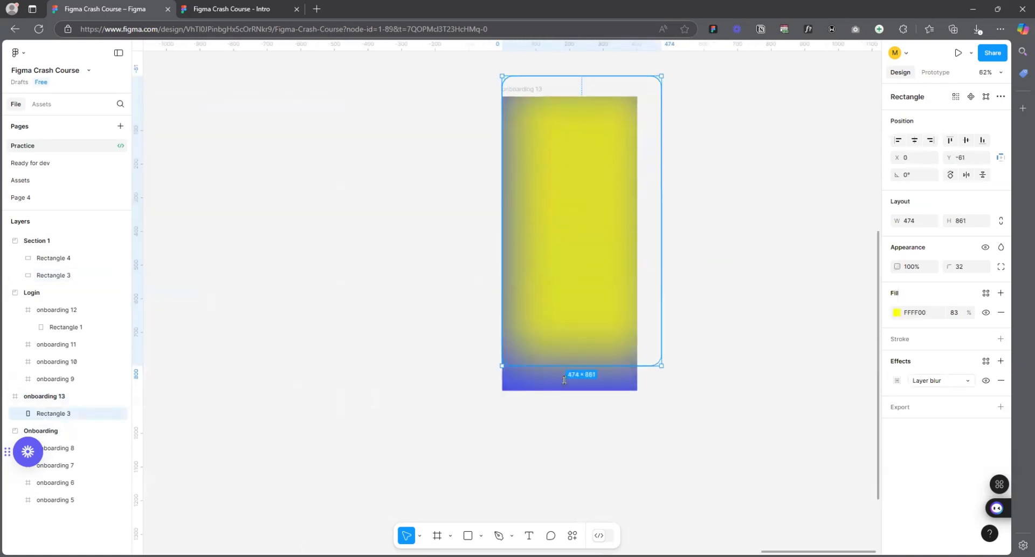
- Enlarge the blurred yellow rectangle to about 530 × 1032 so it covers the onboarding 13 frame, and duplicate it slightly to the right
{"action": "left_click_drag", "start_coordinate": [641, 209], "coordinate": [664, 210]}
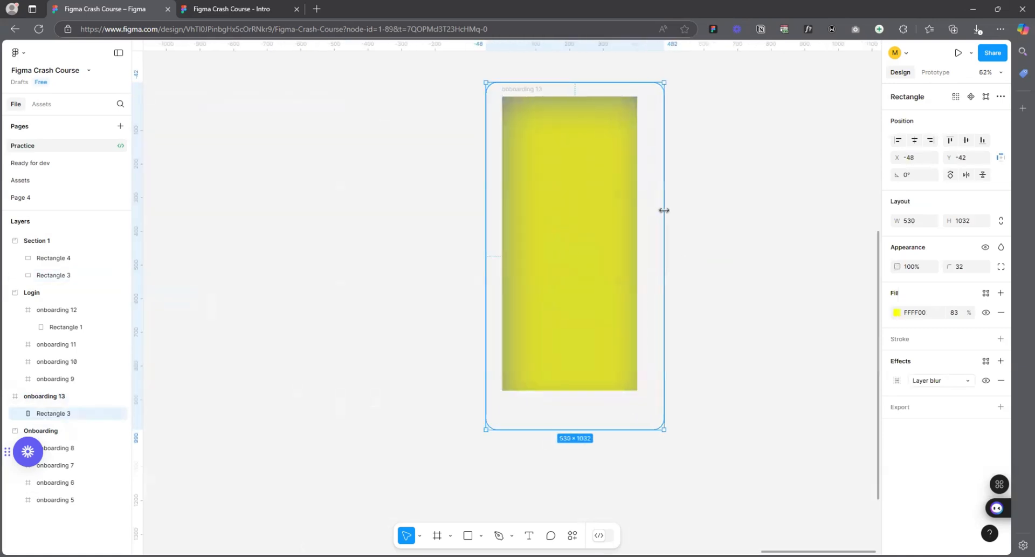
{"action": "left_click_drag", "start_coordinate": [575, 214], "coordinate": [602, 218]}
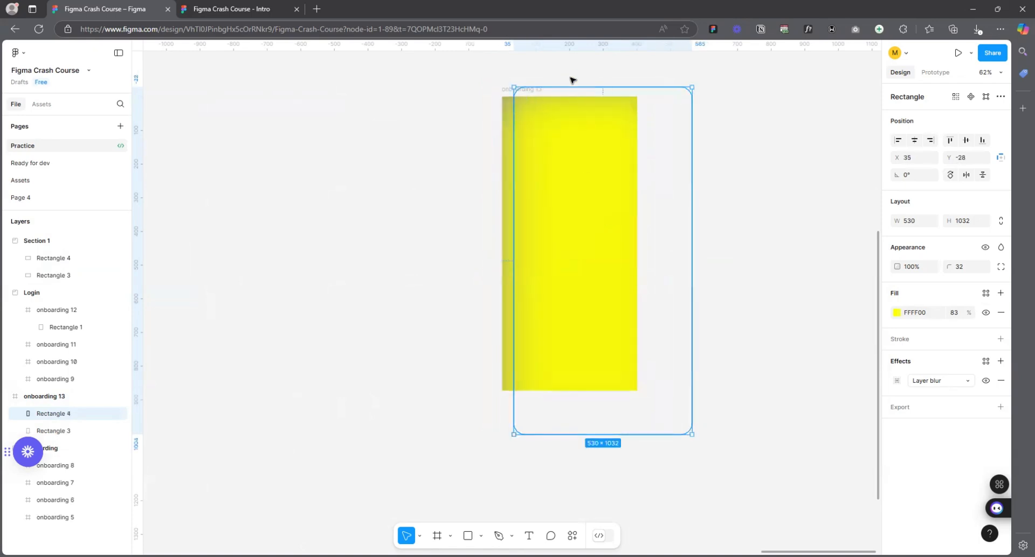
- Shrink the yellow copy to about 530 × 536 over the frame's lower part and fill it with green 00FF37
{"action": "left_click_drag", "start_coordinate": [578, 127], "coordinate": [591, 200]}
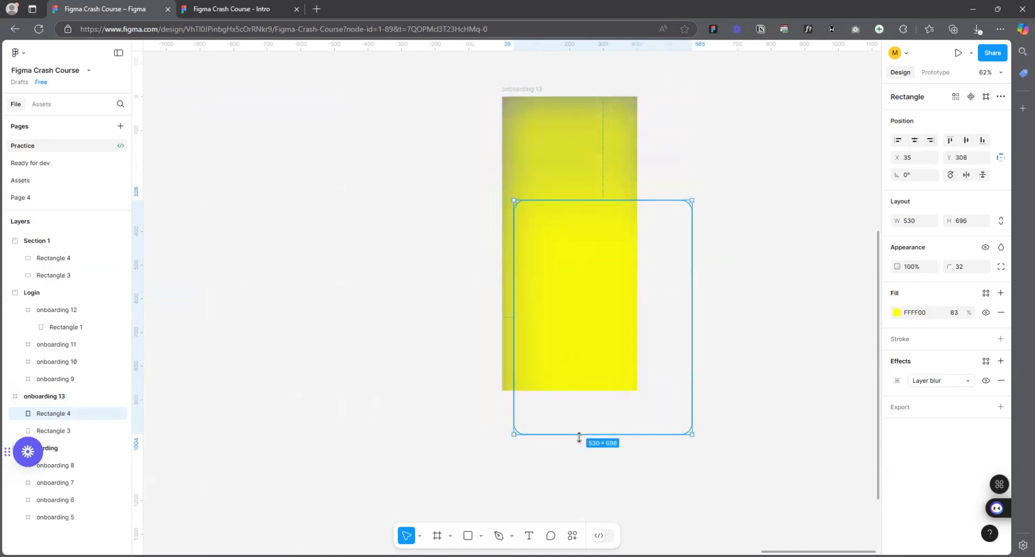
{"action": "left_click_drag", "start_coordinate": [579, 437], "coordinate": [581, 380]}
{"action": "left_click", "coordinate": [896, 313]}
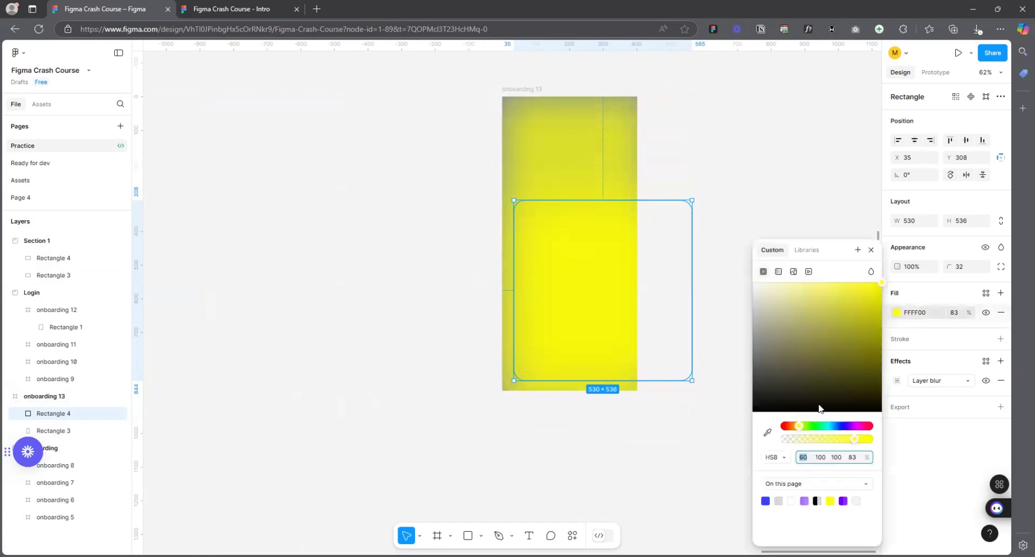
{"action": "left_click_drag", "start_coordinate": [800, 427], "coordinate": [814, 427]}
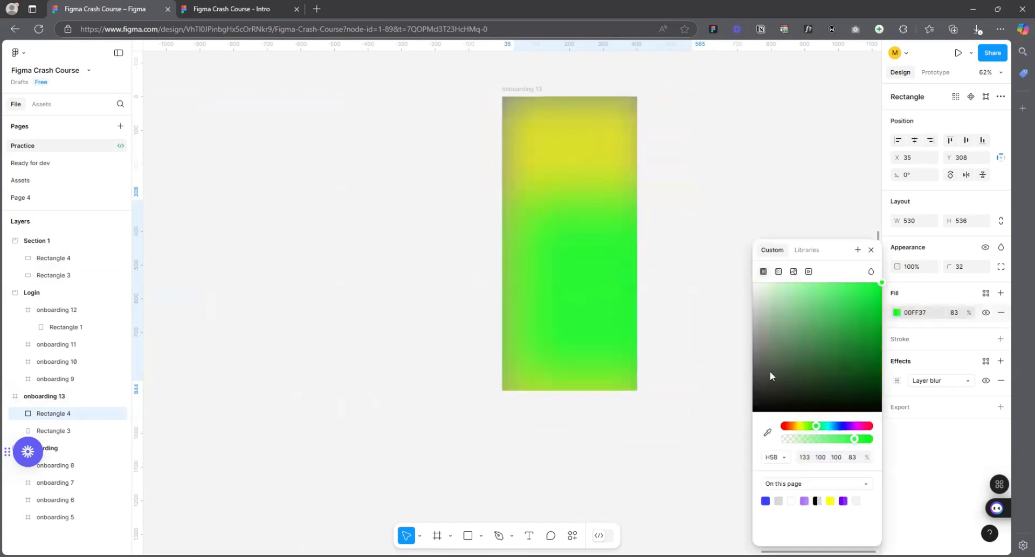
{"action": "left_click", "coordinate": [684, 266]}
- Stretch the green rectangle to a height of about 592 and reposition it at about X 112, Y 314
{"action": "scroll", "coordinate": [696, 344], "scroll_direction": "up", "scroll_amount": 3}
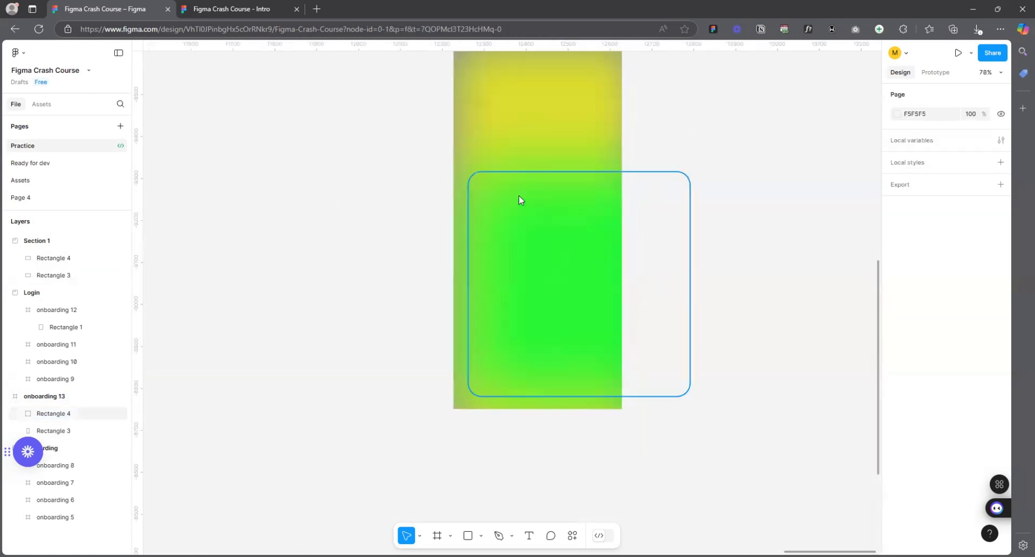
{"action": "left_click", "coordinate": [515, 216]}
{"action": "left_click_drag", "start_coordinate": [519, 225], "coordinate": [525, 249]}
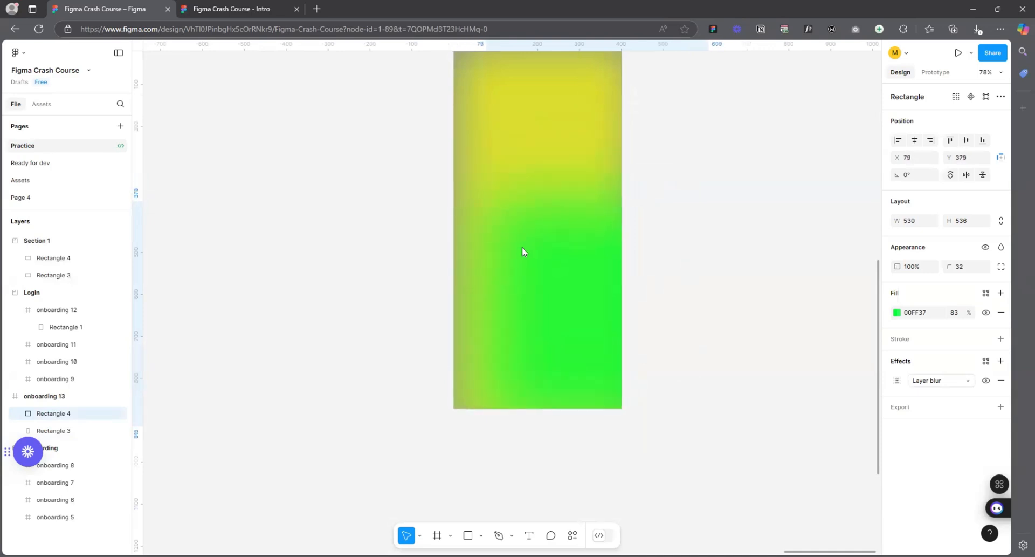
{"action": "left_click_drag", "start_coordinate": [550, 197], "coordinate": [550, 174]}
{"action": "left_click_drag", "start_coordinate": [527, 266], "coordinate": [549, 269]}
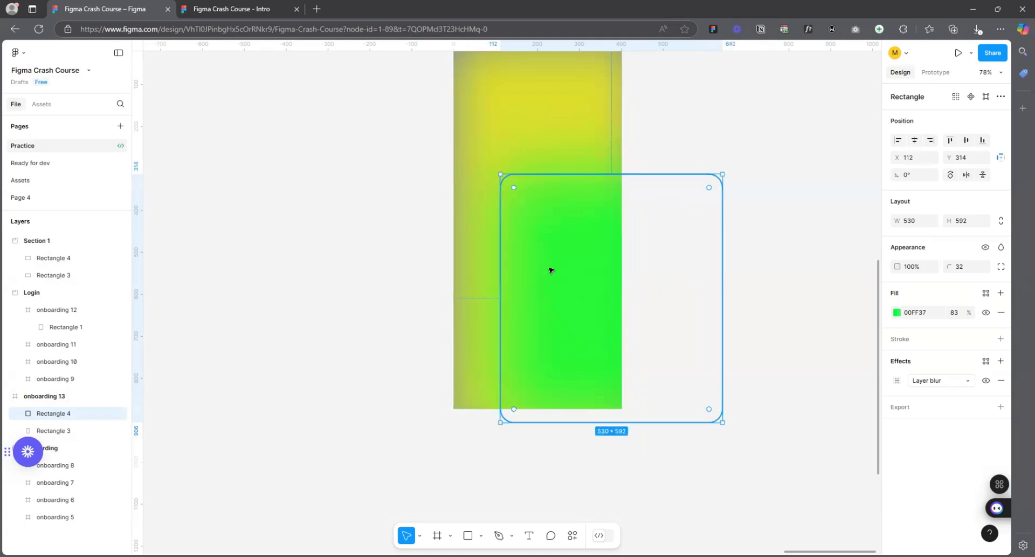
- Duplicate the green rectangle and scale the copy down to about 211 × 236 in the frame's upper-left corner
{"action": "left_click_drag", "start_coordinate": [507, 168], "coordinate": [497, 146], "text": "alt"}
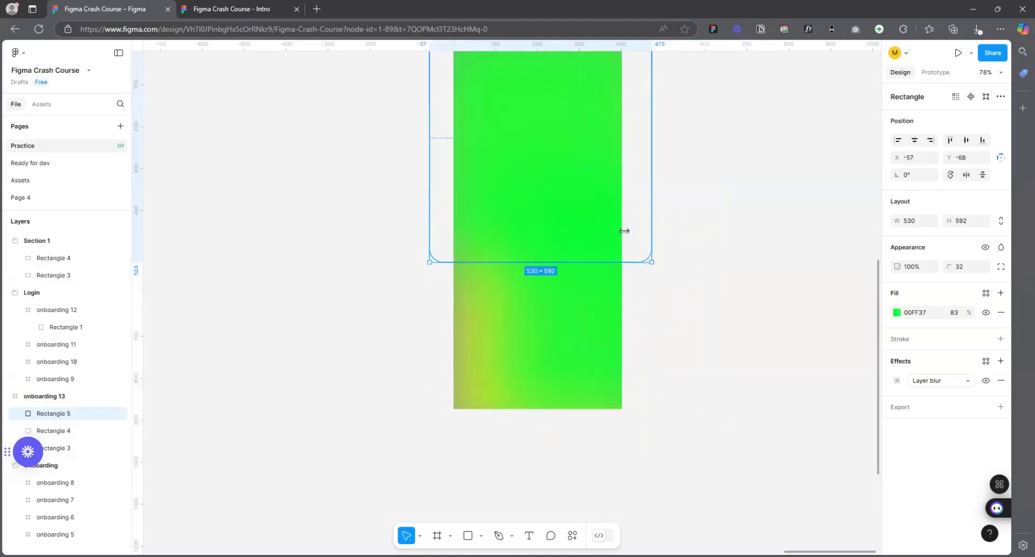
{"action": "left_click_drag", "start_coordinate": [625, 230], "coordinate": [516, 139], "text": "shift"}
{"action": "left_click_drag", "start_coordinate": [504, 97], "coordinate": [512, 90]}
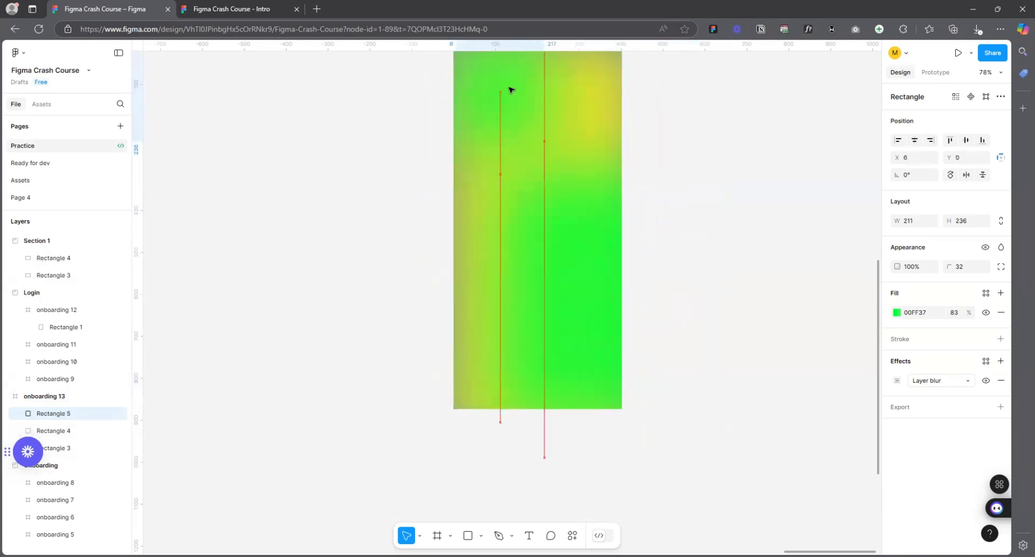
- Change the small green copy's fill to orange FF7700
{"action": "left_click", "coordinate": [897, 313]}
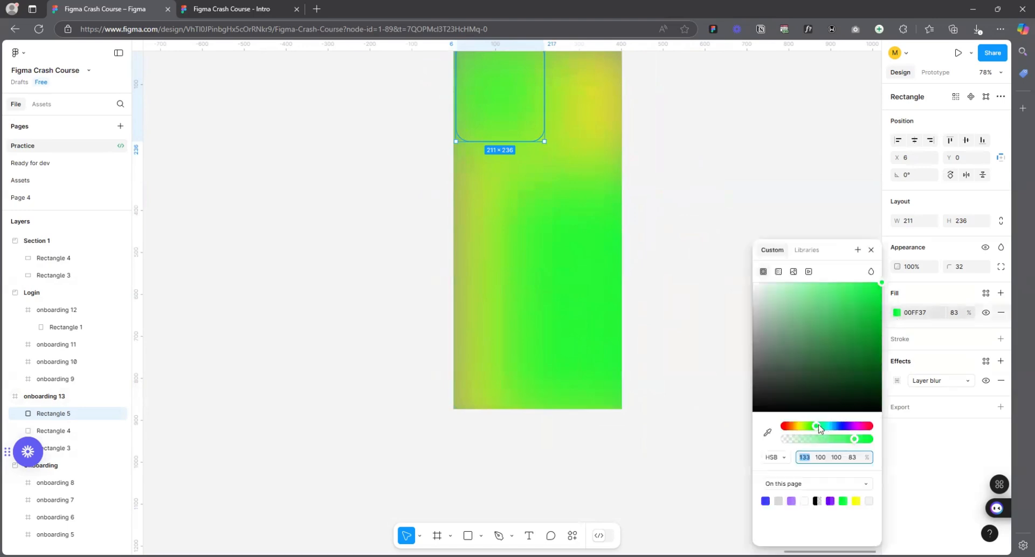
{"action": "left_click_drag", "start_coordinate": [820, 427], "coordinate": [793, 427]}
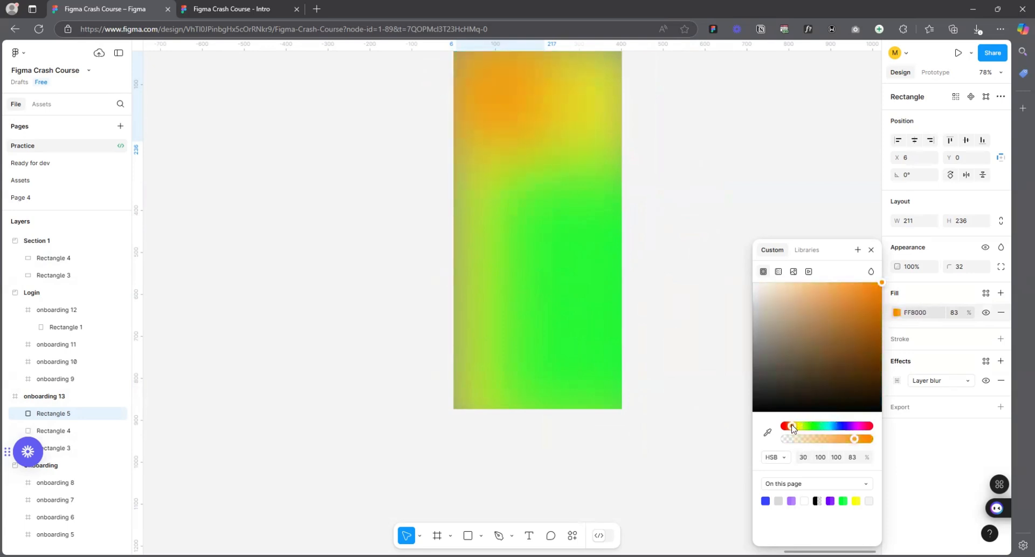
{"action": "left_click", "coordinate": [561, 154]}
- Enlarge the orange rectangle to about 282 × 321 and shrink the green rectangle from its upper-left corner
{"action": "left_click", "coordinate": [528, 117]}
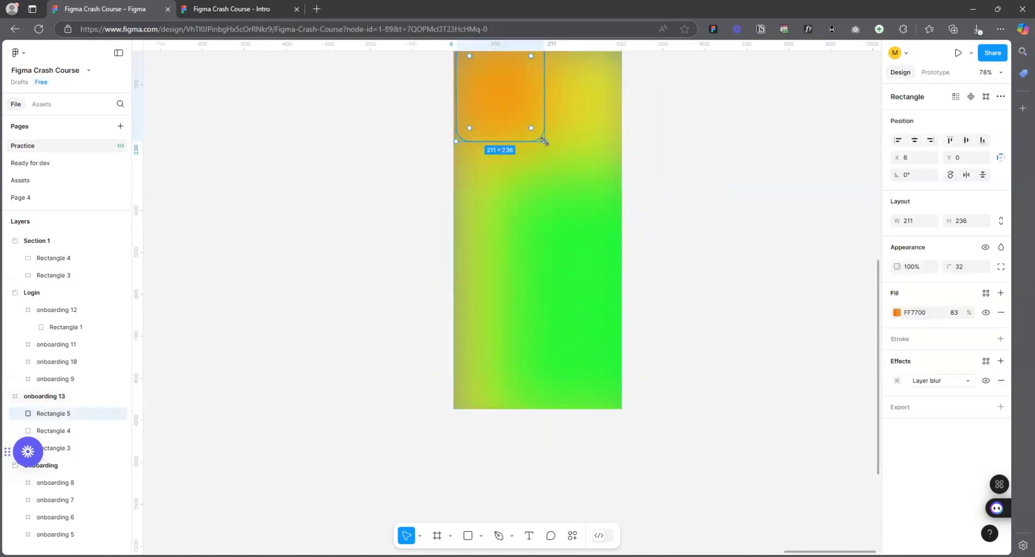
{"action": "left_click_drag", "start_coordinate": [543, 140], "coordinate": [571, 173]}
{"action": "left_click", "coordinate": [562, 243]}
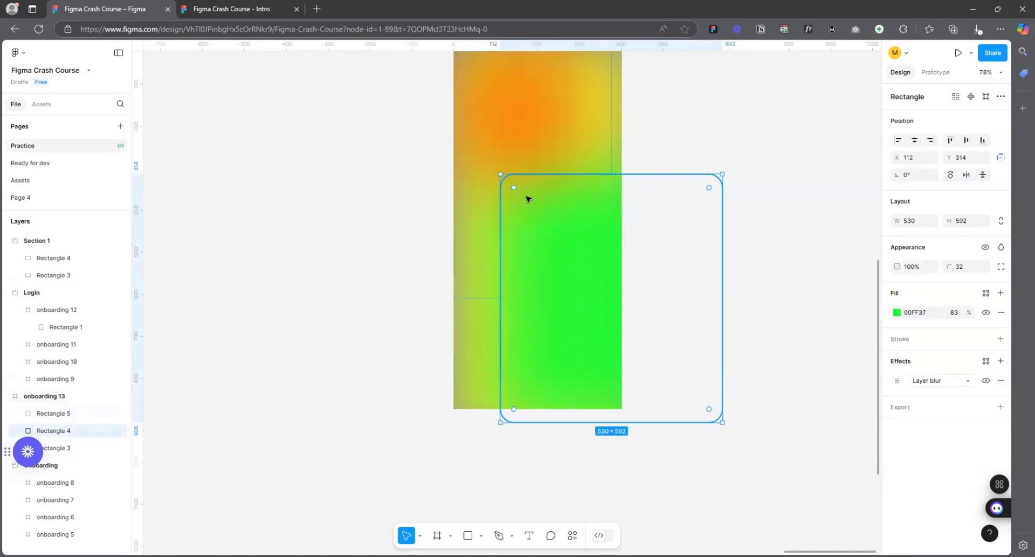
{"action": "left_click_drag", "start_coordinate": [500, 175], "coordinate": [531, 213]}
{"action": "left_click", "coordinate": [682, 309]}
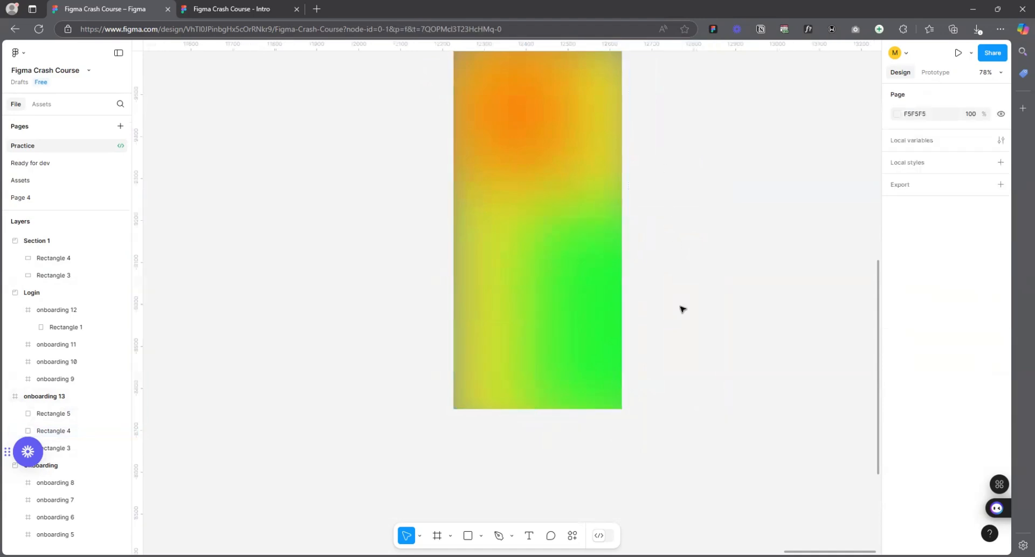
- Examine the blended colours of the onboarding 13 frame and the orange rectangle's layer blur settings
{"action": "scroll", "coordinate": [684, 432], "scroll_direction": "down", "scroll_amount": 3}
{"action": "scroll", "coordinate": [670, 349], "scroll_direction": "up", "scroll_amount": 3}
{"action": "scroll", "coordinate": [724, 237], "scroll_direction": "up", "scroll_amount": 2}
{"action": "scroll", "coordinate": [341, 188], "scroll_direction": "down", "scroll_amount": 2}
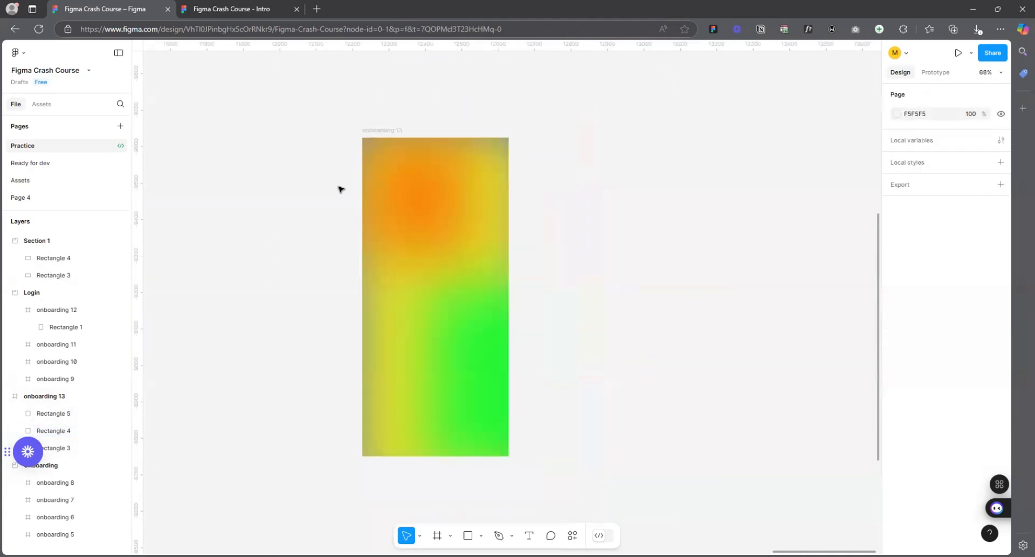
{"action": "scroll", "coordinate": [340, 188], "scroll_direction": "down", "scroll_amount": 3}
{"action": "left_click", "coordinate": [399, 218]}
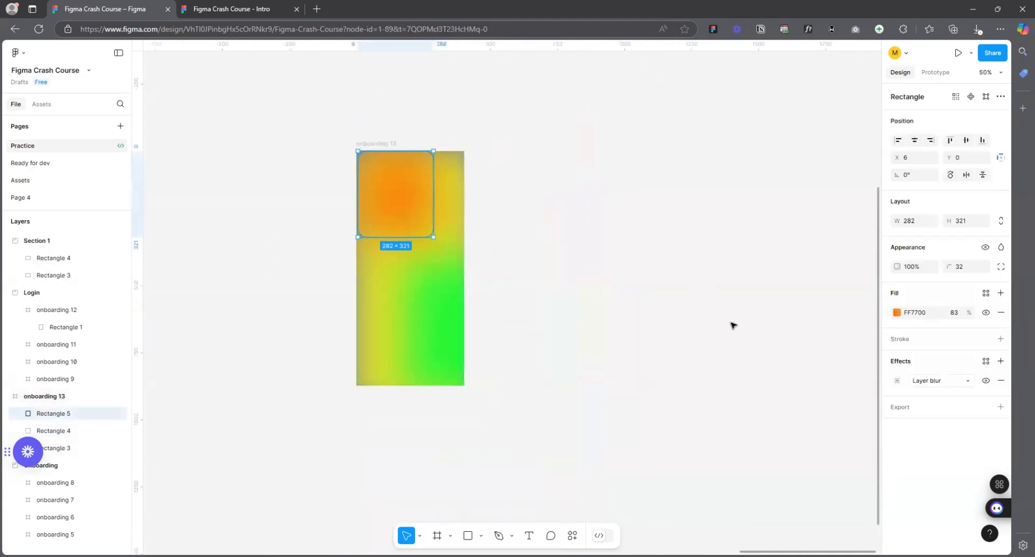
{"action": "left_click", "coordinate": [898, 381]}
{"action": "left_click", "coordinate": [626, 222]}
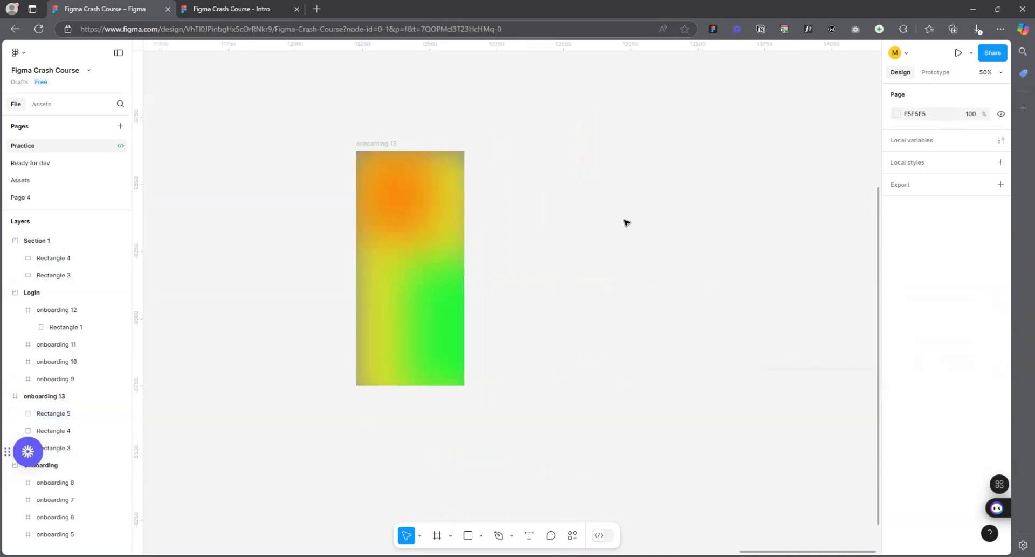
{"action": "scroll", "coordinate": [314, 185], "scroll_direction": "up", "scroll_amount": 3}
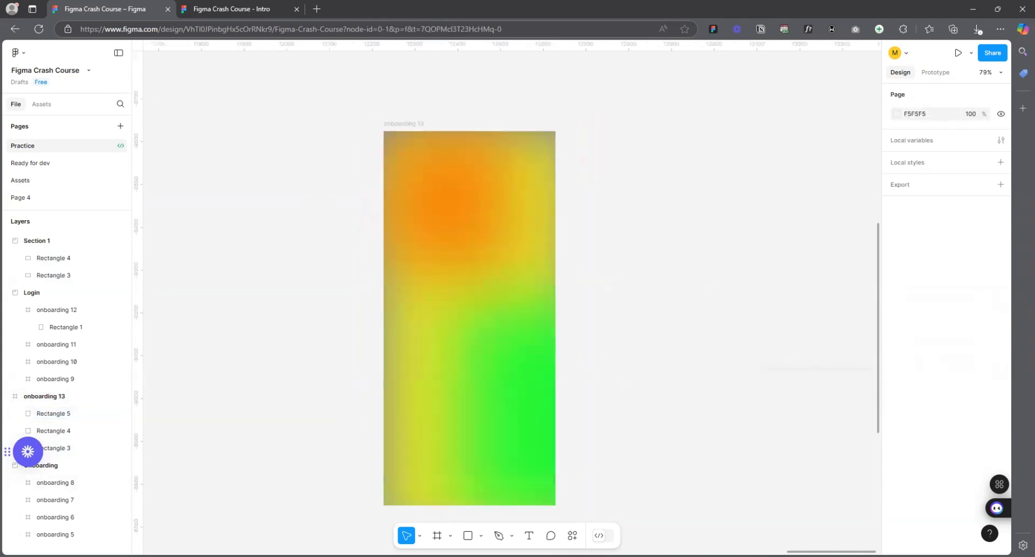
{"action": "scroll", "coordinate": [479, 148], "scroll_direction": "down", "scroll_amount": 4}
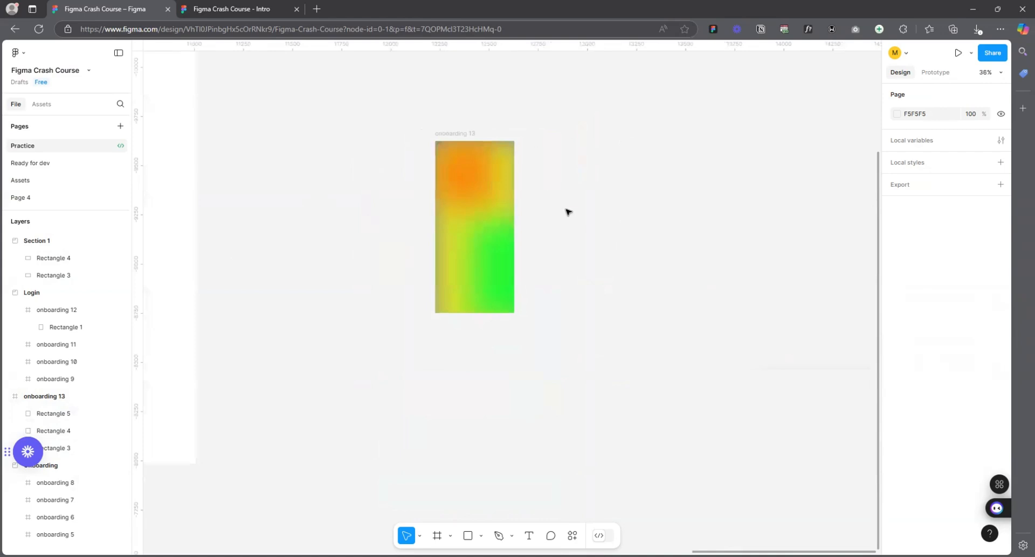
{"action": "left_click", "coordinate": [462, 133]}
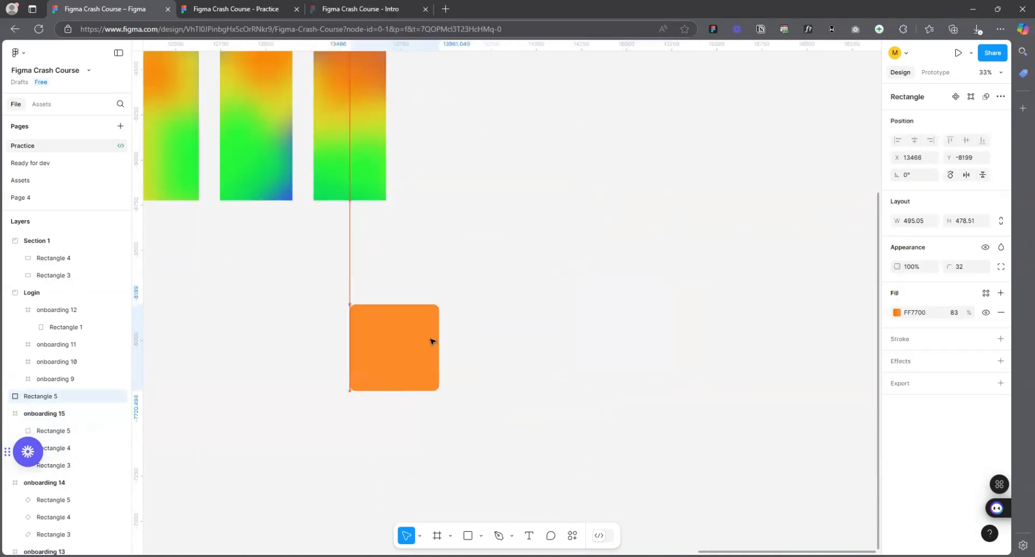
- Add a Background blur effect to the standalone orange rectangle and move it away to about X 14500, Y -8378
{"action": "scroll", "coordinate": [359, 383], "scroll_direction": "up", "scroll_amount": 2}
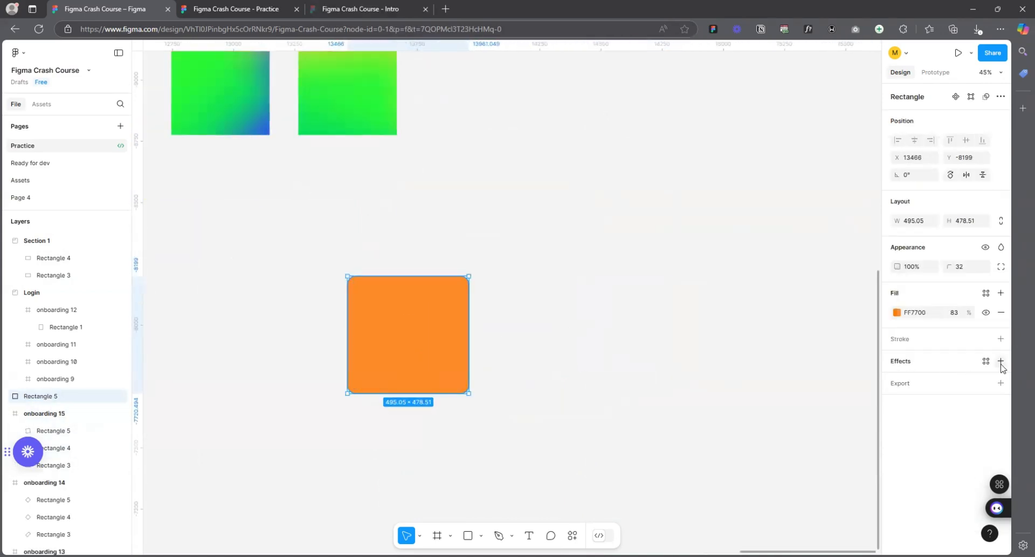
{"action": "left_click", "coordinate": [1001, 361]}
{"action": "left_click", "coordinate": [954, 386]}
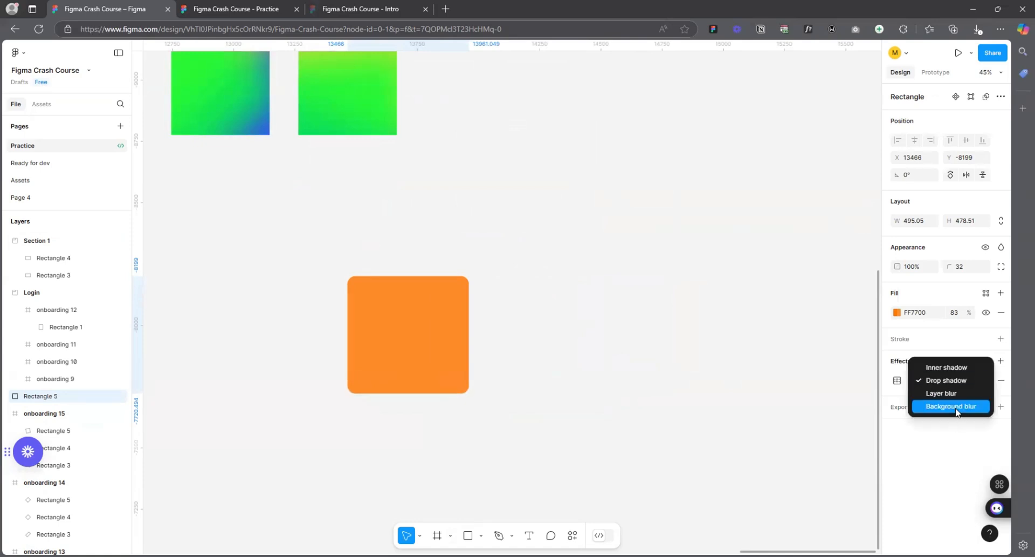
{"action": "left_click", "coordinate": [953, 408]}
{"action": "left_click_drag", "start_coordinate": [450, 332], "coordinate": [682, 289]}
{"action": "scroll", "coordinate": [646, 294], "scroll_direction": "down", "scroll_amount": 3, "text": "ctrl"}
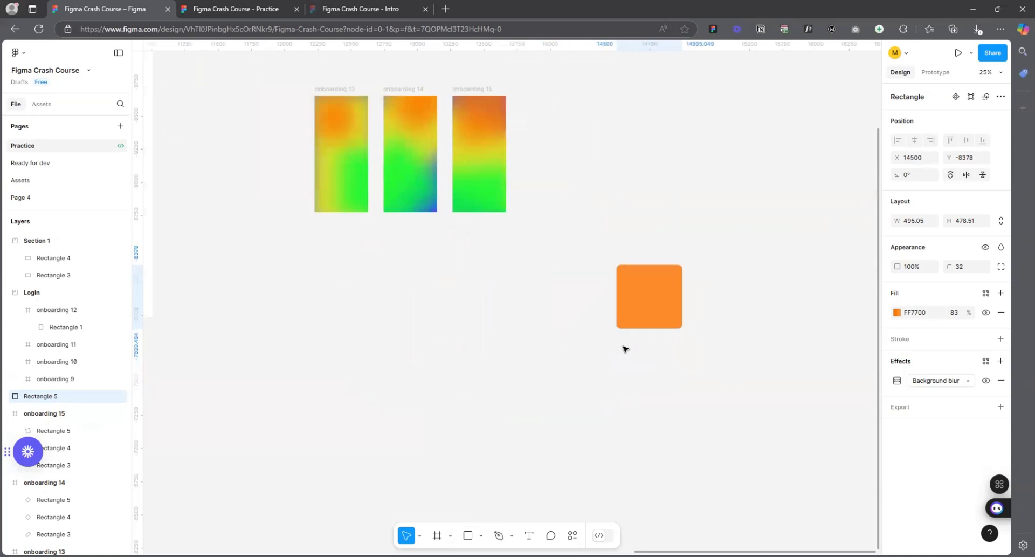
- Create an iPhone 16 Pro frame, place it below the gradient frames and rename it "home"
{"action": "key", "text": "f"}
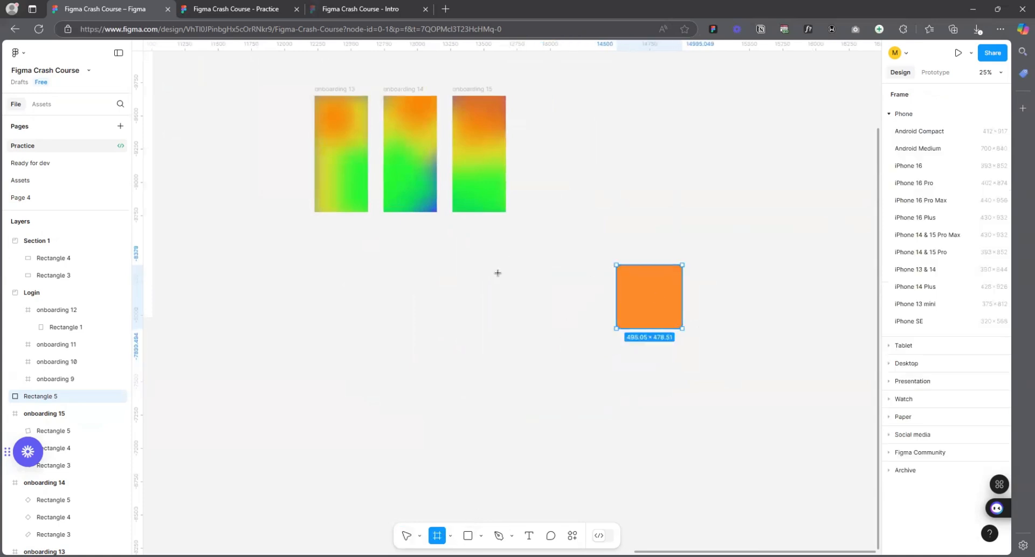
{"action": "scroll", "coordinate": [498, 273], "scroll_direction": "down", "scroll_amount": 2, "text": "ctrl"}
{"action": "scroll", "coordinate": [447, 296], "scroll_direction": "up", "scroll_amount": 2, "text": "ctrl"}
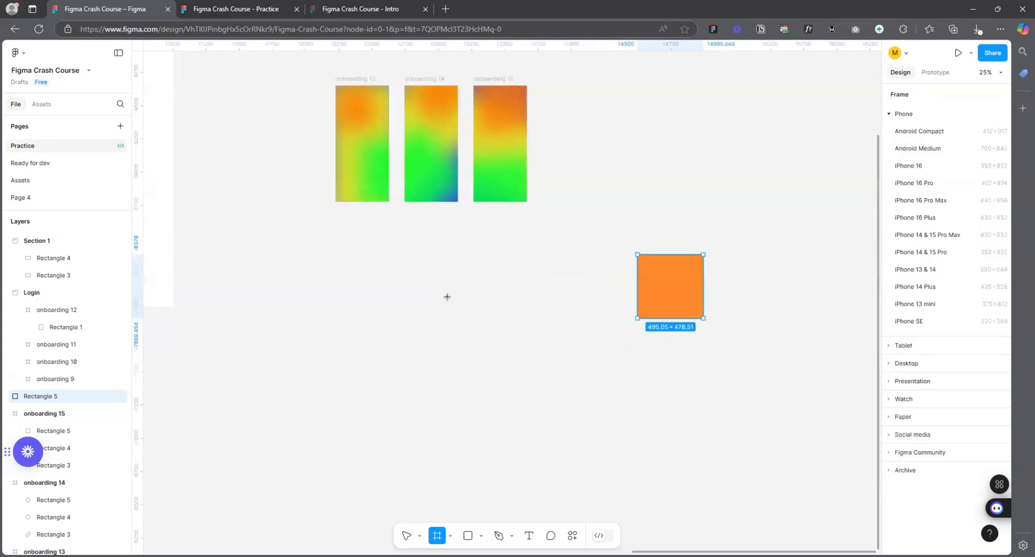
{"action": "left_click", "coordinate": [915, 183]}
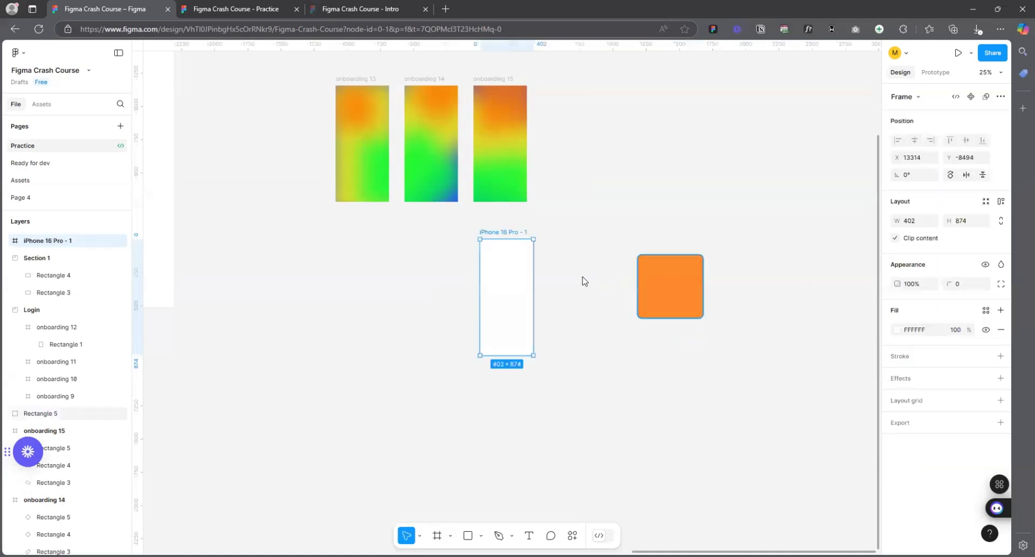
{"action": "left_click_drag", "start_coordinate": [509, 230], "coordinate": [545, 292]}
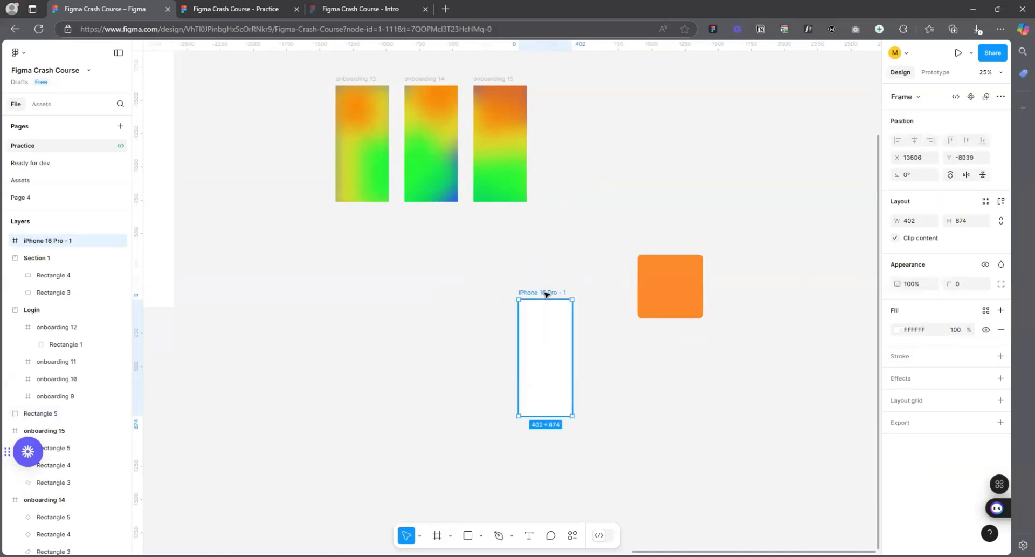
{"action": "double_click", "coordinate": [547, 292]}
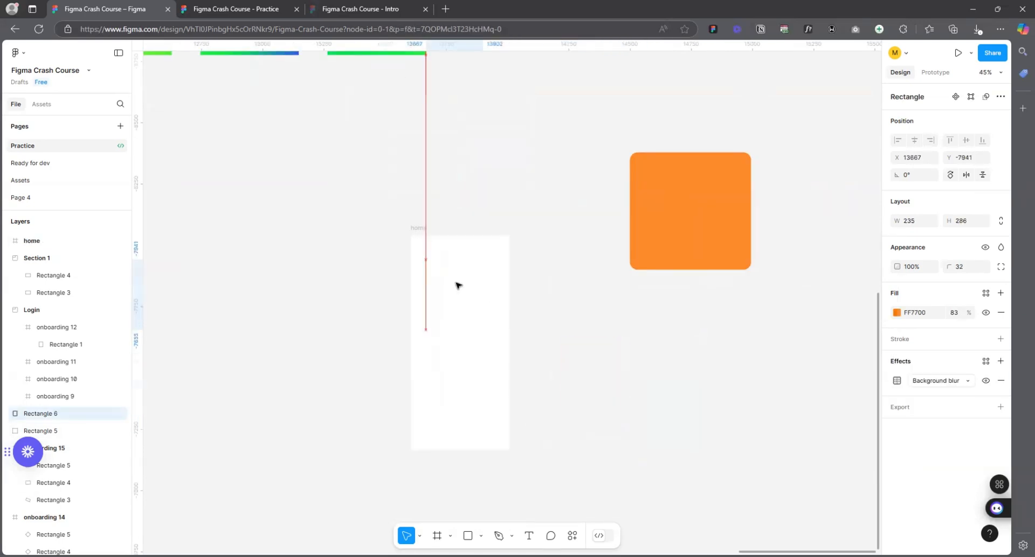
- Place a 235 × 233 orange rectangle in the home frame's upper left and duplicate it to X 138, Y 588
{"action": "key", "text": "ctrl+v"}
{"action": "scroll", "coordinate": [452, 292], "scroll_direction": "up", "scroll_amount": 3}
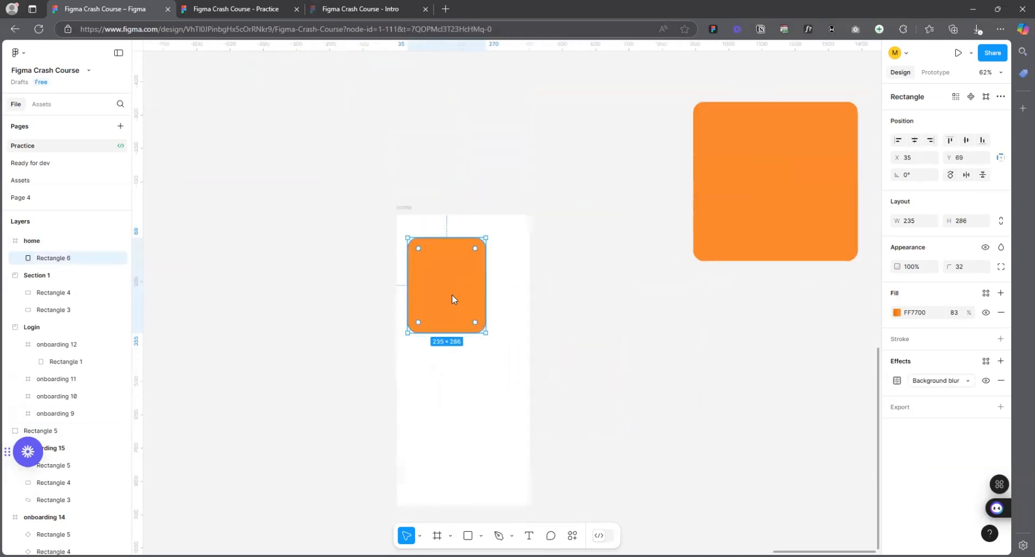
{"action": "left_click_drag", "start_coordinate": [453, 299], "coordinate": [482, 449]}
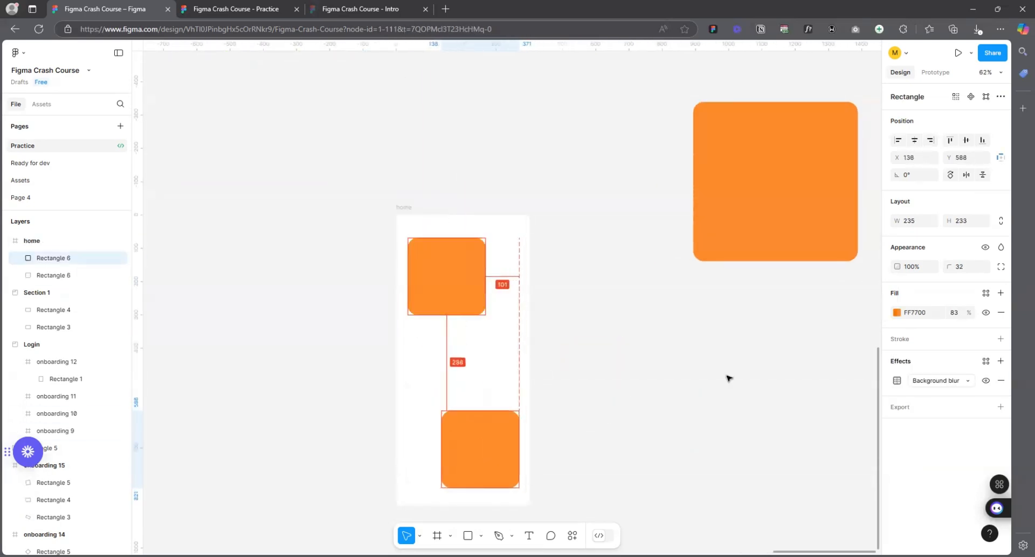
- Change the lower rectangle's fill in the home frame to red-orange
{"action": "left_click", "coordinate": [897, 312]}
{"action": "left_click", "coordinate": [788, 426]}
{"action": "left_click", "coordinate": [620, 296]}
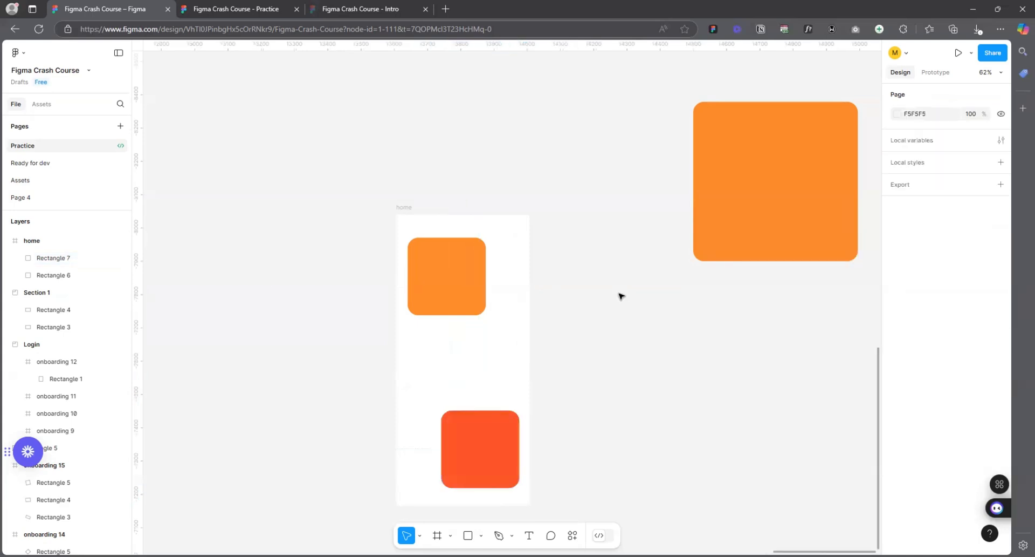
- Add a text layer reading "Title" beside the home frame
{"action": "scroll", "coordinate": [617, 300], "scroll_direction": "down", "scroll_amount": 2}
{"action": "left_click", "coordinate": [529, 535]}
{"action": "scroll", "coordinate": [620, 380], "scroll_direction": "up", "scroll_amount": 2}
{"action": "left_click", "coordinate": [619, 302]}
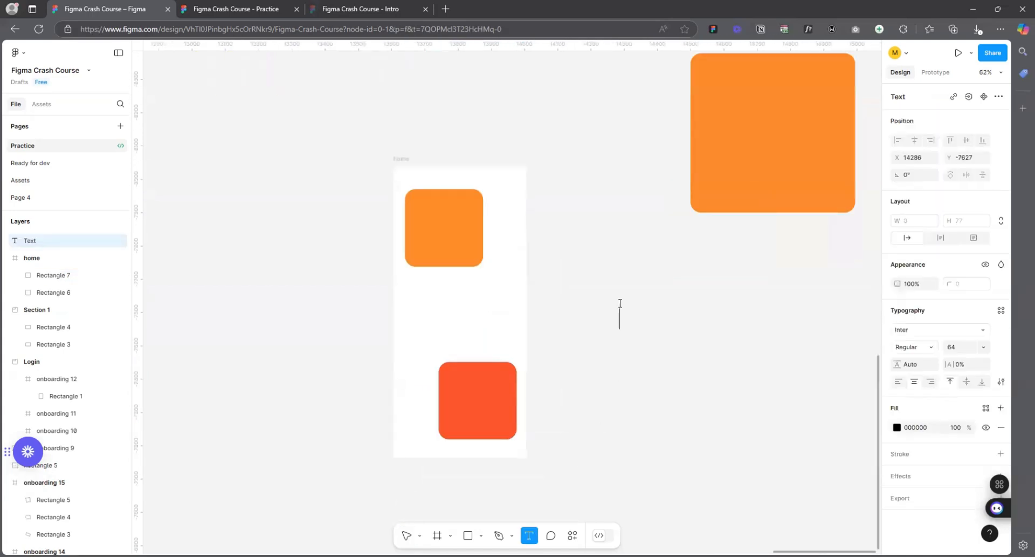
{"action": "type", "text": "Title"}
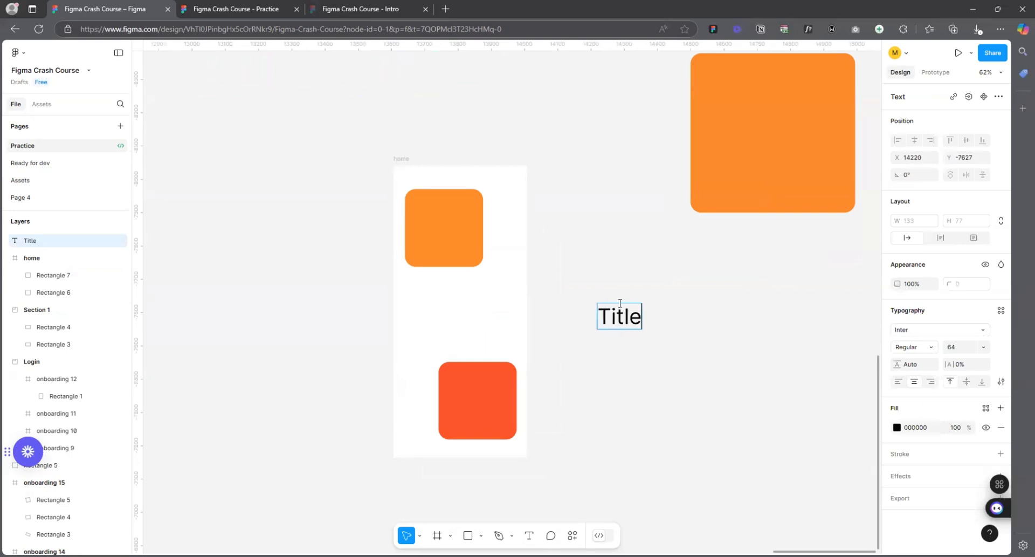
{"action": "key", "text": "Escape"}
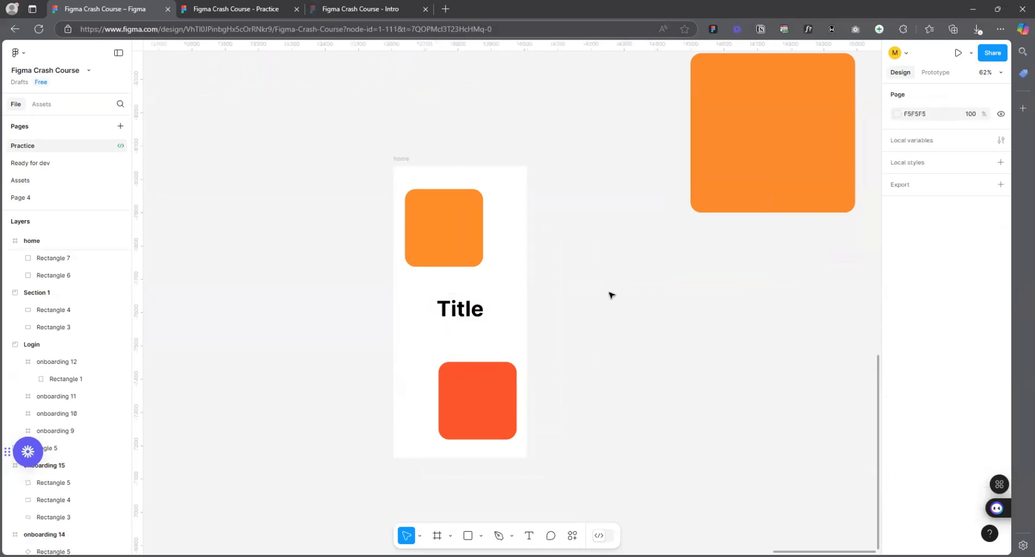
- Duplicate the large orange background-blur rectangle, stretch the copy to about 495 × 763 and place it over the home frame's contents
{"action": "scroll", "coordinate": [610, 294], "scroll_direction": "down", "scroll_amount": 3}
{"action": "left_click", "coordinate": [705, 192]}
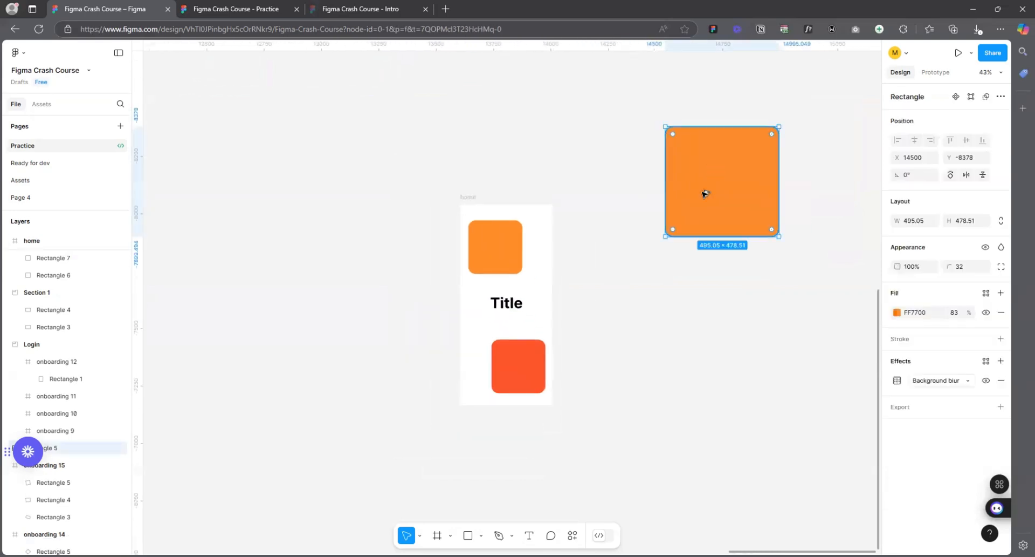
{"action": "left_click_drag", "start_coordinate": [705, 192], "coordinate": [686, 365]}
{"action": "left_click_drag", "start_coordinate": [689, 326], "coordinate": [690, 261]}
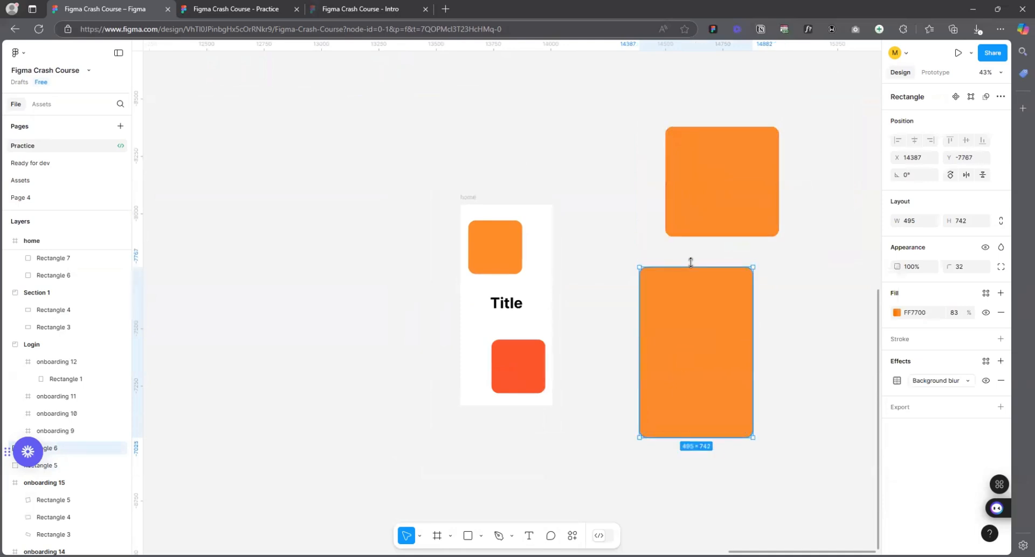
{"action": "left_click_drag", "start_coordinate": [698, 307], "coordinate": [503, 260]}
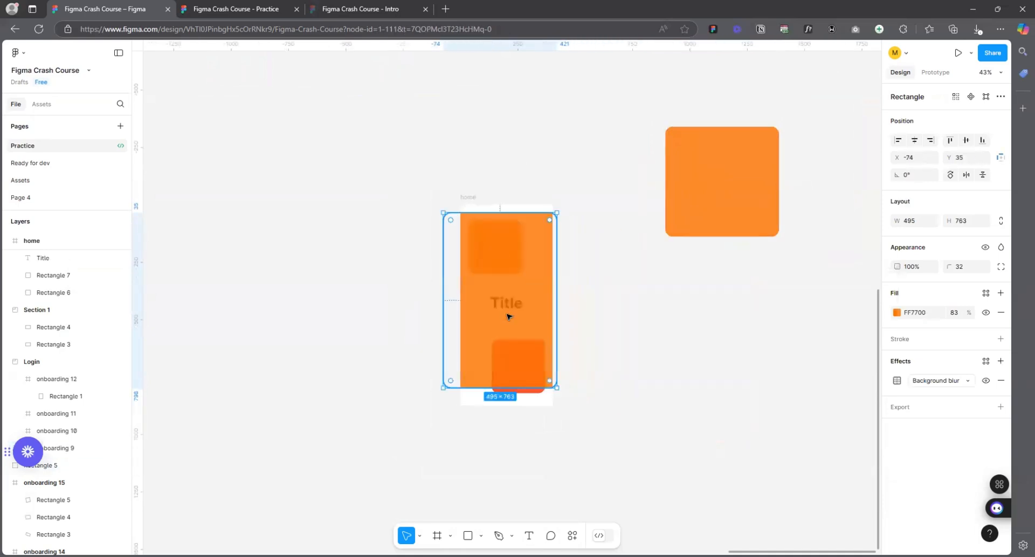
- Resize the overlay rectangle in the home frame to about 343 × 801
{"action": "scroll", "coordinate": [510, 324], "scroll_direction": "up", "scroll_amount": 3}
{"action": "left_click_drag", "start_coordinate": [513, 436], "coordinate": [513, 449]}
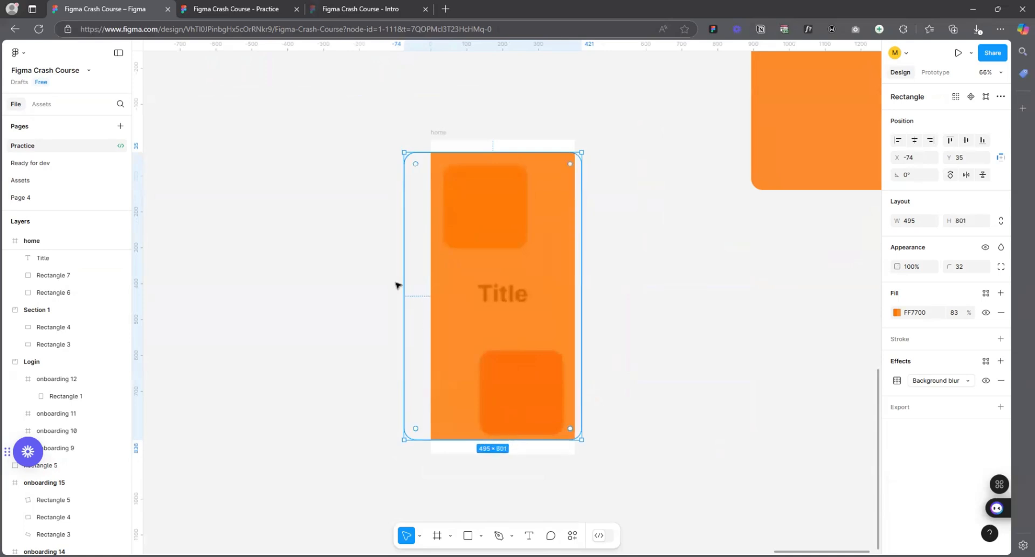
{"action": "left_click_drag", "start_coordinate": [401, 269], "coordinate": [459, 269]}
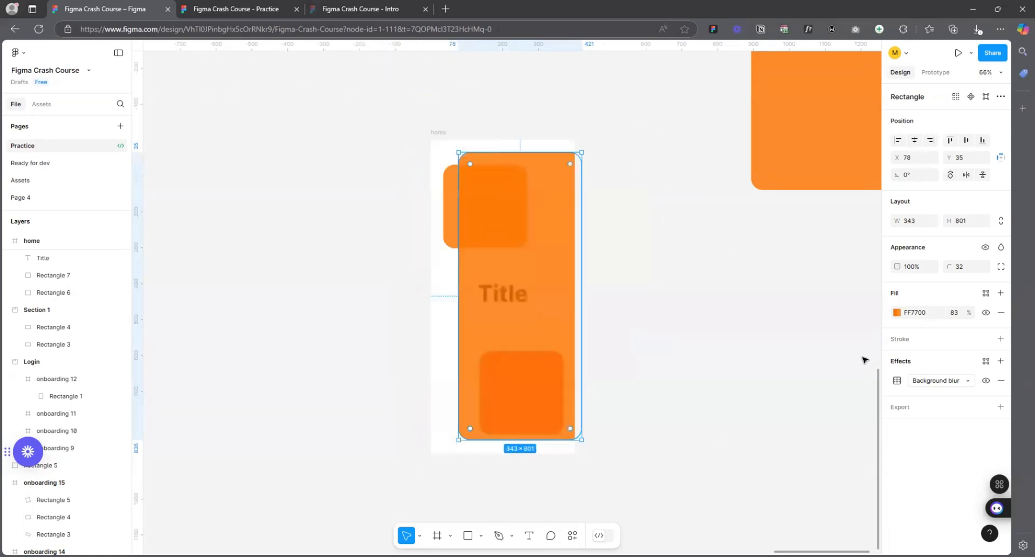
- Set the overlay rectangle's fill opacity to 100% and centre it horizontally in the home frame
{"action": "left_click", "coordinate": [955, 313]}
{"action": "type", "text": "100"}
{"action": "key", "text": "Return"}
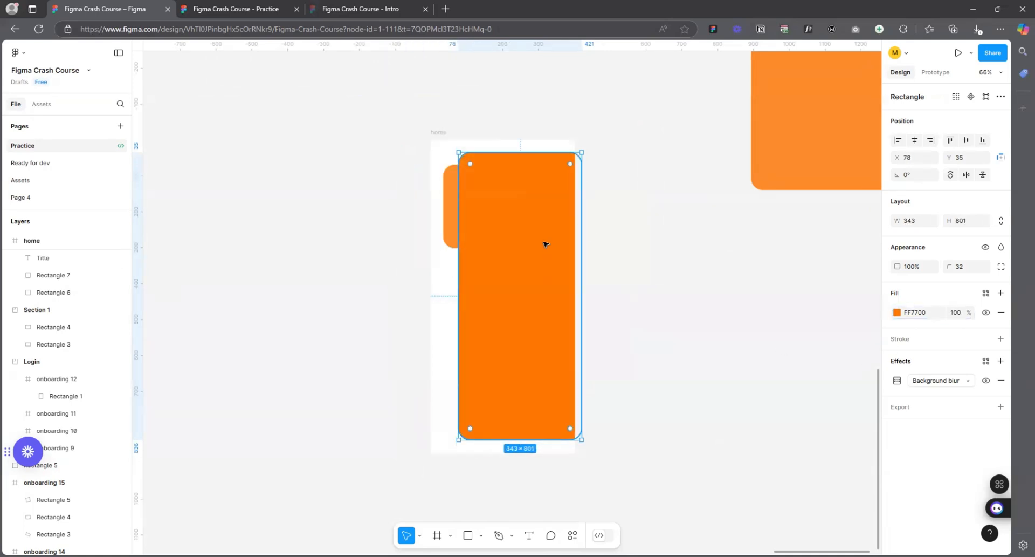
{"action": "left_click", "coordinate": [915, 141]}
{"action": "scroll", "coordinate": [545, 266], "scroll_direction": "up", "scroll_amount": 3}
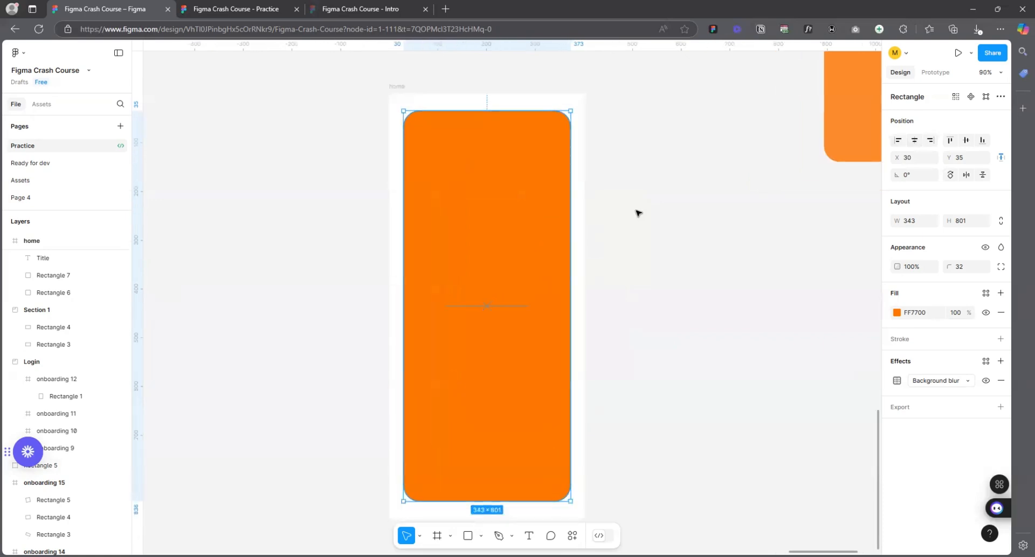
- Set the overlay rectangle's fill opacity to 30%
{"action": "left_click", "coordinate": [960, 316]}
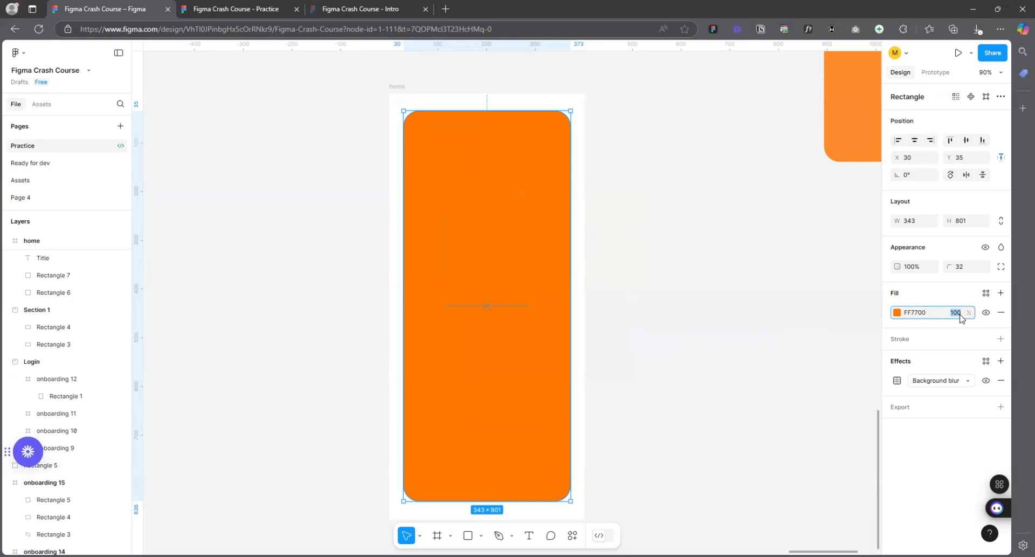
{"action": "type", "text": "30"}
{"action": "key", "text": "Return"}
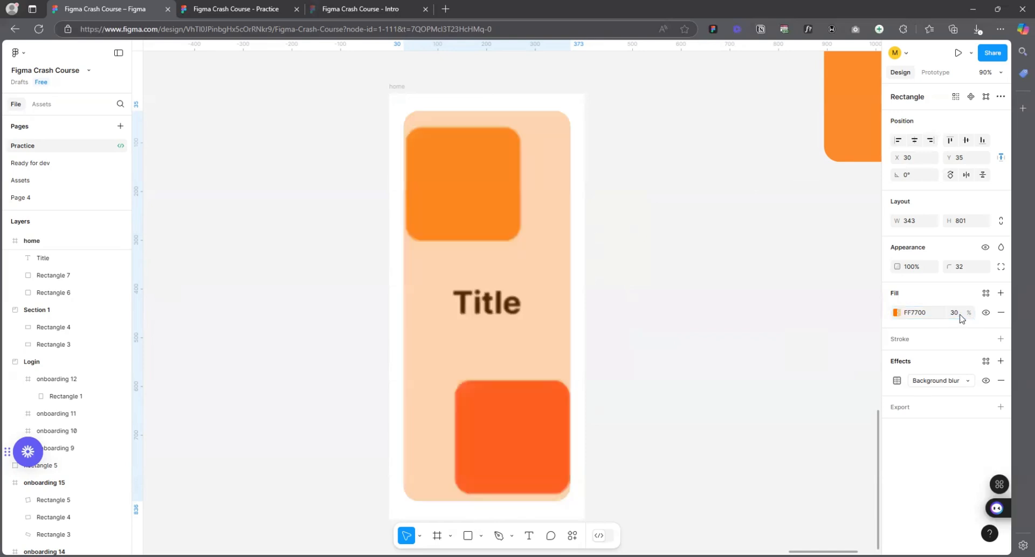
{"action": "left_click", "coordinate": [707, 201]}
{"action": "scroll", "coordinate": [704, 201], "scroll_direction": "down", "scroll_amount": 1}
{"action": "scroll", "coordinate": [667, 210], "scroll_direction": "up", "scroll_amount": 1}
- Widen the overlay rectangle on both sides to about 370, with its left edge at X 17
{"action": "left_click", "coordinate": [579, 231]}
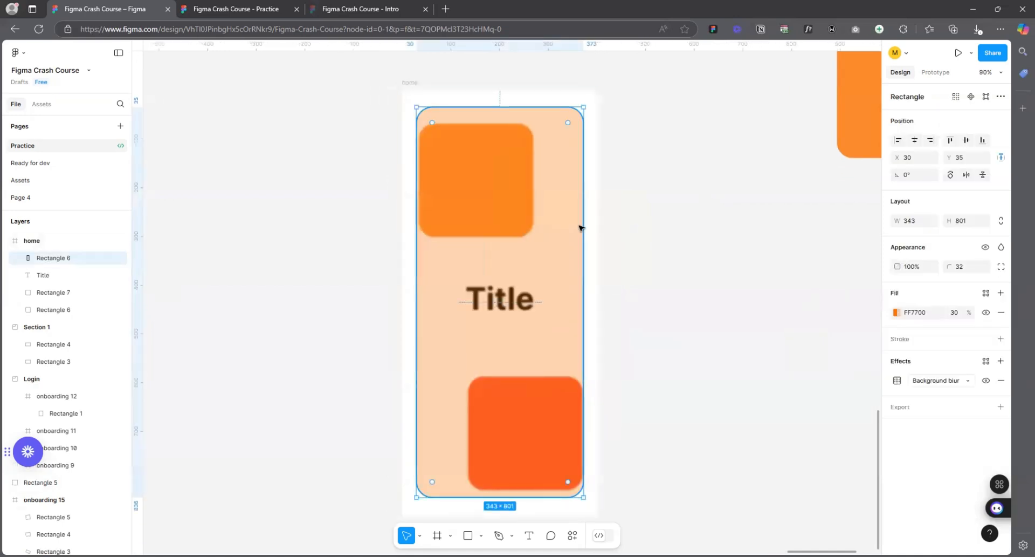
{"action": "left_click_drag", "start_coordinate": [581, 228], "coordinate": [590, 228]}
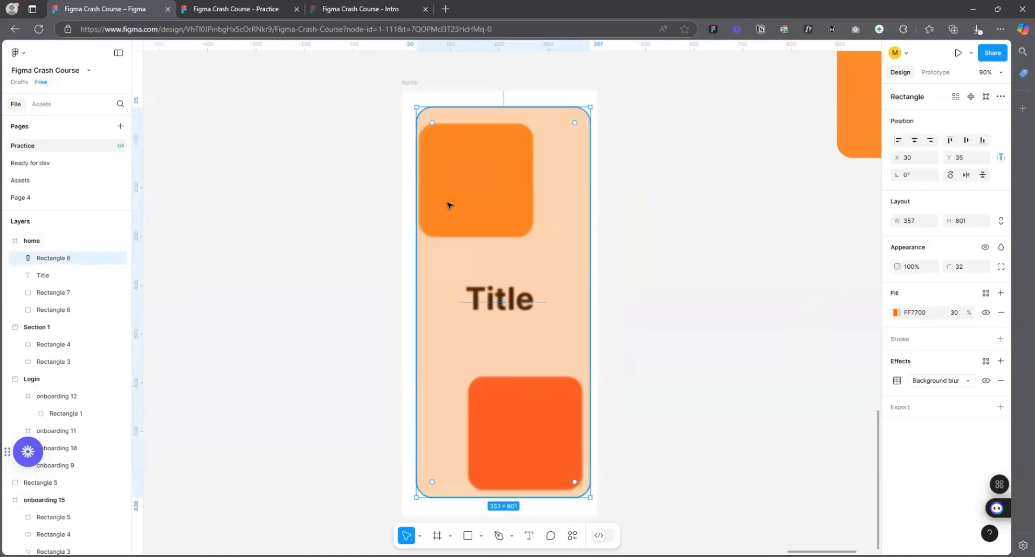
{"action": "left_click_drag", "start_coordinate": [411, 246], "coordinate": [410, 246]}
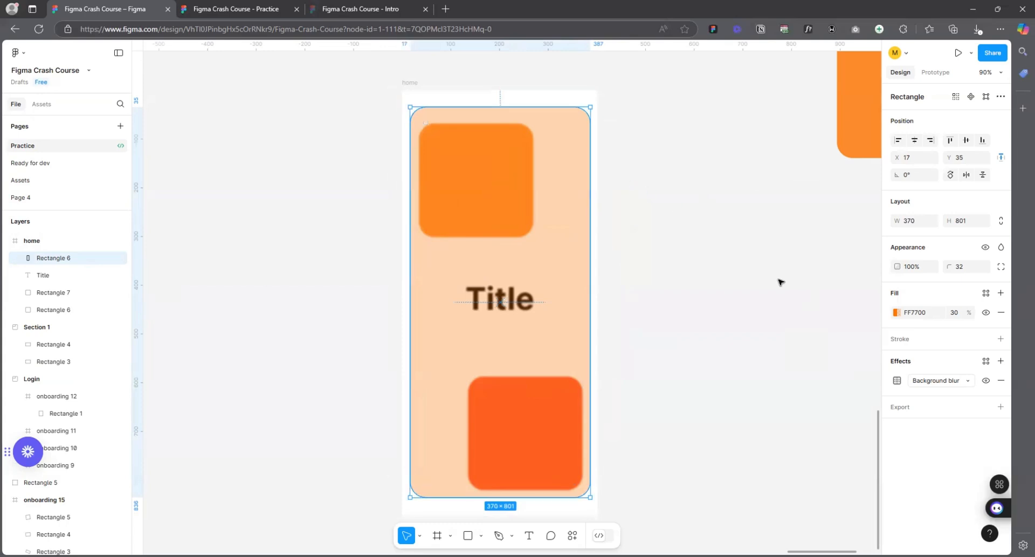
- Remove the background blur effect from the overlay rectangle and compare the shapes and title beneath it
{"action": "left_click", "coordinate": [1001, 381]}
{"action": "left_click", "coordinate": [700, 243]}
{"action": "scroll", "coordinate": [631, 155], "scroll_direction": "up", "scroll_amount": 2}
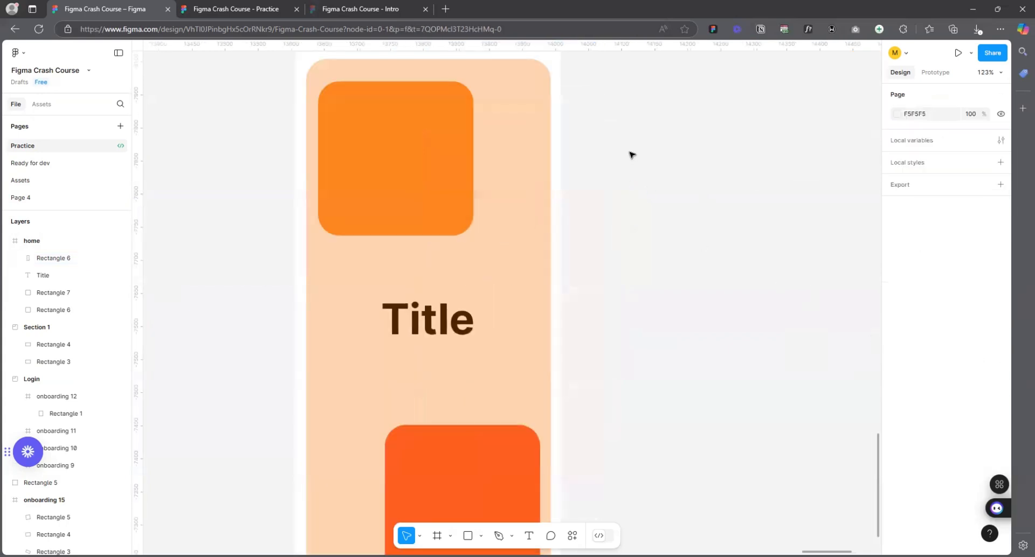
- Adjust the overlay rectangle's upper and lower edges to Y 49 and a height of about 793
{"action": "scroll", "coordinate": [636, 198], "scroll_direction": "down", "scroll_amount": 3}
{"action": "left_click", "coordinate": [555, 266]}
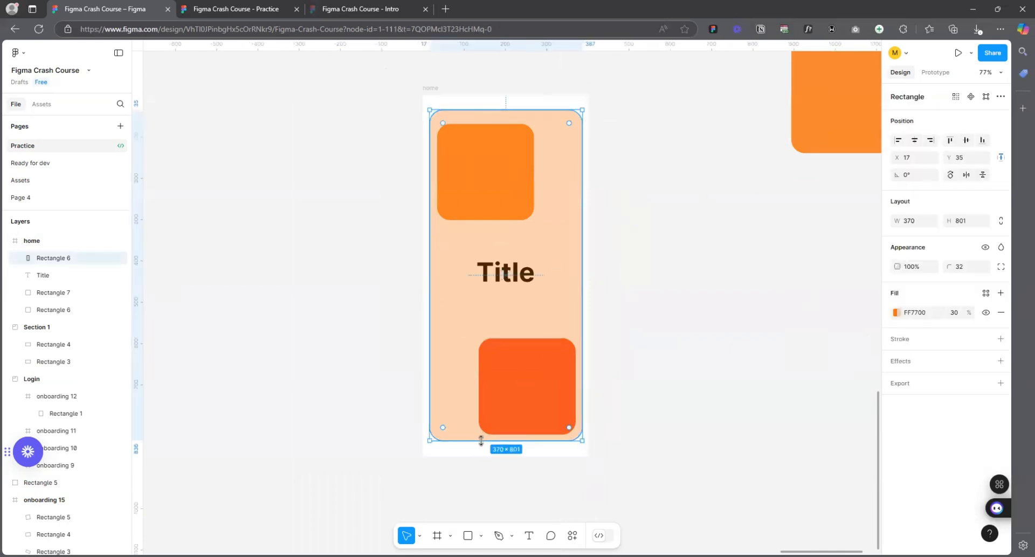
{"action": "left_click_drag", "start_coordinate": [479, 441], "coordinate": [481, 447]}
{"action": "scroll", "coordinate": [469, 111], "scroll_direction": "up", "scroll_amount": 5}
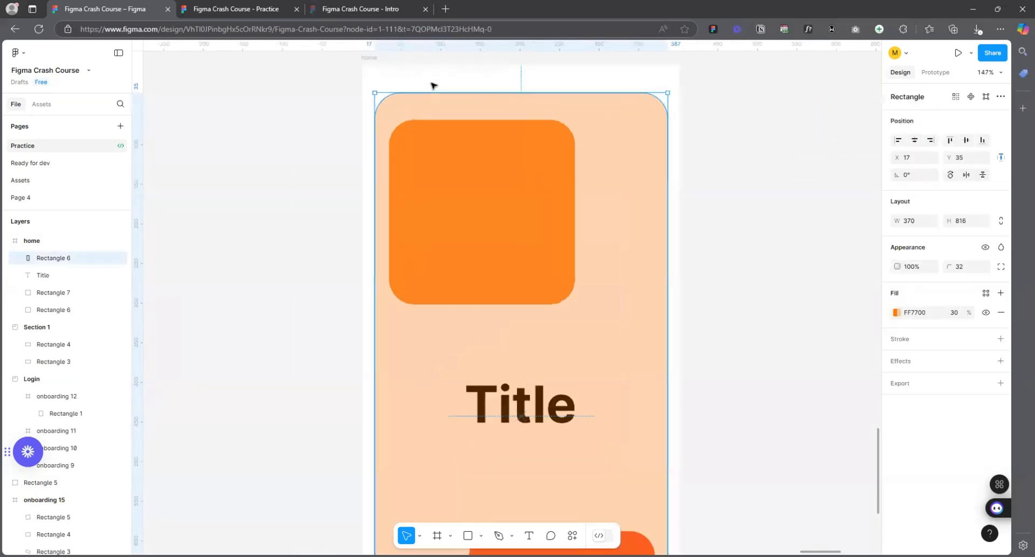
{"action": "left_click_drag", "start_coordinate": [462, 90], "coordinate": [461, 108]}
{"action": "scroll", "coordinate": [496, 92], "scroll_direction": "down", "scroll_amount": 4}
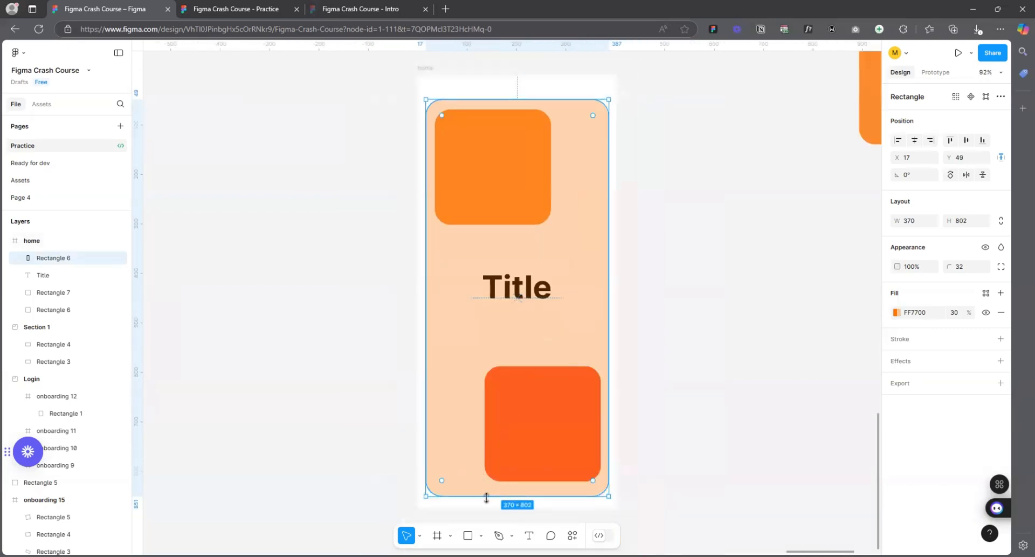
{"action": "left_click_drag", "start_coordinate": [486, 495], "coordinate": [486, 490]}
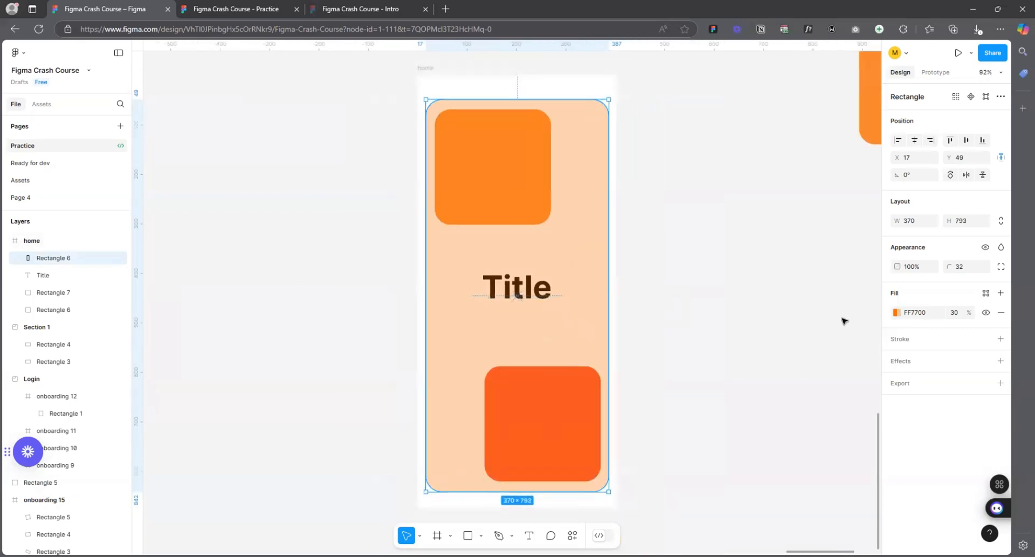
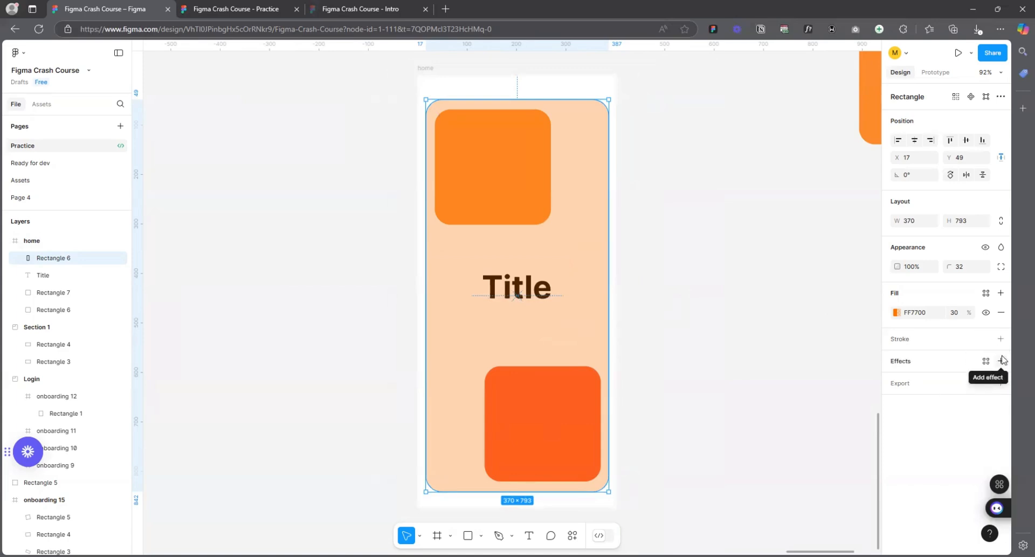
- Add a background blur effect to the overlay rectangle and raise its blur to about 26.7
{"action": "left_click", "coordinate": [1001, 360]}
{"action": "left_click", "coordinate": [966, 383]}
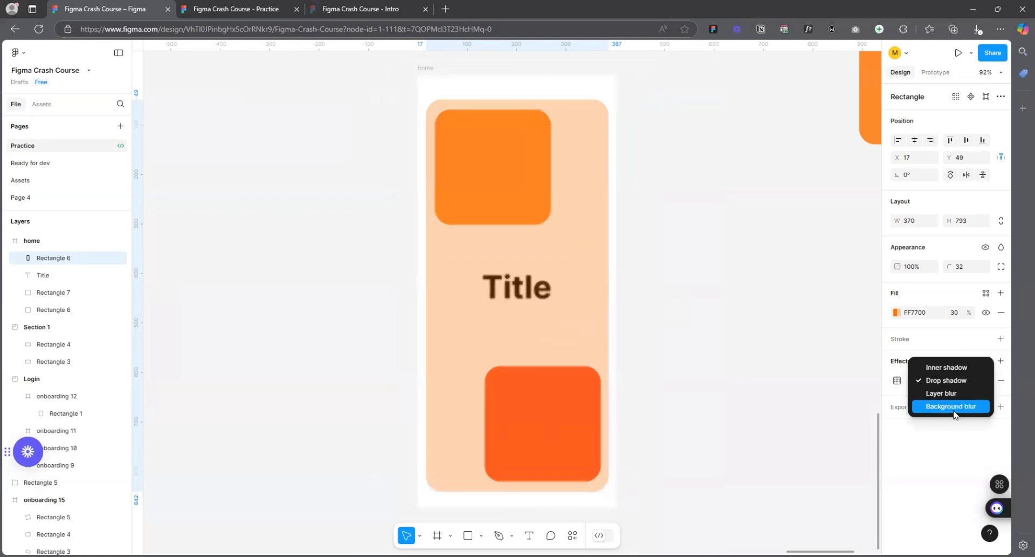
{"action": "left_click", "coordinate": [931, 408]}
{"action": "left_click", "coordinate": [898, 381]}
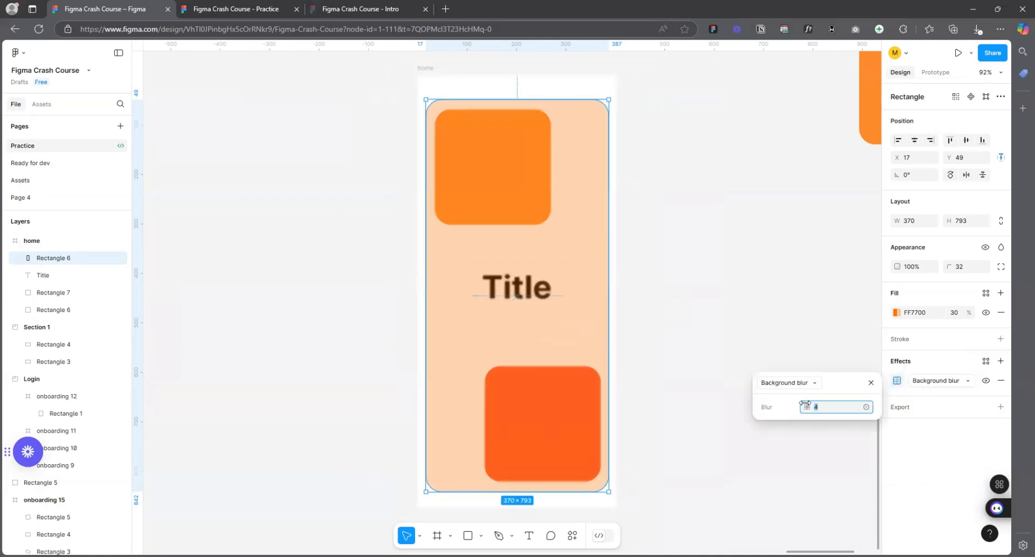
{"action": "left_click_drag", "start_coordinate": [810, 406], "coordinate": [39, 397]}
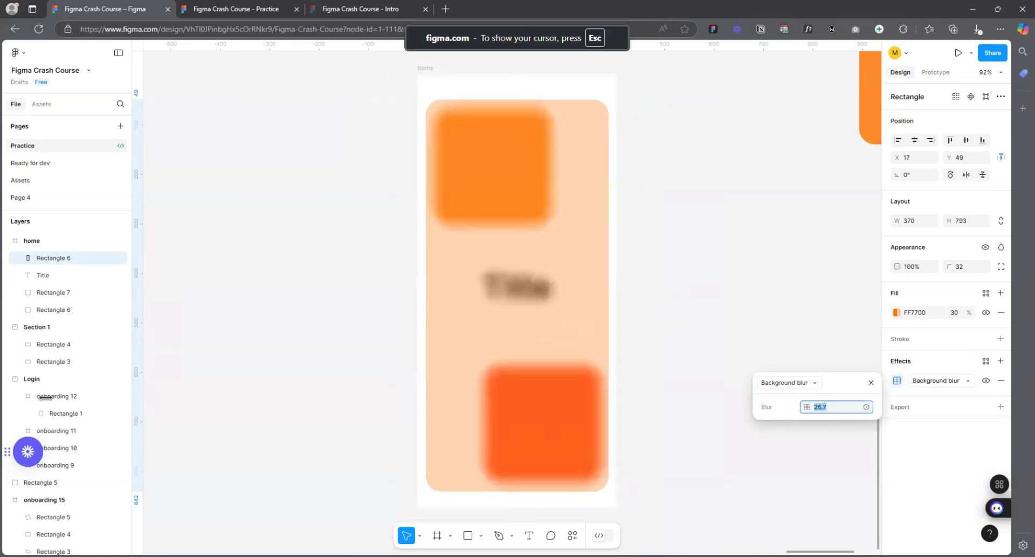
- Increase the overlay rectangle's background blur to about 76.4 and inspect the blurred shapes up close
{"action": "scroll", "coordinate": [391, 240], "scroll_direction": "down", "scroll_amount": 3}
{"action": "scroll", "coordinate": [549, 178], "scroll_direction": "up", "scroll_amount": 4}
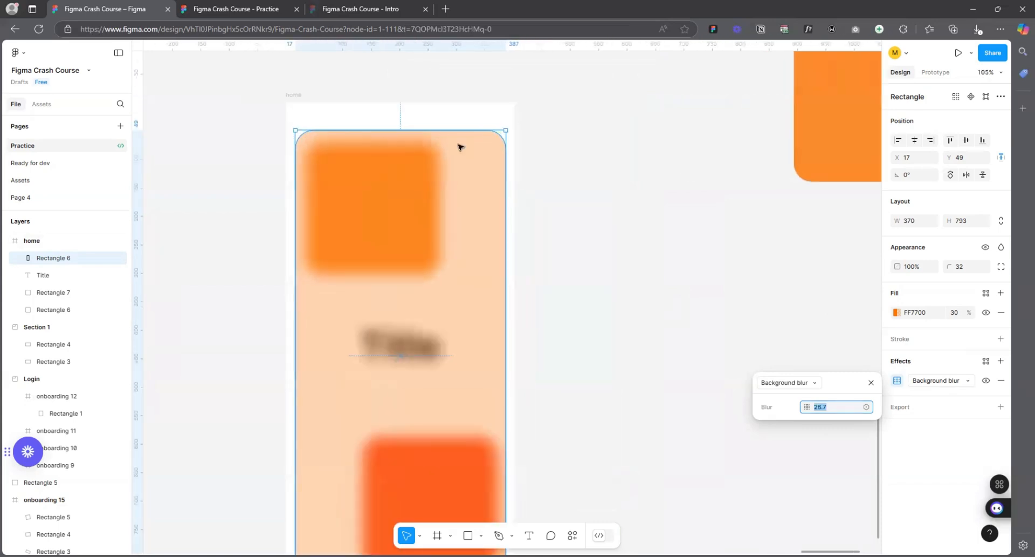
{"action": "left_click_drag", "start_coordinate": [807, 408], "coordinate": [896, 426]}
{"action": "left_click", "coordinate": [580, 178]}
{"action": "scroll", "coordinate": [522, 122], "scroll_direction": "up", "scroll_amount": 5}
{"action": "scroll", "coordinate": [530, 149], "scroll_direction": "down", "scroll_amount": 2}
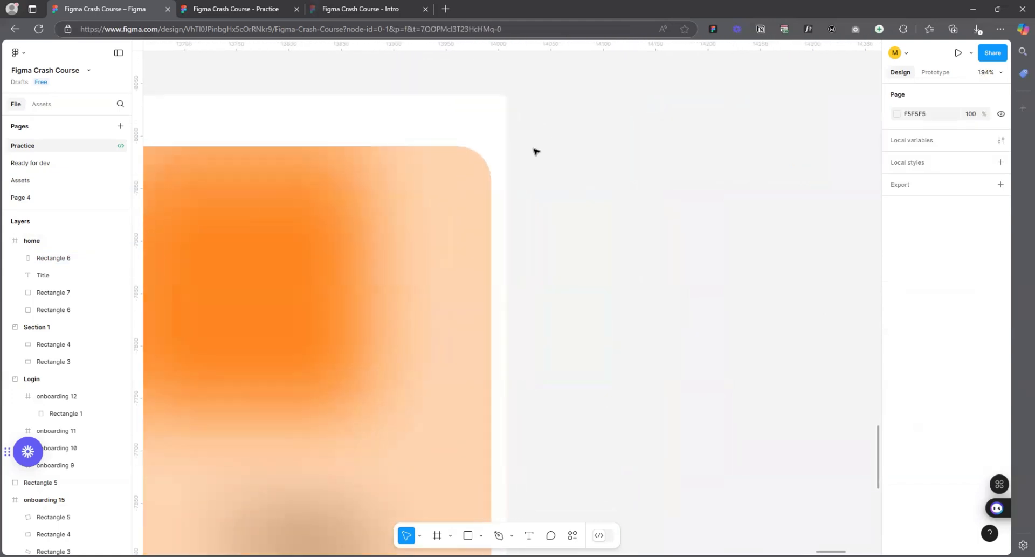
{"action": "scroll", "coordinate": [536, 151], "scroll_direction": "down", "scroll_amount": 3}
{"action": "scroll", "coordinate": [446, 180], "scroll_direction": "up", "scroll_amount": 3}
- Move the overlay rectangle to about X 24, Y 55 within the home frame
{"action": "left_click", "coordinate": [469, 179]}
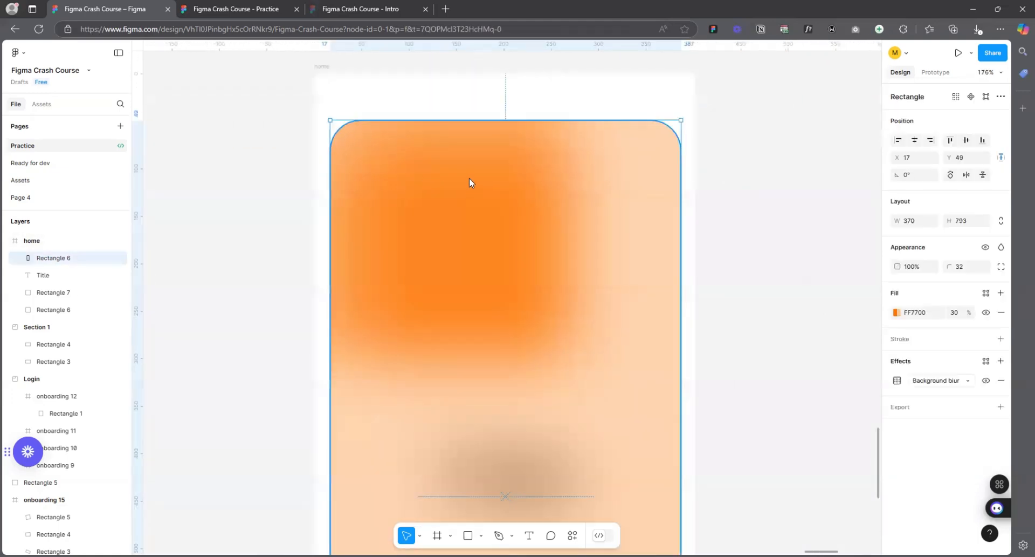
{"action": "left_click_drag", "start_coordinate": [470, 179], "coordinate": [444, 257]}
{"action": "scroll", "coordinate": [442, 155], "scroll_direction": "down", "scroll_amount": 5}
- Reduce the overlay rectangle's background blur and set it to 20
{"action": "left_click", "coordinate": [897, 380]}
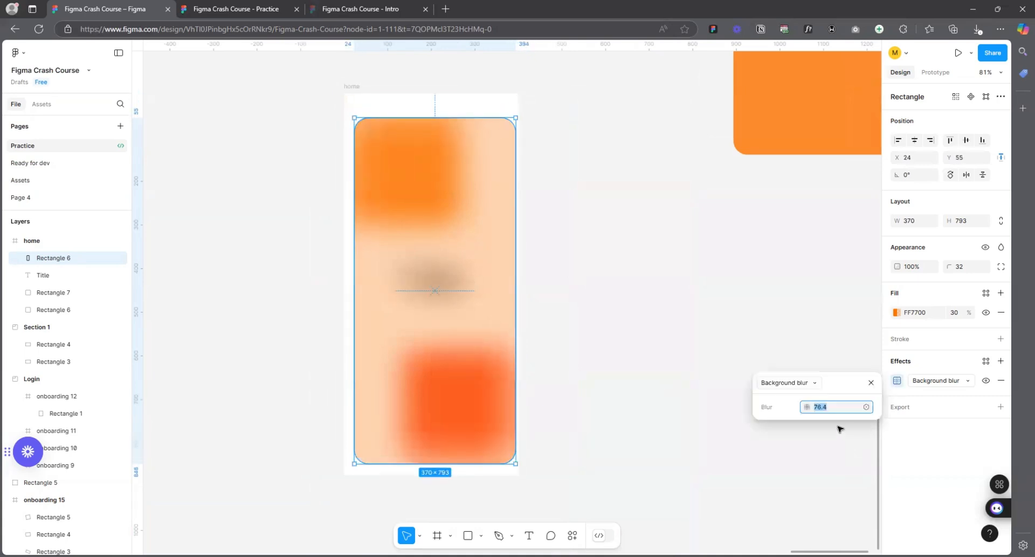
{"action": "left_click_drag", "start_coordinate": [809, 407], "coordinate": [761, 410]}
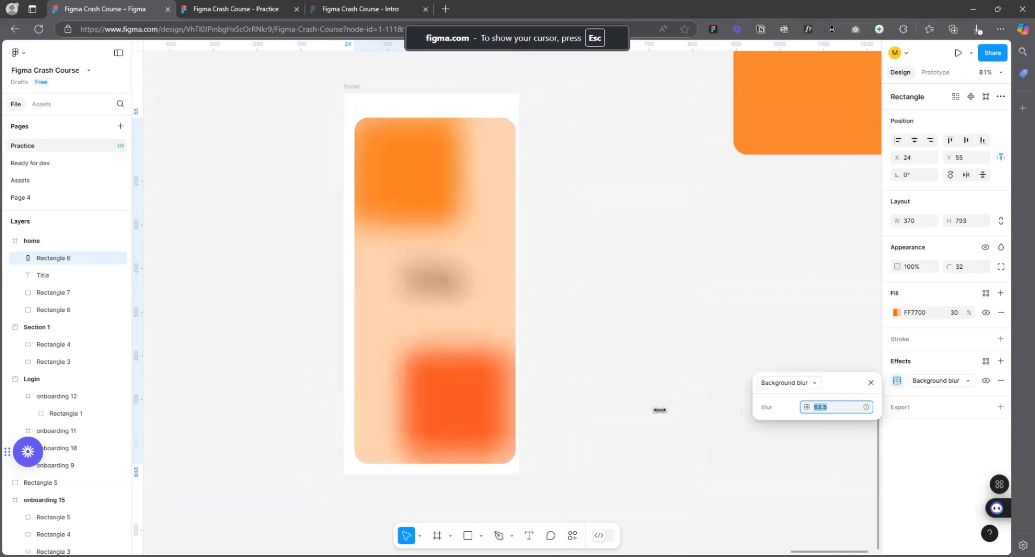
{"action": "left_click_drag", "start_coordinate": [660, 410], "coordinate": [570, 403]}
{"action": "left_click_drag", "start_coordinate": [481, 387], "coordinate": [420, 317]}
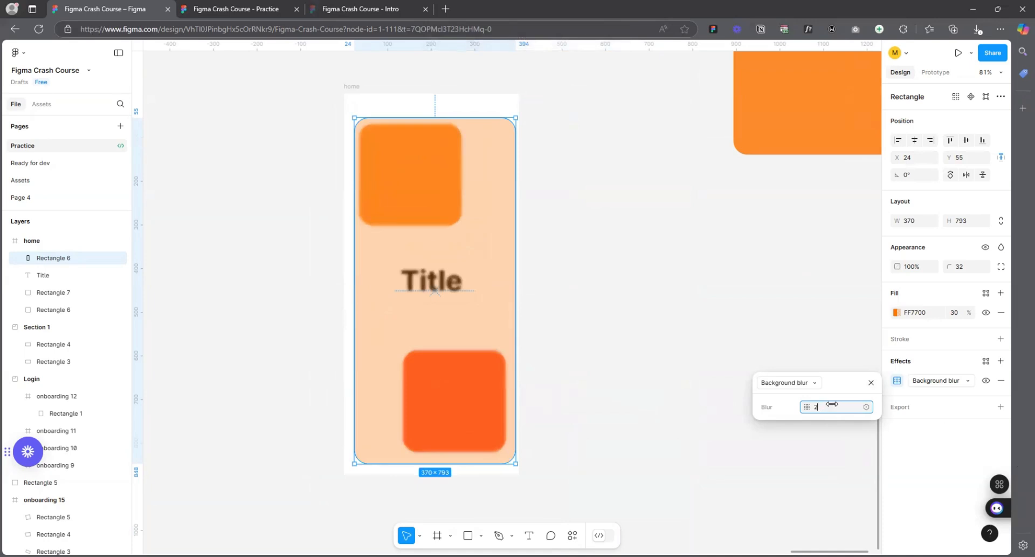
{"action": "type", "text": "0"}
{"action": "key", "text": "Return"}
{"action": "left_click", "coordinate": [610, 231]}
{"action": "scroll", "coordinate": [543, 213], "scroll_direction": "up", "scroll_amount": 2}
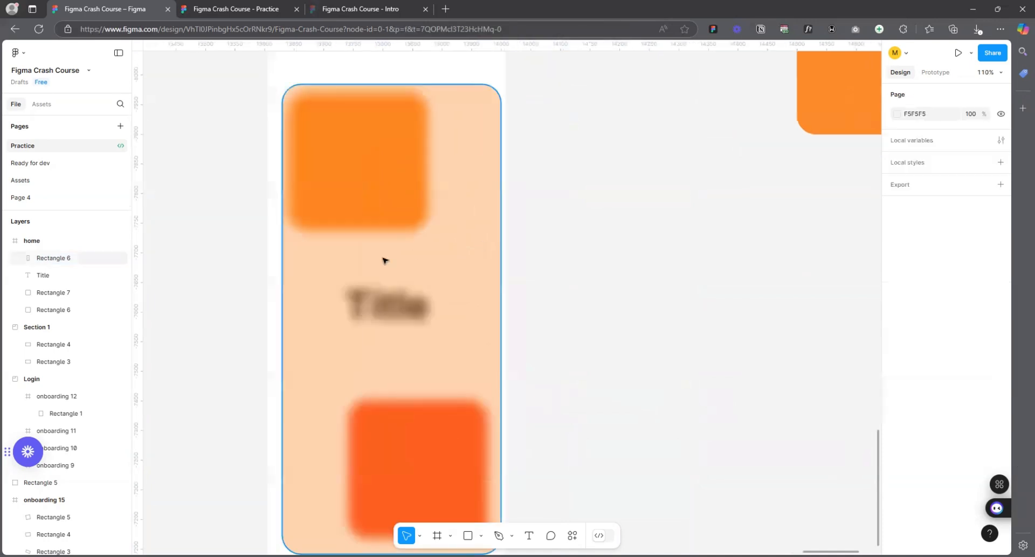
- Change the overlay rectangle's fill colour to white FFFFFF and reposition it to about X 9, Y 28
{"action": "mouse_move", "coordinate": [383, 260]}
{"action": "left_mouse_down"}
{"action": "mouse_move", "coordinate": [394, 239]}
{"action": "mouse_move", "coordinate": [377, 274]}
{"action": "mouse_move", "coordinate": [341, 278]}
{"action": "mouse_move", "coordinate": [366, 240]}
{"action": "mouse_move", "coordinate": [364, 288]}
{"action": "mouse_move", "coordinate": [346, 268]}
{"action": "mouse_move", "coordinate": [358, 245]}
{"action": "mouse_move", "coordinate": [380, 248]}
{"action": "mouse_move", "coordinate": [353, 261]}
{"action": "mouse_move", "coordinate": [357, 238]}
{"action": "mouse_move", "coordinate": [348, 275]}
{"action": "mouse_move", "coordinate": [332, 274]}
{"action": "mouse_move", "coordinate": [363, 254]}
{"action": "mouse_move", "coordinate": [353, 267]}
{"action": "left_mouse_up"}
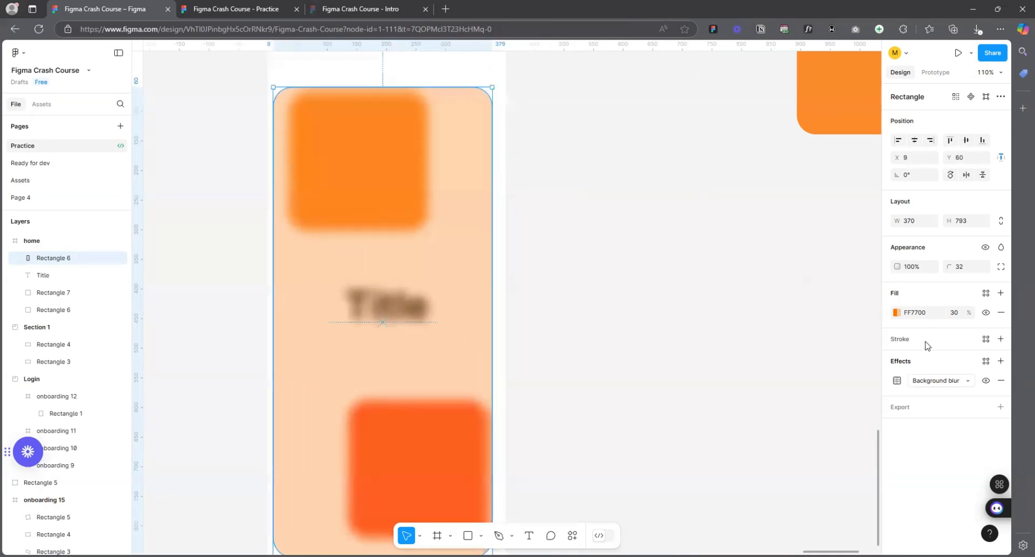
{"action": "left_click", "coordinate": [898, 314]}
{"action": "left_click_drag", "start_coordinate": [838, 318], "coordinate": [638, 131]}
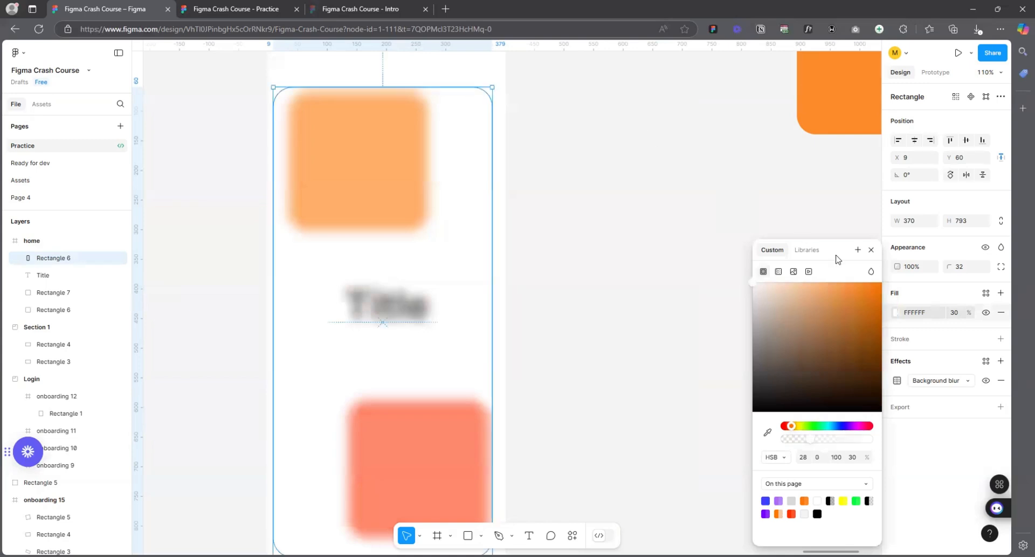
{"action": "left_click", "coordinate": [871, 250]}
{"action": "scroll", "coordinate": [688, 231], "scroll_direction": "down", "scroll_amount": 2}
{"action": "left_click_drag", "start_coordinate": [469, 240], "coordinate": [466, 218]}
- Change the home frame's fill colour to black
{"action": "left_click", "coordinate": [373, 87]}
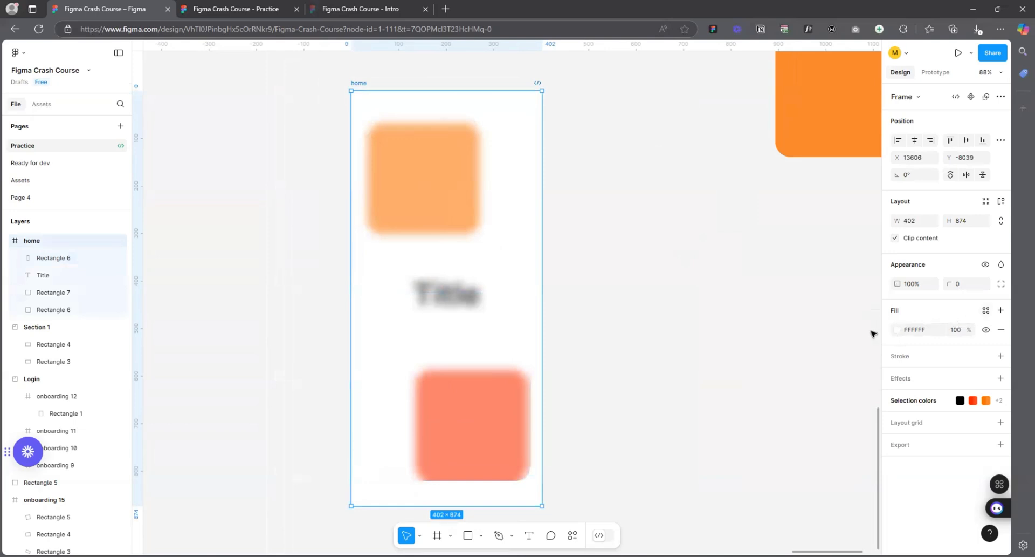
{"action": "left_click", "coordinate": [898, 330]}
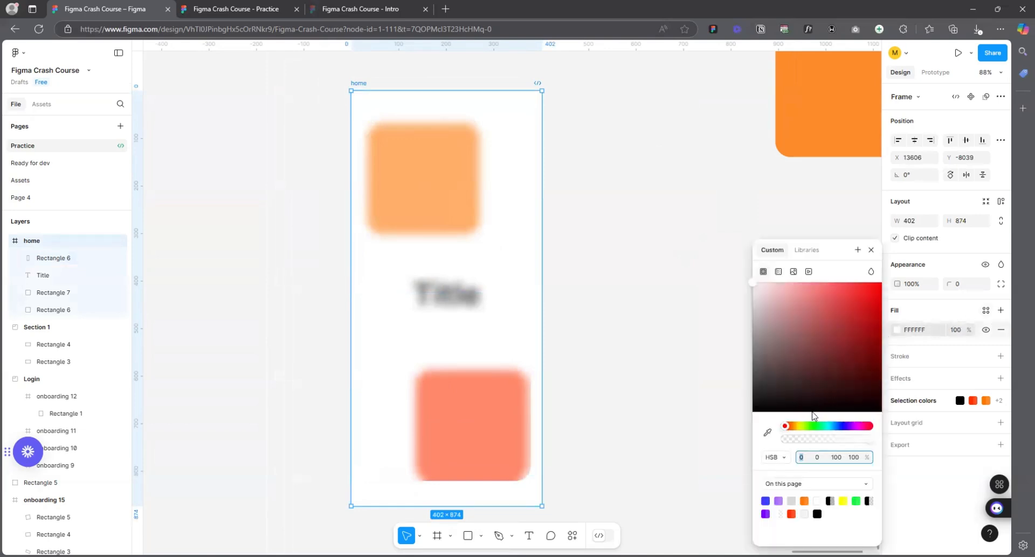
{"action": "left_click", "coordinate": [818, 334]}
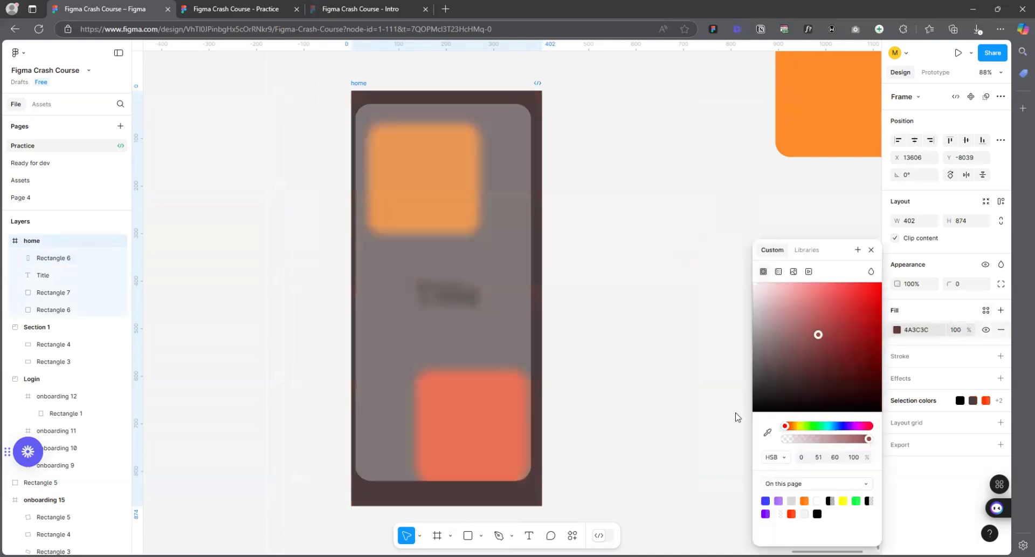
{"action": "left_click", "coordinate": [624, 160]}
{"action": "scroll", "coordinate": [592, 215], "scroll_direction": "down", "scroll_amount": 2}
{"action": "scroll", "coordinate": [485, 232], "scroll_direction": "up", "scroll_amount": 2}
- Shift the white overlay rectangle sideways to about X 262, Y 55 so it only partly covers the coloured shapes
{"action": "left_click", "coordinate": [452, 237]}
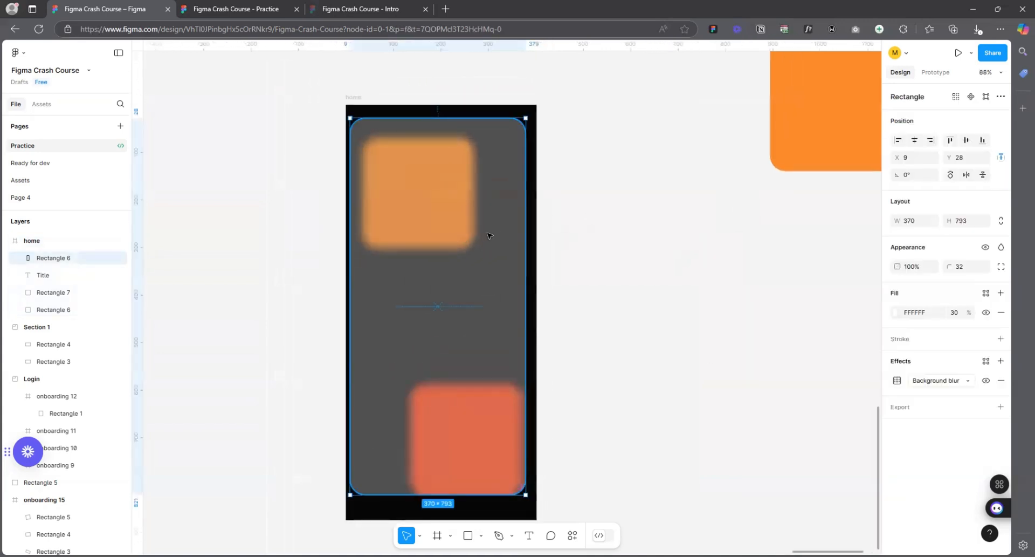
{"action": "key", "text": "shift+Right"}
{"action": "key", "text": "shift+Right"}
{"action": "key", "text": "shift+Right"}
{"action": "key", "text": "shift+Right"}
{"action": "key", "text": "shift+Right"}
{"action": "key", "text": "shift+Right"}
{"action": "key", "text": "shift+Right"}
{"action": "key", "text": "shift+Right"}
{"action": "key", "text": "shift+Right"}
{"action": "key", "text": "shift+Right"}
{"action": "key", "text": "shift+Right"}
{"action": "key", "text": "shift+Right"}
{"action": "key", "text": "shift+Right"}
{"action": "key", "text": "shift+Right"}
{"action": "key", "text": "shift+Right"}
{"action": "key", "text": "shift+Right"}
{"action": "key", "text": "shift+Right"}
{"action": "key", "text": "shift+Right"}
{"action": "key", "text": "shift+Right"}
{"action": "key", "text": "shift+Right"}
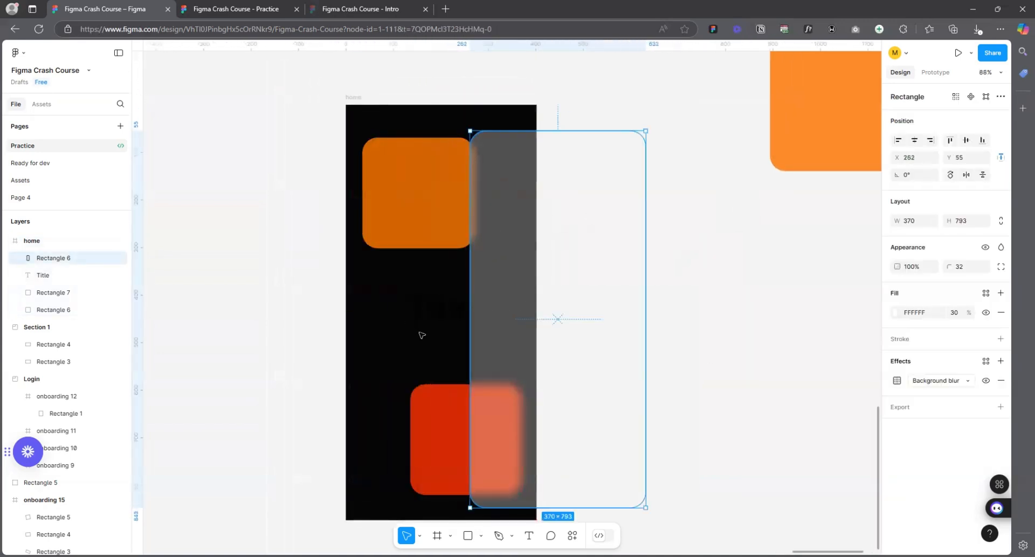
- Change the title text's fill colour to white FFFFFF
{"action": "left_click", "coordinate": [421, 318]}
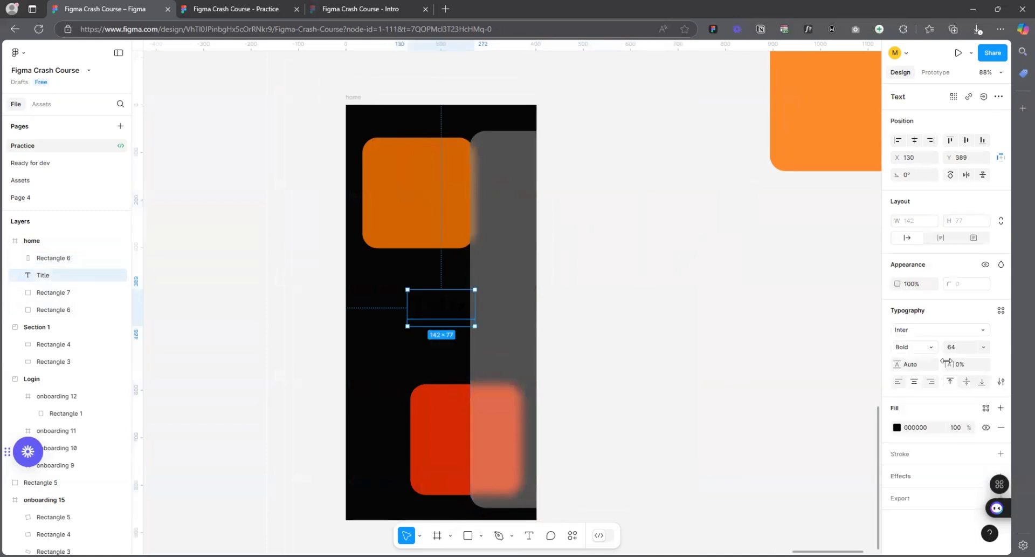
{"action": "left_click", "coordinate": [921, 430]}
{"action": "type", "text": "ff"}
{"action": "key", "text": "Return"}
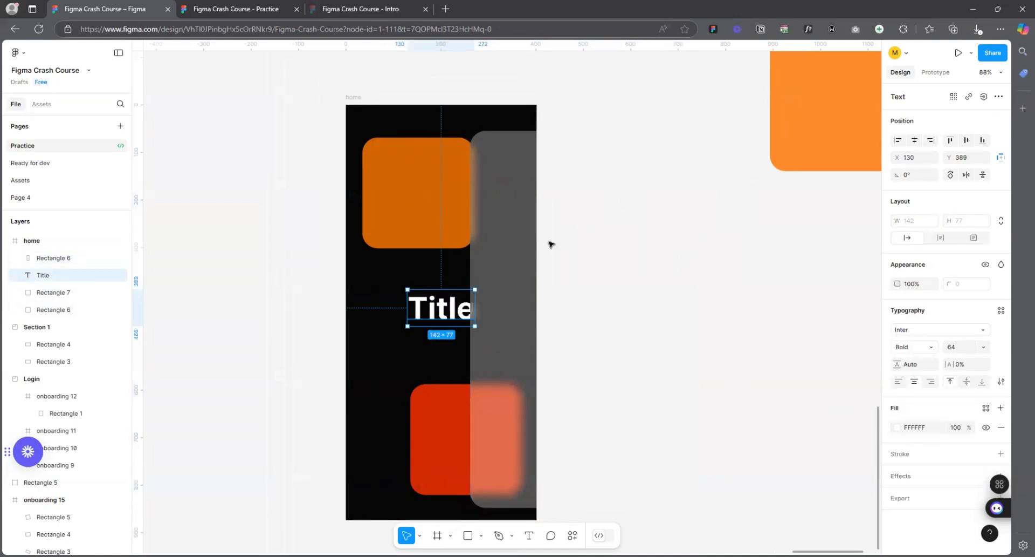
- Resize the white overlay rectangle to about 370 × 215 and place it at X 16, Y 537 over the red shape
{"action": "left_click_drag", "start_coordinate": [491, 240], "coordinate": [379, 228]}
{"action": "scroll", "coordinate": [426, 221], "scroll_direction": "down", "scroll_amount": 3}
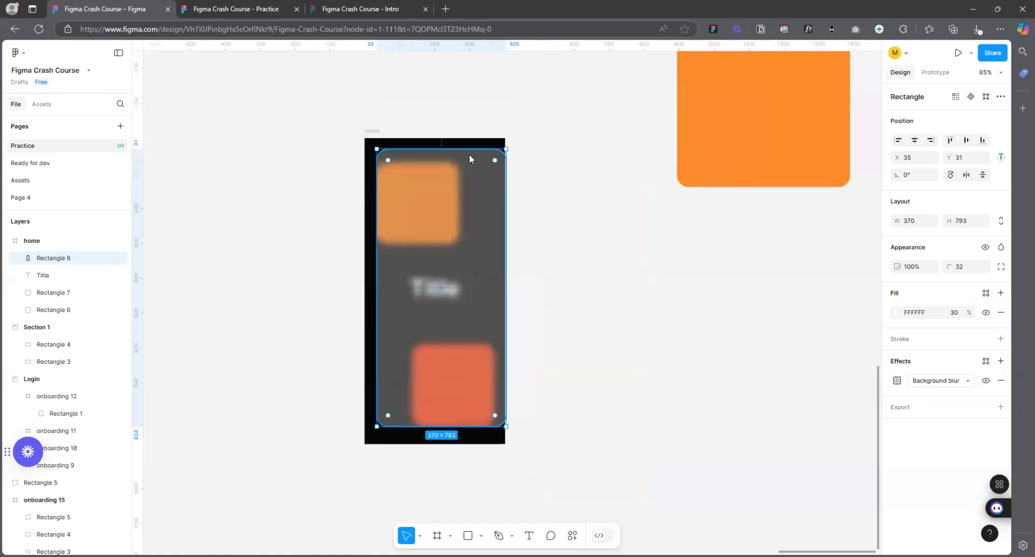
{"action": "left_click_drag", "start_coordinate": [467, 150], "coordinate": [464, 312]}
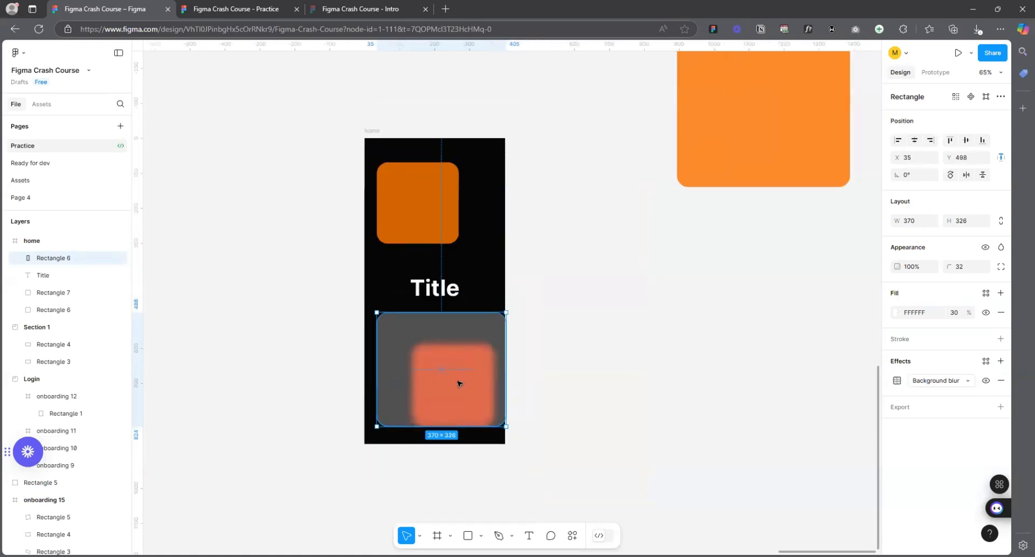
{"action": "scroll", "coordinate": [459, 383], "scroll_direction": "up", "scroll_amount": 3}
{"action": "left_click_drag", "start_coordinate": [442, 402], "coordinate": [442, 365]}
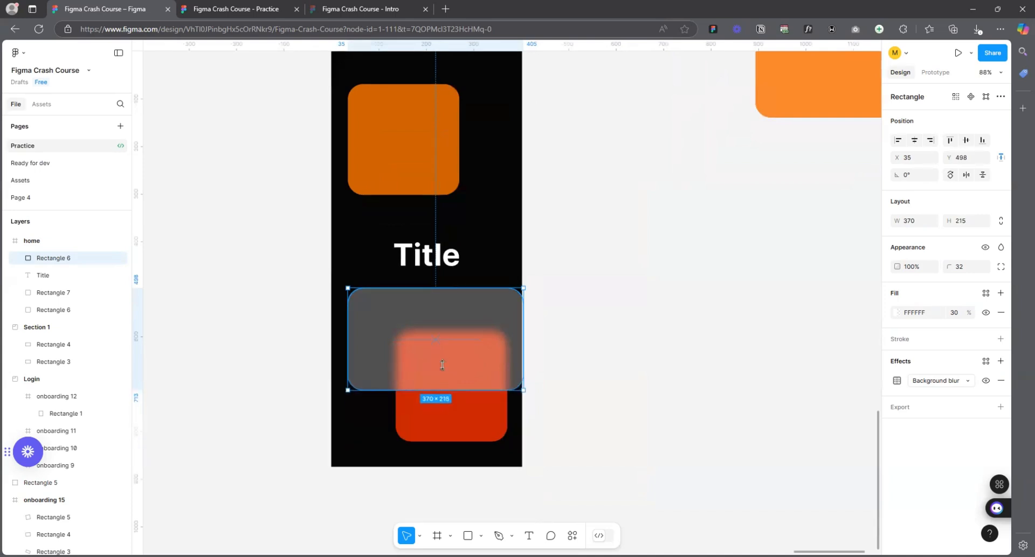
{"action": "left_click_drag", "start_coordinate": [441, 324], "coordinate": [443, 384]}
{"action": "scroll", "coordinate": [489, 348], "scroll_direction": "up", "scroll_amount": 2}
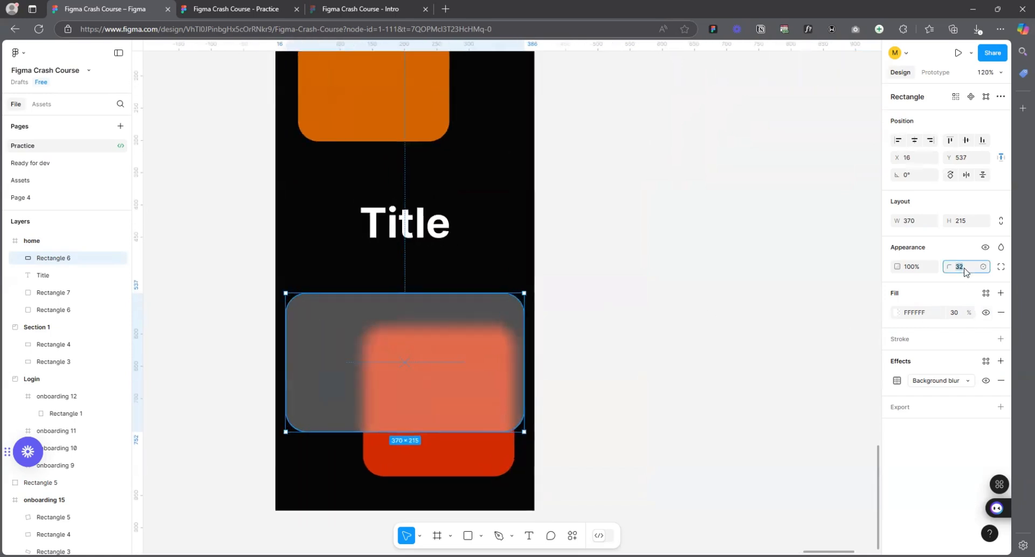
- Set the overlay card's corner radius to 16 and add a linear gradient stroke running diagonally from upper left to lower right
{"action": "key", "text": "Return"}
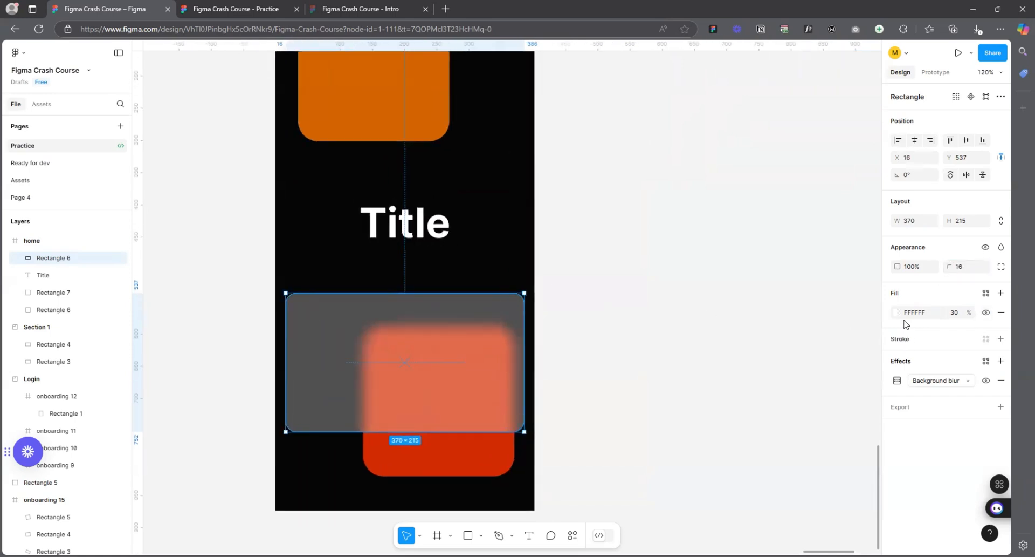
{"action": "left_click", "coordinate": [1001, 338]}
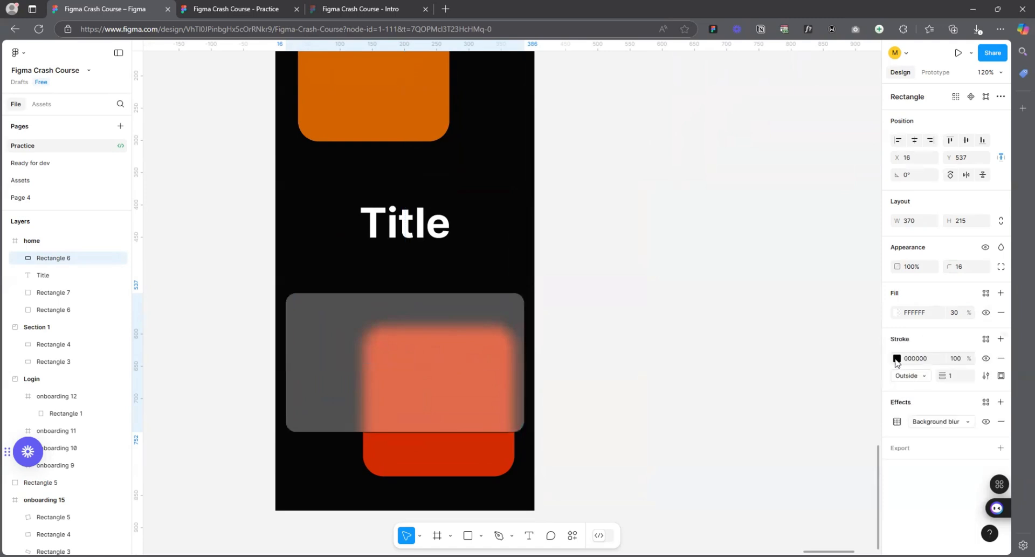
{"action": "left_click", "coordinate": [897, 358]}
{"action": "left_click", "coordinate": [779, 272]}
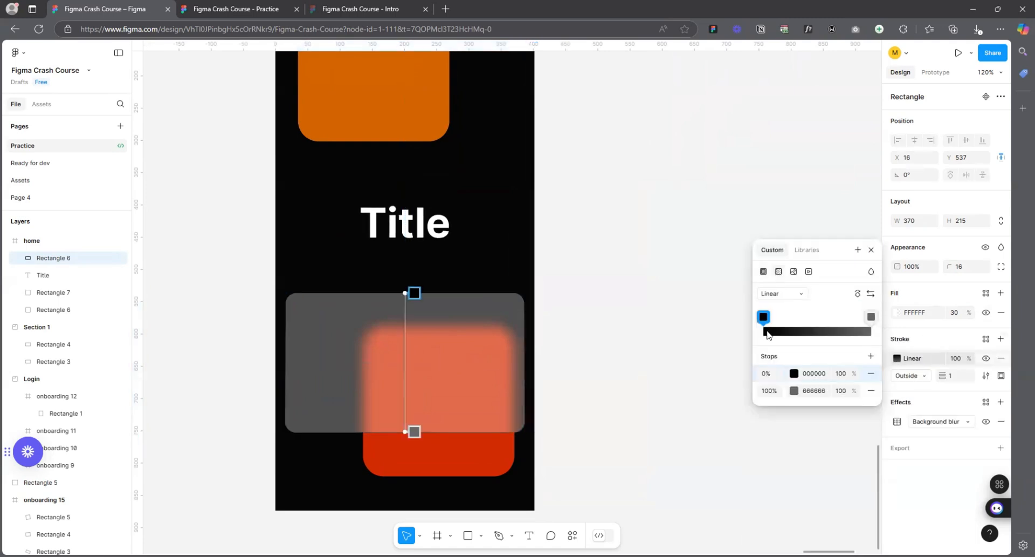
{"action": "left_click_drag", "start_coordinate": [403, 290], "coordinate": [308, 275]}
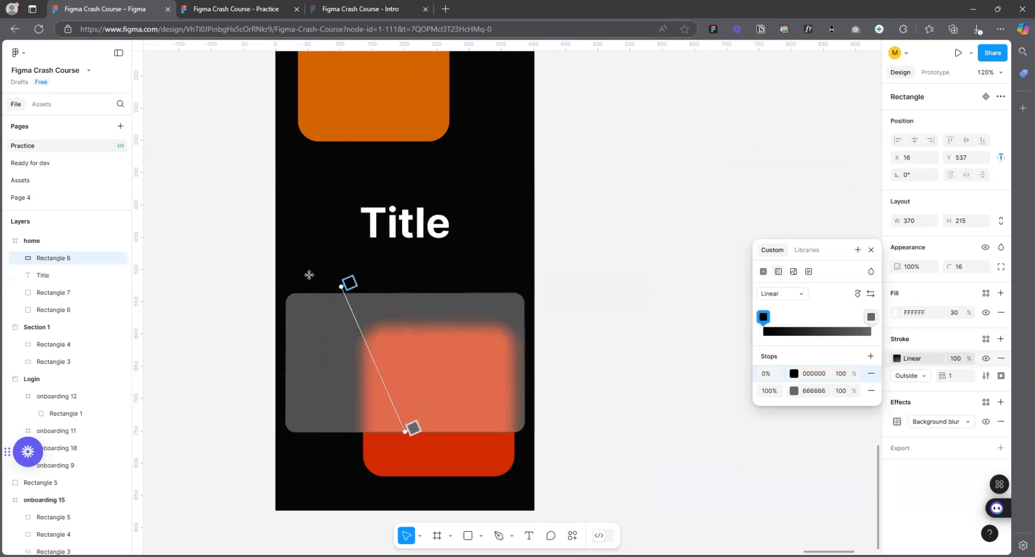
{"action": "left_click_drag", "start_coordinate": [406, 432], "coordinate": [504, 442]}
- Make both stroke gradient stops white FFFFFF, with 50% opacity for the first and 10% for the last
{"action": "left_click", "coordinate": [794, 391]}
{"action": "left_click", "coordinate": [841, 391]}
{"action": "type", "text": "10"}
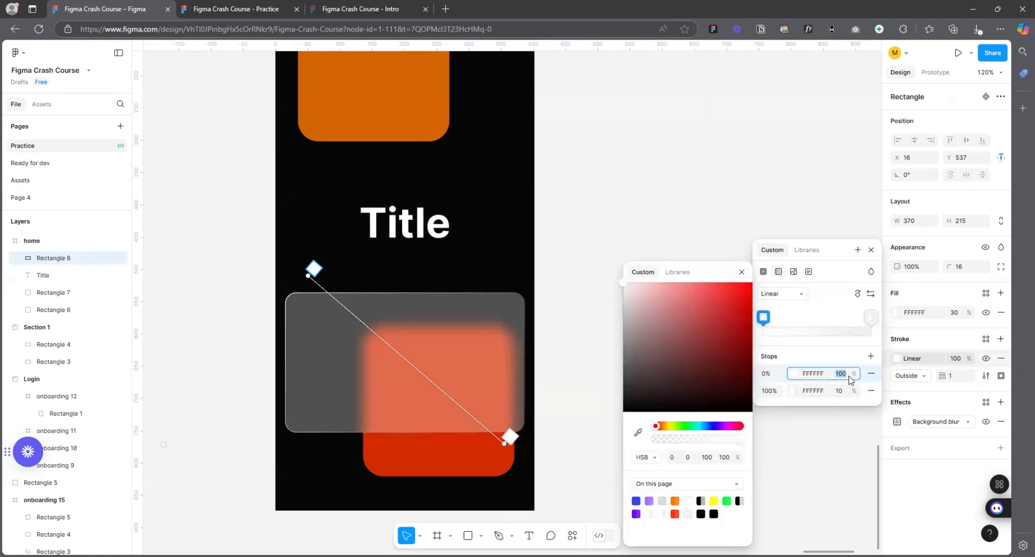
{"action": "type", "text": "30"}
{"action": "key", "text": "Return"}
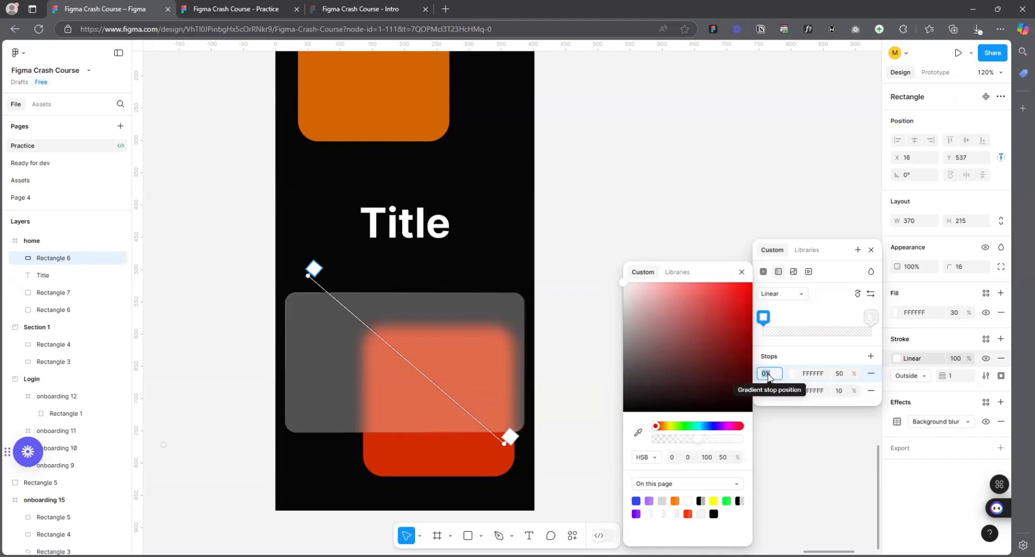
- Set the first stroke gradient stop's position to 100% and deselect the card
{"action": "left_click", "coordinate": [766, 373]}
{"action": "type", "text": "100"}
{"action": "key", "text": "Return"}
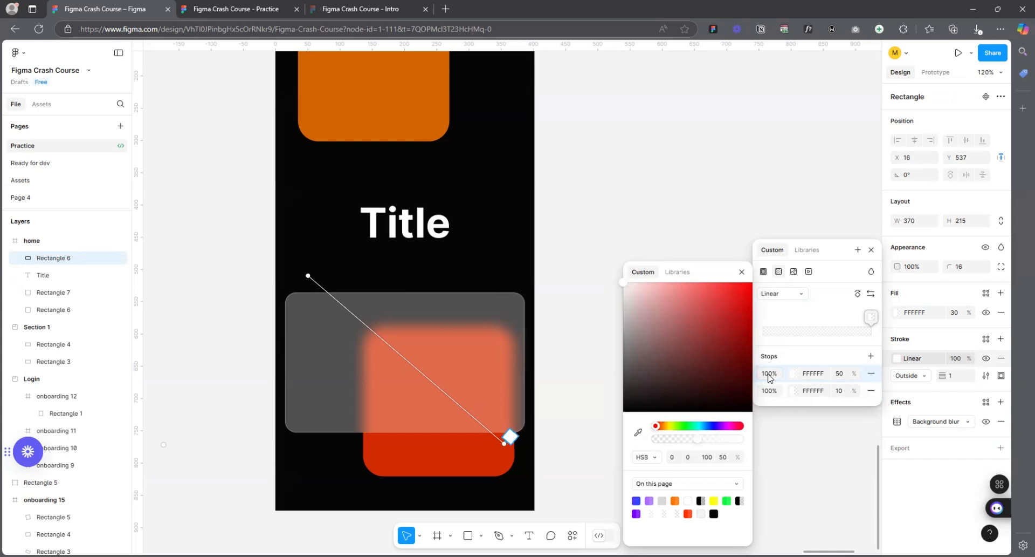
{"action": "left_click", "coordinate": [622, 240]}
{"action": "left_click", "coordinate": [228, 465]}
- Move the overlay card up to about Y 505 and duplicate the title onto it at about X 46, Y 535
{"action": "scroll", "coordinate": [441, 393], "scroll_direction": "up", "scroll_amount": 2}
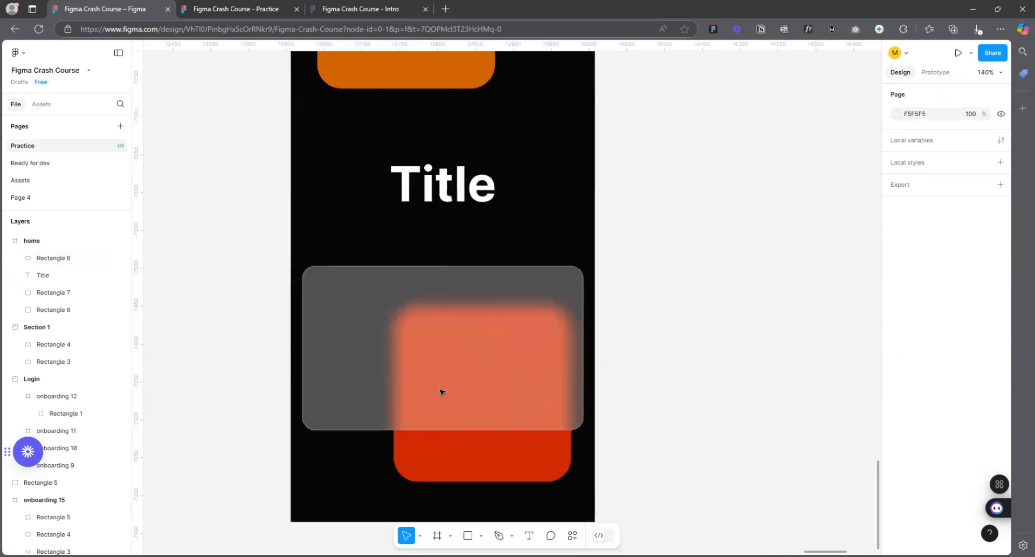
{"action": "left_click_drag", "start_coordinate": [453, 330], "coordinate": [374, 301]}
{"action": "left_click", "coordinate": [438, 191]}
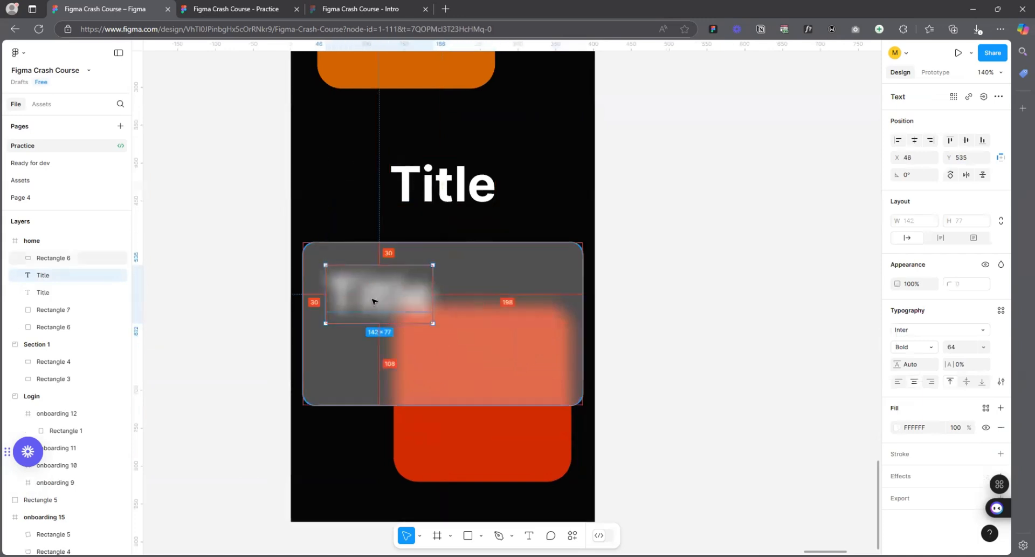
- Bring the duplicated title to the front and shift it to about X 31, Y 516 in the card's upper-left corner
{"action": "right_click", "coordinate": [375, 303]}
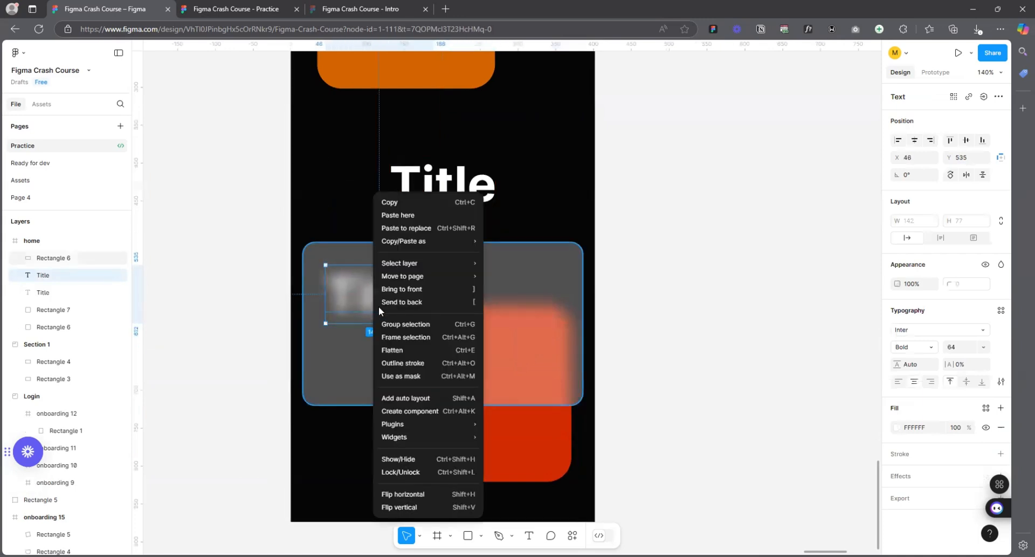
{"action": "left_click", "coordinate": [425, 289]}
{"action": "left_click_drag", "start_coordinate": [365, 300], "coordinate": [354, 286]}
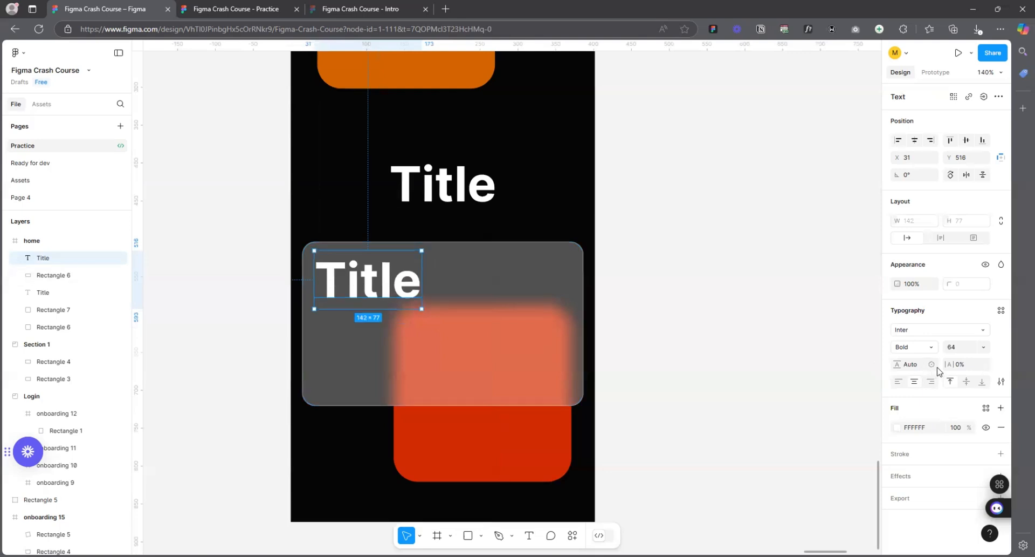
- Set the card title's font size to 32 and weight to Regular, positioned in the card's upper-left corner
{"action": "left_click", "coordinate": [984, 347]}
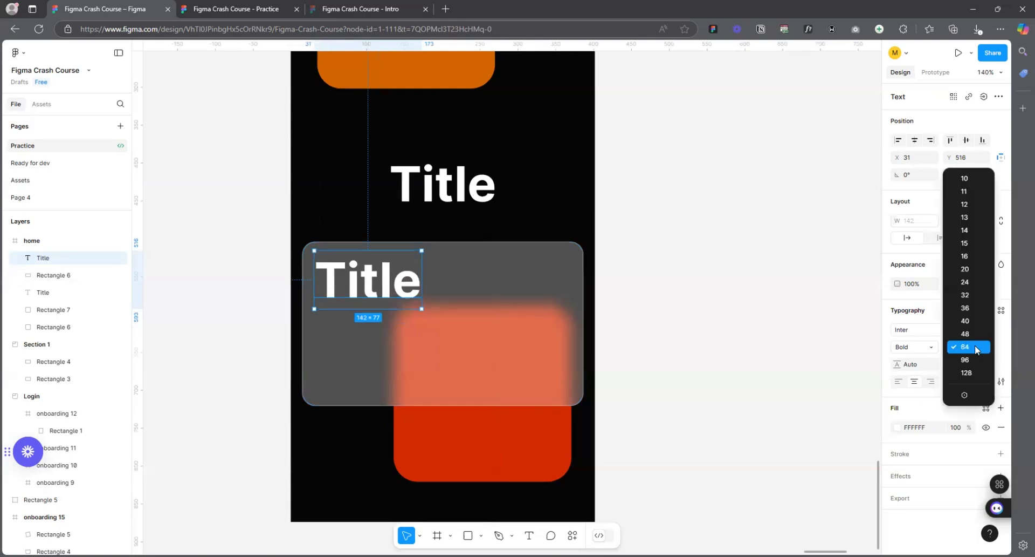
{"action": "left_click", "coordinate": [976, 293]}
{"action": "left_click_drag", "start_coordinate": [378, 272], "coordinate": [353, 277]}
{"action": "left_click", "coordinate": [931, 347]}
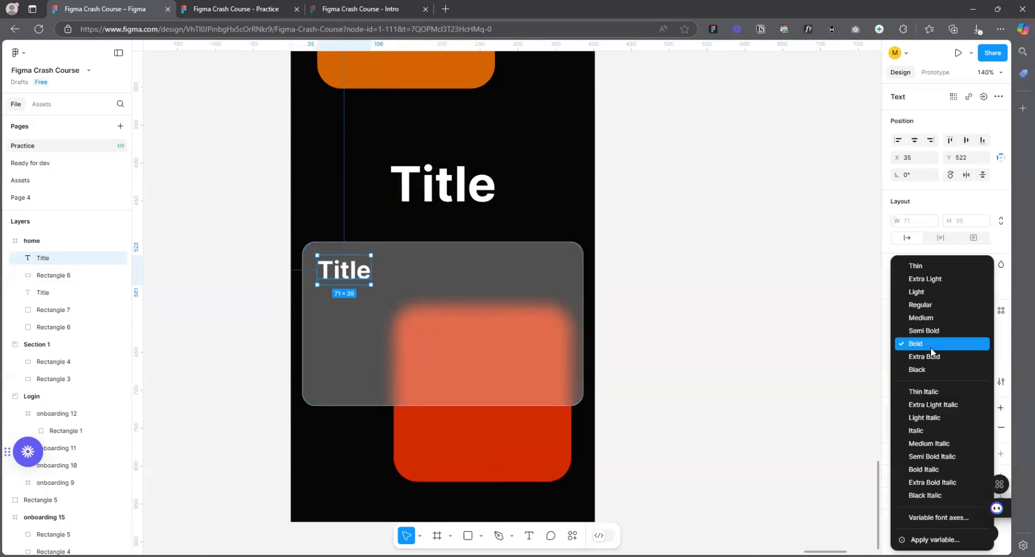
{"action": "left_click", "coordinate": [931, 305]}
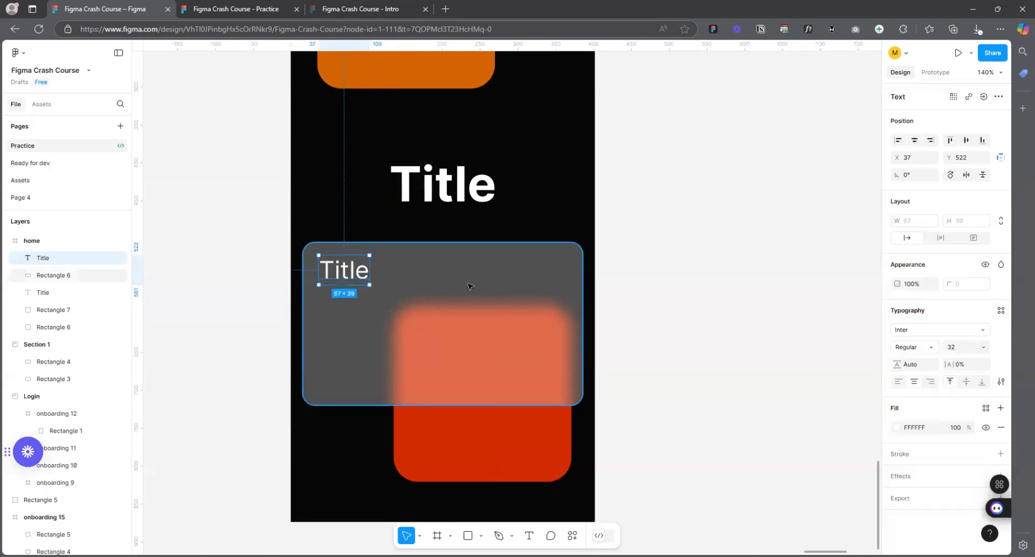
- Replace the card title's text with "Your name here"
{"action": "double_click", "coordinate": [355, 277]}
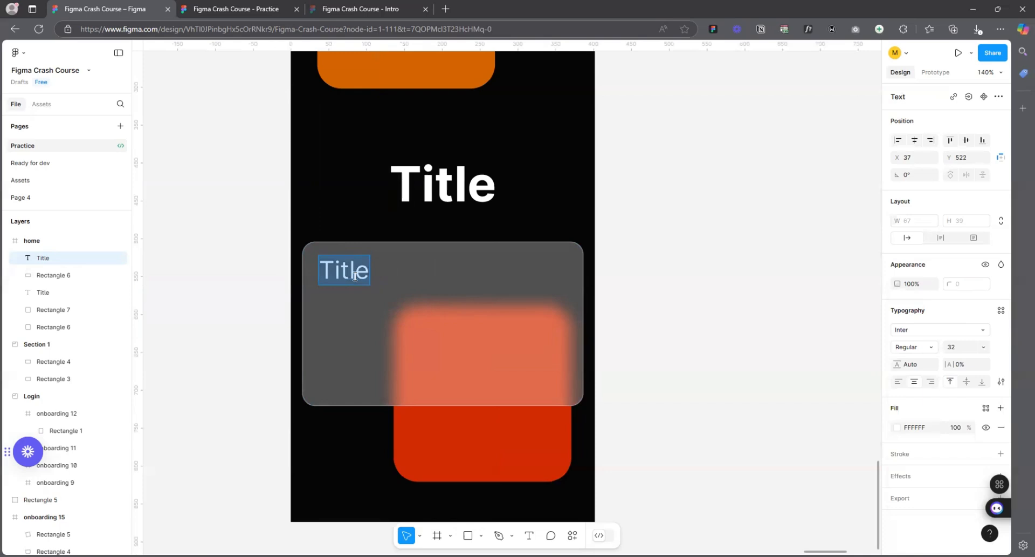
{"action": "type", "text": "Y"}
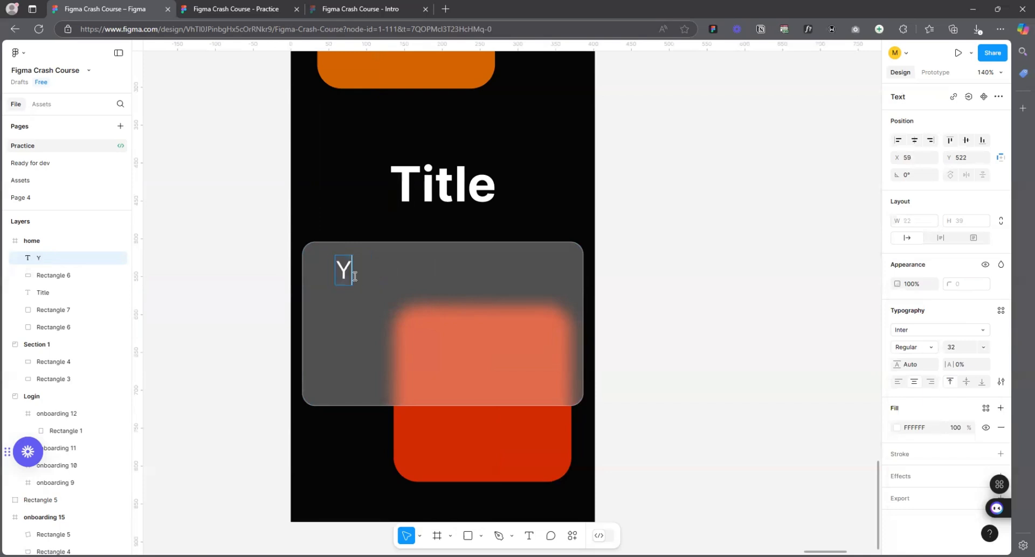
{"action": "type", "text": "our nam"}
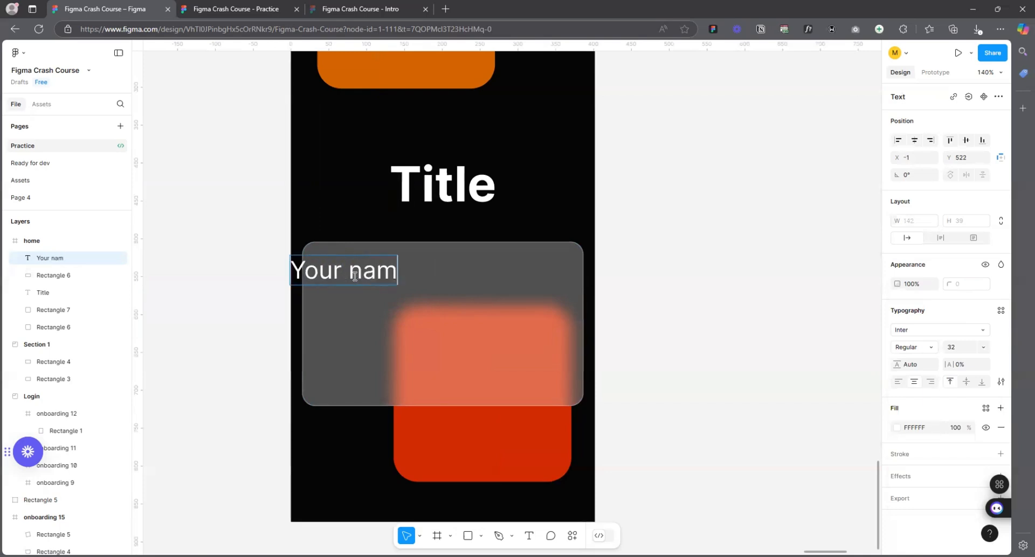
{"action": "type", "text": "e here"}
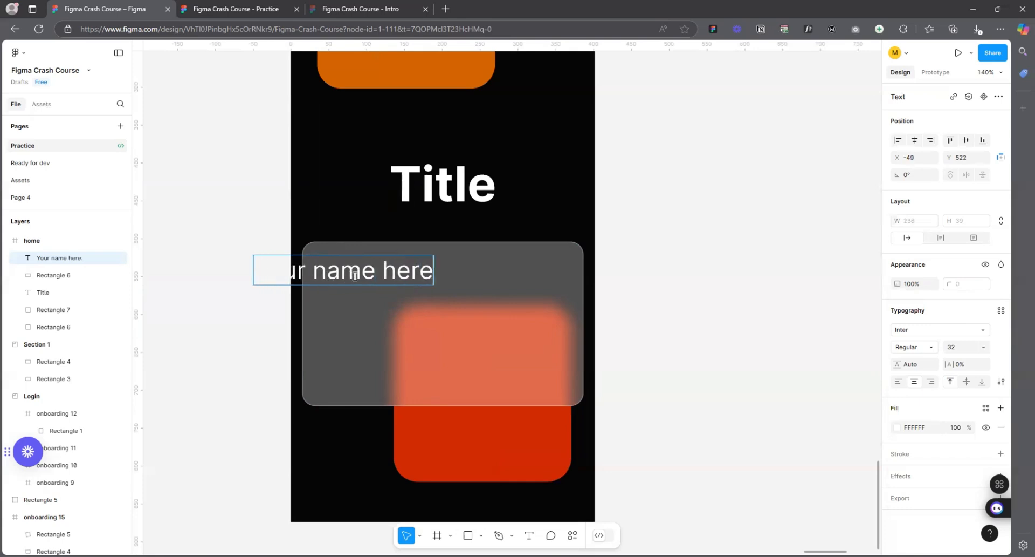
{"action": "key", "text": "Escape"}
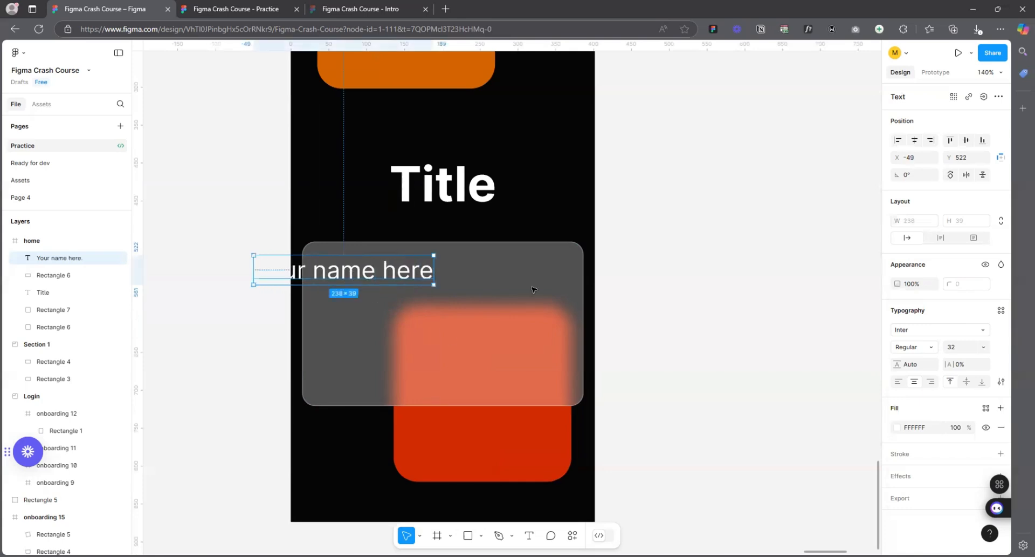
- Set the "Your name here" text's font size to 16 and move it inside the card's upper-left corner
{"action": "left_click", "coordinate": [981, 349]}
{"action": "left_click", "coordinate": [970, 318]}
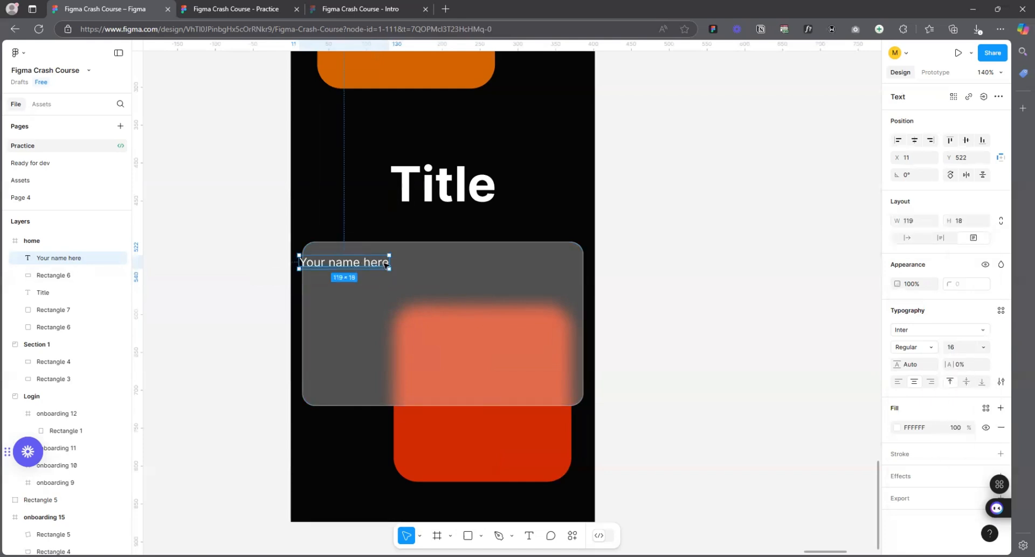
{"action": "mouse_move", "coordinate": [387, 264]}
{"action": "left_mouse_down"}
{"action": "mouse_move", "coordinate": [419, 268]}
{"action": "mouse_move", "coordinate": [405, 269]}
{"action": "left_mouse_up"}
{"action": "left_click", "coordinate": [636, 272]}
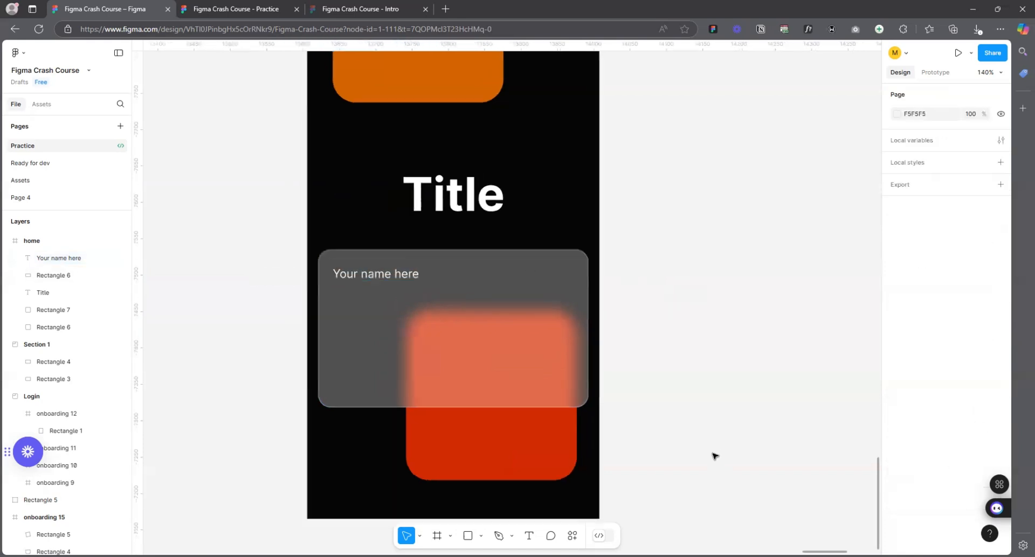
- Move the orange rectangle down to about X 24, Y 328 so it lies partly behind the overlay card
{"action": "scroll", "coordinate": [715, 456], "scroll_direction": "down", "scroll_amount": 4}
{"action": "scroll", "coordinate": [708, 402], "scroll_direction": "up", "scroll_amount": 3}
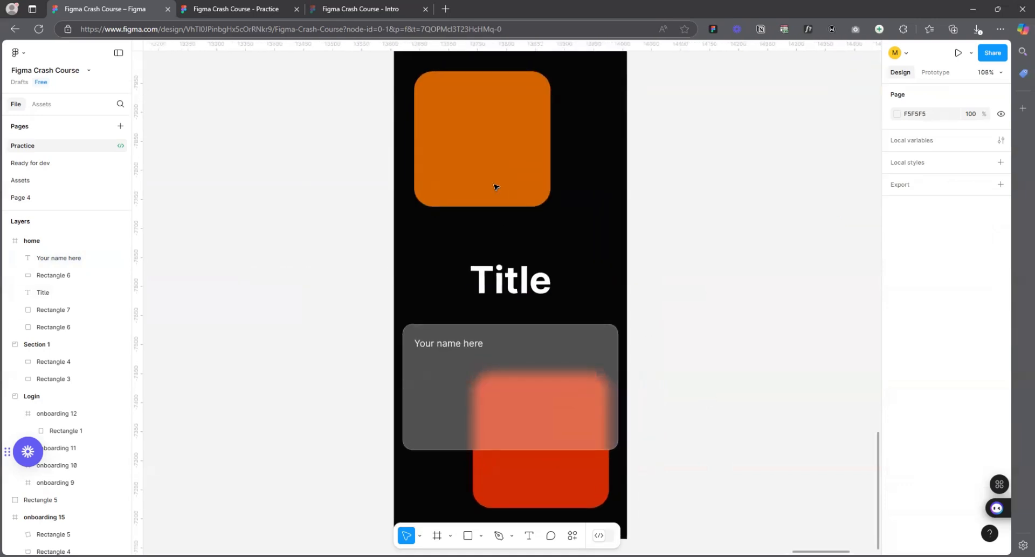
{"action": "left_click_drag", "start_coordinate": [491, 161], "coordinate": [485, 311]}
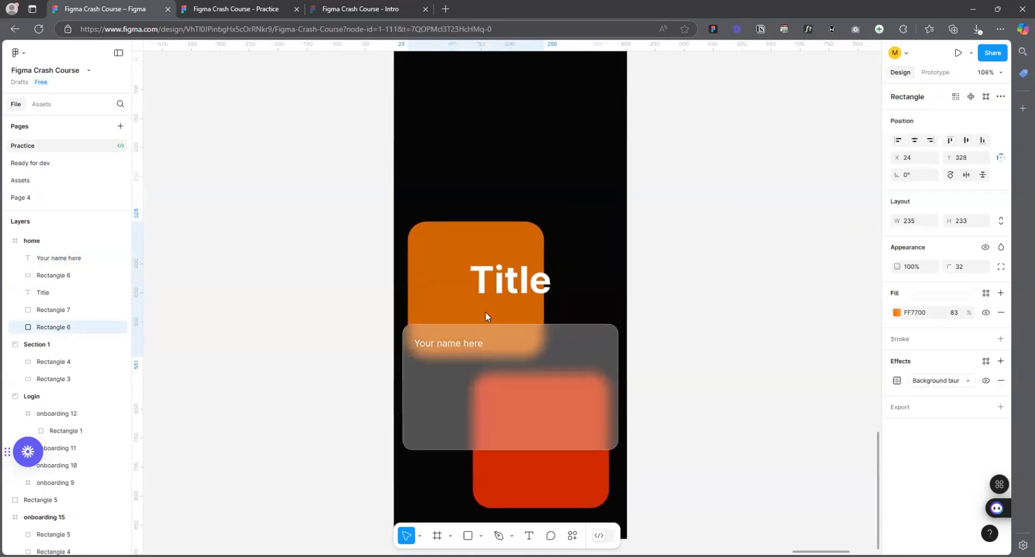
{"action": "left_click", "coordinate": [629, 425]}
- Examine the overlay card's background blur over the orange and red shapes up close and from afar
{"action": "scroll", "coordinate": [594, 365], "scroll_direction": "up", "scroll_amount": 5}
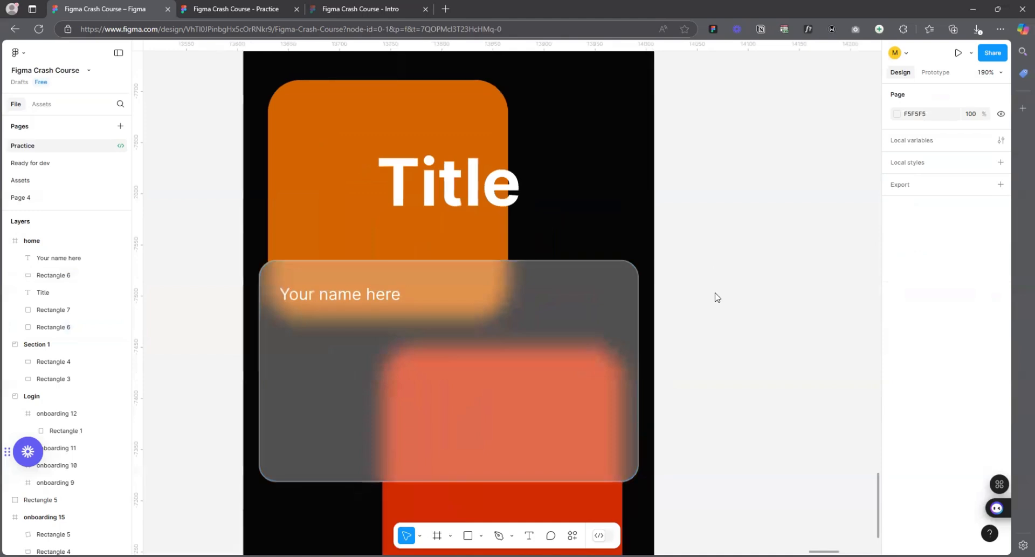
{"action": "scroll", "coordinate": [361, 416], "scroll_direction": "down", "scroll_amount": 12}
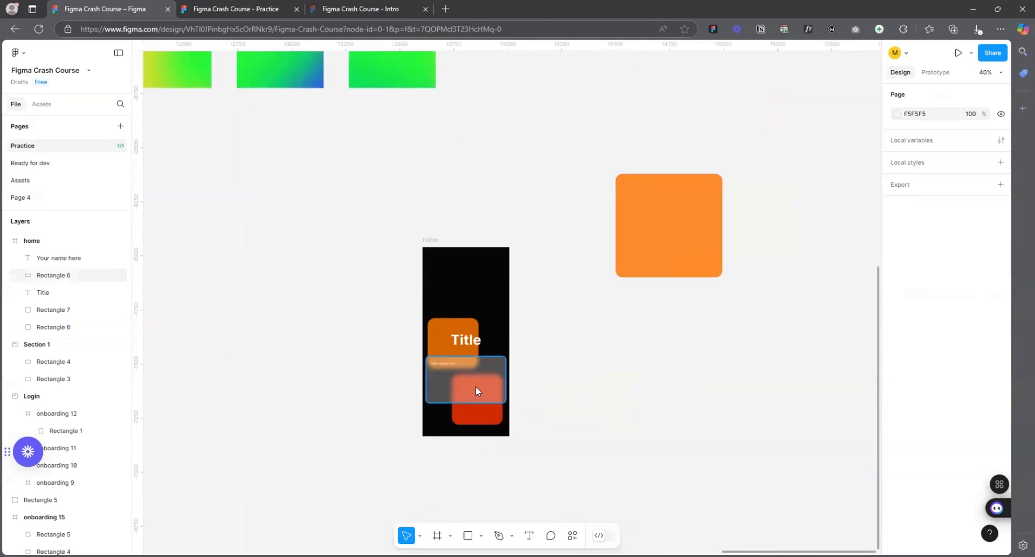
{"action": "left_click", "coordinate": [476, 390]}
{"action": "scroll", "coordinate": [546, 394], "scroll_direction": "up", "scroll_amount": 3}
{"action": "scroll", "coordinate": [533, 426], "scroll_direction": "down", "scroll_amount": 3}
{"action": "scroll", "coordinate": [487, 417], "scroll_direction": "up", "scroll_amount": 3}
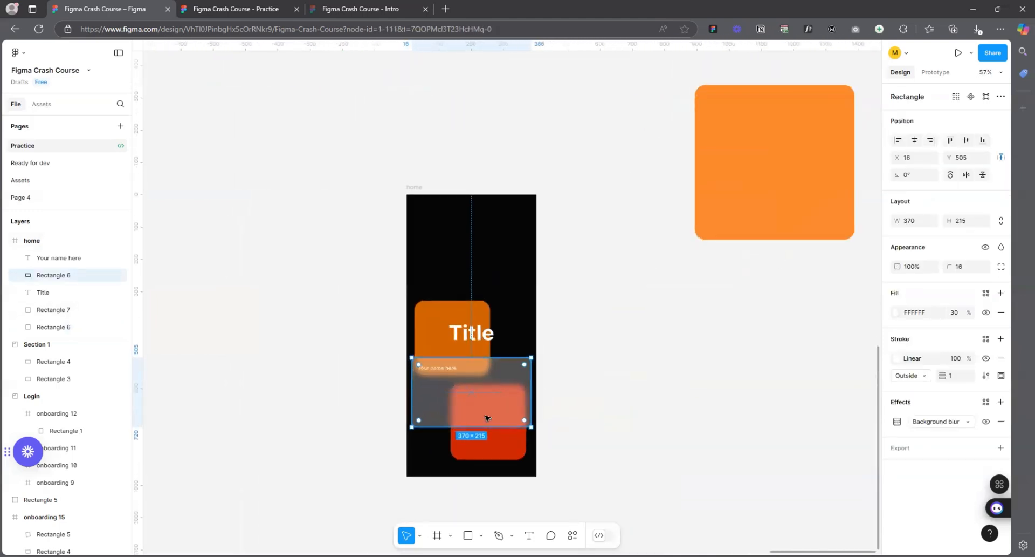
{"action": "scroll", "coordinate": [487, 417], "scroll_direction": "up", "scroll_amount": 10}
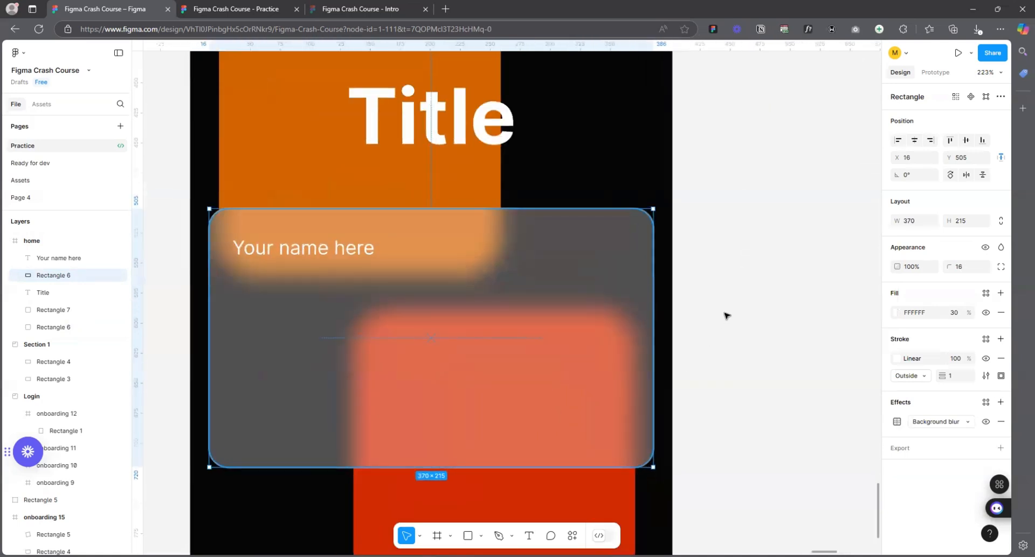
- Move the home frame up beside the large orange rectangle, to about X 13865, Y -8815
{"action": "left_click", "coordinate": [727, 316]}
{"action": "scroll", "coordinate": [386, 434], "scroll_direction": "down", "scroll_amount": 8}
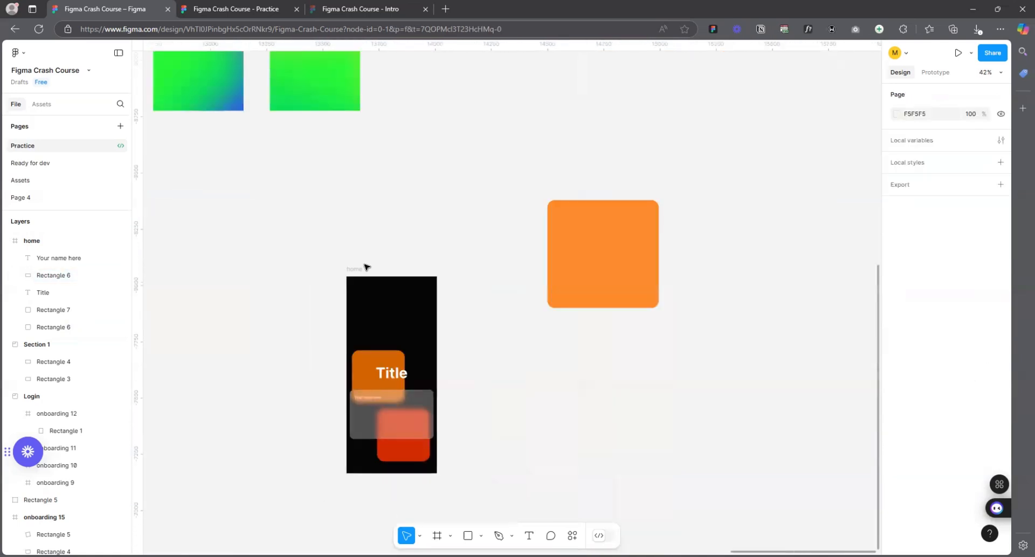
{"action": "left_click_drag", "start_coordinate": [366, 266], "coordinate": [423, 92]}
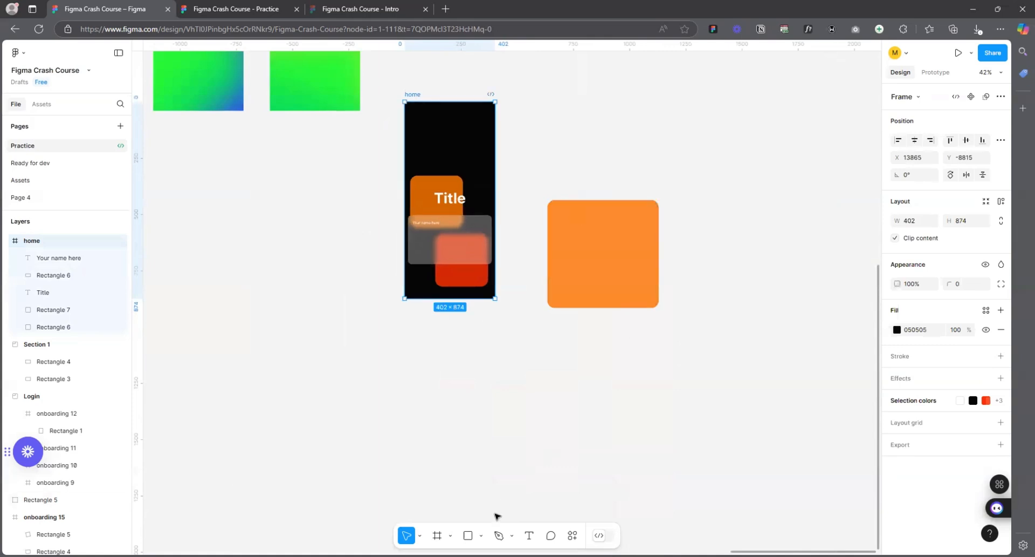
{"action": "key", "text": "r"}
{"action": "left_click_drag", "start_coordinate": [382, 323], "coordinate": [524, 479]}
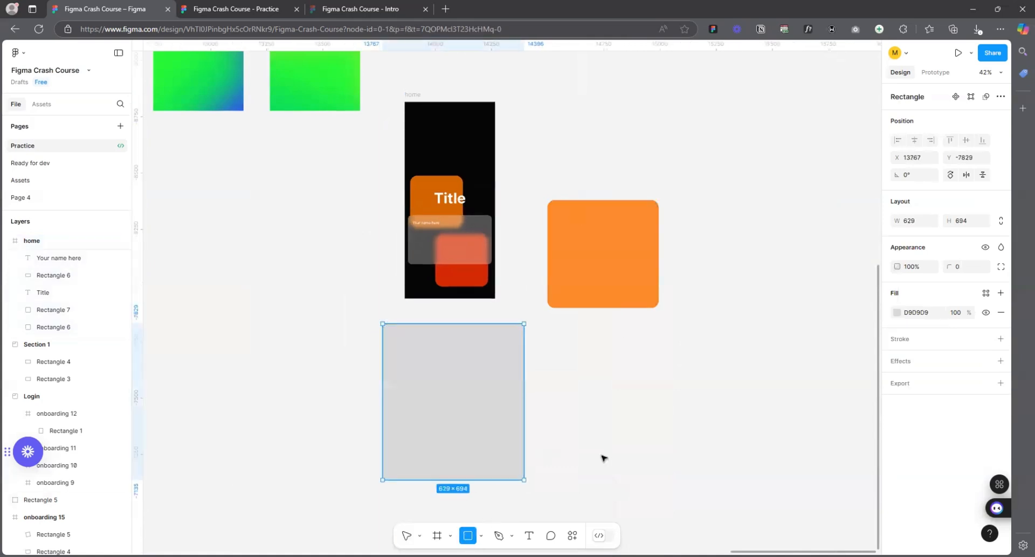
{"action": "key", "text": "Delete"}
- Move the large orange rectangle below the home frame, to about X 13898, Y -7697
{"action": "left_click_drag", "start_coordinate": [585, 249], "coordinate": [487, 405]}
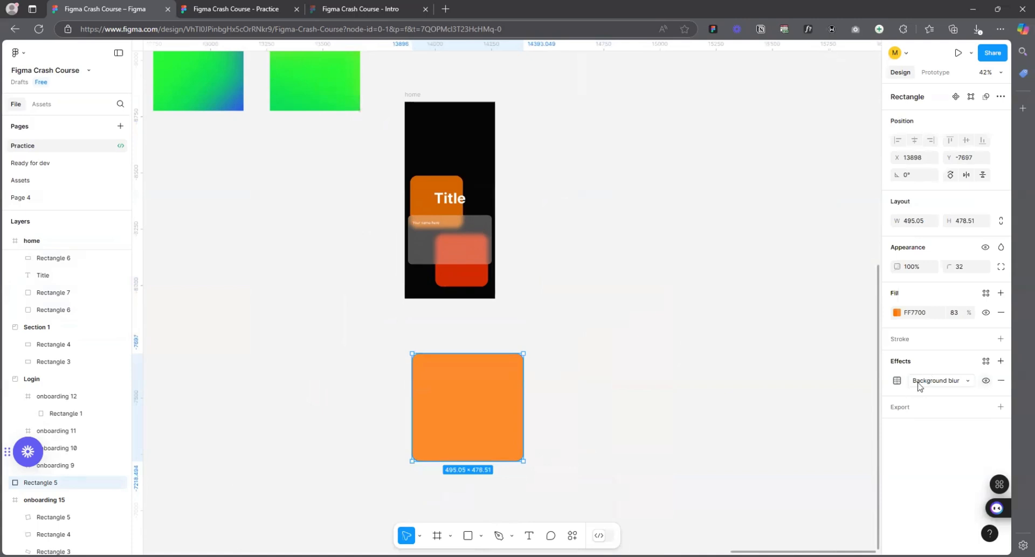
{"action": "scroll", "coordinate": [518, 492], "scroll_direction": "up", "scroll_amount": 3}
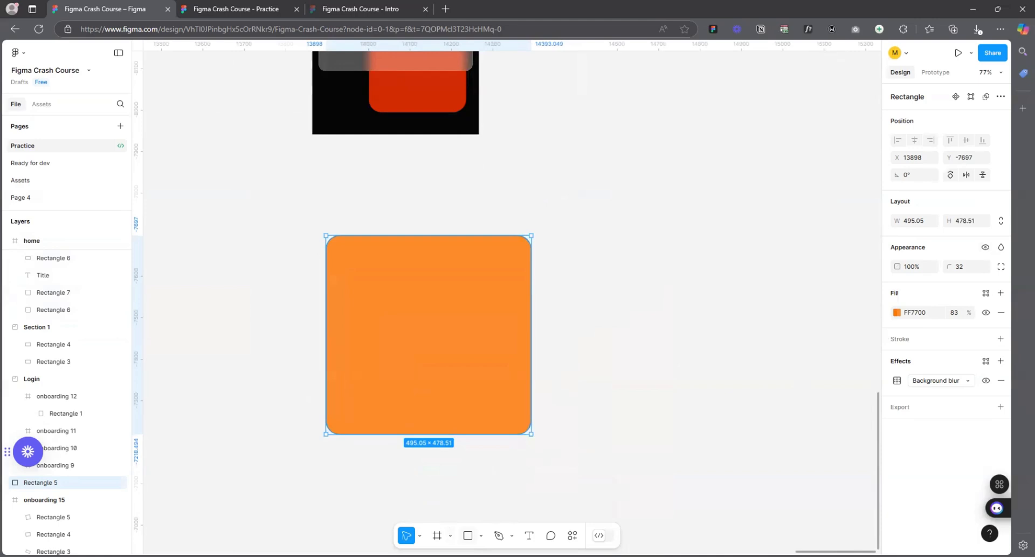
{"action": "left_click", "coordinate": [481, 535]}
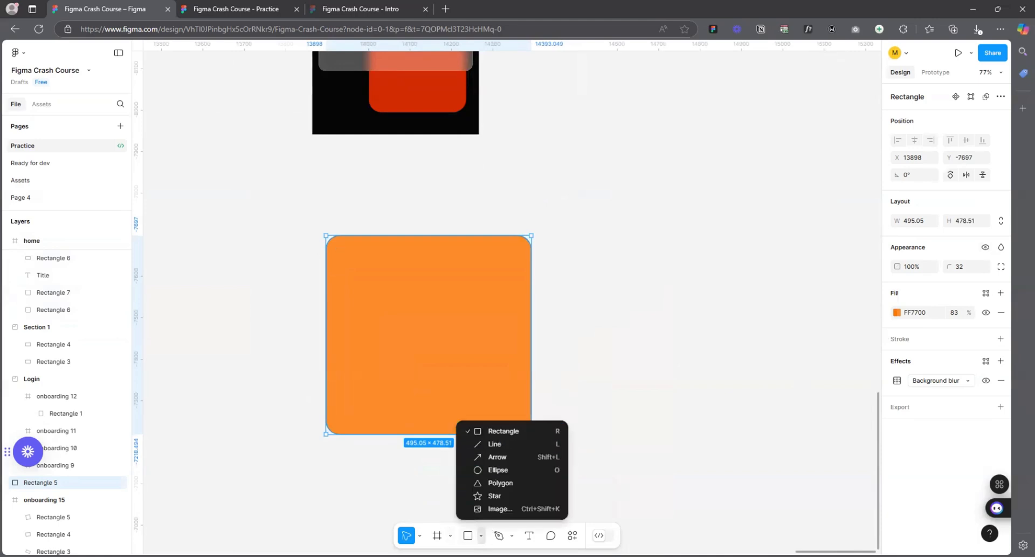
{"action": "left_click", "coordinate": [570, 522]}
{"action": "left_click", "coordinate": [969, 384]}
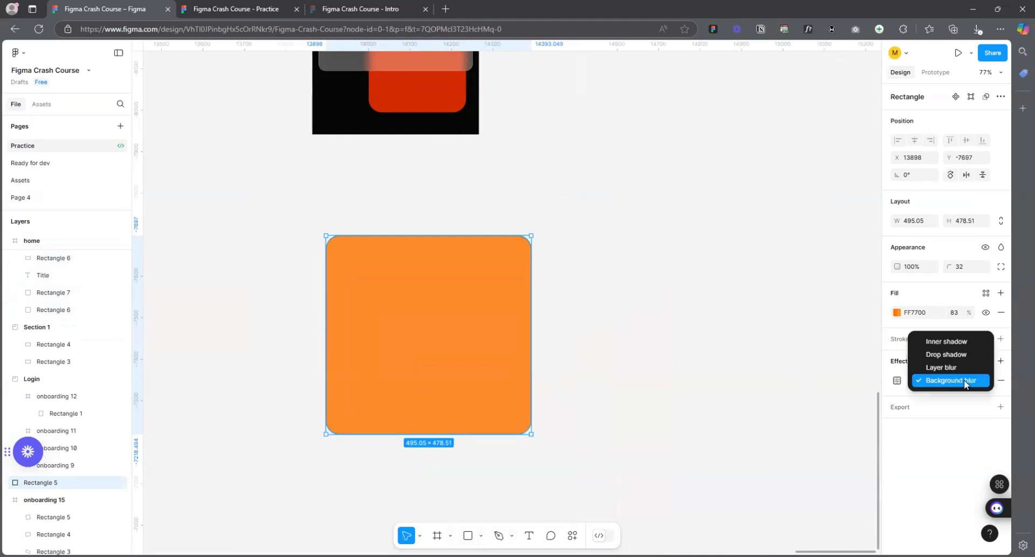
{"action": "left_click", "coordinate": [969, 382]}
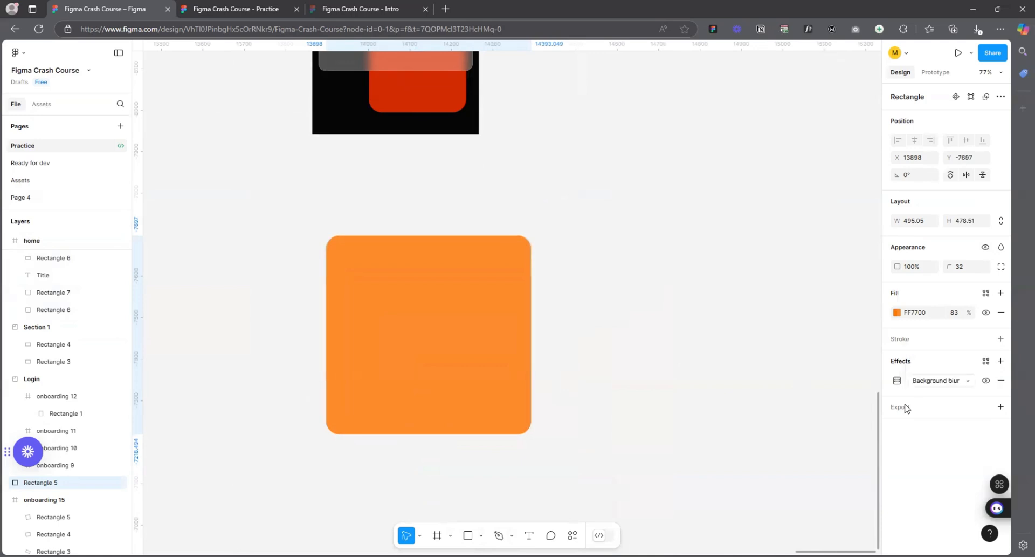
{"action": "left_click", "coordinate": [1001, 407]}
{"action": "left_click", "coordinate": [1001, 427]}
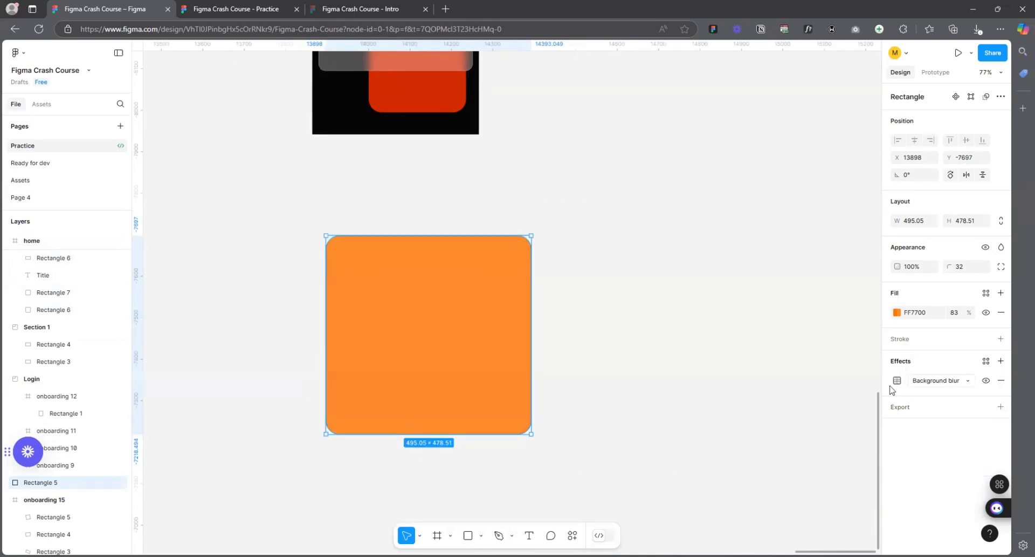
- Move the large orange rectangle to about X 13444, Y -7918 and draw a nearly horizontal line about 854 long beside it
{"action": "left_click_drag", "start_coordinate": [474, 310], "coordinate": [286, 218]}
{"action": "left_click", "coordinate": [481, 535]}
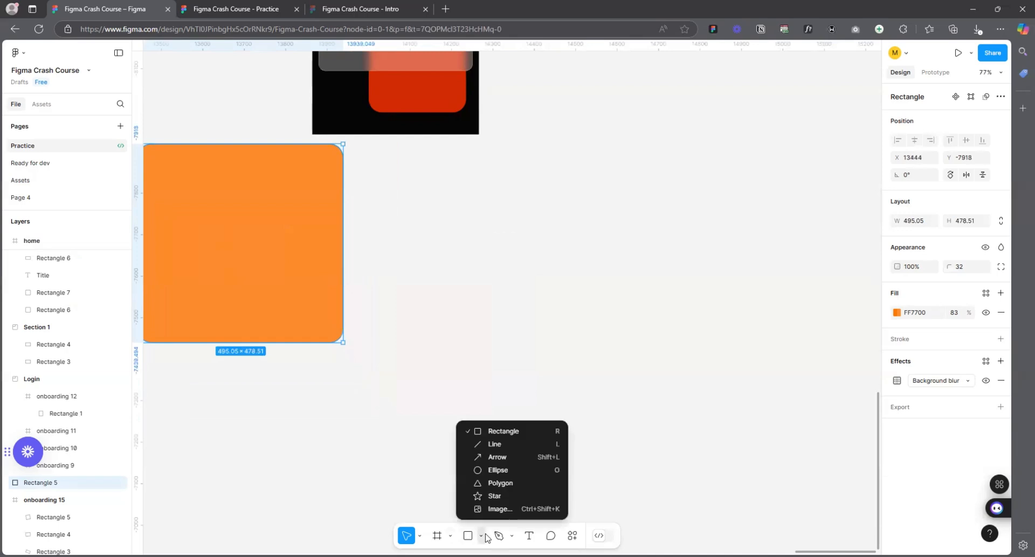
{"action": "left_click", "coordinate": [513, 443]}
{"action": "left_click_drag", "start_coordinate": [404, 283], "coordinate": [758, 284]}
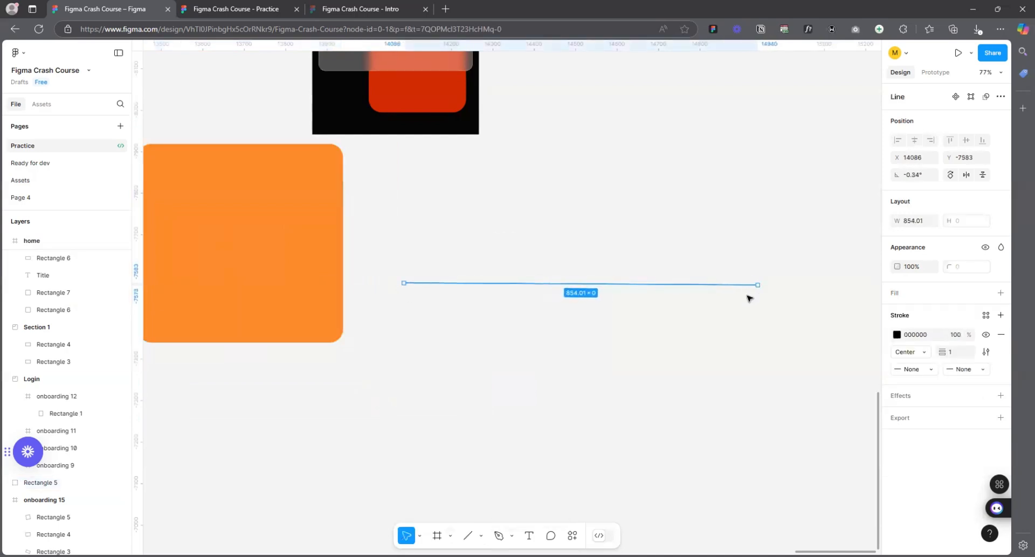
{"action": "scroll", "coordinate": [610, 328], "scroll_direction": "up", "scroll_amount": 2}
- Set the line's stroke weight to 40, keeping its start point at None
{"action": "left_click", "coordinate": [911, 369]}
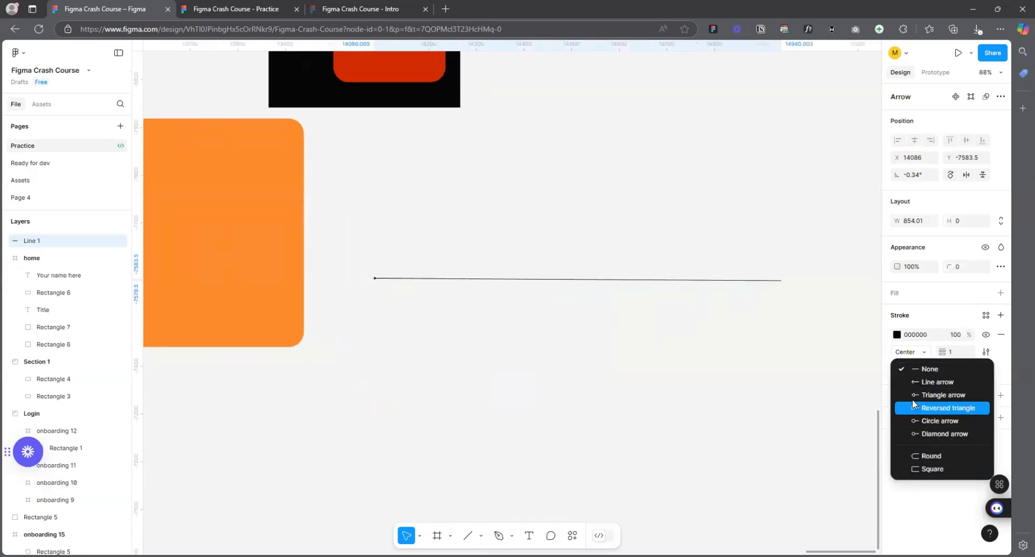
{"action": "left_click", "coordinate": [953, 368]}
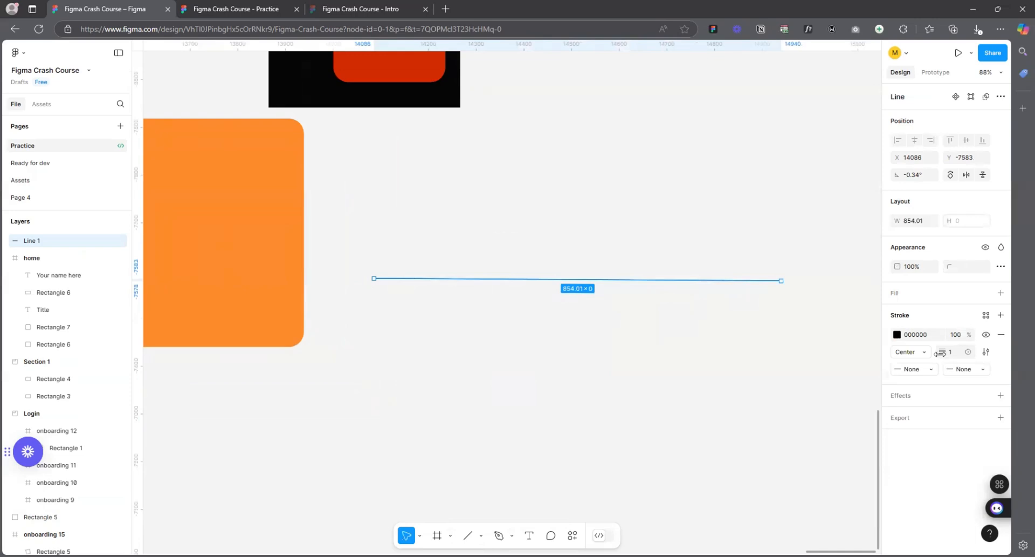
{"action": "left_click_drag", "start_coordinate": [941, 353], "coordinate": [985, 354]}
- Try a line arrow cap on the line's start point, then return both end points to None
{"action": "left_click", "coordinate": [911, 371]}
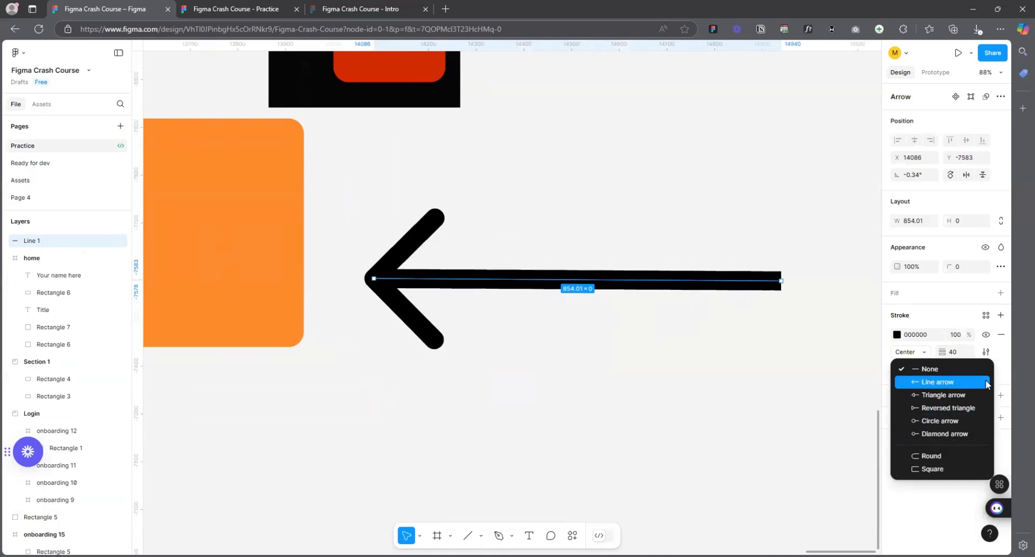
{"action": "left_click", "coordinate": [949, 381]}
{"action": "left_click", "coordinate": [977, 373]}
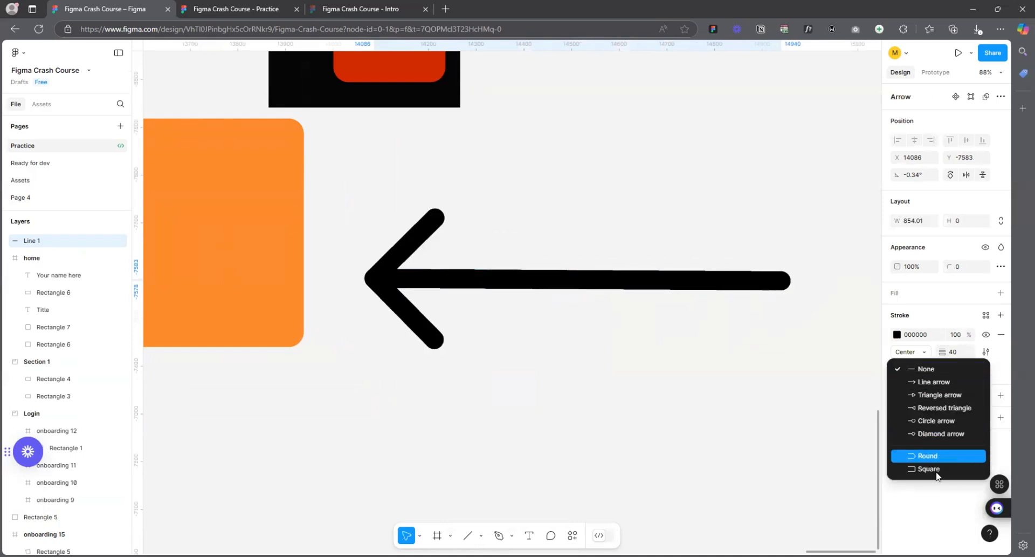
{"action": "left_click", "coordinate": [1006, 375]}
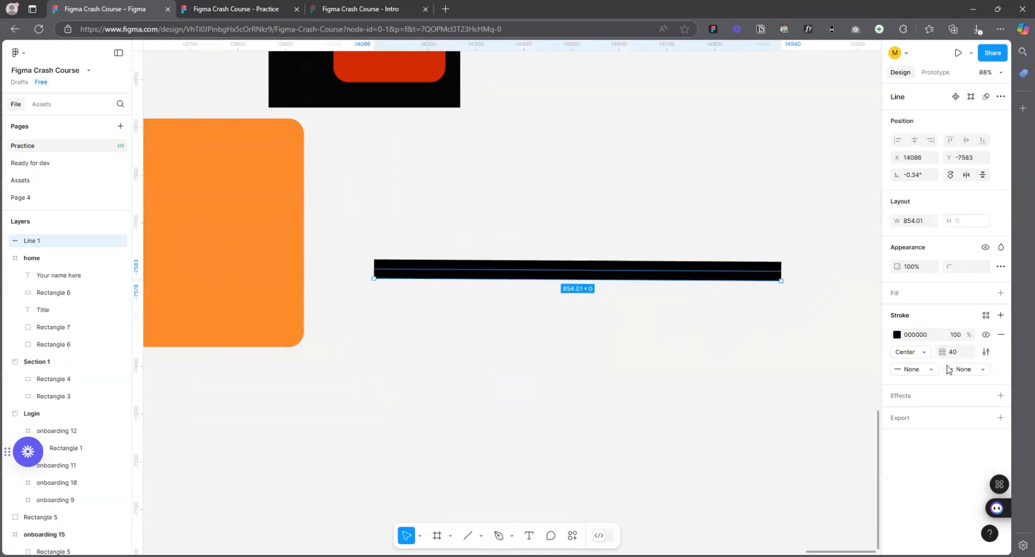
- Set the line's stroke weight to 32 and its stroke alignment to Outside
{"action": "mouse_move", "coordinate": [942, 355]}
{"action": "left_mouse_down"}
{"action": "mouse_move", "coordinate": [911, 351]}
{"action": "mouse_move", "coordinate": [940, 349]}
{"action": "left_mouse_up"}
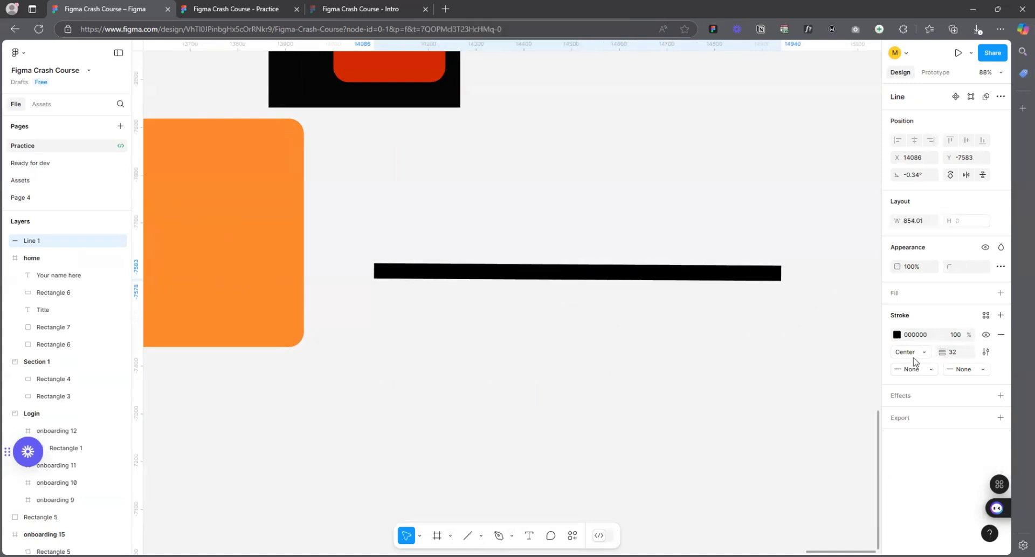
{"action": "left_click", "coordinate": [910, 352]}
{"action": "left_click", "coordinate": [918, 363]}
{"action": "left_click", "coordinate": [914, 354]}
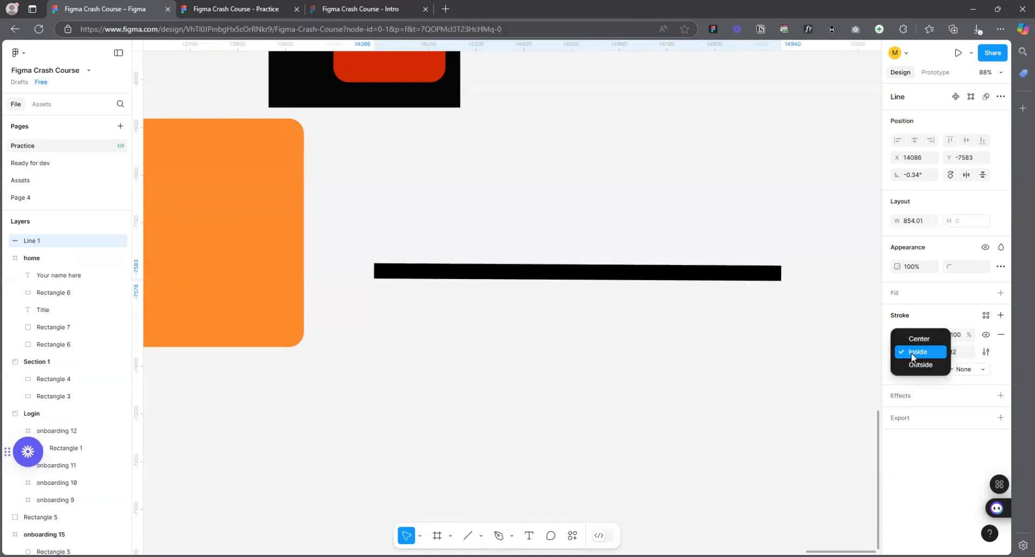
{"action": "left_click", "coordinate": [917, 367]}
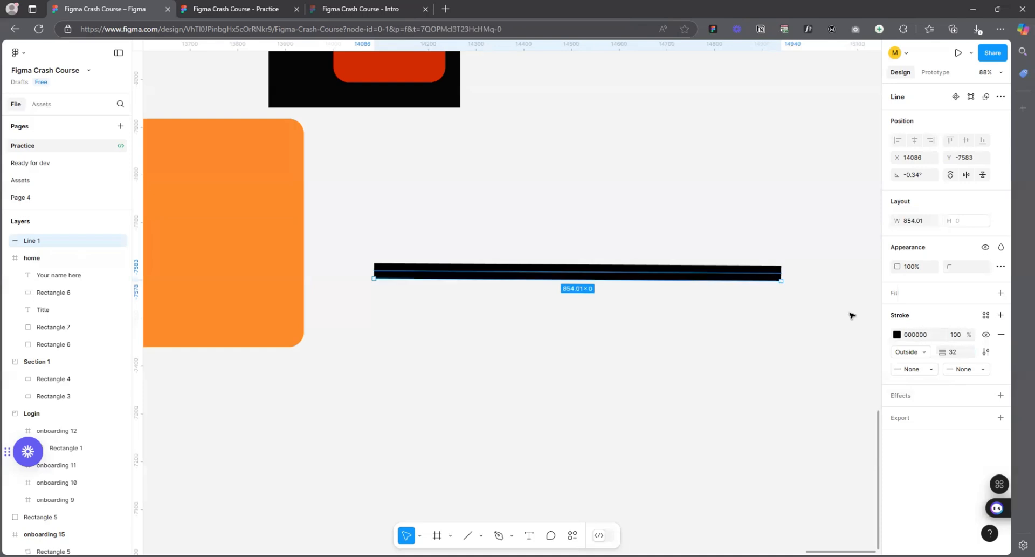
{"action": "scroll", "coordinate": [422, 253], "scroll_direction": "up", "scroll_amount": 5}
{"action": "scroll", "coordinate": [343, 293], "scroll_direction": "up", "scroll_amount": 2}
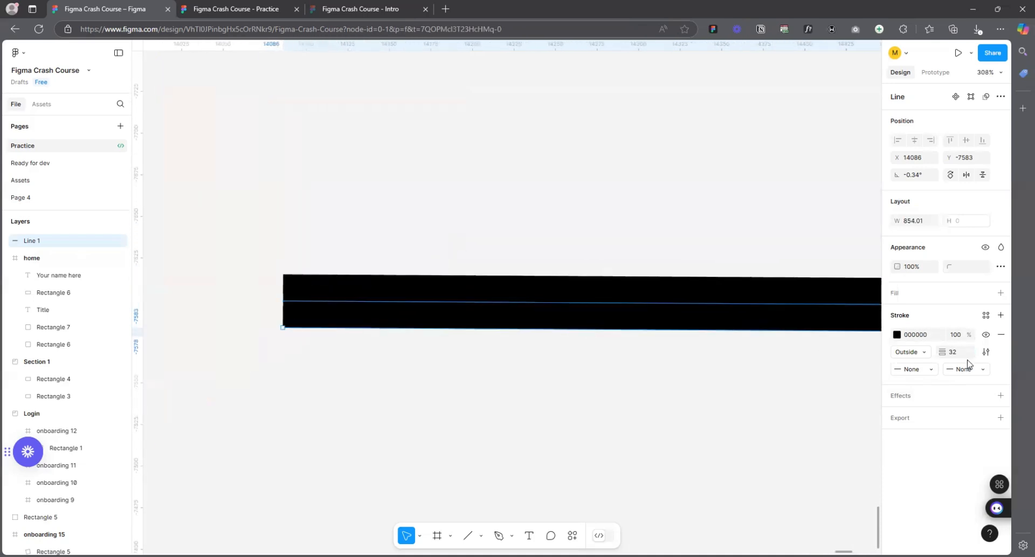
- Change the line's stroke alignment to Inside and its stroke colour to red FF1C1C
{"action": "left_click", "coordinate": [907, 352]}
{"action": "left_click", "coordinate": [922, 338]}
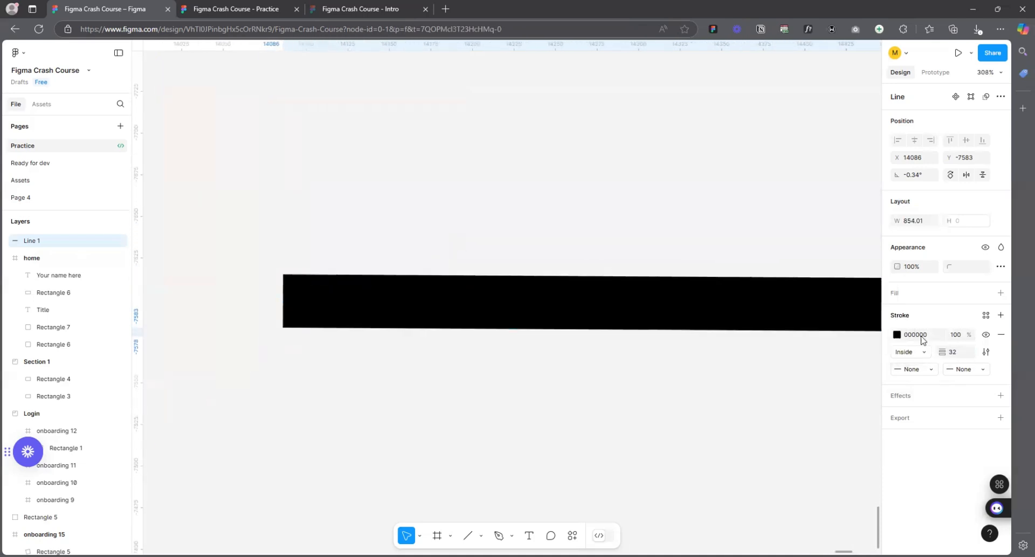
{"action": "left_click", "coordinate": [897, 334]}
{"action": "scroll", "coordinate": [336, 363], "scroll_direction": "down", "scroll_amount": 6}
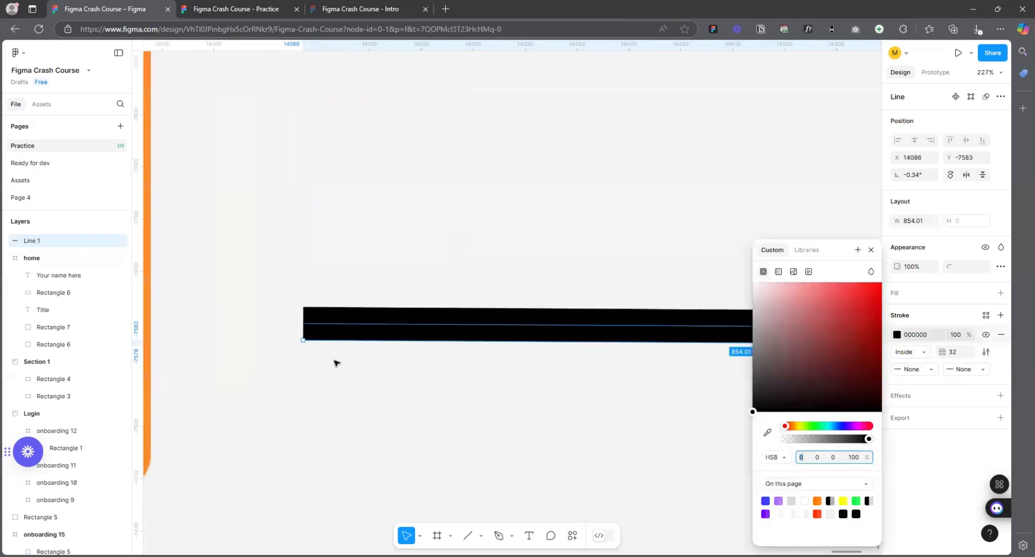
{"action": "scroll", "coordinate": [245, 333], "scroll_direction": "down", "scroll_amount": 3}
{"action": "scroll", "coordinate": [655, 348], "scroll_direction": "up", "scroll_amount": 2}
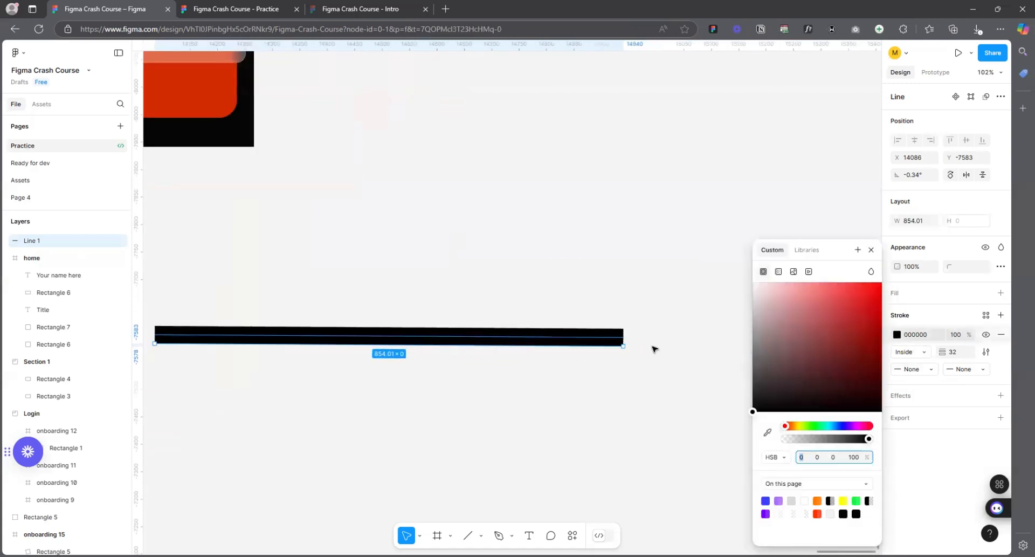
{"action": "mouse_move", "coordinate": [825, 305]}
{"action": "left_mouse_down"}
{"action": "mouse_move", "coordinate": [857, 258]}
{"action": "mouse_move", "coordinate": [873, 269]}
{"action": "left_mouse_up"}
{"action": "left_click", "coordinate": [872, 250]}
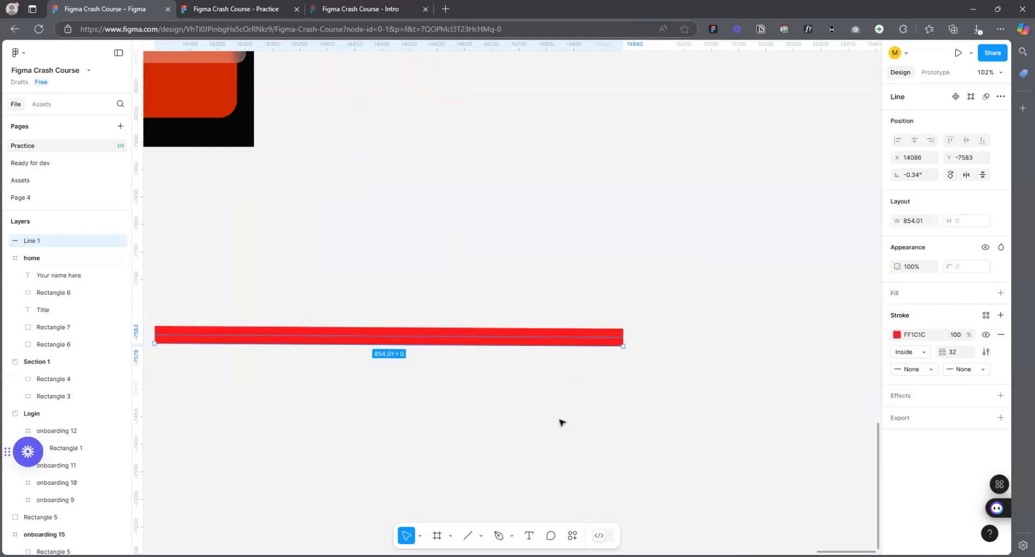
- Convert the red line into a filled vector path with Outline stroke
{"action": "scroll", "coordinate": [562, 422], "scroll_direction": "down", "scroll_amount": 2}
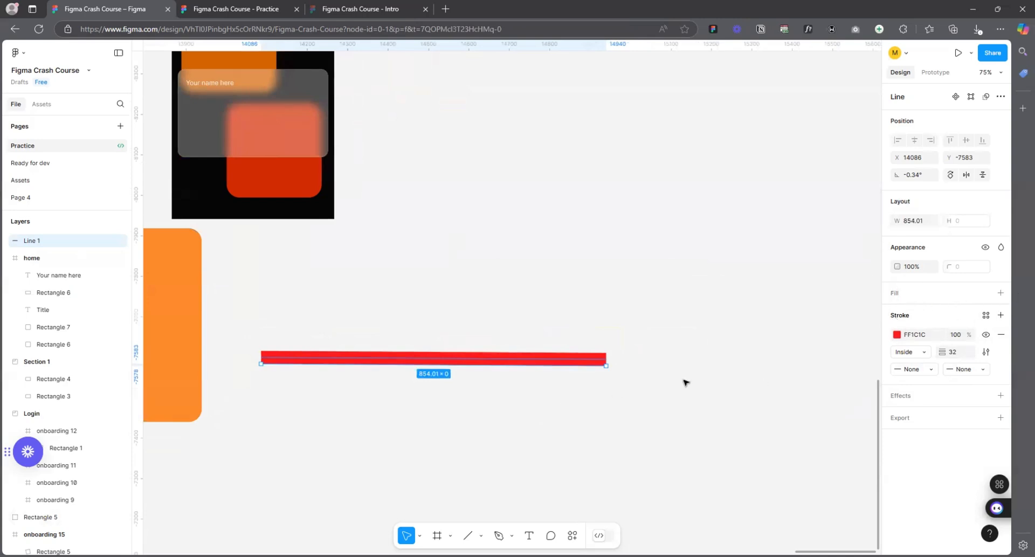
{"action": "scroll", "coordinate": [284, 370], "scroll_direction": "up", "scroll_amount": 5}
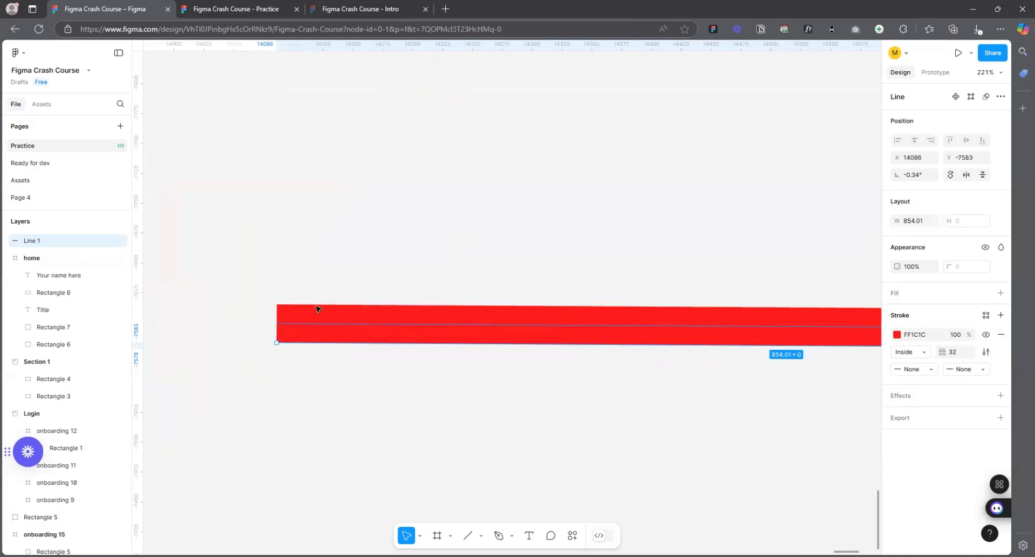
{"action": "scroll", "coordinate": [302, 323], "scroll_direction": "down", "scroll_amount": 1}
{"action": "right_click", "coordinate": [350, 316]}
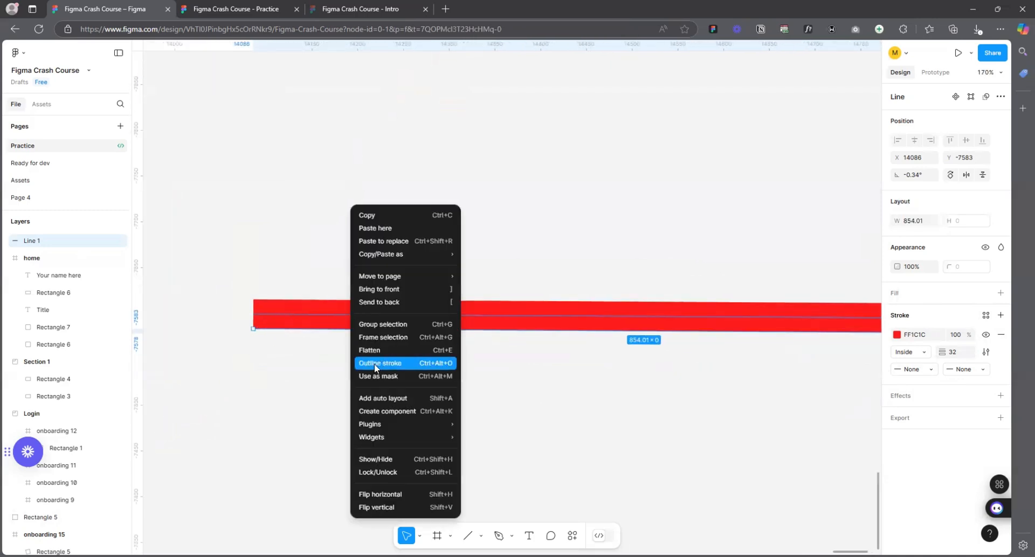
{"action": "left_click", "coordinate": [401, 364]}
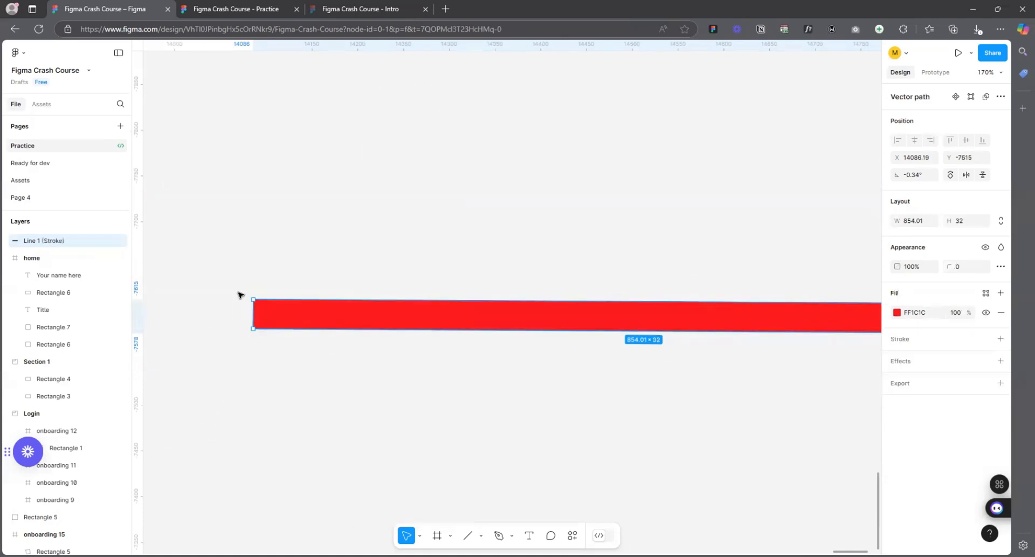
- Resize the outlined red shape to about 300 × 284 and place it at about X 14347, Y -7759
{"action": "scroll", "coordinate": [241, 294], "scroll_direction": "down", "scroll_amount": 1}
{"action": "scroll", "coordinate": [240, 293], "scroll_direction": "down", "scroll_amount": 1}
{"action": "left_click_drag", "start_coordinate": [304, 311], "coordinate": [331, 440]}
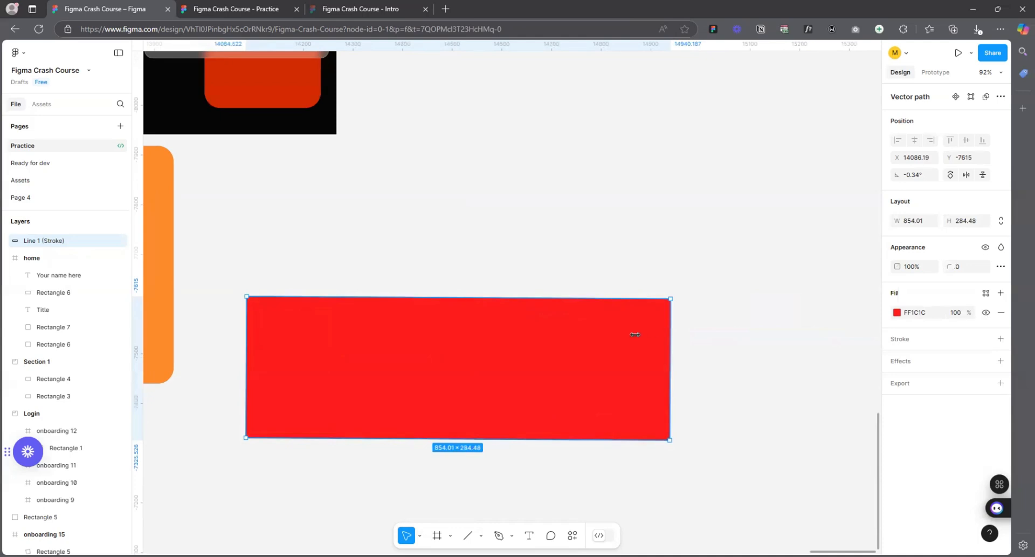
{"action": "left_click_drag", "start_coordinate": [635, 335], "coordinate": [469, 274]}
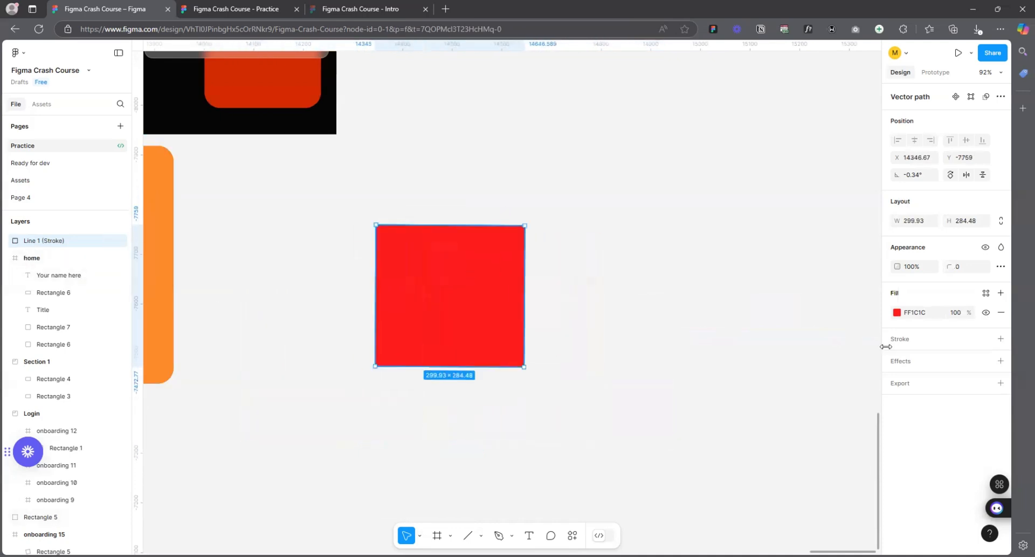
- Add a black 000000 inside stroke with a weight of 16 to the red shape
{"action": "left_click", "coordinate": [1002, 339]}
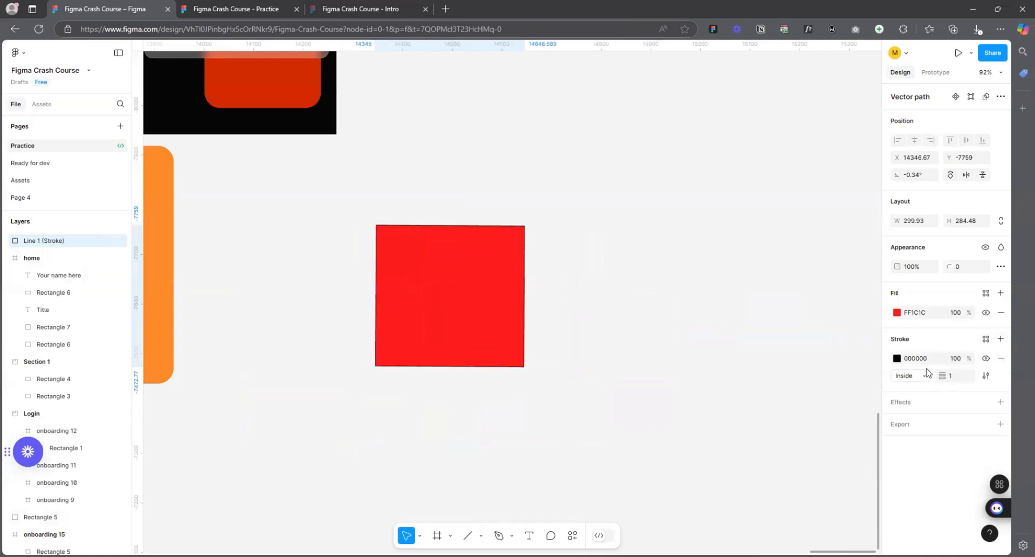
{"action": "left_click_drag", "start_coordinate": [945, 375], "coordinate": [953, 374]}
{"action": "scroll", "coordinate": [642, 442], "scroll_direction": "down", "scroll_amount": 5}
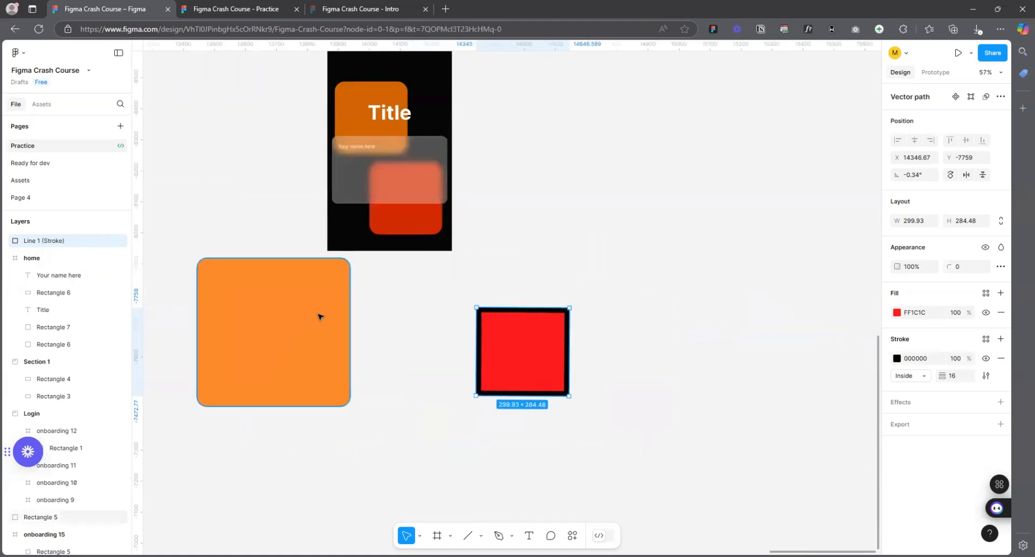
{"action": "scroll", "coordinate": [555, 348], "scroll_direction": "up", "scroll_amount": 3}
{"action": "scroll", "coordinate": [556, 355], "scroll_direction": "up", "scroll_amount": 1}
- Shift the red shape to about X 14376, Y -7770 and delete it
{"action": "mouse_move", "coordinate": [513, 321]}
{"action": "left_mouse_down"}
{"action": "mouse_move", "coordinate": [562, 335]}
{"action": "mouse_move", "coordinate": [527, 316]}
{"action": "left_mouse_up"}
{"action": "scroll", "coordinate": [594, 319], "scroll_direction": "down", "scroll_amount": 4}
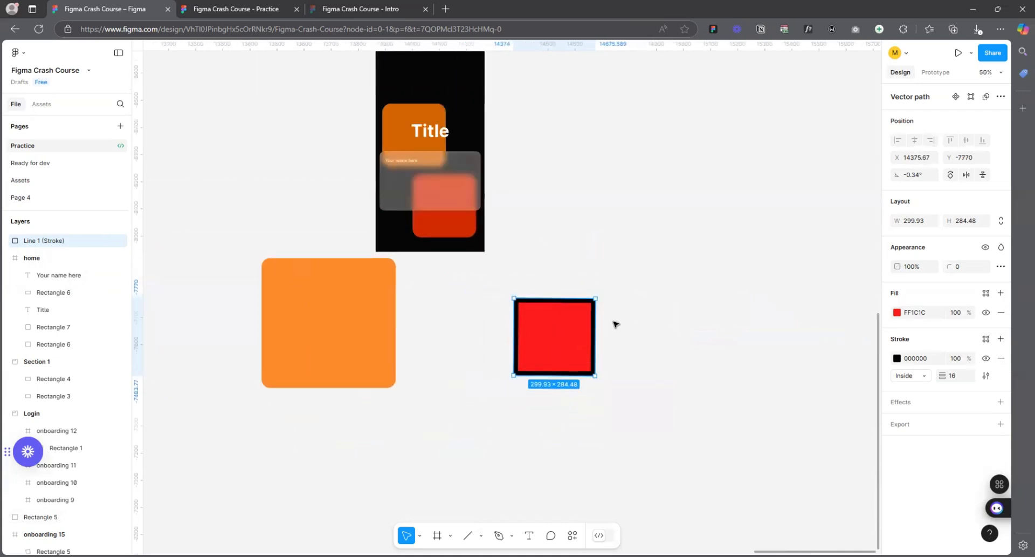
{"action": "key", "text": "Delete"}
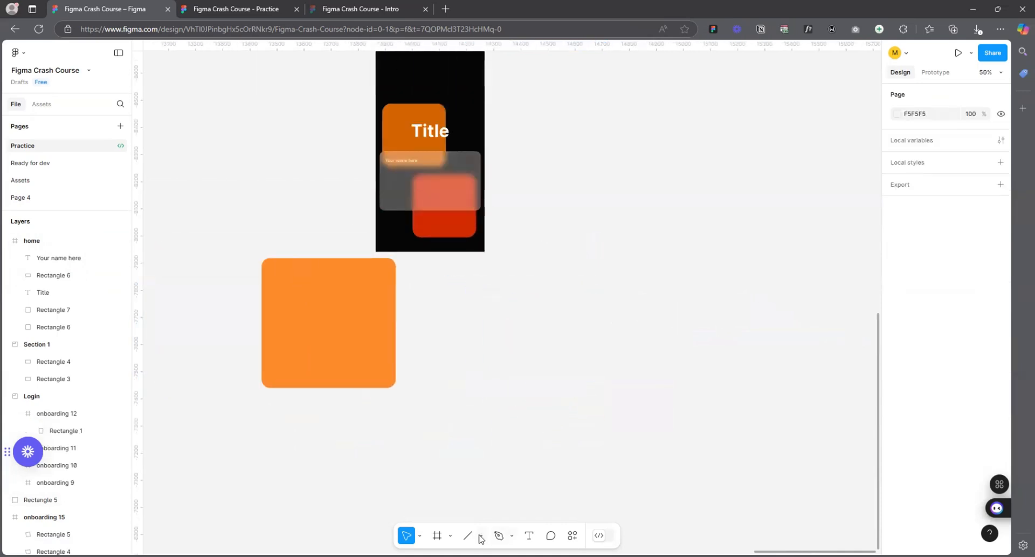
- Draw a horizontal arrow about 831 long to the right of the orange square and set its stroke weight to 24
{"action": "left_click", "coordinate": [482, 536]}
{"action": "left_click", "coordinate": [498, 469]}
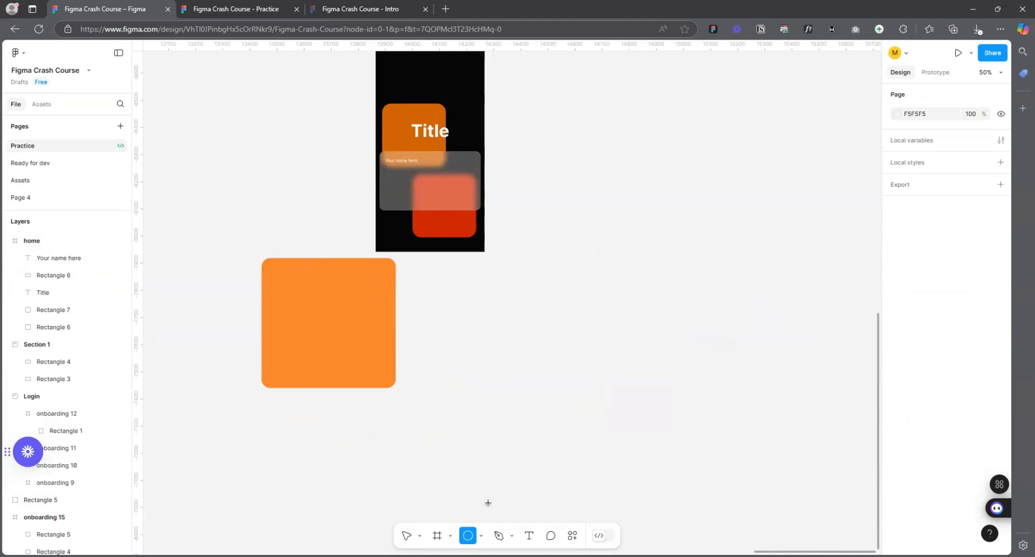
{"action": "left_click", "coordinate": [481, 536]}
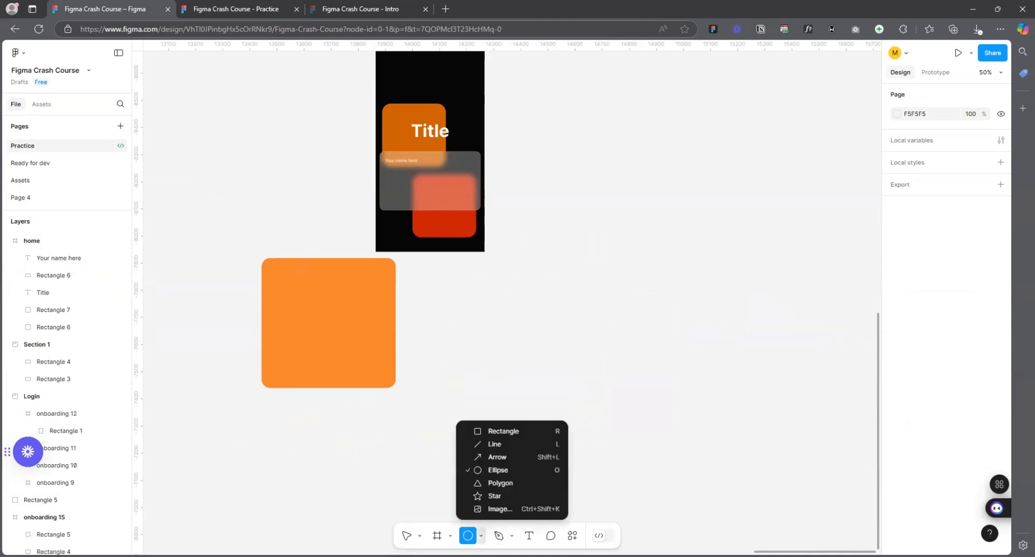
{"action": "left_click", "coordinate": [491, 456]}
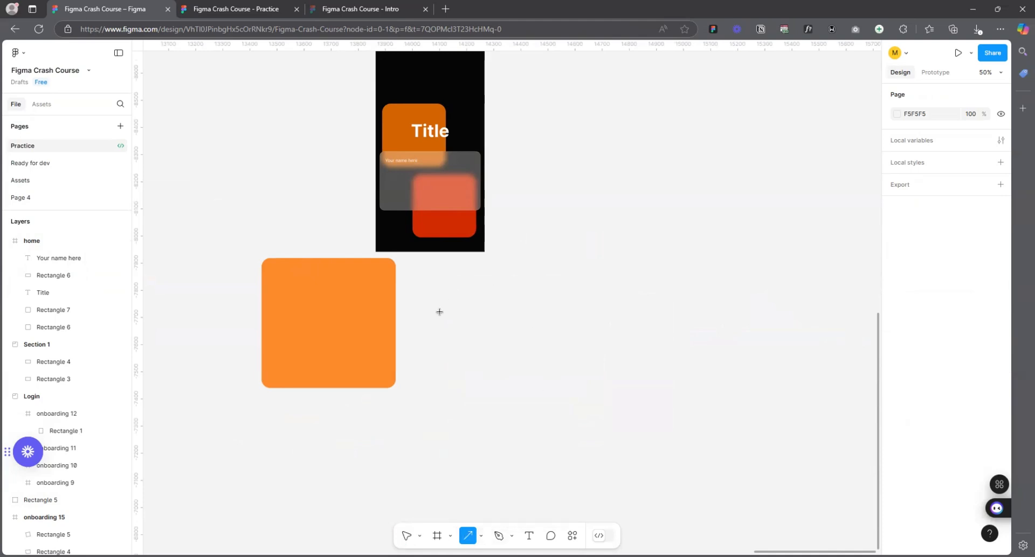
{"action": "left_click_drag", "start_coordinate": [441, 312], "coordinate": [665, 313]}
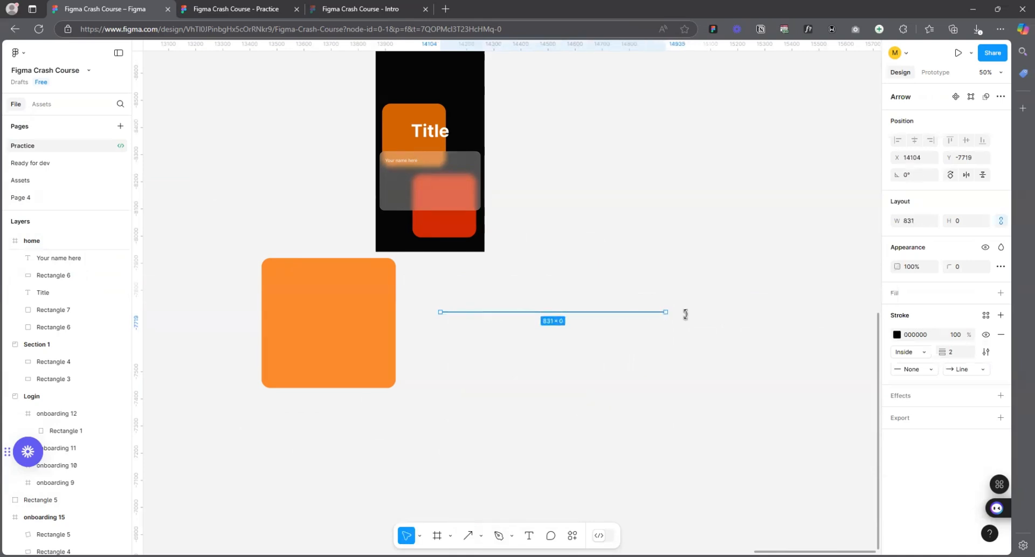
{"action": "scroll", "coordinate": [715, 297], "scroll_direction": "up", "scroll_amount": 3}
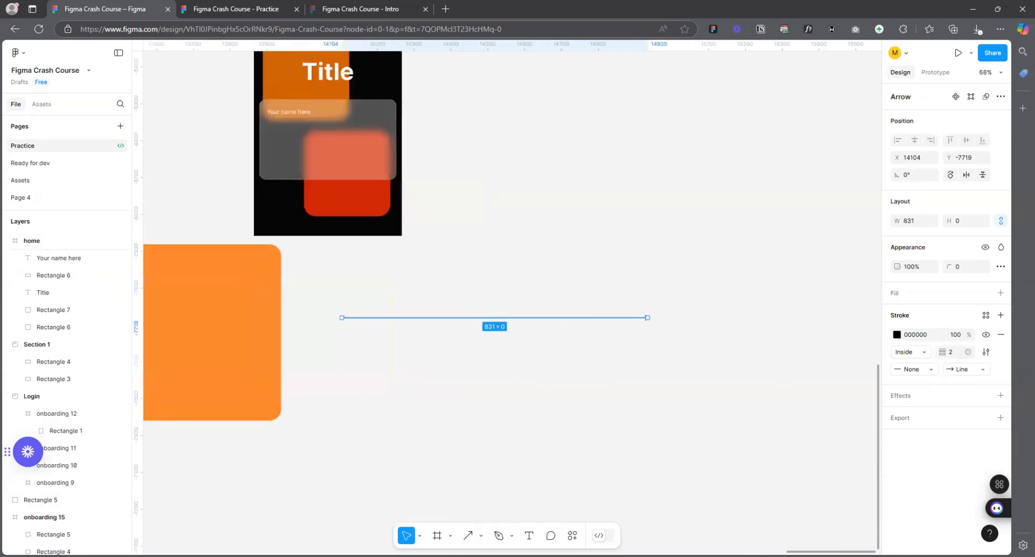
{"action": "left_click_drag", "start_coordinate": [942, 352], "coordinate": [949, 372]}
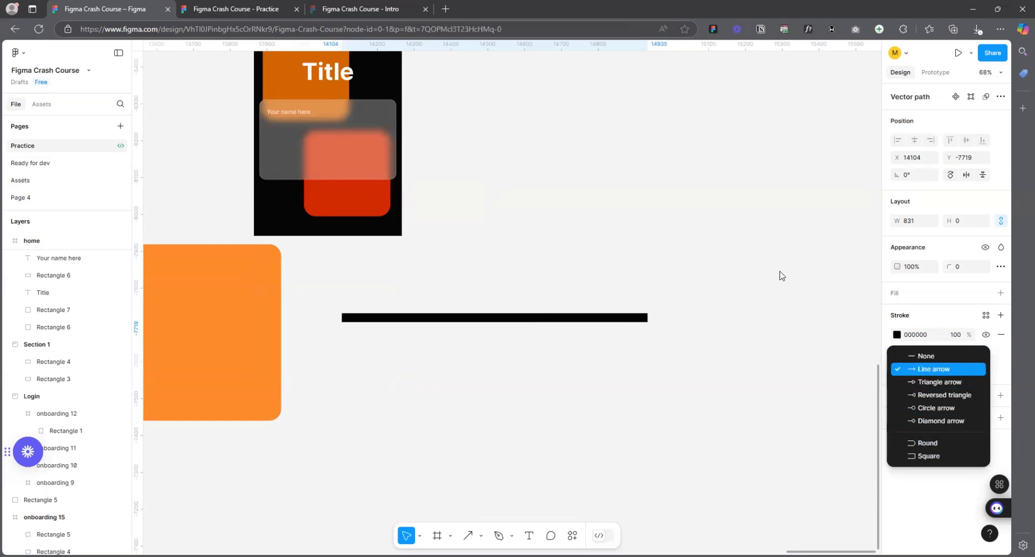
- Set the arrow's end point to None and shift the line to about X 14089, Y -7679
{"action": "key", "text": "Escape"}
{"action": "left_click", "coordinate": [961, 371]}
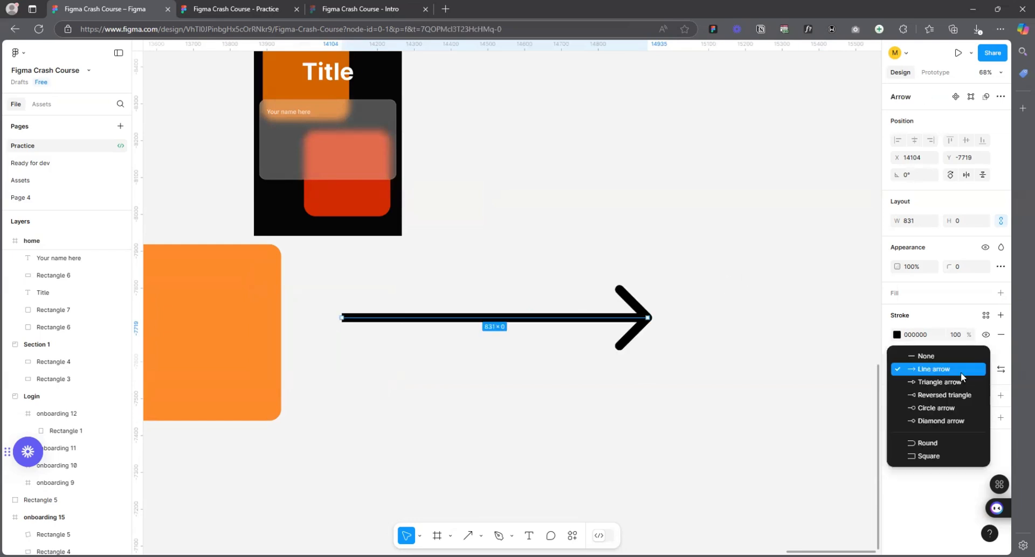
{"action": "left_click", "coordinate": [947, 355]}
{"action": "mouse_move", "coordinate": [500, 324]}
{"action": "left_mouse_down"}
{"action": "mouse_move", "coordinate": [478, 329]}
{"action": "mouse_move", "coordinate": [495, 339]}
{"action": "left_mouse_up"}
- Delete the thick black line from the canvas
{"action": "left_click", "coordinate": [481, 535]}
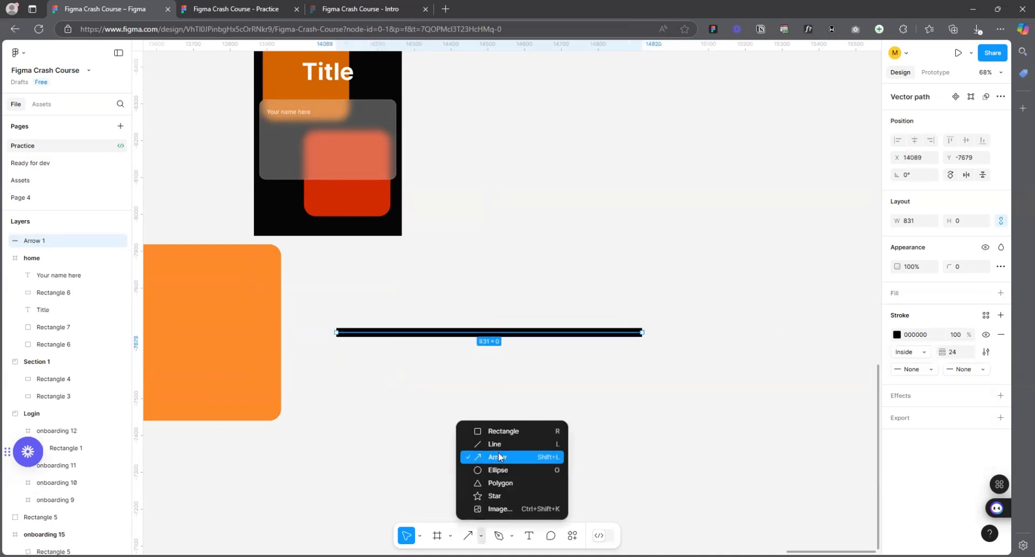
{"action": "left_click", "coordinate": [688, 321]}
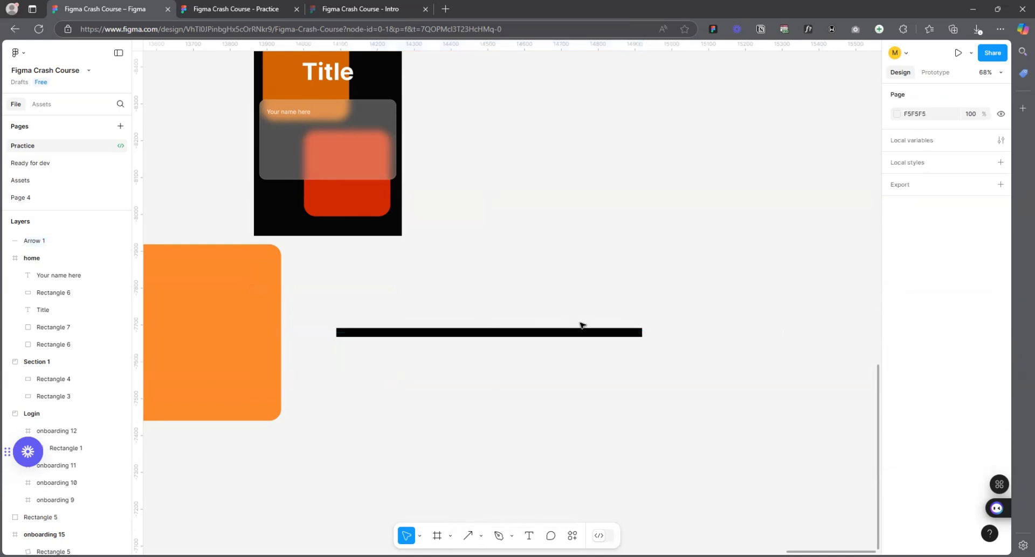
{"action": "left_click", "coordinate": [583, 333]}
{"action": "key", "text": "Delete"}
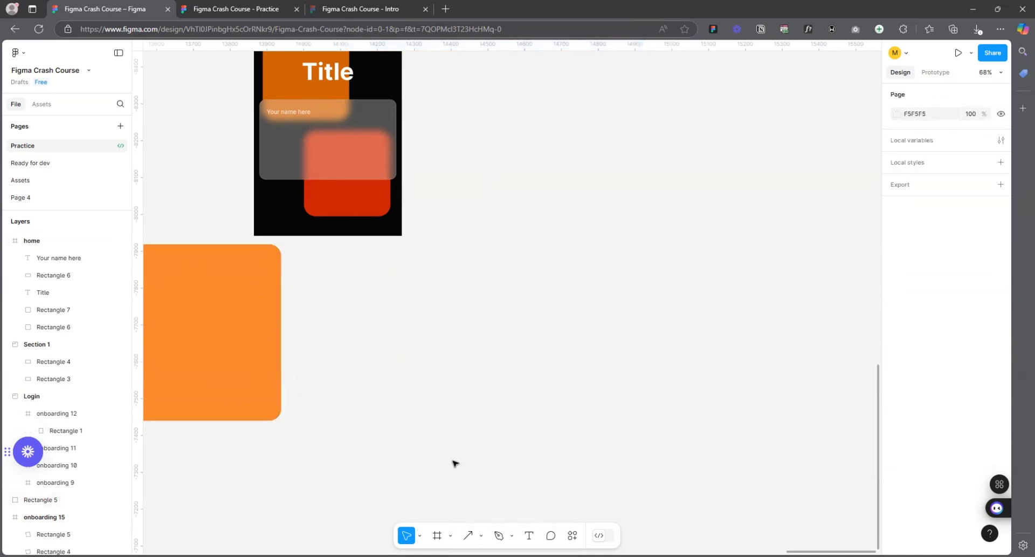
- Draw a circle about 428 × 428 with the Ellipse tool and move it to about X 14928, Y -7918
{"action": "left_click", "coordinate": [481, 535]}
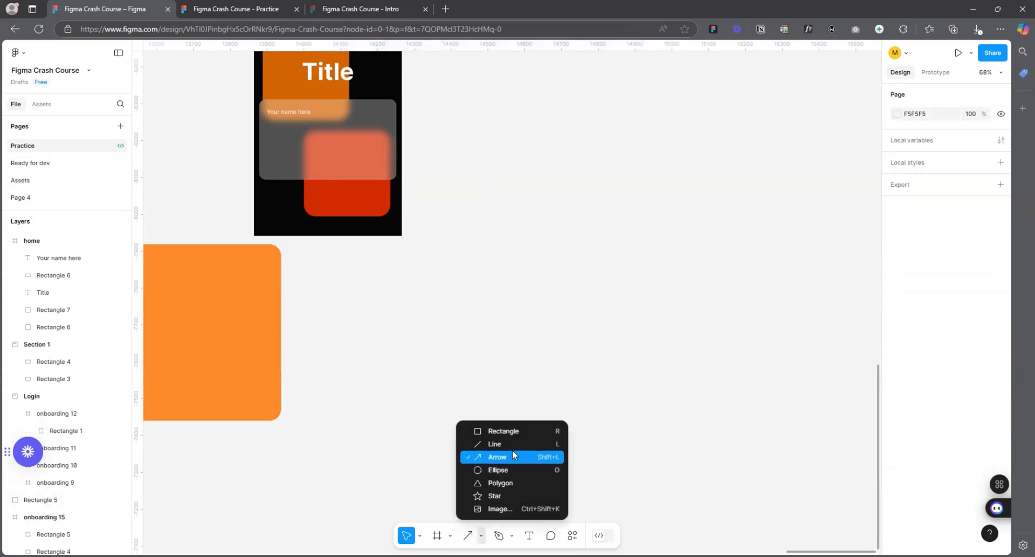
{"action": "left_click", "coordinate": [496, 471]}
{"action": "scroll", "coordinate": [422, 301], "scroll_direction": "down", "scroll_amount": 3}
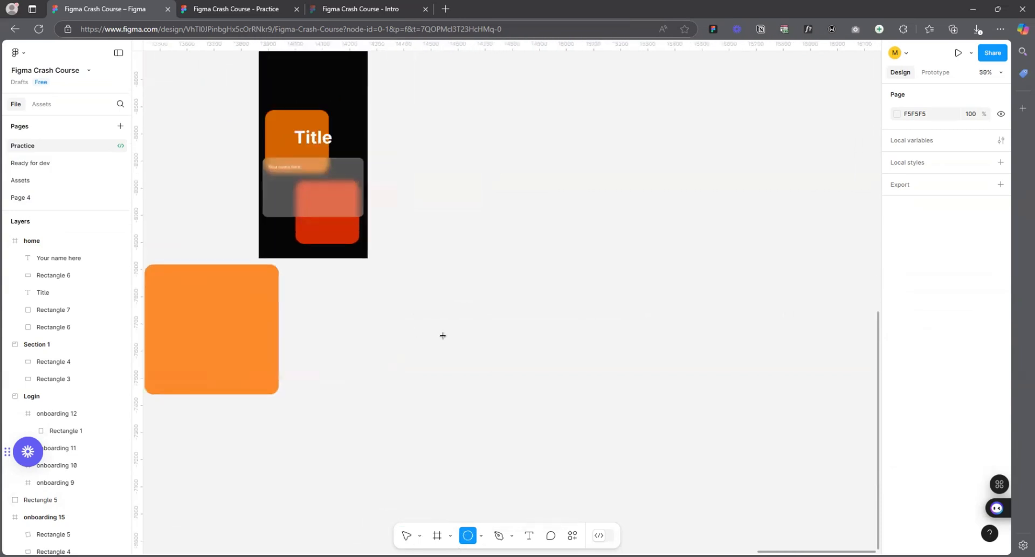
{"action": "mouse_move", "coordinate": [379, 298]}
{"action": "left_mouse_down"}
{"action": "mouse_move", "coordinate": [573, 494]}
{"action": "mouse_move", "coordinate": [481, 402]}
{"action": "mouse_move", "coordinate": [492, 412]}
{"action": "left_mouse_up"}
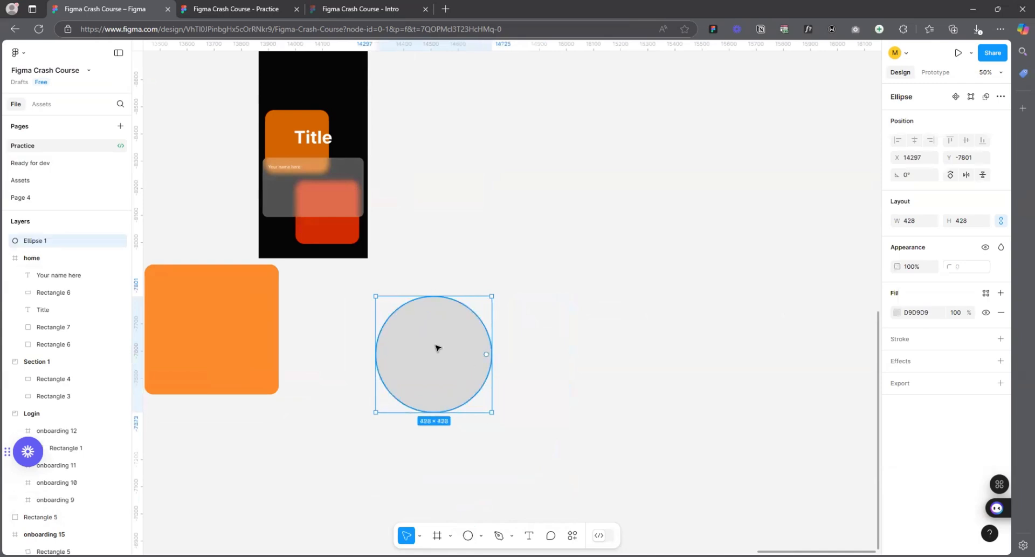
{"action": "mouse_move", "coordinate": [439, 346]}
{"action": "left_mouse_down"}
{"action": "mouse_move", "coordinate": [555, 317]}
{"action": "mouse_move", "coordinate": [559, 305]}
{"action": "mouse_move", "coordinate": [668, 302]}
{"action": "mouse_move", "coordinate": [505, 305]}
{"action": "mouse_move", "coordinate": [546, 309]}
{"action": "left_mouse_up"}
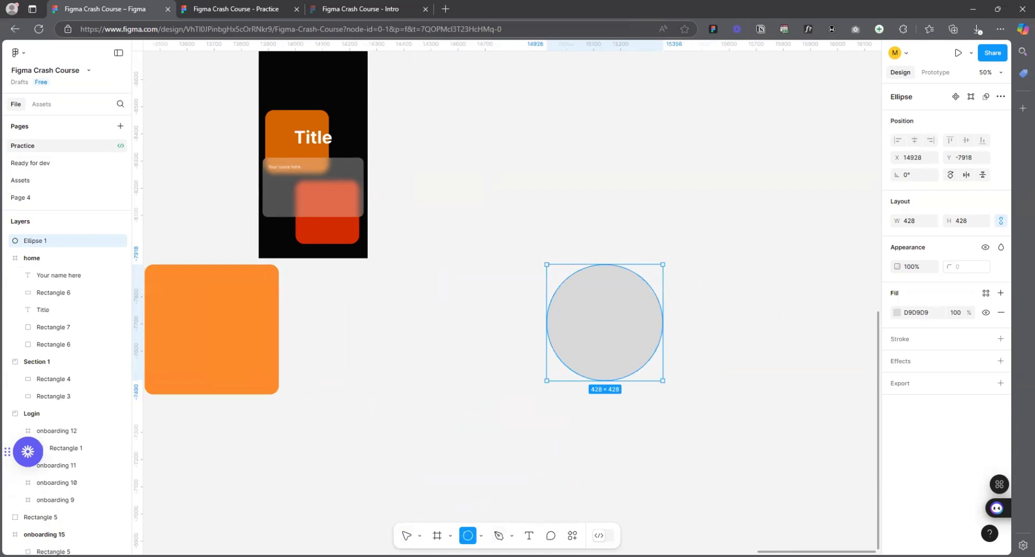
- Draw a second circle about 418 × 418 near the phone frame and move it away from the frame
{"action": "left_click", "coordinate": [468, 300]}
{"action": "left_click_drag", "start_coordinate": [504, 226], "coordinate": [400, 304]}
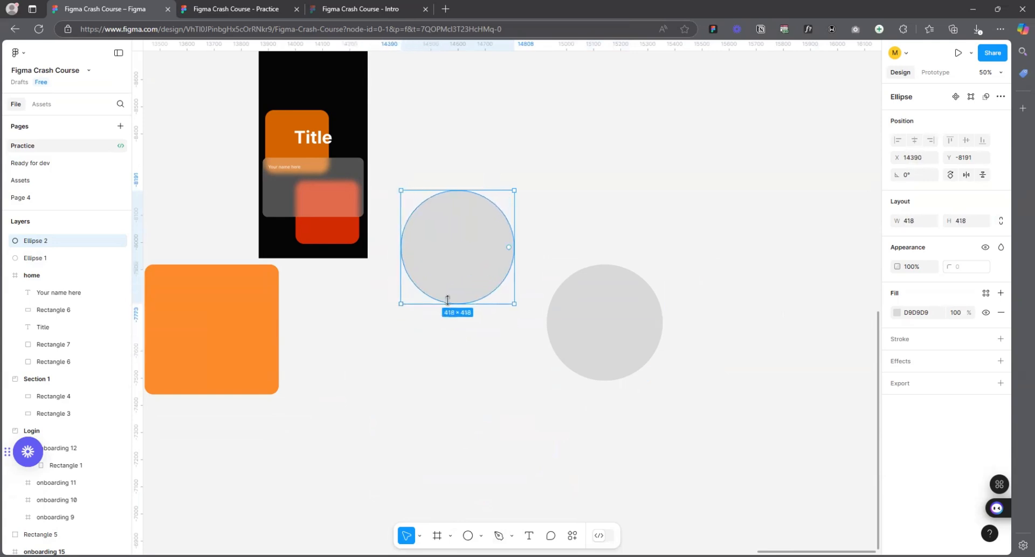
{"action": "left_click_drag", "start_coordinate": [489, 250], "coordinate": [661, 211]}
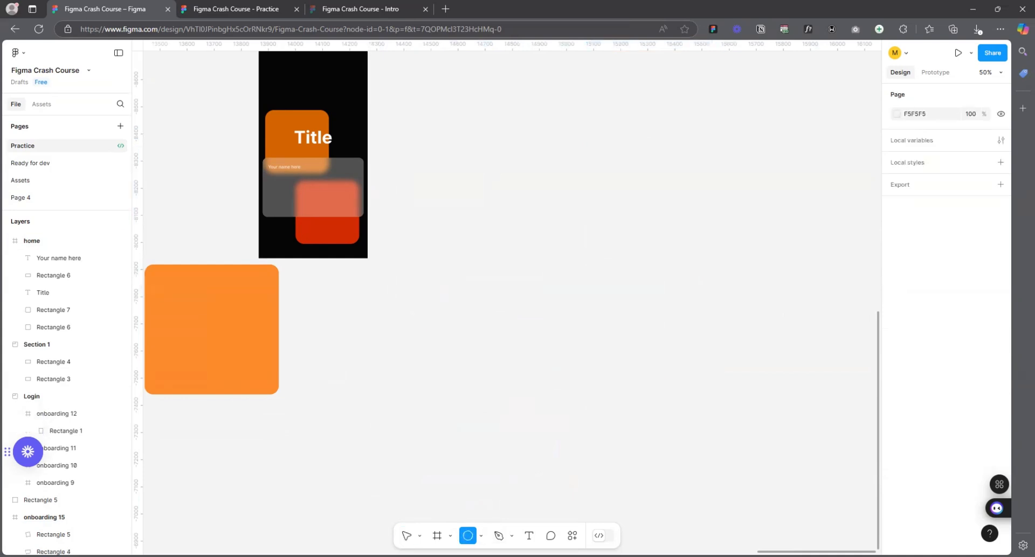
- Draw an ellipse about 558 × 730 beside the phone frame and delete the extra copy made of it
{"action": "mouse_move", "coordinate": [443, 213]}
{"action": "left_mouse_down"}
{"action": "mouse_move", "coordinate": [509, 407]}
{"action": "mouse_move", "coordinate": [555, 335]}
{"action": "mouse_move", "coordinate": [540, 381]}
{"action": "mouse_move", "coordinate": [606, 410]}
{"action": "mouse_move", "coordinate": [606, 384]}
{"action": "mouse_move", "coordinate": [576, 388]}
{"action": "mouse_move", "coordinate": [636, 400]}
{"action": "mouse_move", "coordinate": [573, 413]}
{"action": "mouse_move", "coordinate": [587, 402]}
{"action": "mouse_move", "coordinate": [578, 421]}
{"action": "mouse_move", "coordinate": [594, 411]}
{"action": "left_mouse_up"}
{"action": "scroll", "coordinate": [660, 292], "scroll_direction": "up", "scroll_amount": 1}
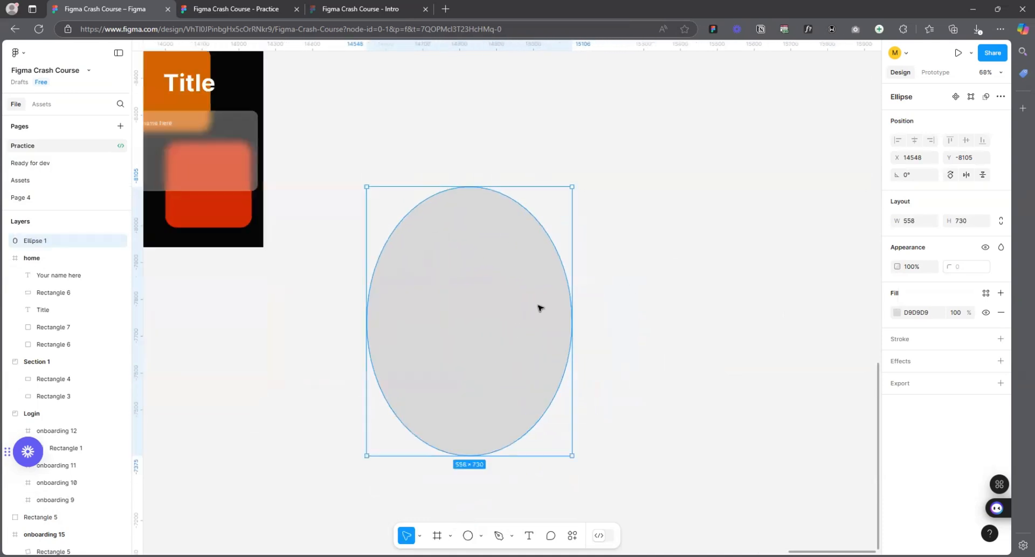
{"action": "scroll", "coordinate": [408, 330], "scroll_direction": "down", "scroll_amount": 1}
{"action": "left_click_drag", "start_coordinate": [446, 319], "coordinate": [693, 307]}
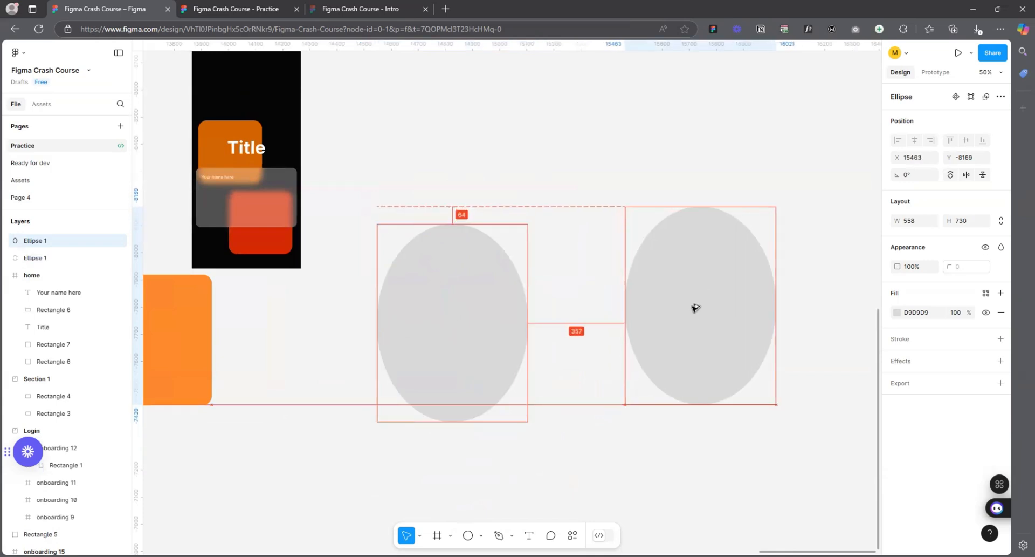
{"action": "key", "text": "Delete"}
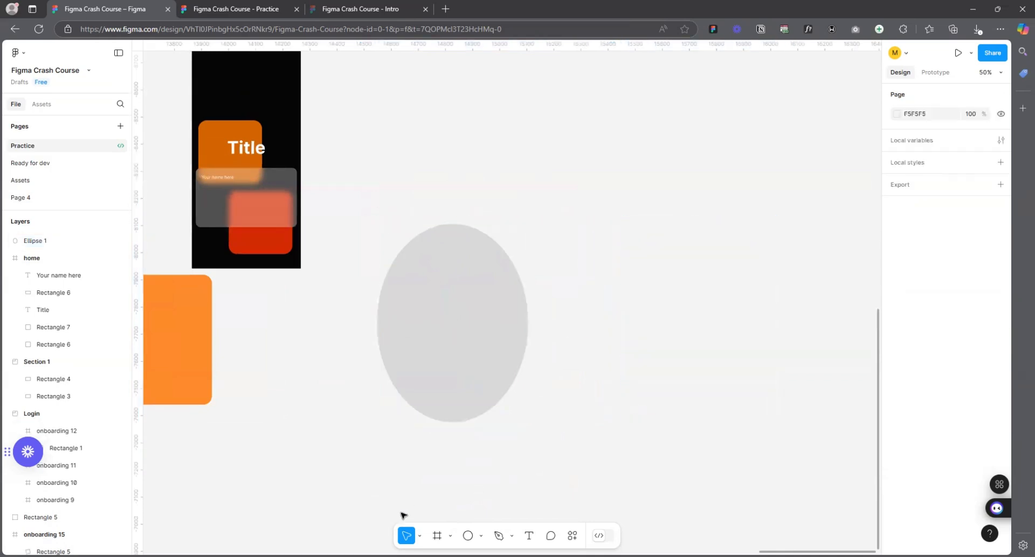
- Draw a circle about 730 × 730 beside the ellipse, at about X 15351, Y -8105
{"action": "left_click", "coordinate": [477, 536]}
{"action": "left_click", "coordinate": [493, 470]}
{"action": "mouse_move", "coordinate": [594, 227]}
{"action": "left_mouse_down"}
{"action": "mouse_move", "coordinate": [763, 395]}
{"action": "mouse_move", "coordinate": [765, 424]}
{"action": "left_mouse_up"}
{"action": "scroll", "coordinate": [483, 321], "scroll_direction": "down", "scroll_amount": 3}
{"action": "scroll", "coordinate": [766, 323], "scroll_direction": "up", "scroll_amount": 3}
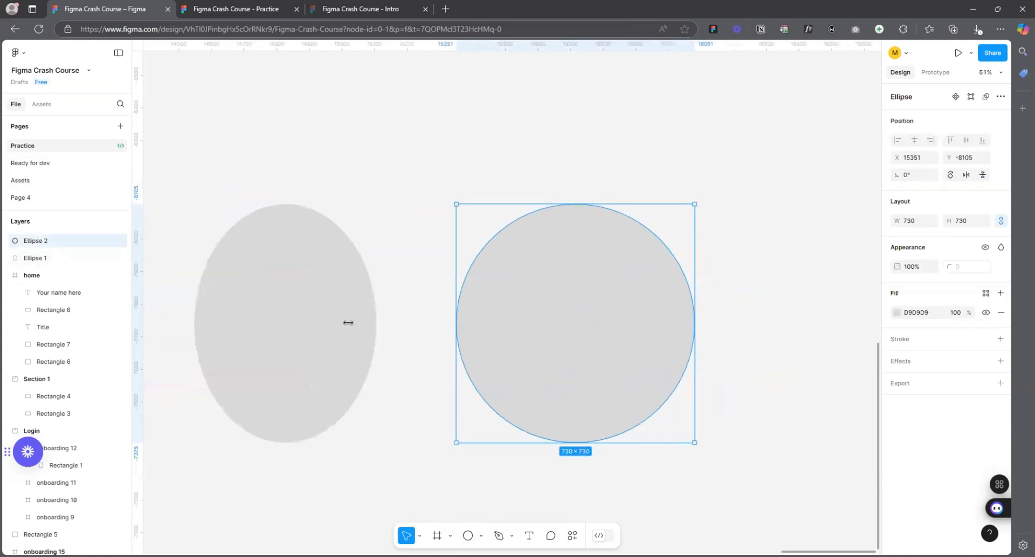
{"action": "scroll", "coordinate": [151, 348], "scroll_direction": "down", "scroll_amount": 3}
{"action": "scroll", "coordinate": [516, 348], "scroll_direction": "up", "scroll_amount": 4}
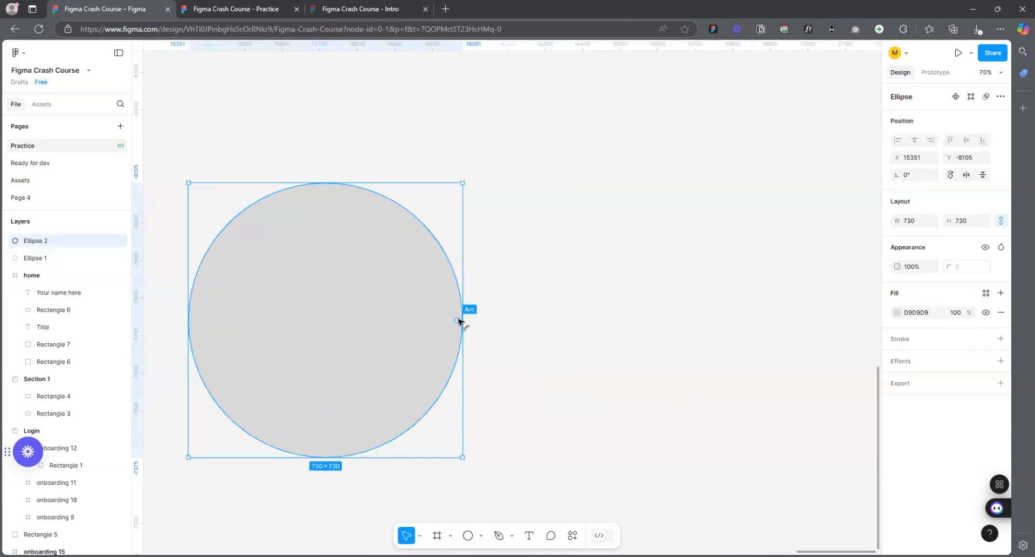
- Open a wedge in the circle with the arc handle, bringing its sweep to about 88.86%
{"action": "left_click_drag", "start_coordinate": [458, 320], "coordinate": [453, 271]}
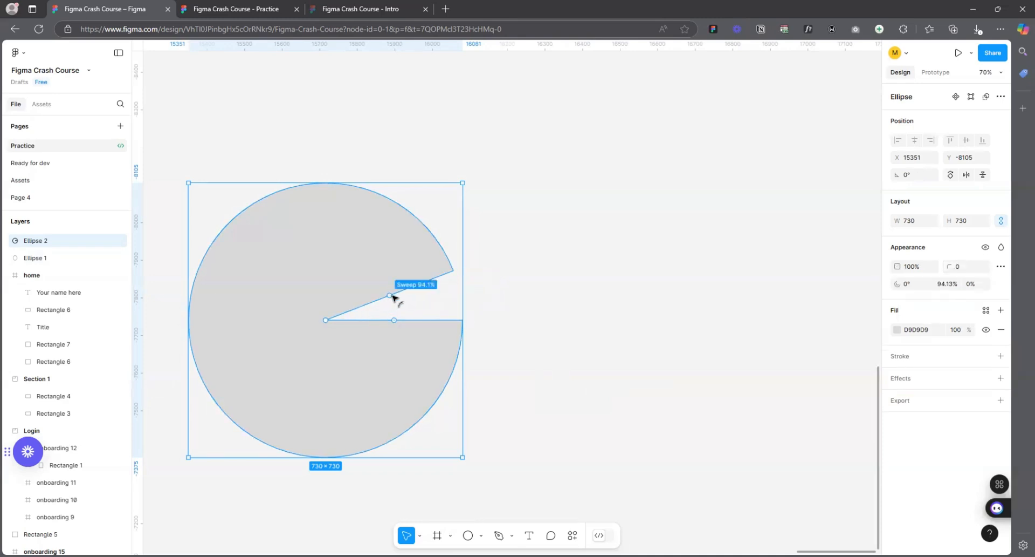
{"action": "key", "text": "ctrl+z"}
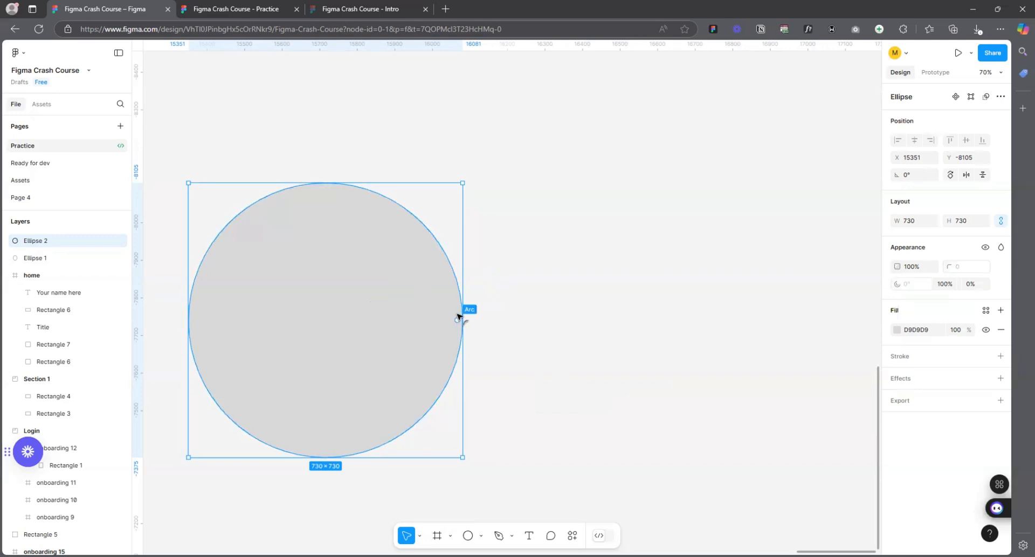
{"action": "left_click_drag", "start_coordinate": [457, 316], "coordinate": [452, 266]}
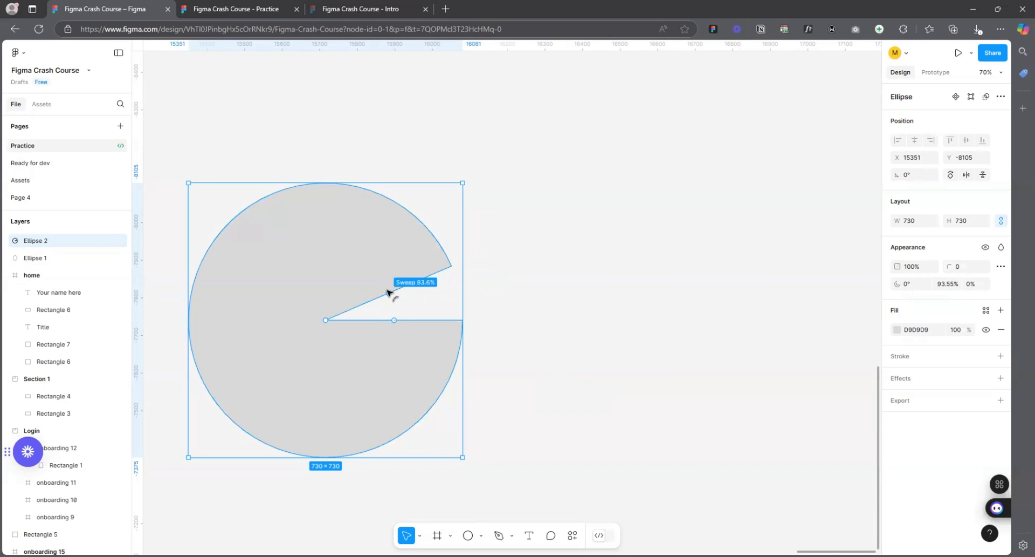
{"action": "mouse_move", "coordinate": [388, 293]}
{"action": "left_mouse_down"}
{"action": "mouse_move", "coordinate": [335, 235]}
{"action": "mouse_move", "coordinate": [221, 268]}
{"action": "mouse_move", "coordinate": [342, 408]}
{"action": "mouse_move", "coordinate": [376, 408]}
{"action": "mouse_move", "coordinate": [205, 300]}
{"action": "mouse_move", "coordinate": [329, 430]}
{"action": "mouse_move", "coordinate": [393, 420]}
{"action": "mouse_move", "coordinate": [219, 296]}
{"action": "mouse_move", "coordinate": [266, 265]}
{"action": "mouse_move", "coordinate": [435, 375]}
{"action": "mouse_move", "coordinate": [333, 411]}
{"action": "mouse_move", "coordinate": [385, 382]}
{"action": "mouse_move", "coordinate": [273, 389]}
{"action": "mouse_move", "coordinate": [415, 382]}
{"action": "mouse_move", "coordinate": [363, 381]}
{"action": "mouse_move", "coordinate": [216, 242]}
{"action": "mouse_move", "coordinate": [284, 231]}
{"action": "mouse_move", "coordinate": [409, 347]}
{"action": "mouse_move", "coordinate": [269, 225]}
{"action": "mouse_move", "coordinate": [393, 249]}
{"action": "mouse_move", "coordinate": [419, 286]}
{"action": "mouse_move", "coordinate": [287, 256]}
{"action": "mouse_move", "coordinate": [303, 383]}
{"action": "mouse_move", "coordinate": [355, 386]}
{"action": "mouse_move", "coordinate": [249, 317]}
{"action": "mouse_move", "coordinate": [377, 289]}
{"action": "mouse_move", "coordinate": [378, 279]}
{"action": "left_mouse_up"}
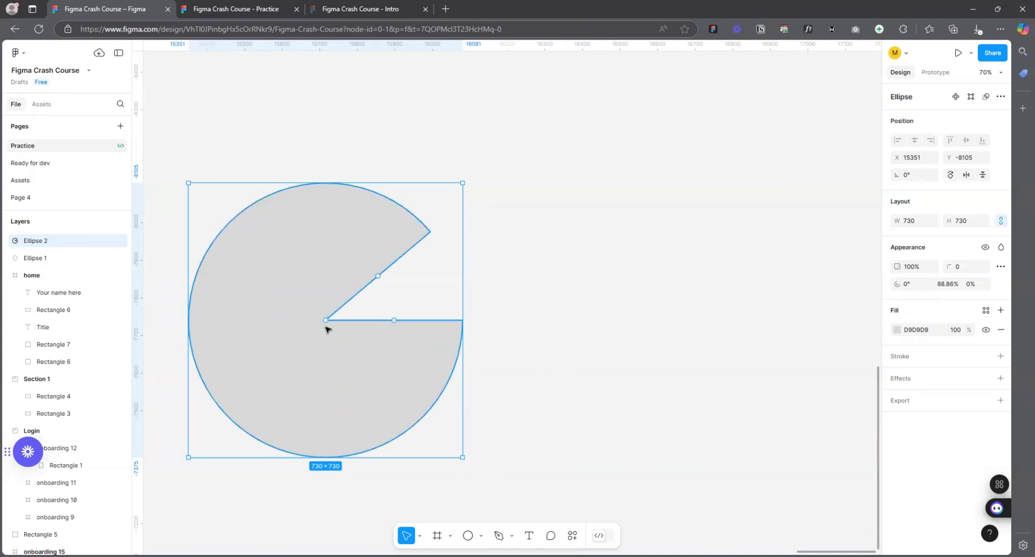
- Hollow the open circle into a ring with a ratio of about 71.9% and set its start angle to about -2.19°
{"action": "left_click_drag", "start_coordinate": [325, 320], "coordinate": [254, 388]}
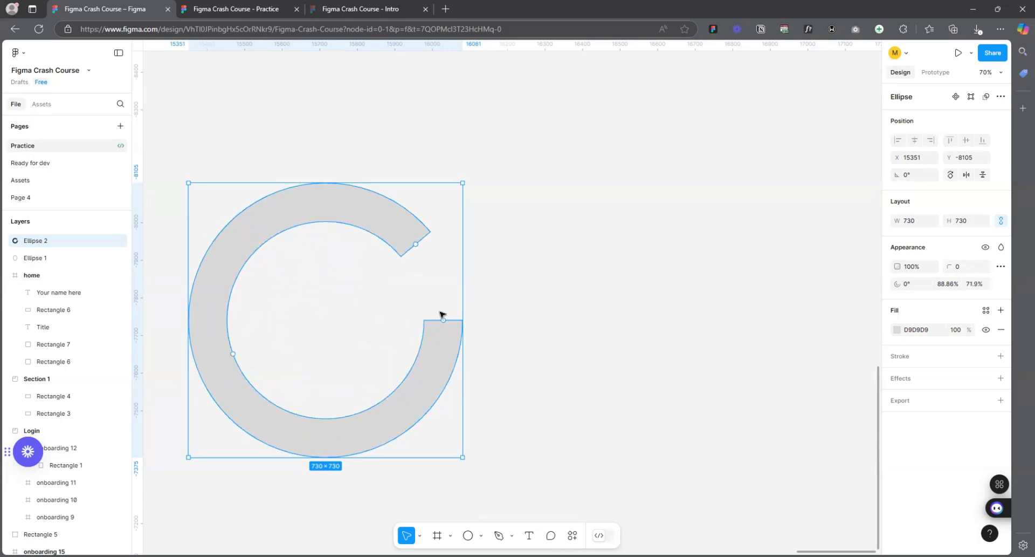
{"action": "left_click_drag", "start_coordinate": [443, 322], "coordinate": [477, 316]}
- Return the ring's ratio to 0% and reduce its sweep to about 29.03% to leave a pie slice
{"action": "left_click_drag", "start_coordinate": [236, 357], "coordinate": [332, 311]}
{"action": "scroll", "coordinate": [315, 322], "scroll_direction": "up", "scroll_amount": 5}
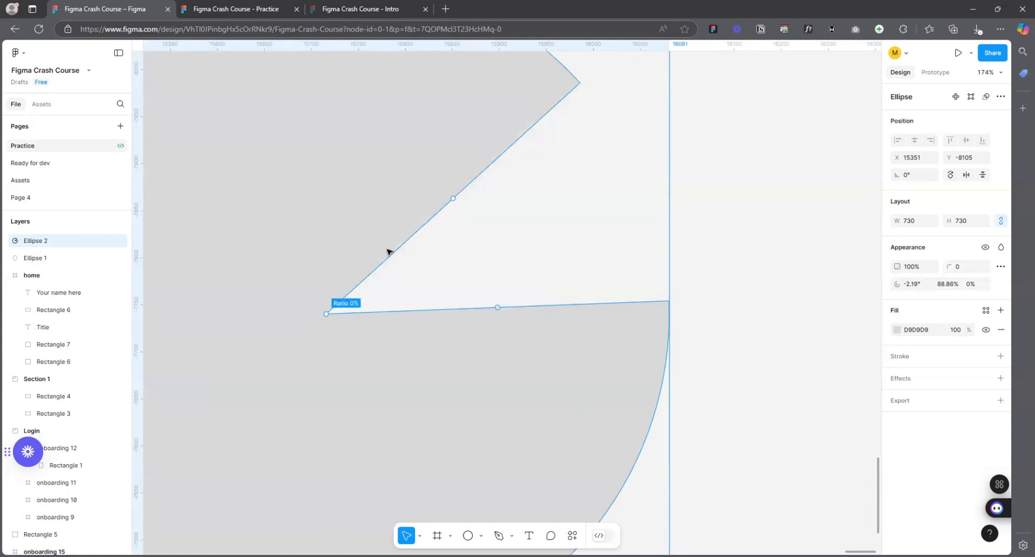
{"action": "scroll", "coordinate": [388, 252], "scroll_direction": "down", "scroll_amount": 4}
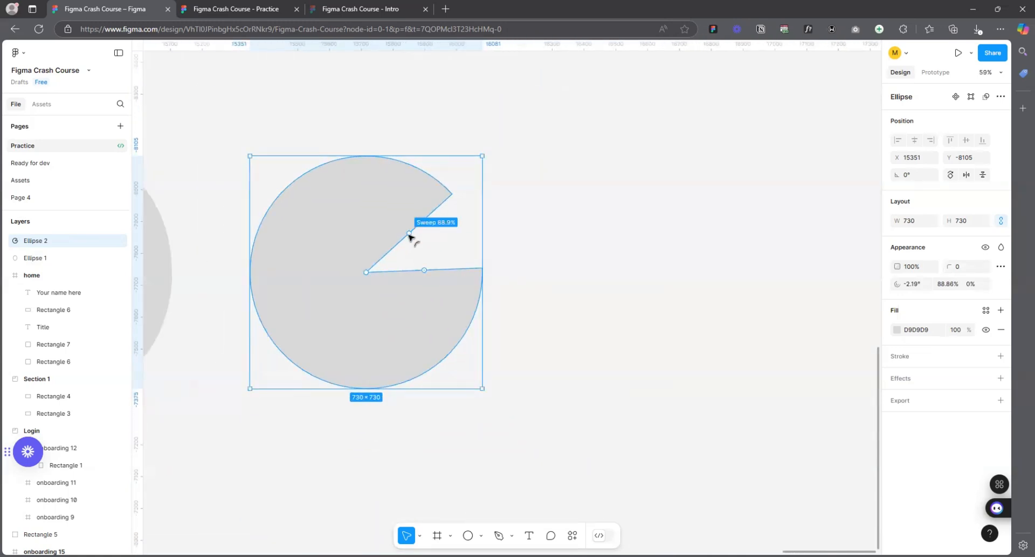
{"action": "left_click_drag", "start_coordinate": [409, 233], "coordinate": [347, 365]}
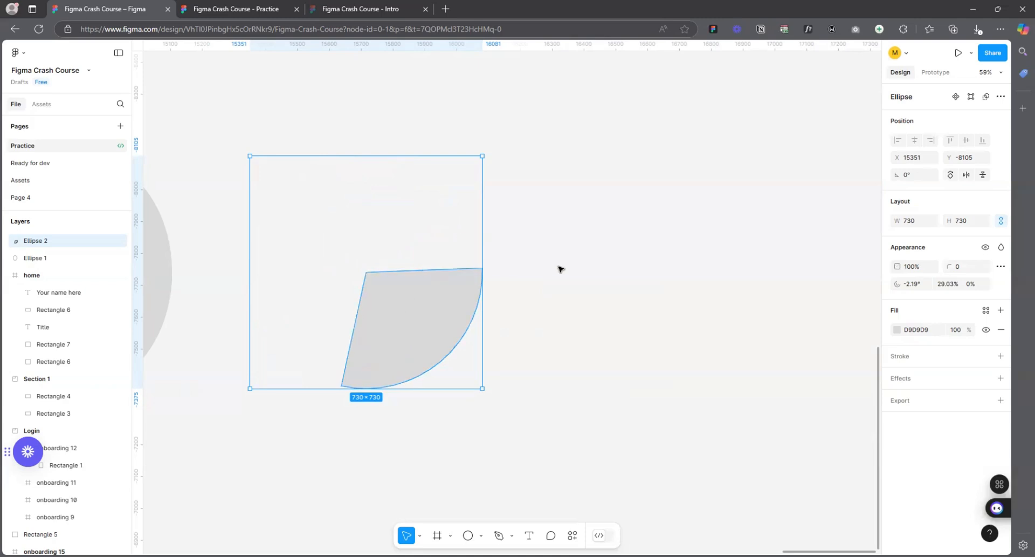
- Duplicate the pie slice in place and widen the copy's sweep to about 52.63%
{"action": "key", "text": "ctrl+d"}
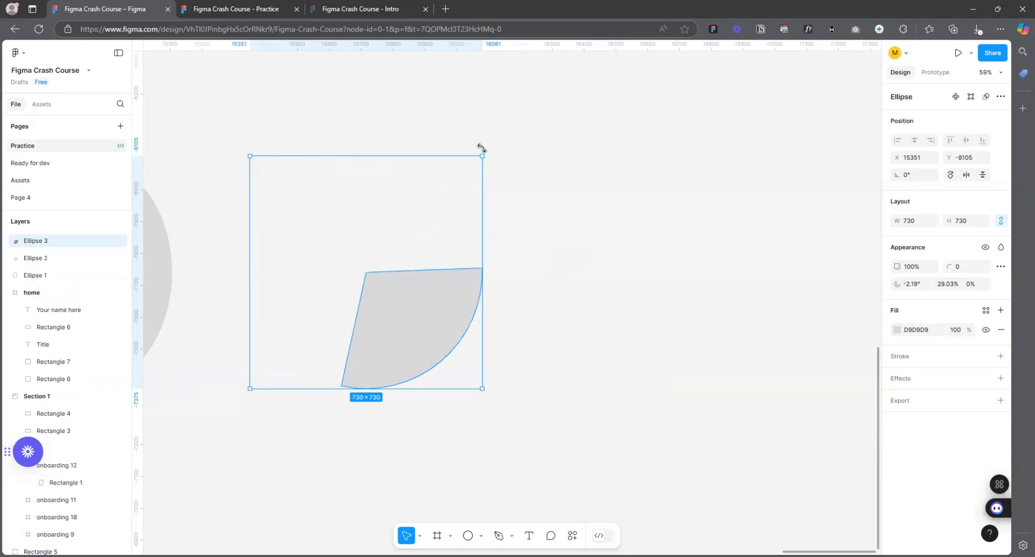
{"action": "left_click", "coordinate": [487, 150]}
{"action": "left_click", "coordinate": [432, 305]}
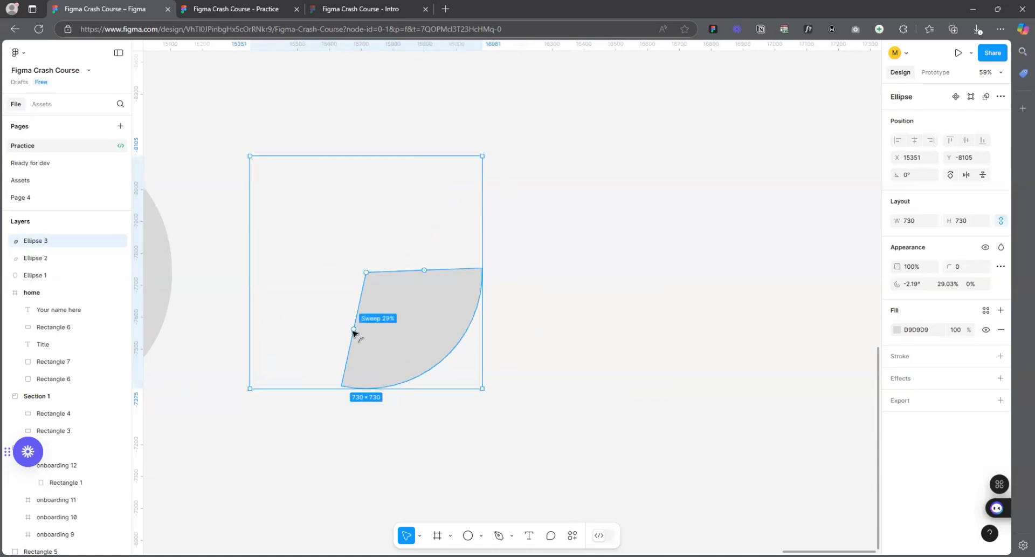
{"action": "left_click_drag", "start_coordinate": [354, 329], "coordinate": [304, 265]}
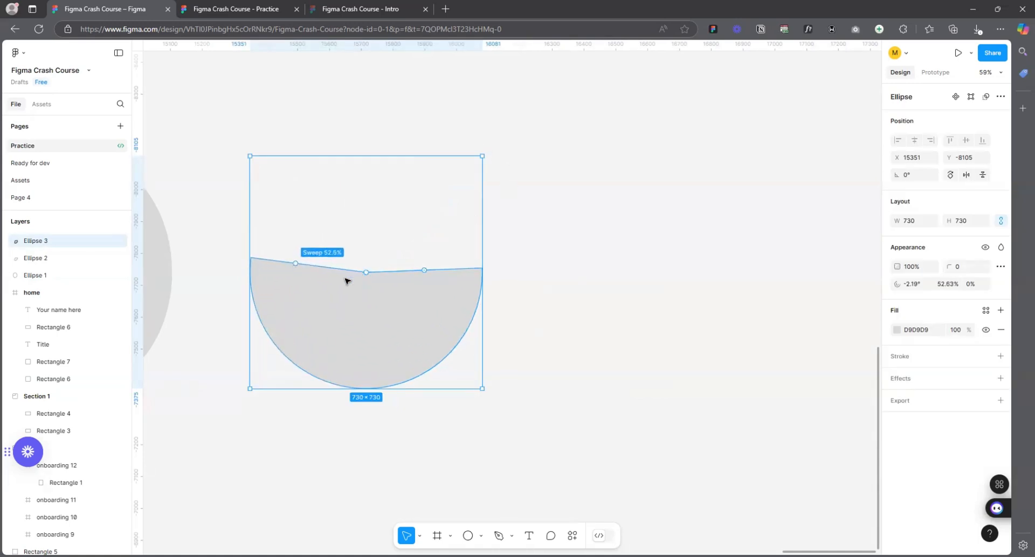
- Set the copied slice's start angle to about 108.12° and its sweep to about 18.76%, leaving a gap beside the first slice
{"action": "left_click_drag", "start_coordinate": [427, 275], "coordinate": [354, 322]}
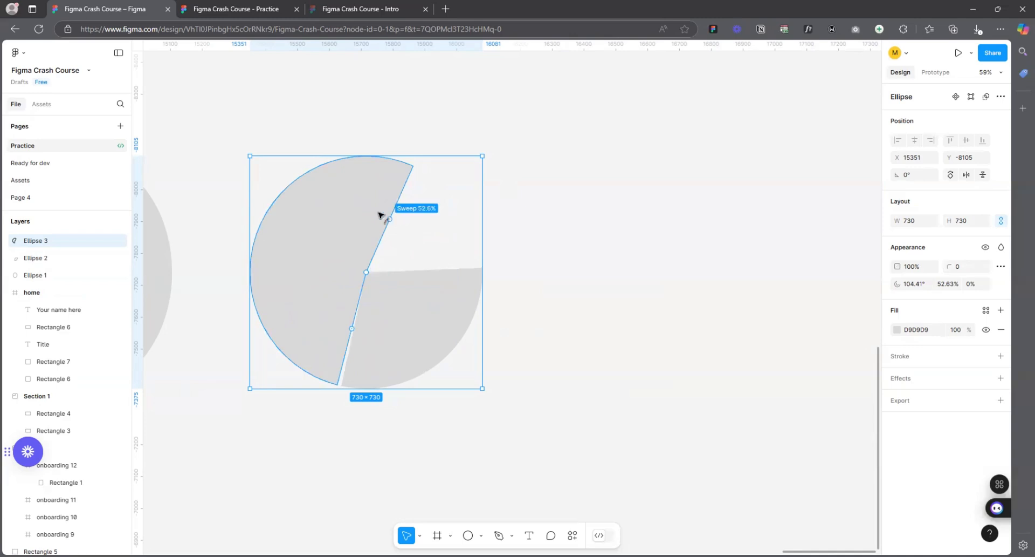
{"action": "left_click_drag", "start_coordinate": [380, 214], "coordinate": [323, 289]}
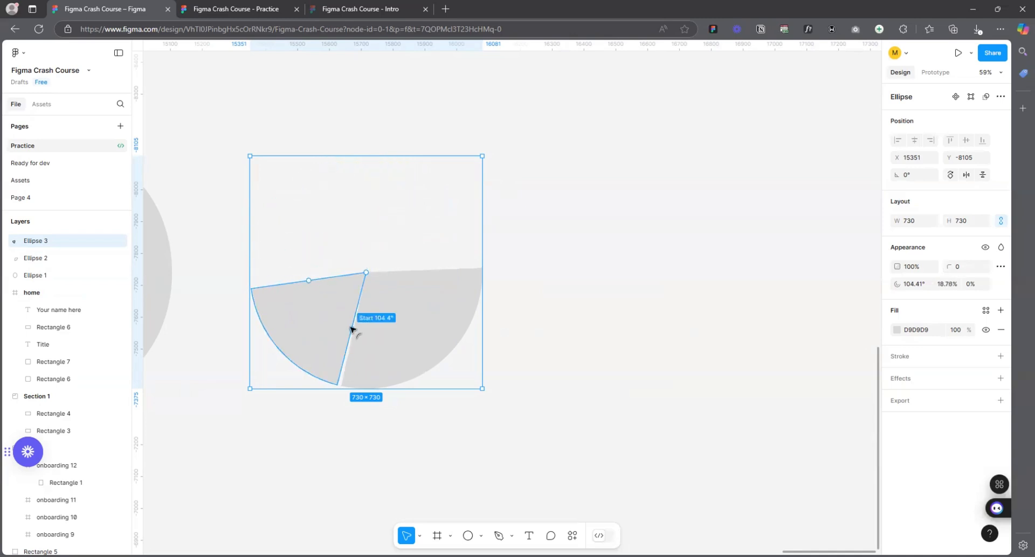
{"action": "left_click_drag", "start_coordinate": [352, 329], "coordinate": [337, 314]}
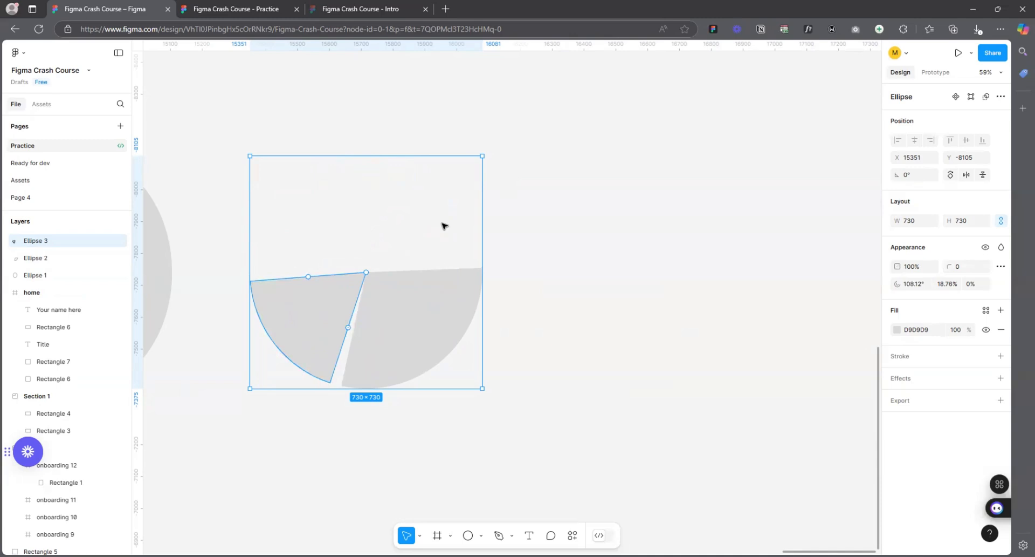
- Change the copied lower-left slice's fill to bright green 00FF55
{"action": "left_click", "coordinate": [895, 330]}
{"action": "left_click_drag", "start_coordinate": [804, 427], "coordinate": [818, 427]}
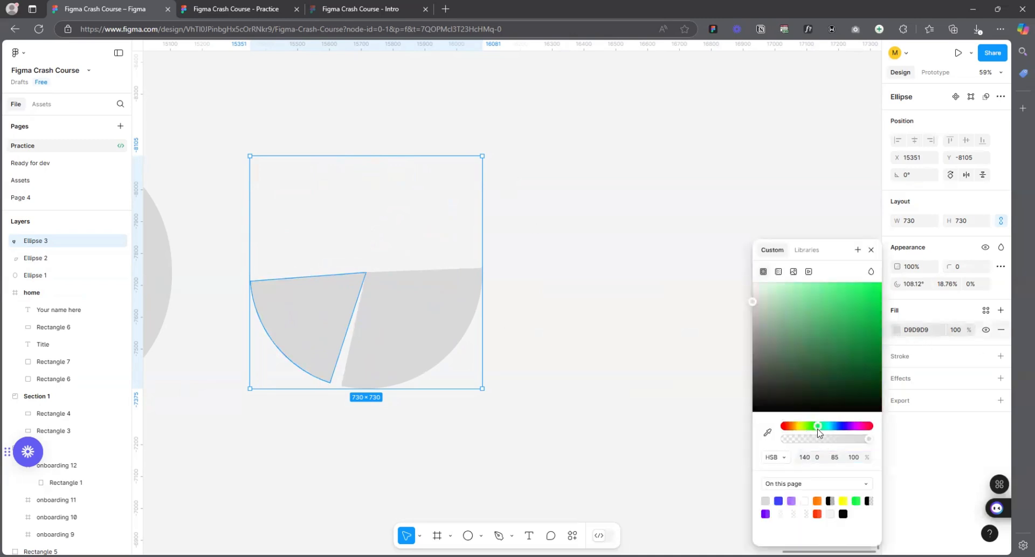
{"action": "left_click_drag", "start_coordinate": [834, 331], "coordinate": [890, 263]}
{"action": "left_click", "coordinate": [556, 203]}
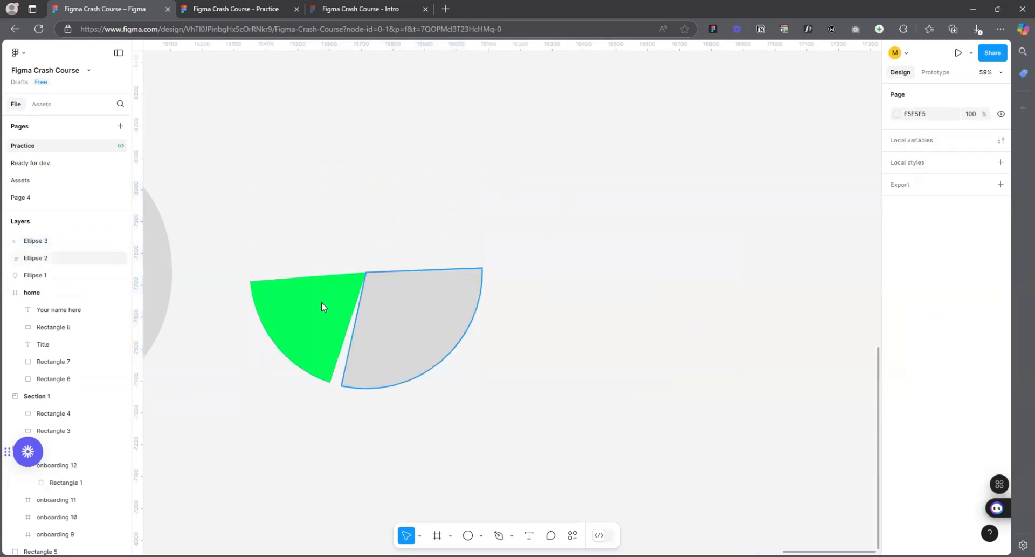
- Duplicate the green slice in place, set the copy's start angle to 180° and its sweep to about 29.44%
{"action": "left_click", "coordinate": [321, 302]}
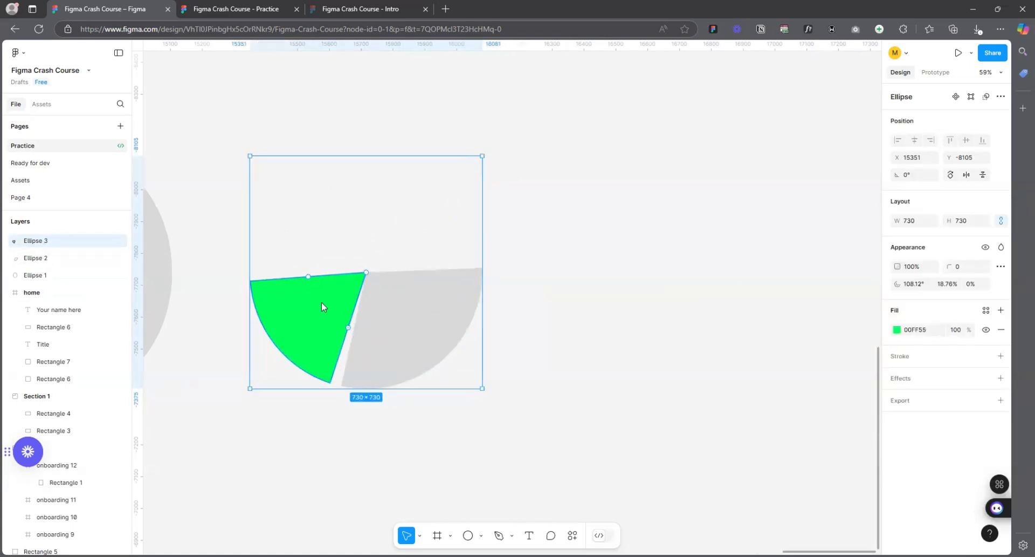
{"action": "key", "text": "ctrl+d"}
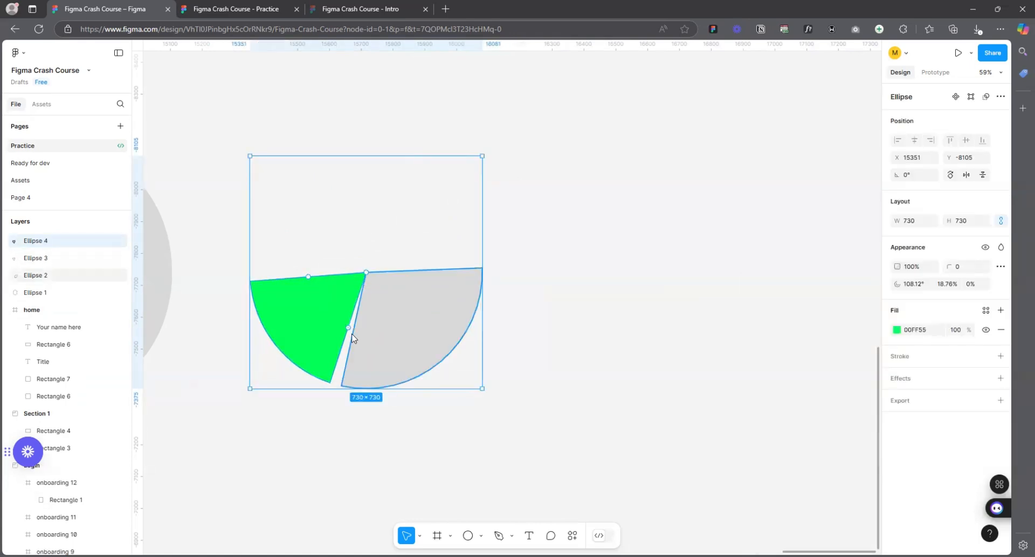
{"action": "left_click_drag", "start_coordinate": [347, 327], "coordinate": [297, 272]}
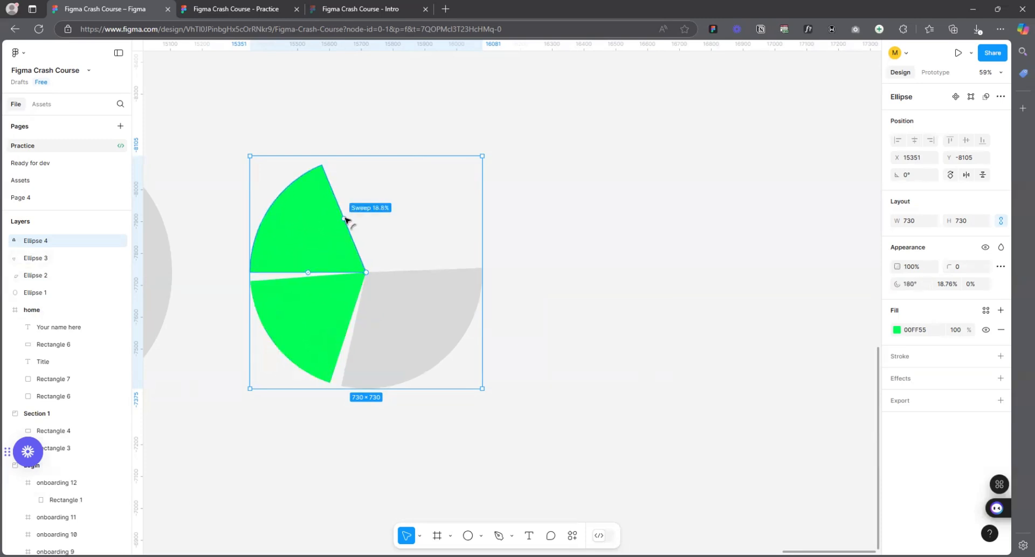
{"action": "left_click_drag", "start_coordinate": [345, 219], "coordinate": [383, 217]}
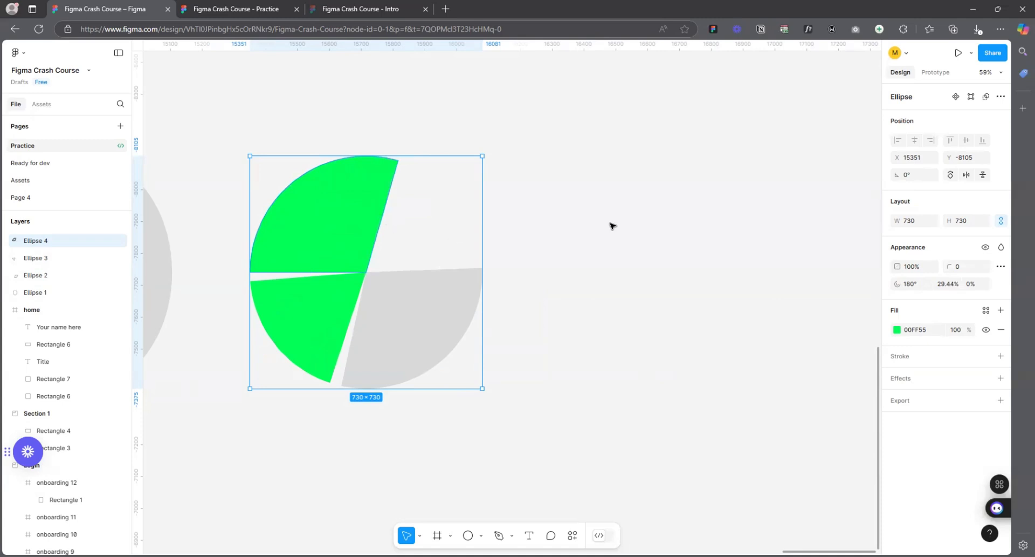
- Duplicate the upper green slice in place and set the copy's start angle to about -69.22° and its sweep to about 17.48%
{"action": "key", "text": "ctrl+d"}
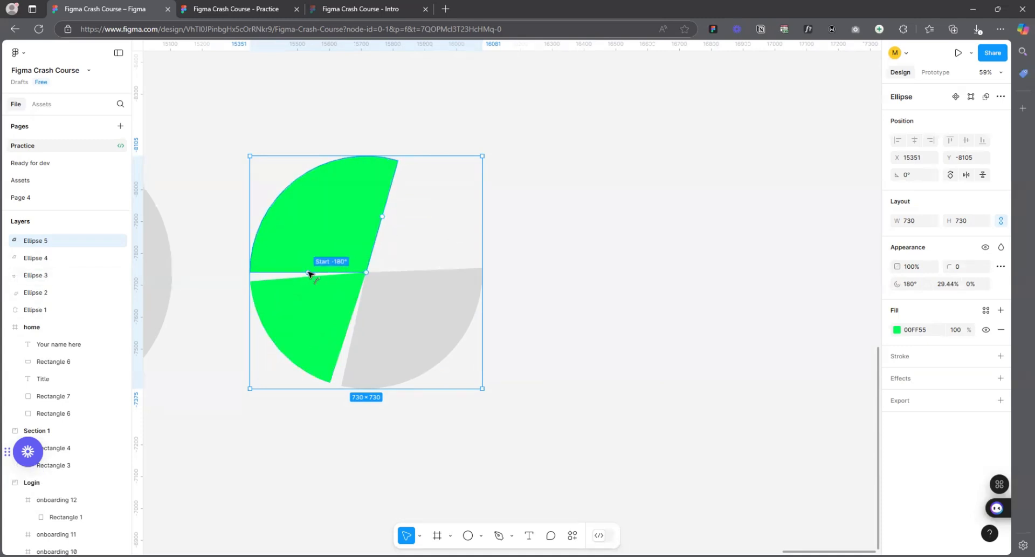
{"action": "left_click_drag", "start_coordinate": [321, 262], "coordinate": [393, 224]}
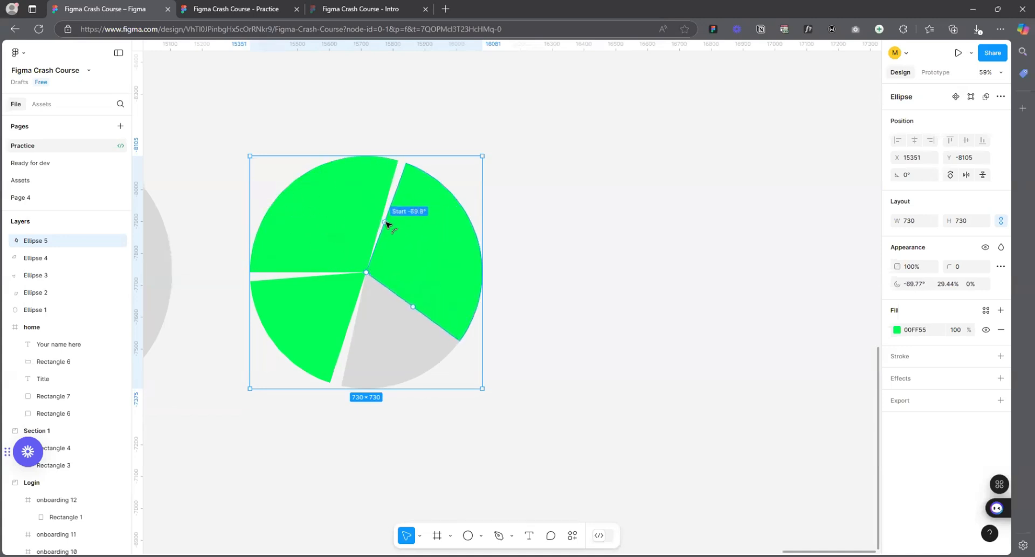
{"action": "left_click_drag", "start_coordinate": [413, 305], "coordinate": [436, 266]}
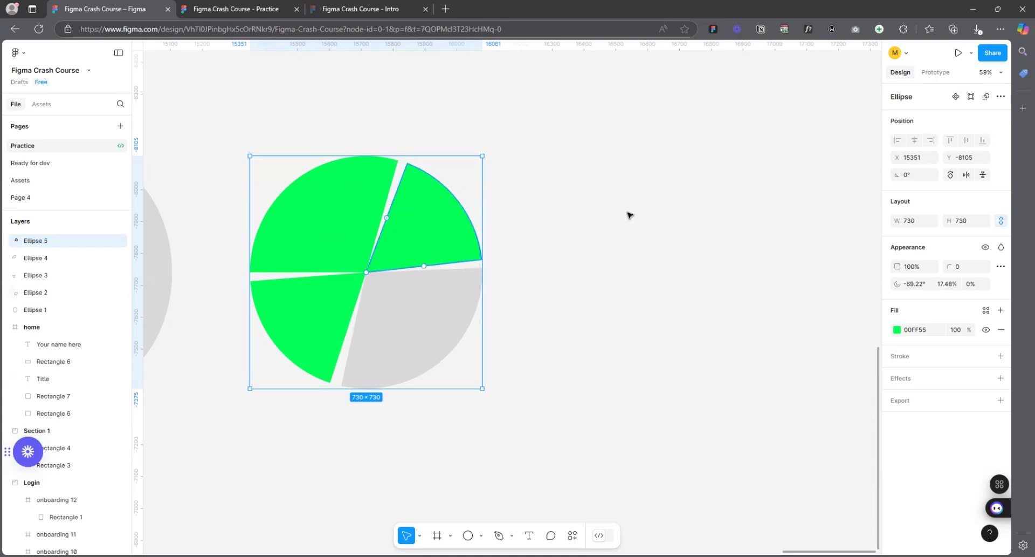
{"action": "left_click", "coordinate": [527, 233]}
- Change the upper-right slice's fill to blue 002BFF
{"action": "left_click", "coordinate": [476, 249]}
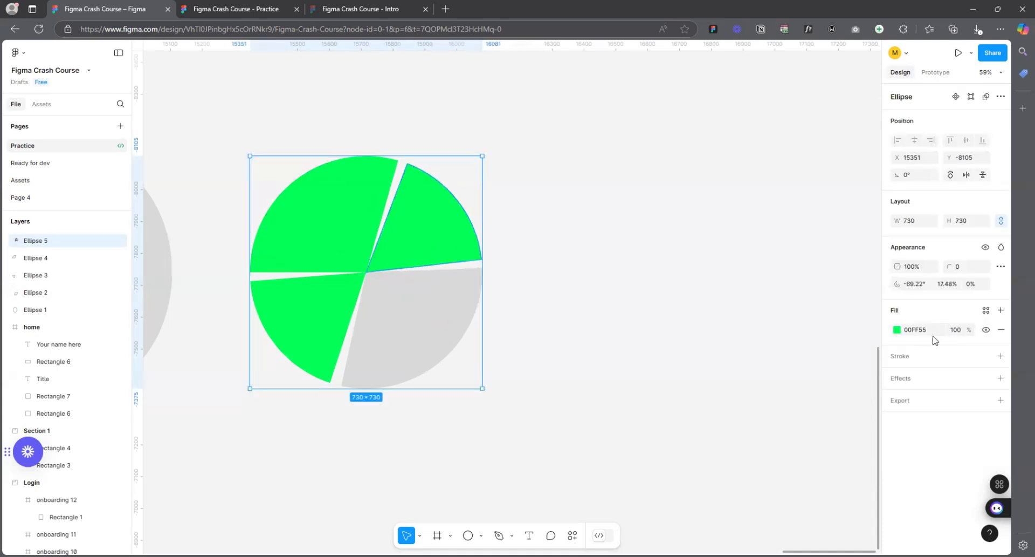
{"action": "left_click", "coordinate": [897, 330]}
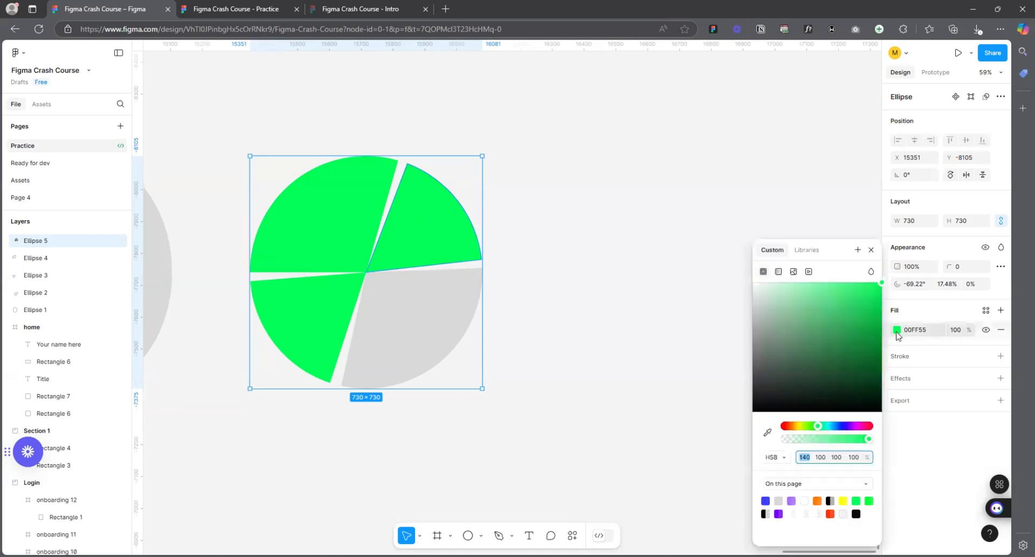
{"action": "left_click_drag", "start_coordinate": [832, 425], "coordinate": [840, 426]}
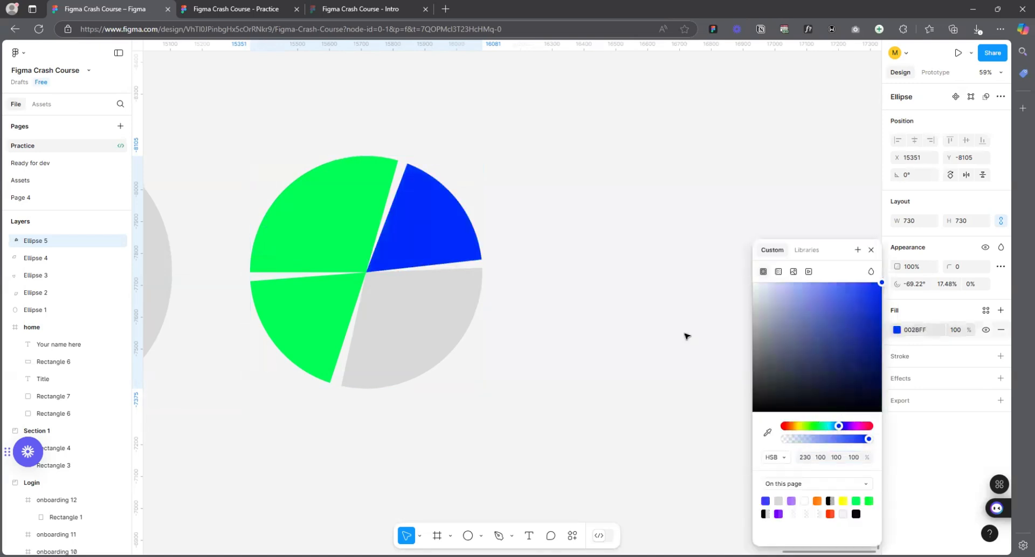
- Change the lower-left slice's fill from the color picker to a bright pink
{"action": "left_click", "coordinate": [274, 295]}
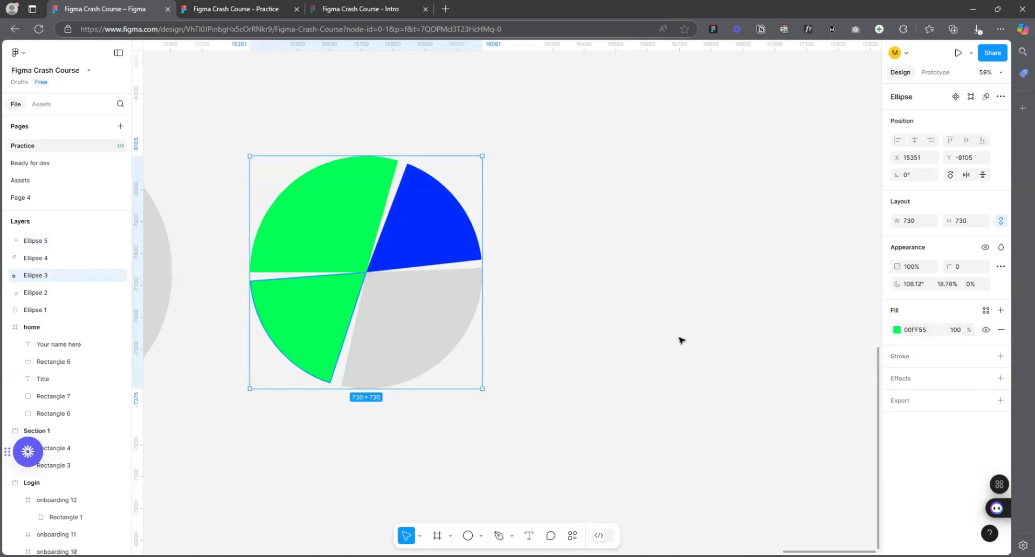
{"action": "left_click", "coordinate": [897, 330]}
{"action": "left_click_drag", "start_coordinate": [846, 426], "coordinate": [855, 426]}
{"action": "left_click_drag", "start_coordinate": [833, 318], "coordinate": [826, 218]}
{"action": "left_click", "coordinate": [638, 162]}
- Draw a circle about 684 × 684 beside the pie chart and move it above the gap between the ellipse and the pie
{"action": "scroll", "coordinate": [623, 355], "scroll_direction": "down", "scroll_amount": 5}
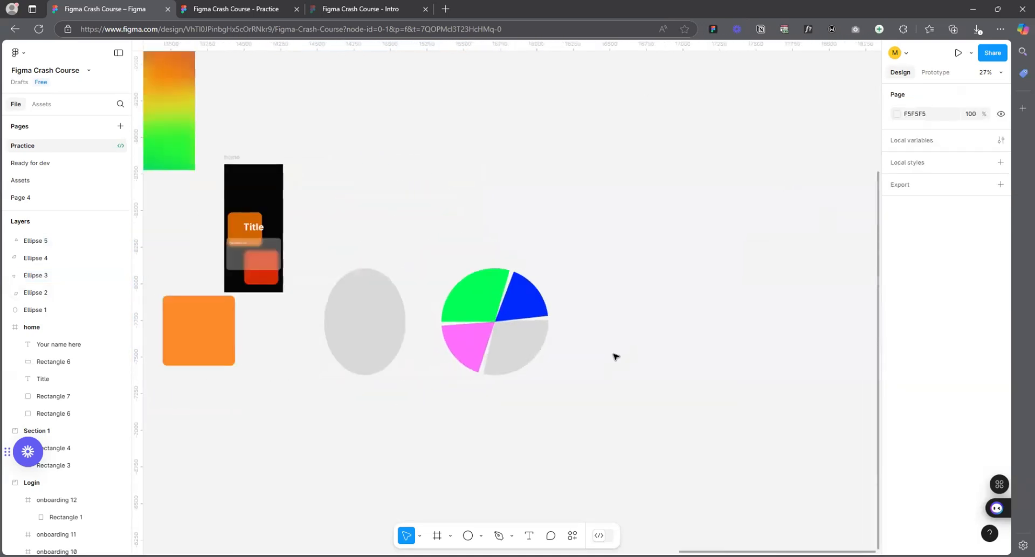
{"action": "scroll", "coordinate": [552, 289], "scroll_direction": "up", "scroll_amount": 2}
{"action": "key", "text": "o"}
{"action": "scroll", "coordinate": [607, 346], "scroll_direction": "up", "scroll_amount": 2}
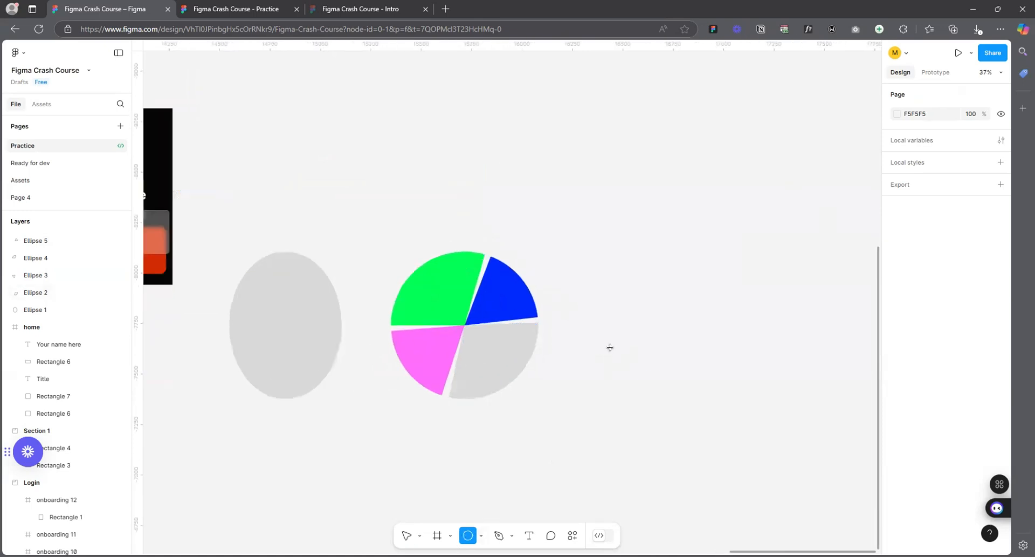
{"action": "mouse_move", "coordinate": [577, 180]}
{"action": "left_mouse_down"}
{"action": "mouse_move", "coordinate": [712, 351]}
{"action": "mouse_move", "coordinate": [740, 352]}
{"action": "mouse_move", "coordinate": [713, 322]}
{"action": "left_mouse_up"}
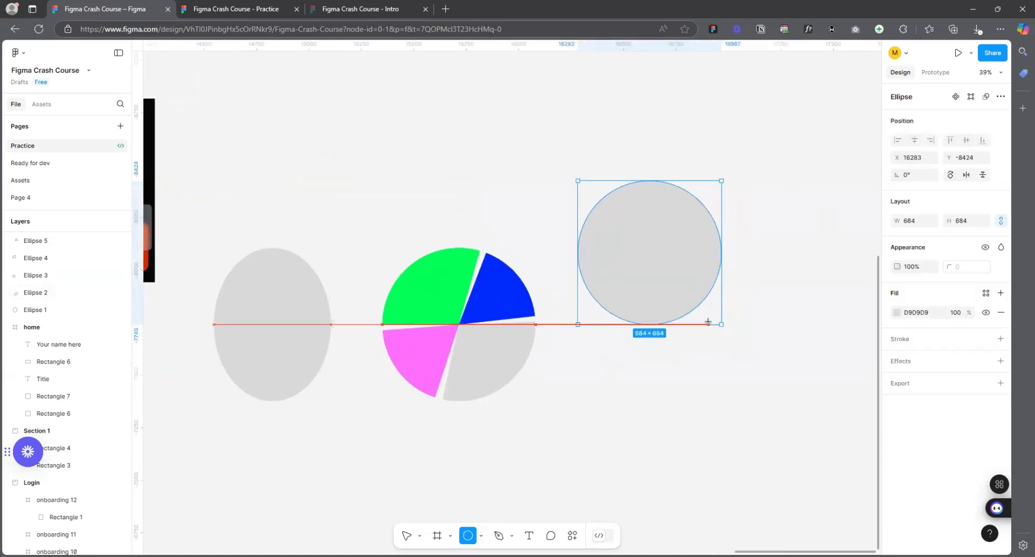
{"action": "left_click_drag", "start_coordinate": [644, 255], "coordinate": [400, 128]}
- Select all four pie slices and move them together to about X 15675
{"action": "left_click_drag", "start_coordinate": [611, 450], "coordinate": [393, 237]}
{"action": "left_click_drag", "start_coordinate": [429, 306], "coordinate": [496, 305]}
{"action": "scroll", "coordinate": [586, 268], "scroll_direction": "up", "scroll_amount": 3}
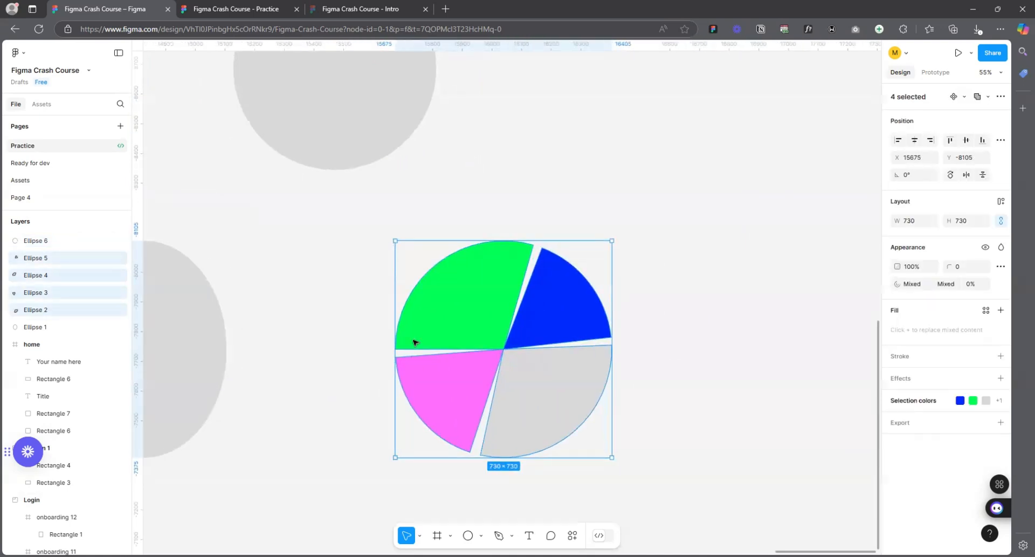
{"action": "scroll", "coordinate": [422, 343], "scroll_direction": "down", "scroll_amount": 5}
{"action": "left_click", "coordinate": [590, 456]}
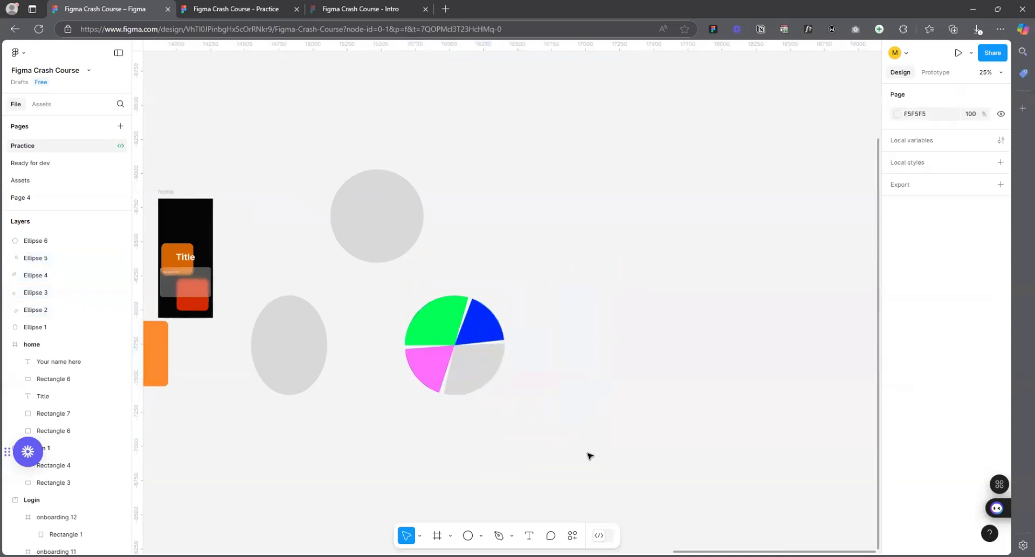
{"action": "left_click_drag", "start_coordinate": [586, 440], "coordinate": [267, 173]}
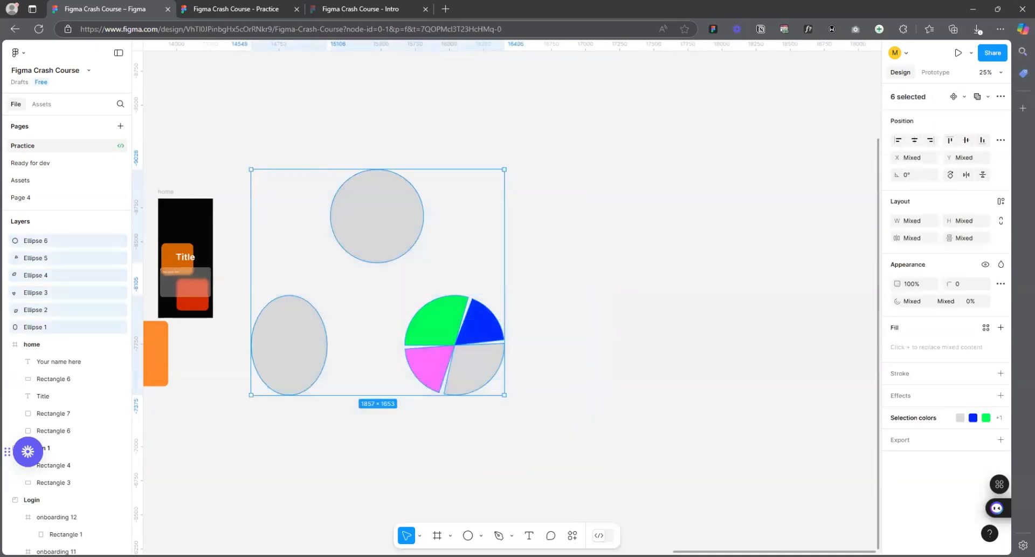
{"action": "left_click", "coordinate": [481, 535]}
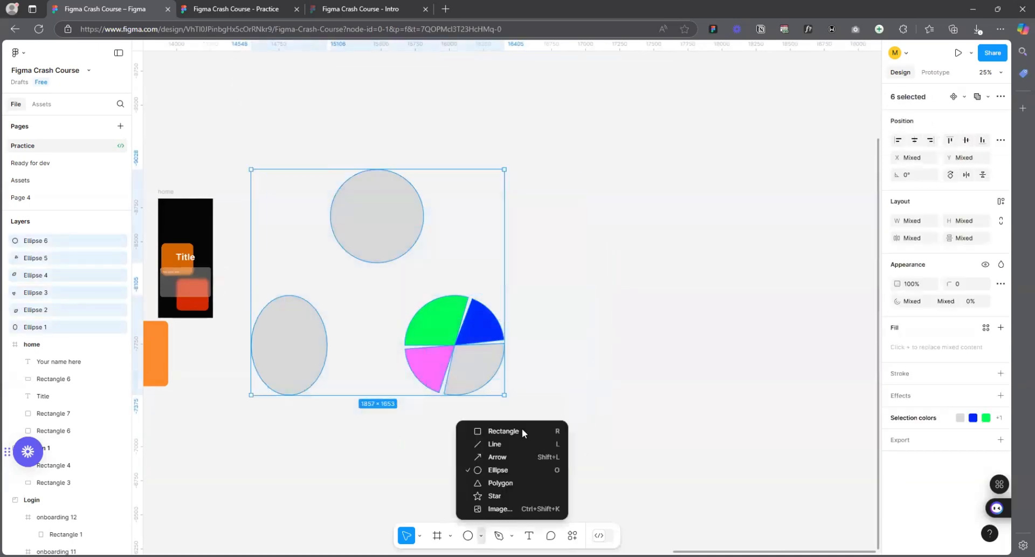
{"action": "left_click", "coordinate": [616, 316]}
- Shift the orange rectangle to about X 13172, Y -7979 and the full circle to about X 15066, Y -8965
{"action": "scroll", "coordinate": [629, 426], "scroll_direction": "down", "scroll_amount": 2}
{"action": "left_click_drag", "start_coordinate": [322, 382], "coordinate": [300, 378]}
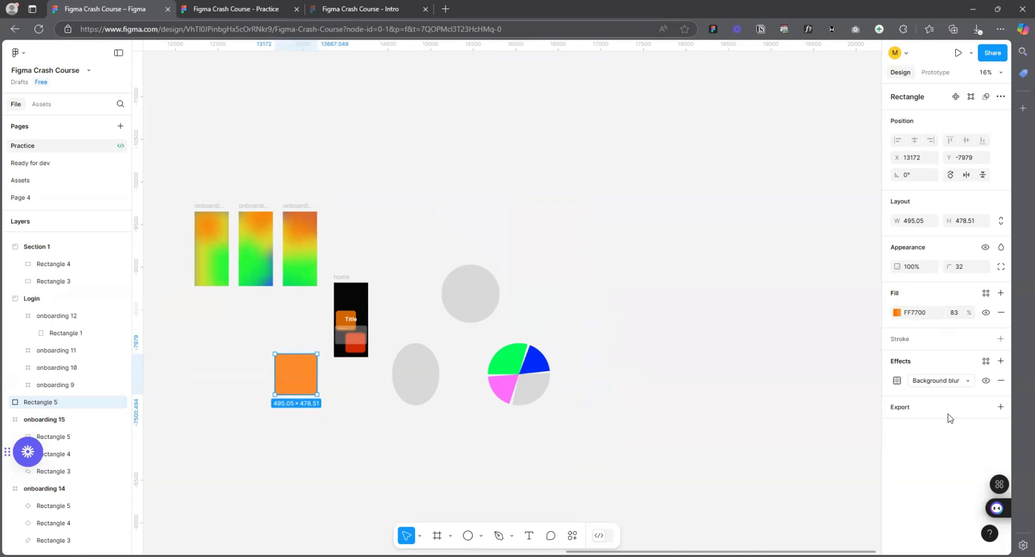
{"action": "mouse_move", "coordinate": [473, 306]}
{"action": "left_mouse_down"}
{"action": "mouse_move", "coordinate": [432, 300]}
{"action": "mouse_move", "coordinate": [469, 307]}
{"action": "left_mouse_up"}
- Select the four pie slices and move them beside the onboarding frames at about X 14414, Y -9649
{"action": "left_click", "coordinate": [591, 416]}
{"action": "left_click_drag", "start_coordinate": [464, 343], "coordinate": [590, 420]}
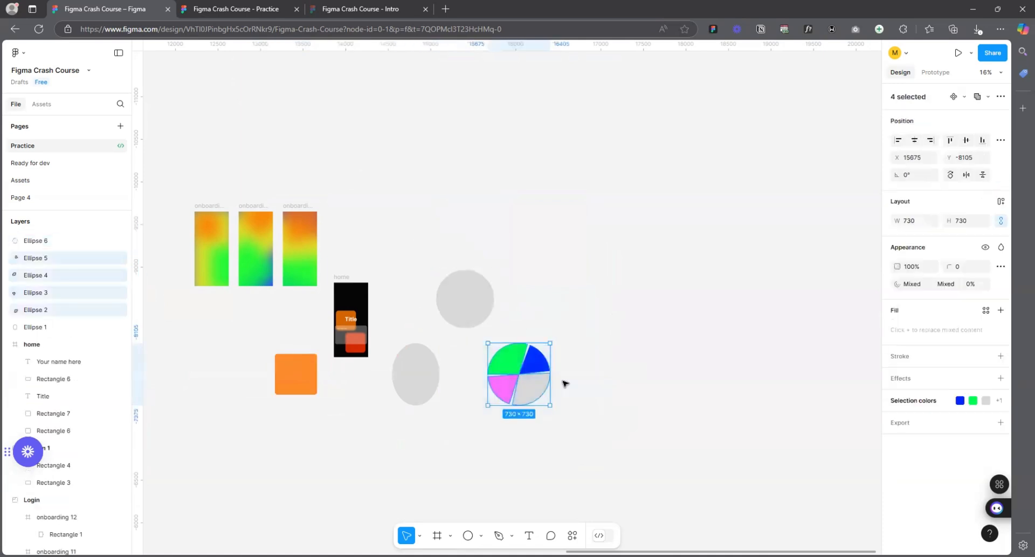
{"action": "left_click_drag", "start_coordinate": [507, 356], "coordinate": [400, 224]}
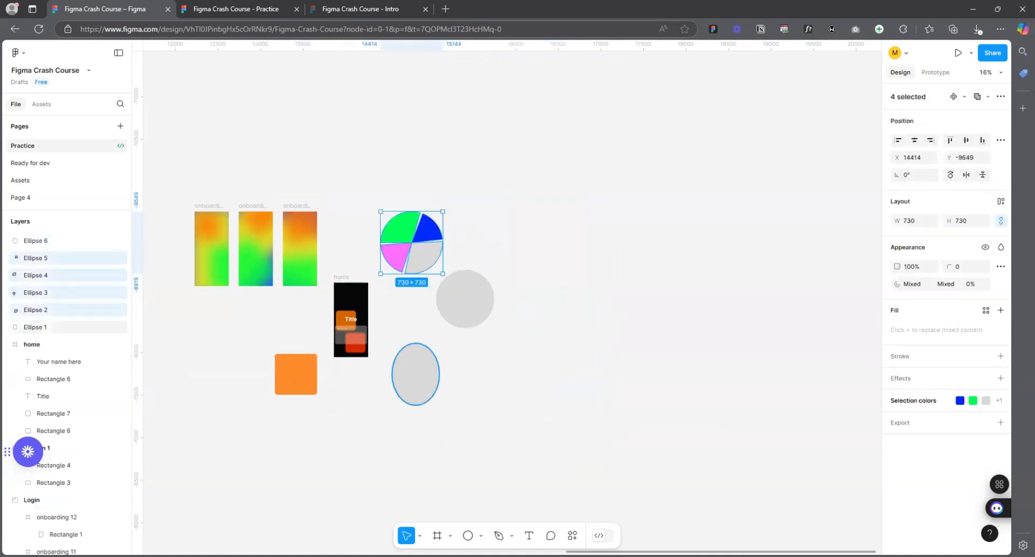
- Draw a triangle about 1708 × 1708 with the Polygon tool and move it to about X 16476, Y -8994
{"action": "left_click", "coordinate": [481, 535]}
{"action": "left_click", "coordinate": [516, 485]}
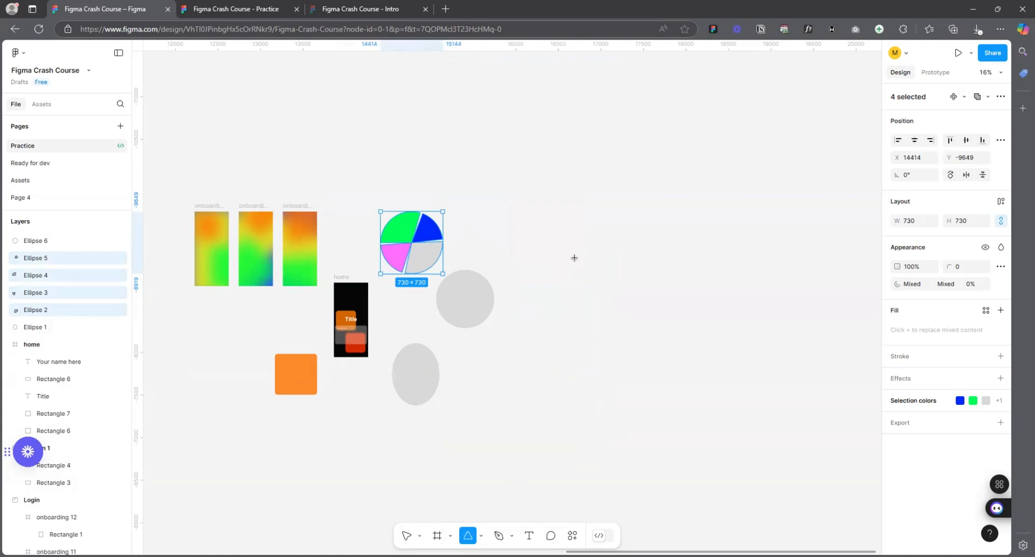
{"action": "left_click_drag", "start_coordinate": [559, 214], "coordinate": [686, 354]}
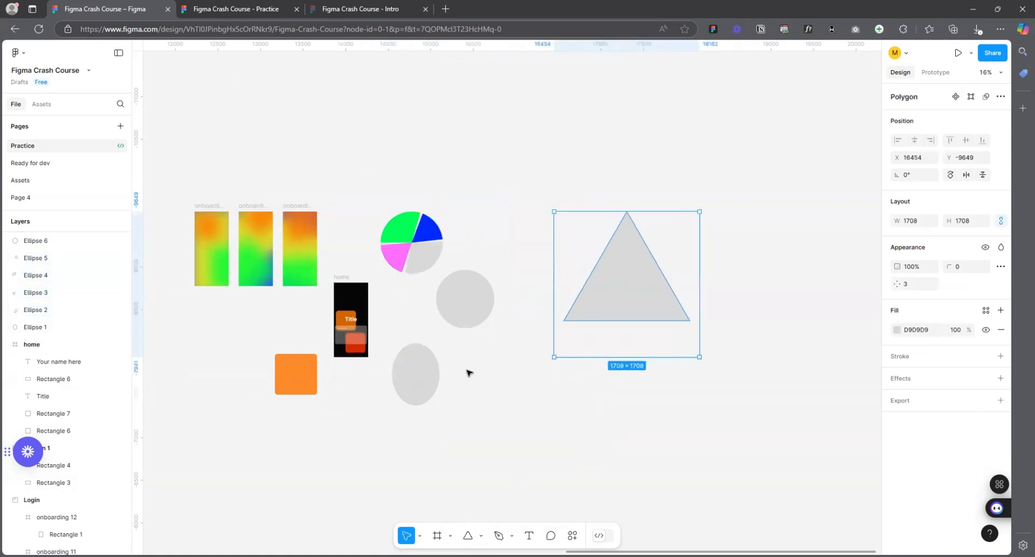
{"action": "key", "text": "ctrl+minus"}
{"action": "scroll", "coordinate": [590, 370], "scroll_direction": "up", "scroll_amount": 4}
{"action": "left_click_drag", "start_coordinate": [398, 331], "coordinate": [412, 382]}
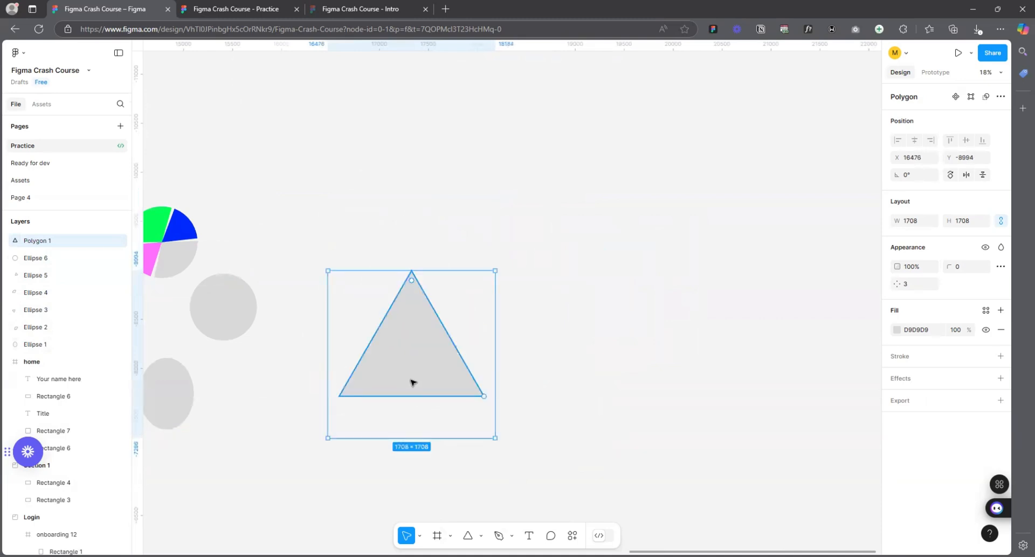
- Raise the triangle's polygon count to 60 so it approximates a circle
{"action": "scroll", "coordinate": [414, 361], "scroll_direction": "up", "scroll_amount": 2}
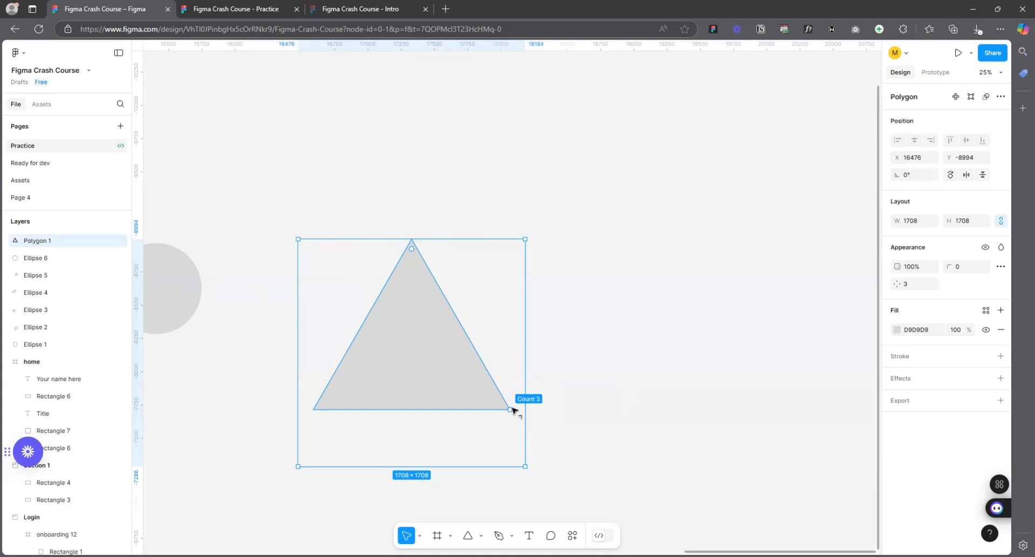
{"action": "left_click_drag", "start_coordinate": [526, 376], "coordinate": [512, 402]}
{"action": "left_click_drag", "start_coordinate": [518, 386], "coordinate": [433, 179]}
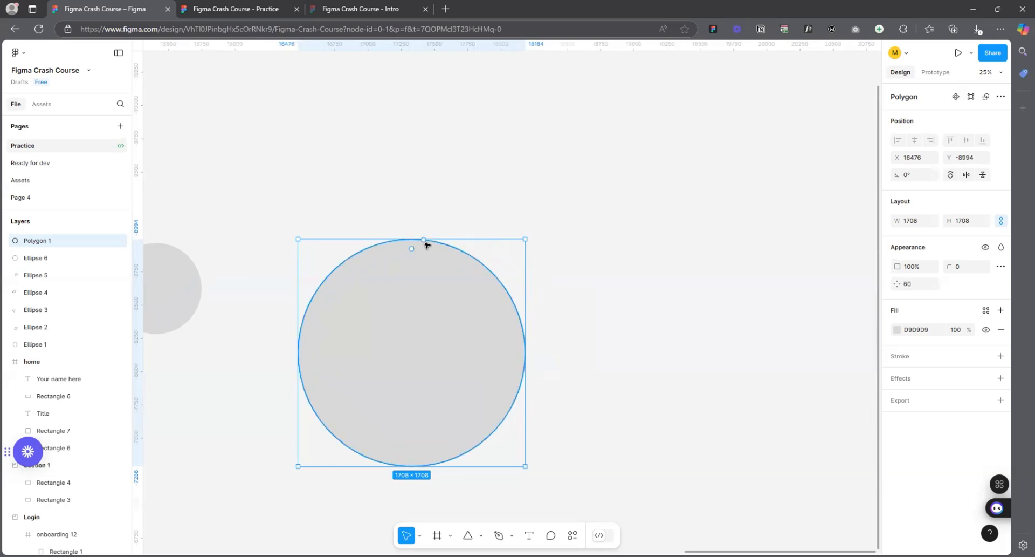
{"action": "scroll", "coordinate": [774, 270], "scroll_direction": "down", "scroll_amount": 5}
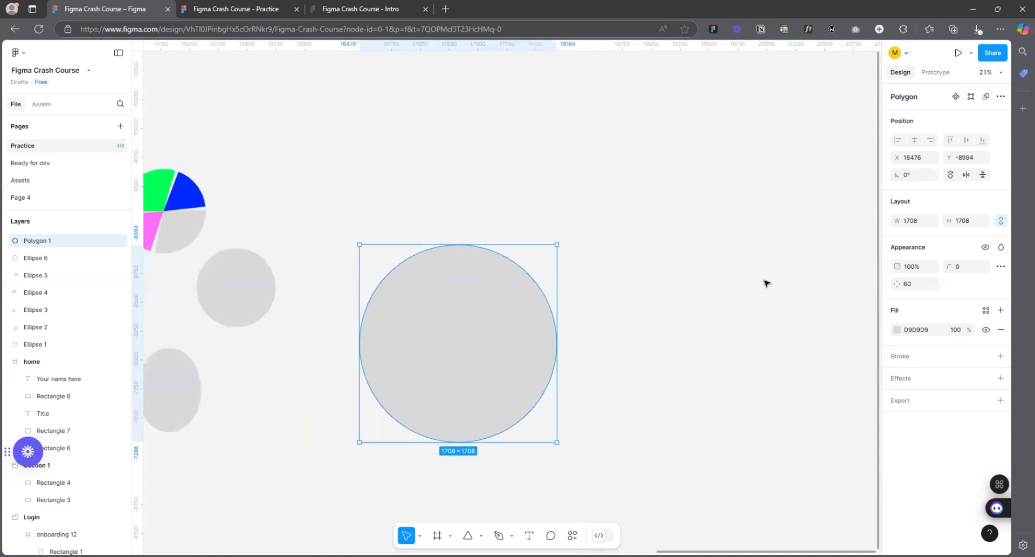
- Duplicate the 60-sided polygon and place the copy below the circles at about X 15750, Y -7375
{"action": "scroll", "coordinate": [742, 289], "scroll_direction": "up", "scroll_amount": 2}
{"action": "left_click_drag", "start_coordinate": [559, 326], "coordinate": [553, 435]}
{"action": "scroll", "coordinate": [654, 339], "scroll_direction": "down", "scroll_amount": 3}
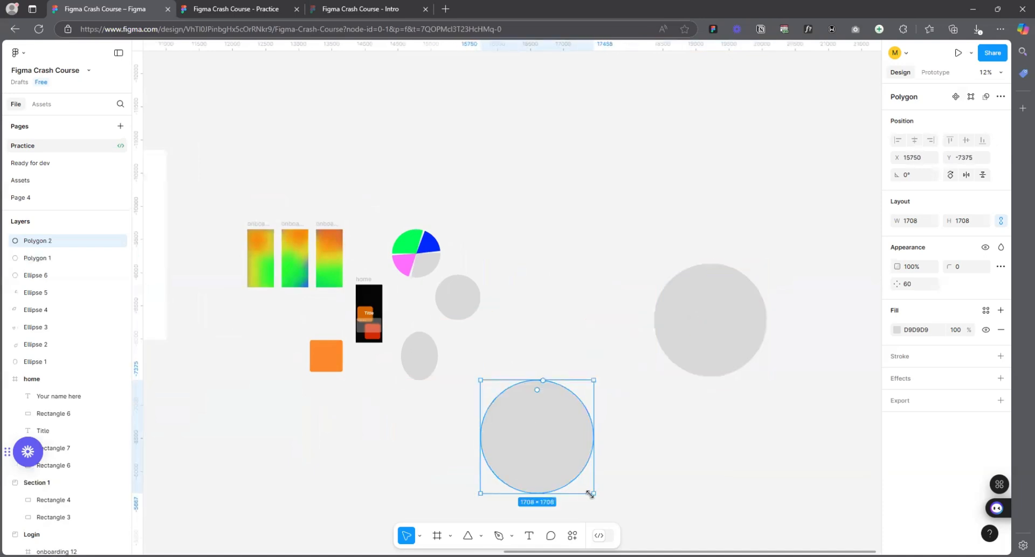
- Shrink the polygon copy to about 648 × 648 and move it to about X 16947, Y -7908
{"action": "left_click_drag", "start_coordinate": [591, 493], "coordinate": [629, 325]}
{"action": "scroll", "coordinate": [606, 349], "scroll_direction": "up", "scroll_amount": 3}
{"action": "scroll", "coordinate": [604, 351], "scroll_direction": "up", "scroll_amount": 2}
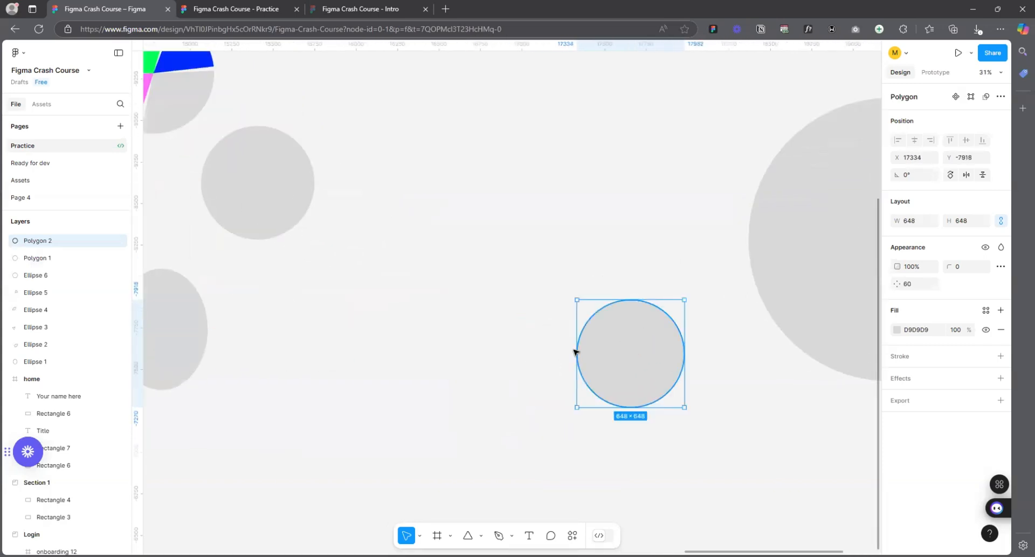
{"action": "left_click_drag", "start_coordinate": [575, 351], "coordinate": [511, 353]}
- Duplicate the 684 × 684 circle and place the copy immediately left of the small polygon
{"action": "left_click", "coordinate": [266, 193]}
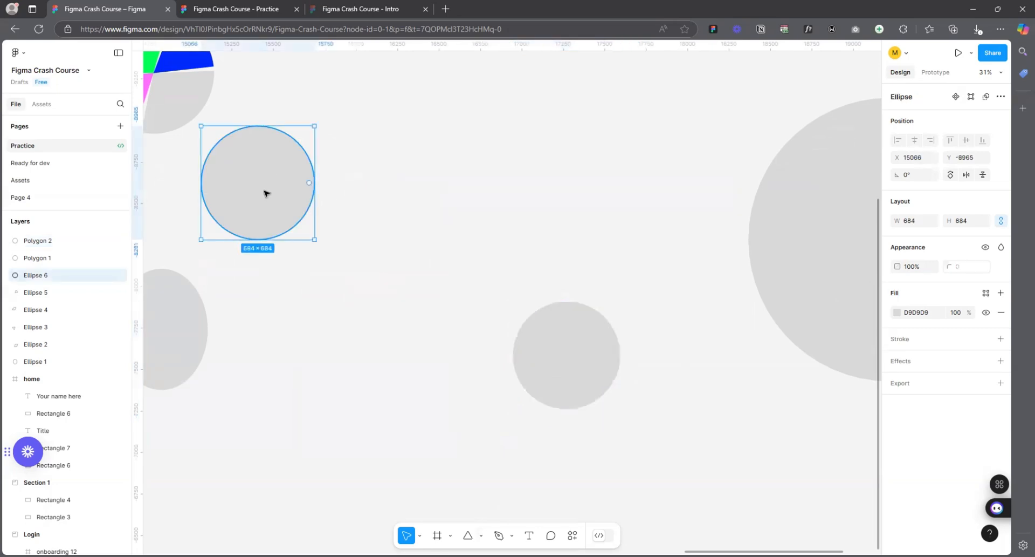
{"action": "left_click_drag", "start_coordinate": [265, 186], "coordinate": [440, 357], "text": "alt"}
{"action": "scroll", "coordinate": [439, 351], "scroll_direction": "up", "scroll_amount": 3}
- Spread the small polygon and the circle copy apart for comparison, with the circle at about X 15943, Y -7946
{"action": "left_click", "coordinate": [660, 327]}
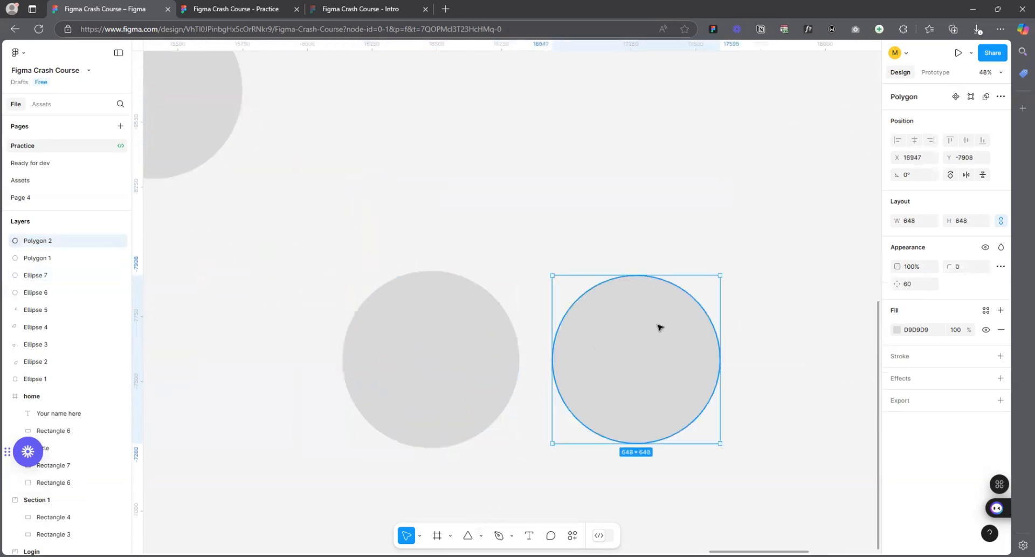
{"action": "left_click_drag", "start_coordinate": [597, 348], "coordinate": [623, 345]}
{"action": "left_click_drag", "start_coordinate": [426, 348], "coordinate": [576, 372]}
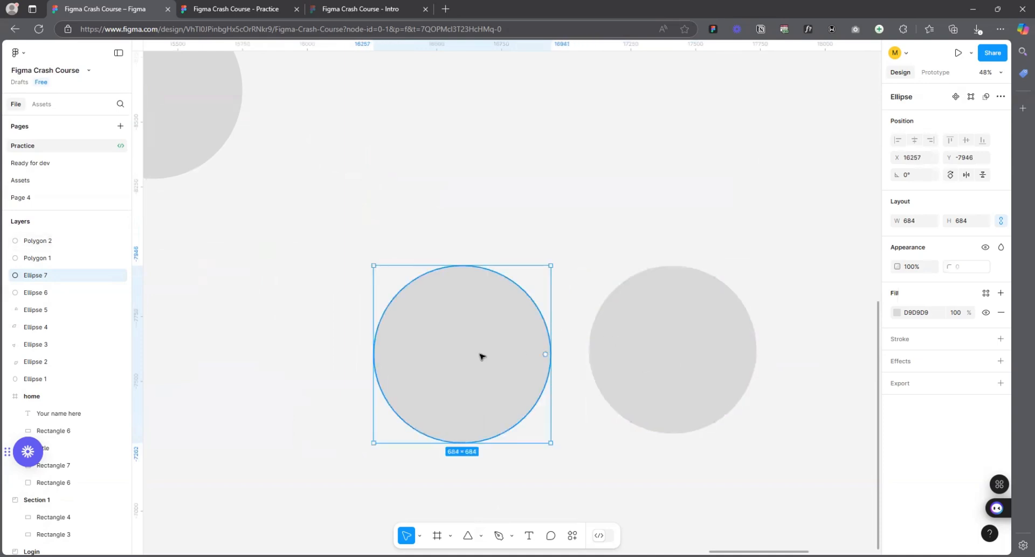
{"action": "left_click_drag", "start_coordinate": [480, 356], "coordinate": [380, 348]}
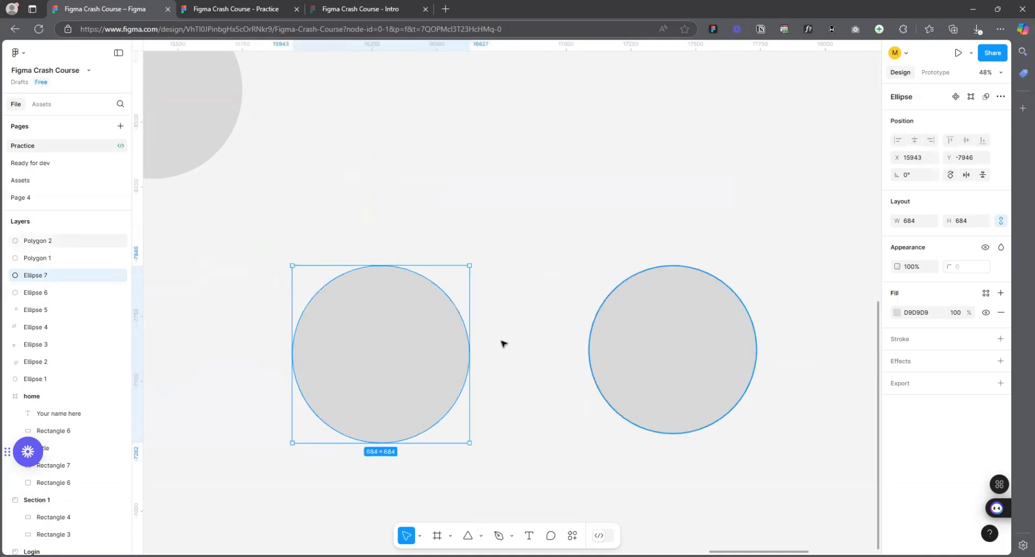
- Move the 648 × 648 polygon to about X 17145, Y -7970 while comparing it with the circle copy
{"action": "scroll", "coordinate": [355, 353], "scroll_direction": "down", "scroll_amount": 3}
{"action": "scroll", "coordinate": [355, 352], "scroll_direction": "down", "scroll_amount": 3}
{"action": "left_click", "coordinate": [534, 365]}
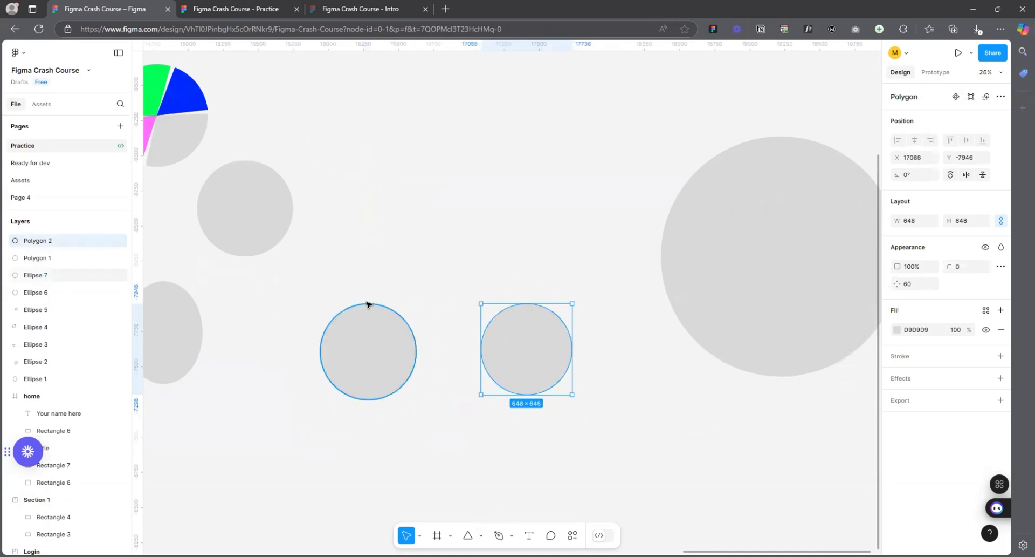
{"action": "scroll", "coordinate": [358, 350], "scroll_direction": "down", "scroll_amount": 3}
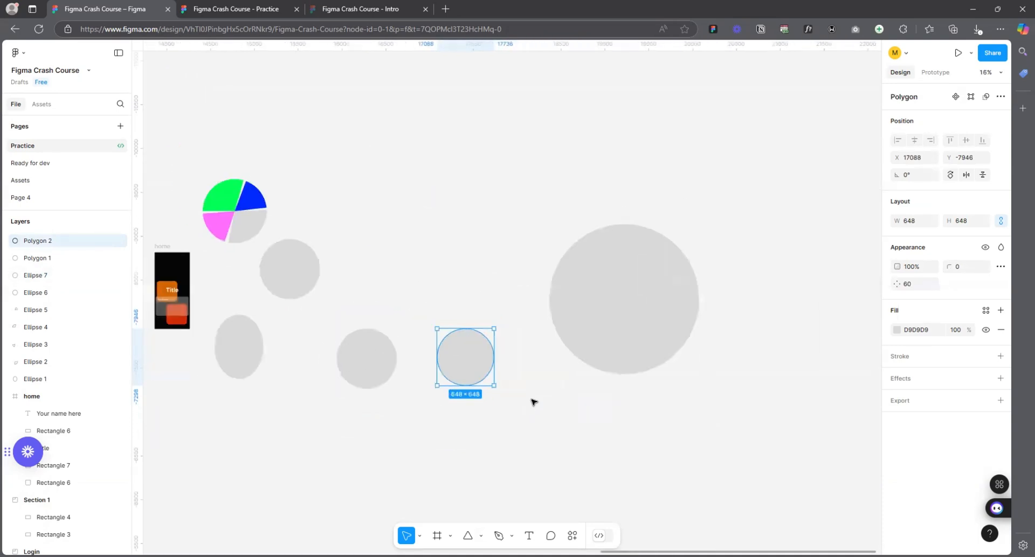
{"action": "left_click_drag", "start_coordinate": [287, 309], "coordinate": [537, 394]}
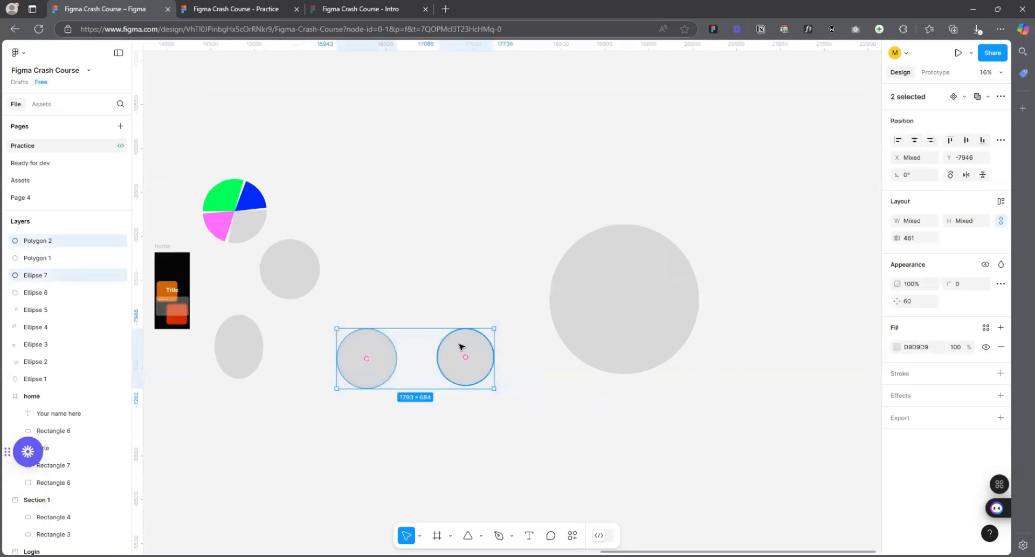
{"action": "left_click", "coordinate": [461, 346]}
{"action": "scroll", "coordinate": [439, 338], "scroll_direction": "up", "scroll_amount": 5}
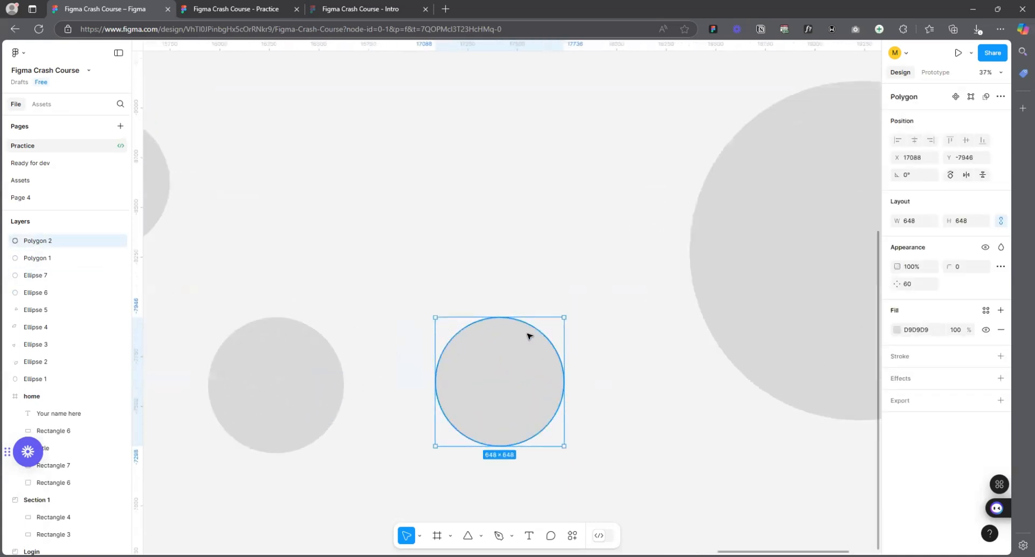
{"action": "left_click_drag", "start_coordinate": [506, 377], "coordinate": [518, 371]}
{"action": "scroll", "coordinate": [463, 361], "scroll_direction": "down", "scroll_amount": 5}
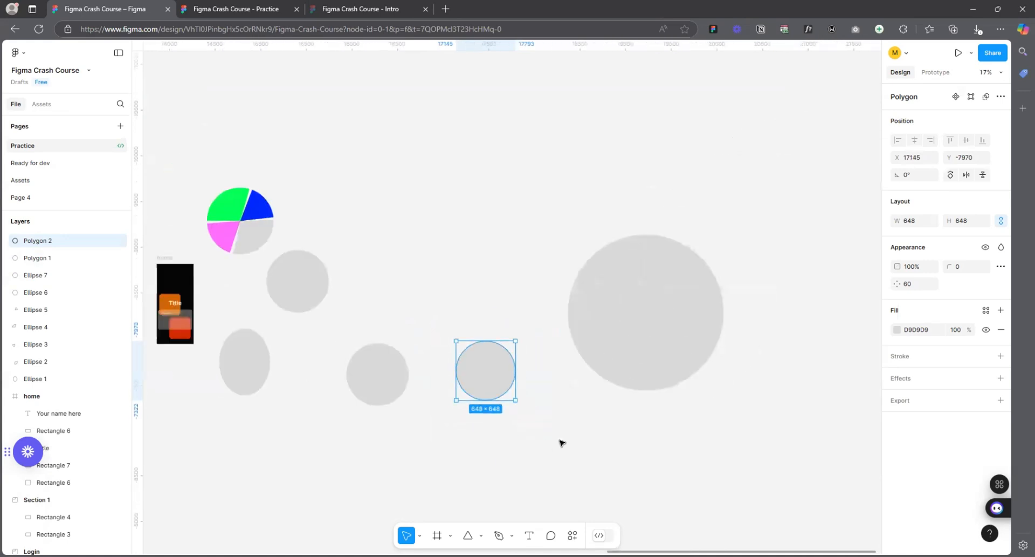
- Delete the large polygon, the small polygon and the circle copy beside it
{"action": "left_click", "coordinate": [355, 347]}
{"action": "left_click_drag", "start_coordinate": [726, 437], "coordinate": [354, 347]}
{"action": "key", "text": "Delete"}
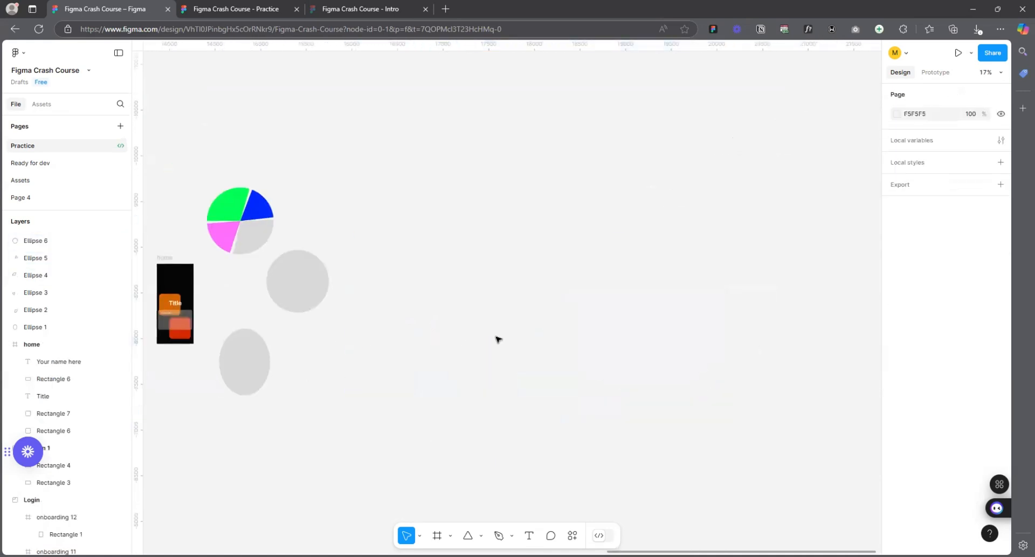
- Draw a star about 1949 × 1949 in the empty area beside the circles and move it to about X 16497, Y -9284
{"action": "left_click", "coordinate": [481, 535]}
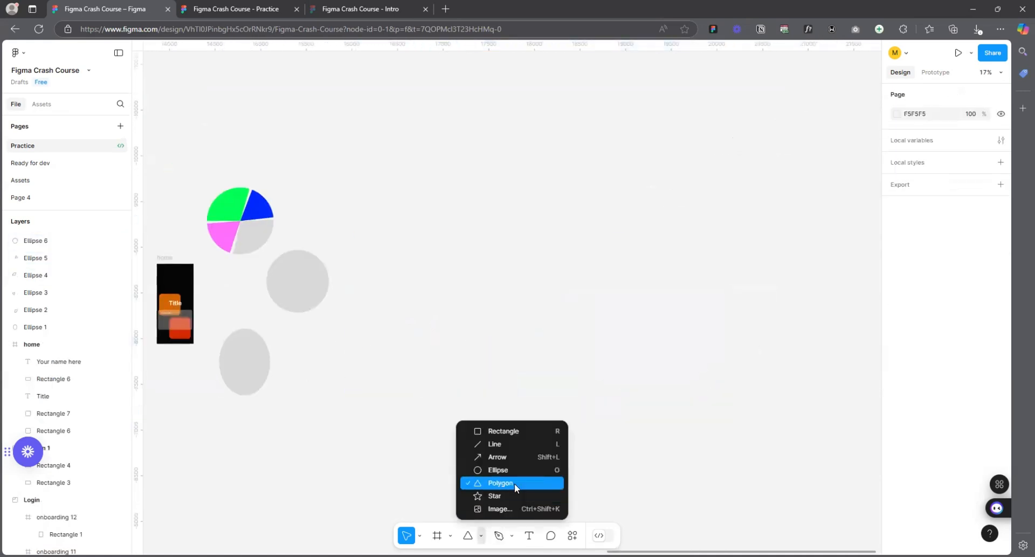
{"action": "left_click", "coordinate": [510, 496]}
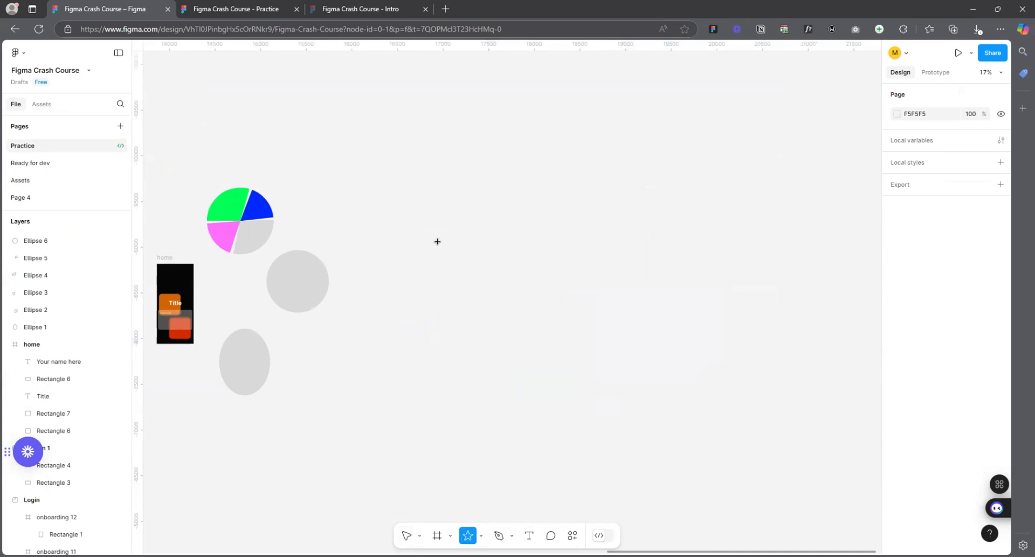
{"action": "left_click_drag", "start_coordinate": [441, 247], "coordinate": [618, 432]}
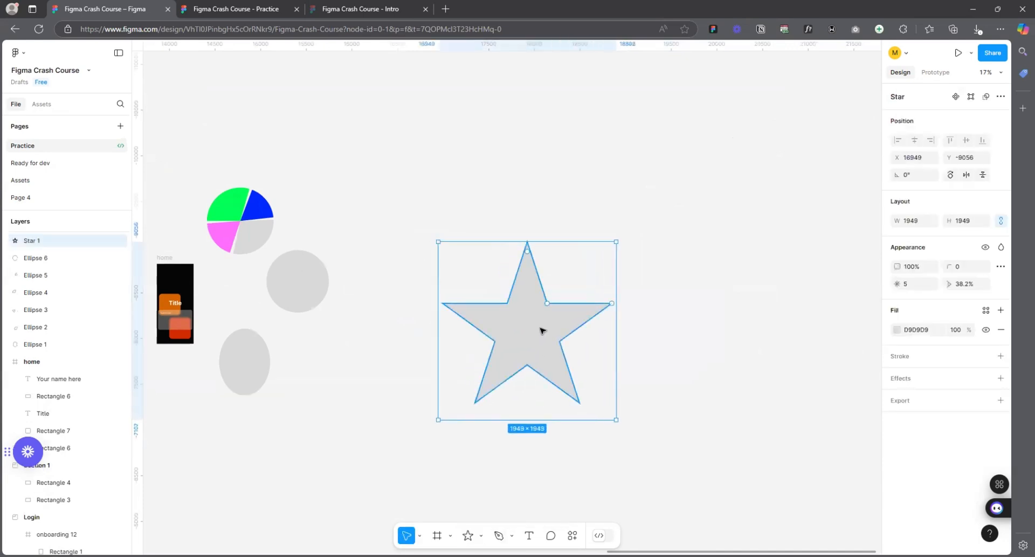
{"action": "left_click_drag", "start_coordinate": [499, 321], "coordinate": [454, 296]}
{"action": "scroll", "coordinate": [483, 304], "scroll_direction": "up", "scroll_amount": 3}
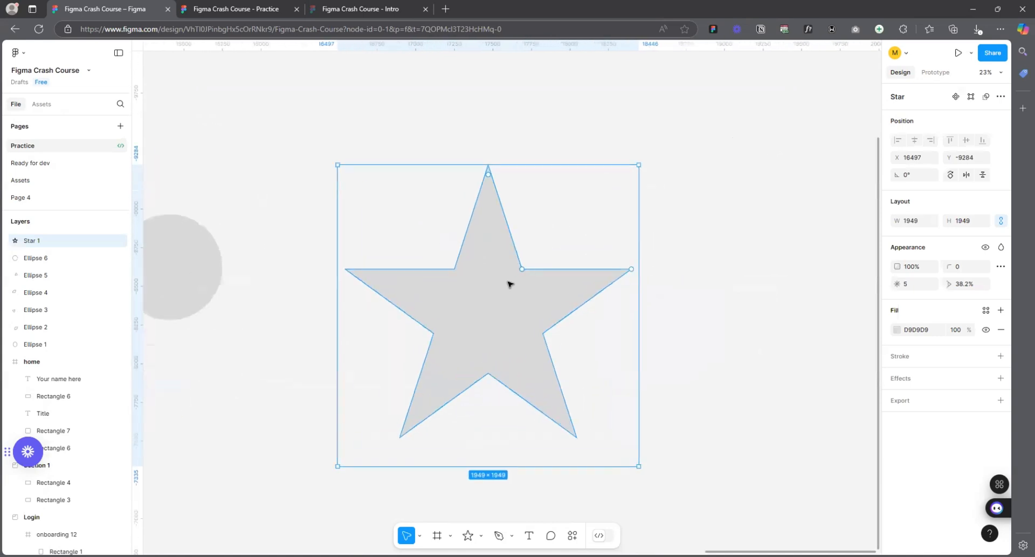
{"action": "scroll", "coordinate": [539, 307], "scroll_direction": "down", "scroll_amount": 3}
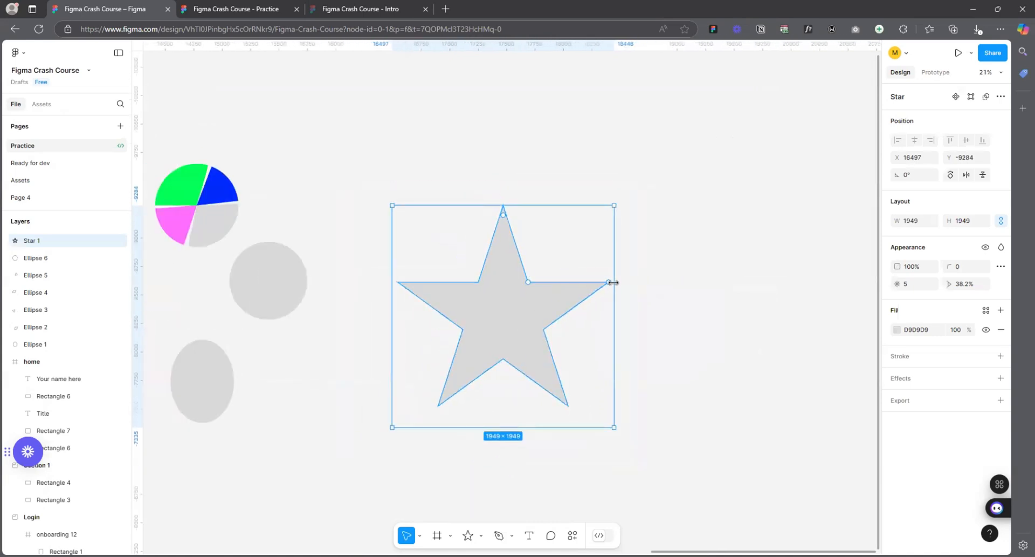
- Increase the star's point count to 16 and adjust its inner ratio to about 76%
{"action": "left_click_drag", "start_coordinate": [611, 281], "coordinate": [546, 214]}
{"action": "left_click_drag", "start_coordinate": [511, 276], "coordinate": [515, 312]}
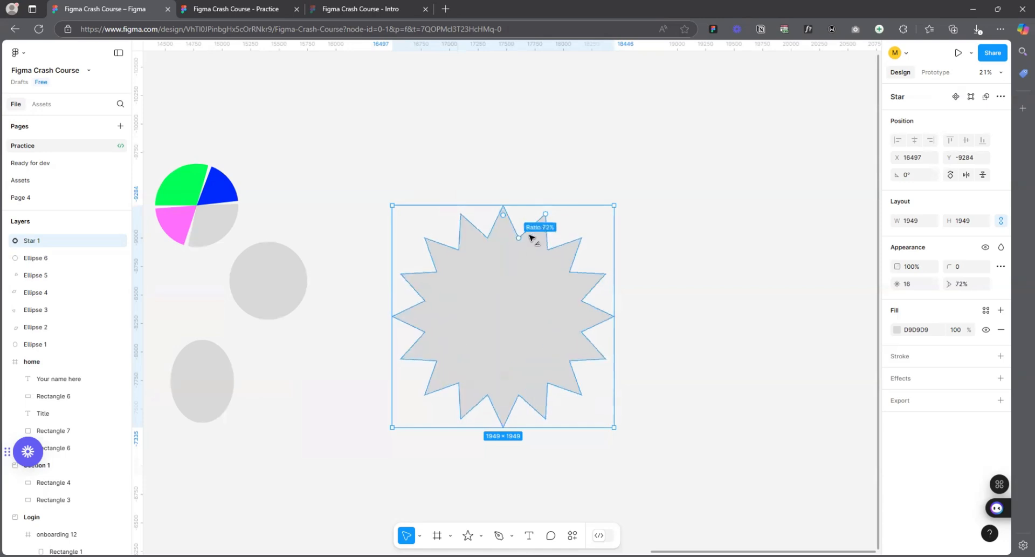
{"action": "left_click_drag", "start_coordinate": [524, 274], "coordinate": [533, 244]}
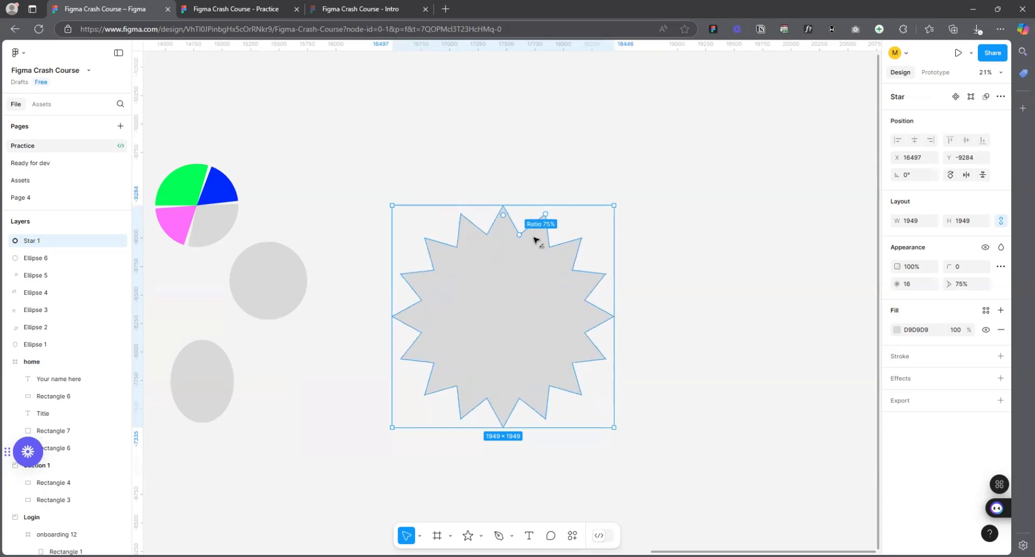
- Fill the star with 00C8FF and reshape it into a gear with corner radius 56, 15 points and a 49% ratio
{"action": "left_click", "coordinate": [897, 329]}
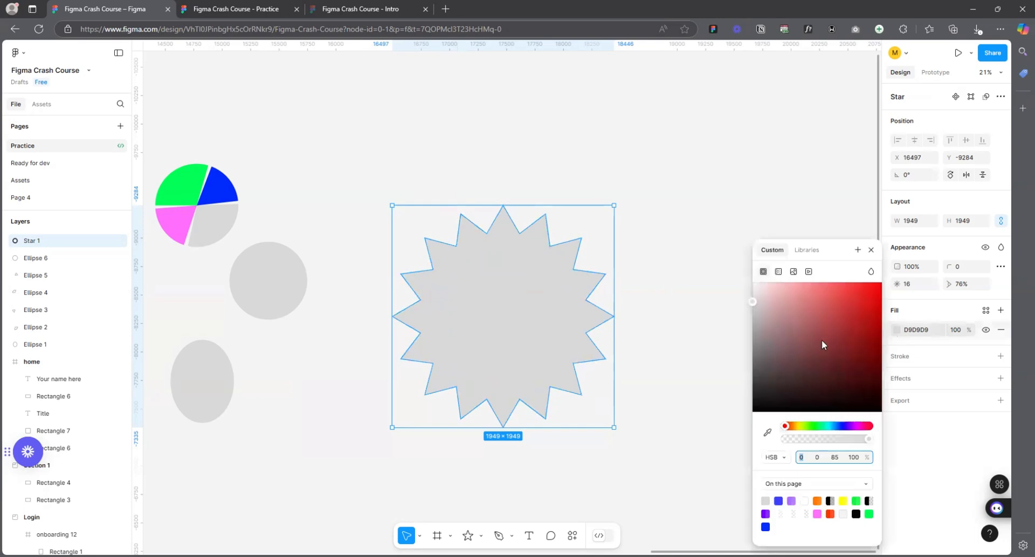
{"action": "left_click_drag", "start_coordinate": [816, 426], "coordinate": [831, 427]}
{"action": "left_click_drag", "start_coordinate": [847, 330], "coordinate": [883, 282]}
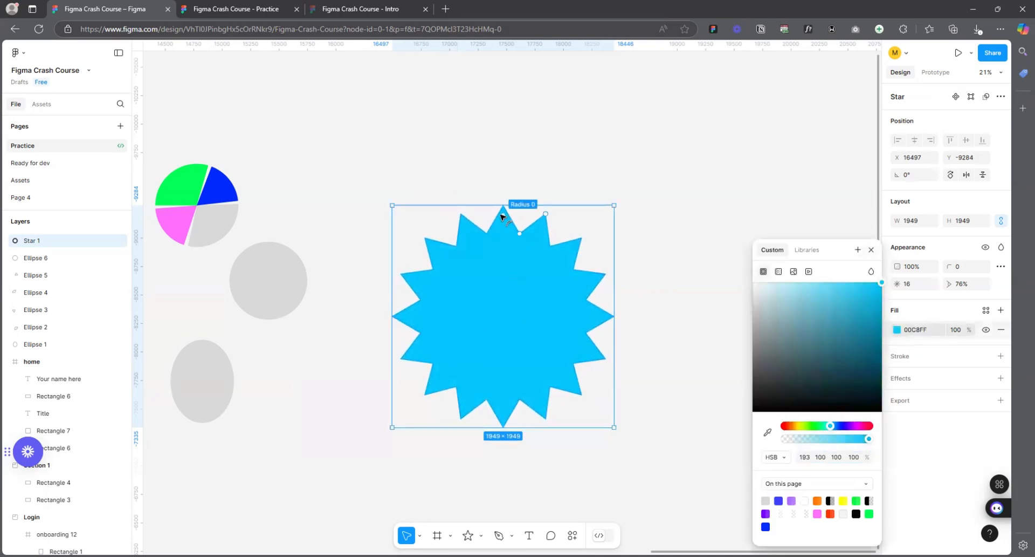
{"action": "mouse_move", "coordinate": [505, 217]}
{"action": "left_mouse_down"}
{"action": "mouse_move", "coordinate": [507, 230]}
{"action": "mouse_move", "coordinate": [509, 209]}
{"action": "mouse_move", "coordinate": [446, 237]}
{"action": "mouse_move", "coordinate": [502, 220]}
{"action": "mouse_move", "coordinate": [503, 236]}
{"action": "mouse_move", "coordinate": [503, 216]}
{"action": "mouse_move", "coordinate": [515, 267]}
{"action": "mouse_move", "coordinate": [503, 218]}
{"action": "mouse_move", "coordinate": [505, 237]}
{"action": "left_mouse_up"}
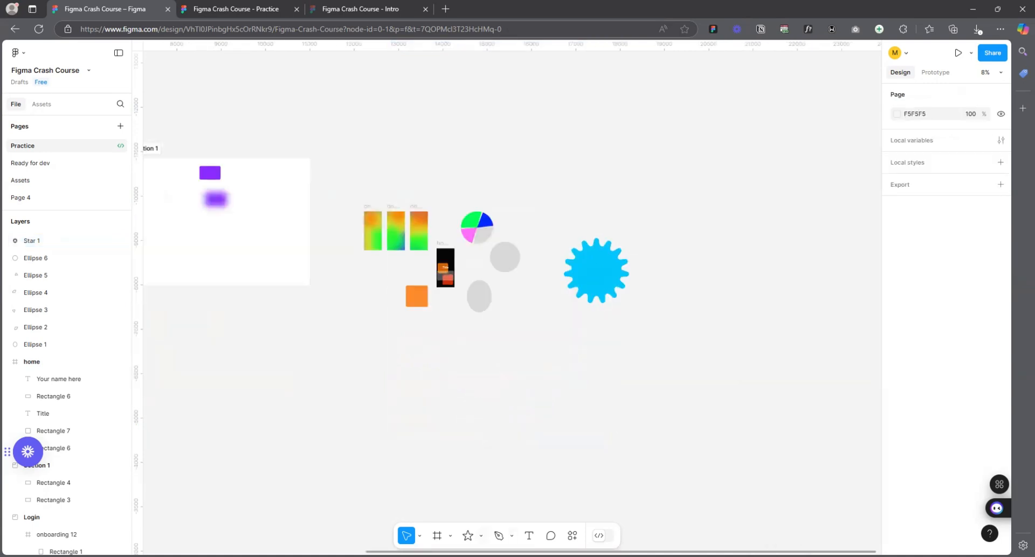
- Move the blue gear-shaped star above the pie chart to about X 13667, Y -11825
{"action": "left_click", "coordinate": [482, 535]}
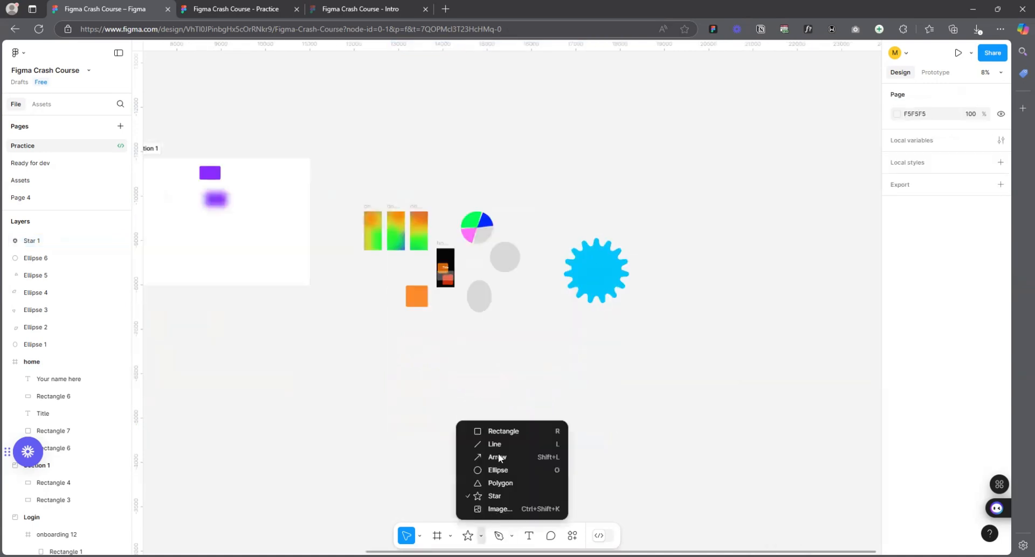
{"action": "left_click_drag", "start_coordinate": [603, 276], "coordinate": [560, 306]}
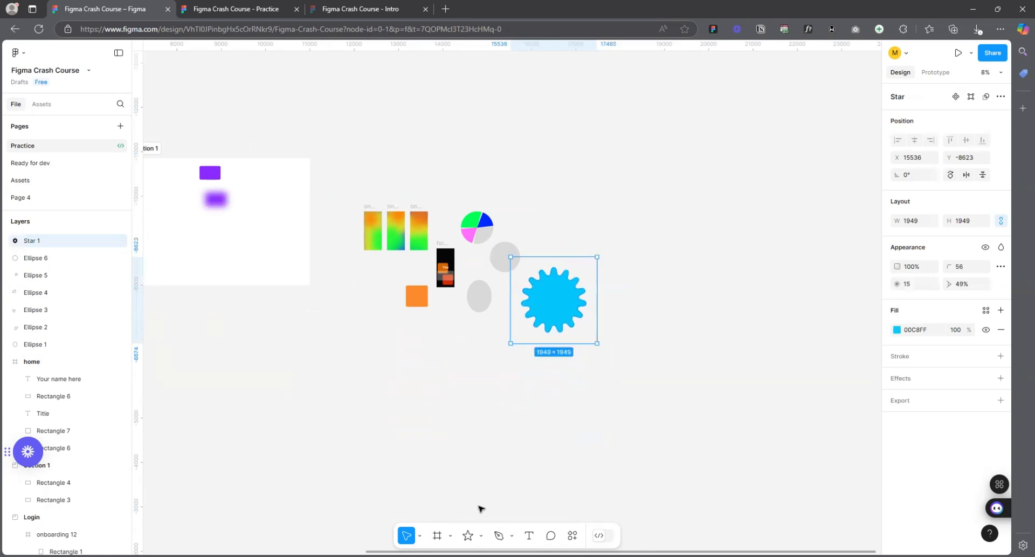
{"action": "left_click", "coordinate": [481, 535]}
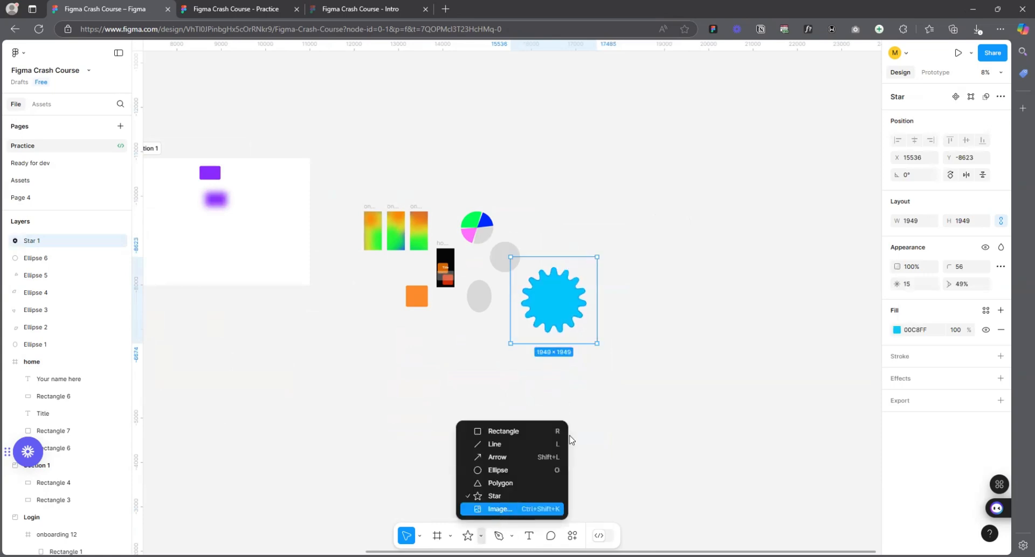
{"action": "left_click_drag", "start_coordinate": [543, 300], "coordinate": [453, 212]}
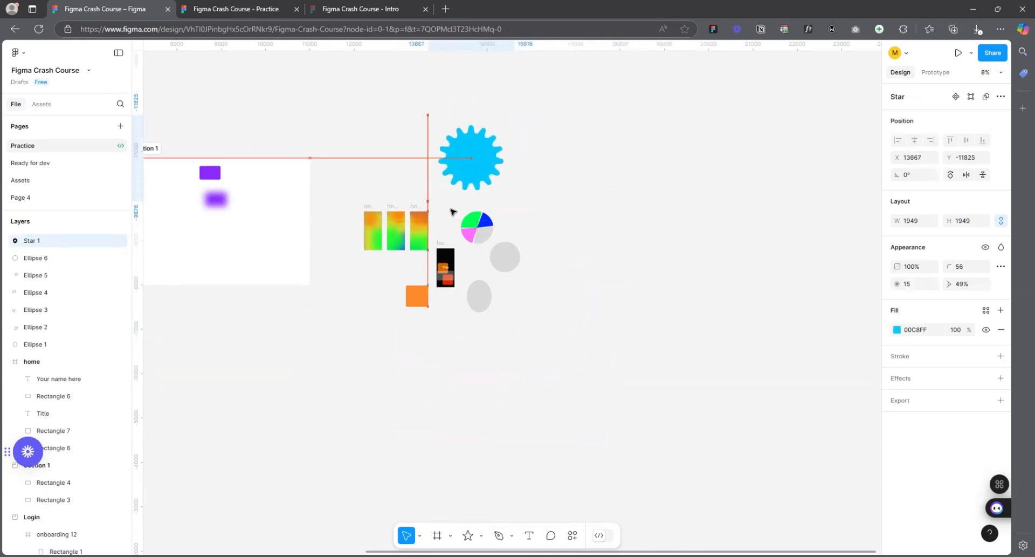
- Import the african-american-student-walking photo as the gear-shaped star's fill and move the star to about X 14849, Y -11690
{"action": "left_click", "coordinate": [481, 535]}
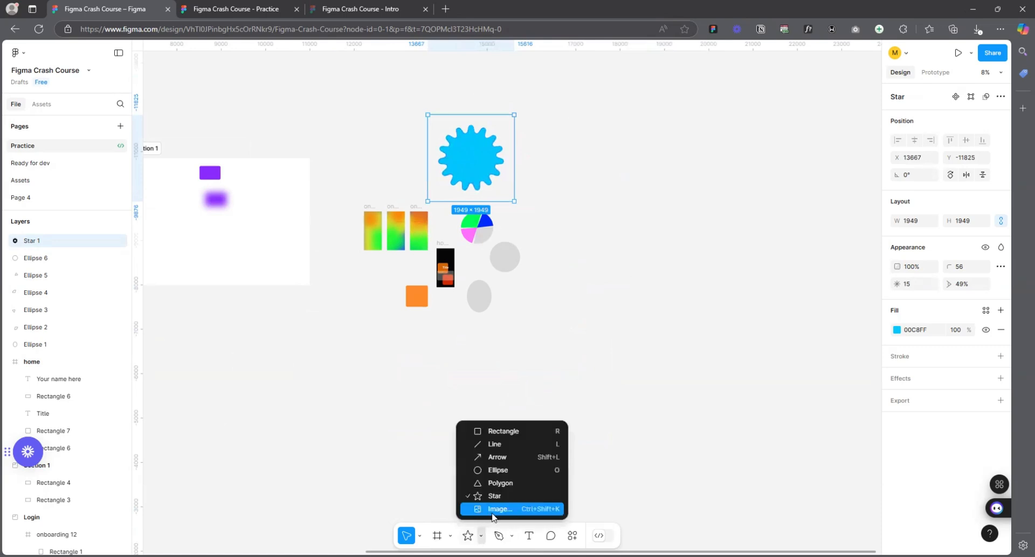
{"action": "left_click", "coordinate": [496, 512]}
{"action": "scroll", "coordinate": [449, 230], "scroll_direction": "up", "scroll_amount": 2}
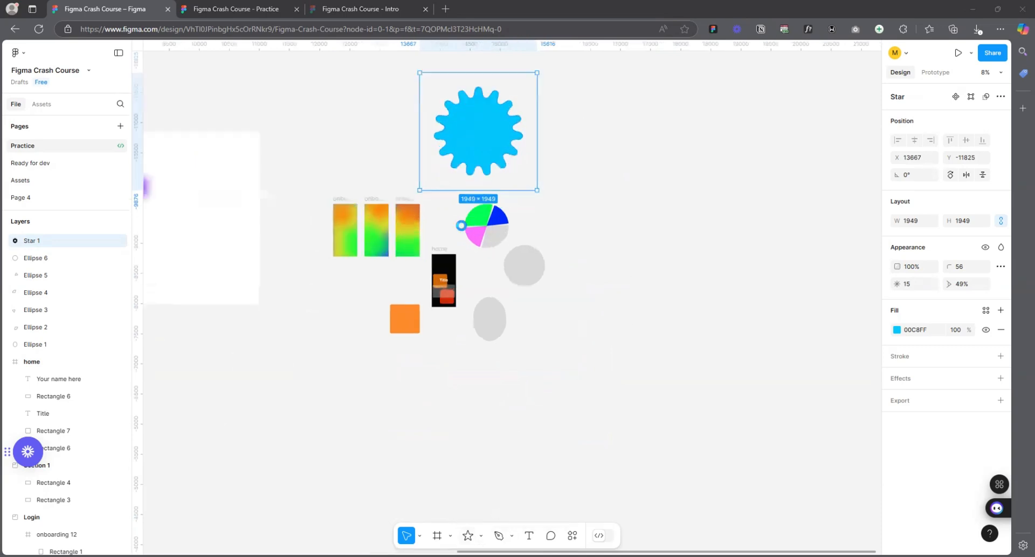
{"action": "scroll", "coordinate": [464, 80], "scroll_direction": "up", "scroll_amount": 3}
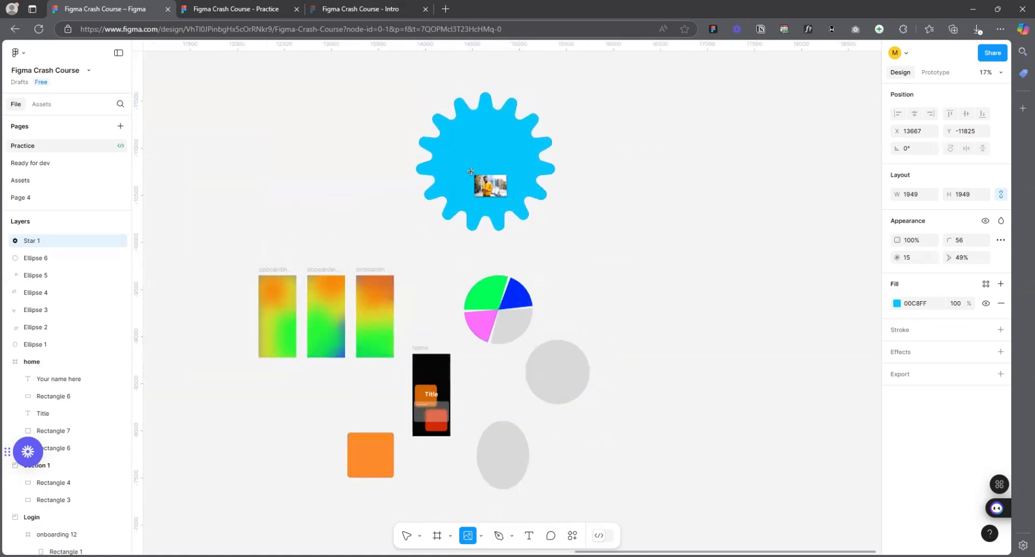
{"action": "left_click", "coordinate": [477, 154]}
{"action": "left_click", "coordinate": [661, 99]}
{"action": "scroll", "coordinate": [571, 96], "scroll_direction": "up", "scroll_amount": 2}
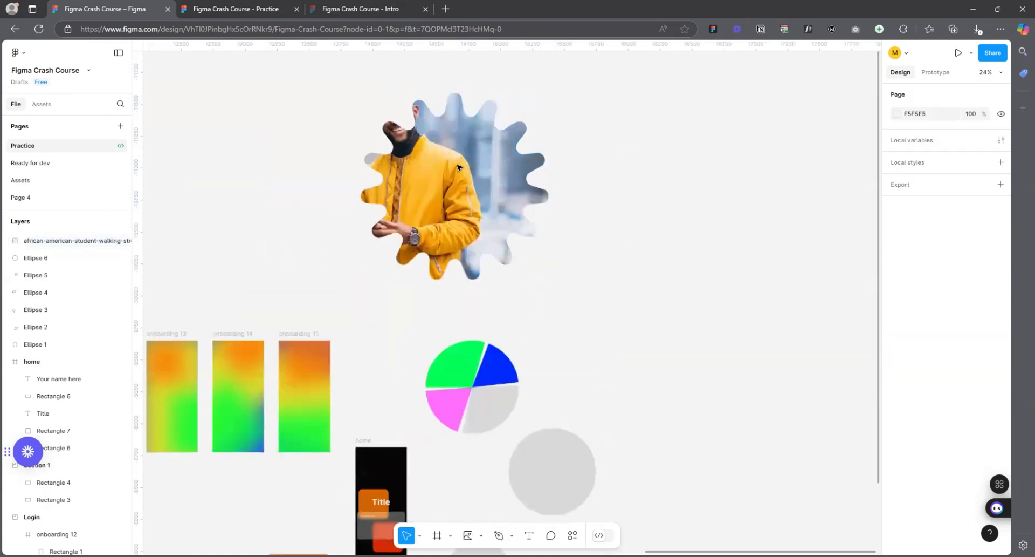
{"action": "left_click_drag", "start_coordinate": [416, 181], "coordinate": [514, 201]}
{"action": "scroll", "coordinate": [514, 201], "scroll_direction": "down", "scroll_amount": 3}
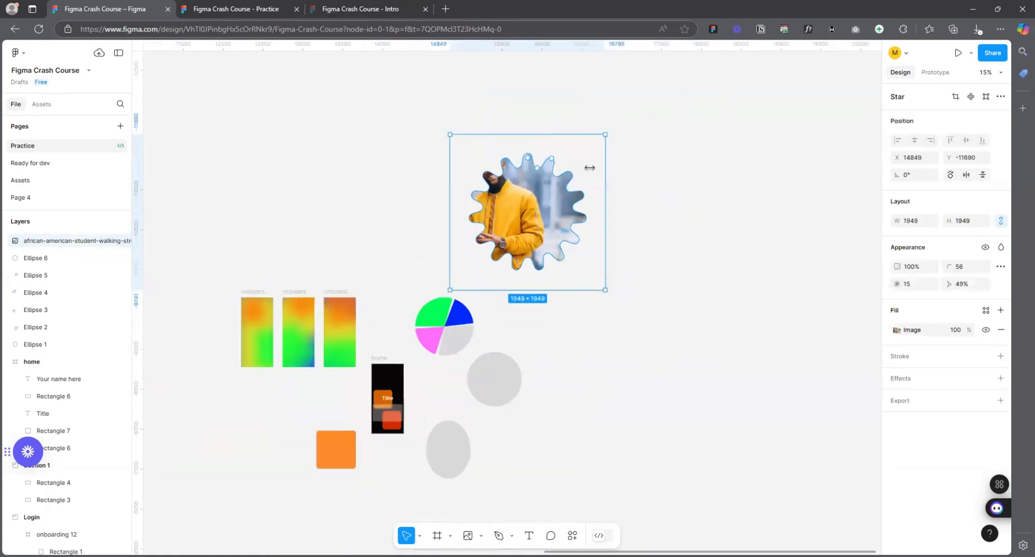
- Switch the star's image fill mode to Crop and reposition the photo so the man's face sits inside the shape
{"action": "scroll", "coordinate": [590, 168], "scroll_direction": "up", "scroll_amount": 5}
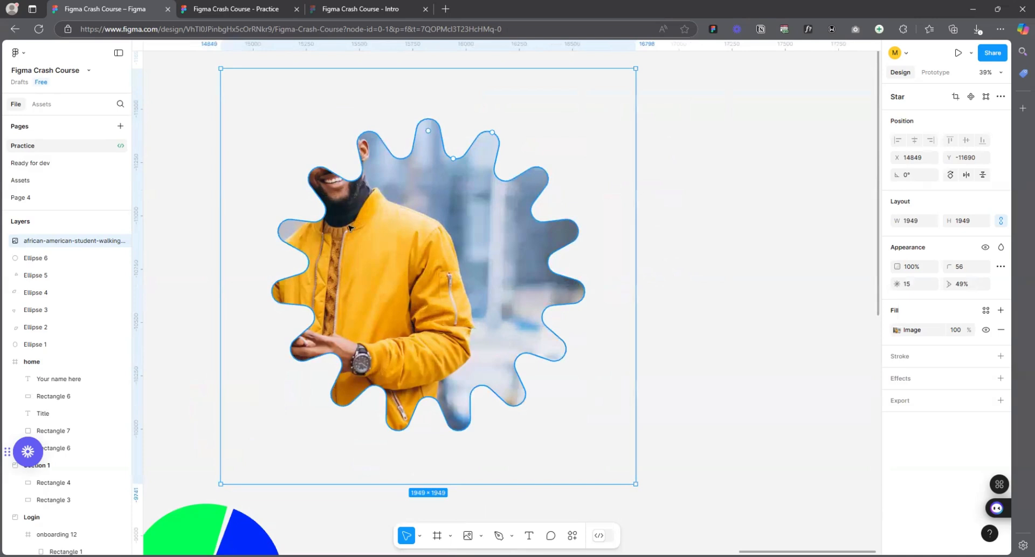
{"action": "left_click", "coordinate": [896, 335]}
{"action": "left_click", "coordinate": [783, 321]}
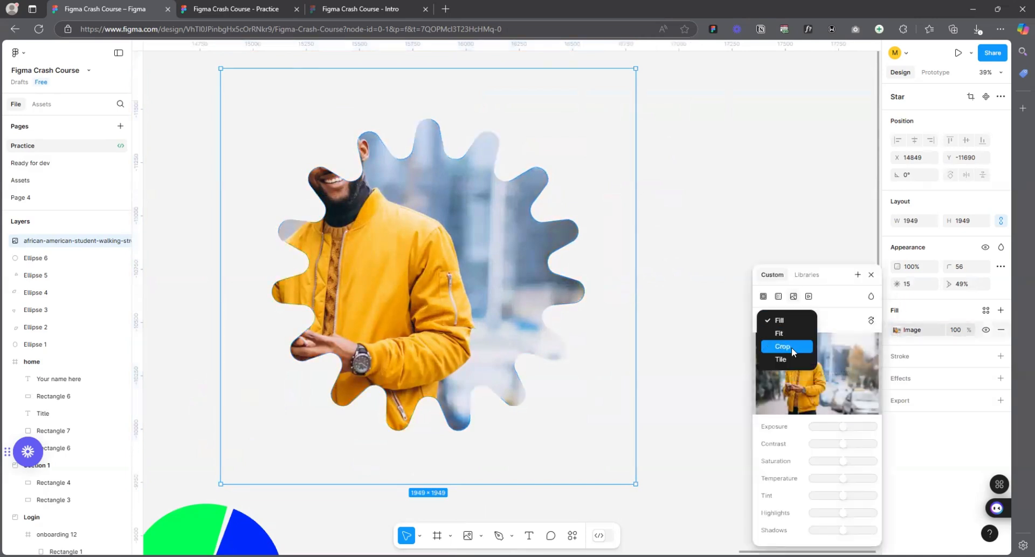
{"action": "left_click", "coordinate": [791, 347]}
{"action": "left_click_drag", "start_coordinate": [335, 232], "coordinate": [433, 213]}
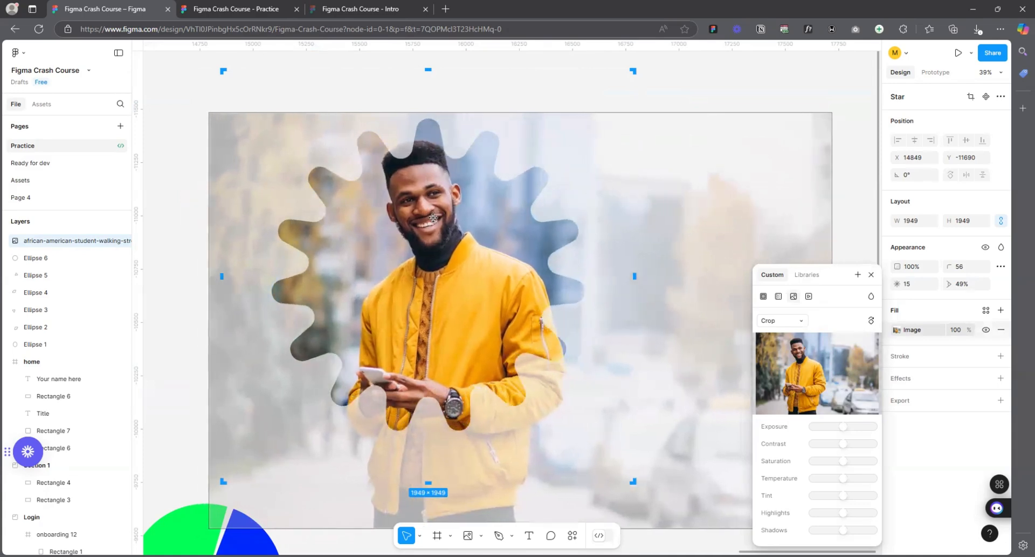
- Scale the cropped photo down proportionally and shift it upward within the gear shape
{"action": "scroll", "coordinate": [358, 158], "scroll_direction": "down", "scroll_amount": 5}
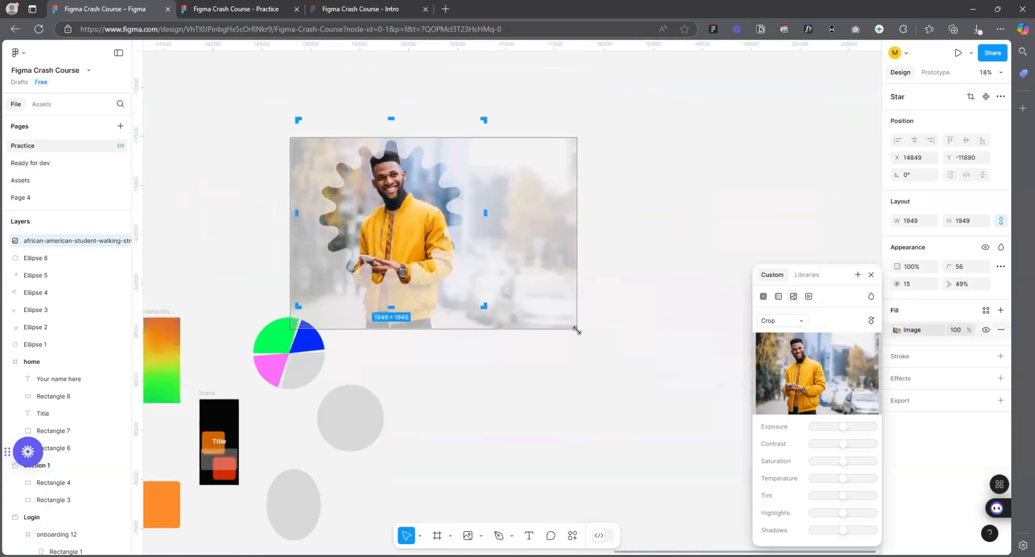
{"action": "left_click_drag", "start_coordinate": [578, 329], "coordinate": [541, 305]}
{"action": "scroll", "coordinate": [351, 176], "scroll_direction": "up", "scroll_amount": 4}
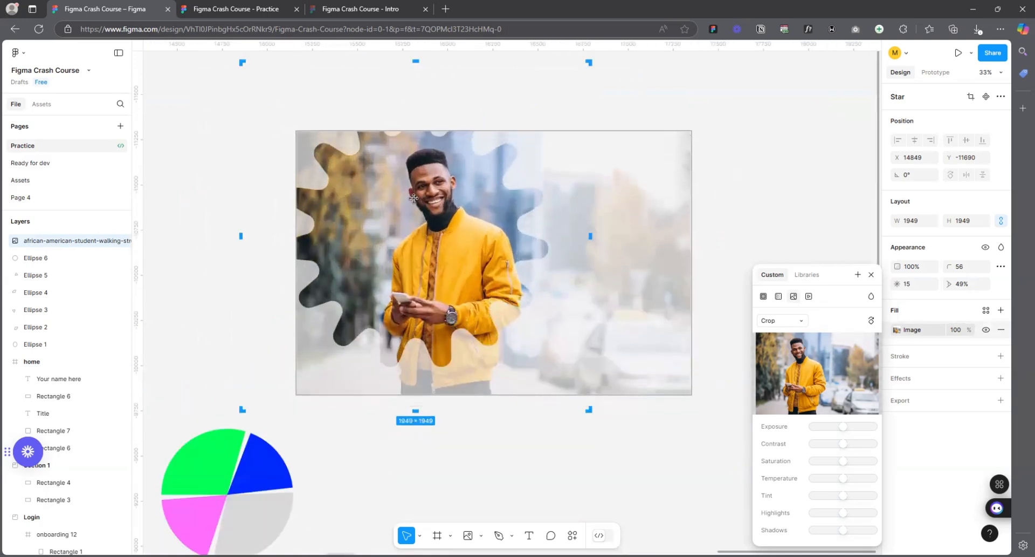
{"action": "left_click_drag", "start_coordinate": [411, 188], "coordinate": [411, 179]}
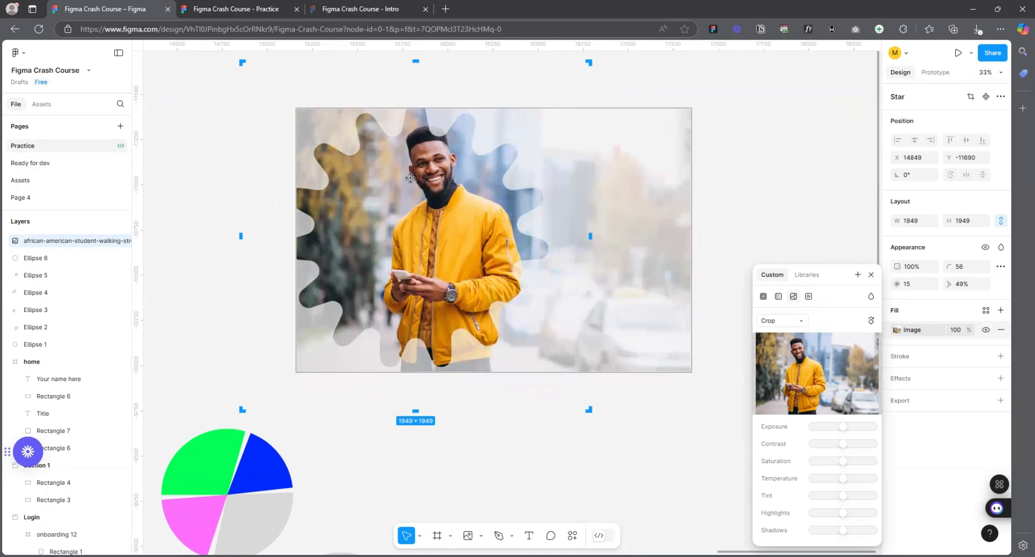
{"action": "left_click_drag", "start_coordinate": [410, 178], "coordinate": [410, 173]}
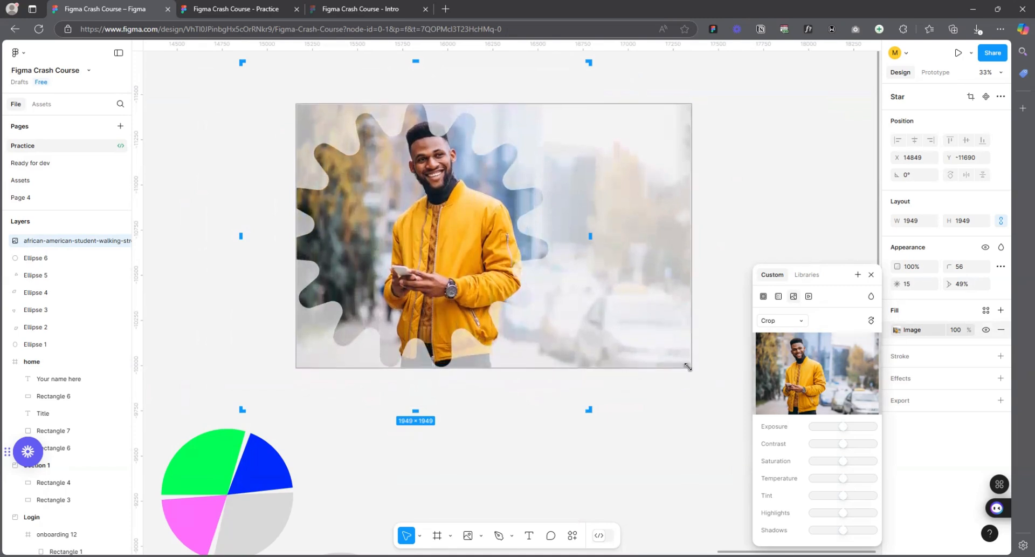
- Enlarge the photo slightly and shift it left to centre the man in the gear shape, and finish cropping
{"action": "left_click_drag", "start_coordinate": [688, 366], "coordinate": [697, 372]}
{"action": "left_click_drag", "start_coordinate": [433, 239], "coordinate": [421, 239]}
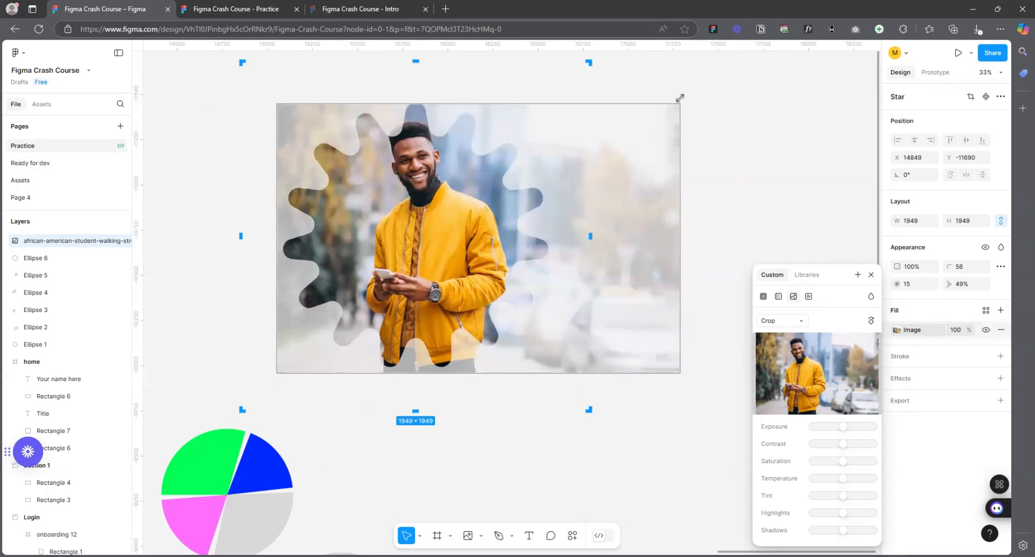
{"action": "left_click_drag", "start_coordinate": [681, 101], "coordinate": [682, 99]}
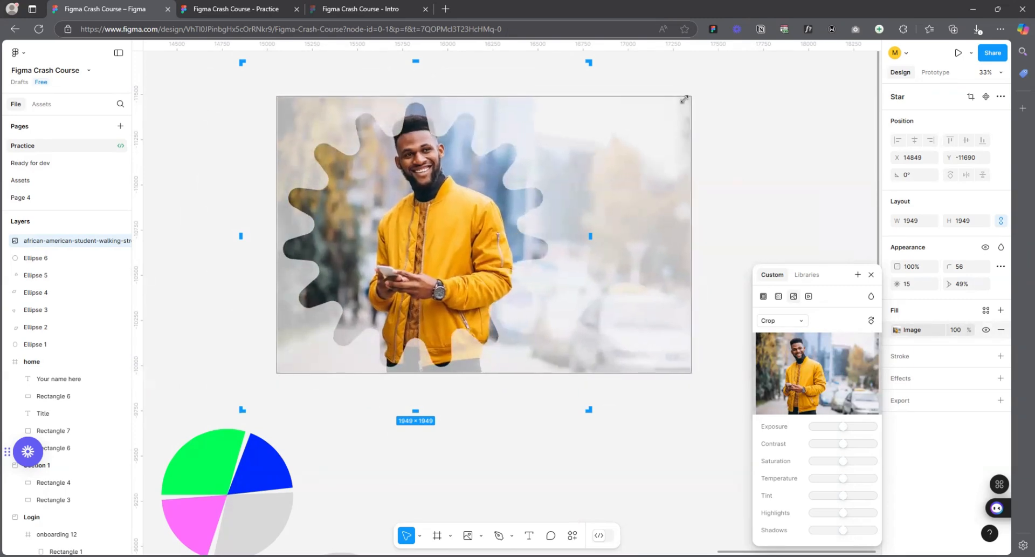
{"action": "left_click", "coordinate": [790, 97]}
{"action": "scroll", "coordinate": [729, 247], "scroll_direction": "down", "scroll_amount": 5}
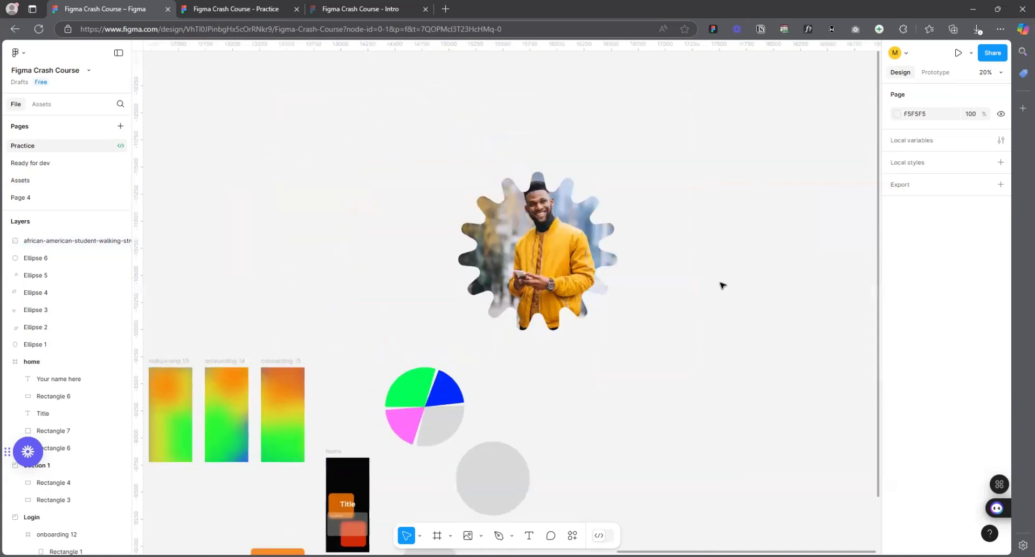
- Reshape the gear-shaped star to 14 points with a 53% ratio and a corner radius of 72
{"action": "left_click", "coordinate": [606, 238]}
{"action": "scroll", "coordinate": [606, 237], "scroll_direction": "up", "scroll_amount": 3}
{"action": "scroll", "coordinate": [606, 235], "scroll_direction": "up", "scroll_amount": 3}
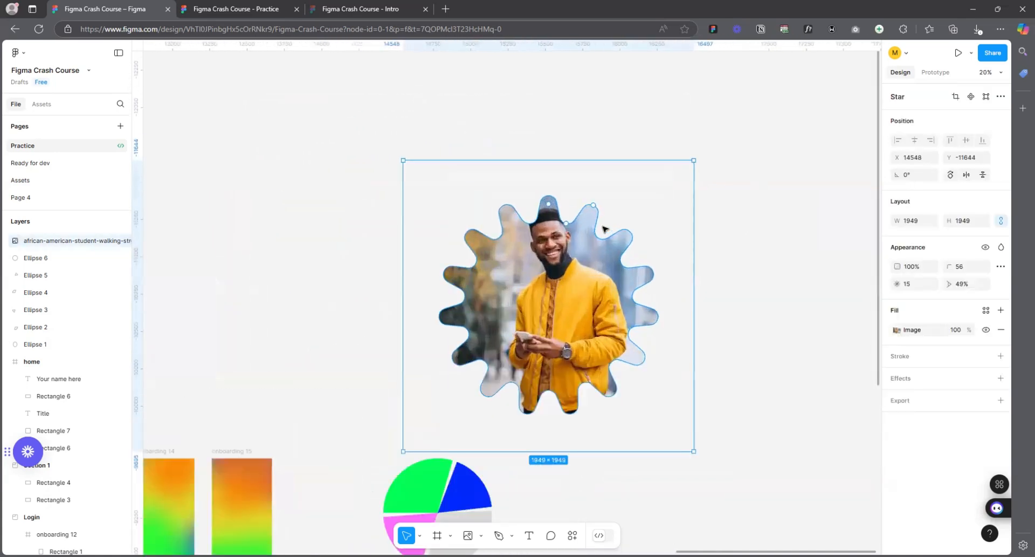
{"action": "left_click_drag", "start_coordinate": [597, 202], "coordinate": [610, 184]}
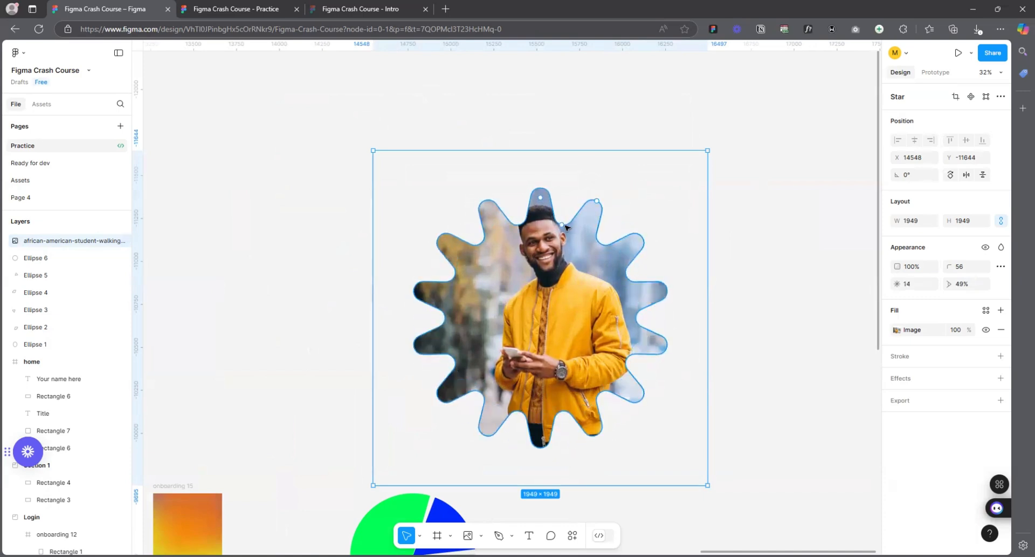
{"action": "left_click_drag", "start_coordinate": [564, 227], "coordinate": [562, 226]}
{"action": "mouse_move", "coordinate": [540, 182]}
{"action": "left_mouse_down"}
{"action": "mouse_move", "coordinate": [558, 140]}
{"action": "mouse_move", "coordinate": [555, 208]}
{"action": "left_mouse_up"}
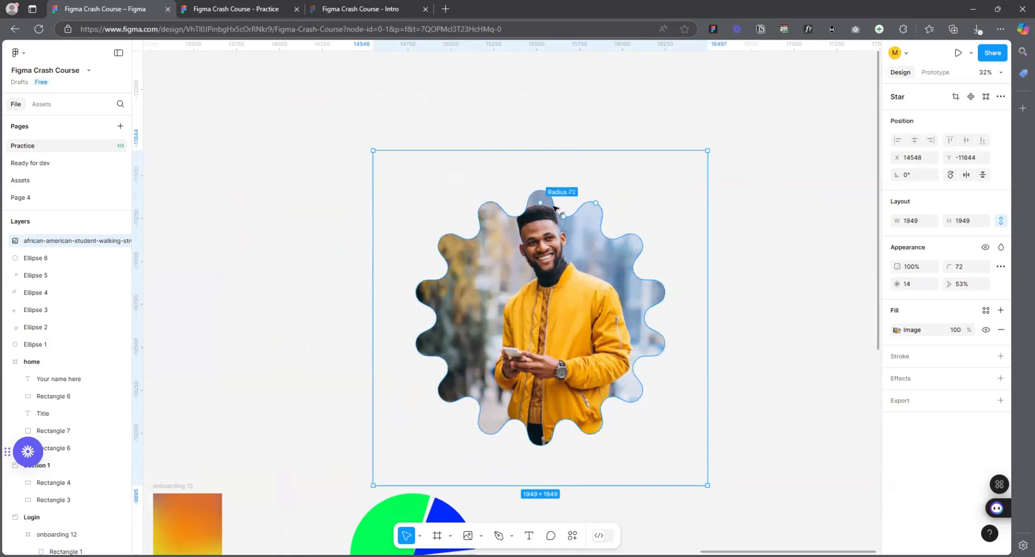
{"action": "left_click", "coordinate": [751, 187]}
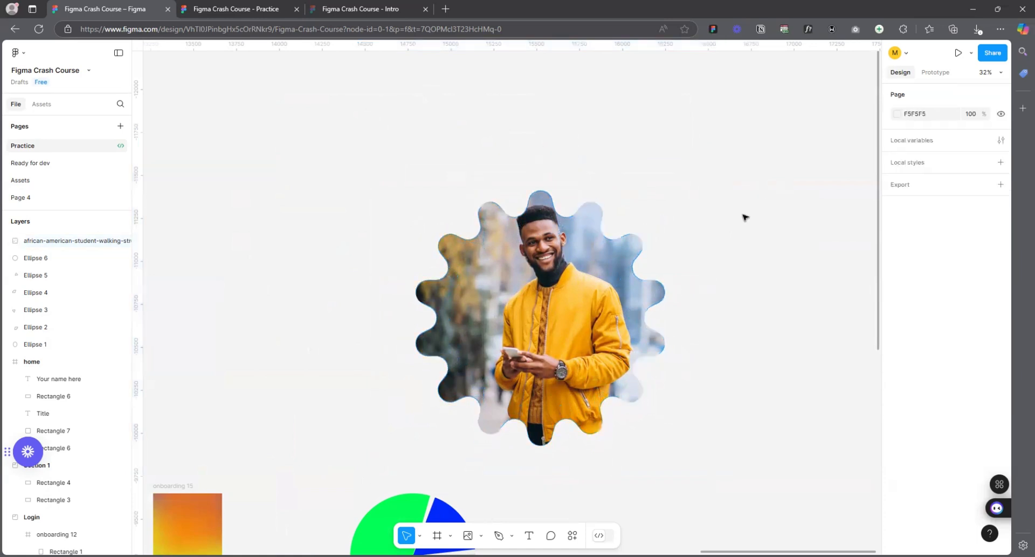
- Move the photo-filled star above the gradient frames, to about X 13117, Y -12218
{"action": "scroll", "coordinate": [588, 315], "scroll_direction": "down", "scroll_amount": 5, "text": "ctrl"}
{"action": "left_click_drag", "start_coordinate": [520, 294], "coordinate": [414, 263]}
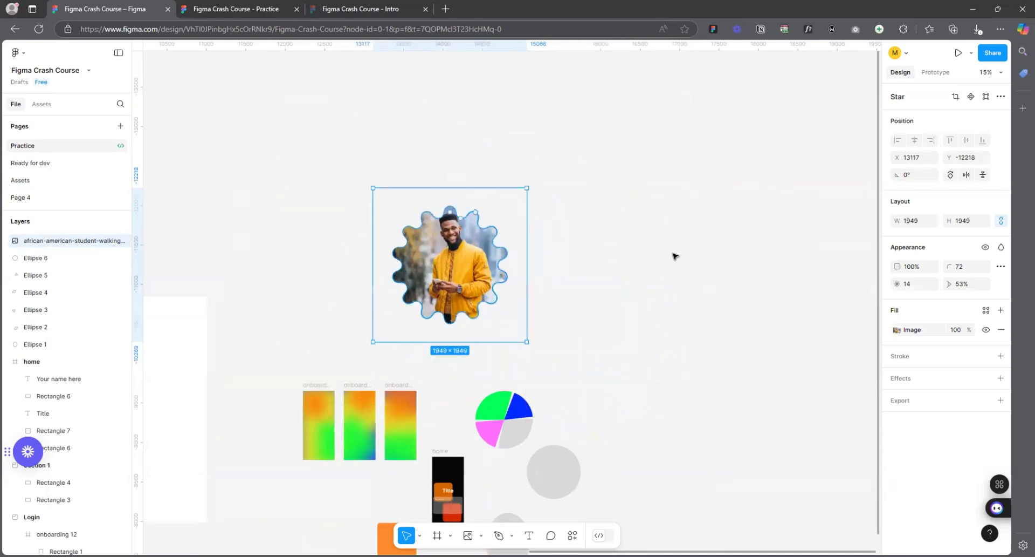
{"action": "left_click", "coordinate": [619, 298]}
{"action": "scroll", "coordinate": [535, 412], "scroll_direction": "down", "scroll_amount": 5, "text": "ctrl"}
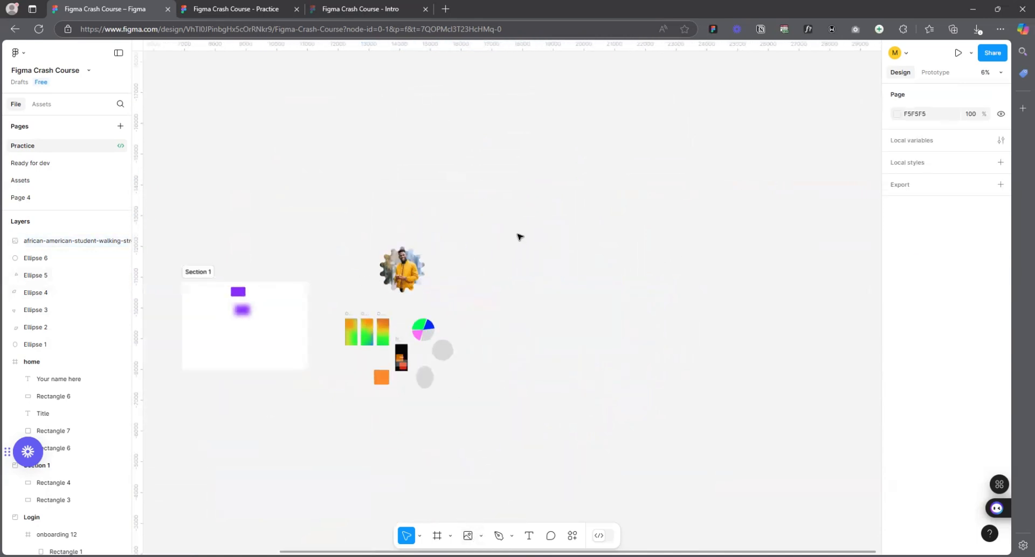
- Search the web for "image" in a new browser tab
{"action": "left_click", "coordinate": [445, 10]}
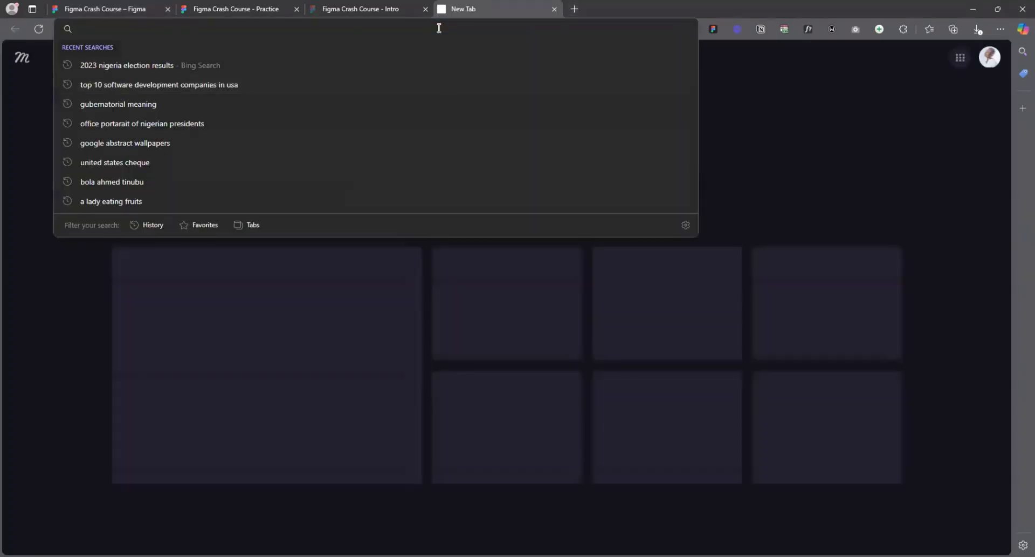
{"action": "type", "text": "u"}
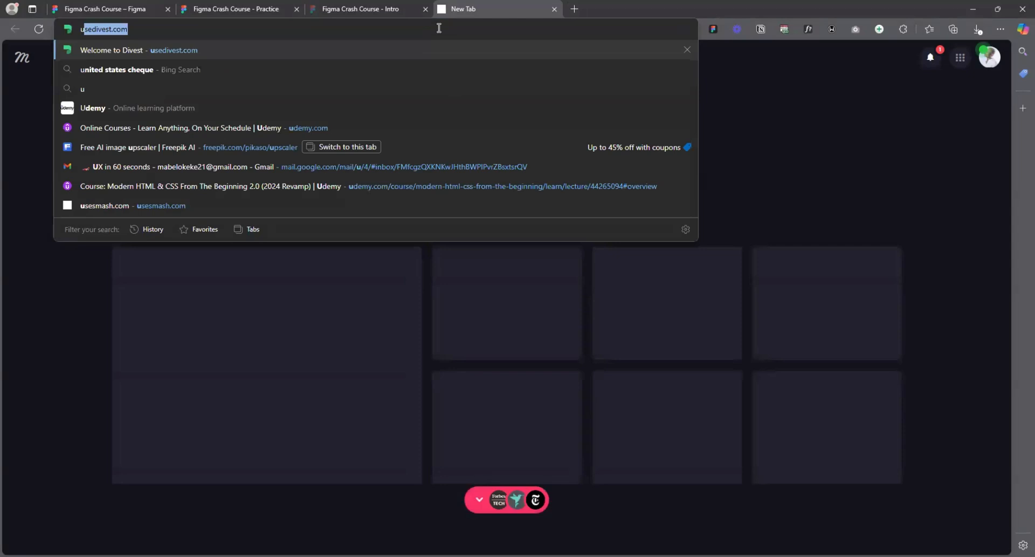
{"action": "key", "text": "BackSpace"}
{"action": "key", "text": "BackSpace"}
{"action": "type", "text": "image"}
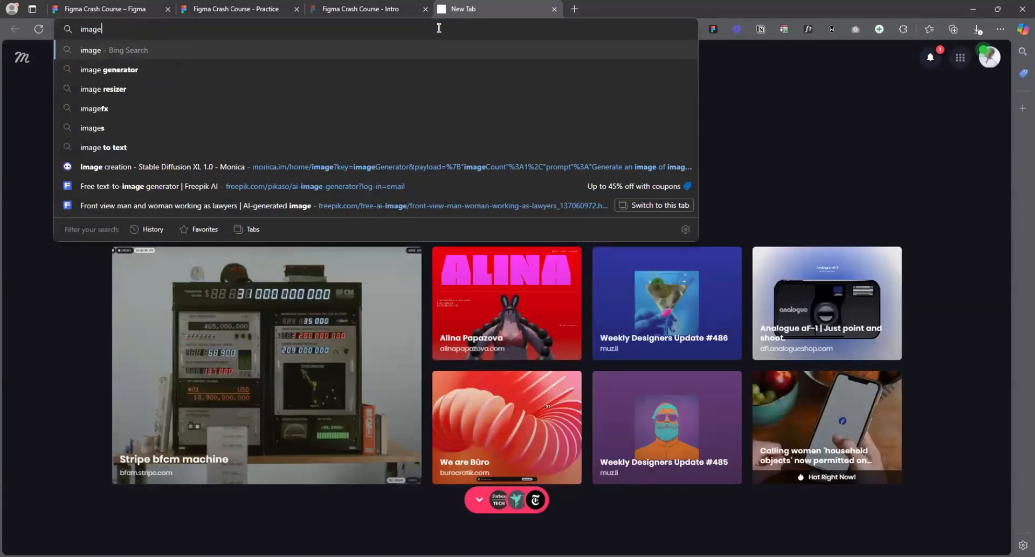
{"action": "key", "text": "Return"}
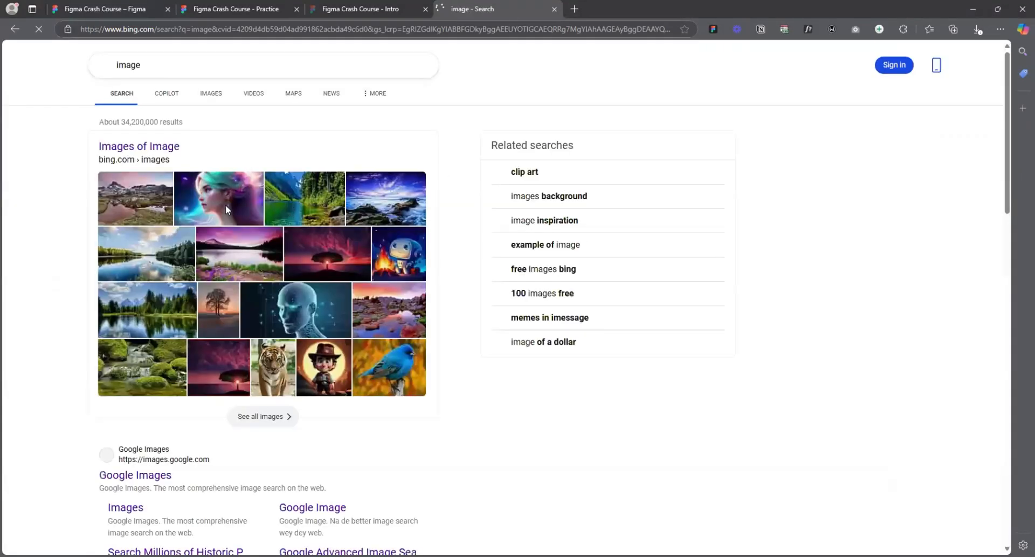
- Open the large view of the turquoise-haired woman artwork from the image results and copy the image
{"action": "left_click", "coordinate": [224, 200]}
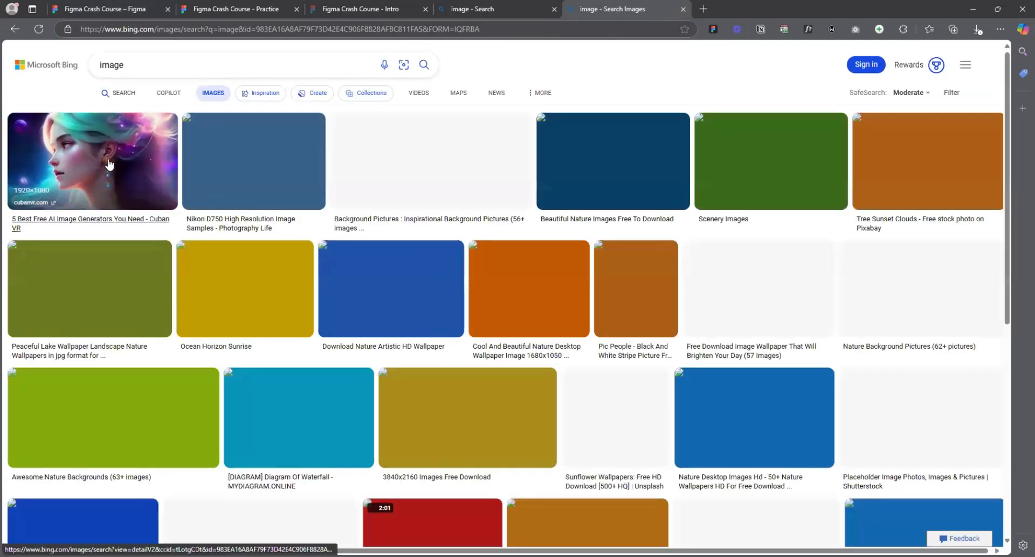
{"action": "left_click", "coordinate": [109, 160]}
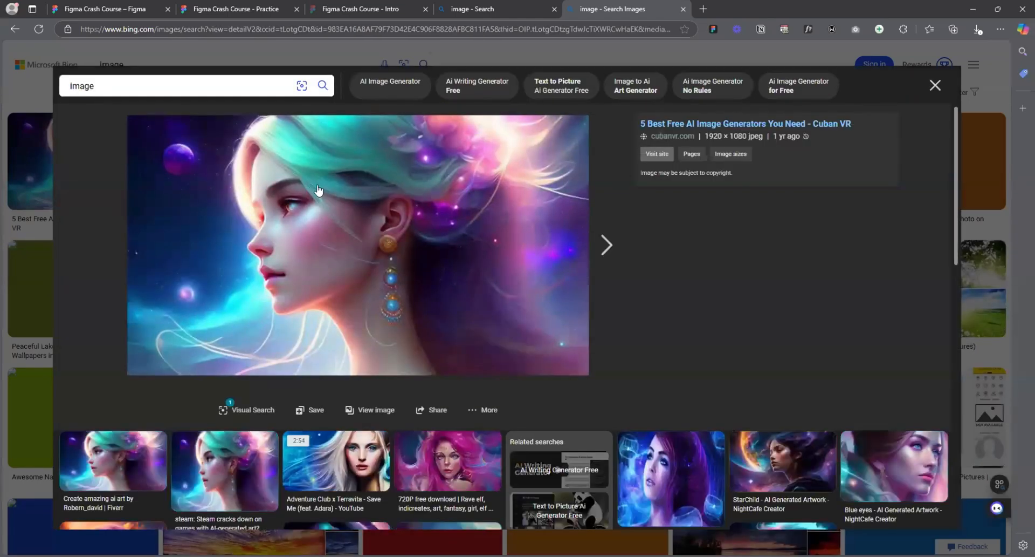
{"action": "right_click", "coordinate": [303, 184]}
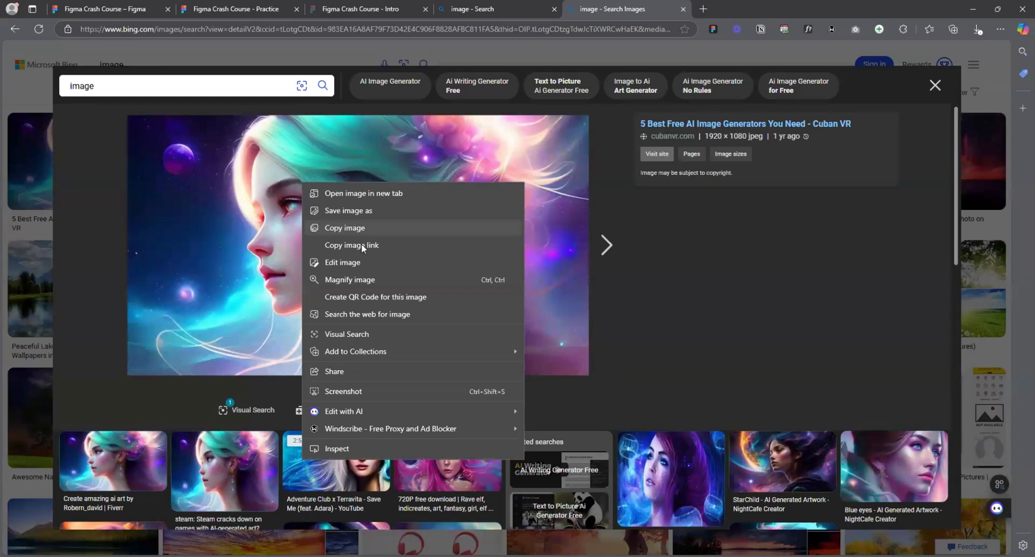
{"action": "left_click", "coordinate": [359, 229]}
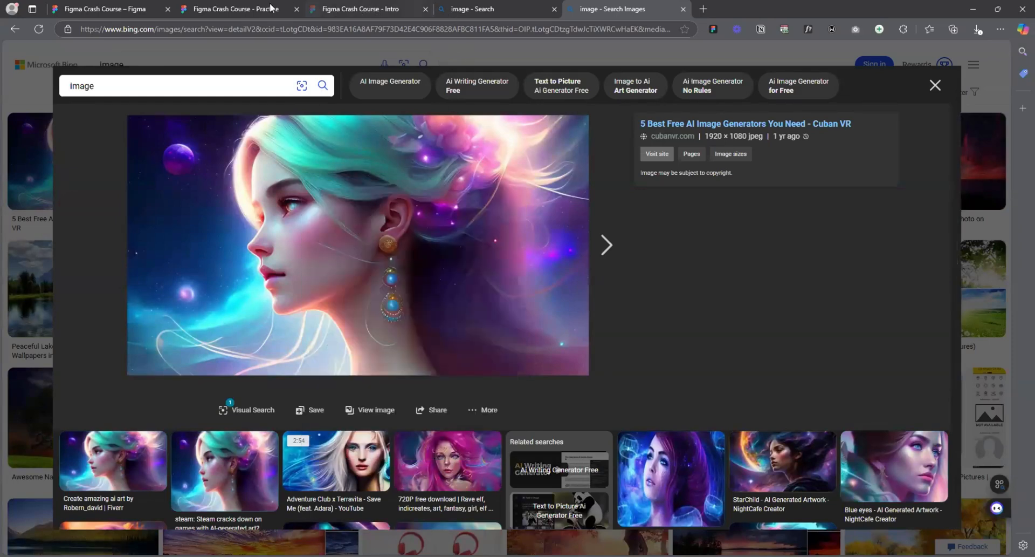
- Switch back to the Figma Crash Course file, paste the copied artwork and place it clear of the existing shapes, east of the pie chart
{"action": "left_click", "coordinate": [194, 7]}
{"action": "key", "text": "ctrl+v"}
{"action": "left_click_drag", "start_coordinate": [465, 301], "coordinate": [564, 301]}
{"action": "scroll", "coordinate": [481, 351], "scroll_direction": "up", "scroll_amount": 6}
{"action": "scroll", "coordinate": [419, 342], "scroll_direction": "down", "scroll_amount": 3}
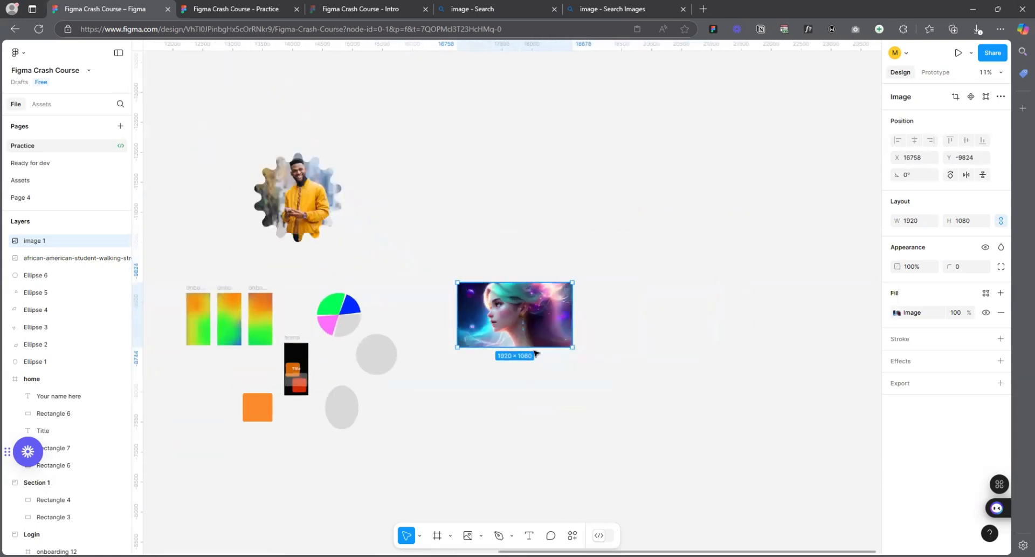
{"action": "scroll", "coordinate": [512, 320], "scroll_direction": "up", "scroll_amount": 2}
{"action": "left_click_drag", "start_coordinate": [509, 318], "coordinate": [542, 318]}
- Move the plain grey circle just beside the pasted artwork, to about X 16351, Y -9559
{"action": "left_click_drag", "start_coordinate": [298, 348], "coordinate": [379, 282]}
{"action": "scroll", "coordinate": [385, 291], "scroll_direction": "up", "scroll_amount": 2}
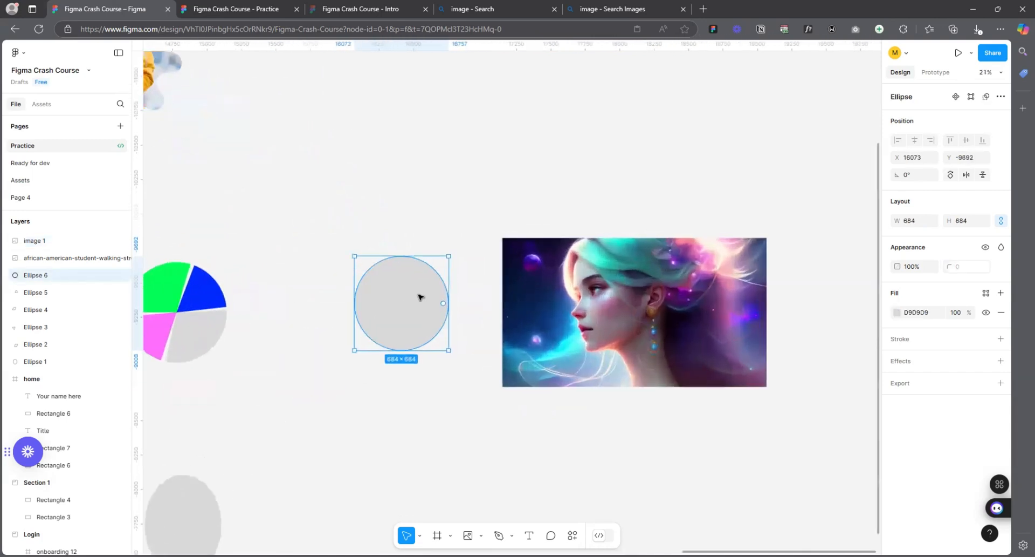
{"action": "left_click_drag", "start_coordinate": [418, 309], "coordinate": [458, 328]}
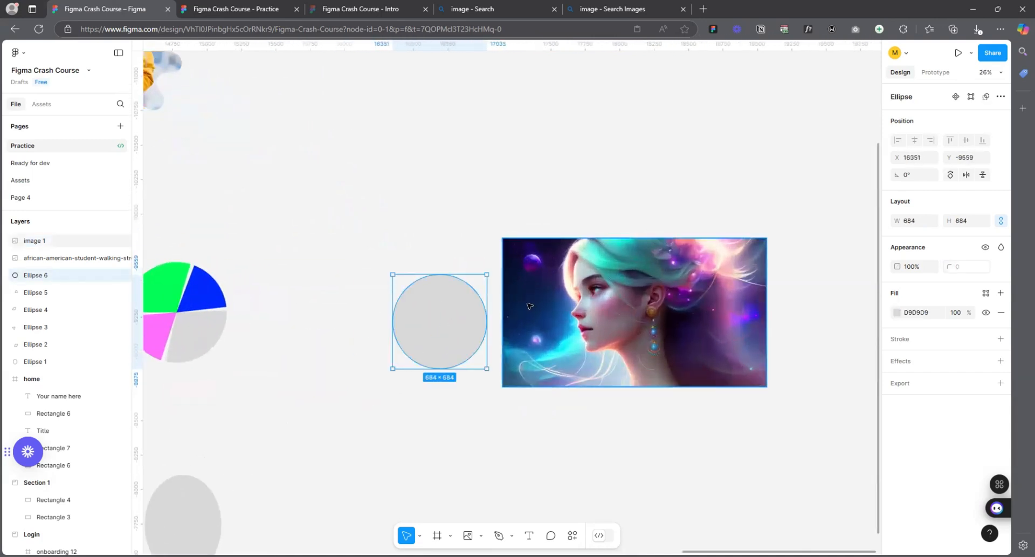
{"action": "scroll", "coordinate": [381, 326], "scroll_direction": "up", "scroll_amount": 2}
{"action": "scroll", "coordinate": [436, 449], "scroll_direction": "down", "scroll_amount": 2}
- Move the artwork so it overlaps the grey circle, and bring the circle to the front
{"action": "left_click", "coordinate": [660, 330]}
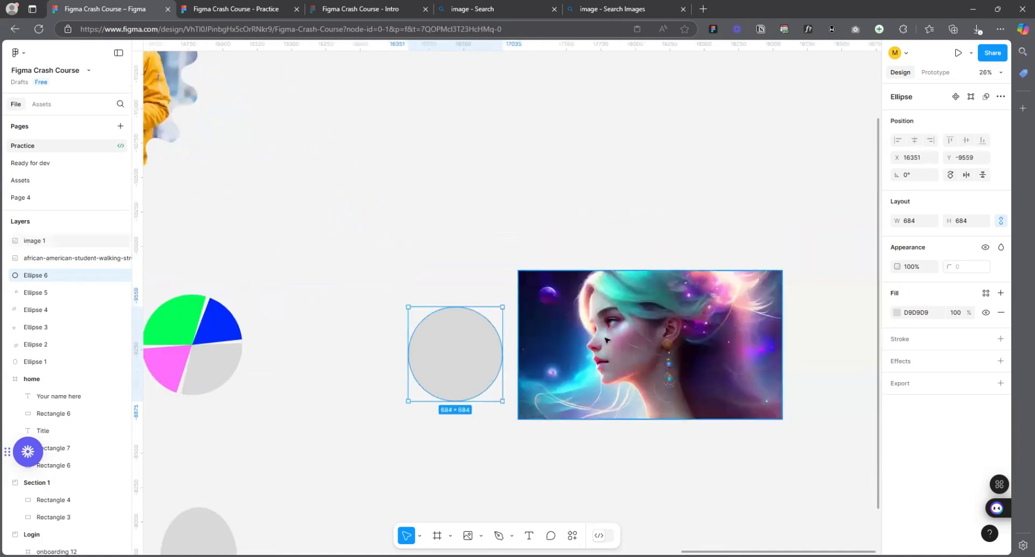
{"action": "left_click_drag", "start_coordinate": [660, 331], "coordinate": [403, 398]}
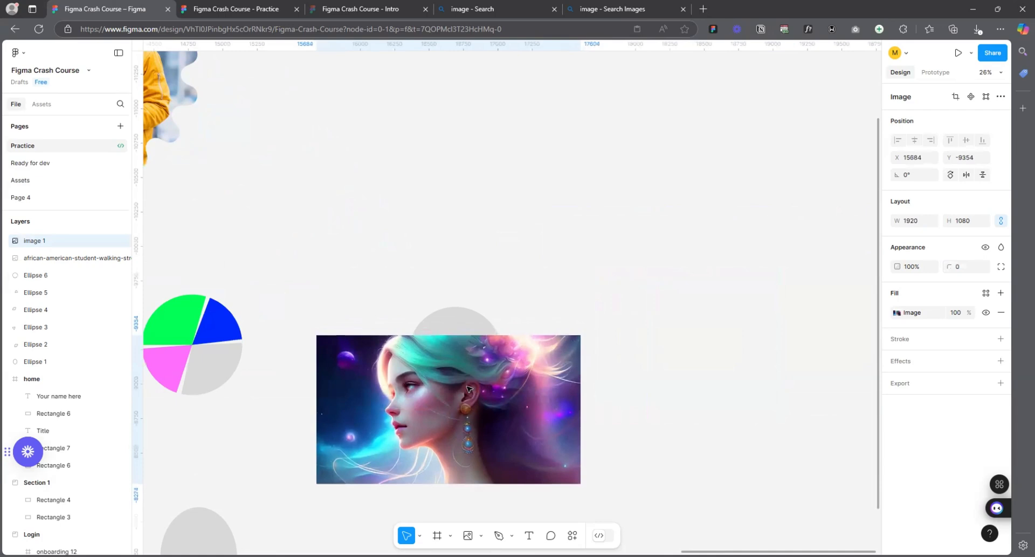
{"action": "left_click", "coordinate": [454, 310]}
{"action": "right_click", "coordinate": [453, 311]}
{"action": "left_click", "coordinate": [480, 287]}
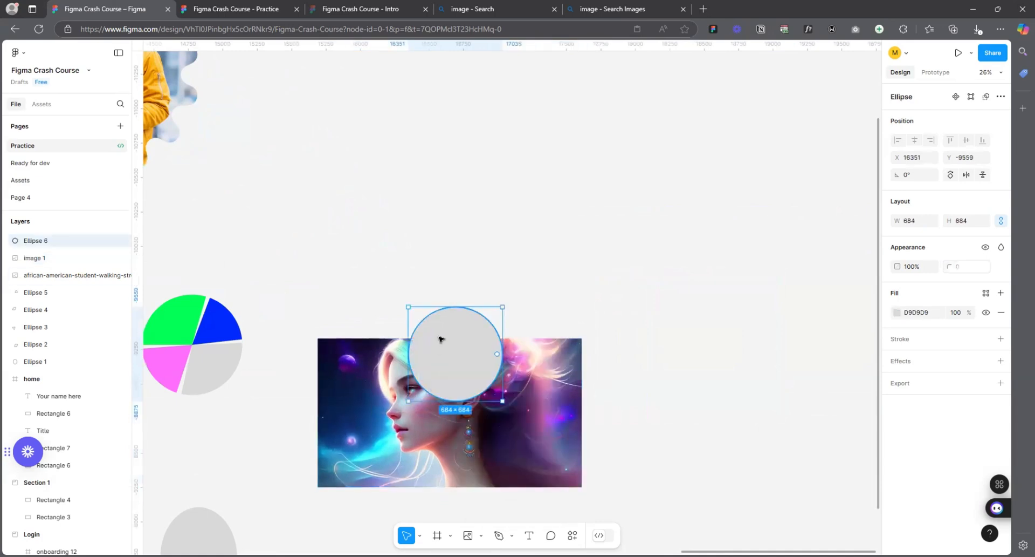
- Move the circle onto the middle of the artwork at about X 16310, Y -9202, and bring the artwork to the front
{"action": "left_click_drag", "start_coordinate": [439, 340], "coordinate": [437, 405]}
{"action": "left_click", "coordinate": [413, 462]}
{"action": "scroll", "coordinate": [413, 462], "scroll_direction": "up", "scroll_amount": 3}
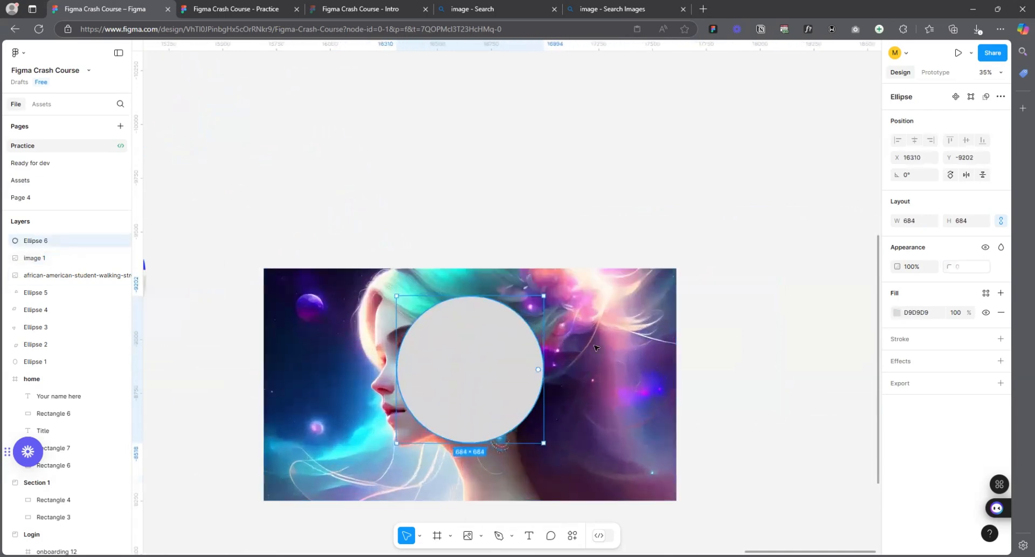
{"action": "right_click", "coordinate": [615, 310]}
{"action": "left_click", "coordinate": [645, 290]}
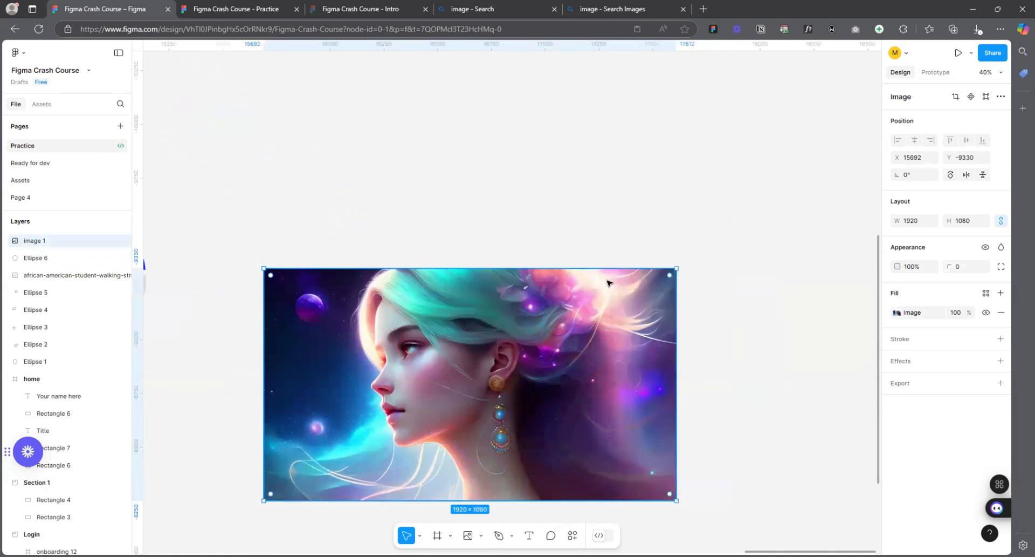
- Reposition the artwork over the circle at about X 15705, Y -9459
{"action": "scroll", "coordinate": [487, 311], "scroll_direction": "down", "scroll_amount": 1}
{"action": "scroll", "coordinate": [488, 311], "scroll_direction": "down", "scroll_amount": 2}
{"action": "scroll", "coordinate": [516, 358], "scroll_direction": "up", "scroll_amount": 3}
{"action": "left_click_drag", "start_coordinate": [516, 358], "coordinate": [715, 298]}
{"action": "left_click_drag", "start_coordinate": [621, 205], "coordinate": [424, 243]}
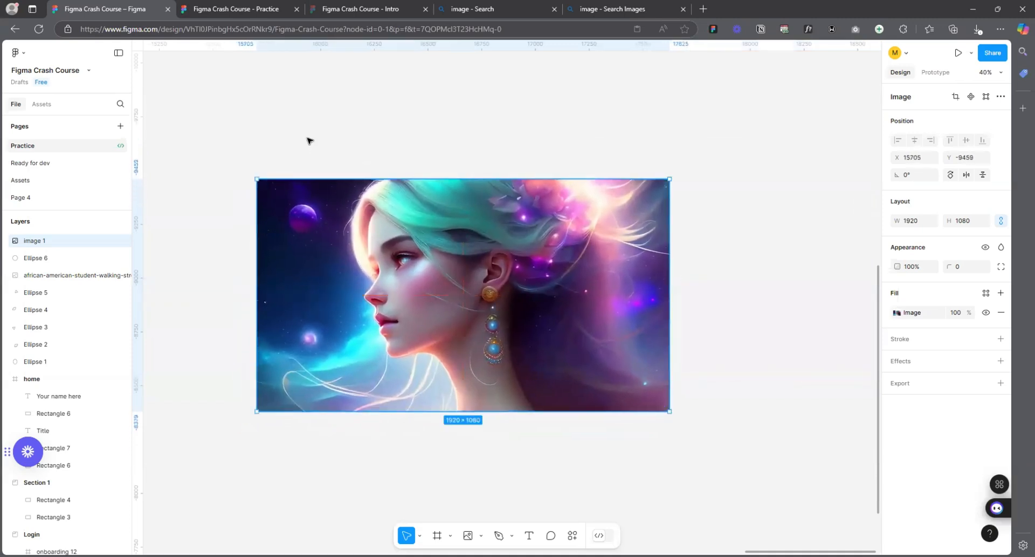
- Select the artwork together with the circle beneath it and use the circle as a mask
{"action": "key", "text": "Escape"}
{"action": "left_click_drag", "start_coordinate": [307, 138], "coordinate": [577, 435]}
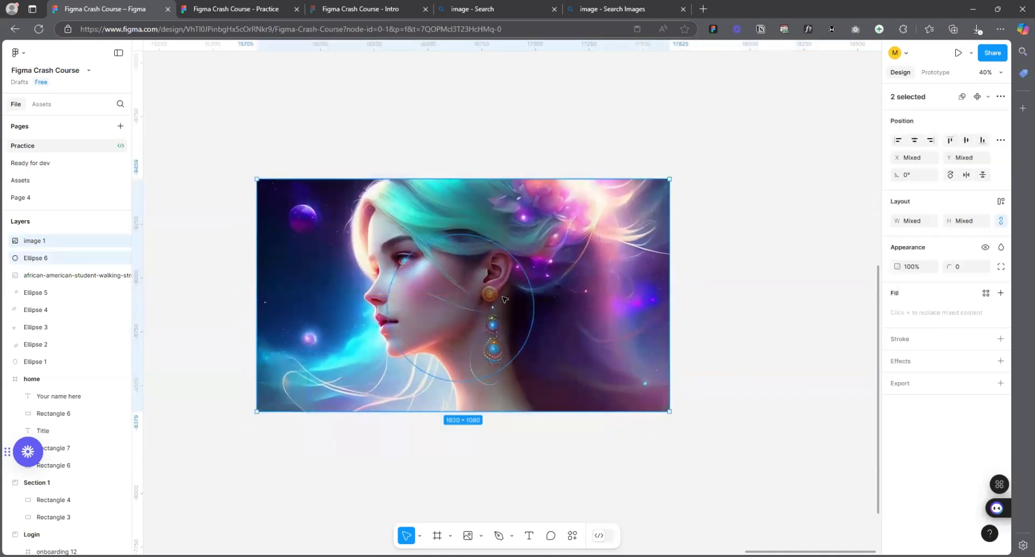
{"action": "scroll", "coordinate": [515, 291], "scroll_direction": "up", "scroll_amount": 1}
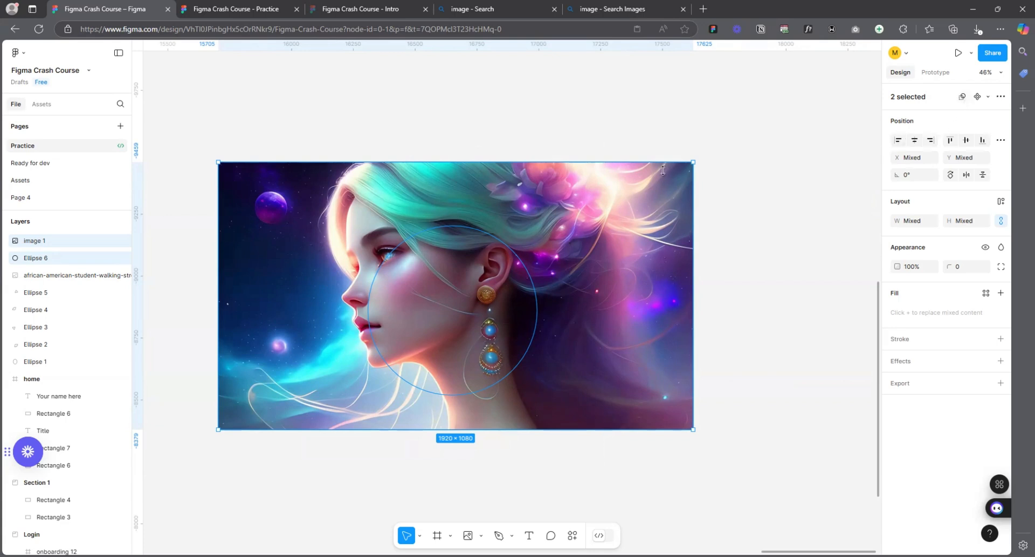
{"action": "scroll", "coordinate": [436, 395], "scroll_direction": "down", "scroll_amount": 2}
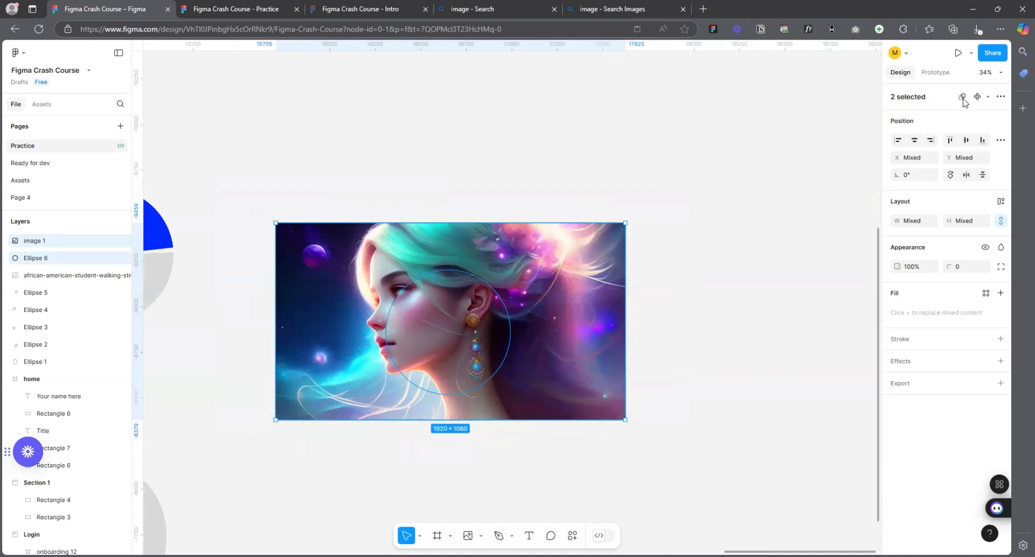
{"action": "left_click", "coordinate": [1001, 97]}
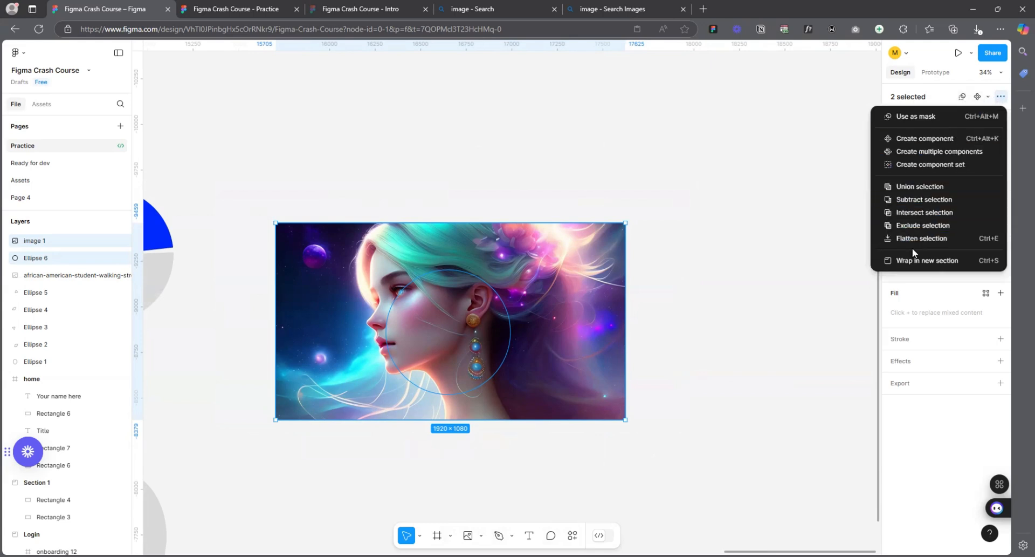
{"action": "left_click", "coordinate": [929, 115]}
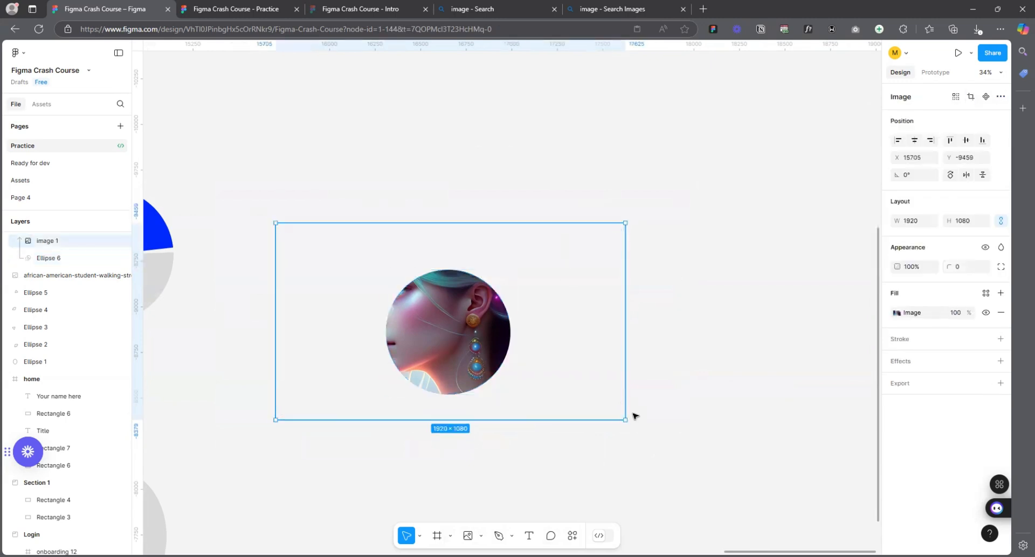
- Scale the masked artwork to about 1428 × 804 and shift it to about X 16041, Y -9226 to frame the face in the circle
{"action": "left_click_drag", "start_coordinate": [624, 419], "coordinate": [581, 393]}
{"action": "scroll", "coordinate": [629, 414], "scroll_direction": "down", "scroll_amount": 5}
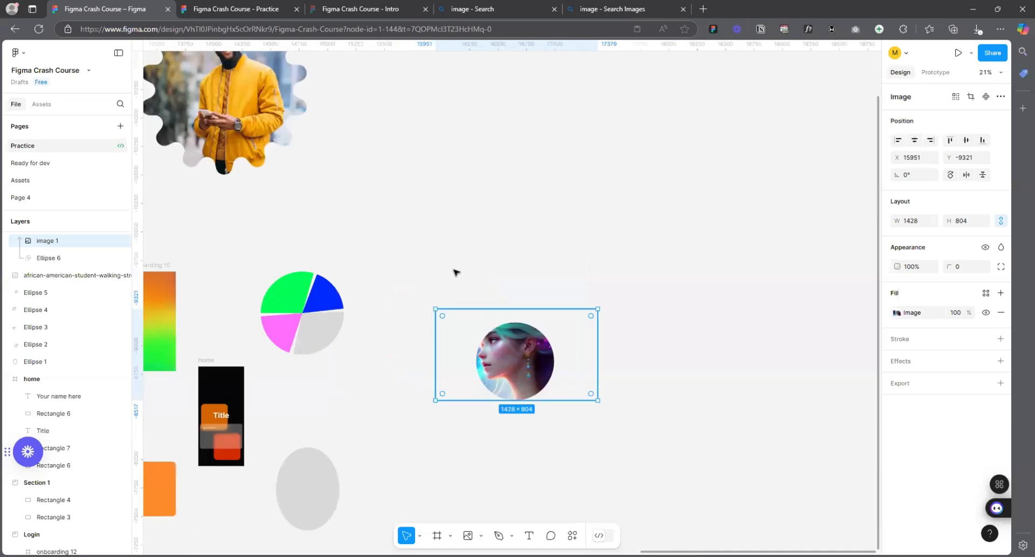
{"action": "left_click", "coordinate": [450, 335]}
{"action": "scroll", "coordinate": [464, 330], "scroll_direction": "down", "scroll_amount": 3}
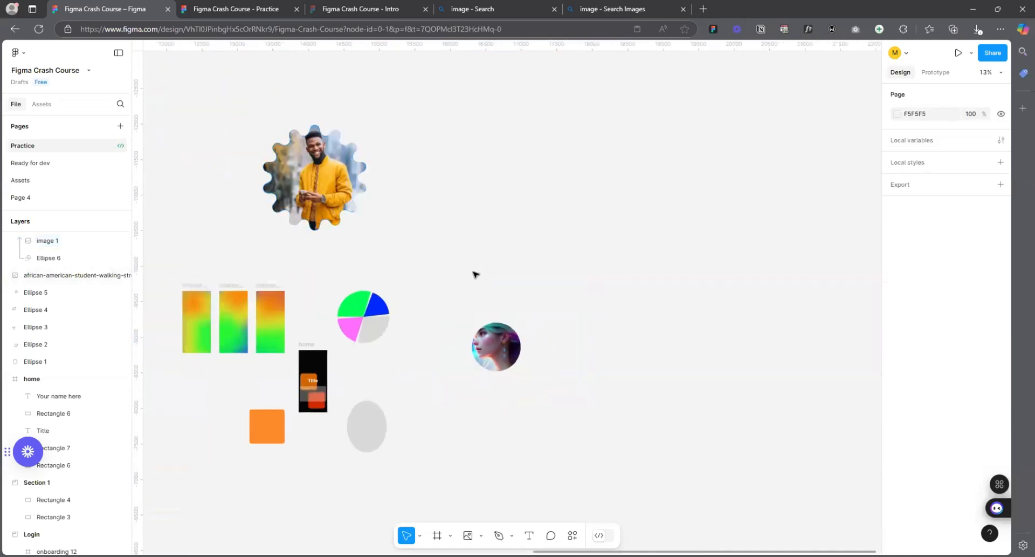
{"action": "scroll", "coordinate": [439, 248], "scroll_direction": "up", "scroll_amount": 3}
{"action": "scroll", "coordinate": [460, 297], "scroll_direction": "up", "scroll_amount": 6}
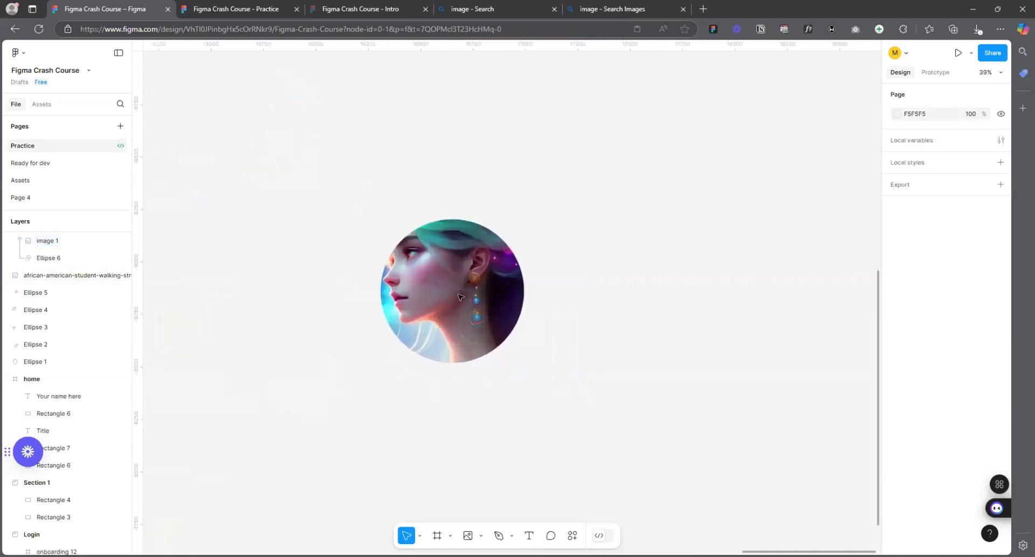
{"action": "mouse_move", "coordinate": [456, 264]}
{"action": "left_mouse_down"}
{"action": "mouse_move", "coordinate": [458, 282]}
{"action": "mouse_move", "coordinate": [443, 274]}
{"action": "left_mouse_up"}
{"action": "scroll", "coordinate": [590, 409], "scroll_direction": "down", "scroll_amount": 3}
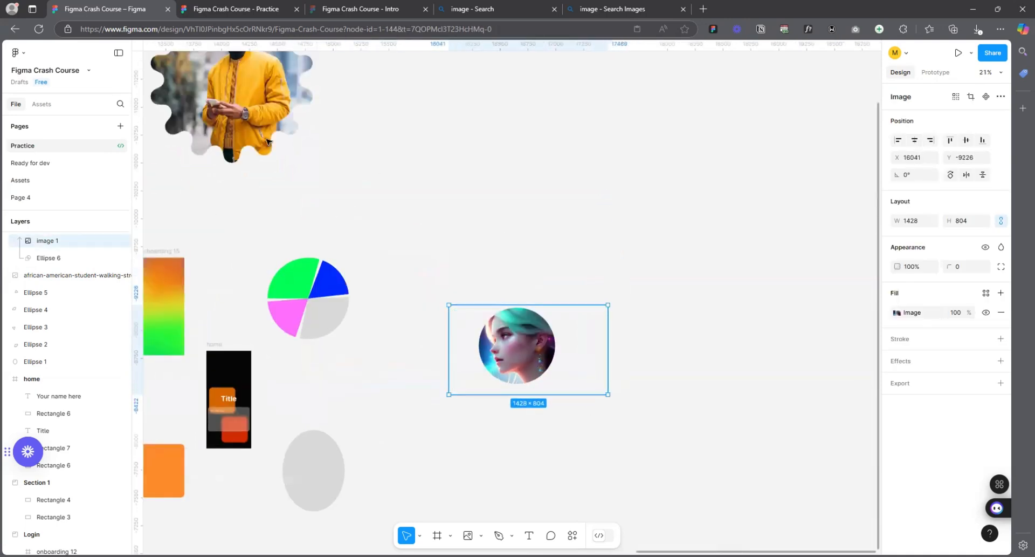
- Inspect the gear-shaped star's image fill settings and close them
{"action": "left_click", "coordinate": [249, 131]}
{"action": "left_click", "coordinate": [898, 329]}
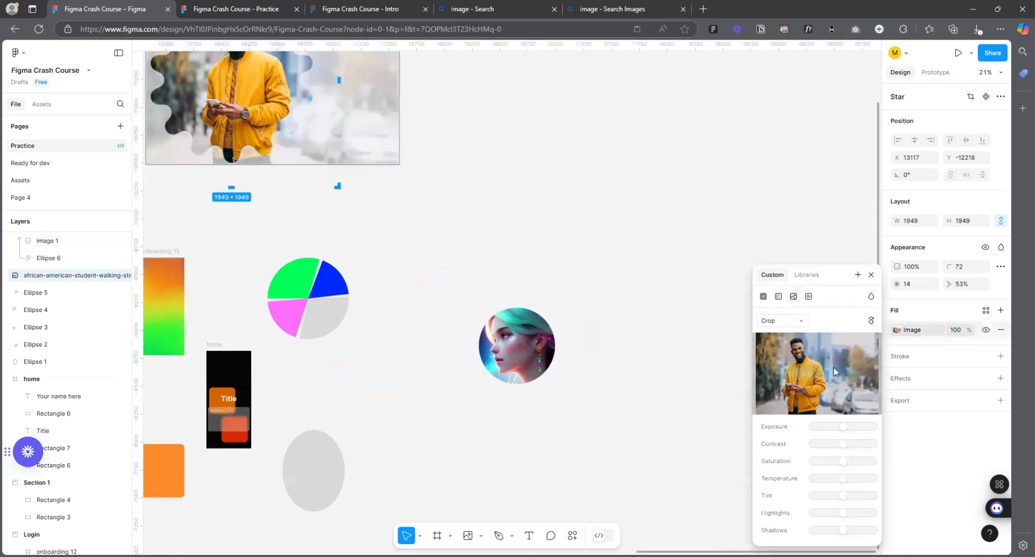
{"action": "scroll", "coordinate": [377, 275], "scroll_direction": "down", "scroll_amount": 3}
{"action": "scroll", "coordinate": [377, 276], "scroll_direction": "down", "scroll_amount": 2}
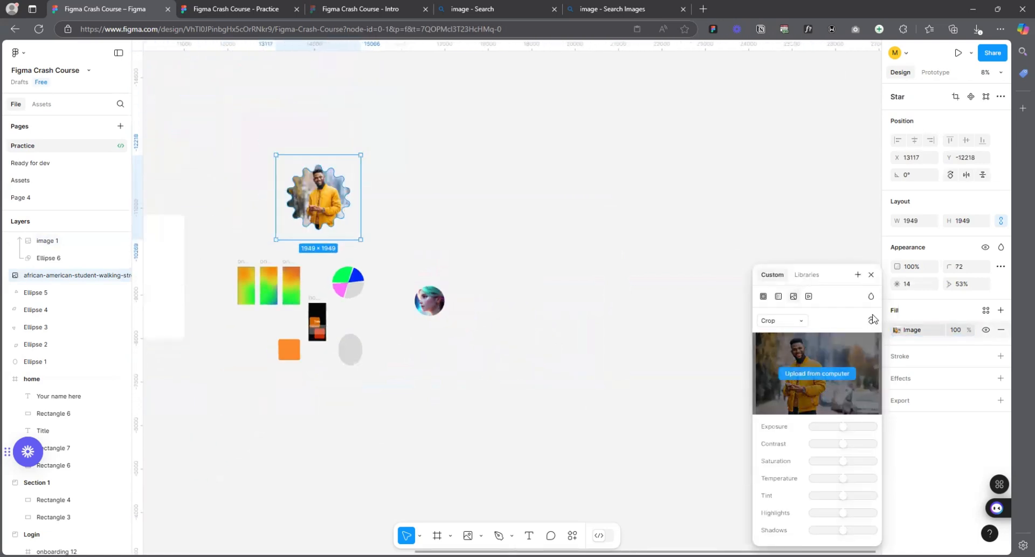
{"action": "key", "text": "Escape"}
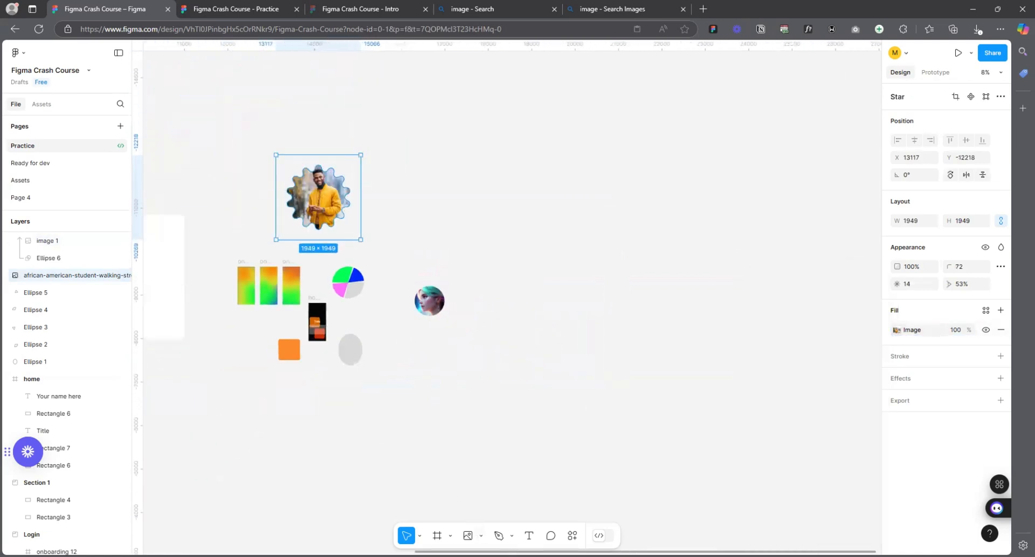
- Draw a circle of about 1448 × 1448 on the empty canvas beside the masked portrait
{"action": "left_click", "coordinate": [483, 536]}
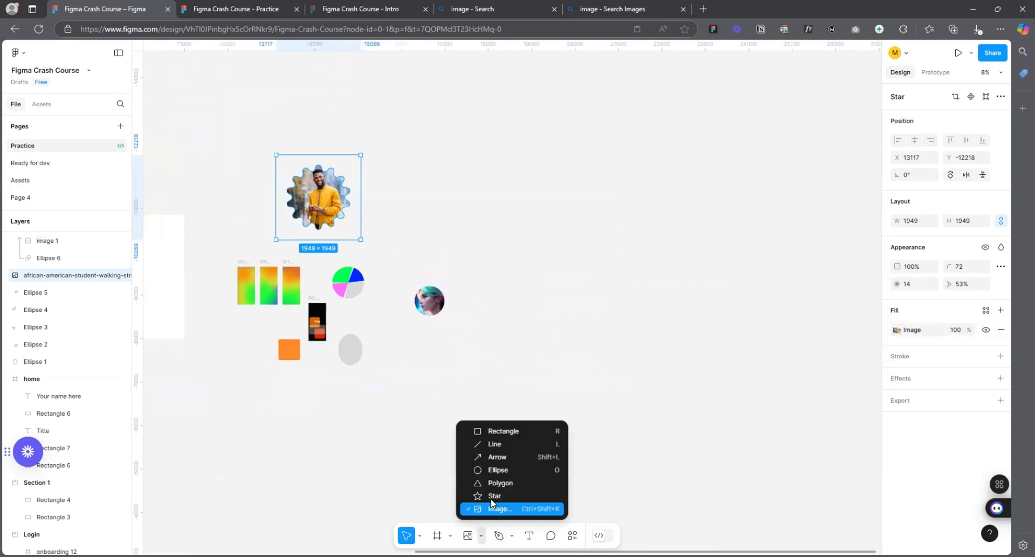
{"action": "left_click", "coordinate": [495, 472]}
{"action": "scroll", "coordinate": [496, 275], "scroll_direction": "up", "scroll_amount": 3}
{"action": "left_click_drag", "start_coordinate": [475, 229], "coordinate": [592, 345]}
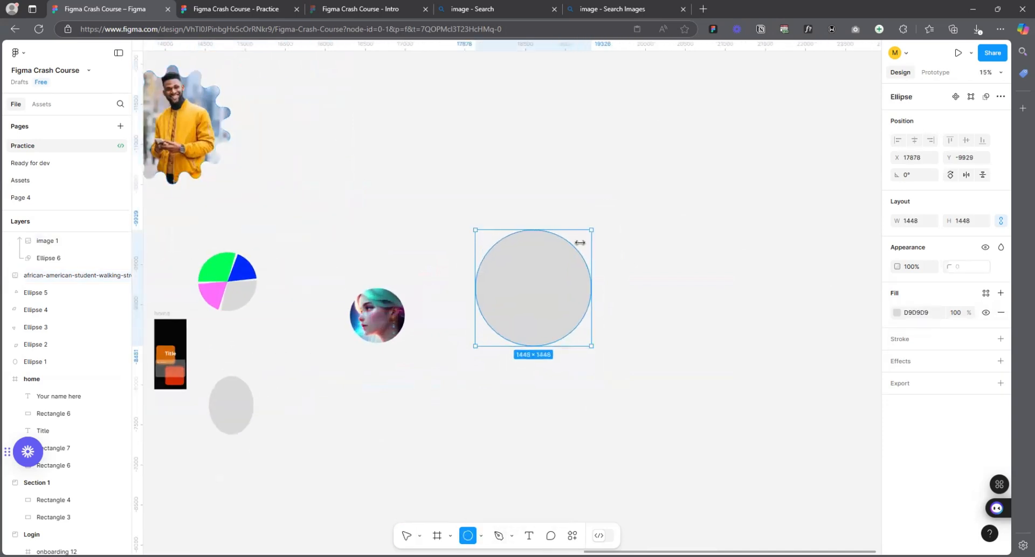
- Copy the fantasy portrait from the Bing image search and paste it into the new grey circle as its image fill
{"action": "left_click", "coordinate": [449, 11]}
{"action": "left_click", "coordinate": [394, 224]}
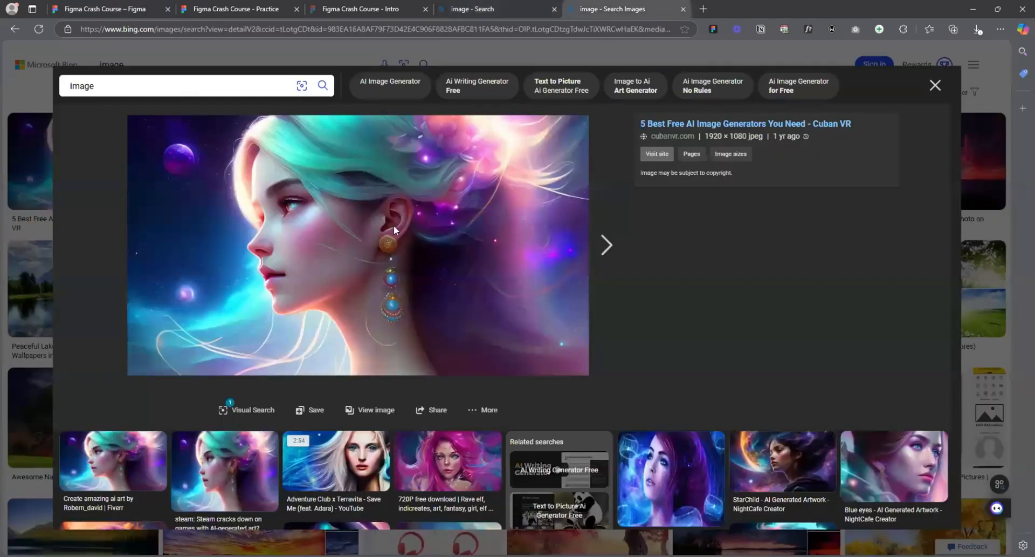
{"action": "right_click", "coordinate": [340, 227]}
{"action": "left_click", "coordinate": [393, 270]}
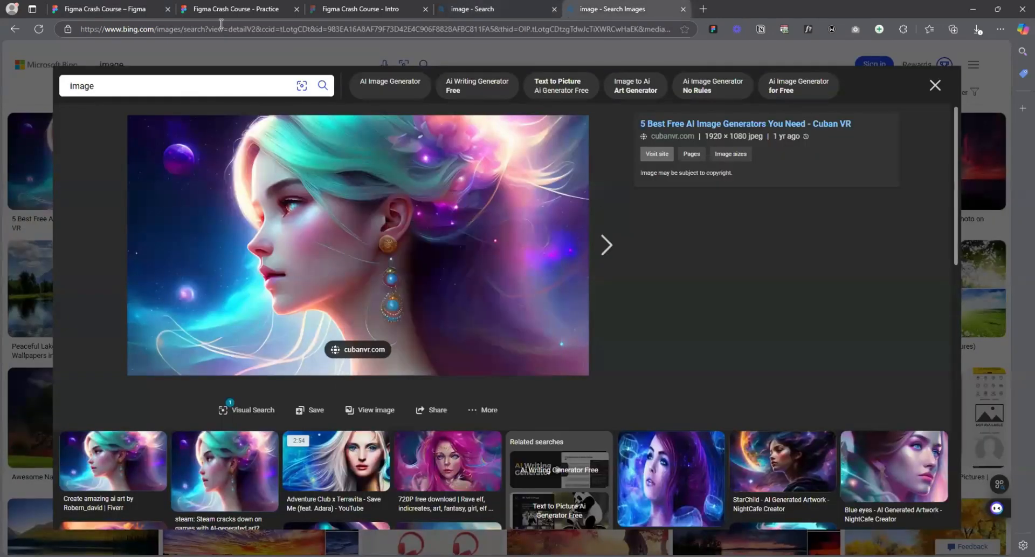
{"action": "left_click", "coordinate": [106, 9]}
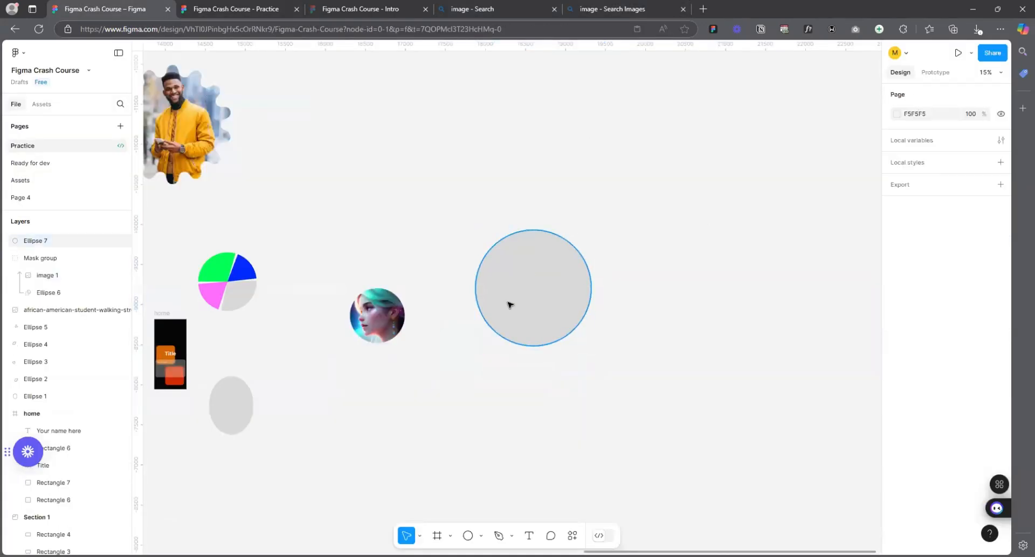
{"action": "left_click_drag", "start_coordinate": [497, 283], "coordinate": [525, 289]}
{"action": "key", "text": "ctrl+v"}
{"action": "scroll", "coordinate": [401, 275], "scroll_direction": "up", "scroll_amount": 1}
- Scale the artwork inside the small circular mask group down slightly
{"action": "left_click", "coordinate": [377, 316]}
{"action": "double_click", "coordinate": [362, 332]}
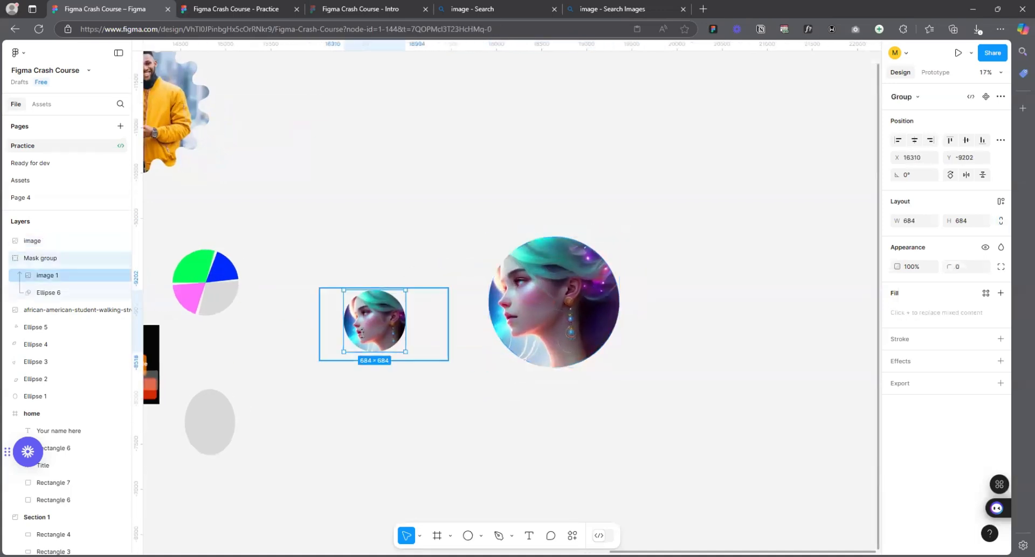
{"action": "scroll", "coordinate": [393, 356], "scroll_direction": "up", "scroll_amount": 3}
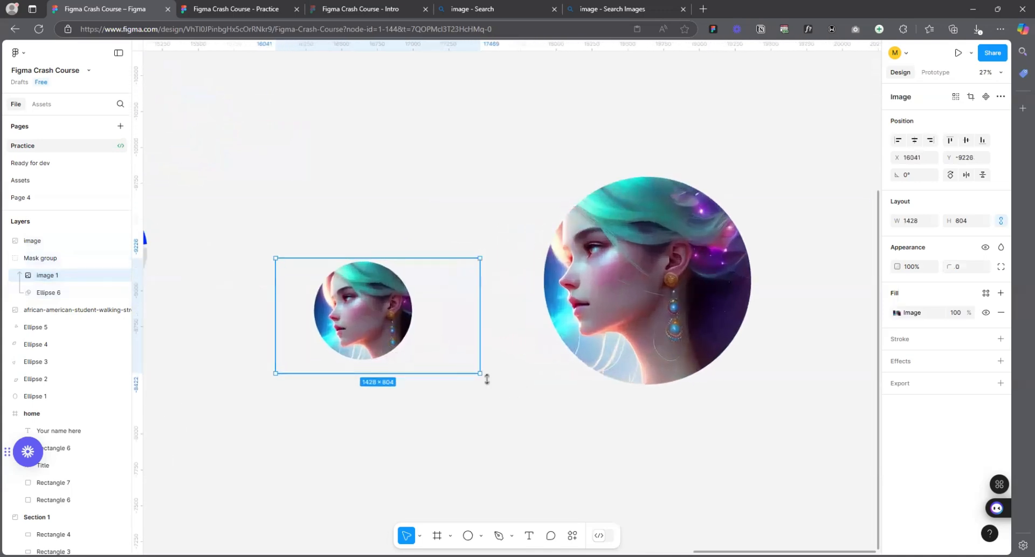
{"action": "mouse_move", "coordinate": [479, 373]}
{"action": "left_mouse_down"}
{"action": "mouse_move", "coordinate": [557, 418]}
{"action": "mouse_move", "coordinate": [462, 363]}
{"action": "left_mouse_up"}
{"action": "scroll", "coordinate": [462, 363], "scroll_direction": "down", "scroll_amount": 2}
{"action": "left_click", "coordinate": [590, 311]}
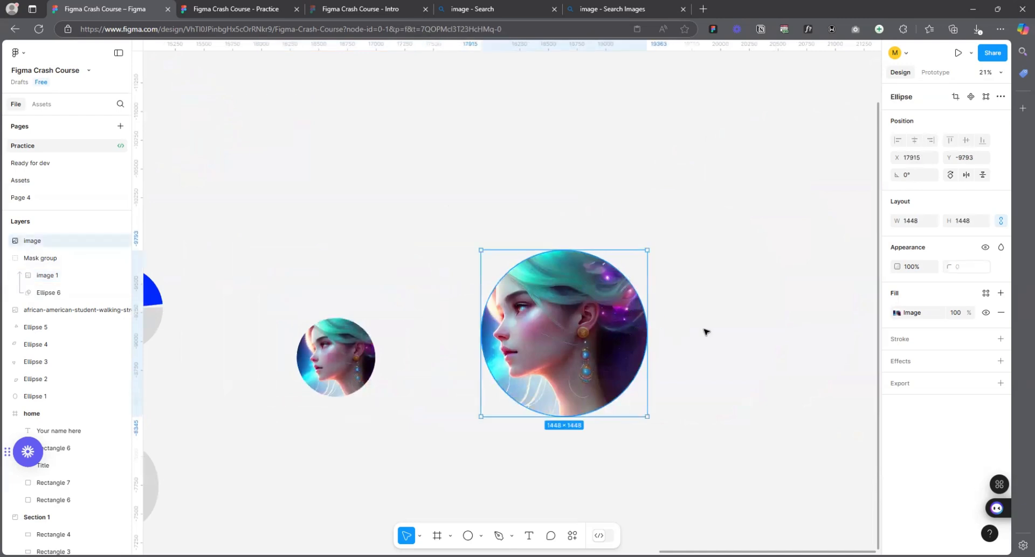
{"action": "scroll", "coordinate": [707, 331], "scroll_direction": "down", "scroll_amount": 3}
{"action": "left_click", "coordinate": [386, 236]}
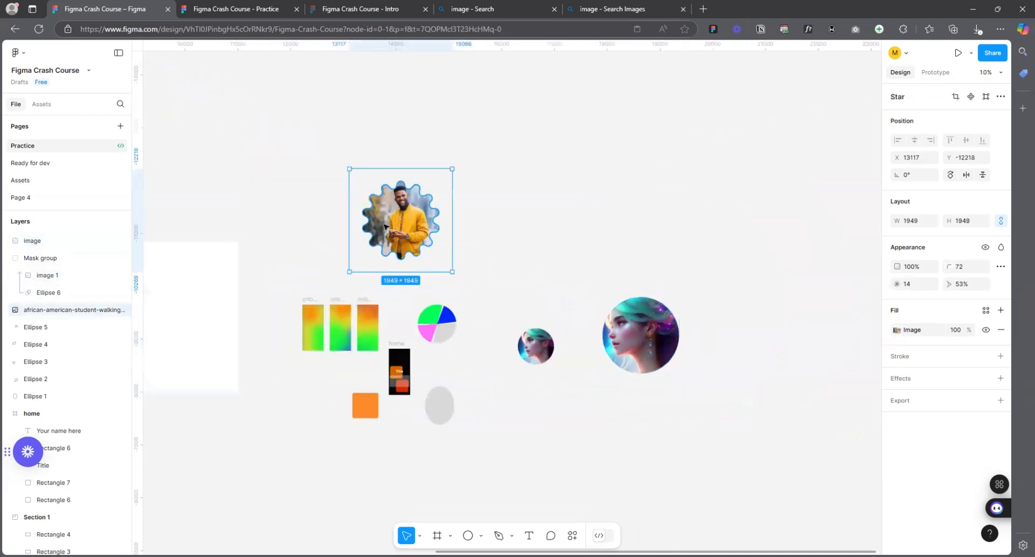
{"action": "mouse_move", "coordinate": [386, 236]}
{"action": "left_mouse_down"}
{"action": "mouse_move", "coordinate": [401, 236]}
{"action": "mouse_move", "coordinate": [379, 236]}
{"action": "left_mouse_up"}
{"action": "scroll", "coordinate": [722, 343], "scroll_direction": "up", "scroll_amount": 2}
- Set the large circle's image fill to Crop, enlarge the image within the circle, and finish the crop
{"action": "left_click", "coordinate": [663, 345]}
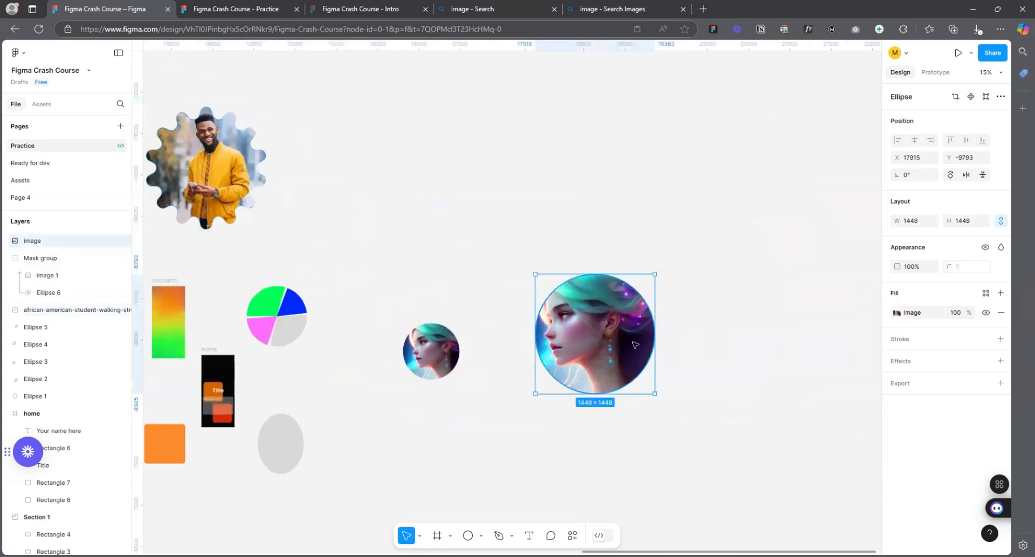
{"action": "left_click", "coordinate": [896, 313]}
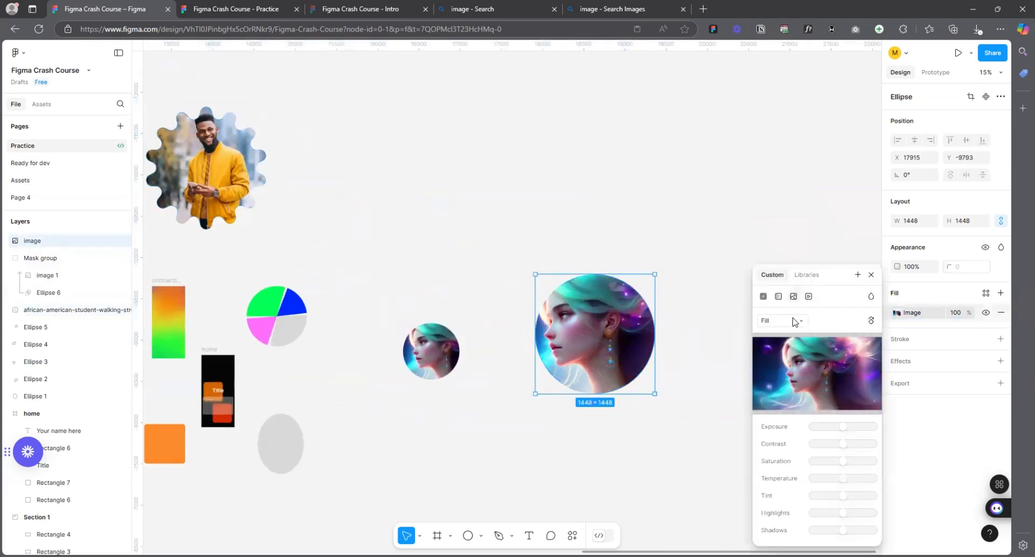
{"action": "left_click", "coordinate": [782, 320]}
{"action": "left_click", "coordinate": [790, 351]}
{"action": "scroll", "coordinate": [712, 344], "scroll_direction": "up", "scroll_amount": 3}
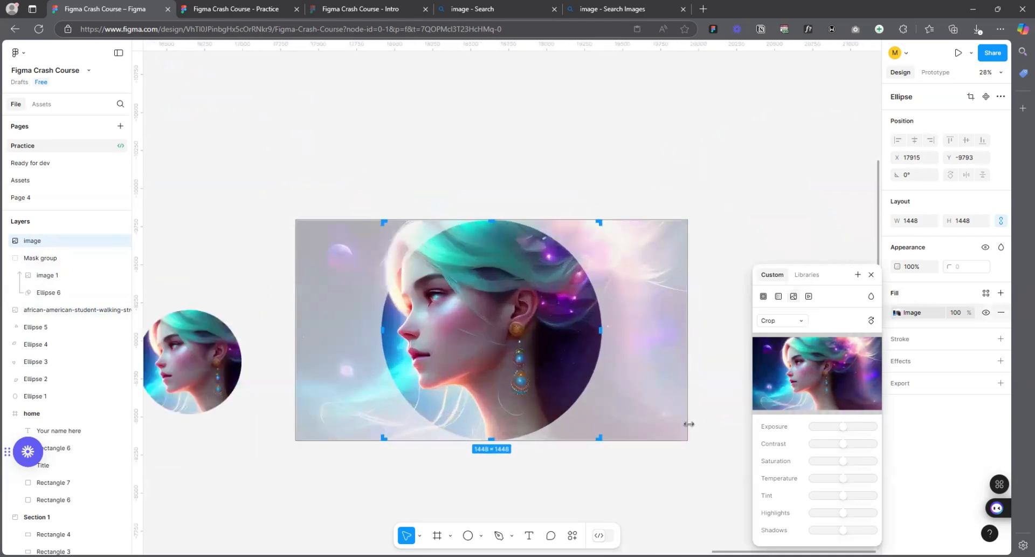
{"action": "left_click_drag", "start_coordinate": [689, 441], "coordinate": [712, 384]}
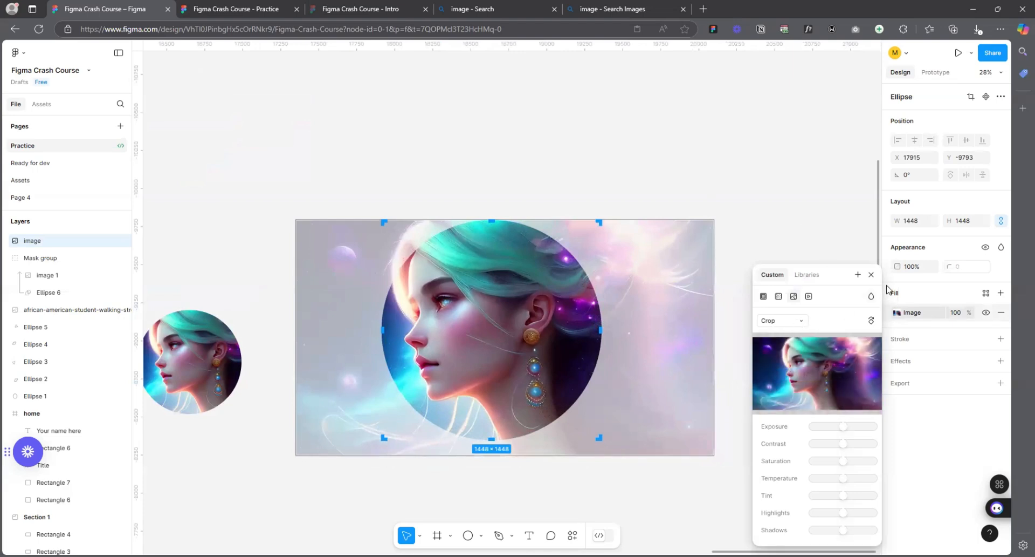
{"action": "left_click", "coordinate": [872, 275]}
{"action": "left_click", "coordinate": [726, 167]}
{"action": "scroll", "coordinate": [516, 299], "scroll_direction": "down", "scroll_amount": 4}
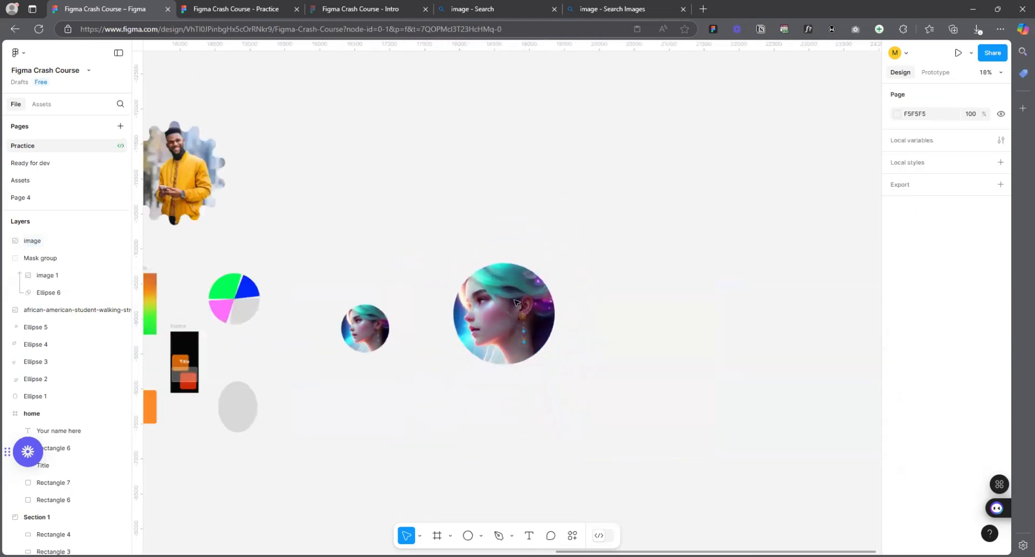
- Search the available actions for "unsplash" and run the Unsplash plugin
{"action": "left_click", "coordinate": [572, 537]}
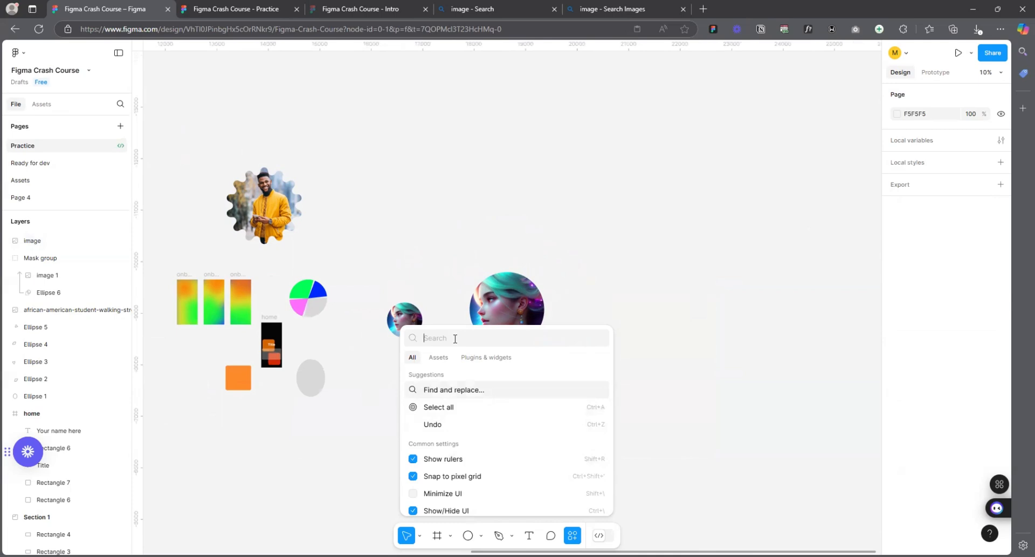
{"action": "type", "text": "unsplash"}
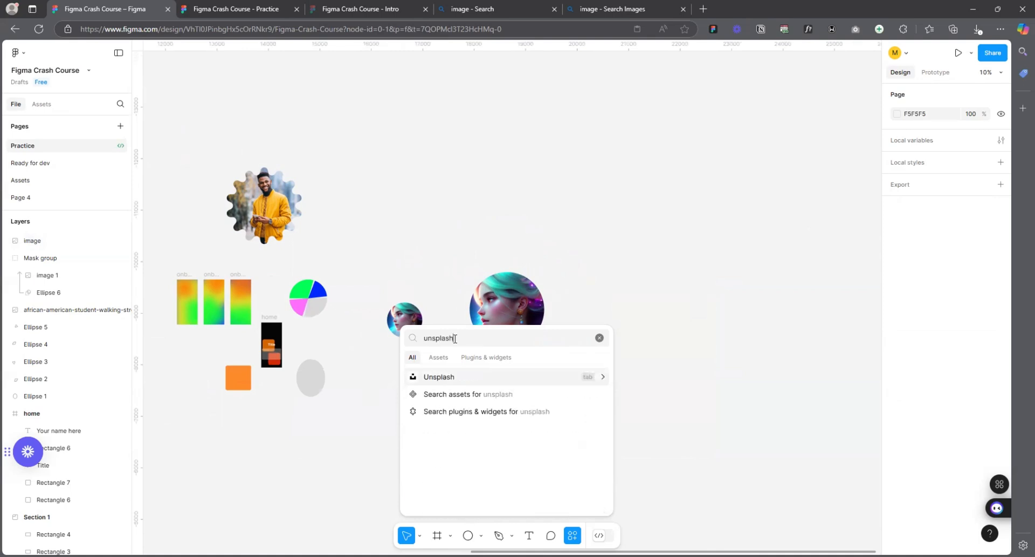
{"action": "left_click", "coordinate": [440, 378]}
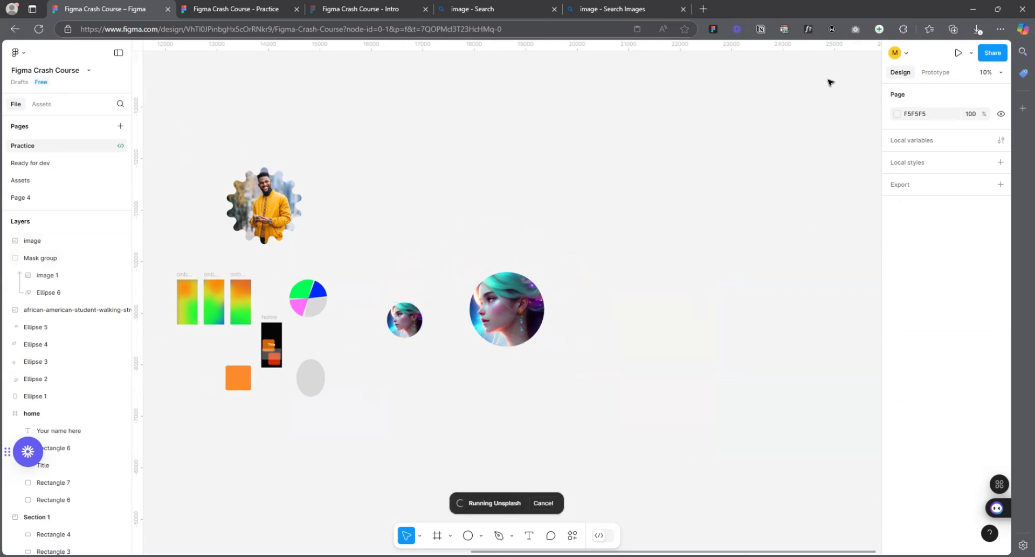
{"action": "scroll", "coordinate": [654, 290], "scroll_direction": "down", "scroll_amount": 3}
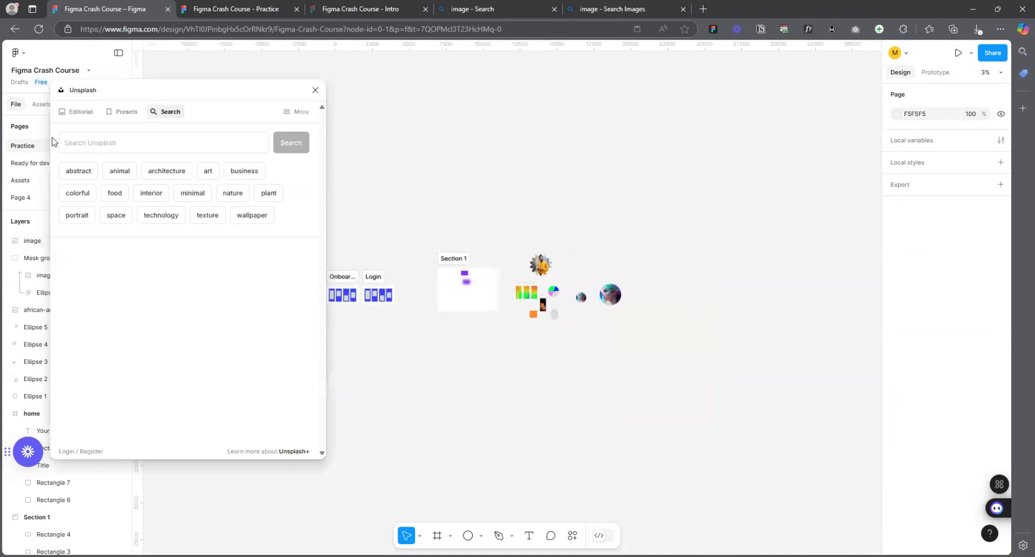
- Browse Unsplash's business category and insert the photo of the seated woman working on a laptop outdoors
{"action": "left_click", "coordinate": [113, 145]}
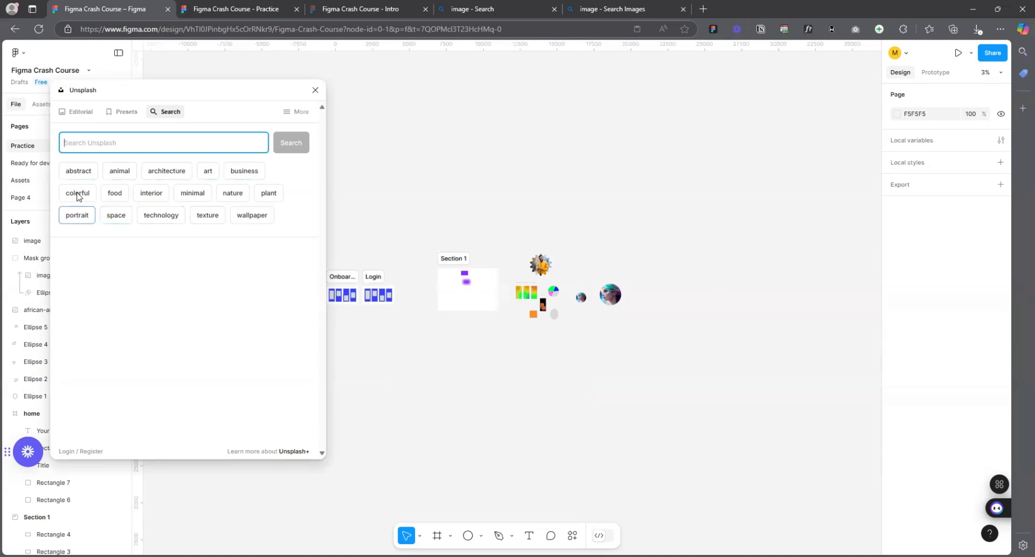
{"action": "left_click", "coordinate": [244, 172]}
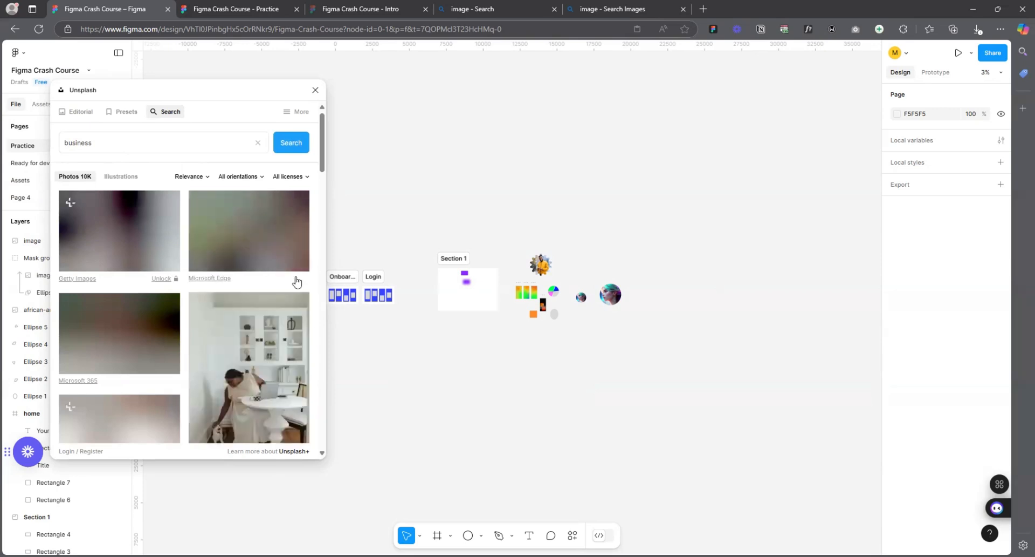
{"action": "scroll", "coordinate": [226, 357], "scroll_direction": "down", "scroll_amount": 6}
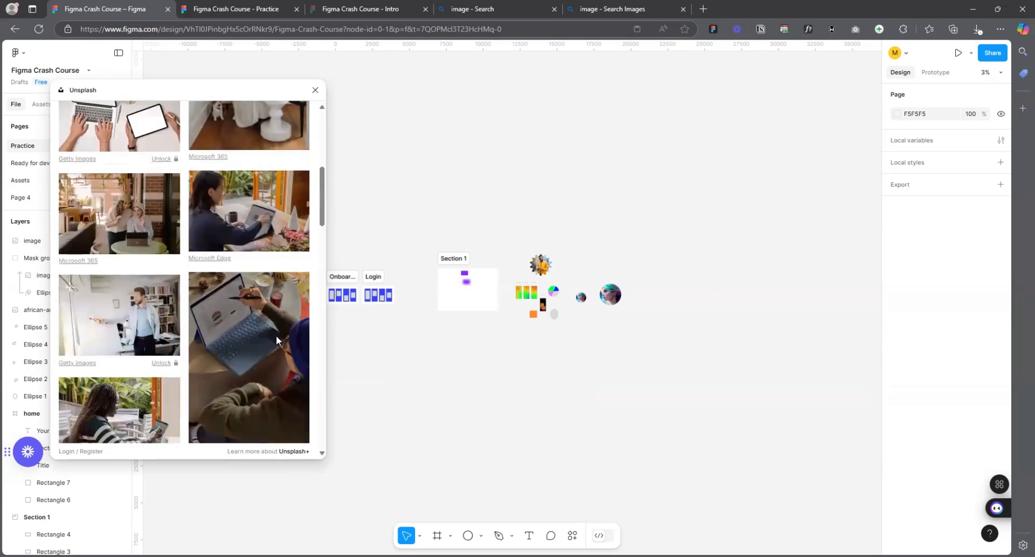
{"action": "left_click", "coordinate": [262, 232]}
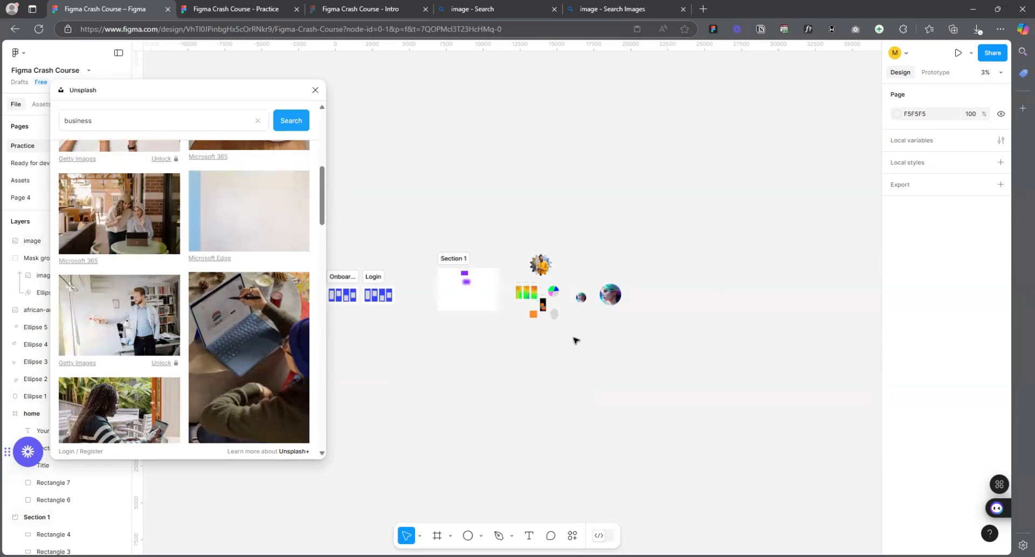
{"action": "scroll", "coordinate": [452, 349], "scroll_direction": "up", "scroll_amount": 3, "text": "ctrl"}
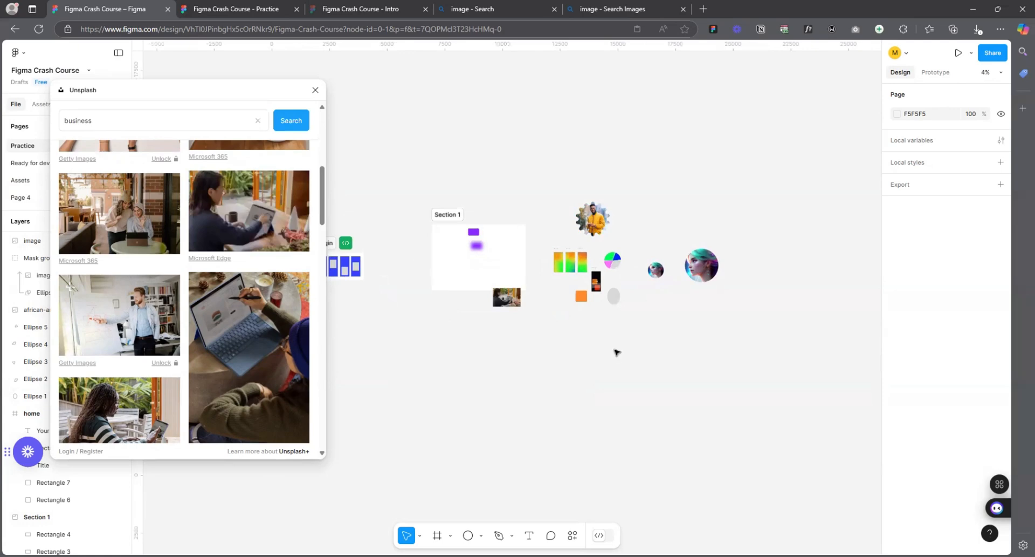
{"action": "scroll", "coordinate": [515, 302], "scroll_direction": "up", "scroll_amount": 5, "text": "ctrl"}
- Move the inserted Unsplash photo to clear canvas below Section 1, at about X 10001, Y -6911
{"action": "left_click_drag", "start_coordinate": [513, 292], "coordinate": [548, 388]}
{"action": "scroll", "coordinate": [439, 356], "scroll_direction": "down", "scroll_amount": 3, "text": "ctrl"}
{"action": "scroll", "coordinate": [626, 390], "scroll_direction": "up", "scroll_amount": 3, "text": "ctrl"}
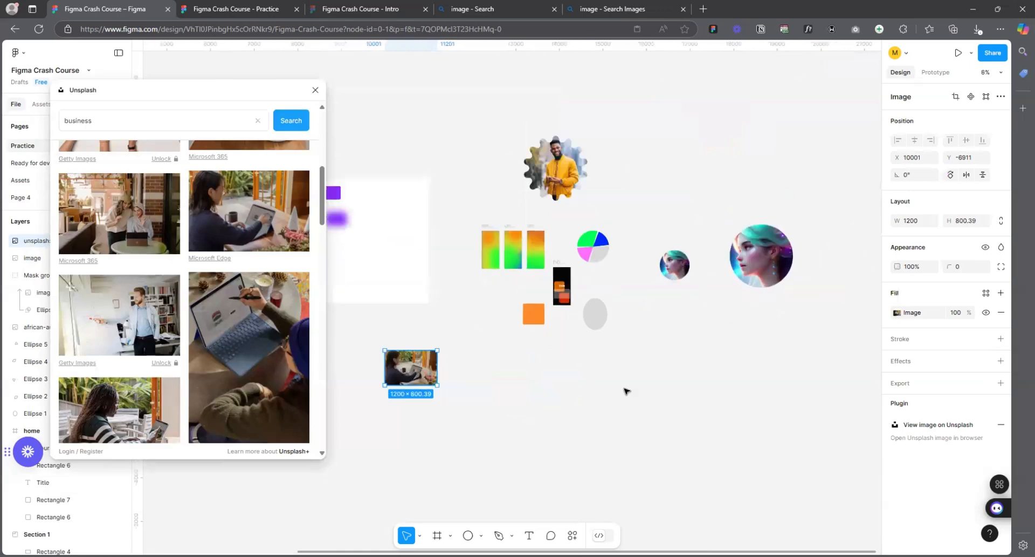
- Duplicate the orange rounded square and place the copy beside the Unsplash photo, at about X 11732, Y -6590
{"action": "left_click", "coordinate": [525, 297]}
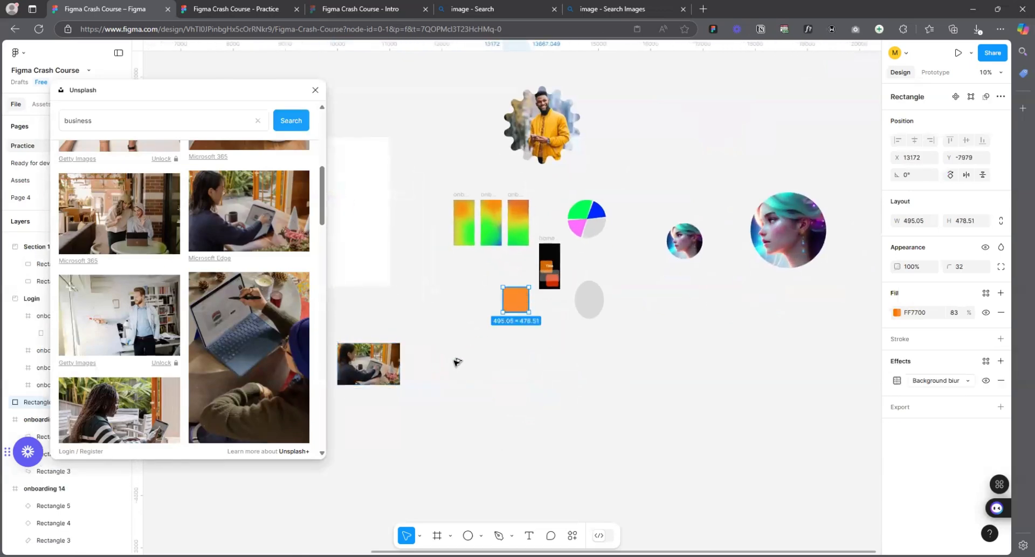
{"action": "left_click_drag", "start_coordinate": [457, 361], "coordinate": [451, 370], "text": "alt"}
{"action": "scroll", "coordinate": [452, 412], "scroll_direction": "up", "scroll_amount": 3, "text": "ctrl"}
- Draw an ellipse of about 1054 × 869 beside the duplicated orange square, at about X 12811, Y -6874
{"action": "key", "text": "o"}
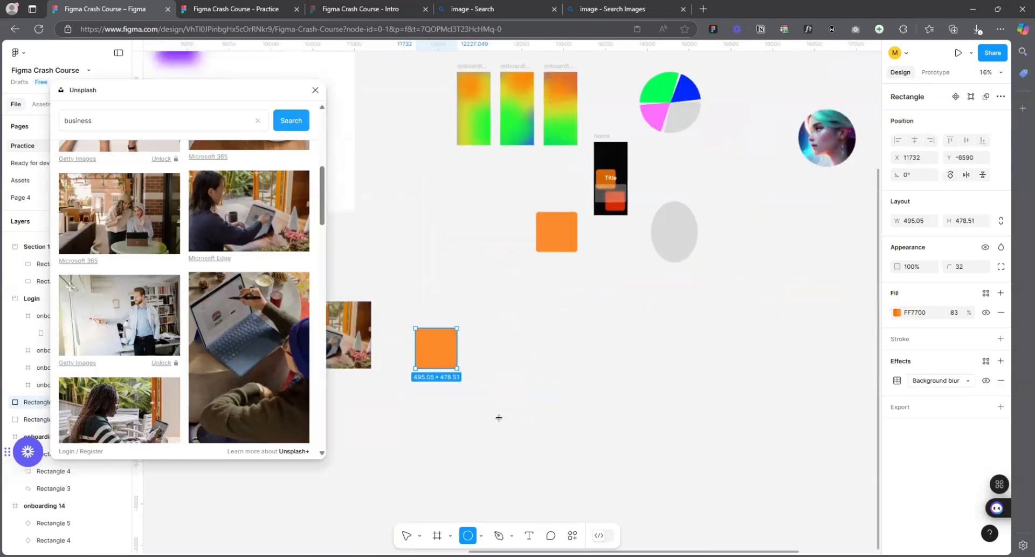
{"action": "left_click_drag", "start_coordinate": [494, 333], "coordinate": [561, 388], "text": "alt"}
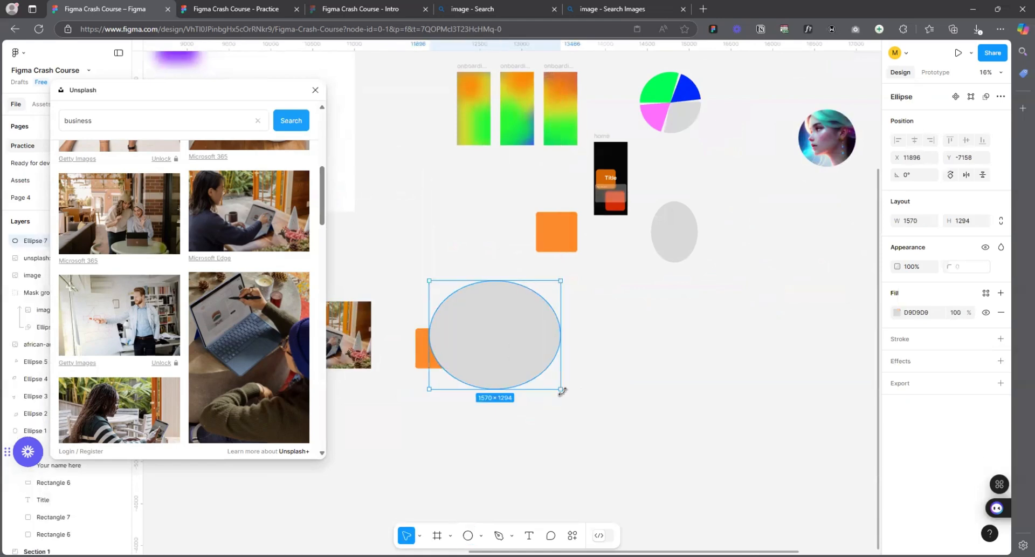
{"action": "left_click_drag", "start_coordinate": [509, 356], "coordinate": [560, 357], "text": "shift"}
- Draw a triangle with the Polygon tool, about 1442 × 1526, and place it beside the ellipse at about X 14016, Y -7203
{"action": "left_click", "coordinate": [481, 535]}
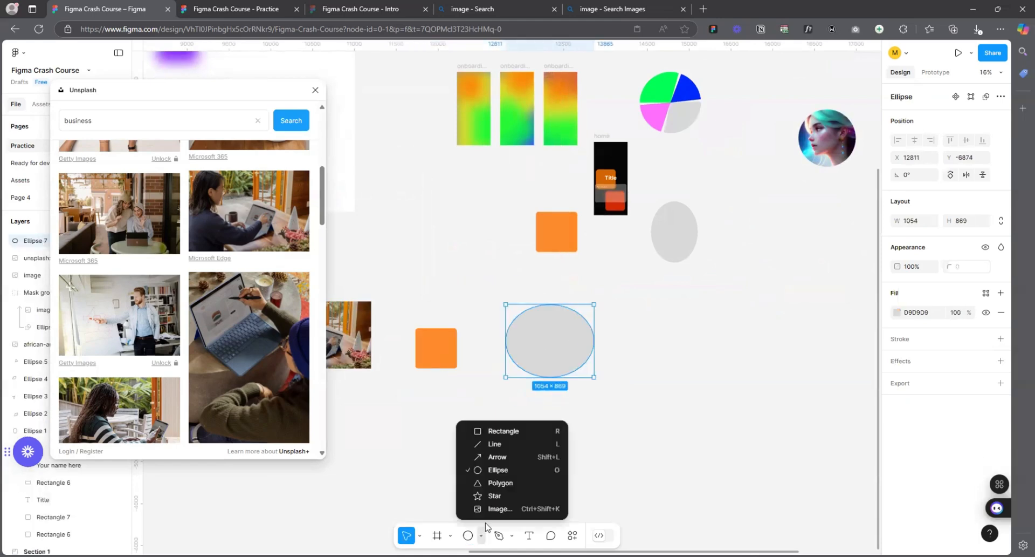
{"action": "left_click", "coordinate": [511, 483]}
{"action": "left_click_drag", "start_coordinate": [626, 303], "coordinate": [688, 368], "text": "alt"}
{"action": "mouse_move", "coordinate": [615, 283]}
{"action": "left_mouse_down"}
{"action": "mouse_move", "coordinate": [676, 339]}
{"action": "mouse_move", "coordinate": [652, 315]}
{"action": "left_mouse_up"}
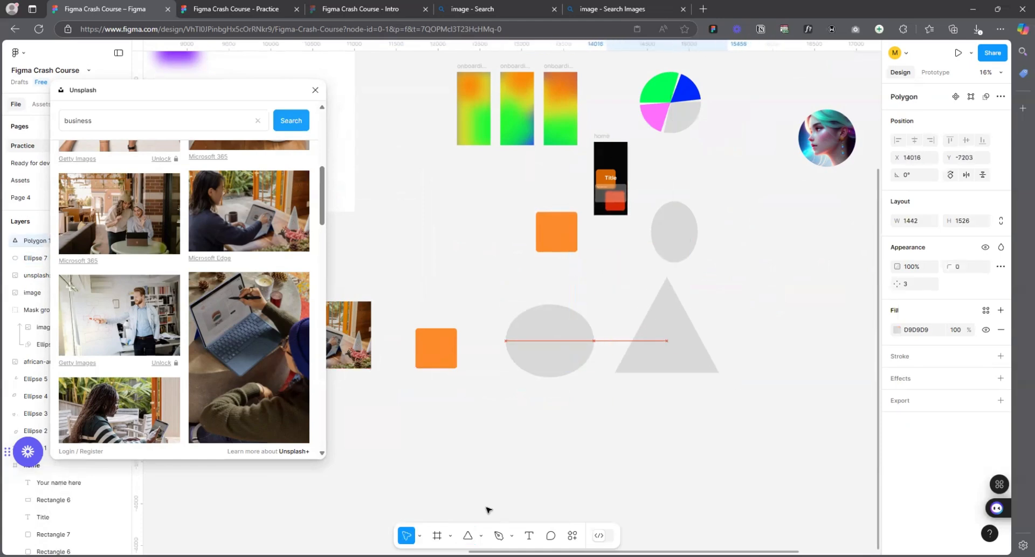
- Draw a five-pointed star and position it below the duplicated square and the ellipse
{"action": "left_click", "coordinate": [481, 535]}
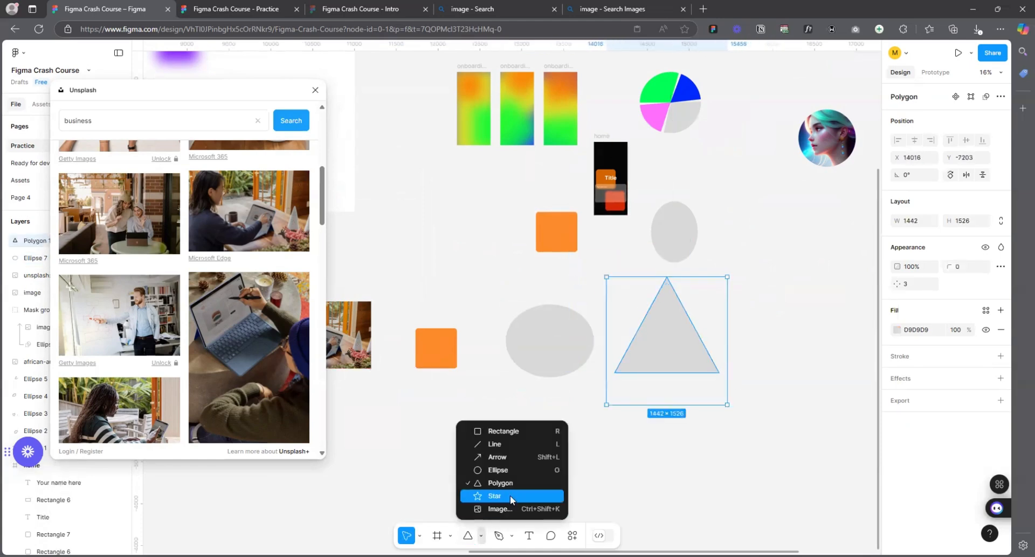
{"action": "left_click", "coordinate": [496, 507]}
{"action": "left_click_drag", "start_coordinate": [467, 405], "coordinate": [567, 504], "text": "shift"}
{"action": "left_click_drag", "start_coordinate": [499, 441], "coordinate": [488, 423]}
- Fill the duplicated orange square with the Unsplash woman-at-laptop photo and the new ellipse with the man-at-whiteboard photo
{"action": "left_click", "coordinate": [440, 349]}
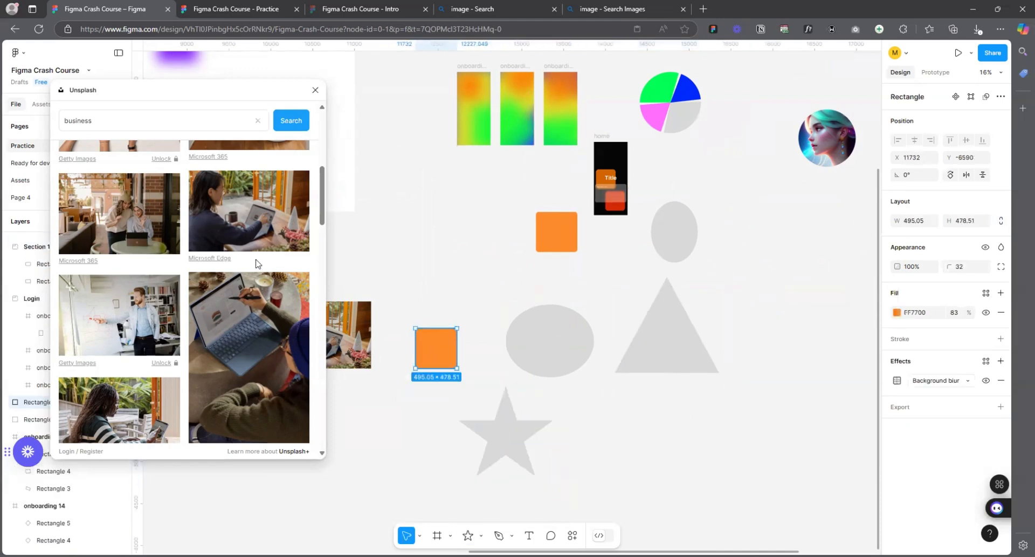
{"action": "left_click", "coordinate": [257, 230]}
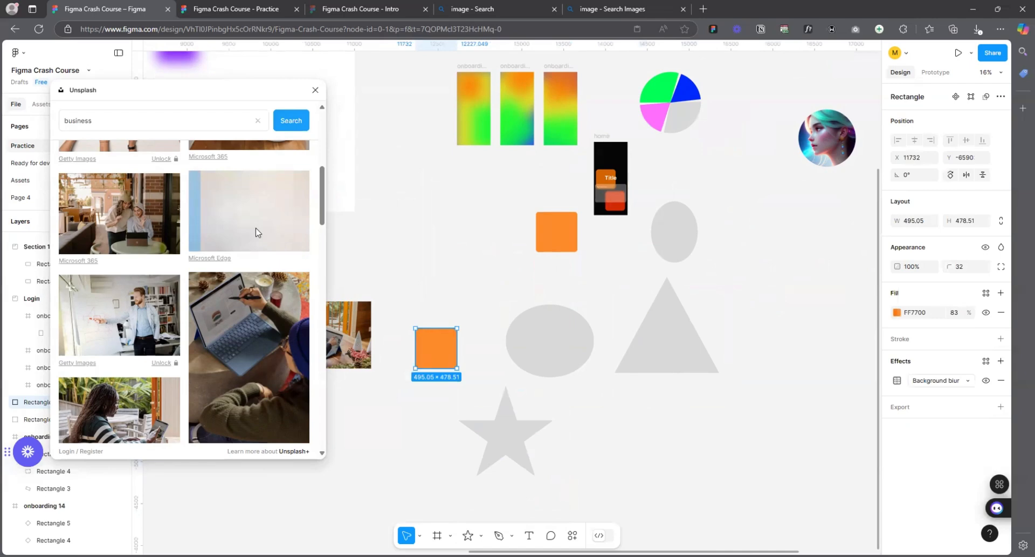
{"action": "left_click", "coordinate": [577, 346]}
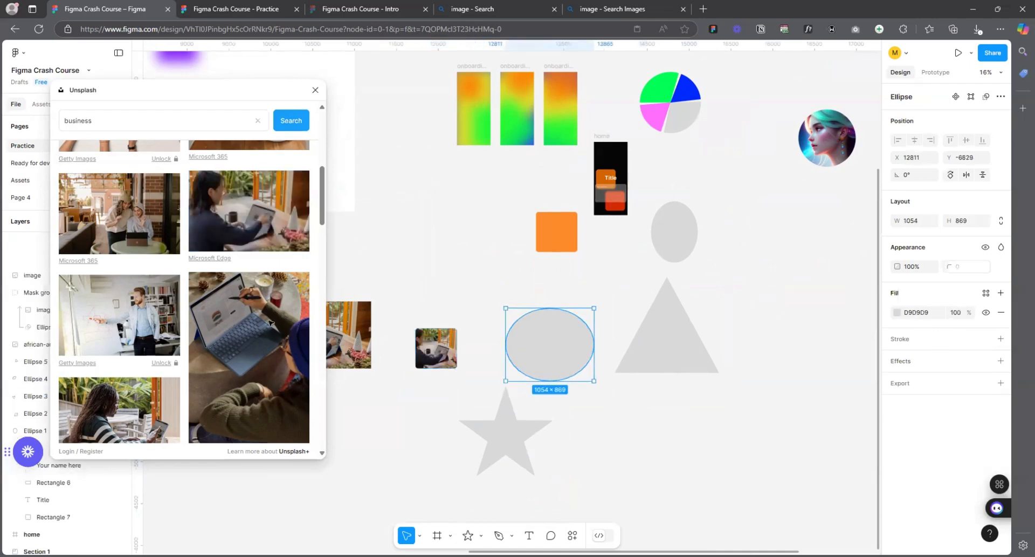
{"action": "left_click", "coordinate": [150, 300]}
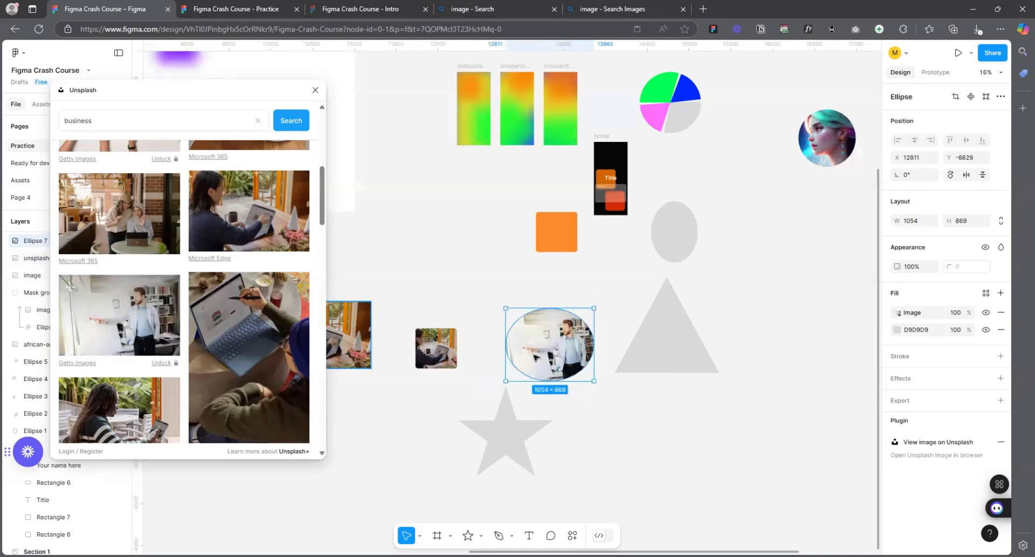
- Fill the triangle with the Unsplash photo of two women standing at a table with a laptop
{"action": "left_click", "coordinate": [686, 363]}
{"action": "left_click", "coordinate": [97, 216]}
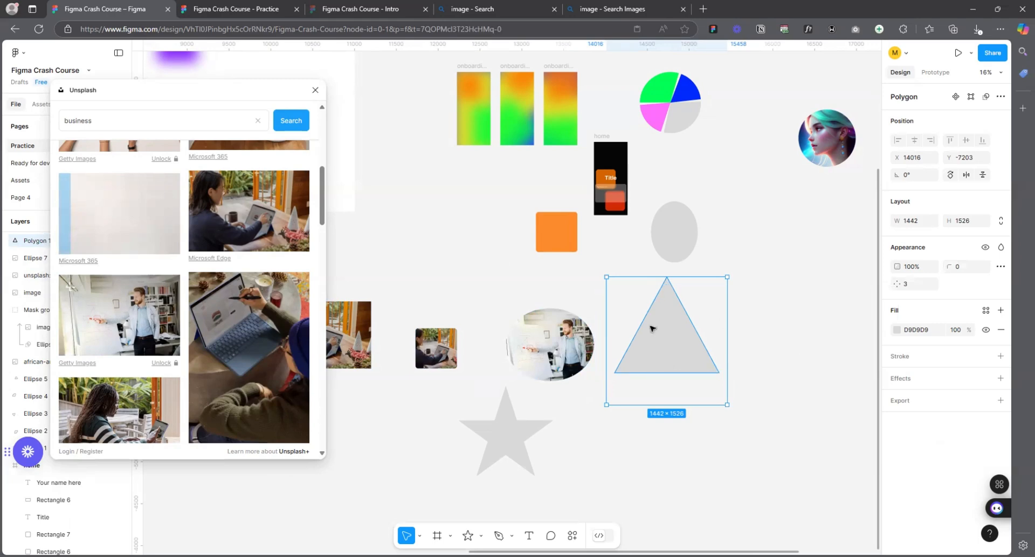
- Examine closely how the Unsplash photos fill the triangle and the wide ellipse with the man at the whiteboard
{"action": "scroll", "coordinate": [569, 340], "scroll_direction": "up", "scroll_amount": 4}
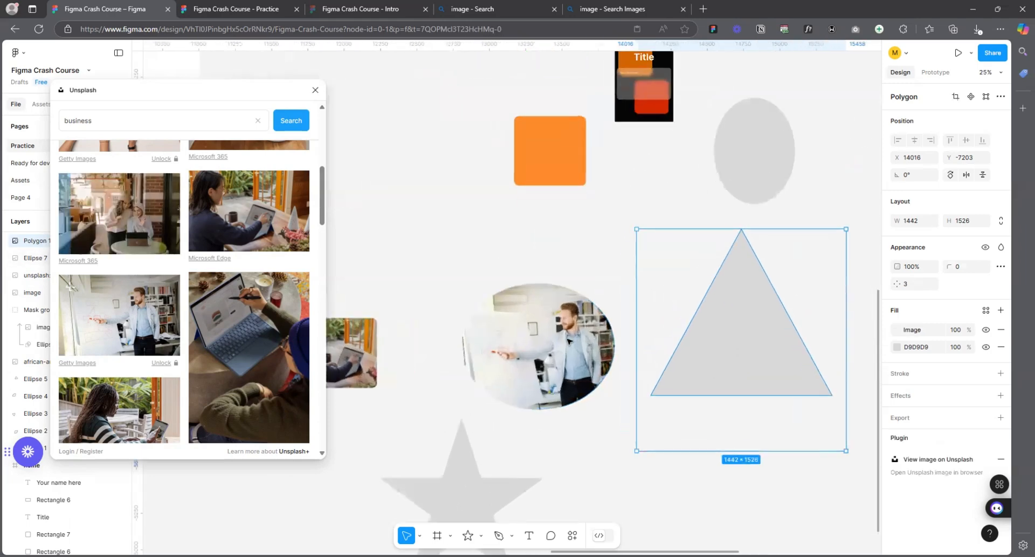
{"action": "scroll", "coordinate": [569, 340], "scroll_direction": "up", "scroll_amount": 10}
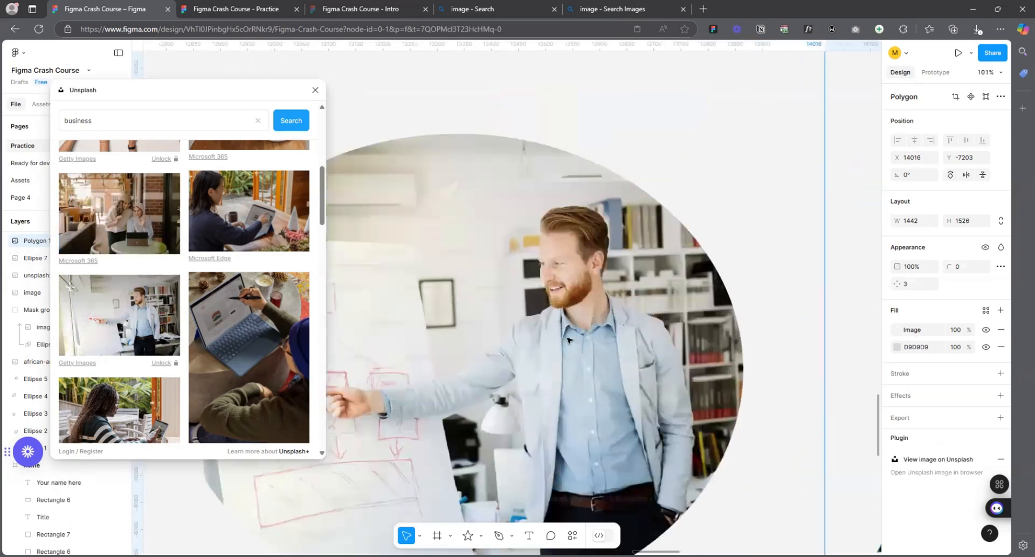
{"action": "scroll", "coordinate": [569, 340], "scroll_direction": "down", "scroll_amount": 12}
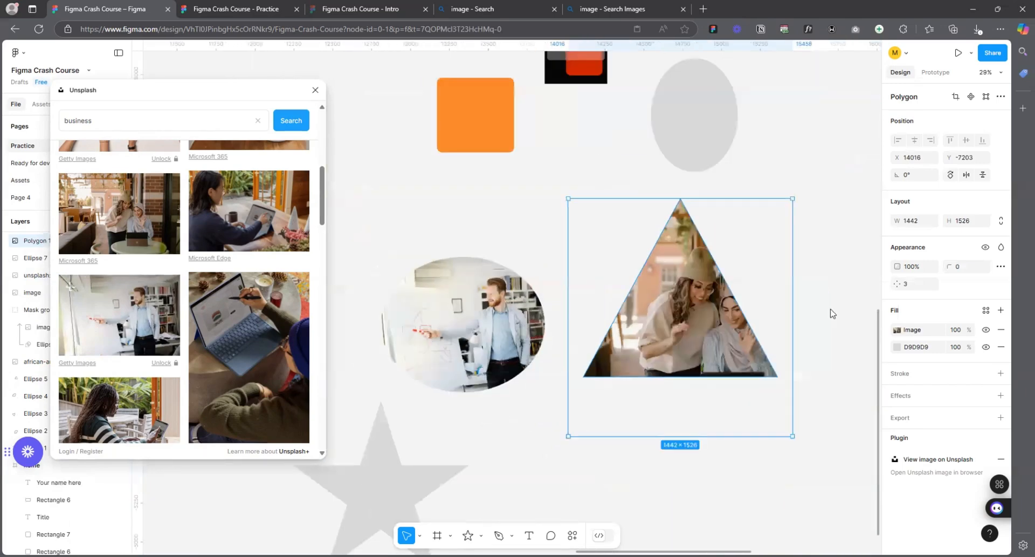
{"action": "scroll", "coordinate": [755, 318], "scroll_direction": "up", "scroll_amount": 10}
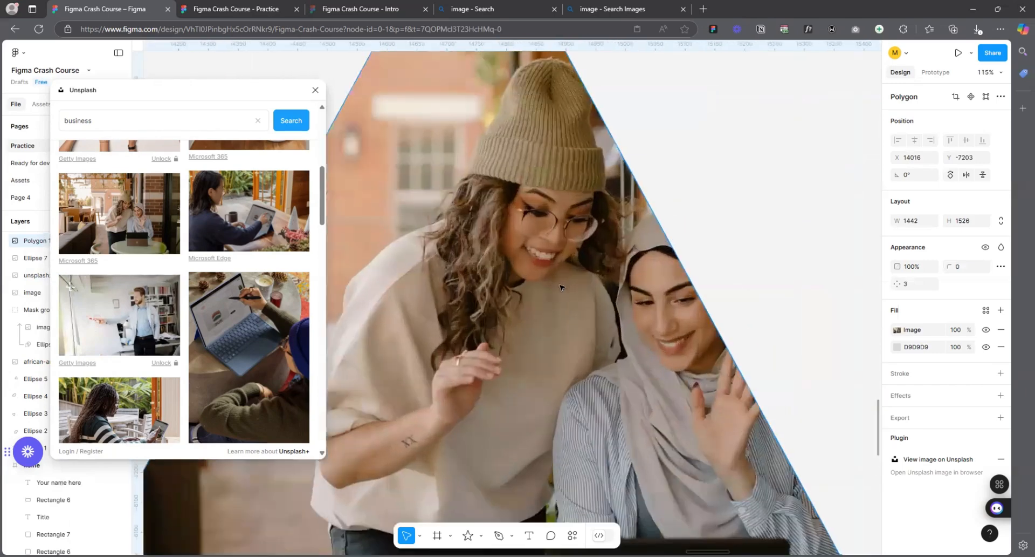
{"action": "scroll", "coordinate": [561, 288], "scroll_direction": "down", "scroll_amount": 5}
{"action": "scroll", "coordinate": [648, 317], "scroll_direction": "up", "scroll_amount": 5}
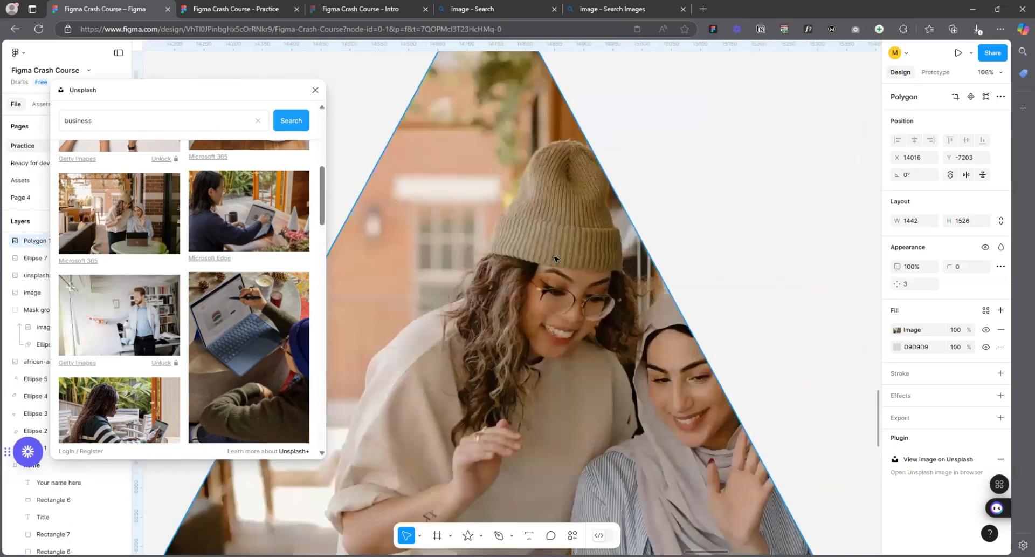
{"action": "scroll", "coordinate": [556, 259], "scroll_direction": "up", "scroll_amount": 3}
{"action": "scroll", "coordinate": [572, 281], "scroll_direction": "down", "scroll_amount": 5}
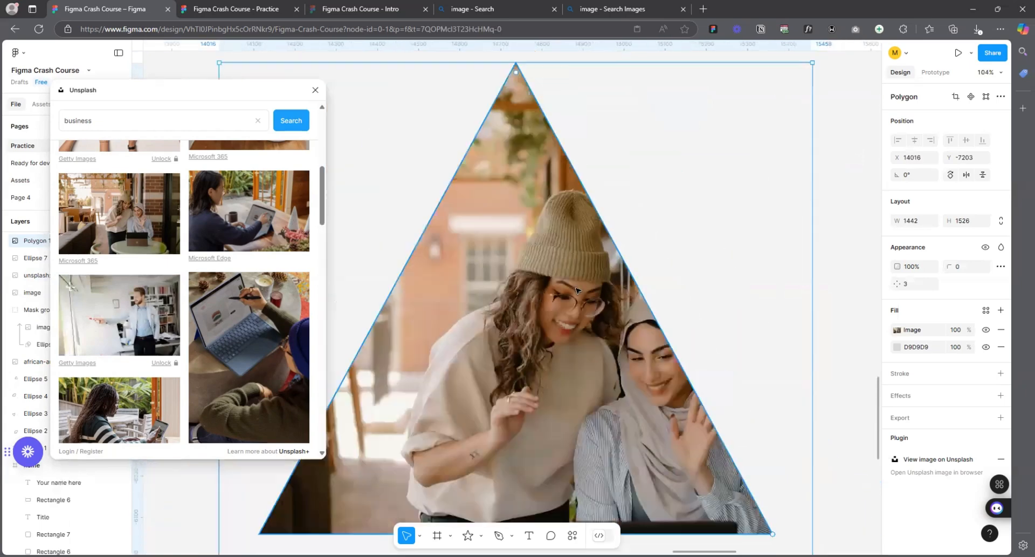
{"action": "scroll", "coordinate": [576, 290], "scroll_direction": "down", "scroll_amount": 10}
{"action": "scroll", "coordinate": [574, 295], "scroll_direction": "up", "scroll_amount": 2}
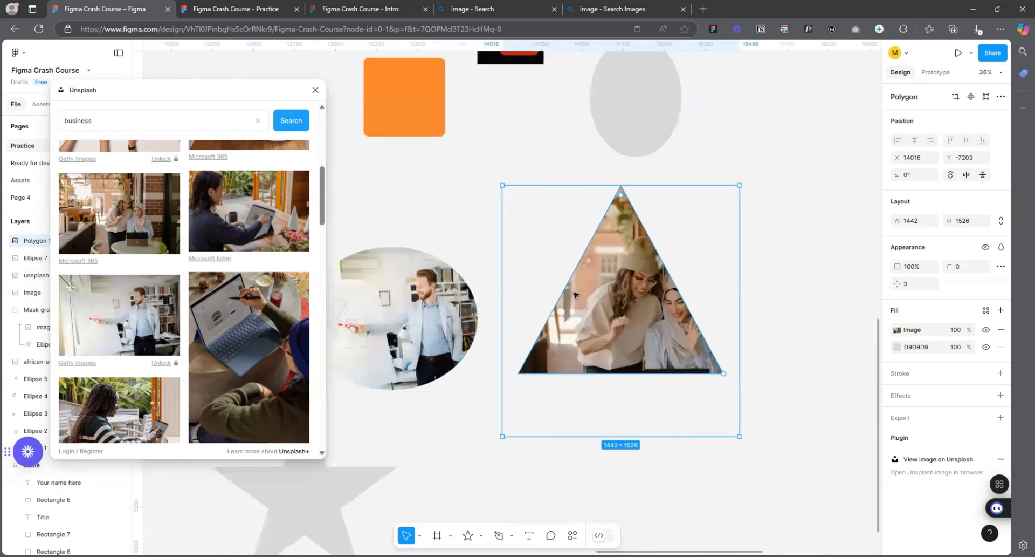
{"action": "scroll", "coordinate": [575, 295], "scroll_direction": "down", "scroll_amount": 5}
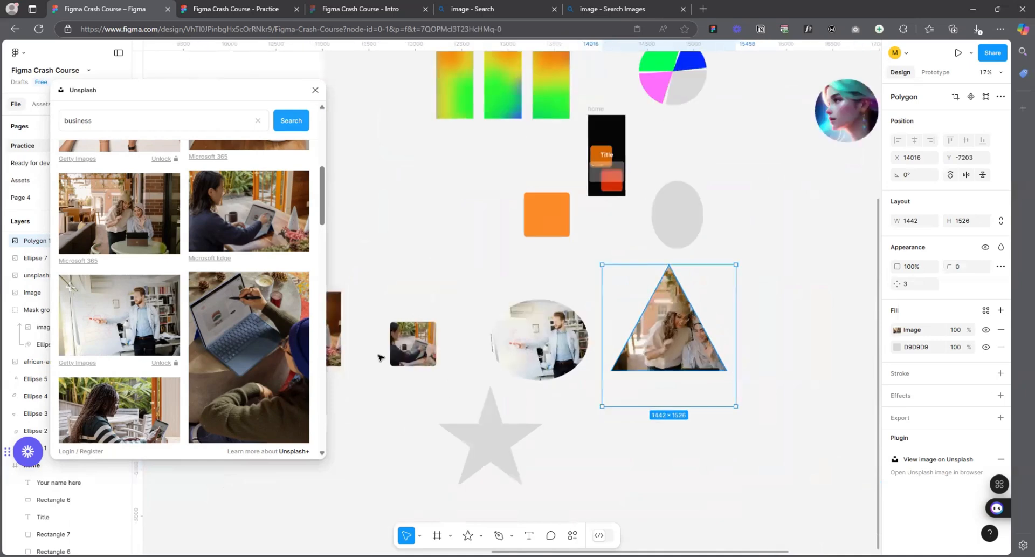
- Compare the rounded square's cropped woman-at-laptop photo with the full rectangular original beside it
{"action": "scroll", "coordinate": [380, 357], "scroll_direction": "up", "scroll_amount": 10}
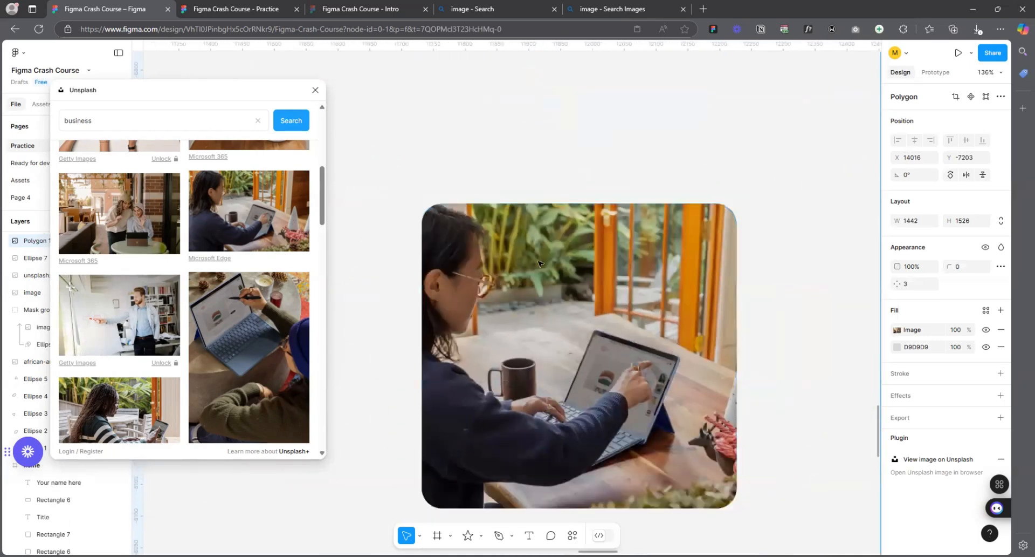
{"action": "scroll", "coordinate": [540, 263], "scroll_direction": "down", "scroll_amount": 2}
{"action": "scroll", "coordinate": [486, 291], "scroll_direction": "up", "scroll_amount": 3}
{"action": "scroll", "coordinate": [435, 282], "scroll_direction": "down", "scroll_amount": 2}
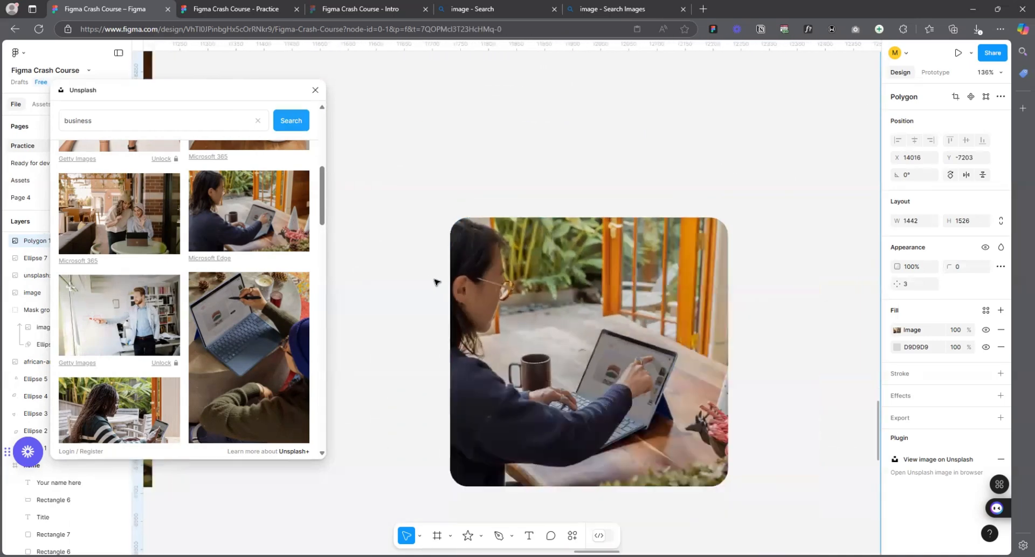
{"action": "scroll", "coordinate": [640, 329], "scroll_direction": "down", "scroll_amount": 6}
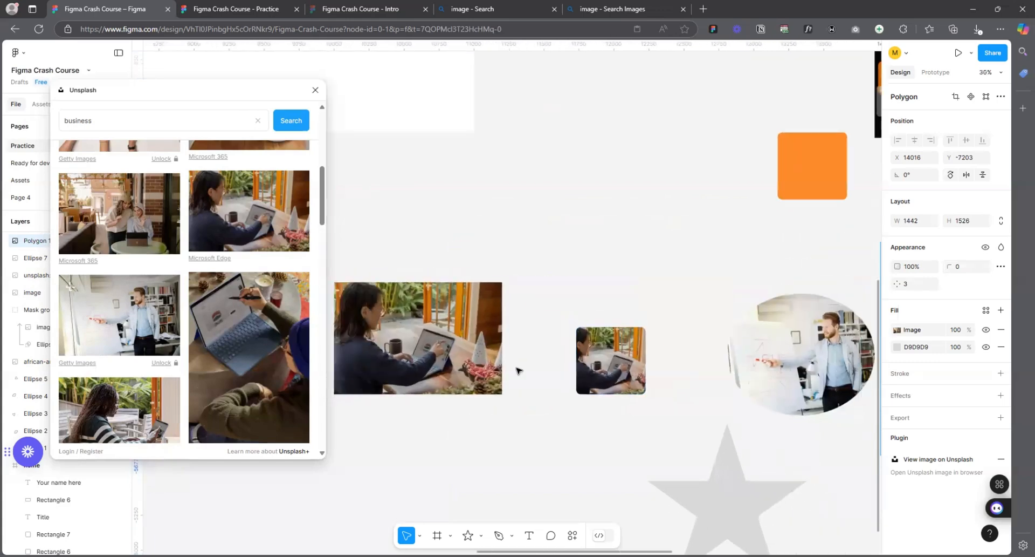
{"action": "scroll", "coordinate": [517, 370], "scroll_direction": "down", "scroll_amount": 2}
{"action": "scroll", "coordinate": [474, 350], "scroll_direction": "up", "scroll_amount": 6}
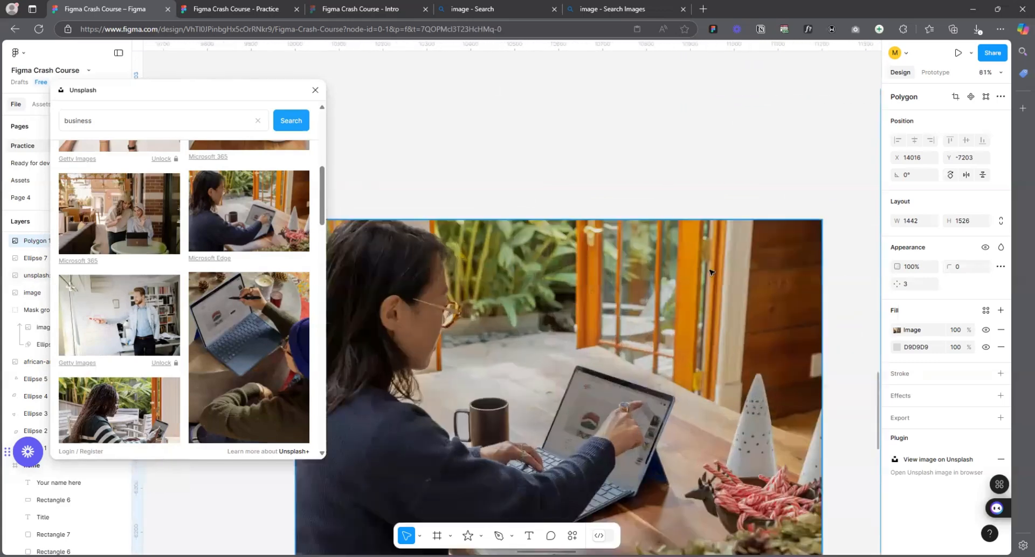
{"action": "scroll", "coordinate": [732, 316], "scroll_direction": "down", "scroll_amount": 2}
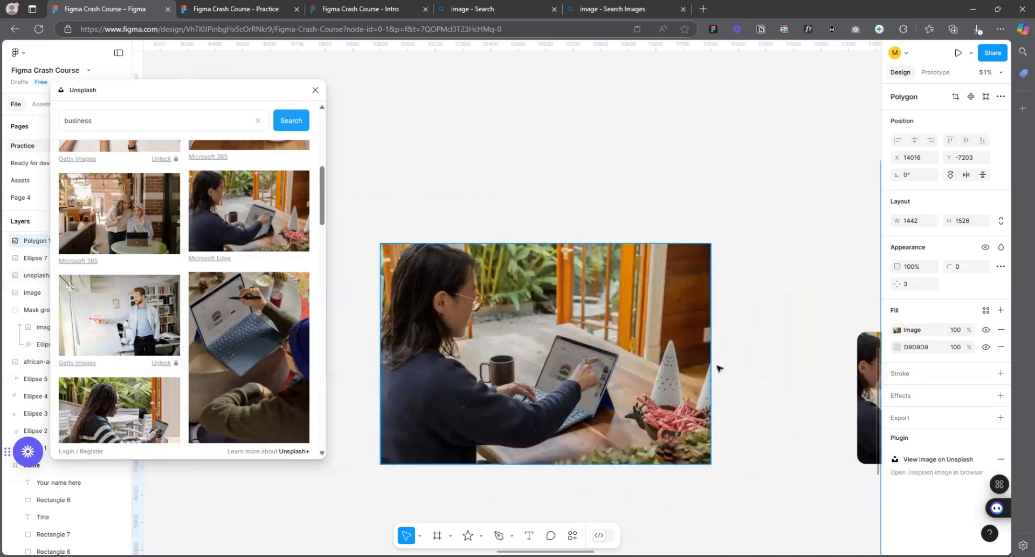
{"action": "scroll", "coordinate": [572, 351], "scroll_direction": "up", "scroll_amount": 4}
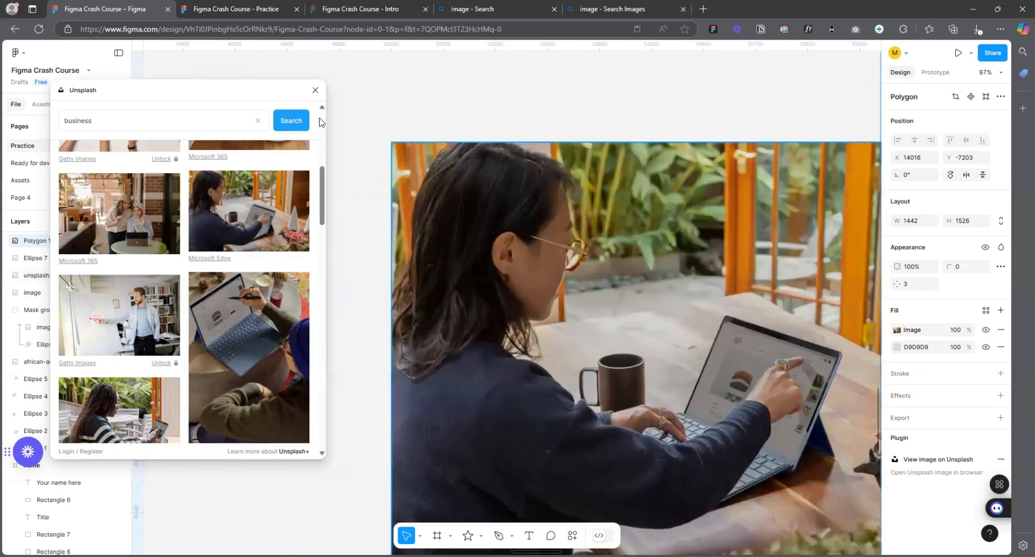
- Close the Unsplash plugin and delete the inserted photo, the photo-filled square, ellipse and triangle, and the star
{"action": "left_click", "coordinate": [316, 89]}
{"action": "scroll", "coordinate": [313, 268], "scroll_direction": "down", "scroll_amount": 15}
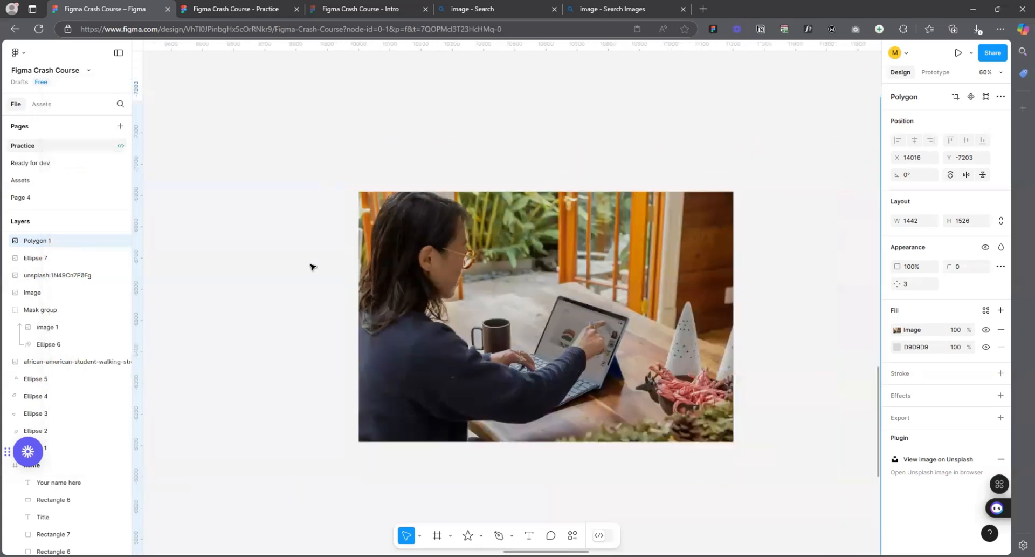
{"action": "left_click_drag", "start_coordinate": [619, 377], "coordinate": [300, 244]}
{"action": "key", "text": "Delete"}
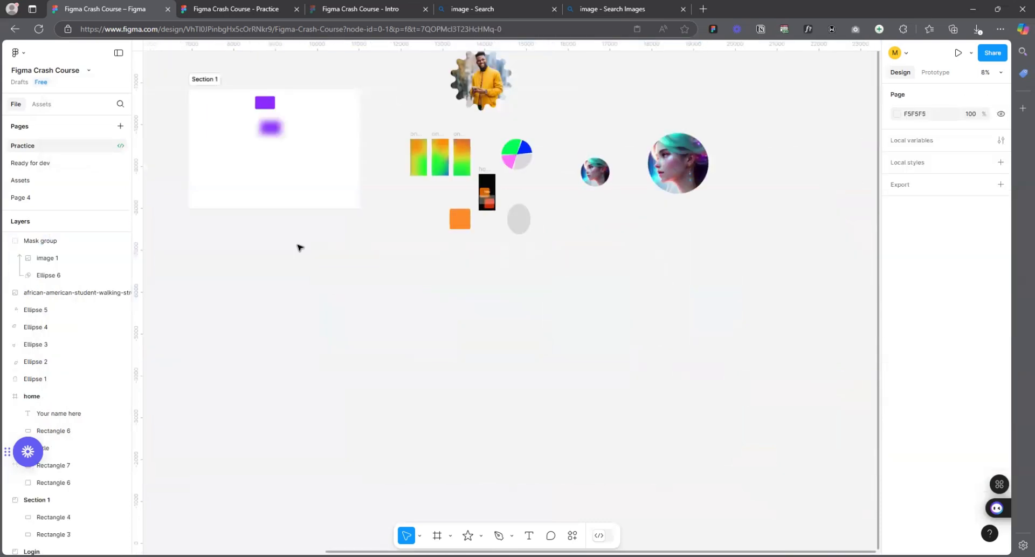
- Sketch a tall freehand rectangular outline with the Pencil tool in the empty canvas area below the grey ellipse
{"action": "left_click", "coordinate": [482, 535]}
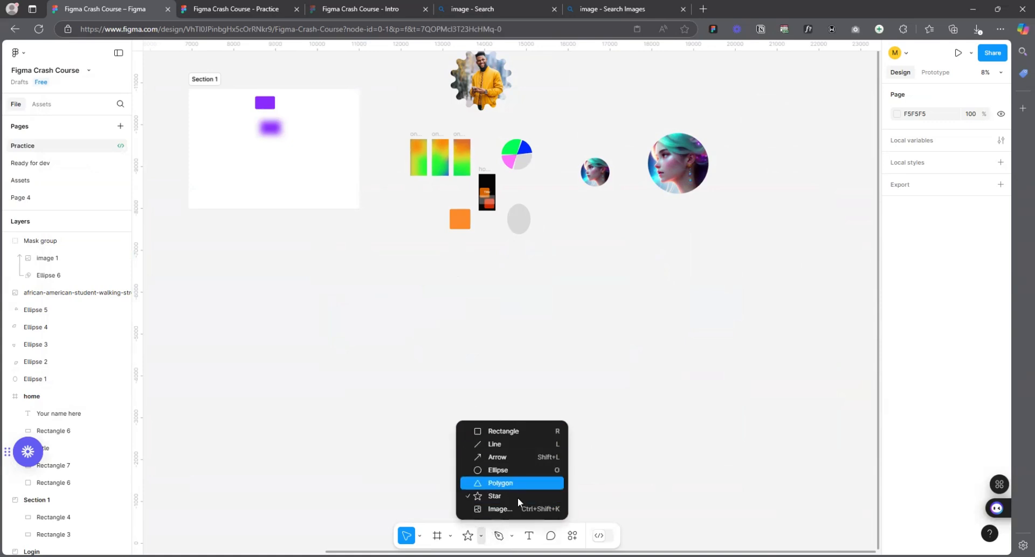
{"action": "left_click", "coordinate": [512, 535]}
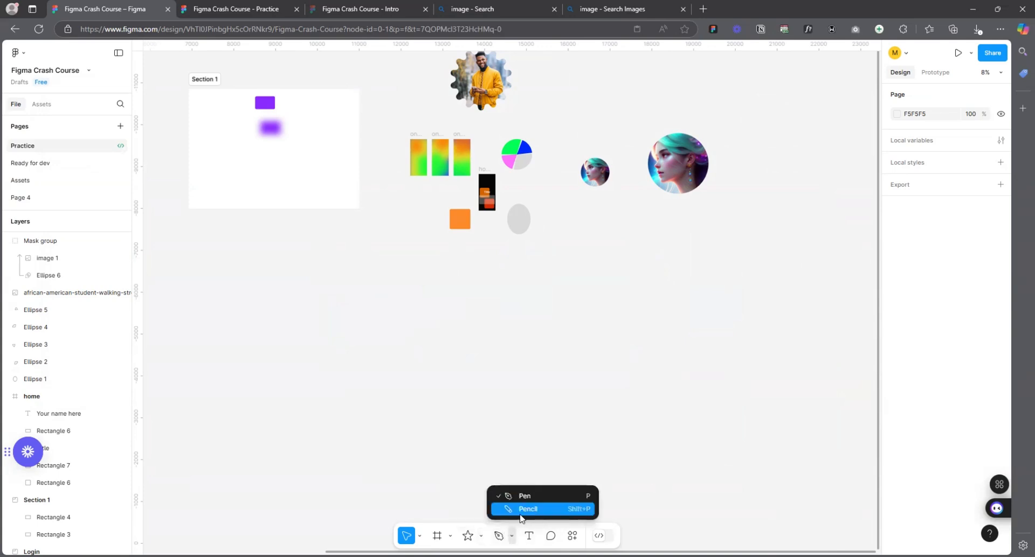
{"action": "left_click", "coordinate": [521, 511]}
{"action": "scroll", "coordinate": [594, 299], "scroll_direction": "up", "scroll_amount": 2}
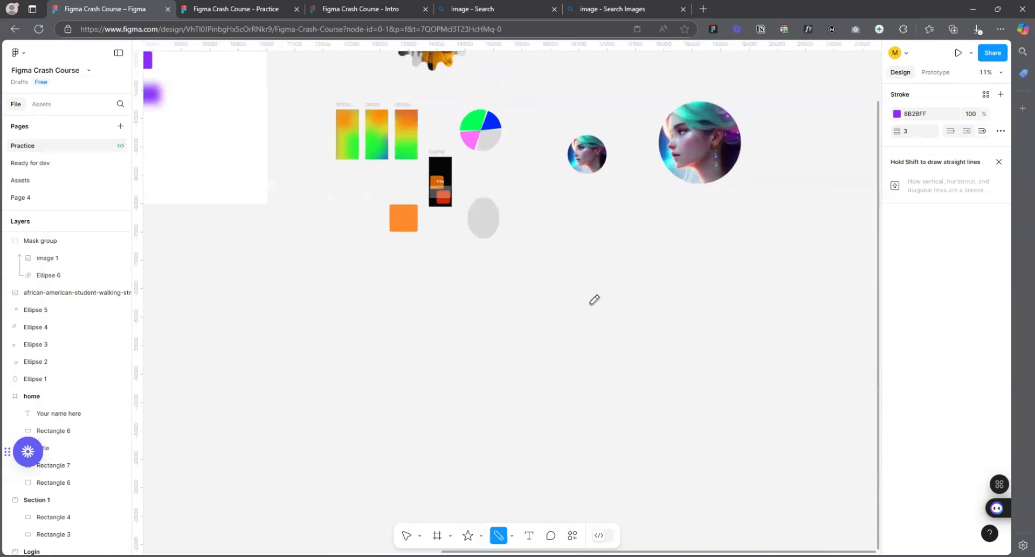
{"action": "scroll", "coordinate": [595, 300], "scroll_direction": "up", "scroll_amount": 2}
{"action": "left_click_drag", "start_coordinate": [469, 218], "coordinate": [455, 424]}
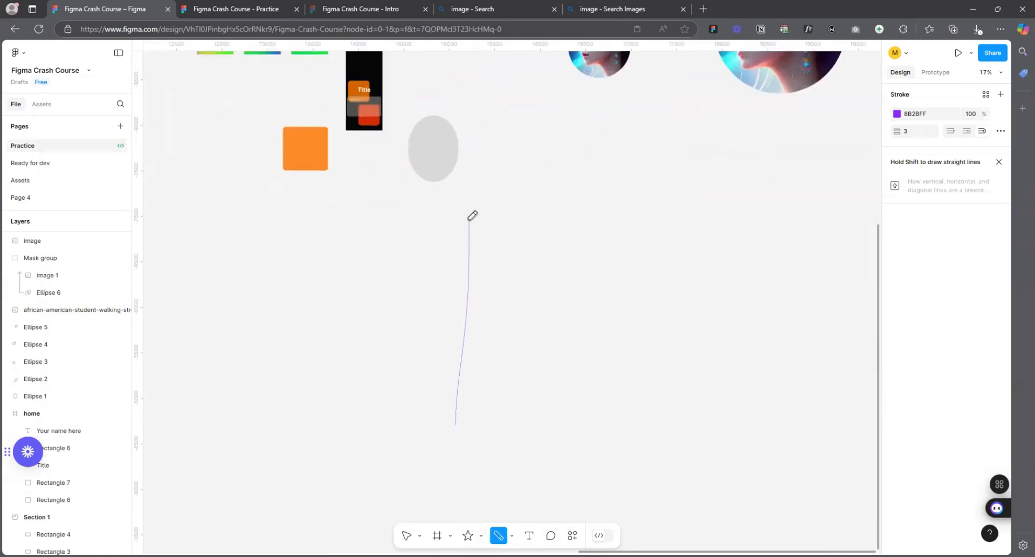
{"action": "mouse_move", "coordinate": [469, 218]}
{"action": "left_mouse_down"}
{"action": "mouse_move", "coordinate": [592, 220]}
{"action": "mouse_move", "coordinate": [597, 418]}
{"action": "mouse_move", "coordinate": [455, 421]}
{"action": "left_mouse_up"}
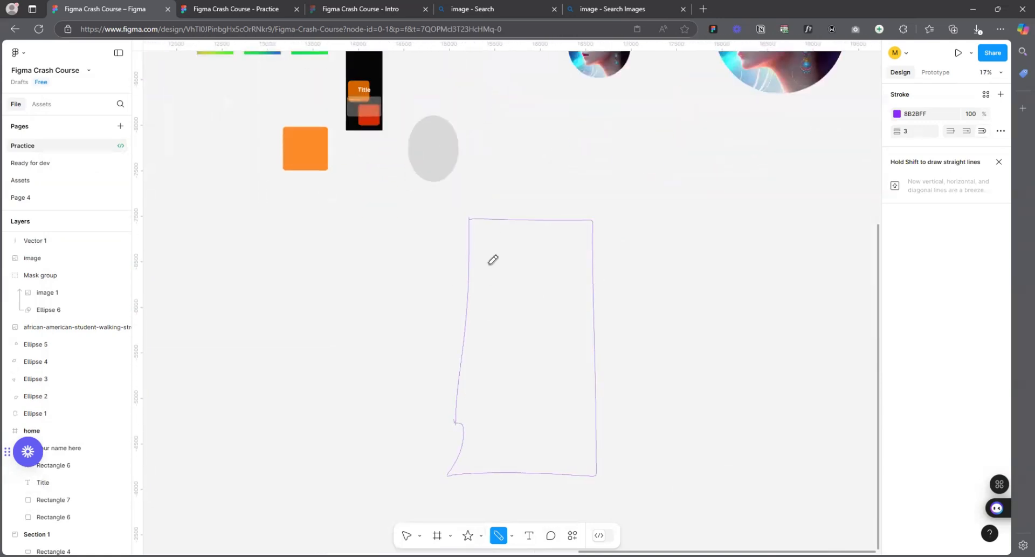
- Sketch a small box in the upper part of the tall outline and a larger box beneath it
{"action": "left_click_drag", "start_coordinate": [490, 247], "coordinate": [490, 294]}
{"action": "left_click_drag", "start_coordinate": [491, 251], "coordinate": [549, 247]}
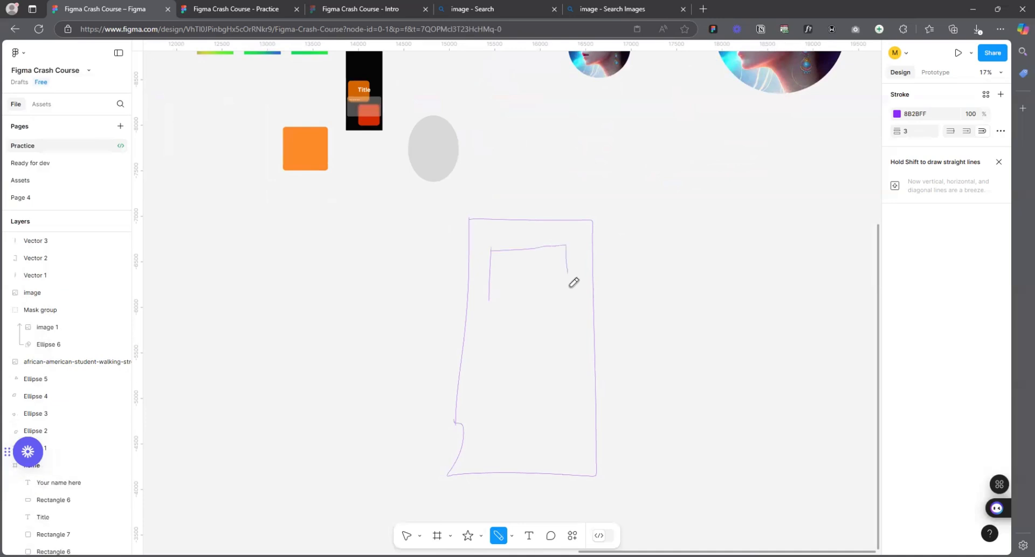
{"action": "left_click_drag", "start_coordinate": [573, 282], "coordinate": [507, 295]}
{"action": "scroll", "coordinate": [377, 349], "scroll_direction": "down", "scroll_amount": 5}
{"action": "scroll", "coordinate": [525, 377], "scroll_direction": "up", "scroll_amount": 6}
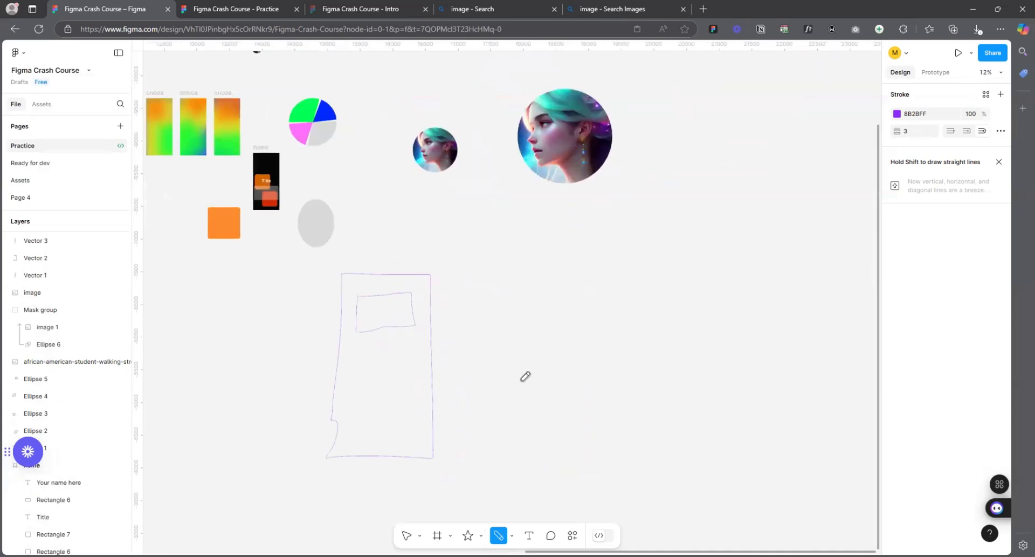
{"action": "left_click_drag", "start_coordinate": [262, 326], "coordinate": [254, 426]}
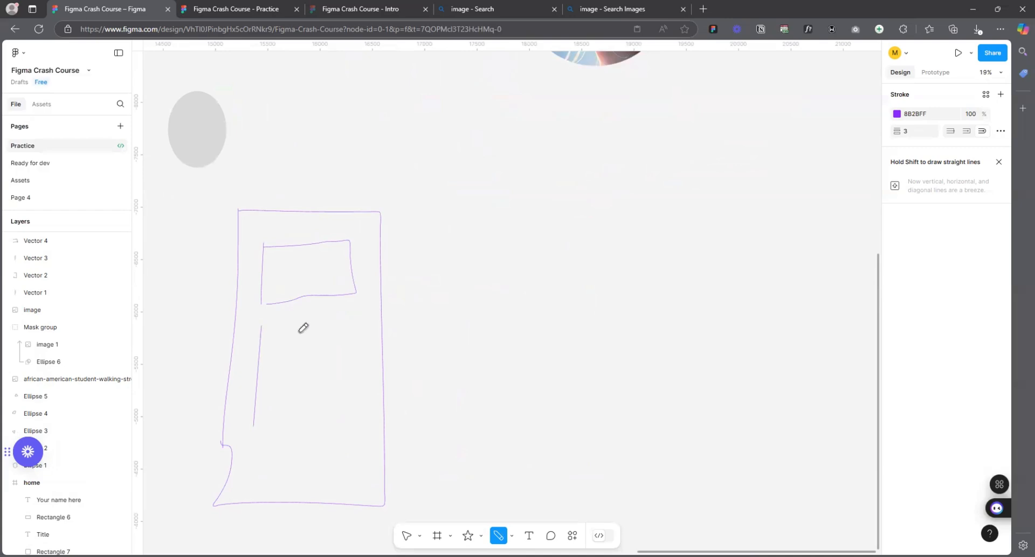
{"action": "mouse_move", "coordinate": [265, 327]}
{"action": "left_mouse_down"}
{"action": "mouse_move", "coordinate": [358, 469]}
{"action": "mouse_move", "coordinate": [249, 432]}
{"action": "mouse_move", "coordinate": [243, 410]}
{"action": "left_mouse_up"}
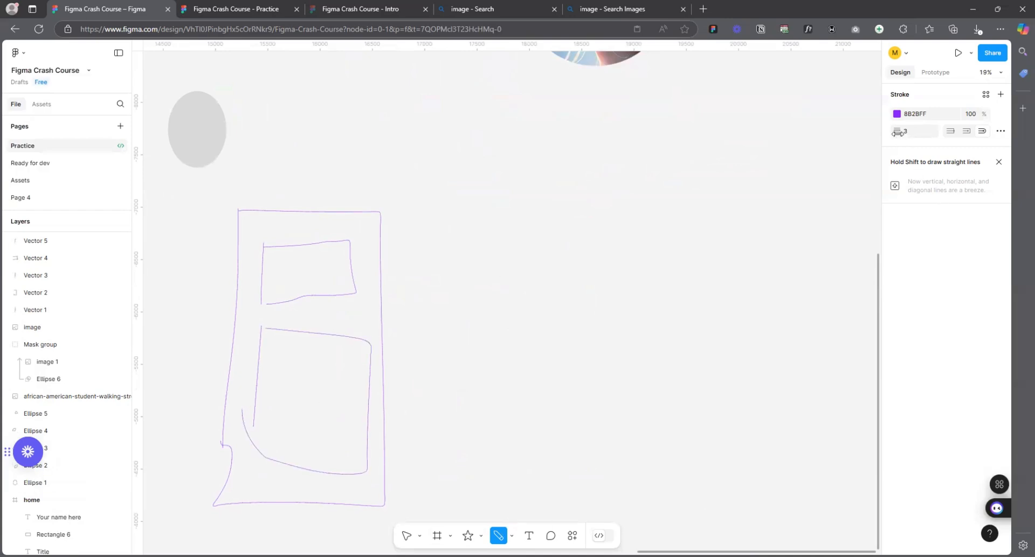
- Set the pencil stroke weight to 24 and draw a cup with an oval rim, a double-lined handle and an inner loop
{"action": "left_click_drag", "start_coordinate": [898, 133], "coordinate": [921, 134]}
{"action": "mouse_move", "coordinate": [486, 253]}
{"action": "left_mouse_down"}
{"action": "mouse_move", "coordinate": [601, 257]}
{"action": "mouse_move", "coordinate": [613, 227]}
{"action": "mouse_move", "coordinate": [563, 209]}
{"action": "mouse_move", "coordinate": [503, 228]}
{"action": "mouse_move", "coordinate": [487, 253]}
{"action": "mouse_move", "coordinate": [491, 289]}
{"action": "mouse_move", "coordinate": [527, 355]}
{"action": "mouse_move", "coordinate": [611, 358]}
{"action": "mouse_move", "coordinate": [639, 311]}
{"action": "mouse_move", "coordinate": [622, 235]}
{"action": "mouse_move", "coordinate": [668, 211]}
{"action": "mouse_move", "coordinate": [698, 255]}
{"action": "mouse_move", "coordinate": [649, 303]}
{"action": "left_mouse_up"}
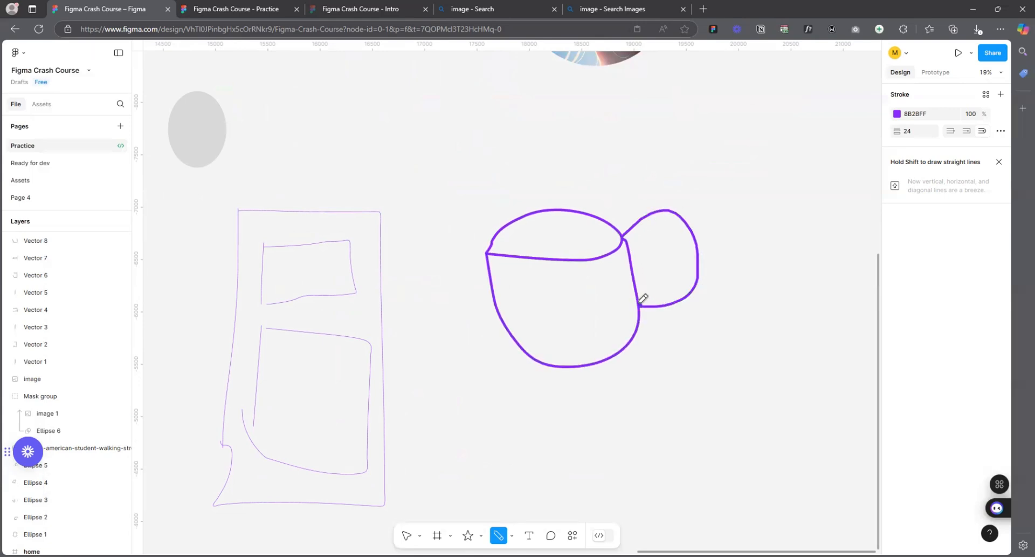
{"action": "mouse_move", "coordinate": [631, 246]}
{"action": "left_mouse_down"}
{"action": "mouse_move", "coordinate": [662, 227]}
{"action": "mouse_move", "coordinate": [684, 253]}
{"action": "mouse_move", "coordinate": [653, 291]}
{"action": "left_mouse_up"}
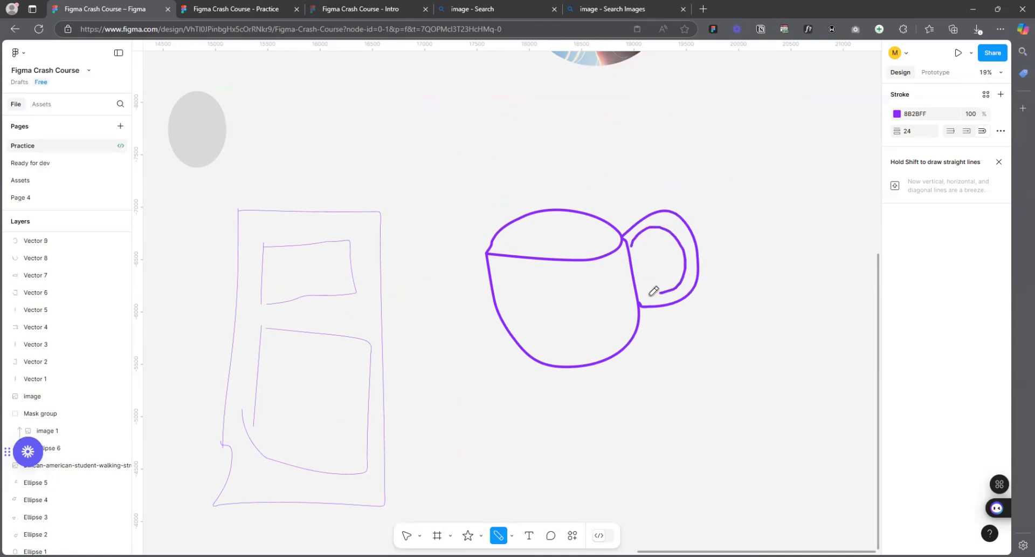
{"action": "left_click_drag", "start_coordinate": [632, 246], "coordinate": [629, 251]}
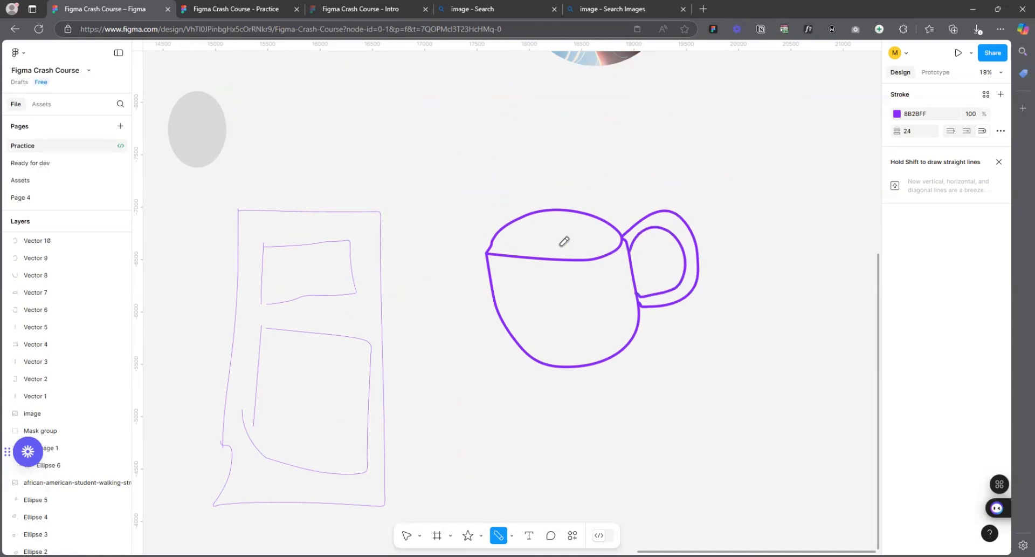
{"action": "mouse_move", "coordinate": [505, 234]}
{"action": "left_mouse_down"}
{"action": "mouse_move", "coordinate": [574, 223]}
{"action": "mouse_move", "coordinate": [591, 244]}
{"action": "mouse_move", "coordinate": [516, 247]}
{"action": "mouse_move", "coordinate": [526, 232]}
{"action": "left_mouse_up"}
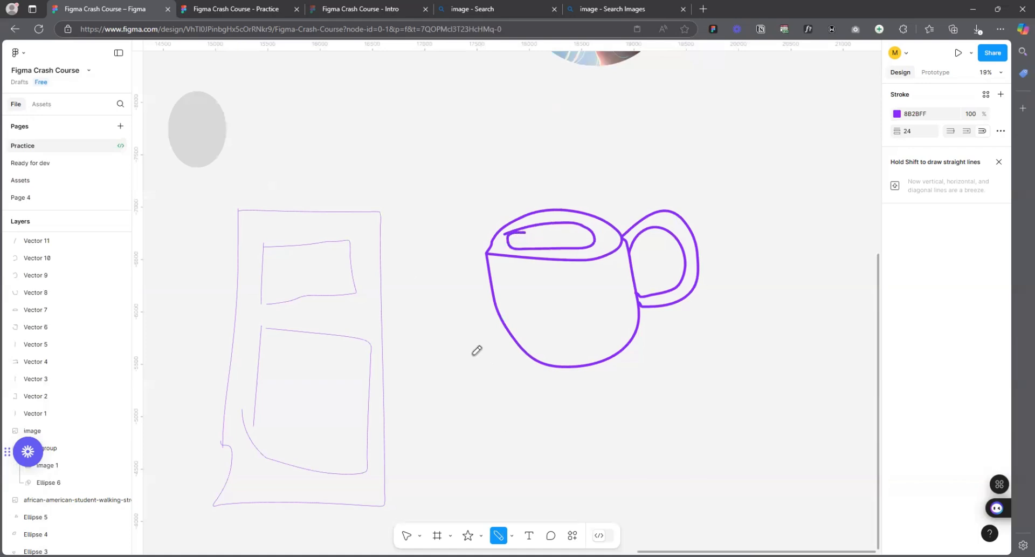
- Draw a saucer around the base of the cup with a second, inner rim line
{"action": "mouse_move", "coordinate": [510, 344]}
{"action": "left_mouse_down"}
{"action": "mouse_move", "coordinate": [645, 424]}
{"action": "mouse_move", "coordinate": [749, 331]}
{"action": "mouse_move", "coordinate": [640, 326]}
{"action": "left_mouse_up"}
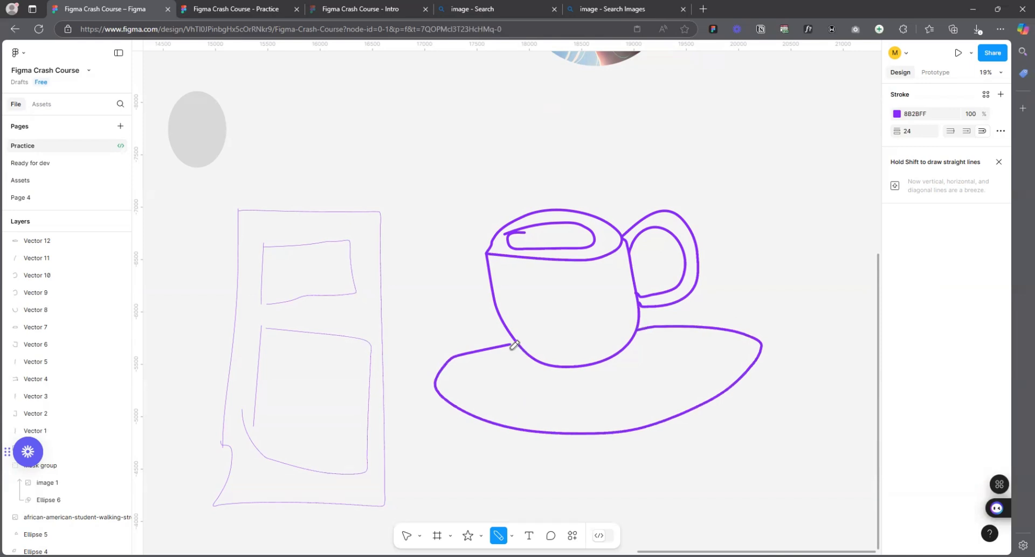
{"action": "mouse_move", "coordinate": [514, 344]}
{"action": "left_mouse_down"}
{"action": "mouse_move", "coordinate": [499, 366]}
{"action": "mouse_move", "coordinate": [563, 412]}
{"action": "mouse_move", "coordinate": [738, 360]}
{"action": "mouse_move", "coordinate": [627, 343]}
{"action": "left_mouse_up"}
{"action": "scroll", "coordinate": [462, 340], "scroll_direction": "down", "scroll_amount": 3}
{"action": "scroll", "coordinate": [463, 341], "scroll_direction": "down", "scroll_amount": 2}
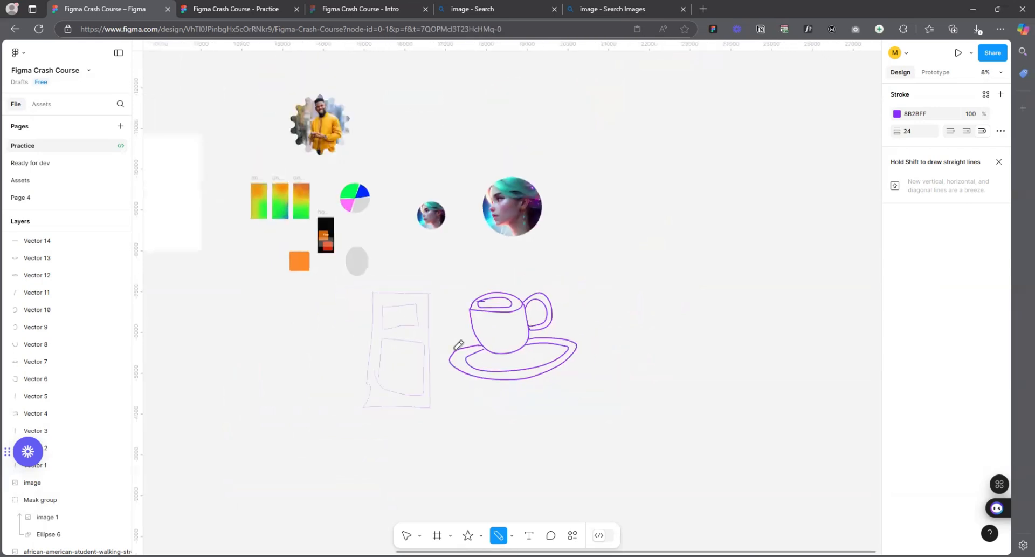
{"action": "scroll", "coordinate": [511, 349], "scroll_direction": "up", "scroll_amount": 5}
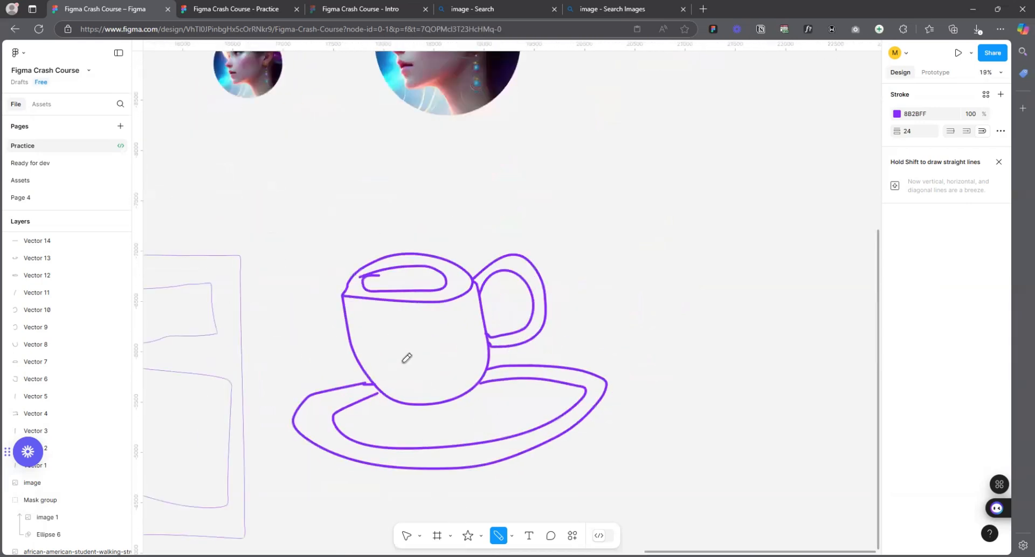
{"action": "scroll", "coordinate": [463, 353], "scroll_direction": "down", "scroll_amount": 4}
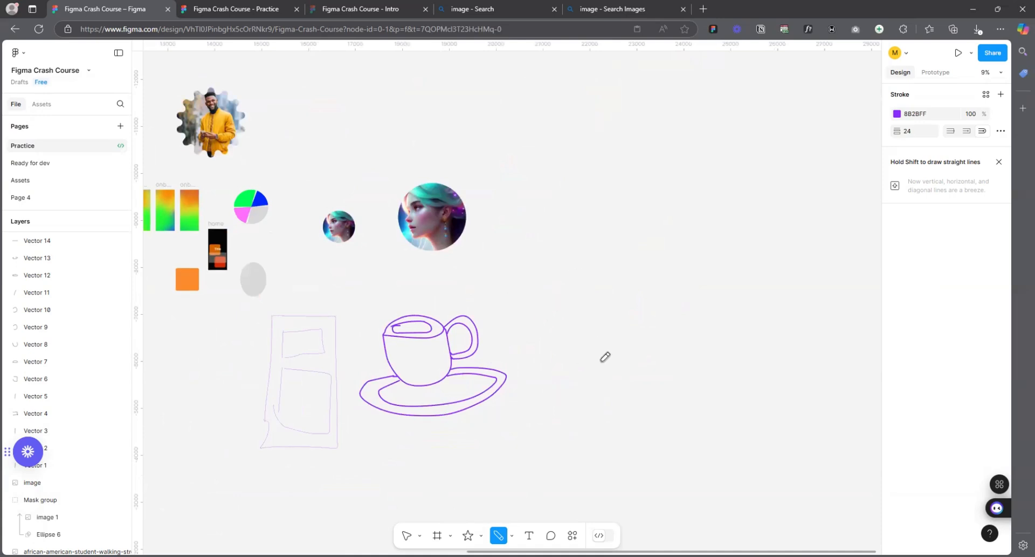
- Draw freehand practice strokes beside the cup, including a zigzag scribble, a 2-shaped curve, an underline and an arrow
{"action": "mouse_move", "coordinate": [534, 352]}
{"action": "left_mouse_down"}
{"action": "mouse_move", "coordinate": [569, 348]}
{"action": "mouse_move", "coordinate": [691, 289]}
{"action": "left_mouse_up"}
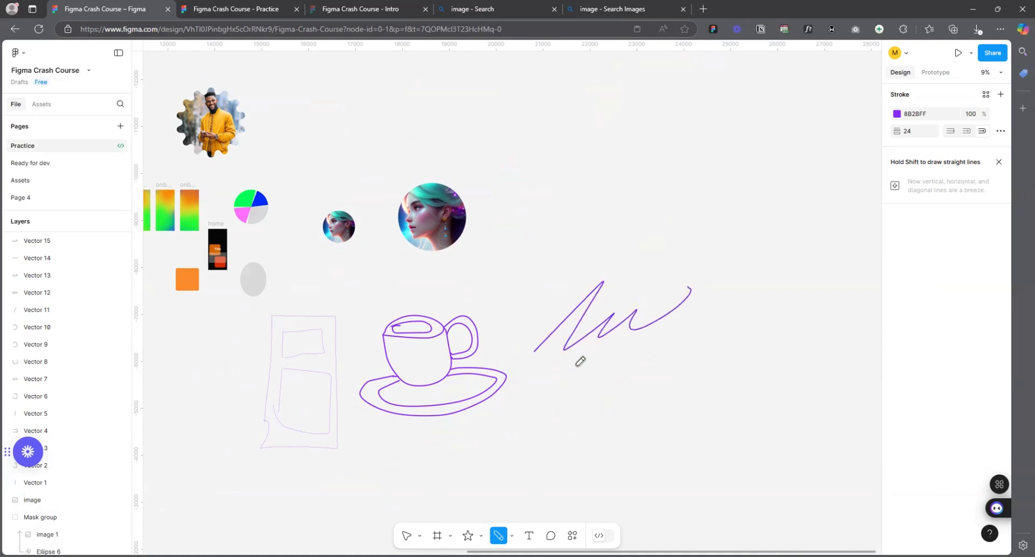
{"action": "left_click_drag", "start_coordinate": [515, 199], "coordinate": [559, 212]}
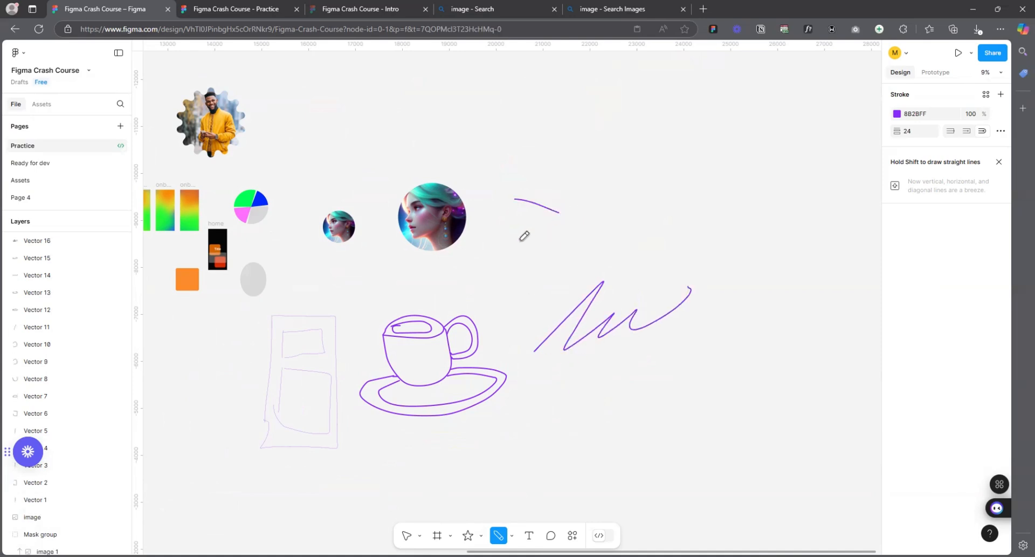
{"action": "mouse_move", "coordinate": [520, 239]}
{"action": "left_mouse_down"}
{"action": "mouse_move", "coordinate": [655, 168]}
{"action": "mouse_move", "coordinate": [571, 170]}
{"action": "left_mouse_up"}
{"action": "left_click_drag", "start_coordinate": [574, 241], "coordinate": [684, 234]}
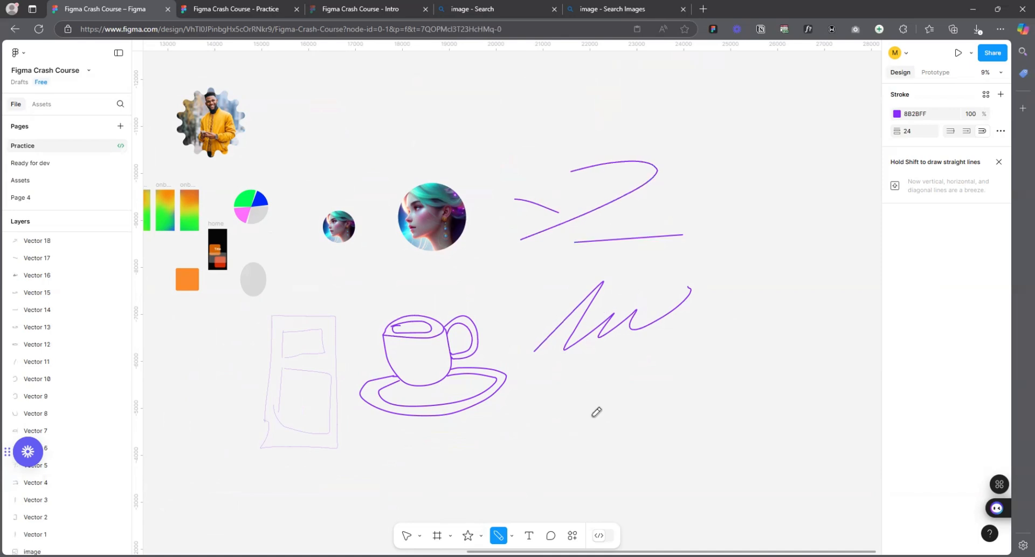
{"action": "mouse_move", "coordinate": [593, 416]}
{"action": "left_mouse_down"}
{"action": "mouse_move", "coordinate": [662, 363]}
{"action": "mouse_move", "coordinate": [651, 381]}
{"action": "left_mouse_up"}
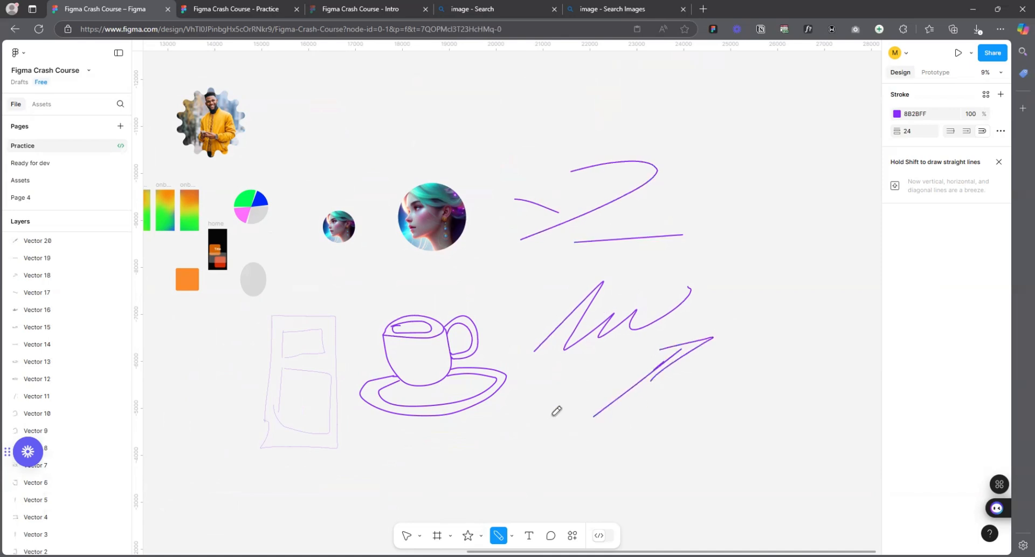
{"action": "mouse_move", "coordinate": [533, 399]}
{"action": "left_mouse_down"}
{"action": "mouse_move", "coordinate": [554, 364]}
{"action": "mouse_move", "coordinate": [559, 401]}
{"action": "left_mouse_up"}
{"action": "scroll", "coordinate": [240, 216], "scroll_direction": "up", "scroll_amount": 3}
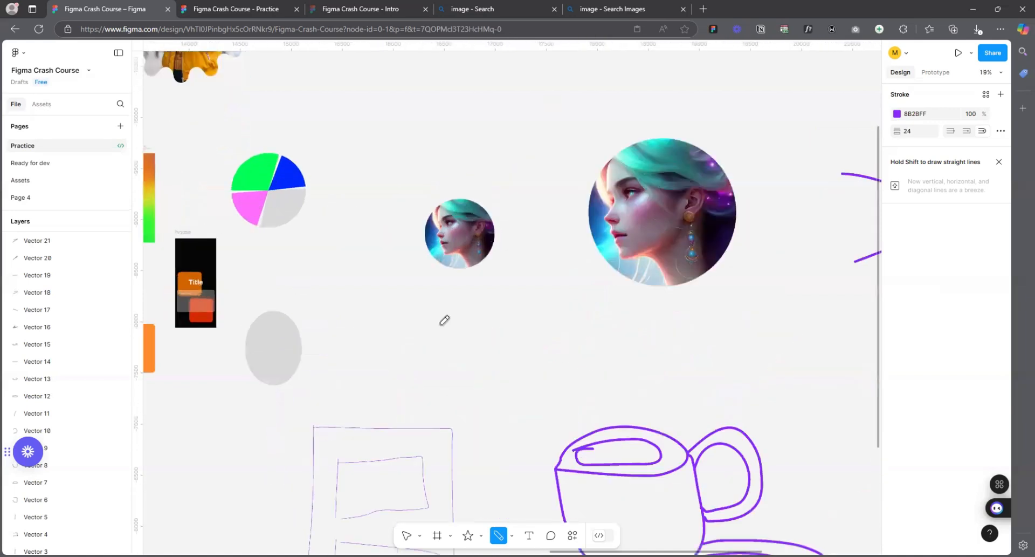
- Delete the loose purple pencil strokes beside the coffee cup drawing, keeping the cup and the door sketch
{"action": "scroll", "coordinate": [444, 322], "scroll_direction": "down", "scroll_amount": 5}
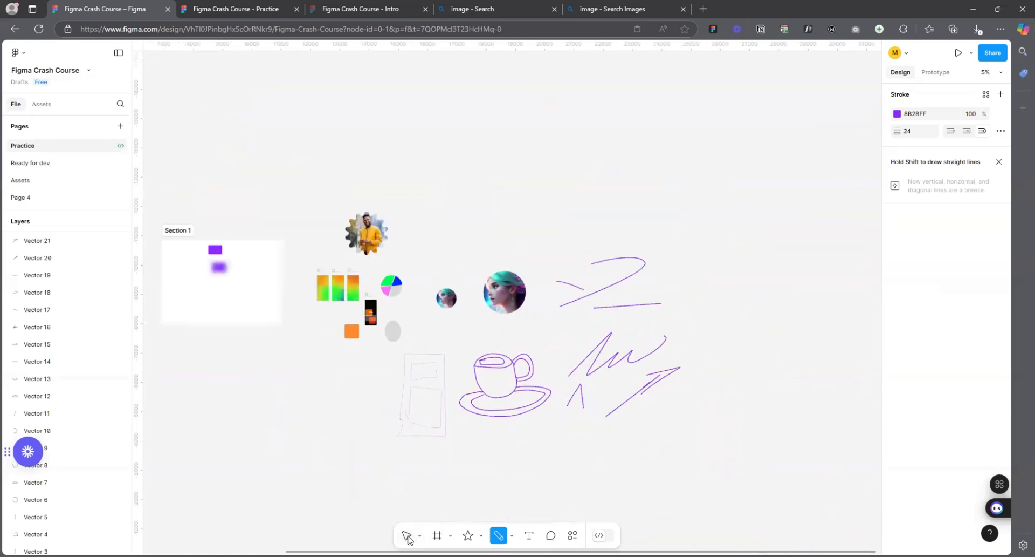
{"action": "left_click", "coordinate": [408, 537]}
{"action": "scroll", "coordinate": [526, 372], "scroll_direction": "up", "scroll_amount": 2}
{"action": "left_click_drag", "start_coordinate": [761, 442], "coordinate": [584, 189]}
{"action": "key", "text": "Delete"}
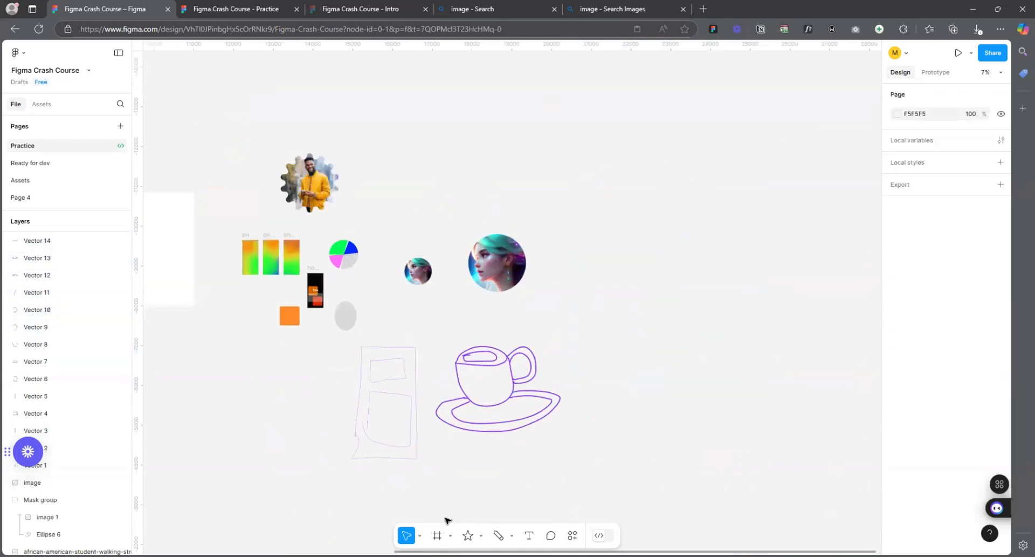
- Sketch two jagged freehand outlines side by side with the Pencil tool, in the empty area beside the coffee cup
{"action": "left_click", "coordinate": [499, 535]}
{"action": "scroll", "coordinate": [398, 312], "scroll_direction": "down", "scroll_amount": 2}
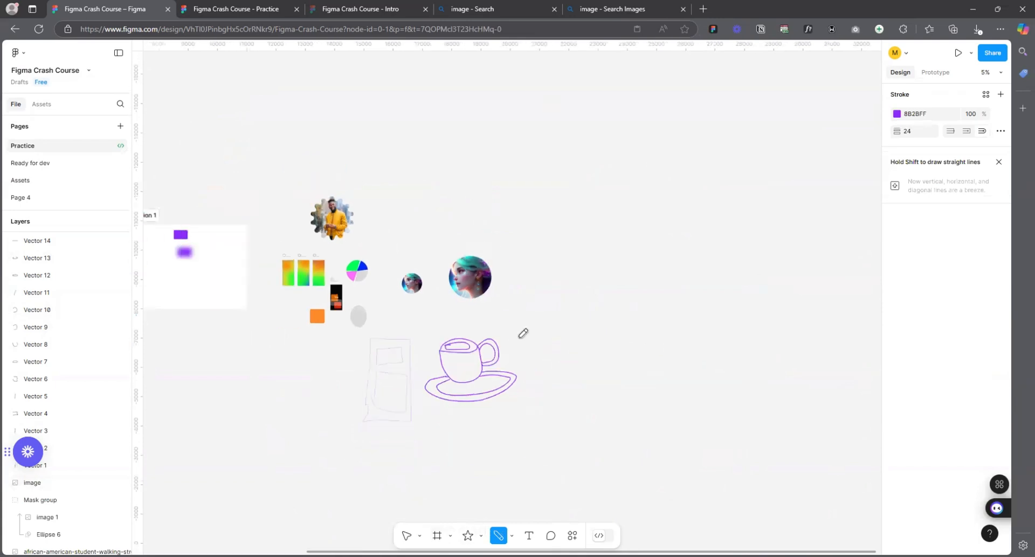
{"action": "scroll", "coordinate": [531, 350], "scroll_direction": "up", "scroll_amount": 4}
{"action": "mouse_move", "coordinate": [503, 306]}
{"action": "left_mouse_down"}
{"action": "mouse_move", "coordinate": [558, 279]}
{"action": "mouse_move", "coordinate": [545, 339]}
{"action": "mouse_move", "coordinate": [590, 329]}
{"action": "mouse_move", "coordinate": [546, 387]}
{"action": "mouse_move", "coordinate": [497, 356]}
{"action": "left_mouse_up"}
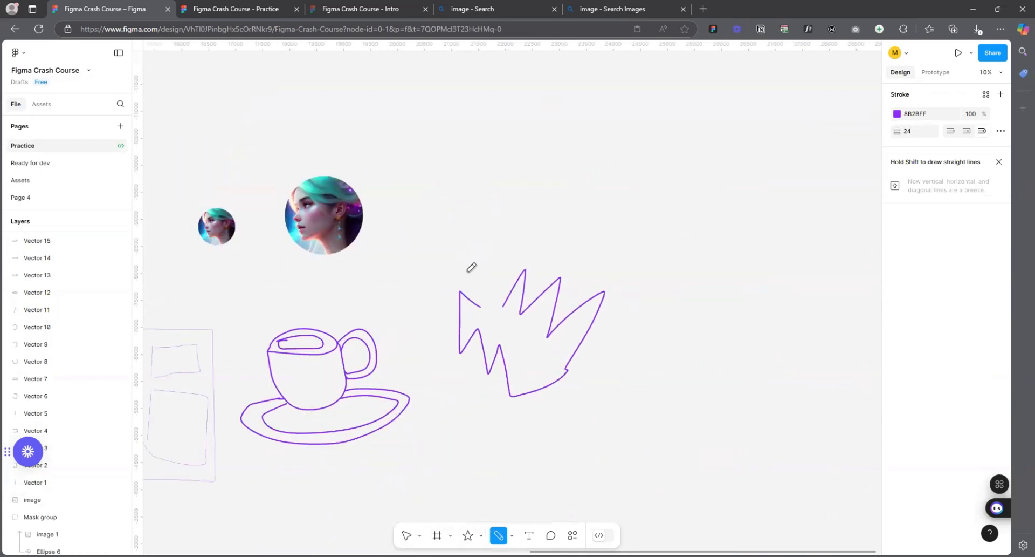
{"action": "scroll", "coordinate": [432, 279], "scroll_direction": "down", "scroll_amount": 3}
{"action": "scroll", "coordinate": [556, 329], "scroll_direction": "up", "scroll_amount": 3}
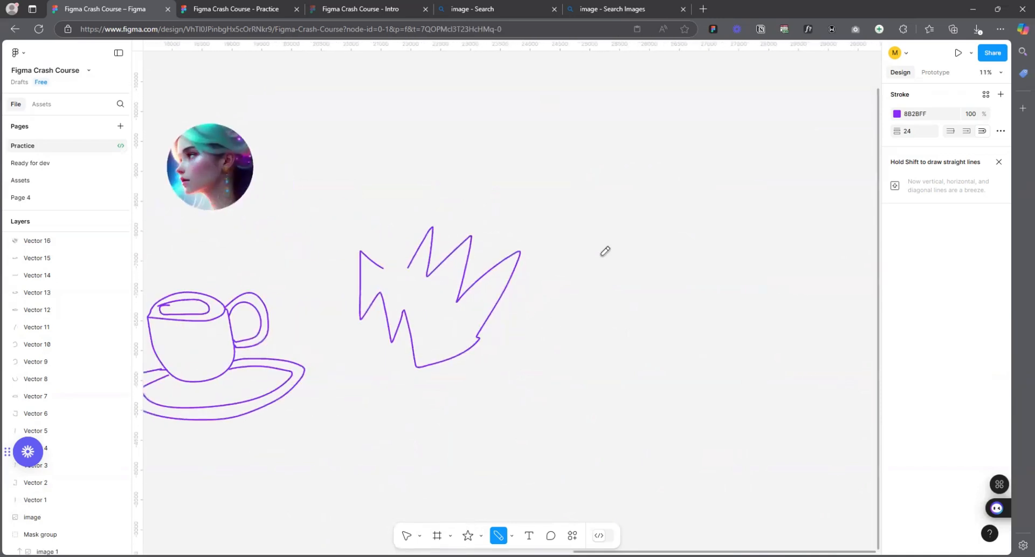
{"action": "mouse_move", "coordinate": [558, 336]}
{"action": "left_mouse_down"}
{"action": "mouse_move", "coordinate": [602, 255]}
{"action": "mouse_move", "coordinate": [598, 318]}
{"action": "mouse_move", "coordinate": [657, 240]}
{"action": "mouse_move", "coordinate": [635, 326]}
{"action": "left_mouse_up"}
{"action": "mouse_move", "coordinate": [704, 280]}
{"action": "left_mouse_down"}
{"action": "mouse_move", "coordinate": [620, 358]}
{"action": "mouse_move", "coordinate": [741, 355]}
{"action": "mouse_move", "coordinate": [605, 450]}
{"action": "mouse_move", "coordinate": [566, 379]}
{"action": "mouse_move", "coordinate": [495, 421]}
{"action": "mouse_move", "coordinate": [481, 386]}
{"action": "mouse_move", "coordinate": [559, 335]}
{"action": "left_mouse_up"}
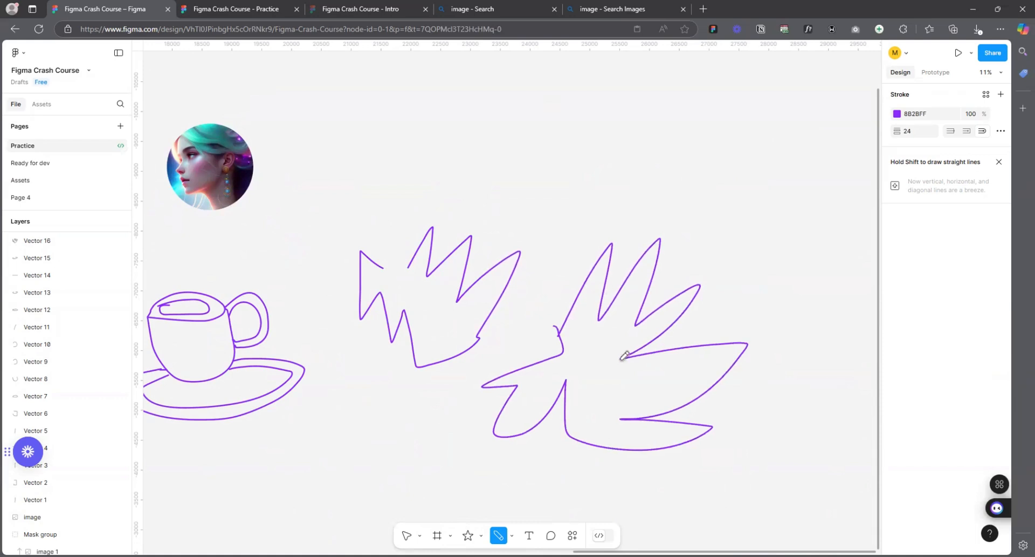
- Delete all the pencil drawings together: the door sketch, the coffee cup and the two jagged outlines
{"action": "scroll", "coordinate": [624, 404], "scroll_direction": "down", "scroll_amount": 5}
{"action": "left_click", "coordinate": [406, 535]}
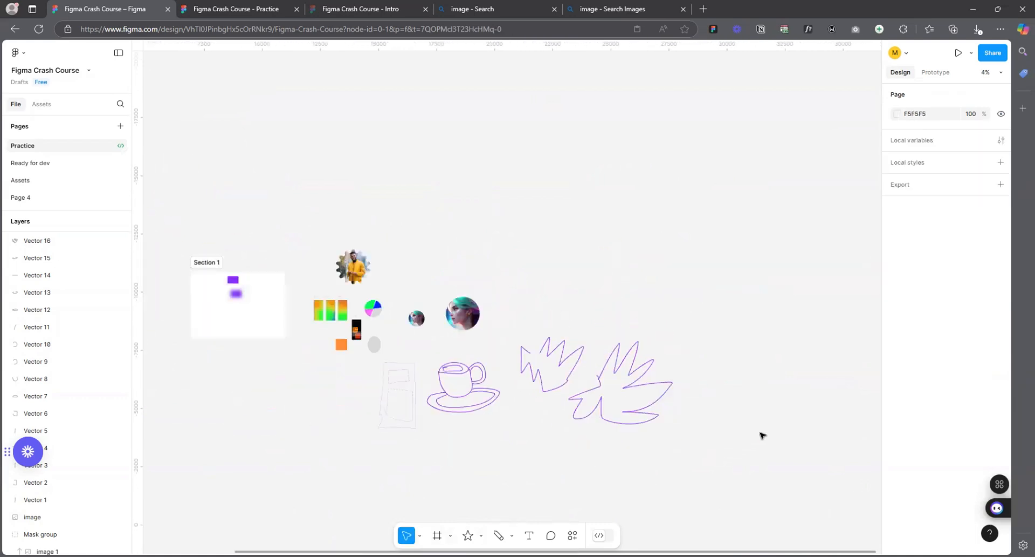
{"action": "left_click_drag", "start_coordinate": [762, 435], "coordinate": [375, 369]}
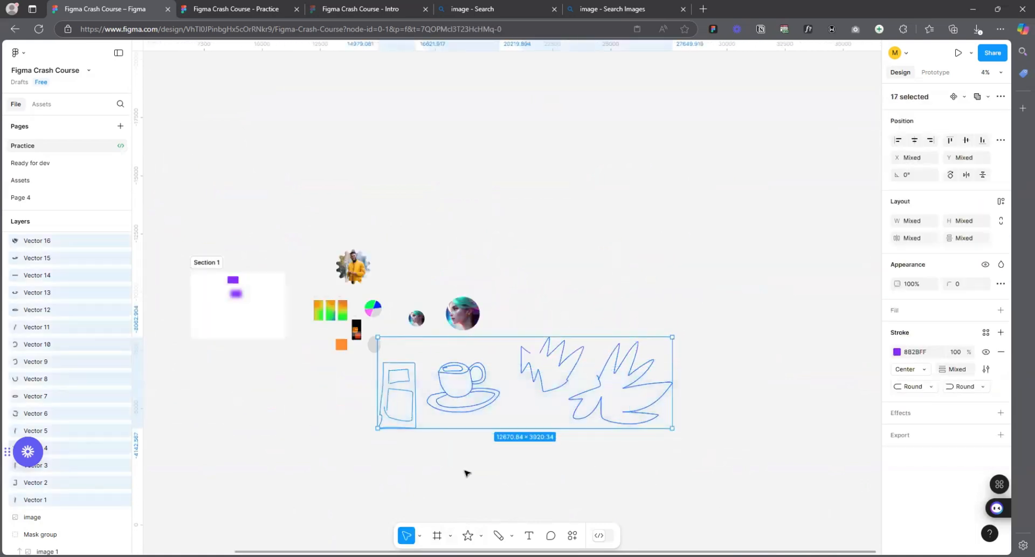
{"action": "key", "text": "Delete"}
- Switch the drawing tool from Pencil to Pen
{"action": "left_click", "coordinate": [512, 536]}
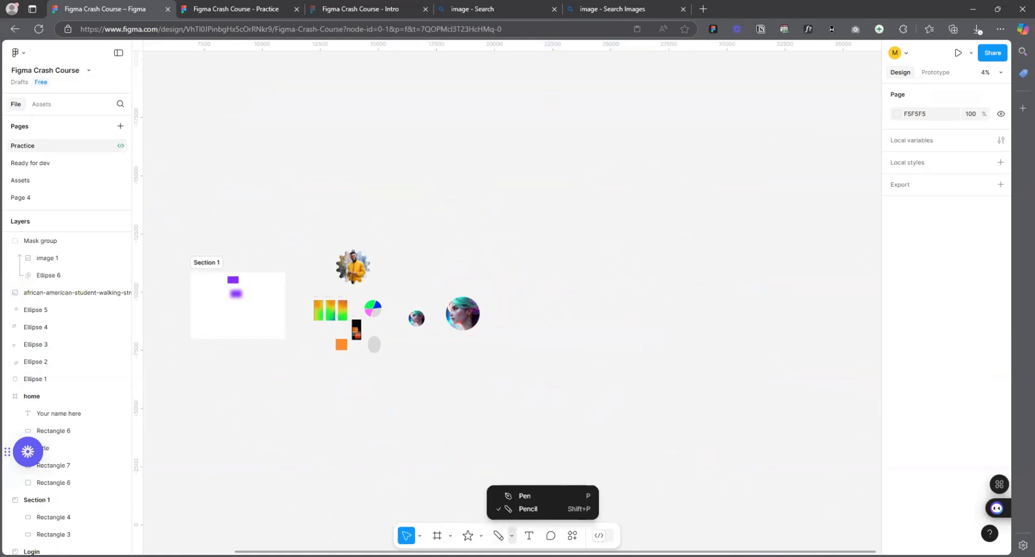
{"action": "left_click", "coordinate": [533, 498]}
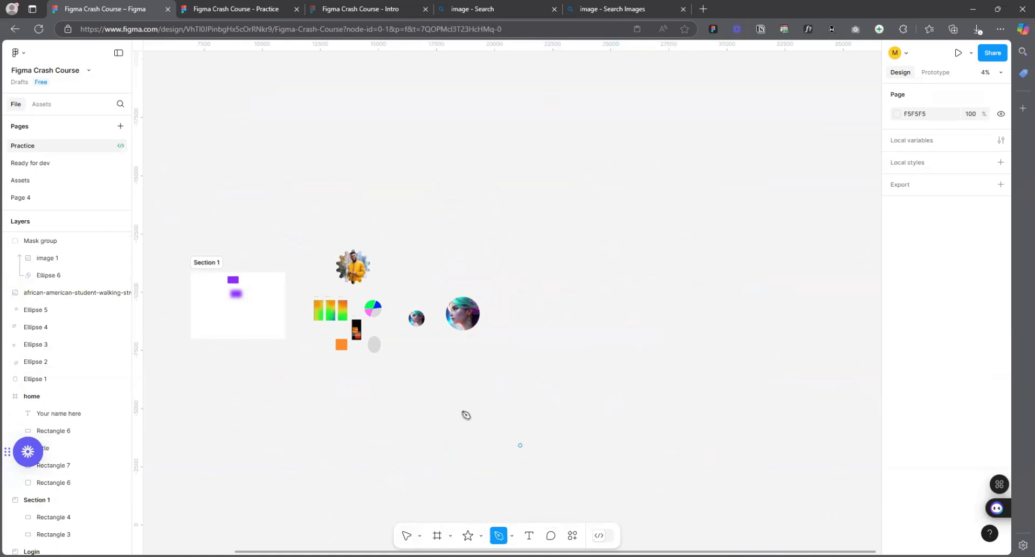
{"action": "scroll", "coordinate": [456, 398], "scroll_direction": "up", "scroll_amount": 5}
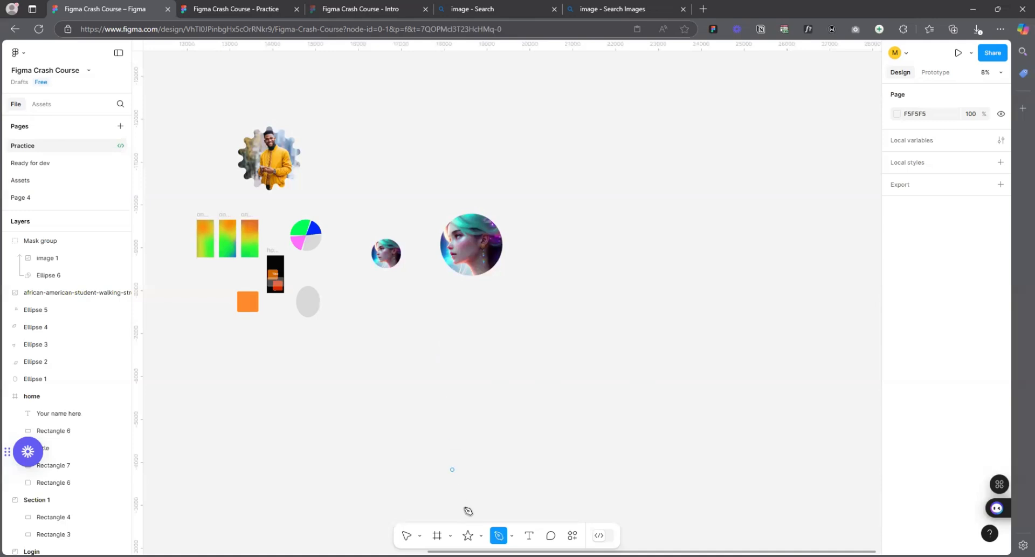
{"action": "left_click", "coordinate": [481, 535]}
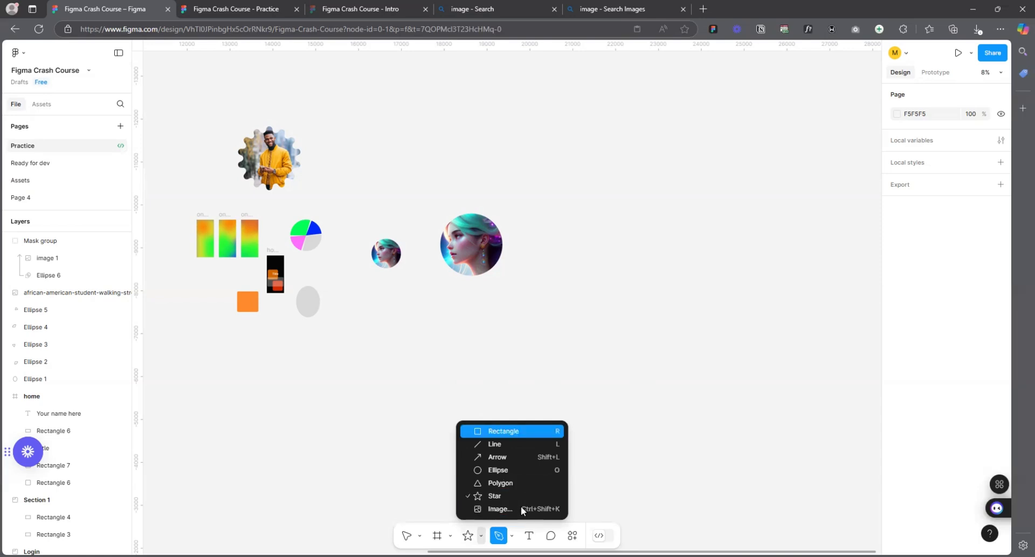
{"action": "left_click", "coordinate": [511, 535]}
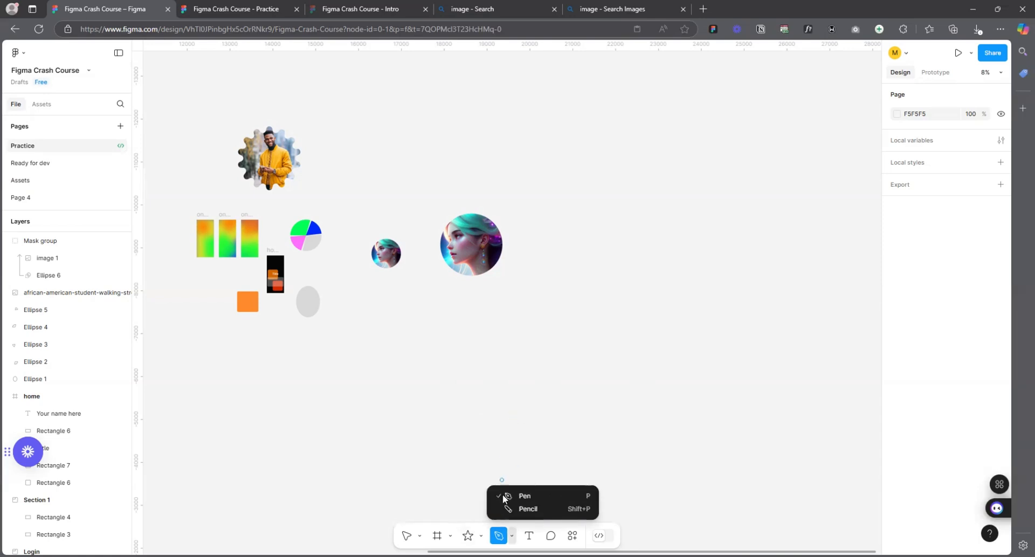
{"action": "left_click", "coordinate": [512, 533]}
{"action": "scroll", "coordinate": [536, 402], "scroll_direction": "down", "scroll_amount": 2}
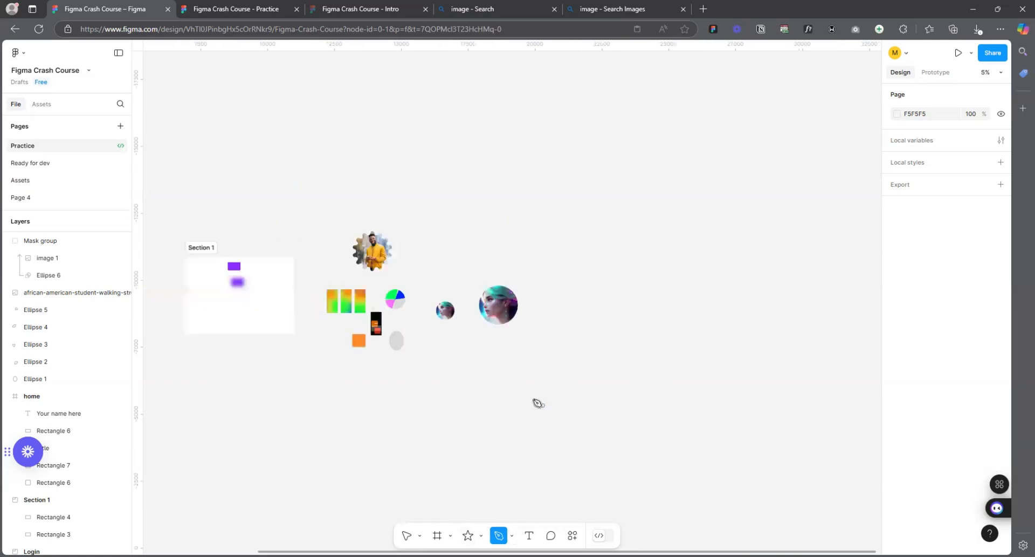
{"action": "scroll", "coordinate": [493, 358], "scroll_direction": "up", "scroll_amount": 4}
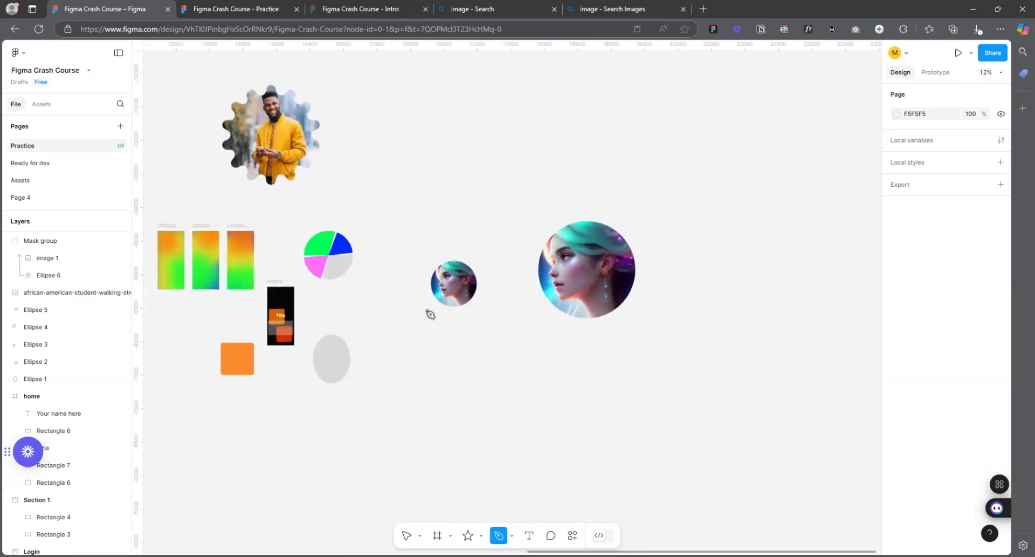
{"action": "scroll", "coordinate": [402, 370], "scroll_direction": "down", "scroll_amount": 3}
{"action": "left_click", "coordinate": [436, 347]}
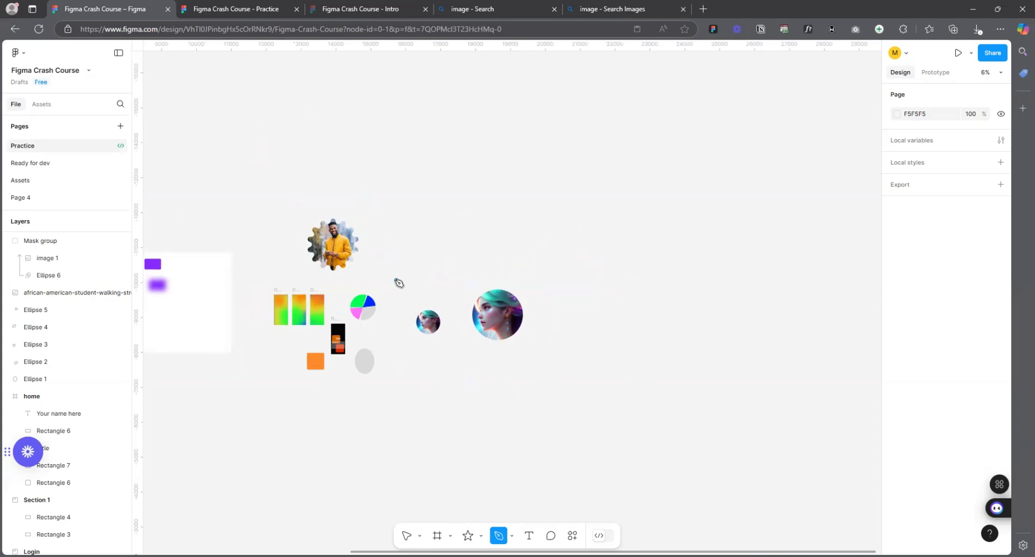
{"action": "scroll", "coordinate": [485, 437], "scroll_direction": "up", "scroll_amount": 3}
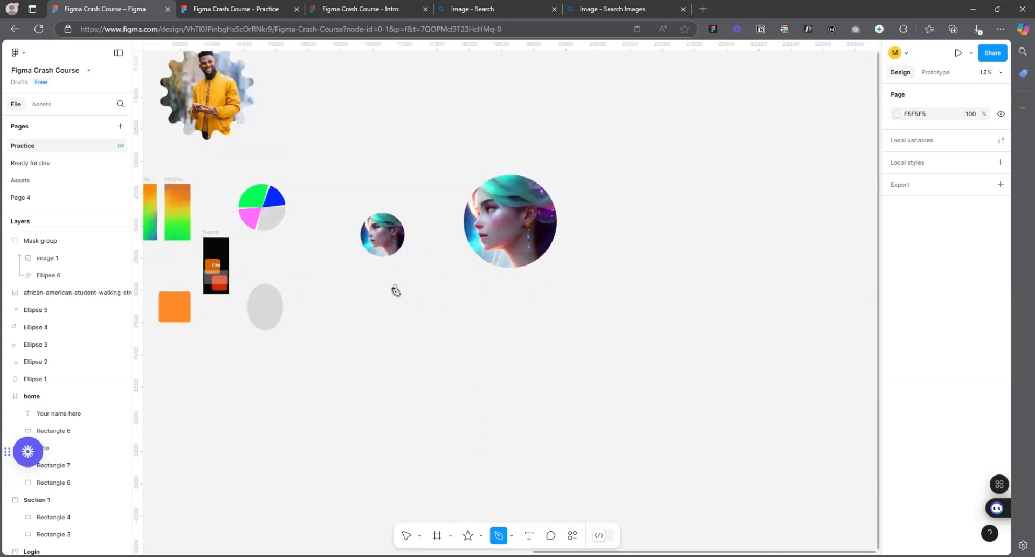
- Draw the chair back below the circular portraits as a closed four-sided Pen path, about 1920 wide and 1730 high
{"action": "scroll", "coordinate": [453, 345], "scroll_direction": "up", "scroll_amount": 2}
{"action": "left_click", "coordinate": [377, 299]}
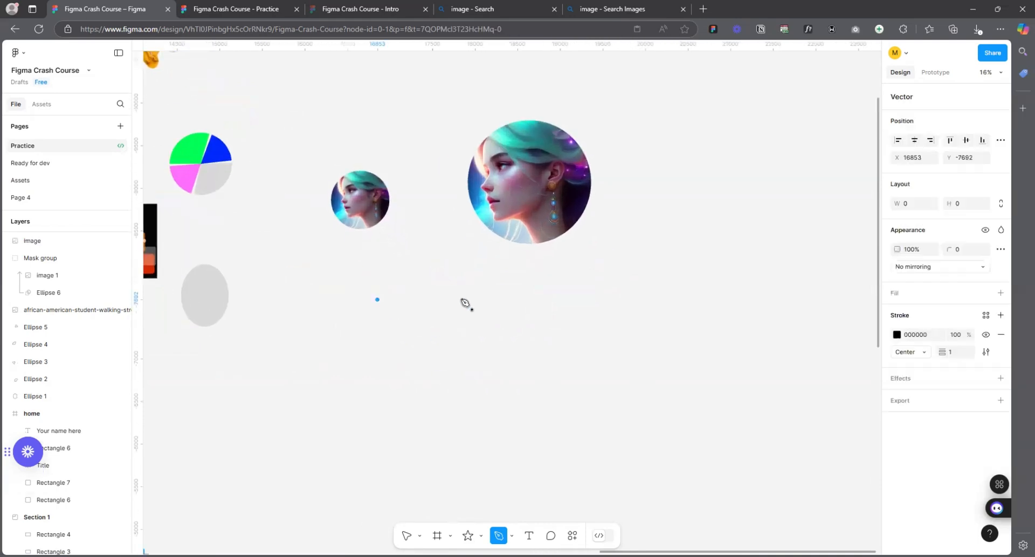
{"action": "left_click", "coordinate": [534, 297]}
{"action": "scroll", "coordinate": [539, 300], "scroll_direction": "down", "scroll_amount": 3}
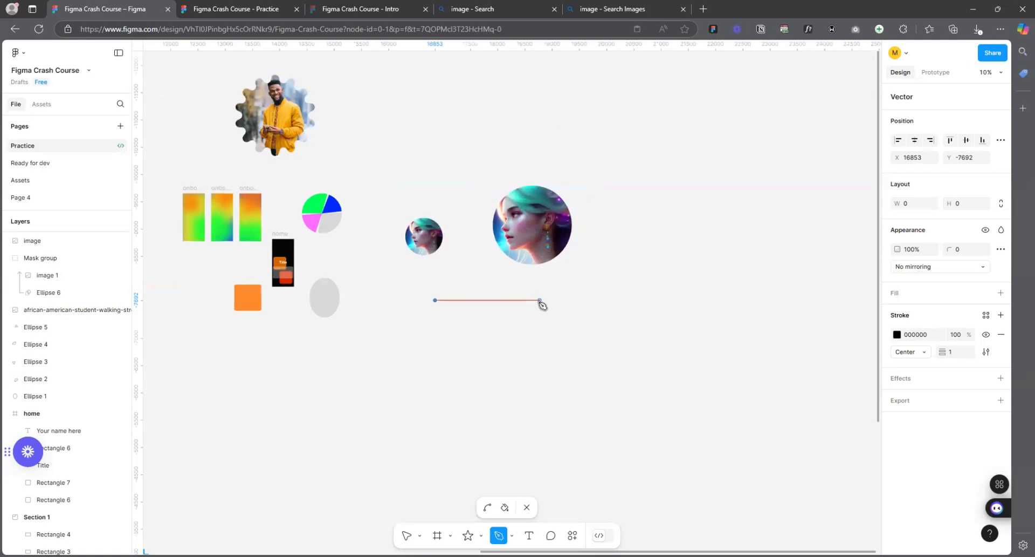
{"action": "left_click", "coordinate": [539, 396]}
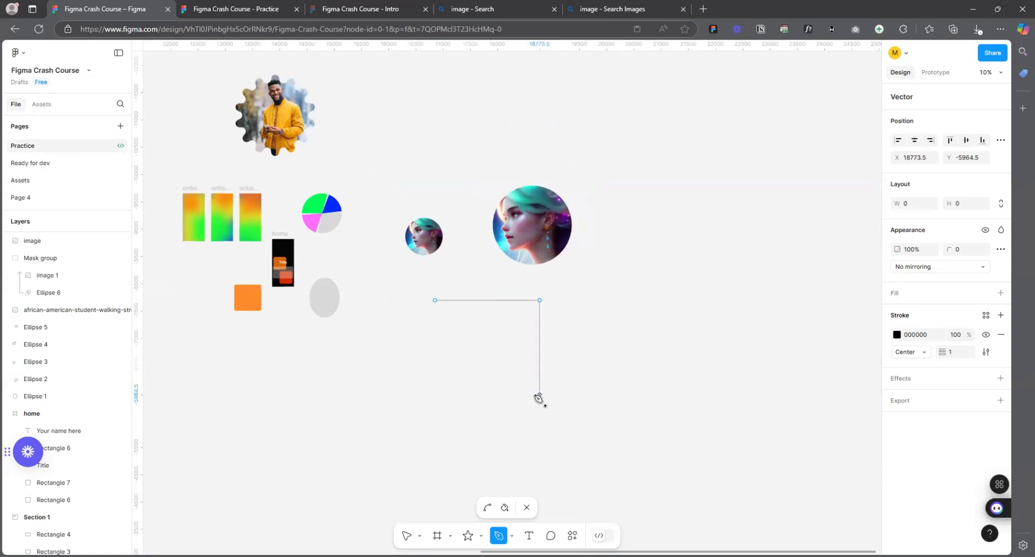
{"action": "left_click", "coordinate": [435, 398]}
{"action": "left_click", "coordinate": [436, 300]}
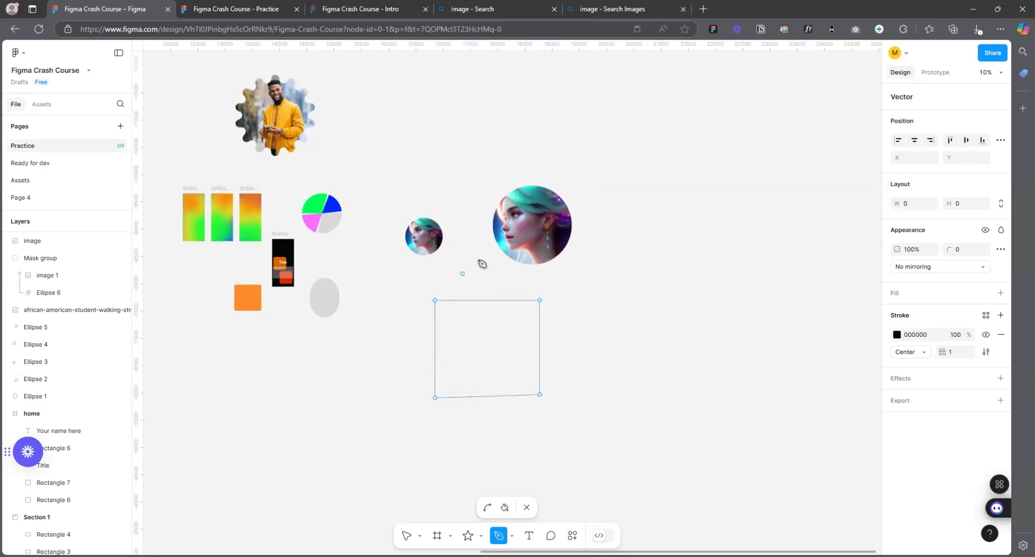
- Attach a four-sided seat to the chair back's lower edge, with outer corners at about X 20218, Y -5905 and X 17895, Y -5487
{"action": "scroll", "coordinate": [482, 263], "scroll_direction": "down", "scroll_amount": 2}
{"action": "scroll", "coordinate": [485, 339], "scroll_direction": "up", "scroll_amount": 4}
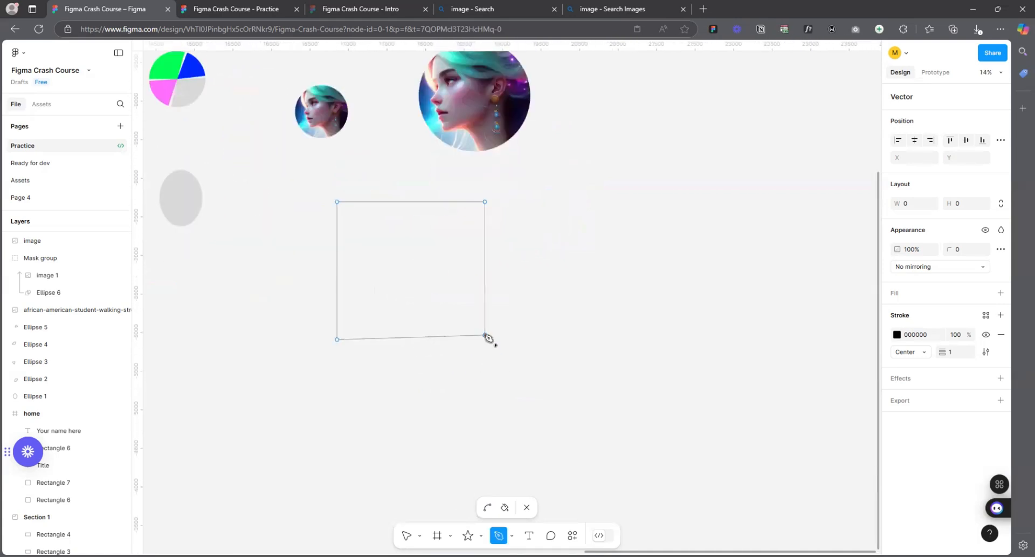
{"action": "left_click", "coordinate": [485, 335]}
{"action": "left_click", "coordinate": [596, 339]}
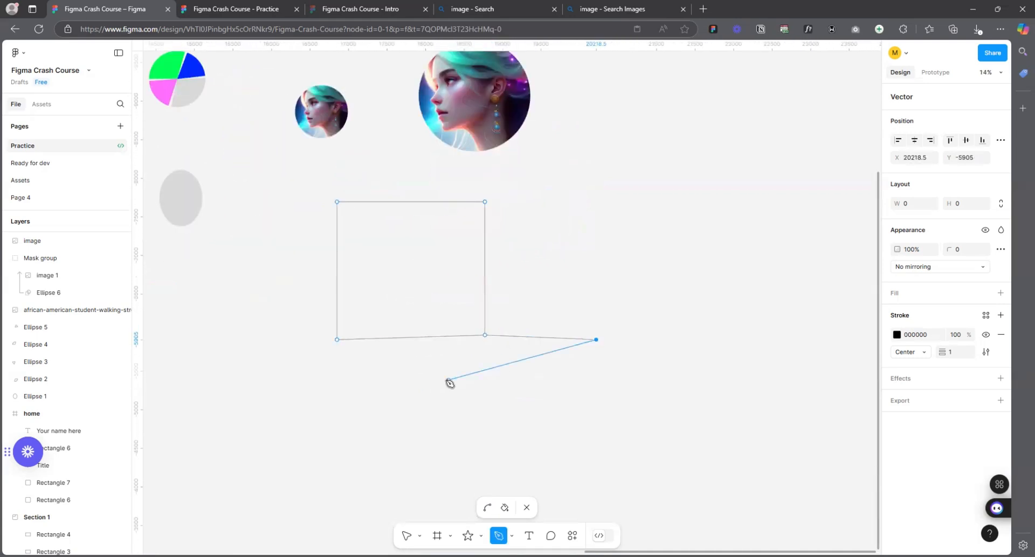
{"action": "left_click", "coordinate": [418, 372]}
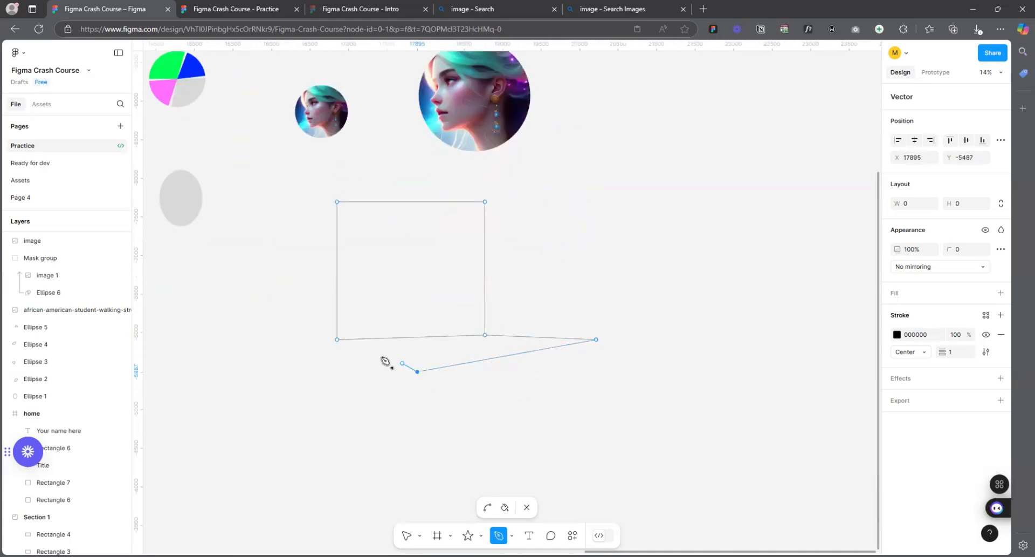
{"action": "left_click", "coordinate": [339, 340]}
- Draw a chair leg down from the seat's right corner and back up to the seat edge, about 490 wide and 1940 long
{"action": "scroll", "coordinate": [536, 282], "scroll_direction": "down", "scroll_amount": 2}
{"action": "scroll", "coordinate": [585, 324], "scroll_direction": "up", "scroll_amount": 3}
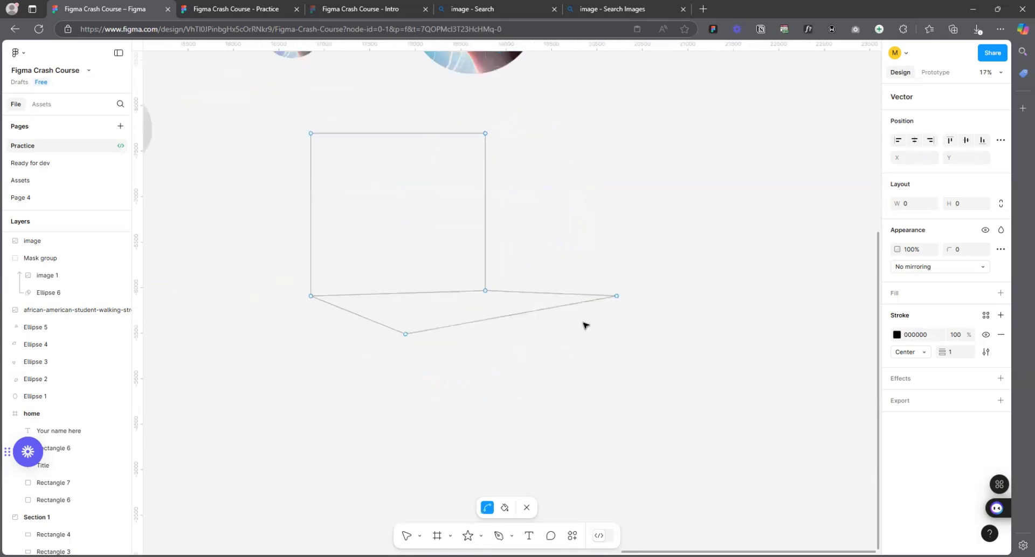
{"action": "left_click", "coordinate": [618, 296]}
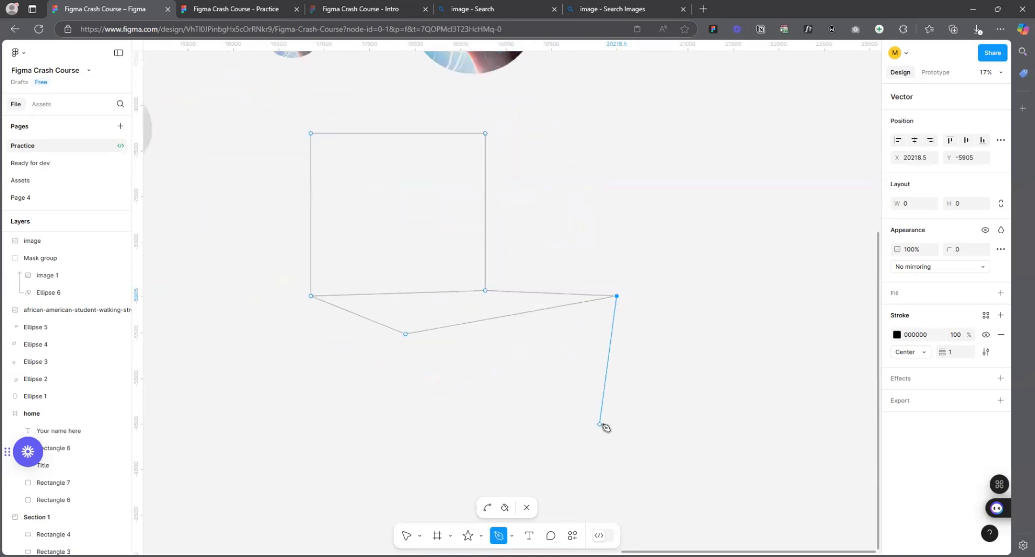
{"action": "left_click", "coordinate": [613, 472]}
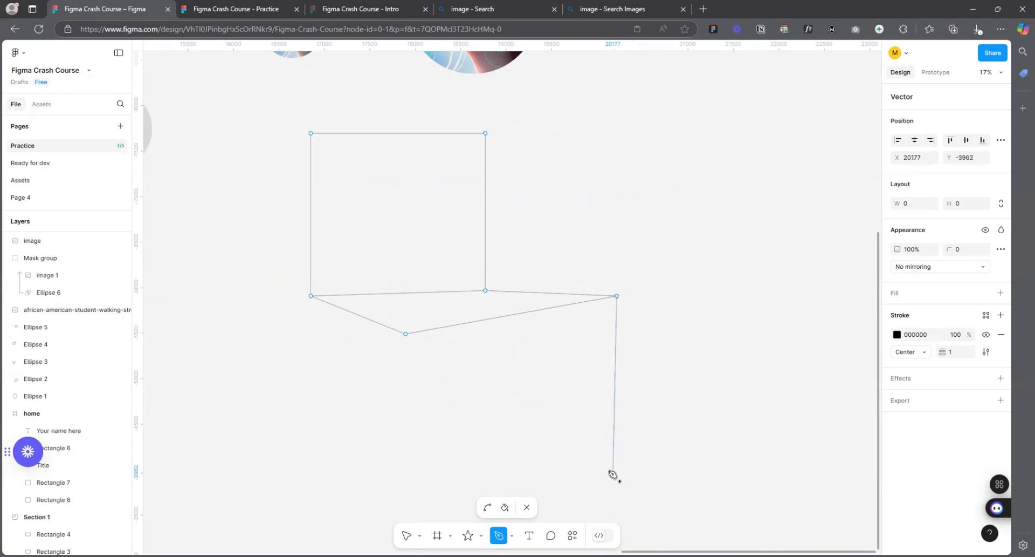
{"action": "left_click", "coordinate": [569, 473]}
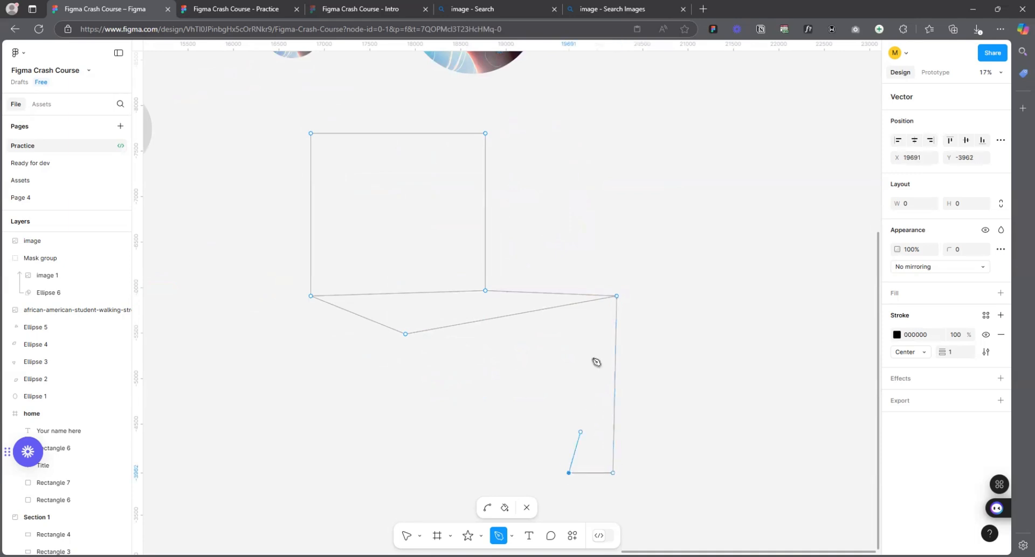
{"action": "left_click", "coordinate": [571, 306]}
- Draw a second leg down from the seat's front corner and back up to the seat edge, about 470 wide and 1750 long
{"action": "scroll", "coordinate": [520, 391], "scroll_direction": "down", "scroll_amount": 5}
{"action": "scroll", "coordinate": [500, 301], "scroll_direction": "up", "scroll_amount": 3}
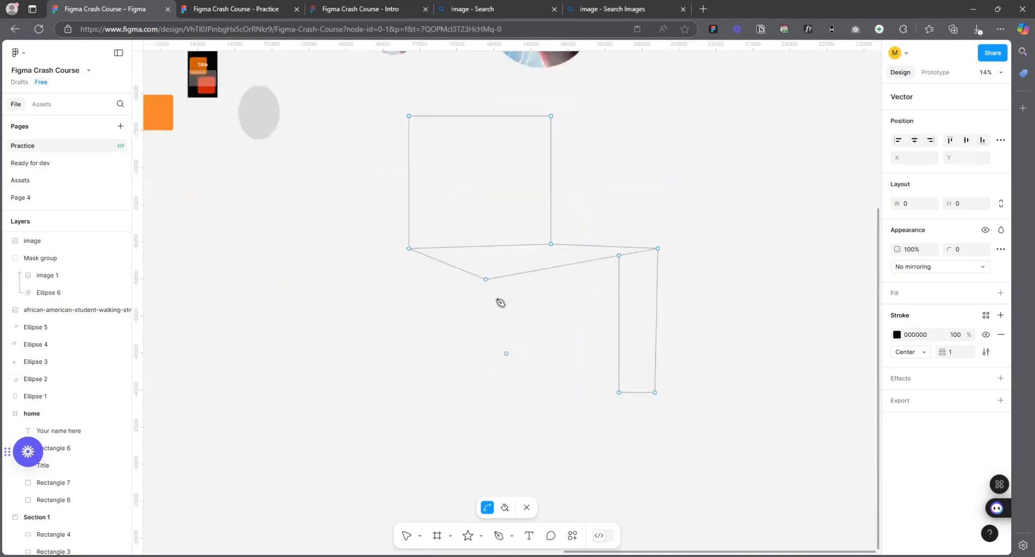
{"action": "left_click", "coordinate": [486, 279]}
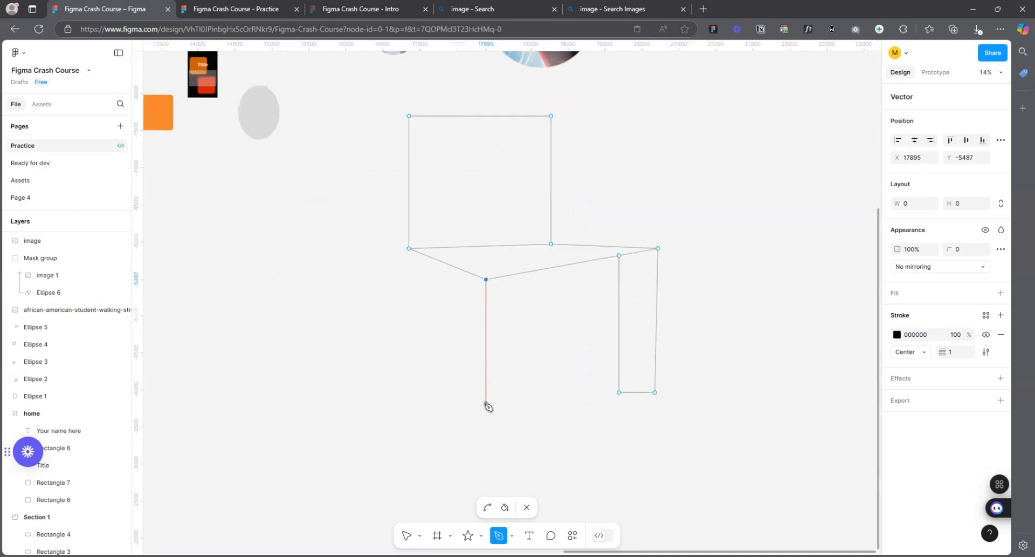
{"action": "left_click", "coordinate": [486, 408]}
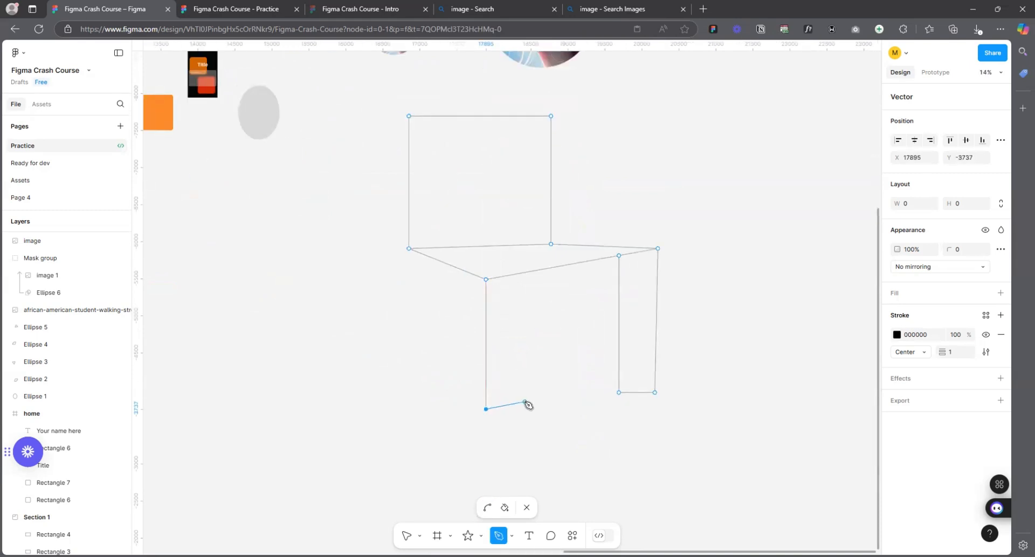
{"action": "left_click", "coordinate": [520, 401]}
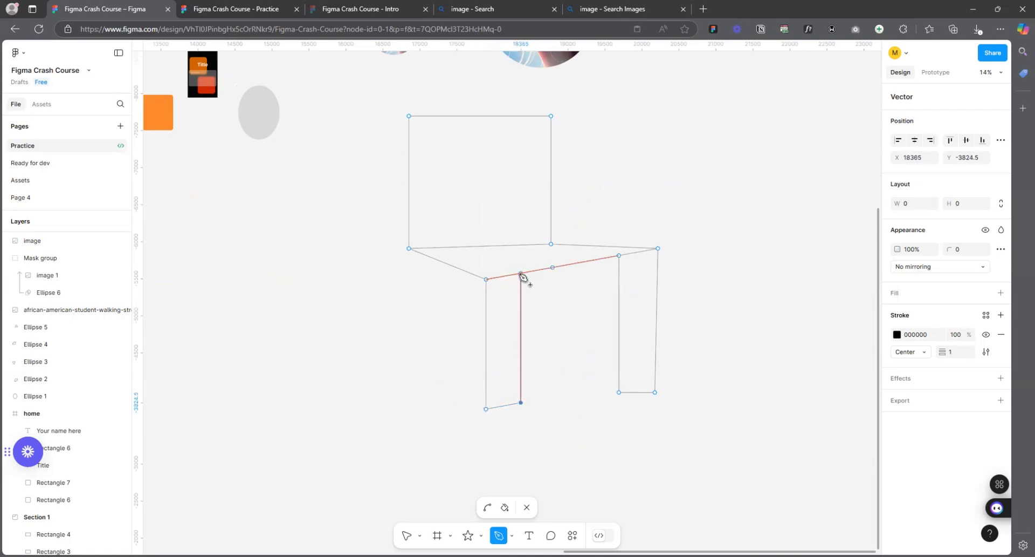
{"action": "left_click", "coordinate": [521, 273]}
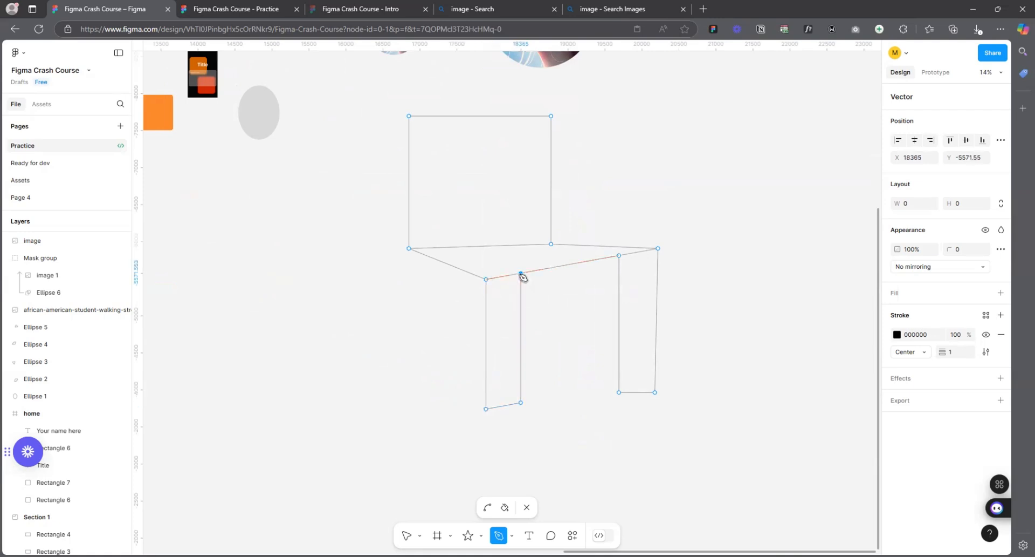
- Draw a third leg down from the seat's left corner and back up to the seat edge, about 385 wide and 1980 long
{"action": "scroll", "coordinate": [415, 255], "scroll_direction": "up", "scroll_amount": 1}
{"action": "left_click", "coordinate": [409, 249]}
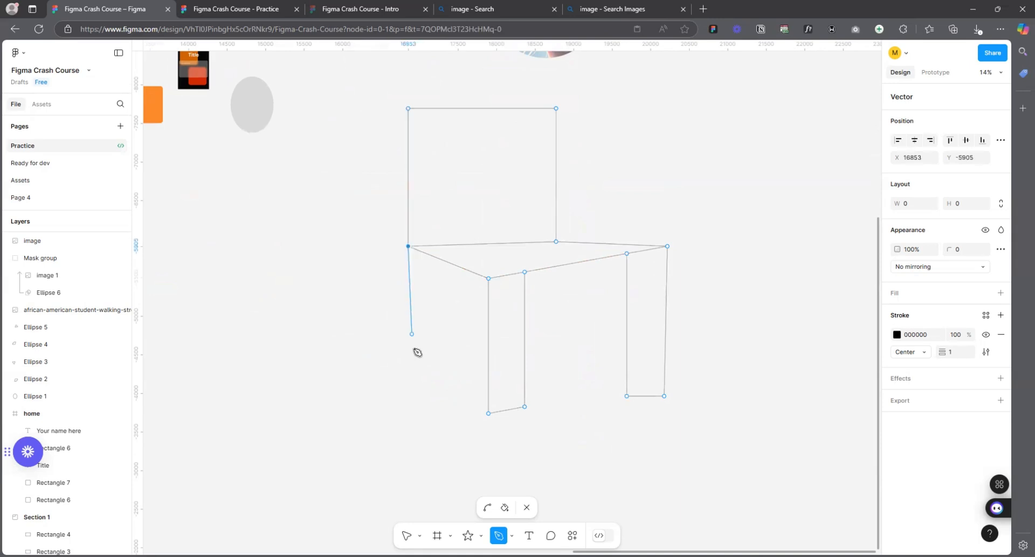
{"action": "left_click", "coordinate": [438, 399]}
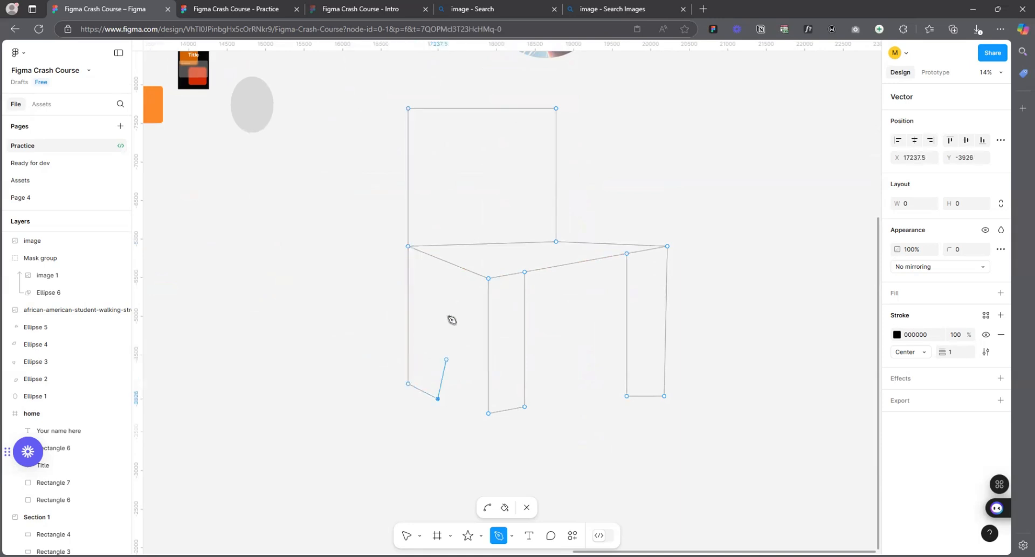
{"action": "left_click", "coordinate": [439, 258]}
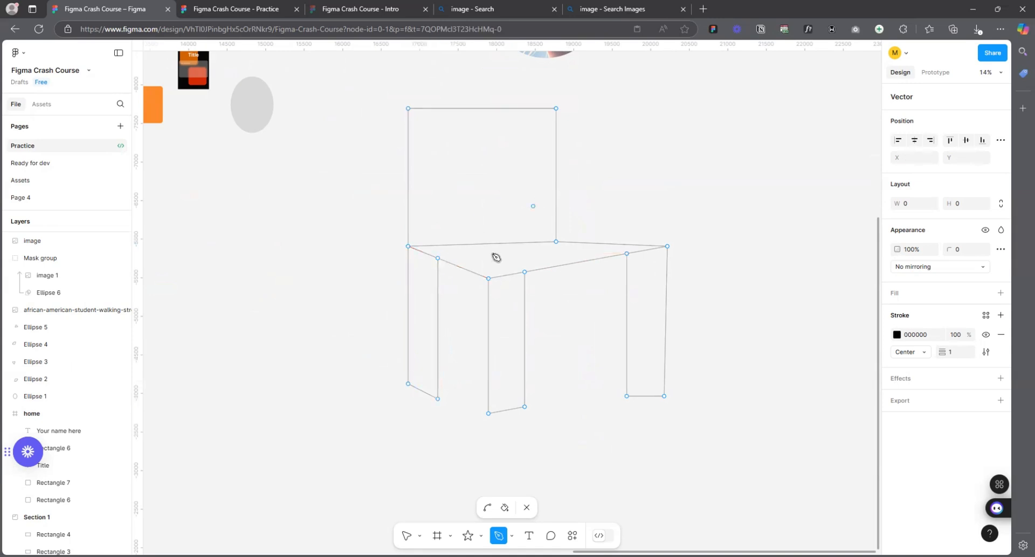
- Add a side face to the left leg, about 260 wide, from its lower inner corner up to the seat edge
{"action": "scroll", "coordinate": [417, 307], "scroll_direction": "down", "scroll_amount": 3}
{"action": "scroll", "coordinate": [661, 305], "scroll_direction": "up", "scroll_amount": 2}
{"action": "scroll", "coordinate": [346, 386], "scroll_direction": "up", "scroll_amount": 2}
{"action": "key", "text": "p"}
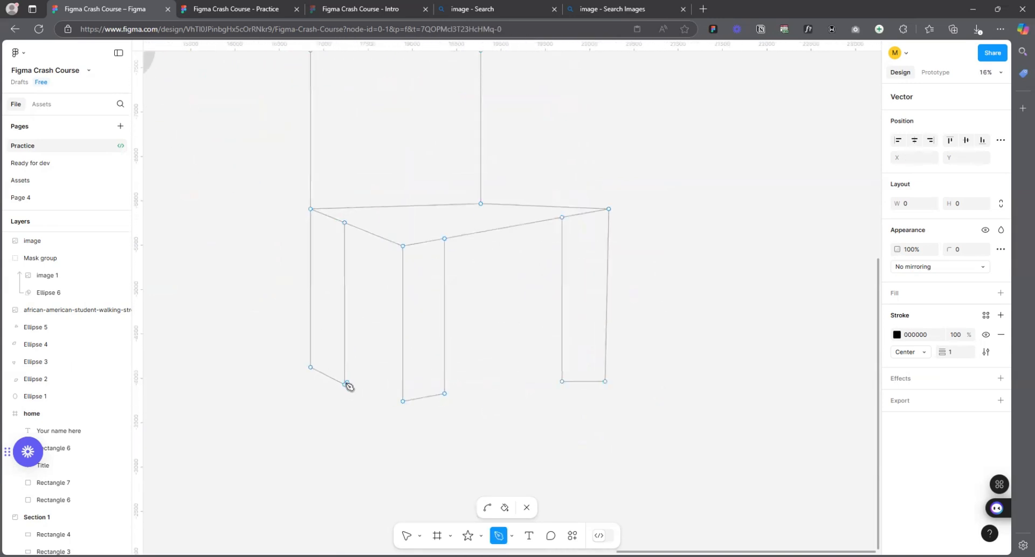
{"action": "left_click", "coordinate": [345, 384]}
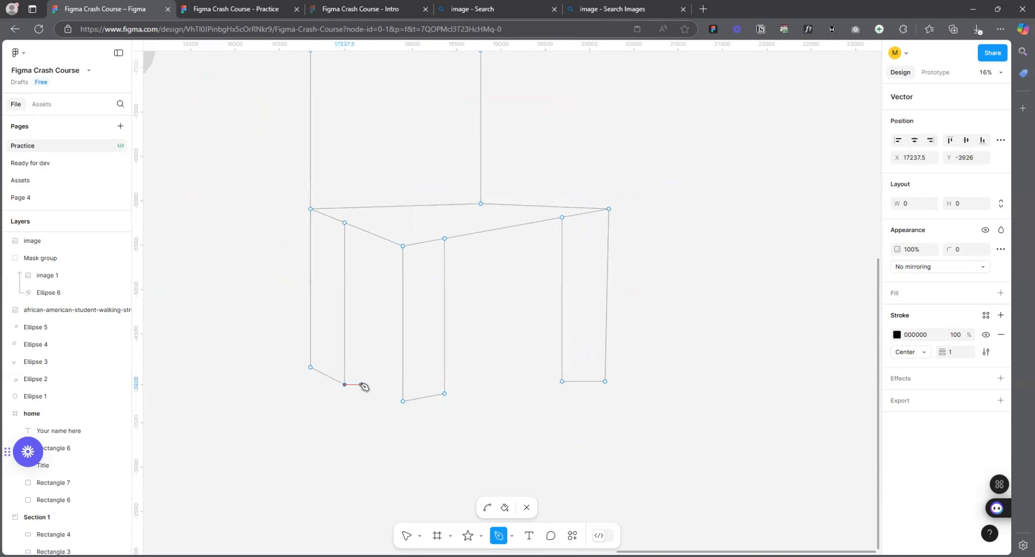
{"action": "left_click", "coordinate": [368, 370]}
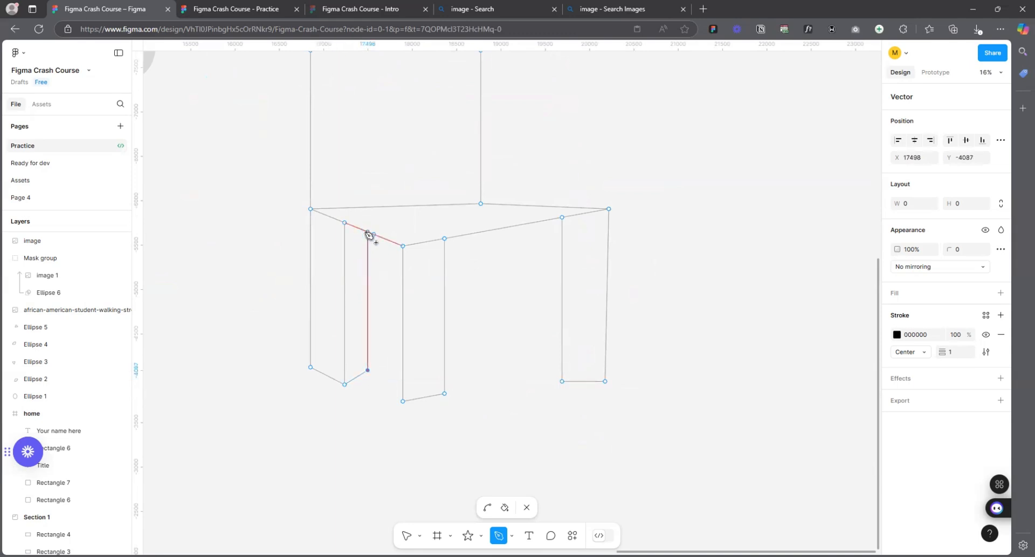
{"action": "left_click", "coordinate": [369, 235]}
- Add a side face about 175 wide to the front leg, with its outer bottom point at about X 17722, Y -3962
{"action": "scroll", "coordinate": [534, 325], "scroll_direction": "down", "scroll_amount": 3}
{"action": "scroll", "coordinate": [501, 358], "scroll_direction": "up", "scroll_amount": 5}
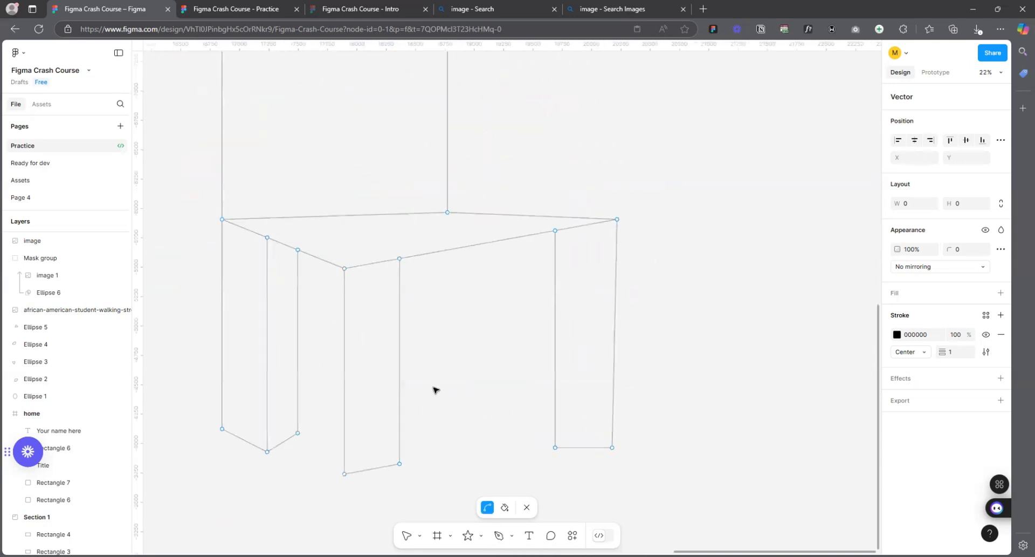
{"action": "scroll", "coordinate": [488, 344], "scroll_direction": "down", "scroll_amount": 2}
{"action": "scroll", "coordinate": [448, 350], "scroll_direction": "left", "scroll_amount": 2}
{"action": "key", "text": "p"}
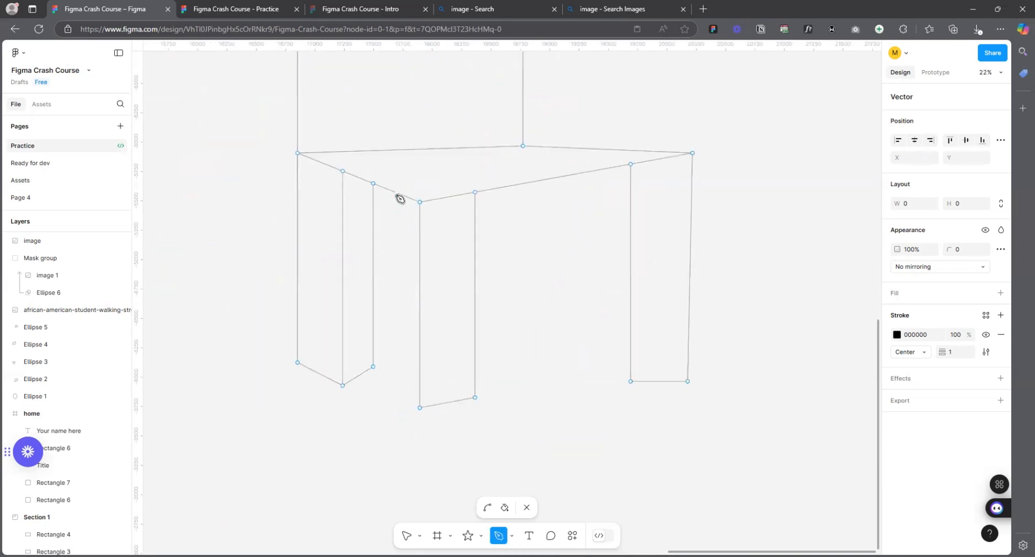
{"action": "left_click", "coordinate": [397, 193]}
{"action": "left_click", "coordinate": [399, 381]}
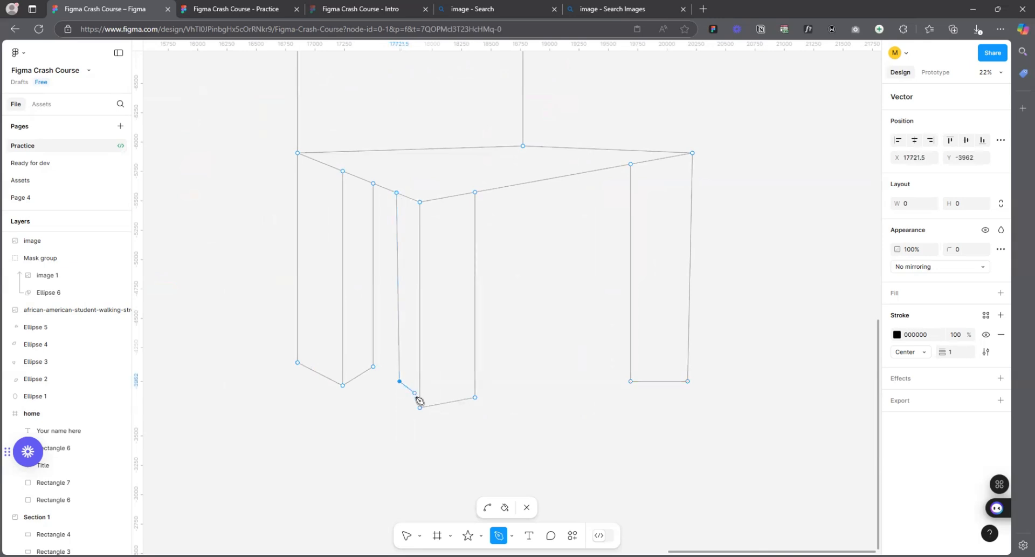
{"action": "left_click", "coordinate": [420, 407]}
- Add a side face about 145 wide to the right leg, running from the seat edge down to the leg's lower inner corner
{"action": "key", "text": "ctrl"}
{"action": "scroll", "coordinate": [295, 356], "scroll_direction": "down", "scroll_amount": 3}
{"action": "scroll", "coordinate": [606, 284], "scroll_direction": "up", "scroll_amount": 2}
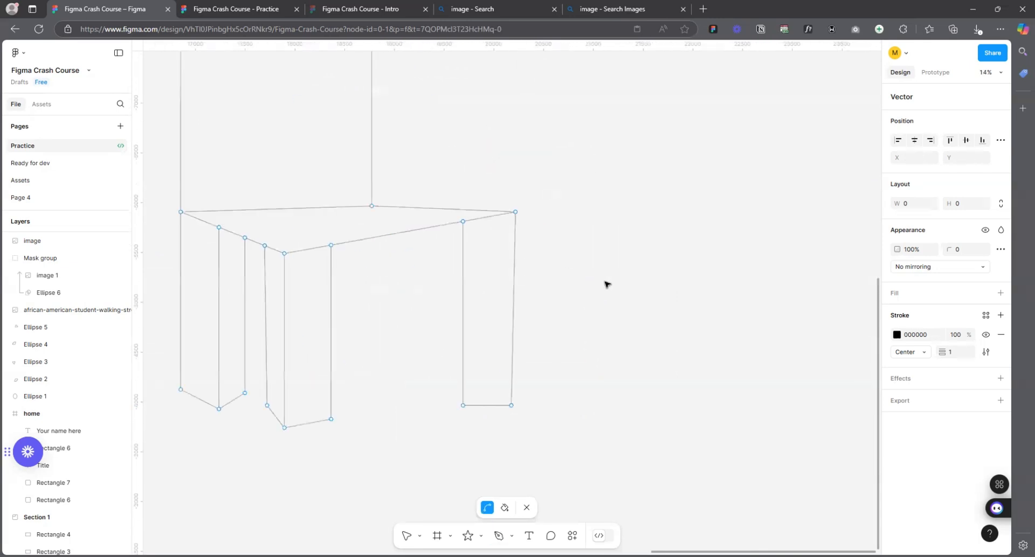
{"action": "left_click", "coordinate": [449, 224]}
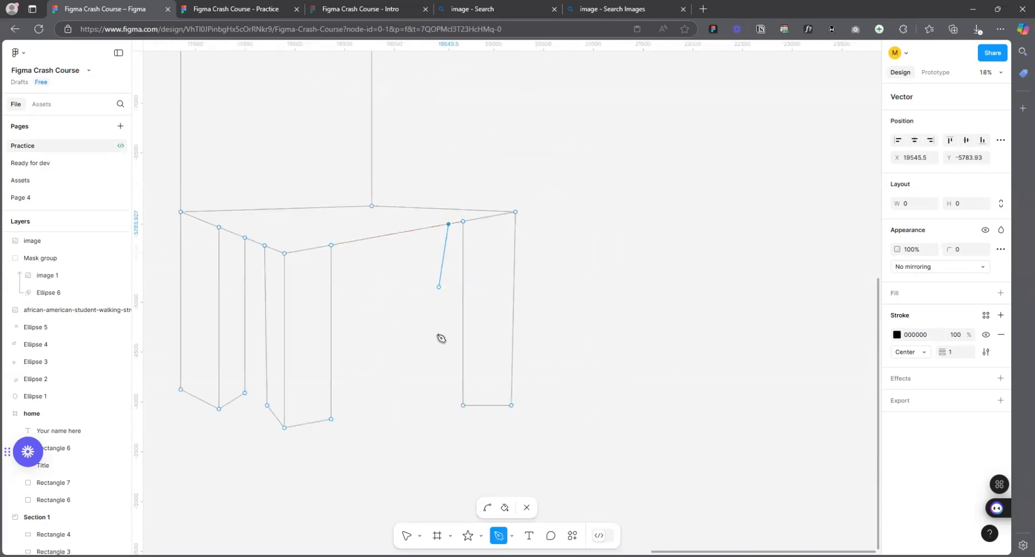
{"action": "left_click", "coordinate": [449, 389]}
{"action": "left_click", "coordinate": [463, 405]}
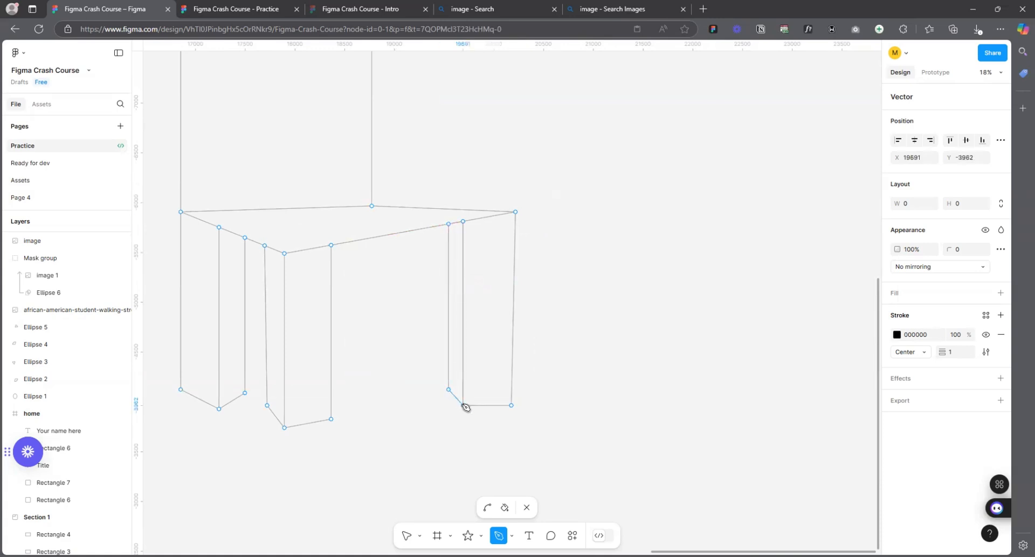
- Draw a shorter rear leg below the seat's right front edge, between the front and right legs, about 320 wide and 1110 long
{"action": "scroll", "coordinate": [488, 247], "scroll_direction": "up", "scroll_amount": 3}
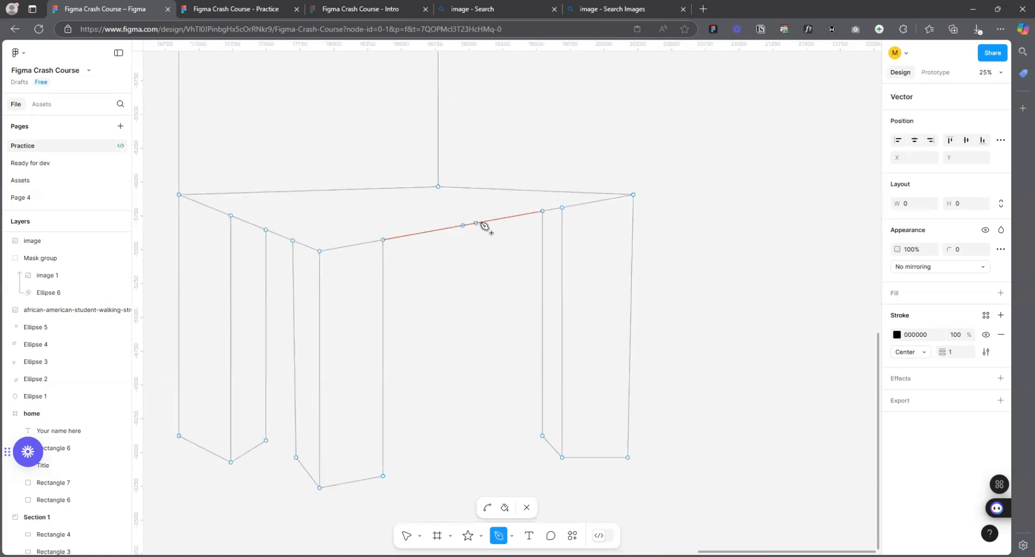
{"action": "left_click", "coordinate": [485, 222]}
{"action": "left_click", "coordinate": [481, 372]}
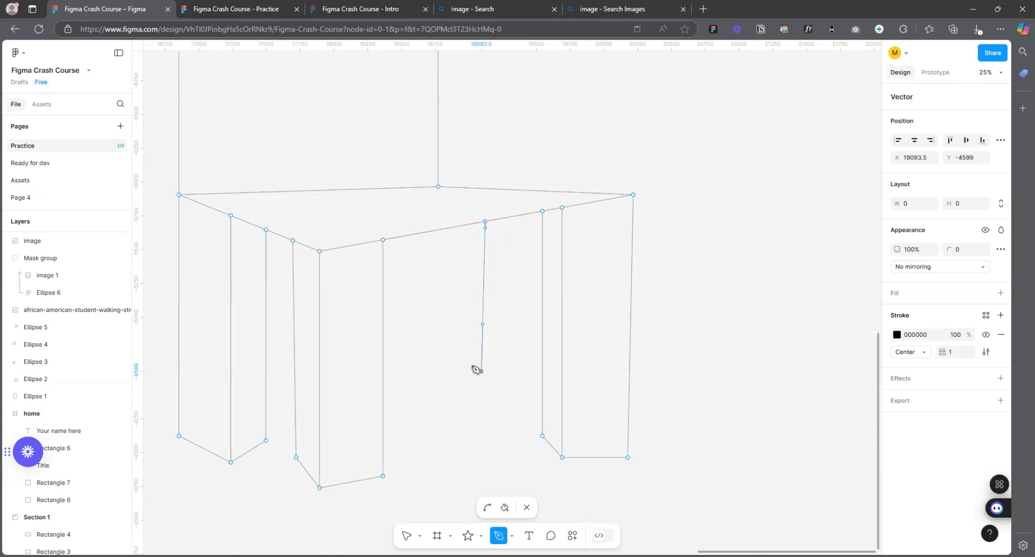
{"action": "left_click", "coordinate": [438, 356]}
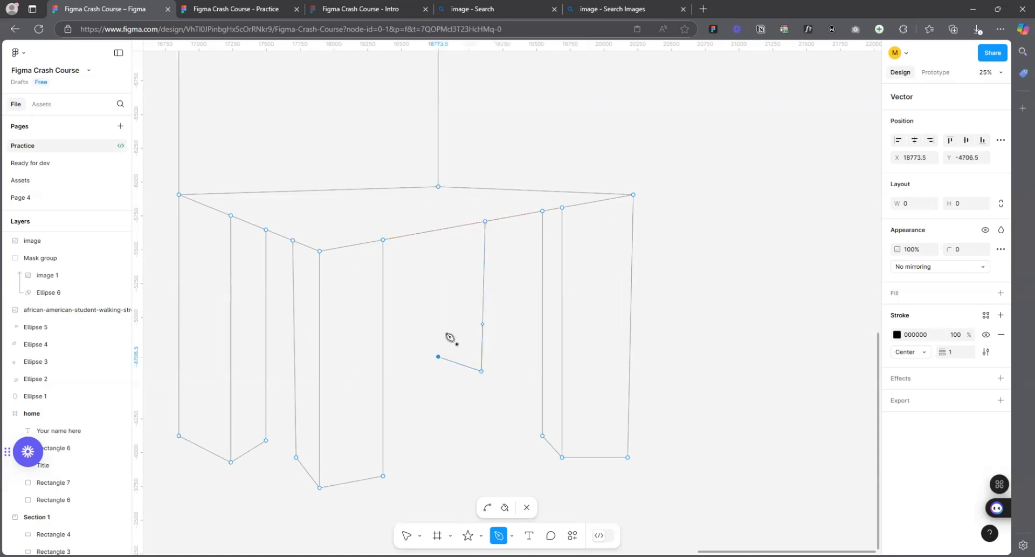
{"action": "left_click", "coordinate": [440, 231]}
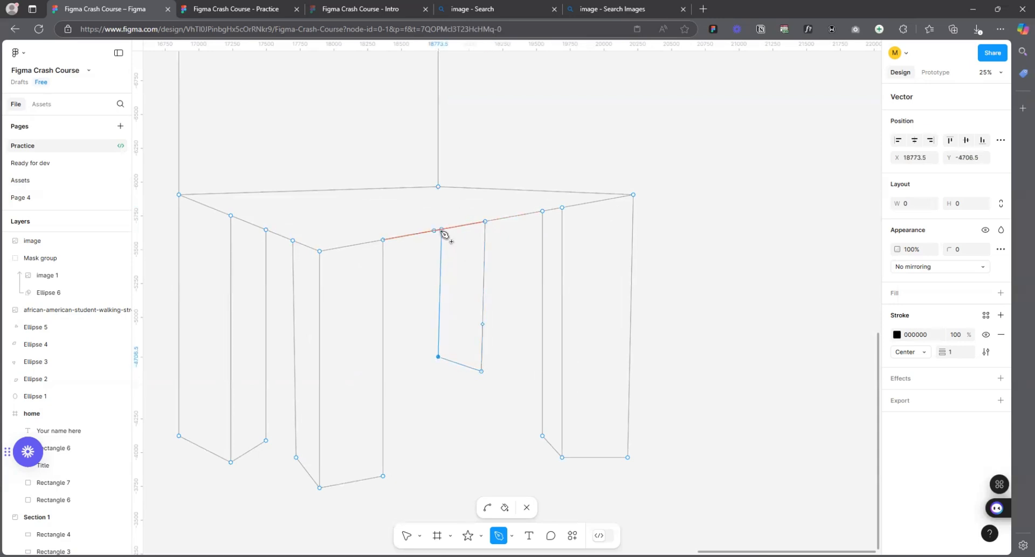
{"action": "left_click", "coordinate": [439, 230]}
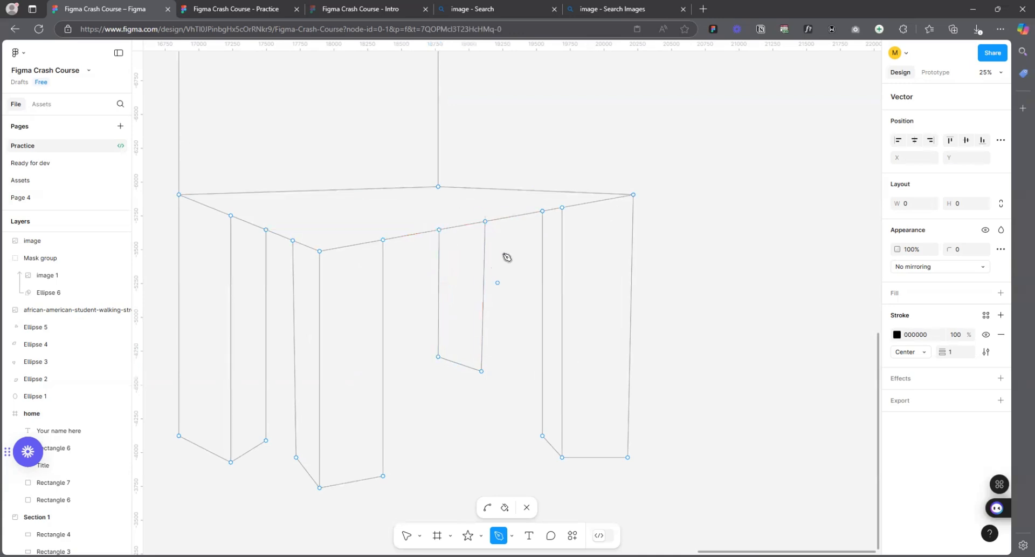
- Add a side face about 170 wide to the rear leg, joined to its lower corner, and finish editing the chair vector
{"action": "left_click", "coordinate": [504, 218]}
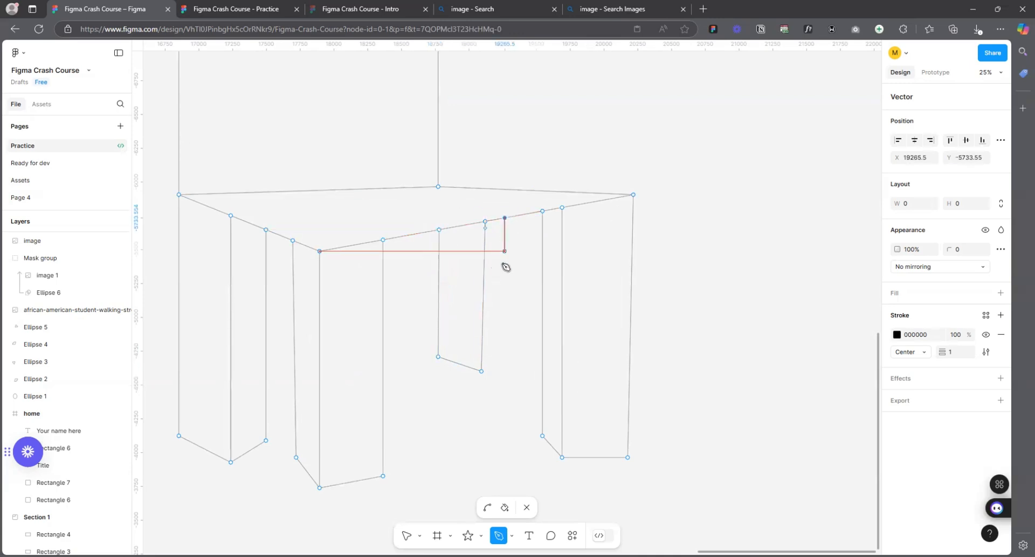
{"action": "left_click", "coordinate": [501, 343]}
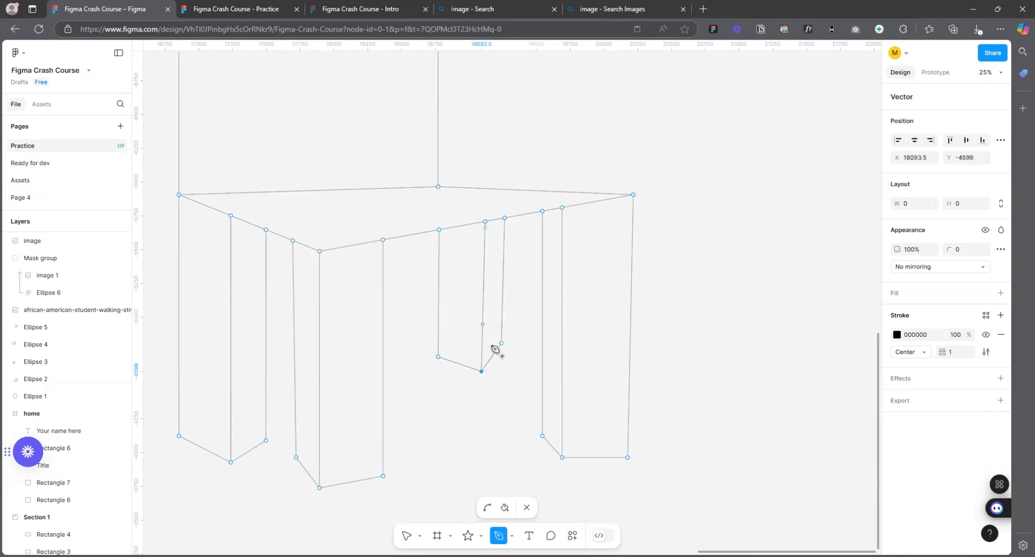
{"action": "scroll", "coordinate": [543, 281], "scroll_direction": "down", "scroll_amount": 5}
{"action": "scroll", "coordinate": [543, 286], "scroll_direction": "up", "scroll_amount": 3}
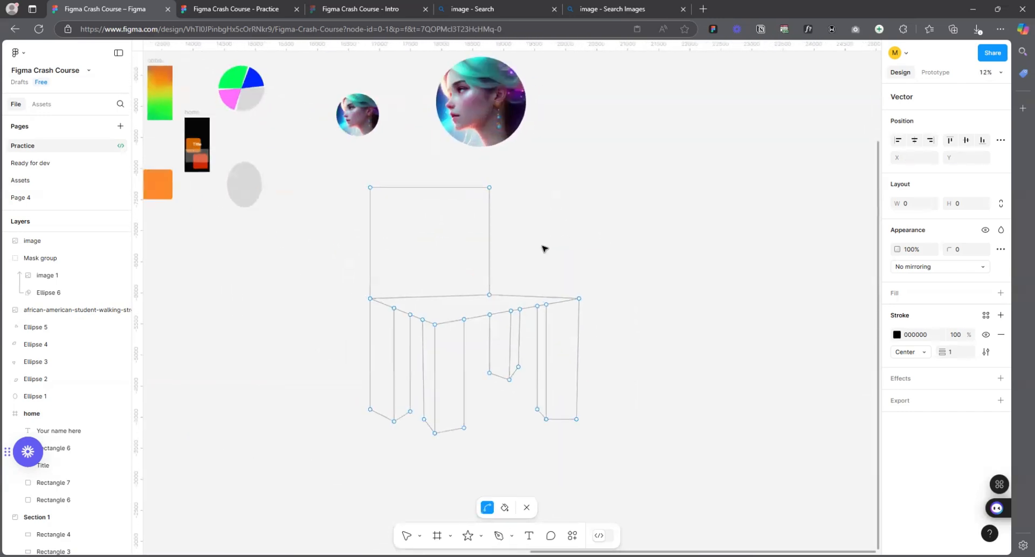
{"action": "key", "text": "p"}
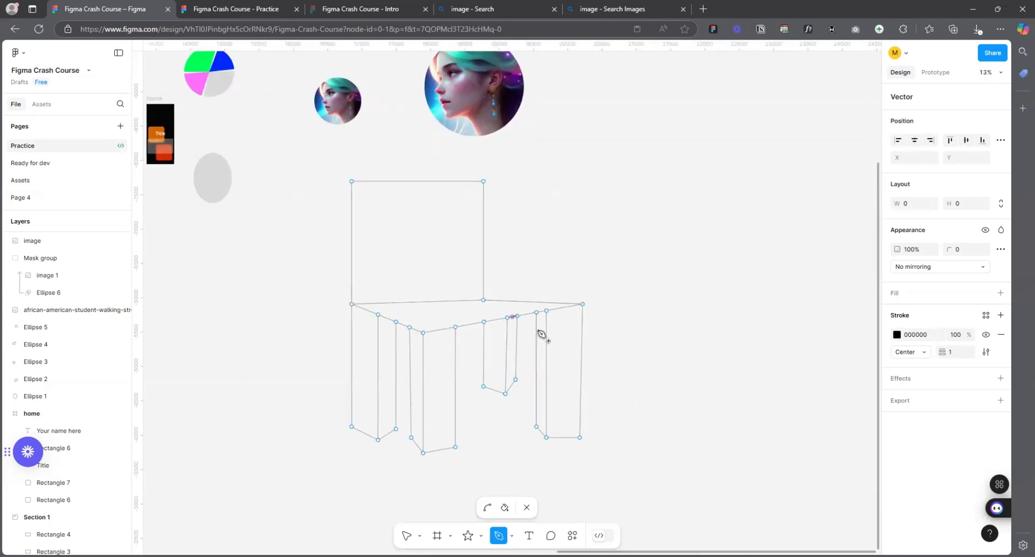
{"action": "scroll", "coordinate": [527, 209], "scroll_direction": "up", "scroll_amount": 2}
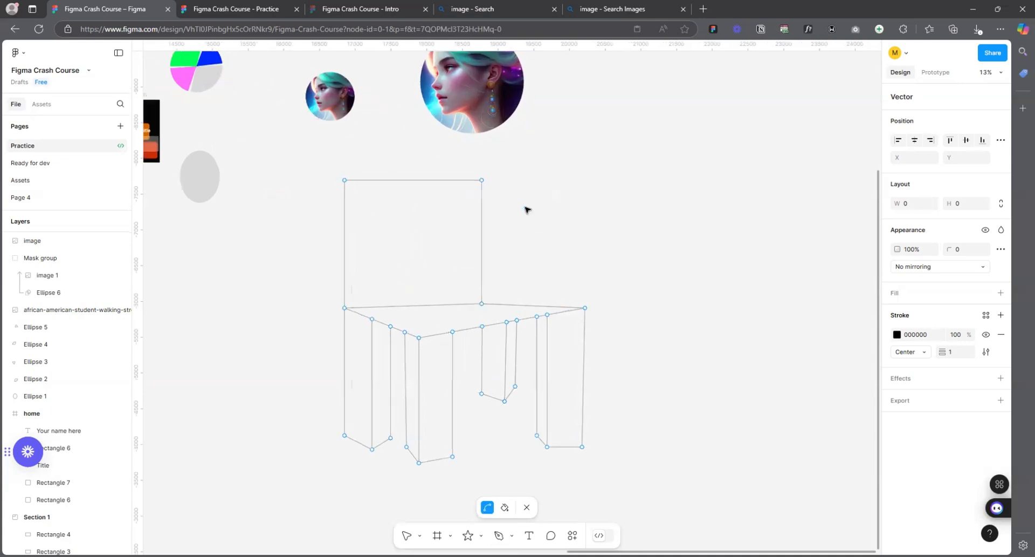
{"action": "left_click", "coordinate": [407, 535]}
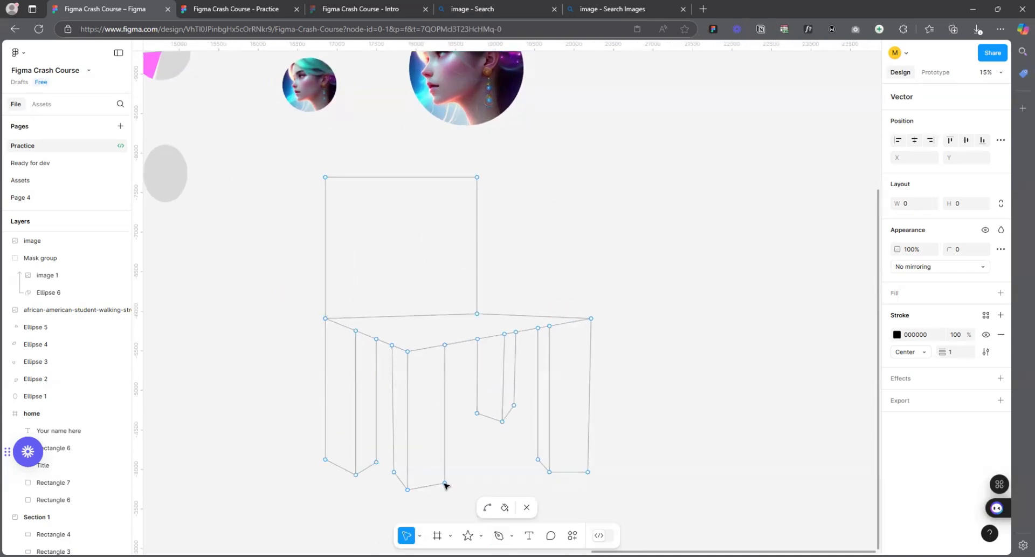
{"action": "scroll", "coordinate": [534, 286], "scroll_direction": "down", "scroll_amount": 5}
{"action": "key", "text": "Escape"}
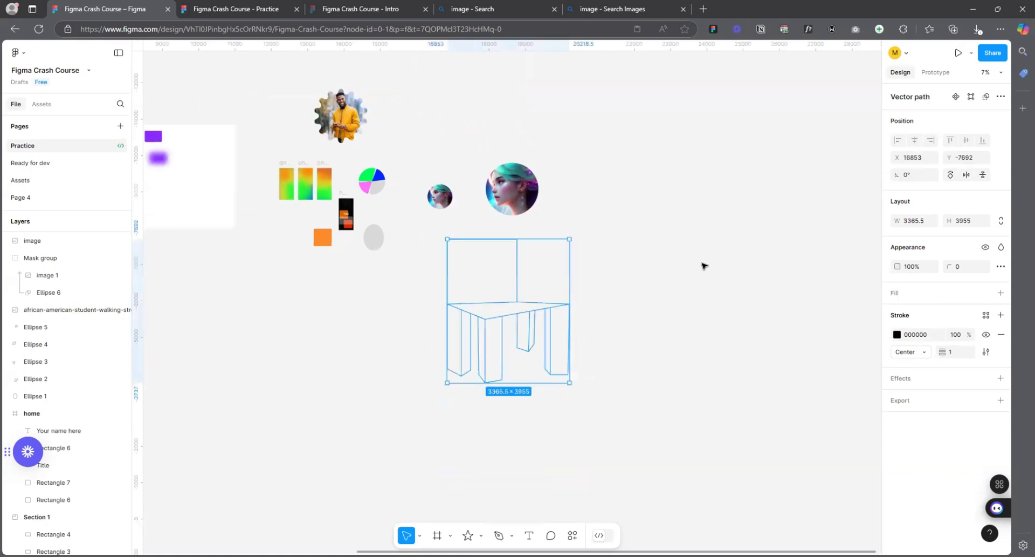
- Add a solid turquoise fill, 00FFD4, to the whole chair vector
{"action": "left_click", "coordinate": [1001, 292]}
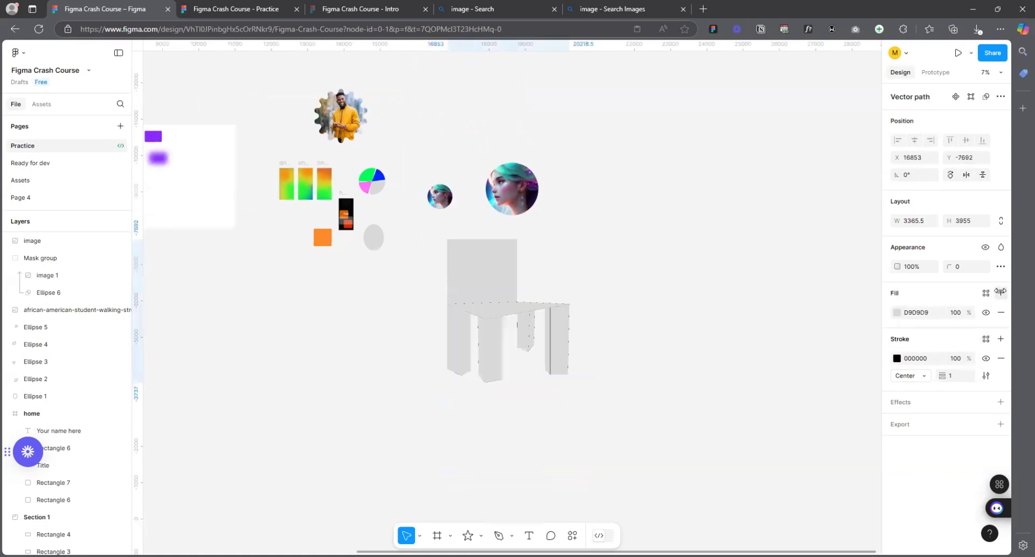
{"action": "left_click", "coordinate": [899, 312]}
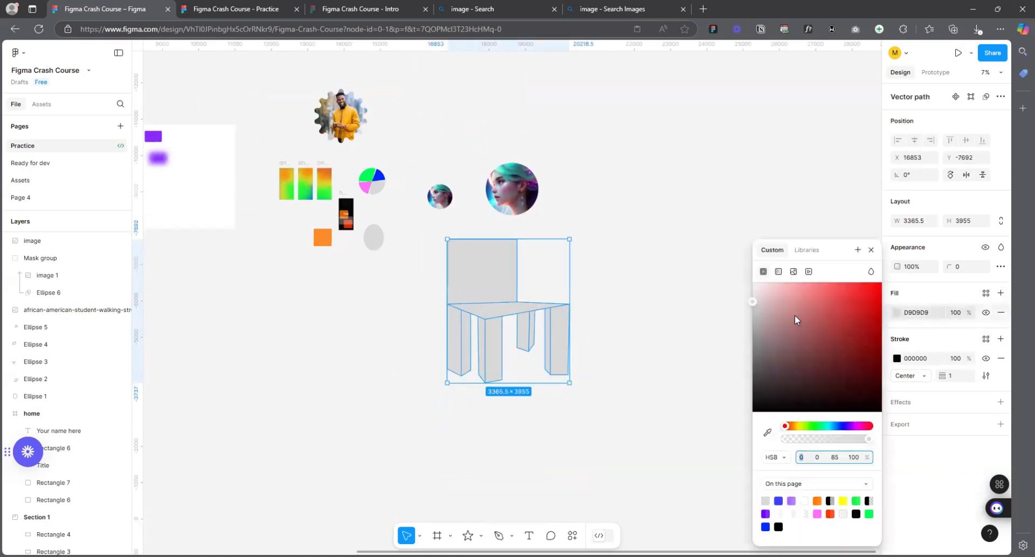
{"action": "left_click_drag", "start_coordinate": [804, 426], "coordinate": [826, 426]}
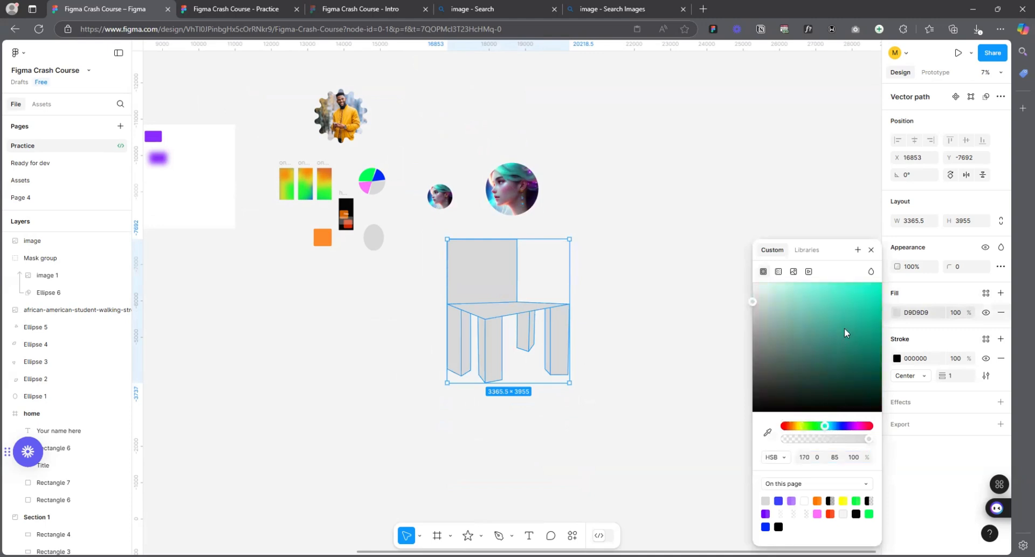
{"action": "left_click_drag", "start_coordinate": [845, 328], "coordinate": [878, 257]}
{"action": "left_click", "coordinate": [870, 249]}
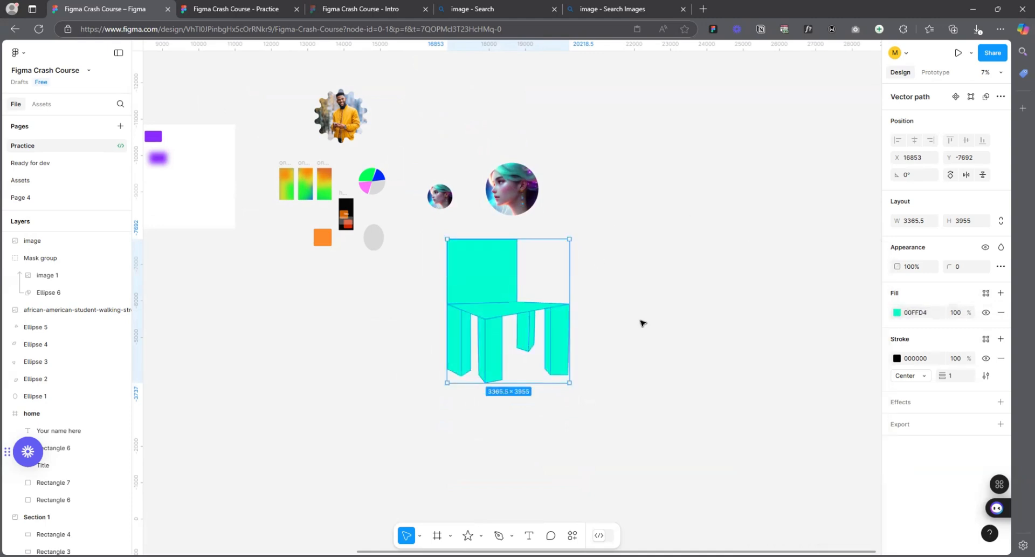
- Move the filled chair right and slightly down to about X 17957, Y -7375
{"action": "scroll", "coordinate": [599, 236], "scroll_direction": "up", "scroll_amount": 5}
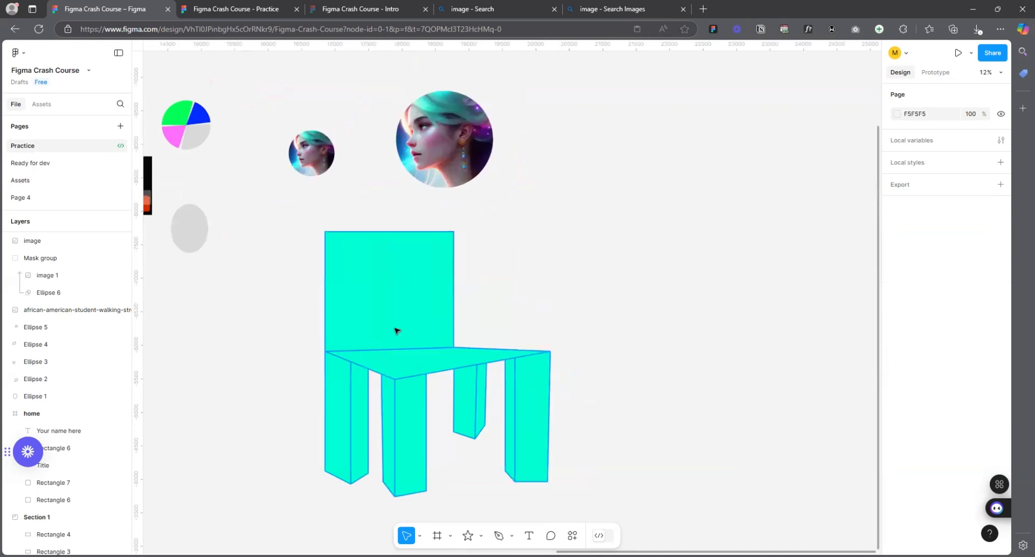
{"action": "left_click_drag", "start_coordinate": [487, 342], "coordinate": [559, 361]}
{"action": "scroll", "coordinate": [669, 307], "scroll_direction": "down", "scroll_amount": 3}
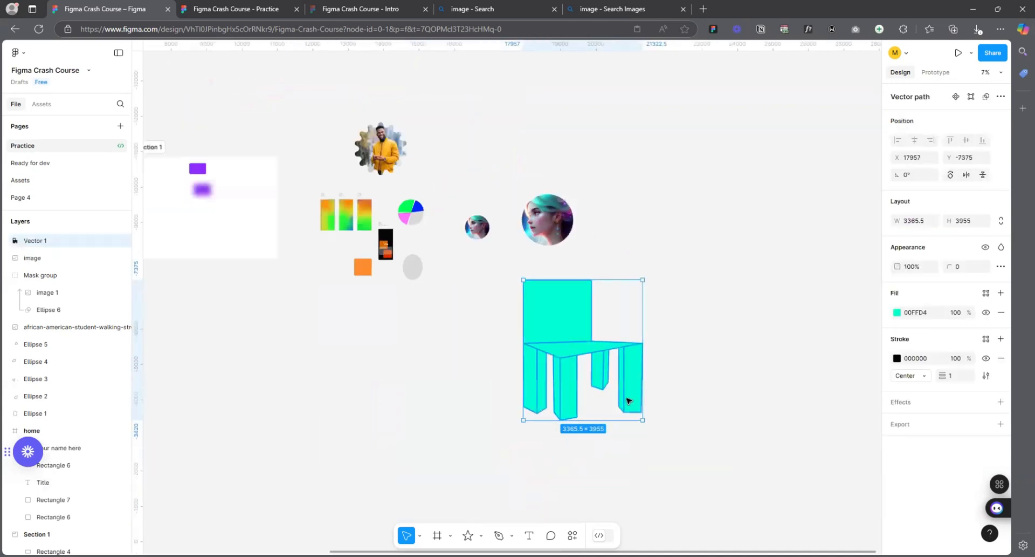
- Examine the filled chair and its outlines while deselected, and select the chair vector again
{"action": "scroll", "coordinate": [667, 356], "scroll_direction": "up", "scroll_amount": 4}
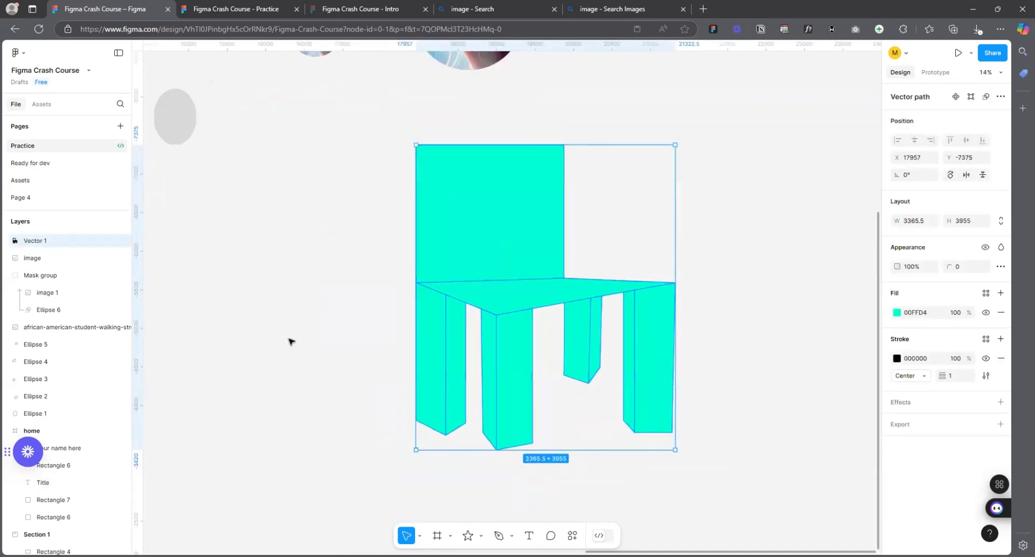
{"action": "scroll", "coordinate": [290, 340], "scroll_direction": "down", "scroll_amount": 2}
{"action": "left_click", "coordinate": [719, 203]}
{"action": "scroll", "coordinate": [515, 307], "scroll_direction": "up", "scroll_amount": 2}
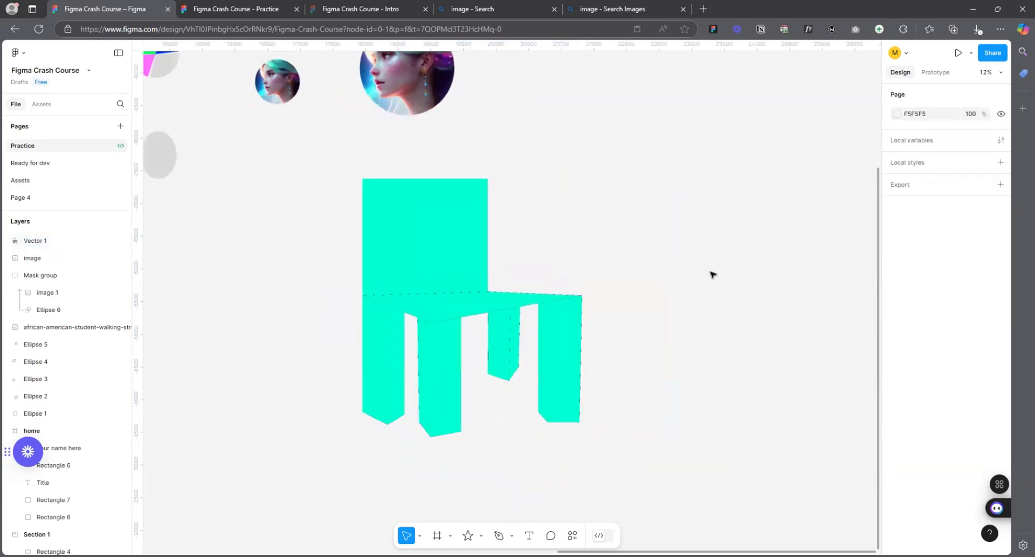
{"action": "scroll", "coordinate": [567, 308], "scroll_direction": "up", "scroll_amount": 2}
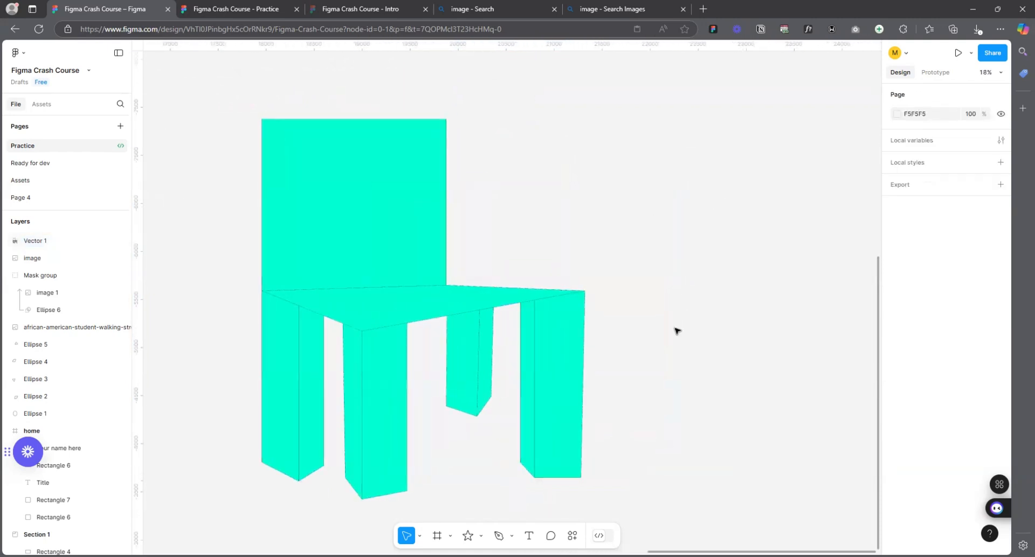
{"action": "scroll", "coordinate": [676, 324], "scroll_direction": "down", "scroll_amount": 3}
{"action": "left_click", "coordinate": [455, 261]}
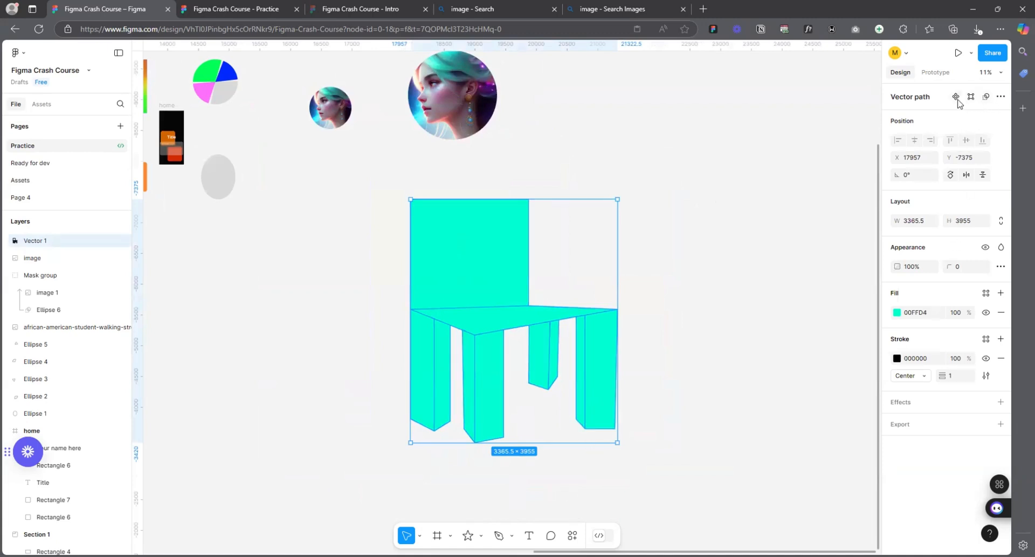
{"action": "scroll", "coordinate": [285, 233], "scroll_direction": "down", "scroll_amount": 1}
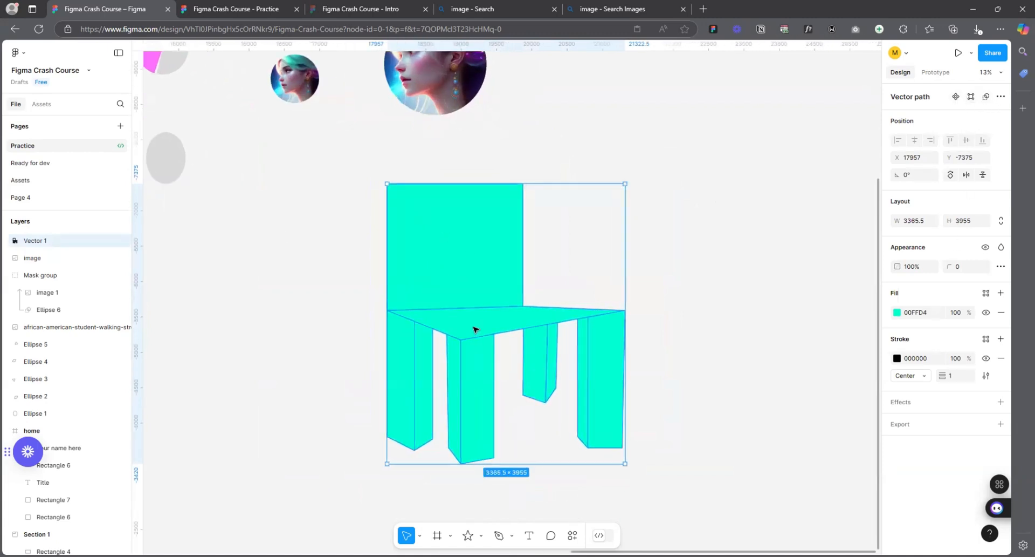
{"action": "scroll", "coordinate": [423, 376], "scroll_direction": "down", "scroll_amount": 3}
{"action": "scroll", "coordinate": [527, 346], "scroll_direction": "up", "scroll_amount": 2}
{"action": "double_click", "coordinate": [365, 302]}
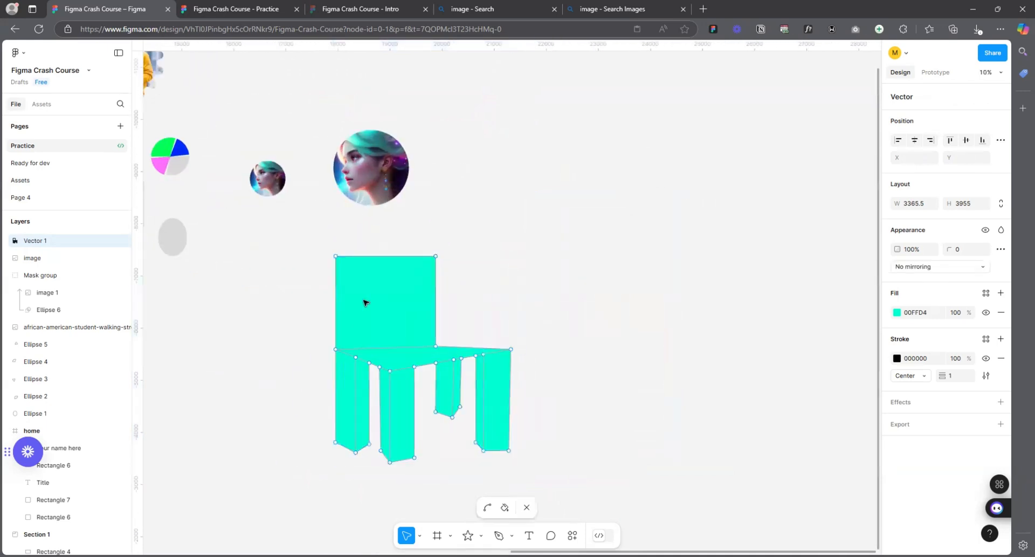
{"action": "key", "text": "Escape"}
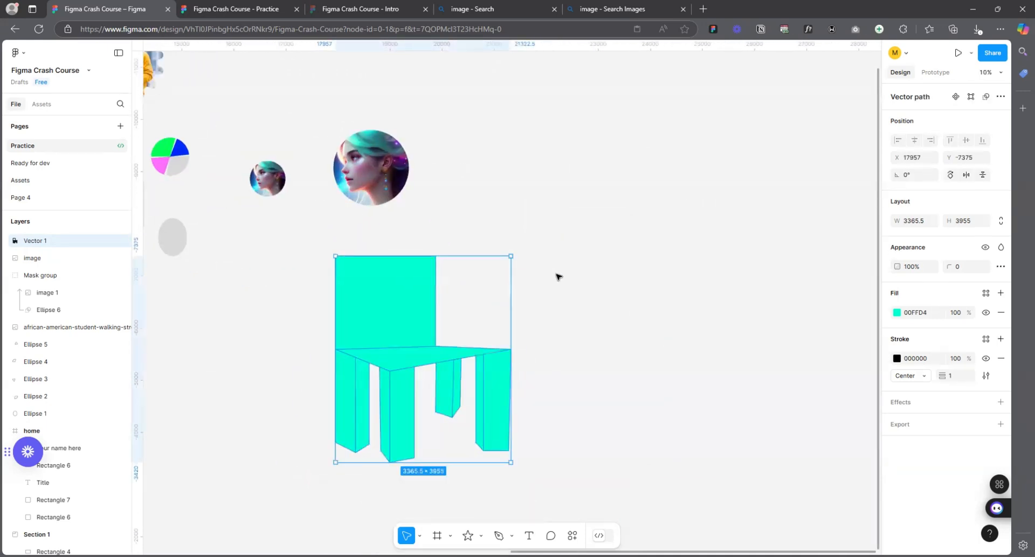
- Edit the chair vector and curve both upper corners of the backrest with the Bend tool to give it a rounded top
{"action": "left_click", "coordinate": [971, 97]}
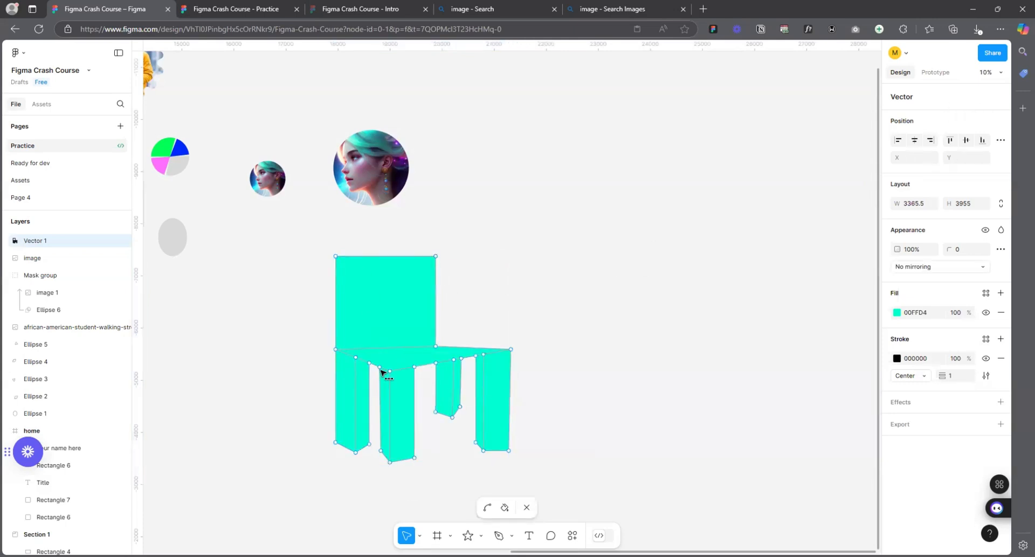
{"action": "scroll", "coordinate": [382, 372], "scroll_direction": "up", "scroll_amount": 2}
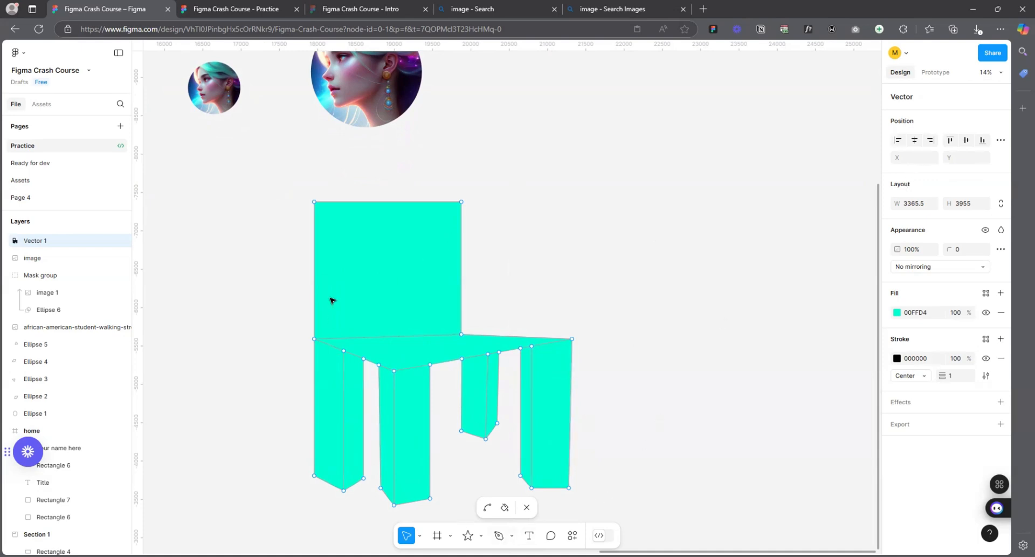
{"action": "scroll", "coordinate": [556, 325], "scroll_direction": "down", "scroll_amount": 2}
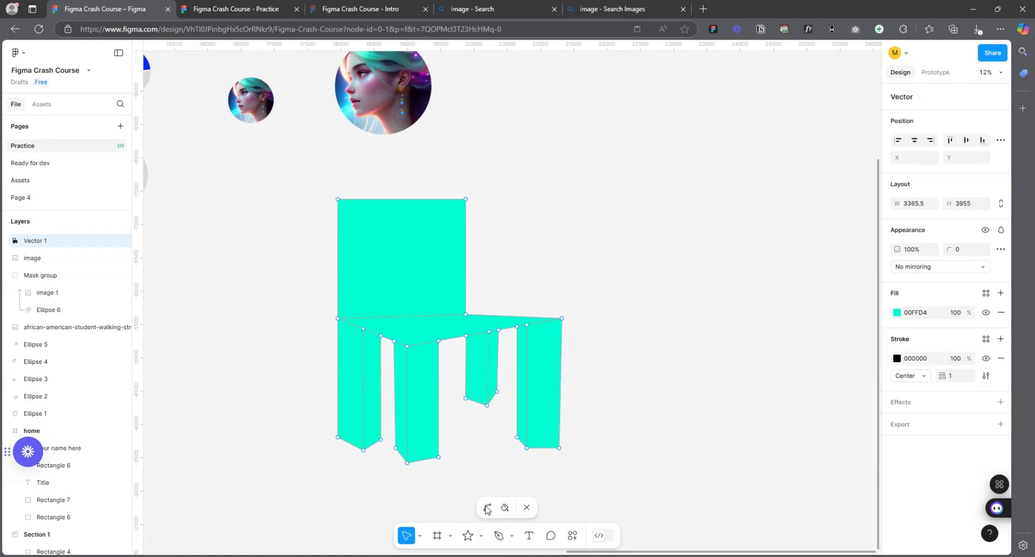
{"action": "left_click", "coordinate": [488, 508]}
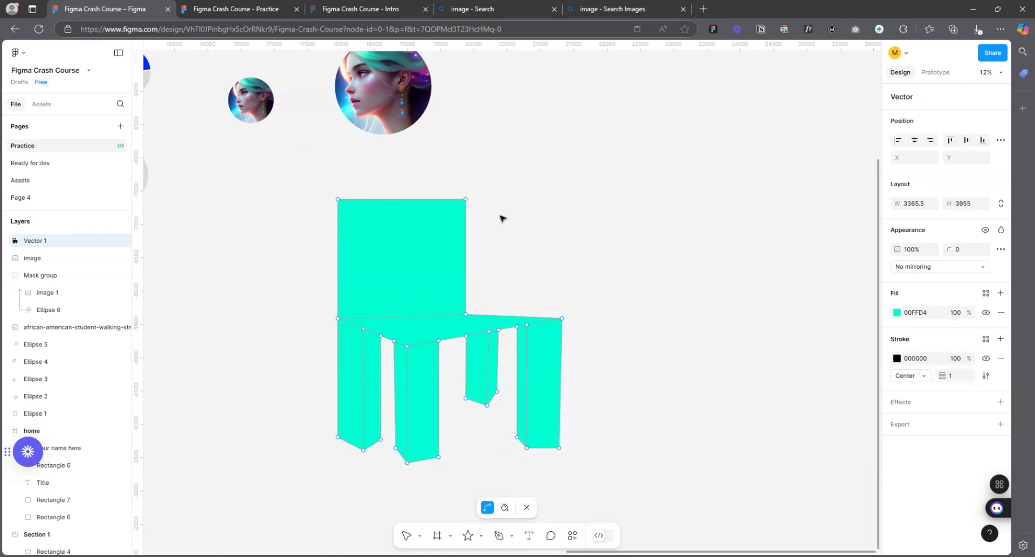
{"action": "scroll", "coordinate": [467, 212], "scroll_direction": "up", "scroll_amount": 3}
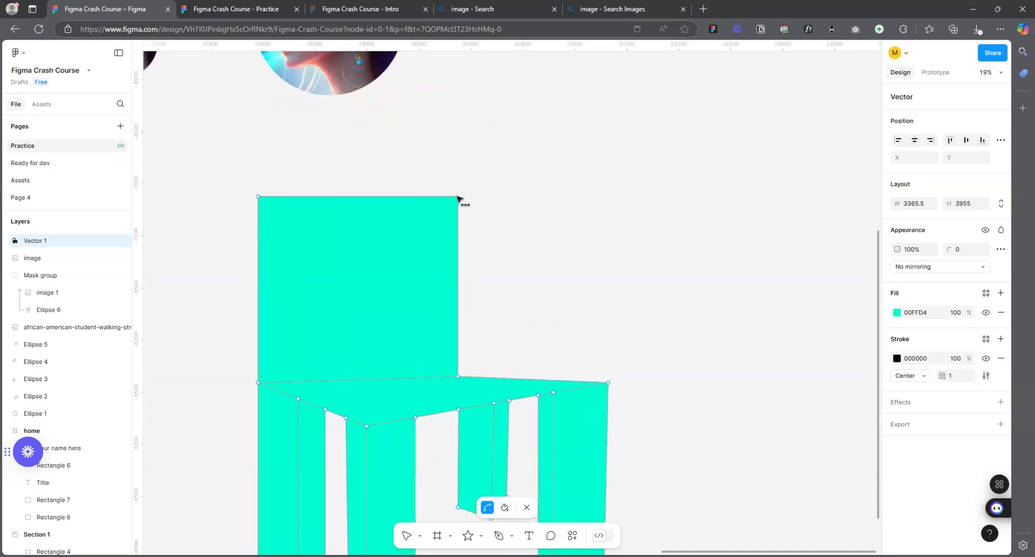
{"action": "left_click", "coordinate": [458, 197]}
{"action": "left_click", "coordinate": [459, 198]}
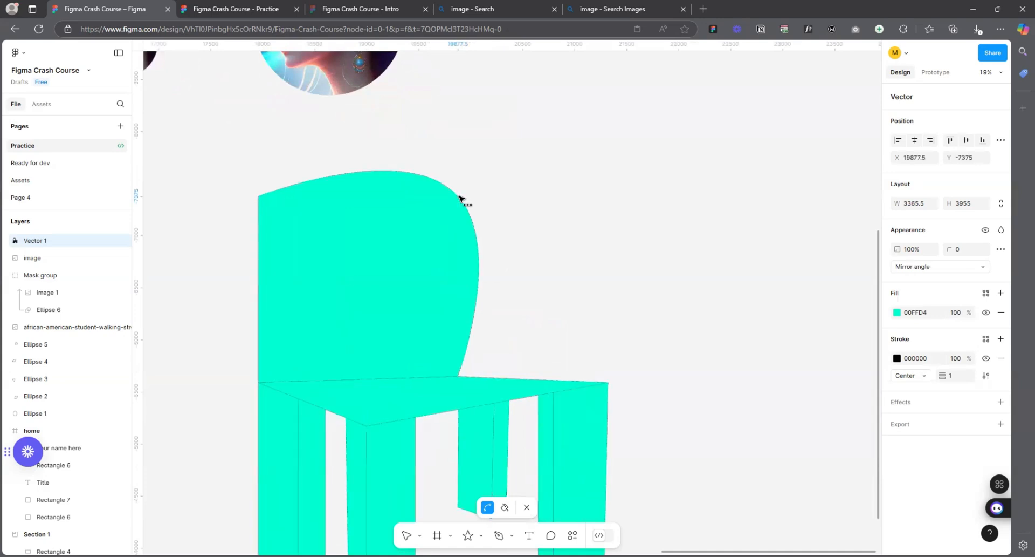
{"action": "scroll", "coordinate": [407, 265], "scroll_direction": "down", "scroll_amount": 3}
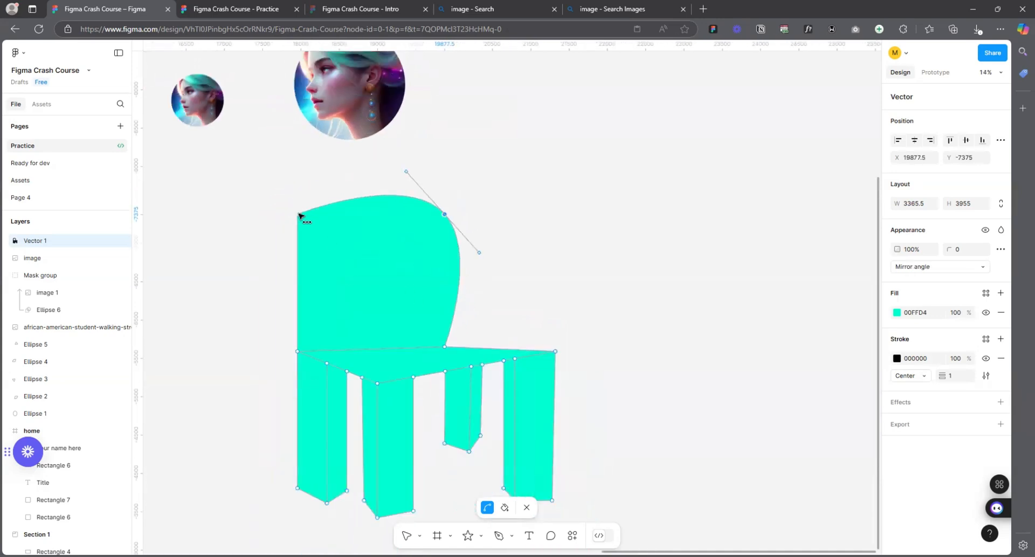
{"action": "left_click", "coordinate": [300, 215]}
{"action": "scroll", "coordinate": [455, 329], "scroll_direction": "down", "scroll_amount": 2}
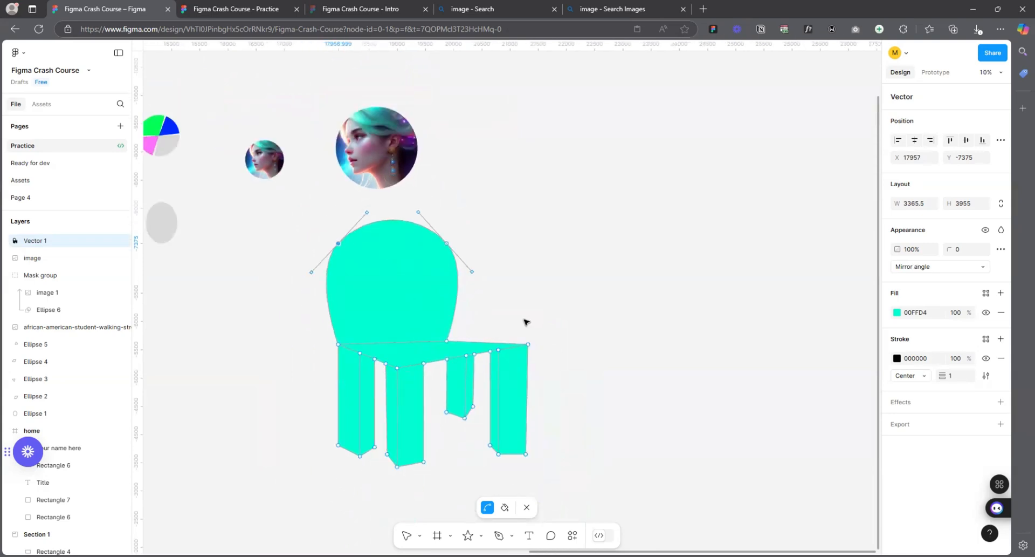
- Try to bend the seat's outer right corner, where it meets the rightmost leg, into a curve
{"action": "scroll", "coordinate": [471, 369], "scroll_direction": "up", "scroll_amount": 4}
{"action": "left_click", "coordinate": [575, 333]}
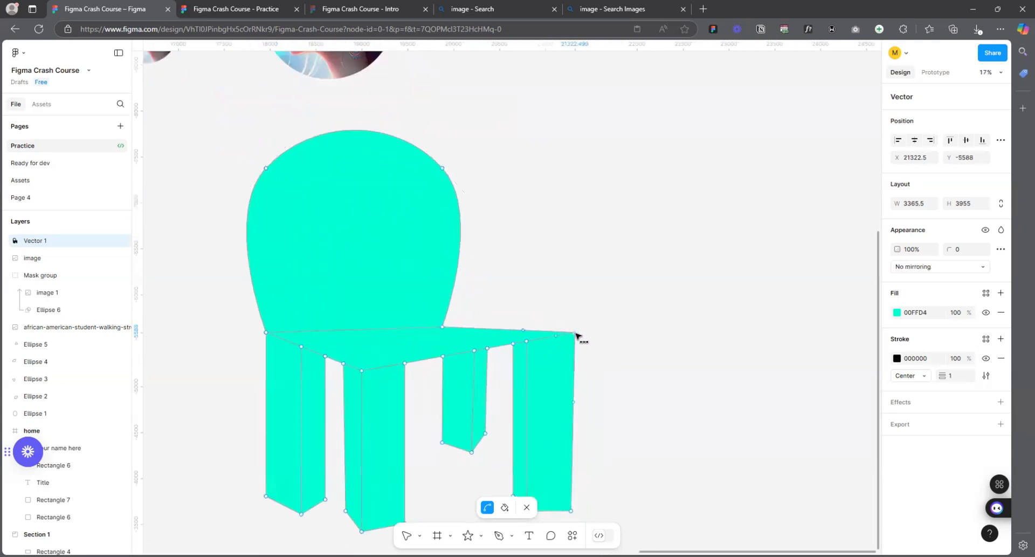
{"action": "key", "text": "Escape"}
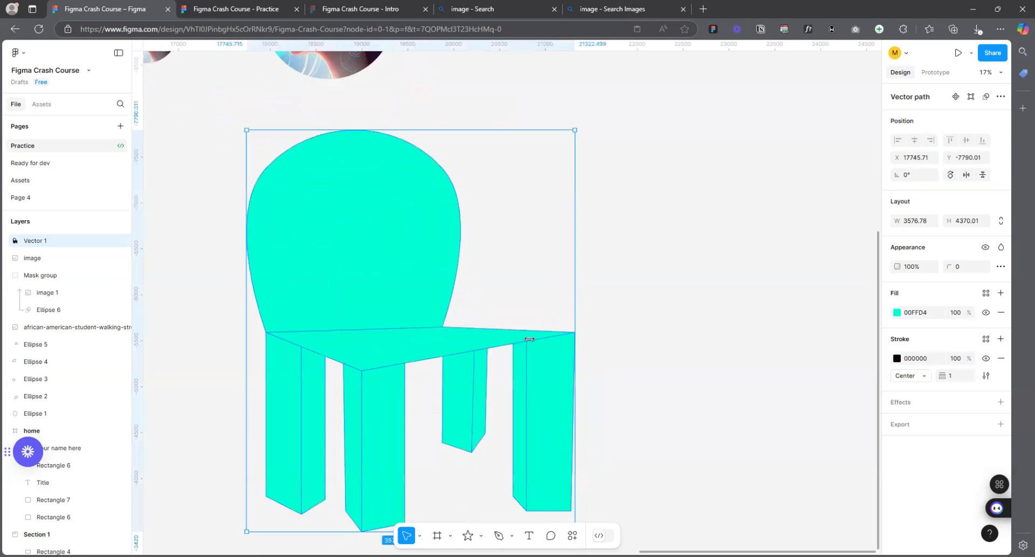
{"action": "double_click", "coordinate": [506, 337]}
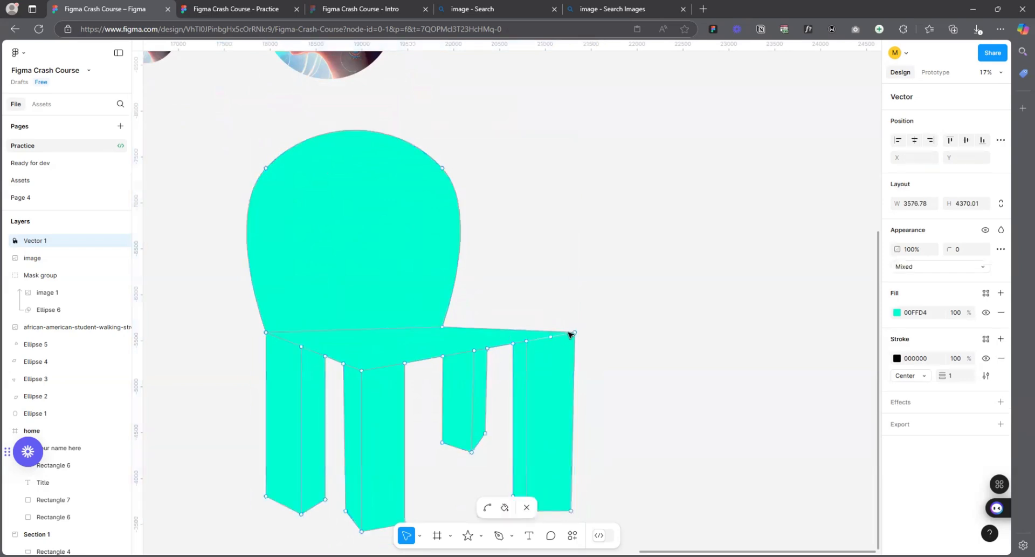
{"action": "left_click", "coordinate": [489, 507]}
{"action": "left_click", "coordinate": [576, 334]}
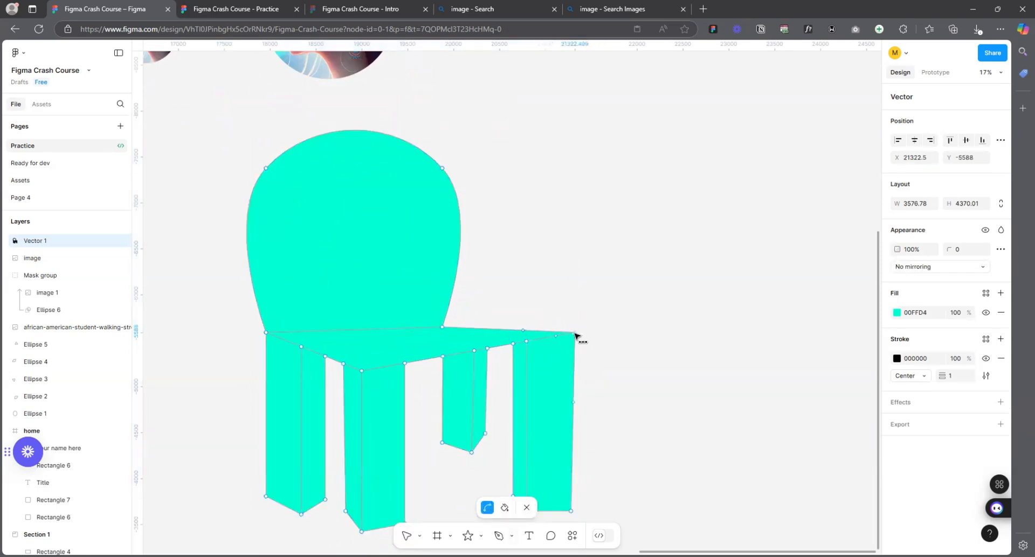
{"action": "scroll", "coordinate": [577, 336], "scroll_direction": "up", "scroll_amount": 5}
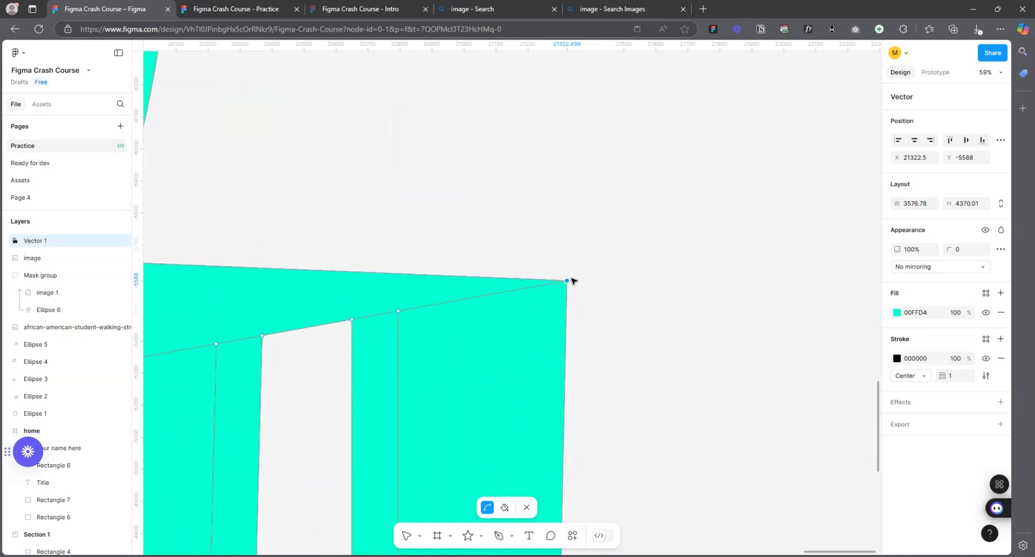
{"action": "scroll", "coordinate": [565, 323], "scroll_direction": "down", "scroll_amount": 5}
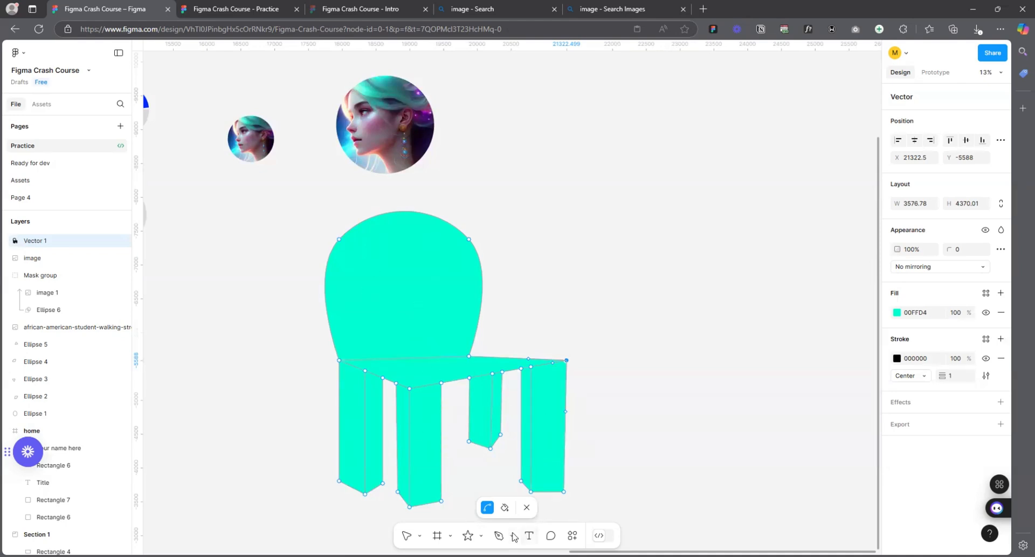
- Isolate the wide face of the leftmost leg with the Paint bucket and set its fill to golden brown, D29B04
{"action": "left_click", "coordinate": [506, 509]}
{"action": "scroll", "coordinate": [415, 485], "scroll_direction": "up", "scroll_amount": 3}
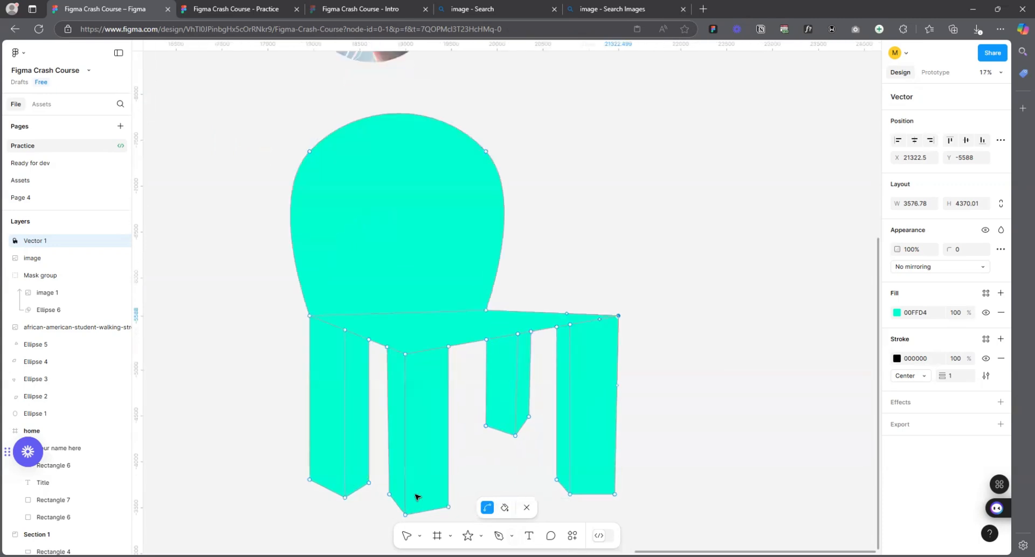
{"action": "left_click", "coordinate": [322, 380]}
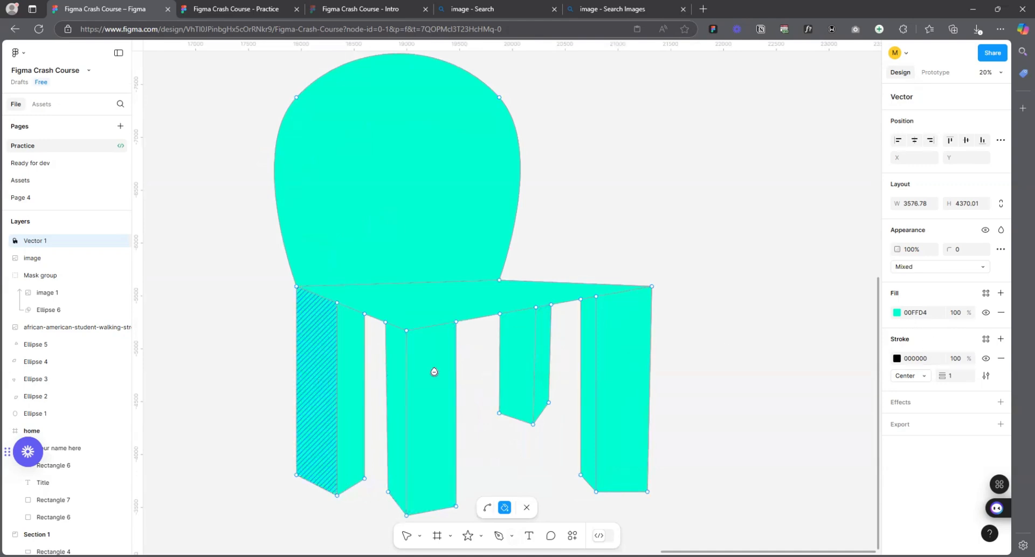
{"action": "left_click", "coordinate": [897, 312]}
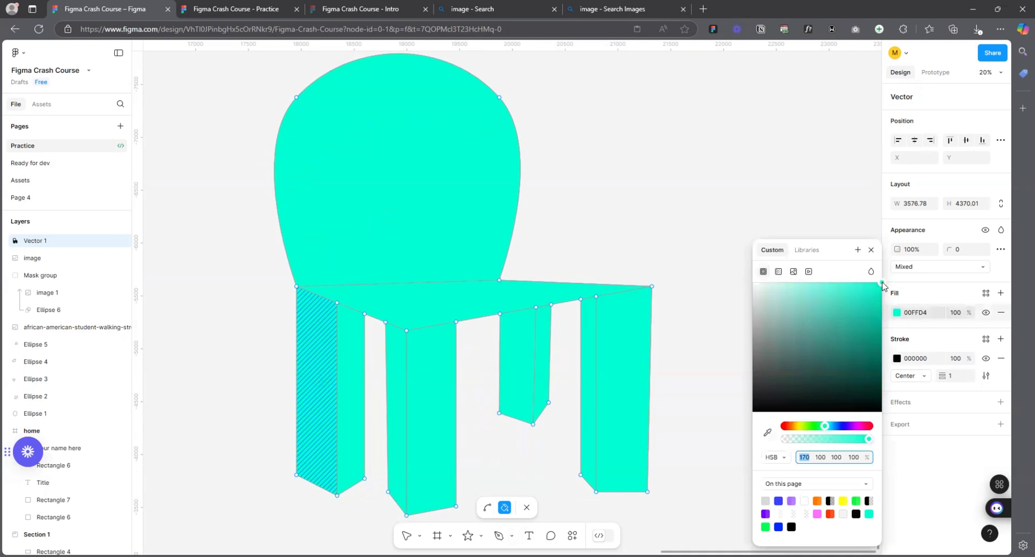
{"action": "left_click_drag", "start_coordinate": [863, 299], "coordinate": [860, 286]}
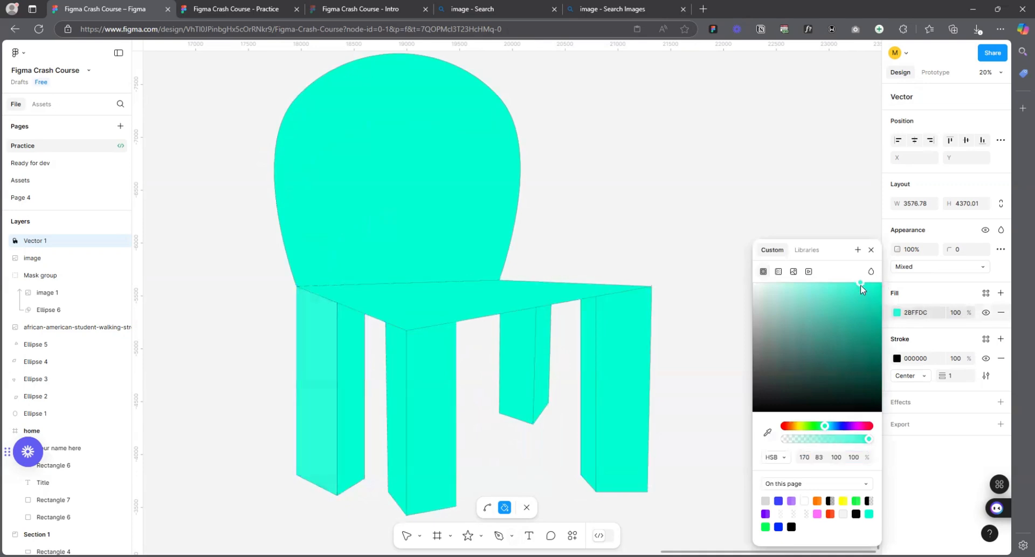
{"action": "left_click_drag", "start_coordinate": [829, 430], "coordinate": [795, 426]}
{"action": "left_click", "coordinate": [881, 296]}
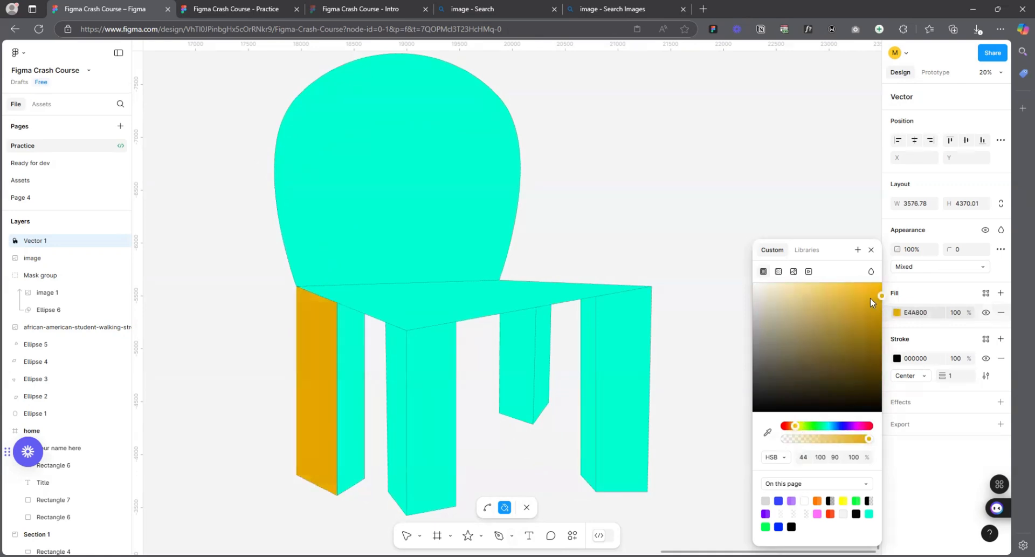
{"action": "left_click", "coordinate": [872, 300]}
- Copy the golden brown D29B04 to the narrow side face of the leftmost leg, and darken that face to B58504
{"action": "left_click", "coordinate": [928, 312]}
{"action": "key", "text": "ctrl+c"}
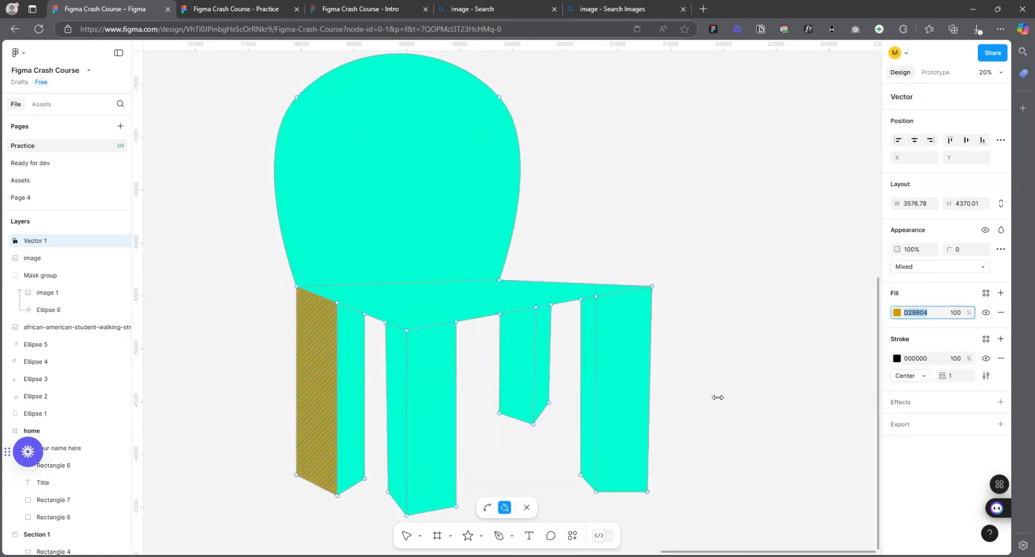
{"action": "left_click", "coordinate": [352, 359]}
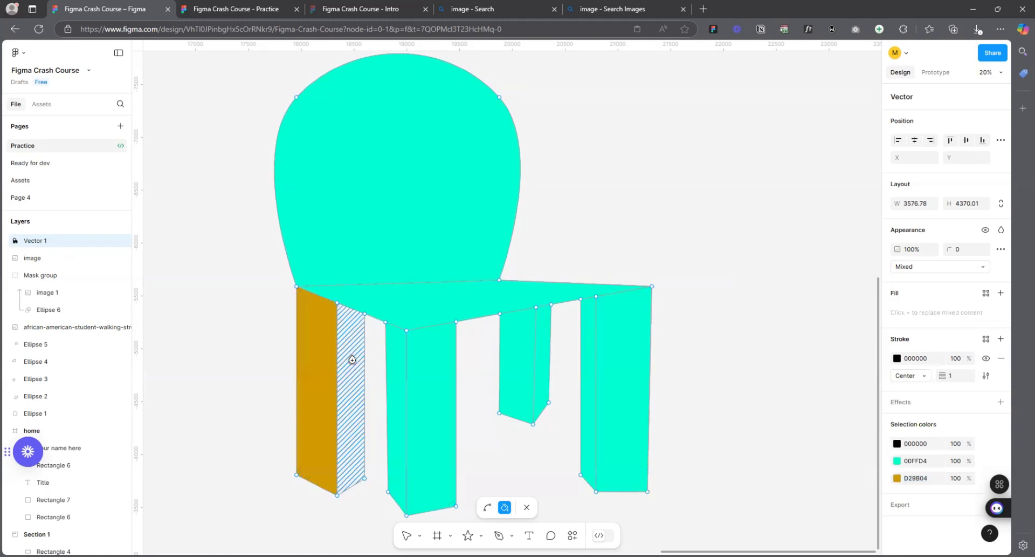
{"action": "left_click", "coordinate": [352, 359]}
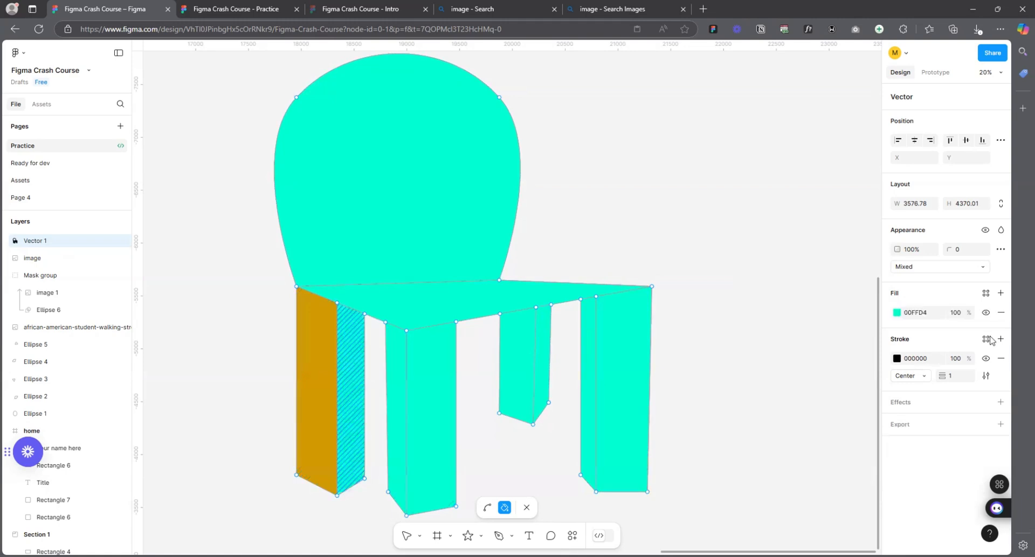
{"action": "left_click", "coordinate": [897, 313]}
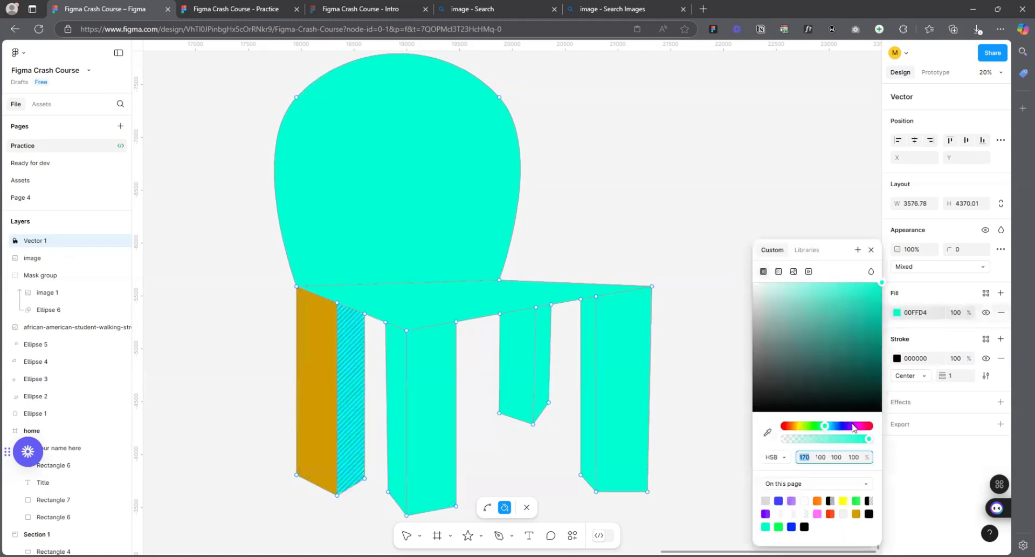
{"action": "left_click", "coordinate": [930, 312]}
{"action": "key", "text": "ctrl+v"}
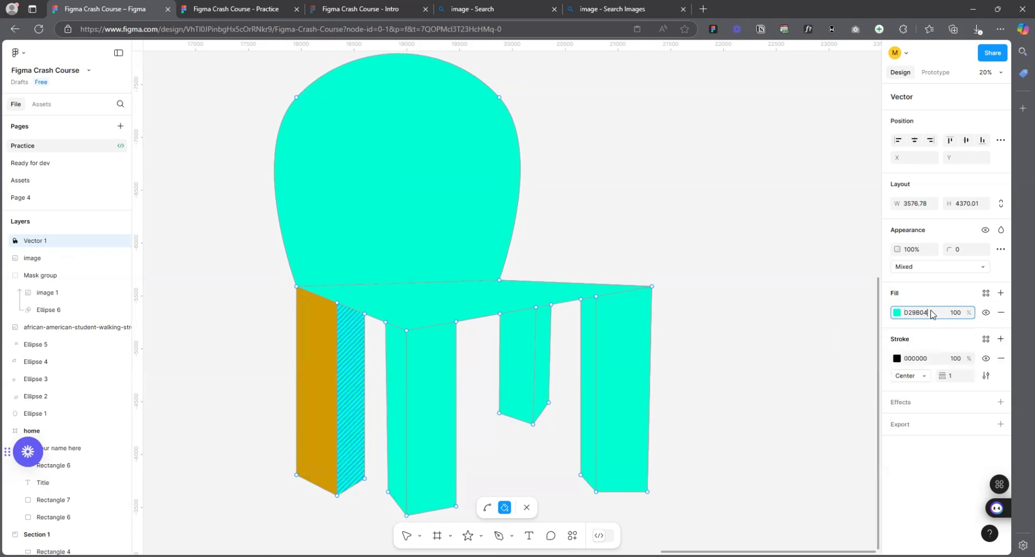
{"action": "key", "text": "Return"}
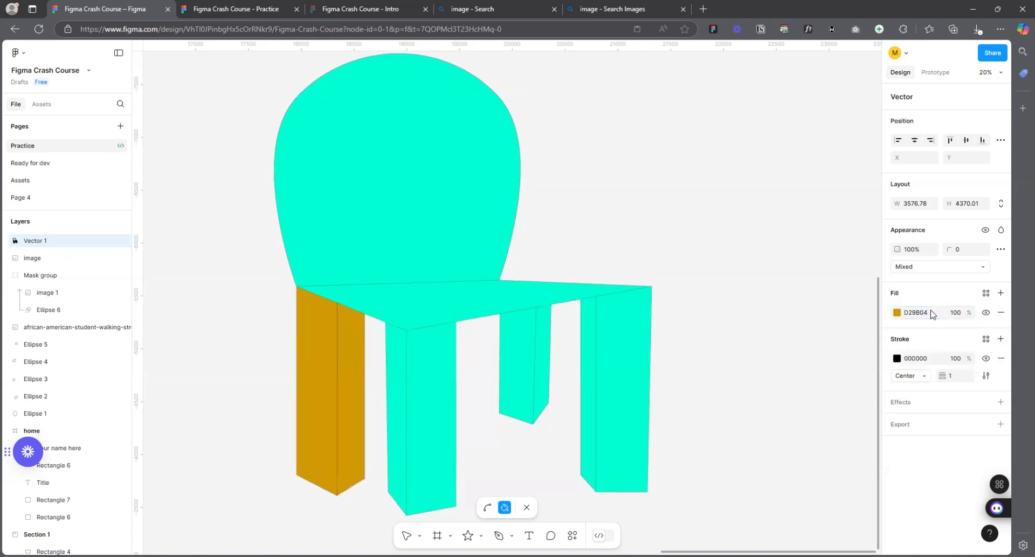
{"action": "left_click", "coordinate": [897, 312]}
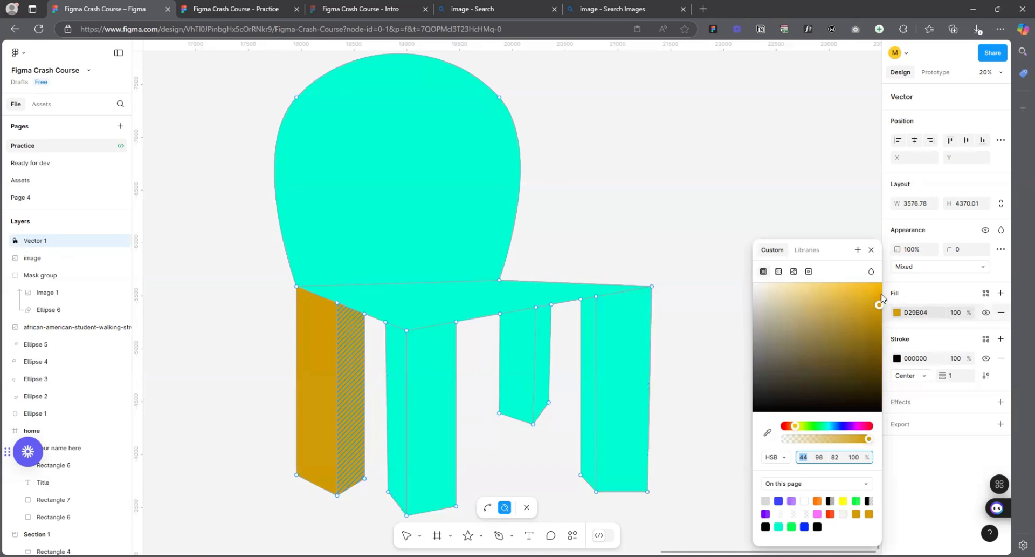
{"action": "left_click_drag", "start_coordinate": [880, 305], "coordinate": [881, 325]}
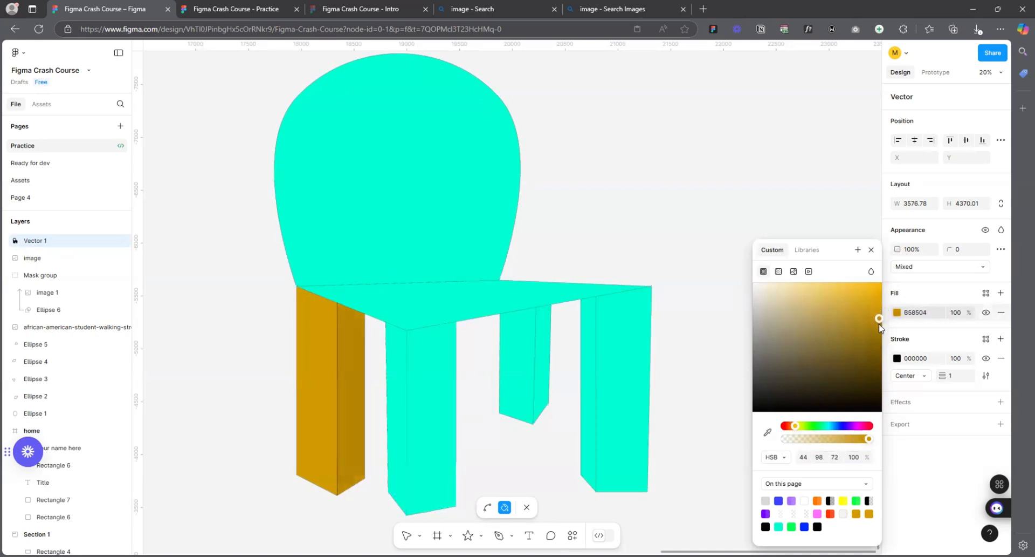
- Fill the narrow side face of the front leg with the darker brown sampled from the leftmost leg's side face
{"action": "scroll", "coordinate": [296, 375], "scroll_direction": "down", "scroll_amount": 2}
{"action": "scroll", "coordinate": [521, 473], "scroll_direction": "up", "scroll_amount": 2}
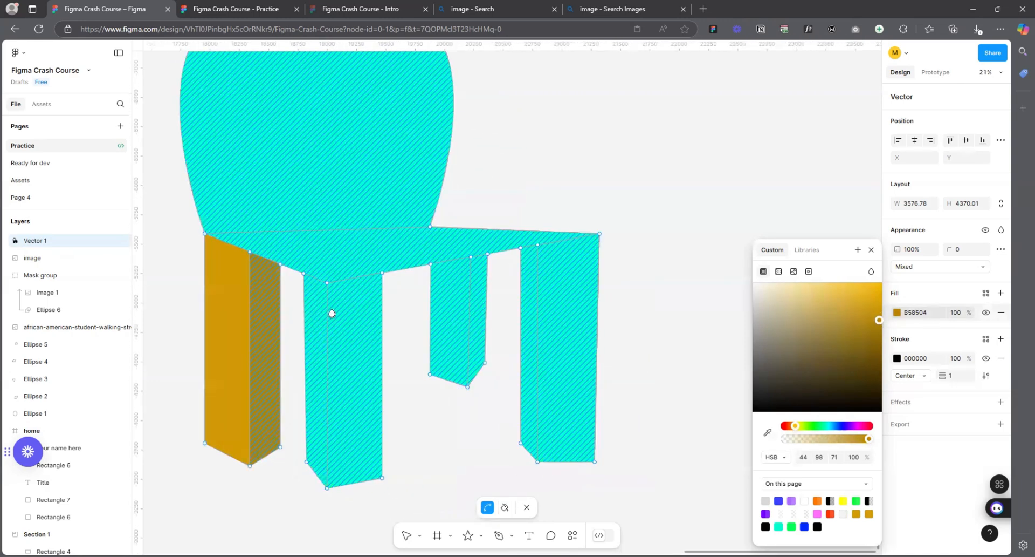
{"action": "left_click", "coordinate": [767, 431]}
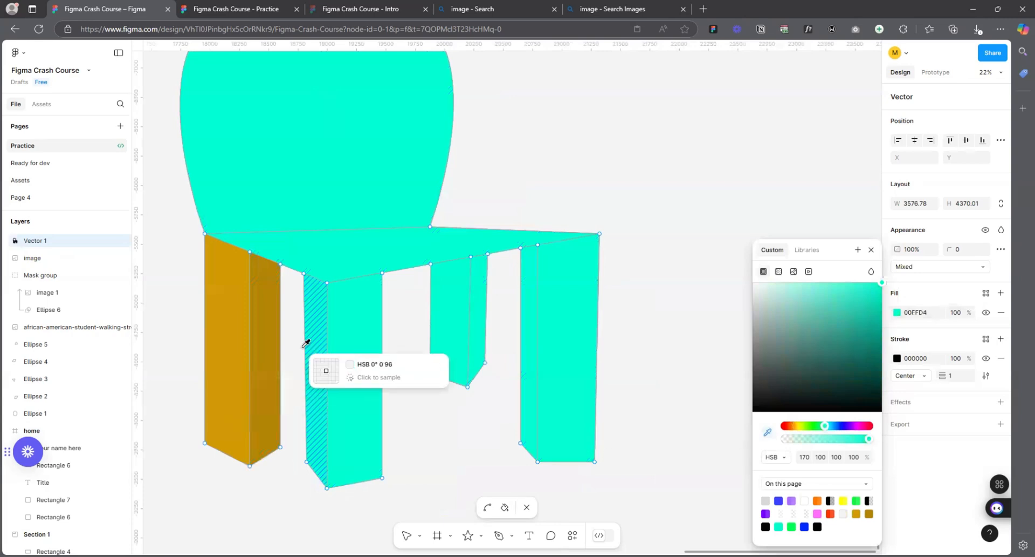
{"action": "left_click", "coordinate": [272, 350]}
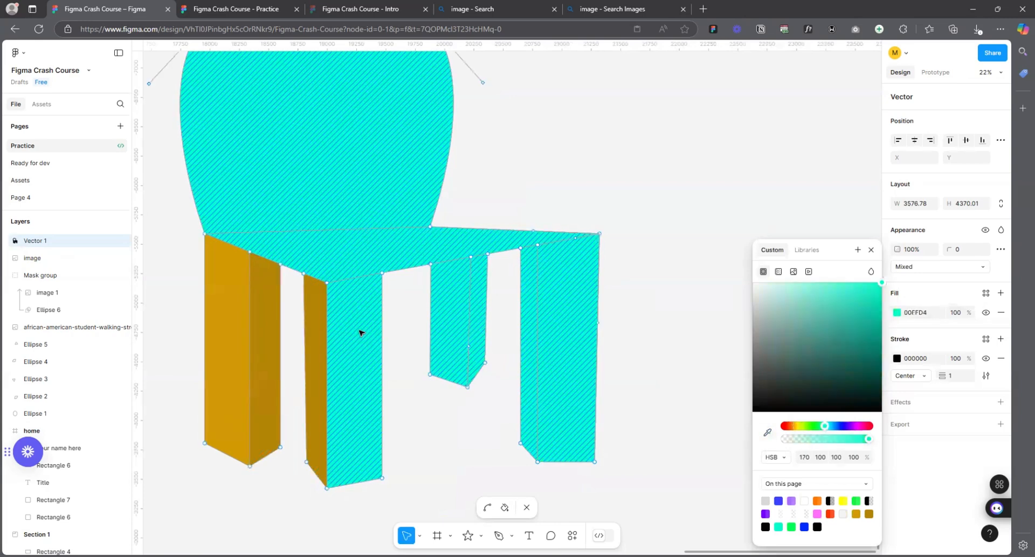
- Isolate the wide face of the front leg with the Paint bucket and set its fill to golden brown, D29B04
{"action": "left_click", "coordinate": [505, 507]}
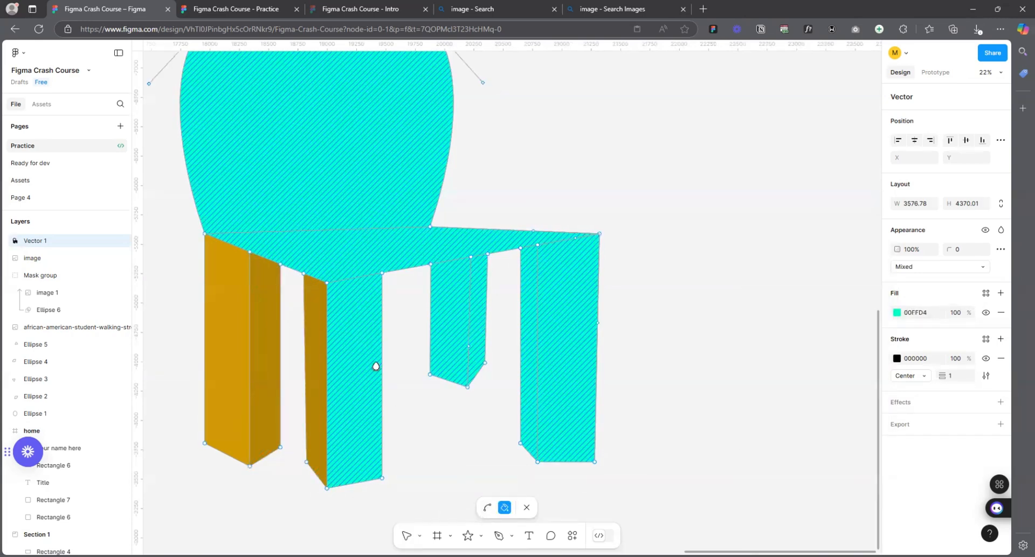
{"action": "left_click", "coordinate": [349, 337]}
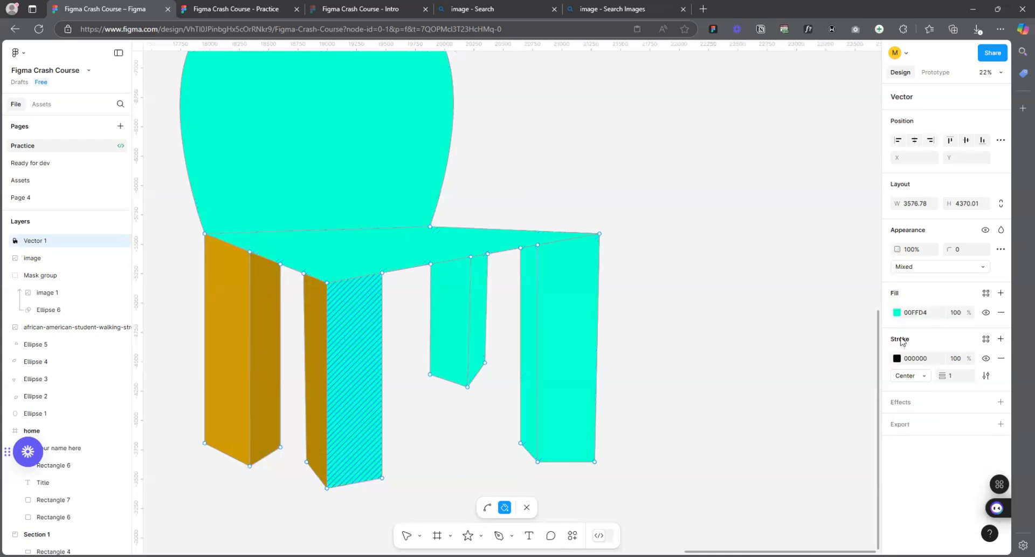
{"action": "left_click", "coordinate": [933, 312]}
{"action": "type", "text": "D29B04"}
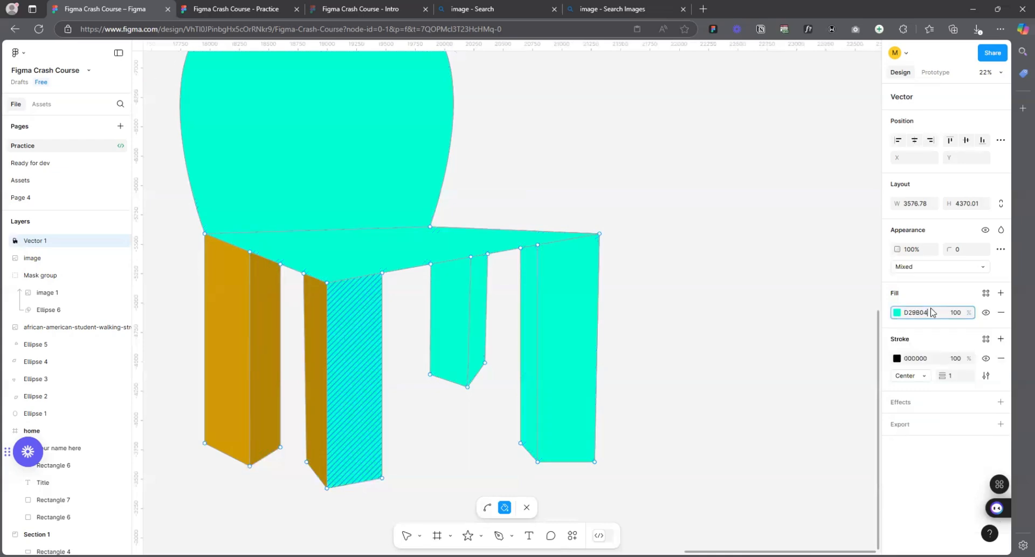
{"action": "key", "text": "Return"}
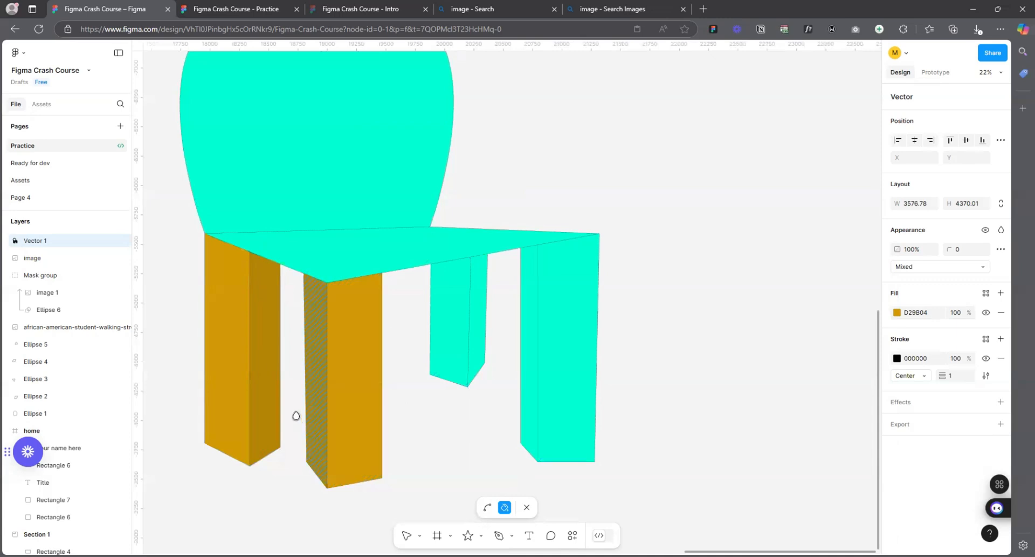
{"action": "left_click", "coordinate": [275, 422]}
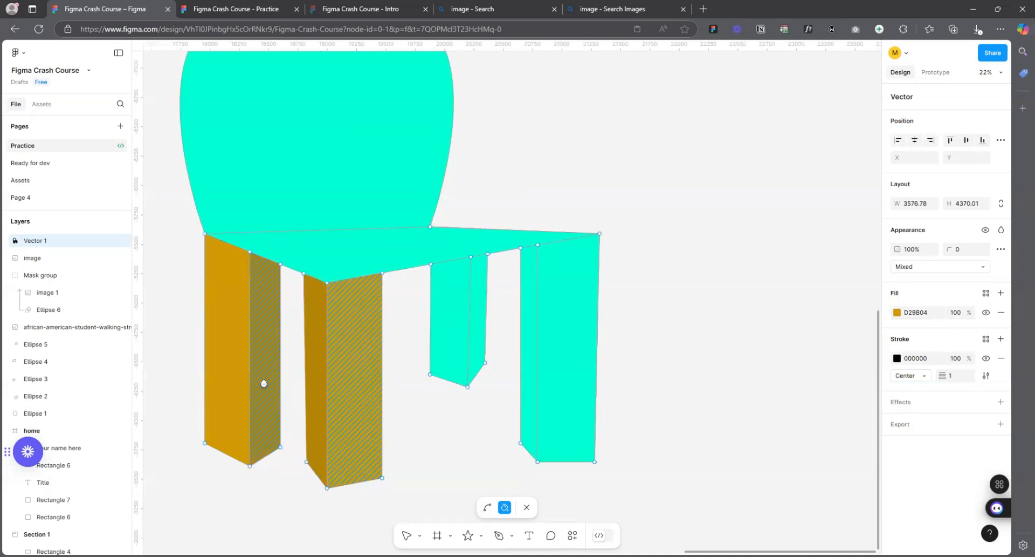
- Fill the wide face of the back leg with the darker brown B58504 sampled from the front leg's narrow side face
{"action": "scroll", "coordinate": [264, 380], "scroll_direction": "down", "scroll_amount": 3, "text": "ctrl"}
{"action": "scroll", "coordinate": [359, 296], "scroll_direction": "up", "scroll_amount": 3, "text": "ctrl"}
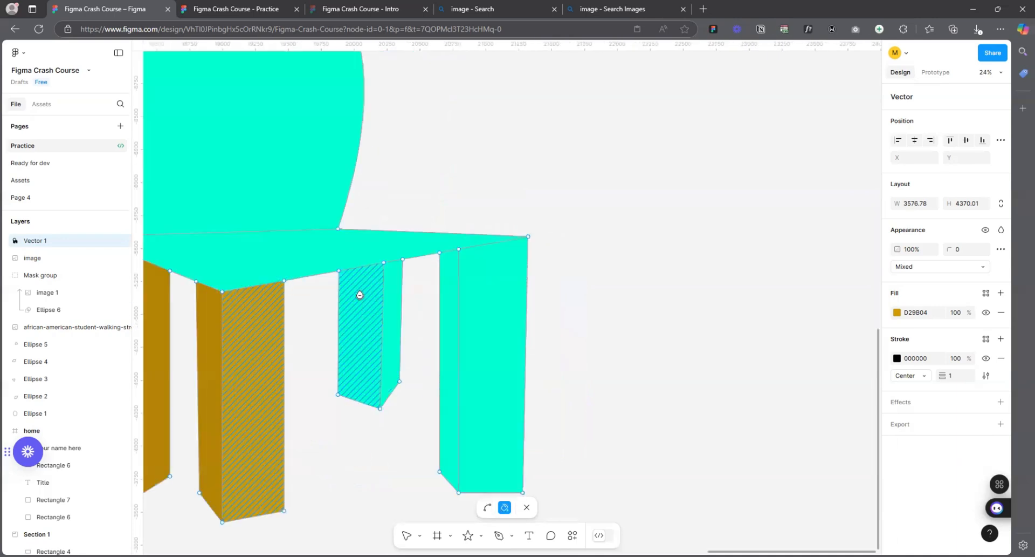
{"action": "left_click", "coordinate": [355, 303]}
{"action": "left_click", "coordinate": [355, 305]}
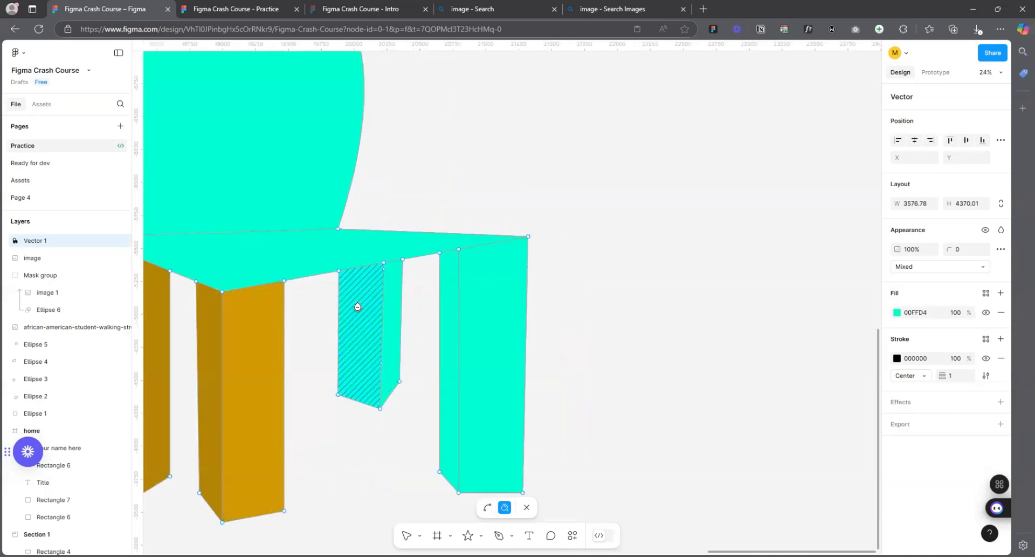
{"action": "left_click", "coordinate": [898, 313]}
{"action": "left_click", "coordinate": [768, 432]}
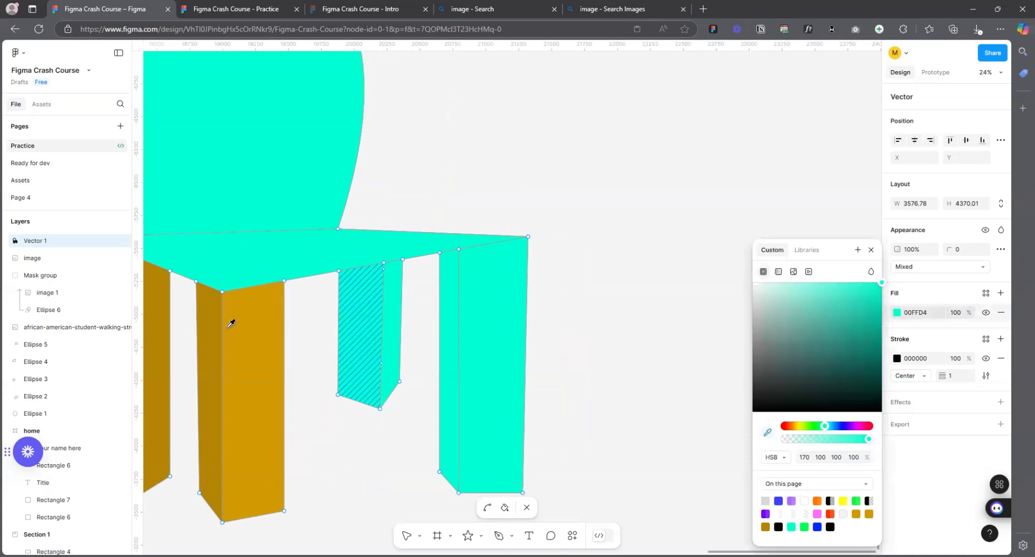
{"action": "left_click", "coordinate": [213, 320]}
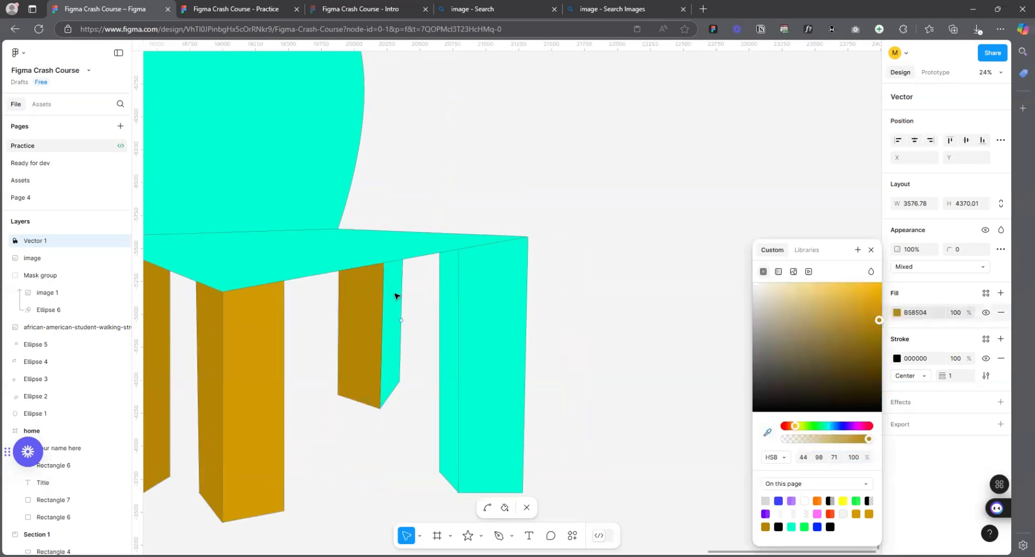
- Isolate the narrow side face of the back leg with the Paint bucket and set its fill to D29B04
{"action": "left_click", "coordinate": [505, 509]}
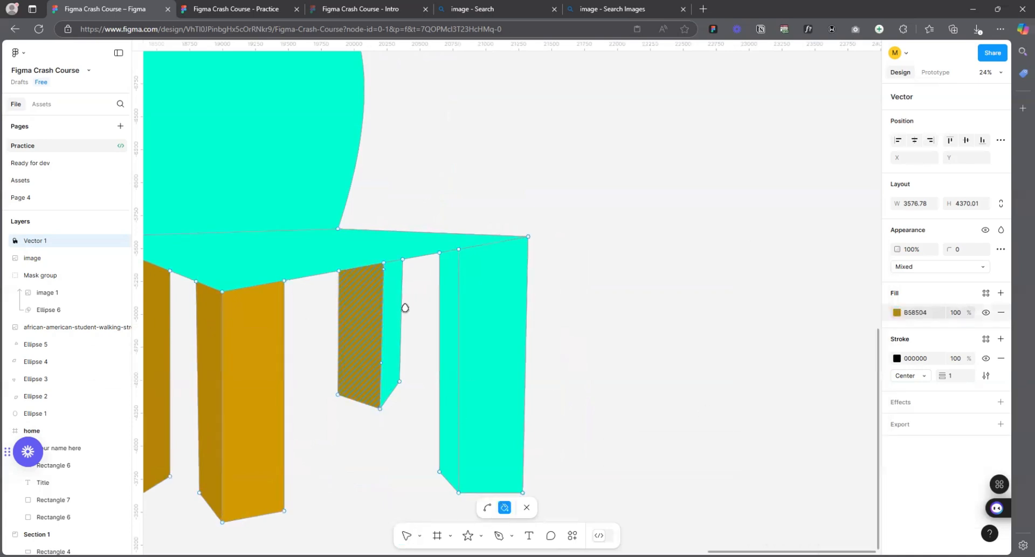
{"action": "left_click", "coordinate": [393, 300]}
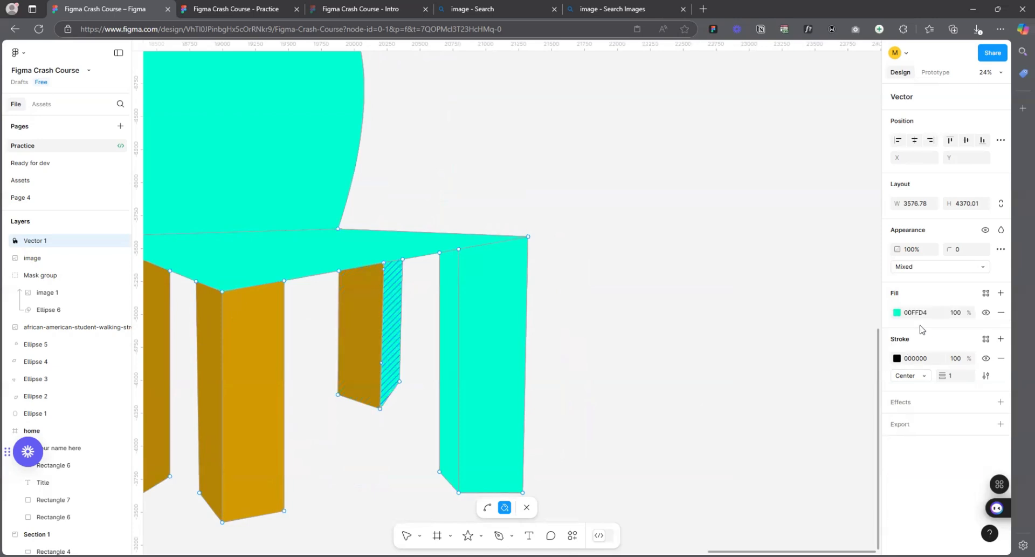
{"action": "left_click", "coordinate": [939, 318]}
{"action": "type", "text": "D29B04"}
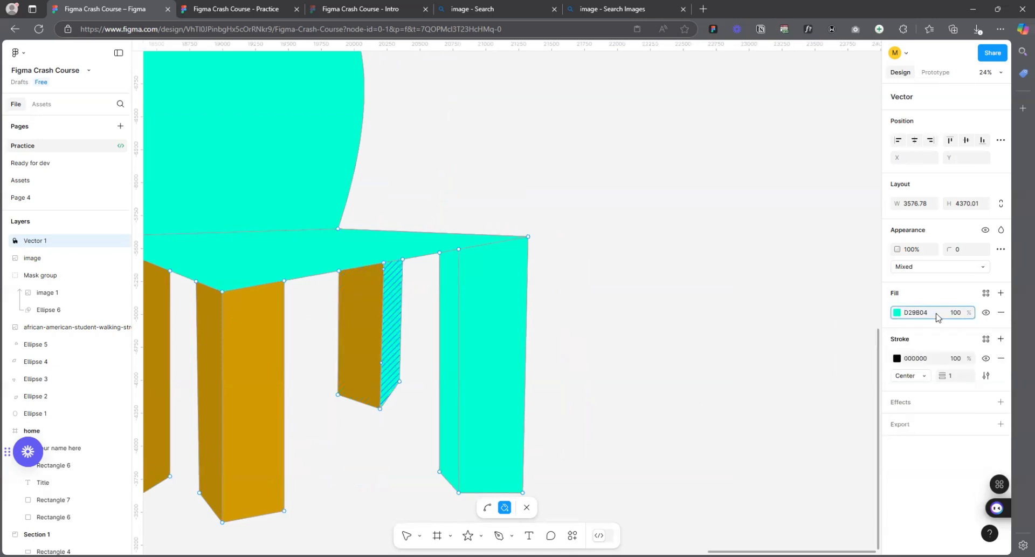
{"action": "key", "text": "Return"}
- Recolour the wide face of the leftmost leg with the darker brown B58504 sampled from the front leg's side face
{"action": "scroll", "coordinate": [537, 380], "scroll_direction": "down", "scroll_amount": 3}
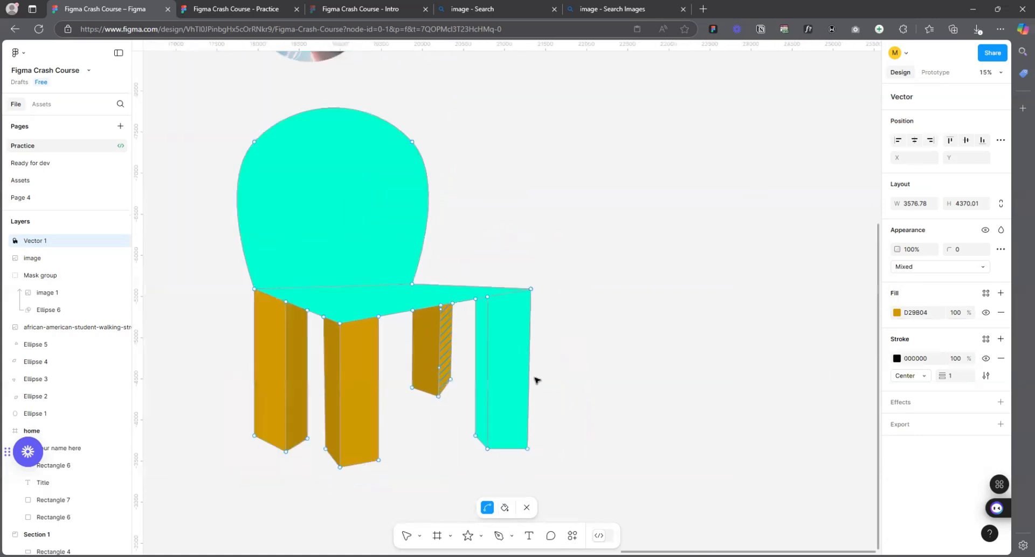
{"action": "scroll", "coordinate": [537, 380], "scroll_direction": "down", "scroll_amount": 3}
{"action": "scroll", "coordinate": [362, 397], "scroll_direction": "up", "scroll_amount": 3}
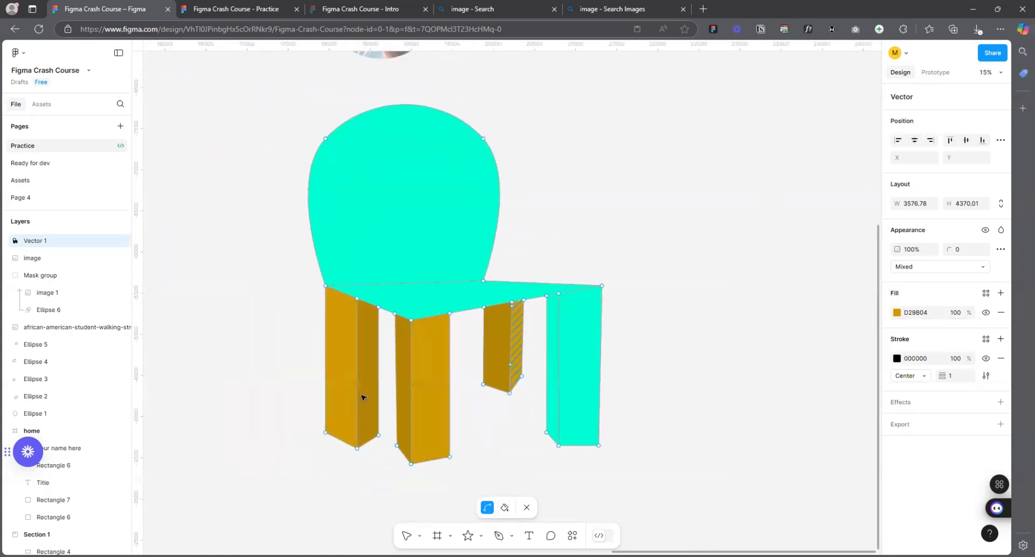
{"action": "scroll", "coordinate": [363, 398], "scroll_direction": "up", "scroll_amount": 2}
{"action": "key", "text": "b"}
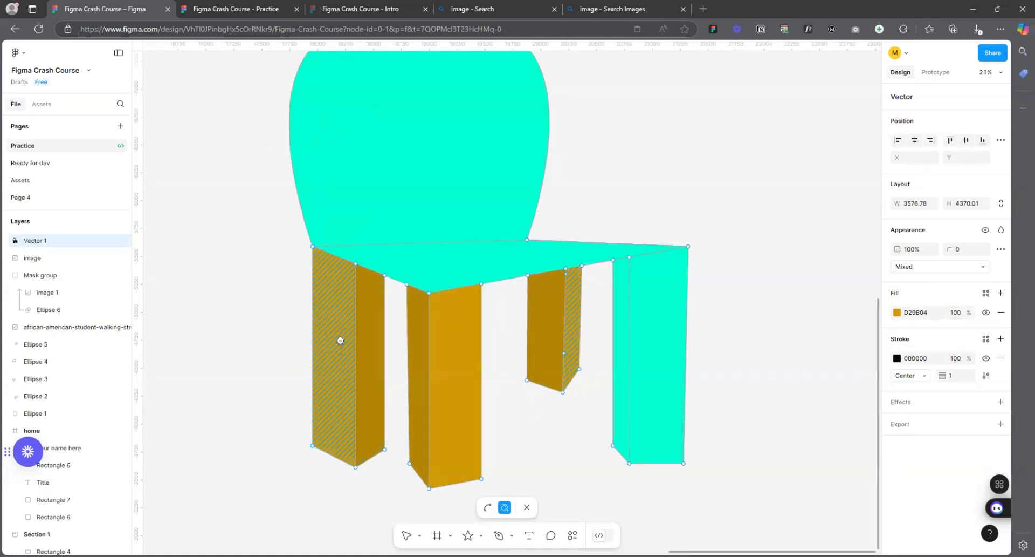
{"action": "left_click", "coordinate": [335, 312]}
{"action": "left_click", "coordinate": [337, 312]}
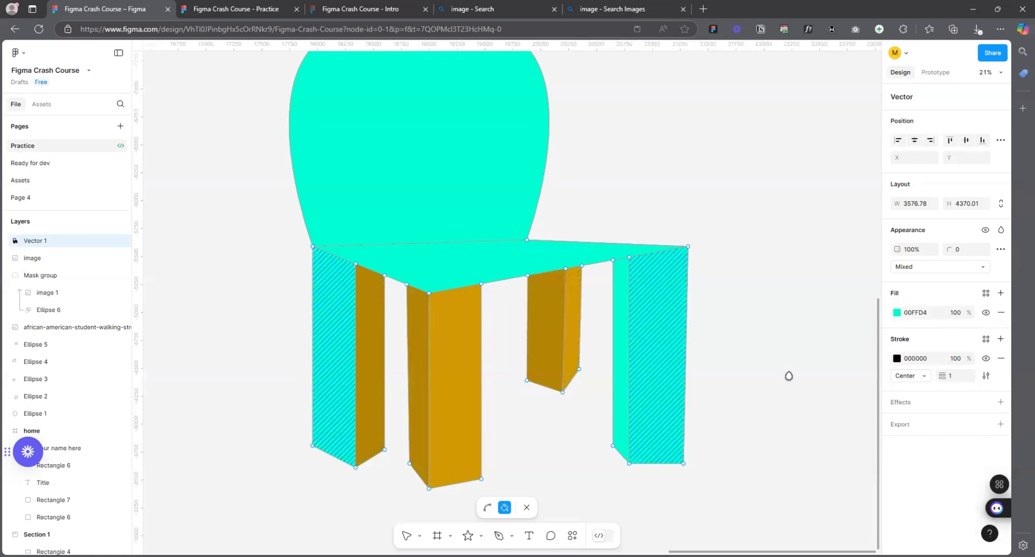
{"action": "left_click", "coordinate": [927, 313]}
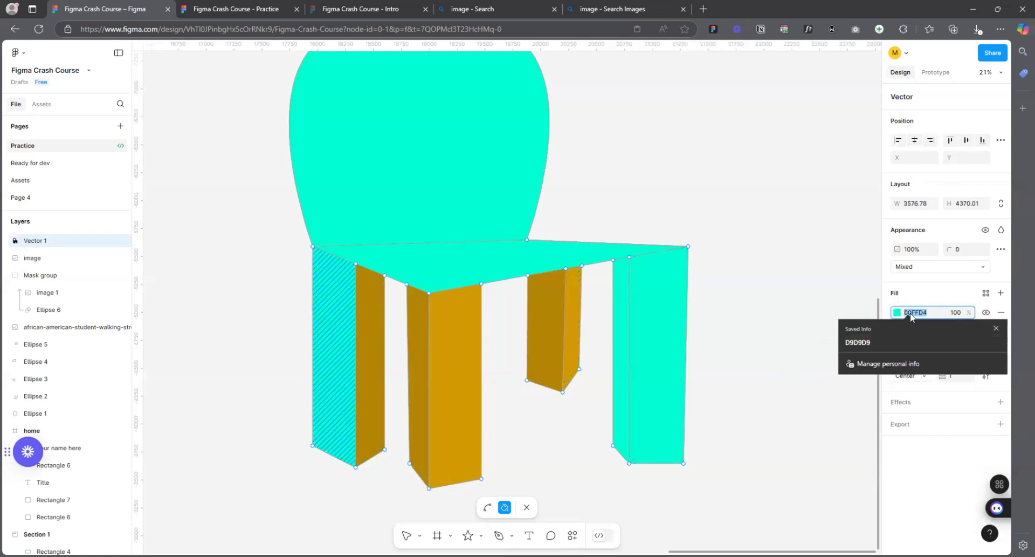
{"action": "left_click", "coordinate": [897, 312]}
{"action": "left_click", "coordinate": [768, 432]}
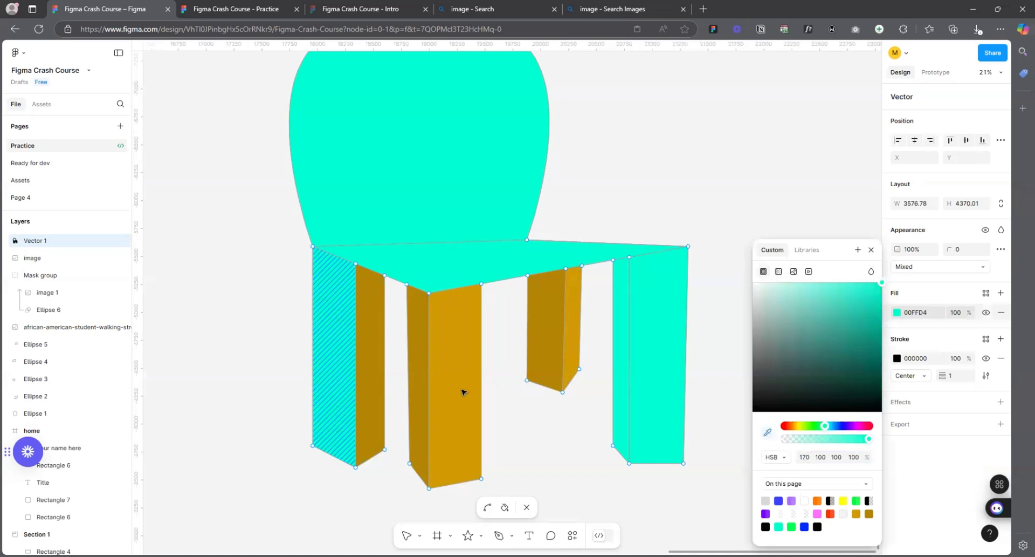
{"action": "left_click", "coordinate": [418, 351]}
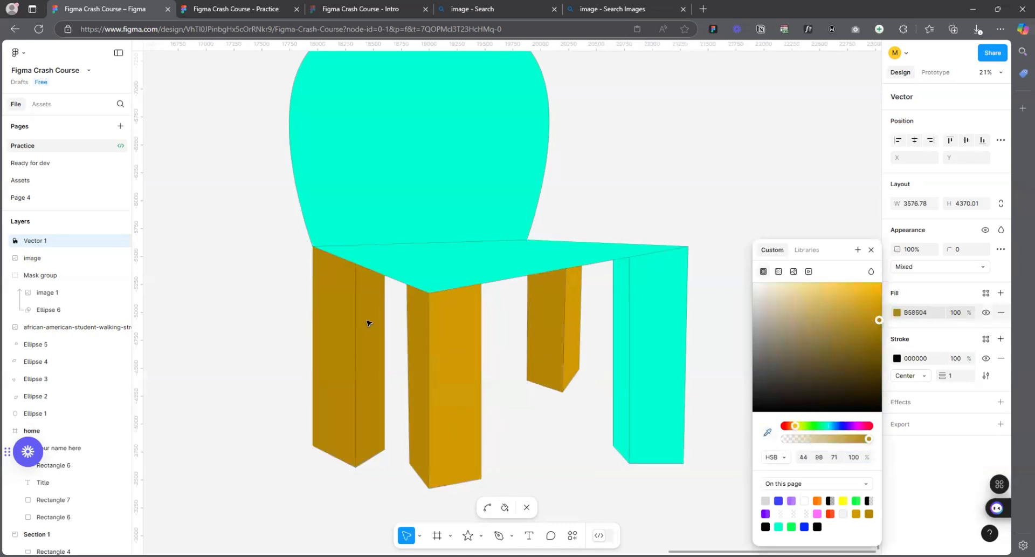
- Select the narrow side face of the leftmost leg and set its fill to the lighter brown D29B04
{"action": "left_click", "coordinate": [368, 323]}
{"action": "left_click", "coordinate": [616, 387]}
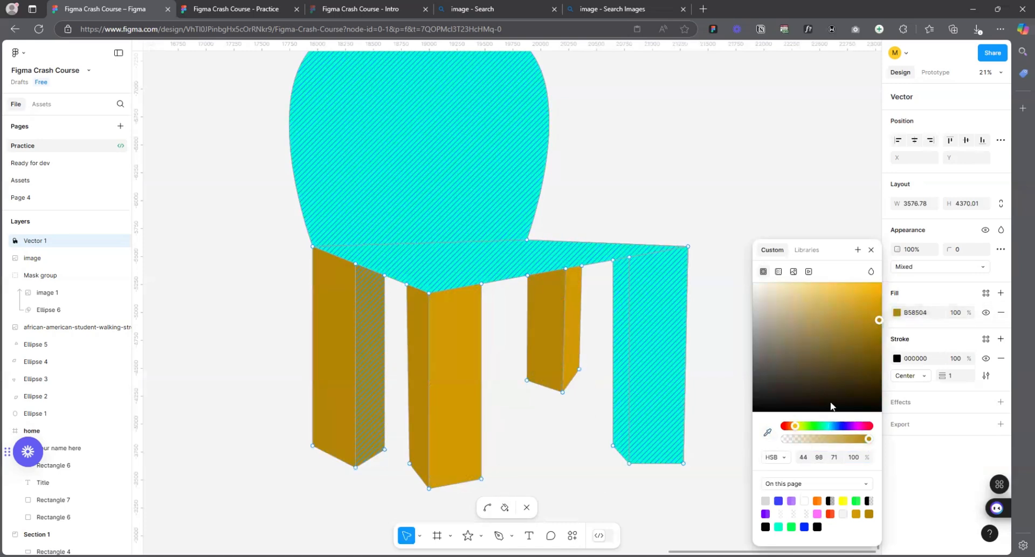
{"action": "left_click", "coordinate": [931, 312]}
{"action": "type", "text": "D29B04"}
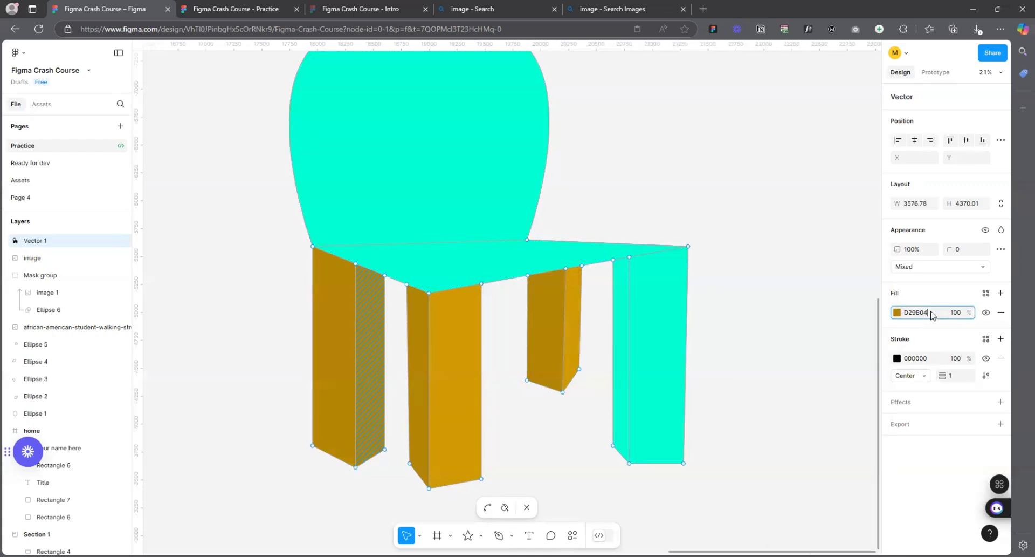
{"action": "key", "text": "Return"}
- Fill the narrow side face of the rightmost leg with the darker brown B58504 sampled from the front leg's side face
{"action": "scroll", "coordinate": [324, 436], "scroll_direction": "down", "scroll_amount": 3}
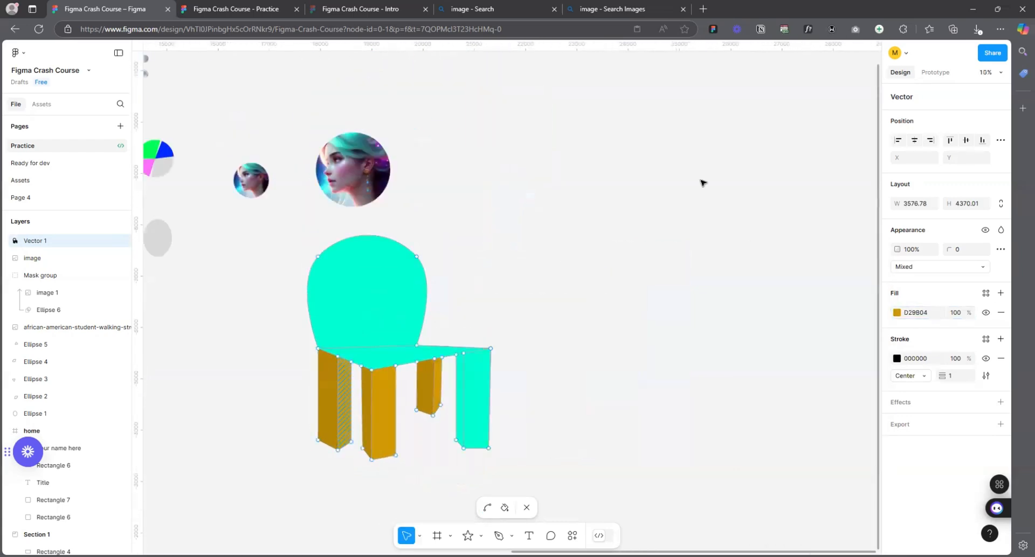
{"action": "scroll", "coordinate": [434, 425], "scroll_direction": "up", "scroll_amount": 4}
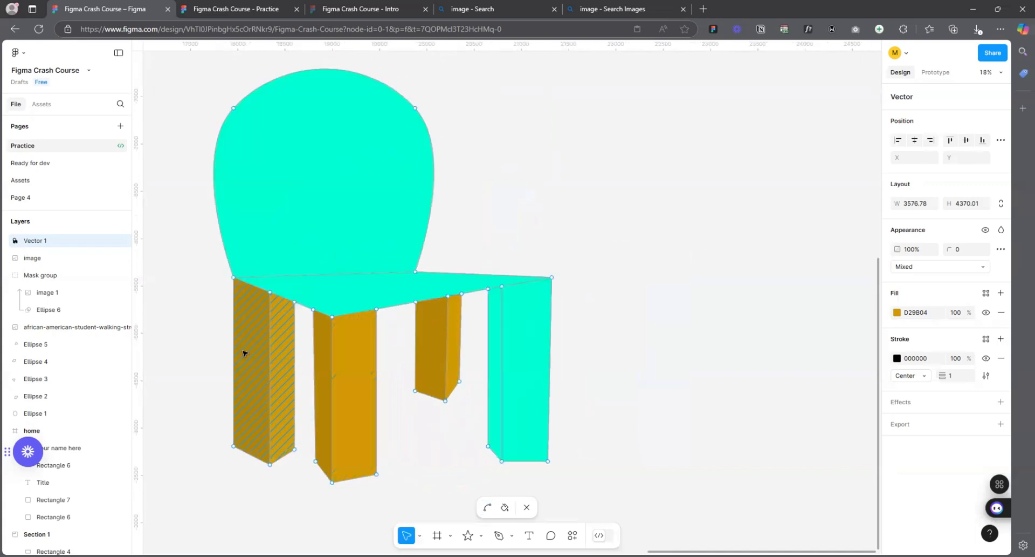
{"action": "scroll", "coordinate": [340, 398], "scroll_direction": "down", "scroll_amount": 2}
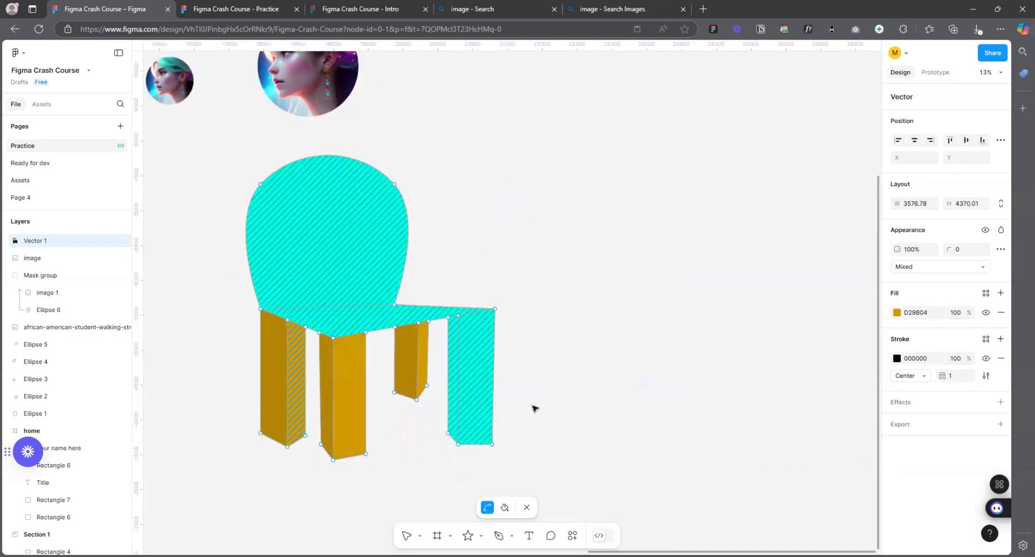
{"action": "scroll", "coordinate": [482, 458], "scroll_direction": "up", "scroll_amount": 2}
{"action": "left_click", "coordinate": [505, 507]}
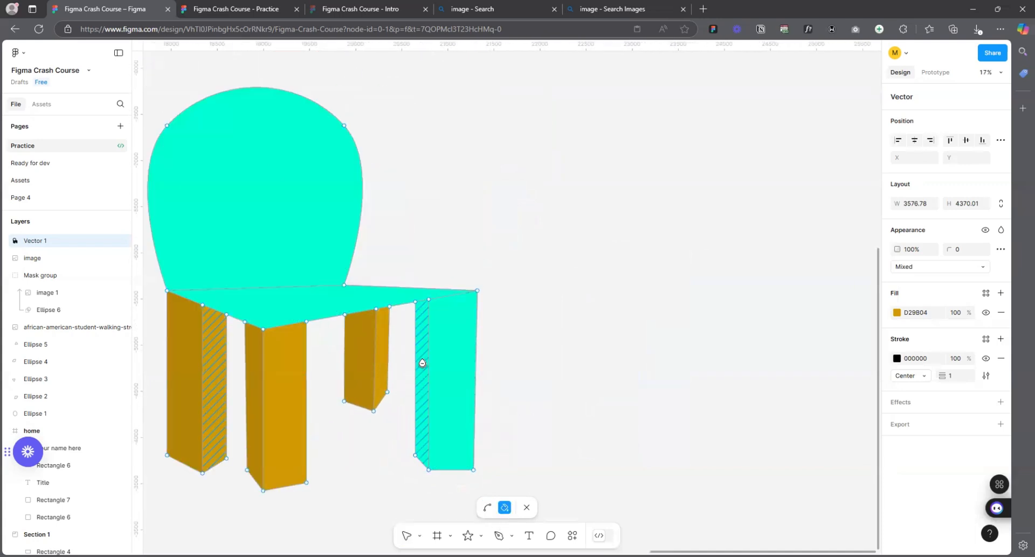
{"action": "left_click", "coordinate": [421, 364]}
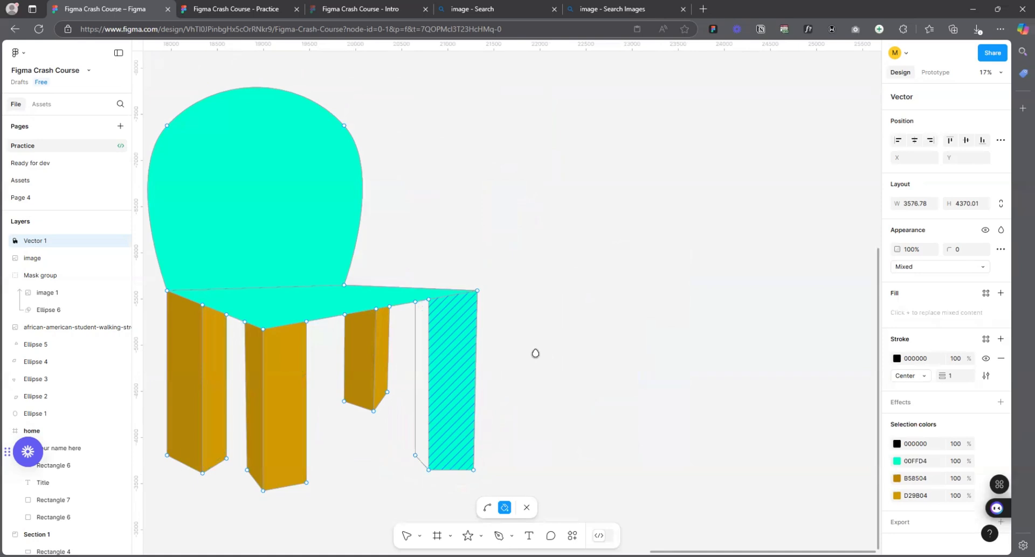
{"action": "left_click", "coordinate": [422, 378]}
{"action": "left_click", "coordinate": [898, 312]}
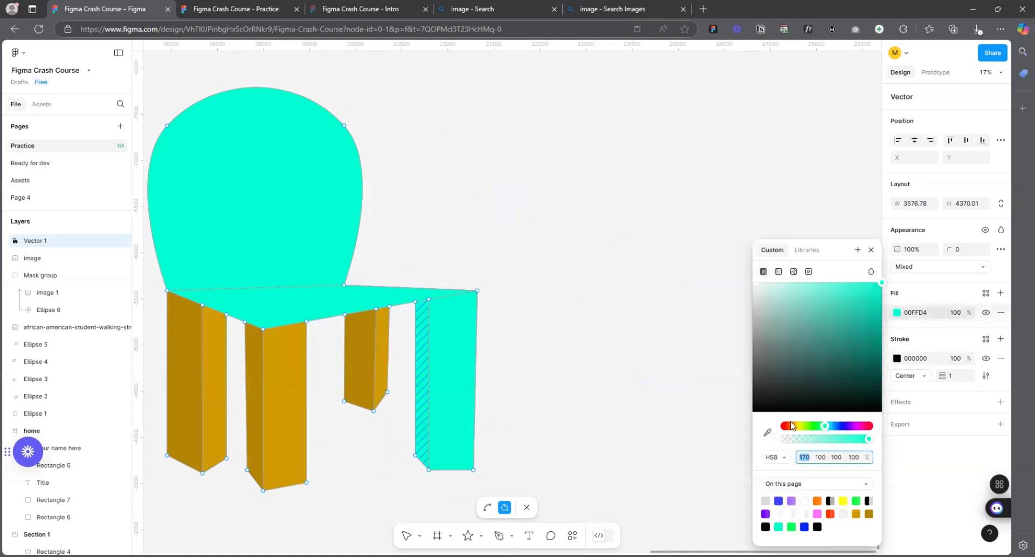
{"action": "left_click", "coordinate": [766, 434]}
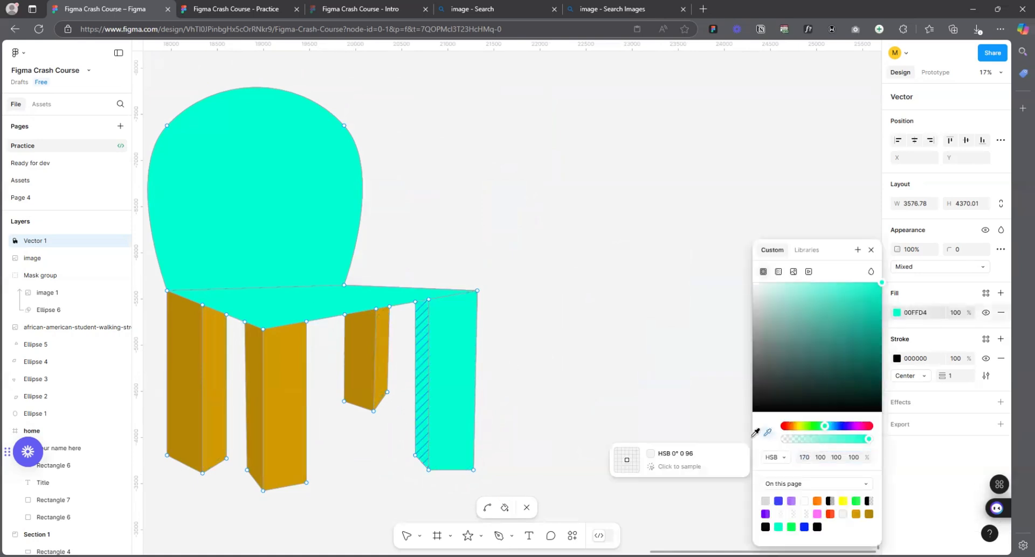
{"action": "left_click", "coordinate": [254, 349]}
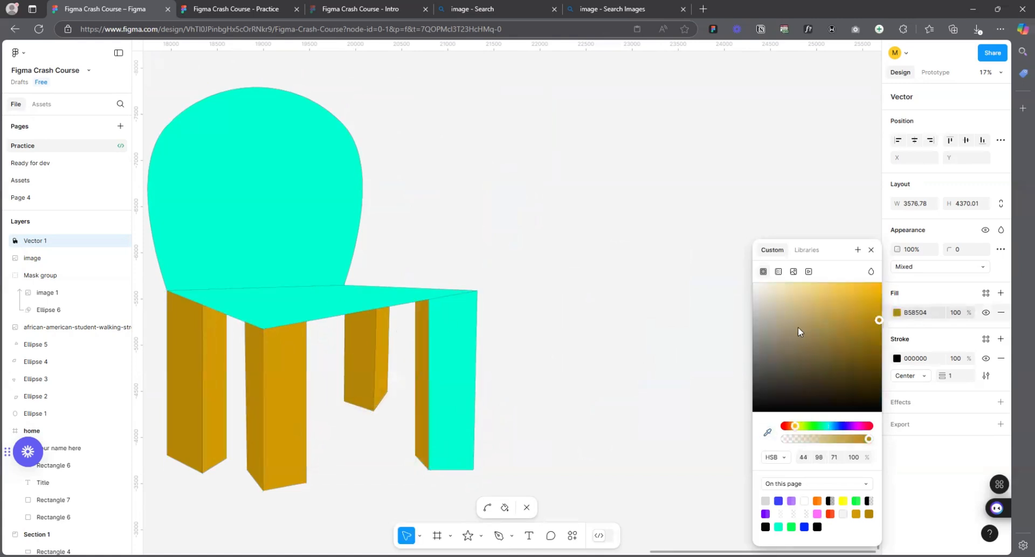
- Set the fill of the rightmost leg's wide face to D29B04 and leave vector editing with nothing selected
{"action": "left_click", "coordinate": [505, 507]}
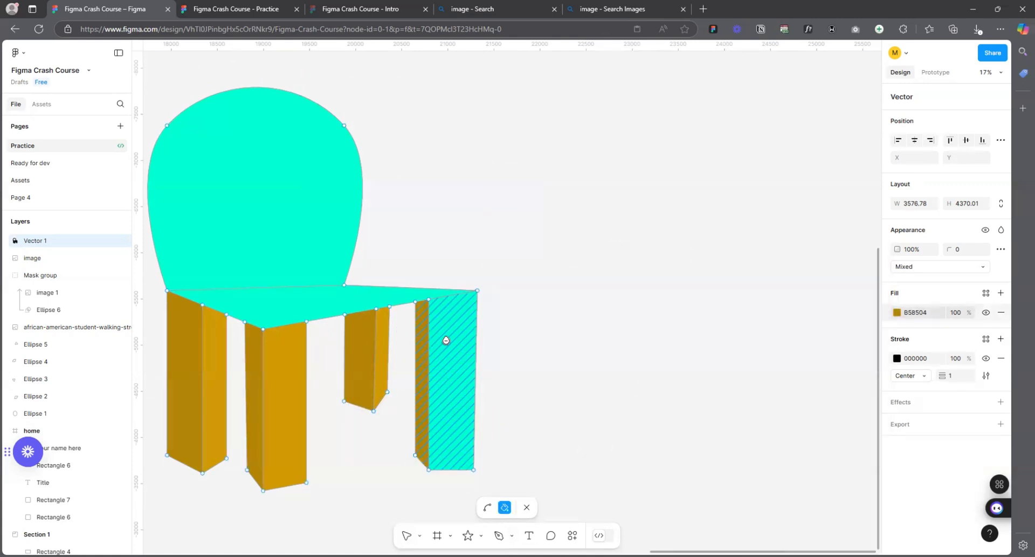
{"action": "left_click", "coordinate": [446, 340]}
{"action": "left_click", "coordinate": [457, 339]}
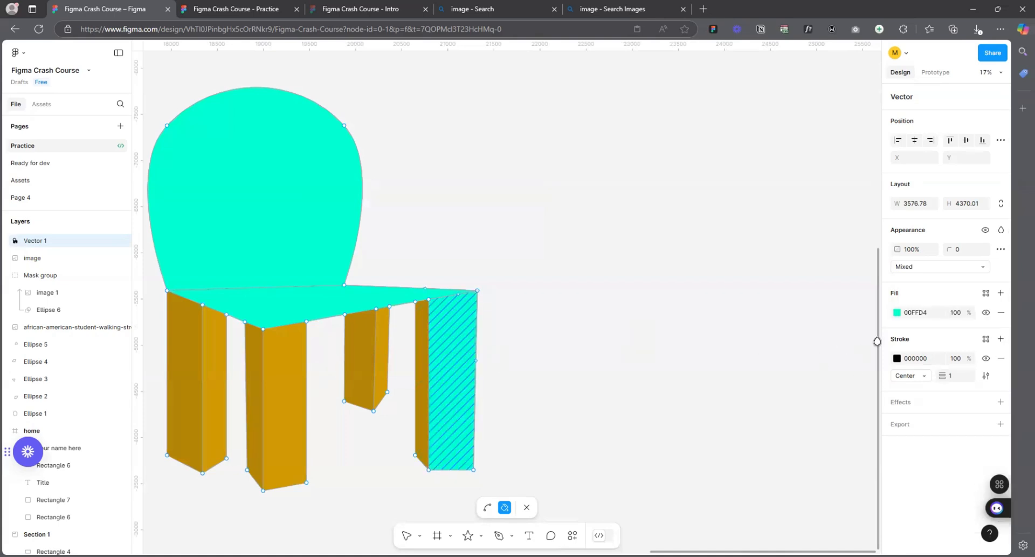
{"action": "left_click", "coordinate": [898, 312]}
{"action": "left_click", "coordinate": [935, 314]}
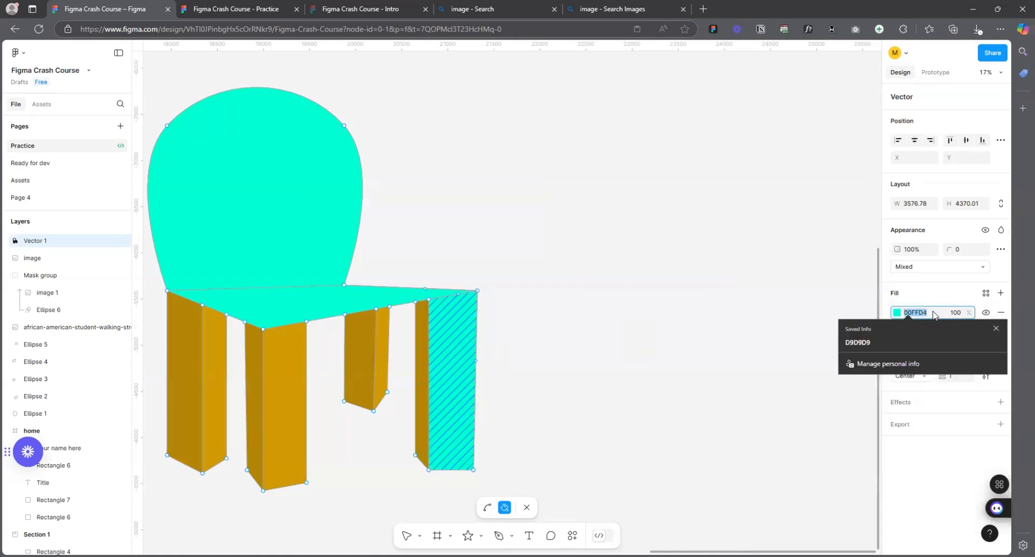
{"action": "type", "text": "D29B04"}
{"action": "key", "text": "Return"}
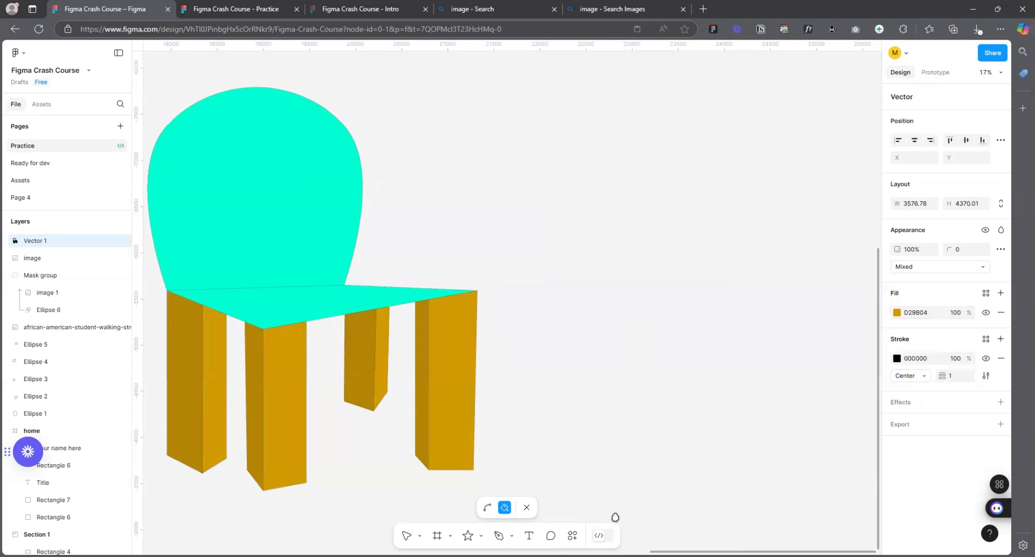
{"action": "scroll", "coordinate": [613, 521], "scroll_direction": "down", "scroll_amount": 2}
{"action": "scroll", "coordinate": [613, 521], "scroll_direction": "down", "scroll_amount": 2}
{"action": "key", "text": "Escape"}
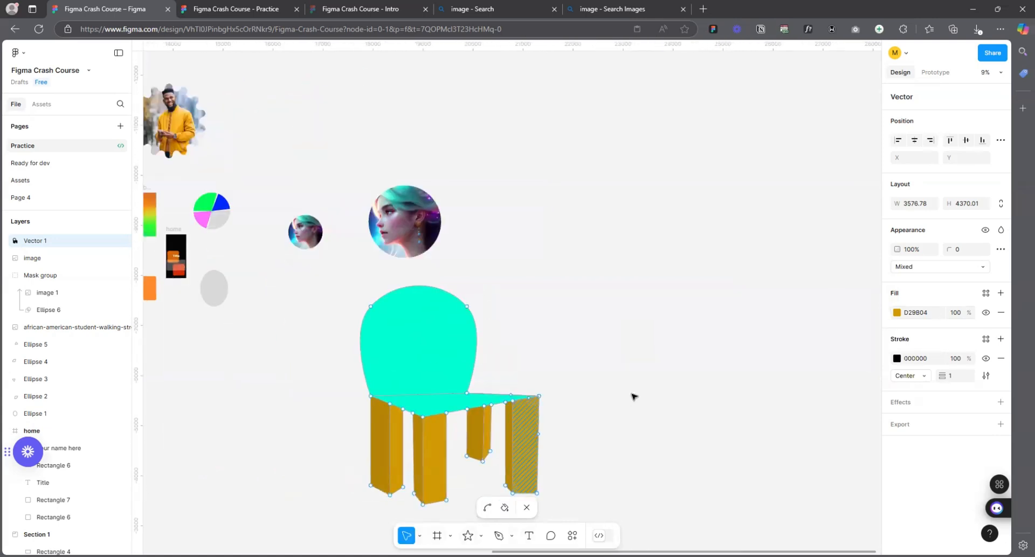
{"action": "left_click", "coordinate": [604, 412]}
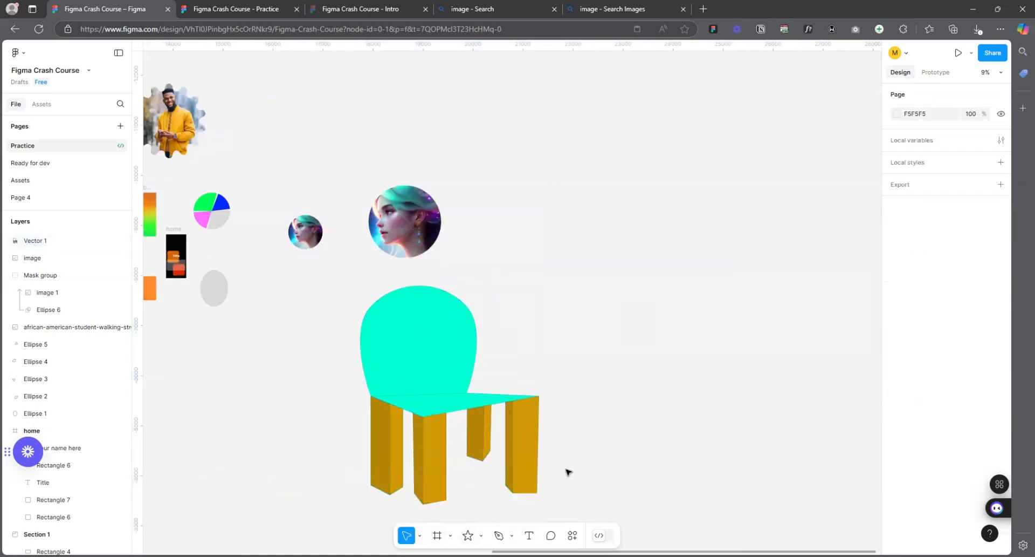
- Select the chair vector and enter vector editing mode for its points and faces
{"action": "scroll", "coordinate": [561, 447], "scroll_direction": "up", "scroll_amount": 1}
{"action": "scroll", "coordinate": [577, 450], "scroll_direction": "down", "scroll_amount": 1}
{"action": "scroll", "coordinate": [539, 479], "scroll_direction": "up", "scroll_amount": 2}
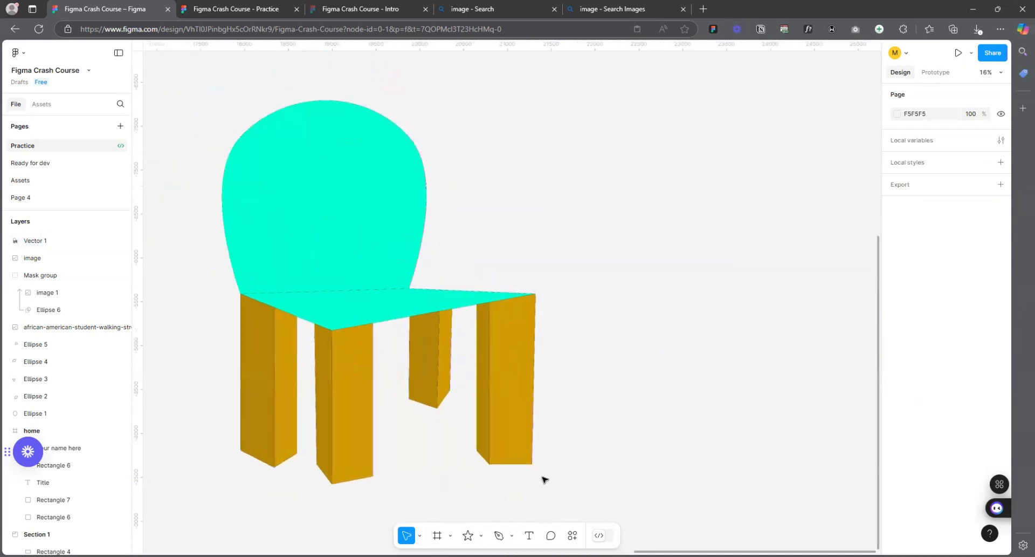
{"action": "scroll", "coordinate": [543, 479], "scroll_direction": "down", "scroll_amount": 2}
{"action": "left_click", "coordinate": [428, 378]}
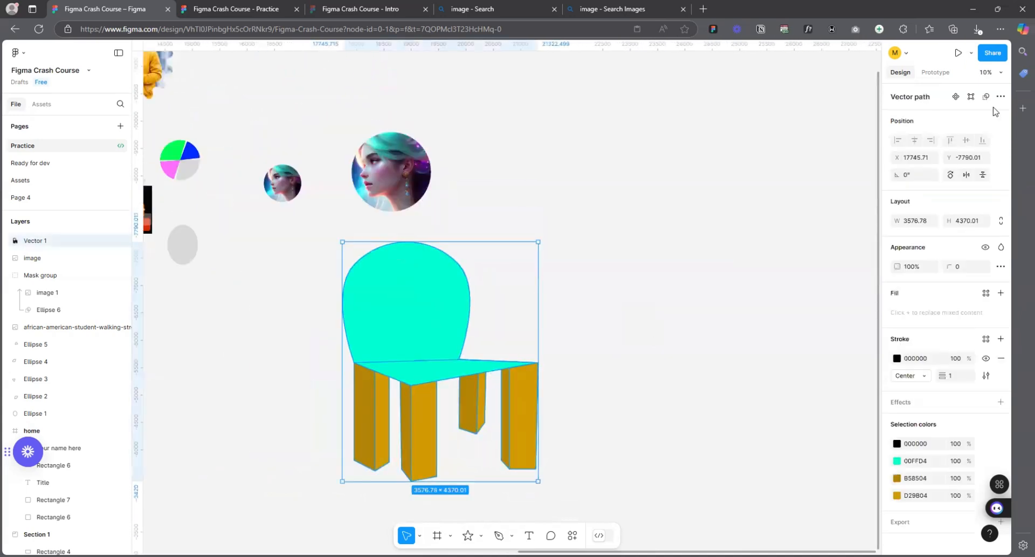
{"action": "left_click", "coordinate": [972, 102]}
{"action": "scroll", "coordinate": [462, 358], "scroll_direction": "up", "scroll_amount": 3}
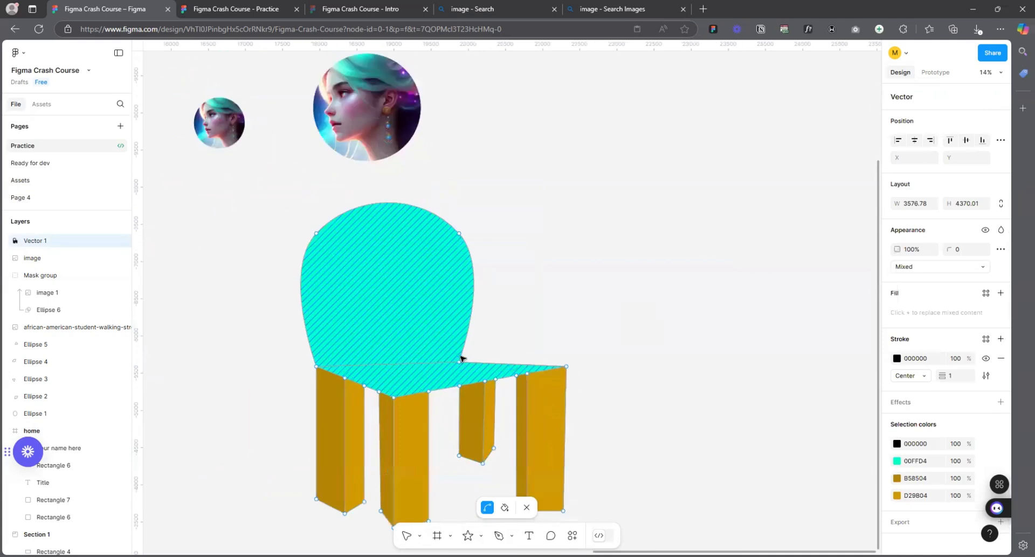
- Try D29B04 as the stroke colour of the whole chair and undo that stroke change
{"action": "left_click", "coordinate": [898, 358]}
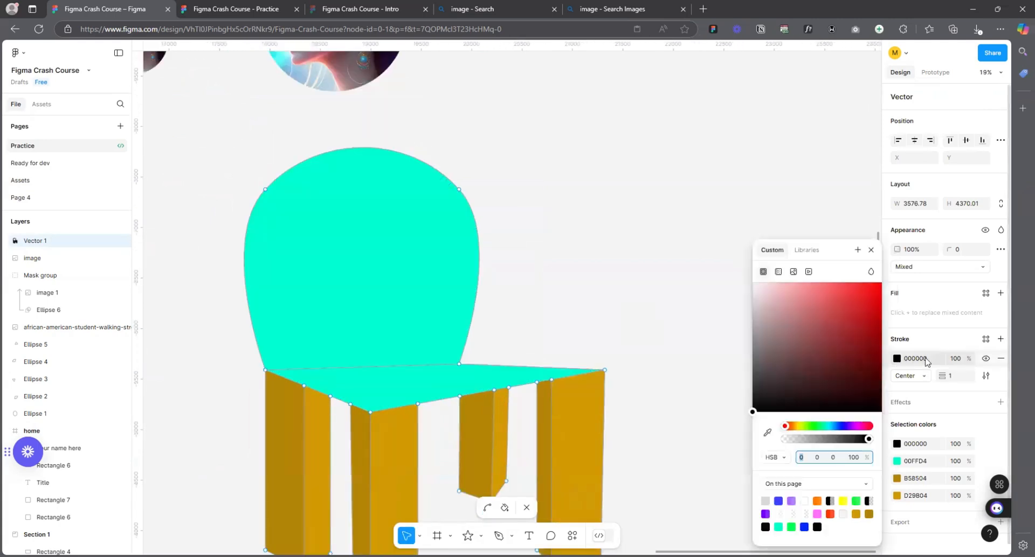
{"action": "left_click", "coordinate": [927, 359]}
{"action": "type", "text": "D29B04"}
{"action": "key", "text": "Return"}
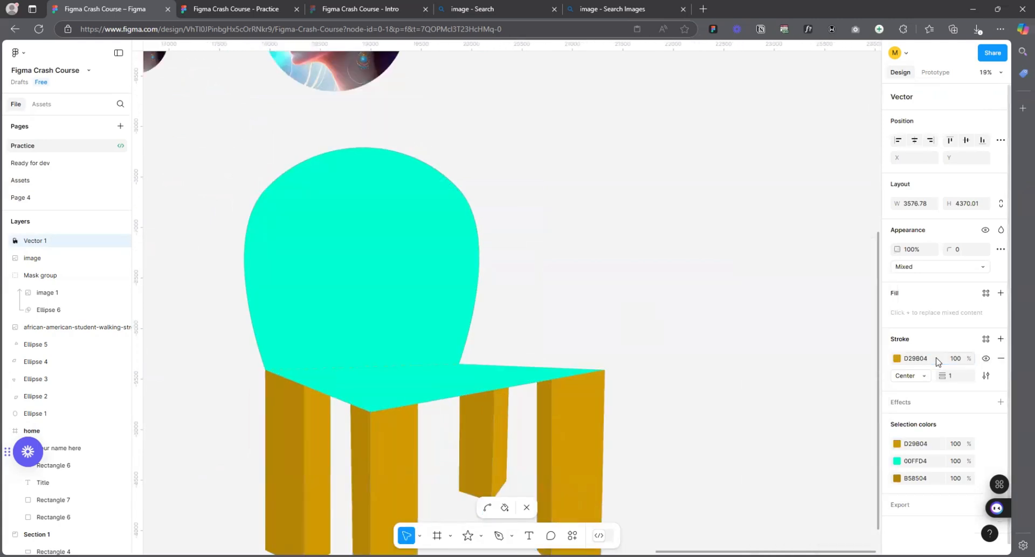
{"action": "key", "text": "ctrl+z"}
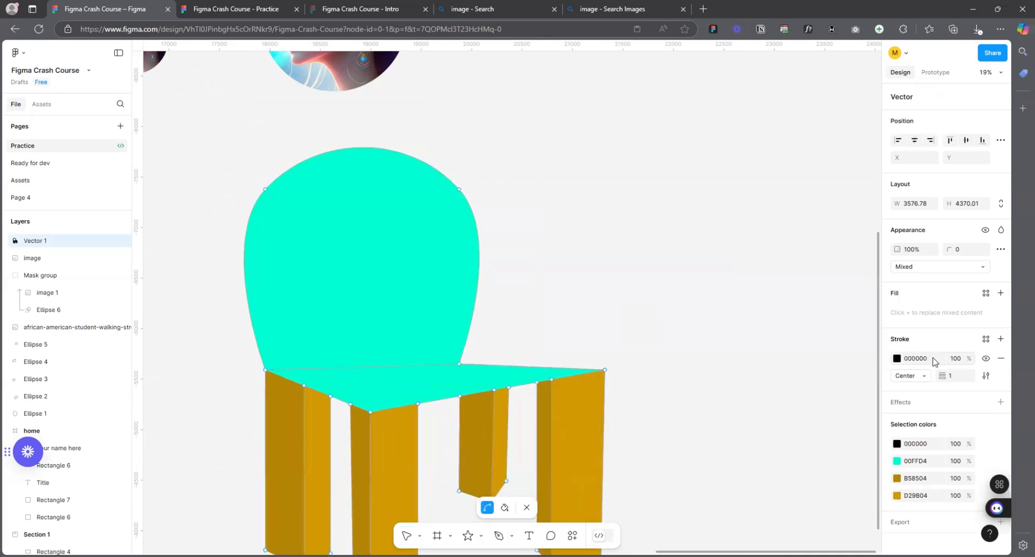
- Select the chair's seat face with the Paint bucket and set its fill to D29B04
{"action": "left_click", "coordinate": [506, 507]}
{"action": "left_click", "coordinate": [396, 376]}
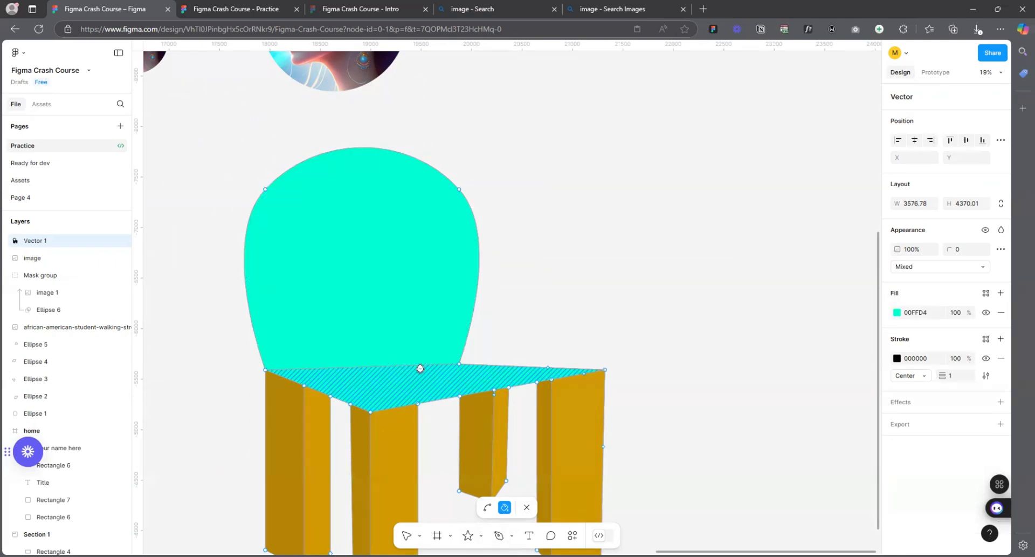
{"action": "left_click", "coordinate": [897, 314]}
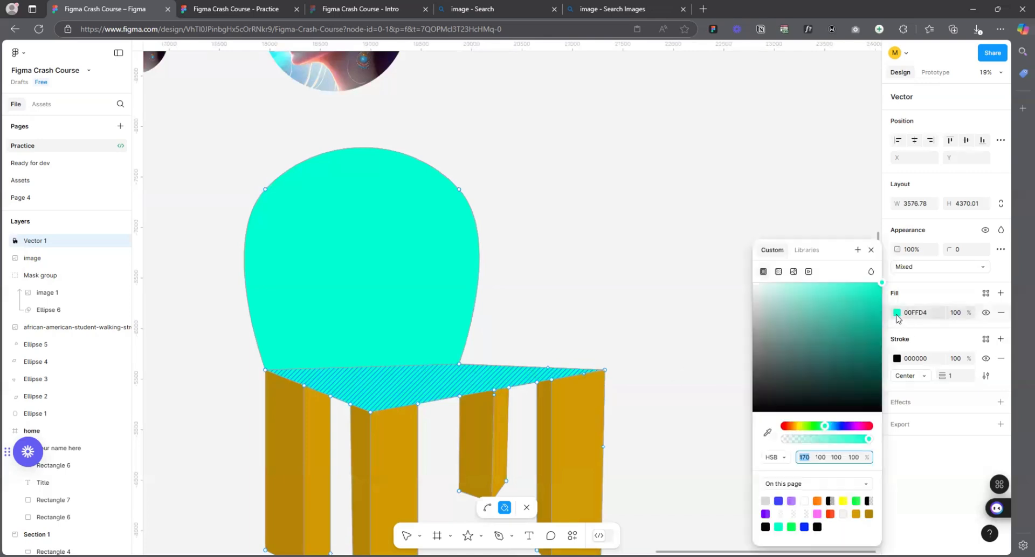
{"action": "left_click", "coordinate": [872, 250]}
{"action": "left_click", "coordinate": [936, 314]}
{"action": "type", "text": "D29B04"}
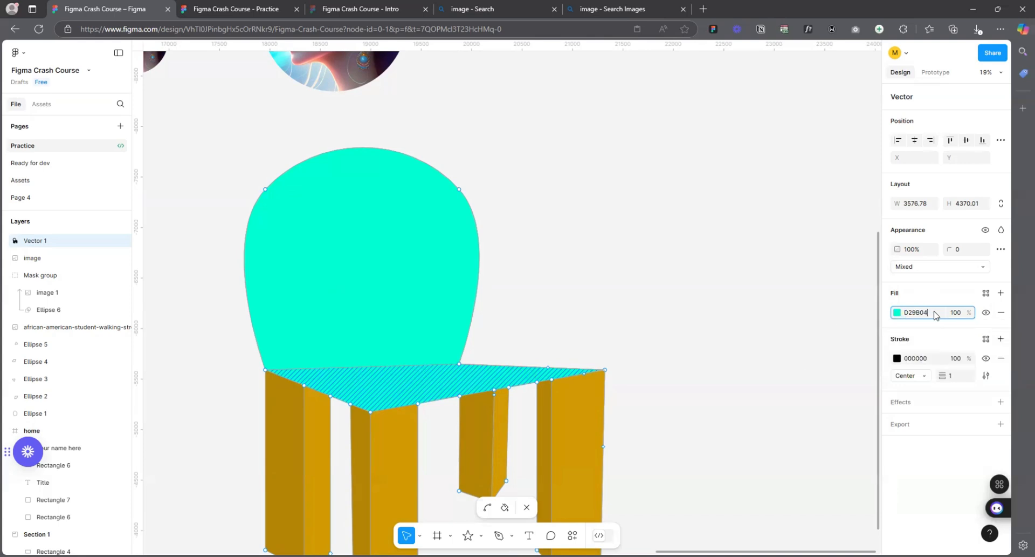
{"action": "key", "text": "Return"}
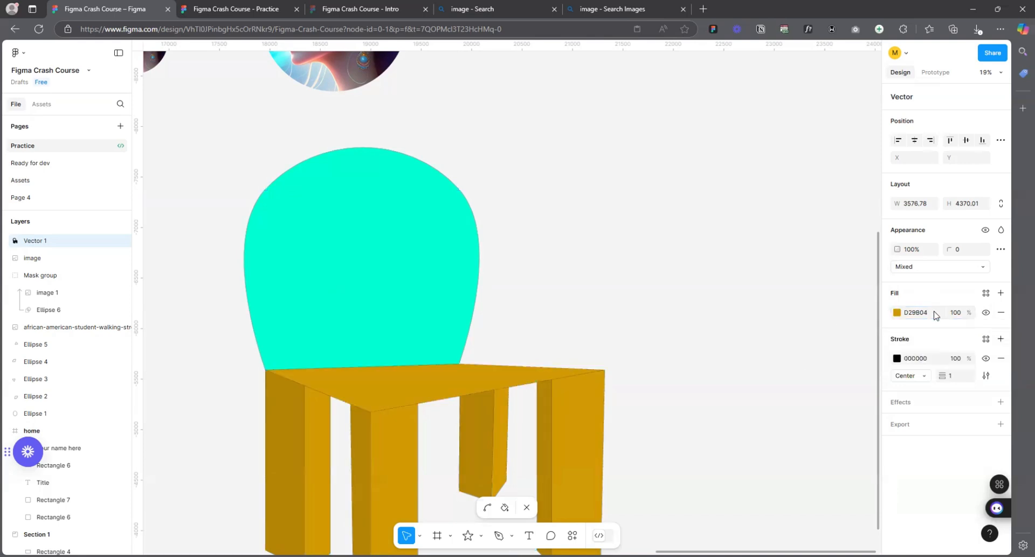
- Try a light amber and the dark grey 646464 as the seat's fill colour
{"action": "left_click", "coordinate": [897, 314]}
{"action": "left_click_drag", "start_coordinate": [879, 305], "coordinate": [861, 283]}
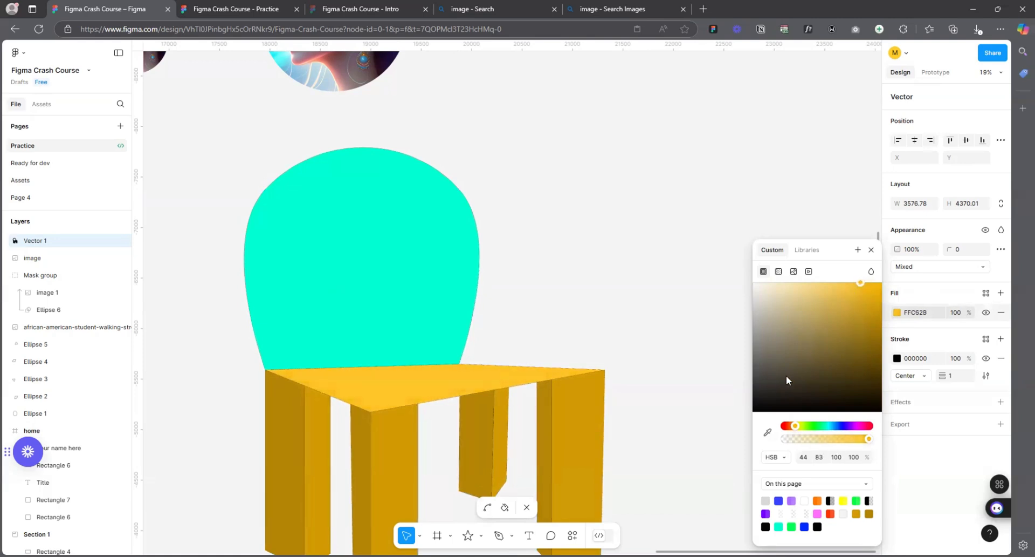
{"action": "left_click_drag", "start_coordinate": [786, 379], "coordinate": [745, 366]}
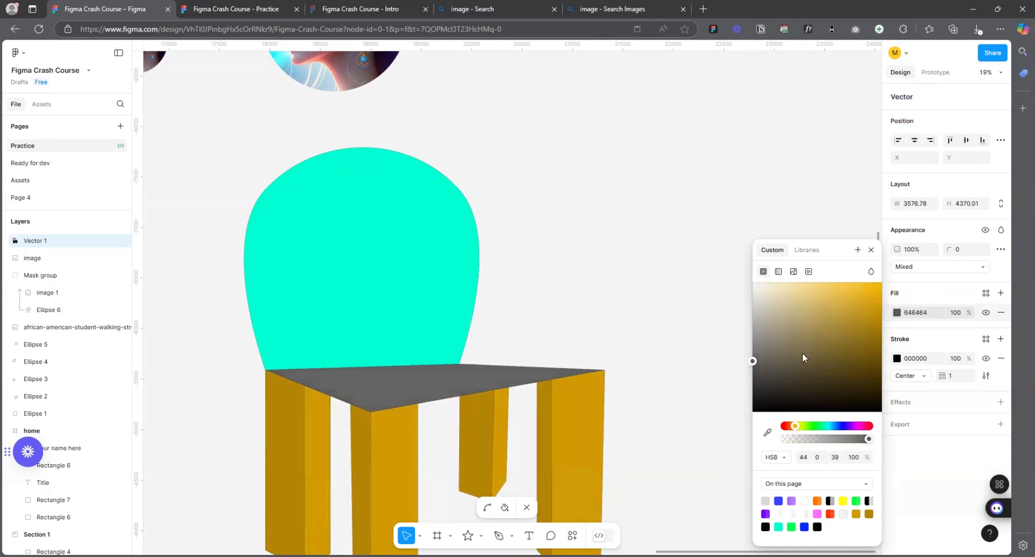
- Set the seat's fill to D29B04 and brighten it in the colour picker to FFC21A
{"action": "left_click", "coordinate": [918, 312]}
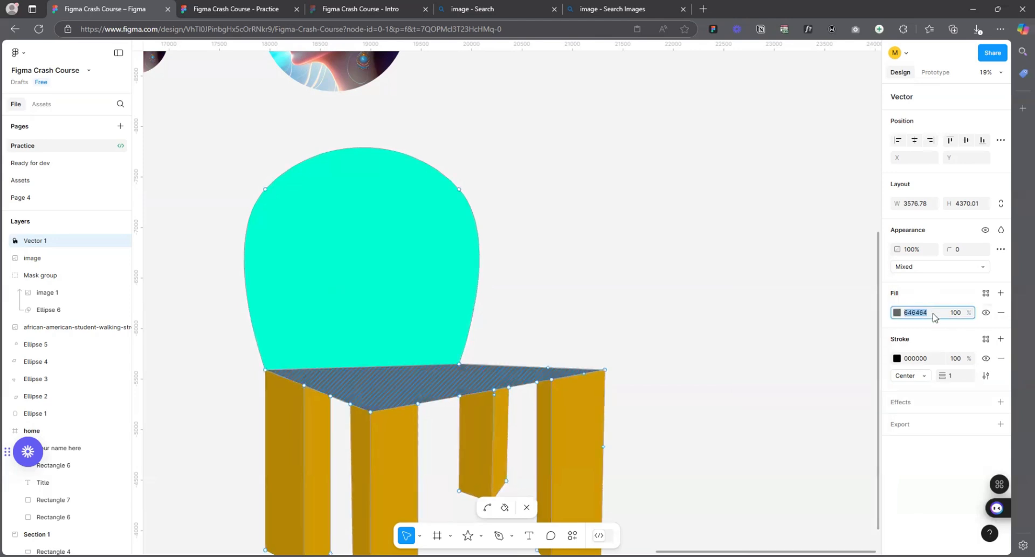
{"action": "type", "text": "D29B04"}
{"action": "key", "text": "Return"}
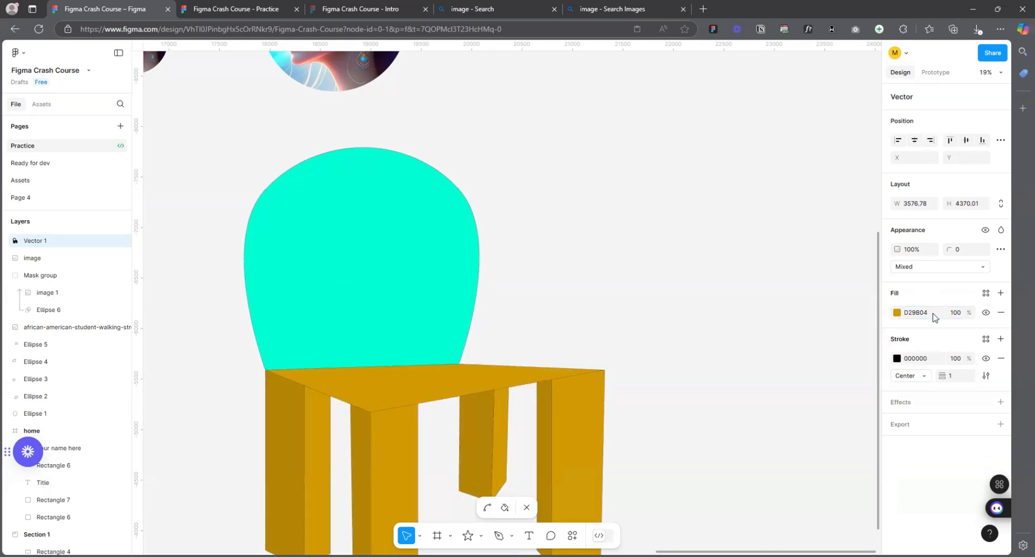
{"action": "left_click", "coordinate": [897, 312]}
{"action": "left_click_drag", "start_coordinate": [874, 311], "coordinate": [870, 286]}
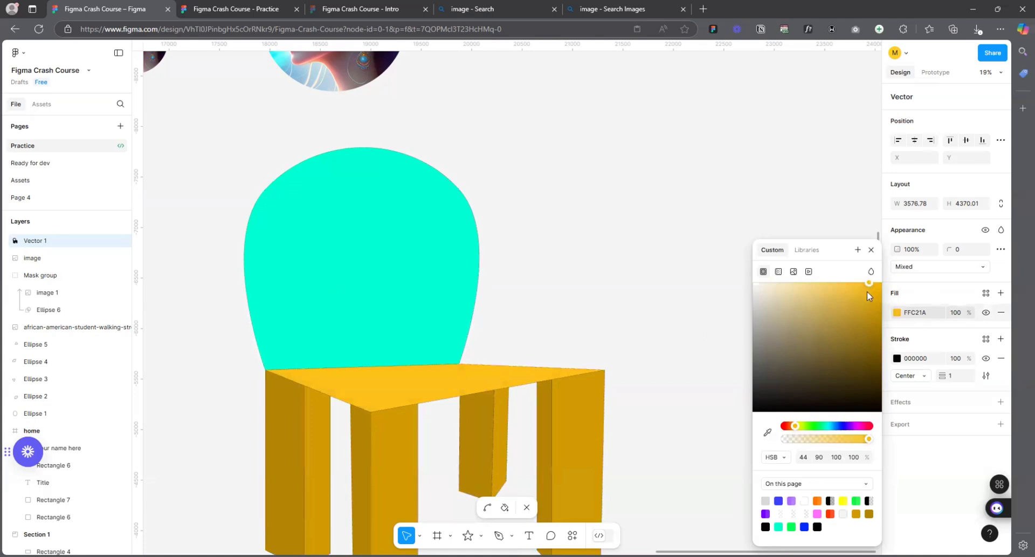
{"action": "left_click", "coordinate": [873, 250]}
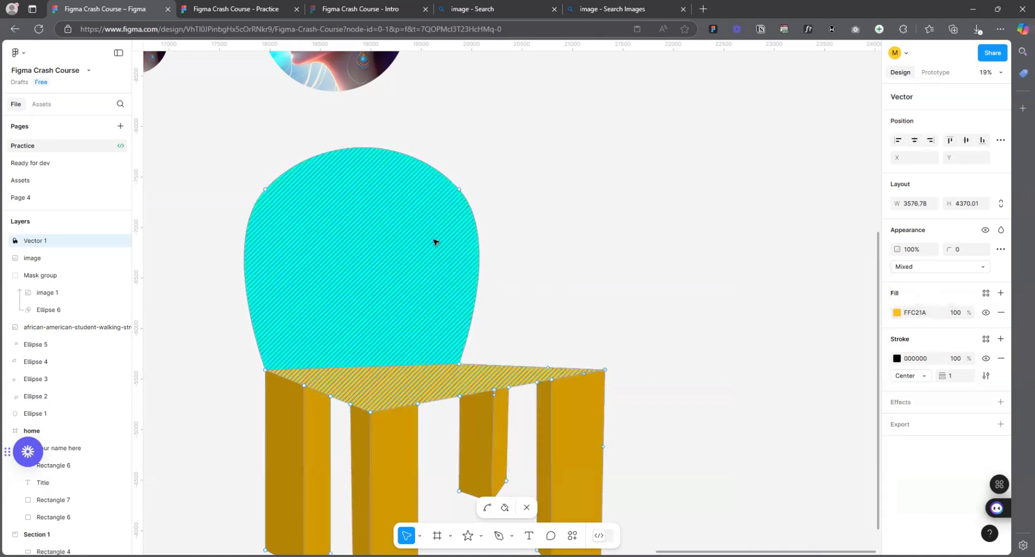
- Select the backrest face with the Paint bucket, set its fill to D29B04 and leave vector editing
{"action": "left_click", "coordinate": [505, 507]}
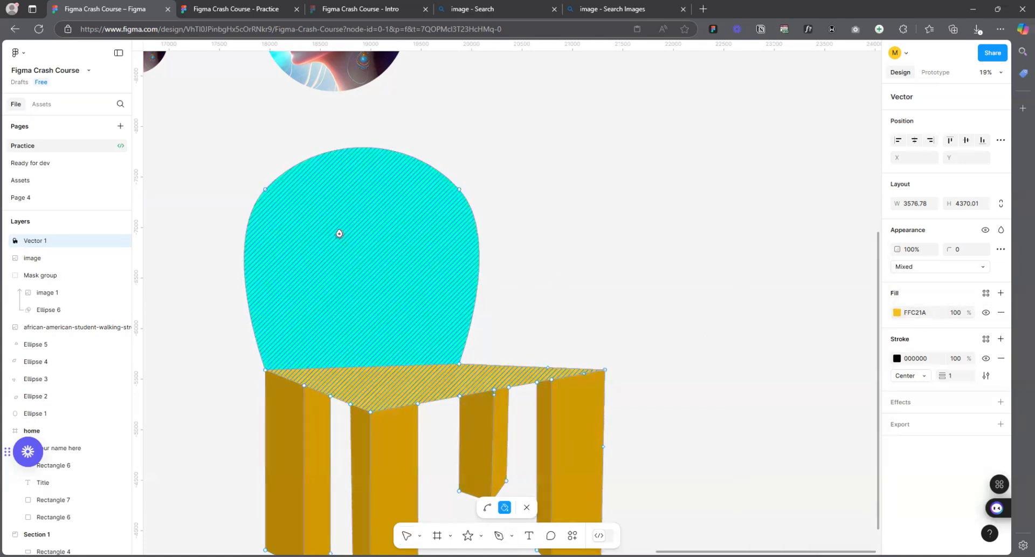
{"action": "left_click", "coordinate": [394, 233]}
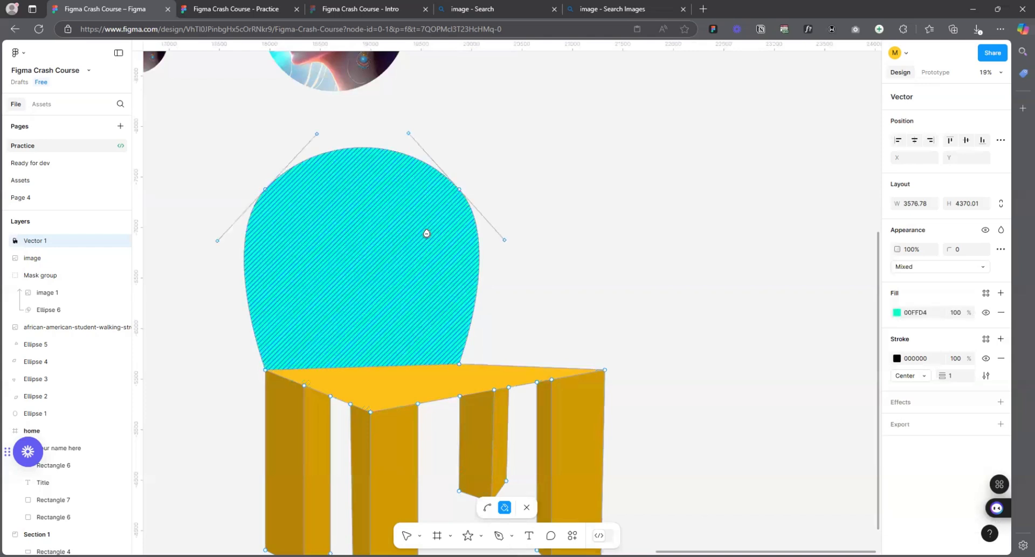
{"action": "left_click", "coordinate": [897, 312]}
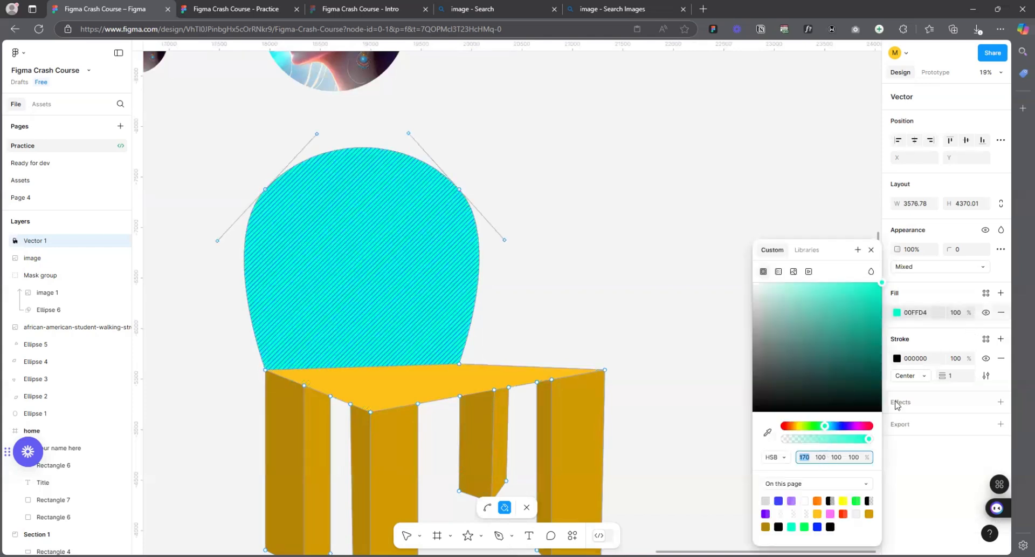
{"action": "left_click", "coordinate": [938, 315]}
{"action": "type", "text": "D29B04"}
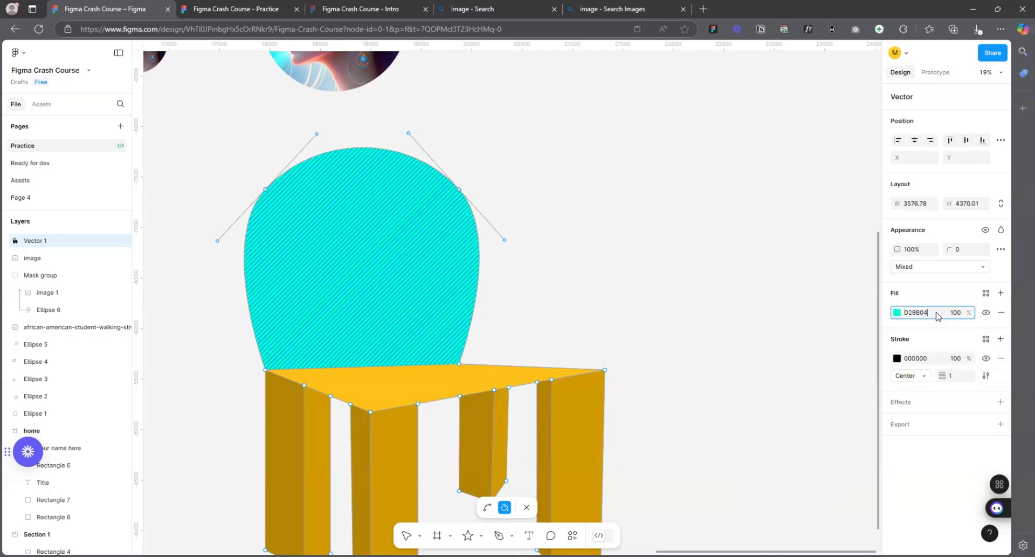
{"action": "key", "text": "Return"}
{"action": "key", "text": "Escape"}
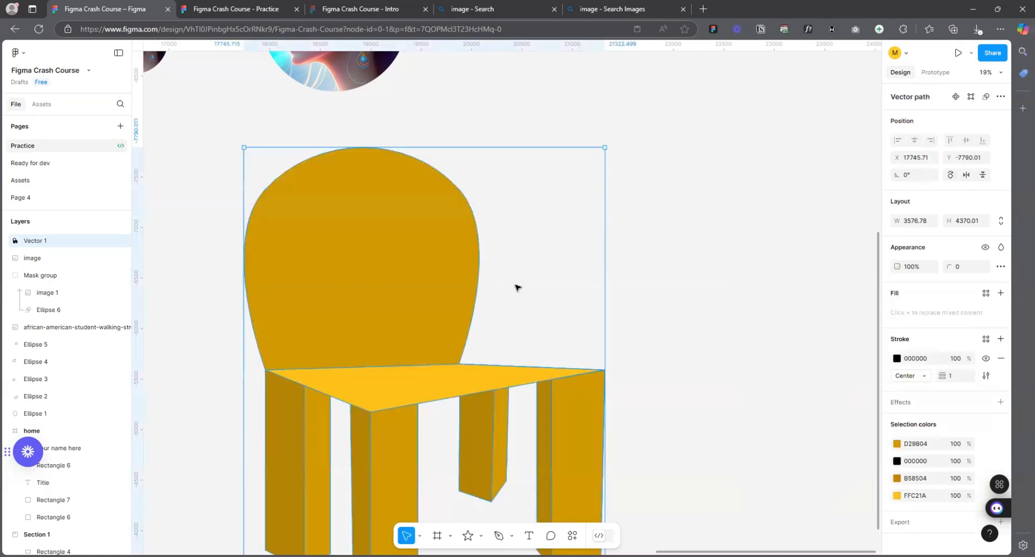
- Reopen the chair vector, brighten the backrest's fill to EBAD05 and leave vector editing with nothing selected
{"action": "scroll", "coordinate": [503, 317], "scroll_direction": "down", "scroll_amount": 5}
{"action": "scroll", "coordinate": [600, 281], "scroll_direction": "up", "scroll_amount": 2}
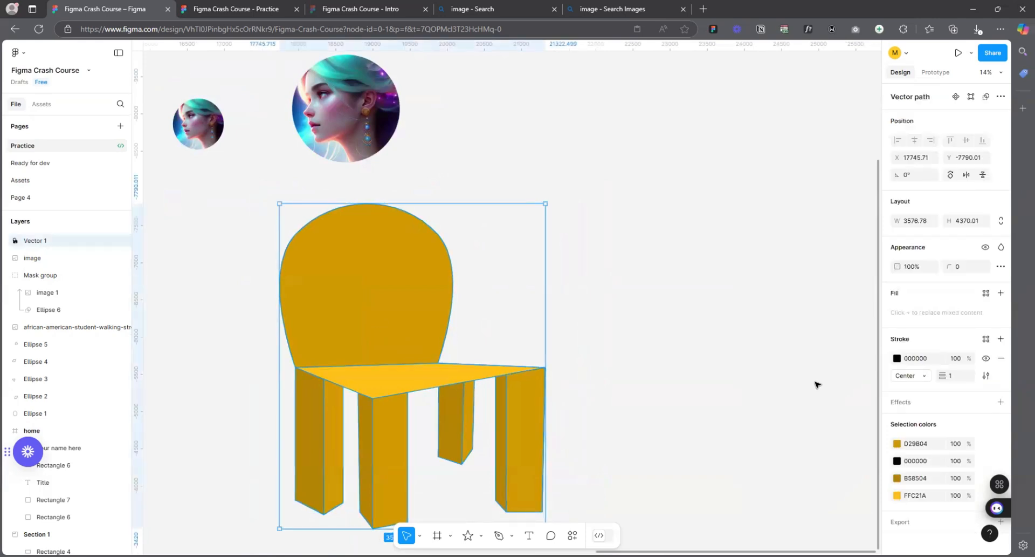
{"action": "double_click", "coordinate": [381, 269]}
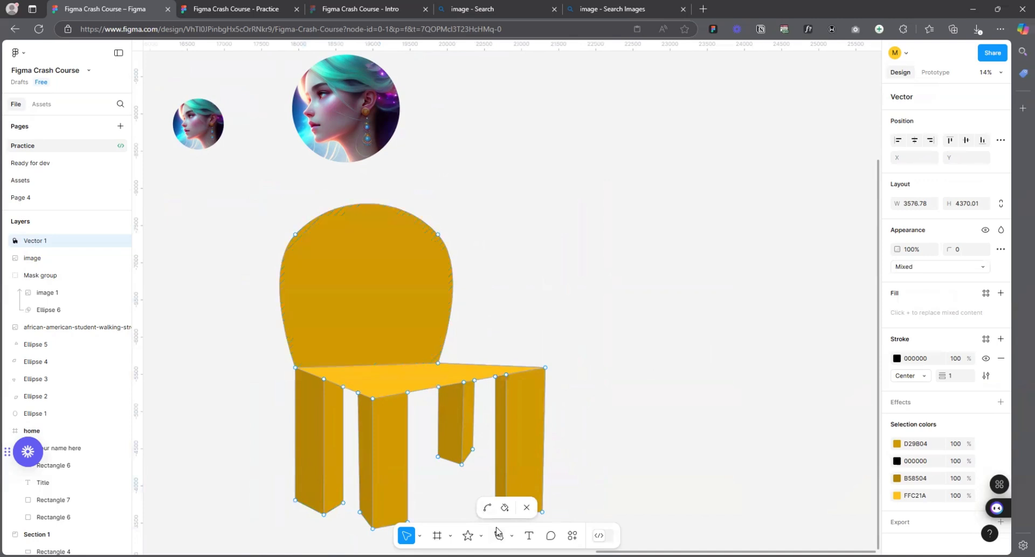
{"action": "left_click", "coordinate": [505, 508]}
{"action": "left_click", "coordinate": [407, 312]}
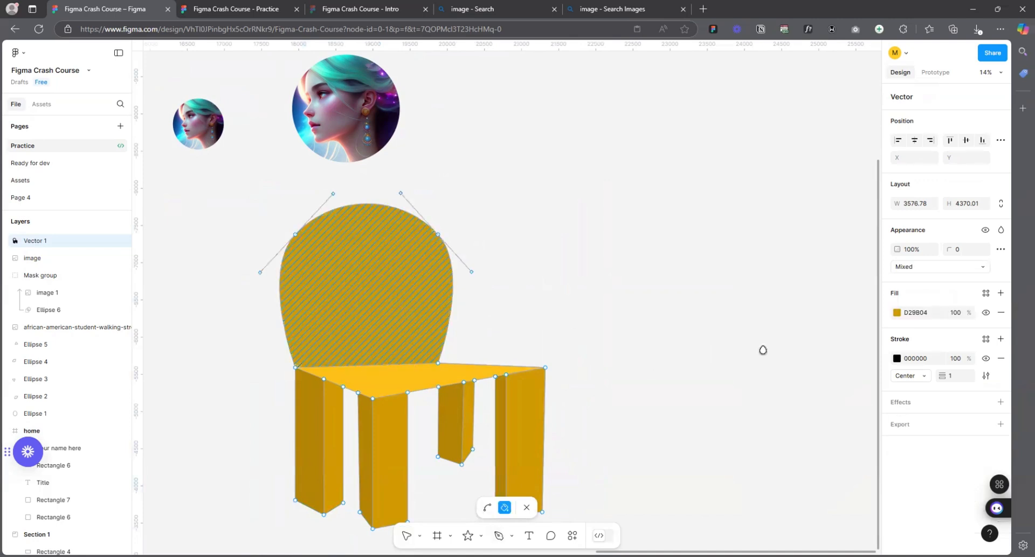
{"action": "left_click", "coordinate": [897, 312]}
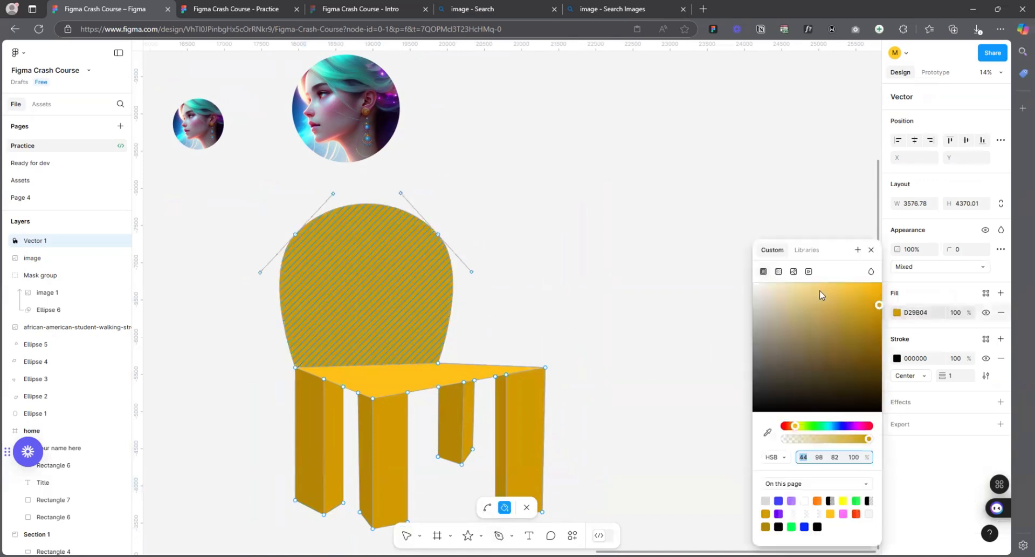
{"action": "left_click_drag", "start_coordinate": [879, 305], "coordinate": [878, 293]}
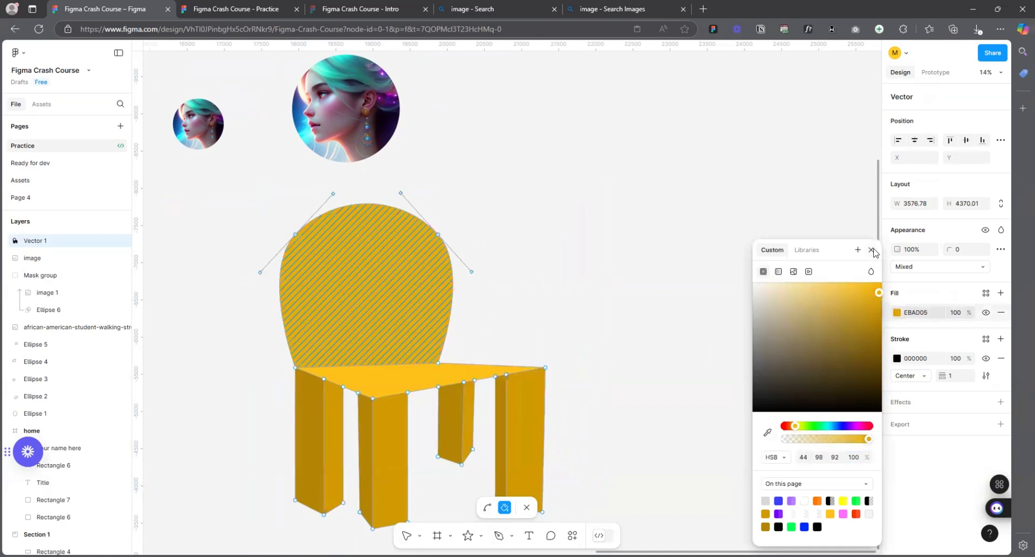
{"action": "left_click", "coordinate": [576, 365]}
{"action": "key", "text": "Escape"}
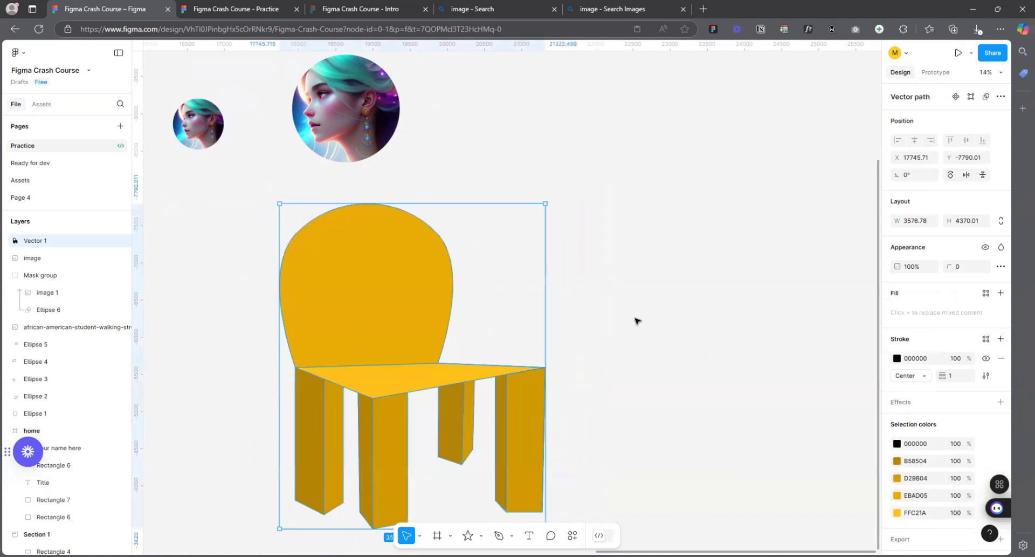
{"action": "key", "text": "Escape"}
- Draw a closed triangle with the Pen tool on the empty canvas beside the chair and delete it
{"action": "scroll", "coordinate": [635, 318], "scroll_direction": "down", "scroll_amount": 5, "text": "ctrl"}
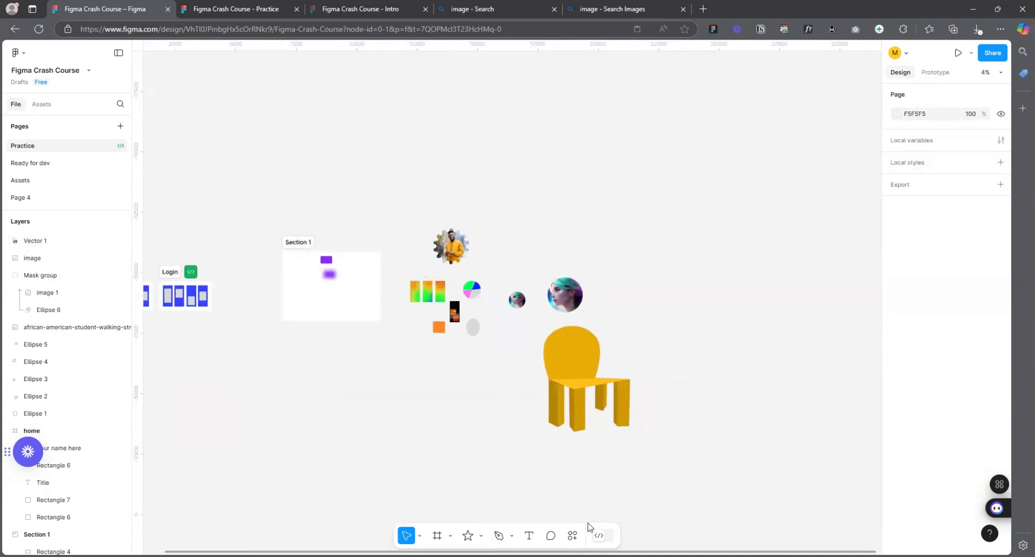
{"action": "scroll", "coordinate": [607, 509], "scroll_direction": "up", "scroll_amount": 4, "text": "ctrl"}
{"action": "left_click", "coordinate": [500, 536]}
{"action": "left_click", "coordinate": [361, 346]}
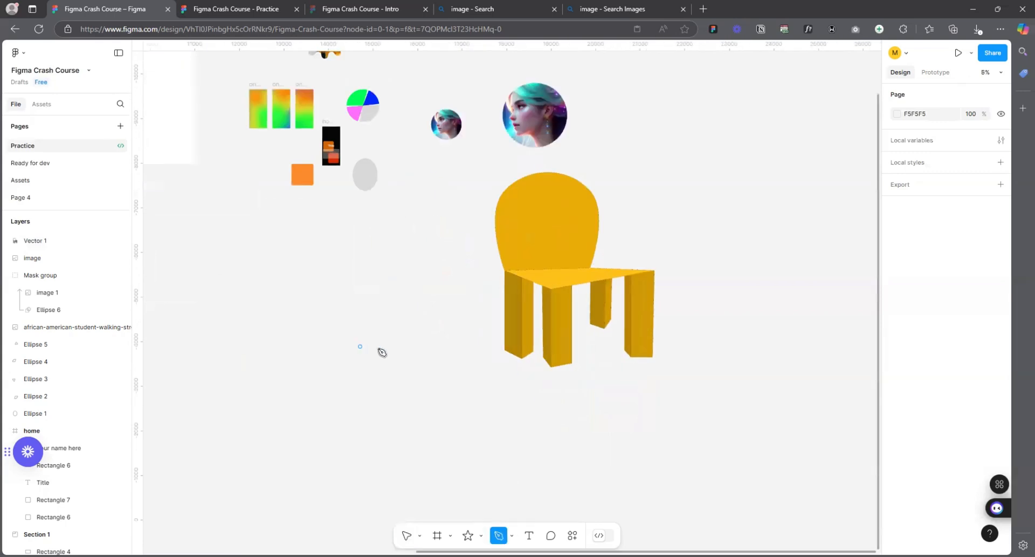
{"action": "left_click", "coordinate": [501, 394]}
{"action": "left_click", "coordinate": [355, 437]}
{"action": "left_click", "coordinate": [360, 347]}
{"action": "left_click", "coordinate": [360, 347]}
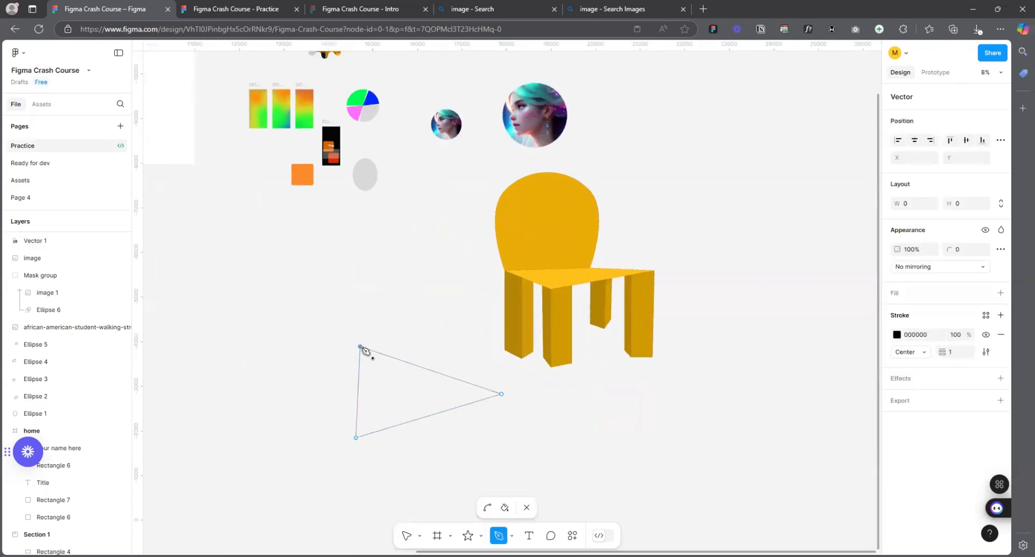
{"action": "key", "text": "Escape"}
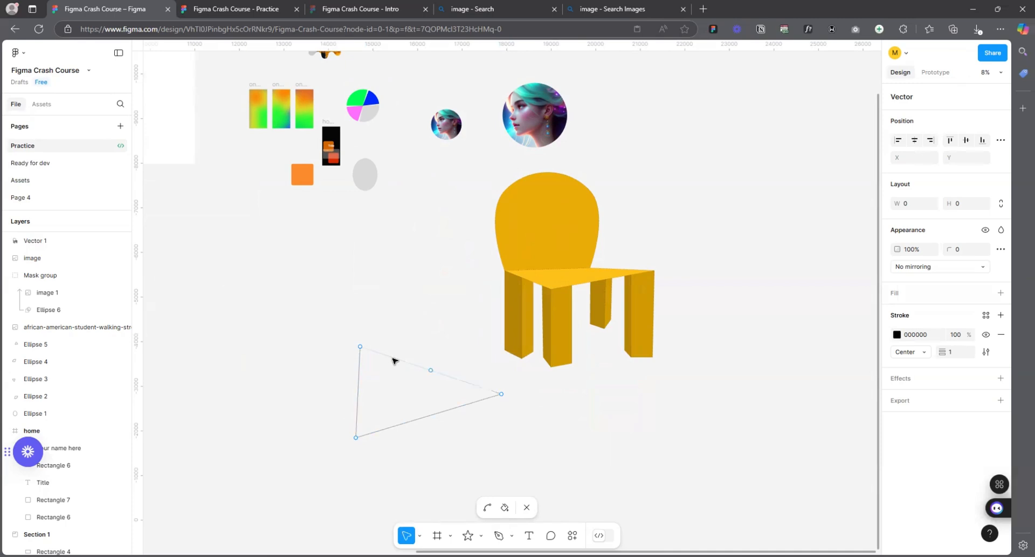
{"action": "key", "text": "Escape"}
{"action": "key", "text": "Delete"}
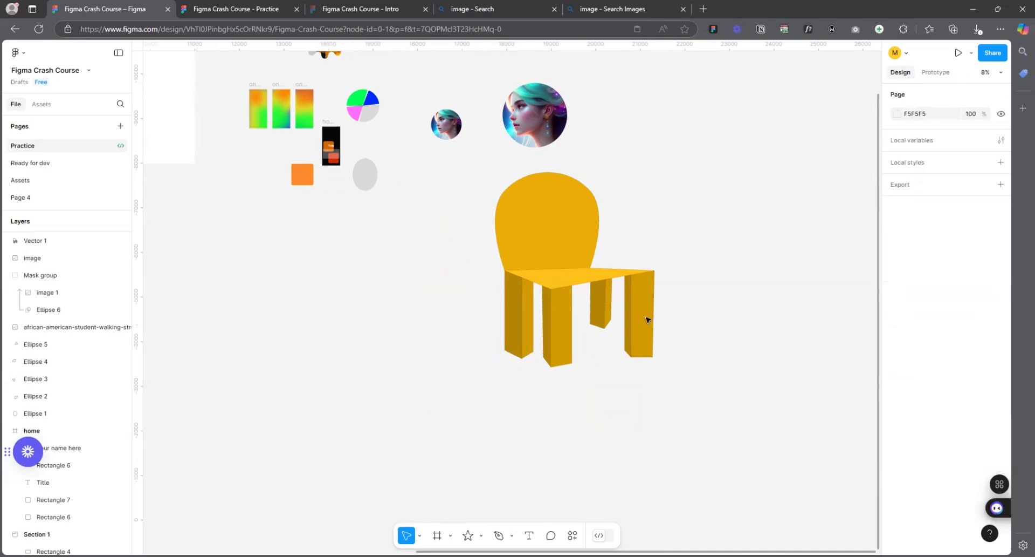
- Remove the 000000 stroke from the whole chair vector and deselect it
{"action": "scroll", "coordinate": [704, 305], "scroll_direction": "up", "scroll_amount": 5}
{"action": "scroll", "coordinate": [675, 358], "scroll_direction": "down", "scroll_amount": 5}
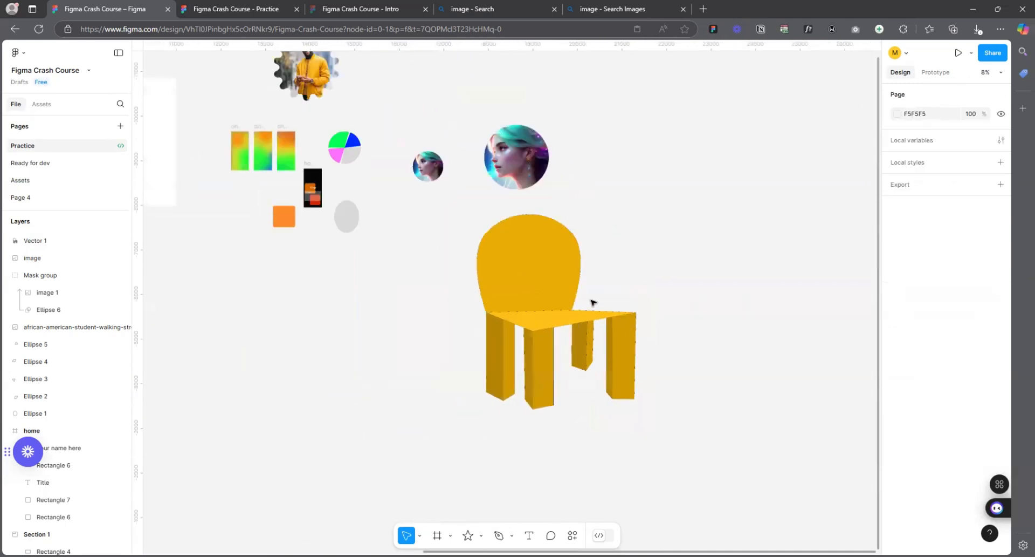
{"action": "left_click", "coordinate": [519, 268]}
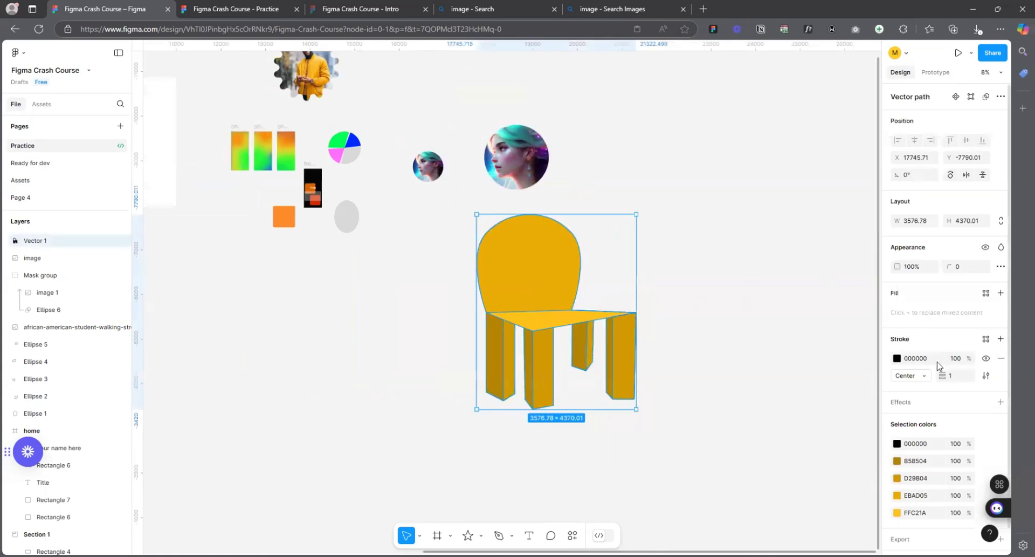
{"action": "left_click", "coordinate": [1001, 358]}
{"action": "left_click", "coordinate": [681, 258]}
{"action": "scroll", "coordinate": [511, 382], "scroll_direction": "up", "scroll_amount": 5}
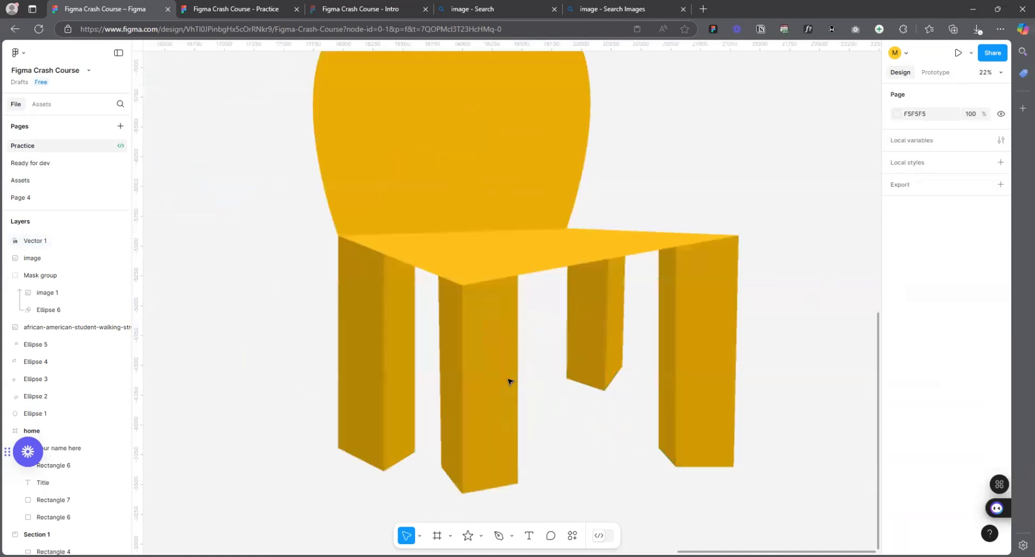
- Move the chair vector up and to the right, beside the larger circular portrait, and deselect it
{"action": "scroll", "coordinate": [464, 446], "scroll_direction": "down", "scroll_amount": 10}
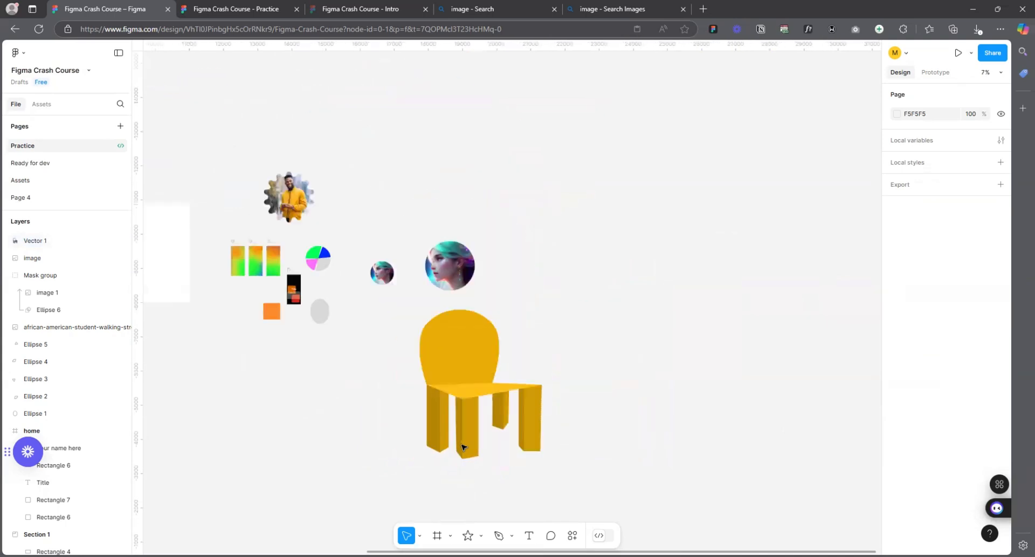
{"action": "left_click_drag", "start_coordinate": [462, 371], "coordinate": [526, 265]}
{"action": "left_click", "coordinate": [694, 274]}
{"action": "scroll", "coordinate": [643, 324], "scroll_direction": "up", "scroll_amount": 4}
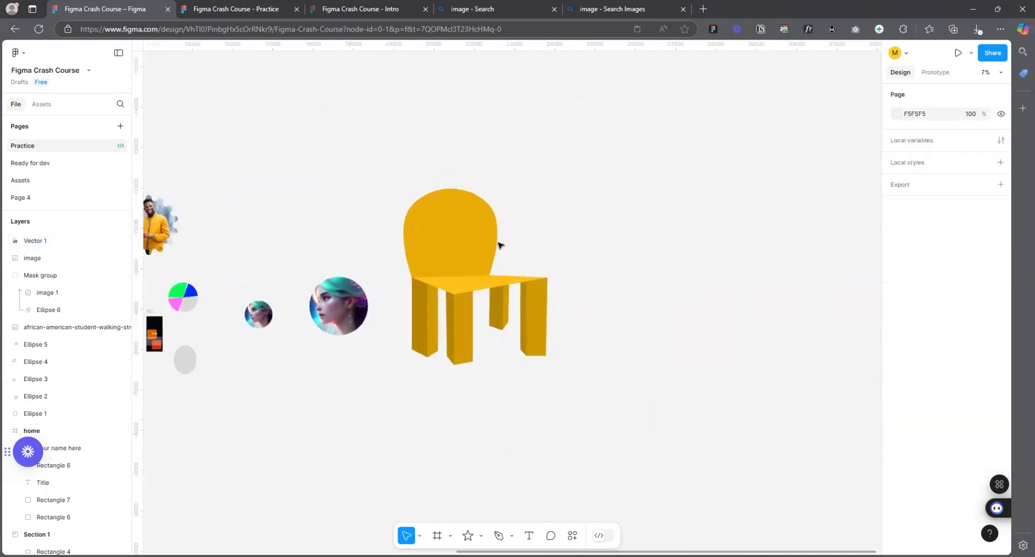
{"action": "scroll", "coordinate": [501, 352], "scroll_direction": "down", "scroll_amount": 3}
{"action": "scroll", "coordinate": [503, 353], "scroll_direction": "down", "scroll_amount": 2}
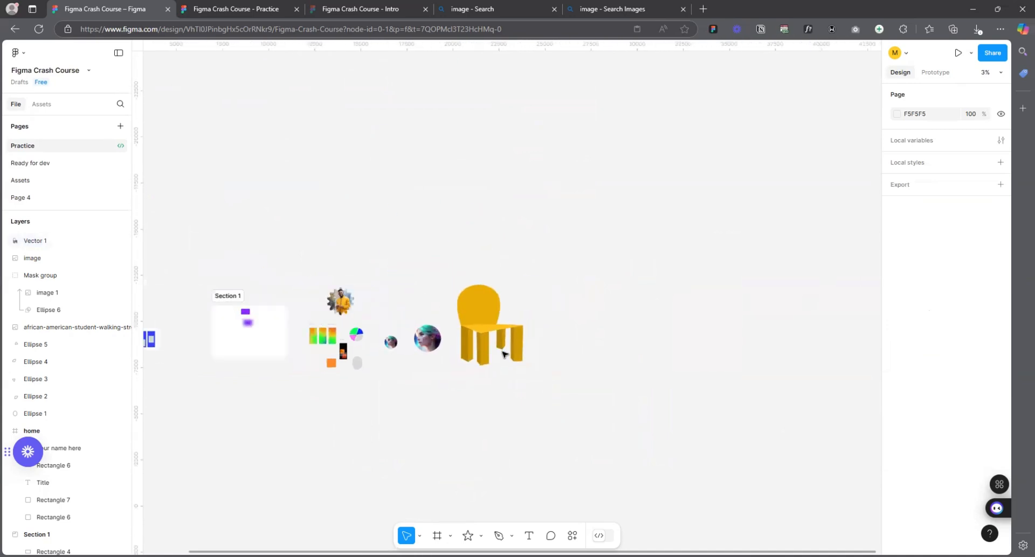
{"action": "scroll", "coordinate": [504, 354], "scroll_direction": "down", "scroll_amount": 2}
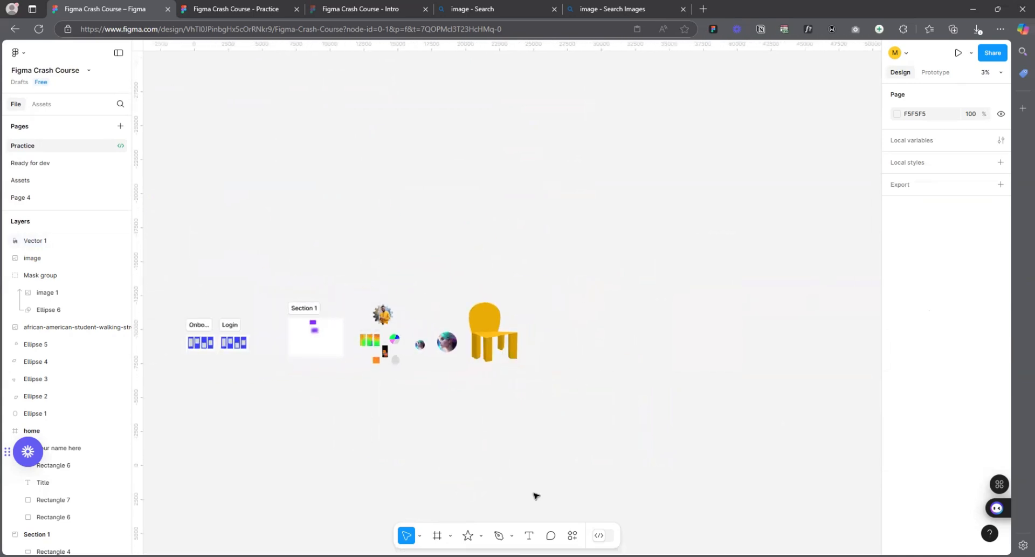
- Add a text layer reading "Text" on the empty canvas below the chair and set its font size to 96
{"action": "left_click", "coordinate": [529, 535]}
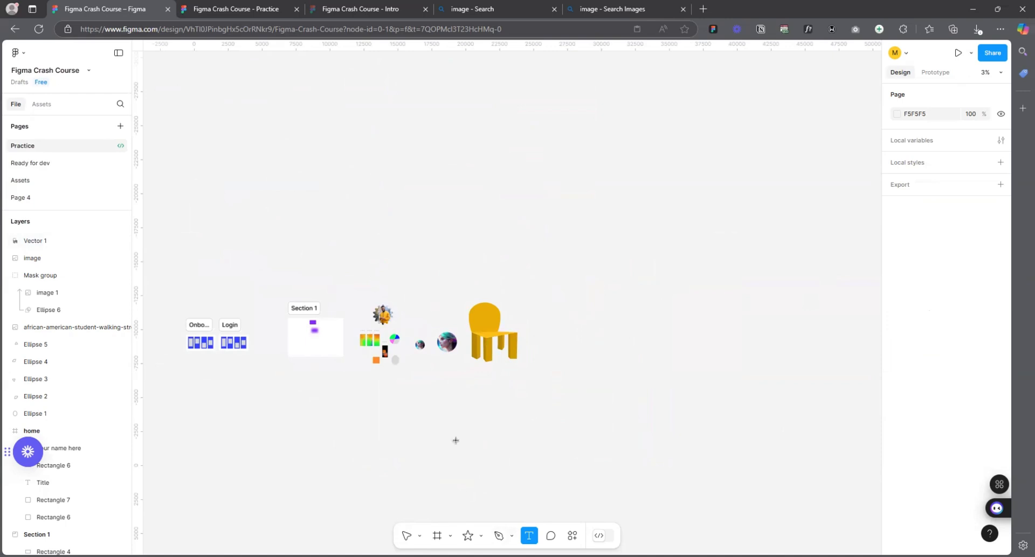
{"action": "scroll", "coordinate": [458, 439], "scroll_direction": "up", "scroll_amount": 5}
{"action": "left_click", "coordinate": [435, 288]}
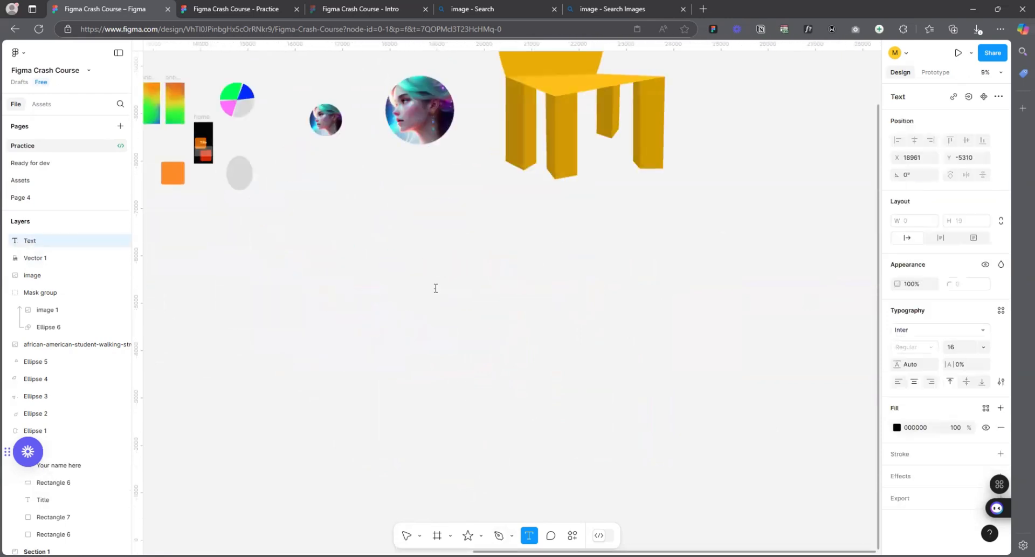
{"action": "key", "text": "Escape"}
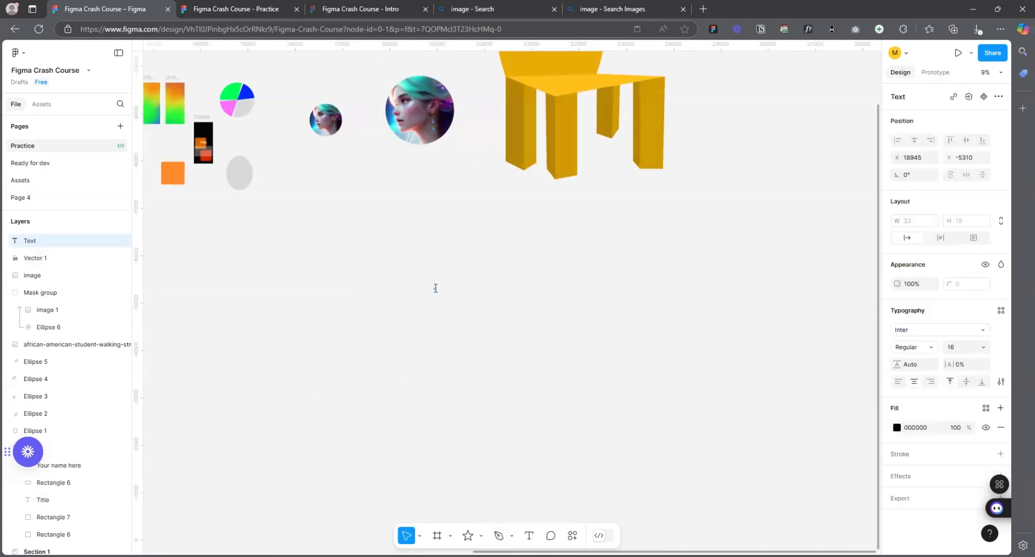
{"action": "left_click", "coordinate": [982, 347]}
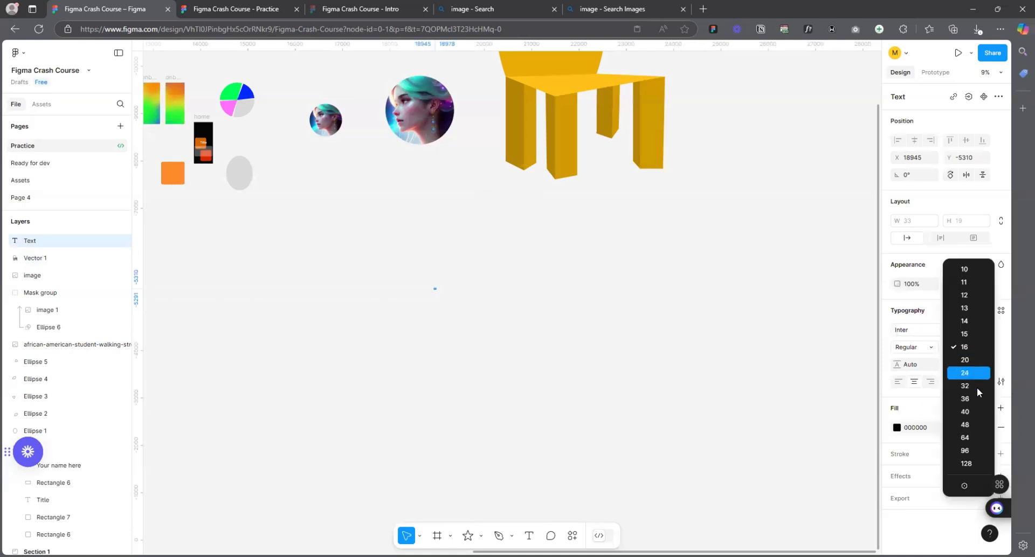
{"action": "left_click", "coordinate": [966, 450]}
- Move the text up to about X 18808, Y -5650 and reapply font size 96
{"action": "scroll", "coordinate": [451, 294], "scroll_direction": "up", "scroll_amount": 4}
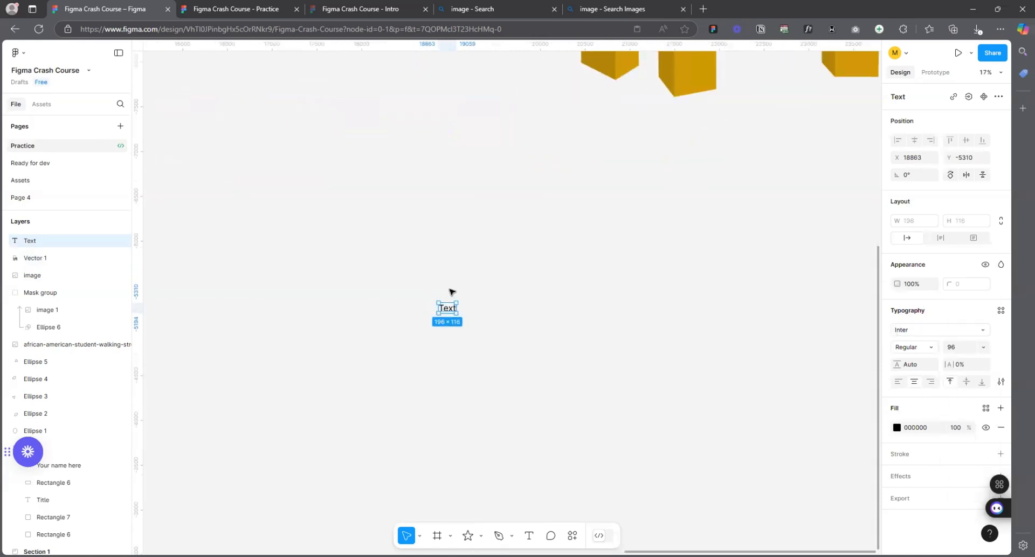
{"action": "left_click_drag", "start_coordinate": [438, 313], "coordinate": [429, 254]}
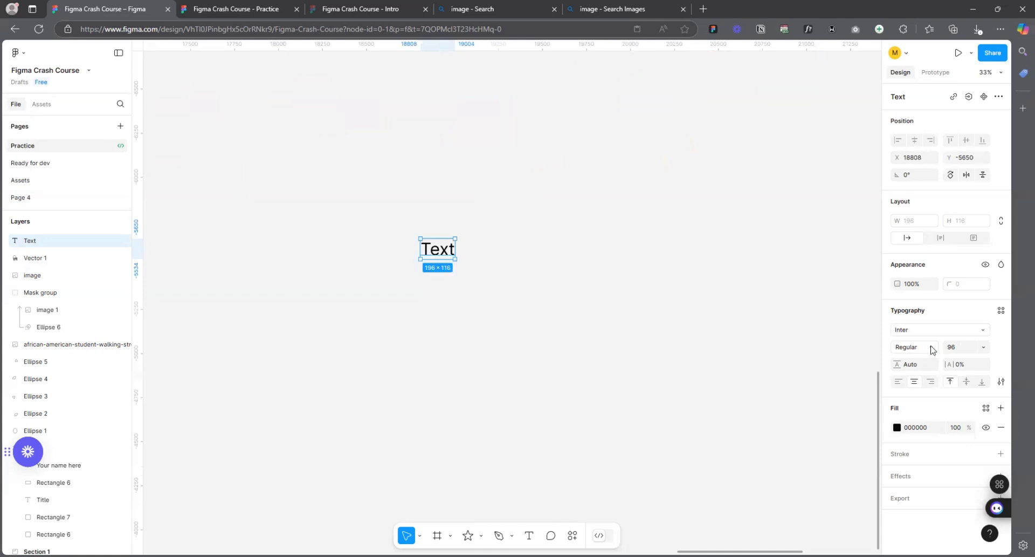
{"action": "left_click", "coordinate": [984, 348]}
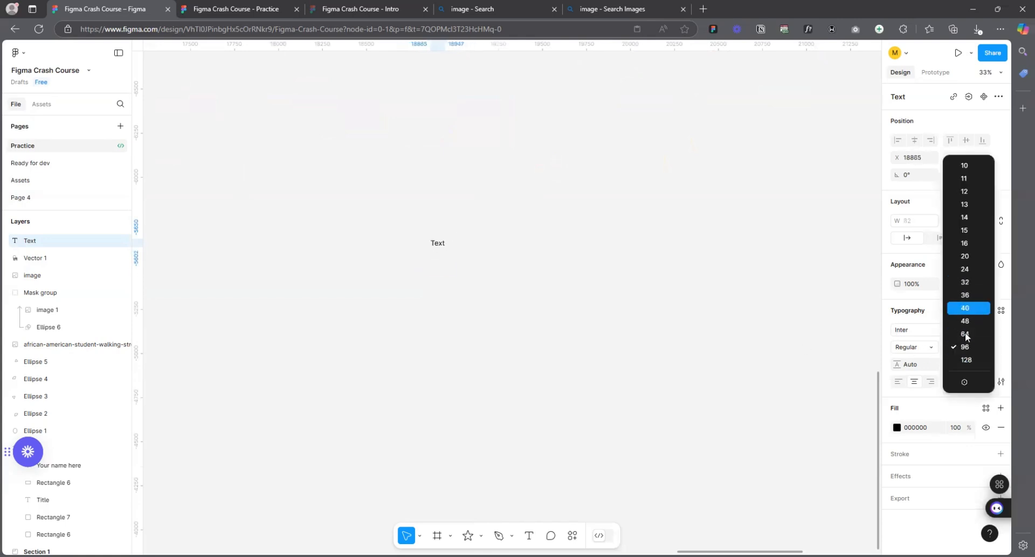
{"action": "left_click", "coordinate": [966, 348]}
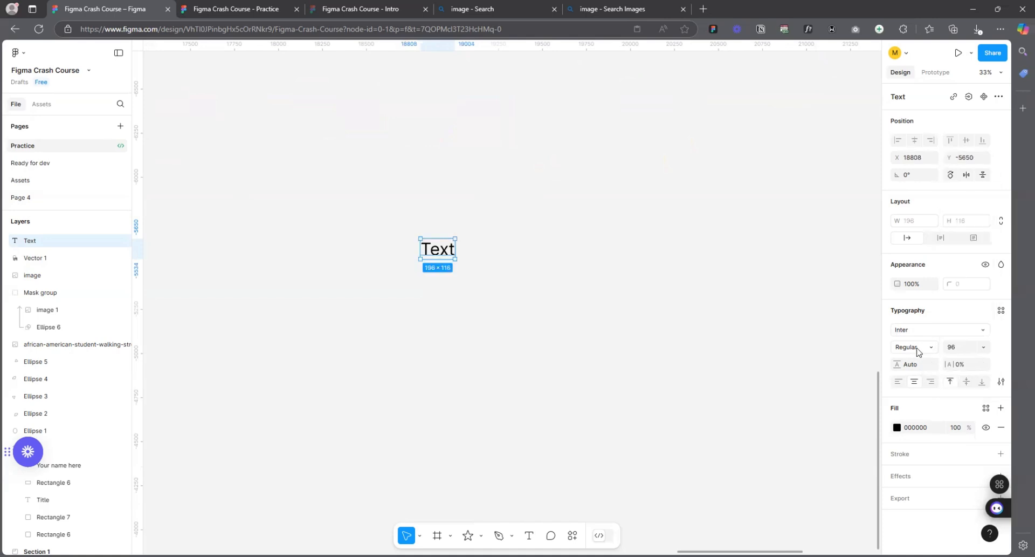
- Set the text's font weight to Bold
{"action": "left_click", "coordinate": [917, 348]}
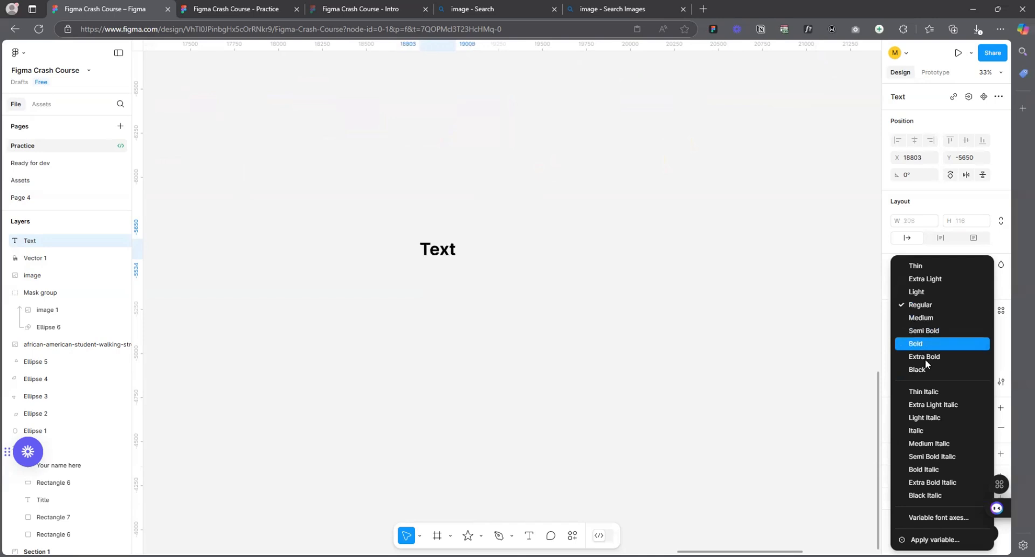
{"action": "left_click", "coordinate": [928, 343]}
{"action": "left_click", "coordinate": [912, 348]}
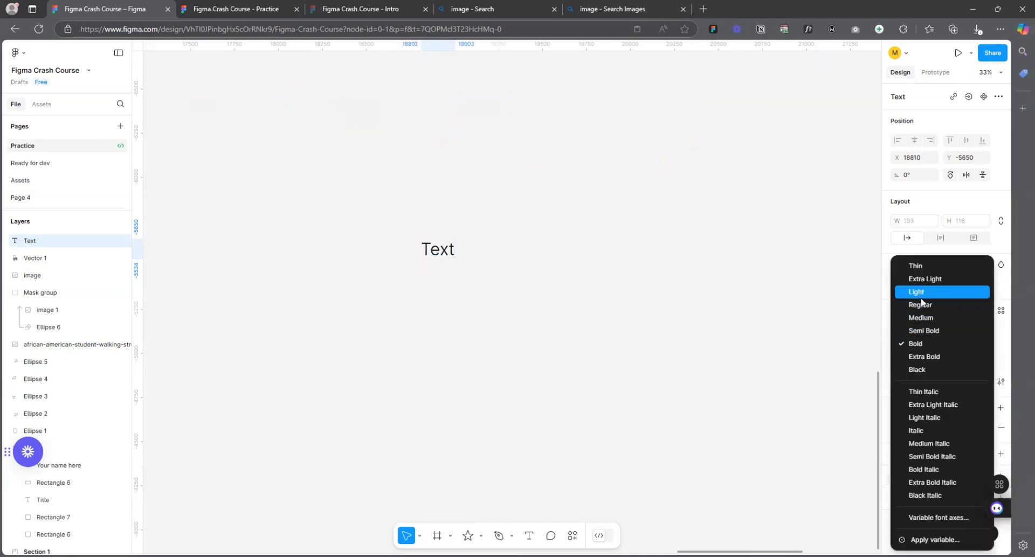
{"action": "left_click", "coordinate": [915, 344]}
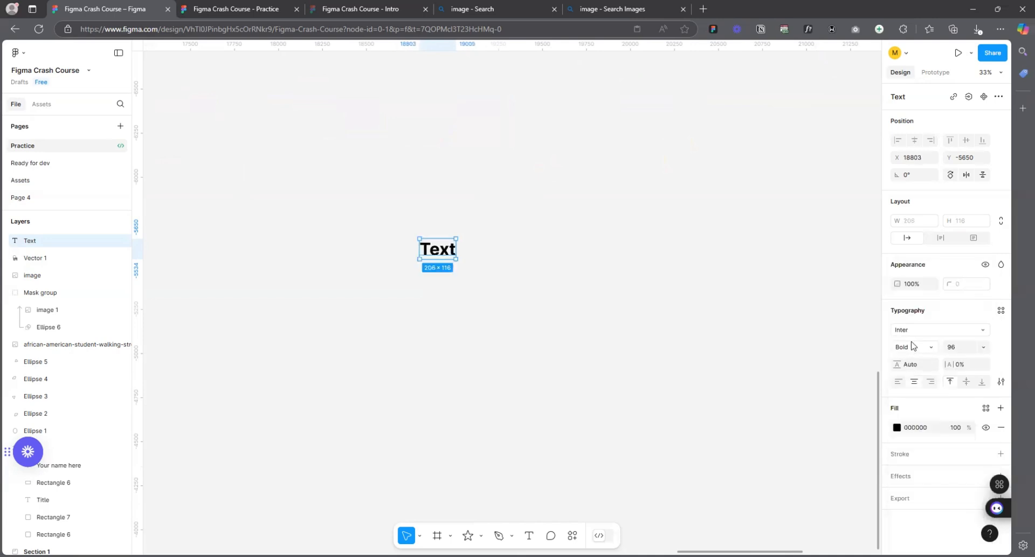
{"action": "left_click", "coordinate": [914, 346]}
{"action": "left_click", "coordinate": [915, 347]}
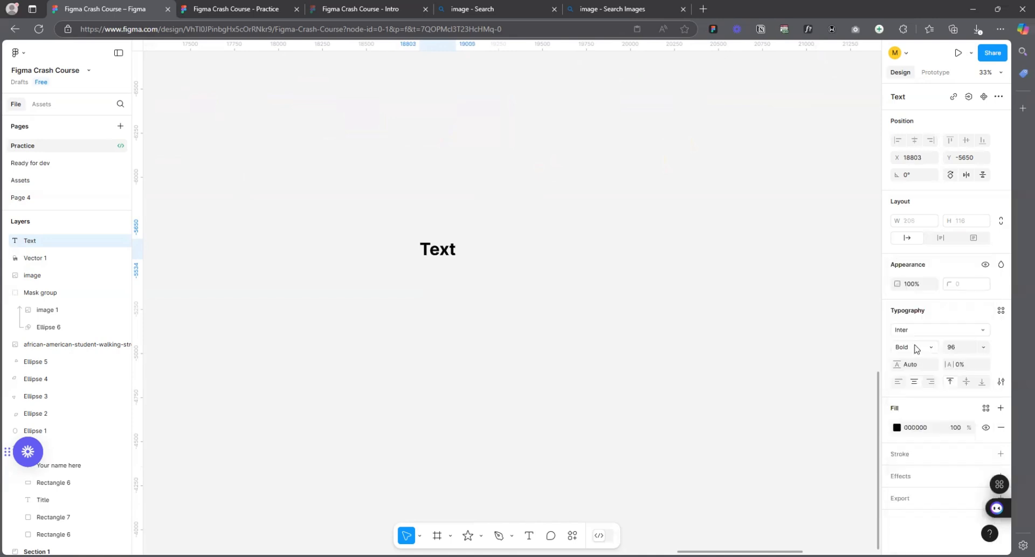
- Search the fonts for "taken" and apply Taken by Vultures Demo to the text
{"action": "left_click", "coordinate": [918, 332]}
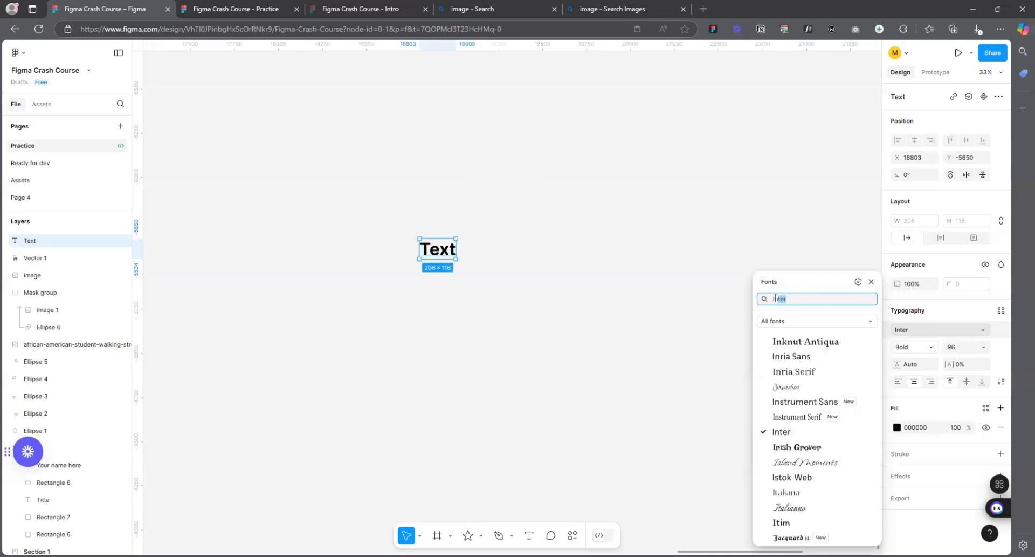
{"action": "type", "text": "pop"}
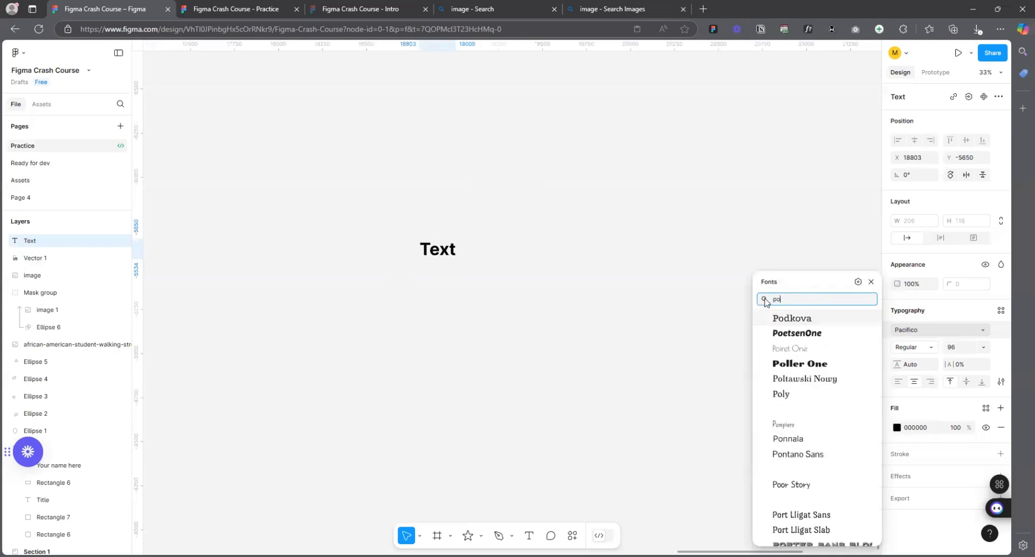
{"action": "key", "text": "BackSpace"}
{"action": "key", "text": "BackSpace"}
{"action": "key", "text": "BackSpace"}
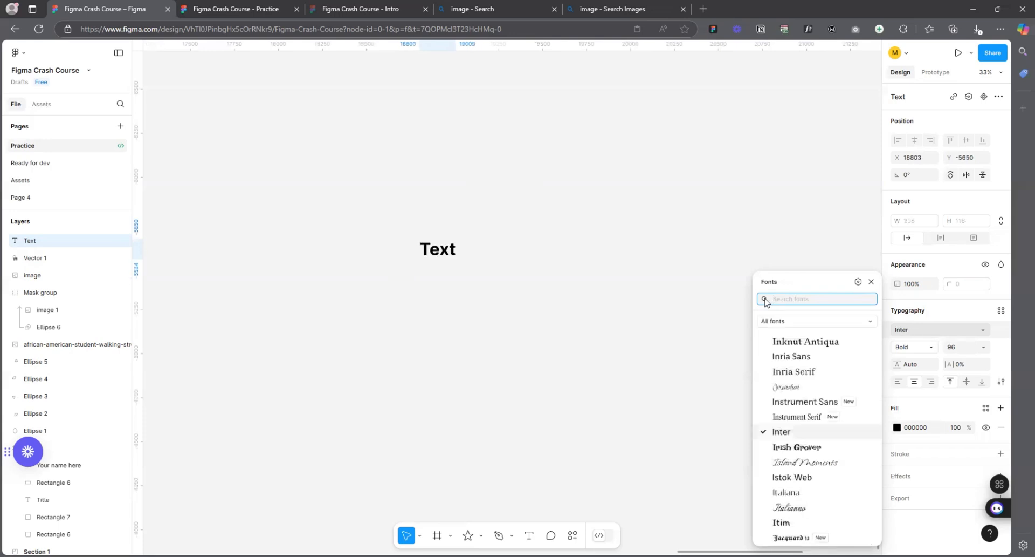
{"action": "type", "text": "taken"}
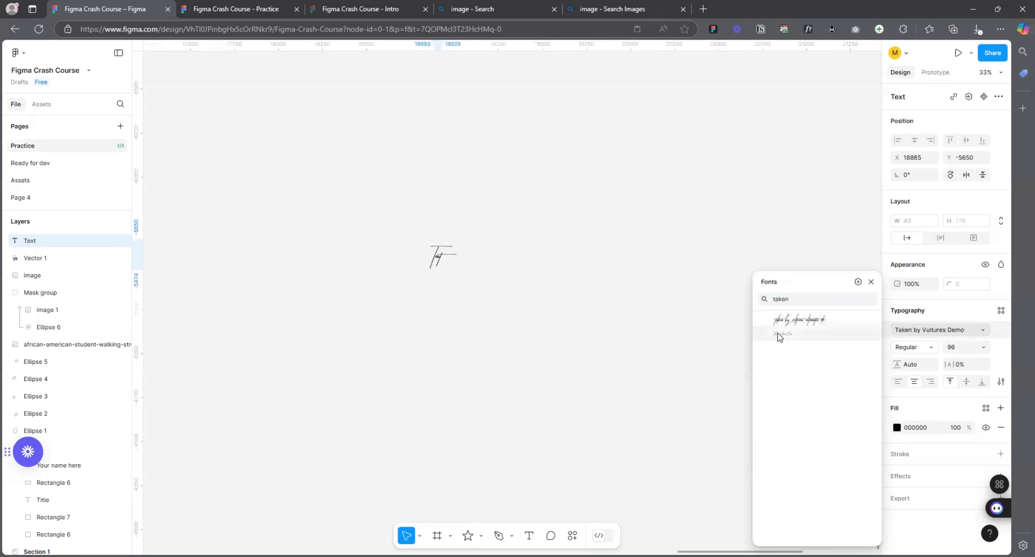
{"action": "left_click", "coordinate": [782, 333]}
- Move the script text slightly down and left to about X 18872, Y -5619
{"action": "scroll", "coordinate": [432, 270], "scroll_direction": "up", "scroll_amount": 10}
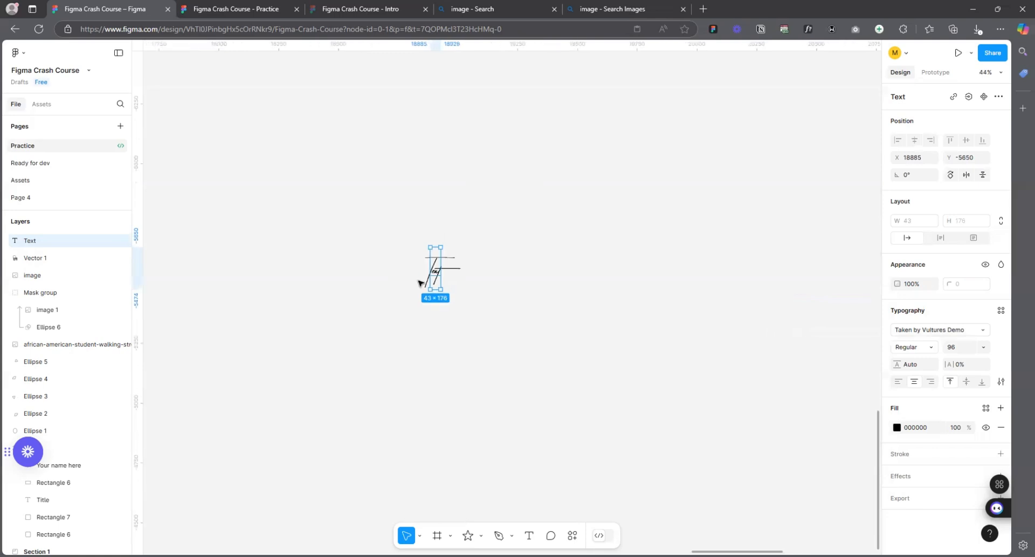
{"action": "scroll", "coordinate": [405, 150], "scroll_direction": "up", "scroll_amount": 1}
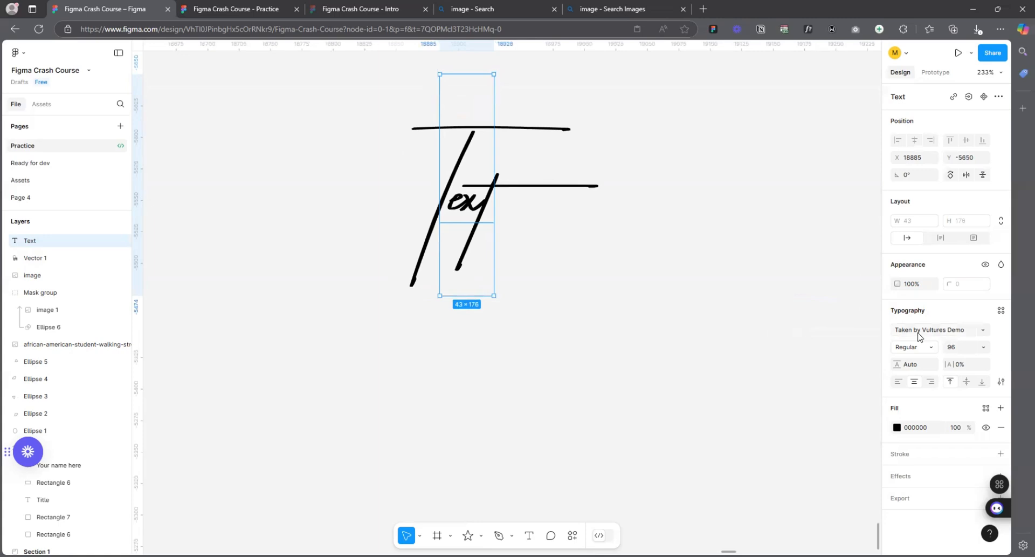
{"action": "left_click_drag", "start_coordinate": [468, 202], "coordinate": [452, 241]}
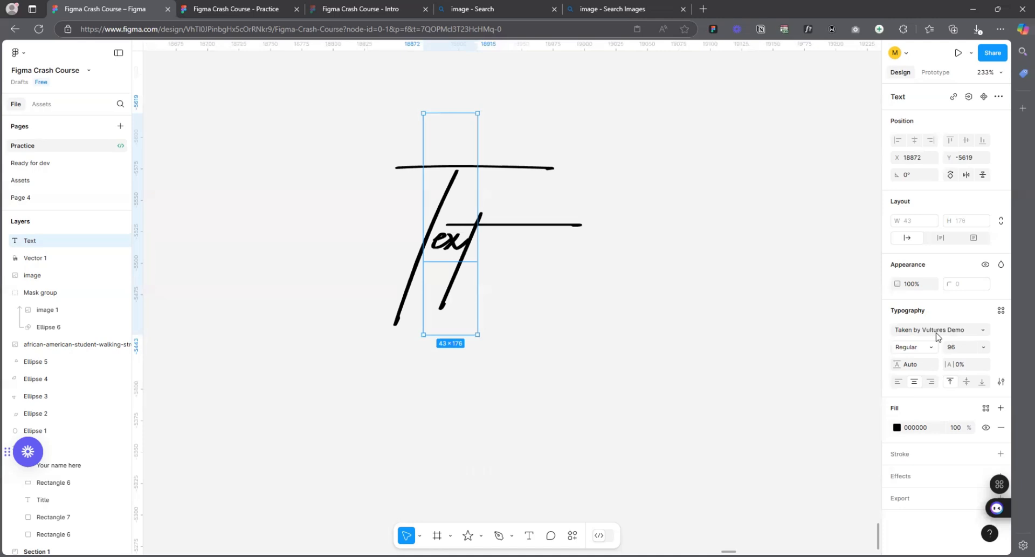
- Set the text's fill to orange FF8746 and its letter spacing to 10%
{"action": "left_click", "coordinate": [897, 428]}
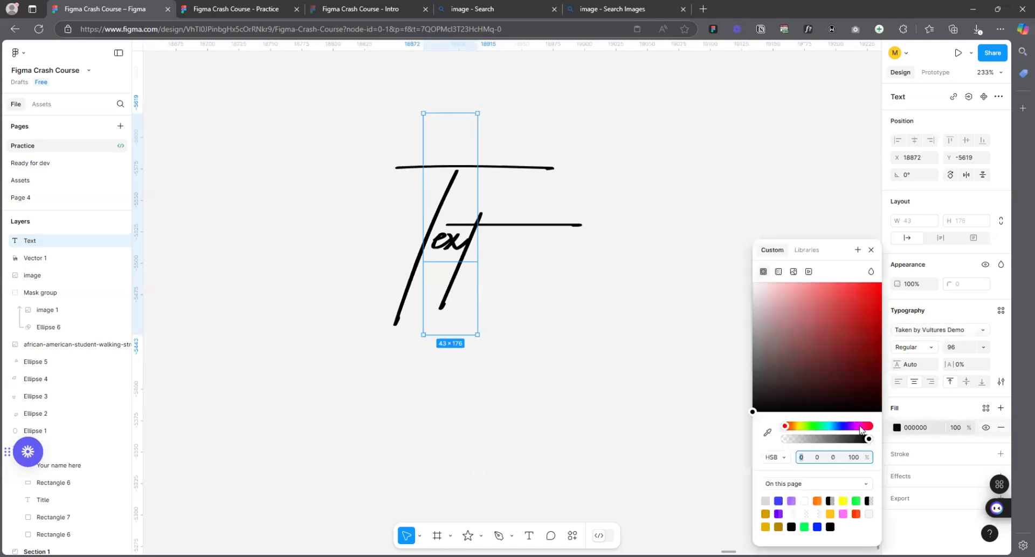
{"action": "left_click_drag", "start_coordinate": [802, 425], "coordinate": [812, 426]}
{"action": "left_click_drag", "start_coordinate": [832, 374], "coordinate": [878, 259]}
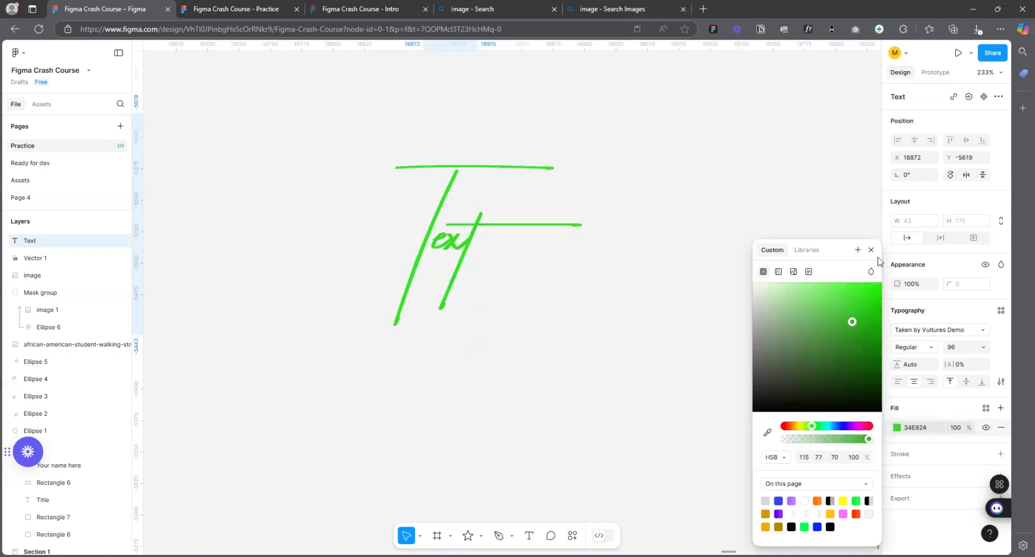
{"action": "left_click_drag", "start_coordinate": [805, 424], "coordinate": [790, 426]}
{"action": "left_click_drag", "start_coordinate": [827, 309], "coordinate": [847, 282]}
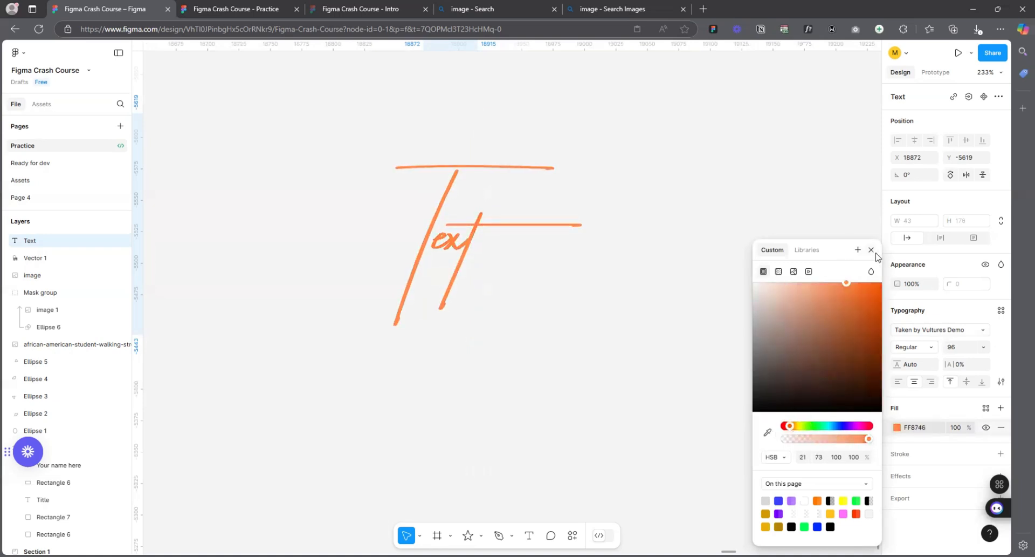
{"action": "left_click", "coordinate": [872, 250]}
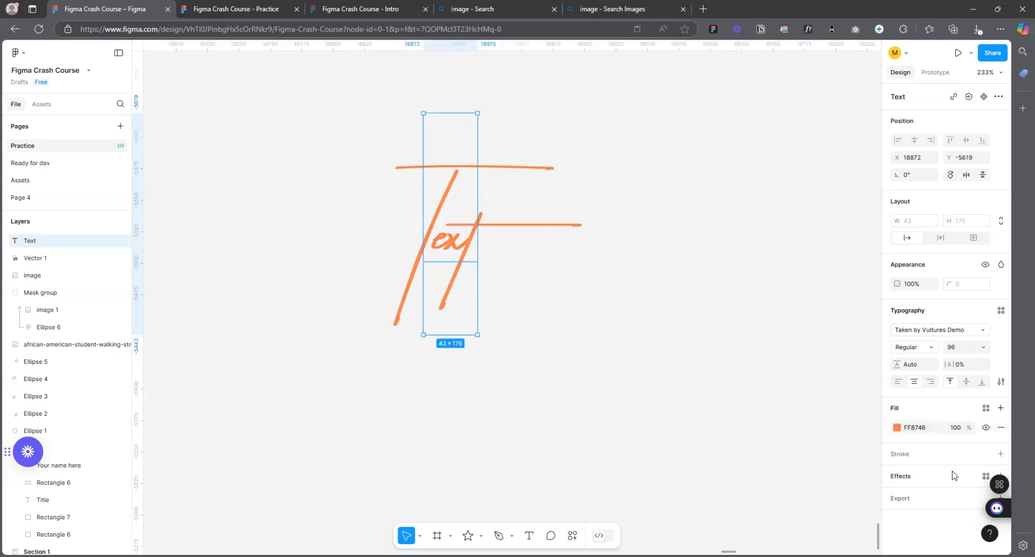
{"action": "mouse_move", "coordinate": [962, 369]}
{"action": "left_mouse_down"}
{"action": "mouse_move", "coordinate": [974, 369]}
{"action": "mouse_move", "coordinate": [962, 370]}
{"action": "left_mouse_up"}
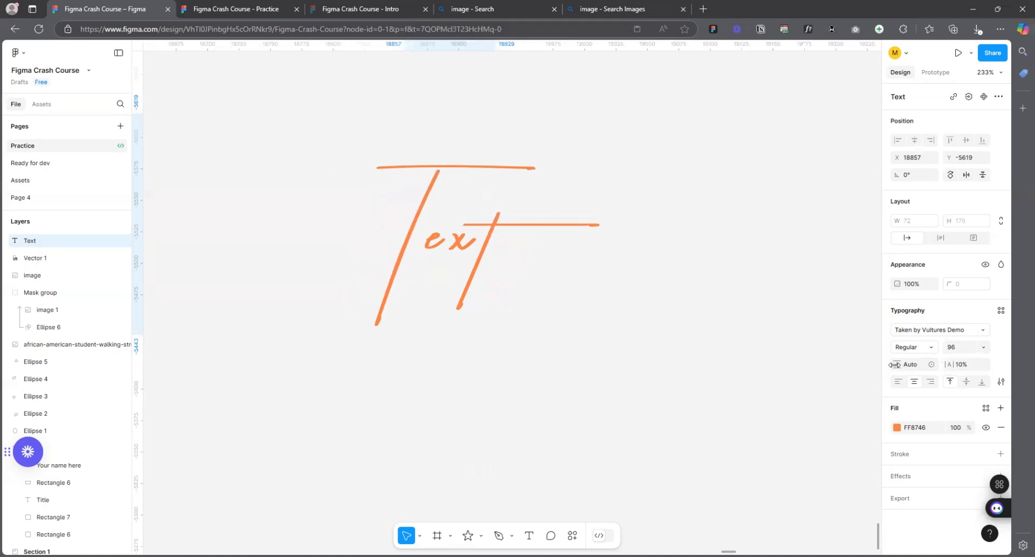
- Add a second line reading "Continue" below "Text" in the same layer and leave text editing
{"action": "scroll", "coordinate": [503, 293], "scroll_direction": "down", "scroll_amount": 1}
{"action": "double_click", "coordinate": [484, 261]}
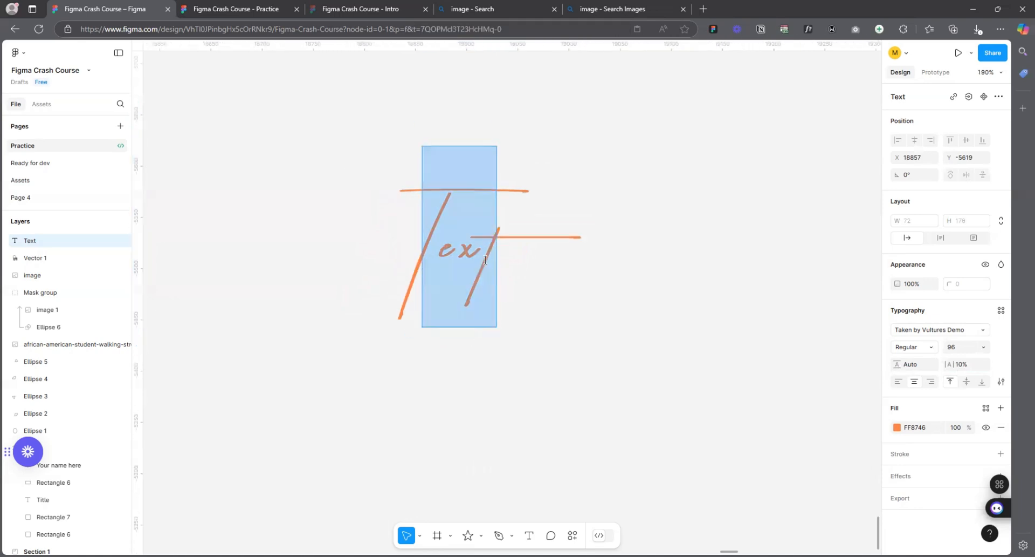
{"action": "left_click", "coordinate": [493, 266]}
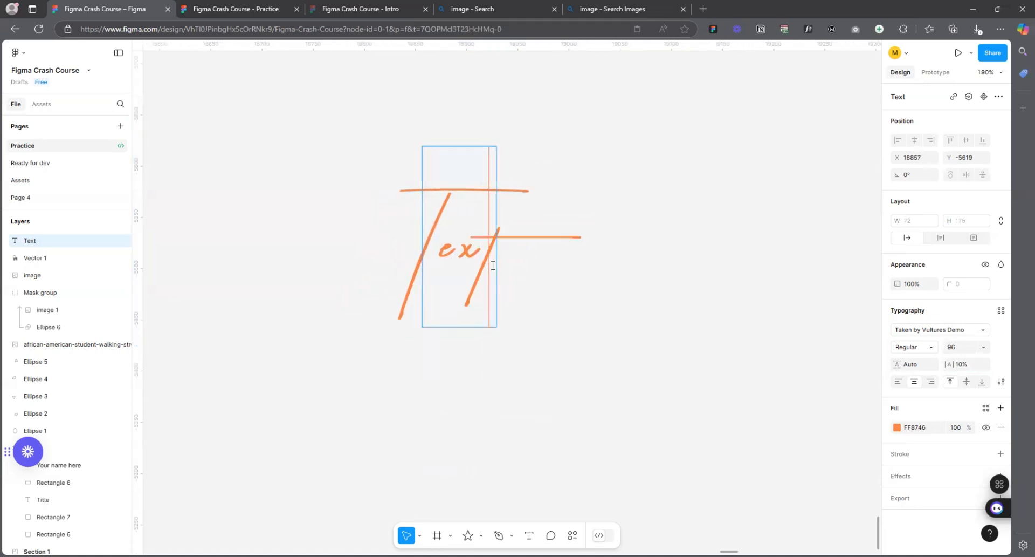
{"action": "key", "text": "Return"}
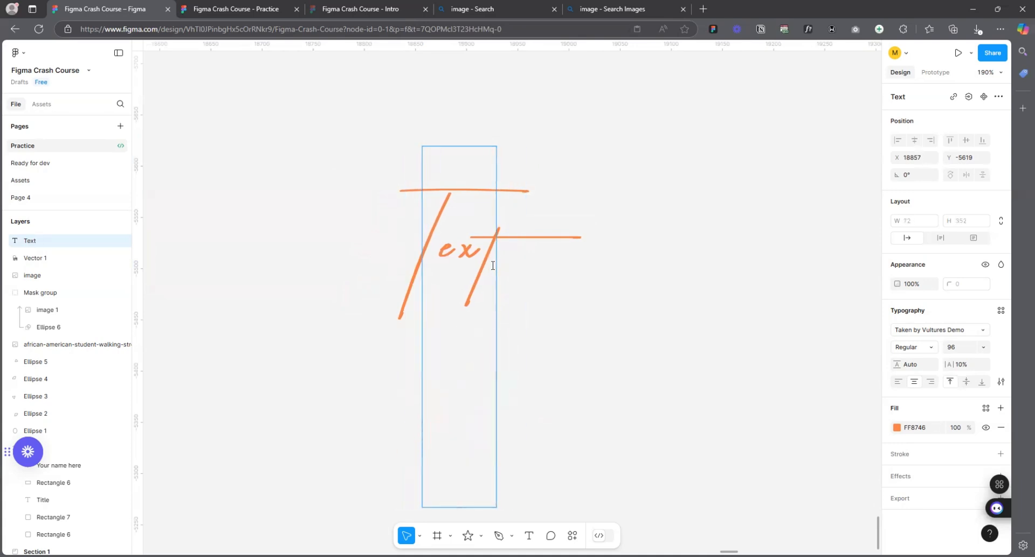
{"action": "scroll", "coordinate": [493, 265], "scroll_direction": "down", "scroll_amount": 5}
{"action": "type", "text": "Con"}
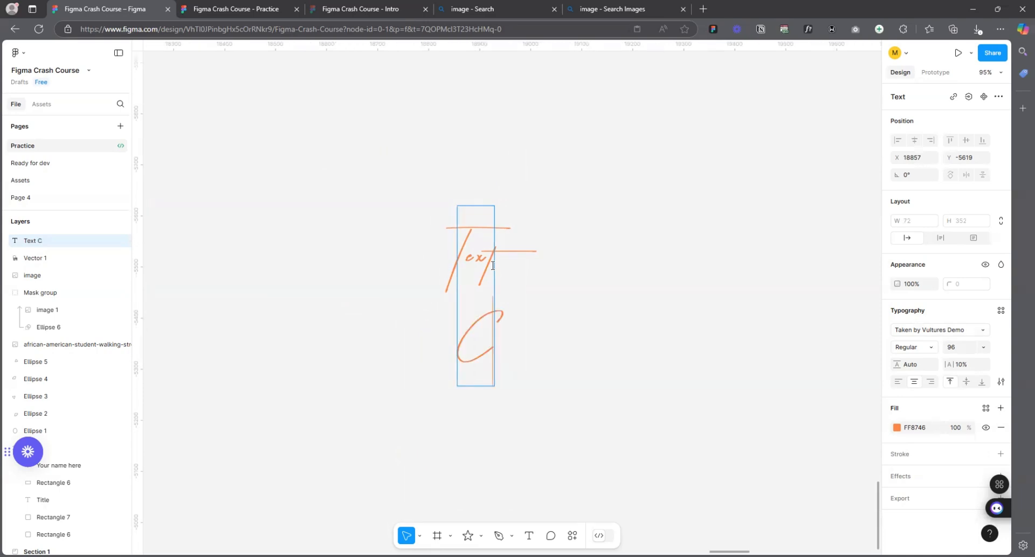
{"action": "type", "text": "tin"}
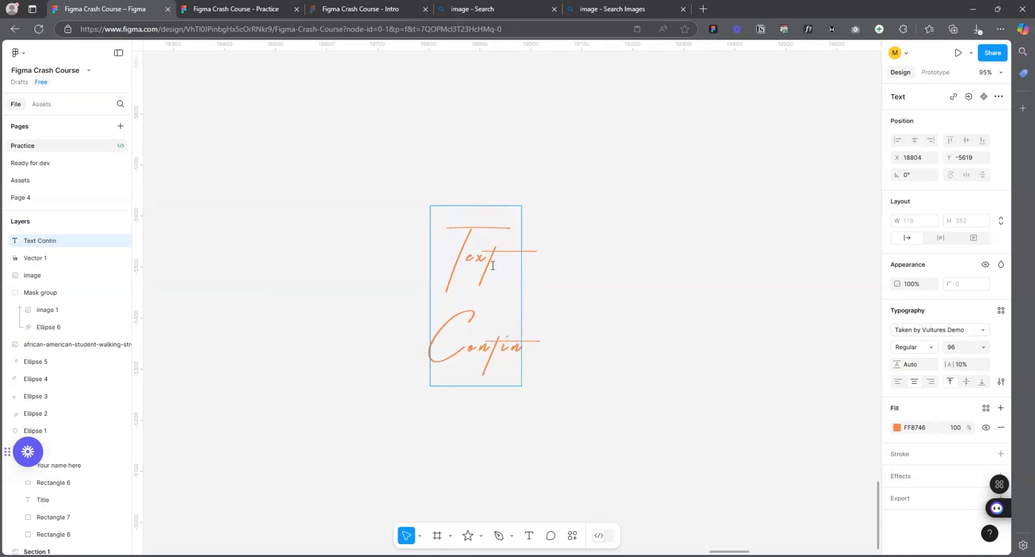
{"action": "type", "text": "ue"}
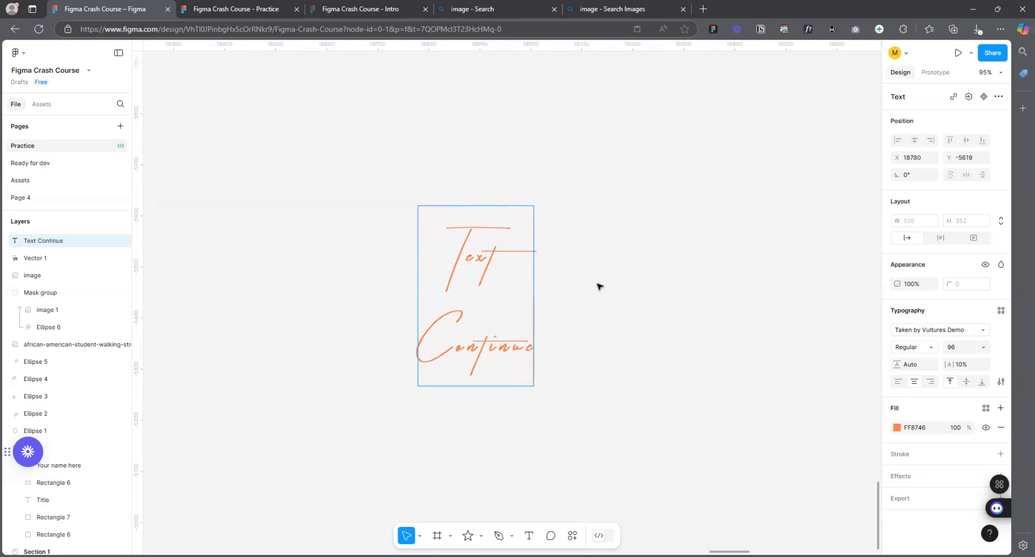
{"action": "key", "text": "Escape"}
{"action": "scroll", "coordinate": [551, 287], "scroll_direction": "up", "scroll_amount": 1}
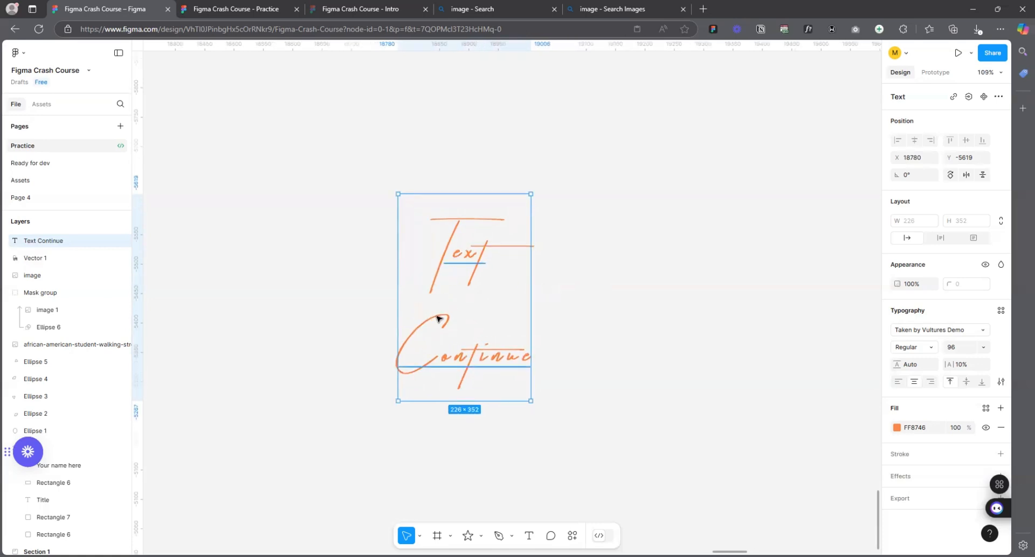
- Increase the line height of the "Text Continue" script text to 194.2%
{"action": "scroll", "coordinate": [498, 308], "scroll_direction": "up", "scroll_amount": 2}
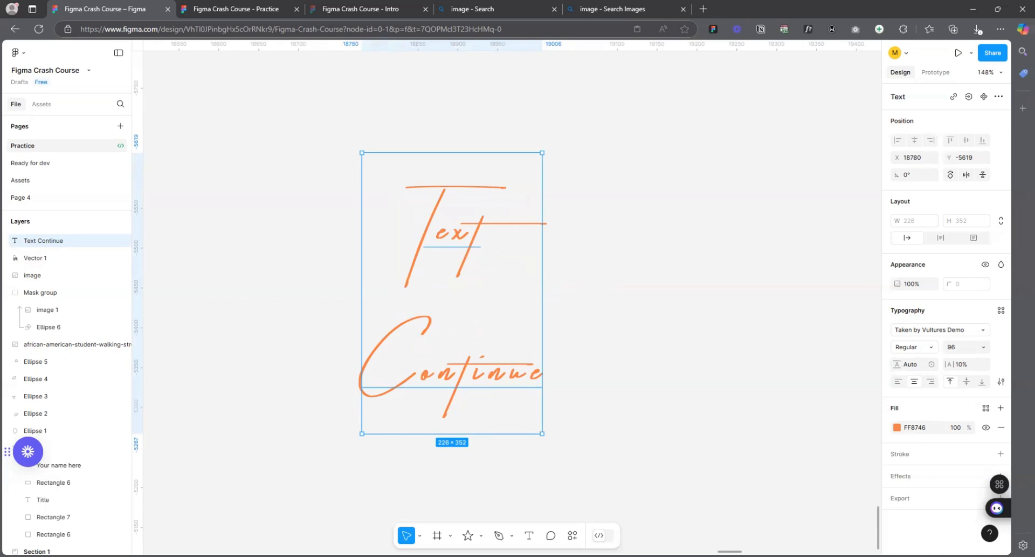
{"action": "left_click_drag", "start_coordinate": [897, 364], "coordinate": [556, 378]}
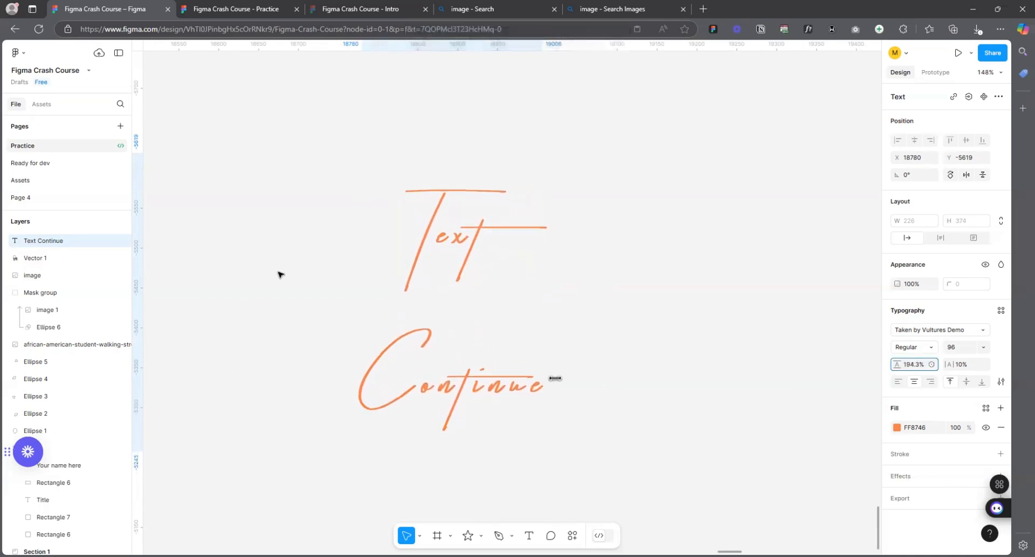
{"action": "scroll", "coordinate": [341, 250], "scroll_direction": "down", "scroll_amount": 5}
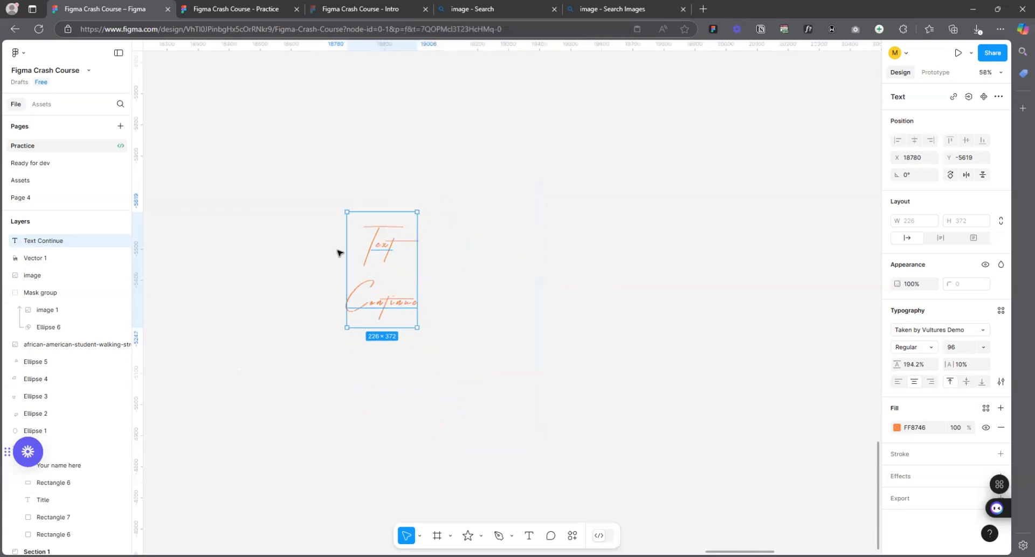
- Search the fonts for "int" and apply Inter to the two-line text
{"action": "left_click", "coordinate": [921, 331]}
{"action": "type", "text": "t"}
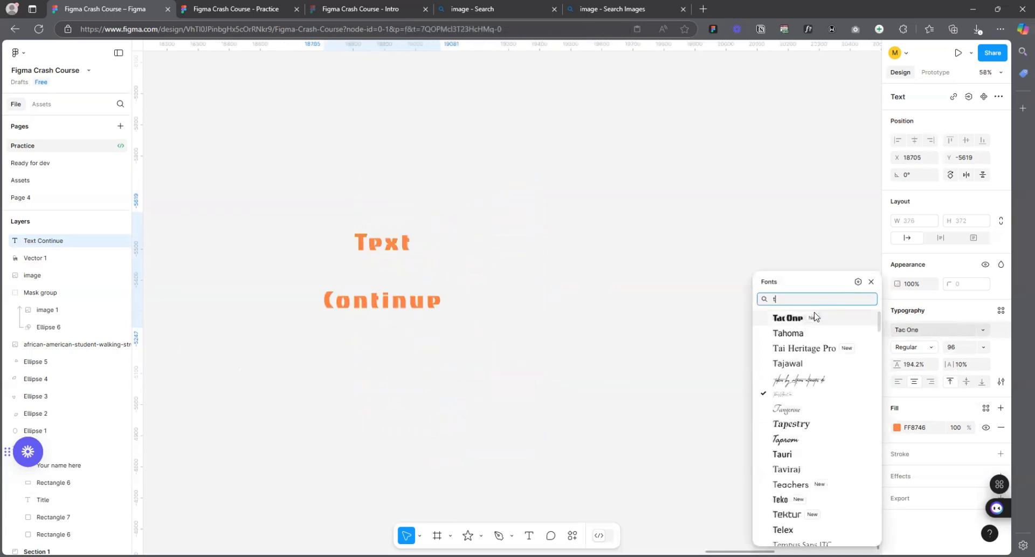
{"action": "key", "text": "BackSpace"}
{"action": "type", "text": "int"}
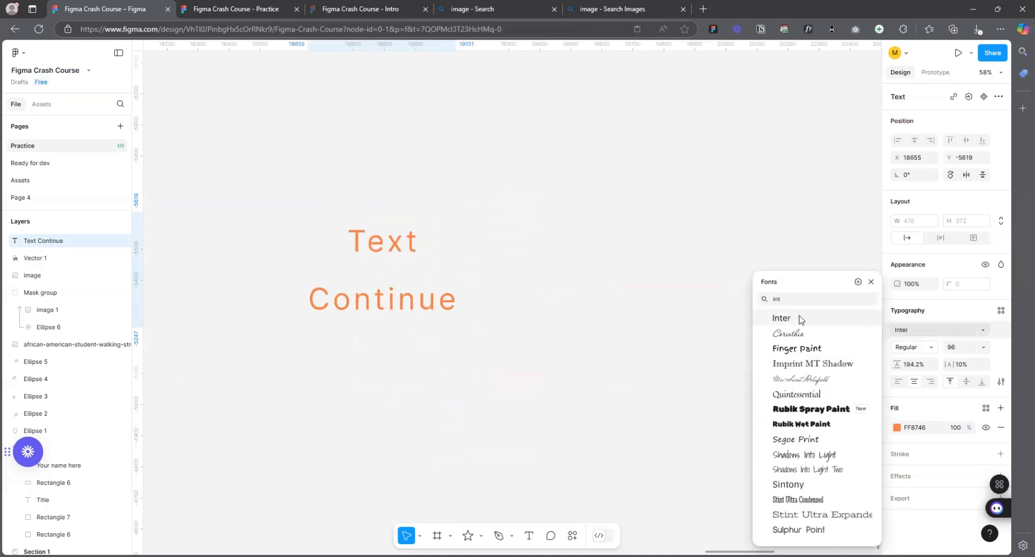
{"action": "left_click", "coordinate": [809, 318]}
- Reduce the text's line height to 0%, set it to 132%, and try a letter spacing of -34%
{"action": "scroll", "coordinate": [306, 254], "scroll_direction": "up", "scroll_amount": 5}
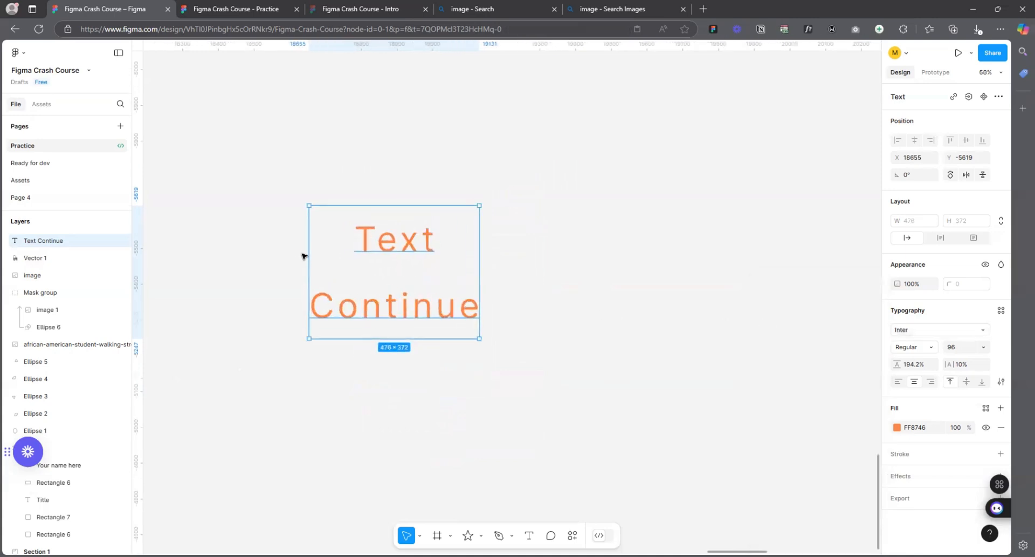
{"action": "left_click_drag", "start_coordinate": [900, 364], "coordinate": [733, 236]}
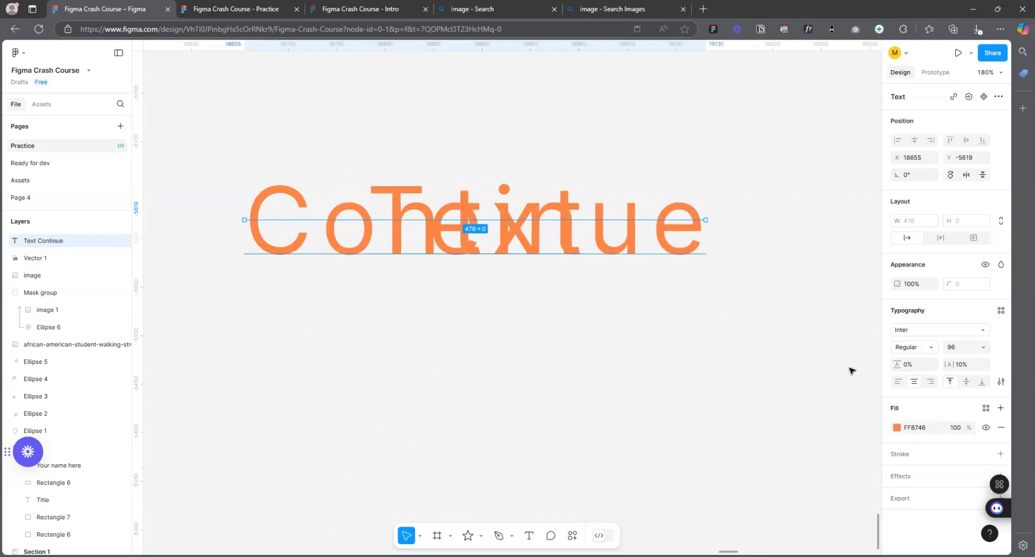
{"action": "mouse_move", "coordinate": [898, 364]}
{"action": "left_mouse_down"}
{"action": "mouse_move", "coordinate": [884, 364]}
{"action": "mouse_move", "coordinate": [917, 363]}
{"action": "mouse_move", "coordinate": [851, 352]}
{"action": "mouse_move", "coordinate": [927, 353]}
{"action": "mouse_move", "coordinate": [898, 364]}
{"action": "mouse_move", "coordinate": [965, 362]}
{"action": "mouse_move", "coordinate": [878, 351]}
{"action": "mouse_move", "coordinate": [902, 356]}
{"action": "left_mouse_up"}
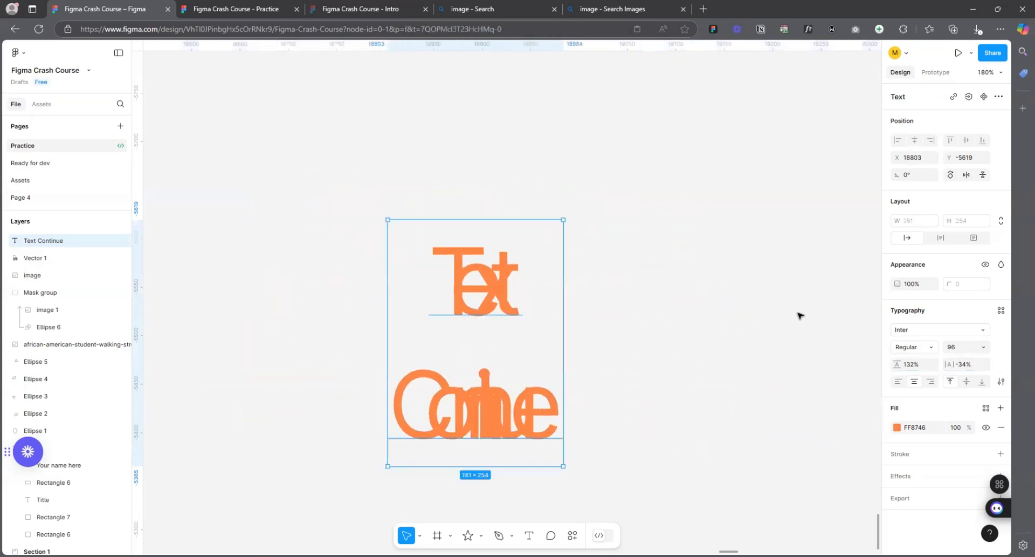
- Undo the letter spacing change and move the text slightly down to about X 18646, Y -5539
{"action": "key", "text": "ctrl+z"}
{"action": "scroll", "coordinate": [569, 201], "scroll_direction": "down", "scroll_amount": 5, "text": "ctrl"}
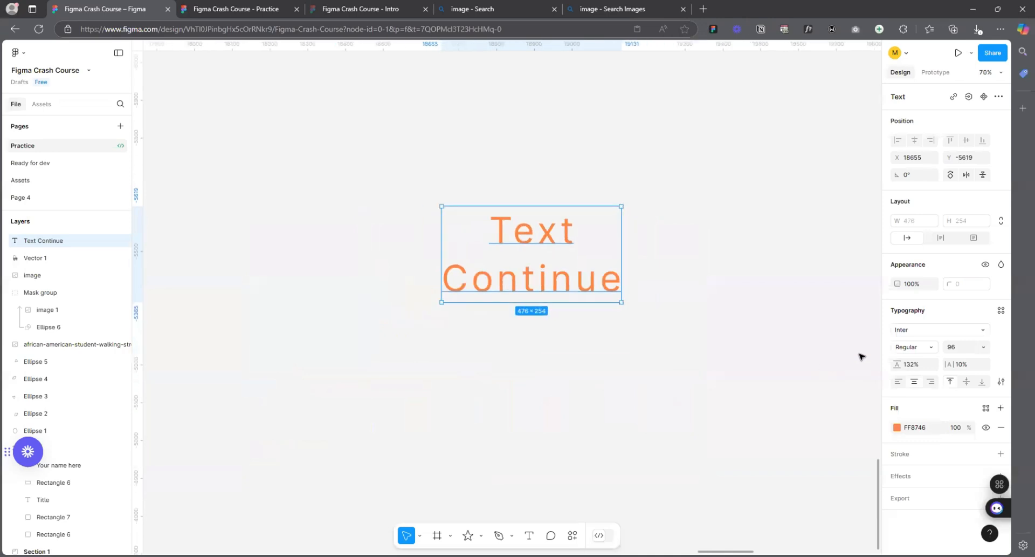
{"action": "key", "text": "ctrl+z"}
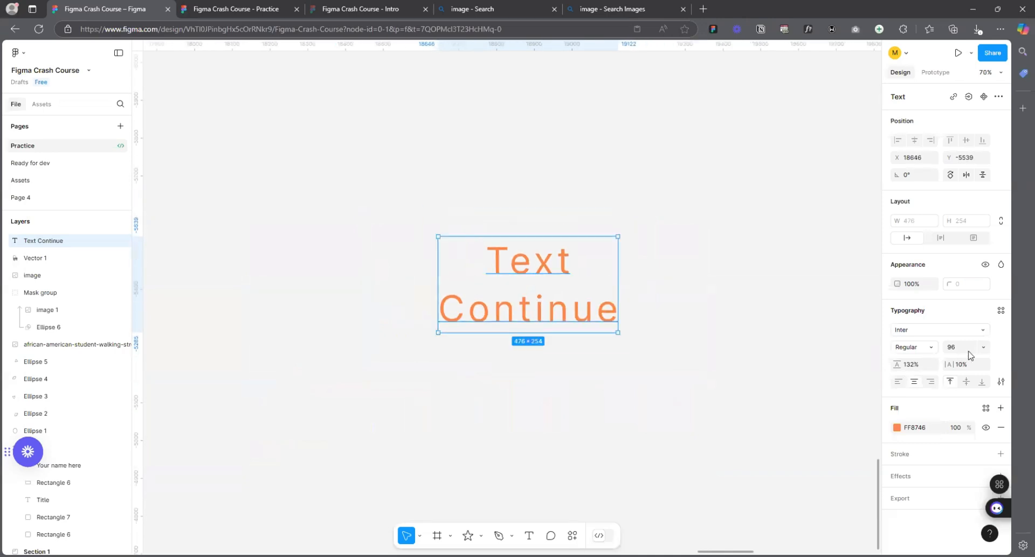
- Lighten the text's fill to FFA473 and convert it to a linear gradient
{"action": "left_click", "coordinate": [896, 429]}
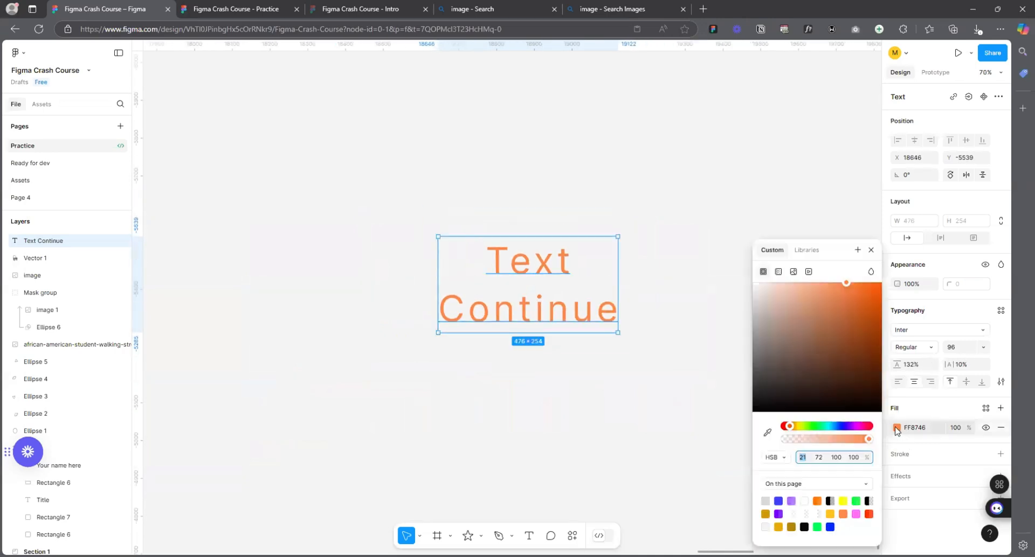
{"action": "left_click_drag", "start_coordinate": [827, 315], "coordinate": [824, 282]}
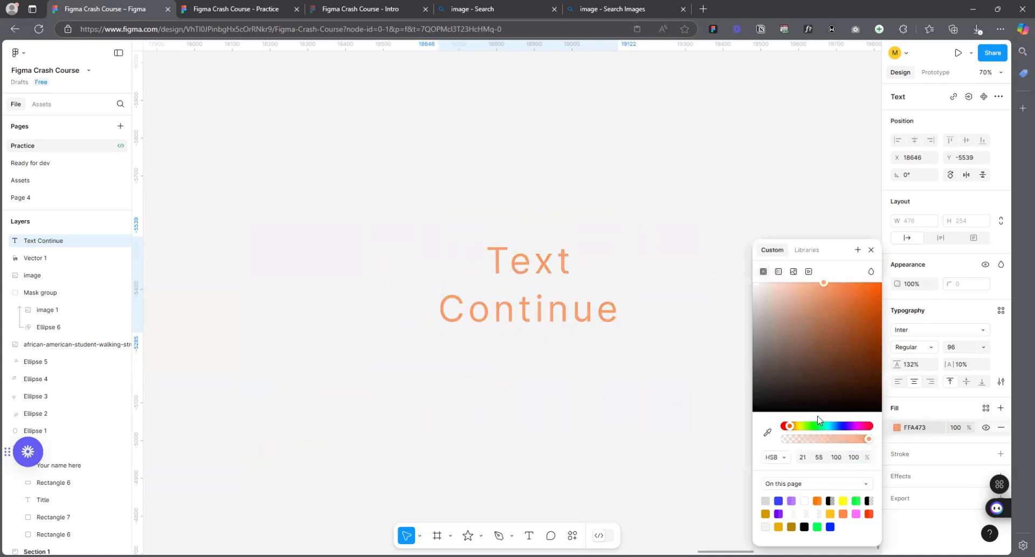
{"action": "left_click", "coordinate": [777, 272]}
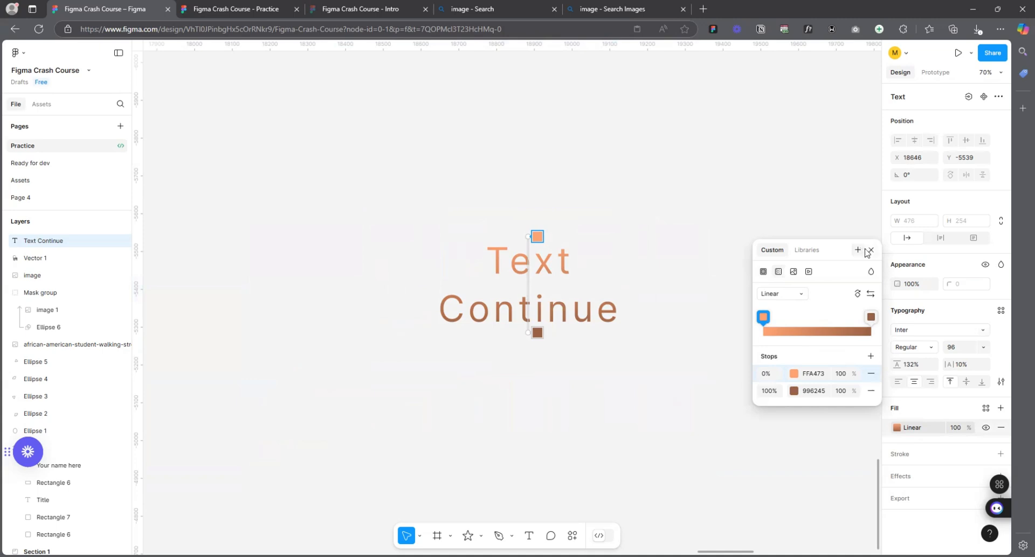
- Change the gradient's 100% stop to a bright pink, then finish editing the fill and deselect the text
{"action": "left_click", "coordinate": [794, 391]}
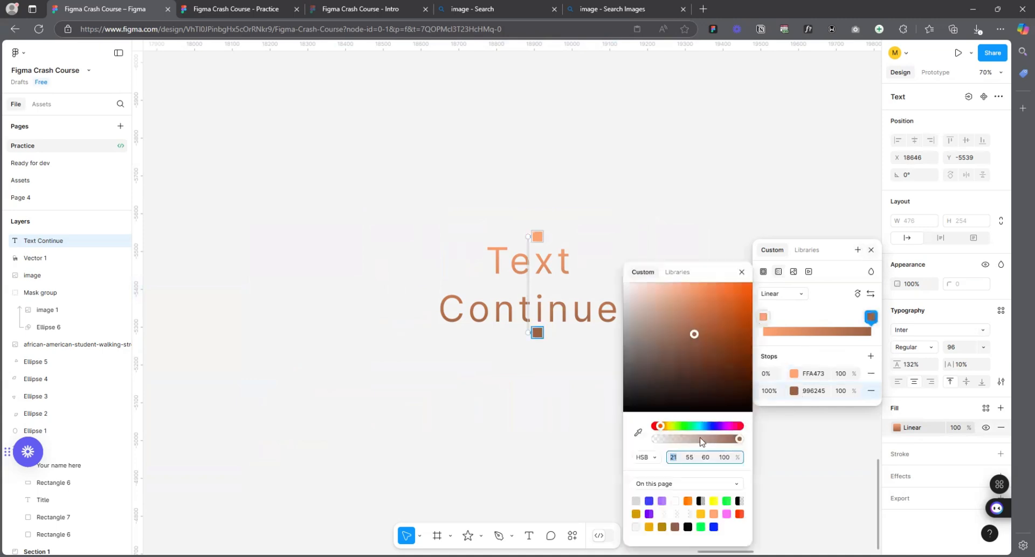
{"action": "left_click_drag", "start_coordinate": [698, 425], "coordinate": [730, 427]}
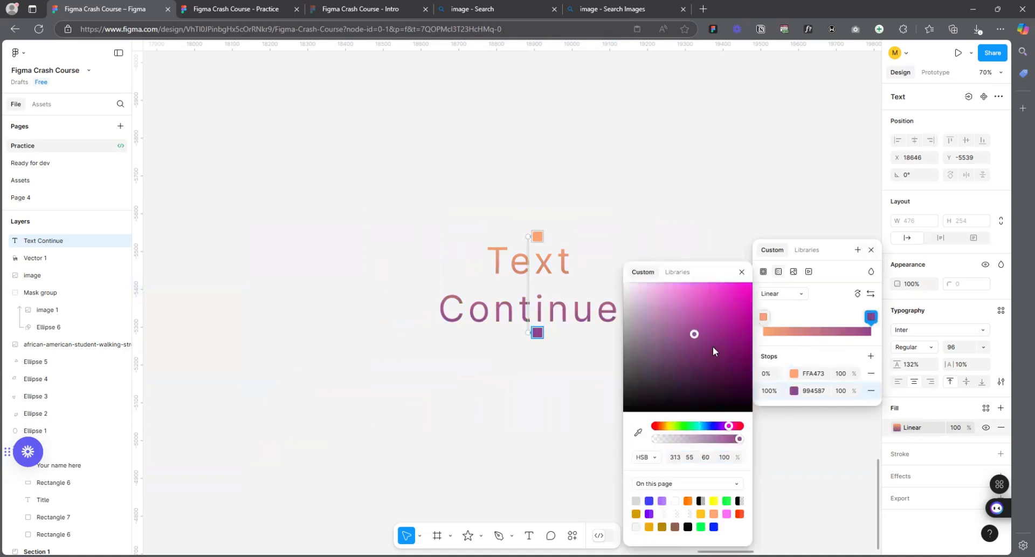
{"action": "key", "text": "Escape"}
{"action": "key", "text": "Escape"}
{"action": "scroll", "coordinate": [665, 280], "scroll_direction": "up", "scroll_amount": 3}
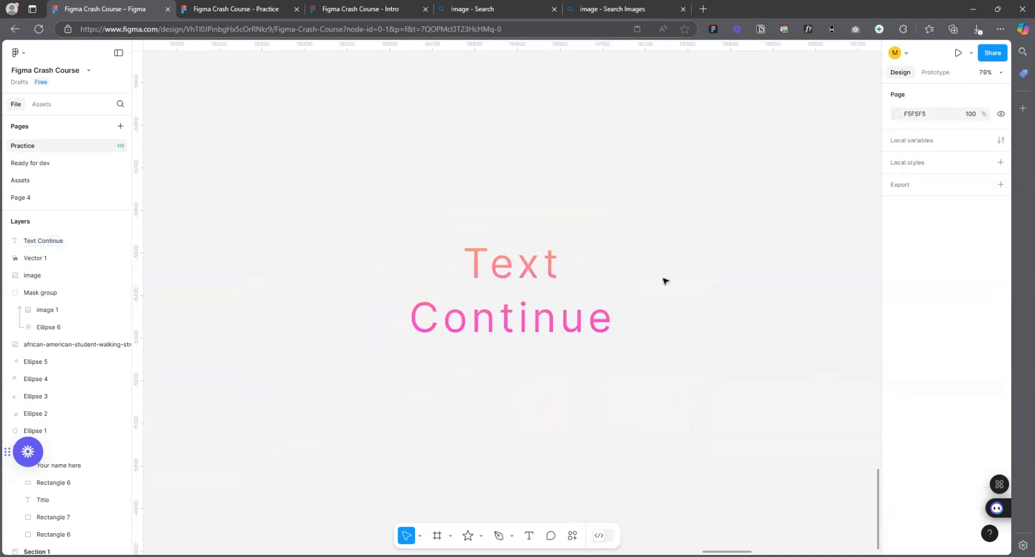
- Move the text up to about X 18622, Y -5683 and set its font weight to Black
{"action": "left_click_drag", "start_coordinate": [447, 236], "coordinate": [434, 153]}
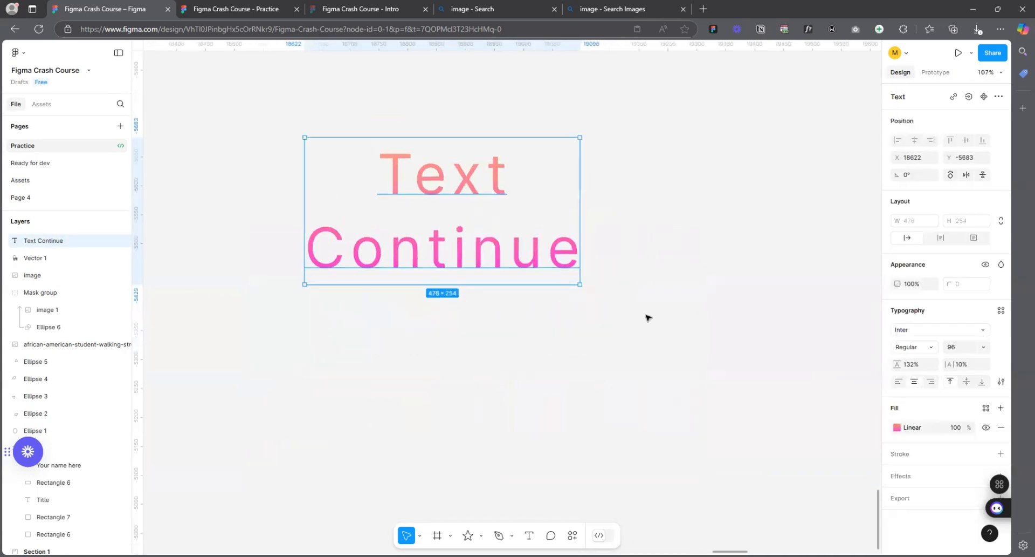
{"action": "left_click", "coordinate": [913, 345]}
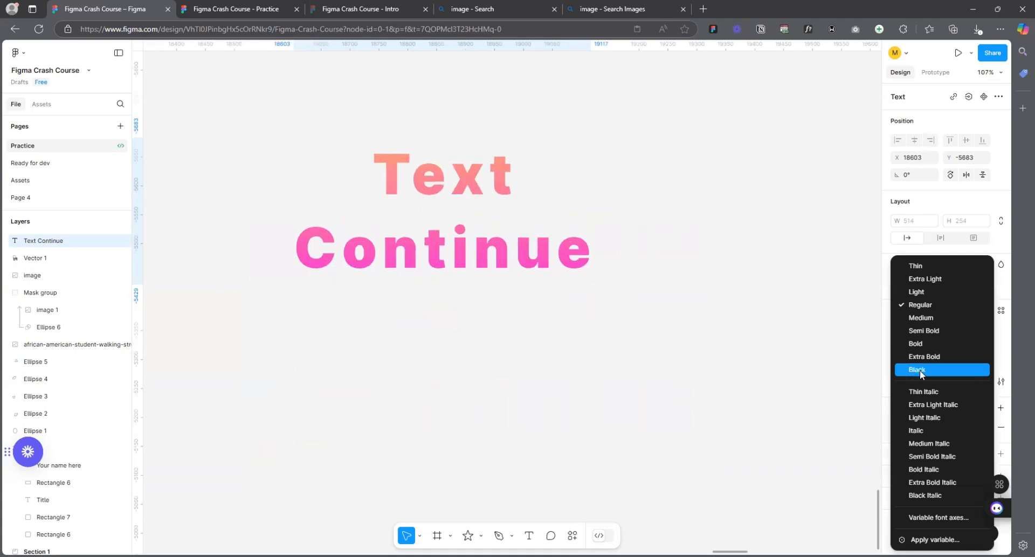
{"action": "left_click", "coordinate": [920, 430]}
{"action": "left_click", "coordinate": [645, 335]}
{"action": "scroll", "coordinate": [645, 334], "scroll_direction": "down", "scroll_amount": 4}
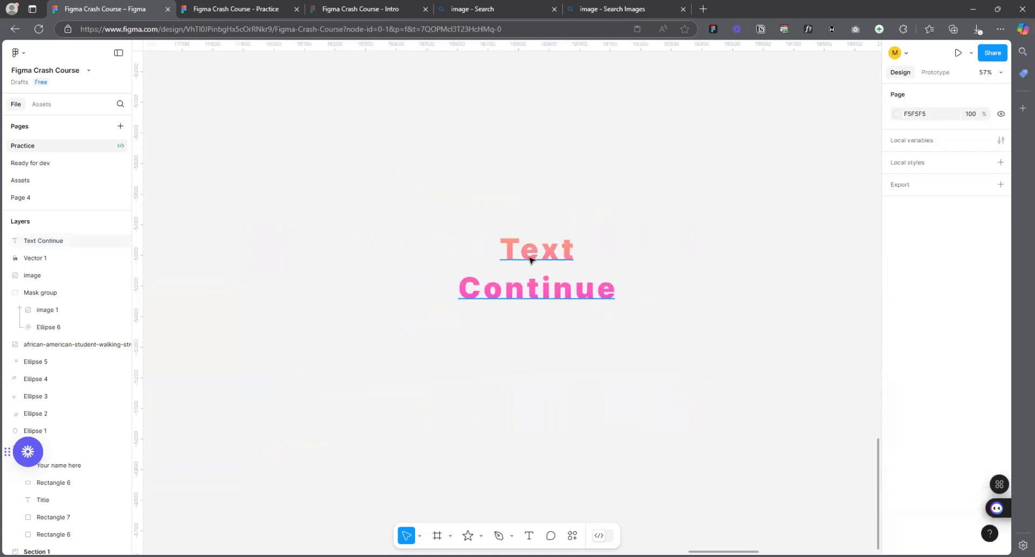
- Move the gradient text down and left to about X 17990, Y -5231
{"action": "left_click", "coordinate": [530, 260]}
{"action": "left_click", "coordinate": [445, 349]}
{"action": "scroll", "coordinate": [443, 349], "scroll_direction": "down", "scroll_amount": 3}
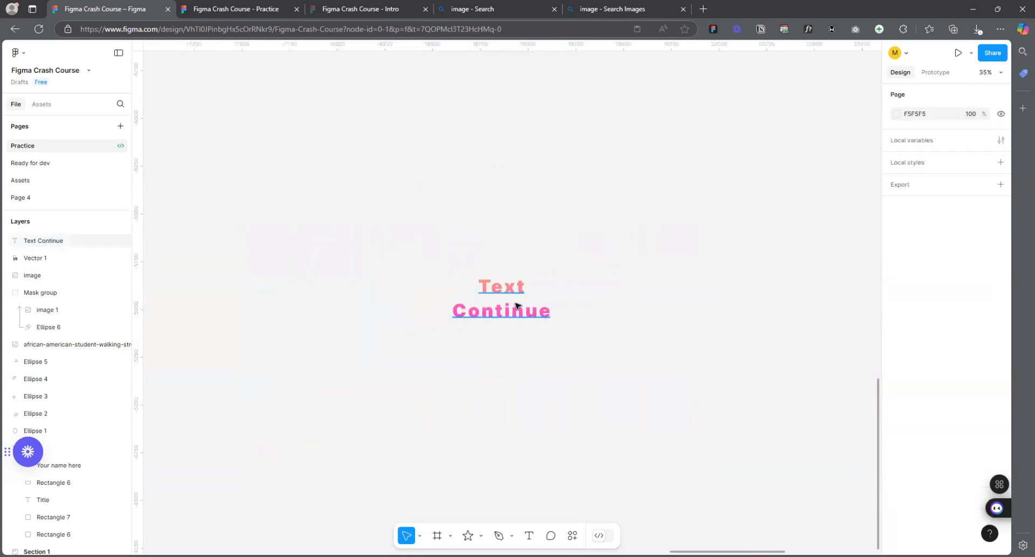
{"action": "left_click_drag", "start_coordinate": [515, 306], "coordinate": [408, 401]}
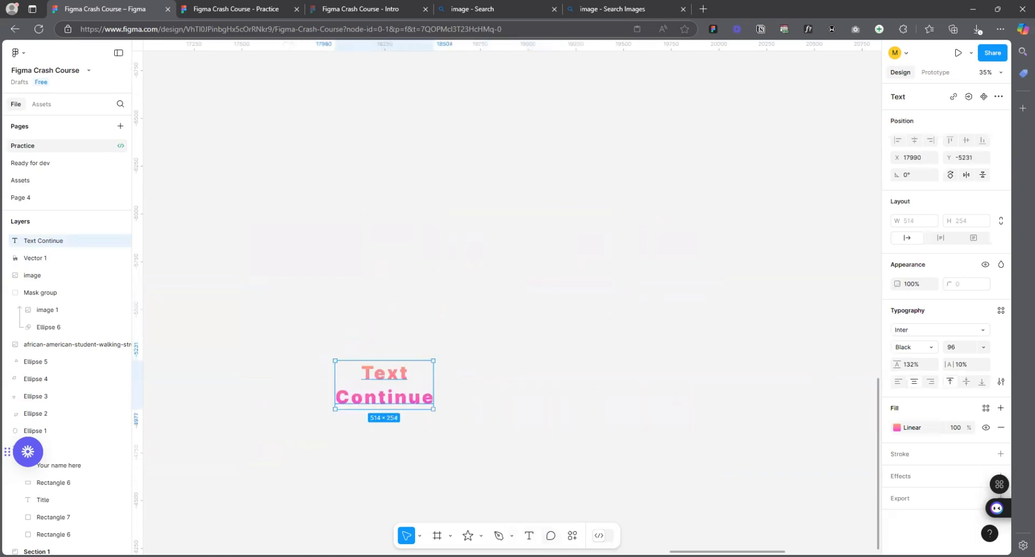
- Add a comment reading "feedback" beside the upper right of the word "Text"
{"action": "key", "text": "c"}
{"action": "scroll", "coordinate": [460, 358], "scroll_direction": "up", "scroll_amount": 5}
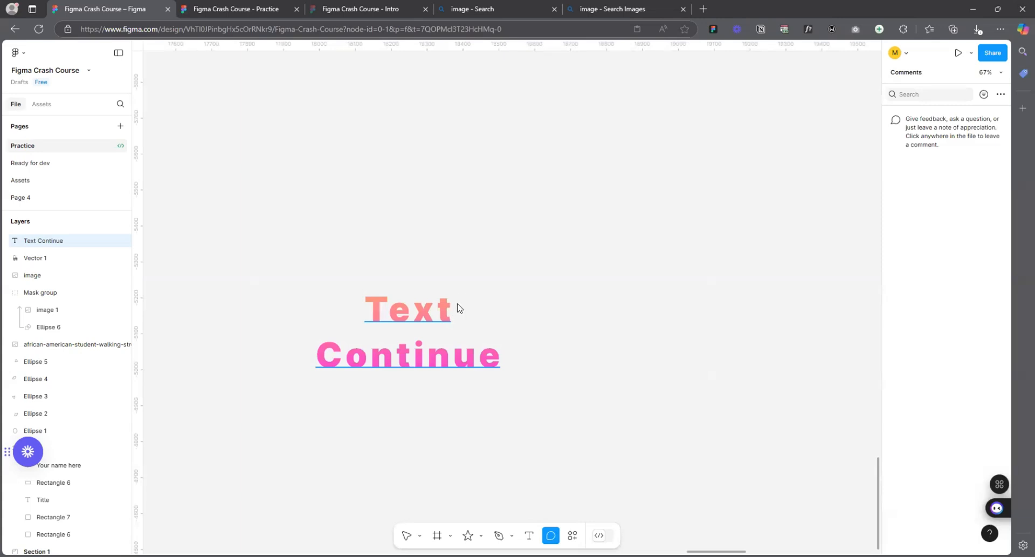
{"action": "left_click", "coordinate": [458, 302]}
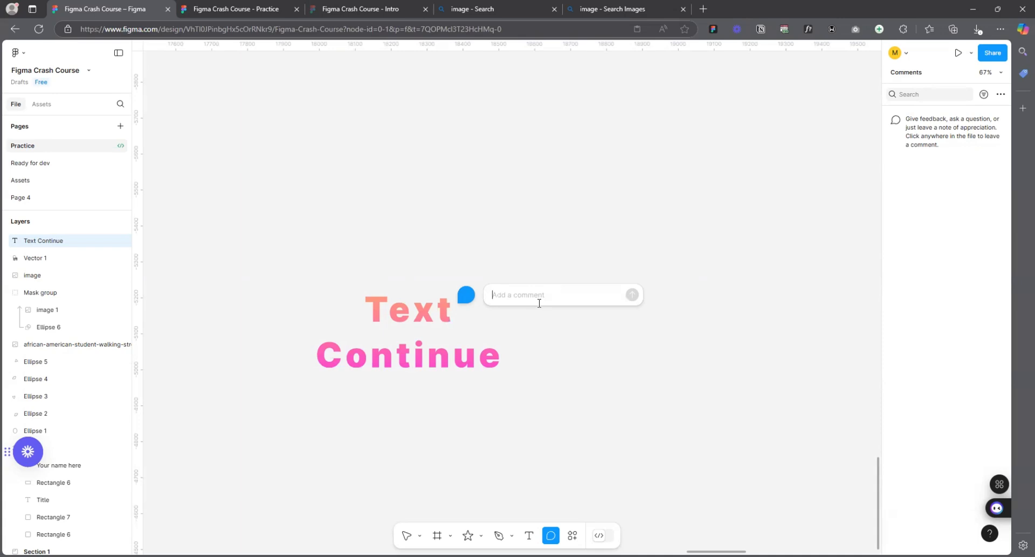
{"action": "type", "text": "fe"}
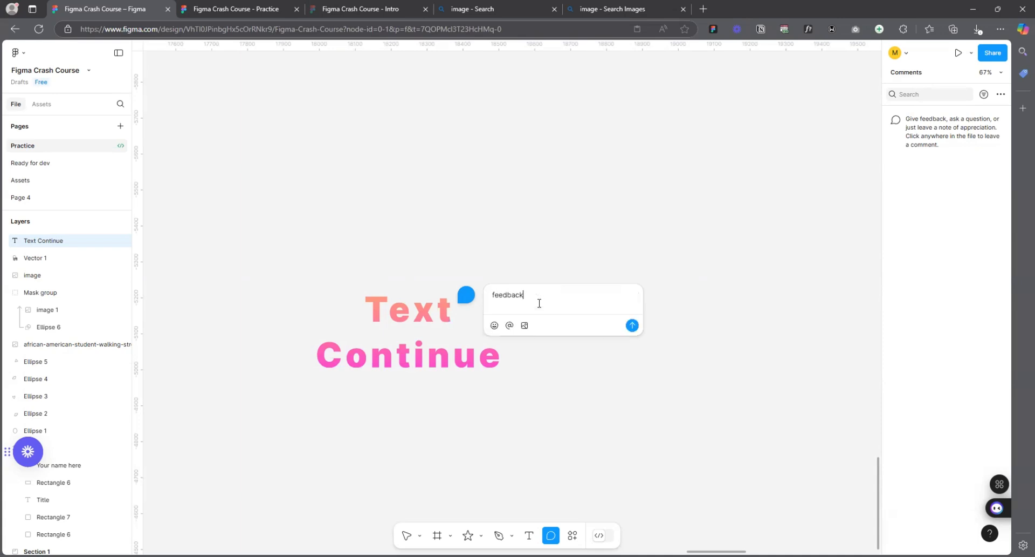
{"action": "type", "text": "edback"}
{"action": "key", "text": "Return"}
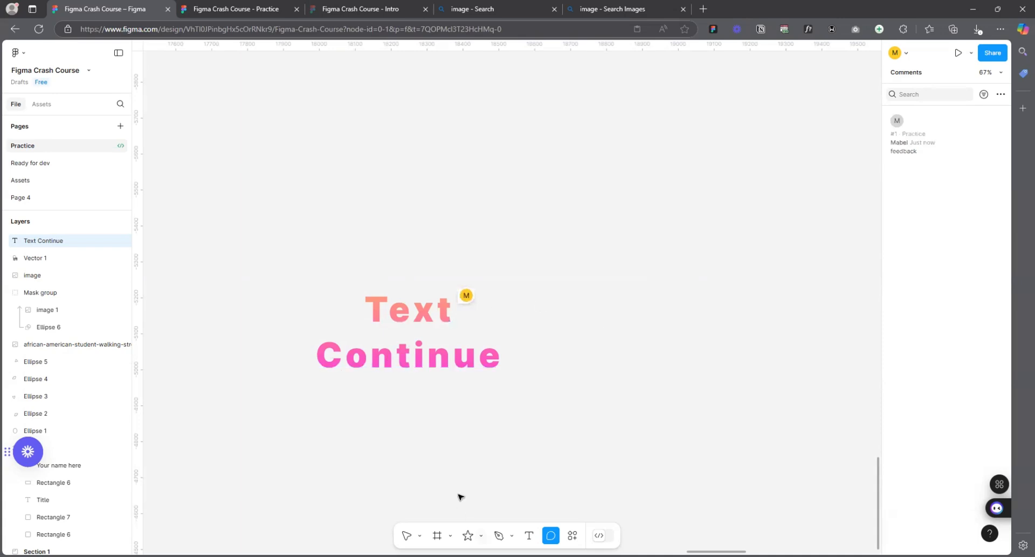
- Reply to the comment with "hh" and an attached shrimp dish picture, and preview the attachment at full size
{"action": "left_click", "coordinate": [475, 303]}
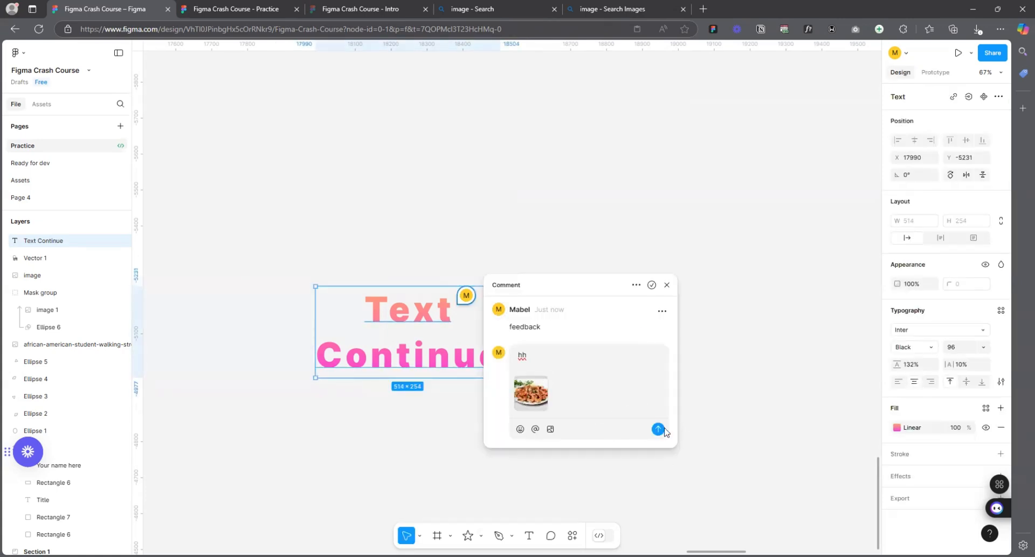
{"action": "left_click", "coordinate": [658, 429]}
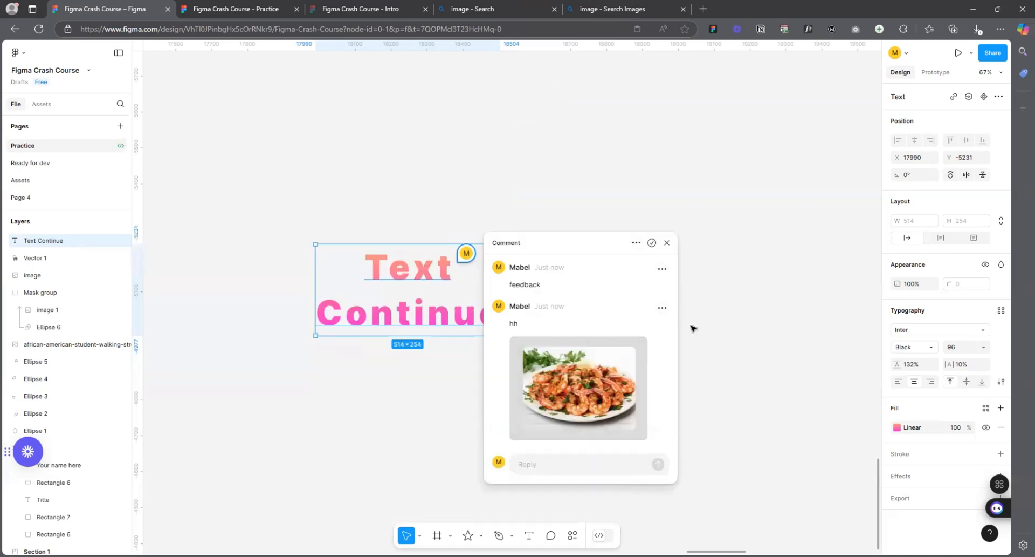
{"action": "left_click", "coordinate": [575, 389]}
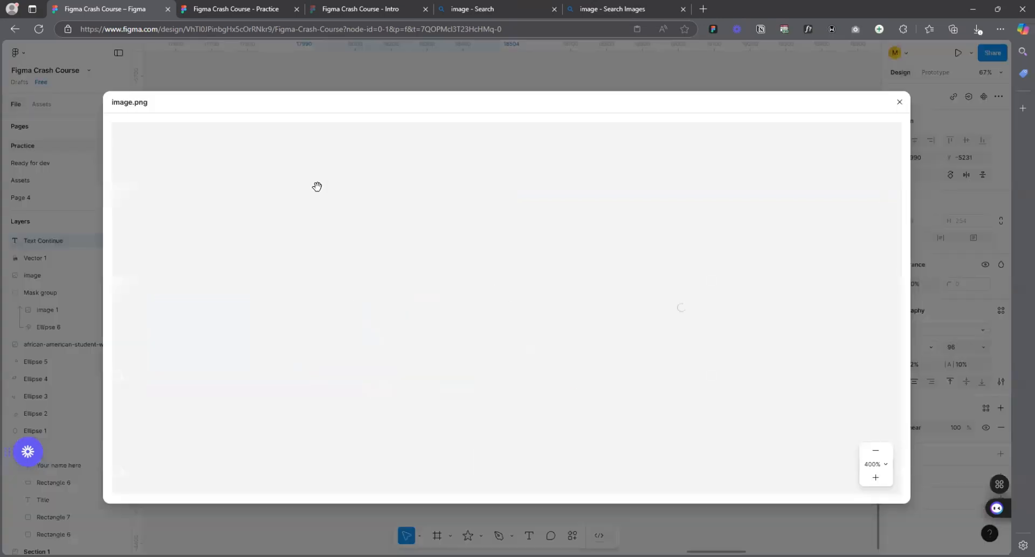
{"action": "left_click", "coordinate": [900, 102]}
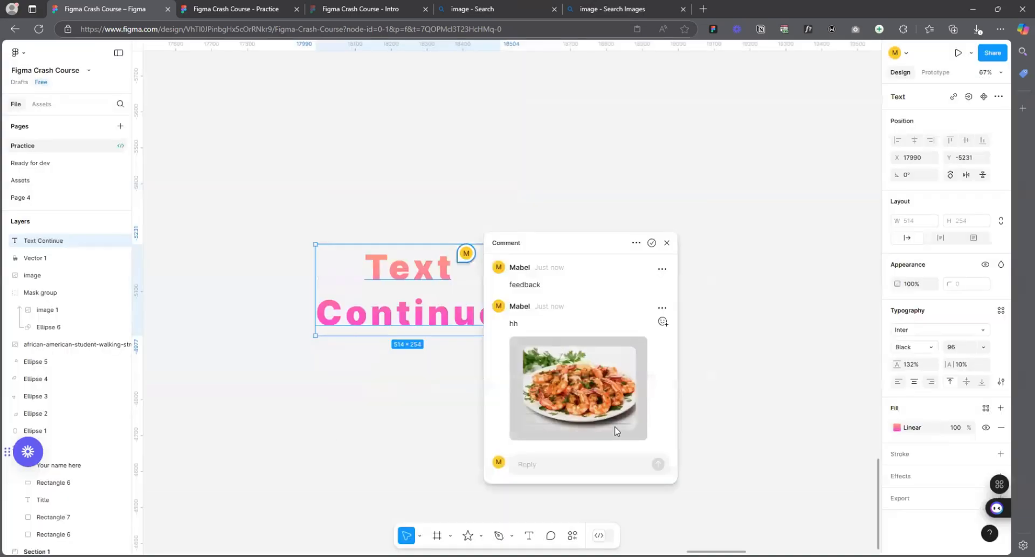
- Mark the "feedback" comment thread as resolved
{"action": "scroll", "coordinate": [636, 451], "scroll_direction": "down", "scroll_amount": 2}
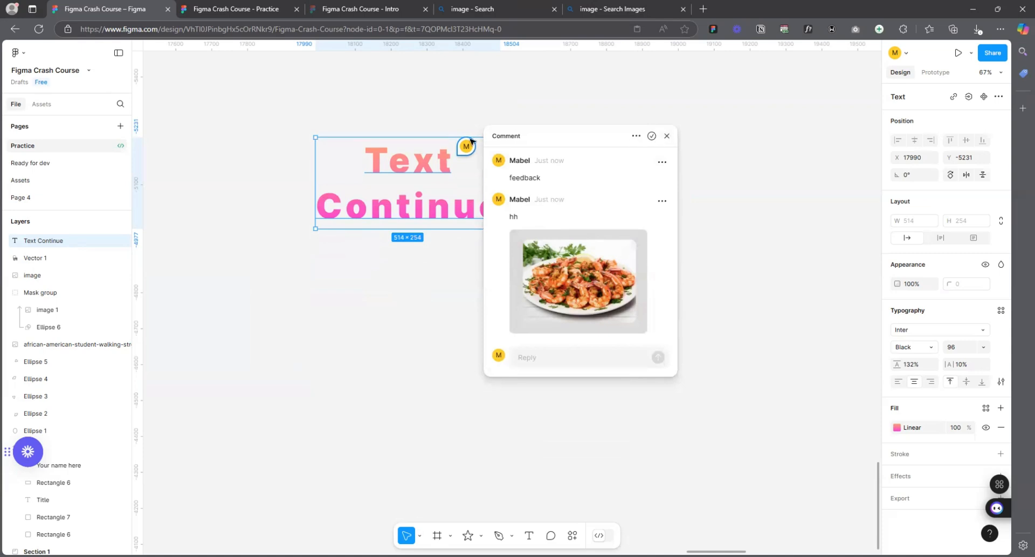
{"action": "left_click", "coordinate": [653, 139]}
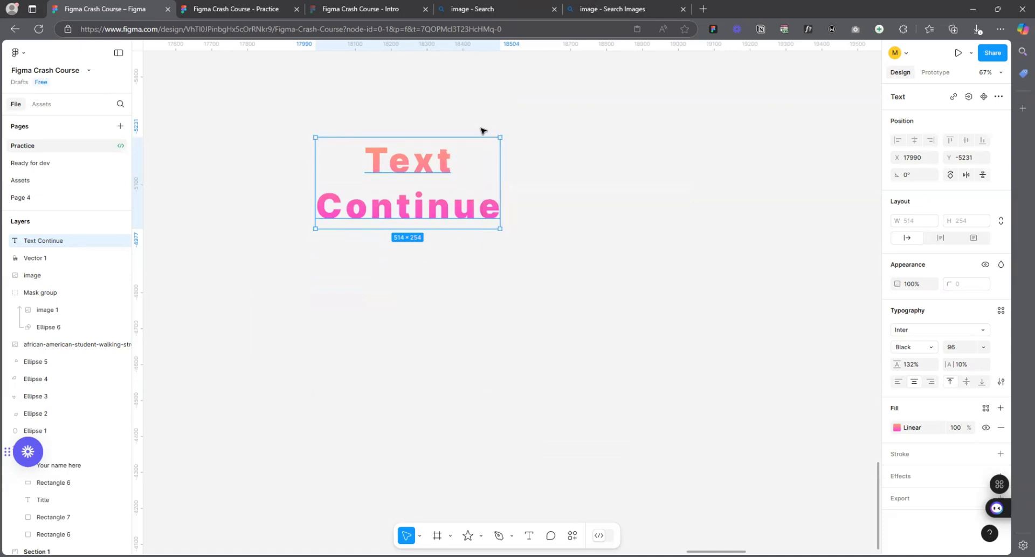
{"action": "scroll", "coordinate": [511, 260], "scroll_direction": "down", "scroll_amount": 3}
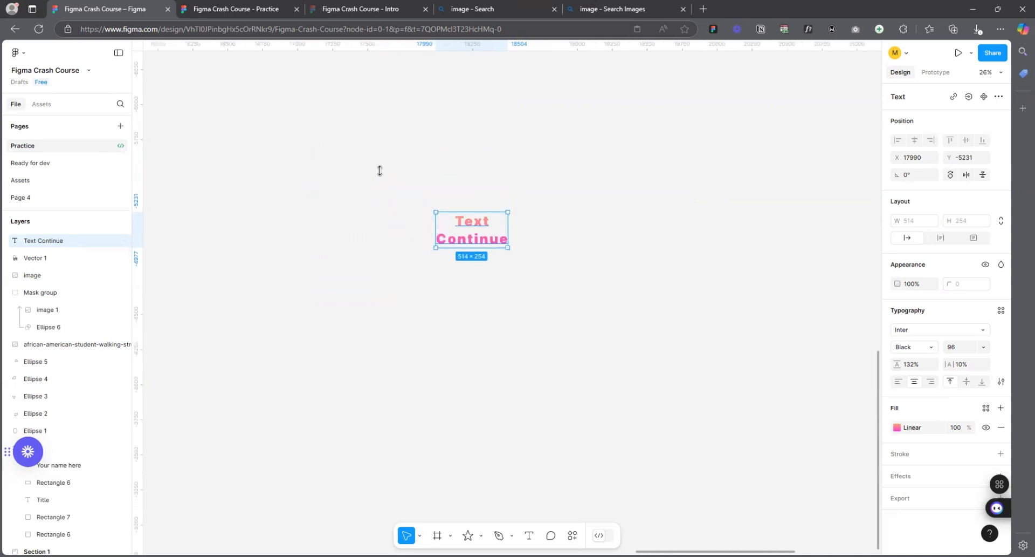
- Switch the interface theme to Light in the preferences
{"action": "key", "text": "ctrl+k"}
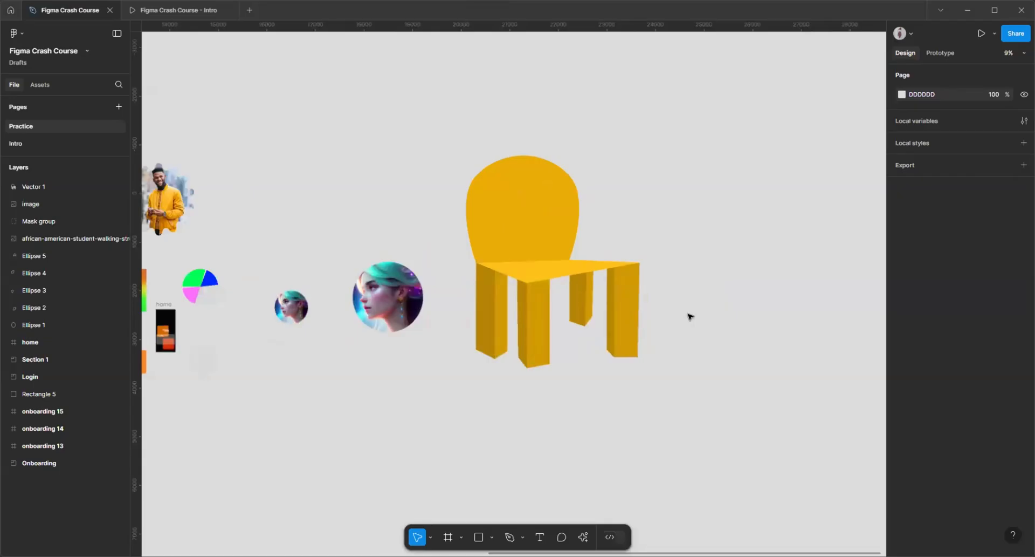
{"action": "scroll", "coordinate": [674, 204], "scroll_direction": "down", "scroll_amount": 10}
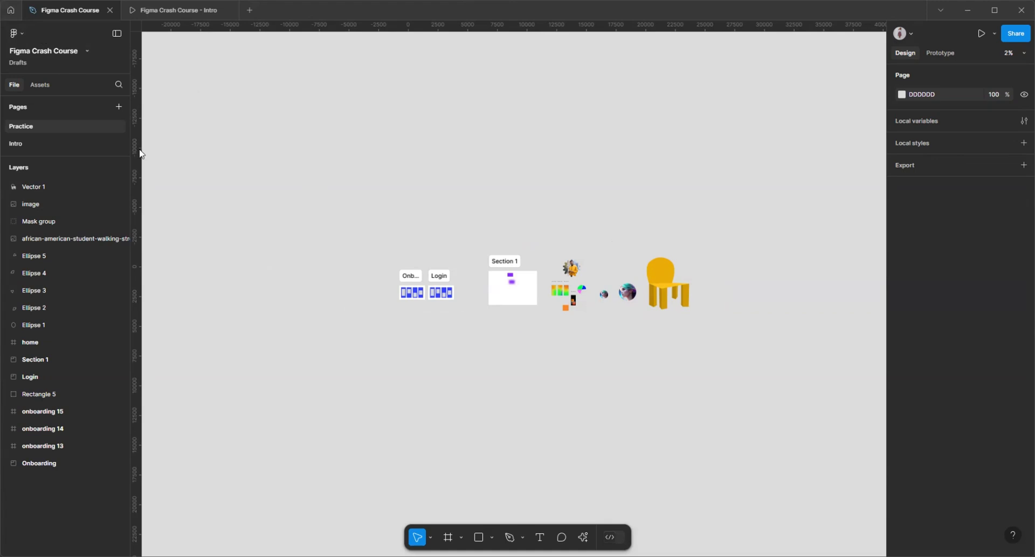
{"action": "left_click", "coordinate": [17, 34]}
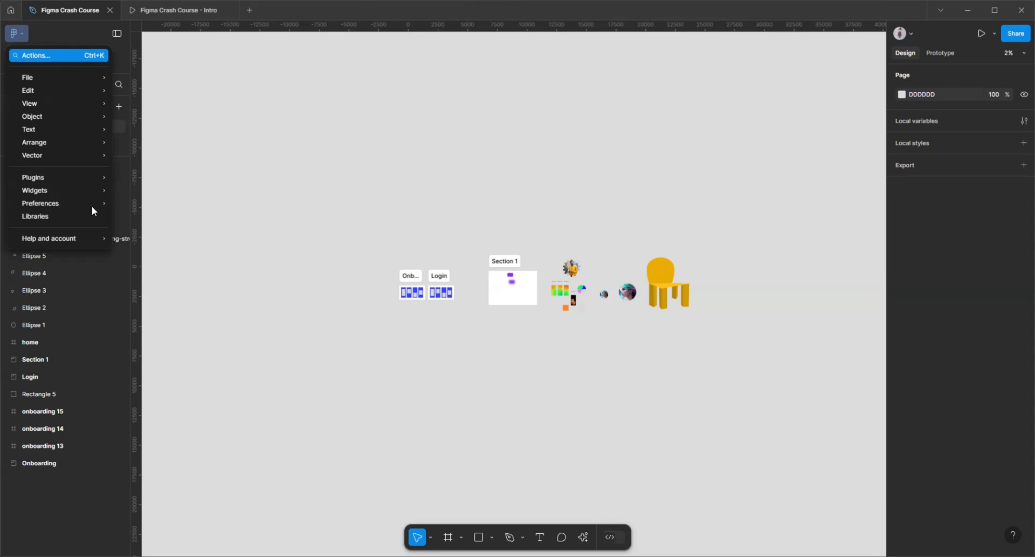
{"action": "mouse_move", "coordinate": [92, 203]}
{"action": "mouse_move", "coordinate": [165, 323]}
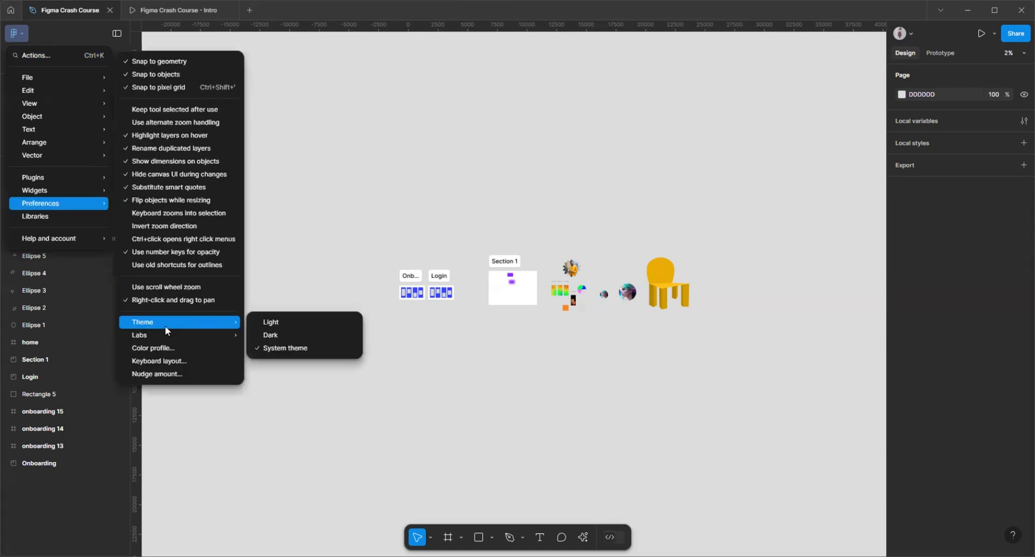
{"action": "left_click", "coordinate": [270, 322]}
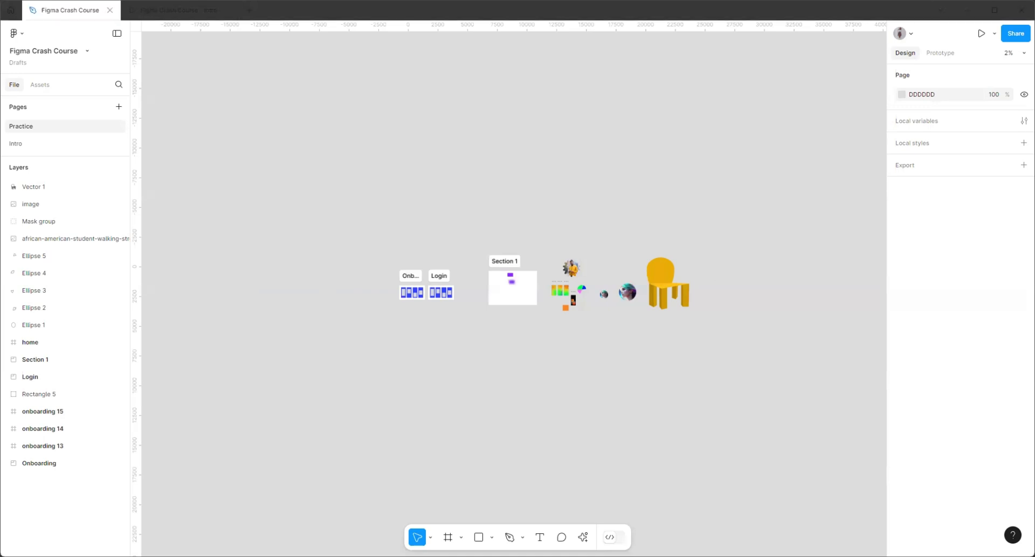
- Look through the AI design, writing and image editing tools offered in the Actions list
{"action": "scroll", "coordinate": [323, 285], "scroll_direction": "down", "scroll_amount": 1}
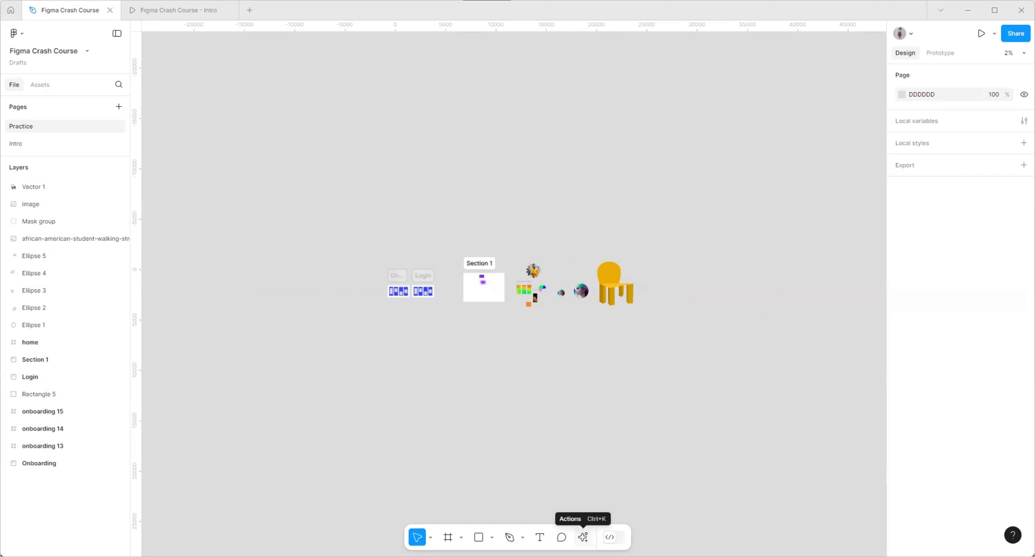
{"action": "left_click", "coordinate": [583, 536]}
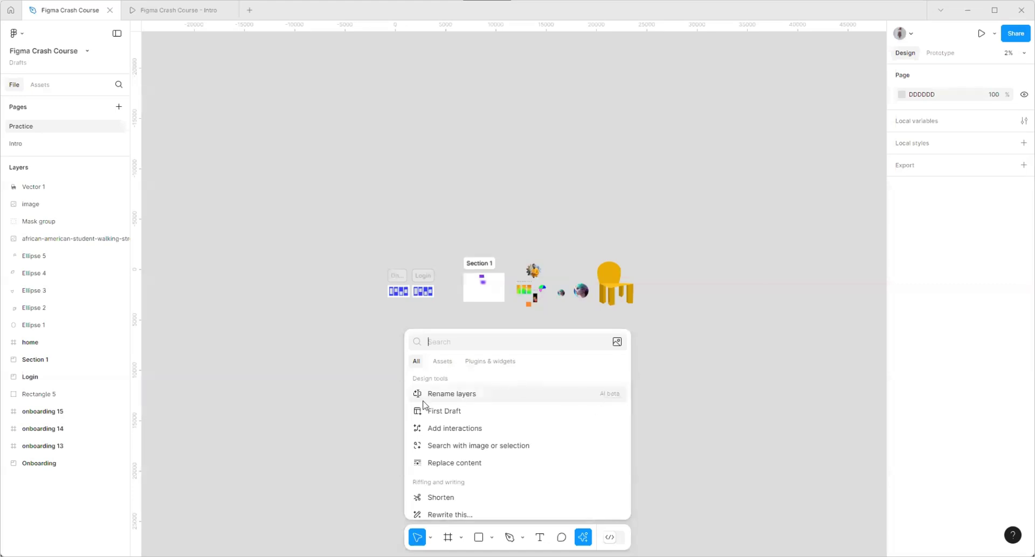
{"action": "scroll", "coordinate": [429, 403], "scroll_direction": "down", "scroll_amount": 2}
{"action": "scroll", "coordinate": [472, 366], "scroll_direction": "down", "scroll_amount": 1}
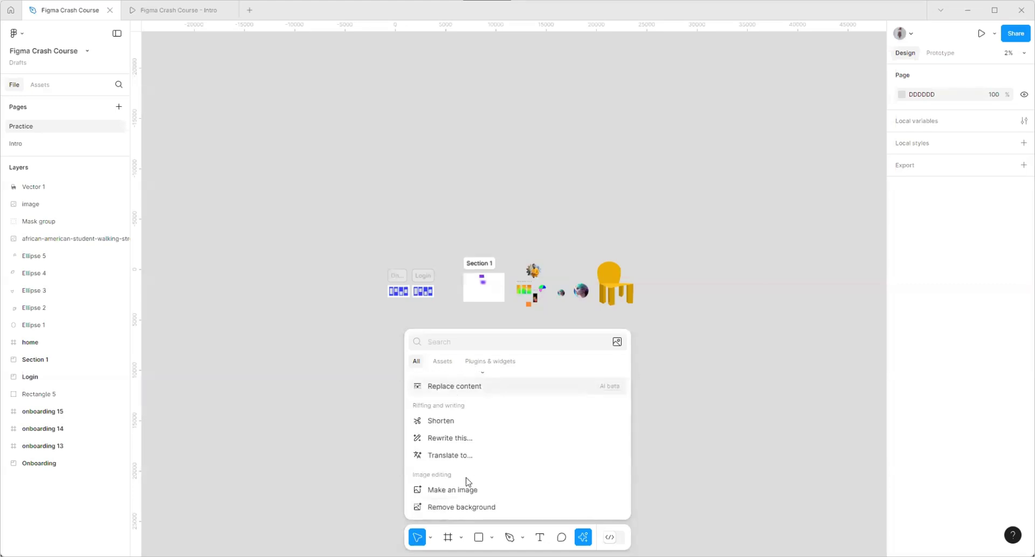
{"action": "scroll", "coordinate": [467, 480], "scroll_direction": "up", "scroll_amount": 3}
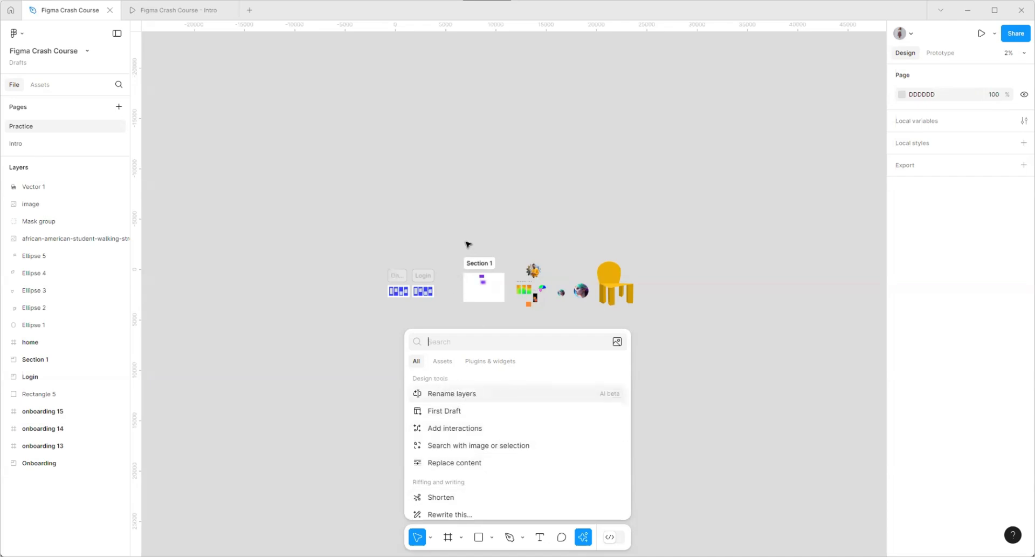
{"action": "key", "text": "Escape"}
- Add an iPhone 16 Pro frame and place it on the empty canvas below the orange square
{"action": "scroll", "coordinate": [563, 261], "scroll_direction": "up", "scroll_amount": 3}
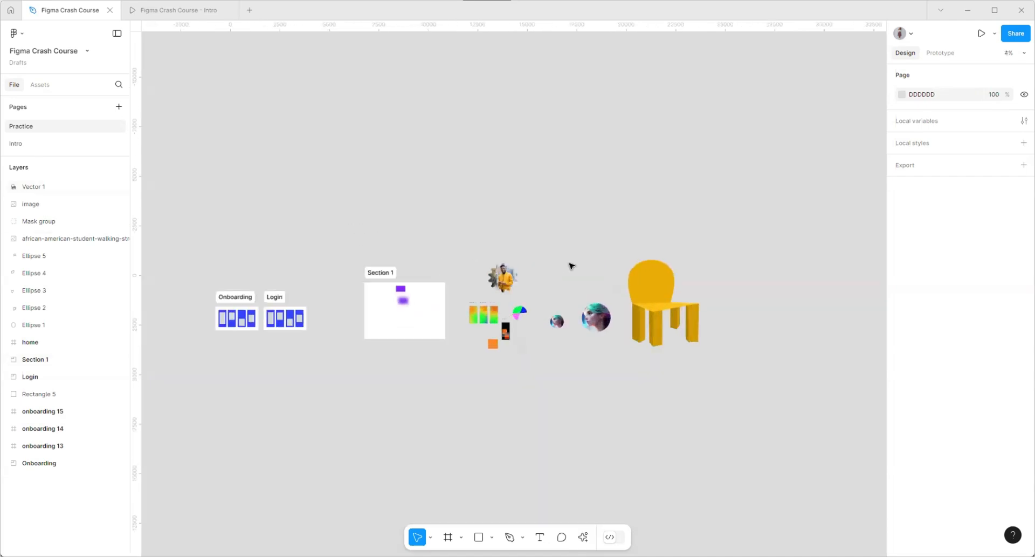
{"action": "scroll", "coordinate": [521, 292], "scroll_direction": "up", "scroll_amount": 5}
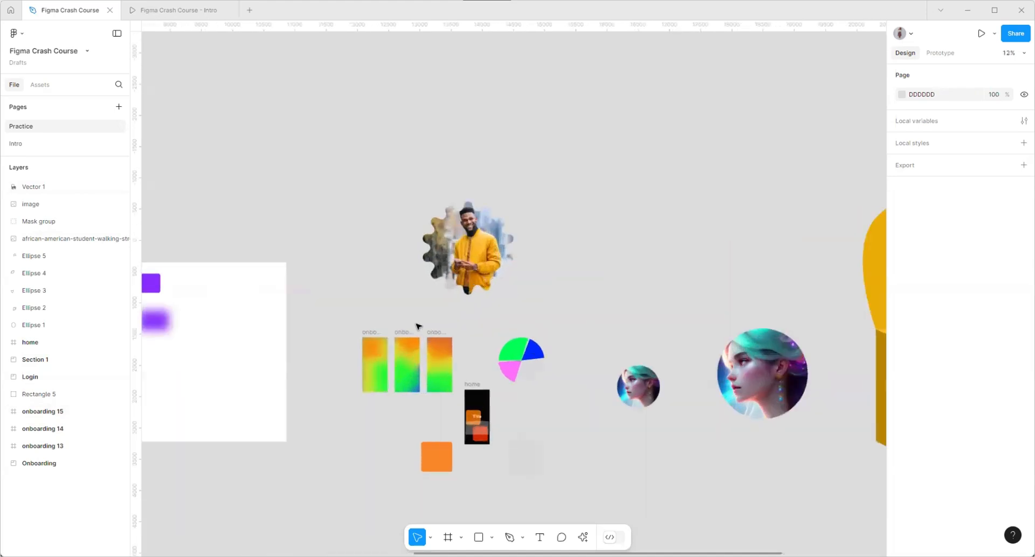
{"action": "scroll", "coordinate": [419, 261], "scroll_direction": "down", "scroll_amount": 6}
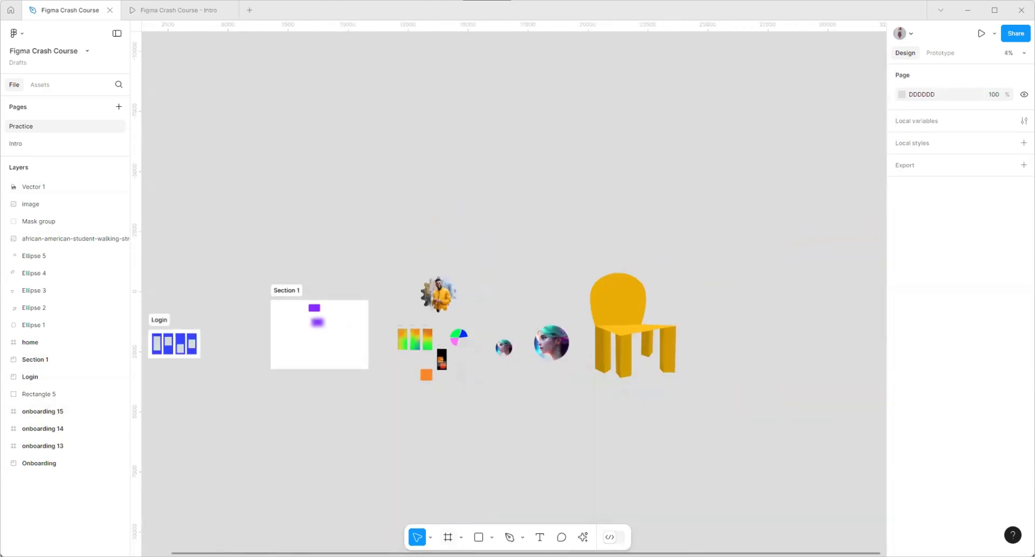
{"action": "key", "text": "f"}
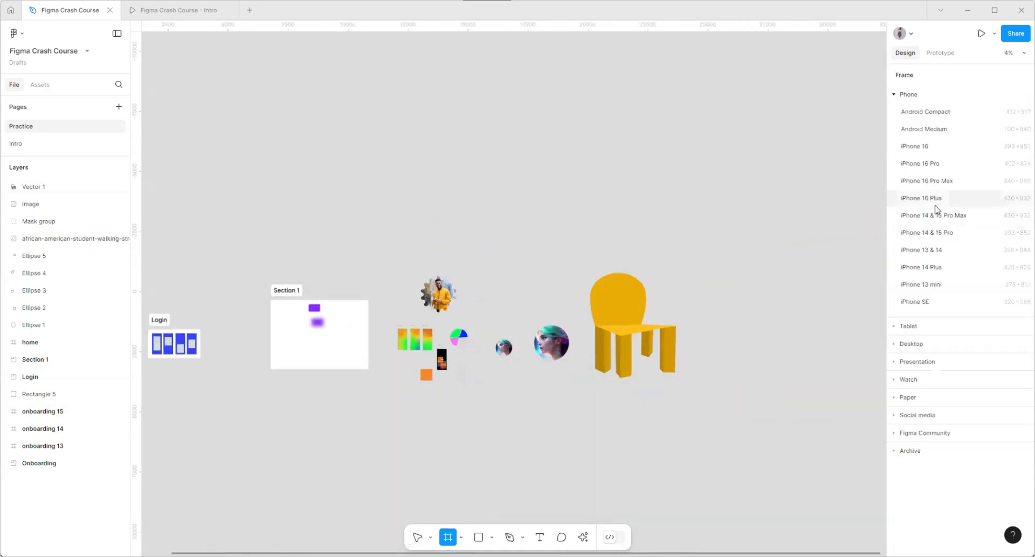
{"action": "left_click", "coordinate": [930, 164]}
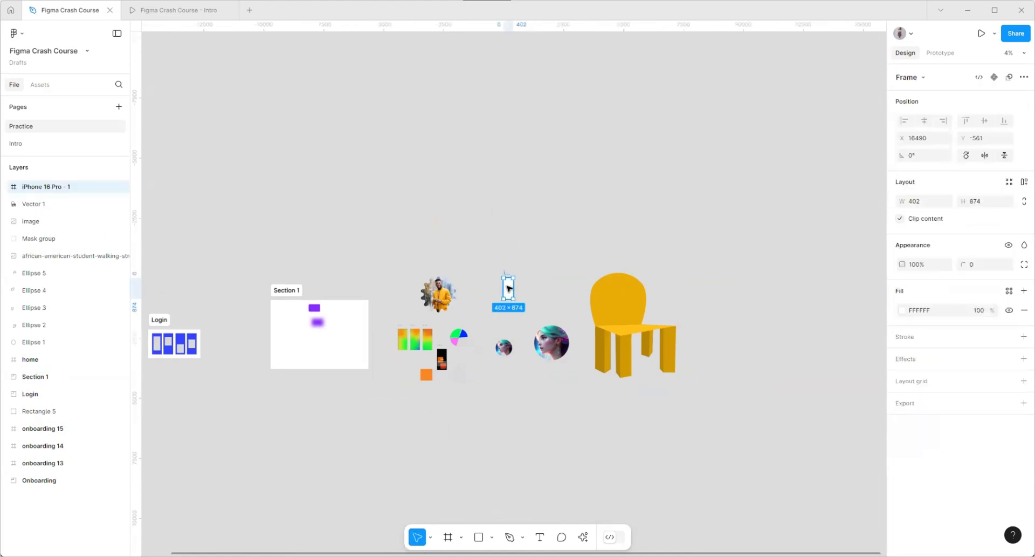
{"action": "left_click_drag", "start_coordinate": [507, 287], "coordinate": [407, 396]}
- Duplicate the iPhone 16 Pro frame three times to form a row of four frames
{"action": "scroll", "coordinate": [415, 434], "scroll_direction": "up", "scroll_amount": 5}
{"action": "left_click_drag", "start_coordinate": [380, 281], "coordinate": [435, 280]}
{"action": "left_click_drag", "start_coordinate": [436, 280], "coordinate": [484, 280]}
{"action": "left_click_drag", "start_coordinate": [485, 279], "coordinate": [533, 281]}
{"action": "scroll", "coordinate": [529, 297], "scroll_direction": "up", "scroll_amount": 3}
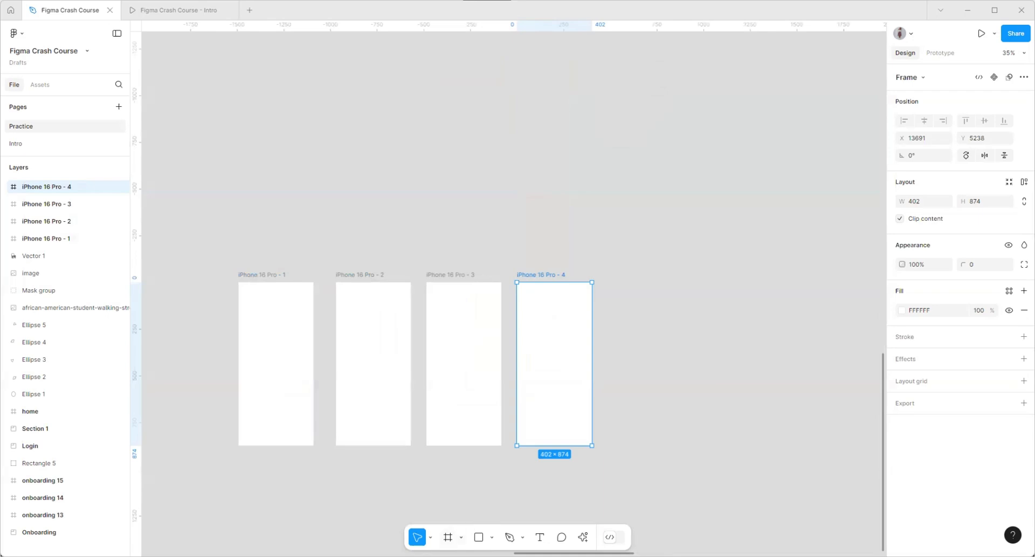
- Draw a frame about 317 by 187 near the top of the first phone frame and fill it with gray 6D6D6D
{"action": "key", "text": "f"}
{"action": "scroll", "coordinate": [235, 369], "scroll_direction": "up", "scroll_amount": 3}
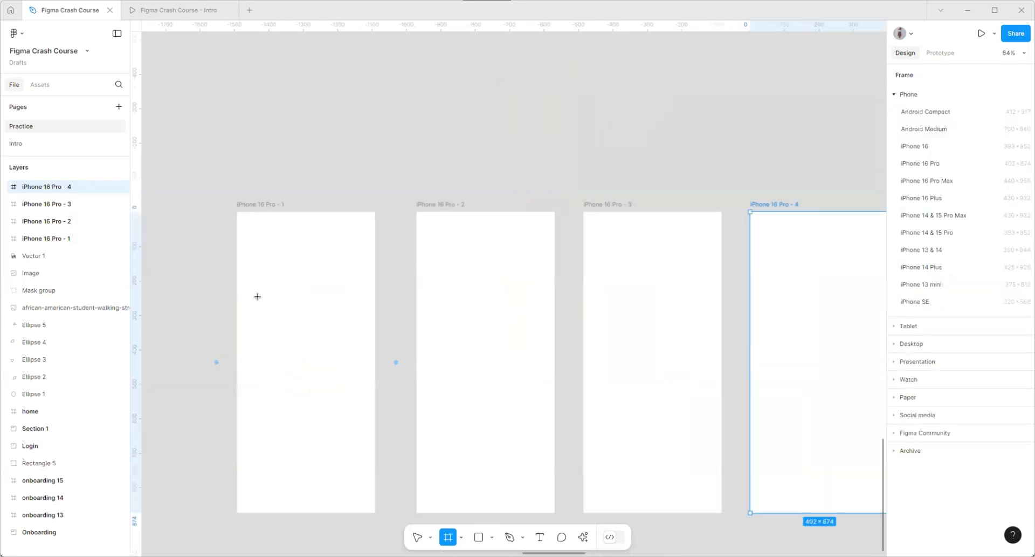
{"action": "mouse_move", "coordinate": [257, 245]}
{"action": "left_mouse_down"}
{"action": "mouse_move", "coordinate": [339, 305]}
{"action": "mouse_move", "coordinate": [367, 311]}
{"action": "left_mouse_up"}
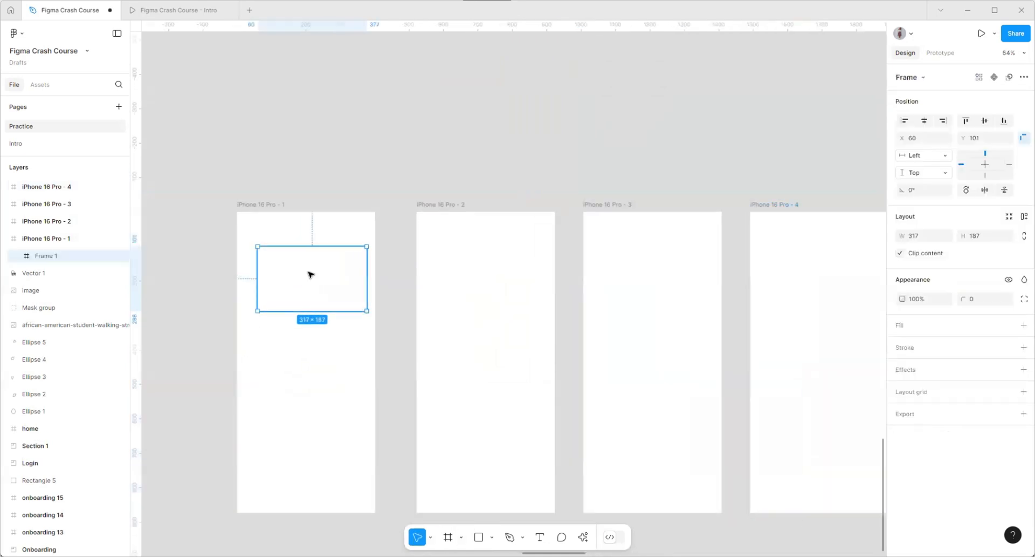
{"action": "left_click", "coordinate": [1023, 325]}
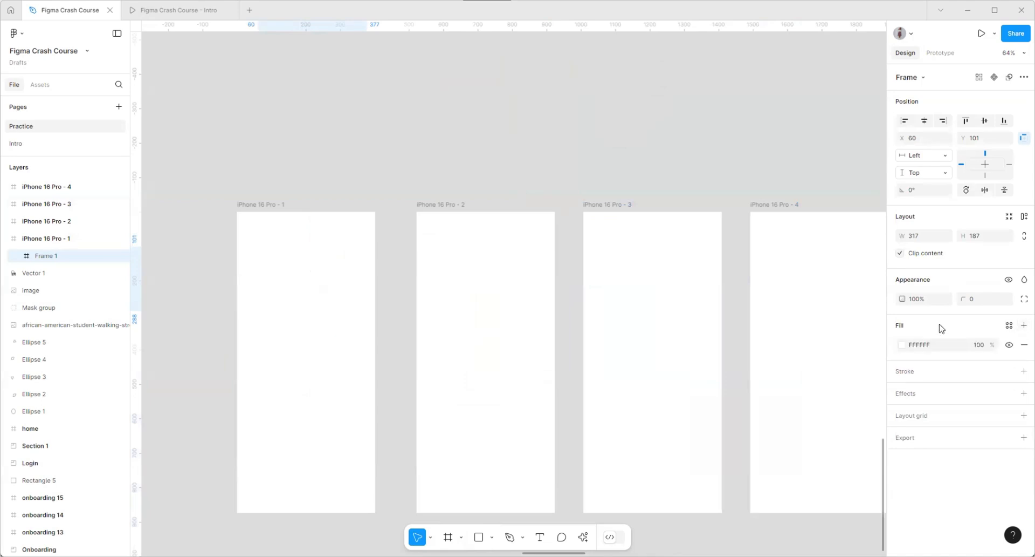
{"action": "left_click", "coordinate": [902, 344]}
{"action": "left_click_drag", "start_coordinate": [804, 338], "coordinate": [705, 362]}
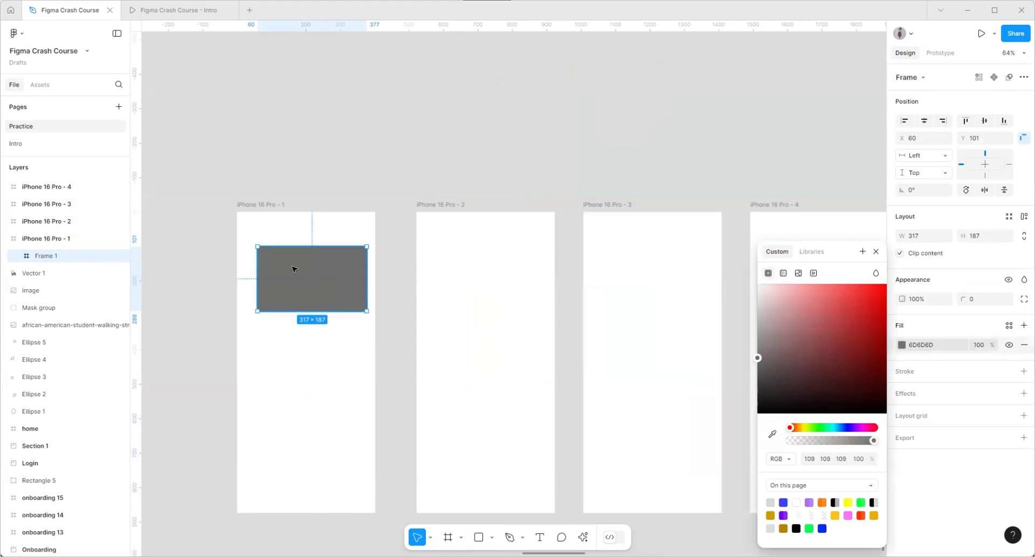
- Duplicate the gray card into a stack of four in the first phone frame, and copy the lower two into the second phone frame
{"action": "left_click_drag", "start_coordinate": [294, 270], "coordinate": [298, 328]}
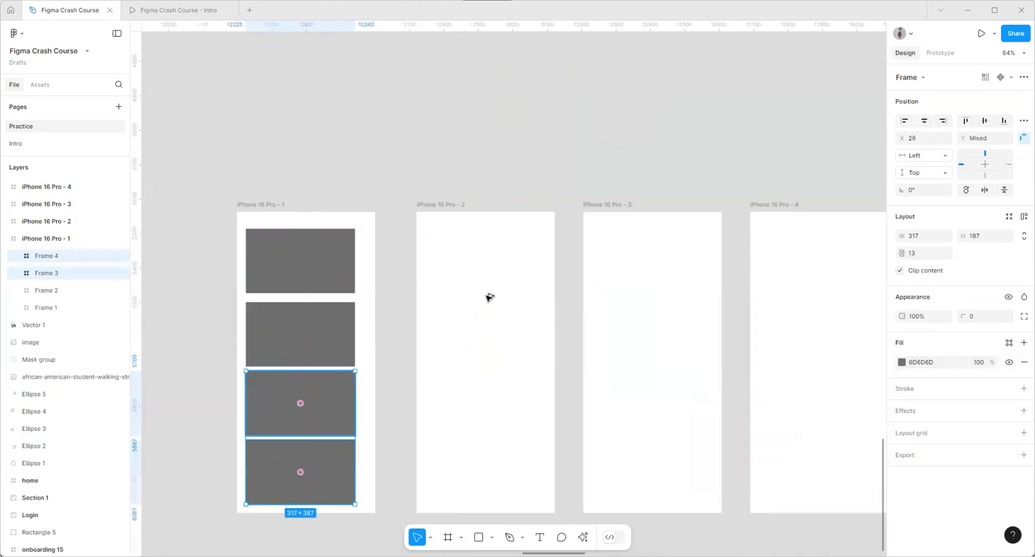
{"action": "left_click_drag", "start_coordinate": [490, 297], "coordinate": [474, 275], "text": "alt"}
{"action": "scroll", "coordinate": [257, 170], "scroll_direction": "up", "scroll_amount": 2}
{"action": "scroll", "coordinate": [257, 171], "scroll_direction": "up", "scroll_amount": 3}
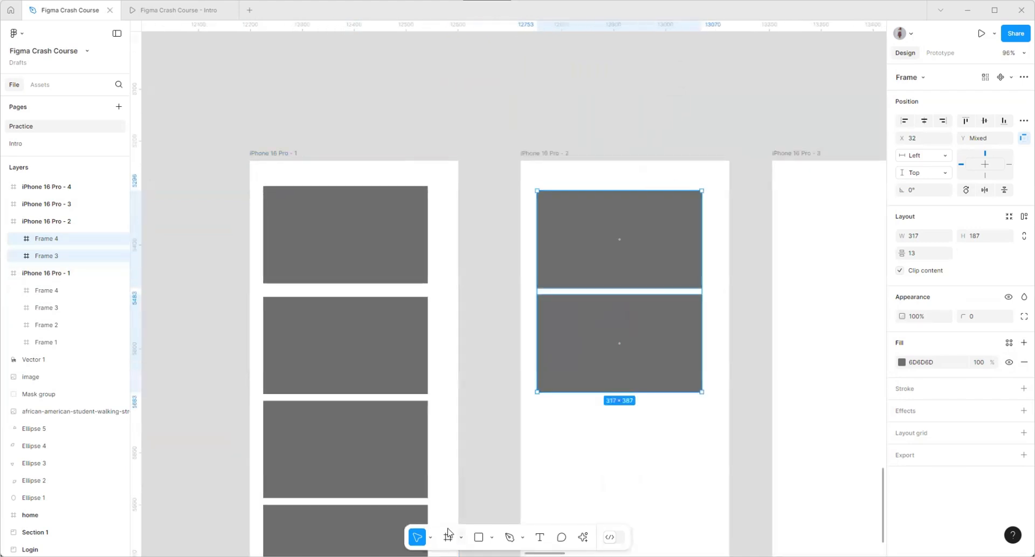
- Add the text "Name" to the top card of the first phone frame and set its font size to 24
{"action": "left_click", "coordinate": [541, 537]}
{"action": "scroll", "coordinate": [345, 286], "scroll_direction": "up", "scroll_amount": 1}
{"action": "scroll", "coordinate": [344, 286], "scroll_direction": "up", "scroll_amount": 4}
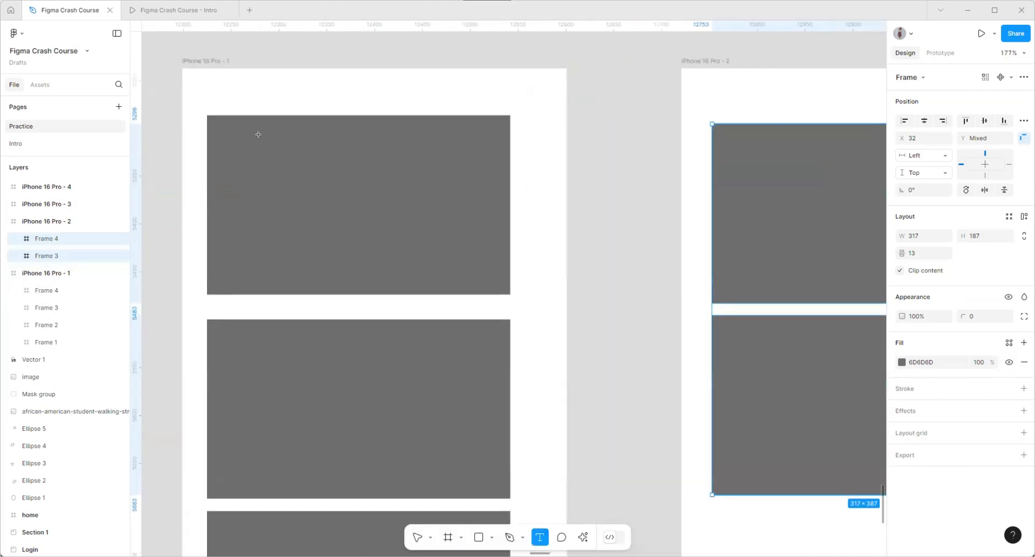
{"action": "left_click", "coordinate": [260, 135]}
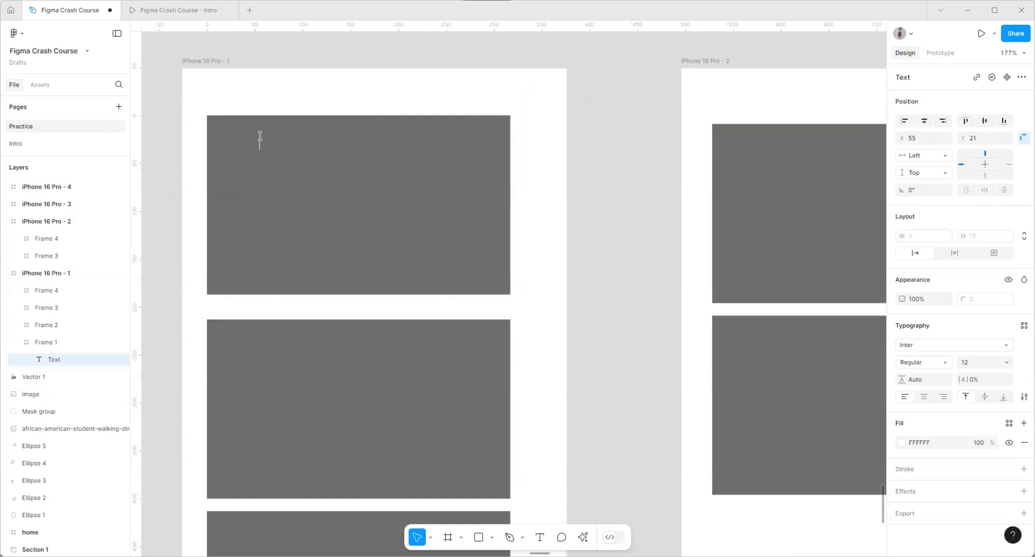
{"action": "type", "text": "Text"}
{"action": "key", "text": "BackSpace"}
{"action": "key", "text": "BackSpace"}
{"action": "key", "text": "BackSpace"}
{"action": "key", "text": "BackSpace"}
{"action": "type", "text": "Name"}
{"action": "key", "text": "Escape"}
{"action": "left_click", "coordinate": [1009, 366]}
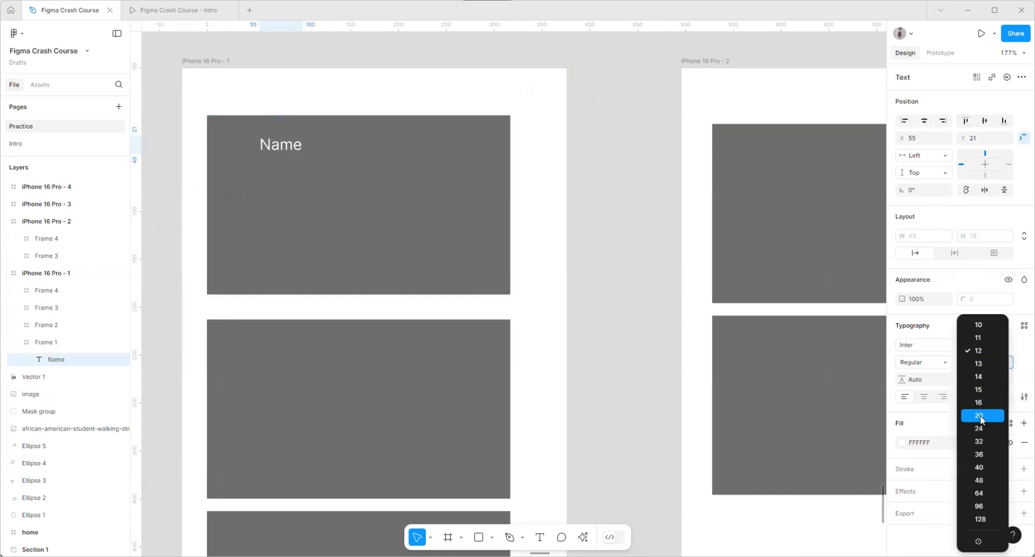
{"action": "left_click", "coordinate": [999, 427]}
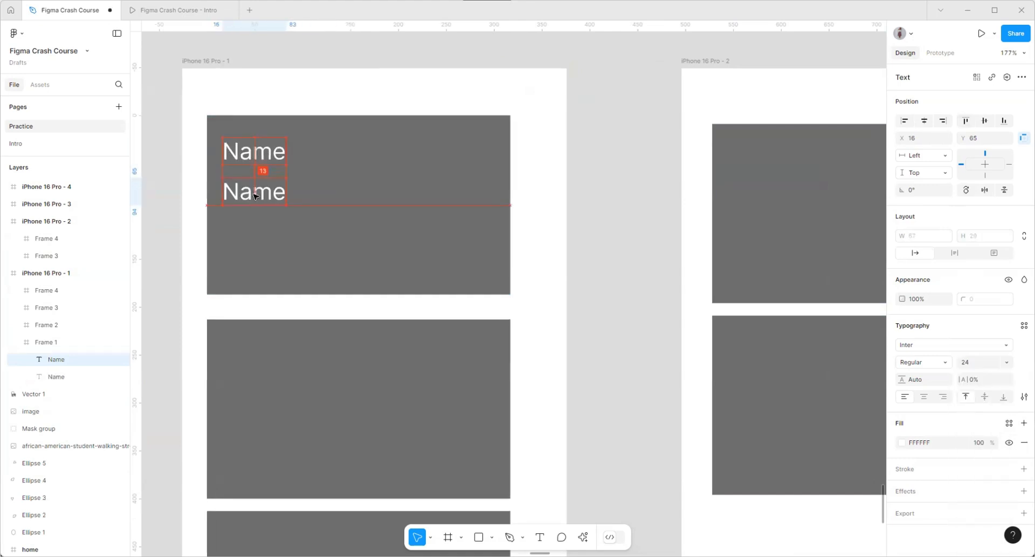
- Duplicate the "Name" text directly below the original and change the copy to "Email"
{"action": "double_click", "coordinate": [255, 195]}
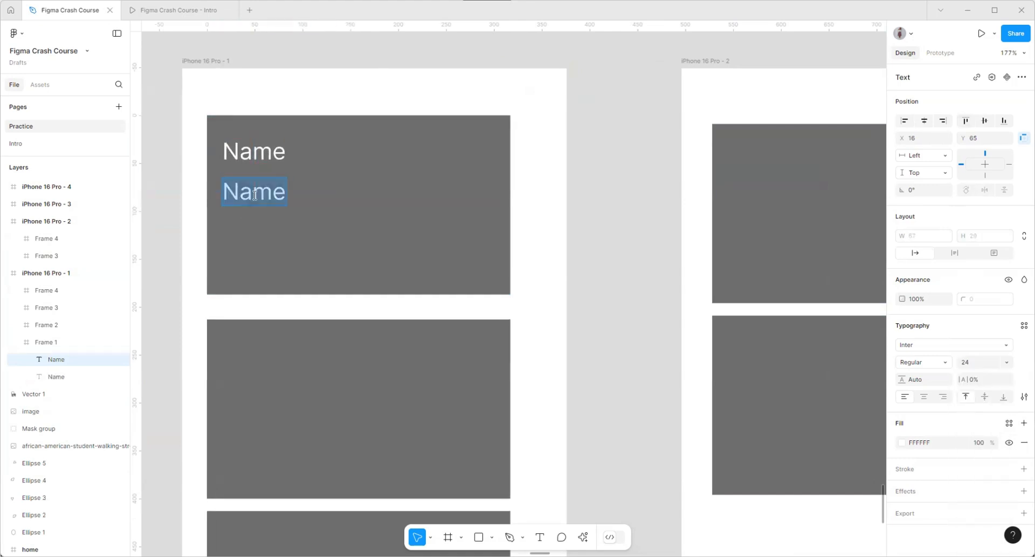
{"action": "type", "text": "Email"}
{"action": "key", "text": "Escape"}
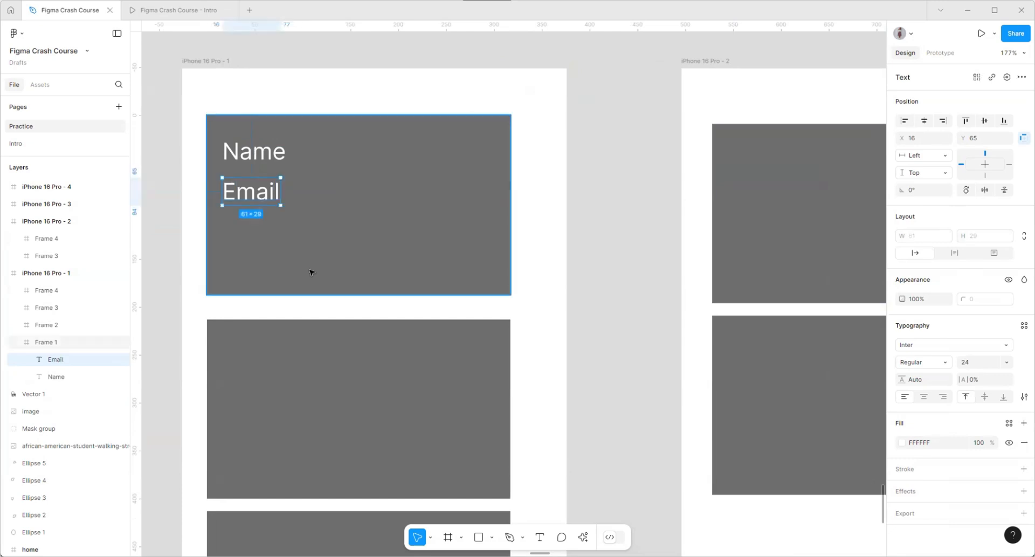
- Duplicate the "Email" text below itself and change the copy to "Phone number"
{"action": "left_click_drag", "start_coordinate": [241, 194], "coordinate": [241, 242]}
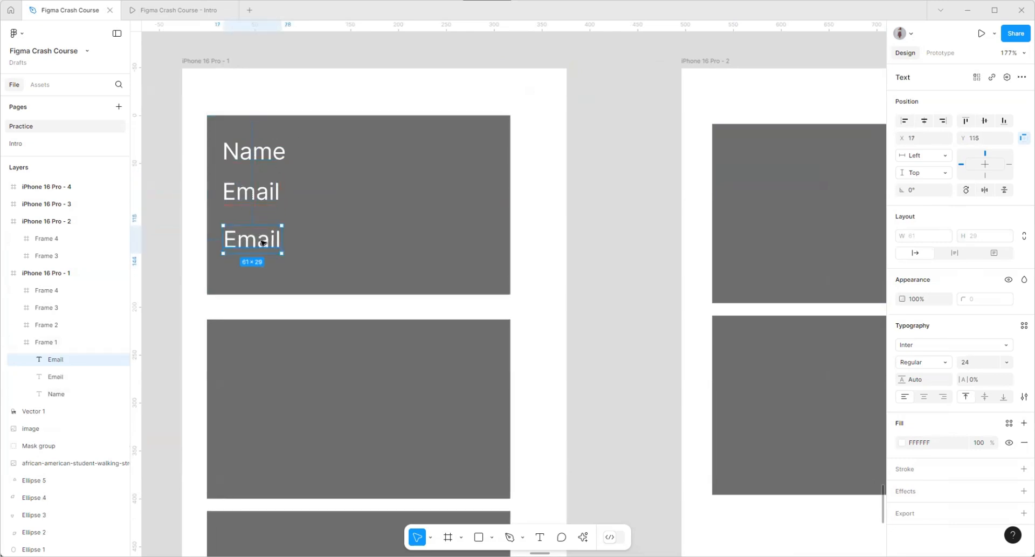
{"action": "double_click", "coordinate": [263, 240]}
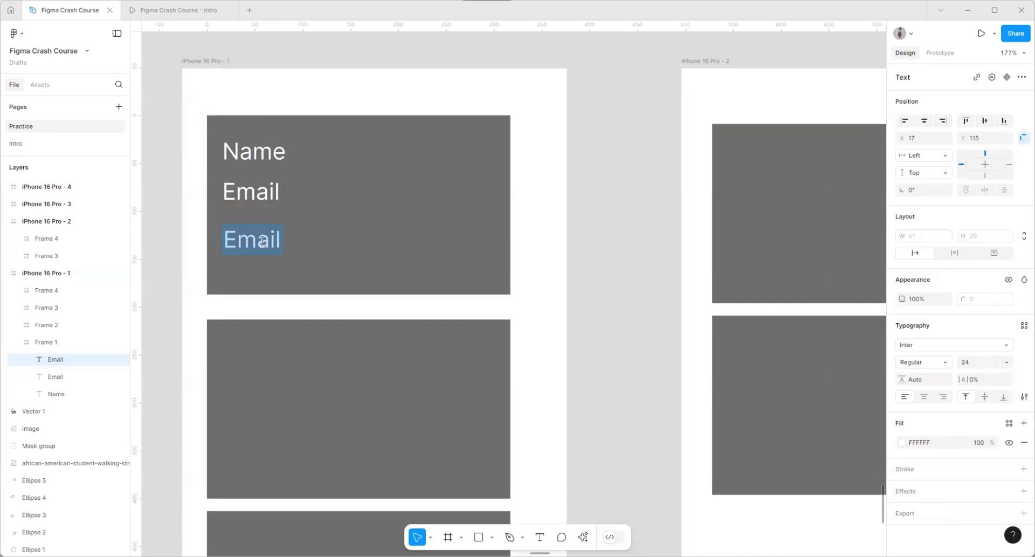
{"action": "type", "text": "Phone number"}
{"action": "scroll", "coordinate": [324, 49], "scroll_direction": "down", "scroll_amount": 3}
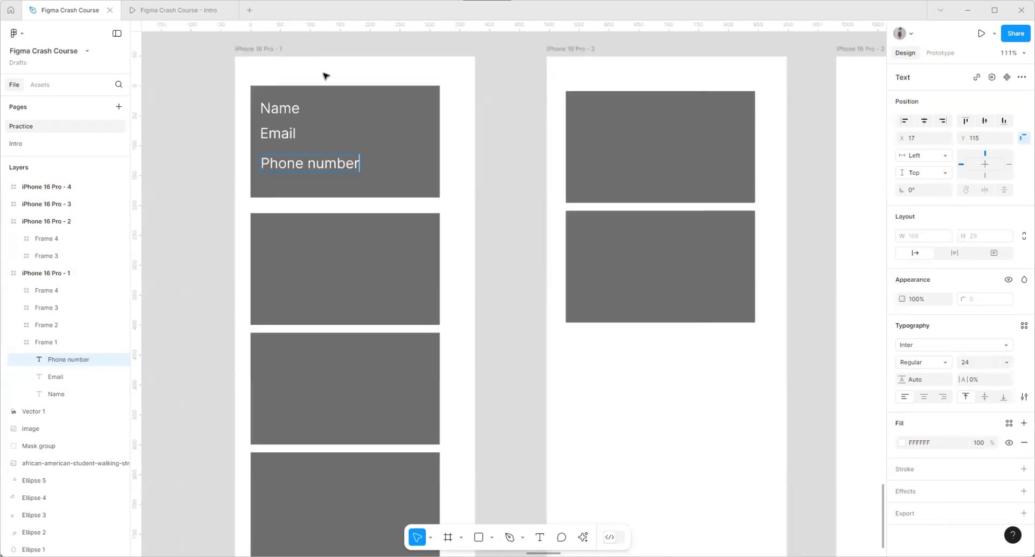
{"action": "scroll", "coordinate": [325, 76], "scroll_direction": "down", "scroll_amount": 3}
{"action": "key", "text": "Escape"}
- Copy the card with the three text labels into the second, third and fourth phone frames
{"action": "left_click", "coordinate": [351, 96]}
{"action": "scroll", "coordinate": [270, 122], "scroll_direction": "down", "scroll_amount": 3}
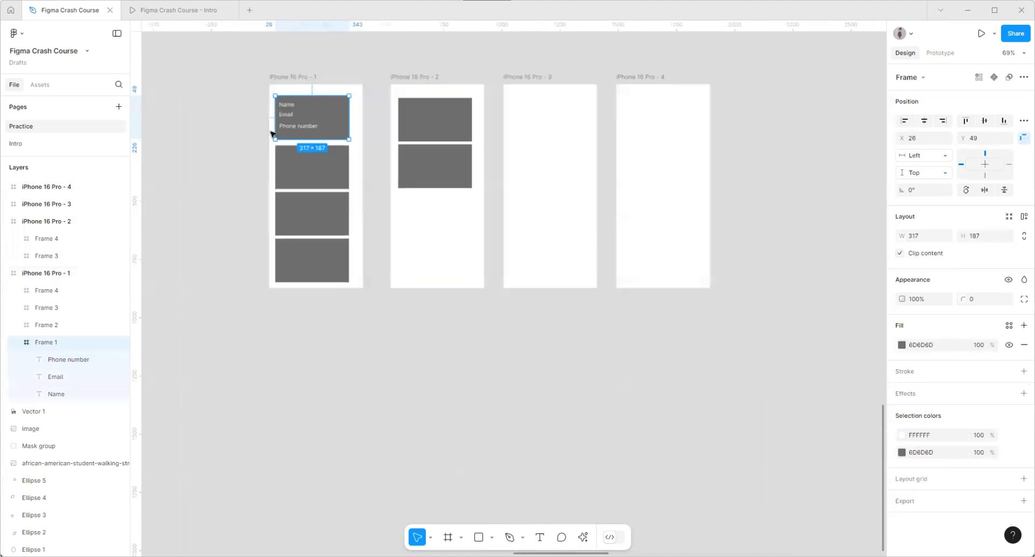
{"action": "left_click_drag", "start_coordinate": [300, 108], "coordinate": [639, 189]}
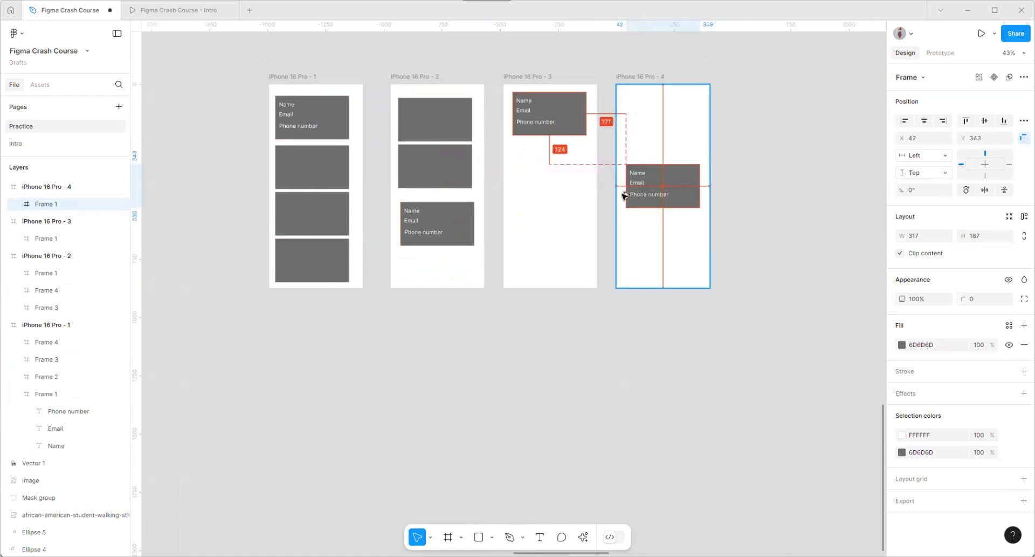
- Fill the second and third cards of the first phone frame with vivid blue and copy both into the third phone frame
{"action": "left_click", "coordinate": [312, 178]}
{"action": "left_click", "coordinate": [305, 223], "text": "shift"}
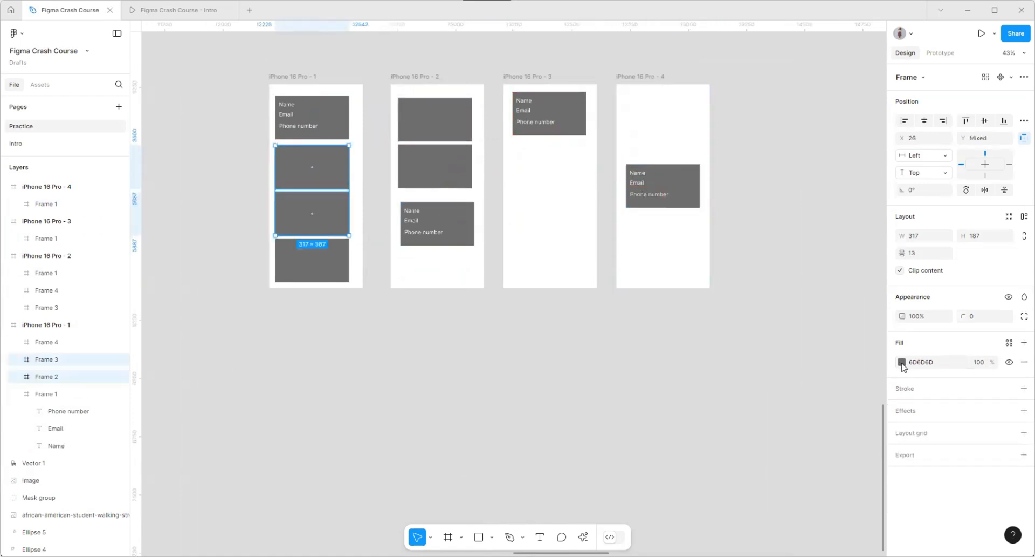
{"action": "left_click", "coordinate": [902, 362]}
{"action": "left_click", "coordinate": [848, 427]}
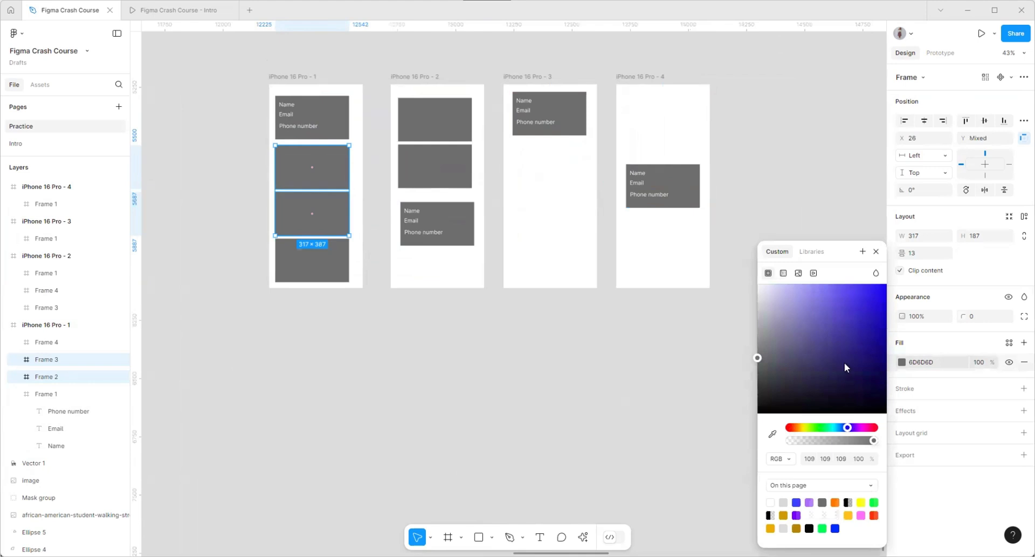
{"action": "left_click_drag", "start_coordinate": [844, 367], "coordinate": [858, 246]}
{"action": "left_click_drag", "start_coordinate": [312, 199], "coordinate": [544, 175]}
{"action": "left_click", "coordinate": [523, 273]}
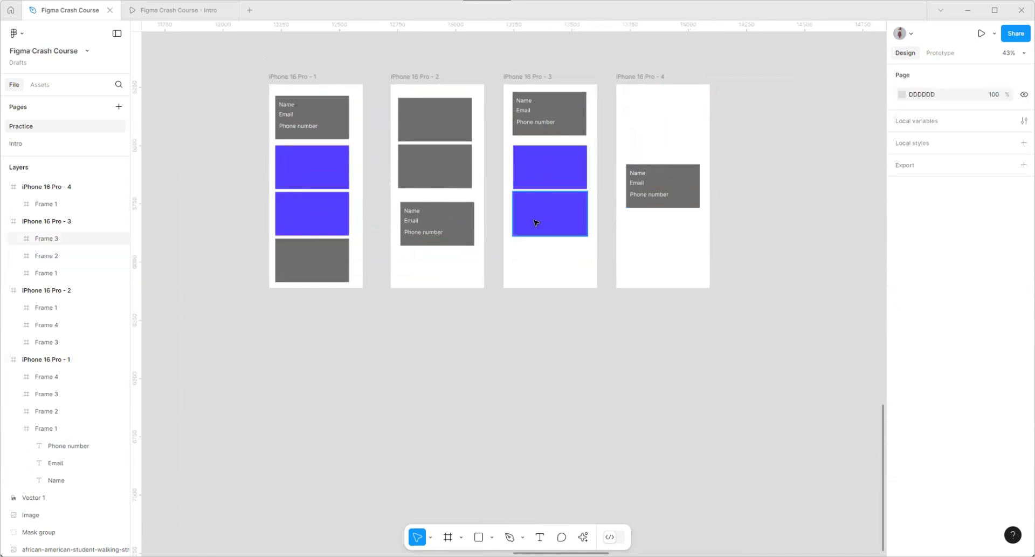
- Copy the blue card above and below the labelled card in the fourth phone frame, and fill the upper copy with magenta FF45EC
{"action": "left_click_drag", "start_coordinate": [532, 213], "coordinate": [656, 130]}
{"action": "left_click", "coordinate": [902, 344]}
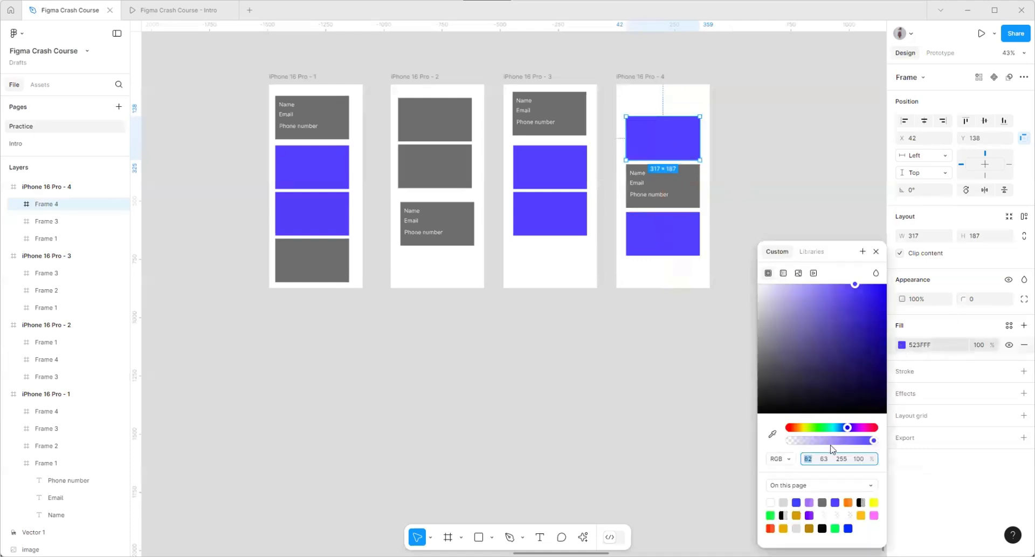
{"action": "left_click_drag", "start_coordinate": [842, 428], "coordinate": [861, 428]}
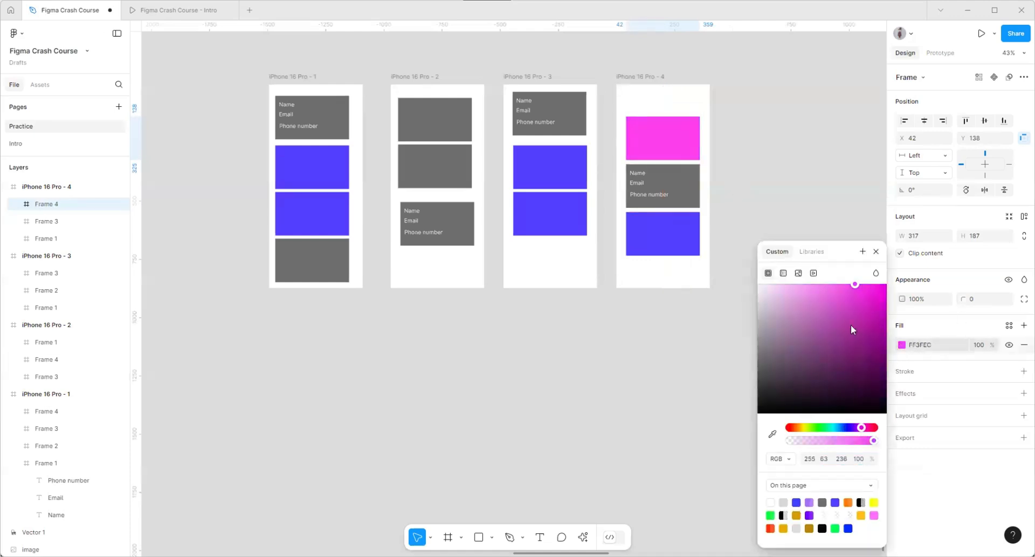
{"action": "left_click_drag", "start_coordinate": [853, 287], "coordinate": [851, 283]}
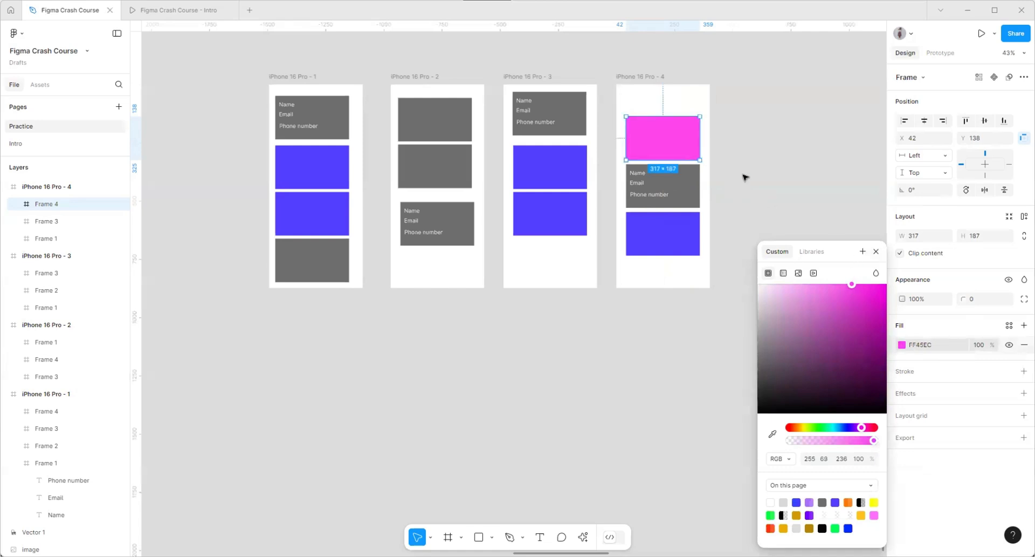
- Duplicate the lowest blue card in the third phone frame below itself, shorten the copy to about 109 high, and fill it with pink FF3FA8
{"action": "left_click", "coordinate": [547, 215]}
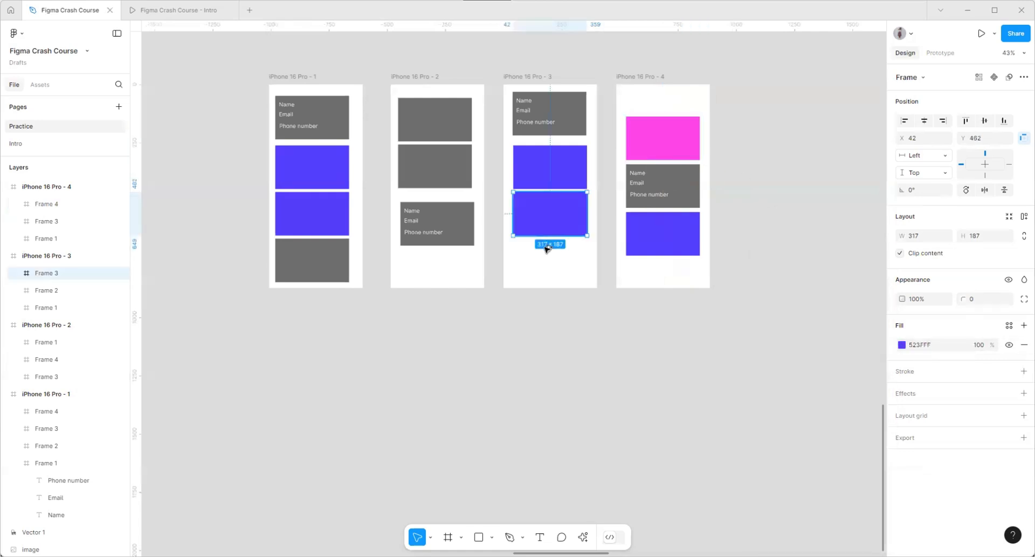
{"action": "left_click_drag", "start_coordinate": [547, 215], "coordinate": [545, 259]}
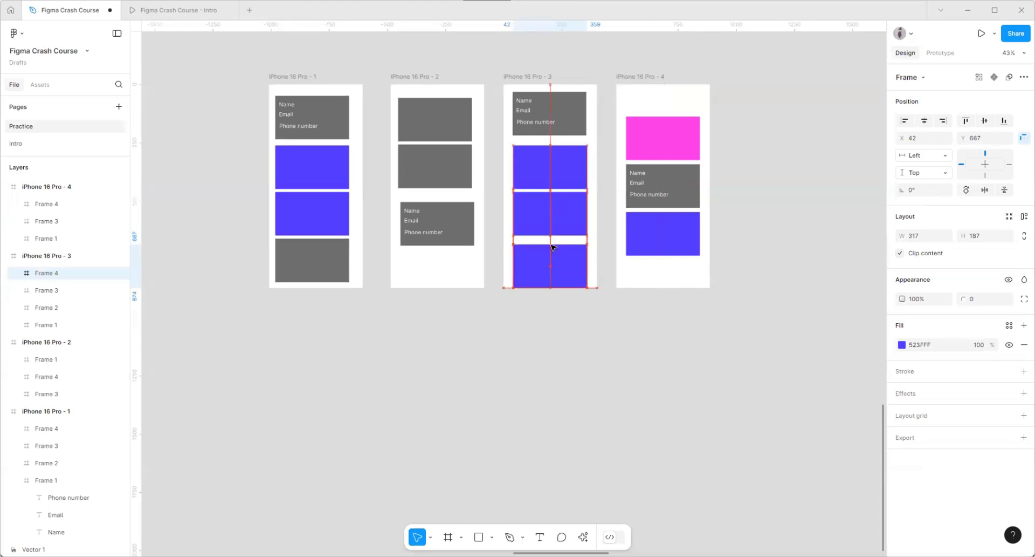
{"action": "mouse_move", "coordinate": [550, 279]}
{"action": "left_mouse_down"}
{"action": "mouse_move", "coordinate": [549, 254]}
{"action": "mouse_move", "coordinate": [561, 262]}
{"action": "left_mouse_up"}
{"action": "left_click", "coordinate": [904, 347]}
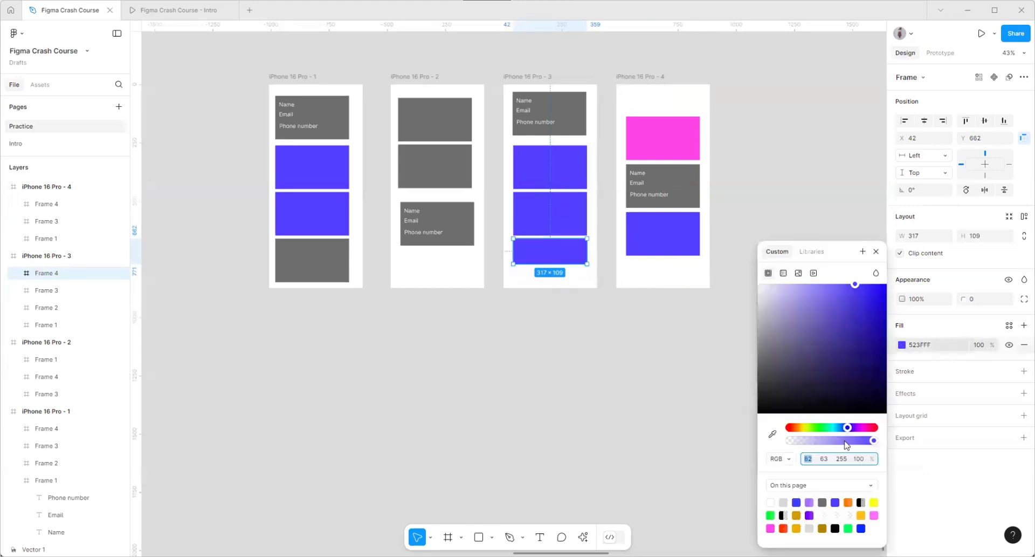
{"action": "left_click_drag", "start_coordinate": [846, 428], "coordinate": [862, 427]}
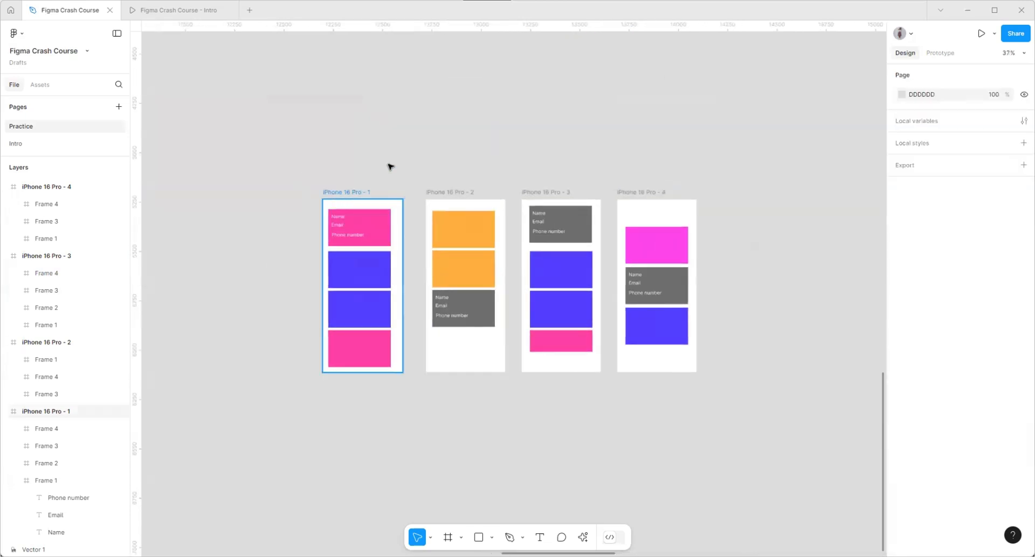
- Rename the layers of all four iPhone 16 Pro frames with the AI Rename layers action
{"action": "left_click", "coordinate": [356, 192]}
{"action": "left_click", "coordinate": [482, 176], "text": "shift"}
{"action": "left_click", "coordinate": [539, 193], "text": "shift"}
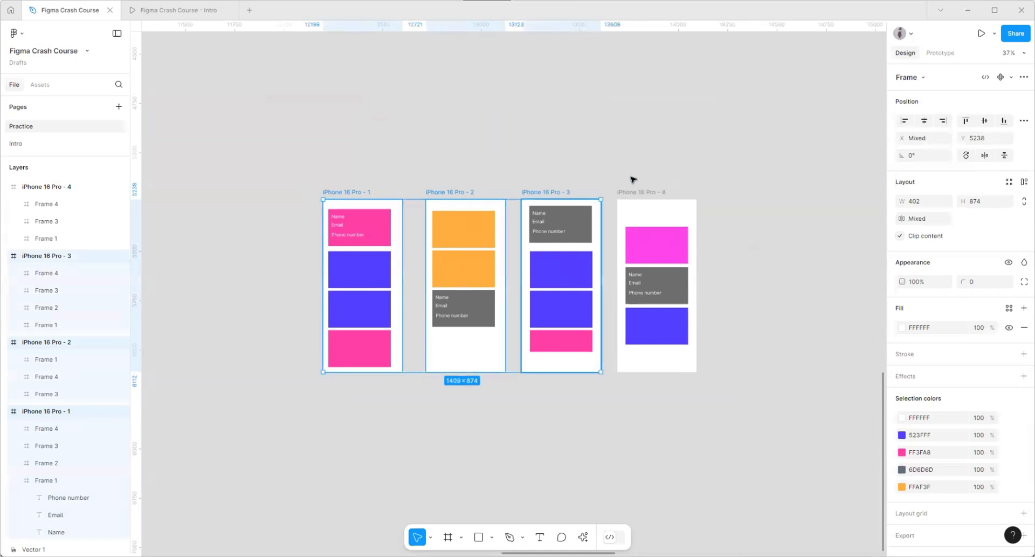
{"action": "left_click", "coordinate": [640, 193], "text": "shift"}
{"action": "left_click", "coordinate": [584, 536]}
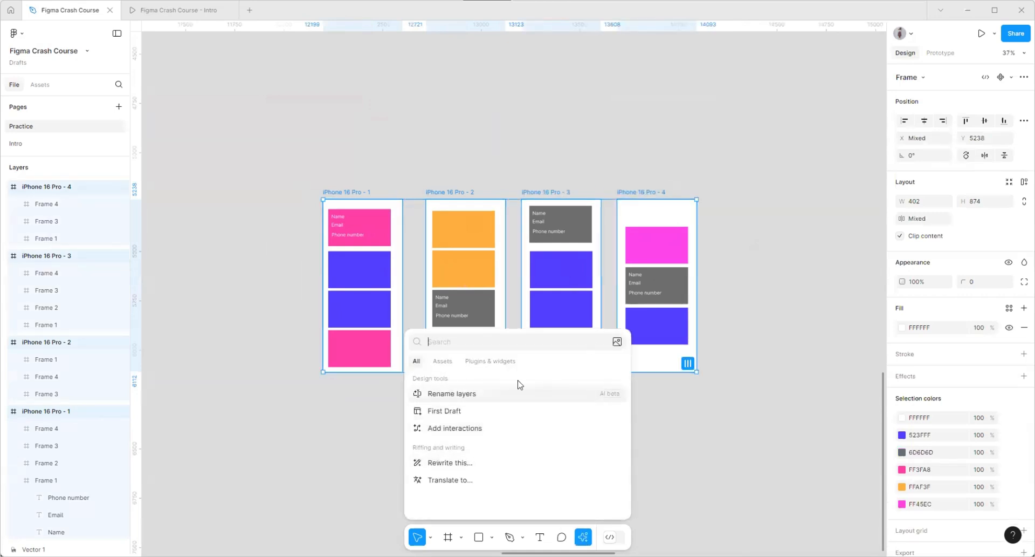
{"action": "left_click", "coordinate": [442, 394]}
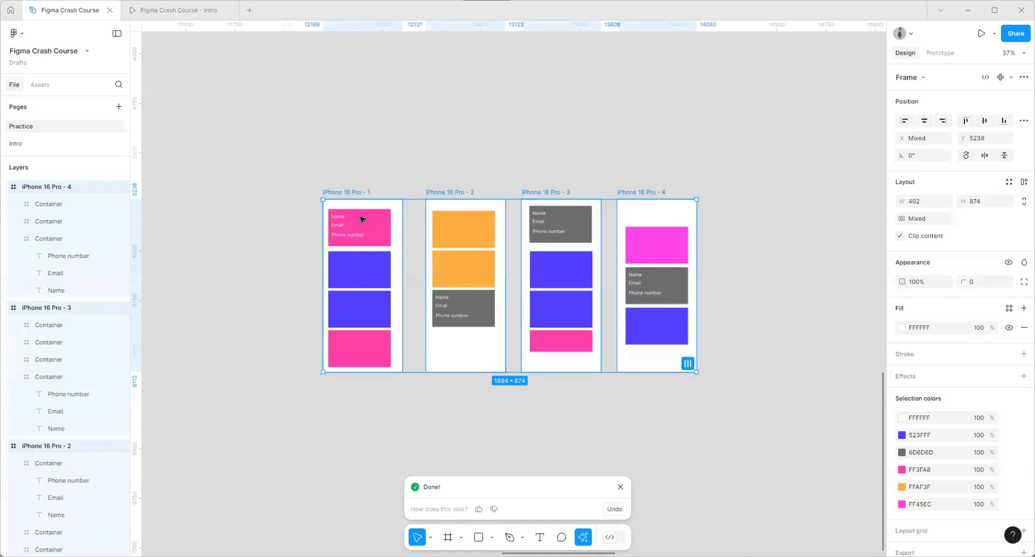
- Inspect the layer names of the four cards in the first phone frame one by one
{"action": "scroll", "coordinate": [308, 248], "scroll_direction": "up", "scroll_amount": 5}
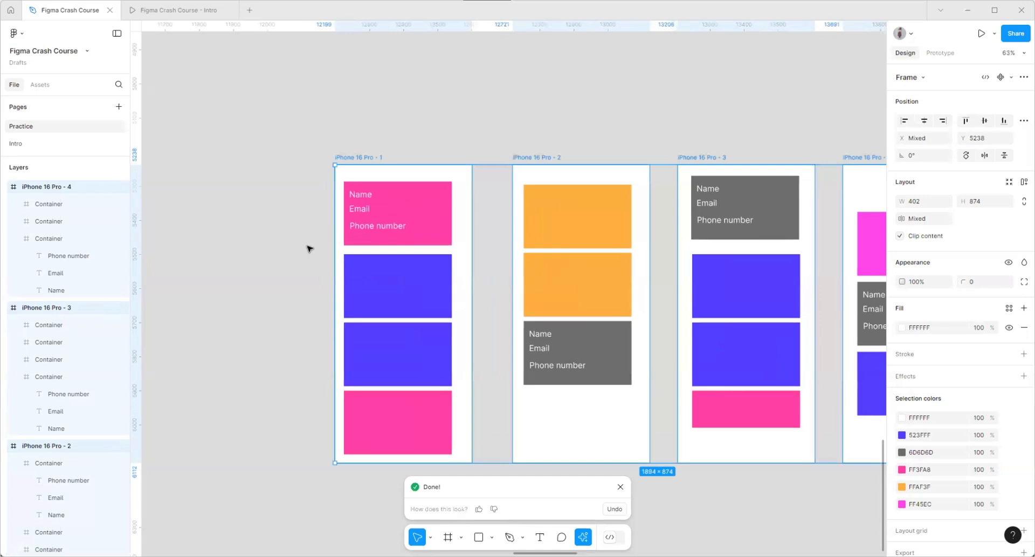
{"action": "left_click", "coordinate": [315, 197]}
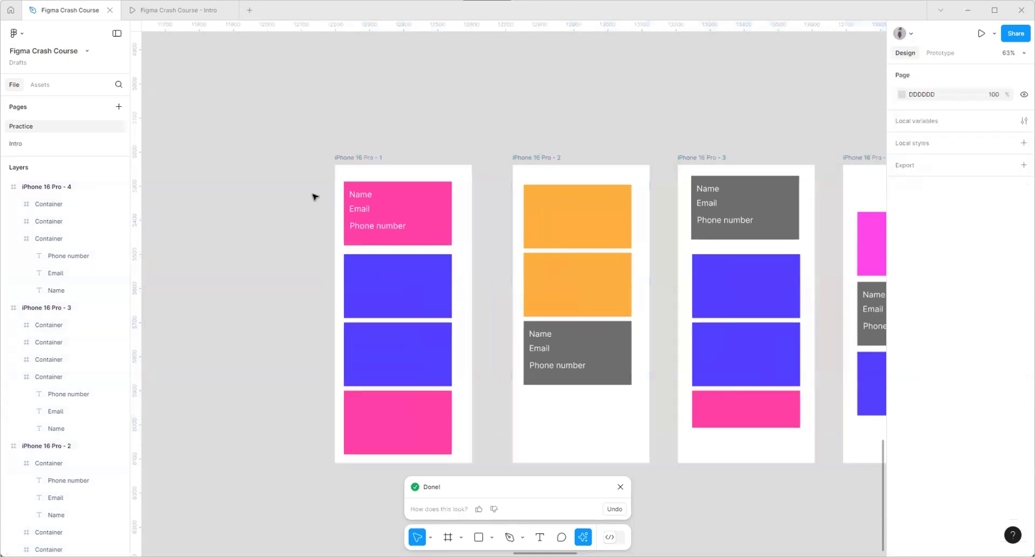
{"action": "left_click", "coordinate": [396, 215]}
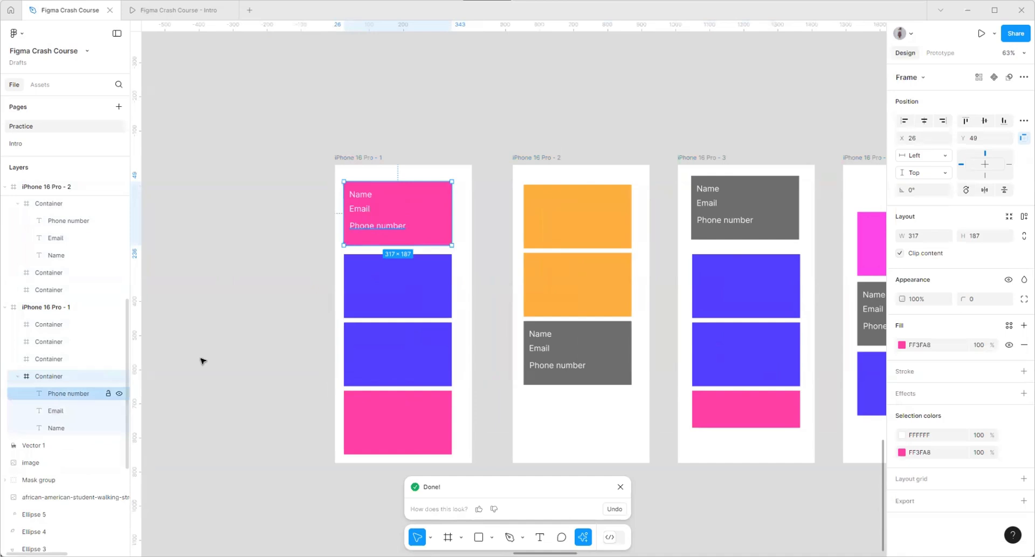
{"action": "left_click", "coordinate": [402, 283]}
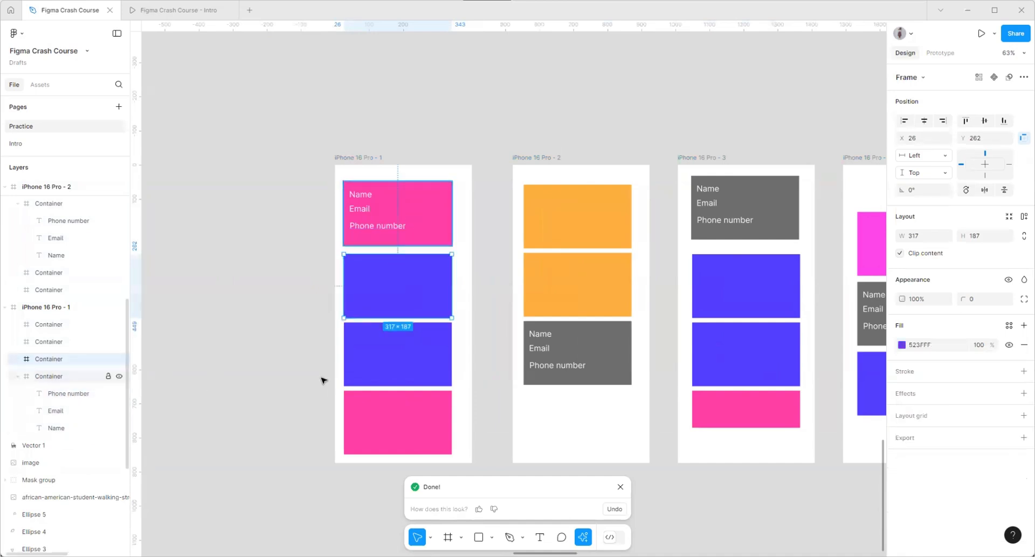
{"action": "left_click", "coordinate": [381, 349]}
{"action": "left_click", "coordinate": [376, 419]}
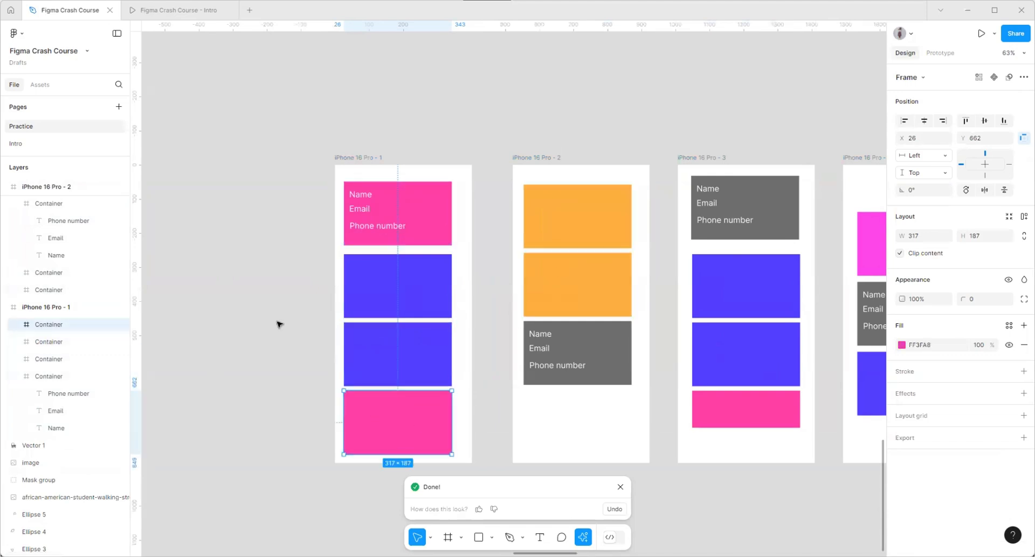
{"action": "scroll", "coordinate": [279, 316], "scroll_direction": "down", "scroll_amount": 3}
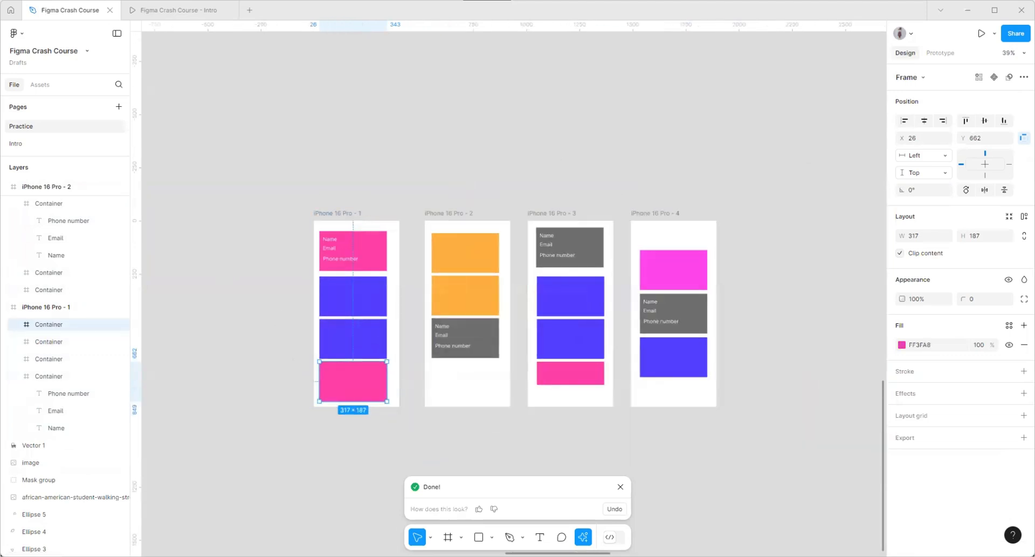
- Draw a rectangle about 301 × 144 beneath the labelled card in the second phone frame
{"action": "scroll", "coordinate": [545, 436], "scroll_direction": "up", "scroll_amount": 5}
{"action": "key", "text": "r"}
{"action": "mouse_move", "coordinate": [262, 252]}
{"action": "left_mouse_down"}
{"action": "mouse_move", "coordinate": [450, 325]}
{"action": "mouse_move", "coordinate": [427, 329]}
{"action": "left_mouse_up"}
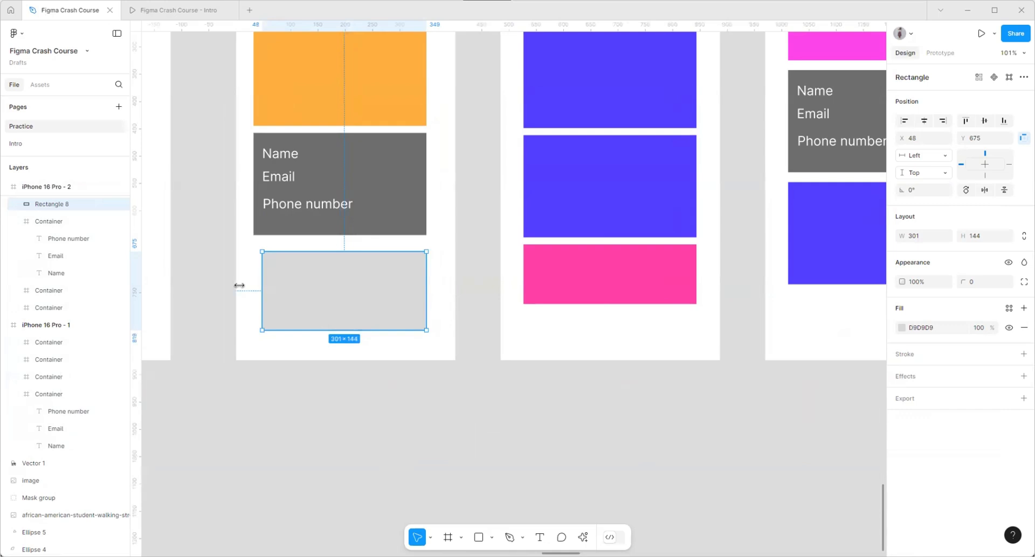
{"action": "scroll", "coordinate": [447, 456], "scroll_direction": "down", "scroll_amount": 5}
{"action": "left_click", "coordinate": [455, 456]}
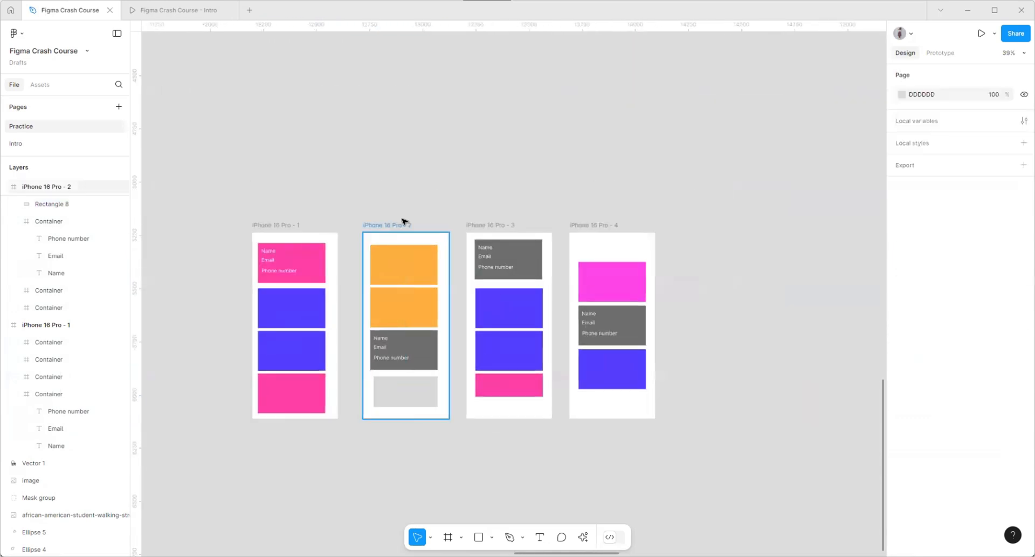
- Run the AI Rename layers action on the iPhone 16 Pro - 2 frame
{"action": "left_click", "coordinate": [400, 225]}
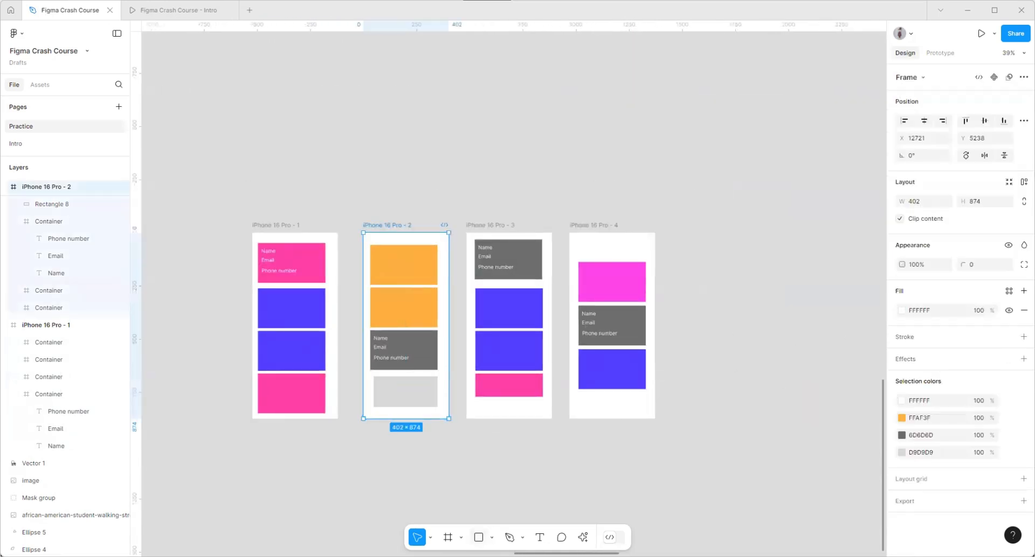
{"action": "key", "text": "ctrl+k"}
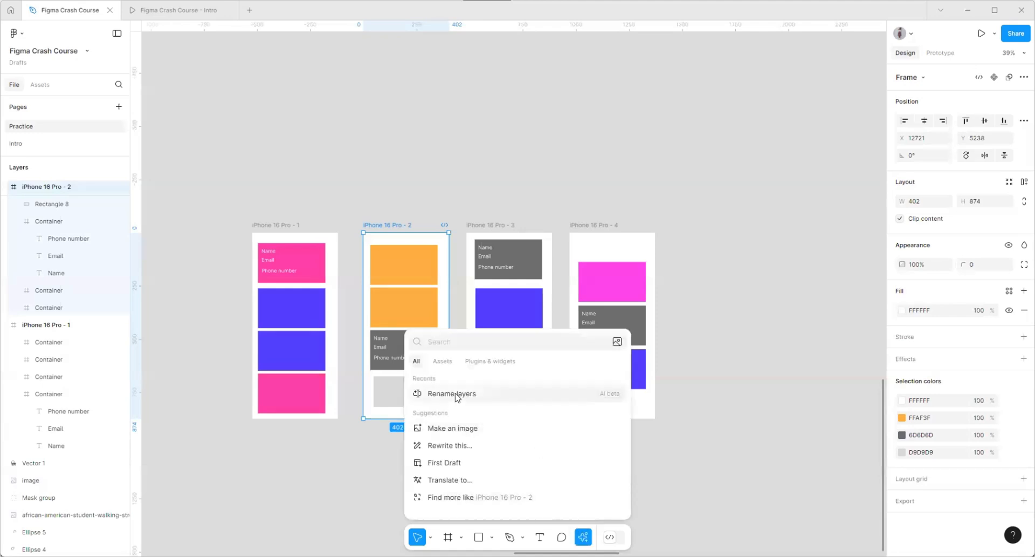
{"action": "left_click", "coordinate": [456, 395]}
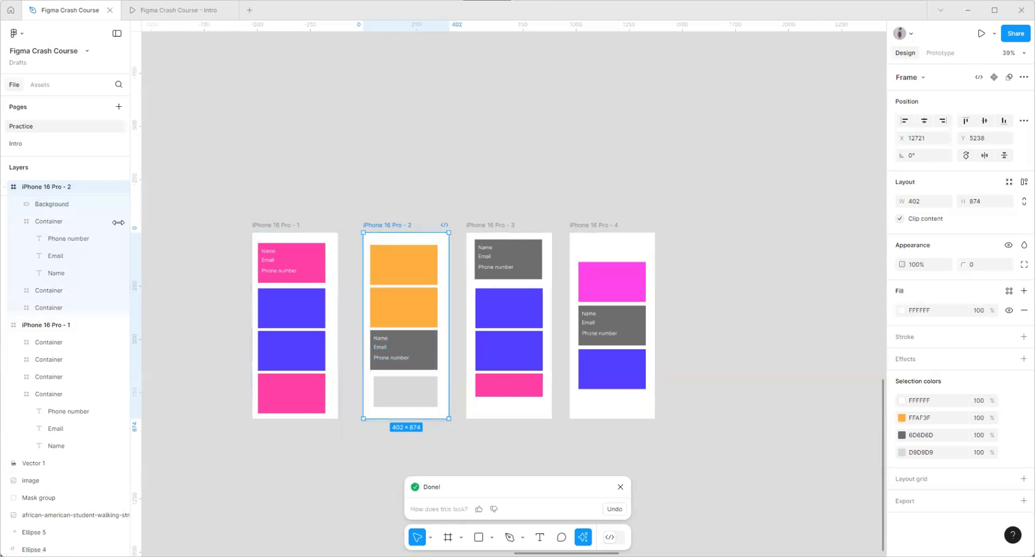
- Move the grey rectangle in the second phone frame to X 32, Y 667 and widen it to match the cards above
{"action": "left_click", "coordinate": [426, 391]}
{"action": "scroll", "coordinate": [386, 426], "scroll_direction": "up", "scroll_amount": 5}
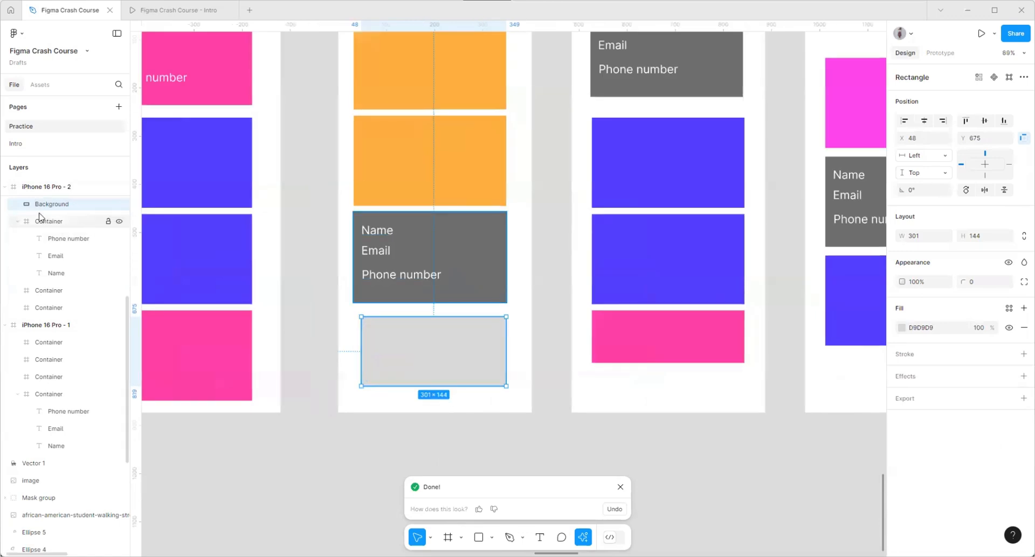
{"action": "left_click_drag", "start_coordinate": [408, 371], "coordinate": [400, 366]}
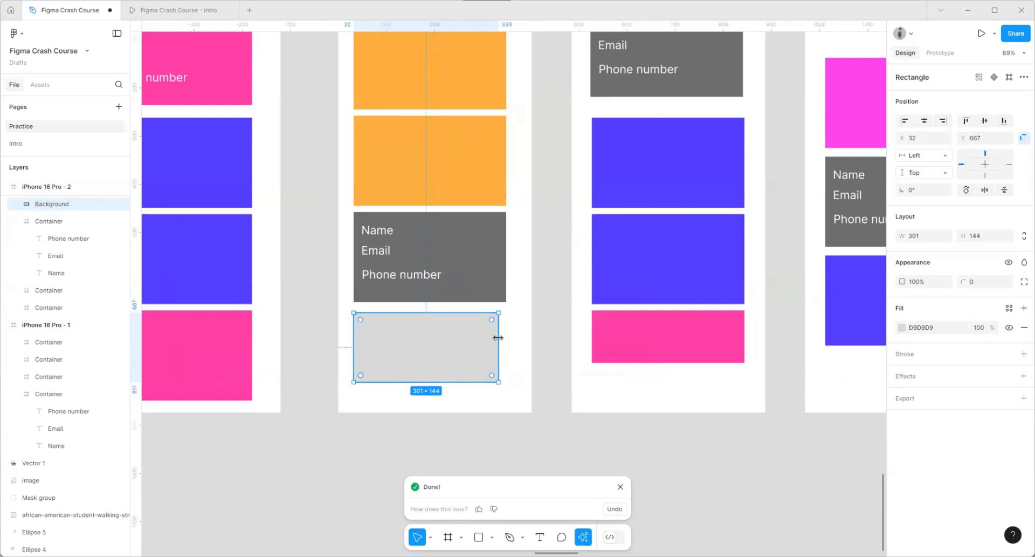
{"action": "left_click_drag", "start_coordinate": [498, 340], "coordinate": [506, 339]}
{"action": "left_click", "coordinate": [555, 339]}
{"action": "scroll", "coordinate": [526, 318], "scroll_direction": "up", "scroll_amount": 3}
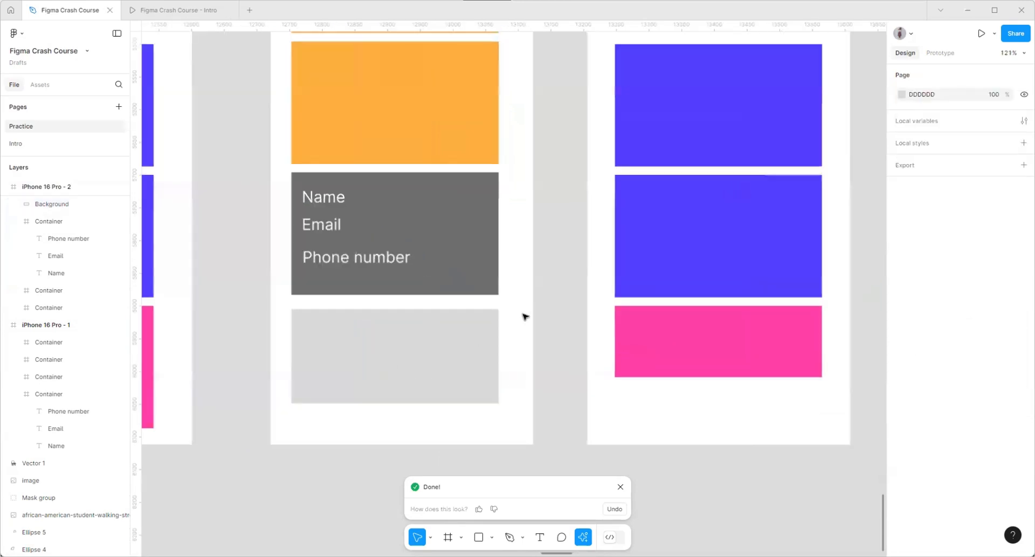
{"action": "scroll", "coordinate": [436, 436], "scroll_direction": "down", "scroll_amount": 10}
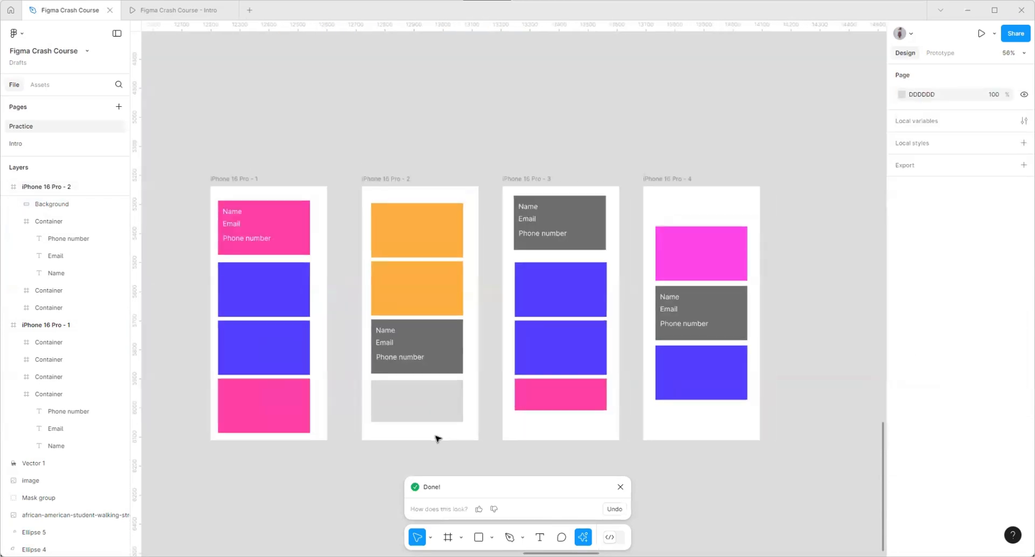
{"action": "left_click", "coordinate": [620, 487]}
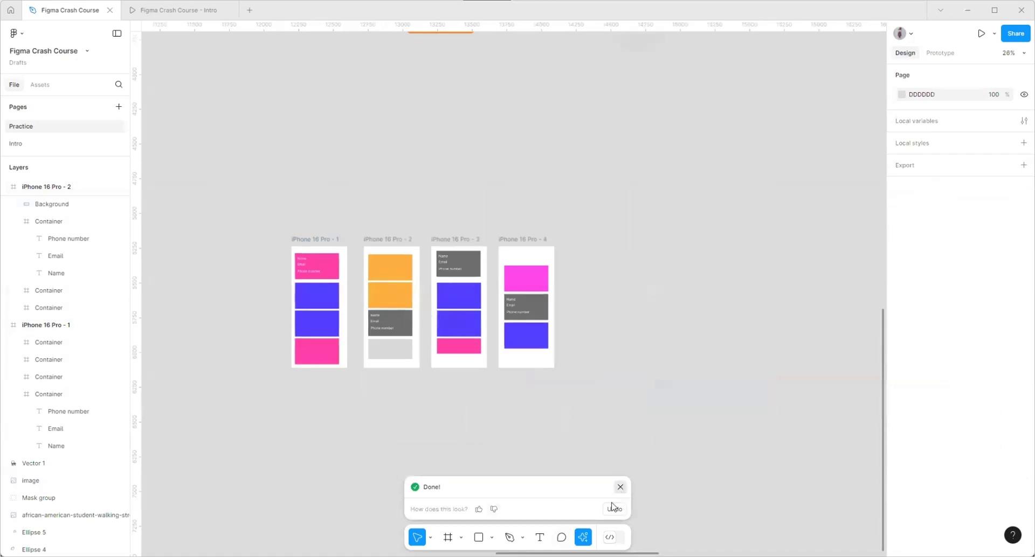
- Open the AI actions list and review its design, writing and image editing tools
{"action": "key", "text": "ctrl+k"}
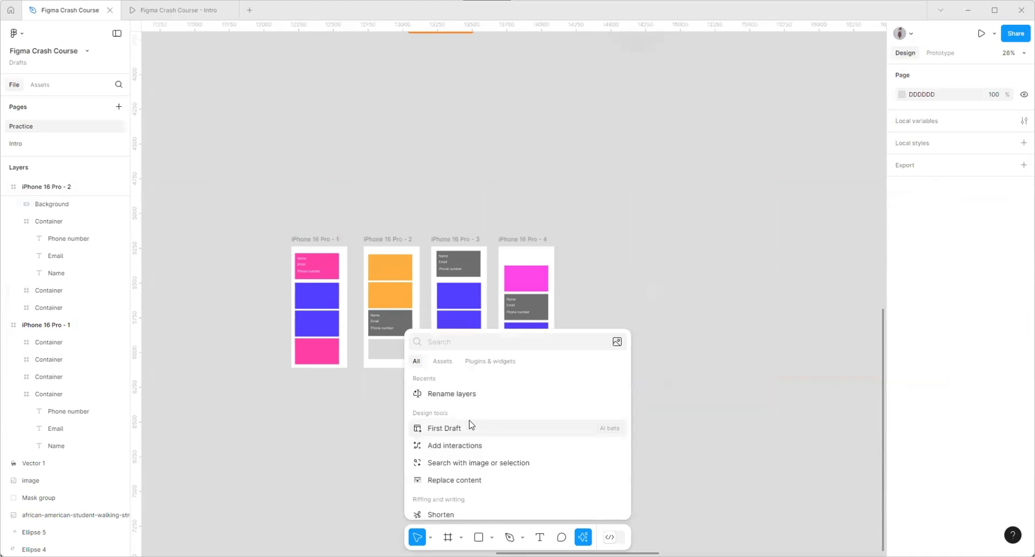
{"action": "left_click", "coordinate": [593, 292]}
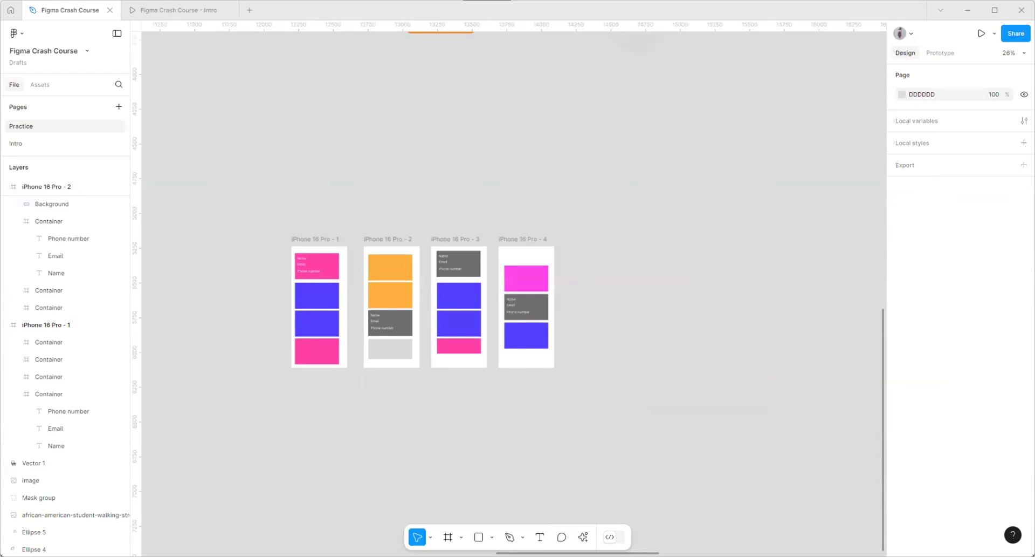
{"action": "key", "text": "ctrl+k"}
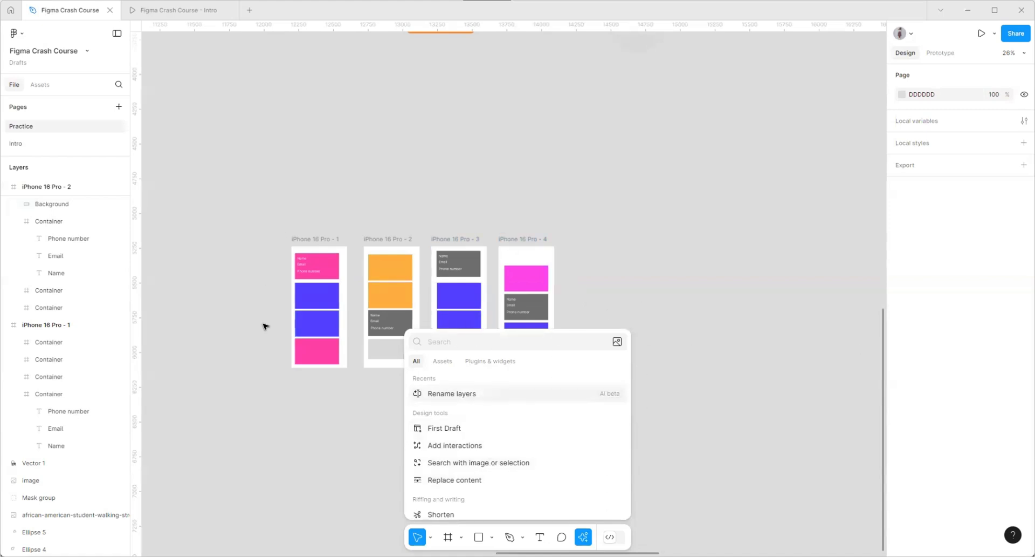
{"action": "scroll", "coordinate": [251, 377], "scroll_direction": "down", "scroll_amount": 3}
{"action": "scroll", "coordinate": [251, 384], "scroll_direction": "down", "scroll_amount": 2}
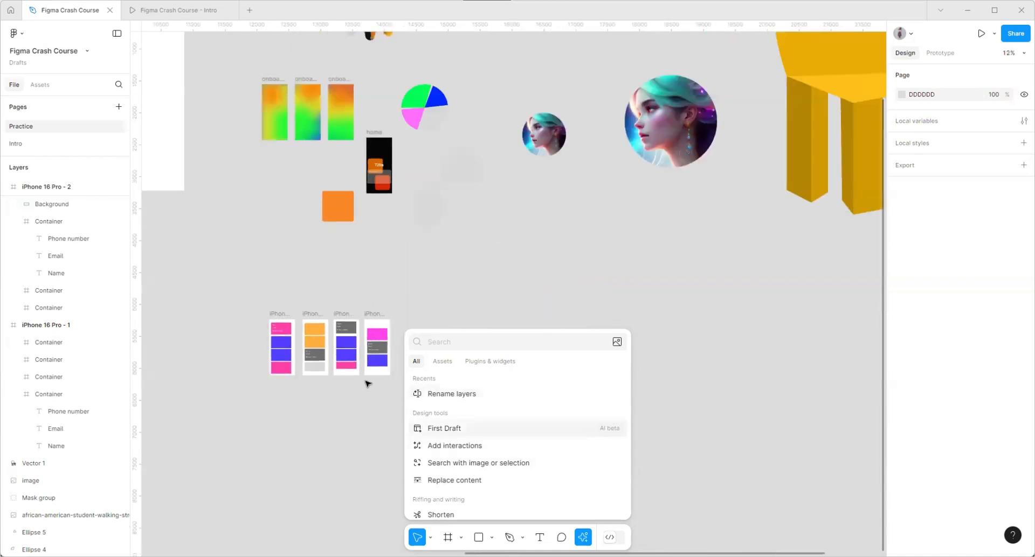
{"action": "scroll", "coordinate": [324, 337], "scroll_direction": "up", "scroll_amount": 3}
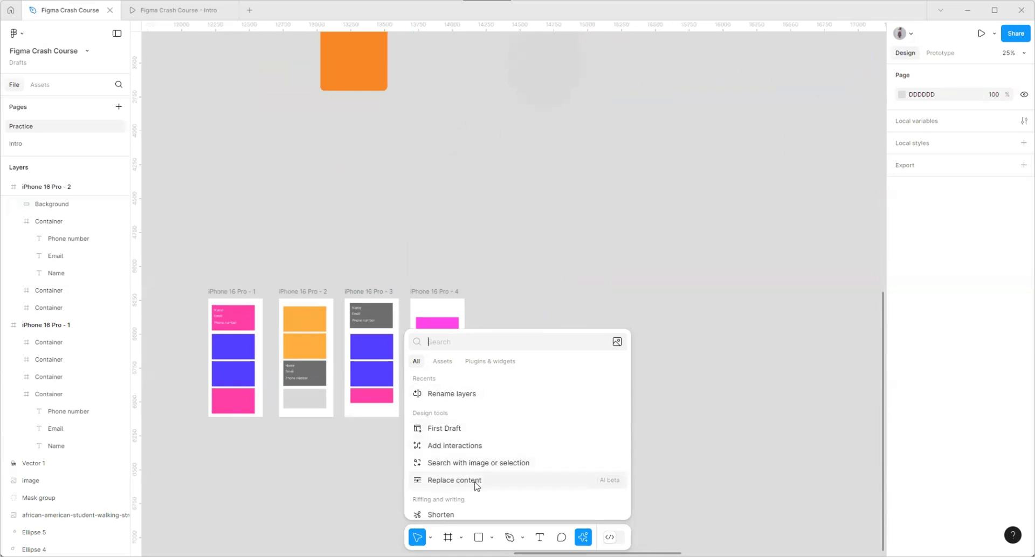
{"action": "scroll", "coordinate": [474, 480], "scroll_direction": "down", "scroll_amount": 2}
{"action": "scroll", "coordinate": [451, 436], "scroll_direction": "up", "scroll_amount": 3}
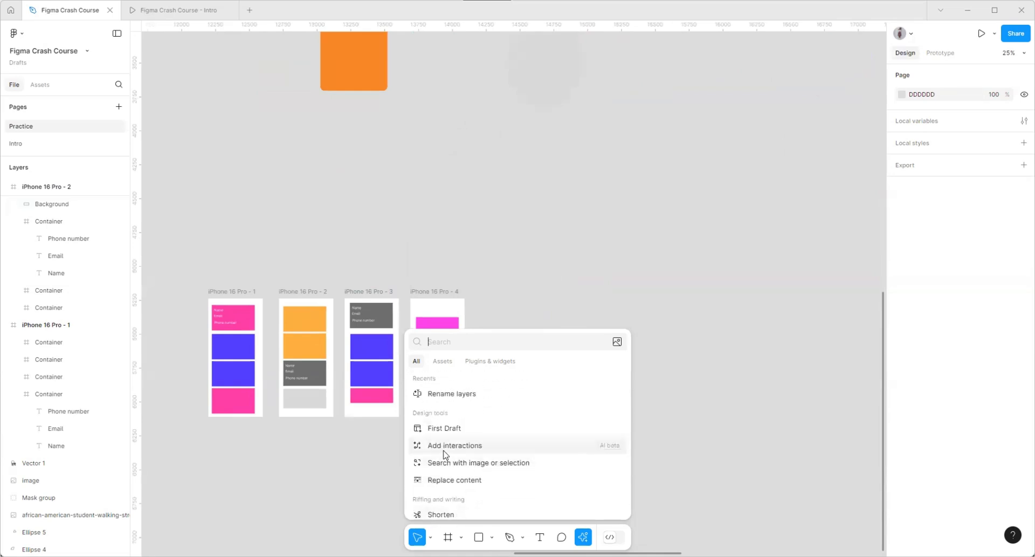
{"action": "scroll", "coordinate": [486, 480], "scroll_direction": "down", "scroll_amount": 2}
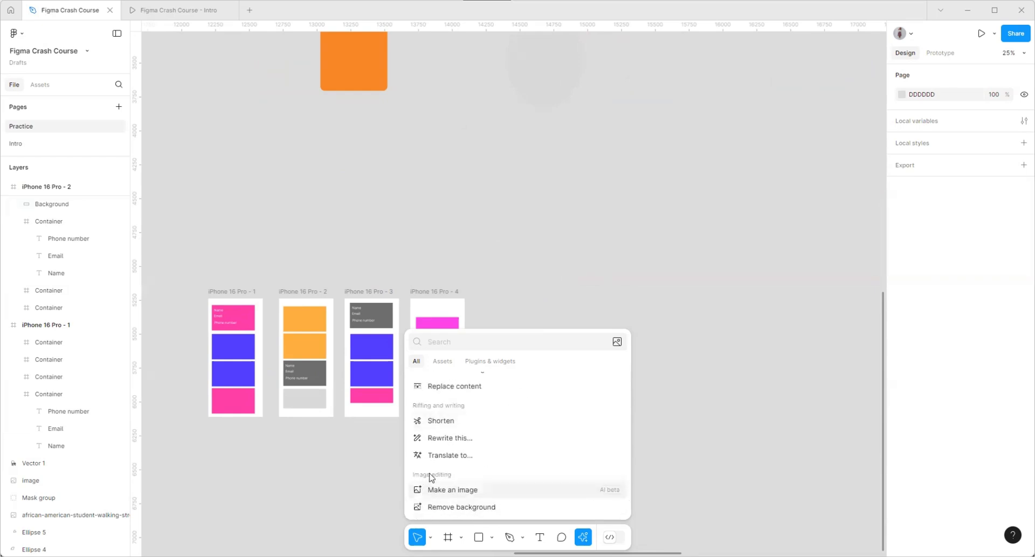
{"action": "scroll", "coordinate": [434, 478], "scroll_direction": "up", "scroll_amount": 3}
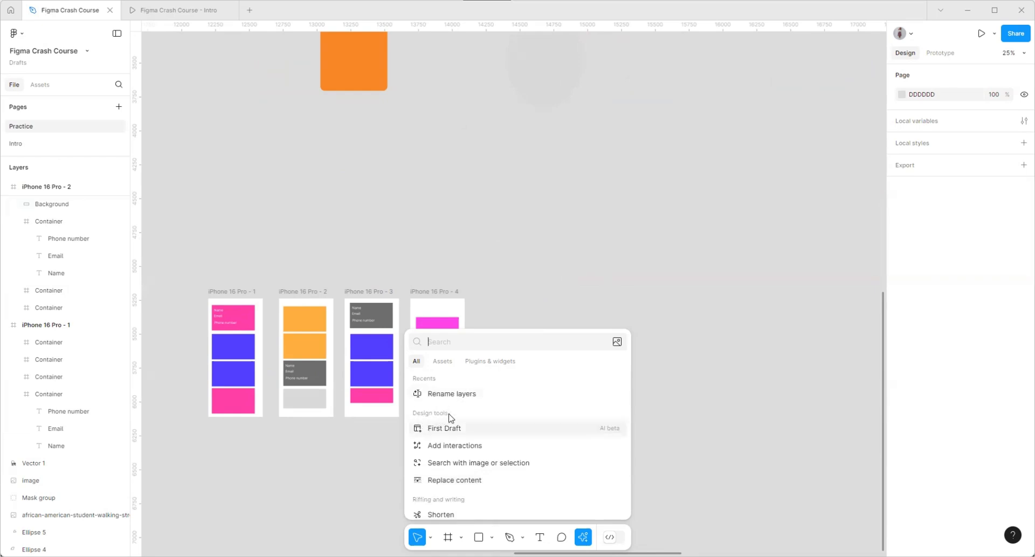
{"action": "scroll", "coordinate": [435, 418], "scroll_direction": "down", "scroll_amount": 3}
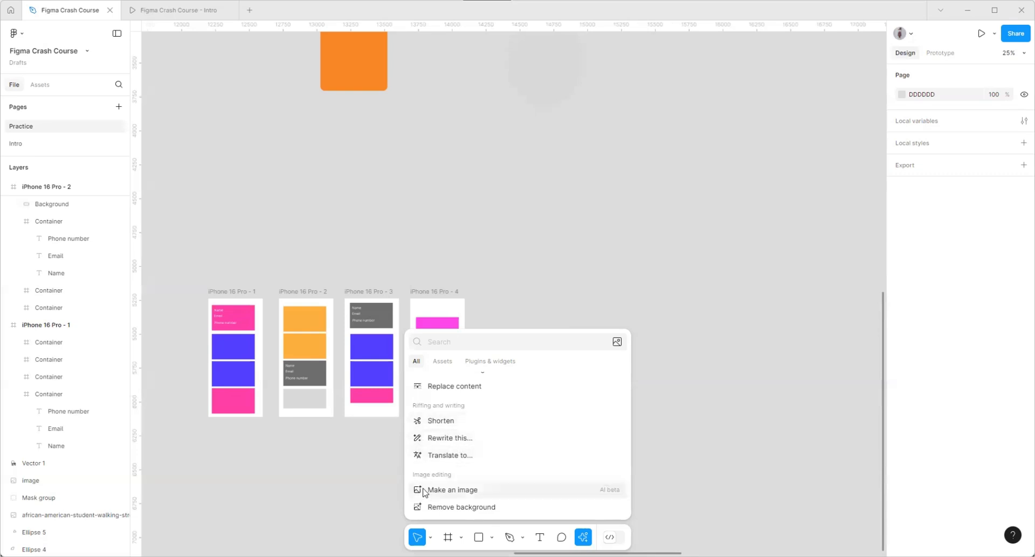
- Start First Draft from the AI actions and open its choice of design libraries
{"action": "left_click", "coordinate": [726, 267]}
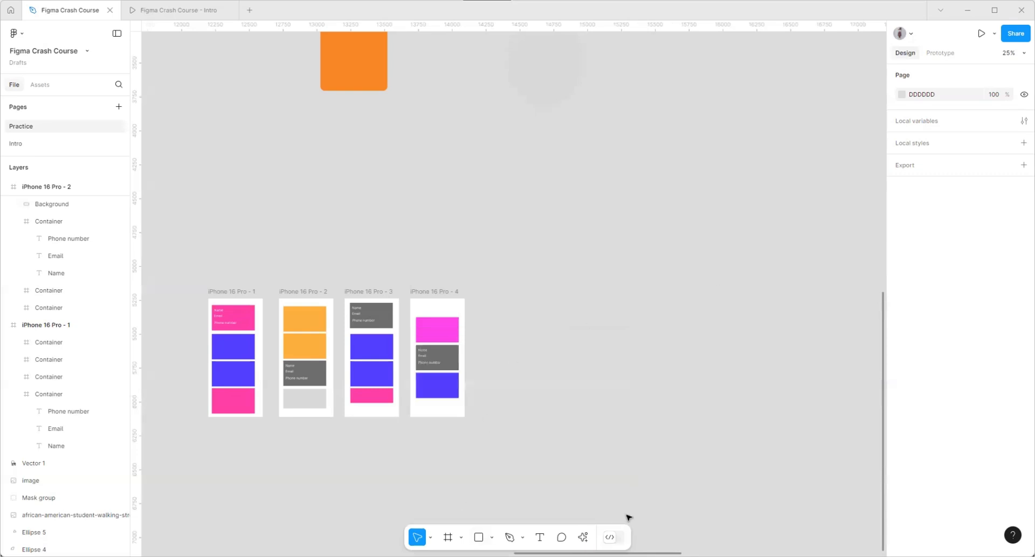
{"action": "left_click", "coordinate": [583, 537]}
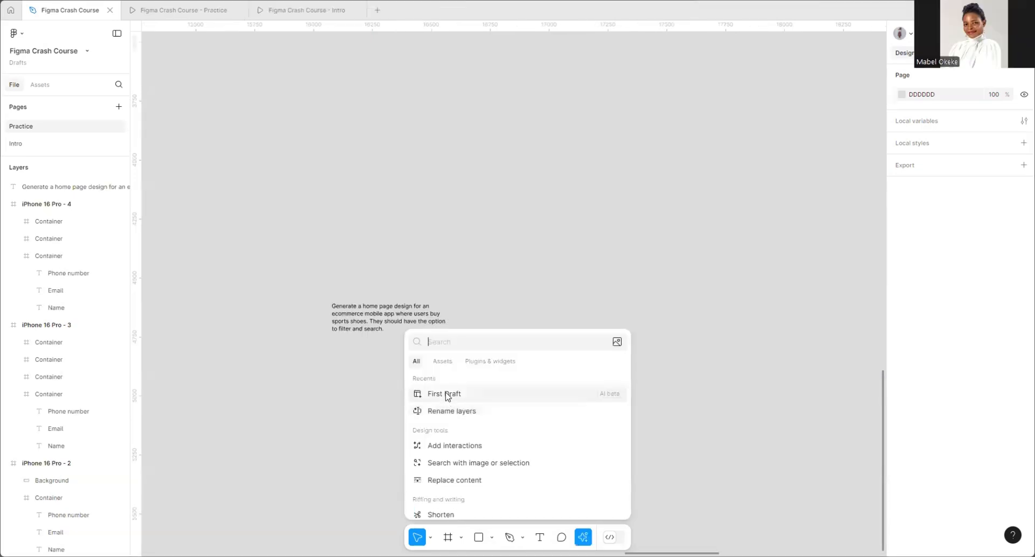
{"action": "left_click", "coordinate": [444, 393]}
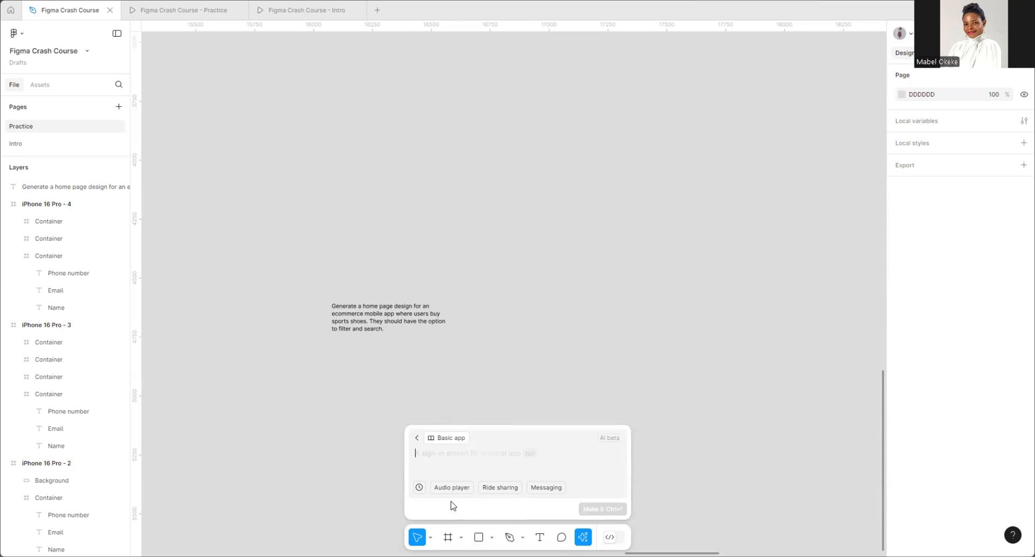
{"action": "left_click", "coordinate": [447, 438]}
- Examine the available First Draft libraries and read the home page prompt text on the canvas
{"action": "scroll", "coordinate": [270, 275], "scroll_direction": "down", "scroll_amount": 3}
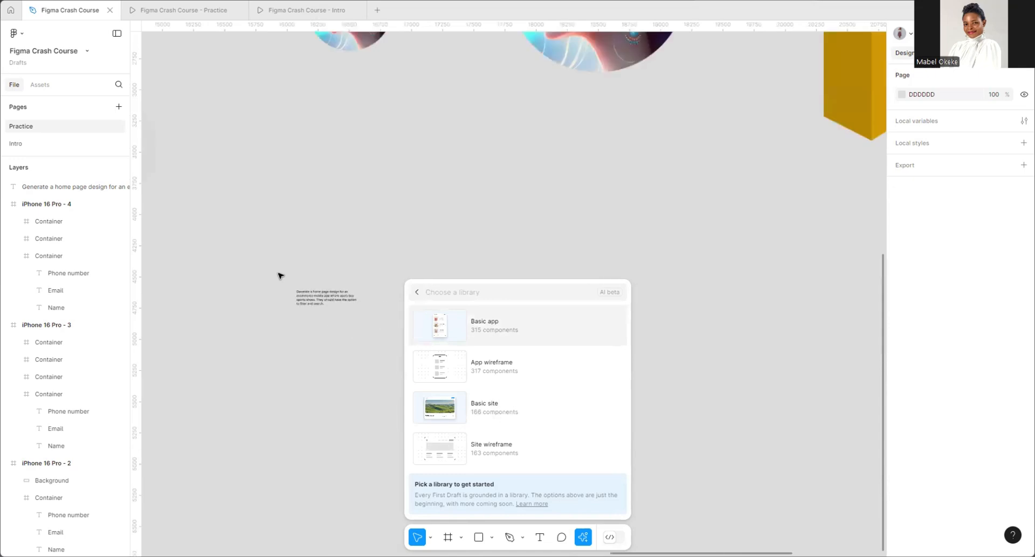
{"action": "scroll", "coordinate": [272, 283], "scroll_direction": "up", "scroll_amount": 5}
{"action": "scroll", "coordinate": [302, 245], "scroll_direction": "down", "scroll_amount": 3}
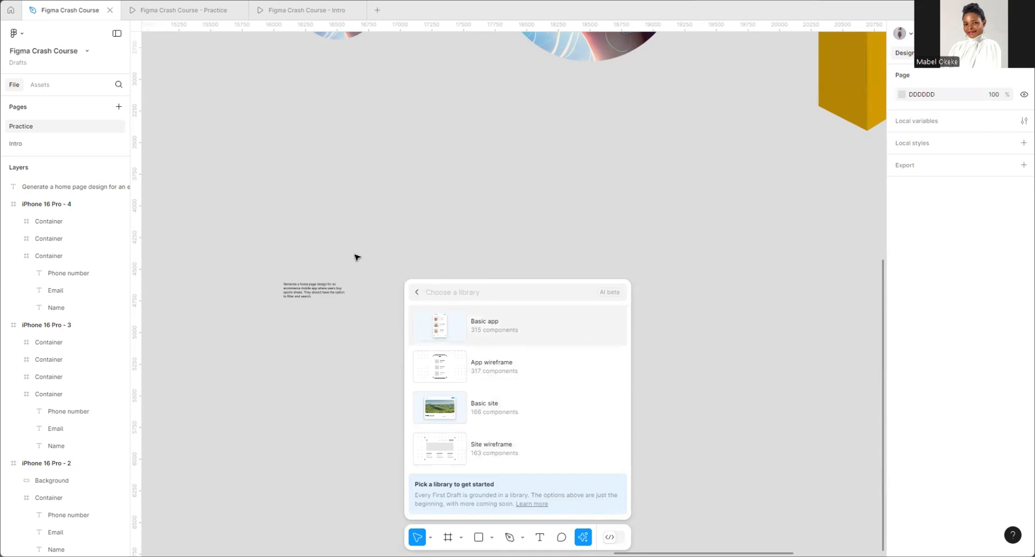
{"action": "scroll", "coordinate": [360, 272], "scroll_direction": "up", "scroll_amount": 3}
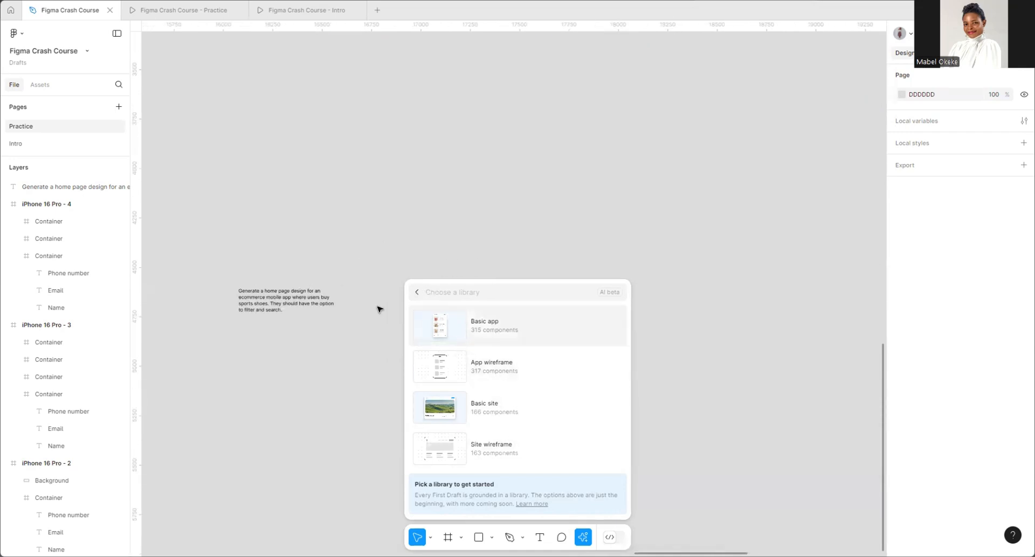
{"action": "scroll", "coordinate": [207, 279], "scroll_direction": "up", "scroll_amount": 3}
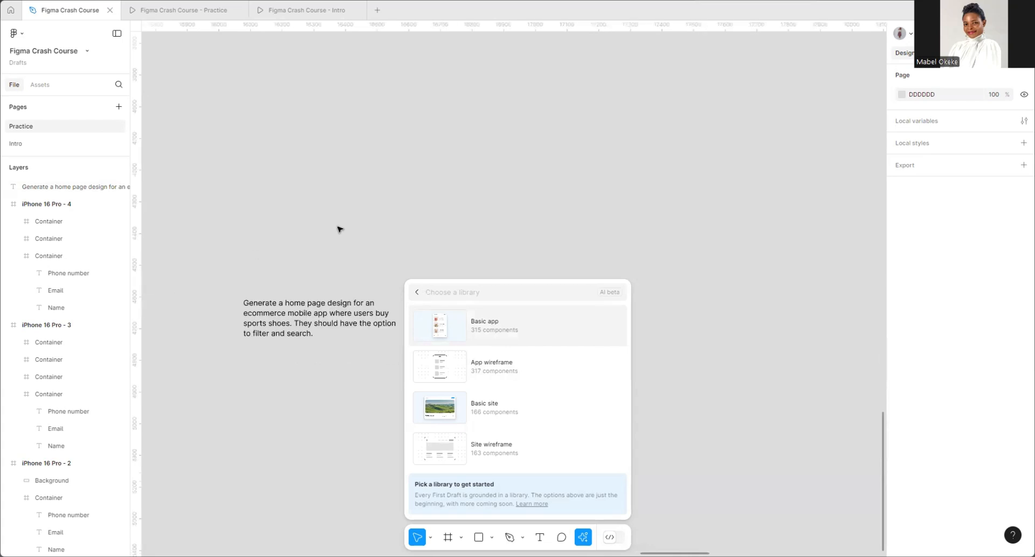
{"action": "scroll", "coordinate": [189, 281], "scroll_direction": "up", "scroll_amount": 2}
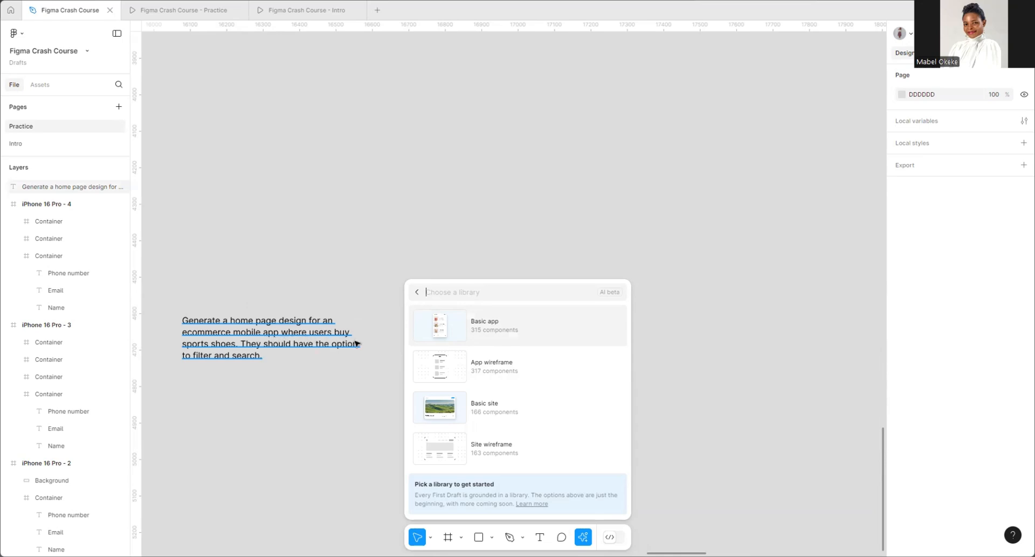
{"action": "scroll", "coordinate": [207, 353], "scroll_direction": "up", "scroll_amount": 2}
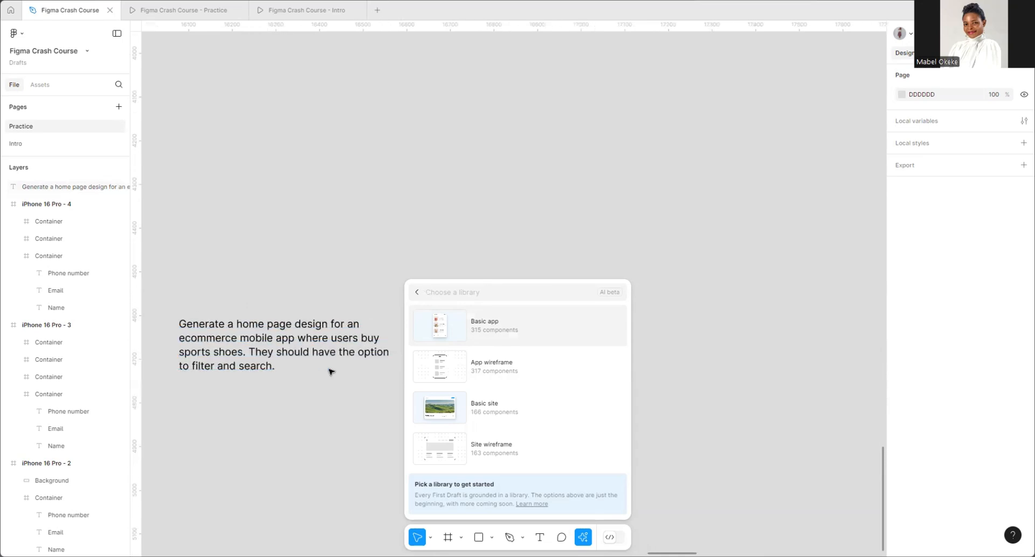
{"action": "scroll", "coordinate": [226, 270], "scroll_direction": "down", "scroll_amount": 1}
{"action": "scroll", "coordinate": [330, 281], "scroll_direction": "up", "scroll_amount": 1}
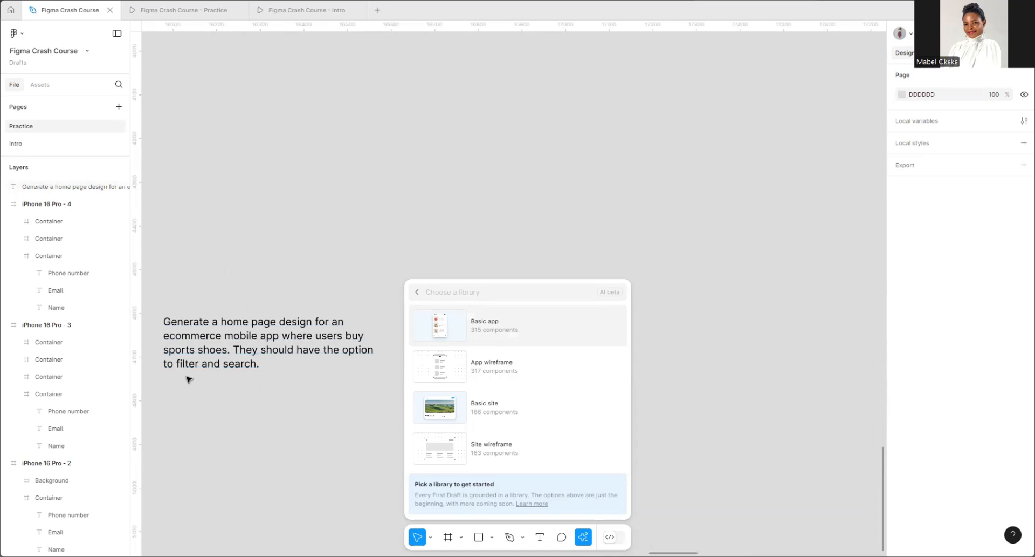
{"action": "scroll", "coordinate": [332, 322], "scroll_direction": "down", "scroll_amount": 1}
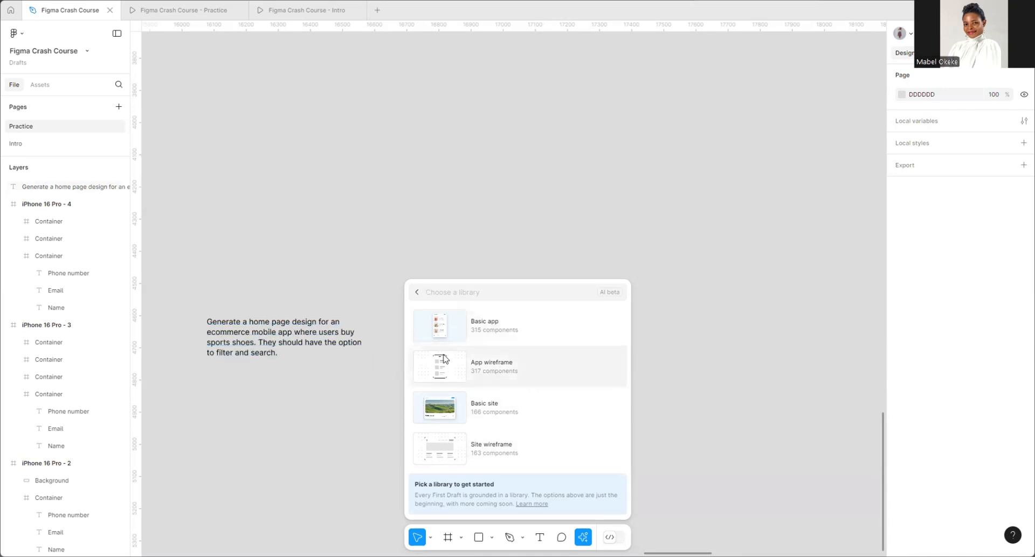
- Generate a First Draft with the Basic app library, using the canvas prompt for a sports shoe ecommerce home page with filter and search
{"action": "left_click", "coordinate": [493, 330]}
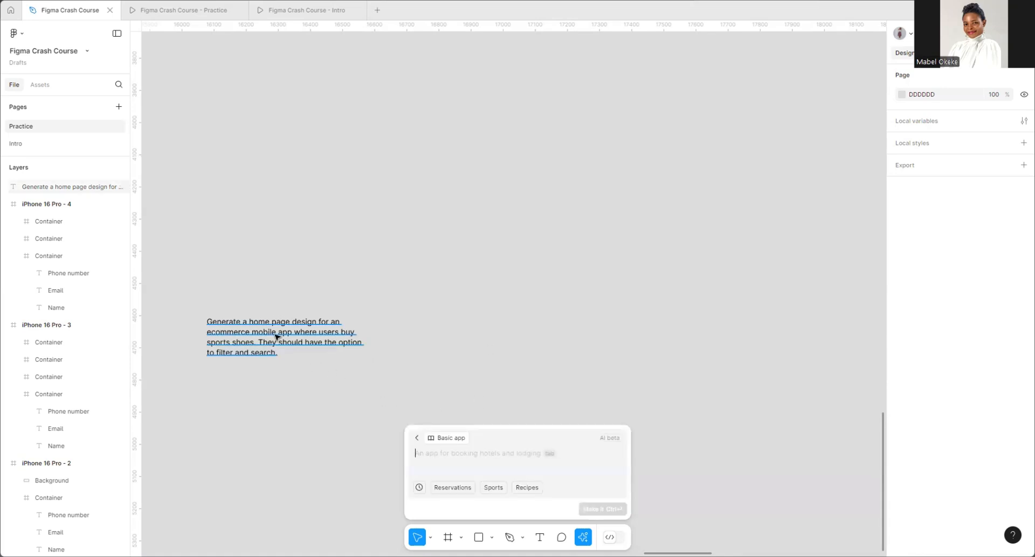
{"action": "double_click", "coordinate": [336, 319]}
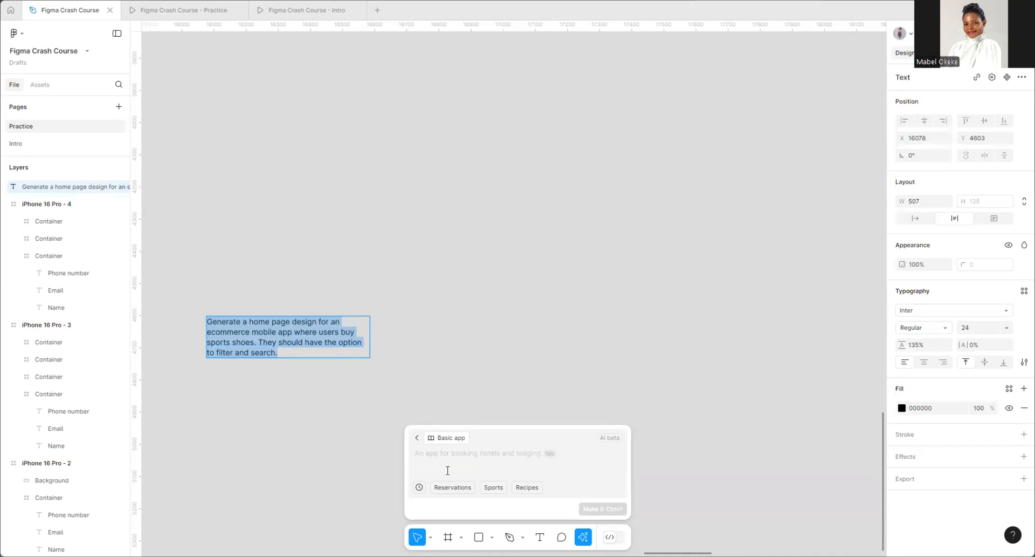
{"action": "type", "text": "Generate a home page design for an ecommerce mobile app where users buy sports shoes. They should have the option to filter and search."}
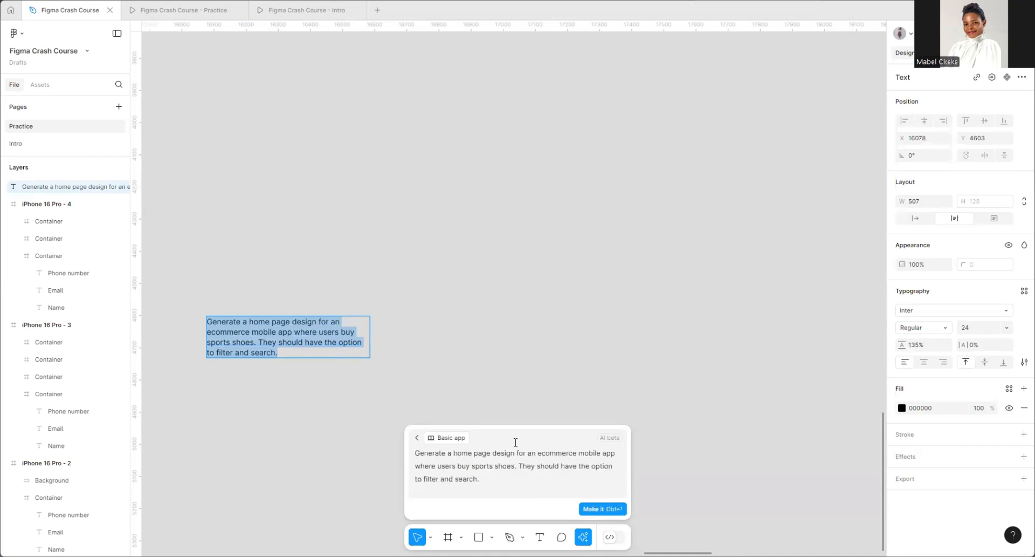
{"action": "key", "text": "Escape"}
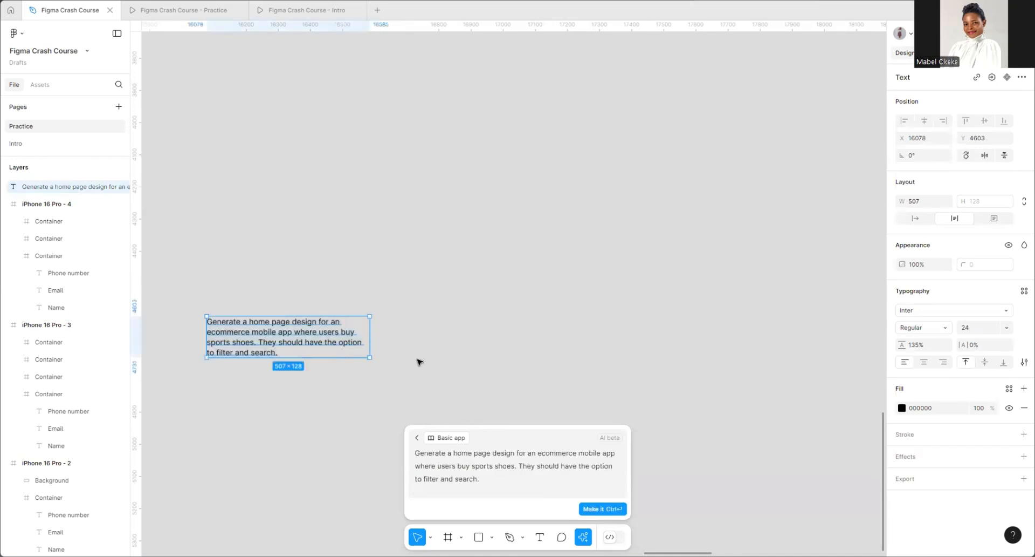
{"action": "left_click", "coordinate": [597, 509]}
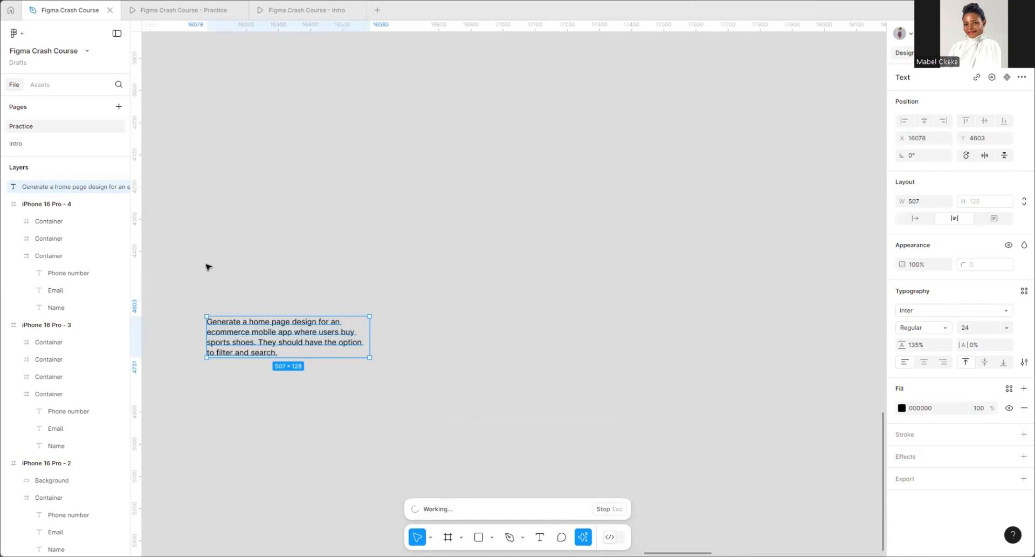
- Examine the generated shoe store home page, including its search field, product images, price and gender filters, and bottom navigation
{"action": "scroll", "coordinate": [208, 267], "scroll_direction": "down", "scroll_amount": 3}
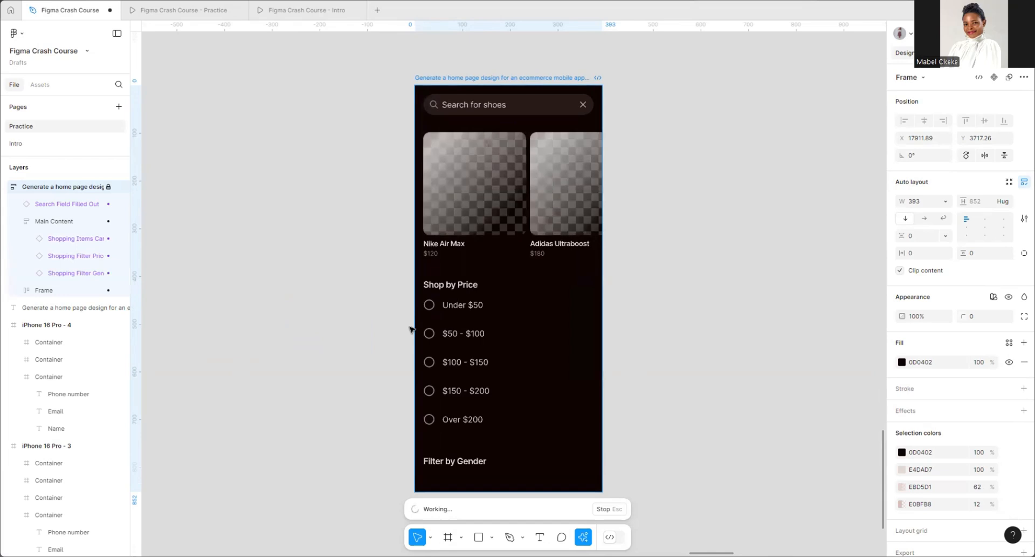
{"action": "scroll", "coordinate": [285, 205], "scroll_direction": "down", "scroll_amount": 5}
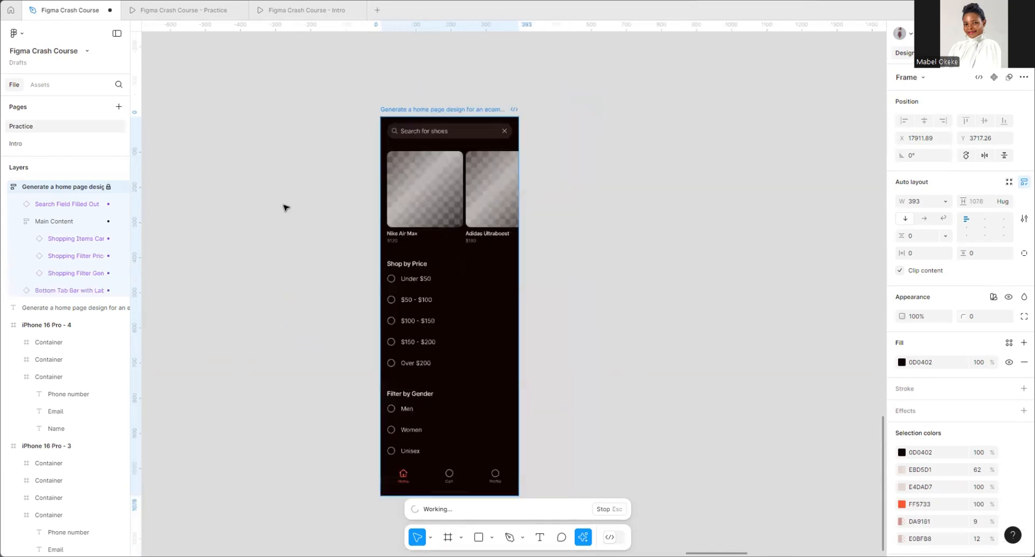
{"action": "scroll", "coordinate": [369, 210], "scroll_direction": "up", "scroll_amount": 2}
{"action": "scroll", "coordinate": [383, 248], "scroll_direction": "up", "scroll_amount": 3}
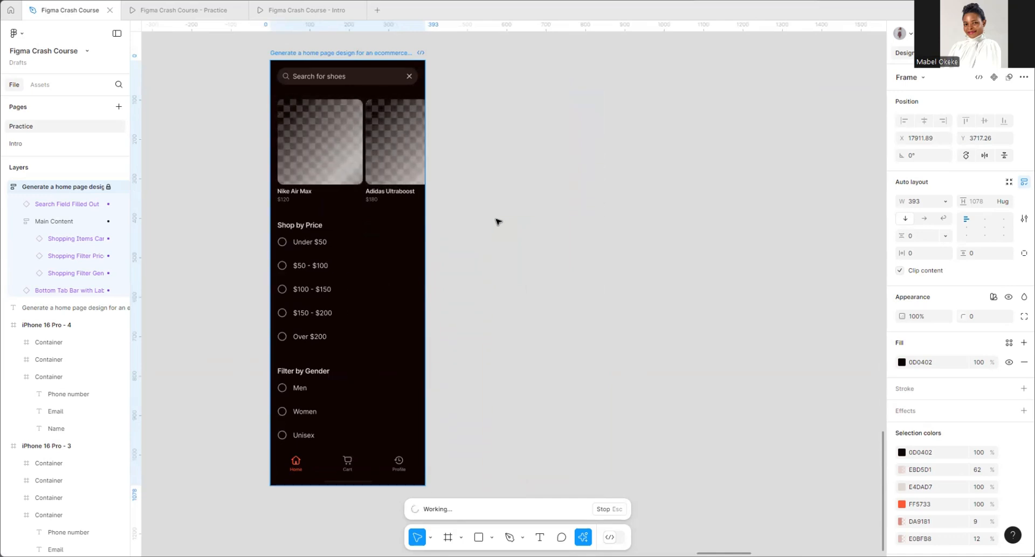
{"action": "scroll", "coordinate": [476, 270], "scroll_direction": "down", "scroll_amount": 3}
{"action": "scroll", "coordinate": [443, 218], "scroll_direction": "up", "scroll_amount": 2}
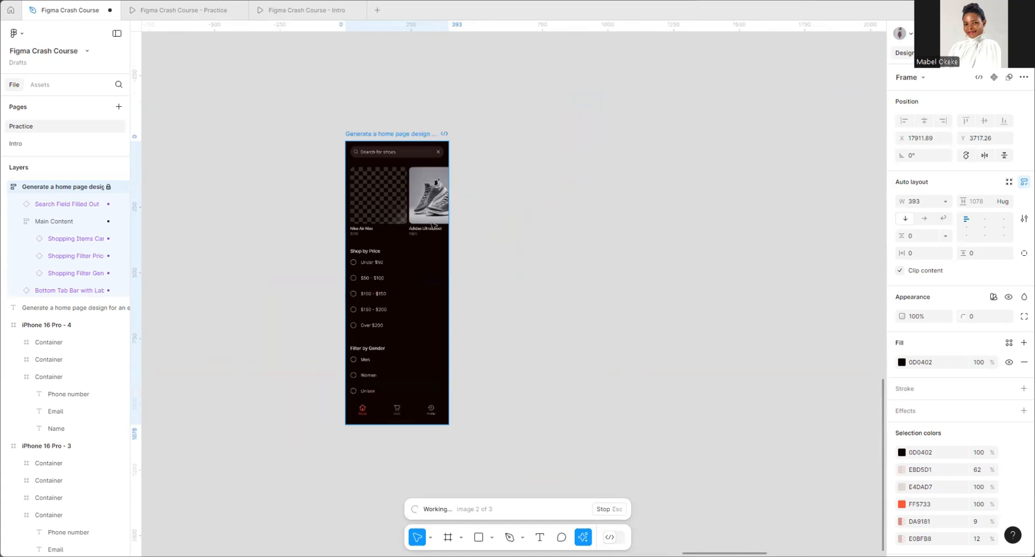
{"action": "scroll", "coordinate": [418, 228], "scroll_direction": "up", "scroll_amount": 2}
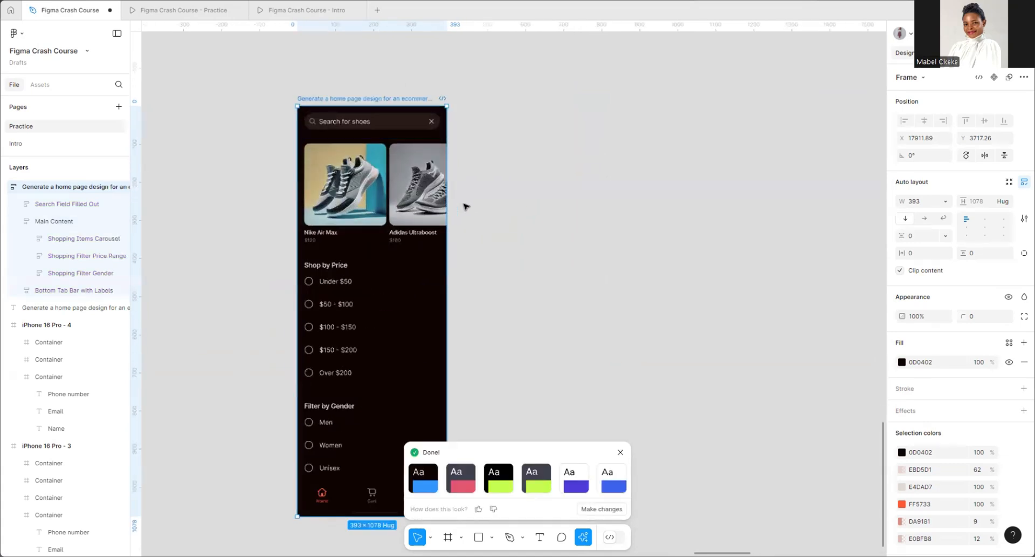
{"action": "scroll", "coordinate": [529, 232], "scroll_direction": "down", "scroll_amount": 4}
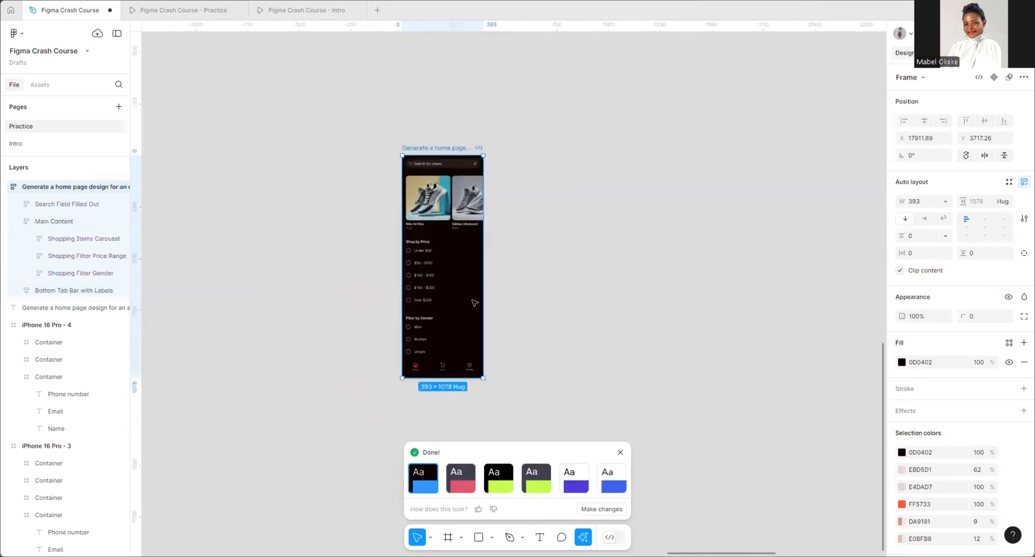
{"action": "scroll", "coordinate": [491, 275], "scroll_direction": "up", "scroll_amount": 3}
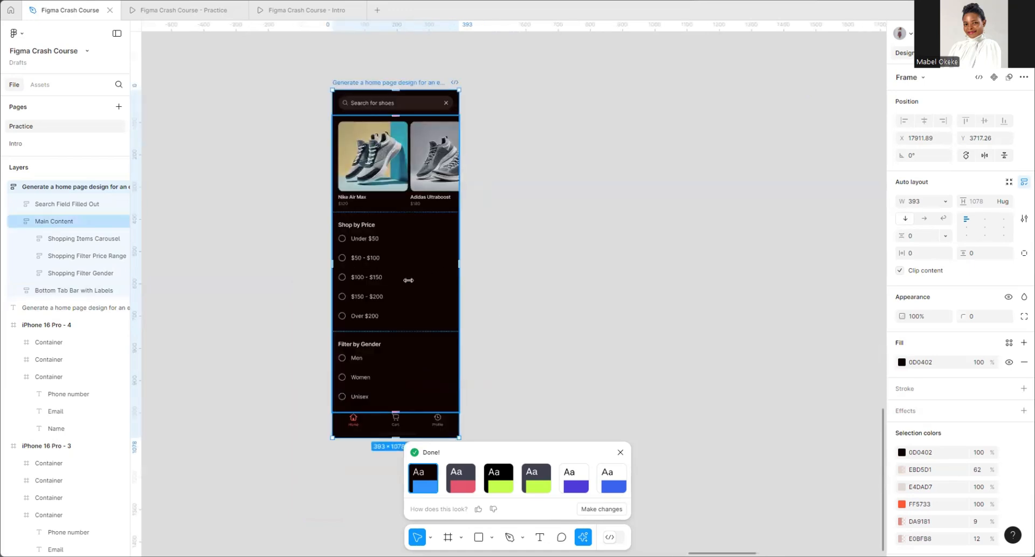
{"action": "scroll", "coordinate": [410, 273], "scroll_direction": "up", "scroll_amount": 2}
{"action": "scroll", "coordinate": [335, 270], "scroll_direction": "down", "scroll_amount": 2}
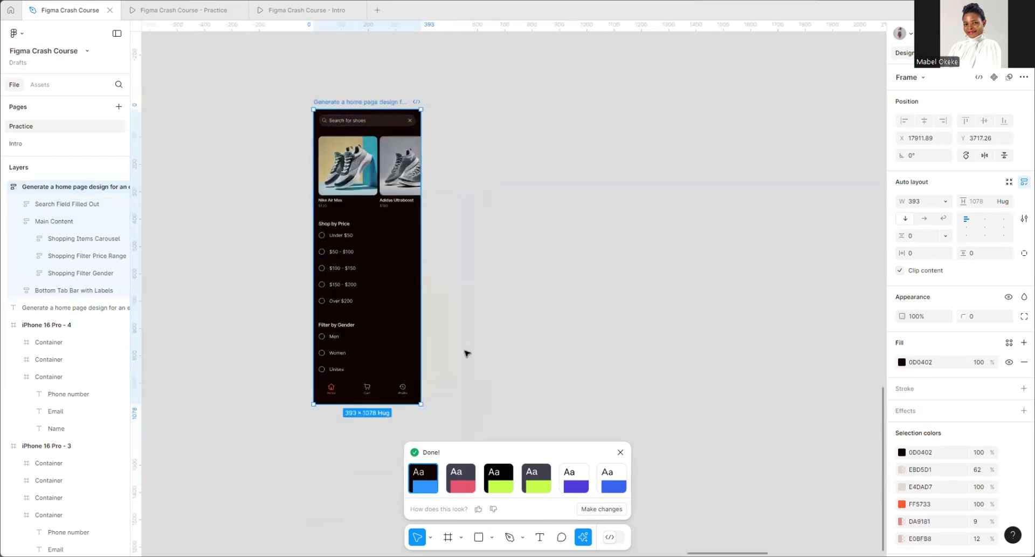
{"action": "scroll", "coordinate": [372, 250], "scroll_direction": "up", "scroll_amount": 1}
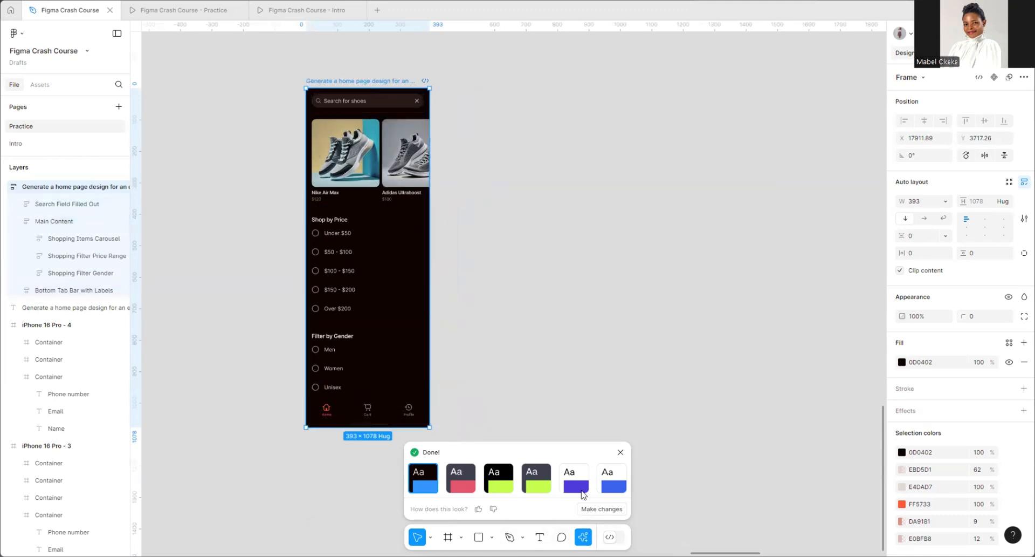
- Open the design's prompt for changes and specify that the filter is "for men, women and kid"
{"action": "left_click", "coordinate": [600, 509]}
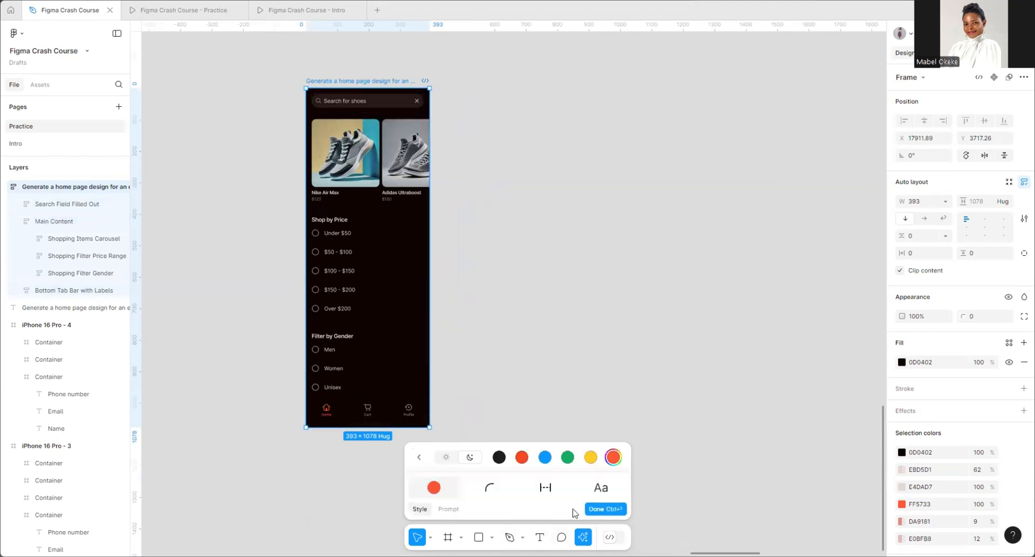
{"action": "left_click", "coordinate": [448, 509]}
{"action": "type", "text": "Generate a home page design for an ecommerce mobile app where users buy sports shoes. They should have the option to filter and search."}
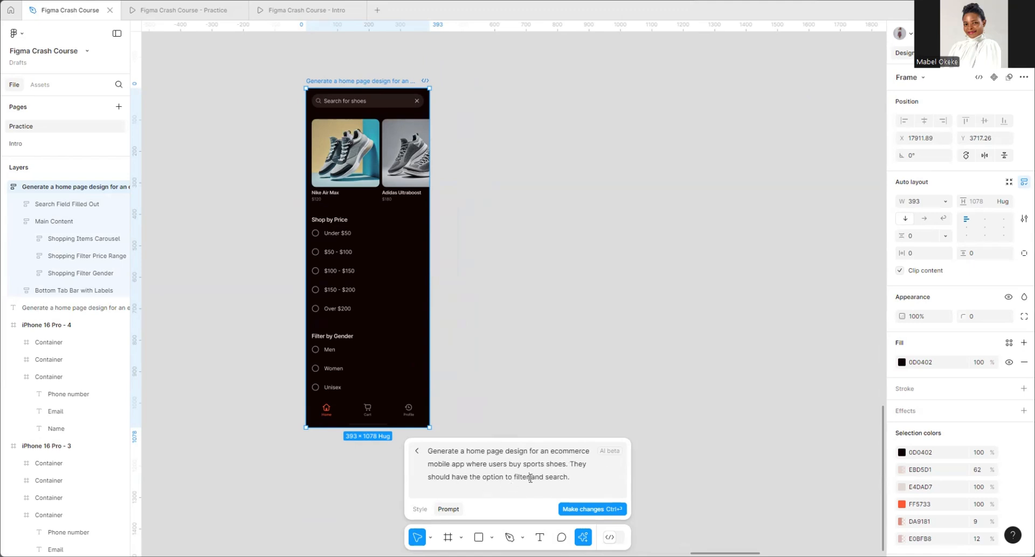
{"action": "type", "text": "for men, women a"}
{"action": "type", "text": "nd kid"}
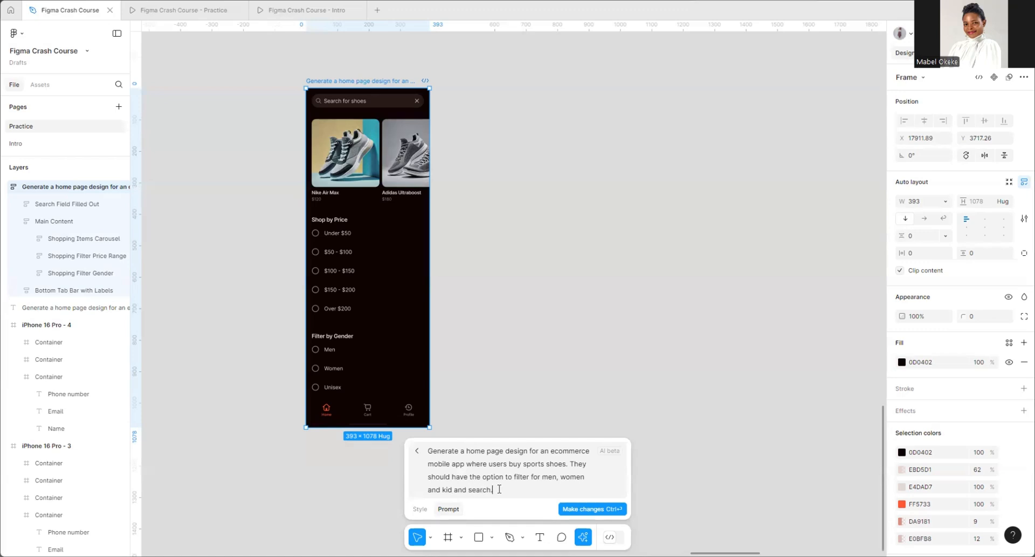
- Extend the prompt with a search option, a list of multiple shoe options and a dropdown icon for the shop price, and apply the changes
{"action": "left_click", "coordinate": [467, 492]}
{"action": "type", "text": "a search option. The design should h"}
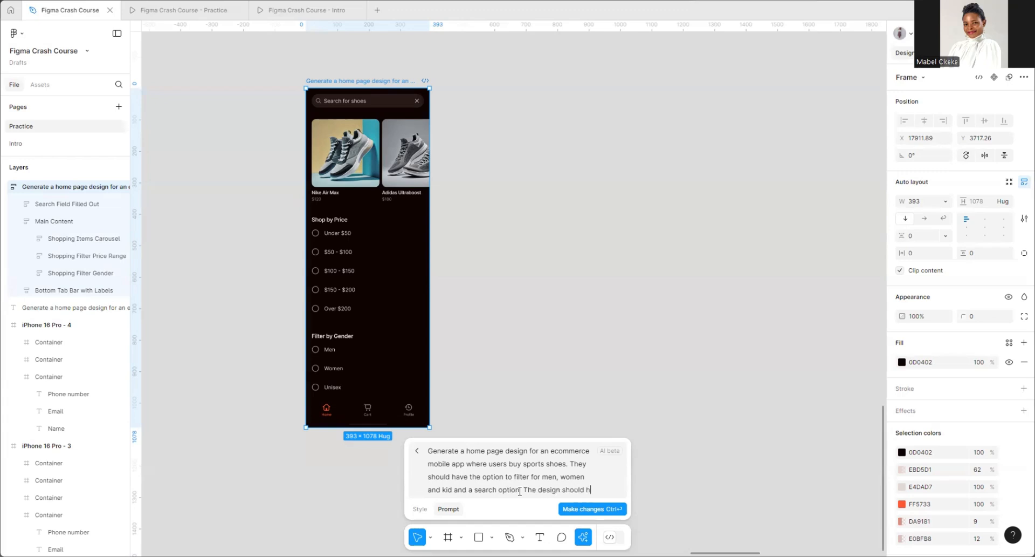
{"action": "type", "text": "ave list of multiple shoe opti"}
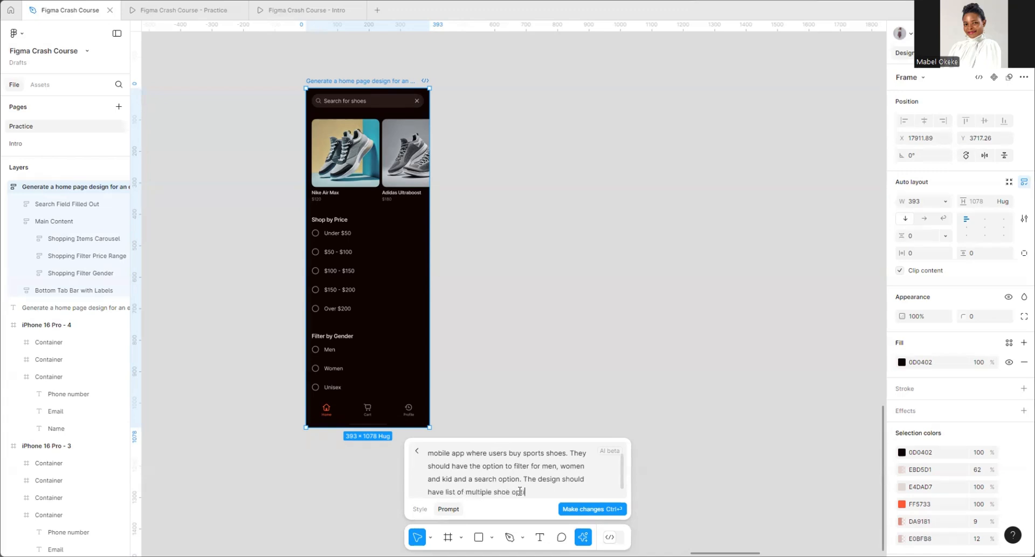
{"action": "type", "text": "ons users can select from. the shop price should be a dropdown icon."}
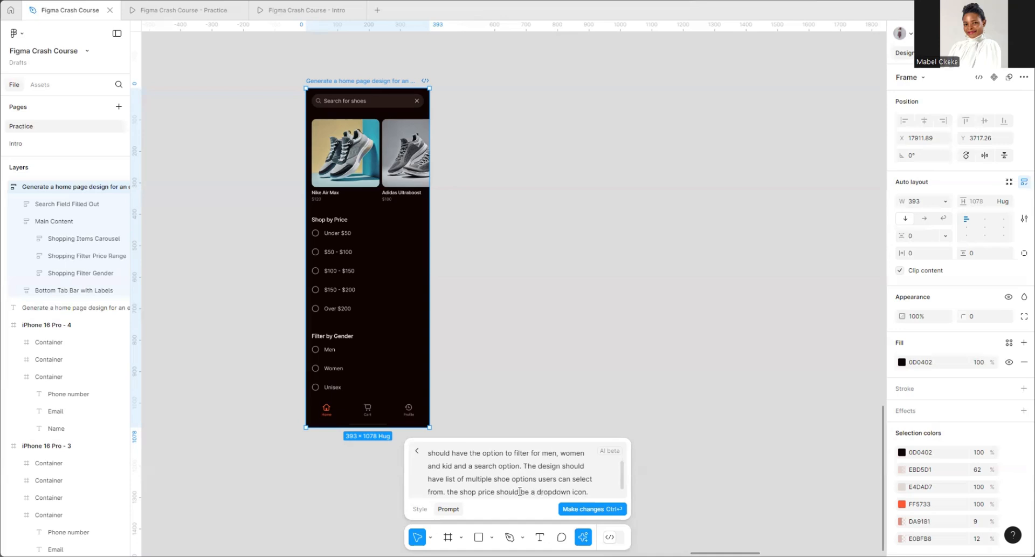
{"action": "key", "text": "ctrl+a"}
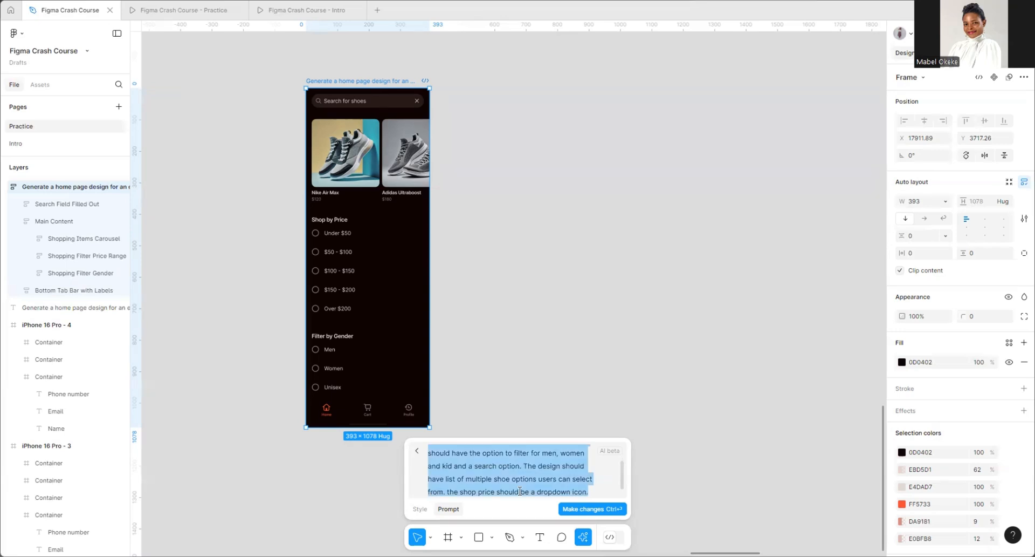
{"action": "left_click", "coordinate": [576, 509]}
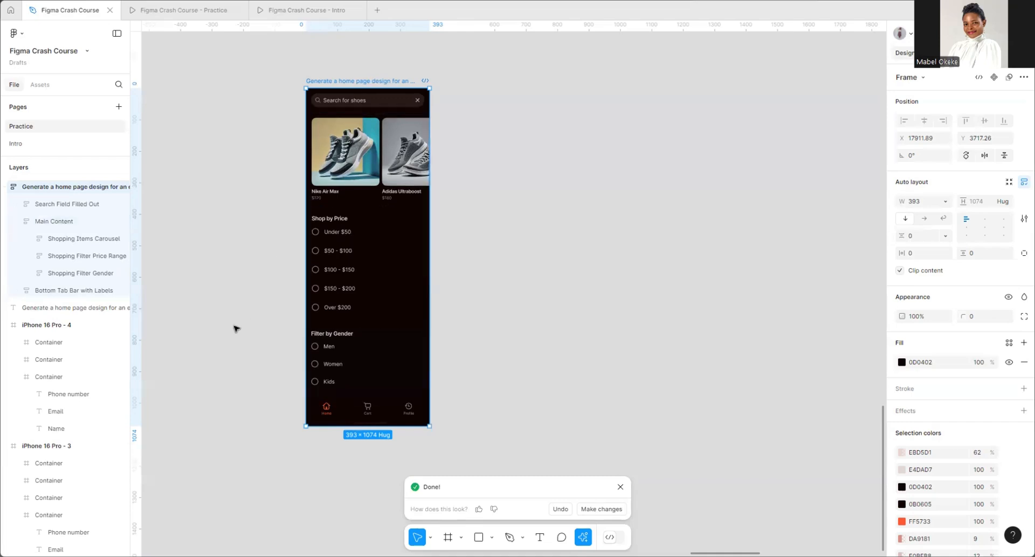
- Delete the generated home page frame from the canvas
{"action": "scroll", "coordinate": [234, 319], "scroll_direction": "down", "scroll_amount": 3}
{"action": "left_click_drag", "start_coordinate": [346, 114], "coordinate": [314, 122]}
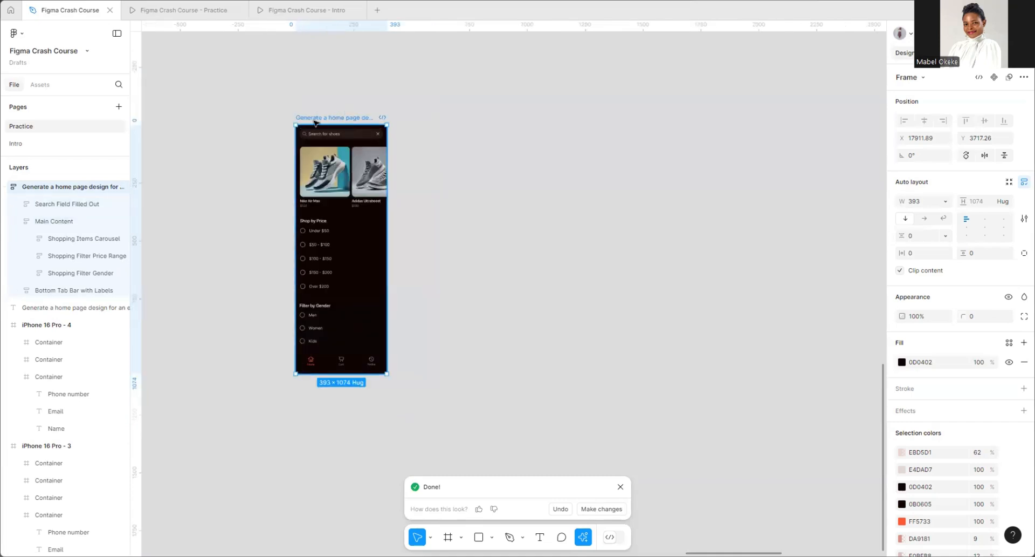
{"action": "key", "text": "Delete"}
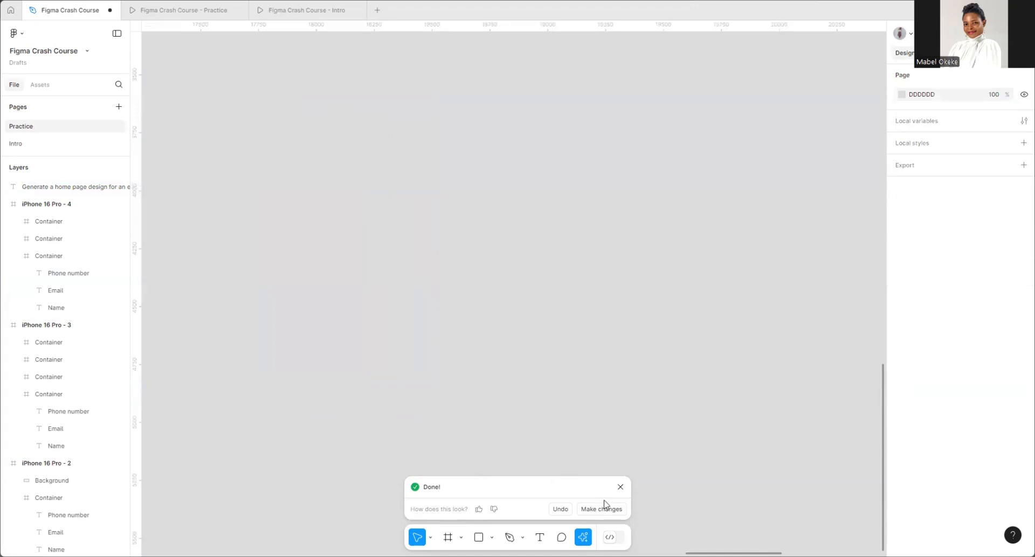
- Dismiss the finished draft message and generate a new home page with First Draft from the pasted sports shoe prompt, using the Basic app library
{"action": "left_click", "coordinate": [620, 486]}
{"action": "left_click", "coordinate": [583, 536]}
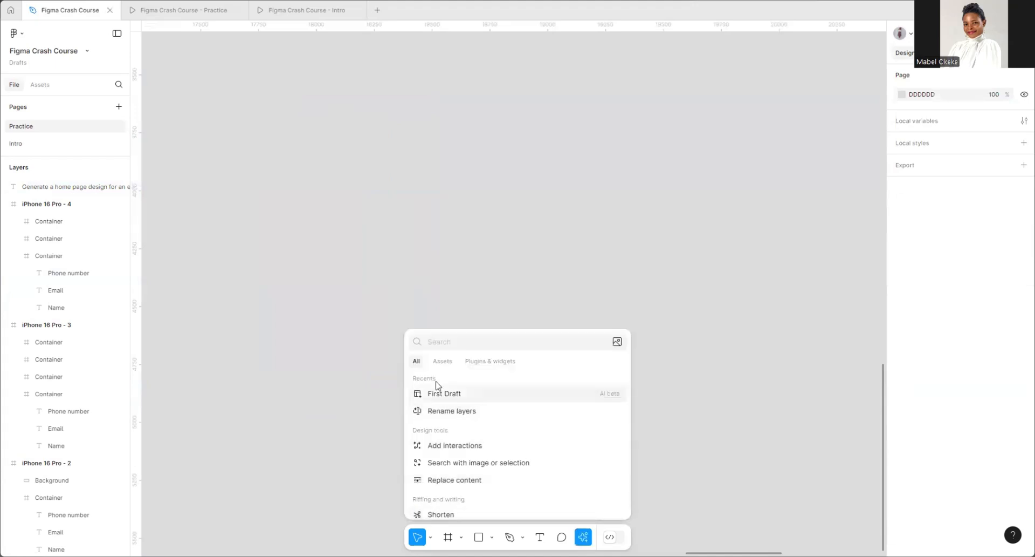
{"action": "left_click", "coordinate": [453, 395]}
{"action": "key", "text": "ctrl+v"}
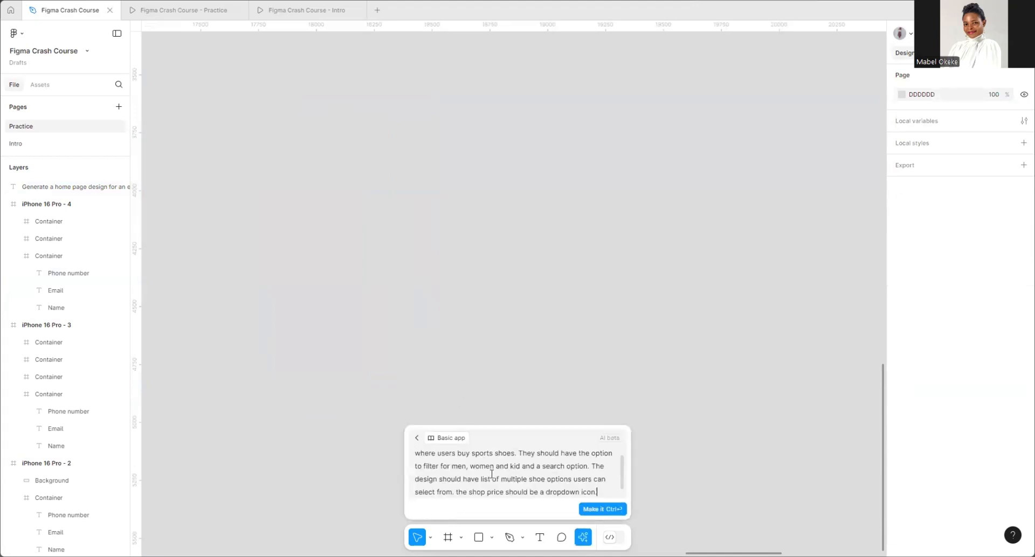
{"action": "left_click", "coordinate": [592, 509]}
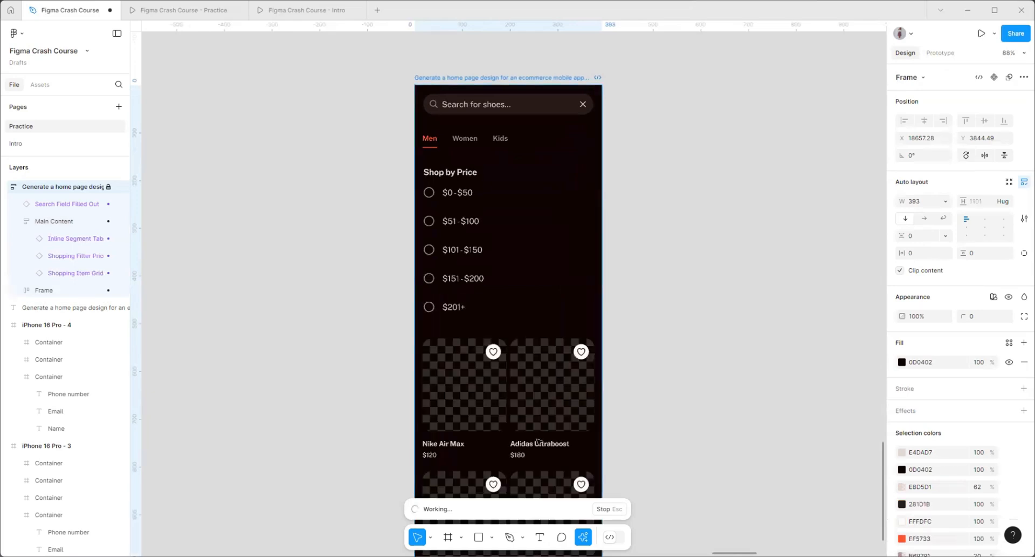
- Examine the newly generated shoe store page from its search field, gender tabs and price filter down to the product grid and bottom navigation
{"action": "scroll", "coordinate": [620, 241], "scroll_direction": "down", "scroll_amount": 5}
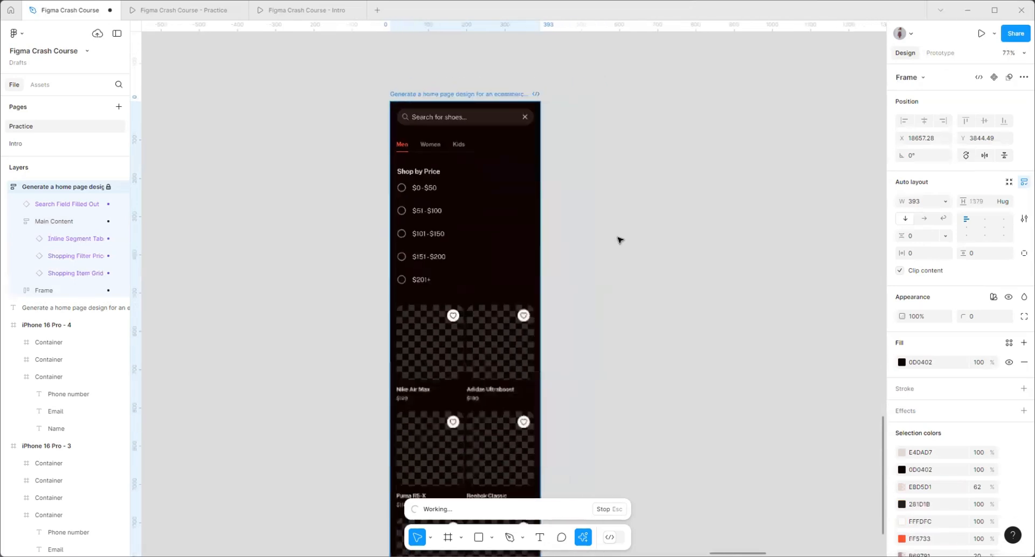
{"action": "scroll", "coordinate": [676, 368], "scroll_direction": "up", "scroll_amount": 3}
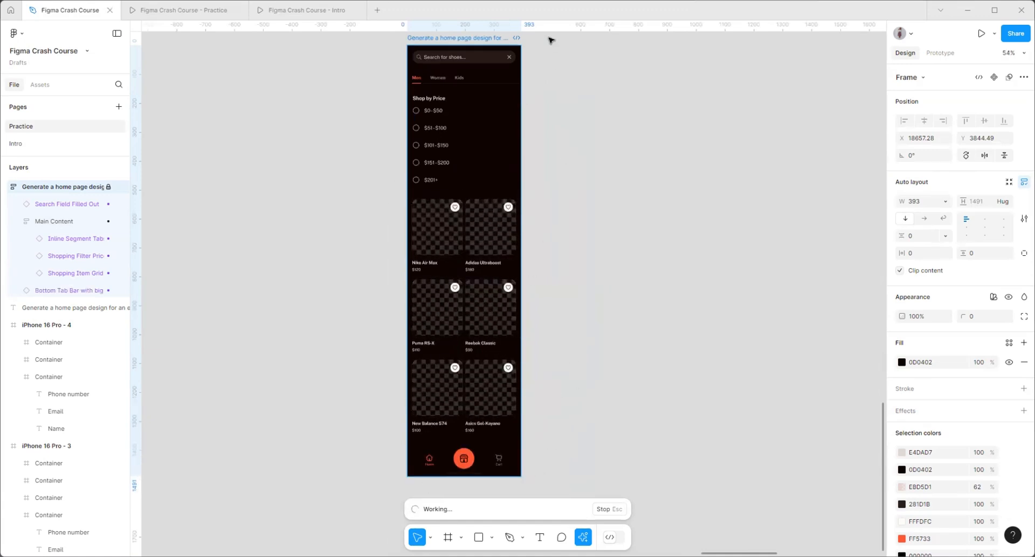
{"action": "scroll", "coordinate": [541, 114], "scroll_direction": "up", "scroll_amount": 5}
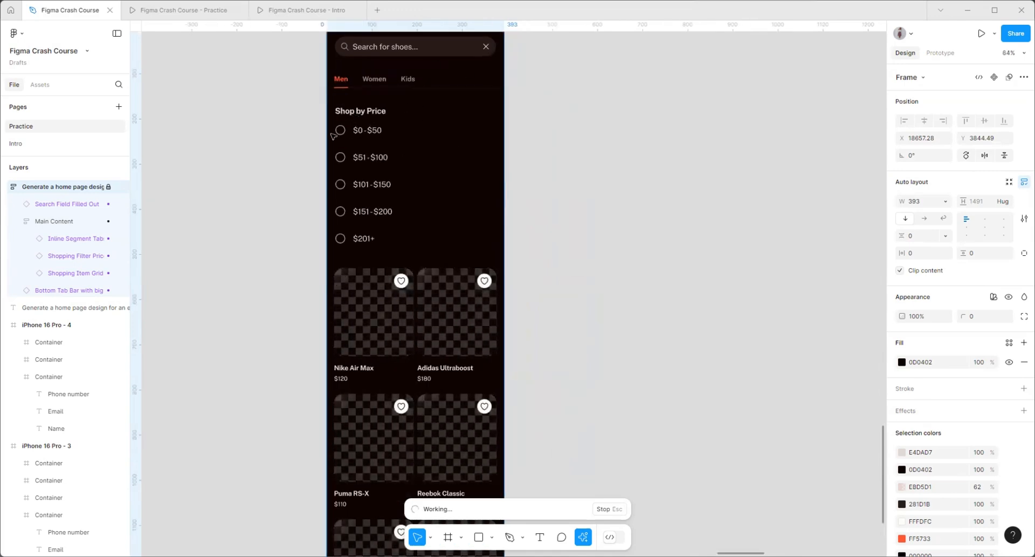
{"action": "scroll", "coordinate": [511, 173], "scroll_direction": "down", "scroll_amount": 10}
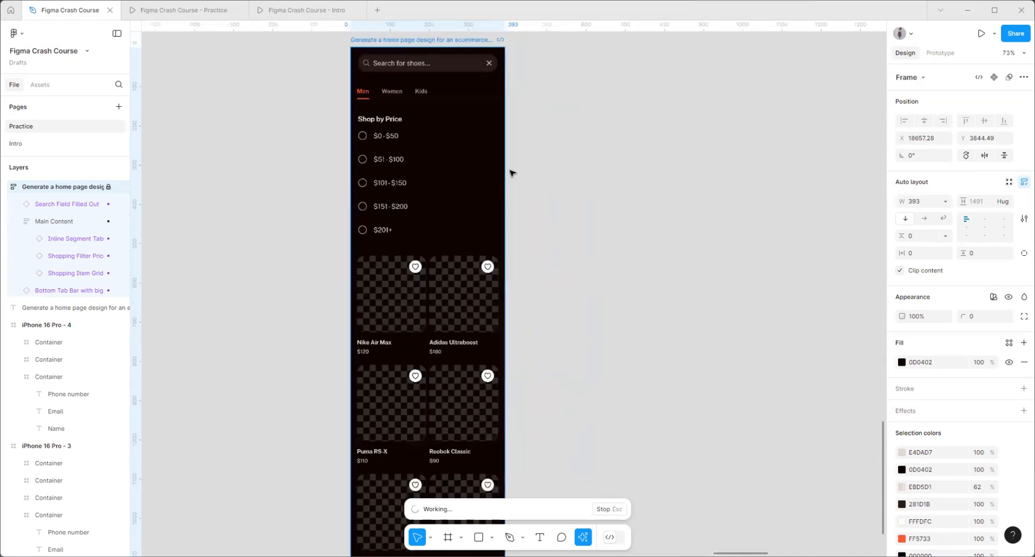
- Examine the generated shoe store home page, from the search field and price filter down to the product grid and tab bar
{"action": "scroll", "coordinate": [538, 372], "scroll_direction": "up", "scroll_amount": 6}
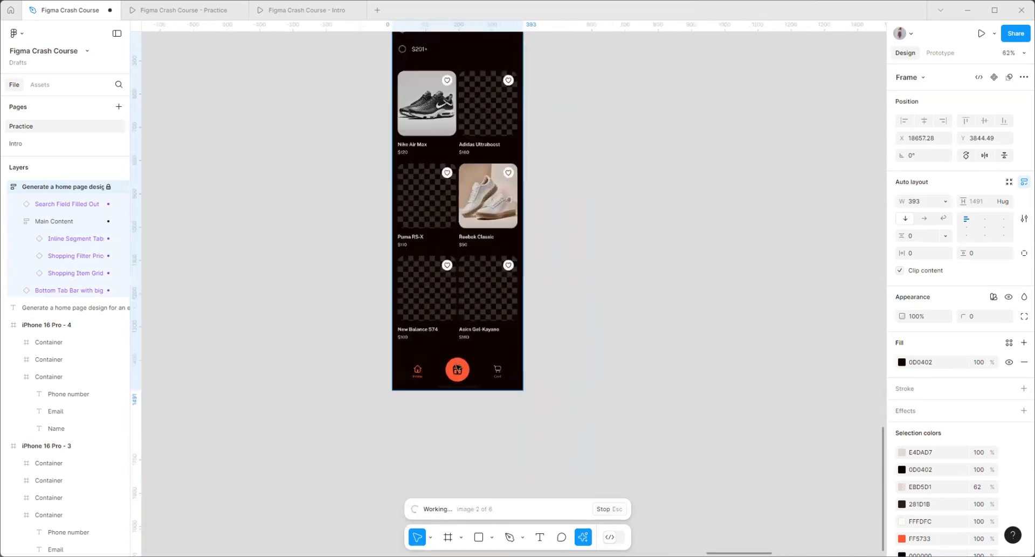
{"action": "scroll", "coordinate": [490, 409], "scroll_direction": "up", "scroll_amount": 5}
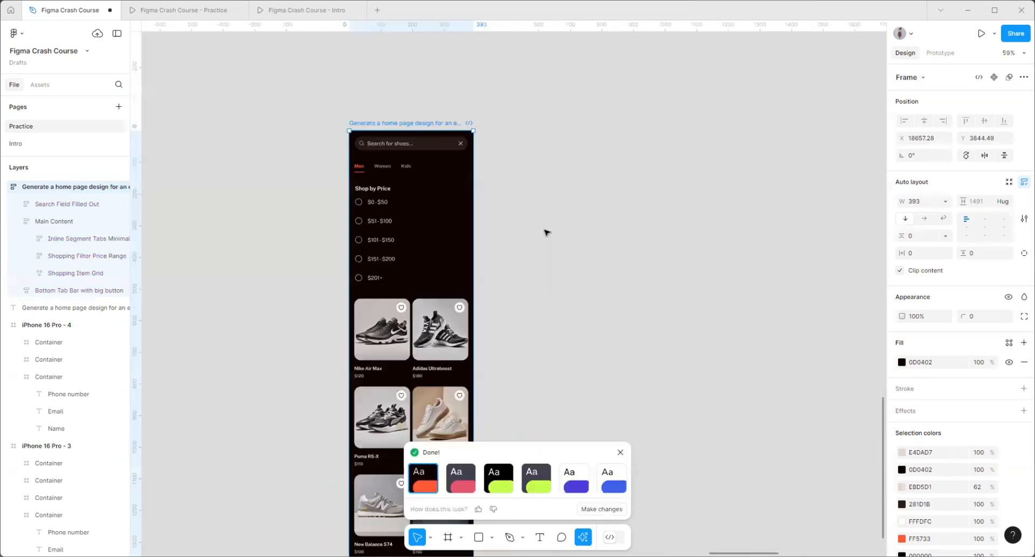
{"action": "scroll", "coordinate": [546, 232], "scroll_direction": "down", "scroll_amount": 5}
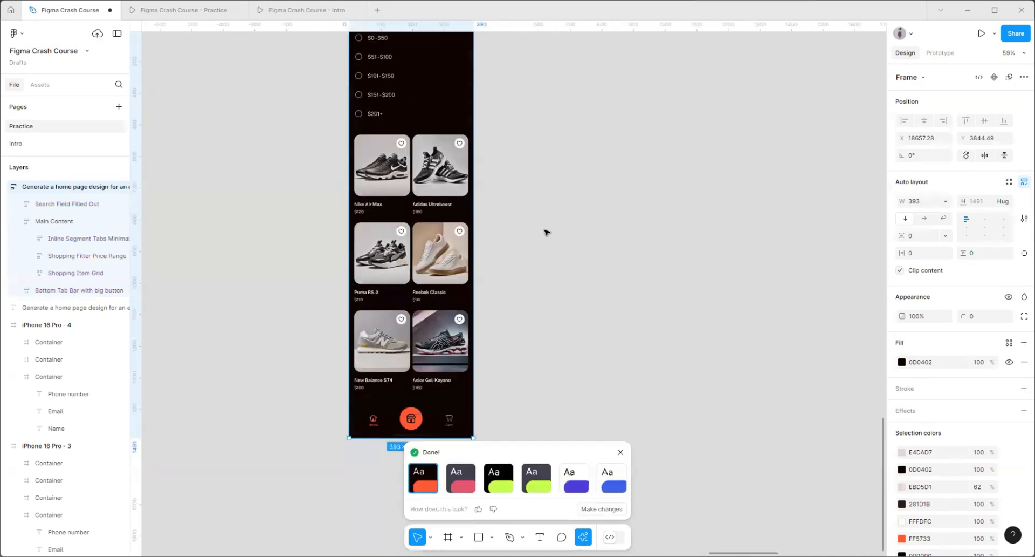
{"action": "scroll", "coordinate": [410, 423], "scroll_direction": "up", "scroll_amount": 5}
{"action": "scroll", "coordinate": [253, 319], "scroll_direction": "down", "scroll_amount": 5}
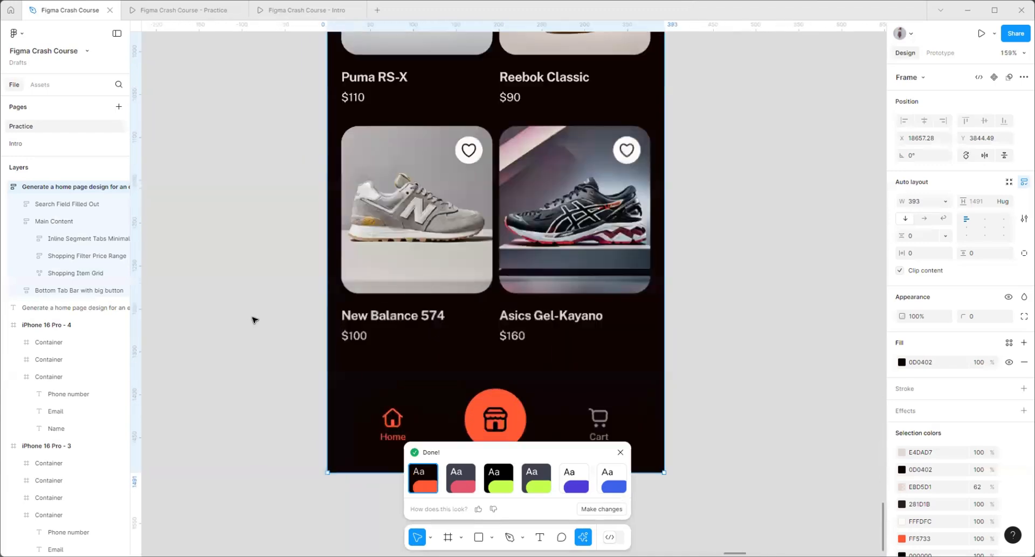
{"action": "scroll", "coordinate": [453, 323], "scroll_direction": "up", "scroll_amount": 4}
{"action": "scroll", "coordinate": [442, 153], "scroll_direction": "down", "scroll_amount": 5}
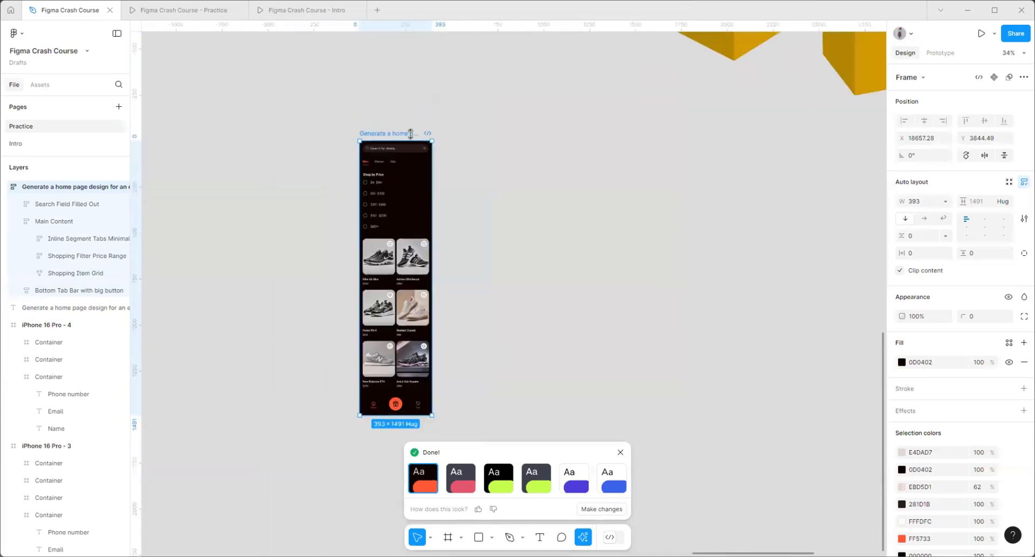
{"action": "scroll", "coordinate": [451, 363], "scroll_direction": "down", "scroll_amount": 5}
{"action": "scroll", "coordinate": [410, 292], "scroll_direction": "up", "scroll_amount": 5}
{"action": "scroll", "coordinate": [410, 293], "scroll_direction": "up", "scroll_amount": 3}
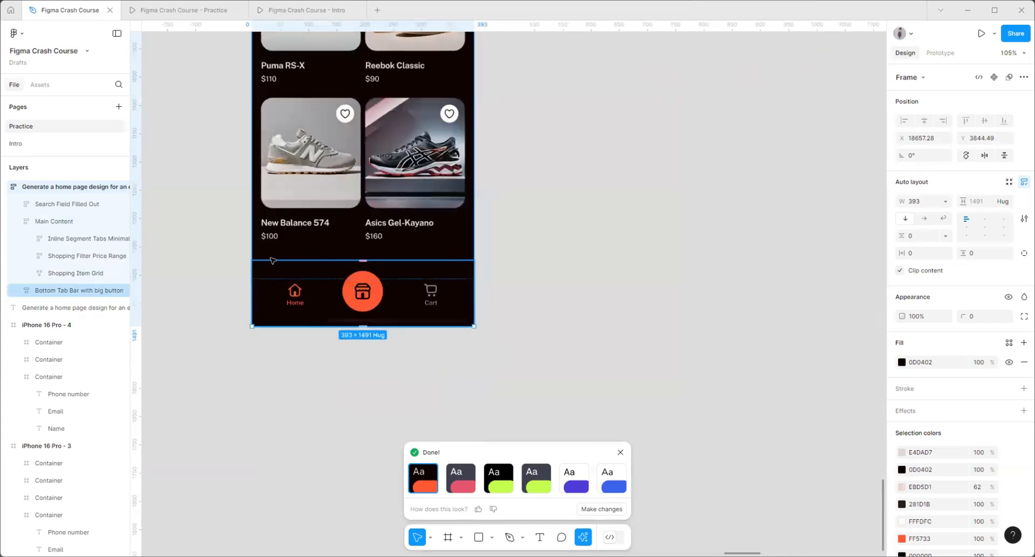
{"action": "scroll", "coordinate": [278, 285], "scroll_direction": "up", "scroll_amount": 5}
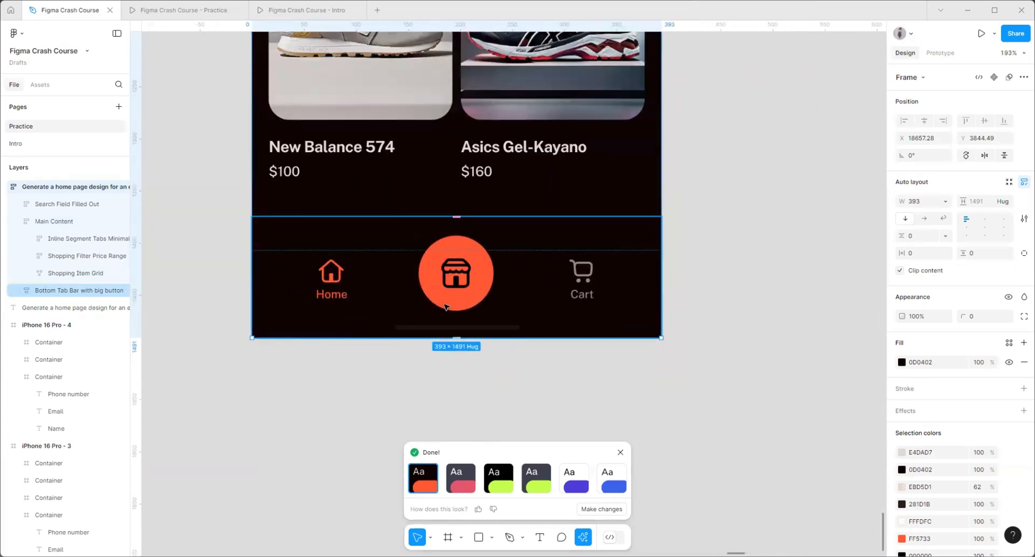
{"action": "scroll", "coordinate": [367, 253], "scroll_direction": "down", "scroll_amount": 10}
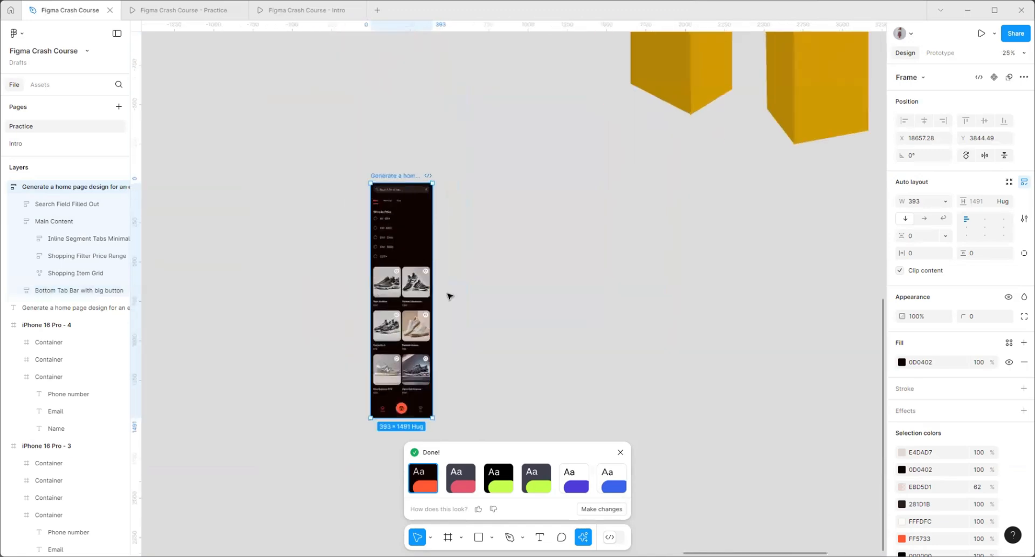
- Remove the orange fill from the round store button in the bottom tab bar
{"action": "scroll", "coordinate": [415, 345], "scroll_direction": "up", "scroll_amount": 8}
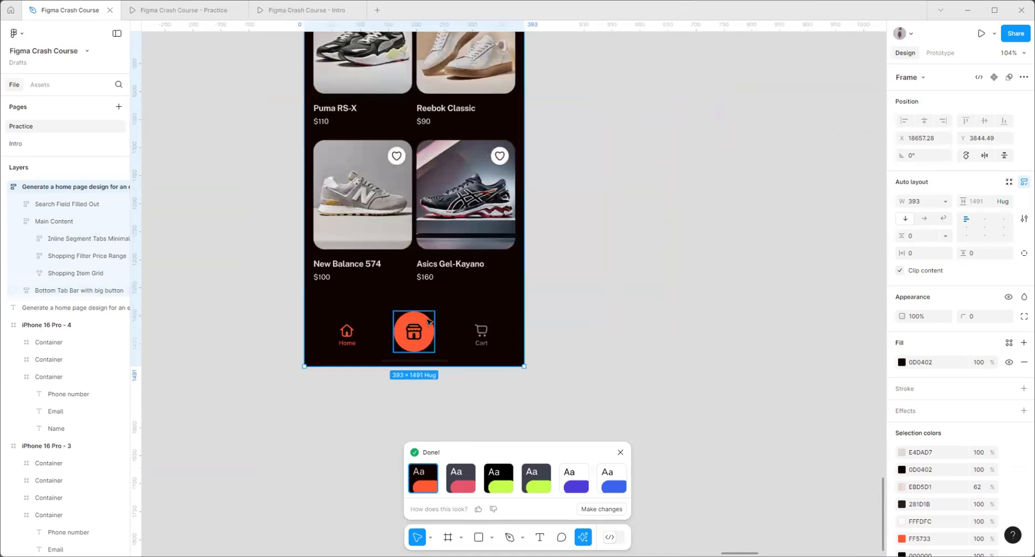
{"action": "left_click", "coordinate": [424, 330], "text": "ctrl"}
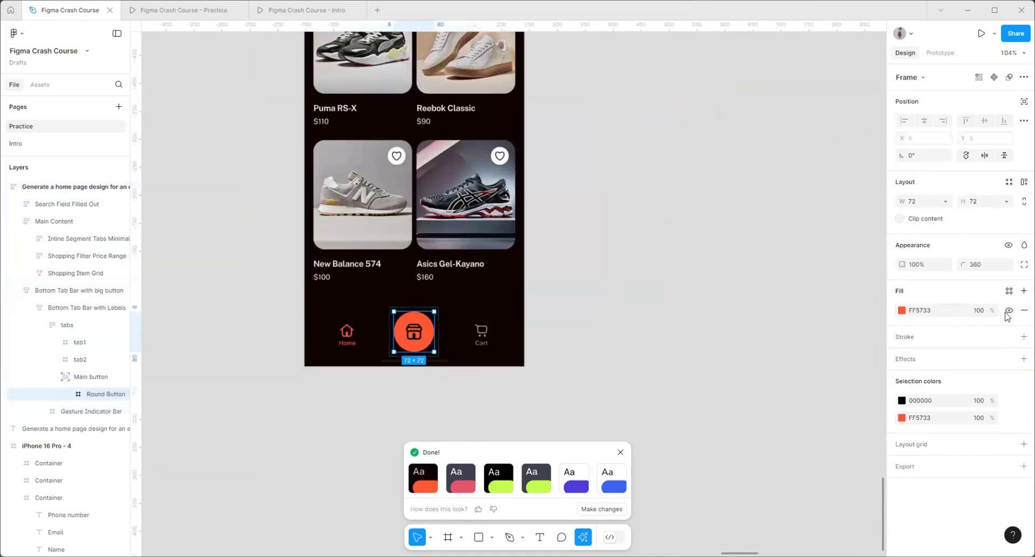
{"action": "left_click", "coordinate": [1024, 310]}
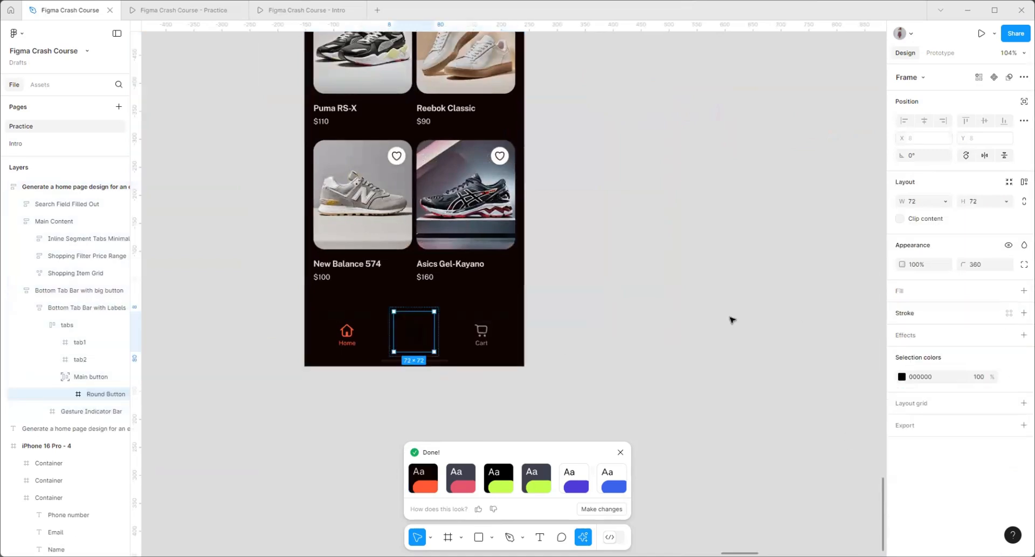
- Recolour the store icon with the muted grey sampled from the cart icon
{"action": "scroll", "coordinate": [432, 344], "scroll_direction": "up", "scroll_amount": 3}
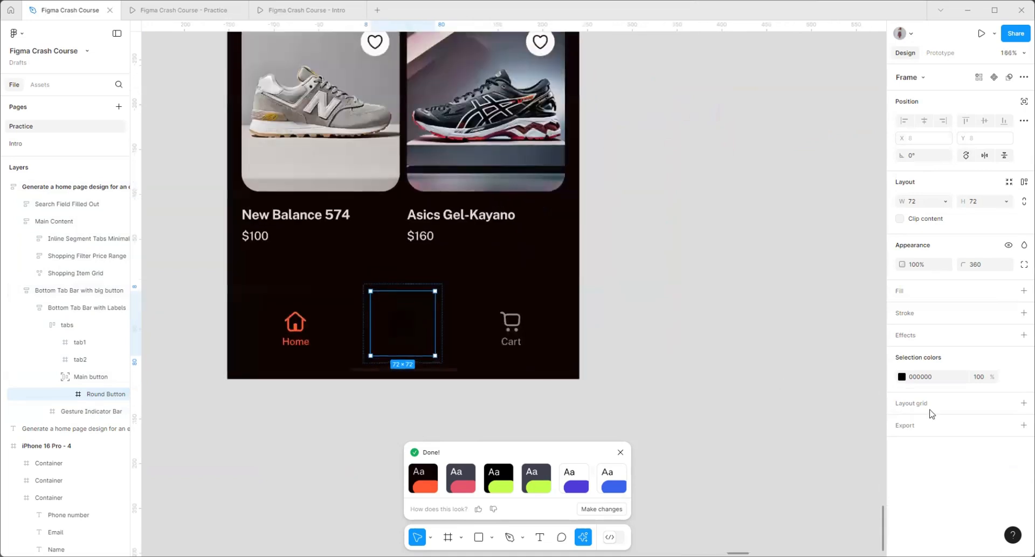
{"action": "left_click", "coordinate": [902, 376]}
{"action": "left_click", "coordinate": [774, 435]}
{"action": "scroll", "coordinate": [474, 323], "scroll_direction": "up", "scroll_amount": 8}
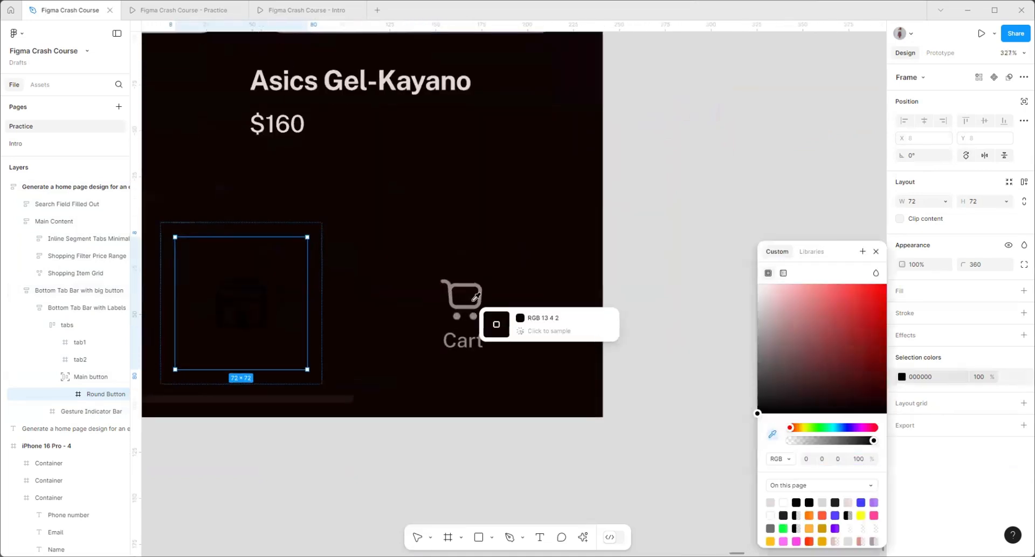
{"action": "left_click", "coordinate": [486, 292]}
{"action": "scroll", "coordinate": [485, 293], "scroll_direction": "down", "scroll_amount": 5}
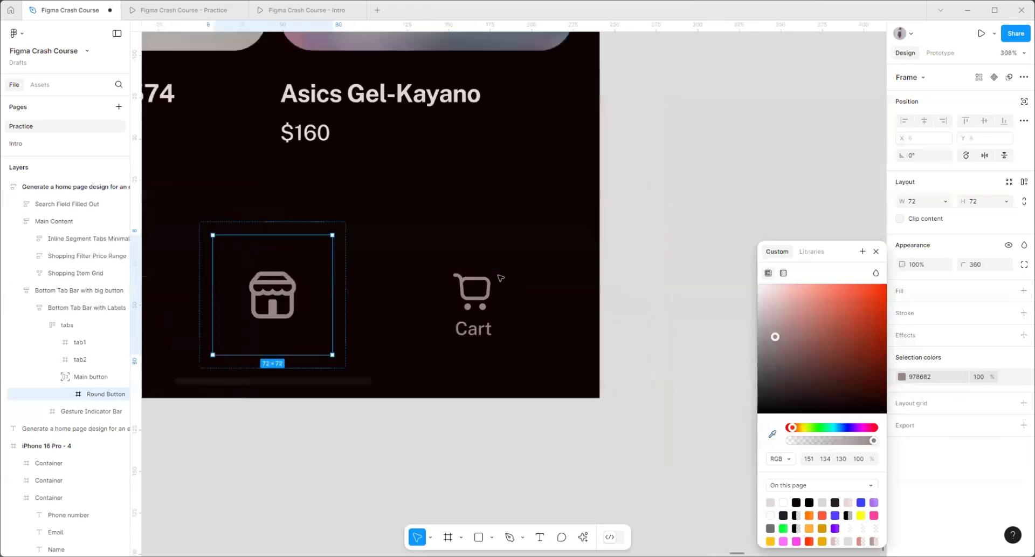
{"action": "left_click", "coordinate": [440, 356]}
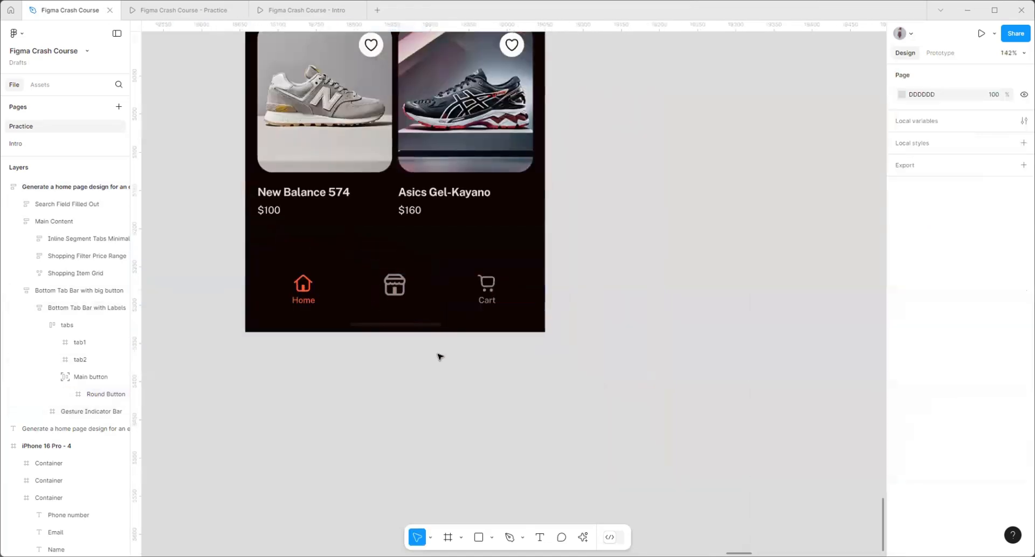
- Ungroup the Main button and Round Button frames around the store icon
{"action": "scroll", "coordinate": [390, 369], "scroll_direction": "down", "scroll_amount": 3}
{"action": "left_click", "coordinate": [375, 324]}
{"action": "scroll", "coordinate": [423, 354], "scroll_direction": "up", "scroll_amount": 3}
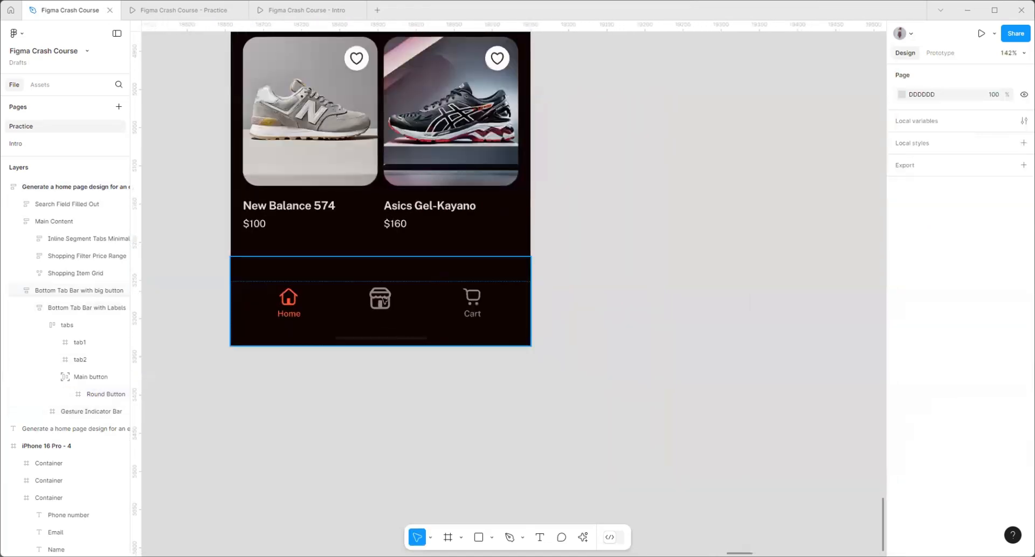
{"action": "left_click", "coordinate": [477, 303], "text": "ctrl"}
{"action": "scroll", "coordinate": [477, 303], "scroll_direction": "up", "scroll_amount": 4}
{"action": "left_click", "coordinate": [354, 289]}
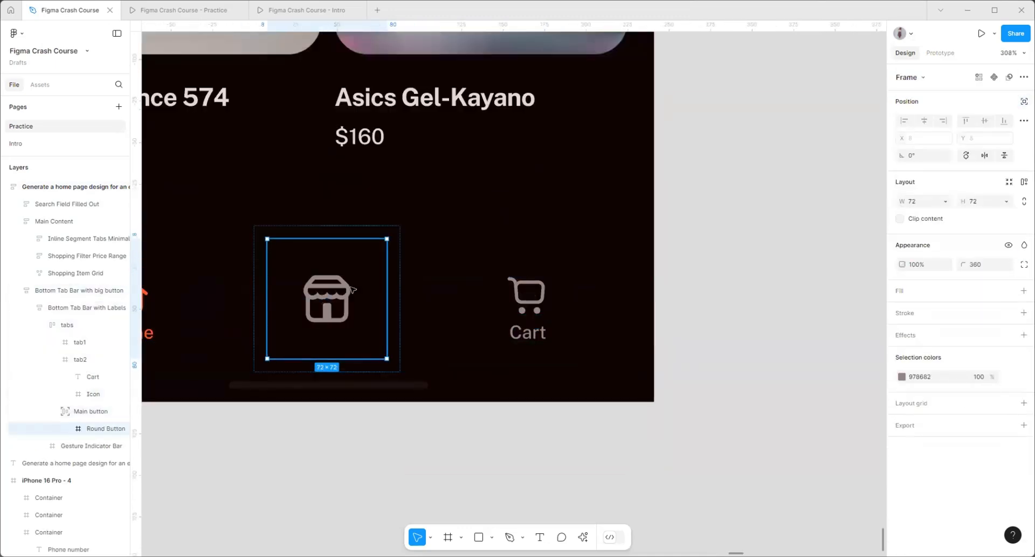
{"action": "left_click", "coordinate": [389, 252]}
{"action": "right_click", "coordinate": [397, 249]}
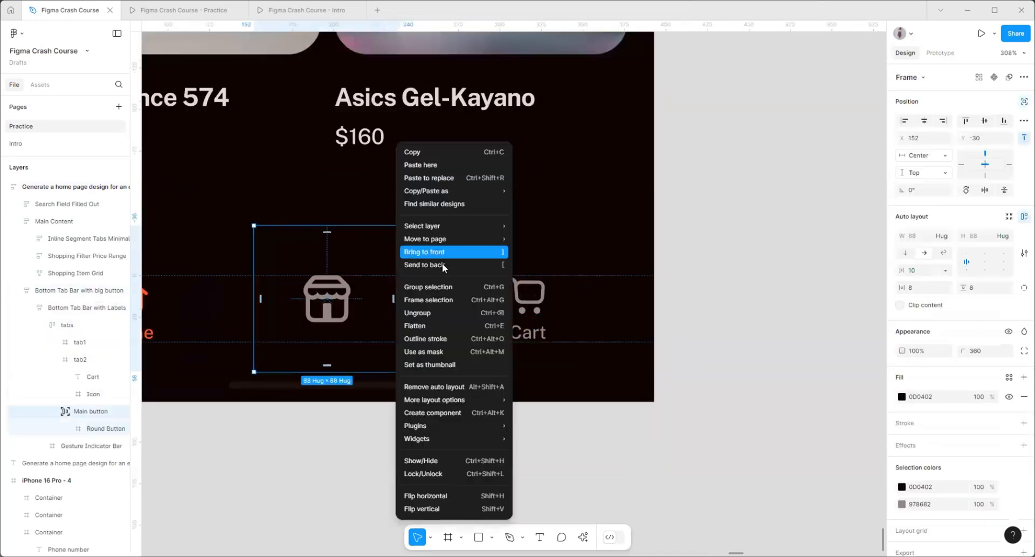
{"action": "left_click", "coordinate": [445, 313]}
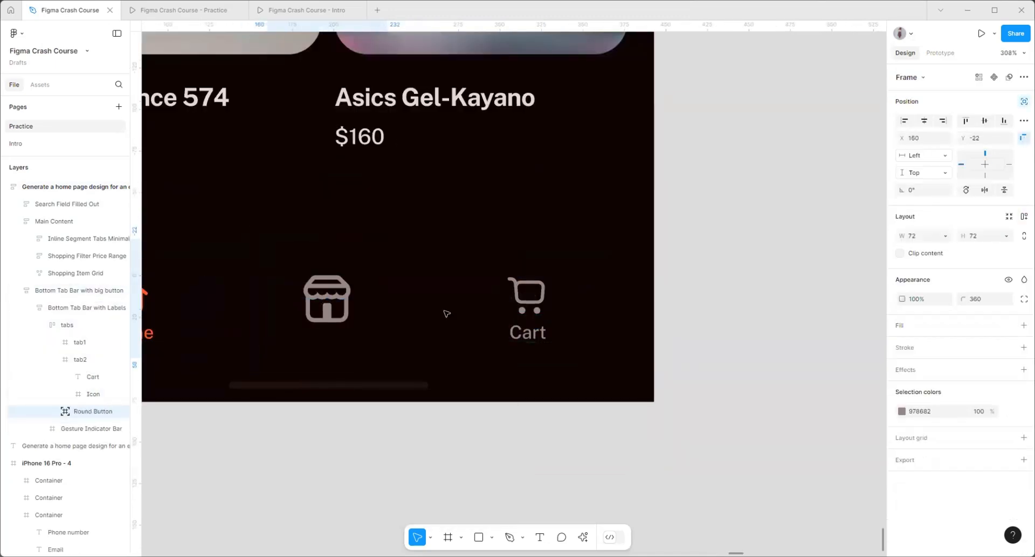
{"action": "right_click", "coordinate": [344, 299]}
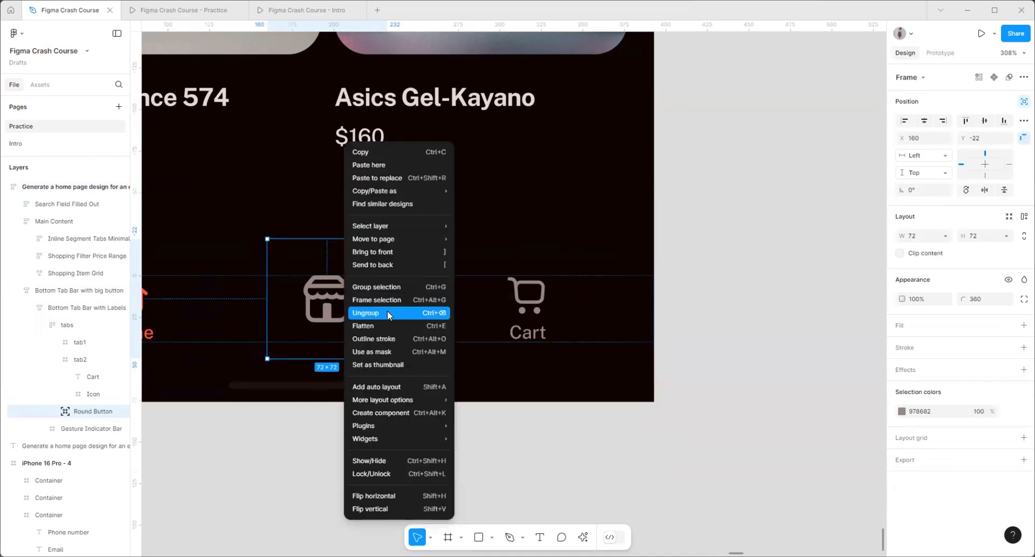
{"action": "left_click", "coordinate": [393, 312]}
- Check the cart icon's size and resize the store icon to match it at 24 × 24
{"action": "left_click", "coordinate": [343, 290]}
{"action": "scroll", "coordinate": [390, 294], "scroll_direction": "down", "scroll_amount": 3}
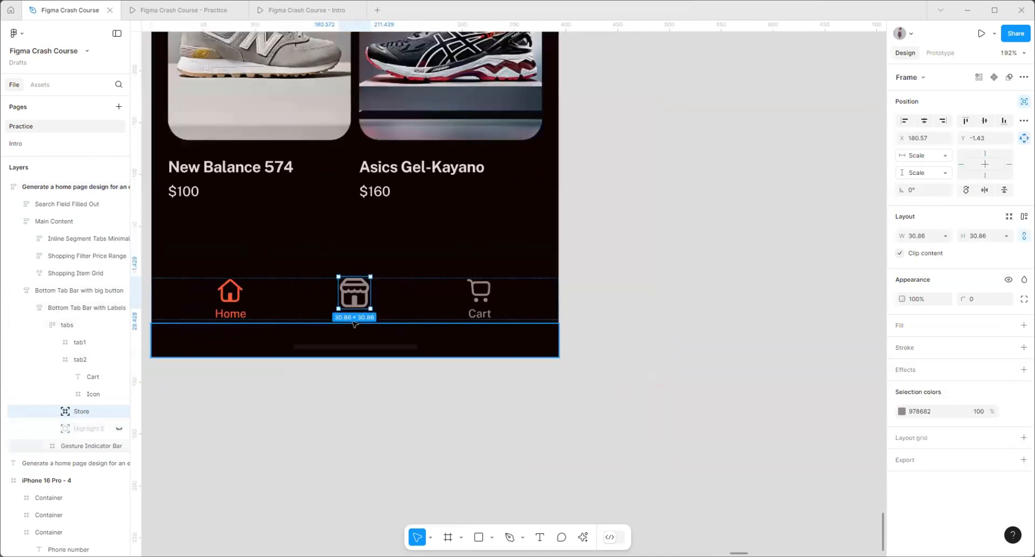
{"action": "scroll", "coordinate": [381, 283], "scroll_direction": "up", "scroll_amount": 3}
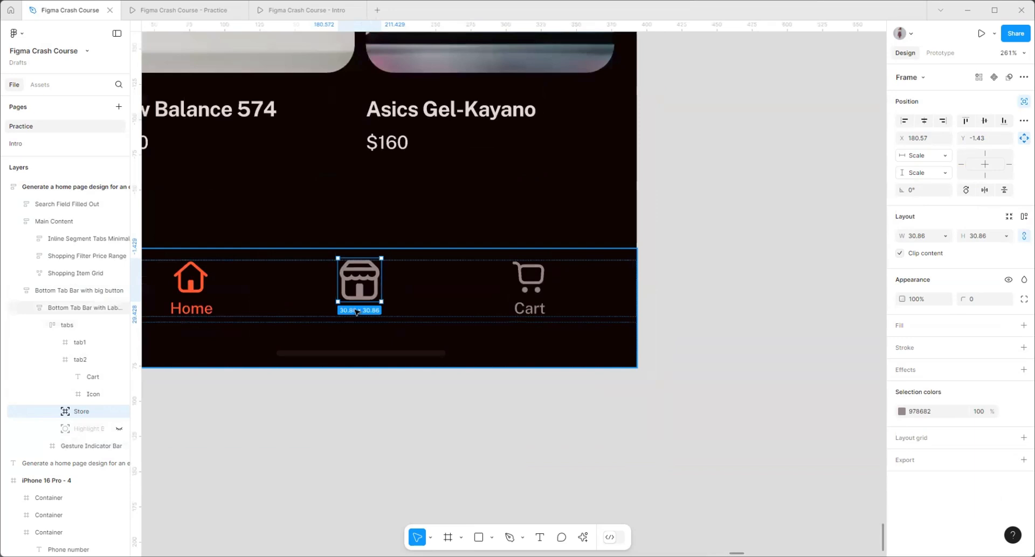
{"action": "double_click", "coordinate": [546, 276]}
{"action": "double_click", "coordinate": [546, 276]}
{"action": "key", "text": "Escape"}
{"action": "key", "text": "Escape"}
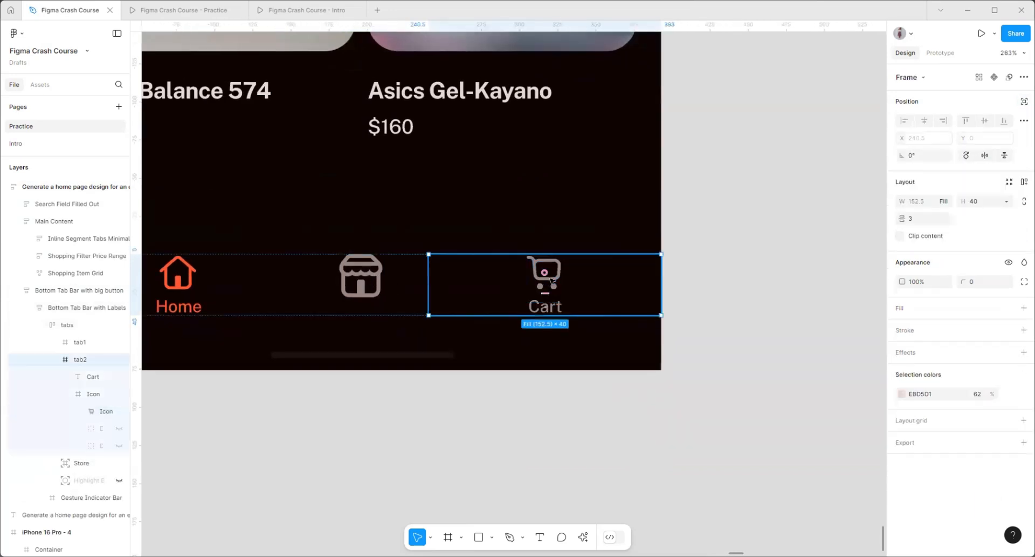
{"action": "left_click", "coordinate": [547, 275]}
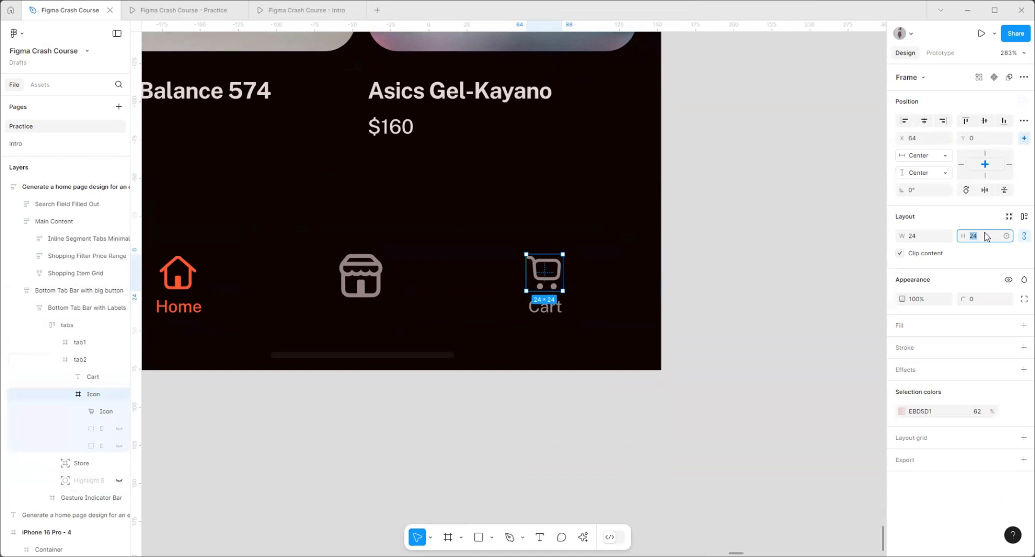
{"action": "left_click", "coordinate": [362, 277]}
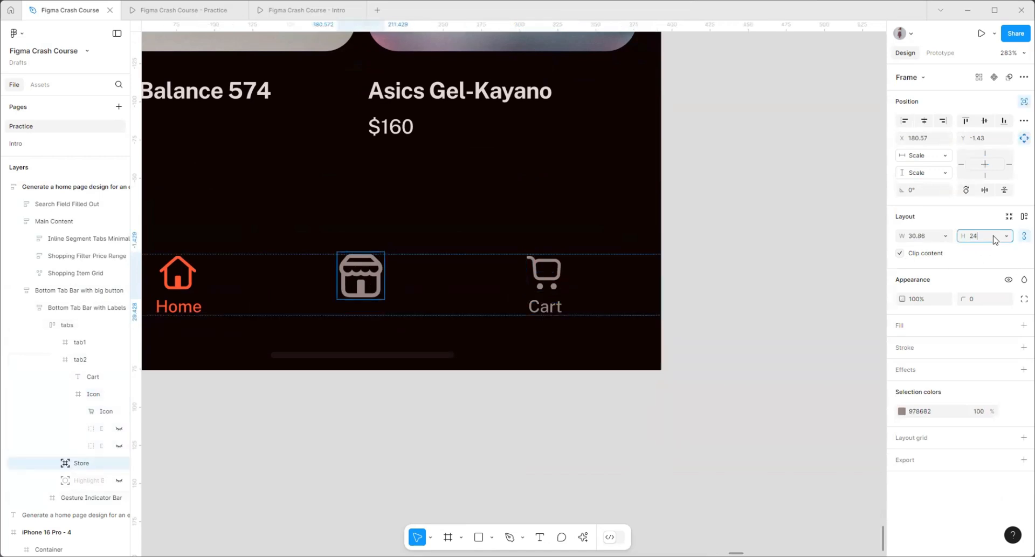
{"action": "key", "text": "Return"}
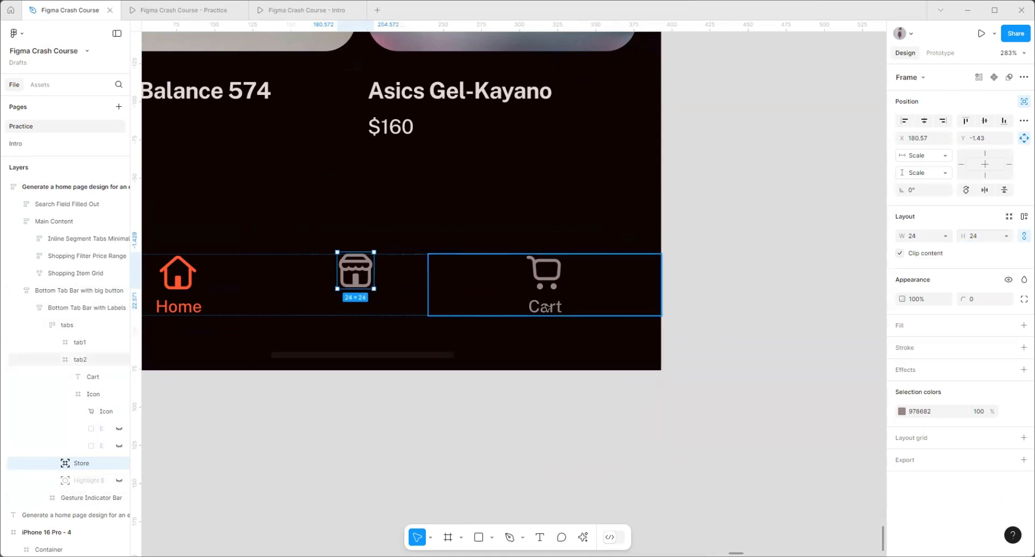
- Try to place a copy of the Cart label beneath the store icon
{"action": "left_click", "coordinate": [546, 306]}
{"action": "left_click_drag", "start_coordinate": [549, 308], "coordinate": [355, 309]}
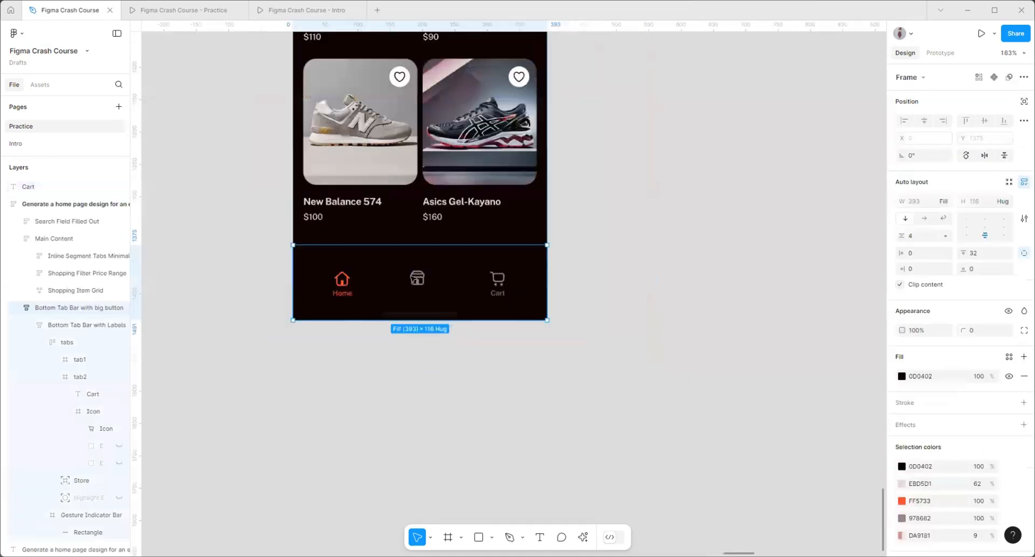
- Duplicate the bottom tab bar onto the canvas directly below the home page frame
{"action": "scroll", "coordinate": [411, 279], "scroll_direction": "down", "scroll_amount": 2}
{"action": "left_click_drag", "start_coordinate": [412, 279], "coordinate": [414, 333]}
- Raise the fill opacity of the copied tab bar's gesture indicator to 21% and lighten its colour
{"action": "scroll", "coordinate": [412, 405], "scroll_direction": "up", "scroll_amount": 3}
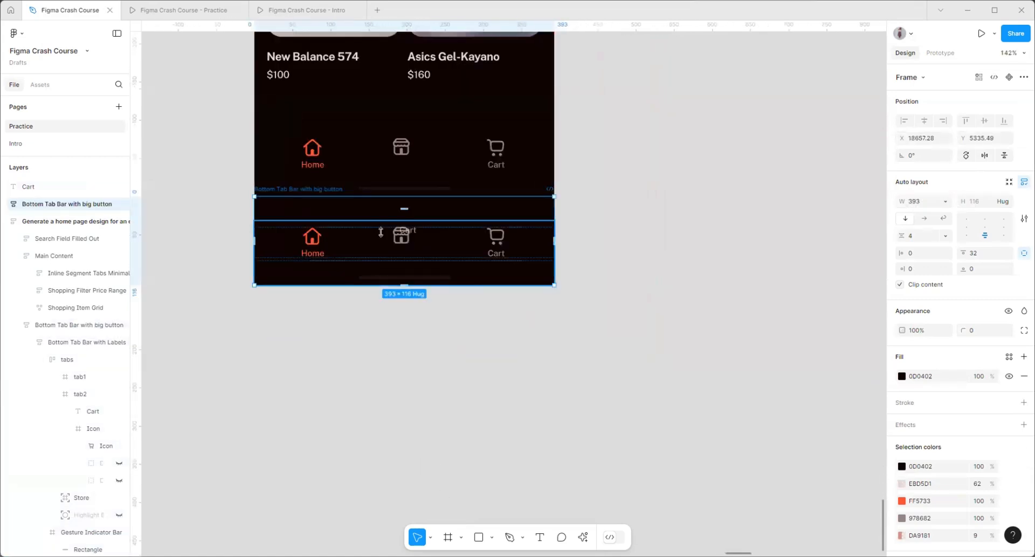
{"action": "scroll", "coordinate": [292, 194], "scroll_direction": "up", "scroll_amount": 2}
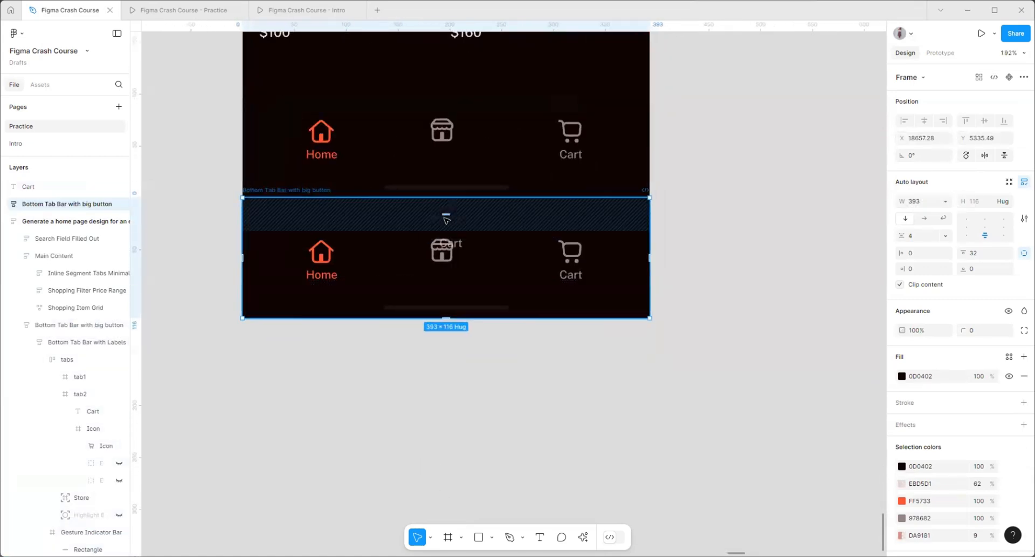
{"action": "left_click", "coordinate": [410, 307], "text": "ctrl"}
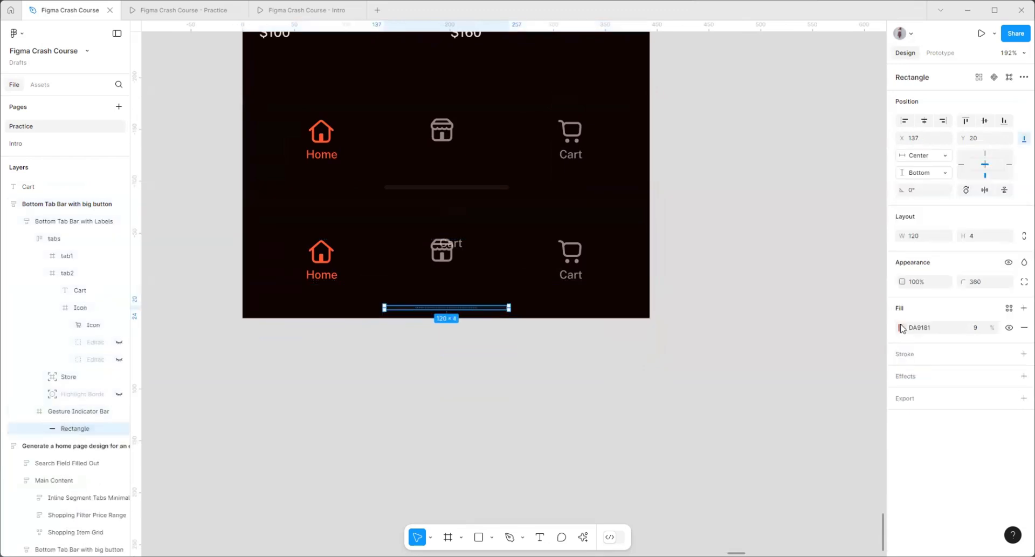
{"action": "left_click", "coordinate": [900, 328]}
{"action": "left_click", "coordinate": [800, 441]}
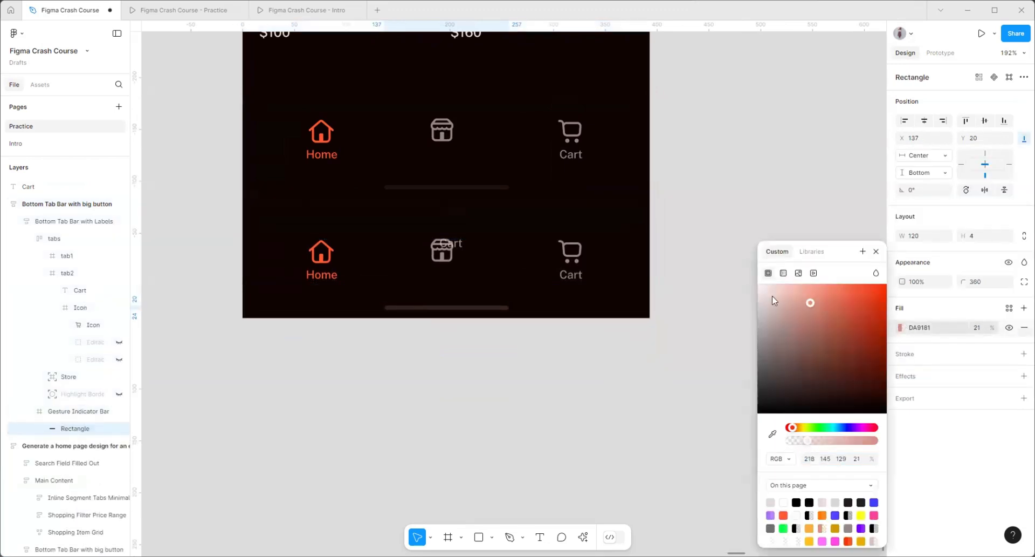
{"action": "left_click_drag", "start_coordinate": [774, 301], "coordinate": [724, 180]}
- Delete the stray Cart label overlapping the store icon in the copied tab bar
{"action": "left_click", "coordinate": [451, 244]}
{"action": "scroll", "coordinate": [472, 243], "scroll_direction": "up", "scroll_amount": 2}
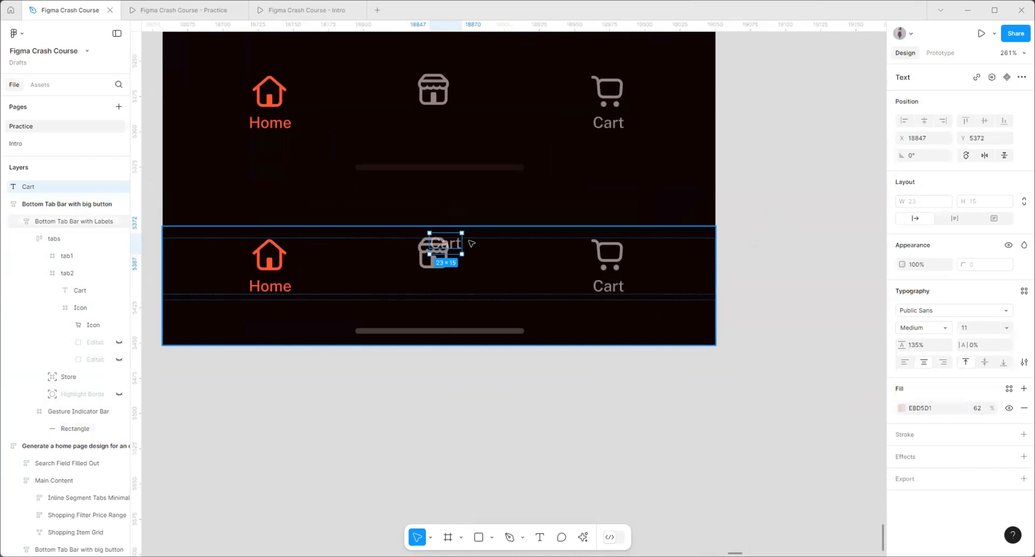
{"action": "key", "text": "Delete"}
- Replace the store icon in the copied tab bar with a copy of the Cart tab (tab2)
{"action": "left_click", "coordinate": [592, 254]}
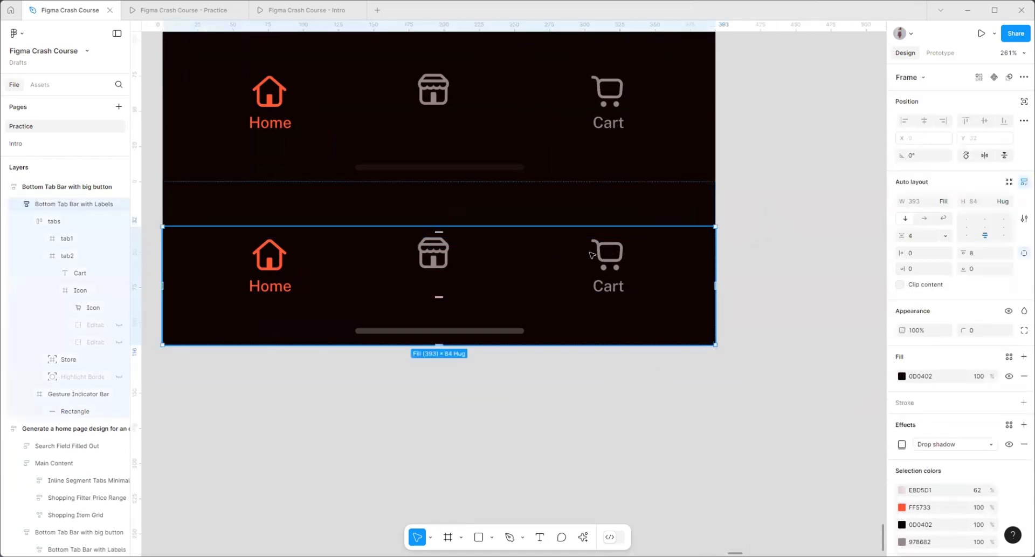
{"action": "left_click", "coordinate": [631, 271]}
{"action": "left_click", "coordinate": [431, 259]}
{"action": "right_click", "coordinate": [428, 264]}
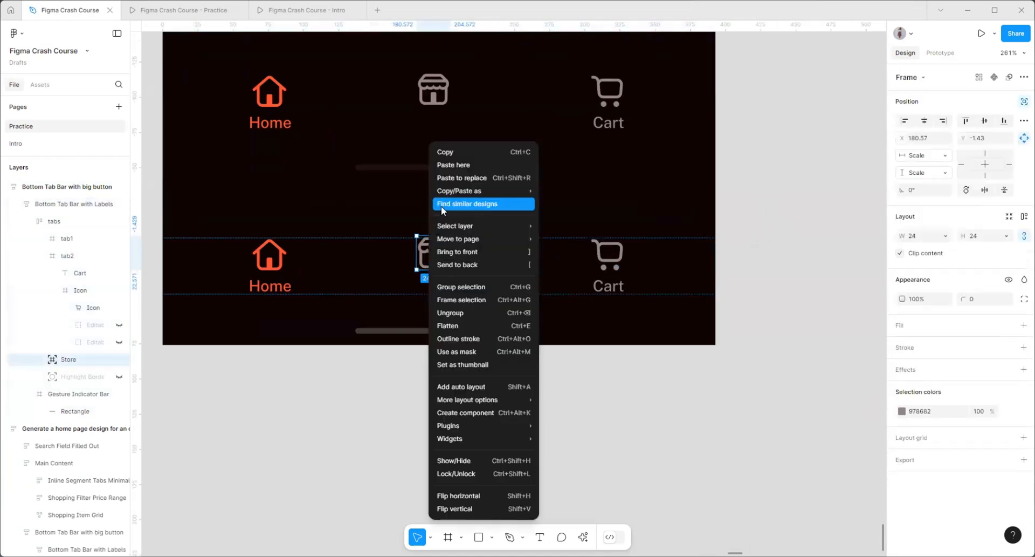
{"action": "left_click", "coordinate": [478, 178]}
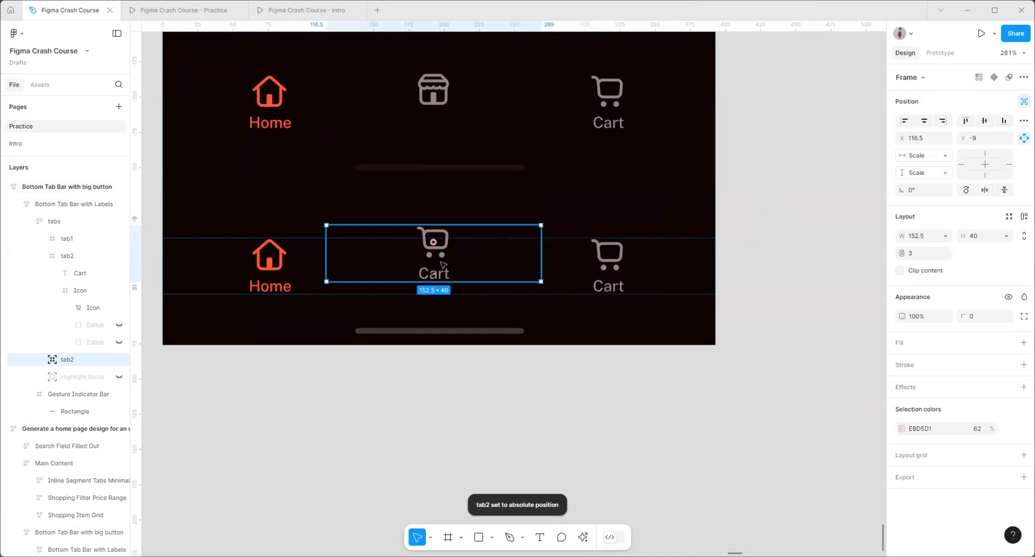
- Position the pasted Cart tab midway between Home and Cart in the copied tab bar and align it to their vertical centre
{"action": "left_click_drag", "start_coordinate": [443, 264], "coordinate": [445, 282]}
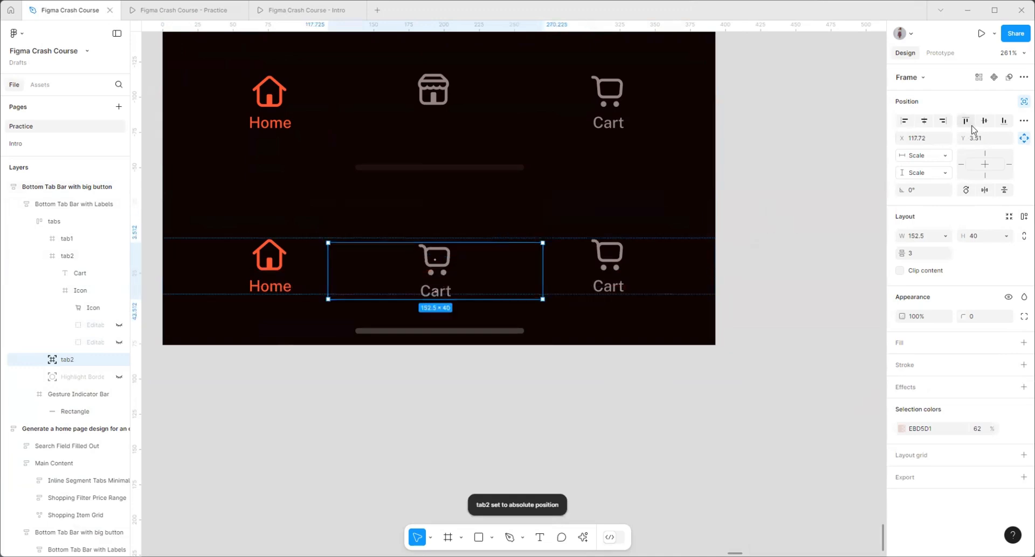
{"action": "left_click", "coordinate": [988, 122]}
{"action": "scroll", "coordinate": [362, 268], "scroll_direction": "up", "scroll_amount": 2}
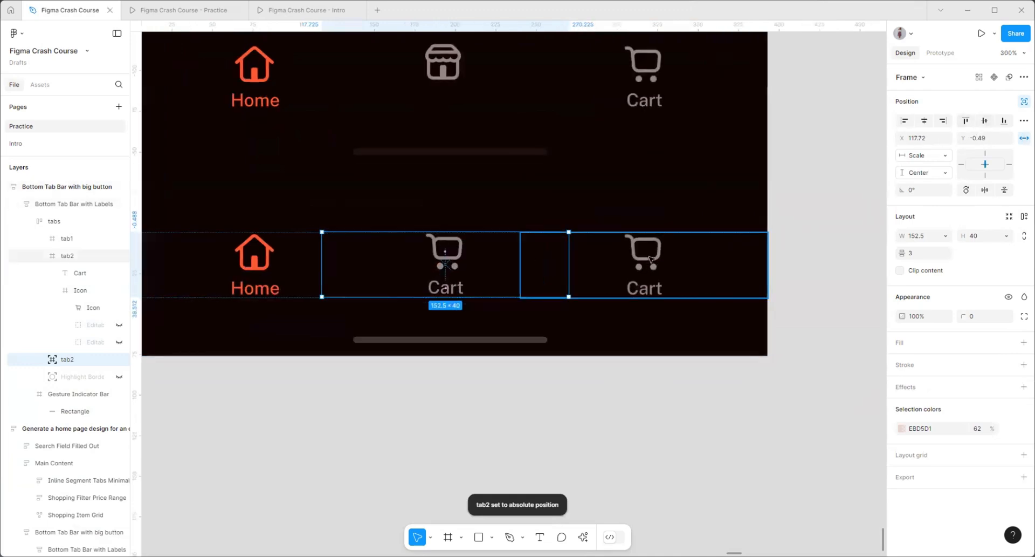
{"action": "scroll", "coordinate": [362, 269], "scroll_direction": "down", "scroll_amount": 2}
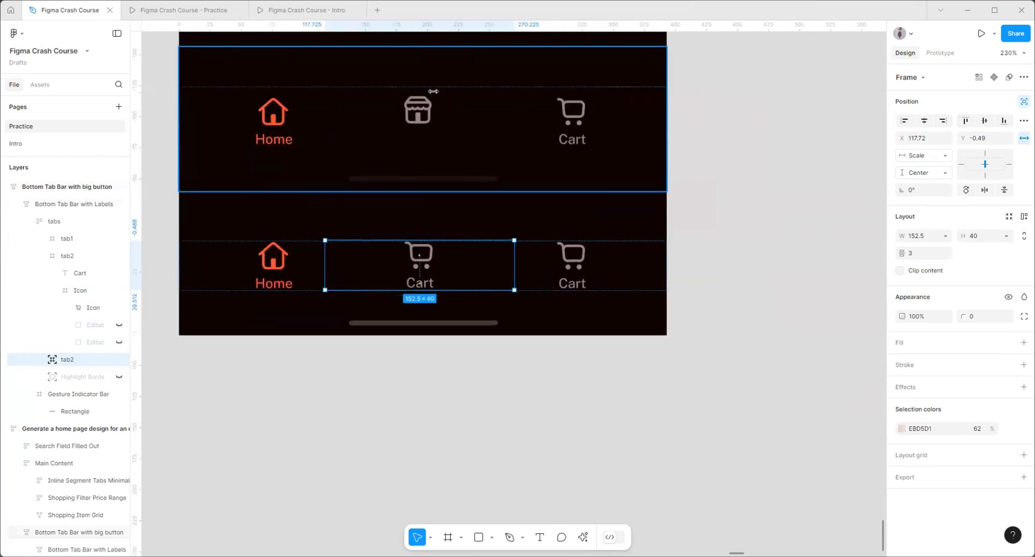
- Replace the cart icon in the copied bar's middle tab with a copy of the Store icon from the original tab bar
{"action": "left_click", "coordinate": [419, 108]}
{"action": "double_click", "coordinate": [419, 108]}
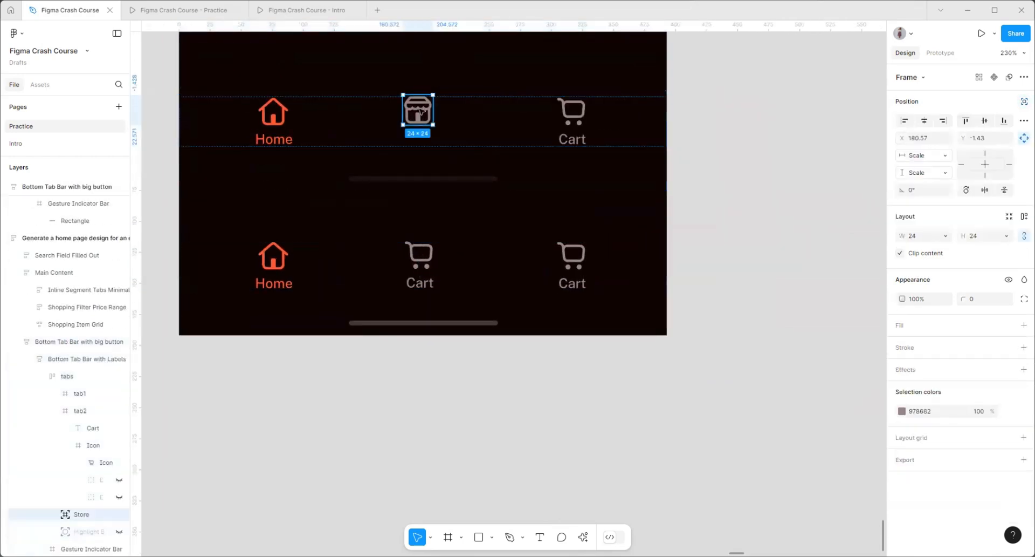
{"action": "right_click", "coordinate": [419, 108]}
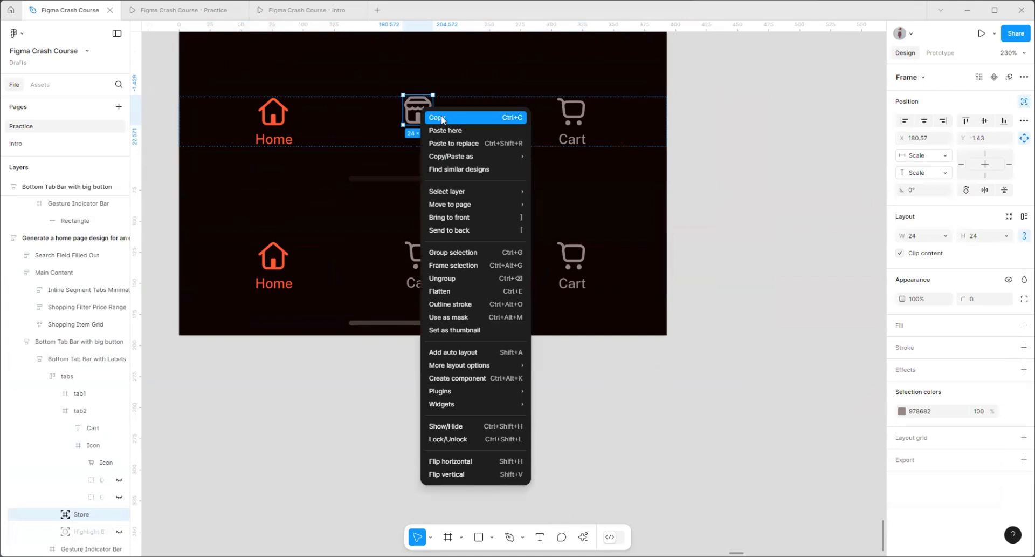
{"action": "left_click", "coordinate": [437, 117]}
{"action": "left_click", "coordinate": [429, 266]}
{"action": "double_click", "coordinate": [429, 266]}
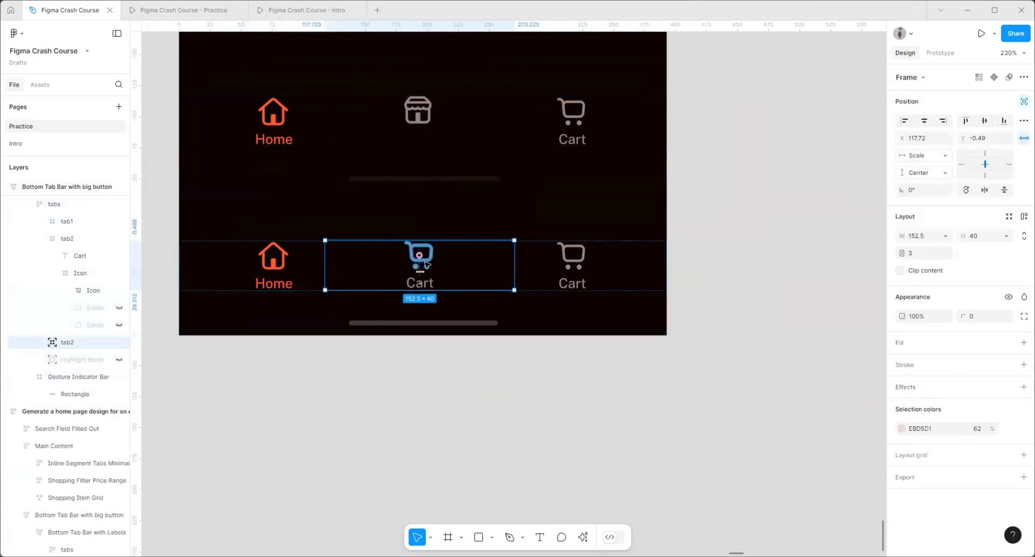
{"action": "scroll", "coordinate": [428, 265], "scroll_direction": "up", "scroll_amount": 3}
{"action": "left_click", "coordinate": [427, 263]}
{"action": "right_click", "coordinate": [427, 262]}
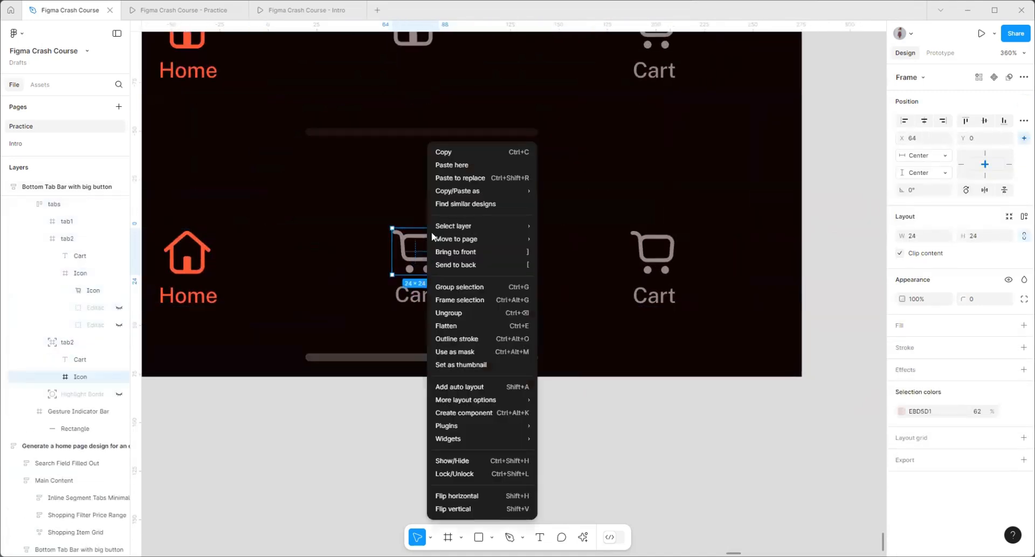
{"action": "left_click", "coordinate": [492, 179]}
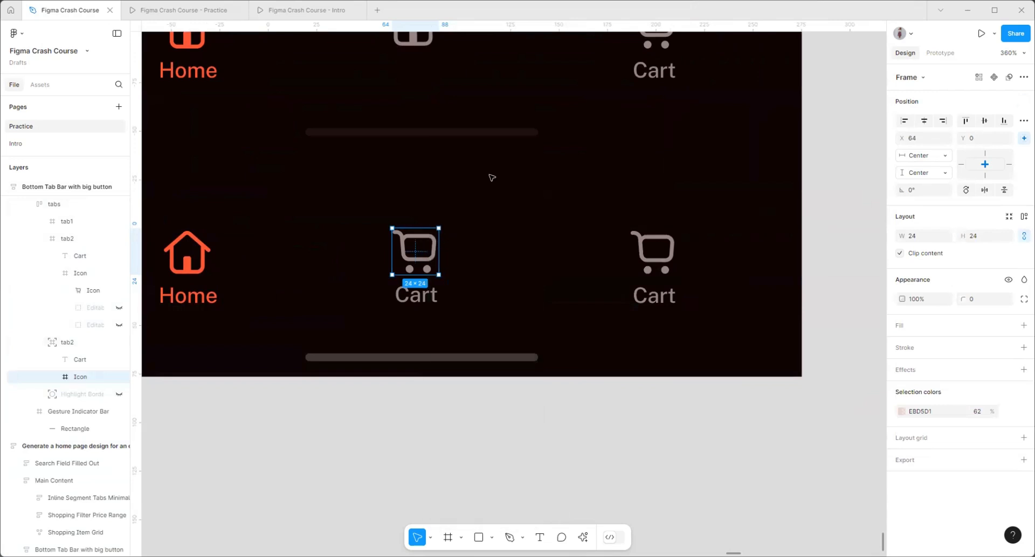
- Change the label under the store icon in the copied tab bar to "Market"
{"action": "left_click", "coordinate": [441, 287]}
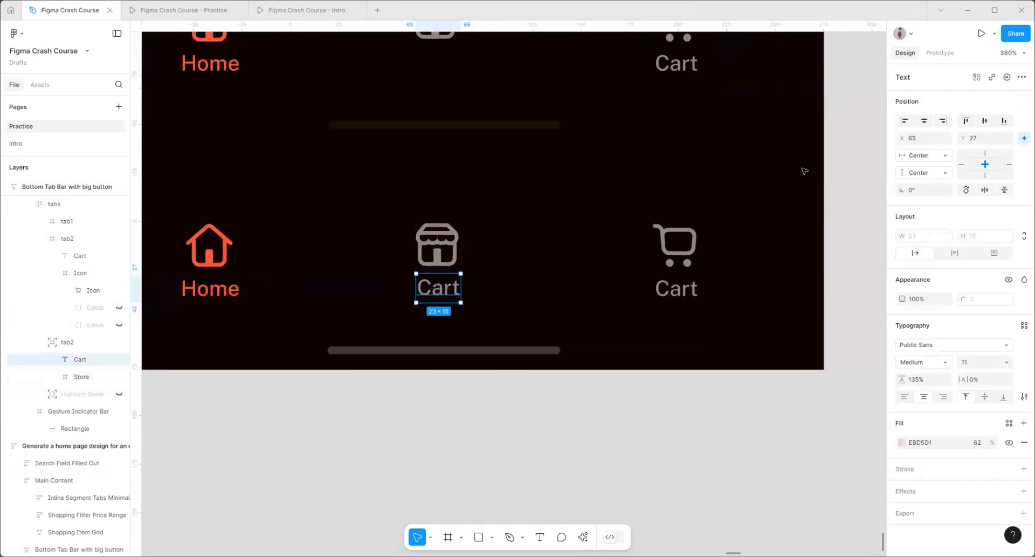
{"action": "scroll", "coordinate": [433, 244], "scroll_direction": "up", "scroll_amount": 2}
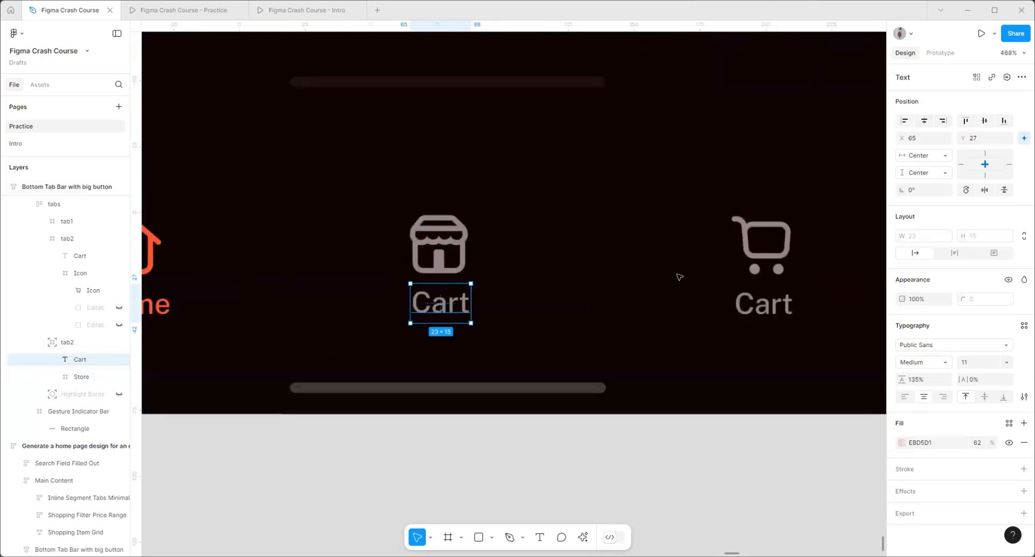
{"action": "double_click", "coordinate": [441, 303]}
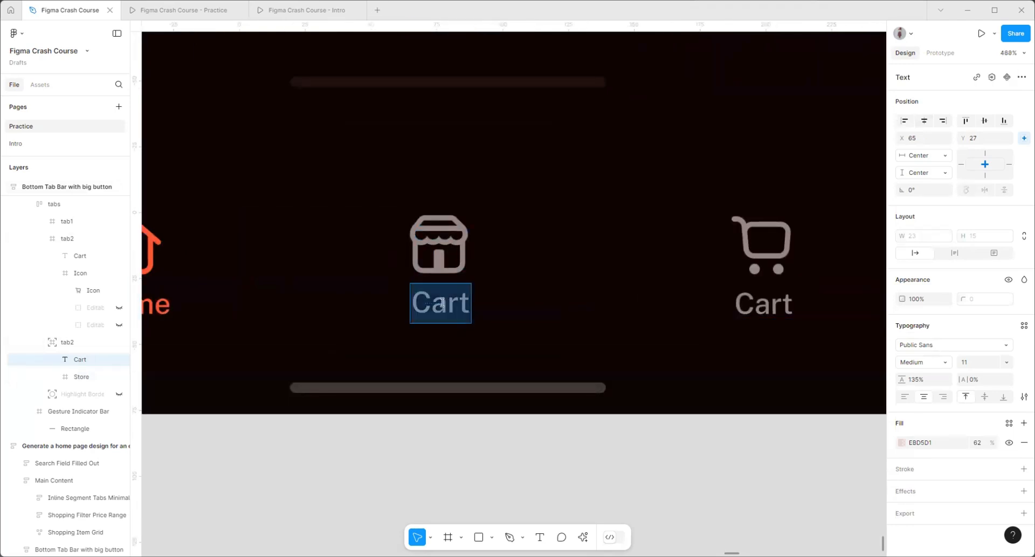
{"action": "type", "text": "Market"}
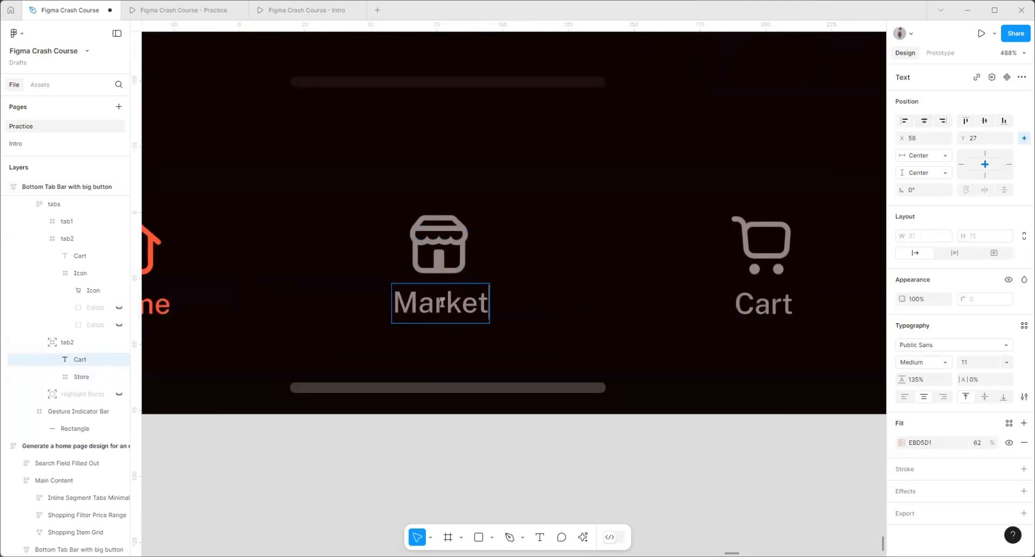
{"action": "scroll", "coordinate": [442, 318], "scroll_direction": "down", "scroll_amount": 3}
{"action": "scroll", "coordinate": [443, 281], "scroll_direction": "up", "scroll_amount": 3}
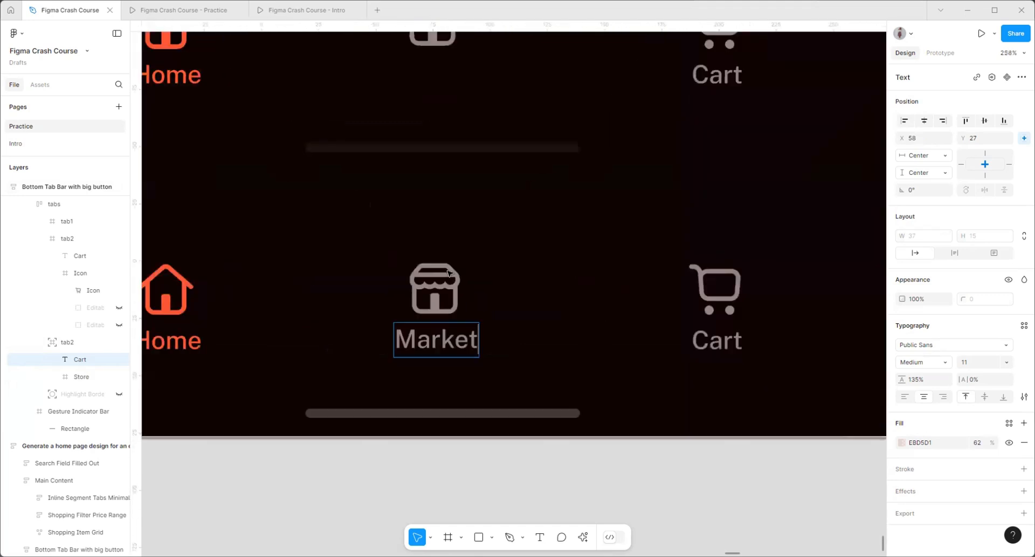
{"action": "scroll", "coordinate": [463, 330], "scroll_direction": "down", "scroll_amount": 5}
{"action": "key", "text": "Escape"}
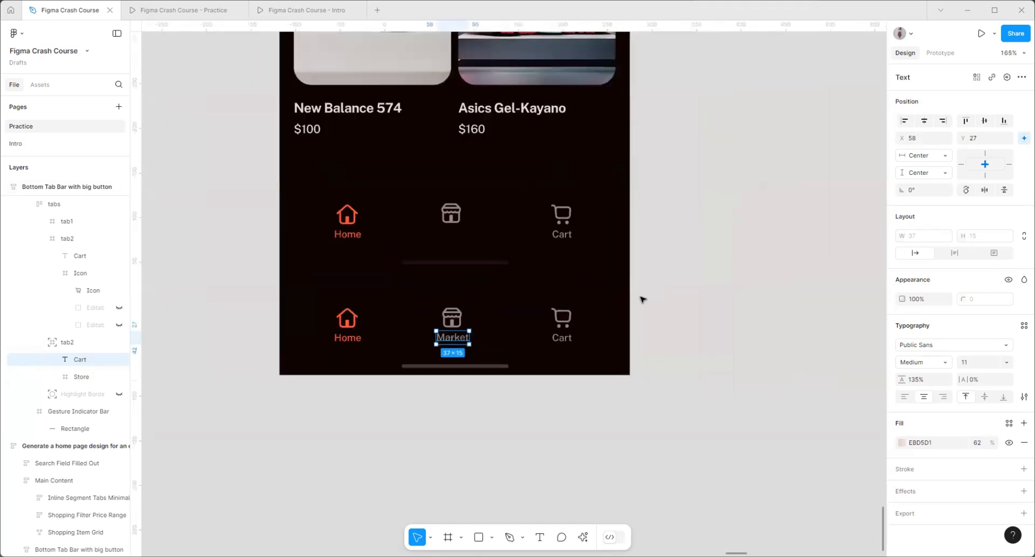
{"action": "key", "text": "Escape"}
- Delete the original bottom tab bar from the home page frame
{"action": "scroll", "coordinate": [507, 465], "scroll_direction": "down", "scroll_amount": 2}
{"action": "left_click", "coordinate": [480, 376]}
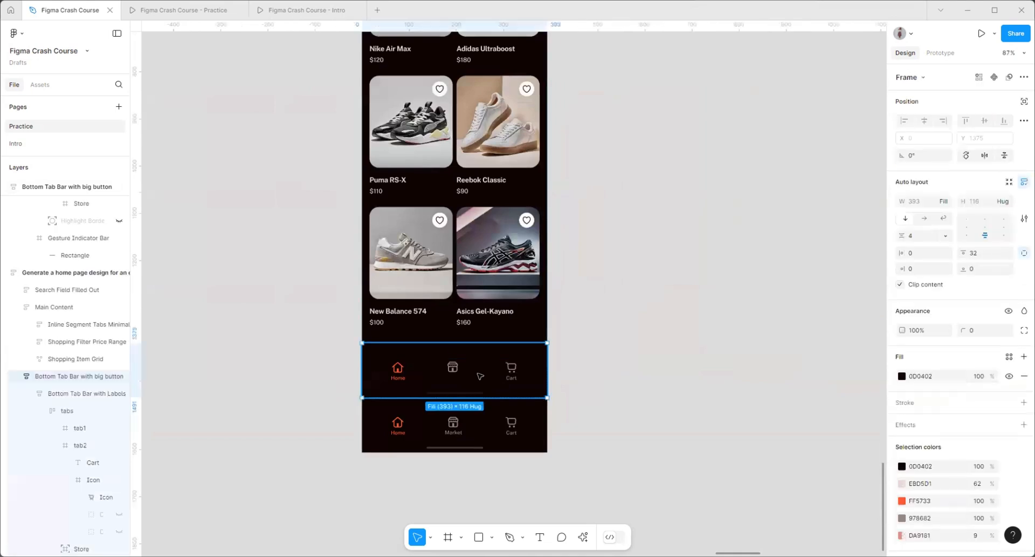
{"action": "key", "text": "Delete"}
- Set the top padding of the remaining "Bottom Tab Bar with big button" frame to 16
{"action": "scroll", "coordinate": [467, 426], "scroll_direction": "up", "scroll_amount": 4}
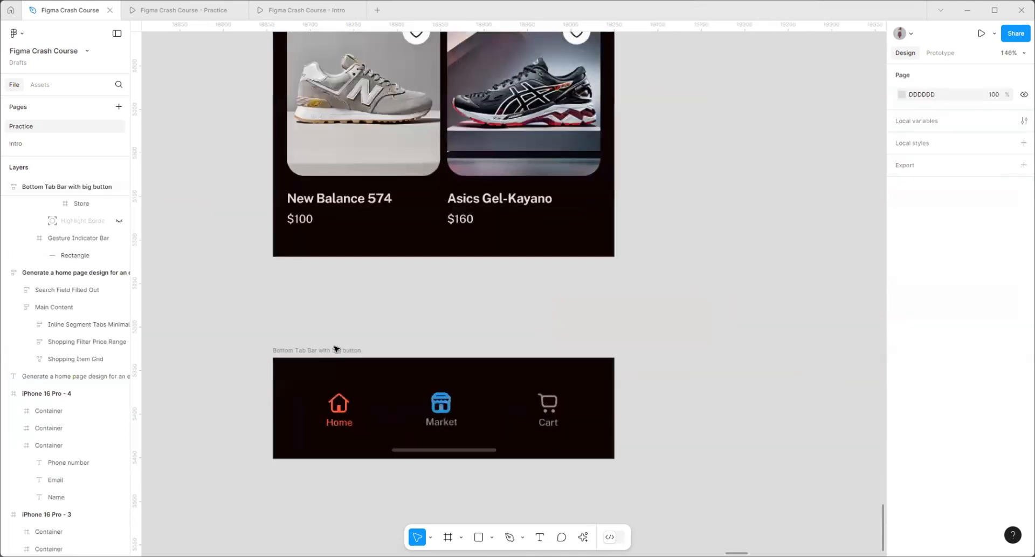
{"action": "left_click", "coordinate": [335, 350]}
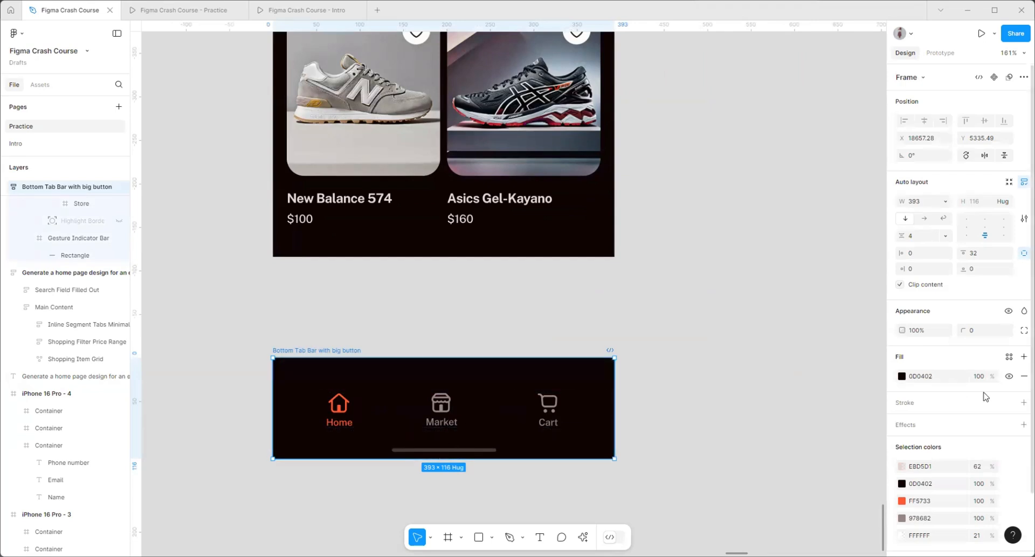
{"action": "left_click", "coordinate": [991, 254]}
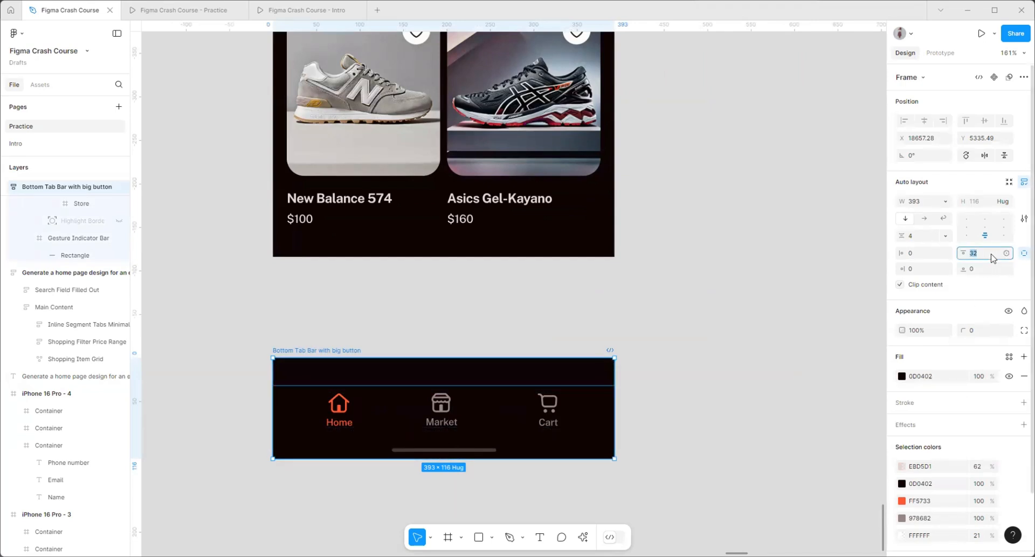
{"action": "key", "text": "Return"}
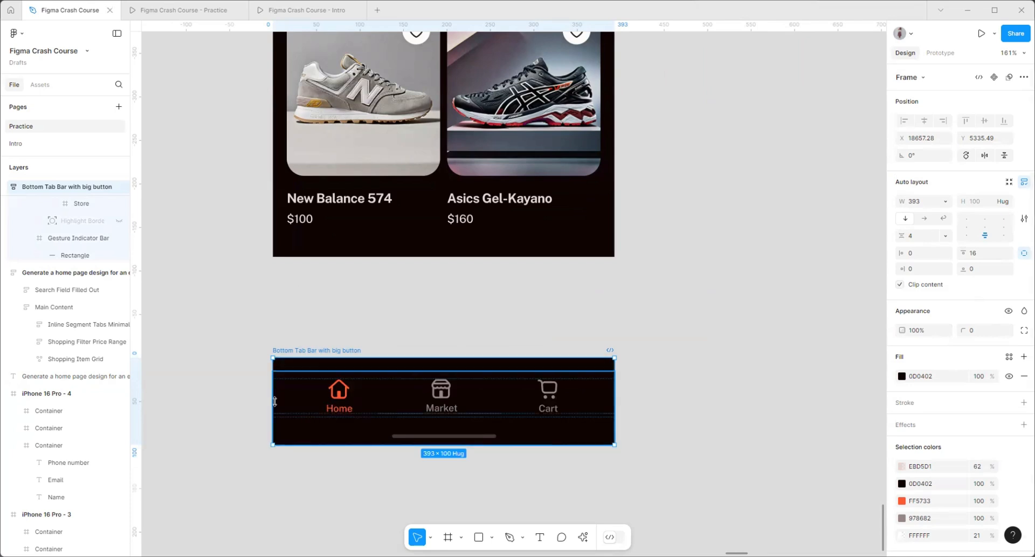
- Move the revised bottom tab bar into the home page frame, directly below the last row of shoes
{"action": "scroll", "coordinate": [413, 486], "scroll_direction": "down", "scroll_amount": 4}
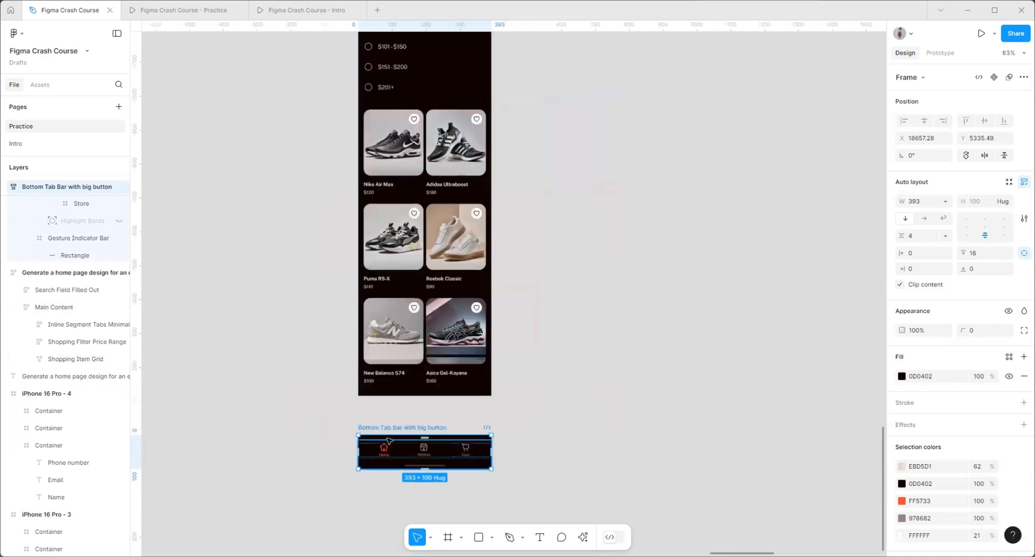
{"action": "left_click_drag", "start_coordinate": [395, 430], "coordinate": [397, 391]}
{"action": "scroll", "coordinate": [402, 397], "scroll_direction": "up", "scroll_amount": 3}
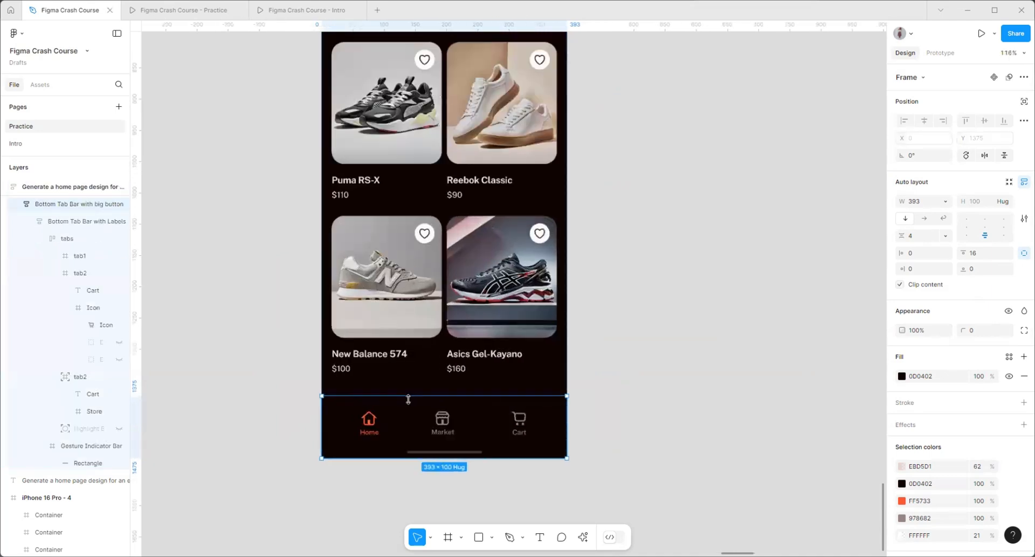
{"action": "scroll", "coordinate": [400, 475], "scroll_direction": "down", "scroll_amount": 4}
{"action": "scroll", "coordinate": [608, 409], "scroll_direction": "up", "scroll_amount": 3}
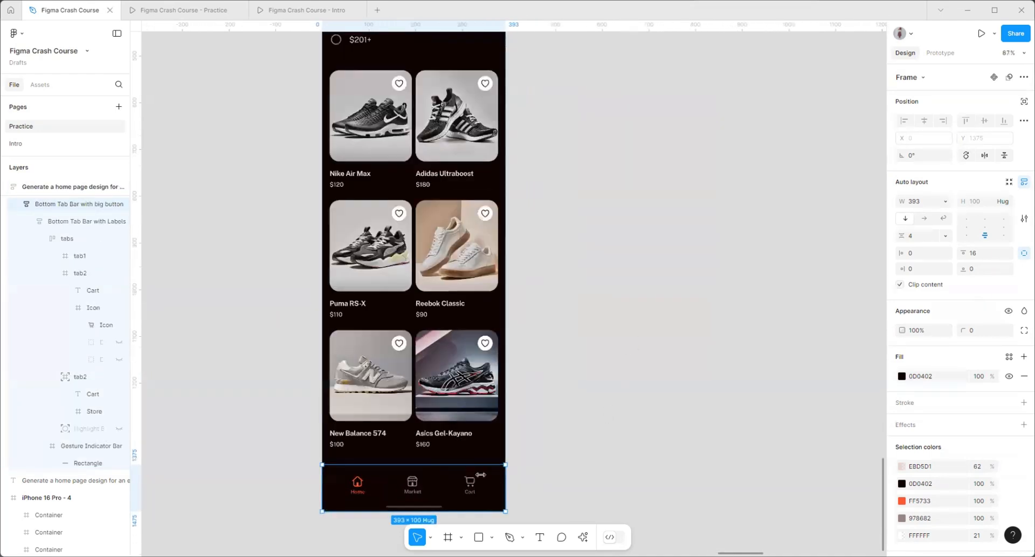
- Present the home page frame as a prototype and scroll through it to check how the bottom tab bar behaves
{"action": "scroll", "coordinate": [236, 356], "scroll_direction": "down", "scroll_amount": 5}
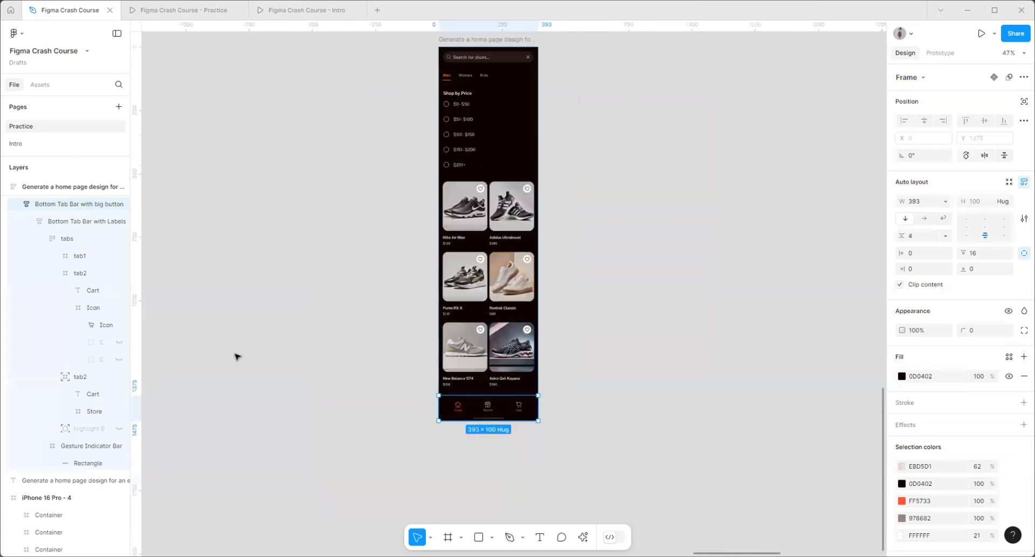
{"action": "scroll", "coordinate": [400, 121], "scroll_direction": "up", "scroll_amount": 2}
{"action": "left_click", "coordinate": [388, 136]}
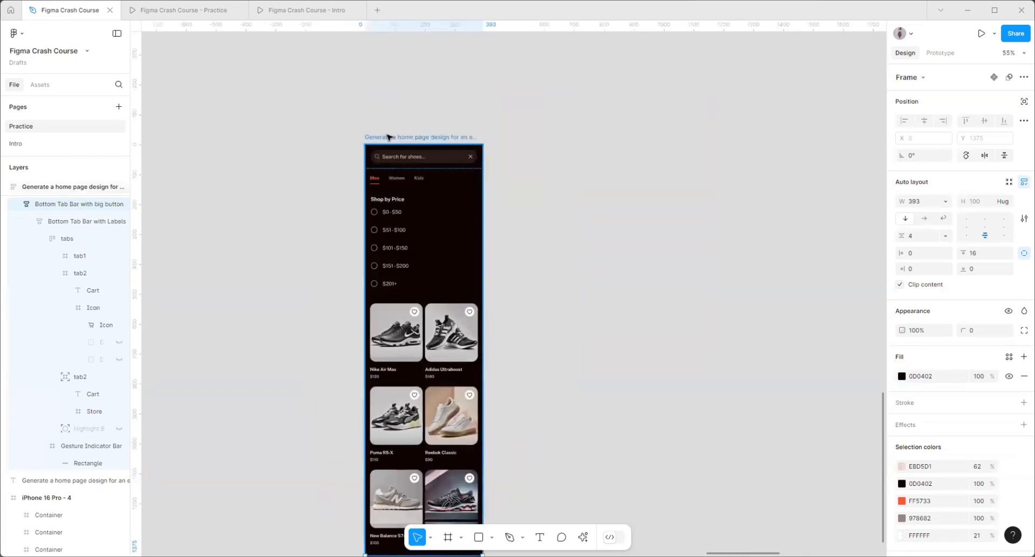
{"action": "left_click", "coordinate": [983, 34]}
{"action": "scroll", "coordinate": [497, 363], "scroll_direction": "down", "scroll_amount": 6}
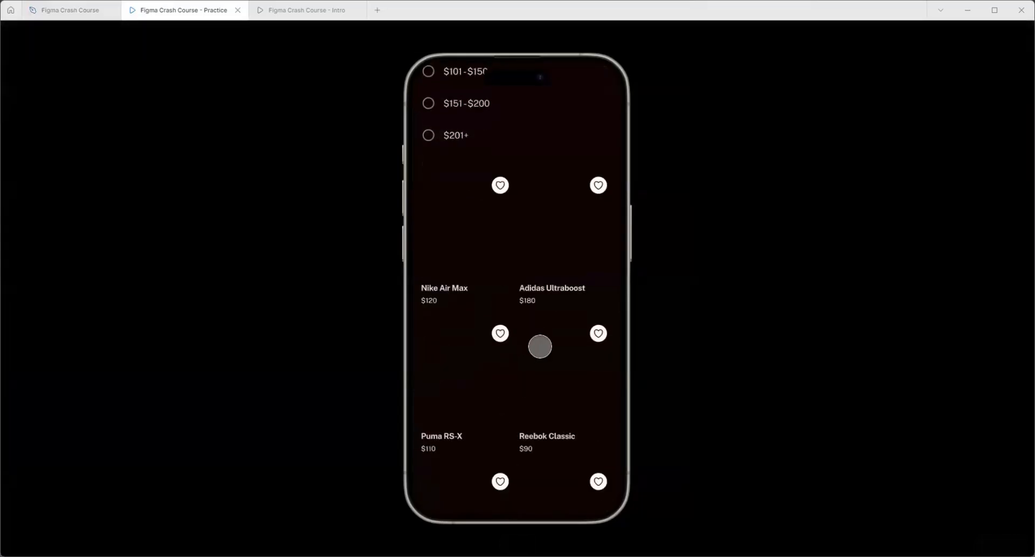
{"action": "scroll", "coordinate": [594, 388], "scroll_direction": "up", "scroll_amount": 6}
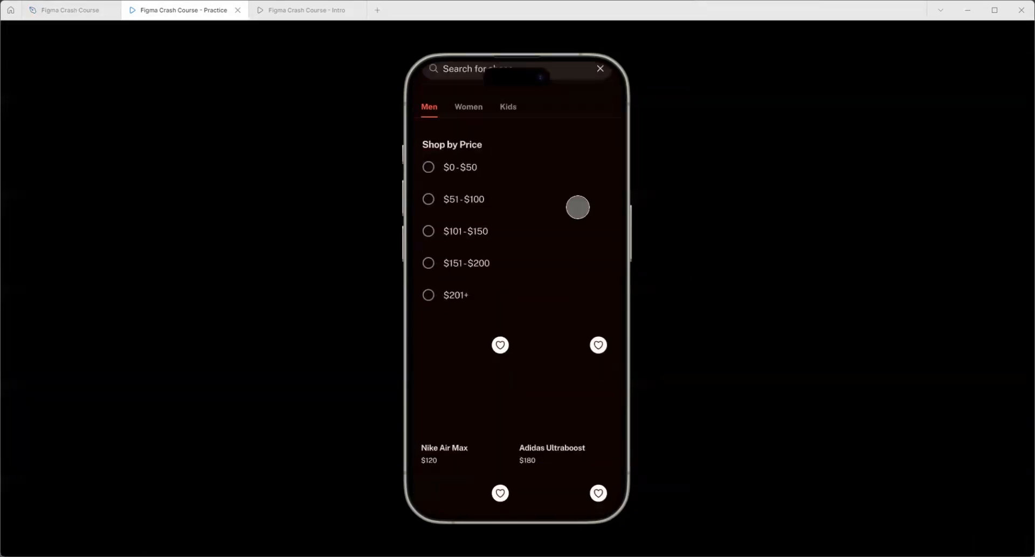
{"action": "scroll", "coordinate": [581, 331], "scroll_direction": "down", "scroll_amount": 6}
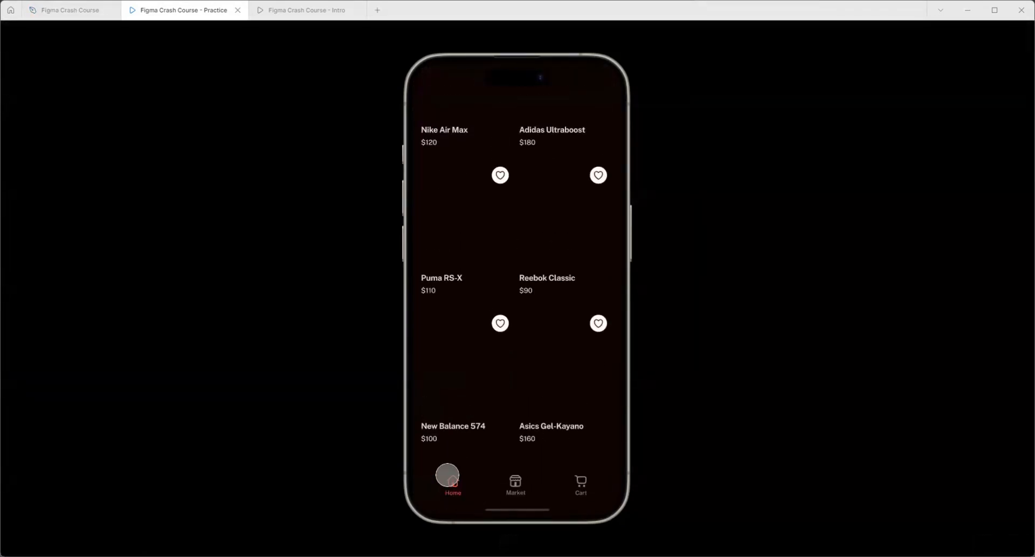
{"action": "scroll", "coordinate": [545, 428], "scroll_direction": "up", "scroll_amount": 6}
{"action": "scroll", "coordinate": [566, 448], "scroll_direction": "down", "scroll_amount": 6}
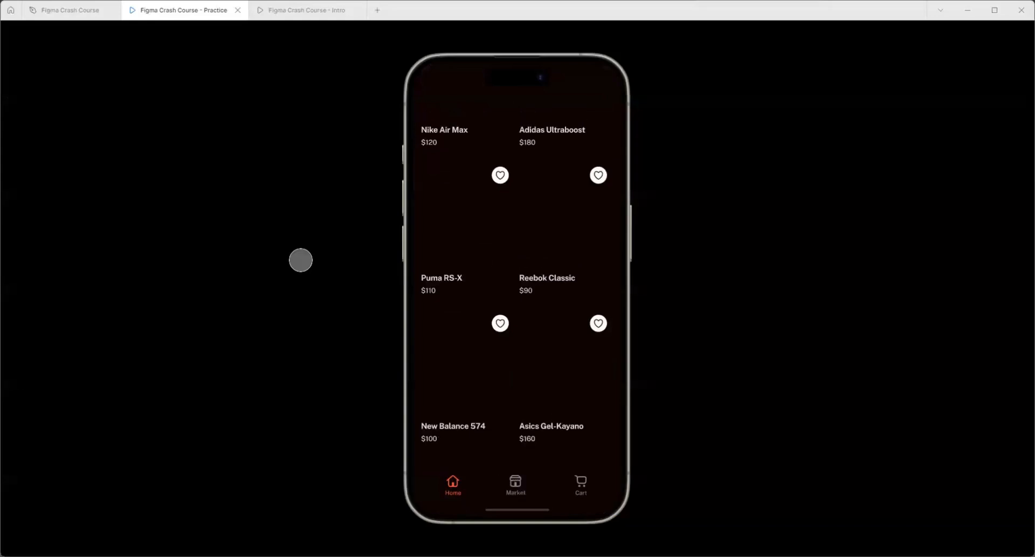
- Return to the design file and check the bottom tab bar's scroll position options, keeping "Scroll with parent"
{"action": "left_click", "coordinate": [66, 13]}
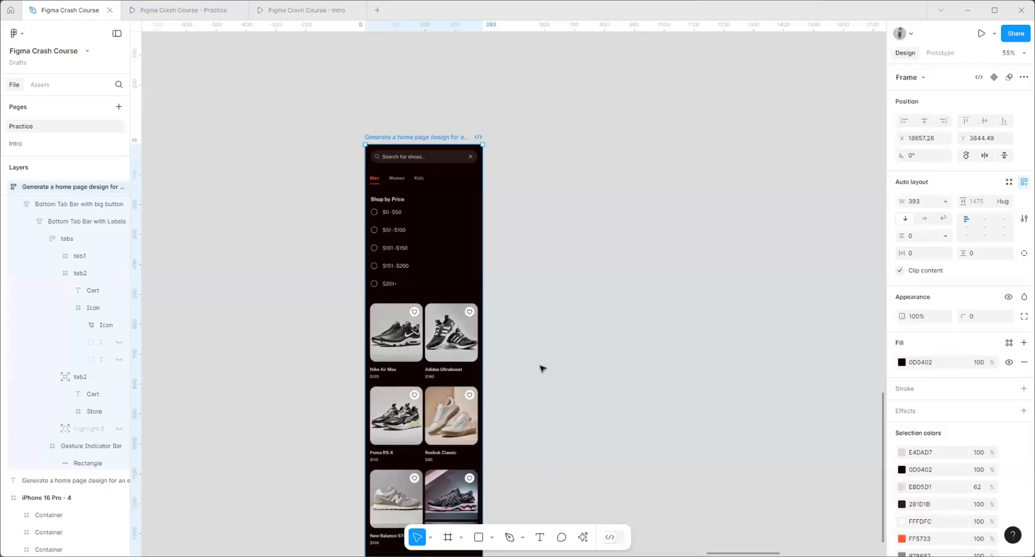
{"action": "left_click", "coordinate": [555, 329]}
{"action": "scroll", "coordinate": [540, 421], "scroll_direction": "down", "scroll_amount": 3}
{"action": "left_click", "coordinate": [459, 435]}
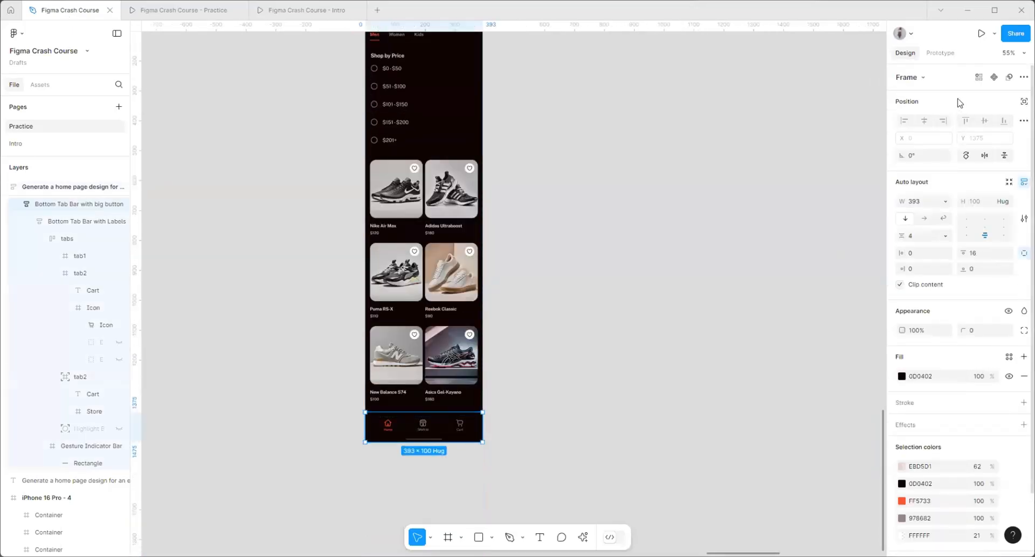
{"action": "key", "text": "shift+e"}
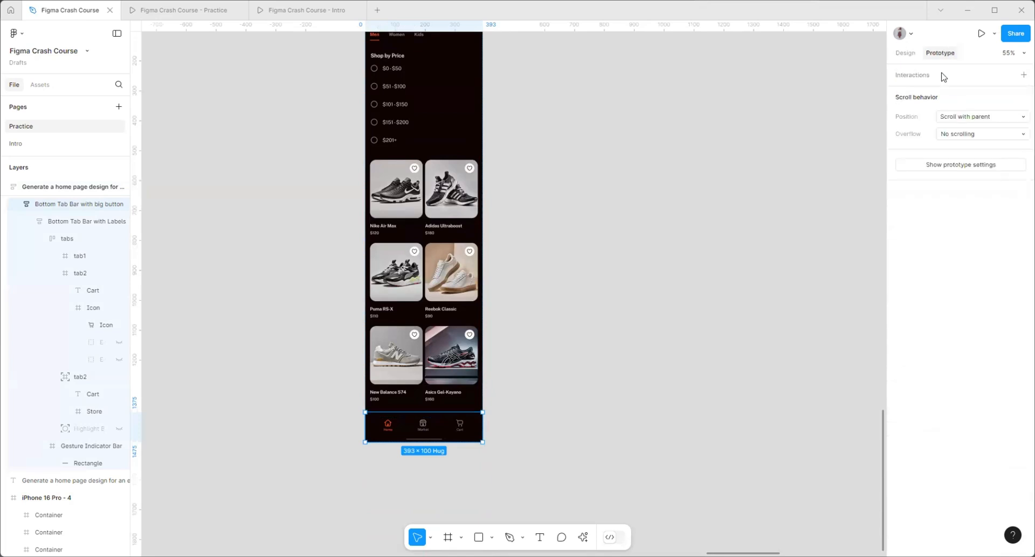
{"action": "left_click", "coordinate": [982, 116]}
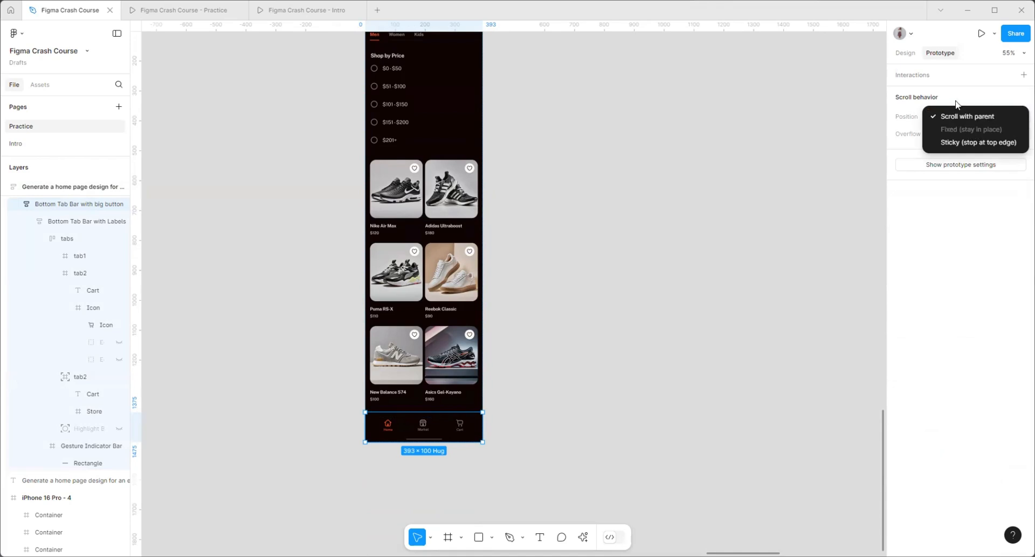
{"action": "left_click", "coordinate": [968, 116]}
- Remove the auto layout from the shoe home page frame
{"action": "scroll", "coordinate": [528, 423], "scroll_direction": "down", "scroll_amount": 2}
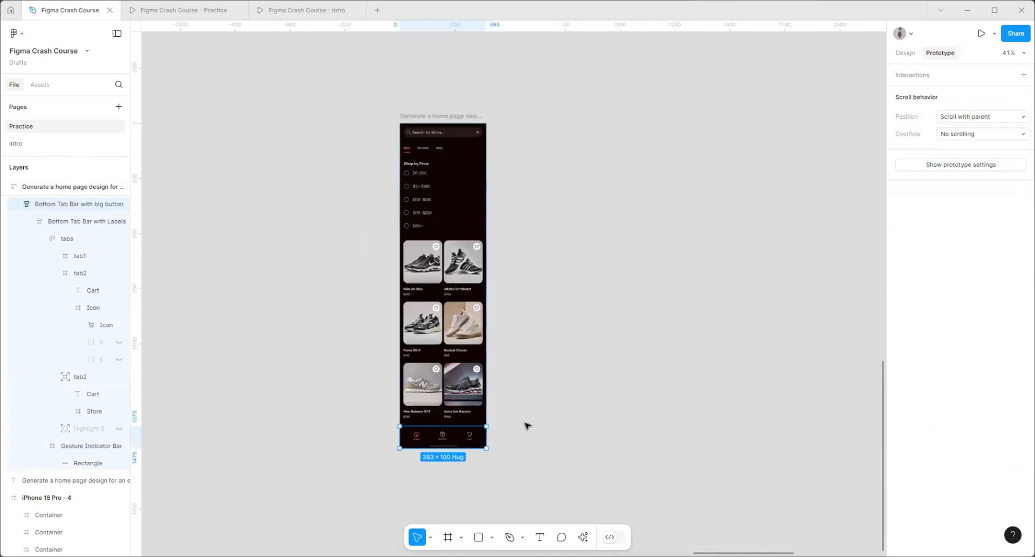
{"action": "left_click", "coordinate": [528, 305]}
{"action": "scroll", "coordinate": [527, 305], "scroll_direction": "up", "scroll_amount": 2}
{"action": "left_click", "coordinate": [383, 49]}
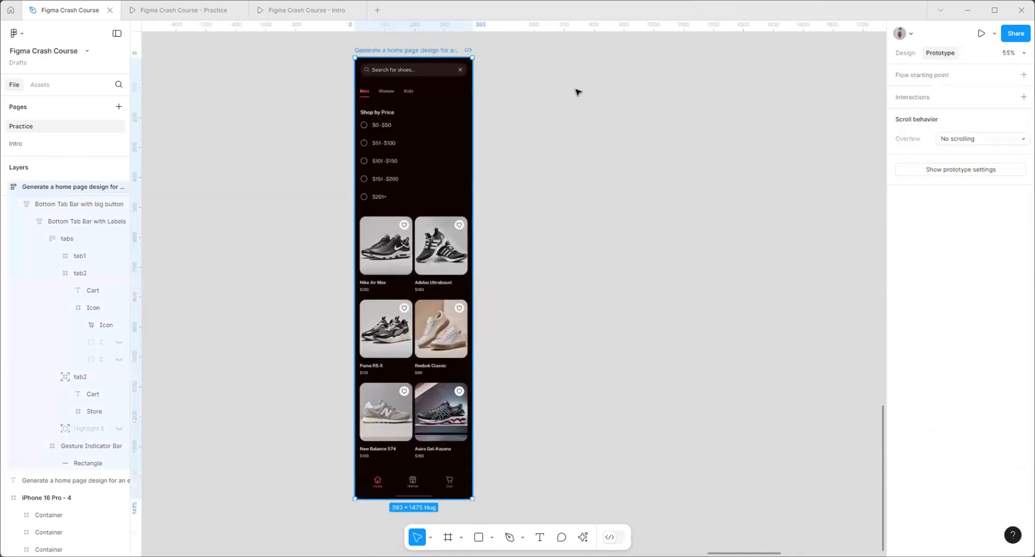
{"action": "left_click", "coordinate": [906, 53]}
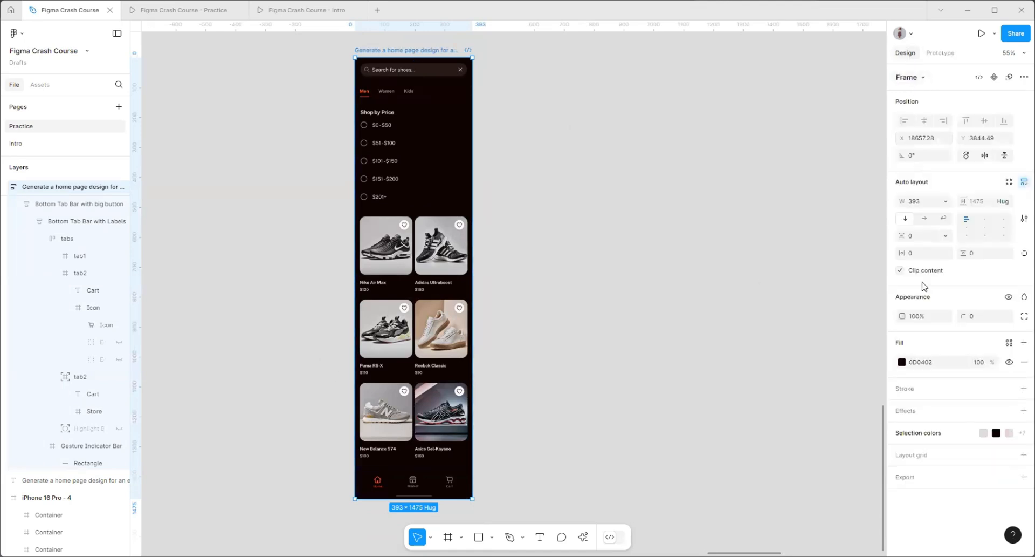
{"action": "left_click", "coordinate": [1023, 184]}
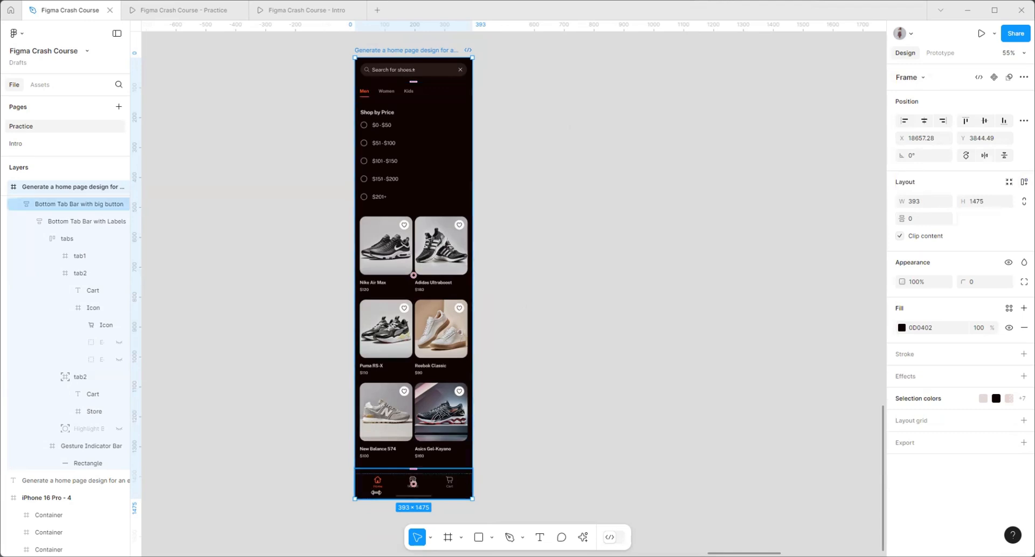
- Set the bottom tab bar's scroll position within the home page frame to Fixed (stay in place)
{"action": "left_click", "coordinate": [413, 482]}
{"action": "left_click", "coordinate": [940, 53]}
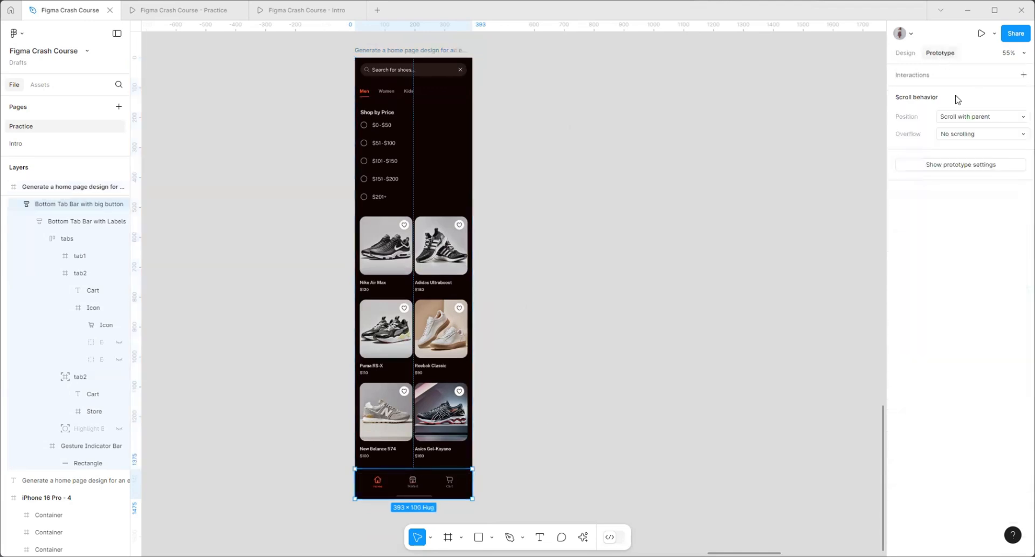
{"action": "left_click", "coordinate": [966, 117]}
{"action": "left_click", "coordinate": [965, 128]}
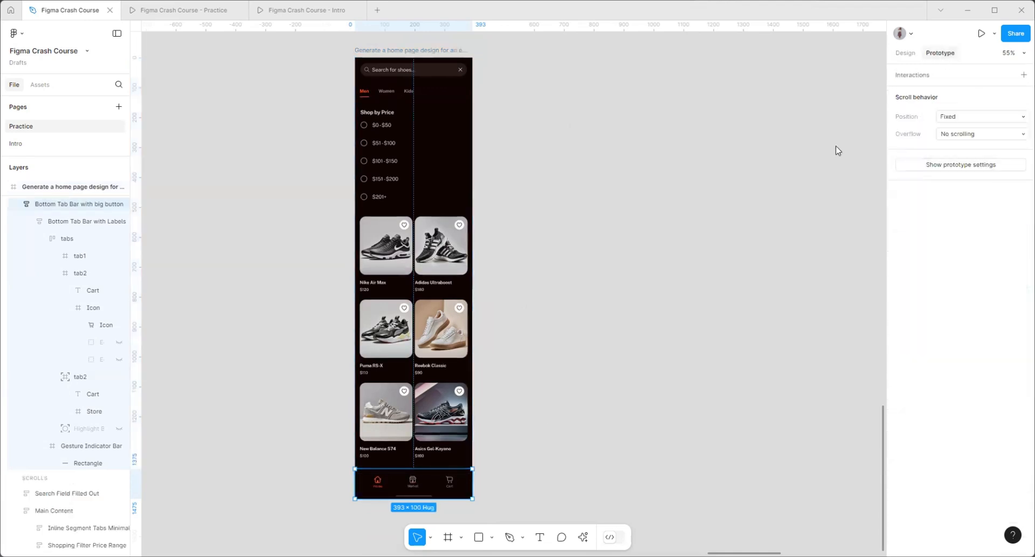
- Switch to the running Practice prototype and scroll through the home page to check the fixed tab bar
{"action": "left_click", "coordinate": [186, 9]}
{"action": "scroll", "coordinate": [492, 419], "scroll_direction": "up", "scroll_amount": 5}
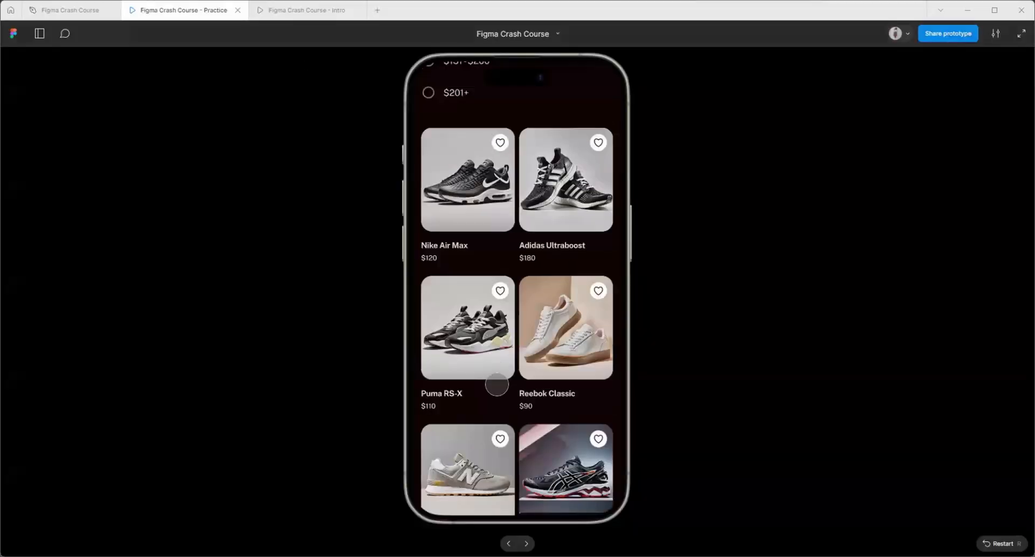
{"action": "scroll", "coordinate": [499, 270], "scroll_direction": "down", "scroll_amount": 5}
- Return to the design file and align the bottom tab bar to the bottom of the home page frame with a Bottom constraint
{"action": "left_click", "coordinate": [81, 9]}
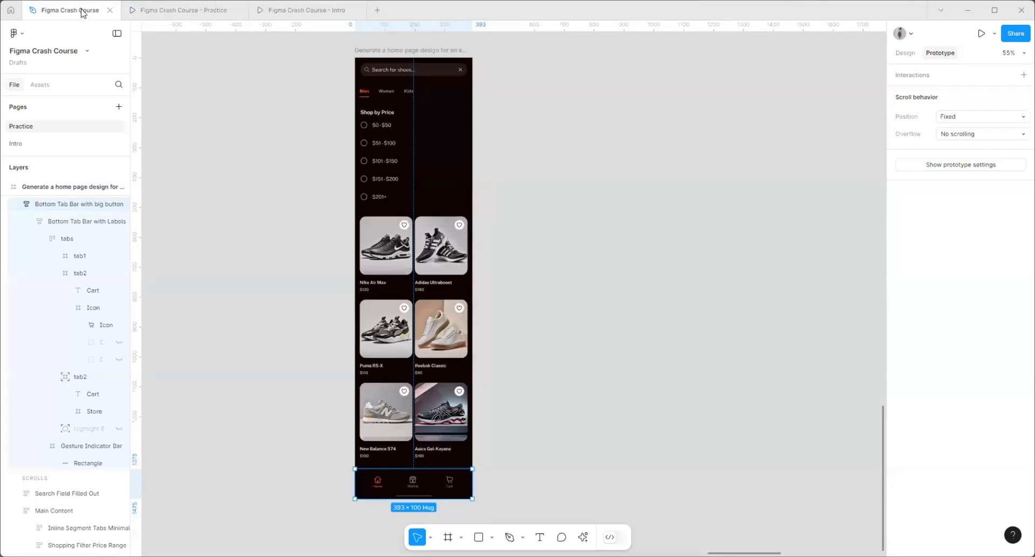
{"action": "scroll", "coordinate": [541, 374], "scroll_direction": "up", "scroll_amount": 3}
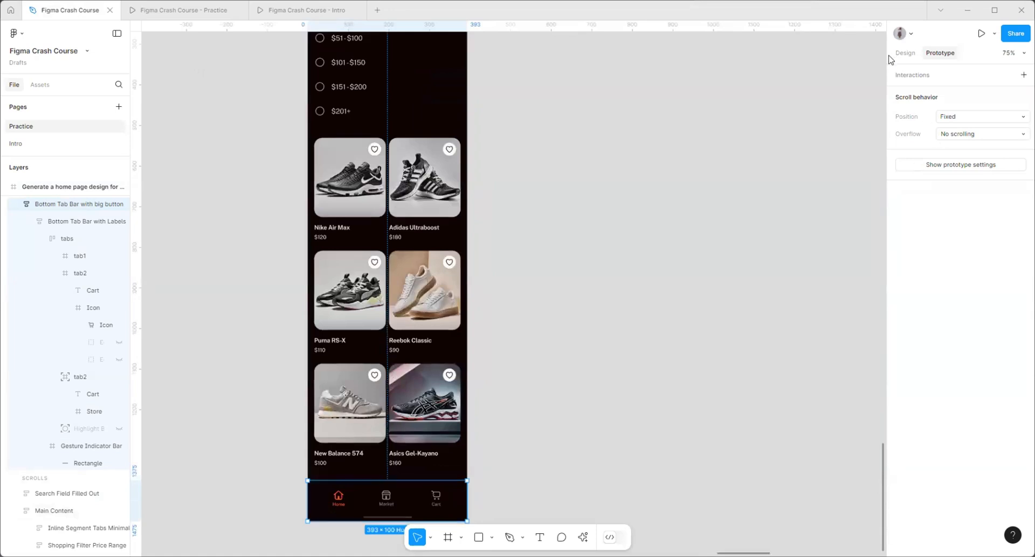
{"action": "left_click", "coordinate": [906, 53]}
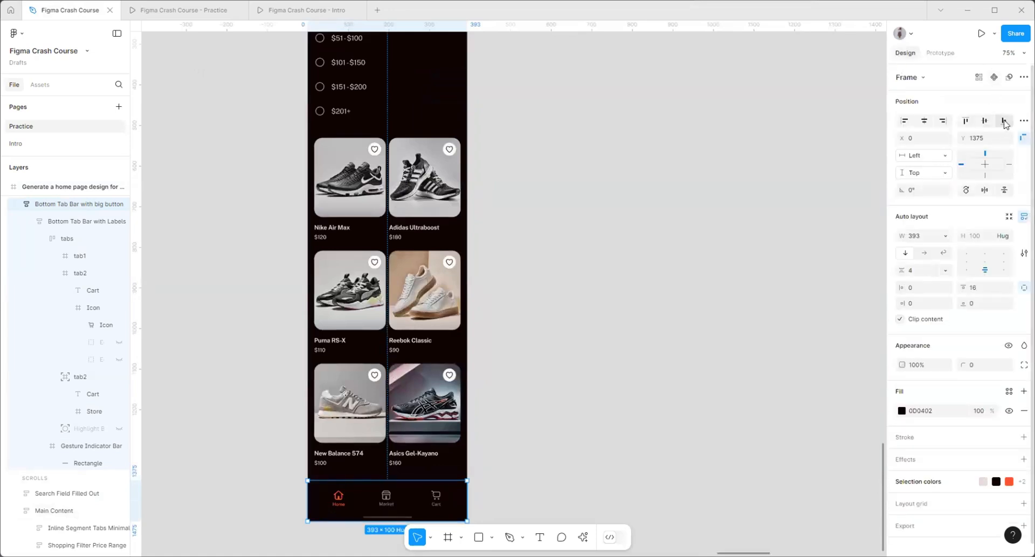
- Scroll the home page prototype up and down to check the bottom-aligned tab bar
{"action": "left_click", "coordinate": [196, 16]}
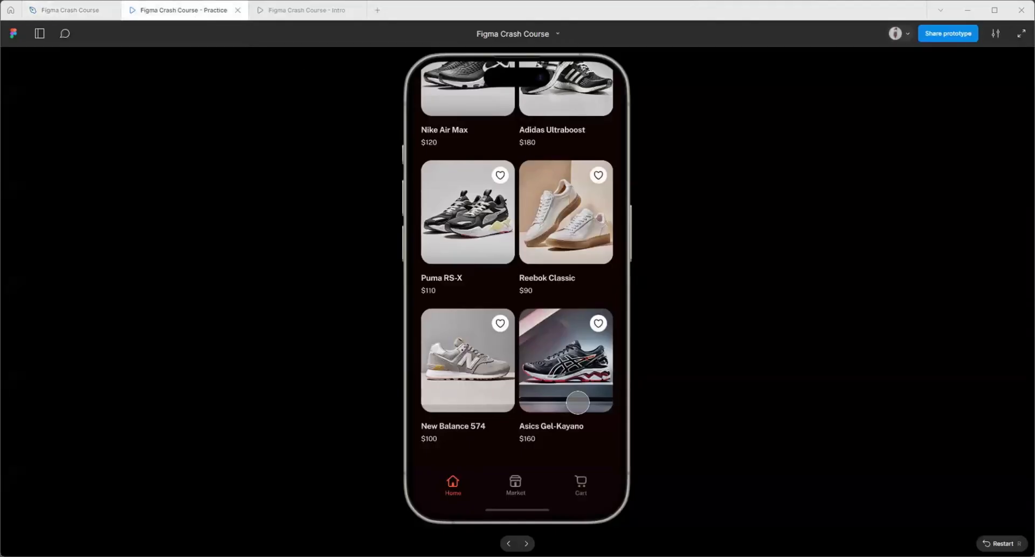
{"action": "scroll", "coordinate": [550, 327], "scroll_direction": "up", "scroll_amount": 5}
{"action": "scroll", "coordinate": [551, 348], "scroll_direction": "down", "scroll_amount": 5}
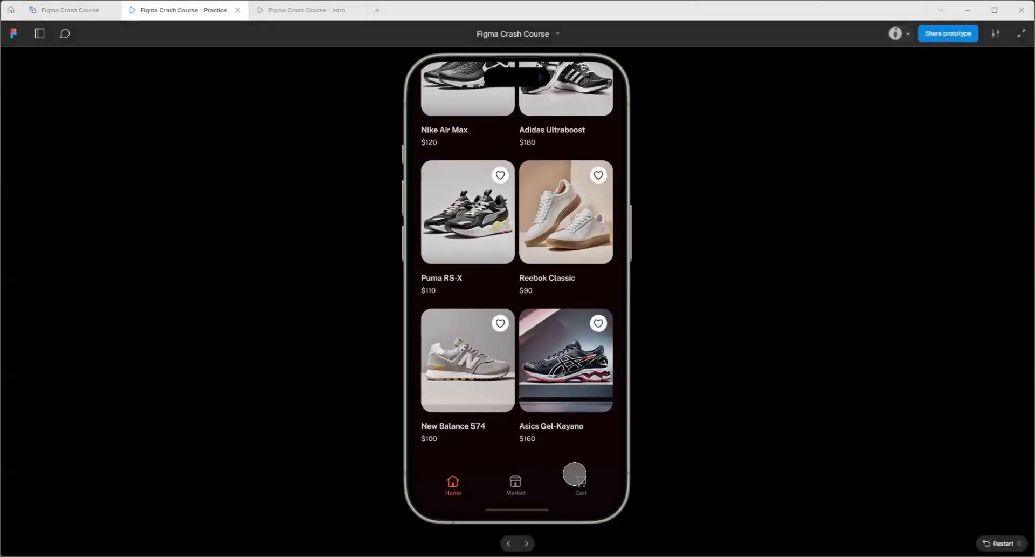
- Return to the design file and add a stroke to only the top side of the bottom tab bar
{"action": "left_click", "coordinate": [76, 10]}
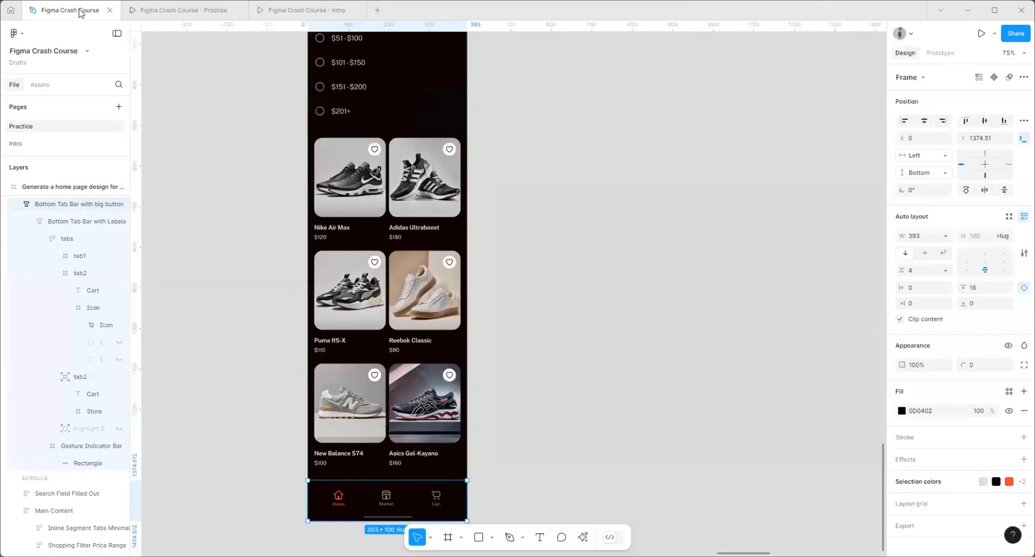
{"action": "scroll", "coordinate": [560, 354], "scroll_direction": "down", "scroll_amount": 3}
{"action": "scroll", "coordinate": [518, 394], "scroll_direction": "up", "scroll_amount": 8}
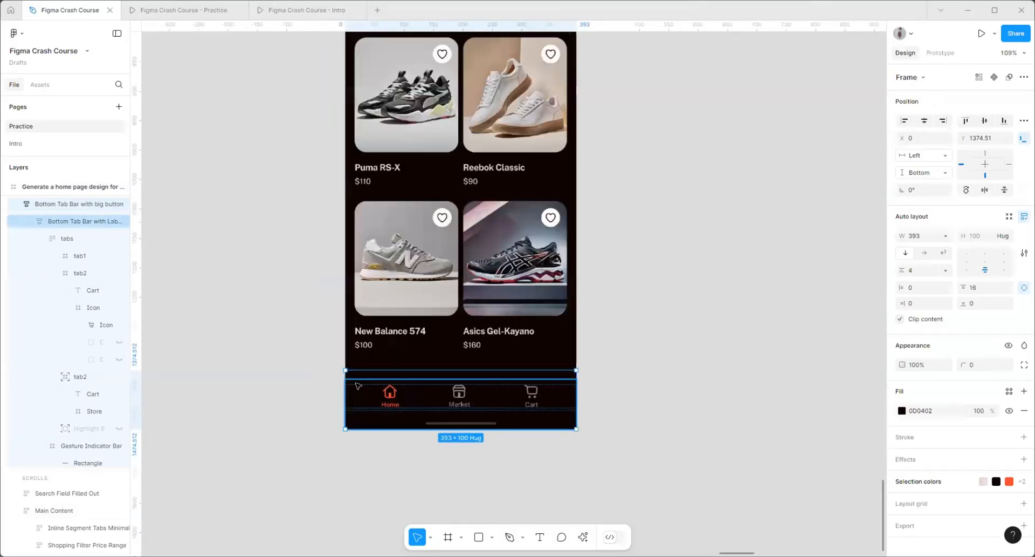
{"action": "scroll", "coordinate": [501, 390], "scroll_direction": "up", "scroll_amount": 5}
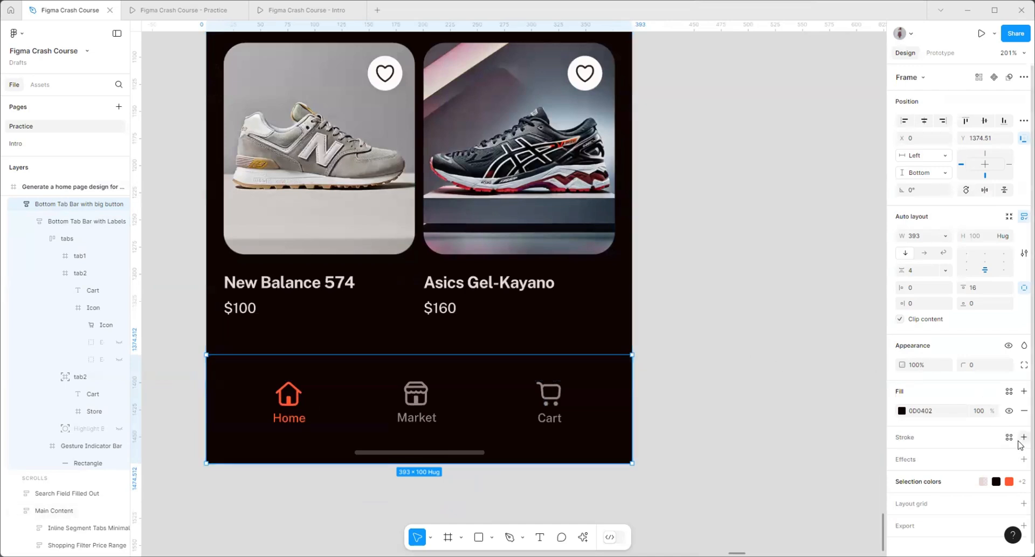
{"action": "left_click", "coordinate": [1024, 437]}
{"action": "left_click", "coordinate": [1022, 474]}
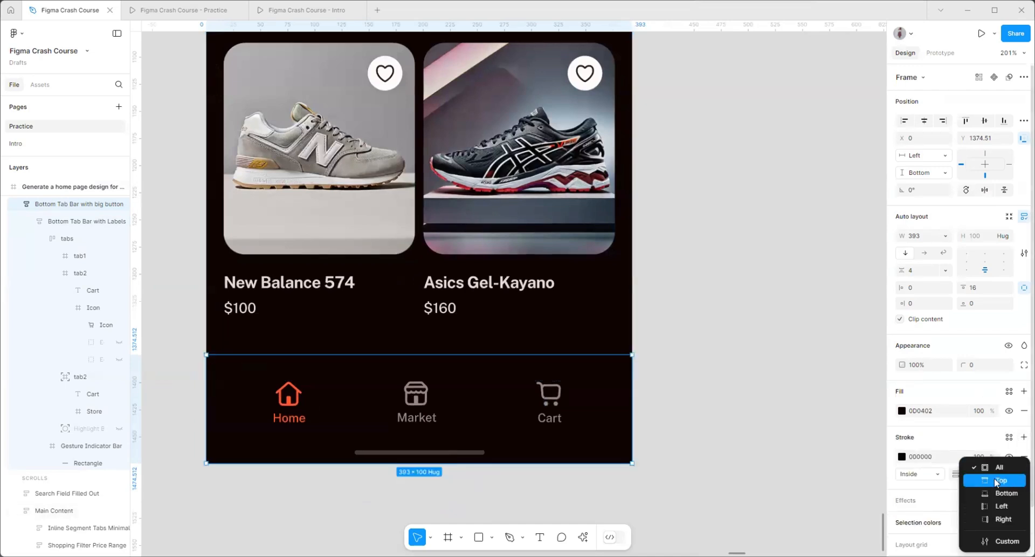
{"action": "left_click", "coordinate": [997, 481]}
- Set the tab bar's top stroke colour to FFFFFF at 10% opacity
{"action": "left_click", "coordinate": [902, 457]}
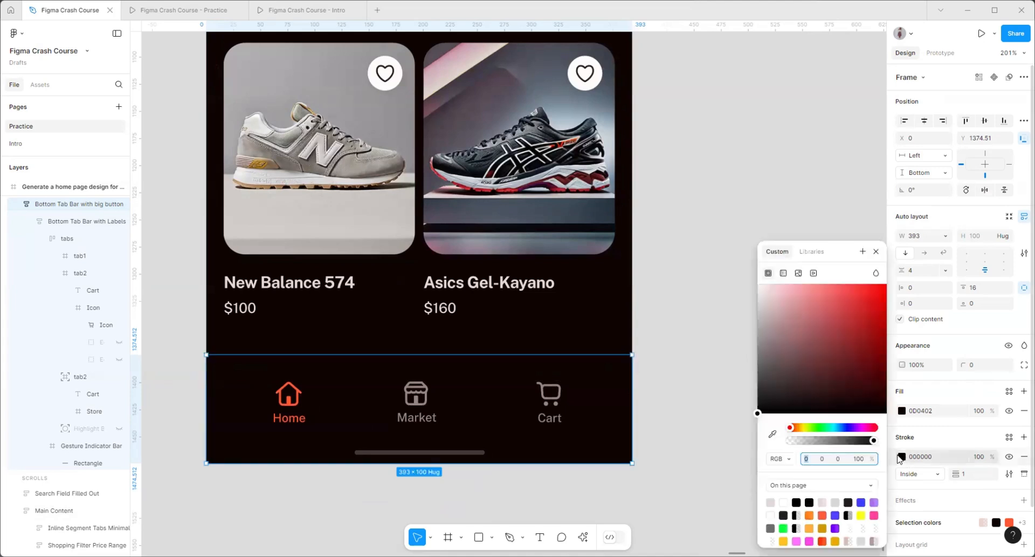
{"action": "mouse_move", "coordinate": [770, 351]}
{"action": "left_mouse_down"}
{"action": "mouse_move", "coordinate": [739, 261]}
{"action": "mouse_move", "coordinate": [719, 241]}
{"action": "left_mouse_up"}
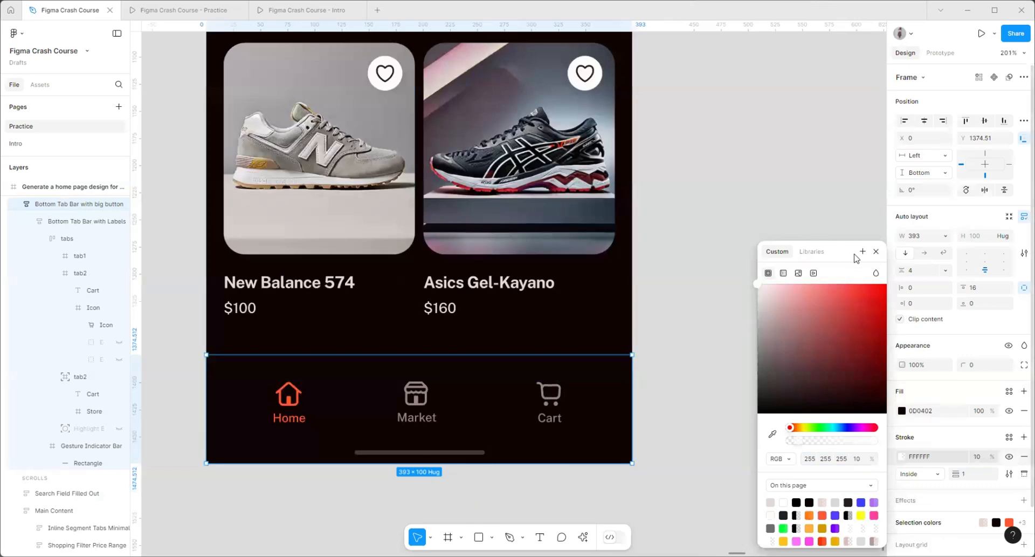
{"action": "left_click", "coordinate": [878, 251]}
{"action": "left_click", "coordinate": [678, 351]}
{"action": "scroll", "coordinate": [446, 377], "scroll_direction": "up", "scroll_amount": 3}
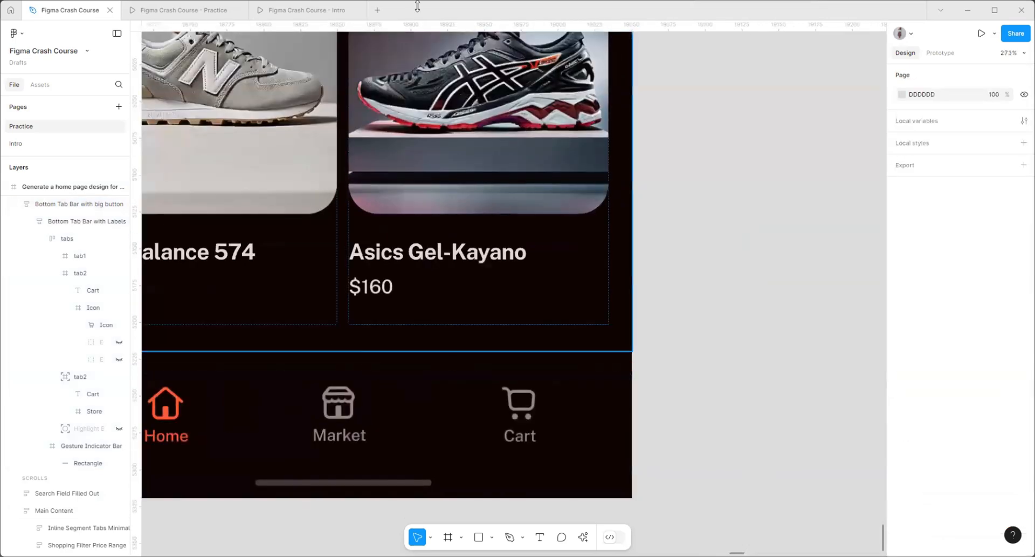
- Check the tab bar's divider line while scrolling the home page prototype, and return to the design file
{"action": "left_click", "coordinate": [197, 7]}
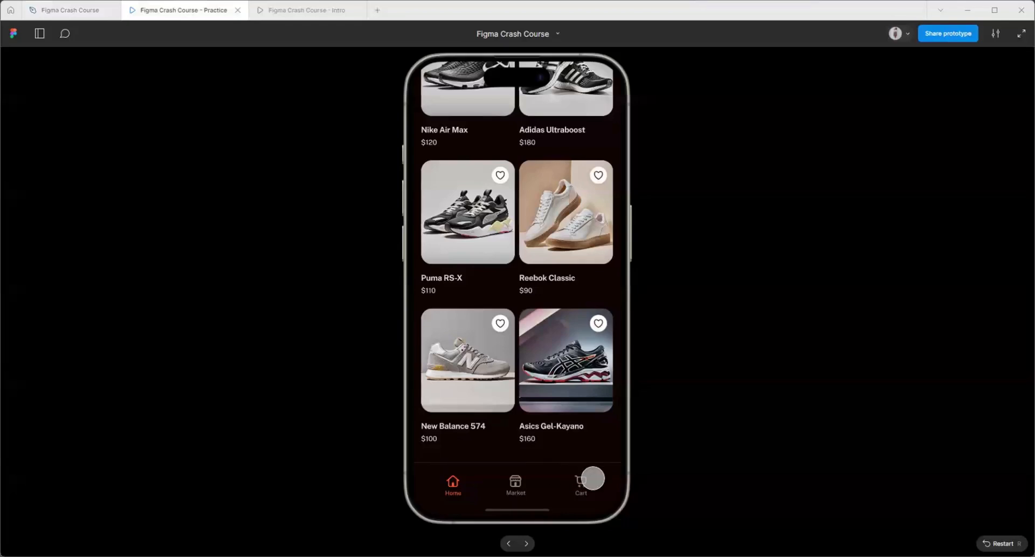
{"action": "scroll", "coordinate": [582, 407], "scroll_direction": "up", "scroll_amount": 2}
{"action": "scroll", "coordinate": [582, 407], "scroll_direction": "up", "scroll_amount": 5}
{"action": "scroll", "coordinate": [566, 326], "scroll_direction": "down", "scroll_amount": 4}
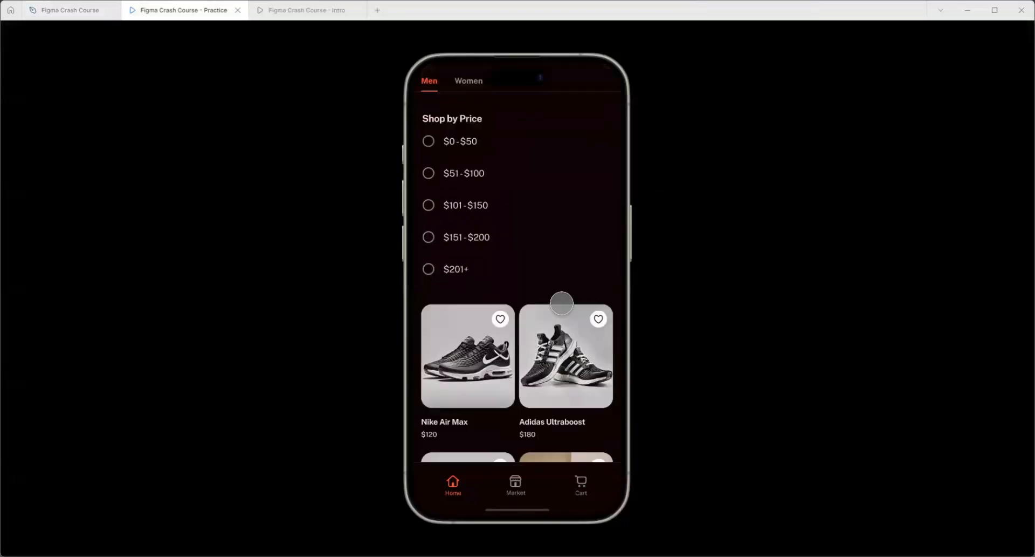
{"action": "scroll", "coordinate": [568, 276], "scroll_direction": "up", "scroll_amount": 3}
{"action": "left_click", "coordinate": [70, 10]}
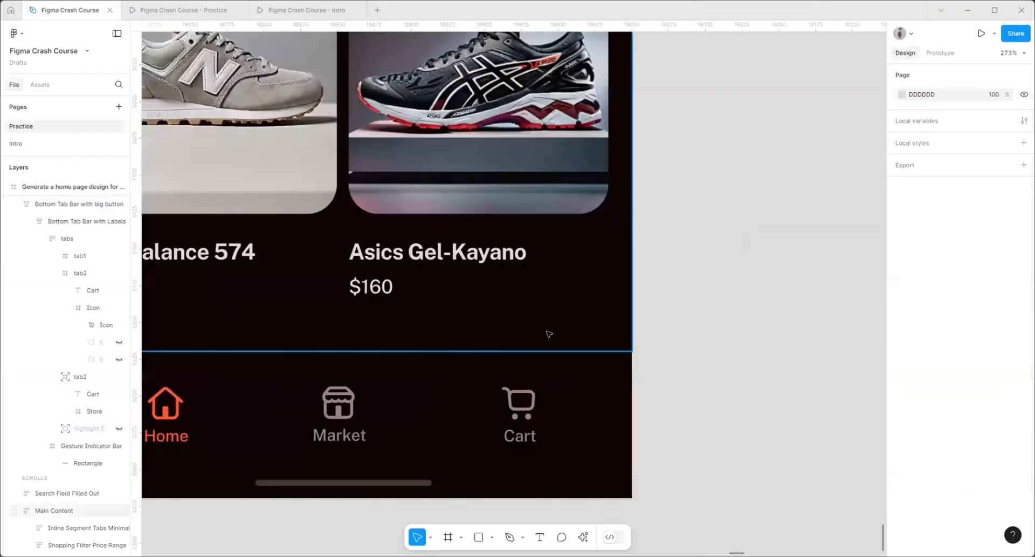
- Inspect the layout settings of the home page frame, its Main Content, Shopping Filter Price Range and Shopping Item Grid
{"action": "key", "text": "Escape"}
{"action": "scroll", "coordinate": [545, 410], "scroll_direction": "down", "scroll_amount": 10}
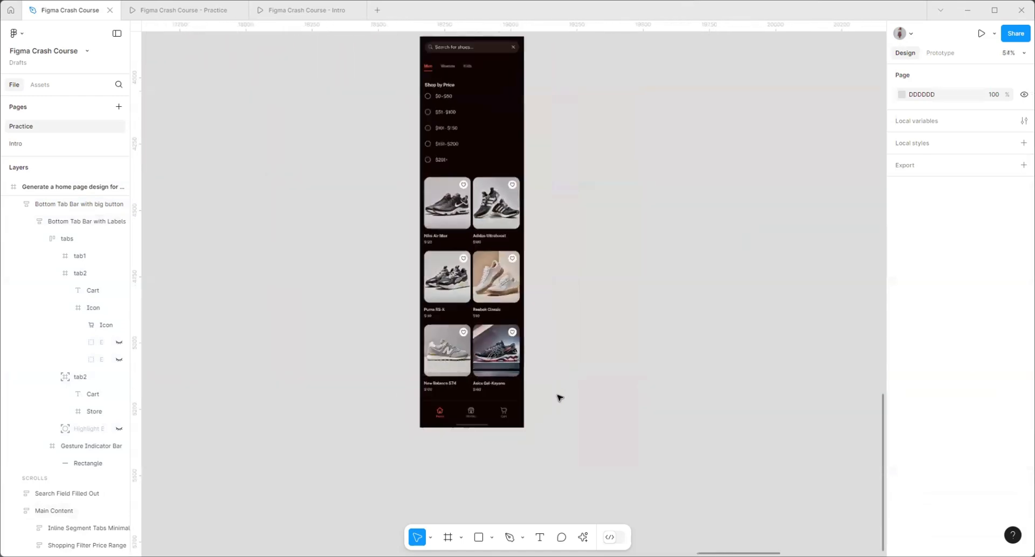
{"action": "left_click", "coordinate": [410, 93]}
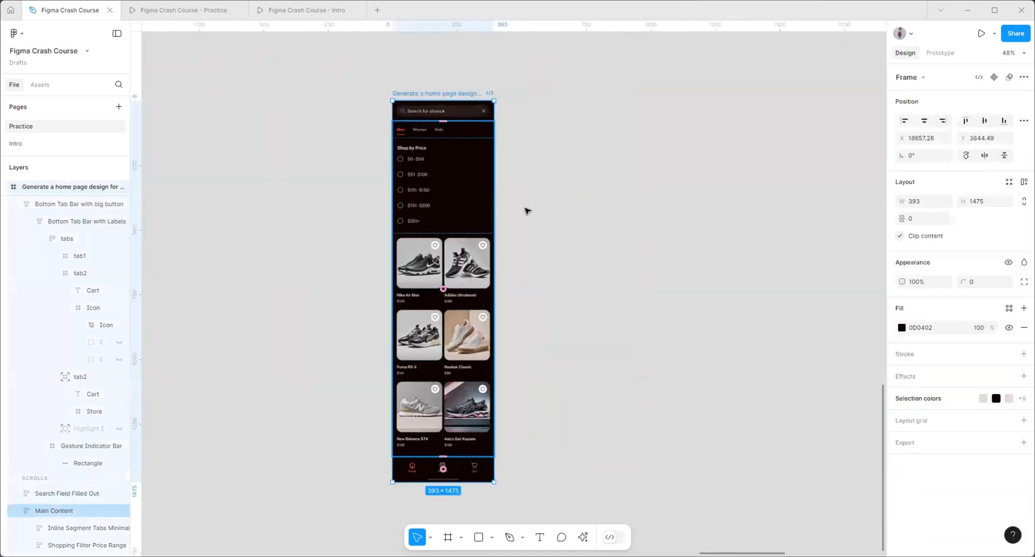
{"action": "scroll", "coordinate": [538, 354], "scroll_direction": "up", "scroll_amount": 3}
{"action": "left_click", "coordinate": [411, 266]}
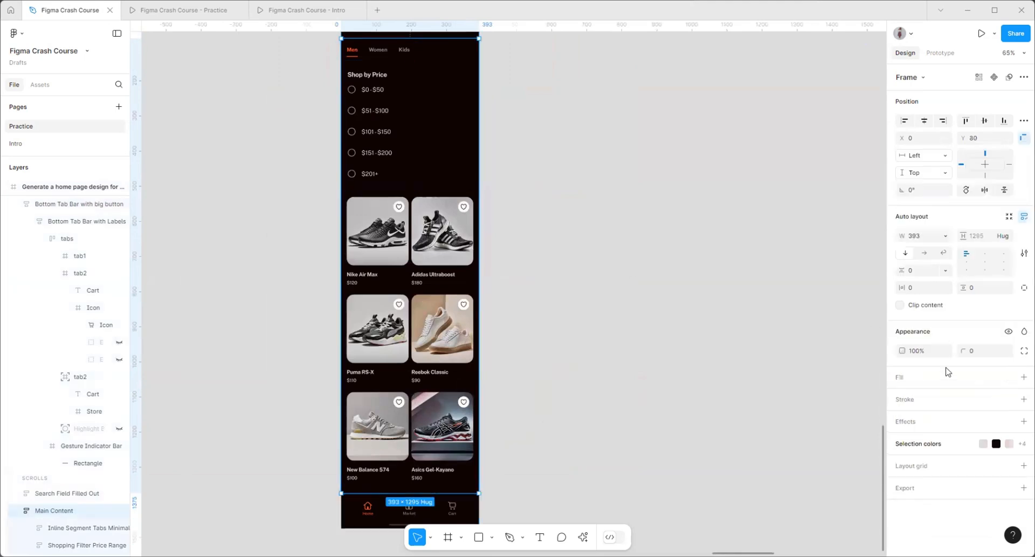
{"action": "scroll", "coordinate": [618, 489], "scroll_direction": "down", "scroll_amount": 3}
{"action": "scroll", "coordinate": [625, 274], "scroll_direction": "up", "scroll_amount": 1}
{"action": "scroll", "coordinate": [478, 252], "scroll_direction": "up", "scroll_amount": 2}
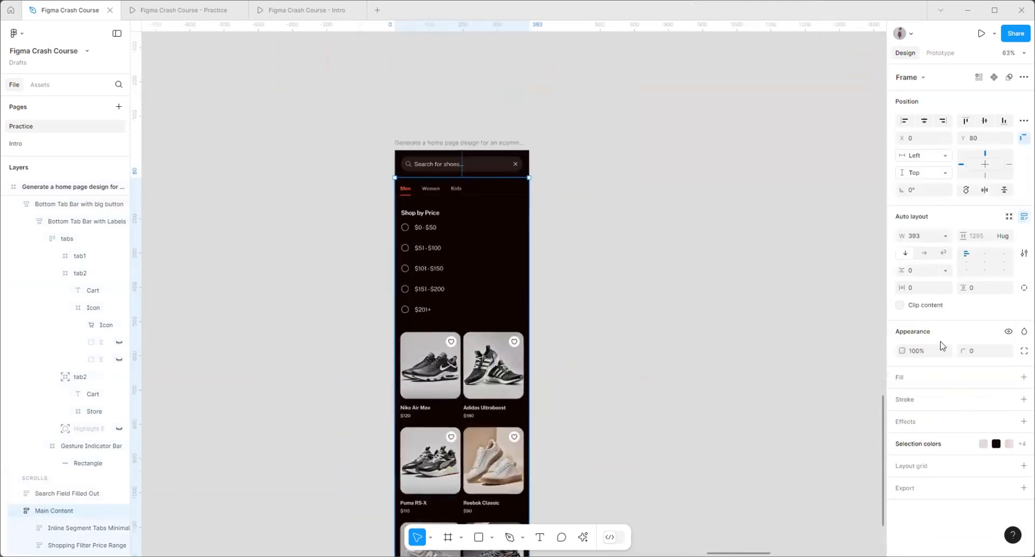
{"action": "left_click", "coordinate": [471, 204]}
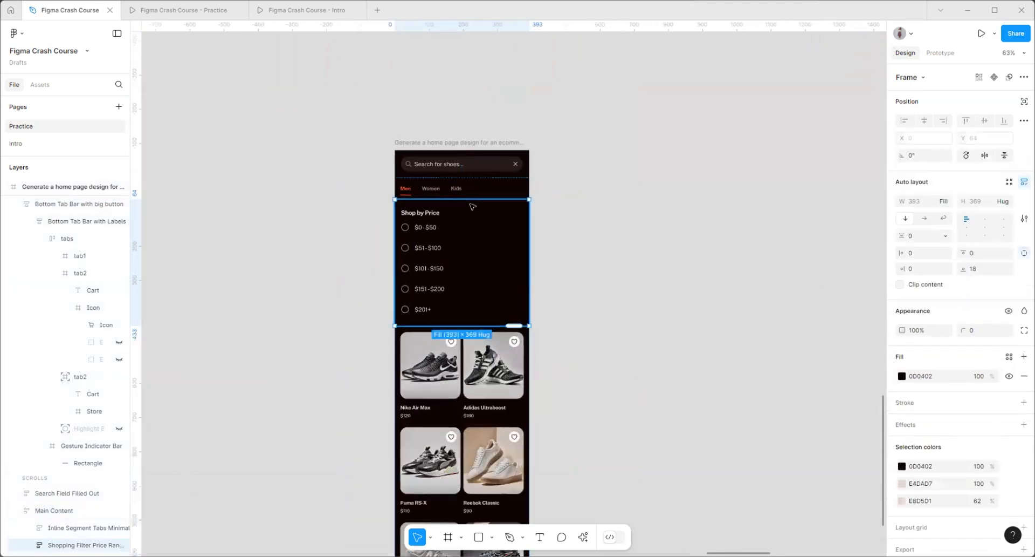
{"action": "left_click", "coordinate": [616, 255]}
{"action": "scroll", "coordinate": [617, 255], "scroll_direction": "down", "scroll_amount": 2}
{"action": "scroll", "coordinate": [616, 255], "scroll_direction": "down", "scroll_amount": 2}
{"action": "scroll", "coordinate": [606, 394], "scroll_direction": "up", "scroll_amount": 4}
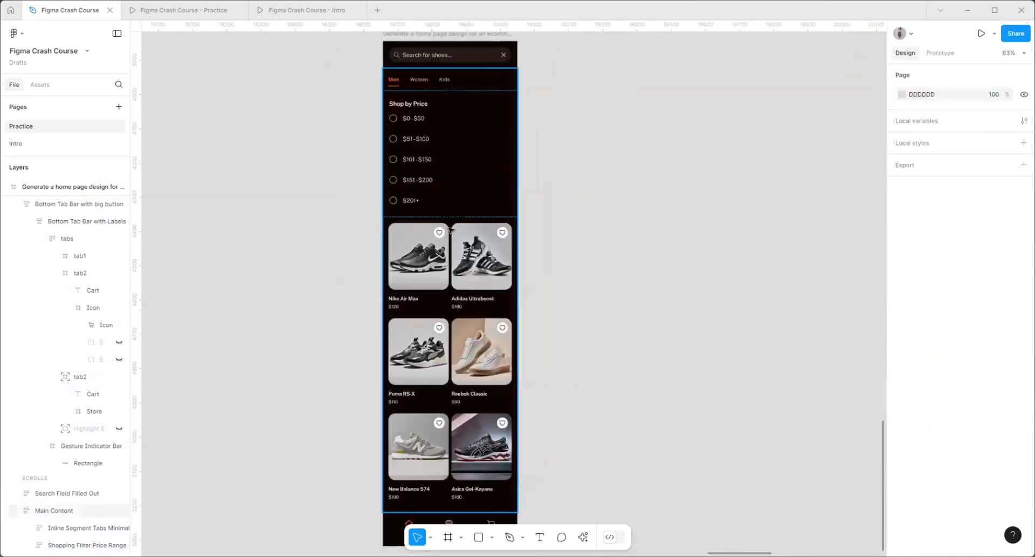
{"action": "double_click", "coordinate": [459, 229]}
{"action": "scroll", "coordinate": [315, 326], "scroll_direction": "down", "scroll_amount": 1}
{"action": "scroll", "coordinate": [314, 327], "scroll_direction": "down", "scroll_amount": 2}
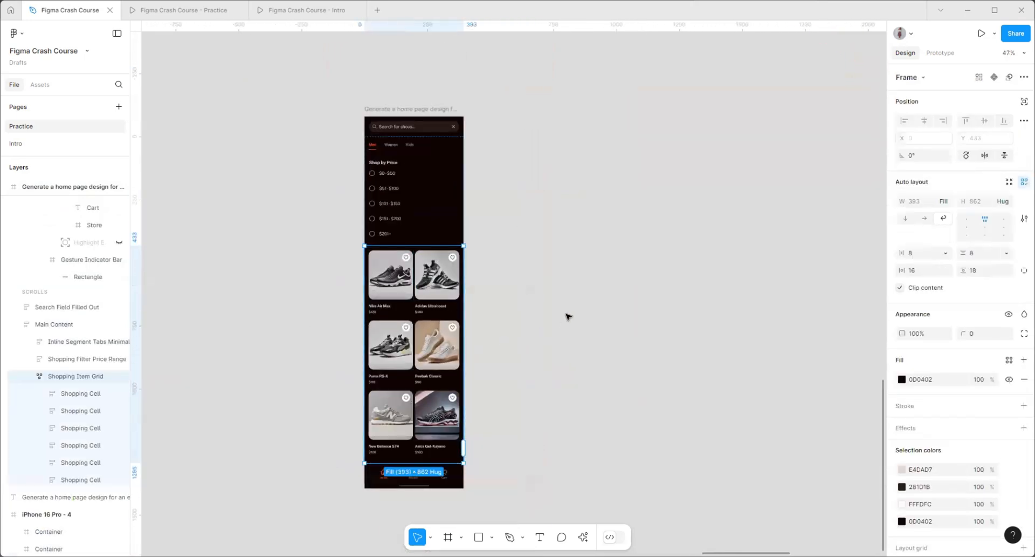
- Move the Shopping Filter Price Range frame out of the home page onto the empty canvas beside it
{"action": "left_click", "coordinate": [566, 312]}
{"action": "scroll", "coordinate": [538, 234], "scroll_direction": "up", "scroll_amount": 1}
{"action": "left_click", "coordinate": [360, 179]}
{"action": "left_click", "coordinate": [360, 178]}
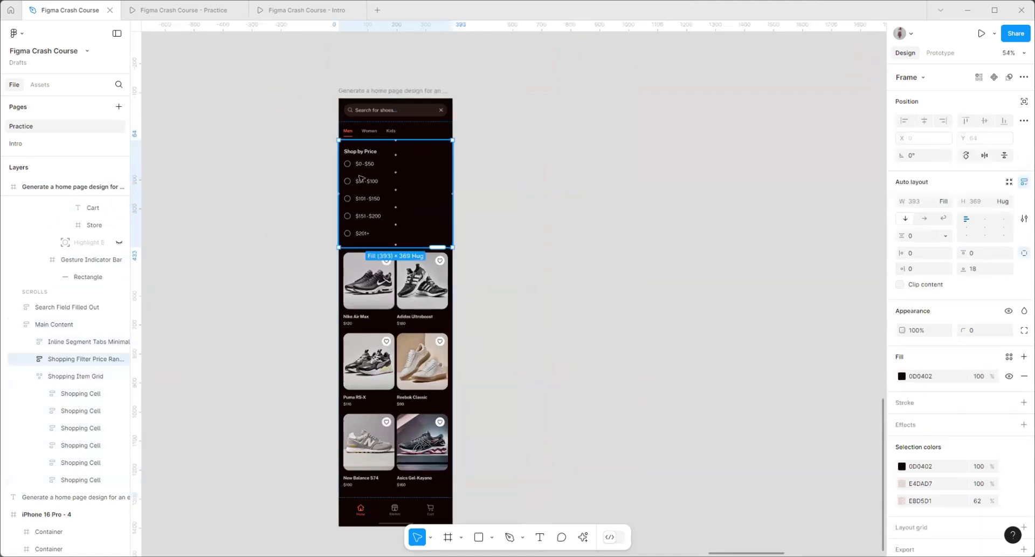
{"action": "left_click_drag", "start_coordinate": [360, 179], "coordinate": [581, 167]}
{"action": "scroll", "coordinate": [520, 201], "scroll_direction": "down", "scroll_amount": 2}
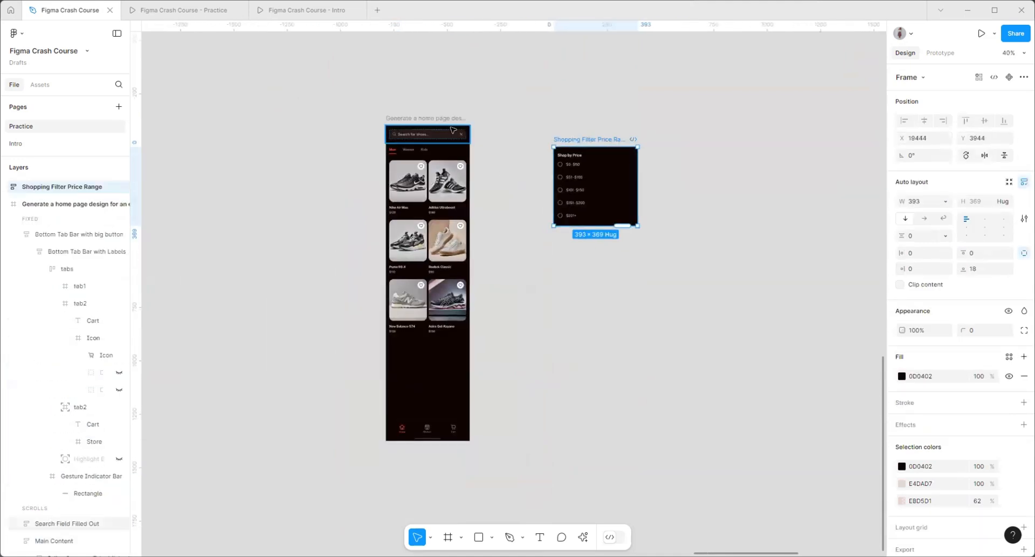
- Inspect the size and layout settings of the home page's Main Content frame and the Shopping Item Grid inside it
{"action": "left_click", "coordinate": [437, 350]}
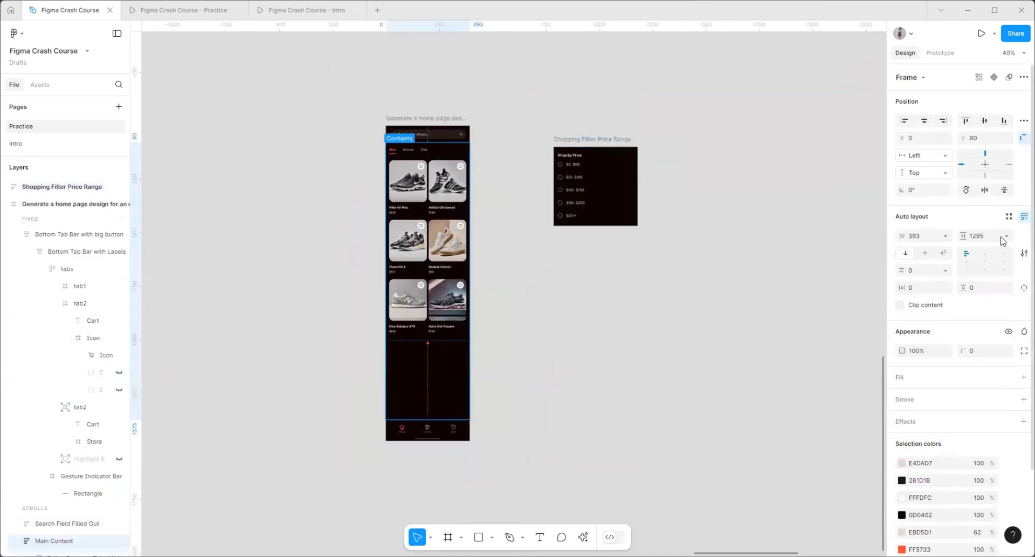
{"action": "scroll", "coordinate": [430, 338], "scroll_direction": "up", "scroll_amount": 1}
{"action": "scroll", "coordinate": [430, 348], "scroll_direction": "up", "scroll_amount": 2}
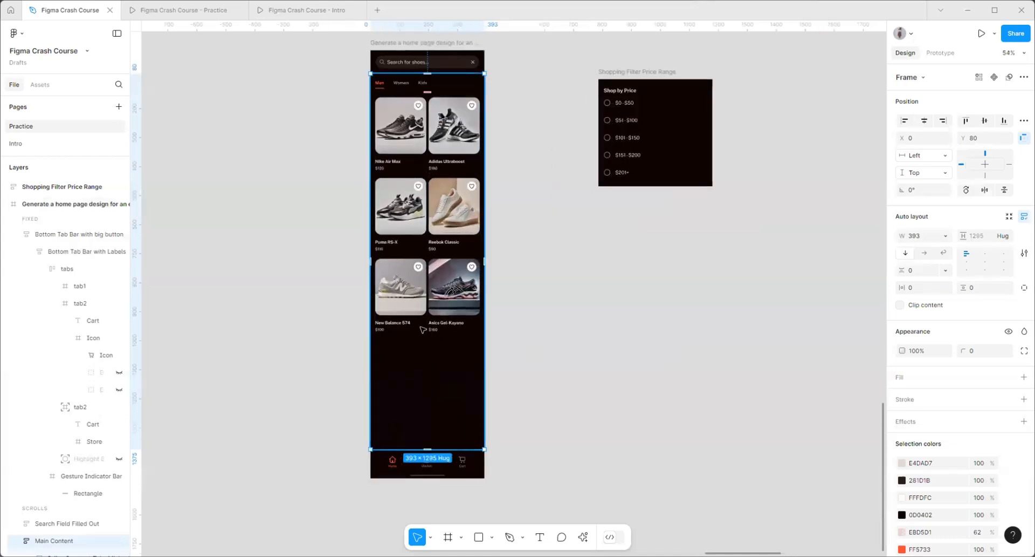
{"action": "double_click", "coordinate": [423, 329]}
{"action": "left_click", "coordinate": [405, 395]}
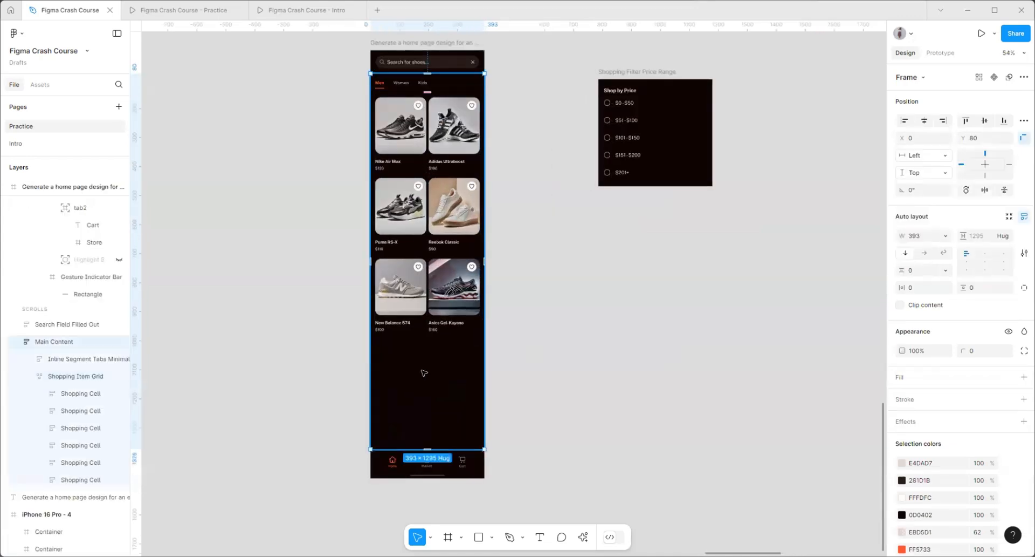
{"action": "left_click", "coordinate": [434, 309]}
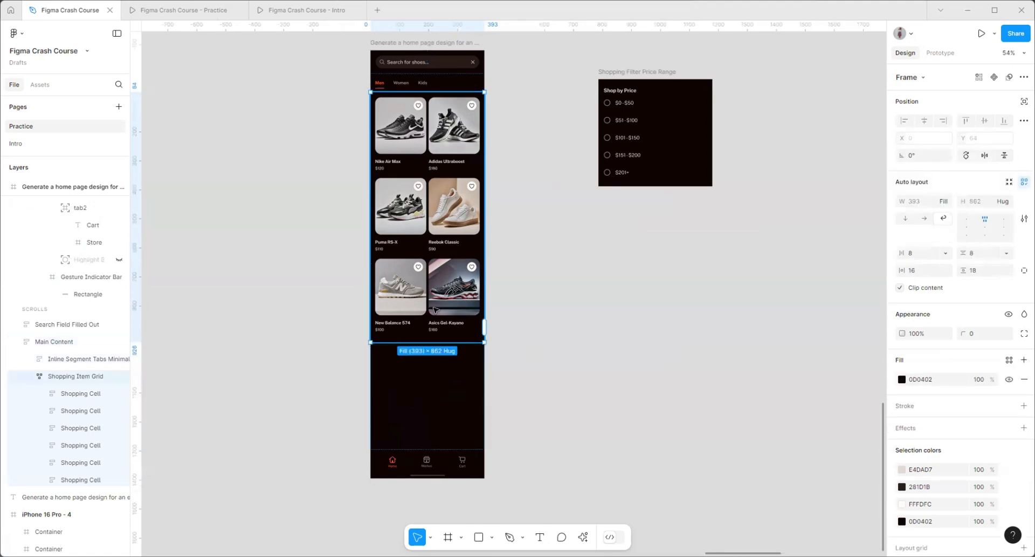
- Delete the hidden highlight rectangle around the Market tab from the home page's bottom tab bar
{"action": "left_click", "coordinate": [81, 295]}
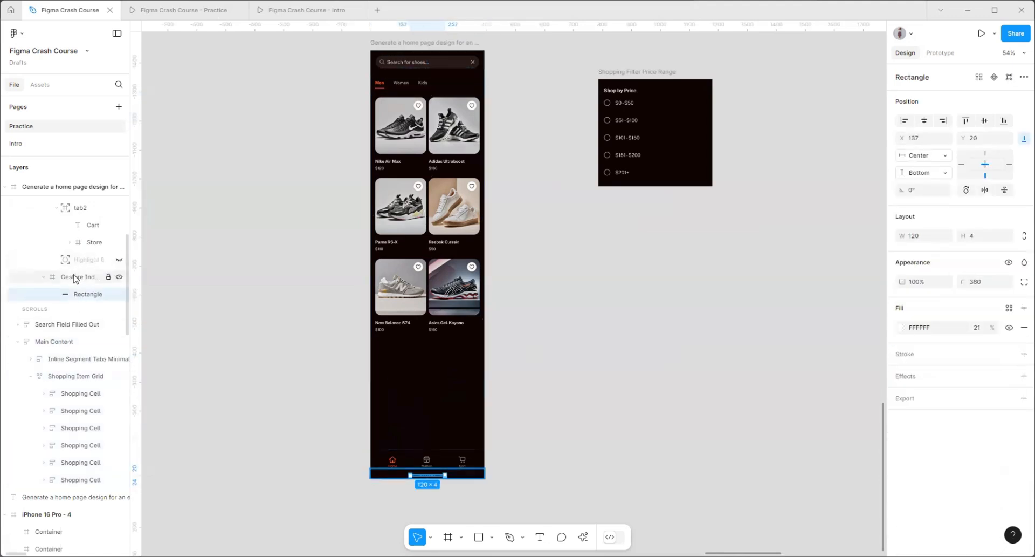
{"action": "left_click", "coordinate": [79, 275]}
{"action": "left_click", "coordinate": [85, 261]}
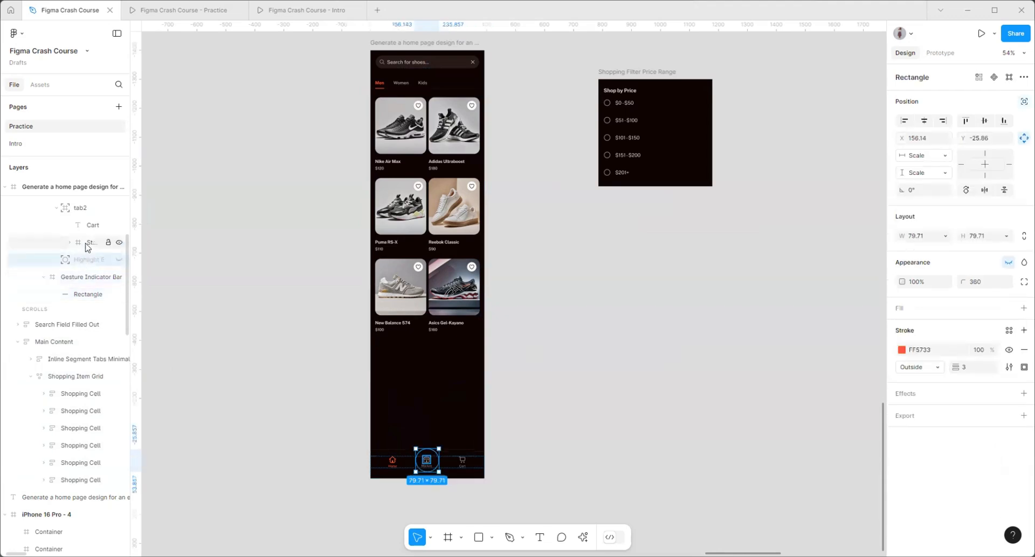
{"action": "left_click", "coordinate": [89, 244]}
{"action": "left_click", "coordinate": [93, 225]}
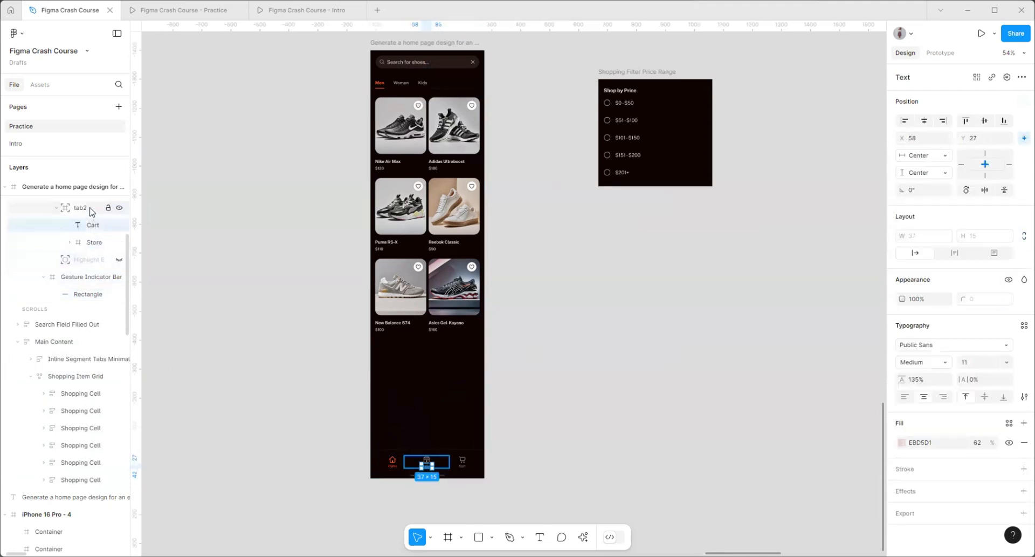
{"action": "left_click", "coordinate": [91, 209]}
{"action": "left_click", "coordinate": [87, 259]}
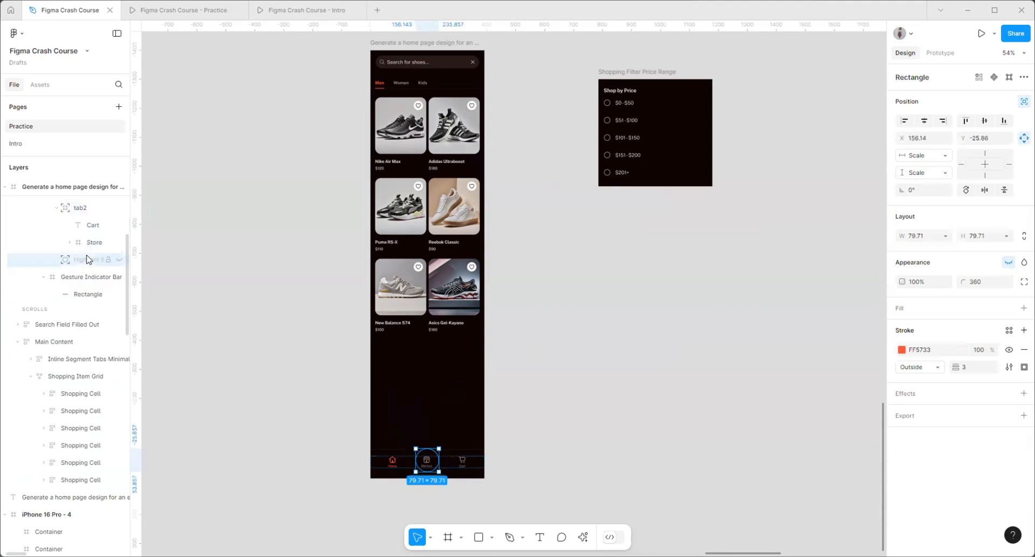
{"action": "key", "text": "Delete"}
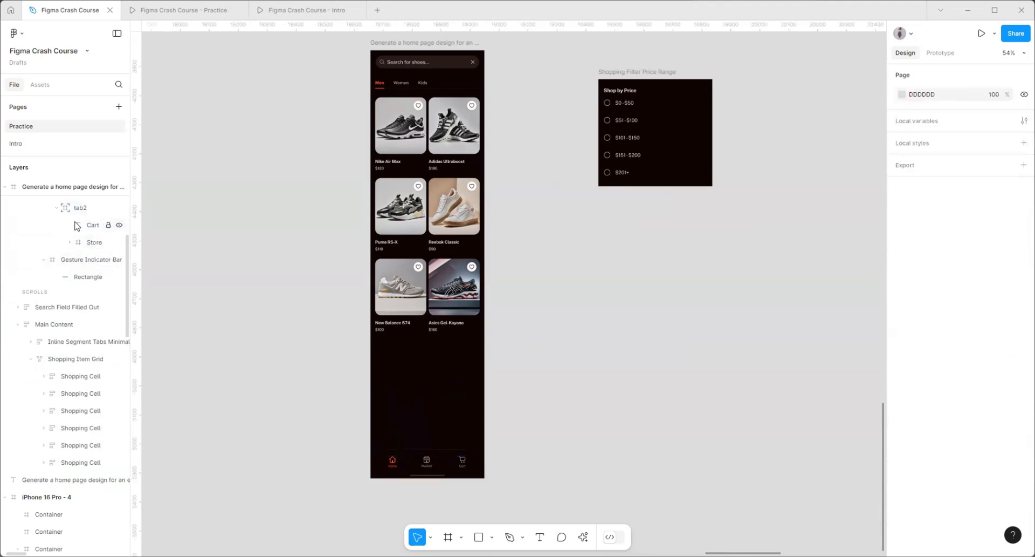
{"action": "scroll", "coordinate": [82, 273], "scroll_direction": "up", "scroll_amount": 2}
{"action": "left_click", "coordinate": [82, 317]}
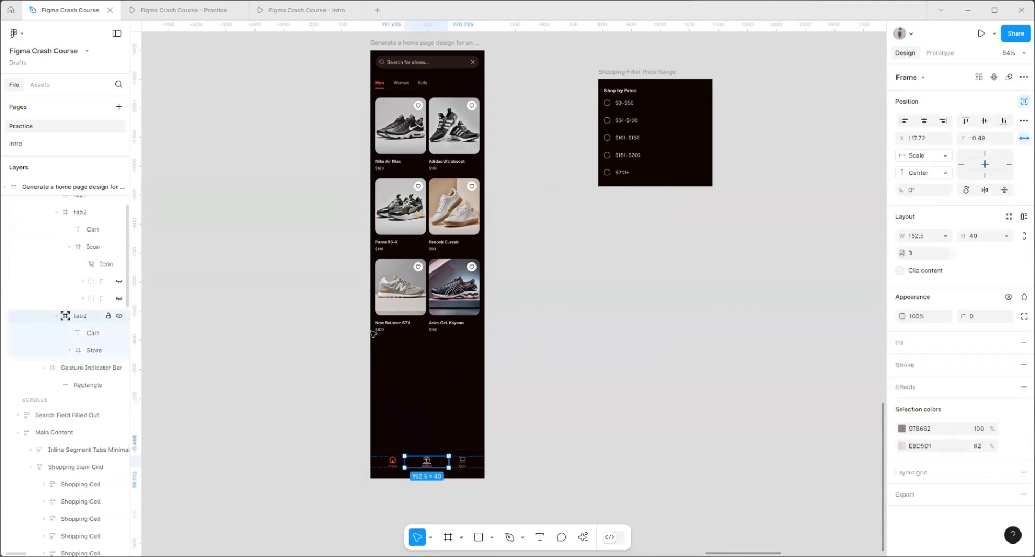
- Examine the height sizing options of the home page's Main Content frame against its empty lower area
{"action": "left_click", "coordinate": [374, 334]}
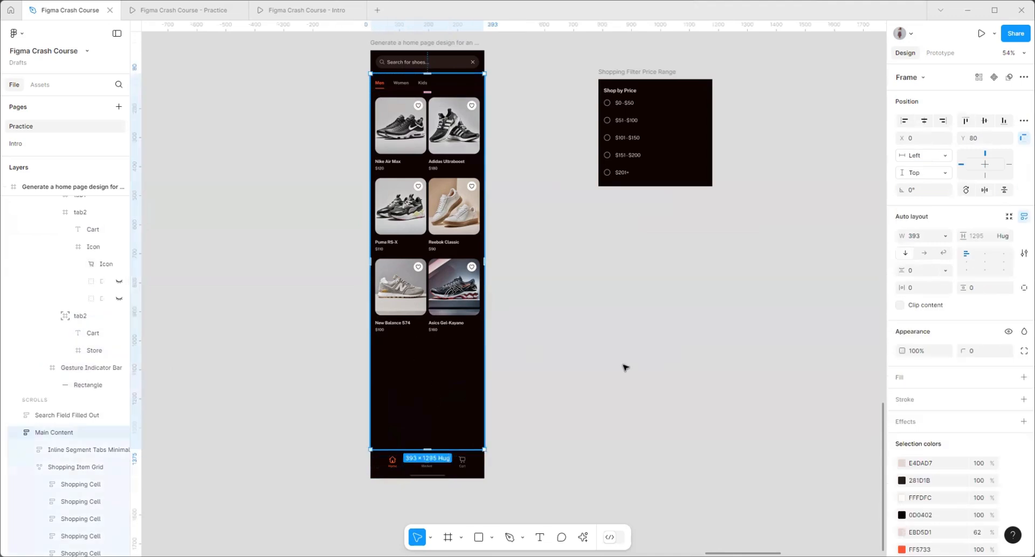
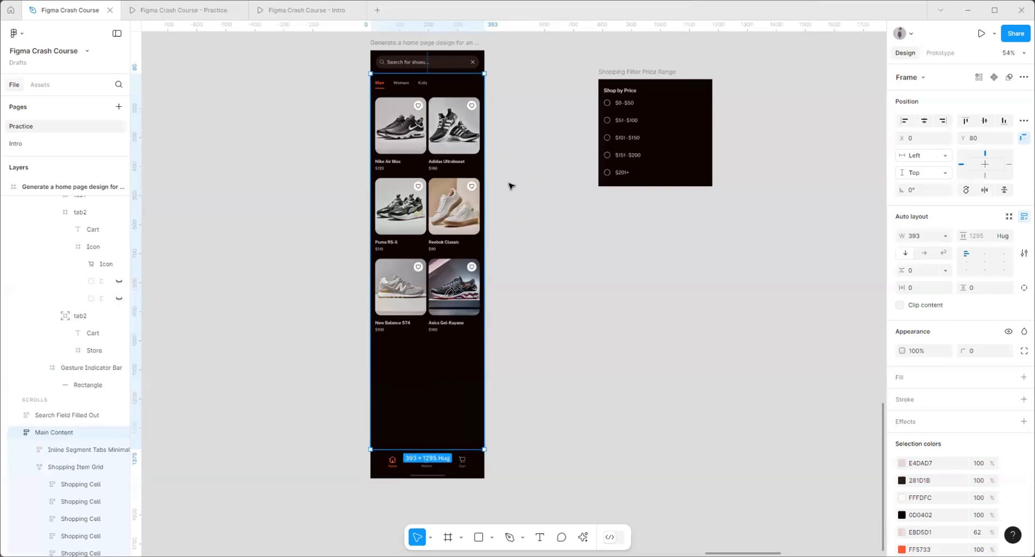
{"action": "scroll", "coordinate": [504, 183], "scroll_direction": "down", "scroll_amount": 2}
{"action": "scroll", "coordinate": [335, 211], "scroll_direction": "down", "scroll_amount": 2}
{"action": "scroll", "coordinate": [335, 212], "scroll_direction": "up", "scroll_amount": 1}
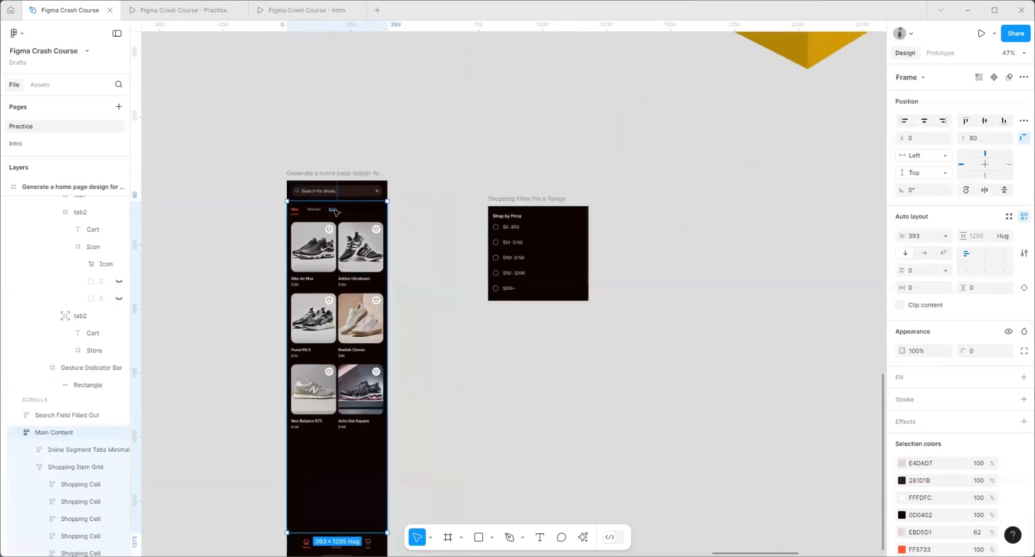
{"action": "scroll", "coordinate": [334, 212], "scroll_direction": "up", "scroll_amount": 2}
{"action": "scroll", "coordinate": [472, 229], "scroll_direction": "down", "scroll_amount": 1}
{"action": "scroll", "coordinate": [472, 233], "scroll_direction": "down", "scroll_amount": 3}
{"action": "scroll", "coordinate": [444, 450], "scroll_direction": "up", "scroll_amount": 3}
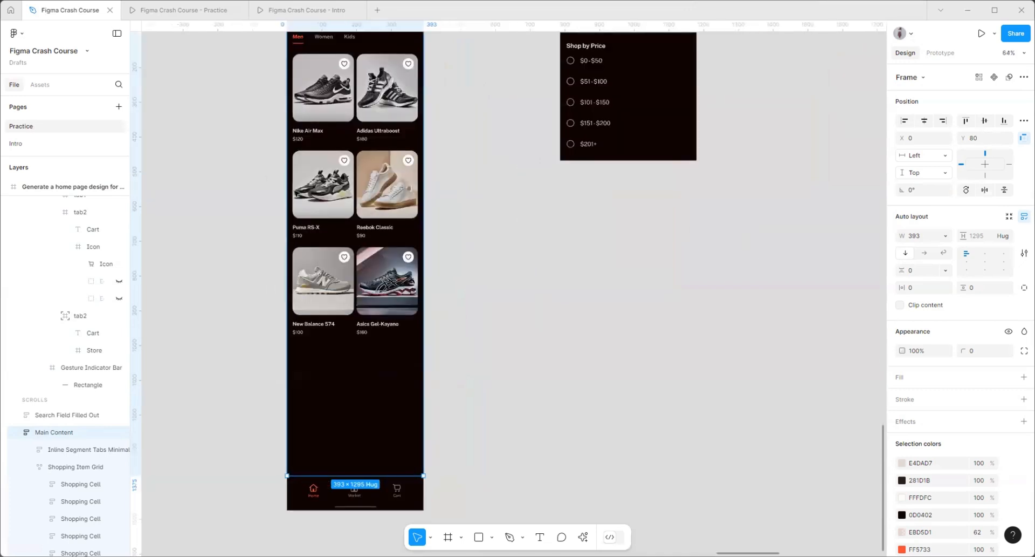
{"action": "scroll", "coordinate": [312, 102], "scroll_direction": "down", "scroll_amount": 3}
{"action": "scroll", "coordinate": [492, 287], "scroll_direction": "up", "scroll_amount": 3}
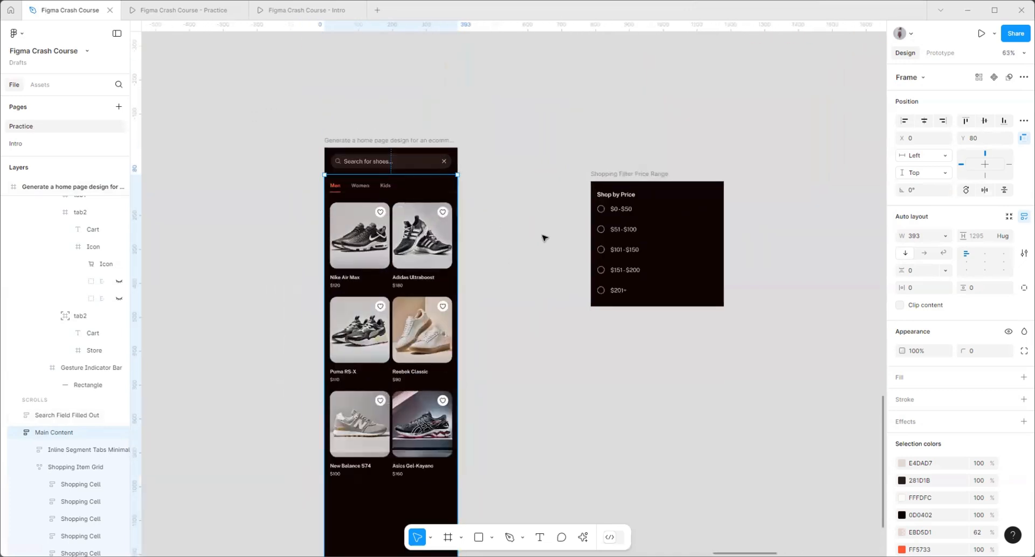
{"action": "scroll", "coordinate": [544, 237], "scroll_direction": "down", "scroll_amount": 3}
{"action": "scroll", "coordinate": [494, 237], "scroll_direction": "up", "scroll_amount": 1}
{"action": "scroll", "coordinate": [516, 287], "scroll_direction": "down", "scroll_amount": 3}
{"action": "scroll", "coordinate": [494, 348], "scroll_direction": "up", "scroll_amount": 3}
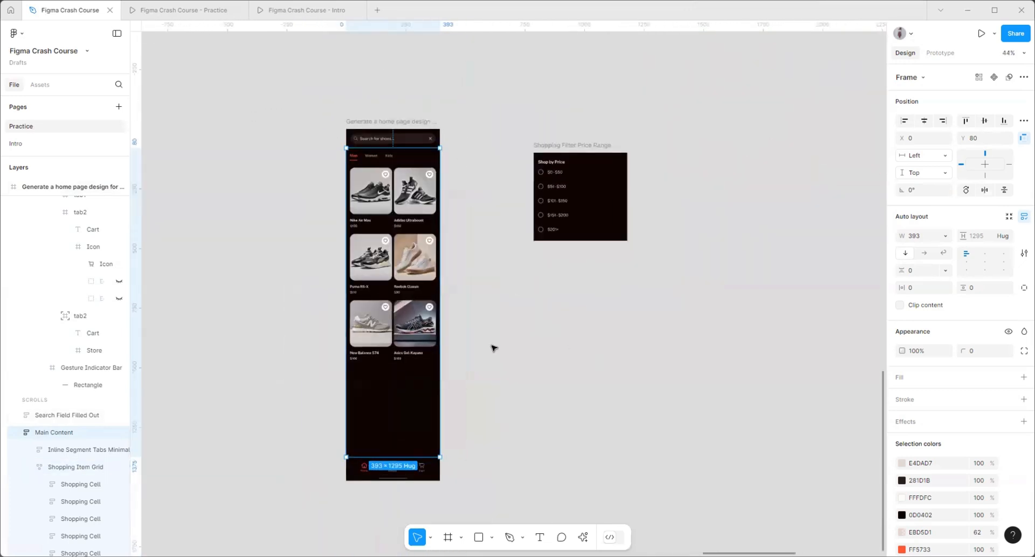
{"action": "scroll", "coordinate": [494, 348], "scroll_direction": "up", "scroll_amount": 2}
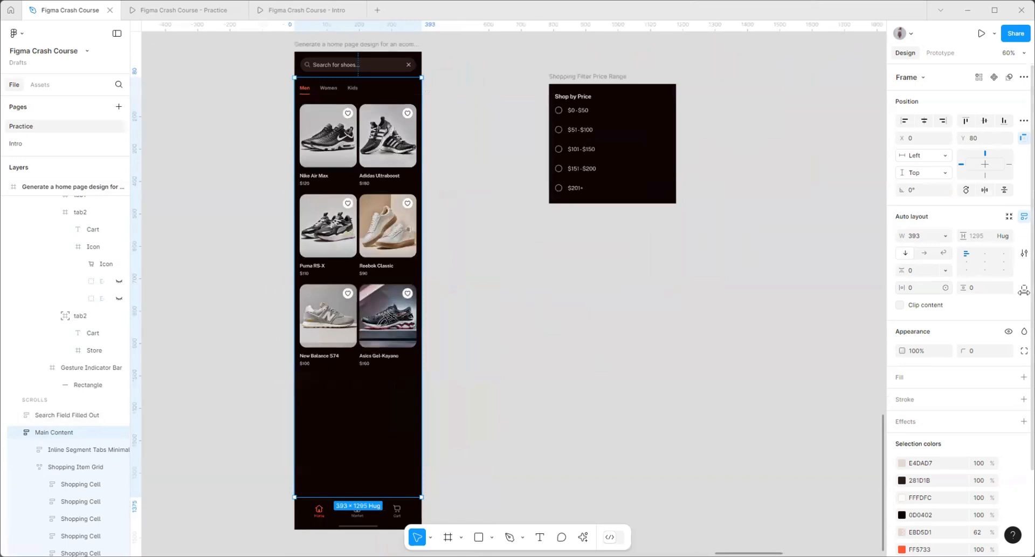
{"action": "left_click", "coordinate": [1005, 235]}
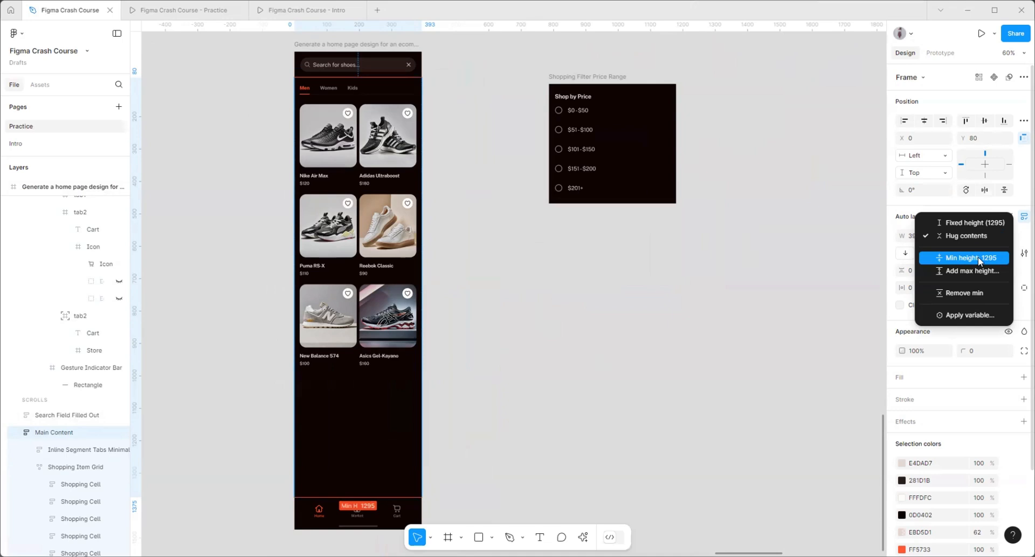
{"action": "scroll", "coordinate": [558, 319], "scroll_direction": "down", "scroll_amount": 2}
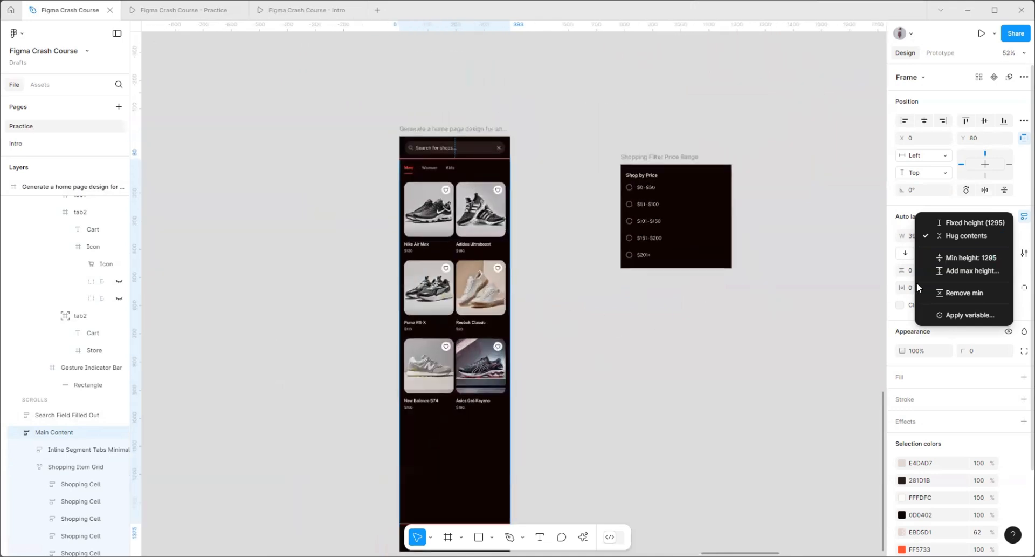
{"action": "scroll", "coordinate": [551, 276], "scroll_direction": "down", "scroll_amount": 3}
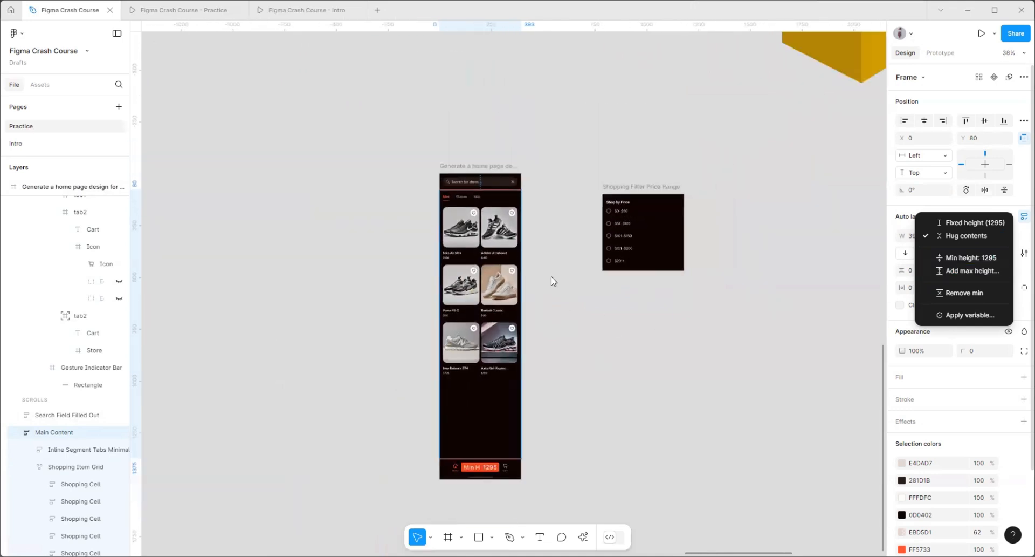
{"action": "key", "text": "Escape"}
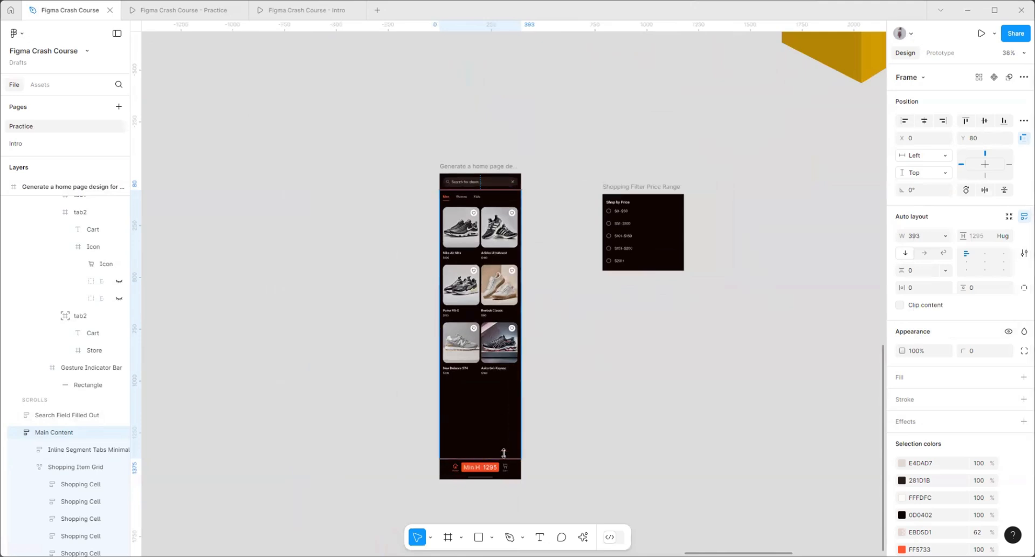
- Remove the minimum height from the home page's Main Content frame
{"action": "scroll", "coordinate": [642, 336], "scroll_direction": "up", "scroll_amount": 3}
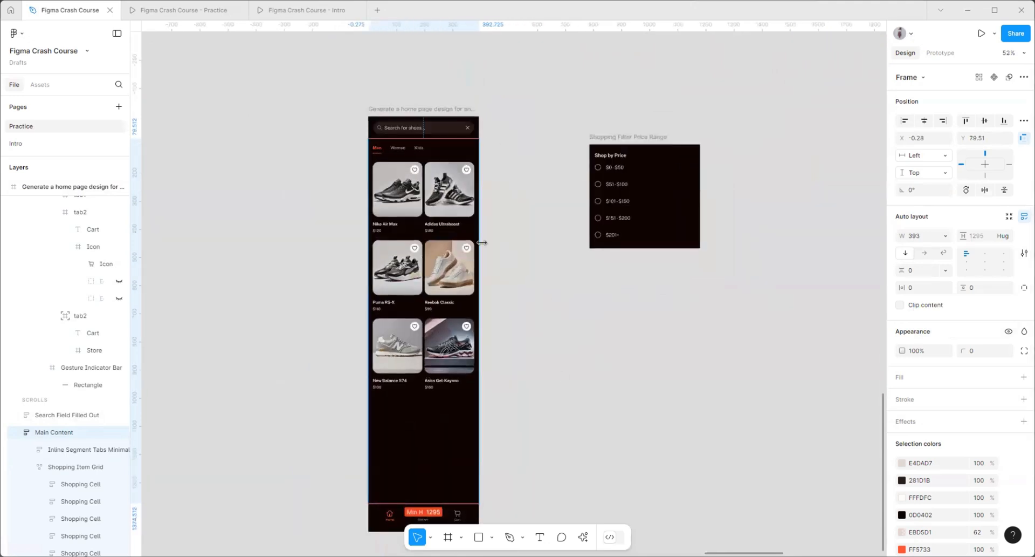
{"action": "left_click", "coordinate": [1003, 236]}
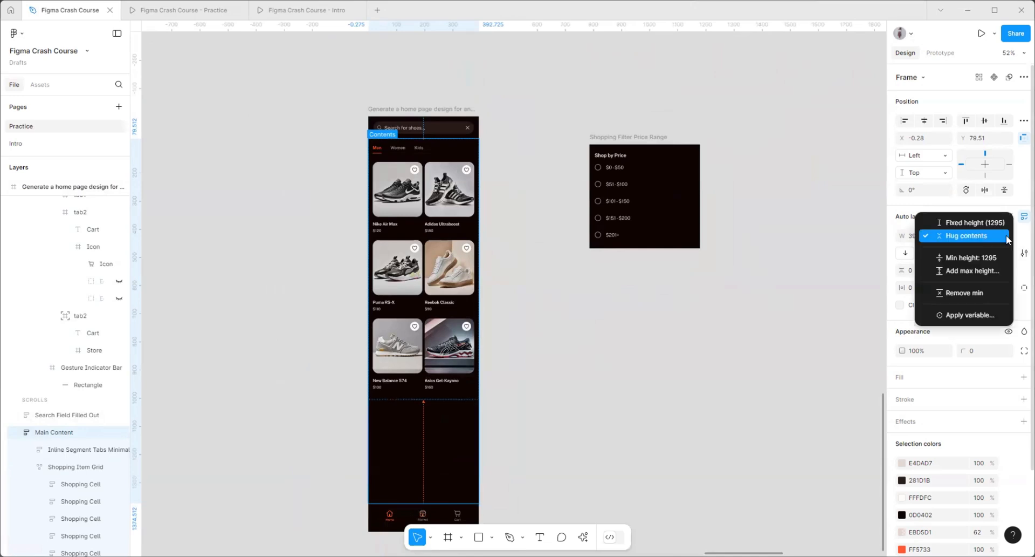
{"action": "left_click", "coordinate": [962, 292]}
{"action": "scroll", "coordinate": [372, 270], "scroll_direction": "down", "scroll_amount": 3}
{"action": "scroll", "coordinate": [435, 323], "scroll_direction": "up", "scroll_amount": 4}
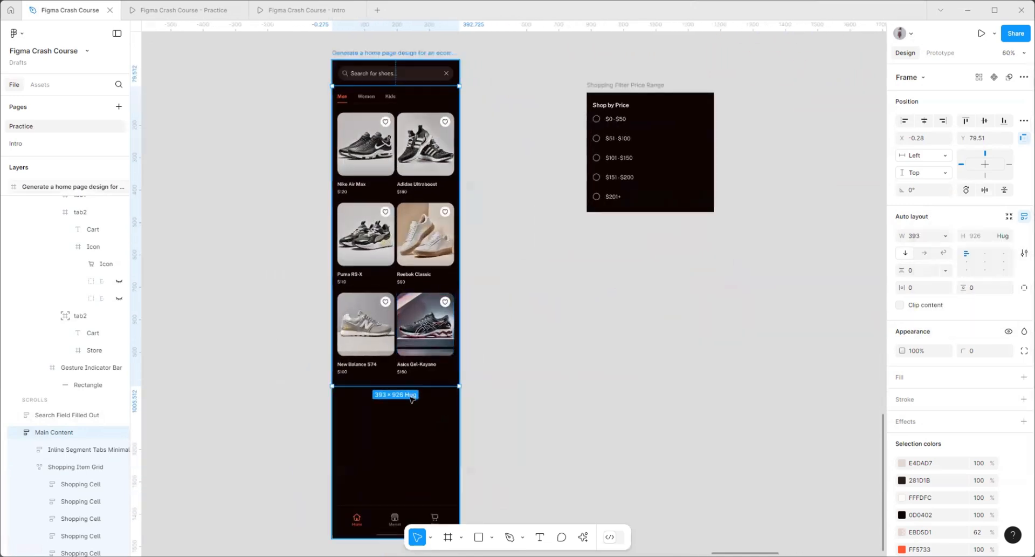
{"action": "scroll", "coordinate": [411, 398], "scroll_direction": "up", "scroll_amount": 2}
{"action": "scroll", "coordinate": [423, 391], "scroll_direction": "down", "scroll_amount": 2}
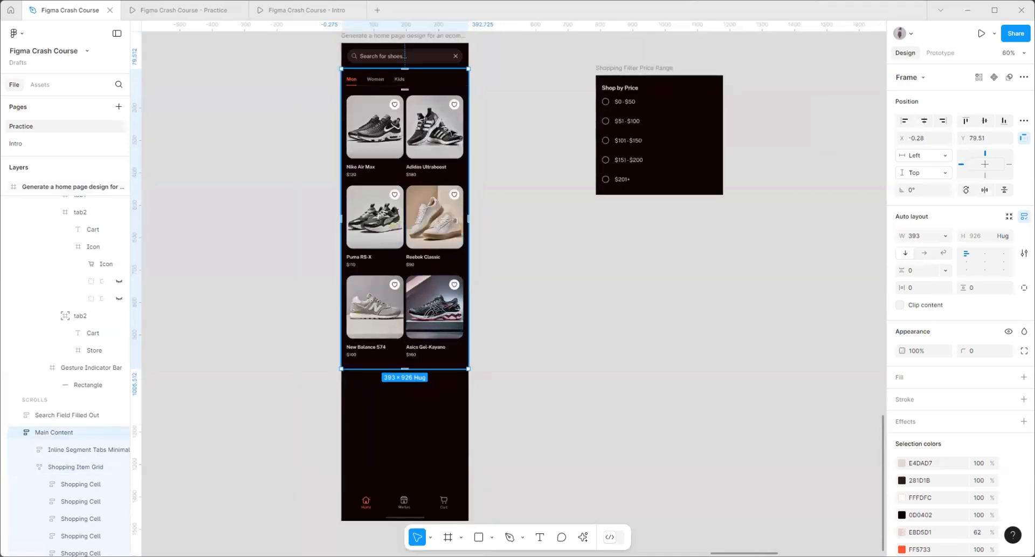
- Shorten the home page frame from its bottom edge to a height of about 1106
{"action": "scroll", "coordinate": [474, 246], "scroll_direction": "down", "scroll_amount": 3}
{"action": "left_click", "coordinate": [461, 335]}
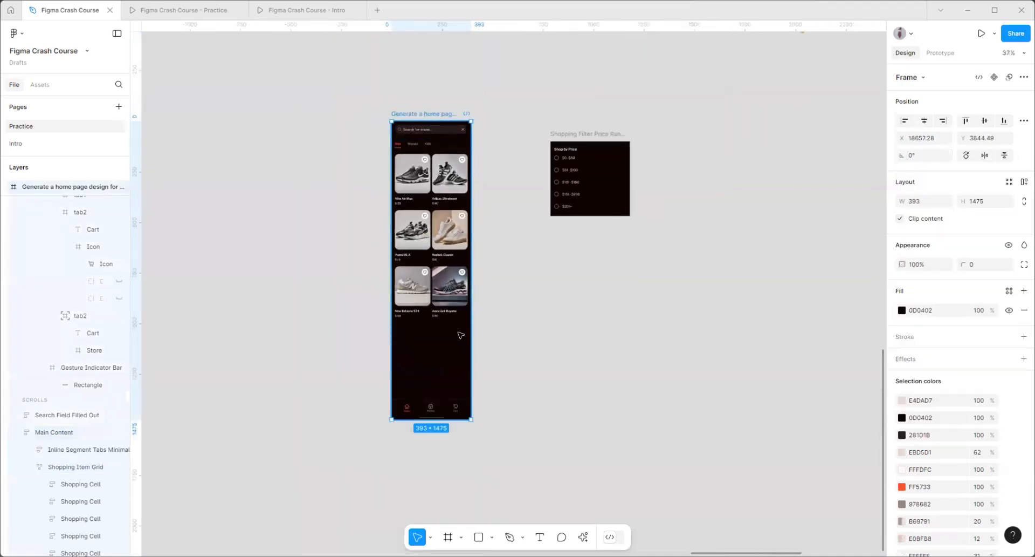
{"action": "left_click_drag", "start_coordinate": [429, 406], "coordinate": [430, 343]}
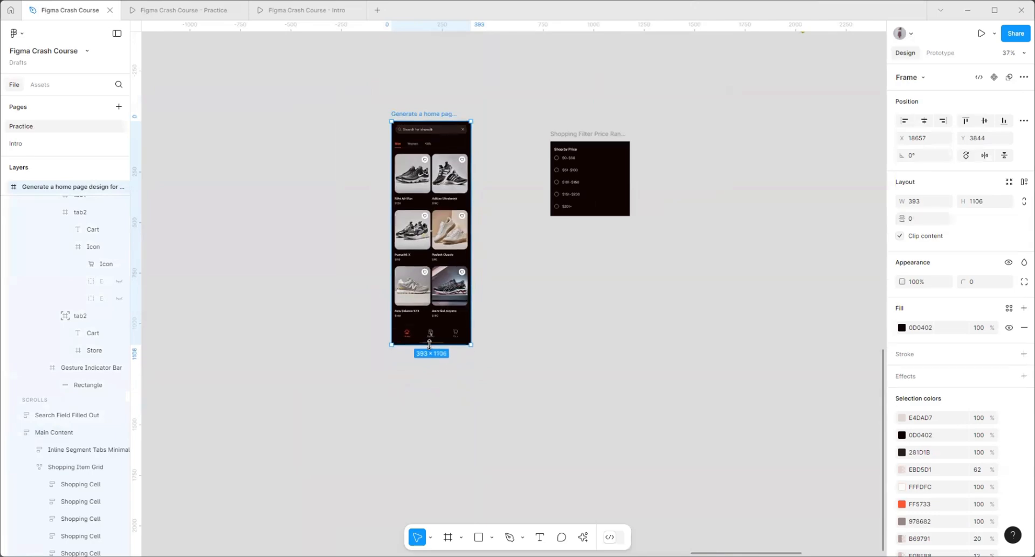
{"action": "scroll", "coordinate": [433, 333], "scroll_direction": "up", "scroll_amount": 2}
- Check the shortened home page by scrolling through it in the prototype, and return to the design file
{"action": "left_click", "coordinate": [184, 10]}
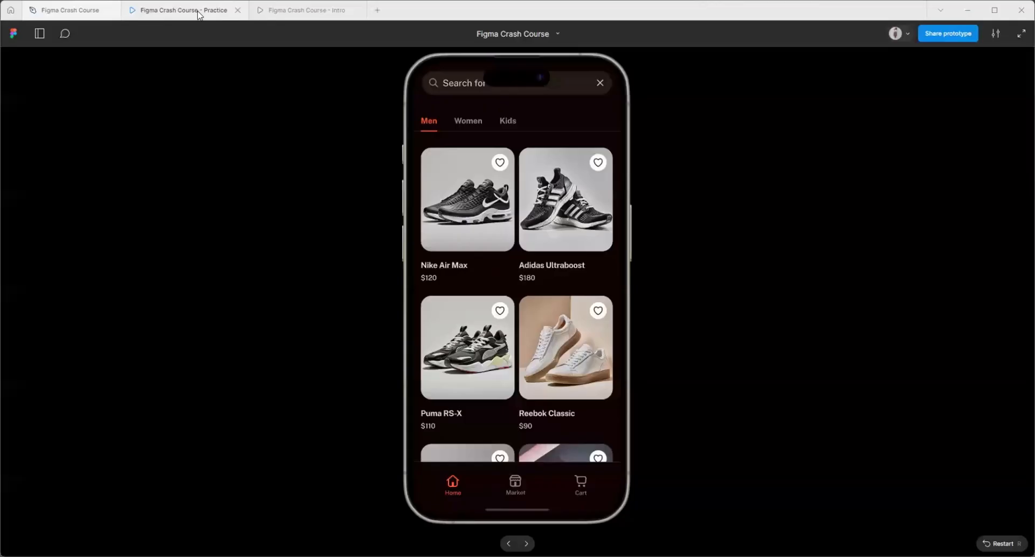
{"action": "left_click_drag", "start_coordinate": [533, 400], "coordinate": [544, 240]}
{"action": "left_click_drag", "start_coordinate": [551, 359], "coordinate": [559, 232]}
{"action": "left_click_drag", "start_coordinate": [564, 178], "coordinate": [592, 326]}
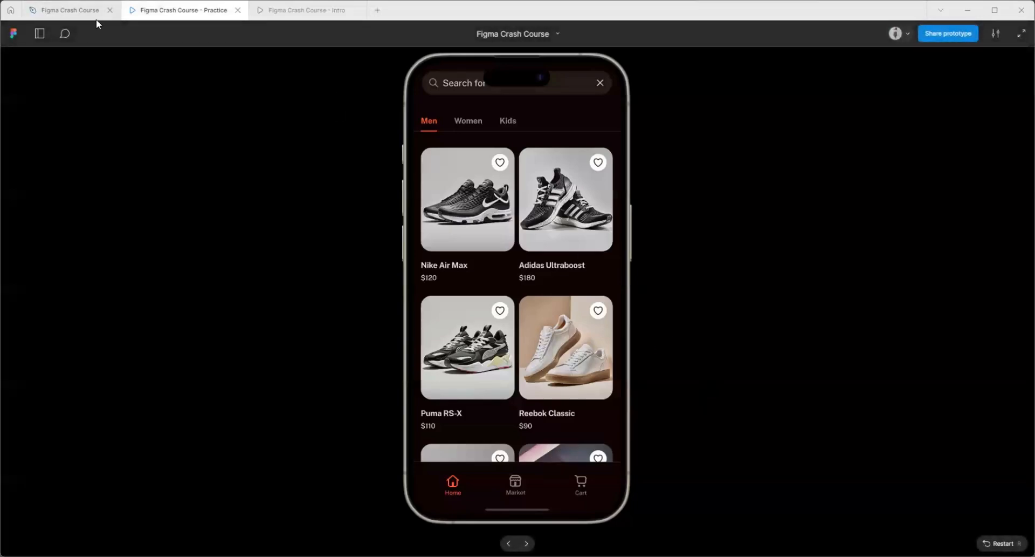
{"action": "left_click", "coordinate": [57, 13]}
- Select the Search Field Filled Out frame, check its scrolling behaviour in the prototype, and return to the design file
{"action": "left_click", "coordinate": [504, 409]}
{"action": "scroll", "coordinate": [501, 407], "scroll_direction": "down", "scroll_amount": 3}
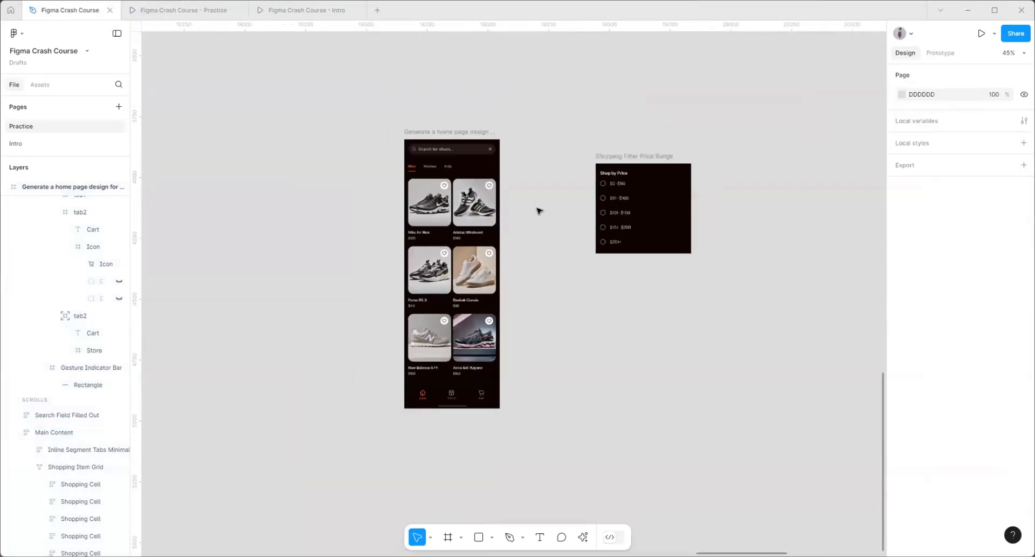
{"action": "scroll", "coordinate": [507, 116], "scroll_direction": "up", "scroll_amount": 1}
{"action": "scroll", "coordinate": [488, 118], "scroll_direction": "up", "scroll_amount": 3}
{"action": "left_click", "coordinate": [429, 178]}
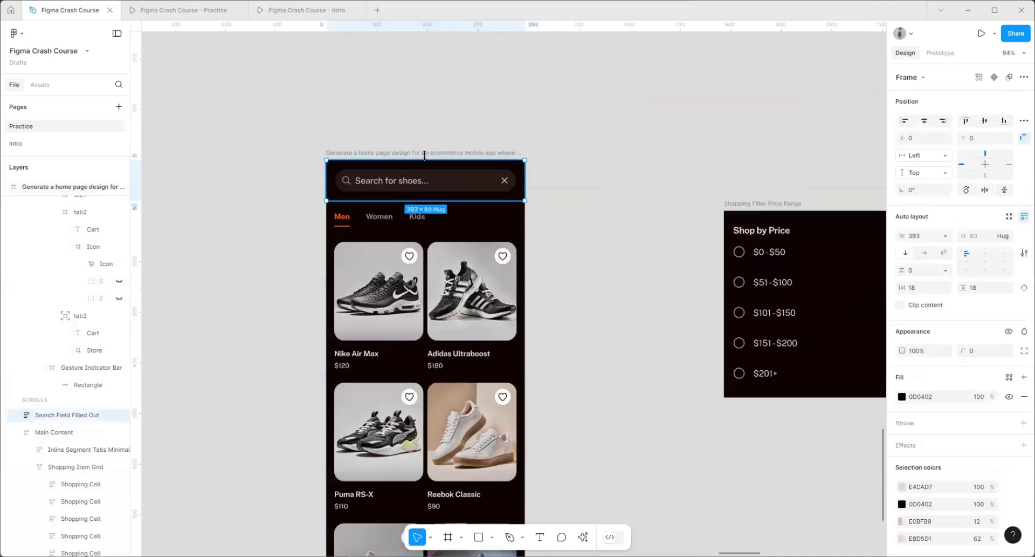
{"action": "scroll", "coordinate": [431, 156], "scroll_direction": "up", "scroll_amount": 2}
{"action": "left_click", "coordinate": [183, 10]}
{"action": "scroll", "coordinate": [534, 210], "scroll_direction": "down", "scroll_amount": 5}
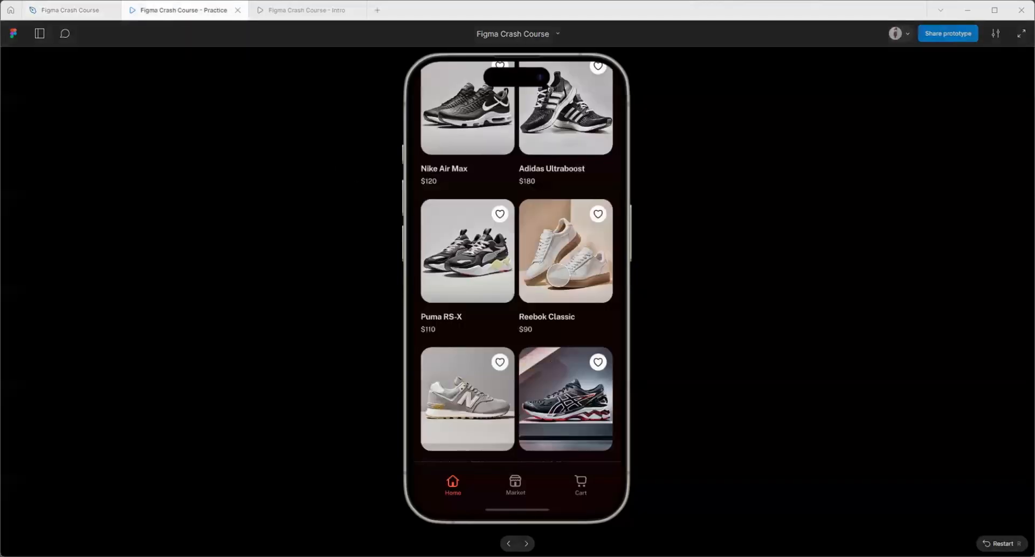
{"action": "scroll", "coordinate": [534, 210], "scroll_direction": "up", "scroll_amount": 5}
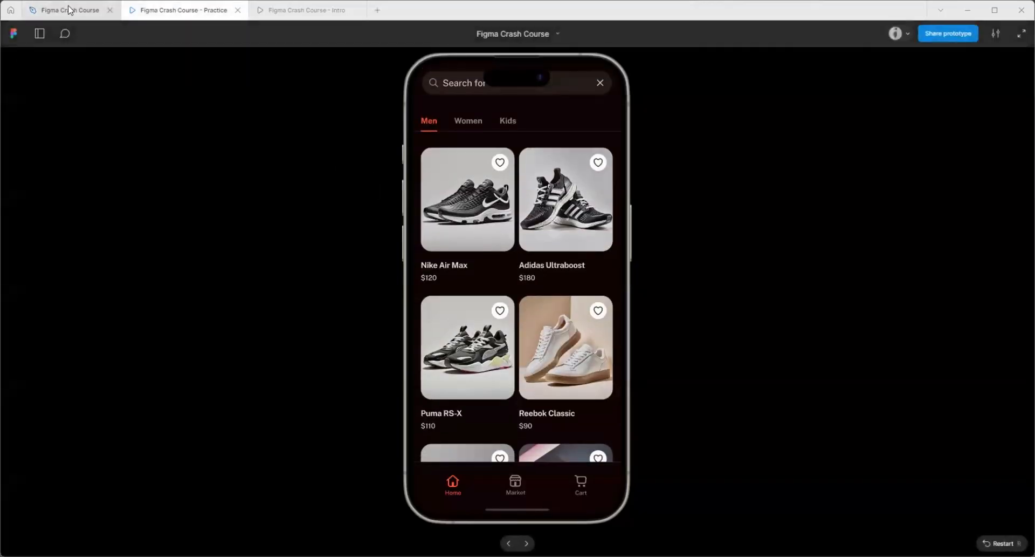
{"action": "left_click", "coordinate": [62, 10]}
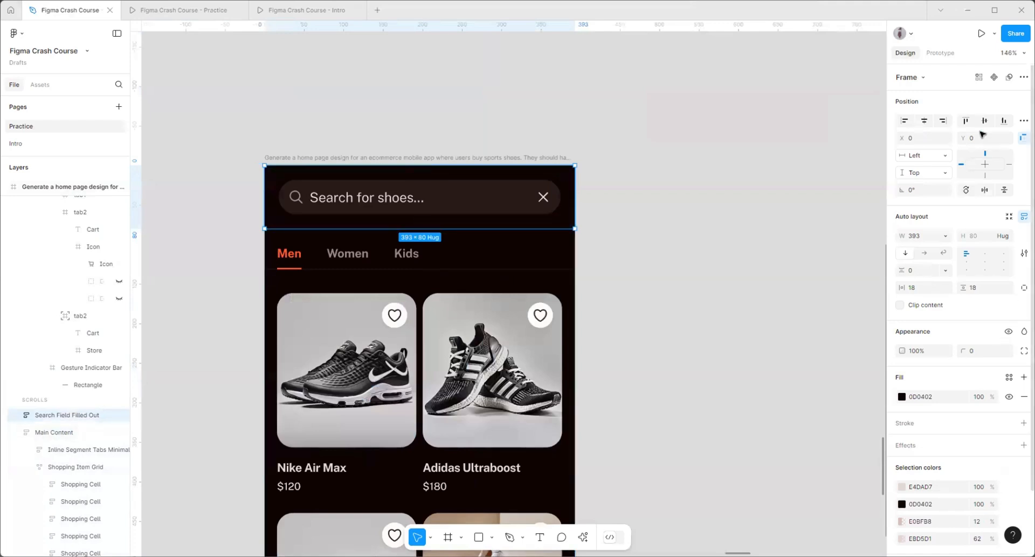
- Set the scroll position of the Search Field Filled Out frame to Fixed in its prototype settings
{"action": "left_click", "coordinate": [941, 52]}
{"action": "left_click", "coordinate": [985, 133]}
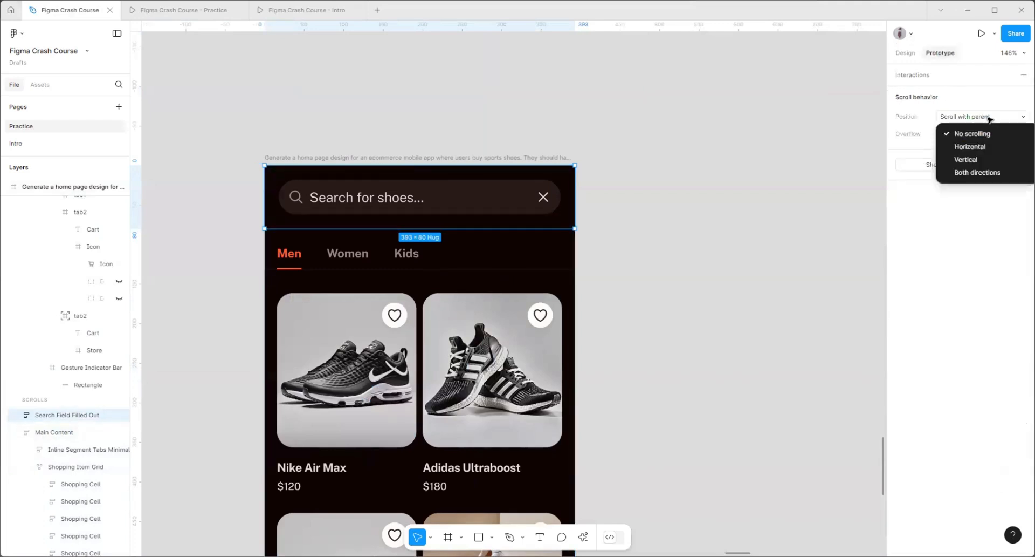
{"action": "left_click", "coordinate": [989, 117]}
{"action": "left_click", "coordinate": [989, 117]}
{"action": "left_click", "coordinate": [960, 129]}
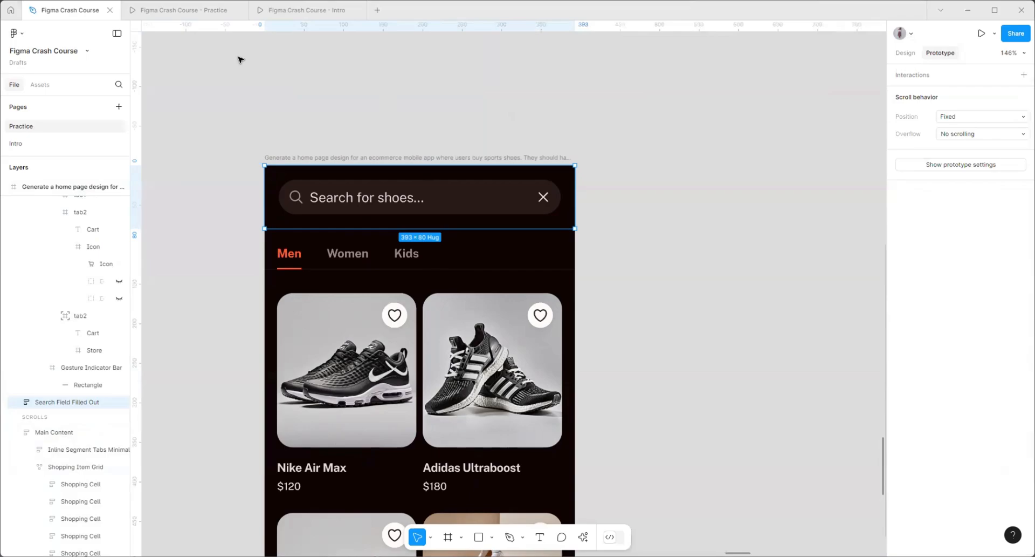
- Scroll through the home page in the prototype to check the search field, and return to the design file
{"action": "left_click", "coordinate": [195, 11]}
{"action": "left_click_drag", "start_coordinate": [470, 383], "coordinate": [637, 98]}
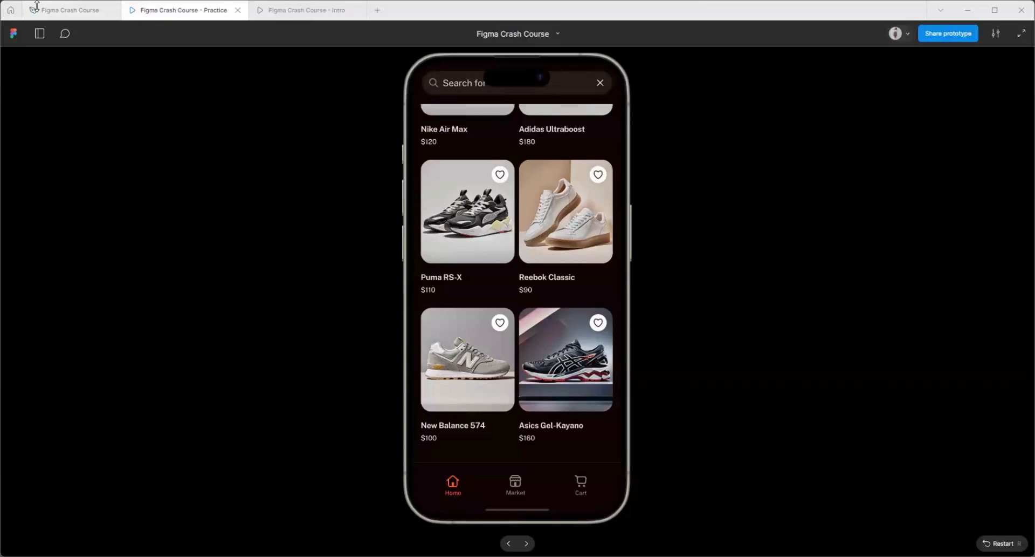
{"action": "left_click", "coordinate": [64, 12]}
- Change the Search Field Atom's fill colour to FFFFFF, keeping 12% opacity, and check it in the prototype
{"action": "scroll", "coordinate": [512, 155], "scroll_direction": "up", "scroll_amount": 5}
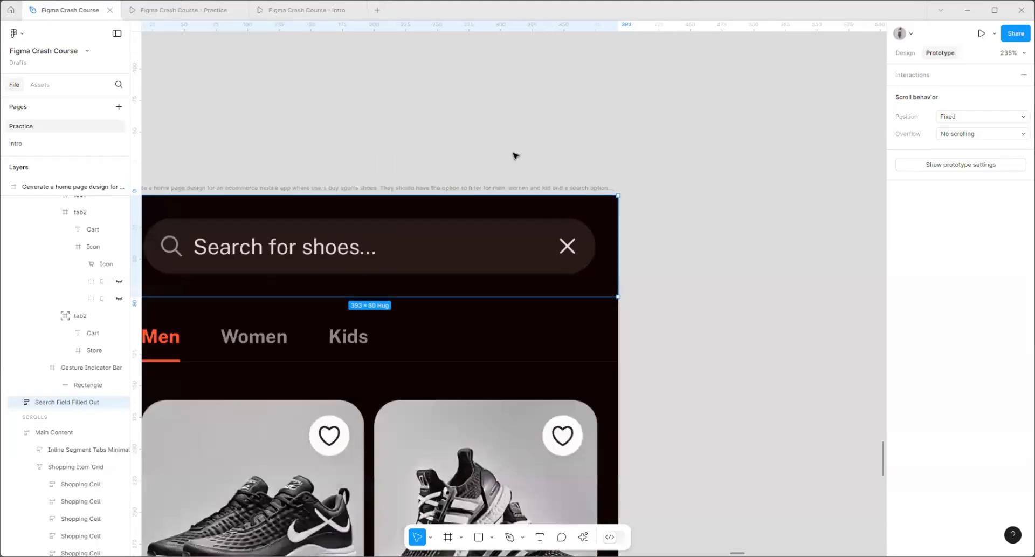
{"action": "left_click", "coordinate": [490, 248]}
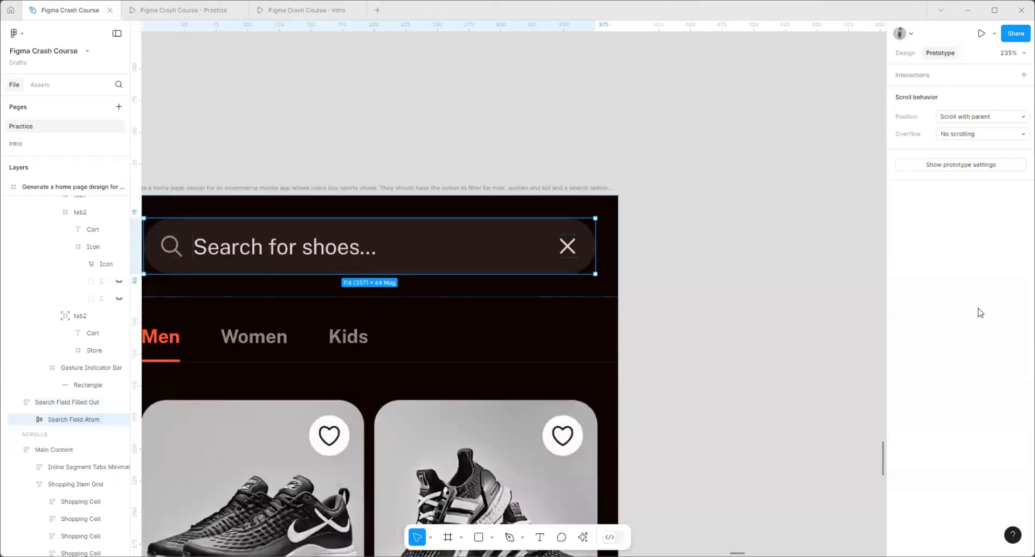
{"action": "left_click", "coordinate": [906, 53]}
{"action": "left_click", "coordinate": [900, 362]}
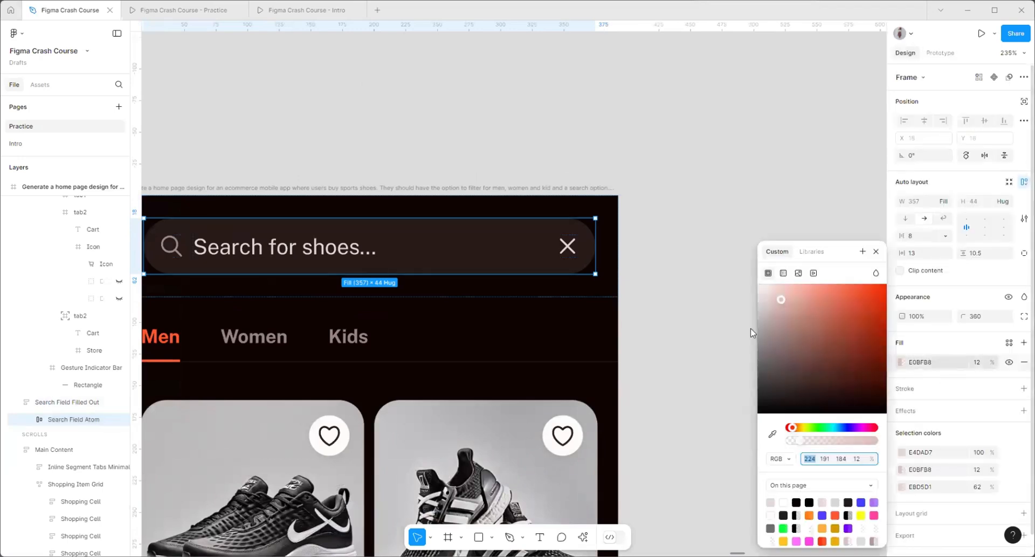
{"action": "left_click_drag", "start_coordinate": [771, 309], "coordinate": [715, 216]}
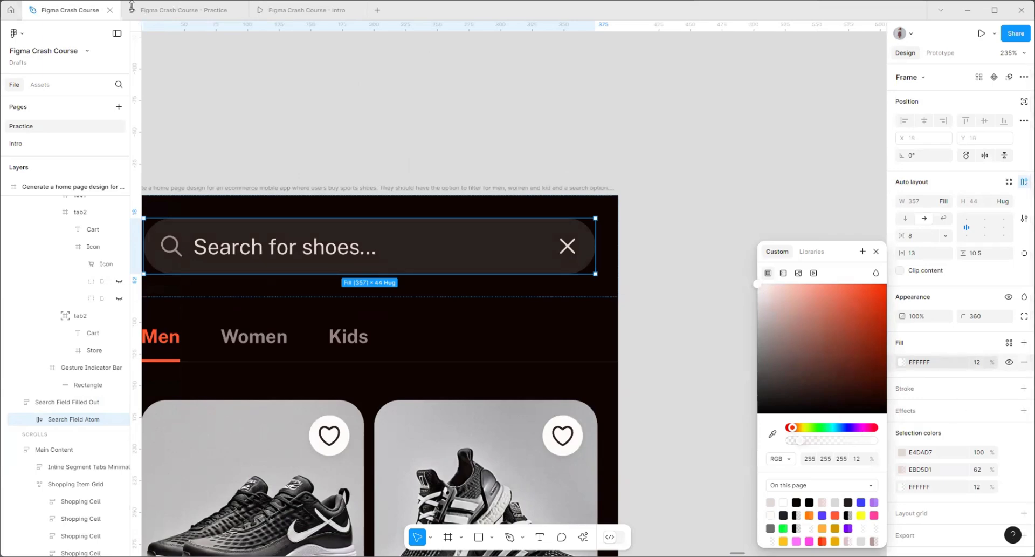
{"action": "left_click", "coordinate": [184, 10]}
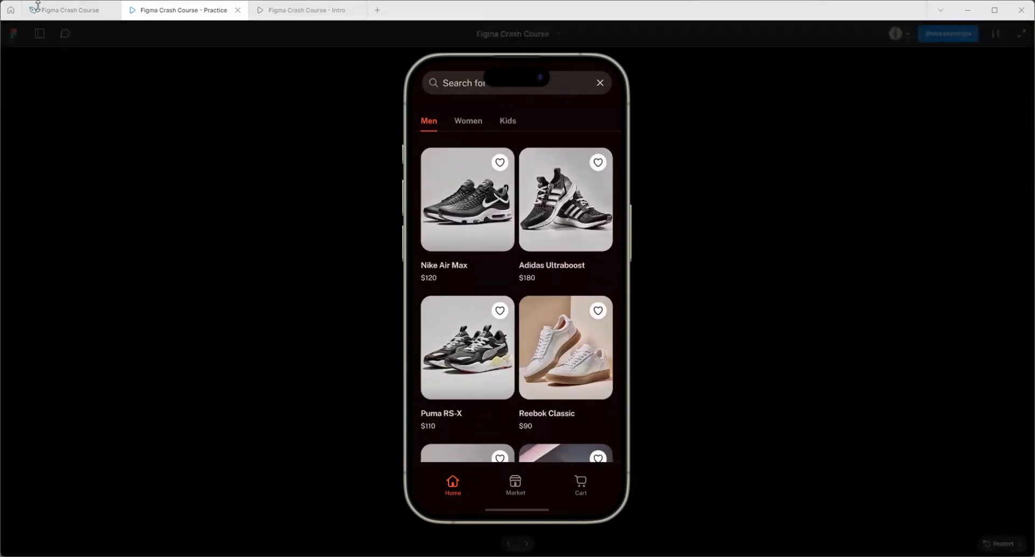
{"action": "left_click", "coordinate": [78, 17]}
- Select the Bottom Tab Bar with big button frame and set its fill colour to 212121
{"action": "scroll", "coordinate": [541, 227], "scroll_direction": "down", "scroll_amount": 5}
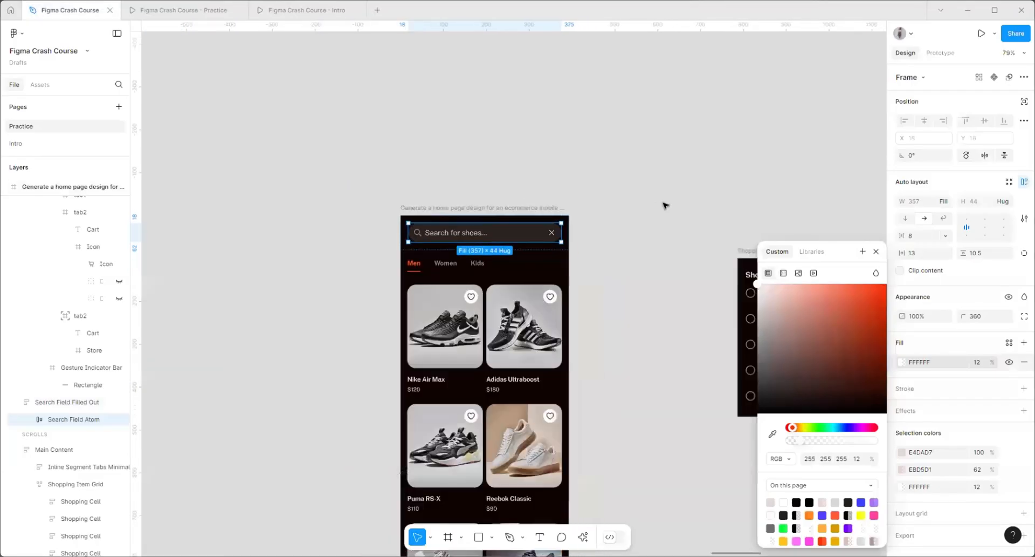
{"action": "left_click", "coordinate": [475, 131]}
{"action": "scroll", "coordinate": [617, 346], "scroll_direction": "down", "scroll_amount": 5}
{"action": "scroll", "coordinate": [514, 394], "scroll_direction": "up", "scroll_amount": 3}
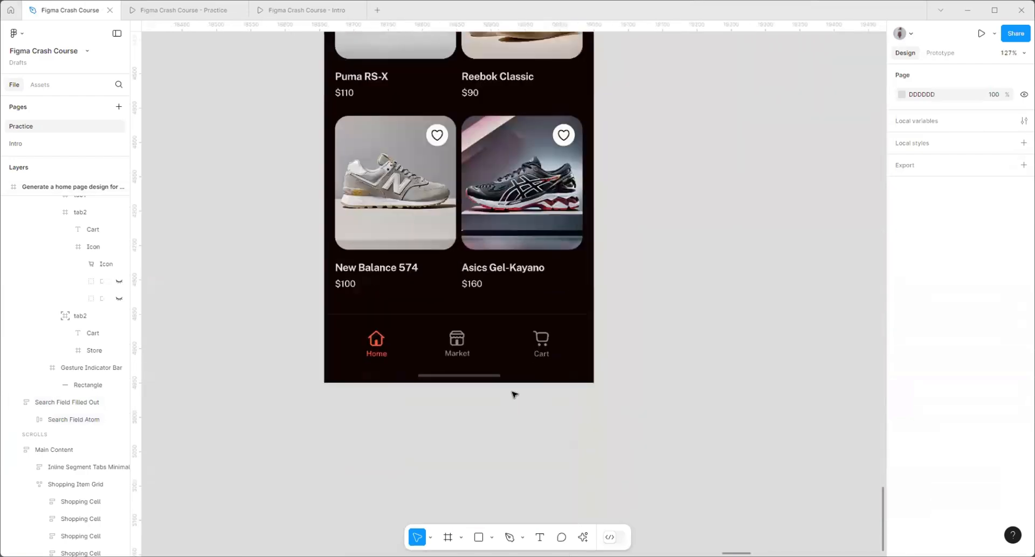
{"action": "scroll", "coordinate": [513, 394], "scroll_direction": "up", "scroll_amount": 2}
{"action": "scroll", "coordinate": [555, 483], "scroll_direction": "down", "scroll_amount": 6}
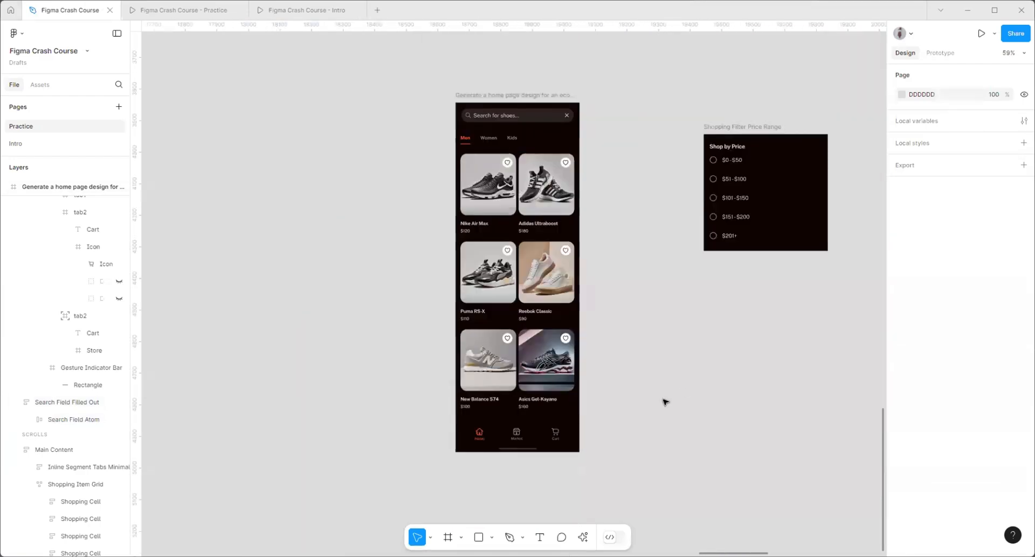
{"action": "scroll", "coordinate": [654, 409], "scroll_direction": "up", "scroll_amount": 4}
{"action": "scroll", "coordinate": [383, 491], "scroll_direction": "down", "scroll_amount": 3}
{"action": "scroll", "coordinate": [374, 497], "scroll_direction": "up", "scroll_amount": 2}
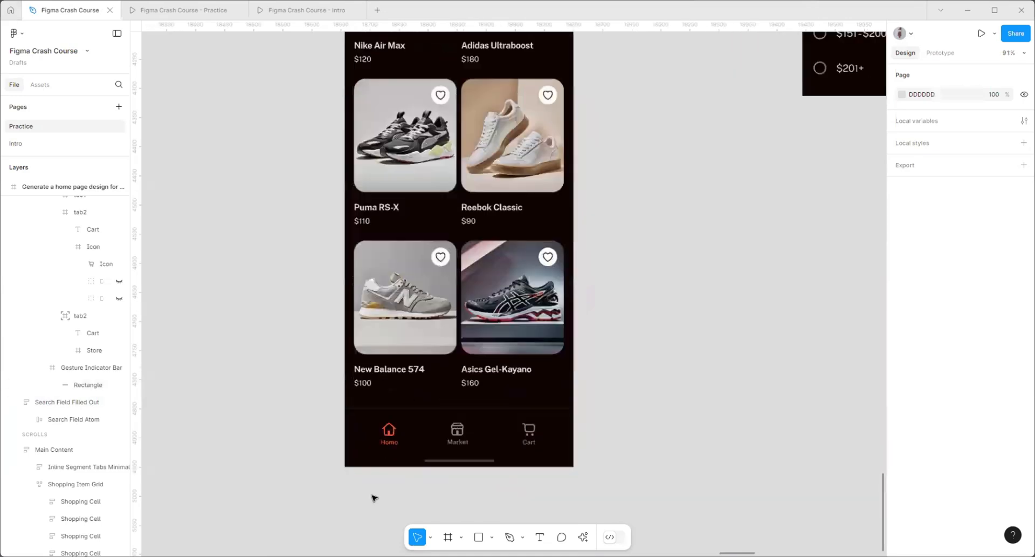
{"action": "scroll", "coordinate": [374, 497], "scroll_direction": "up", "scroll_amount": 2}
{"action": "left_click", "coordinate": [372, 443]}
{"action": "scroll", "coordinate": [211, 467], "scroll_direction": "down", "scroll_amount": 6}
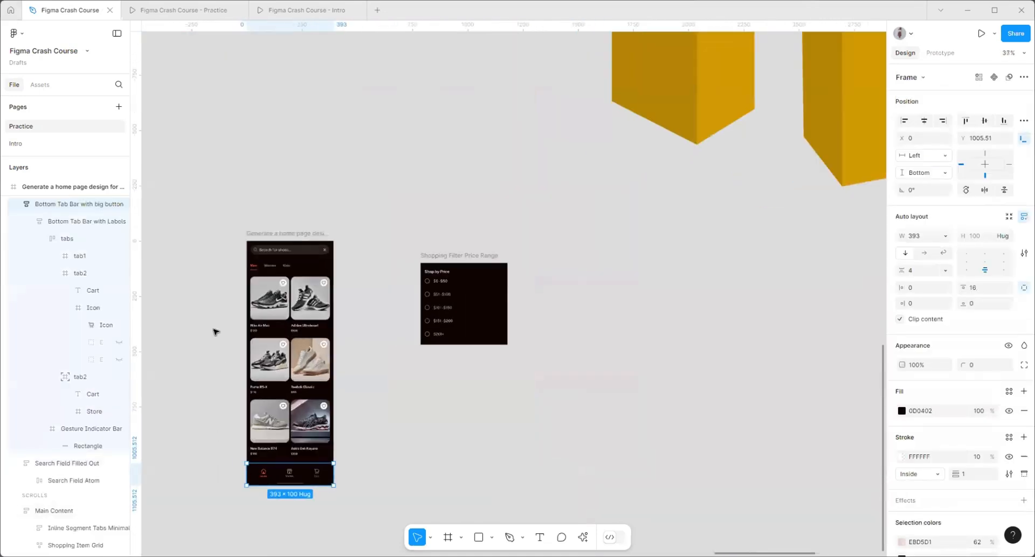
{"action": "scroll", "coordinate": [216, 331], "scroll_direction": "up", "scroll_amount": 3}
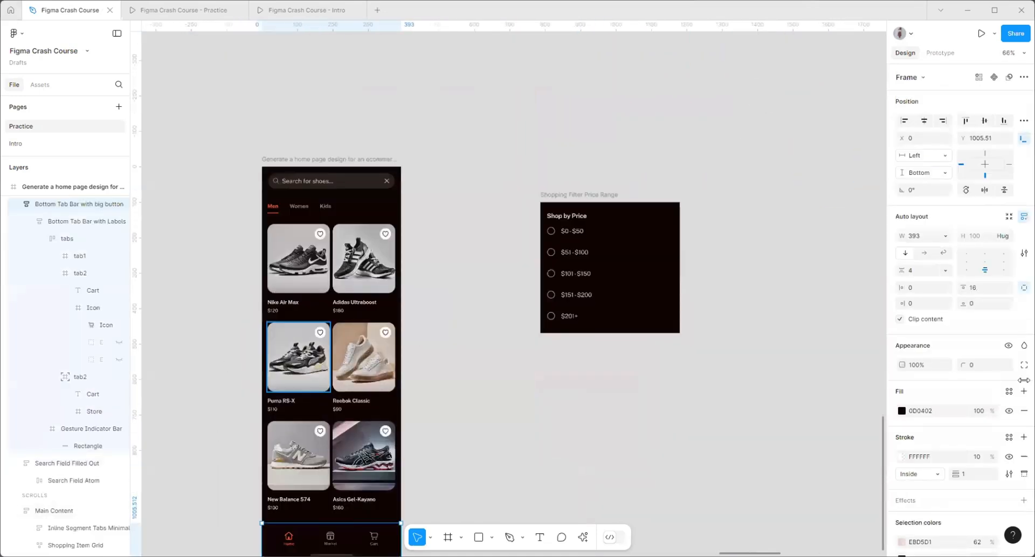
{"action": "left_click", "coordinate": [903, 411]}
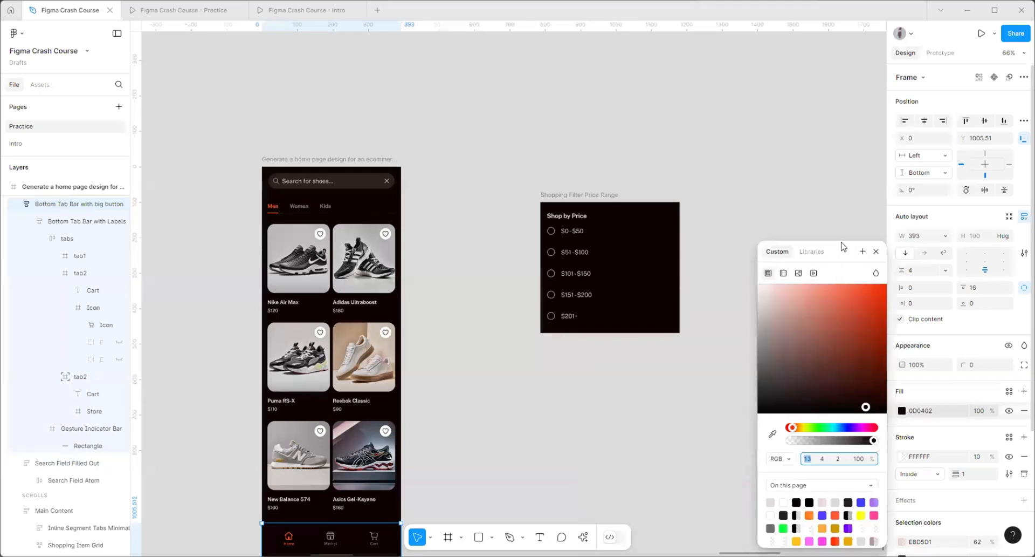
{"action": "left_click", "coordinate": [921, 387]}
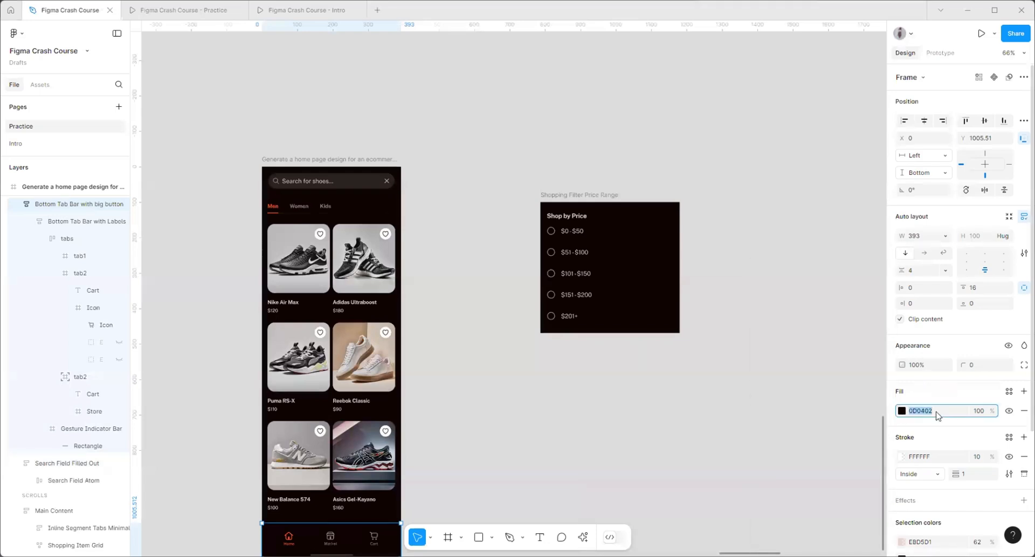
{"action": "key", "text": "Return"}
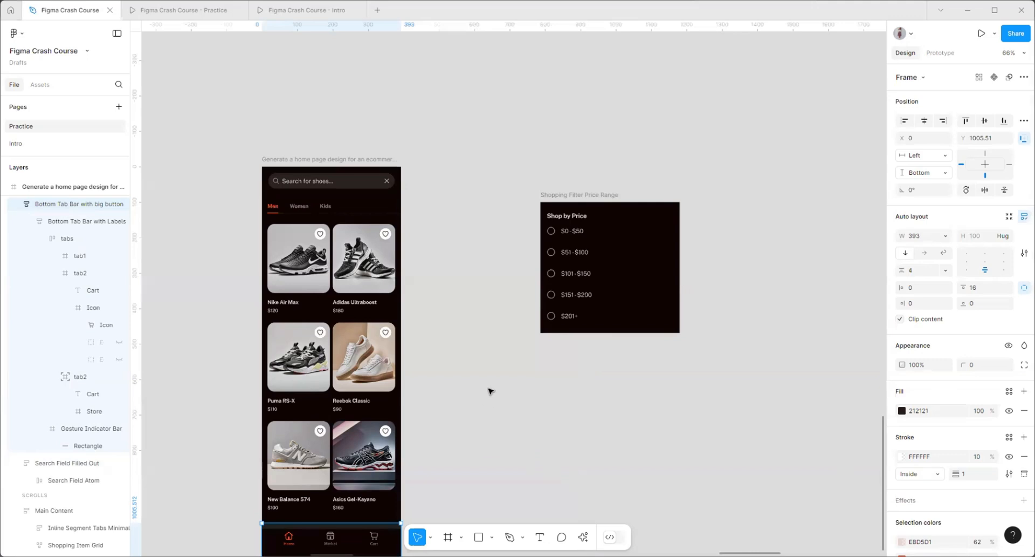
- Remove the fill from the nested Bottom Tab Bar with Labels frame and deselect it
{"action": "scroll", "coordinate": [249, 462], "scroll_direction": "up", "scroll_amount": 10}
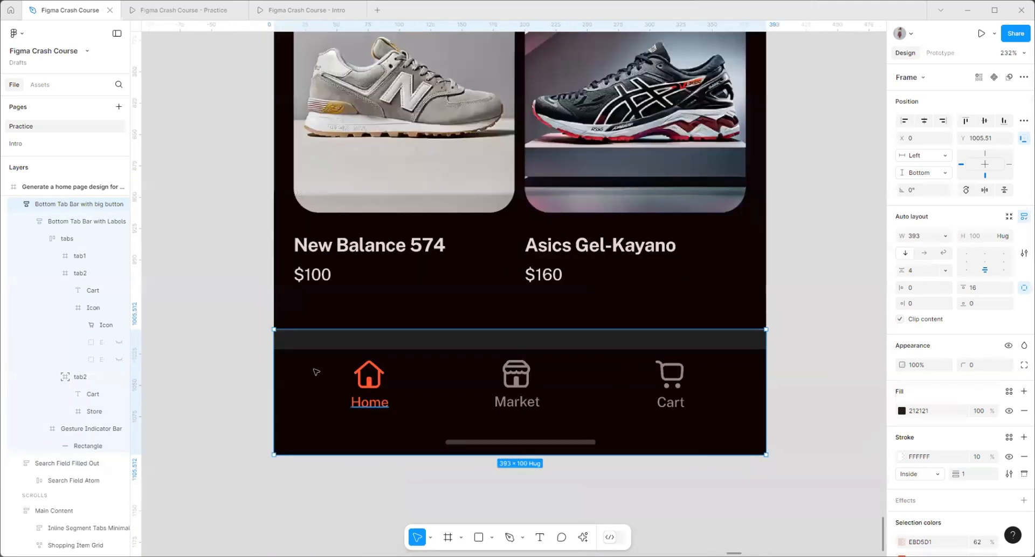
{"action": "double_click", "coordinate": [317, 372]}
{"action": "left_click", "coordinate": [1023, 376]}
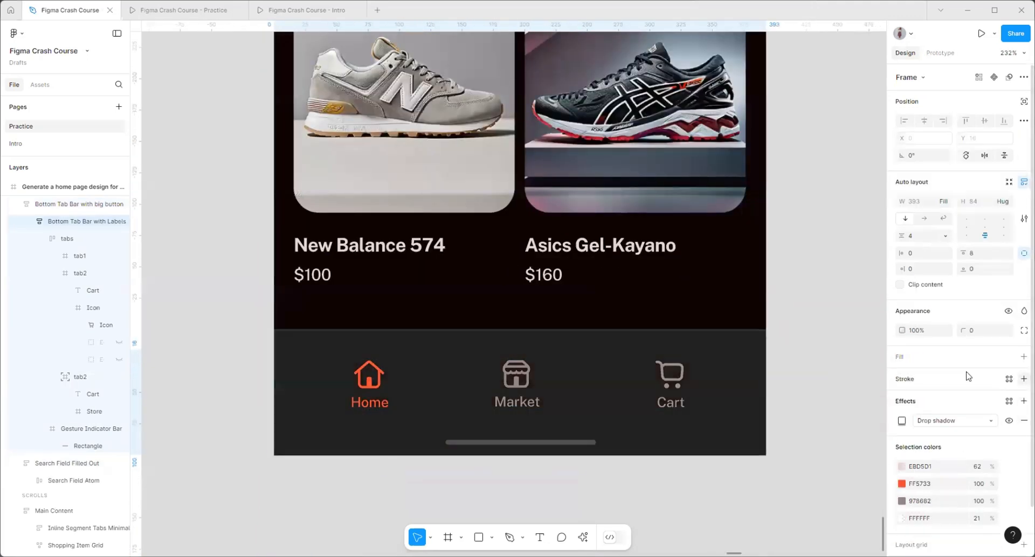
{"action": "key", "text": "Escape"}
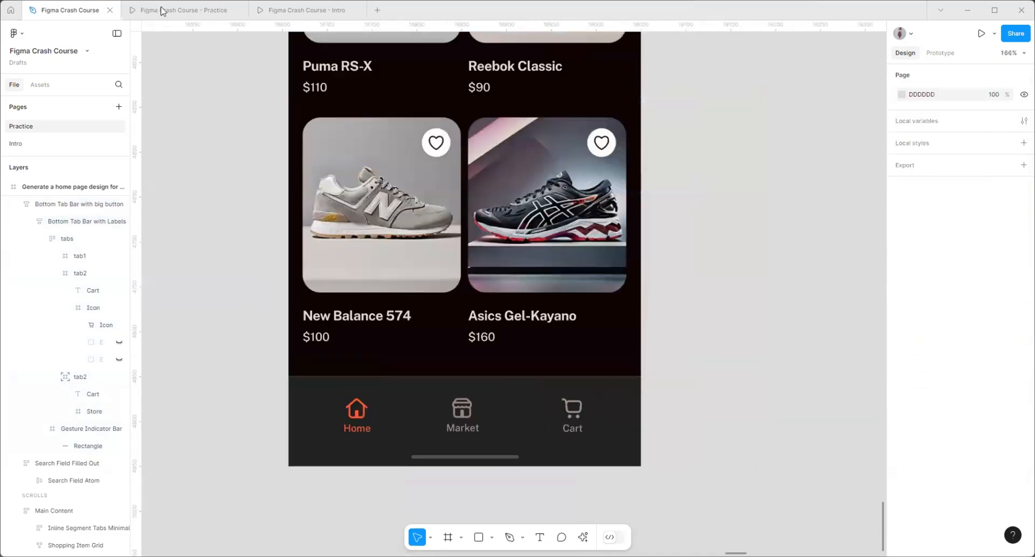
- Check the recoloured tab bar by scrolling the home page in the prototype, and return to the design file
{"action": "left_click", "coordinate": [162, 10]}
{"action": "scroll", "coordinate": [548, 428], "scroll_direction": "down", "scroll_amount": 5}
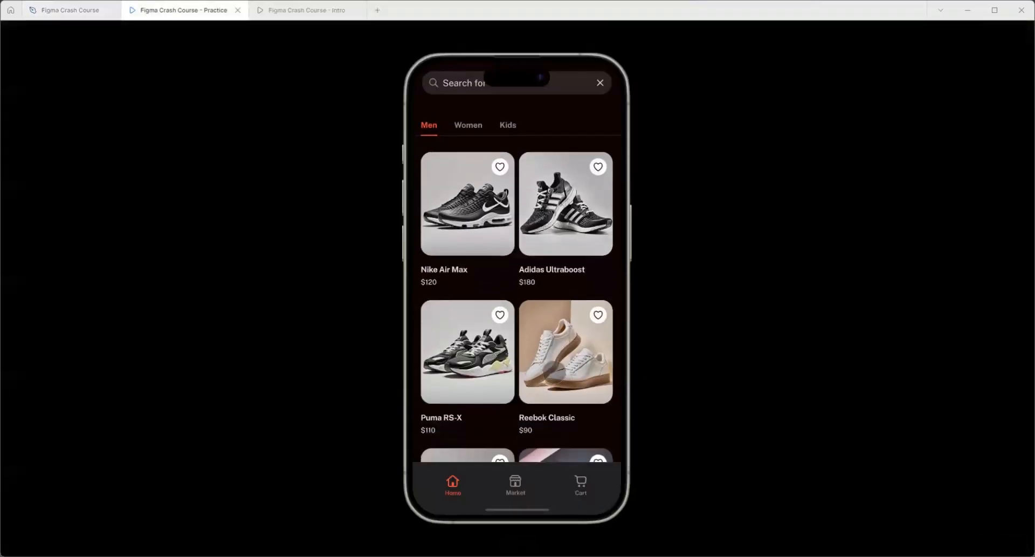
{"action": "scroll", "coordinate": [557, 273], "scroll_direction": "up", "scroll_amount": 3}
{"action": "scroll", "coordinate": [559, 371], "scroll_direction": "up", "scroll_amount": 3}
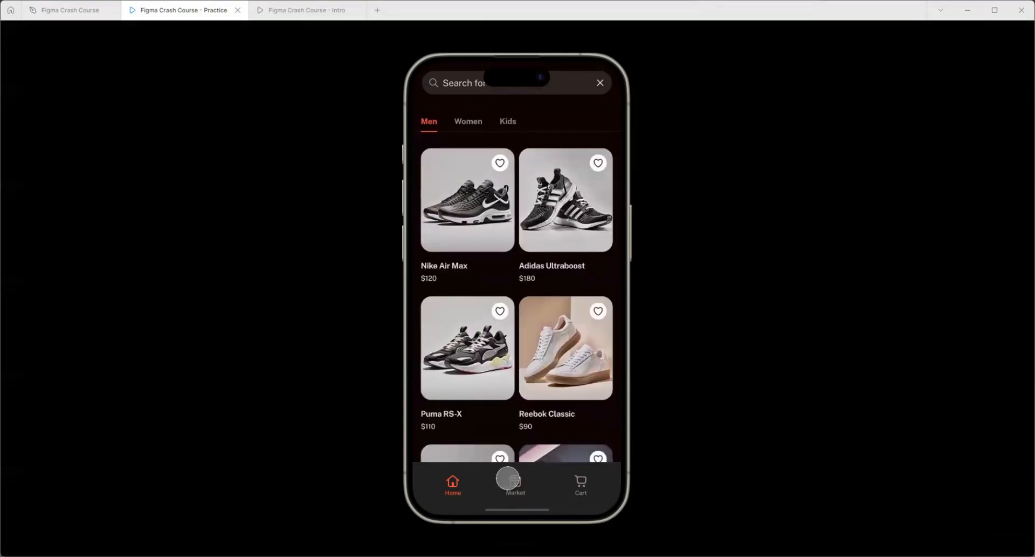
{"action": "left_click", "coordinate": [81, 9]}
- Fill the Search Field Filled Out frame with the dark grey sampled from the bottom tab bar, and deselect it
{"action": "scroll", "coordinate": [327, 488], "scroll_direction": "down", "scroll_amount": 5}
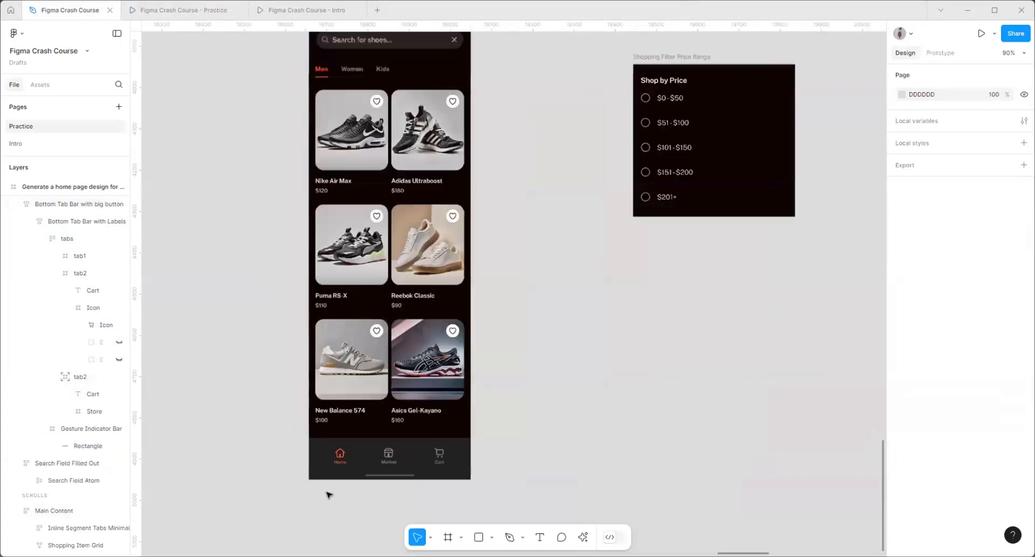
{"action": "scroll", "coordinate": [392, 192], "scroll_direction": "up", "scroll_amount": 3}
{"action": "left_click", "coordinate": [392, 192]}
{"action": "scroll", "coordinate": [555, 294], "scroll_direction": "down", "scroll_amount": 5}
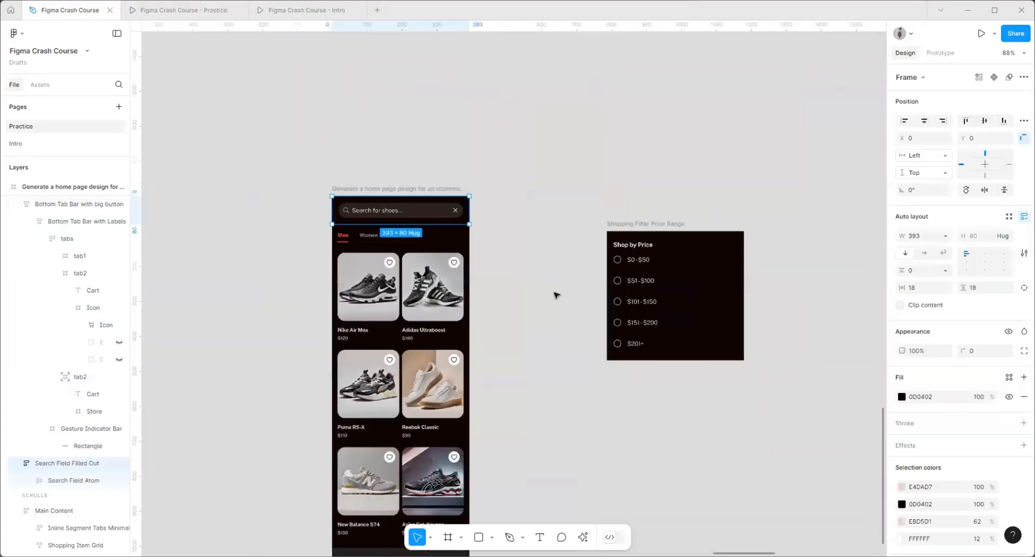
{"action": "key", "text": "i"}
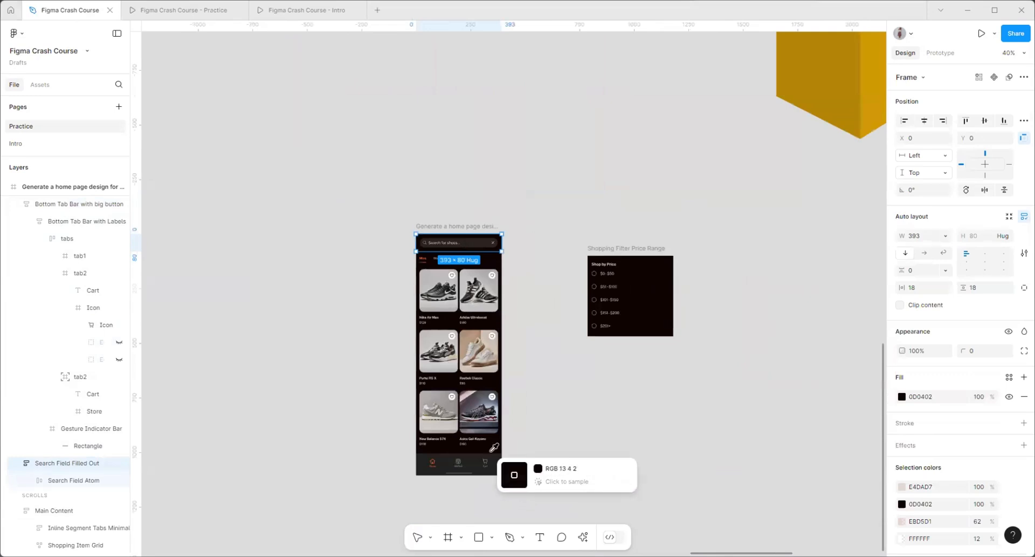
{"action": "left_click", "coordinate": [470, 465]}
{"action": "left_click", "coordinate": [540, 172]}
{"action": "scroll", "coordinate": [523, 247], "scroll_direction": "up", "scroll_amount": 4}
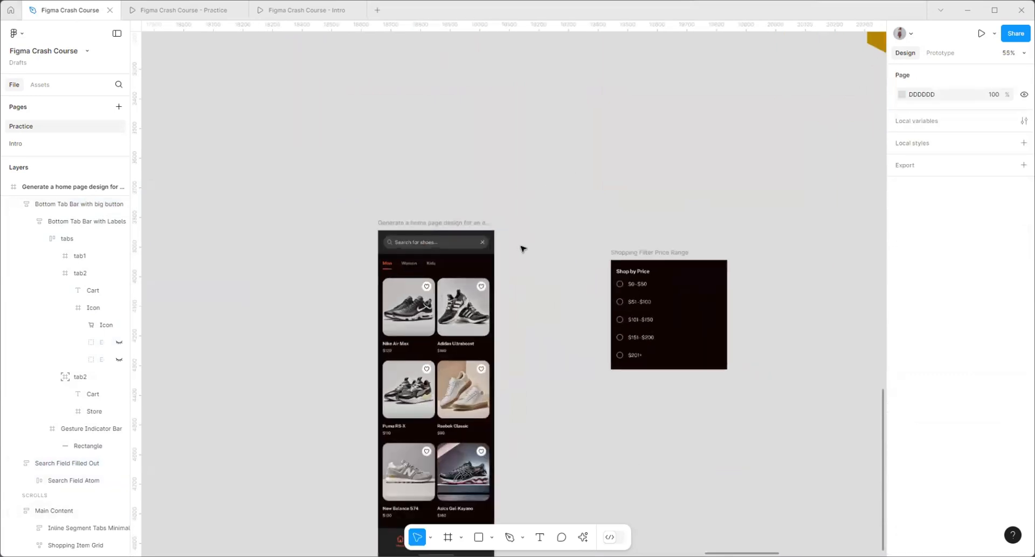
- Scroll the home page up and down in the prototype to check the recoloured search header, and return to the design file
{"action": "left_click", "coordinate": [204, 11]}
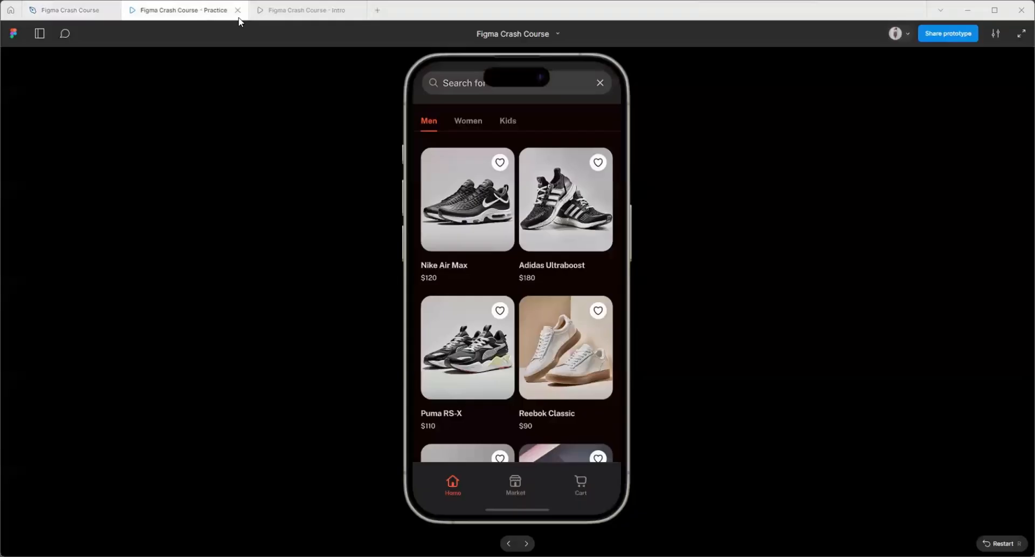
{"action": "left_click_drag", "start_coordinate": [535, 335], "coordinate": [576, 86]}
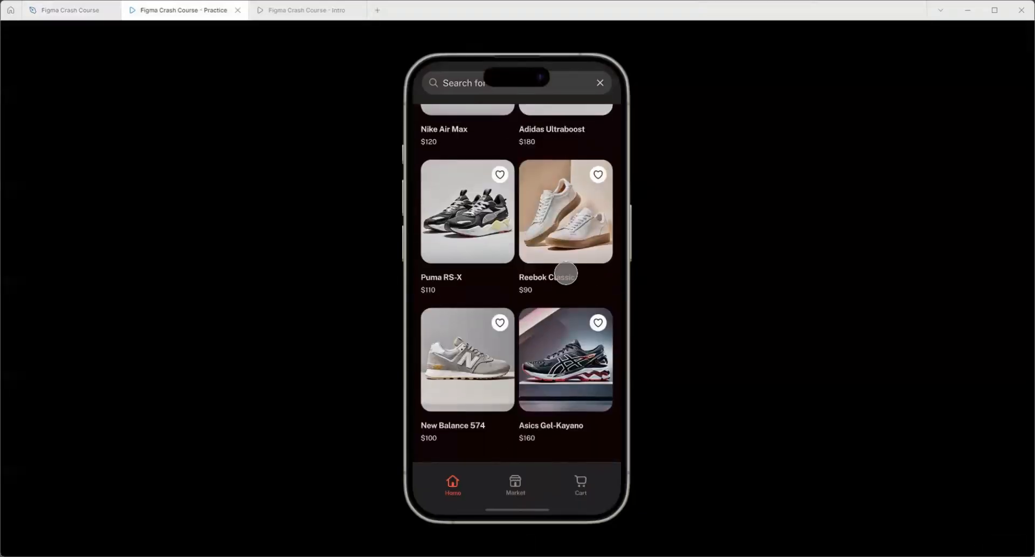
{"action": "left_click_drag", "start_coordinate": [560, 407], "coordinate": [561, 262]}
{"action": "left_click_drag", "start_coordinate": [562, 162], "coordinate": [561, 377]}
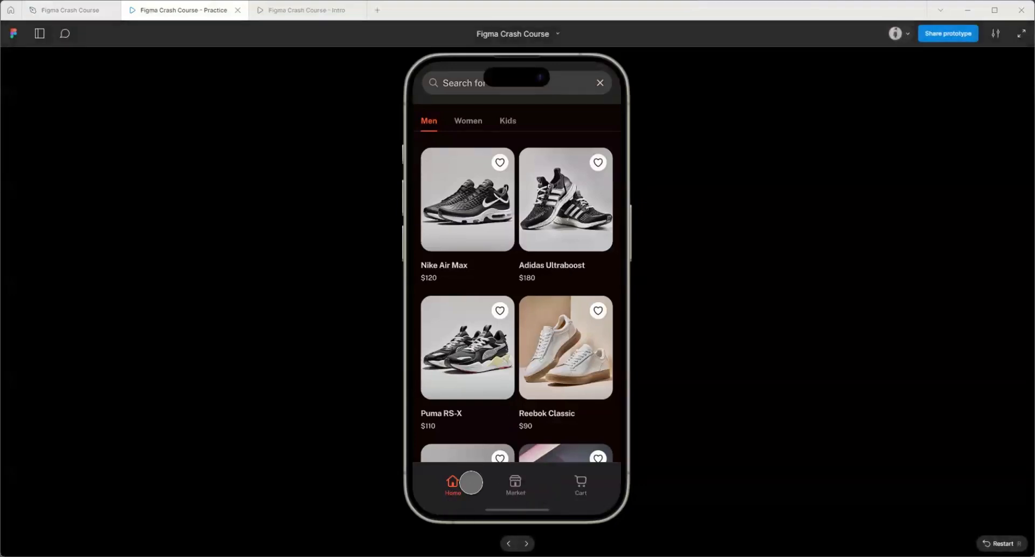
{"action": "left_click_drag", "start_coordinate": [552, 282], "coordinate": [596, 172]}
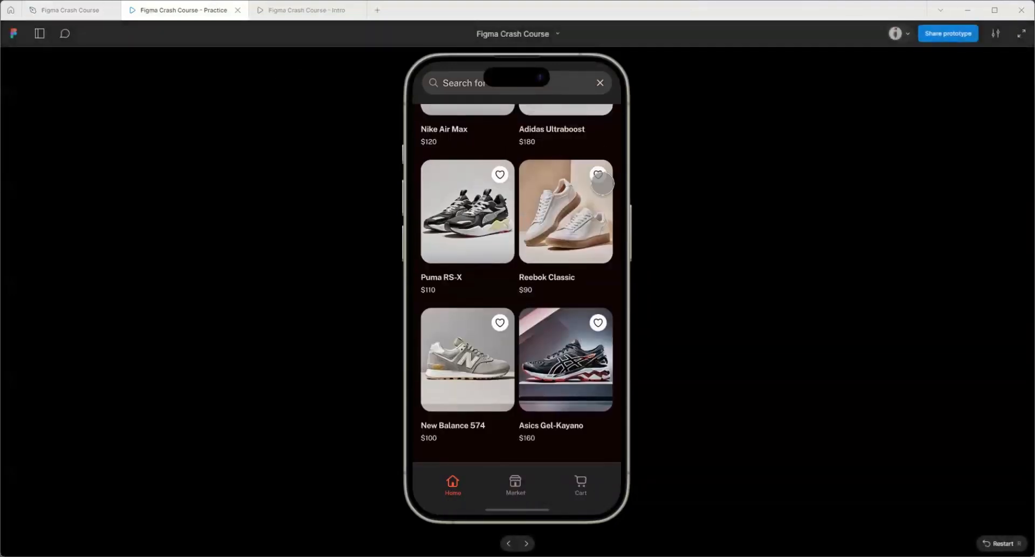
{"action": "left_click_drag", "start_coordinate": [536, 296], "coordinate": [531, 431]}
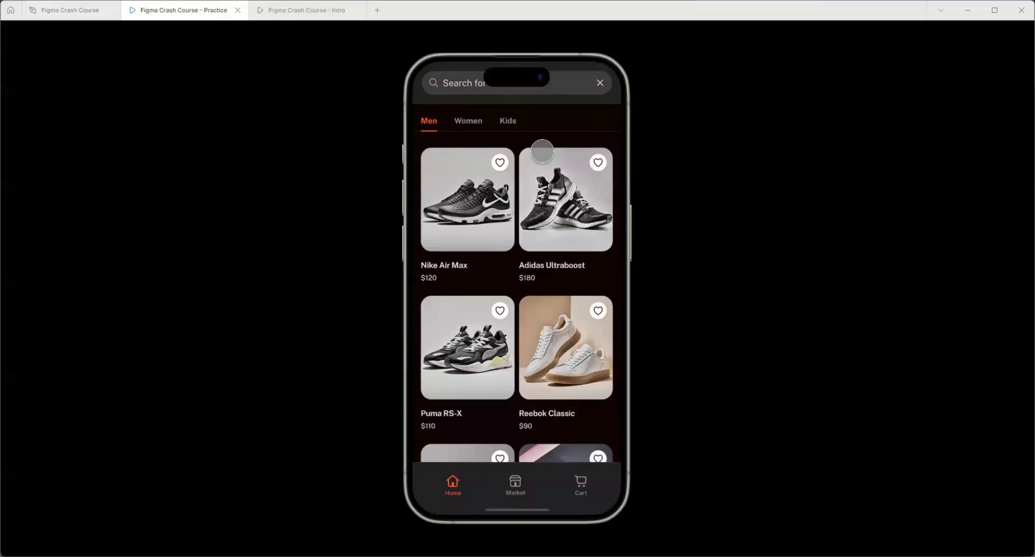
{"action": "left_click", "coordinate": [65, 10]}
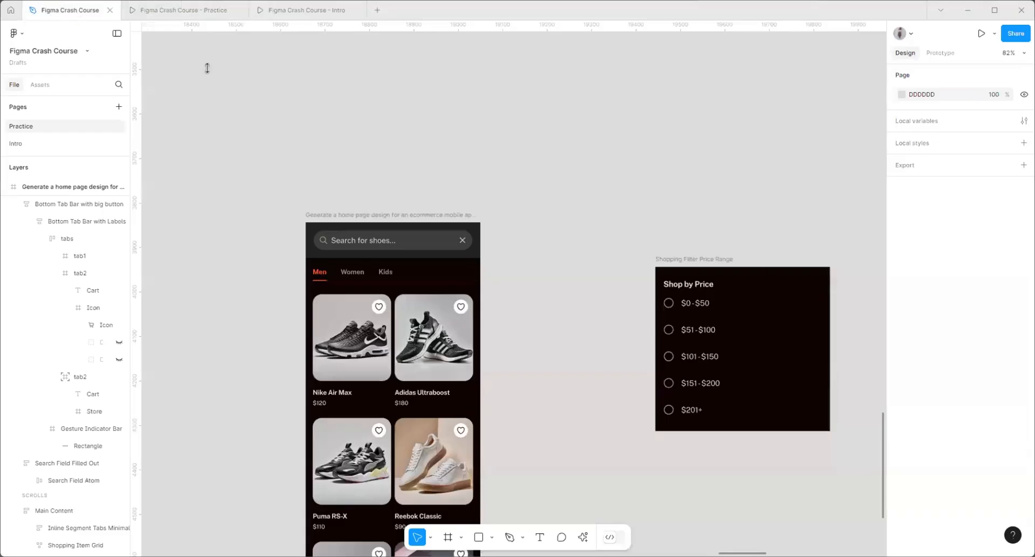
- Move the Shopping Filter Price Range frame up and closer to the home page, to about X 19235, Y 3815
{"action": "scroll", "coordinate": [488, 170], "scroll_direction": "down", "scroll_amount": 5}
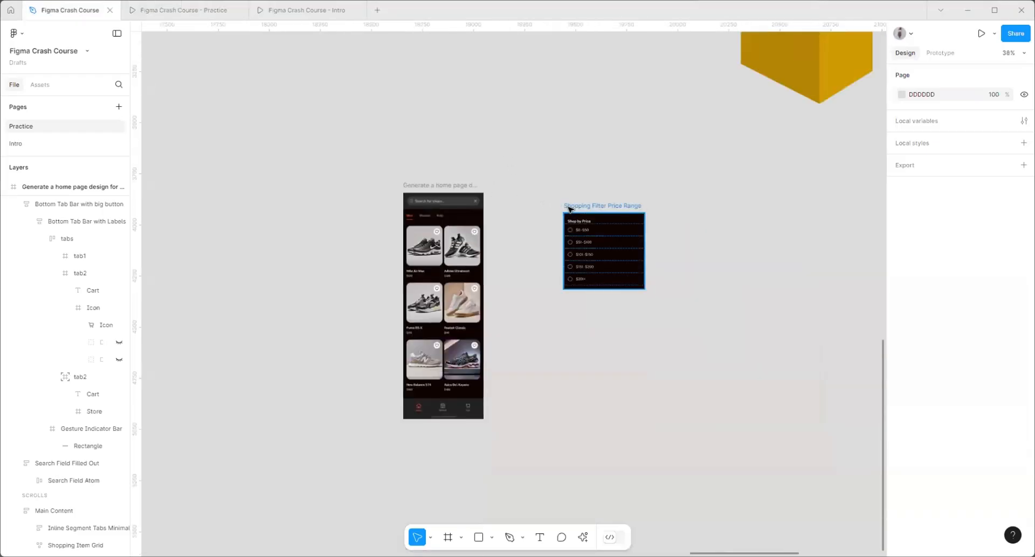
{"action": "left_click_drag", "start_coordinate": [571, 209], "coordinate": [527, 182]}
{"action": "scroll", "coordinate": [468, 305], "scroll_direction": "up", "scroll_amount": 5}
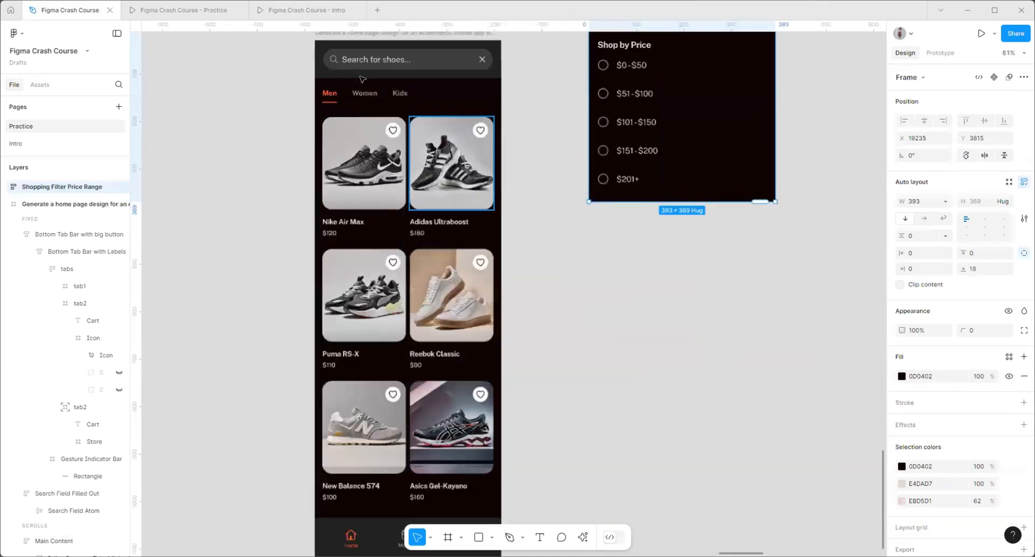
{"action": "scroll", "coordinate": [547, 293], "scroll_direction": "up", "scroll_amount": 1}
{"action": "scroll", "coordinate": [534, 353], "scroll_direction": "down", "scroll_amount": 3}
{"action": "scroll", "coordinate": [552, 189], "scroll_direction": "up", "scroll_amount": 2}
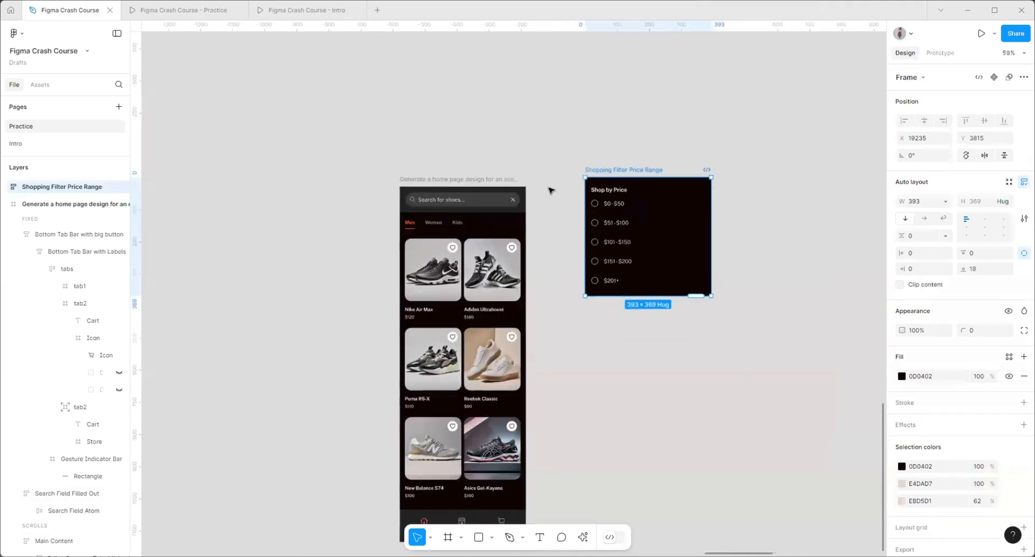
- Examine the home page, the price filter frame and the other designs on the Practice page, and check the available AI actions
{"action": "scroll", "coordinate": [551, 189], "scroll_direction": "up", "scroll_amount": 6}
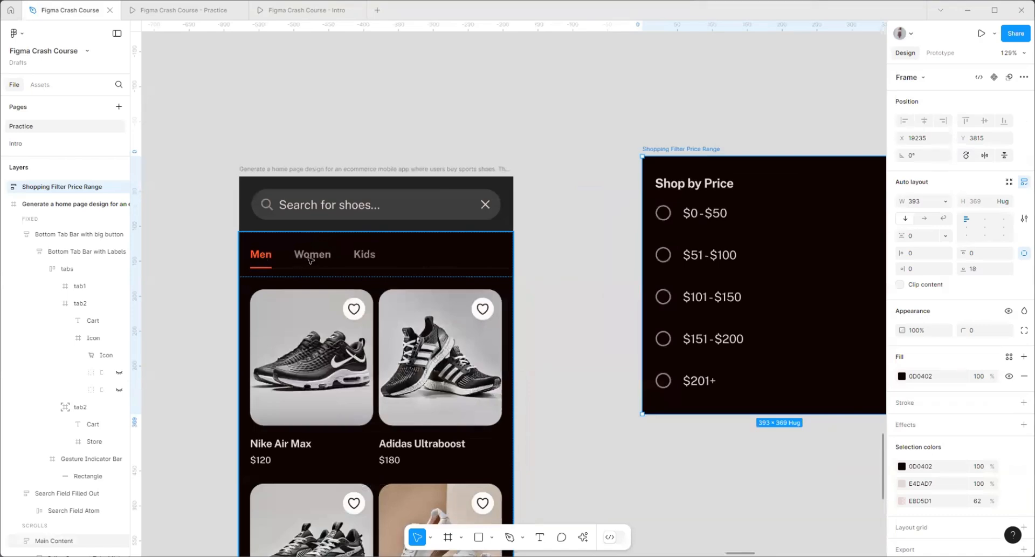
{"action": "scroll", "coordinate": [311, 260], "scroll_direction": "down", "scroll_amount": 8}
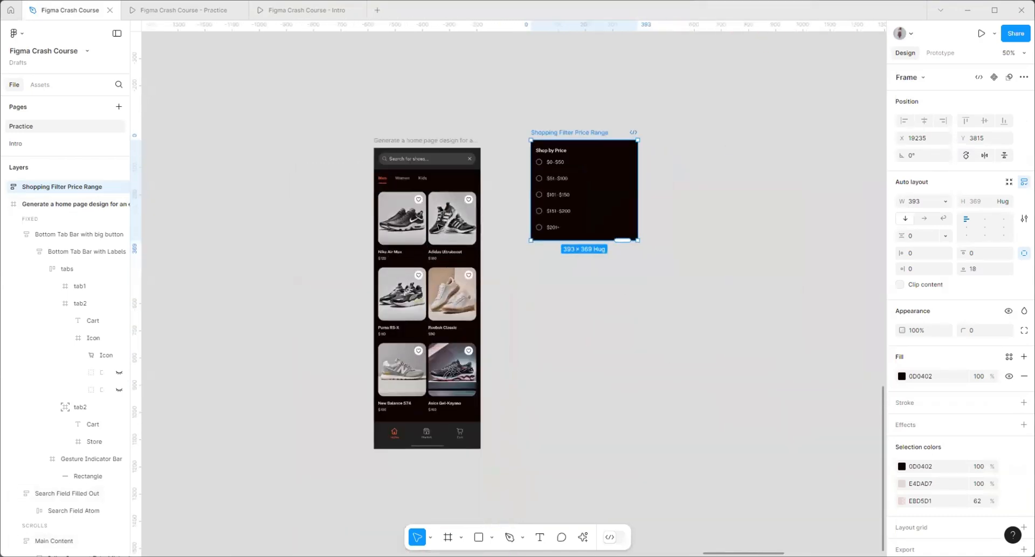
{"action": "scroll", "coordinate": [555, 374], "scroll_direction": "up", "scroll_amount": 4}
{"action": "scroll", "coordinate": [555, 374], "scroll_direction": "down", "scroll_amount": 4}
{"action": "scroll", "coordinate": [270, 344], "scroll_direction": "up", "scroll_amount": 3}
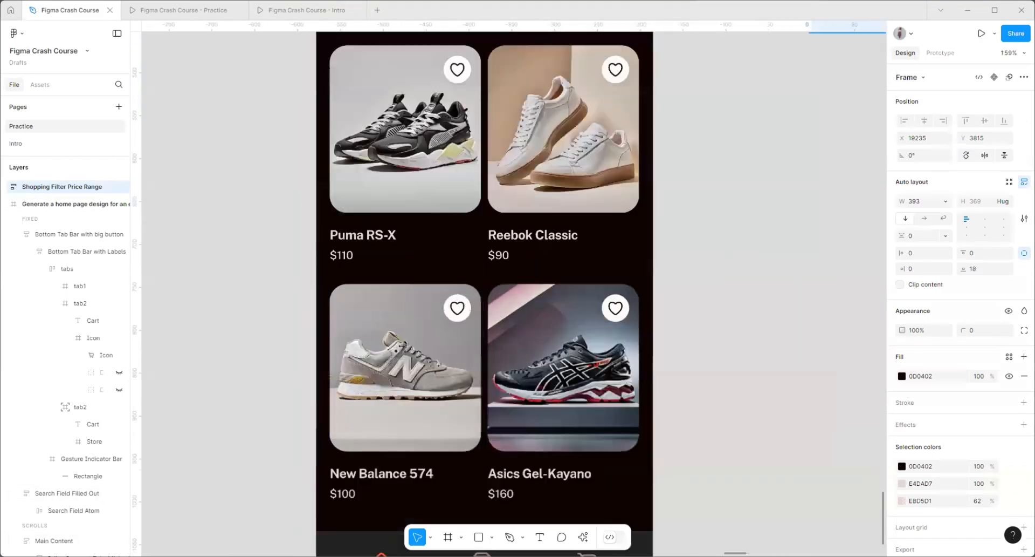
{"action": "left_click", "coordinate": [583, 537]}
{"action": "scroll", "coordinate": [468, 476], "scroll_direction": "down", "scroll_amount": 1}
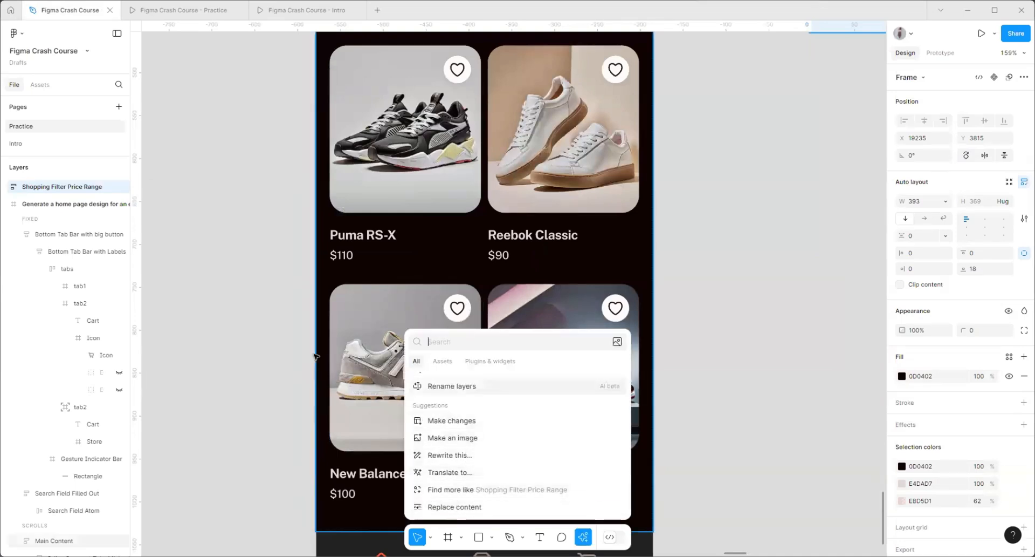
{"action": "scroll", "coordinate": [527, 217], "scroll_direction": "down", "scroll_amount": 5}
{"action": "left_click", "coordinate": [712, 300]}
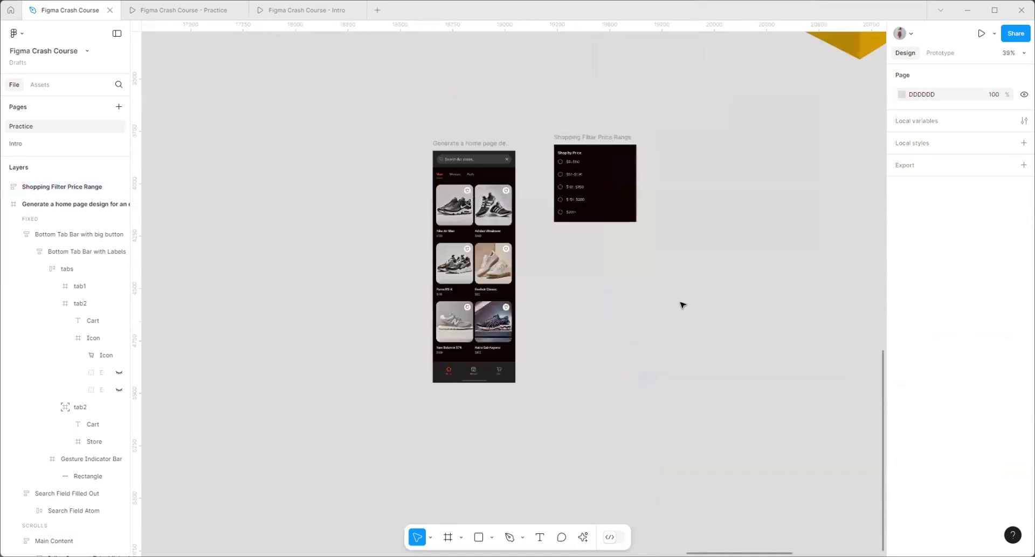
{"action": "scroll", "coordinate": [661, 387], "scroll_direction": "down", "scroll_amount": 10}
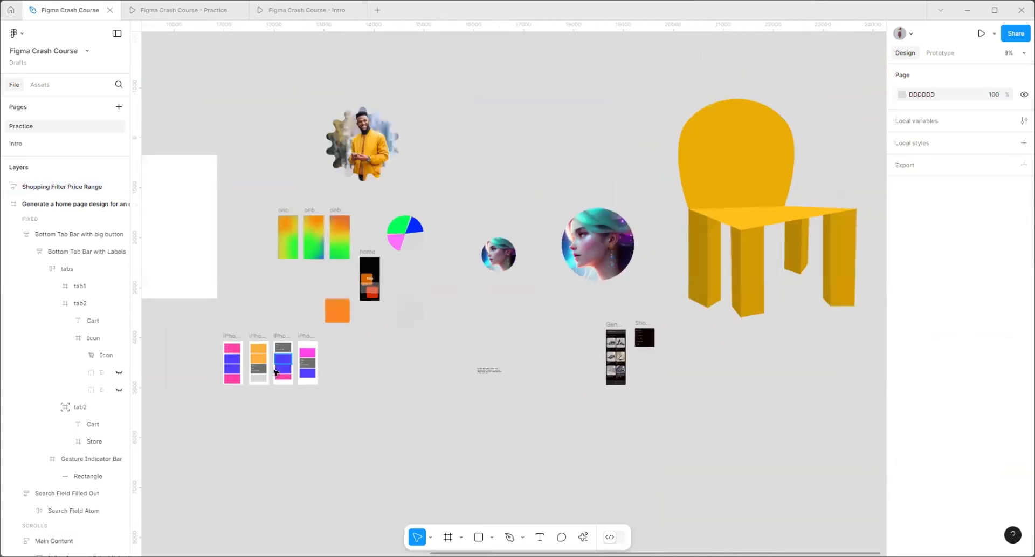
{"action": "scroll", "coordinate": [260, 396], "scroll_direction": "up", "scroll_amount": 4}
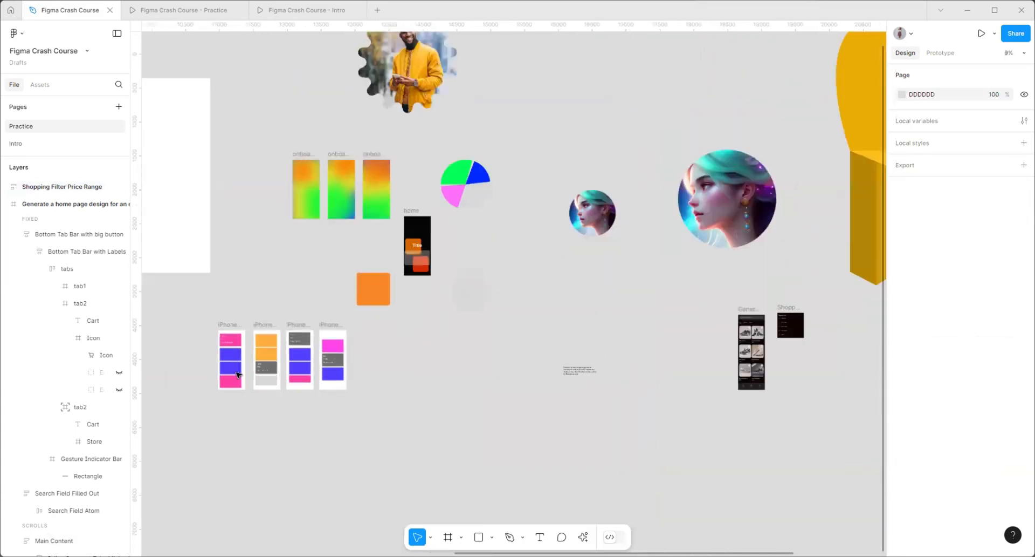
{"action": "scroll", "coordinate": [257, 364], "scroll_direction": "down", "scroll_amount": 3}
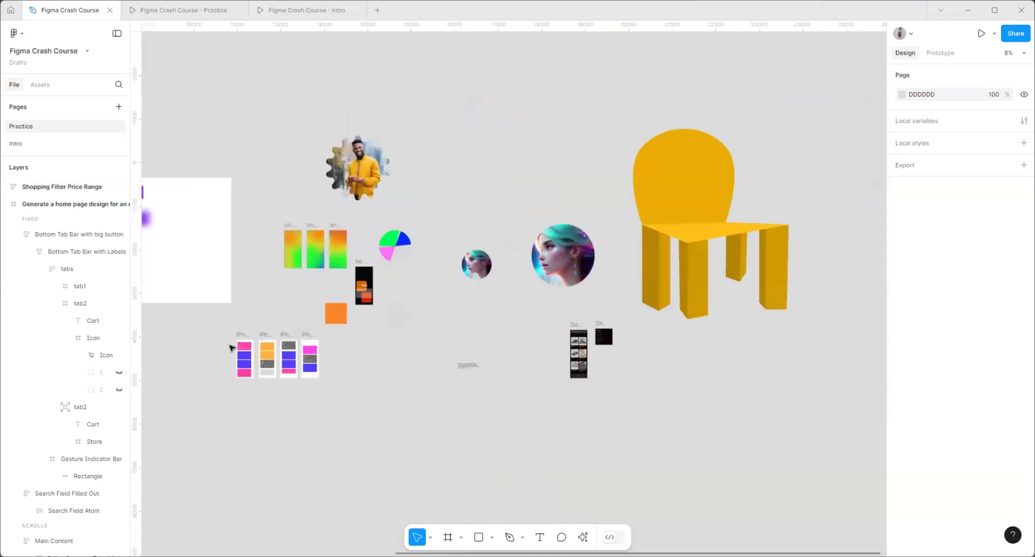
{"action": "scroll", "coordinate": [665, 353], "scroll_direction": "up", "scroll_amount": 15}
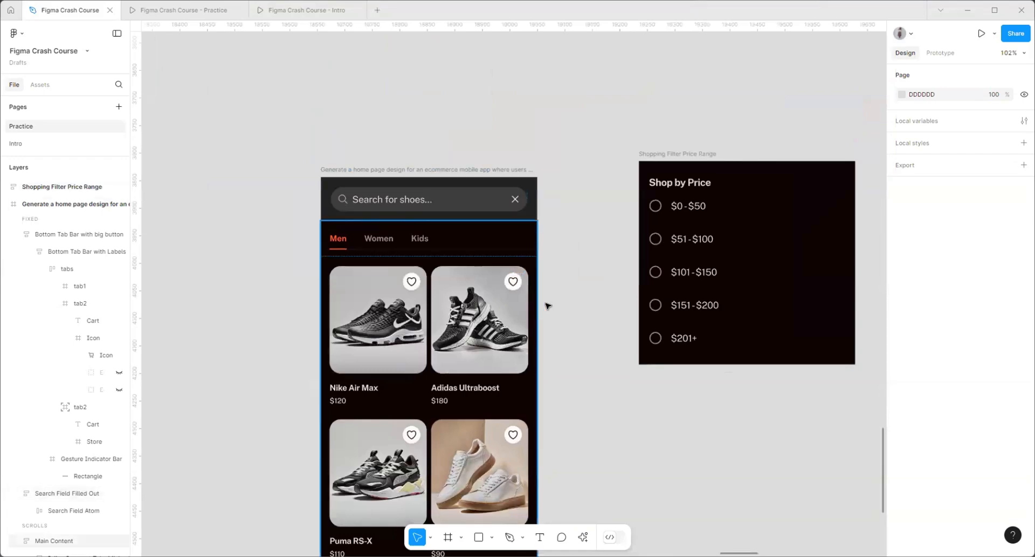
- Duplicate the bottom-row New Balance 574 and Asics Gel-Kayano shopping cells of the home page's item grid
{"action": "scroll", "coordinate": [575, 453], "scroll_direction": "down", "scroll_amount": 3}
{"action": "scroll", "coordinate": [563, 444], "scroll_direction": "up", "scroll_amount": 2}
{"action": "scroll", "coordinate": [563, 444], "scroll_direction": "down", "scroll_amount": 5}
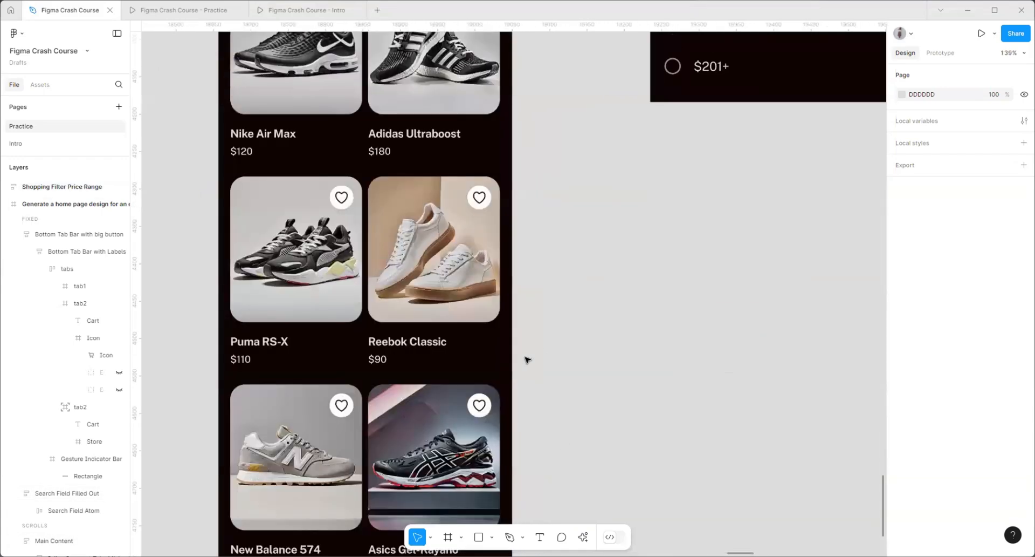
{"action": "scroll", "coordinate": [582, 351], "scroll_direction": "up", "scroll_amount": 3}
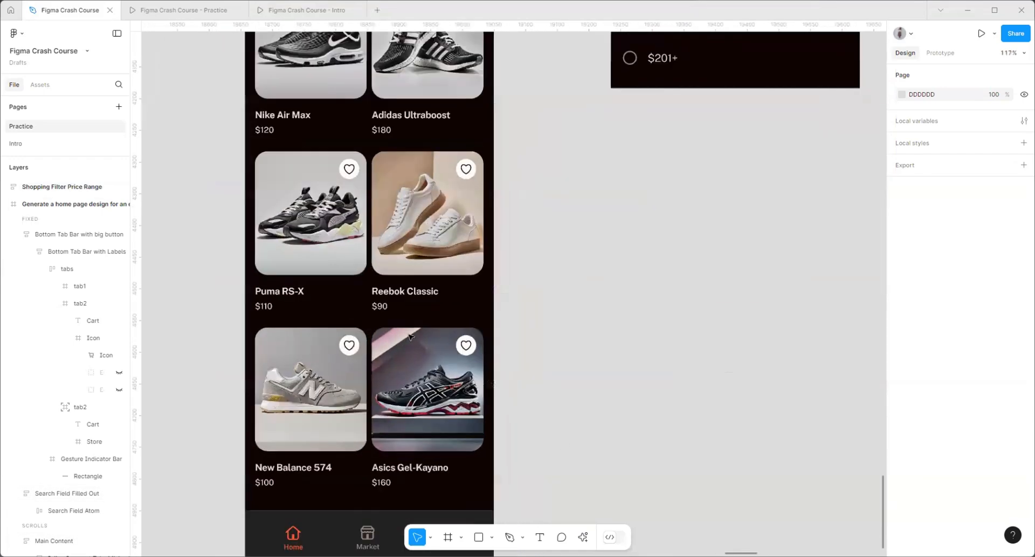
{"action": "left_click", "coordinate": [411, 337]}
{"action": "left_click", "coordinate": [411, 337]}
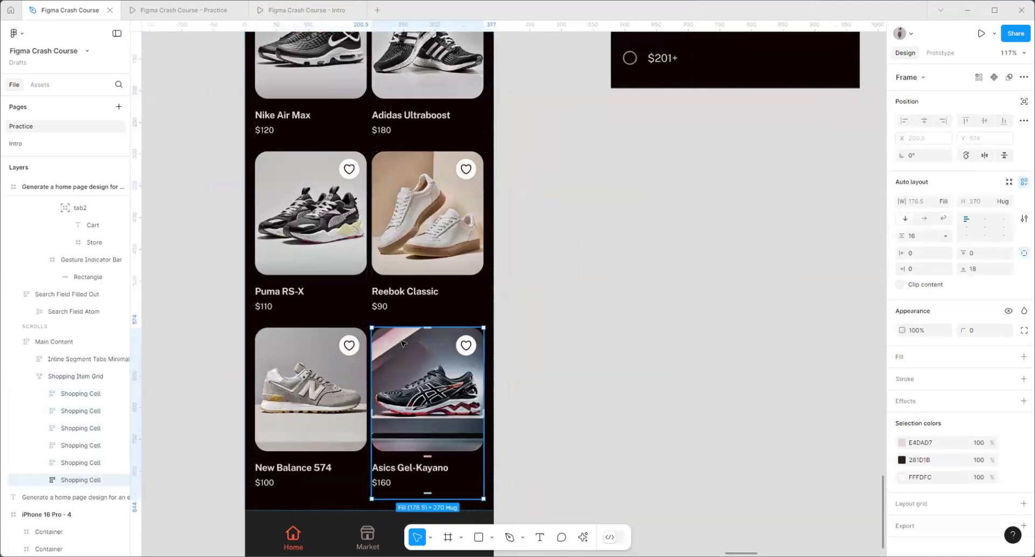
{"action": "left_click", "coordinate": [310, 365], "text": "shift"}
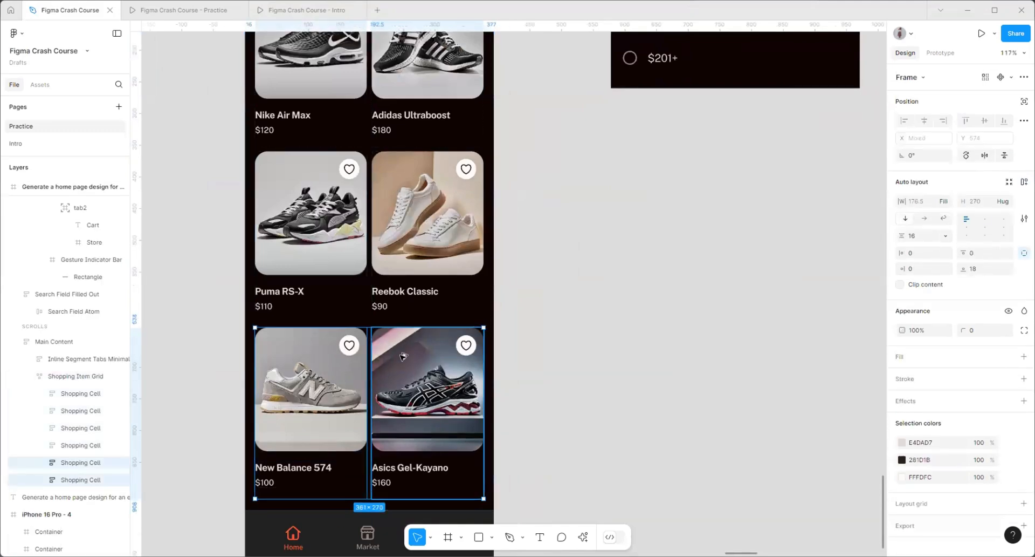
{"action": "key", "text": "ctrl+d"}
{"action": "scroll", "coordinate": [561, 234], "scroll_direction": "down", "scroll_amount": 5}
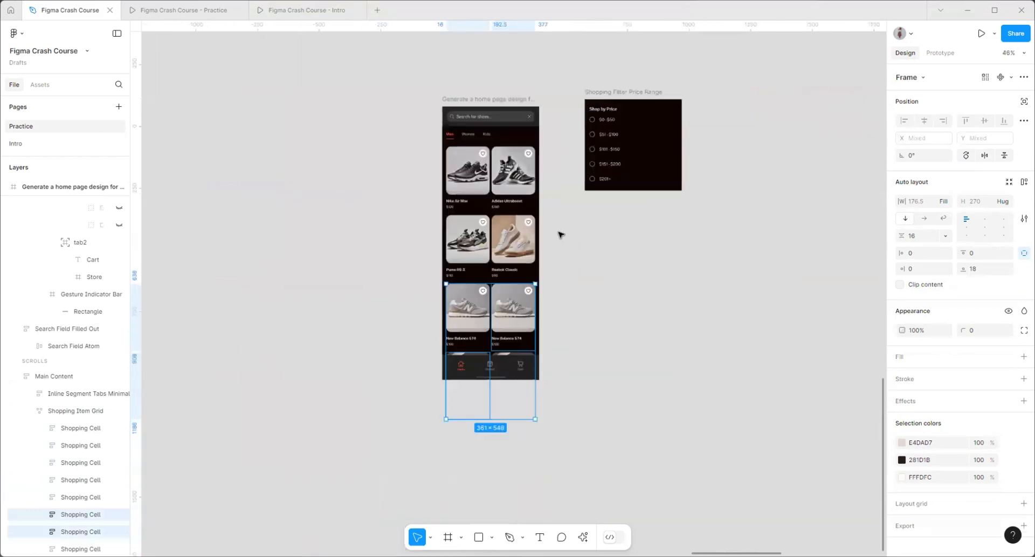
- Extend the home page frame downward to a height of 1382 so it fits the added row of shoes
{"action": "left_click", "coordinate": [464, 99]}
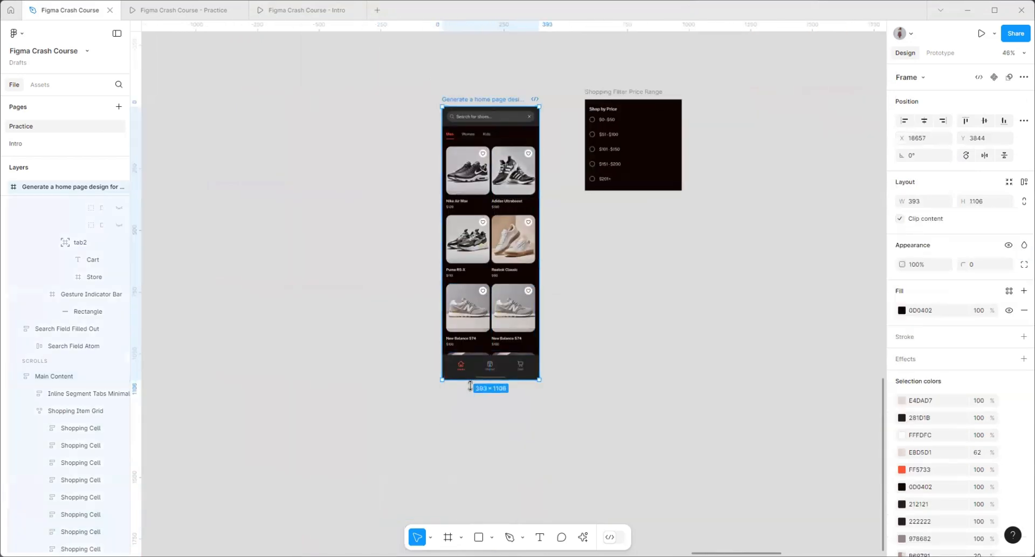
{"action": "left_click_drag", "start_coordinate": [471, 385], "coordinate": [471, 448]}
{"action": "scroll", "coordinate": [524, 432], "scroll_direction": "up", "scroll_amount": 5}
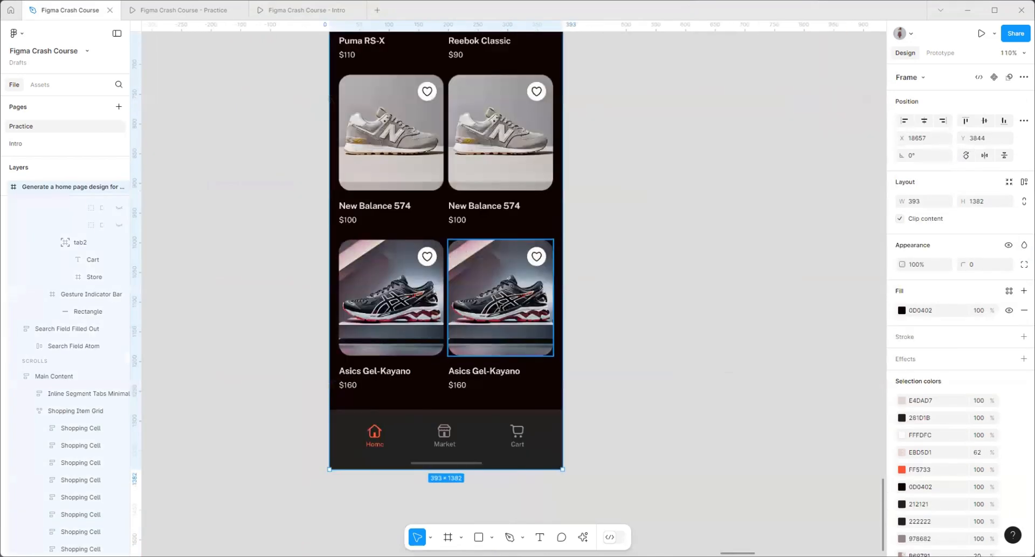
- Reorder the duplicated shopping cells so each of the last two rows pairs a New Balance 574 with an Asics Gel-Kayano
{"action": "left_click", "coordinate": [506, 306], "text": "ctrl"}
{"action": "scroll", "coordinate": [506, 306], "scroll_direction": "up", "scroll_amount": 3}
{"action": "scroll", "coordinate": [376, 312], "scroll_direction": "down", "scroll_amount": 6}
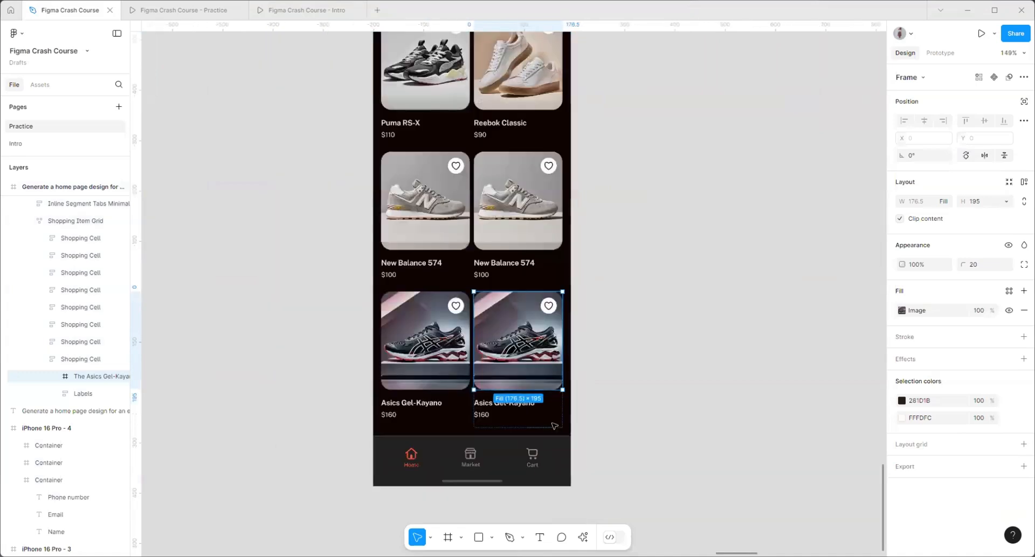
{"action": "left_click", "coordinate": [679, 355]}
{"action": "left_click", "coordinate": [529, 392]}
{"action": "left_click", "coordinate": [528, 393]}
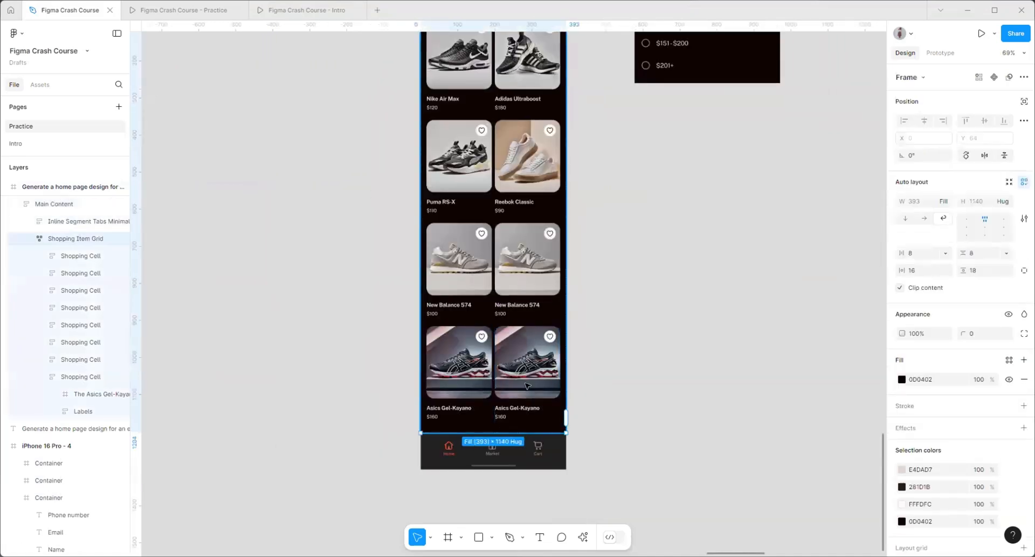
{"action": "left_click", "coordinate": [525, 379]}
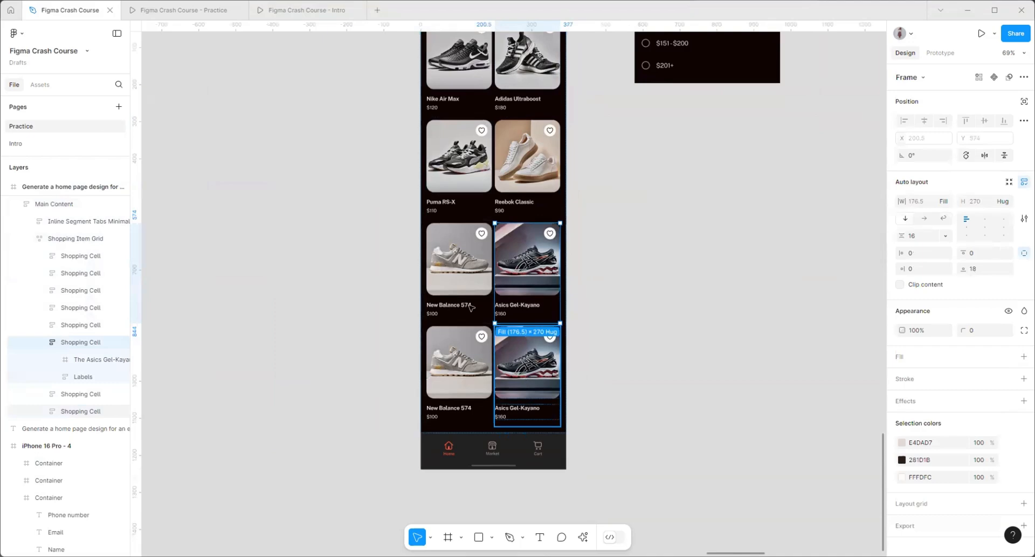
- Select the New Balance 574 image frame in the bottom row of the item grid
{"action": "scroll", "coordinate": [526, 379], "scroll_direction": "up", "scroll_amount": 5}
{"action": "double_click", "coordinate": [455, 367]}
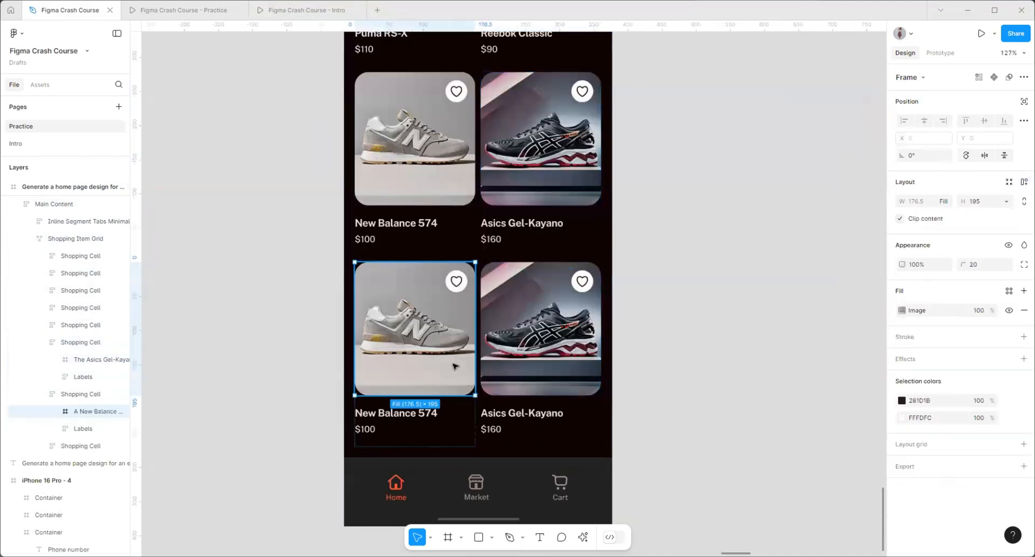
{"action": "scroll", "coordinate": [430, 351], "scroll_direction": "up", "scroll_amount": 3}
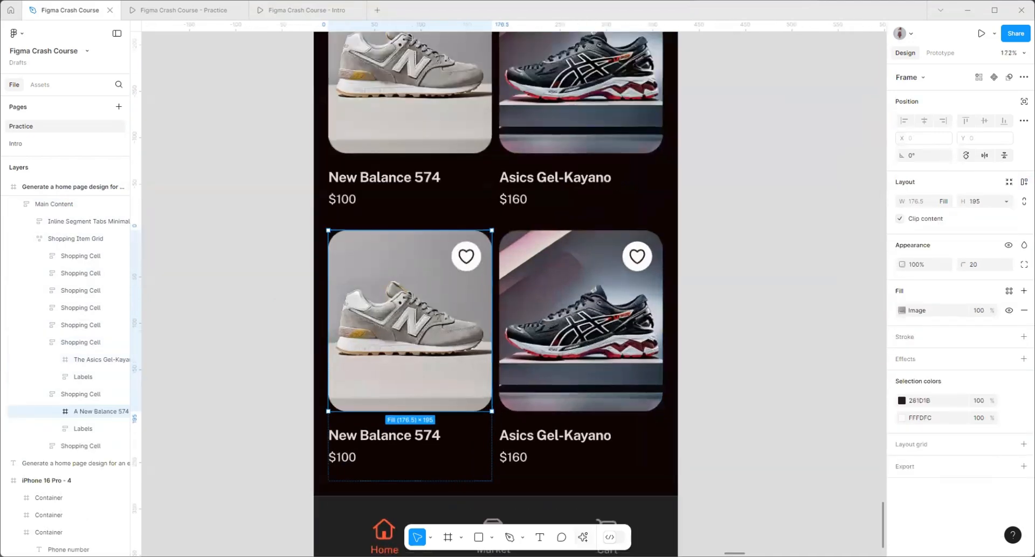
{"action": "left_click", "coordinate": [578, 536]}
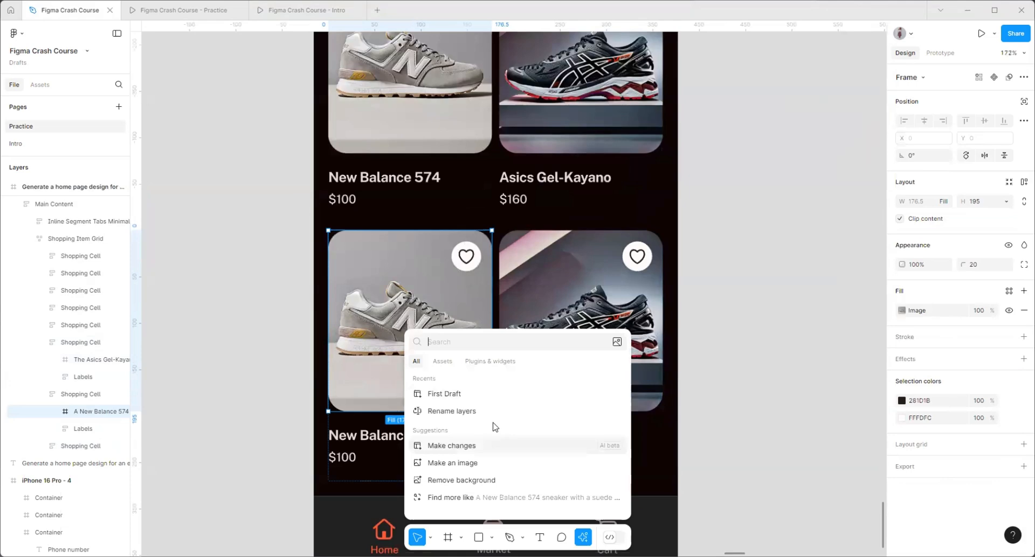
{"action": "left_click", "coordinate": [458, 447]}
{"action": "scroll", "coordinate": [236, 254], "scroll_direction": "down", "scroll_amount": 5}
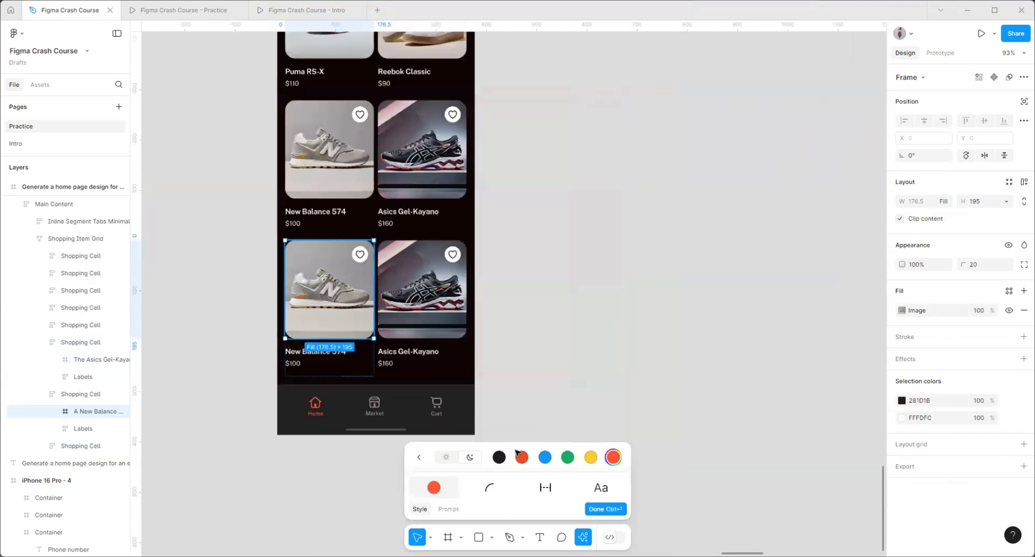
{"action": "left_click", "coordinate": [586, 537]}
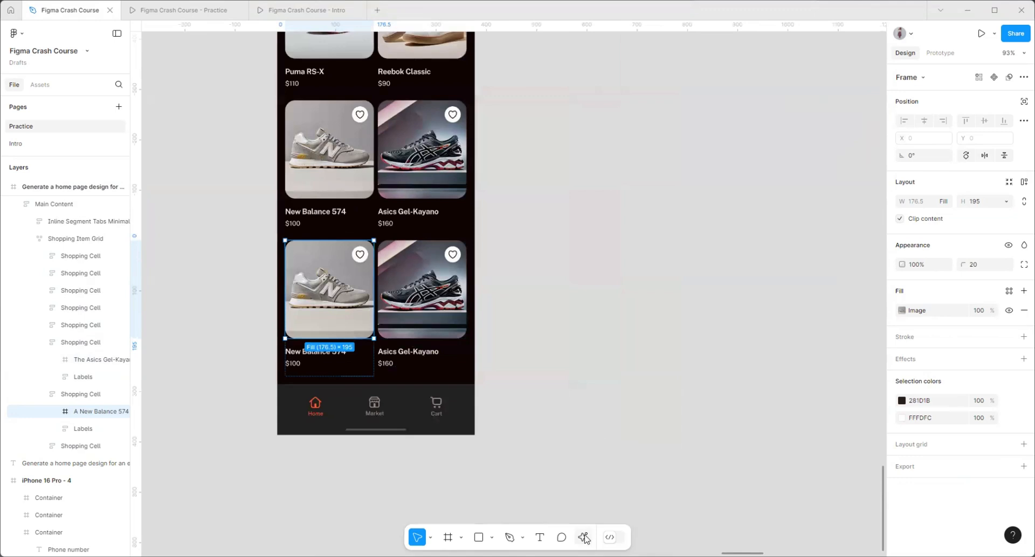
- Replace the selected shoe image with an AI-generated one, prompting for a red and white Nike shoe on a light-orange background
{"action": "left_click", "coordinate": [586, 537]}
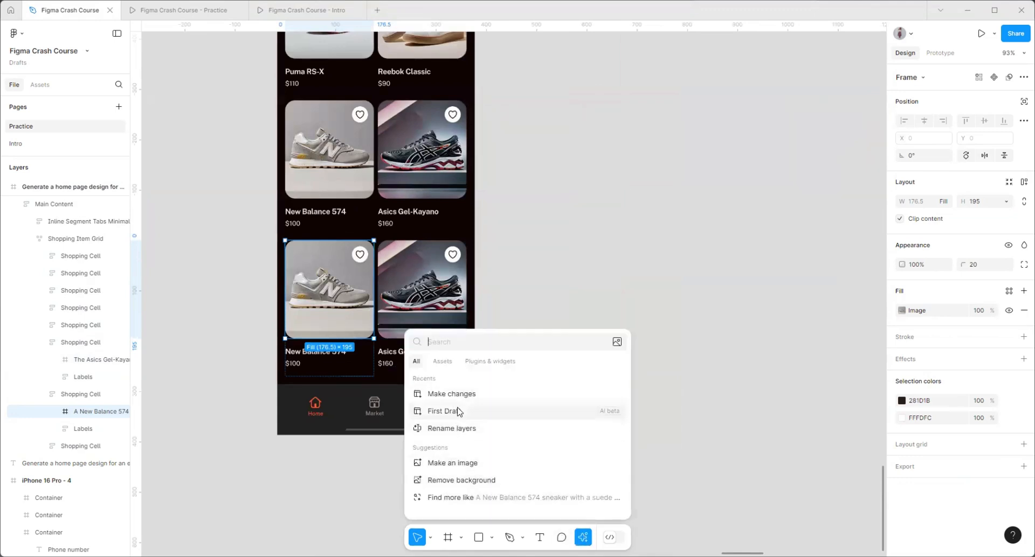
{"action": "left_click", "coordinate": [457, 463]}
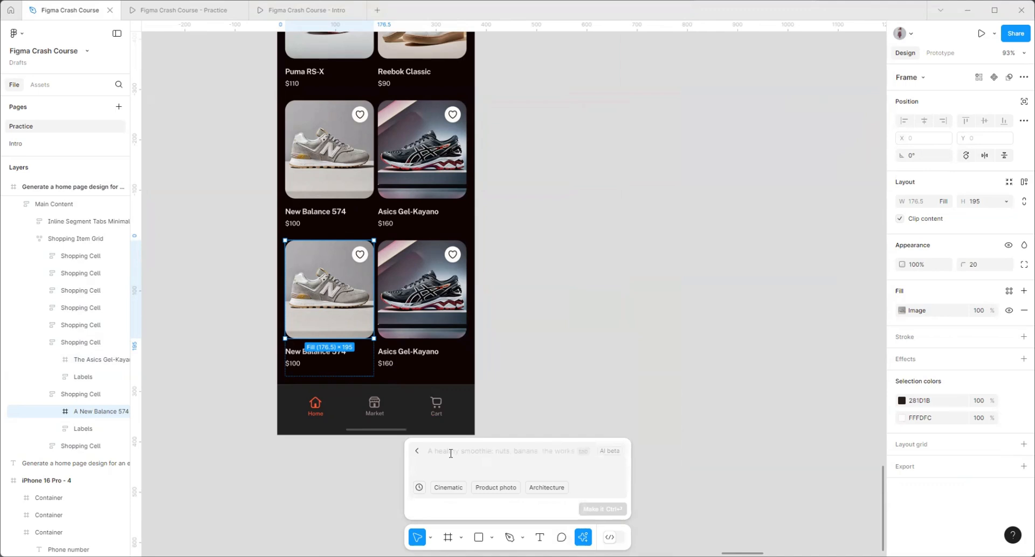
{"action": "type", "text": "Ima"}
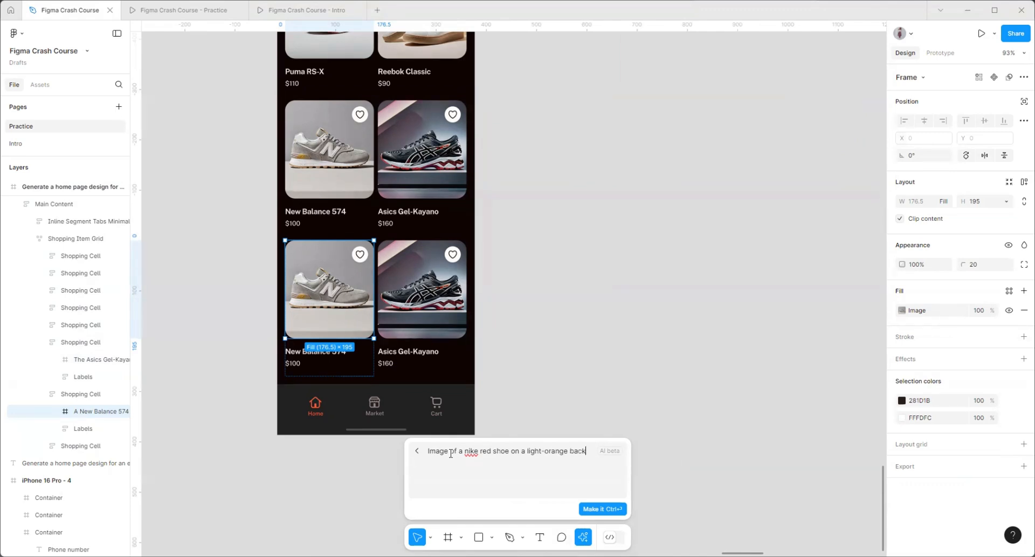
{"action": "type", "text": "ground."}
{"action": "double_click", "coordinate": [469, 451]}
{"action": "type", "text": "Nike"}
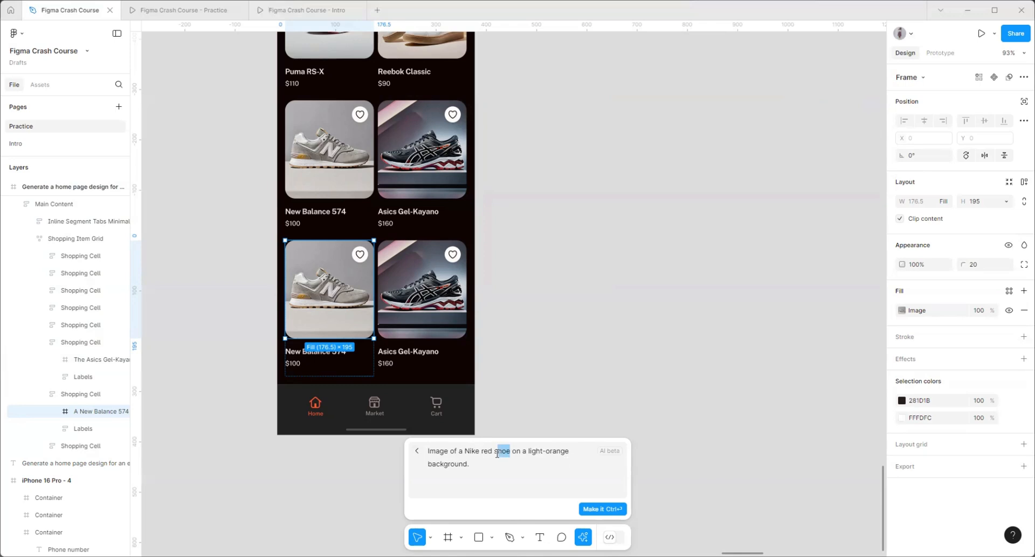
{"action": "type", "text": "whit"}
{"action": "left_click", "coordinate": [595, 509]}
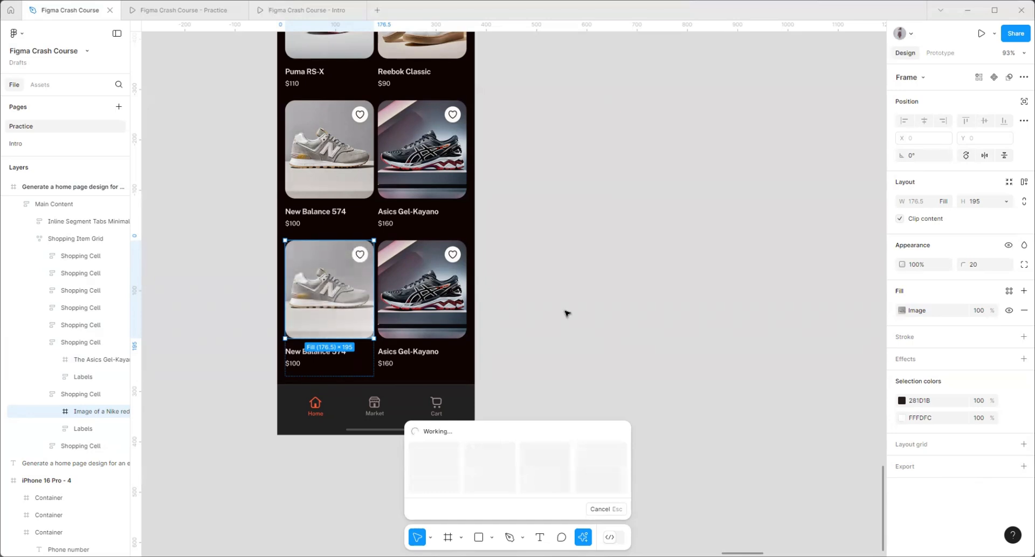
{"action": "scroll", "coordinate": [487, 270], "scroll_direction": "up", "scroll_amount": 3}
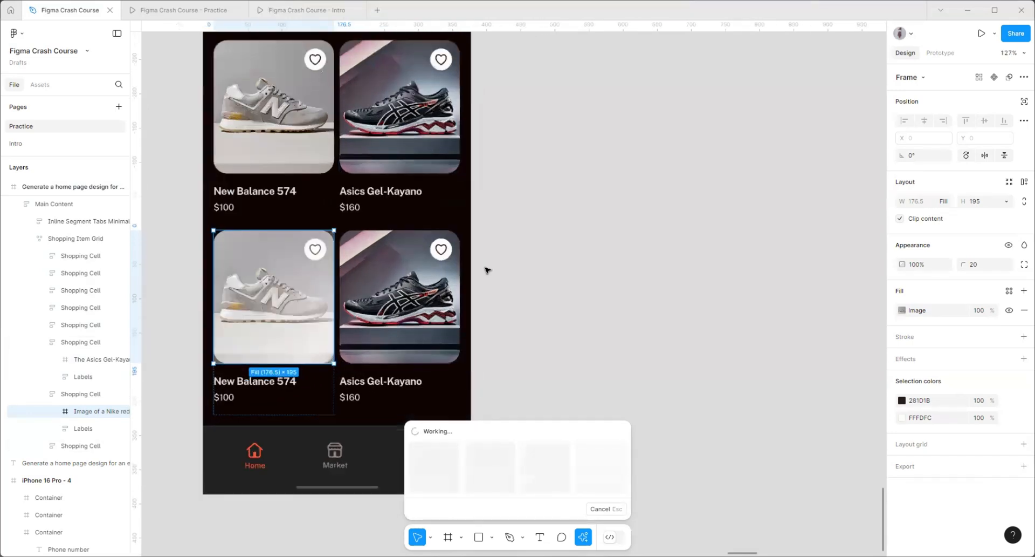
{"action": "scroll", "coordinate": [588, 283], "scroll_direction": "down", "scroll_amount": 1}
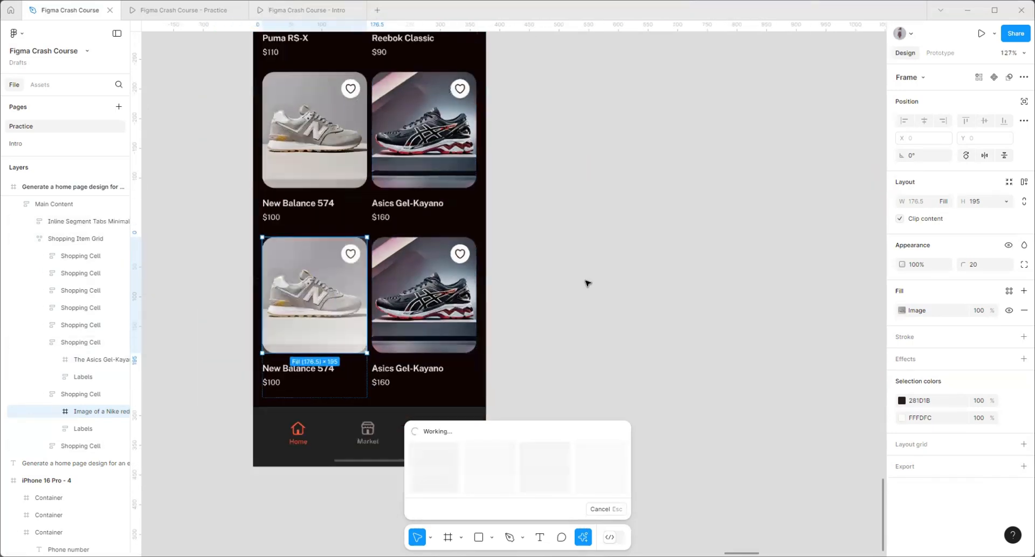
{"action": "scroll", "coordinate": [537, 262], "scroll_direction": "up", "scroll_amount": 2}
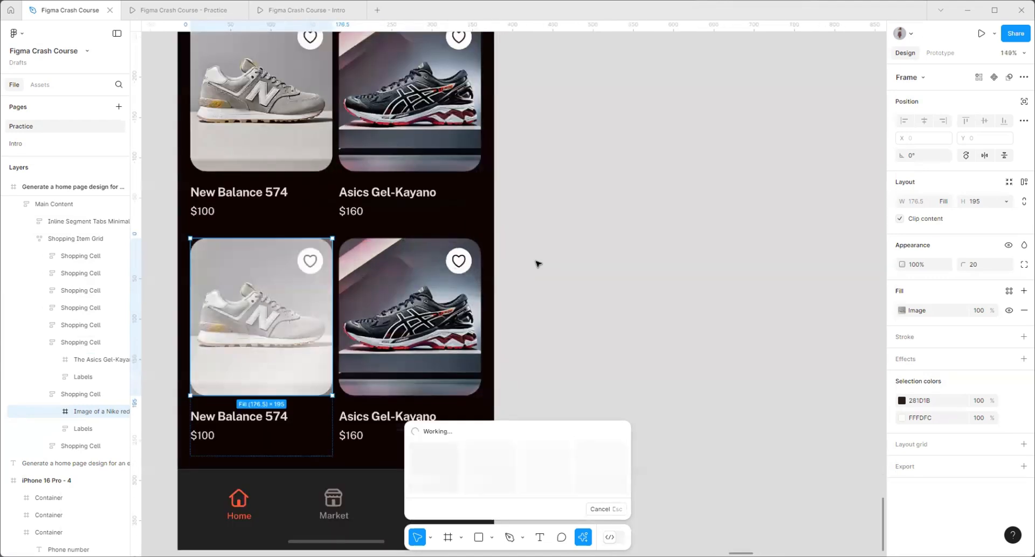
{"action": "scroll", "coordinate": [632, 241], "scroll_direction": "down", "scroll_amount": 3}
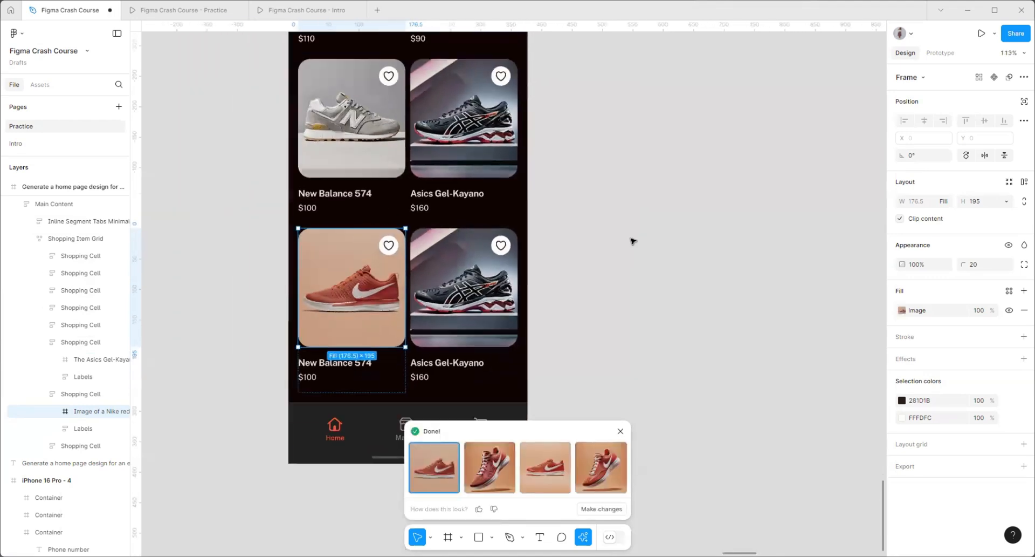
- Inspect the generated Nike shoe image up close and switch to the fourth generated variation
{"action": "scroll", "coordinate": [331, 246], "scroll_direction": "up", "scroll_amount": 10}
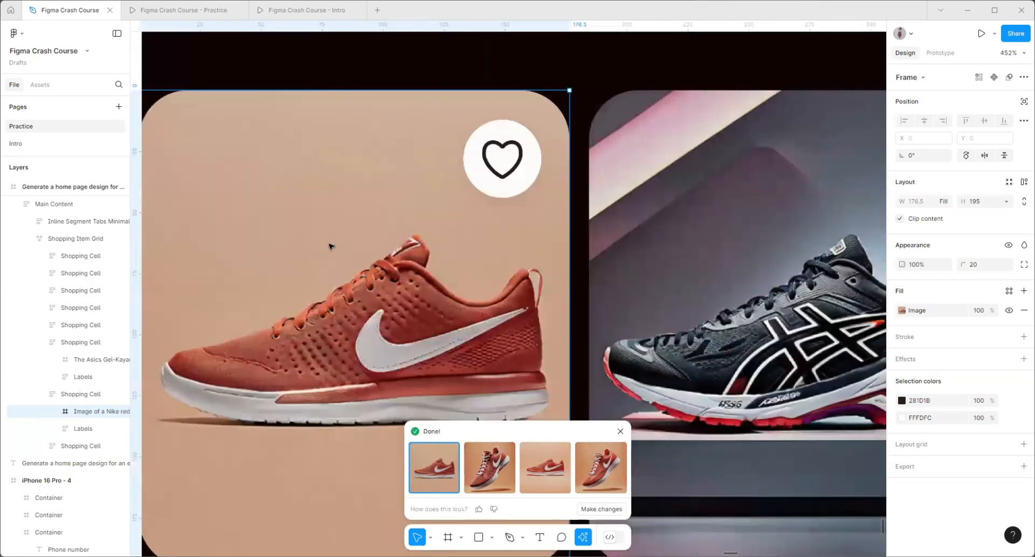
{"action": "scroll", "coordinate": [331, 246], "scroll_direction": "down", "scroll_amount": 6}
{"action": "left_click", "coordinate": [595, 473]}
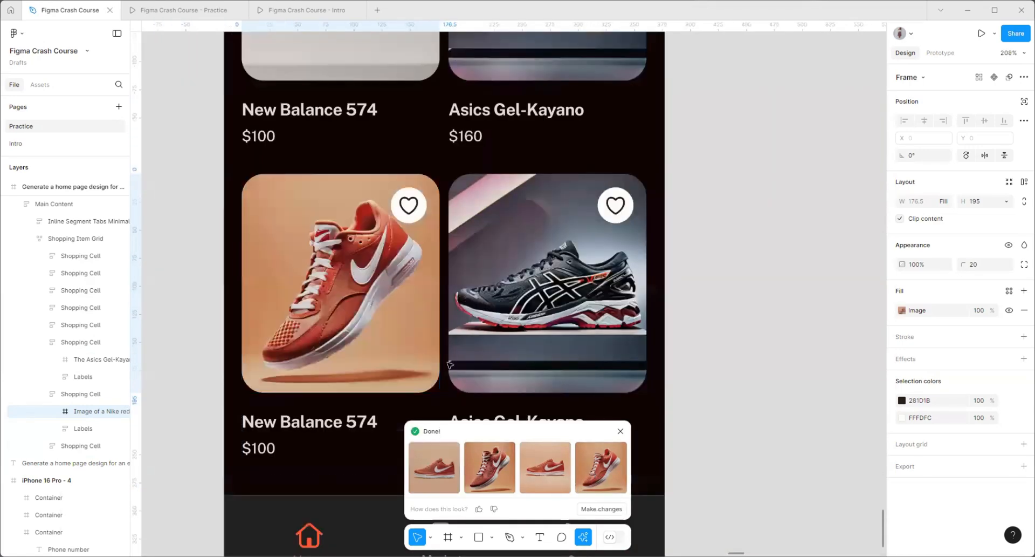
- Compare the third and fourth generated Nike shoe variations in the bottom-row image frame, ending on the fourth
{"action": "scroll", "coordinate": [359, 313], "scroll_direction": "up", "scroll_amount": 3}
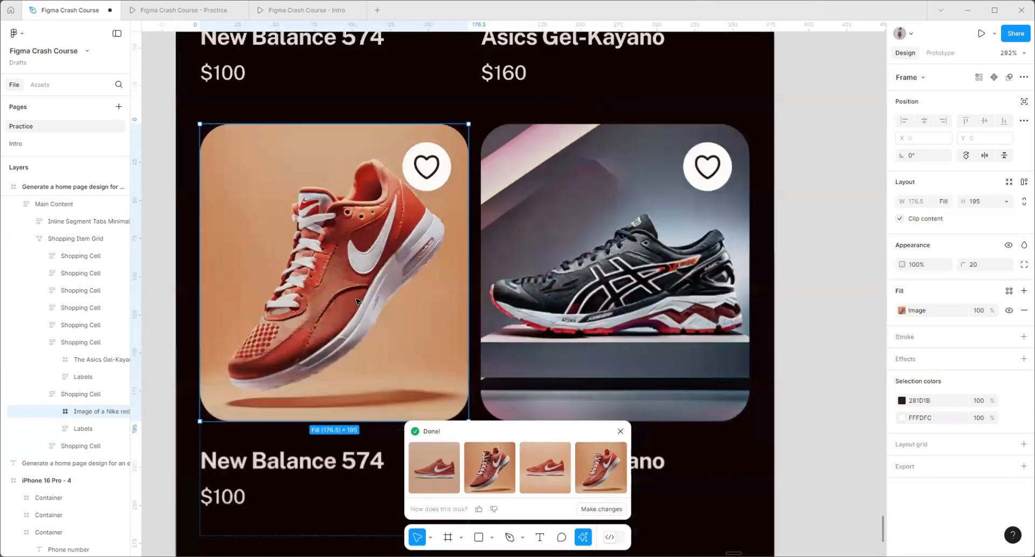
{"action": "scroll", "coordinate": [358, 301], "scroll_direction": "up", "scroll_amount": 3}
{"action": "scroll", "coordinate": [358, 301], "scroll_direction": "down", "scroll_amount": 4}
{"action": "scroll", "coordinate": [666, 351], "scroll_direction": "down", "scroll_amount": 2}
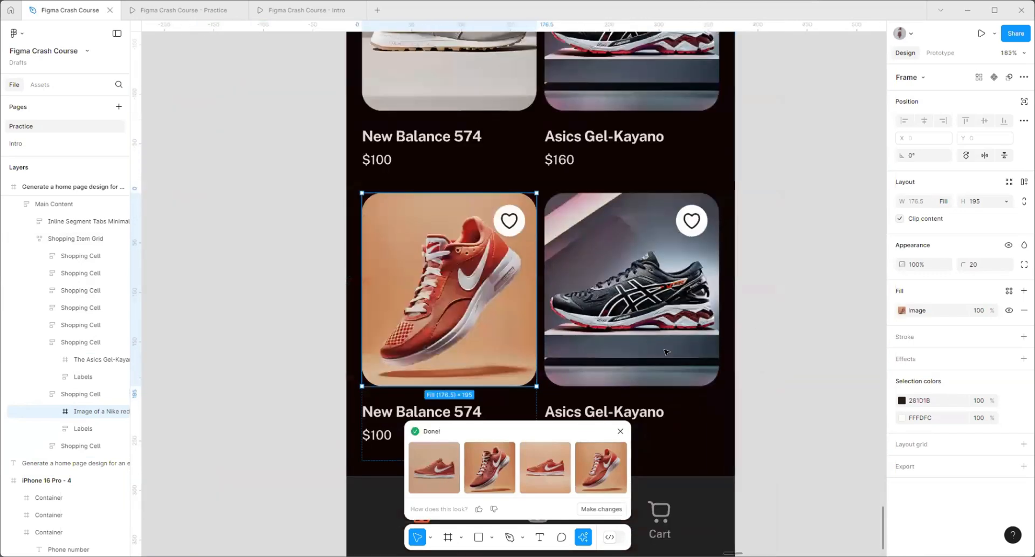
{"action": "scroll", "coordinate": [666, 351], "scroll_direction": "down", "scroll_amount": 1}
{"action": "scroll", "coordinate": [283, 292], "scroll_direction": "down", "scroll_amount": 3}
{"action": "scroll", "coordinate": [436, 301], "scroll_direction": "up", "scroll_amount": 2}
{"action": "left_click", "coordinate": [541, 462]}
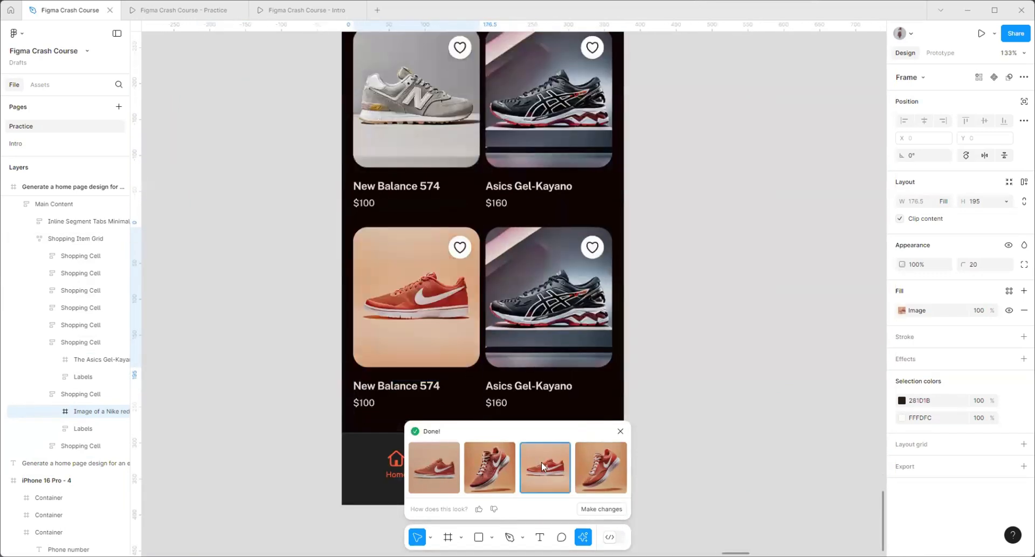
{"action": "scroll", "coordinate": [475, 280], "scroll_direction": "up", "scroll_amount": 4}
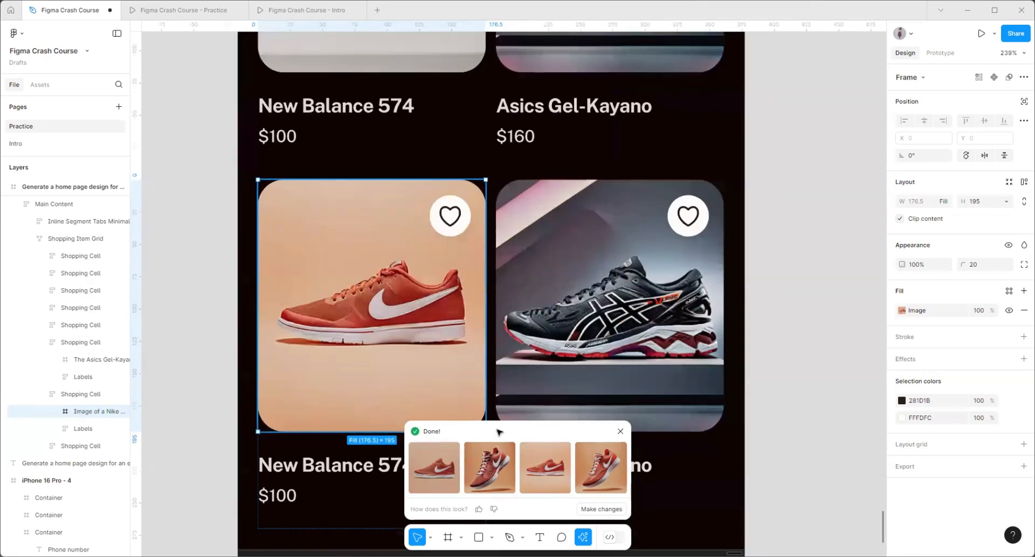
{"action": "left_click", "coordinate": [607, 477]}
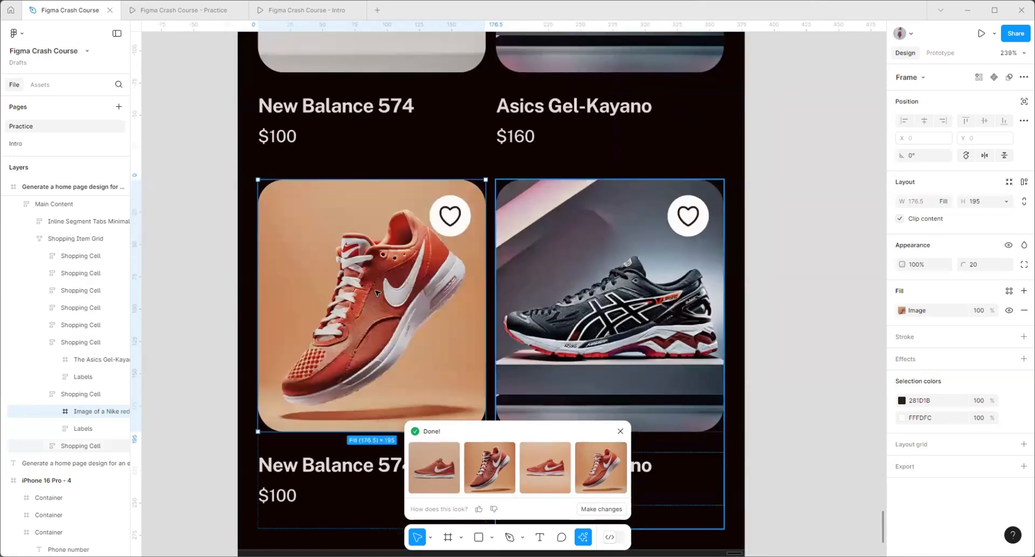
{"action": "left_click", "coordinate": [547, 474]}
{"action": "left_click", "coordinate": [602, 467]}
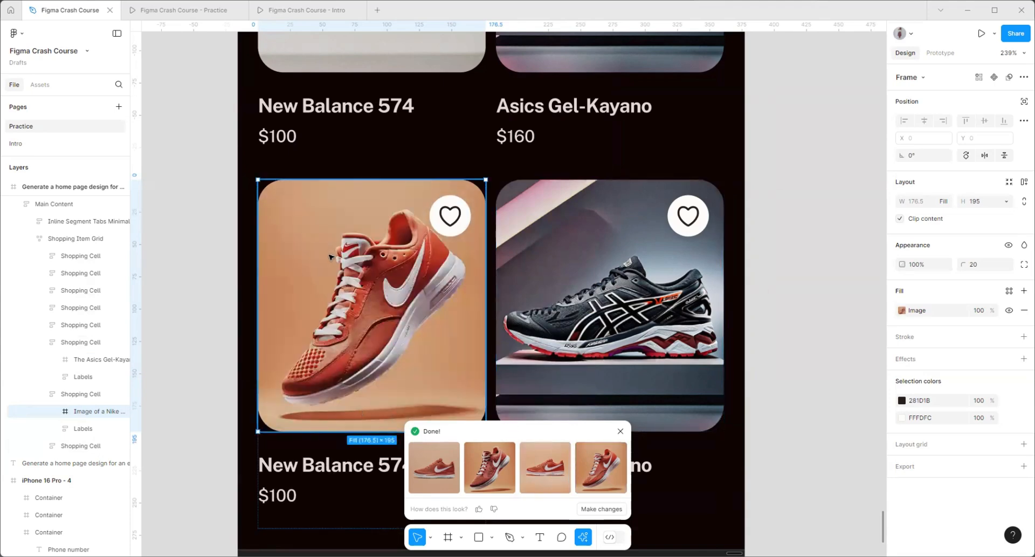
- Try the third Nike shoe variation within the product grid, and undo that switch
{"action": "scroll", "coordinate": [330, 257], "scroll_direction": "down", "scroll_amount": 1}
{"action": "scroll", "coordinate": [389, 356], "scroll_direction": "up", "scroll_amount": 2}
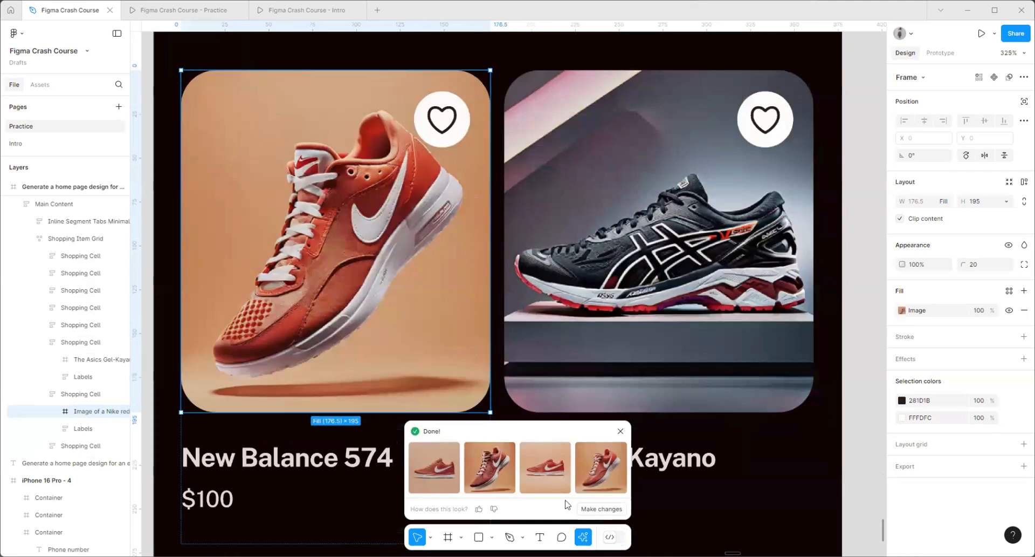
{"action": "left_click", "coordinate": [548, 481]}
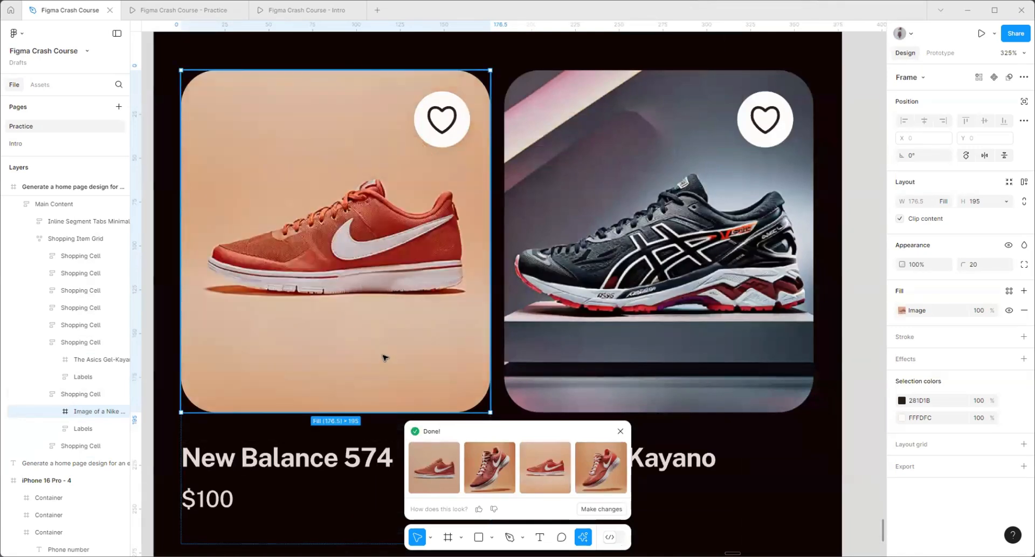
{"action": "scroll", "coordinate": [386, 357], "scroll_direction": "down", "scroll_amount": 3}
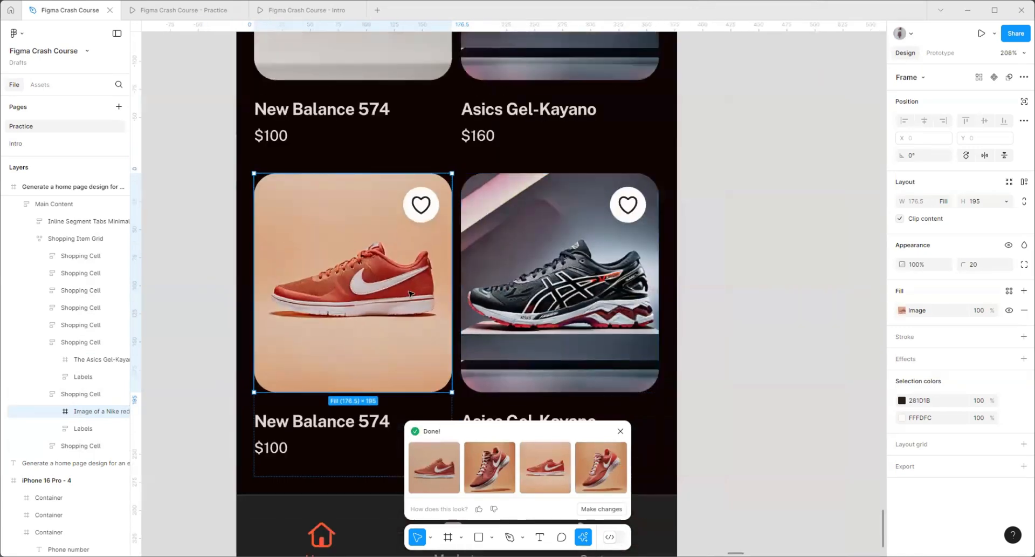
{"action": "scroll", "coordinate": [339, 358], "scroll_direction": "down", "scroll_amount": 5}
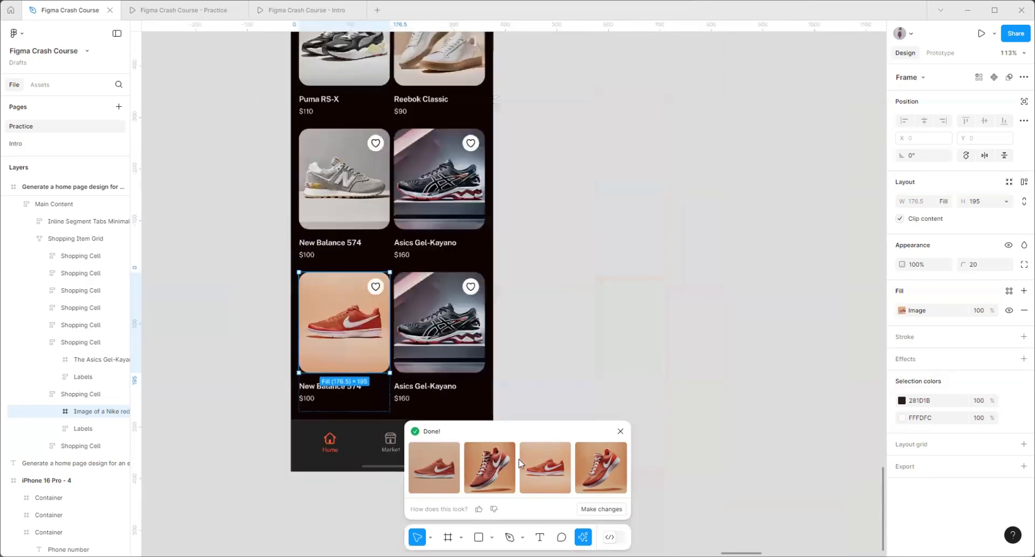
{"action": "key", "text": "ctrl+z"}
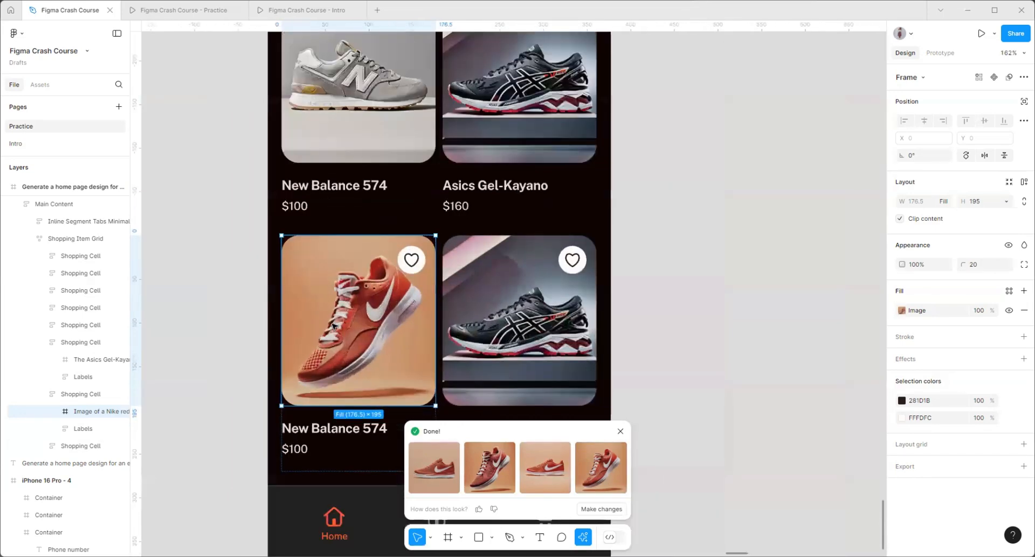
- Deselect the Nike image frame and examine how its image fits among the neighbouring products in the bottom rows
{"action": "scroll", "coordinate": [334, 327], "scroll_direction": "down", "scroll_amount": 2}
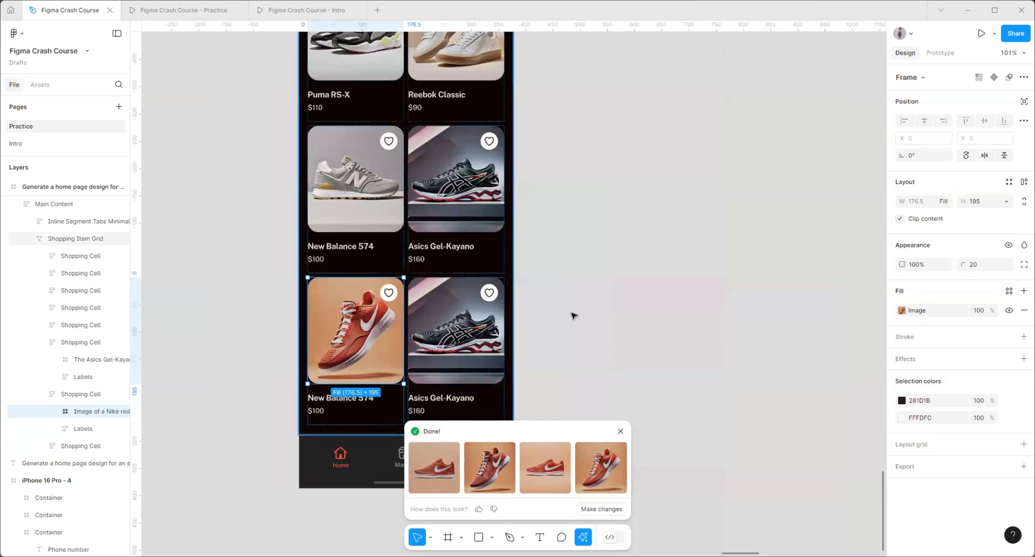
{"action": "left_click", "coordinate": [583, 268]}
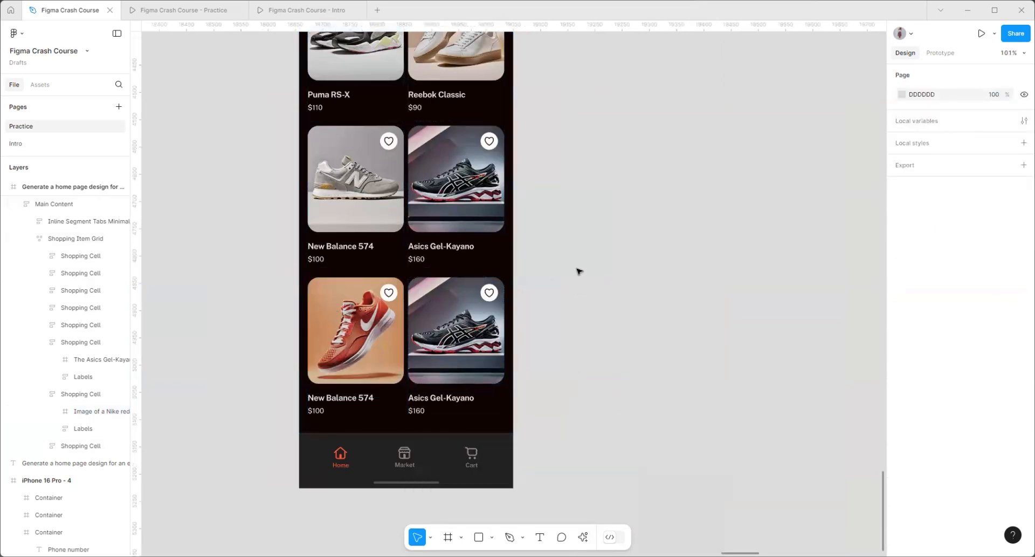
{"action": "scroll", "coordinate": [577, 294], "scroll_direction": "down", "scroll_amount": 3}
{"action": "left_click", "coordinate": [378, 331]}
{"action": "scroll", "coordinate": [388, 340], "scroll_direction": "up", "scroll_amount": 10}
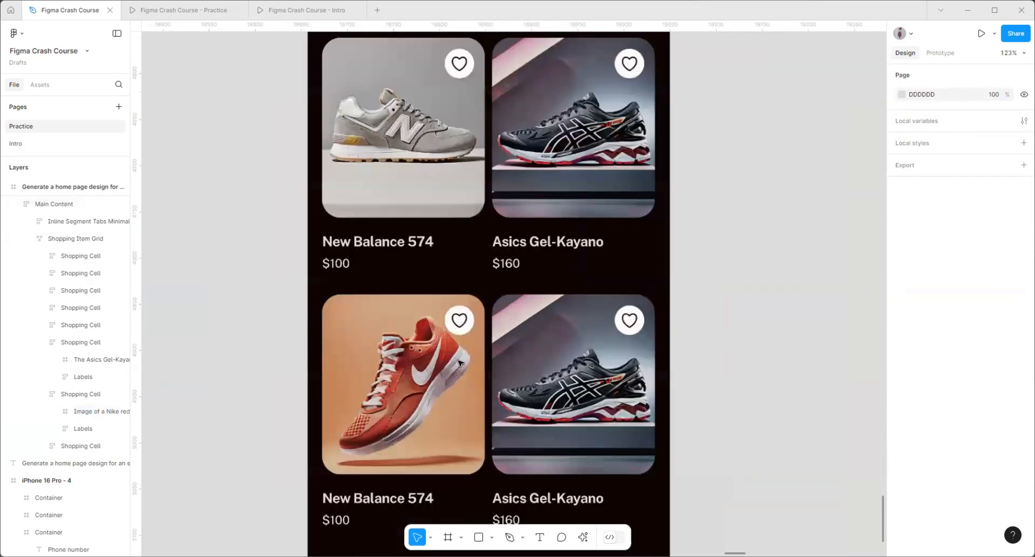
{"action": "scroll", "coordinate": [452, 367], "scroll_direction": "down", "scroll_amount": 8}
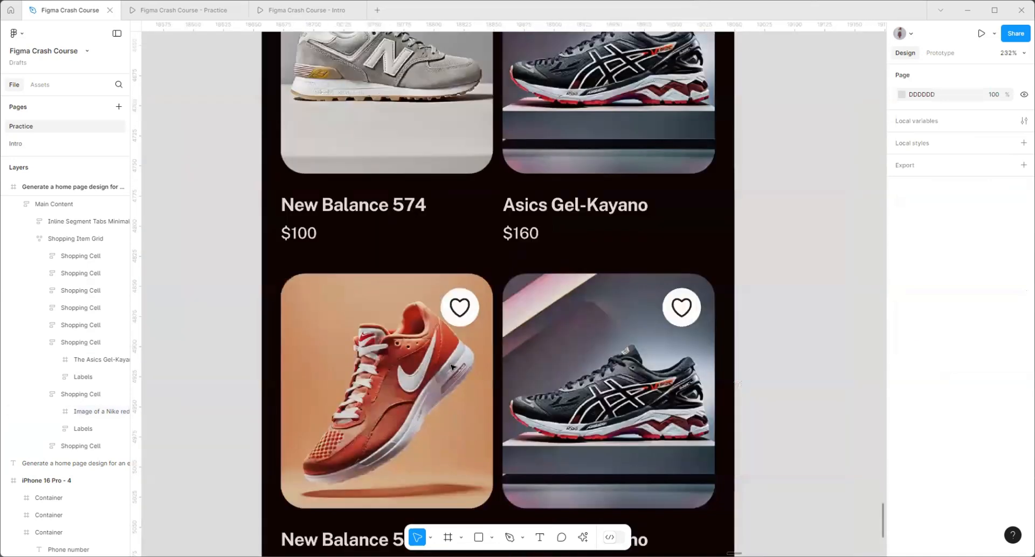
{"action": "scroll", "coordinate": [595, 361], "scroll_direction": "up", "scroll_amount": 4}
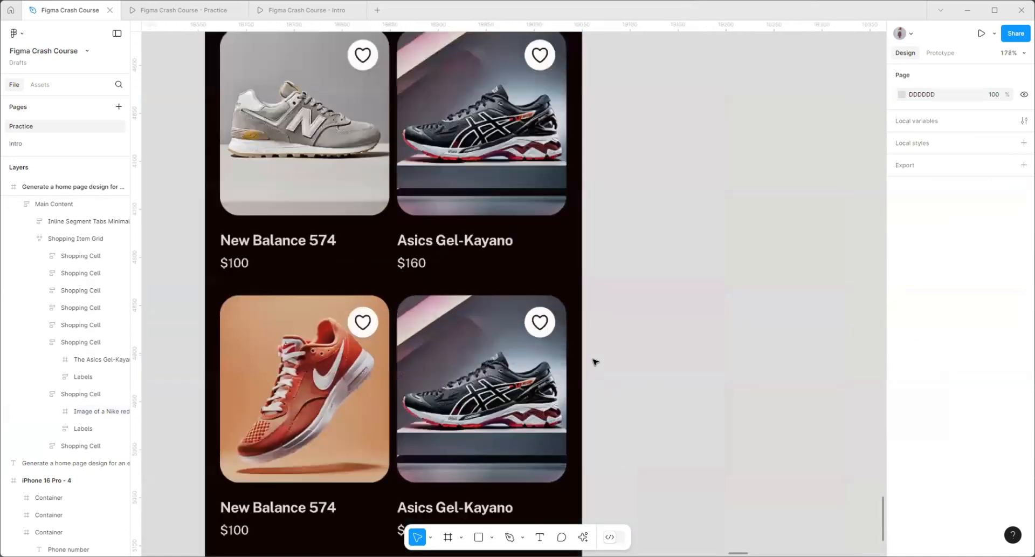
{"action": "scroll", "coordinate": [595, 362], "scroll_direction": "down", "scroll_amount": 4}
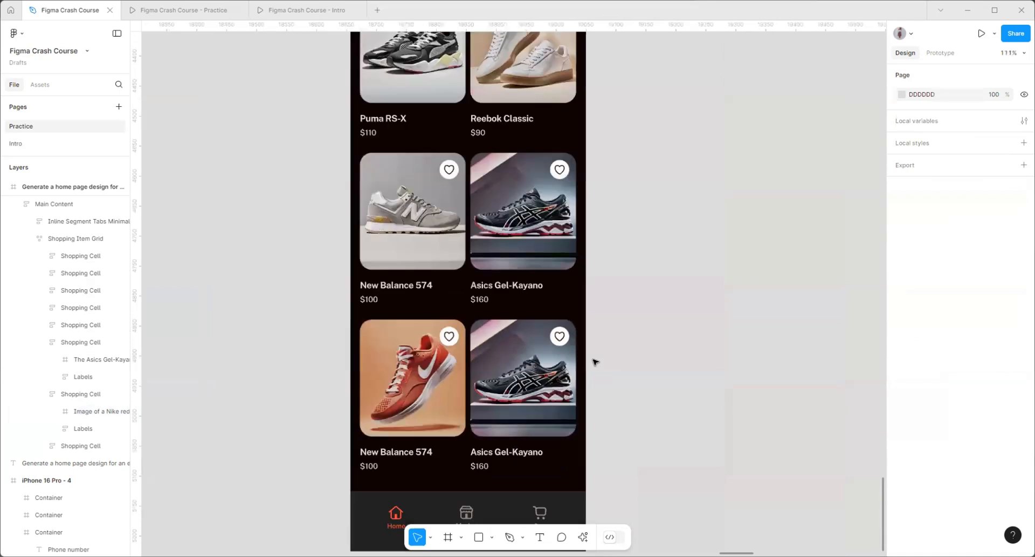
{"action": "scroll", "coordinate": [436, 437], "scroll_direction": "up", "scroll_amount": 4}
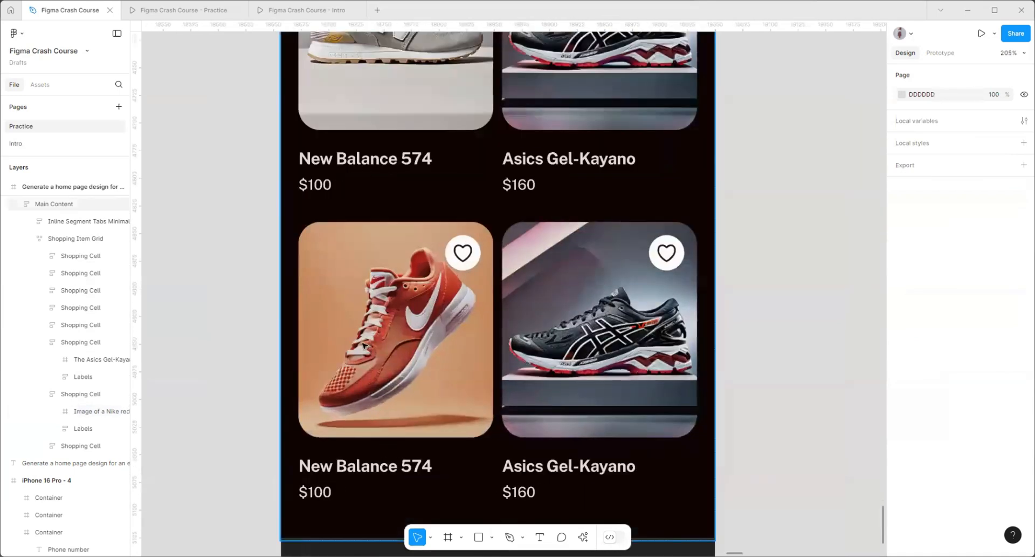
{"action": "scroll", "coordinate": [364, 346], "scroll_direction": "down", "scroll_amount": 3}
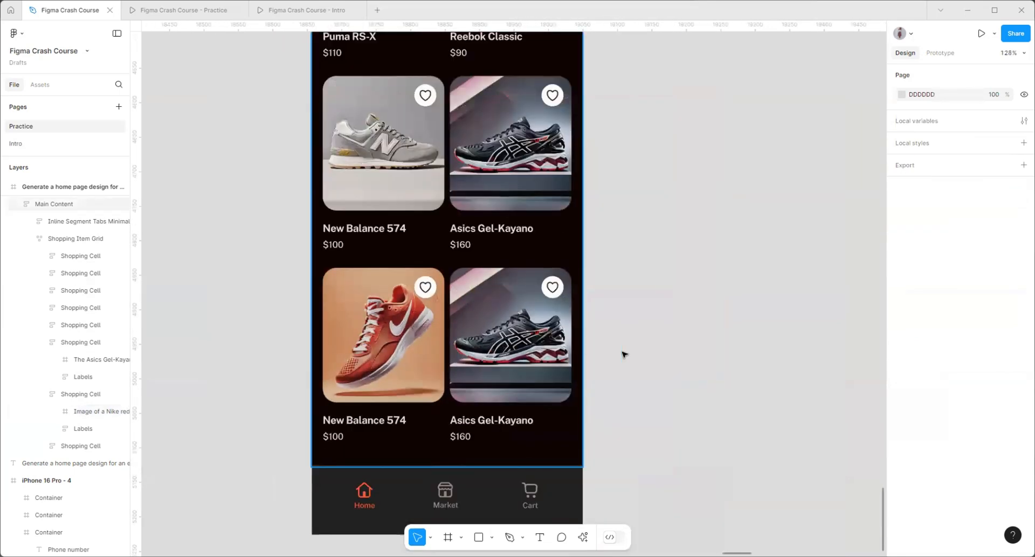
{"action": "scroll", "coordinate": [603, 395], "scroll_direction": "down", "scroll_amount": 4}
{"action": "scroll", "coordinate": [569, 357], "scroll_direction": "up", "scroll_amount": 1}
{"action": "scroll", "coordinate": [579, 358], "scroll_direction": "up", "scroll_amount": 3}
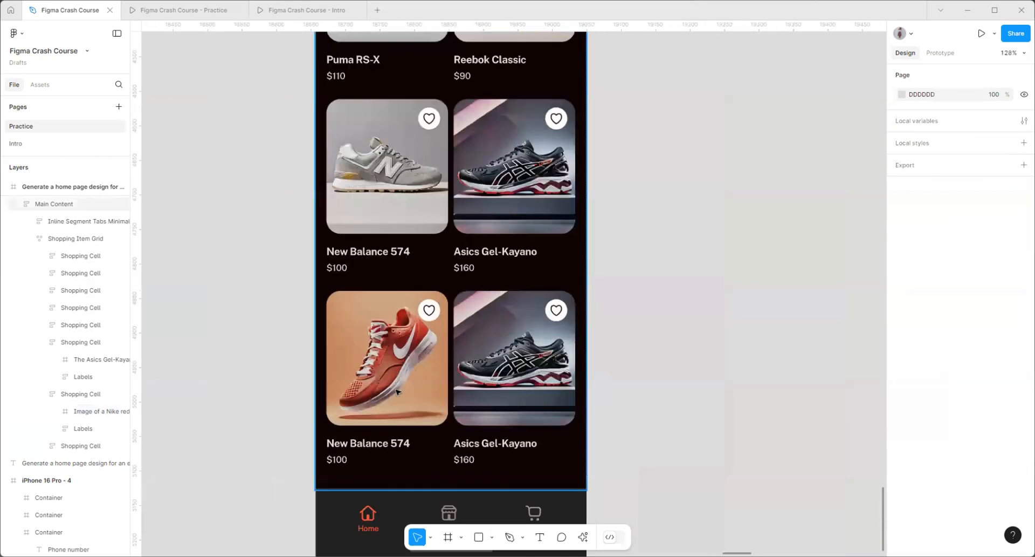
{"action": "scroll", "coordinate": [488, 361], "scroll_direction": "down", "scroll_amount": 5}
{"action": "scroll", "coordinate": [515, 220], "scroll_direction": "up", "scroll_amount": 2}
- Replace the bottom-row Asics Gel-Kayano image with an AI-generated one, using the prompt "Image of a PUMA sports shoe on a light-gray background."
{"action": "left_click", "coordinate": [470, 336]}
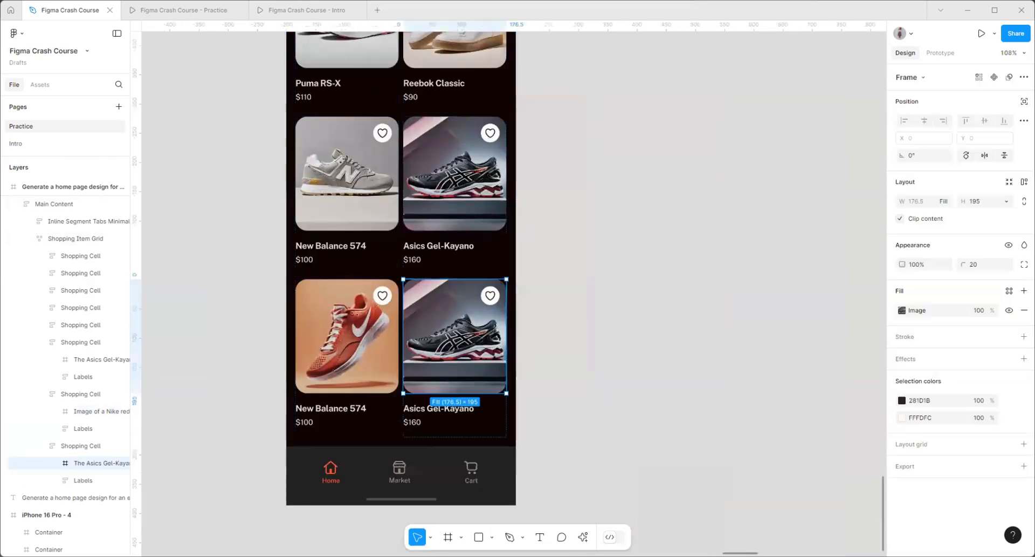
{"action": "left_click", "coordinate": [583, 536]}
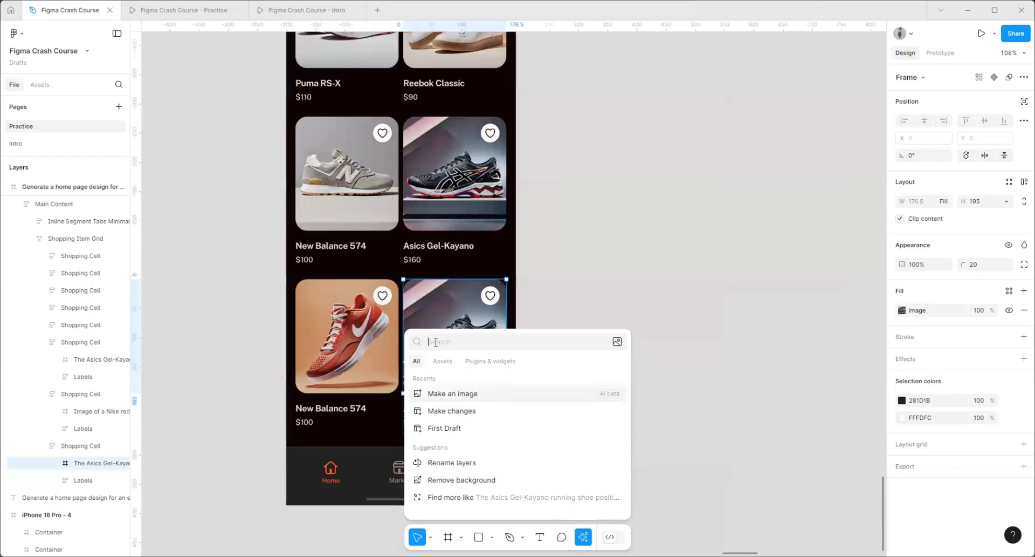
{"action": "left_click", "coordinate": [465, 414]}
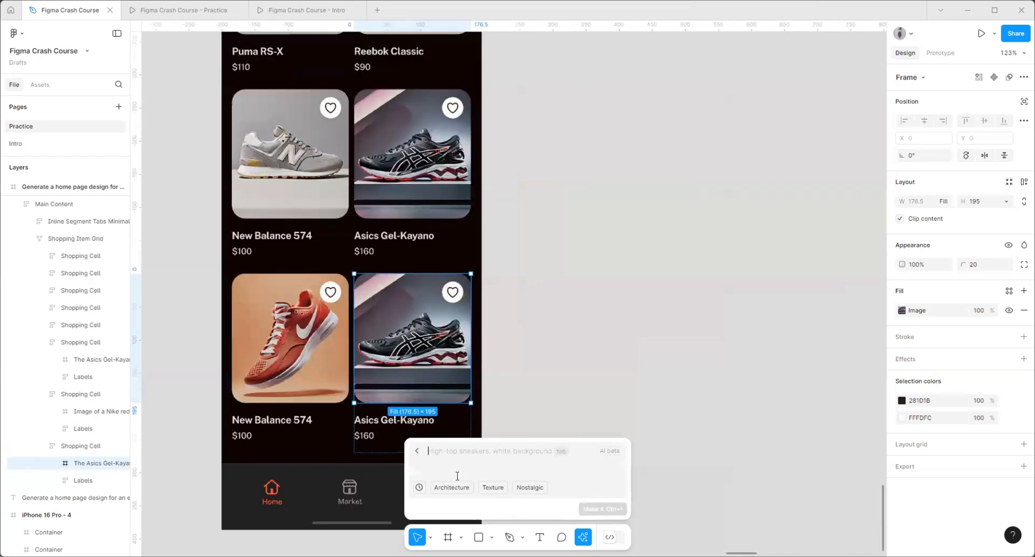
{"action": "type", "text": "Image of a PUMA sports shoe on a light-gray background."}
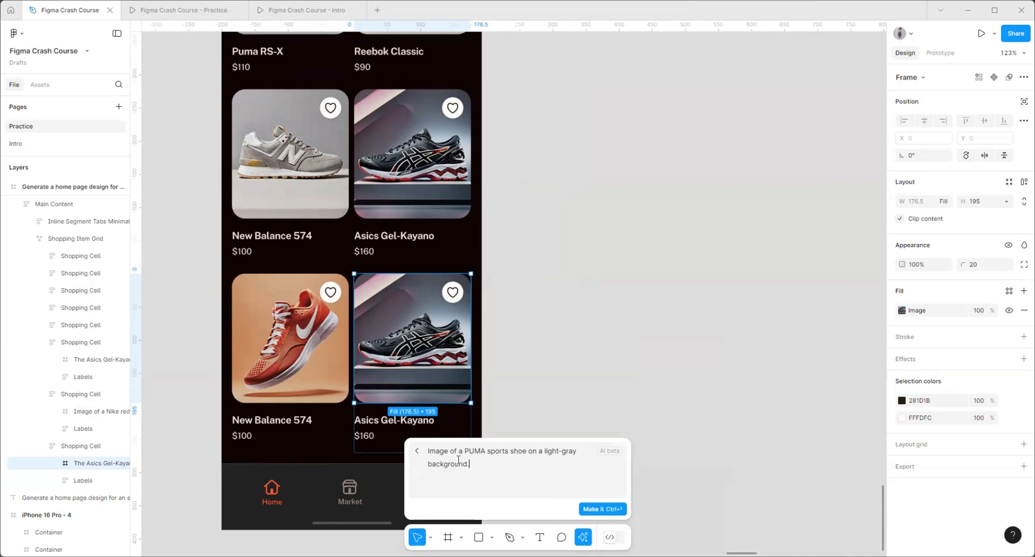
{"action": "left_click", "coordinate": [600, 509]}
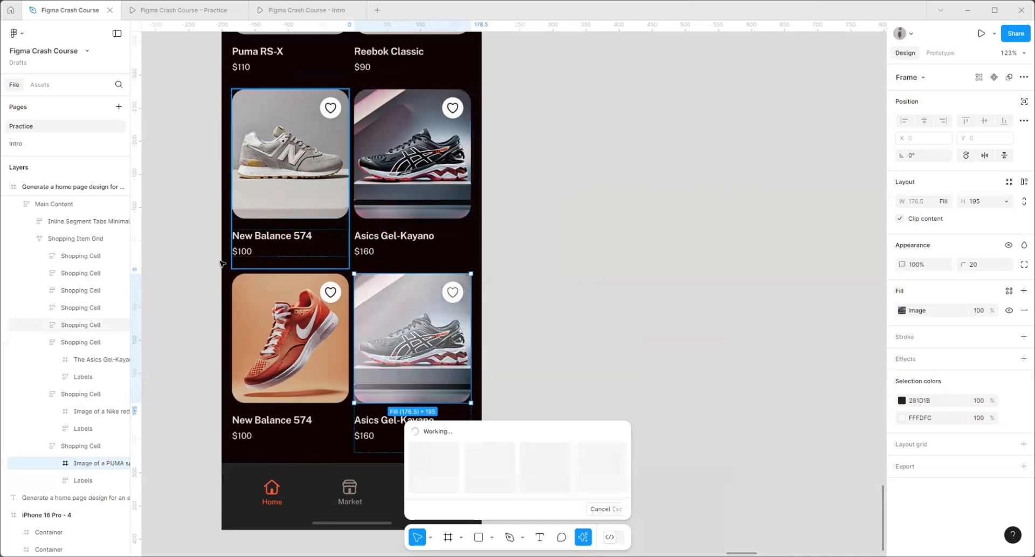
- Look over the whole home page from the search bar to the bottom navigation while the PUMA image generates
{"action": "scroll", "coordinate": [295, 246], "scroll_direction": "down", "scroll_amount": 5}
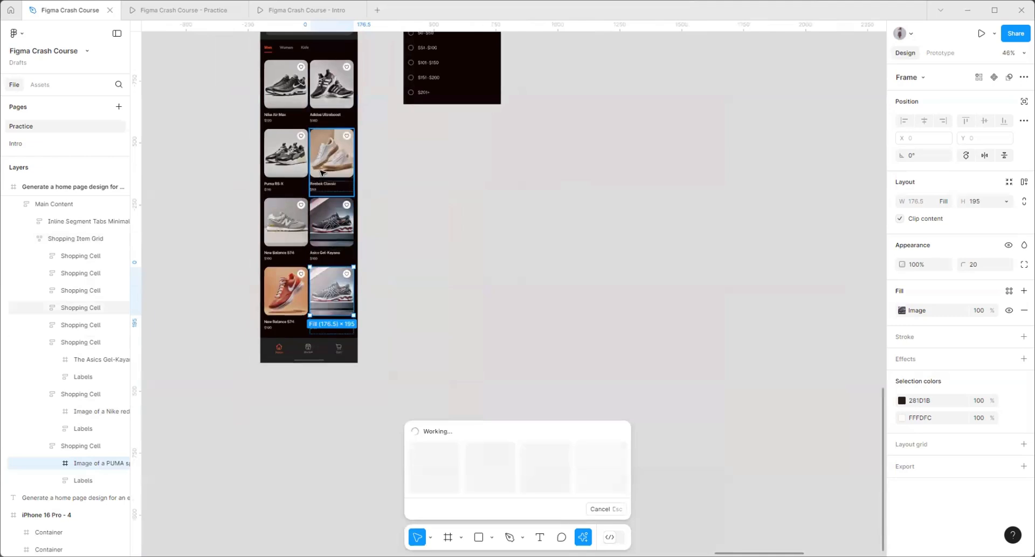
{"action": "scroll", "coordinate": [257, 151], "scroll_direction": "up", "scroll_amount": 3}
{"action": "scroll", "coordinate": [258, 150], "scroll_direction": "up", "scroll_amount": 3}
{"action": "scroll", "coordinate": [420, 242], "scroll_direction": "down", "scroll_amount": 3}
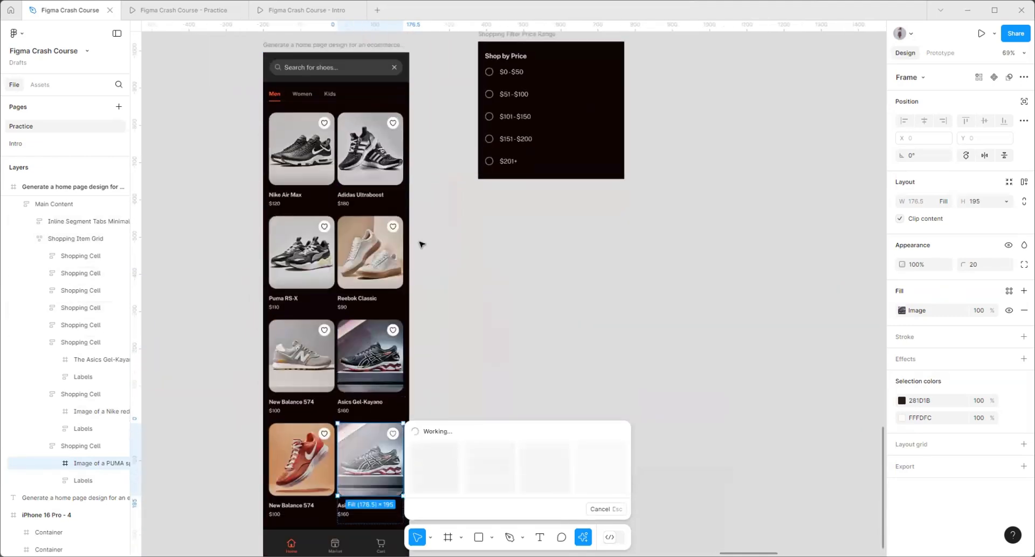
{"action": "scroll", "coordinate": [421, 245], "scroll_direction": "down", "scroll_amount": 3}
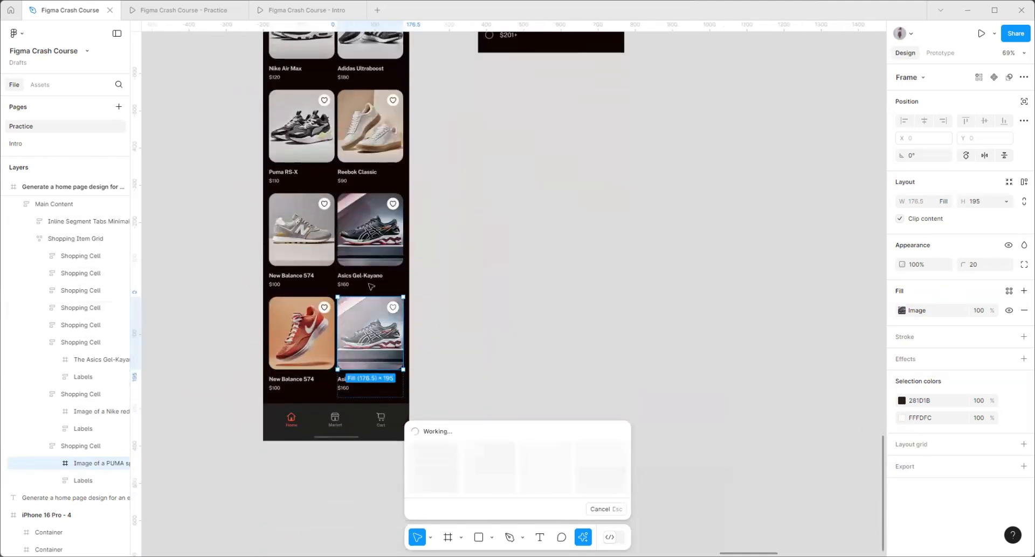
{"action": "scroll", "coordinate": [492, 344], "scroll_direction": "up", "scroll_amount": 5}
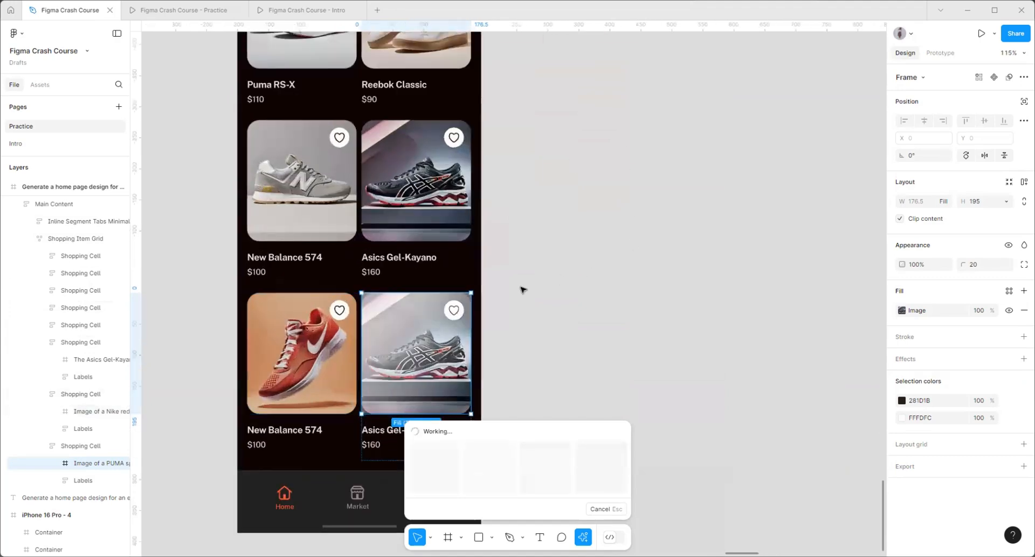
{"action": "scroll", "coordinate": [262, 289], "scroll_direction": "down", "scroll_amount": 5}
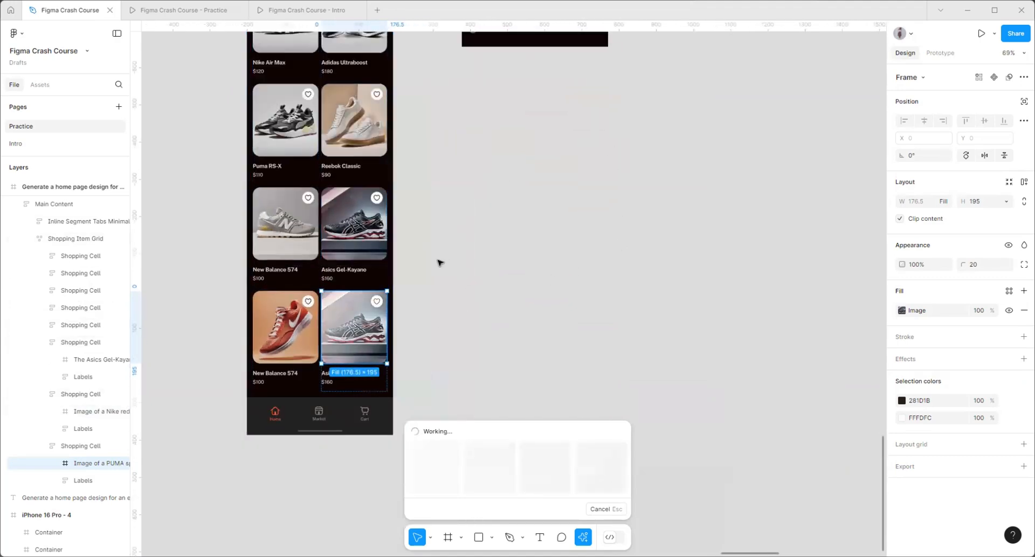
{"action": "scroll", "coordinate": [440, 267], "scroll_direction": "up", "scroll_amount": 6}
{"action": "scroll", "coordinate": [547, 364], "scroll_direction": "down", "scroll_amount": 8}
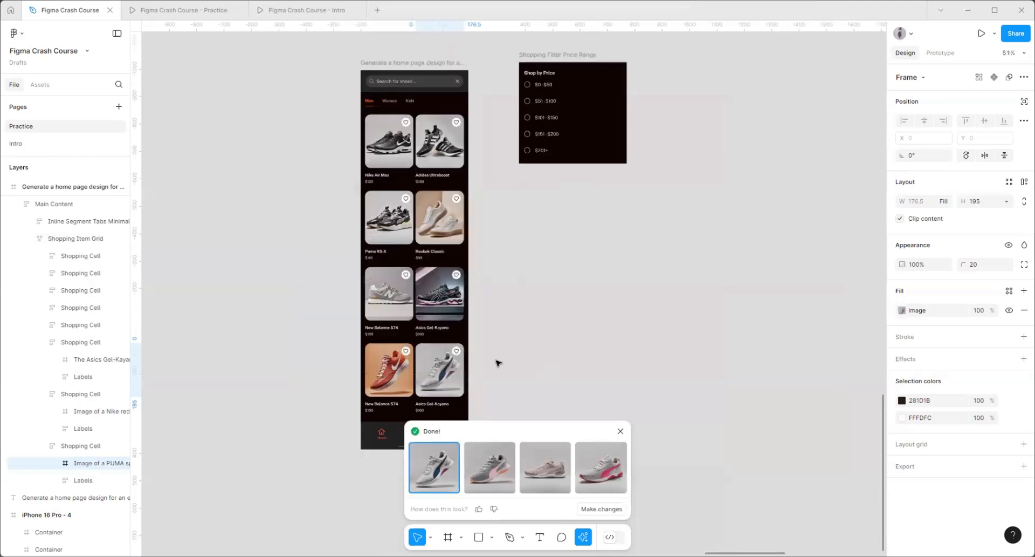
- Inspect the generated PUMA shoe image up close and compare the fourth and second variations, returning to the first
{"action": "scroll", "coordinate": [469, 394], "scroll_direction": "up", "scroll_amount": 4}
{"action": "scroll", "coordinate": [469, 392], "scroll_direction": "up", "scroll_amount": 7}
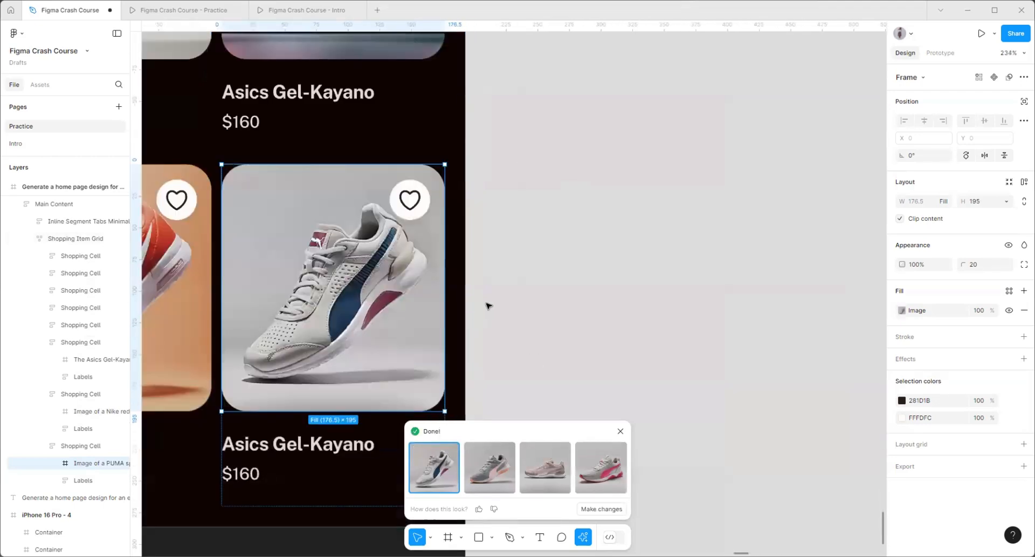
{"action": "scroll", "coordinate": [487, 302], "scroll_direction": "down", "scroll_amount": 2}
{"action": "scroll", "coordinate": [488, 305], "scroll_direction": "down", "scroll_amount": 2}
{"action": "scroll", "coordinate": [550, 339], "scroll_direction": "up", "scroll_amount": 5}
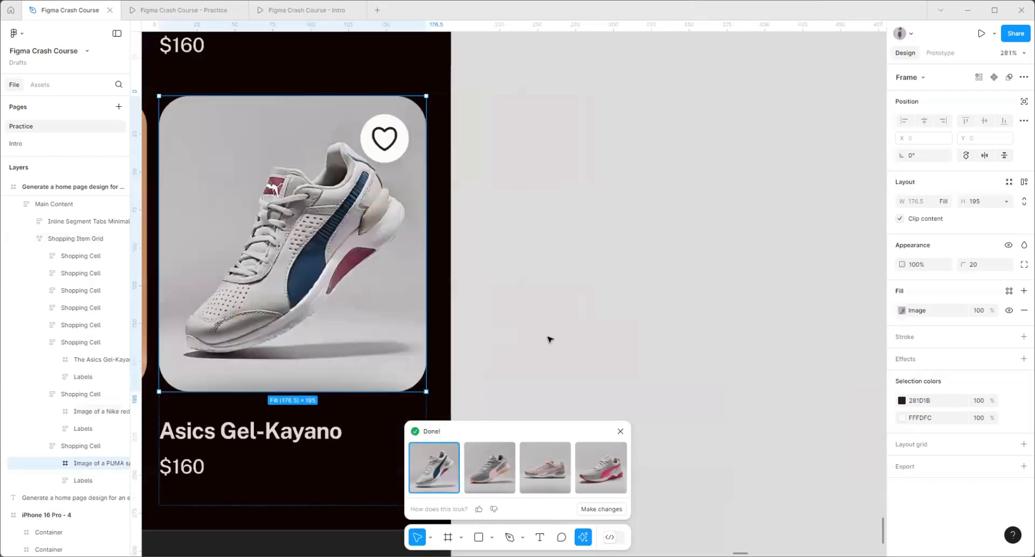
{"action": "left_click", "coordinate": [605, 482]}
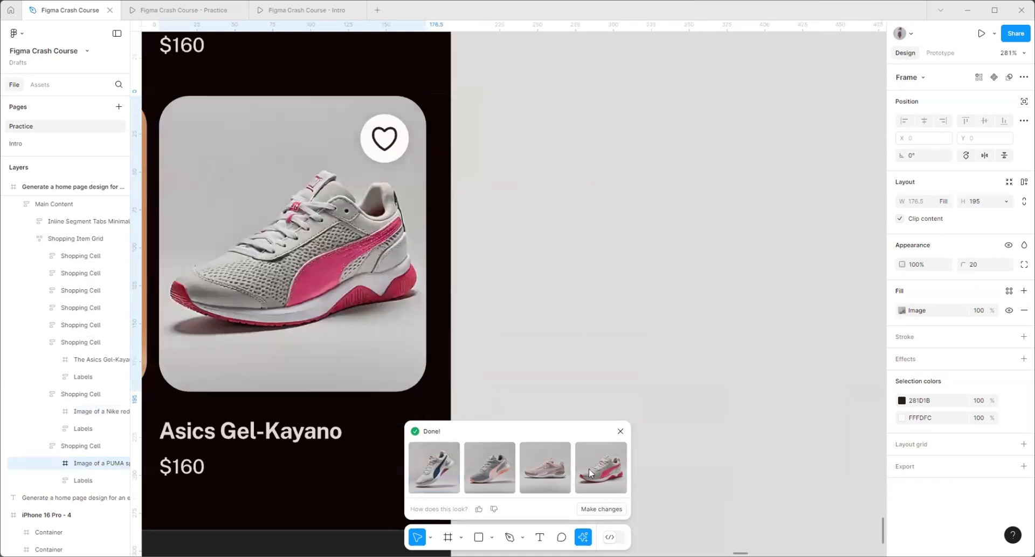
{"action": "left_click", "coordinate": [495, 470]}
{"action": "left_click", "coordinate": [441, 462]}
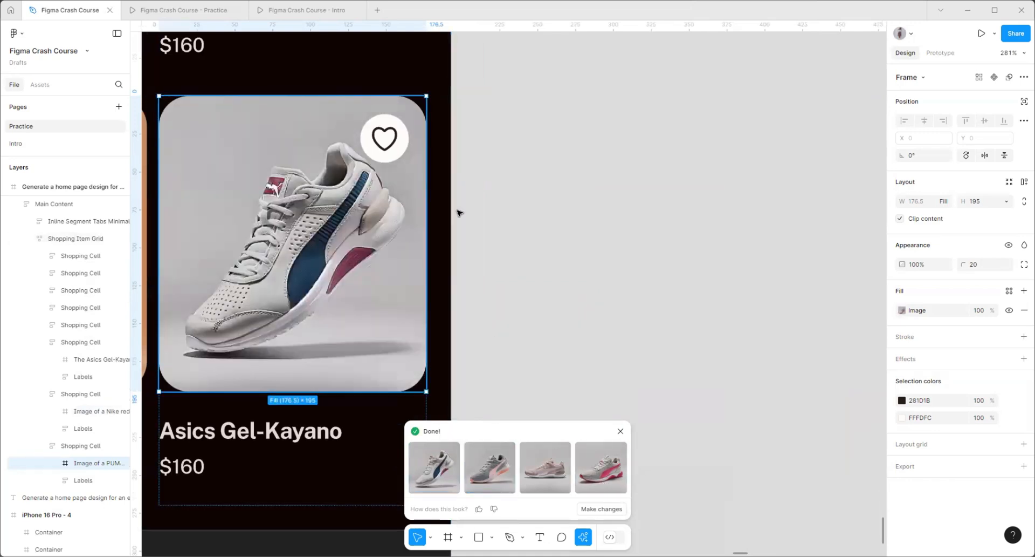
- Compare the second and third generated PUMA variations among the neighbouring products, returning to the first variation
{"action": "left_click", "coordinate": [500, 472]}
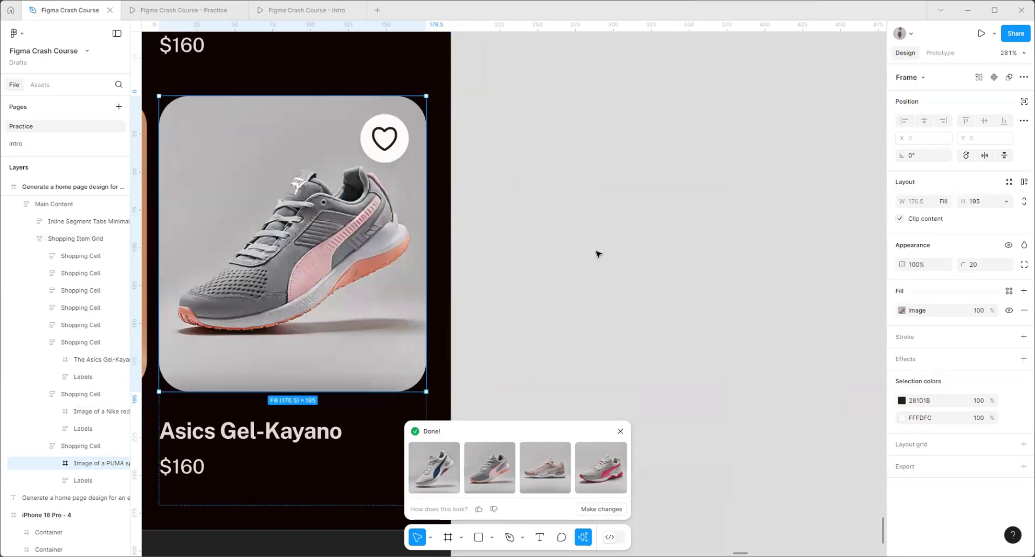
{"action": "scroll", "coordinate": [604, 336], "scroll_direction": "down", "scroll_amount": 10}
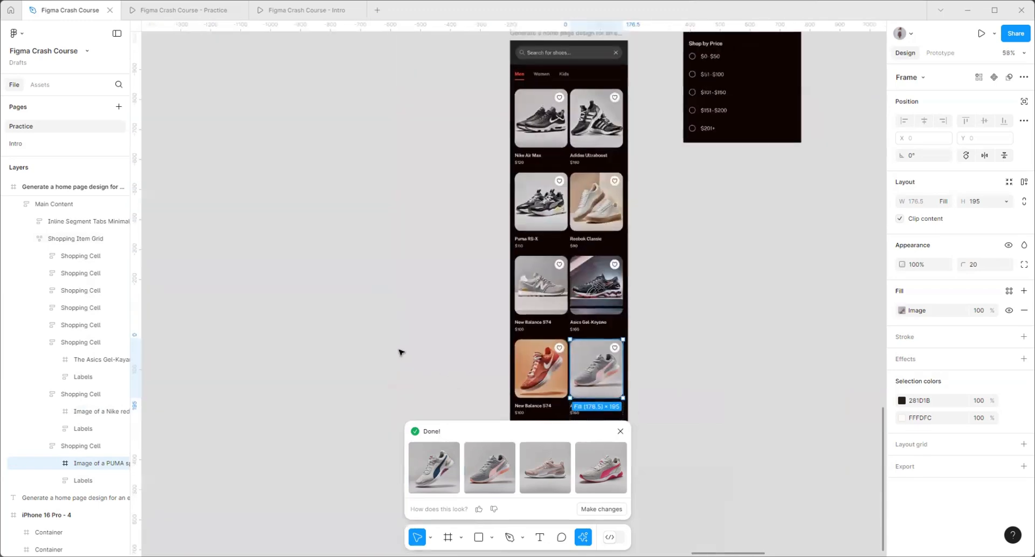
{"action": "scroll", "coordinate": [499, 388], "scroll_direction": "up", "scroll_amount": 6}
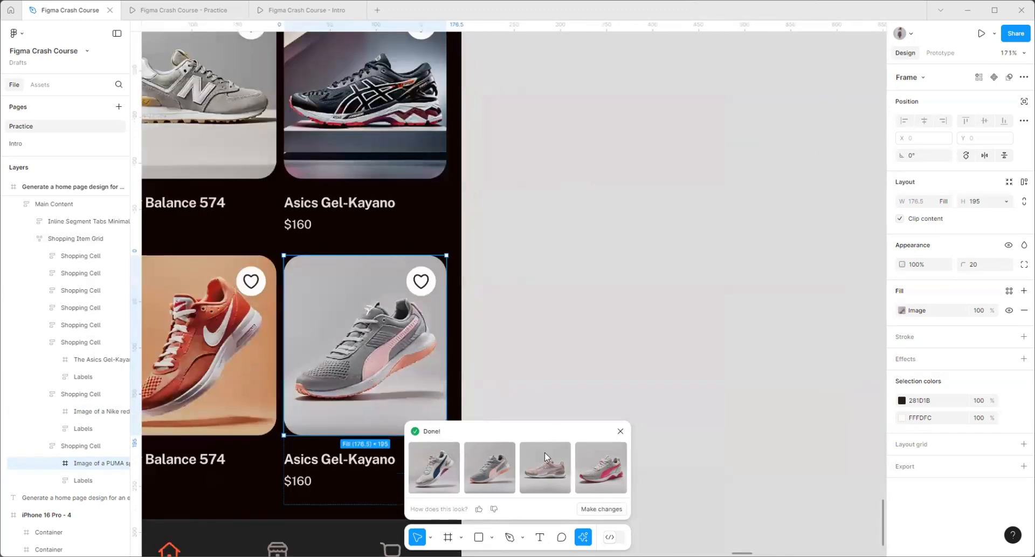
{"action": "left_click", "coordinate": [550, 473]}
{"action": "scroll", "coordinate": [473, 257], "scroll_direction": "down", "scroll_amount": 2}
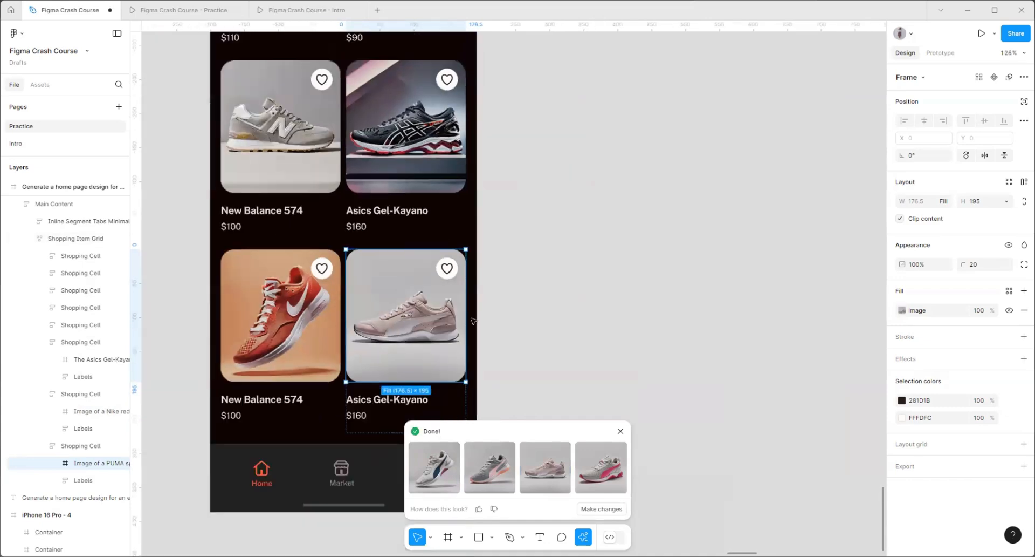
{"action": "left_click", "coordinate": [455, 463]}
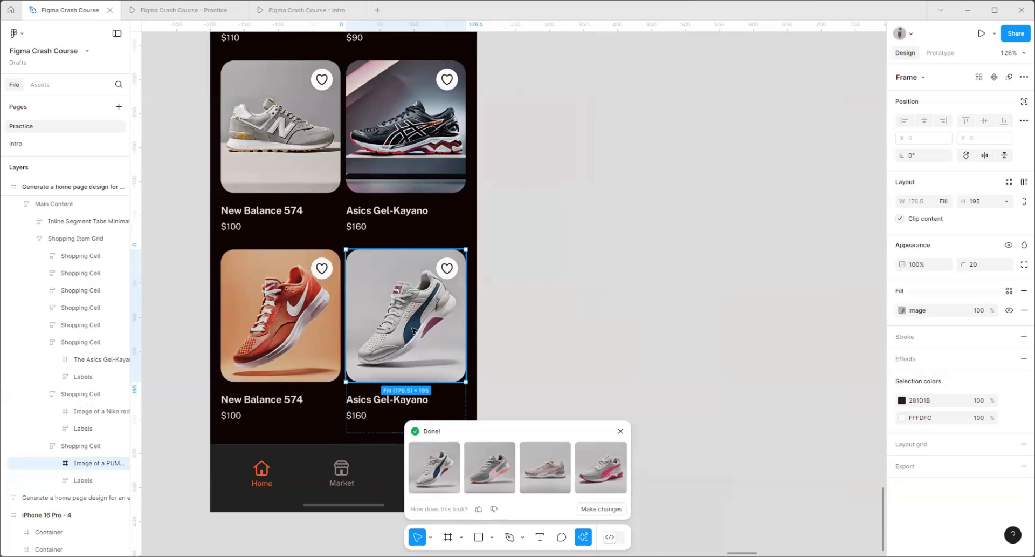
- Flip the bottom-row PUMA image horizontally and move its heart button back to the image's right side, inset about 10 px
{"action": "right_click", "coordinate": [413, 330]}
{"action": "left_click", "coordinate": [458, 494]}
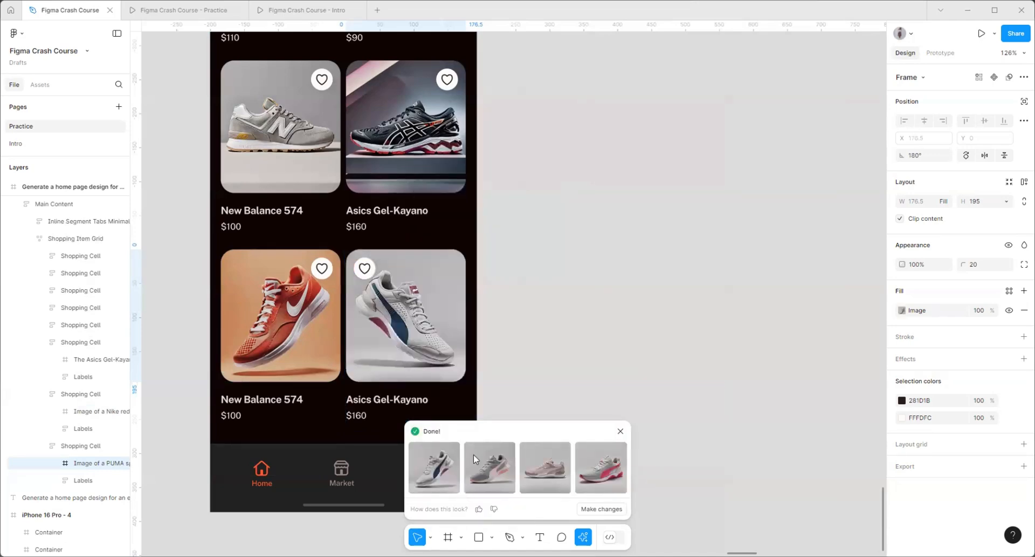
{"action": "scroll", "coordinate": [365, 273], "scroll_direction": "up", "scroll_amount": 3}
{"action": "left_click", "coordinate": [371, 265]}
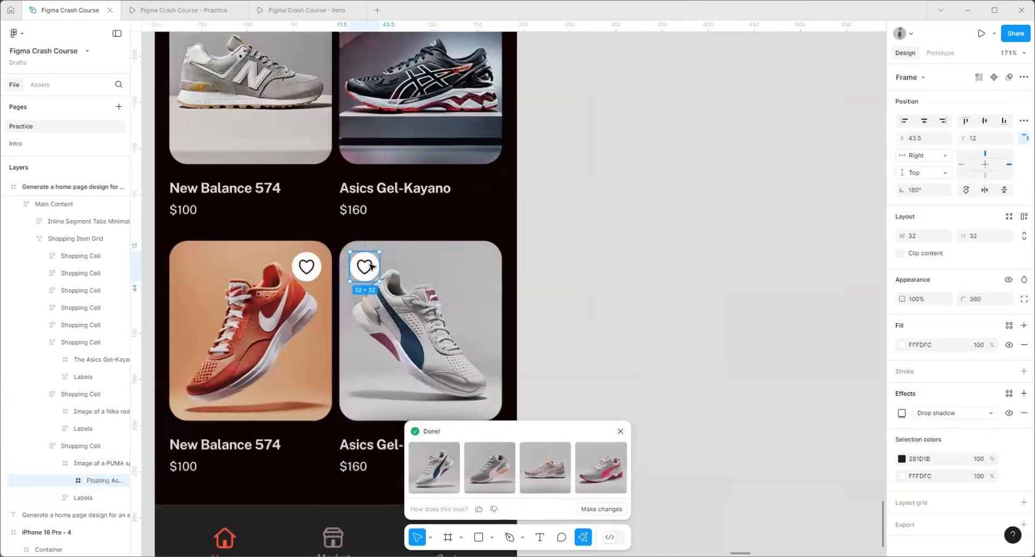
{"action": "key", "text": "alt"}
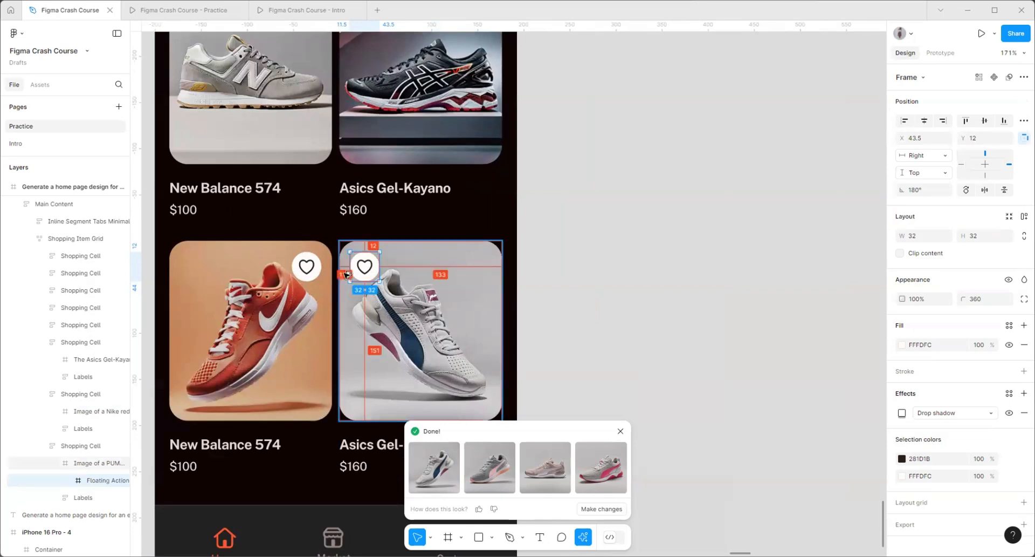
{"action": "left_click", "coordinate": [946, 121]}
{"action": "key", "text": "alt"}
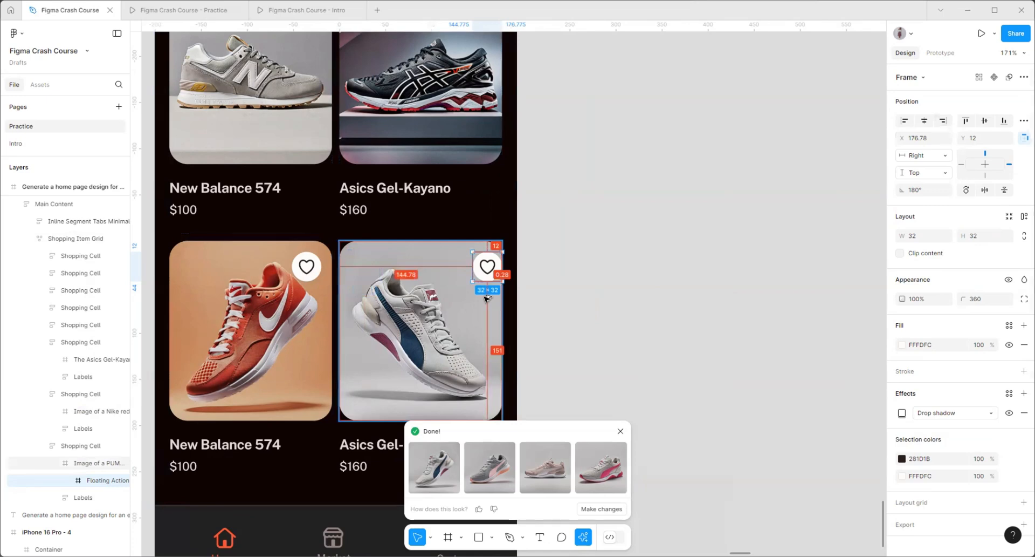
{"action": "key", "text": "shift+Left"}
{"action": "key", "text": "Left"}
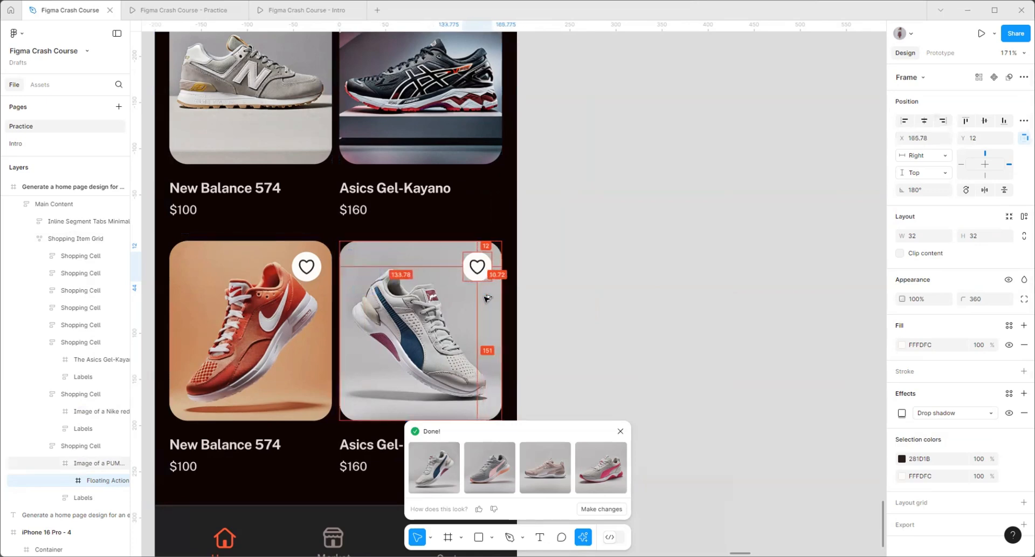
{"action": "key", "text": "Right"}
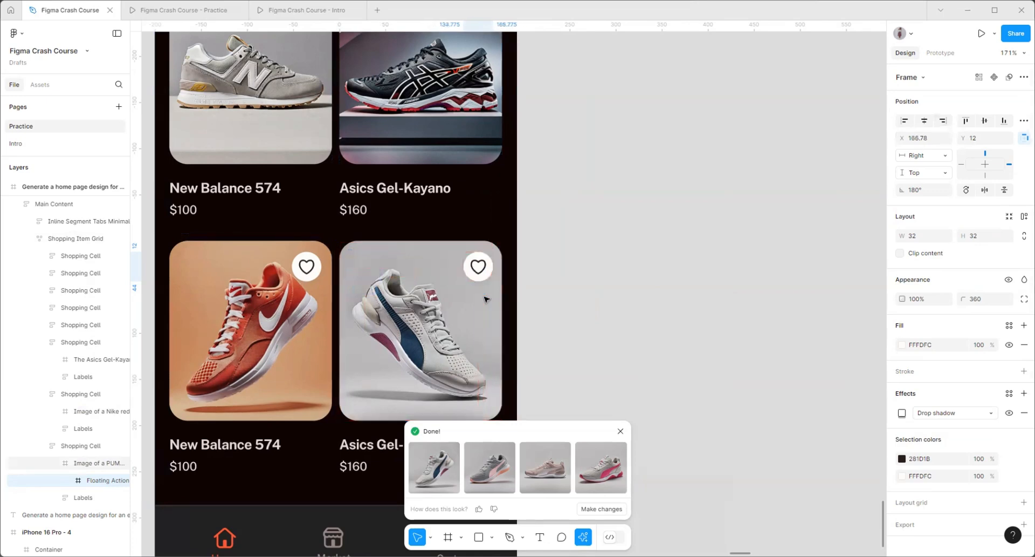
- Deselect the heart button, dismiss the image generation results, and bring the whole home page into view
{"action": "left_click", "coordinate": [699, 218]}
{"action": "scroll", "coordinate": [636, 279], "scroll_direction": "down", "scroll_amount": 5}
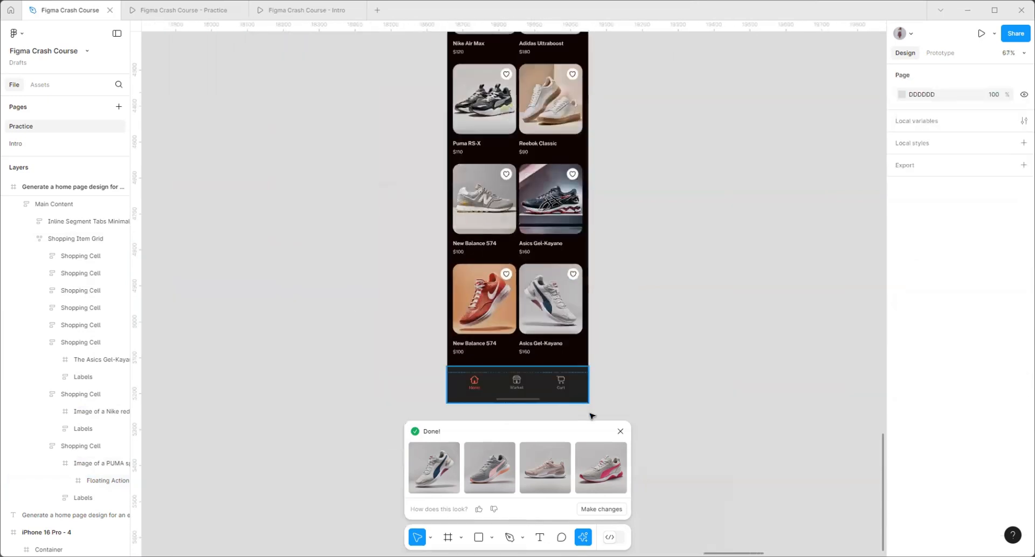
{"action": "left_click", "coordinate": [620, 431]}
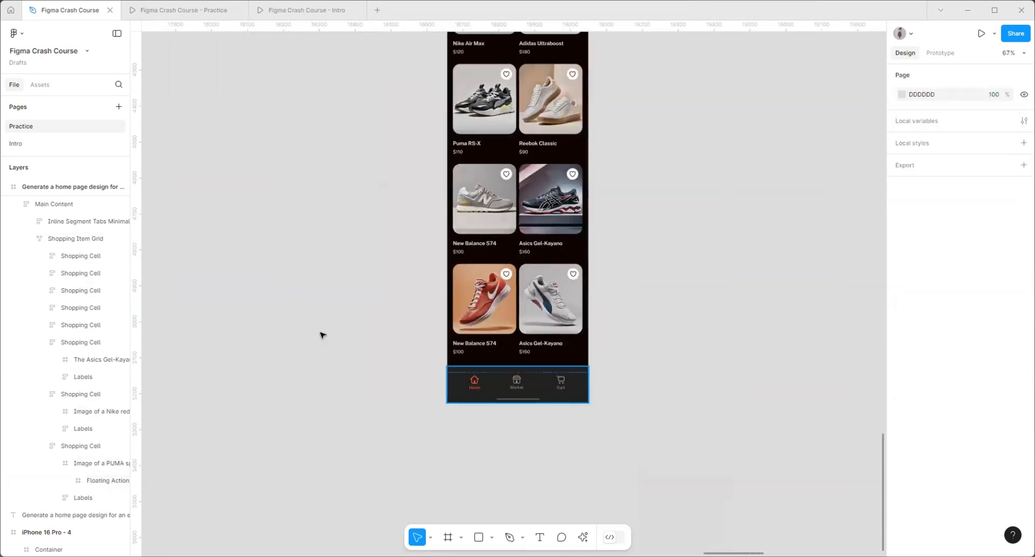
{"action": "scroll", "coordinate": [328, 318], "scroll_direction": "down", "scroll_amount": 3}
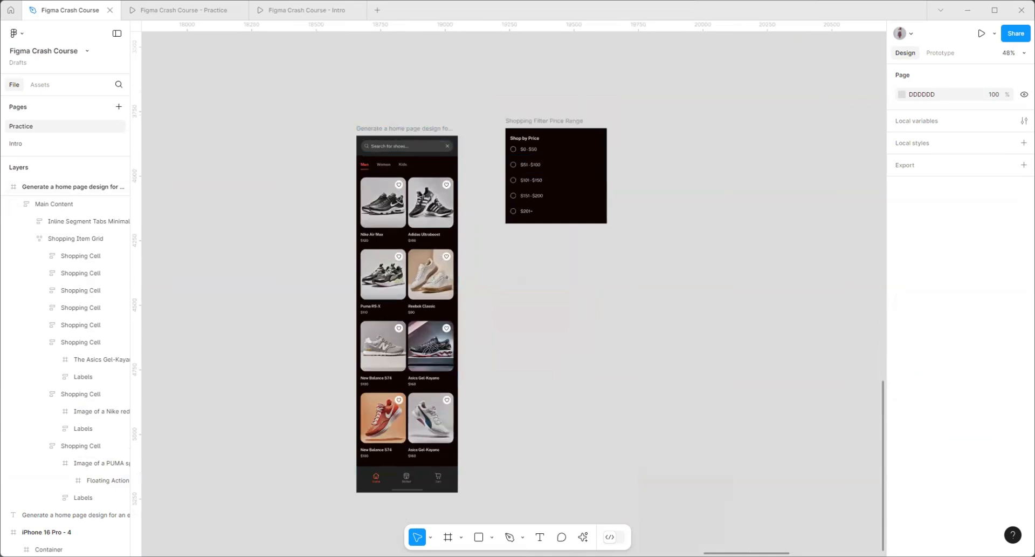
{"action": "key", "text": "ctrl+k"}
{"action": "scroll", "coordinate": [237, 145], "scroll_direction": "down", "scroll_amount": 1}
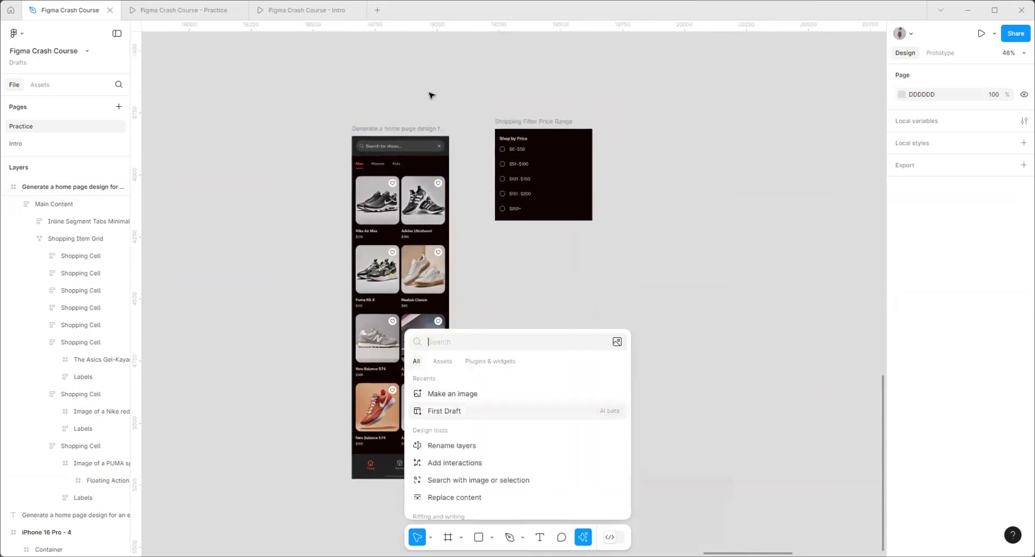
{"action": "scroll", "coordinate": [302, 286], "scroll_direction": "down", "scroll_amount": 6}
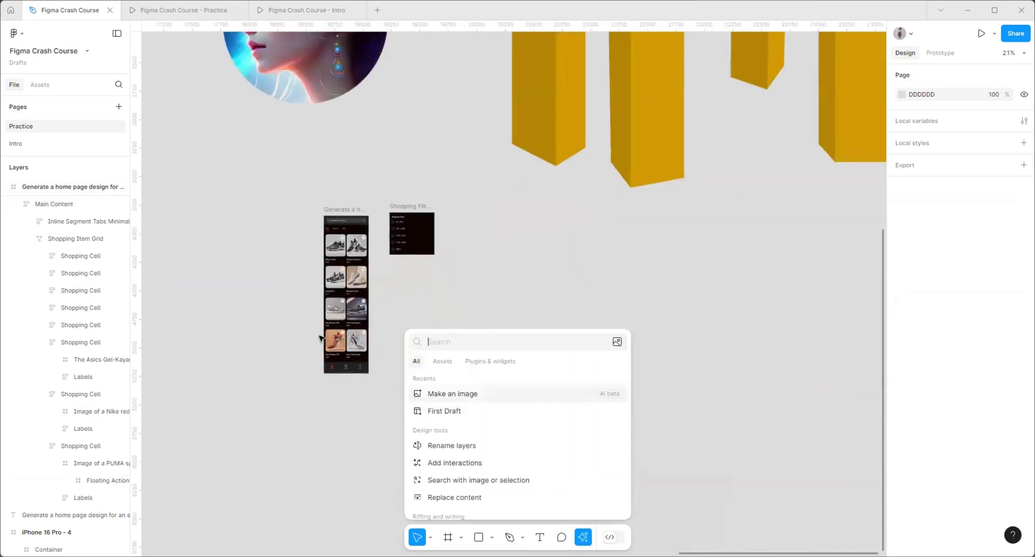
{"action": "scroll", "coordinate": [361, 282], "scroll_direction": "up", "scroll_amount": 4}
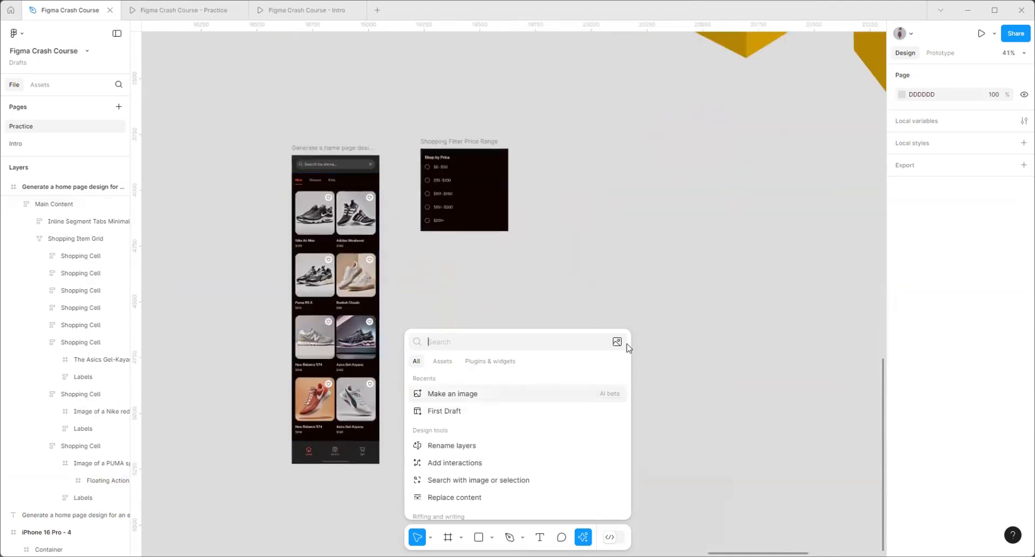
{"action": "left_click", "coordinate": [684, 293]}
- Copy the bottom-row PUMA image onto the empty canvas beside the home page and delete the heart button from the copy
{"action": "scroll", "coordinate": [453, 405], "scroll_direction": "up", "scroll_amount": 5}
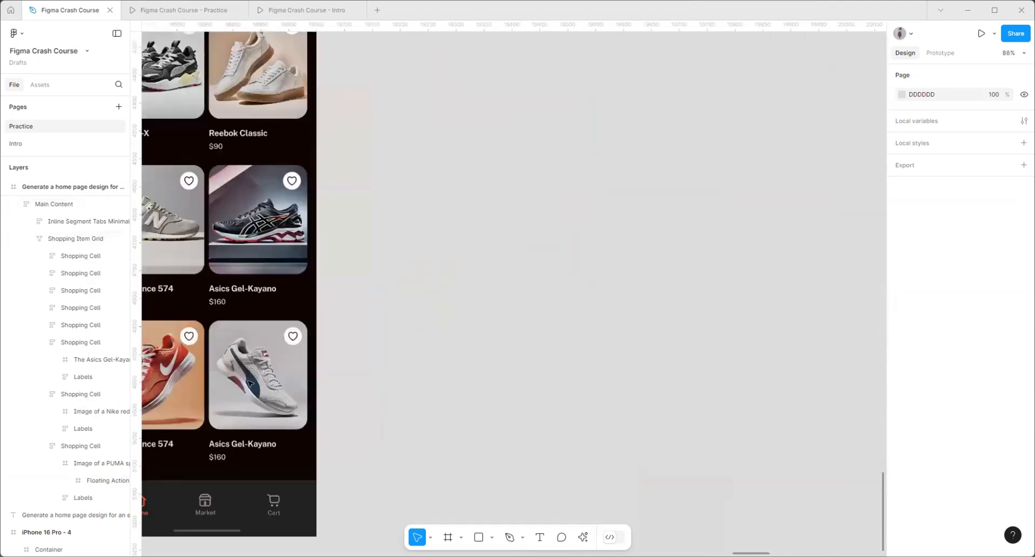
{"action": "left_click_drag", "start_coordinate": [271, 379], "coordinate": [485, 346]}
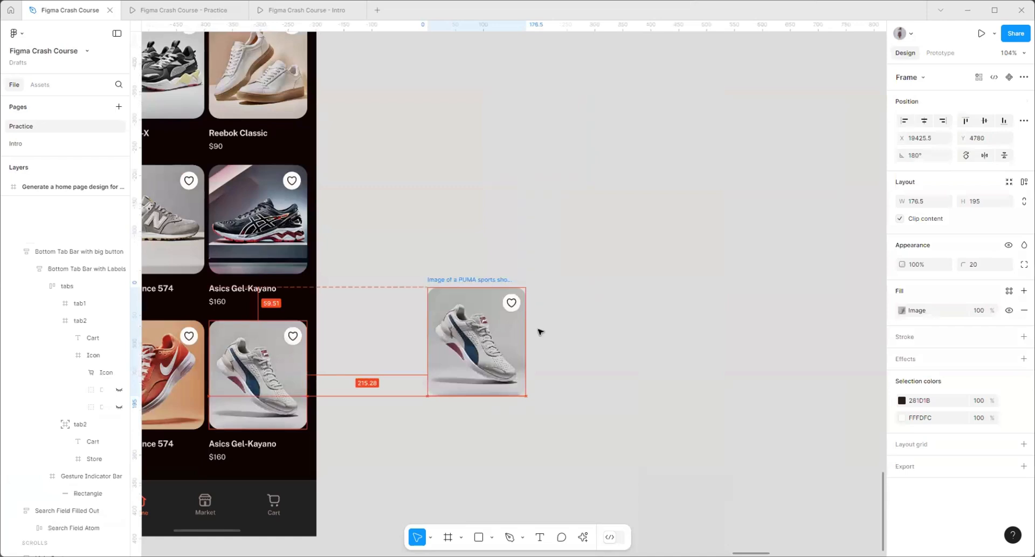
{"action": "scroll", "coordinate": [592, 325], "scroll_direction": "up", "scroll_amount": 3}
{"action": "left_click", "coordinate": [461, 293]}
{"action": "key", "text": "Delete"}
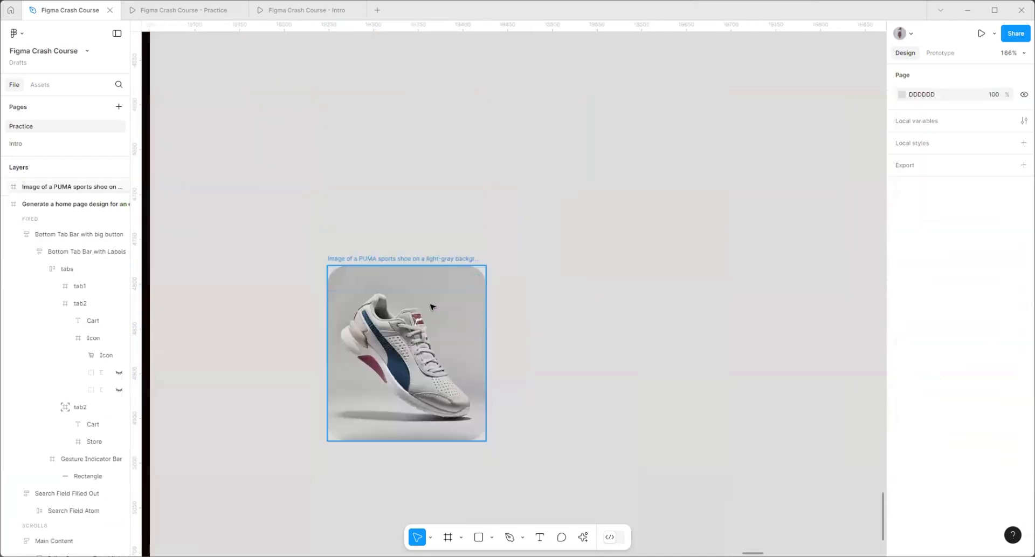
{"action": "left_click", "coordinate": [391, 274]}
{"action": "right_click", "coordinate": [389, 273]}
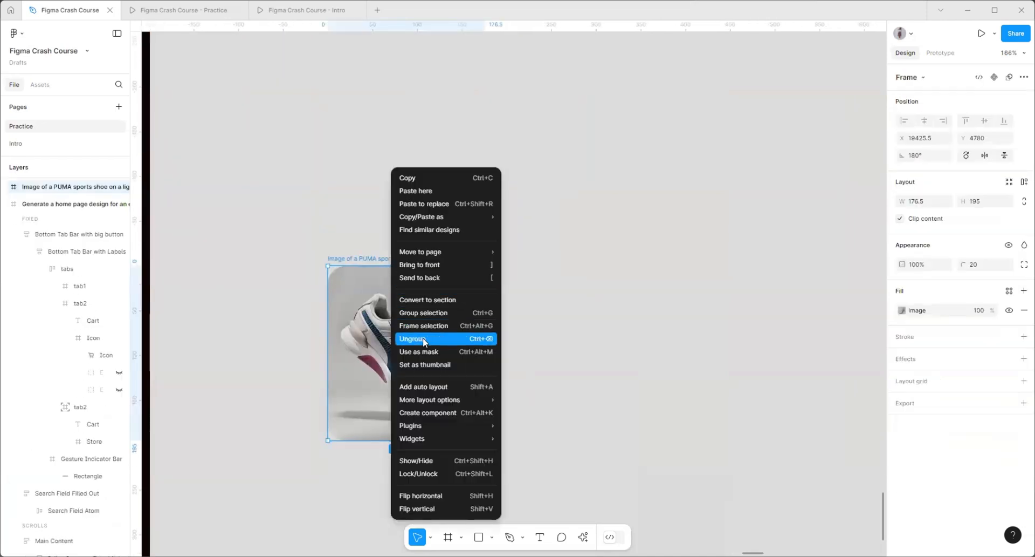
{"action": "scroll", "coordinate": [608, 285], "scroll_direction": "up", "scroll_amount": 4}
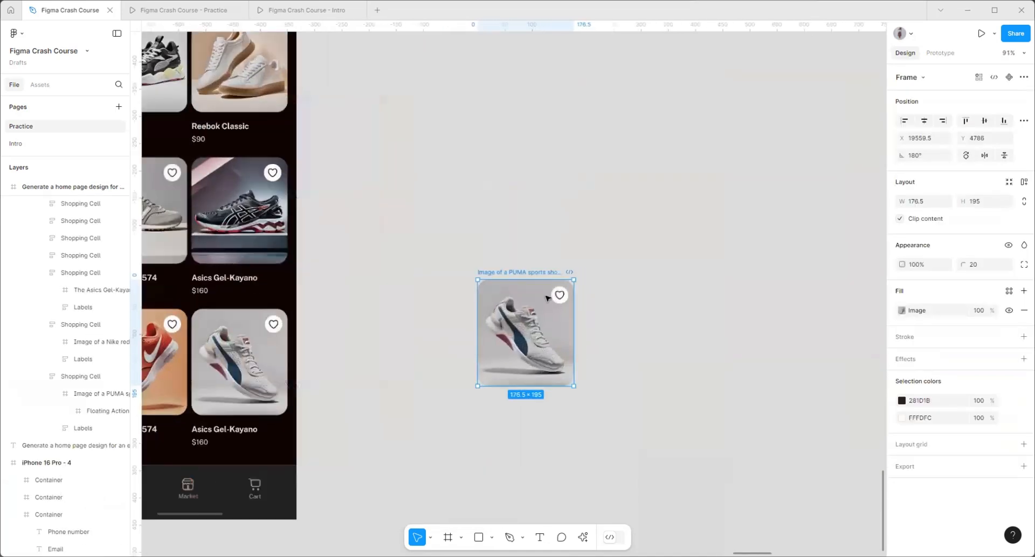
{"action": "left_click", "coordinate": [645, 273]}
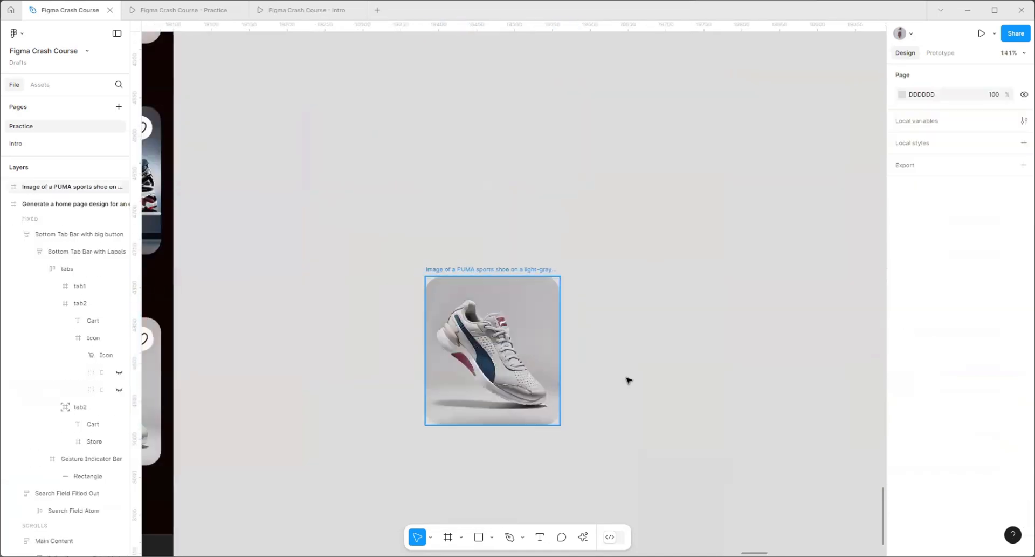
- Remove the background of the copied PUMA image with the AI tool
{"action": "scroll", "coordinate": [626, 377], "scroll_direction": "up", "scroll_amount": 4}
{"action": "left_click_drag", "start_coordinate": [381, 168], "coordinate": [411, 239]}
{"action": "left_click", "coordinate": [583, 536]}
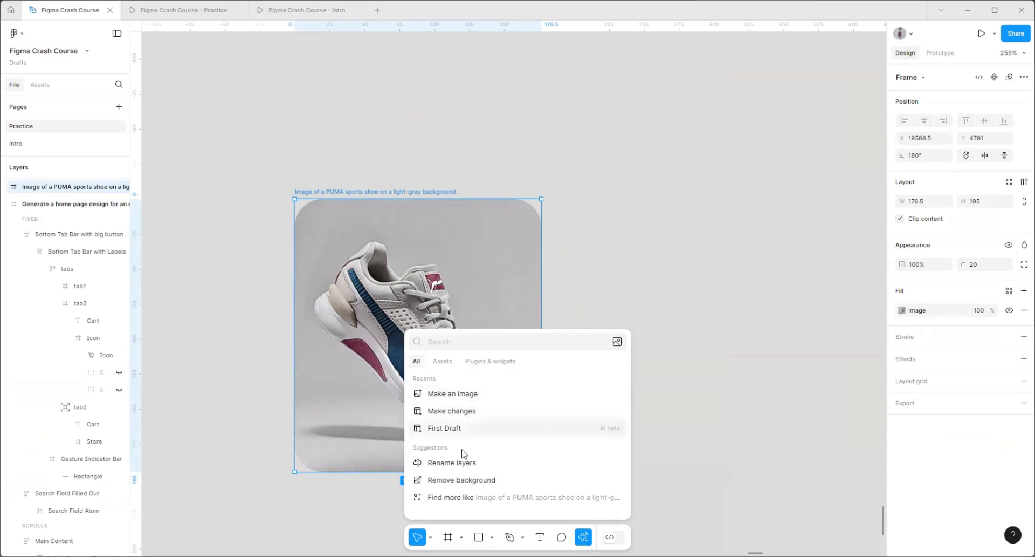
{"action": "scroll", "coordinate": [248, 255], "scroll_direction": "down", "scroll_amount": 3, "text": "ctrl"}
{"action": "scroll", "coordinate": [247, 256], "scroll_direction": "down", "scroll_amount": 2, "text": "ctrl"}
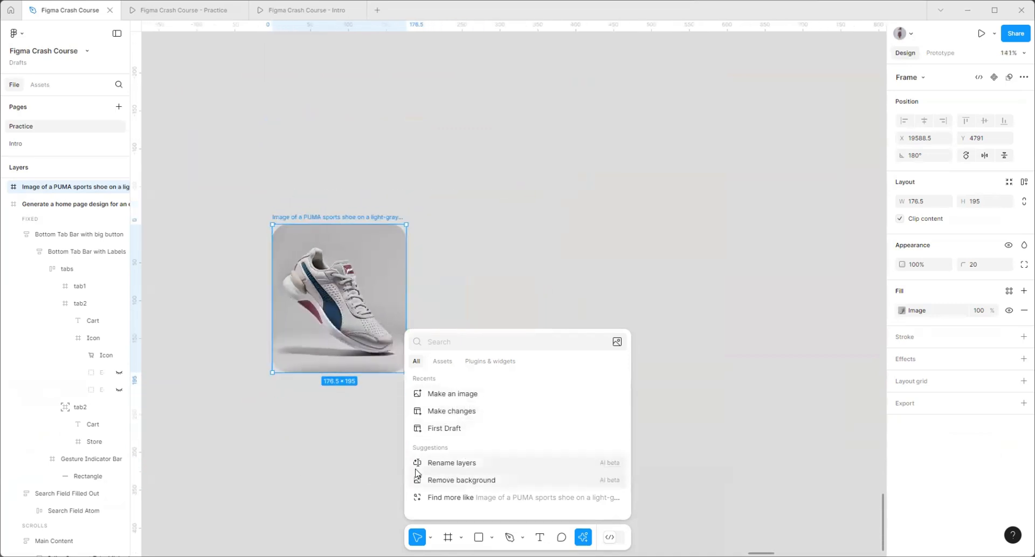
{"action": "left_click", "coordinate": [462, 480]}
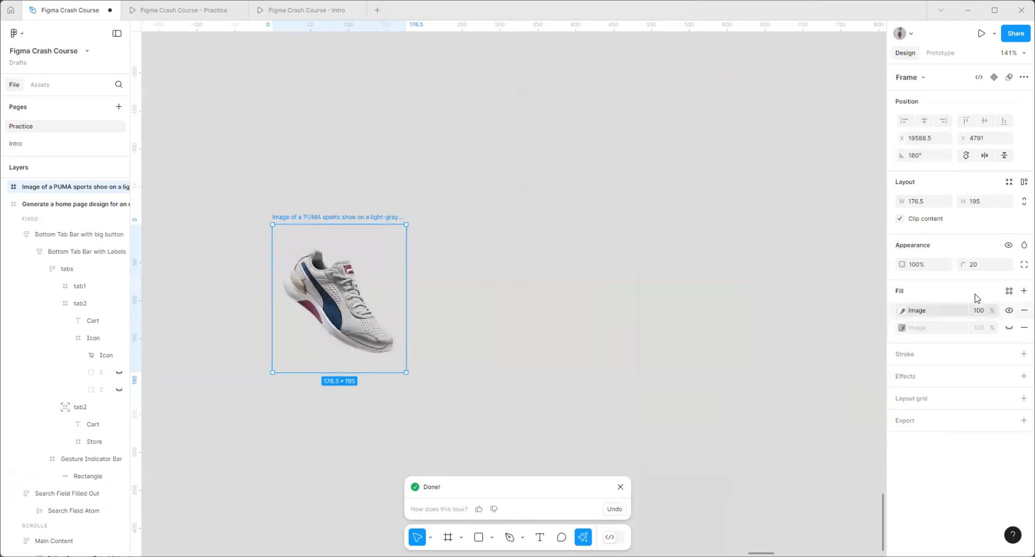
- Add another fill to the copied PUMA frame and make it a linear gradient
{"action": "left_click", "coordinate": [1024, 291]}
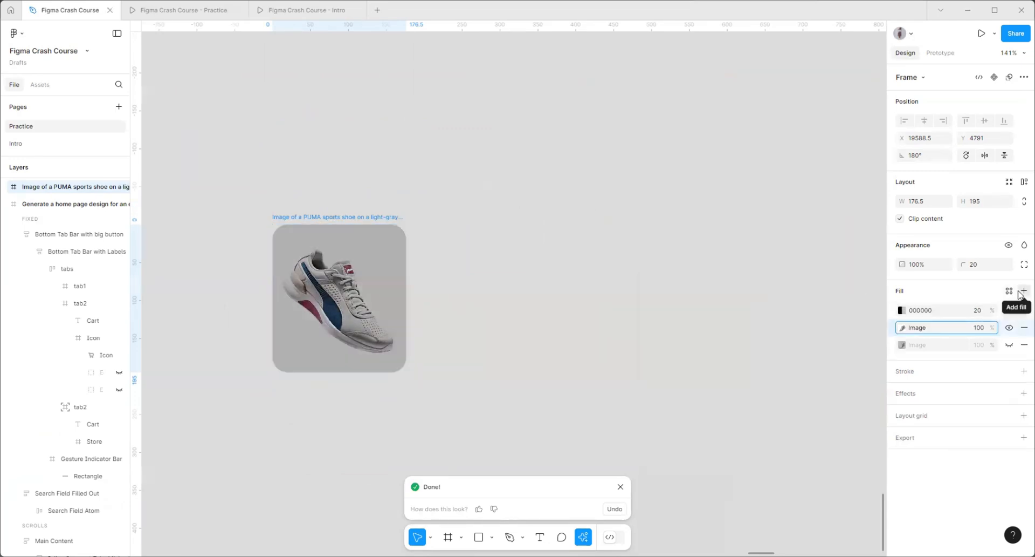
{"action": "scroll", "coordinate": [352, 247], "scroll_direction": "up", "scroll_amount": 1}
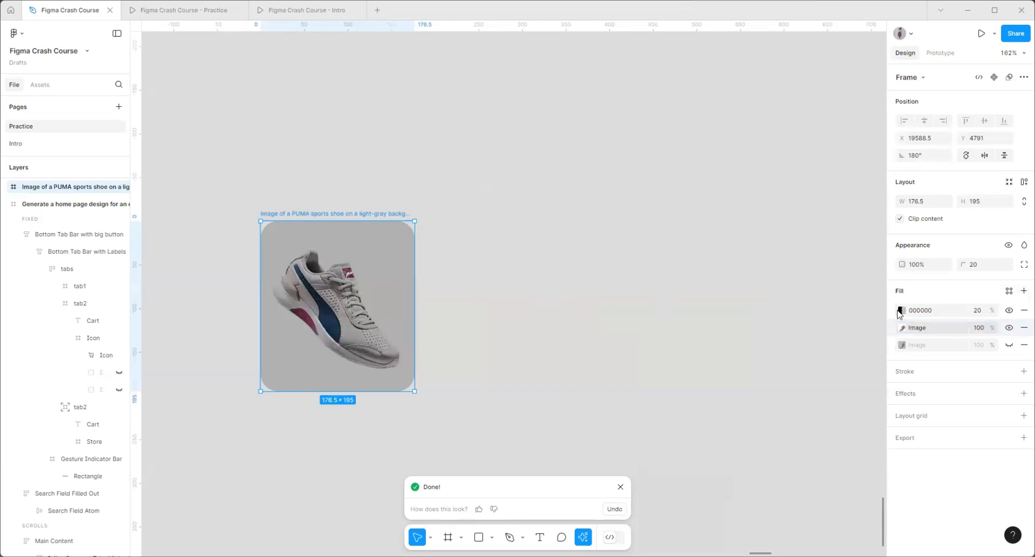
{"action": "left_click", "coordinate": [901, 310]}
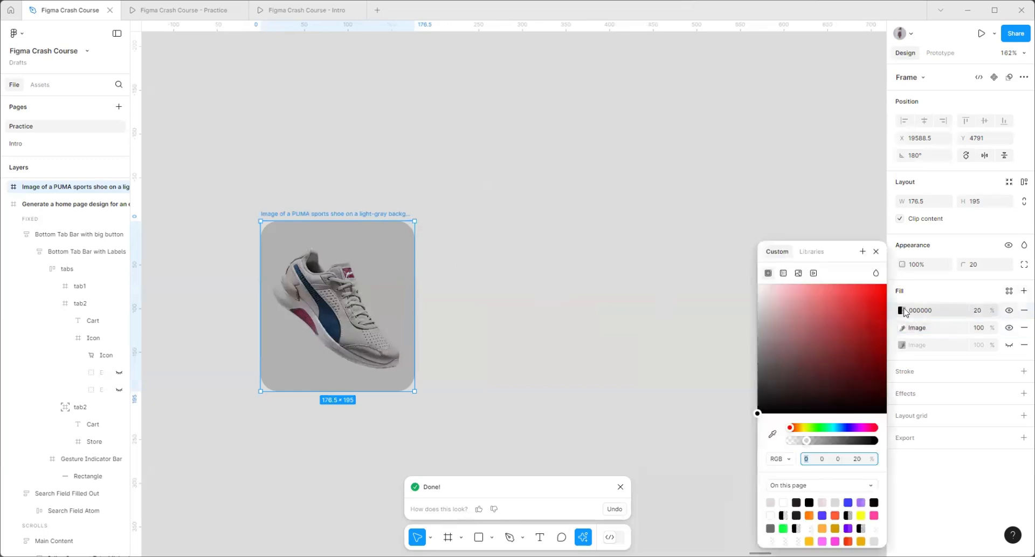
{"action": "left_click", "coordinate": [784, 273]}
- Color the gradient's 0% stop light mint ADFFEF and its 100% stop orange FF5900
{"action": "left_click", "coordinate": [796, 375]}
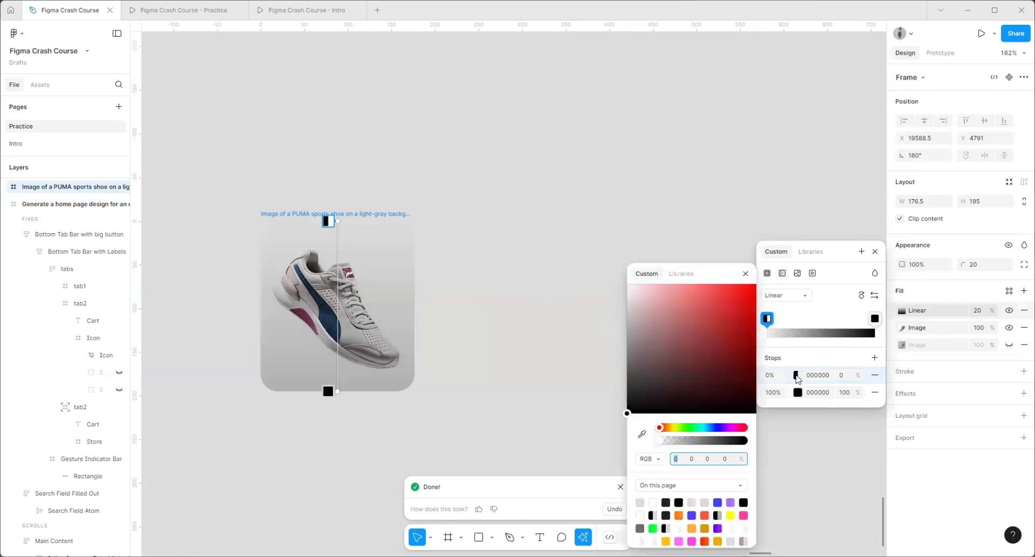
{"action": "left_click_drag", "start_coordinate": [684, 429], "coordinate": [699, 427]}
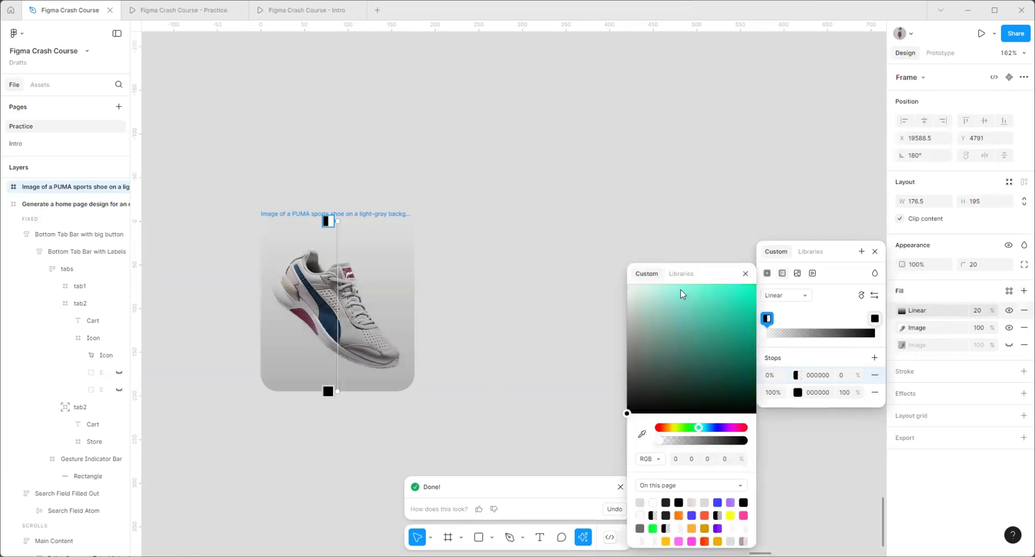
{"action": "left_click", "coordinate": [669, 284]}
{"action": "left_click", "coordinate": [798, 392]}
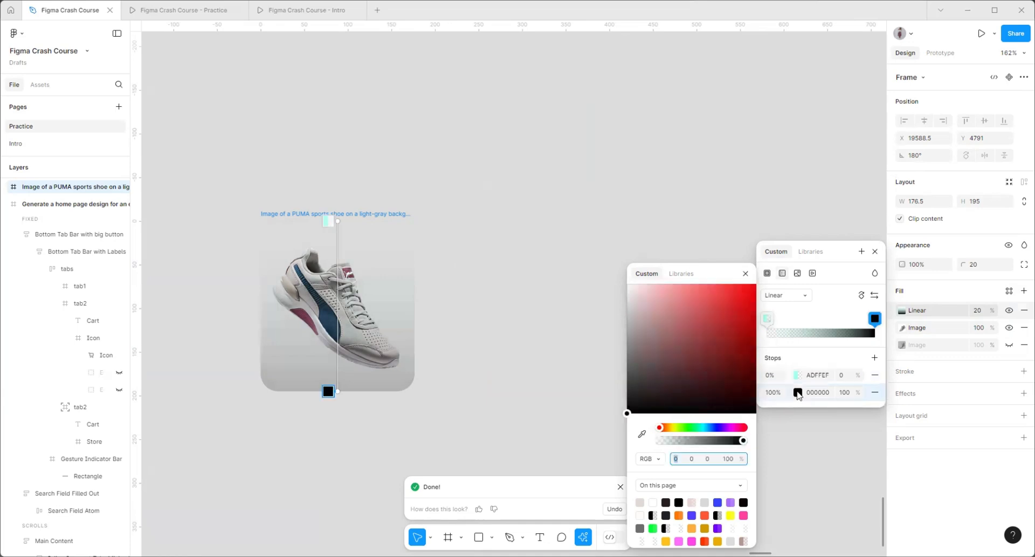
{"action": "left_click_drag", "start_coordinate": [661, 428], "coordinate": [665, 427]}
{"action": "left_click_drag", "start_coordinate": [719, 345], "coordinate": [757, 283]}
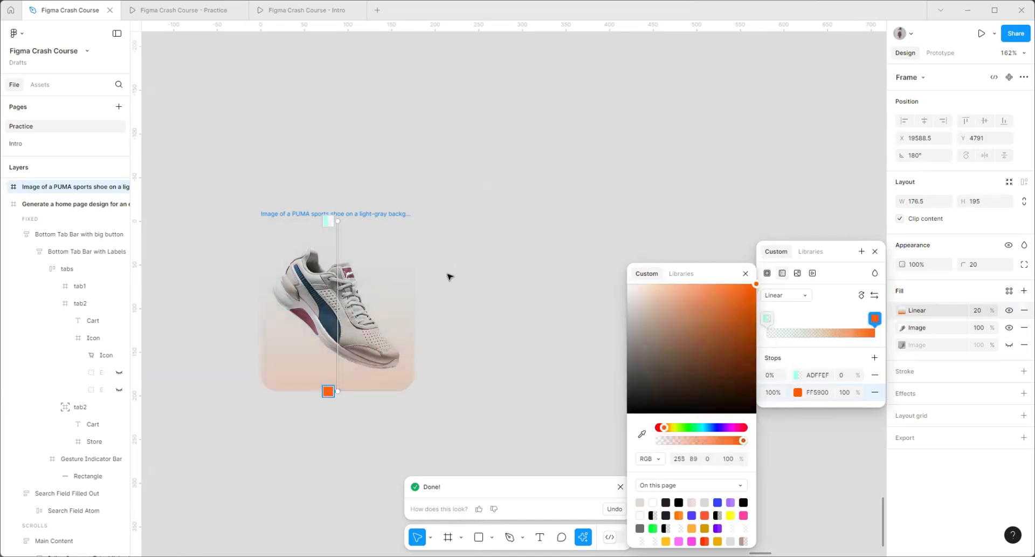
- Extend the gradient's start point slightly above the PUMA frame and set the mint stop's opacity to 100%
{"action": "scroll", "coordinate": [264, 284], "scroll_direction": "up", "scroll_amount": 3}
{"action": "mouse_move", "coordinate": [349, 204]}
{"action": "left_mouse_down"}
{"action": "mouse_move", "coordinate": [355, 153]}
{"action": "mouse_move", "coordinate": [350, 184]}
{"action": "left_mouse_up"}
{"action": "left_click", "coordinate": [350, 184]}
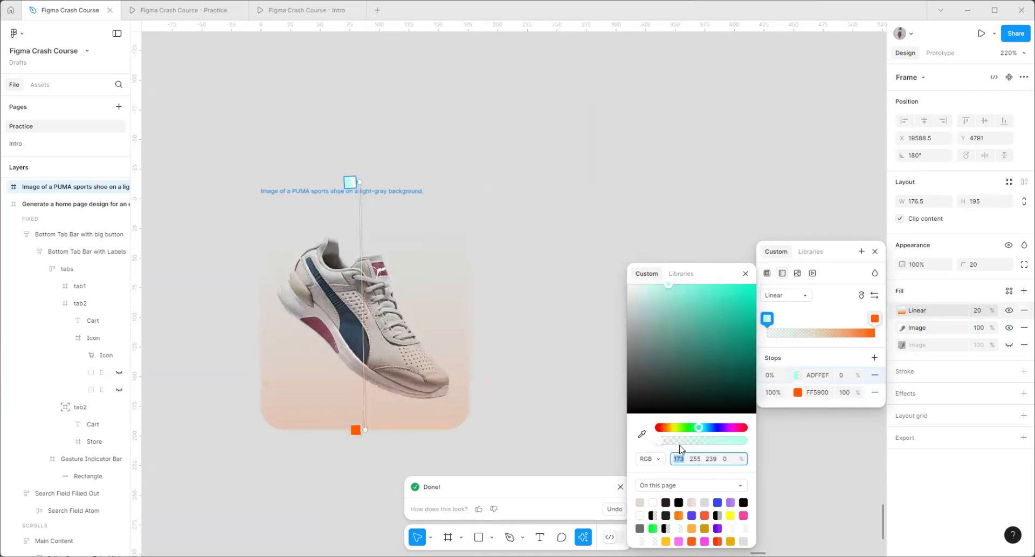
{"action": "left_click_drag", "start_coordinate": [661, 441], "coordinate": [824, 457]}
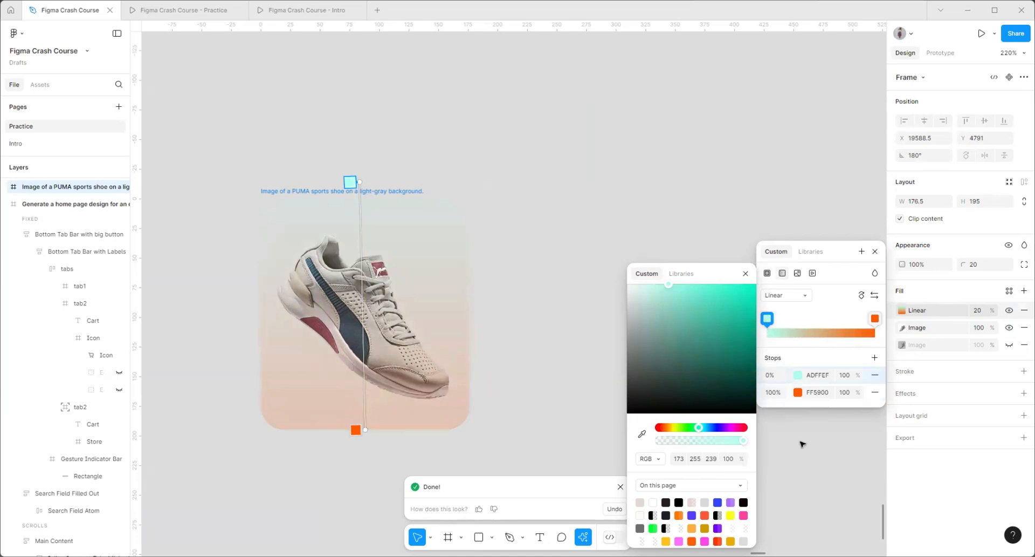
- Recolor the 0% stop of the copied PUMA frame's linear gradient with the dark red 8B3E45 sampled from the shoe's sole
{"action": "left_click_drag", "start_coordinate": [743, 368], "coordinate": [782, 423]}
{"action": "left_click", "coordinate": [507, 74]}
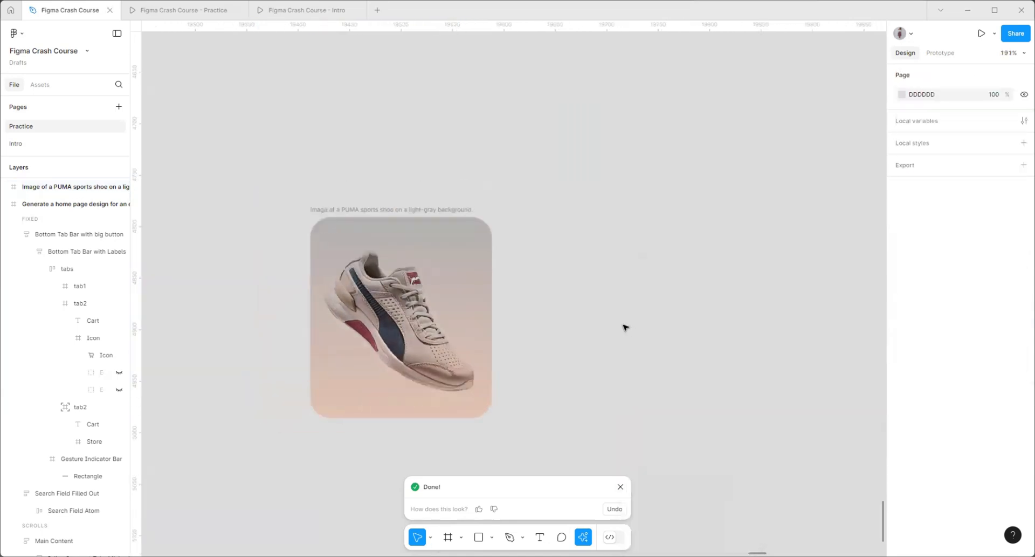
{"action": "scroll", "coordinate": [624, 325], "scroll_direction": "up", "scroll_amount": 2}
{"action": "left_click", "coordinate": [303, 171]}
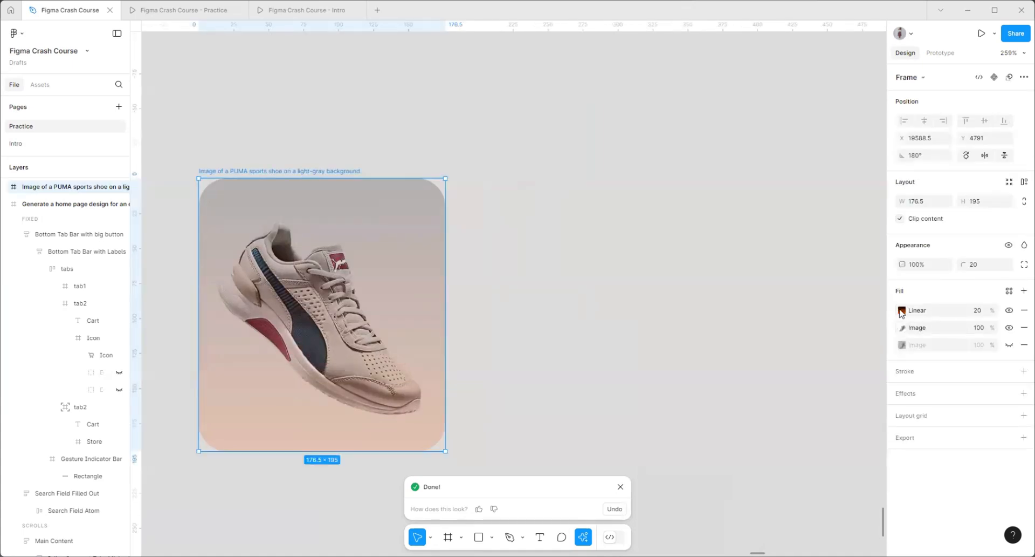
{"action": "left_click", "coordinate": [901, 311]}
{"action": "left_click", "coordinate": [272, 333]}
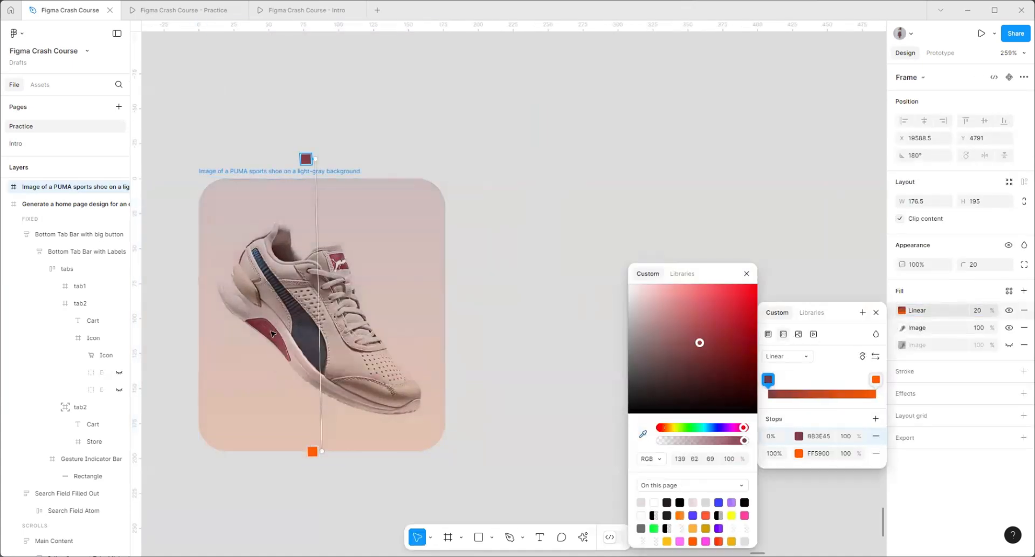
{"action": "left_click", "coordinate": [747, 275]}
{"action": "left_click", "coordinate": [877, 313]}
{"action": "scroll", "coordinate": [314, 297], "scroll_direction": "down", "scroll_amount": 1}
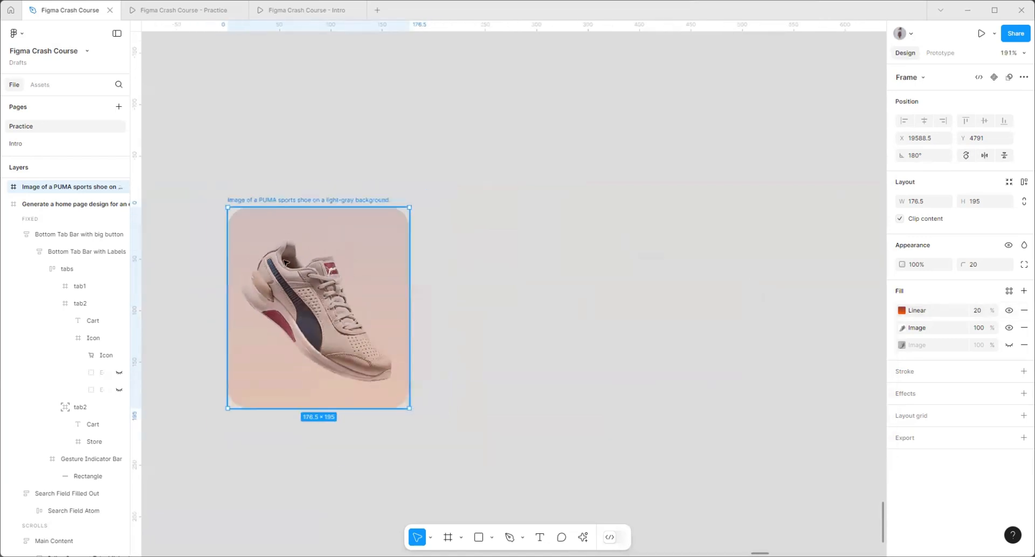
{"action": "scroll", "coordinate": [192, 312], "scroll_direction": "up", "scroll_amount": 1}
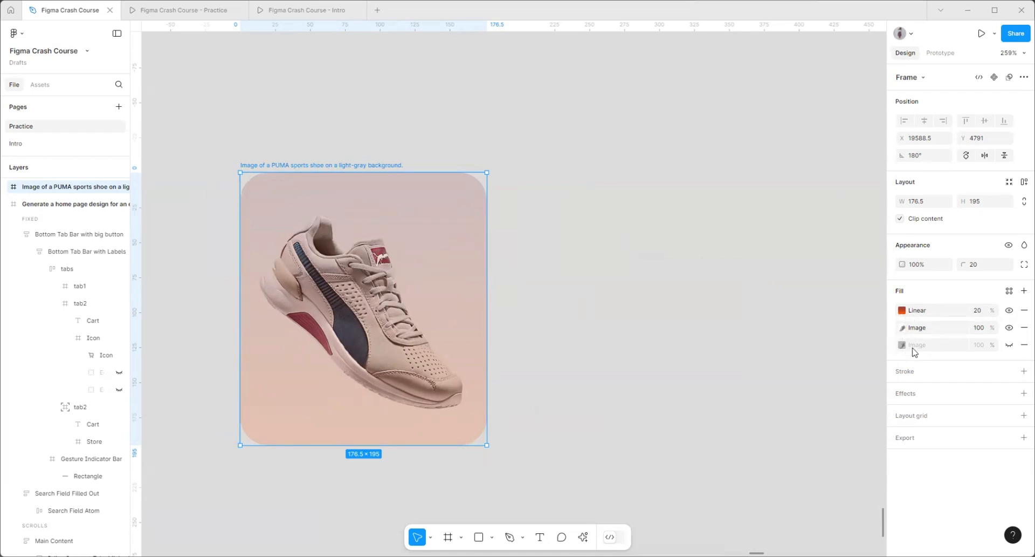
- Compare the PUMA frame with its original image and gradient fills shown and hidden, leaving only the cut-out shoe fill visible
{"action": "left_click", "coordinate": [1009, 345]}
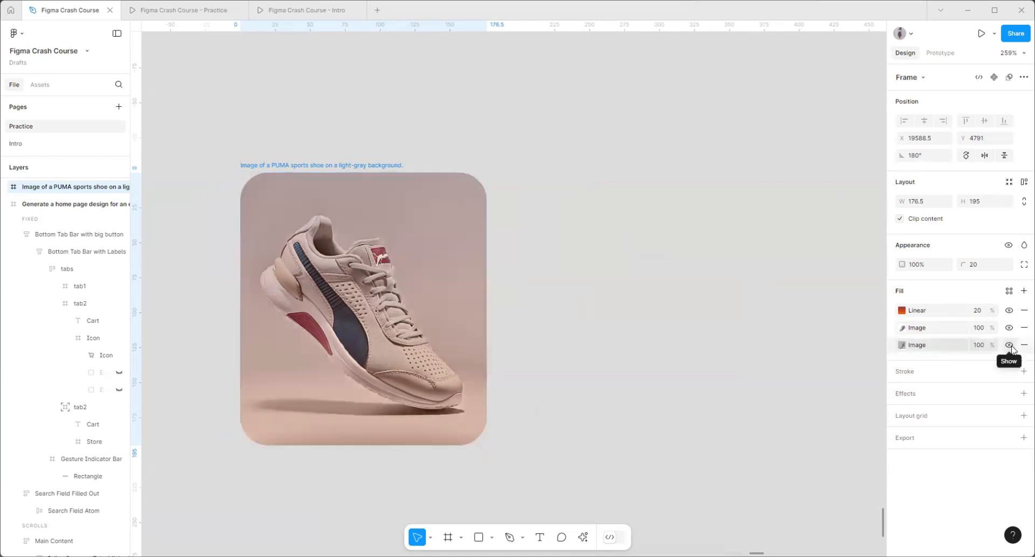
{"action": "left_click", "coordinate": [1009, 344]}
{"action": "left_click", "coordinate": [1009, 310]}
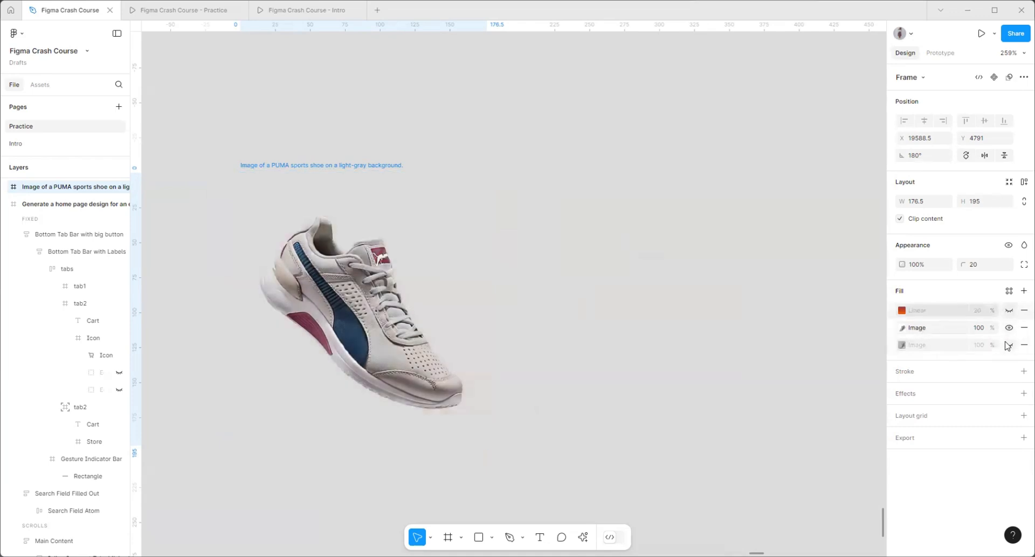
{"action": "left_click", "coordinate": [1009, 345]}
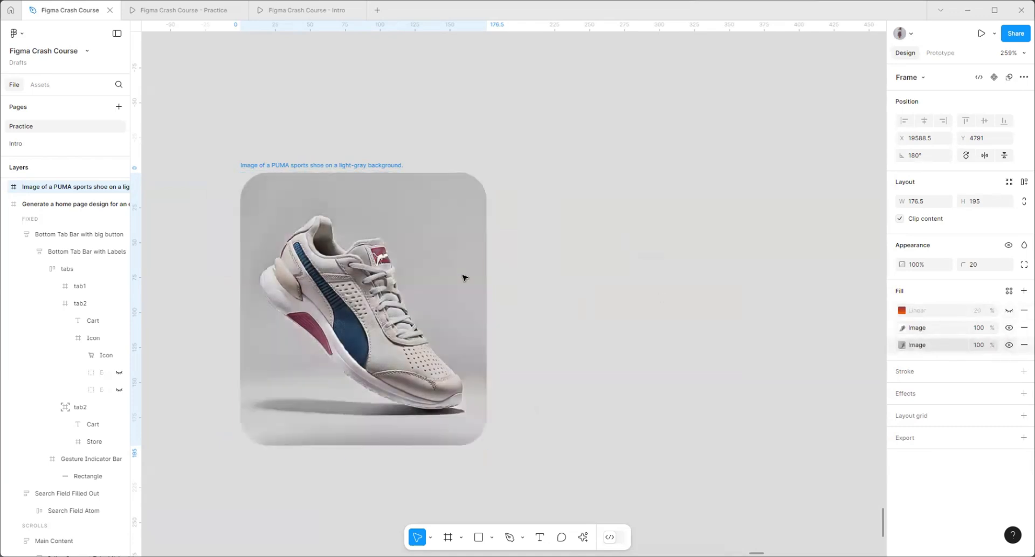
{"action": "left_click", "coordinate": [1008, 345]}
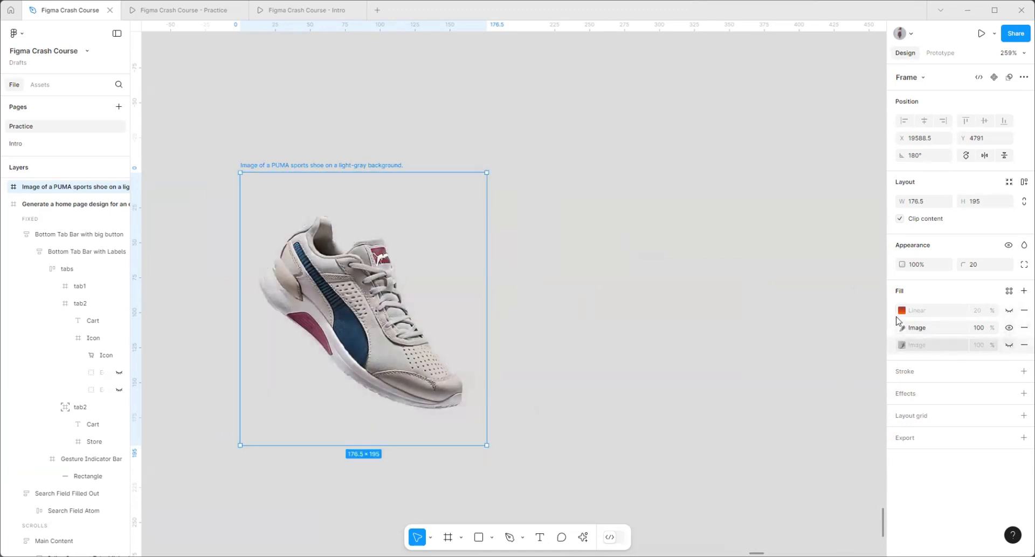
- Place the linear gradient fill beneath the cut-out shoe fill, show it again, and move the PUMA frame closer to the home page
{"action": "left_click_drag", "start_coordinate": [890, 312], "coordinate": [900, 339]}
{"action": "left_click", "coordinate": [1009, 327]}
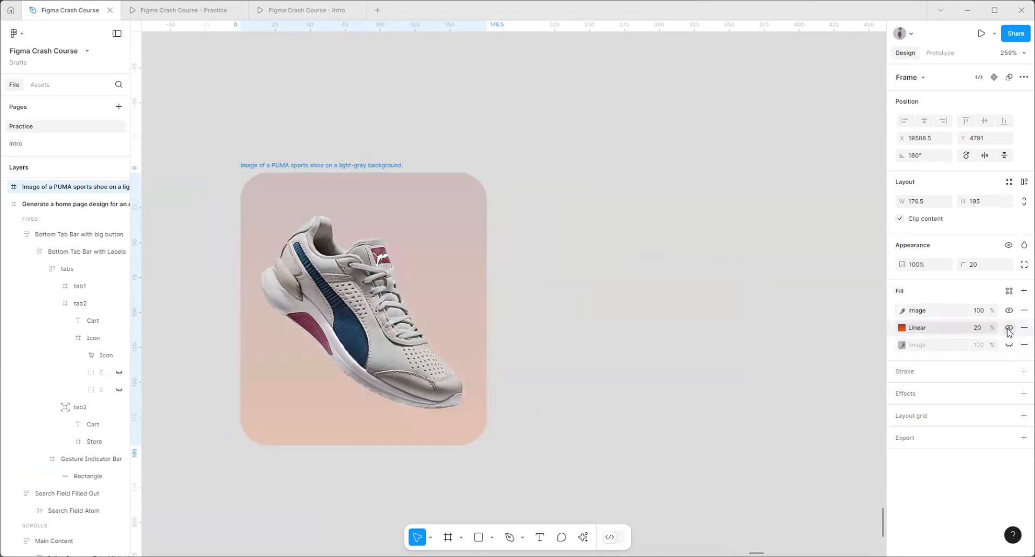
{"action": "left_click", "coordinate": [620, 226]}
{"action": "scroll", "coordinate": [634, 232], "scroll_direction": "up", "scroll_amount": 2}
{"action": "scroll", "coordinate": [707, 277], "scroll_direction": "down", "scroll_amount": 10}
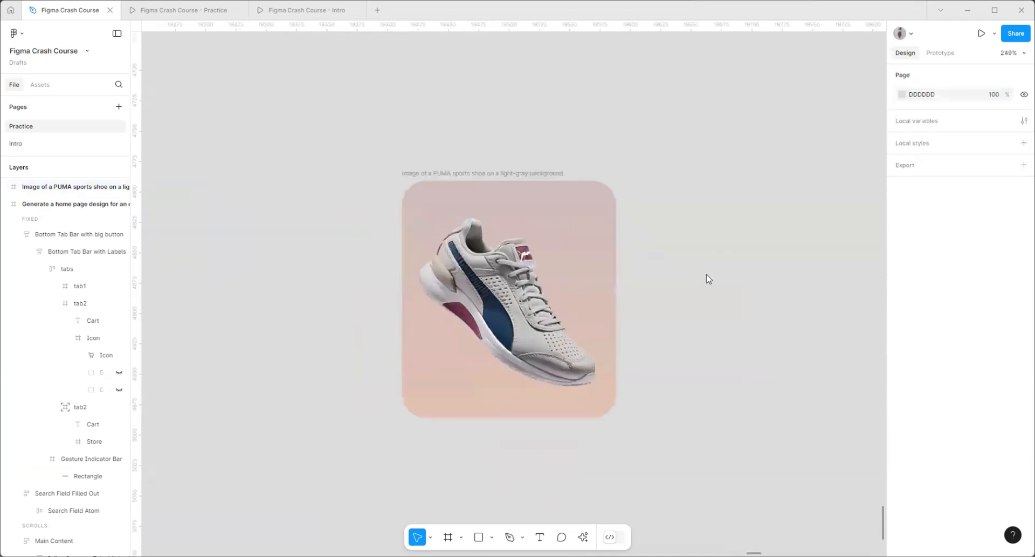
{"action": "left_click", "coordinate": [661, 243]}
{"action": "scroll", "coordinate": [626, 220], "scroll_direction": "down", "scroll_amount": 4}
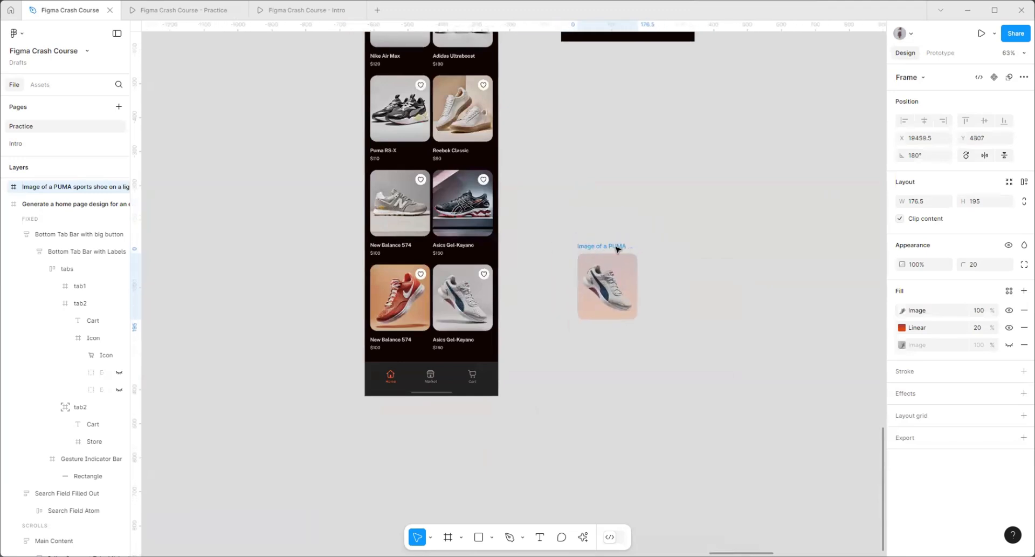
- Look through the AI actions list, both with the PUMA frame selected and with nothing selected
{"action": "key", "text": "ctrl+k"}
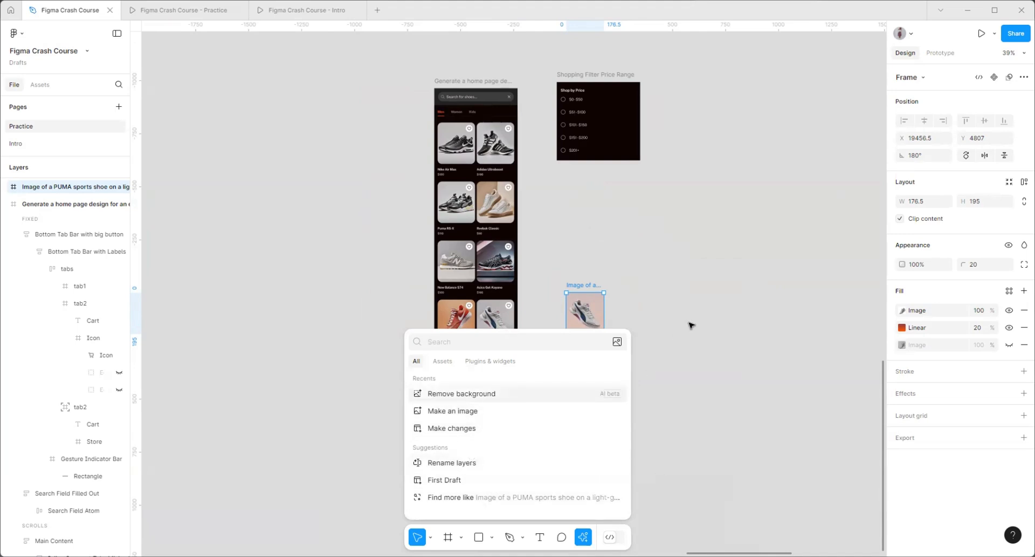
{"action": "left_click", "coordinate": [623, 399]}
{"action": "key", "text": "ctrl+k"}
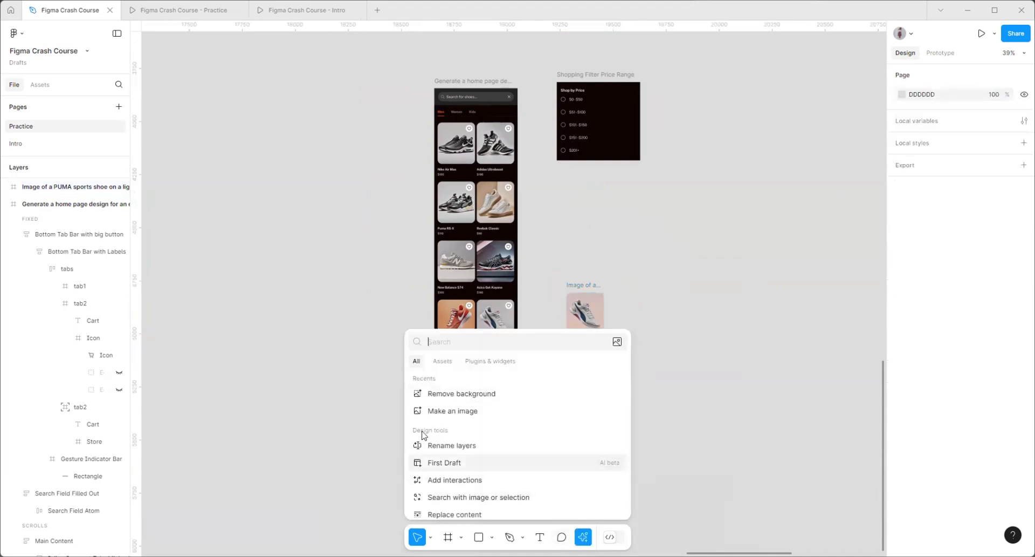
{"action": "scroll", "coordinate": [432, 443], "scroll_direction": "down", "scroll_amount": 4}
{"action": "scroll", "coordinate": [475, 451], "scroll_direction": "up", "scroll_amount": 2}
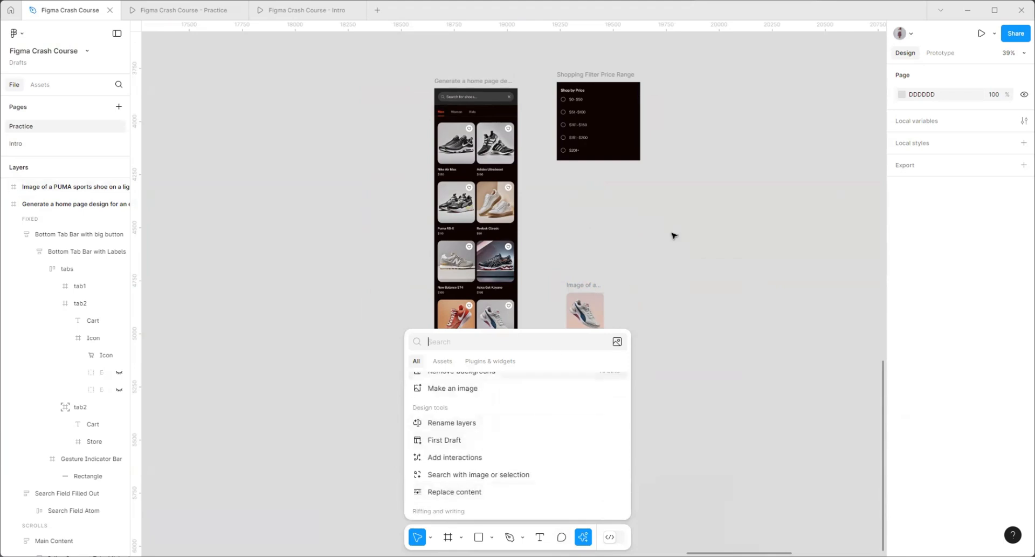
{"action": "left_click", "coordinate": [597, 282]}
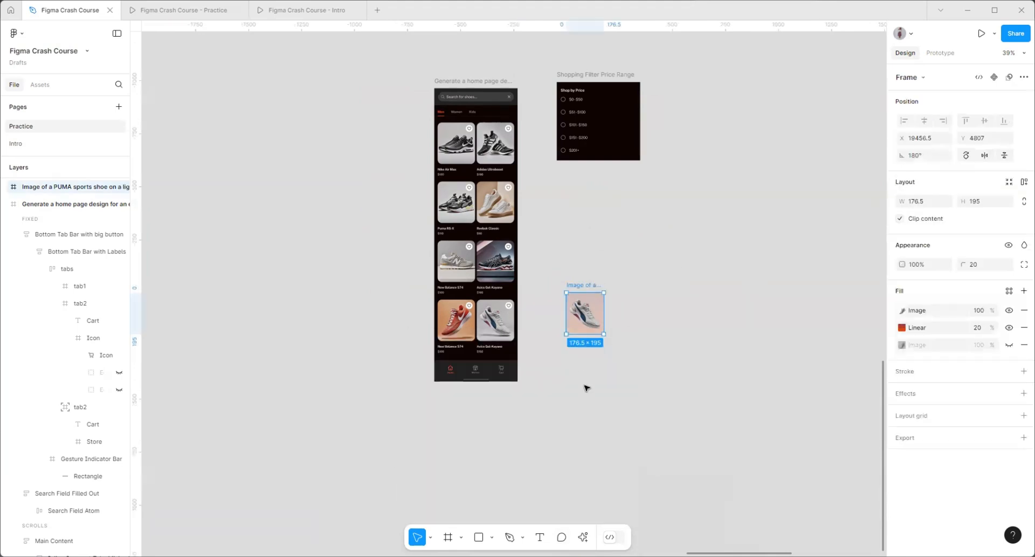
- Move the Shopping Filter Price Range frame horizontally away from the home page, to about X 20087
{"action": "scroll", "coordinate": [388, 483], "scroll_direction": "down", "scroll_amount": 3}
{"action": "scroll", "coordinate": [407, 289], "scroll_direction": "up", "scroll_amount": 6}
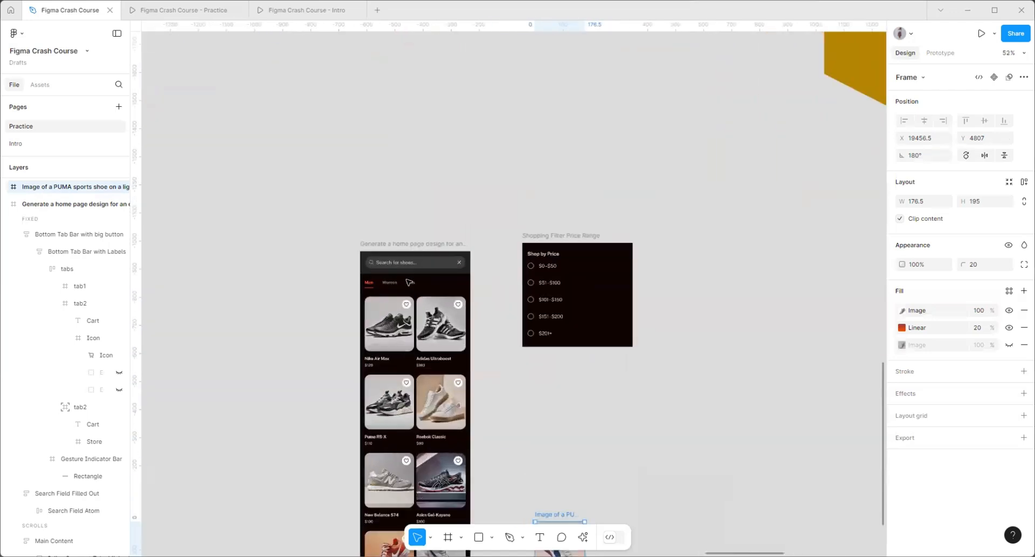
{"action": "left_click", "coordinate": [600, 217]}
{"action": "left_click_drag", "start_coordinate": [593, 221], "coordinate": [791, 221]}
{"action": "scroll", "coordinate": [326, 240], "scroll_direction": "down", "scroll_amount": 3}
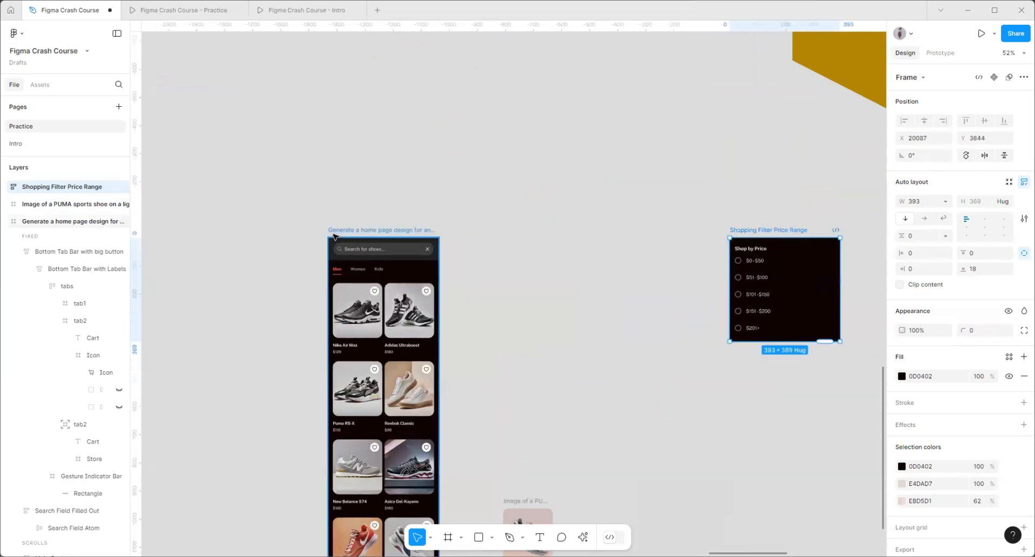
- Delete the copied PUMA image frame beside the home page
{"action": "scroll", "coordinate": [332, 222], "scroll_direction": "down", "scroll_amount": 2}
{"action": "scroll", "coordinate": [331, 223], "scroll_direction": "down", "scroll_amount": 3}
{"action": "left_click", "coordinate": [459, 393]}
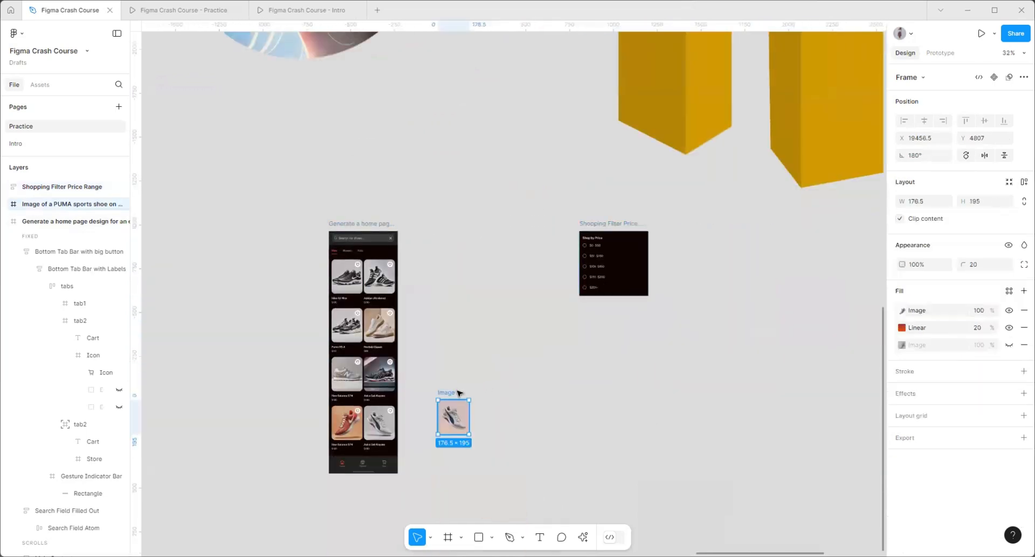
{"action": "key", "text": "Delete"}
- Duplicate the home page frame directly beside the original, at about X 19130
{"action": "scroll", "coordinate": [351, 218], "scroll_direction": "up", "scroll_amount": 3}
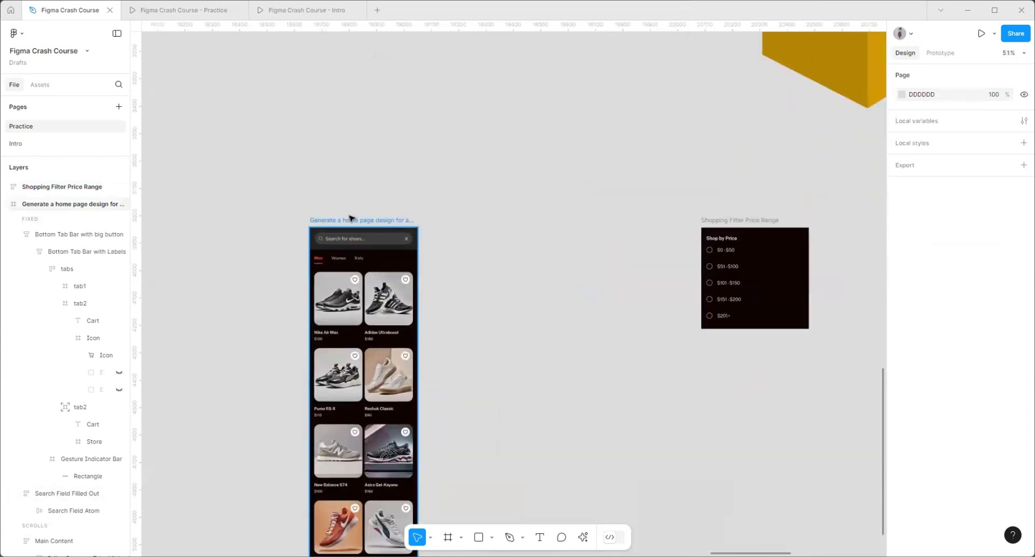
{"action": "left_click_drag", "start_coordinate": [351, 217], "coordinate": [481, 217]}
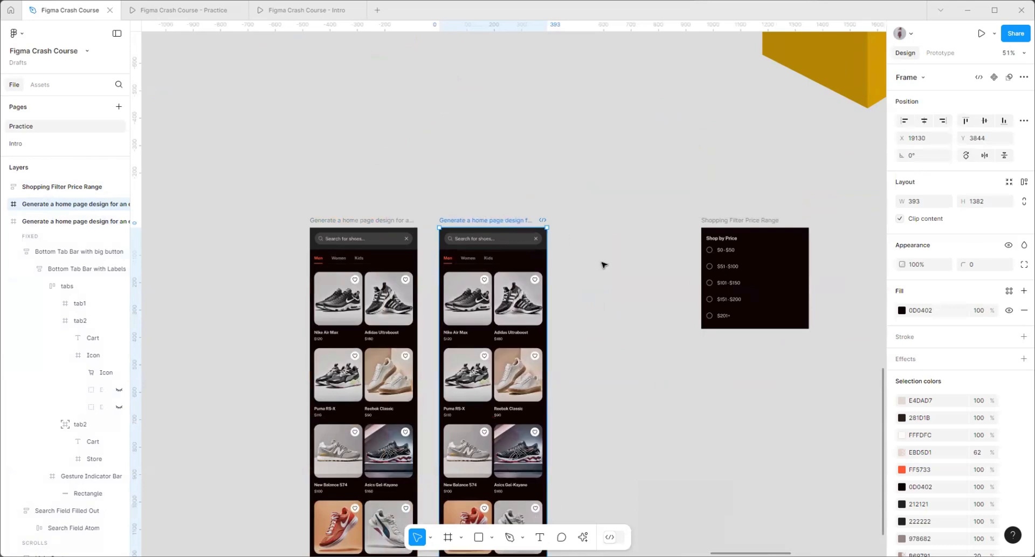
{"action": "scroll", "coordinate": [601, 264], "scroll_direction": "down", "scroll_amount": 3}
- Cut the Shopping Filter Price Range frame and paste it in place of the duplicated page's Main Content
{"action": "left_click", "coordinate": [539, 280]}
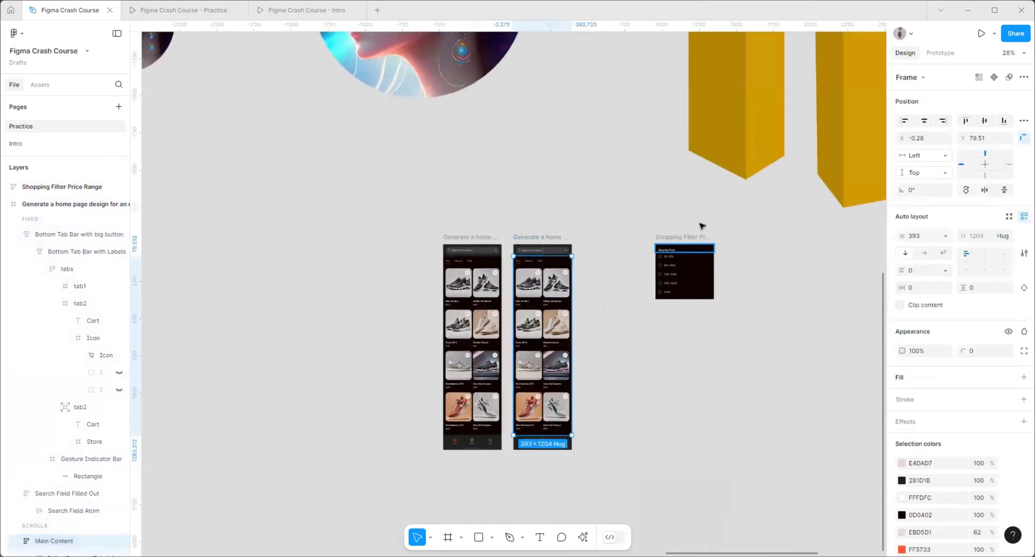
{"action": "left_click", "coordinate": [680, 238]}
{"action": "key", "text": "Delete"}
{"action": "scroll", "coordinate": [599, 319], "scroll_direction": "up", "scroll_amount": 2}
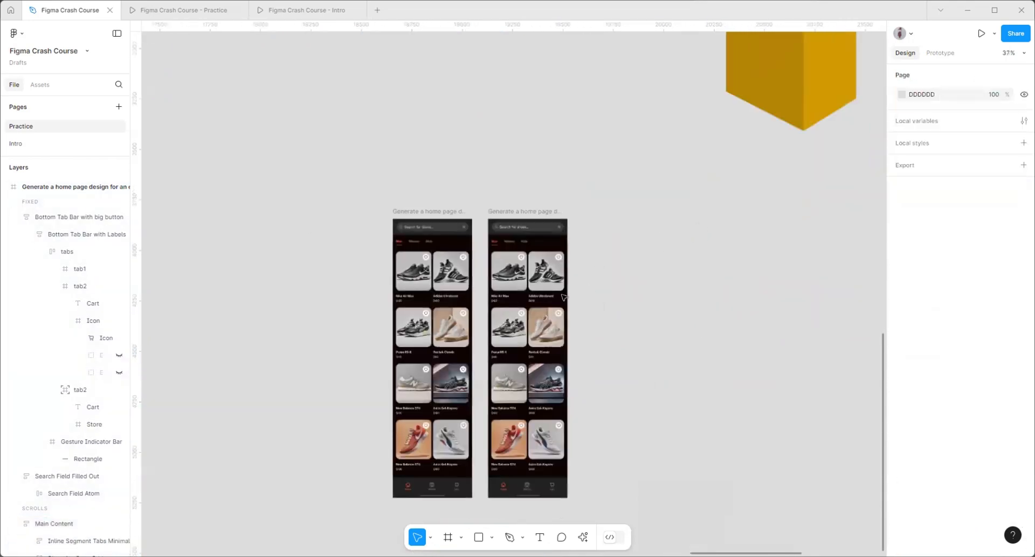
{"action": "scroll", "coordinate": [563, 297], "scroll_direction": "up", "scroll_amount": 2}
{"action": "left_click", "coordinate": [532, 267]}
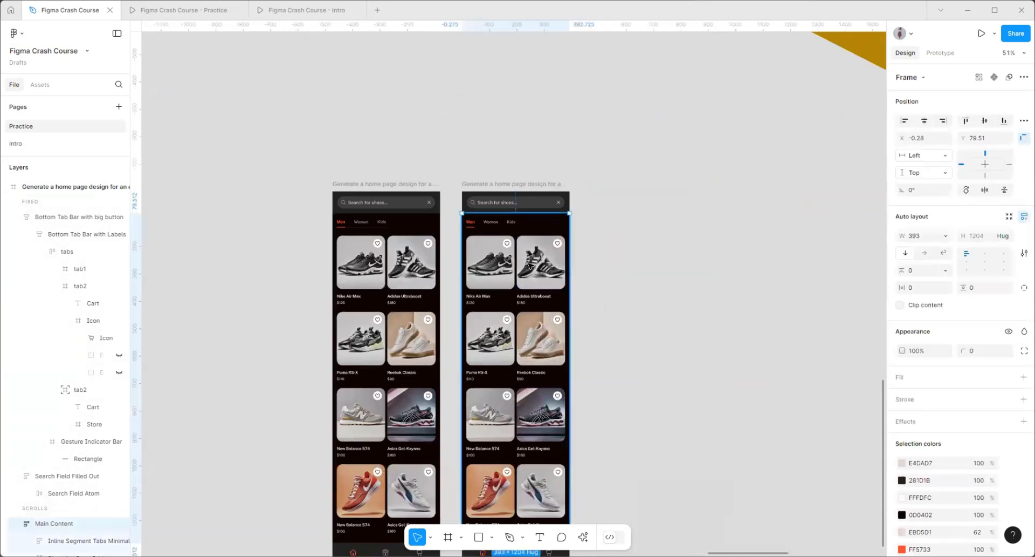
{"action": "right_click", "coordinate": [508, 288]}
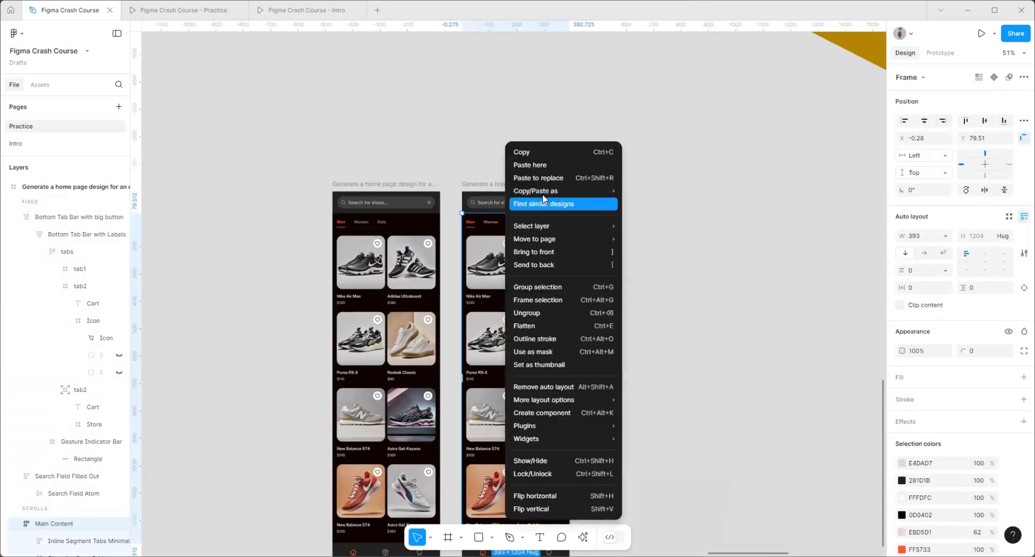
{"action": "left_click", "coordinate": [552, 181]}
{"action": "scroll", "coordinate": [615, 164], "scroll_direction": "down", "scroll_amount": 3}
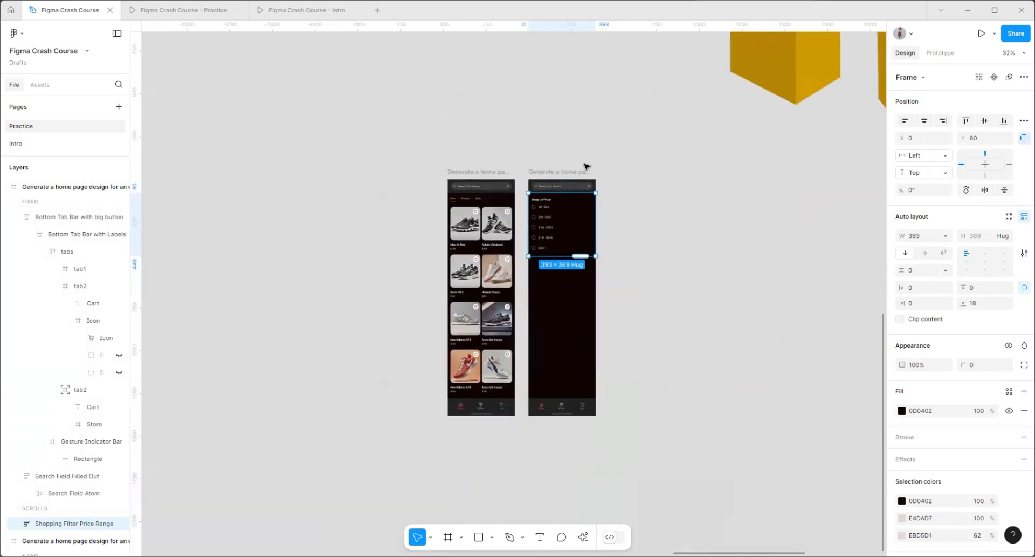
- Set the duplicated page frame's height to 812
{"action": "left_click", "coordinate": [587, 170]}
{"action": "left_click", "coordinate": [994, 205]}
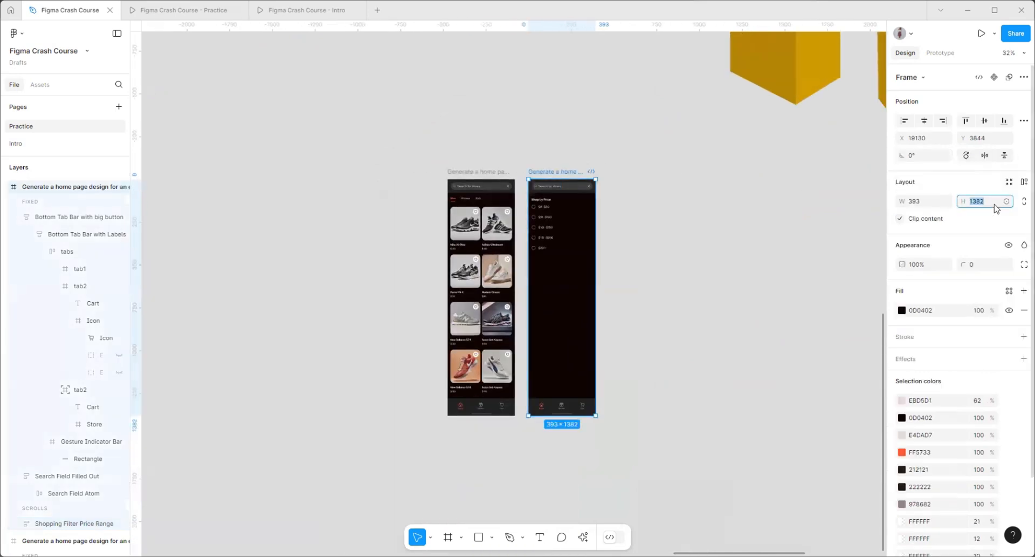
{"action": "type", "text": "812"}
{"action": "key", "text": "Return"}
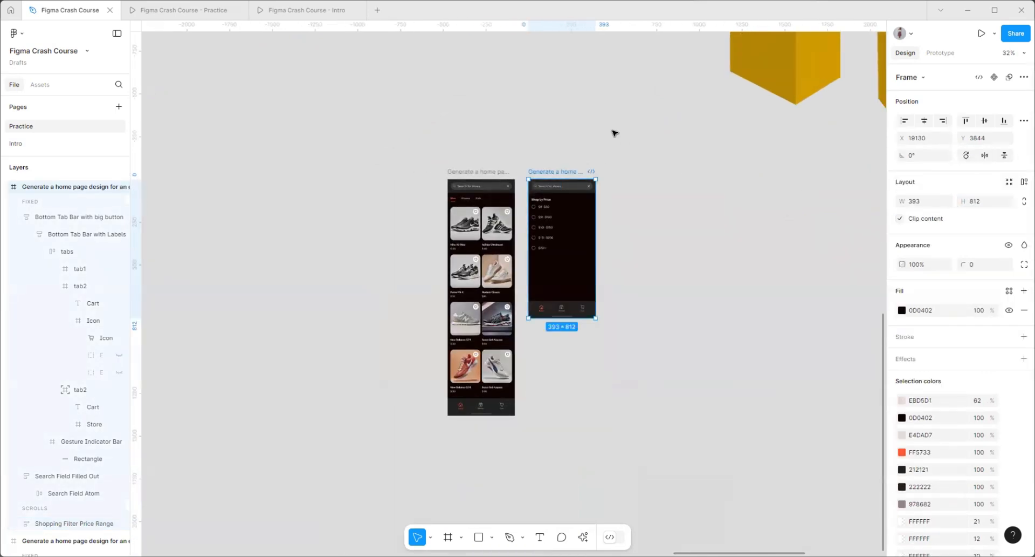
- Copy the "Shop by Price" title and paste it in place of the search field in the duplicated page's header
{"action": "scroll", "coordinate": [595, 192], "scroll_direction": "up", "scroll_amount": 10}
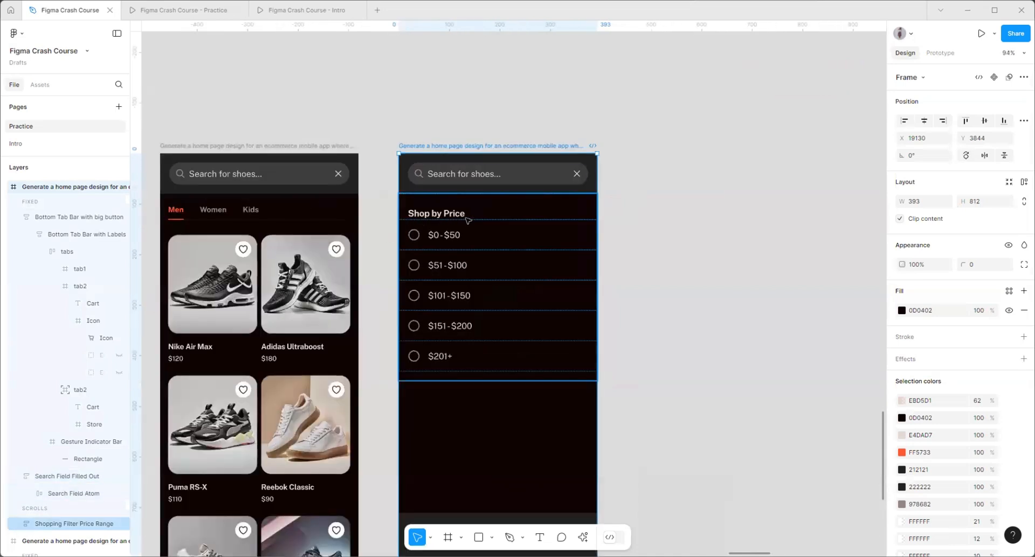
{"action": "double_click", "coordinate": [501, 171]}
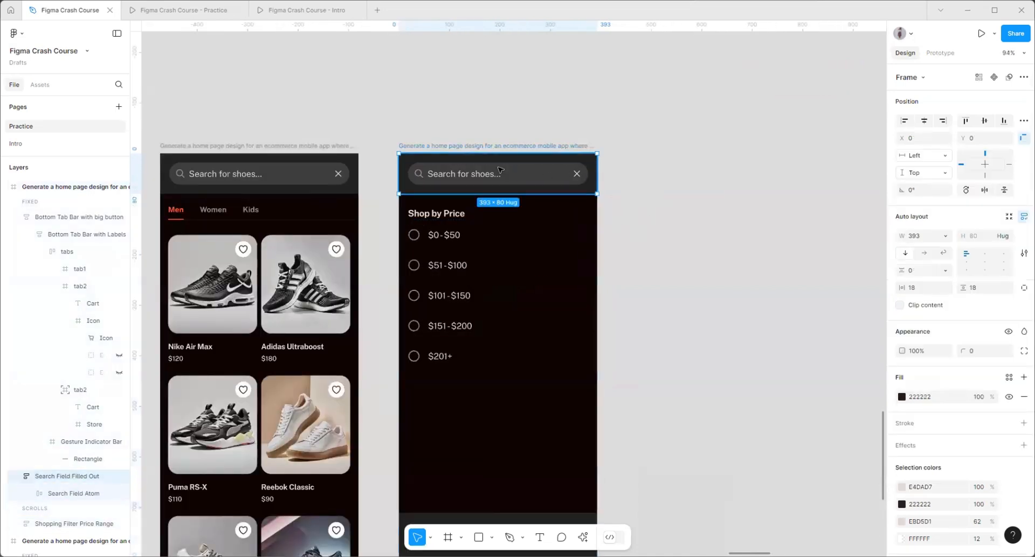
{"action": "left_click", "coordinate": [438, 215]}
{"action": "right_click", "coordinate": [457, 215]}
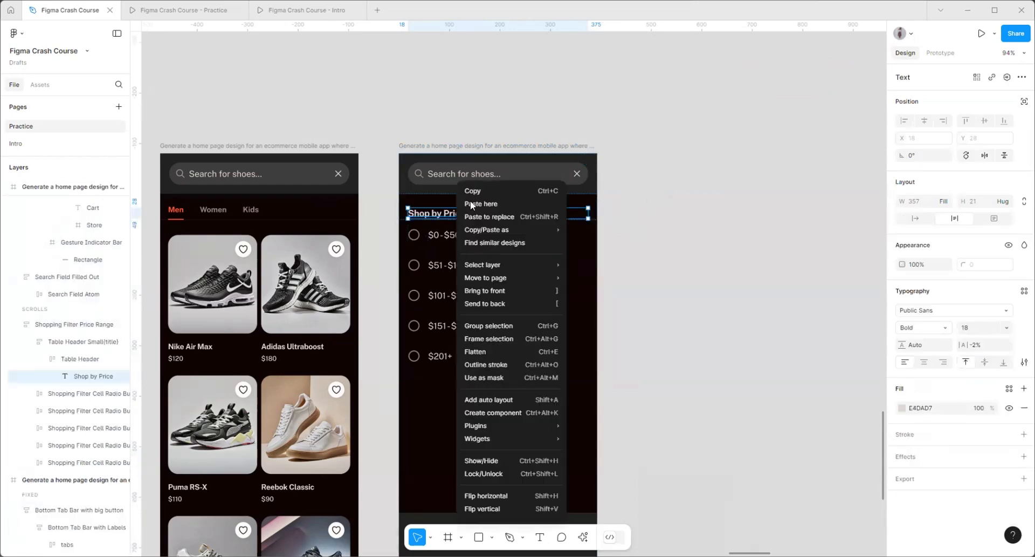
{"action": "left_click", "coordinate": [474, 191]}
{"action": "left_click", "coordinate": [483, 174]}
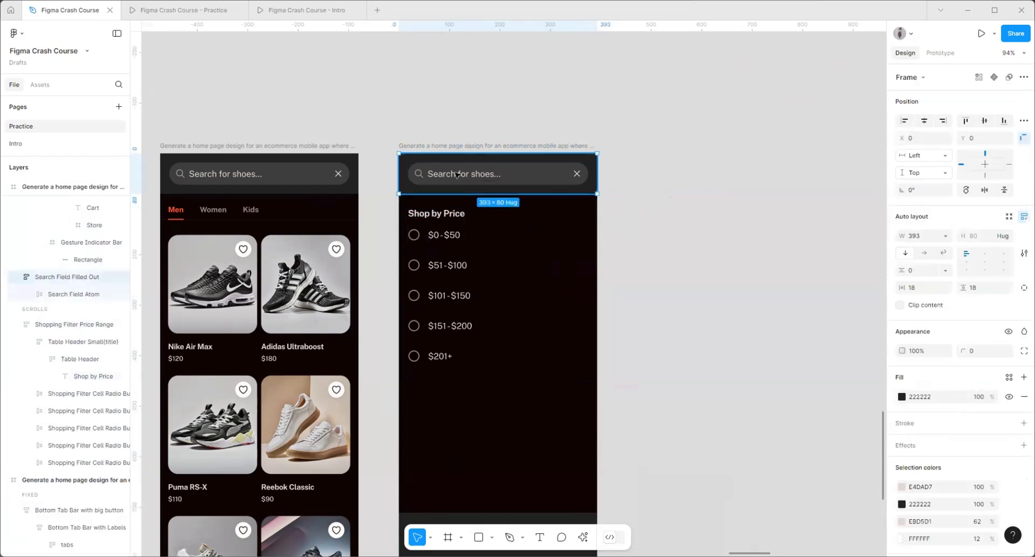
{"action": "right_click", "coordinate": [483, 174]}
{"action": "mouse_move", "coordinate": [489, 191]}
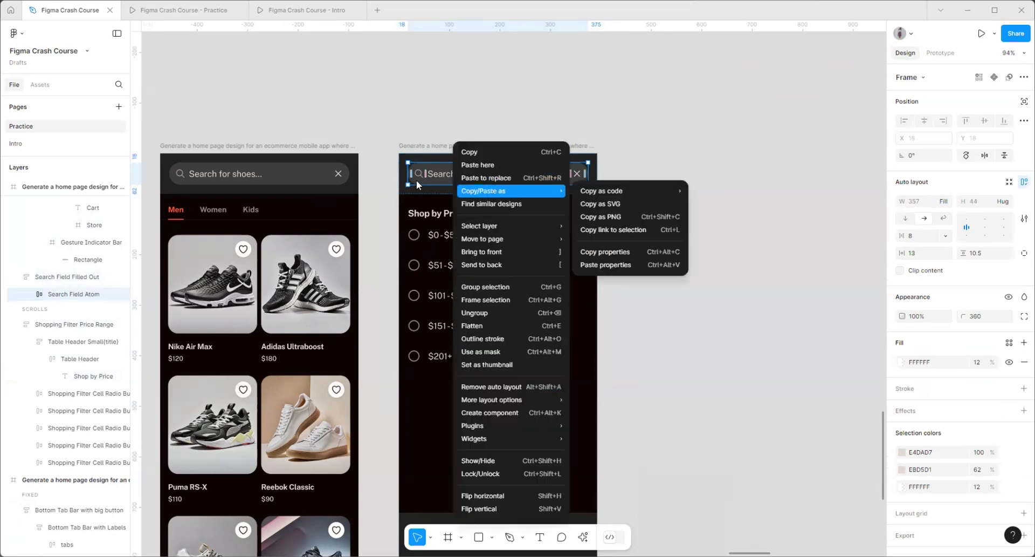
{"action": "left_click", "coordinate": [551, 179]}
- Copy the close icon from the home page's search field and paste it into the price filter page's header
{"action": "right_click", "coordinate": [336, 173]}
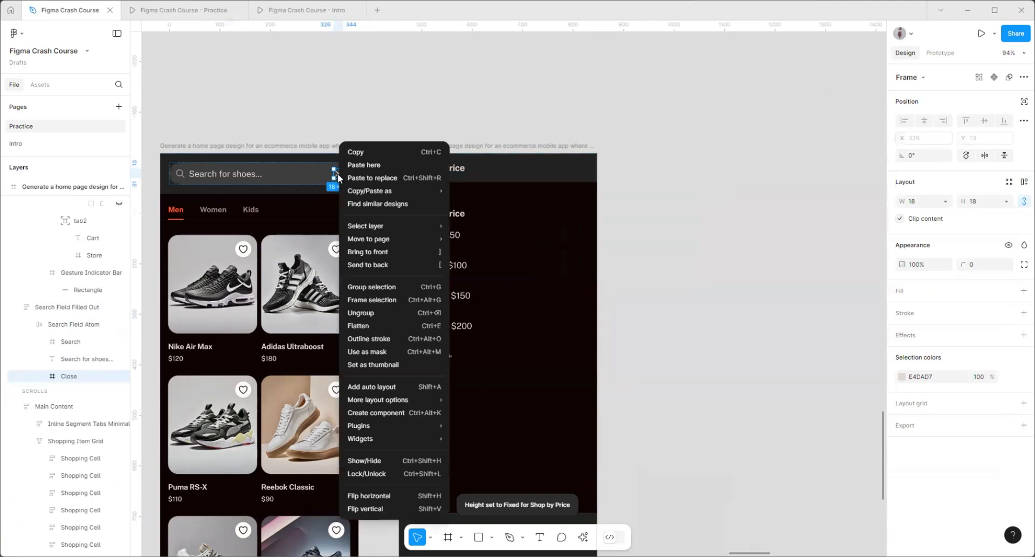
{"action": "left_click", "coordinate": [376, 151]}
{"action": "left_click", "coordinate": [446, 164]}
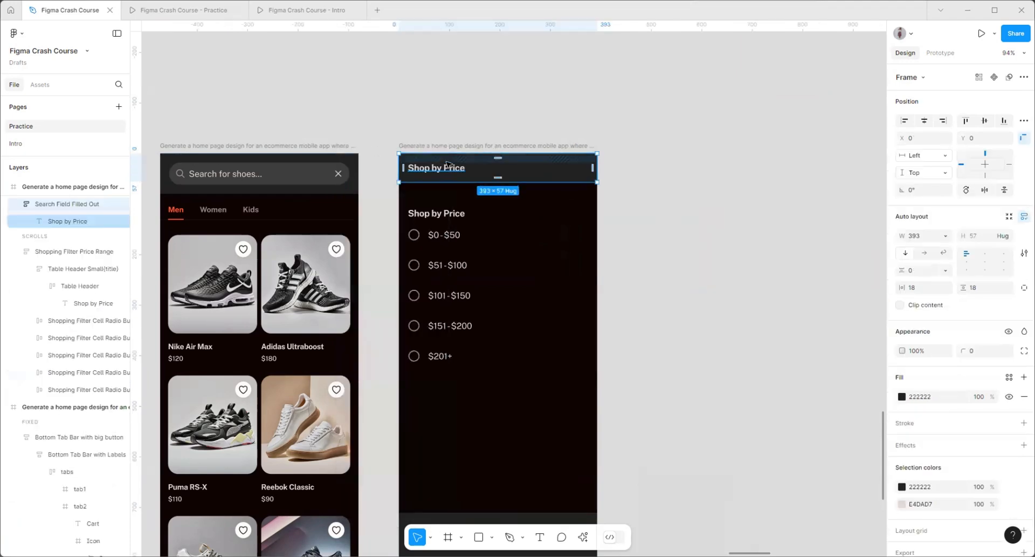
{"action": "key", "text": "ctrl+v"}
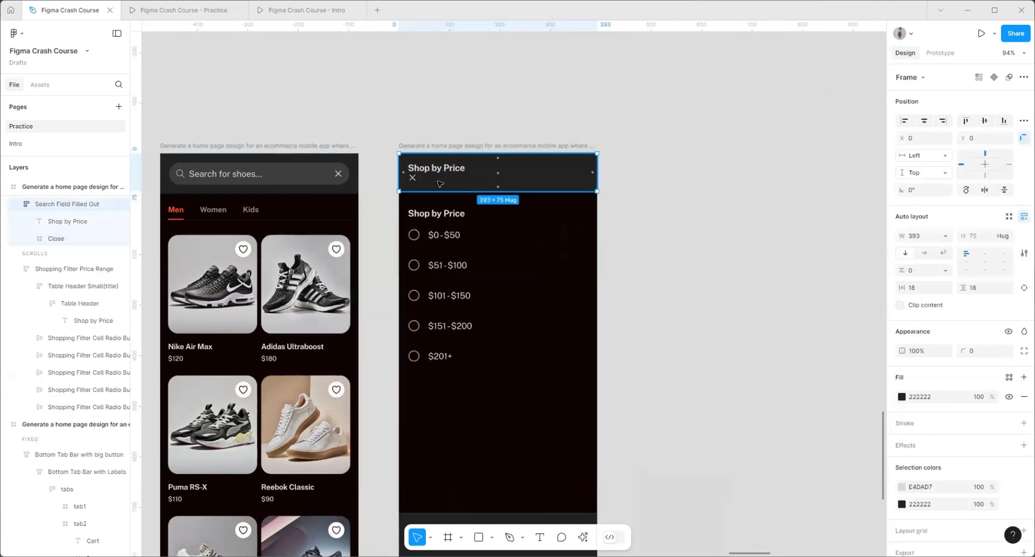
- Arrange the price filter page's header horizontally with an Auto gap between the title and the close icon
{"action": "scroll", "coordinate": [440, 183], "scroll_direction": "up", "scroll_amount": 5}
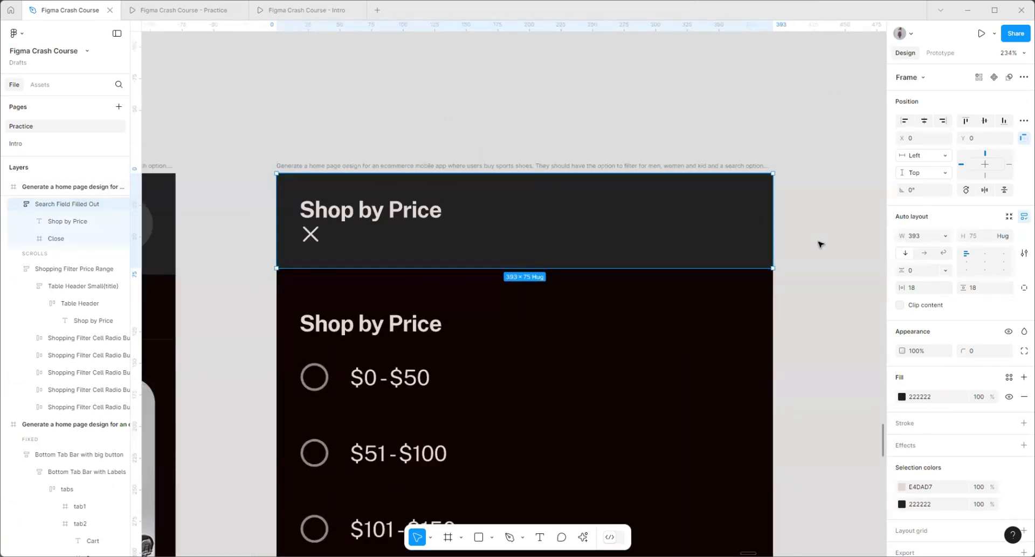
{"action": "left_click", "coordinate": [925, 253]}
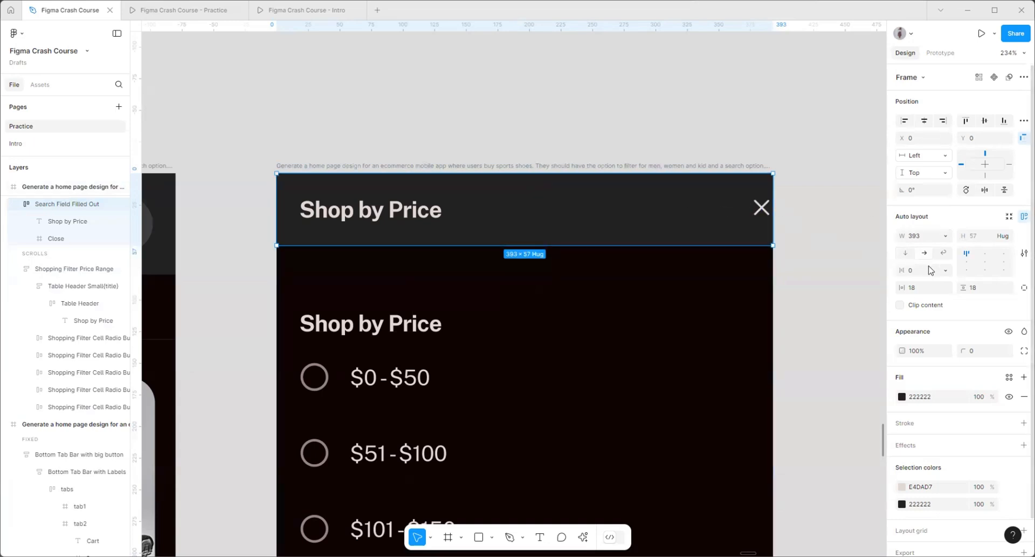
{"action": "left_click", "coordinate": [946, 270]}
{"action": "left_click", "coordinate": [943, 289]}
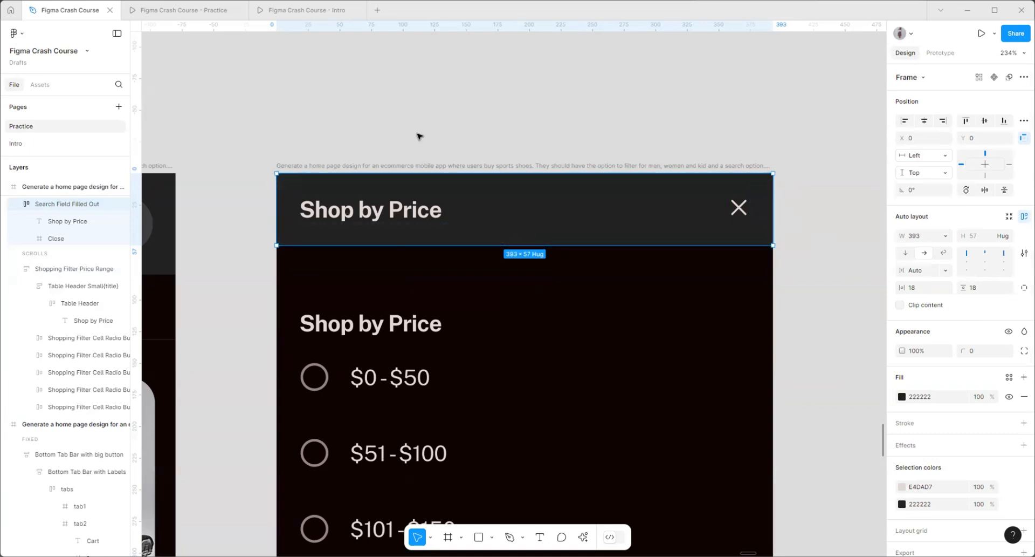
- Delete the redundant "Shop by Price" table header above the price options
{"action": "scroll", "coordinate": [425, 153], "scroll_direction": "down", "scroll_amount": 5}
{"action": "left_click", "coordinate": [398, 246]}
{"action": "left_click", "coordinate": [398, 246]}
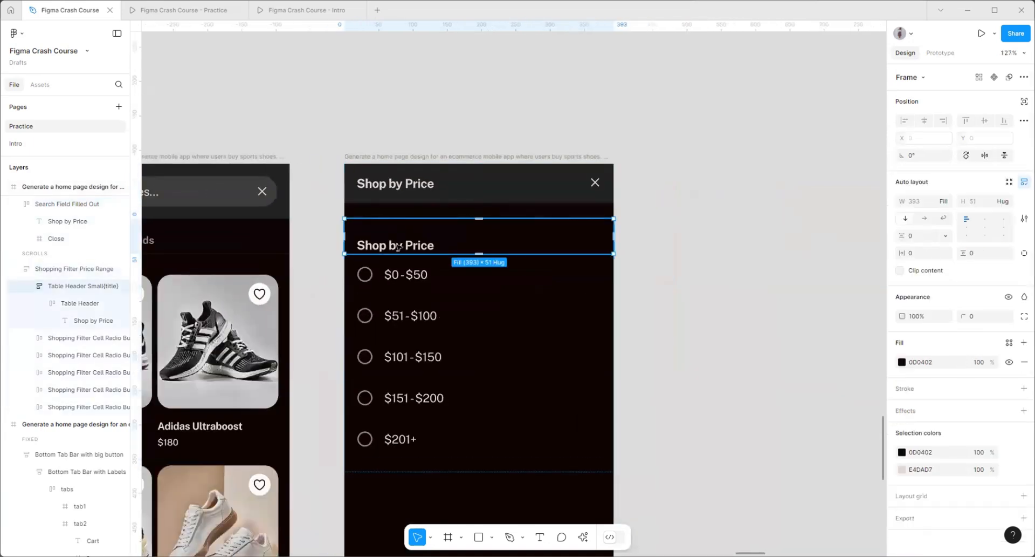
{"action": "key", "text": "Escape"}
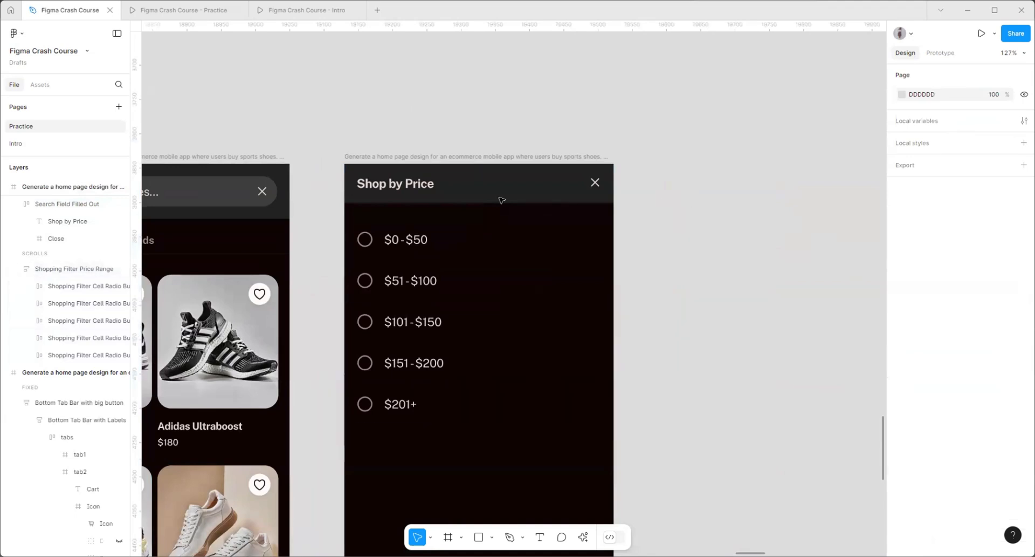
- Delete the bottom tab bar with Home, Market and Cart from the price filter page
{"action": "scroll", "coordinate": [693, 233], "scroll_direction": "down", "scroll_amount": 3}
{"action": "scroll", "coordinate": [685, 313], "scroll_direction": "down", "scroll_amount": 4}
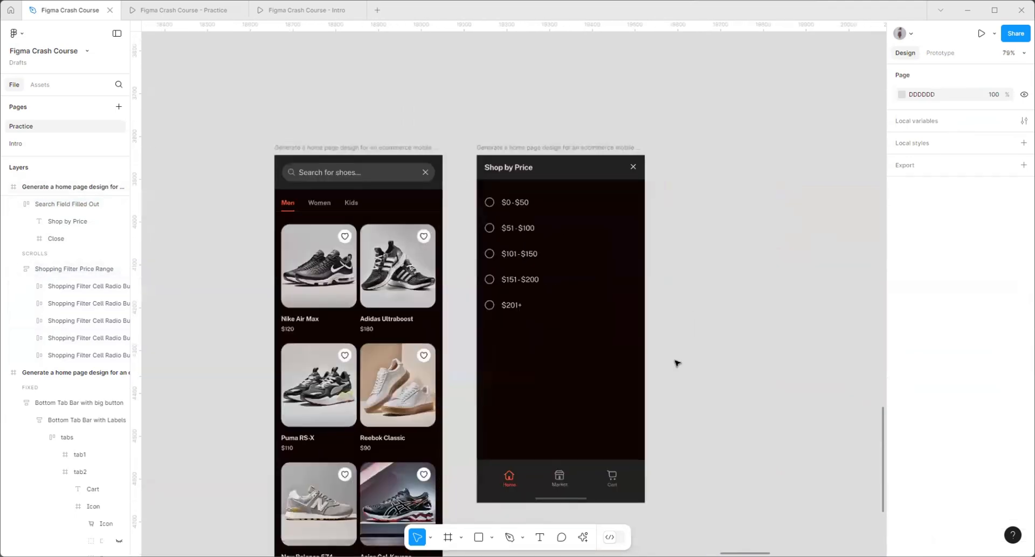
{"action": "left_click", "coordinate": [688, 422]}
{"action": "key", "text": "Escape"}
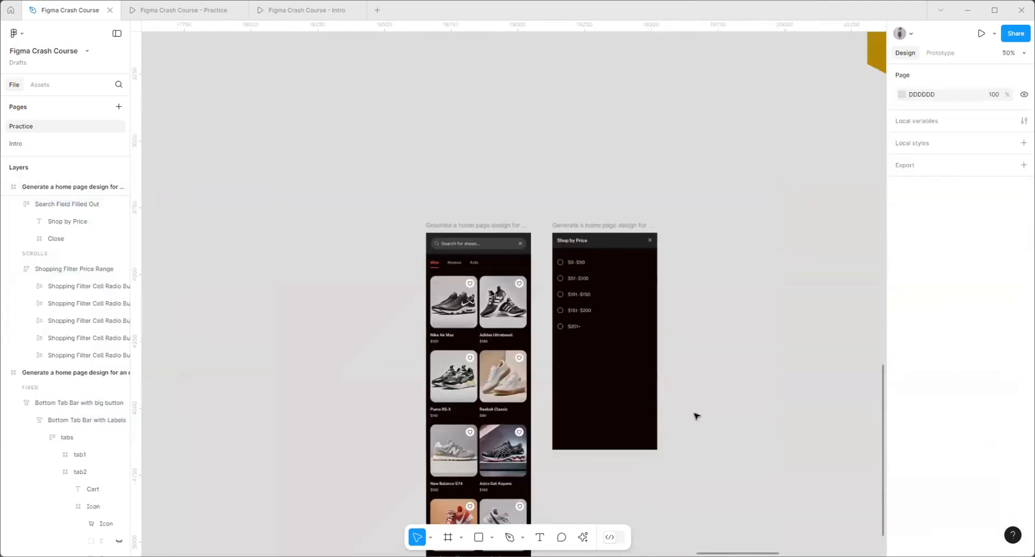
- Add a "Select Price" text on the empty canvas above the two page frames
{"action": "scroll", "coordinate": [696, 415], "scroll_direction": "up", "scroll_amount": 2}
{"action": "scroll", "coordinate": [451, 169], "scroll_direction": "up", "scroll_amount": 5}
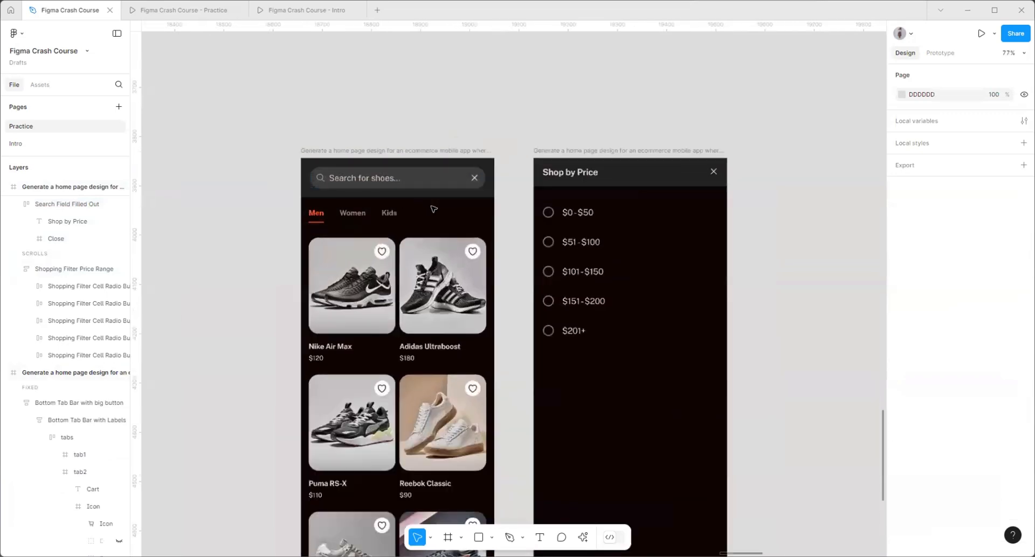
{"action": "scroll", "coordinate": [515, 363], "scroll_direction": "down", "scroll_amount": 3}
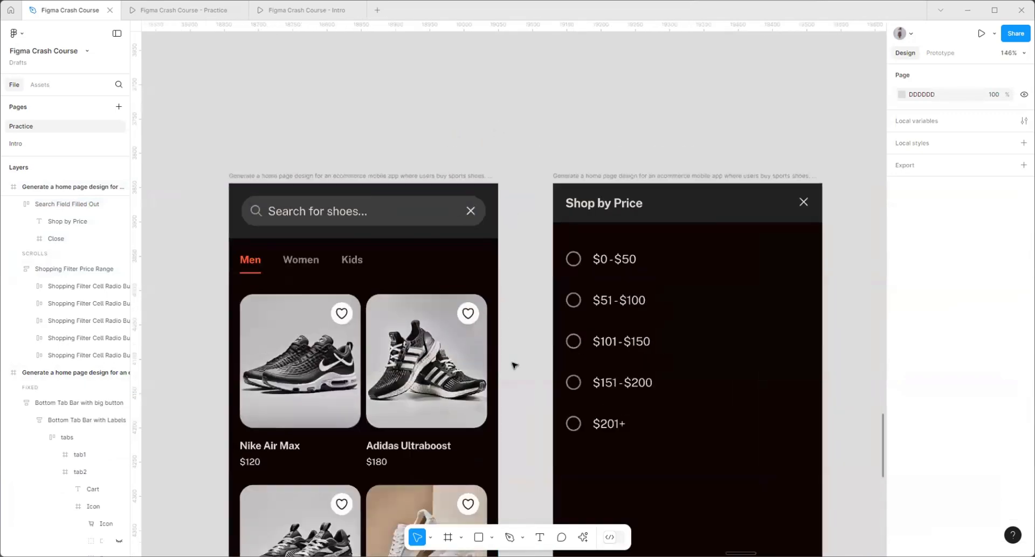
{"action": "key", "text": "t"}
{"action": "scroll", "coordinate": [463, 154], "scroll_direction": "up", "scroll_amount": 2}
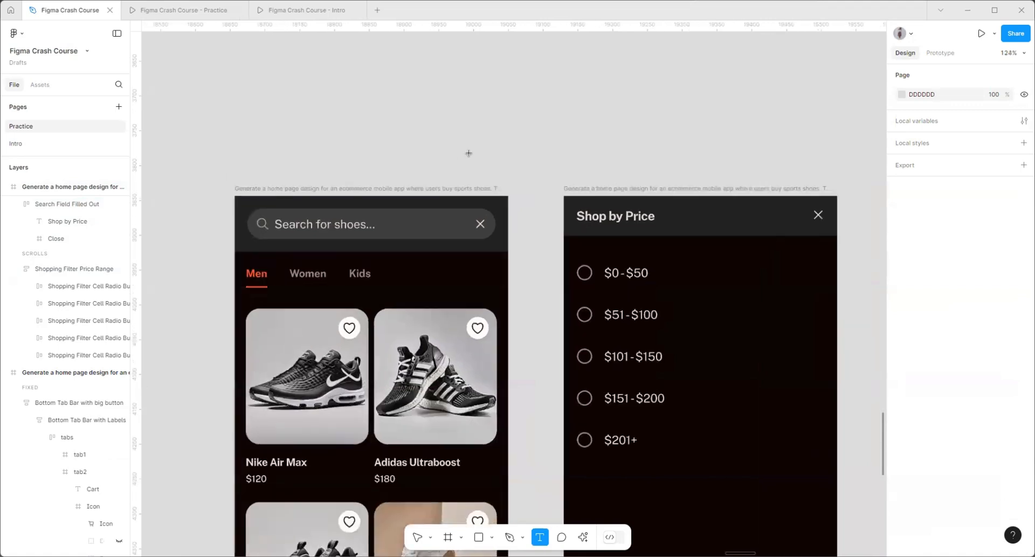
{"action": "left_click", "coordinate": [528, 123]}
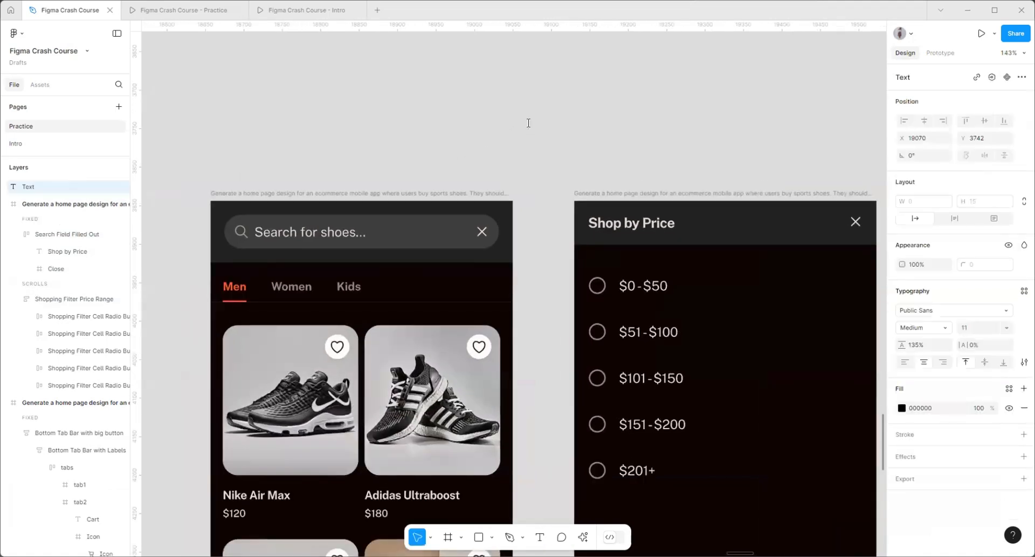
{"action": "type", "text": "Select Price"}
{"action": "key", "text": "Escape"}
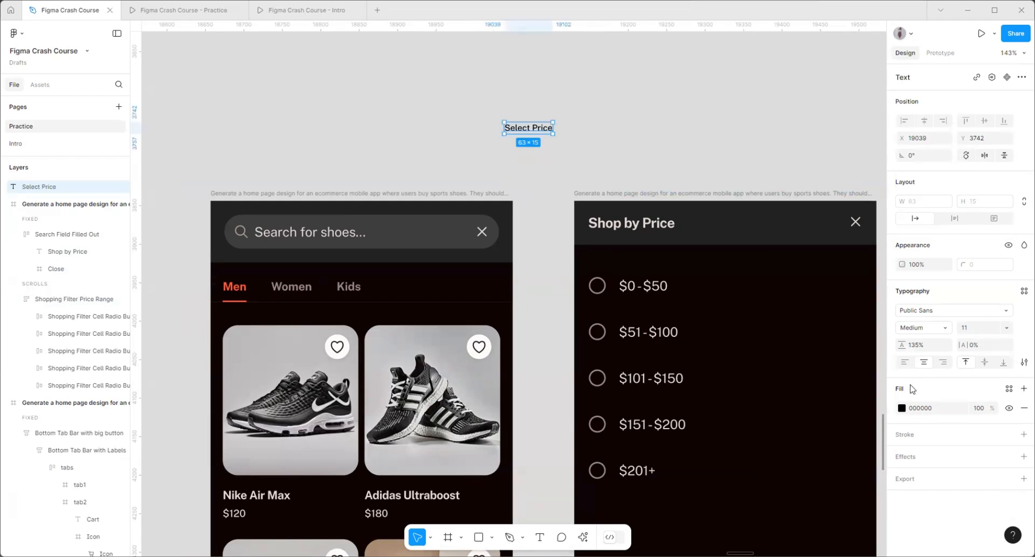
- Change the "Select Price" text's fill to white, FFFFFF
{"action": "left_click", "coordinate": [902, 408]}
{"action": "left_click_drag", "start_coordinate": [815, 320], "coordinate": [758, 283]}
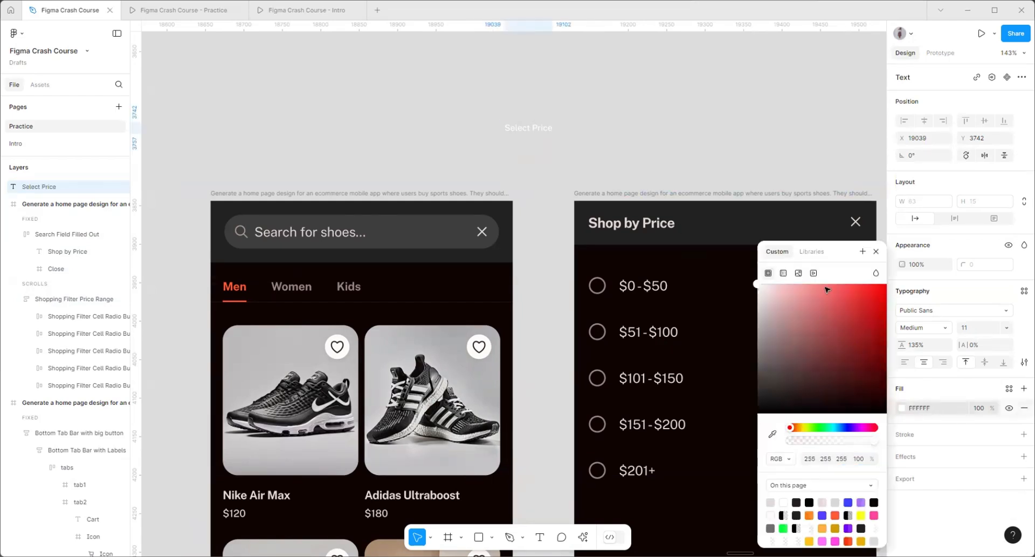
{"action": "left_click", "coordinate": [878, 253]}
- Move the "Select Price" text into the home page's tab row after Kids and make it ignore auto layout
{"action": "left_click_drag", "start_coordinate": [458, 235], "coordinate": [467, 285]}
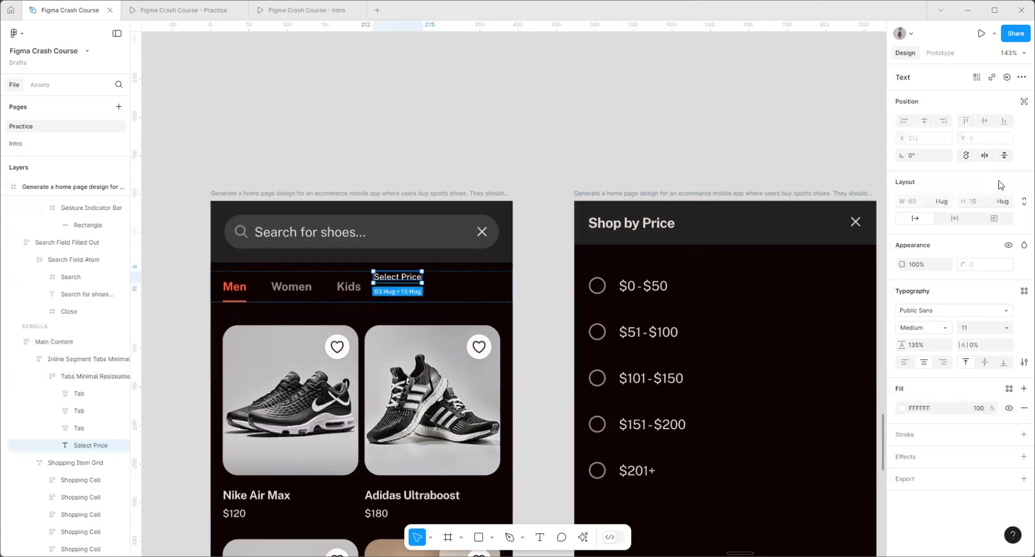
{"action": "left_click", "coordinate": [1022, 102]}
{"action": "scroll", "coordinate": [424, 280], "scroll_direction": "up", "scroll_amount": 3}
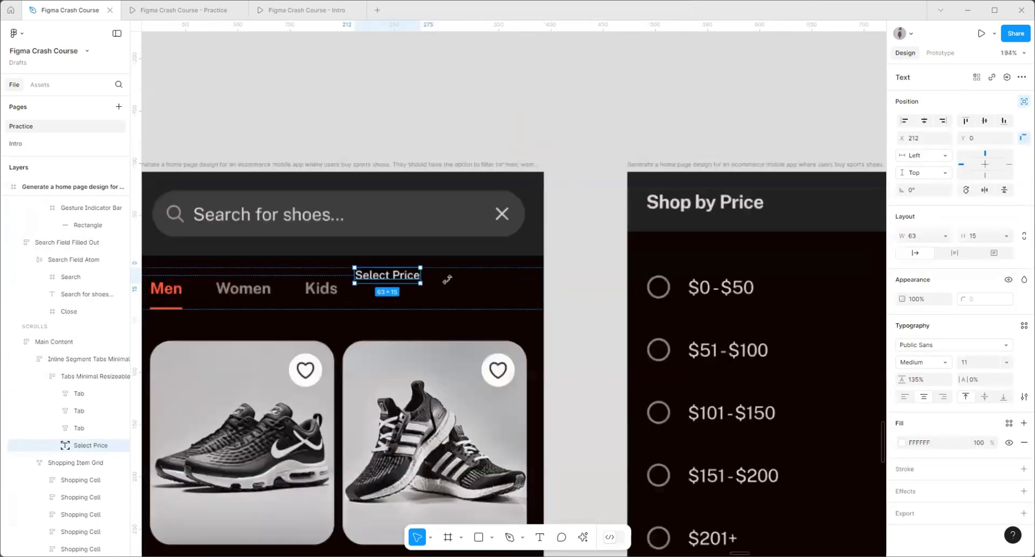
- Set the "Select Price" text to size 14 Bold and place it at the tab row's right end, about X 288, Y 10.5
{"action": "left_click", "coordinate": [1004, 365]}
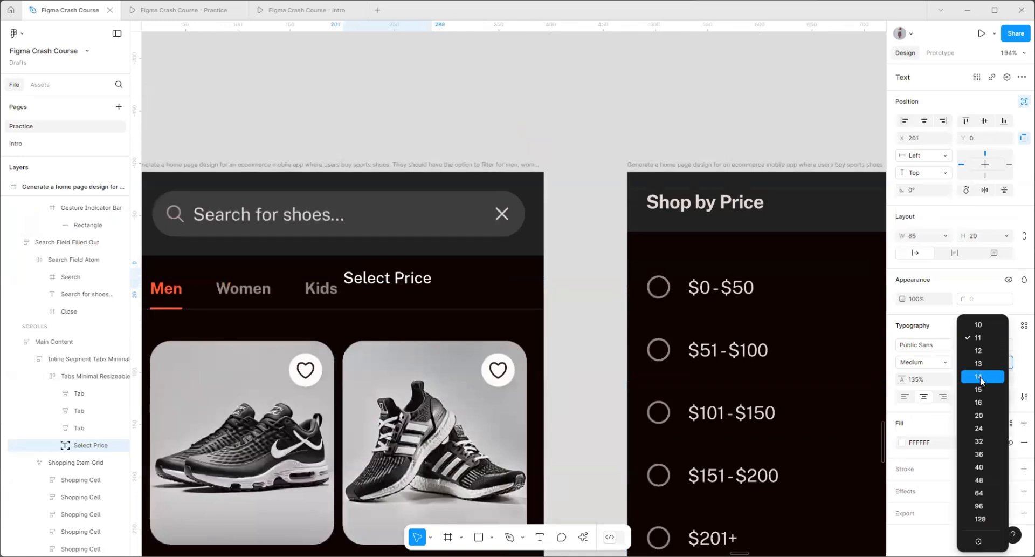
{"action": "left_click", "coordinate": [980, 376]}
{"action": "left_click_drag", "start_coordinate": [386, 278], "coordinate": [473, 289]}
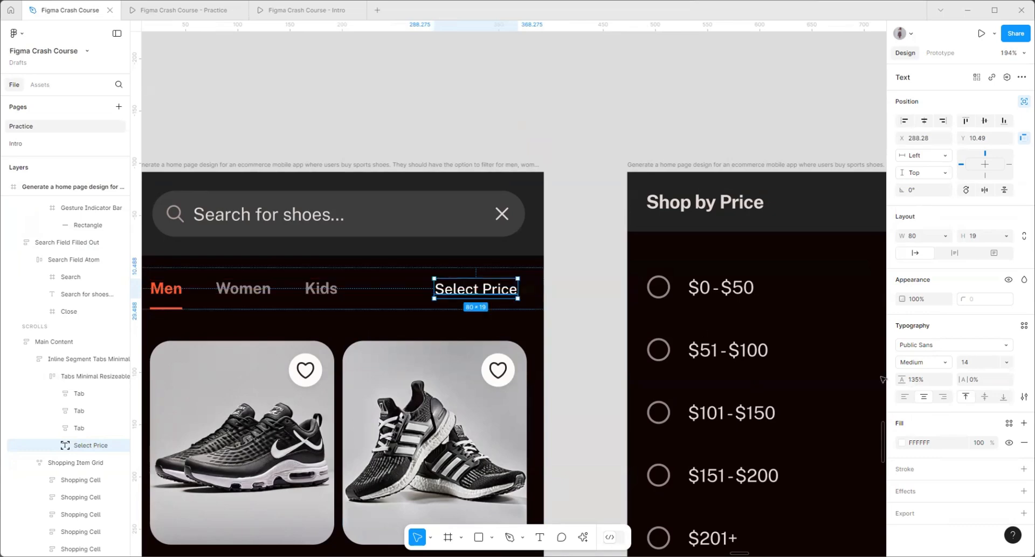
{"action": "left_click", "coordinate": [928, 360]}
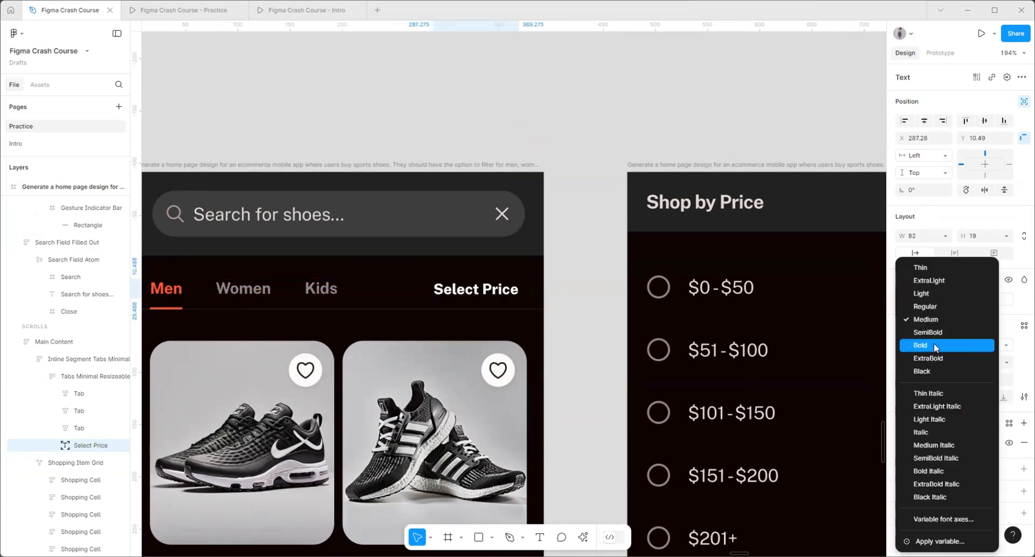
{"action": "left_click", "coordinate": [934, 341]}
{"action": "left_click", "coordinate": [525, 86]}
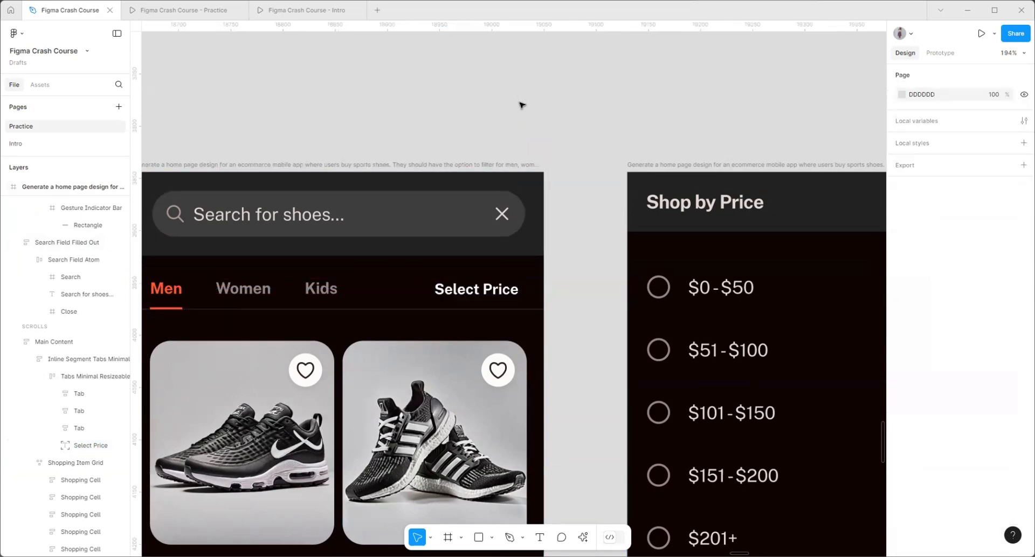
- Set the letter case of the home page's "Select Price" text to uppercase
{"action": "scroll", "coordinate": [521, 104], "scroll_direction": "down", "scroll_amount": 5}
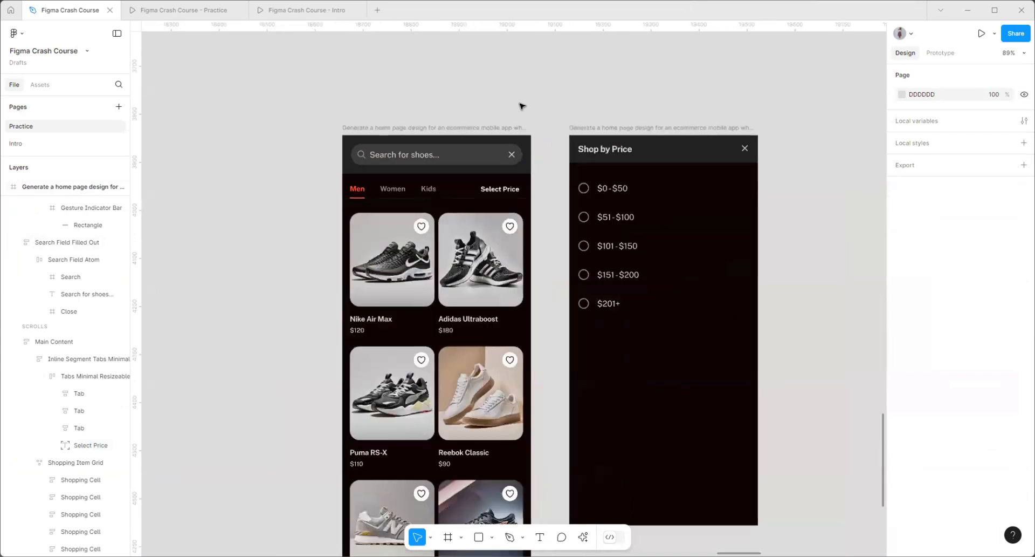
{"action": "left_click", "coordinate": [506, 189], "text": "ctrl"}
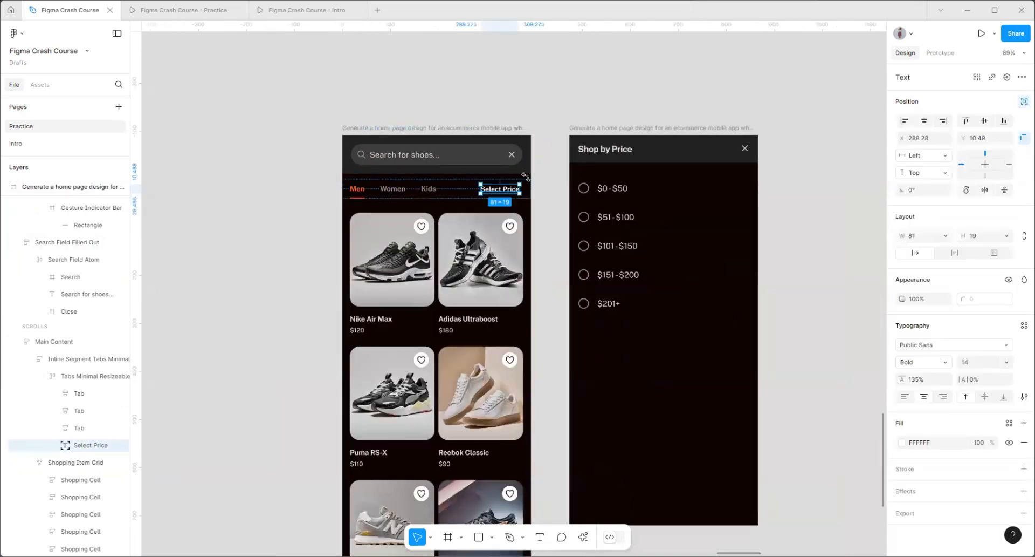
{"action": "scroll", "coordinate": [534, 177], "scroll_direction": "up", "scroll_amount": 2}
{"action": "left_click", "coordinate": [1024, 397]}
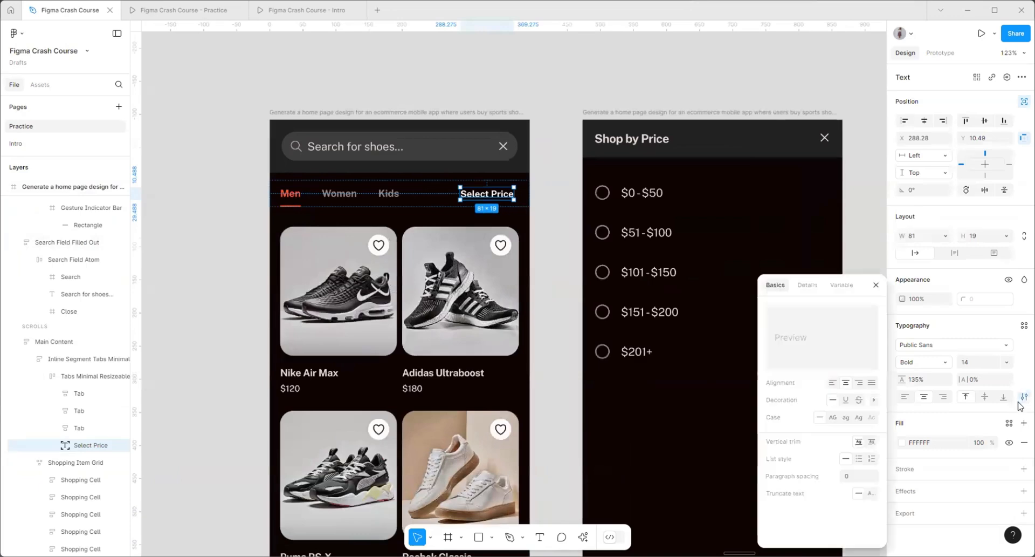
{"action": "left_click", "coordinate": [833, 417]}
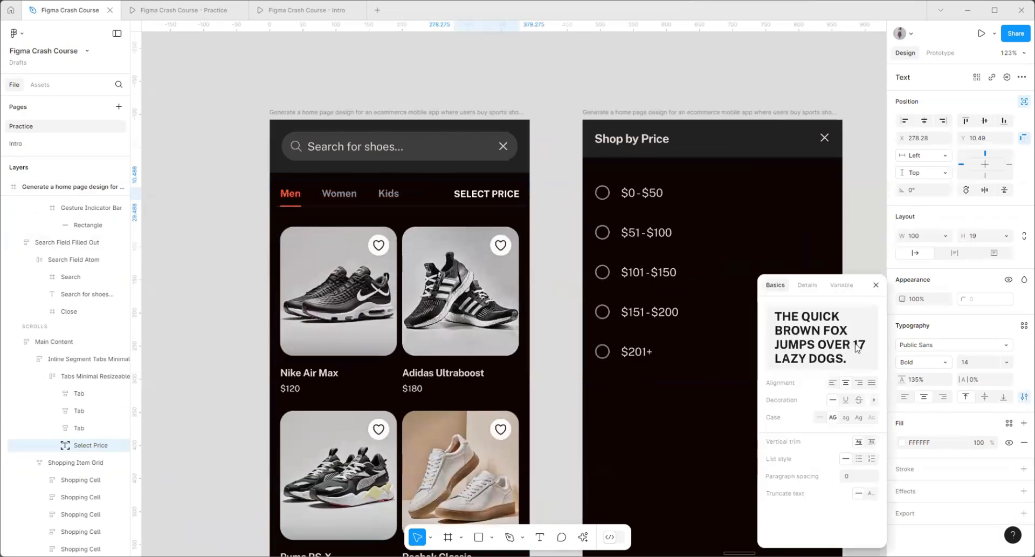
{"action": "left_click", "coordinate": [876, 285]}
{"action": "scroll", "coordinate": [572, 133], "scroll_direction": "up", "scroll_amount": 5}
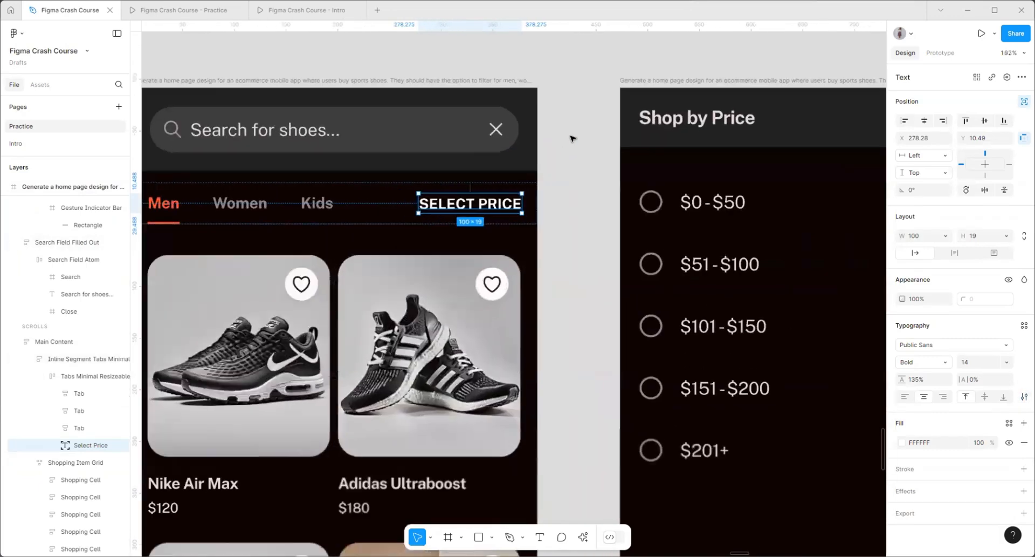
{"action": "left_click", "coordinate": [575, 131]}
{"action": "scroll", "coordinate": [533, 292], "scroll_direction": "down", "scroll_amount": 6}
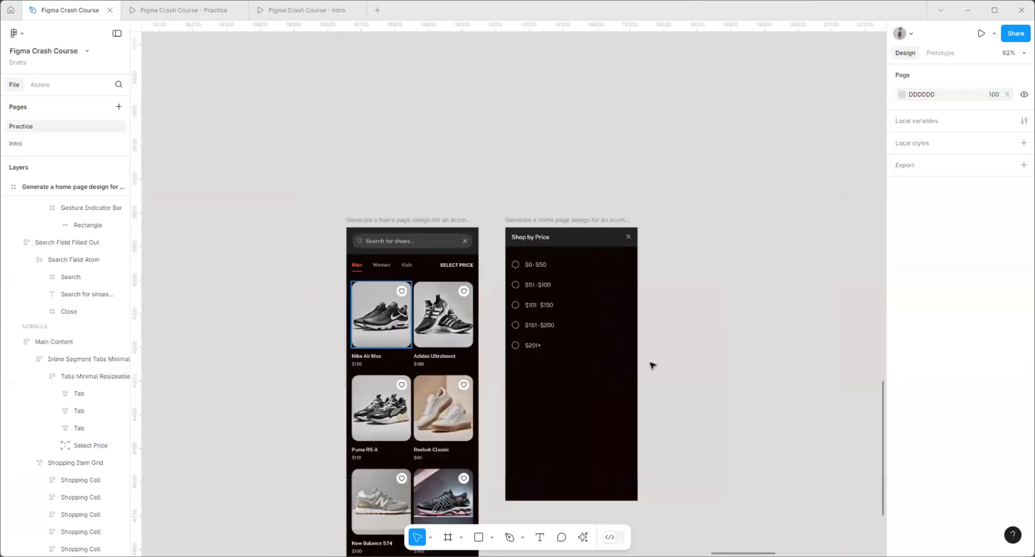
{"action": "scroll", "coordinate": [479, 294], "scroll_direction": "down", "scroll_amount": 8}
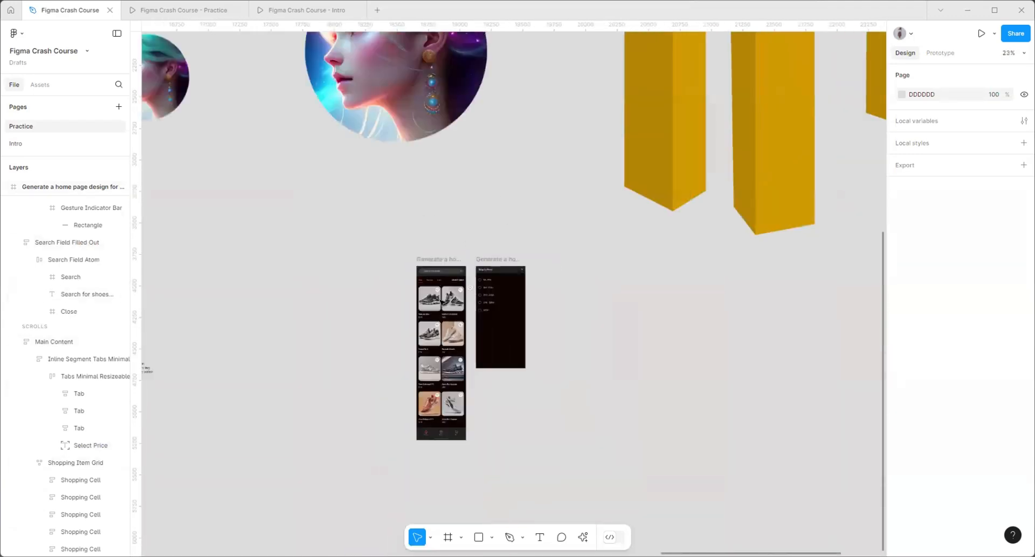
{"action": "scroll", "coordinate": [456, 340], "scroll_direction": "up", "scroll_amount": 4}
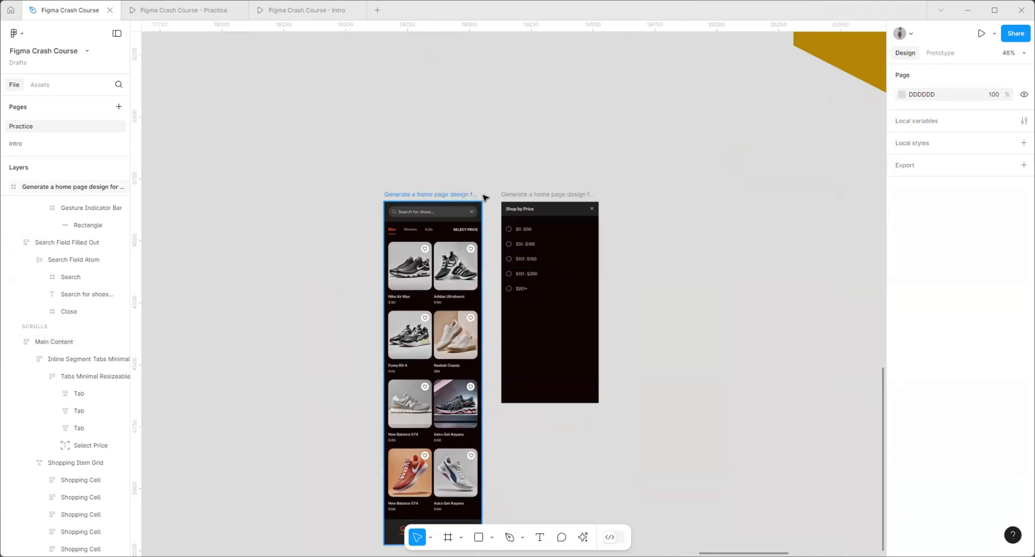
{"action": "scroll", "coordinate": [469, 194], "scroll_direction": "up", "scroll_amount": 4}
{"action": "scroll", "coordinate": [534, 195], "scroll_direction": "down", "scroll_amount": 3}
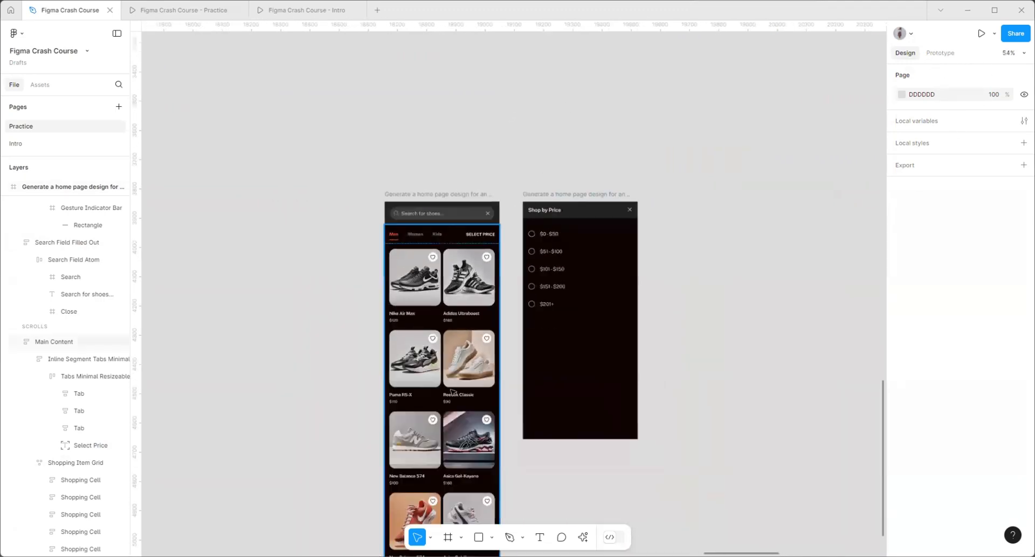
{"action": "scroll", "coordinate": [564, 208], "scroll_direction": "up", "scroll_amount": 4}
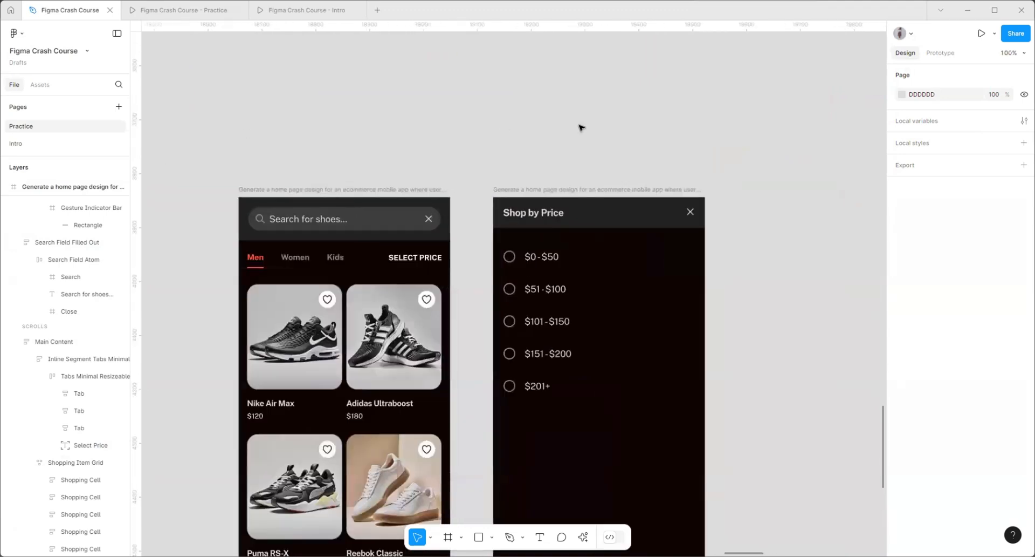
{"action": "scroll", "coordinate": [324, 216], "scroll_direction": "up", "scroll_amount": 2}
{"action": "scroll", "coordinate": [356, 242], "scroll_direction": "down", "scroll_amount": 5}
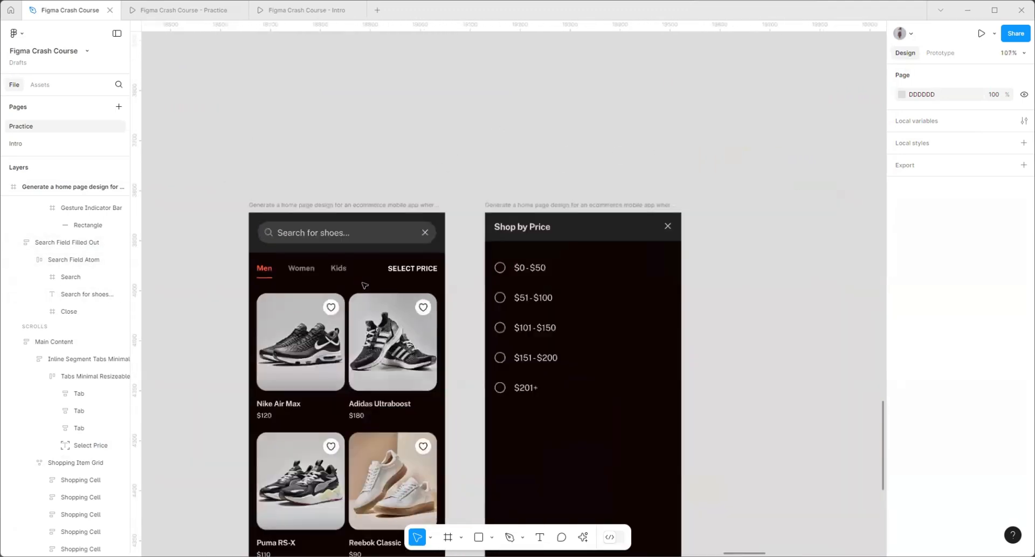
{"action": "scroll", "coordinate": [470, 237], "scroll_direction": "up", "scroll_amount": 3}
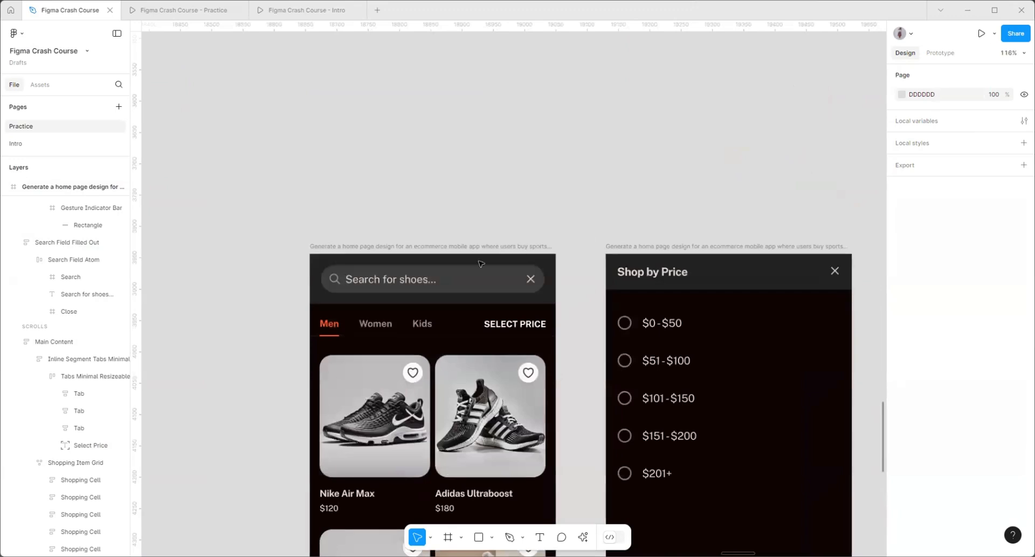
{"action": "scroll", "coordinate": [214, 293], "scroll_direction": "down", "scroll_amount": 2}
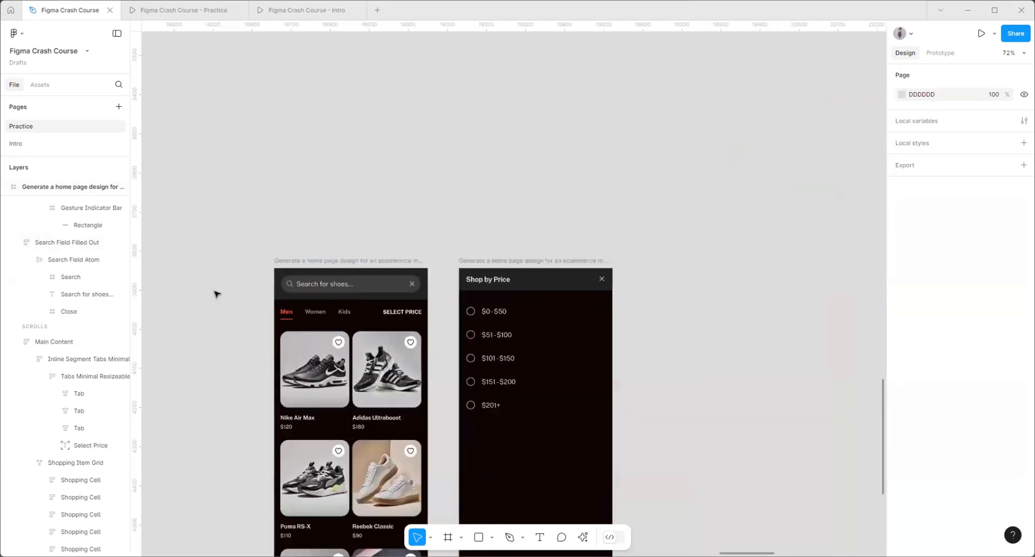
- Rename the AI-generated shoe home page frame as Home
{"action": "scroll", "coordinate": [215, 293], "scroll_direction": "down", "scroll_amount": 1}
{"action": "scroll", "coordinate": [395, 185], "scroll_direction": "down", "scroll_amount": 2}
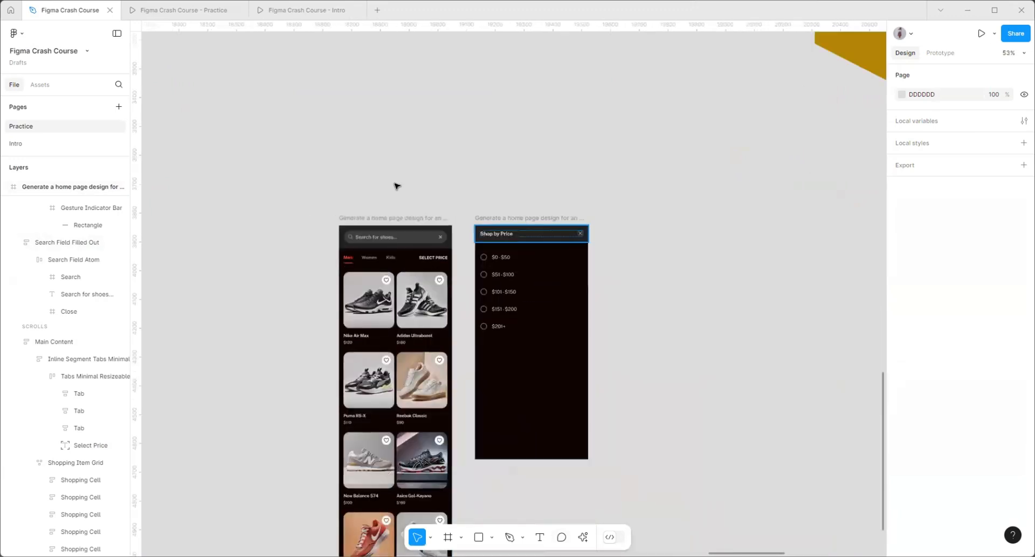
{"action": "scroll", "coordinate": [390, 231], "scroll_direction": "up", "scroll_amount": 3}
{"action": "left_click", "coordinate": [391, 241]}
{"action": "double_click", "coordinate": [391, 241]}
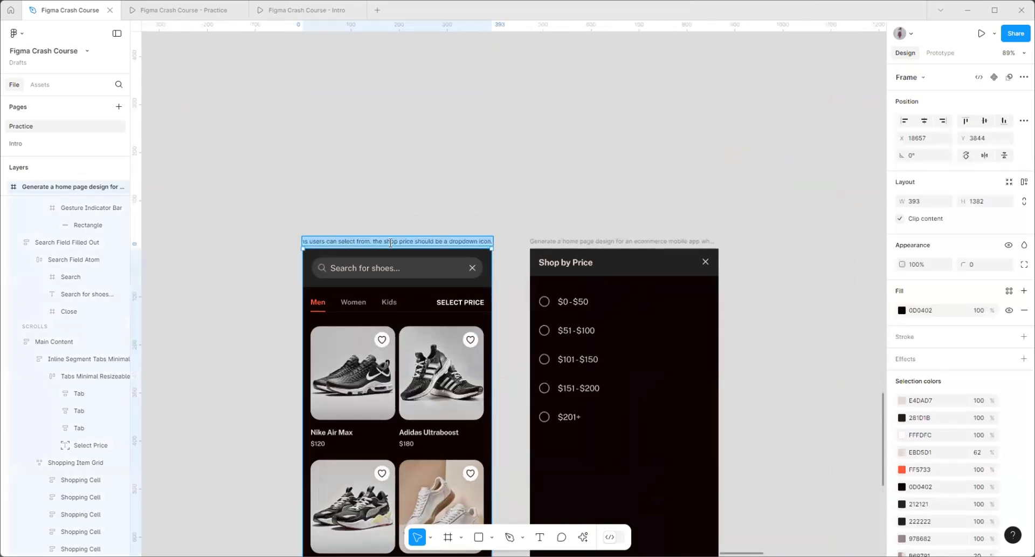
{"action": "key", "text": "BackSpace"}
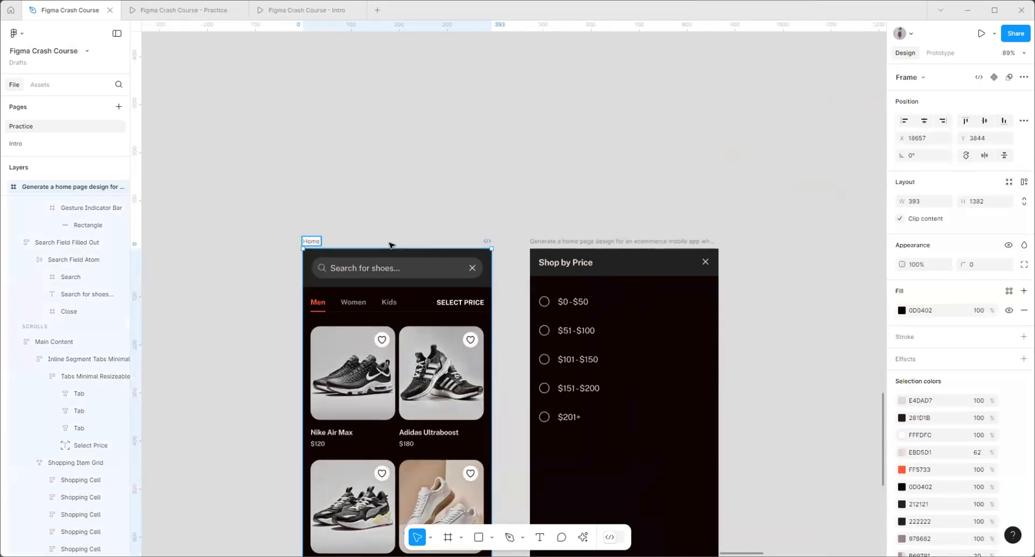
- Rename the Shop by Price filter page's frame as Select Price
{"action": "left_click", "coordinate": [574, 239]}
{"action": "double_click", "coordinate": [574, 238]}
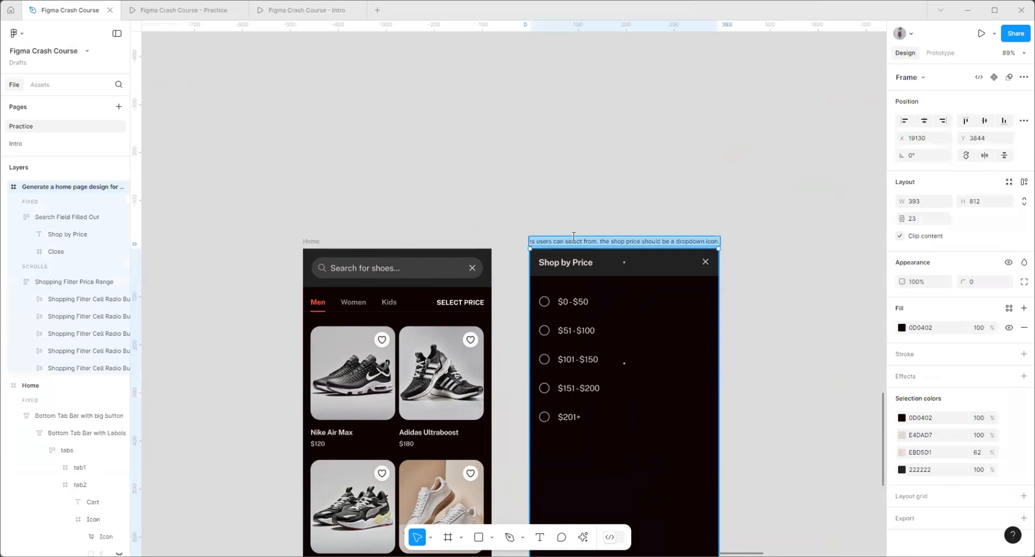
{"action": "type", "text": "Select Price"}
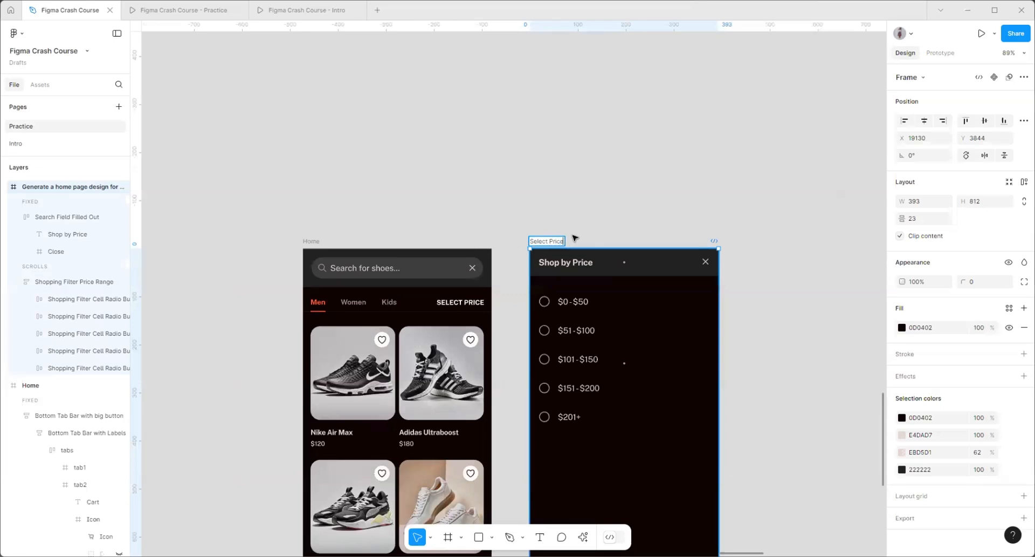
{"action": "left_click", "coordinate": [632, 194]}
{"action": "scroll", "coordinate": [632, 194], "scroll_direction": "up", "scroll_amount": 3}
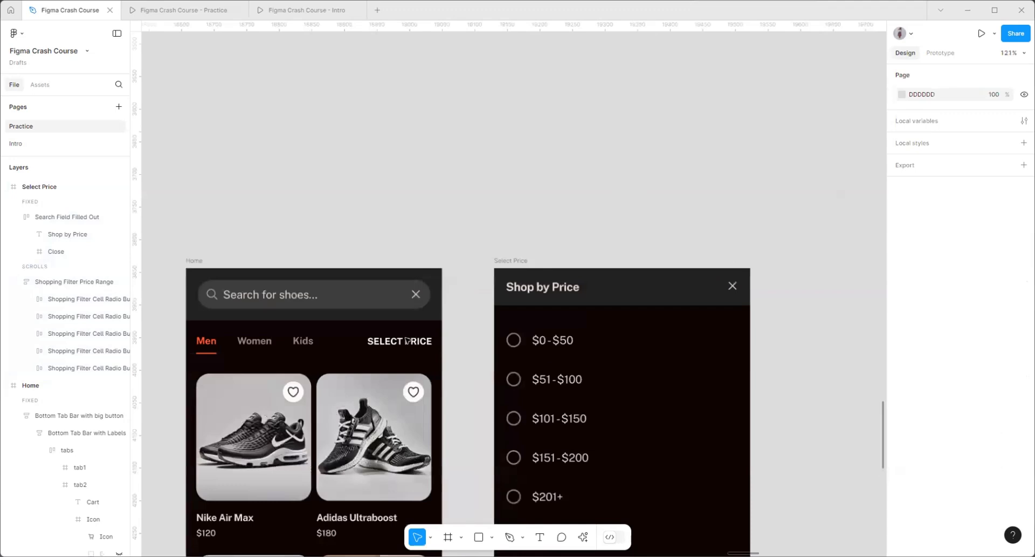
{"action": "left_click", "coordinate": [377, 345]}
{"action": "double_click", "coordinate": [378, 344]}
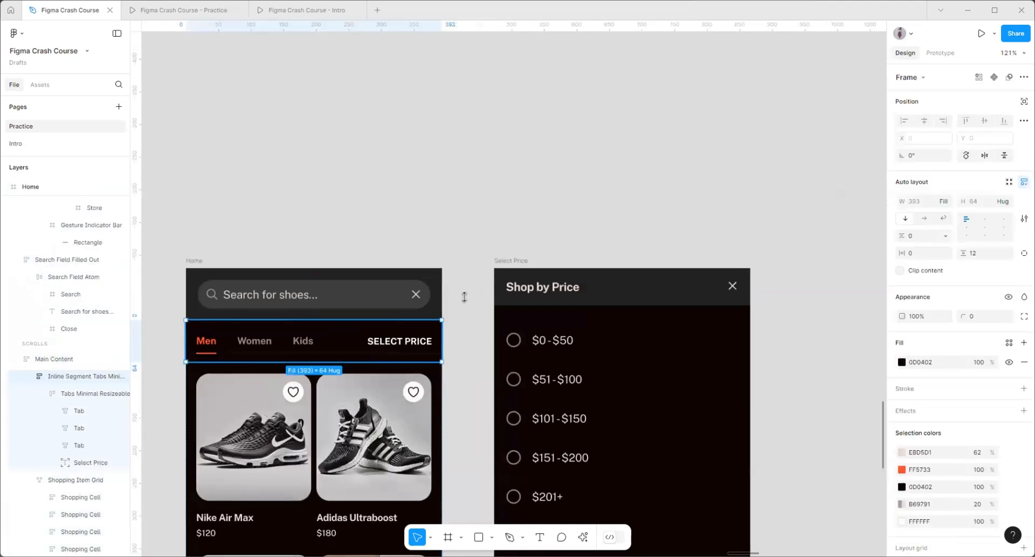
- Move the Select Price frame slightly closer to the Home frame, leaving a gap of about 72 between them
{"action": "left_click", "coordinate": [504, 263]}
{"action": "scroll", "coordinate": [545, 243], "scroll_direction": "down", "scroll_amount": 5}
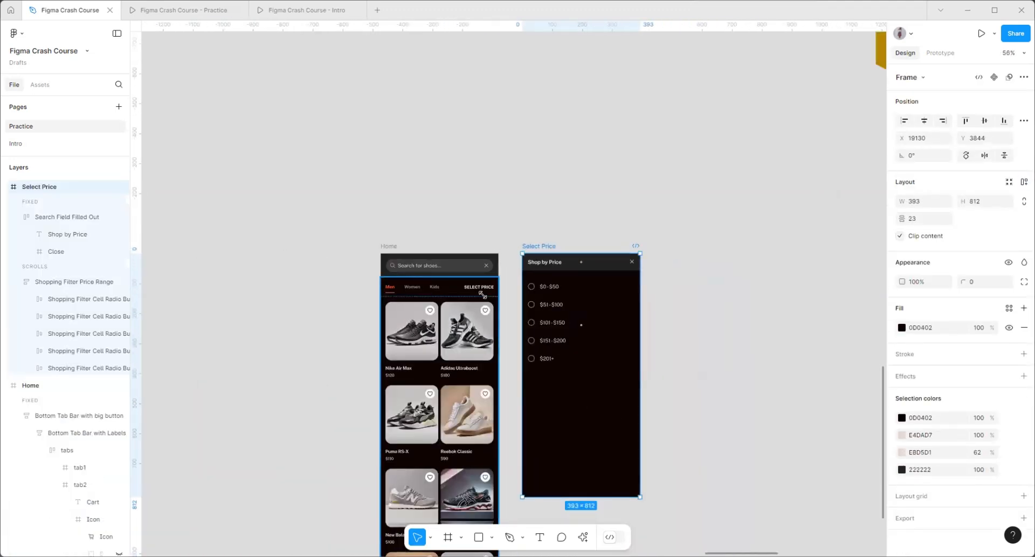
{"action": "scroll", "coordinate": [506, 277], "scroll_direction": "up", "scroll_amount": 2}
{"action": "left_click", "coordinate": [532, 233]}
{"action": "left_click_drag", "start_coordinate": [543, 232], "coordinate": [541, 232]}
{"action": "left_click", "coordinate": [405, 215]}
- Select the Home and Select Price frames together
{"action": "scroll", "coordinate": [397, 215], "scroll_direction": "down", "scroll_amount": 3}
{"action": "left_click", "coordinate": [372, 221]}
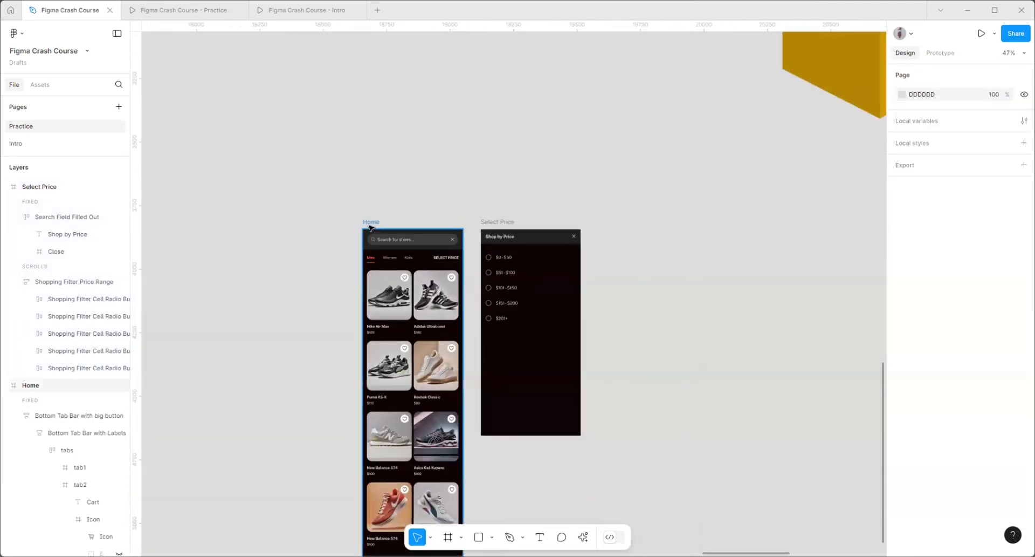
{"action": "left_click", "coordinate": [502, 231], "text": "shift"}
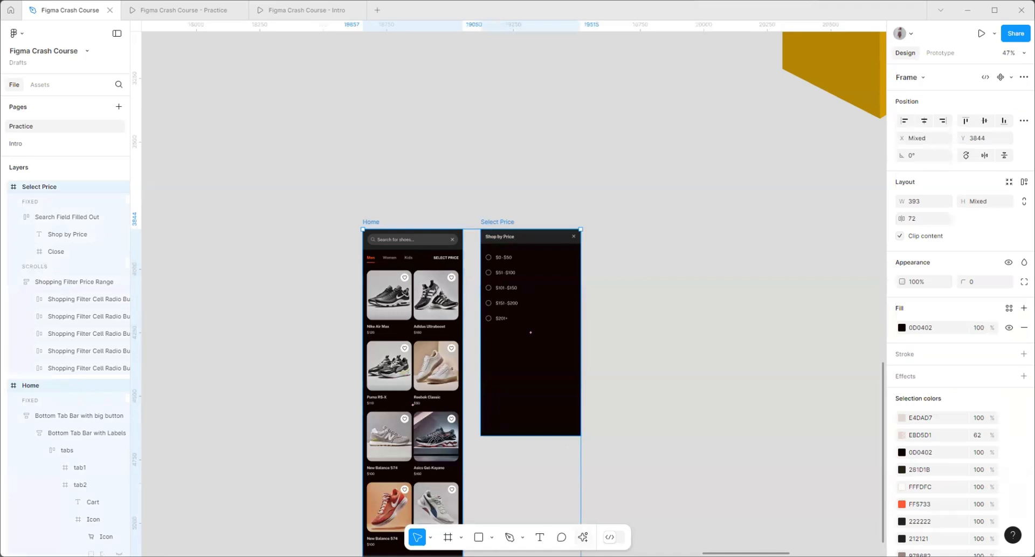
- Generate prototype interactions for the selected Home and Select Price frames with the AI action Add interactions
{"action": "key", "text": "ctrl+k"}
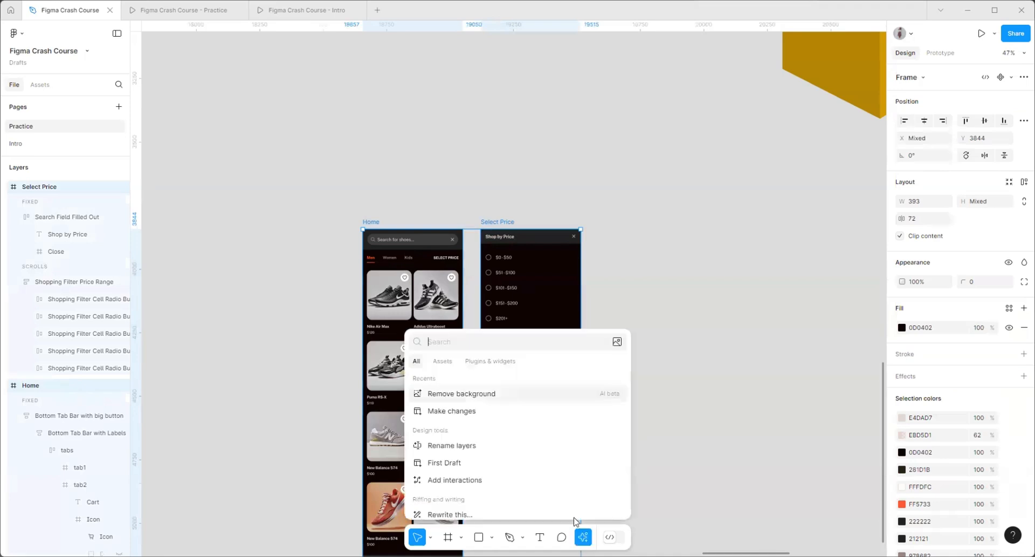
{"action": "left_click", "coordinate": [441, 480]}
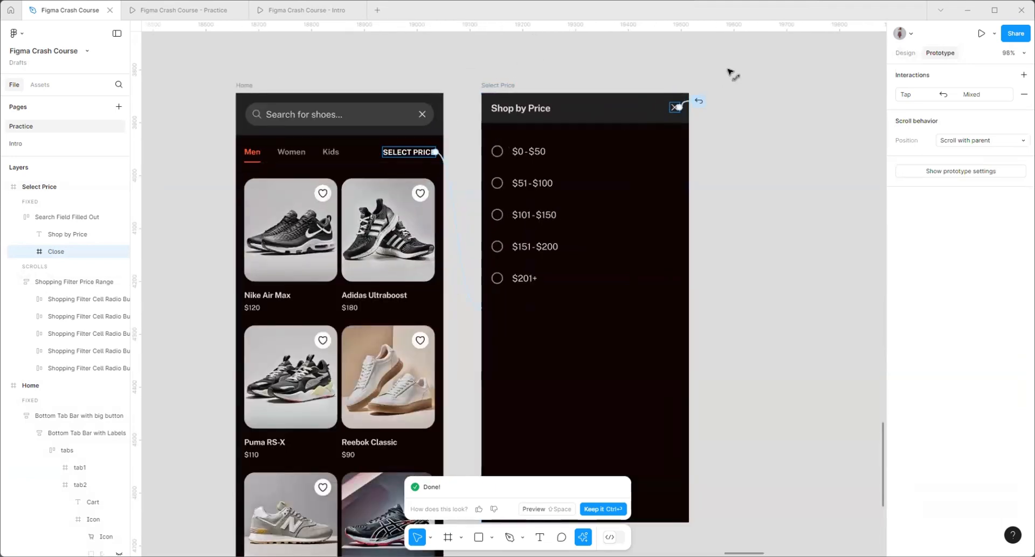
{"action": "scroll", "coordinate": [732, 74], "scroll_direction": "up", "scroll_amount": 5}
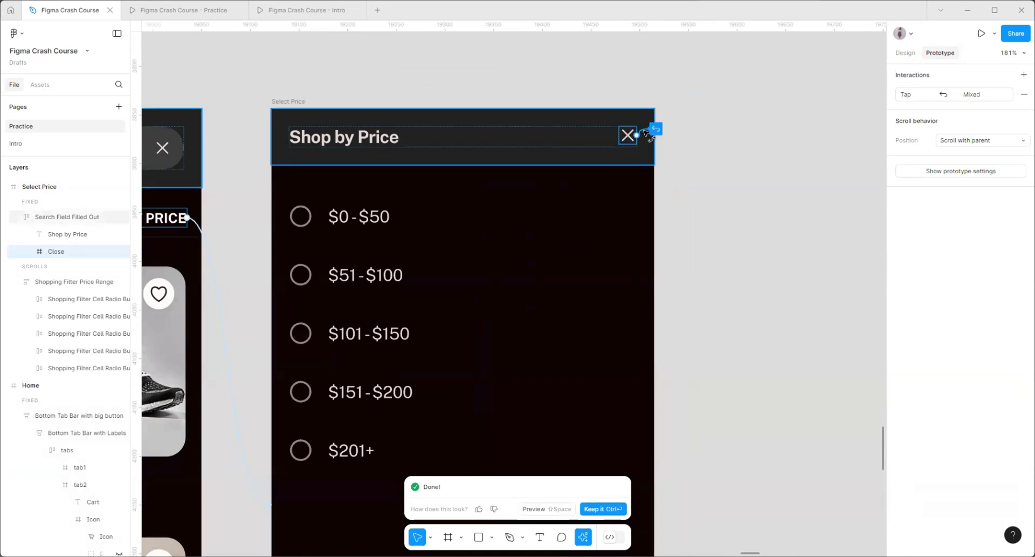
{"action": "scroll", "coordinate": [750, 181], "scroll_direction": "down", "scroll_amount": 5}
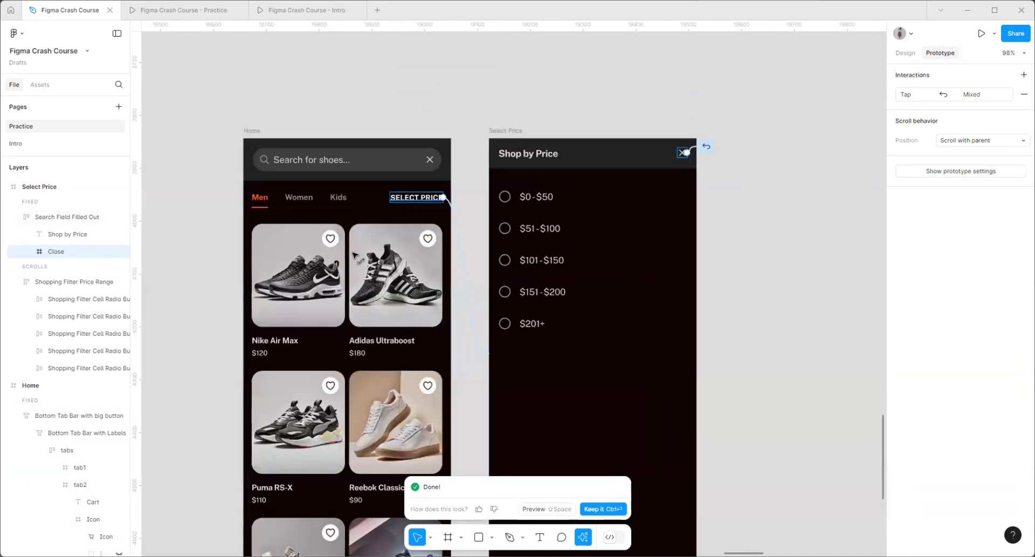
- Test the Practice prototype by scrolling the Home screen, opening the price filter through SELECT PRICE and closing it again
{"action": "left_click", "coordinate": [185, 11]}
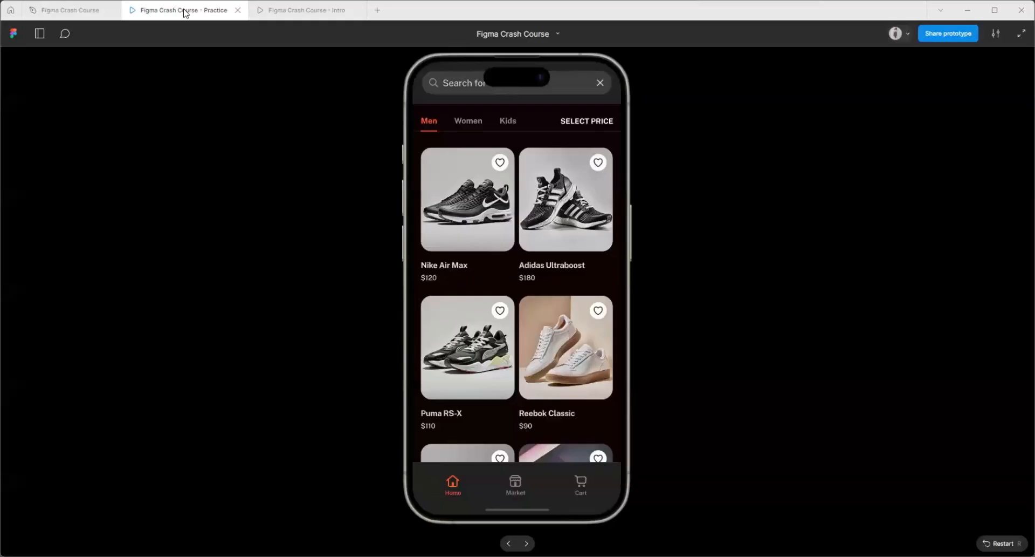
{"action": "left_click_drag", "start_coordinate": [507, 386], "coordinate": [525, 372]}
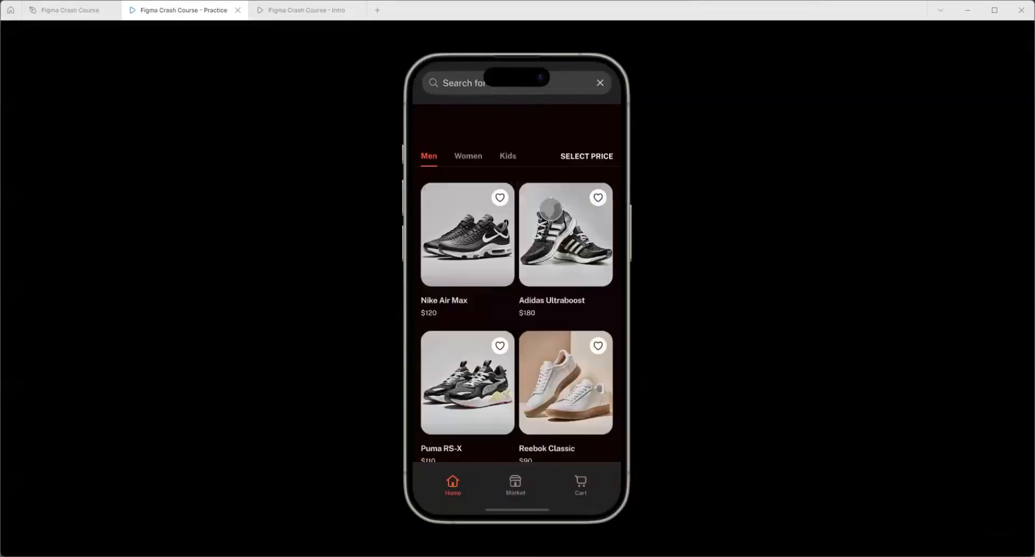
{"action": "left_click_drag", "start_coordinate": [562, 316], "coordinate": [561, 161]}
{"action": "left_click_drag", "start_coordinate": [573, 418], "coordinate": [574, 497]}
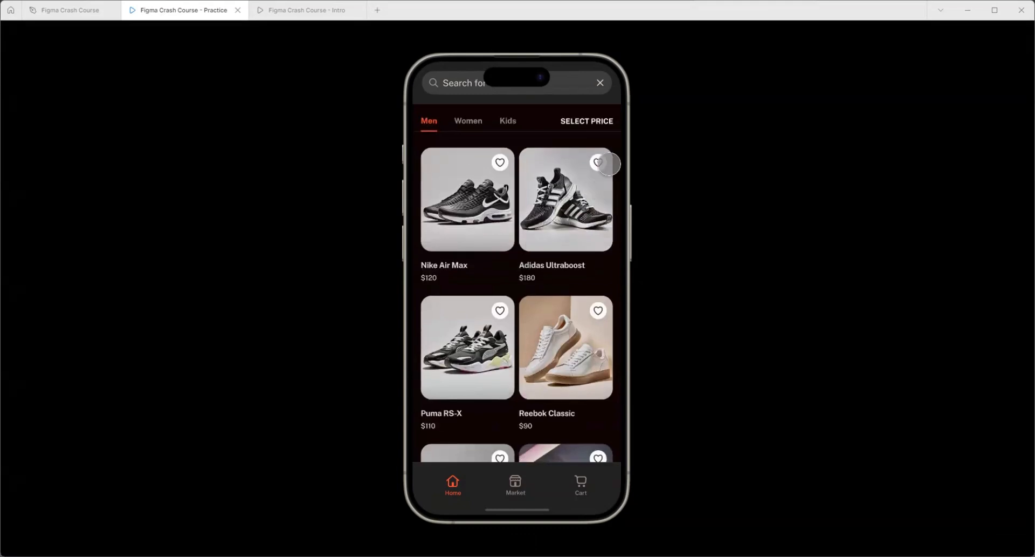
{"action": "left_click", "coordinate": [589, 120]}
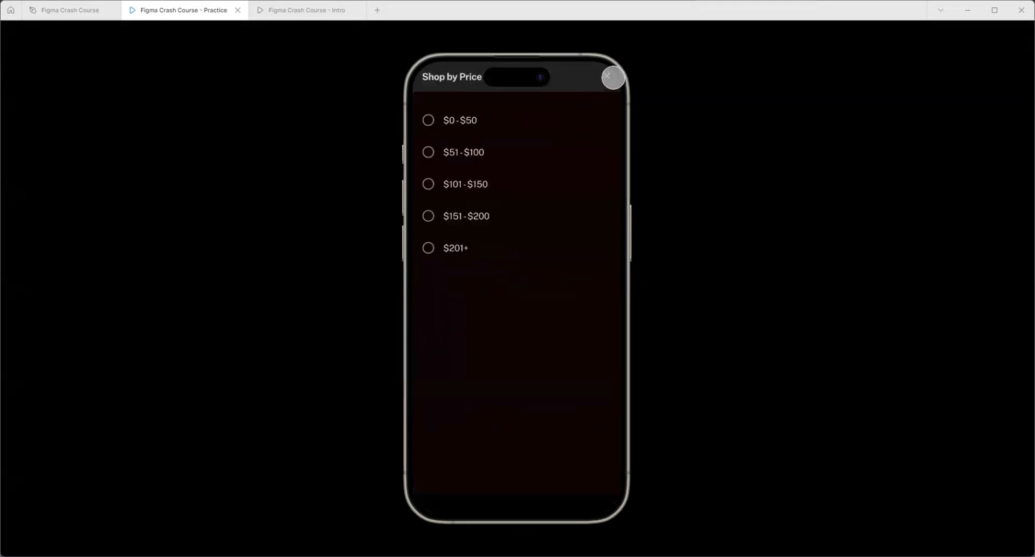
{"action": "left_click", "coordinate": [606, 75]}
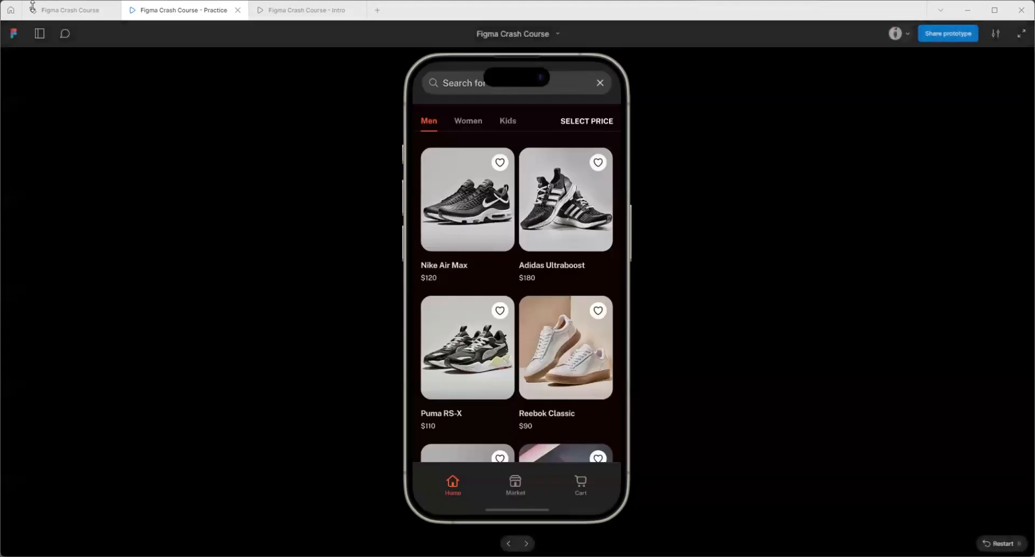
- Return to the design file and open the interaction settings of the connection from SELECT PRICE to the Select Price frame
{"action": "left_click", "coordinate": [60, 14]}
{"action": "scroll", "coordinate": [426, 174], "scroll_direction": "down", "scroll_amount": 3}
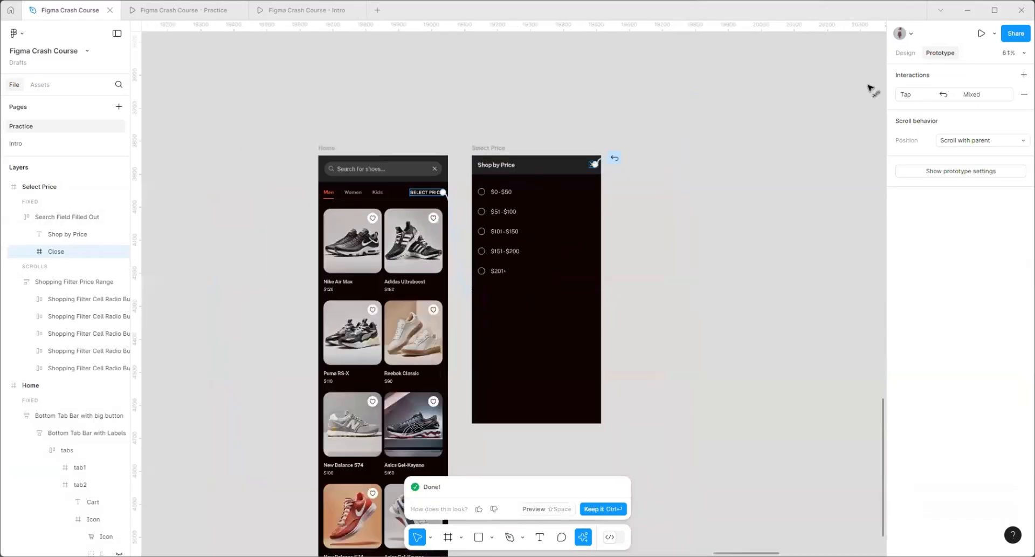
{"action": "left_click", "coordinate": [907, 53]}
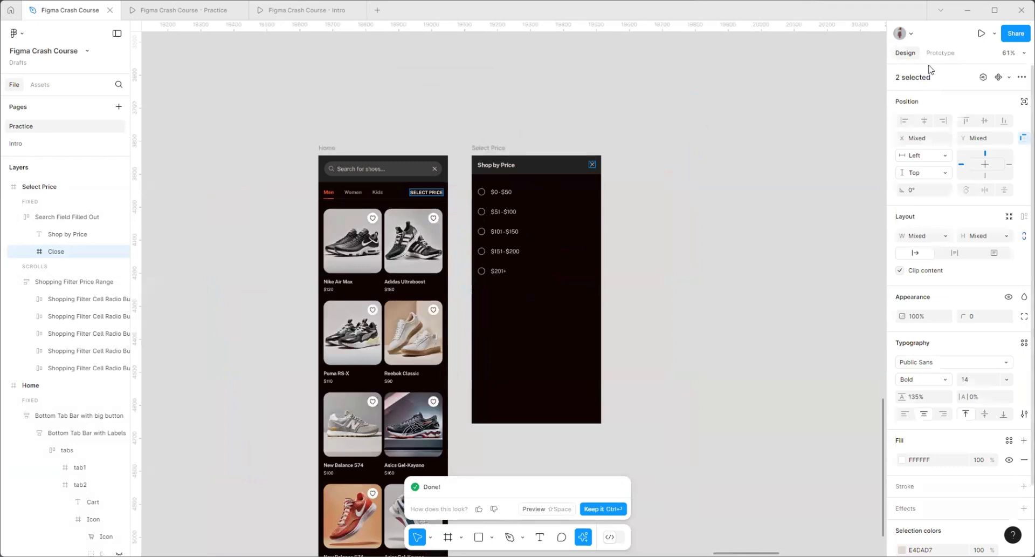
{"action": "left_click", "coordinate": [941, 53]}
{"action": "scroll", "coordinate": [549, 135], "scroll_direction": "up", "scroll_amount": 1}
{"action": "scroll", "coordinate": [451, 273], "scroll_direction": "up", "scroll_amount": 3}
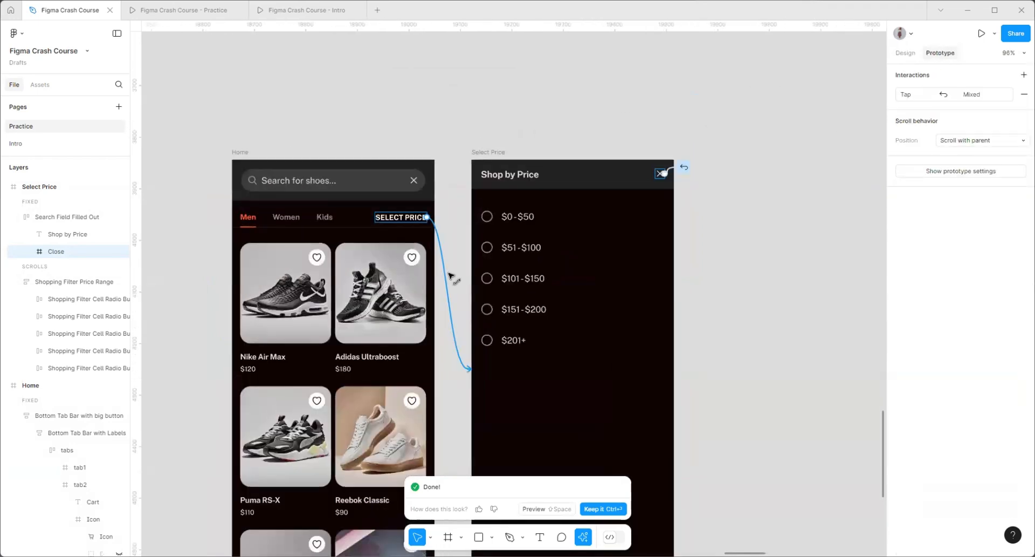
{"action": "left_click", "coordinate": [447, 279]}
- Preview the current transition in the Practice prototype by opening and closing the Shop by Price screen twice
{"action": "left_click", "coordinate": [186, 11]}
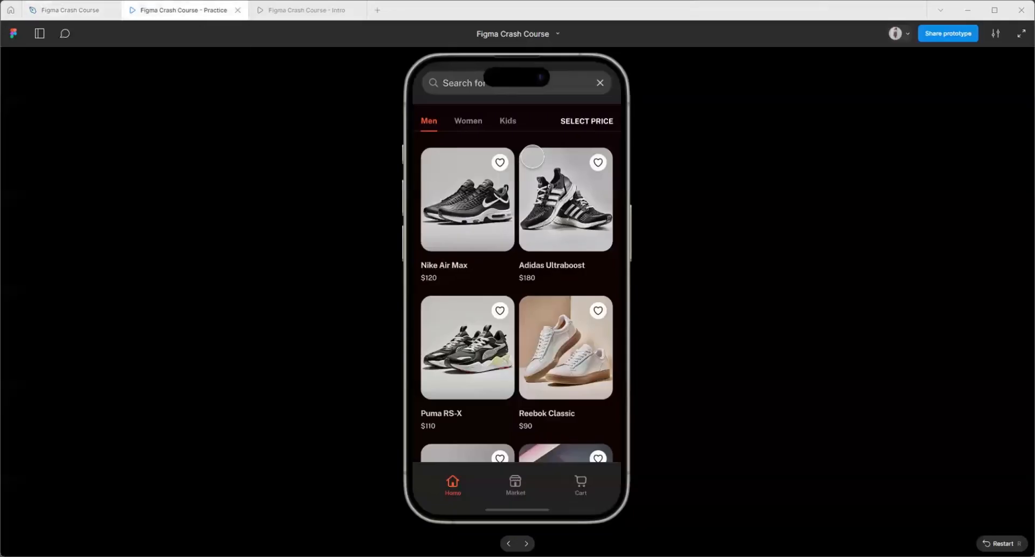
{"action": "left_click", "coordinate": [591, 122]}
{"action": "left_click", "coordinate": [604, 81]}
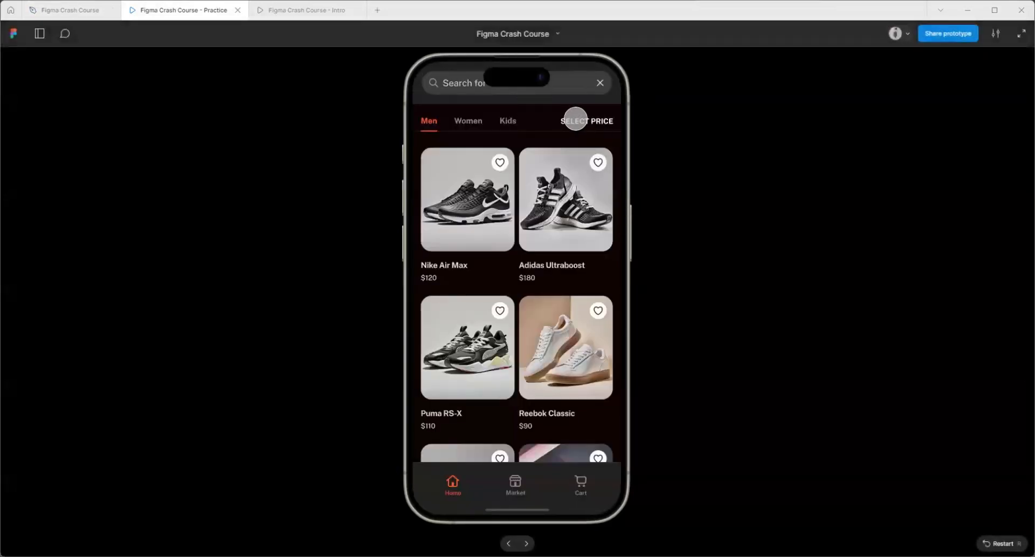
{"action": "left_click", "coordinate": [589, 121]}
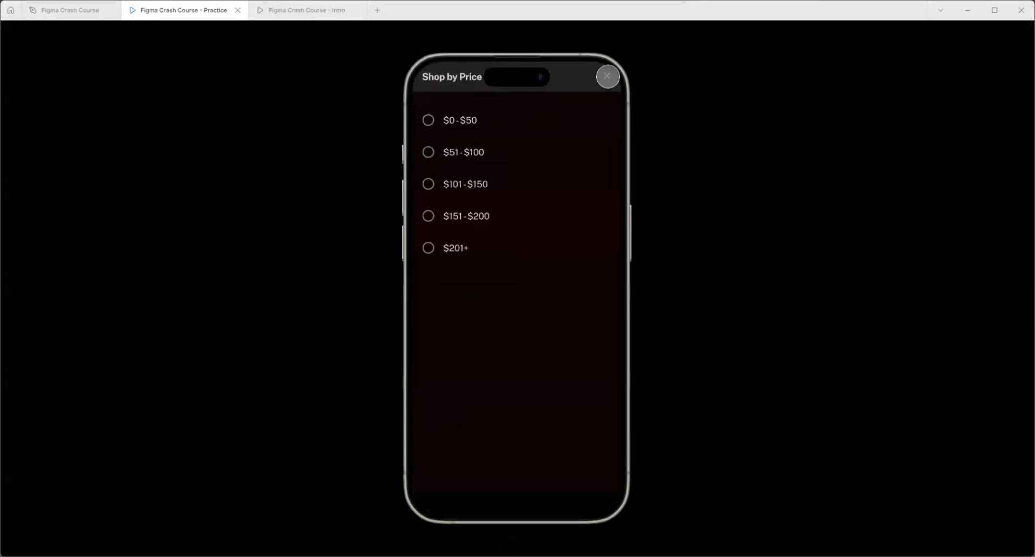
{"action": "left_click", "coordinate": [607, 76]}
- Set the animation of the Home frame's SELECT PRICE interaction to Slide in
{"action": "left_click", "coordinate": [70, 9]}
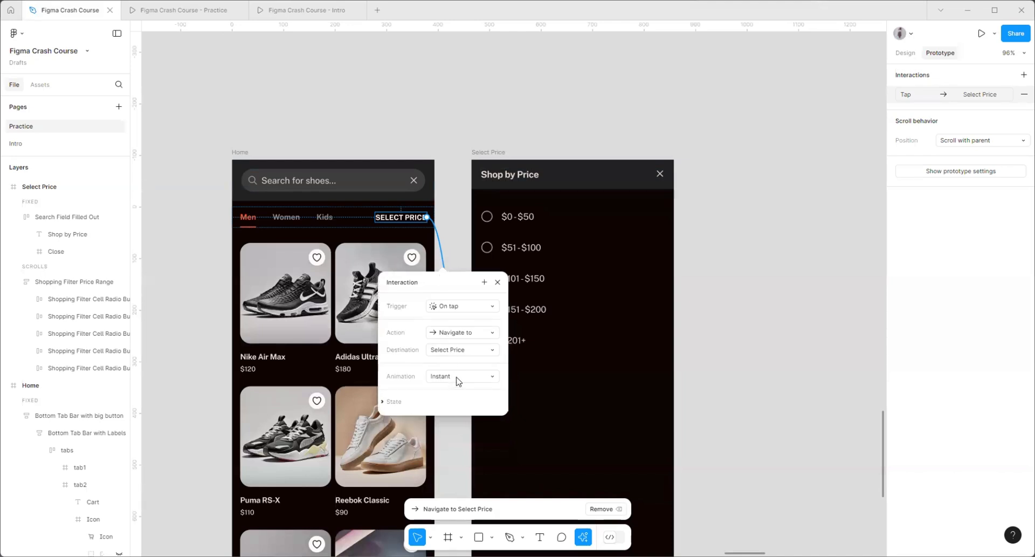
{"action": "left_click", "coordinate": [467, 379]}
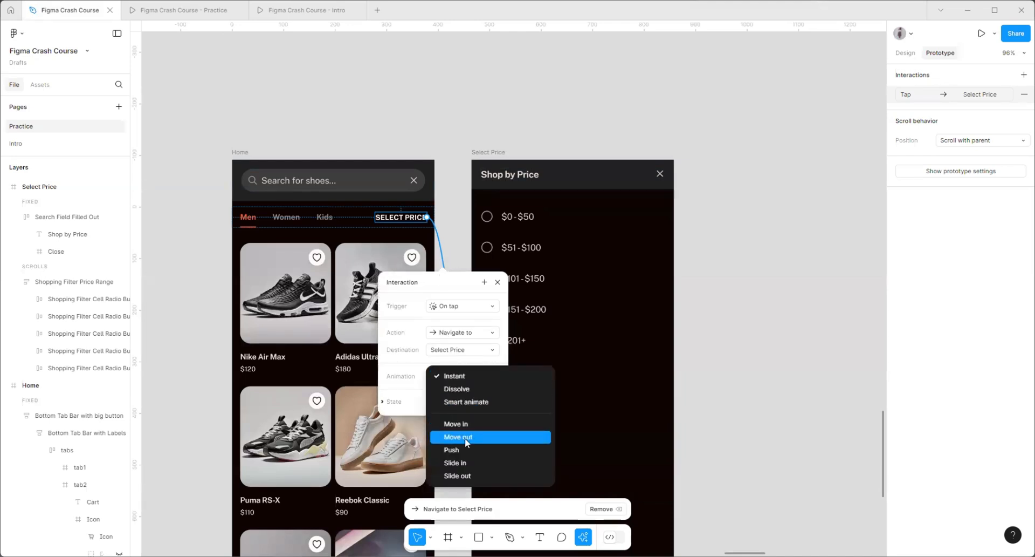
{"action": "left_click", "coordinate": [465, 462]}
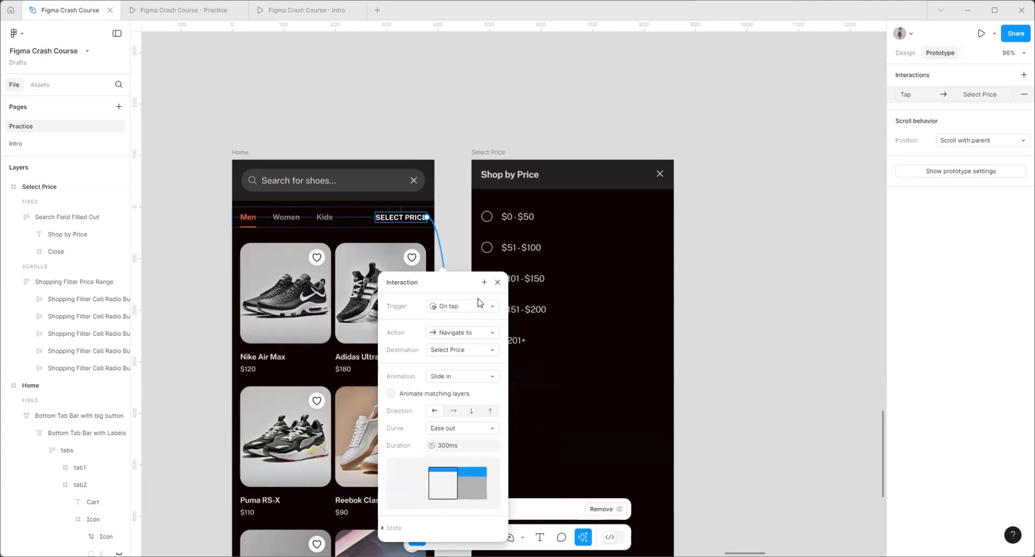
- Check the slide-in transition in the Practice prototype by repeatedly opening and closing the Shop by Price screen
{"action": "left_click", "coordinate": [176, 11]}
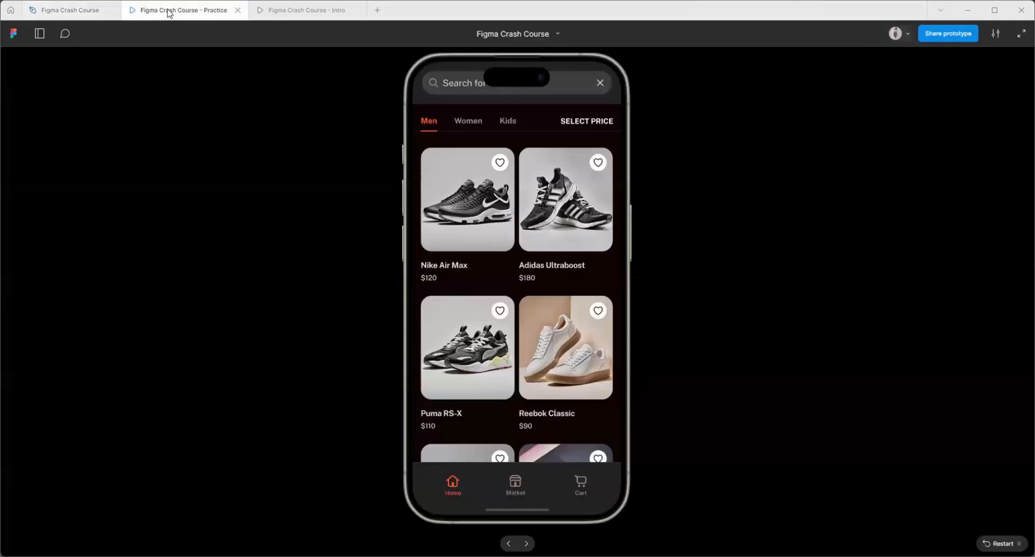
{"action": "left_click", "coordinate": [596, 120]}
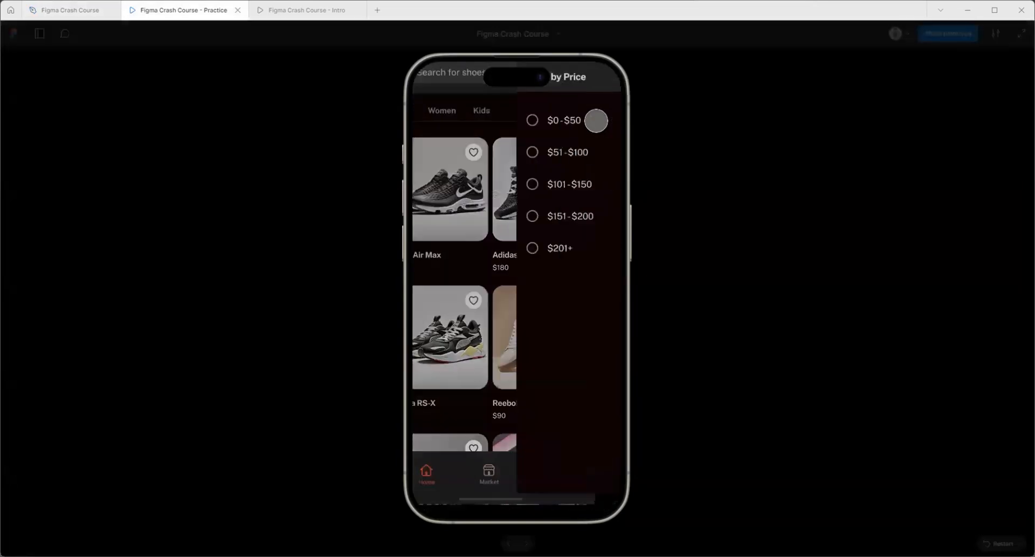
{"action": "left_click", "coordinate": [605, 74]}
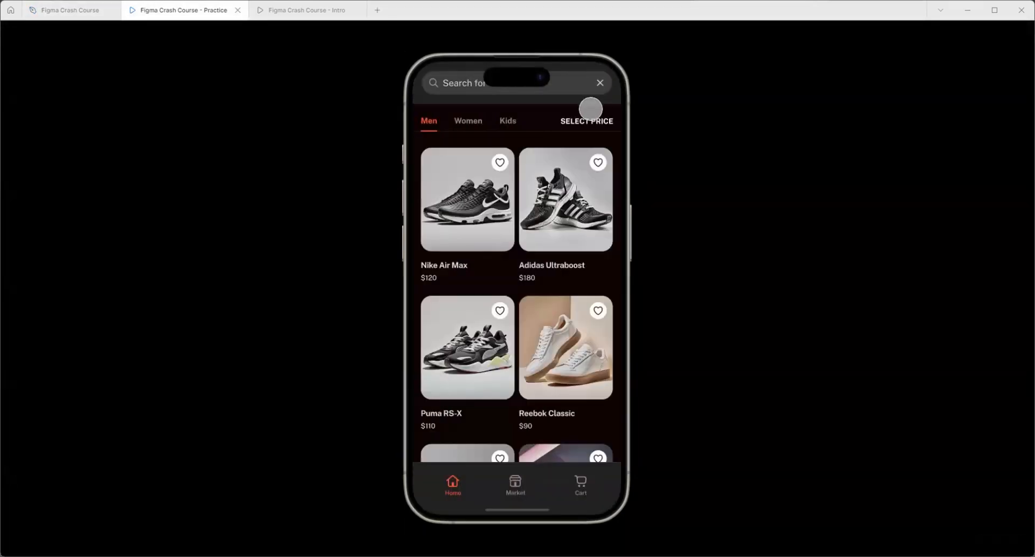
{"action": "left_click", "coordinate": [581, 121]}
{"action": "left_click", "coordinate": [601, 77]}
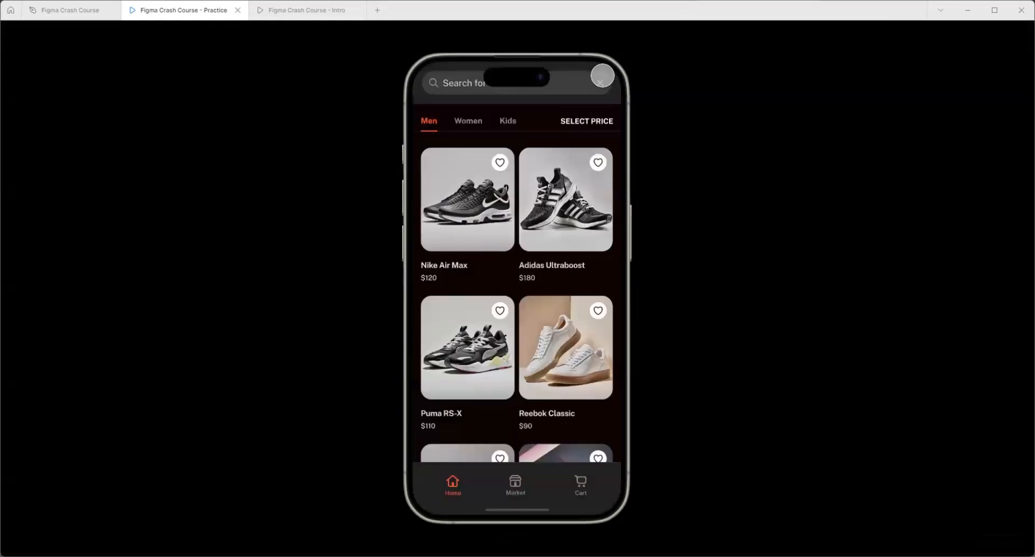
{"action": "left_click", "coordinate": [600, 119]}
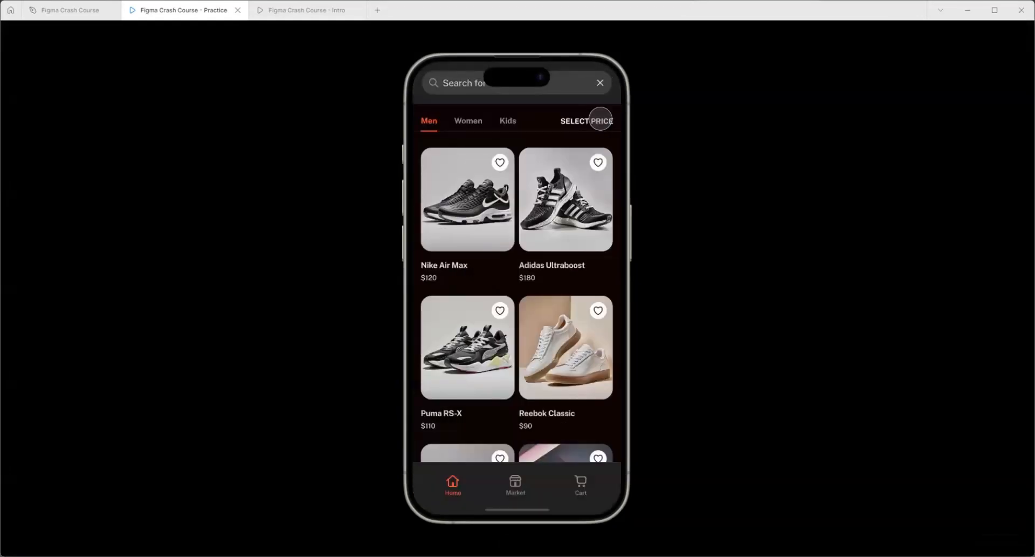
{"action": "left_click", "coordinate": [612, 76]}
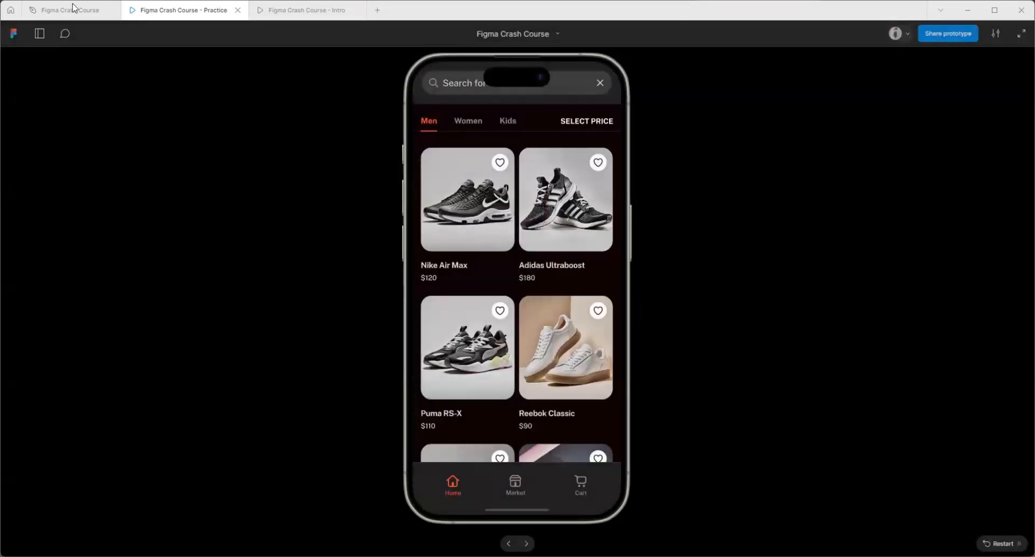
- Return to the design view of the Figma Crash Course file and keep the AI-generated interactions
{"action": "left_click", "coordinate": [70, 12]}
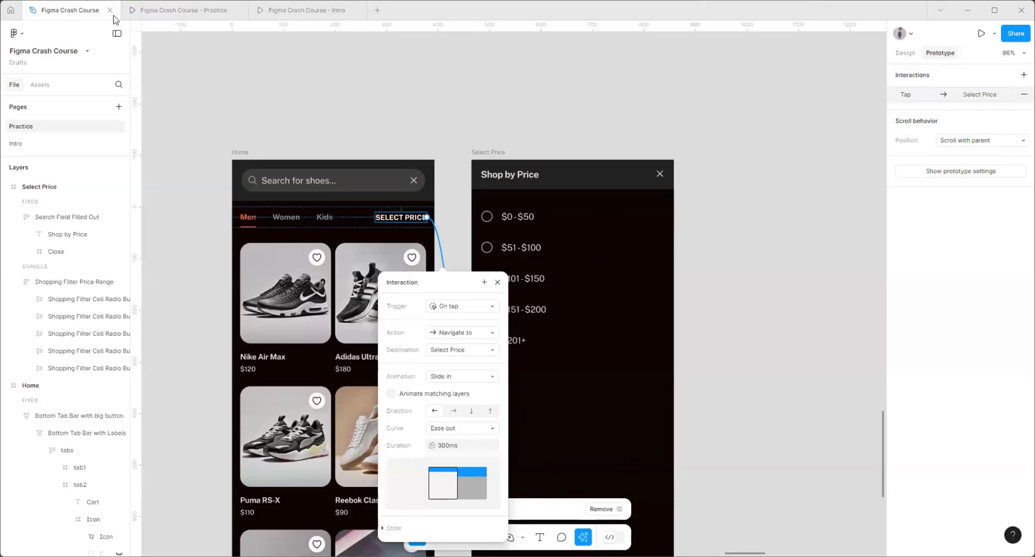
{"action": "left_click", "coordinate": [906, 53]}
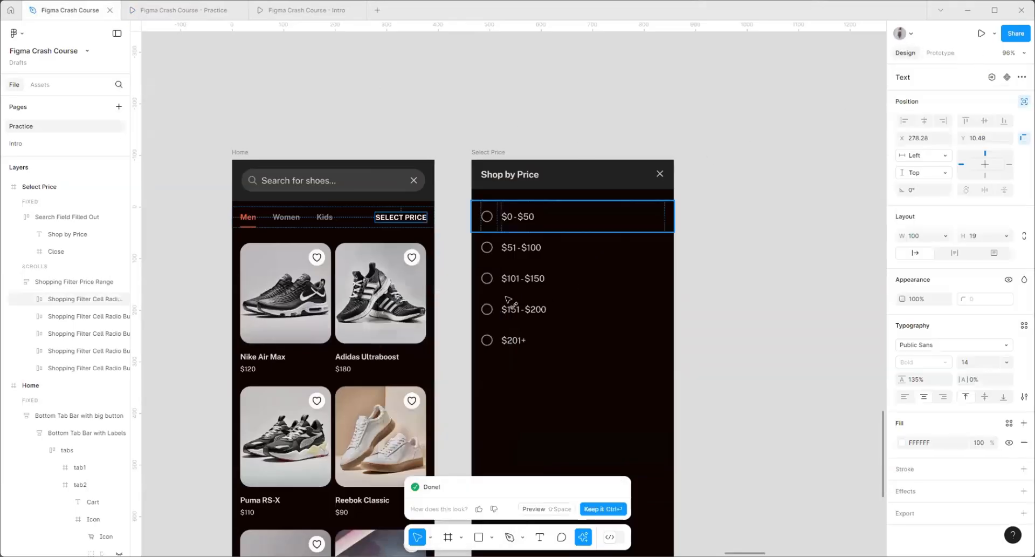
{"action": "scroll", "coordinate": [312, 203], "scroll_direction": "down", "scroll_amount": 5}
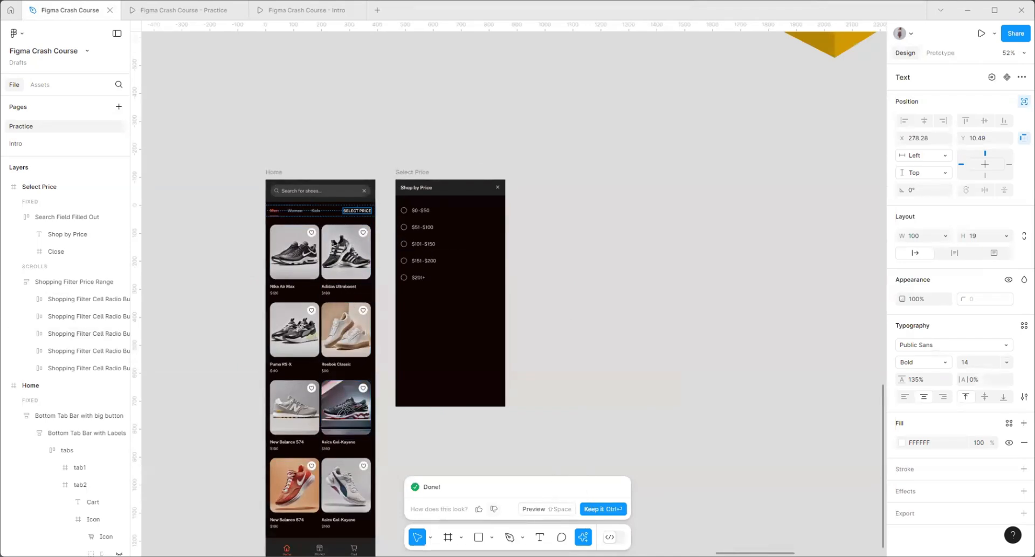
{"action": "left_click", "coordinate": [603, 509]}
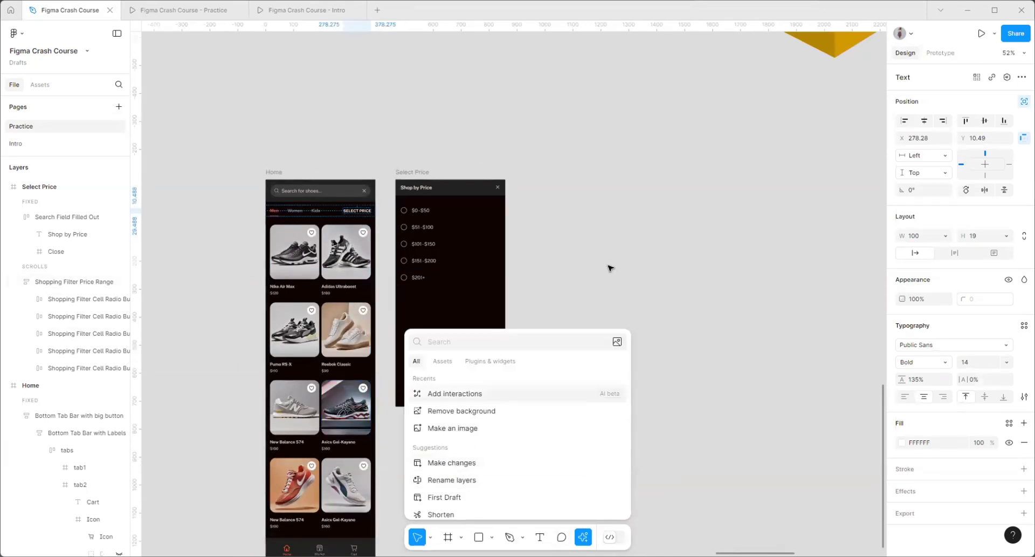
- Look through the suggested AI actions, deselect the SELECT PRICE text and close the action list
{"action": "scroll", "coordinate": [266, 215], "scroll_direction": "down", "scroll_amount": 3}
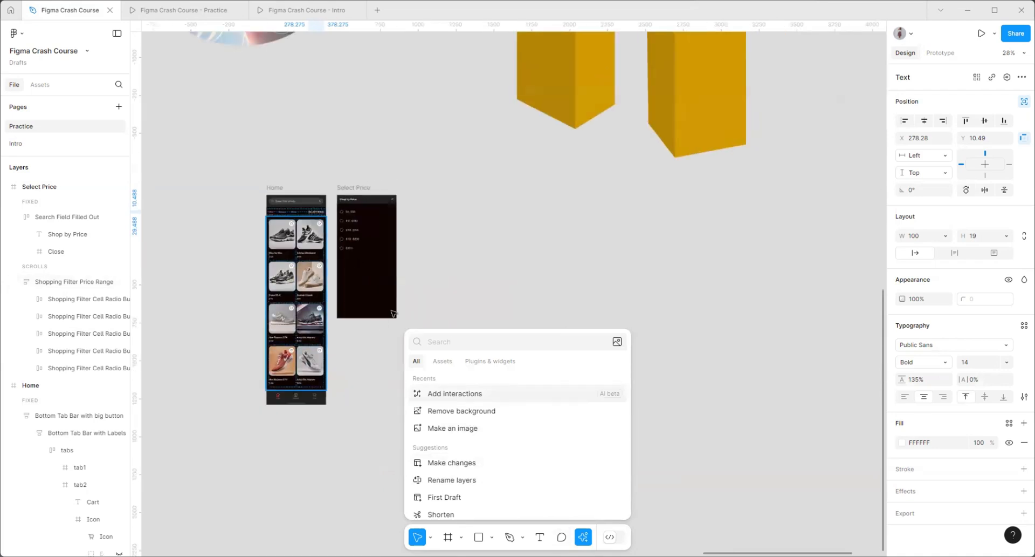
{"action": "scroll", "coordinate": [330, 278], "scroll_direction": "up", "scroll_amount": 2}
{"action": "scroll", "coordinate": [330, 277], "scroll_direction": "up", "scroll_amount": 2}
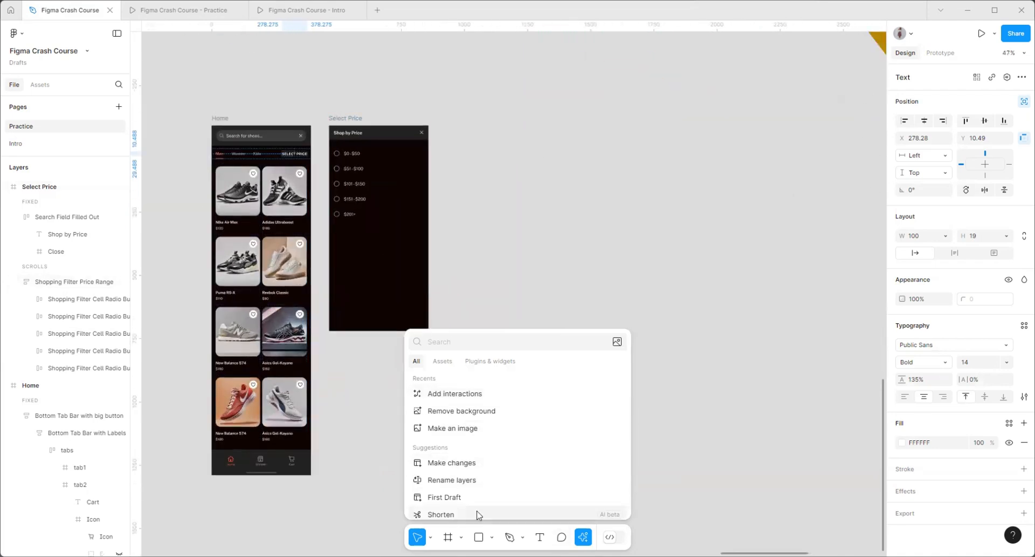
{"action": "scroll", "coordinate": [511, 472], "scroll_direction": "down", "scroll_amount": 2}
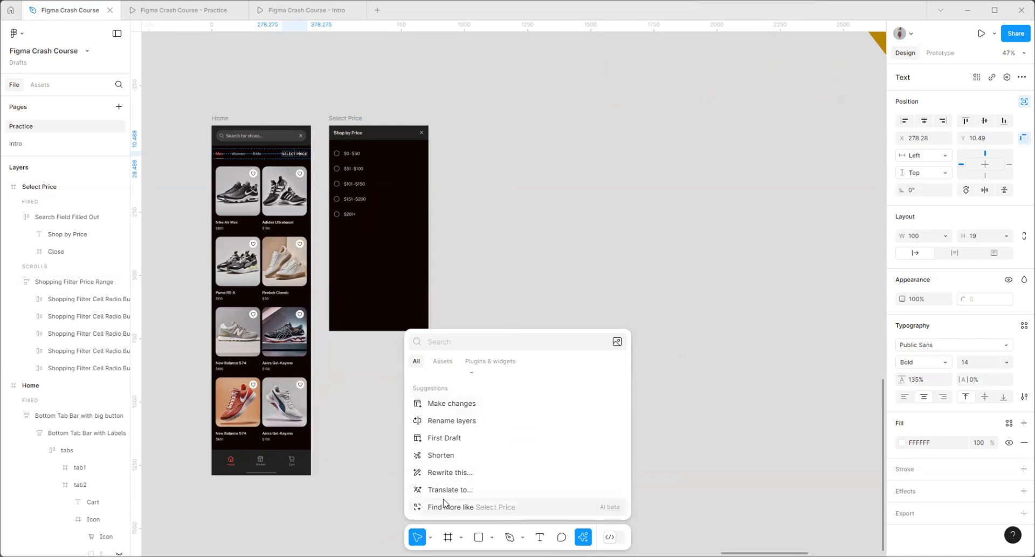
{"action": "left_click", "coordinate": [737, 296]}
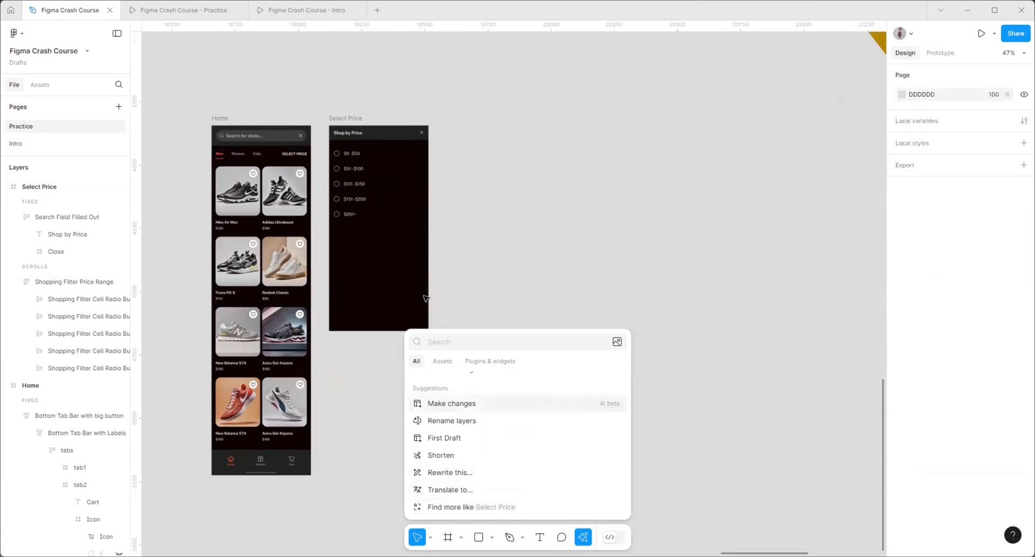
{"action": "key", "text": "Escape"}
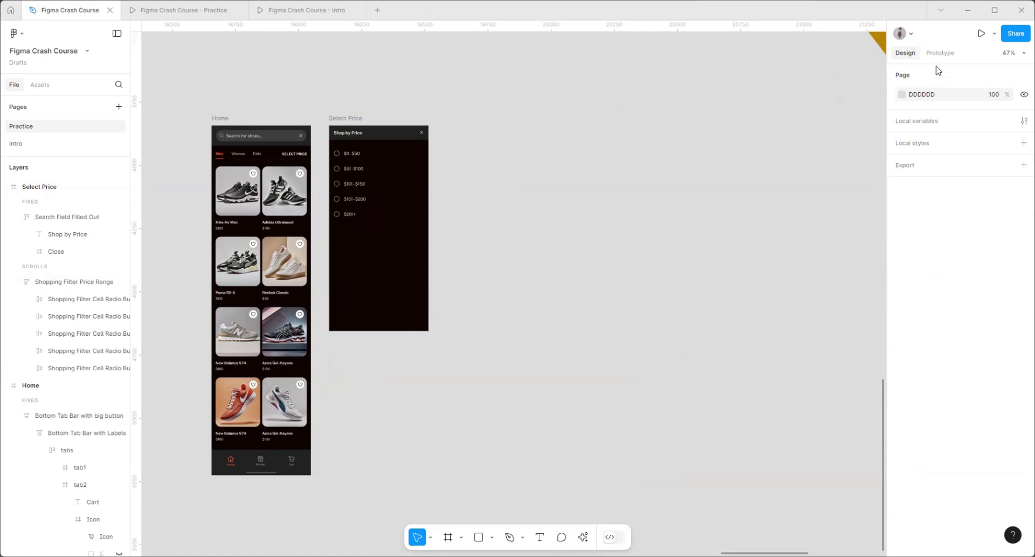
- Add a text box below the $201+ option in Select Price reading "Build better products, together. Everything your team needs to brainstorm, design, and build."
{"action": "scroll", "coordinate": [353, 136], "scroll_direction": "up", "scroll_amount": 3}
{"action": "key", "text": "t"}
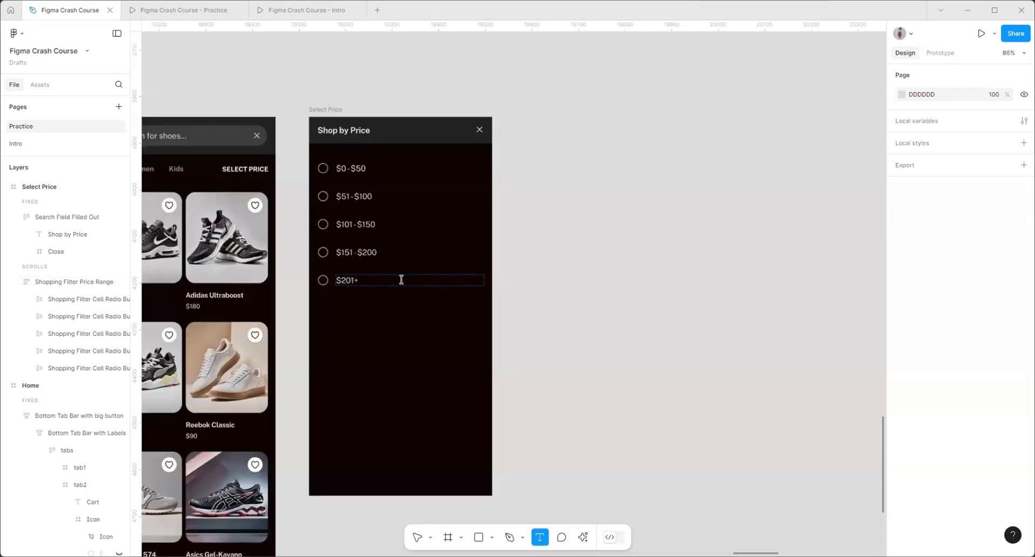
{"action": "scroll", "coordinate": [399, 281], "scroll_direction": "up", "scroll_amount": 3}
{"action": "scroll", "coordinate": [291, 238], "scroll_direction": "down", "scroll_amount": 3}
{"action": "scroll", "coordinate": [326, 286], "scroll_direction": "up", "scroll_amount": 3}
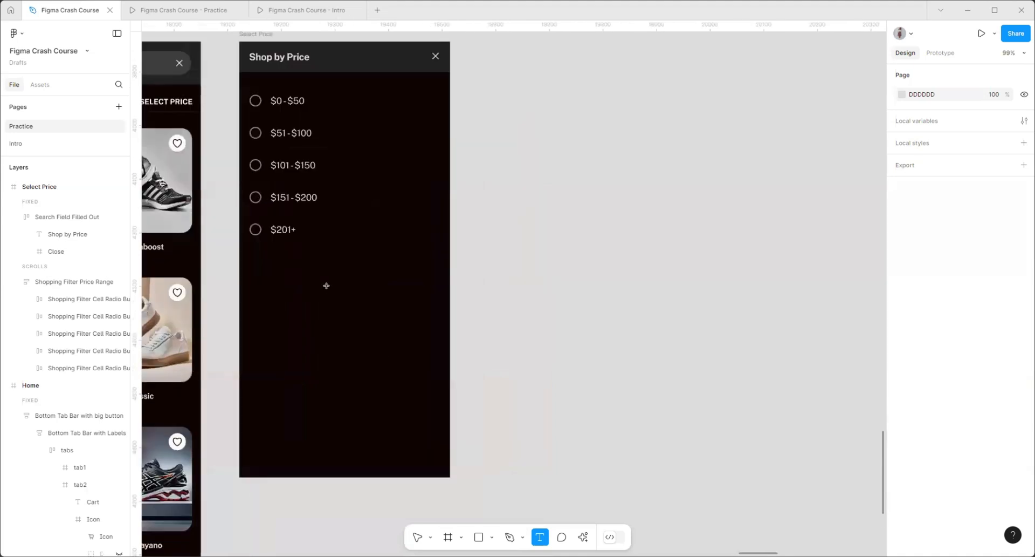
{"action": "left_click_drag", "start_coordinate": [227, 239], "coordinate": [461, 360]}
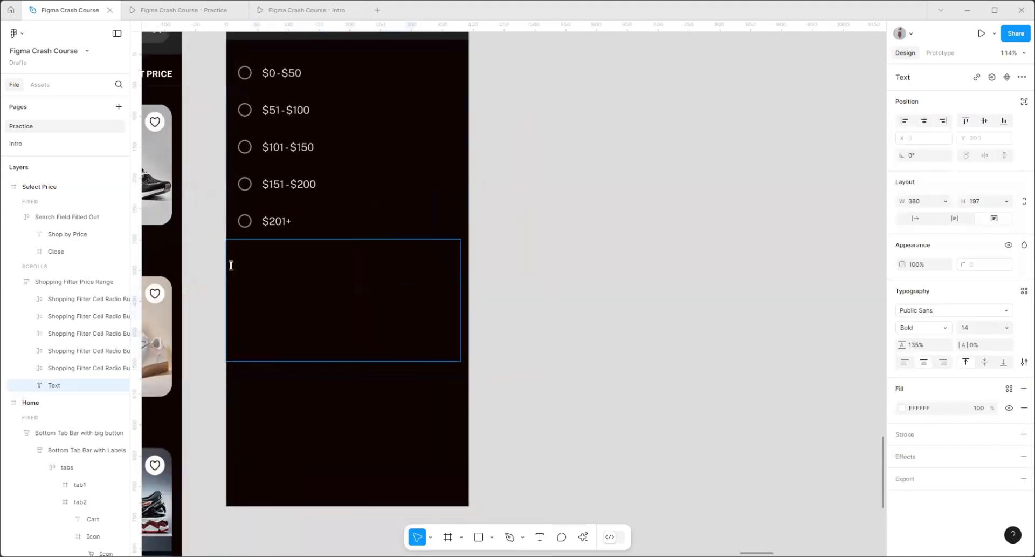
{"action": "type", "text": "Build better products, together. Everything your team needs to brainstorm, design, and build."}
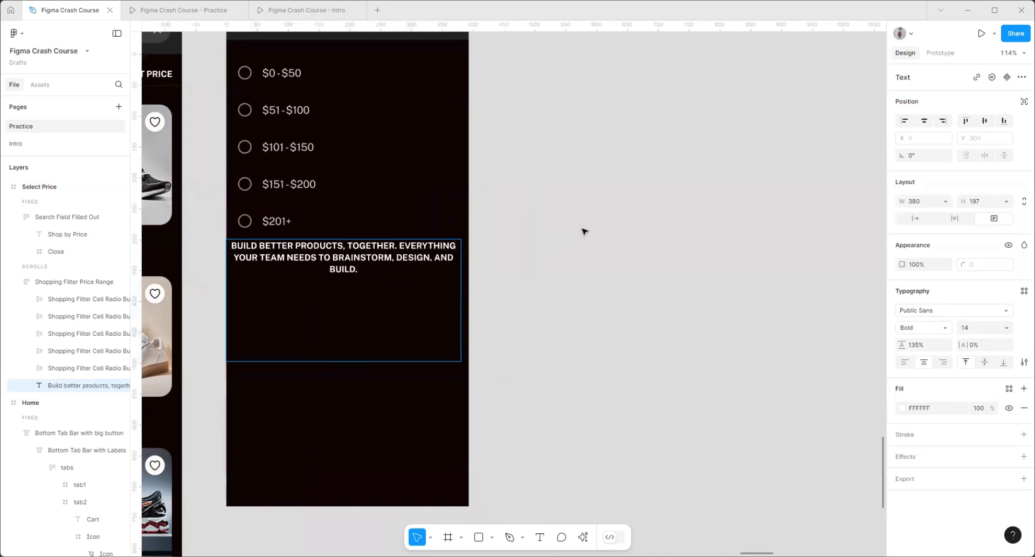
{"action": "key", "text": "Escape"}
- Shorten the new text box, make it fill its container's width, and left-align the text
{"action": "left_click_drag", "start_coordinate": [317, 361], "coordinate": [320, 336]}
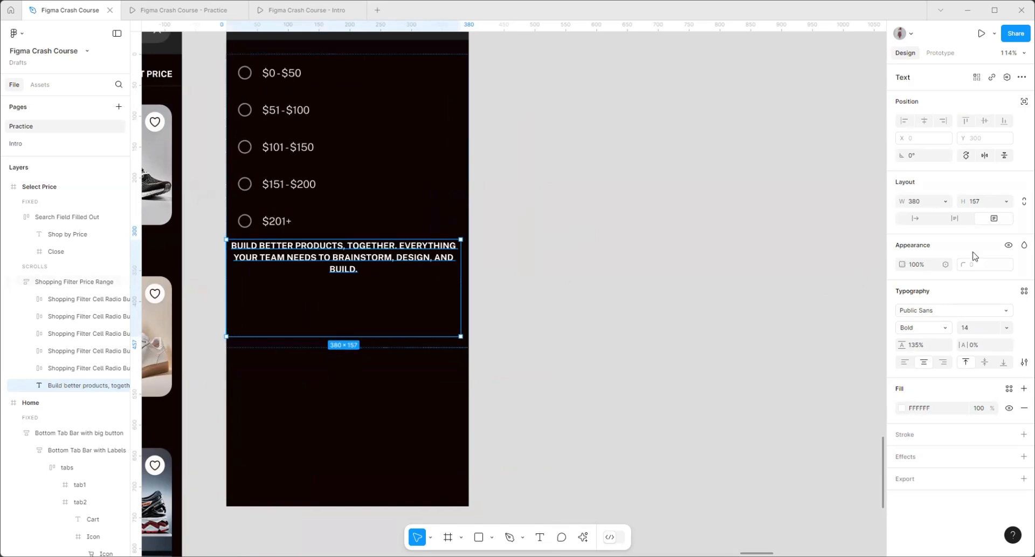
{"action": "left_click", "coordinate": [945, 201]}
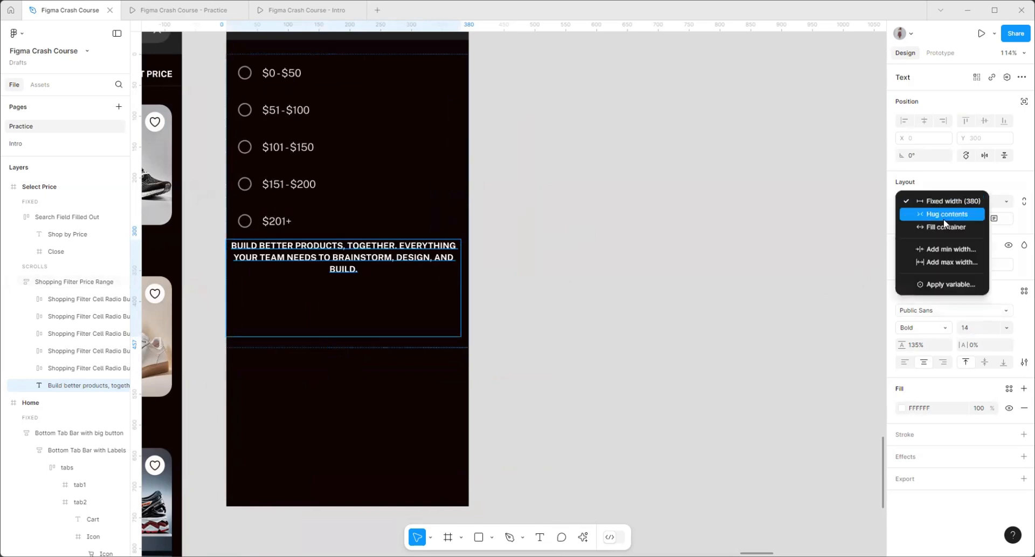
{"action": "left_click", "coordinate": [944, 228]}
{"action": "scroll", "coordinate": [210, 272], "scroll_direction": "up", "scroll_amount": 5}
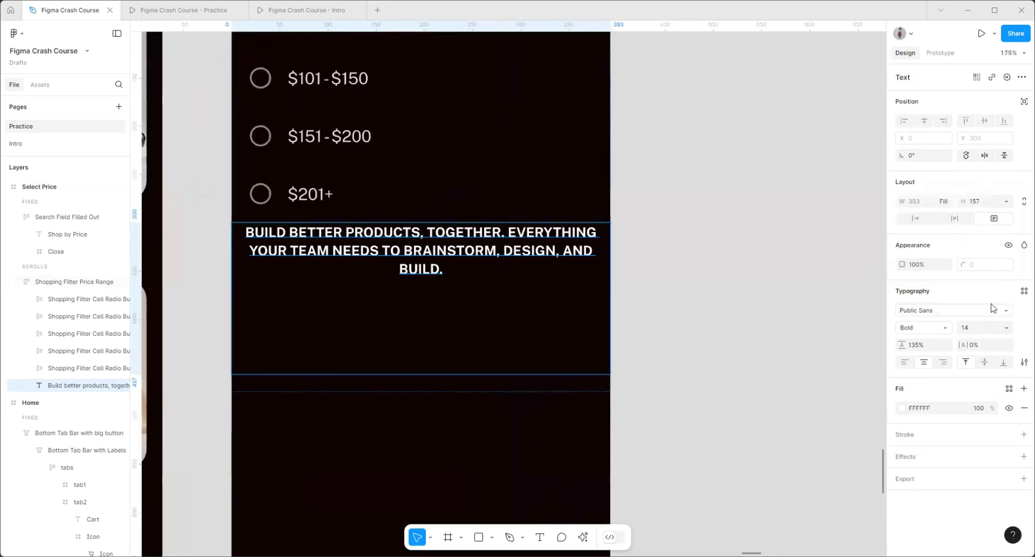
{"action": "left_click", "coordinate": [905, 363]}
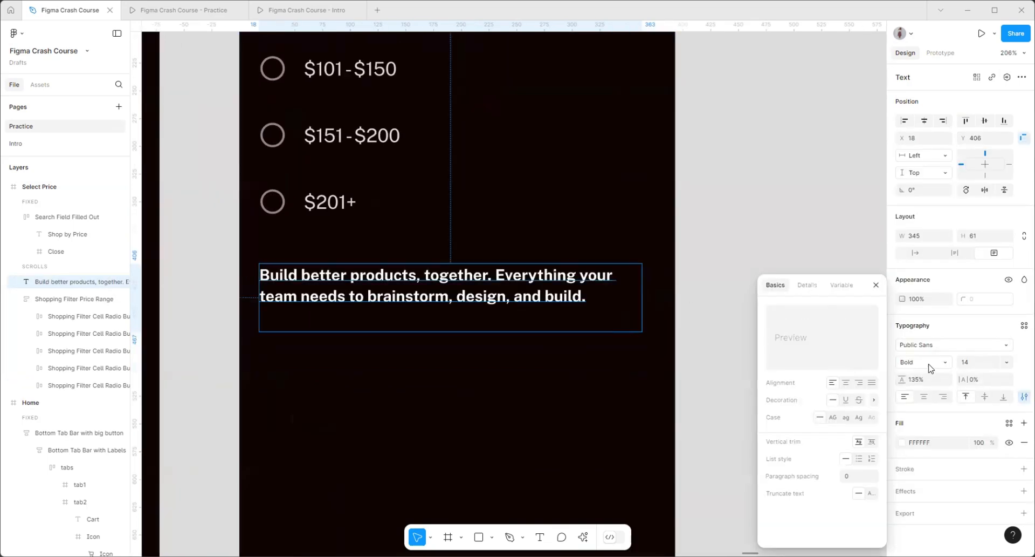
- Set the sample text's weight to Regular and shrink its box to about 48 high
{"action": "left_click", "coordinate": [951, 364]}
{"action": "left_click", "coordinate": [946, 306]}
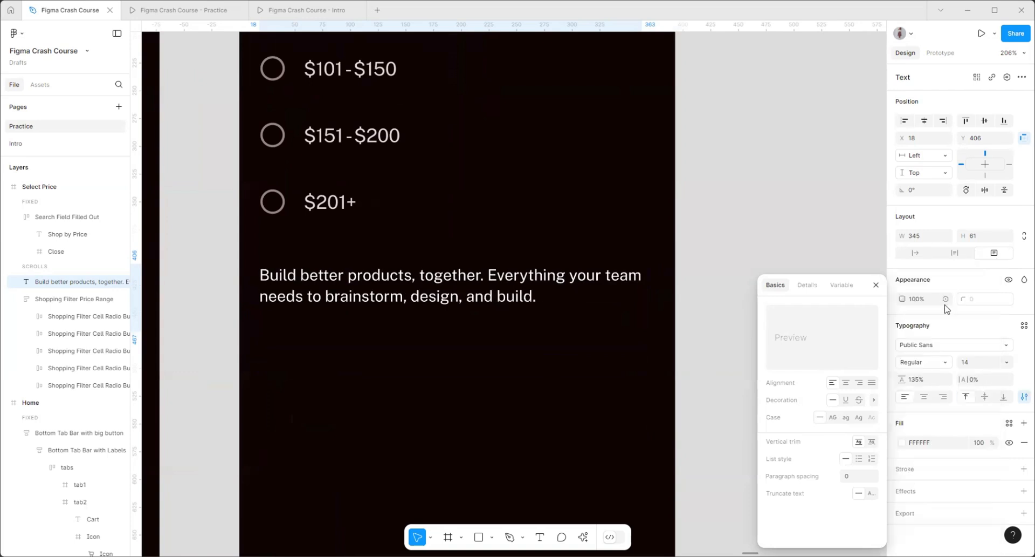
{"action": "left_click_drag", "start_coordinate": [564, 332], "coordinate": [564, 316]}
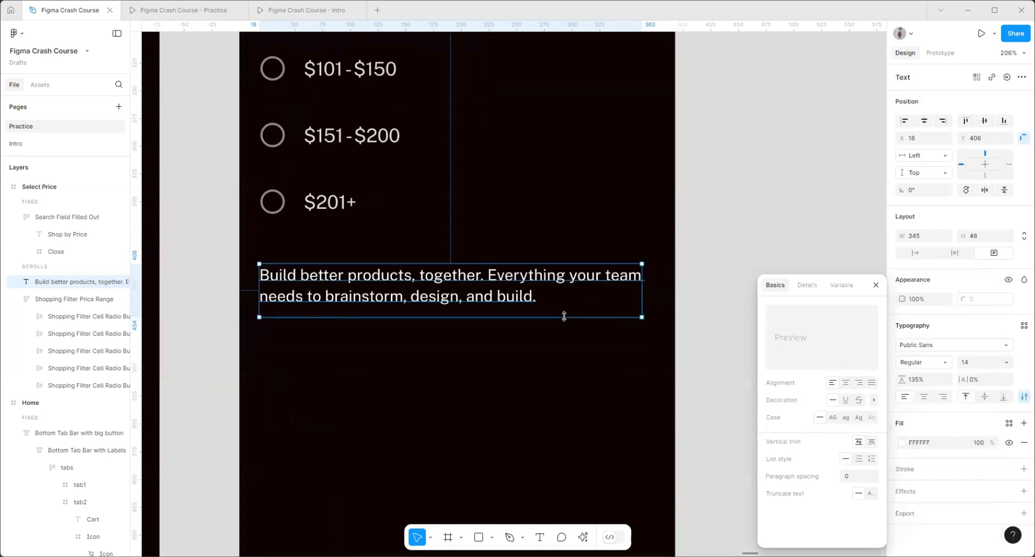
- Rewrite the text with AI using the prompt "Let it capture the importance of buying shoes from an online ecommerce platform."
{"action": "key", "text": "ctrl+k"}
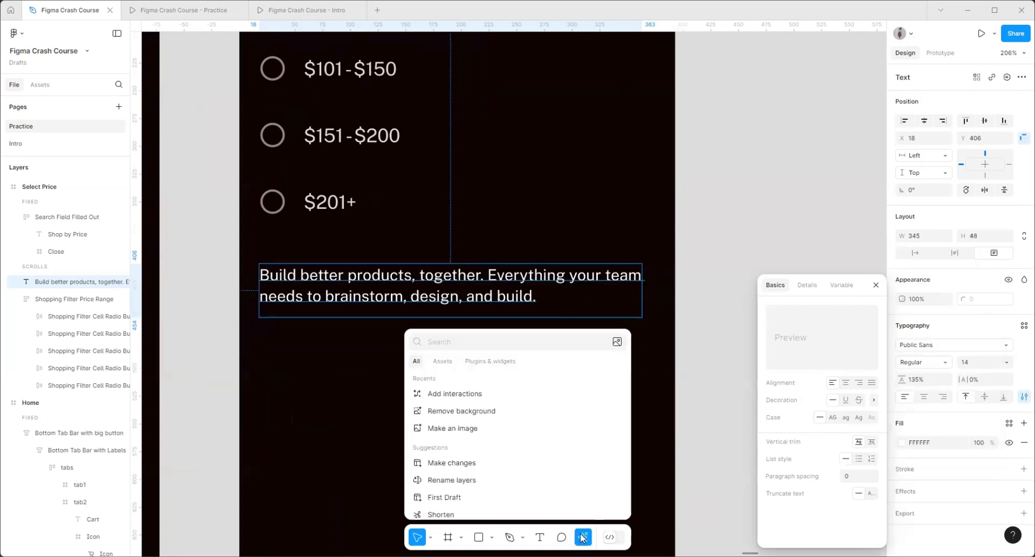
{"action": "scroll", "coordinate": [457, 446], "scroll_direction": "down", "scroll_amount": 2}
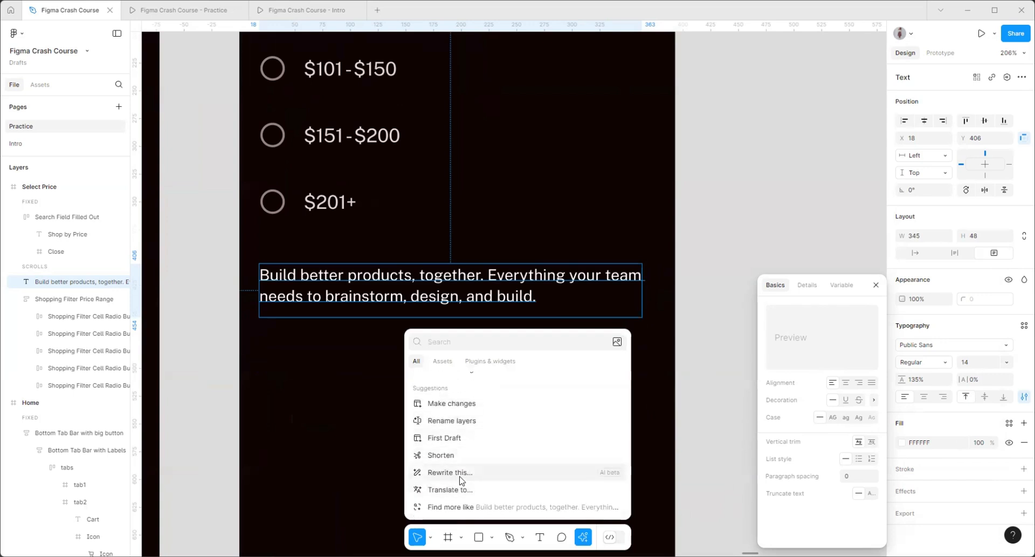
{"action": "left_click", "coordinate": [460, 477]}
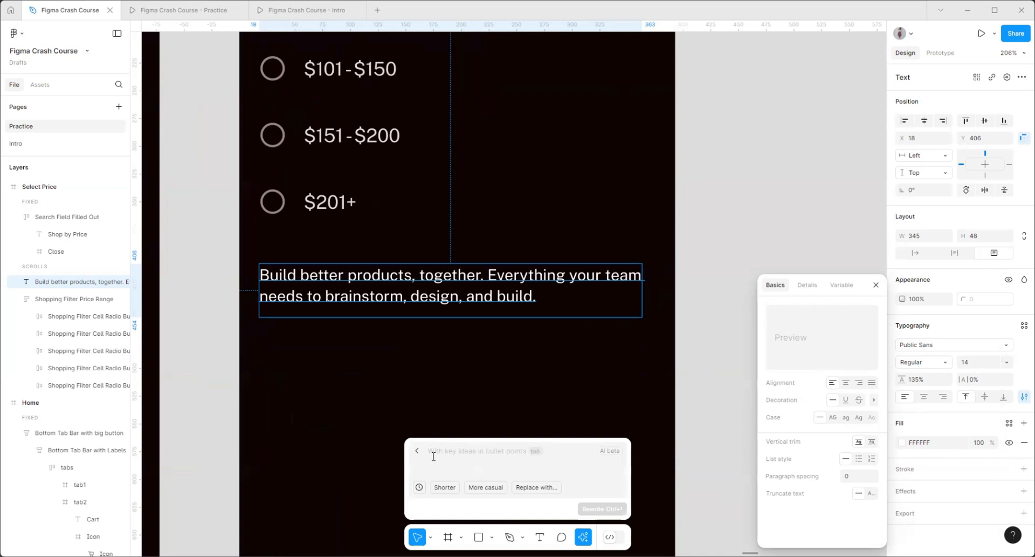
{"action": "type", "text": "Let"}
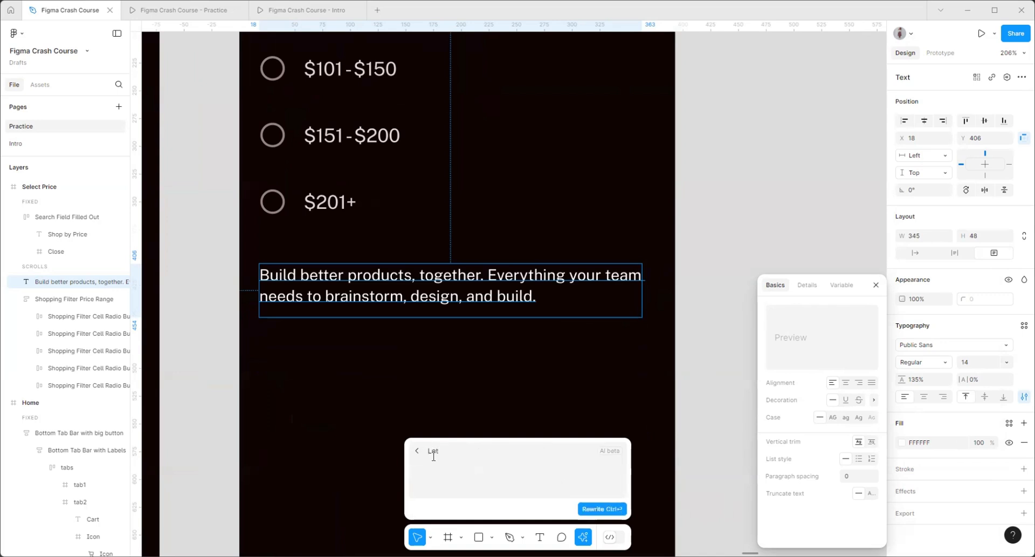
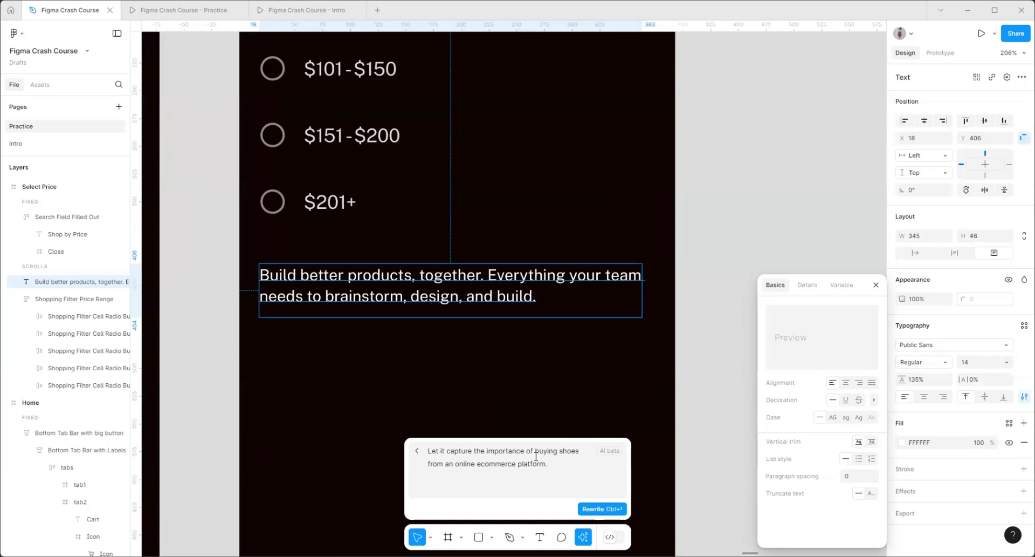
{"action": "left_click", "coordinate": [595, 510]}
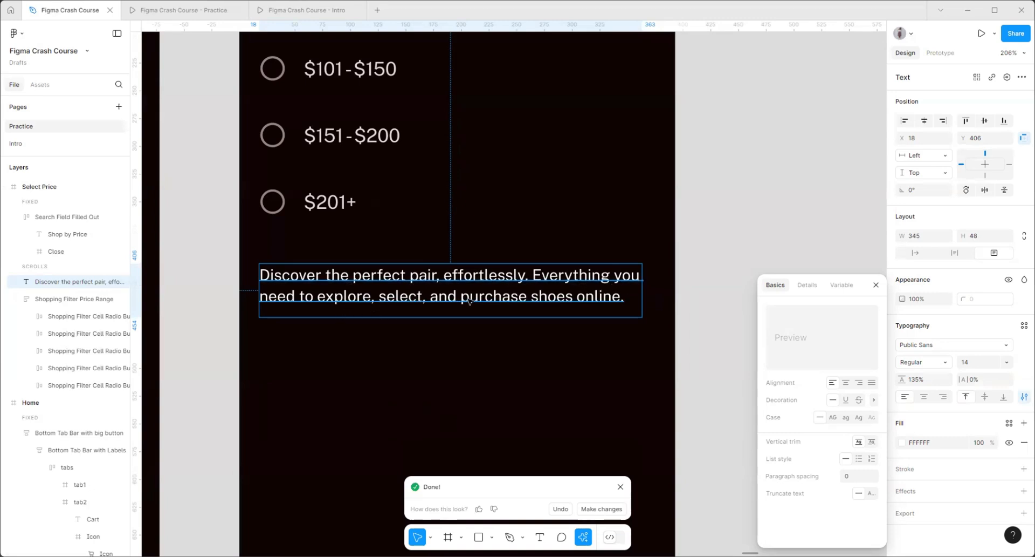
{"action": "left_click", "coordinate": [714, 262]}
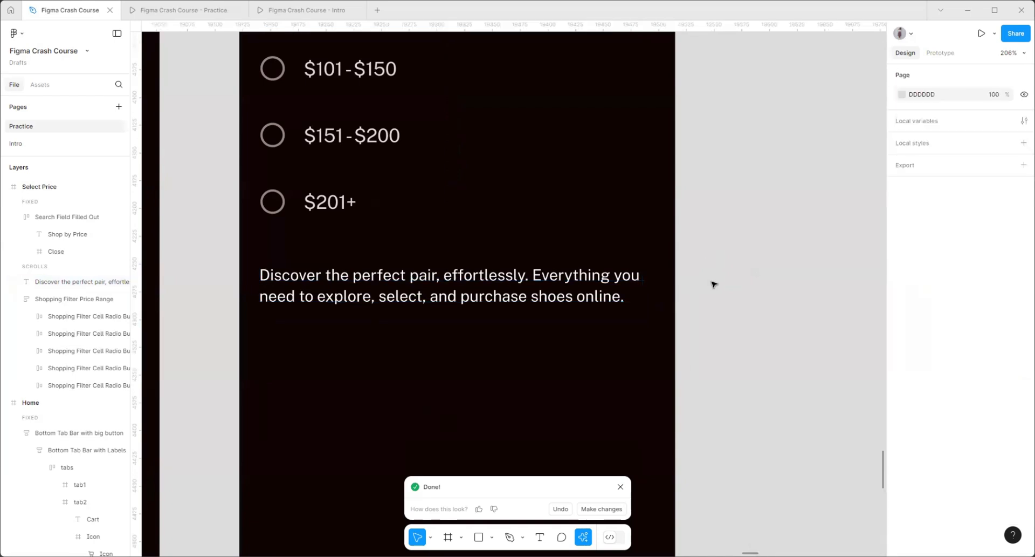
- Translate the rewritten shoe-shopping text below the price options into Chinese (Simplified) with AI
{"action": "scroll", "coordinate": [489, 288], "scroll_direction": "up", "scroll_amount": 3}
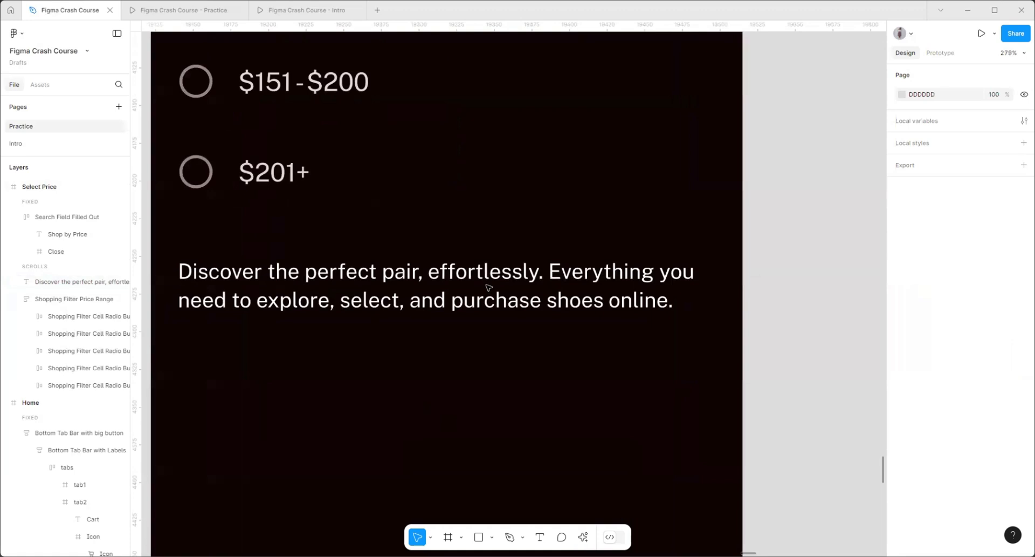
{"action": "scroll", "coordinate": [489, 287], "scroll_direction": "down", "scroll_amount": 5}
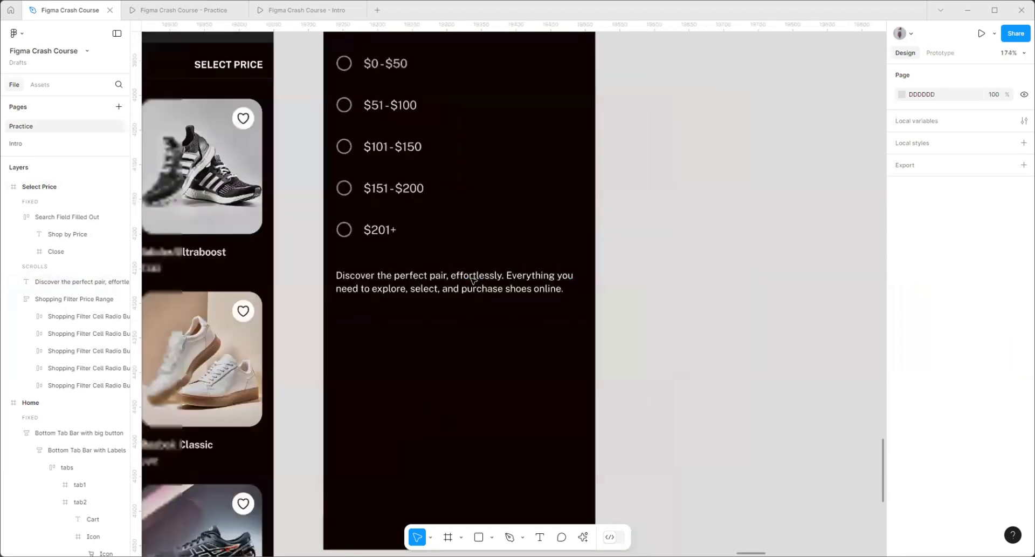
{"action": "scroll", "coordinate": [447, 288], "scroll_direction": "up", "scroll_amount": 5}
{"action": "scroll", "coordinate": [539, 308], "scroll_direction": "down", "scroll_amount": 4}
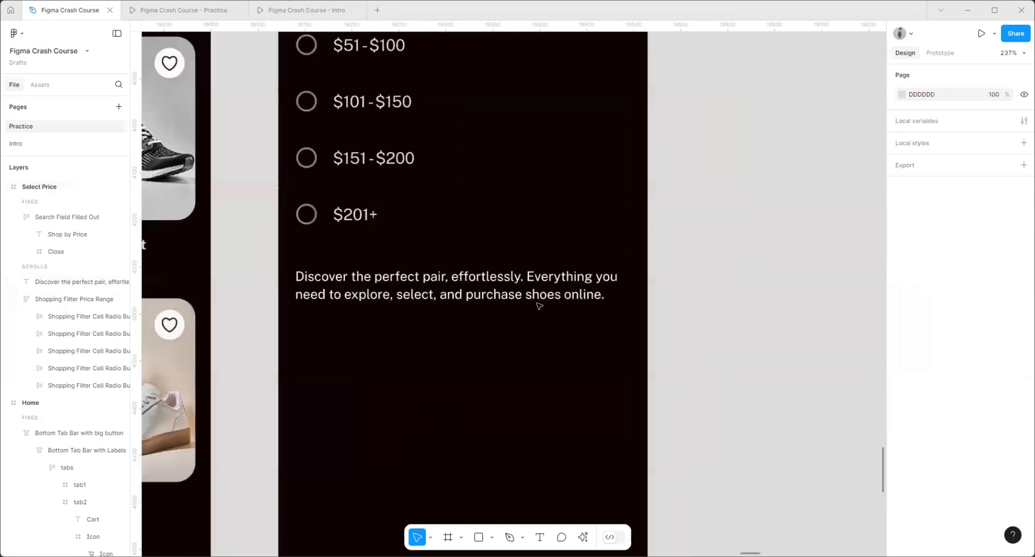
{"action": "scroll", "coordinate": [323, 313], "scroll_direction": "down", "scroll_amount": 4}
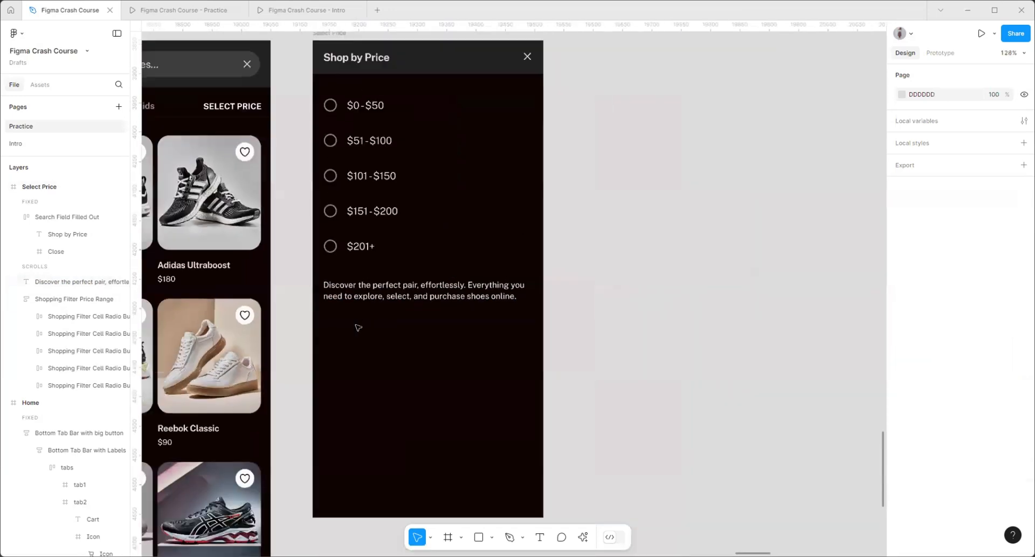
{"action": "scroll", "coordinate": [393, 339], "scroll_direction": "up", "scroll_amount": 3}
{"action": "left_click", "coordinate": [422, 296]}
{"action": "scroll", "coordinate": [304, 282], "scroll_direction": "up", "scroll_amount": 2}
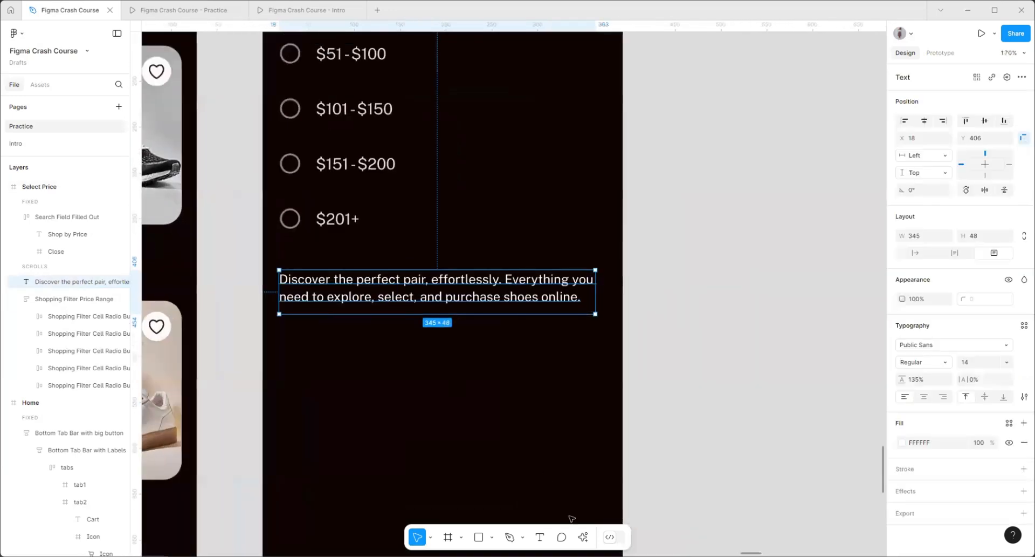
{"action": "left_click", "coordinate": [583, 536]}
{"action": "left_click", "coordinate": [456, 491]}
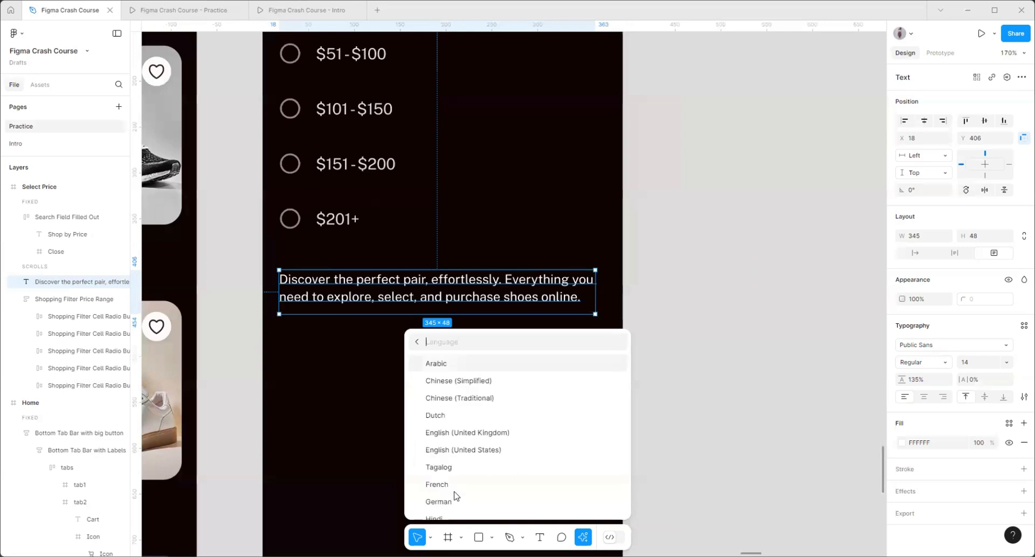
{"action": "left_click", "coordinate": [467, 381]}
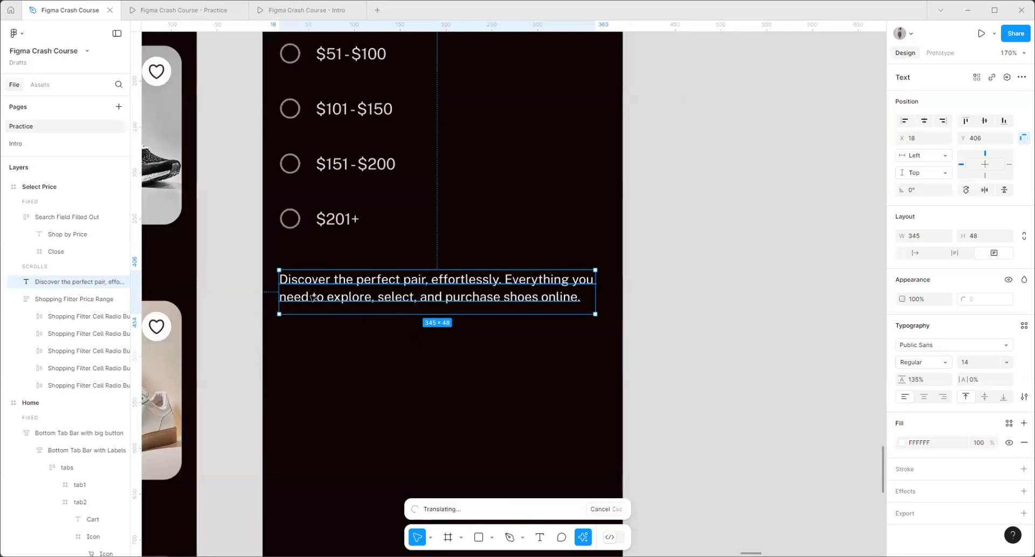
{"action": "scroll", "coordinate": [286, 262], "scroll_direction": "up", "scroll_amount": 3}
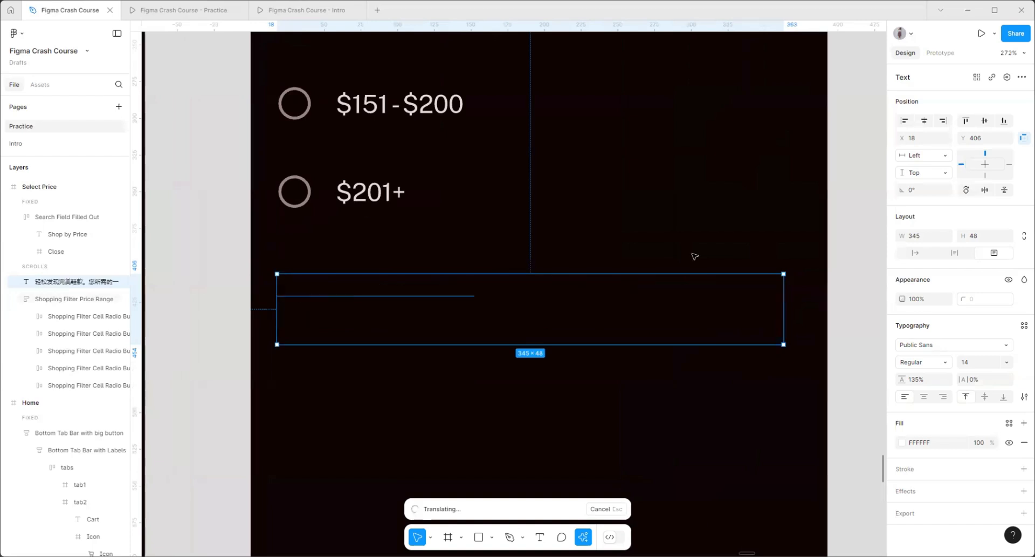
{"action": "scroll", "coordinate": [234, 310], "scroll_direction": "down", "scroll_amount": 5}
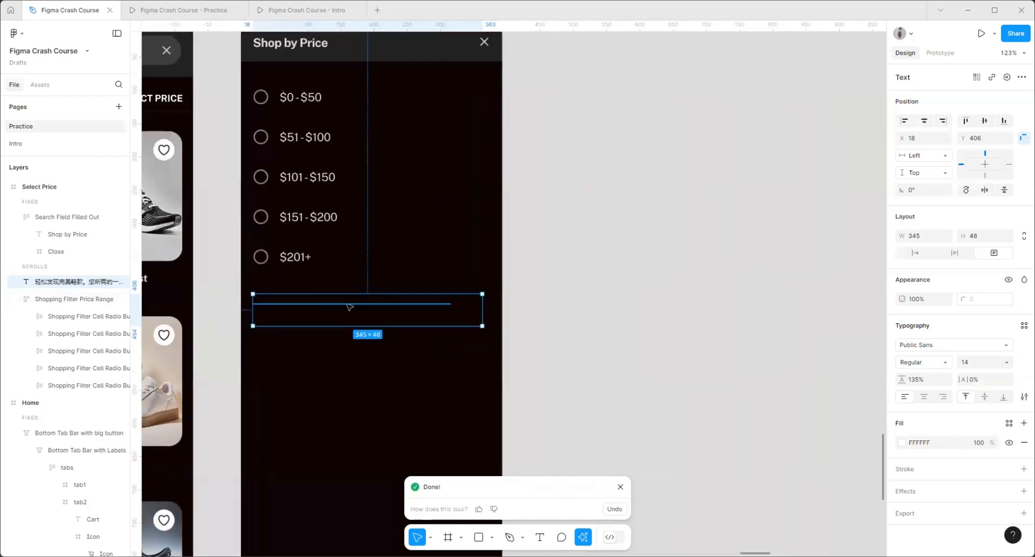
- Duplicate the Chinese text directly beneath the original inside the Select Price frame, at Y 462
{"action": "left_click_drag", "start_coordinate": [350, 306], "coordinate": [613, 302]}
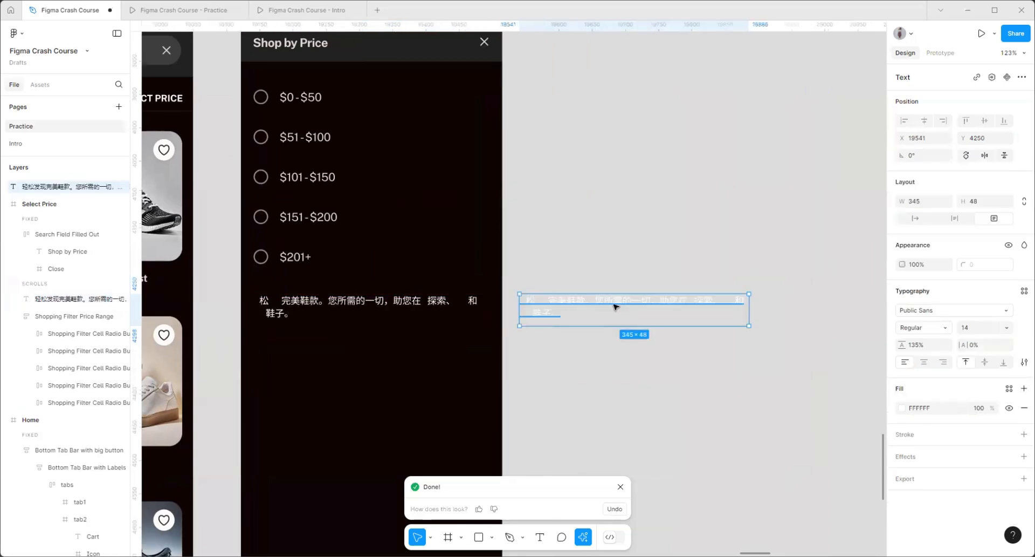
{"action": "key", "text": "Delete"}
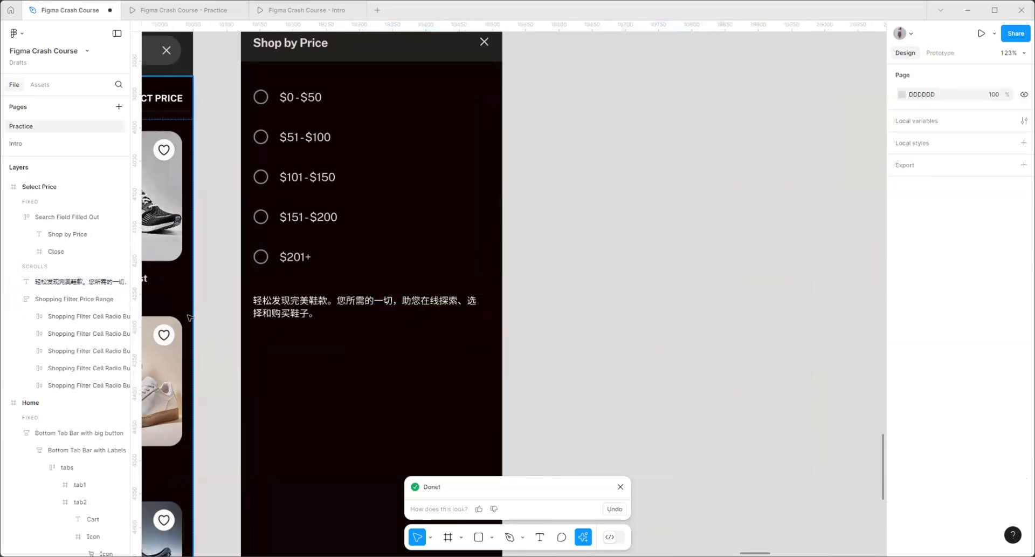
{"action": "scroll", "coordinate": [259, 337], "scroll_direction": "up", "scroll_amount": 3}
{"action": "scroll", "coordinate": [259, 337], "scroll_direction": "up", "scroll_amount": 2}
{"action": "left_click", "coordinate": [325, 278]}
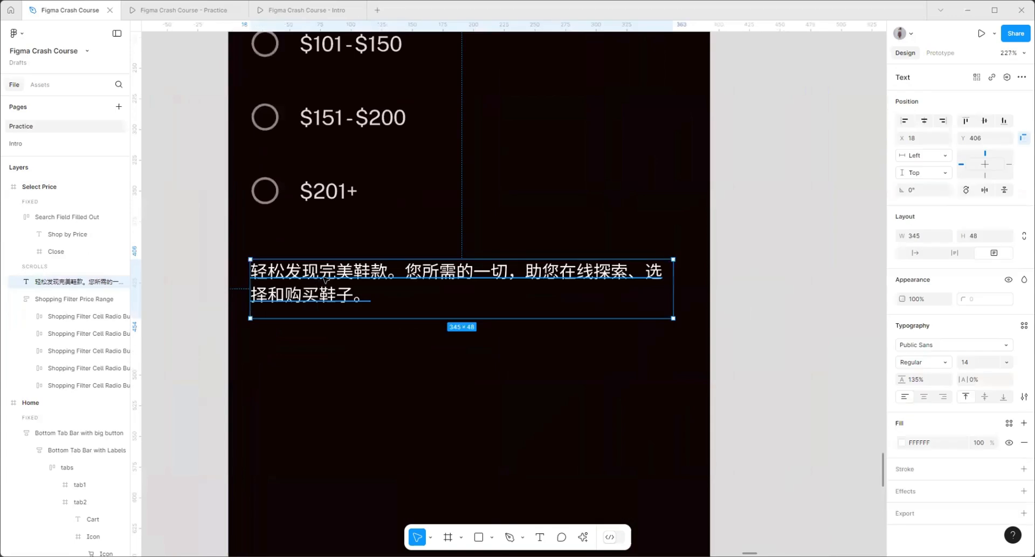
{"action": "left_click_drag", "start_coordinate": [325, 279], "coordinate": [325, 347]}
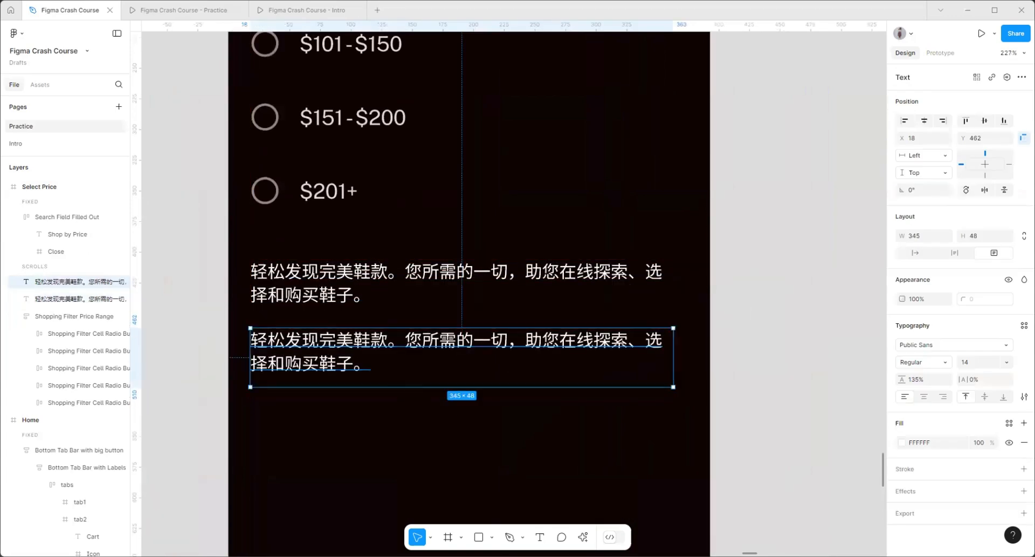
- Translate the lower copy of the Chinese text into English (United States) with AI
{"action": "key", "text": "ctrl+k"}
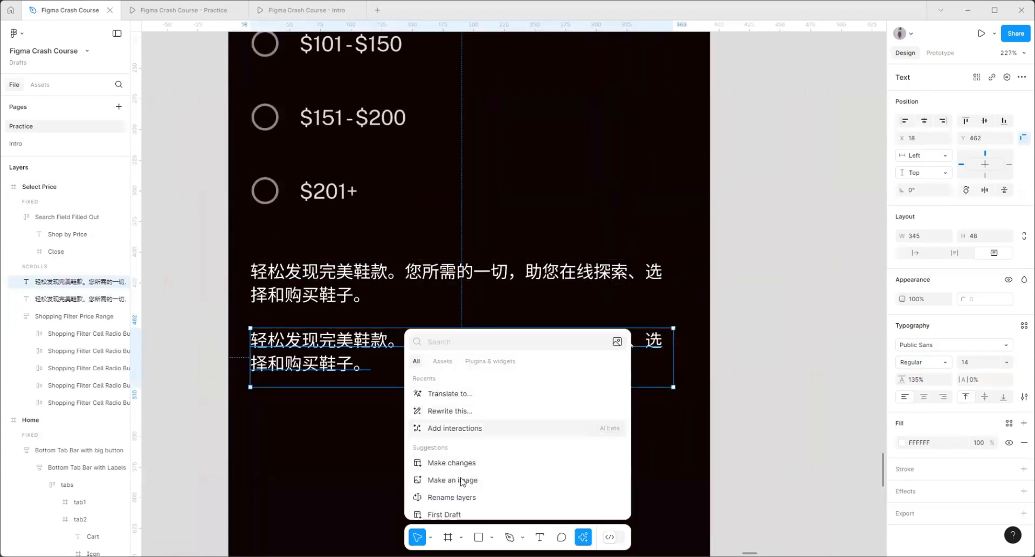
{"action": "left_click", "coordinate": [453, 394]}
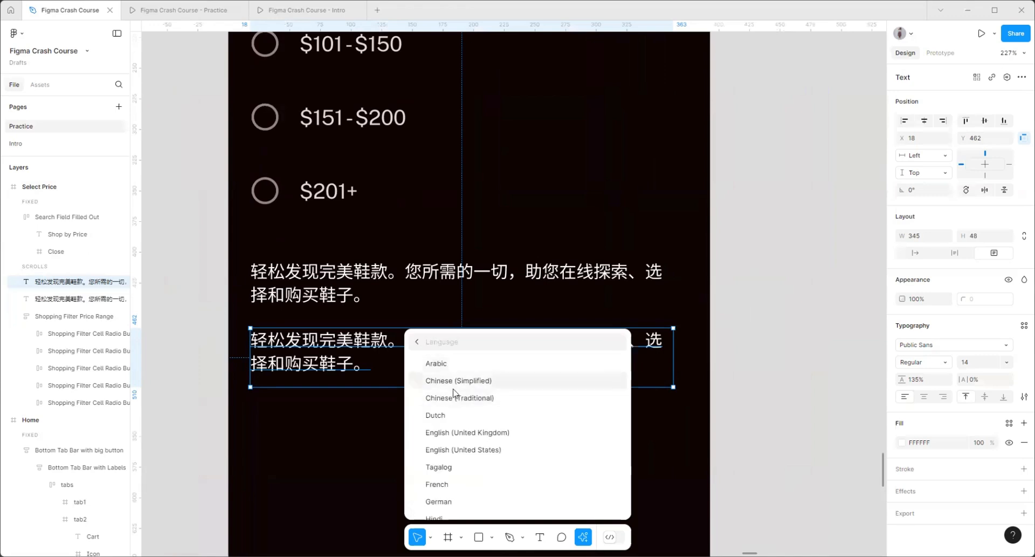
{"action": "type", "text": "eng"}
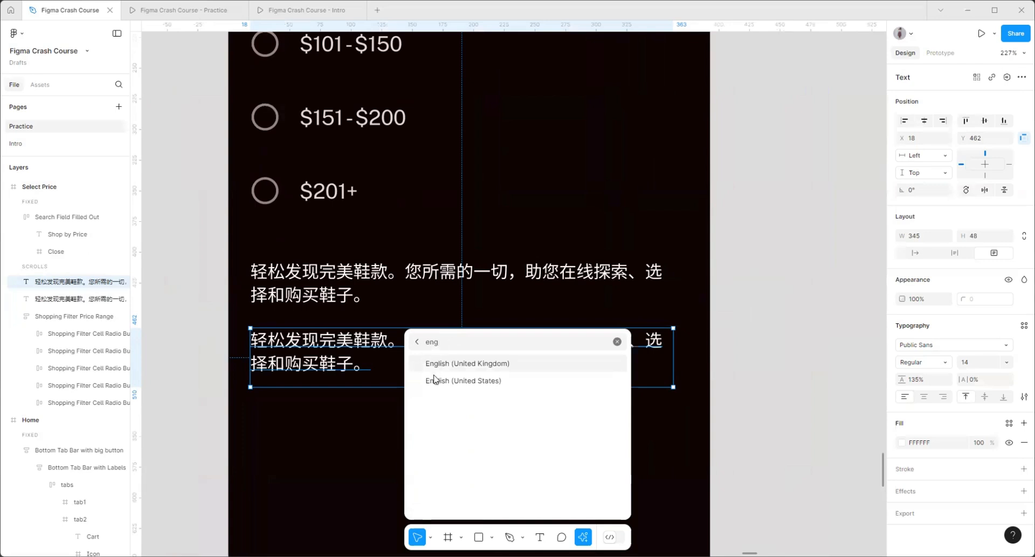
{"action": "left_click", "coordinate": [455, 379]}
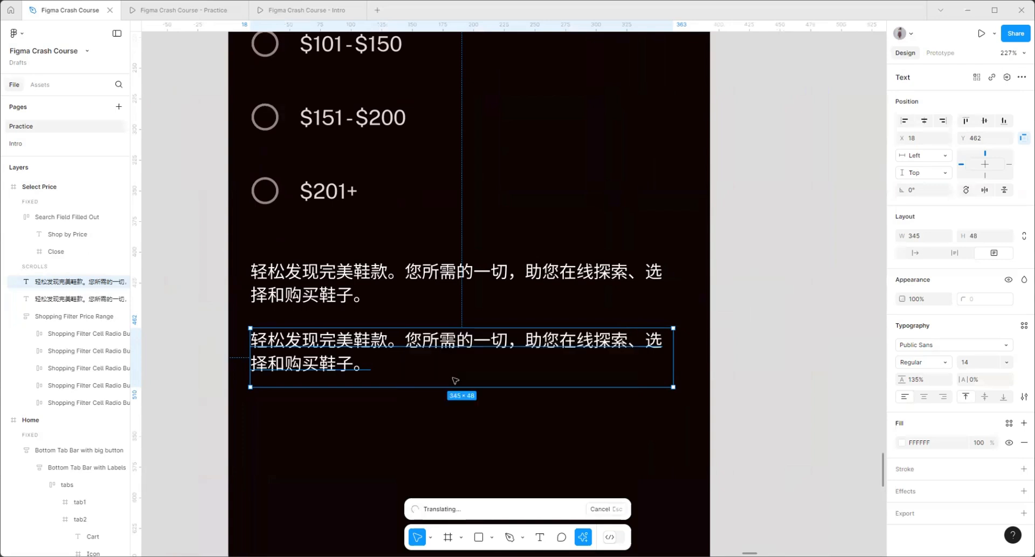
{"action": "scroll", "coordinate": [217, 322], "scroll_direction": "down", "scroll_amount": 3}
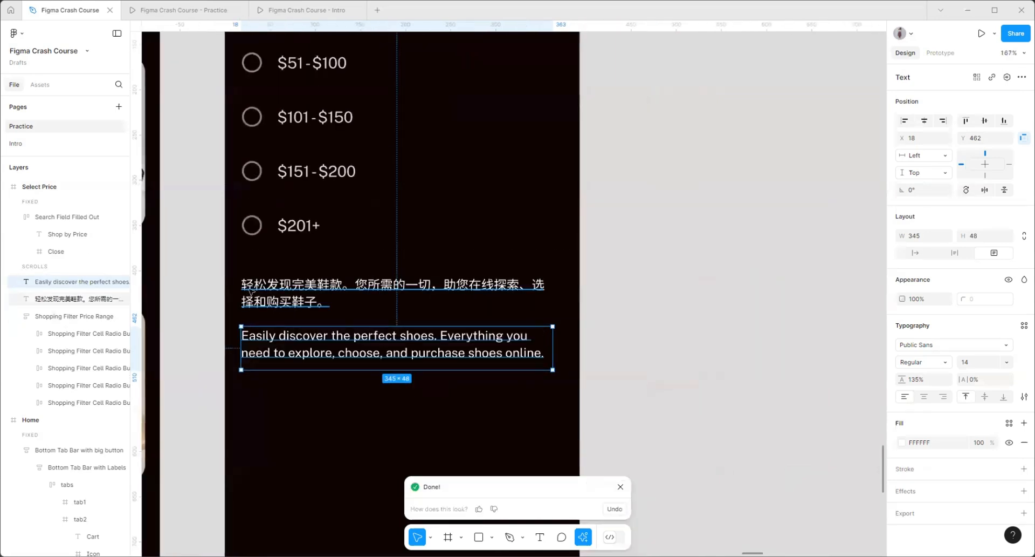
- Duplicate the English shoe text directly beneath itself inside the Select Price frame, at Y 518
{"action": "scroll", "coordinate": [307, 339], "scroll_direction": "up", "scroll_amount": 3}
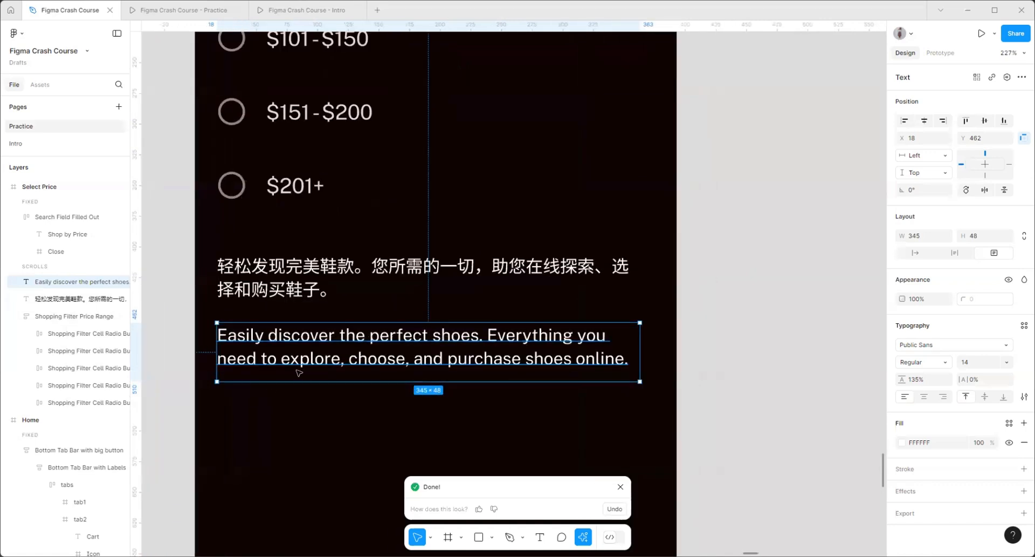
{"action": "scroll", "coordinate": [426, 368], "scroll_direction": "down", "scroll_amount": 5}
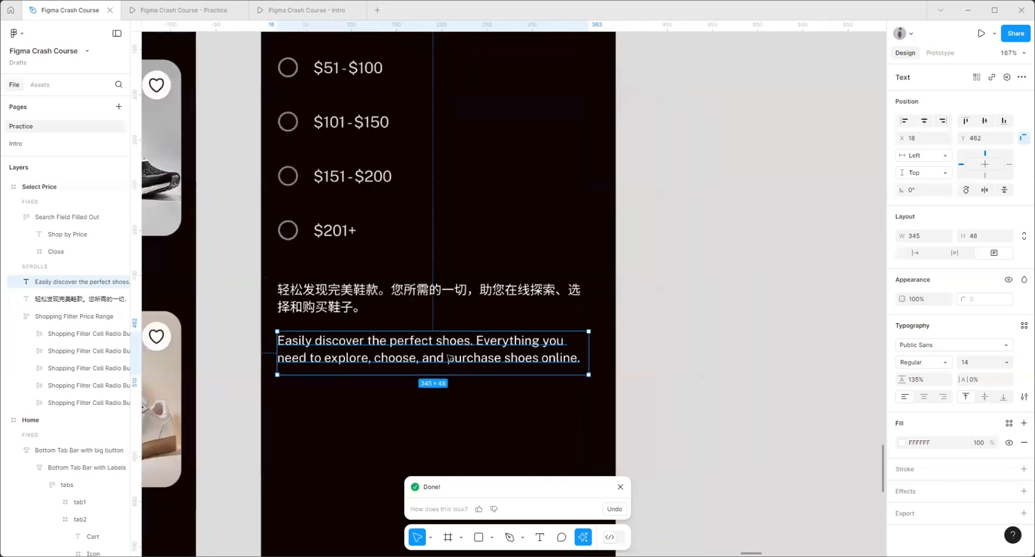
{"action": "left_click", "coordinate": [643, 353]}
{"action": "scroll", "coordinate": [389, 355], "scroll_direction": "up", "scroll_amount": 3}
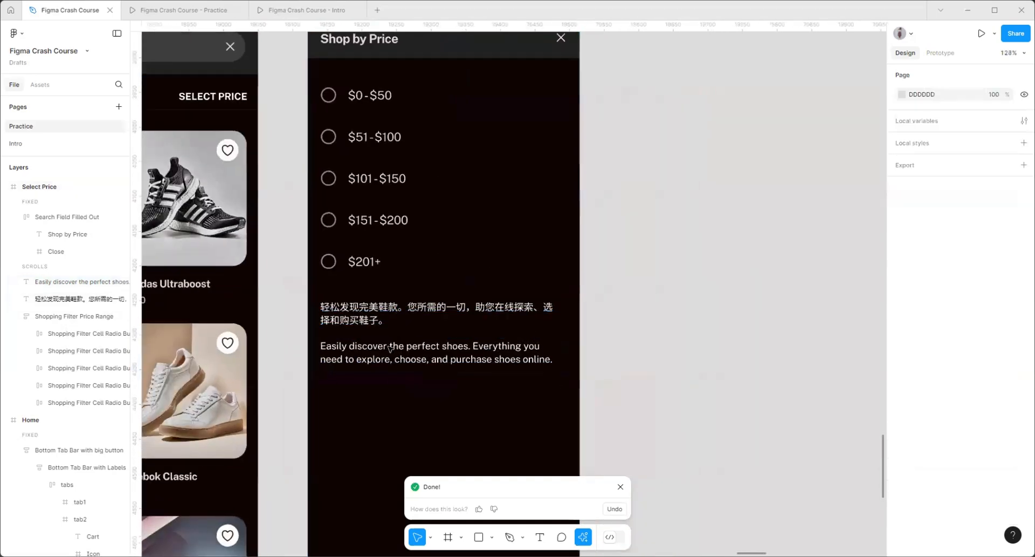
{"action": "left_click", "coordinate": [399, 356]}
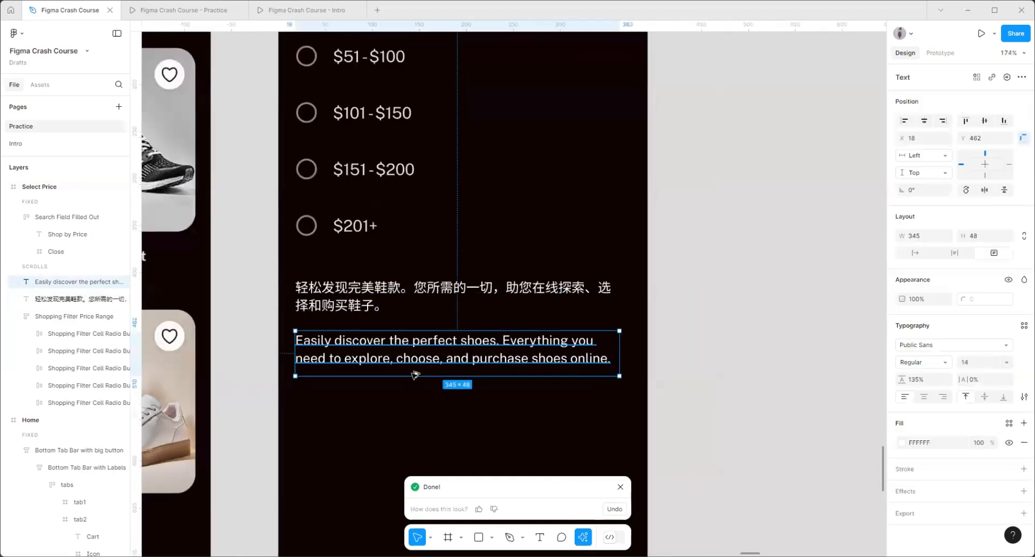
{"action": "left_click_drag", "start_coordinate": [411, 345], "coordinate": [413, 399]}
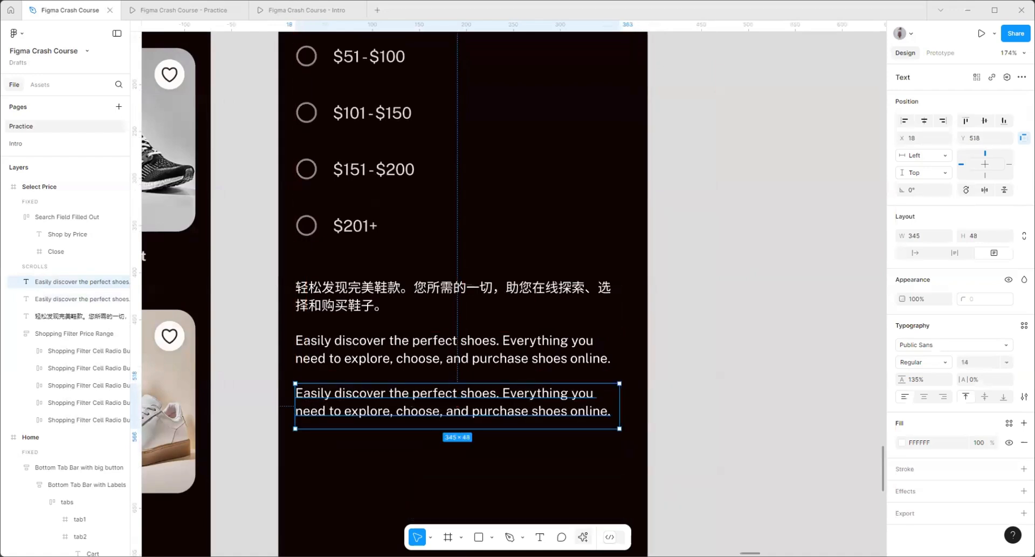
- Shorten the lowest English copy of the shoe text with AI
{"action": "key", "text": "ctrl+k"}
{"action": "scroll", "coordinate": [285, 378], "scroll_direction": "down", "scroll_amount": 5}
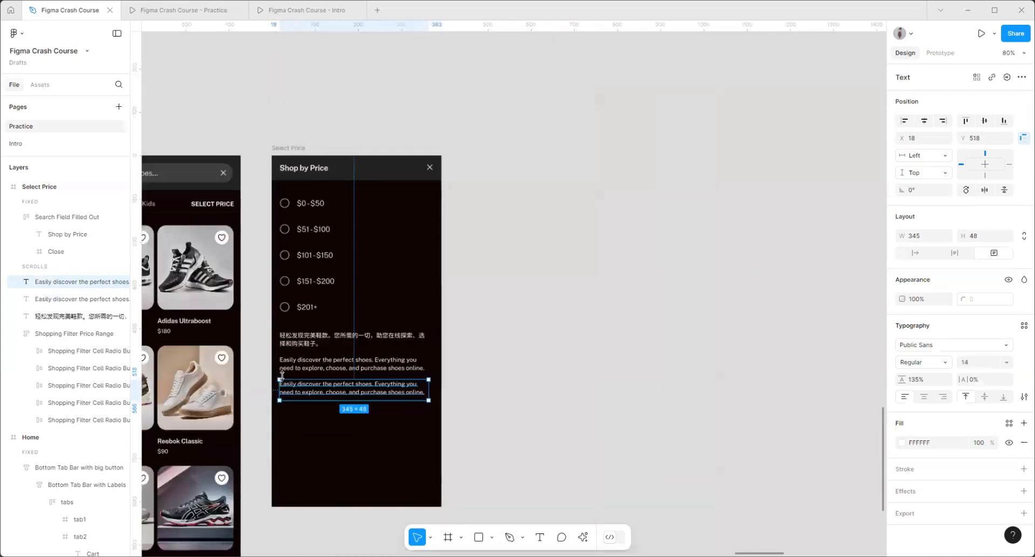
{"action": "scroll", "coordinate": [287, 380], "scroll_direction": "up", "scroll_amount": 4}
{"action": "left_click", "coordinate": [583, 537]}
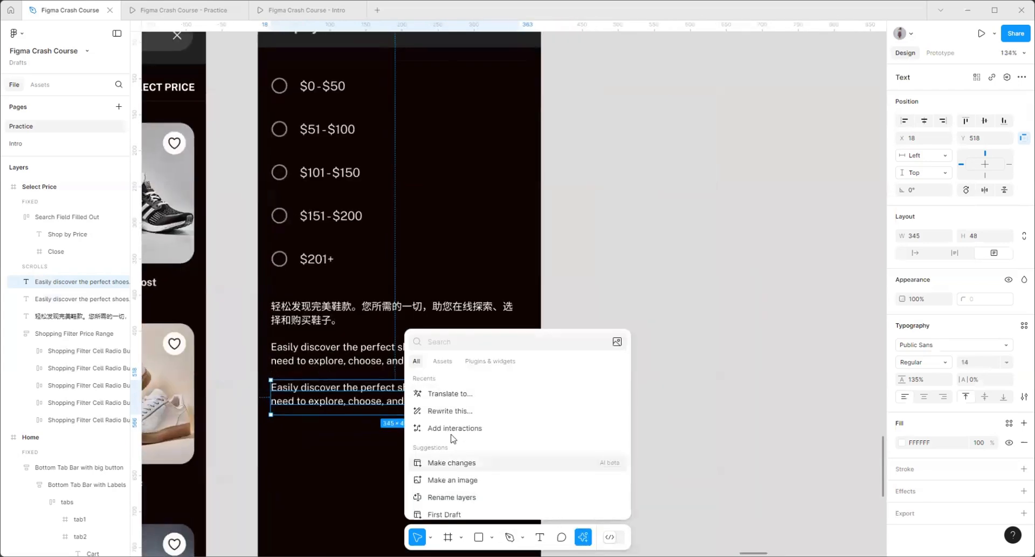
{"action": "scroll", "coordinate": [448, 475], "scroll_direction": "down", "scroll_amount": 1}
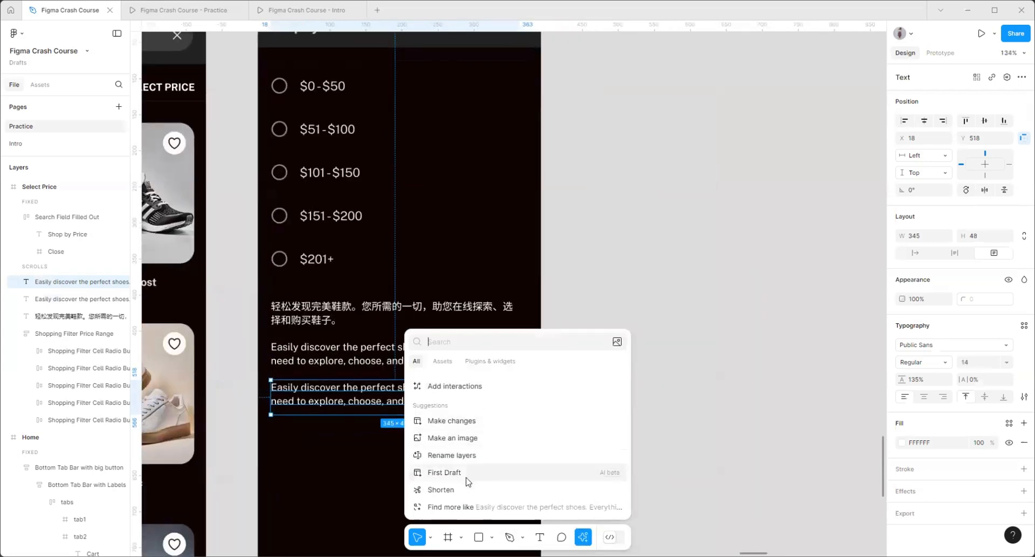
{"action": "left_click", "coordinate": [441, 489]}
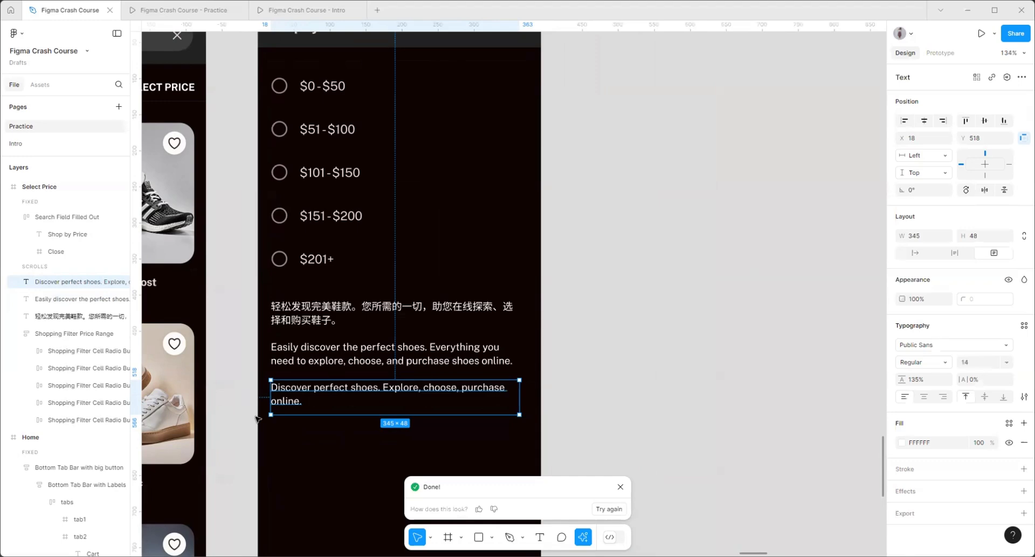
- Compare the shortened shoe text with the full English version above it
{"action": "scroll", "coordinate": [256, 418], "scroll_direction": "up", "scroll_amount": 1}
{"action": "scroll", "coordinate": [615, 281], "scroll_direction": "down", "scroll_amount": 3}
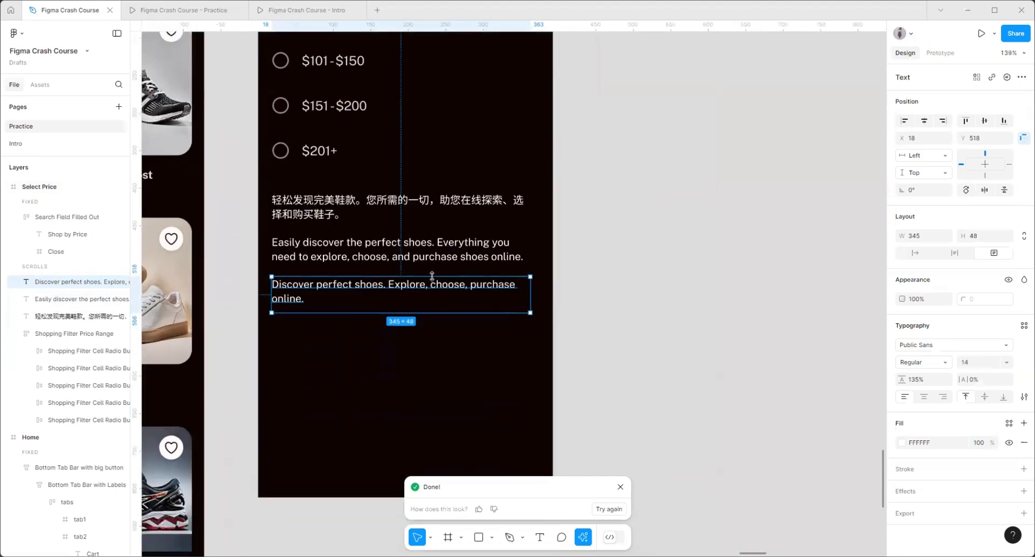
{"action": "scroll", "coordinate": [284, 323], "scroll_direction": "up", "scroll_amount": 5}
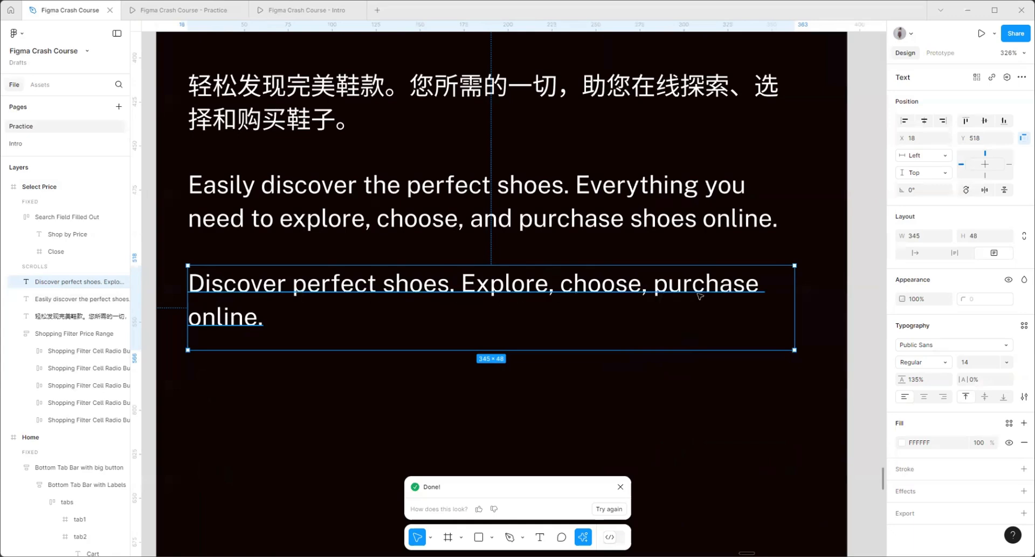
{"action": "scroll", "coordinate": [333, 349], "scroll_direction": "down", "scroll_amount": 5}
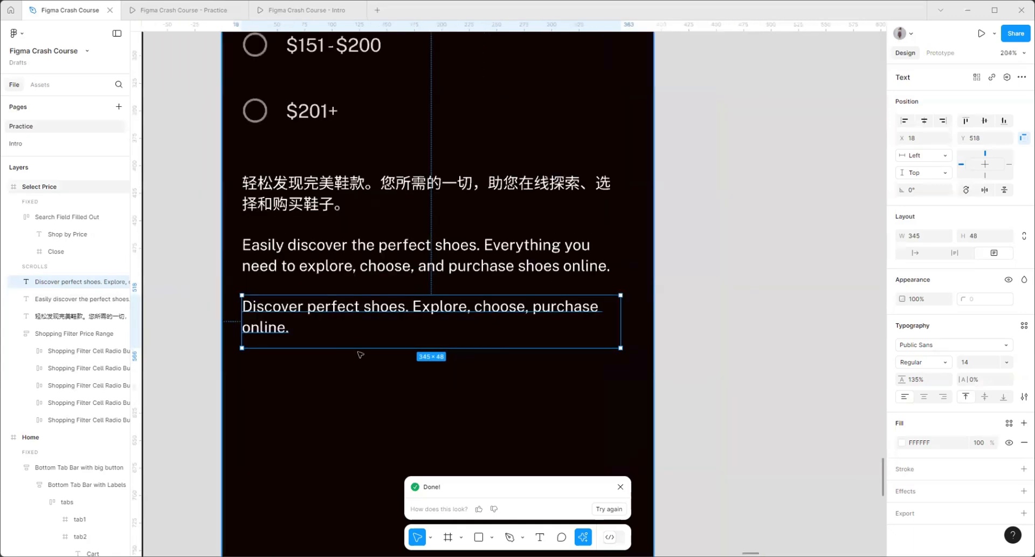
{"action": "left_click", "coordinate": [429, 292]}
{"action": "left_click", "coordinate": [631, 304]}
{"action": "left_click", "coordinate": [426, 333]}
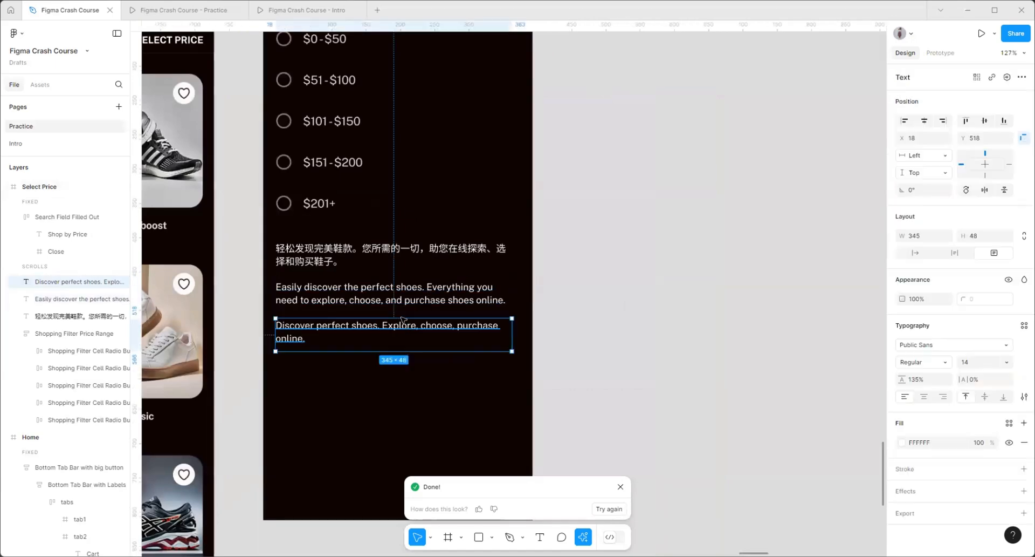
- Examine the AI actions offered for the selected shortened text
{"action": "scroll", "coordinate": [589, 396], "scroll_direction": "down", "scroll_amount": 5}
{"action": "left_click", "coordinate": [583, 537]}
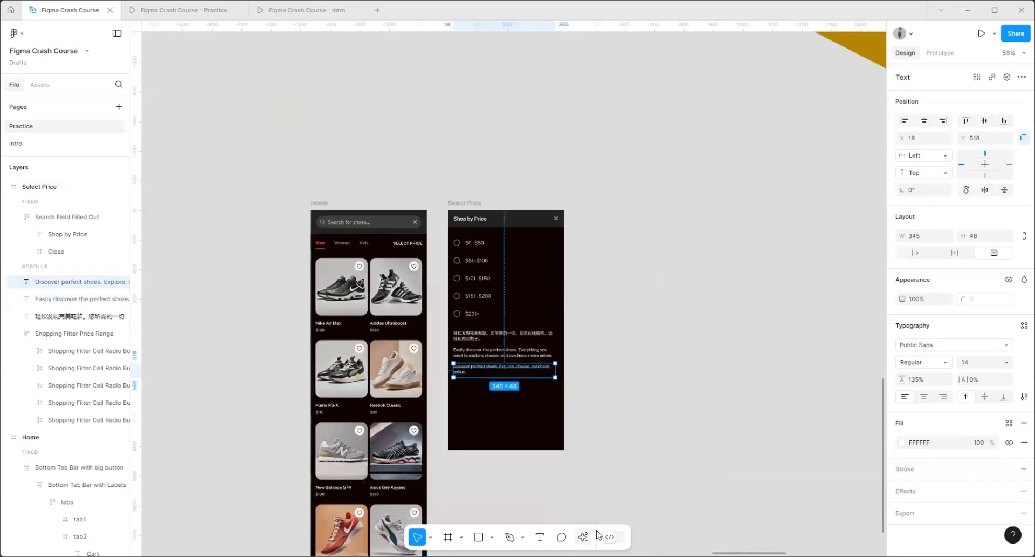
{"action": "left_click", "coordinate": [583, 537]}
{"action": "scroll", "coordinate": [481, 447], "scroll_direction": "down", "scroll_amount": 1}
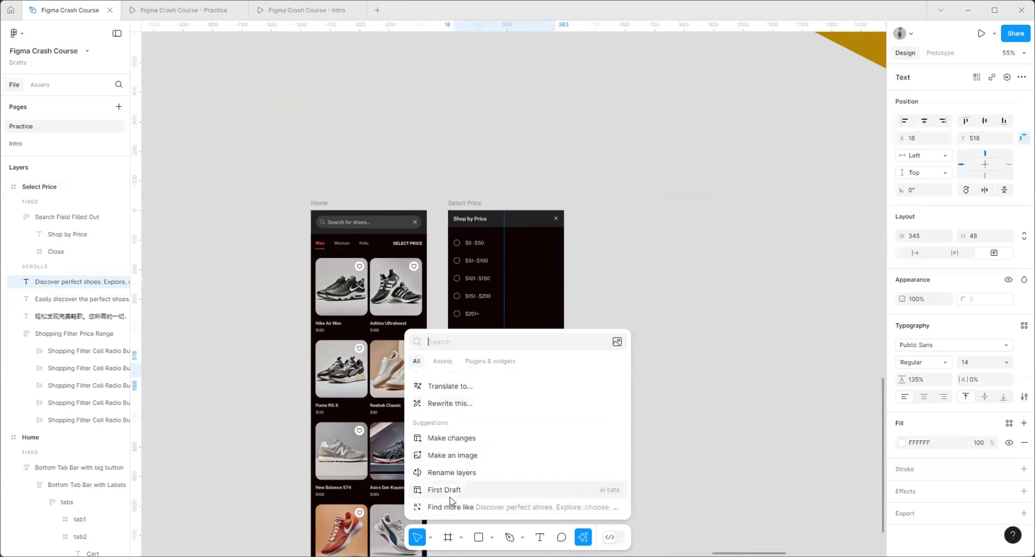
{"action": "scroll", "coordinate": [463, 450], "scroll_direction": "up", "scroll_amount": 1}
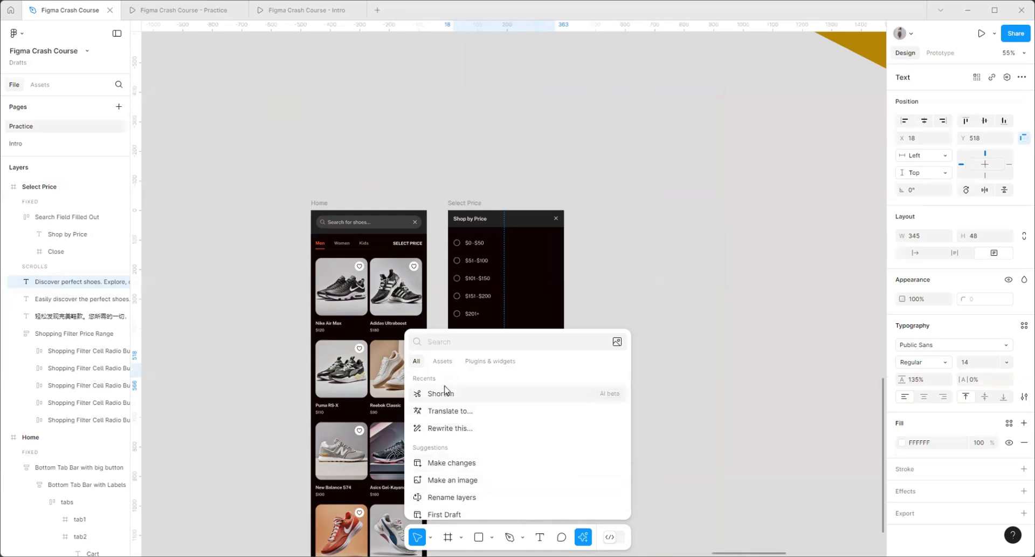
{"action": "scroll", "coordinate": [497, 452], "scroll_direction": "down", "scroll_amount": 1}
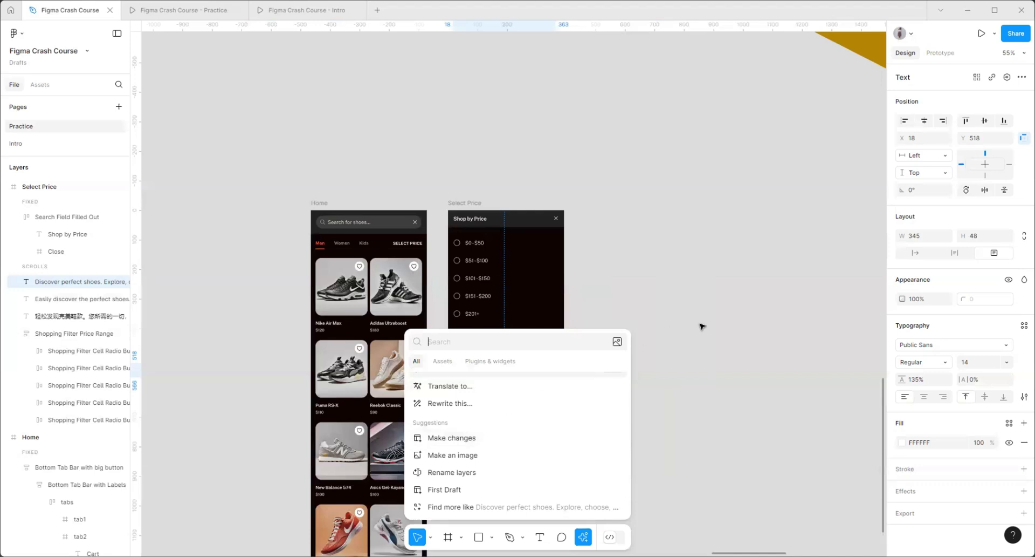
- Browse the component assets offered among the AI actions and the file's available asset libraries
{"action": "left_click", "coordinate": [442, 361]}
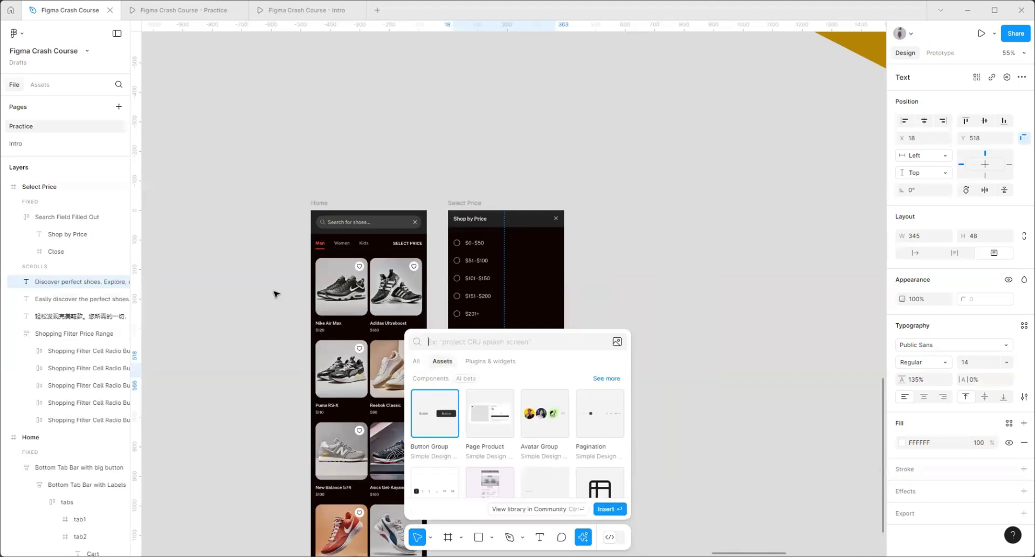
{"action": "scroll", "coordinate": [264, 298], "scroll_direction": "down", "scroll_amount": 4}
{"action": "scroll", "coordinate": [432, 259], "scroll_direction": "up", "scroll_amount": 2}
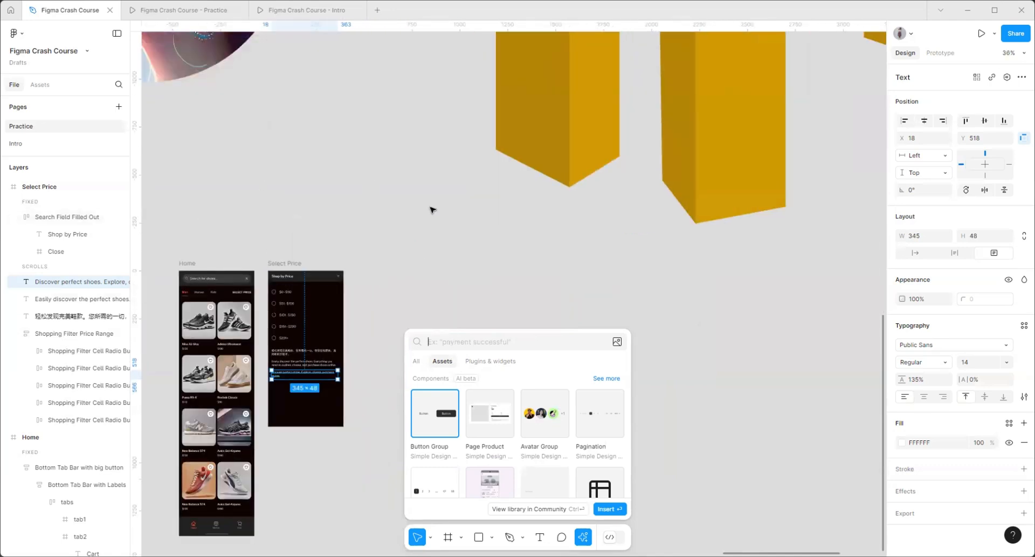
{"action": "left_click", "coordinate": [408, 246]}
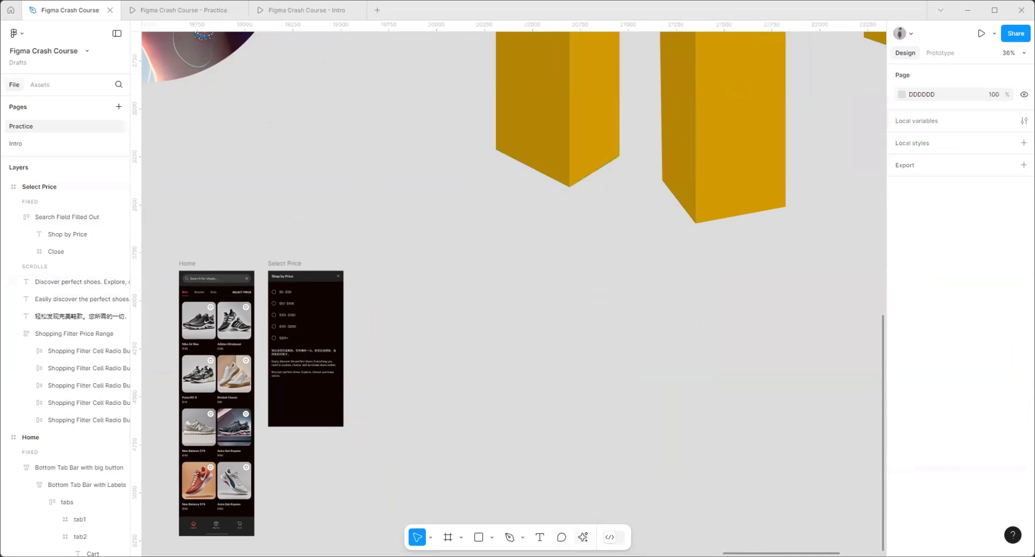
{"action": "left_click", "coordinate": [583, 537]}
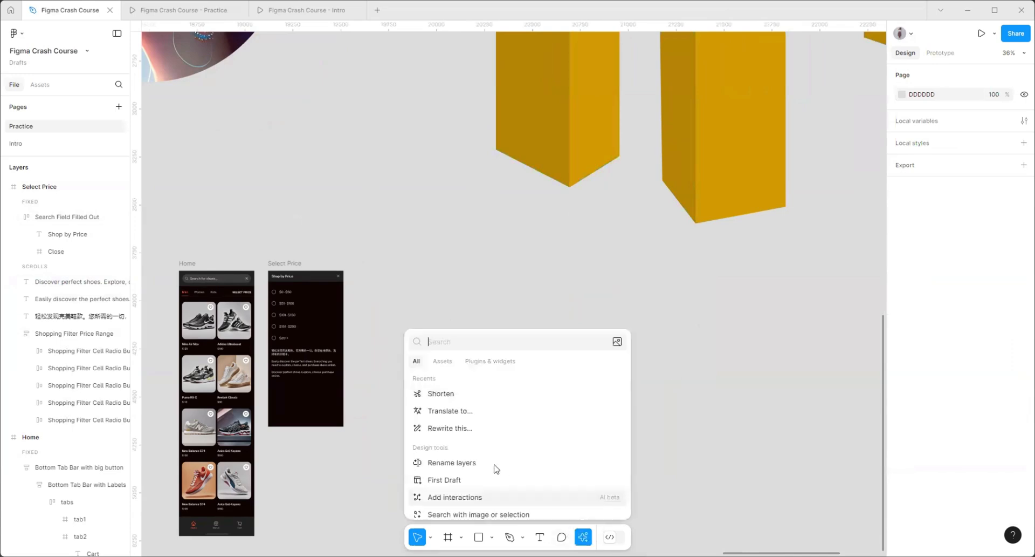
{"action": "left_click", "coordinate": [444, 361]}
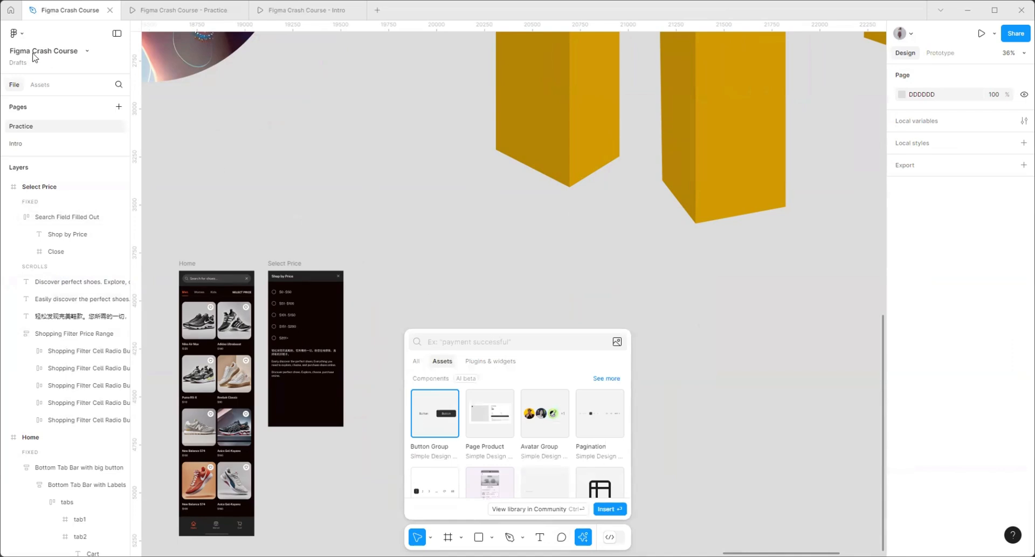
{"action": "left_click", "coordinate": [41, 85]}
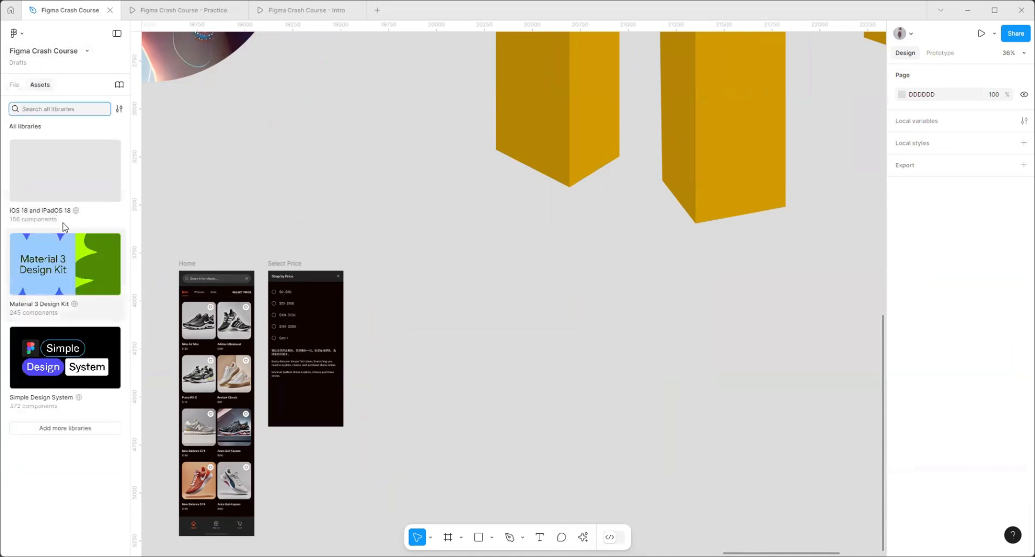
{"action": "left_click", "coordinate": [14, 84]}
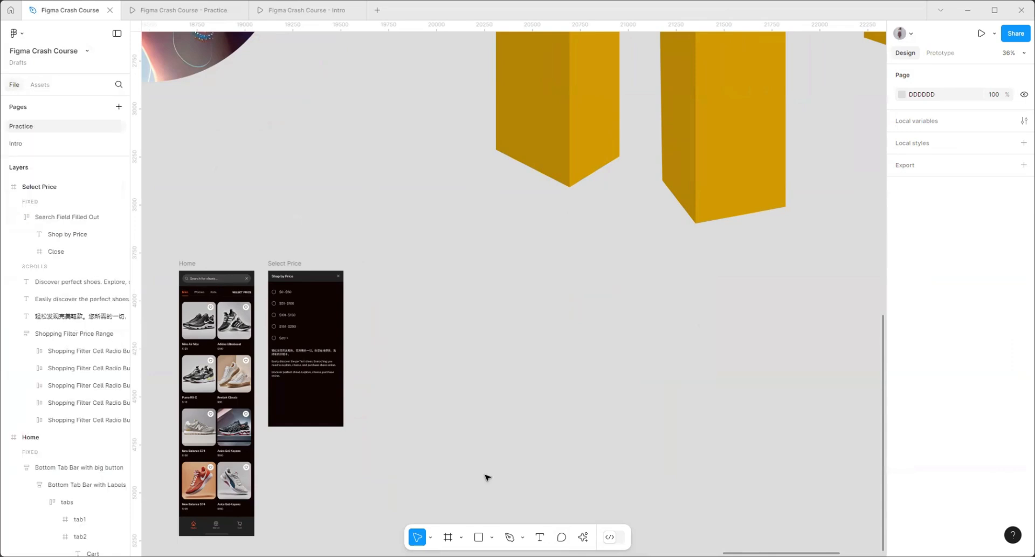
- Draw a frame on the empty canvas beside Select Price, narrow it to 340 × 146 and name it "button"
{"action": "left_click", "coordinate": [447, 536]}
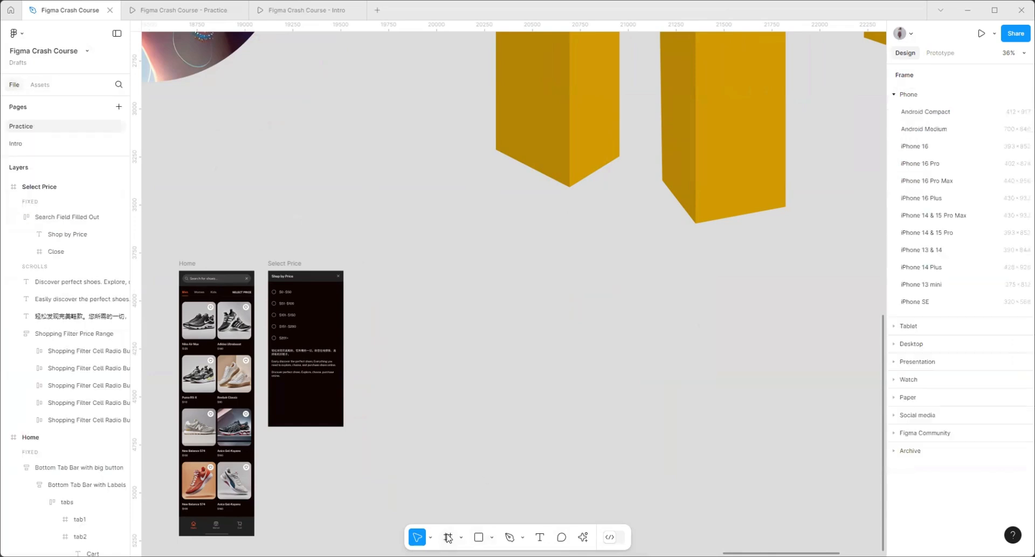
{"action": "scroll", "coordinate": [451, 300], "scroll_direction": "up", "scroll_amount": 3}
{"action": "left_click_drag", "start_coordinate": [405, 252], "coordinate": [527, 319]}
{"action": "scroll", "coordinate": [418, 189], "scroll_direction": "up", "scroll_amount": 4}
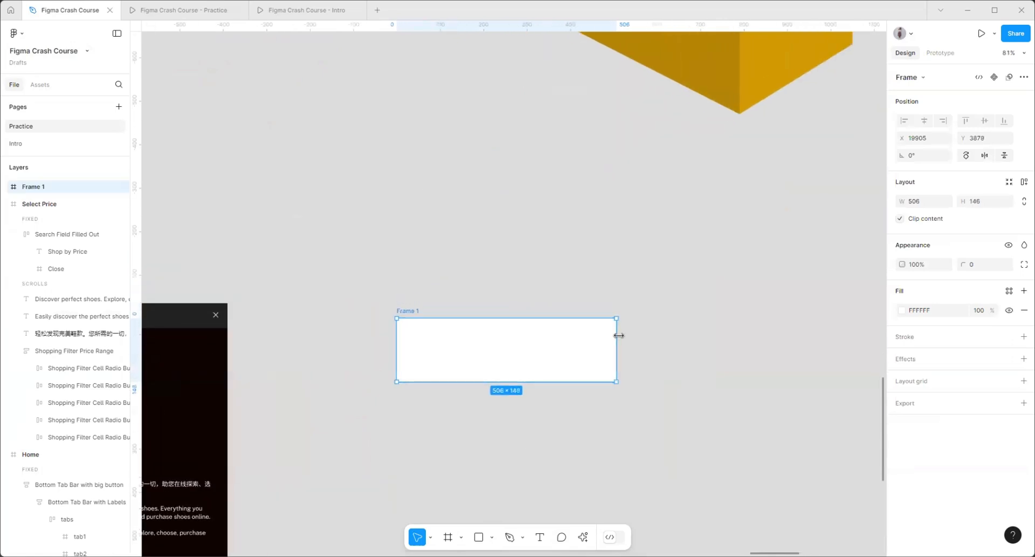
{"action": "left_click_drag", "start_coordinate": [616, 334], "coordinate": [545, 335]}
{"action": "scroll", "coordinate": [437, 360], "scroll_direction": "up", "scroll_amount": 2}
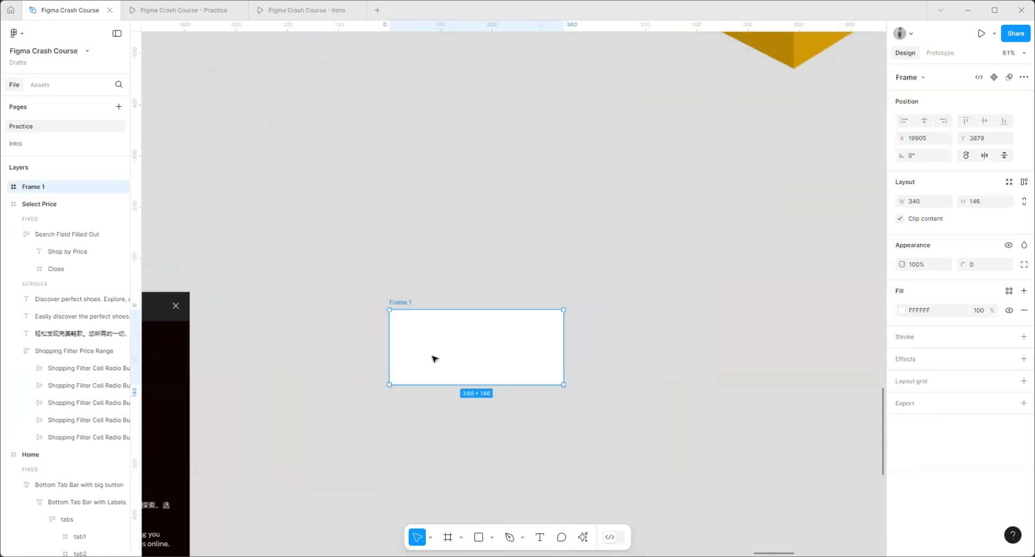
{"action": "double_click", "coordinate": [397, 301]}
{"action": "type", "text": "button"}
{"action": "left_click", "coordinate": [466, 236]}
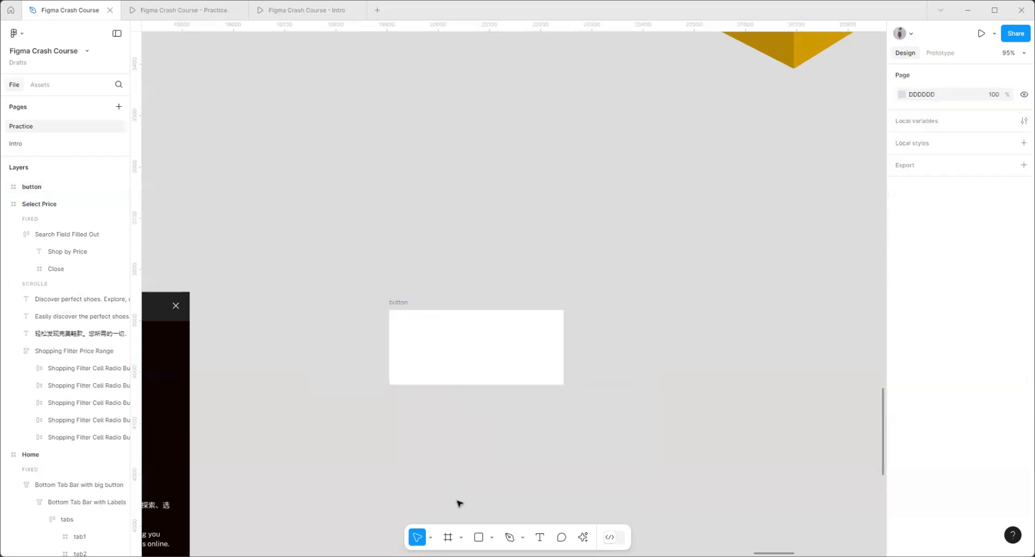
- Add the text "Button" at size 32 inside the button frame, centred horizontally and vertically
{"action": "key", "text": "t"}
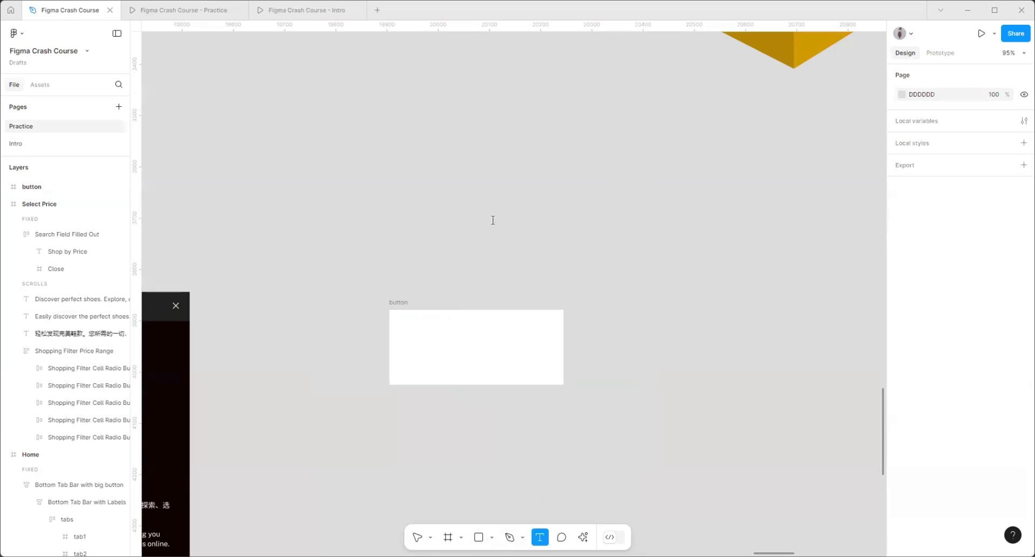
{"action": "left_click", "coordinate": [493, 220]}
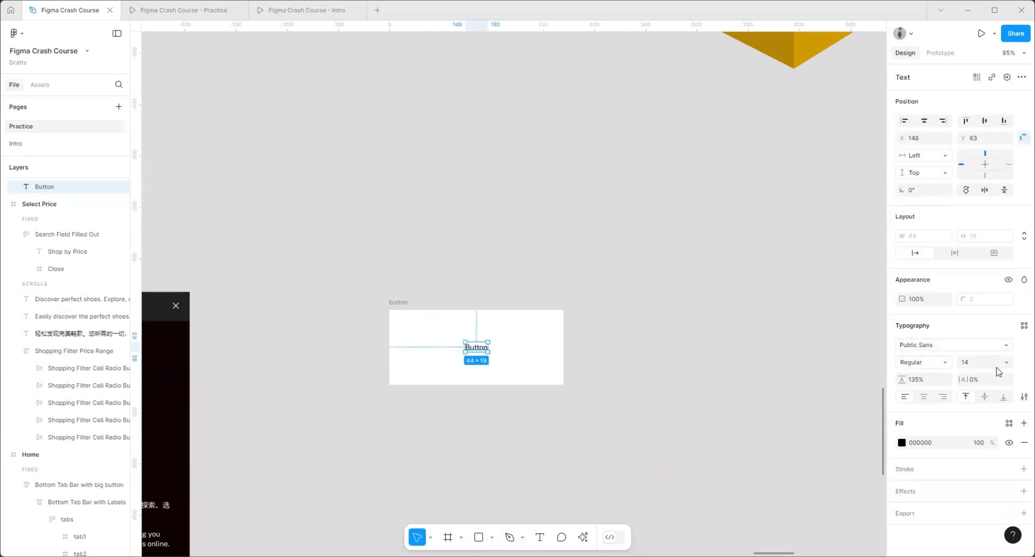
{"action": "left_click", "coordinate": [1004, 362]}
{"action": "left_click", "coordinate": [983, 427]}
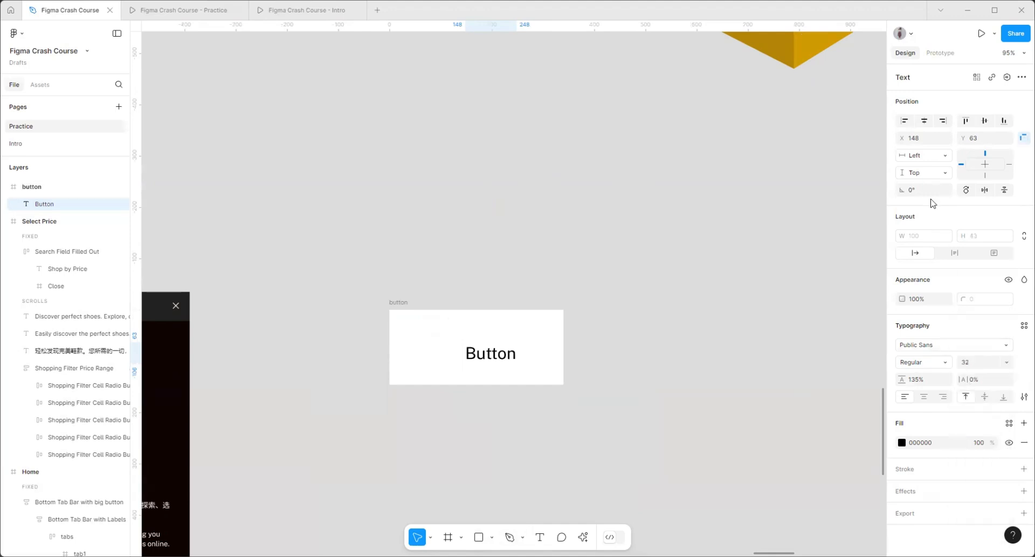
{"action": "left_click", "coordinate": [985, 121]}
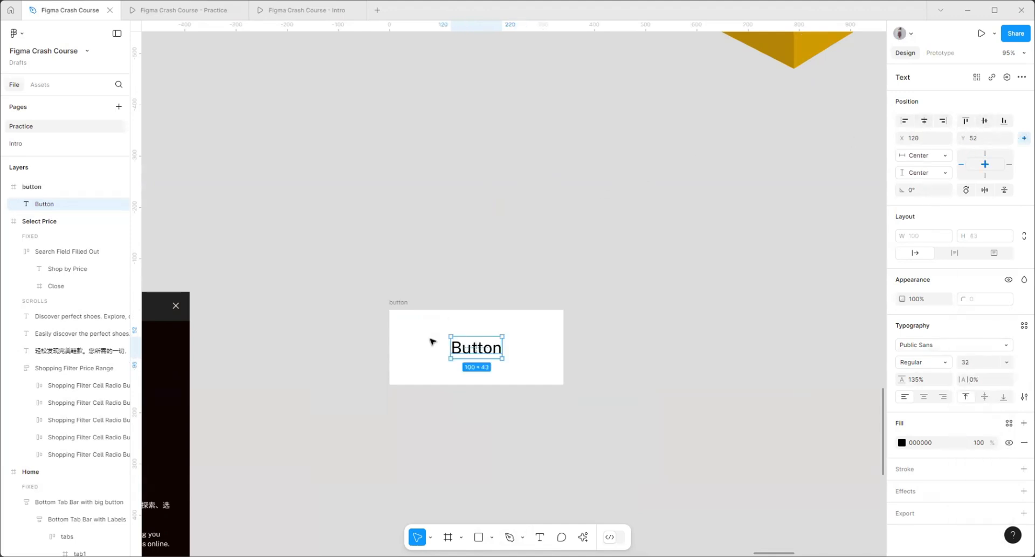
- Move the button frame to X 19818, Y 3828 and fill it with purple AE6BFF at 83% opacity
{"action": "scroll", "coordinate": [430, 340], "scroll_direction": "up", "scroll_amount": 2}
{"action": "left_click", "coordinate": [576, 286]}
{"action": "left_click_drag", "start_coordinate": [386, 300], "coordinate": [334, 270]}
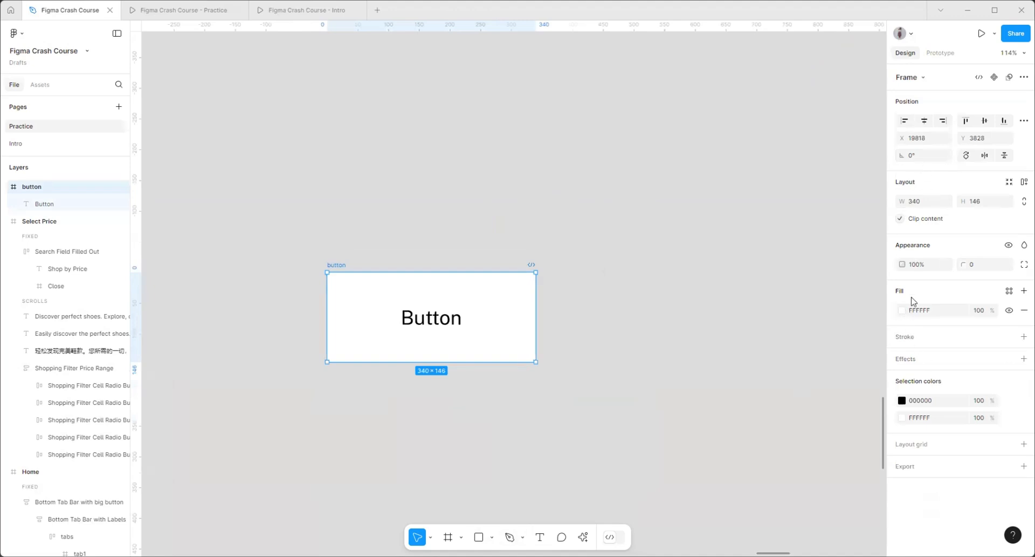
{"action": "left_click", "coordinate": [903, 315]}
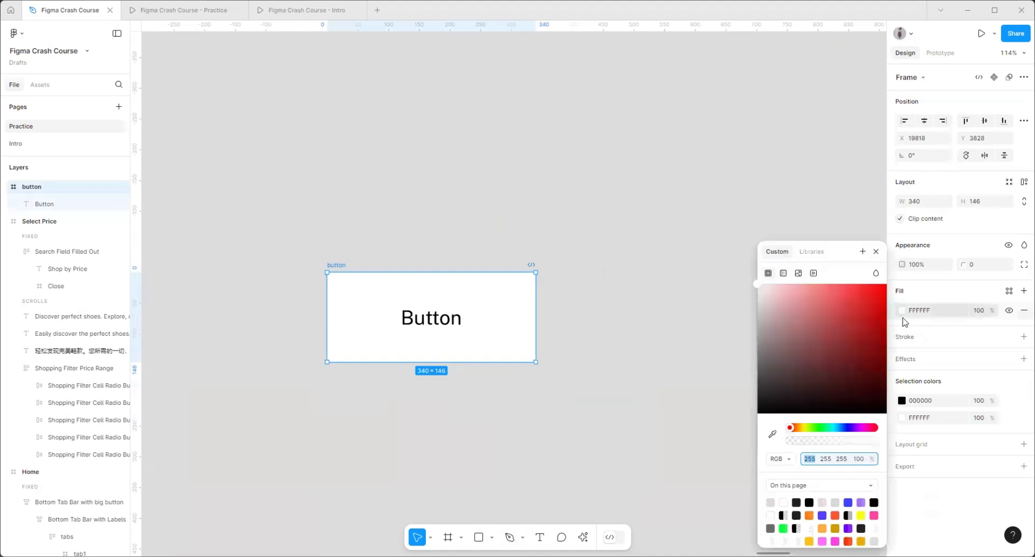
{"action": "left_click", "coordinate": [861, 502]}
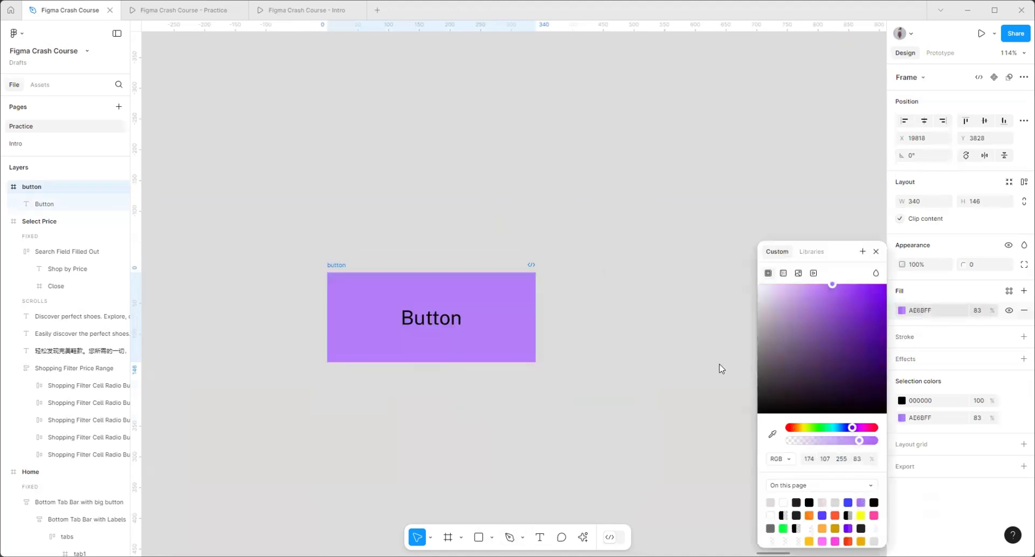
- Round the button frame's corners to a radius of 50 and move the frame to X 19857, Y 3784
{"action": "left_click", "coordinate": [876, 251]}
{"action": "left_click", "coordinate": [979, 268]}
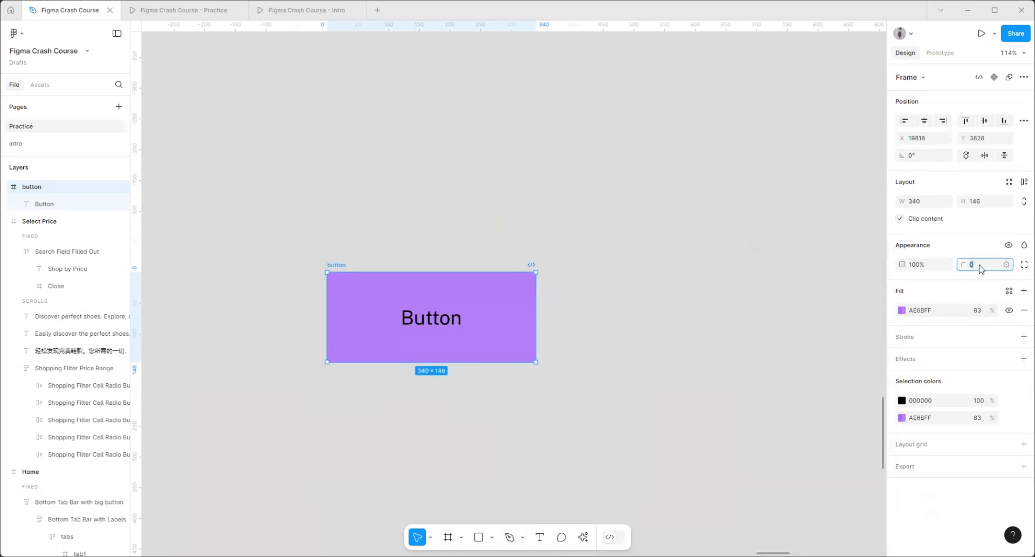
{"action": "type", "text": "50"}
{"action": "key", "text": "Return"}
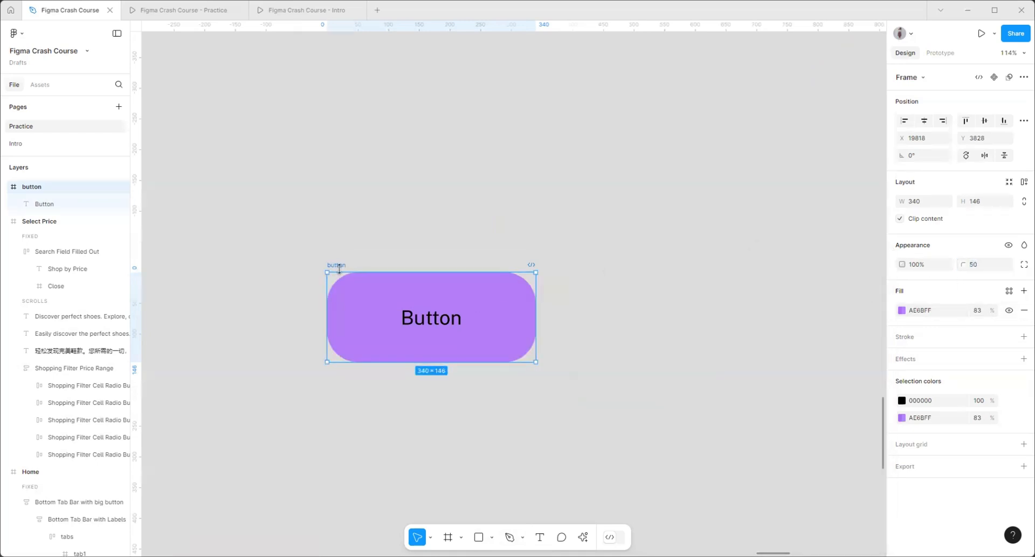
{"action": "left_click_drag", "start_coordinate": [340, 268], "coordinate": [363, 241]}
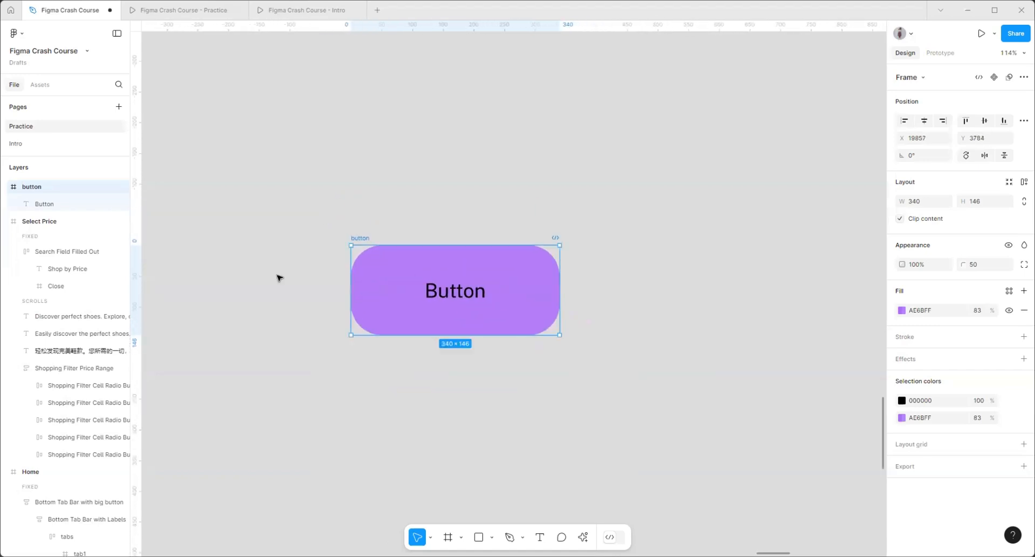
- Turn the button frame into a component and move it closer to Select Price, at X 19663, Y 3817
{"action": "scroll", "coordinate": [511, 380], "scroll_direction": "down", "scroll_amount": 5}
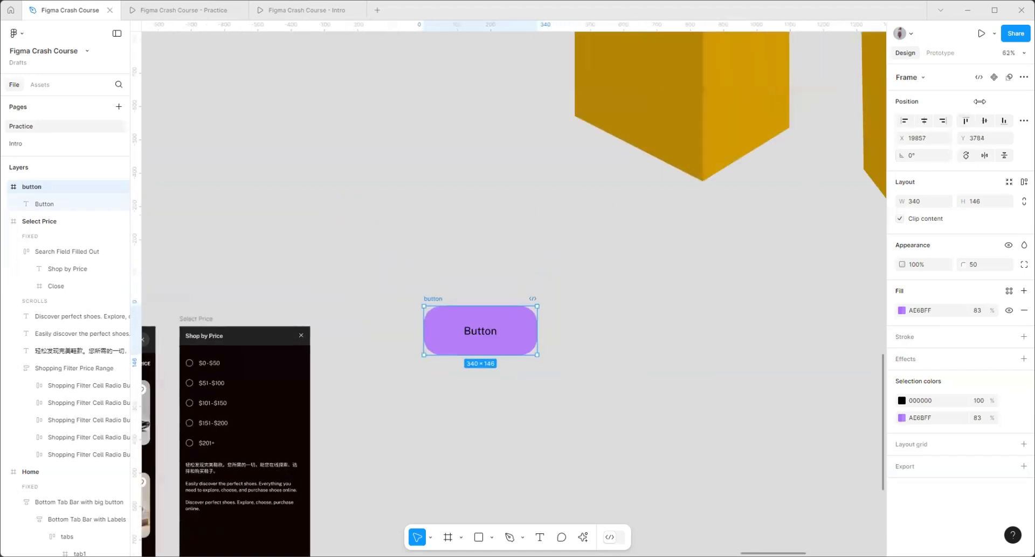
{"action": "left_click", "coordinate": [995, 78]}
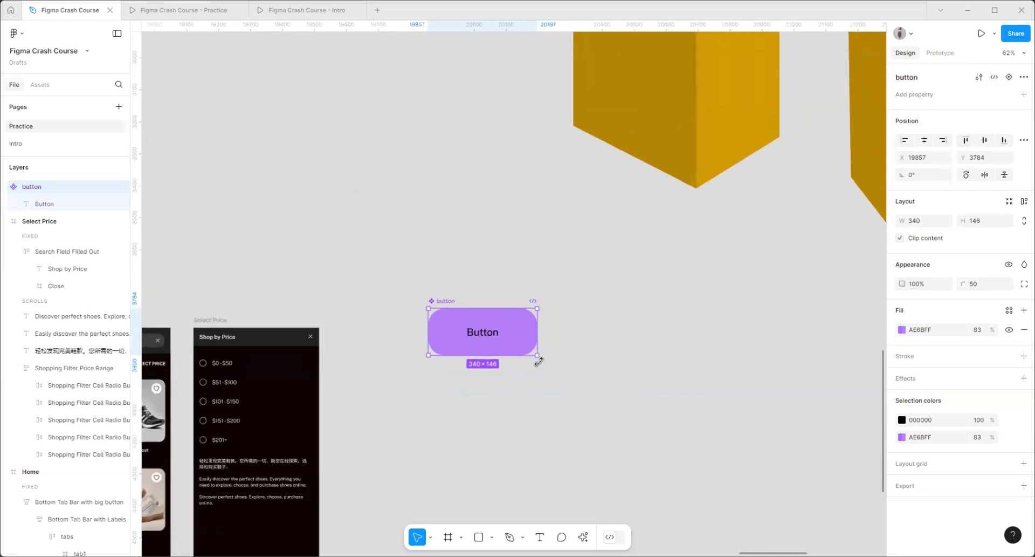
{"action": "scroll", "coordinate": [537, 358], "scroll_direction": "down", "scroll_amount": 5}
{"action": "left_click", "coordinate": [482, 319]}
{"action": "left_click_drag", "start_coordinate": [499, 344], "coordinate": [464, 350]}
- Look through the available asset libraries and open the collection of components created in this file
{"action": "left_click", "coordinate": [43, 90]}
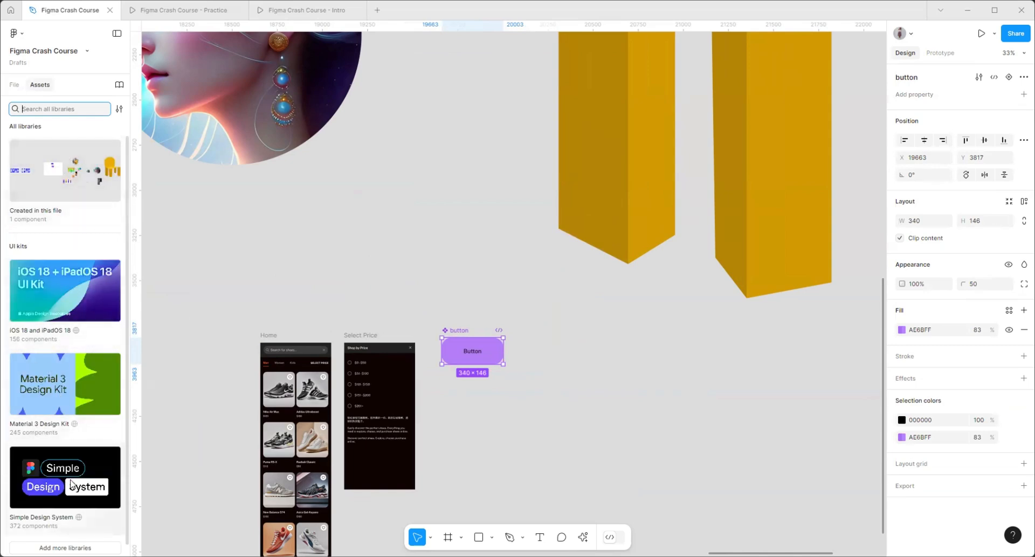
{"action": "scroll", "coordinate": [54, 377], "scroll_direction": "down", "scroll_amount": 1}
{"action": "scroll", "coordinate": [51, 364], "scroll_direction": "up", "scroll_amount": 1}
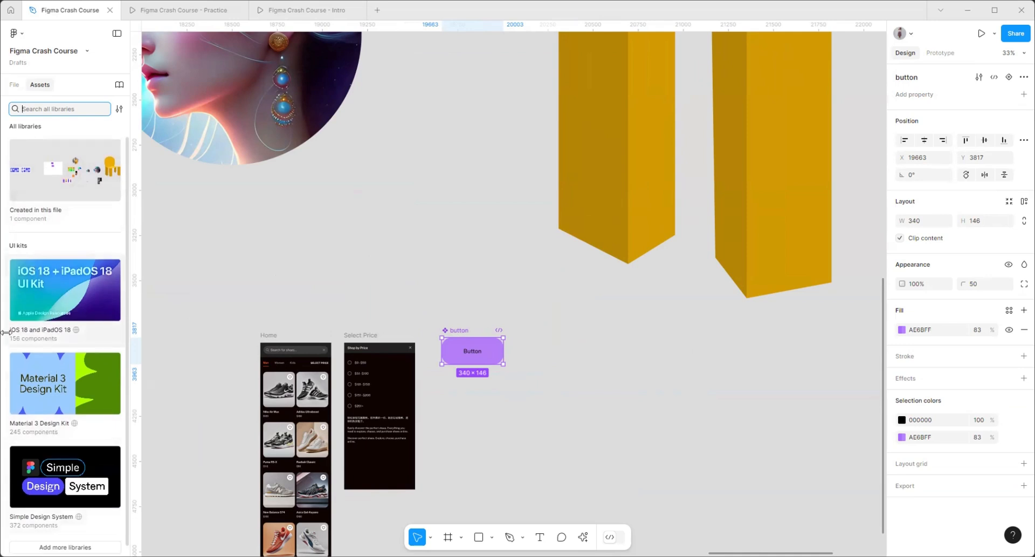
{"action": "left_click", "coordinate": [43, 218]}
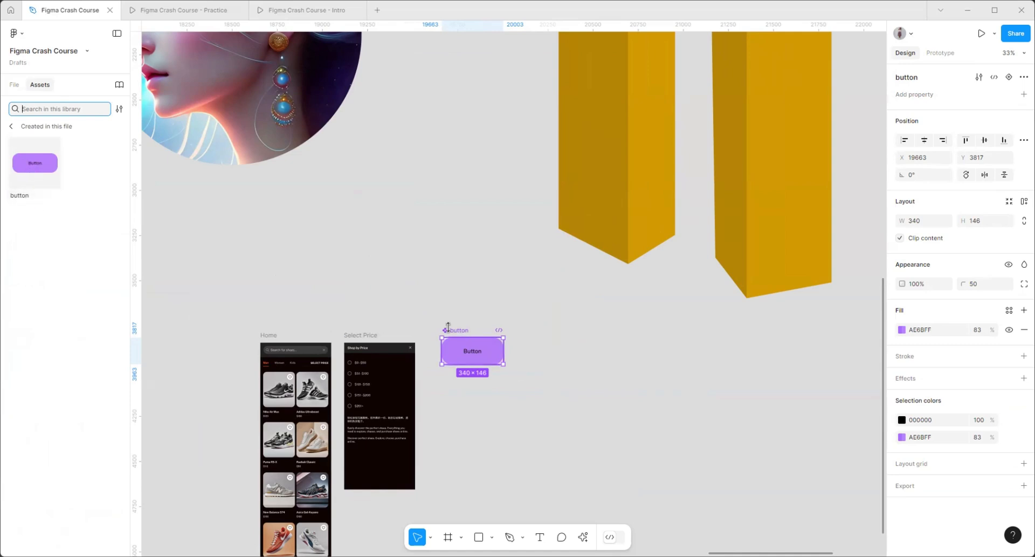
- Place eleven instances of the button component scattered over the empty canvas below the chair
{"action": "left_click", "coordinate": [351, 254]}
{"action": "scroll", "coordinate": [334, 256], "scroll_direction": "down", "scroll_amount": 5}
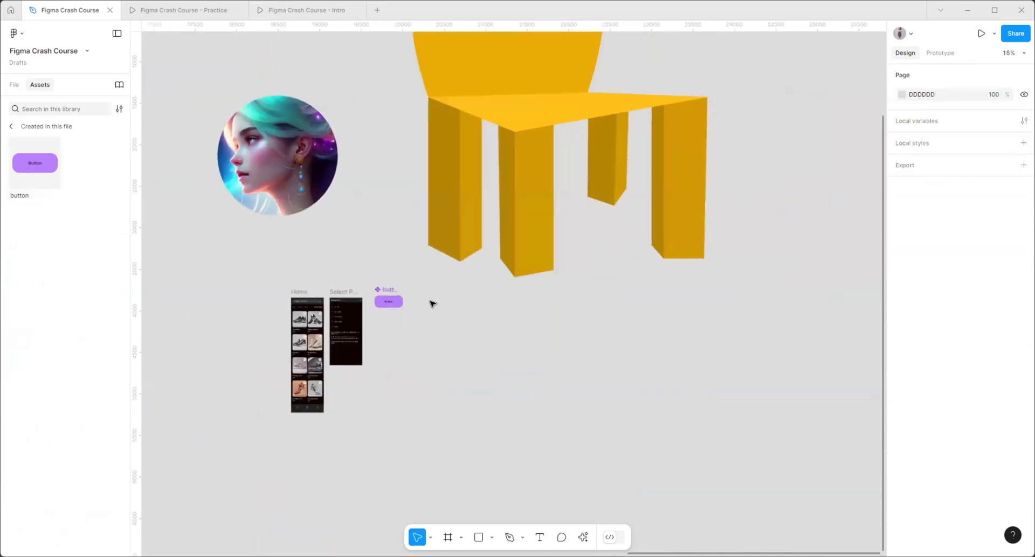
{"action": "scroll", "coordinate": [475, 431], "scroll_direction": "down", "scroll_amount": 10}
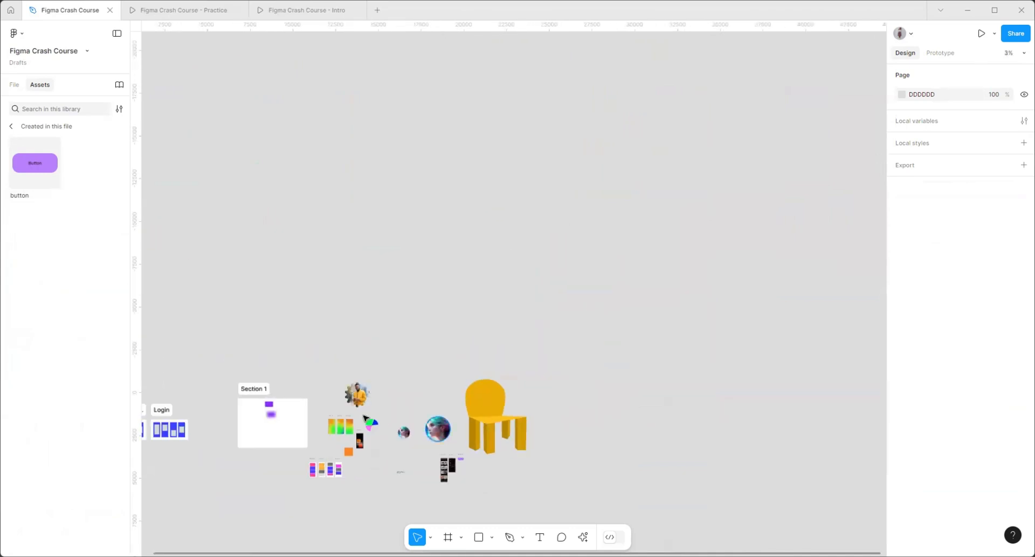
{"action": "scroll", "coordinate": [485, 419], "scroll_direction": "up", "scroll_amount": 8}
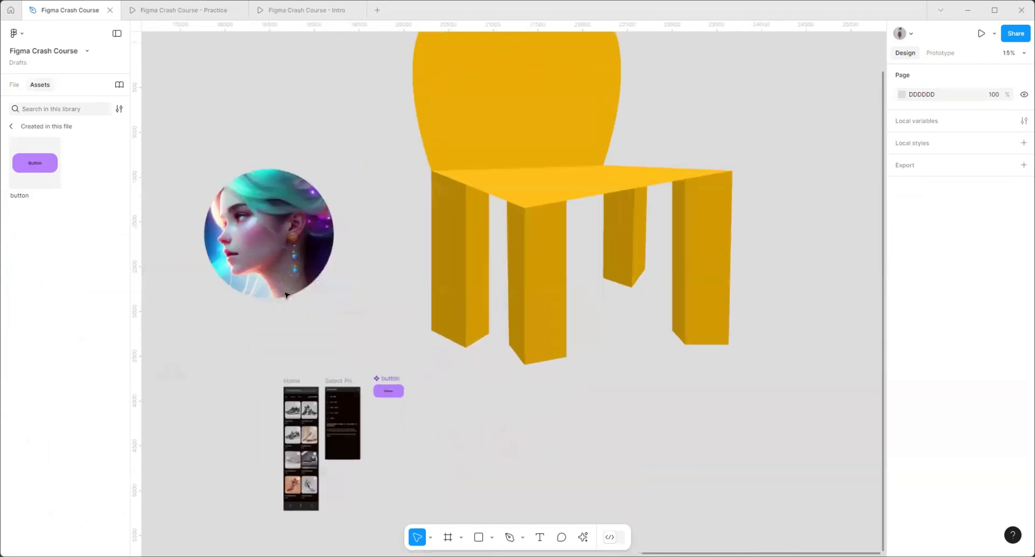
{"action": "left_click_drag", "start_coordinate": [513, 430], "coordinate": [519, 420]}
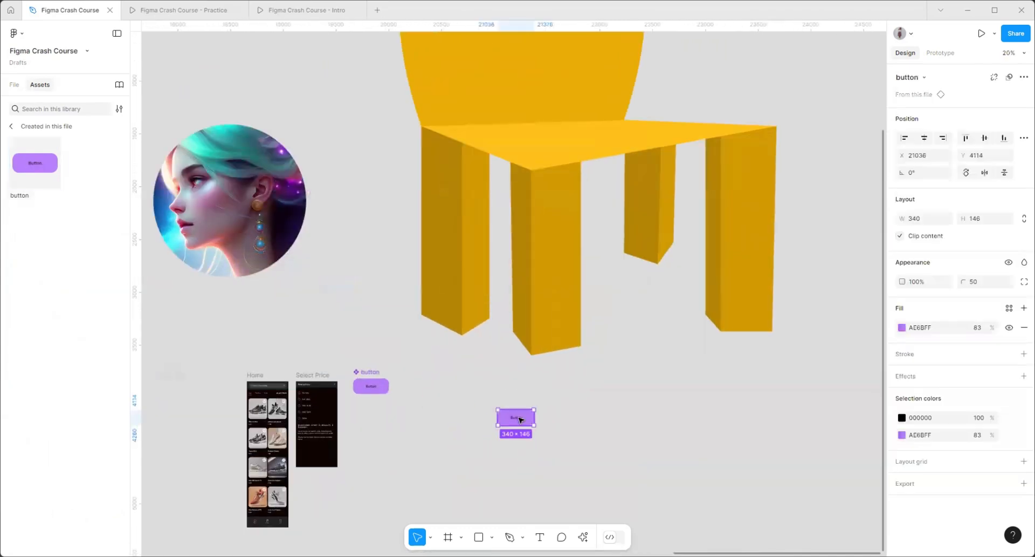
{"action": "scroll", "coordinate": [658, 435], "scroll_direction": "up", "scroll_amount": 5}
{"action": "left_click_drag", "start_coordinate": [345, 367], "coordinate": [506, 316]}
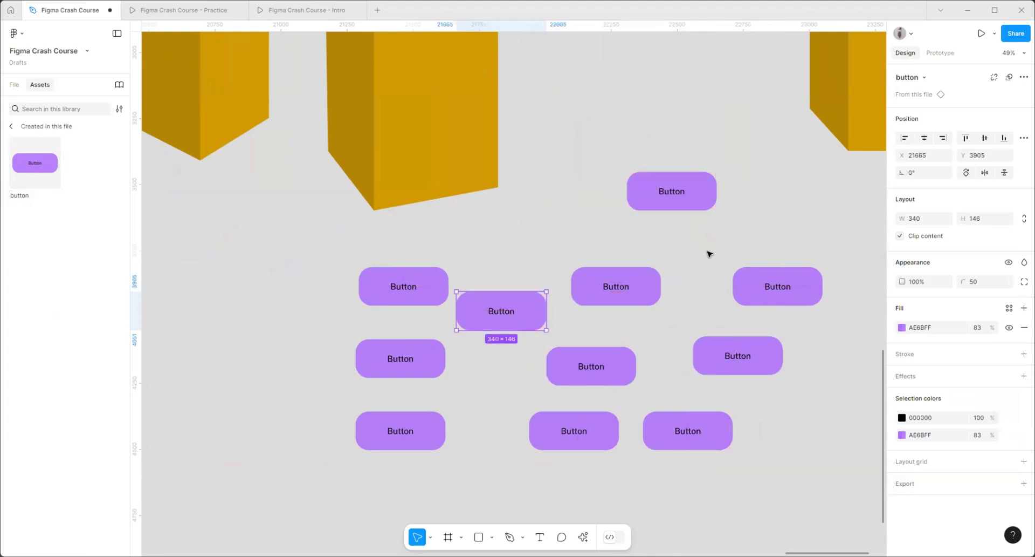
{"action": "scroll", "coordinate": [710, 254], "scroll_direction": "down", "scroll_amount": 5}
{"action": "scroll", "coordinate": [689, 390], "scroll_direction": "up", "scroll_amount": 3}
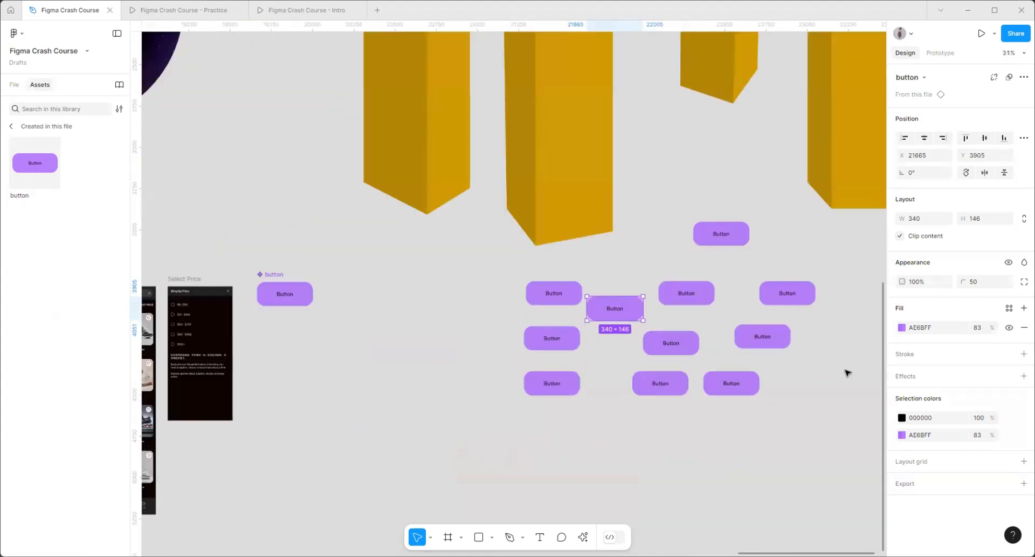
{"action": "left_click_drag", "start_coordinate": [850, 421], "coordinate": [602, 437]}
{"action": "left_click", "coordinate": [602, 437]}
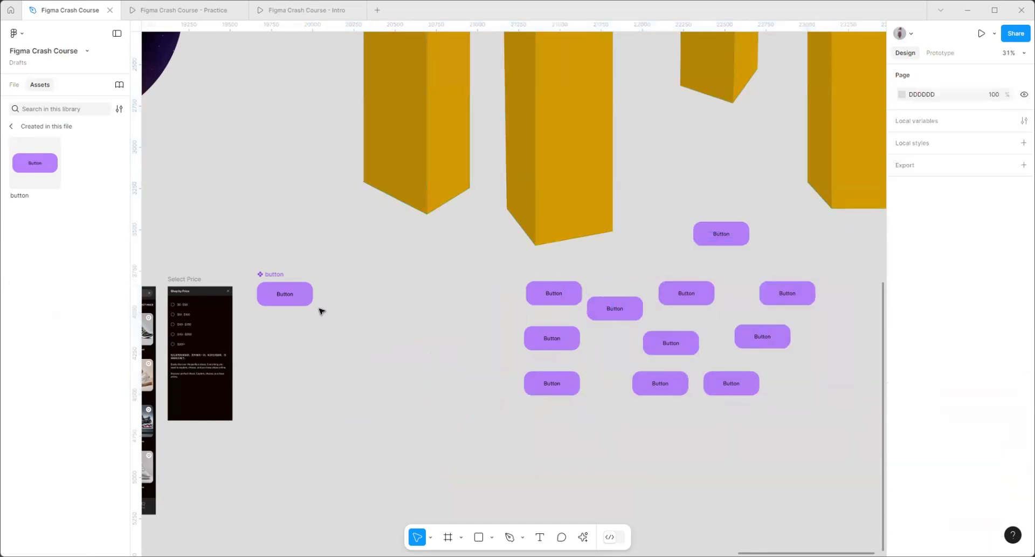
- Change the main button component's fill to magenta FF00D0, keeping 83% opacity
{"action": "left_click", "coordinate": [280, 276]}
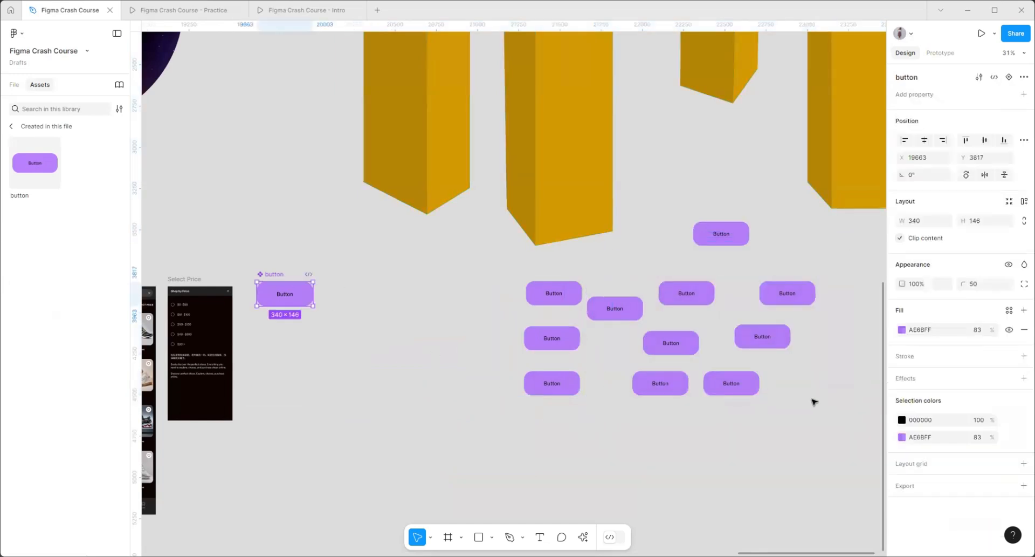
{"action": "left_click", "coordinate": [903, 330]}
{"action": "left_click_drag", "start_coordinate": [854, 430], "coordinate": [865, 430]}
{"action": "left_click_drag", "start_coordinate": [824, 306], "coordinate": [887, 284]}
{"action": "scroll", "coordinate": [313, 238], "scroll_direction": "up", "scroll_amount": 5}
{"action": "scroll", "coordinate": [264, 256], "scroll_direction": "down", "scroll_amount": 5}
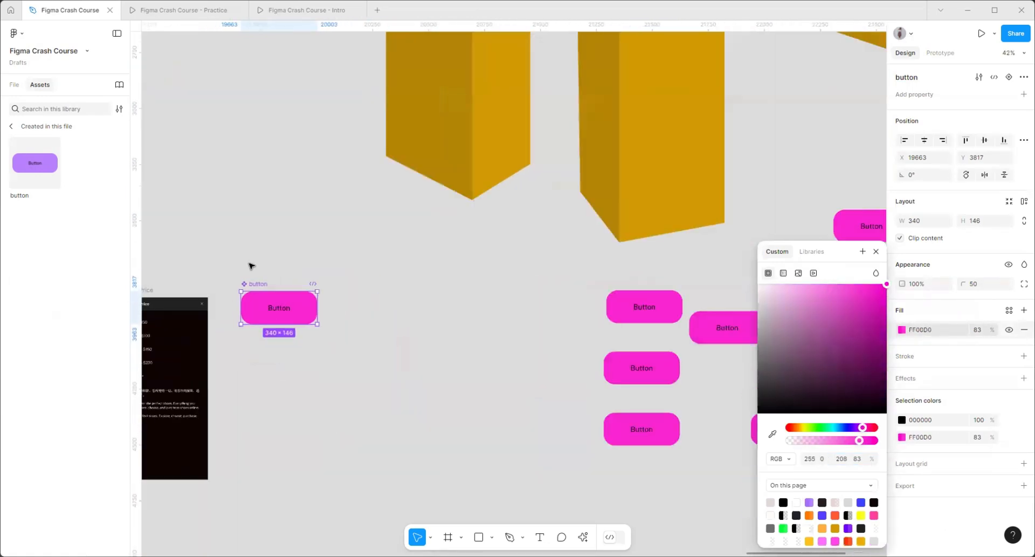
- Change the label text inside the main button component to white FFFFFF
{"action": "scroll", "coordinate": [293, 308], "scroll_direction": "down", "scroll_amount": 3}
{"action": "scroll", "coordinate": [218, 287], "scroll_direction": "up", "scroll_amount": 7}
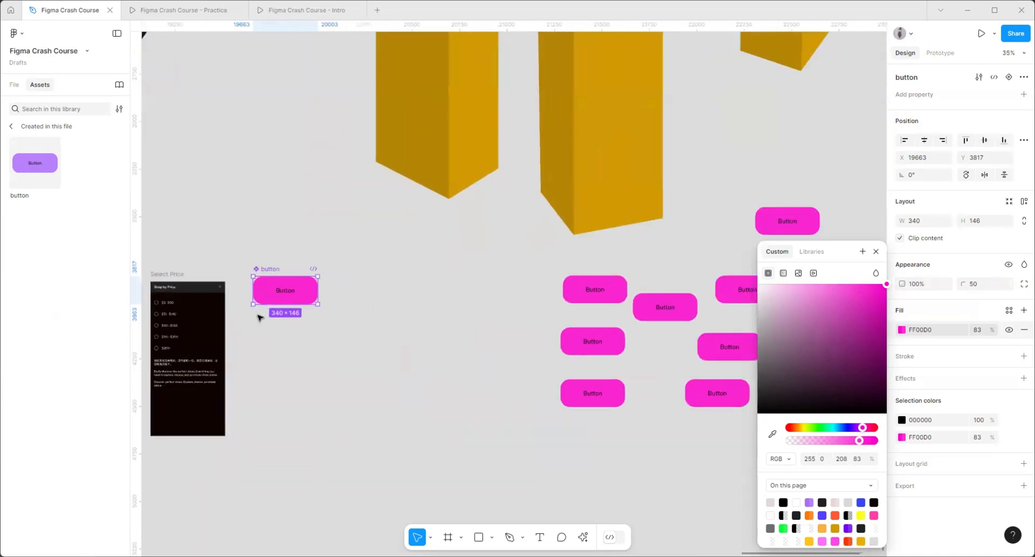
{"action": "key", "text": "Return"}
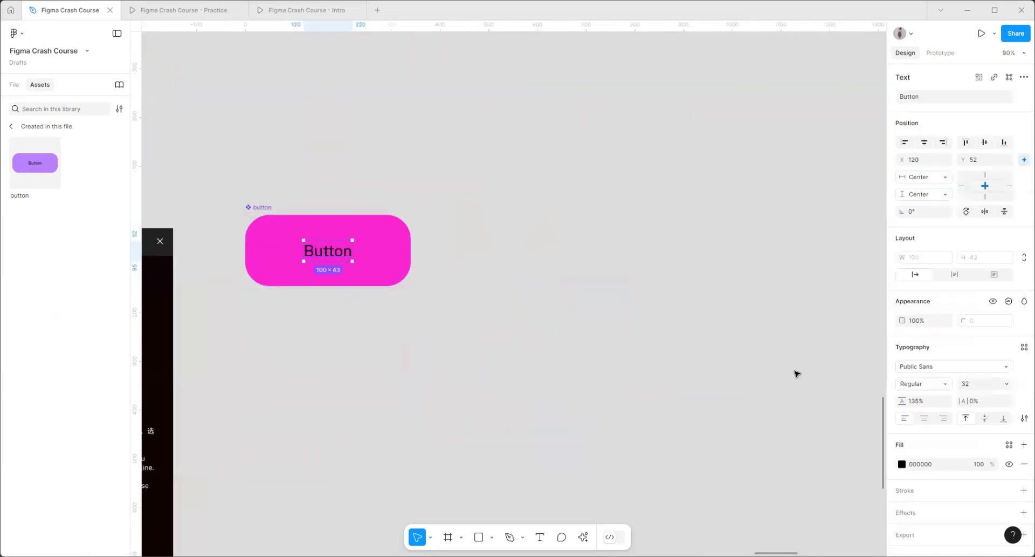
{"action": "left_click", "coordinate": [904, 466]}
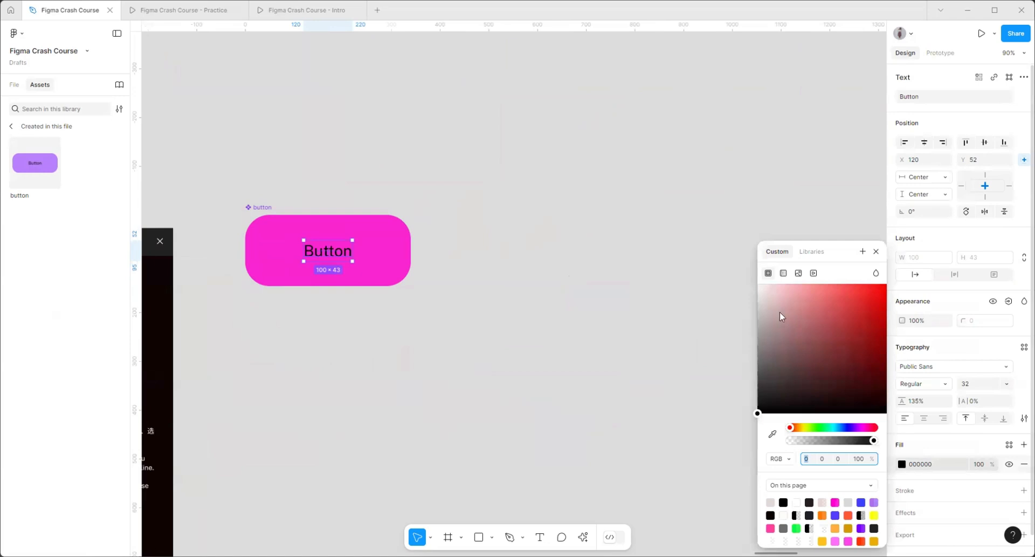
{"action": "left_click_drag", "start_coordinate": [779, 312], "coordinate": [757, 284]}
{"action": "scroll", "coordinate": [205, 315], "scroll_direction": "down", "scroll_amount": 5}
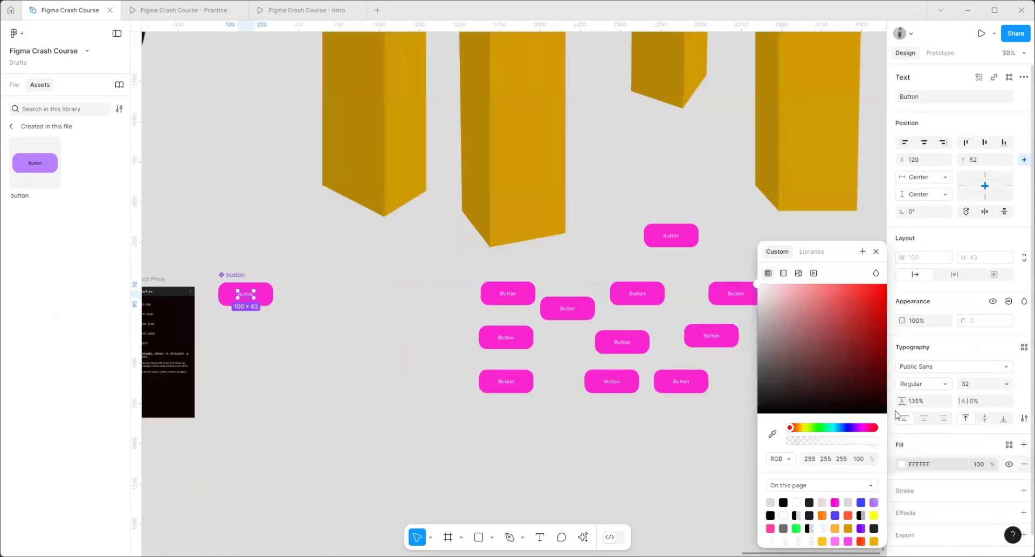
{"action": "left_click", "coordinate": [877, 250]}
{"action": "left_click", "coordinate": [401, 399]}
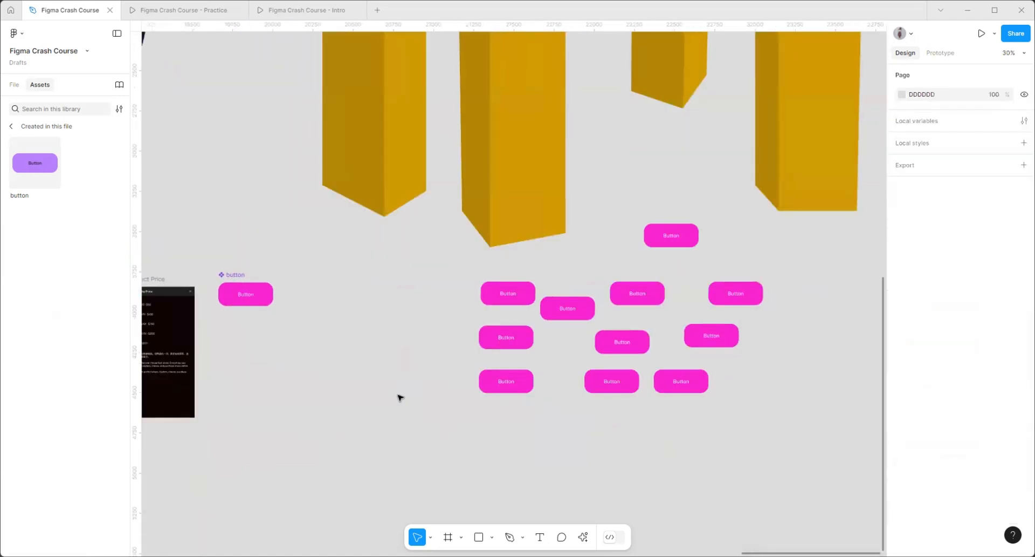
- Move one button instance out of the group to X 21654, Y 4738, below the other instances
{"action": "scroll", "coordinate": [522, 309], "scroll_direction": "down", "scroll_amount": 3}
{"action": "scroll", "coordinate": [560, 400], "scroll_direction": "up", "scroll_amount": 6}
{"action": "scroll", "coordinate": [439, 314], "scroll_direction": "up", "scroll_amount": 2}
{"action": "left_click", "coordinate": [440, 317]}
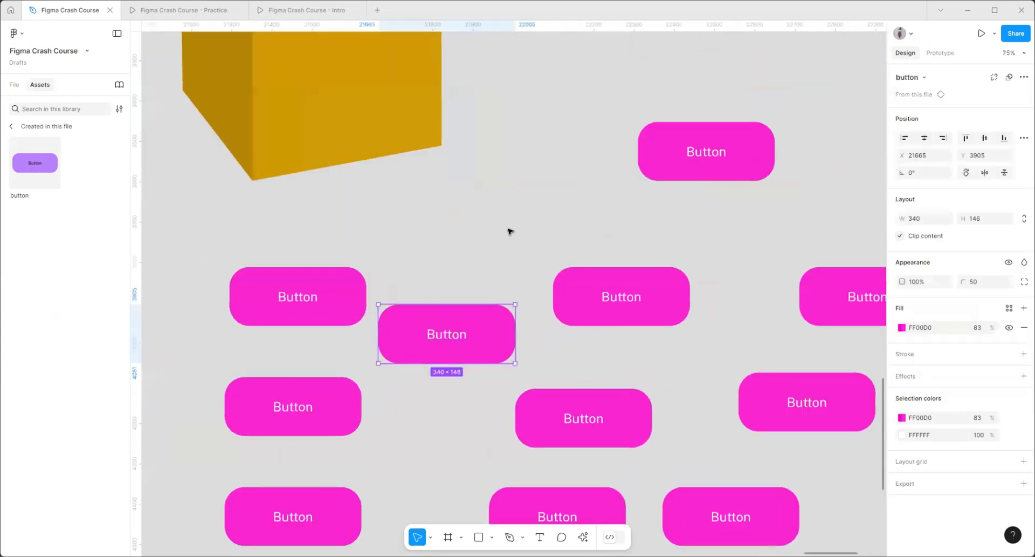
{"action": "scroll", "coordinate": [486, 291], "scroll_direction": "down", "scroll_amount": 4}
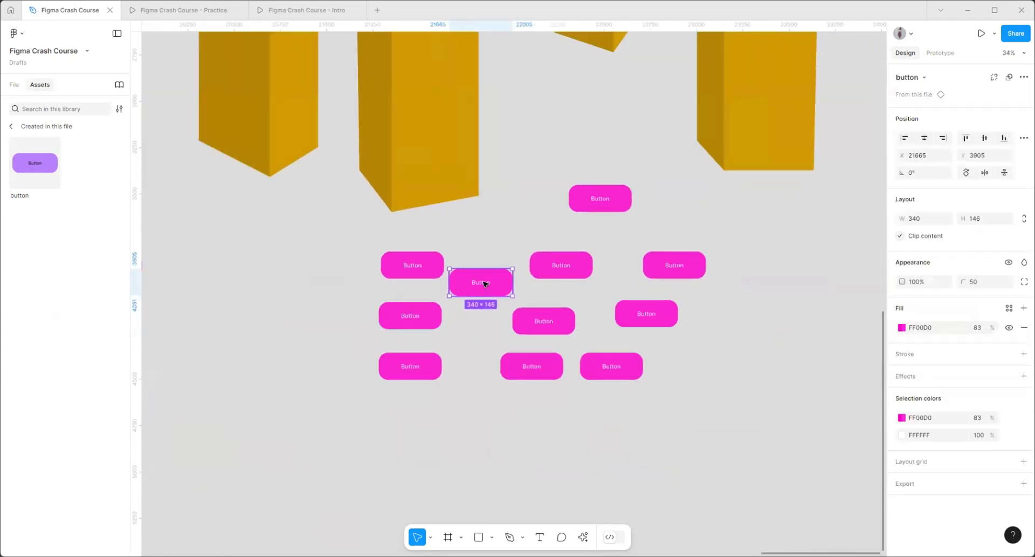
{"action": "left_click_drag", "start_coordinate": [485, 283], "coordinate": [469, 437]}
{"action": "scroll", "coordinate": [475, 458], "scroll_direction": "up", "scroll_amount": 6}
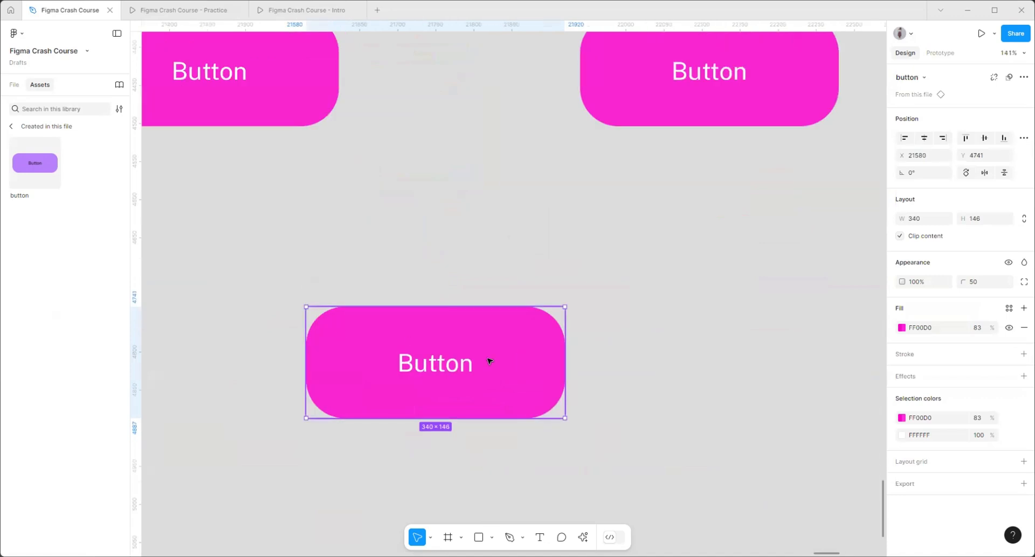
{"action": "double_click", "coordinate": [460, 367]}
{"action": "left_click", "coordinate": [303, 309]}
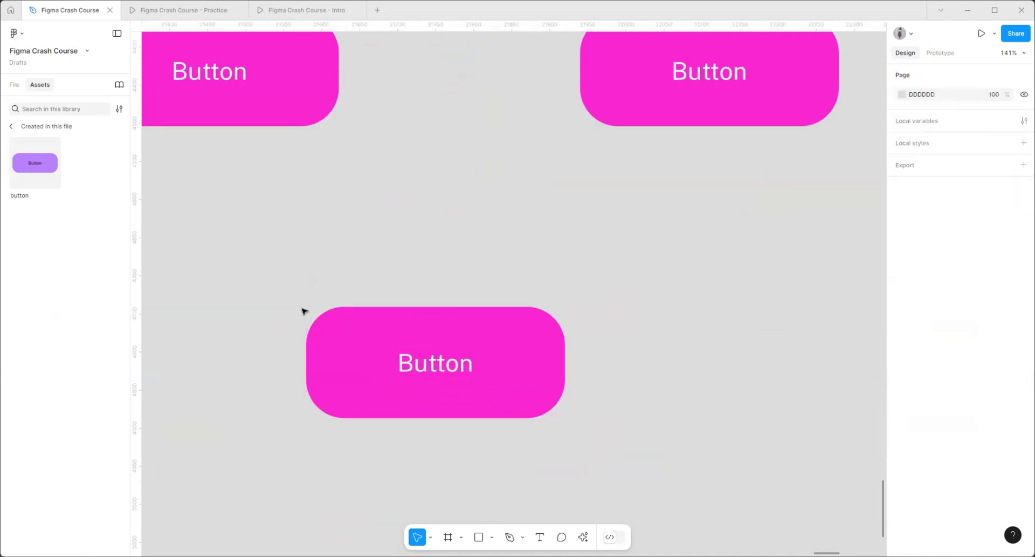
{"action": "left_click_drag", "start_coordinate": [339, 317], "coordinate": [412, 254]}
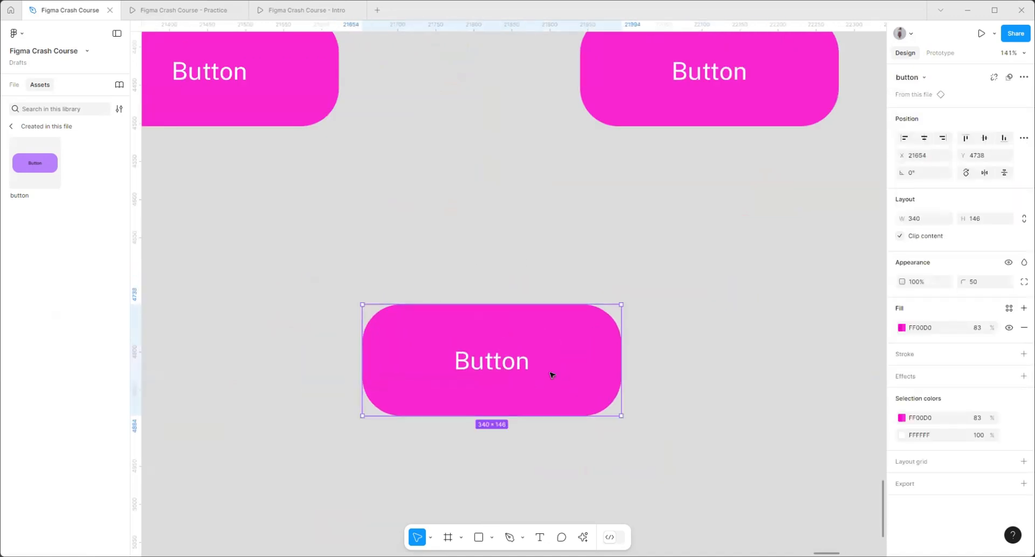
- Reposition the main button component beside Select Price and move the upper-row instance nearest to it to X 21547, Y 3885
{"action": "scroll", "coordinate": [551, 375], "scroll_direction": "down", "scroll_amount": 10}
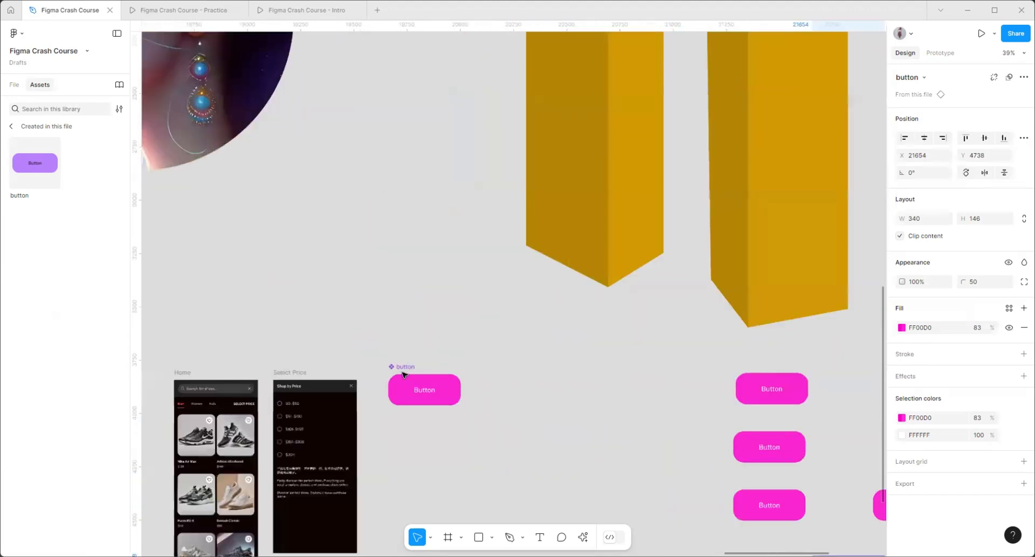
{"action": "left_click_drag", "start_coordinate": [403, 374], "coordinate": [393, 370]}
{"action": "scroll", "coordinate": [361, 358], "scroll_direction": "down", "scroll_amount": 5}
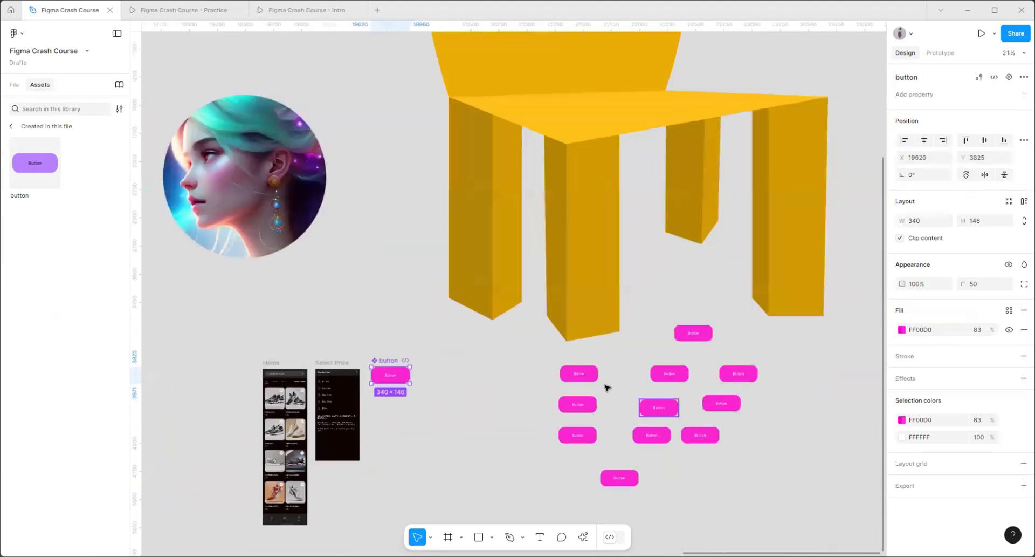
{"action": "left_click", "coordinate": [595, 378]}
{"action": "left_click_drag", "start_coordinate": [591, 377], "coordinate": [612, 381]}
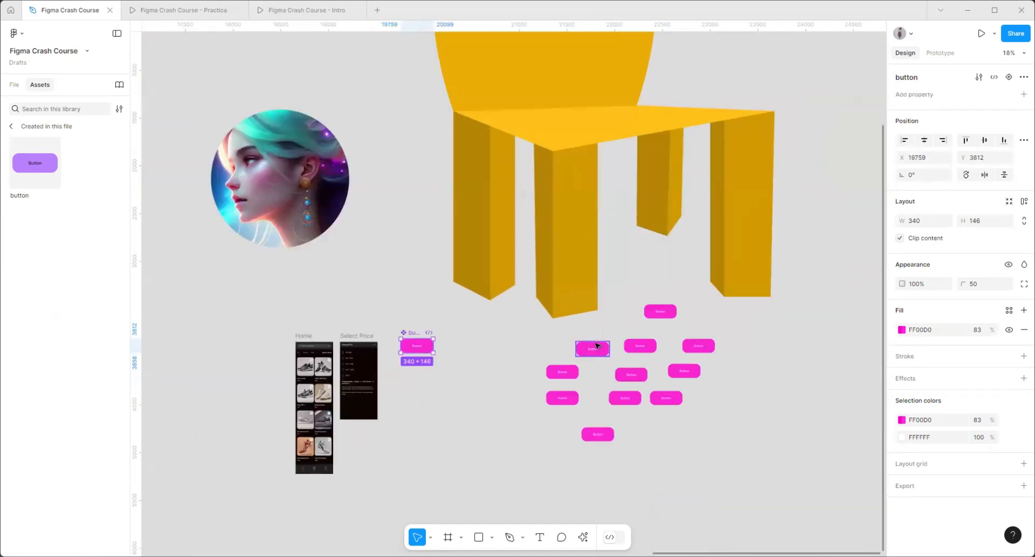
{"action": "left_click_drag", "start_coordinate": [597, 345], "coordinate": [592, 349]}
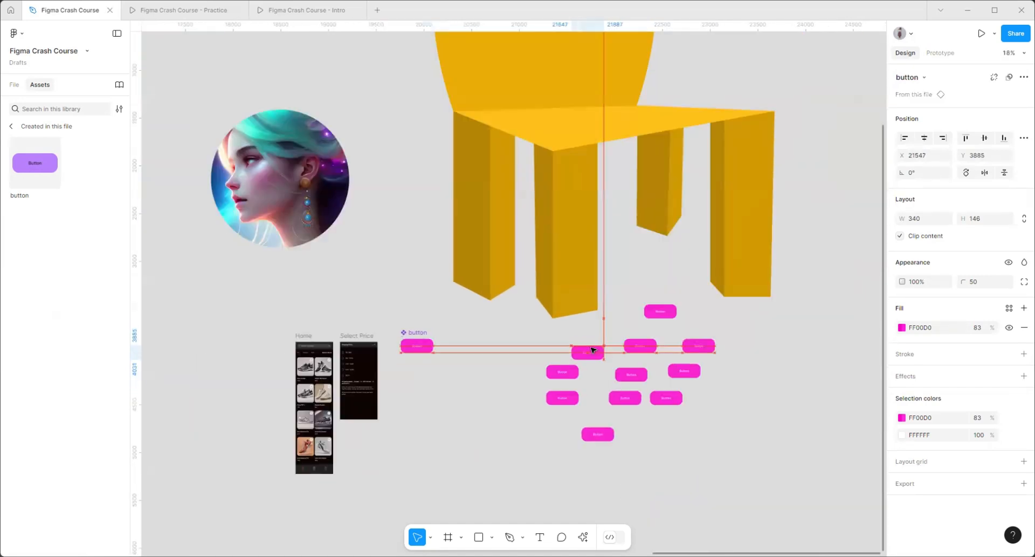
{"action": "left_click_drag", "start_coordinate": [404, 341], "coordinate": [395, 341]}
{"action": "left_click", "coordinate": [526, 316]}
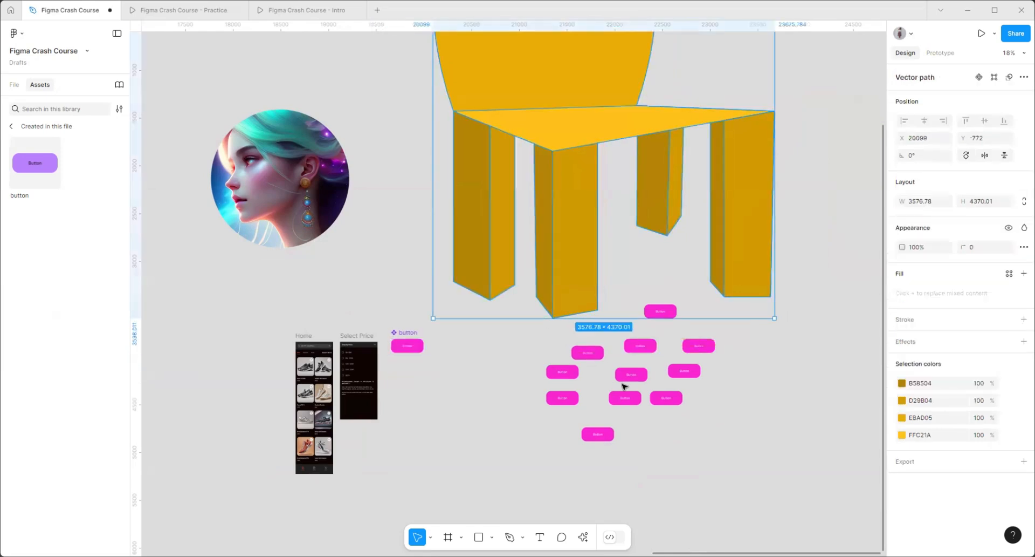
- Override the fill of the lowest button instance with dark magenta 810069
{"action": "scroll", "coordinate": [624, 378], "scroll_direction": "up", "scroll_amount": 3}
{"action": "left_click", "coordinate": [569, 346]}
{"action": "scroll", "coordinate": [544, 323], "scroll_direction": "down", "scroll_amount": 2}
{"action": "scroll", "coordinate": [559, 346], "scroll_direction": "up", "scroll_amount": 8}
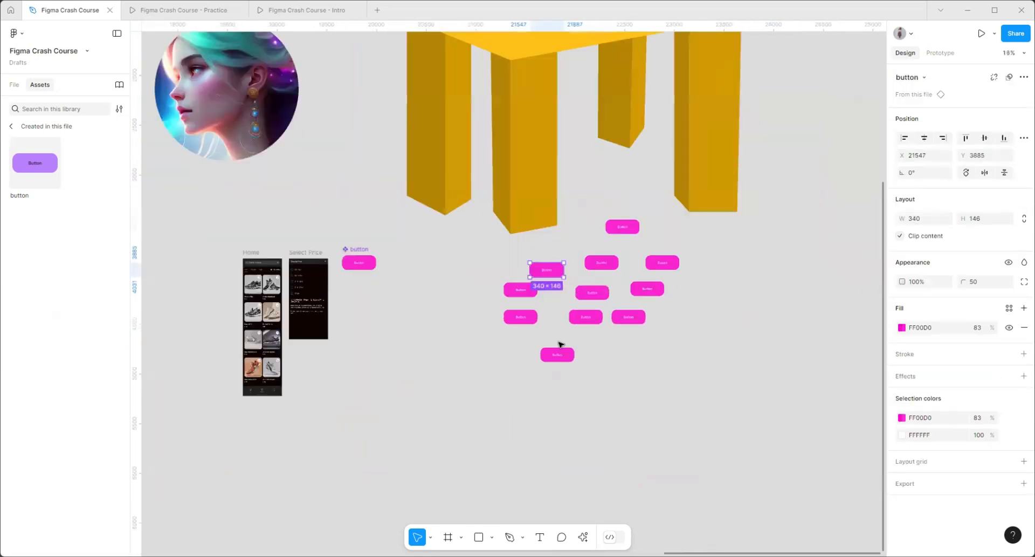
{"action": "left_click", "coordinate": [548, 389]}
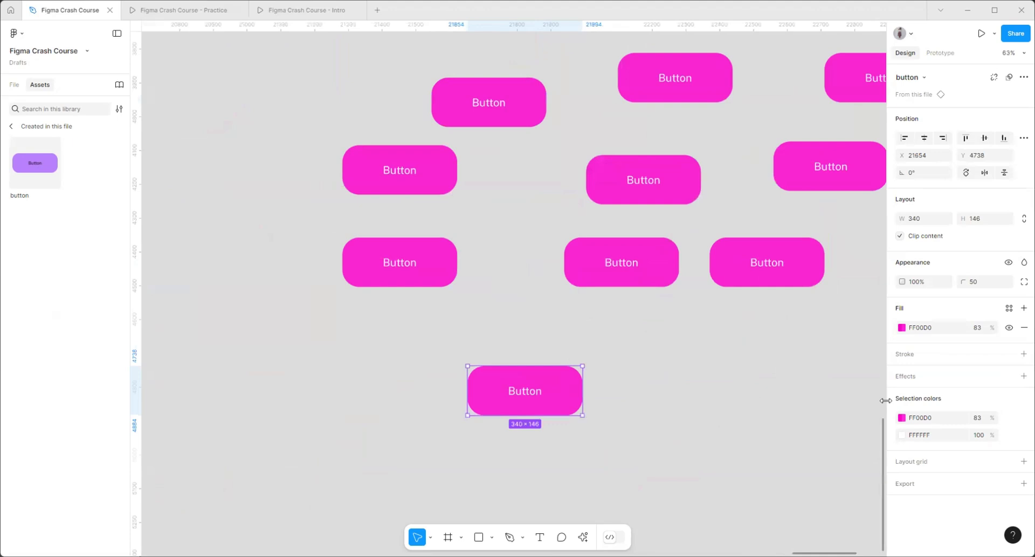
{"action": "left_click", "coordinate": [902, 328]}
{"action": "left_click_drag", "start_coordinate": [836, 328], "coordinate": [897, 366]}
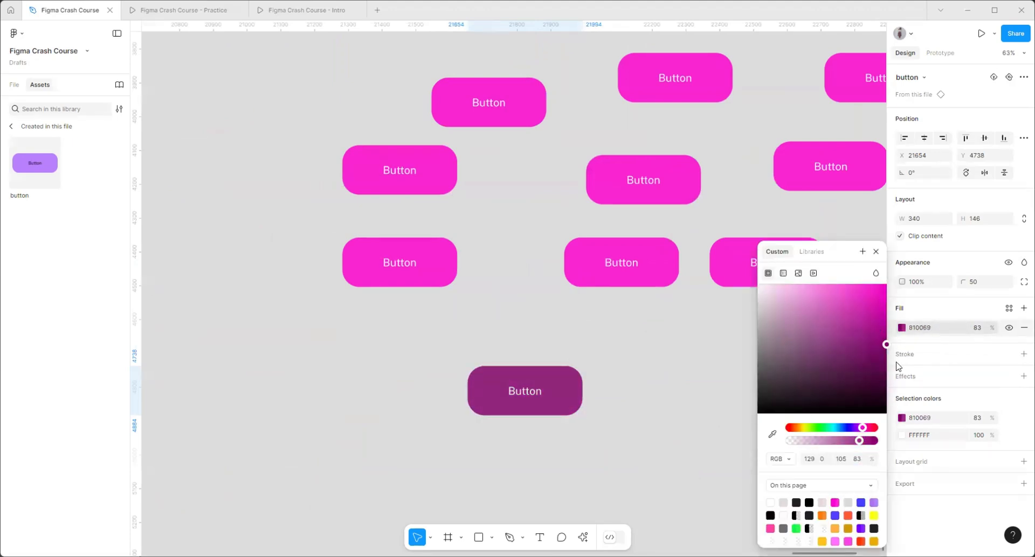
- Override the fill of the lowest button instance with navy 000F6F and close the colour picker
{"action": "left_click", "coordinate": [845, 427]}
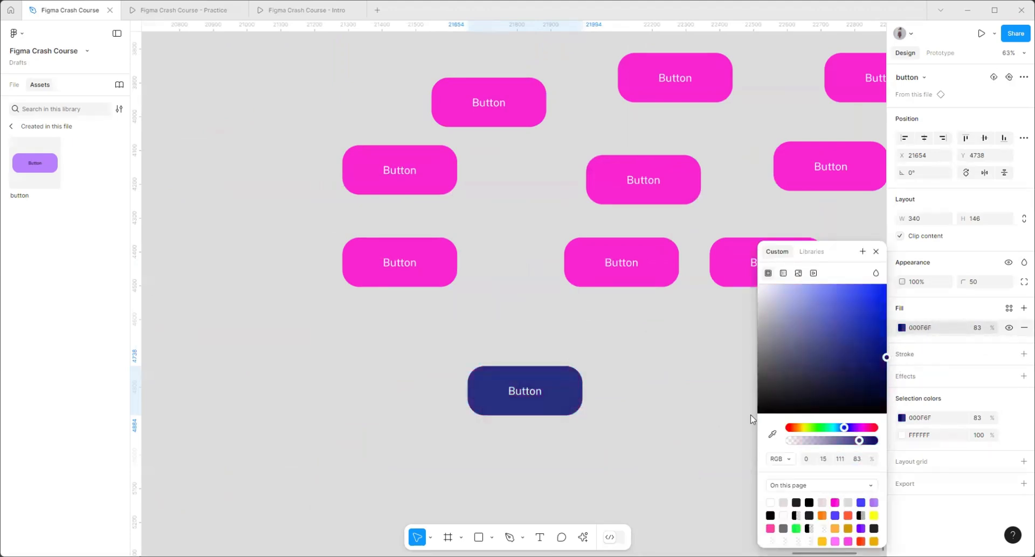
{"action": "scroll", "coordinate": [408, 386], "scroll_direction": "down", "scroll_amount": 3}
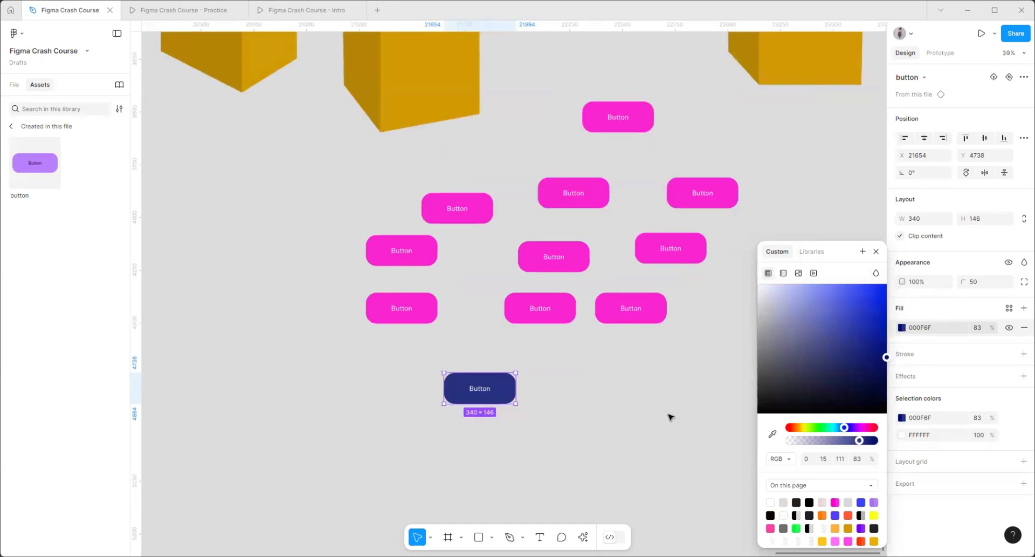
{"action": "scroll", "coordinate": [671, 417], "scroll_direction": "down", "scroll_amount": 3}
{"action": "scroll", "coordinate": [676, 334], "scroll_direction": "up", "scroll_amount": 2}
{"action": "scroll", "coordinate": [676, 316], "scroll_direction": "down", "scroll_amount": 2}
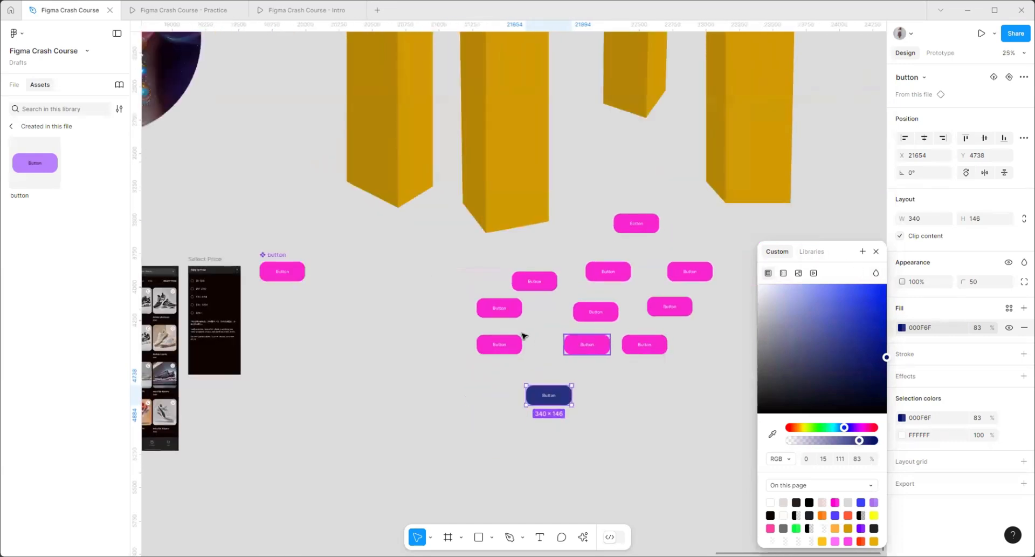
{"action": "left_click", "coordinate": [877, 252]}
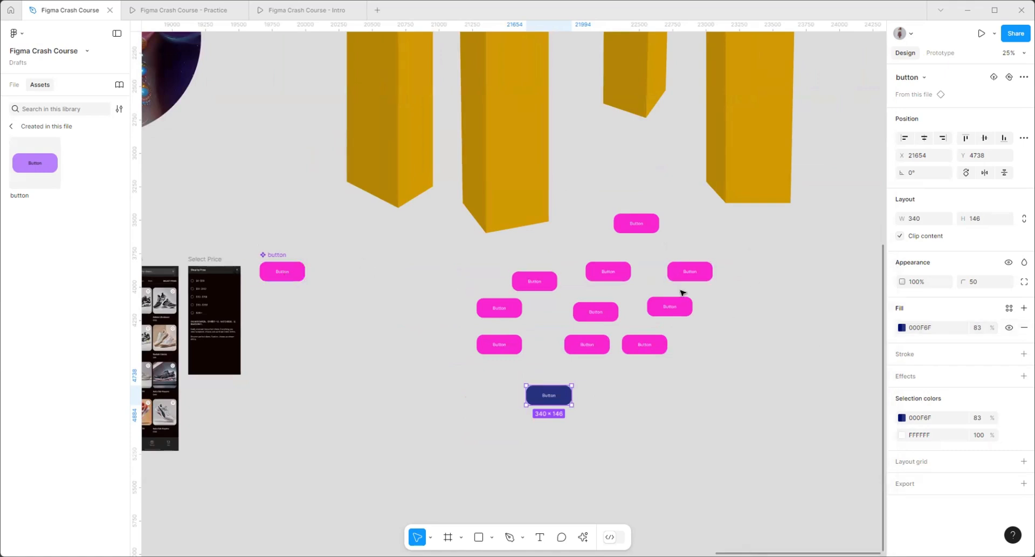
- Move the navy button instance to X 21940, Y 4743, below the bottom row of instances
{"action": "scroll", "coordinate": [663, 275], "scroll_direction": "up", "scroll_amount": 1}
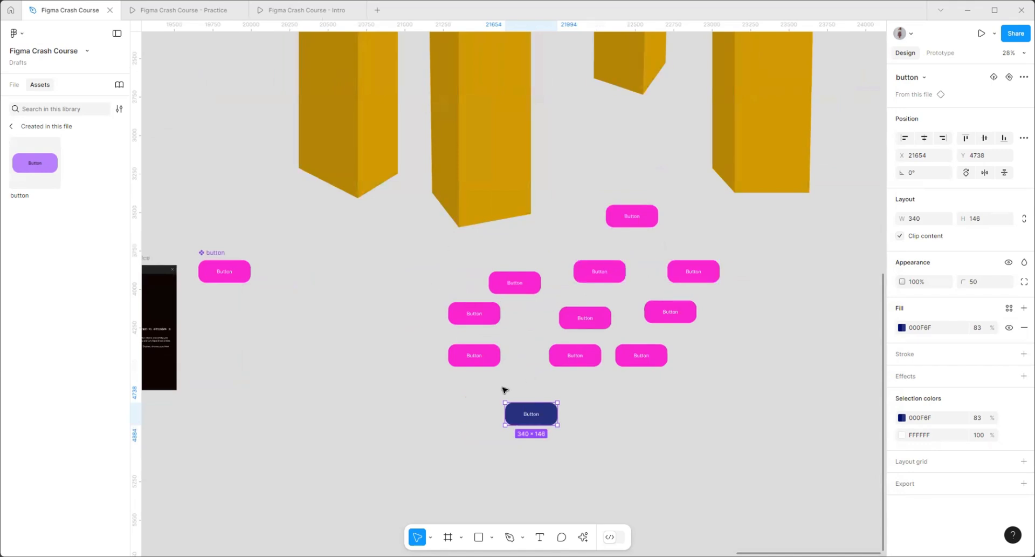
{"action": "scroll", "coordinate": [669, 431], "scroll_direction": "up", "scroll_amount": 5}
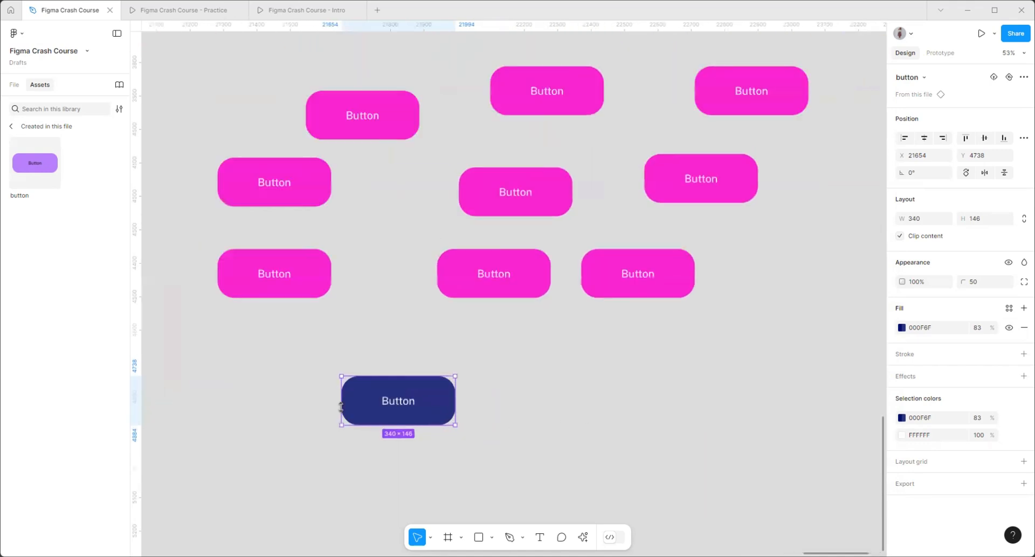
{"action": "left_click_drag", "start_coordinate": [383, 397], "coordinate": [476, 414]}
{"action": "scroll", "coordinate": [651, 423], "scroll_direction": "down", "scroll_amount": 5}
{"action": "scroll", "coordinate": [612, 409], "scroll_direction": "up", "scroll_amount": 5}
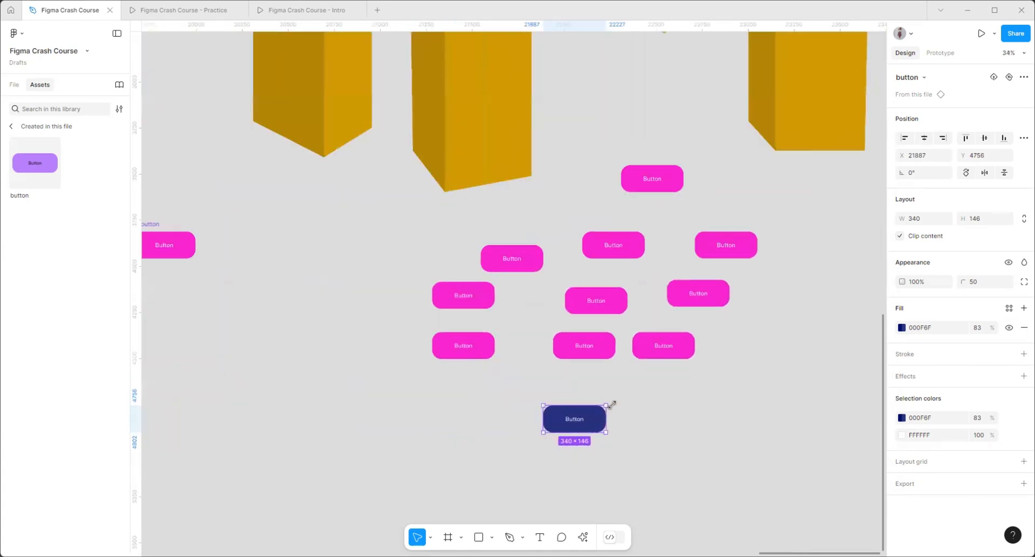
{"action": "left_click_drag", "start_coordinate": [502, 404], "coordinate": [575, 406]}
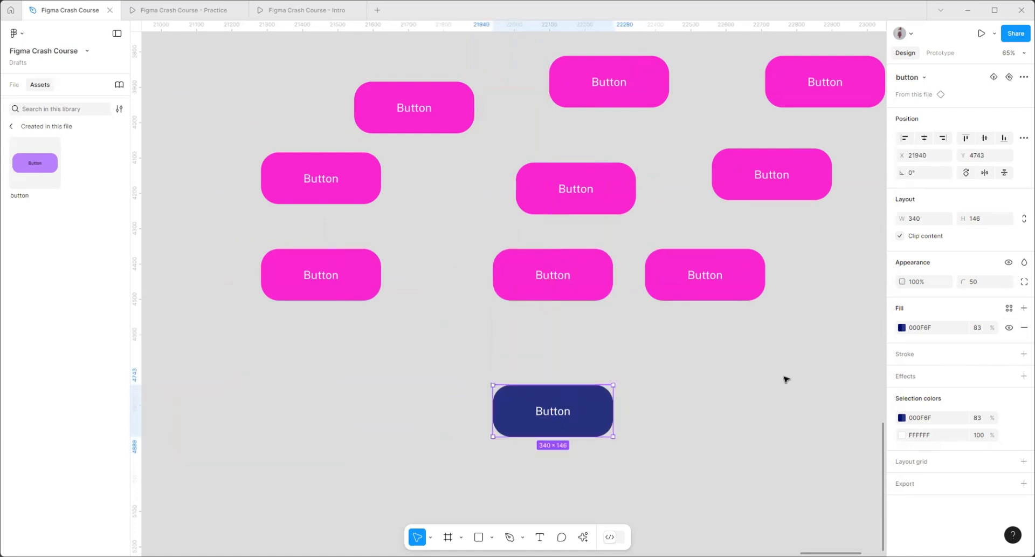
{"action": "scroll", "coordinate": [553, 445], "scroll_direction": "up", "scroll_amount": 4}
{"action": "scroll", "coordinate": [632, 446], "scroll_direction": "down", "scroll_amount": 6}
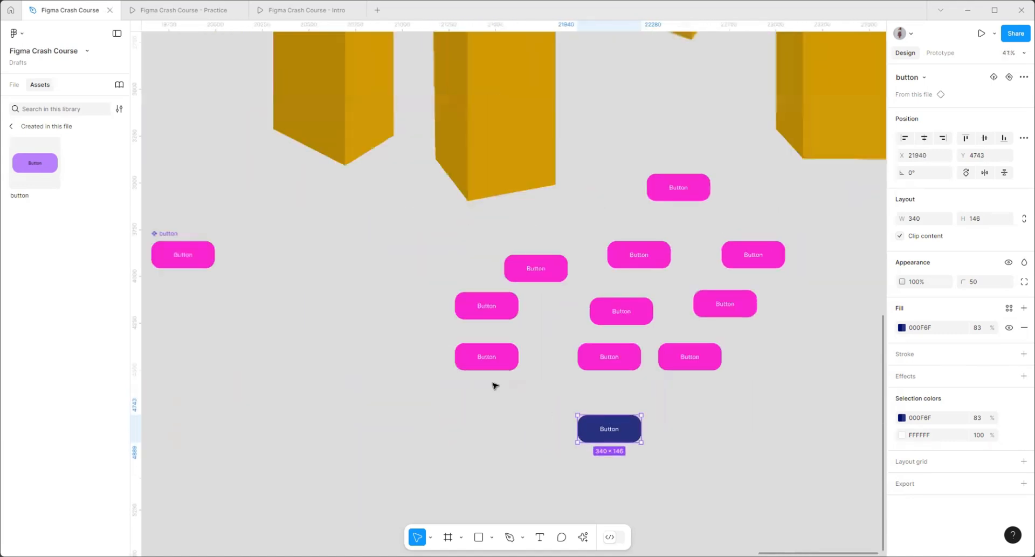
- Set the fill of the main button component beside Select Price to blue 003CFF
{"action": "left_click", "coordinate": [259, 275]}
{"action": "left_click", "coordinate": [901, 330]}
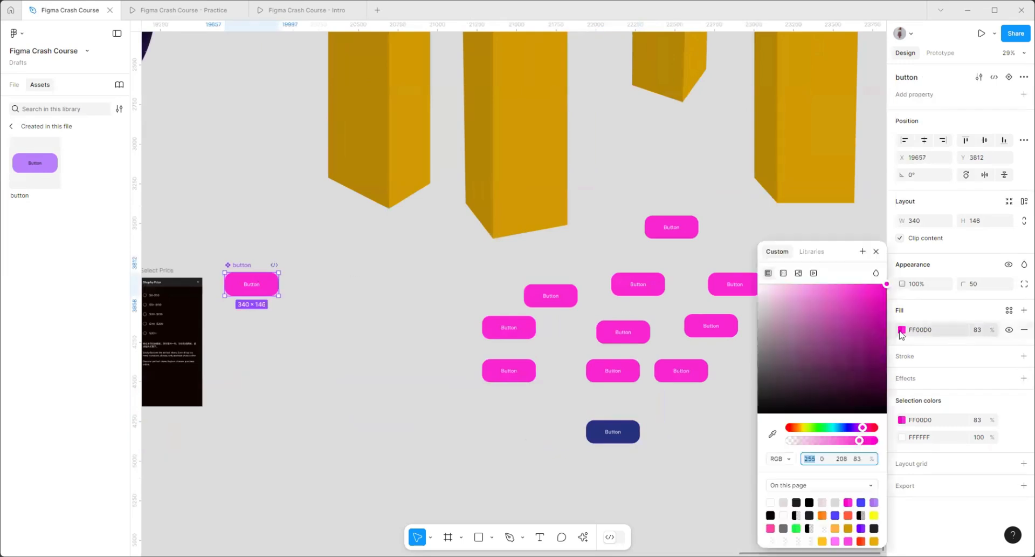
{"action": "left_click_drag", "start_coordinate": [833, 427], "coordinate": [843, 427]}
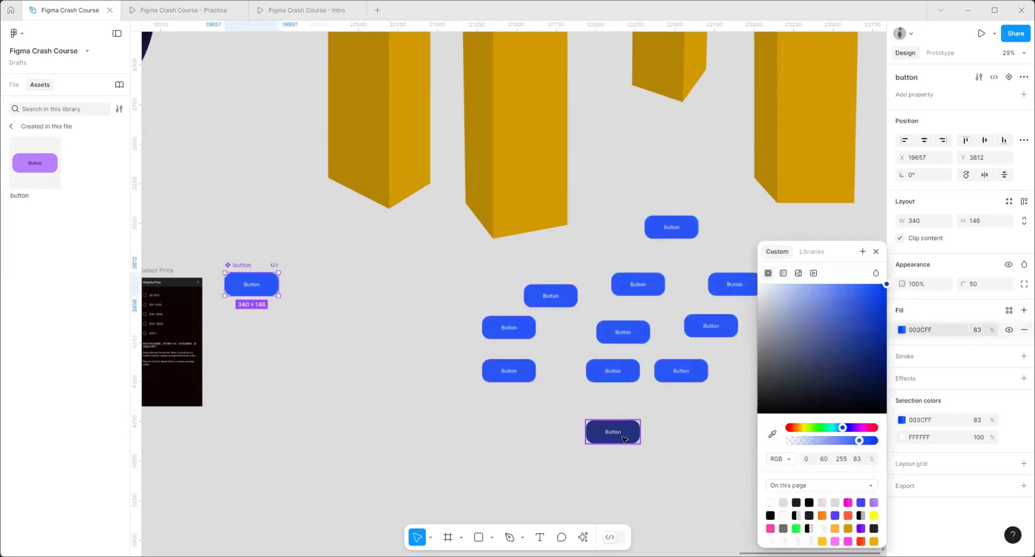
- Compare the fill of the overridden navy instance with the main component and the other button instances
{"action": "scroll", "coordinate": [689, 443], "scroll_direction": "up", "scroll_amount": 3}
{"action": "scroll", "coordinate": [673, 416], "scroll_direction": "down", "scroll_amount": 3}
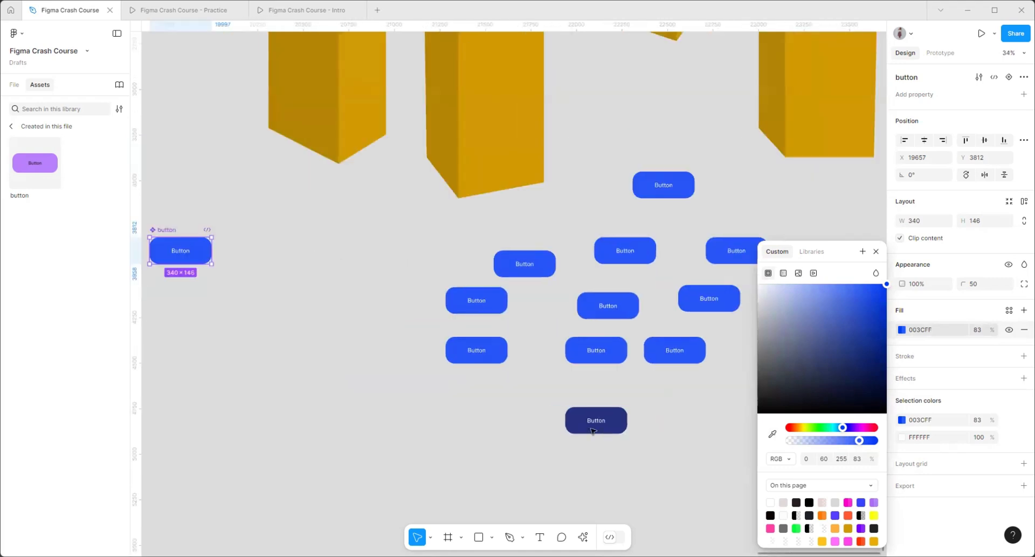
{"action": "scroll", "coordinate": [431, 346], "scroll_direction": "down", "scroll_amount": 2}
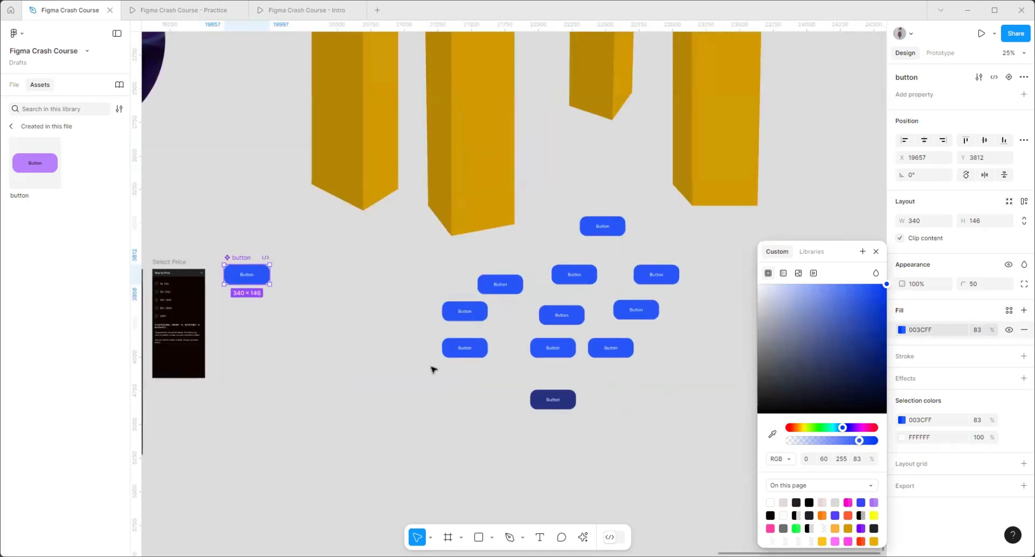
{"action": "scroll", "coordinate": [586, 425], "scroll_direction": "up", "scroll_amount": 4}
{"action": "scroll", "coordinate": [608, 416], "scroll_direction": "down", "scroll_amount": 4}
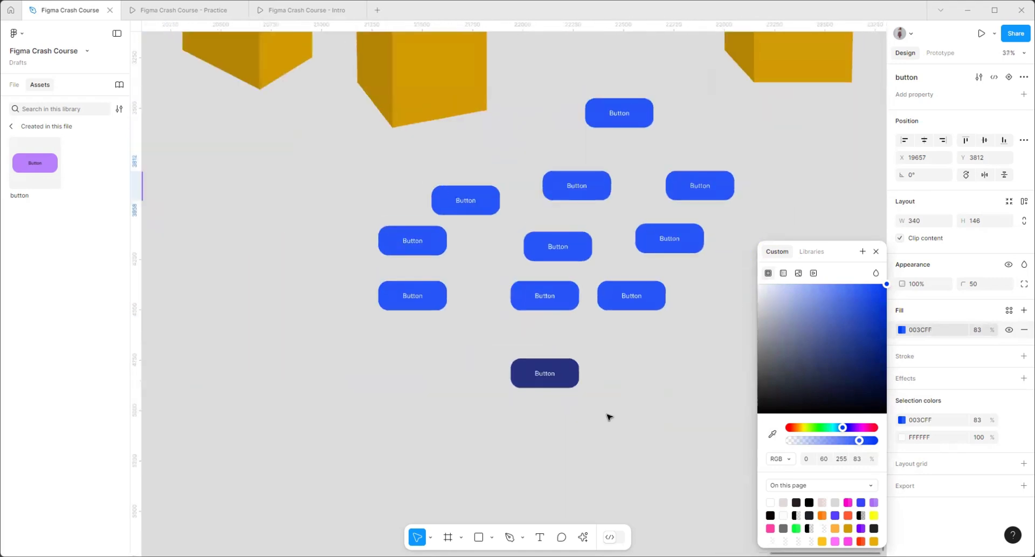
{"action": "scroll", "coordinate": [546, 406], "scroll_direction": "up", "scroll_amount": 6}
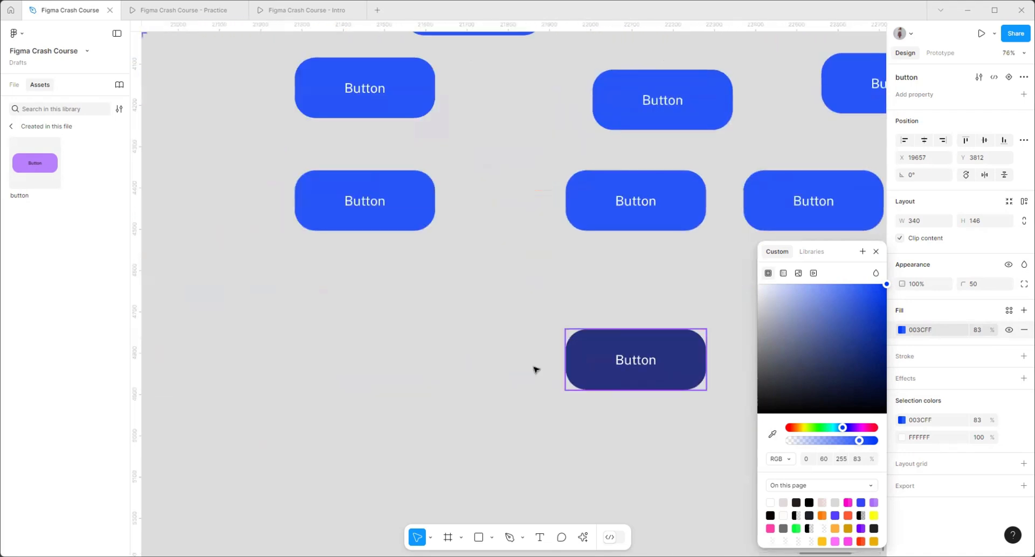
{"action": "scroll", "coordinate": [672, 381], "scroll_direction": "down", "scroll_amount": 4}
{"action": "scroll", "coordinate": [636, 407], "scroll_direction": "up", "scroll_amount": 4}
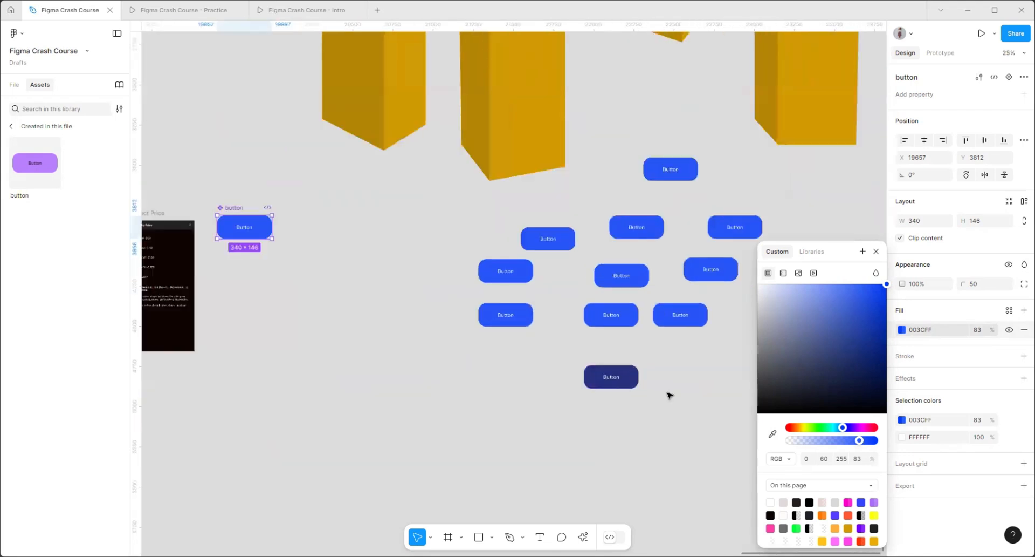
{"action": "scroll", "coordinate": [583, 377], "scroll_direction": "down", "scroll_amount": 5}
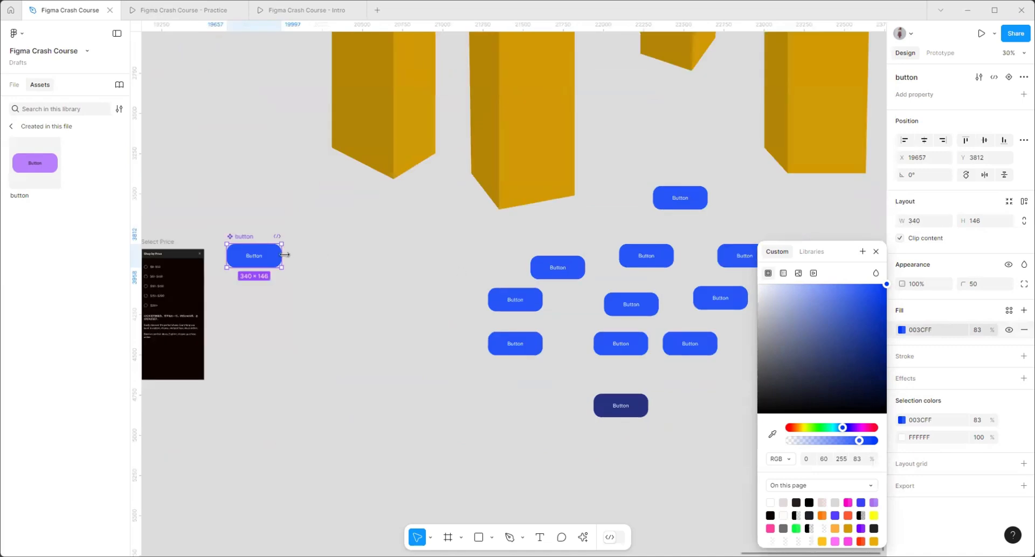
- Try enlarging the main button component to 850 × 844 and undo the height change
{"action": "left_click_drag", "start_coordinate": [284, 255], "coordinate": [358, 379]}
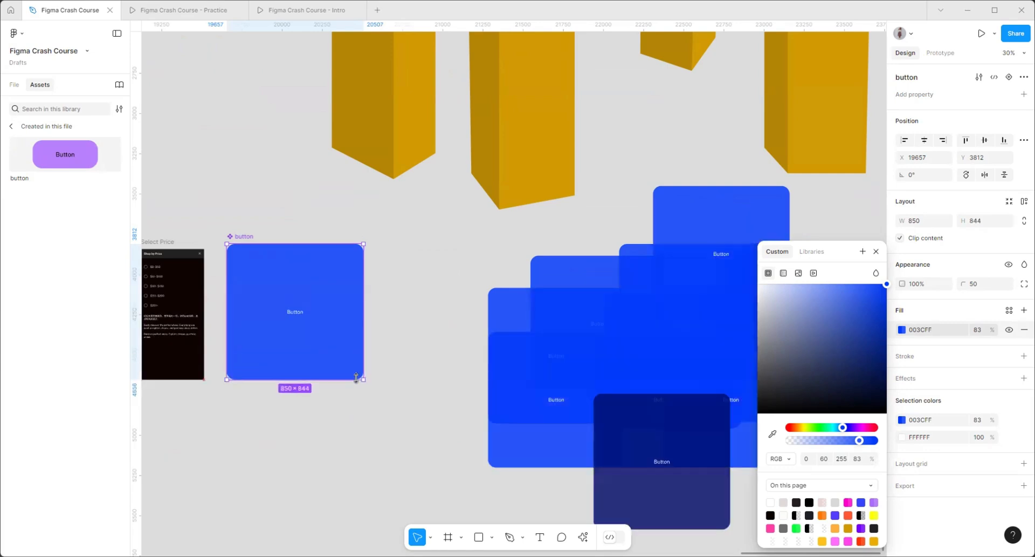
{"action": "key", "text": "ctrl+z"}
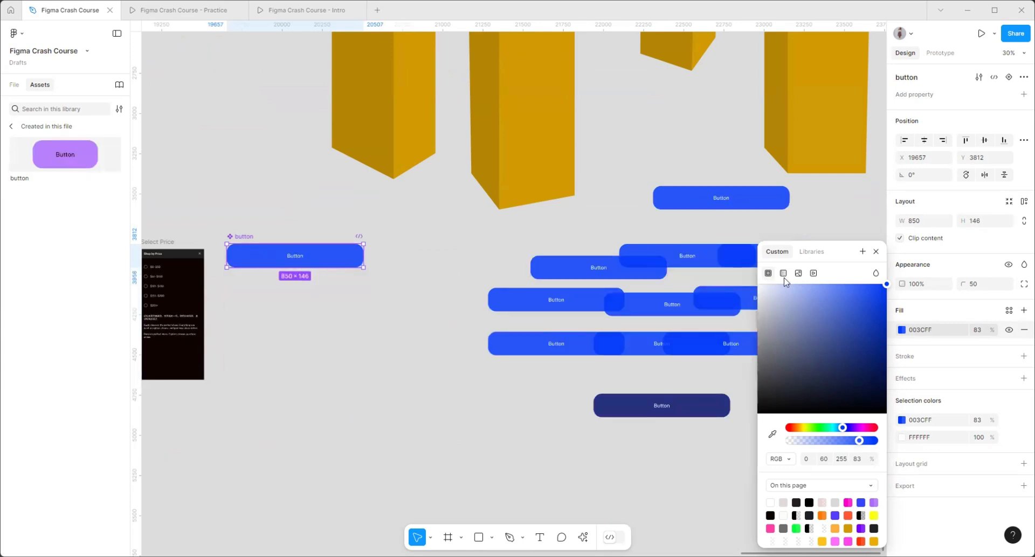
- Set the label inside the main button component to font size 96 and Bold weight
{"action": "double_click", "coordinate": [299, 260]}
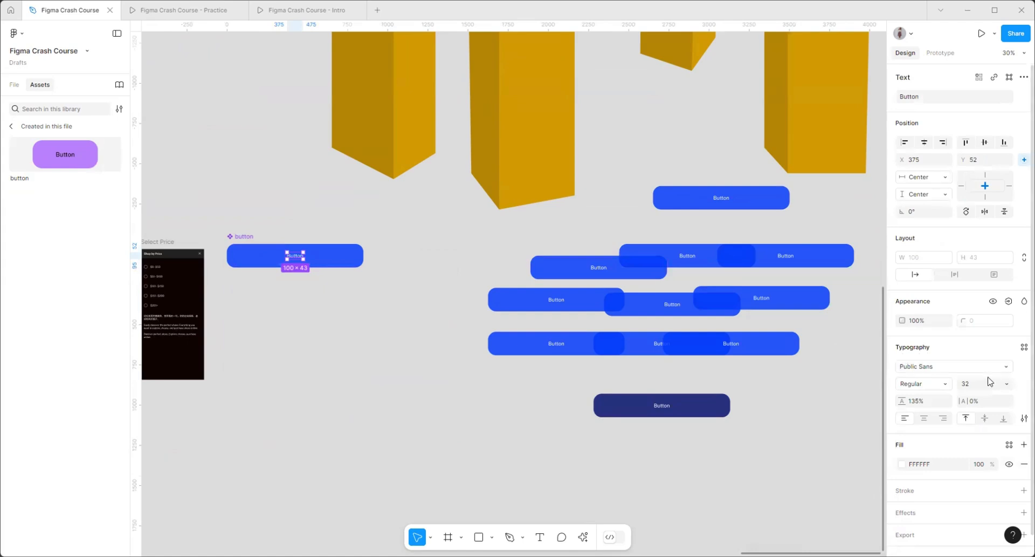
{"action": "left_click", "coordinate": [1006, 385]}
{"action": "left_click", "coordinate": [987, 451]}
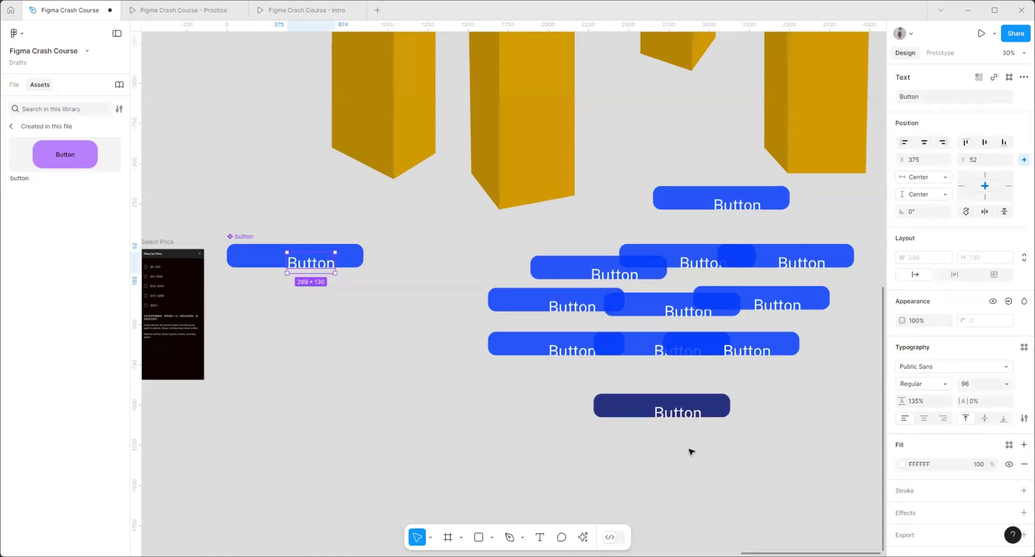
{"action": "left_click", "coordinate": [937, 384]}
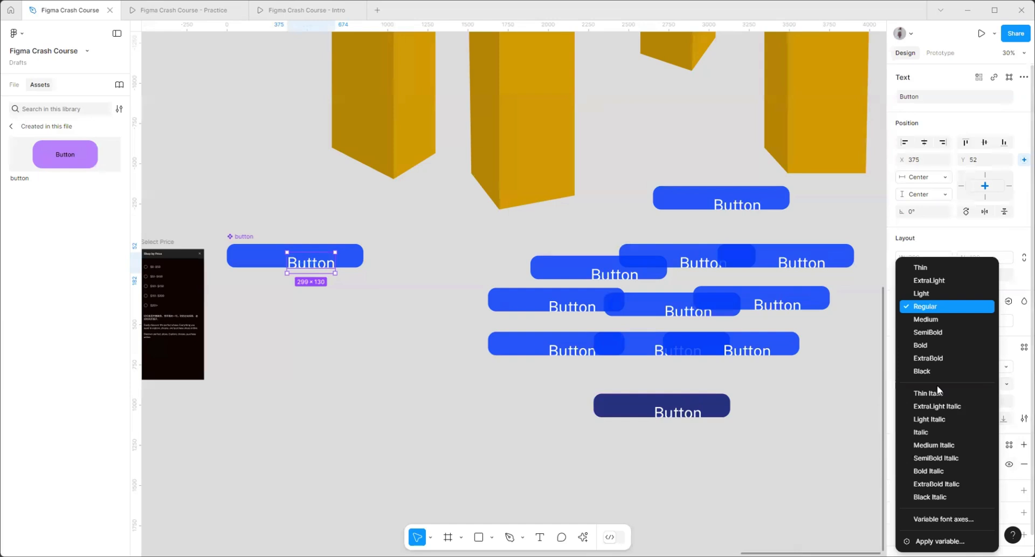
{"action": "left_click", "coordinate": [927, 344]}
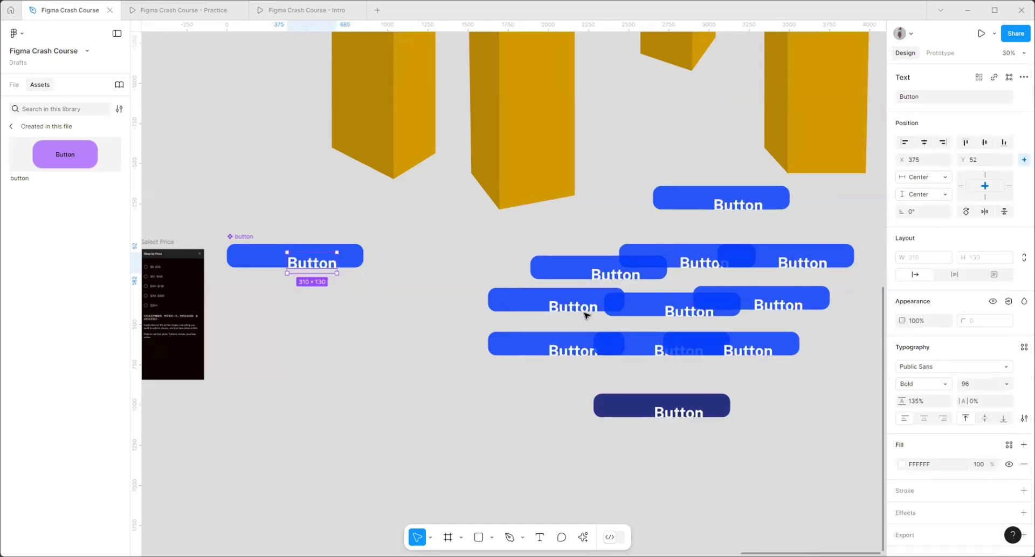
- Undo the label's weight and size changes and the main component's widening, and clear the selection
{"action": "key", "text": "ctrl+z"}
{"action": "key", "text": "ctrl+z"}
{"action": "key", "text": "ctrl+z"}
{"action": "left_click", "coordinate": [453, 260]}
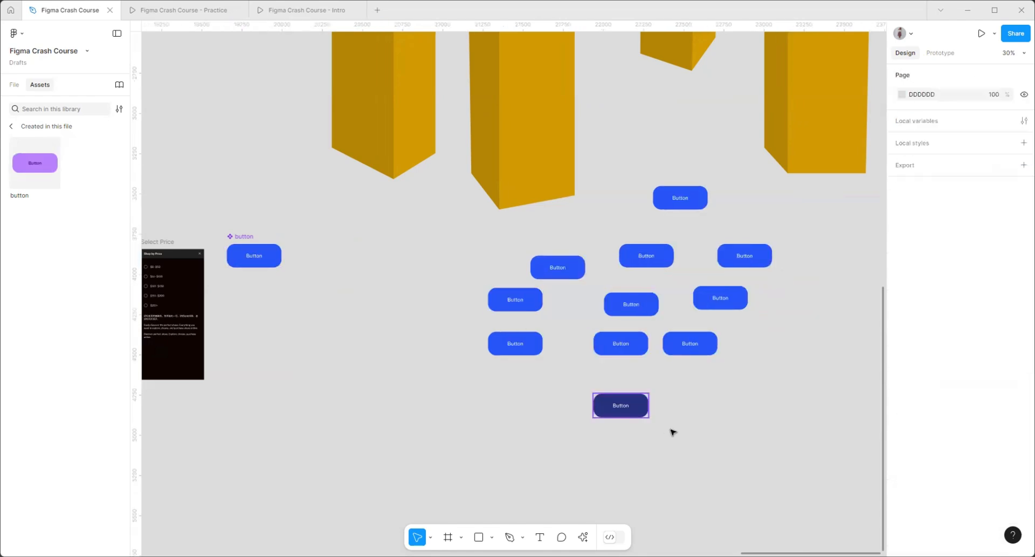
- Reposition the navy button instance to X 21900, Y 4732, below the bottom row of instances
{"action": "scroll", "coordinate": [688, 390], "scroll_direction": "up", "scroll_amount": 4}
{"action": "left_click_drag", "start_coordinate": [554, 401], "coordinate": [583, 417]}
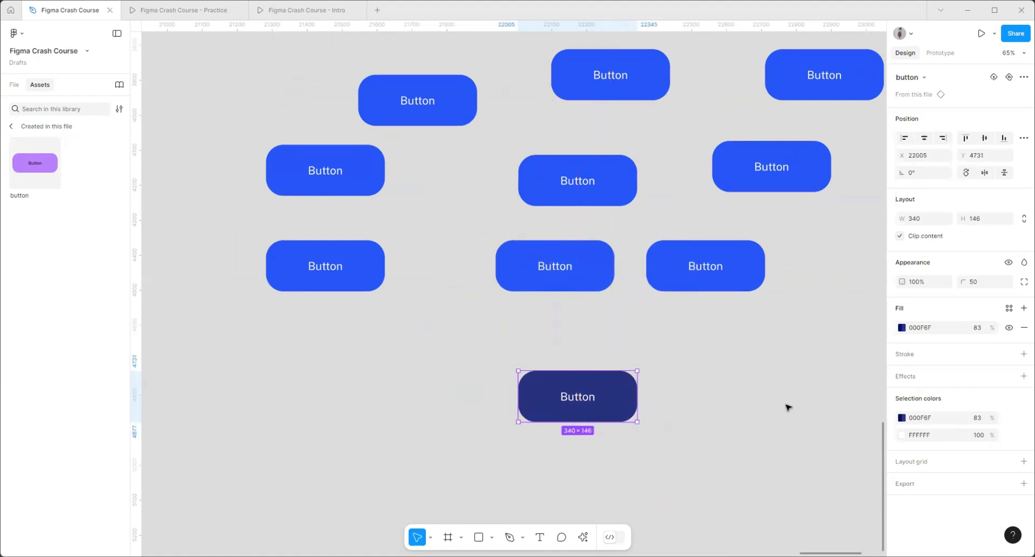
{"action": "scroll", "coordinate": [699, 389], "scroll_direction": "down", "scroll_amount": 6}
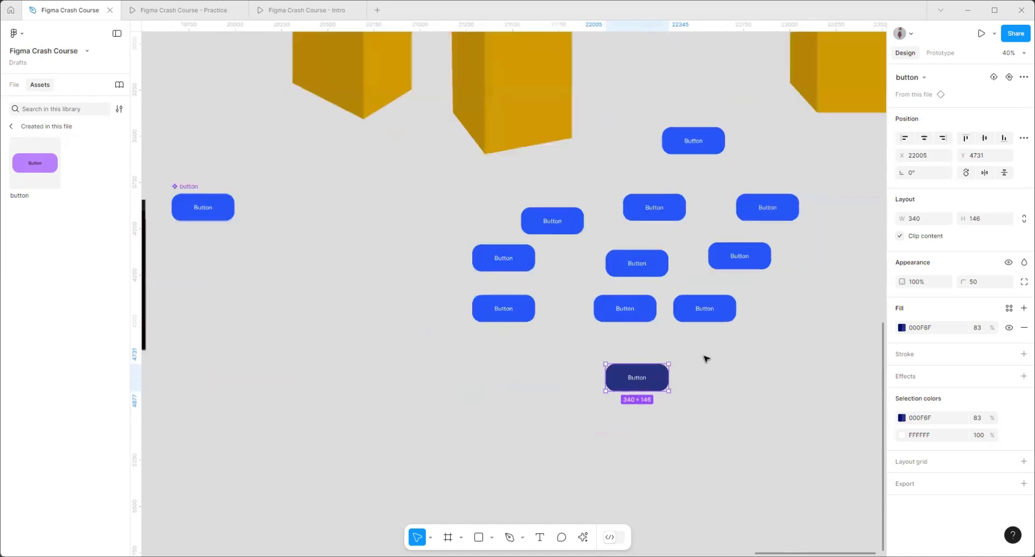
{"action": "scroll", "coordinate": [698, 379], "scroll_direction": "up", "scroll_amount": 3}
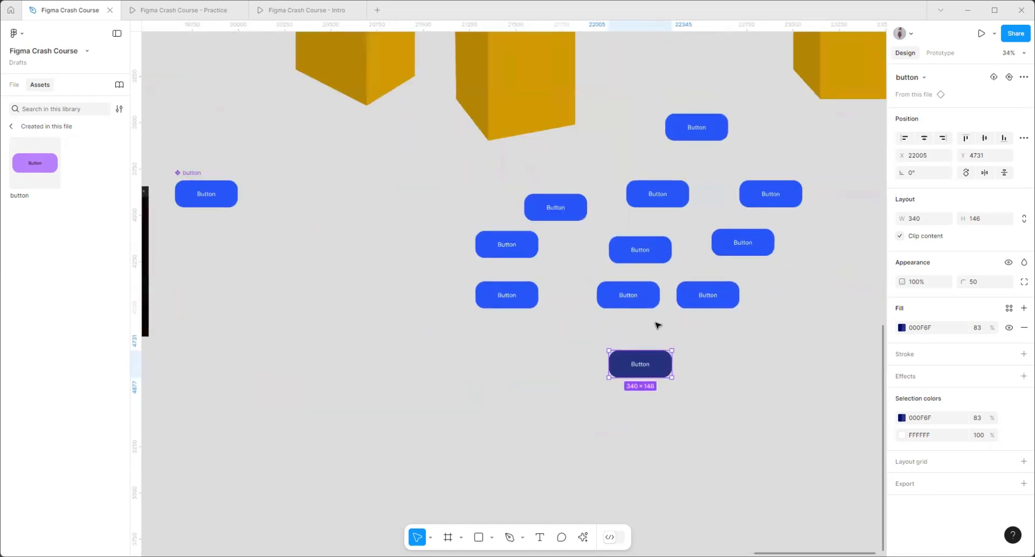
{"action": "scroll", "coordinate": [702, 355], "scroll_direction": "up", "scroll_amount": 5}
{"action": "left_click_drag", "start_coordinate": [568, 374], "coordinate": [527, 374]}
{"action": "scroll", "coordinate": [652, 388], "scroll_direction": "down", "scroll_amount": 4}
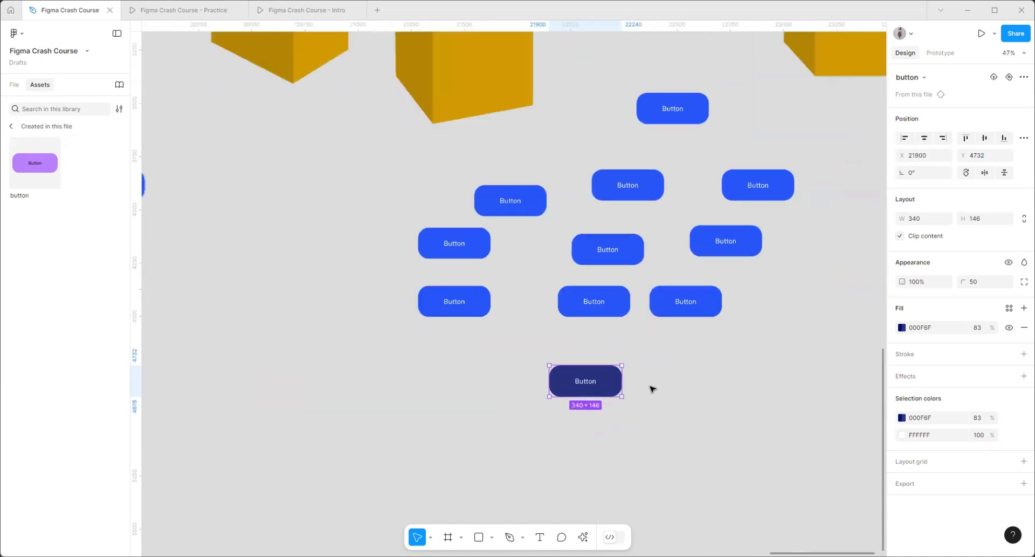
{"action": "scroll", "coordinate": [653, 388], "scroll_direction": "down", "scroll_amount": 4}
{"action": "scroll", "coordinate": [668, 366], "scroll_direction": "up", "scroll_amount": 5}
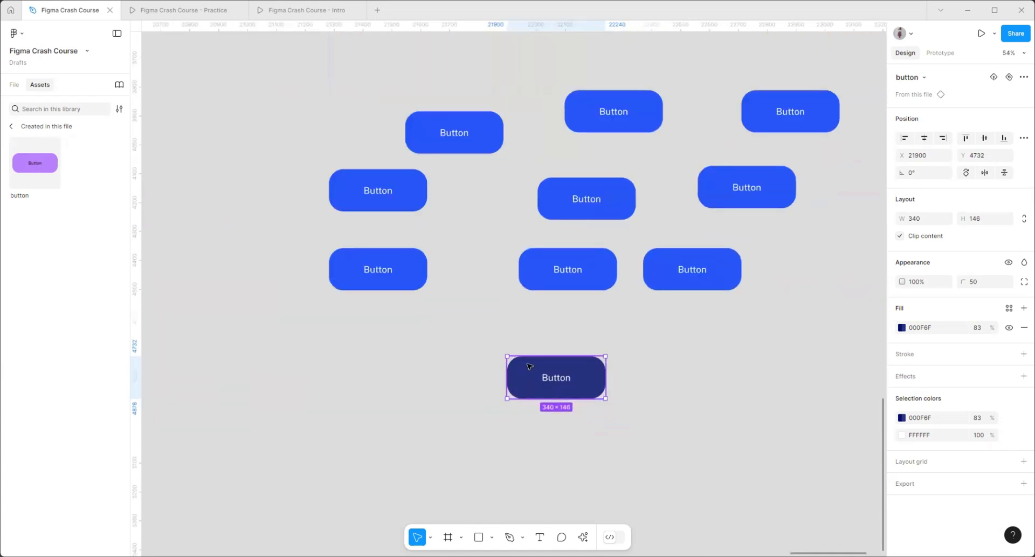
- Reset all changes on the navy button instance to match its main component
{"action": "right_click", "coordinate": [529, 366]}
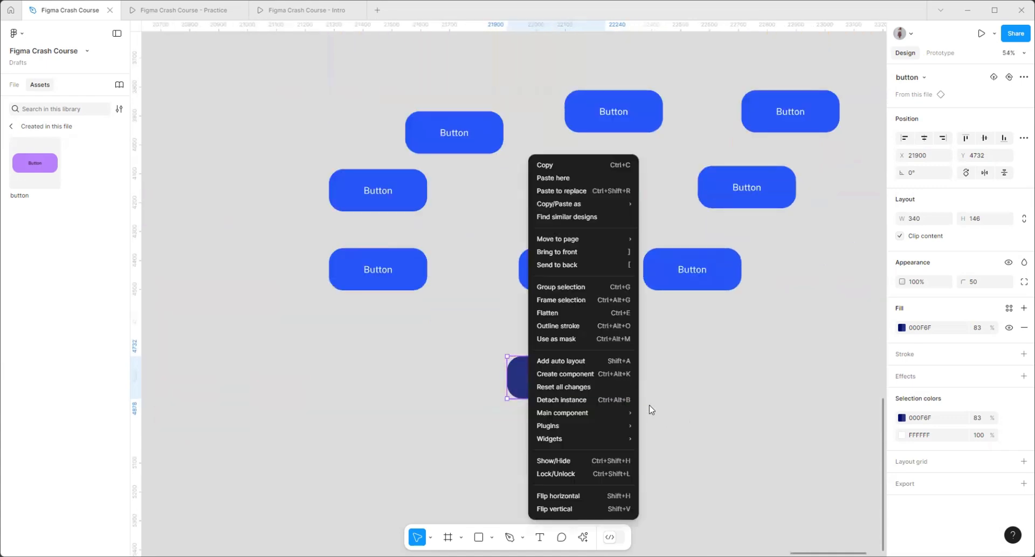
{"action": "left_click", "coordinate": [563, 387]}
{"action": "scroll", "coordinate": [642, 410], "scroll_direction": "down", "scroll_amount": 6}
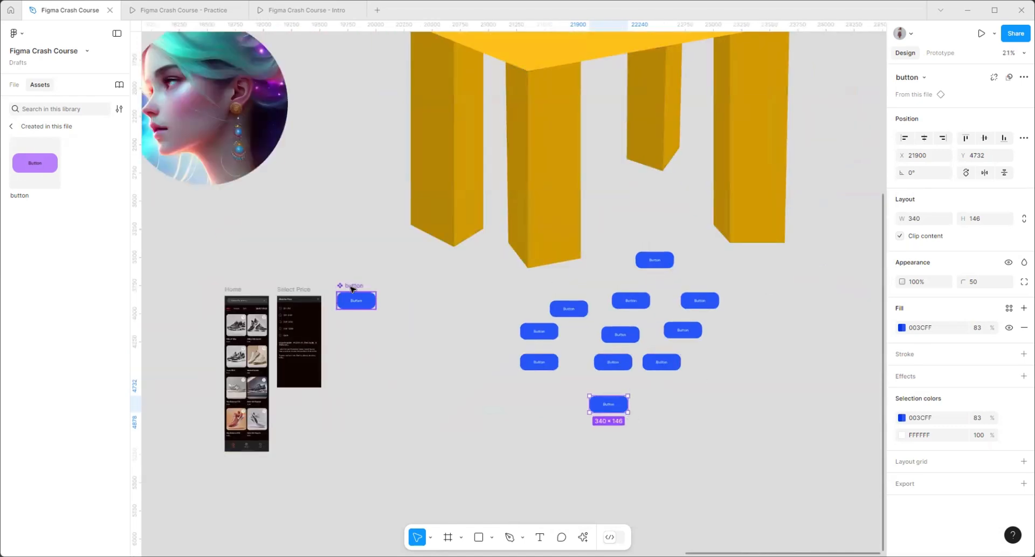
- Set the fill of the main button component to magenta FF00DD and close the colour picker
{"action": "left_click", "coordinate": [354, 289]}
{"action": "left_click", "coordinate": [902, 330]}
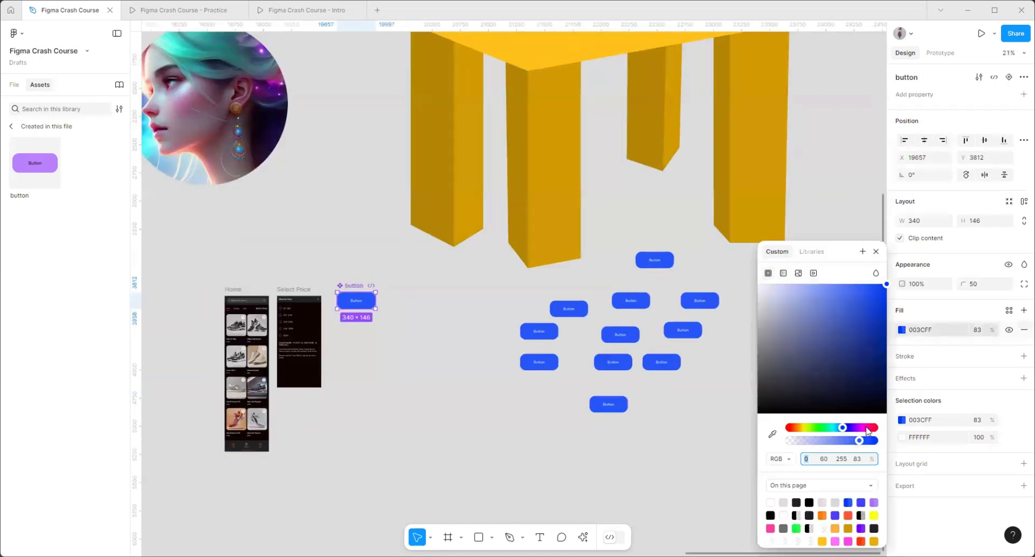
{"action": "left_click_drag", "start_coordinate": [854, 430], "coordinate": [862, 427]}
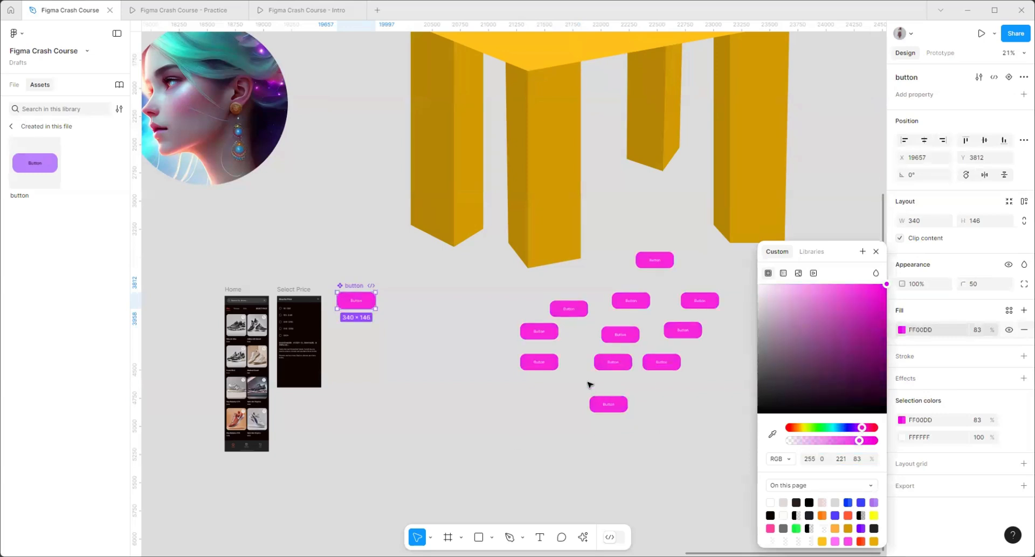
{"action": "left_click", "coordinate": [876, 251]}
- Move the topmost button instance down to X 23051, Y 4001, beside the other instances
{"action": "scroll", "coordinate": [759, 315], "scroll_direction": "up", "scroll_amount": 3}
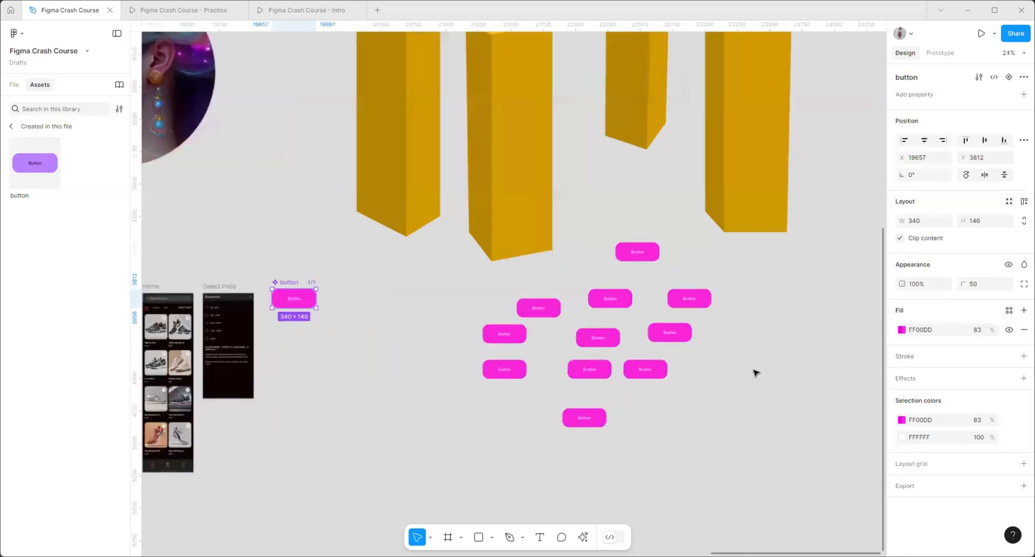
{"action": "left_click_drag", "start_coordinate": [741, 481], "coordinate": [382, 294]}
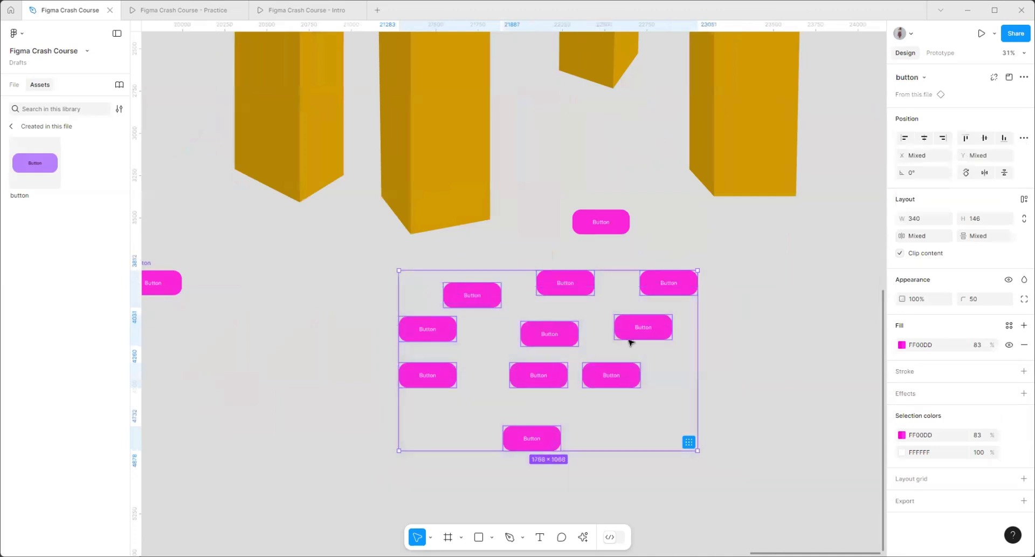
{"action": "scroll", "coordinate": [758, 374], "scroll_direction": "up", "scroll_amount": 2}
{"action": "scroll", "coordinate": [494, 365], "scroll_direction": "down", "scroll_amount": 2}
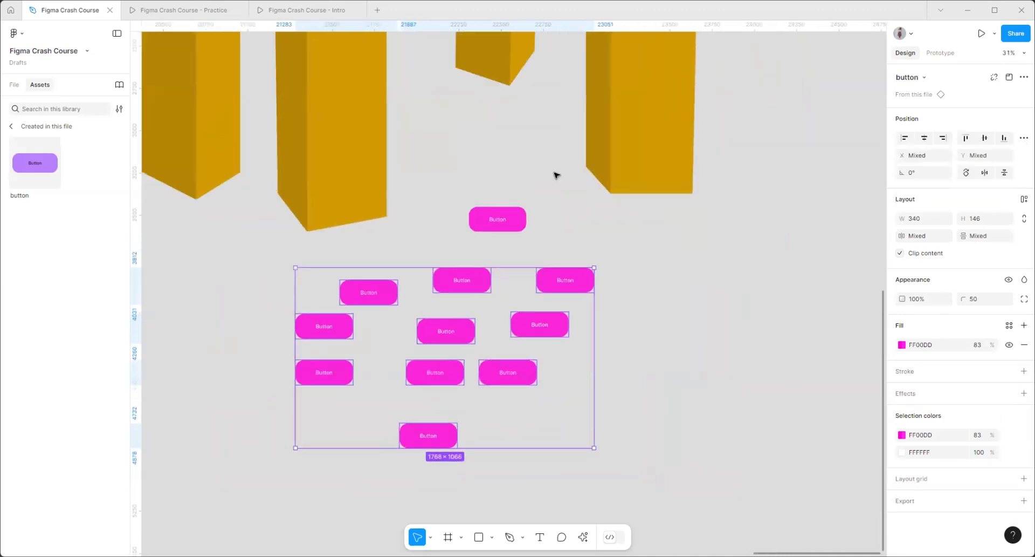
{"action": "scroll", "coordinate": [528, 304], "scroll_direction": "up", "scroll_amount": 1}
{"action": "left_click_drag", "start_coordinate": [510, 265], "coordinate": [629, 360]}
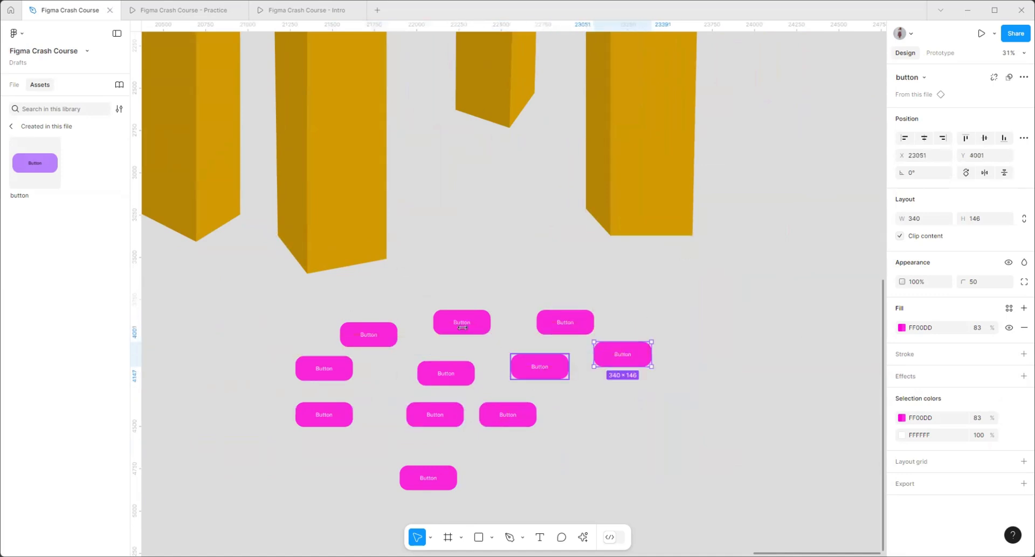
- Move the lowest button instance away from the group to X 21171, Y 5084
{"action": "scroll", "coordinate": [634, 354], "scroll_direction": "down", "scroll_amount": 3}
{"action": "scroll", "coordinate": [519, 492], "scroll_direction": "up", "scroll_amount": 4}
{"action": "left_click_drag", "start_coordinate": [470, 344], "coordinate": [407, 388]}
{"action": "scroll", "coordinate": [665, 384], "scroll_direction": "down", "scroll_amount": 3}
{"action": "scroll", "coordinate": [517, 391], "scroll_direction": "up", "scroll_amount": 3}
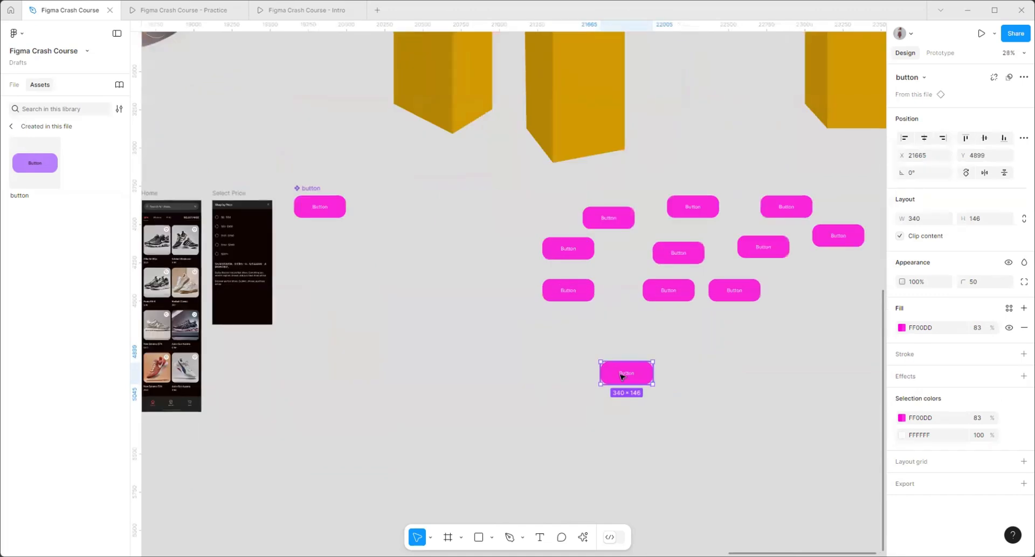
{"action": "left_click_drag", "start_coordinate": [620, 371], "coordinate": [587, 398]}
{"action": "scroll", "coordinate": [507, 389], "scroll_direction": "up", "scroll_amount": 2}
{"action": "scroll", "coordinate": [518, 390], "scroll_direction": "down", "scroll_amount": 2}
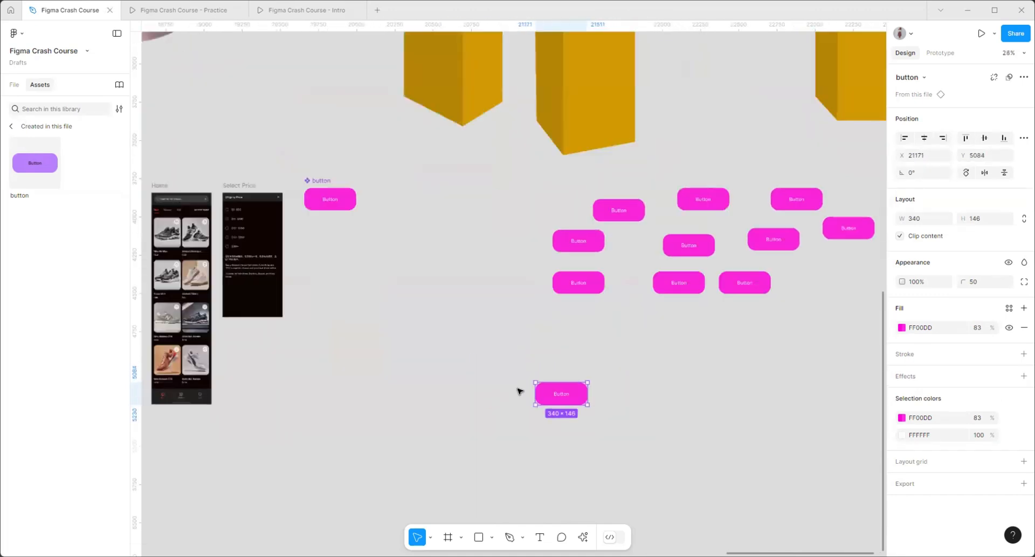
- Detach the separated button instance from its main component and move it to X 20396, Y 4982
{"action": "scroll", "coordinate": [555, 478], "scroll_direction": "up", "scroll_amount": 2}
{"action": "right_click", "coordinate": [550, 354]}
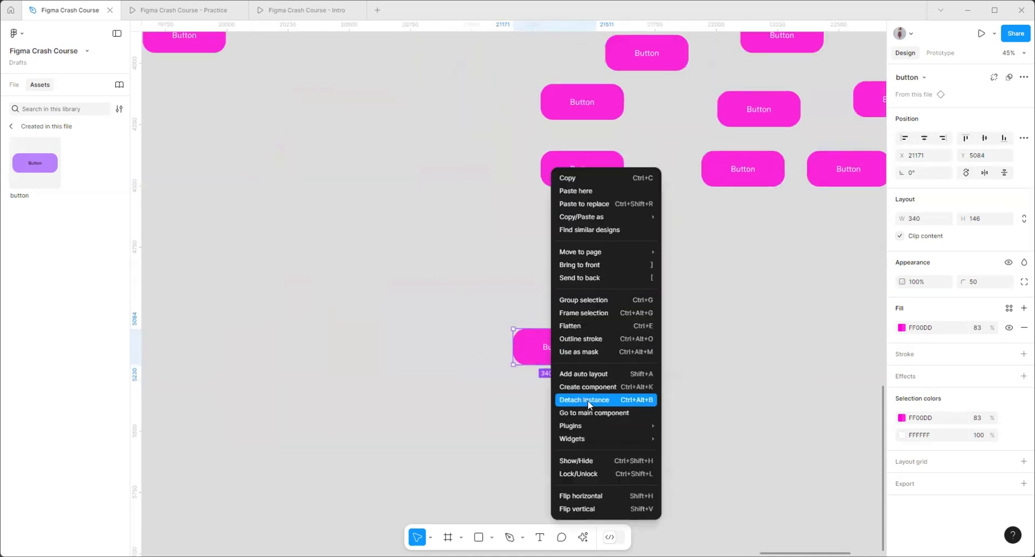
{"action": "left_click", "coordinate": [609, 399]}
{"action": "scroll", "coordinate": [657, 414], "scroll_direction": "down", "scroll_amount": 5}
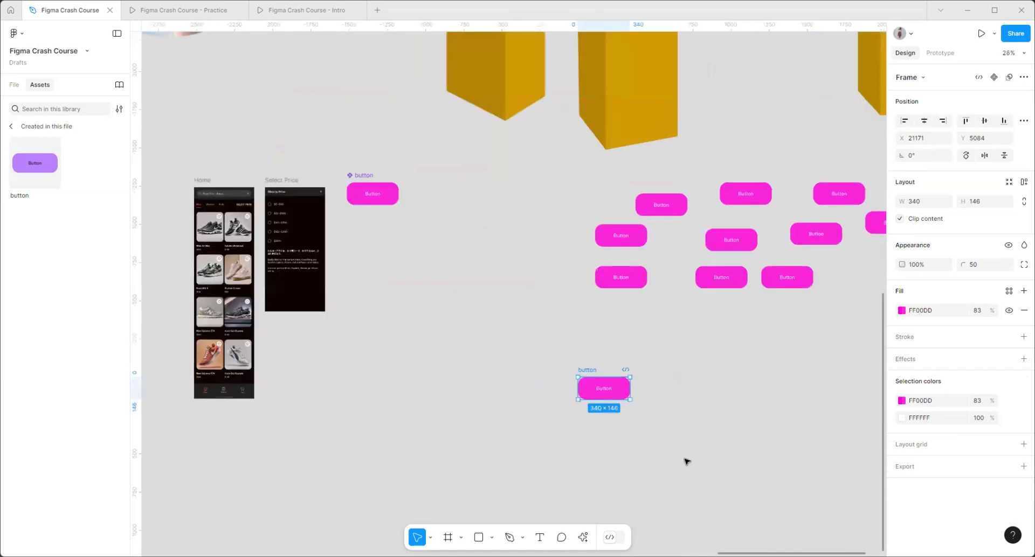
{"action": "left_click_drag", "start_coordinate": [629, 404], "coordinate": [555, 393]}
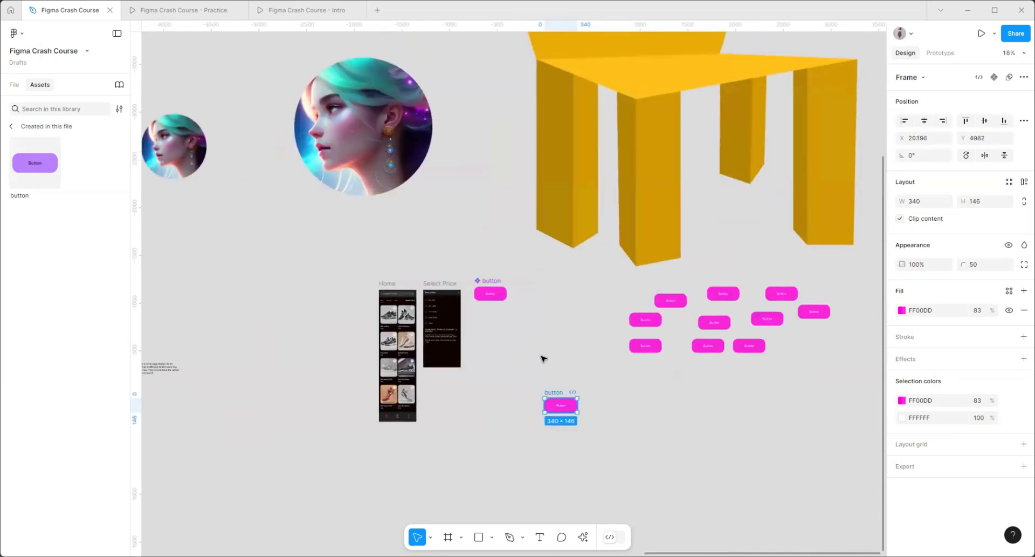
- Move the main button component to X 19702 and change its fill to dark green 045141
{"action": "left_click_drag", "start_coordinate": [492, 284], "coordinate": [497, 283]}
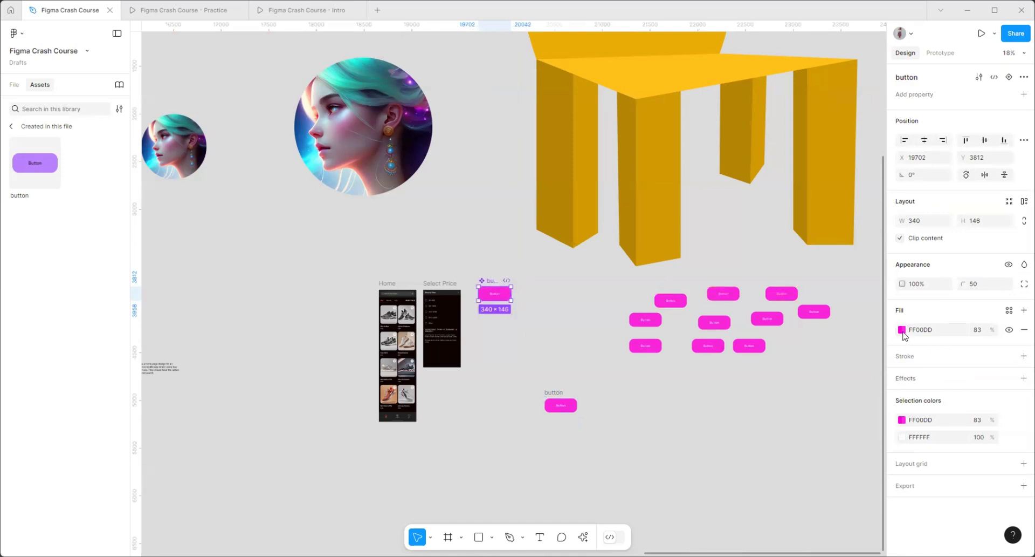
{"action": "left_click", "coordinate": [904, 331]}
{"action": "left_click_drag", "start_coordinate": [855, 358], "coordinate": [880, 372]}
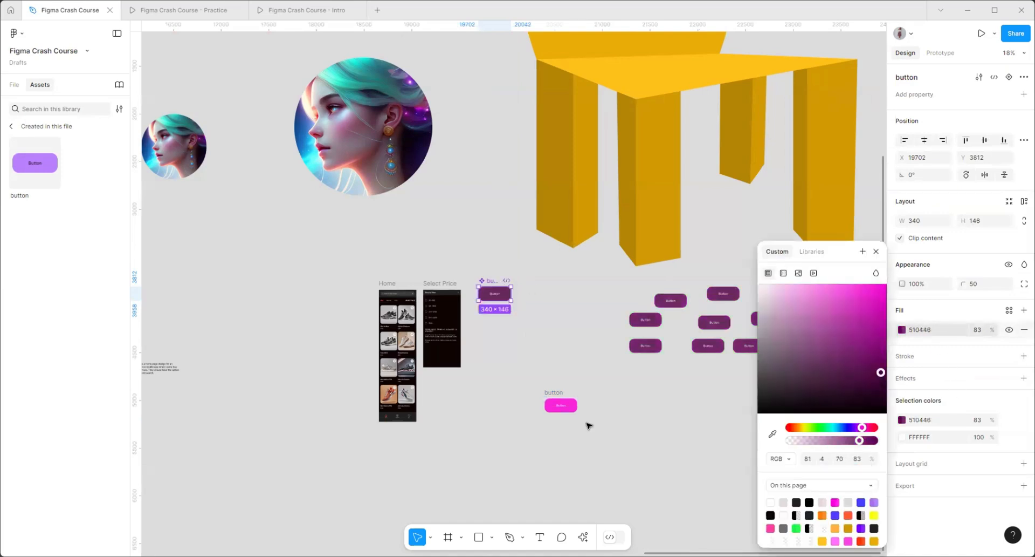
{"action": "mouse_move", "coordinate": [849, 428]}
{"action": "left_mouse_down"}
{"action": "mouse_move", "coordinate": [816, 427]}
{"action": "mouse_move", "coordinate": [847, 427]}
{"action": "mouse_move", "coordinate": [829, 428]}
{"action": "left_mouse_up"}
{"action": "left_click", "coordinate": [631, 394]}
{"action": "scroll", "coordinate": [578, 410], "scroll_direction": "up", "scroll_amount": 6}
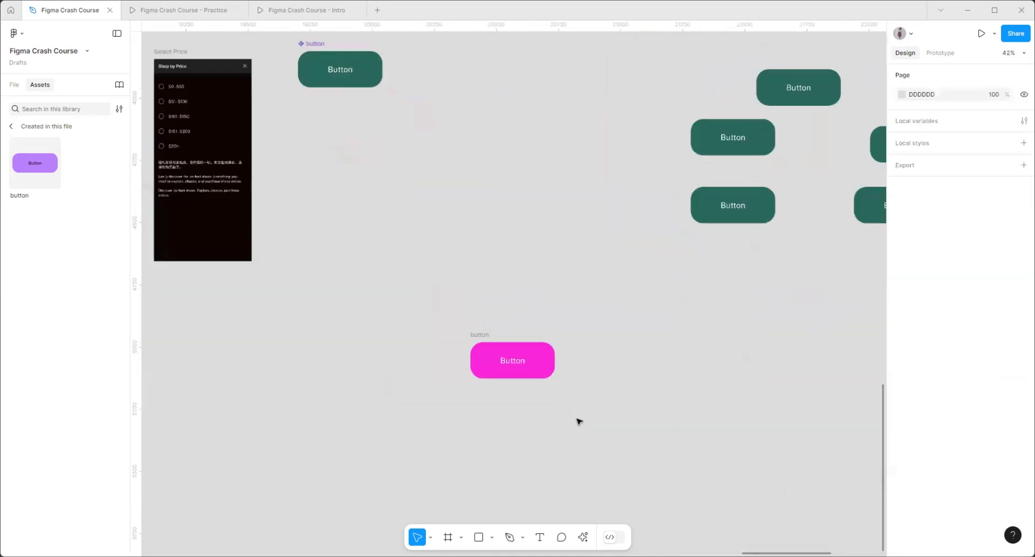
- Delete the detached magenta button
{"action": "right_click", "coordinate": [467, 320]}
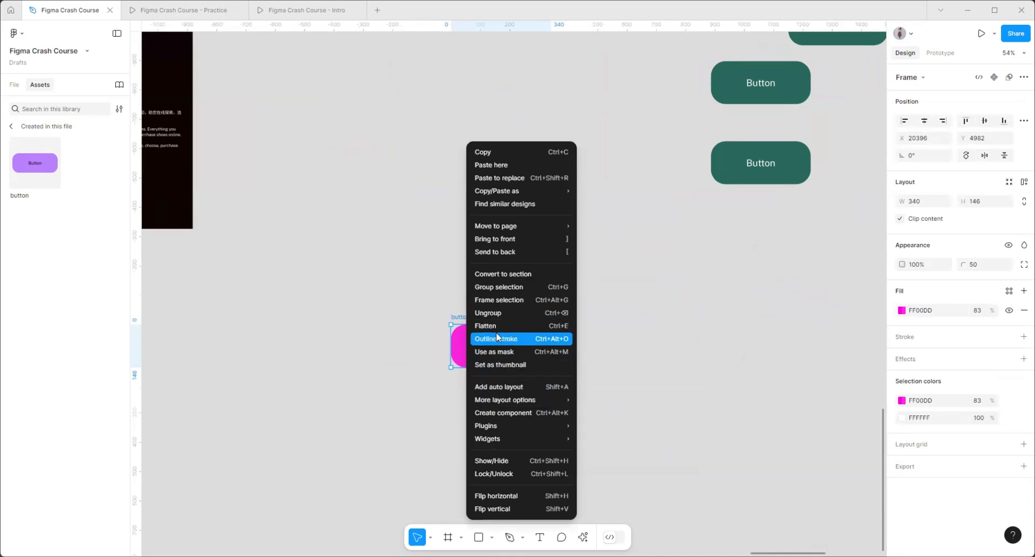
{"action": "left_click", "coordinate": [701, 318]}
{"action": "scroll", "coordinate": [660, 444], "scroll_direction": "down", "scroll_amount": 5}
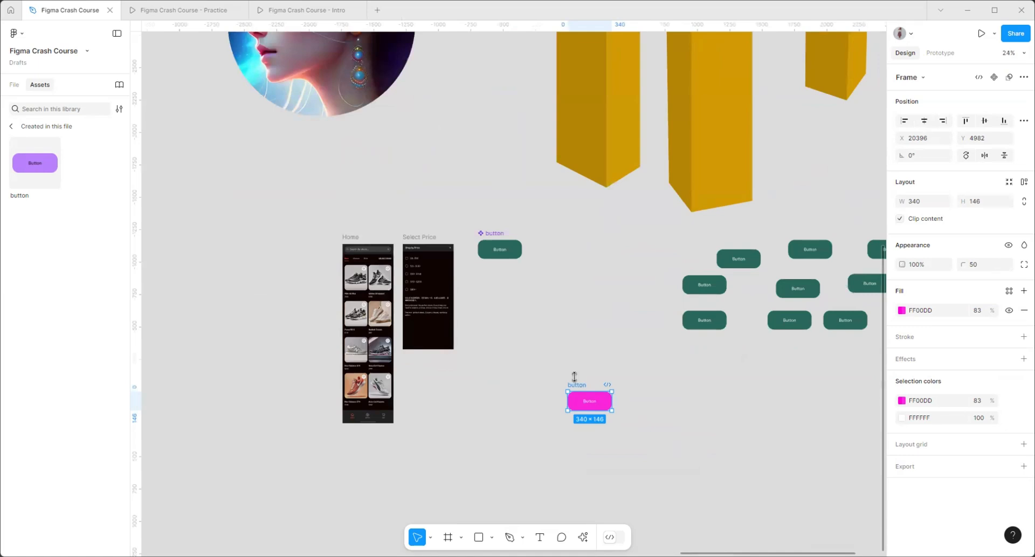
{"action": "key", "text": "Delete"}
{"action": "scroll", "coordinate": [495, 393], "scroll_direction": "down", "scroll_amount": 5}
{"action": "scroll", "coordinate": [452, 324], "scroll_direction": "up", "scroll_amount": 4}
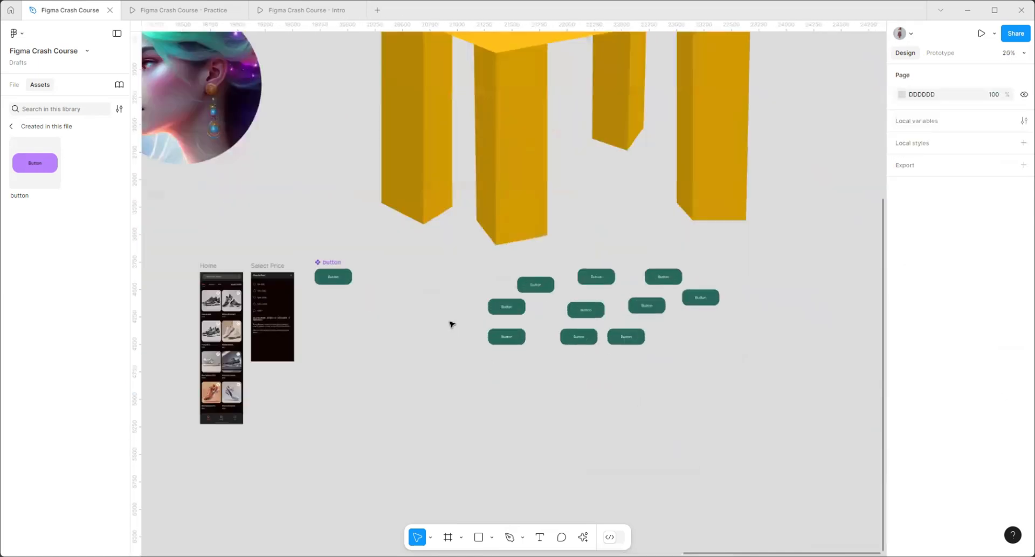
- Examine the green button instances alongside their main component and its entry among the file's assets
{"action": "scroll", "coordinate": [452, 323], "scroll_direction": "up", "scroll_amount": 2}
{"action": "left_click_drag", "start_coordinate": [471, 252], "coordinate": [830, 414]}
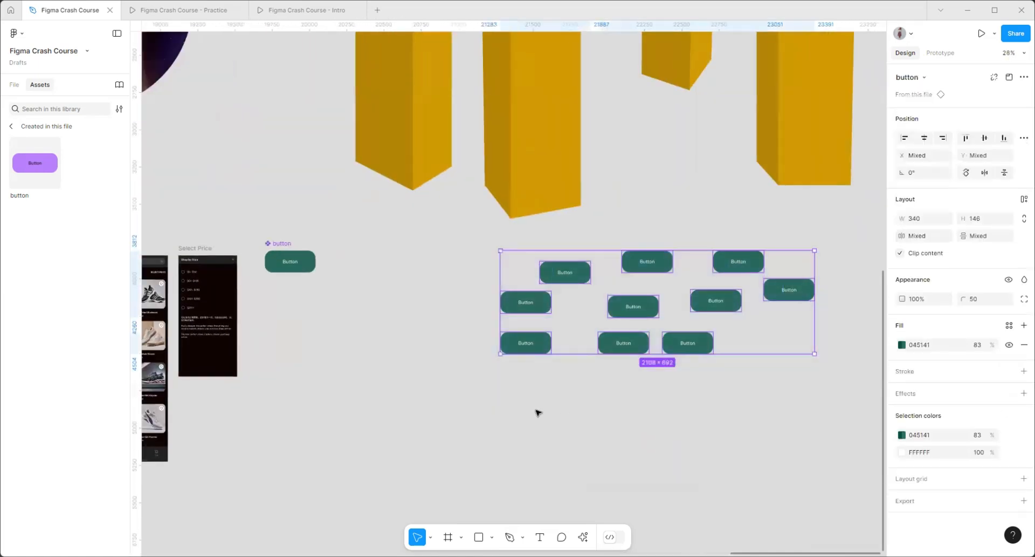
{"action": "scroll", "coordinate": [446, 372], "scroll_direction": "down", "scroll_amount": 5}
{"action": "scroll", "coordinate": [448, 373], "scroll_direction": "up", "scroll_amount": 4}
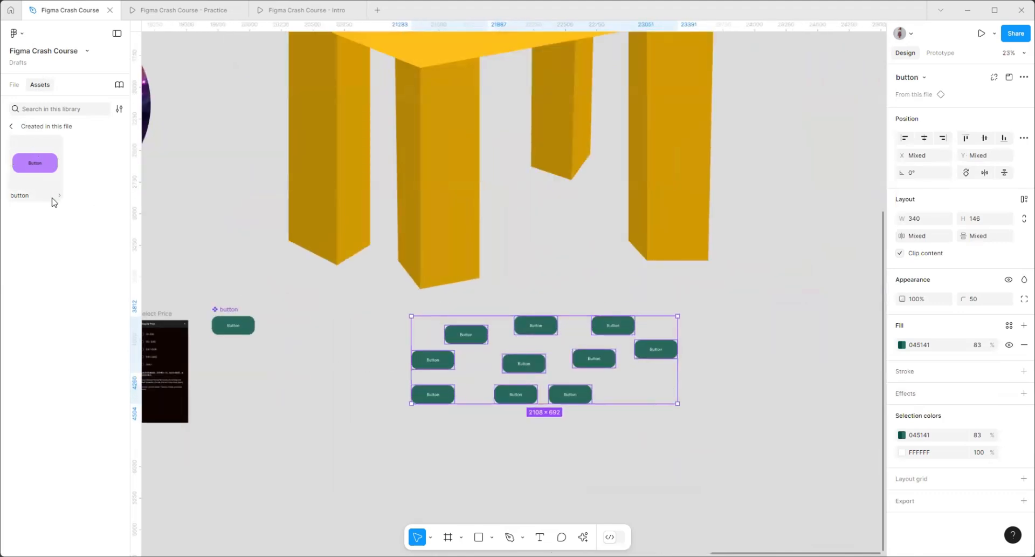
{"action": "scroll", "coordinate": [539, 379], "scroll_direction": "down", "scroll_amount": 2}
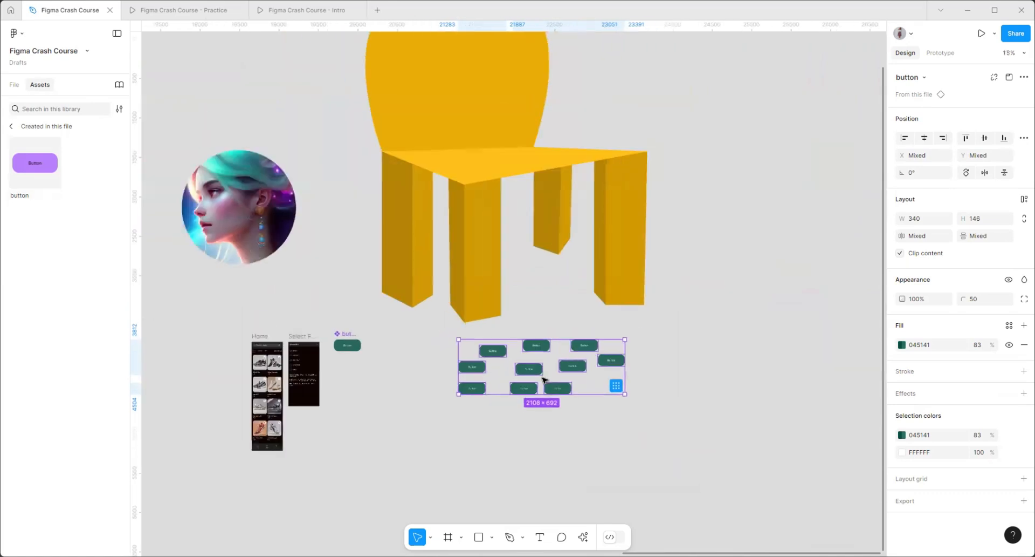
{"action": "left_click", "coordinate": [543, 380]}
{"action": "scroll", "coordinate": [292, 337], "scroll_direction": "up", "scroll_amount": 4}
{"action": "scroll", "coordinate": [345, 275], "scroll_direction": "down", "scroll_amount": 2}
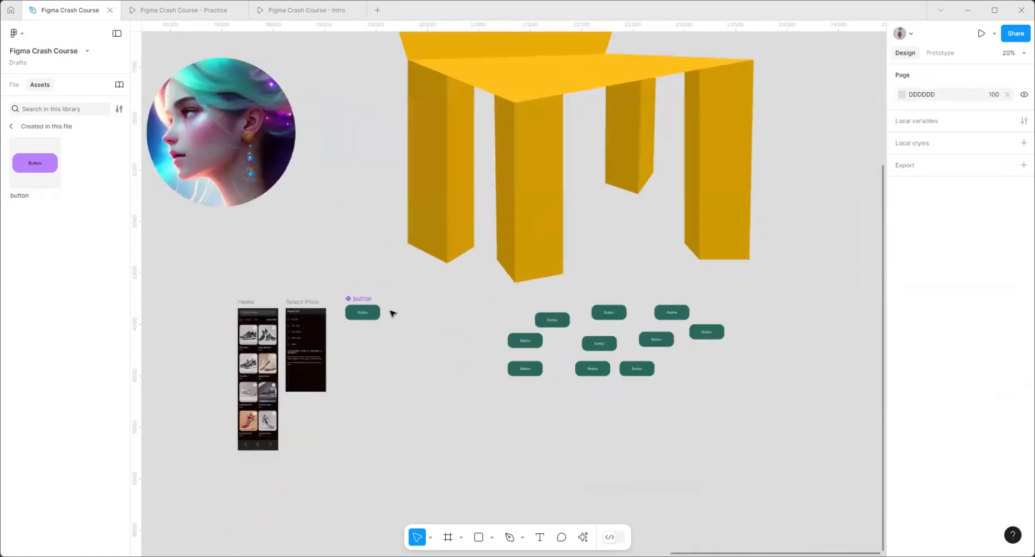
{"action": "scroll", "coordinate": [539, 324], "scroll_direction": "down", "scroll_amount": 1}
{"action": "scroll", "coordinate": [544, 322], "scroll_direction": "up", "scroll_amount": 1}
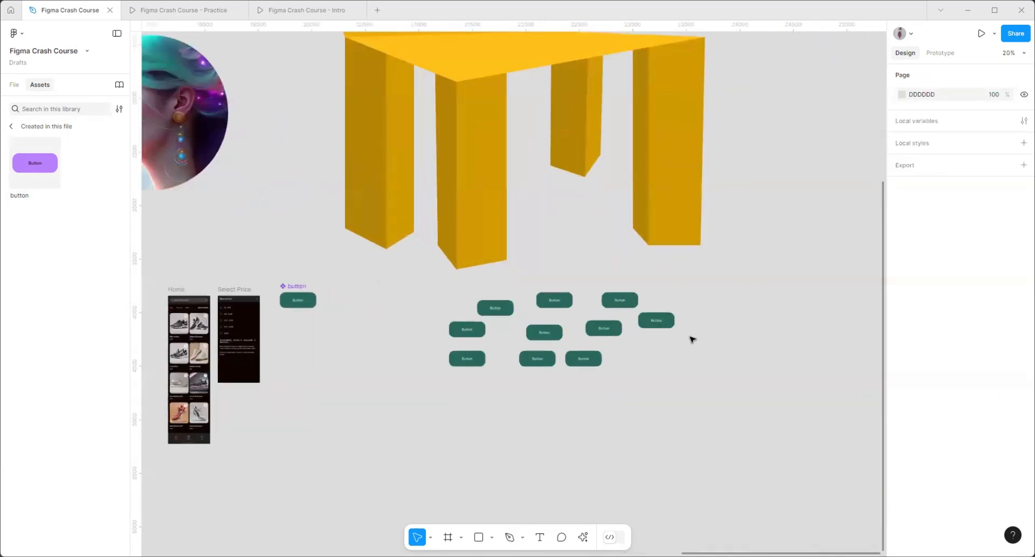
{"action": "scroll", "coordinate": [430, 358], "scroll_direction": "down", "scroll_amount": 2}
{"action": "key", "text": "ctrl+k"}
{"action": "left_click", "coordinate": [490, 361]}
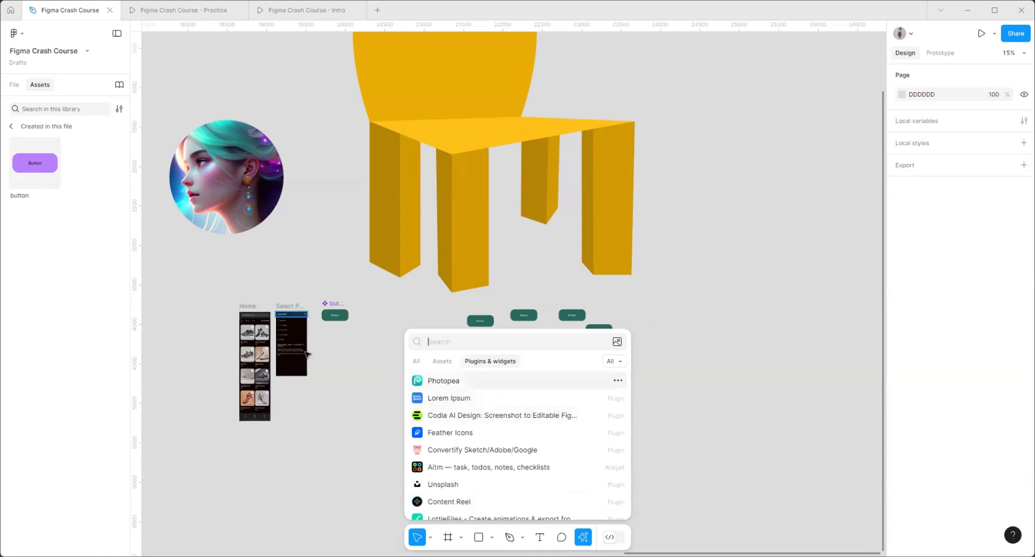
{"action": "scroll", "coordinate": [335, 377], "scroll_direction": "down", "scroll_amount": 5}
{"action": "scroll", "coordinate": [335, 377], "scroll_direction": "up", "scroll_amount": 8}
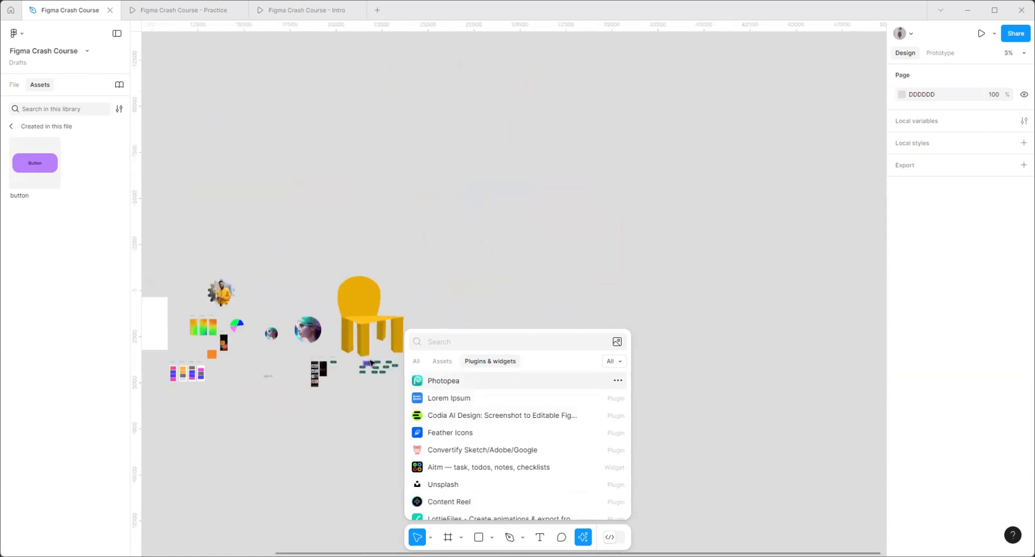
{"action": "scroll", "coordinate": [348, 367], "scroll_direction": "down", "scroll_amount": 3}
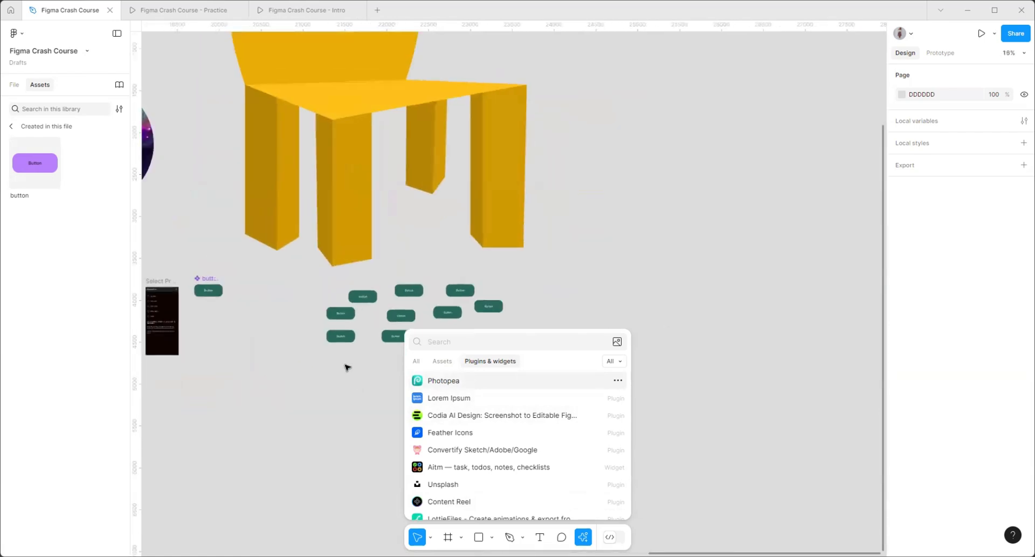
{"action": "key", "text": "Down"}
{"action": "key", "text": "Down"}
{"action": "scroll", "coordinate": [313, 361], "scroll_direction": "up", "scroll_amount": 3}
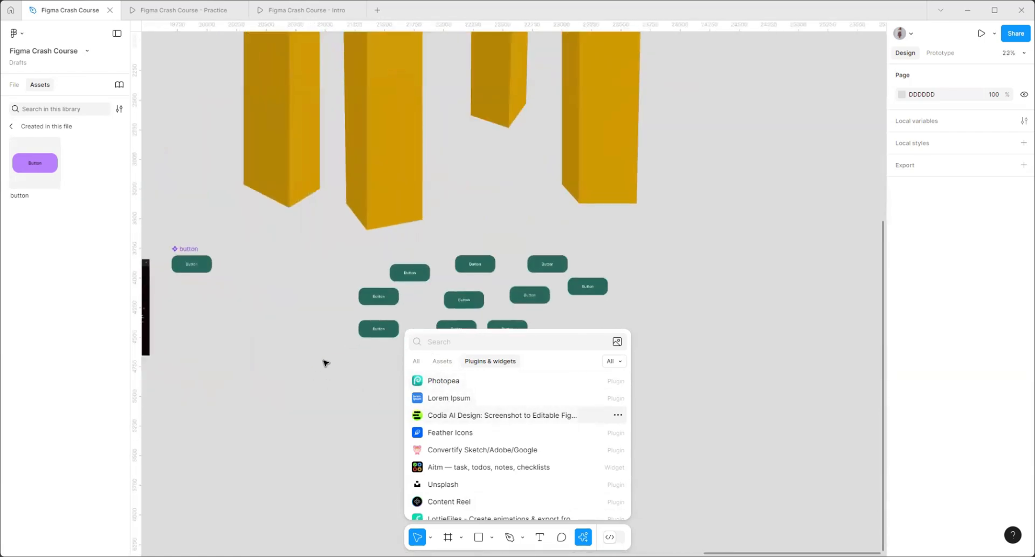
{"action": "scroll", "coordinate": [328, 362], "scroll_direction": "down", "scroll_amount": 5}
{"action": "key", "text": "Escape"}
- Draw a text box about 1550 × 844 below the button instances, at about X 20390, Y 4997
{"action": "key", "text": "t"}
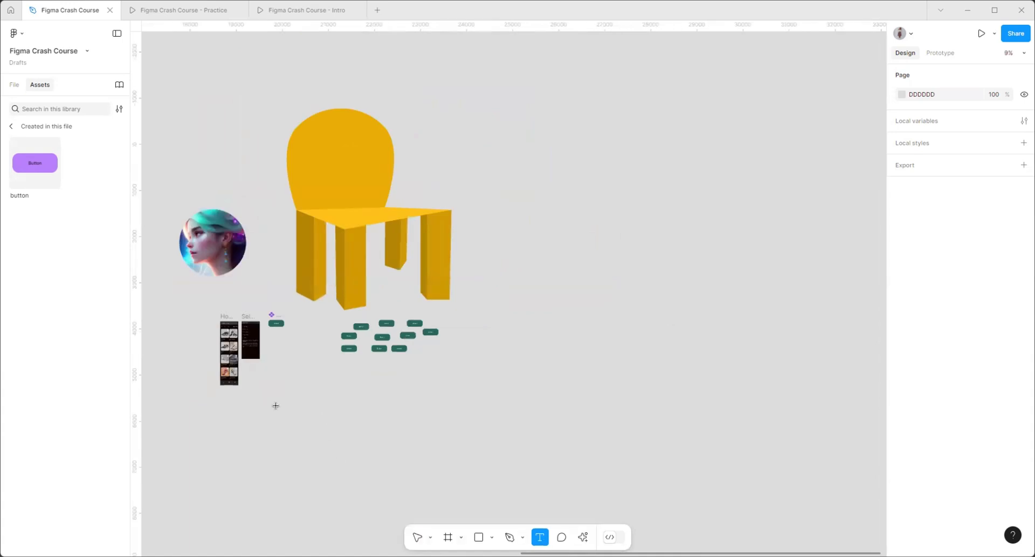
{"action": "scroll", "coordinate": [317, 345], "scroll_direction": "up", "scroll_amount": 4}
{"action": "left_click_drag", "start_coordinate": [322, 341], "coordinate": [476, 426]}
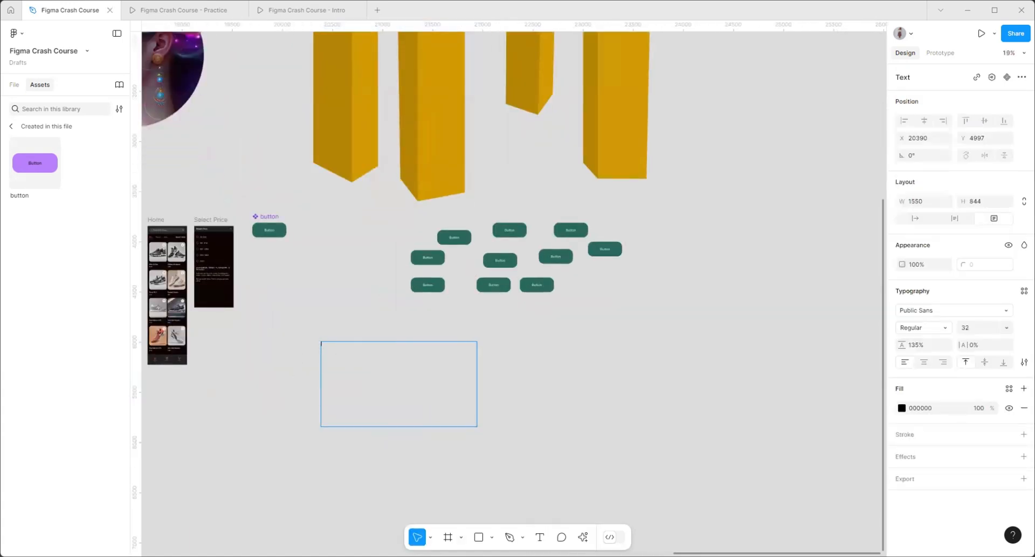
- Fill the text box with auto-generated placeholder text using the Lorem Ipsum plugin
{"action": "key", "text": "ctrl+k"}
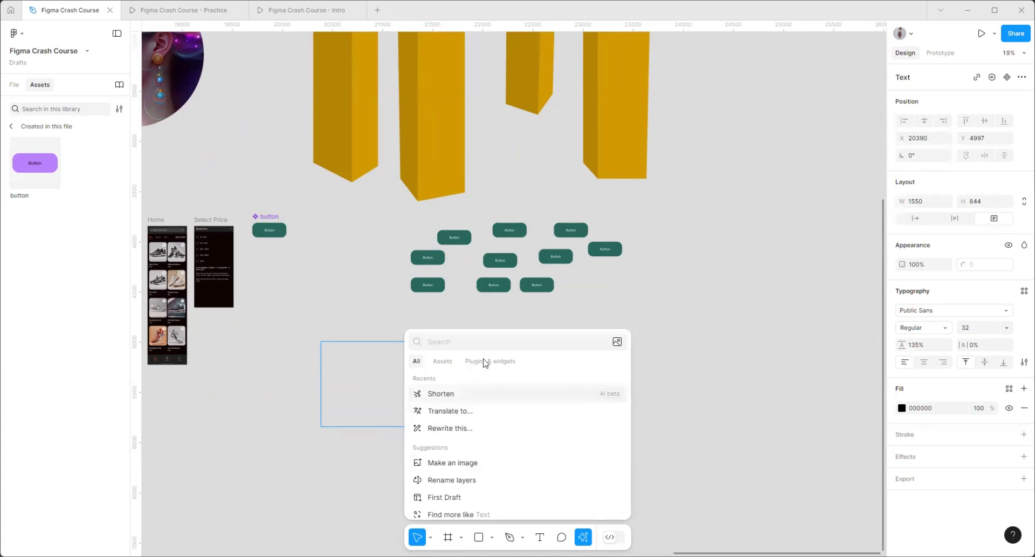
{"action": "left_click", "coordinate": [485, 361]}
{"action": "left_click", "coordinate": [459, 396]}
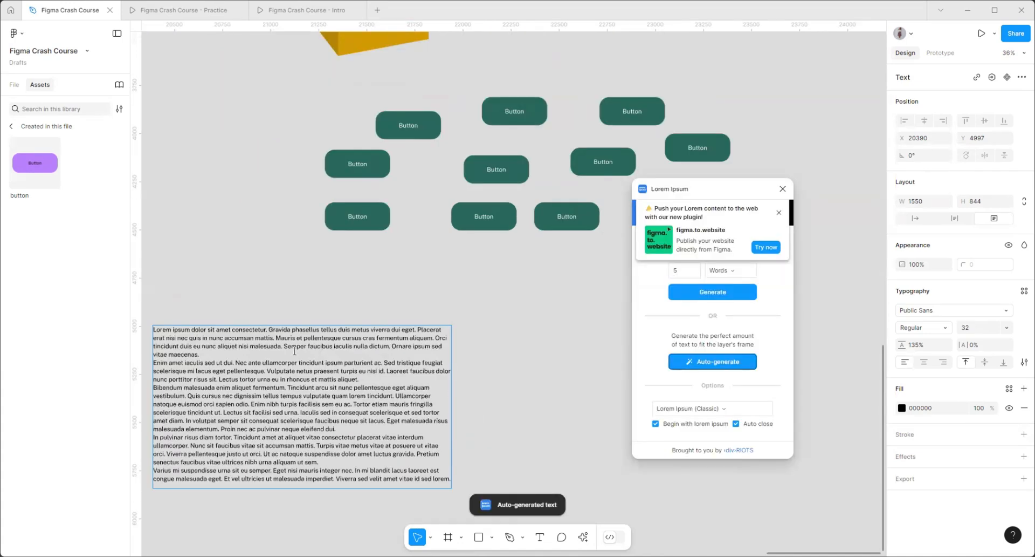
{"action": "scroll", "coordinate": [452, 358], "scroll_direction": "down", "scroll_amount": 5}
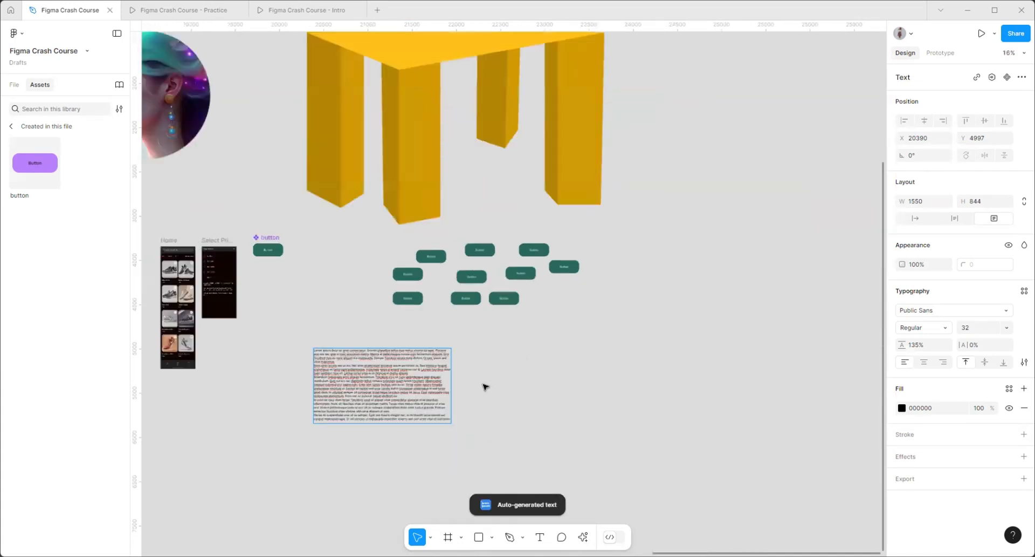
{"action": "left_click", "coordinate": [485, 386]}
- Delete the last three paragraphs of the placeholder text, keeping the first two
{"action": "scroll", "coordinate": [362, 407], "scroll_direction": "up", "scroll_amount": 3}
{"action": "scroll", "coordinate": [363, 408], "scroll_direction": "up", "scroll_amount": 2}
{"action": "double_click", "coordinate": [387, 339]}
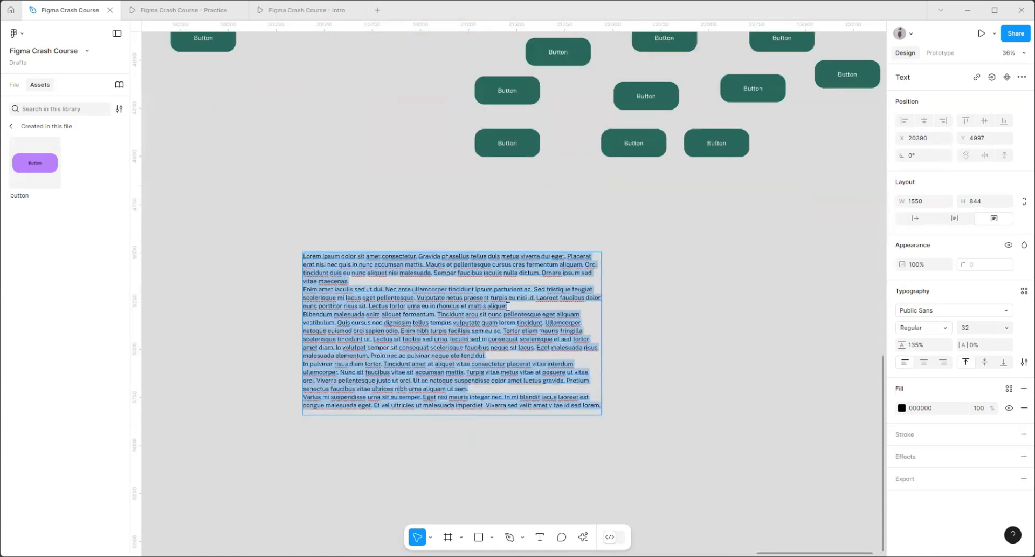
{"action": "left_click_drag", "start_coordinate": [510, 307], "coordinate": [599, 485]}
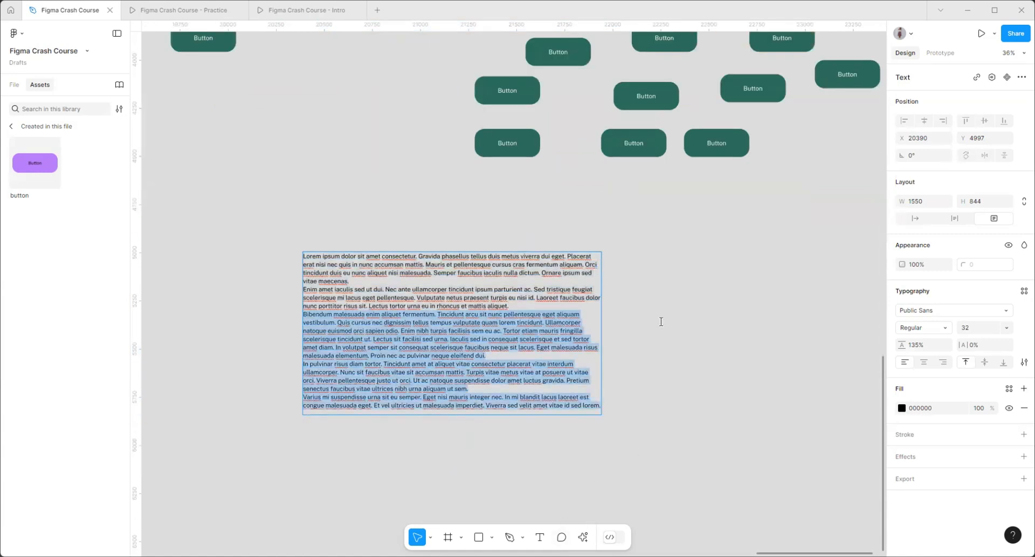
{"action": "key", "text": "BackSpace"}
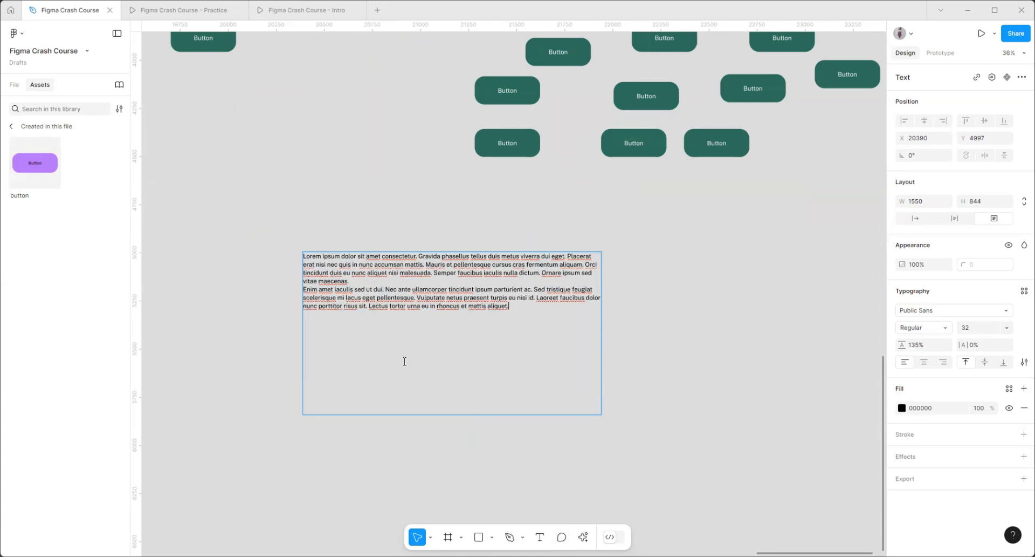
- Finish editing the placeholder text and set its text box to auto height
{"action": "key", "text": "Escape"}
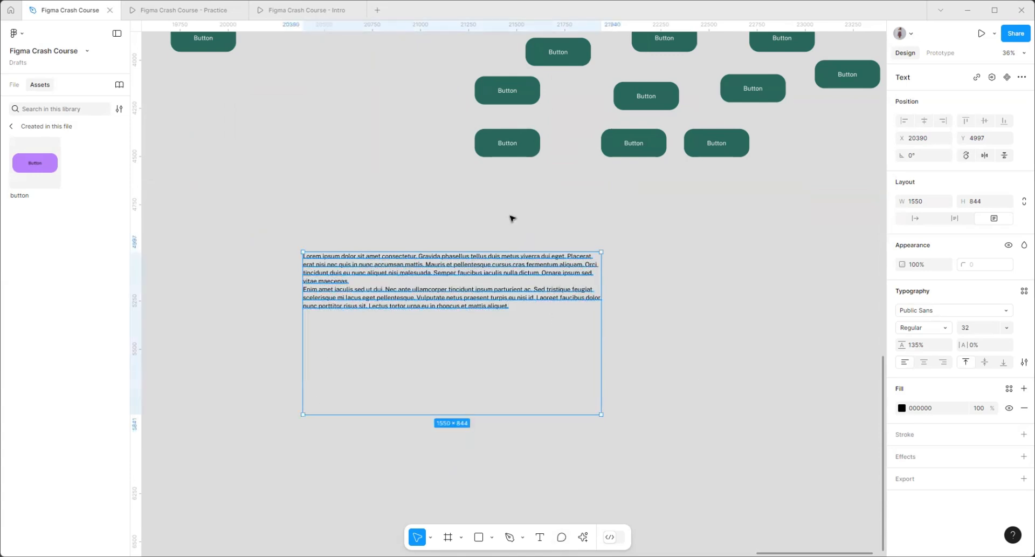
{"action": "scroll", "coordinate": [399, 225], "scroll_direction": "up", "scroll_amount": 3}
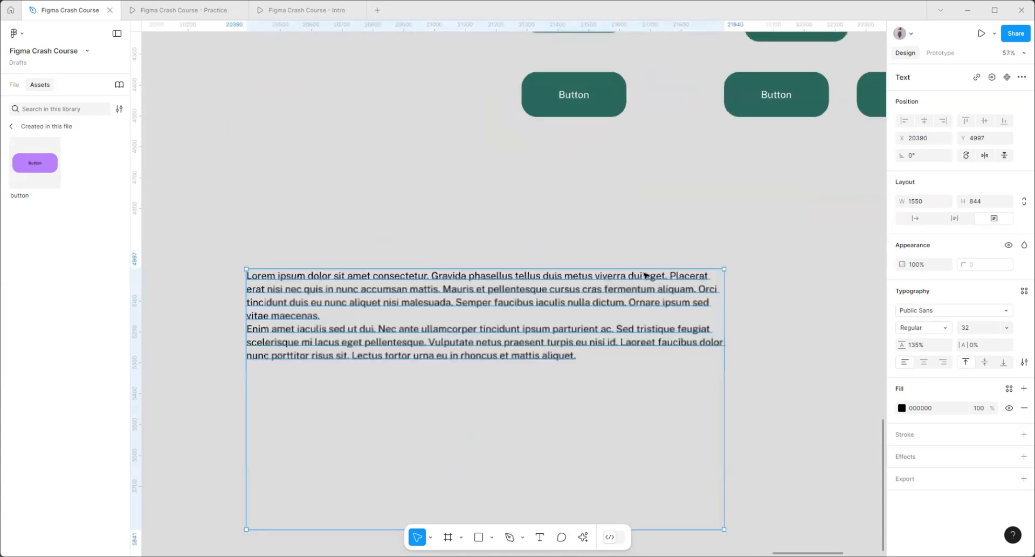
{"action": "left_click", "coordinate": [955, 219]}
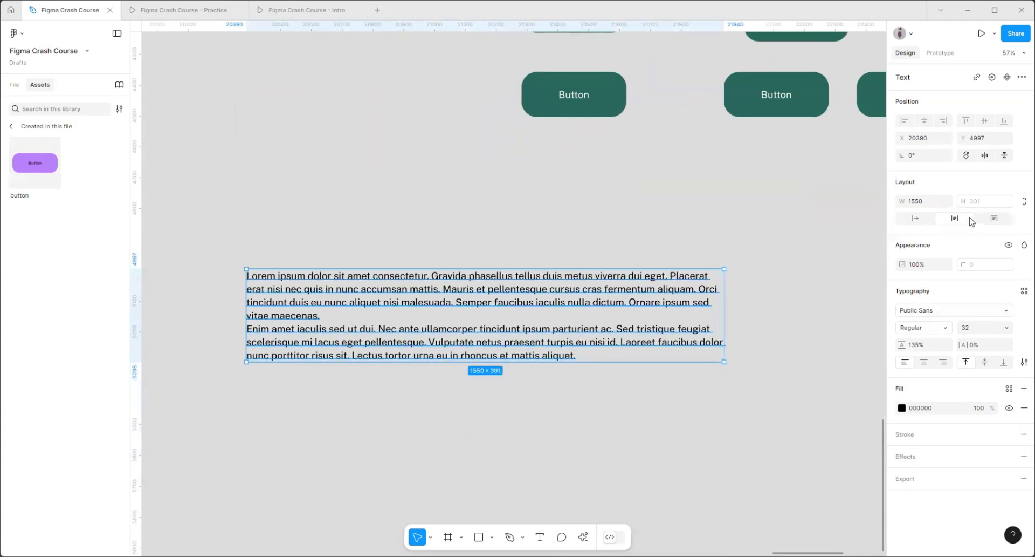
- Switch the placeholder text box to auto width, and return it to auto height
{"action": "left_click", "coordinate": [916, 219]}
{"action": "scroll", "coordinate": [266, 295], "scroll_direction": "down", "scroll_amount": 2}
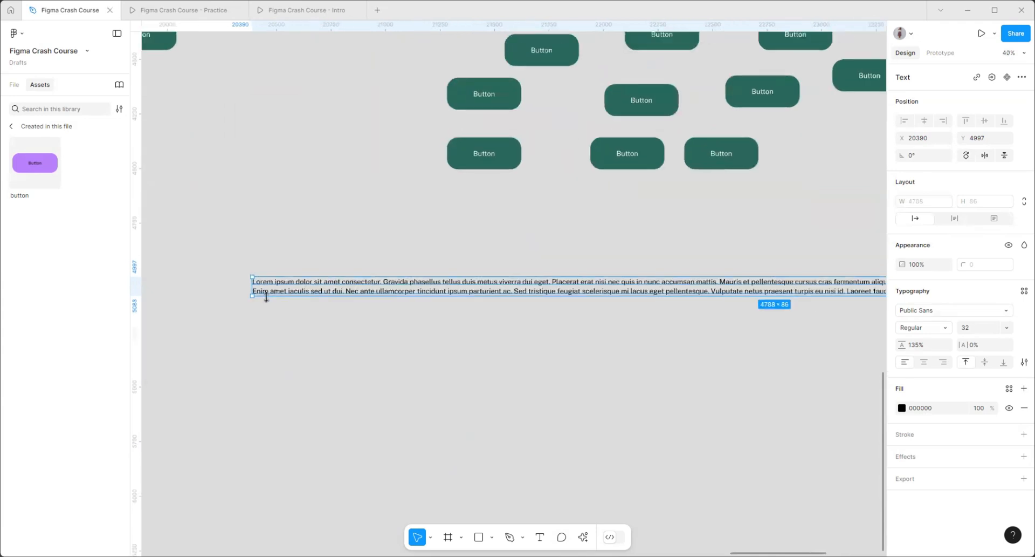
{"action": "scroll", "coordinate": [266, 296], "scroll_direction": "down", "scroll_amount": 2}
{"action": "left_click", "coordinate": [954, 219]}
{"action": "scroll", "coordinate": [666, 261], "scroll_direction": "down", "scroll_amount": 1}
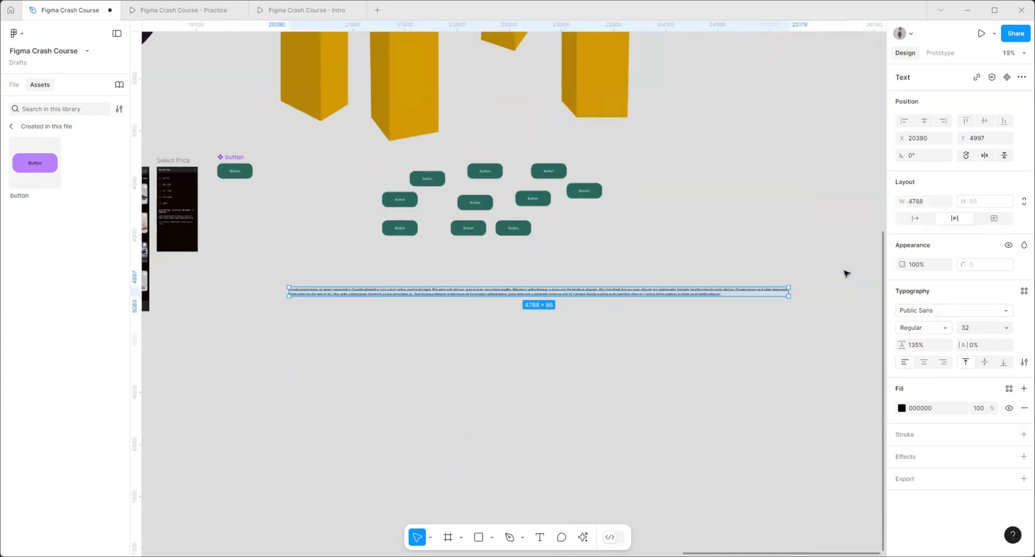
- Narrow the placeholder text box so its two paragraphs wrap into a compact block below the buttons, and deselect it
{"action": "left_click_drag", "start_coordinate": [650, 312], "coordinate": [383, 311]}
{"action": "scroll", "coordinate": [286, 306], "scroll_direction": "up", "scroll_amount": 1}
{"action": "scroll", "coordinate": [286, 306], "scroll_direction": "up", "scroll_amount": 2}
{"action": "left_click_drag", "start_coordinate": [520, 300], "coordinate": [564, 300]}
{"action": "left_click", "coordinate": [645, 252]}
- Run the Feather Icons plugin and search its icons for "home"
{"action": "key", "text": "ctrl+k"}
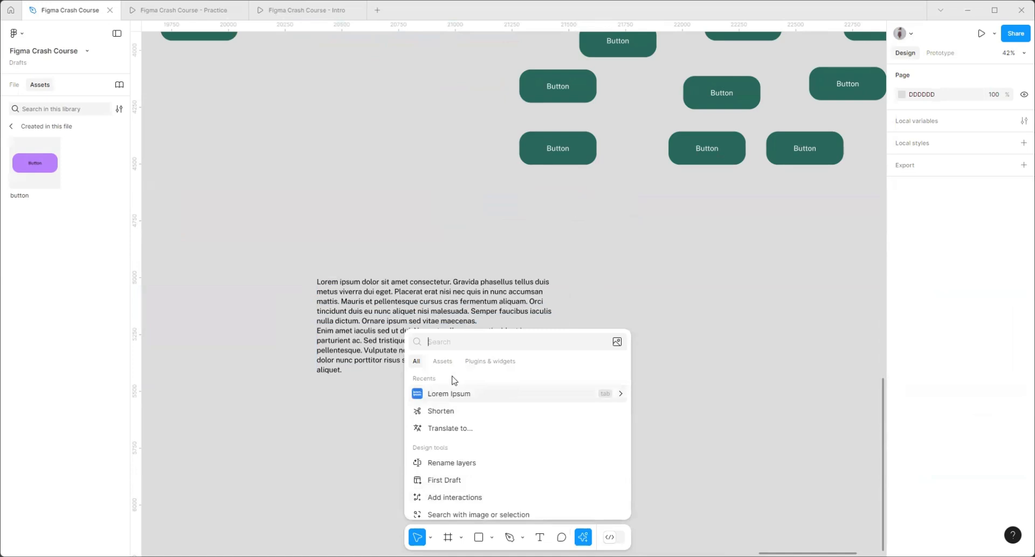
{"action": "left_click", "coordinate": [490, 361]}
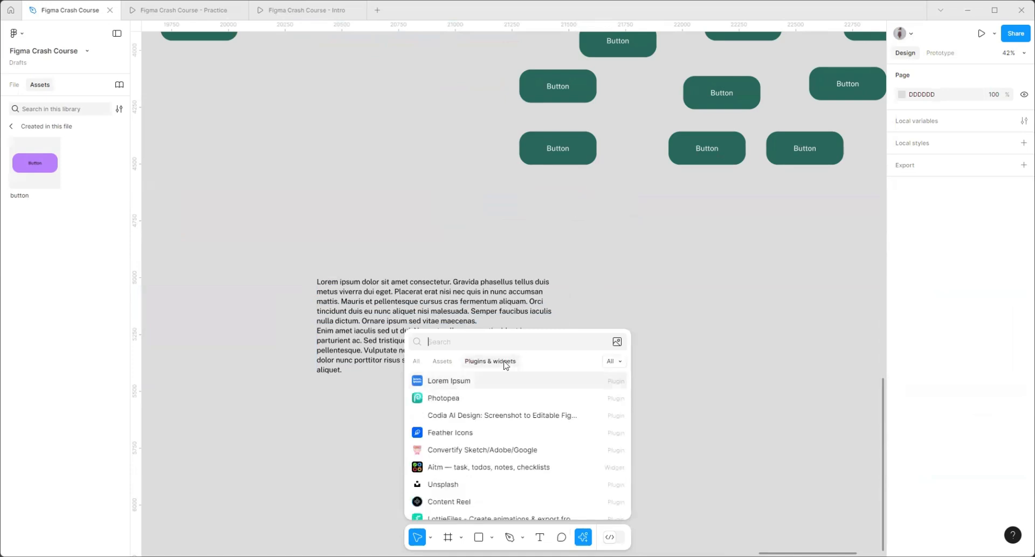
{"action": "left_click", "coordinate": [453, 432]}
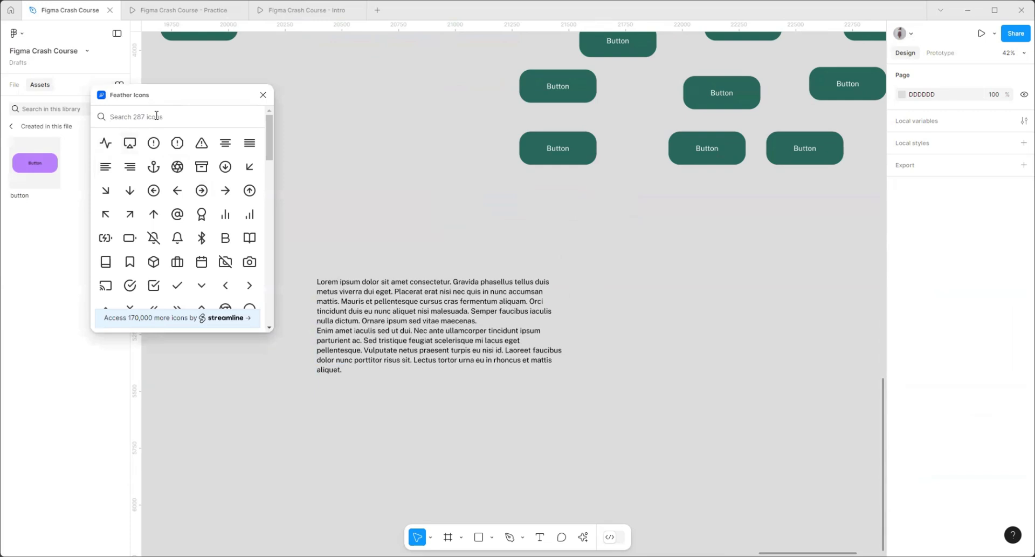
{"action": "left_click", "coordinate": [156, 116]}
{"action": "type", "text": "home"}
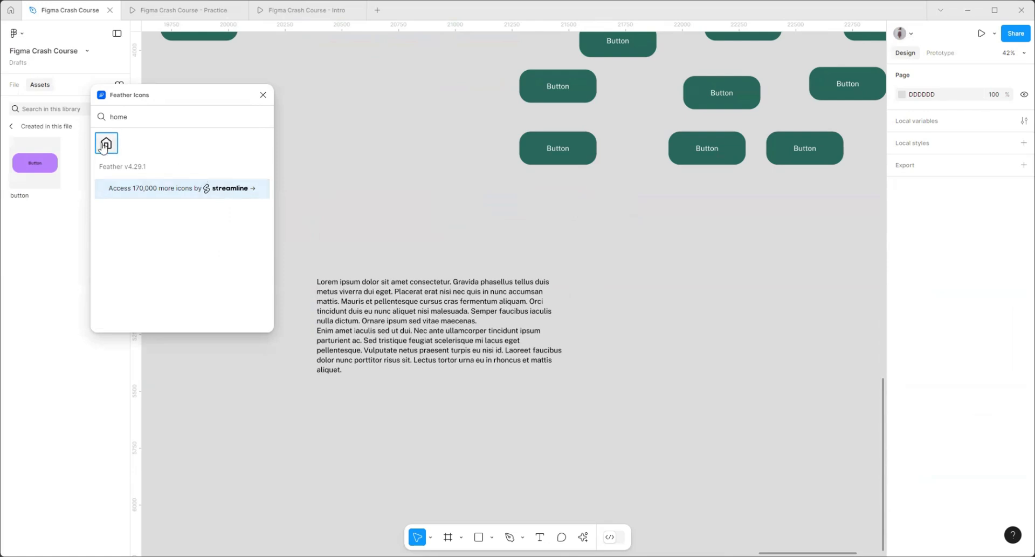
- Place the home icon on the canvas beside the text block, at X 21689, Y 4973
{"action": "left_click_drag", "start_coordinate": [104, 146], "coordinate": [652, 272]}
{"action": "scroll", "coordinate": [534, 301], "scroll_direction": "up", "scroll_amount": 5}
{"action": "scroll", "coordinate": [721, 247], "scroll_direction": "up", "scroll_amount": 6}
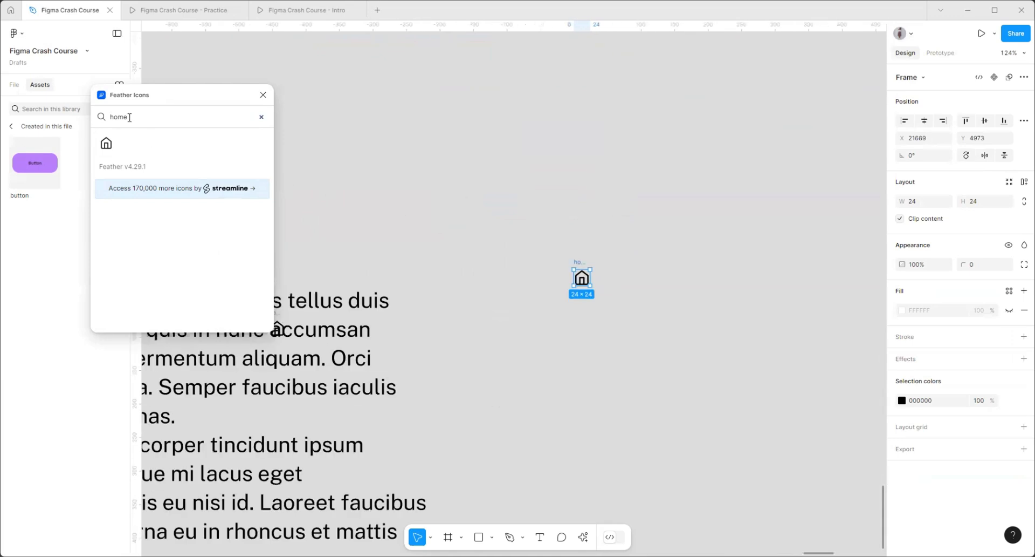
- Search the icons for "hear", insert the heart icon and place it beyond the home icon at X 21825, Y 4963
{"action": "left_click_drag", "start_coordinate": [150, 118], "coordinate": [88, 111]}
{"action": "type", "text": "hear"}
{"action": "left_click", "coordinate": [107, 143]}
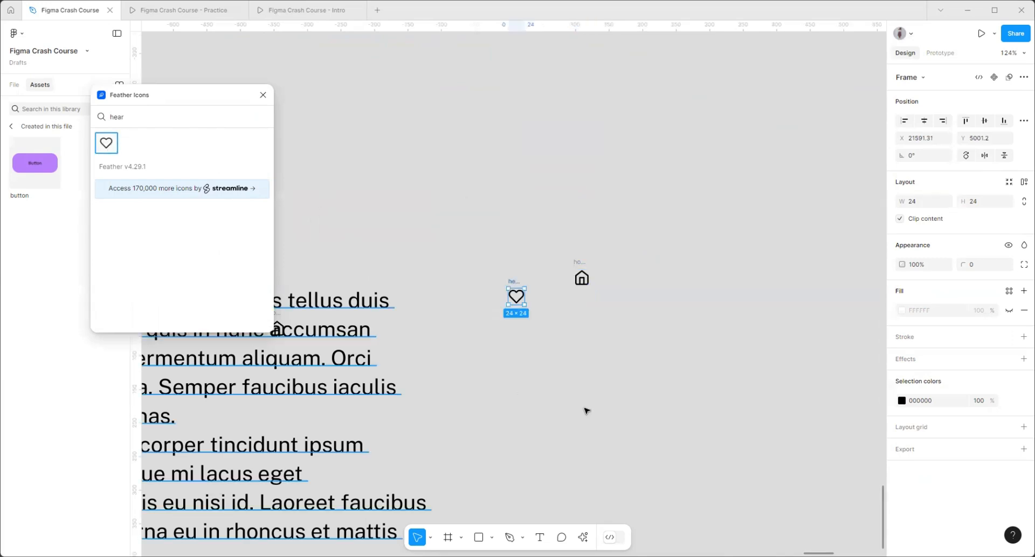
{"action": "left_click_drag", "start_coordinate": [512, 280], "coordinate": [622, 267]}
{"action": "scroll", "coordinate": [694, 264], "scroll_direction": "up", "scroll_amount": 5}
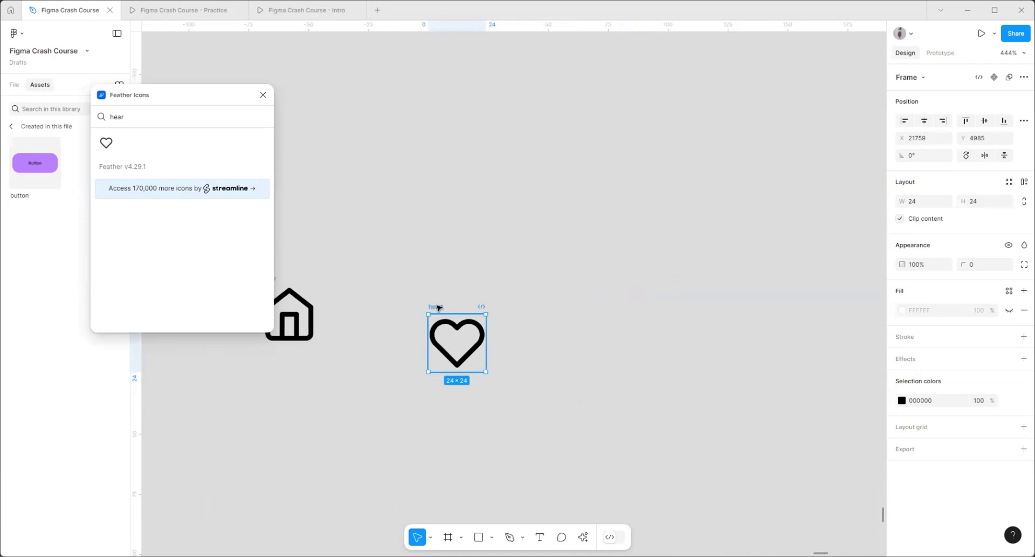
{"action": "left_click_drag", "start_coordinate": [437, 307], "coordinate": [593, 254]}
{"action": "scroll", "coordinate": [785, 277], "scroll_direction": "up", "scroll_amount": 3}
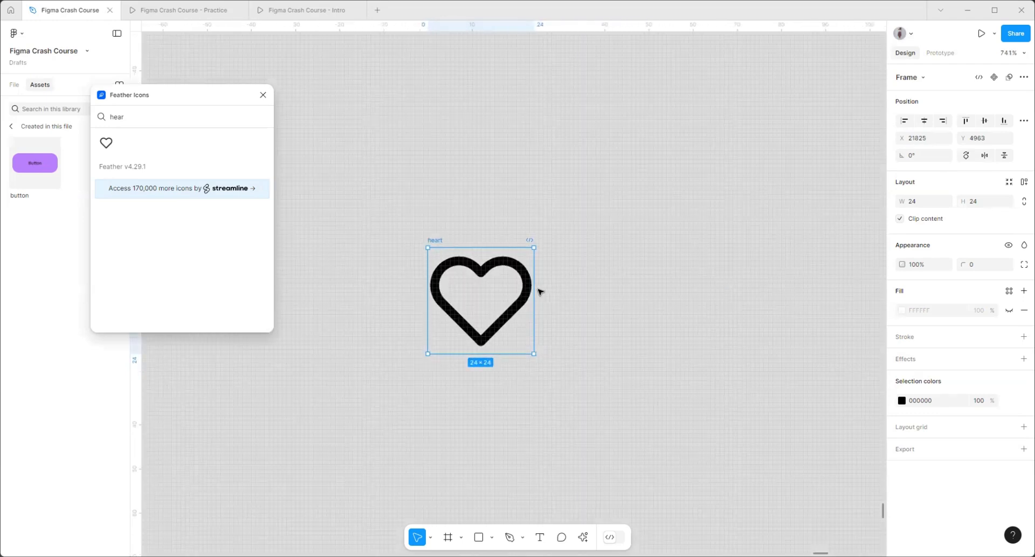
- Try a stroke weight of 9 on the heart's vector path, undo it and deselect the path
{"action": "left_click", "coordinate": [527, 270]}
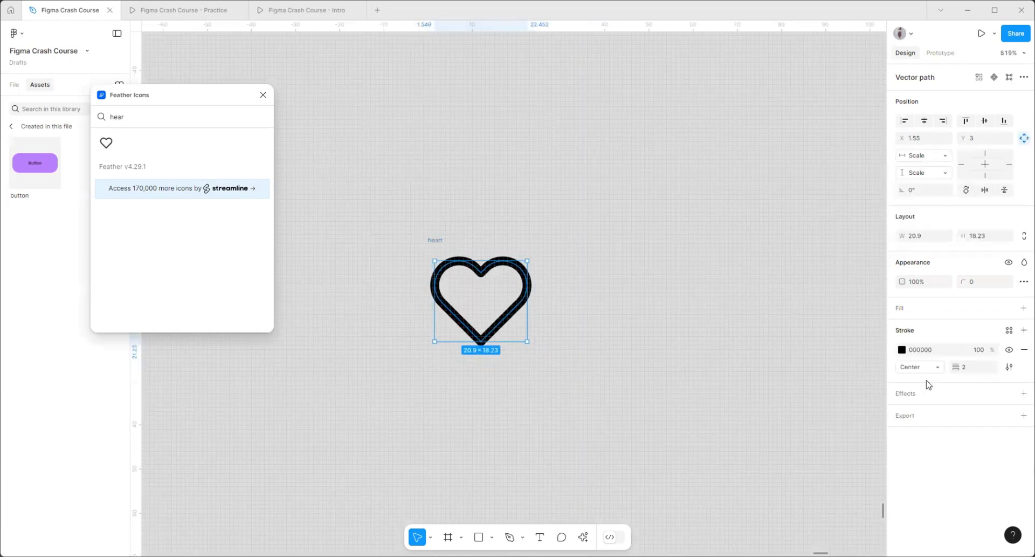
{"action": "mouse_move", "coordinate": [956, 367]}
{"action": "left_mouse_down"}
{"action": "mouse_move", "coordinate": [971, 367]}
{"action": "mouse_move", "coordinate": [960, 367]}
{"action": "left_mouse_up"}
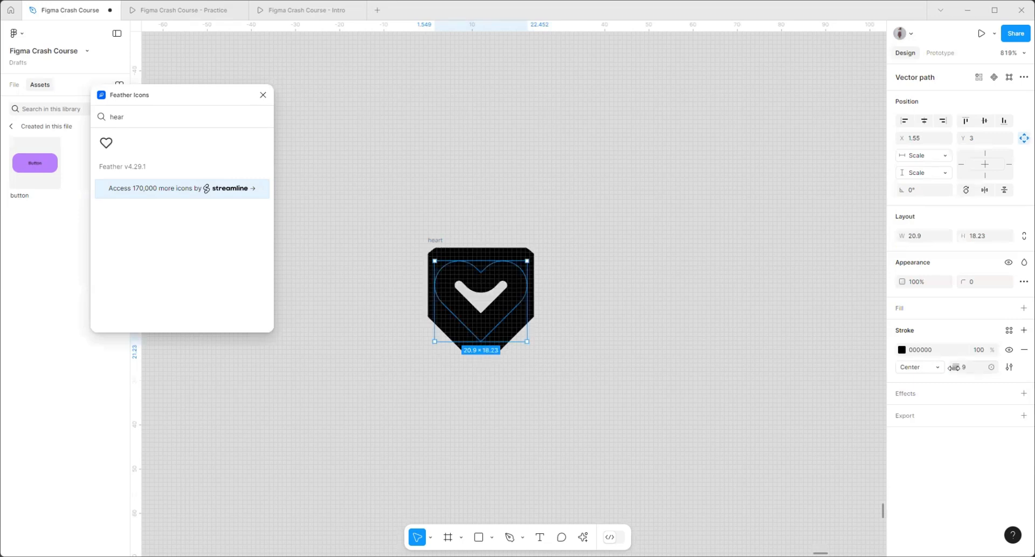
{"action": "key", "text": "ctrl+z"}
{"action": "left_click", "coordinate": [518, 202]}
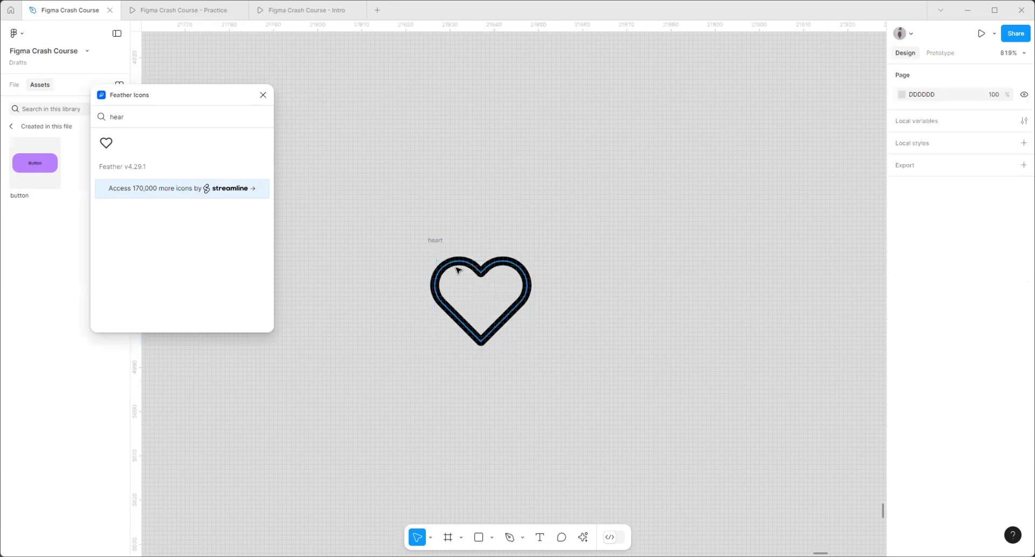
- Duplicate the heart icon to X 21861, Y 4963 and give the copy's vector path a dark 252525 fill
{"action": "left_click", "coordinate": [434, 241]}
{"action": "left_click_drag", "start_coordinate": [437, 241], "coordinate": [597, 242]}
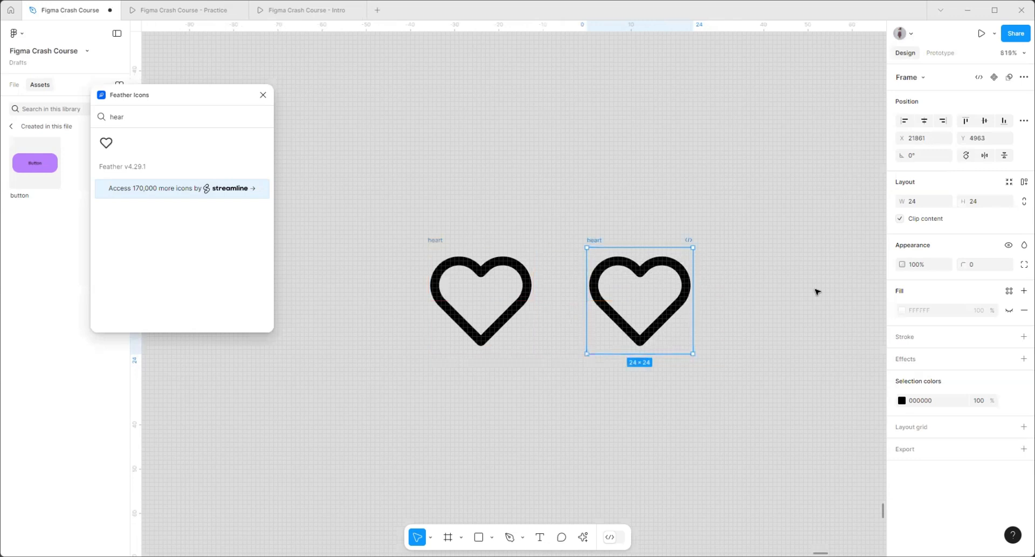
{"action": "left_click", "coordinate": [656, 273]}
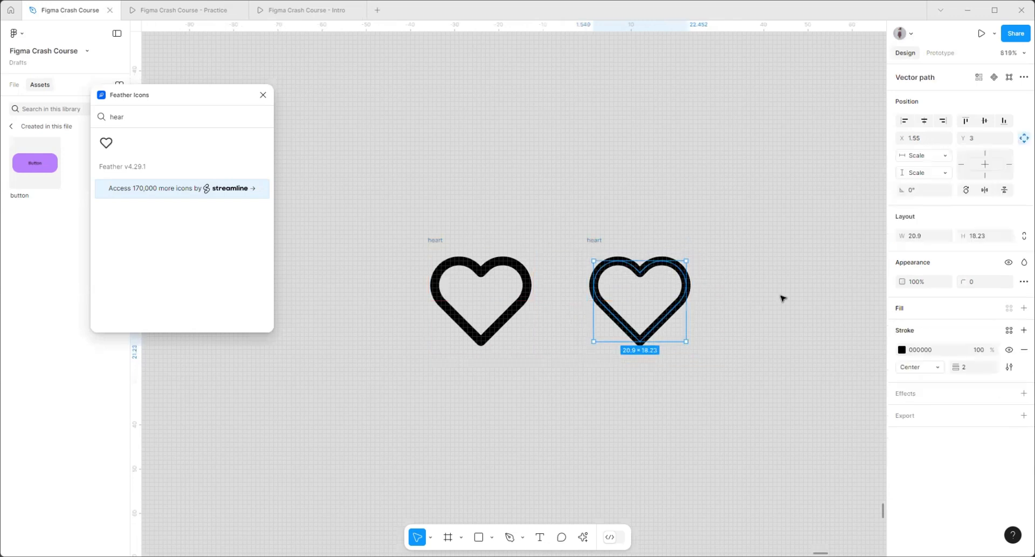
{"action": "left_click", "coordinate": [1024, 308]}
{"action": "left_click", "coordinate": [902, 327]}
{"action": "left_click_drag", "start_coordinate": [809, 345], "coordinate": [701, 395]}
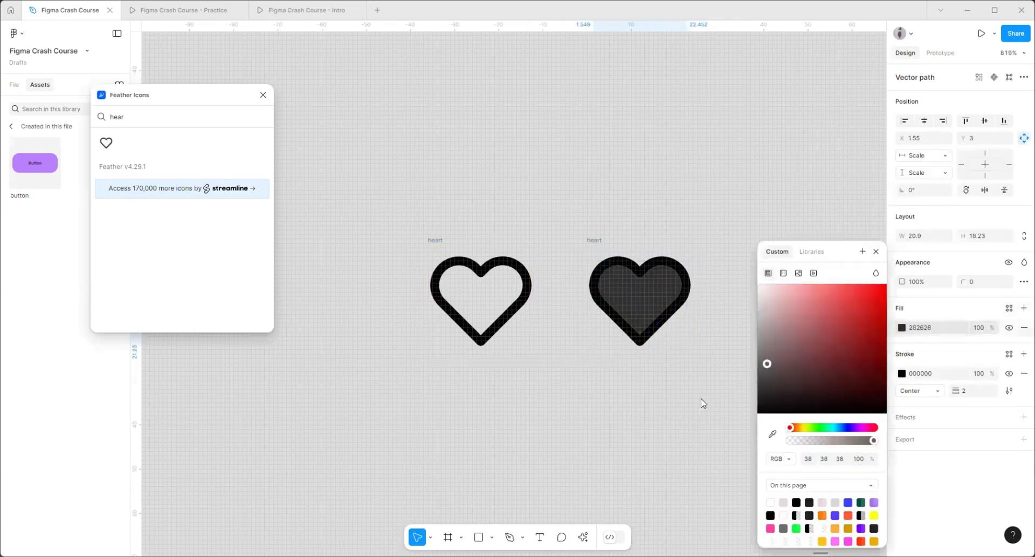
{"action": "left_click", "coordinate": [875, 251]}
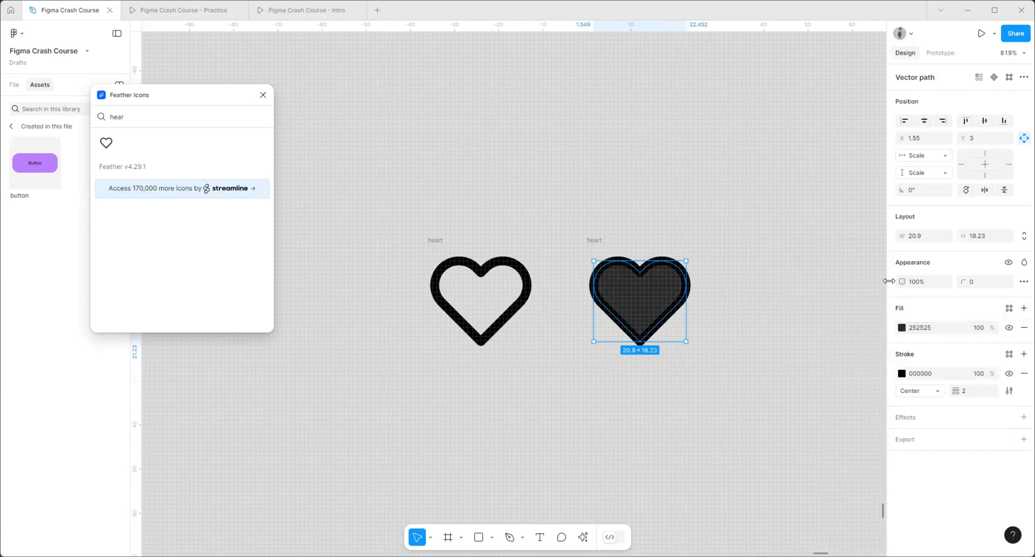
- Remove the stroke from the filled heart's path and shift its frame slightly to X 21859, Y 4961
{"action": "left_click", "coordinate": [1024, 373]}
{"action": "left_click", "coordinate": [756, 247]}
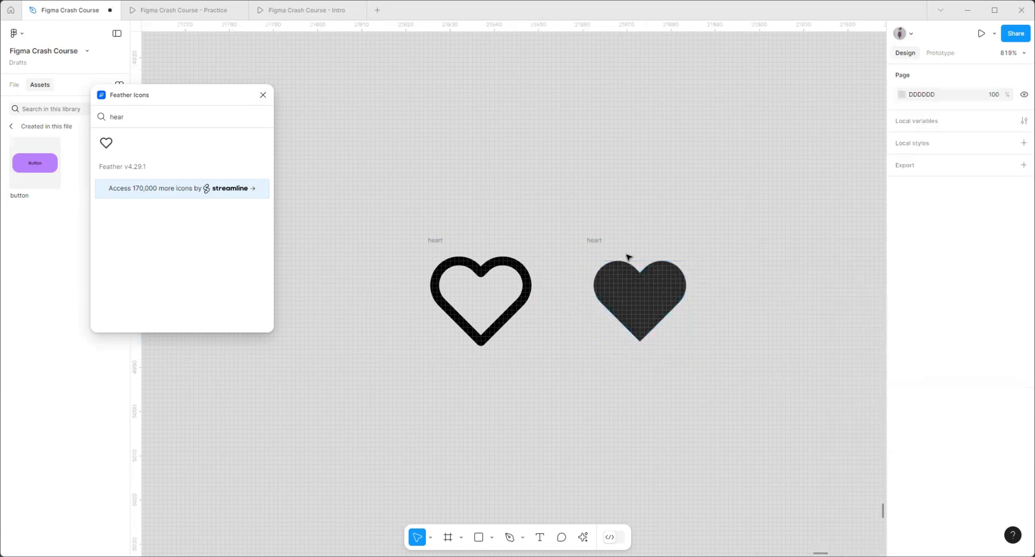
{"action": "left_click", "coordinate": [591, 239]}
{"action": "scroll", "coordinate": [674, 254], "scroll_direction": "down", "scroll_amount": 5}
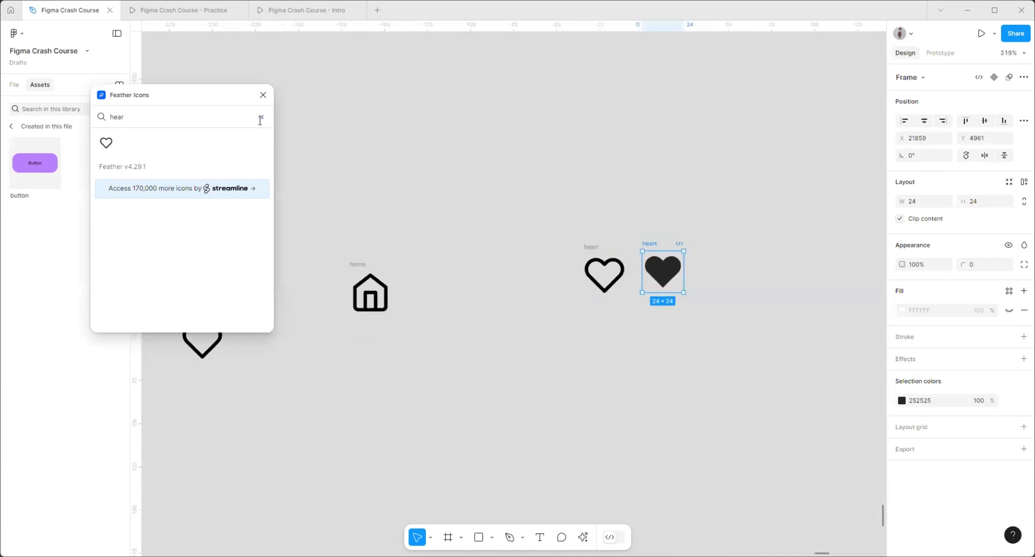
- Close the Feather Icons plugin, then find the Material Symbols plugin by searching for "materi" and run it
{"action": "left_click", "coordinate": [263, 95]}
{"action": "left_click", "coordinate": [583, 537]}
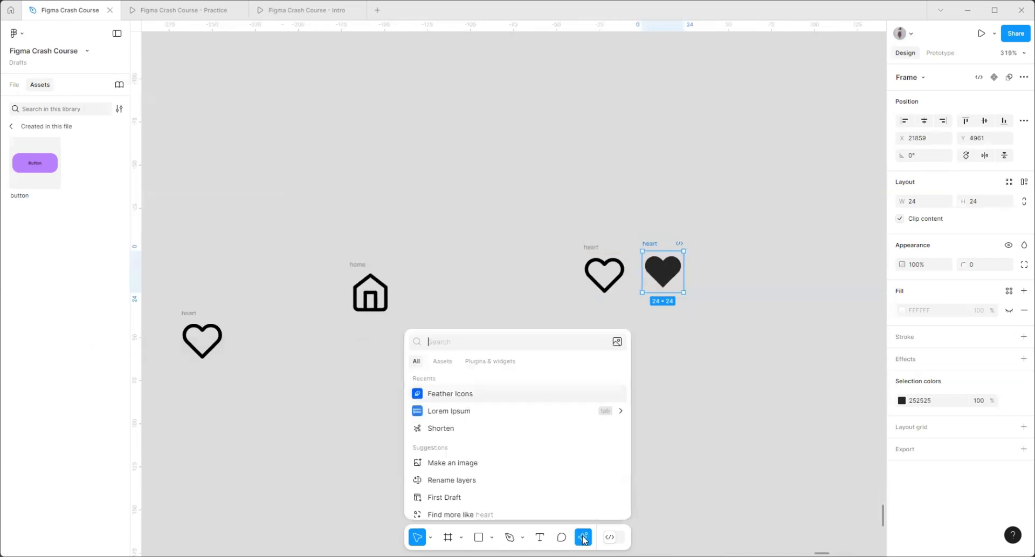
{"action": "left_click", "coordinate": [488, 361]}
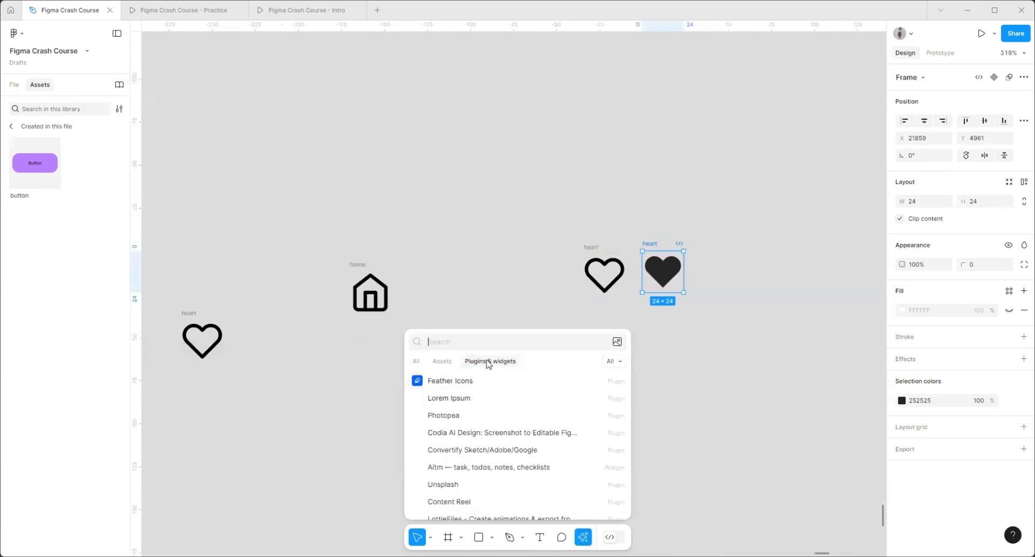
{"action": "type", "text": "ma"}
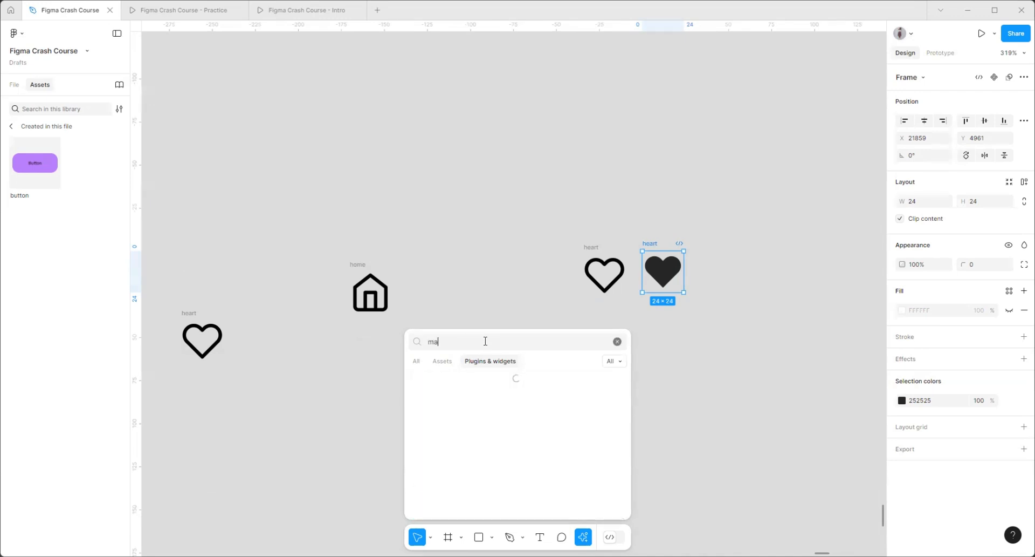
{"action": "type", "text": "teri"}
{"action": "left_click", "coordinate": [463, 399]}
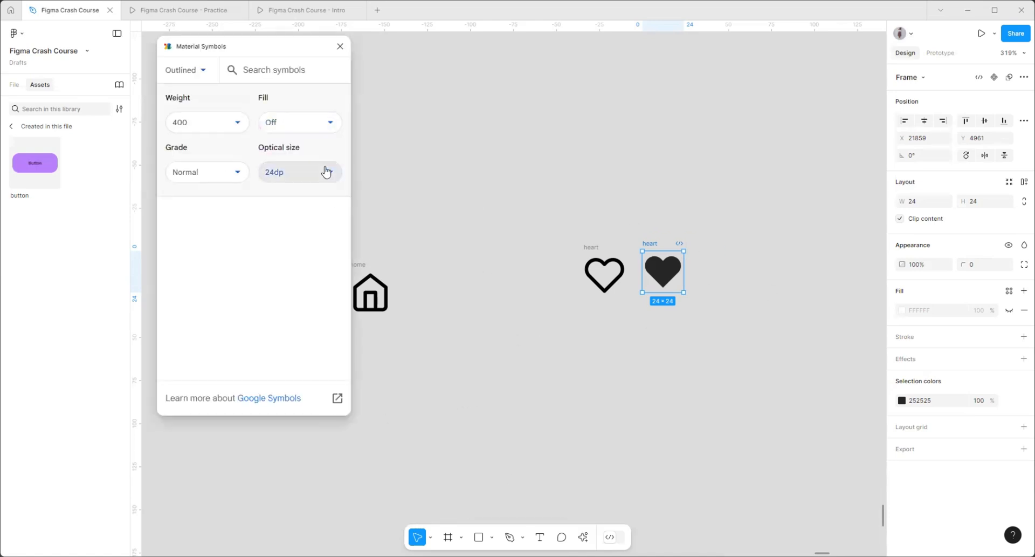
- Search the symbols for "home" and insert the house symbol with a plus above the hearts, at X 21769, Y 4914
{"action": "scroll", "coordinate": [628, 210], "scroll_direction": "up", "scroll_amount": 3, "text": "ctrl"}
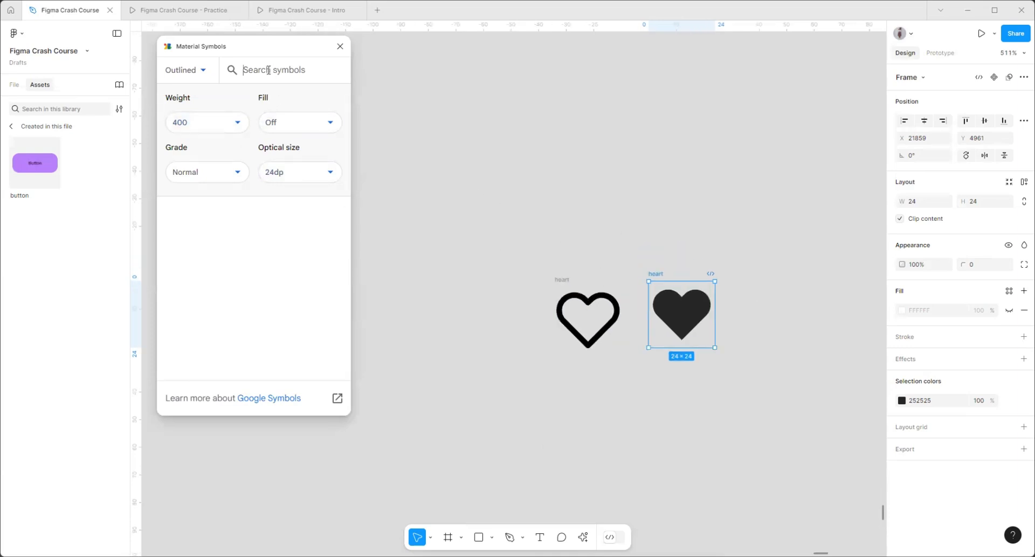
{"action": "type", "text": "home"}
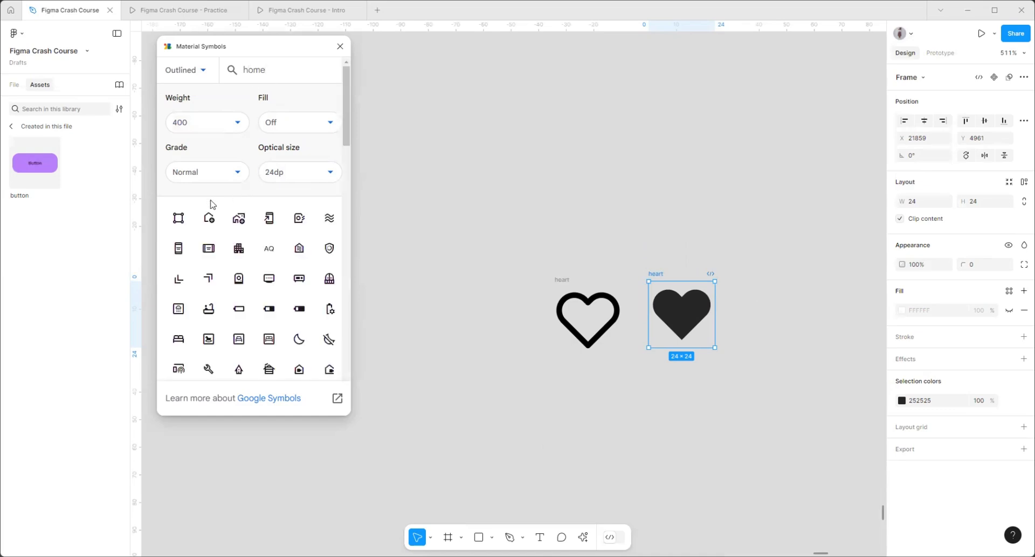
{"action": "left_click", "coordinate": [208, 219]}
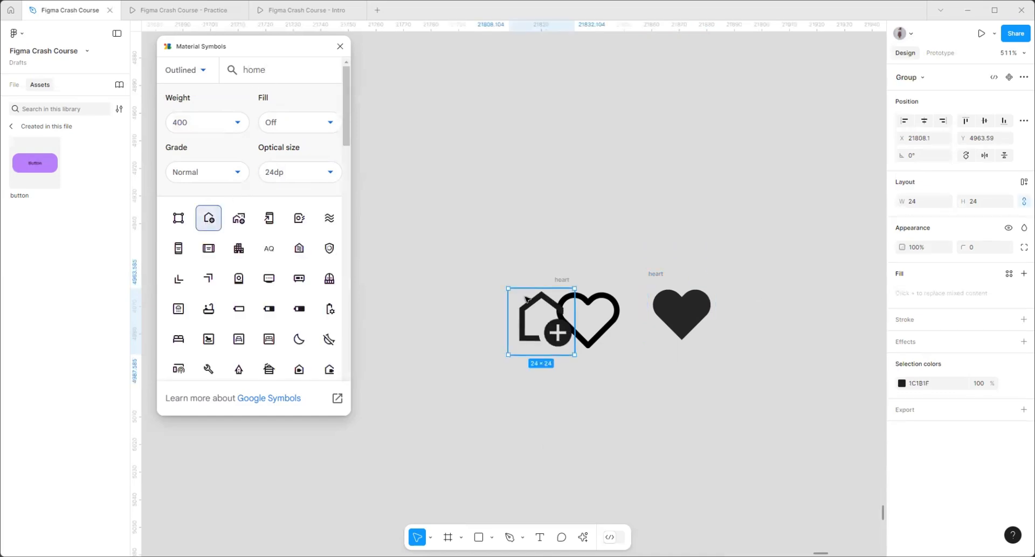
- Set the inserted house symbol's style to Rounded and turn its fill on
{"action": "left_click", "coordinate": [190, 71]}
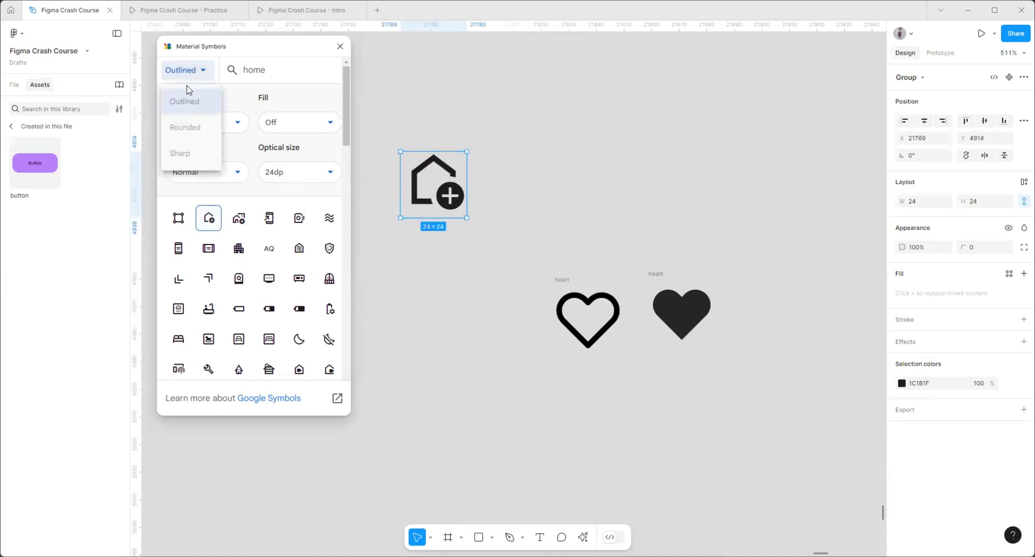
{"action": "left_click", "coordinate": [188, 136]}
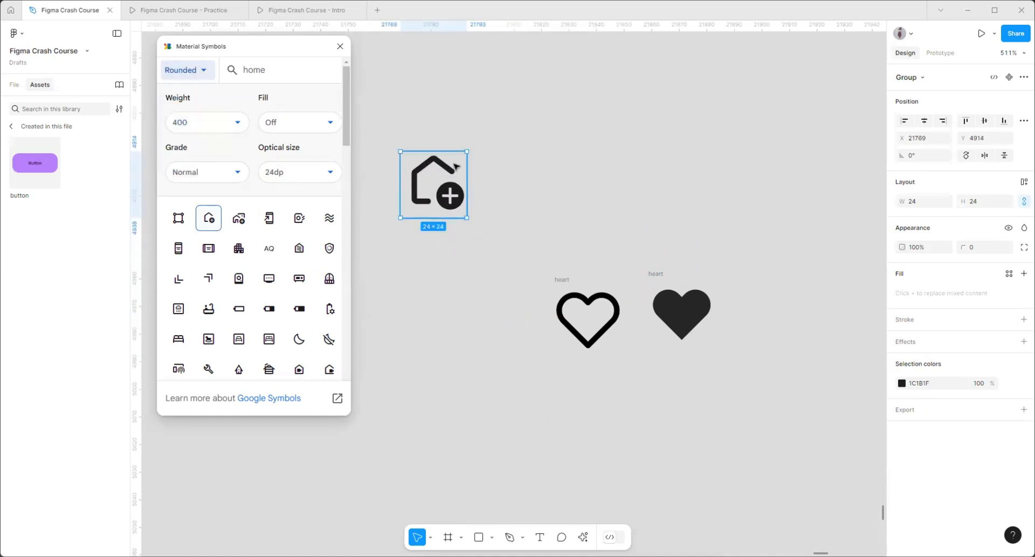
{"action": "scroll", "coordinate": [437, 182], "scroll_direction": "up", "scroll_amount": 3}
{"action": "scroll", "coordinate": [434, 181], "scroll_direction": "up", "scroll_amount": 2}
{"action": "scroll", "coordinate": [550, 302], "scroll_direction": "down", "scroll_amount": 2}
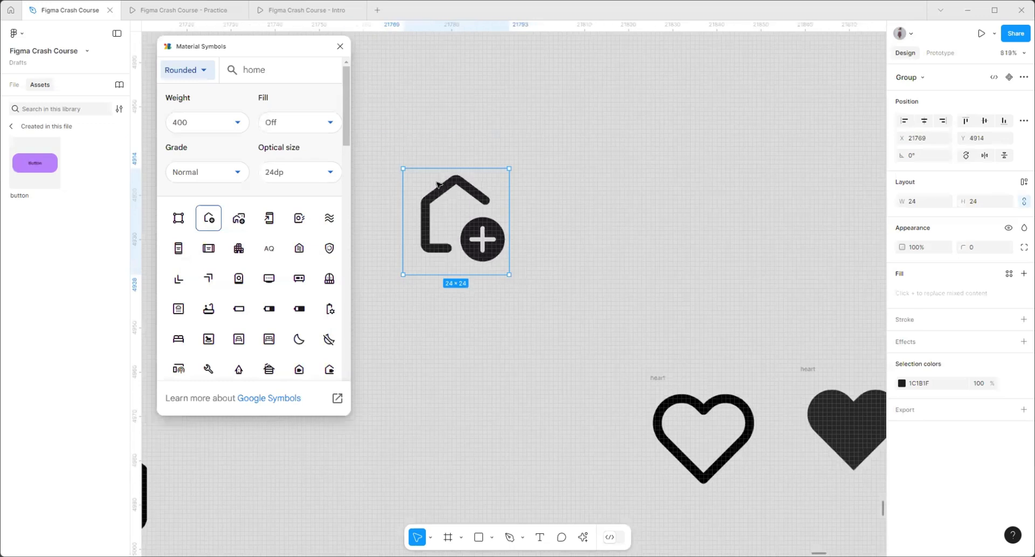
{"action": "left_click", "coordinate": [289, 122]}
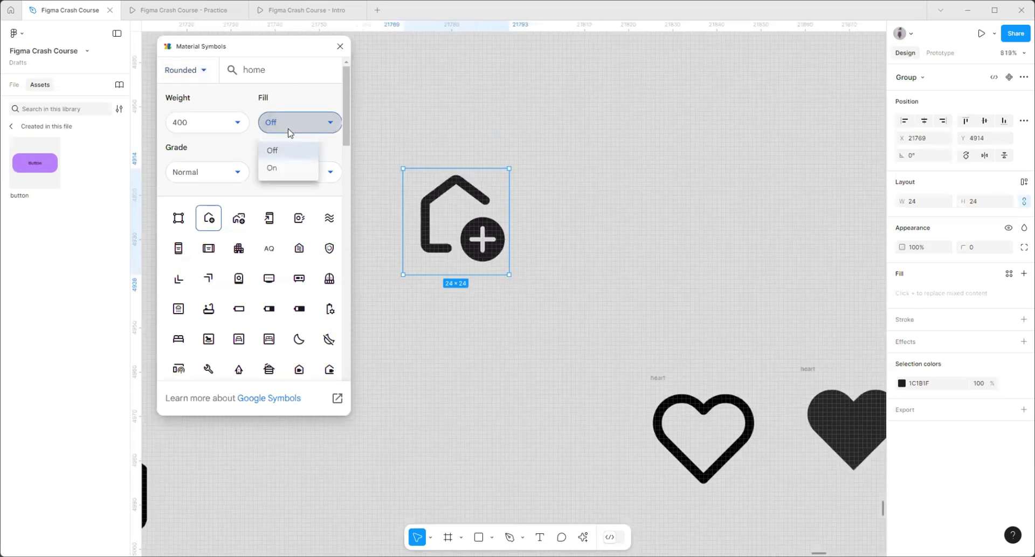
{"action": "left_click", "coordinate": [279, 167]}
{"action": "left_click", "coordinate": [456, 210]}
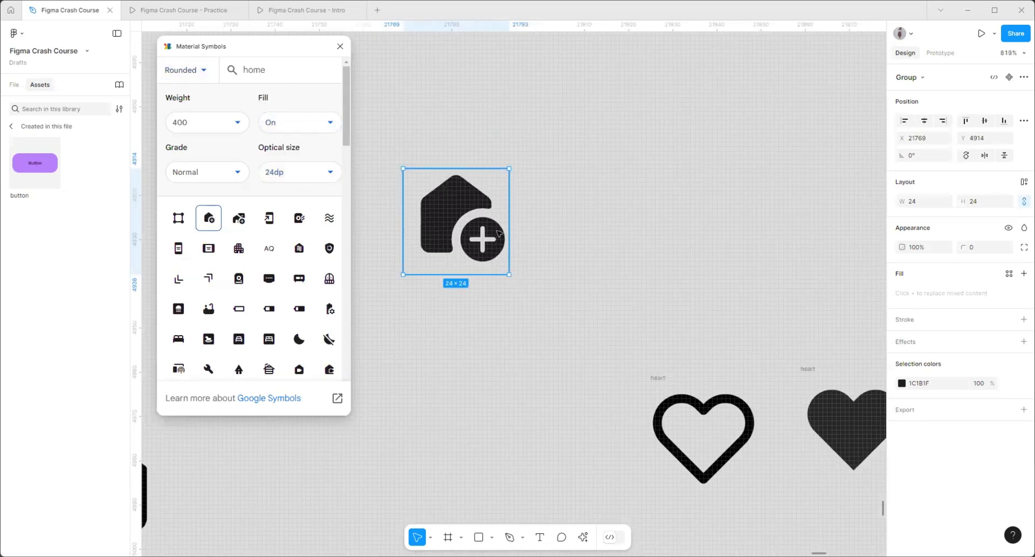
- Duplicate the filled house symbol to X 21807, Y 4914 and turn the copy's fill off
{"action": "scroll", "coordinate": [467, 216], "scroll_direction": "down", "scroll_amount": 3}
{"action": "left_click_drag", "start_coordinate": [467, 216], "coordinate": [573, 215]}
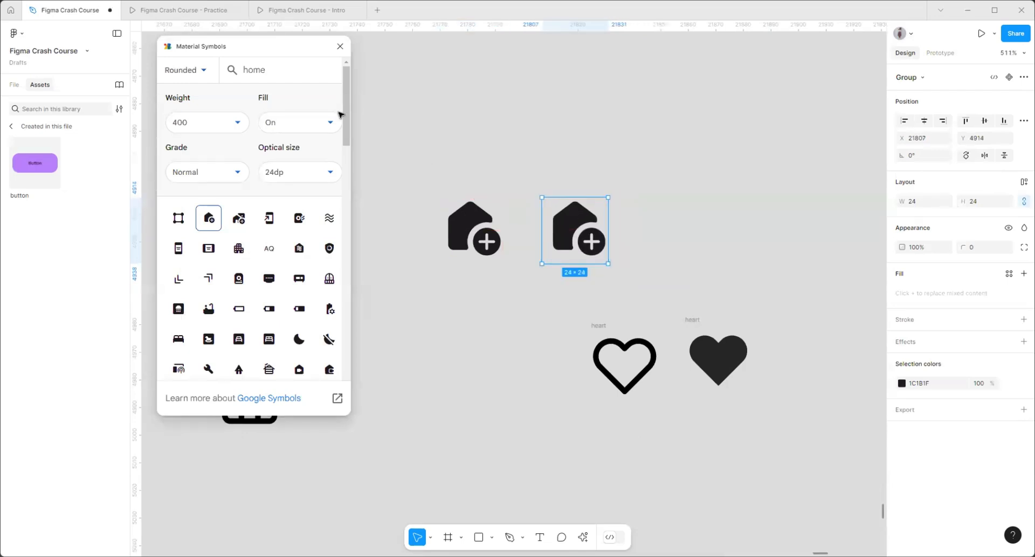
{"action": "left_click", "coordinate": [296, 122]}
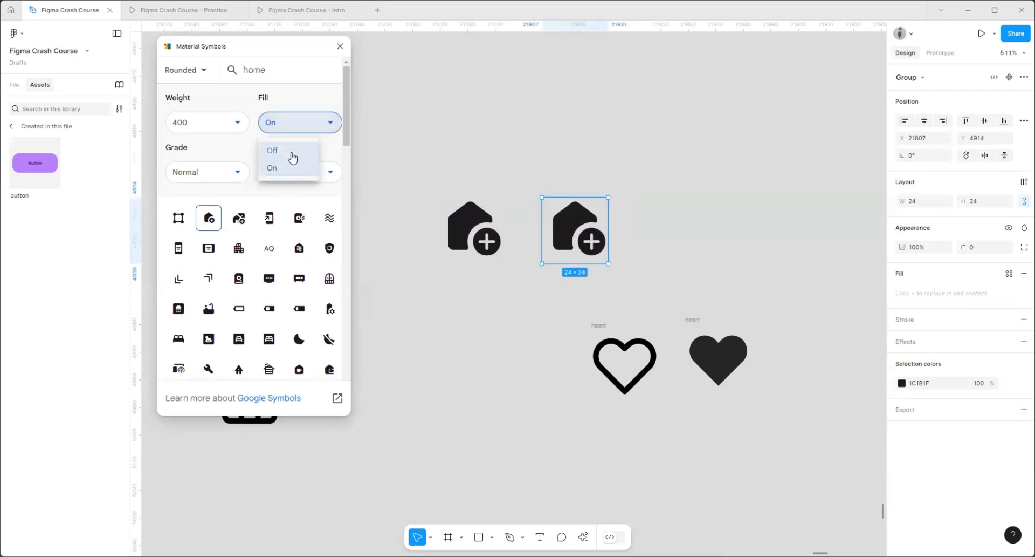
{"action": "left_click", "coordinate": [290, 150]}
{"action": "left_click", "coordinate": [657, 216]}
{"action": "scroll", "coordinate": [557, 280], "scroll_direction": "down", "scroll_amount": 4}
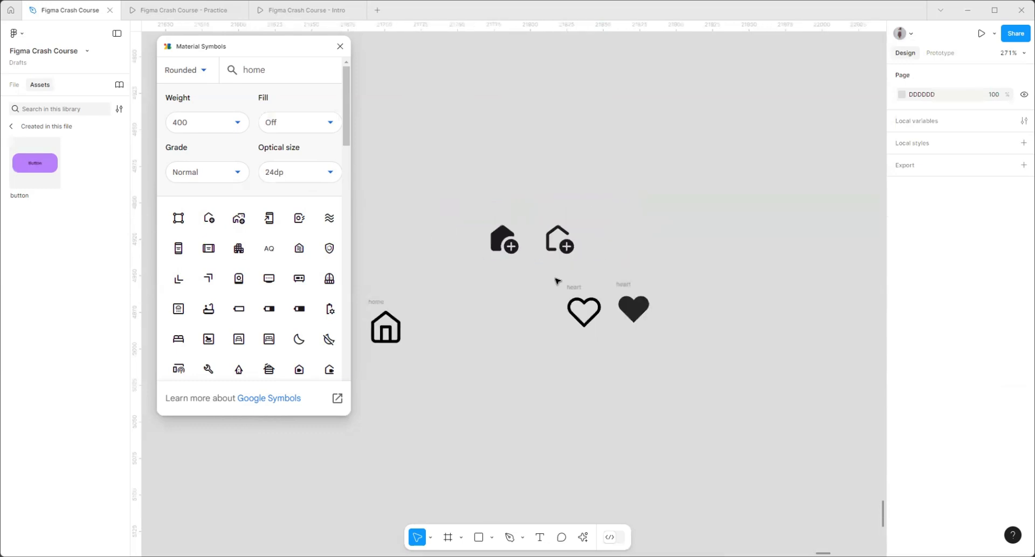
{"action": "scroll", "coordinate": [746, 312], "scroll_direction": "up", "scroll_amount": 2}
{"action": "left_click", "coordinate": [585, 281]}
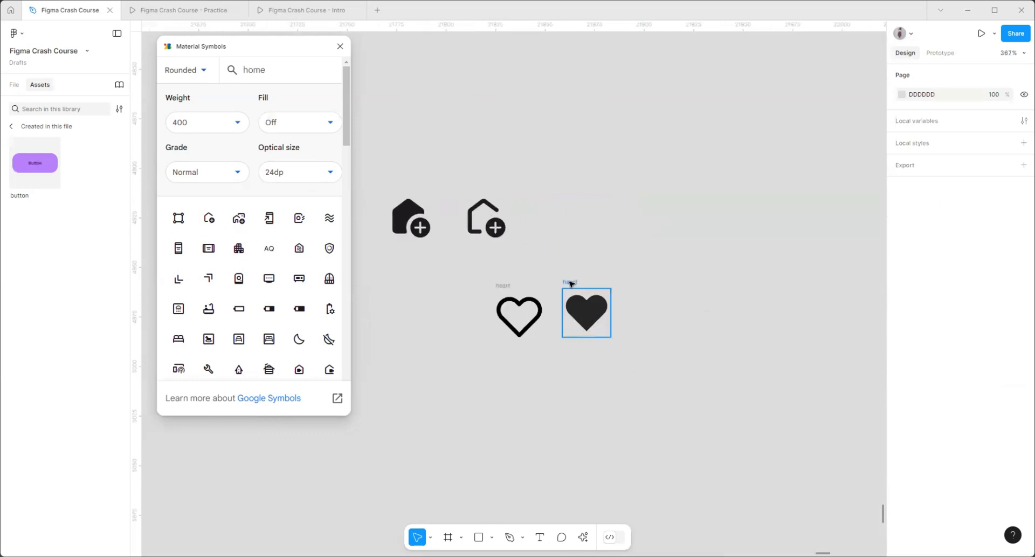
- Delete the two house-with-plus symbols together with the outlined house and the outlined and filled hearts below them, leaving out the leftmost heart
{"action": "scroll", "coordinate": [458, 245], "scroll_direction": "up", "scroll_amount": 3}
{"action": "scroll", "coordinate": [709, 413], "scroll_direction": "down", "scroll_amount": 3}
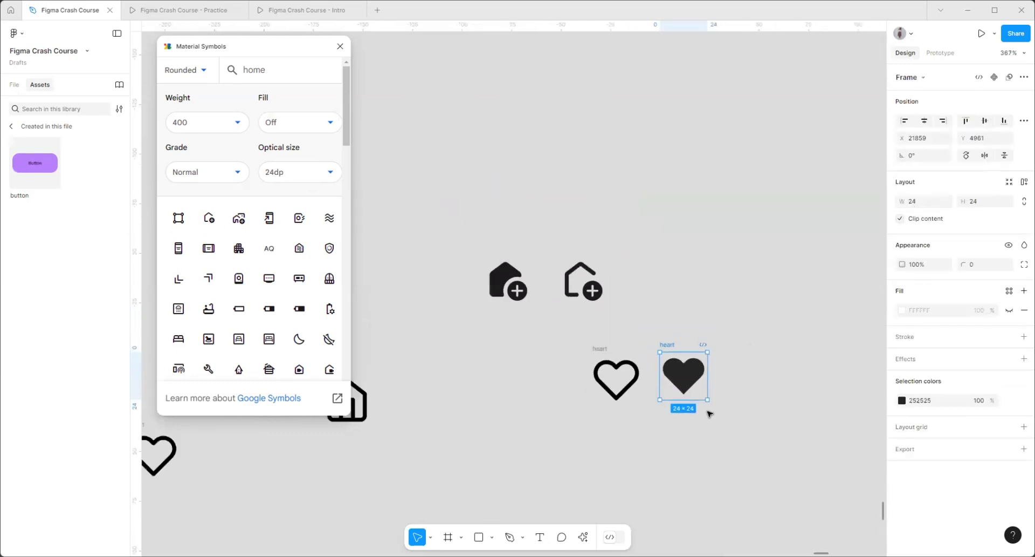
{"action": "scroll", "coordinate": [686, 350], "scroll_direction": "down", "scroll_amount": 2}
{"action": "left_click_drag", "start_coordinate": [775, 446], "coordinate": [369, 224]}
{"action": "key", "text": "Delete"}
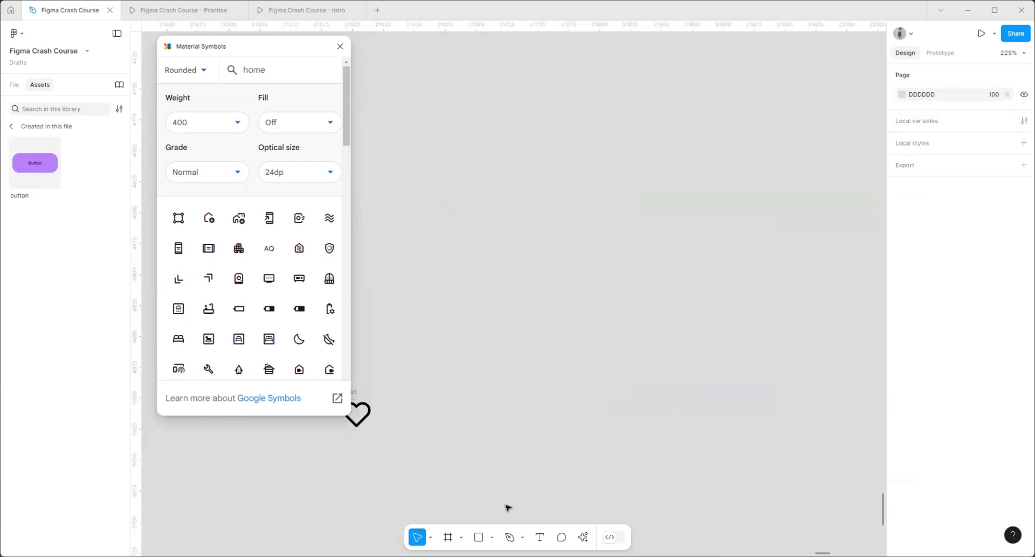
- Close the Material Symbols plugin and search the plugins and widgets for "unsp"
{"action": "left_click", "coordinate": [584, 536]}
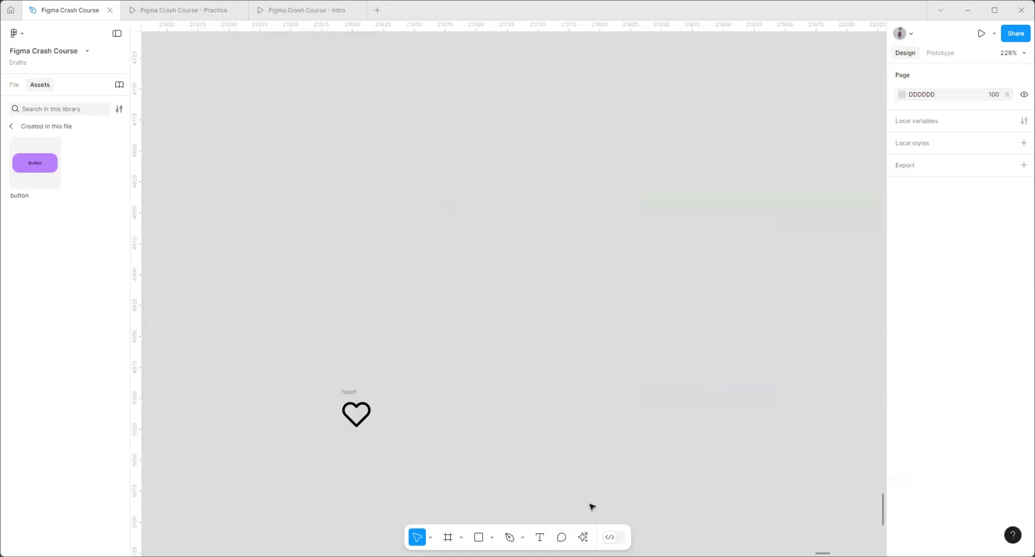
{"action": "key", "text": "ctrl+k"}
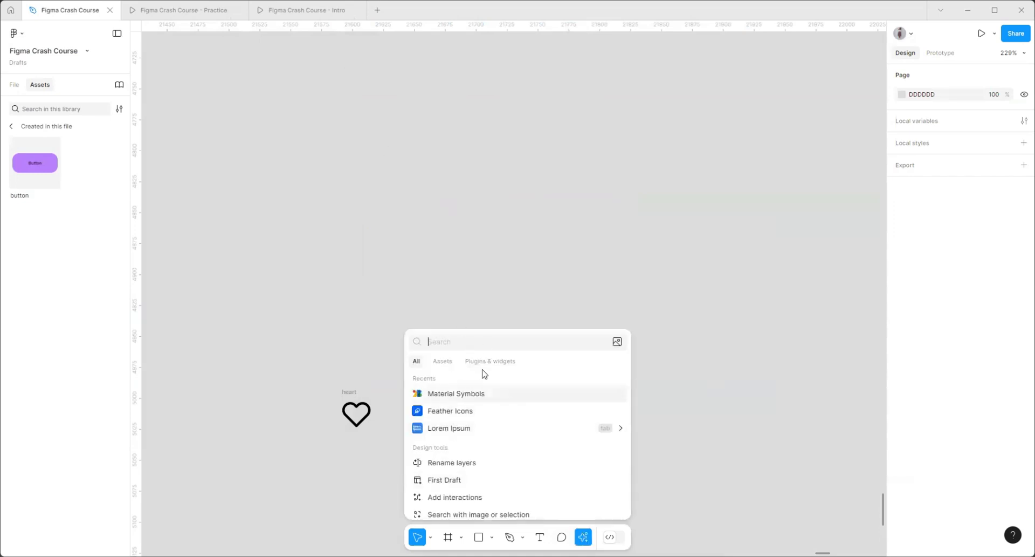
{"action": "left_click", "coordinate": [489, 362]}
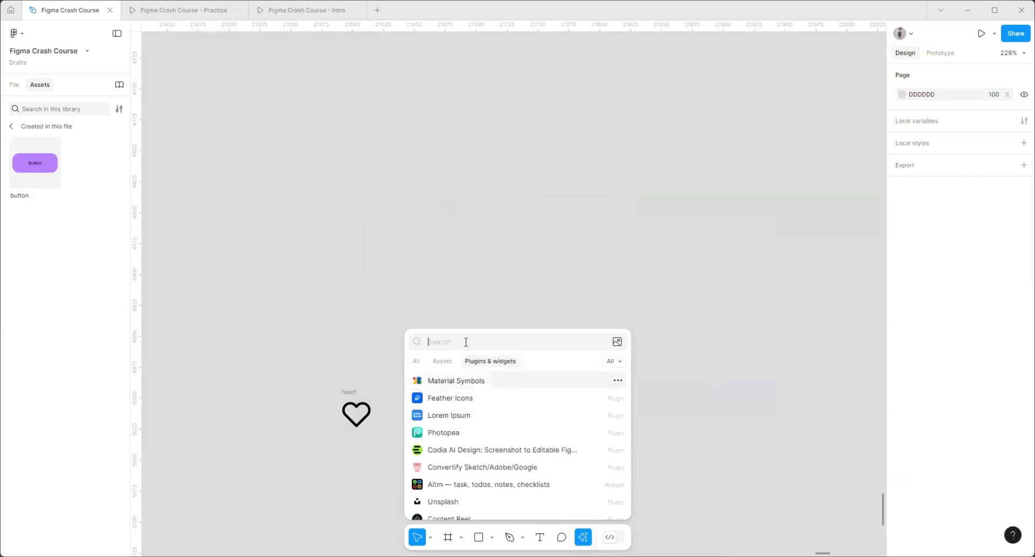
{"action": "type", "text": "u"}
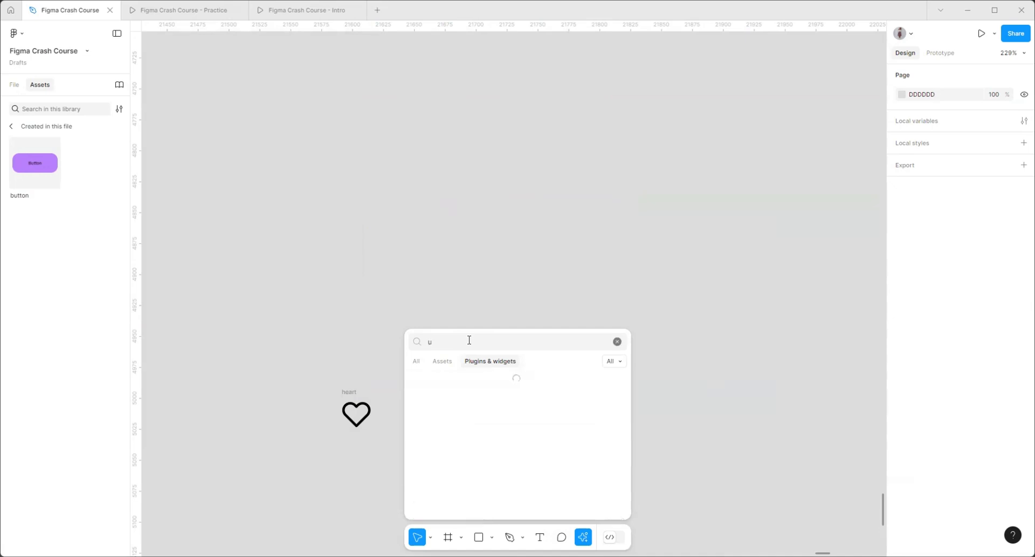
{"action": "type", "text": "n"}
{"action": "type", "text": "pl"}
{"action": "type", "text": "s"}
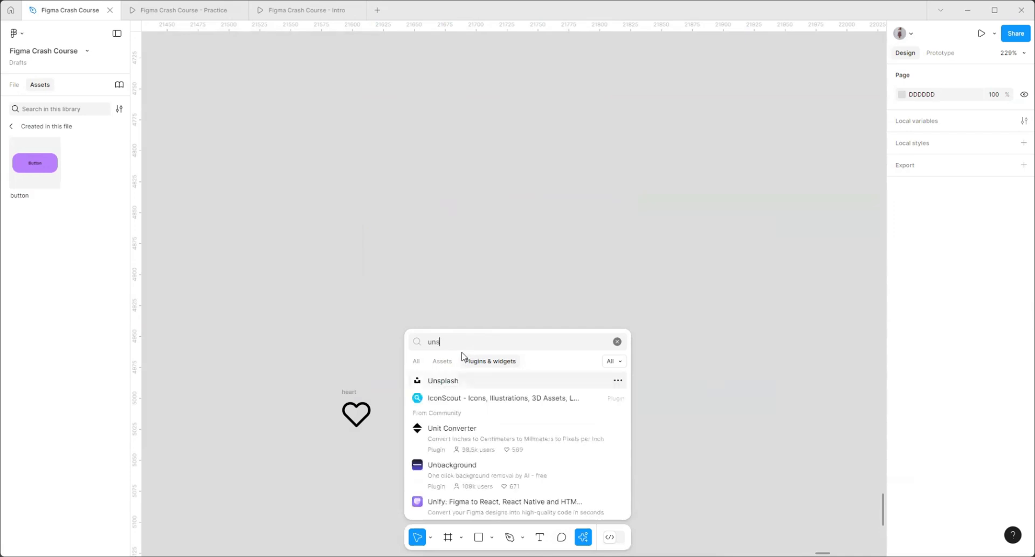
{"action": "type", "text": "p"}
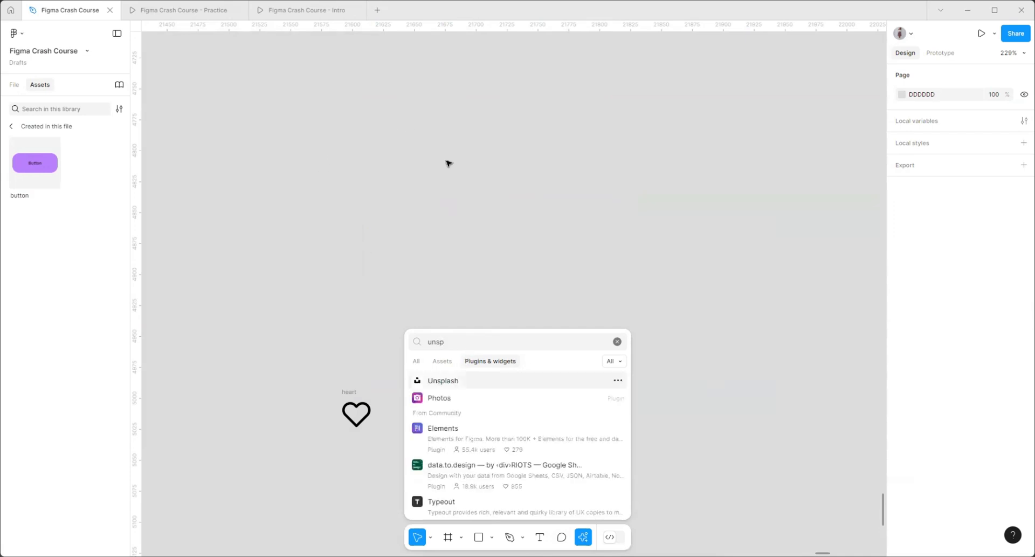
- Search the plugins and widgets for "free" instead and run Photos by Freepik
{"action": "scroll", "coordinate": [446, 162], "scroll_direction": "down", "scroll_amount": 6}
{"action": "scroll", "coordinate": [280, 215], "scroll_direction": "up", "scroll_amount": 2}
{"action": "scroll", "coordinate": [279, 215], "scroll_direction": "left", "scroll_amount": 1}
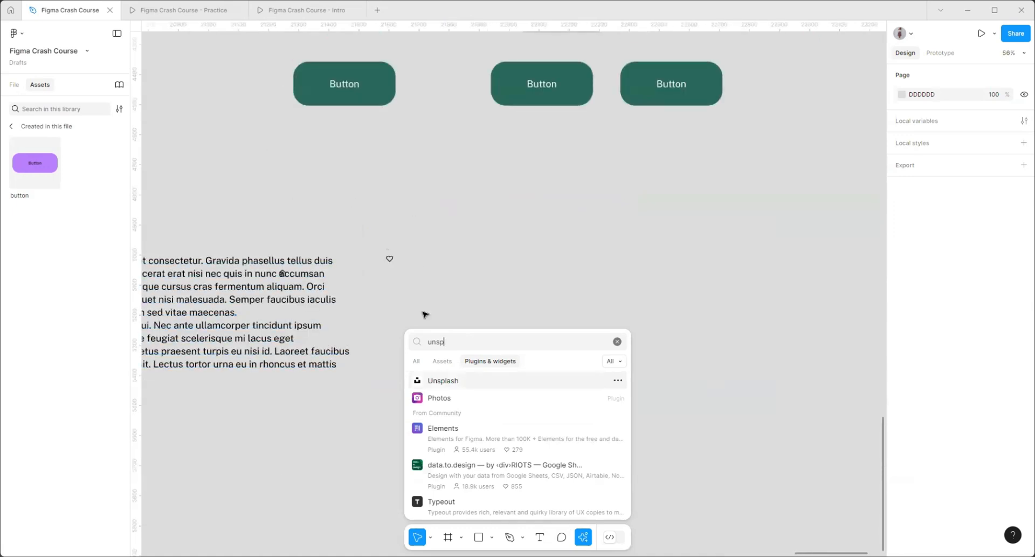
{"action": "scroll", "coordinate": [483, 386], "scroll_direction": "down", "scroll_amount": 3}
{"action": "scroll", "coordinate": [484, 386], "scroll_direction": "right", "scroll_amount": 3}
{"action": "left_click_drag", "start_coordinate": [451, 340], "coordinate": [406, 338]}
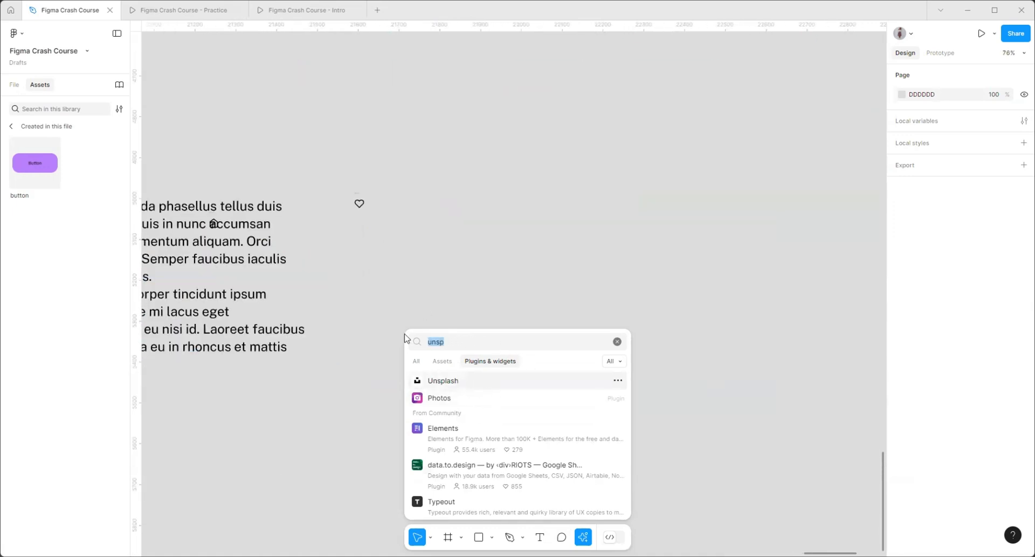
{"action": "type", "text": "free"}
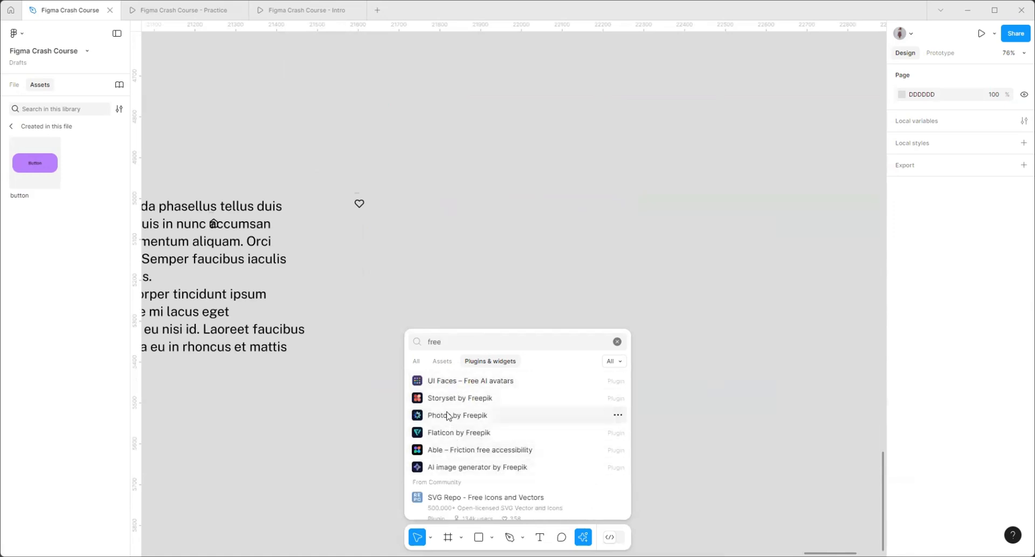
{"action": "left_click", "coordinate": [450, 414]}
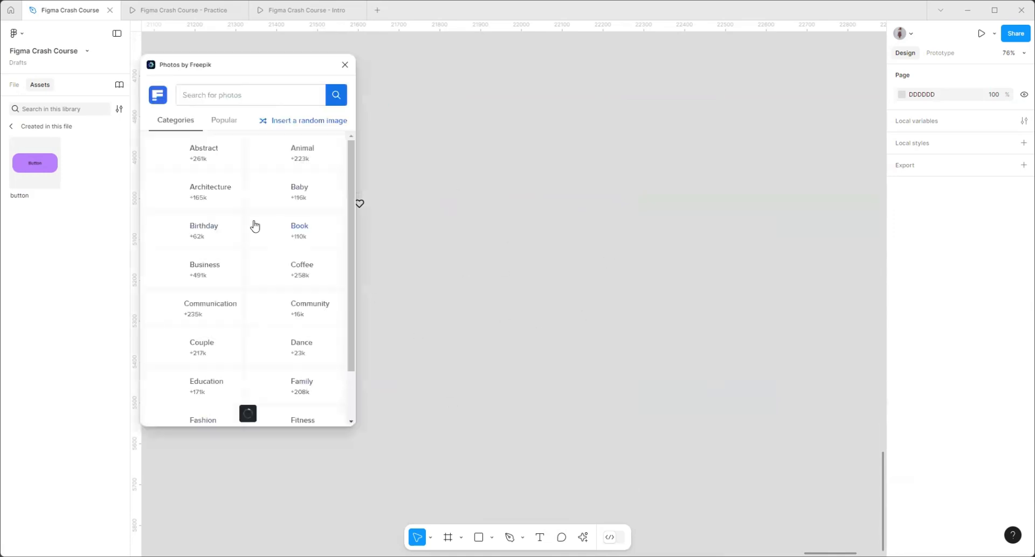
- Search the Freepik photos for "lady" and browse the Baby category
{"action": "scroll", "coordinate": [654, 421], "scroll_direction": "down", "scroll_amount": 5}
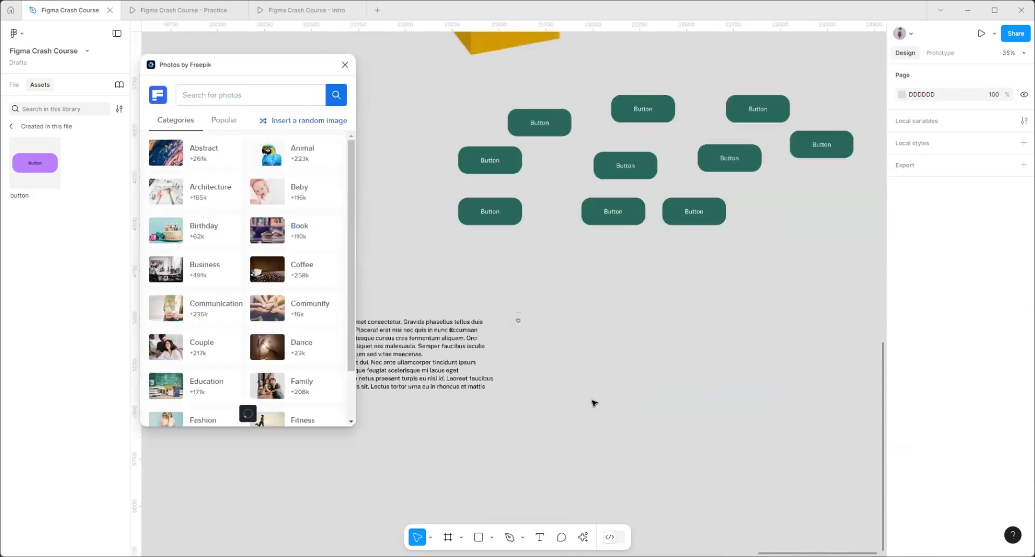
{"action": "left_click", "coordinate": [213, 98]}
{"action": "type", "text": "lady"}
{"action": "key", "text": "Return"}
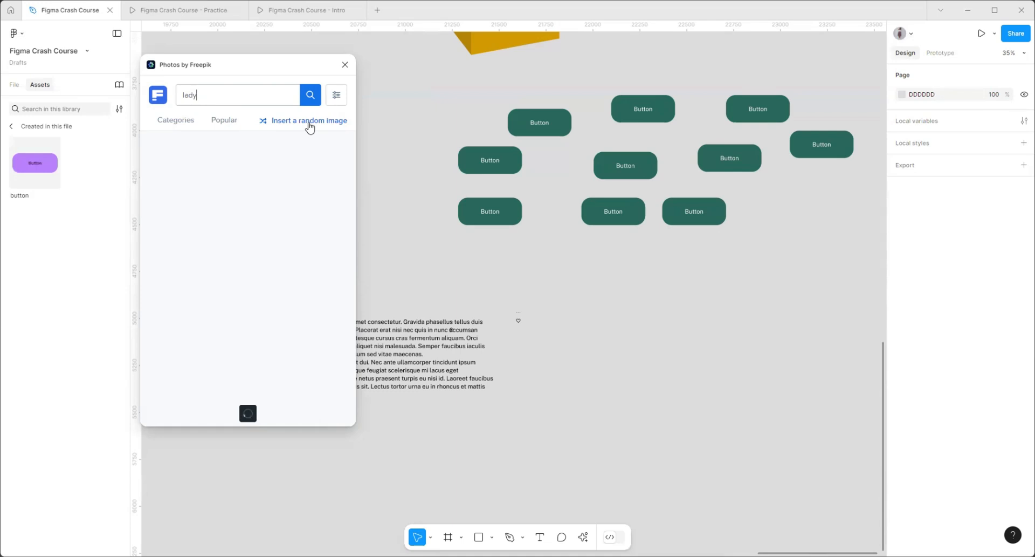
{"action": "left_click", "coordinate": [180, 124]}
{"action": "left_click", "coordinate": [273, 186]}
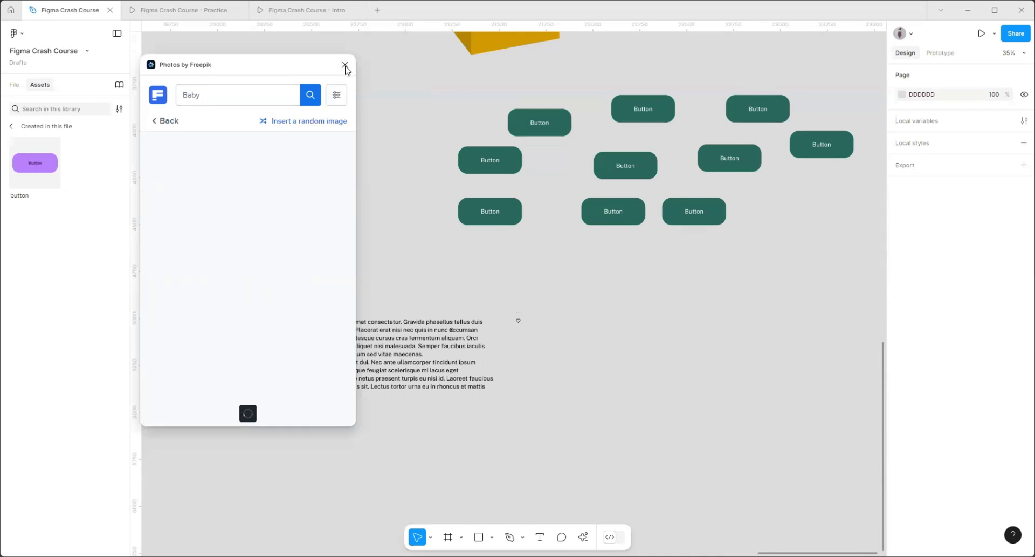
- Draw a rectangle about 808 × 935 in the empty area beside the placeholder text and delete it
{"action": "left_click_drag", "start_coordinate": [302, 59], "coordinate": [333, 44]}
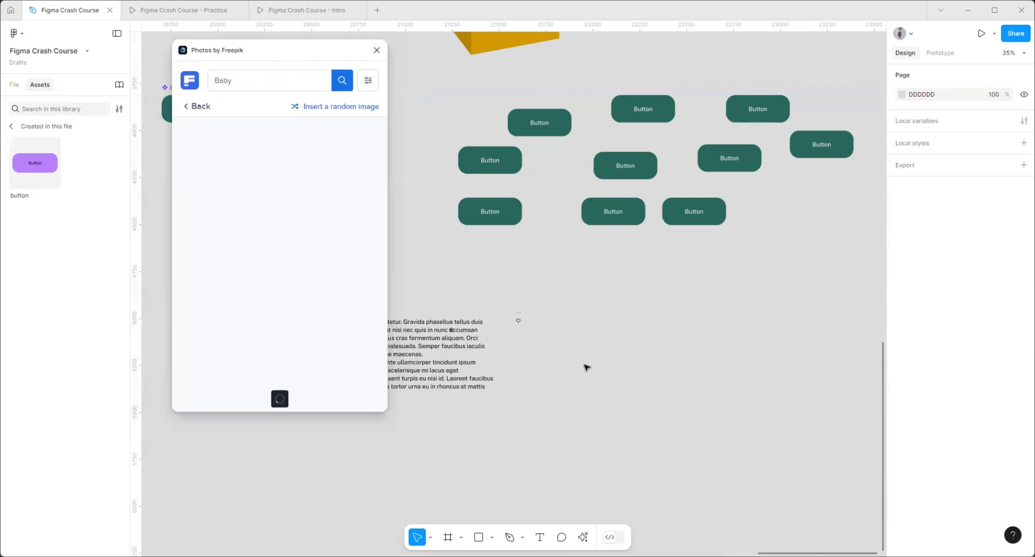
{"action": "key", "text": "r"}
{"action": "left_click_drag", "start_coordinate": [599, 268], "coordinate": [751, 444]}
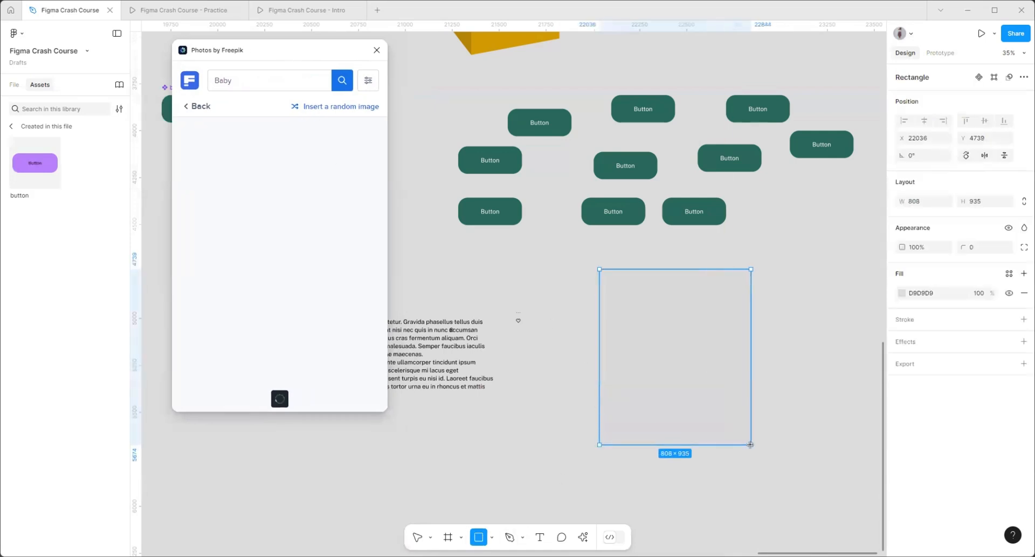
{"action": "mouse_move", "coordinate": [672, 349]}
{"action": "left_mouse_down"}
{"action": "mouse_move", "coordinate": [776, 337]}
{"action": "mouse_move", "coordinate": [724, 337]}
{"action": "left_mouse_up"}
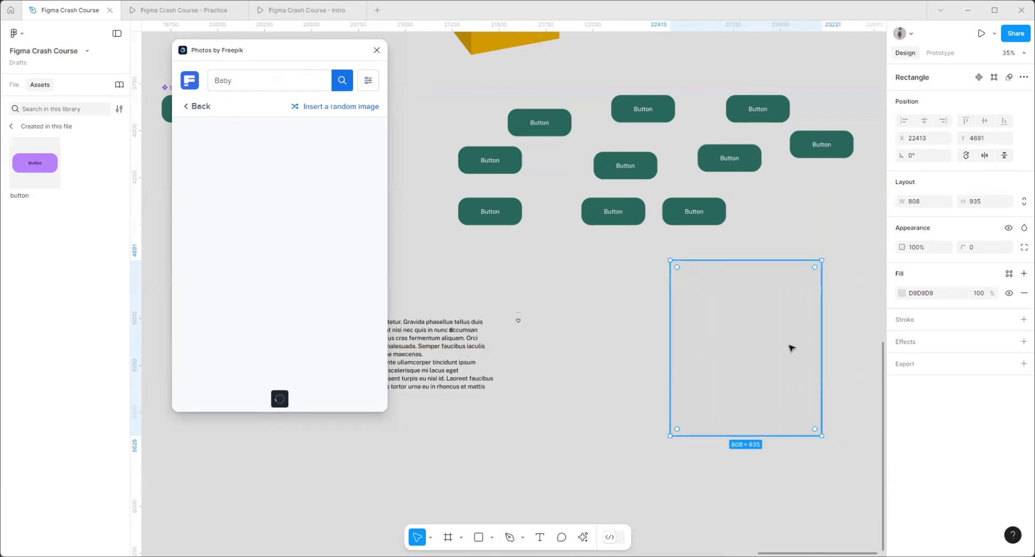
{"action": "left_click", "coordinate": [601, 302]}
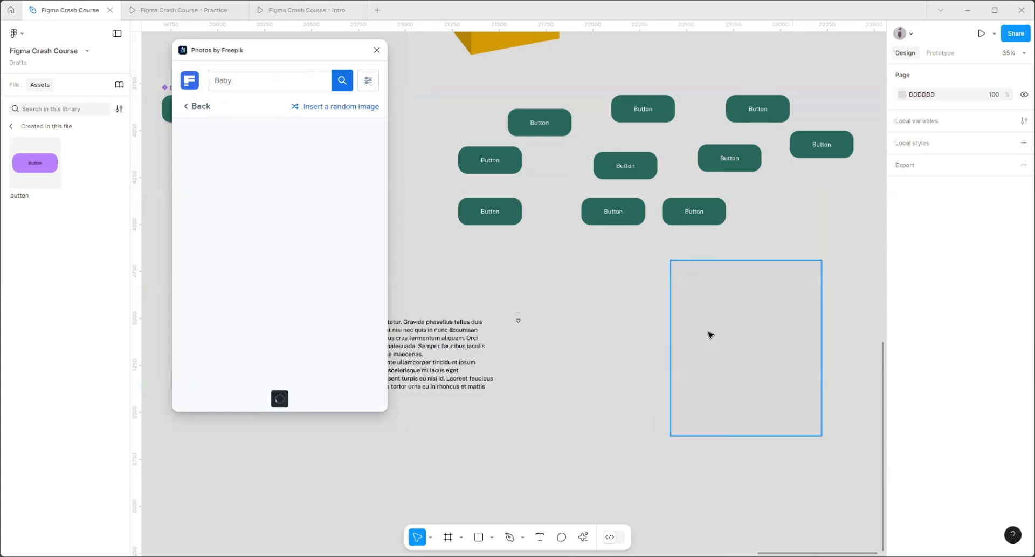
{"action": "left_click", "coordinate": [739, 322]}
{"action": "key", "text": "Delete"}
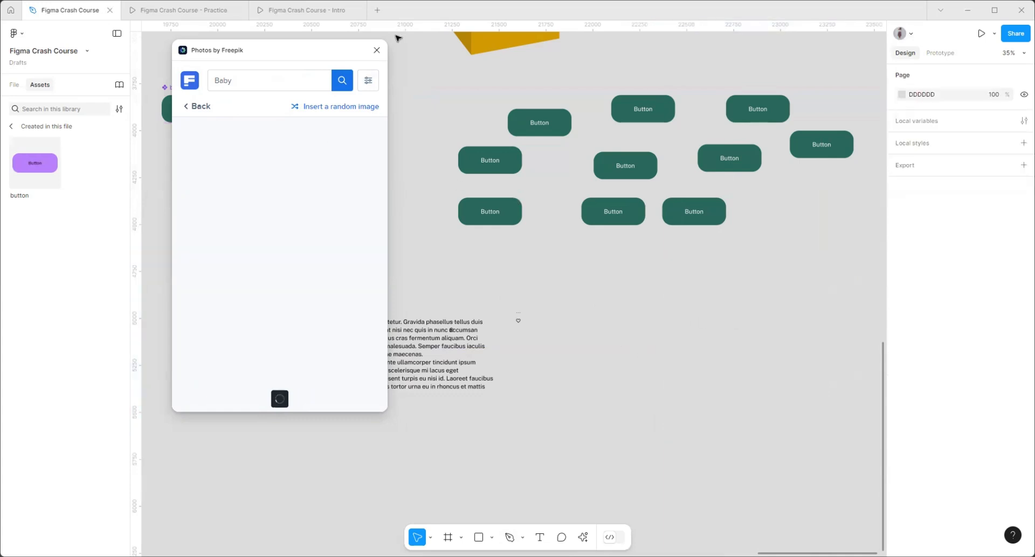
- Close the Photos by Freepik plugin and insert the Sticky Note widget onto the canvas
{"action": "left_click", "coordinate": [376, 51]}
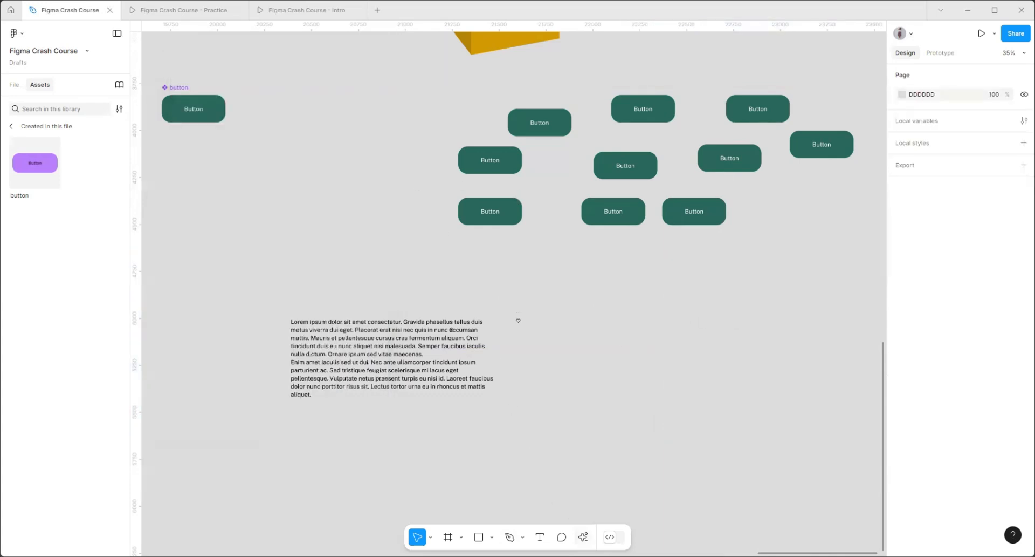
{"action": "left_click", "coordinate": [583, 537]}
{"action": "left_click", "coordinate": [489, 367]}
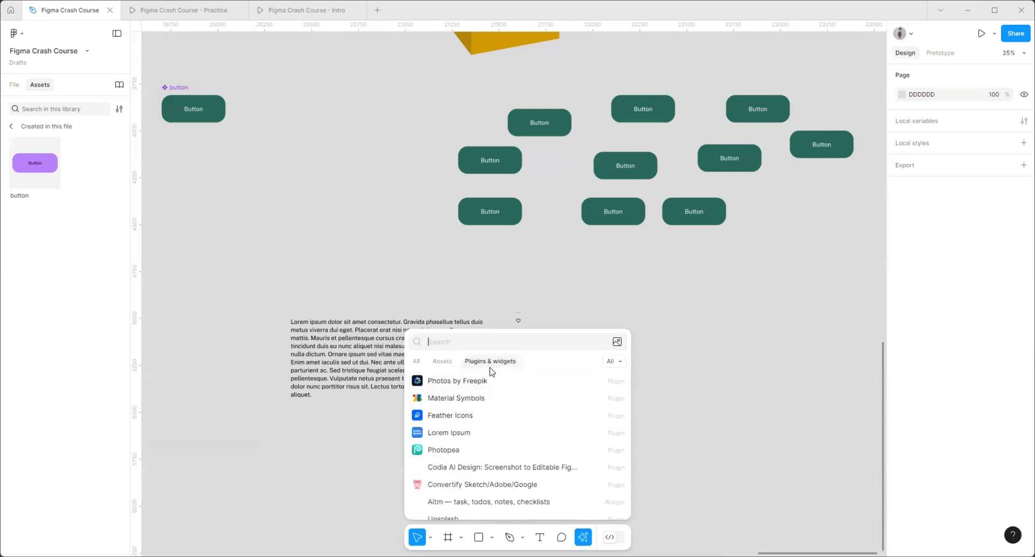
{"action": "scroll", "coordinate": [483, 432], "scroll_direction": "down", "scroll_amount": 10}
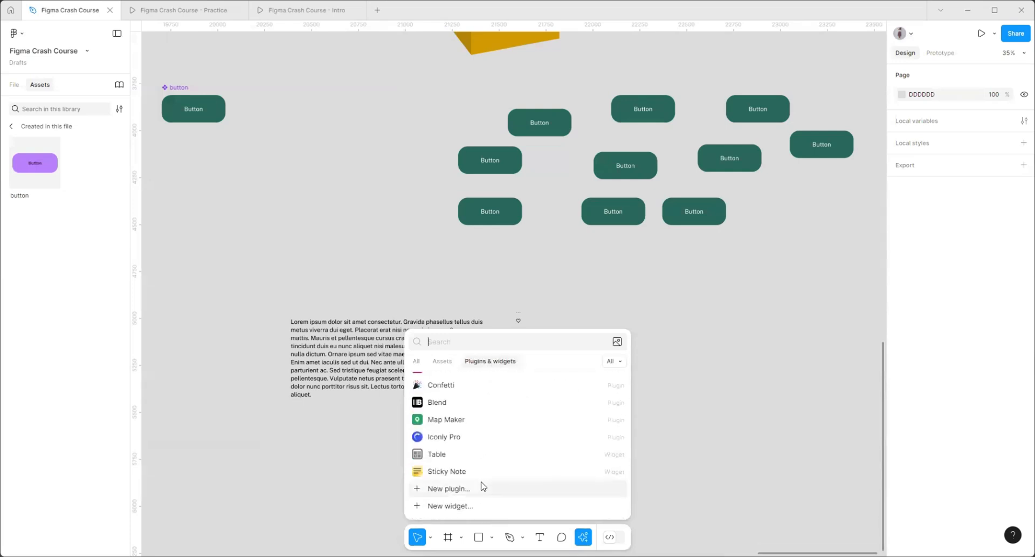
{"action": "scroll", "coordinate": [491, 473], "scroll_direction": "down", "scroll_amount": 1}
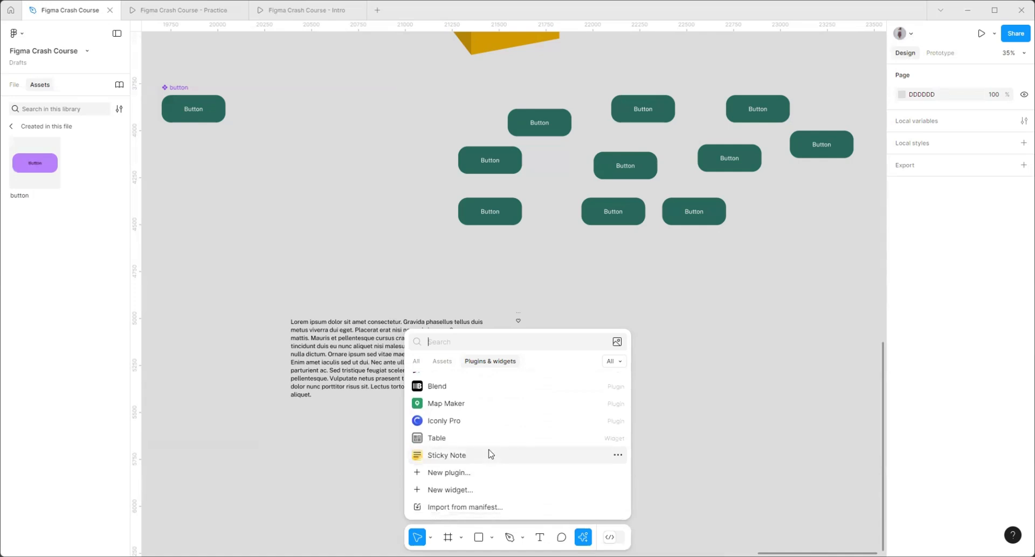
{"action": "left_click", "coordinate": [452, 453]}
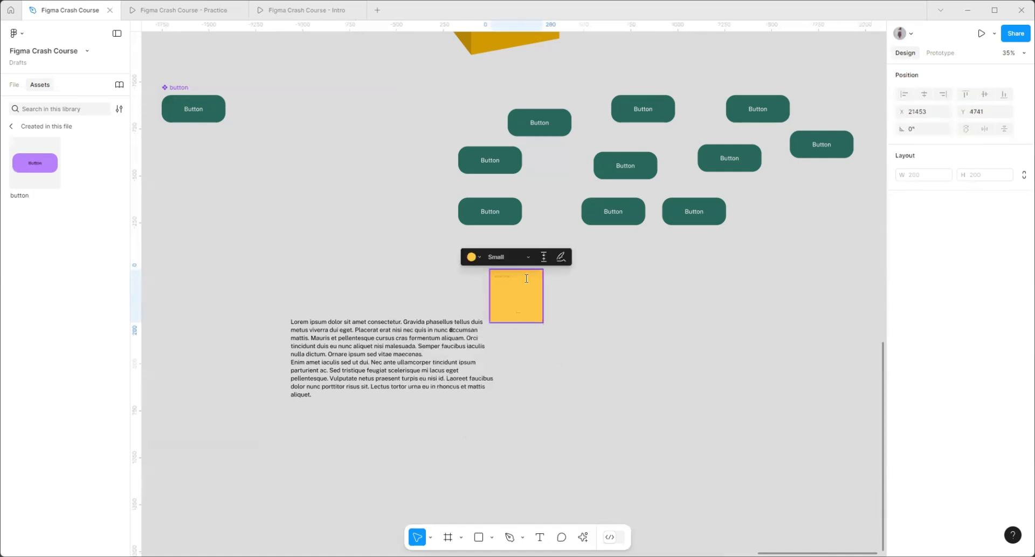
- Write "This is a sticky note" in the yellow sticky note and delete the note
{"action": "scroll", "coordinate": [515, 284], "scroll_direction": "up", "scroll_amount": 5}
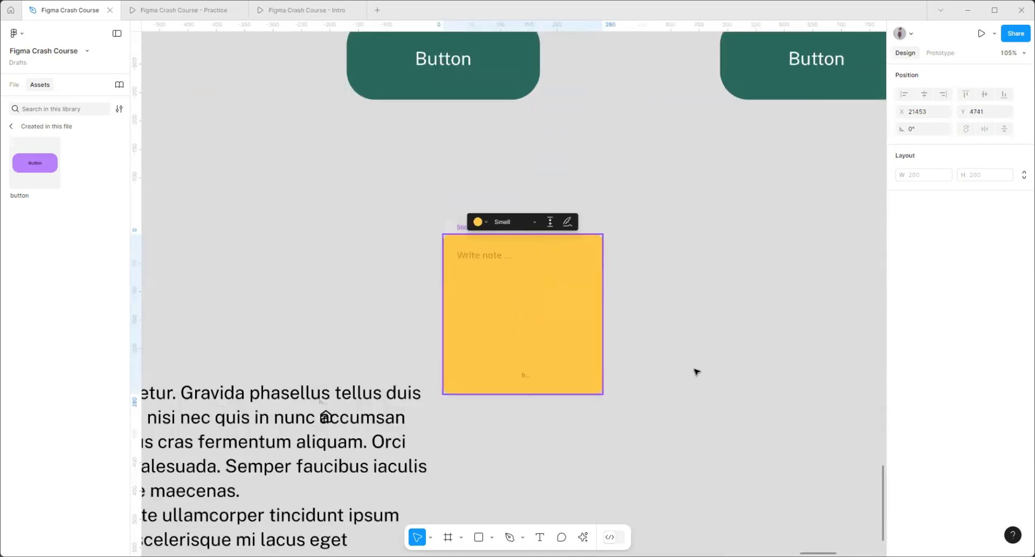
{"action": "left_click", "coordinate": [680, 293]}
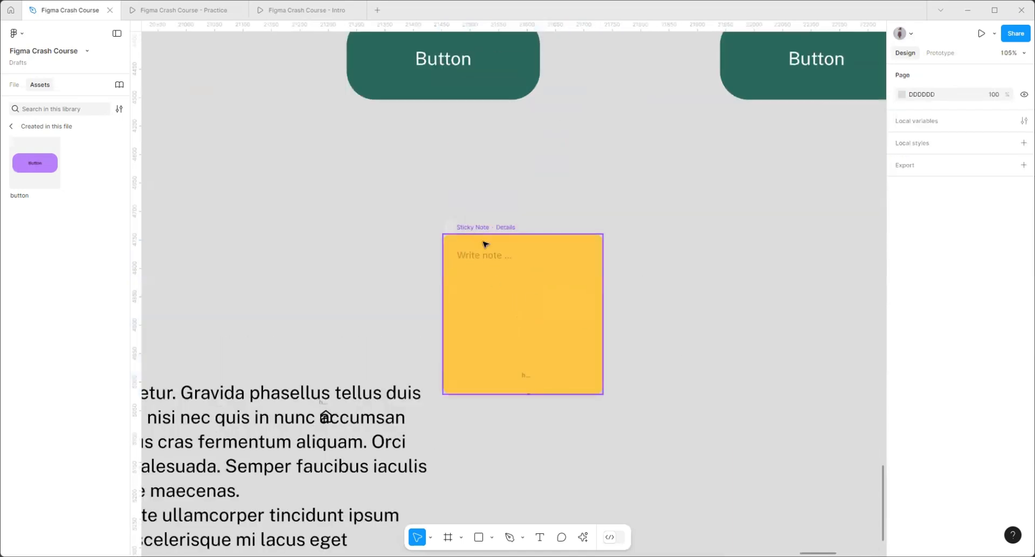
{"action": "left_click", "coordinate": [475, 259]}
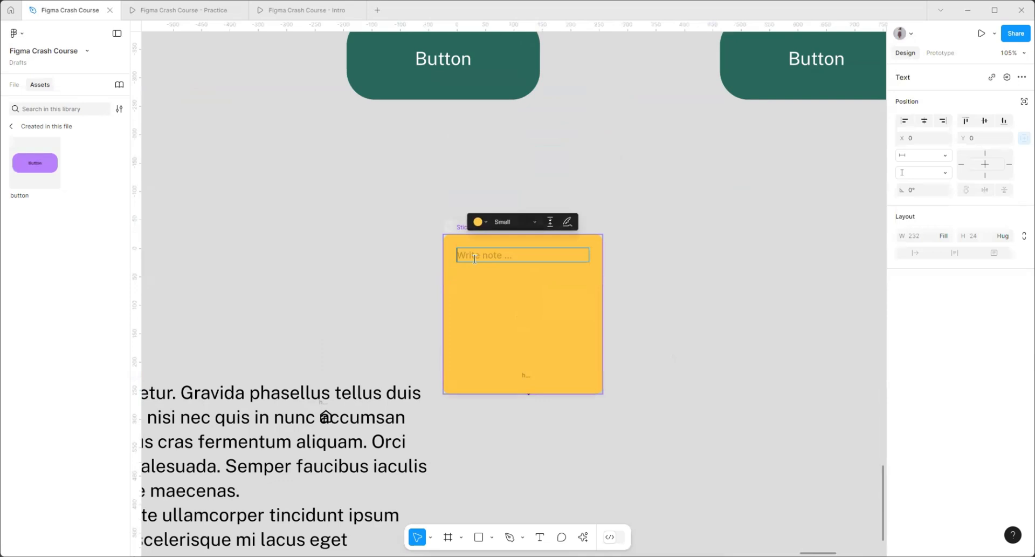
{"action": "type", "text": "This is a st"}
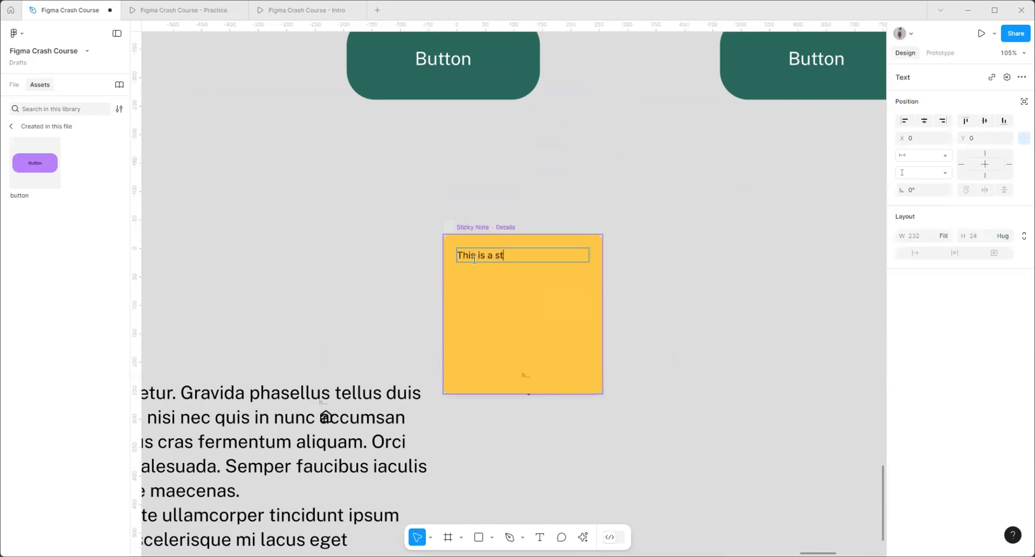
{"action": "type", "text": "icky noter"}
{"action": "key", "text": "BackSpace"}
{"action": "left_click", "coordinate": [651, 247]}
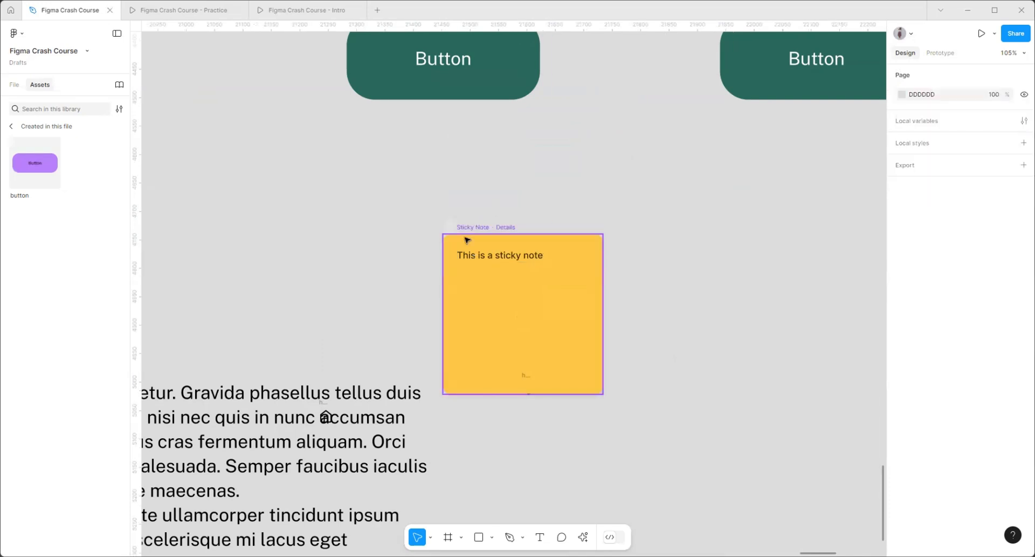
{"action": "left_click_drag", "start_coordinate": [467, 237], "coordinate": [615, 227]}
{"action": "key", "text": "Delete"}
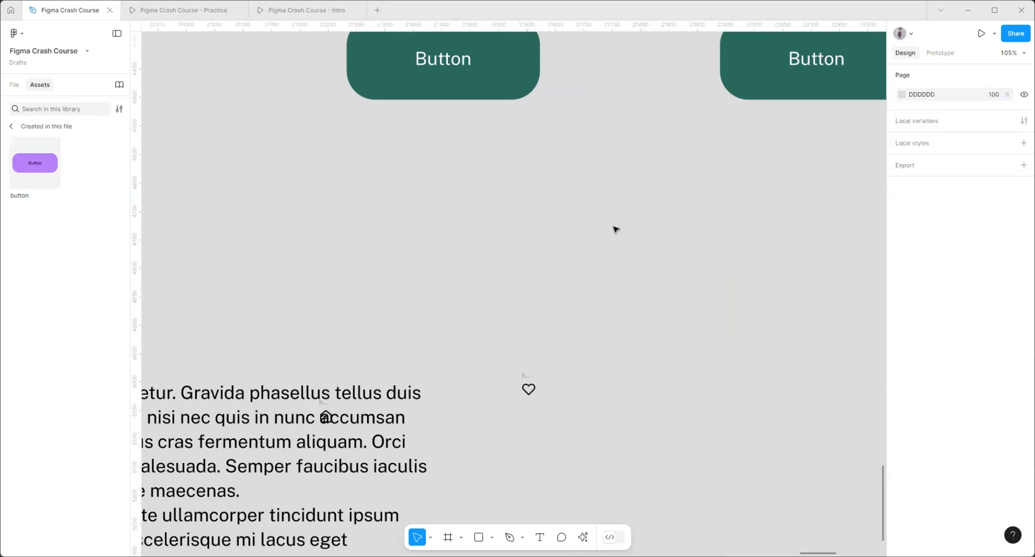
- Search the plugins and widgets for "3d" and launch the Clay Mockups 3D plugin
{"action": "left_click", "coordinate": [583, 537]}
{"action": "left_click", "coordinate": [448, 537]}
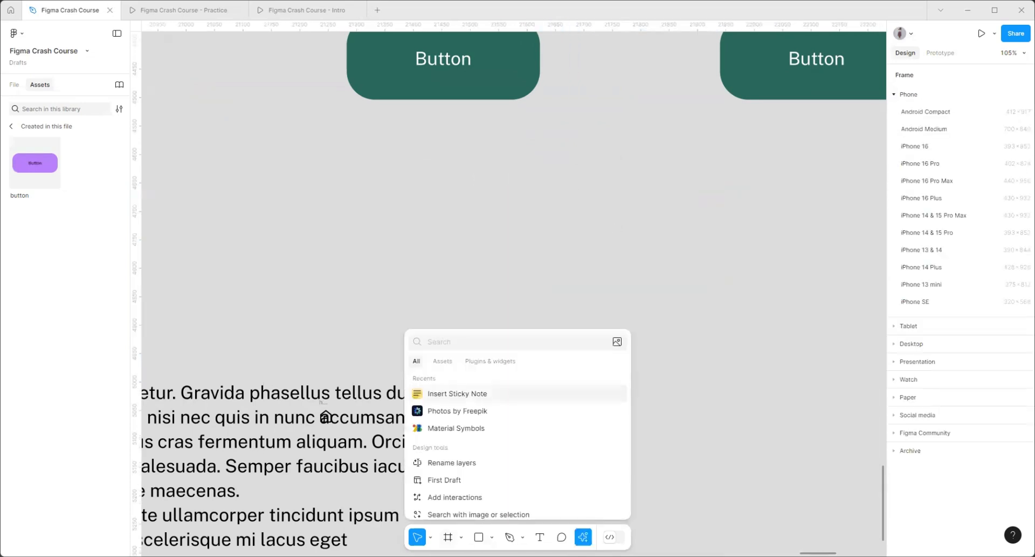
{"action": "left_click", "coordinate": [461, 537]}
{"action": "left_click", "coordinate": [582, 537]}
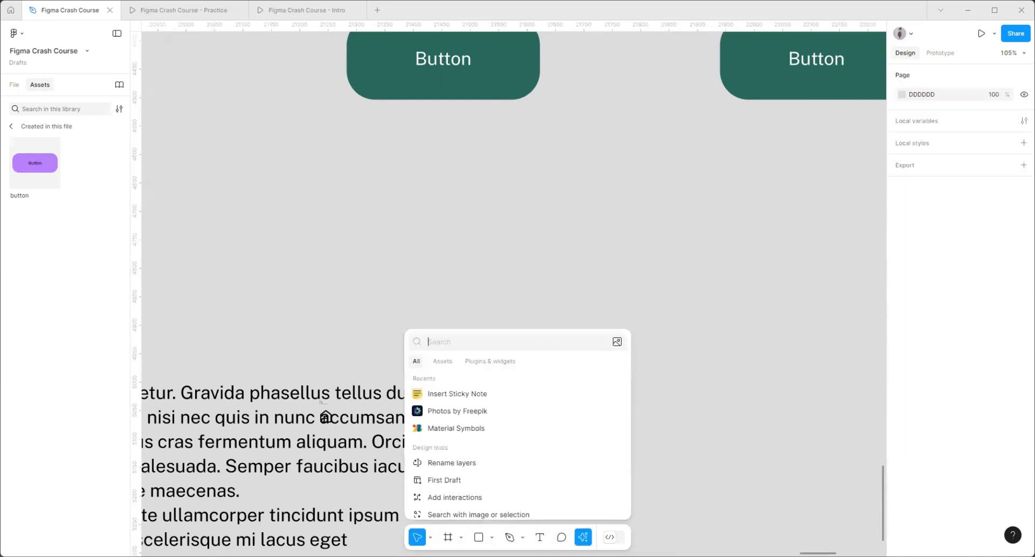
{"action": "left_click", "coordinate": [496, 362]}
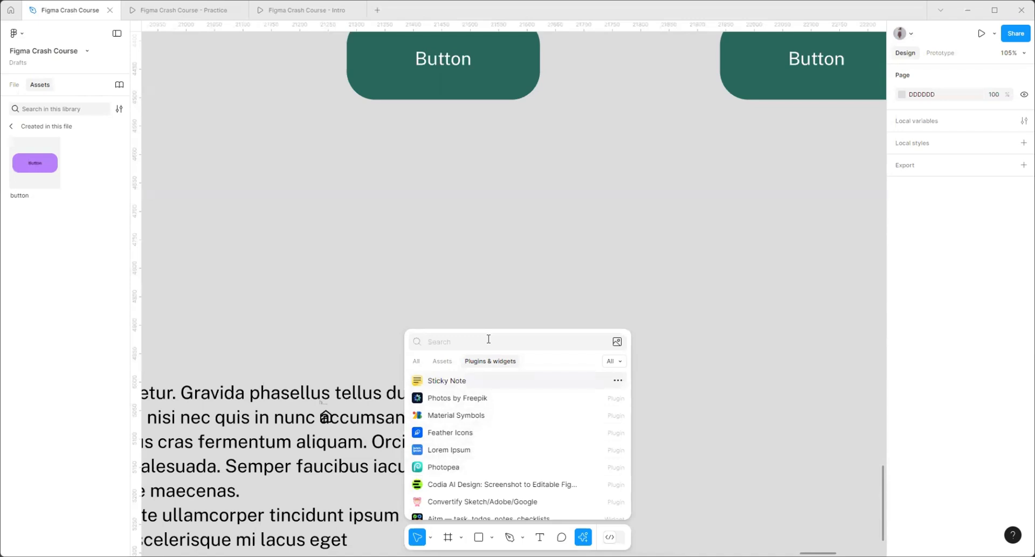
{"action": "type", "text": "3d"}
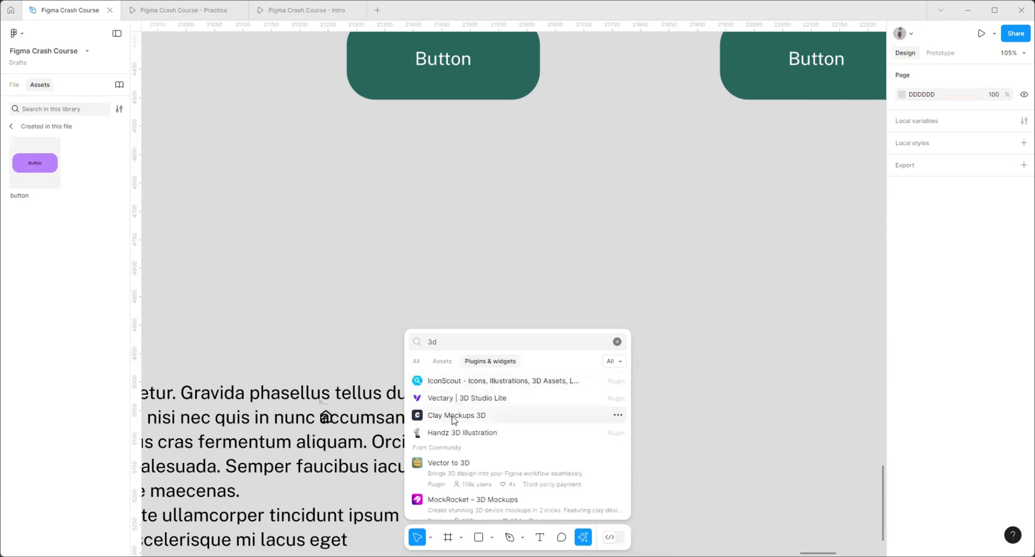
{"action": "left_click", "coordinate": [453, 417]}
{"action": "scroll", "coordinate": [707, 388], "scroll_direction": "down", "scroll_amount": 10}
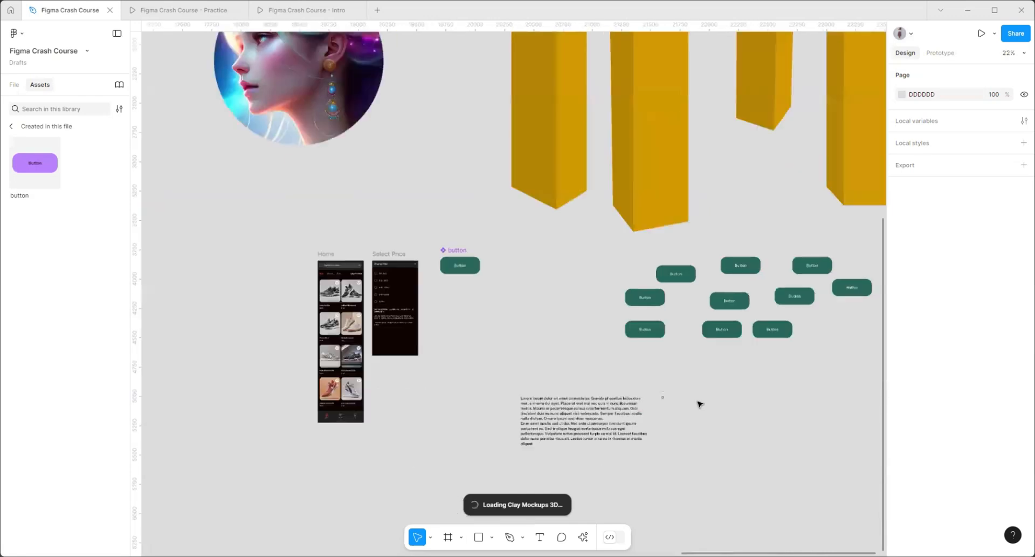
{"action": "scroll", "coordinate": [541, 397], "scroll_direction": "up", "scroll_amount": 5}
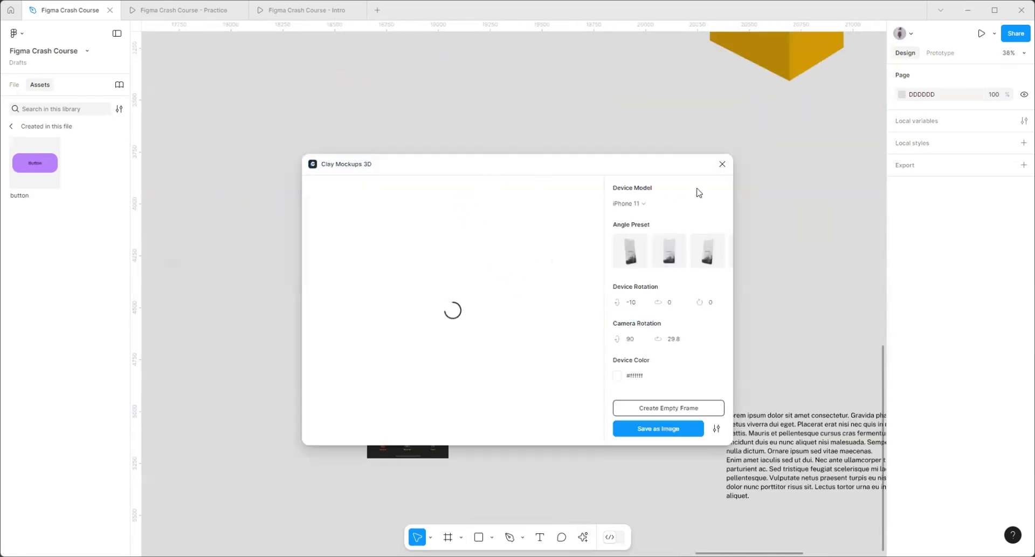
- Move the Clay Mockups 3D window clear of the Home frame and select that frame as the mockup's screen content
{"action": "left_click_drag", "start_coordinate": [447, 165], "coordinate": [771, 188]}
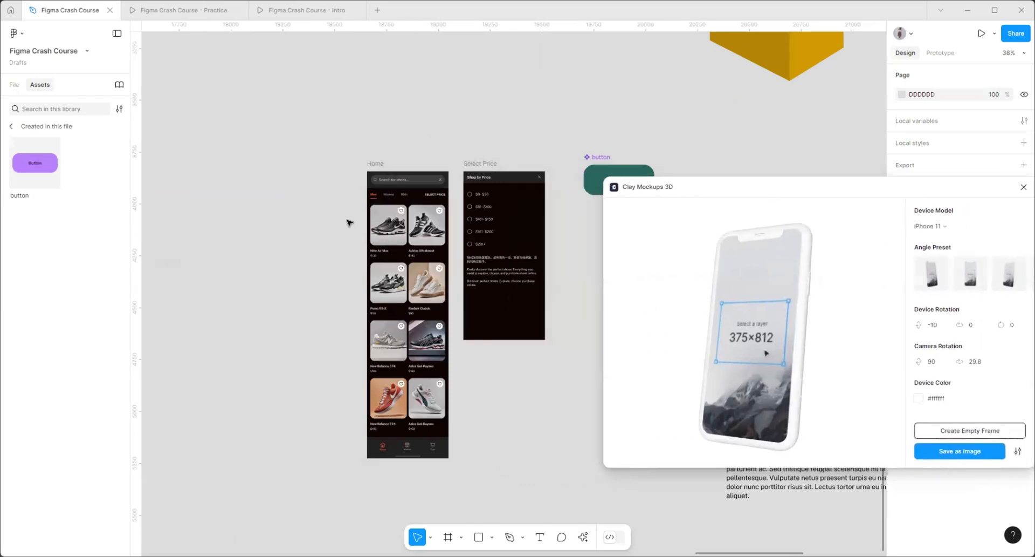
{"action": "left_click", "coordinate": [376, 163]}
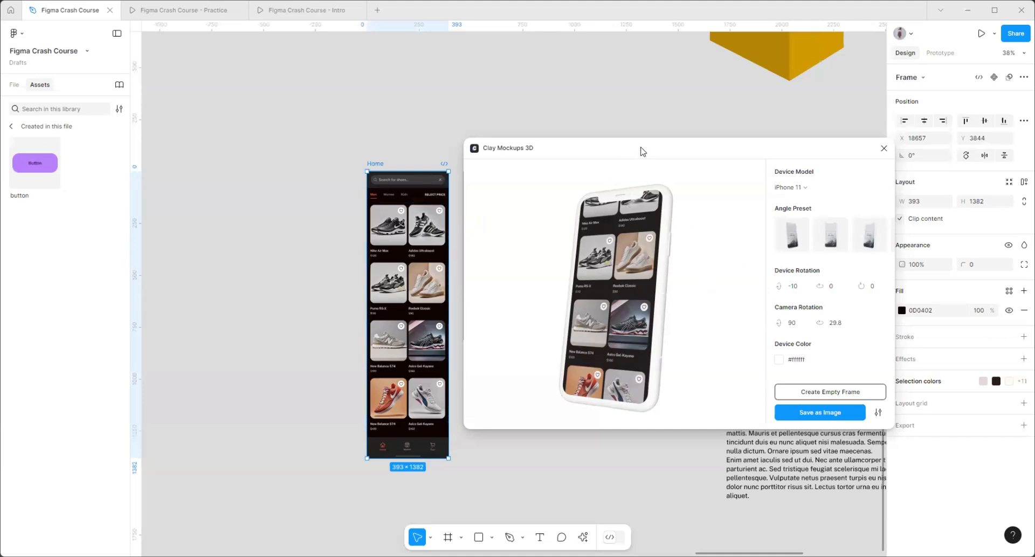
{"action": "left_click_drag", "start_coordinate": [641, 151], "coordinate": [720, 164]}
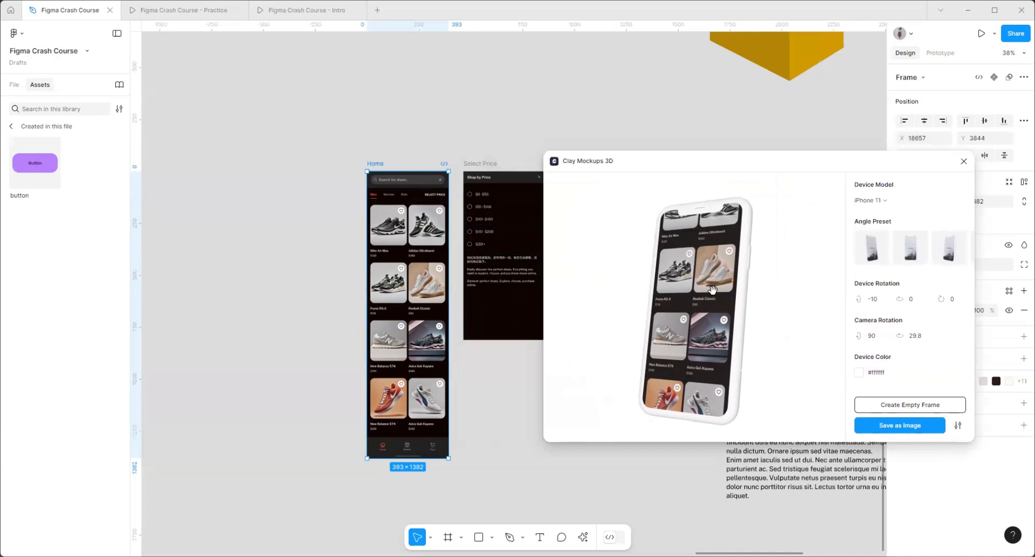
- Switch the mockup's device model to Pixel 4 and back to iPhone 11
{"action": "left_click", "coordinate": [889, 206]}
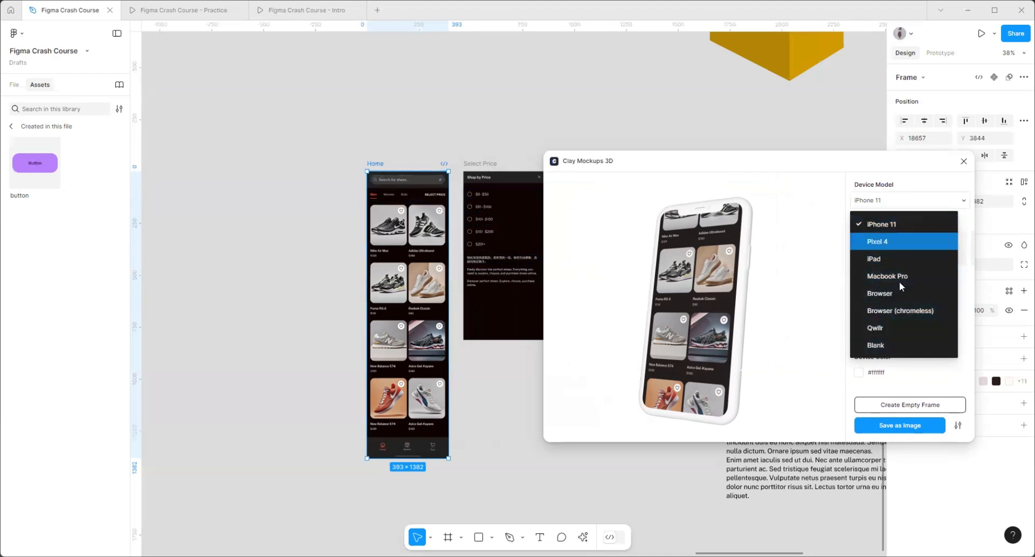
{"action": "left_click", "coordinate": [890, 240]}
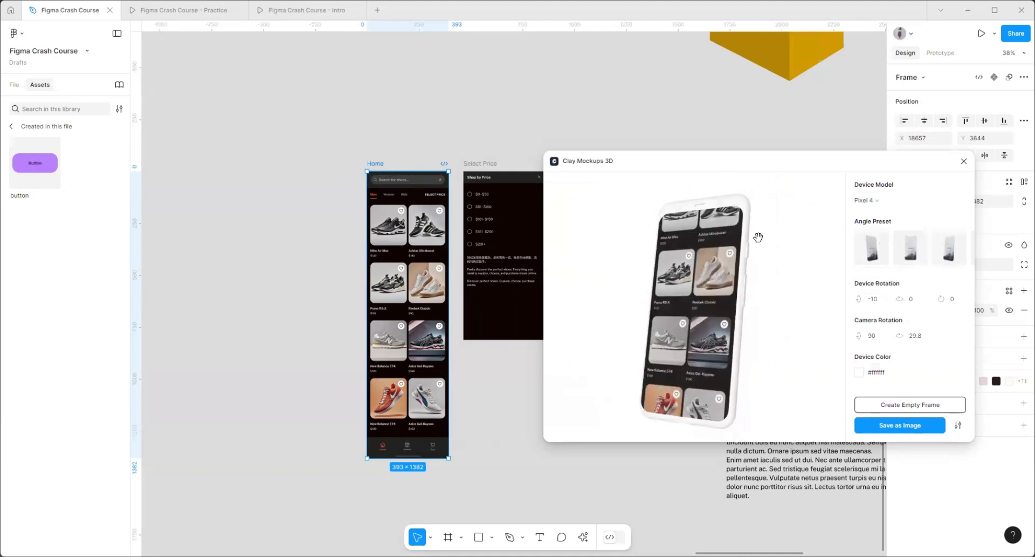
{"action": "left_click", "coordinate": [890, 201]}
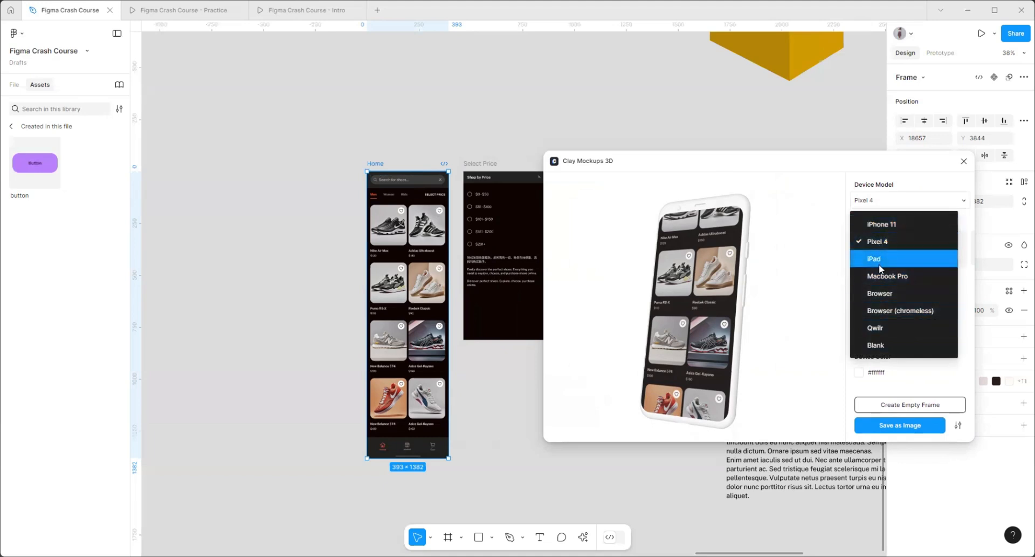
{"action": "left_click", "coordinate": [890, 223]}
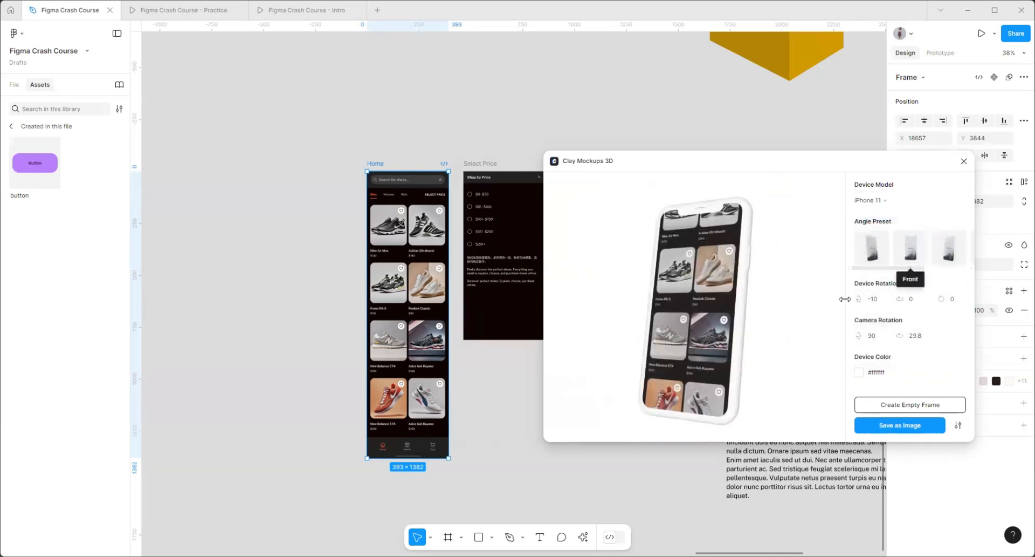
- Rotate the mockup's camera to about 101.3 and 27.7, save it as an image, and reposition that image on the canvas
{"action": "mouse_move", "coordinate": [701, 274]}
{"action": "left_mouse_down"}
{"action": "mouse_move", "coordinate": [719, 225]}
{"action": "mouse_move", "coordinate": [755, 302]}
{"action": "mouse_move", "coordinate": [801, 304]}
{"action": "mouse_move", "coordinate": [744, 298]}
{"action": "mouse_move", "coordinate": [739, 275]}
{"action": "mouse_move", "coordinate": [749, 284]}
{"action": "mouse_move", "coordinate": [684, 290]}
{"action": "mouse_move", "coordinate": [658, 256]}
{"action": "mouse_move", "coordinate": [654, 287]}
{"action": "mouse_move", "coordinate": [701, 270]}
{"action": "left_mouse_up"}
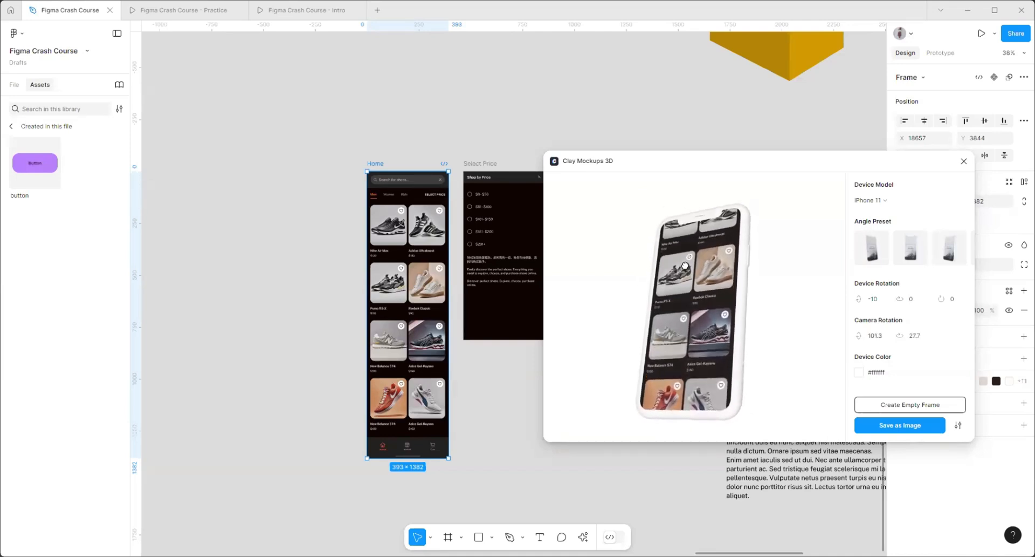
{"action": "left_click", "coordinate": [907, 428]}
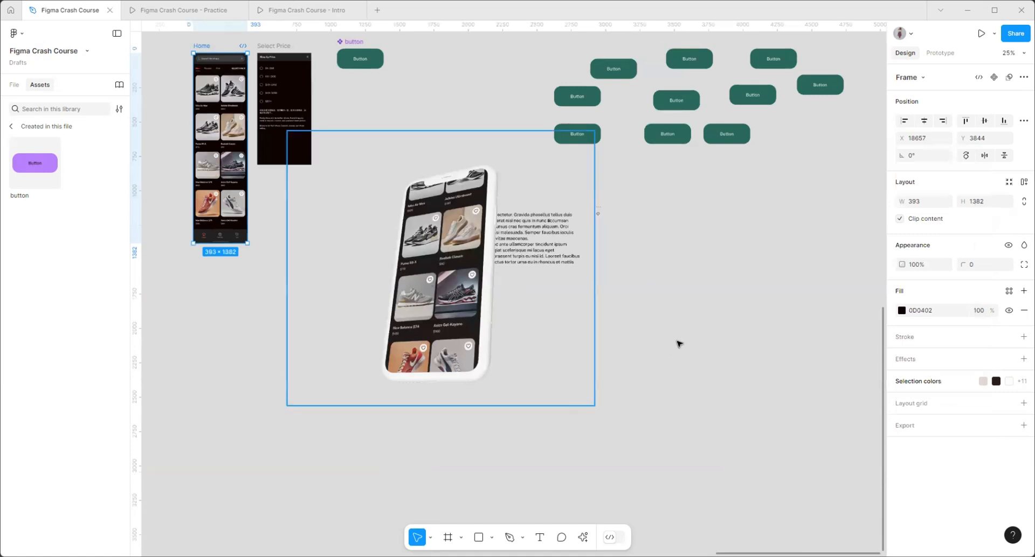
{"action": "left_click_drag", "start_coordinate": [416, 263], "coordinate": [488, 241]}
{"action": "scroll", "coordinate": [509, 316], "scroll_direction": "down", "scroll_amount": 3}
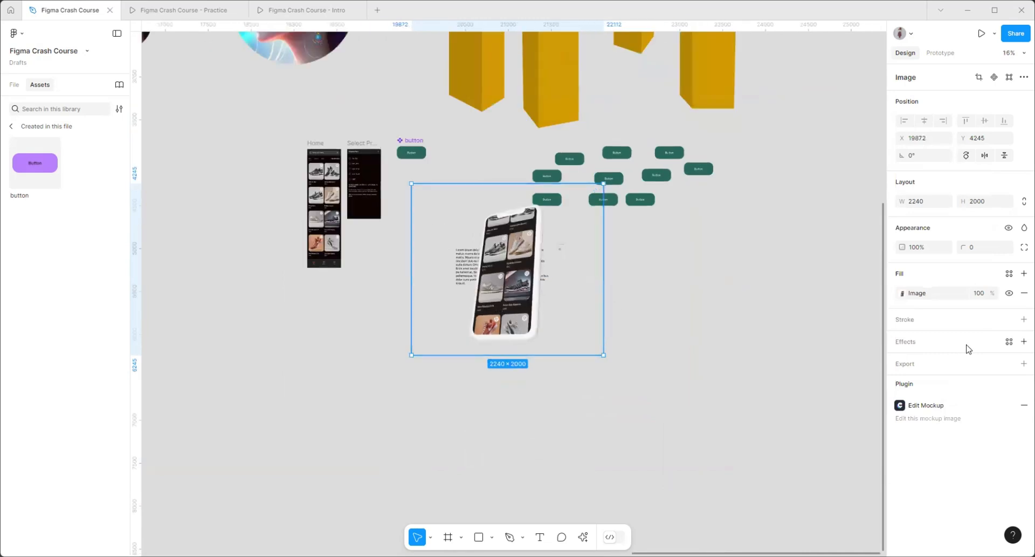
- Add a black 000000 fill at 100% opacity beneath the mockup's image fill, and remove that fill
{"action": "left_click", "coordinate": [1024, 274]}
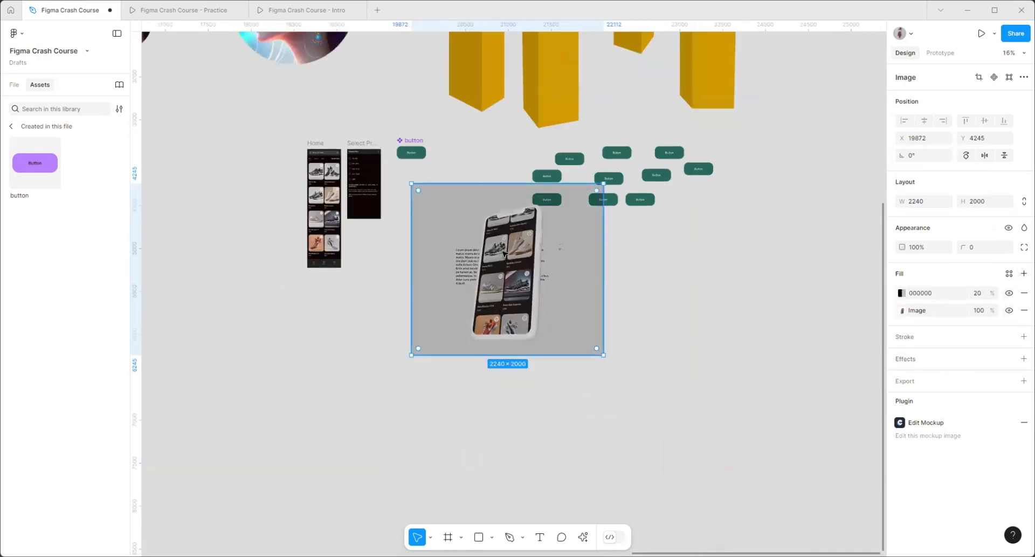
{"action": "left_click_drag", "start_coordinate": [501, 252], "coordinate": [534, 267]}
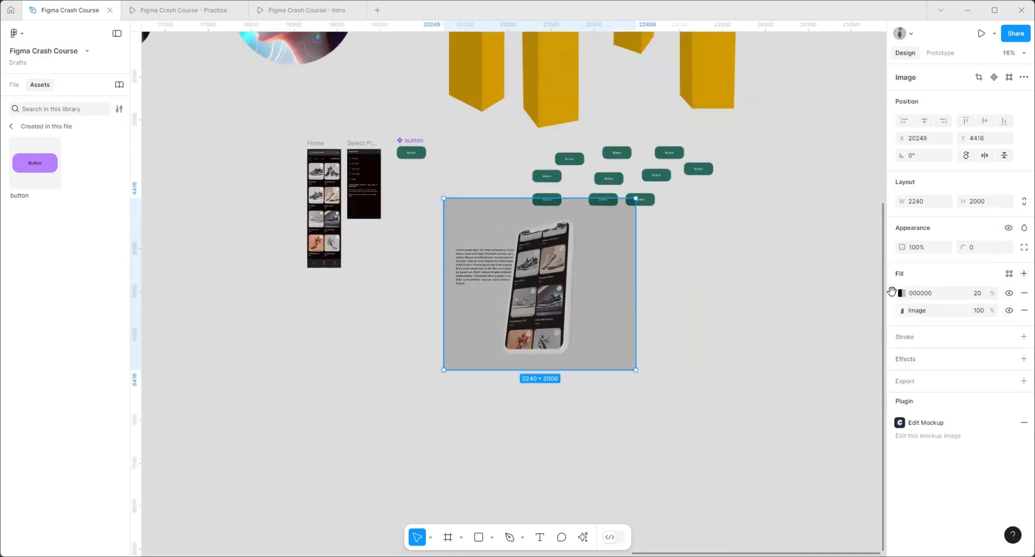
{"action": "left_click_drag", "start_coordinate": [899, 293], "coordinate": [901, 315]}
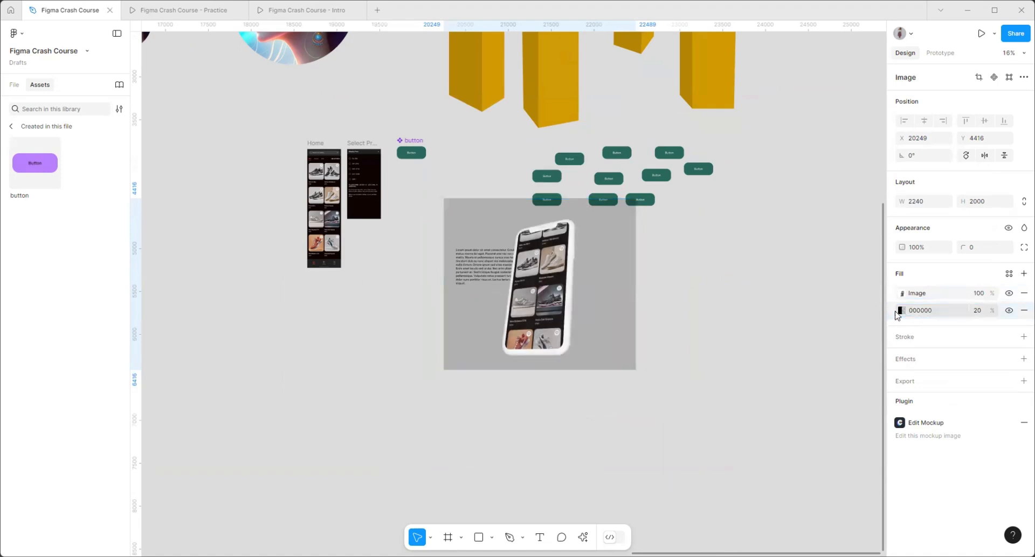
{"action": "left_click", "coordinate": [901, 310]}
{"action": "left_click_drag", "start_coordinate": [787, 327], "coordinate": [918, 448]}
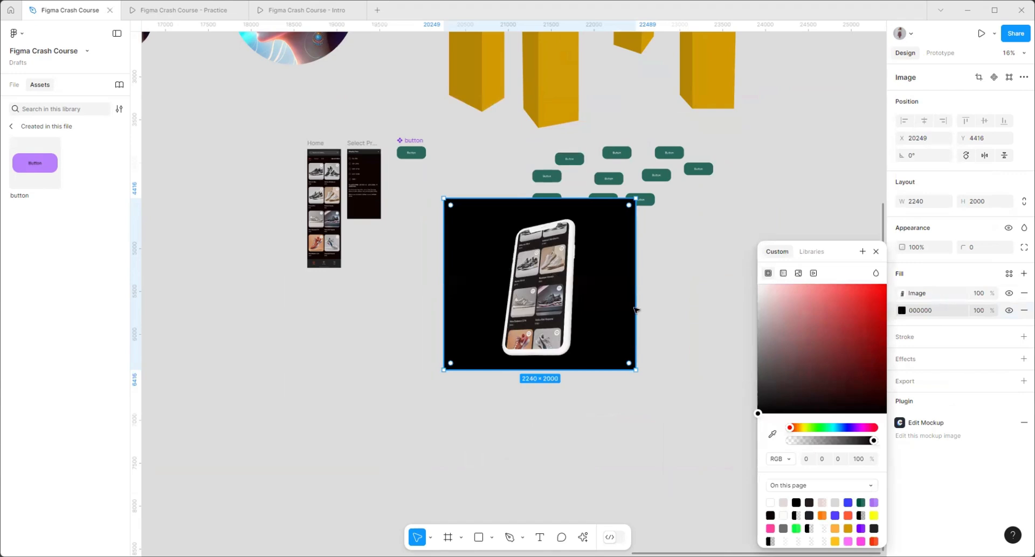
{"action": "left_click", "coordinate": [1019, 310]}
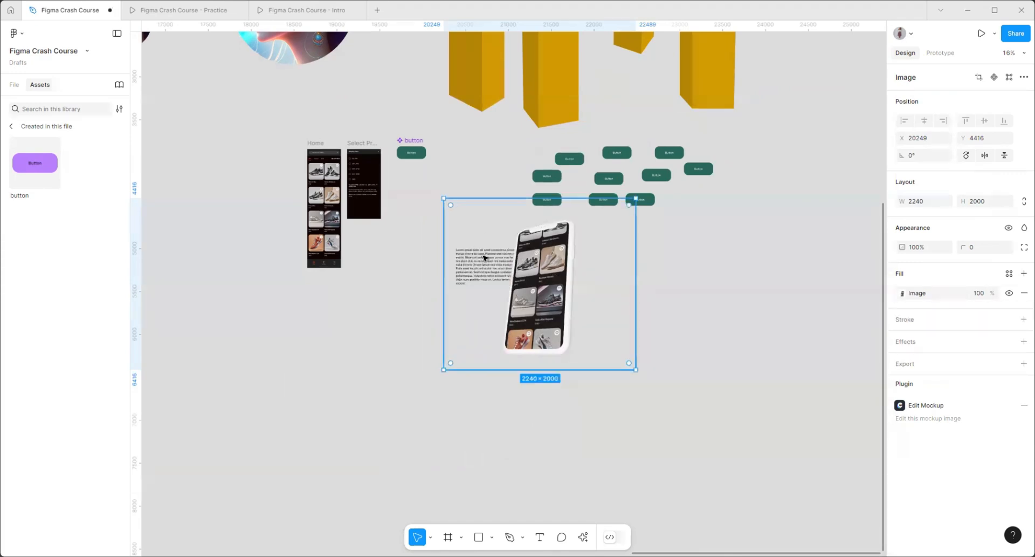
- Scale the phone mockup image down to about 1187 × 1060 and place it in the empty area below the orange square
{"action": "scroll", "coordinate": [614, 297], "scroll_direction": "up", "scroll_amount": 3}
{"action": "left_click_drag", "start_coordinate": [566, 250], "coordinate": [595, 283]}
{"action": "scroll", "coordinate": [641, 323], "scroll_direction": "down", "scroll_amount": 5}
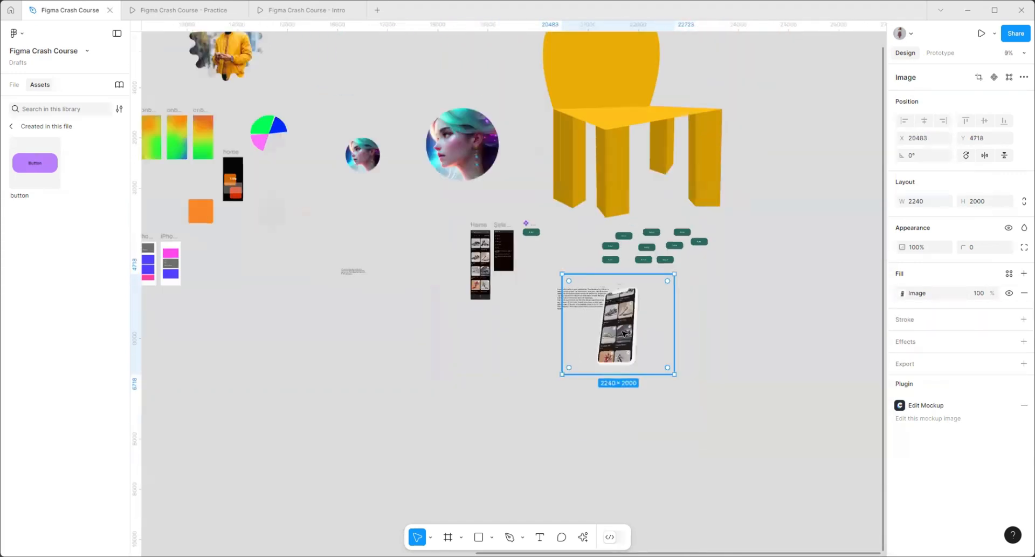
{"action": "left_click_drag", "start_coordinate": [644, 324], "coordinate": [423, 334]}
{"action": "left_click_drag", "start_coordinate": [453, 387], "coordinate": [286, 313]}
- Browse the list of plugins and widgets and look over the whole canvas
{"action": "left_click", "coordinate": [583, 537]}
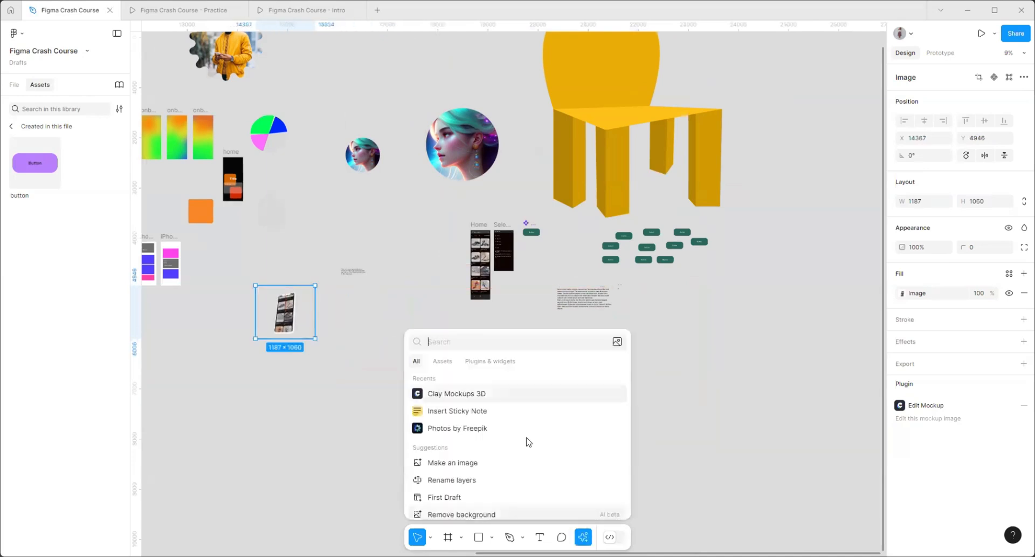
{"action": "left_click", "coordinate": [496, 361]}
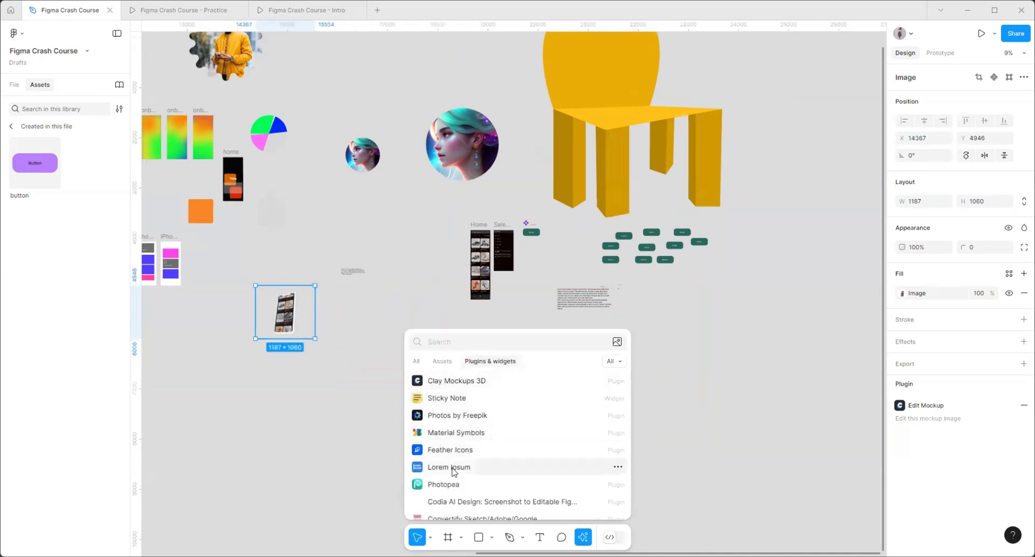
{"action": "scroll", "coordinate": [455, 472], "scroll_direction": "down", "scroll_amount": 5}
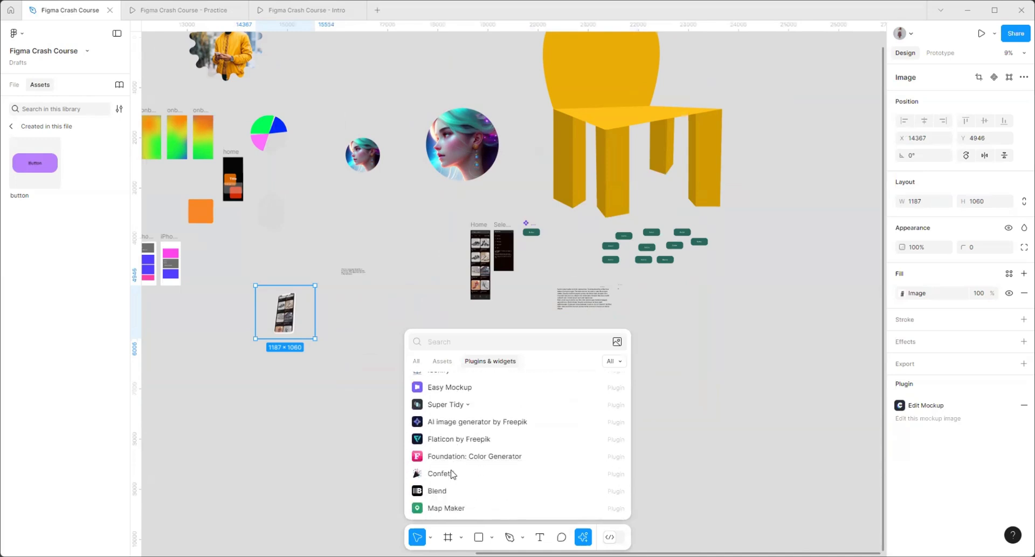
{"action": "scroll", "coordinate": [453, 469], "scroll_direction": "up", "scroll_amount": 5}
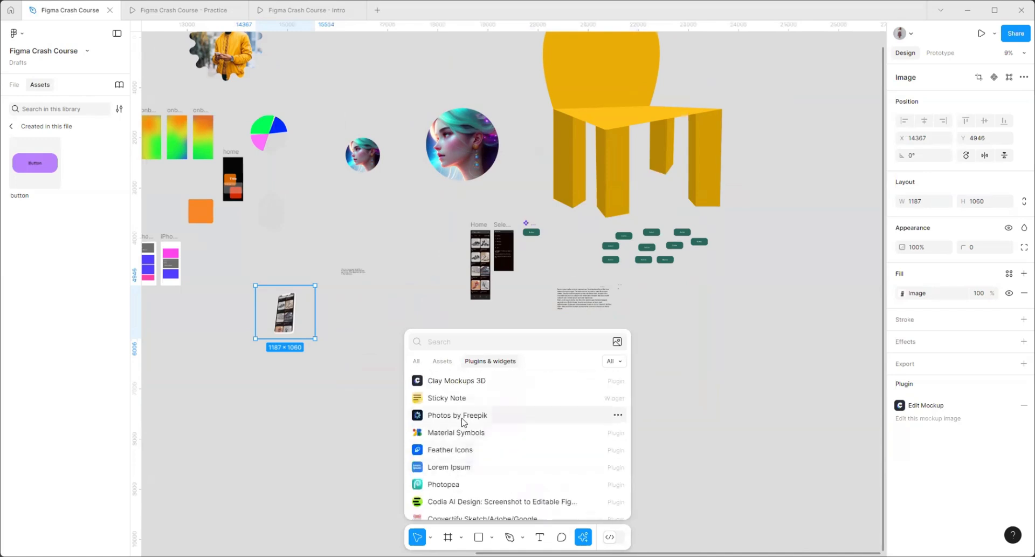
{"action": "scroll", "coordinate": [462, 422], "scroll_direction": "down", "scroll_amount": 2}
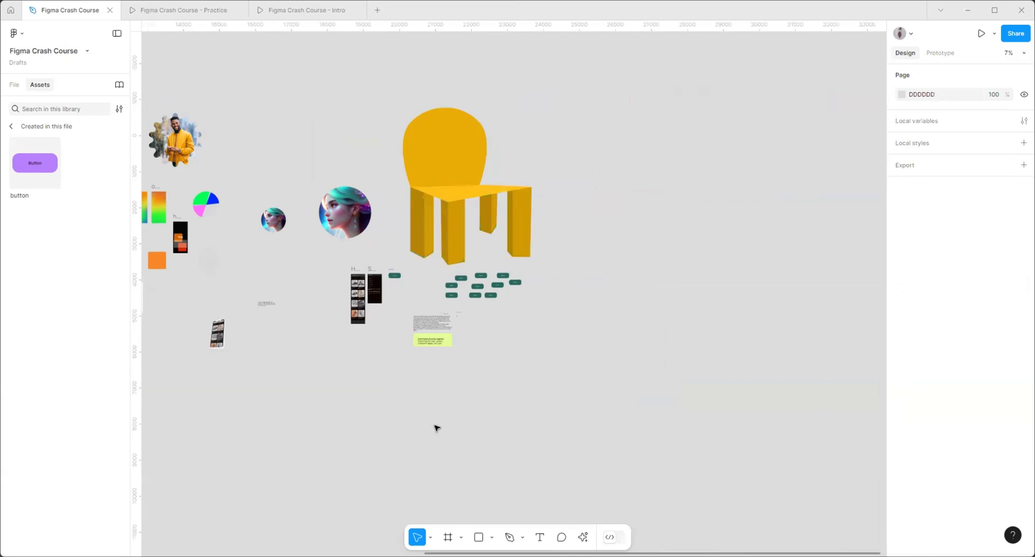
{"action": "scroll", "coordinate": [437, 427], "scroll_direction": "down", "scroll_amount": 3}
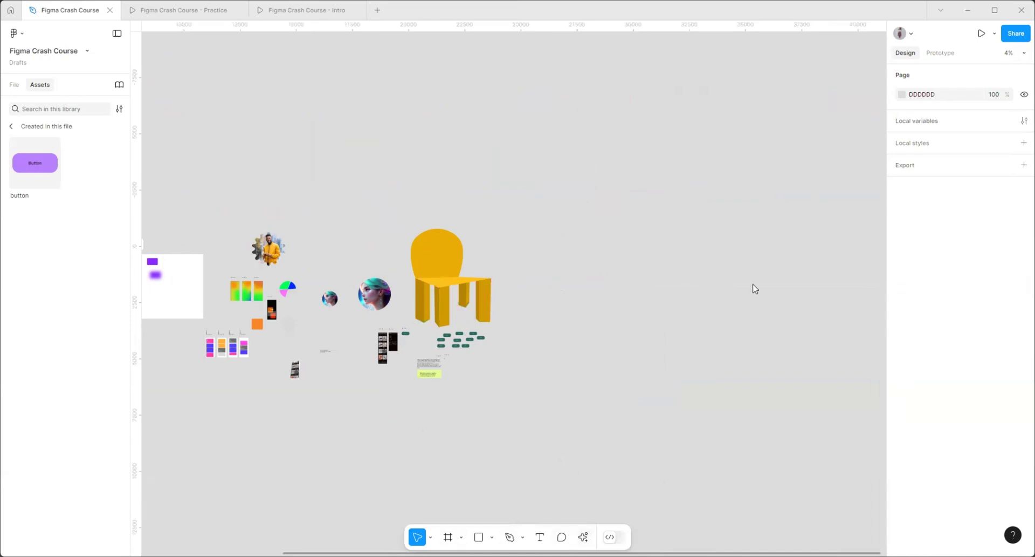
{"action": "scroll", "coordinate": [482, 328], "scroll_direction": "down", "scroll_amount": 2}
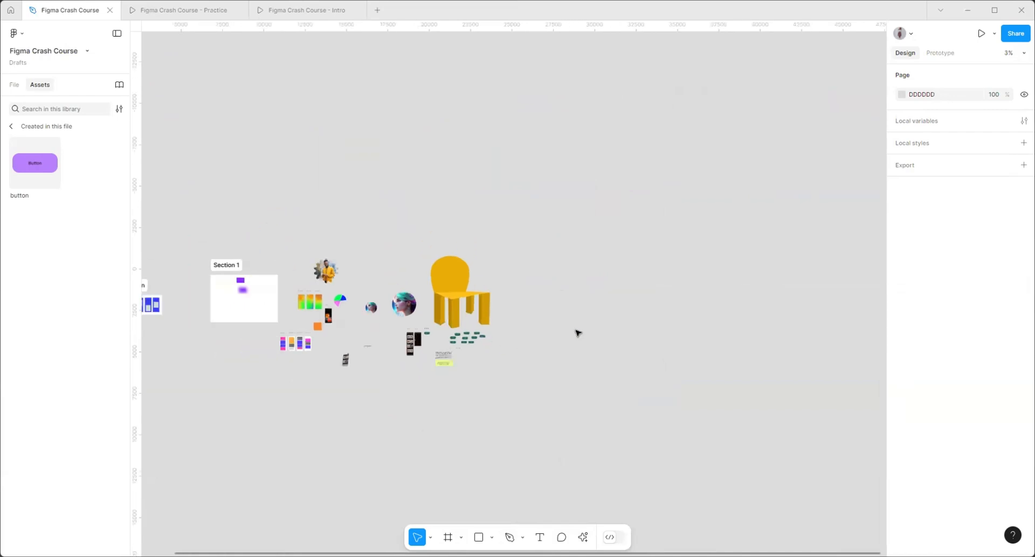
{"action": "scroll", "coordinate": [614, 343], "scroll_direction": "up", "scroll_amount": 3}
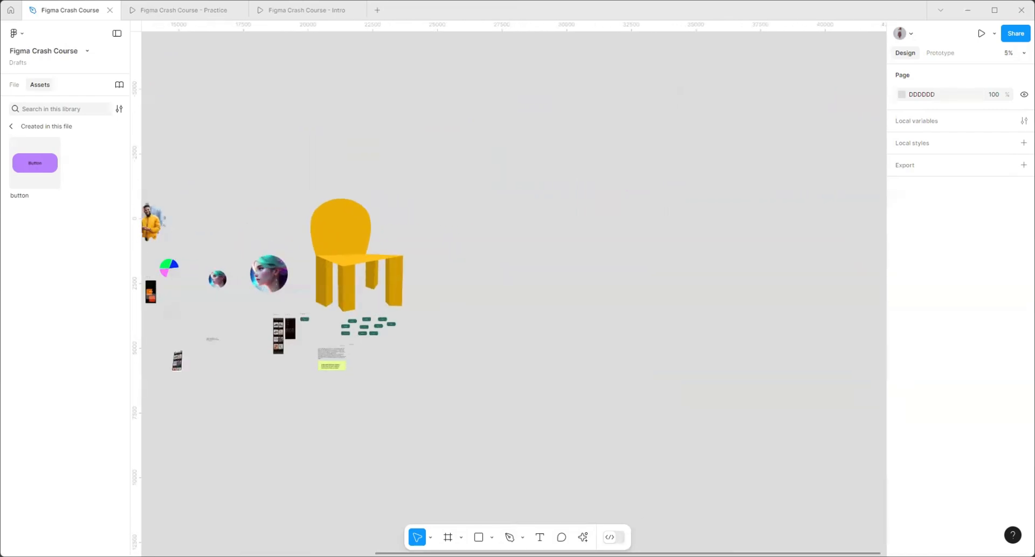
- Turn on Dev Mode and focus on the iPhone 16 Pro - 1 frame to inspect its layout and CSS
{"action": "key", "text": "shift+d"}
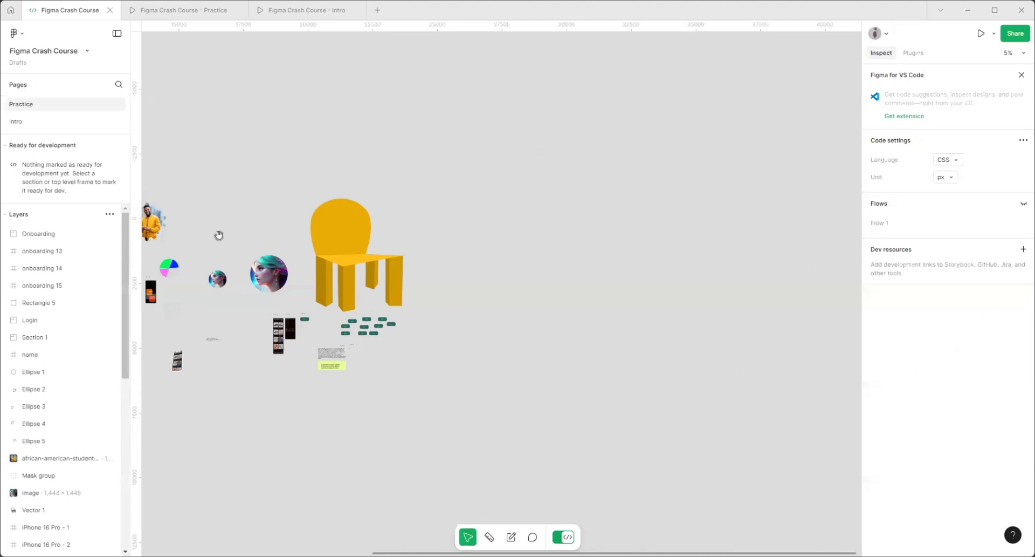
{"action": "scroll", "coordinate": [665, 411], "scroll_direction": "down", "scroll_amount": 4}
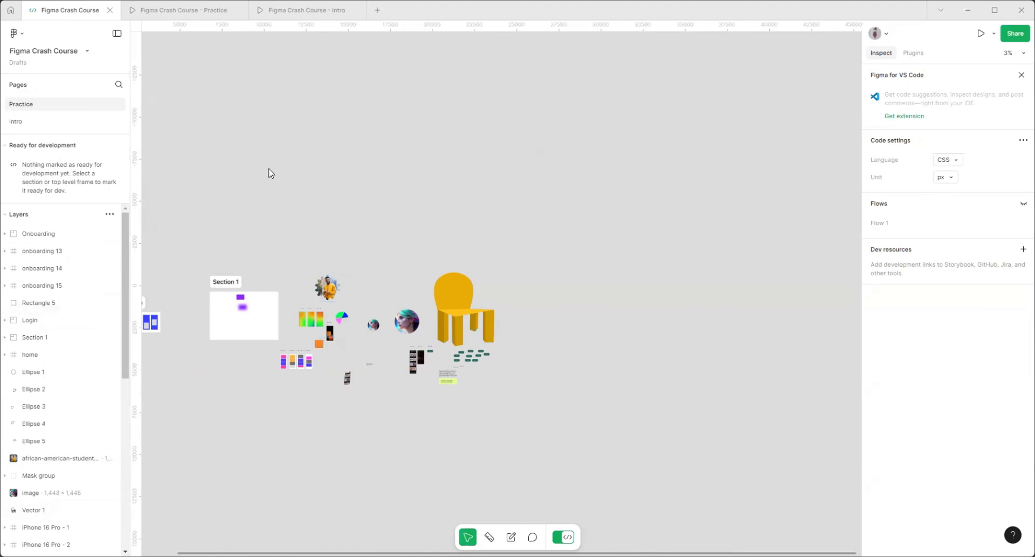
{"action": "scroll", "coordinate": [345, 348], "scroll_direction": "up", "scroll_amount": 4}
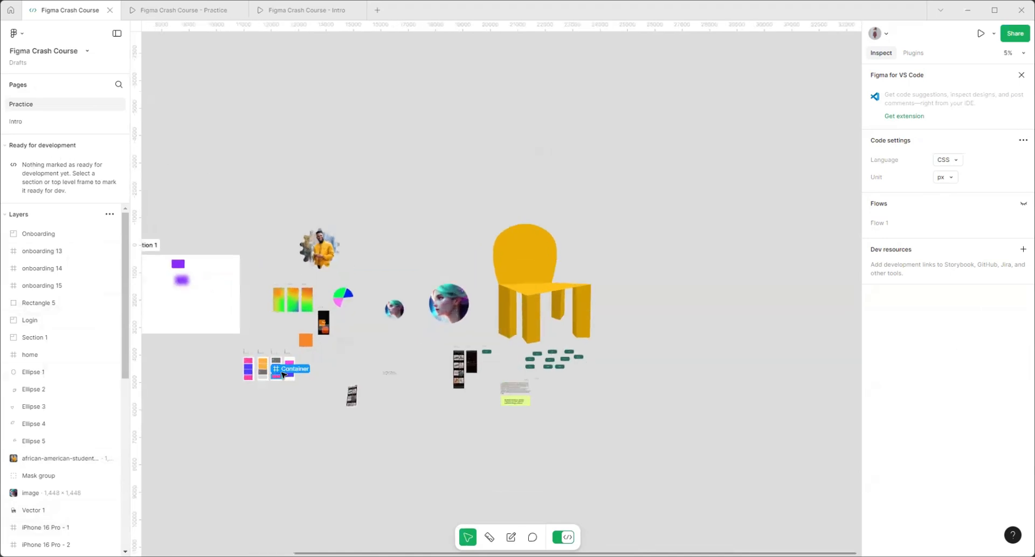
{"action": "scroll", "coordinate": [283, 374], "scroll_direction": "up", "scroll_amount": 10}
{"action": "left_click", "coordinate": [242, 274]}
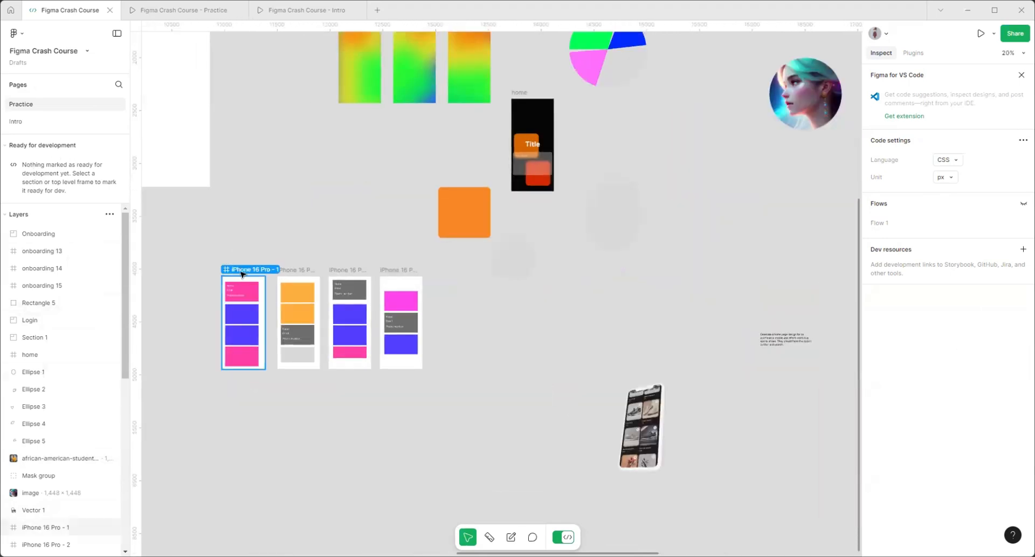
{"action": "left_click", "coordinate": [243, 274]}
{"action": "left_click_drag", "start_coordinate": [322, 189], "coordinate": [333, 236]}
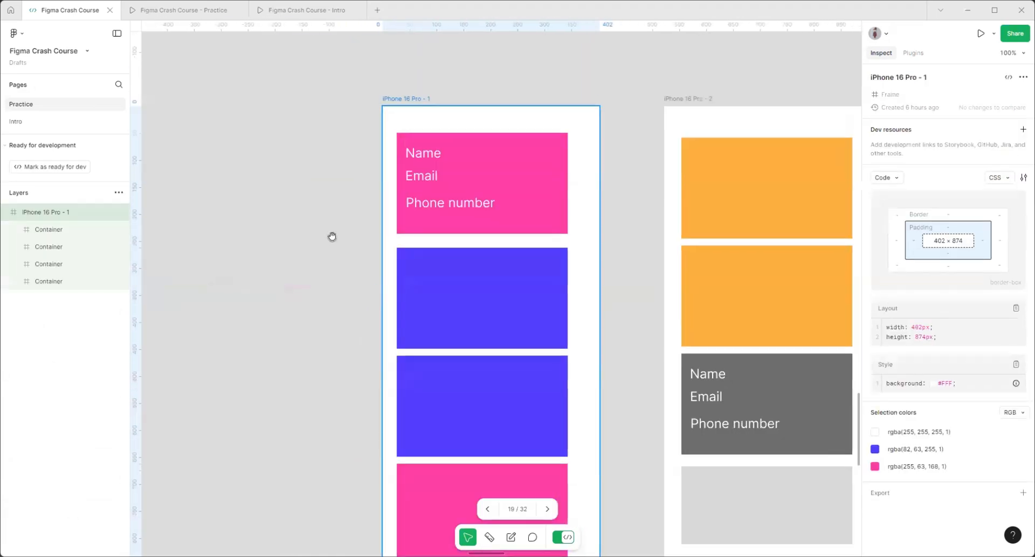
- Switch back to design mode and mark the iPhone 16 Pro - 1 frame as ready for development
{"action": "scroll", "coordinate": [335, 235], "scroll_direction": "down", "scroll_amount": 1}
{"action": "scroll", "coordinate": [335, 234], "scroll_direction": "down", "scroll_amount": 3}
{"action": "scroll", "coordinate": [483, 322], "scroll_direction": "up", "scroll_amount": 4}
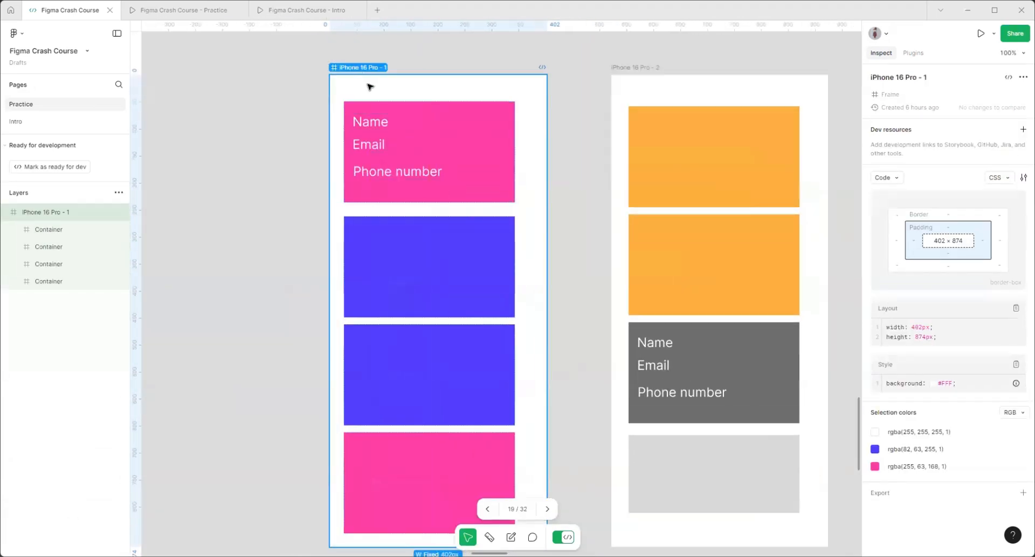
{"action": "scroll", "coordinate": [293, 351], "scroll_direction": "down", "scroll_amount": 4}
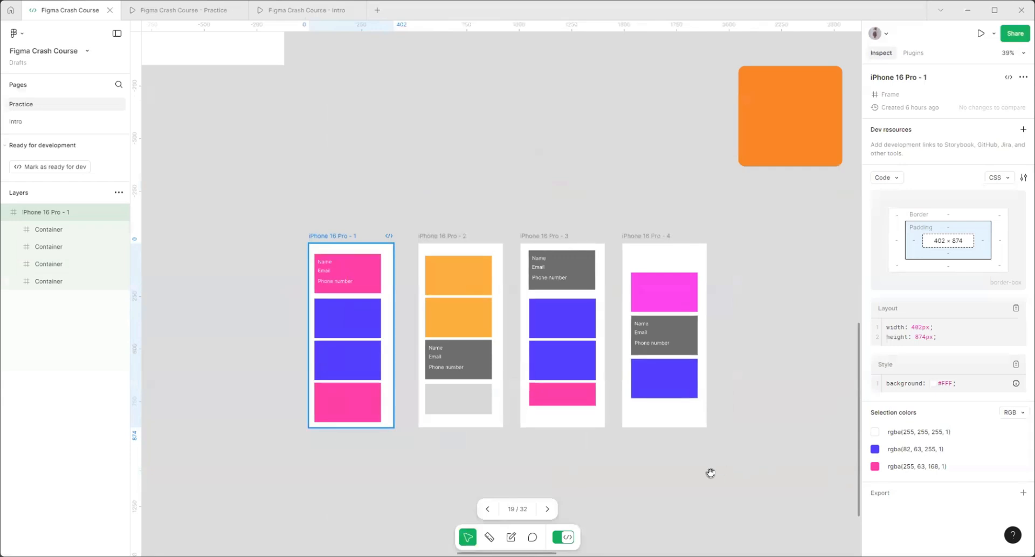
{"action": "key", "text": "shift+d"}
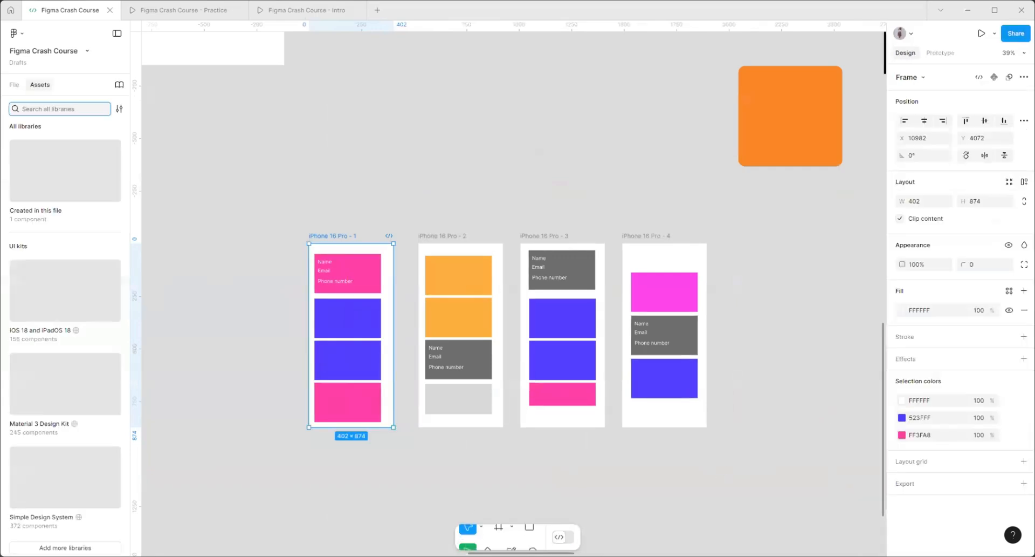
{"action": "left_click", "coordinate": [389, 236]}
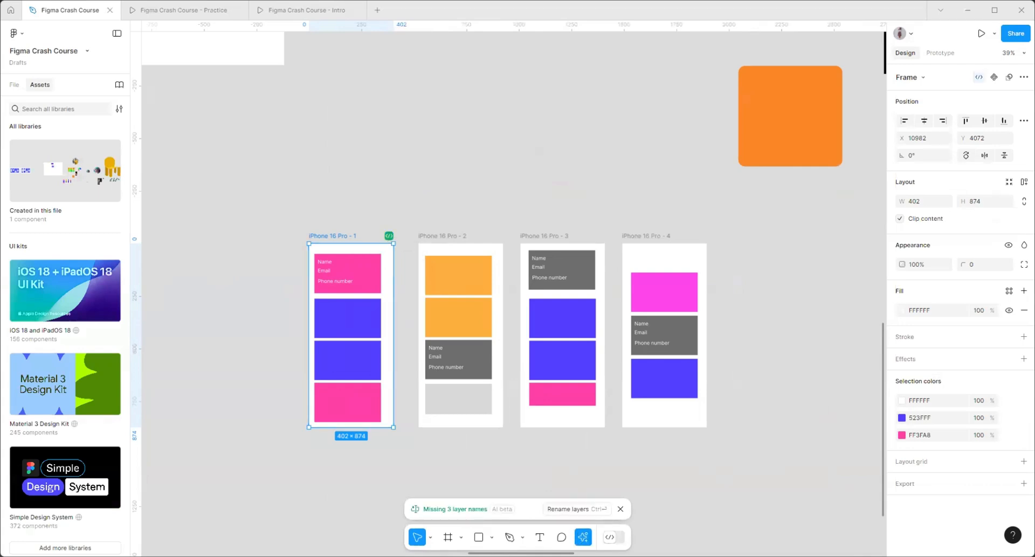
- Turn on Dev Mode and focus on iPhone 16 Pro - 1 from the ready-for-development list
{"action": "key", "text": "shift+d"}
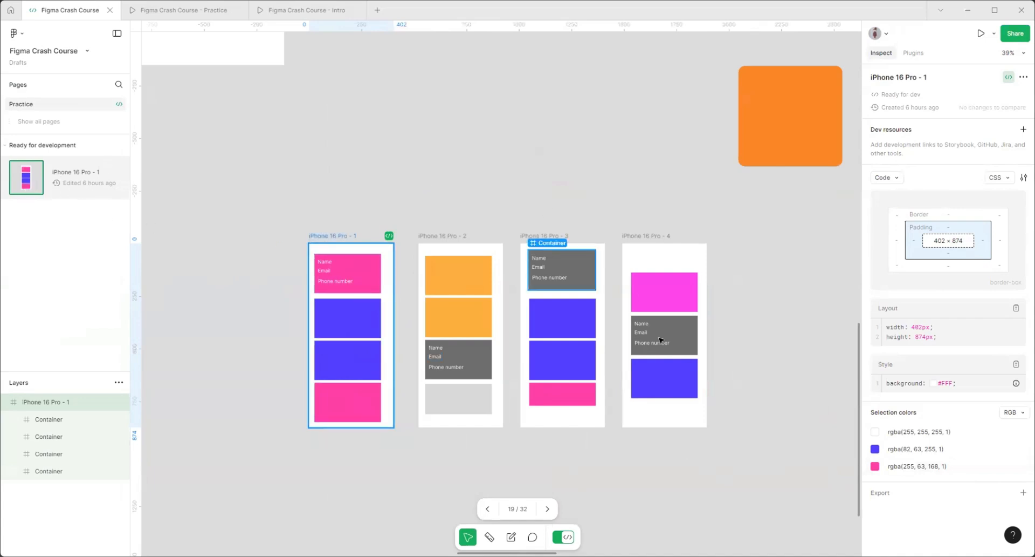
{"action": "left_click", "coordinate": [25, 174]}
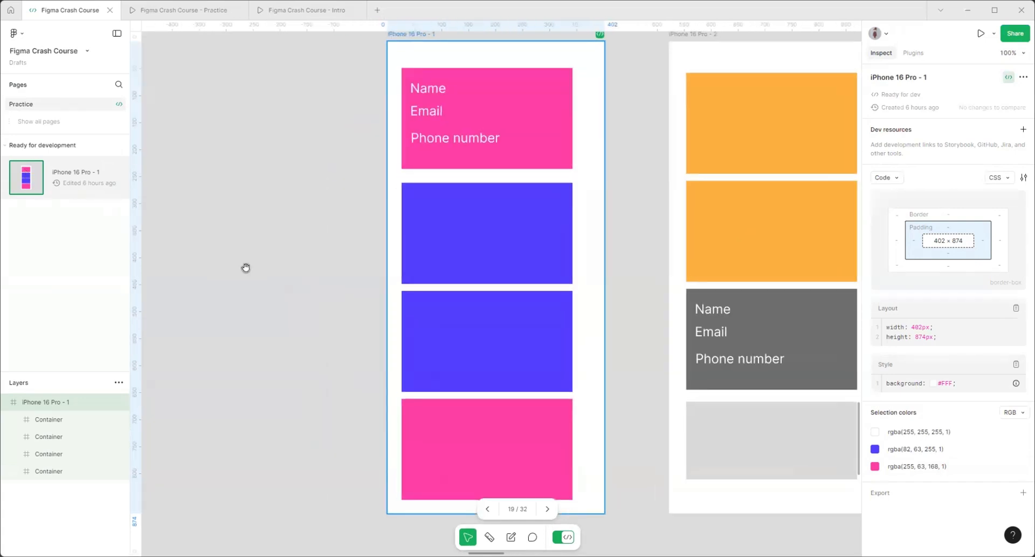
{"action": "scroll", "coordinate": [338, 335], "scroll_direction": "down", "scroll_amount": 5}
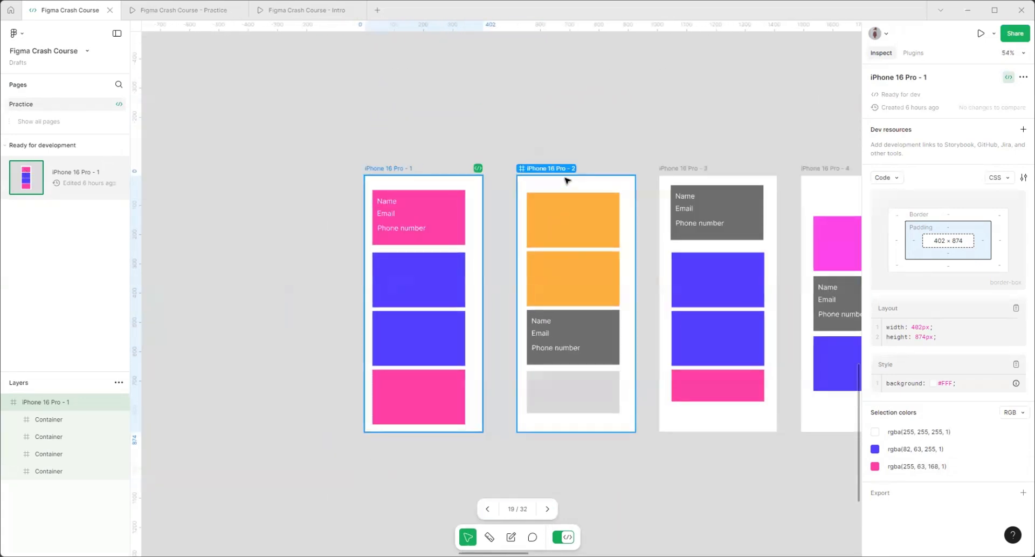
- Inspect the iPhone 16 Pro - 2 frame and focus on iPhone 16 Pro - 4 to view its layout spacing and CSS
{"action": "left_click", "coordinate": [566, 169]}
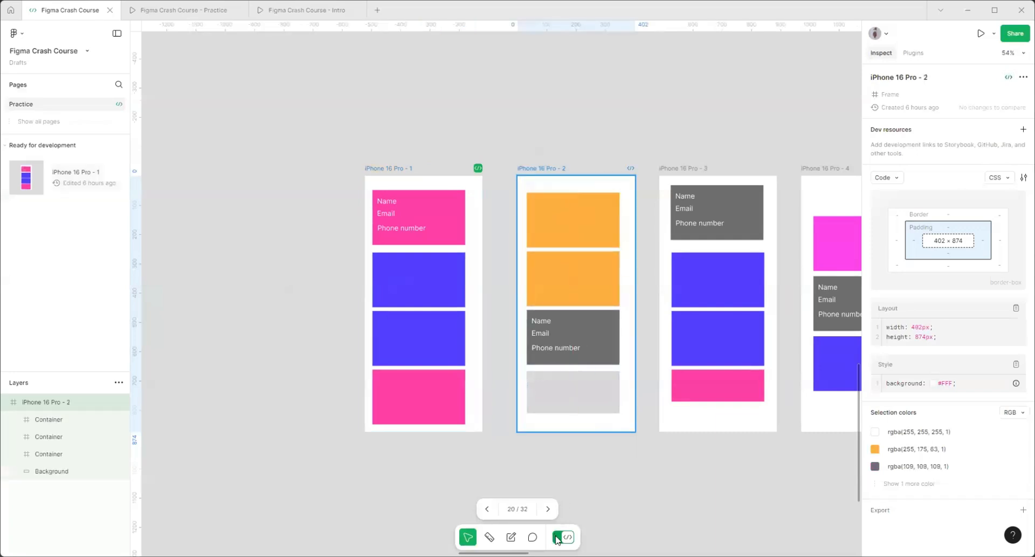
{"action": "scroll", "coordinate": [313, 371], "scroll_direction": "down", "scroll_amount": 5}
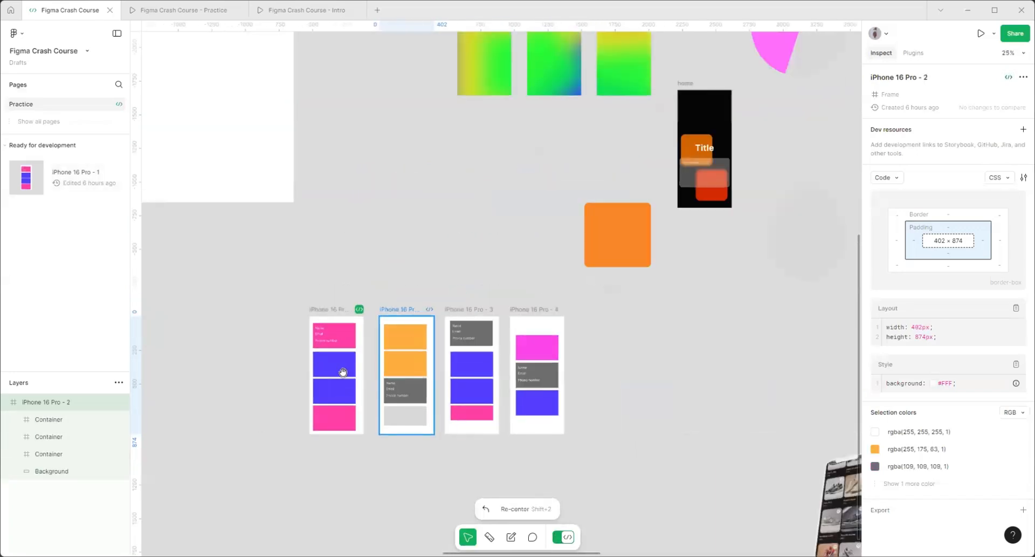
{"action": "left_click", "coordinate": [529, 310], "text": "shift"}
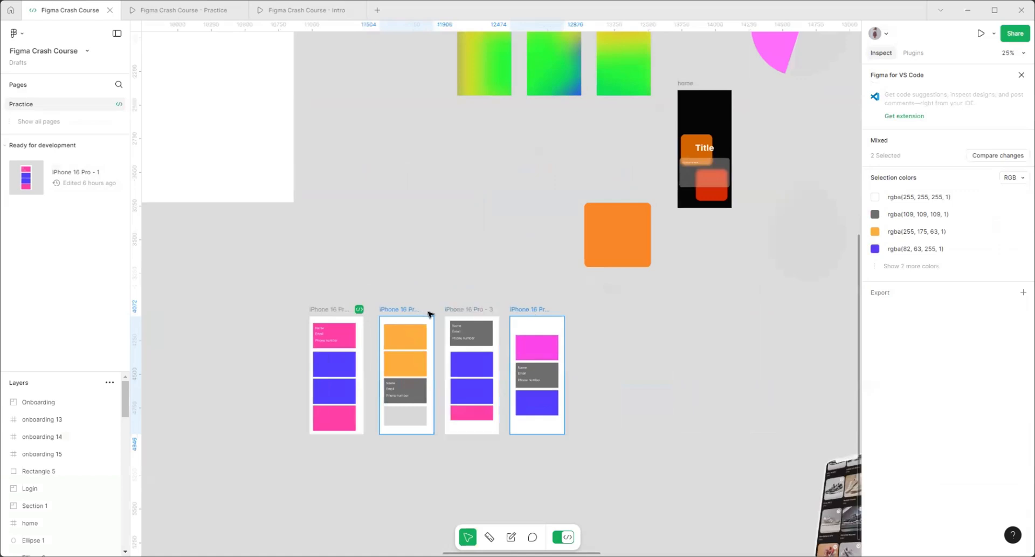
{"action": "left_click", "coordinate": [536, 310]}
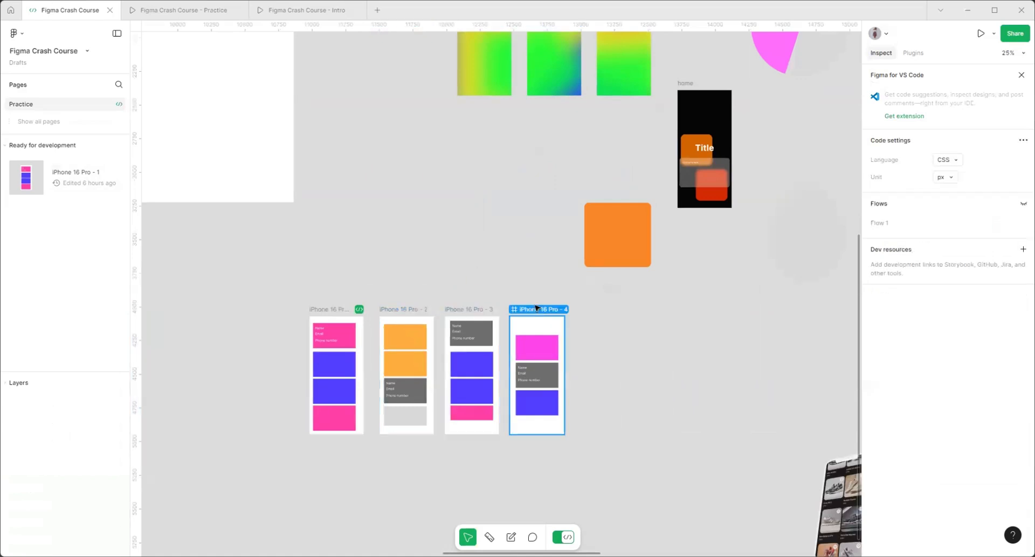
{"action": "left_click", "coordinate": [536, 308]}
{"action": "key", "text": "shift+2"}
{"action": "scroll", "coordinate": [456, 474], "scroll_direction": "down", "scroll_amount": 3}
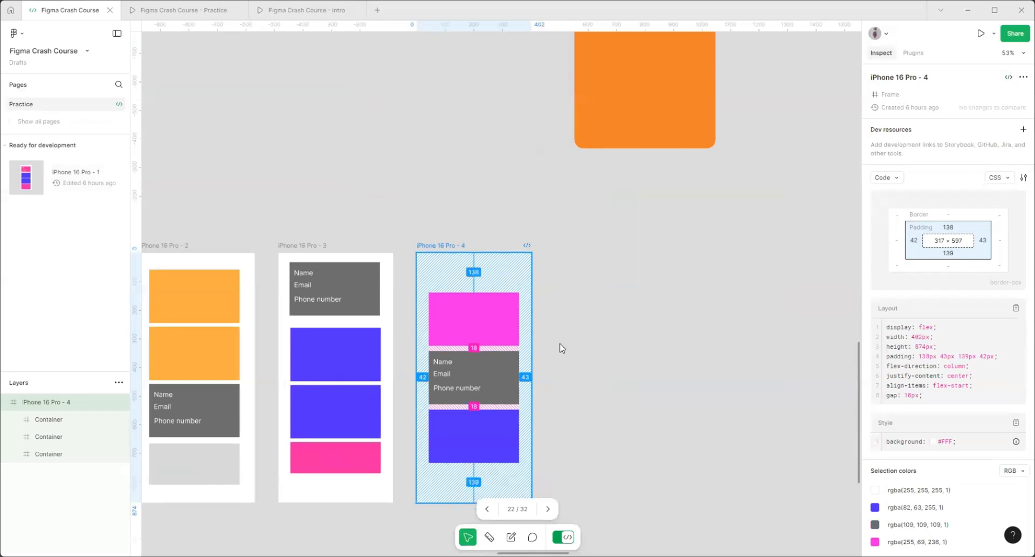
- Return to design mode and mark the iPhone 16 Pro - 4 and iPhone 16 Pro - 2 frames as ready for development
{"action": "key", "text": "shift+d"}
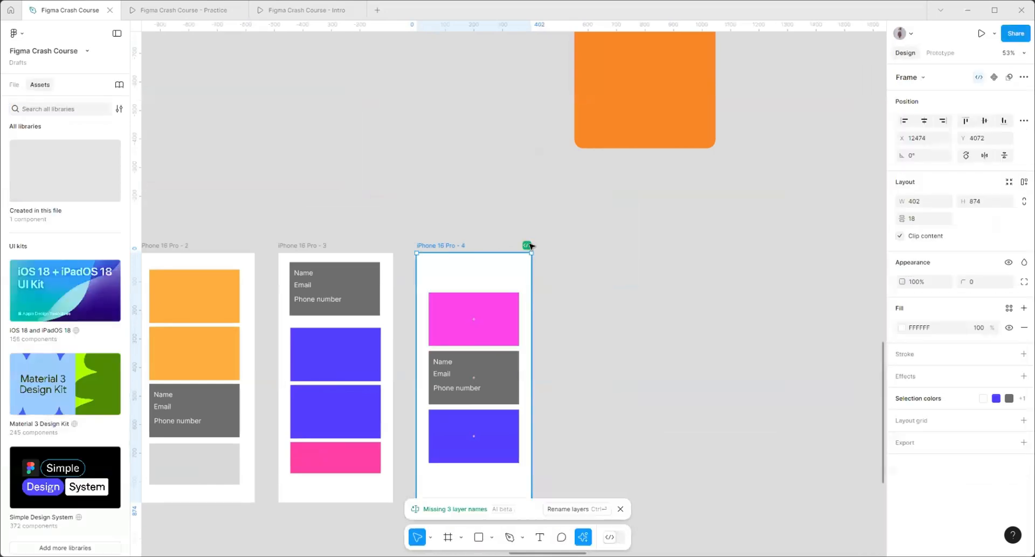
{"action": "scroll", "coordinate": [278, 264], "scroll_direction": "down", "scroll_amount": 2}
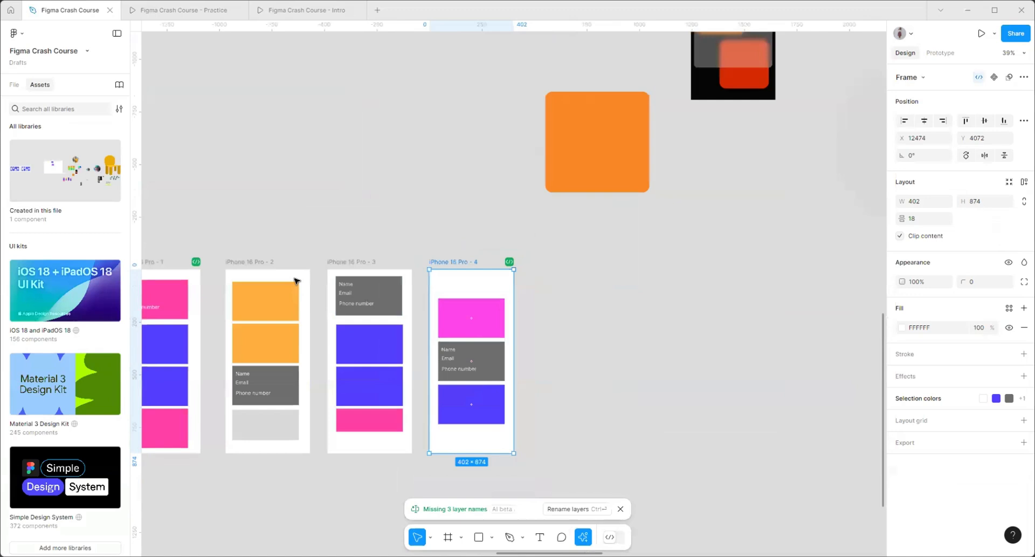
{"action": "left_click", "coordinate": [267, 263]}
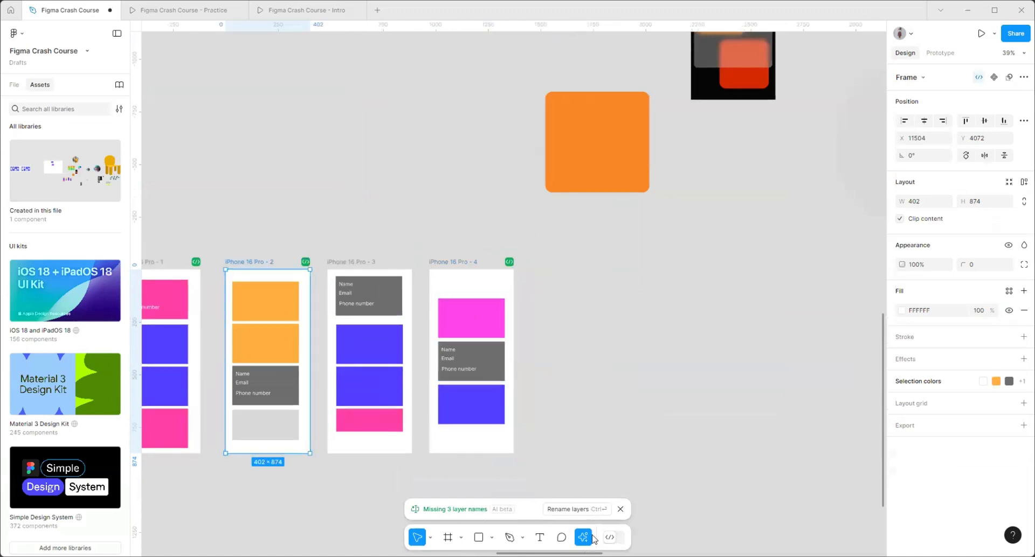
- Turn on Dev Mode and go through the ready-for-development frames iPhone 16 Pro - 1, 2 and 4, finishing on iPhone 16 Pro - 4
{"action": "left_click", "coordinate": [615, 536]}
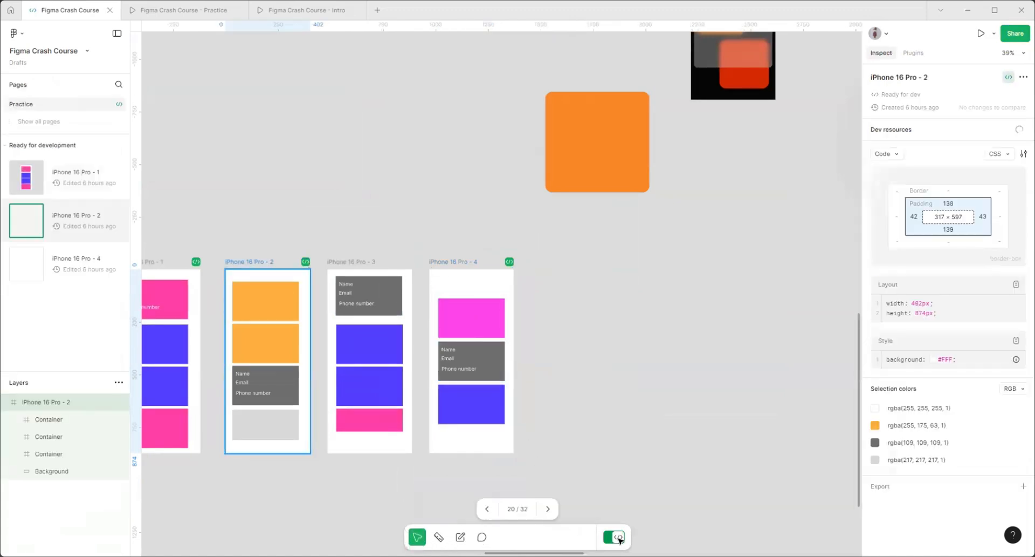
{"action": "scroll", "coordinate": [784, 344], "scroll_direction": "down", "scroll_amount": 3}
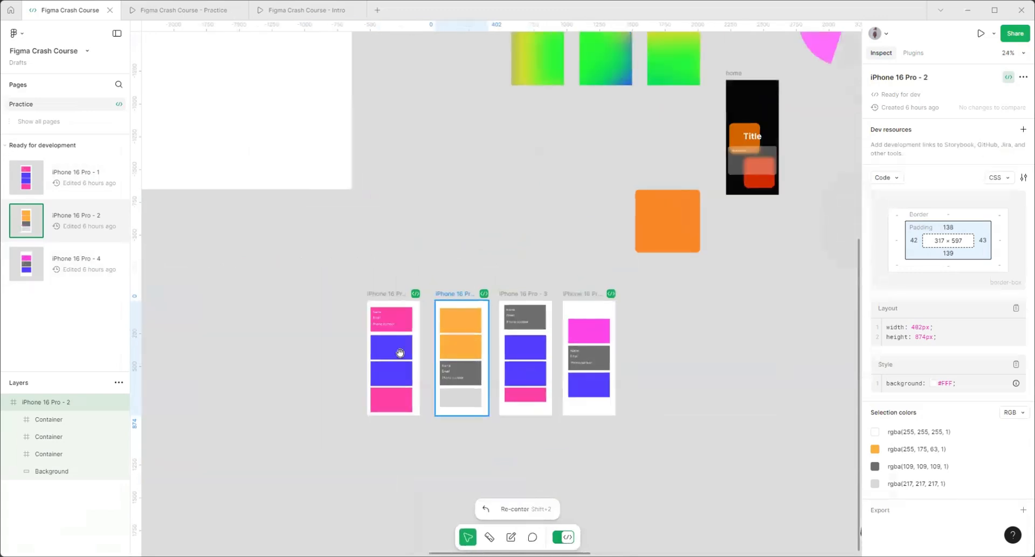
{"action": "left_click", "coordinate": [70, 186]}
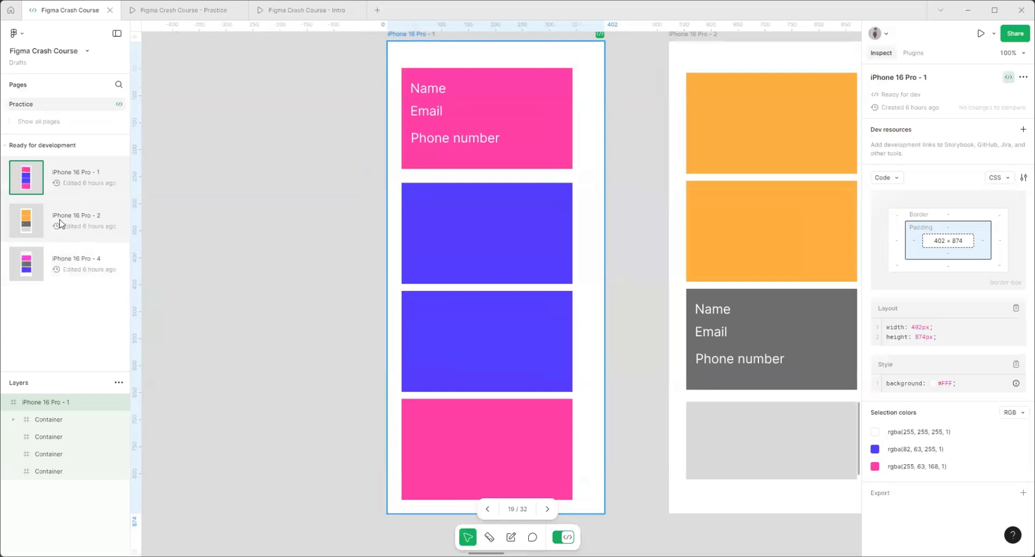
{"action": "left_click", "coordinate": [61, 223]}
{"action": "left_click", "coordinate": [61, 265]}
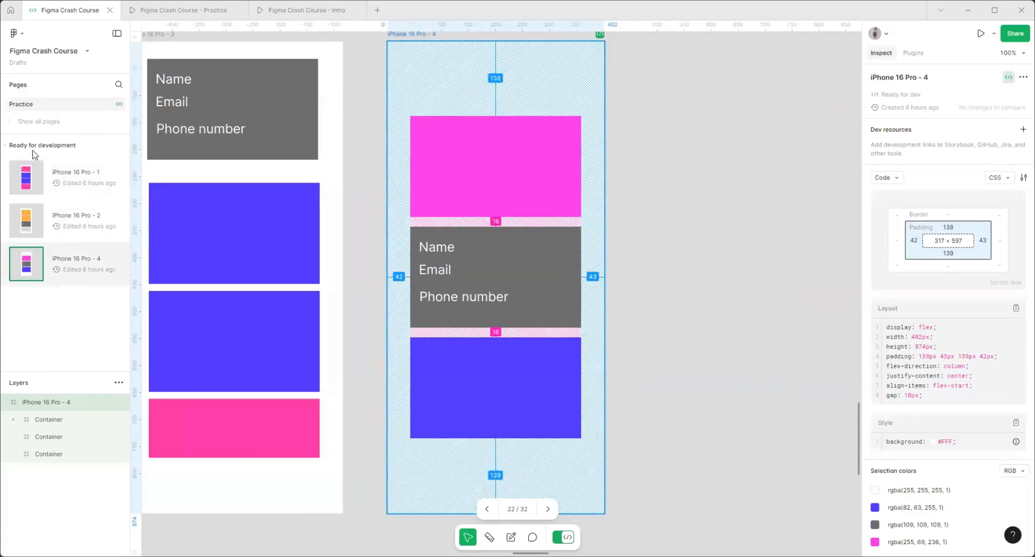
{"action": "left_click", "coordinate": [89, 180]}
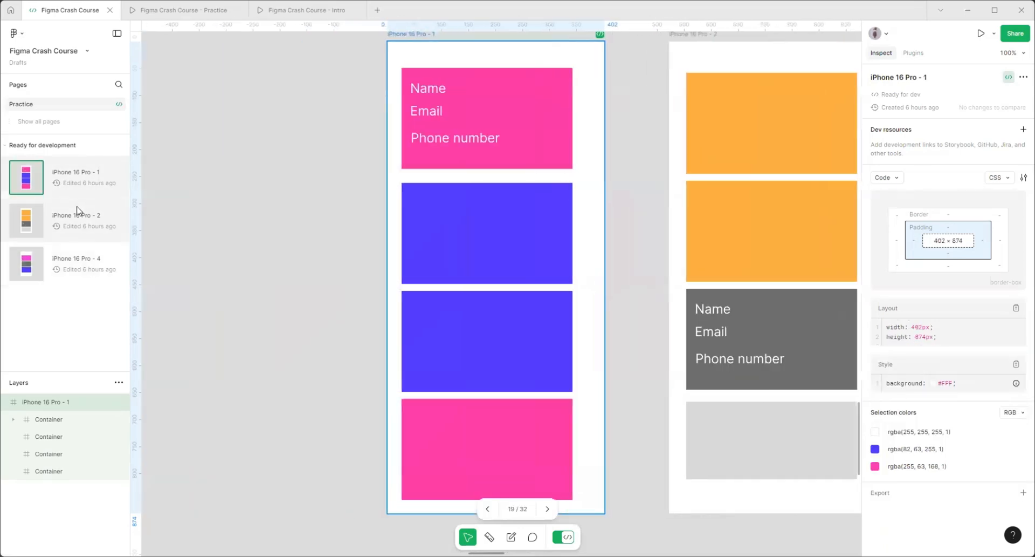
{"action": "left_click", "coordinate": [67, 225]}
{"action": "left_click", "coordinate": [65, 261]}
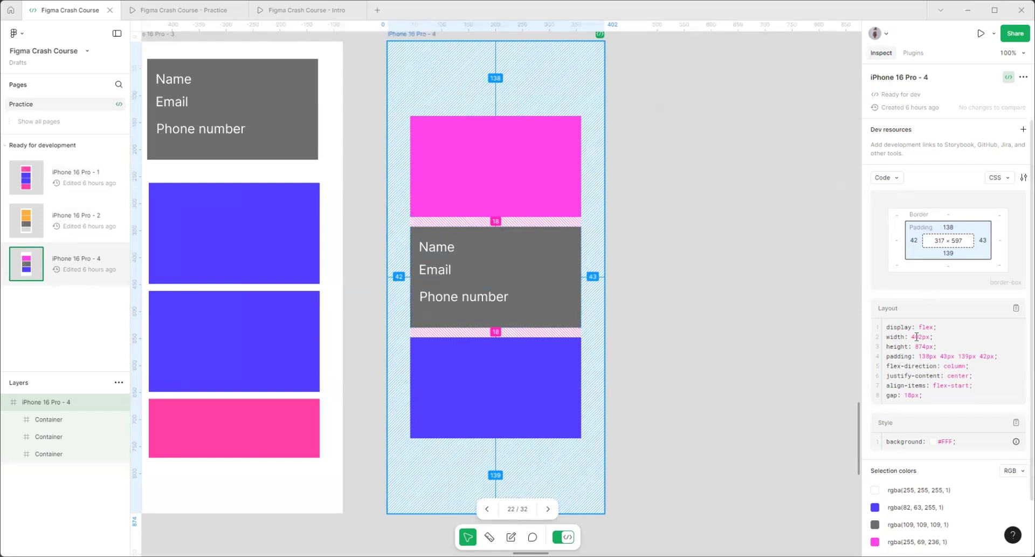
- Examine the width and height values in the iPhone 16 Pro - 4 frame's layout CSS and copy the layout code
{"action": "scroll", "coordinate": [402, 309], "scroll_direction": "down", "scroll_amount": 5}
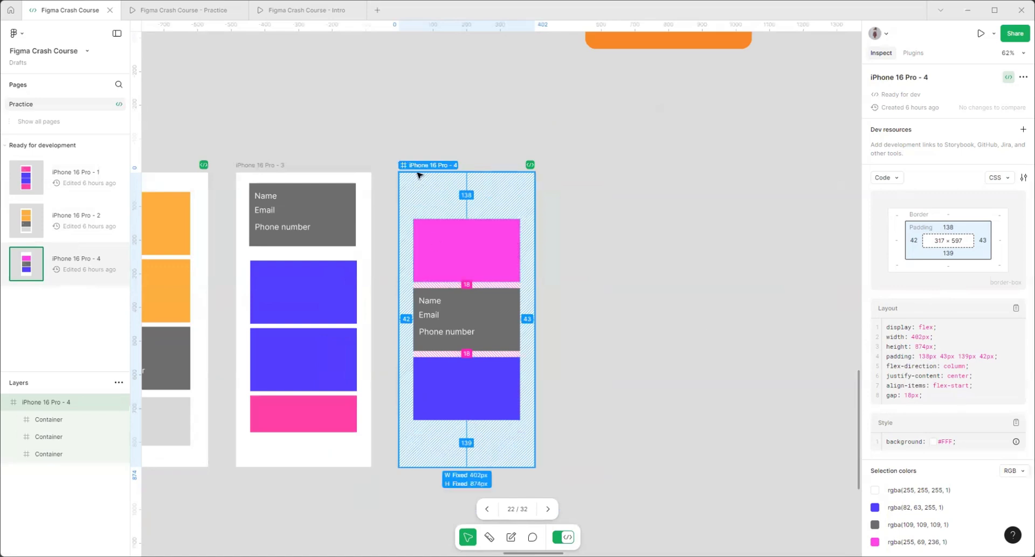
{"action": "scroll", "coordinate": [473, 178], "scroll_direction": "up", "scroll_amount": 1}
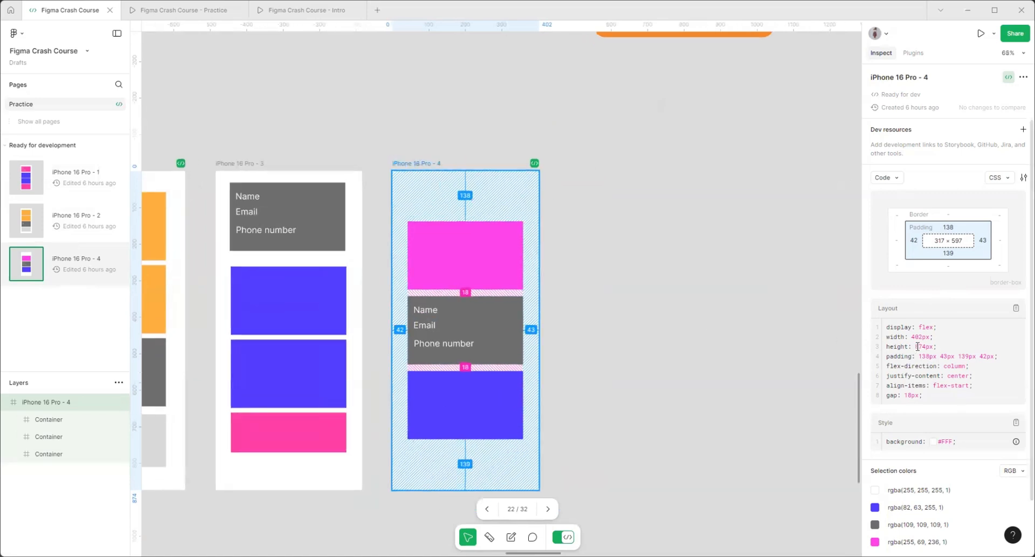
{"action": "double_click", "coordinate": [922, 327]}
{"action": "left_click_drag", "start_coordinate": [910, 338], "coordinate": [938, 347]}
{"action": "left_click", "coordinate": [1017, 308]}
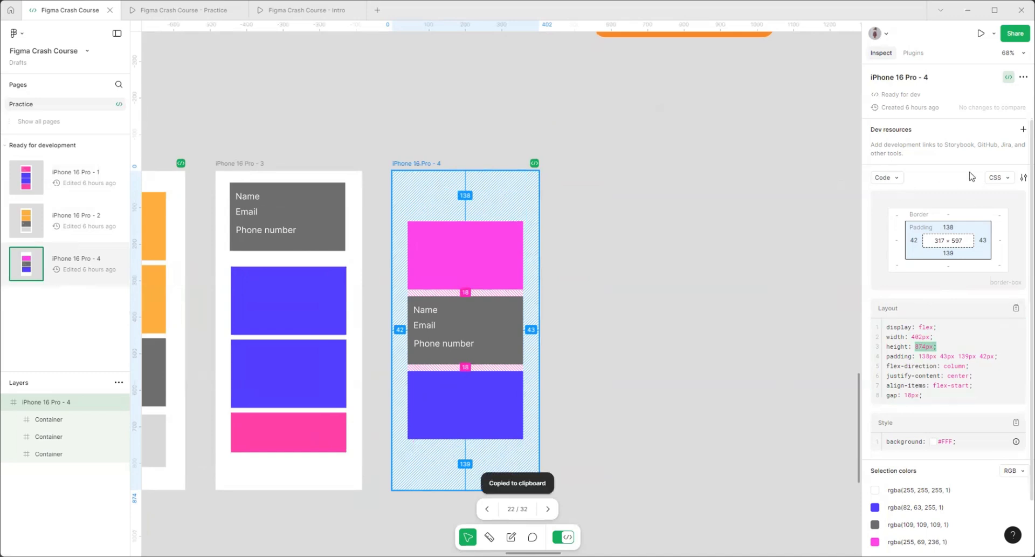
- Review the available code languages and codegen plugins for the frame, keeping CSS as the language
{"action": "left_click", "coordinate": [999, 177]}
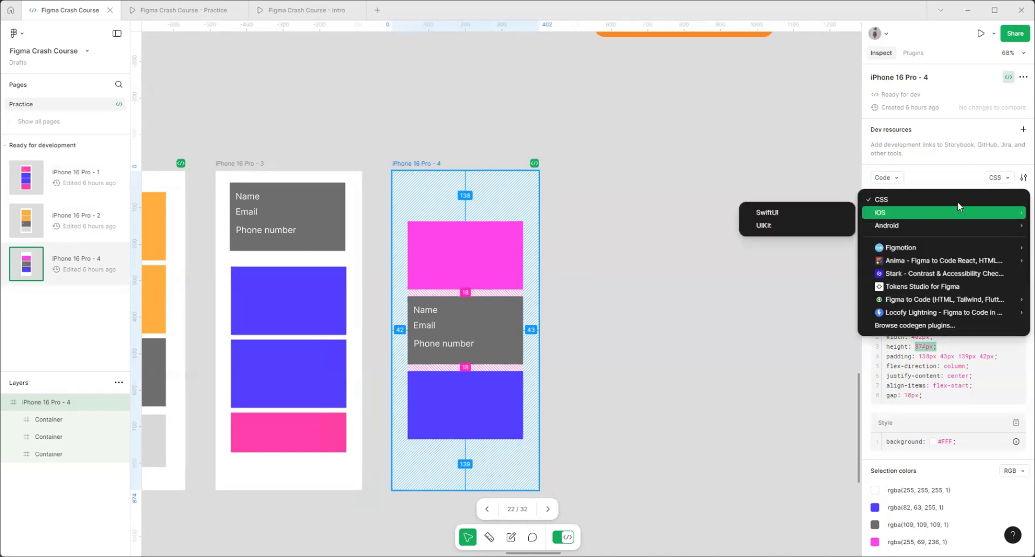
{"action": "left_click", "coordinate": [1004, 179]}
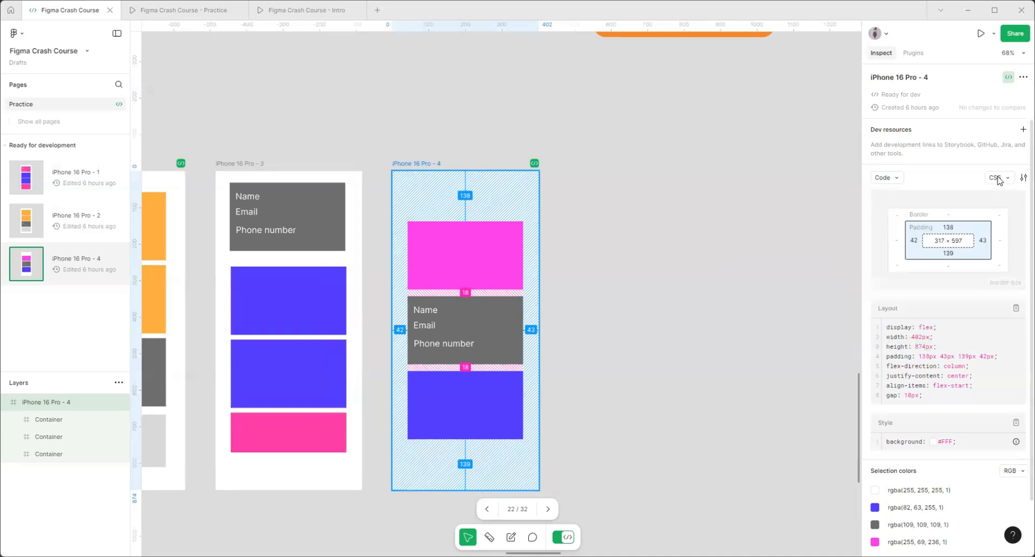
{"action": "left_click", "coordinate": [1000, 180]}
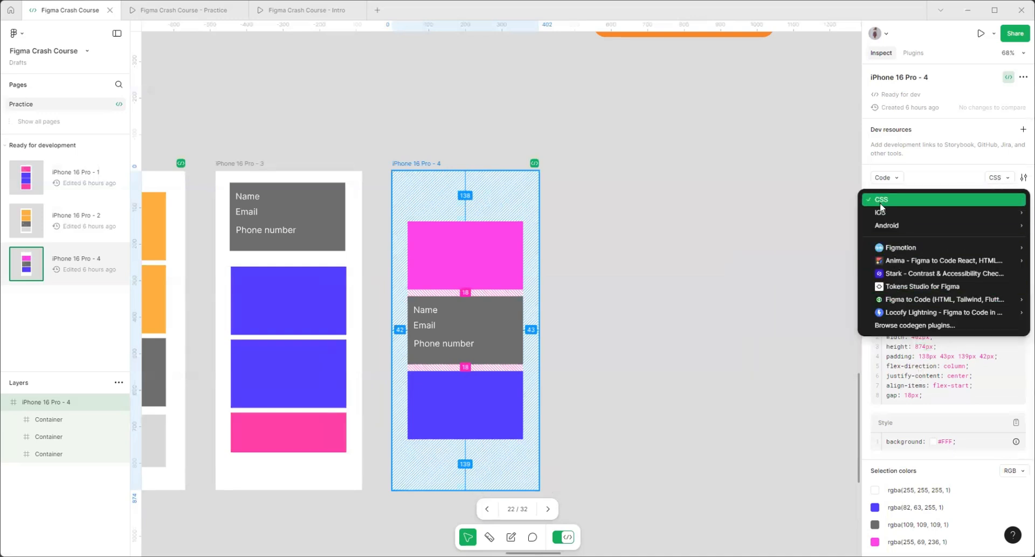
{"action": "left_click", "coordinate": [1003, 180]}
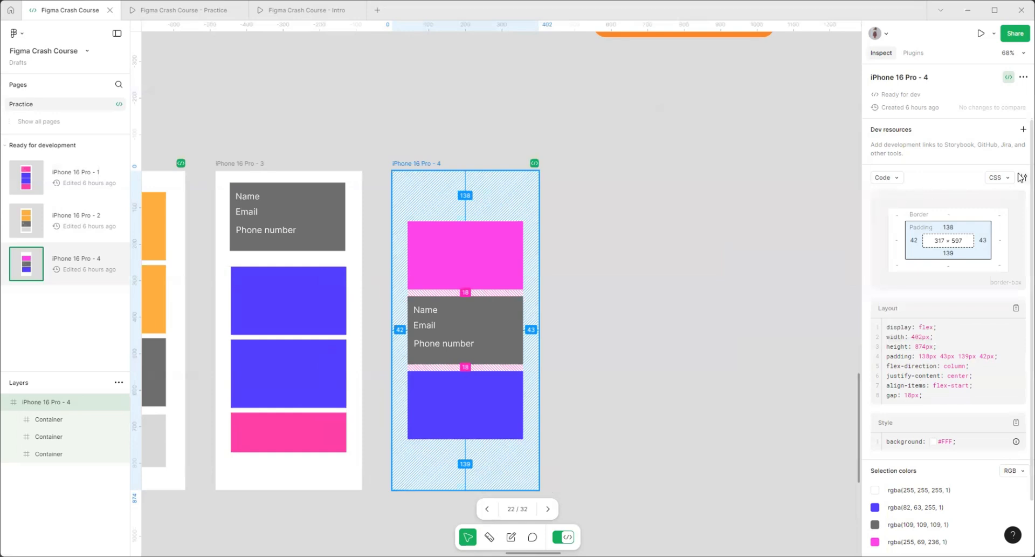
{"action": "left_click", "coordinate": [1003, 178]}
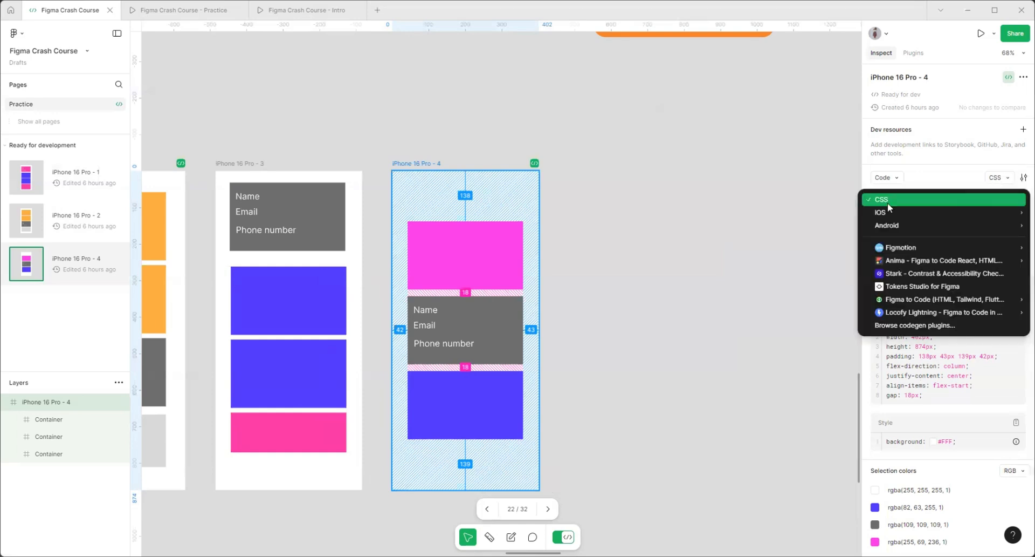
{"action": "left_click", "coordinate": [1006, 180]}
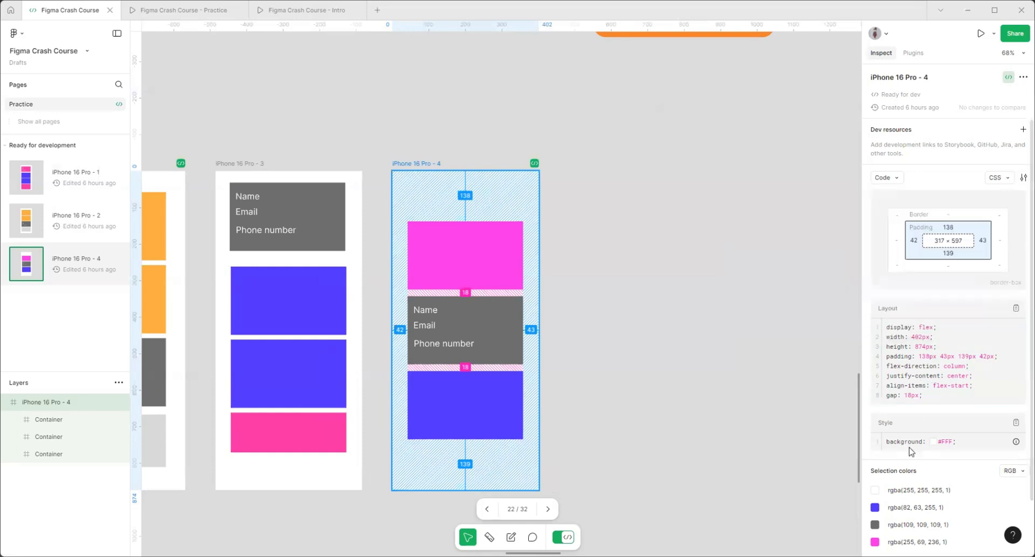
- Look over the style code and selection colors of the iPhone 16 Pro - 4 frame
{"action": "scroll", "coordinate": [930, 399], "scroll_direction": "down", "scroll_amount": 2}
{"action": "scroll", "coordinate": [933, 450], "scroll_direction": "up", "scroll_amount": 2}
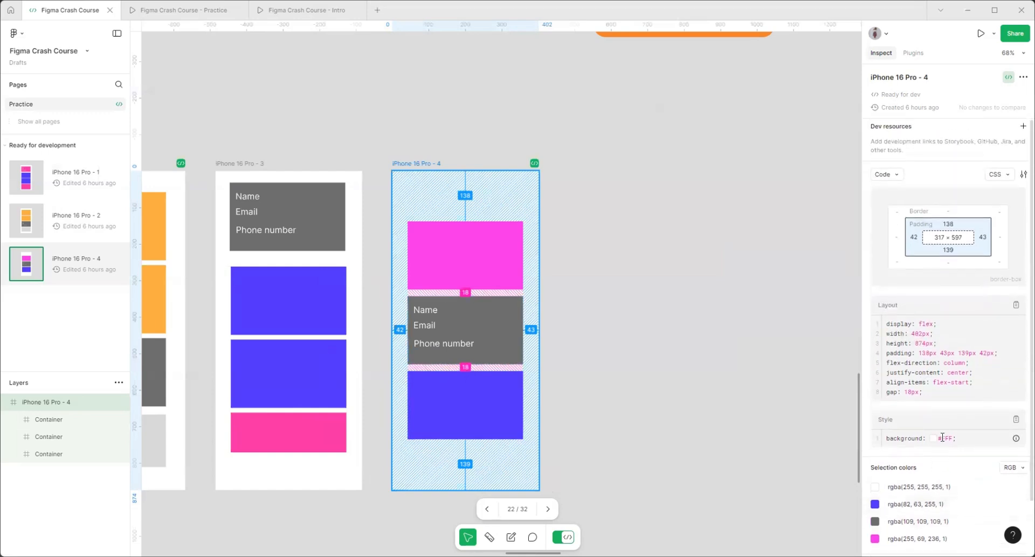
{"action": "scroll", "coordinate": [912, 444], "scroll_direction": "down", "scroll_amount": 2}
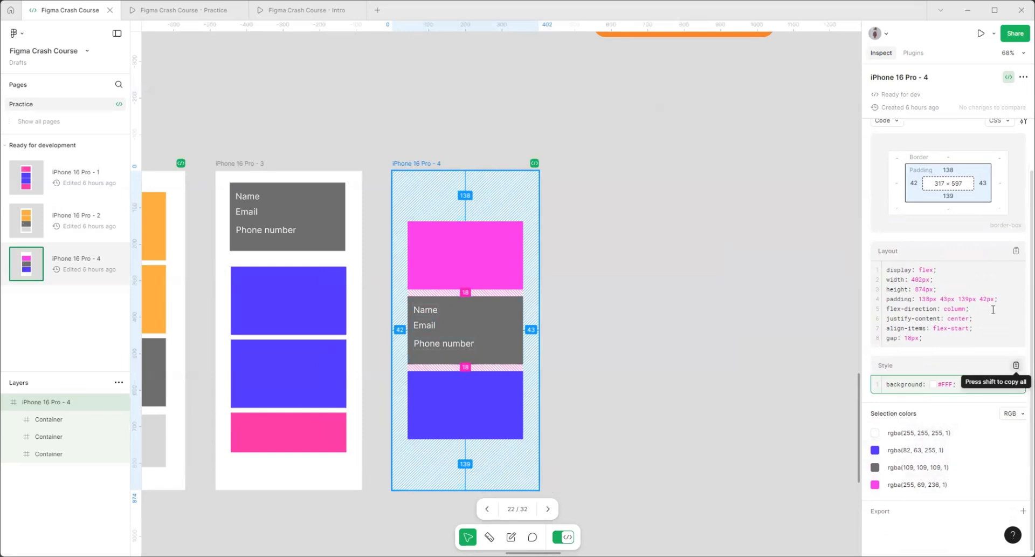
{"action": "scroll", "coordinate": [993, 310], "scroll_direction": "up", "scroll_amount": 2}
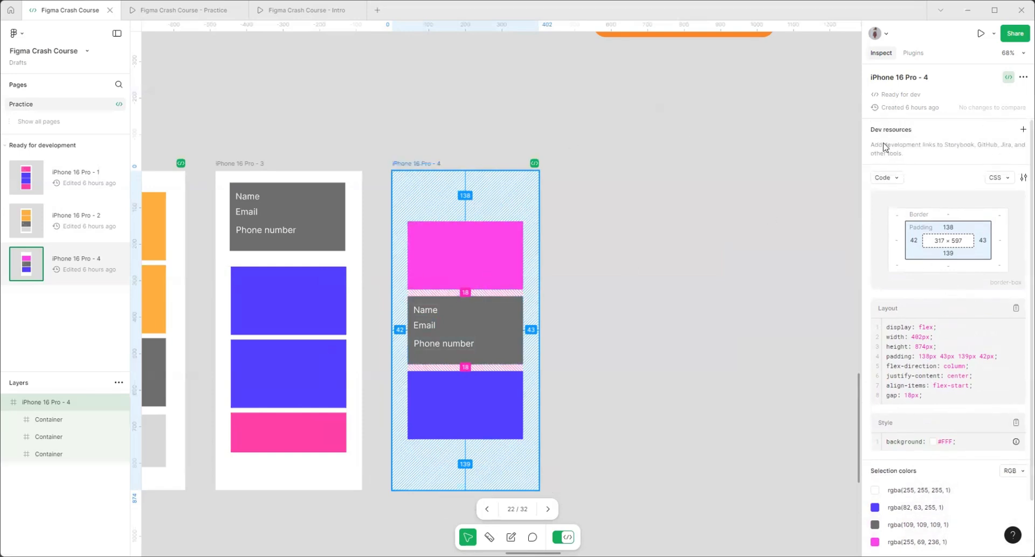
- Turn off Dev Mode and bring the four iPhone 16 Pro frames into view
{"action": "scroll", "coordinate": [672, 308], "scroll_direction": "down", "scroll_amount": 4}
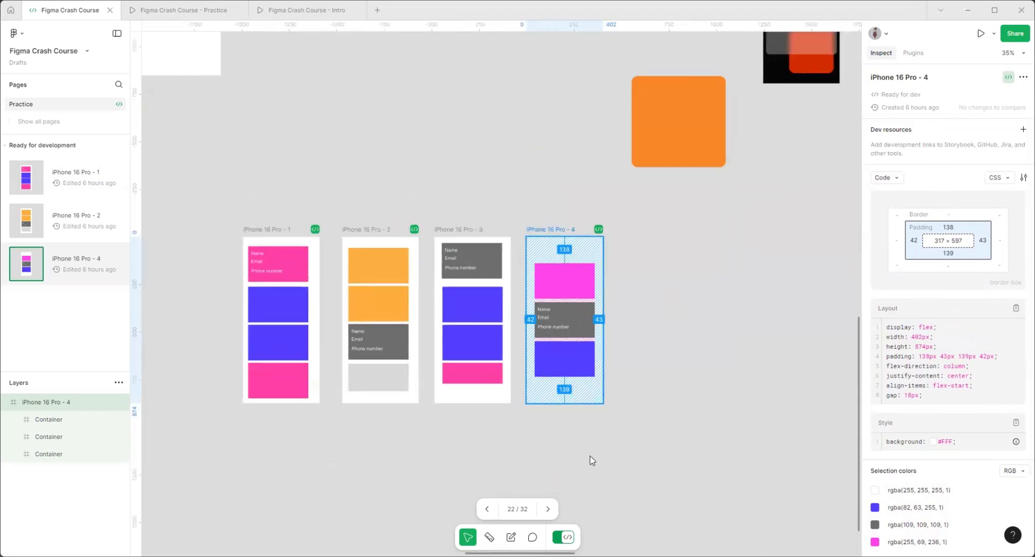
{"action": "left_click", "coordinate": [567, 537]}
{"action": "scroll", "coordinate": [620, 351], "scroll_direction": "up", "scroll_amount": 2}
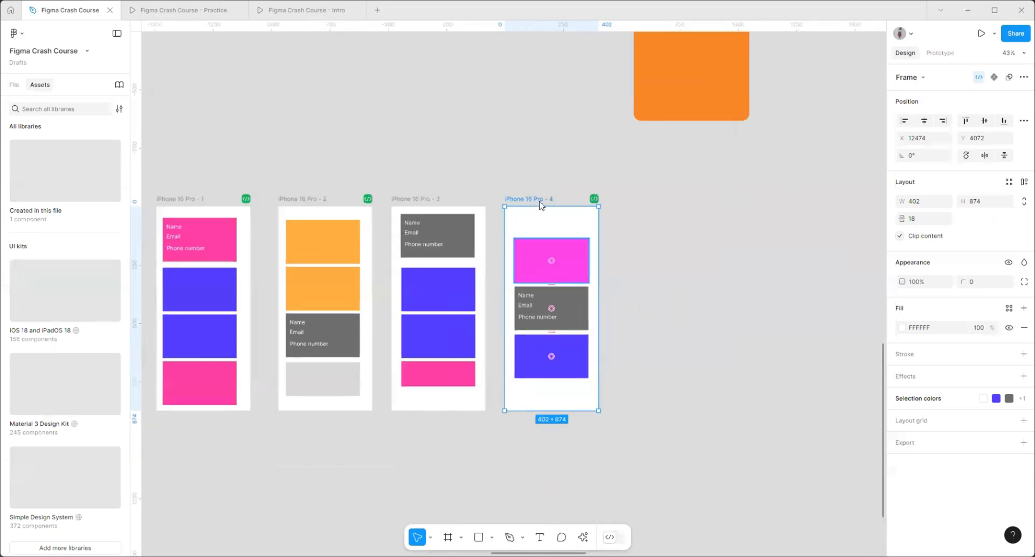
- Extend the iPhone 16 Pro - 4 frame to a height of 1193 and add a 317 × 402 copy of its blue card below the original
{"action": "left_click_drag", "start_coordinate": [529, 429], "coordinate": [529, 492]}
{"action": "scroll", "coordinate": [636, 419], "scroll_direction": "up", "scroll_amount": 3}
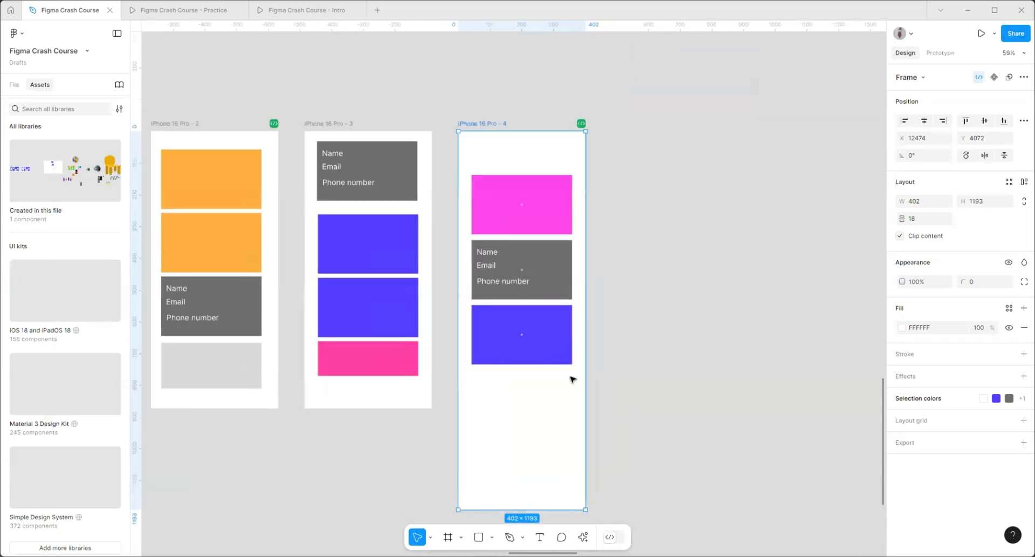
{"action": "left_click", "coordinate": [555, 324]}
{"action": "left_click_drag", "start_coordinate": [555, 324], "coordinate": [555, 394]}
{"action": "left_click_drag", "start_coordinate": [544, 430], "coordinate": [551, 499]}
- Change the fill of the large copied card in the iPhone 16 Pro - 4 frame to light orange FFB163
{"action": "left_click", "coordinate": [902, 344]}
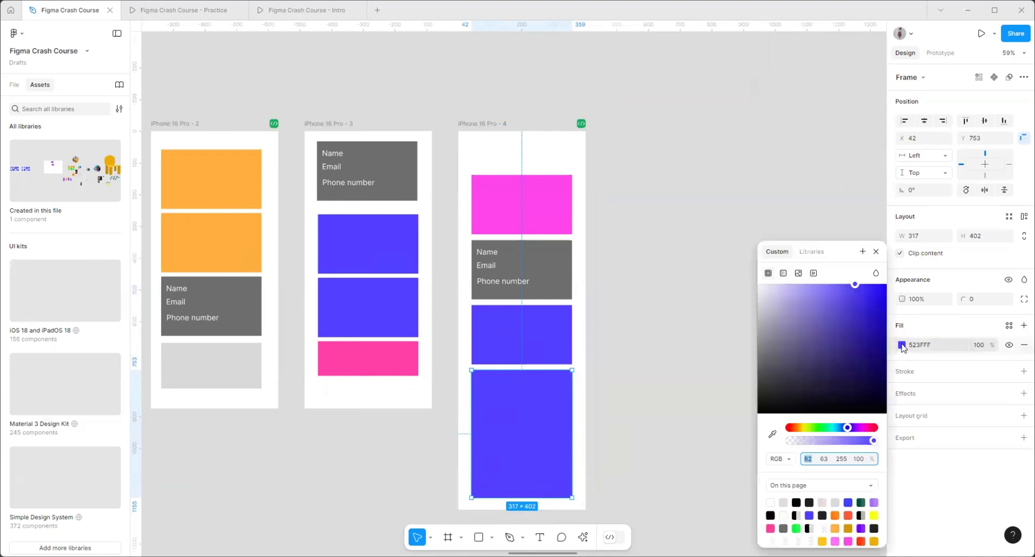
{"action": "left_click_drag", "start_coordinate": [848, 431], "coordinate": [799, 432]}
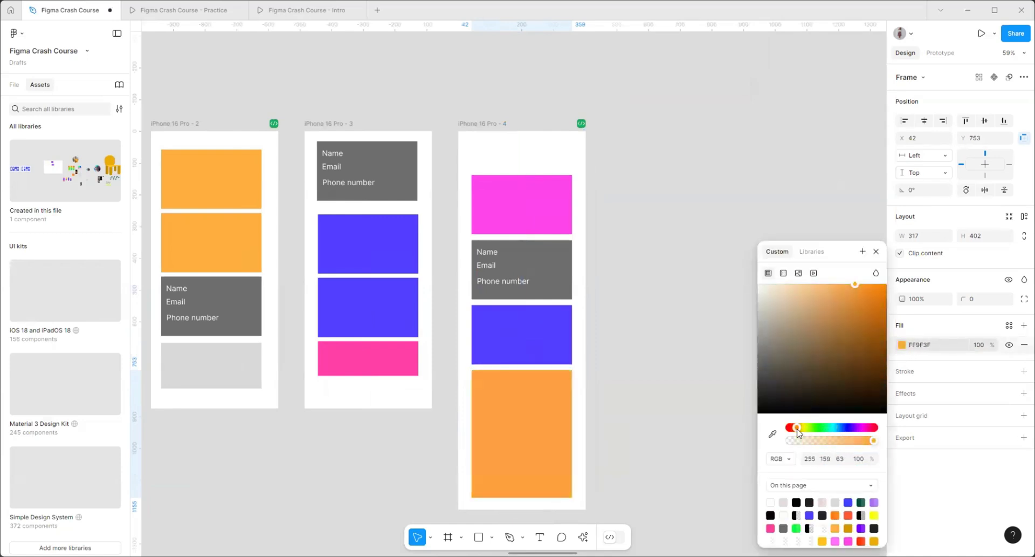
{"action": "left_click", "coordinate": [835, 289]}
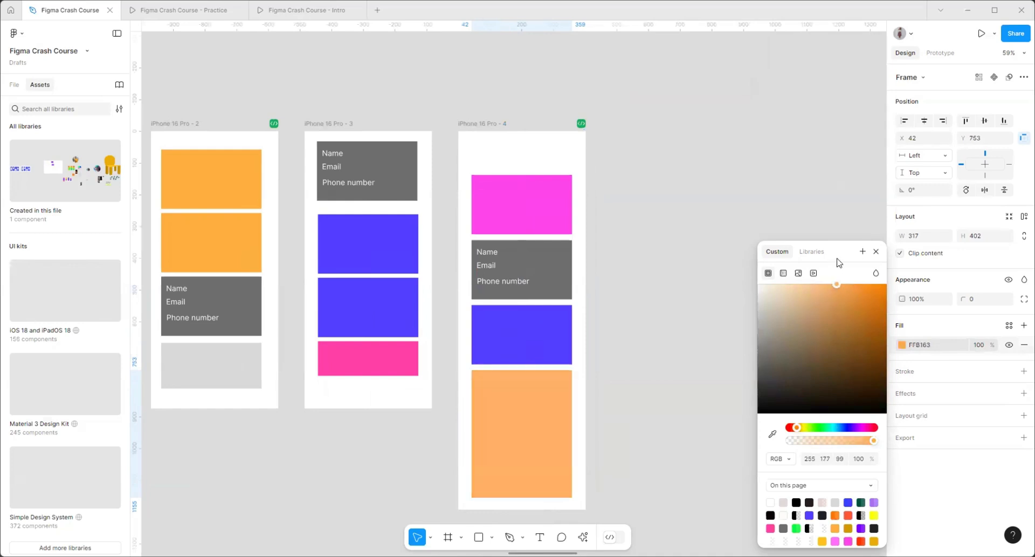
{"action": "left_click", "coordinate": [877, 251]}
- Delete the large copied card from the iPhone 16 Pro - 4 frame and bring the Home and Select Price frames into view
{"action": "scroll", "coordinate": [669, 349], "scroll_direction": "down", "scroll_amount": 3}
{"action": "scroll", "coordinate": [669, 349], "scroll_direction": "down", "scroll_amount": 2}
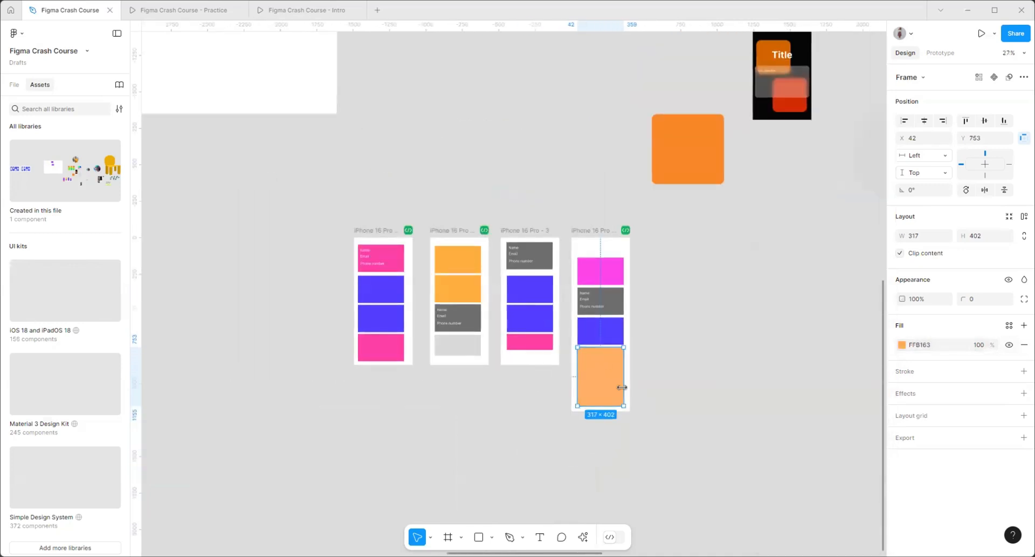
{"action": "key", "text": "Delete"}
{"action": "scroll", "coordinate": [509, 449], "scroll_direction": "down", "scroll_amount": 5}
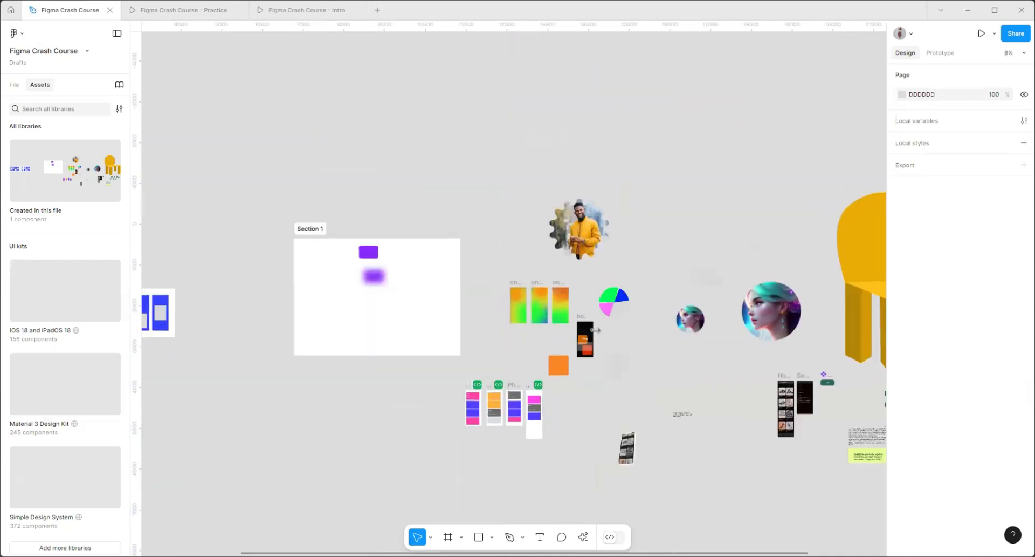
{"action": "scroll", "coordinate": [485, 294], "scroll_direction": "up", "scroll_amount": 3}
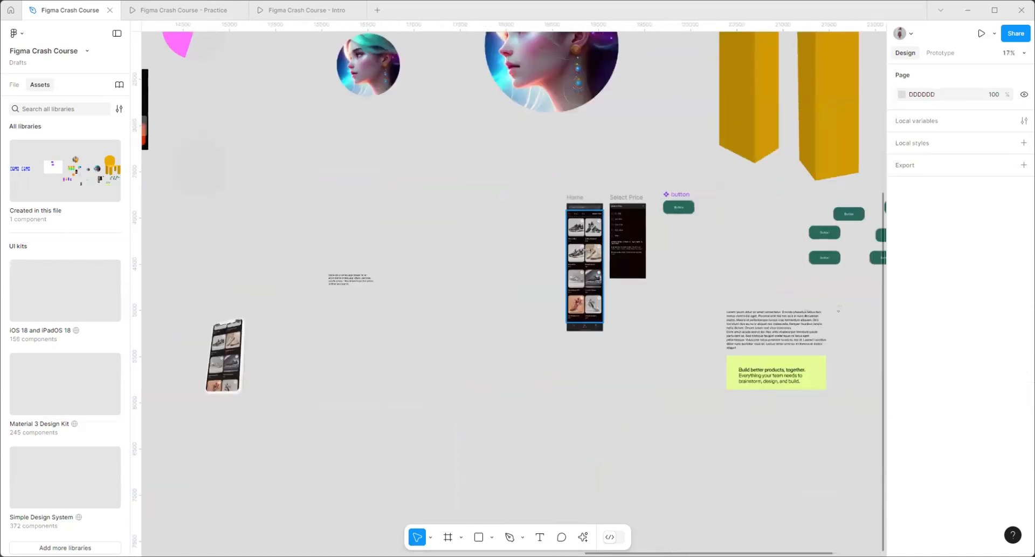
- Duplicate the Main Content frame from the Home screen and place the copy beside the iPhone 16 Pro - 4 frame
{"action": "left_click", "coordinate": [586, 251]}
{"action": "double_click", "coordinate": [587, 250]}
{"action": "scroll", "coordinate": [678, 320], "scroll_direction": "down", "scroll_amount": 2}
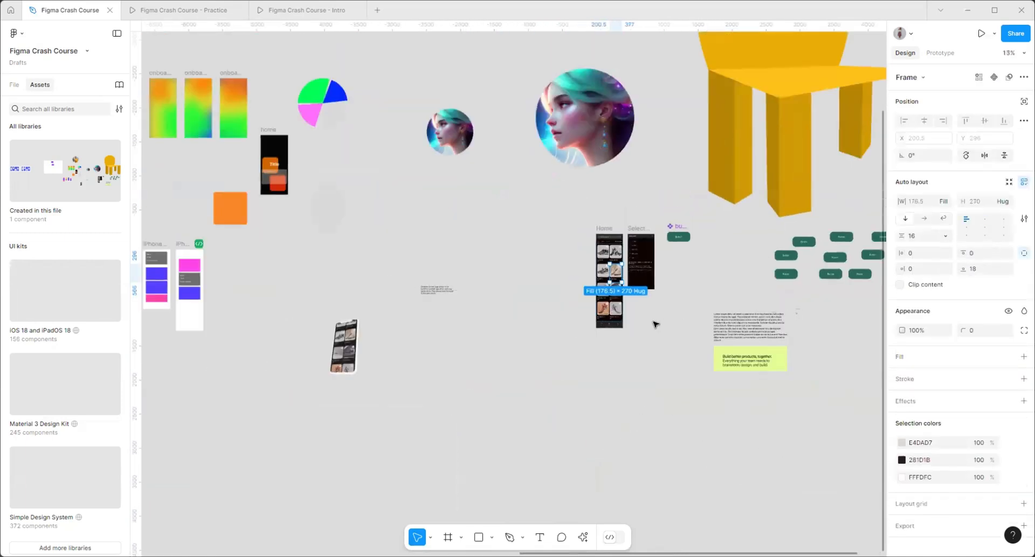
{"action": "left_click", "coordinate": [655, 323]}
{"action": "left_click", "coordinate": [618, 283]}
{"action": "scroll", "coordinate": [708, 307], "scroll_direction": "down", "scroll_amount": 2}
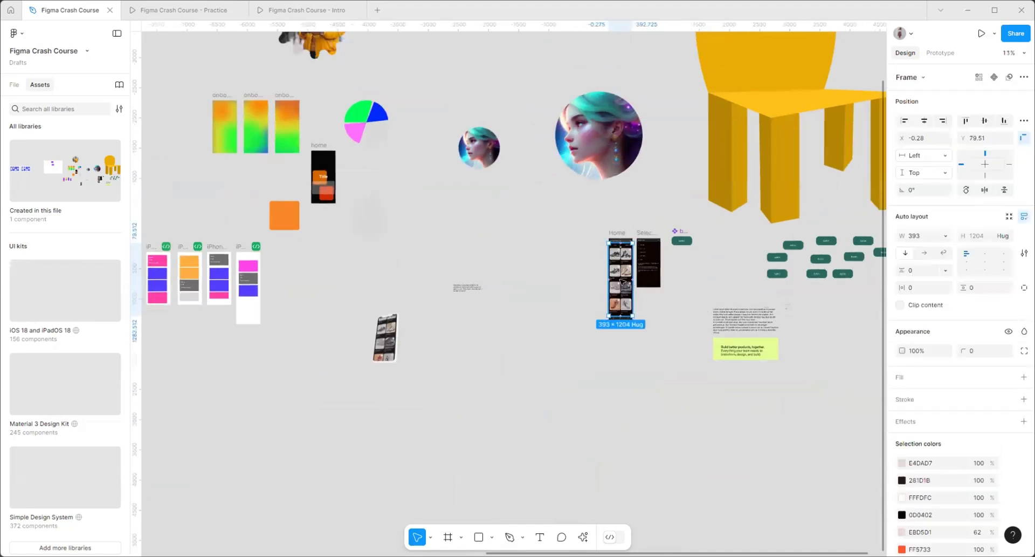
{"action": "left_click_drag", "start_coordinate": [606, 278], "coordinate": [273, 320], "text": "alt"}
{"action": "scroll", "coordinate": [274, 320], "scroll_direction": "up", "scroll_amount": 5}
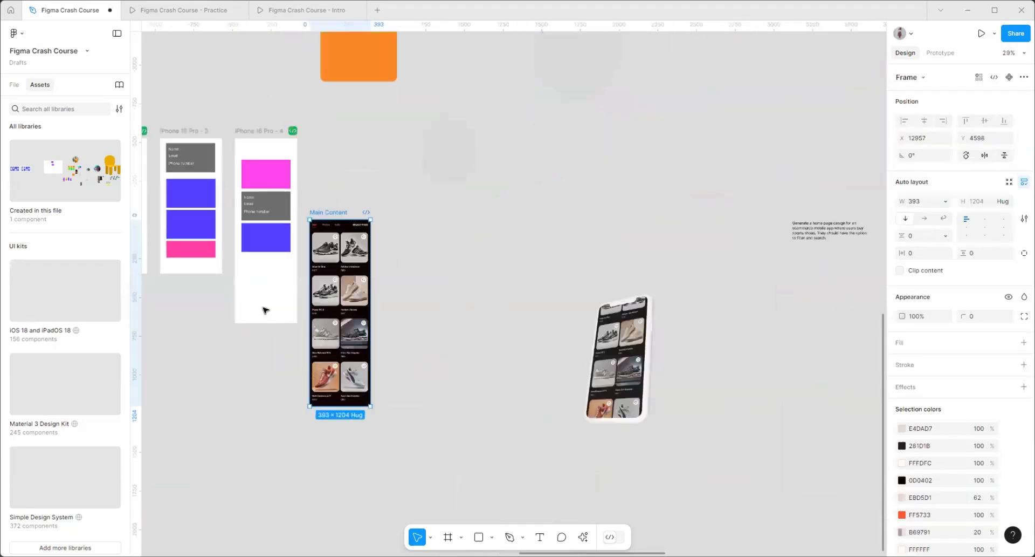
- Extend the iPhone 16 Pro - 4 frame's height to 2202 and move the Main Content copy inside it, below the blue container
{"action": "left_click", "coordinate": [261, 319]}
{"action": "left_click", "coordinate": [330, 212]}
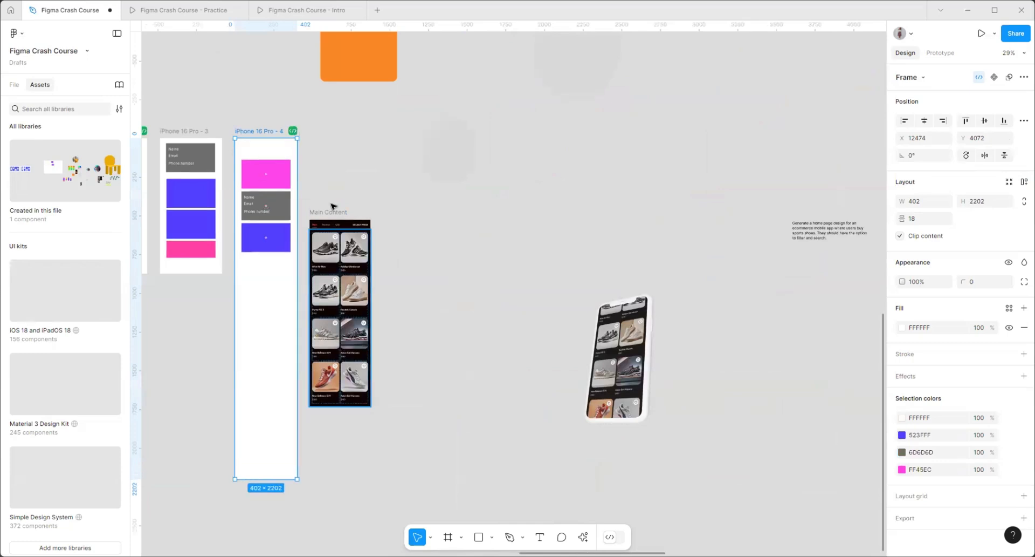
{"action": "left_click_drag", "start_coordinate": [330, 211], "coordinate": [253, 265]}
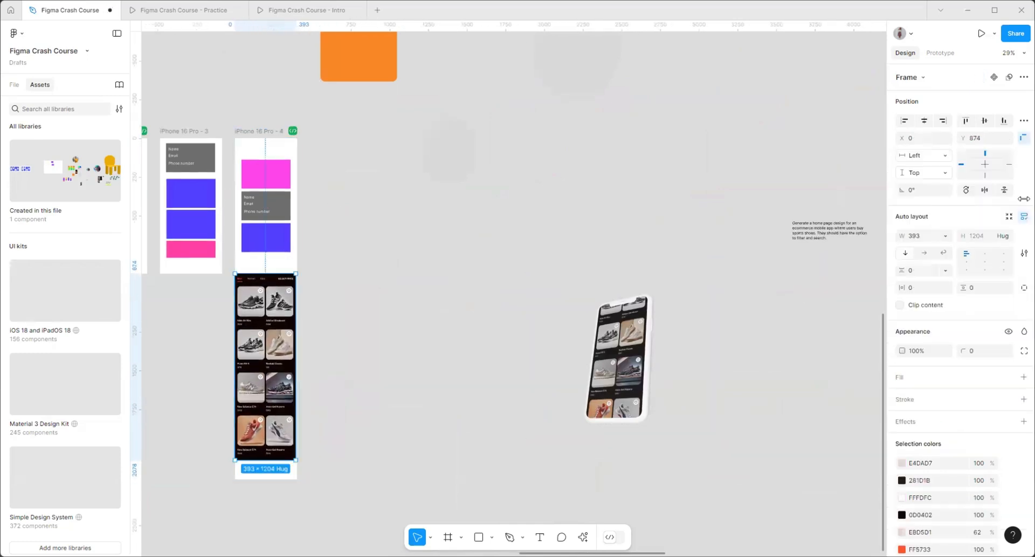
- Move the Main Content copy up to Y 774 and nudge it right to X 5 within the iPhone 16 Pro - 4 frame
{"action": "scroll", "coordinate": [178, 337], "scroll_direction": "up", "scroll_amount": 2}
{"action": "scroll", "coordinate": [178, 337], "scroll_direction": "up", "scroll_amount": 4}
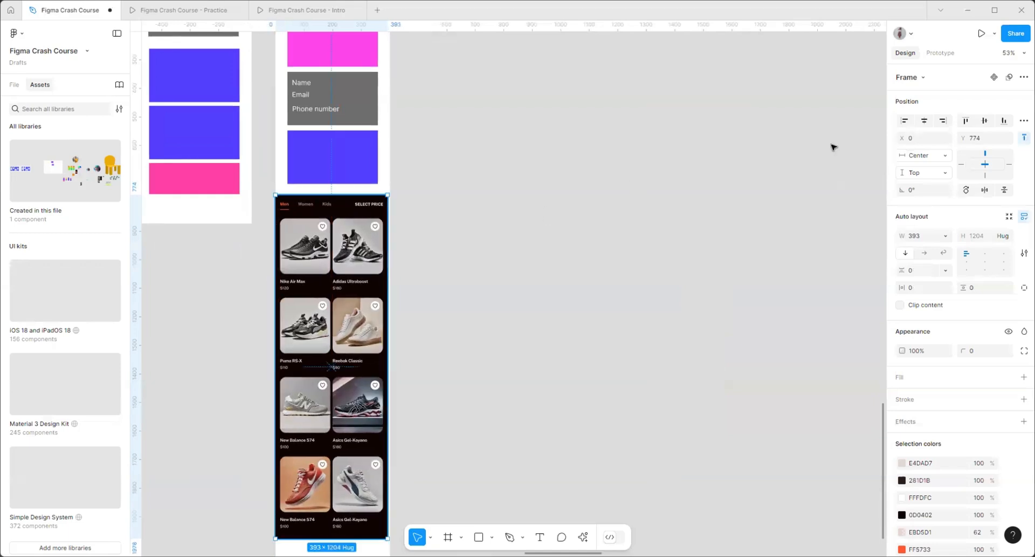
{"action": "key", "text": "Right"}
{"action": "key", "text": "Right"}
{"action": "key", "text": "Right"}
{"action": "key", "text": "Right"}
{"action": "key", "text": "Right"}
- Shorten the iPhone 16 Pro - 4 frame's height to 2038
{"action": "scroll", "coordinate": [413, 455], "scroll_direction": "down", "scroll_amount": 5}
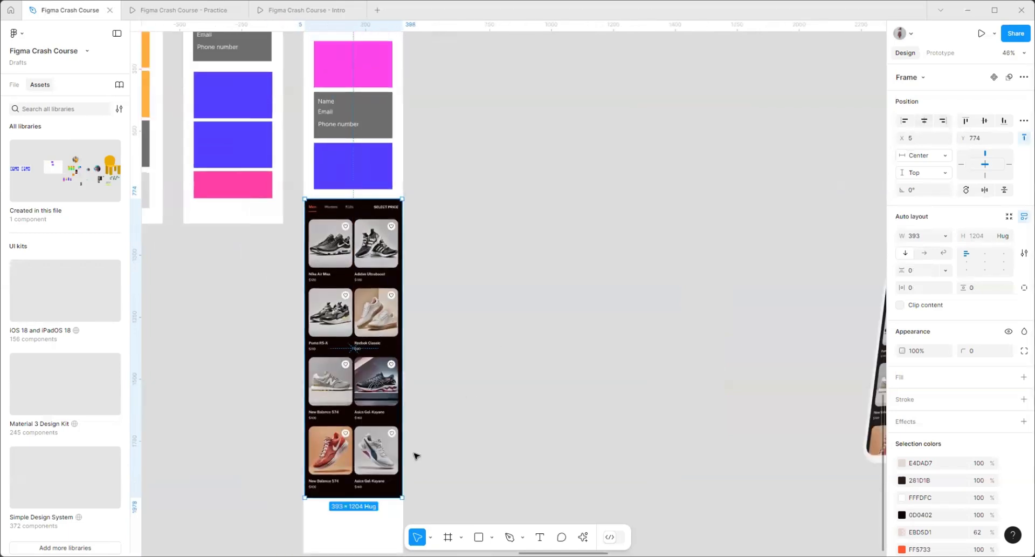
{"action": "left_click", "coordinate": [411, 453]}
{"action": "left_click_drag", "start_coordinate": [411, 459], "coordinate": [410, 431]}
- Switch to Dev Mode and inspect the change status of the iPhone 16 Pro - 2 and iPhone 16 Pro - 4 frames
{"action": "key", "text": "shift+d"}
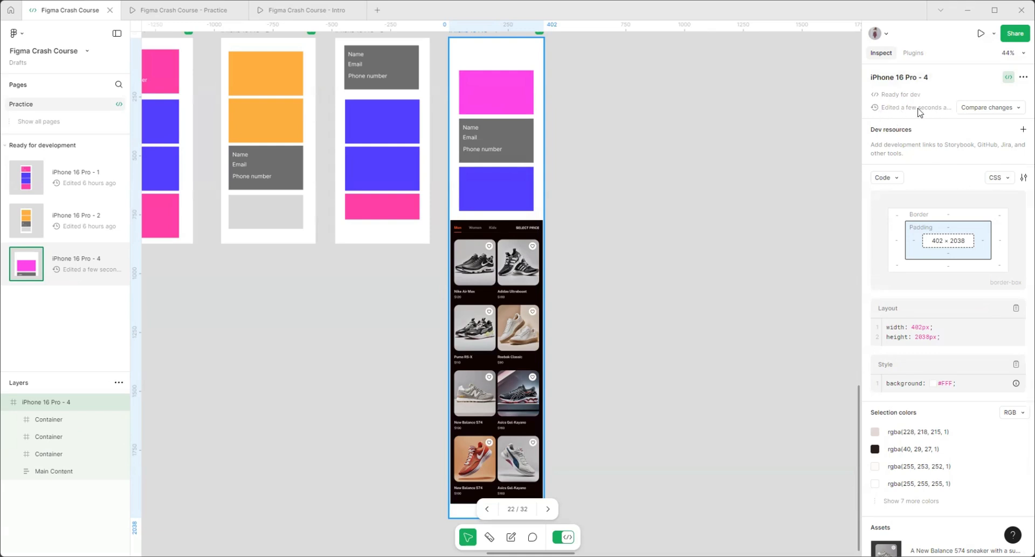
{"action": "left_click", "coordinate": [51, 237]}
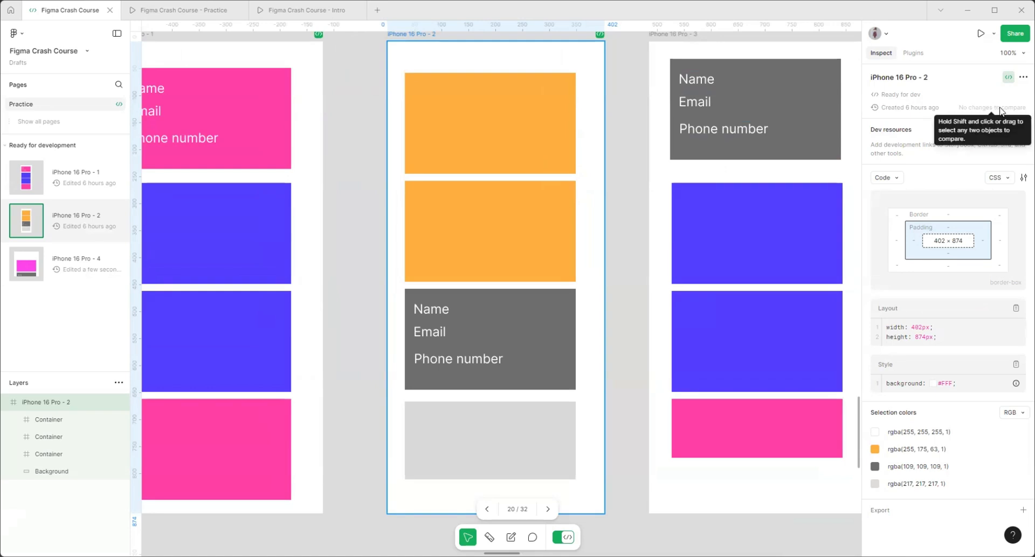
{"action": "left_click", "coordinate": [65, 263]}
{"action": "left_click", "coordinate": [84, 226]}
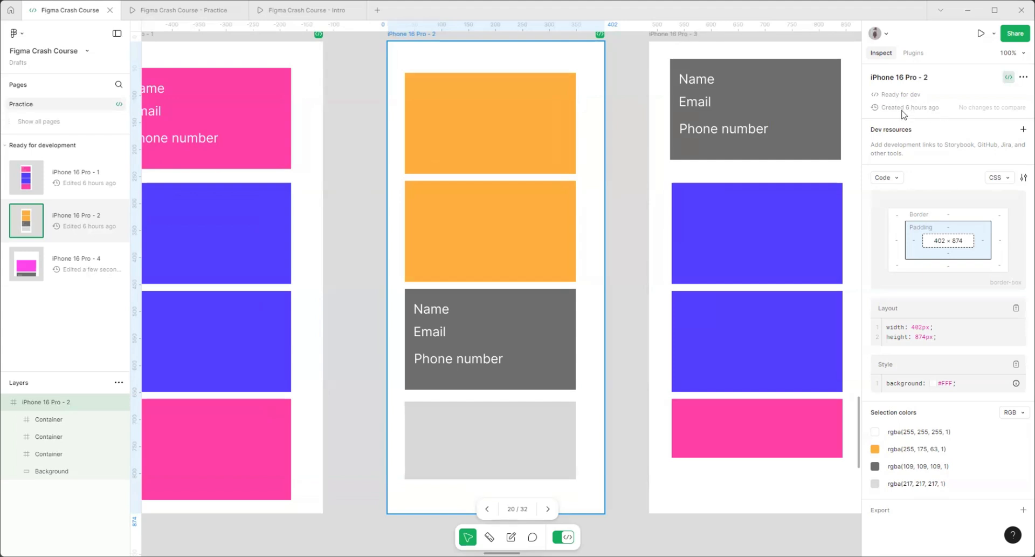
{"action": "left_click", "coordinate": [56, 273]}
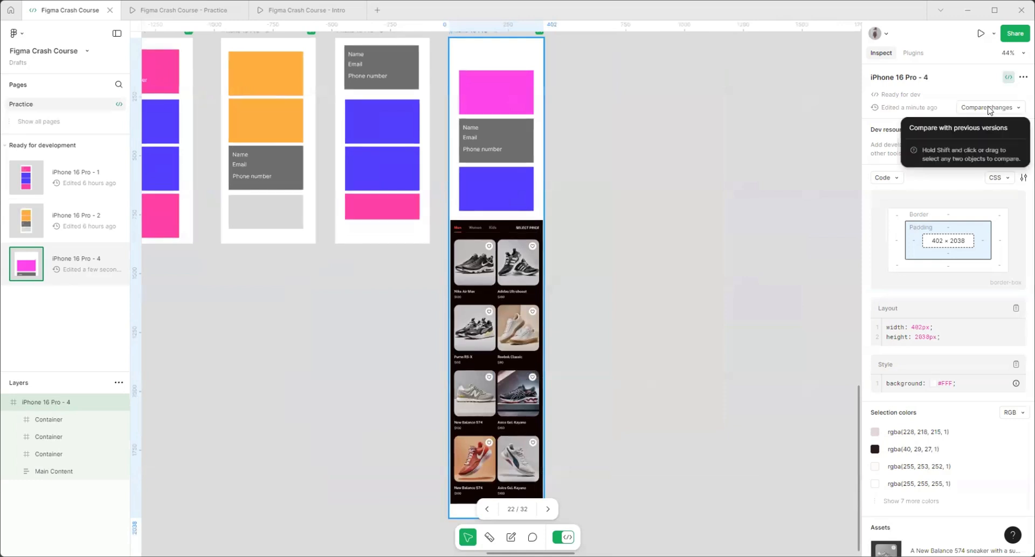
- Compare the current iPhone 16 Pro - 4 frame with its two most recent Ready for dev versions, and close the comparison
{"action": "left_click", "coordinate": [958, 129]}
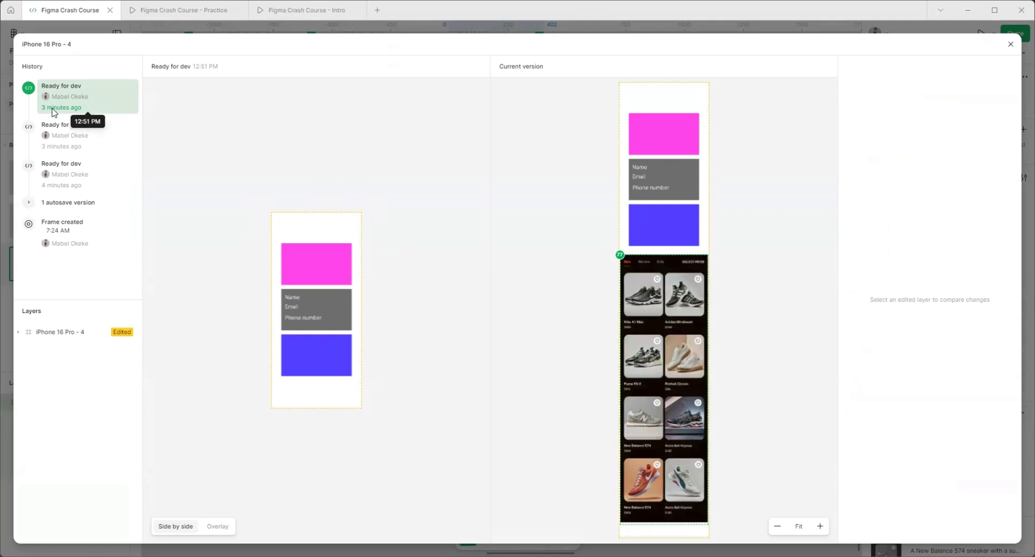
{"action": "left_click", "coordinate": [74, 139]}
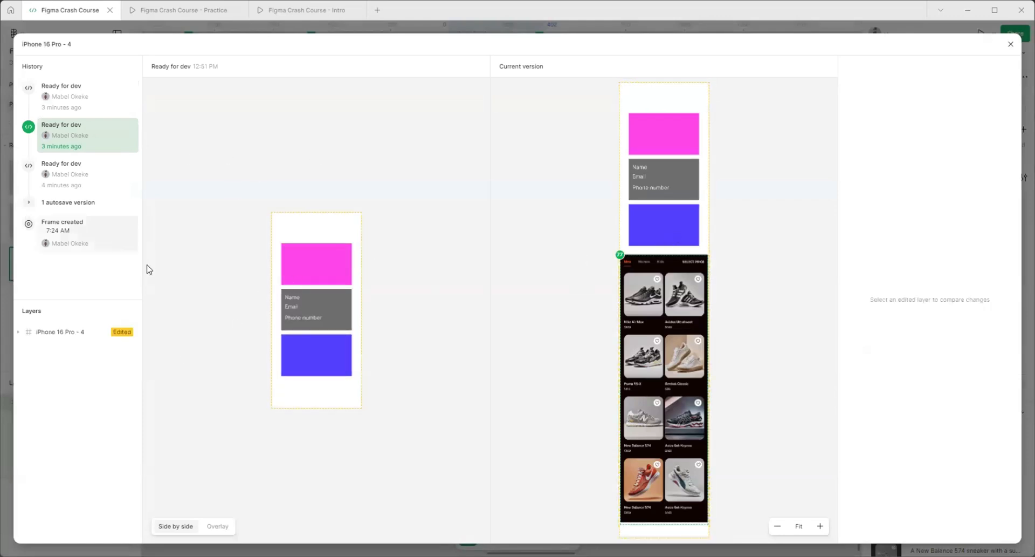
{"action": "left_click", "coordinate": [74, 108]}
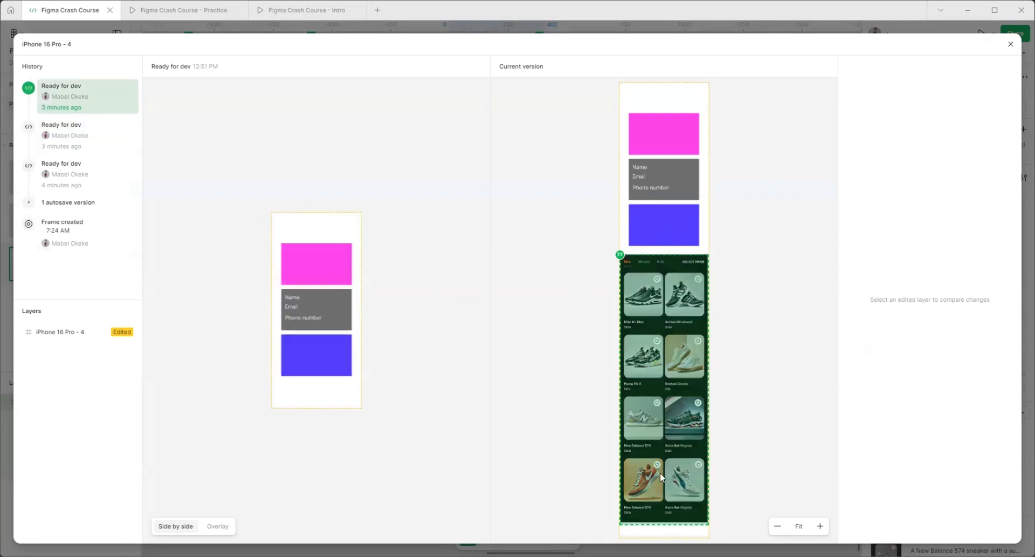
{"action": "left_click", "coordinate": [1011, 45]}
{"action": "left_click", "coordinate": [642, 274]}
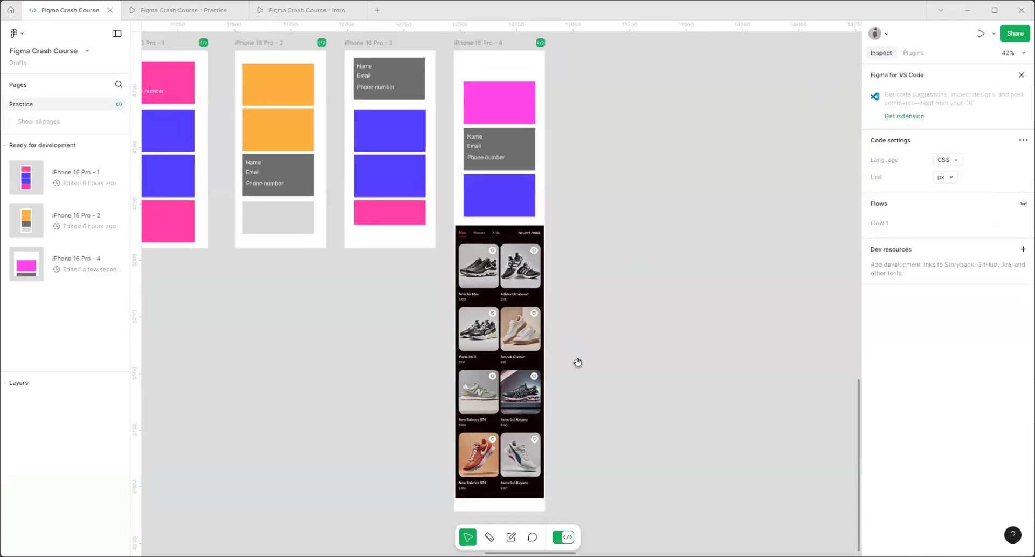
{"action": "scroll", "coordinate": [578, 362], "scroll_direction": "down", "scroll_amount": 3}
{"action": "scroll", "coordinate": [555, 182], "scroll_direction": "up", "scroll_amount": 4}
{"action": "scroll", "coordinate": [591, 300], "scroll_direction": "down", "scroll_amount": 5}
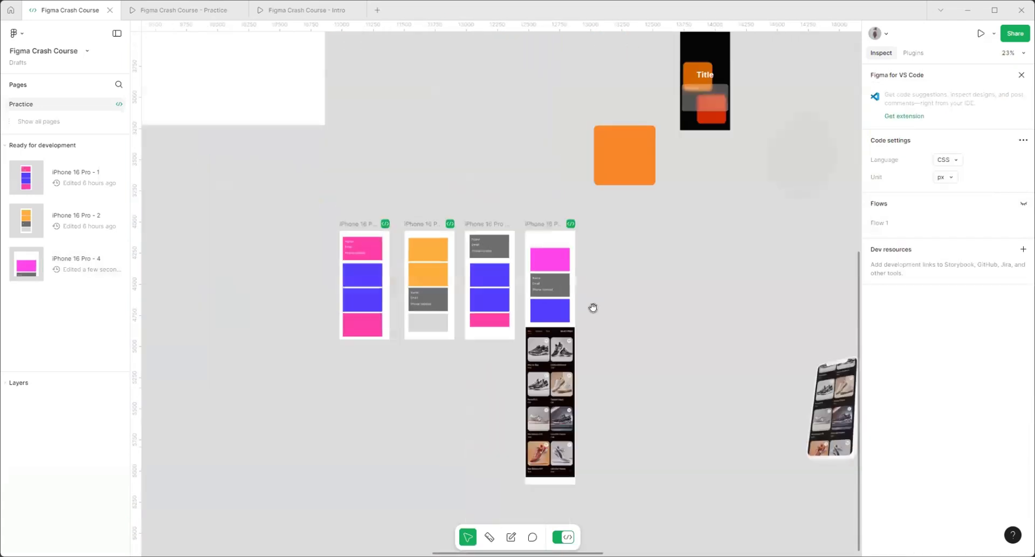
{"action": "scroll", "coordinate": [593, 323], "scroll_direction": "down", "scroll_amount": 3}
{"action": "scroll", "coordinate": [605, 354], "scroll_direction": "up", "scroll_amount": 5}
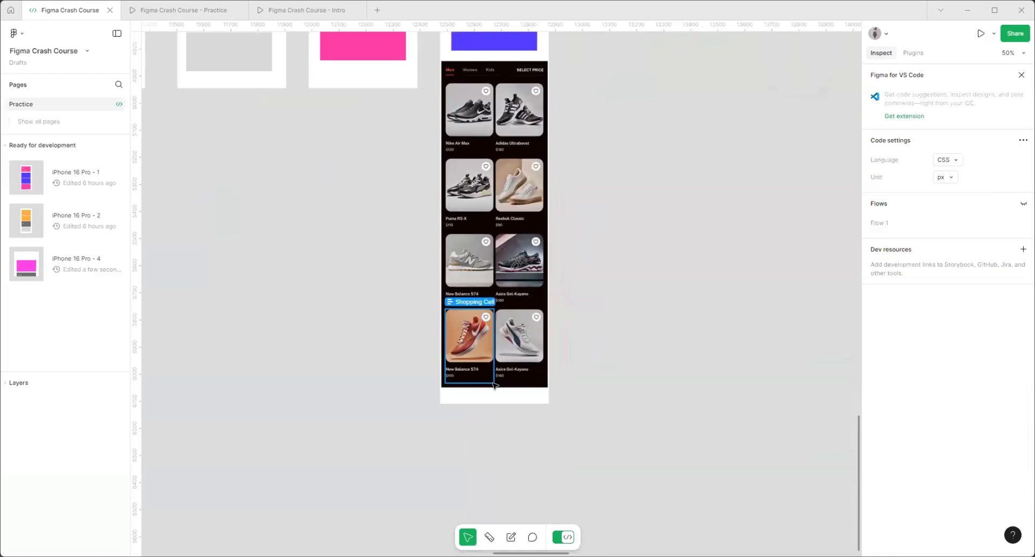
{"action": "scroll", "coordinate": [495, 385], "scroll_direction": "down", "scroll_amount": 5}
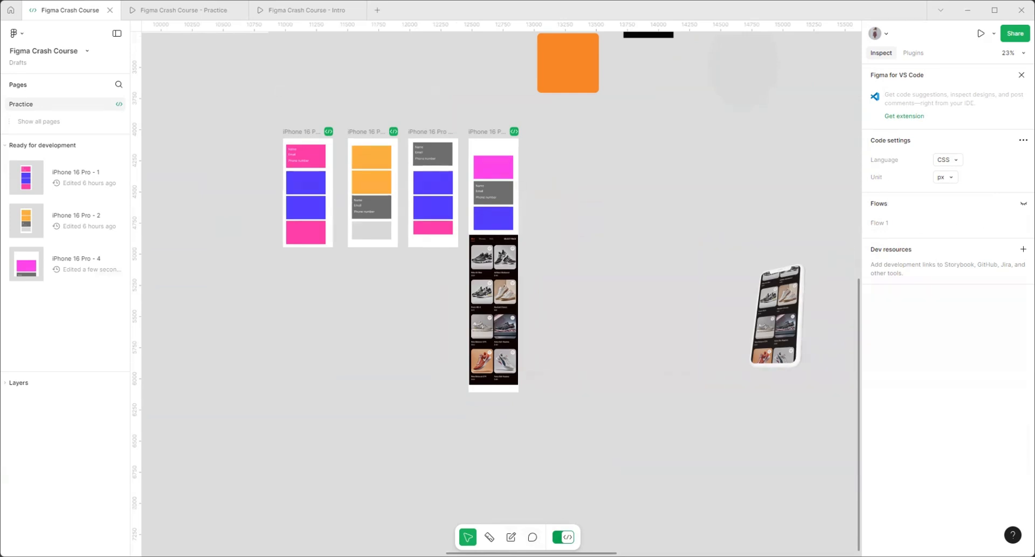
- Return to Design mode and mark the Onboarding section as ready for development
{"action": "key", "text": "shift+d"}
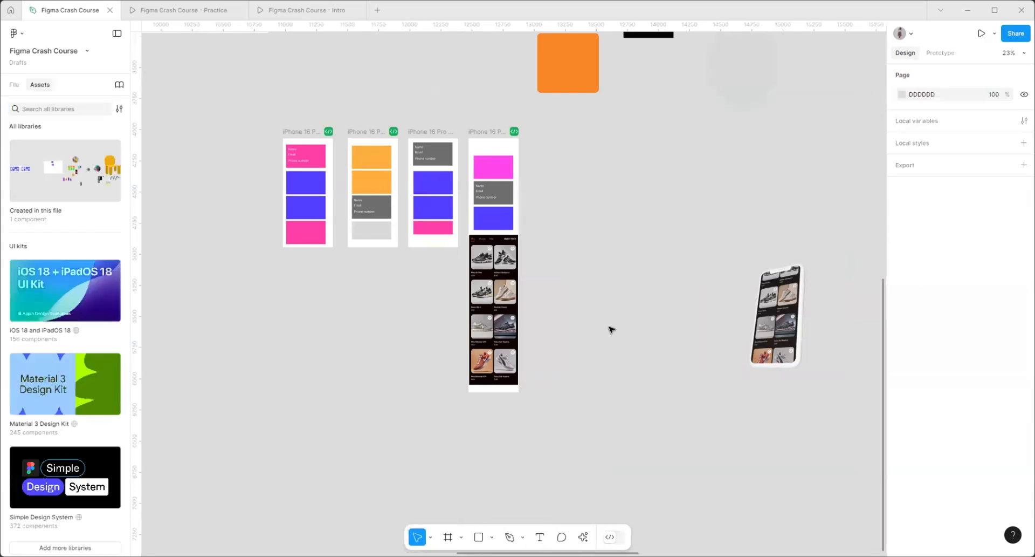
{"action": "scroll", "coordinate": [407, 332], "scroll_direction": "down", "scroll_amount": 5}
{"action": "scroll", "coordinate": [314, 224], "scroll_direction": "up", "scroll_amount": 4}
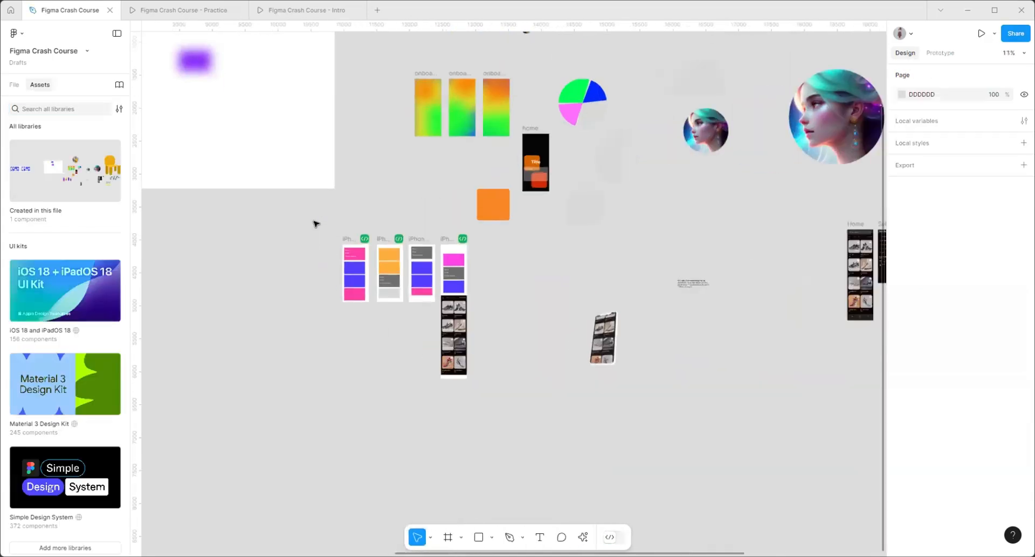
{"action": "scroll", "coordinate": [330, 232], "scroll_direction": "up", "scroll_amount": 3}
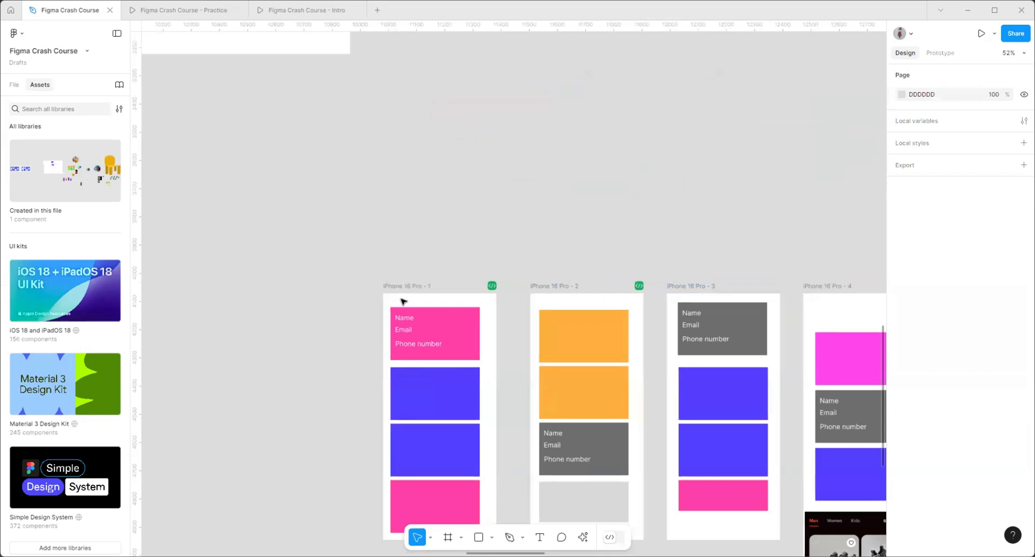
{"action": "scroll", "coordinate": [399, 300], "scroll_direction": "down", "scroll_amount": 4}
{"action": "scroll", "coordinate": [448, 412], "scroll_direction": "down", "scroll_amount": 3}
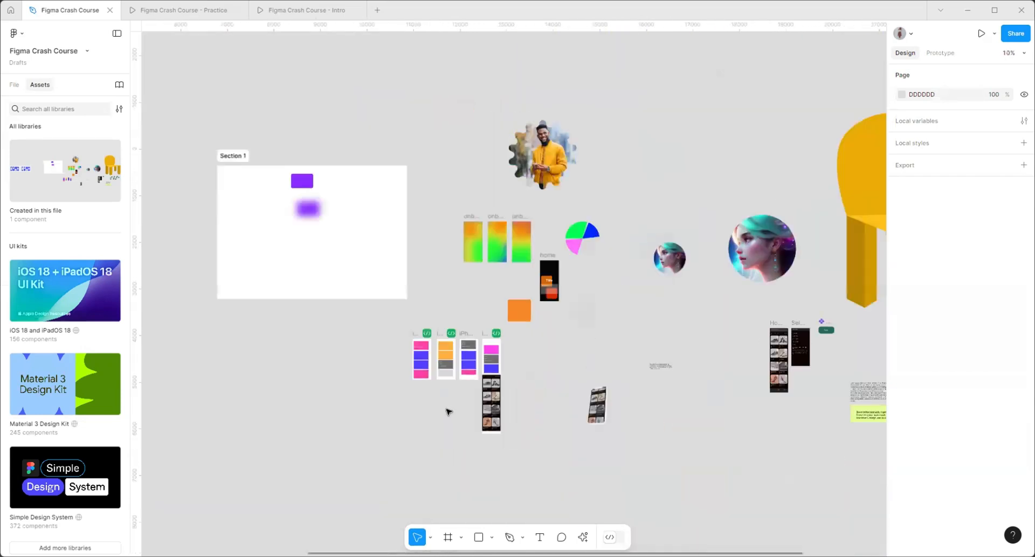
{"action": "scroll", "coordinate": [582, 450], "scroll_direction": "down", "scroll_amount": 2}
{"action": "scroll", "coordinate": [380, 377], "scroll_direction": "up", "scroll_amount": 6}
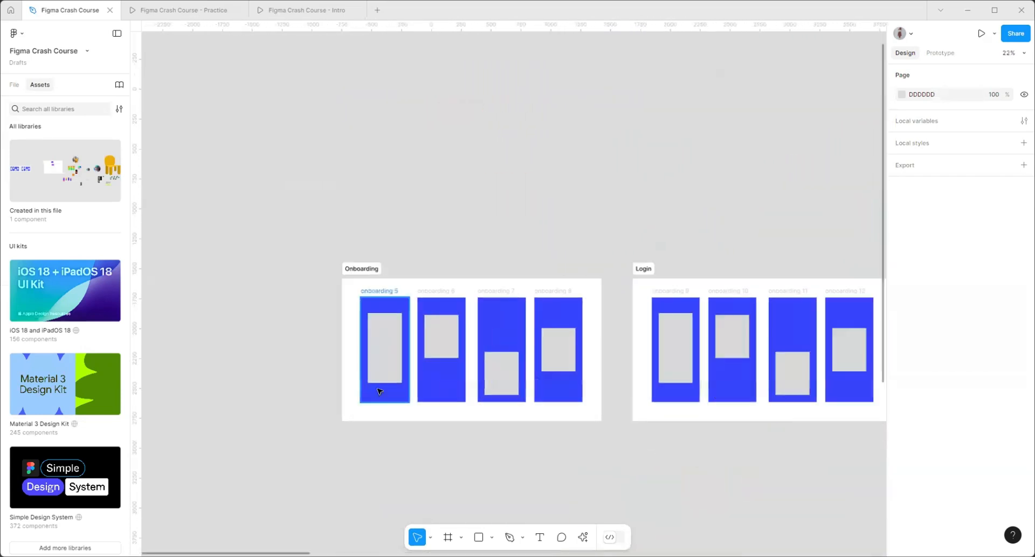
{"action": "scroll", "coordinate": [250, 292], "scroll_direction": "down", "scroll_amount": 3}
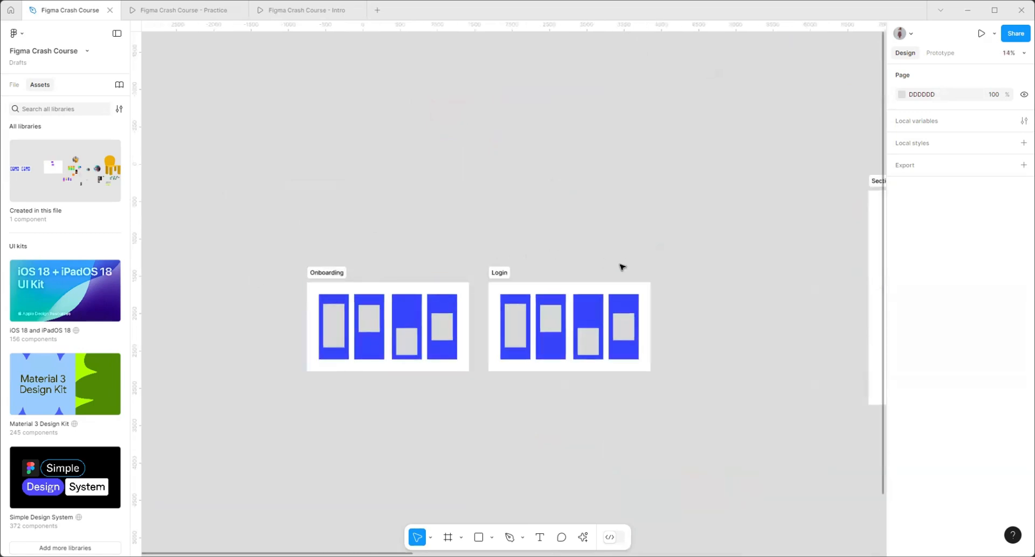
{"action": "scroll", "coordinate": [402, 277], "scroll_direction": "up", "scroll_amount": 3}
{"action": "scroll", "coordinate": [168, 304], "scroll_direction": "down", "scroll_amount": 3}
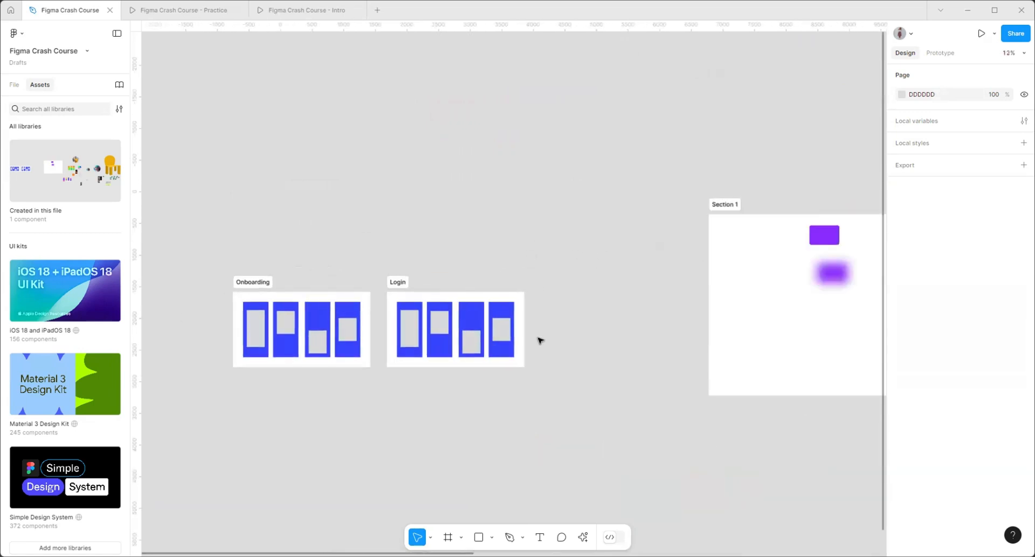
{"action": "scroll", "coordinate": [305, 339], "scroll_direction": "down", "scroll_amount": 1}
{"action": "scroll", "coordinate": [231, 307], "scroll_direction": "up", "scroll_amount": 3}
{"action": "left_click", "coordinate": [316, 253]}
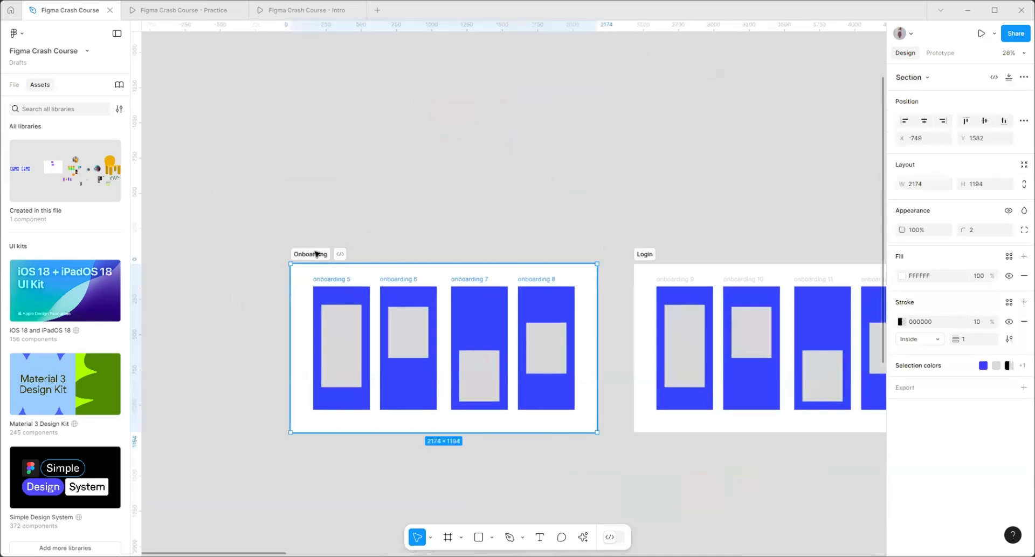
{"action": "left_click", "coordinate": [340, 254]}
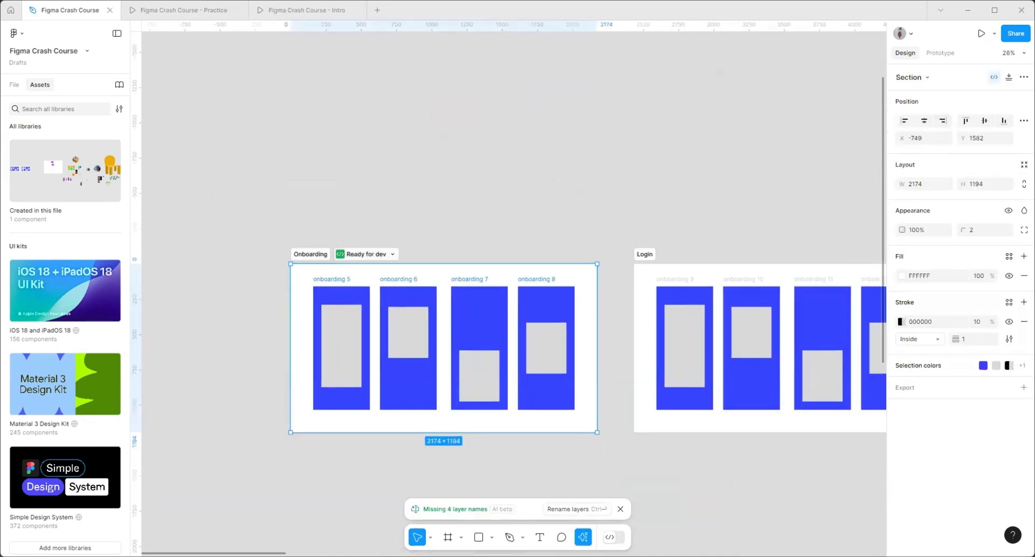
- Switch to Dev Mode and inspect the onboarding 5, 6, 7 and 8 frames listed under the Onboarding section
{"action": "key", "text": "shift+d"}
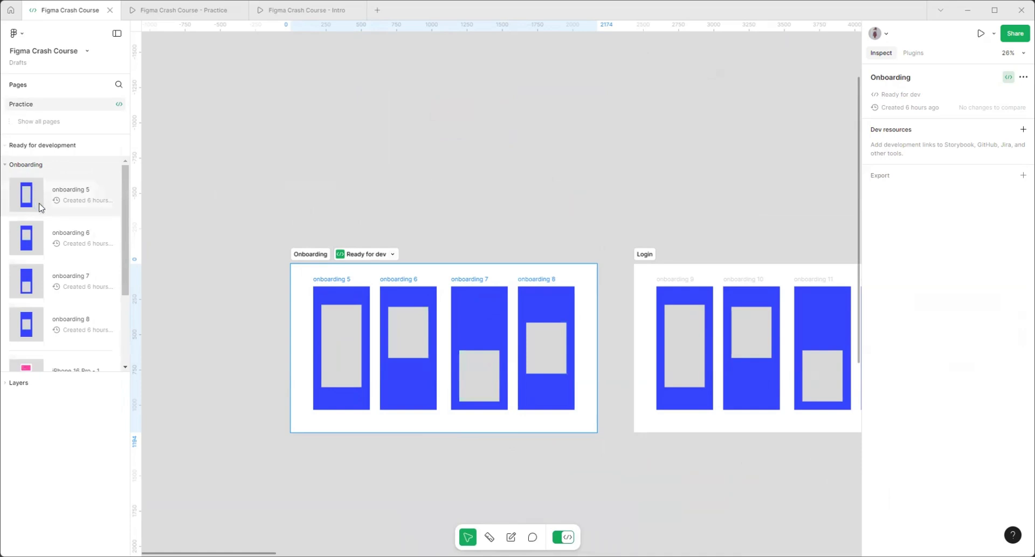
{"action": "scroll", "coordinate": [75, 259], "scroll_direction": "down", "scroll_amount": 3}
{"action": "scroll", "coordinate": [70, 273], "scroll_direction": "up", "scroll_amount": 3}
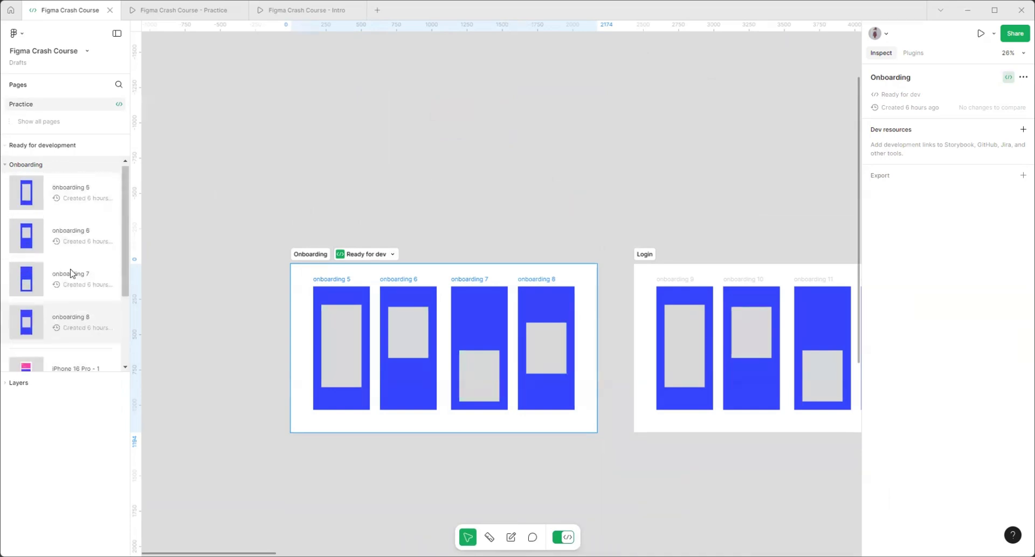
{"action": "left_click", "coordinate": [67, 195]}
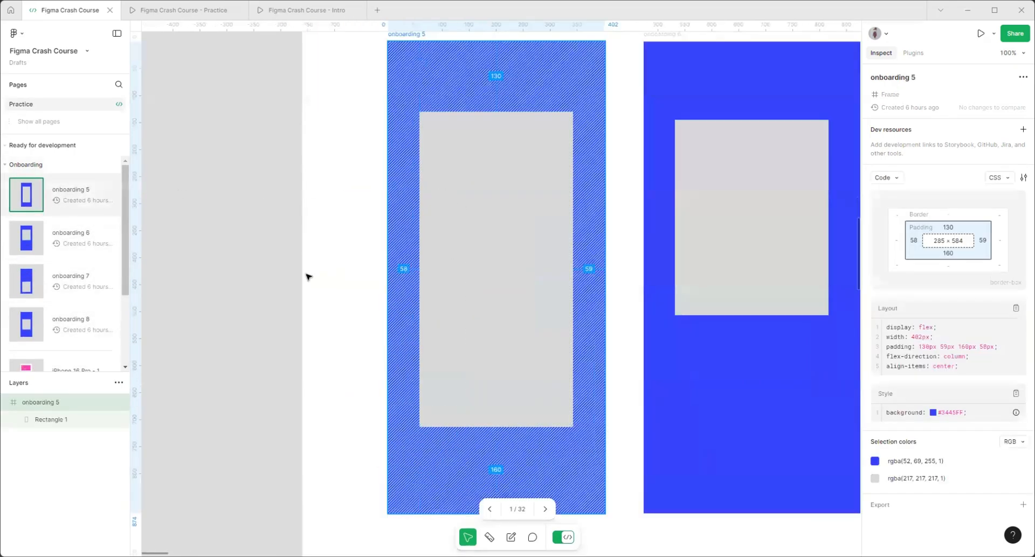
{"action": "left_click", "coordinate": [76, 241]}
{"action": "left_click", "coordinate": [52, 285]}
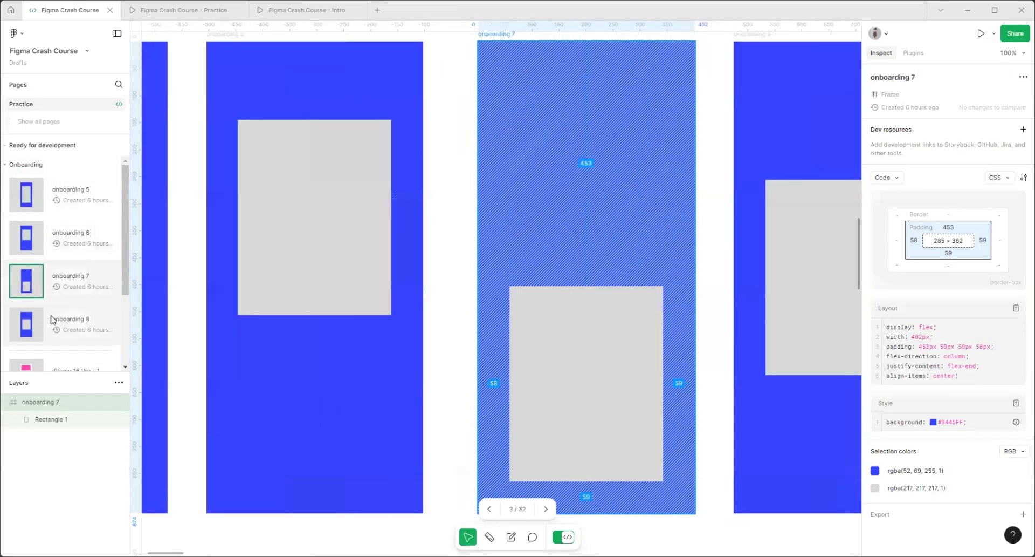
{"action": "left_click", "coordinate": [52, 320]}
{"action": "scroll", "coordinate": [412, 216], "scroll_direction": "down", "scroll_amount": 10}
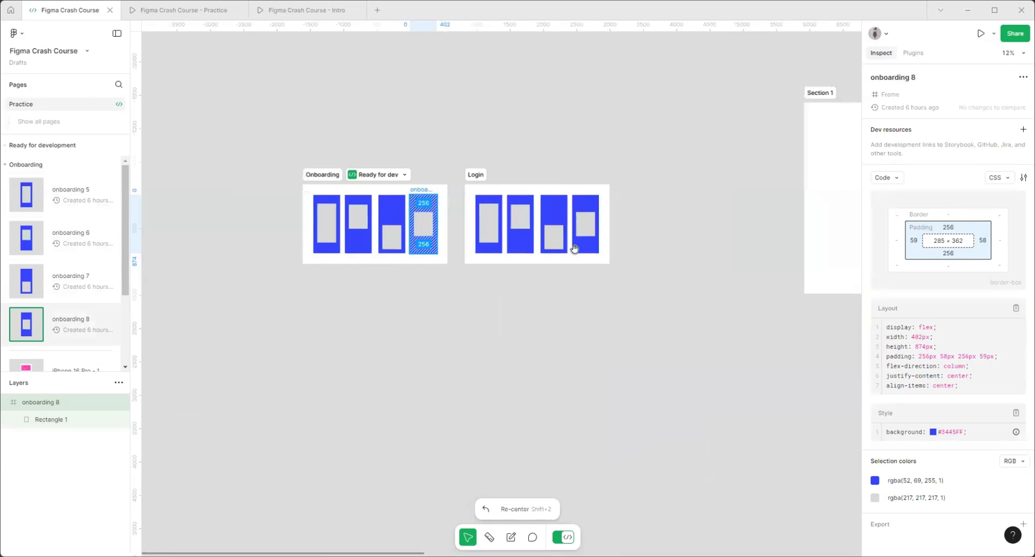
{"action": "scroll", "coordinate": [428, 254], "scroll_direction": "up", "scroll_amount": 4}
{"action": "scroll", "coordinate": [433, 276], "scroll_direction": "up", "scroll_amount": 2}
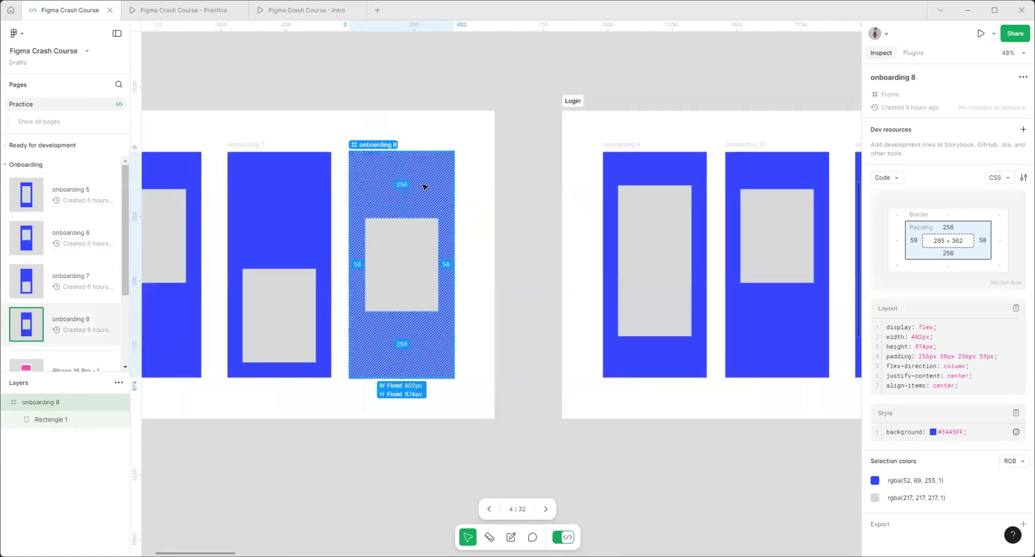
{"action": "left_click", "coordinate": [1006, 178]}
{"action": "left_click", "coordinate": [1007, 178]}
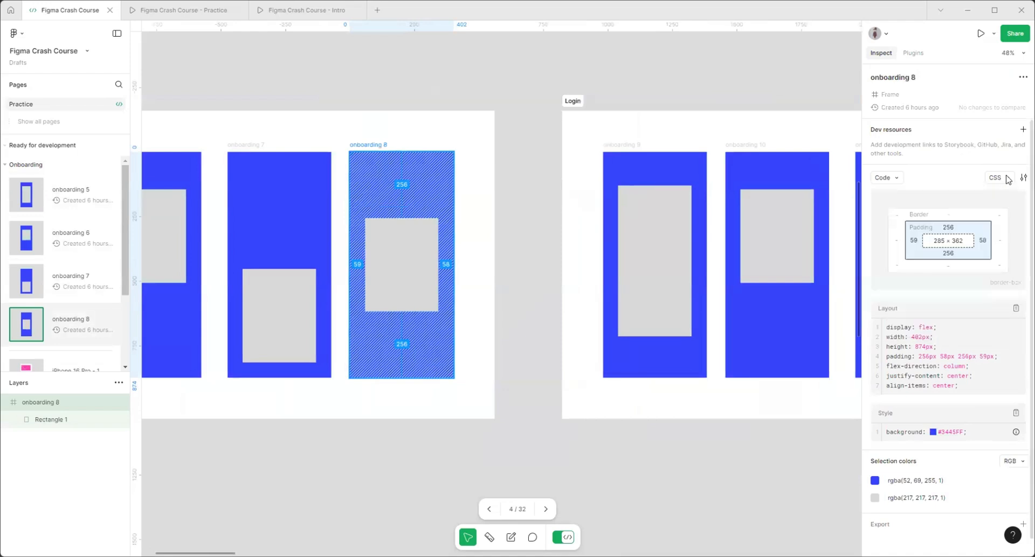
{"action": "left_click", "coordinate": [1007, 178]}
{"action": "left_click", "coordinate": [1006, 178]}
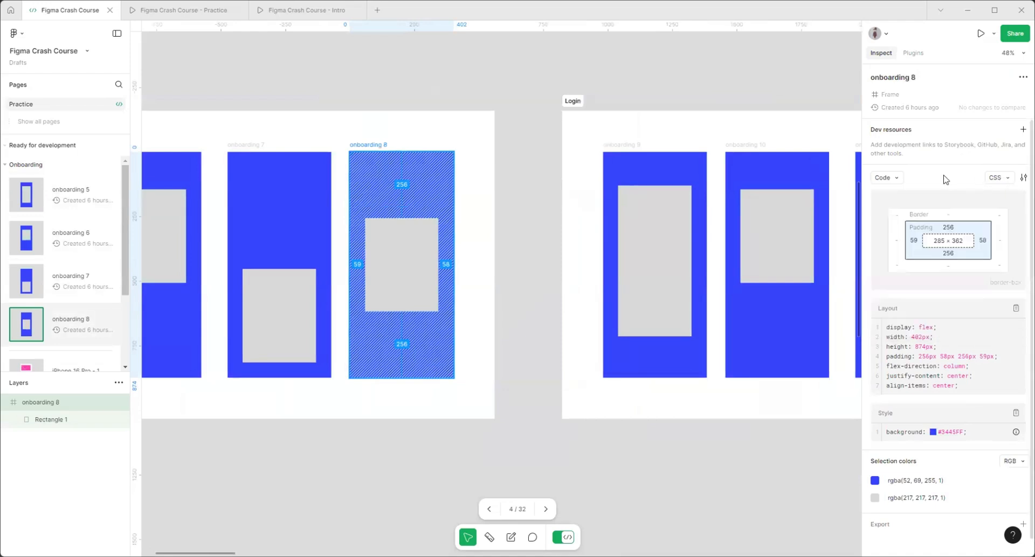
- View the onboarding 8 frame's specifications as a Properties list, and return to the Code view
{"action": "left_click", "coordinate": [890, 179]}
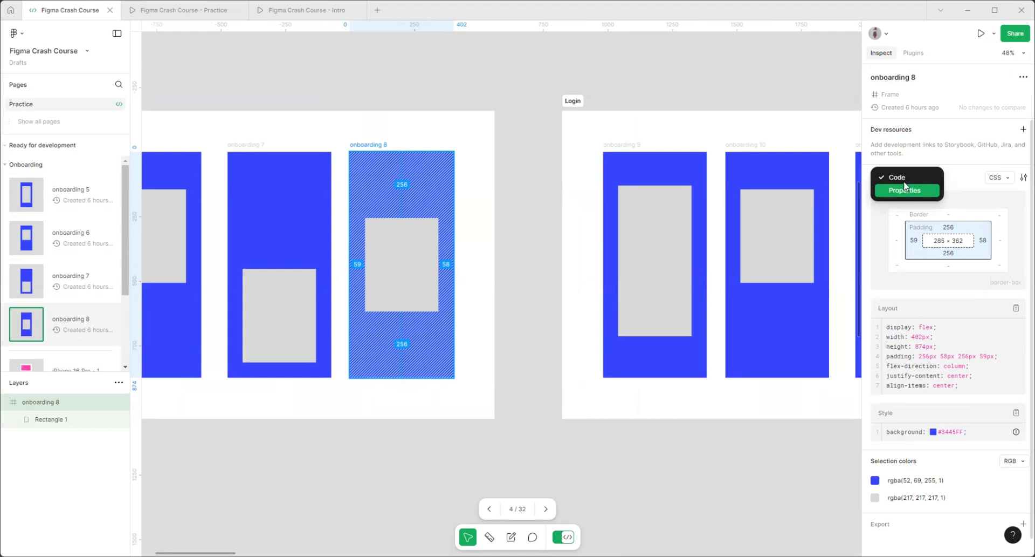
{"action": "left_click", "coordinate": [925, 193]}
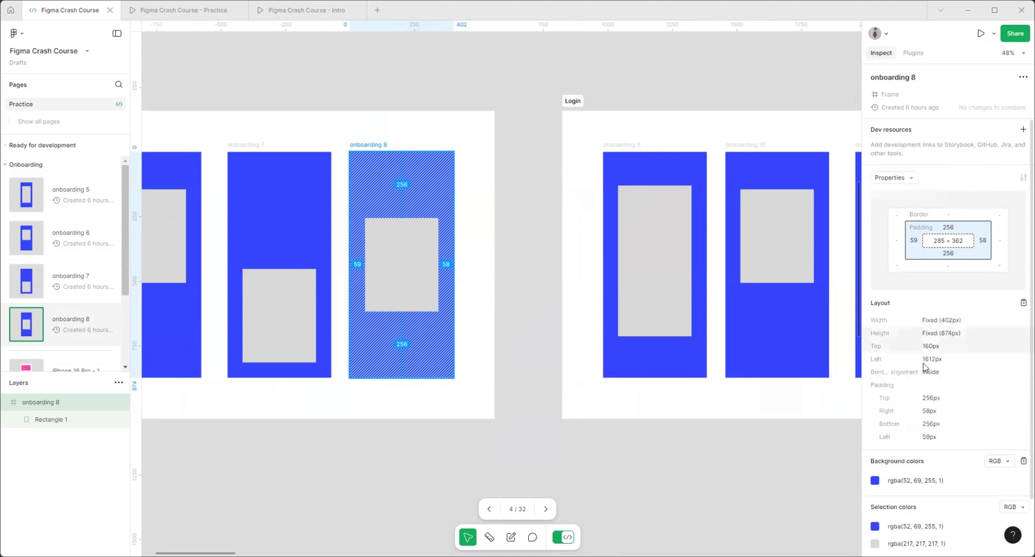
{"action": "left_click", "coordinate": [905, 182]}
{"action": "left_click", "coordinate": [910, 166]}
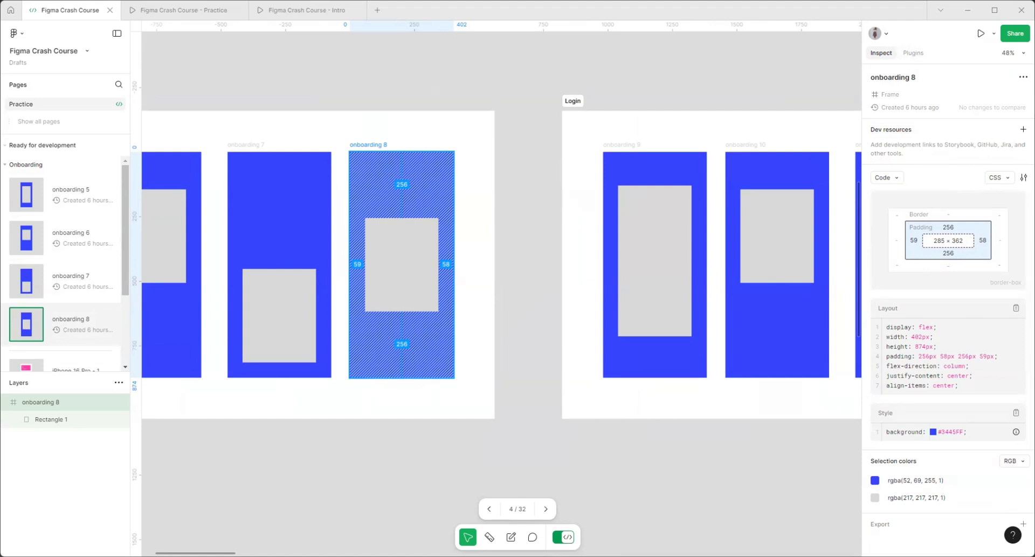
- Return to Design mode and remove the Ready for dev status from the Onboarding section
{"action": "left_click", "coordinate": [564, 537]}
{"action": "key", "text": "shift+1"}
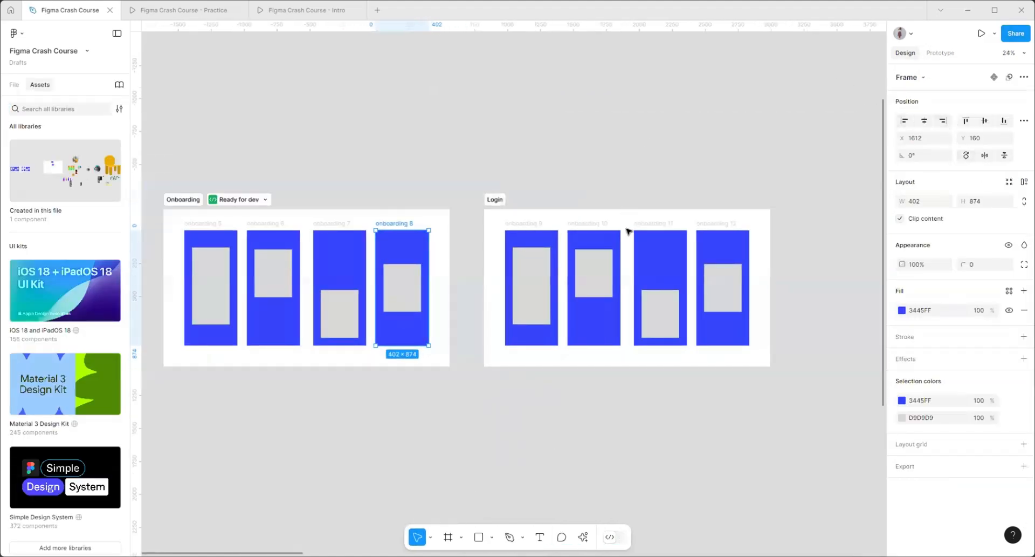
{"action": "left_click", "coordinate": [240, 200]}
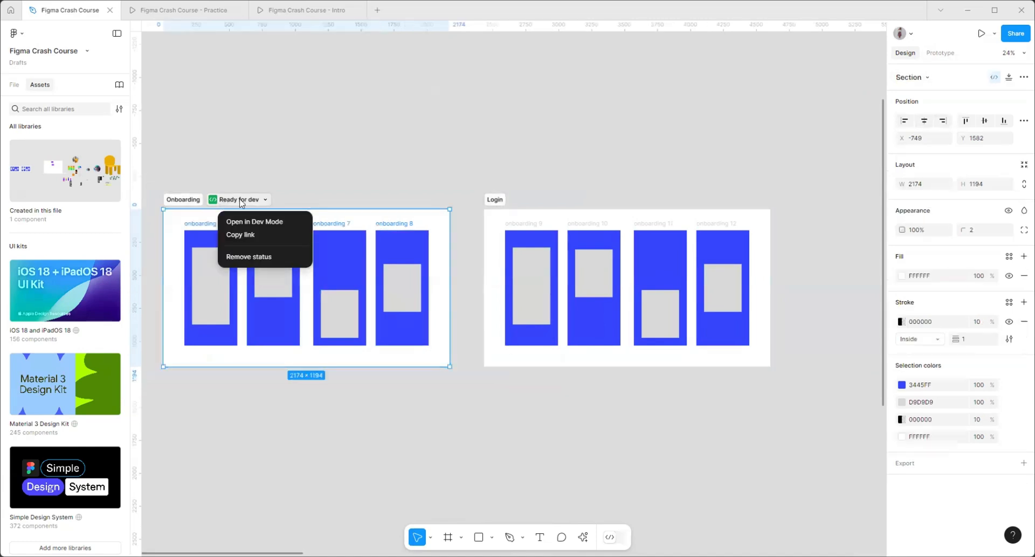
{"action": "left_click", "coordinate": [253, 258]}
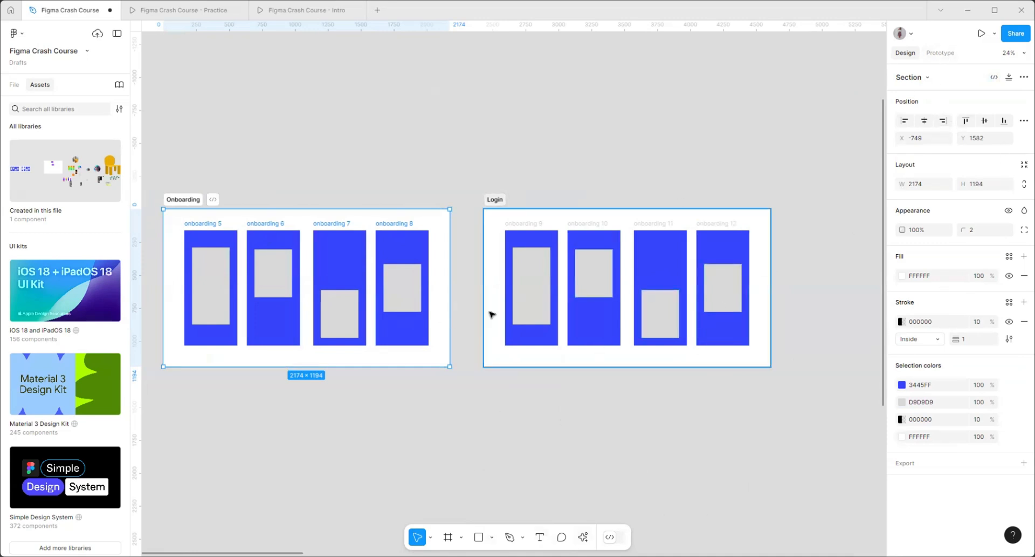
- Duplicate the Home frame beside the Search frame onto the empty canvas to the lower right of the chair illustration
{"action": "scroll", "coordinate": [391, 302], "scroll_direction": "down", "scroll_amount": 5}
{"action": "scroll", "coordinate": [435, 389], "scroll_direction": "down", "scroll_amount": 3}
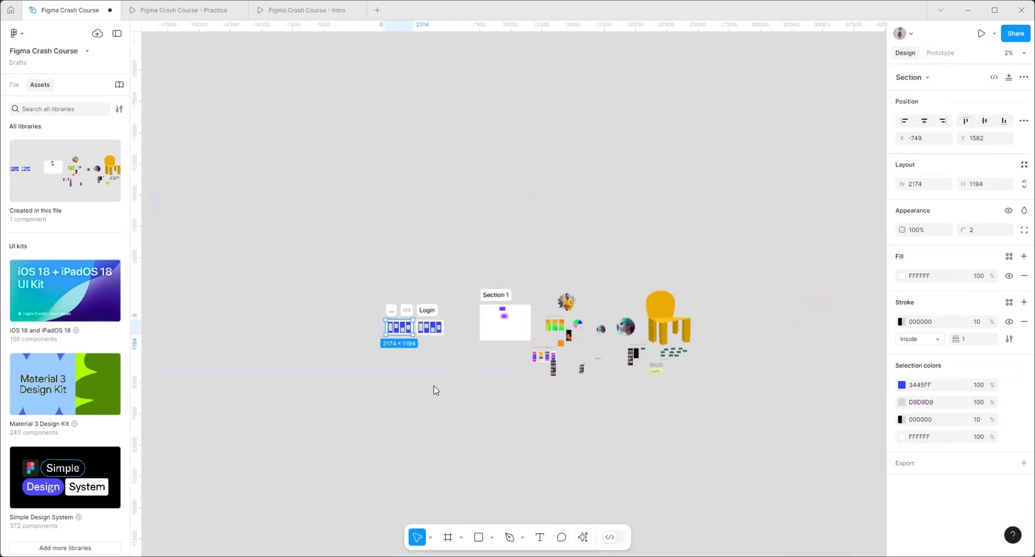
{"action": "scroll", "coordinate": [640, 472], "scroll_direction": "up", "scroll_amount": 3}
{"action": "scroll", "coordinate": [350, 285], "scroll_direction": "up", "scroll_amount": 2}
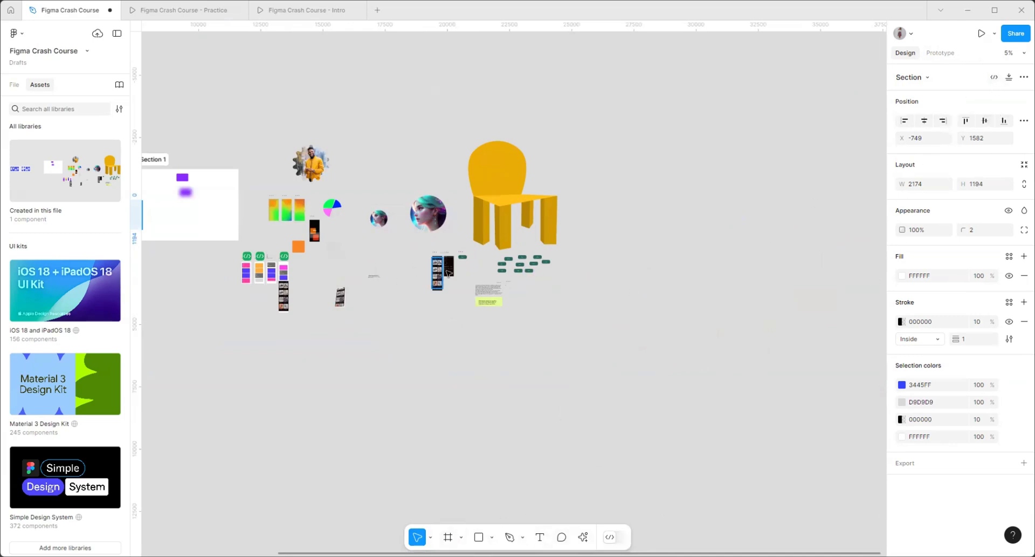
{"action": "scroll", "coordinate": [658, 342], "scroll_direction": "up", "scroll_amount": 1}
{"action": "left_click_drag", "start_coordinate": [401, 240], "coordinate": [580, 282]}
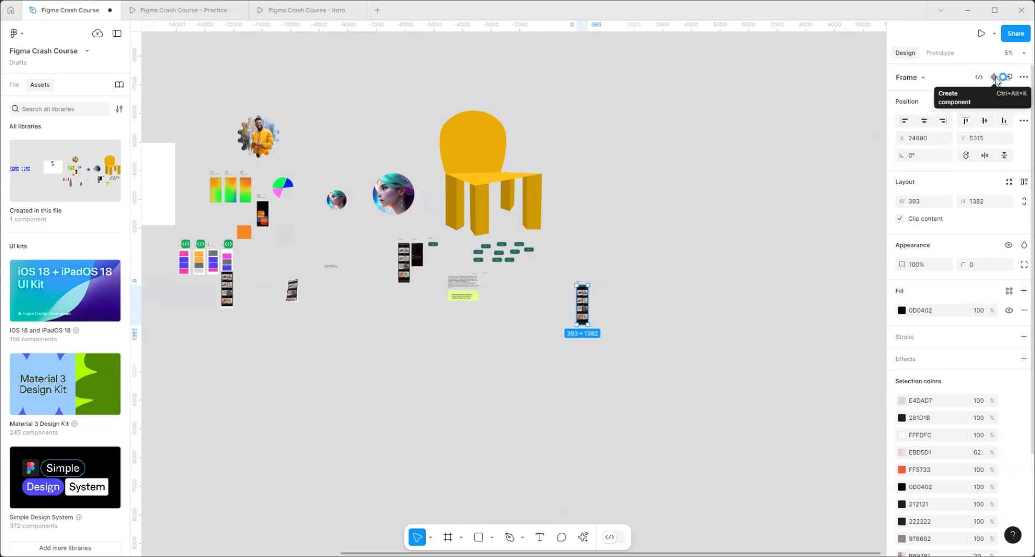
- Place a copy of the button component on the empty canvas below the existing button instances, and remove it
{"action": "scroll", "coordinate": [494, 234], "scroll_direction": "up", "scroll_amount": 5}
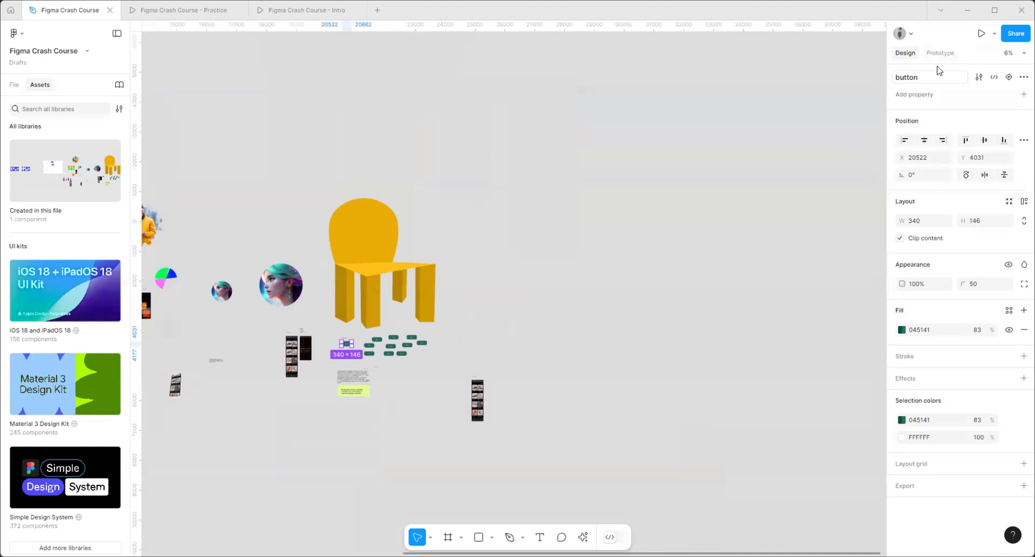
{"action": "scroll", "coordinate": [364, 405], "scroll_direction": "up", "scroll_amount": 4}
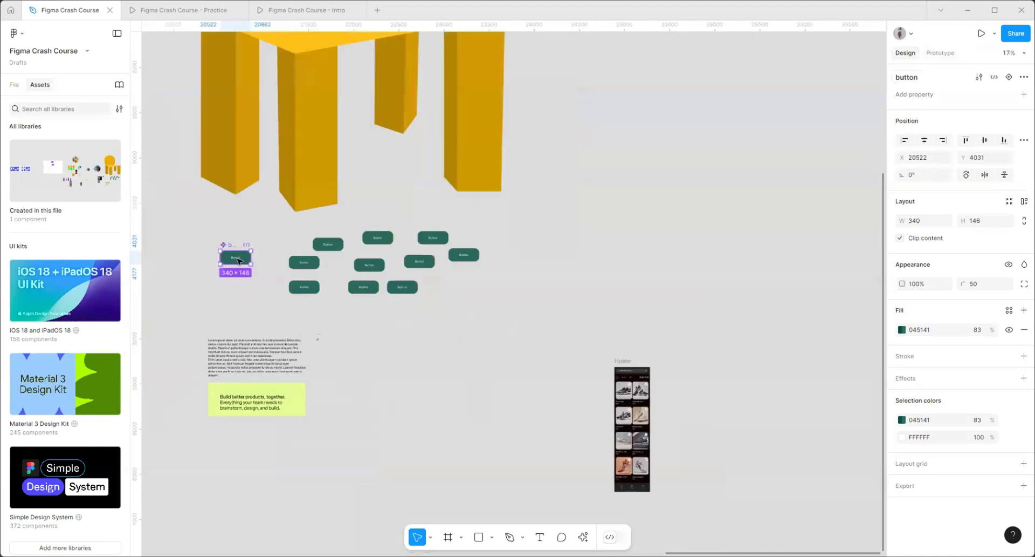
{"action": "left_click_drag", "start_coordinate": [387, 338], "coordinate": [426, 393]}
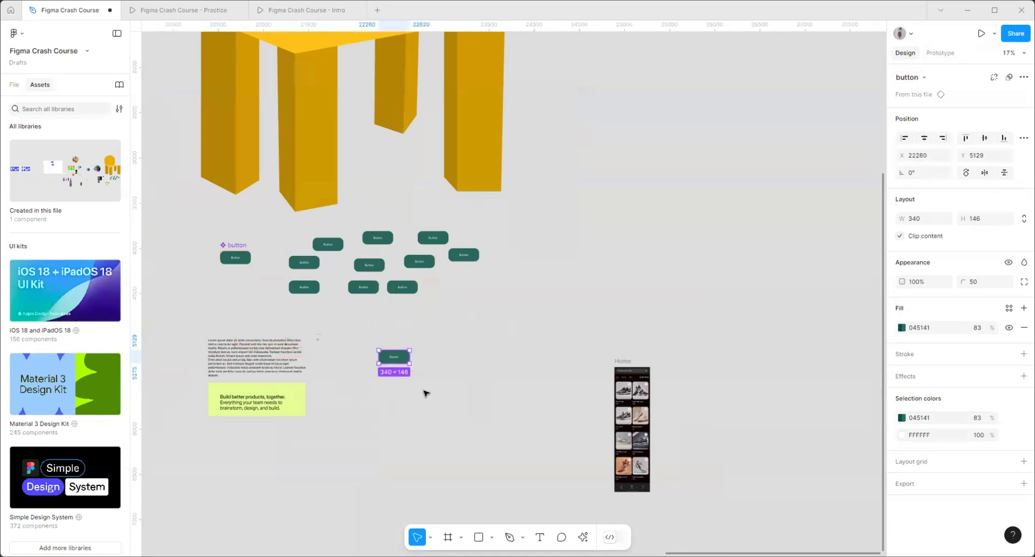
{"action": "left_click", "coordinate": [412, 376]}
- Move the main button component up and left, away from its instances, to about X 20072, Y 3794
{"action": "scroll", "coordinate": [525, 358], "scroll_direction": "down", "scroll_amount": 3}
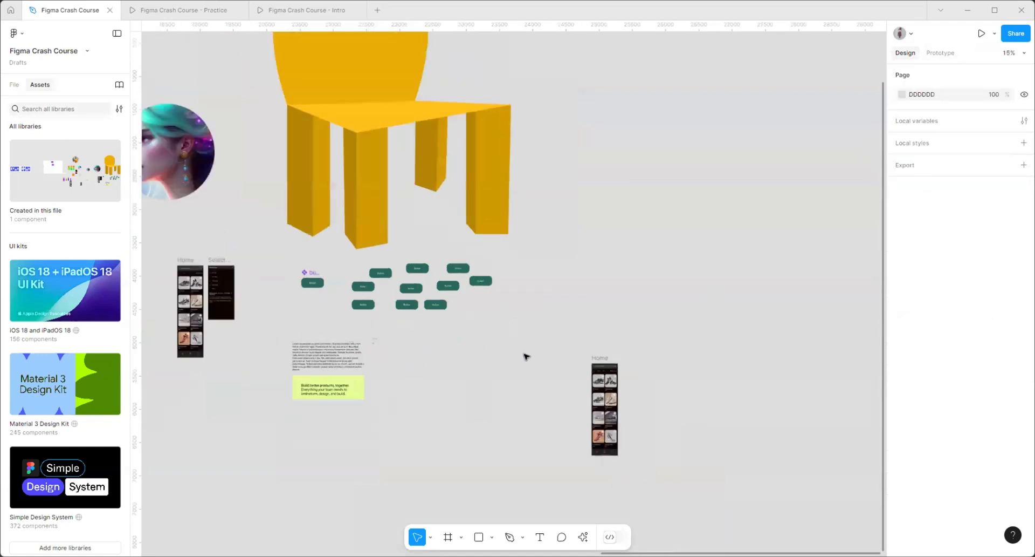
{"action": "scroll", "coordinate": [298, 250], "scroll_direction": "up", "scroll_amount": 5}
{"action": "scroll", "coordinate": [366, 269], "scroll_direction": "up", "scroll_amount": 2}
{"action": "left_click", "coordinate": [382, 282]}
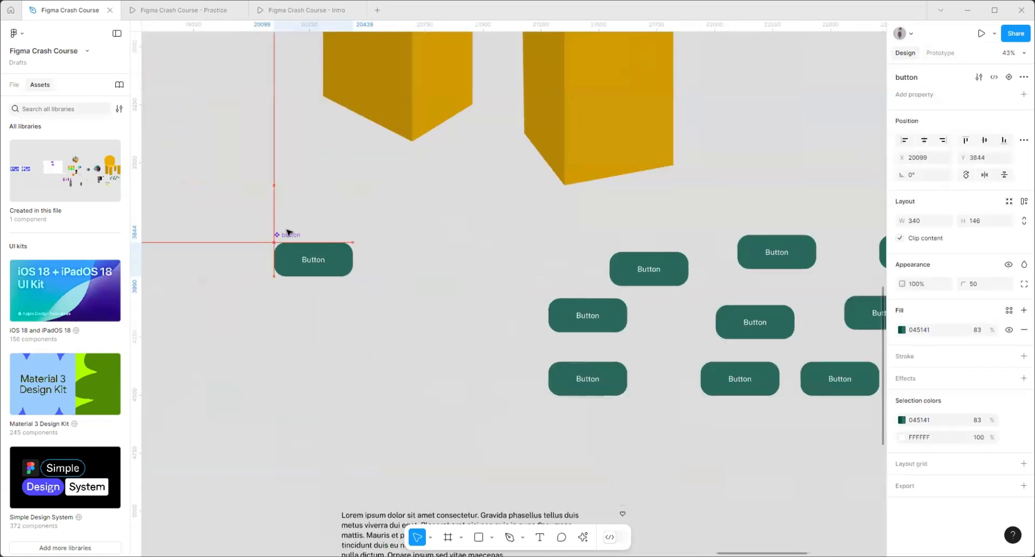
{"action": "scroll", "coordinate": [211, 237], "scroll_direction": "up", "scroll_amount": 4}
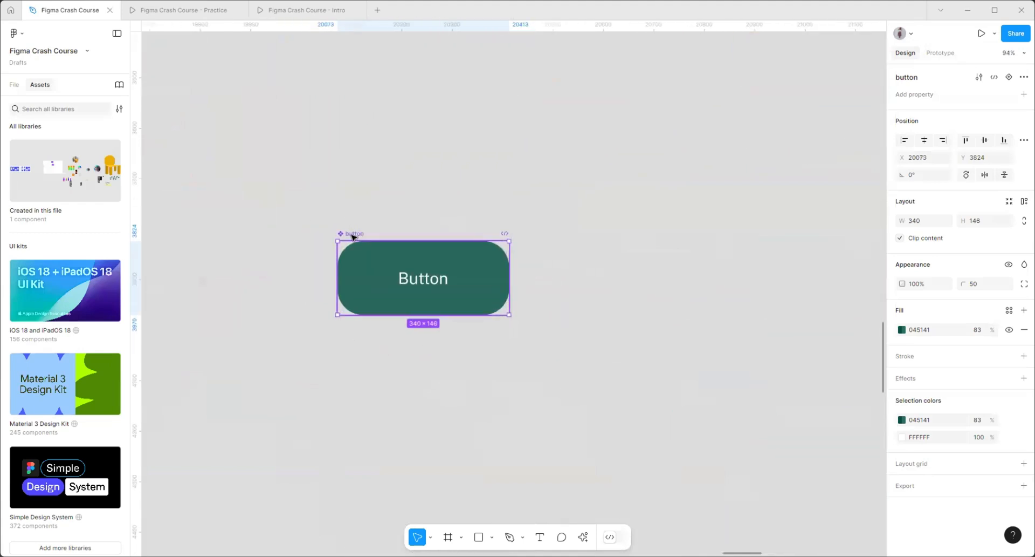
{"action": "mouse_move", "coordinate": [352, 230]}
{"action": "left_mouse_down"}
{"action": "mouse_move", "coordinate": [352, 210]}
{"action": "mouse_move", "coordinate": [352, 221]}
{"action": "left_mouse_up"}
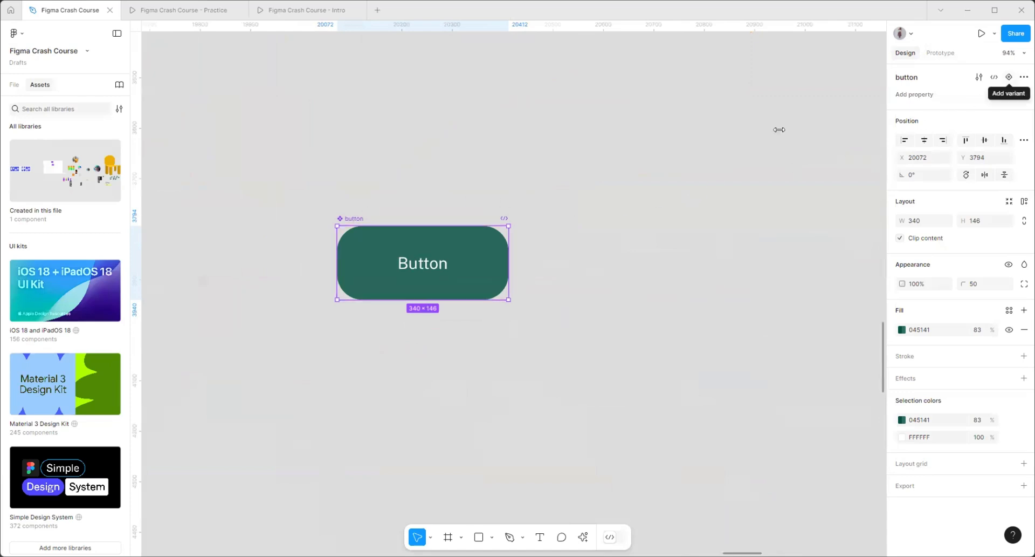
- Draw a rectangle about 482 × 358 beside the main button component and fill it with 212121
{"action": "scroll", "coordinate": [212, 323], "scroll_direction": "down", "scroll_amount": 5, "text": "ctrl"}
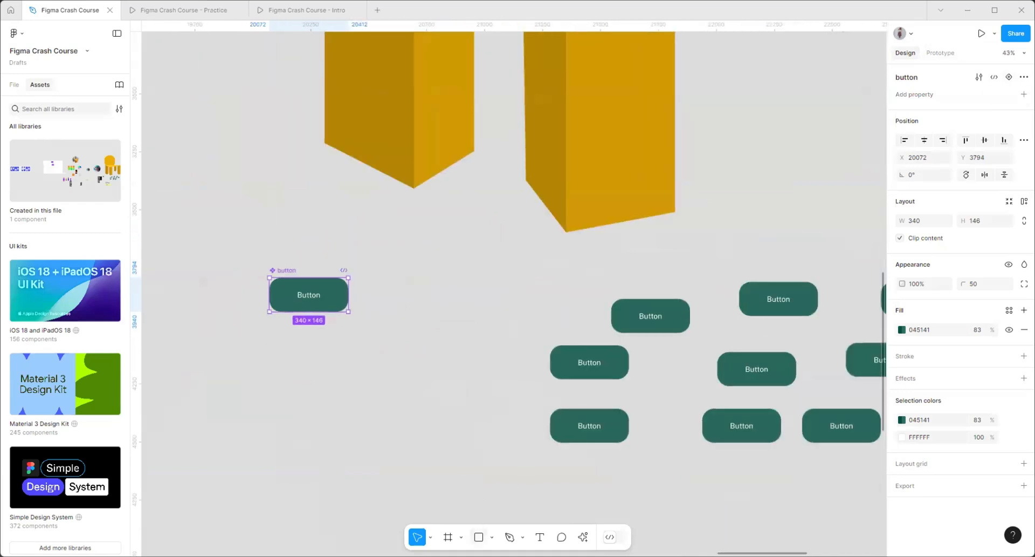
{"action": "key", "text": "r"}
{"action": "left_click_drag", "start_coordinate": [367, 249], "coordinate": [479, 331]}
{"action": "scroll", "coordinate": [409, 261], "scroll_direction": "up", "scroll_amount": 3, "text": "ctrl"}
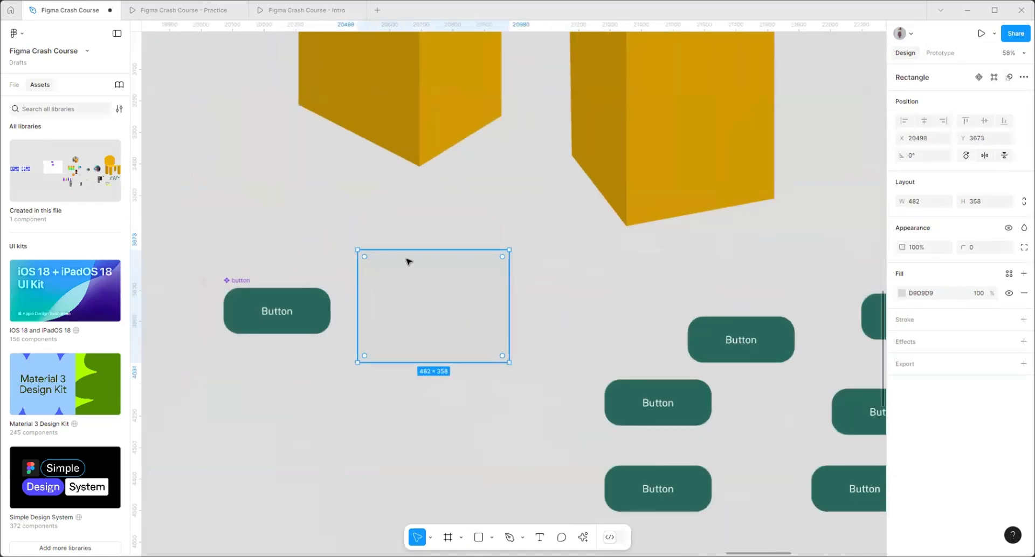
{"action": "left_click", "coordinate": [942, 293]}
{"action": "type", "text": "2"}
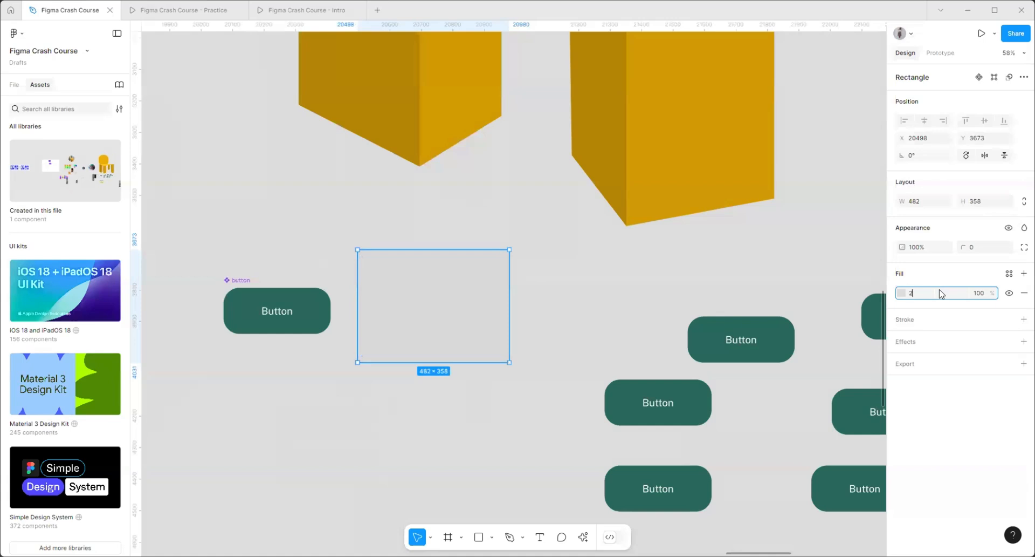
{"action": "type", "text": "12121"}
{"action": "key", "text": "Return"}
- Reduce the dark rectangle's height to about 205, and delete the rectangle
{"action": "left_click_drag", "start_coordinate": [432, 252], "coordinate": [432, 297]}
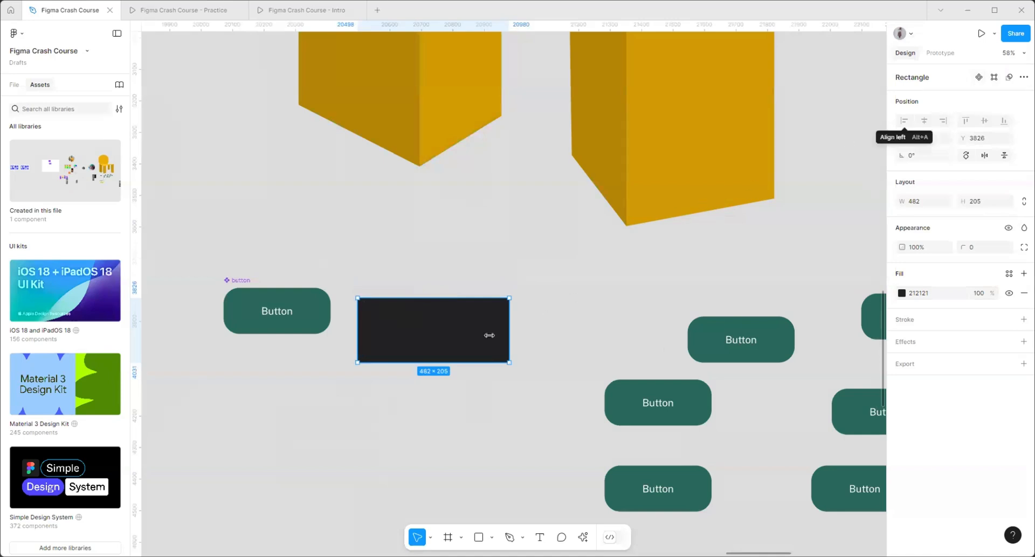
{"action": "left_click_drag", "start_coordinate": [429, 316], "coordinate": [515, 222]}
{"action": "key", "text": "Delete"}
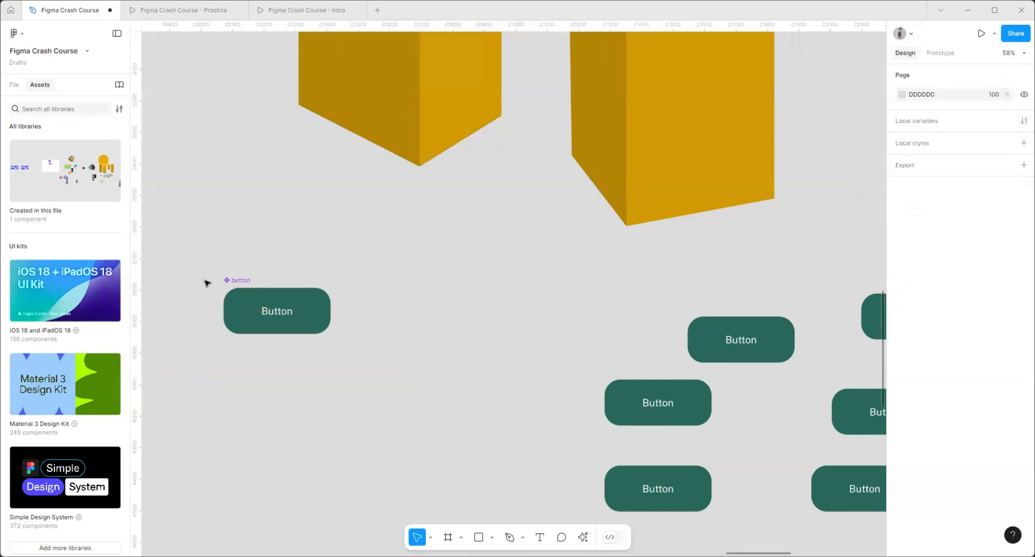
- Add a second variant to the main button component
{"action": "left_click", "coordinate": [224, 280]}
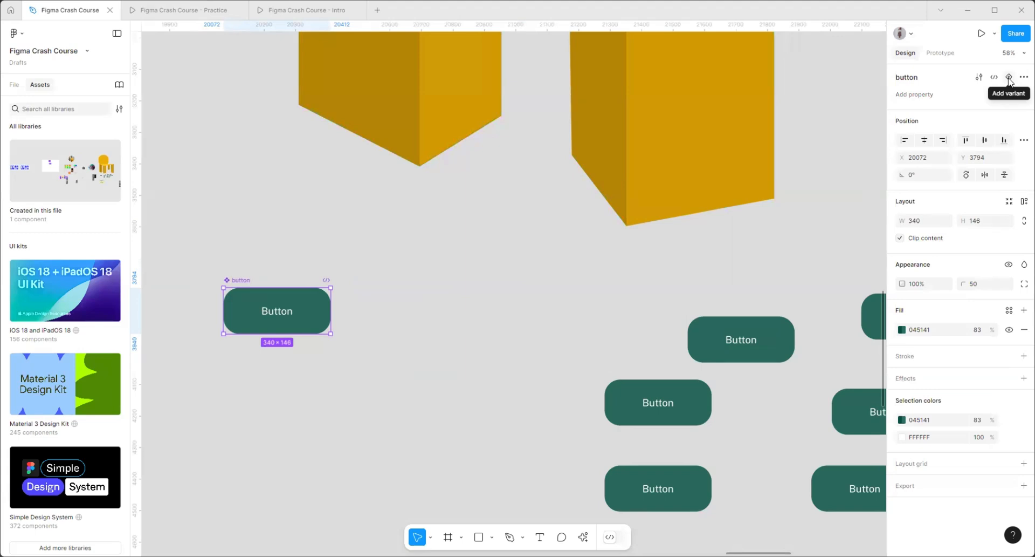
{"action": "left_click", "coordinate": [1009, 77]}
{"action": "scroll", "coordinate": [315, 207], "scroll_direction": "down", "scroll_amount": 2}
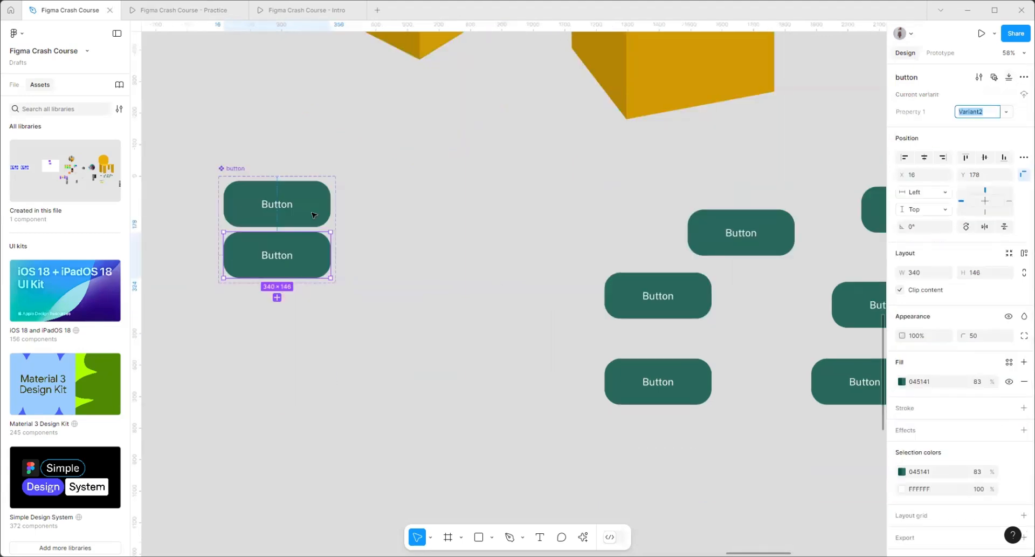
{"action": "scroll", "coordinate": [196, 220], "scroll_direction": "up", "scroll_amount": 3}
{"action": "scroll", "coordinate": [195, 220], "scroll_direction": "up", "scroll_amount": 3}
- Examine the Default and Variant2 buttons inside the button component set
{"action": "left_click", "coordinate": [339, 212]}
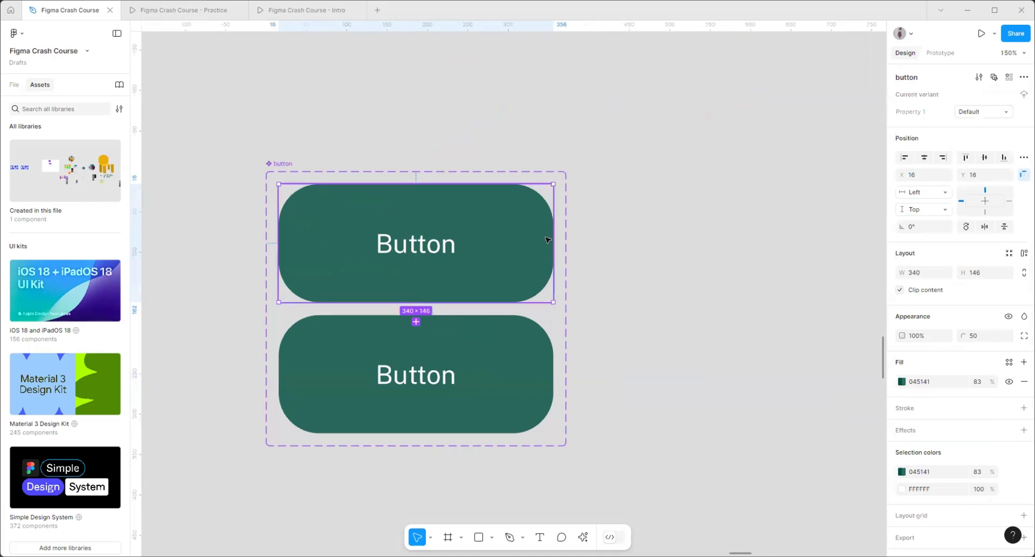
{"action": "left_click", "coordinate": [340, 336]}
{"action": "scroll", "coordinate": [593, 306], "scroll_direction": "down", "scroll_amount": 1}
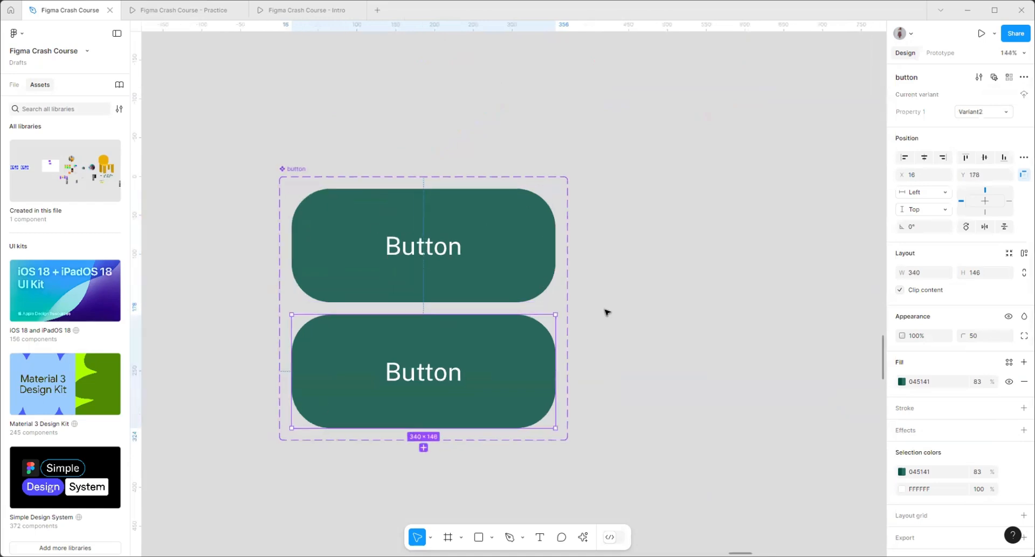
{"action": "scroll", "coordinate": [527, 213], "scroll_direction": "down", "scroll_amount": 2}
{"action": "scroll", "coordinate": [396, 318], "scroll_direction": "up", "scroll_amount": 3}
{"action": "scroll", "coordinate": [465, 176], "scroll_direction": "down", "scroll_amount": 2}
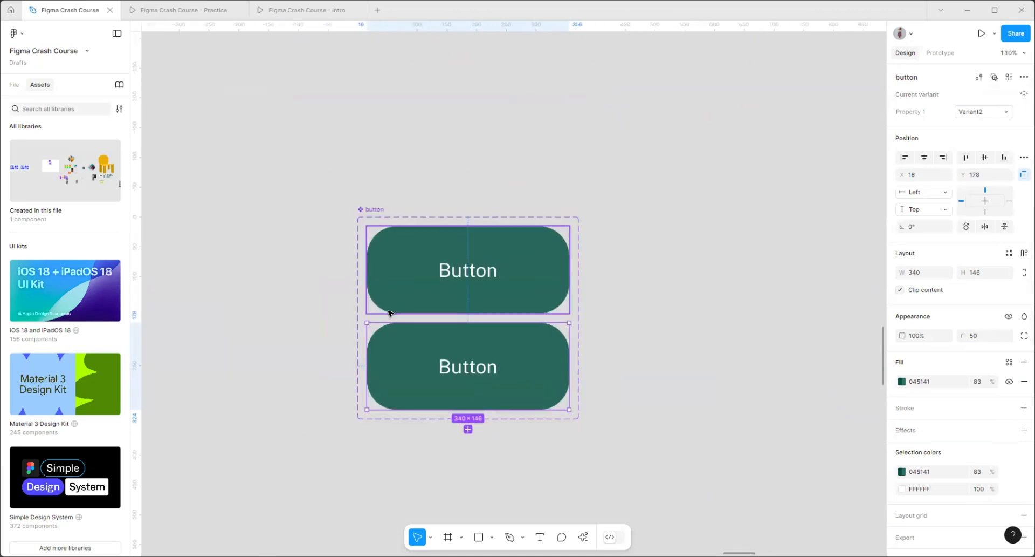
{"action": "scroll", "coordinate": [388, 311], "scroll_direction": "up", "scroll_amount": 3}
{"action": "scroll", "coordinate": [301, 321], "scroll_direction": "down", "scroll_amount": 3}
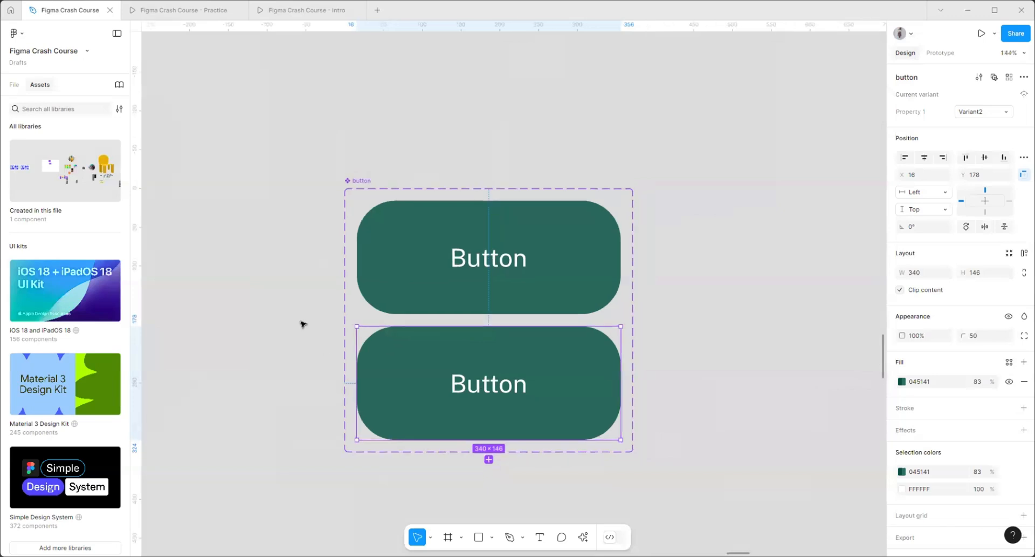
{"action": "scroll", "coordinate": [502, 274], "scroll_direction": "up", "scroll_amount": 3}
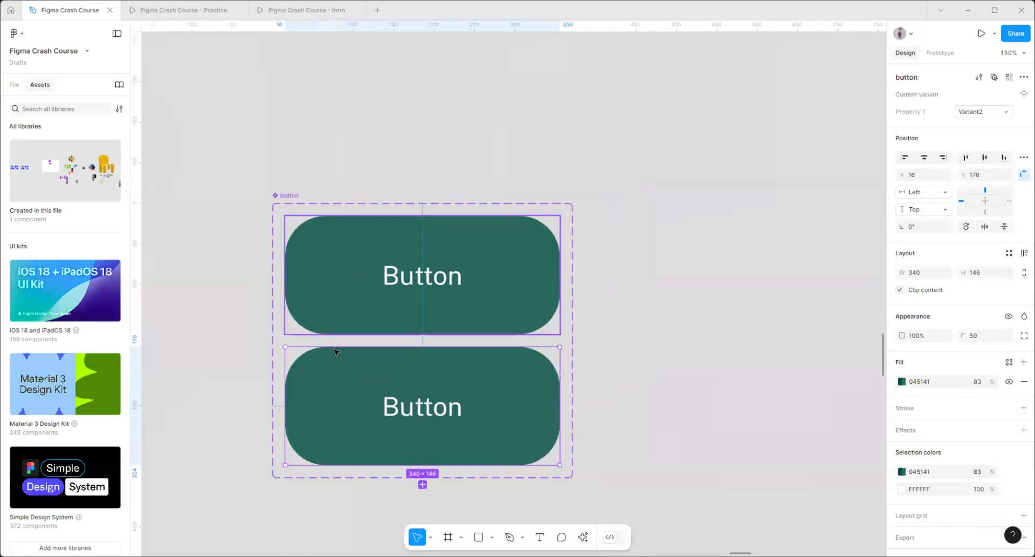
- Change the Variant2 button's fill to the brighter green 009C7D
{"action": "left_click", "coordinate": [341, 319]}
{"action": "left_click", "coordinate": [385, 417]}
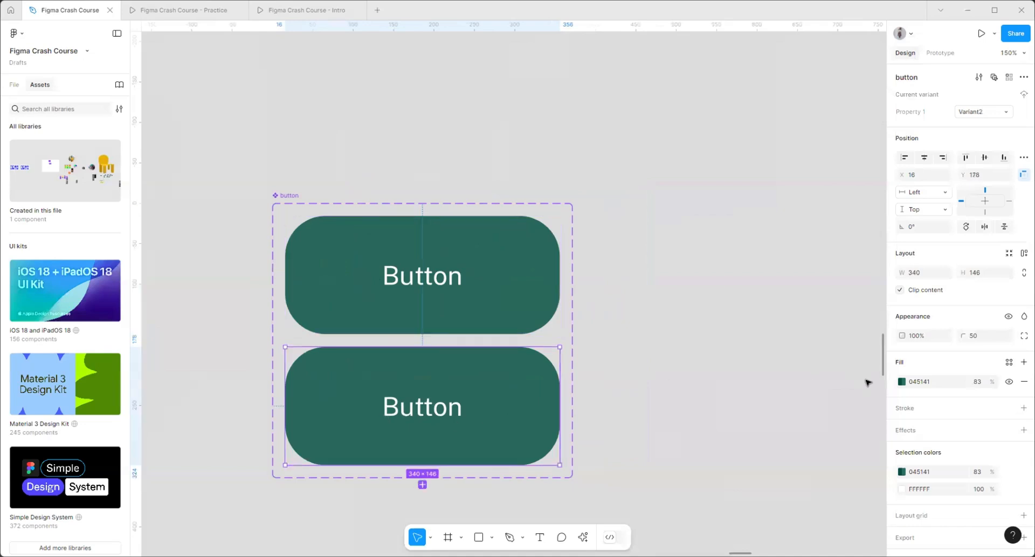
{"action": "left_click", "coordinate": [902, 382]}
{"action": "left_click", "coordinate": [875, 344]}
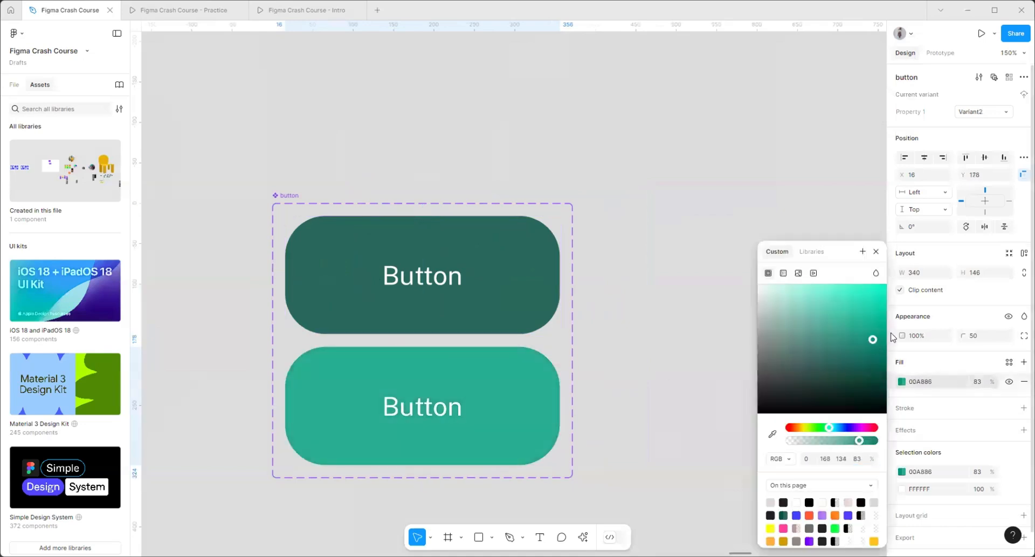
{"action": "left_click", "coordinate": [623, 258]}
- Add a prototype interaction from the Default button to Variant2 with an On tap trigger and a Change to action
{"action": "scroll", "coordinate": [185, 390], "scroll_direction": "down", "scroll_amount": 3}
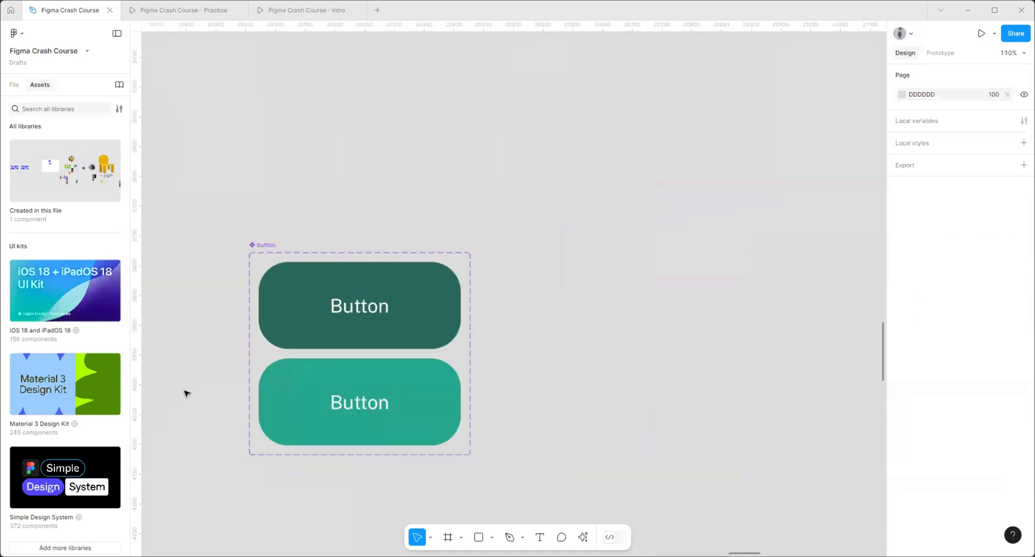
{"action": "scroll", "coordinate": [599, 348], "scroll_direction": "down", "scroll_amount": 2}
{"action": "scroll", "coordinate": [409, 307], "scroll_direction": "up", "scroll_amount": 3}
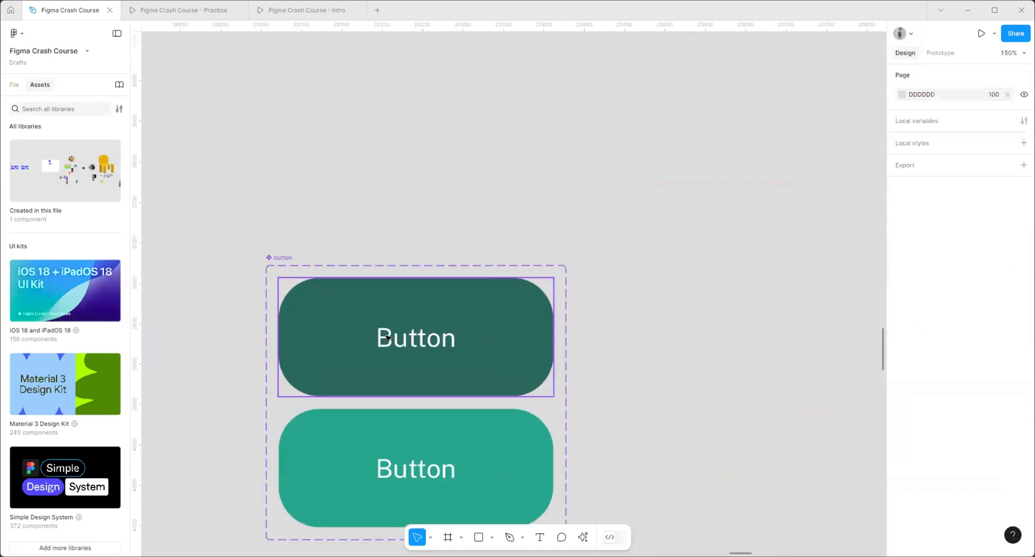
{"action": "scroll", "coordinate": [601, 383], "scroll_direction": "down", "scroll_amount": 2}
{"action": "left_click", "coordinate": [518, 358]}
{"action": "left_click", "coordinate": [507, 455]}
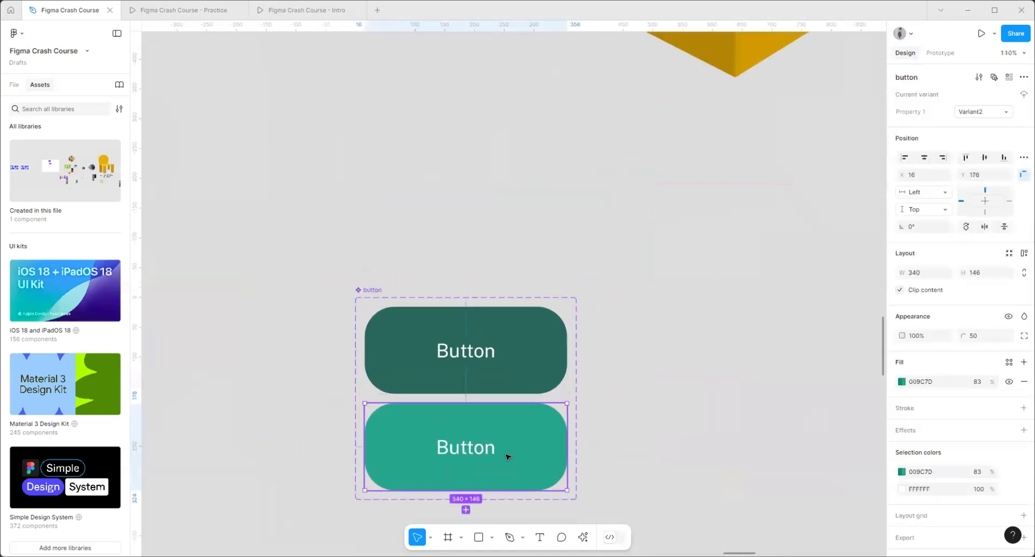
{"action": "scroll", "coordinate": [577, 459], "scroll_direction": "up", "scroll_amount": 2}
{"action": "left_click", "coordinate": [941, 53]}
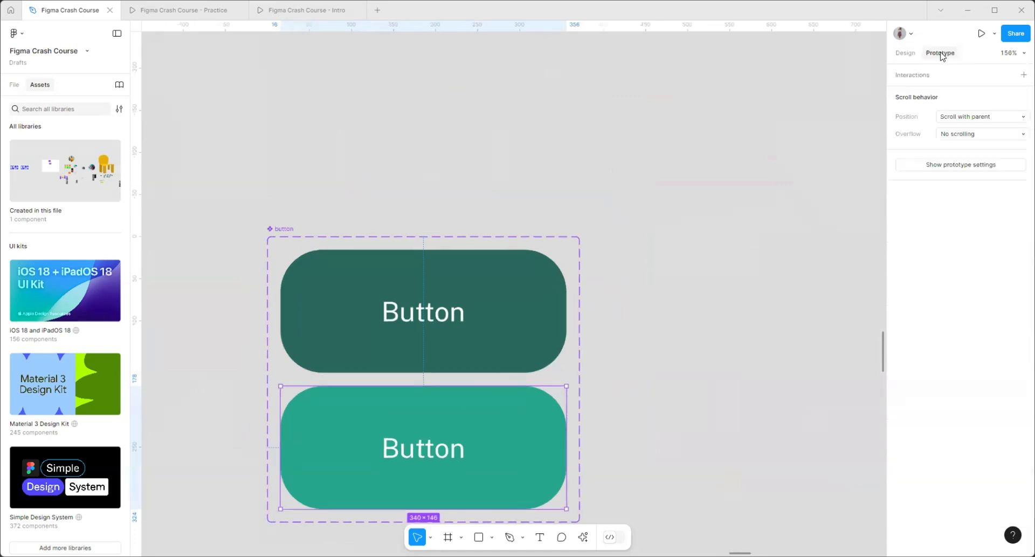
{"action": "left_click", "coordinate": [510, 316]}
{"action": "left_click", "coordinate": [423, 392]}
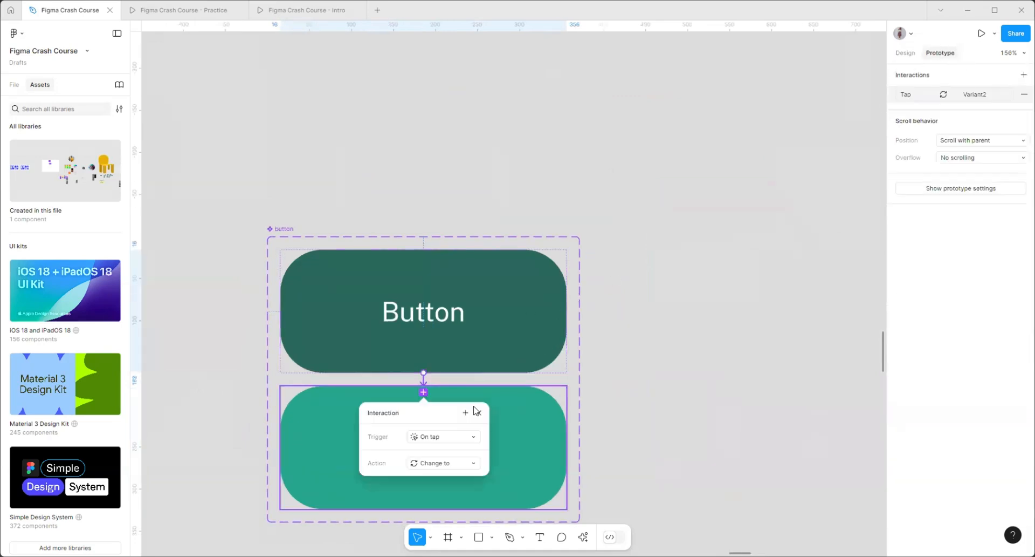
- Change the Default-to-Variant2 interaction to a While hovering trigger with a Smart animate animation
{"action": "left_click_drag", "start_coordinate": [451, 412], "coordinate": [788, 212]}
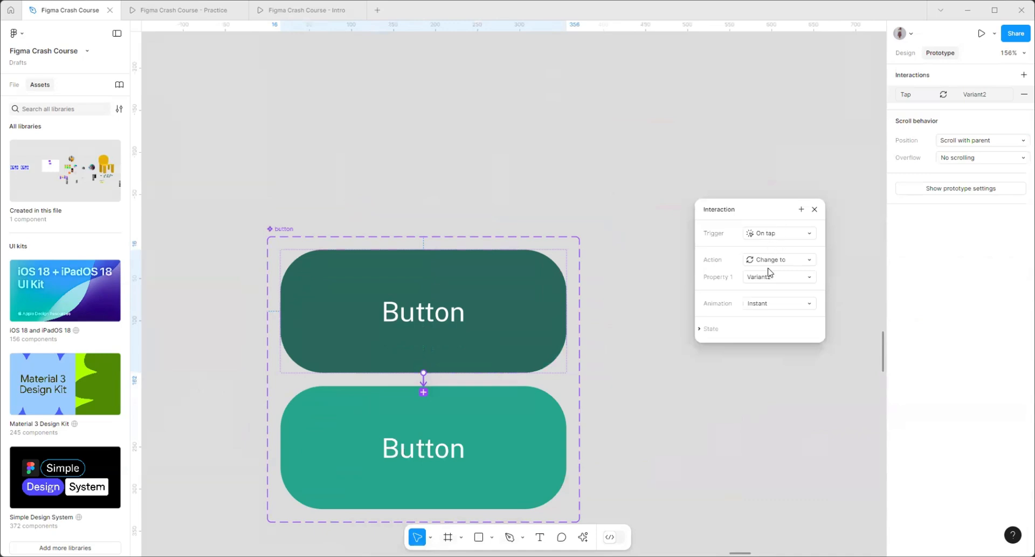
{"action": "left_click", "coordinate": [801, 265]}
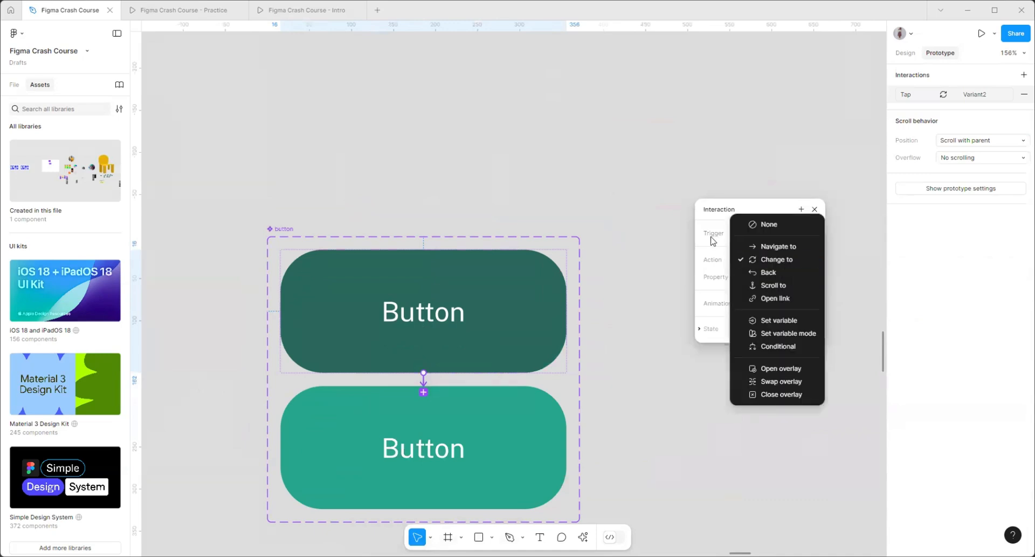
{"action": "left_click", "coordinate": [772, 258]}
{"action": "left_click", "coordinate": [775, 240]}
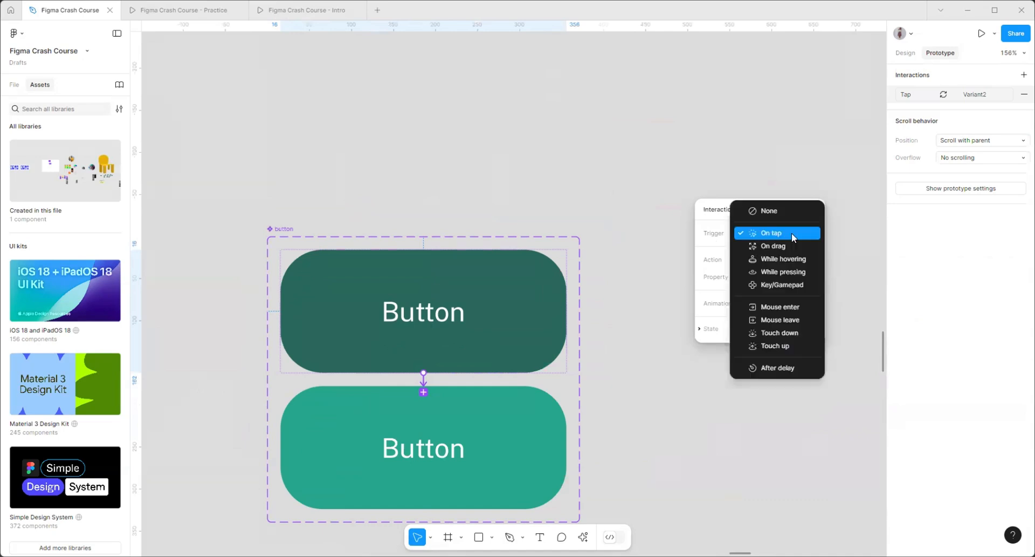
{"action": "left_click", "coordinate": [785, 261]}
{"action": "left_click", "coordinate": [787, 305]}
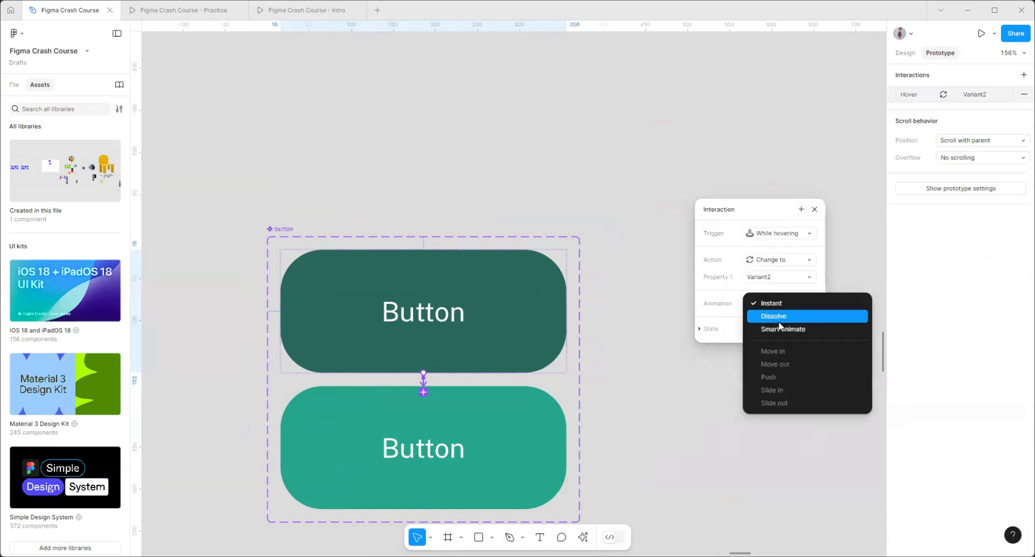
{"action": "left_click", "coordinate": [779, 328]}
{"action": "left_click", "coordinate": [814, 209]}
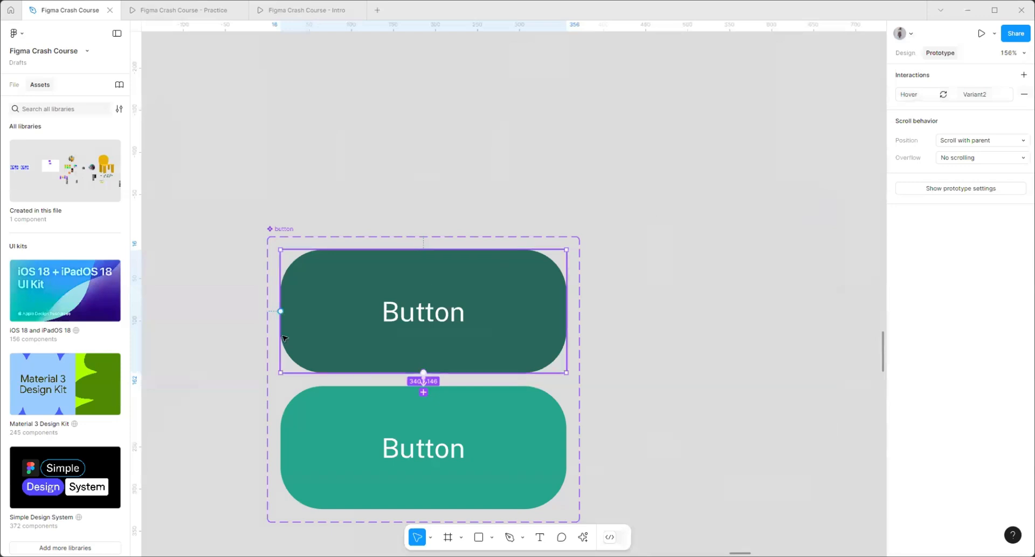
- Move one of the existing button instances into the Select Price frame, at about X 58, Y 552
{"action": "scroll", "coordinate": [459, 252], "scroll_direction": "down", "scroll_amount": 5}
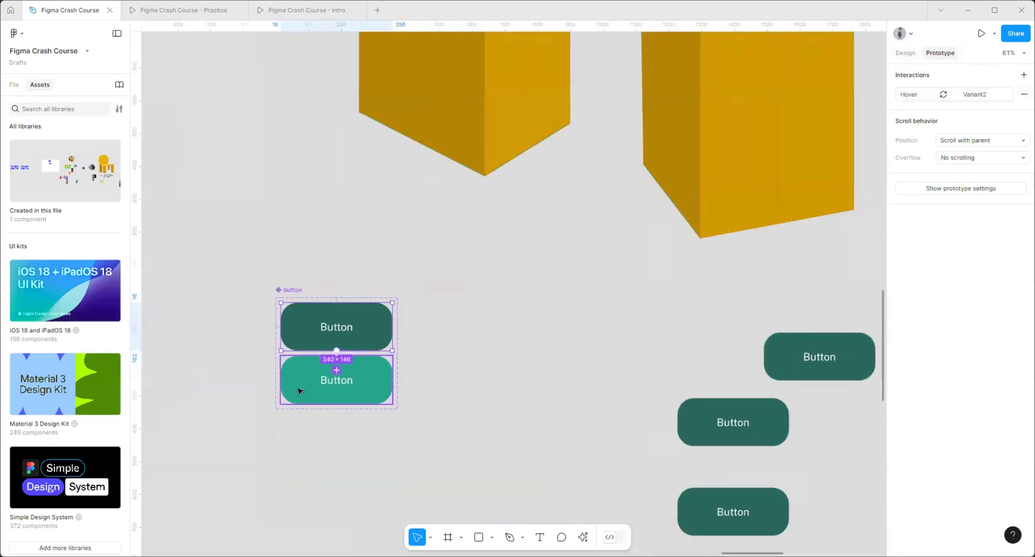
{"action": "left_click", "coordinate": [906, 53]}
{"action": "scroll", "coordinate": [518, 277], "scroll_direction": "down", "scroll_amount": 10}
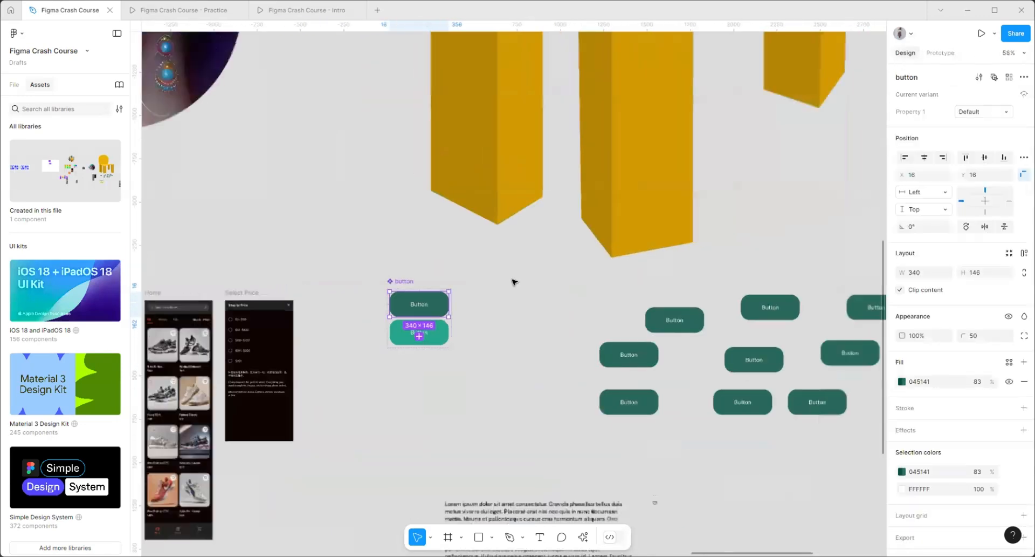
{"action": "left_click_drag", "start_coordinate": [565, 299], "coordinate": [438, 326]}
{"action": "scroll", "coordinate": [437, 326], "scroll_direction": "up", "scroll_amount": 8}
{"action": "scroll", "coordinate": [438, 322], "scroll_direction": "up", "scroll_amount": 3}
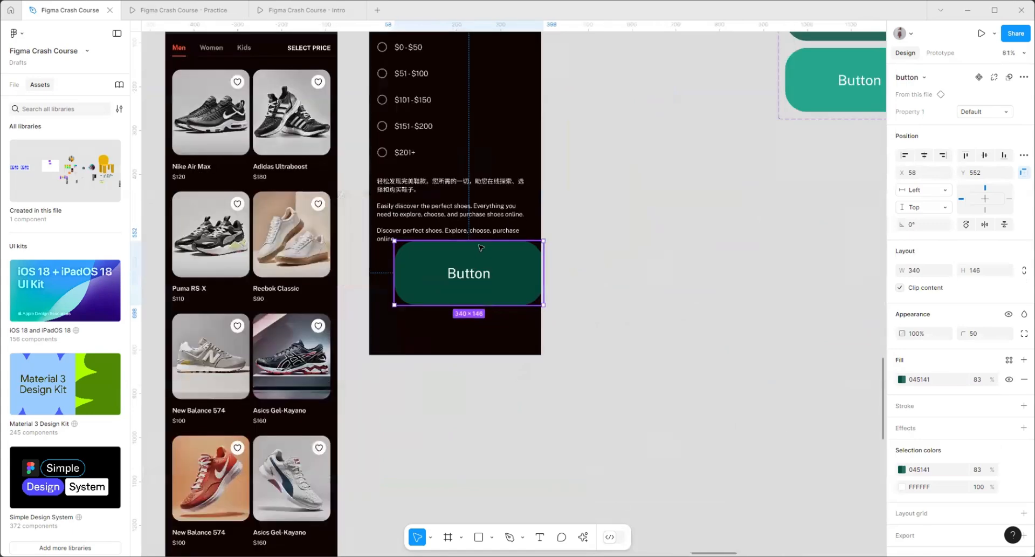
- Set the height of the Default button in the component set to 48
{"action": "scroll", "coordinate": [363, 358], "scroll_direction": "down", "scroll_amount": 5}
{"action": "left_click", "coordinate": [560, 226]}
{"action": "key", "text": "shift+2"}
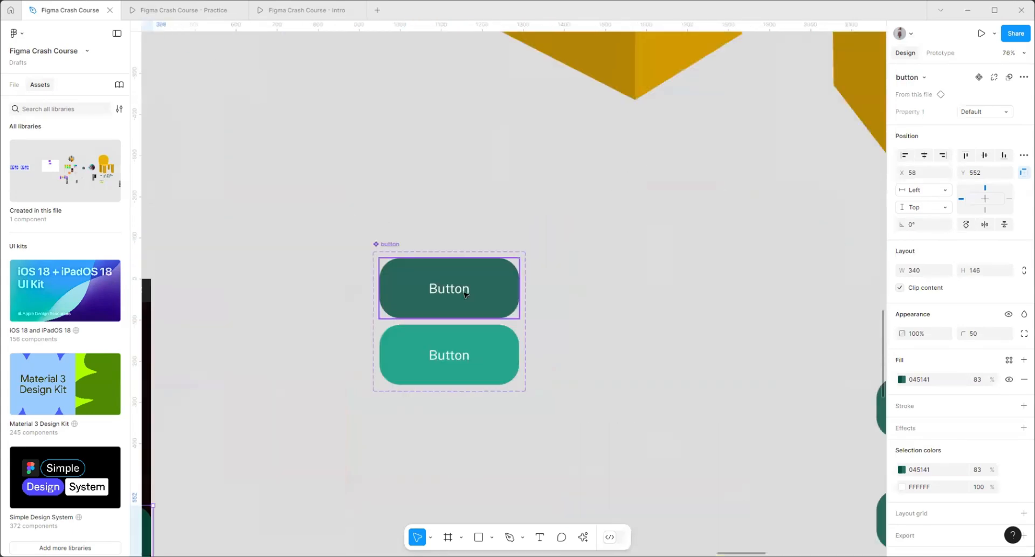
{"action": "left_click", "coordinate": [984, 277]}
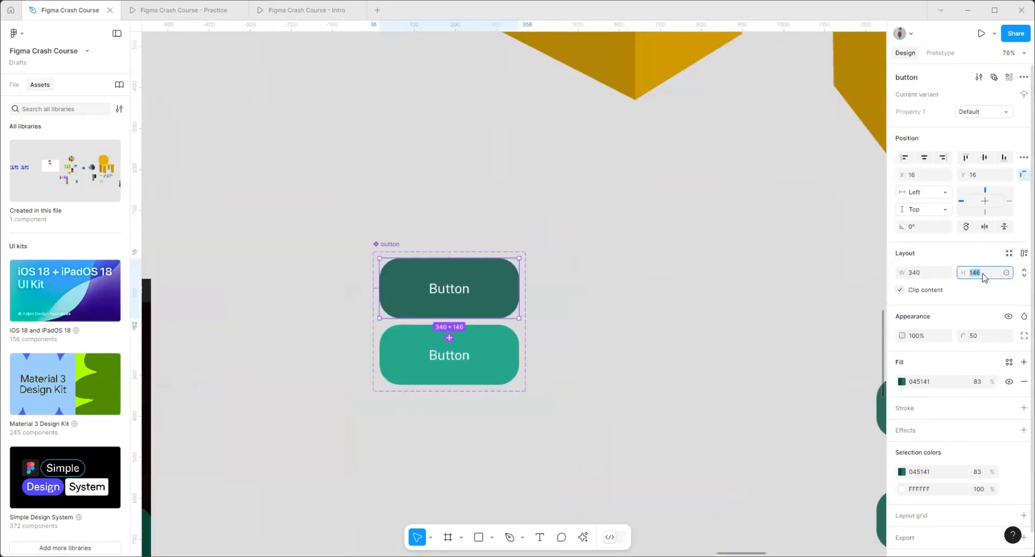
{"action": "type", "text": "48"}
{"action": "key", "text": "Return"}
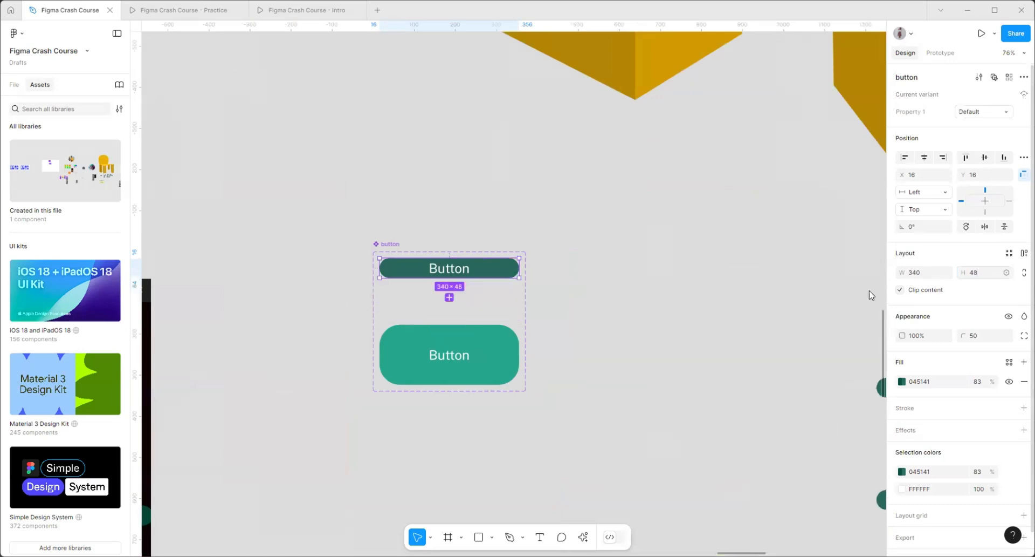
- Set the Default button's label to font size 16 and centre it horizontally and vertically in the button
{"action": "scroll", "coordinate": [538, 277], "scroll_direction": "up", "scroll_amount": 5}
{"action": "scroll", "coordinate": [257, 227], "scroll_direction": "up", "scroll_amount": 5}
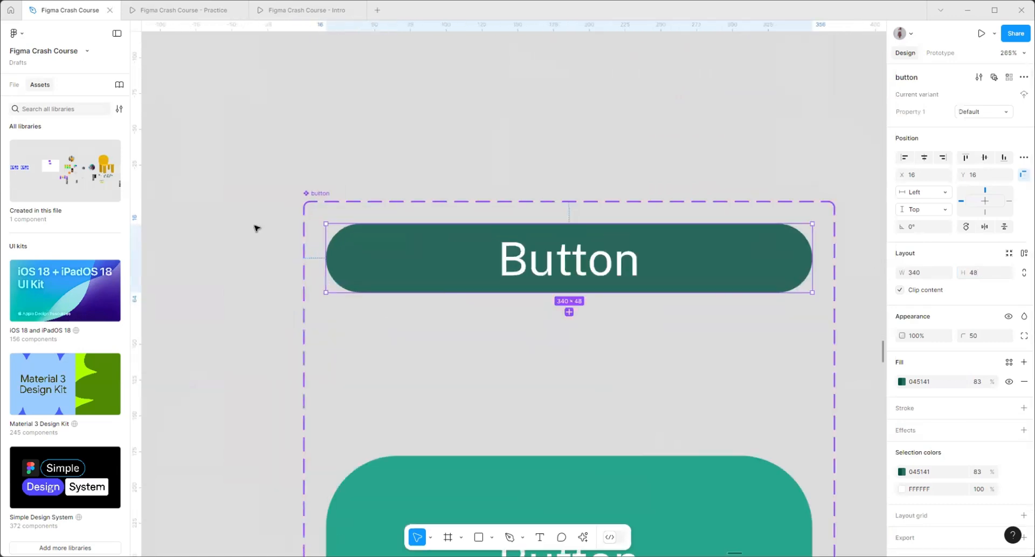
{"action": "double_click", "coordinate": [645, 280]}
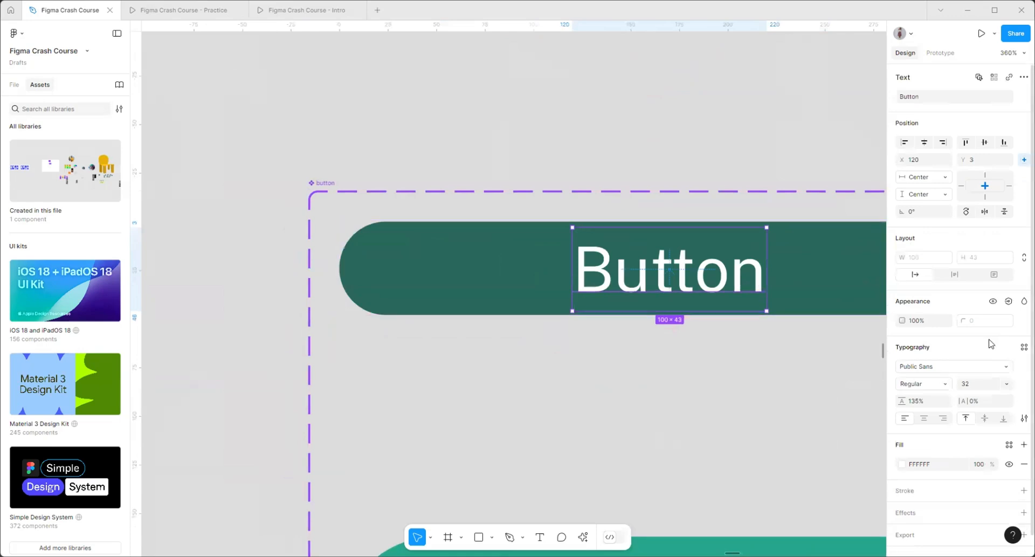
{"action": "left_click", "coordinate": [1007, 384]}
{"action": "left_click", "coordinate": [977, 343]}
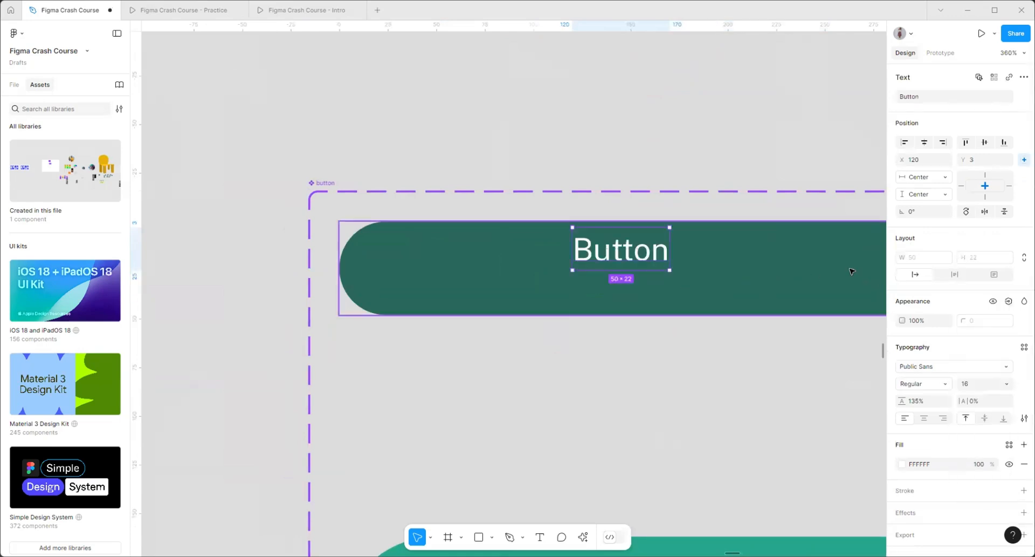
{"action": "left_click", "coordinate": [924, 142]}
{"action": "left_click", "coordinate": [985, 143]}
{"action": "scroll", "coordinate": [345, 321], "scroll_direction": "down", "scroll_amount": 4}
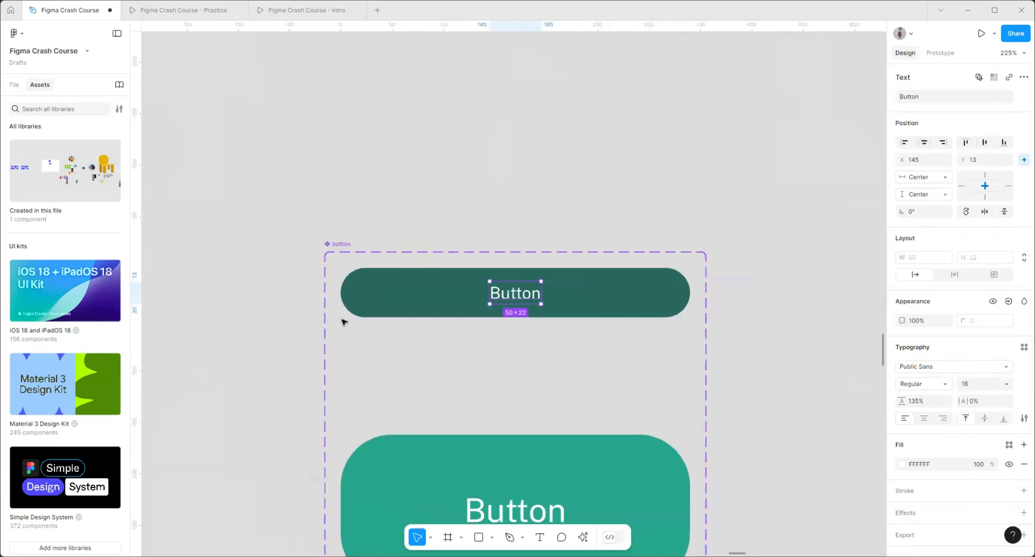
- Set the height of the Variant2 button to 48
{"action": "left_click", "coordinate": [615, 297]}
{"action": "scroll", "coordinate": [525, 384], "scroll_direction": "down", "scroll_amount": 3}
{"action": "scroll", "coordinate": [566, 337], "scroll_direction": "up", "scroll_amount": 2}
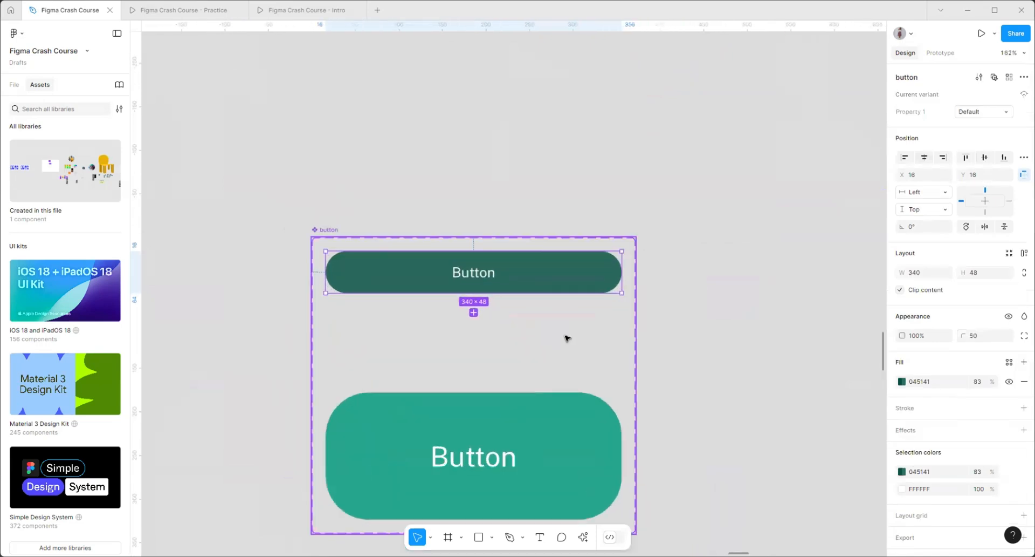
{"action": "left_click", "coordinate": [435, 481]}
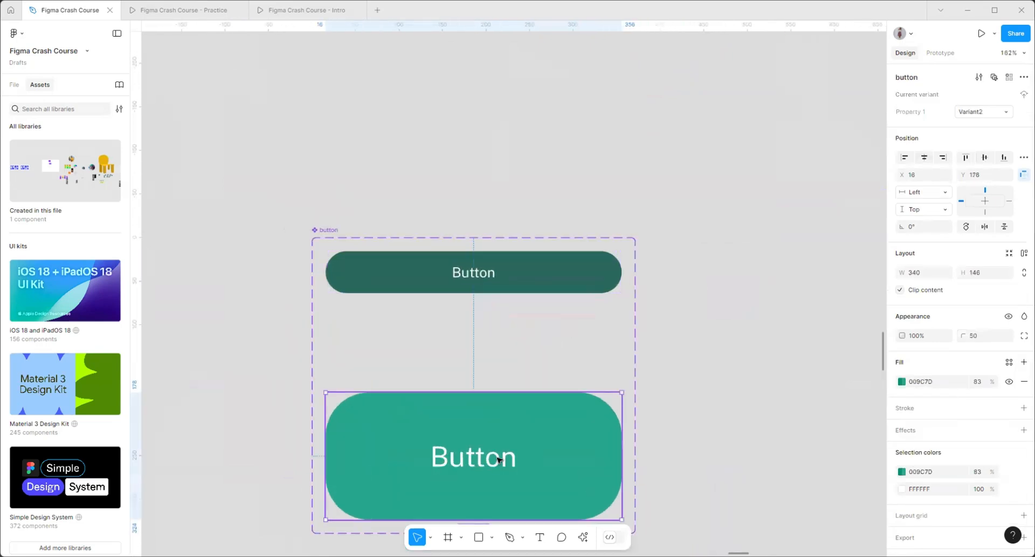
{"action": "left_click", "coordinate": [987, 274]}
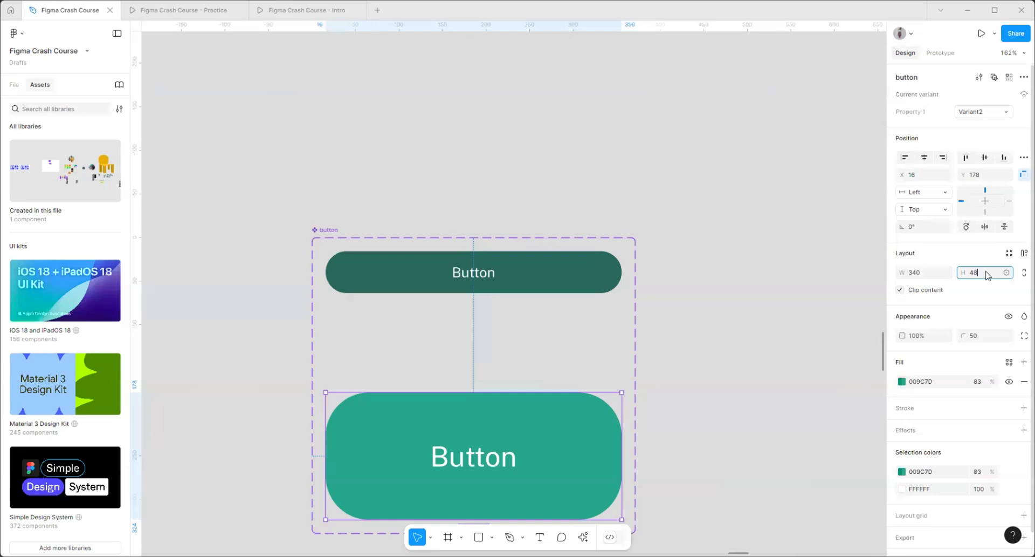
{"action": "key", "text": "Return"}
- Set the Variant2 button's label to font size 16 and centre it horizontally and vertically in the button
{"action": "scroll", "coordinate": [410, 419], "scroll_direction": "up", "scroll_amount": 3}
{"action": "double_click", "coordinate": [506, 408]}
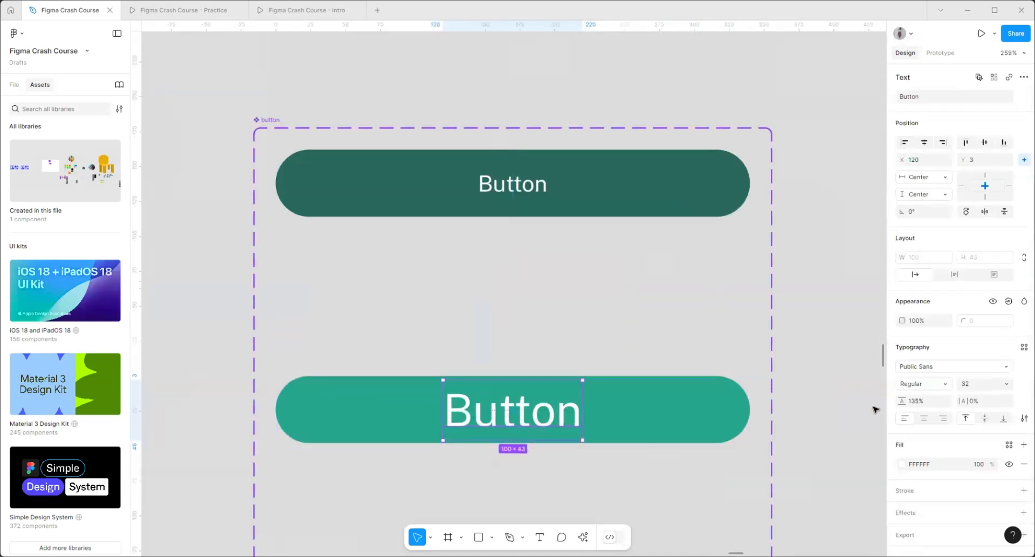
{"action": "left_click", "coordinate": [1005, 384]}
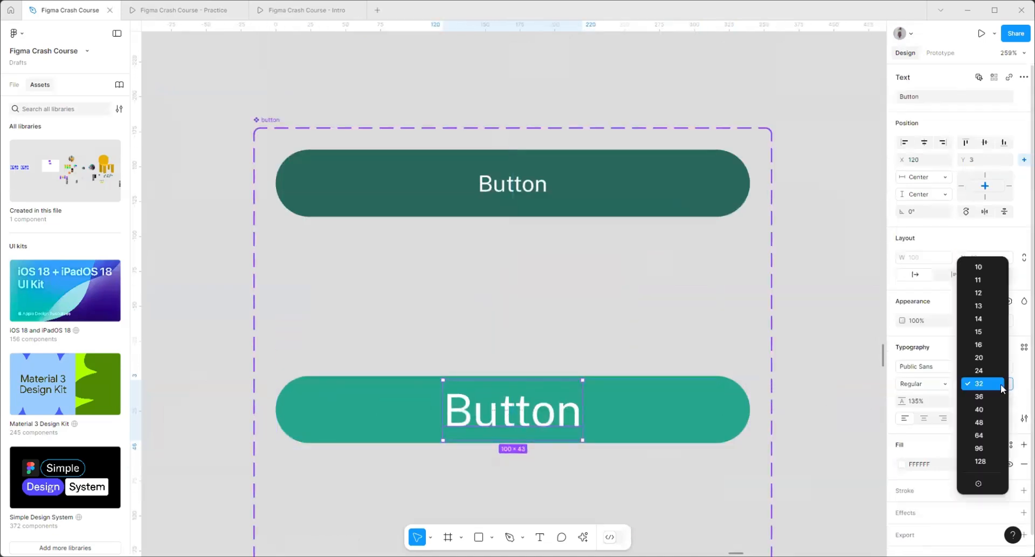
{"action": "left_click", "coordinate": [982, 351]}
{"action": "left_click", "coordinate": [927, 144]}
{"action": "left_click", "coordinate": [983, 142]}
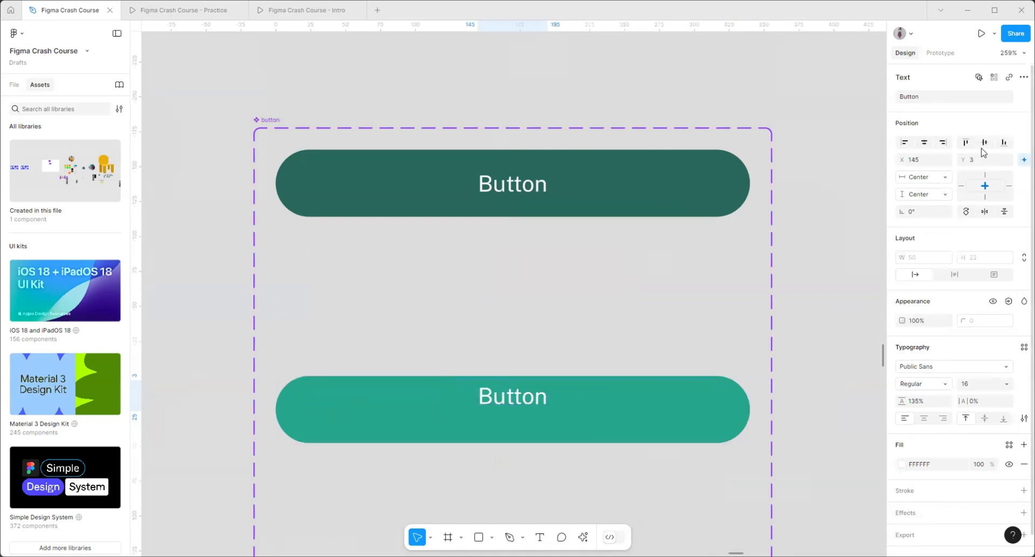
- Move Variant2 up to about Y 91, closer to the Default button, and shorten the component set frame around both
{"action": "scroll", "coordinate": [575, 329], "scroll_direction": "down", "scroll_amount": 5}
{"action": "left_click", "coordinate": [593, 357]}
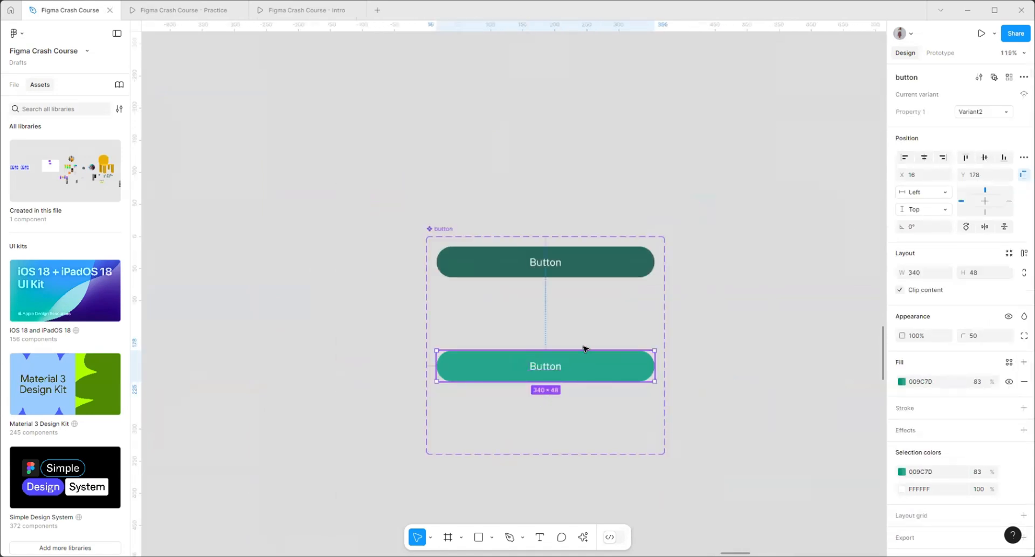
{"action": "left_click_drag", "start_coordinate": [585, 349], "coordinate": [582, 302]}
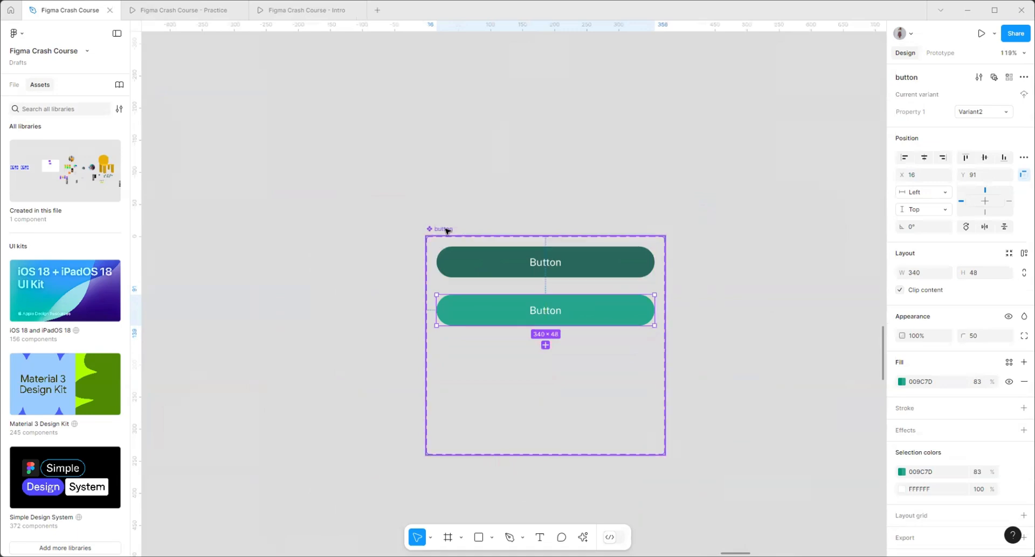
{"action": "left_click", "coordinate": [447, 230]}
{"action": "left_click_drag", "start_coordinate": [569, 376], "coordinate": [584, 337]}
{"action": "left_click", "coordinate": [649, 223]}
- Move the button instance in the Select Price frame to about X 18, Y 588, left-aligned with the paragraphs above it
{"action": "scroll", "coordinate": [648, 224], "scroll_direction": "down", "scroll_amount": 5}
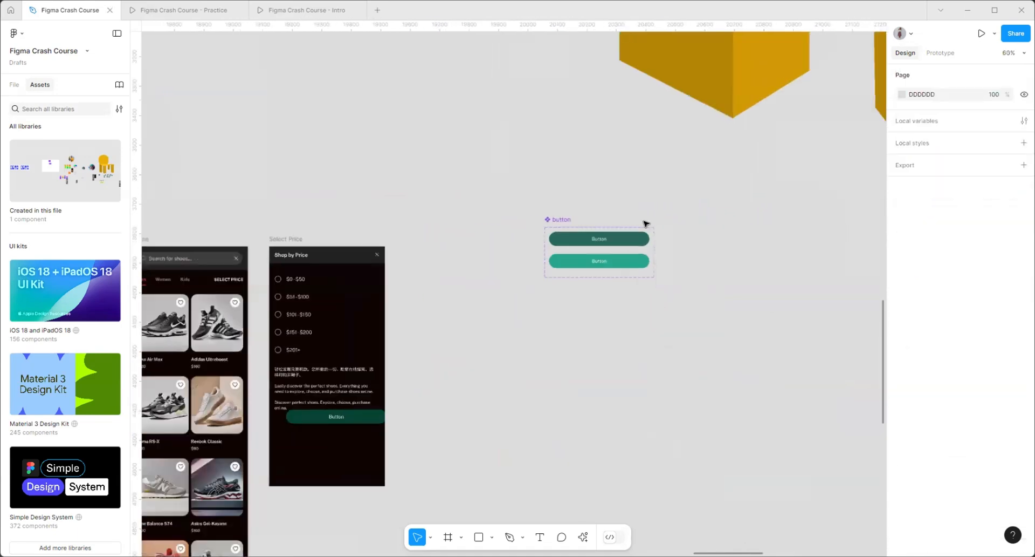
{"action": "scroll", "coordinate": [513, 313], "scroll_direction": "up", "scroll_amount": 6}
{"action": "left_click_drag", "start_coordinate": [513, 343], "coordinate": [482, 370]}
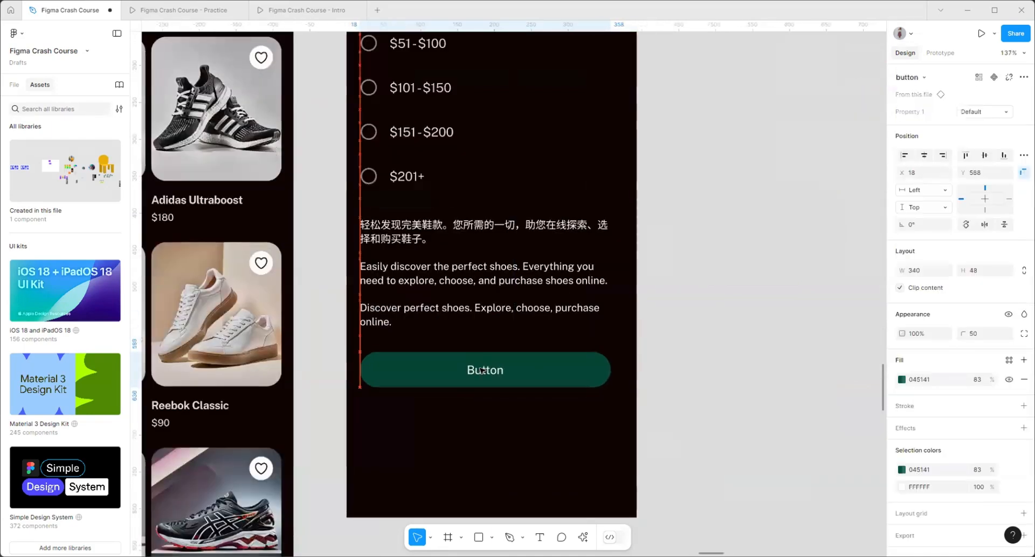
{"action": "left_click", "coordinate": [756, 326]}
- Test the button on the Shop by Price screen in the Practice prototype, opening it through SELECT PRICE
{"action": "scroll", "coordinate": [647, 384], "scroll_direction": "down", "scroll_amount": 5}
{"action": "scroll", "coordinate": [419, 204], "scroll_direction": "down", "scroll_amount": 3}
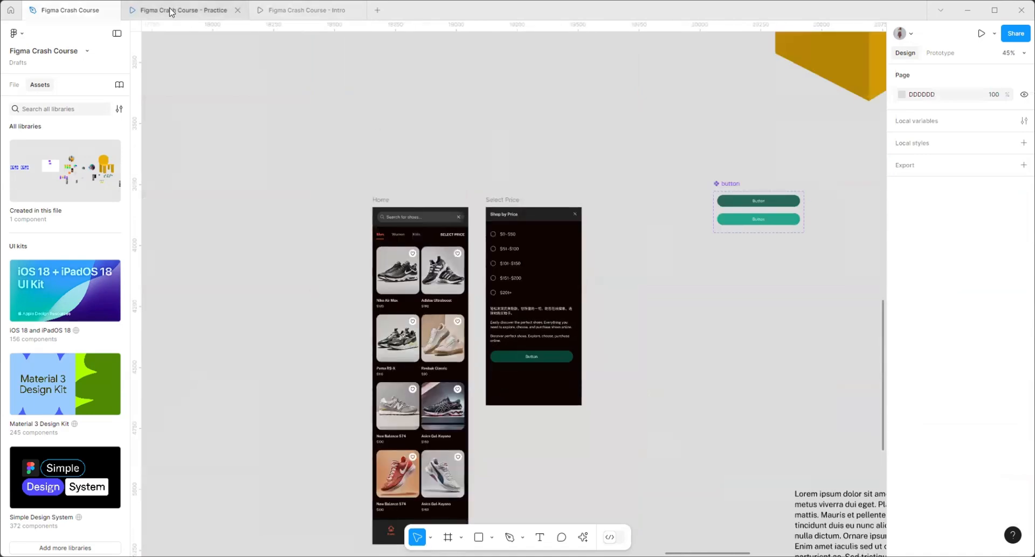
{"action": "left_click", "coordinate": [171, 11]}
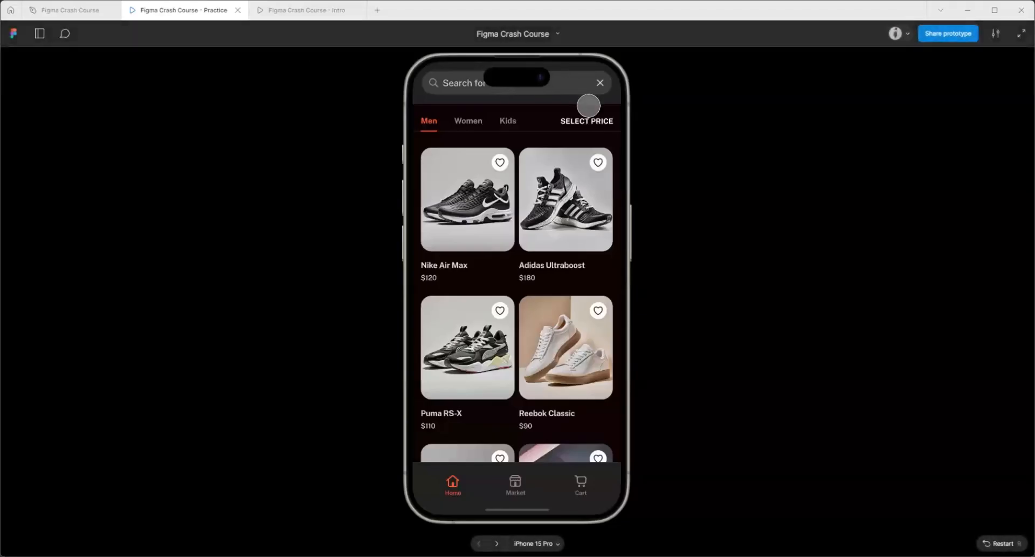
{"action": "left_click", "coordinate": [583, 120]}
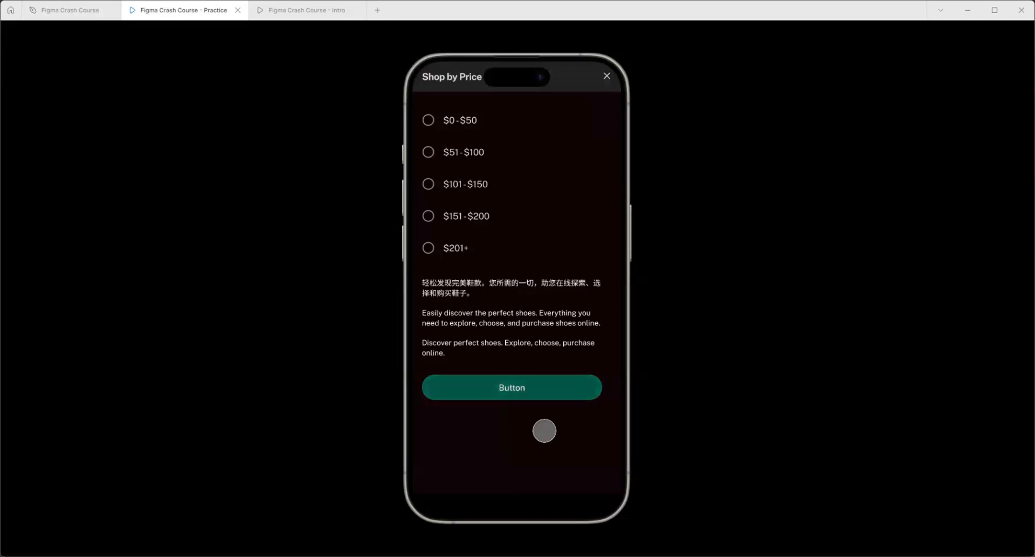
{"action": "left_click", "coordinate": [56, 10]}
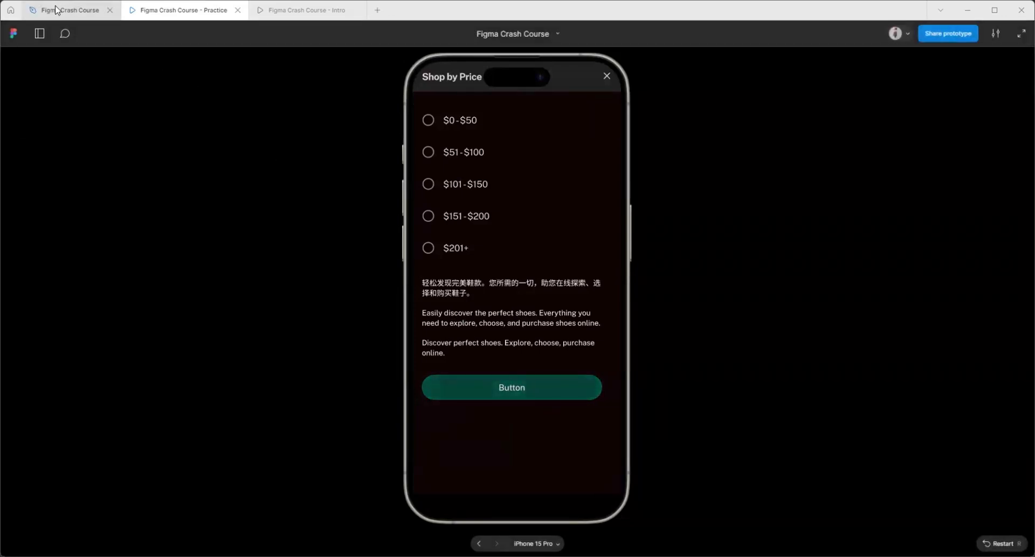
- Check the Shop by Price prototype screen again and examine the button component set in the design file
{"action": "scroll", "coordinate": [326, 305], "scroll_direction": "down", "scroll_amount": 3}
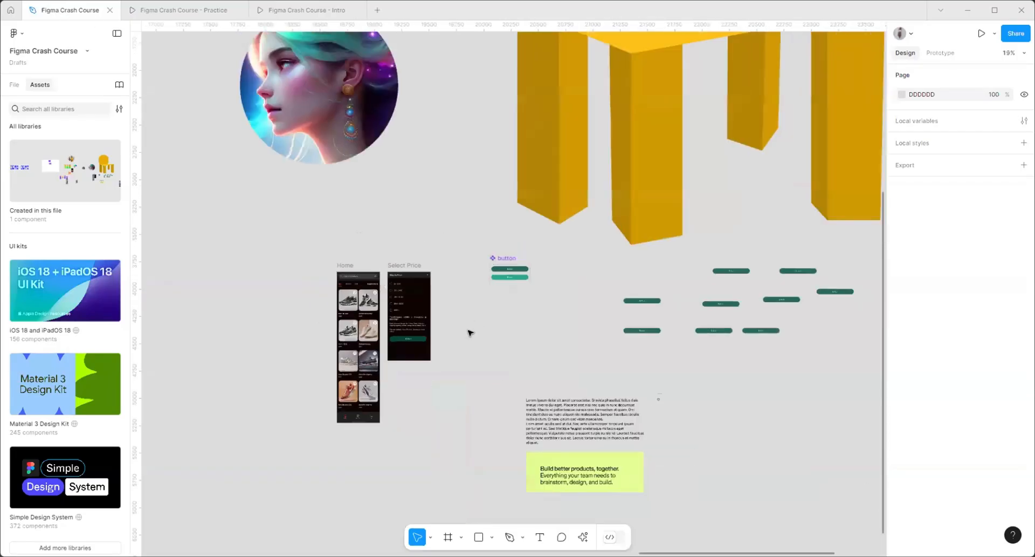
{"action": "scroll", "coordinate": [473, 330], "scroll_direction": "up", "scroll_amount": 5}
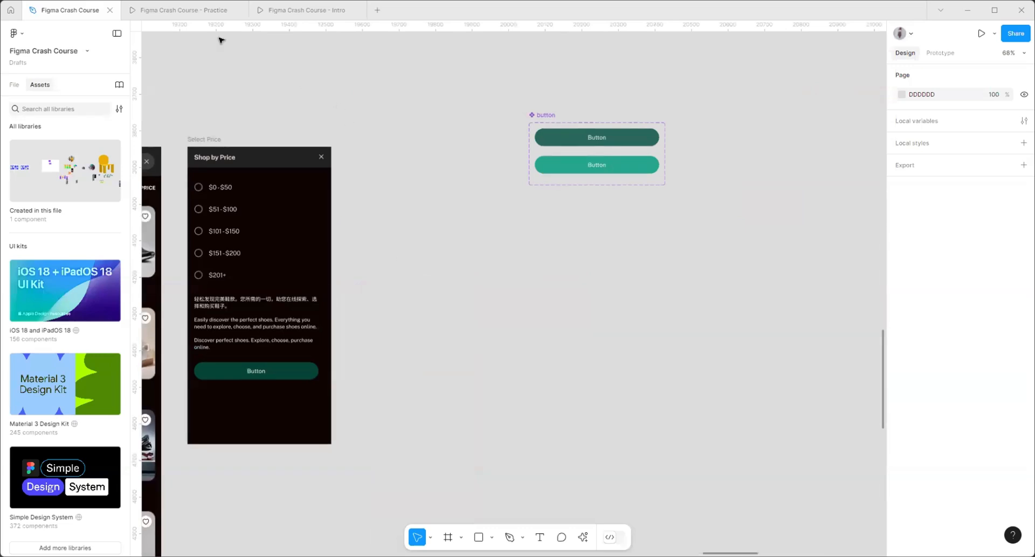
{"action": "left_click", "coordinate": [213, 9]}
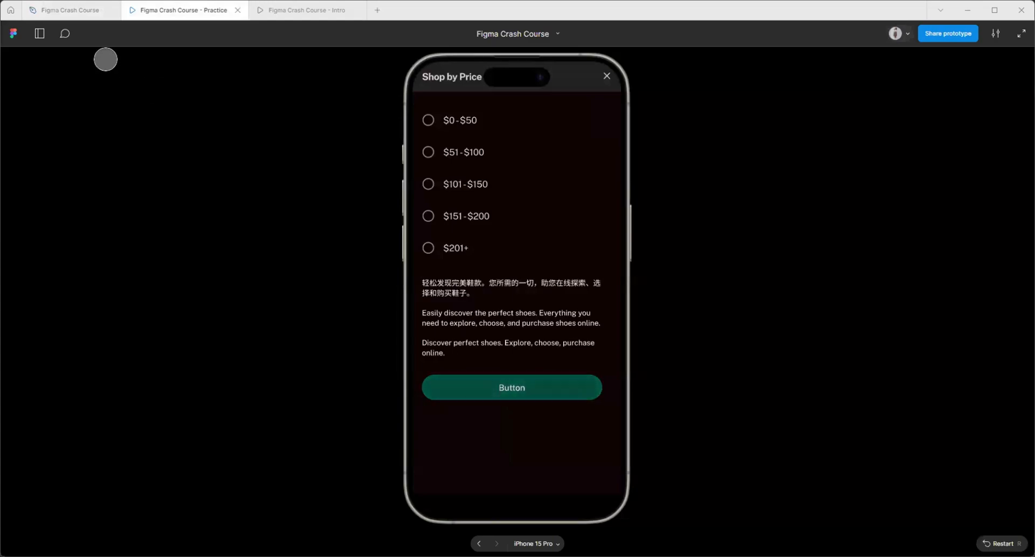
{"action": "left_click", "coordinate": [70, 9]}
{"action": "scroll", "coordinate": [587, 341], "scroll_direction": "down", "scroll_amount": 3}
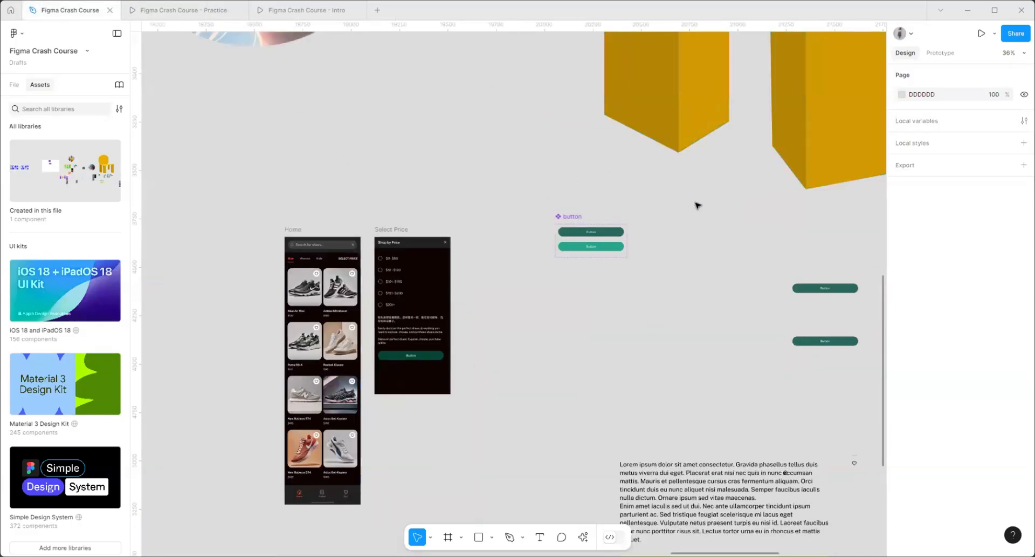
{"action": "scroll", "coordinate": [697, 205], "scroll_direction": "up", "scroll_amount": 3}
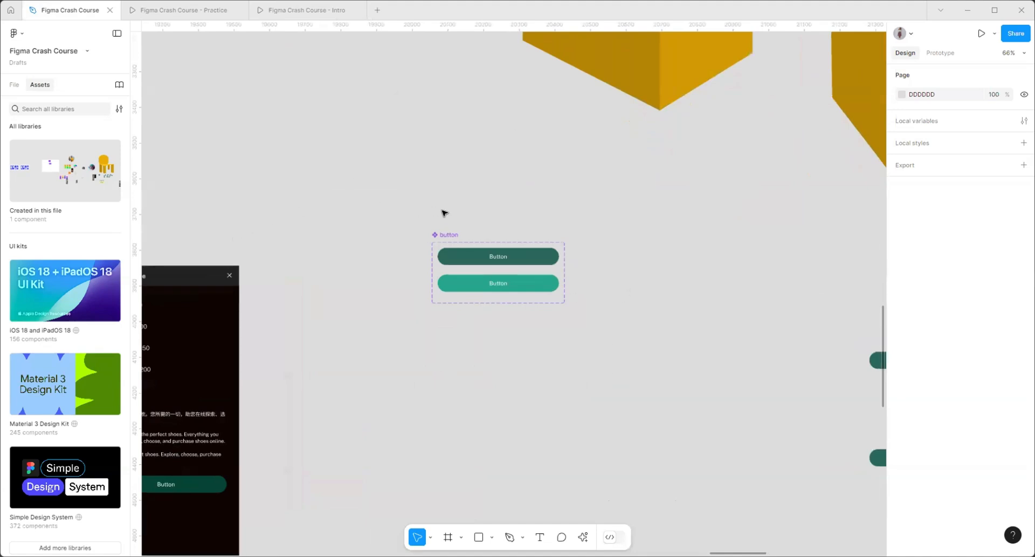
{"action": "scroll", "coordinate": [501, 191], "scroll_direction": "up", "scroll_amount": 2}
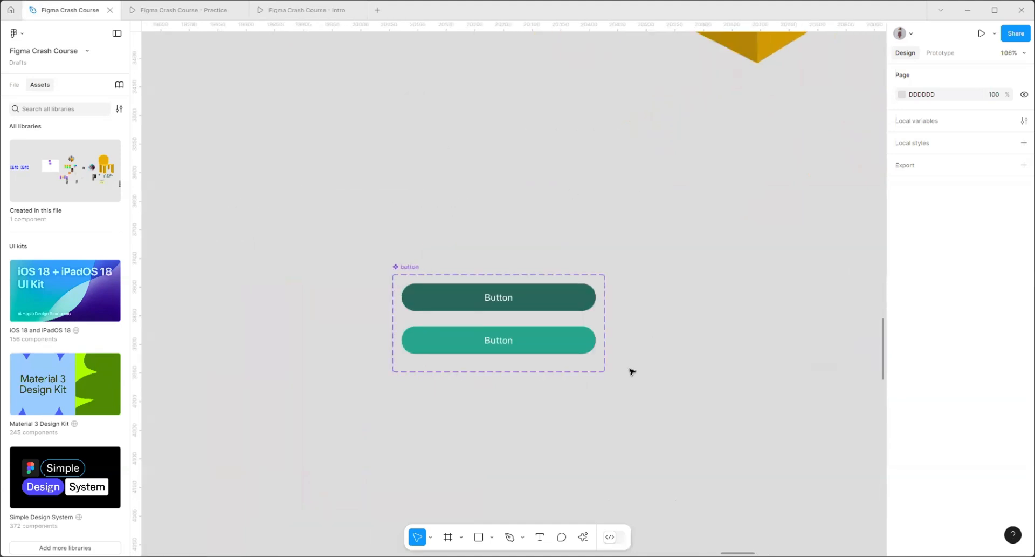
- Compare the button component set and its placed instances with the Shop by Price prototype screen, and look over the Home frames
{"action": "scroll", "coordinate": [296, 224], "scroll_direction": "down", "scroll_amount": 2}
{"action": "scroll", "coordinate": [628, 278], "scroll_direction": "down", "scroll_amount": 3}
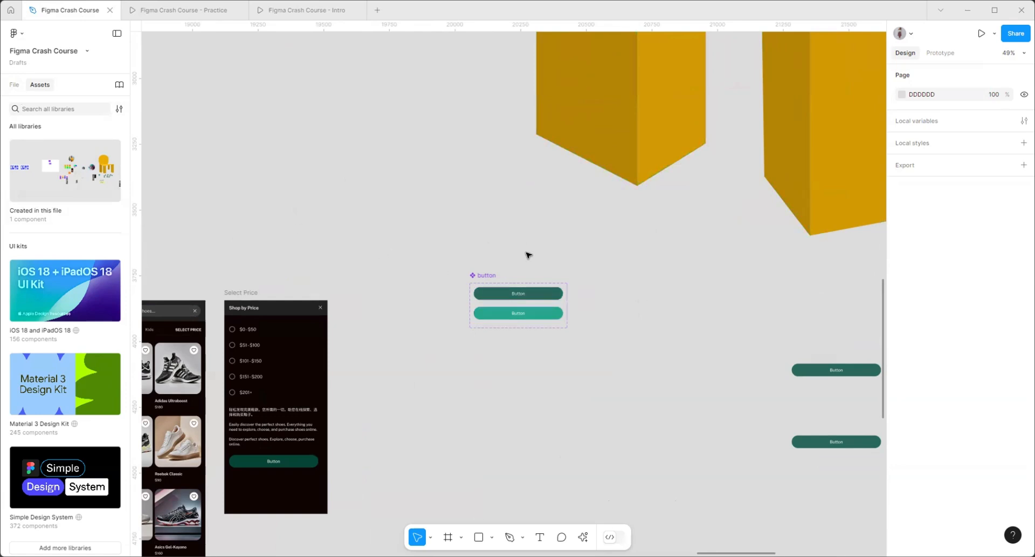
{"action": "scroll", "coordinate": [531, 253], "scroll_direction": "up", "scroll_amount": 5}
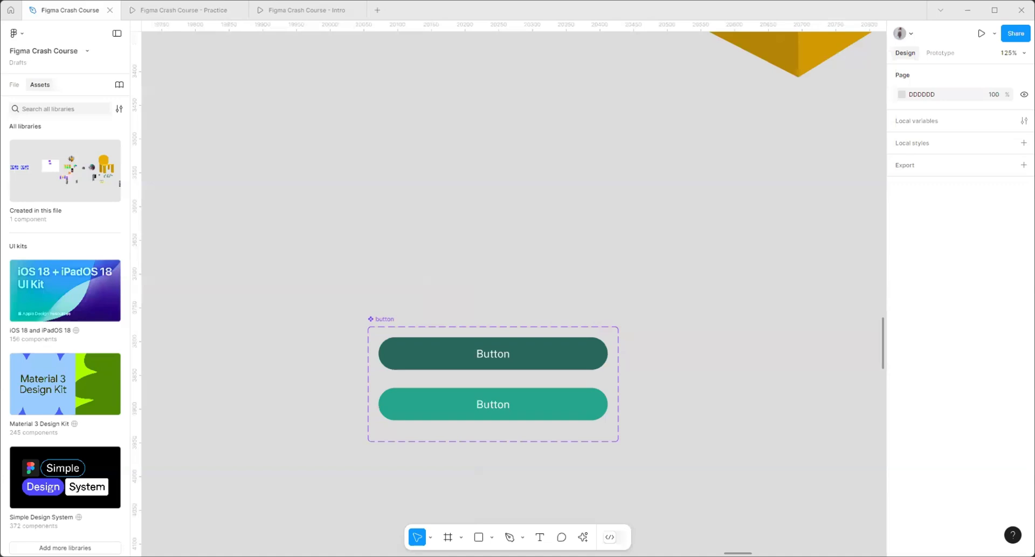
{"action": "left_click", "coordinate": [173, 11]}
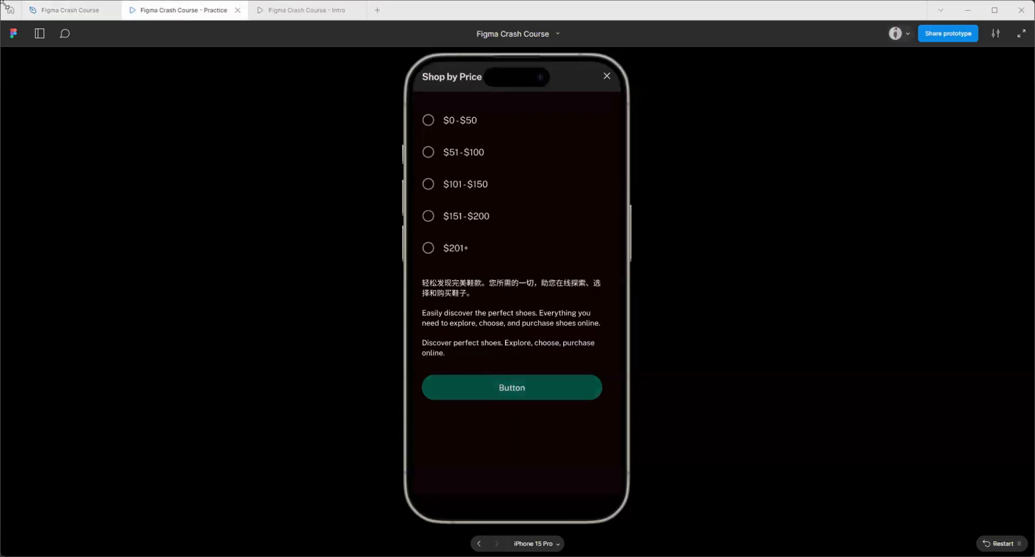
{"action": "left_click", "coordinate": [76, 10]}
{"action": "scroll", "coordinate": [319, 307], "scroll_direction": "down", "scroll_amount": 5}
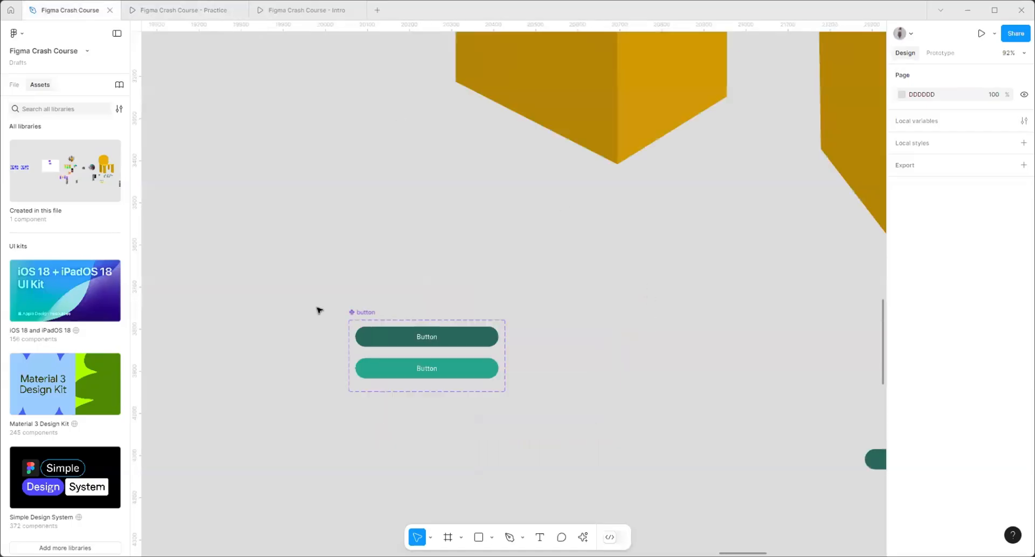
{"action": "left_click", "coordinate": [171, 17]}
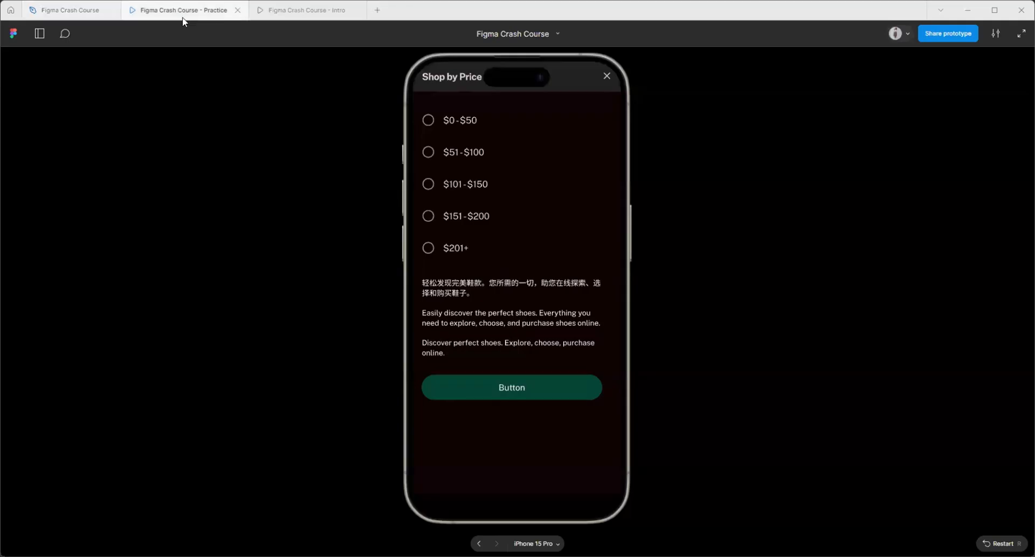
{"action": "left_click", "coordinate": [75, 10]}
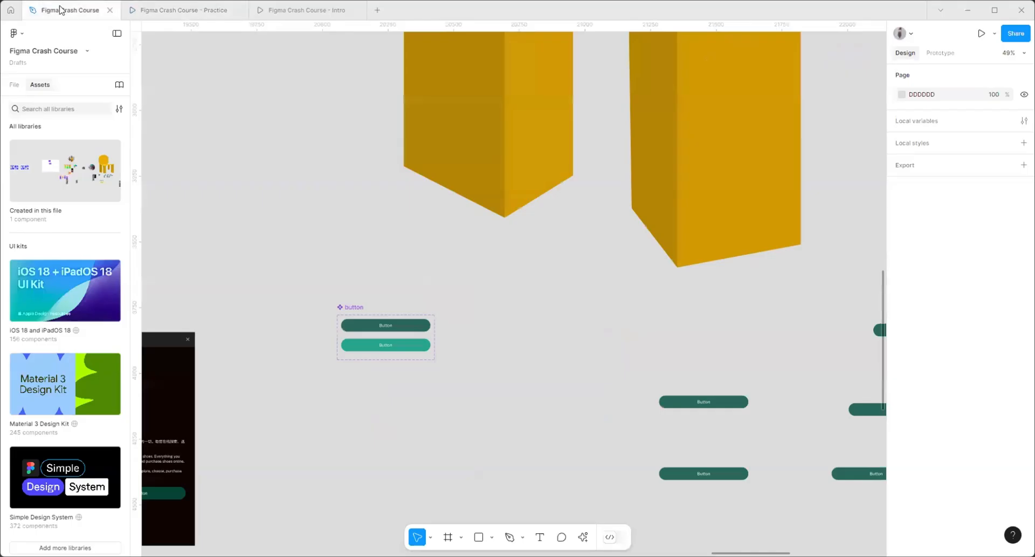
{"action": "scroll", "coordinate": [489, 326], "scroll_direction": "down", "scroll_amount": 5}
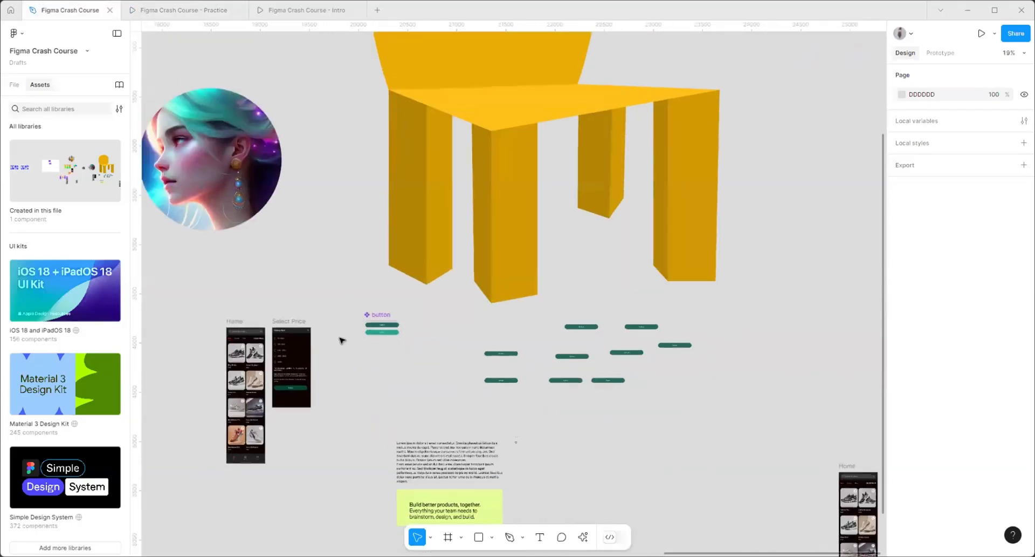
{"action": "scroll", "coordinate": [381, 324], "scroll_direction": "up", "scroll_amount": 3}
{"action": "scroll", "coordinate": [381, 324], "scroll_direction": "up", "scroll_amount": 3}
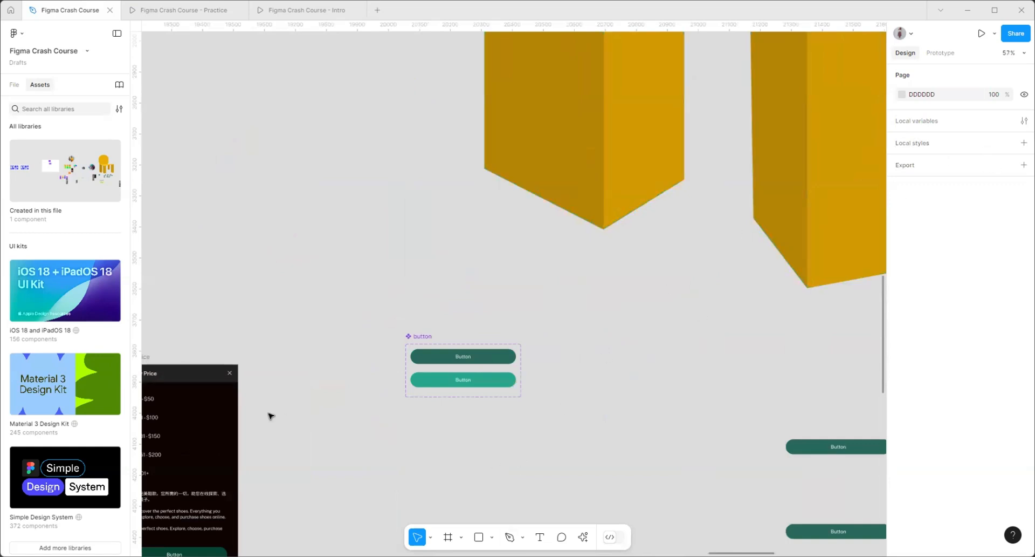
{"action": "scroll", "coordinate": [270, 416], "scroll_direction": "down", "scroll_amount": 8}
{"action": "scroll", "coordinate": [636, 441], "scroll_direction": "down", "scroll_amount": 3}
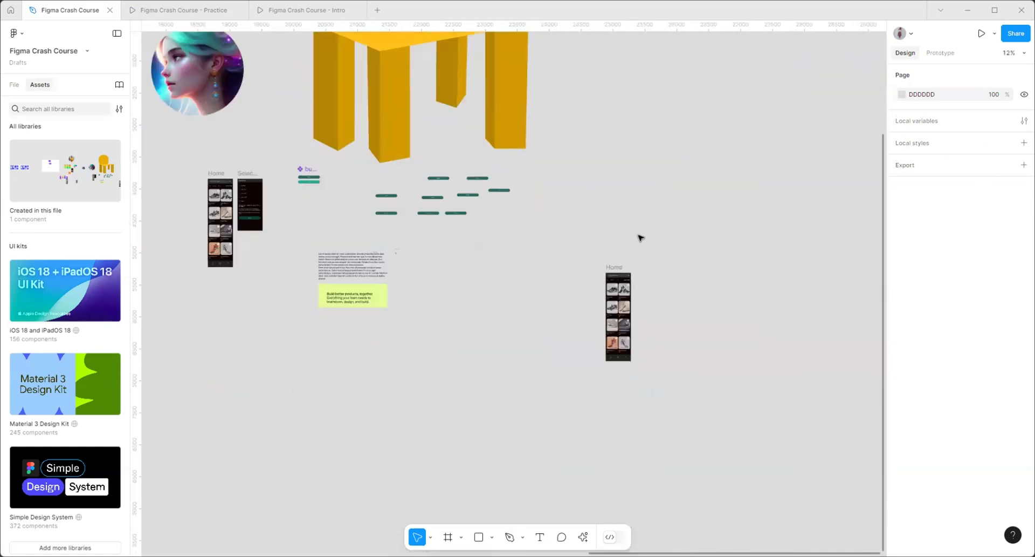
{"action": "left_click", "coordinate": [619, 278]}
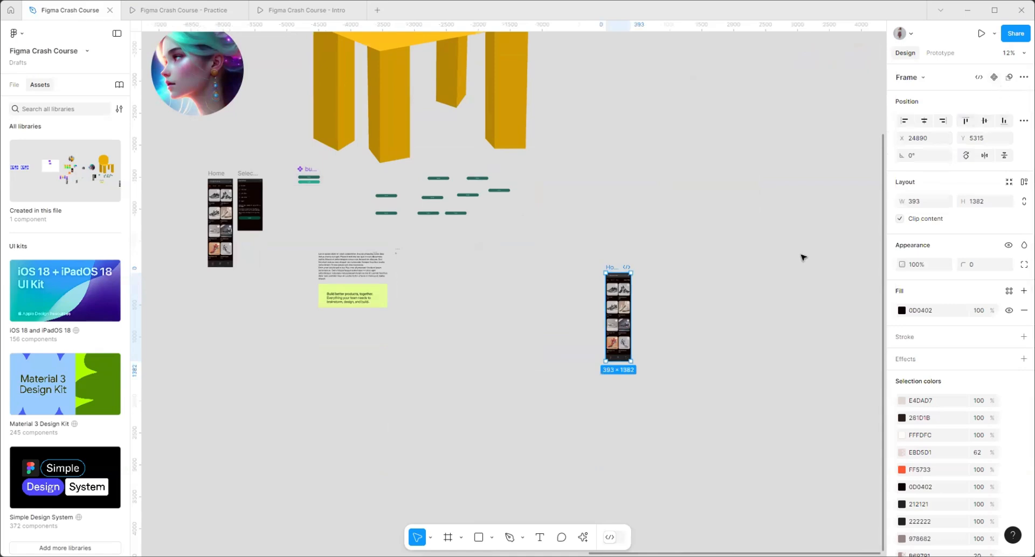
{"action": "left_click", "coordinate": [741, 322]}
- Draw a rectangle about 478 × 421 in the empty canvas area beside the lime-green text card
{"action": "scroll", "coordinate": [436, 316], "scroll_direction": "up", "scroll_amount": 5}
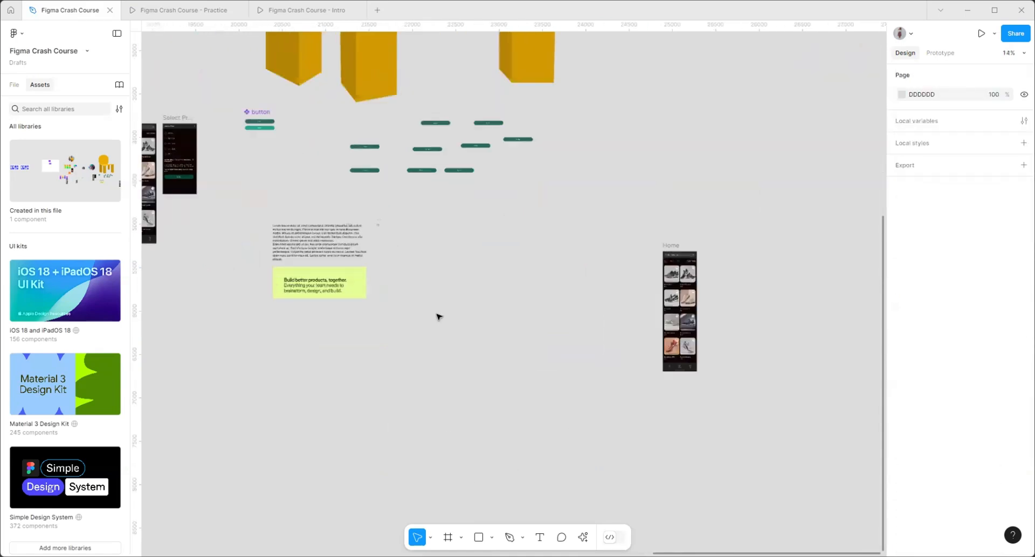
{"action": "key", "text": "r"}
{"action": "scroll", "coordinate": [444, 206], "scroll_direction": "up", "scroll_amount": 3}
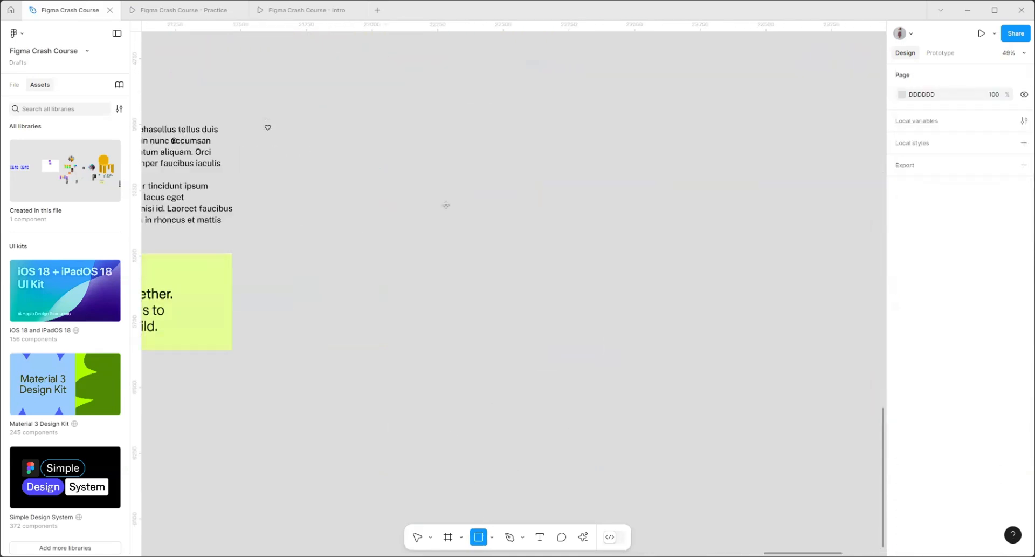
{"action": "left_click_drag", "start_coordinate": [409, 199], "coordinate": [534, 311]}
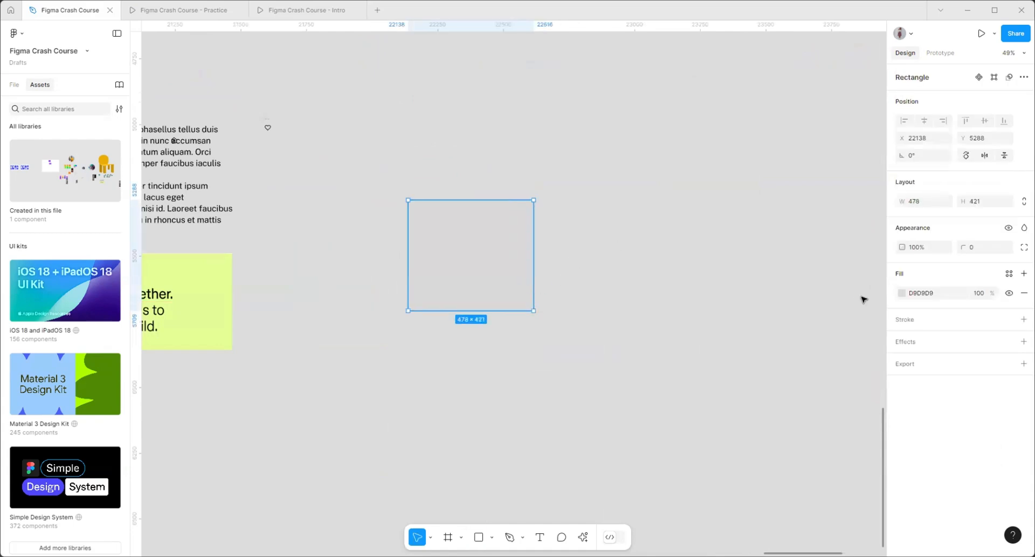
- Fill the new rectangle with blue 0051FF and overlap a purple A100FF copy of it on its right part
{"action": "left_click", "coordinate": [901, 293]}
{"action": "left_click_drag", "start_coordinate": [785, 322], "coordinate": [758, 345]}
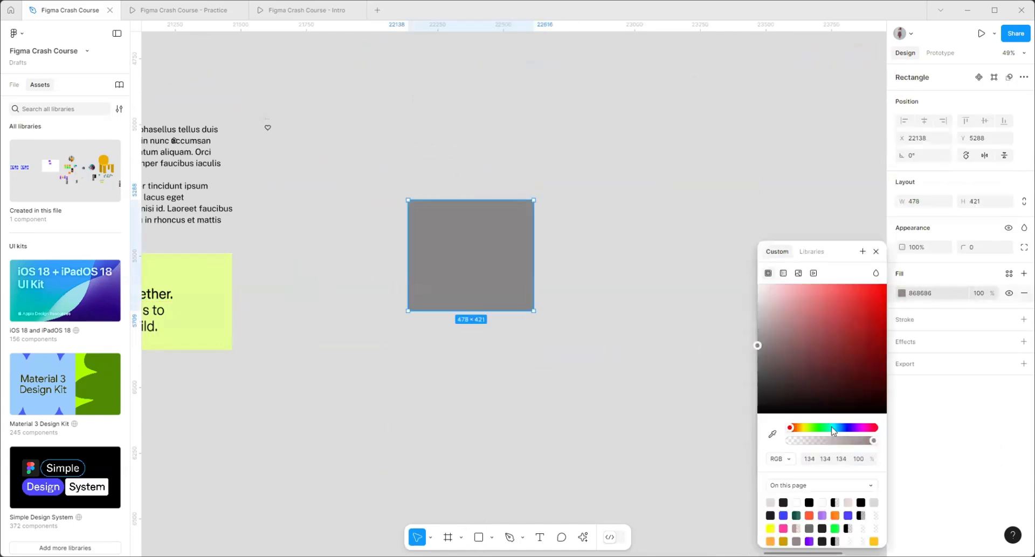
{"action": "left_click_drag", "start_coordinate": [832, 427], "coordinate": [842, 427]}
{"action": "left_click", "coordinate": [854, 325]}
{"action": "scroll", "coordinate": [335, 252], "scroll_direction": "up", "scroll_amount": 5}
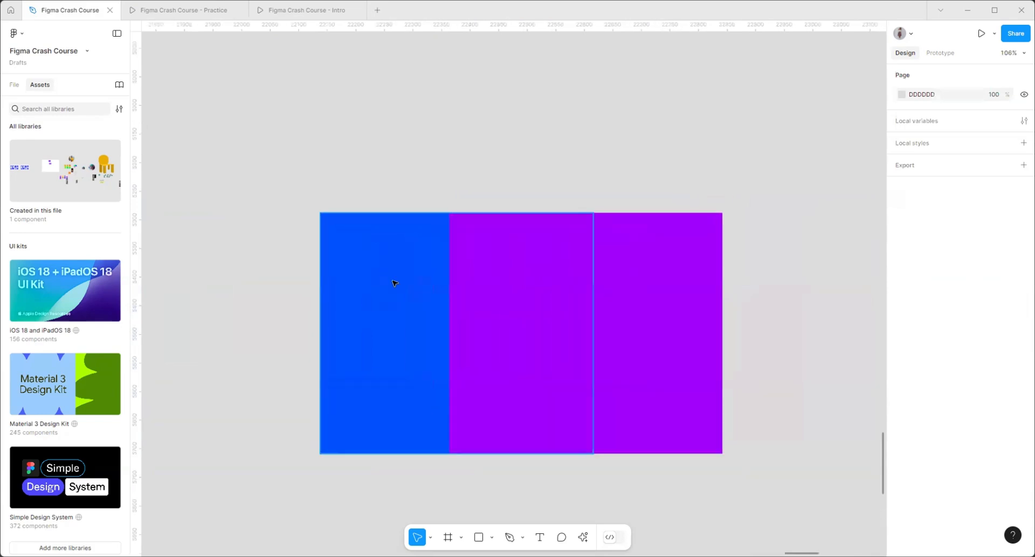
- Review the boolean operations offered for both overlapping rectangles and place a copy of the pair above the originals at Y 4669
{"action": "left_click", "coordinate": [583, 284]}
{"action": "left_click", "coordinate": [329, 302], "text": "shift"}
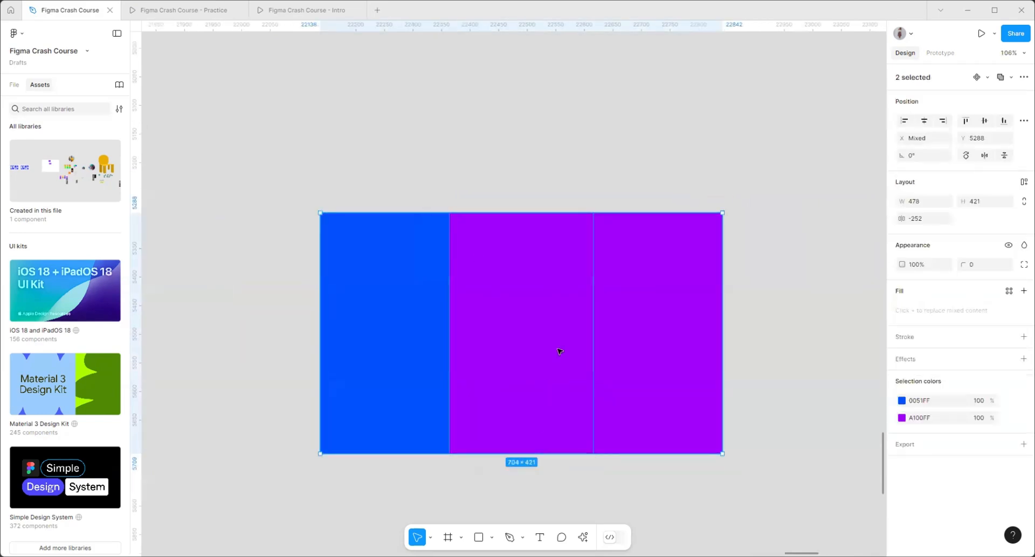
{"action": "left_click", "coordinate": [1012, 77]}
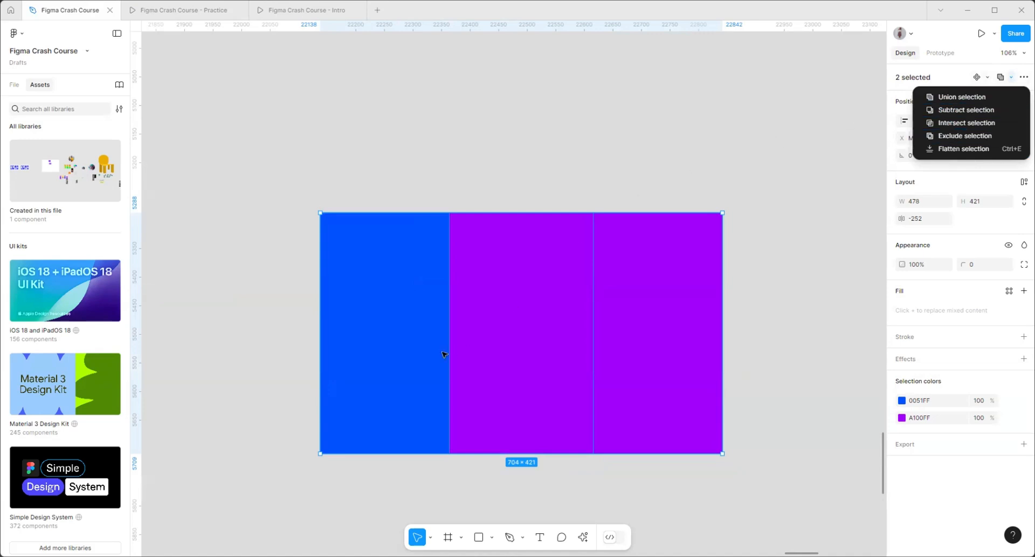
{"action": "scroll", "coordinate": [254, 345], "scroll_direction": "up", "scroll_amount": 1}
{"action": "scroll", "coordinate": [289, 315], "scroll_direction": "right", "scroll_amount": 1}
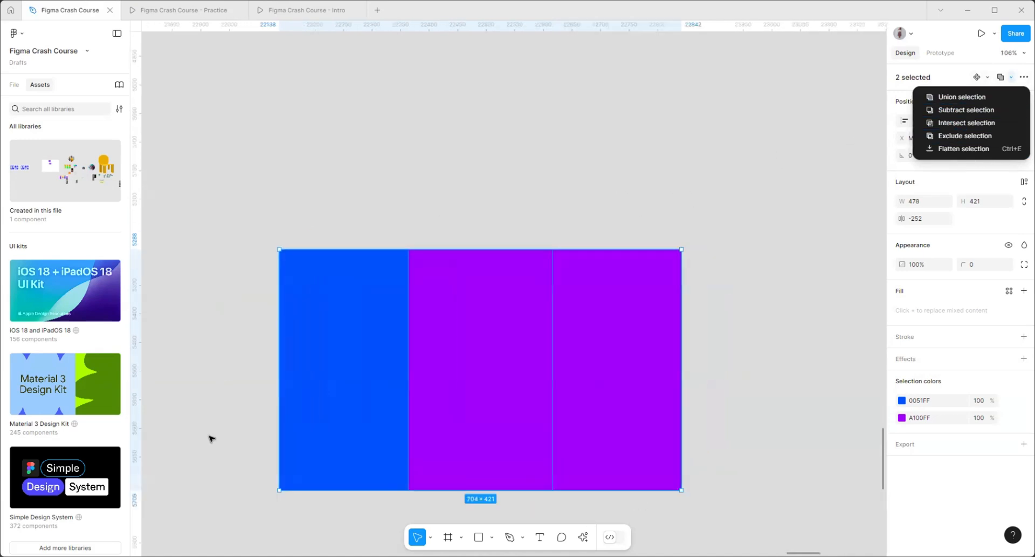
{"action": "scroll", "coordinate": [391, 320], "scroll_direction": "down", "scroll_amount": 3}
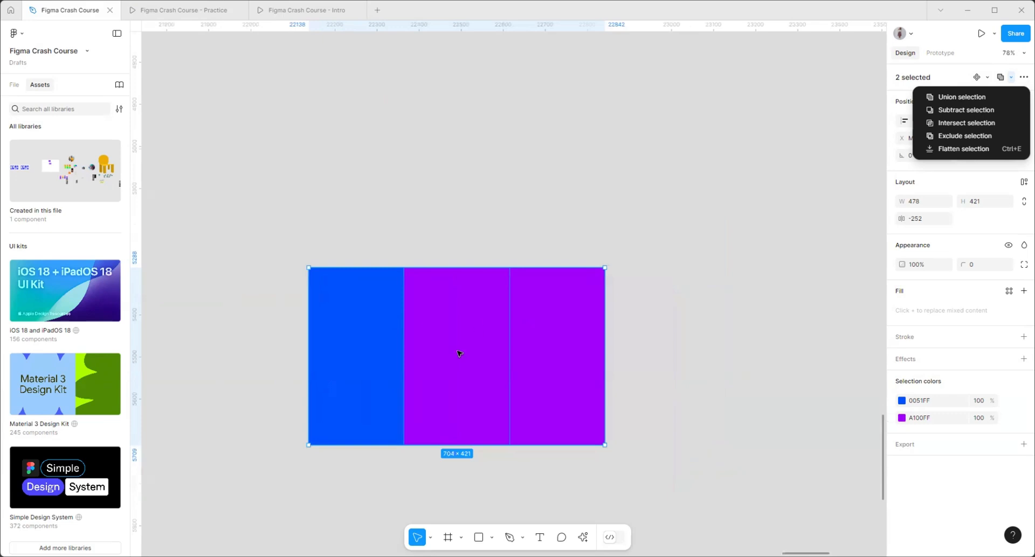
{"action": "left_click_drag", "start_coordinate": [430, 370], "coordinate": [448, 122]}
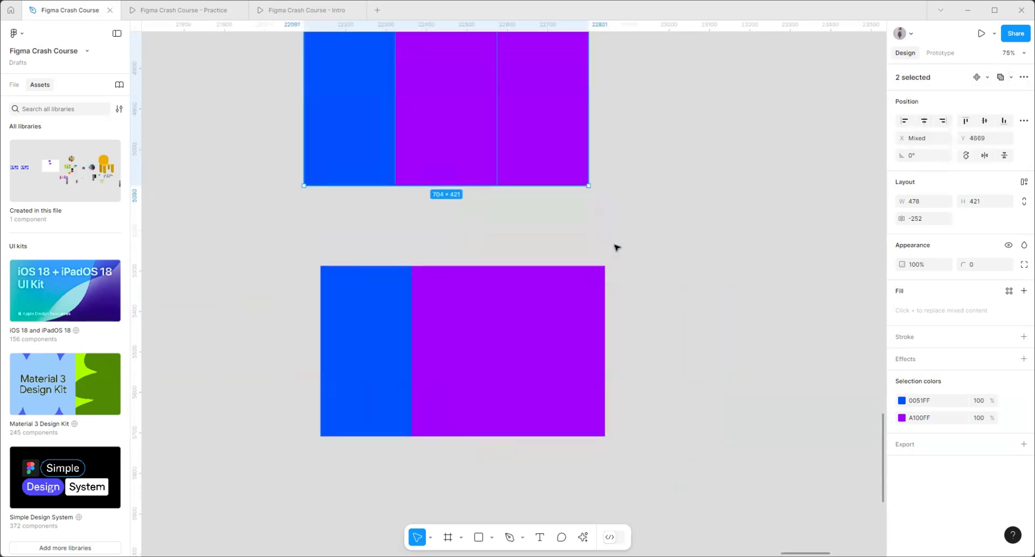
- Combine the original blue and purple rectangles of the lower pair into one shape with Union selection
{"action": "left_click", "coordinate": [615, 245]}
{"action": "scroll", "coordinate": [615, 245], "scroll_direction": "down", "scroll_amount": 3}
{"action": "left_click_drag", "start_coordinate": [665, 398], "coordinate": [393, 224]}
{"action": "scroll", "coordinate": [642, 245], "scroll_direction": "up", "scroll_amount": 1}
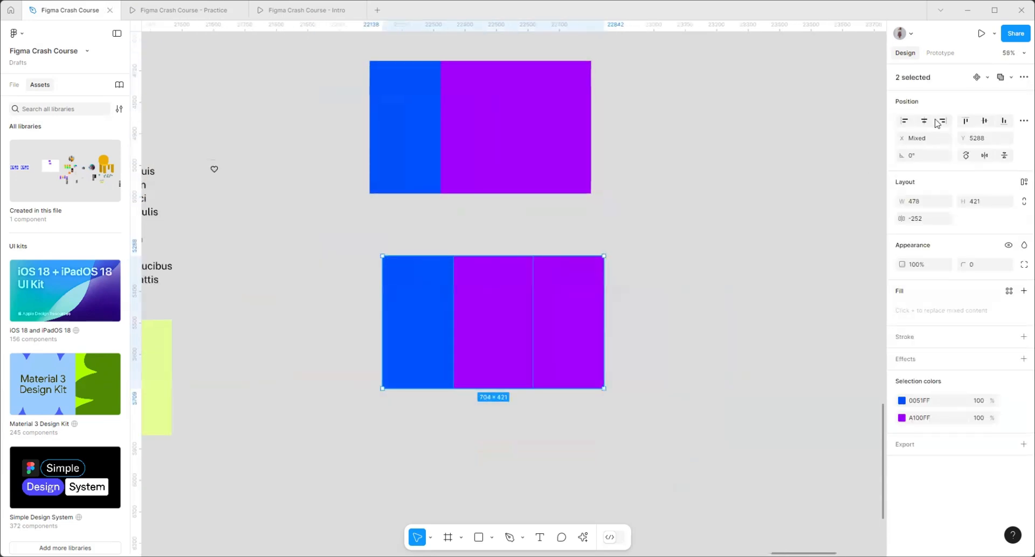
{"action": "left_click", "coordinate": [1013, 79]}
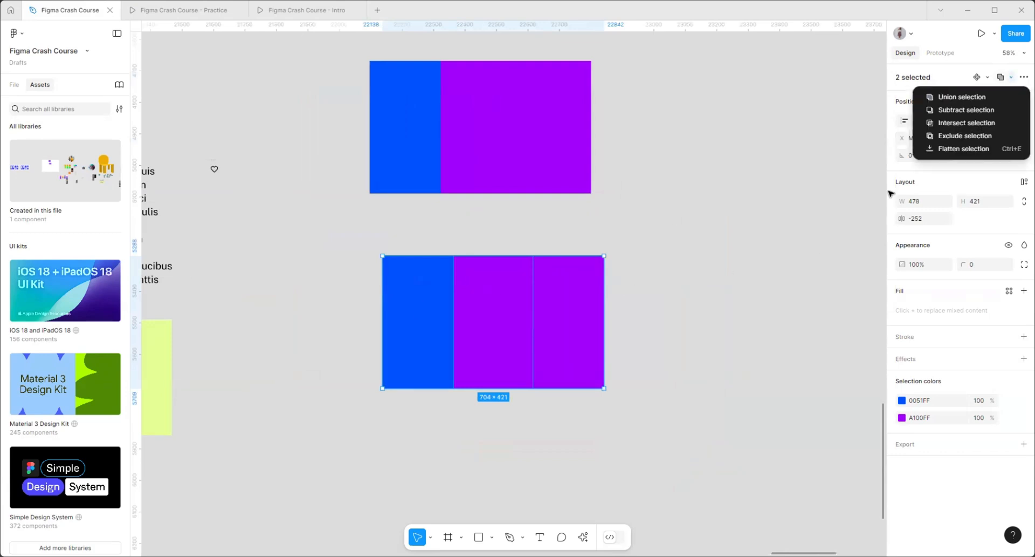
{"action": "left_click", "coordinate": [958, 97]}
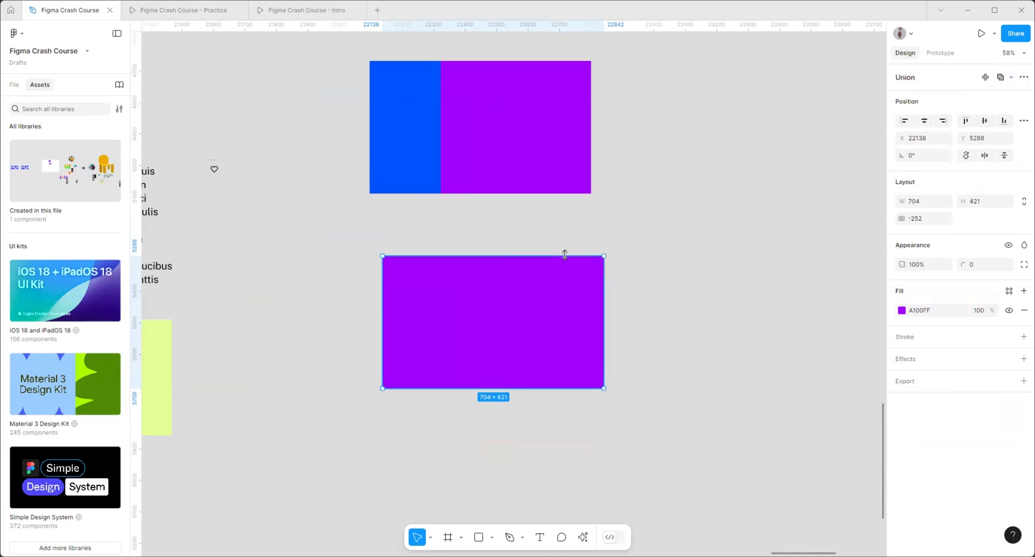
- Move the union shape to about X 22097, Y 5374, beneath the copied pair, and bring up the file's layer list
{"action": "scroll", "coordinate": [259, 309], "scroll_direction": "down", "scroll_amount": 3}
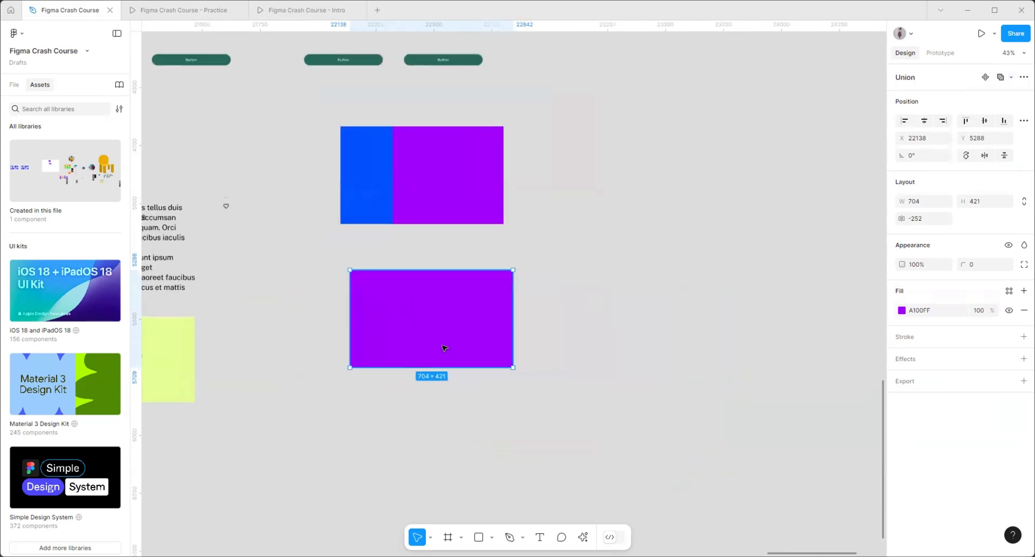
{"action": "left_click_drag", "start_coordinate": [444, 348], "coordinate": [388, 376]}
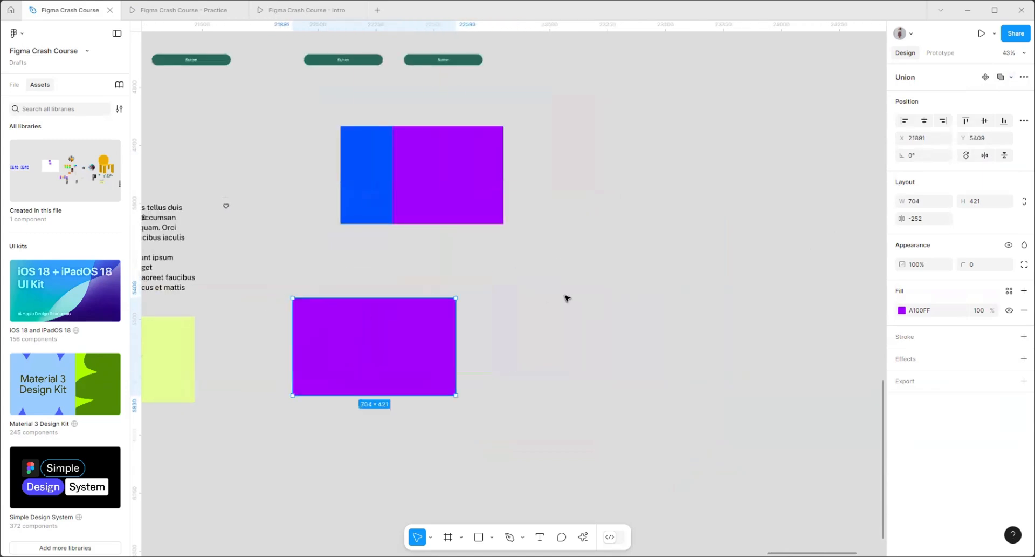
{"action": "left_click", "coordinate": [14, 85]}
{"action": "left_click", "coordinate": [460, 340]}
{"action": "left_click", "coordinate": [379, 344]}
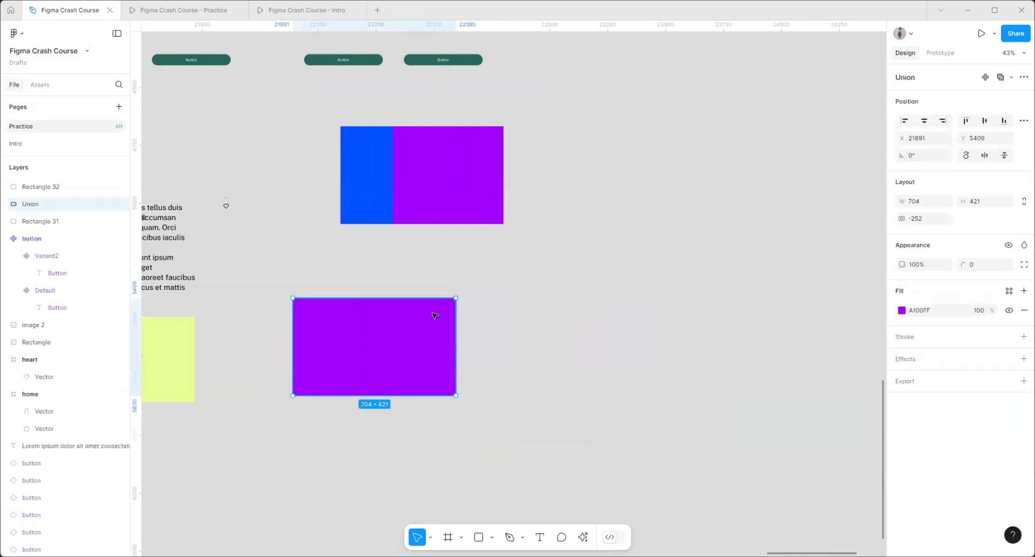
{"action": "left_click_drag", "start_coordinate": [364, 344], "coordinate": [412, 336]}
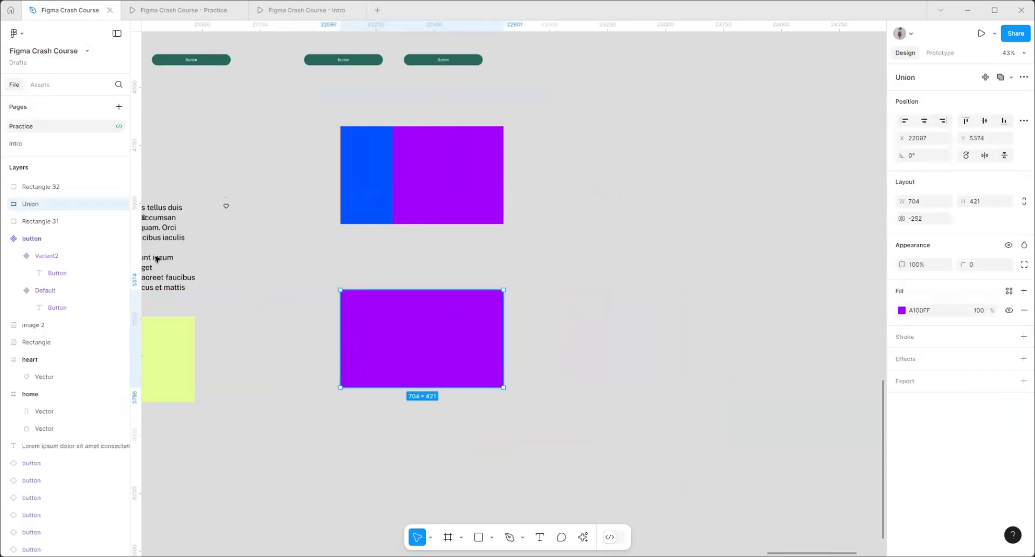
- Examine the two rectangles nested inside the Union layer and collapse the layer again
{"action": "left_click", "coordinate": [5, 204]}
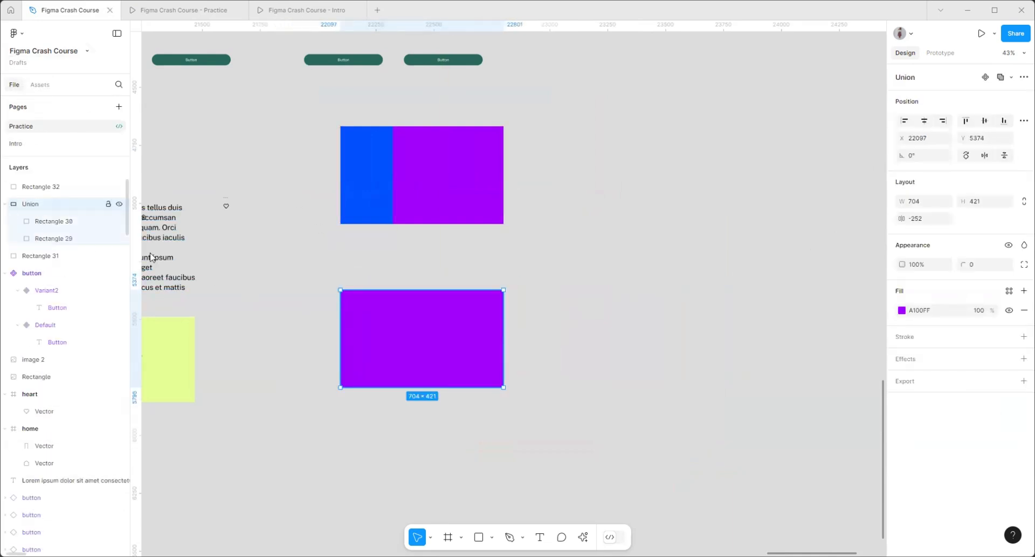
{"action": "left_click", "coordinate": [60, 227]}
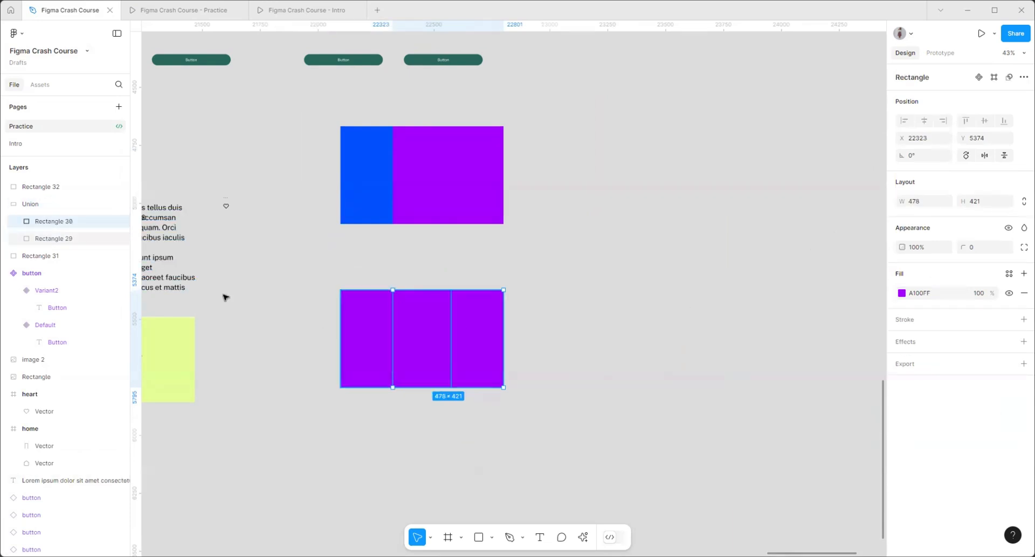
{"action": "left_click", "coordinate": [60, 239]}
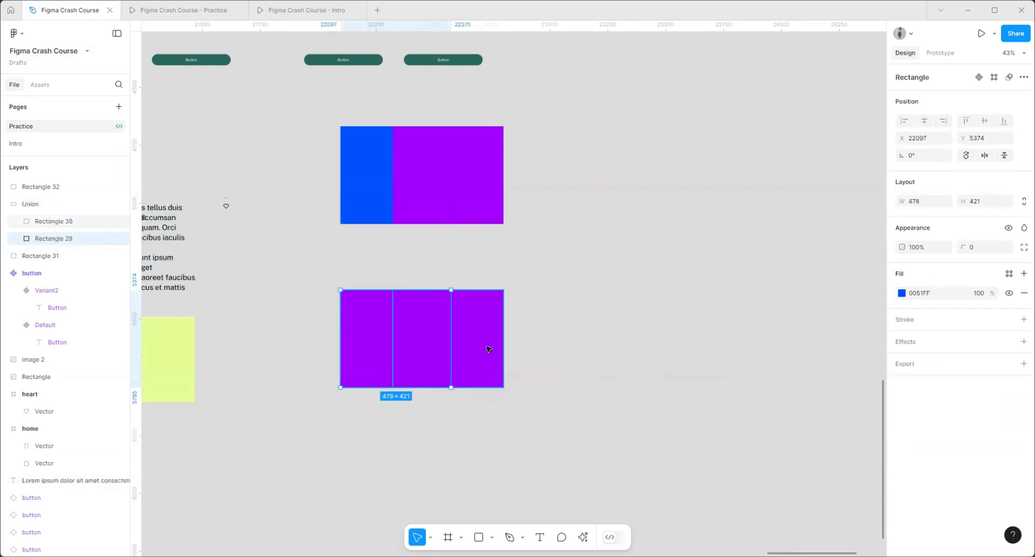
{"action": "left_click", "coordinate": [6, 205]}
{"action": "left_click", "coordinate": [421, 268]}
- Reposition the union shape at about X 22097, Y 5344, left-aligned beneath the separate blue and purple rectangles
{"action": "scroll", "coordinate": [395, 275], "scroll_direction": "down", "scroll_amount": 5}
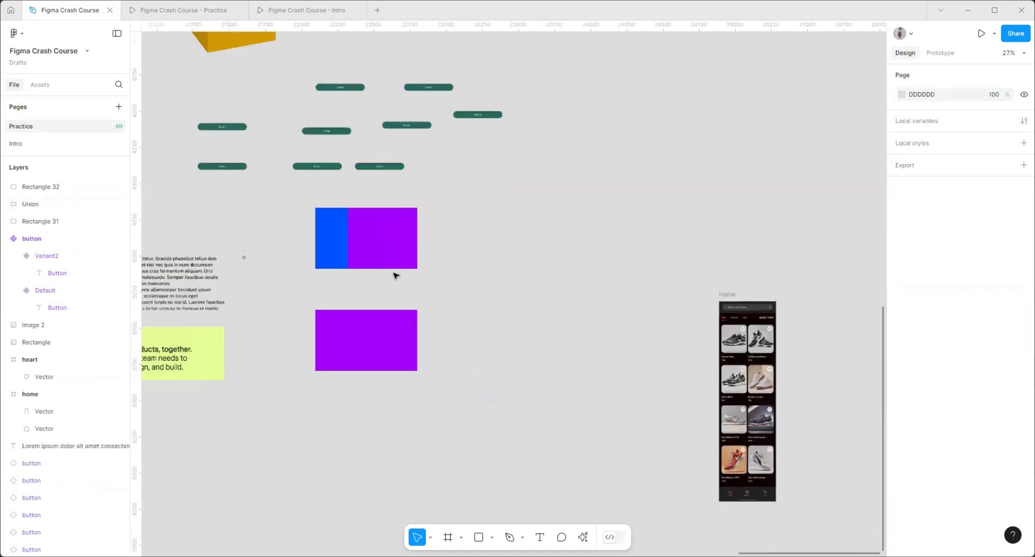
{"action": "scroll", "coordinate": [398, 280], "scroll_direction": "up", "scroll_amount": 5}
{"action": "scroll", "coordinate": [604, 395], "scroll_direction": "down", "scroll_amount": 4}
{"action": "scroll", "coordinate": [308, 344], "scroll_direction": "up", "scroll_amount": 3}
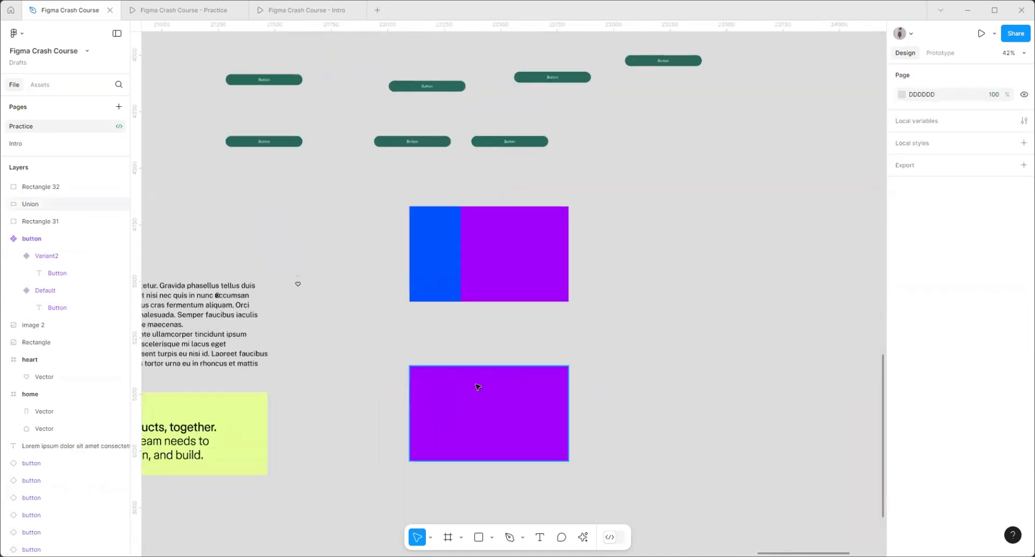
{"action": "mouse_move", "coordinate": [477, 392]}
{"action": "left_mouse_down"}
{"action": "mouse_move", "coordinate": [468, 376]}
{"action": "mouse_move", "coordinate": [474, 401]}
{"action": "left_mouse_up"}
{"action": "left_click", "coordinate": [492, 272]}
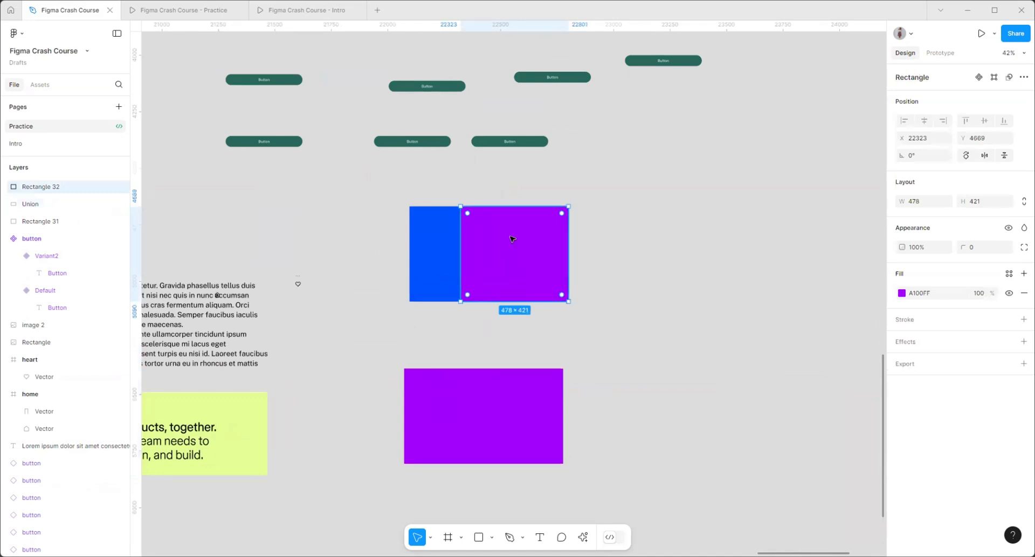
{"action": "left_click", "coordinate": [504, 423]}
{"action": "mouse_move", "coordinate": [504, 423]}
{"action": "left_mouse_down"}
{"action": "mouse_move", "coordinate": [467, 393]}
{"action": "mouse_move", "coordinate": [508, 390]}
{"action": "mouse_move", "coordinate": [504, 413]}
{"action": "left_mouse_up"}
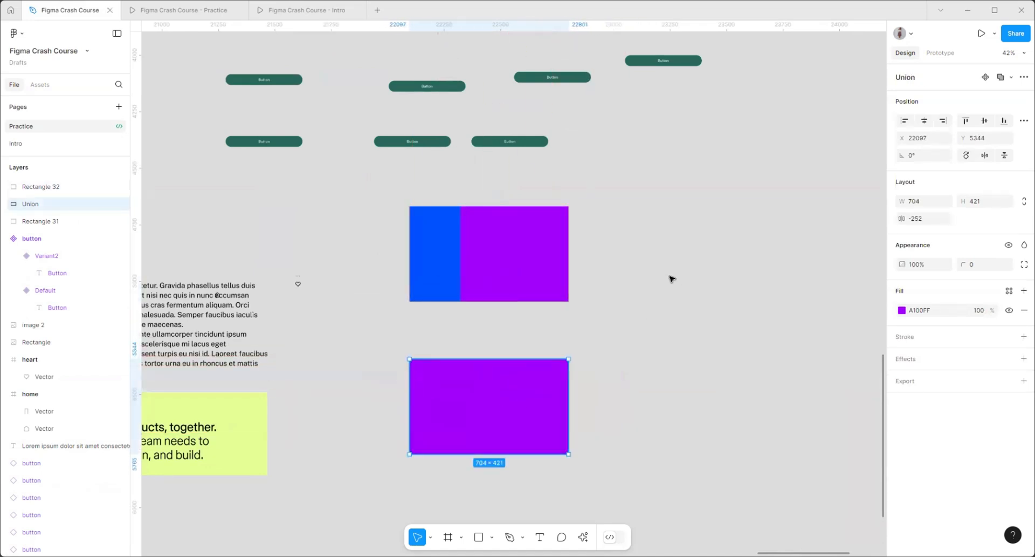
- Duplicate the overlapping blue and purple rectangles to about X 23120, Y 5069, clear of the original pair and the union shape
{"action": "scroll", "coordinate": [671, 280], "scroll_direction": "up", "scroll_amount": 3}
{"action": "left_click", "coordinate": [375, 239]}
{"action": "left_click", "coordinate": [488, 228]}
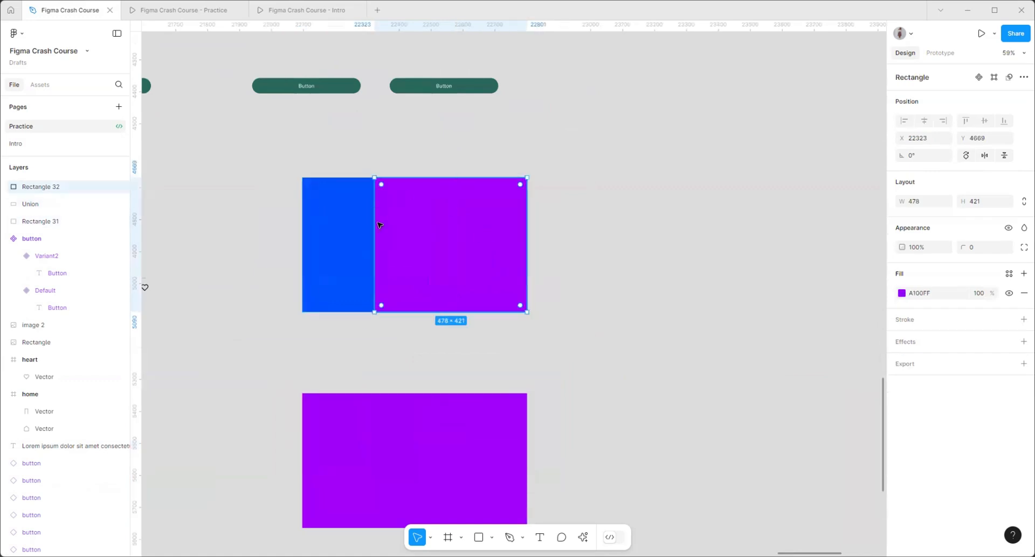
{"action": "scroll", "coordinate": [490, 257], "scroll_direction": "down", "scroll_amount": 3}
{"action": "left_click_drag", "start_coordinate": [485, 336], "coordinate": [255, 231]}
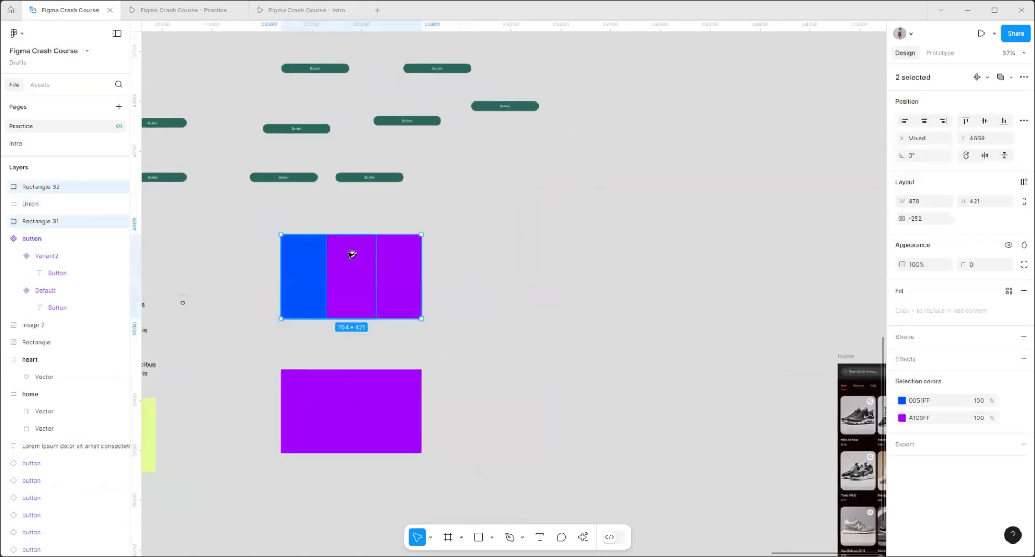
{"action": "left_click_drag", "start_coordinate": [352, 254], "coordinate": [556, 334]}
{"action": "key", "text": "Escape"}
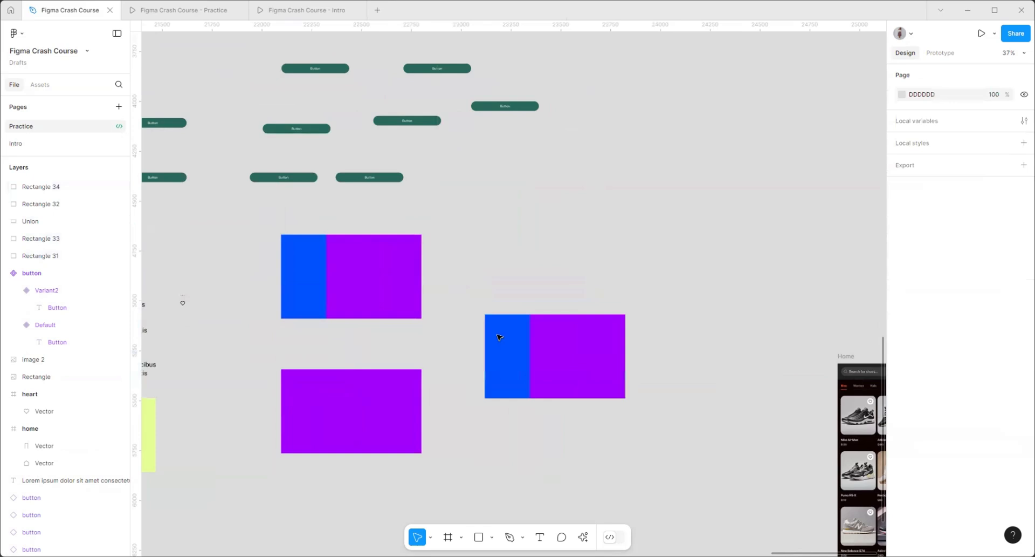
- Bring the blue rectangle of the copied pair in front of the purple one
{"action": "left_click", "coordinate": [535, 344]}
{"action": "right_click", "coordinate": [518, 334]}
{"action": "left_click", "coordinate": [586, 291]}
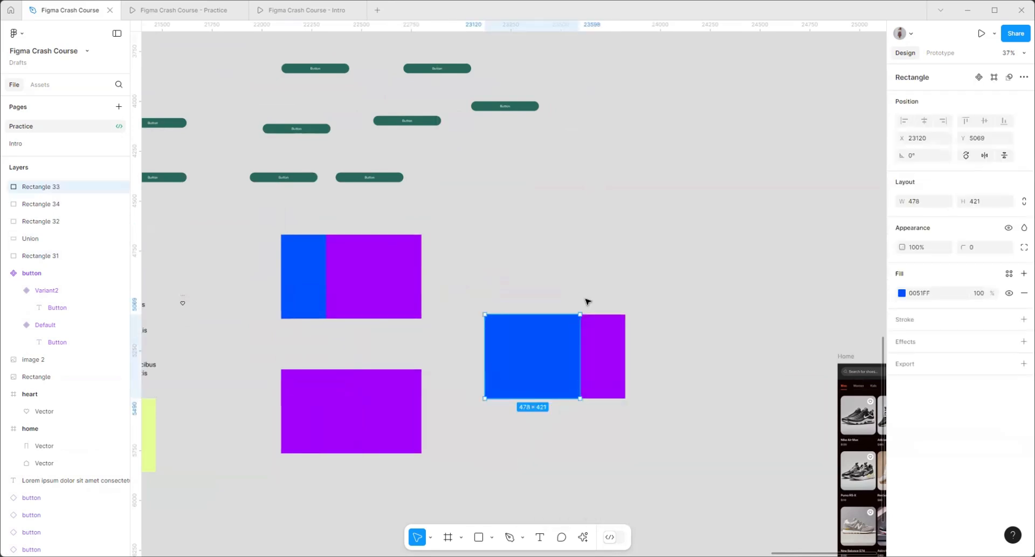
- Combine the copied pair, with blue in front, into one shape using Union selection
{"action": "scroll", "coordinate": [640, 359], "scroll_direction": "up", "scroll_amount": 3}
{"action": "left_click", "coordinate": [478, 293]}
{"action": "left_click_drag", "start_coordinate": [686, 448], "coordinate": [424, 269]}
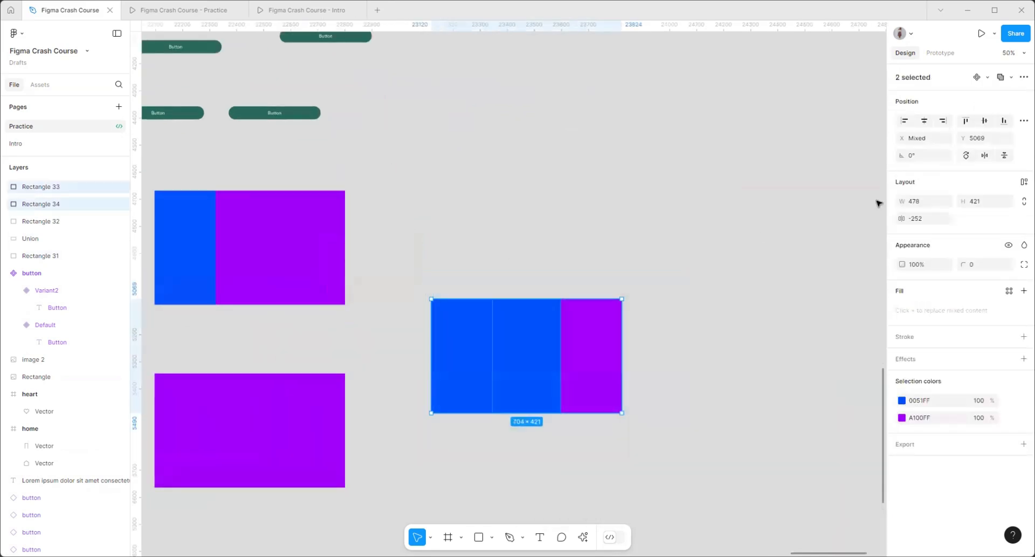
{"action": "left_click", "coordinate": [1012, 79]}
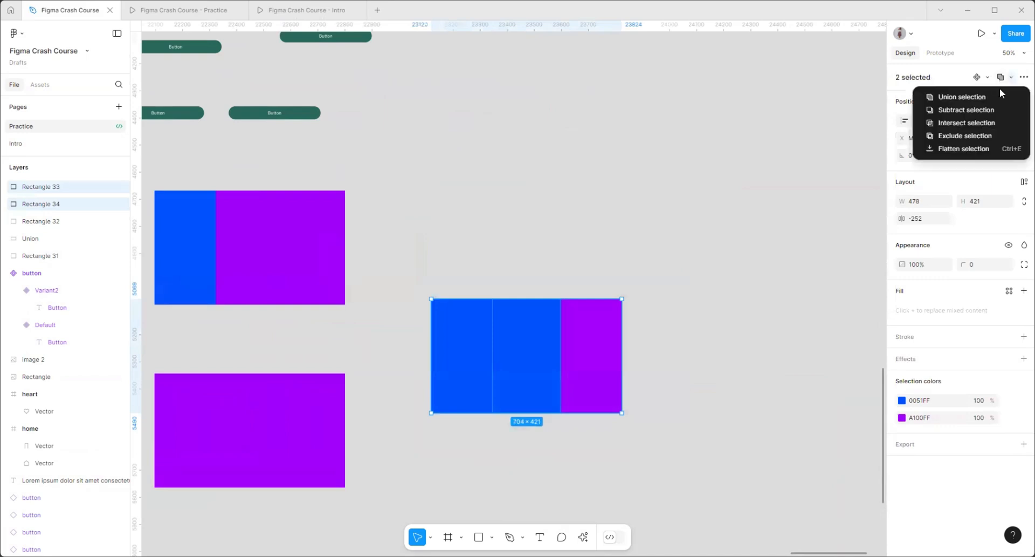
{"action": "left_click", "coordinate": [954, 98]}
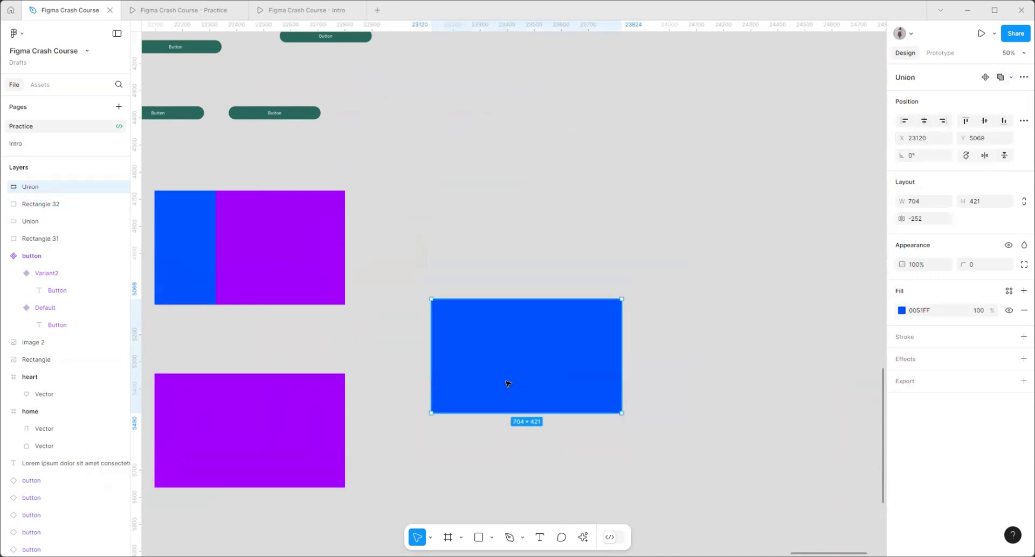
- Move the blue union shape to about X 22947, Y 5344, beside the purple union shape, compare the two, and delete the blue one
{"action": "left_click_drag", "start_coordinate": [508, 384], "coordinate": [461, 458]}
{"action": "scroll", "coordinate": [626, 303], "scroll_direction": "down", "scroll_amount": 5}
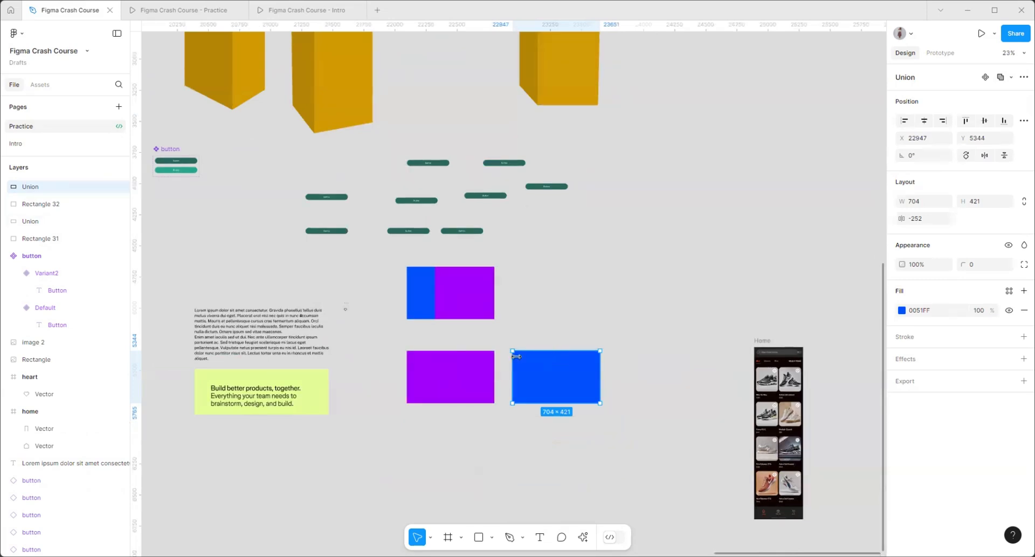
{"action": "scroll", "coordinate": [516, 356], "scroll_direction": "up", "scroll_amount": 4}
{"action": "left_click", "coordinate": [709, 445]}
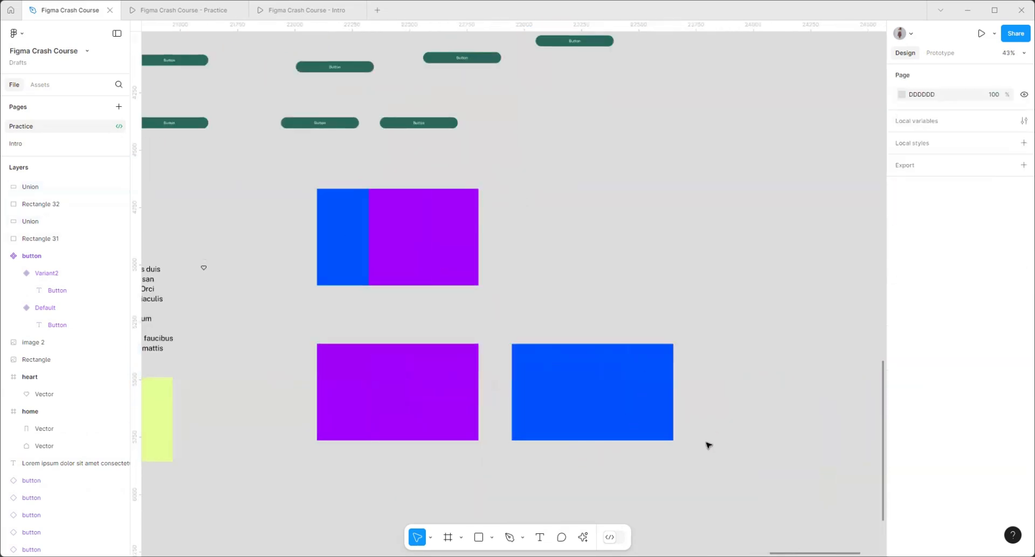
{"action": "left_click_drag", "start_coordinate": [709, 445], "coordinate": [500, 330]}
{"action": "key", "text": "Delete"}
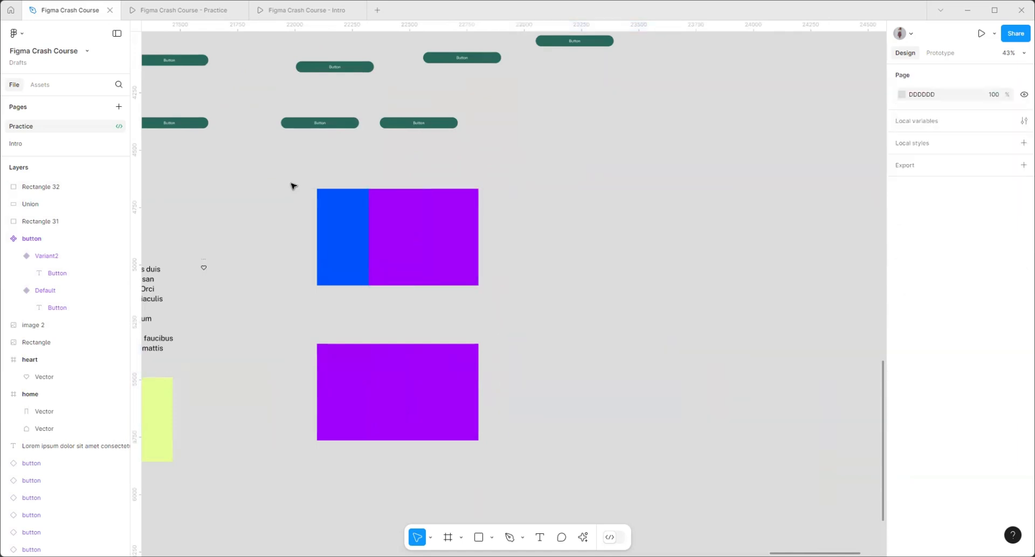
- Duplicate the original blue and purple pair to about X 23066, Y 5288 and apply Subtract selection to the copy
{"action": "left_click_drag", "start_coordinate": [291, 186], "coordinate": [365, 209]}
{"action": "left_click_drag", "start_coordinate": [605, 298], "coordinate": [609, 386]}
{"action": "left_click", "coordinate": [1012, 78]}
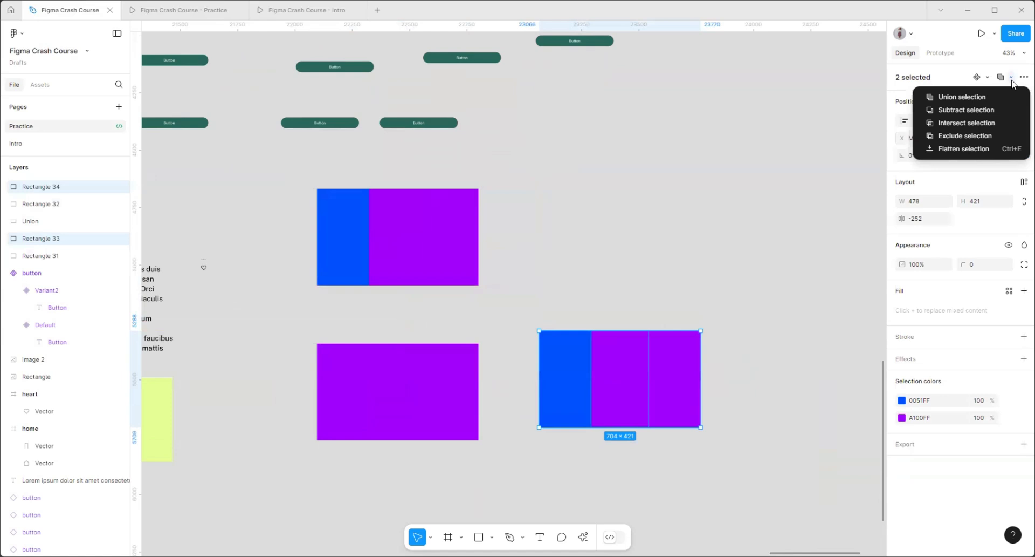
{"action": "left_click", "coordinate": [976, 110]}
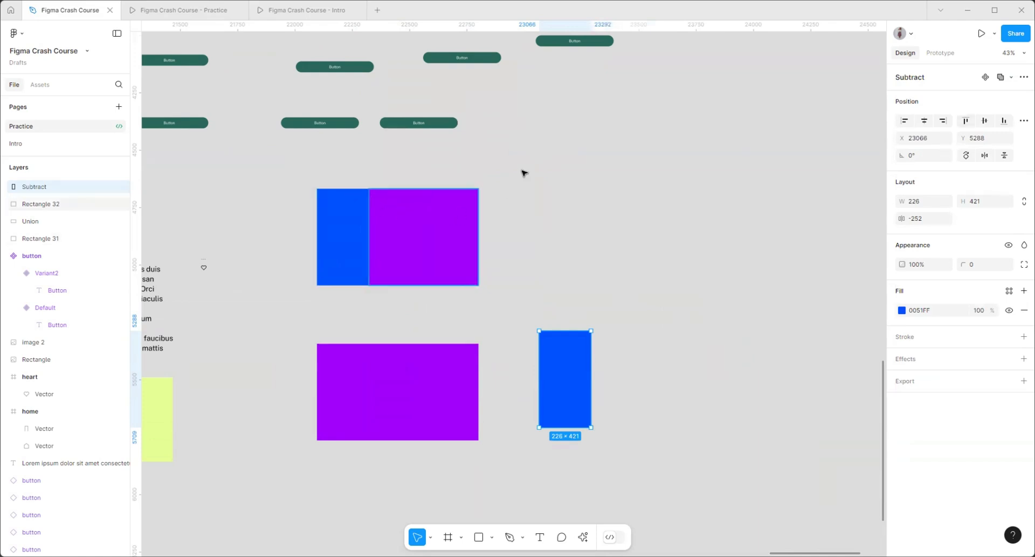
- Examine the overlap of the original pair and duplicate both rectangles to about X 23503, Y 5331, beyond the subtracted shape
{"action": "left_click", "coordinate": [471, 169]}
{"action": "scroll", "coordinate": [346, 176], "scroll_direction": "up", "scroll_amount": 5}
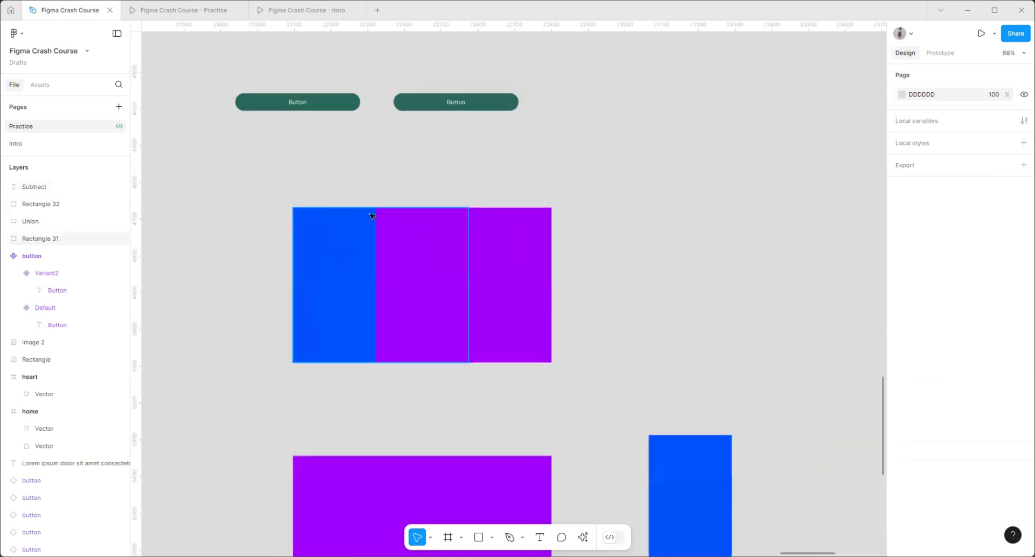
{"action": "scroll", "coordinate": [372, 215], "scroll_direction": "down", "scroll_amount": 3}
{"action": "scroll", "coordinate": [460, 279], "scroll_direction": "up", "scroll_amount": 3}
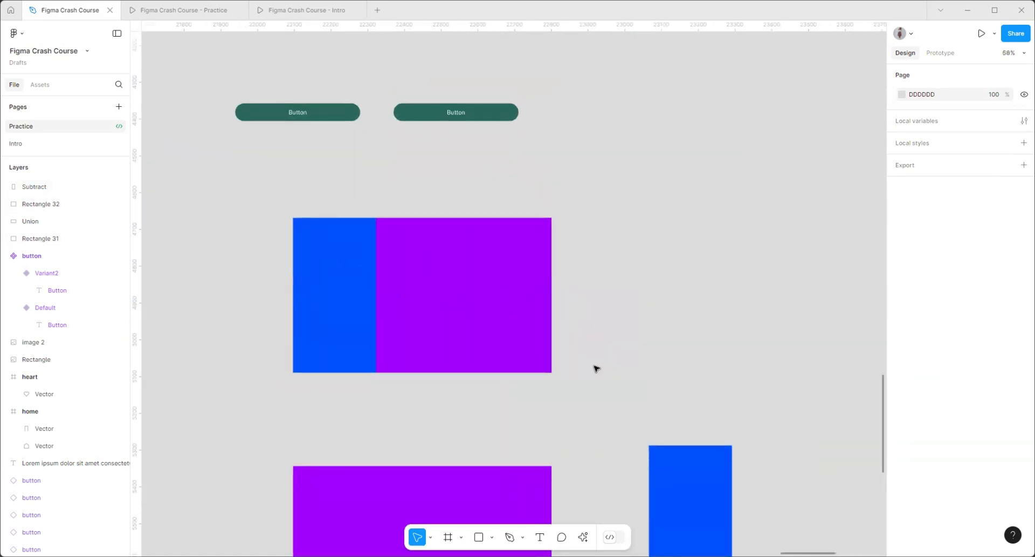
{"action": "left_click_drag", "start_coordinate": [597, 402], "coordinate": [421, 231]}
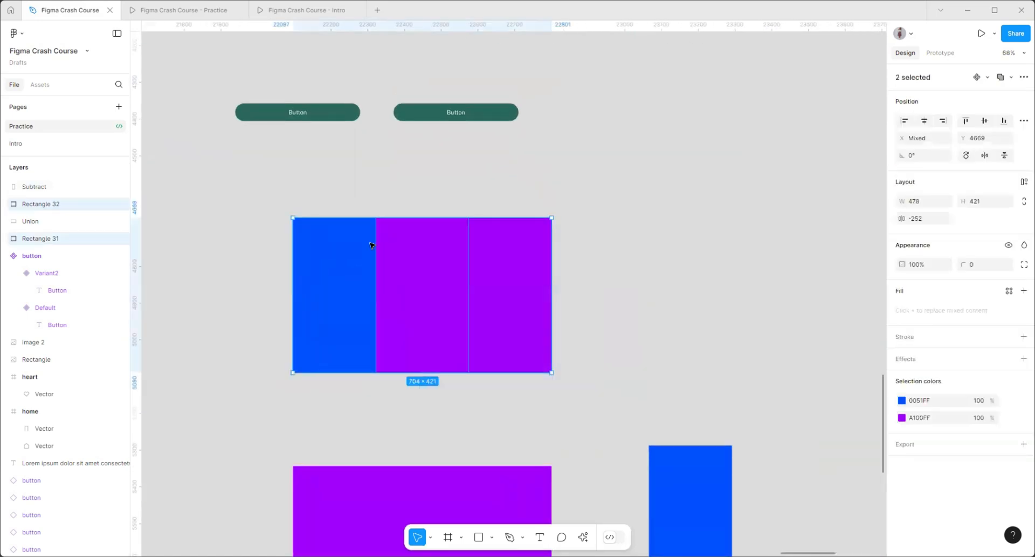
{"action": "scroll", "coordinate": [369, 192], "scroll_direction": "down", "scroll_amount": 4}
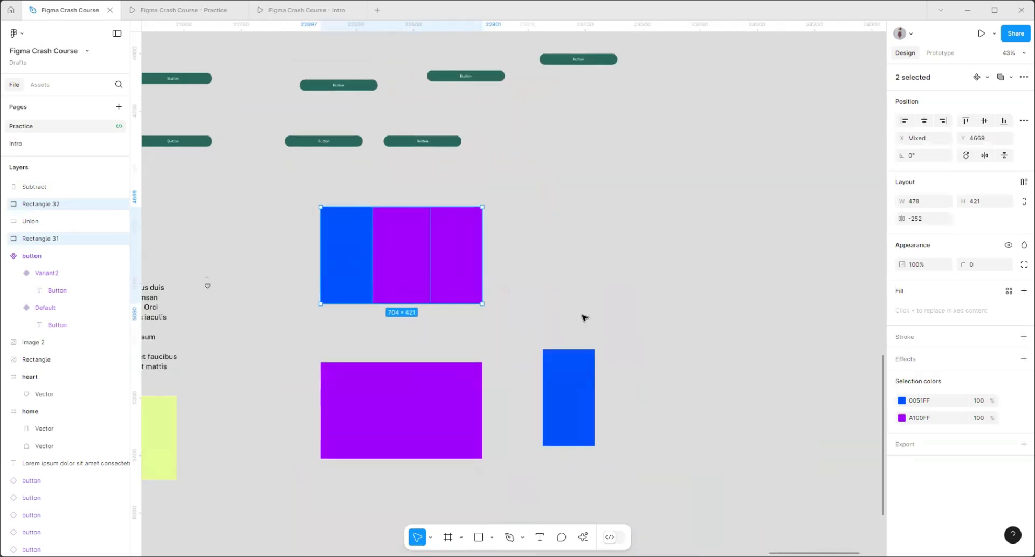
{"action": "left_click_drag", "start_coordinate": [560, 323], "coordinate": [294, 212]}
{"action": "left_click_drag", "start_coordinate": [391, 284], "coordinate": [711, 435]}
{"action": "scroll", "coordinate": [704, 411], "scroll_direction": "down", "scroll_amount": 3}
{"action": "scroll", "coordinate": [707, 389], "scroll_direction": "up", "scroll_amount": 6}
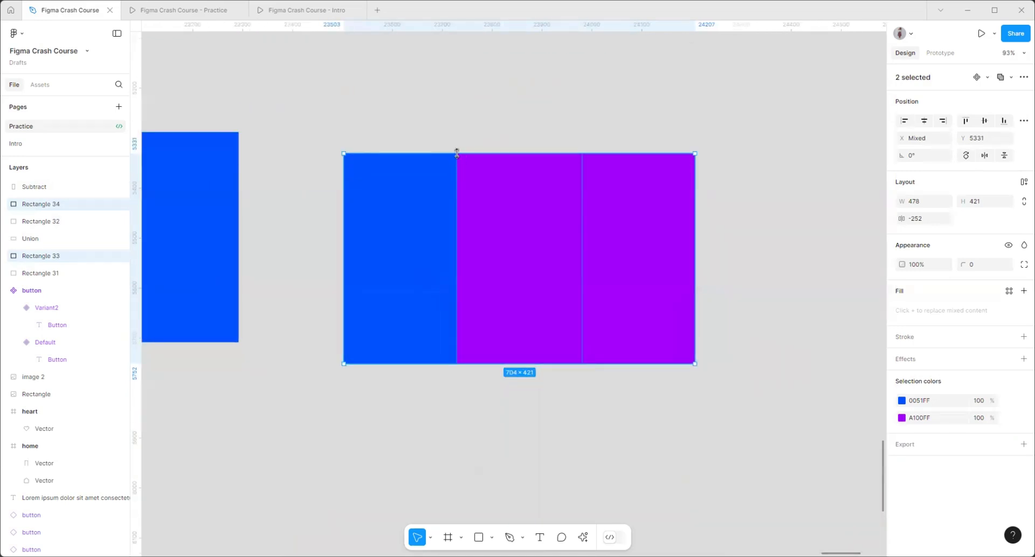
{"action": "scroll", "coordinate": [595, 386], "scroll_direction": "down", "scroll_amount": 3}
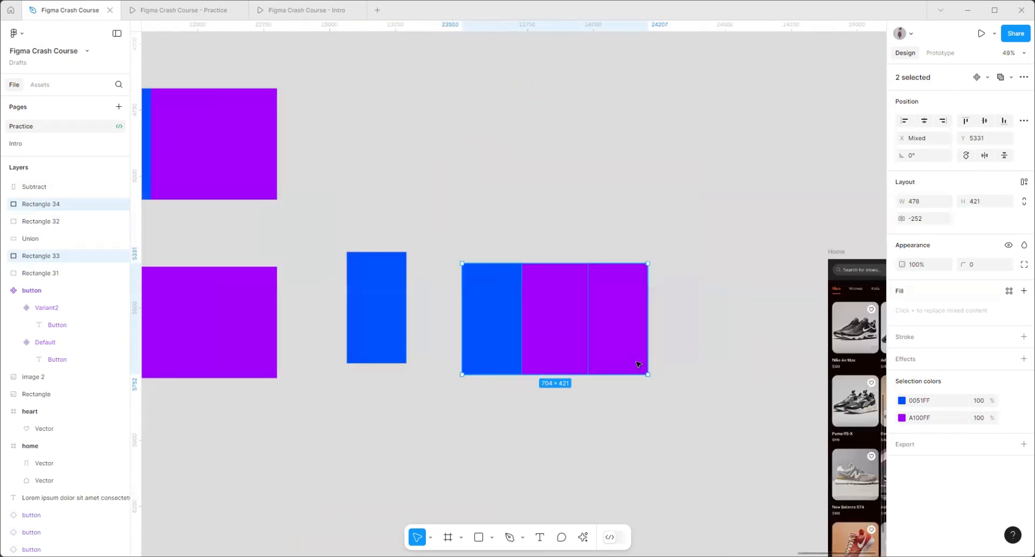
- Apply Subtract selection to the newly copied pair, shift the result slightly, and delete it
{"action": "left_click", "coordinate": [1011, 78]}
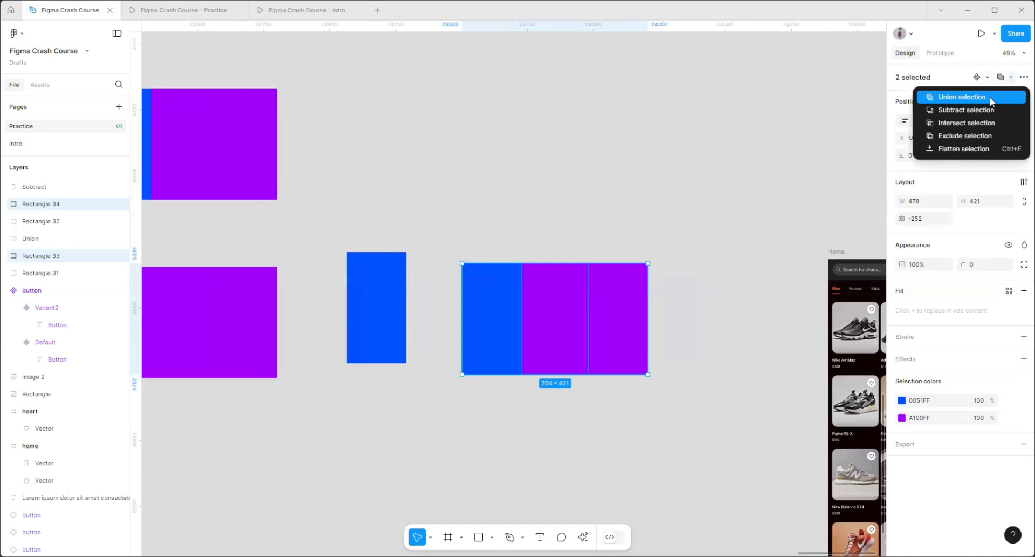
{"action": "left_click", "coordinate": [966, 109]}
{"action": "left_click_drag", "start_coordinate": [491, 332], "coordinate": [534, 309]}
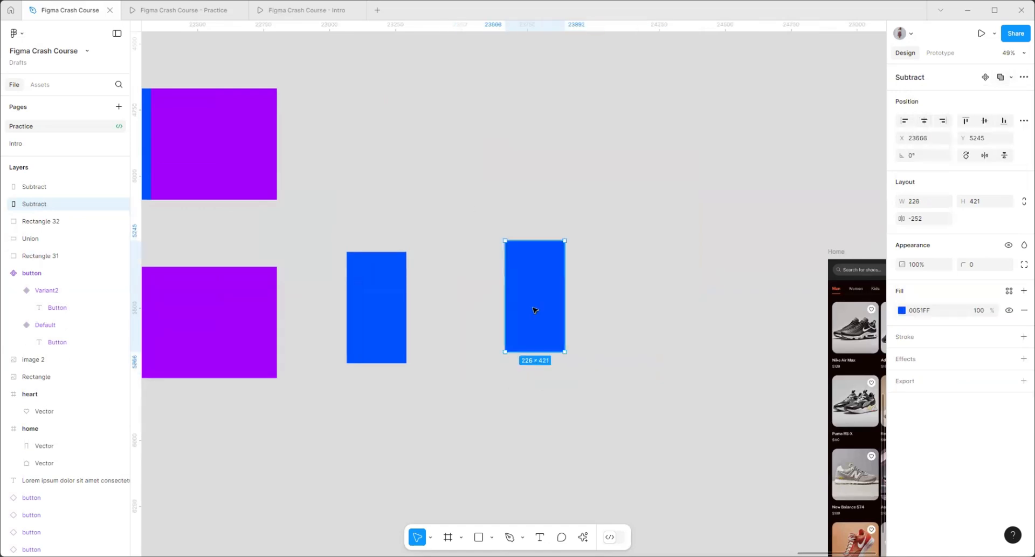
{"action": "key", "text": "Delete"}
- Move the remaining subtracted blue shape directly beneath the purple union shape, aligned with its left edge
{"action": "left_click_drag", "start_coordinate": [517, 420], "coordinate": [489, 389]}
{"action": "scroll", "coordinate": [617, 347], "scroll_direction": "down", "scroll_amount": 2}
{"action": "scroll", "coordinate": [495, 352], "scroll_direction": "down", "scroll_amount": 2}
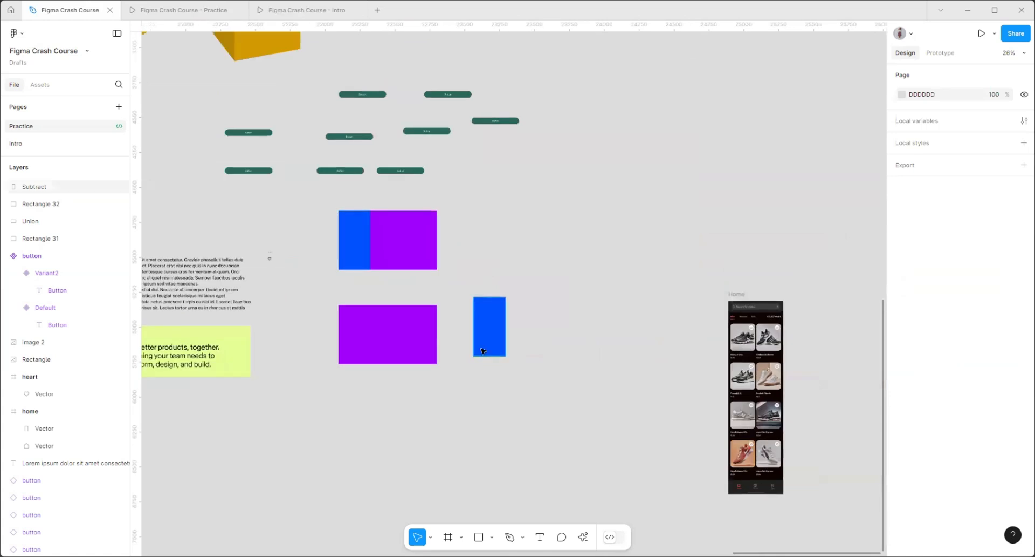
{"action": "left_click_drag", "start_coordinate": [495, 348], "coordinate": [361, 429]}
- Duplicate the original blue and purple pair to about X 23152, Y 5331 and apply Intersect selection to the copy
{"action": "left_click", "coordinate": [353, 240]}
{"action": "left_click", "coordinate": [392, 237], "text": "shift"}
{"action": "left_click_drag", "start_coordinate": [389, 232], "coordinate": [536, 324]}
{"action": "left_click", "coordinate": [1011, 78]}
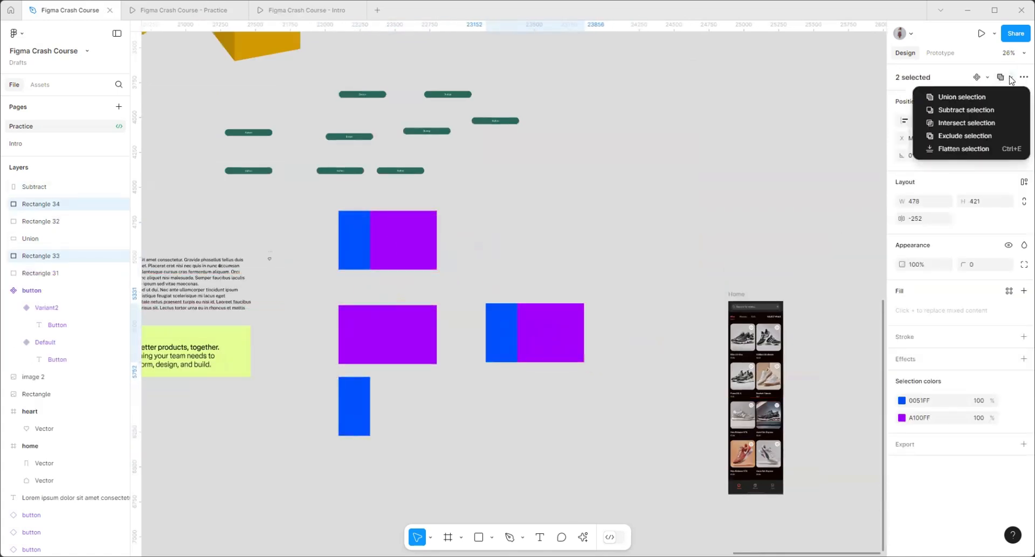
{"action": "left_click", "coordinate": [933, 123]}
- Delete the spare copied pair at about X 23450, Y 4738 and place the intersected shape just right of the subtracted one
{"action": "scroll", "coordinate": [528, 375], "scroll_direction": "up", "scroll_amount": 5}
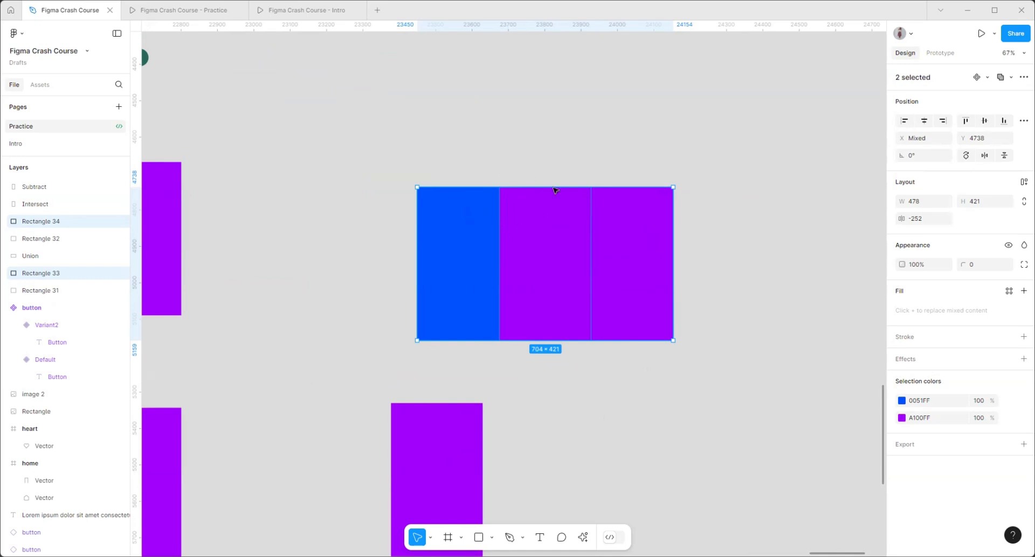
{"action": "scroll", "coordinate": [603, 168], "scroll_direction": "down", "scroll_amount": 5}
{"action": "left_click_drag", "start_coordinate": [706, 262], "coordinate": [496, 169]}
{"action": "key", "text": "Delete"}
{"action": "left_click", "coordinate": [519, 314]}
{"action": "left_click_drag", "start_coordinate": [519, 314], "coordinate": [358, 396]}
- Duplicate the original blue and purple pair to about X 23255, Y 5104 and apply Exclude selection to the copy
{"action": "left_click_drag", "start_coordinate": [496, 259], "coordinate": [266, 155]}
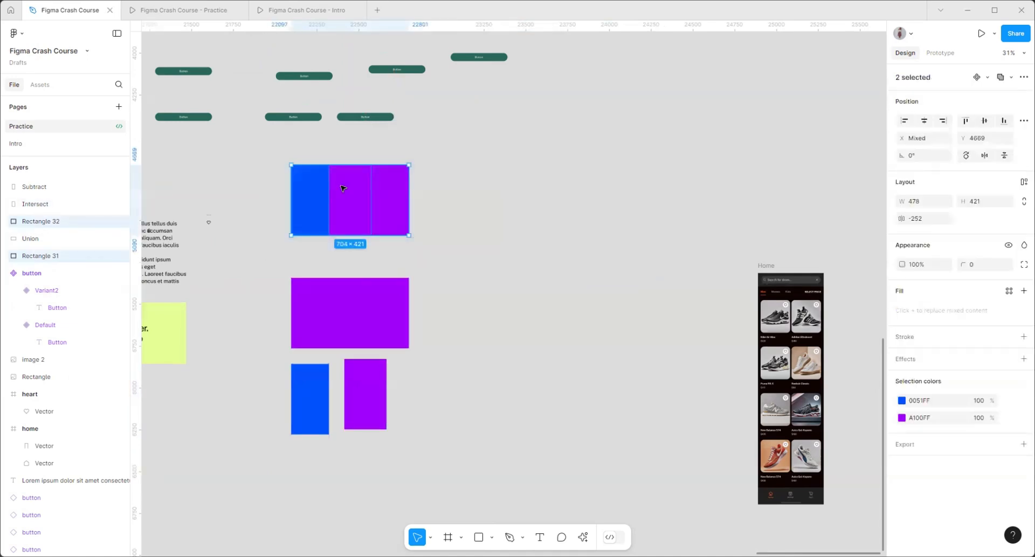
{"action": "left_click_drag", "start_coordinate": [346, 204], "coordinate": [538, 276]}
{"action": "left_click", "coordinate": [1012, 77]}
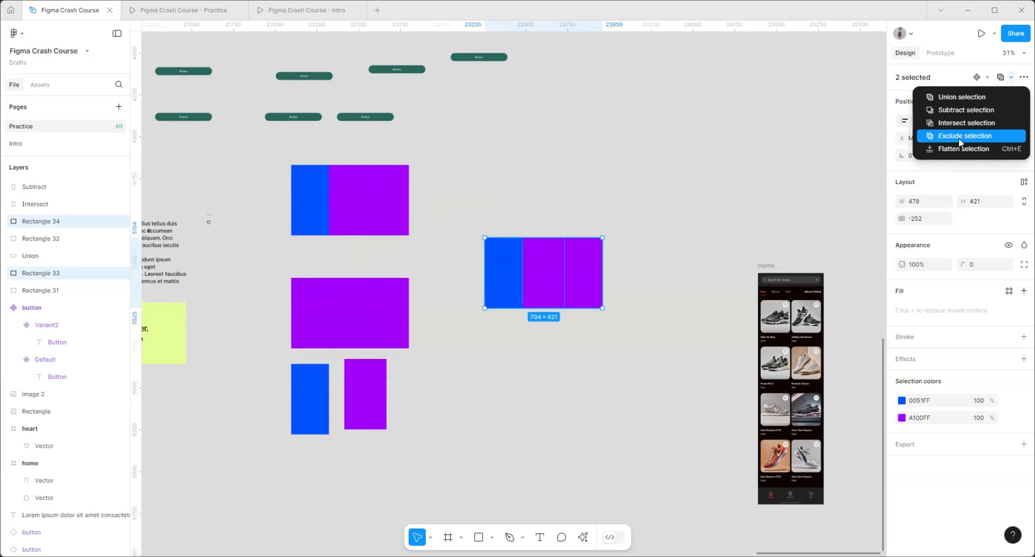
{"action": "scroll", "coordinate": [552, 240], "scroll_direction": "up", "scroll_amount": 5}
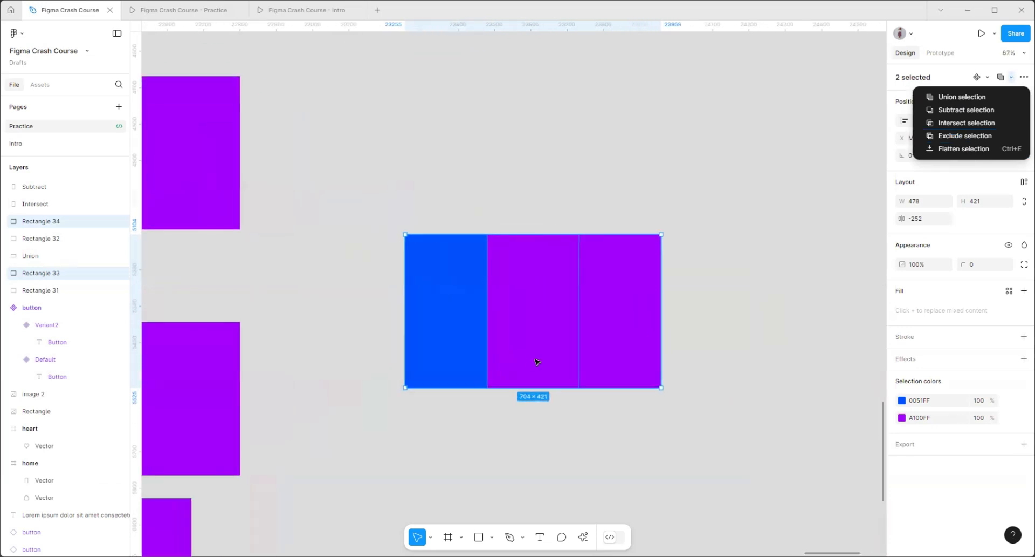
{"action": "scroll", "coordinate": [465, 230], "scroll_direction": "down", "scroll_amount": 5}
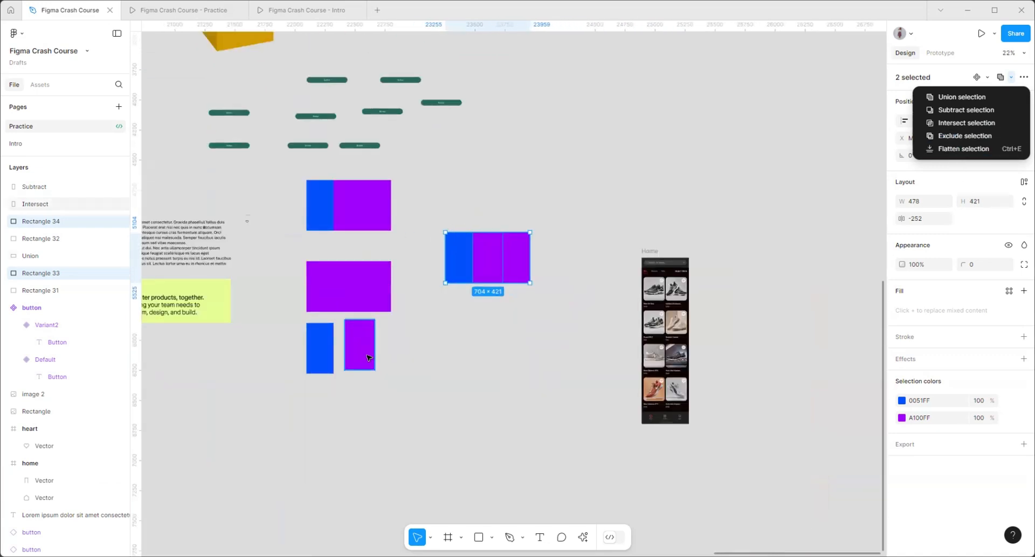
{"action": "scroll", "coordinate": [500, 216], "scroll_direction": "up", "scroll_amount": 5}
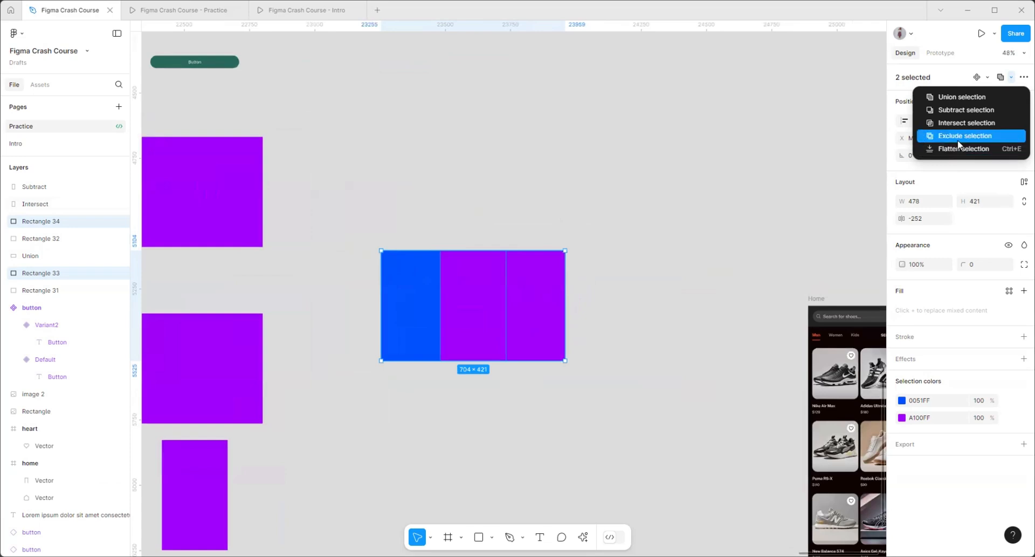
{"action": "left_click", "coordinate": [971, 137]}
{"action": "left_click", "coordinate": [506, 162]}
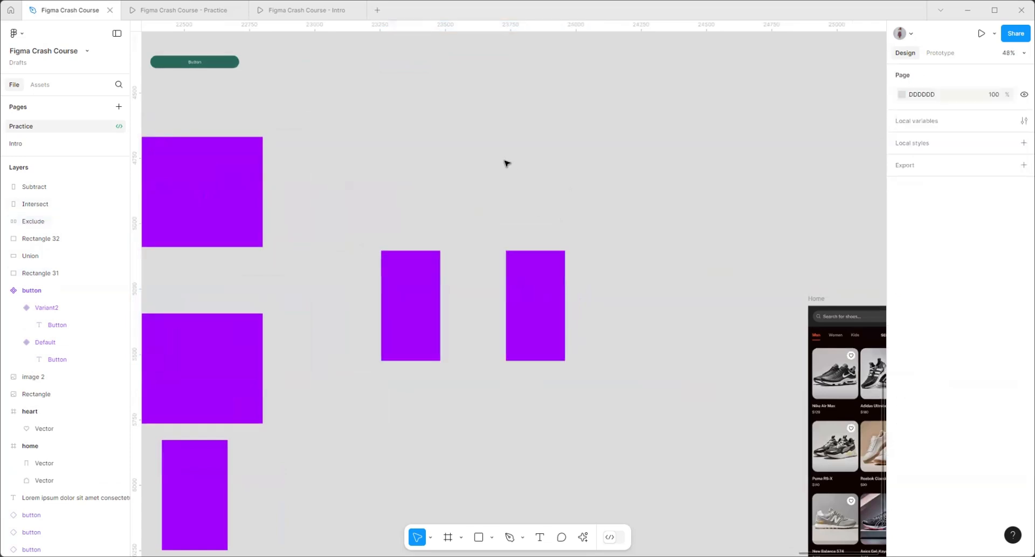
- Move the excluded shape closer to the original blue and purple pair, just to its right and slightly lower
{"action": "scroll", "coordinate": [507, 162], "scroll_direction": "up", "scroll_amount": 2}
{"action": "left_click_drag", "start_coordinate": [507, 327], "coordinate": [497, 292]}
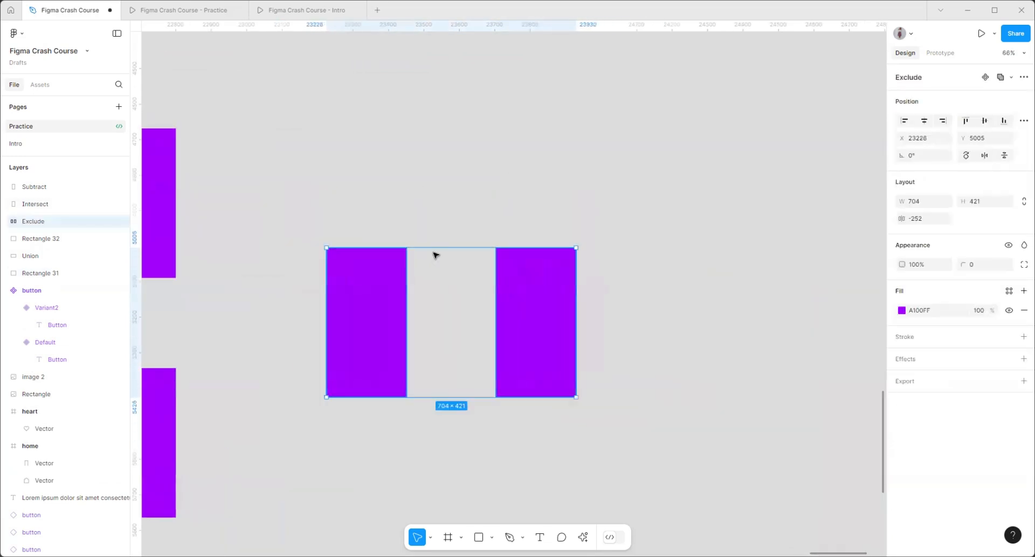
{"action": "scroll", "coordinate": [433, 254], "scroll_direction": "down", "scroll_amount": 2}
{"action": "key", "text": "Escape"}
{"action": "left_click_drag", "start_coordinate": [424, 302], "coordinate": [376, 274]}
{"action": "key", "text": "Escape"}
{"action": "scroll", "coordinate": [592, 312], "scroll_direction": "down", "scroll_amount": 3}
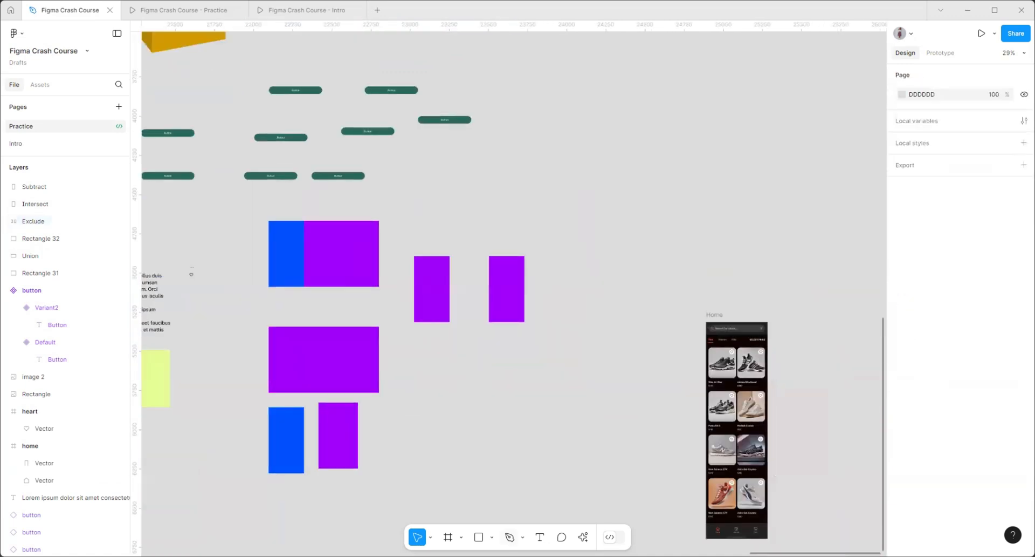
- Draw a rectangle about 560 × 461 below the excluded shape and fill it with the purple A100FF sampled from that shape
{"action": "key", "text": "r"}
{"action": "scroll", "coordinate": [489, 353], "scroll_direction": "up", "scroll_amount": 2}
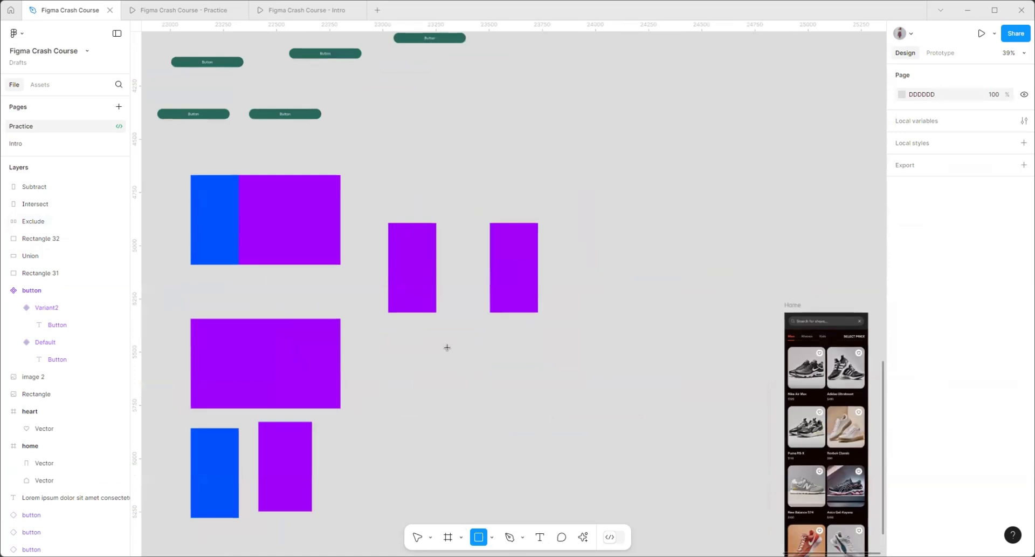
{"action": "left_click_drag", "start_coordinate": [449, 345], "coordinate": [569, 444]}
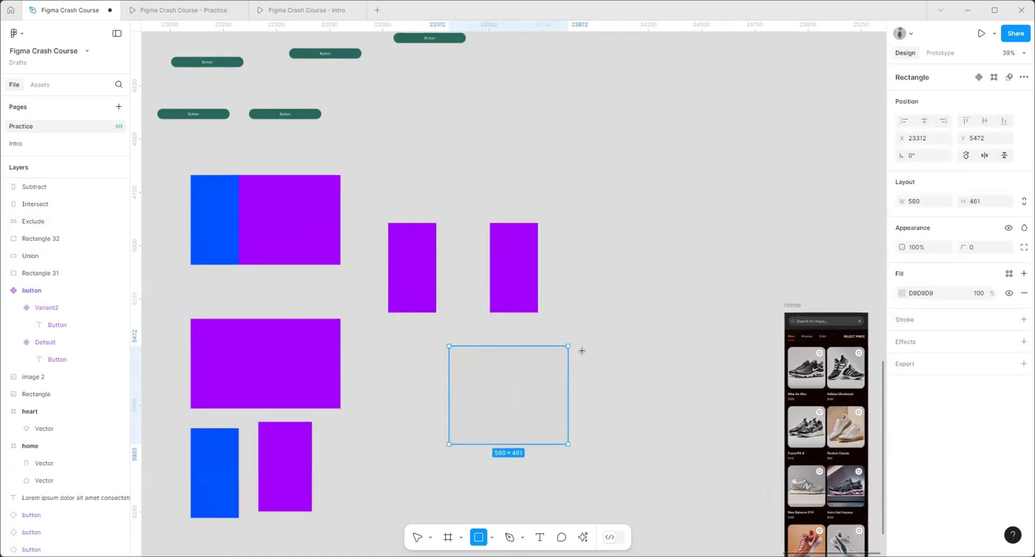
{"action": "key", "text": "i"}
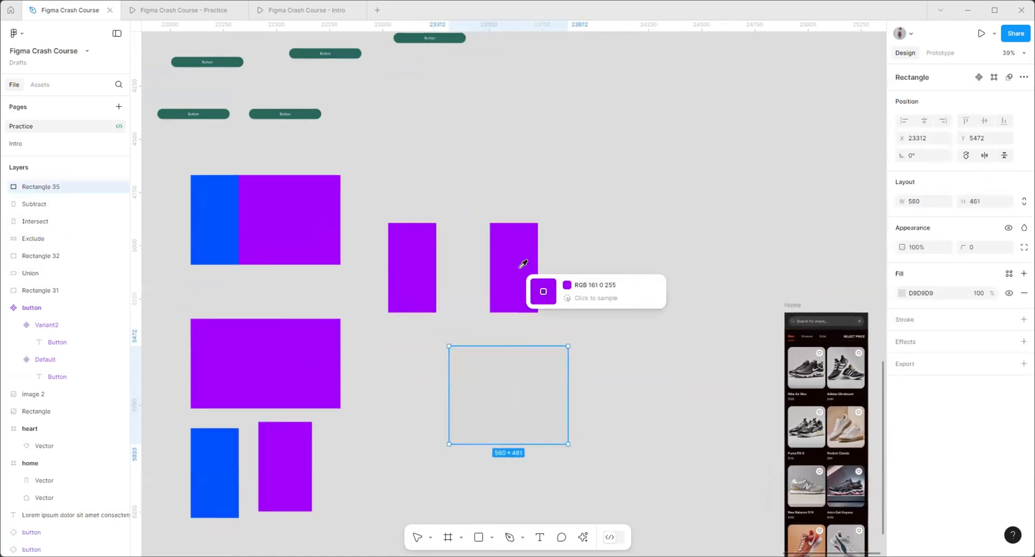
{"action": "left_click", "coordinate": [527, 265]}
- Move the new purple rectangle to about X 23361, Y 5828, level with the top of the intersected shape
{"action": "scroll", "coordinate": [555, 422], "scroll_direction": "up", "scroll_amount": 3}
{"action": "left_click_drag", "start_coordinate": [472, 323], "coordinate": [486, 429]}
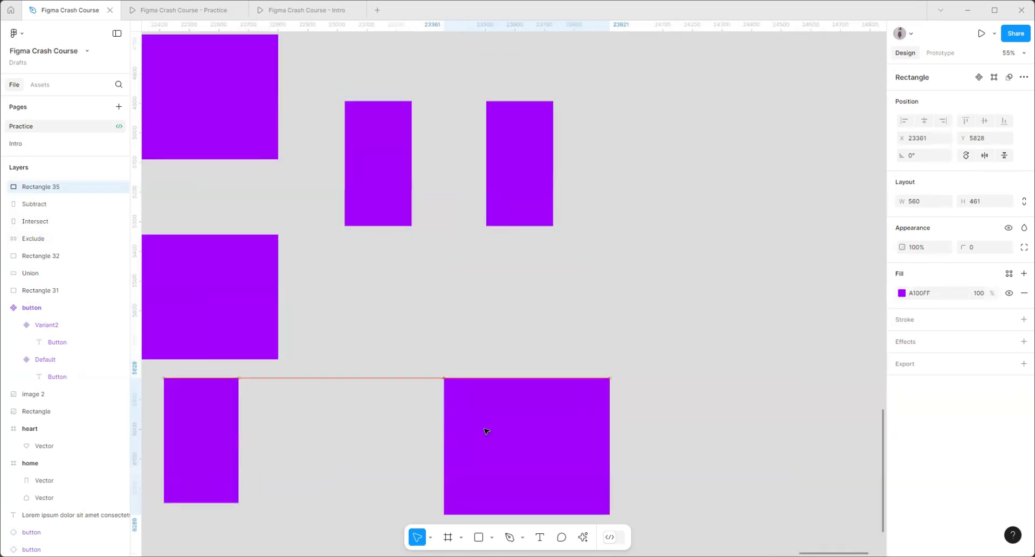
- Enter vector editing on the new purple rectangle and lower its two top corner points to Y 5842
{"action": "scroll", "coordinate": [502, 273], "scroll_direction": "down", "scroll_amount": 4}
{"action": "scroll", "coordinate": [563, 195], "scroll_direction": "up", "scroll_amount": 3}
{"action": "scroll", "coordinate": [564, 196], "scroll_direction": "down", "scroll_amount": 3}
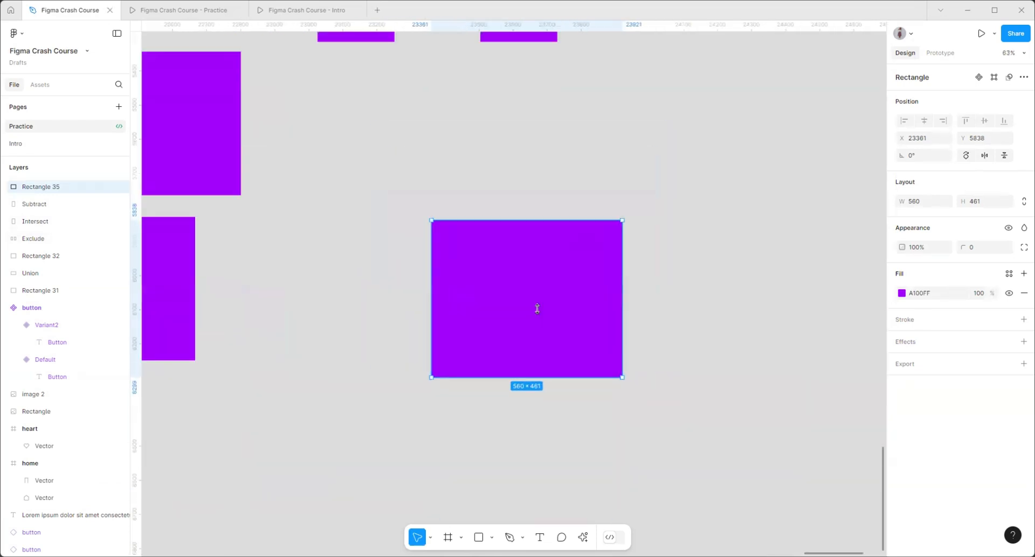
{"action": "scroll", "coordinate": [537, 307], "scroll_direction": "up", "scroll_amount": 3}
{"action": "left_click", "coordinate": [285, 165]}
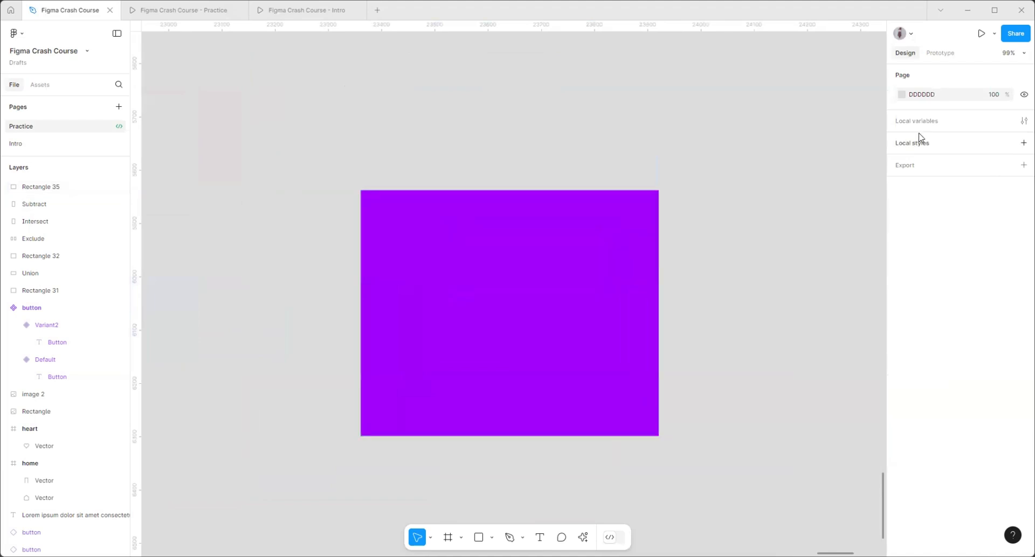
{"action": "left_click", "coordinate": [606, 229]}
{"action": "left_click", "coordinate": [994, 78]}
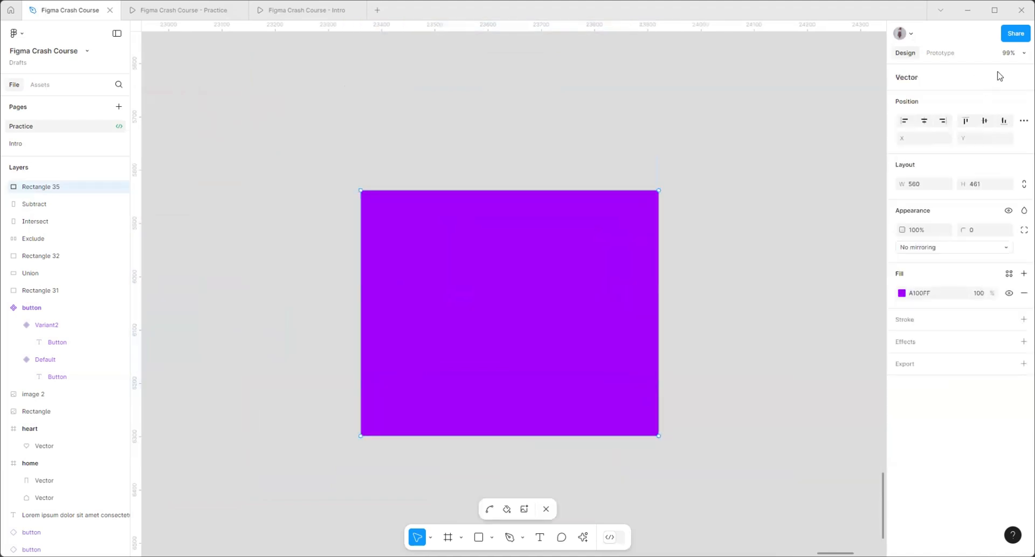
{"action": "left_click", "coordinate": [361, 190]}
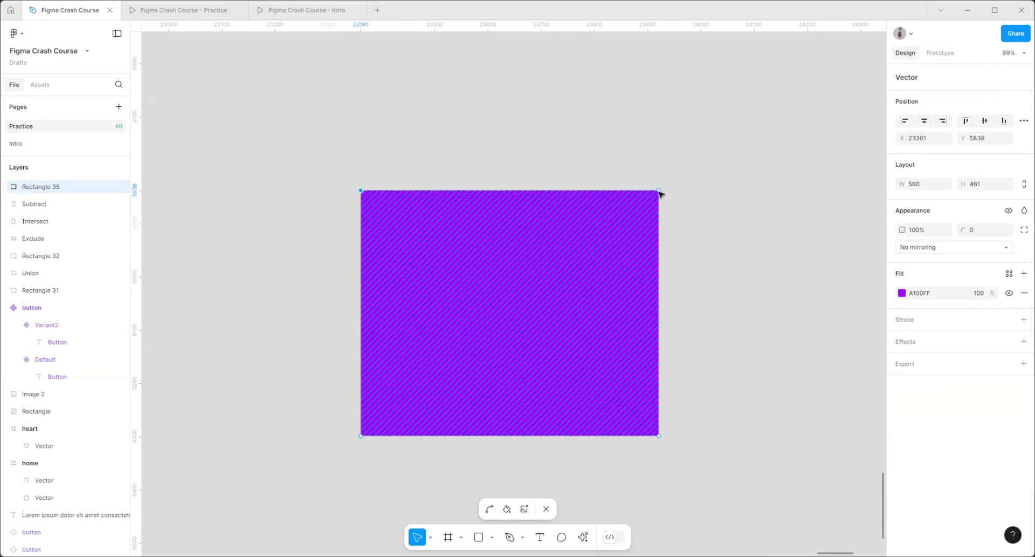
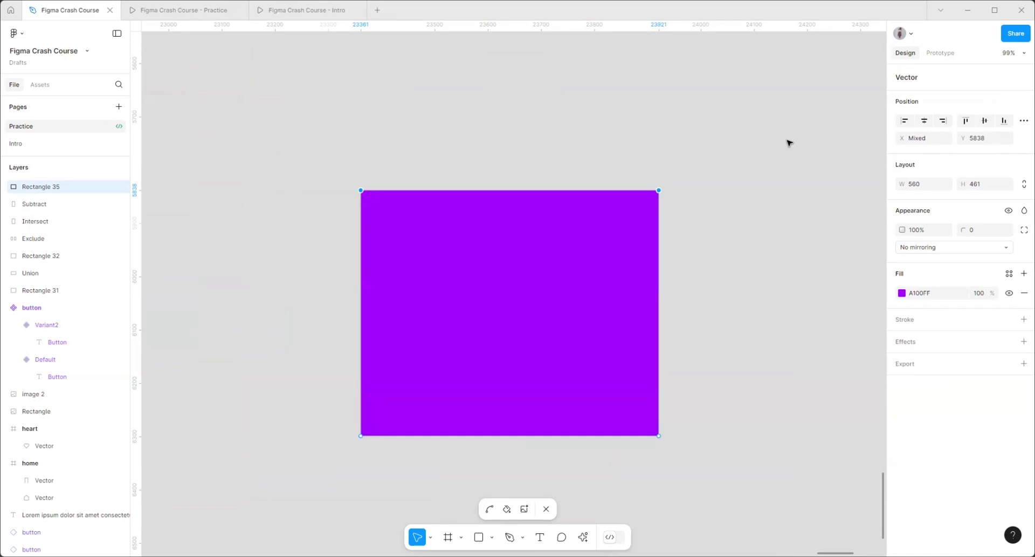
{"action": "key", "text": "Down"}
{"action": "key", "text": "Down"}
{"action": "key", "text": "Down"}
{"action": "key", "text": "Down"}
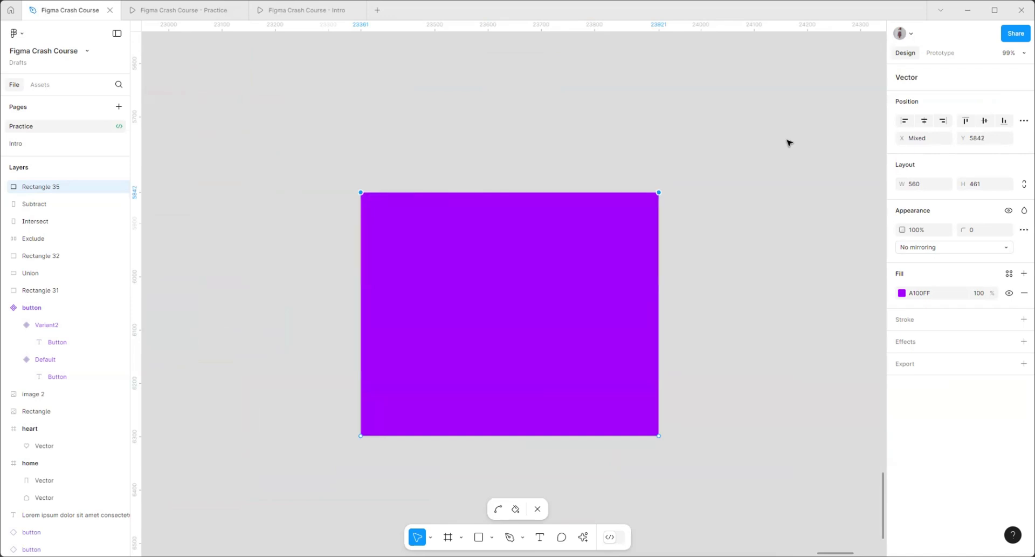
- Add a point at the middle of the purple rectangle's top edge and lower both top corners to Y 6050, forming a house outline
{"action": "left_click", "coordinate": [510, 193]}
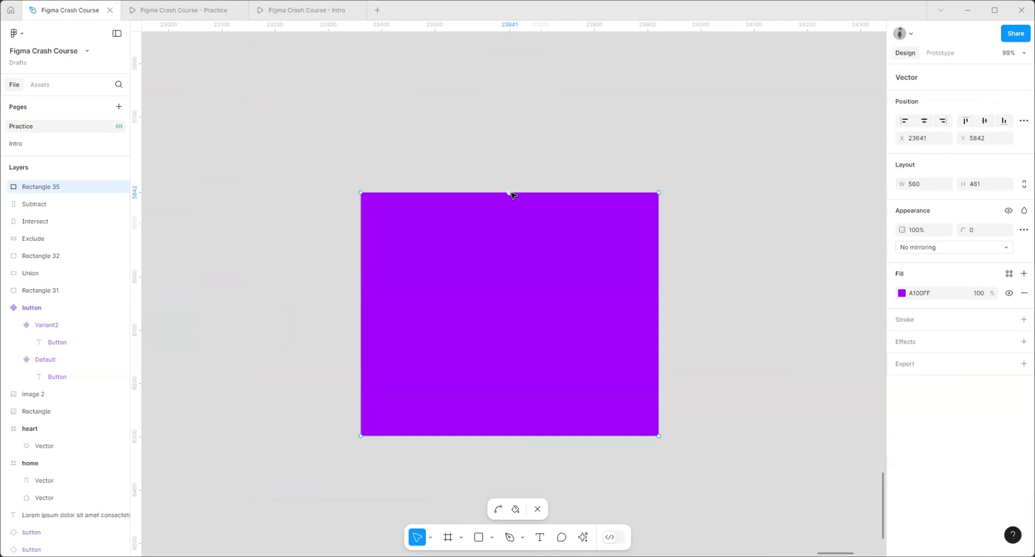
{"action": "left_click", "coordinate": [659, 193]}
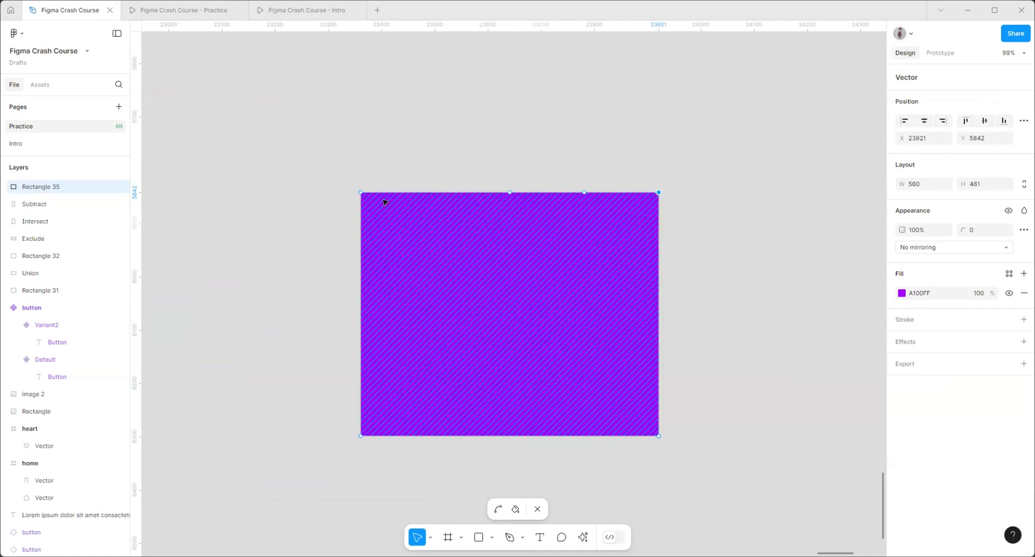
{"action": "left_click", "coordinate": [361, 193], "text": "shift"}
{"action": "key", "text": "shift+Down"}
{"action": "key", "text": "shift+Down"}
{"action": "key", "text": "shift+Down"}
{"action": "key", "text": "shift+Down"}
{"action": "key", "text": "shift+Down"}
{"action": "key", "text": "shift+Down"}
{"action": "key", "text": "shift+Down"}
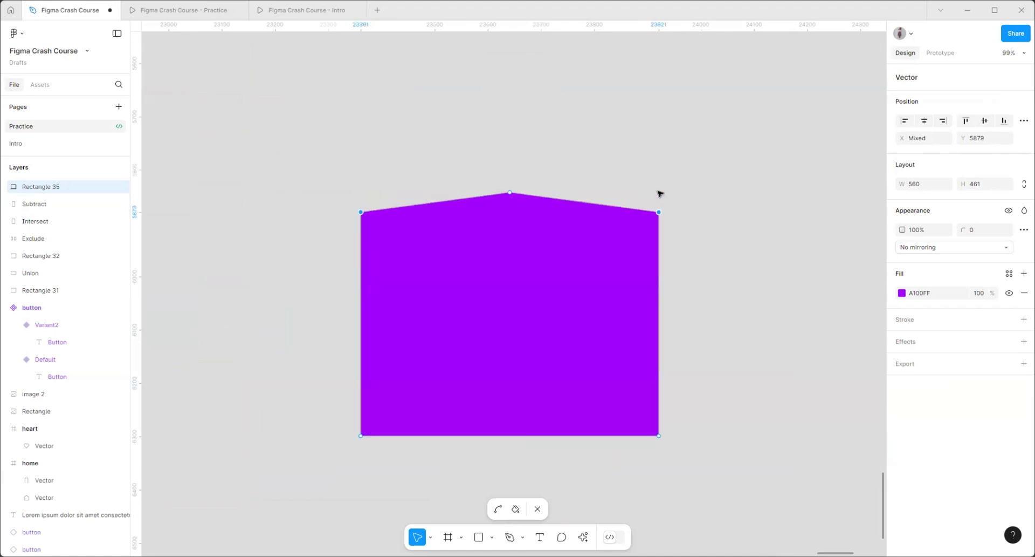
{"action": "key", "text": "shift+Down"}
{"action": "key", "text": "shift+Down"}
{"action": "key", "text": "shift+Down"}
{"action": "key", "text": "shift+Down"}
{"action": "key", "text": "shift+Down"}
{"action": "key", "text": "shift+Down"}
{"action": "key", "text": "shift+Down"}
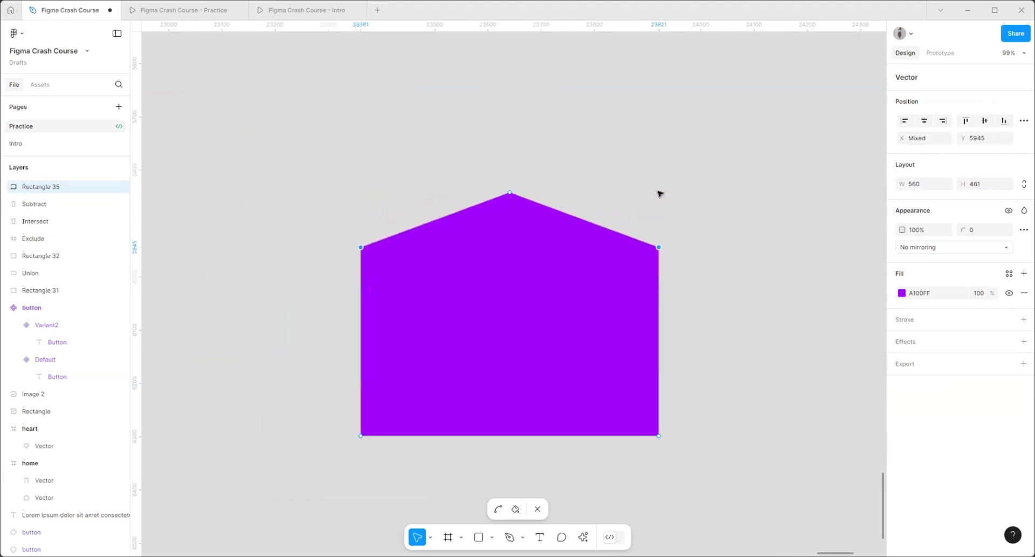
{"action": "key", "text": "shift+Down"}
{"action": "key", "text": "shift+Down"}
{"action": "key", "text": "shift+Down"}
{"action": "key", "text": "shift+Down"}
{"action": "key", "text": "shift+Down"}
{"action": "key", "text": "shift+Down"}
{"action": "key", "text": "shift+Down"}
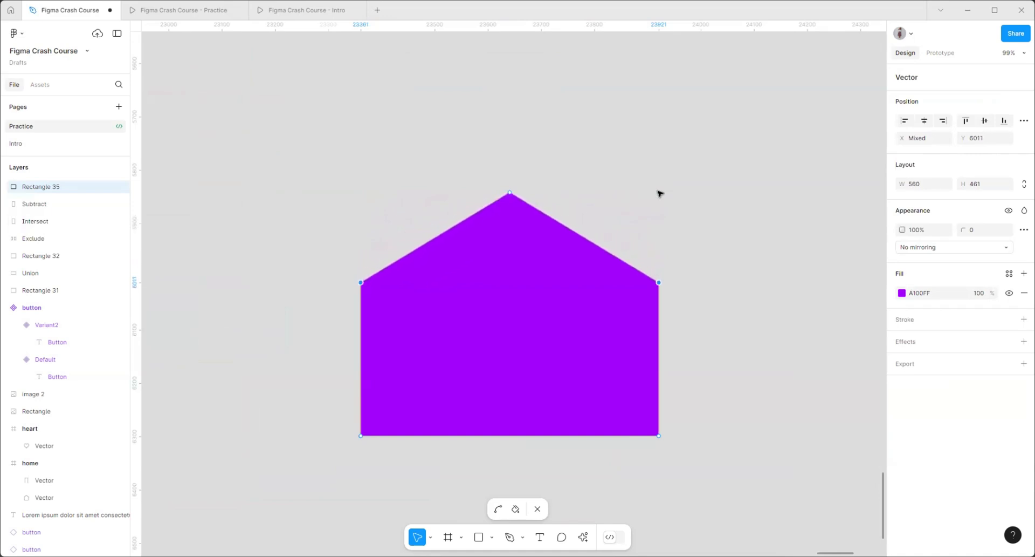
{"action": "key", "text": "Down"}
{"action": "key", "text": "Down"}
{"action": "key", "text": "Down"}
{"action": "key", "text": "Down"}
{"action": "key", "text": "Down"}
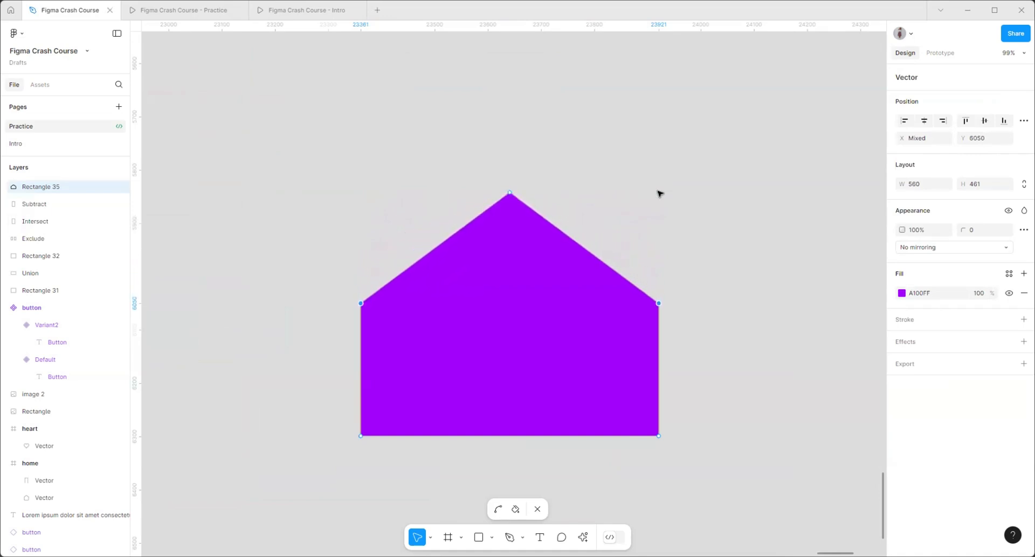
{"action": "left_click", "coordinate": [717, 173]}
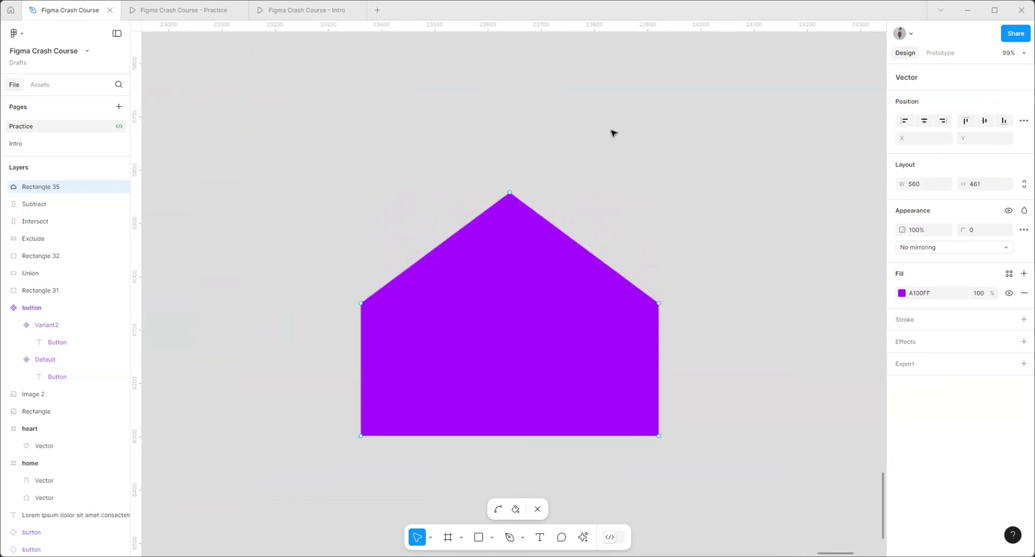
{"action": "key", "text": "Escape"}
- Draw a rectangle about 183 × 293 below the purple house and fill it with grey 7B7B7B
{"action": "scroll", "coordinate": [268, 326], "scroll_direction": "down", "scroll_amount": 10}
{"action": "left_click", "coordinate": [526, 289]}
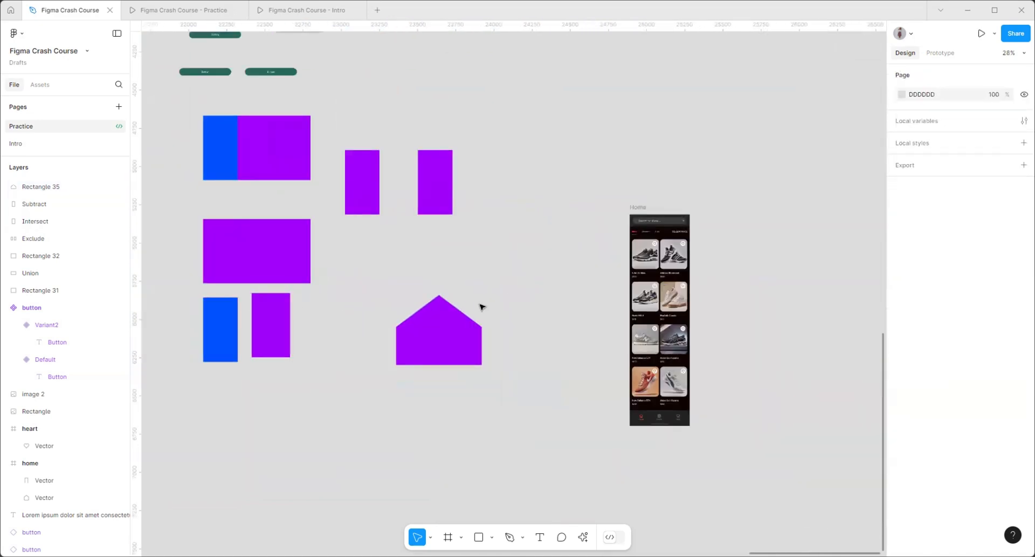
{"action": "left_click", "coordinate": [479, 537]}
{"action": "scroll", "coordinate": [437, 374], "scroll_direction": "up", "scroll_amount": 3}
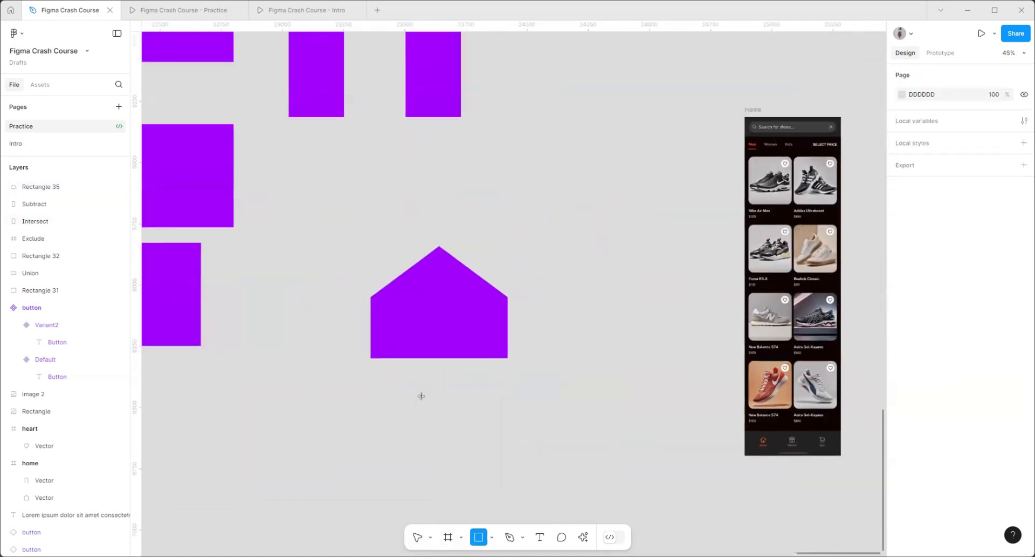
{"action": "left_click_drag", "start_coordinate": [421, 395], "coordinate": [465, 467]}
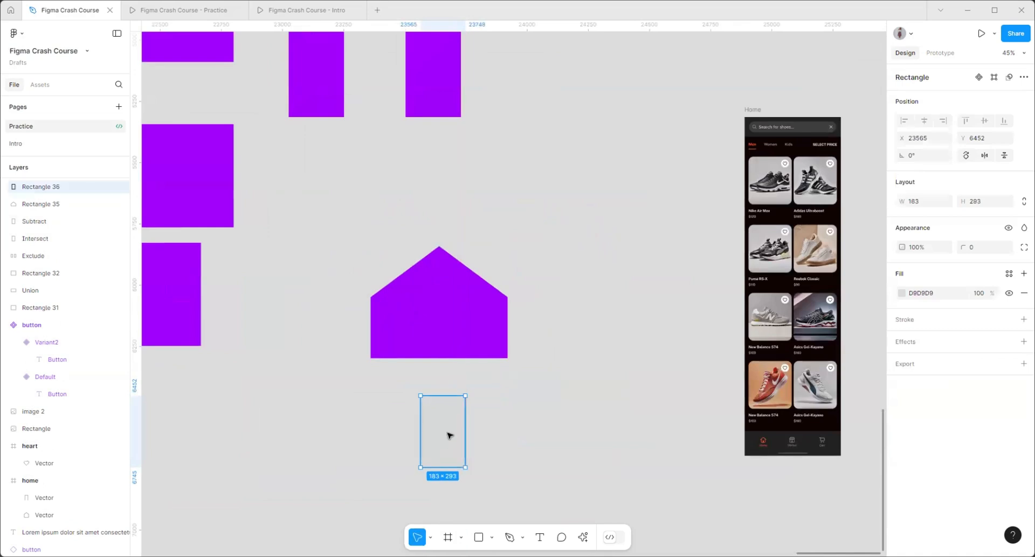
{"action": "left_click", "coordinate": [903, 294]}
{"action": "left_click", "coordinate": [754, 355]}
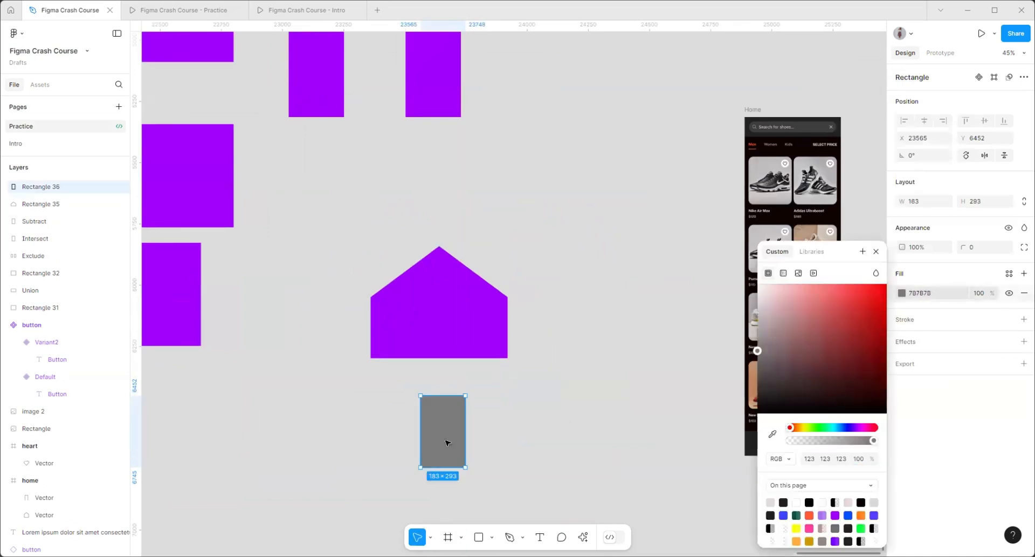
- Move the grey rectangle onto the lower middle of the house and shorten it to end at the house's base
{"action": "left_click_drag", "start_coordinate": [446, 439], "coordinate": [431, 350]}
{"action": "scroll", "coordinate": [408, 335], "scroll_direction": "up", "scroll_amount": 3}
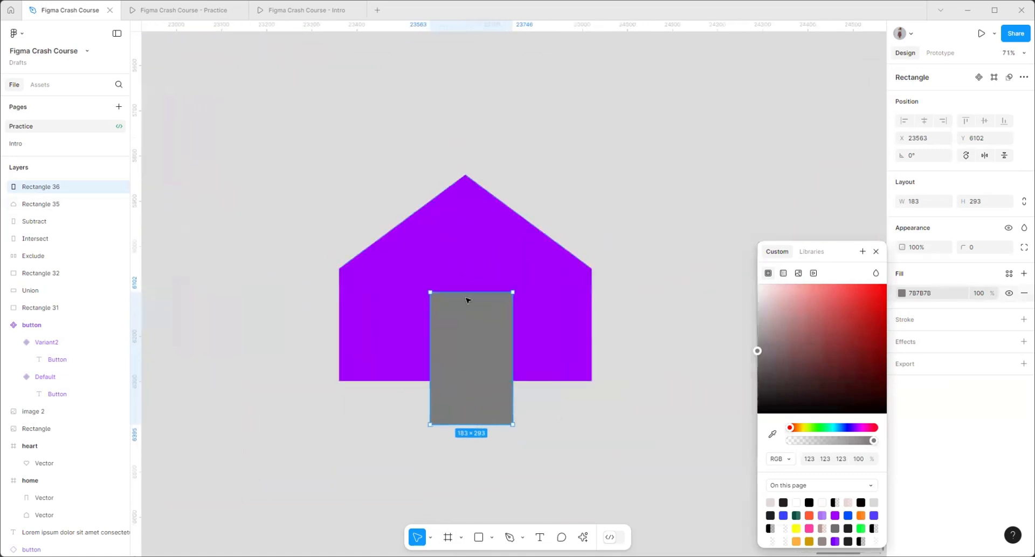
{"action": "left_click_drag", "start_coordinate": [464, 424], "coordinate": [465, 381]}
- Center the grey door horizontally on the purple house and apply Exclude selection to both shapes
{"action": "left_click", "coordinate": [455, 204], "text": "shift"}
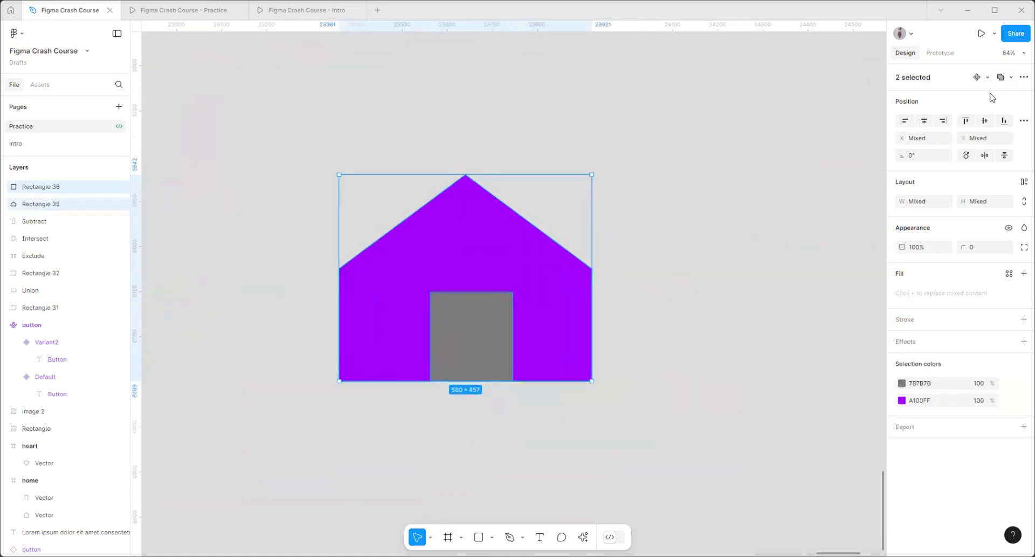
{"action": "left_click", "coordinate": [925, 120]}
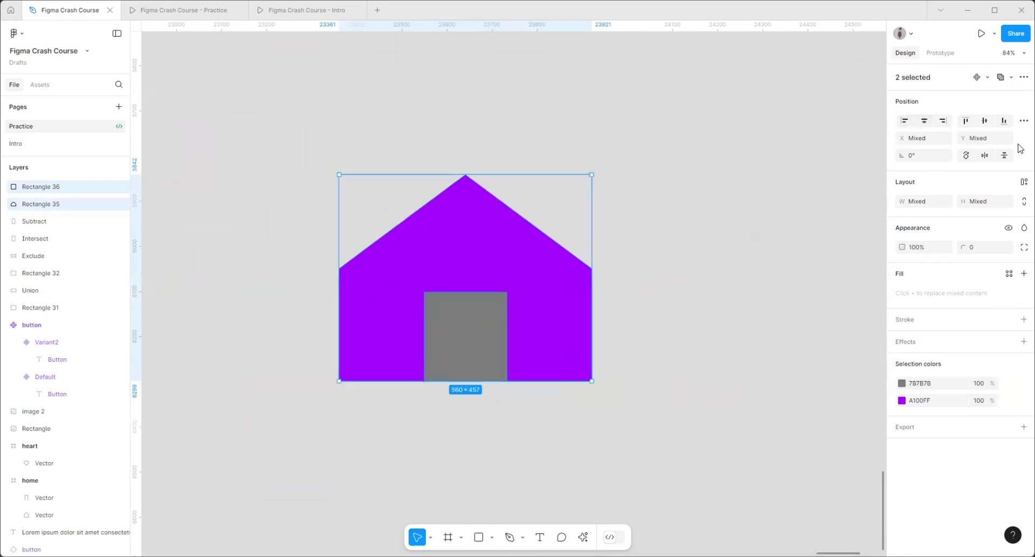
{"action": "left_click", "coordinate": [1012, 78]}
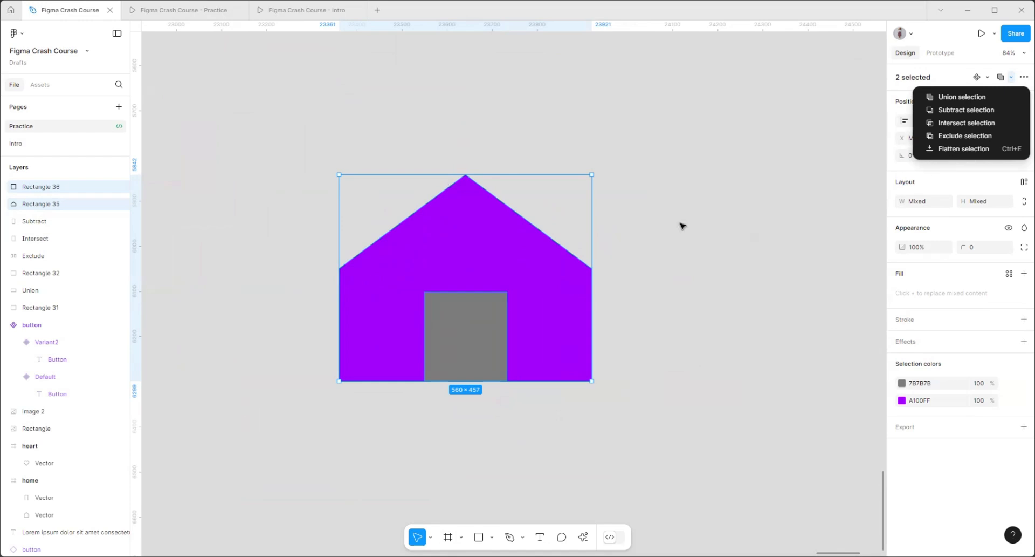
{"action": "left_click", "coordinate": [955, 135]}
- Move the excluded house to about X 22941, Y 6422 and set its corner radius to 16
{"action": "scroll", "coordinate": [663, 321], "scroll_direction": "down", "scroll_amount": 5}
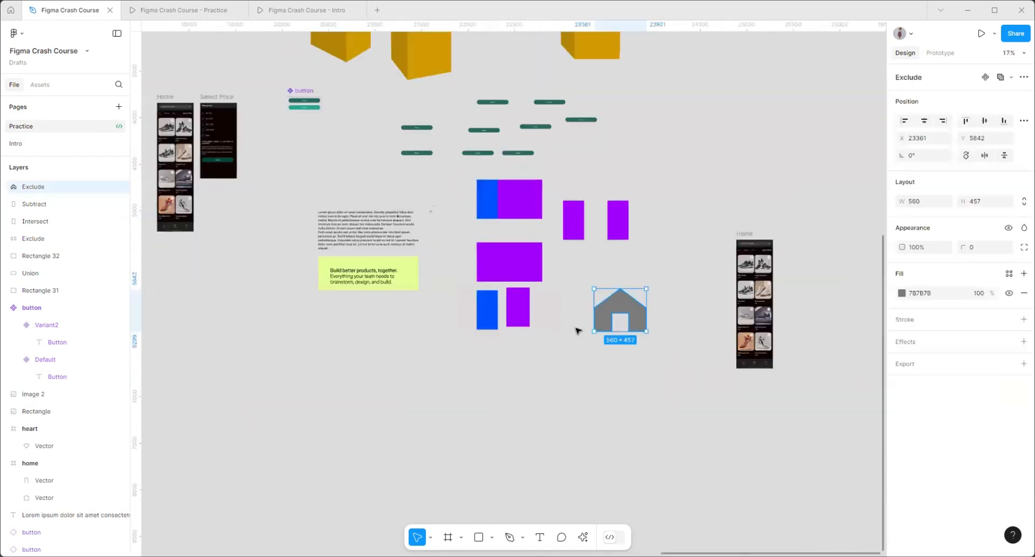
{"action": "left_click_drag", "start_coordinate": [604, 318], "coordinate": [566, 371]}
{"action": "scroll", "coordinate": [606, 393], "scroll_direction": "up", "scroll_amount": 5}
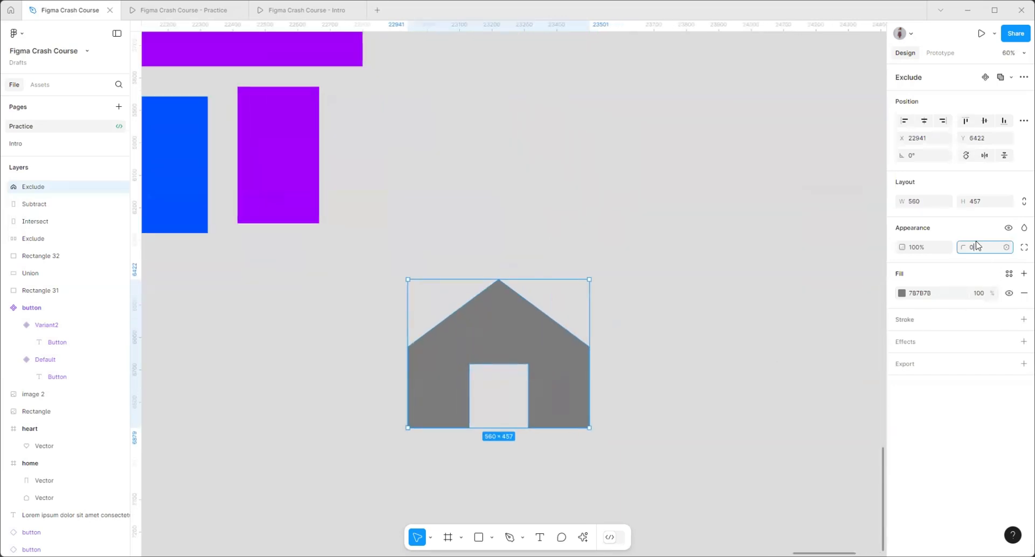
{"action": "type", "text": "2"}
{"action": "type", "text": "16"}
{"action": "key", "text": "Return"}
{"action": "left_click", "coordinate": [652, 365]}
- Move the rounded grey house to the lower left of the rectangle examples and shift the union shape to about X 22063, Y 5331
{"action": "scroll", "coordinate": [379, 400], "scroll_direction": "up", "scroll_amount": 2}
{"action": "scroll", "coordinate": [382, 353], "scroll_direction": "down", "scroll_amount": 5}
{"action": "left_click_drag", "start_coordinate": [509, 321], "coordinate": [626, 301]}
{"action": "scroll", "coordinate": [599, 404], "scroll_direction": "down", "scroll_amount": 5}
{"action": "left_click_drag", "start_coordinate": [587, 351], "coordinate": [462, 381]}
{"action": "left_click", "coordinate": [485, 295]}
{"action": "mouse_move", "coordinate": [485, 295]}
{"action": "left_mouse_down"}
{"action": "mouse_move", "coordinate": [531, 307]}
{"action": "mouse_move", "coordinate": [483, 295]}
{"action": "left_mouse_up"}
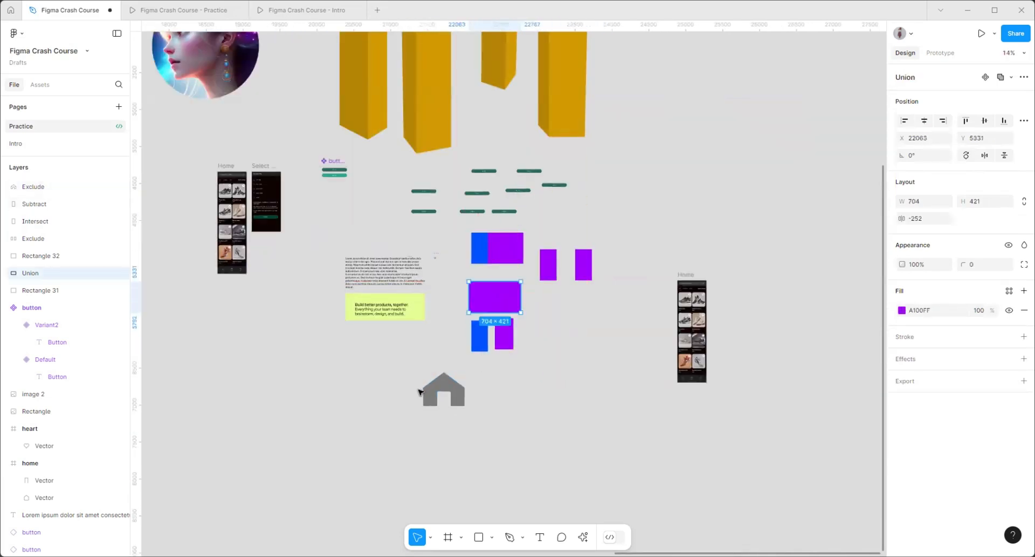
- Move the grey house to about X 21256, Y 6164, just below and right of the yellow-green text block
{"action": "scroll", "coordinate": [420, 392], "scroll_direction": "up", "scroll_amount": 2}
{"action": "left_click", "coordinate": [439, 391]}
{"action": "left_click_drag", "start_coordinate": [453, 387], "coordinate": [442, 349]}
{"action": "scroll", "coordinate": [442, 382], "scroll_direction": "up", "scroll_amount": 2}
{"action": "scroll", "coordinate": [371, 402], "scroll_direction": "down", "scroll_amount": 5}
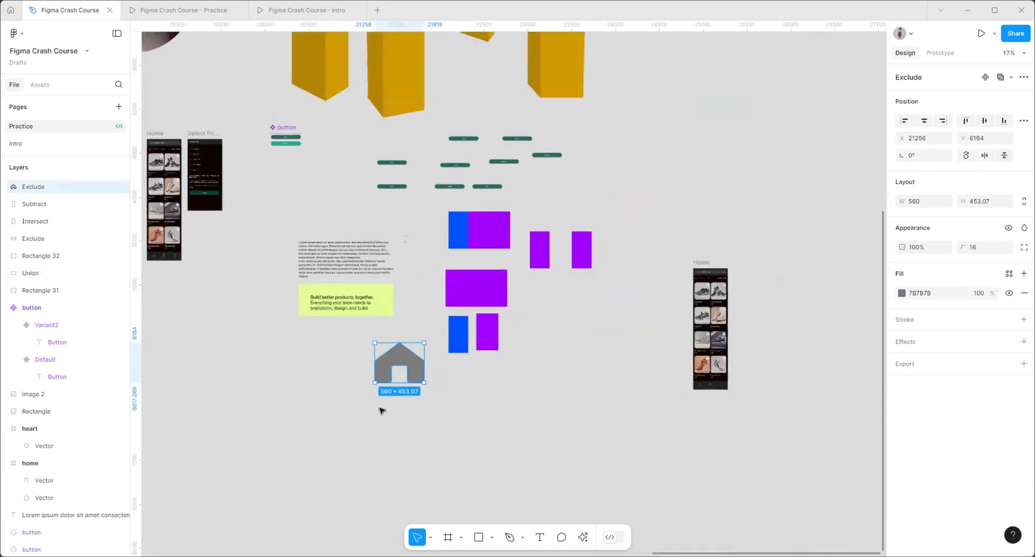
- Move the union shape to about X 22110, Y 5315, under the original pair, and undo its accidental vertical stretch
{"action": "left_click", "coordinate": [546, 481]}
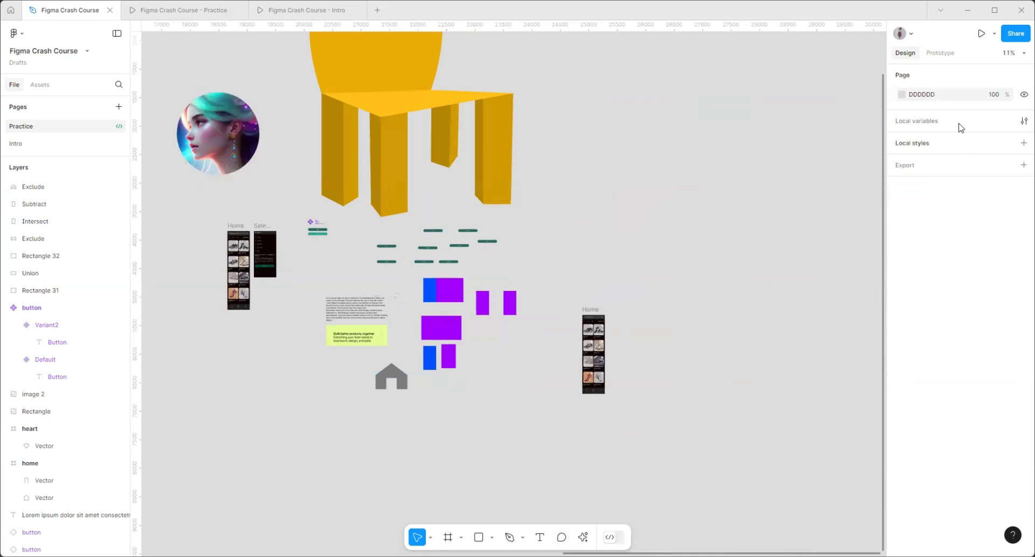
{"action": "left_click", "coordinate": [437, 330]}
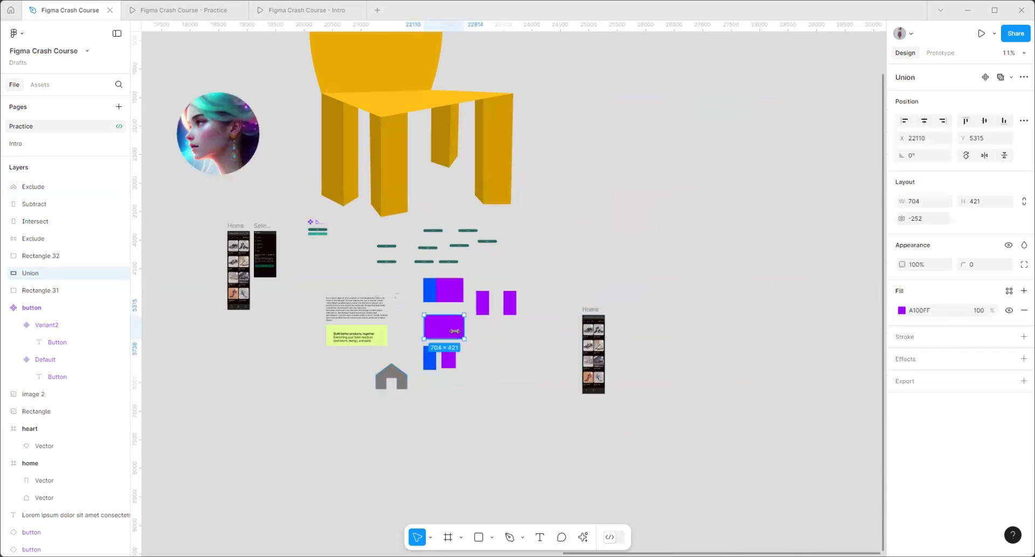
{"action": "left_click_drag", "start_coordinate": [452, 313], "coordinate": [564, 342]}
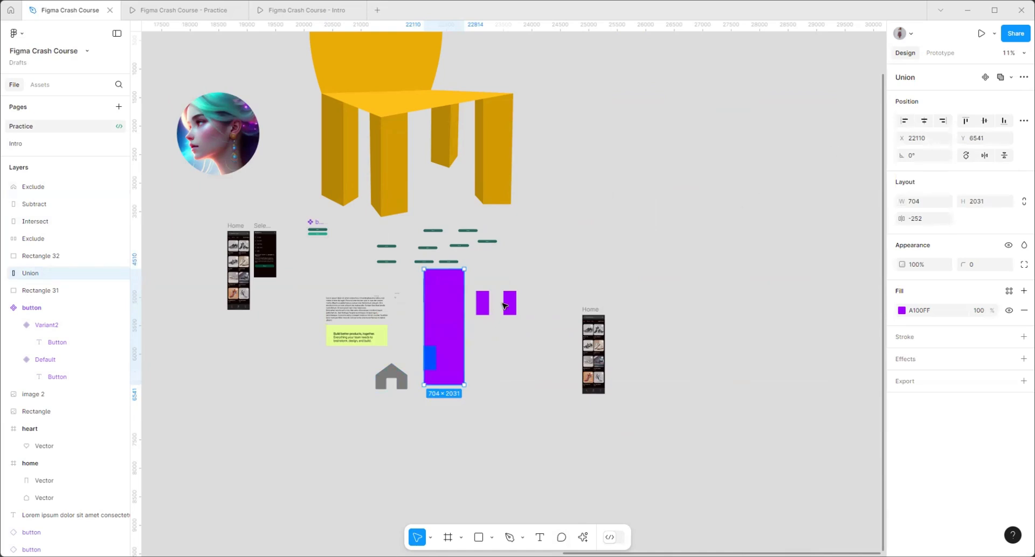
{"action": "key", "text": "ctrl+z"}
- Duplicate the union shape to about X 23324, Y 6069, in the empty area toward the Home frame
{"action": "left_click_drag", "start_coordinate": [441, 330], "coordinate": [511, 373]}
{"action": "left_click", "coordinate": [1012, 77]}
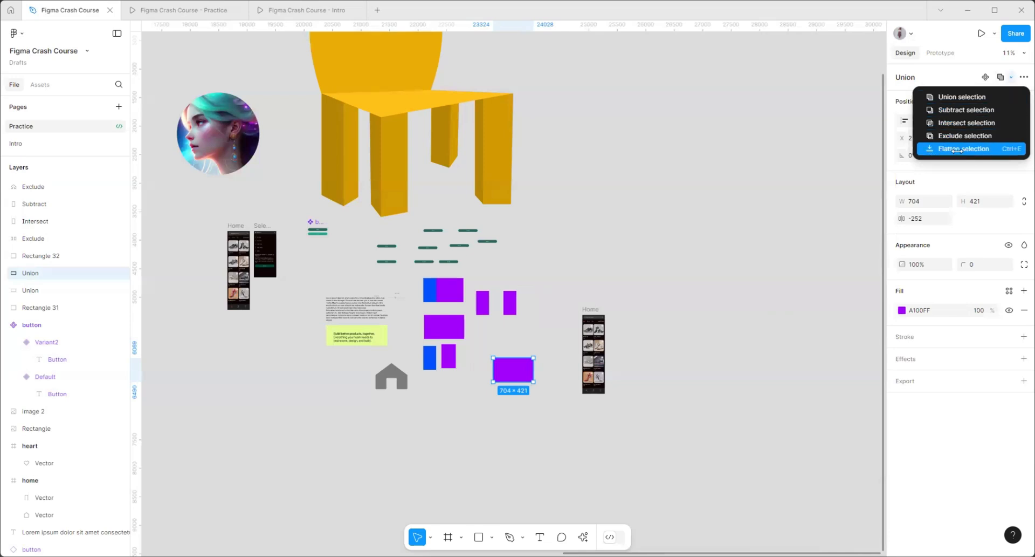
{"action": "scroll", "coordinate": [531, 355], "scroll_direction": "up", "scroll_amount": 10}
{"action": "key", "text": "Escape"}
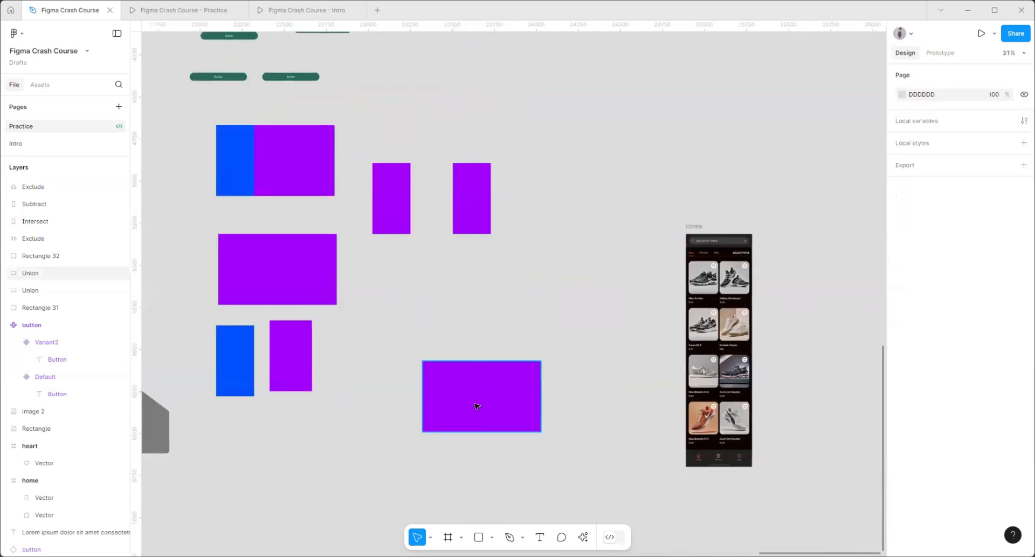
- Expand the copied union to check its nested rectangles and apply Flatten selection to it
{"action": "left_click", "coordinate": [477, 405]}
{"action": "left_click", "coordinate": [6, 274]}
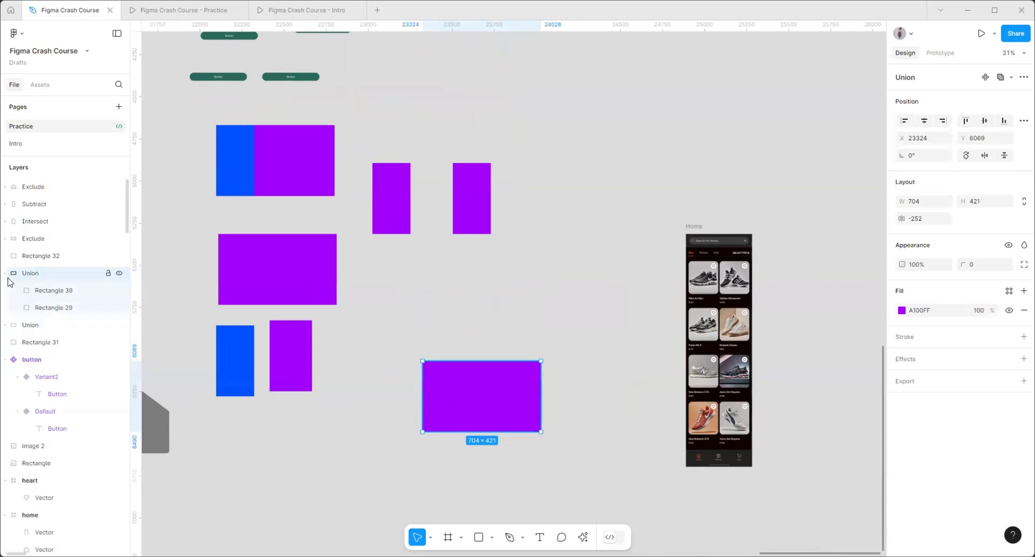
{"action": "left_click", "coordinate": [55, 296]}
{"action": "left_click", "coordinate": [30, 273]}
{"action": "left_click", "coordinate": [1012, 78]}
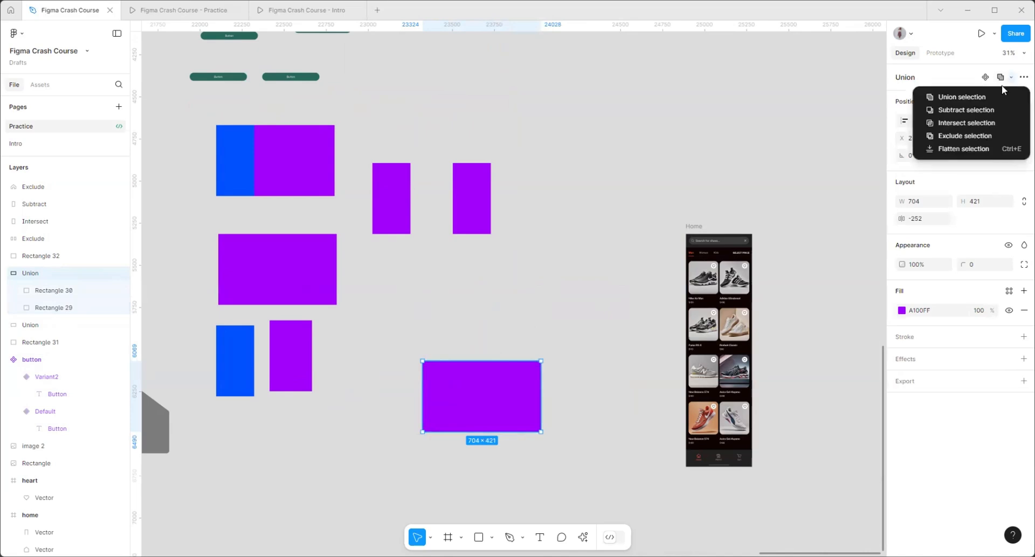
{"action": "left_click", "coordinate": [960, 148]}
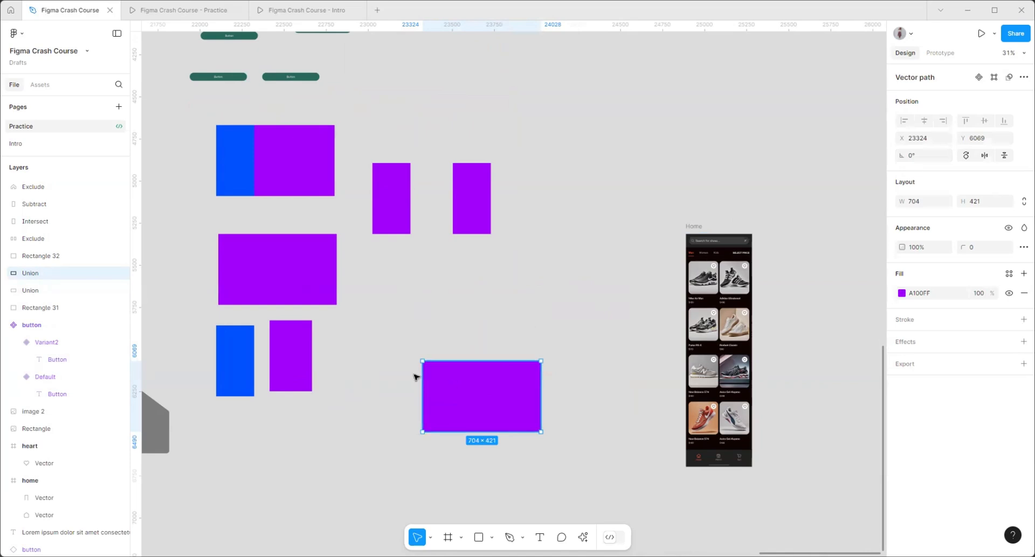
- Move the flattened shape level with the lower blue shape, check its vector points, and select the original union for comparison
{"action": "mouse_move", "coordinate": [462, 395]}
{"action": "left_mouse_down"}
{"action": "mouse_move", "coordinate": [416, 370]}
{"action": "mouse_move", "coordinate": [452, 351]}
{"action": "left_mouse_up"}
{"action": "double_click", "coordinate": [455, 350]}
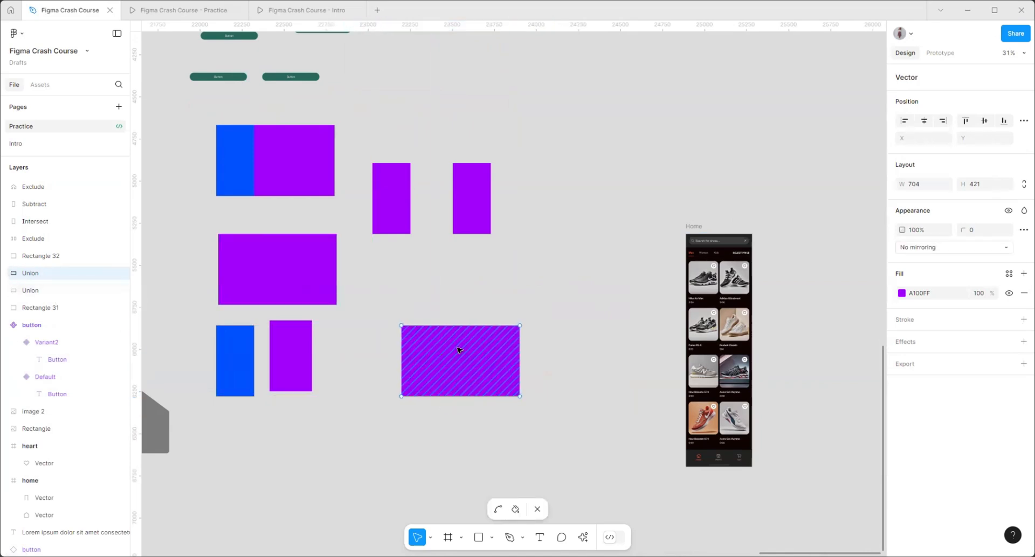
{"action": "key", "text": "Escape"}
{"action": "left_click", "coordinate": [265, 261]}
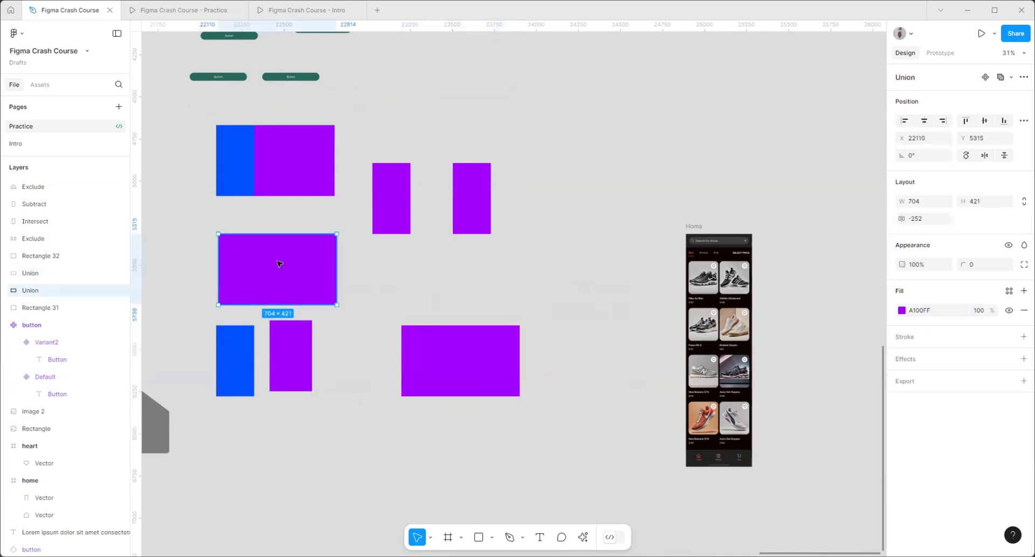
- Duplicate the original union shape to about X 23934, Y 5366 and check each of its two nested rectangles
{"action": "left_click_drag", "start_coordinate": [279, 263], "coordinate": [584, 272]}
{"action": "double_click", "coordinate": [582, 272]}
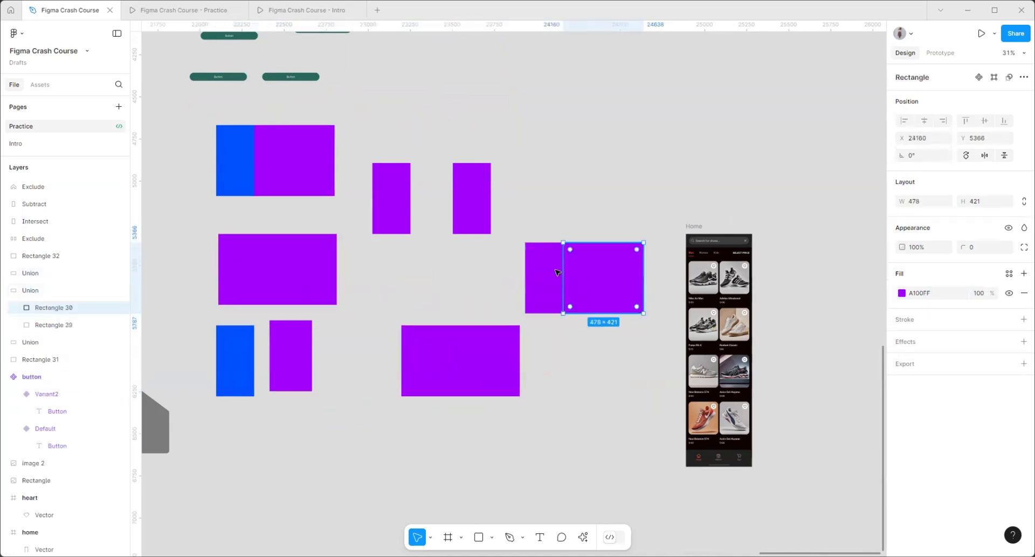
{"action": "left_click", "coordinate": [558, 272]}
{"action": "left_click", "coordinate": [621, 269]}
{"action": "left_click", "coordinate": [593, 264]}
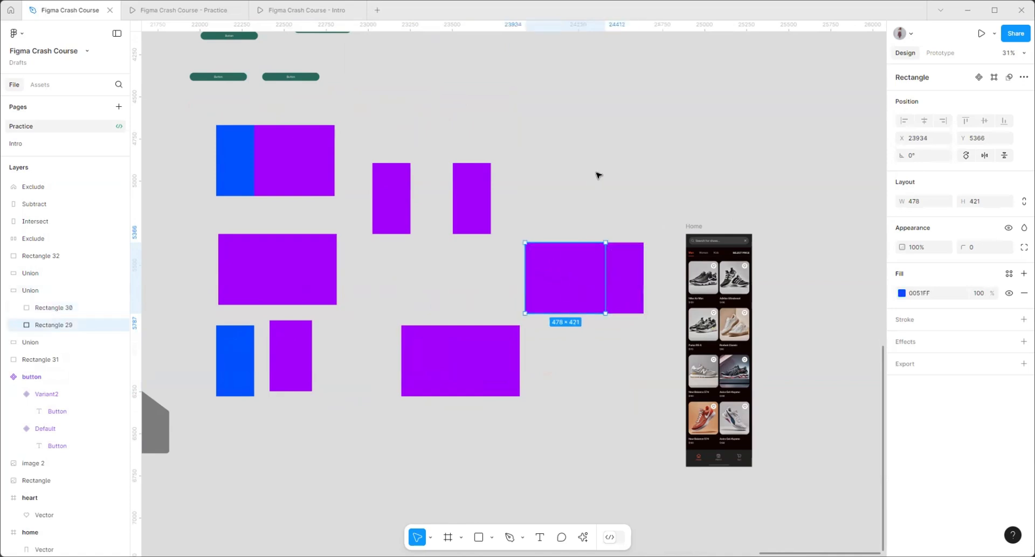
- Compare the copied union with the flattened shape, apply Flatten selection to the copy, and move it to about X 24158, Y 5013
{"action": "left_click", "coordinate": [599, 173]}
{"action": "left_click", "coordinate": [486, 363]}
{"action": "left_click", "coordinate": [599, 263]}
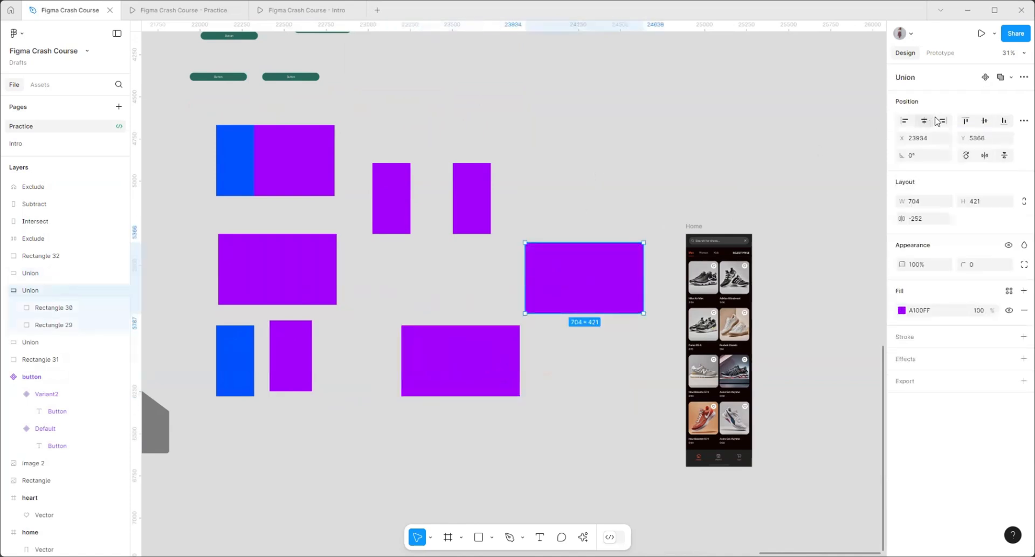
{"action": "left_click", "coordinate": [1012, 78]}
{"action": "left_click", "coordinate": [1003, 147]}
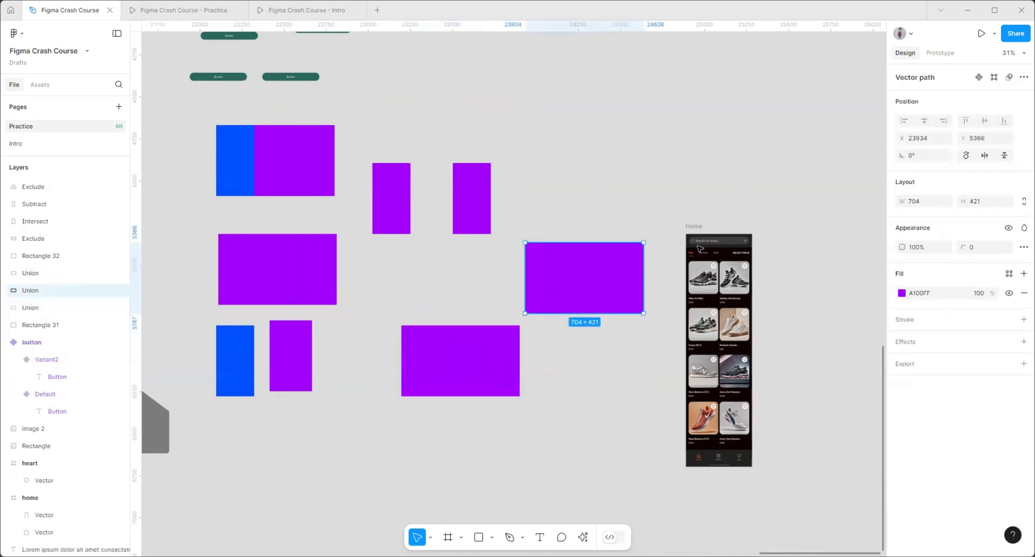
{"action": "left_click_drag", "start_coordinate": [590, 268], "coordinate": [628, 209]}
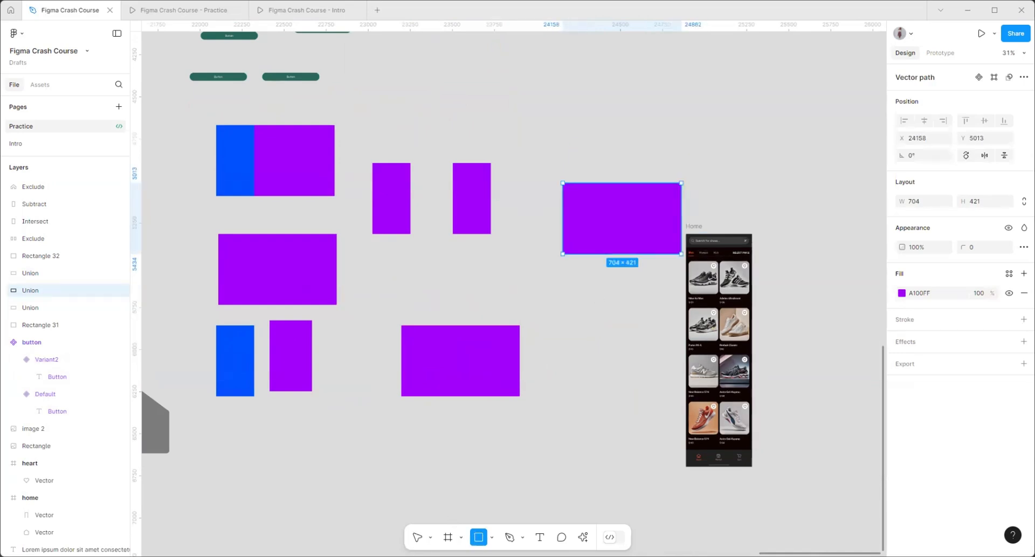
- Draw a rectangle about 1022 × 535 below the lower flattened shape, fill it white (FFFFFF), and place it beneath the shape
{"action": "mouse_move", "coordinate": [393, 411]}
{"action": "left_mouse_down"}
{"action": "mouse_move", "coordinate": [571, 462]}
{"action": "mouse_move", "coordinate": [562, 499]}
{"action": "left_mouse_up"}
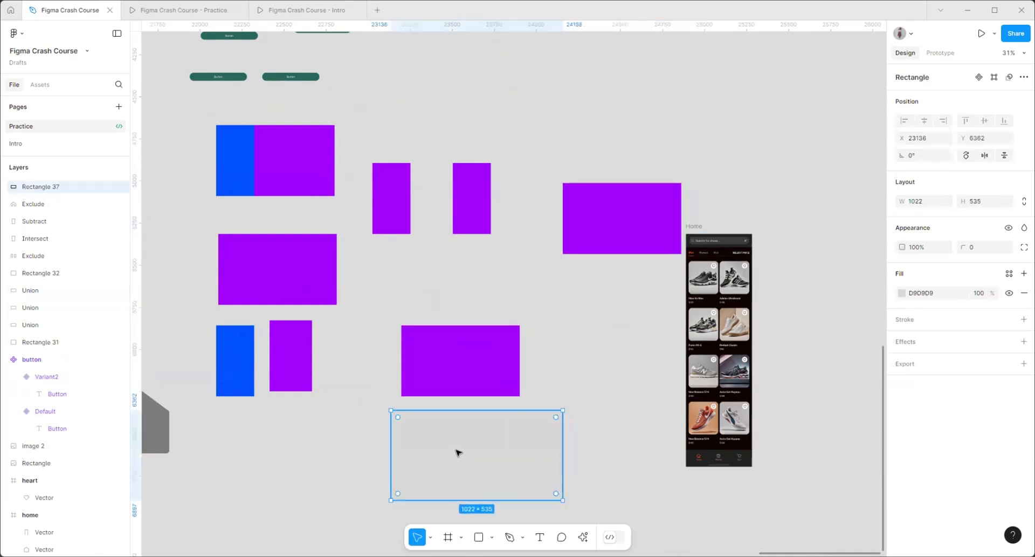
{"action": "left_click_drag", "start_coordinate": [458, 453], "coordinate": [642, 427]}
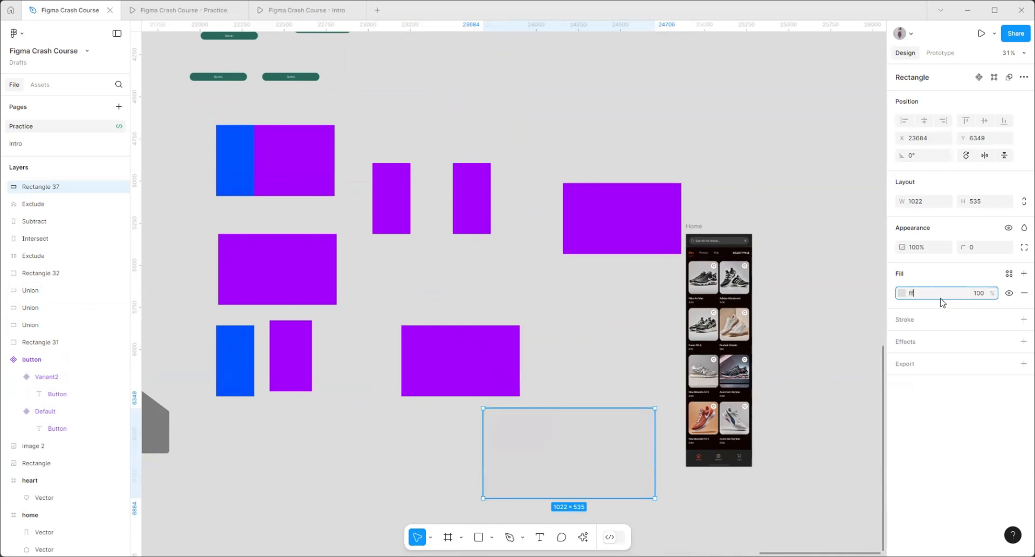
{"action": "key", "text": "Return"}
{"action": "left_click_drag", "start_coordinate": [500, 481], "coordinate": [390, 498]}
- Move the lower flattened shape and the white rectangle upward, and select the other flattened shape near the Home frame
{"action": "left_click", "coordinate": [509, 356]}
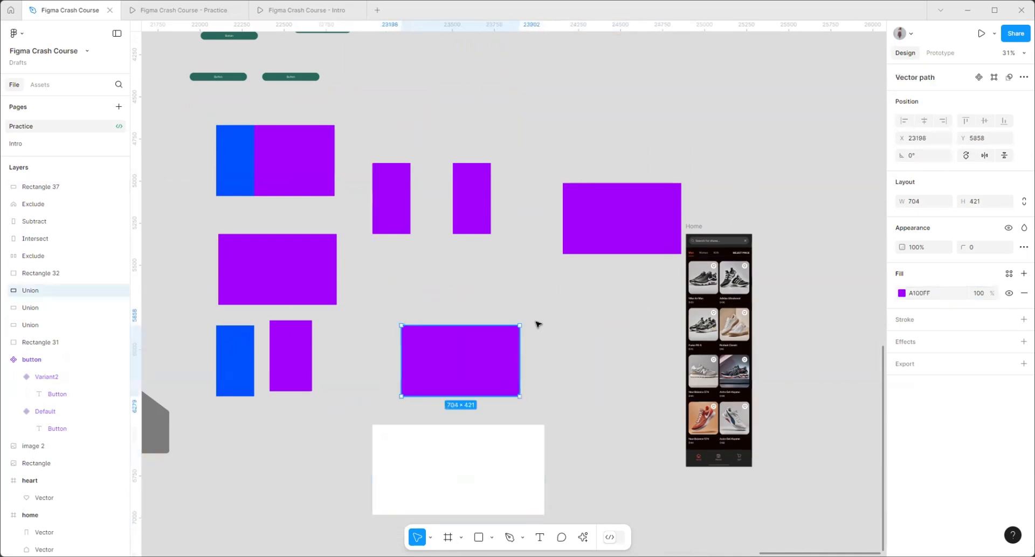
{"action": "left_click_drag", "start_coordinate": [515, 332], "coordinate": [536, 340]}
{"action": "left_click", "coordinate": [525, 472], "text": "shift"}
{"action": "left_click_drag", "start_coordinate": [525, 471], "coordinate": [522, 400]}
{"action": "left_click", "coordinate": [642, 246]}
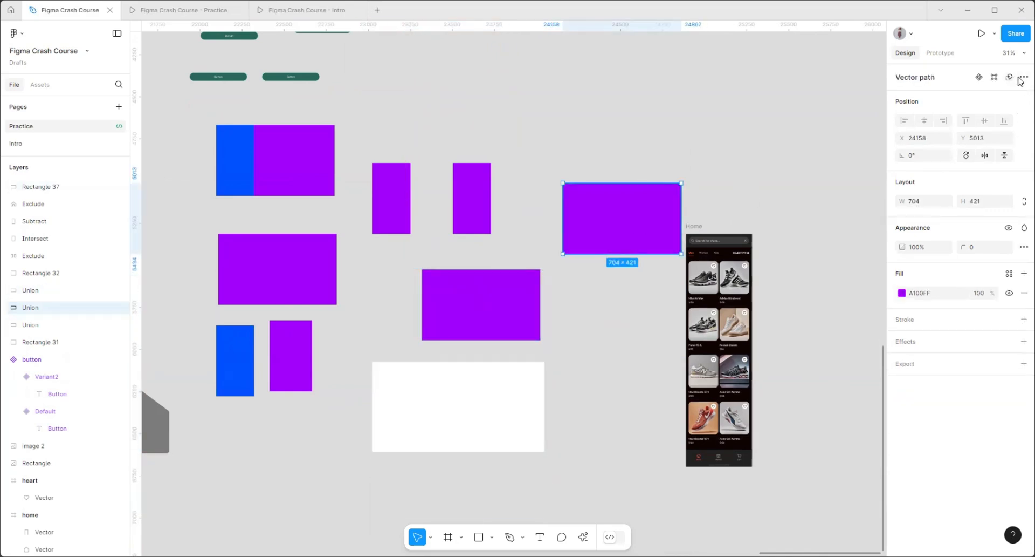
- Duplicate the white rectangle into the empty canvas well below the original
{"action": "scroll", "coordinate": [523, 421], "scroll_direction": "down", "scroll_amount": 5}
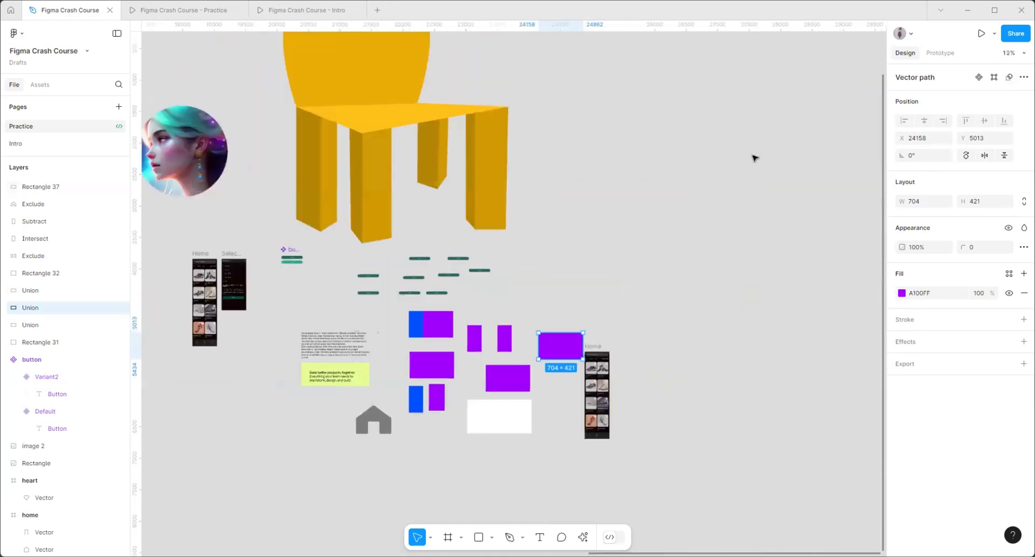
{"action": "scroll", "coordinate": [565, 247], "scroll_direction": "down", "scroll_amount": 3}
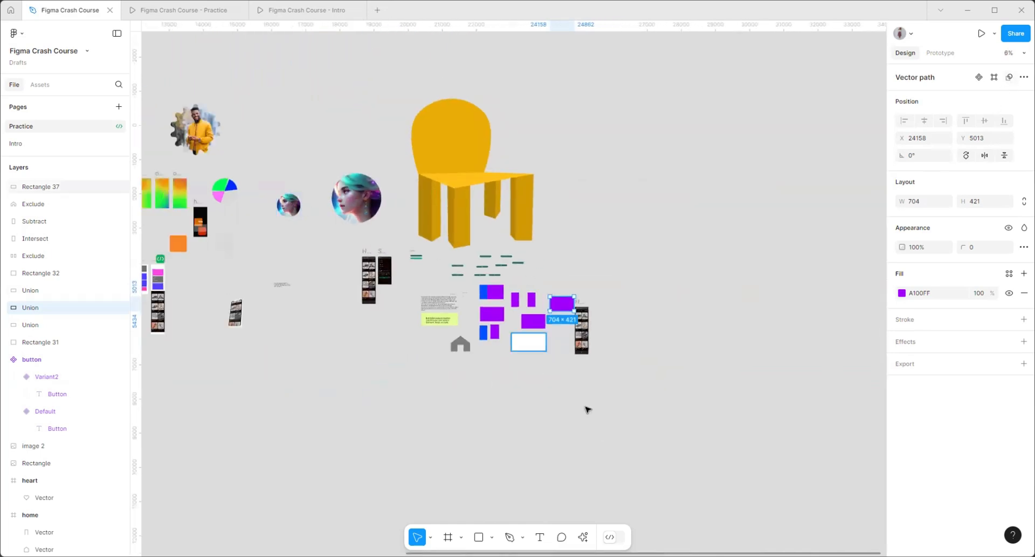
{"action": "scroll", "coordinate": [587, 407], "scroll_direction": "up", "scroll_amount": 2}
{"action": "left_click", "coordinate": [510, 331]}
{"action": "left_click_drag", "start_coordinate": [513, 406], "coordinate": [519, 425]}
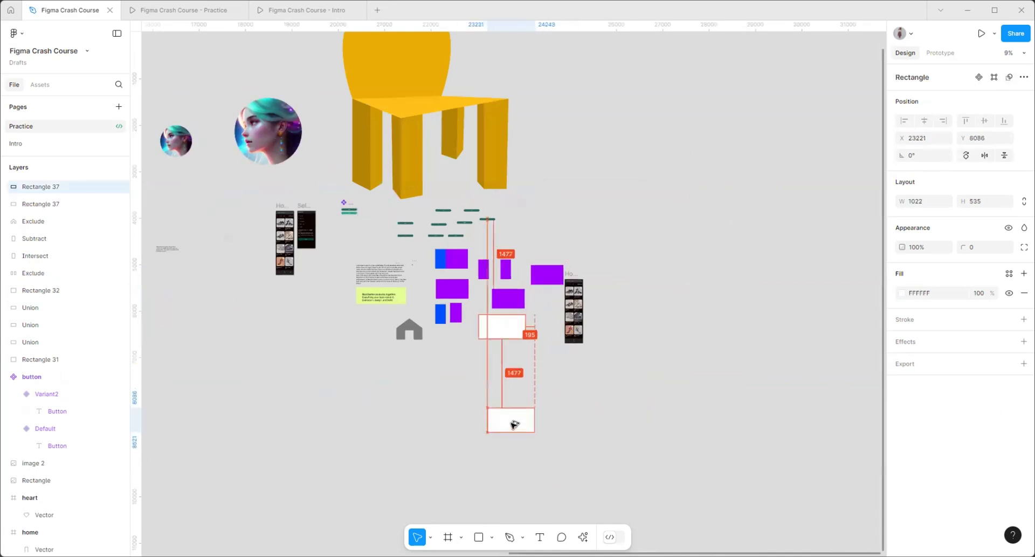
- Place the robot head image in the empty canvas and enlarge it proportionally to 1920 × 960
{"action": "scroll", "coordinate": [614, 302], "scroll_direction": "down", "scroll_amount": 3}
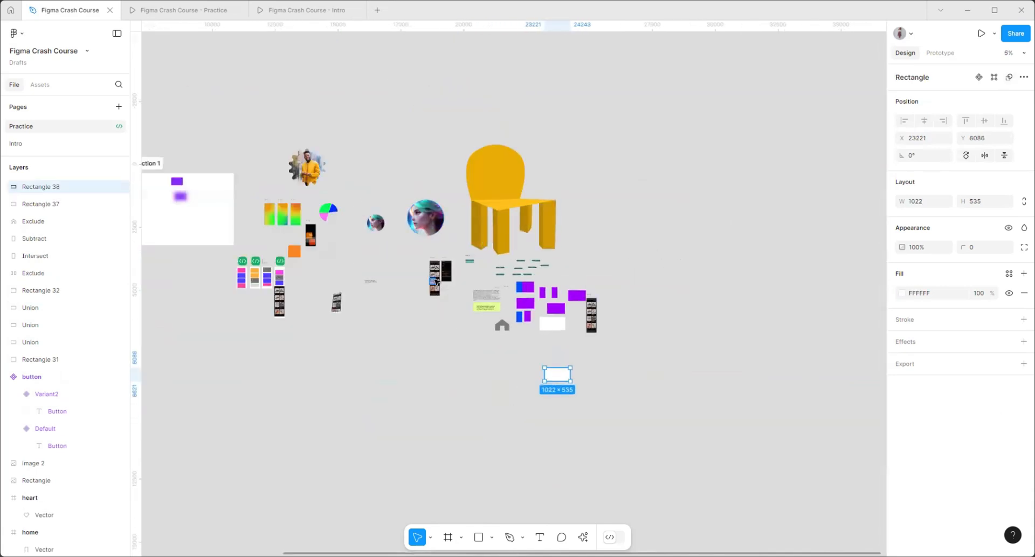
{"action": "scroll", "coordinate": [436, 281], "scroll_direction": "up", "scroll_amount": 3}
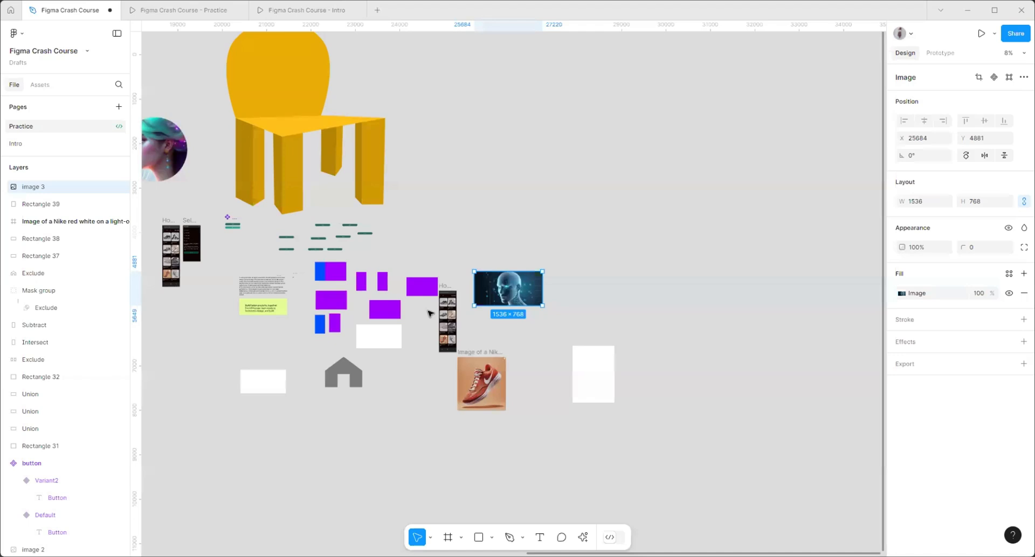
{"action": "scroll", "coordinate": [492, 253], "scroll_direction": "up", "scroll_amount": 5}
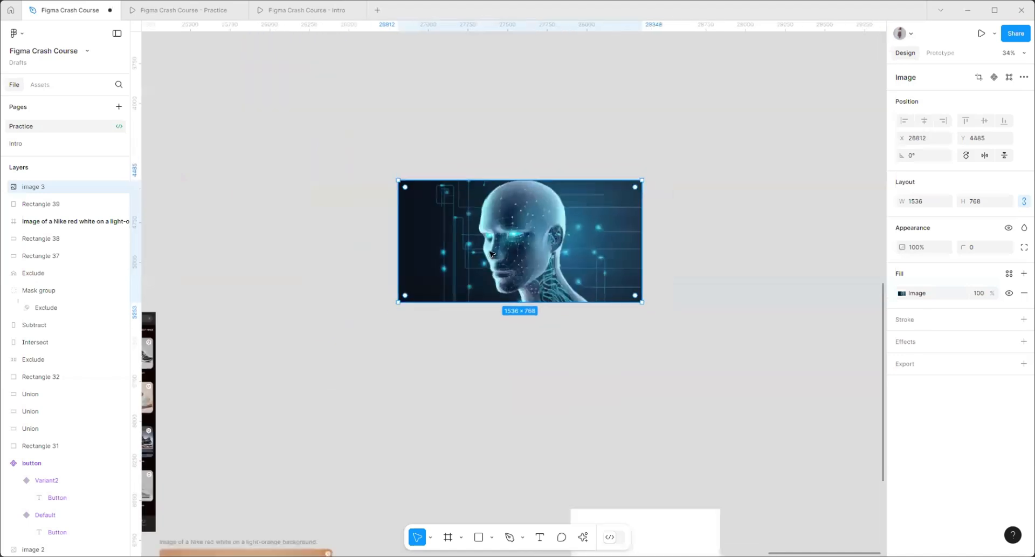
{"action": "scroll", "coordinate": [613, 297], "scroll_direction": "up", "scroll_amount": 2}
{"action": "left_click_drag", "start_coordinate": [628, 314], "coordinate": [716, 358]}
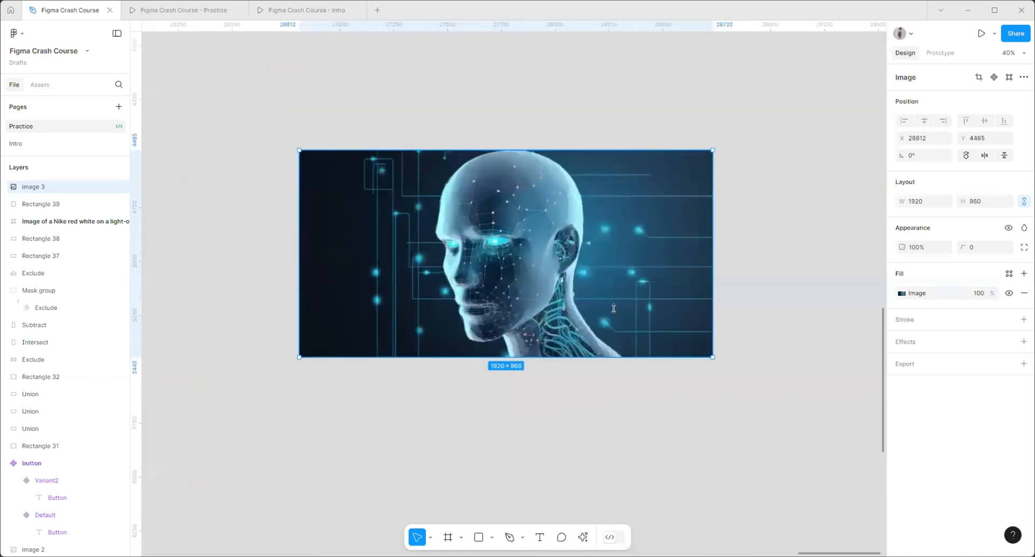
- Duplicate the gray house shape, cover the copy with the robot head image at about X 26921, Y 3118, and select both
{"action": "scroll", "coordinate": [561, 263], "scroll_direction": "down", "scroll_amount": 6}
{"action": "left_click", "coordinate": [723, 383]}
{"action": "left_click", "coordinate": [190, 414]}
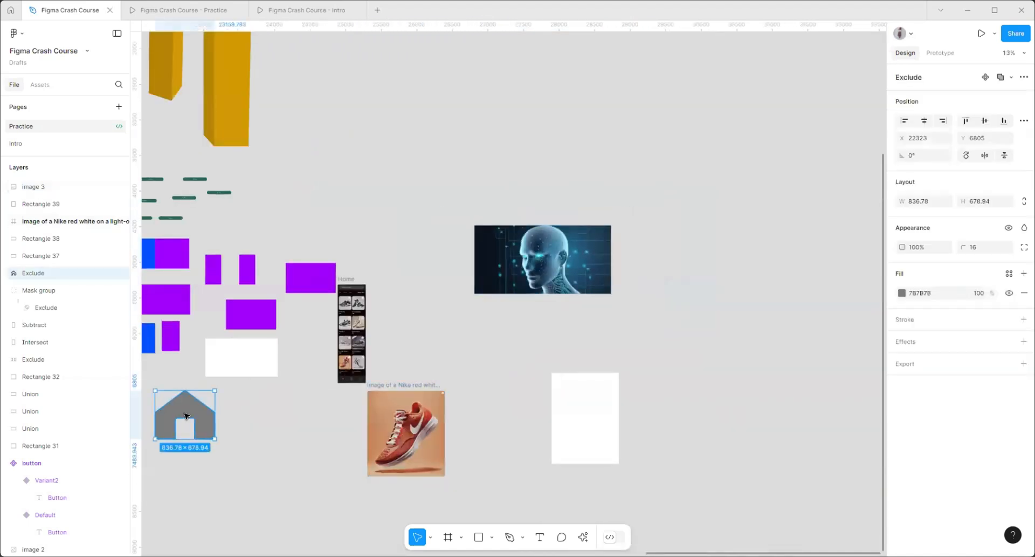
{"action": "left_click_drag", "start_coordinate": [198, 405], "coordinate": [531, 167], "text": "alt"}
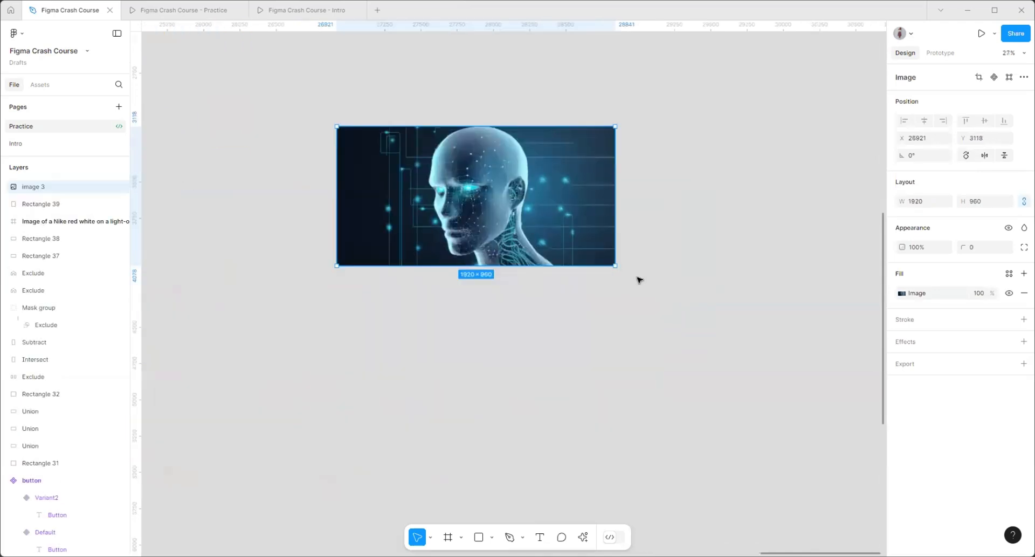
{"action": "left_click_drag", "start_coordinate": [639, 279], "coordinate": [395, 150]}
{"action": "scroll", "coordinate": [353, 61], "scroll_direction": "up", "scroll_amount": 3}
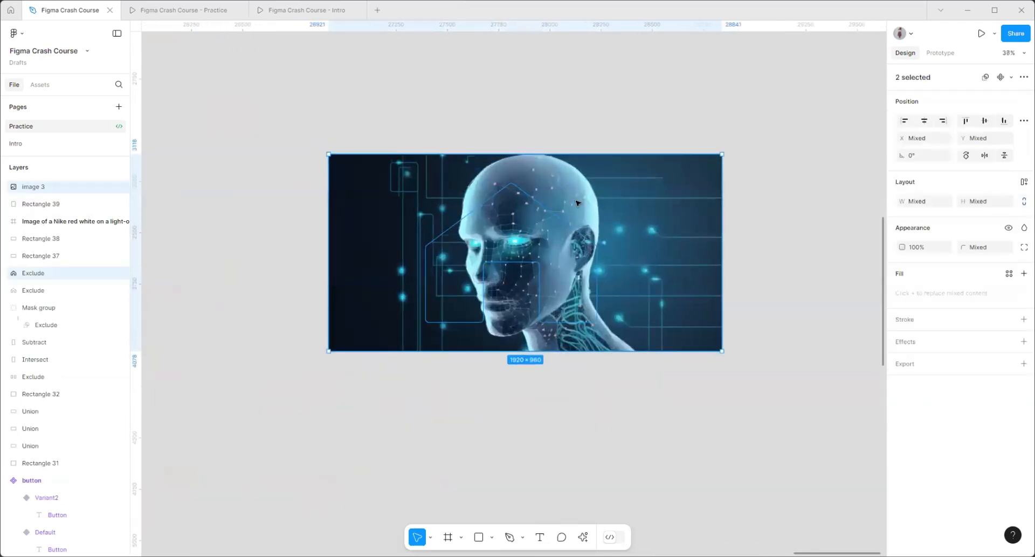
- Find the Use as mask command and mask the robot head image with the house shape
{"action": "right_click", "coordinate": [602, 191]}
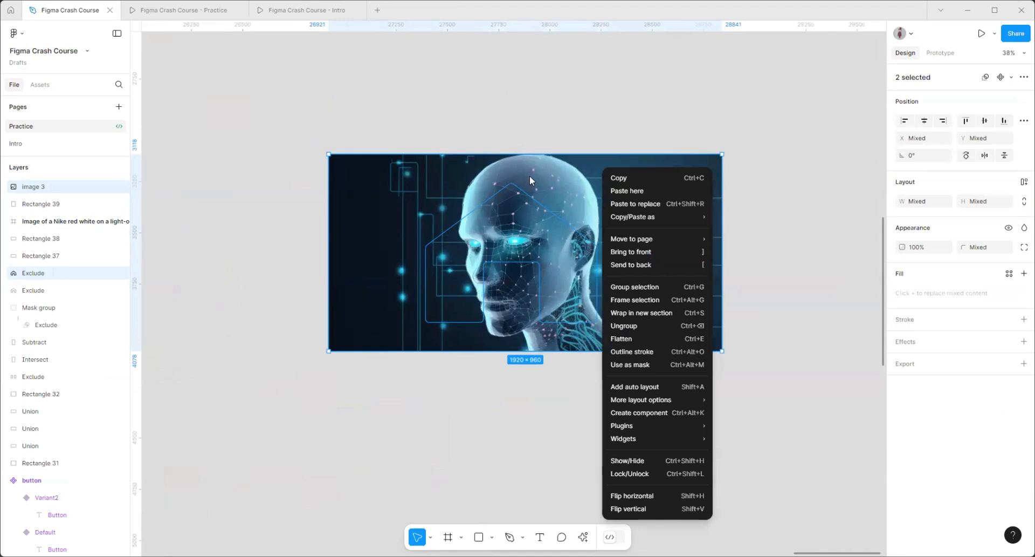
{"action": "left_click", "coordinate": [927, 125]}
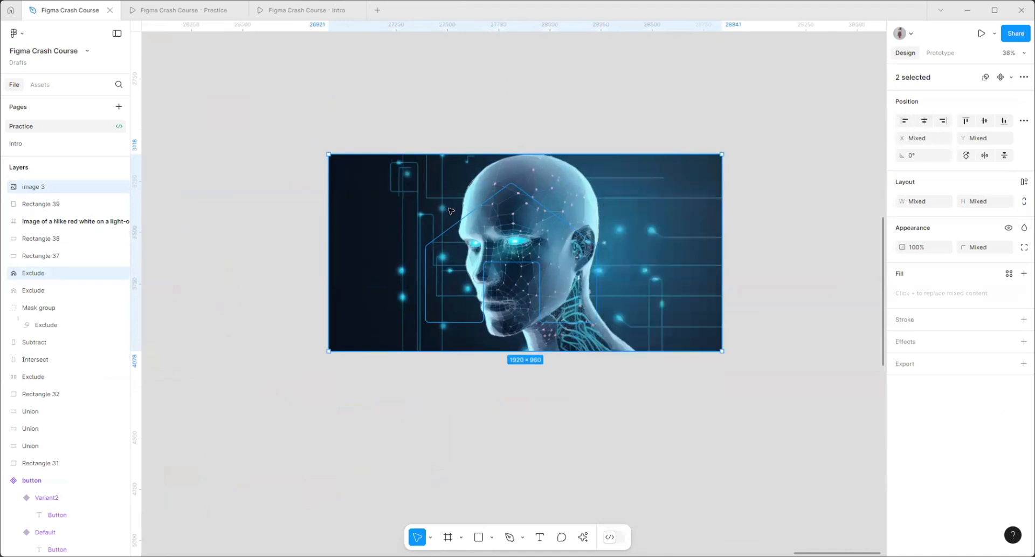
{"action": "scroll", "coordinate": [492, 273], "scroll_direction": "up", "scroll_amount": 3}
{"action": "scroll", "coordinate": [419, 362], "scroll_direction": "down", "scroll_amount": 1}
{"action": "scroll", "coordinate": [422, 366], "scroll_direction": "down", "scroll_amount": 4}
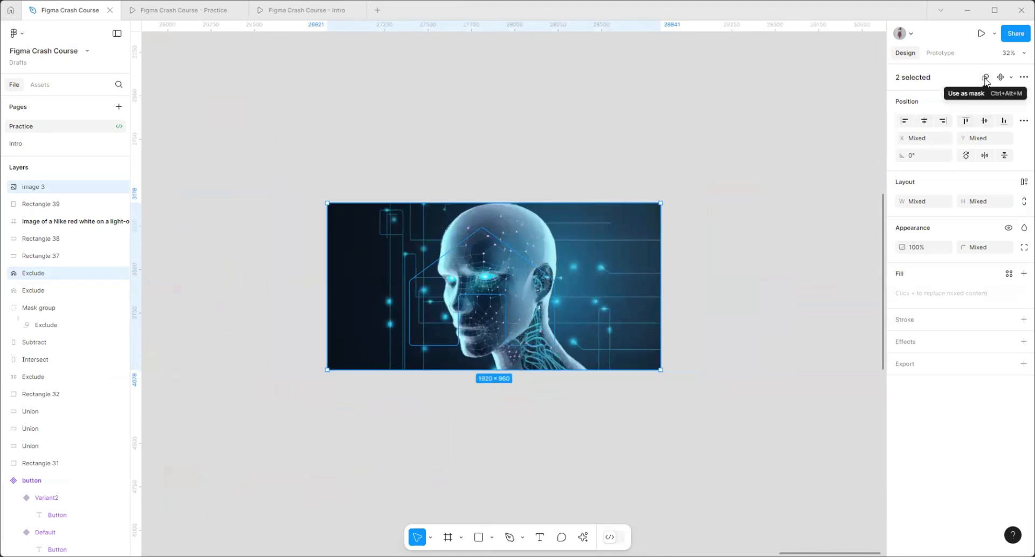
{"action": "left_click", "coordinate": [1023, 77]}
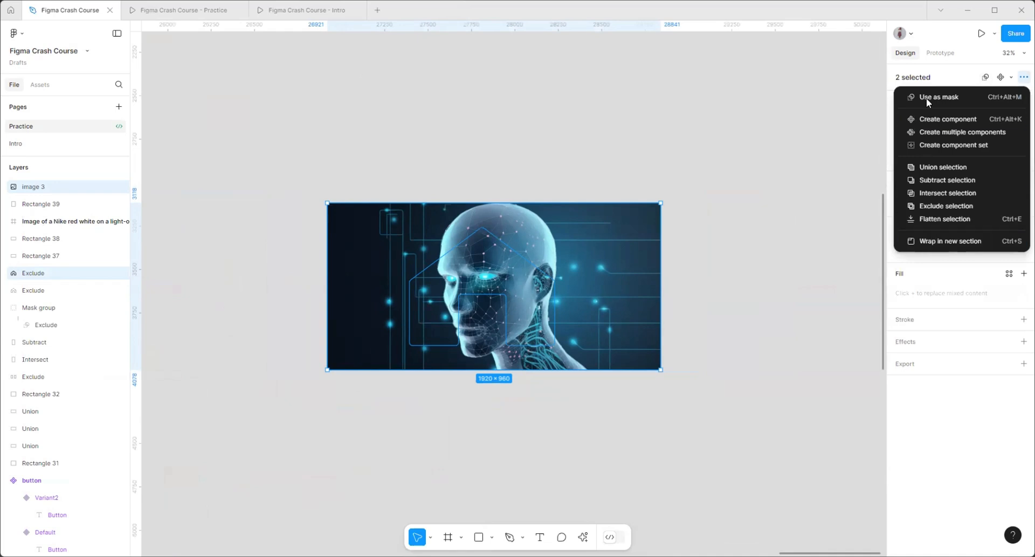
{"action": "left_click", "coordinate": [1024, 77]}
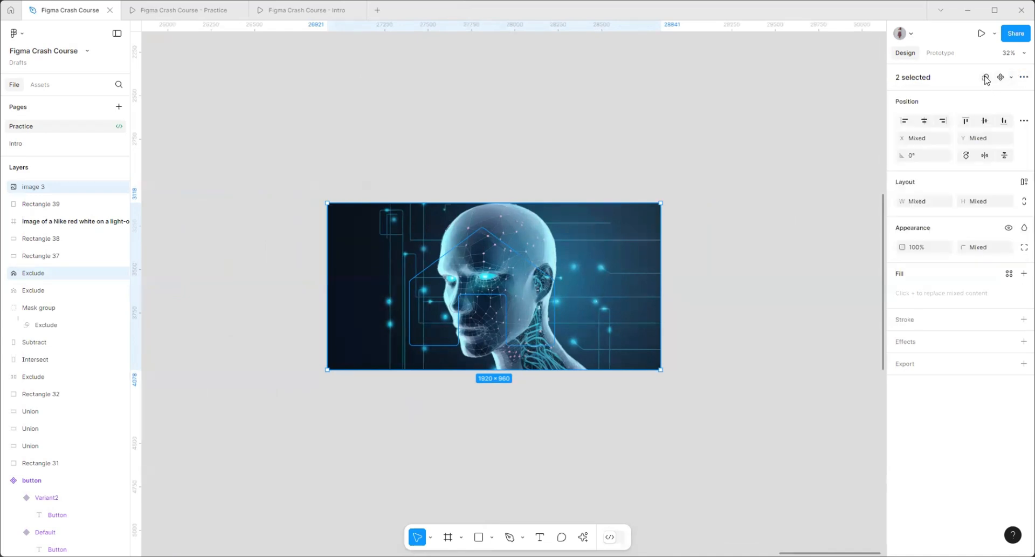
{"action": "left_click", "coordinate": [986, 77]}
- Shrink the image inside the house mask and shift it so the robot's face fills the house shape
{"action": "scroll", "coordinate": [612, 230], "scroll_direction": "up", "scroll_amount": 2}
{"action": "left_click", "coordinate": [478, 285]}
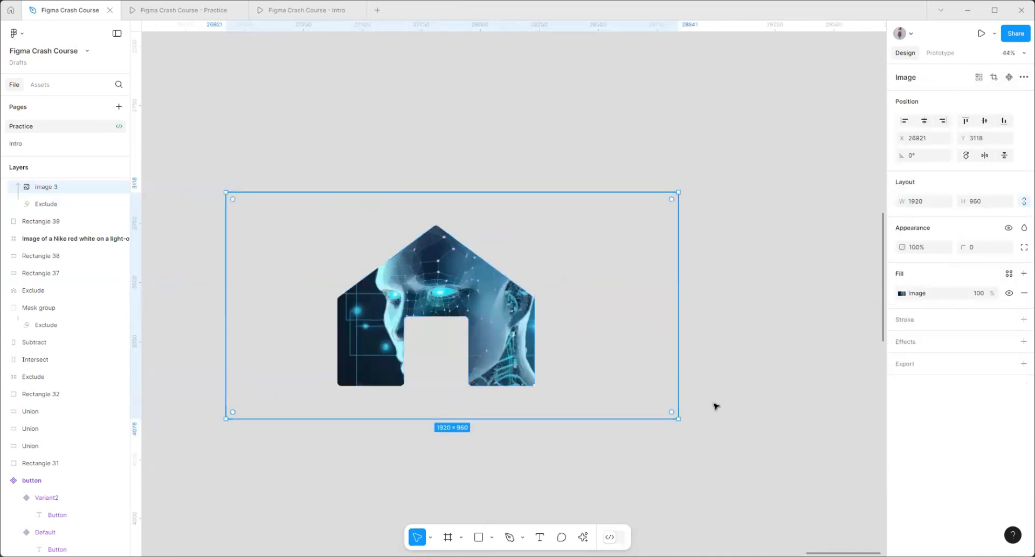
{"action": "left_click_drag", "start_coordinate": [676, 421], "coordinate": [625, 379]}
{"action": "left_click_drag", "start_coordinate": [449, 291], "coordinate": [398, 293]}
{"action": "left_click", "coordinate": [569, 268]}
- Check the masked house up close and move the mask group beside the Nike shoe image, near the Home frame
{"action": "scroll", "coordinate": [568, 268], "scroll_direction": "down", "scroll_amount": 6}
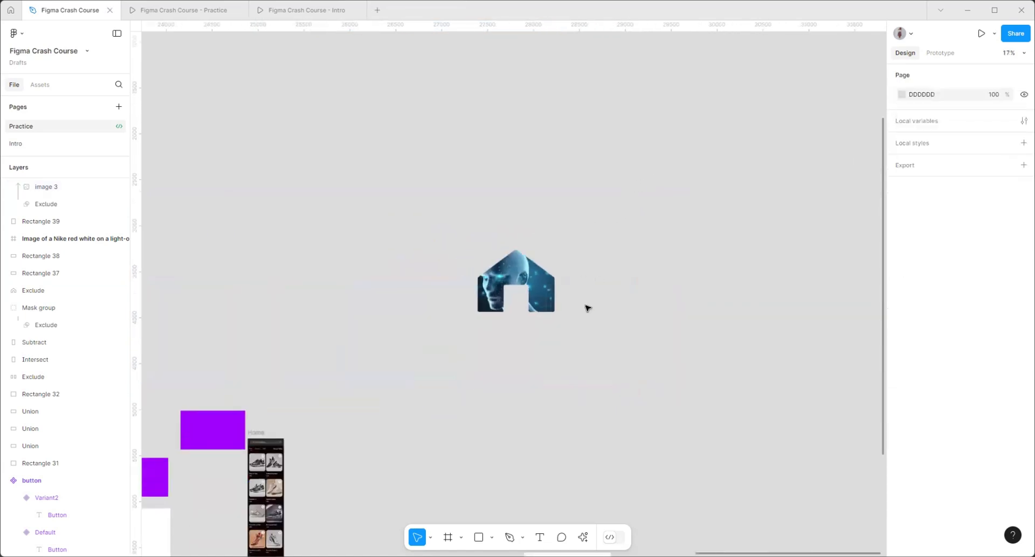
{"action": "scroll", "coordinate": [588, 308], "scroll_direction": "up", "scroll_amount": 4}
{"action": "left_click", "coordinate": [467, 298]}
{"action": "scroll", "coordinate": [350, 285], "scroll_direction": "right", "scroll_amount": 2}
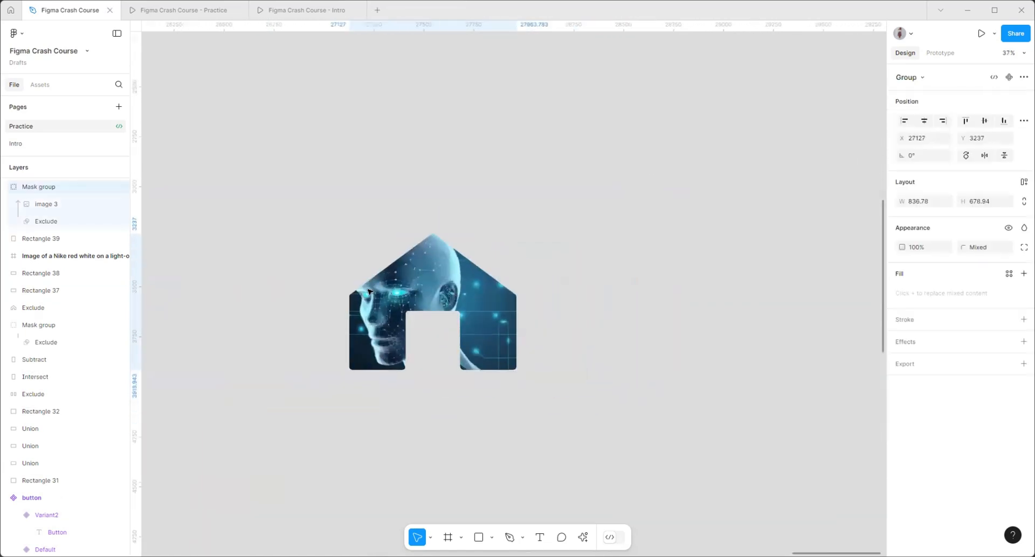
{"action": "scroll", "coordinate": [608, 215], "scroll_direction": "down", "scroll_amount": 6}
{"action": "left_click_drag", "start_coordinate": [550, 247], "coordinate": [480, 404]}
{"action": "left_click", "coordinate": [775, 243]}
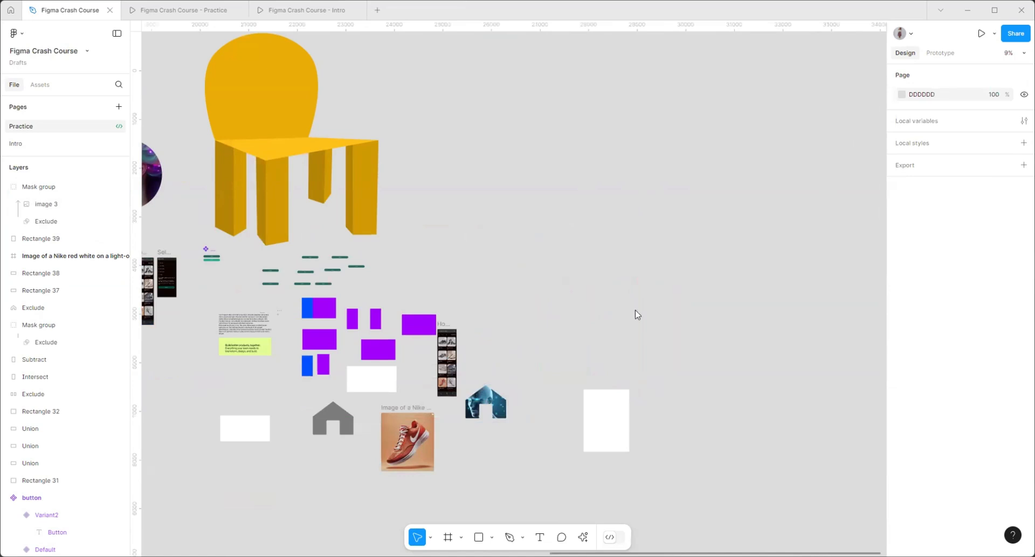
- Duplicate the iPhone 16 Pro - 1 frame to the empty canvas at about X 9546, Y 4946
{"action": "scroll", "coordinate": [650, 313], "scroll_direction": "down", "scroll_amount": 4}
{"action": "scroll", "coordinate": [420, 329], "scroll_direction": "up", "scroll_amount": 4}
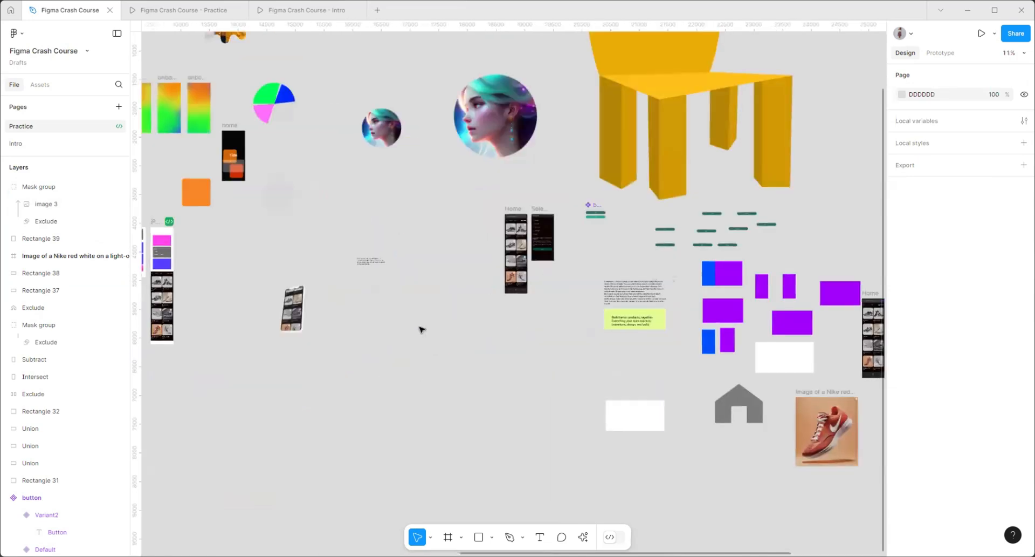
{"action": "scroll", "coordinate": [323, 345], "scroll_direction": "down", "scroll_amount": 4}
{"action": "scroll", "coordinate": [299, 357], "scroll_direction": "up", "scroll_amount": 10}
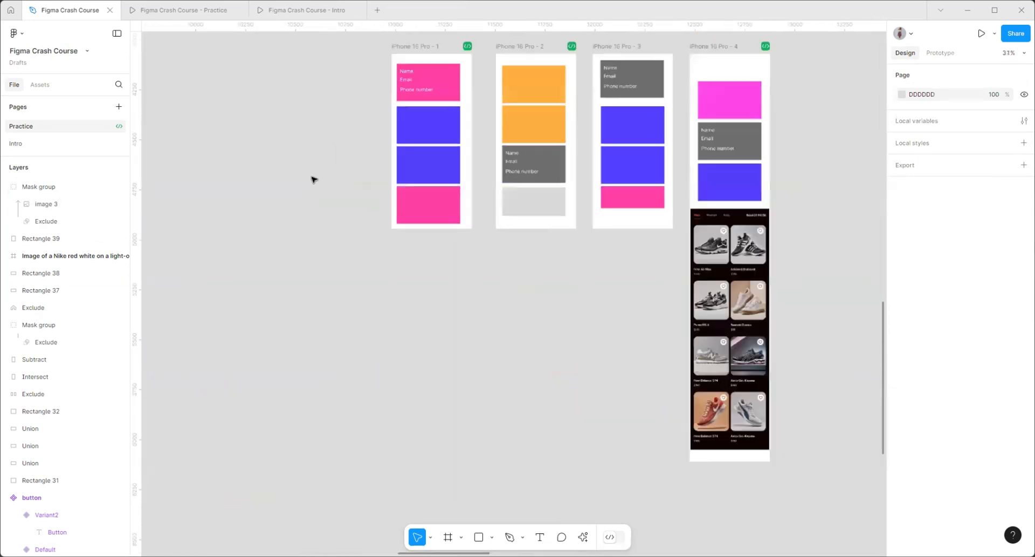
{"action": "scroll", "coordinate": [485, 270], "scroll_direction": "down", "scroll_amount": 4}
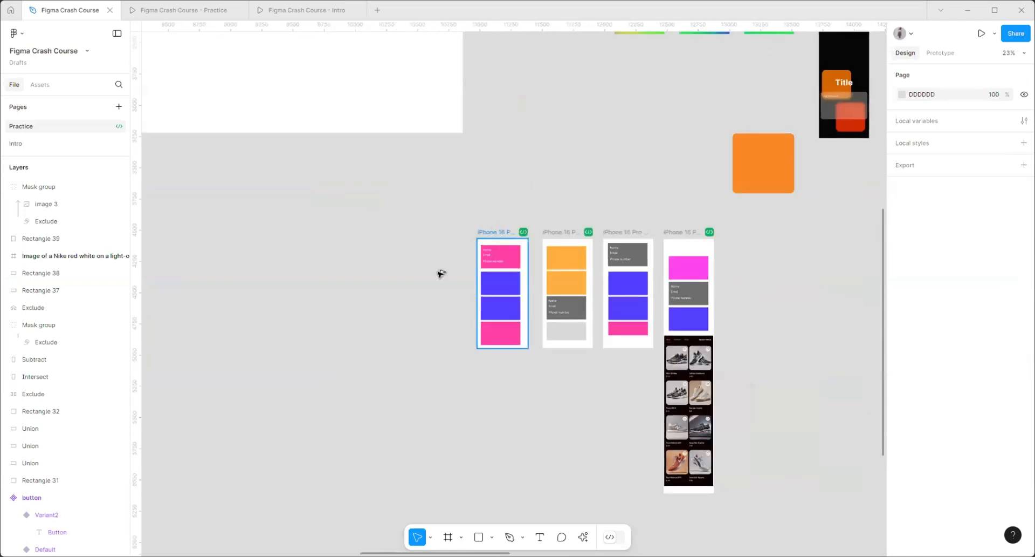
{"action": "left_click_drag", "start_coordinate": [506, 229], "coordinate": [324, 341]}
- Duplicate the lowest pink container of the iPhone 16 Pro - 5 frame directly below itself
{"action": "scroll", "coordinate": [302, 443], "scroll_direction": "up", "scroll_amount": 5}
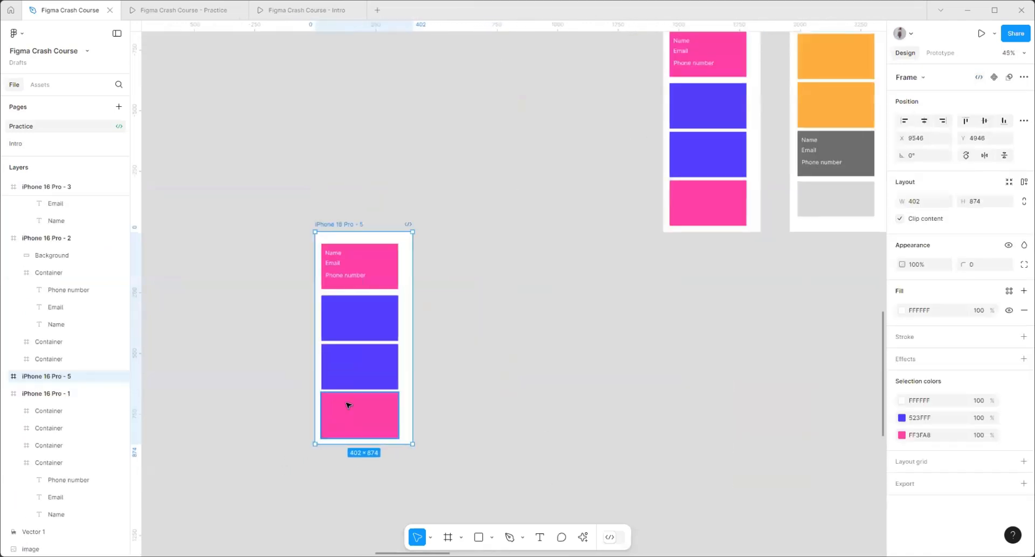
{"action": "left_click", "coordinate": [348, 404]}
{"action": "scroll", "coordinate": [348, 410], "scroll_direction": "up", "scroll_amount": 5}
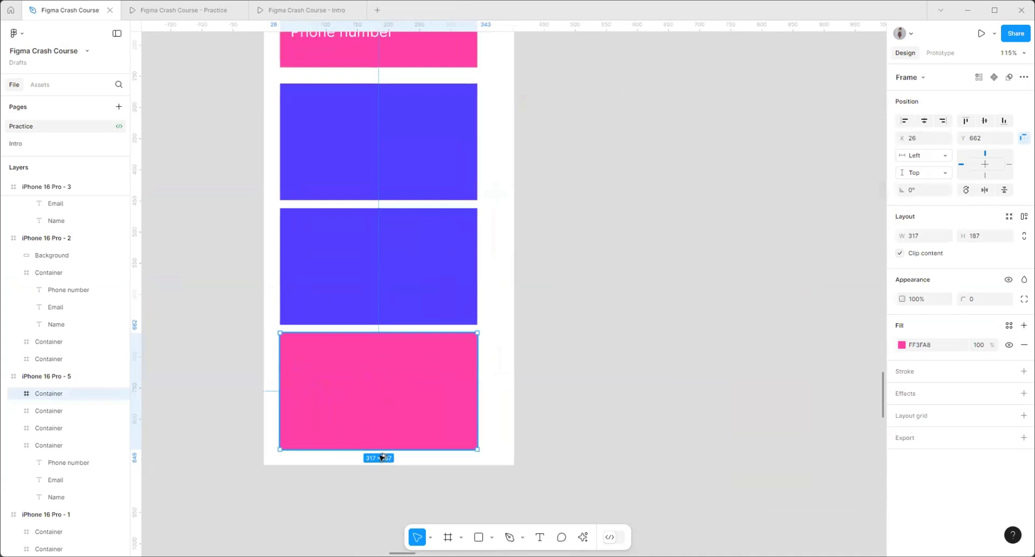
{"action": "left_click_drag", "start_coordinate": [381, 457], "coordinate": [386, 499]}
- Delete the copied pink container, undo the deletion, and select the iPhone 16 Pro - 5 frame
{"action": "key", "text": "Delete"}
{"action": "left_click", "coordinate": [496, 422]}
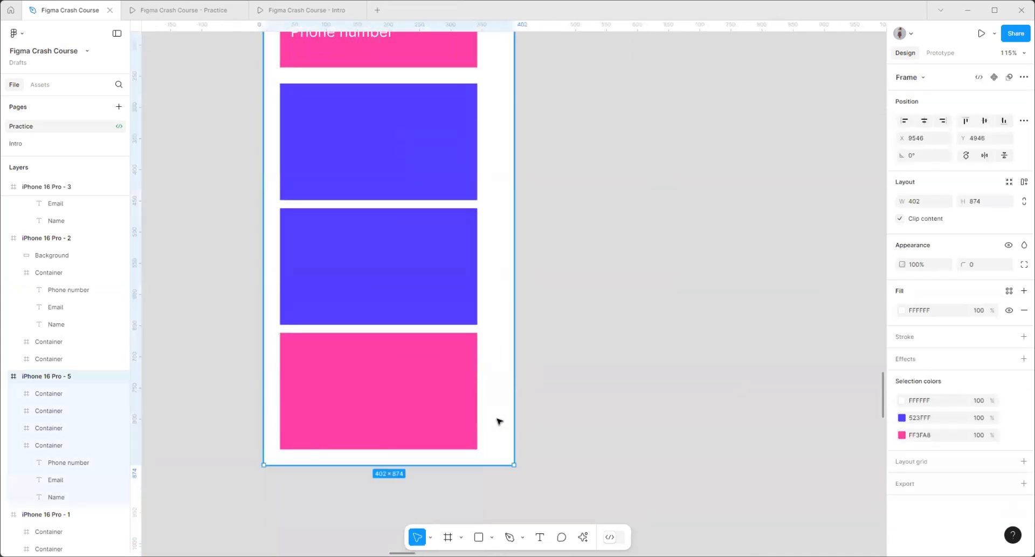
{"action": "key", "text": "ctrl+z"}
{"action": "scroll", "coordinate": [497, 426], "scroll_direction": "down", "scroll_amount": 3}
{"action": "left_click", "coordinate": [497, 441]}
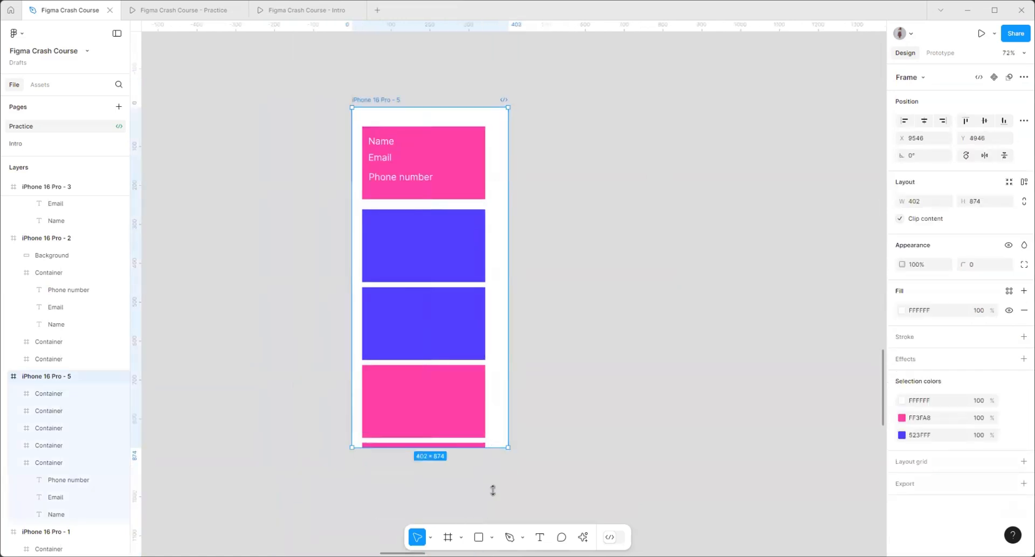
- Extend the iPhone 16 Pro - 5 frame downward to a height of 1084 so it encloses the fifth container
{"action": "left_click_drag", "start_coordinate": [493, 489], "coordinate": [506, 462]}
{"action": "scroll", "coordinate": [311, 416], "scroll_direction": "down", "scroll_amount": 4}
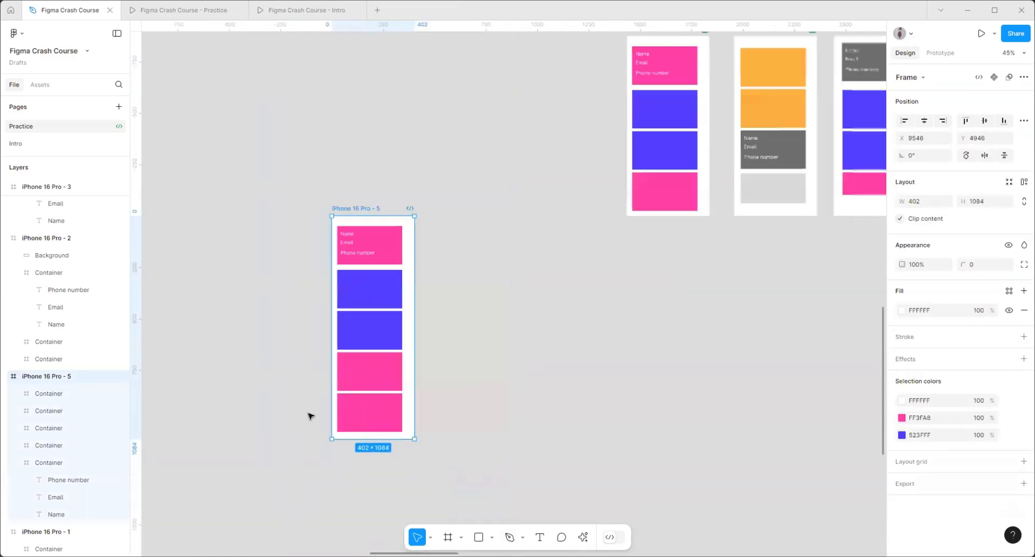
{"action": "scroll", "coordinate": [310, 416], "scroll_direction": "down", "scroll_amount": 3}
{"action": "scroll", "coordinate": [338, 277], "scroll_direction": "up", "scroll_amount": 2}
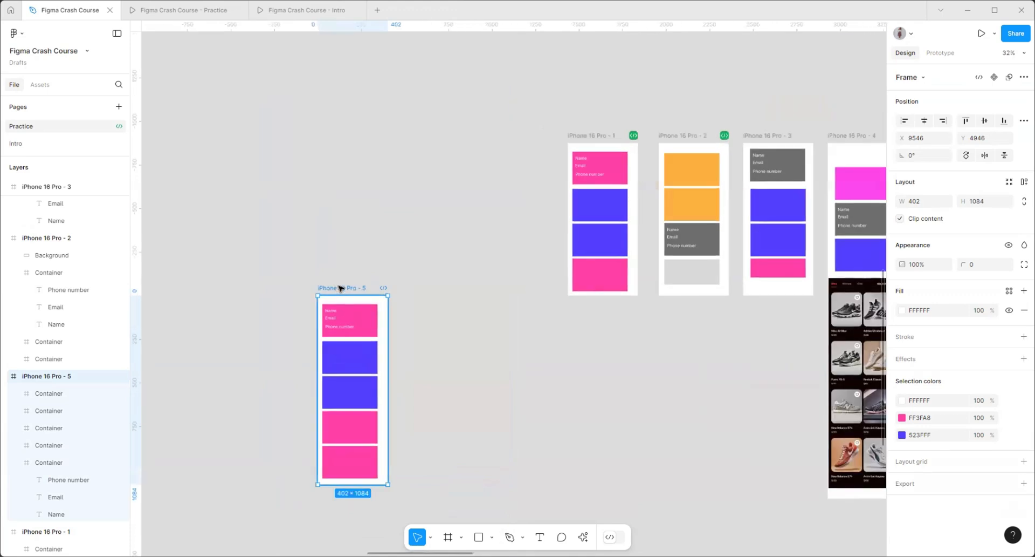
- Delete the iPhone 16 Pro - 5 frame and duplicate iPhone 16 Pro - 1 to the empty canvas at X 9753, Y 5069
{"action": "left_click_drag", "start_coordinate": [342, 289], "coordinate": [311, 274]}
{"action": "key", "text": "Delete"}
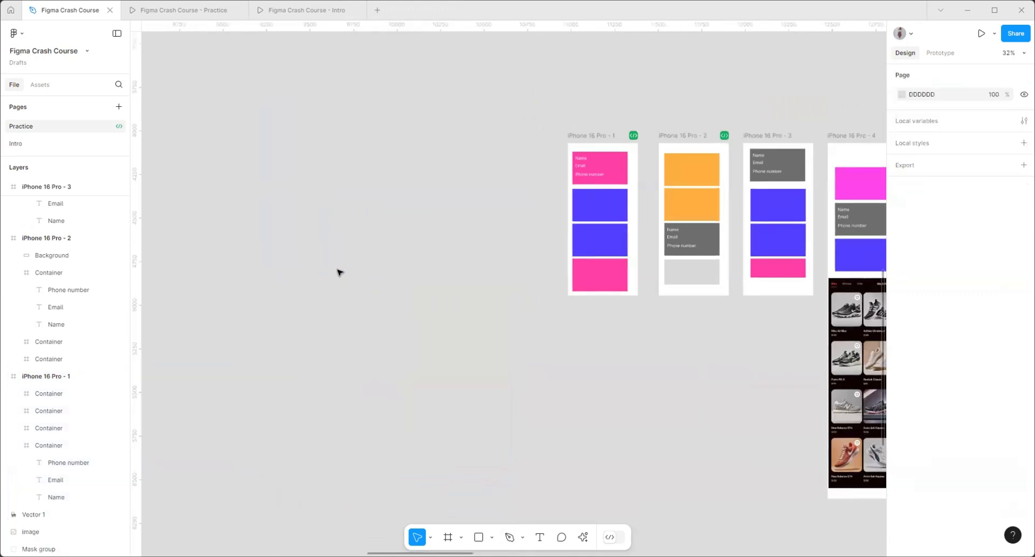
{"action": "left_click", "coordinate": [593, 136]}
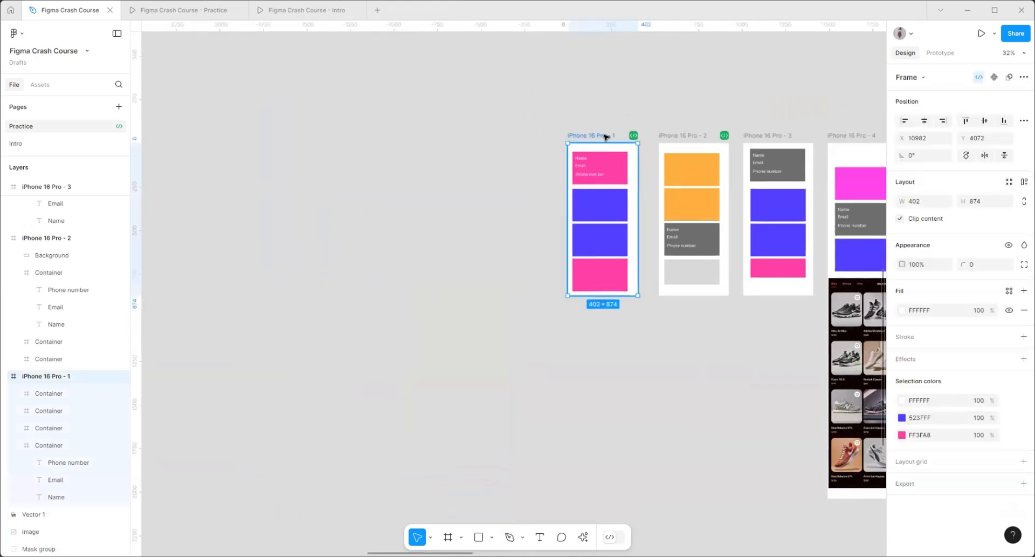
{"action": "left_click_drag", "start_coordinate": [607, 136], "coordinate": [393, 308]}
{"action": "scroll", "coordinate": [461, 295], "scroll_direction": "up", "scroll_amount": 3}
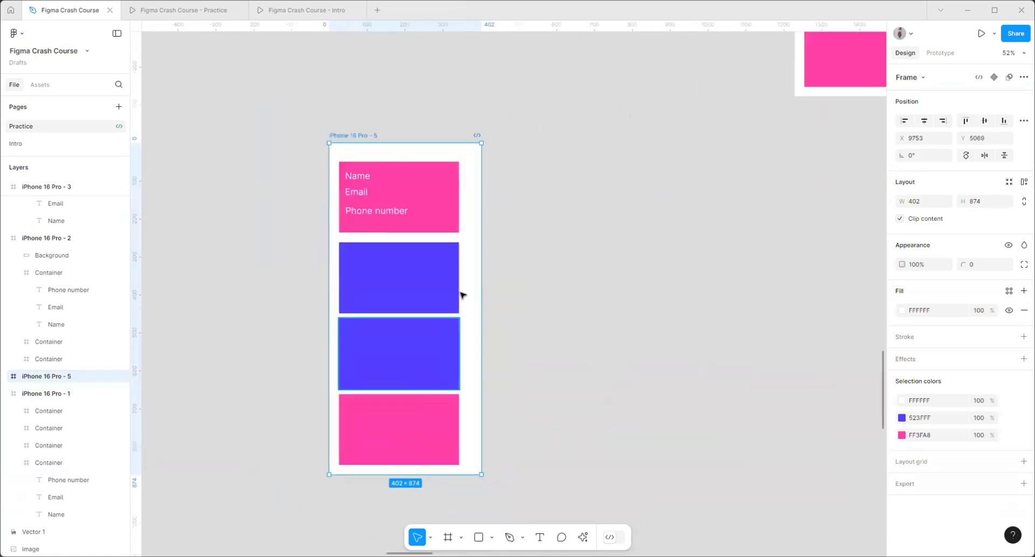
- Center each of the four containers horizontally within the iPhone 16 Pro - 5 frame
{"action": "left_click", "coordinate": [457, 198]}
{"action": "left_click", "coordinate": [925, 120]}
{"action": "left_click", "coordinate": [391, 272]}
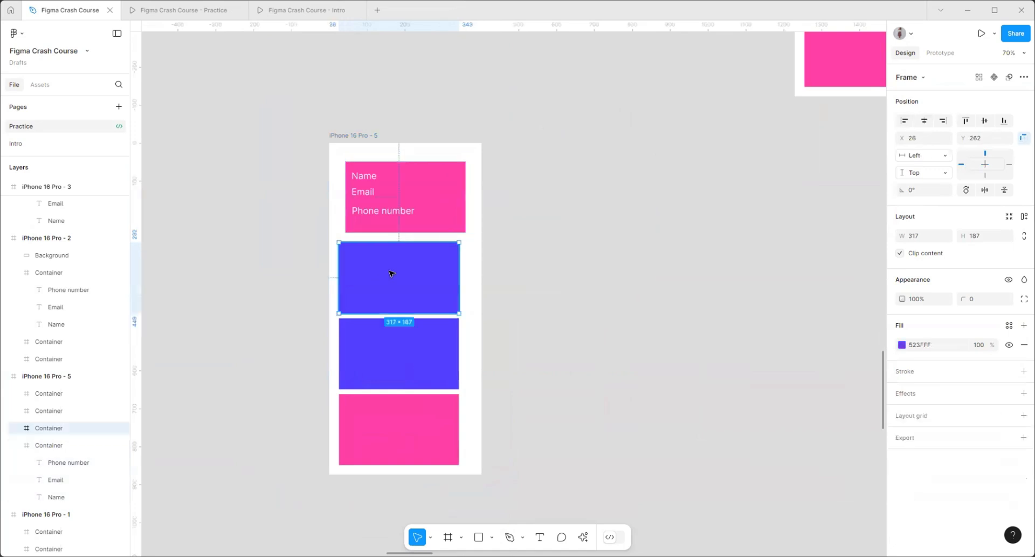
{"action": "left_click", "coordinate": [923, 122]}
{"action": "left_click", "coordinate": [437, 335]}
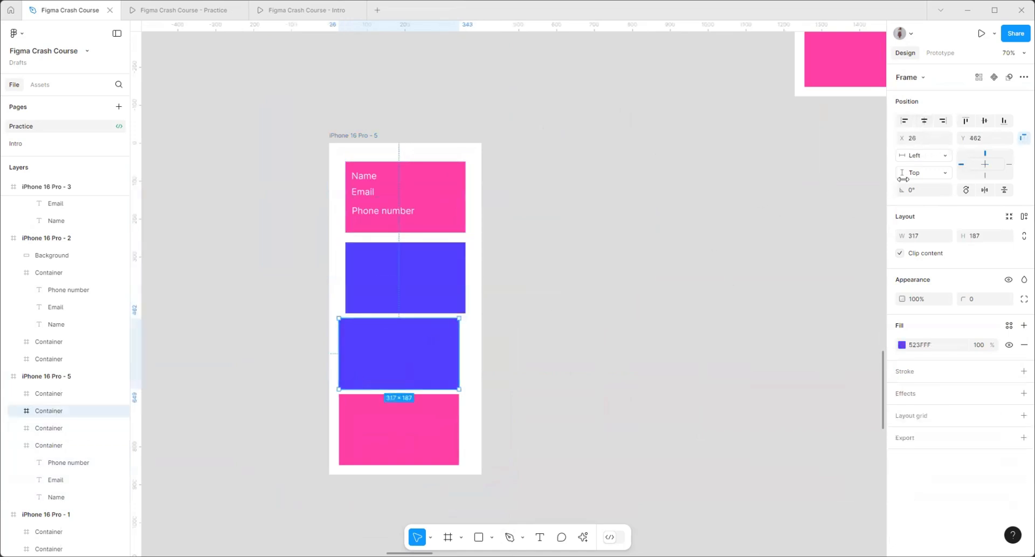
{"action": "left_click", "coordinate": [925, 120]}
{"action": "left_click", "coordinate": [409, 414]}
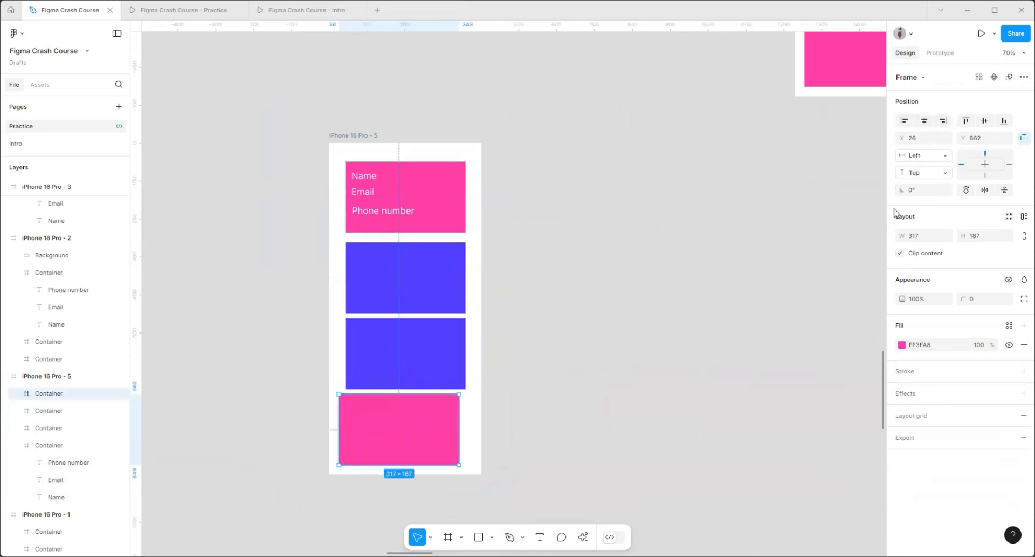
{"action": "left_click", "coordinate": [925, 124]}
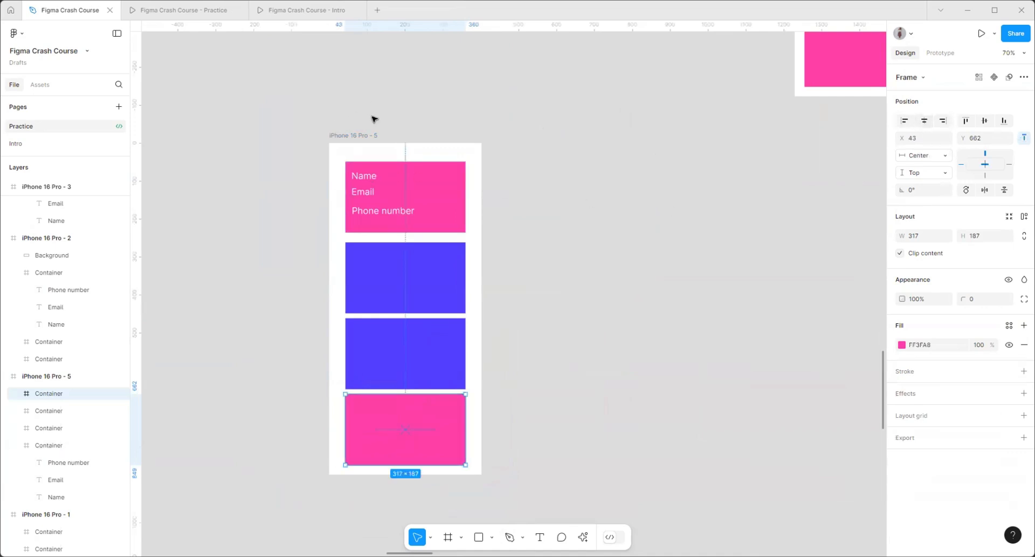
- Apply auto layout to the iPhone 16 Pro - 5 frame and duplicate its lowest pink container within the stack
{"action": "left_click", "coordinate": [352, 135]}
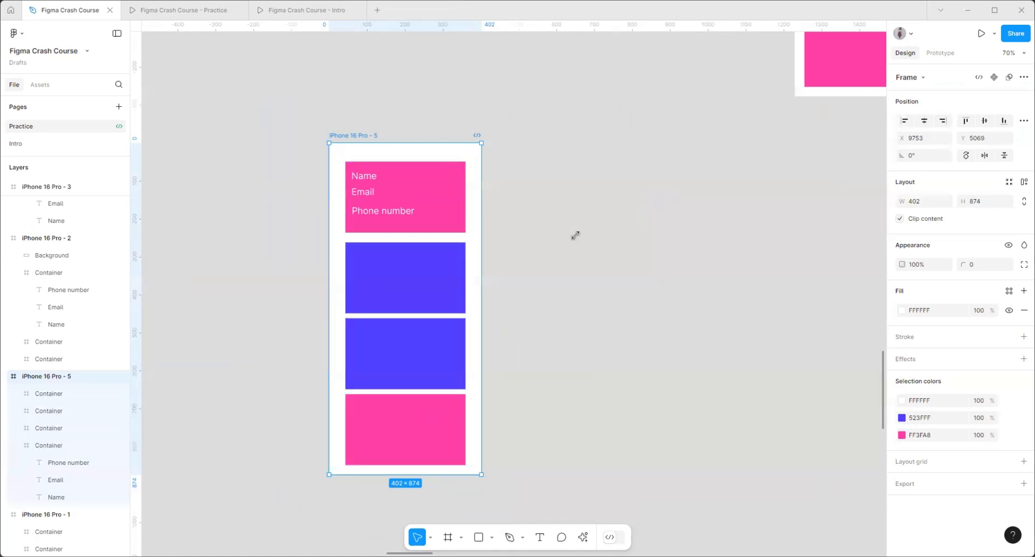
{"action": "left_click", "coordinate": [1021, 186]}
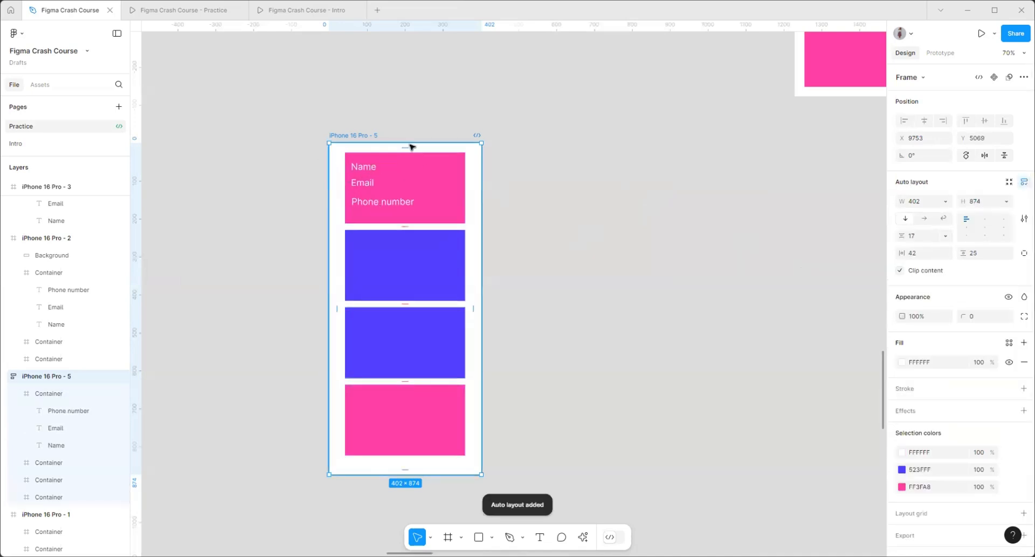
{"action": "left_click", "coordinate": [395, 441]}
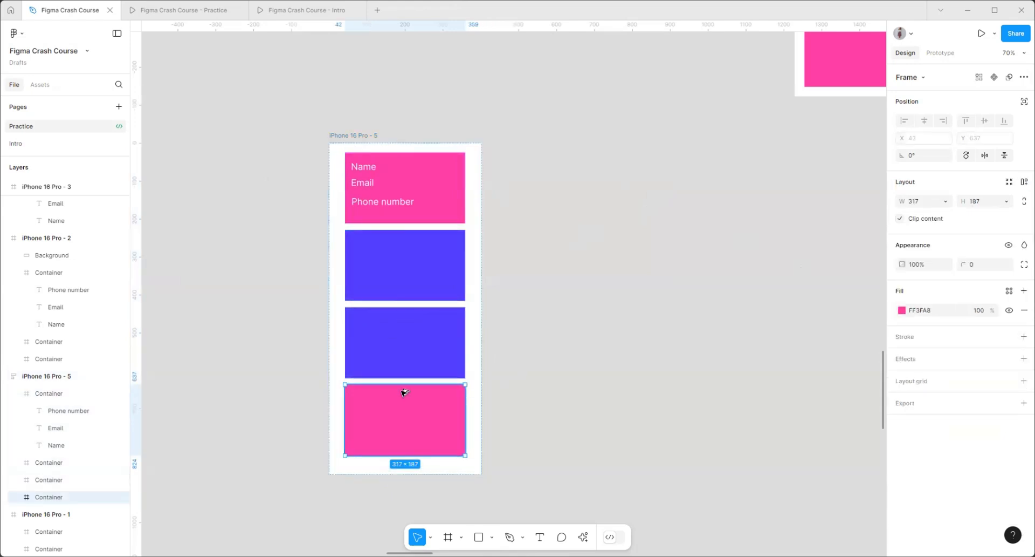
{"action": "left_click_drag", "start_coordinate": [404, 425], "coordinate": [402, 392], "text": "alt"}
{"action": "scroll", "coordinate": [405, 384], "scroll_direction": "down", "scroll_amount": 1, "text": "ctrl"}
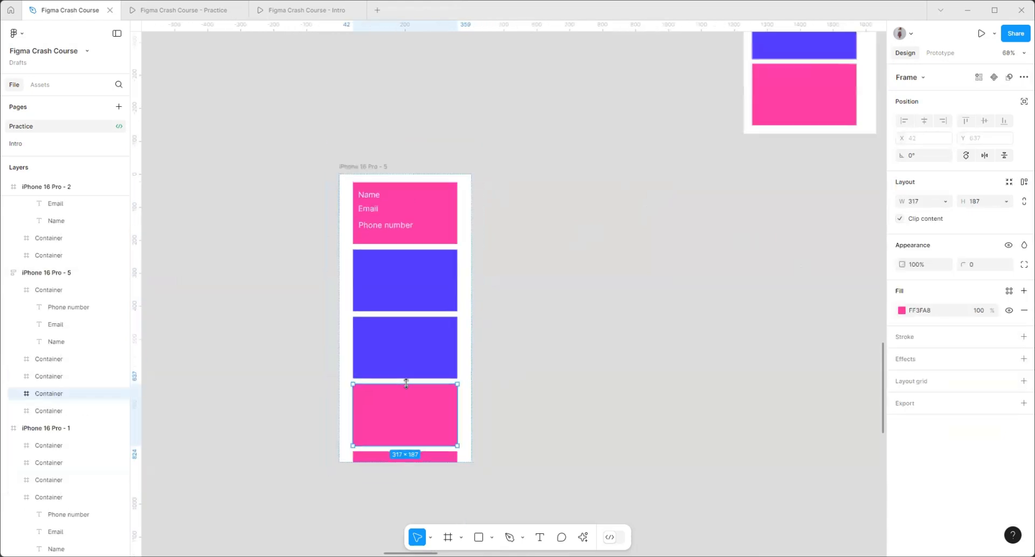
{"action": "scroll", "coordinate": [399, 435], "scroll_direction": "down", "scroll_amount": 5, "text": "ctrl"}
{"action": "scroll", "coordinate": [318, 393], "scroll_direction": "up", "scroll_amount": 5, "text": "ctrl"}
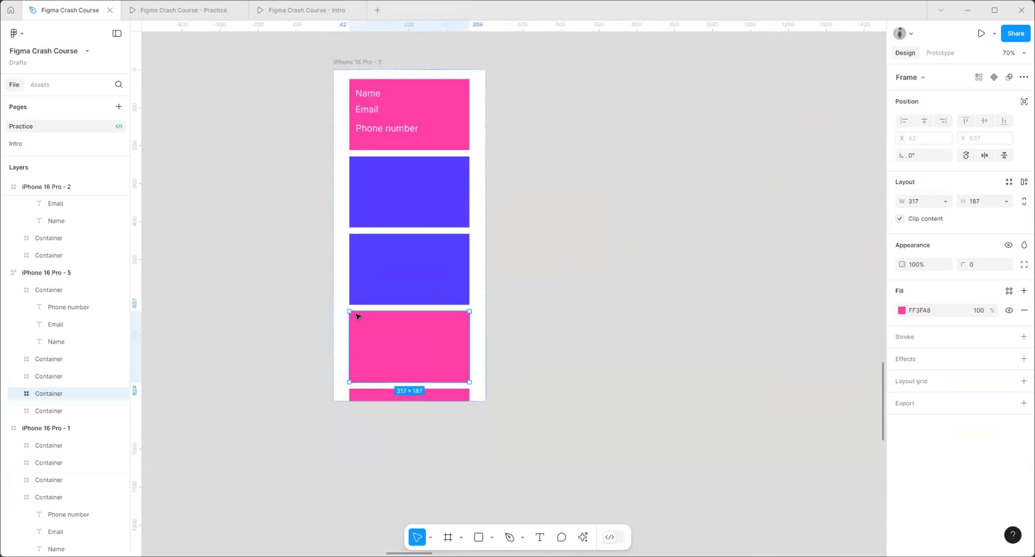
{"action": "scroll", "coordinate": [417, 279], "scroll_direction": "up", "scroll_amount": 2, "text": "ctrl"}
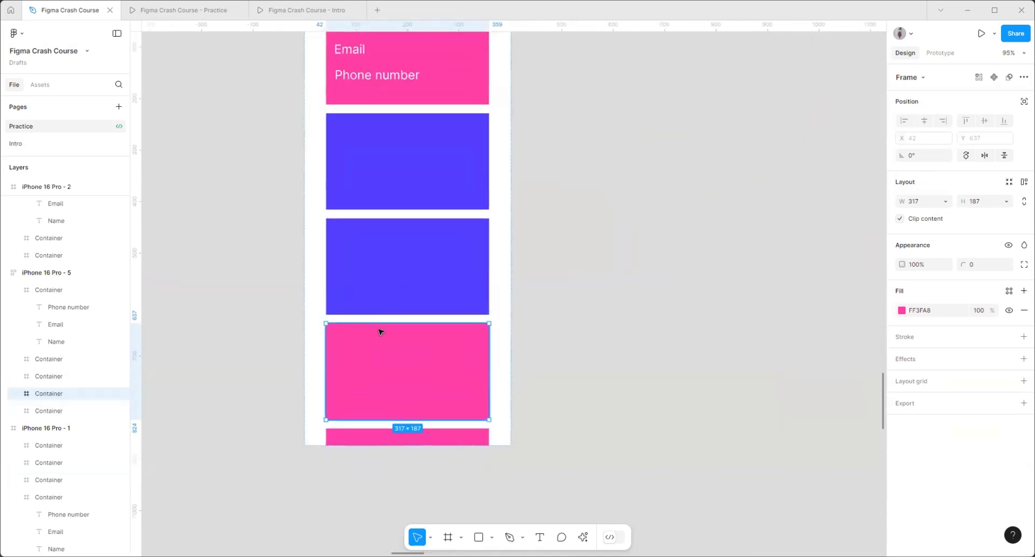
- Set the iPhone 16 Pro - 5 frame's height to hug its contents
{"action": "left_click", "coordinate": [513, 287]}
{"action": "scroll", "coordinate": [521, 483], "scroll_direction": "down", "scroll_amount": 2, "text": "ctrl"}
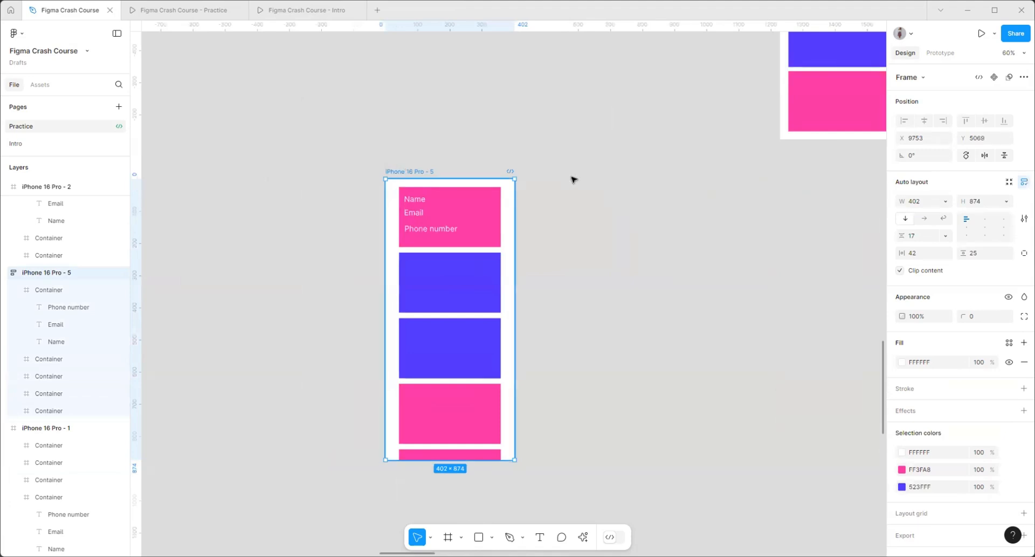
{"action": "left_click", "coordinate": [1006, 203]}
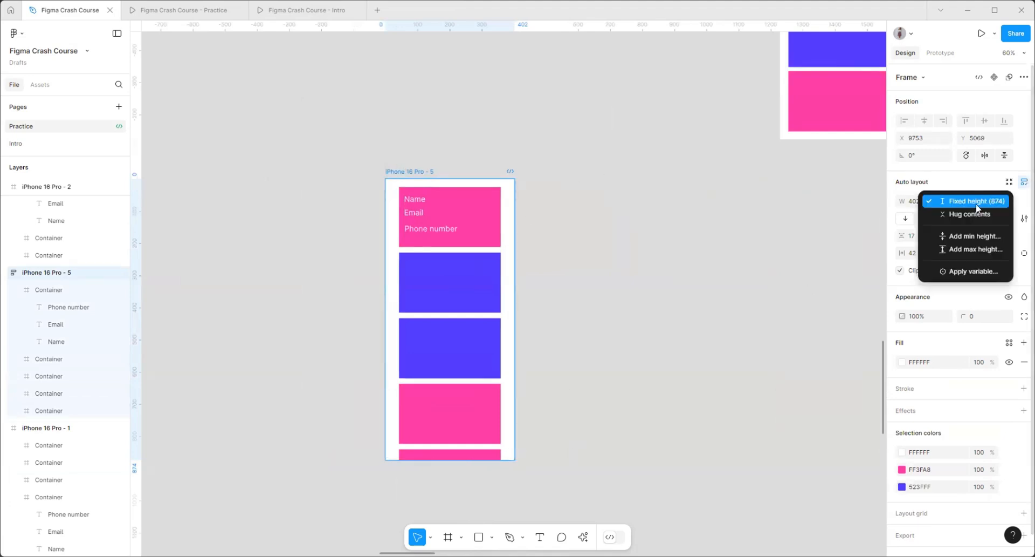
{"action": "left_click", "coordinate": [967, 213]}
{"action": "scroll", "coordinate": [315, 192], "scroll_direction": "down", "scroll_amount": 3}
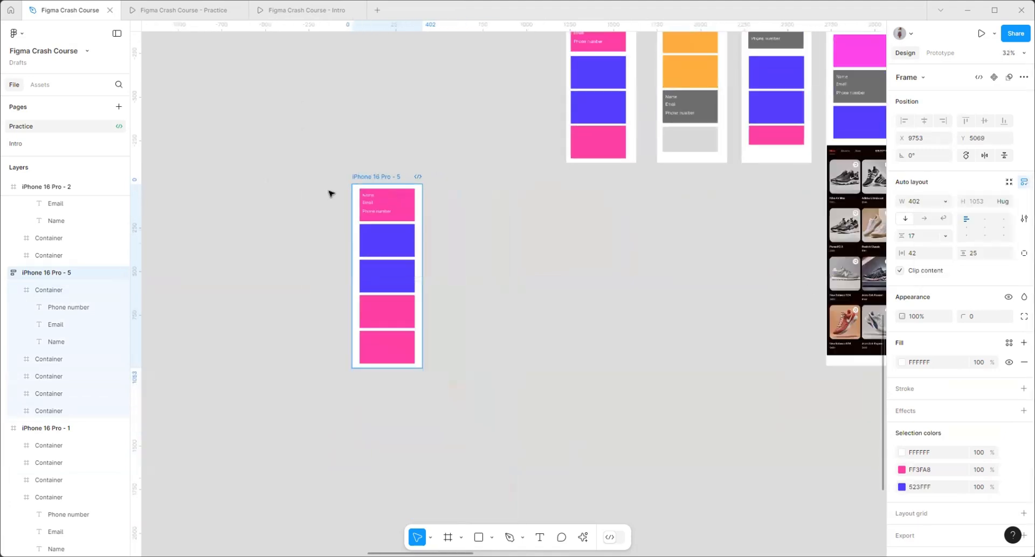
{"action": "scroll", "coordinate": [340, 178], "scroll_direction": "up", "scroll_amount": 2}
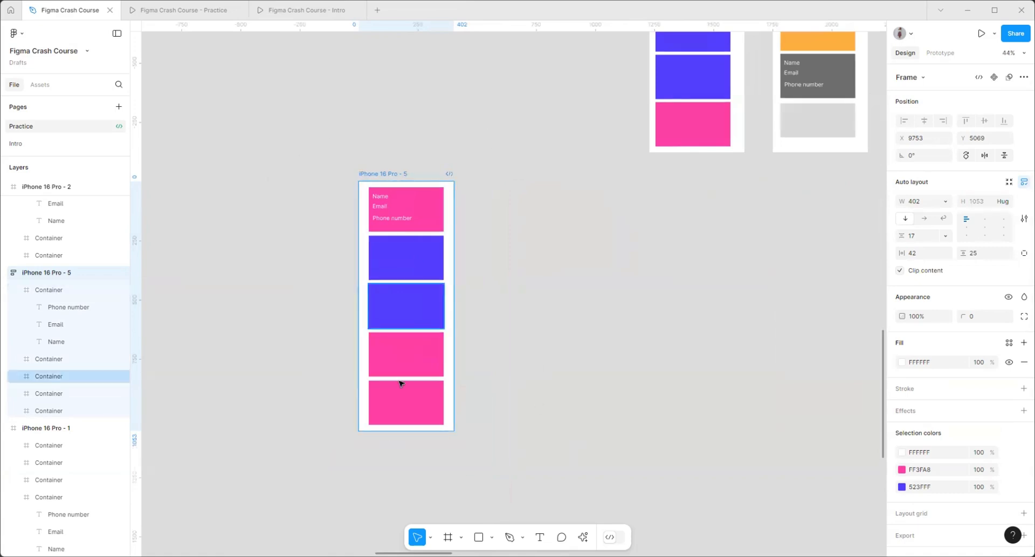
{"action": "scroll", "coordinate": [399, 429], "scroll_direction": "up", "scroll_amount": 2}
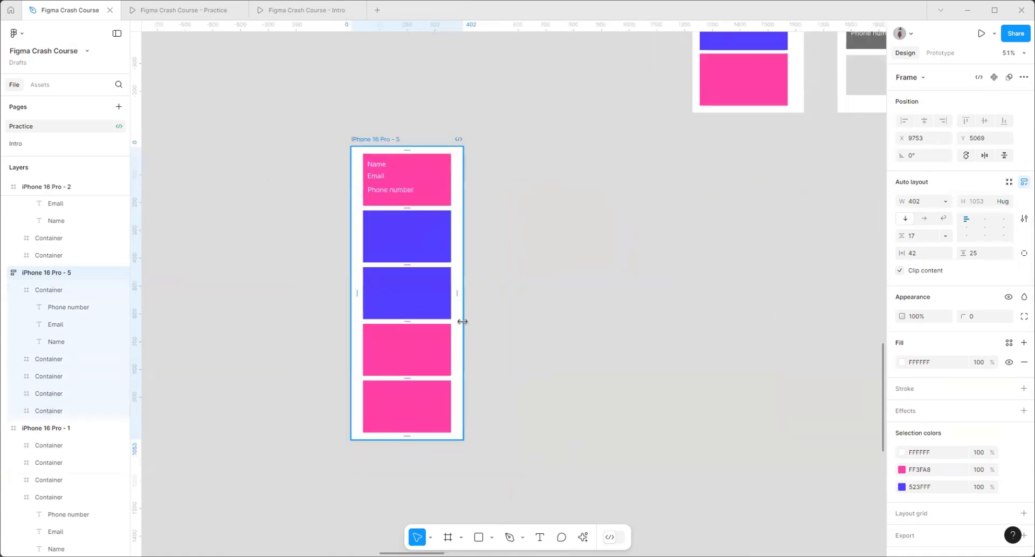
- Change the lowest container's fill to the lighter pink FF7AC3
{"action": "left_click", "coordinate": [415, 403]}
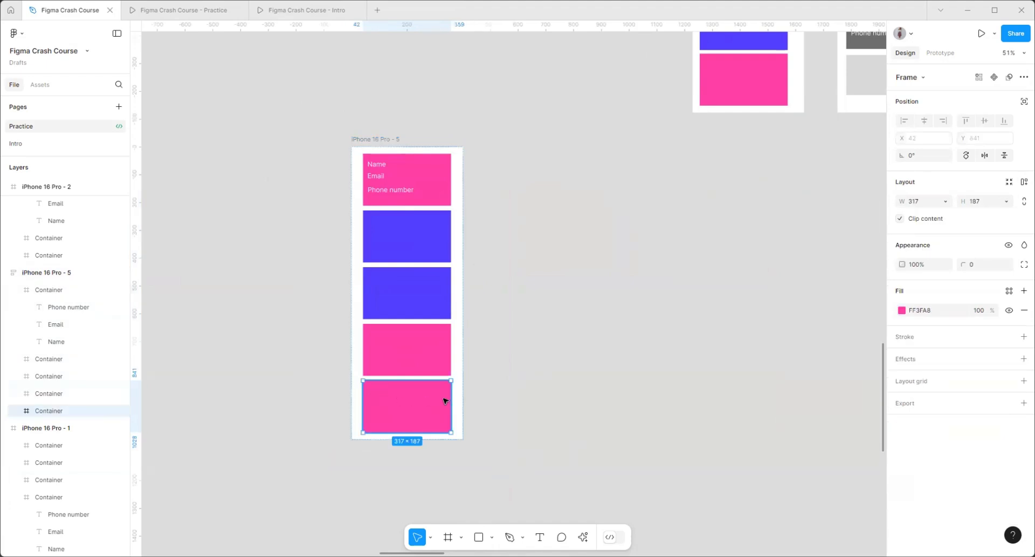
{"action": "left_click", "coordinate": [901, 310]}
{"action": "left_click_drag", "start_coordinate": [815, 364], "coordinate": [825, 284]}
{"action": "left_click", "coordinate": [560, 235]}
{"action": "scroll", "coordinate": [268, 349], "scroll_direction": "up", "scroll_amount": 3}
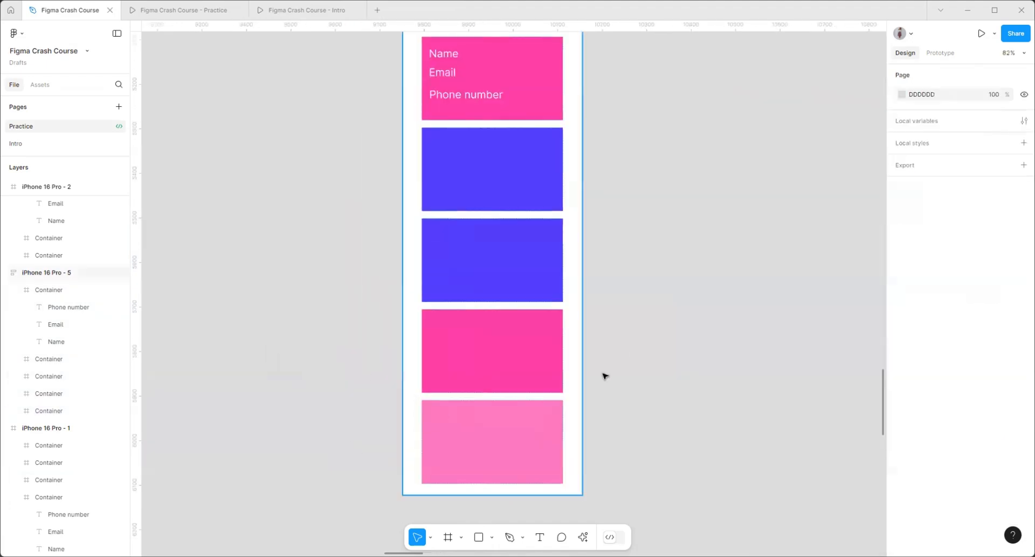
- Duplicate the light pink container twice inside the auto layout frame
{"action": "scroll", "coordinate": [269, 399], "scroll_direction": "down", "scroll_amount": 5}
{"action": "left_click", "coordinate": [348, 430]}
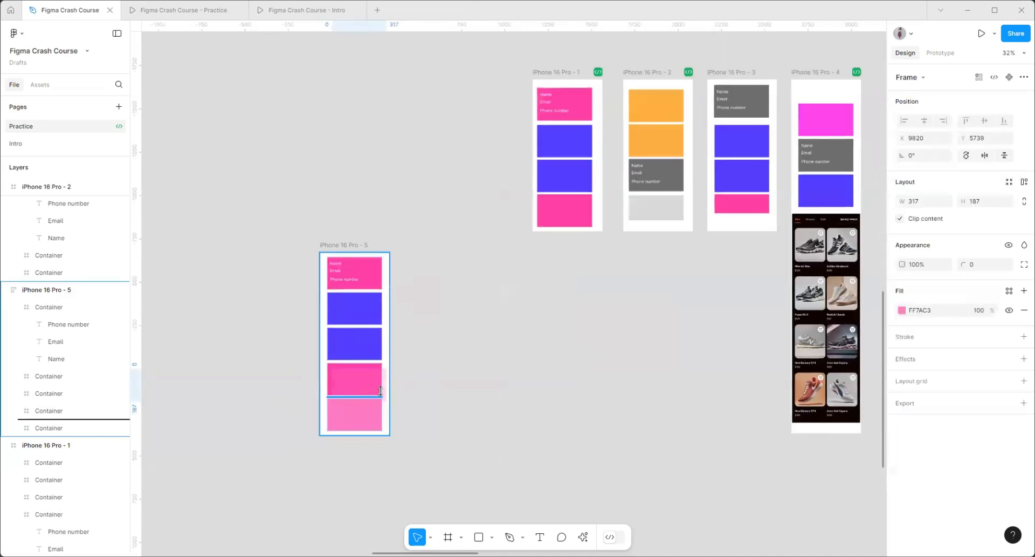
{"action": "key", "text": "ctrl+d"}
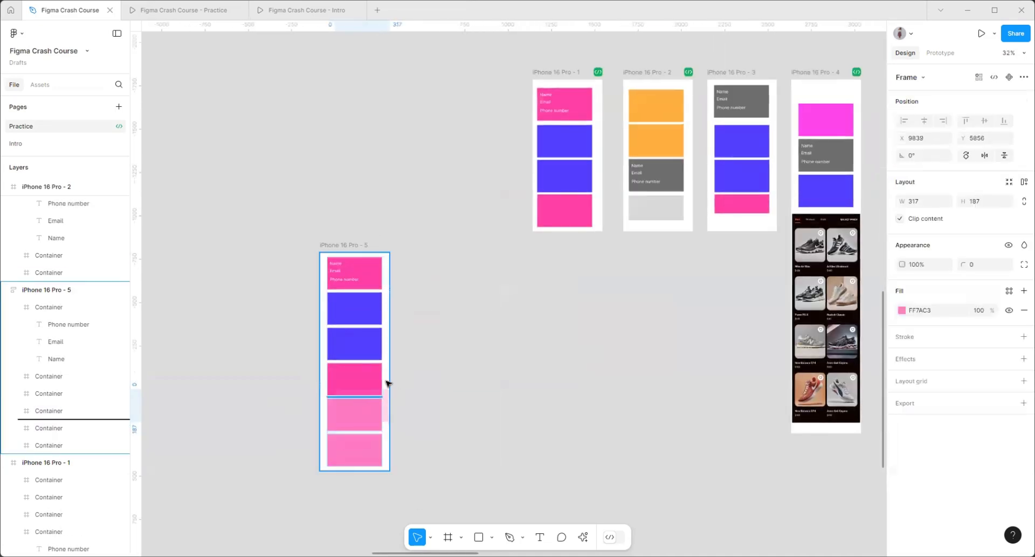
{"action": "key", "text": "ctrl+d"}
- Switch the iPhone 16 Pro - 5 frame's auto layout to horizontal and set its width to hug contents
{"action": "left_click", "coordinate": [351, 249]}
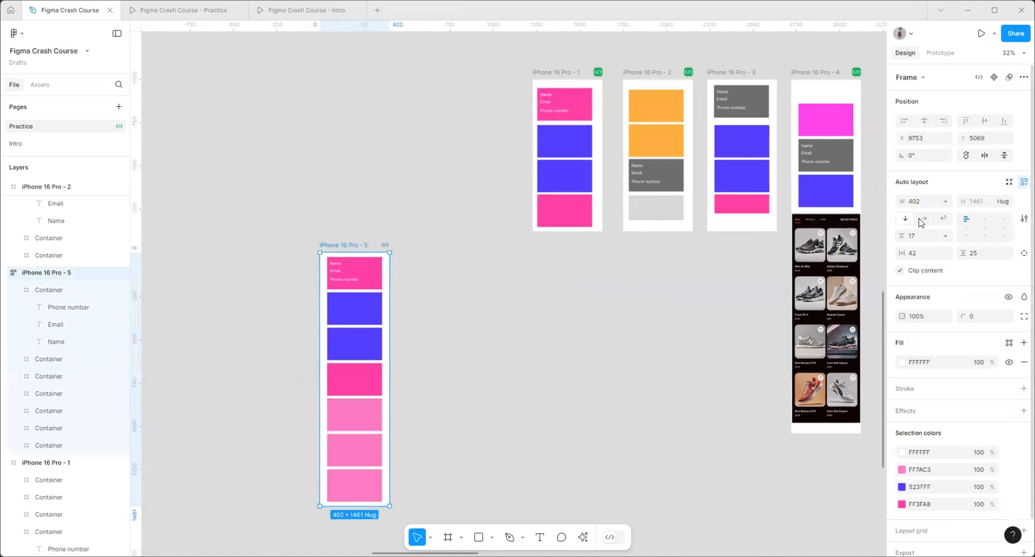
{"action": "left_click", "coordinate": [923, 218]}
{"action": "left_click", "coordinate": [947, 202]}
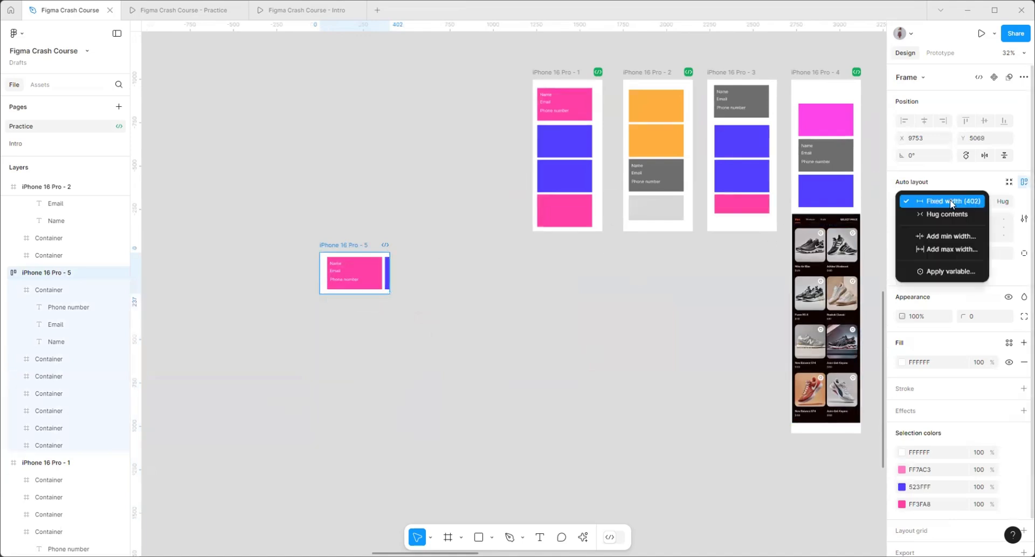
{"action": "left_click", "coordinate": [950, 216]}
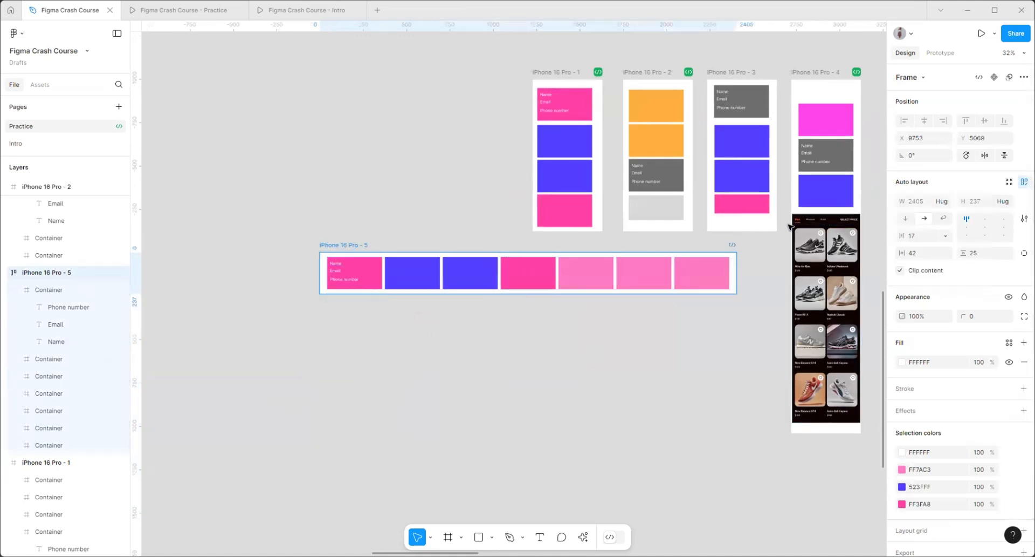
- Alternate the frame's auto layout direction between vertical and horizontal, ending on vertical
{"action": "left_click", "coordinate": [905, 219]}
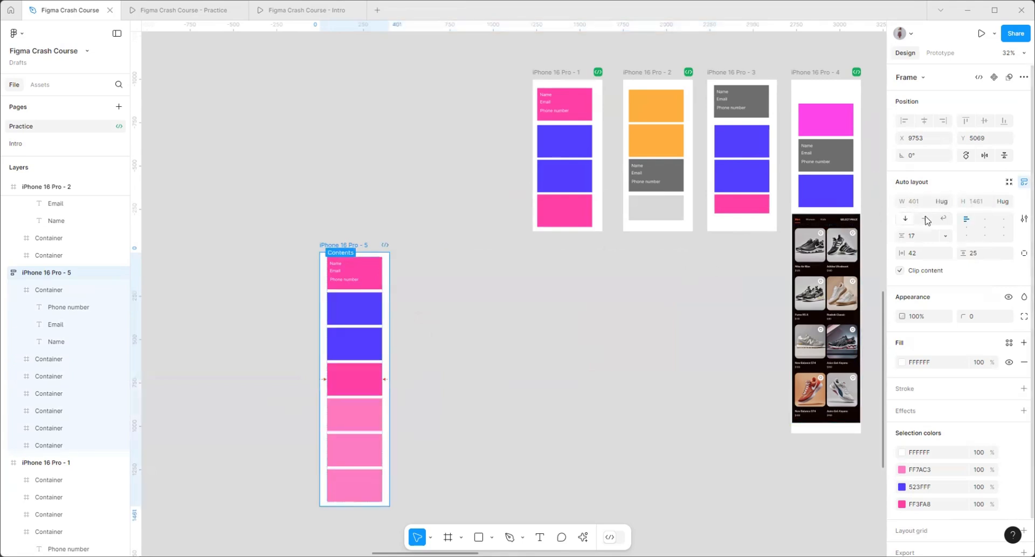
{"action": "left_click", "coordinate": [925, 218]}
{"action": "left_click", "coordinate": [906, 218]}
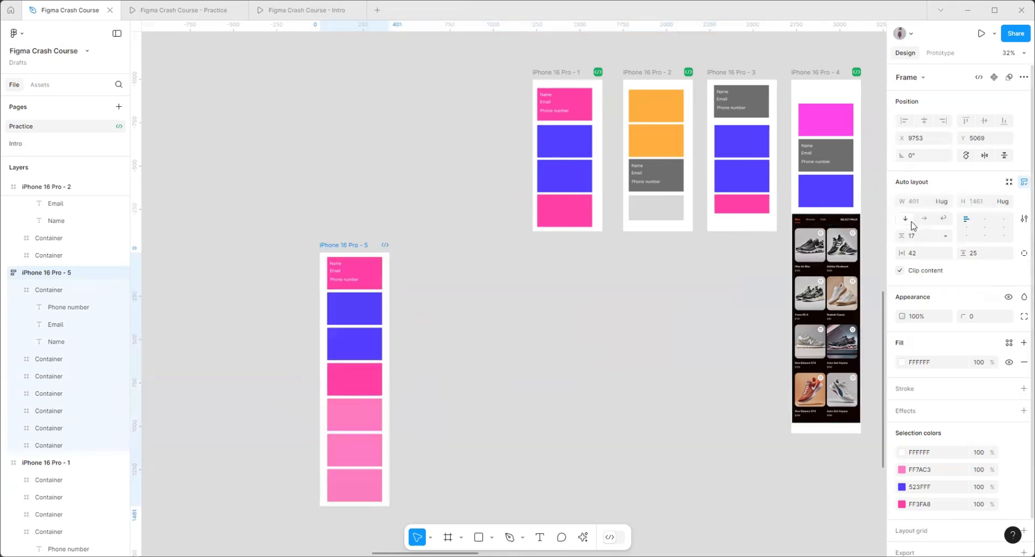
- Set the frame's auto layout to wrap and resize the frame to a width of 1069 so containers flow in rows of three
{"action": "left_click", "coordinate": [943, 222]}
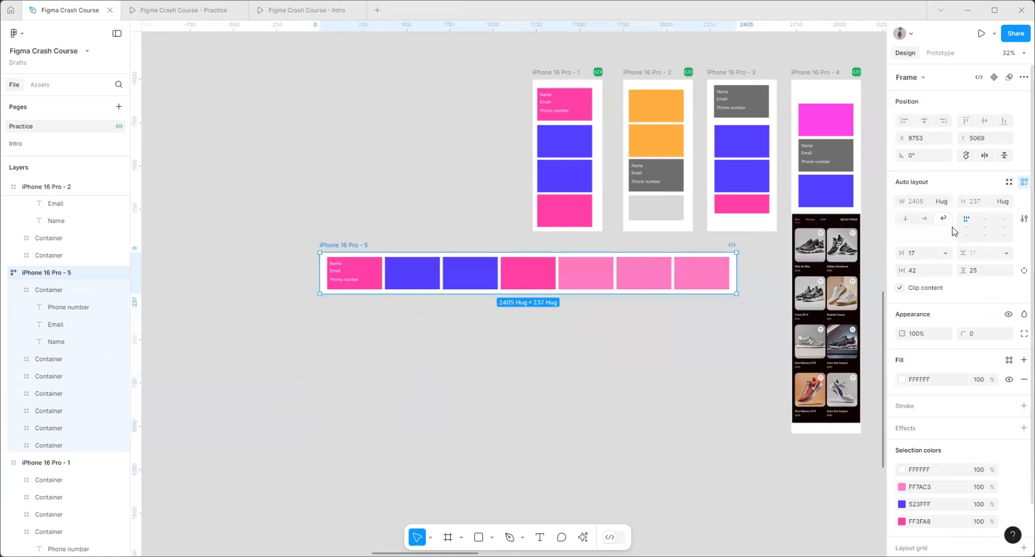
{"action": "left_click_drag", "start_coordinate": [655, 278], "coordinate": [434, 280]}
{"action": "scroll", "coordinate": [350, 254], "scroll_direction": "up", "scroll_amount": 3}
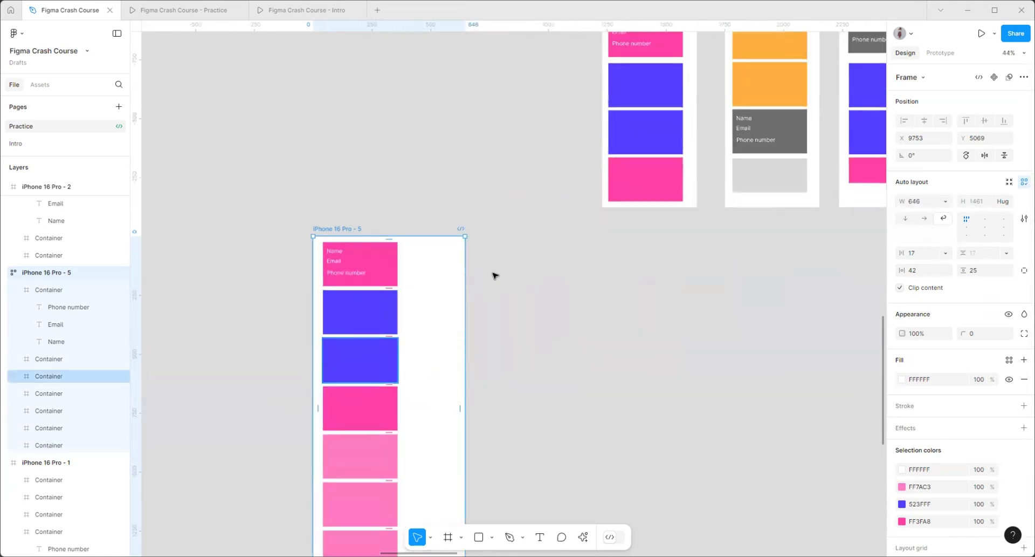
{"action": "left_click_drag", "start_coordinate": [510, 285], "coordinate": [565, 276]}
{"action": "scroll", "coordinate": [624, 325], "scroll_direction": "down", "scroll_amount": 5}
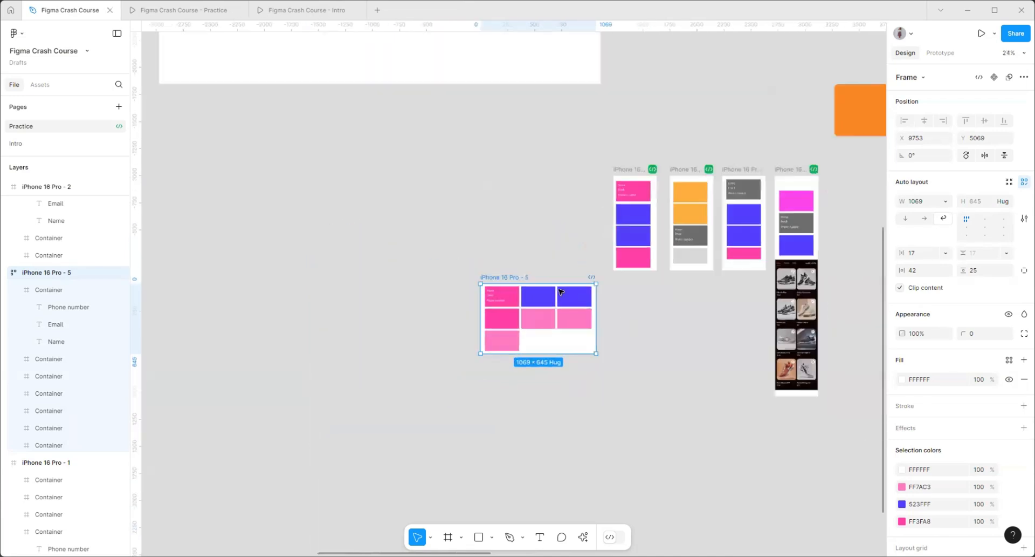
{"action": "scroll", "coordinate": [622, 279], "scroll_direction": "up", "scroll_amount": 5}
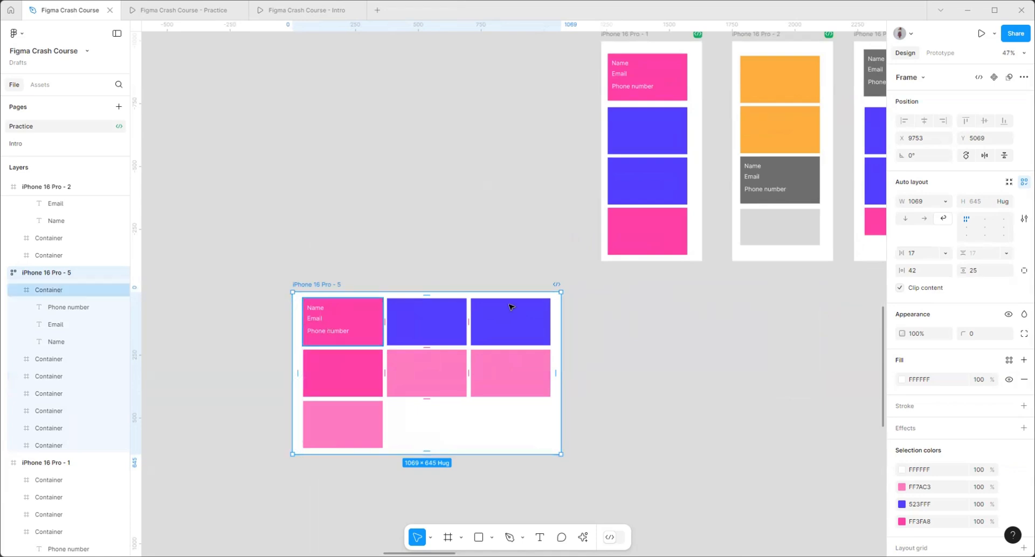
- Set the auto layout frame's horizontal padding to 32
{"action": "left_click", "coordinate": [923, 275]}
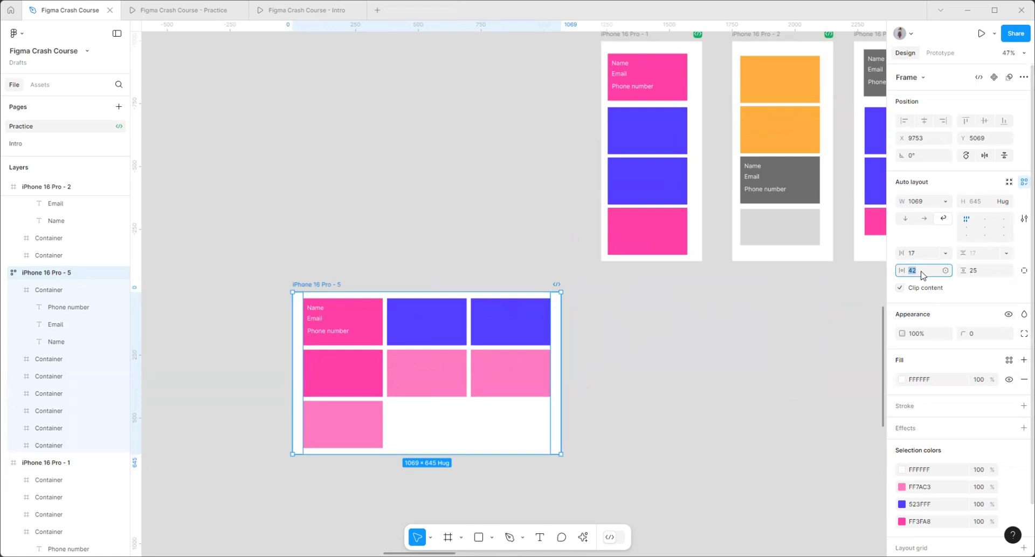
{"action": "key", "text": "Return"}
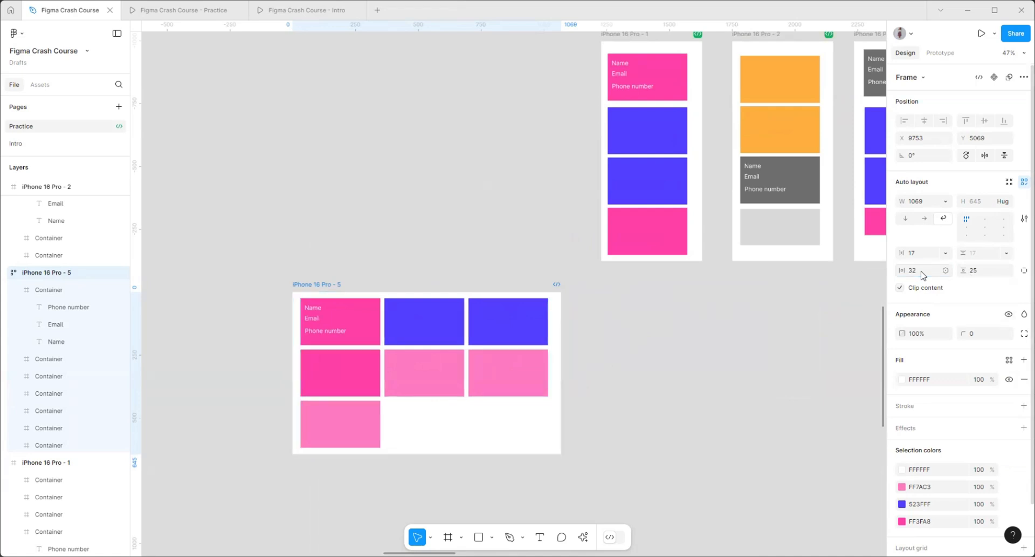
- Set the auto layout frame's vertical padding to 32 and the gap between its containers to 24
{"action": "left_click", "coordinate": [985, 272]}
{"action": "key", "text": "Return"}
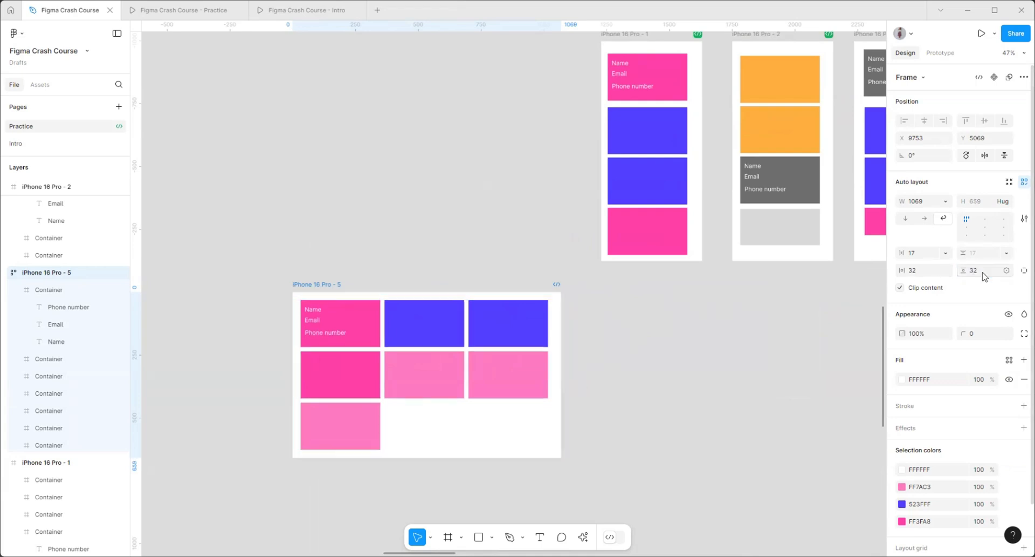
{"action": "scroll", "coordinate": [463, 388], "scroll_direction": "up", "scroll_amount": 5}
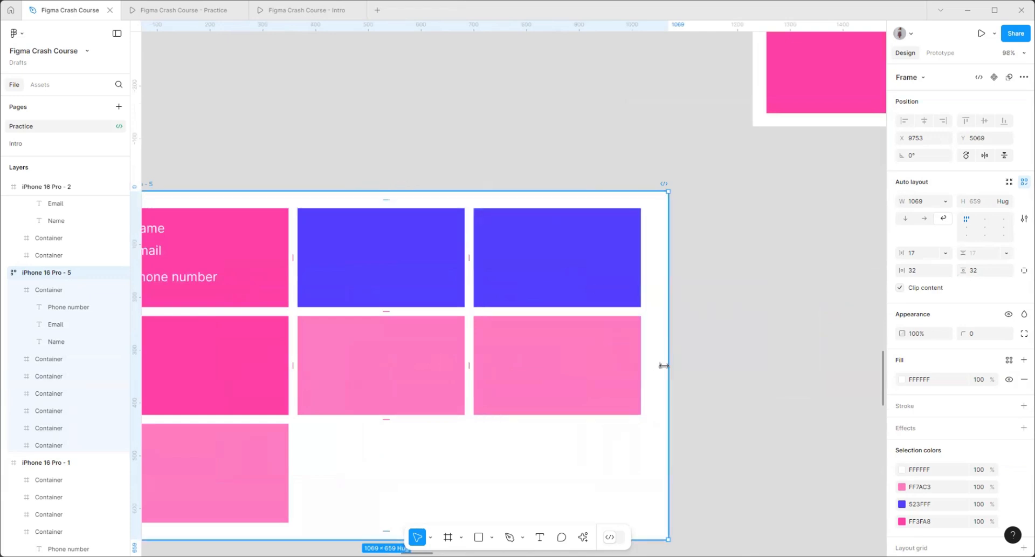
{"action": "scroll", "coordinate": [660, 345], "scroll_direction": "down", "scroll_amount": 3}
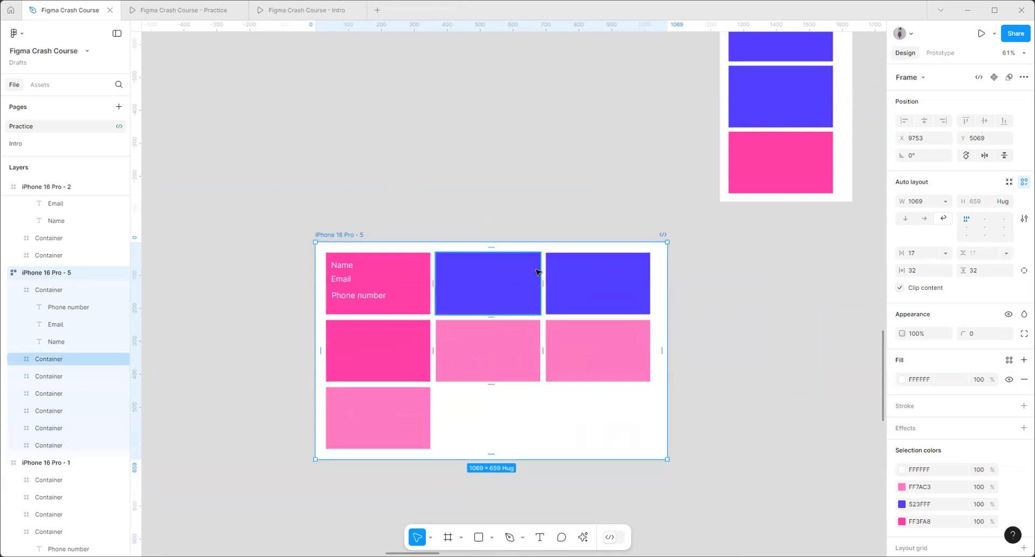
{"action": "scroll", "coordinate": [593, 319], "scroll_direction": "up", "scroll_amount": 2}
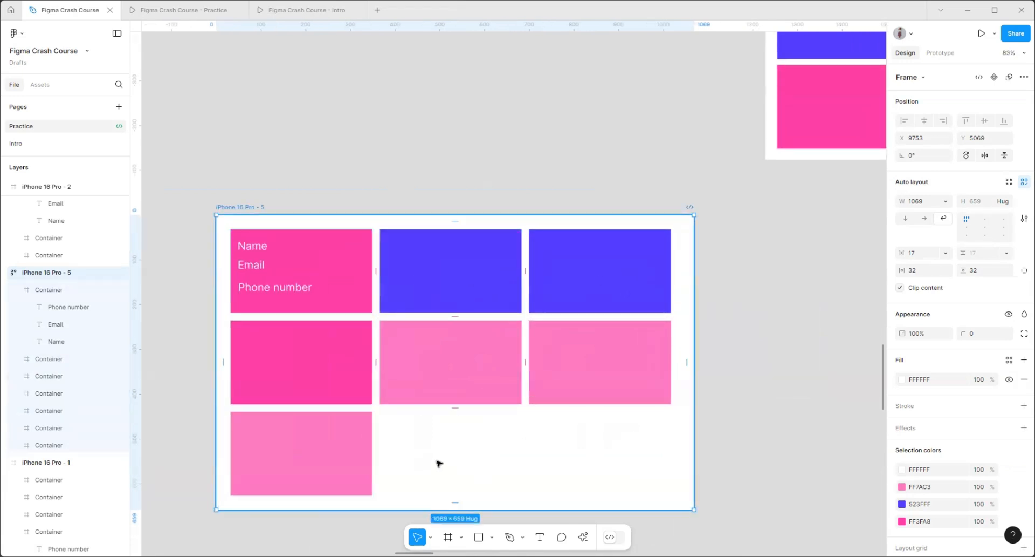
{"action": "left_click", "coordinate": [926, 255]}
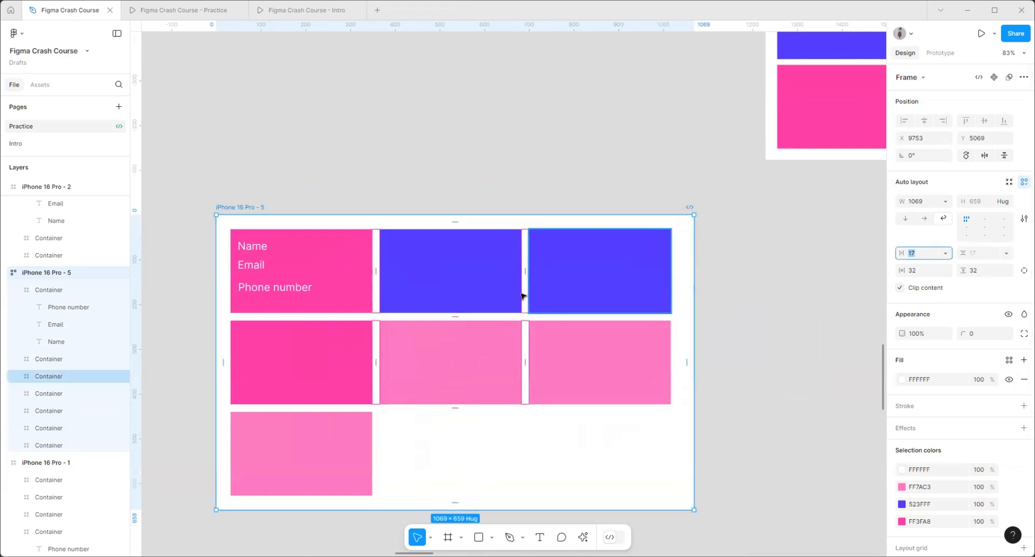
{"action": "scroll", "coordinate": [456, 337], "scroll_direction": "up", "scroll_amount": 3}
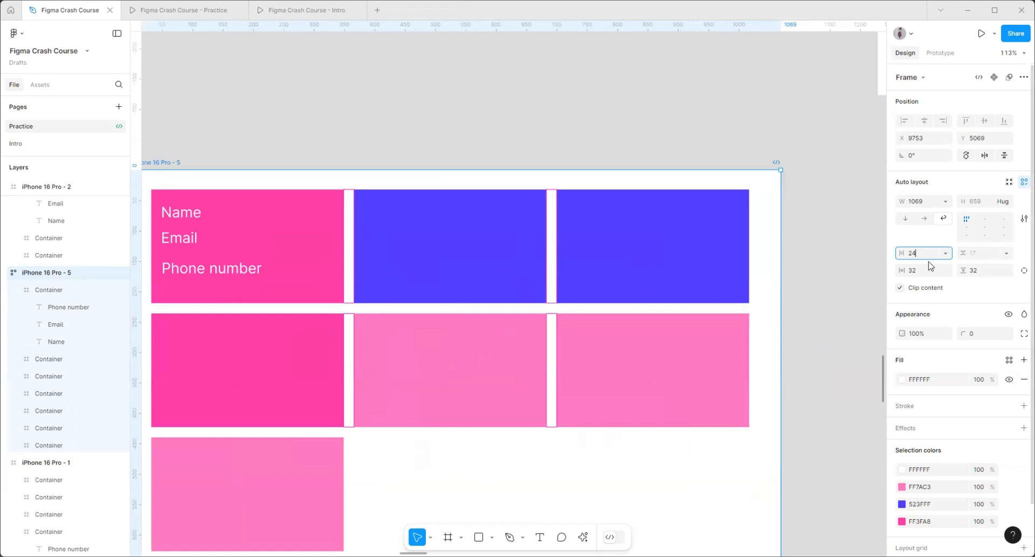
{"action": "key", "text": "Return"}
- Switch the iPhone 16 Pro - 5 frame to individual padding per side and set its right padding to 48
{"action": "scroll", "coordinate": [426, 261], "scroll_direction": "down", "scroll_amount": 5}
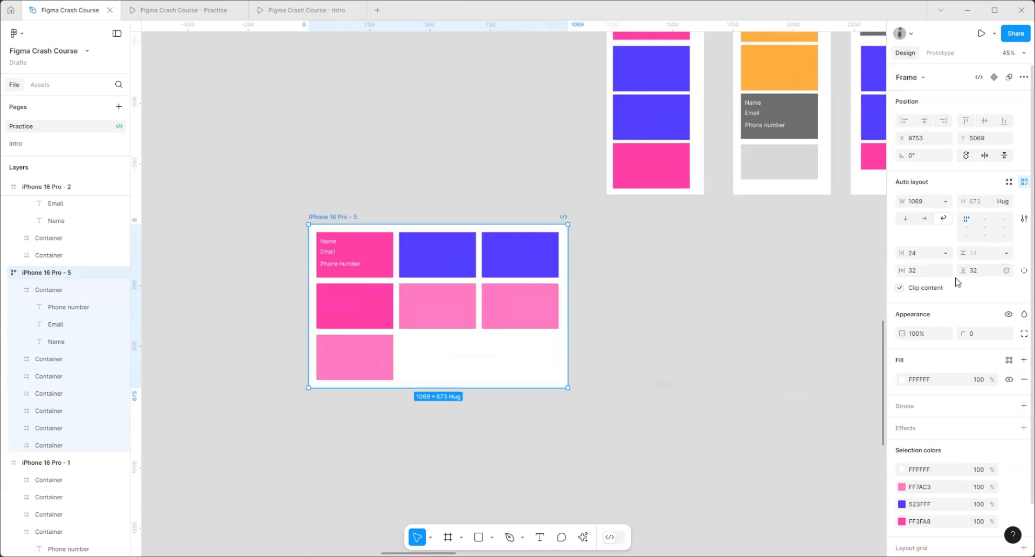
{"action": "left_click", "coordinate": [1019, 271]}
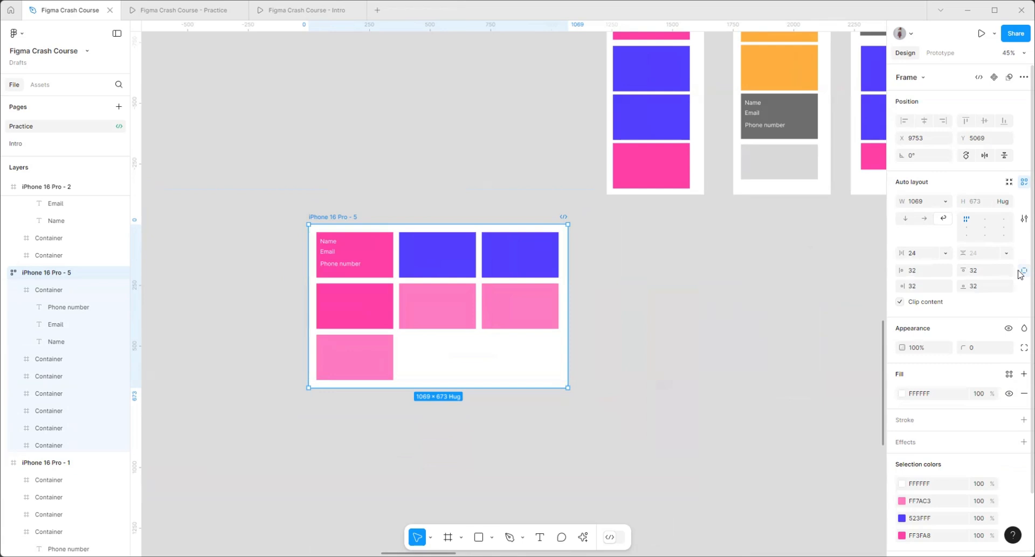
{"action": "left_click", "coordinate": [923, 291]}
{"action": "type", "text": "48"}
{"action": "key", "text": "Return"}
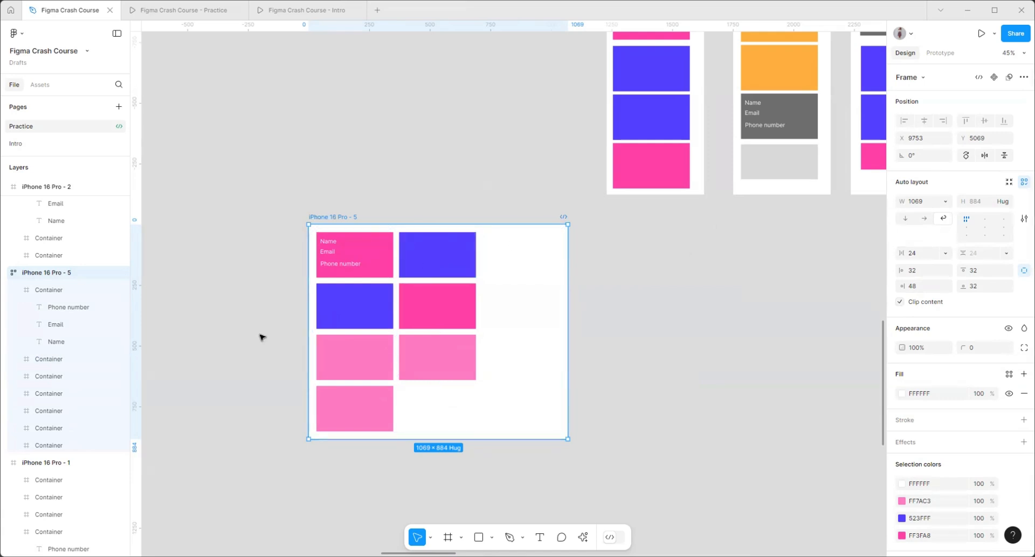
- Duplicate the New Balance 574 and Asics Gel-Kayano shopping cells in the third row of the shoe grid
{"action": "scroll", "coordinate": [201, 264], "scroll_direction": "down", "scroll_amount": 5}
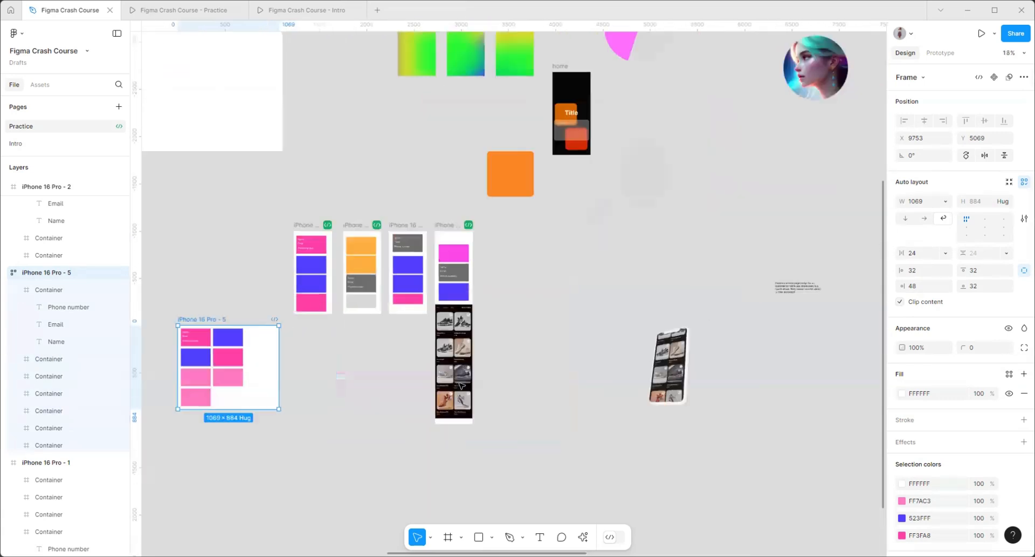
{"action": "scroll", "coordinate": [461, 385], "scroll_direction": "up", "scroll_amount": 6}
{"action": "left_click", "coordinate": [460, 370], "text": "ctrl"}
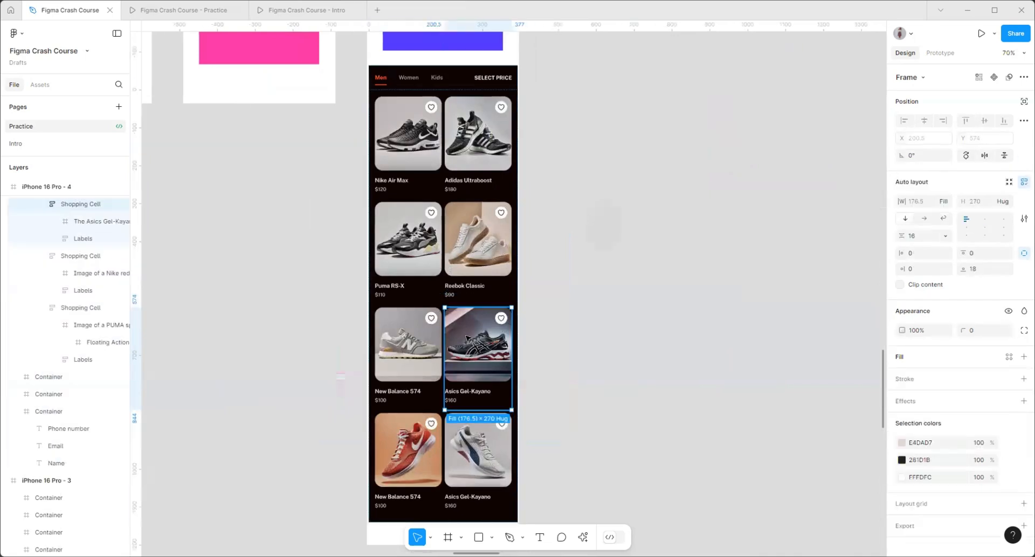
{"action": "left_click", "coordinate": [429, 335], "text": "shift"}
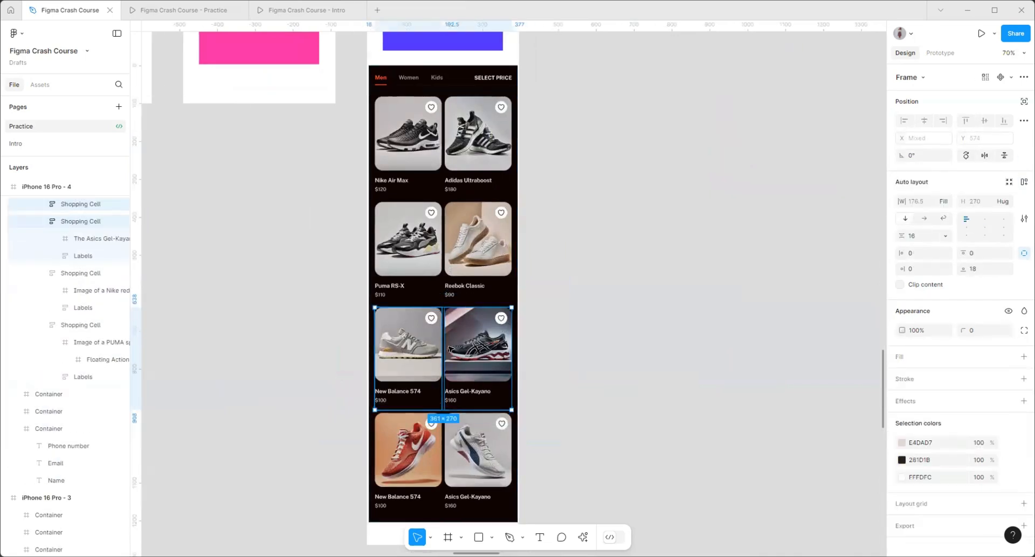
{"action": "key", "text": "ctrl+d"}
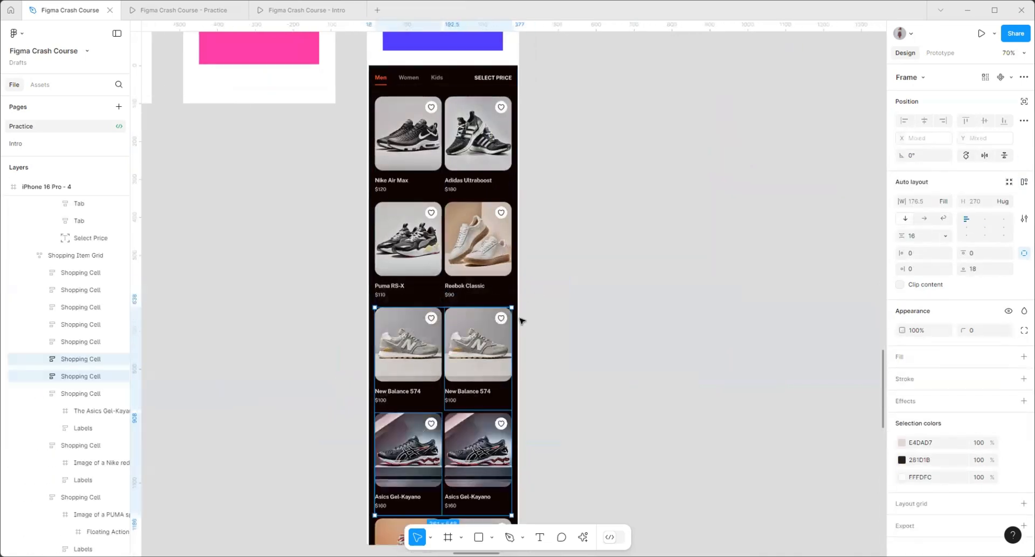
- Extend the height of the iPhone 16 Pro - 4 frame so its lower edge sits just below the last row of shoes
{"action": "scroll", "coordinate": [522, 320], "scroll_direction": "down", "scroll_amount": 2}
{"action": "scroll", "coordinate": [486, 453], "scroll_direction": "down", "scroll_amount": 5}
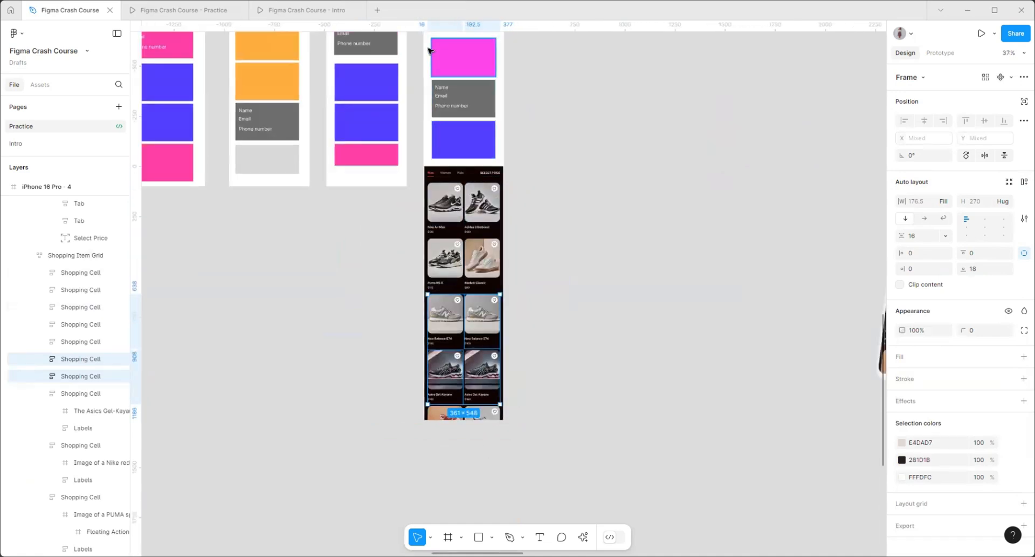
{"action": "scroll", "coordinate": [529, 414], "scroll_direction": "down", "scroll_amount": 5}
{"action": "left_click", "coordinate": [548, 249]}
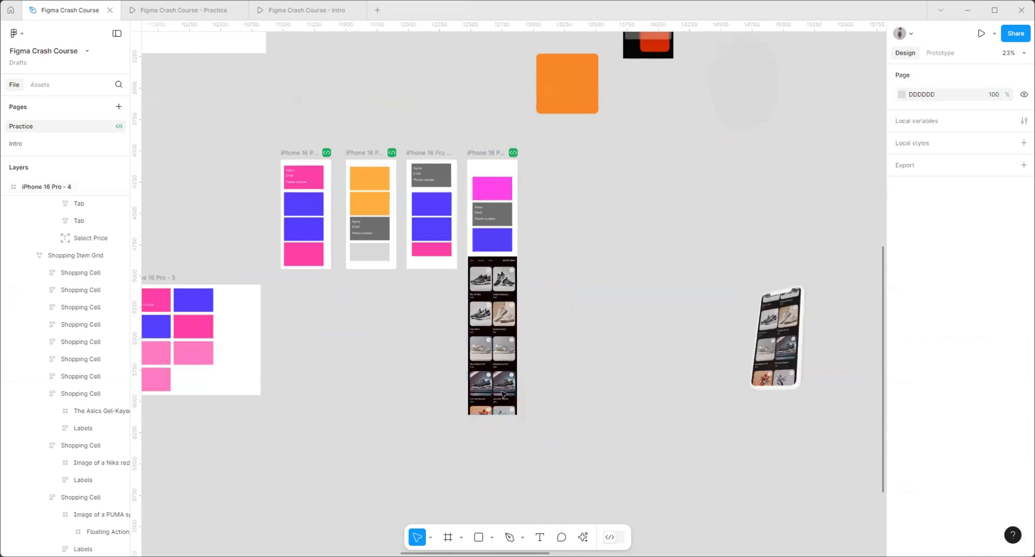
{"action": "left_click", "coordinate": [480, 153]}
{"action": "left_click_drag", "start_coordinate": [493, 415], "coordinate": [492, 482]}
{"action": "scroll", "coordinate": [494, 402], "scroll_direction": "up", "scroll_amount": 6}
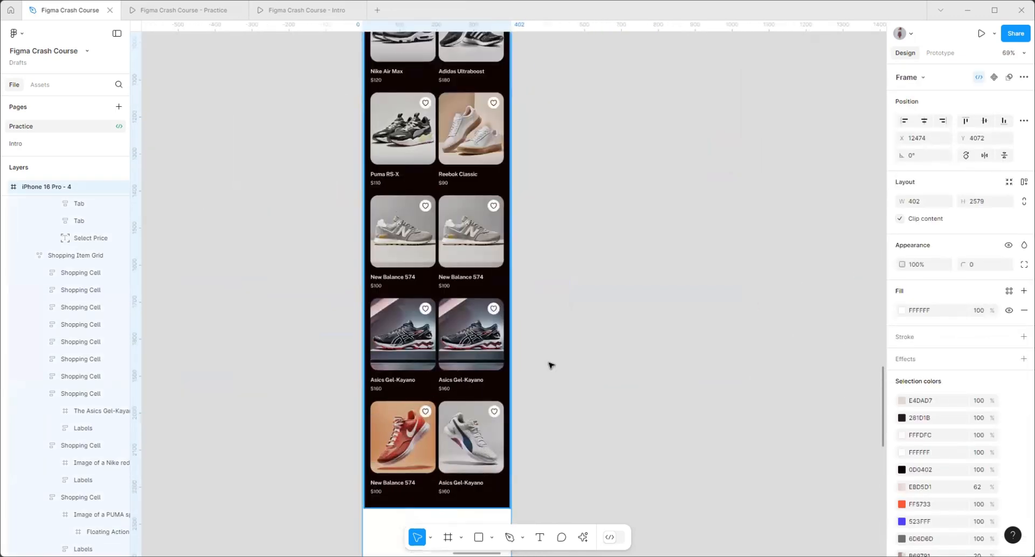
{"action": "scroll", "coordinate": [399, 431], "scroll_direction": "down", "scroll_amount": 6}
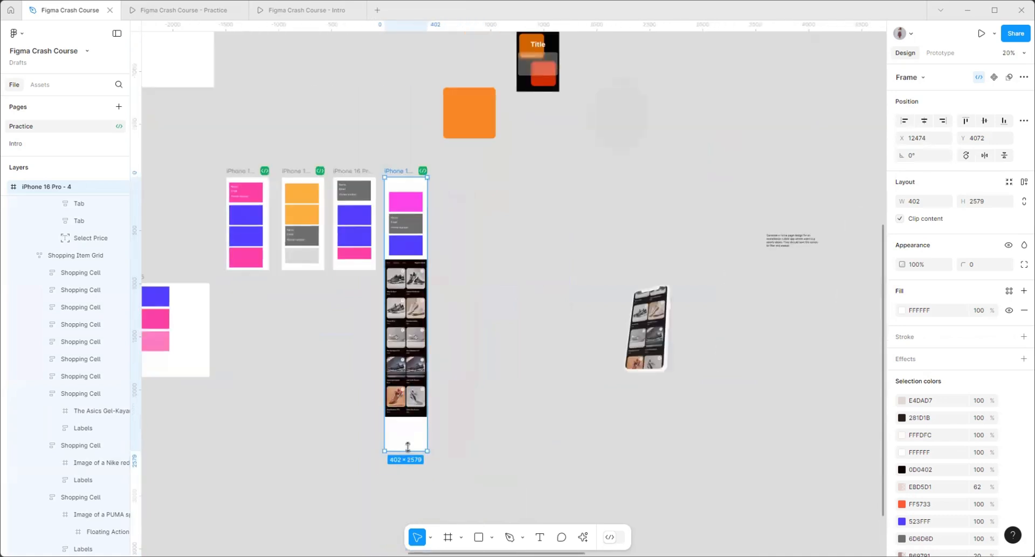
{"action": "left_click_drag", "start_coordinate": [408, 450], "coordinate": [407, 426]}
{"action": "left_click", "coordinate": [465, 372]}
{"action": "scroll", "coordinate": [467, 384], "scroll_direction": "down", "scroll_amount": 1}
{"action": "scroll", "coordinate": [466, 404], "scroll_direction": "down", "scroll_amount": 5}
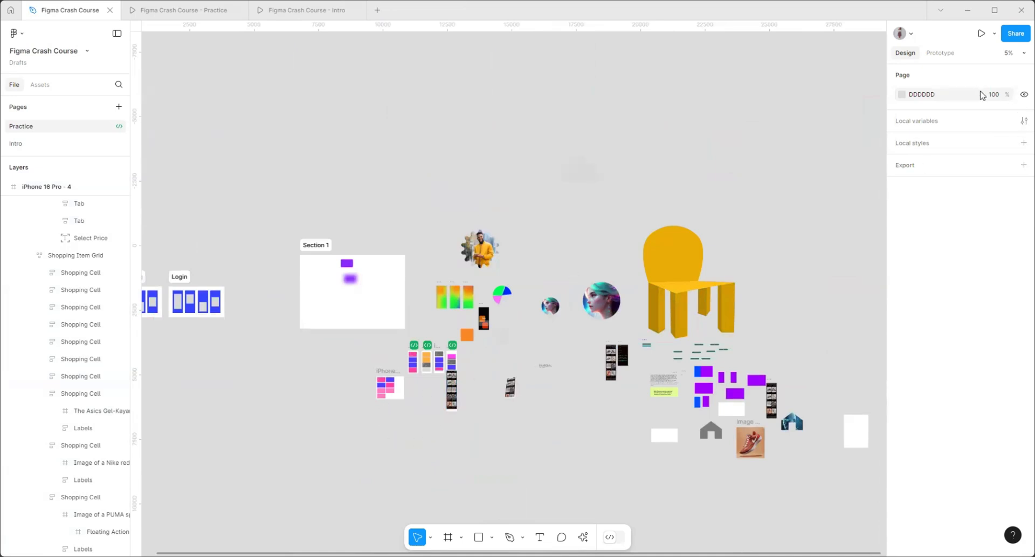
{"action": "left_click", "coordinate": [1013, 534]}
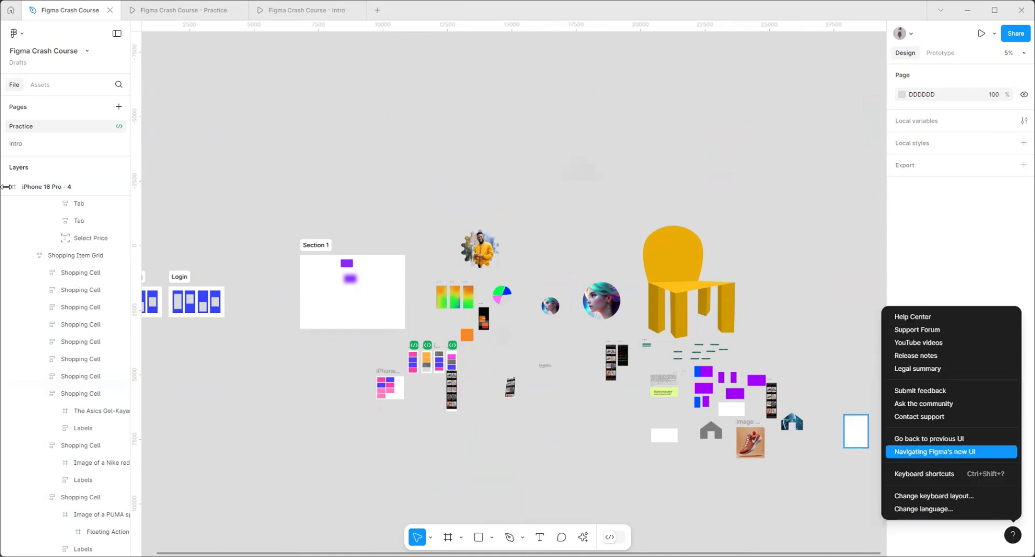
{"action": "left_click", "coordinate": [548, 183]}
{"action": "right_click", "coordinate": [530, 122]}
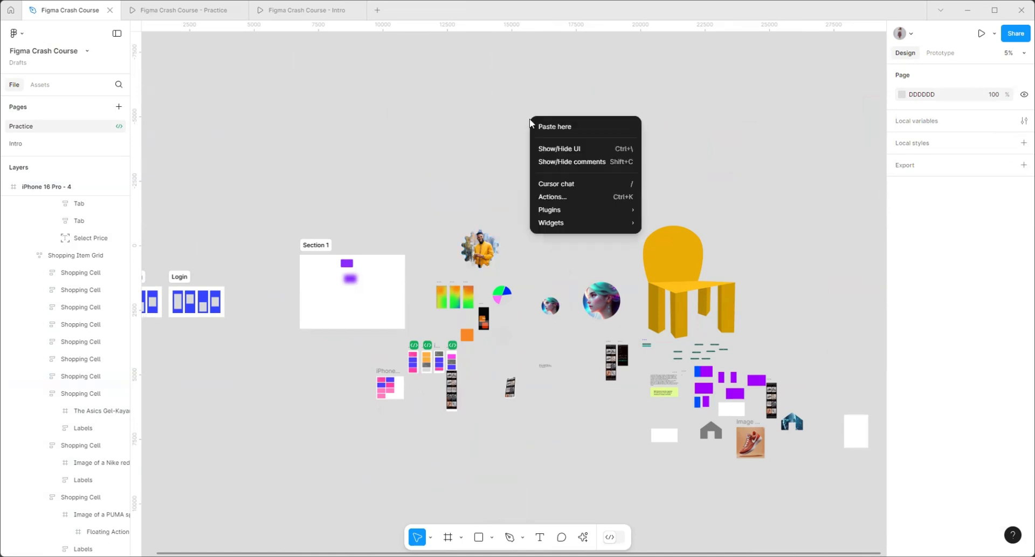
{"action": "scroll", "coordinate": [426, 182], "scroll_direction": "up", "scroll_amount": 5}
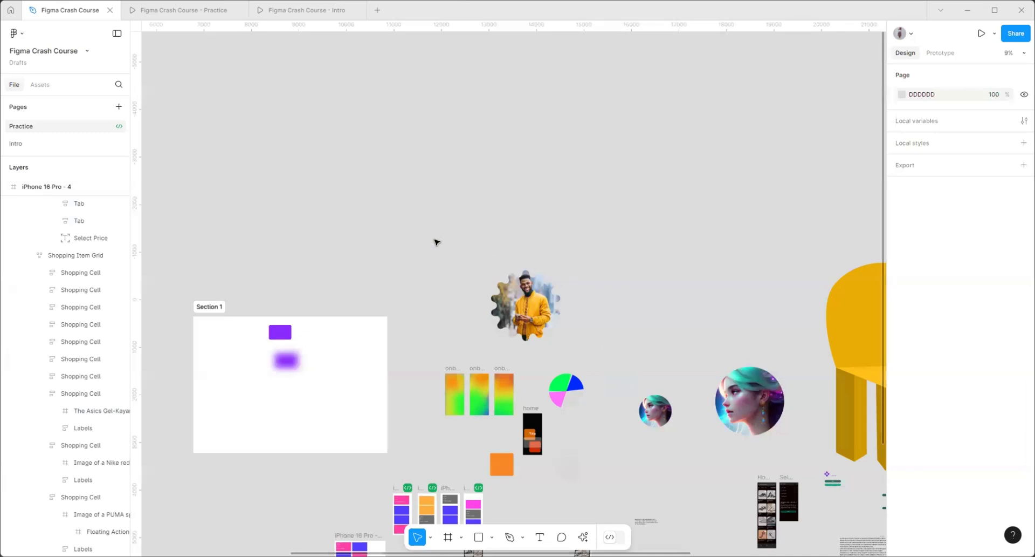
{"action": "scroll", "coordinate": [436, 241], "scroll_direction": "up", "scroll_amount": 5}
{"action": "right_click", "coordinate": [400, 158]}
{"action": "left_click", "coordinate": [406, 392]}
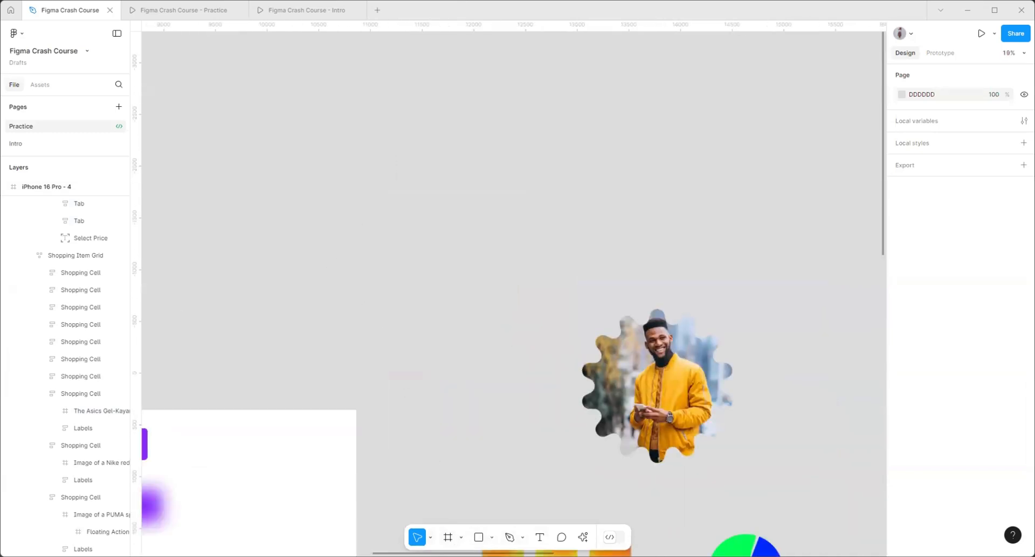
- Scale the star-shaped photo of the man in the yellow jacket up to 2712 × 2712 with the Scale tool
{"action": "left_click", "coordinate": [430, 537]}
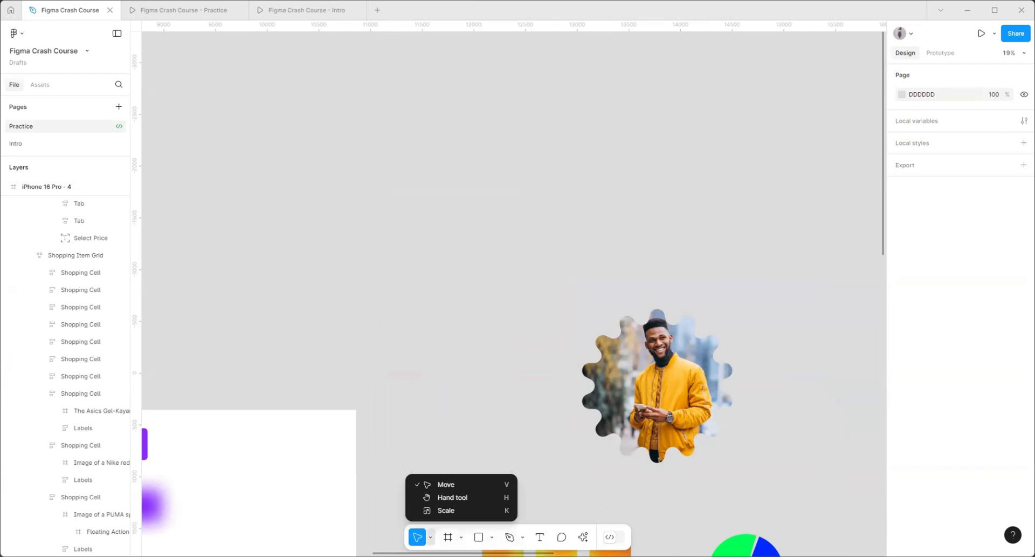
{"action": "left_click", "coordinate": [447, 509]}
{"action": "left_click", "coordinate": [430, 536]}
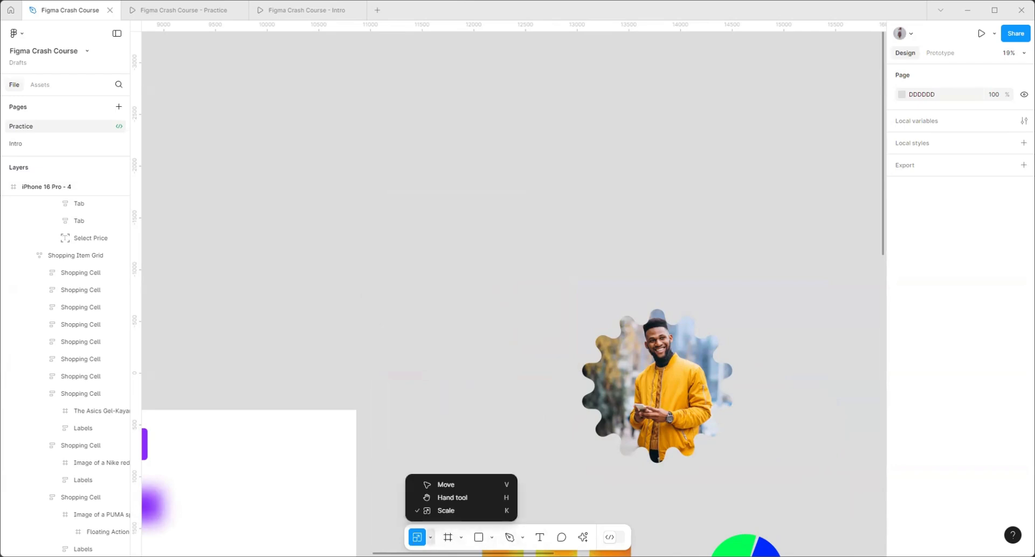
{"action": "left_click", "coordinate": [445, 487]}
{"action": "key", "text": "k"}
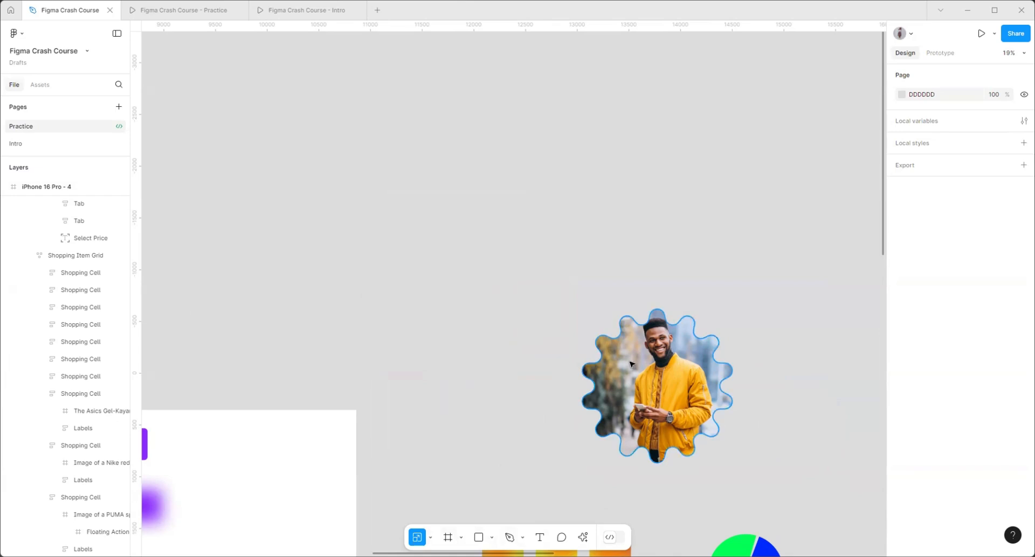
{"action": "left_click", "coordinate": [588, 350]}
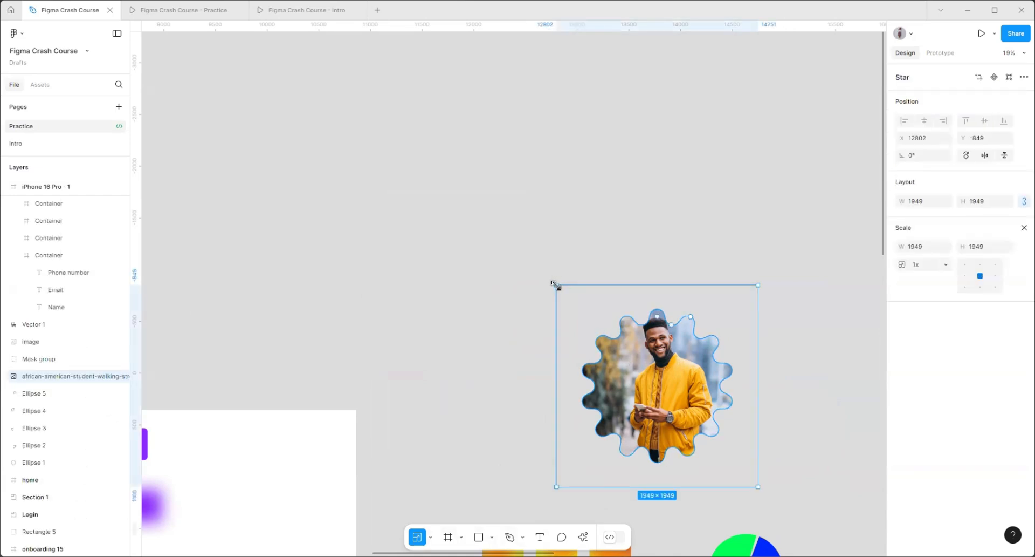
{"action": "left_click_drag", "start_coordinate": [556, 283], "coordinate": [453, 181]}
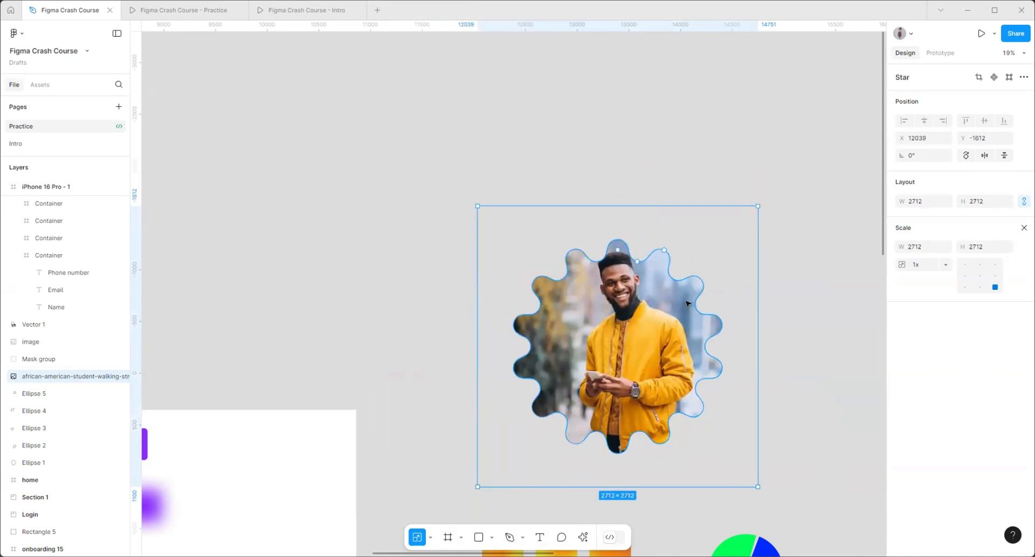
{"action": "left_click", "coordinate": [837, 337]}
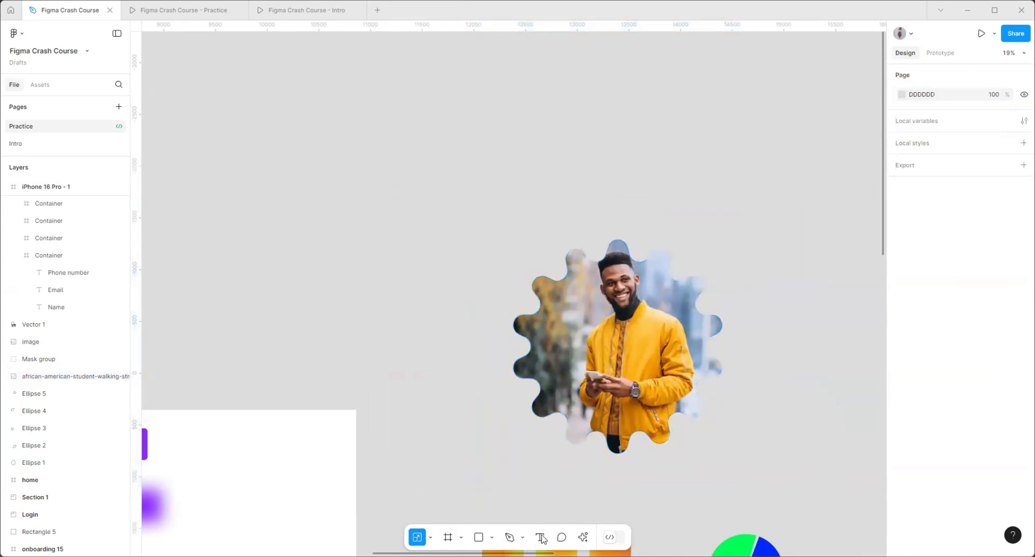
{"action": "key", "text": "t"}
{"action": "left_click", "coordinate": [409, 153]}
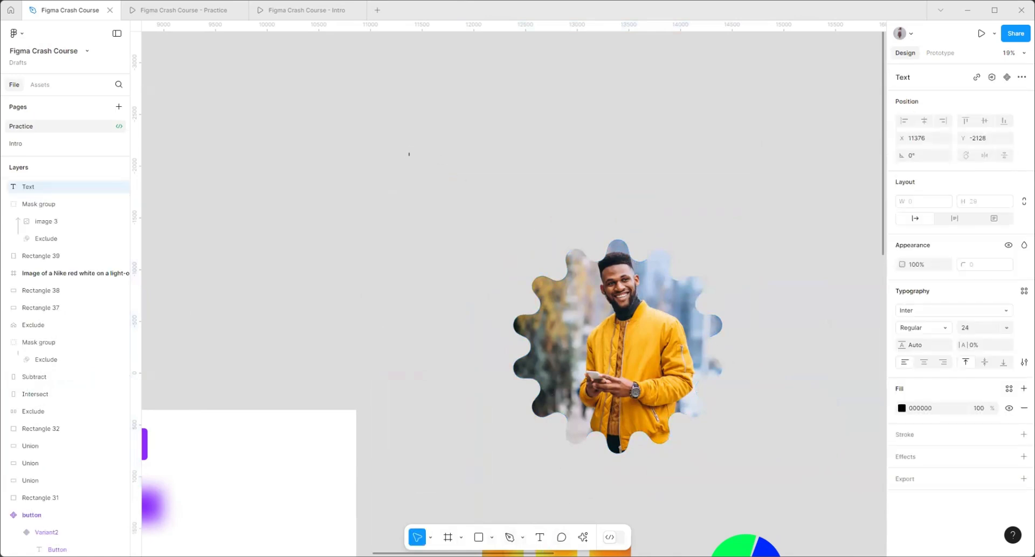
{"action": "key", "text": "Escape"}
{"action": "key", "text": "p"}
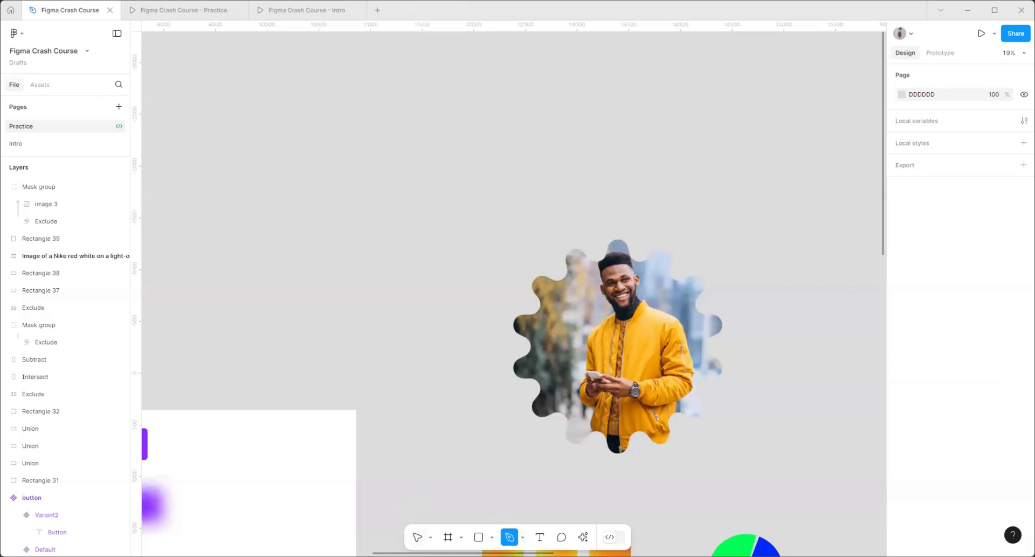
{"action": "left_click", "coordinate": [417, 536]}
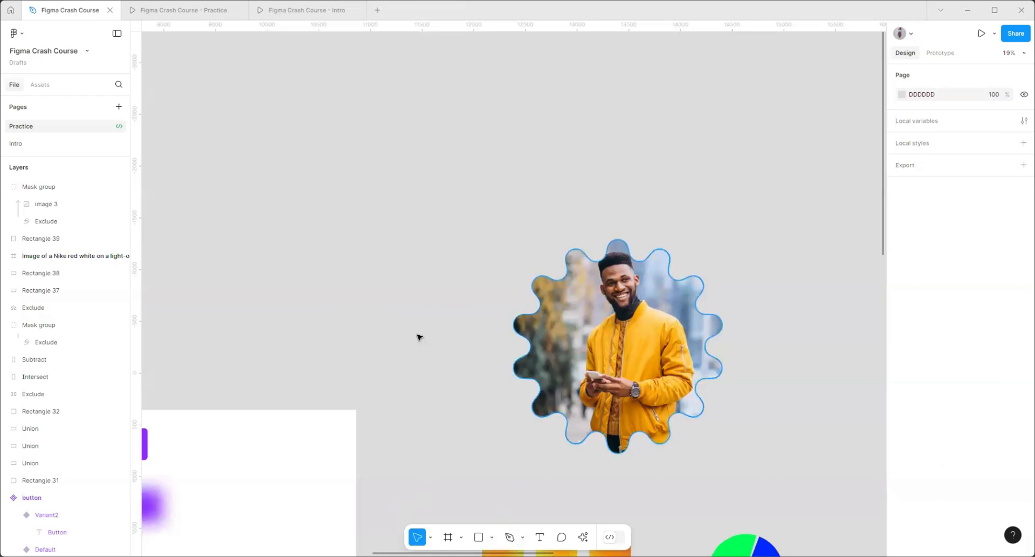
{"action": "right_click", "coordinate": [376, 138]}
{"action": "mouse_move", "coordinate": [432, 227]}
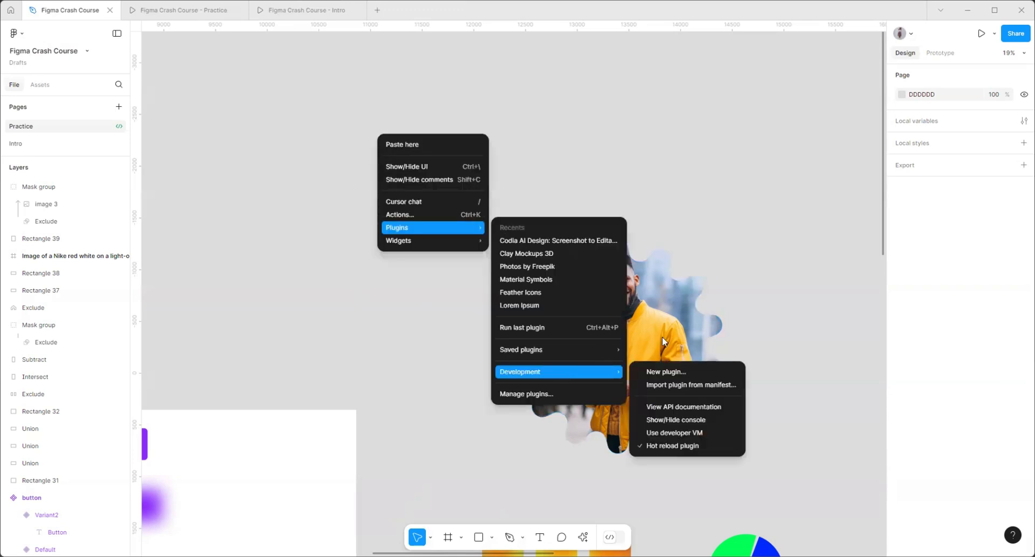
{"action": "mouse_move", "coordinate": [558, 349]}
{"action": "key", "text": "Escape"}
- Select the star-shaped photo and examine the actions and shortcuts available for it
{"action": "left_click", "coordinate": [614, 316]}
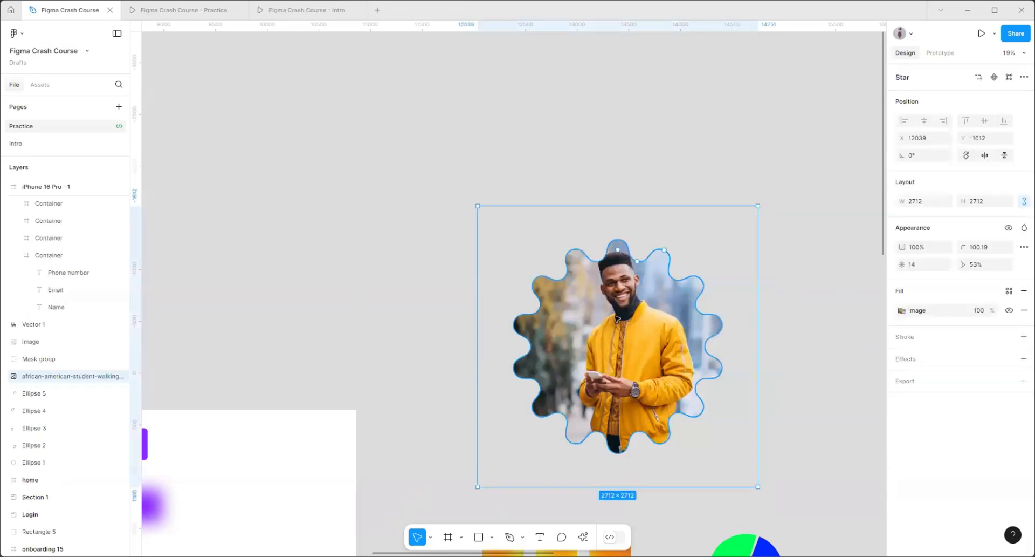
{"action": "right_click", "coordinate": [615, 315]}
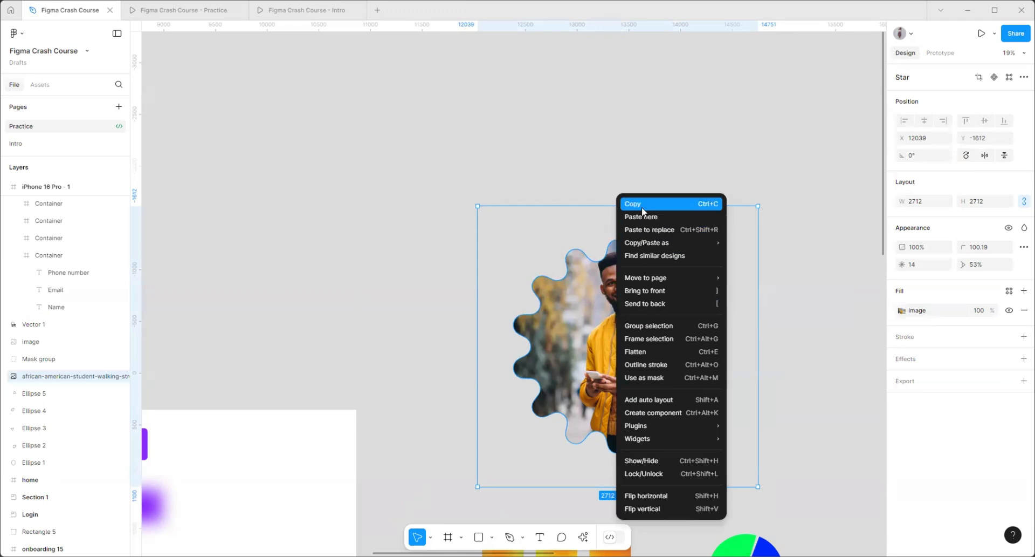
{"action": "mouse_move", "coordinate": [643, 287]}
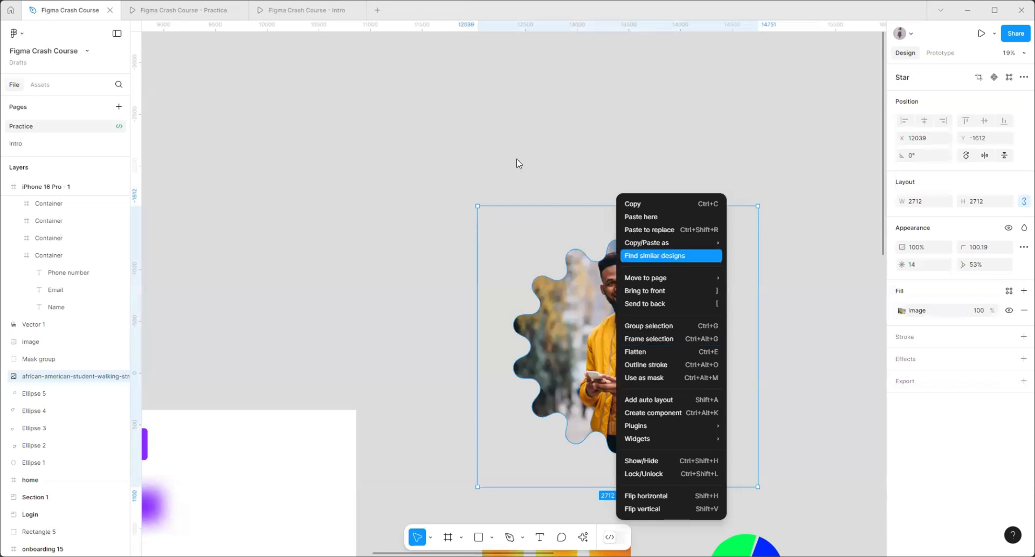
- Deselect the star-shaped photo and open the keyboard shortcuts reference
{"action": "left_click", "coordinate": [495, 150]}
{"action": "left_click", "coordinate": [431, 186]}
{"action": "scroll", "coordinate": [432, 187], "scroll_direction": "down", "scroll_amount": 5}
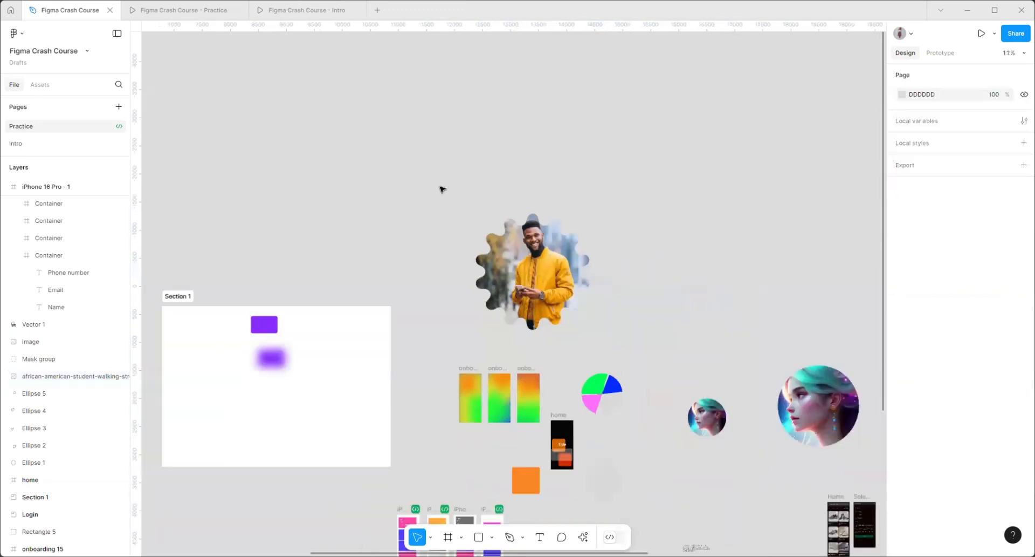
{"action": "scroll", "coordinate": [585, 243], "scroll_direction": "up", "scroll_amount": 3}
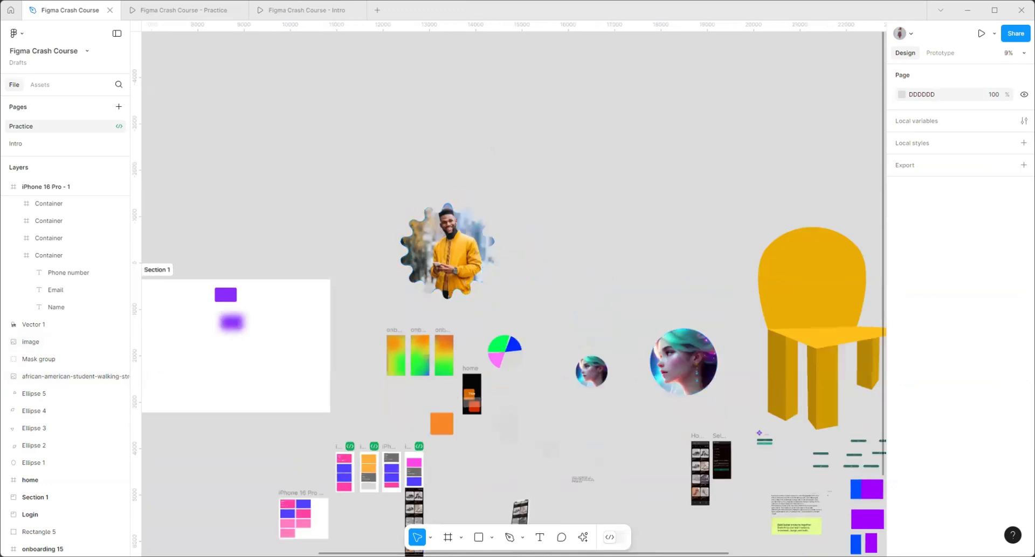
{"action": "left_click", "coordinate": [1013, 535]}
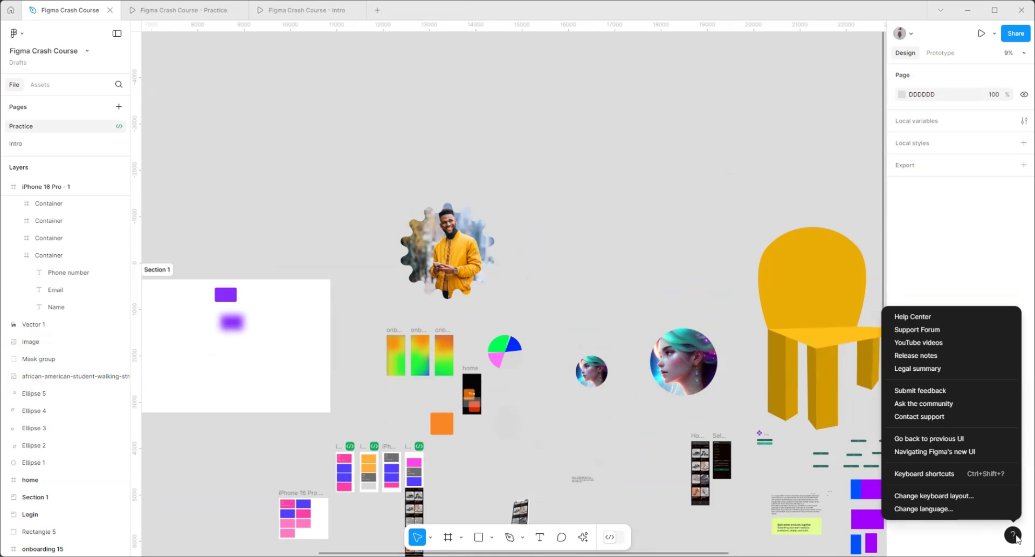
{"action": "left_click", "coordinate": [922, 475]}
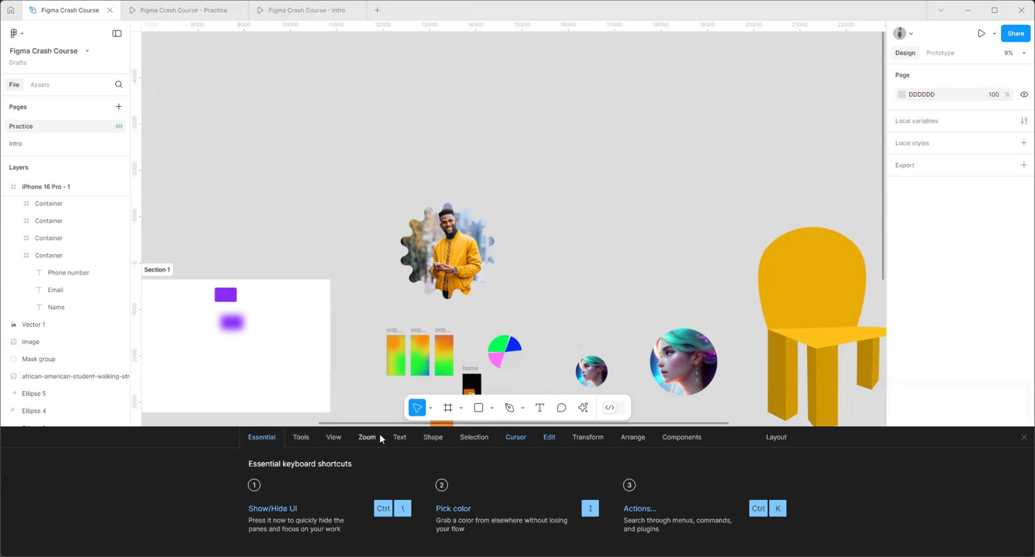
- Examine the Tools, View, Zoom, Text and Transform keyboard shortcuts, and close the shortcuts reference
{"action": "left_click", "coordinate": [300, 437]}
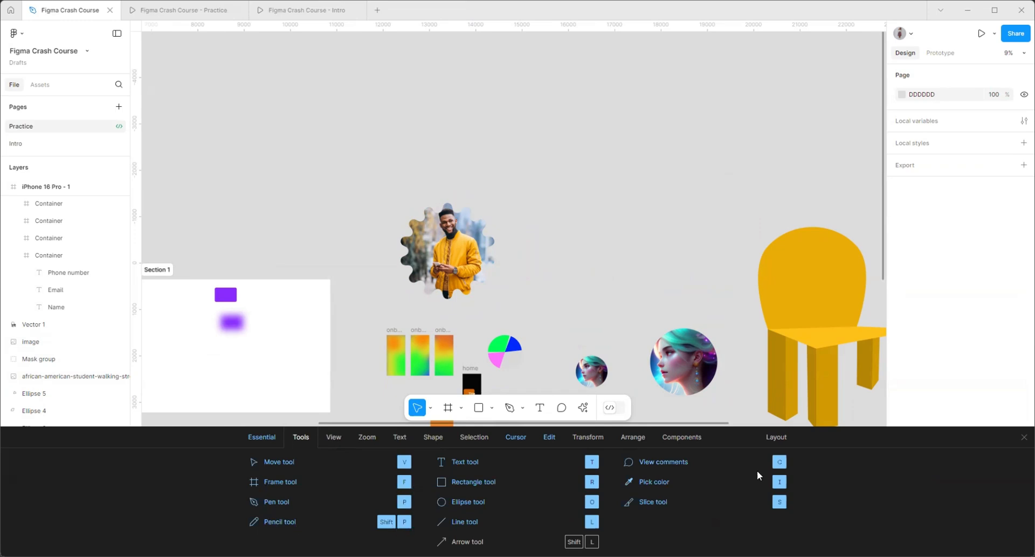
{"action": "left_click", "coordinate": [333, 437]}
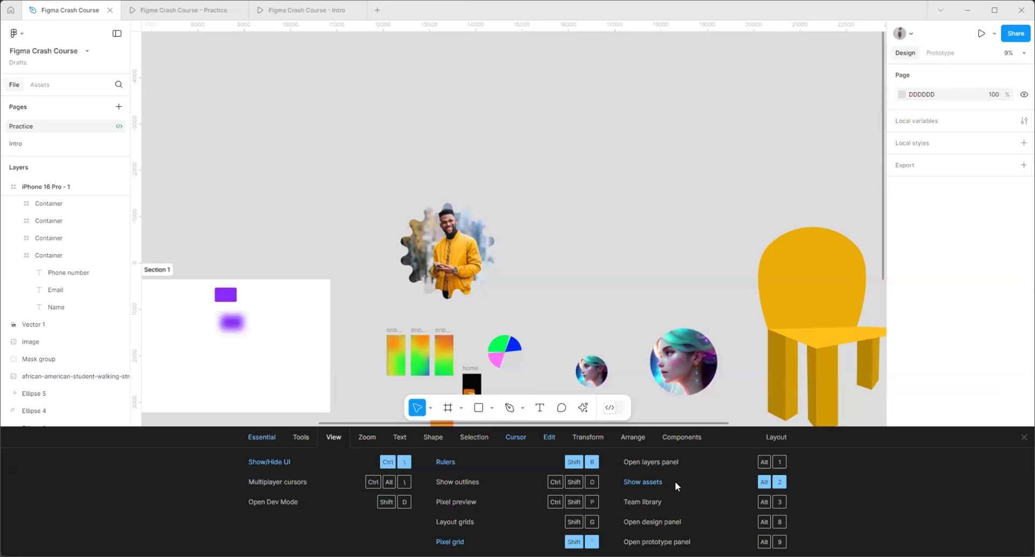
{"action": "left_click", "coordinate": [367, 437]}
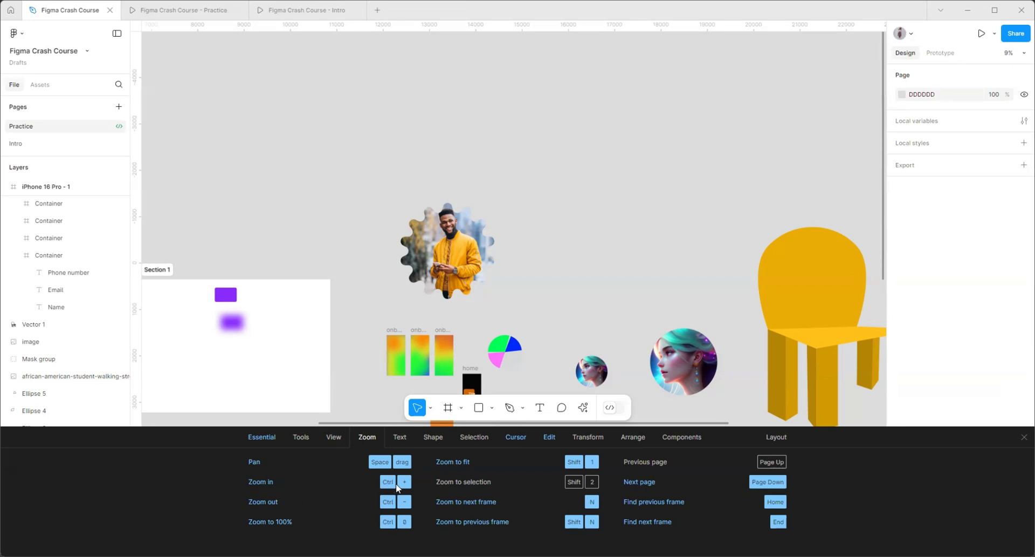
{"action": "left_click", "coordinate": [400, 437]}
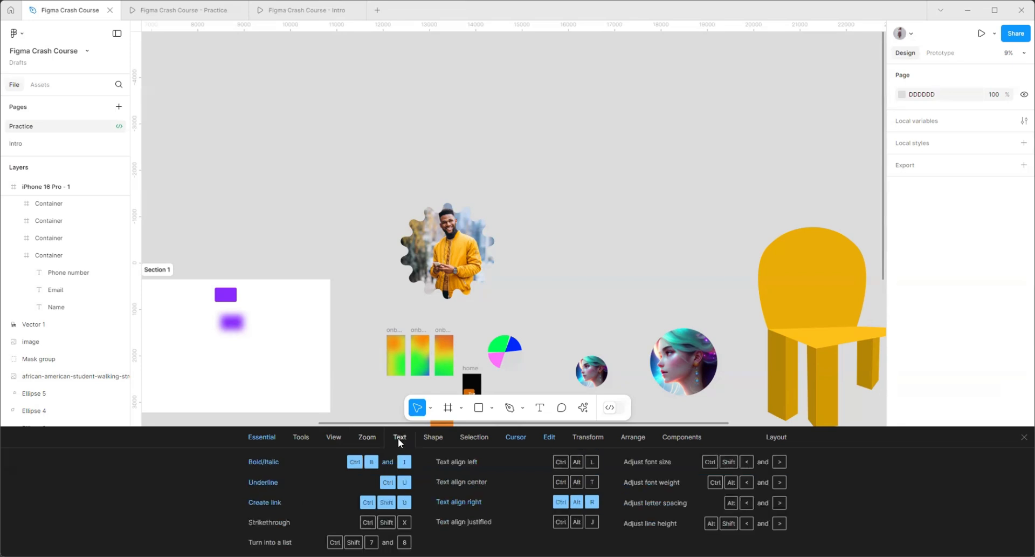
{"action": "left_click", "coordinate": [586, 437]}
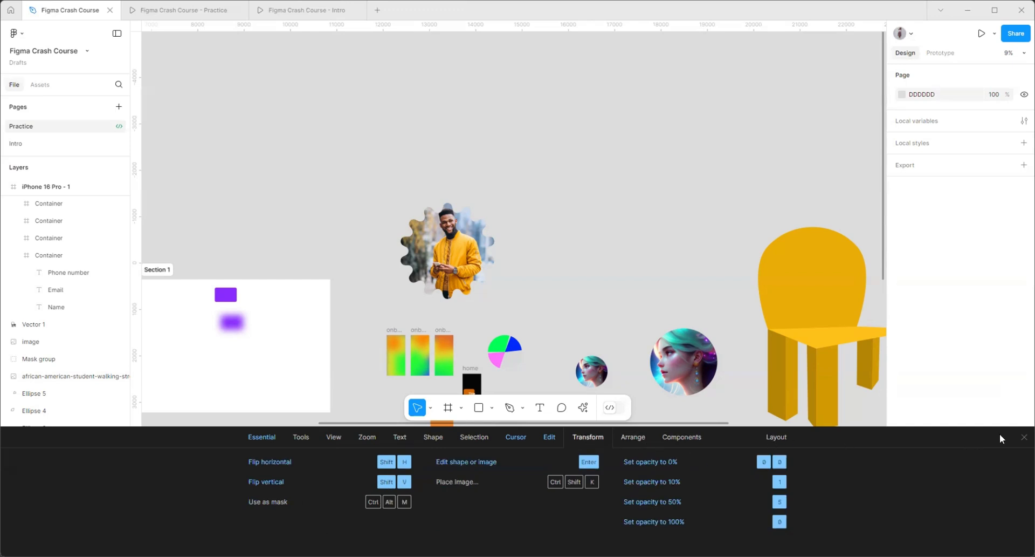
{"action": "left_click", "coordinate": [1024, 437]}
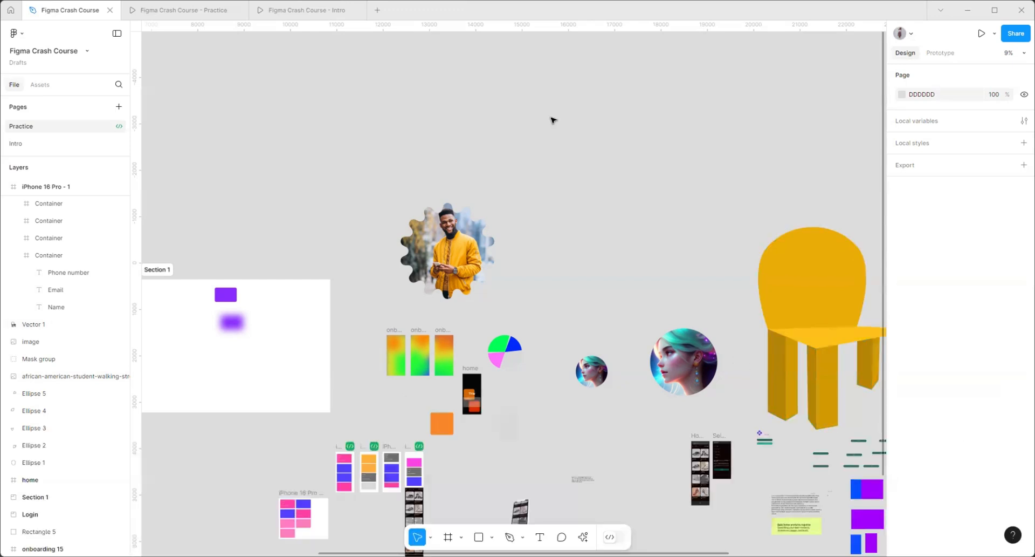
- Zoom the canvas out and in with the zoom commands, and fit all page content in view
{"action": "scroll", "coordinate": [513, 175], "scroll_direction": "down", "scroll_amount": 5}
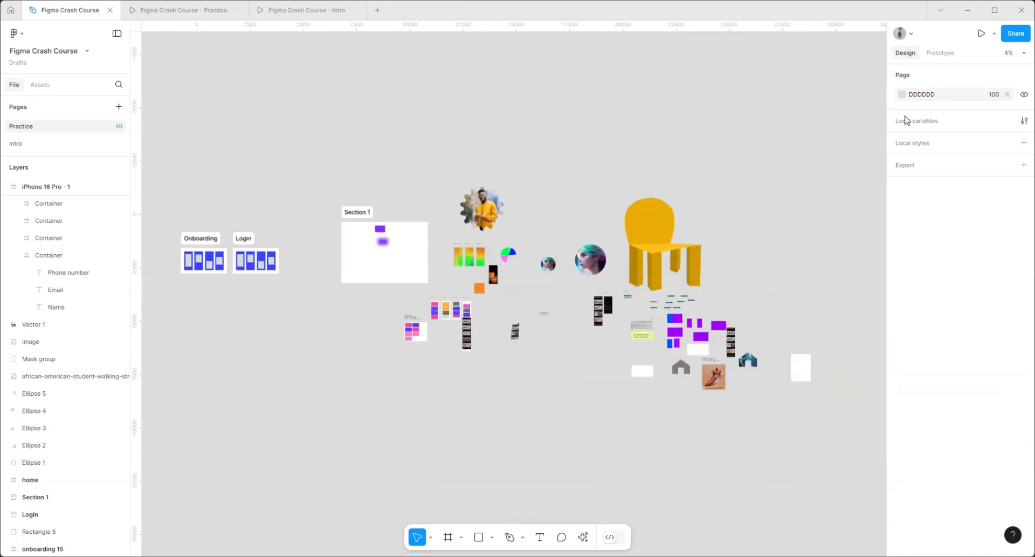
{"action": "left_click", "coordinate": [1016, 53]}
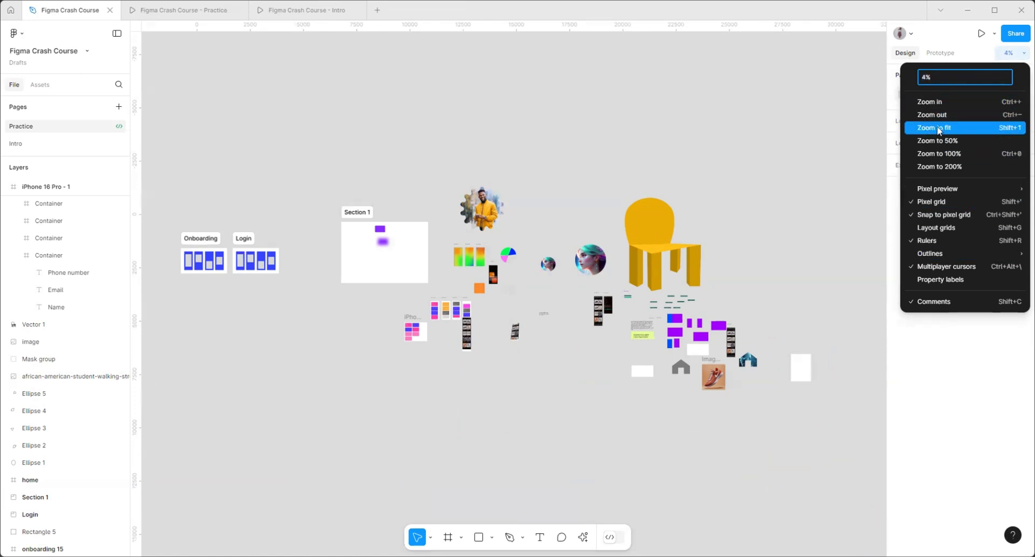
{"action": "left_click", "coordinate": [941, 115]}
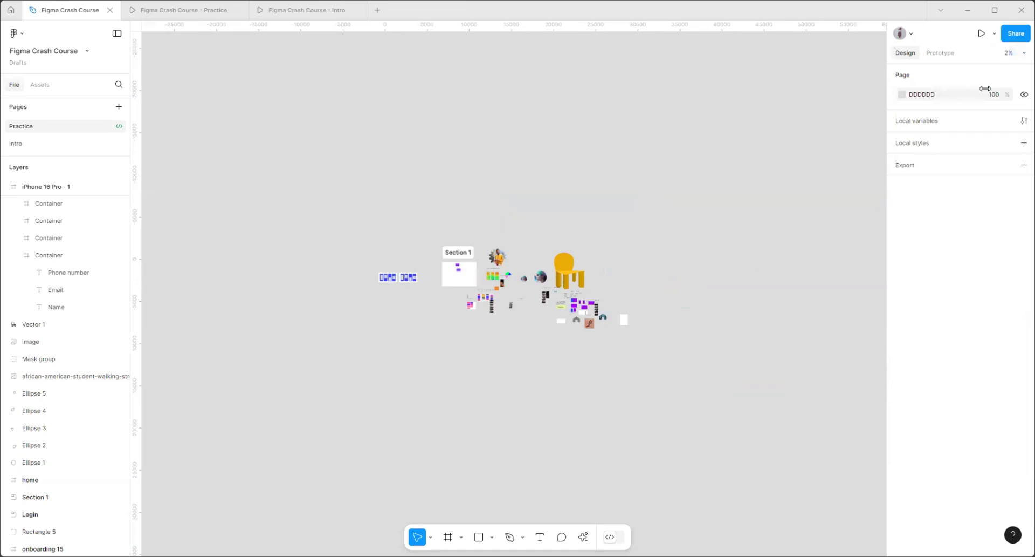
{"action": "left_click", "coordinate": [1009, 54]}
{"action": "left_click", "coordinate": [953, 103]}
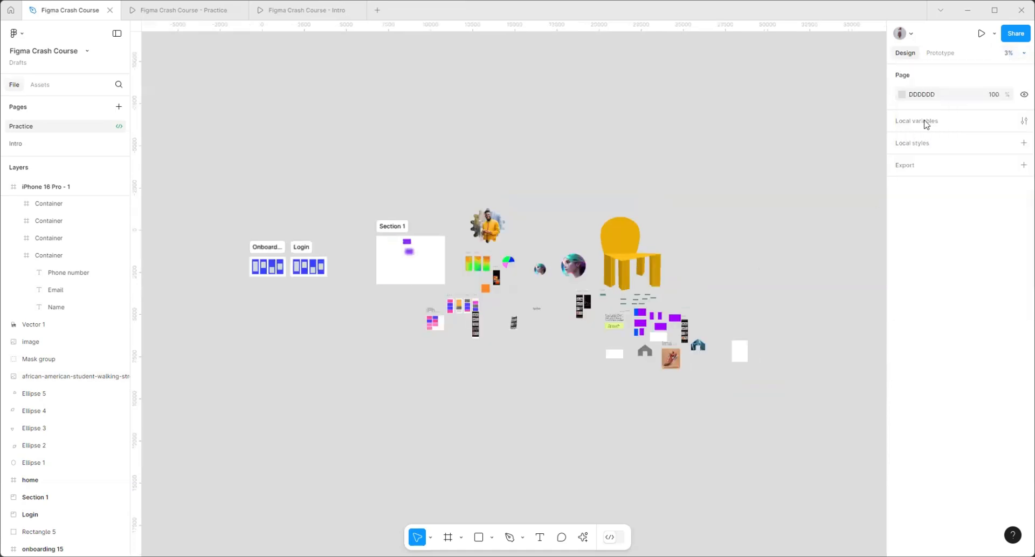
{"action": "left_click", "coordinate": [1016, 52]}
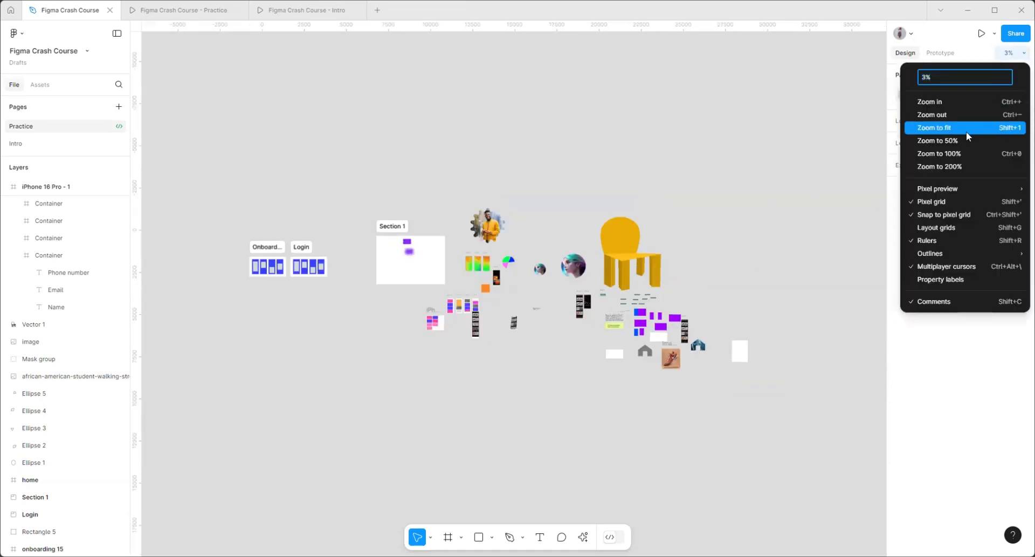
{"action": "left_click", "coordinate": [955, 128]}
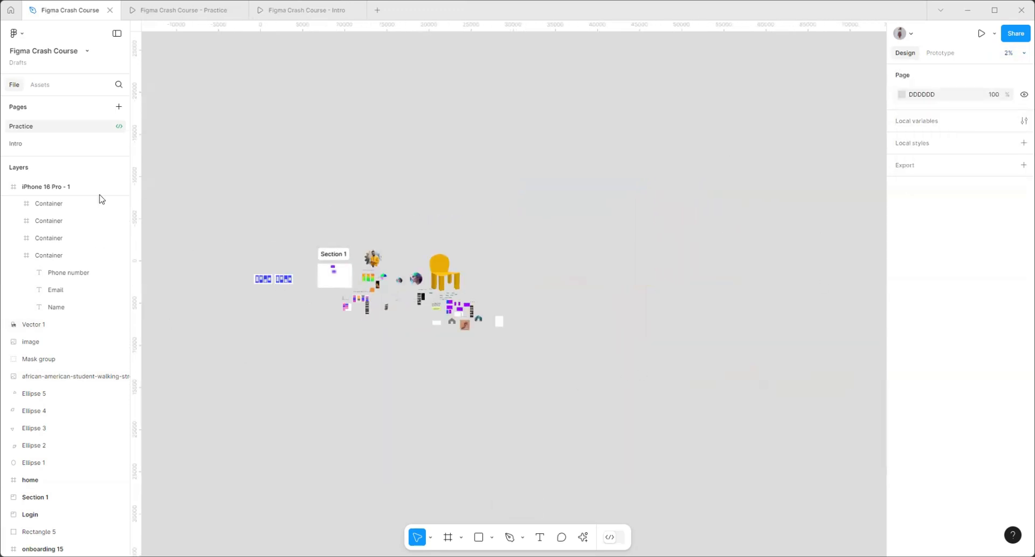
{"action": "left_click", "coordinate": [1018, 53]}
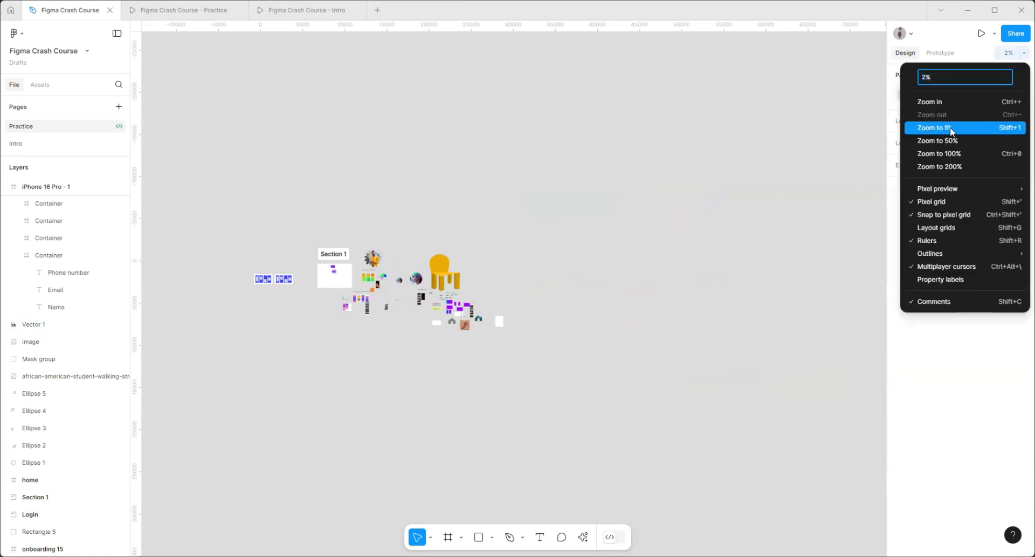
{"action": "left_click", "coordinate": [950, 128]}
- Hide the canvas rulers and show them again
{"action": "left_click", "coordinate": [1019, 54]}
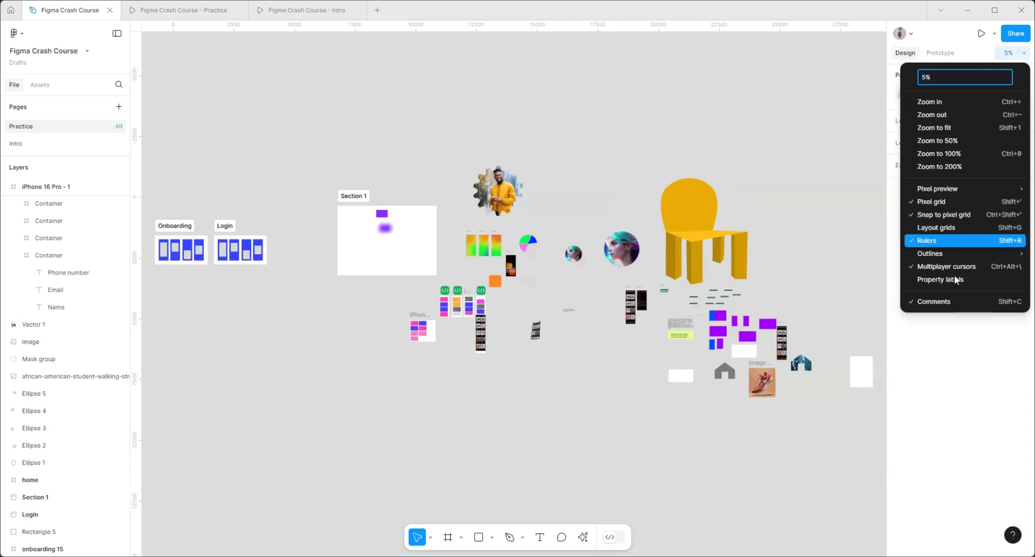
{"action": "left_click", "coordinate": [906, 243]}
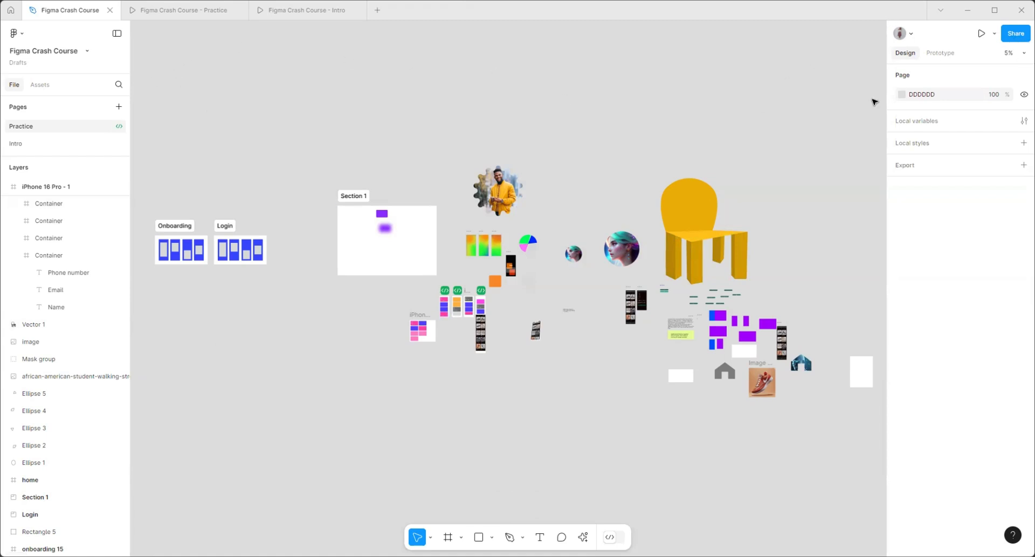
{"action": "left_click", "coordinate": [1012, 53]}
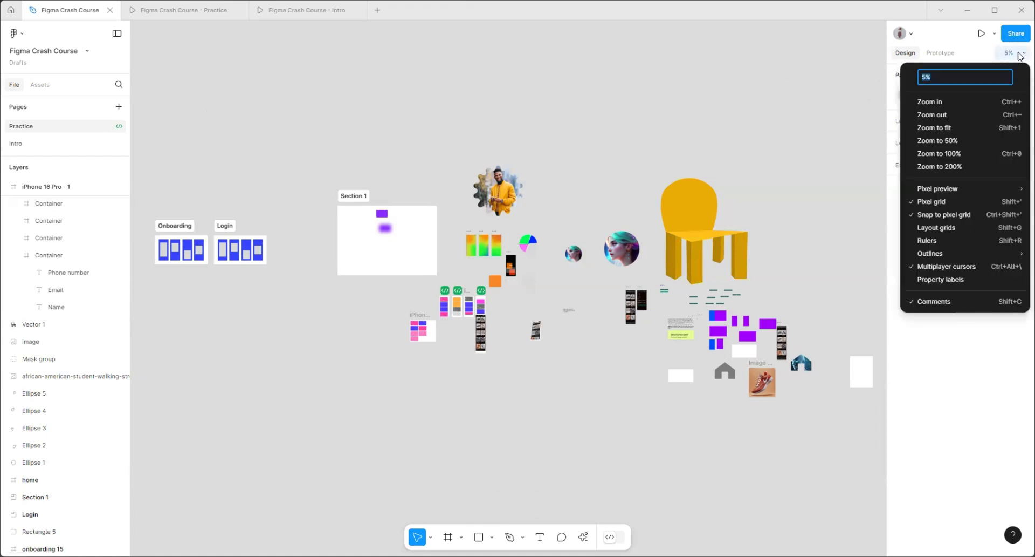
{"action": "left_click", "coordinate": [928, 241]}
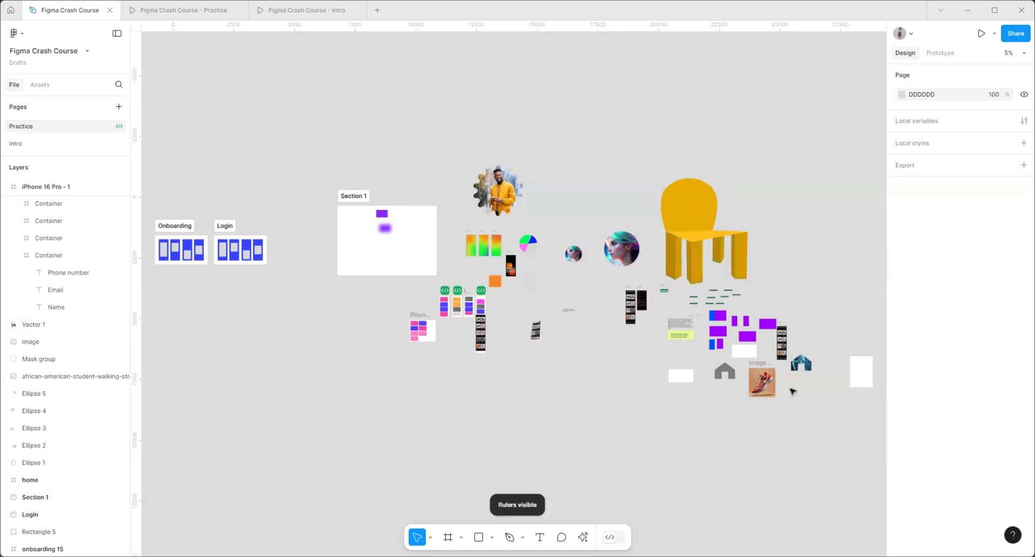
- Turn on Show outlines for all objects on the Practice page
{"action": "scroll", "coordinate": [385, 224], "scroll_direction": "down", "scroll_amount": 1}
{"action": "scroll", "coordinate": [606, 179], "scroll_direction": "up", "scroll_amount": 1}
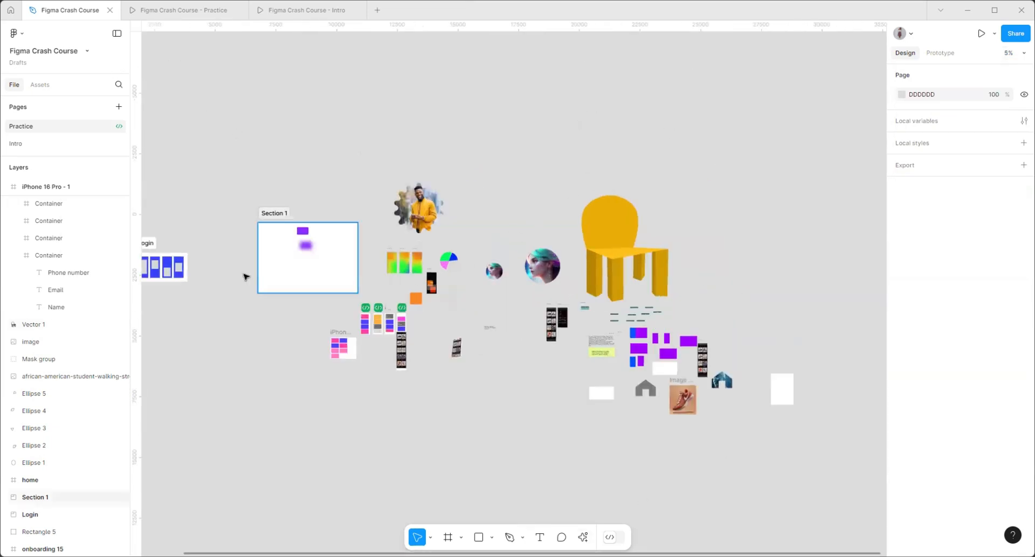
{"action": "left_click", "coordinate": [1010, 52]}
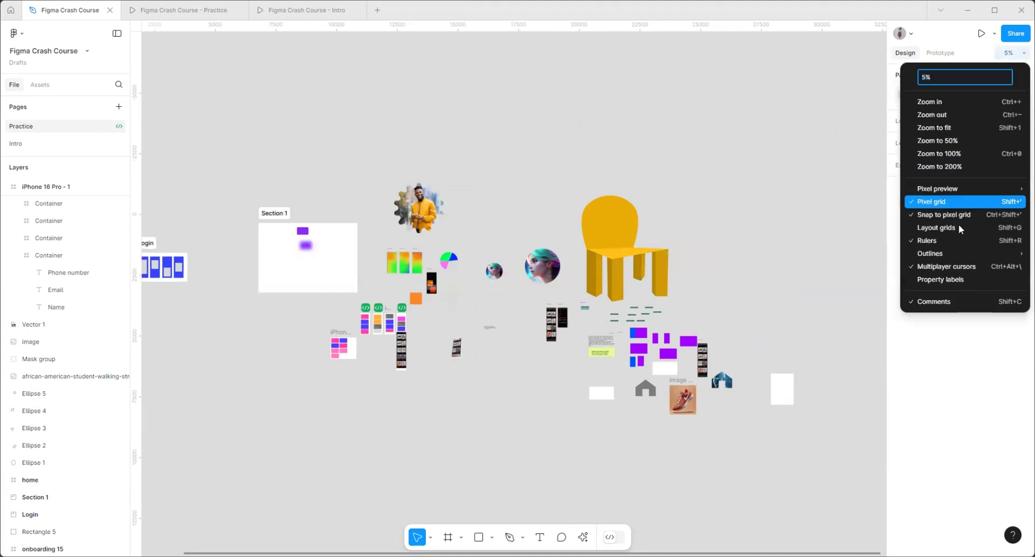
{"action": "mouse_move", "coordinate": [936, 255]}
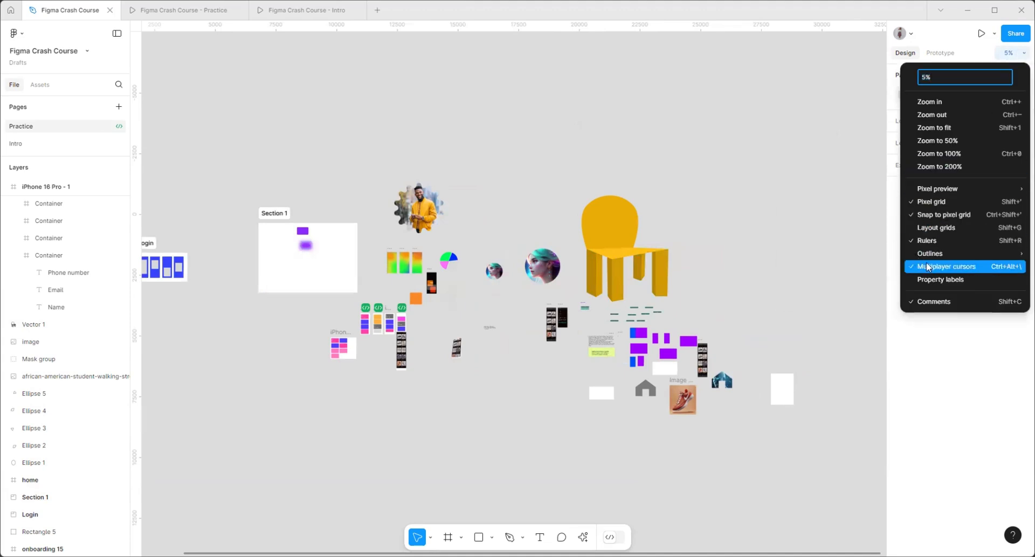
{"action": "left_click", "coordinate": [843, 254]}
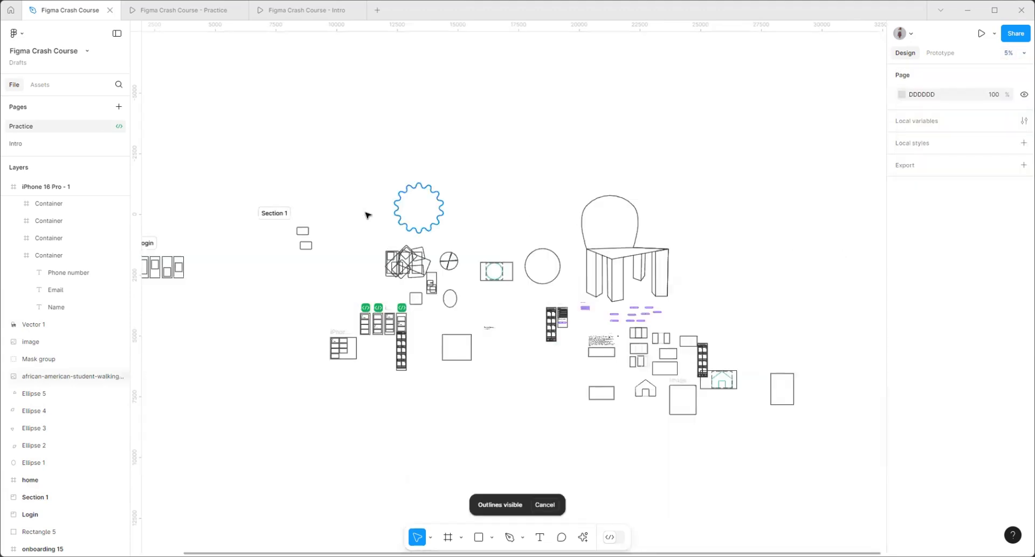
- Examine the outlined artwork up close, including the shoe shop screens, the button components, the house shapes and the chair
{"action": "scroll", "coordinate": [639, 299], "scroll_direction": "up", "scroll_amount": 5}
{"action": "scroll", "coordinate": [626, 241], "scroll_direction": "down", "scroll_amount": 2}
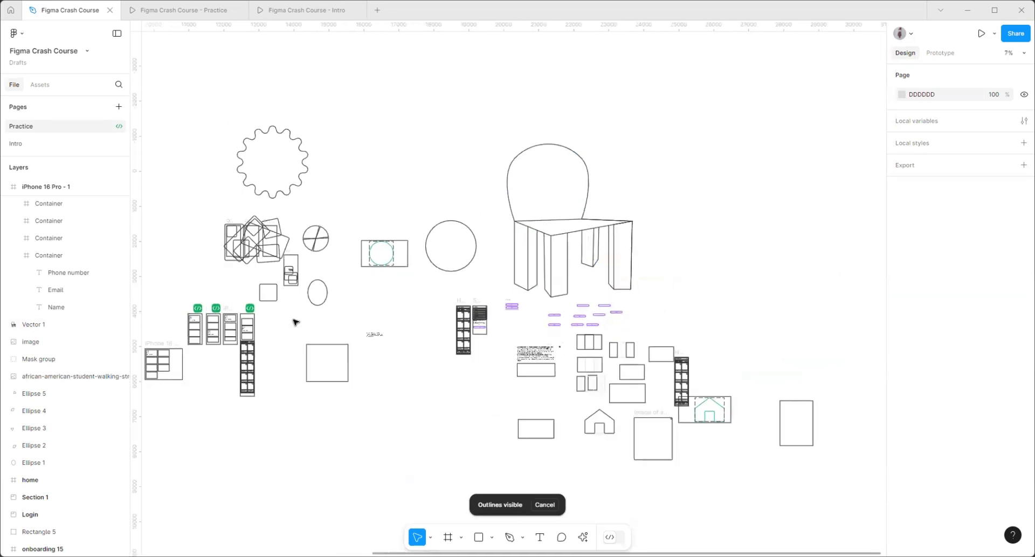
{"action": "scroll", "coordinate": [488, 184], "scroll_direction": "up", "scroll_amount": 2}
{"action": "left_click", "coordinate": [1010, 53]}
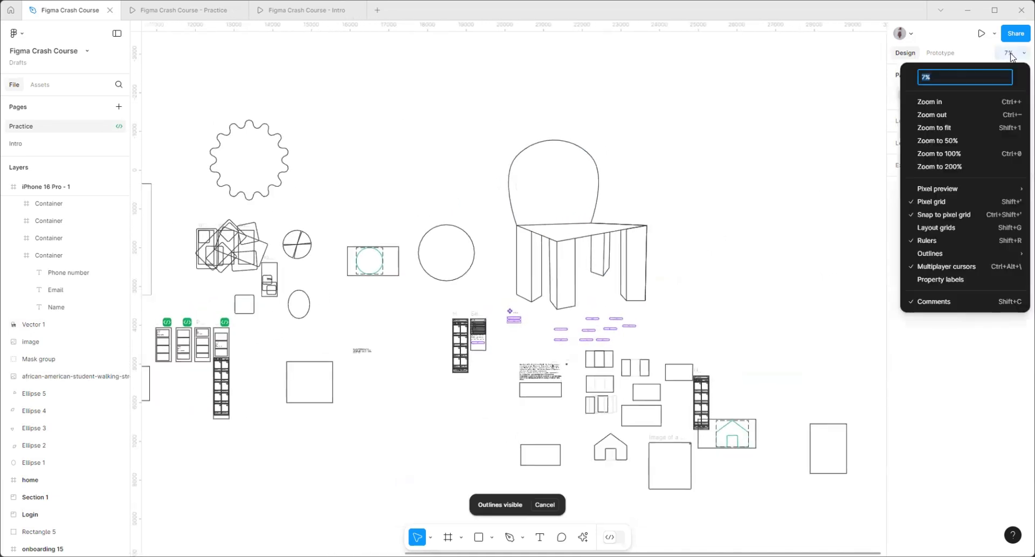
{"action": "mouse_move", "coordinate": [944, 258]}
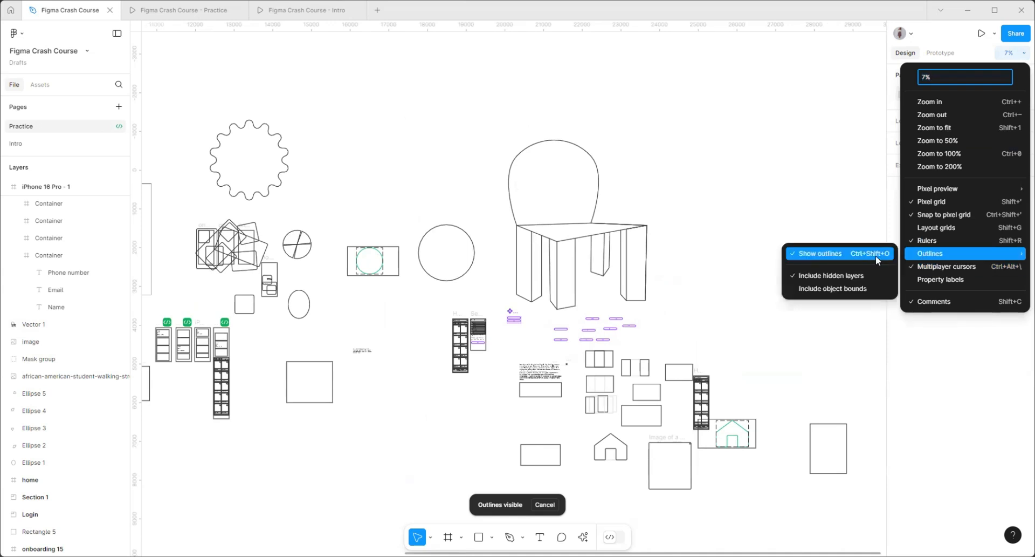
{"action": "scroll", "coordinate": [459, 305], "scroll_direction": "up", "scroll_amount": 5}
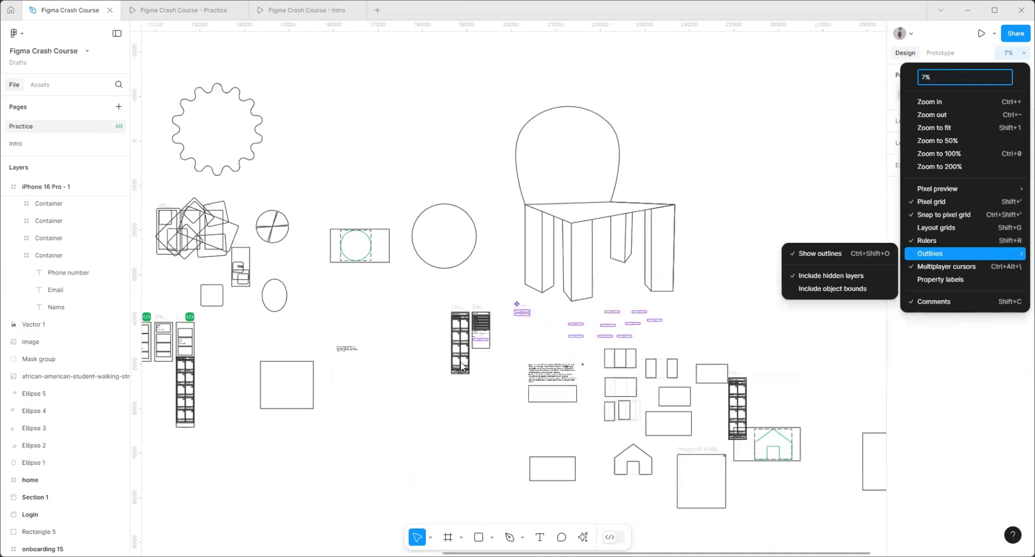
{"action": "scroll", "coordinate": [460, 305], "scroll_direction": "up", "scroll_amount": 10}
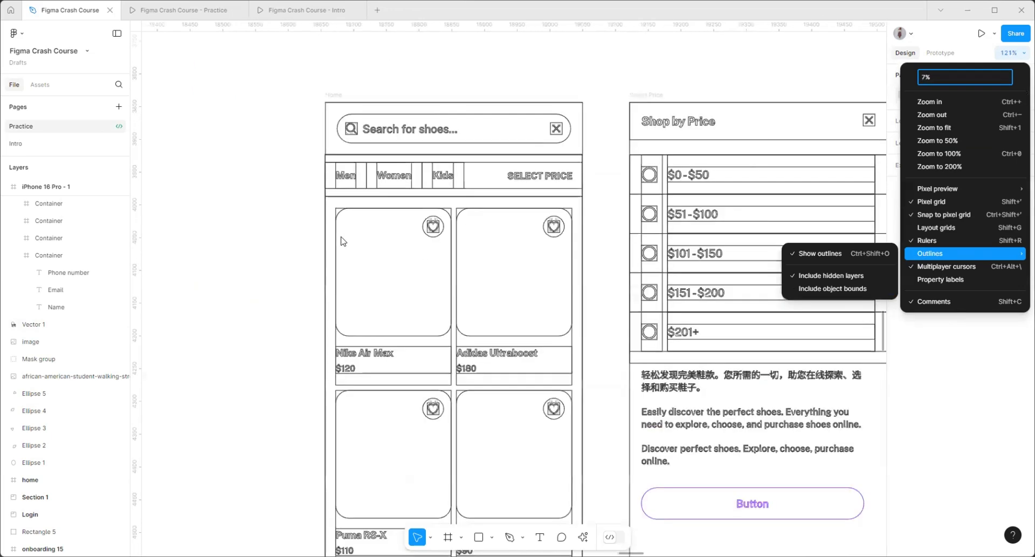
{"action": "scroll", "coordinate": [334, 242], "scroll_direction": "down", "scroll_amount": 3}
{"action": "scroll", "coordinate": [344, 310], "scroll_direction": "up", "scroll_amount": 7}
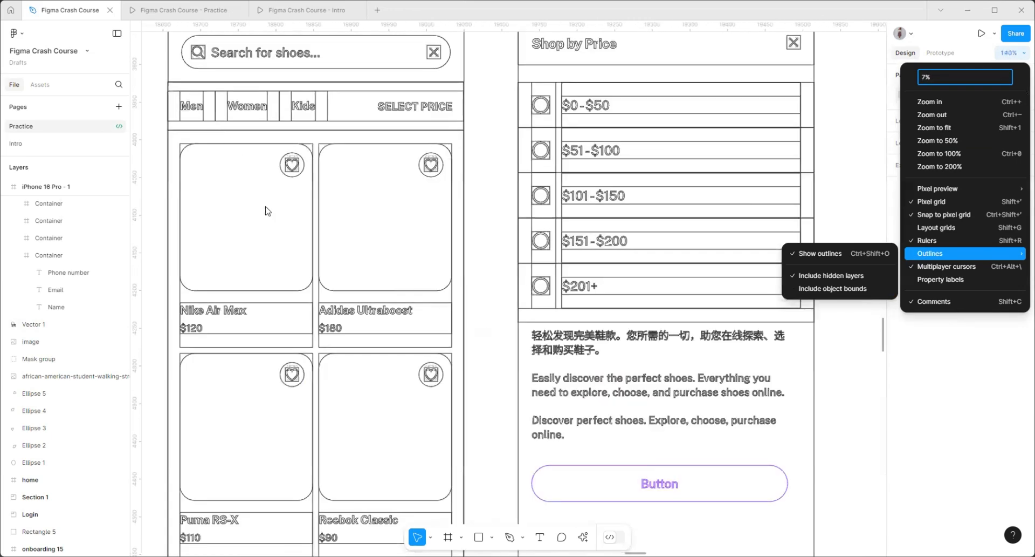
{"action": "scroll", "coordinate": [266, 210], "scroll_direction": "down", "scroll_amount": 4}
{"action": "scroll", "coordinate": [335, 249], "scroll_direction": "down", "scroll_amount": 11}
{"action": "scroll", "coordinate": [719, 353], "scroll_direction": "up", "scroll_amount": 5}
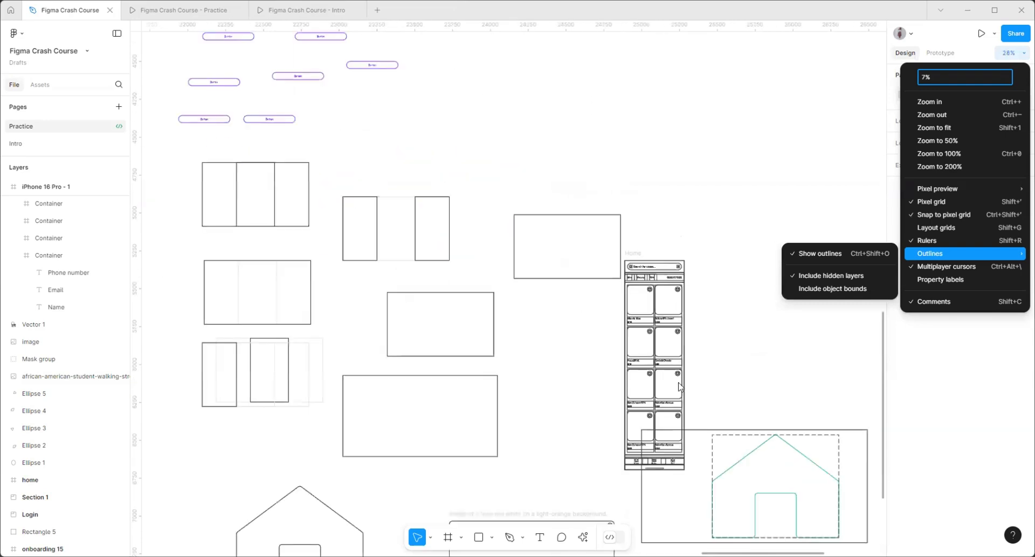
{"action": "scroll", "coordinate": [630, 435], "scroll_direction": "down", "scroll_amount": 4}
{"action": "scroll", "coordinate": [451, 196], "scroll_direction": "down", "scroll_amount": 4}
{"action": "scroll", "coordinate": [652, 210], "scroll_direction": "up", "scroll_amount": 3}
{"action": "scroll", "coordinate": [234, 134], "scroll_direction": "up", "scroll_amount": 3}
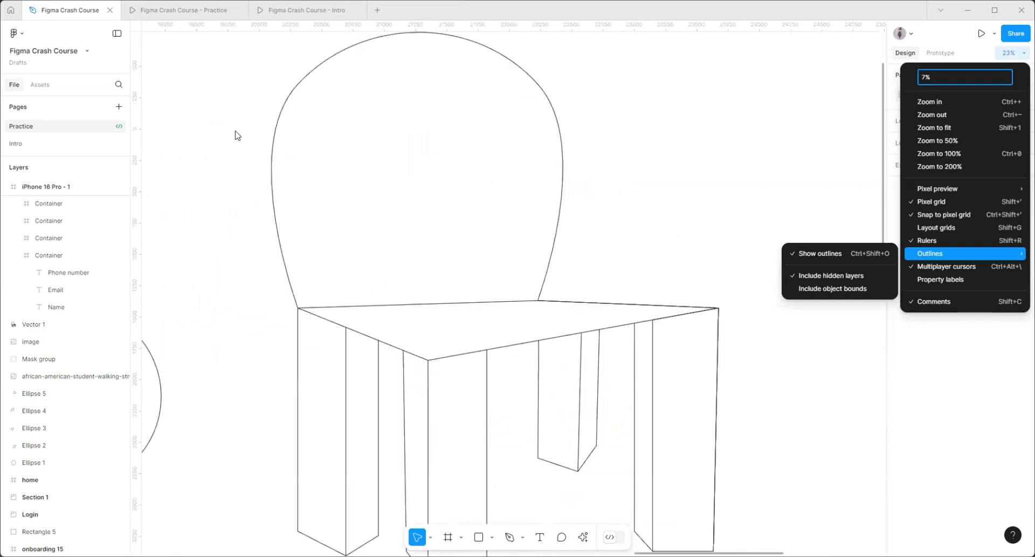
{"action": "scroll", "coordinate": [253, 140], "scroll_direction": "down", "scroll_amount": 1}
{"action": "scroll", "coordinate": [263, 352], "scroll_direction": "up", "scroll_amount": 2}
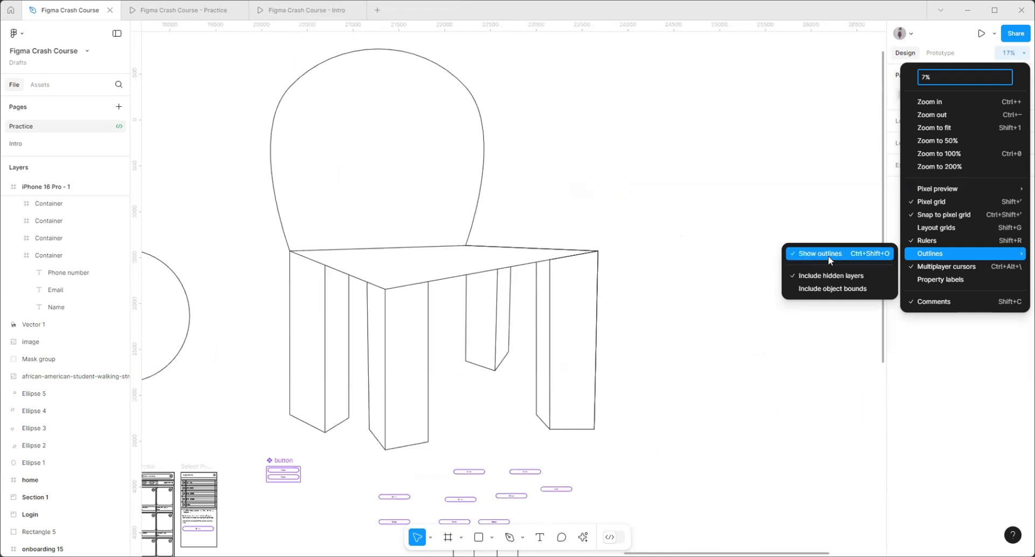
- Turn off Show outlines so the Practice page displays with its fills and images
{"action": "left_click", "coordinate": [811, 253]}
{"action": "scroll", "coordinate": [735, 217], "scroll_direction": "down", "scroll_amount": 10}
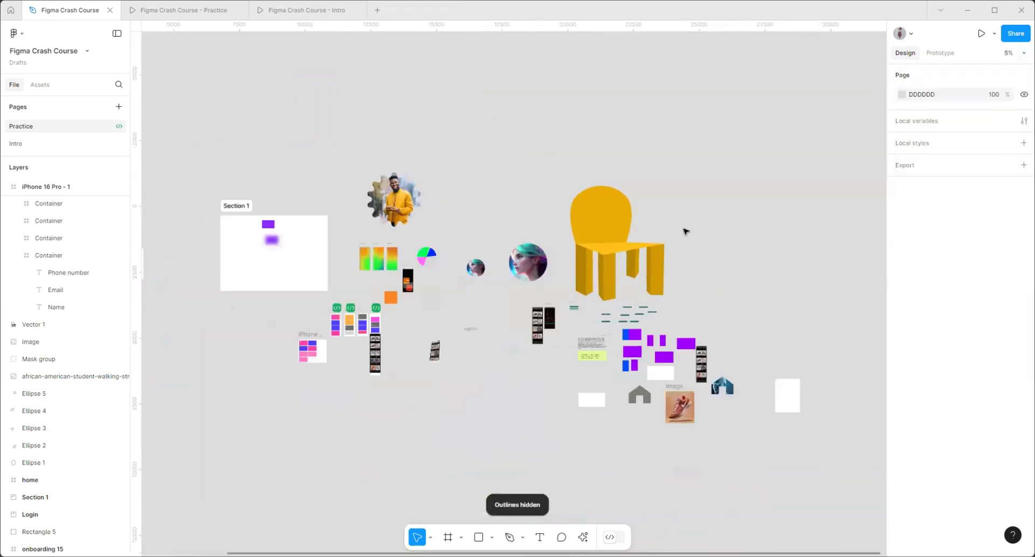
{"action": "scroll", "coordinate": [539, 378], "scroll_direction": "down", "scroll_amount": 6}
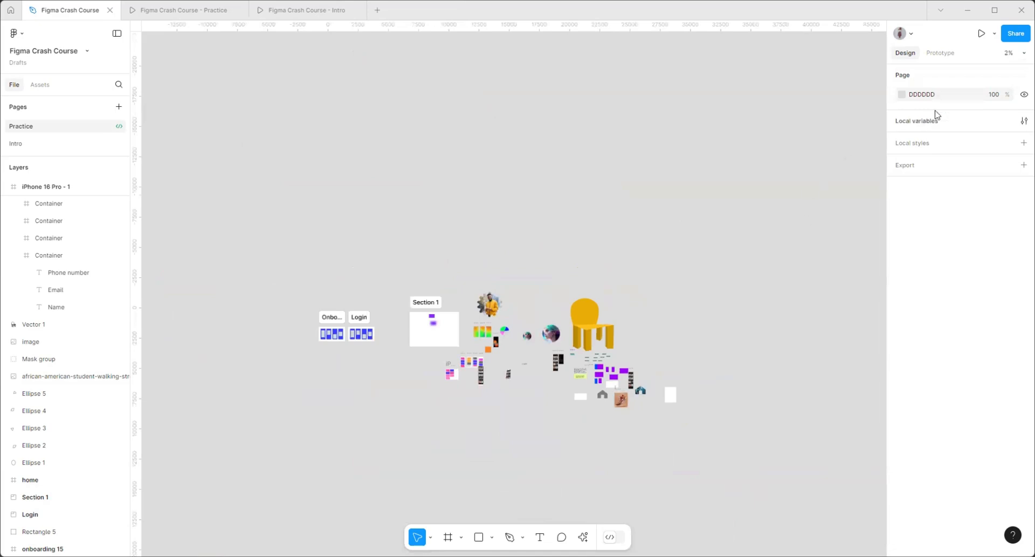